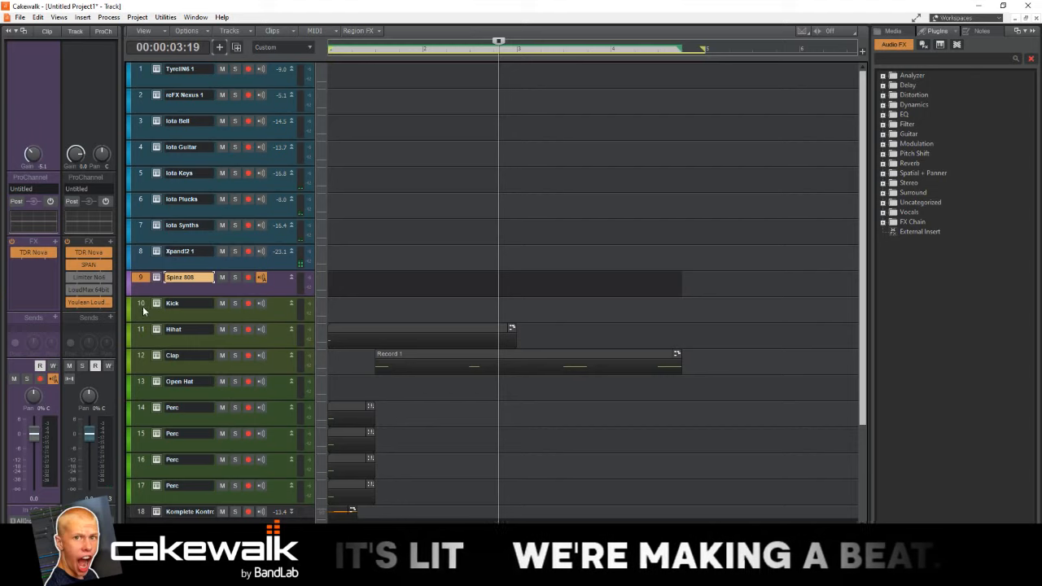
Step: Look over the drum tracks and inspect the Komplete Kontrol sampler on the first Perc track
{"action": "left_click", "coordinate": [142, 306]}
{"action": "left_click_drag", "start_coordinate": [140, 335], "coordinate": [140, 488]}
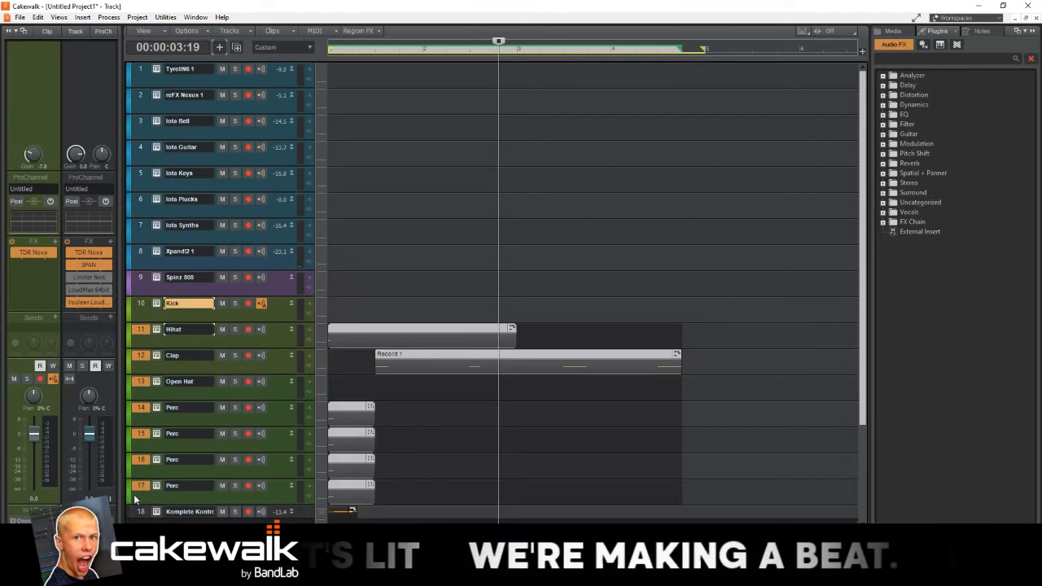
{"action": "left_click", "coordinate": [141, 414]}
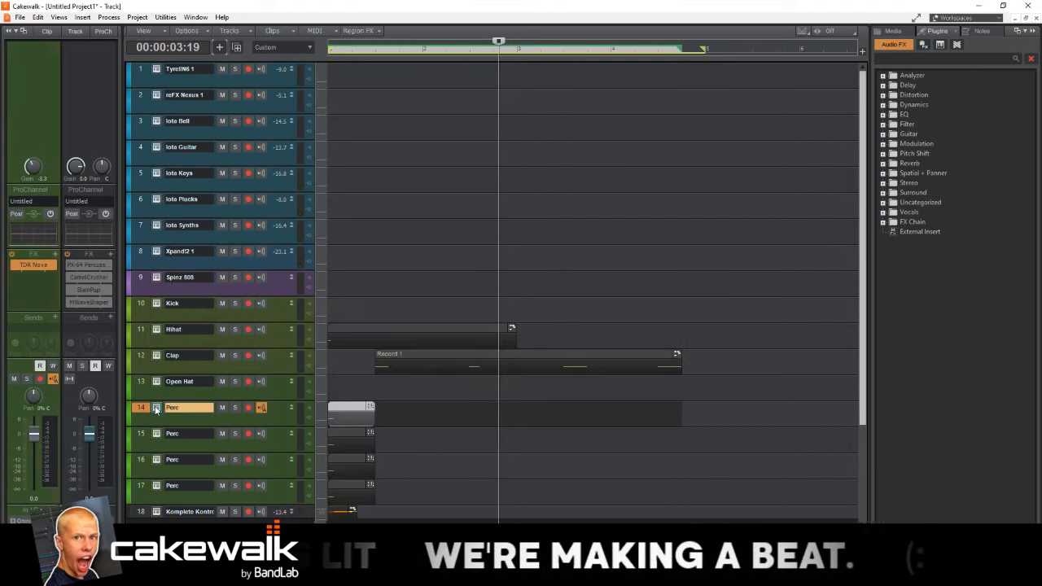
{"action": "double_click", "coordinate": [155, 407]}
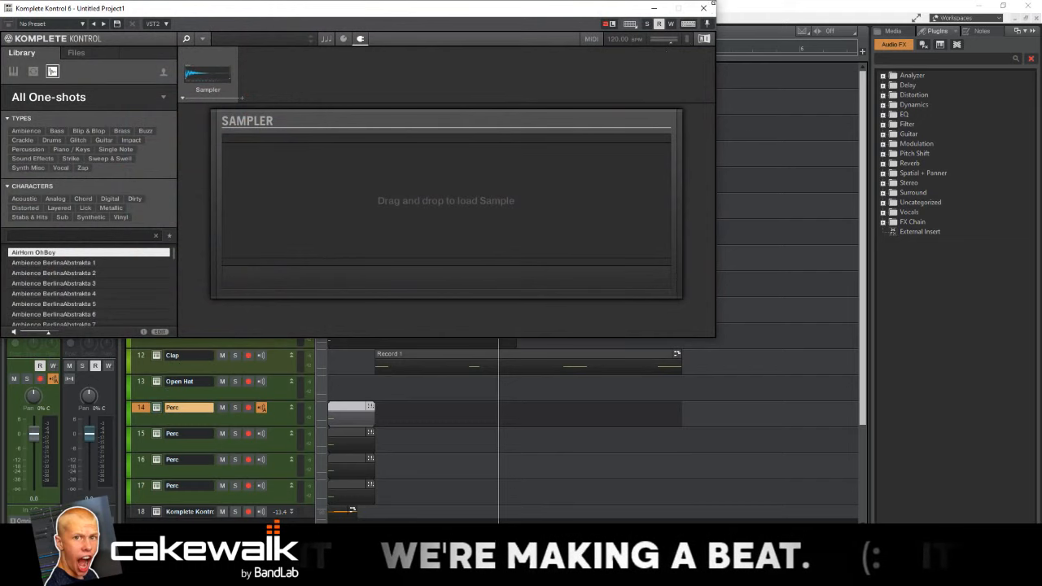
{"action": "left_click", "coordinate": [703, 8]}
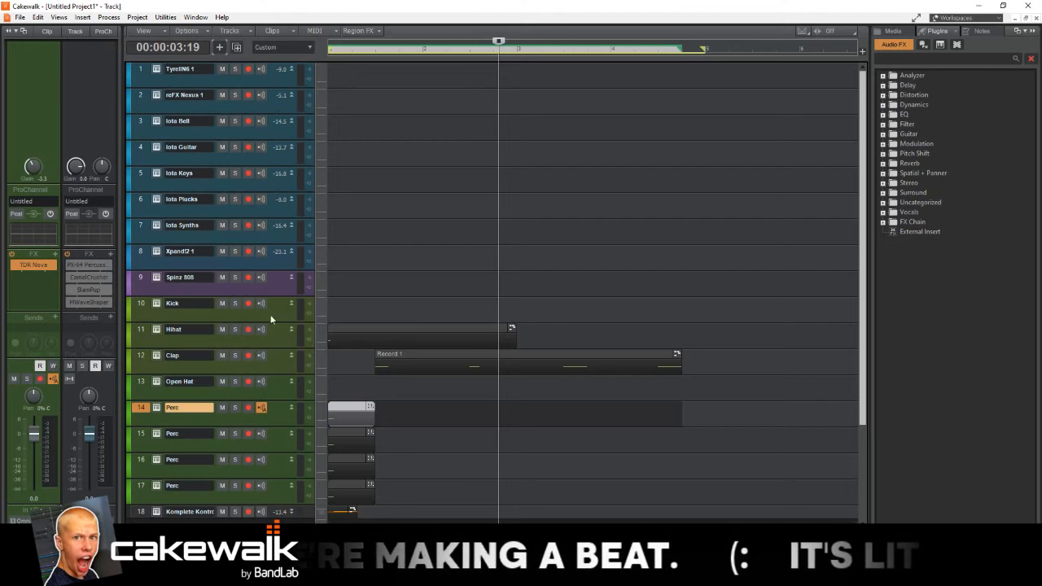
{"action": "left_click_drag", "start_coordinate": [146, 249], "coordinate": [179, 32]}
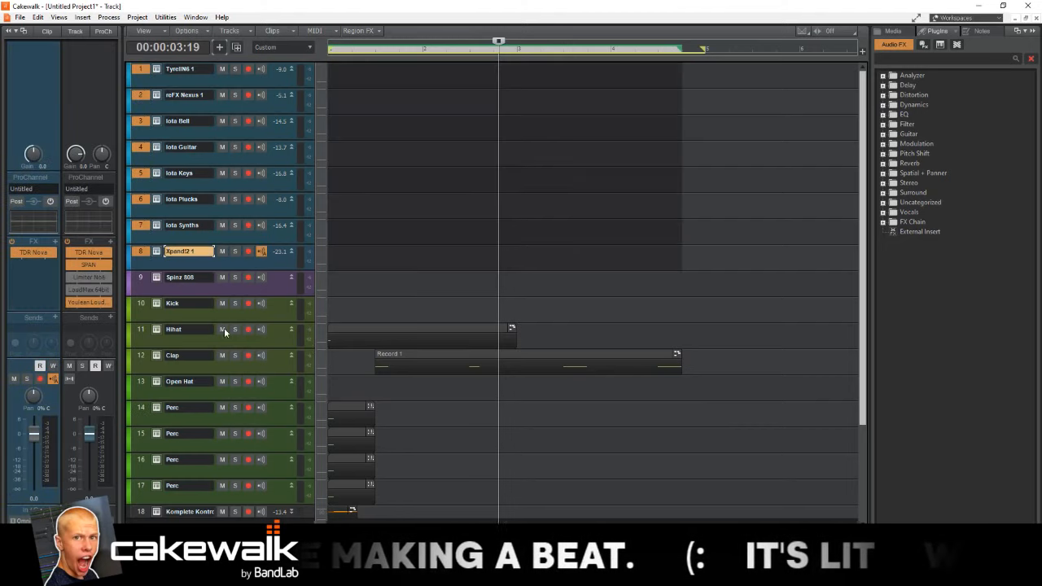
{"action": "left_click", "coordinate": [271, 282]}
{"action": "left_click", "coordinate": [393, 267]}
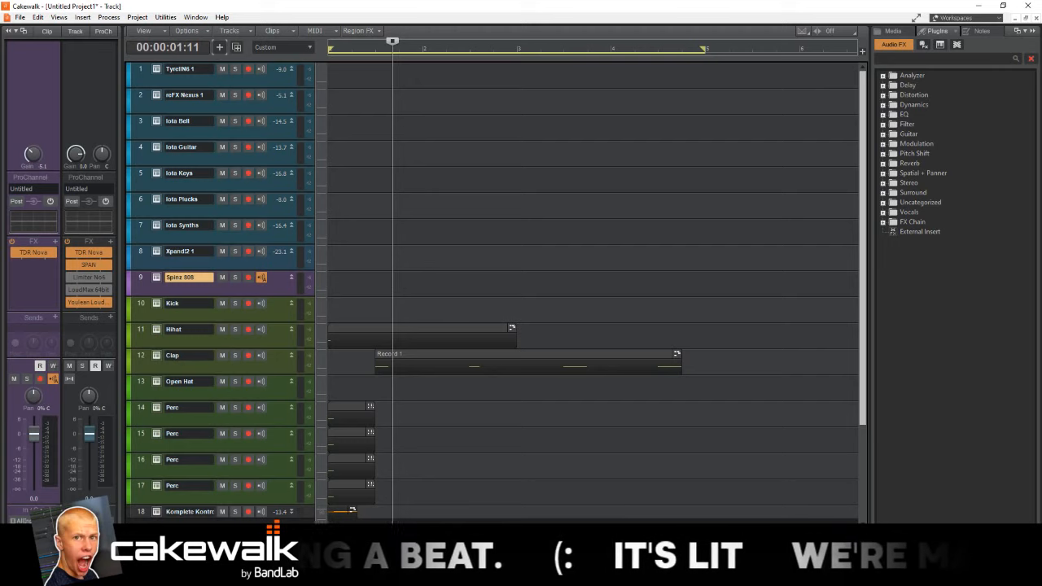
{"action": "left_click", "coordinate": [236, 574]}
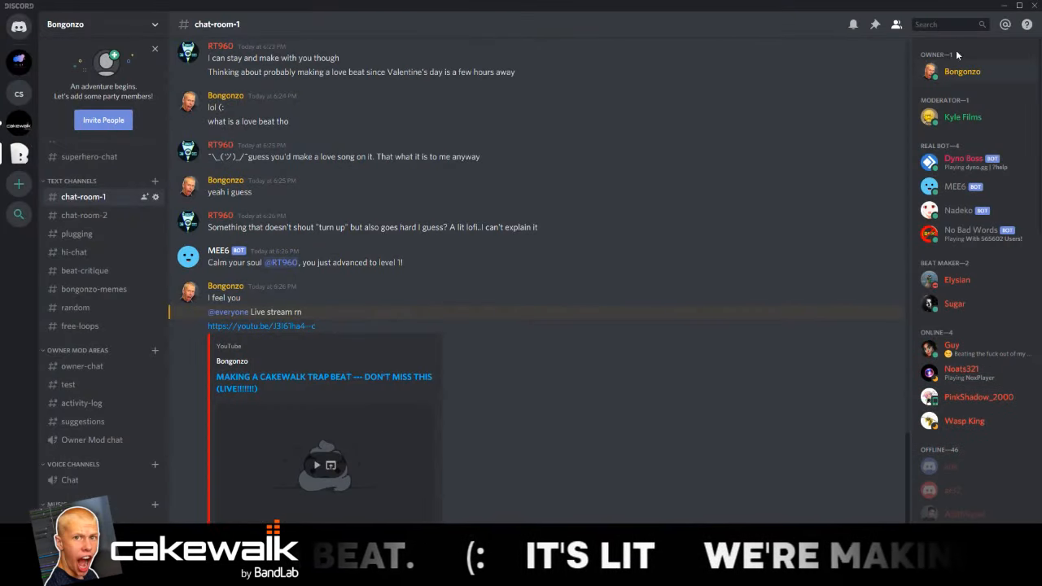
{"action": "left_click", "coordinate": [1018, 5]}
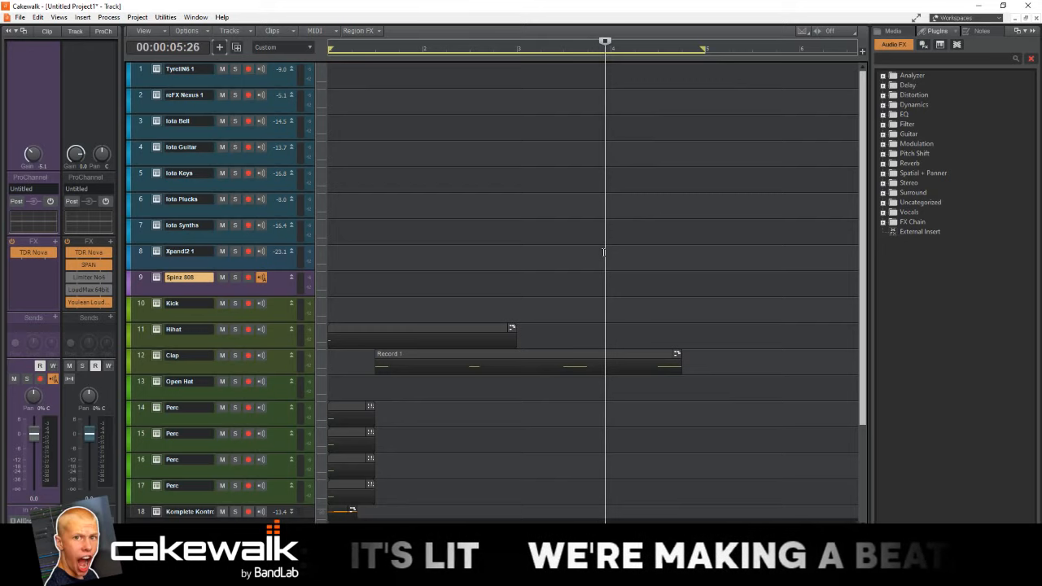
{"action": "left_click", "coordinate": [663, 309]}
{"action": "left_click", "coordinate": [692, 289]}
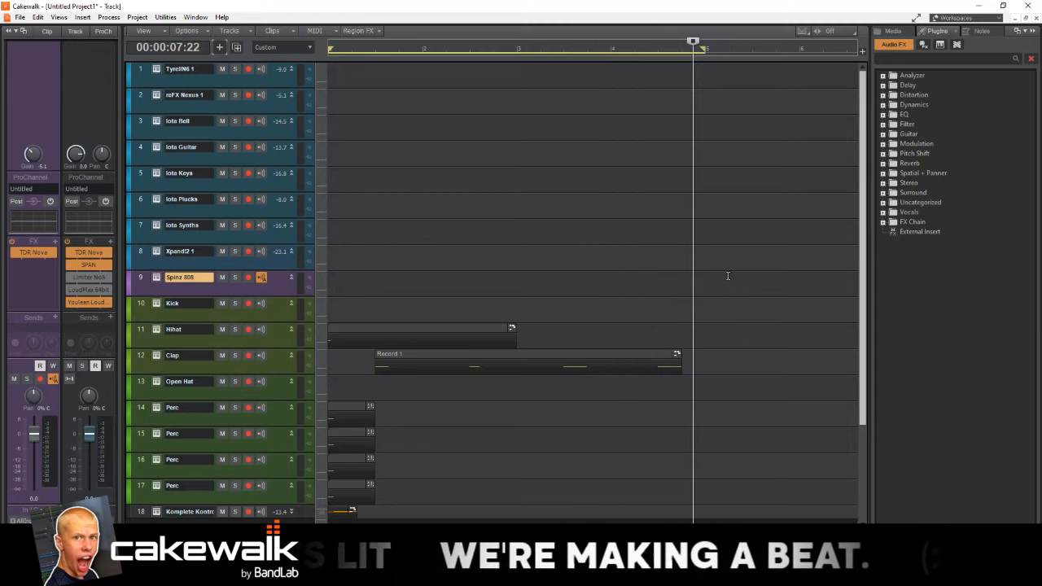
{"action": "left_click", "coordinate": [727, 277]}
{"action": "left_click", "coordinate": [705, 289]}
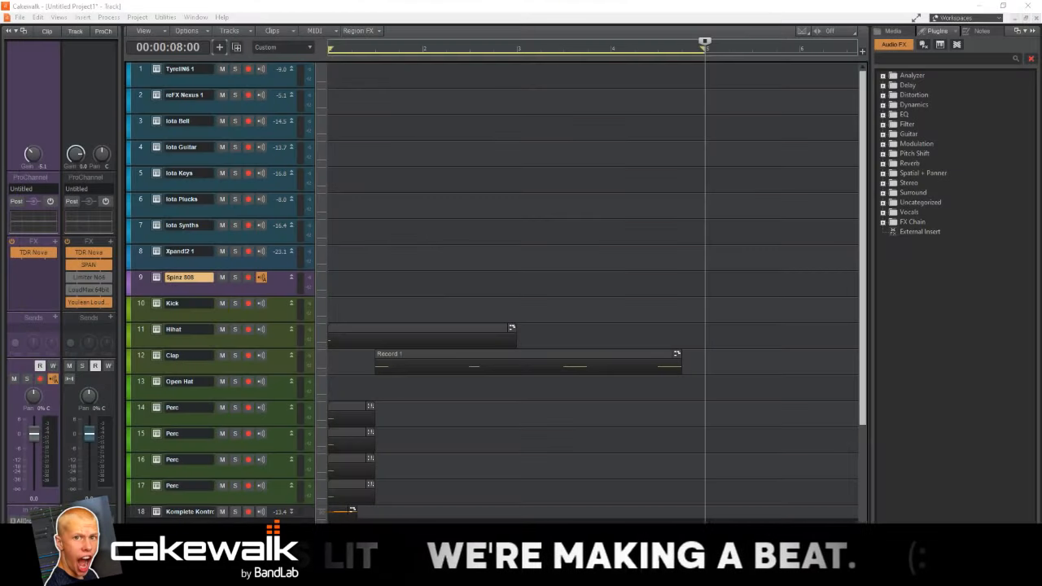
{"action": "left_click", "coordinate": [465, 438]}
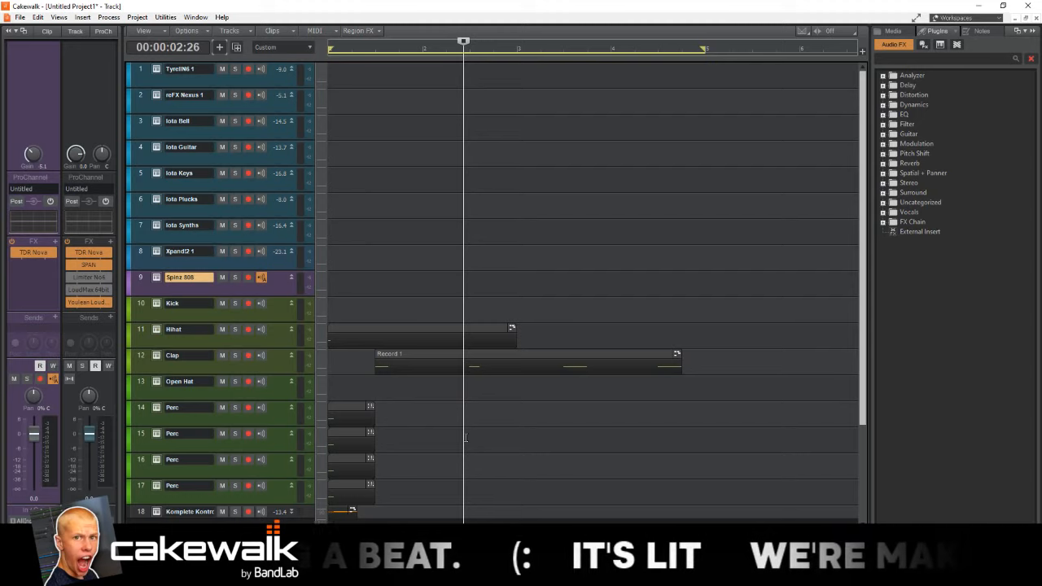
{"action": "left_click", "coordinate": [504, 430]}
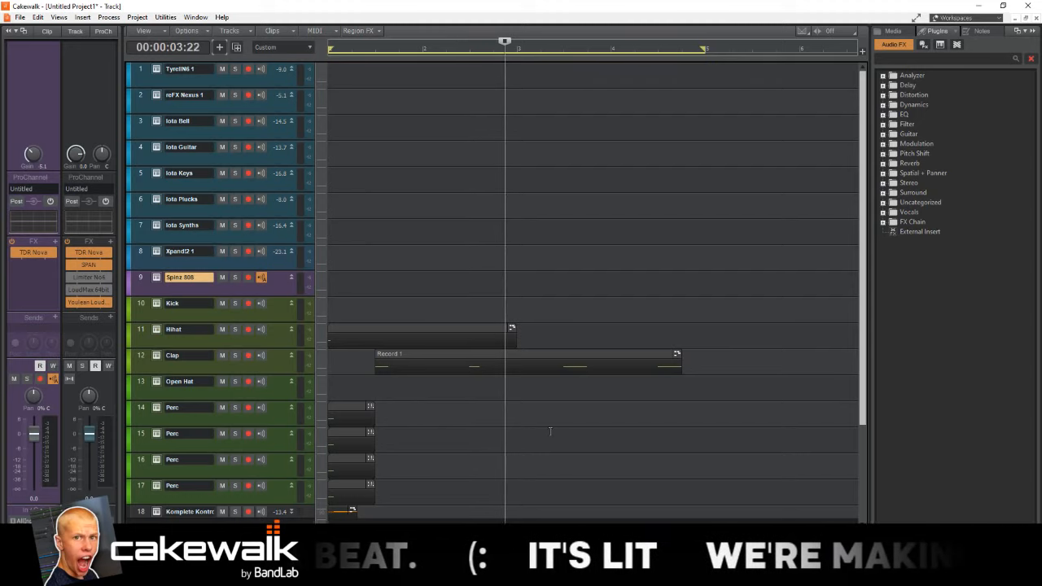
{"action": "left_click", "coordinate": [551, 431]}
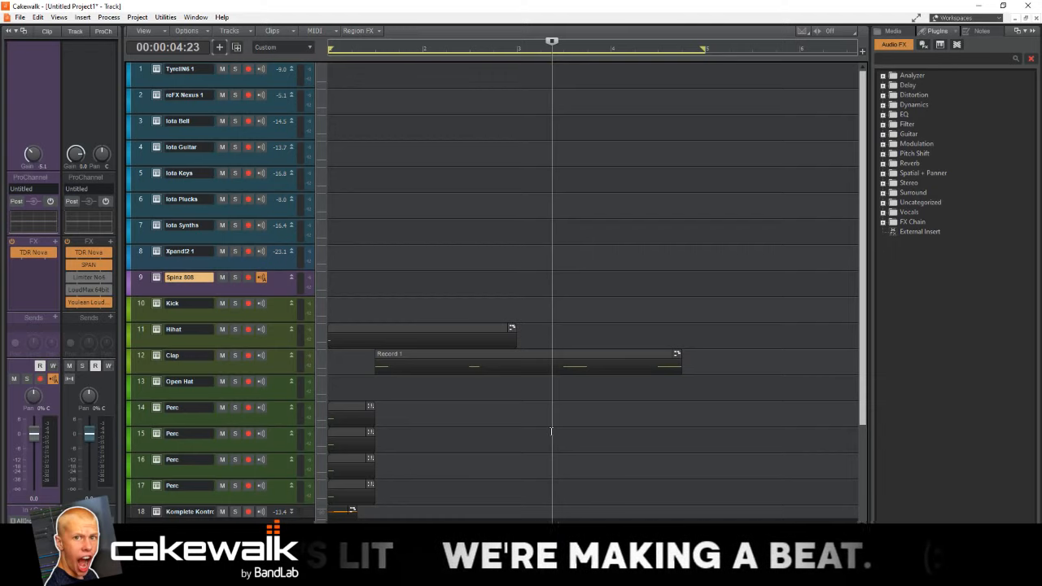
Step: Open the Kick track's Komplete Kontrol and load the Curse - Open Hat - Frame sample from its file browser
{"action": "left_click", "coordinate": [156, 303]}
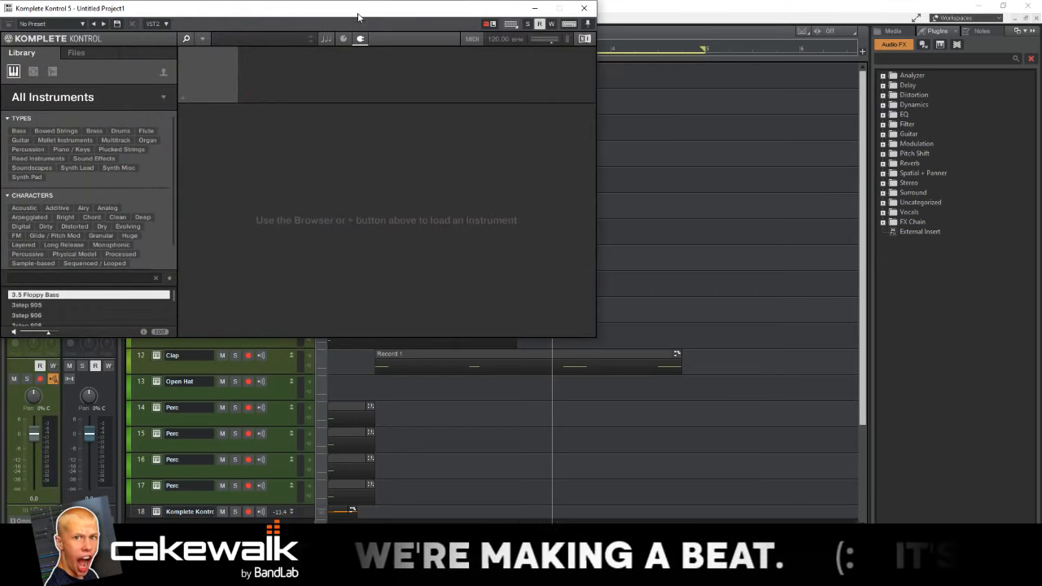
{"action": "left_click_drag", "start_coordinate": [358, 16], "coordinate": [774, 133]}
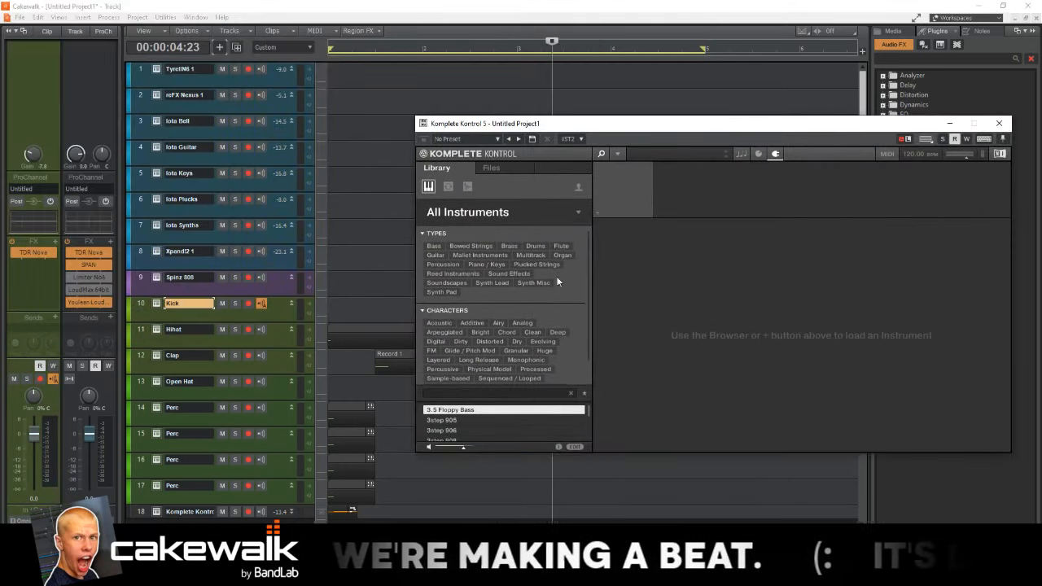
{"action": "left_click", "coordinate": [489, 168]}
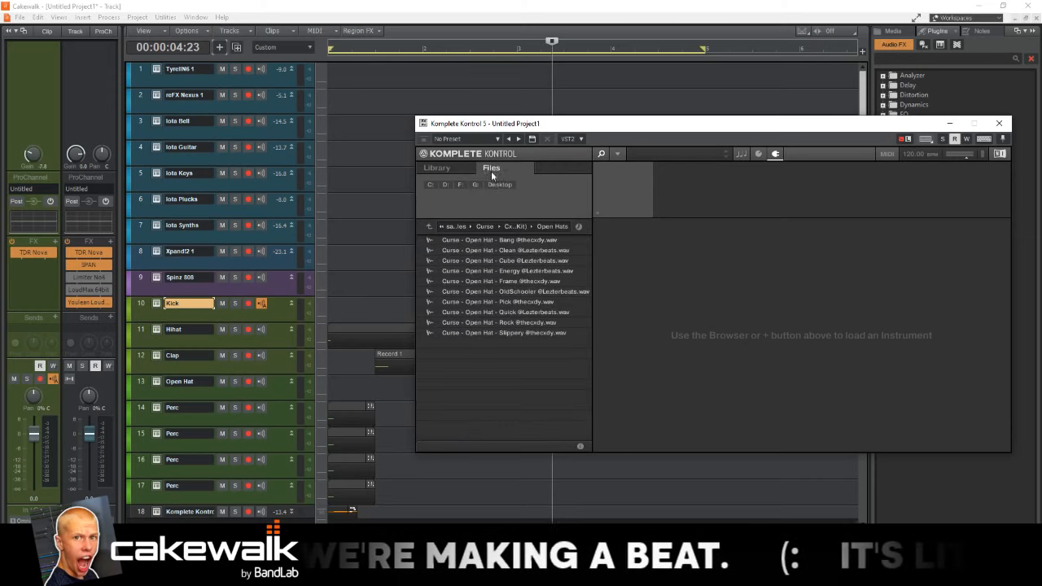
{"action": "double_click", "coordinate": [502, 281]}
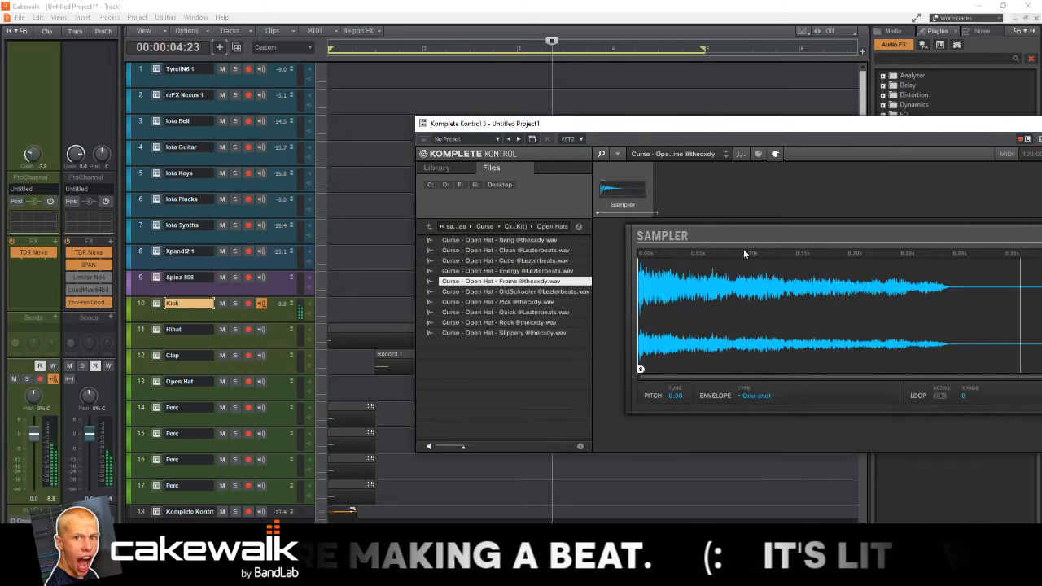
{"action": "left_click_drag", "start_coordinate": [723, 125], "coordinate": [498, 164]}
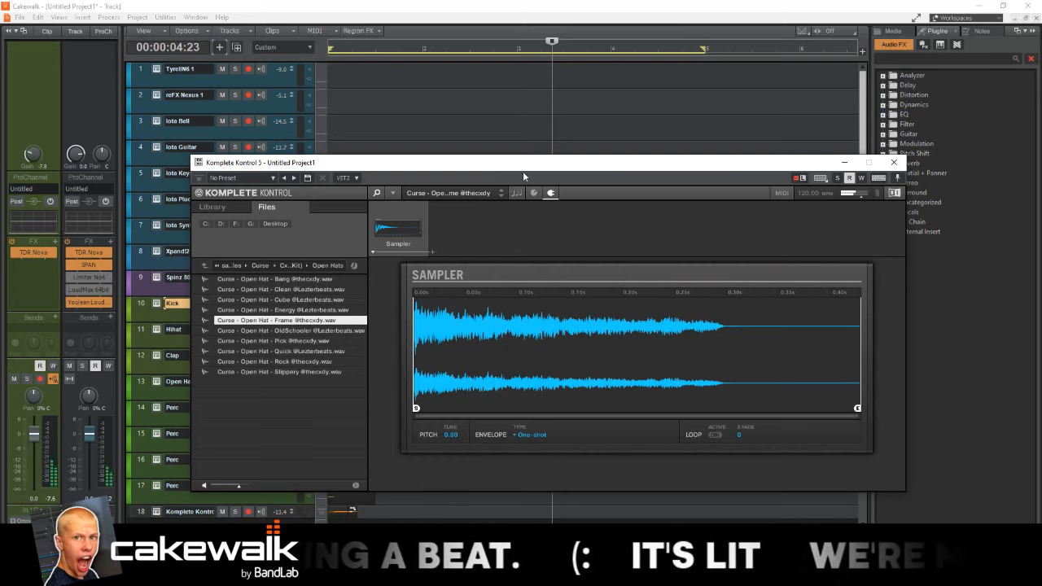
Step: Load PV_Kick ( Moonlight ).wav from the PVLACE Drumkit Vol. 1 Kicks folder into the Kick track's sampler and close the plugin
{"action": "left_click", "coordinate": [206, 265]}
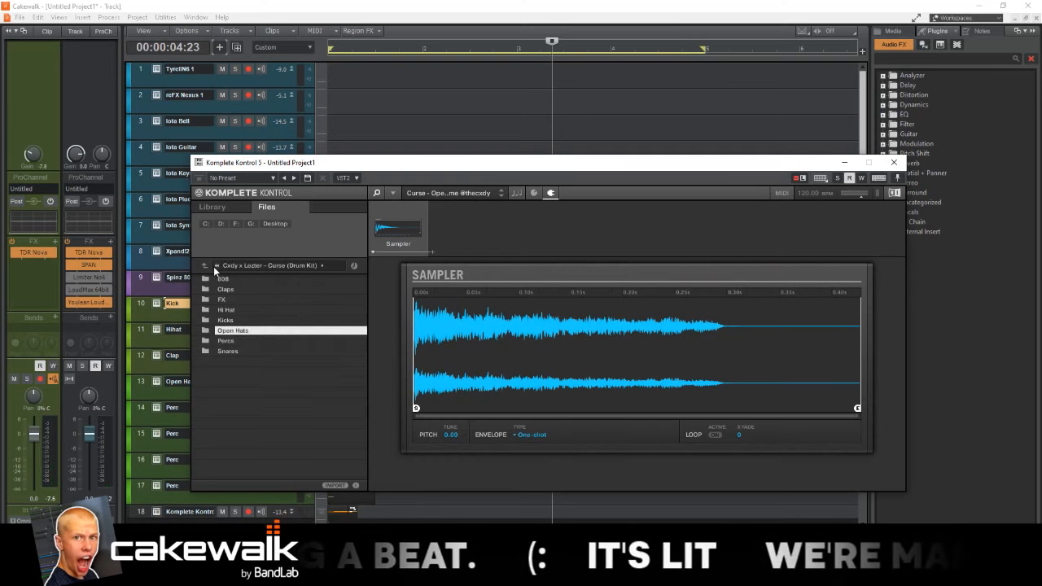
{"action": "left_click", "coordinate": [214, 267]}
{"action": "left_click", "coordinate": [244, 293]}
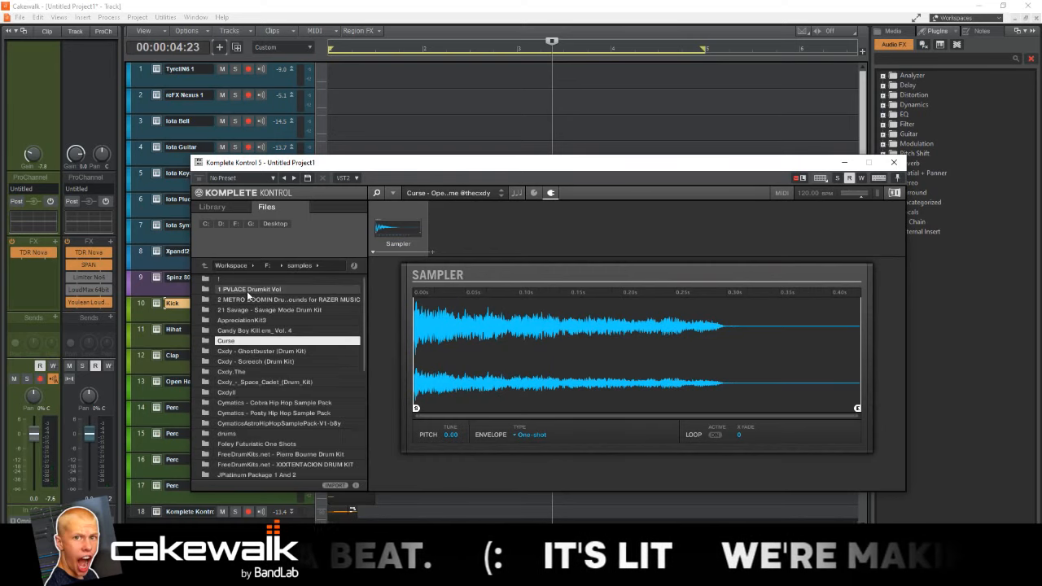
{"action": "double_click", "coordinate": [247, 290]}
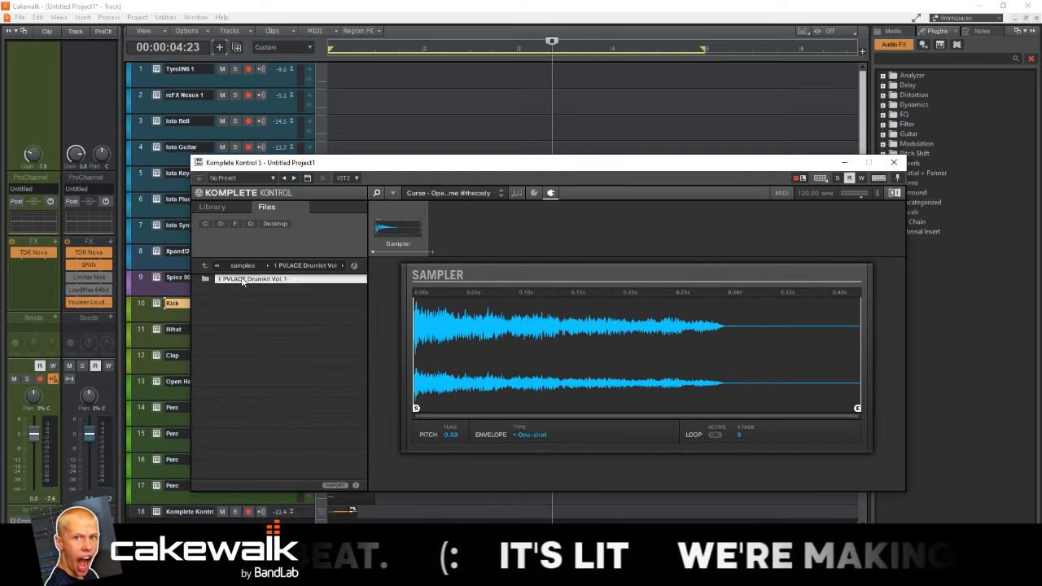
{"action": "double_click", "coordinate": [244, 279]}
{"action": "double_click", "coordinate": [240, 320]}
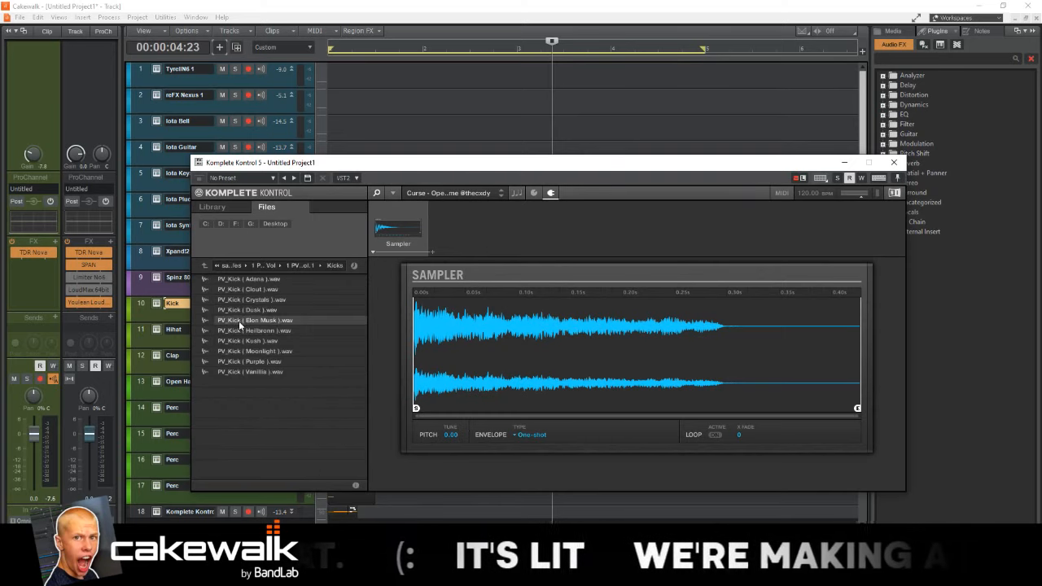
{"action": "left_click", "coordinate": [306, 351]}
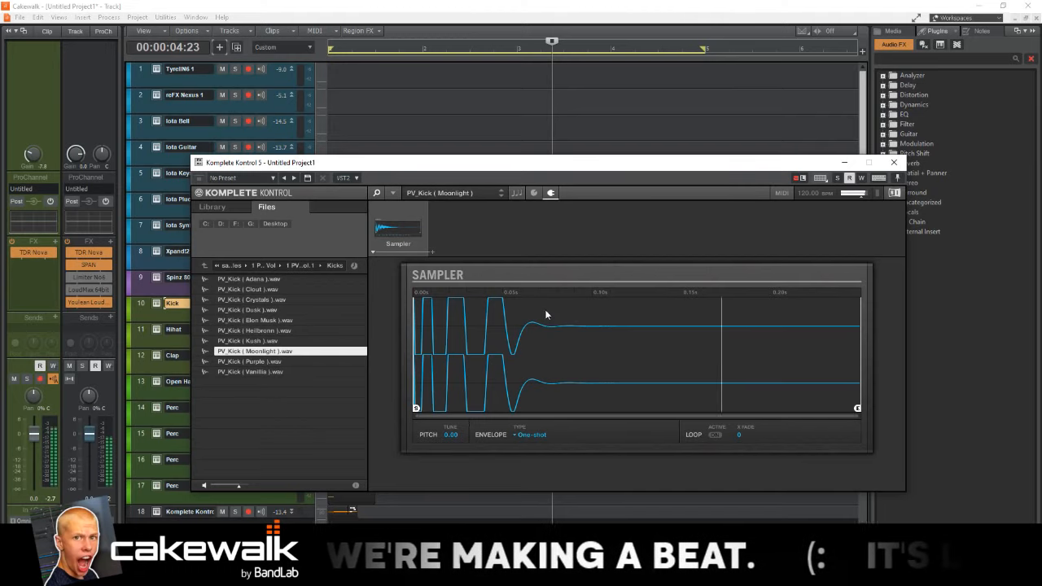
{"action": "left_click", "coordinate": [893, 162]}
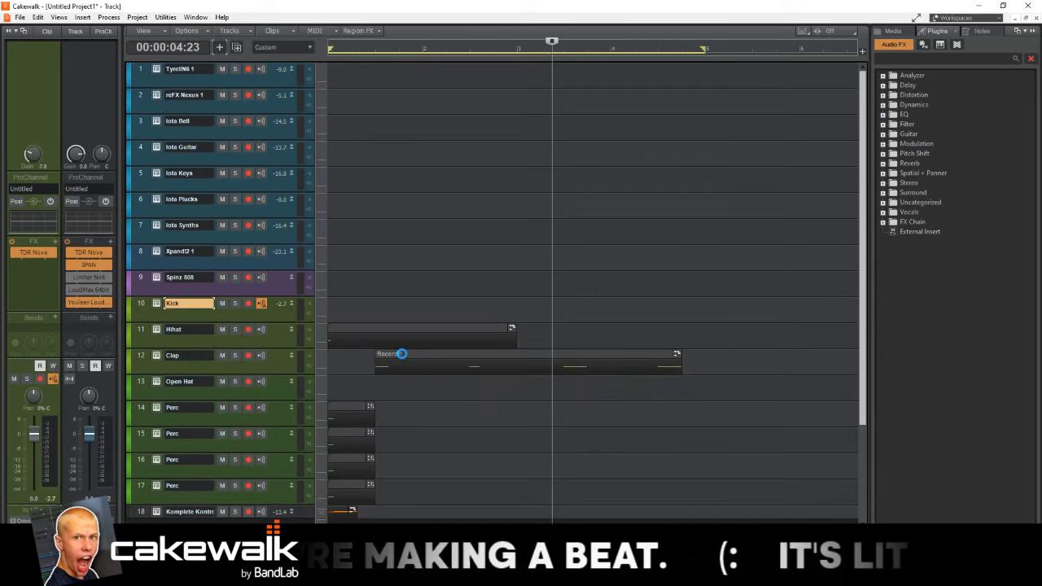
{"action": "left_click", "coordinate": [421, 264]}
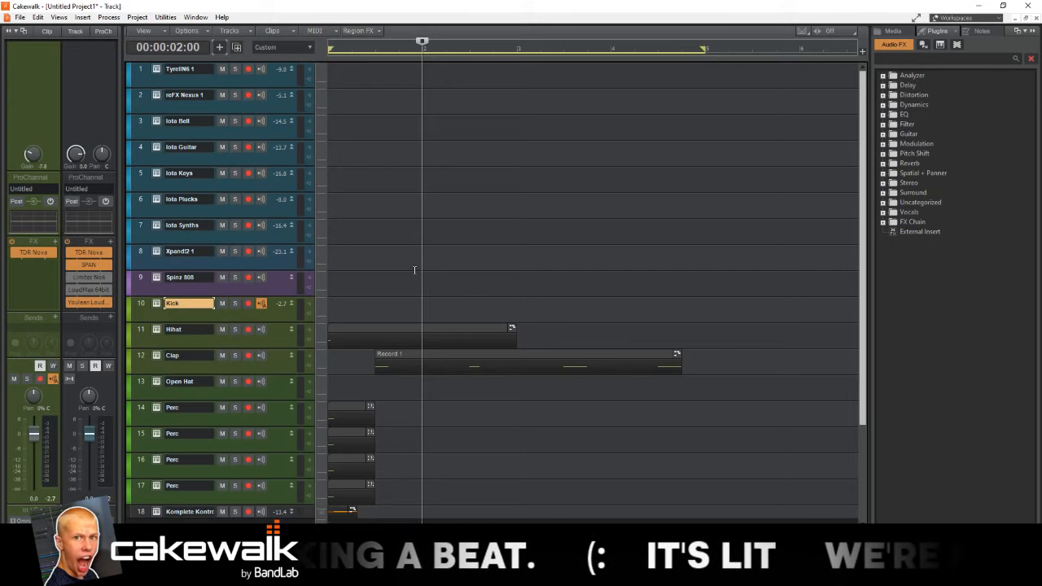
{"action": "left_click", "coordinate": [414, 270]}
{"action": "left_click", "coordinate": [275, 256]}
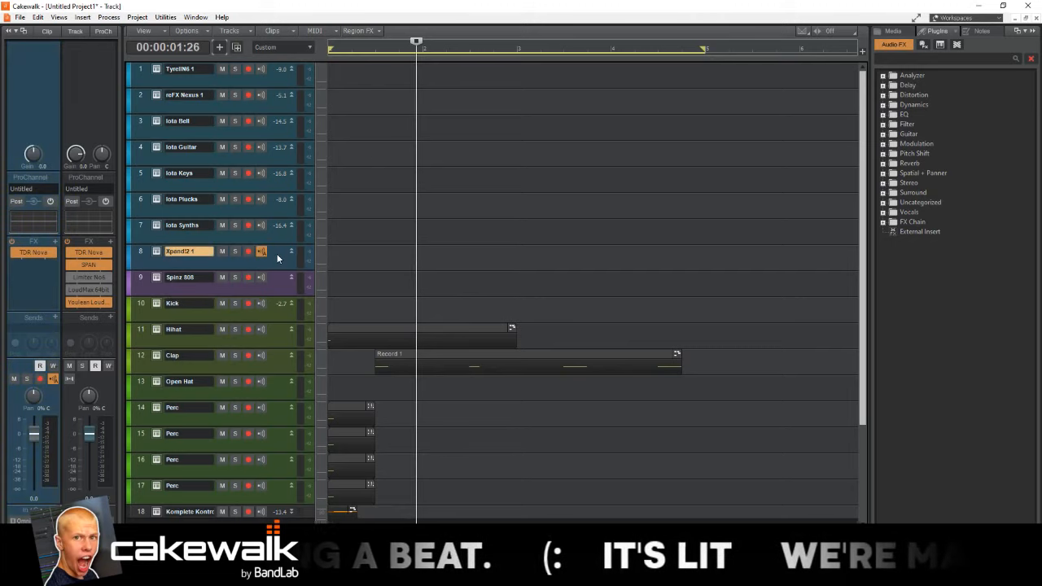
{"action": "left_click_drag", "start_coordinate": [146, 252], "coordinate": [150, 72]}
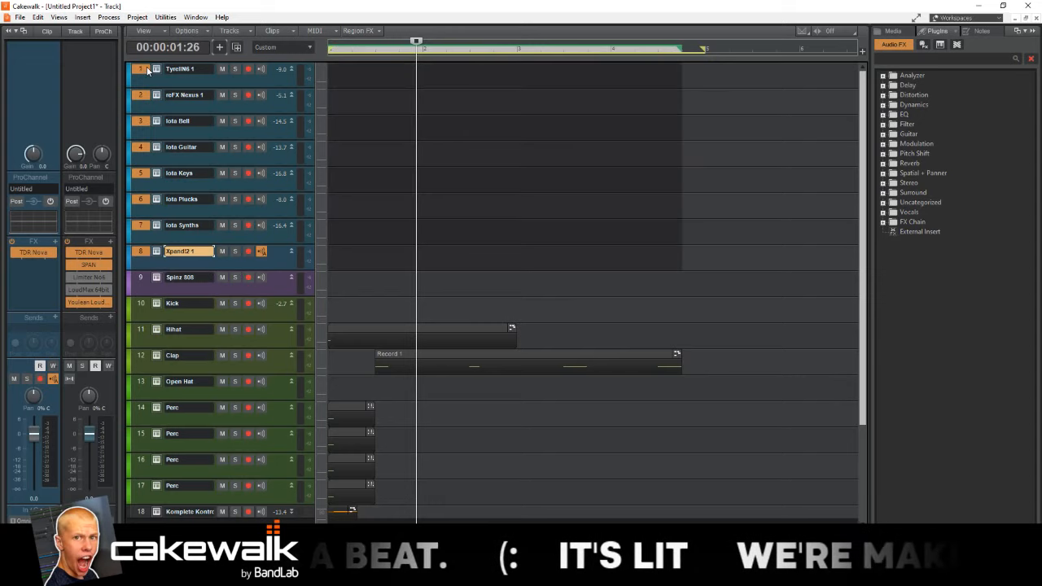
Step: Inspect the sample loaded in the Kick track's Komplete Kontrol sampler and close the plugin window
{"action": "left_click", "coordinate": [141, 305]}
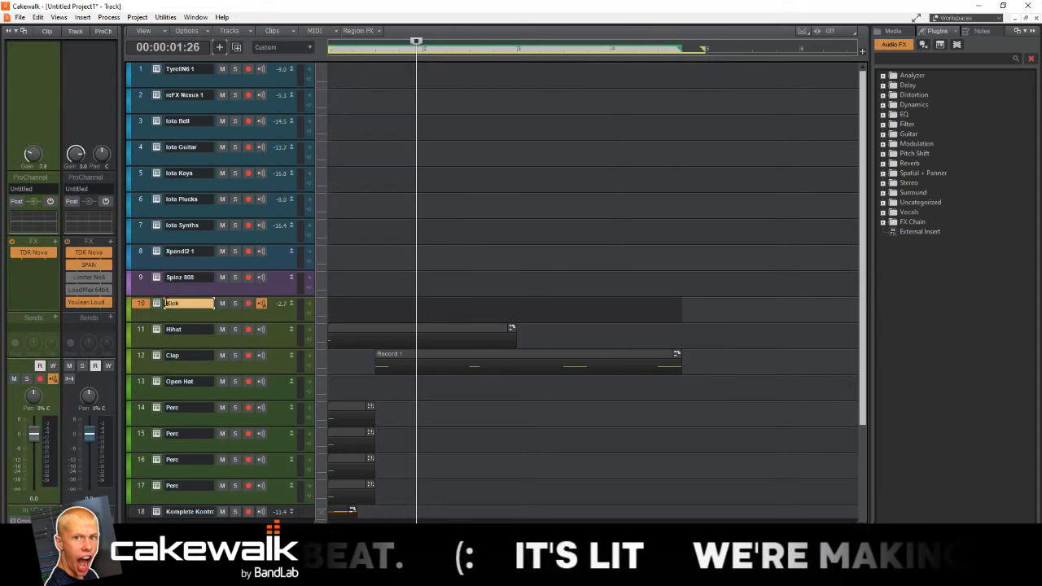
{"action": "left_click", "coordinate": [162, 303]}
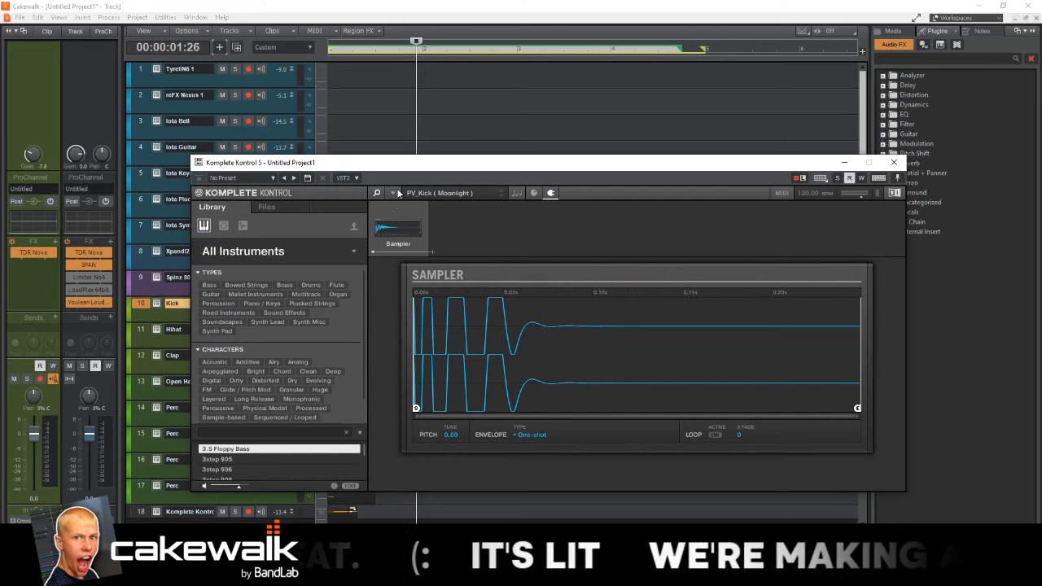
{"action": "left_click_drag", "start_coordinate": [407, 181], "coordinate": [423, 130]}
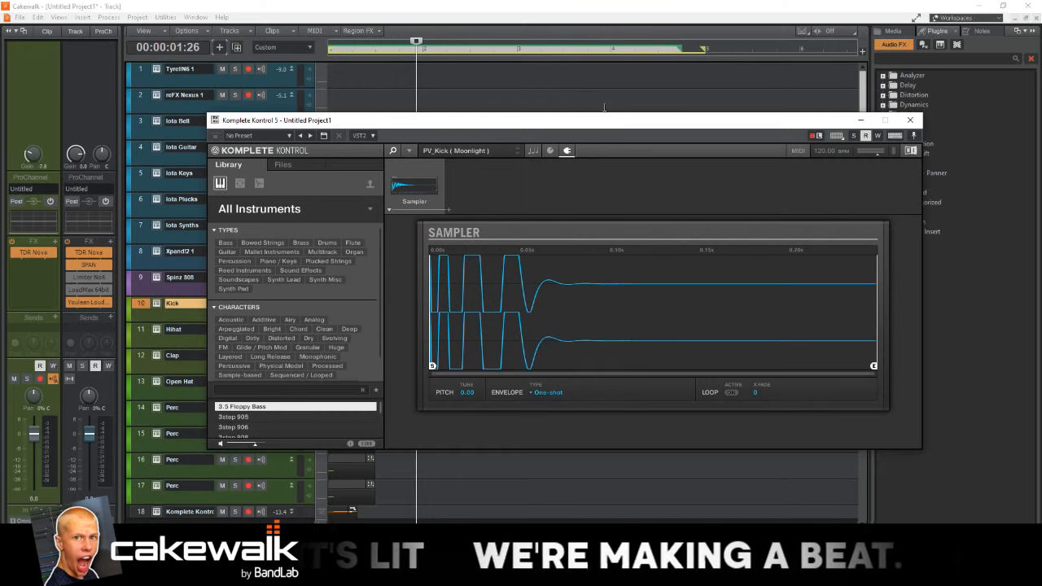
{"action": "left_click_drag", "start_coordinate": [588, 127], "coordinate": [589, 127]}
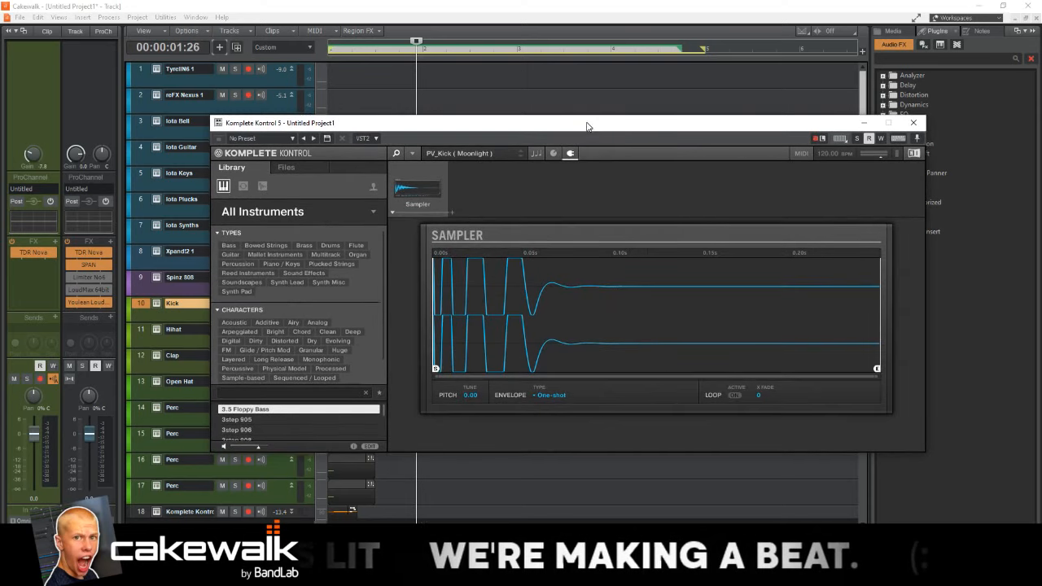
{"action": "left_click", "coordinate": [913, 124]}
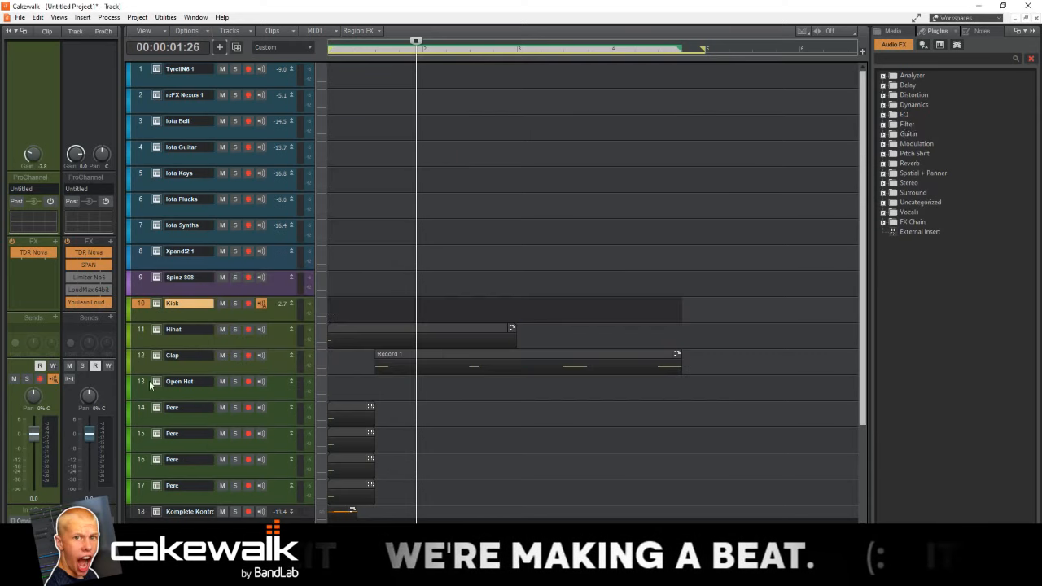
Step: Add a new instrument track using Sitala and close its plugin window
{"action": "left_click", "coordinate": [220, 48]}
{"action": "left_click", "coordinate": [311, 60]}
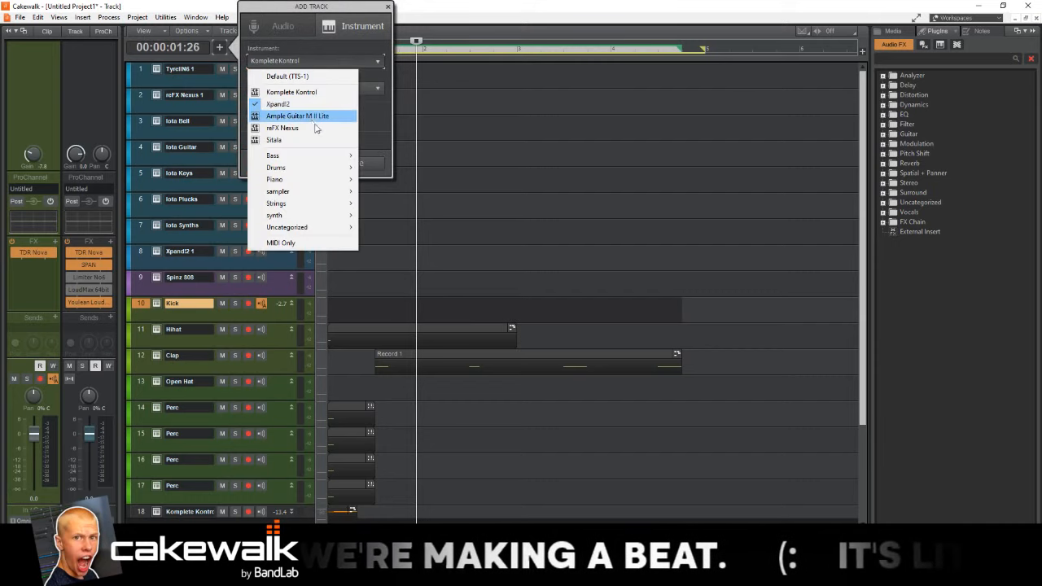
{"action": "left_click", "coordinate": [346, 139]}
{"action": "left_click", "coordinate": [382, 164]}
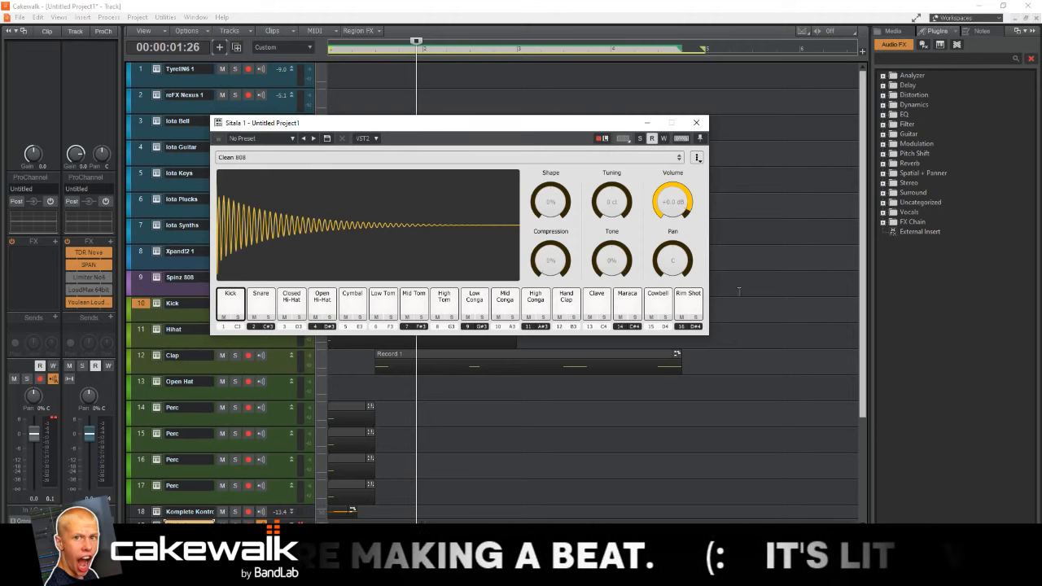
{"action": "left_click", "coordinate": [701, 122]}
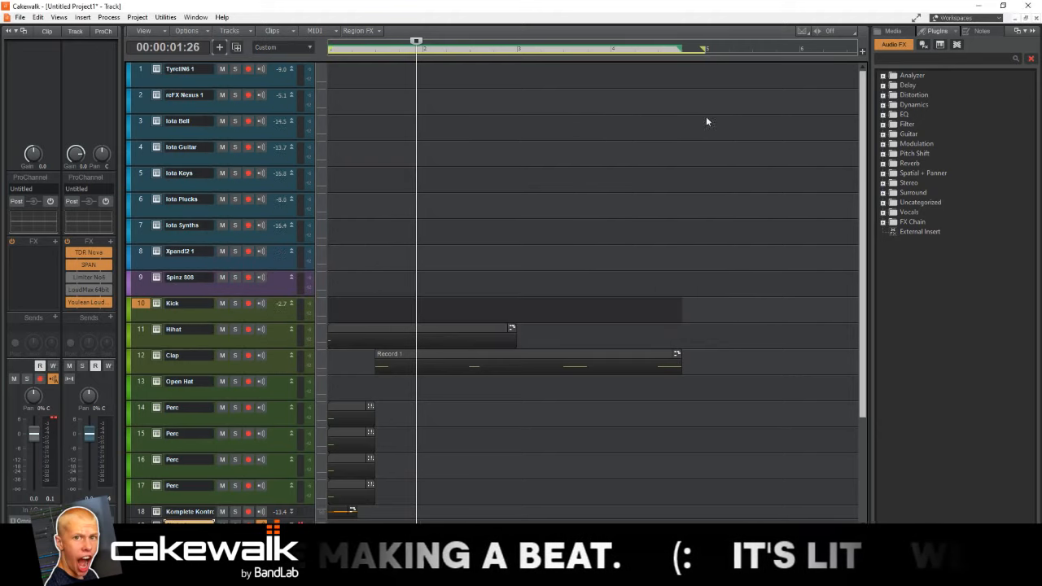
Step: Delete the newly added Sitala instrument track below the Komplete Kontrol track
{"action": "left_click", "coordinate": [415, 281]}
{"action": "left_click", "coordinate": [140, 521]}
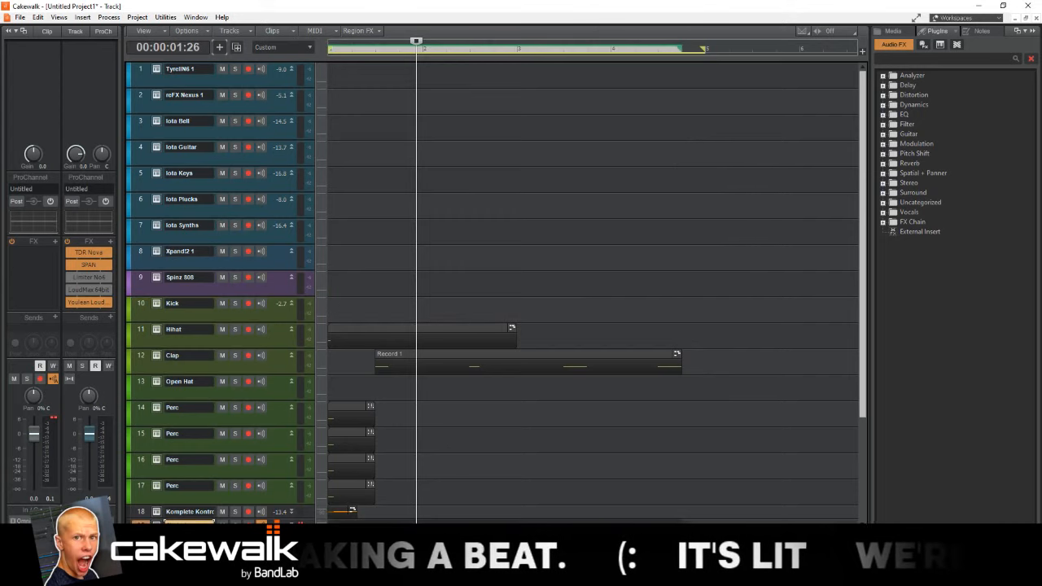
{"action": "right_click", "coordinate": [150, 522]}
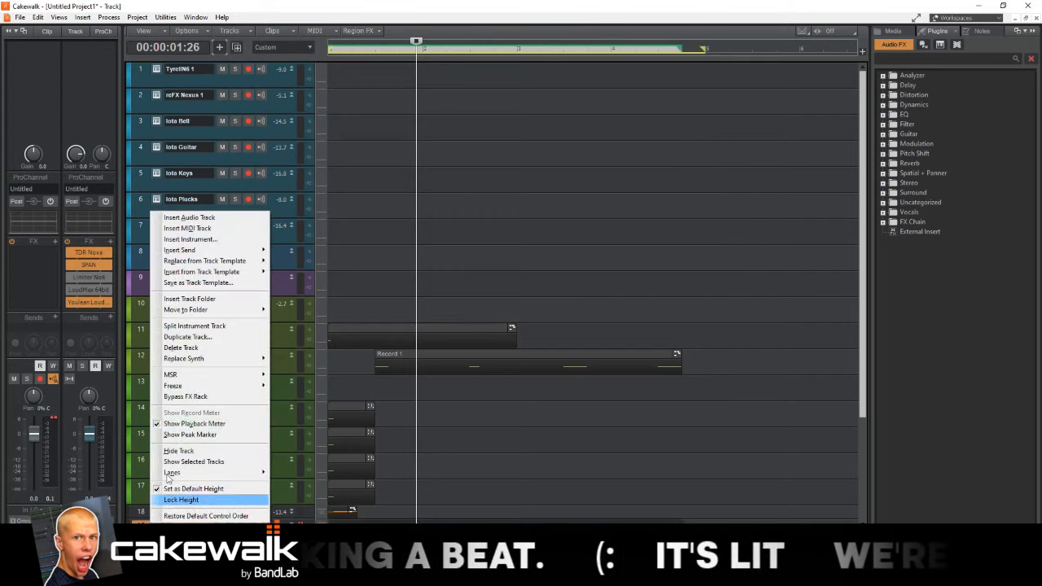
{"action": "left_click", "coordinate": [210, 349]}
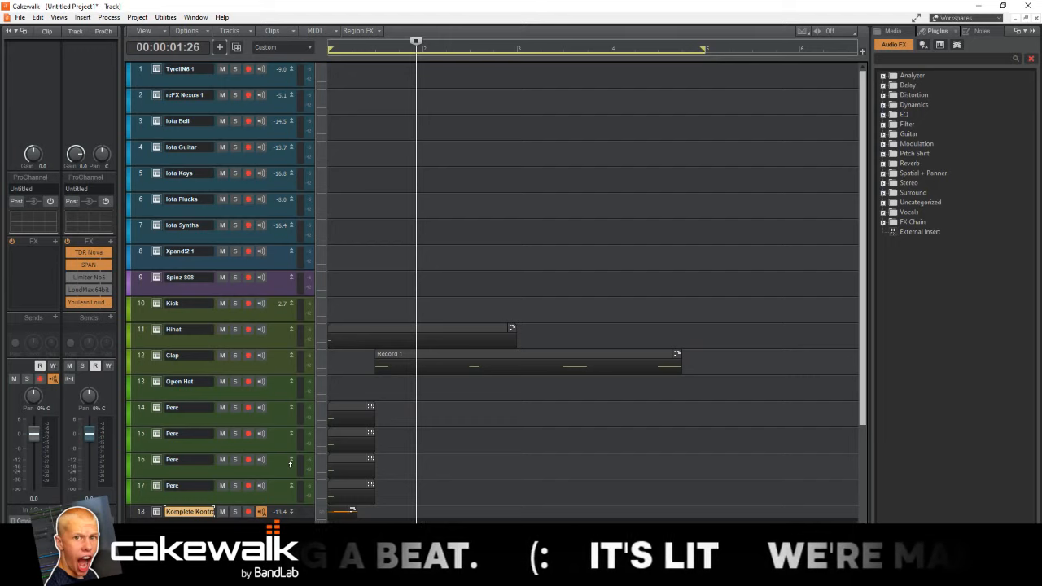
Step: Open the Xpand!2 1 track's synth window and move it clear of the track list
{"action": "left_click", "coordinate": [285, 460]}
{"action": "left_click_drag", "start_coordinate": [140, 433], "coordinate": [135, 303]}
{"action": "left_click", "coordinate": [135, 303]}
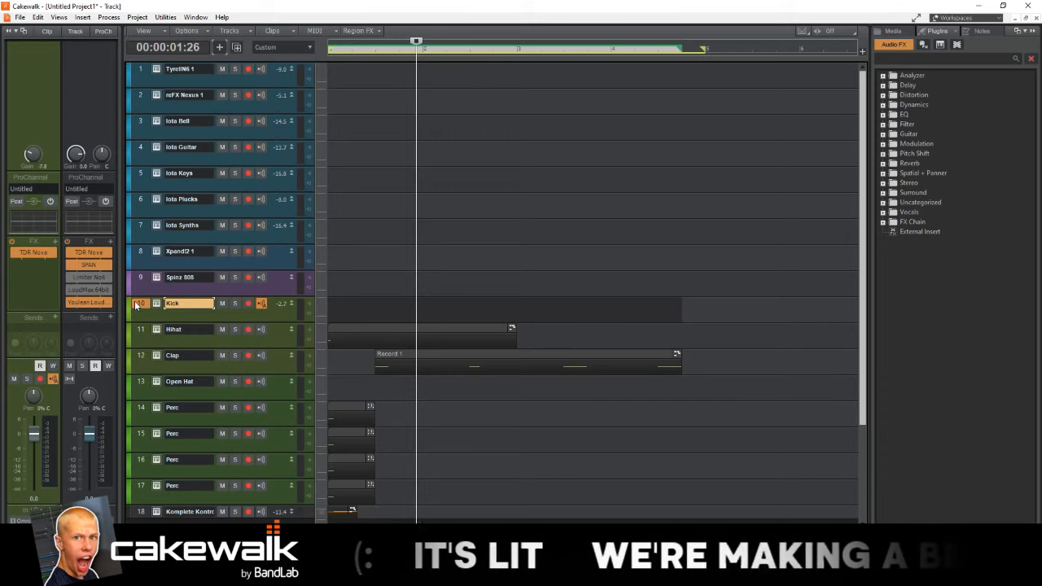
{"action": "left_click", "coordinate": [138, 257]}
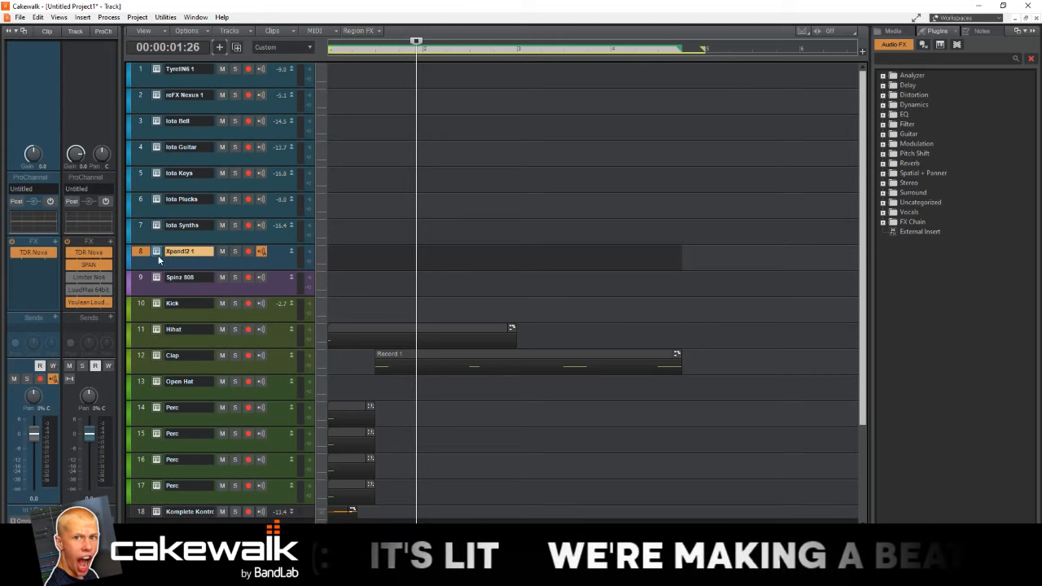
{"action": "left_click", "coordinate": [157, 251]}
{"action": "left_click_drag", "start_coordinate": [362, 126], "coordinate": [545, 145]}
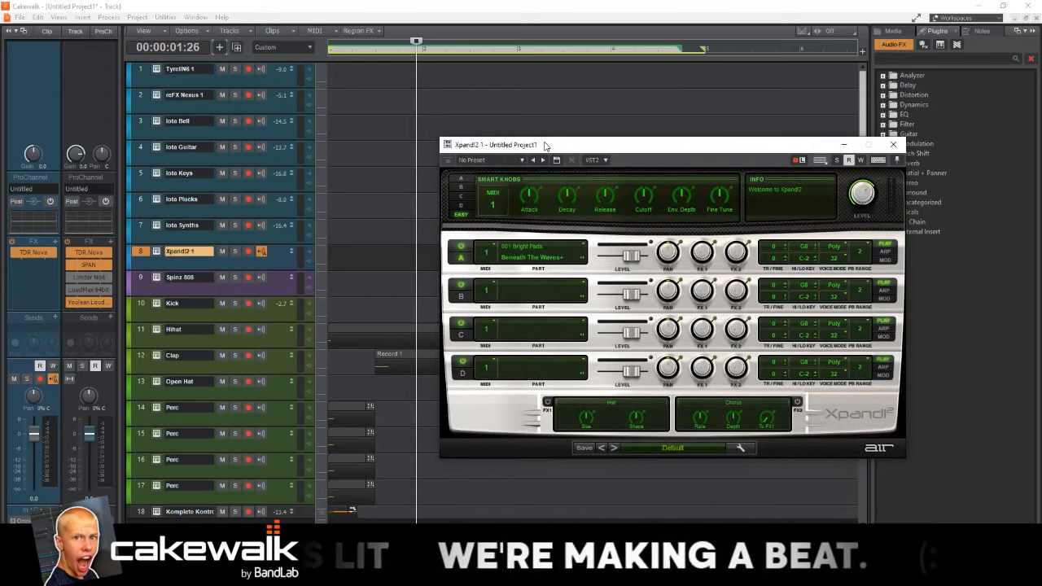
Step: Load the Mark 2+ sound from 011 Electric Pianos into Xpand!2's part A
{"action": "left_click", "coordinate": [538, 260]}
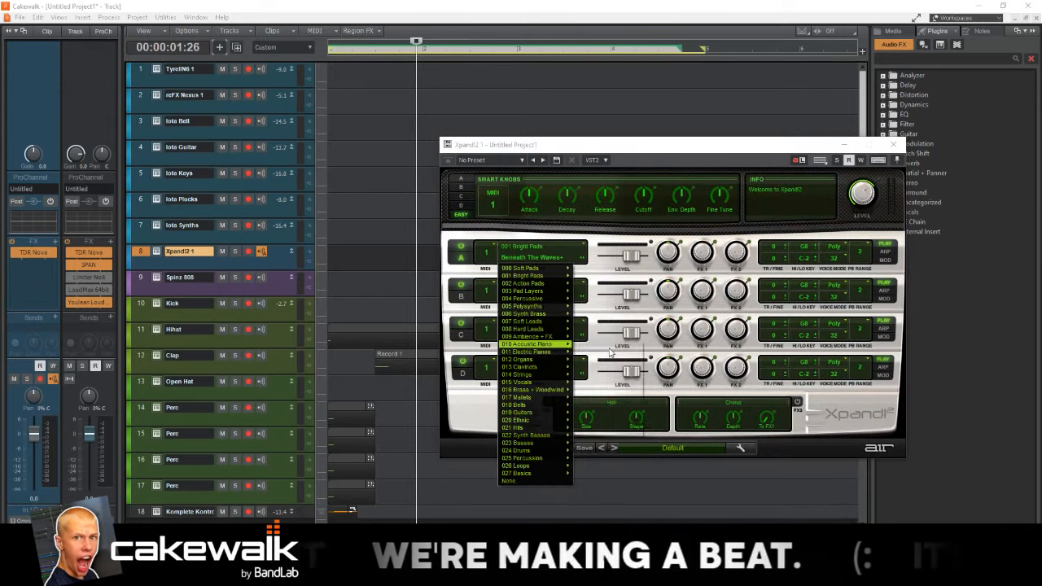
{"action": "mouse_move", "coordinate": [557, 351]}
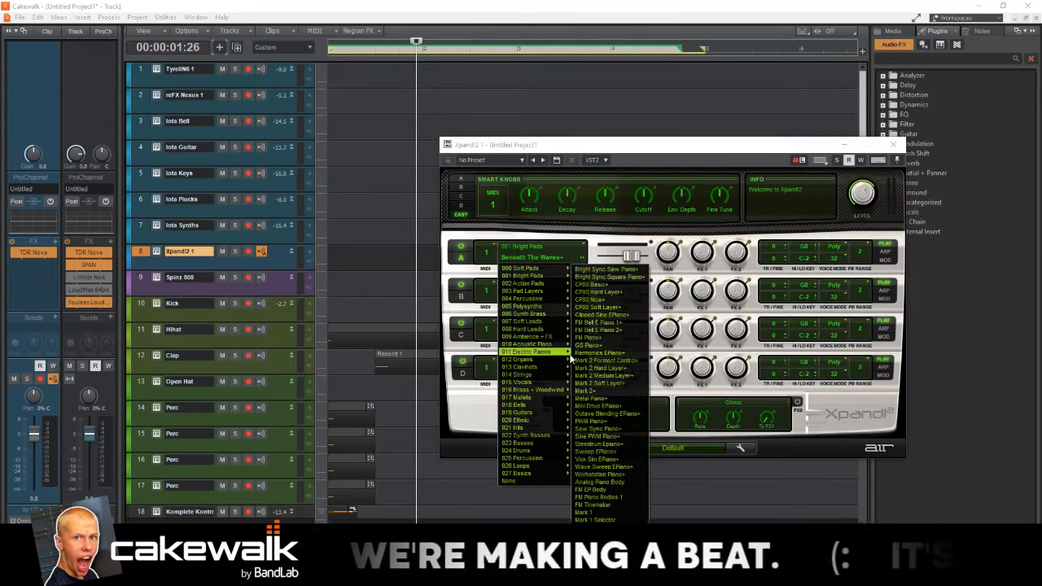
{"action": "left_click", "coordinate": [612, 392]}
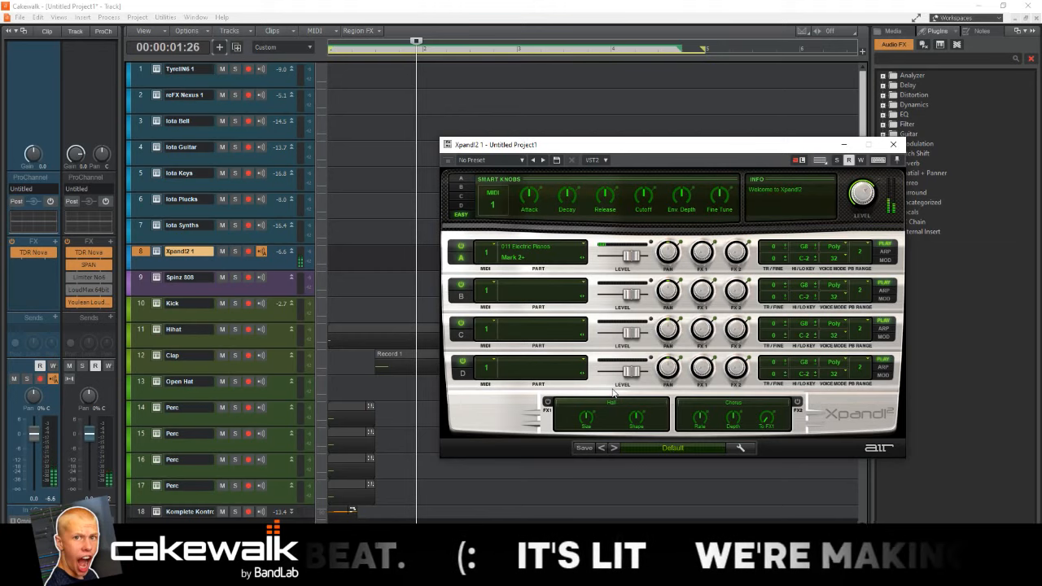
Step: Raise the computer's playback volume to hear the synth more clearly
{"action": "key", "text": "XF86AudioRaiseVolume"}
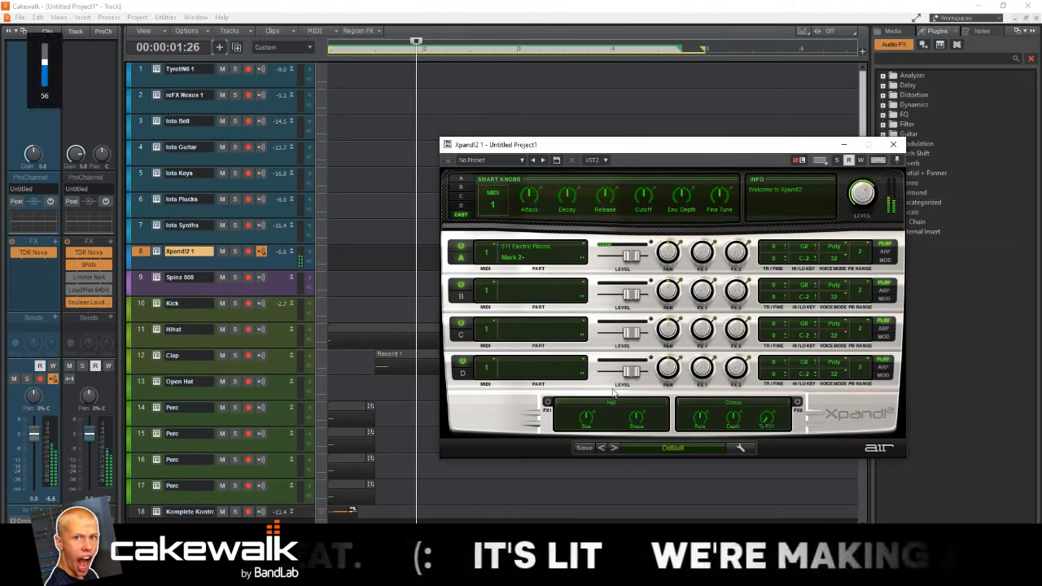
{"action": "key", "text": "XF86AudioRaiseVolume"}
{"action": "key", "text": "XF86AudioRaiseVolume"}
{"action": "key", "text": "XF86AudioRaiseVolume"}
{"action": "key", "text": "XF86AudioRaiseVolume"}
{"action": "key", "text": "XF86AudioRaiseVolume"}
{"action": "key", "text": "XF86AudioRaiseVolume"}
{"action": "key", "text": "XF86AudioRaiseVolume"}
{"action": "key", "text": "XF86AudioRaiseVolume"}
{"action": "key", "text": "XF86AudioRaiseVolume"}
{"action": "key", "text": "XF86AudioRaiseVolume"}
{"action": "key", "text": "XF86AudioRaiseVolume"}
{"action": "key", "text": "XF86AudioRaiseVolume"}
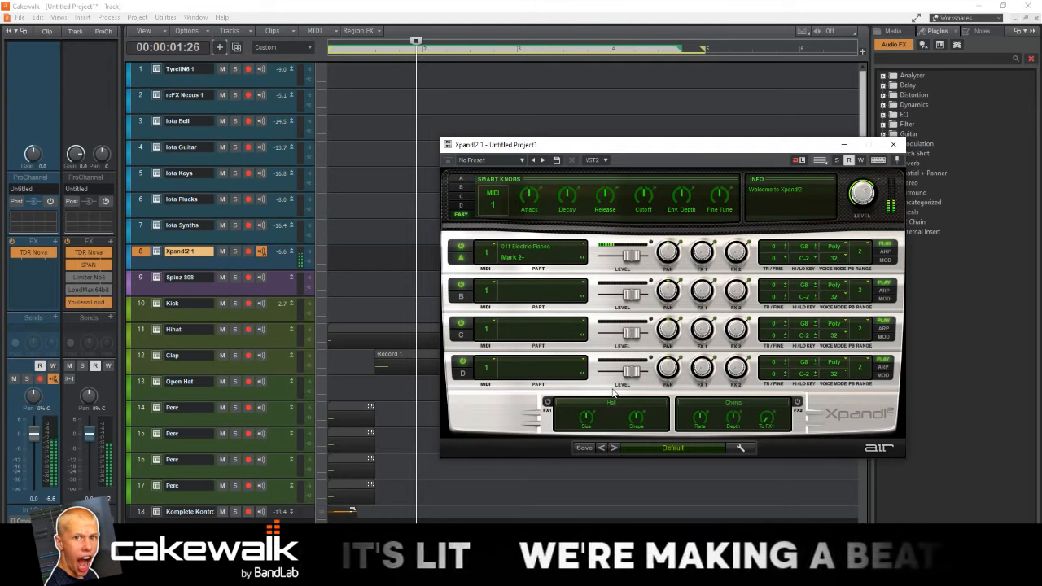
Step: Switch Xpand!2's part A to Natural Grand Piano from 010 Acoustic Piano
{"action": "left_click", "coordinate": [522, 258]}
{"action": "mouse_move", "coordinate": [556, 345]}
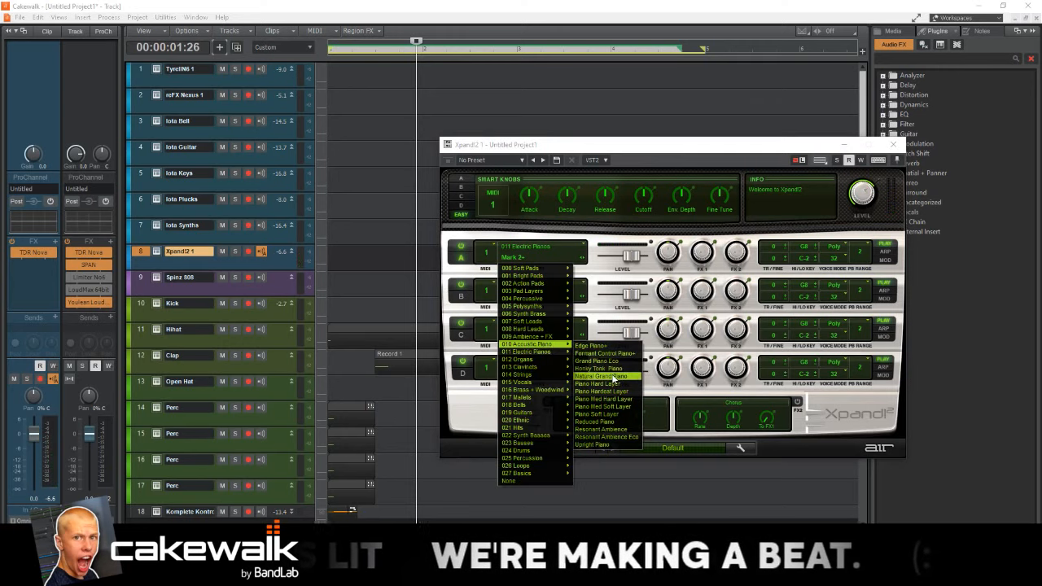
{"action": "left_click", "coordinate": [617, 378]}
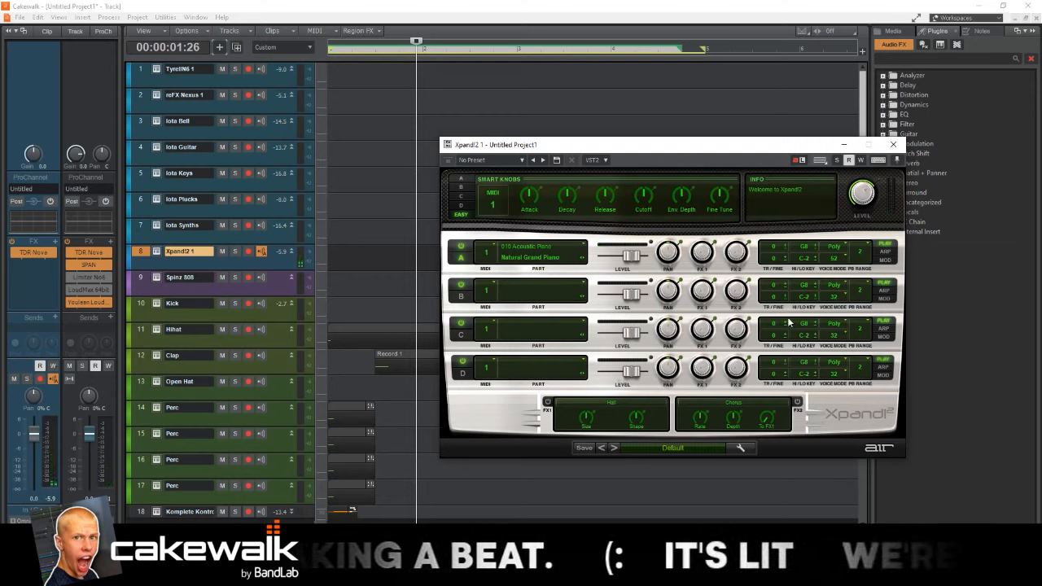
Step: Load the Pop Hop 082+ loop from 026 Loops into Xpand!2's part A and close the synth window
{"action": "left_click", "coordinate": [534, 254]}
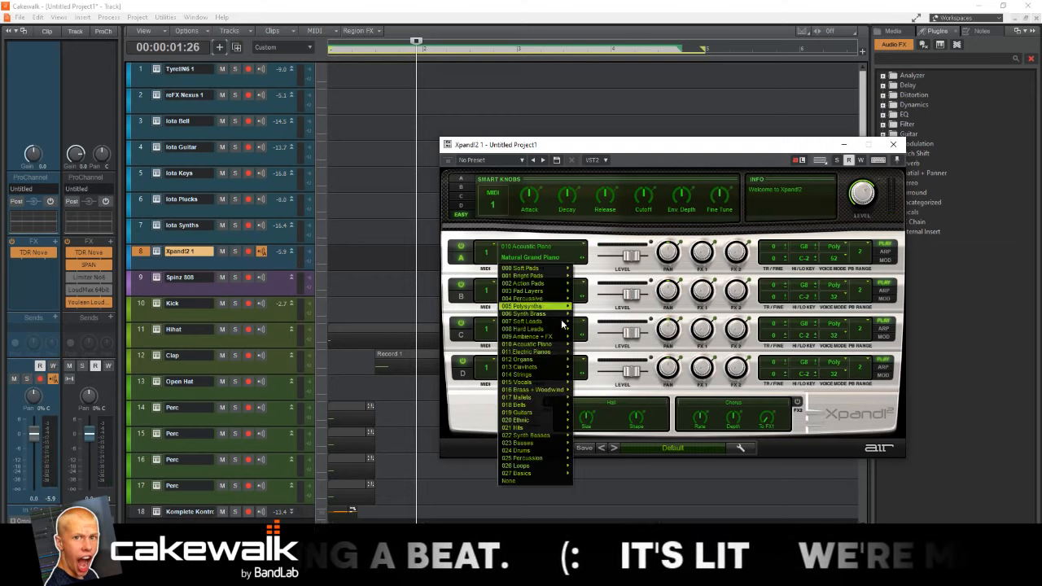
{"action": "mouse_move", "coordinate": [533, 466]}
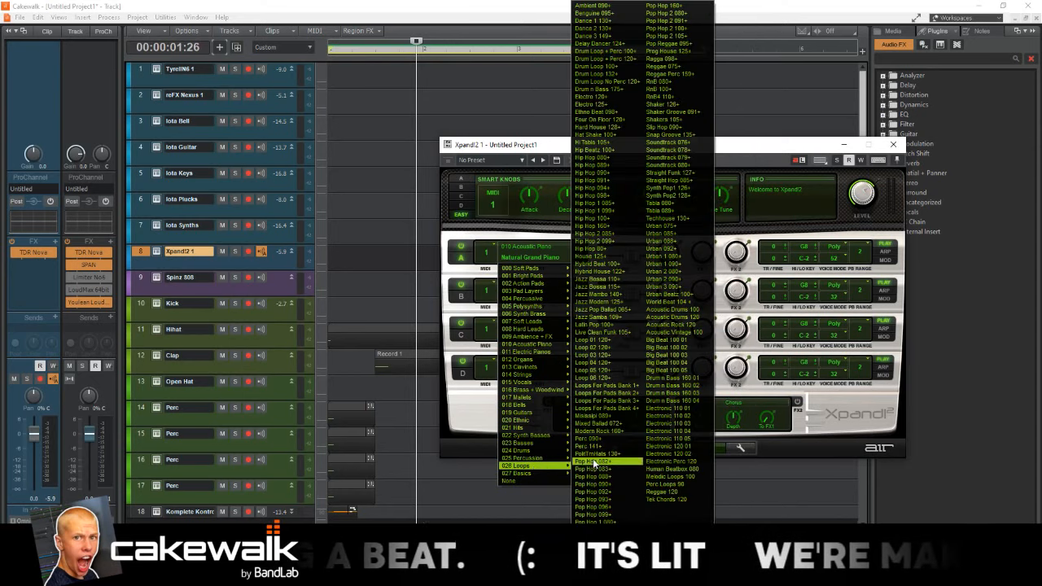
{"action": "left_click", "coordinate": [595, 462]}
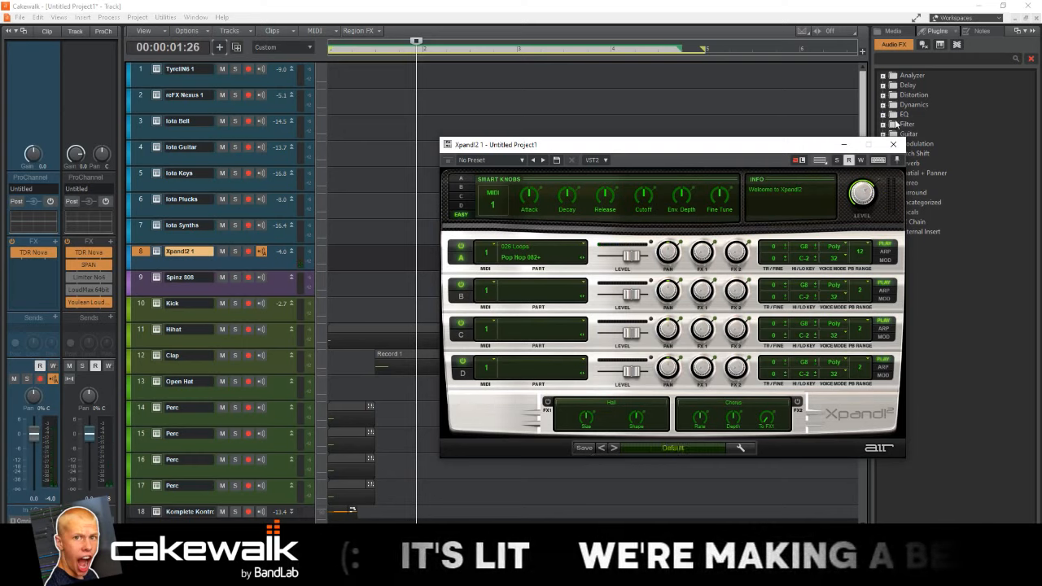
{"action": "left_click", "coordinate": [896, 146]}
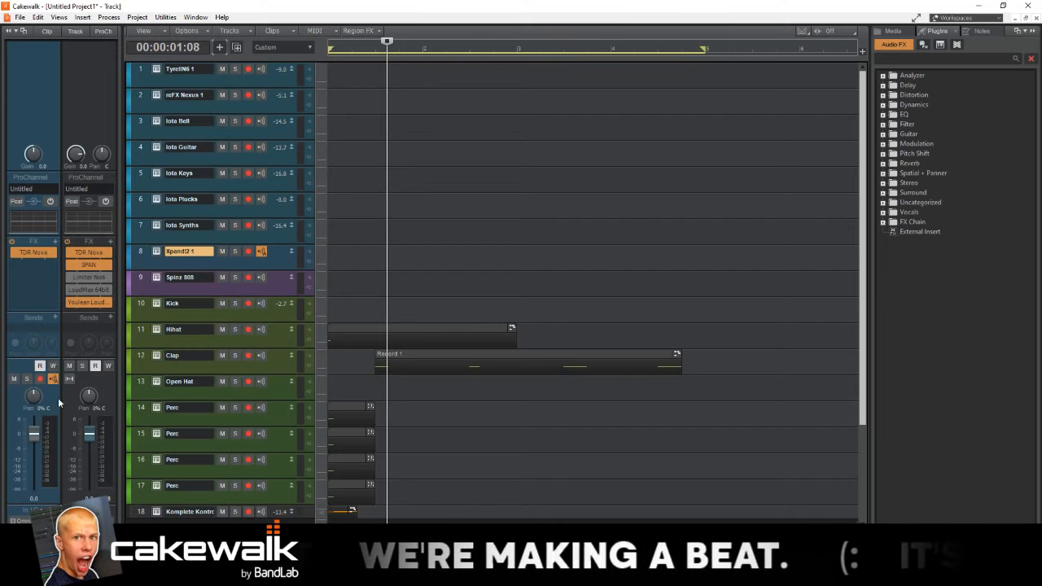
{"action": "left_click_drag", "start_coordinate": [139, 282], "coordinate": [218, 84]}
{"action": "left_click", "coordinate": [284, 86]}
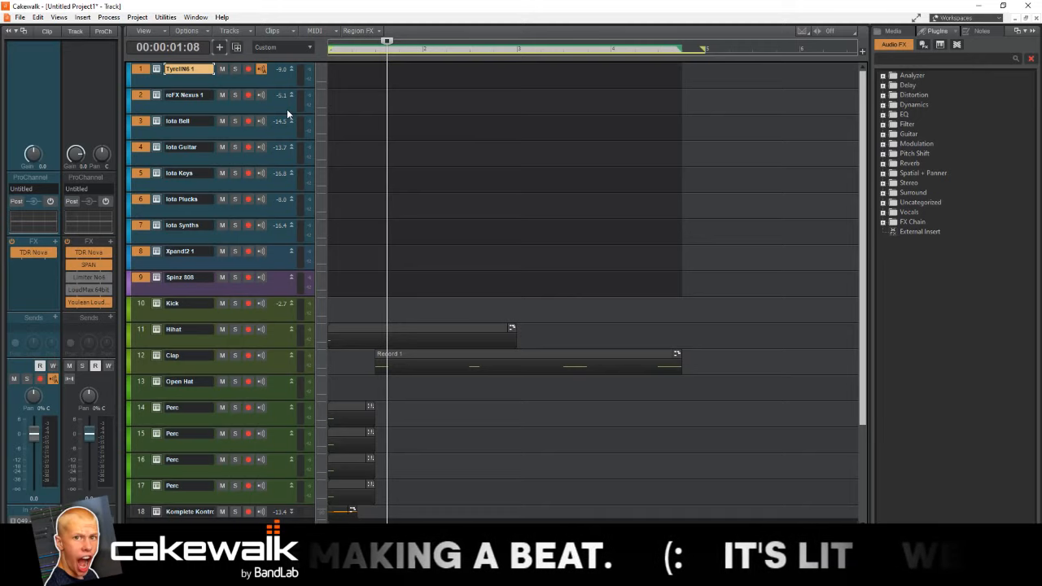
{"action": "left_click", "coordinate": [437, 168]}
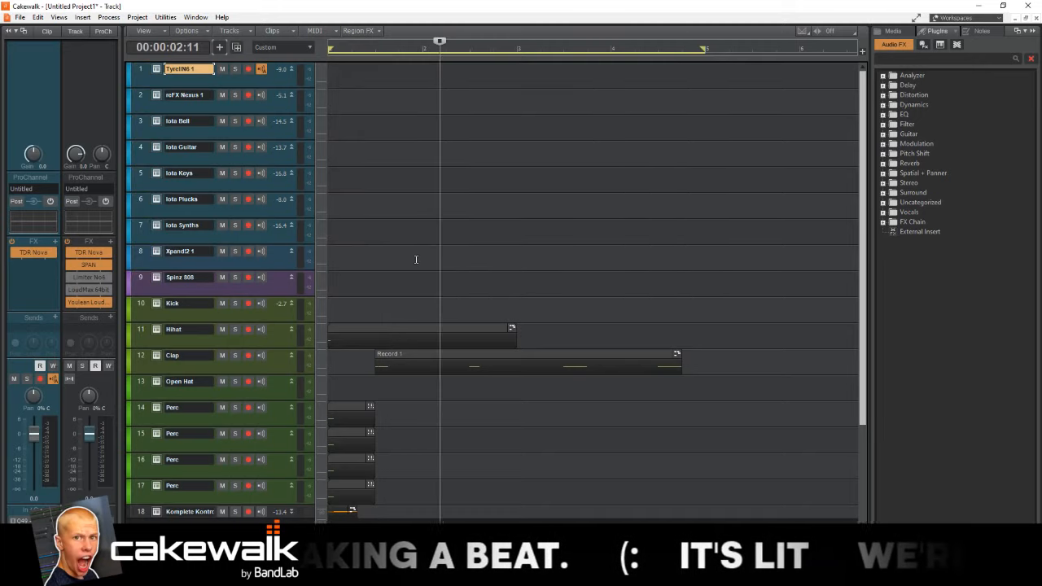
{"action": "scroll", "coordinate": [413, 315], "scroll_direction": "down", "scroll_amount": 3}
{"action": "left_click", "coordinate": [413, 397]}
{"action": "scroll", "coordinate": [420, 403], "scroll_direction": "up", "scroll_amount": 3}
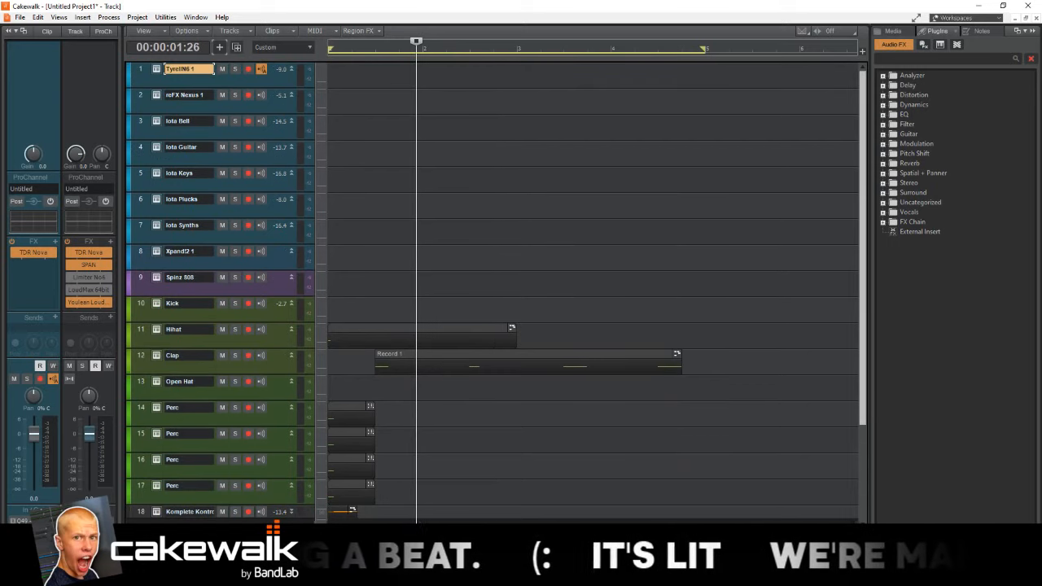
Step: Open the Komplete Kontrol track's clip in the piano roll, enlarge the view and rewind to the project start
{"action": "double_click", "coordinate": [343, 512]}
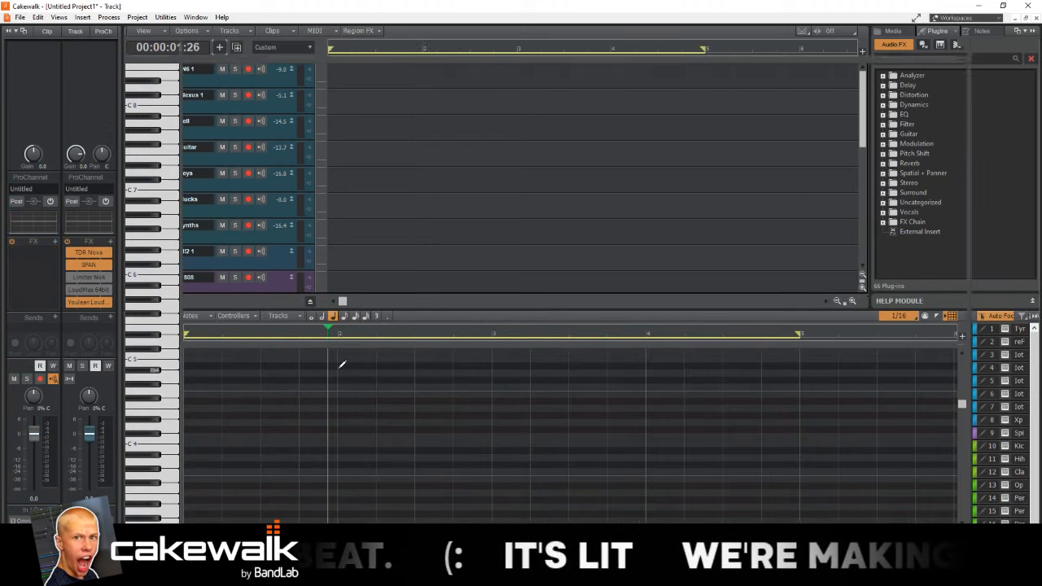
{"action": "key", "text": "shift+d"}
{"action": "left_click", "coordinate": [337, 306]}
{"action": "key", "text": "w"}
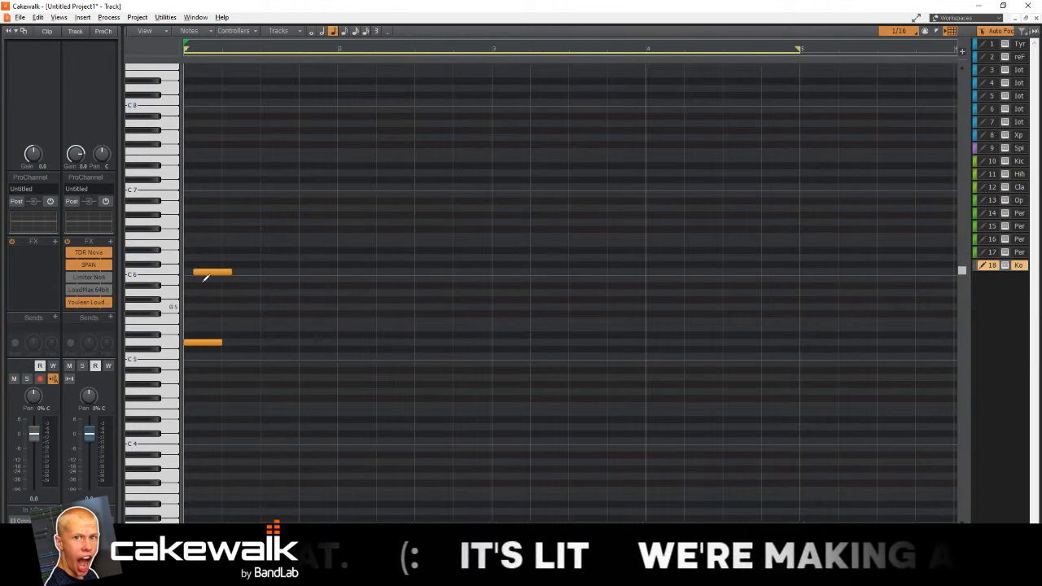
Step: Move the C6 note one sixteenth later in the Komplete Kontrol clip and play the notes back
{"action": "scroll", "coordinate": [206, 279], "scroll_direction": "up", "scroll_amount": 4, "text": "ctrl"}
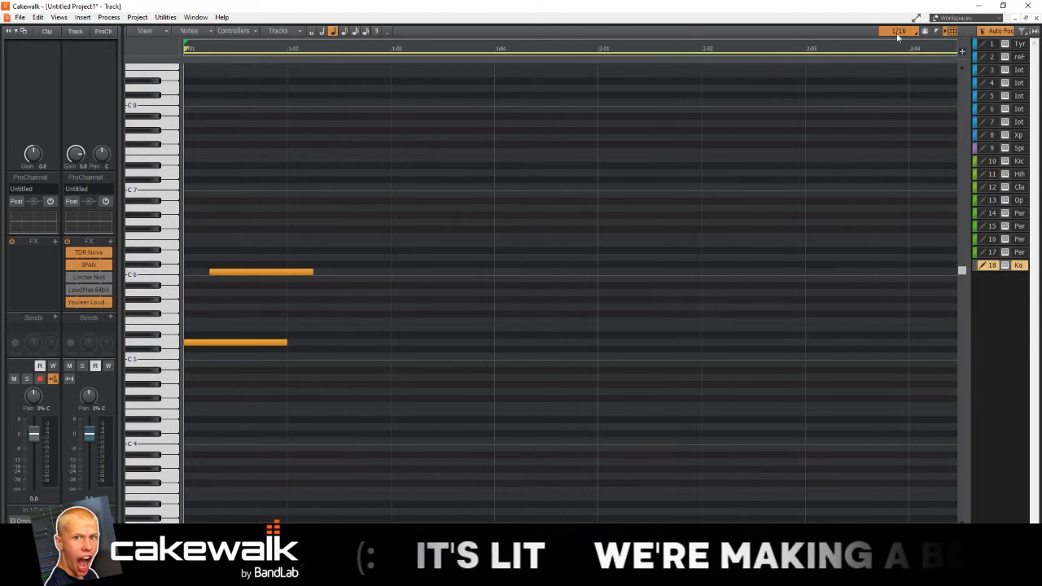
{"action": "left_click_drag", "start_coordinate": [256, 272], "coordinate": [285, 271]}
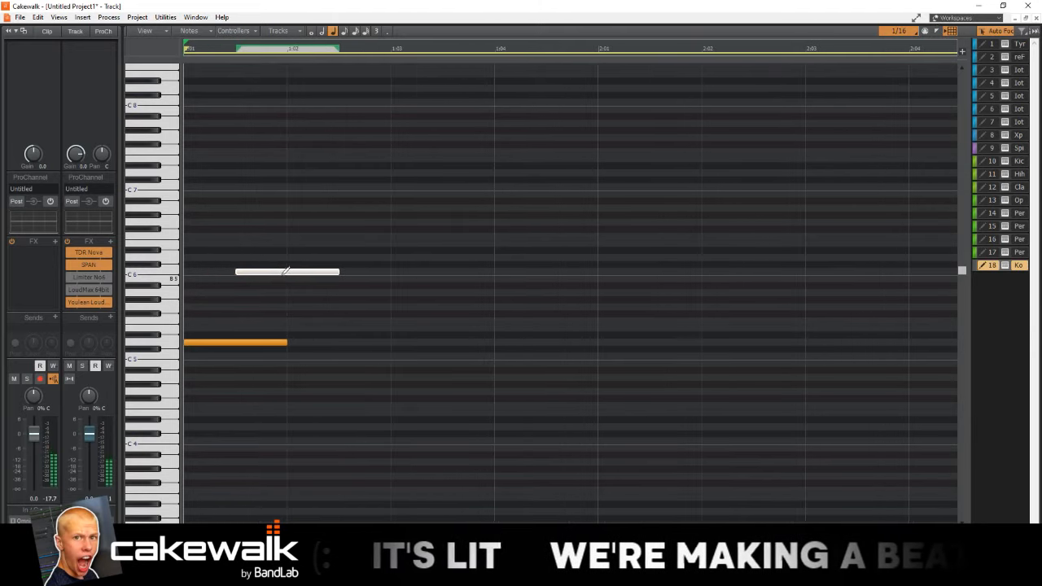
{"action": "key", "text": "space"}
{"action": "key", "text": "space"}
{"action": "left_click", "coordinate": [196, 214]}
{"action": "key", "text": "space"}
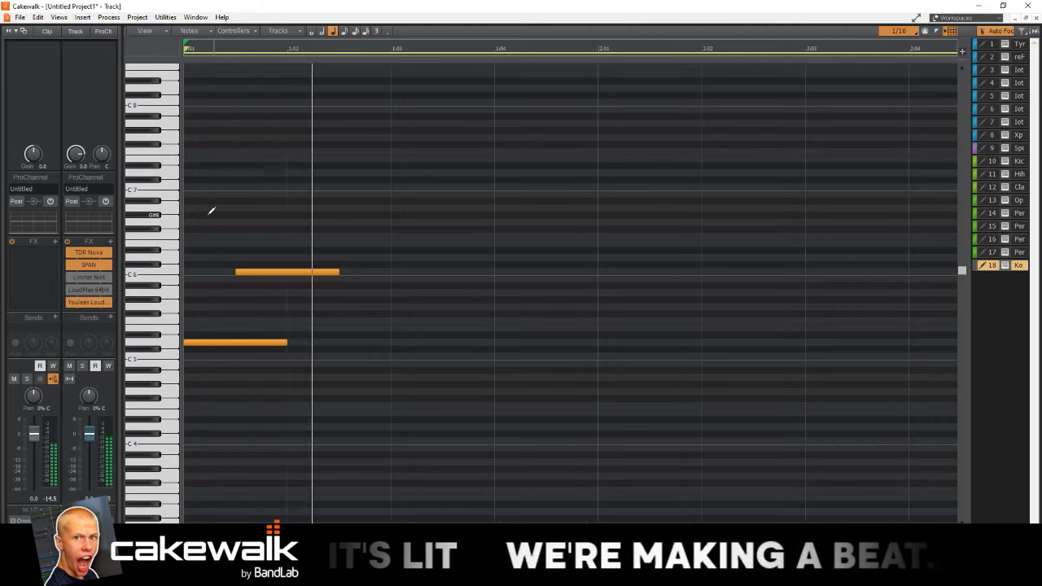
{"action": "key", "text": "space"}
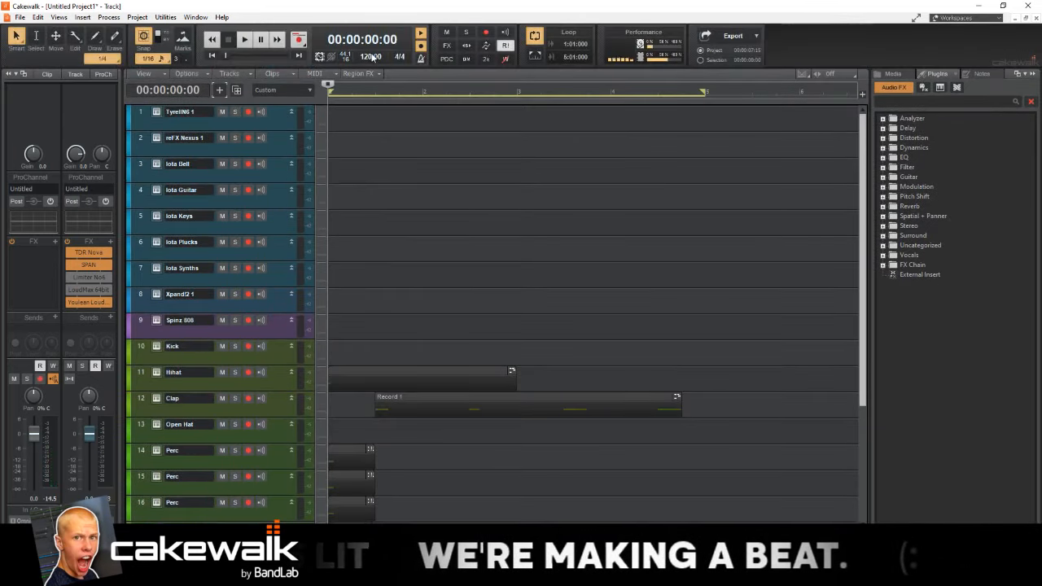
Step: Set the project tempo to 90 BPM
{"action": "double_click", "coordinate": [367, 56]}
{"action": "type", "text": "90"}
{"action": "key", "text": "Return"}
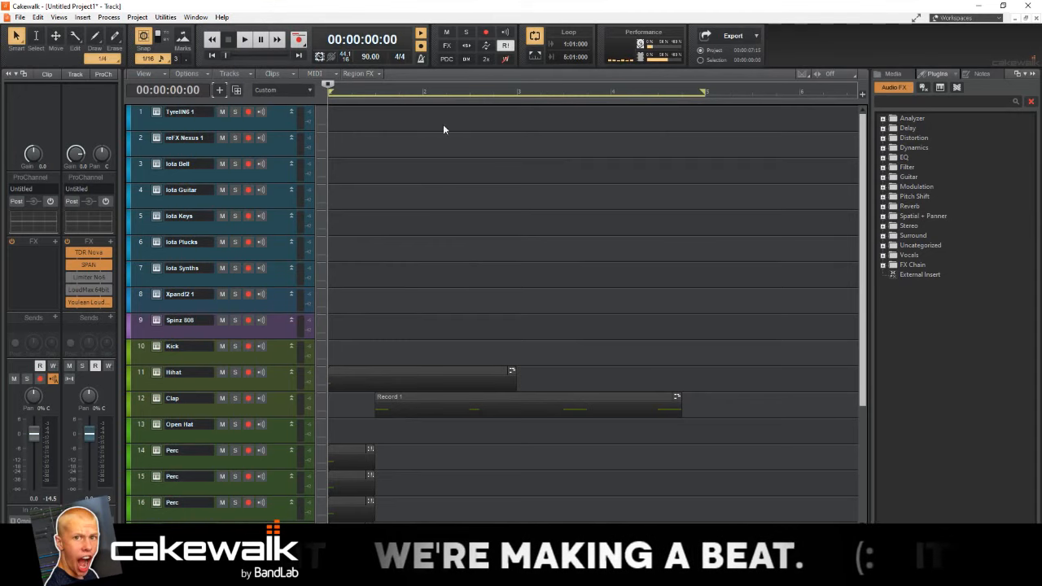
Step: Reopen the Komplete Kontrol clip in the piano roll, choose a melodic minor scale for its track and enable Snap to Scale
{"action": "scroll", "coordinate": [414, 291], "scroll_direction": "down", "scroll_amount": 5}
{"action": "double_click", "coordinate": [342, 382]}
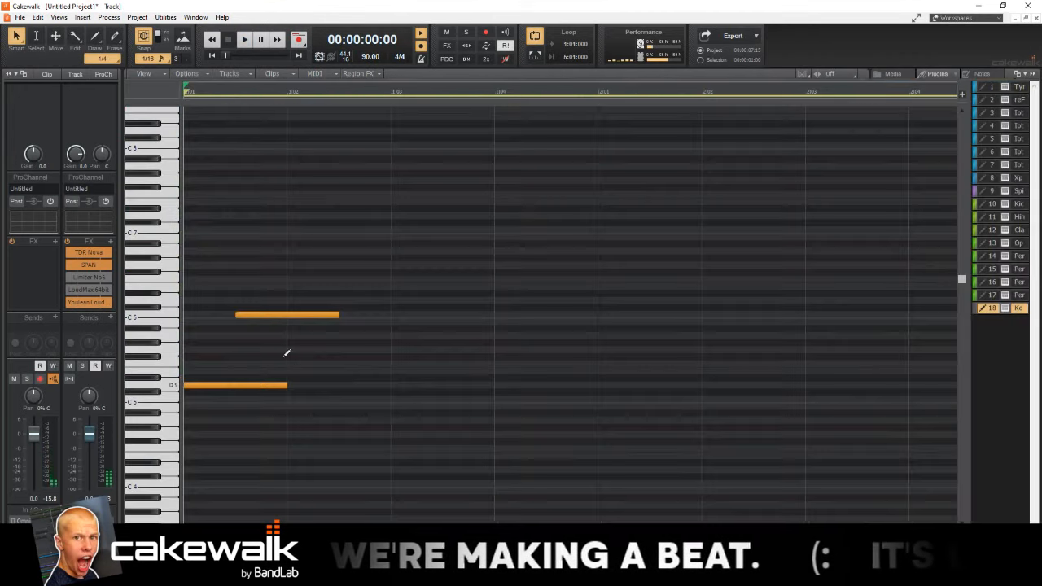
{"action": "right_click", "coordinate": [1018, 309]}
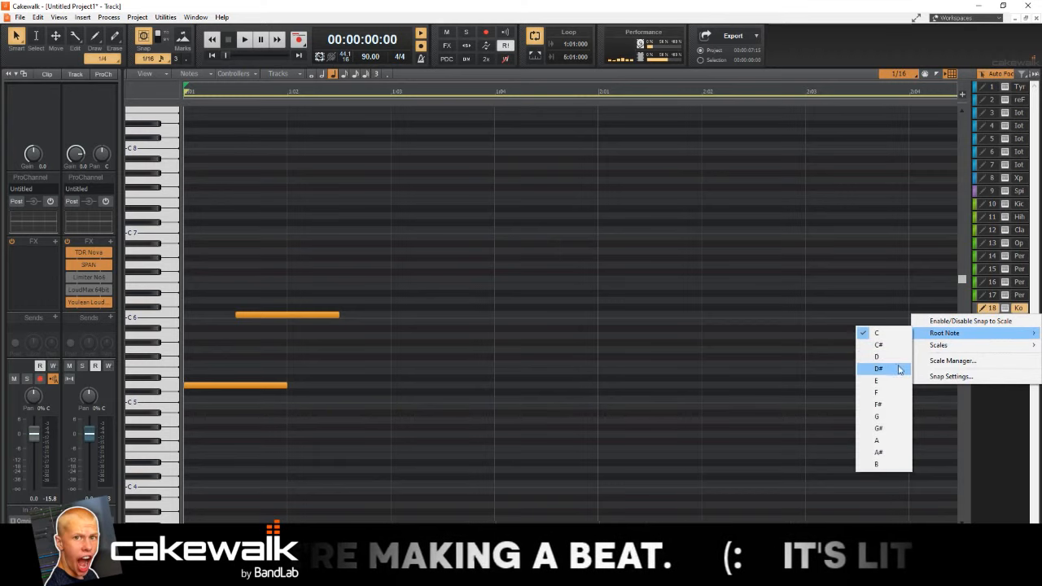
{"action": "left_click", "coordinate": [1024, 320]}
{"action": "right_click", "coordinate": [1024, 319]}
{"action": "mouse_move", "coordinate": [969, 342]}
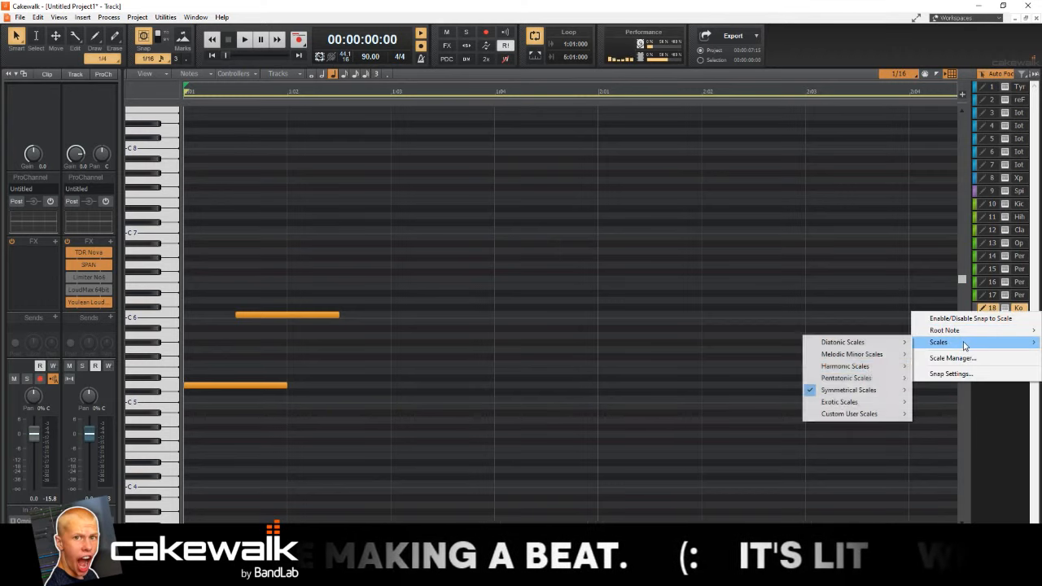
{"action": "mouse_move", "coordinate": [863, 354]}
{"action": "left_click", "coordinate": [936, 366]}
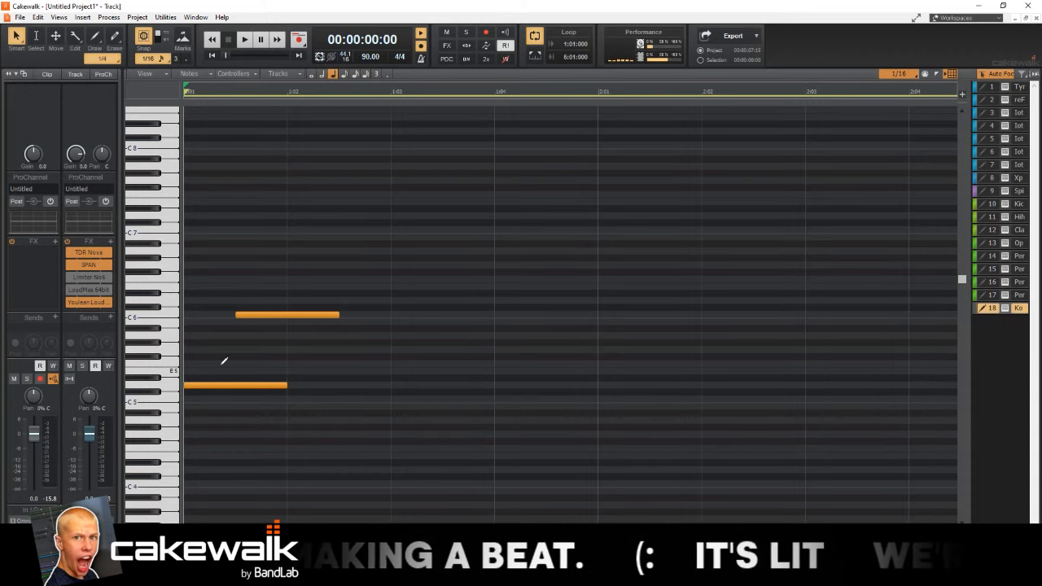
{"action": "right_click", "coordinate": [1019, 314]}
{"action": "left_click", "coordinate": [1017, 319]}
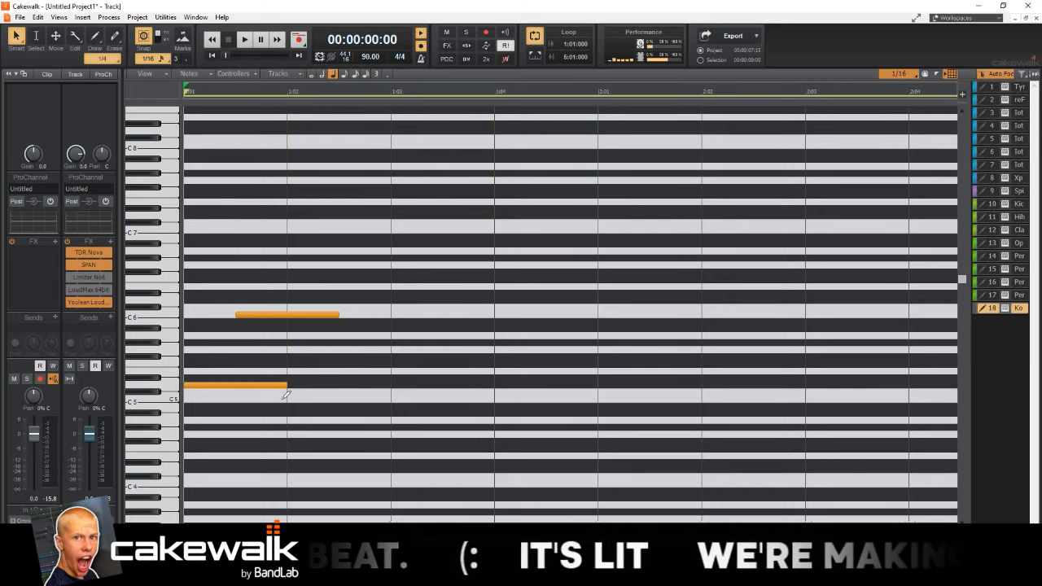
Step: Move the D5 note up to D#5 and the C6 note down to G#5 at the start of the first measure
{"action": "left_click_drag", "start_coordinate": [258, 385], "coordinate": [262, 378]}
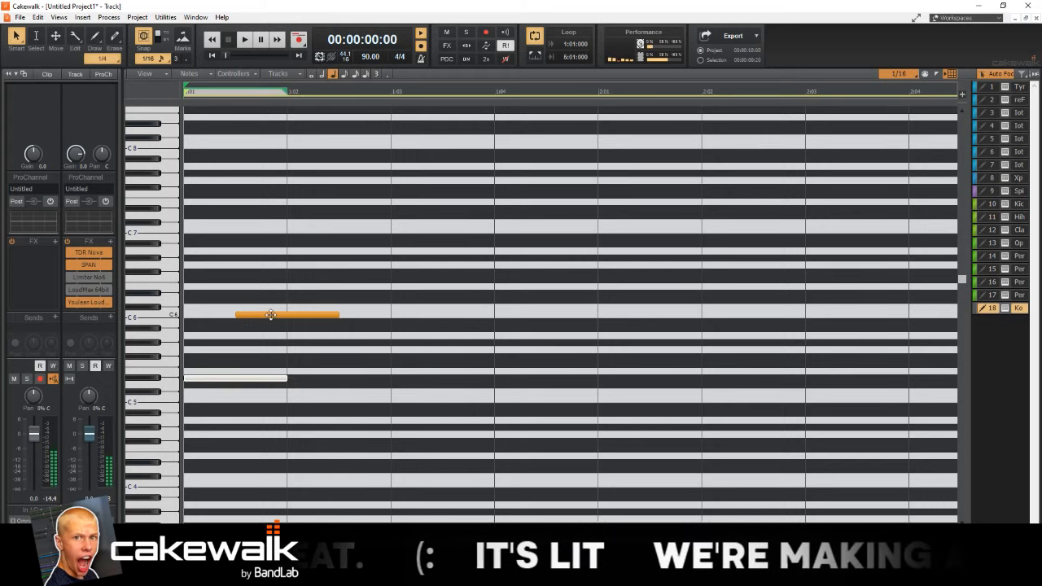
{"action": "left_click_drag", "start_coordinate": [269, 315], "coordinate": [269, 322]}
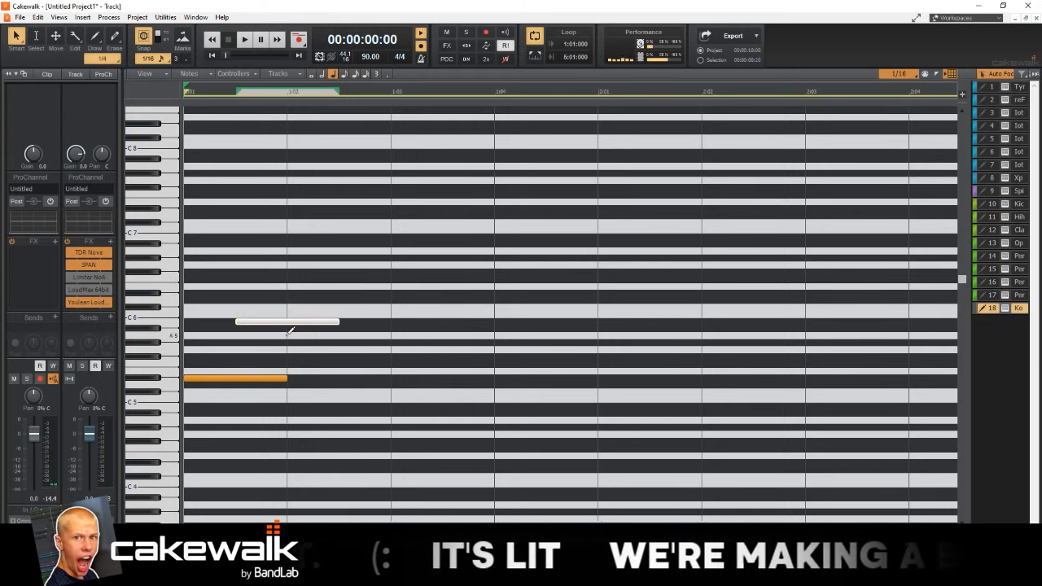
{"action": "left_click_drag", "start_coordinate": [268, 320], "coordinate": [218, 345]}
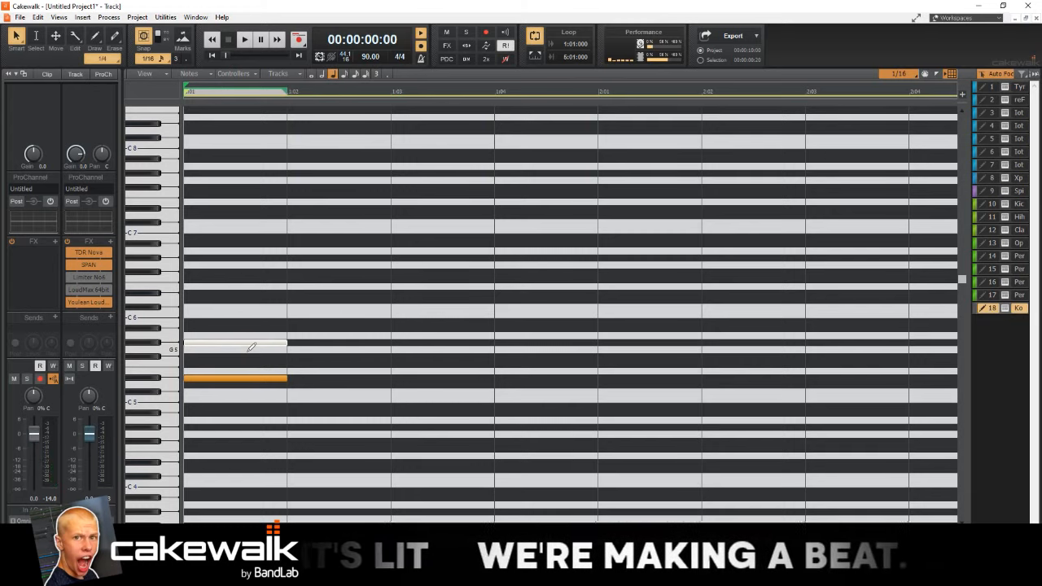
Step: Move the G#5 note an eighth note later and add a quarter-length B5 note at the start of the first measure, auditioning the result
{"action": "scroll", "coordinate": [251, 347], "scroll_direction": "down", "scroll_amount": 3}
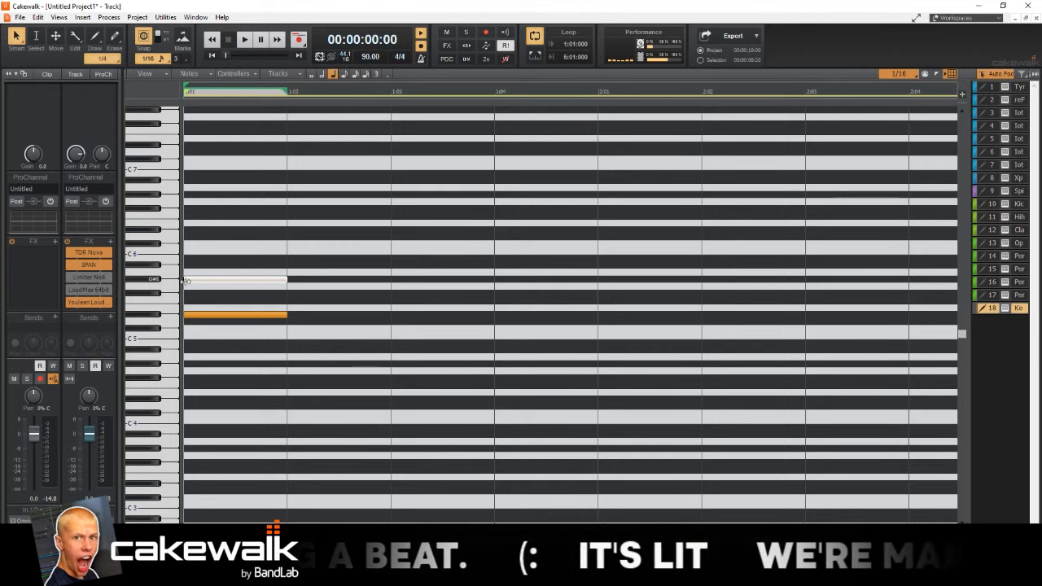
{"action": "left_click_drag", "start_coordinate": [203, 280], "coordinate": [253, 282]}
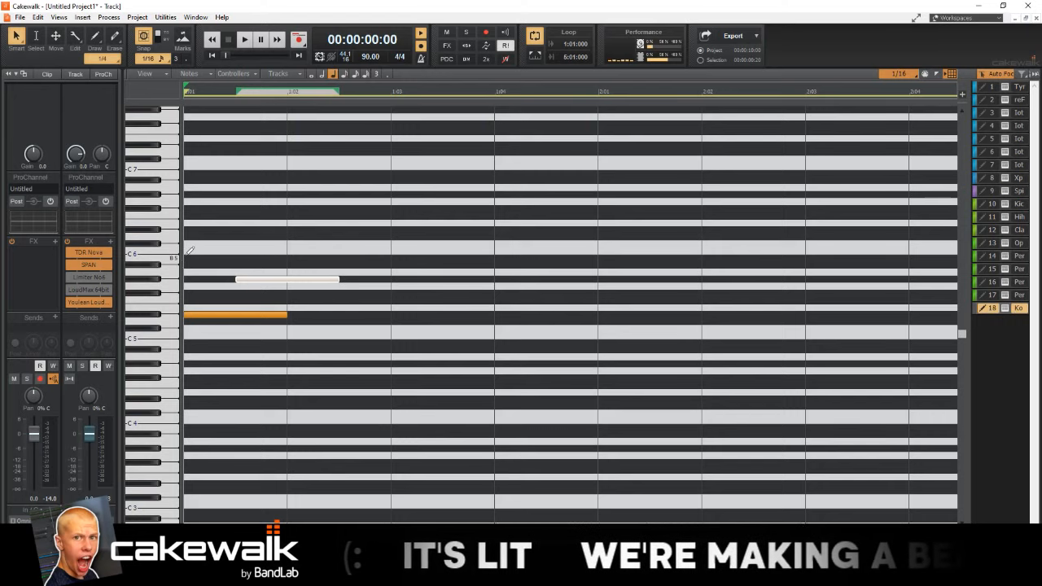
{"action": "left_click", "coordinate": [187, 253]}
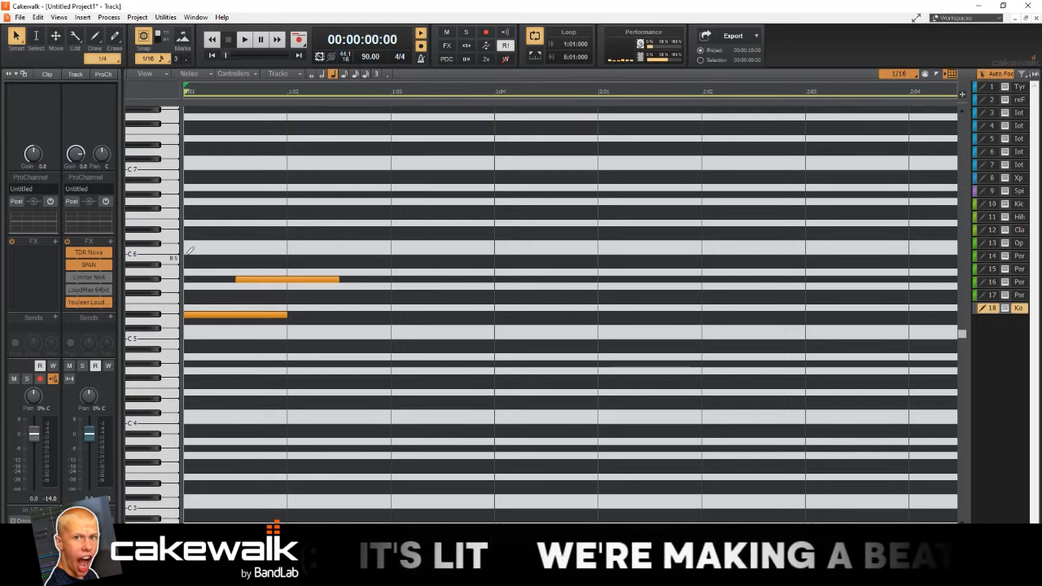
{"action": "left_click", "coordinate": [189, 258]}
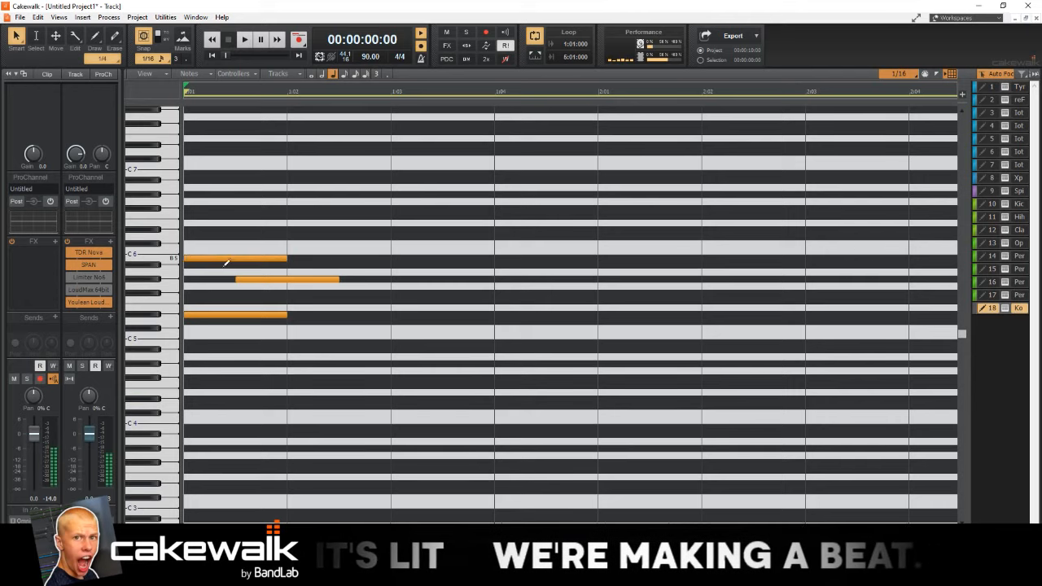
{"action": "key", "text": "space"}
{"action": "key", "text": "space"}
{"action": "key", "text": "space"}
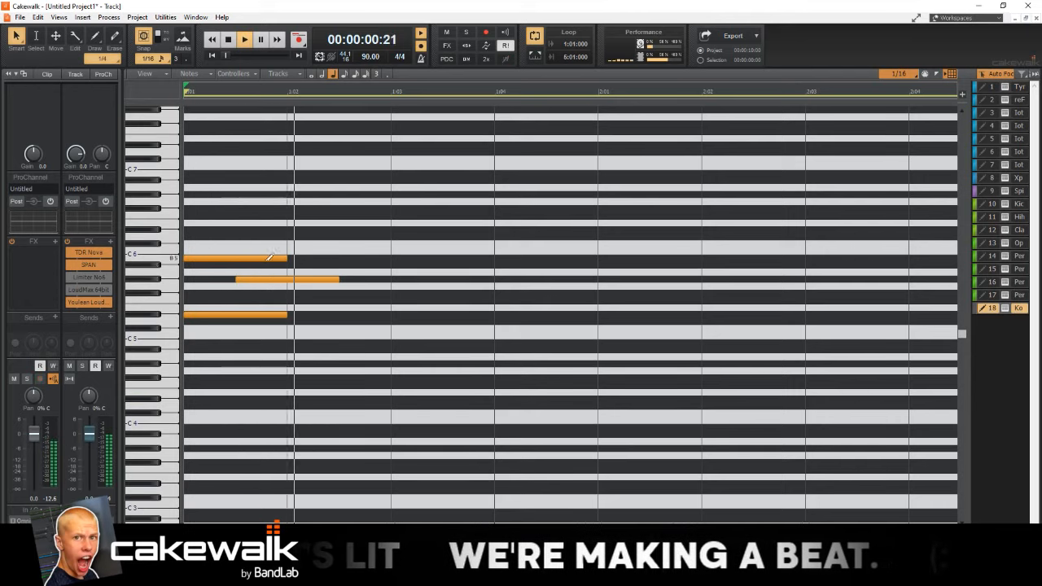
{"action": "key", "text": "space"}
Step: Shorten the G#5 note so it ends at beat 2 and play the notes back
{"action": "left_click_drag", "start_coordinate": [334, 281], "coordinate": [286, 281]}
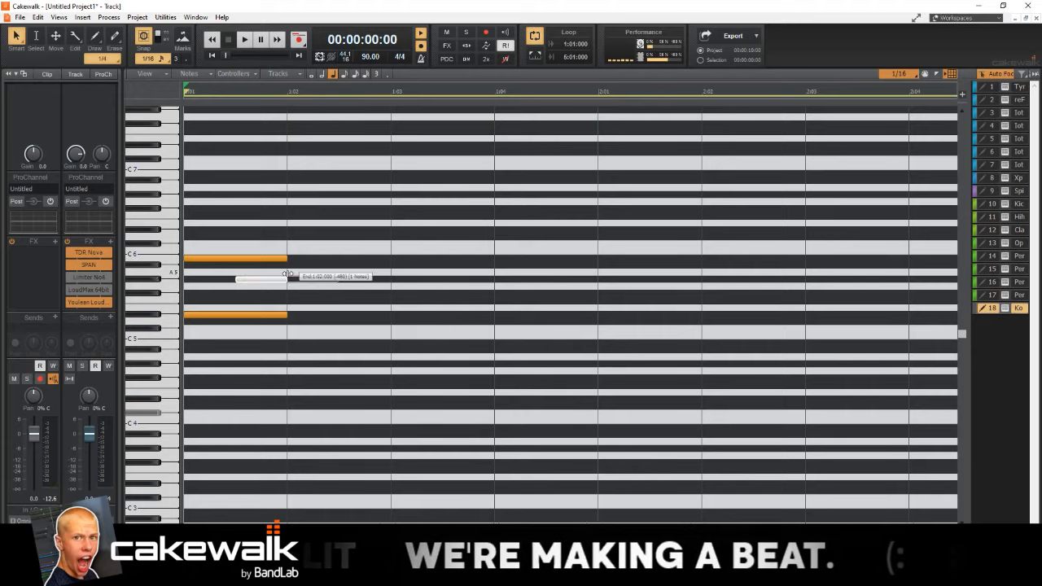
{"action": "scroll", "coordinate": [325, 379], "scroll_direction": "down", "scroll_amount": 3}
{"action": "scroll", "coordinate": [314, 430], "scroll_direction": "down", "scroll_amount": 1, "text": "ctrl"}
{"action": "key", "text": "space"}
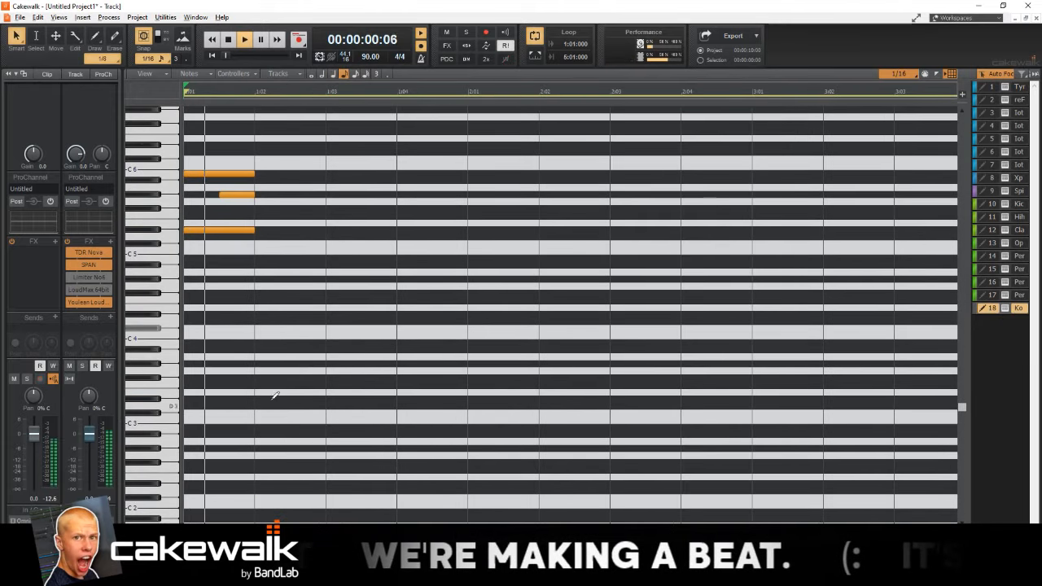
{"action": "scroll", "coordinate": [268, 367], "scroll_direction": "up", "scroll_amount": 1}
{"action": "key", "text": "space"}
{"action": "scroll", "coordinate": [247, 305], "scroll_direction": "up", "scroll_amount": 1}
{"action": "scroll", "coordinate": [244, 310], "scroll_direction": "up", "scroll_amount": 1}
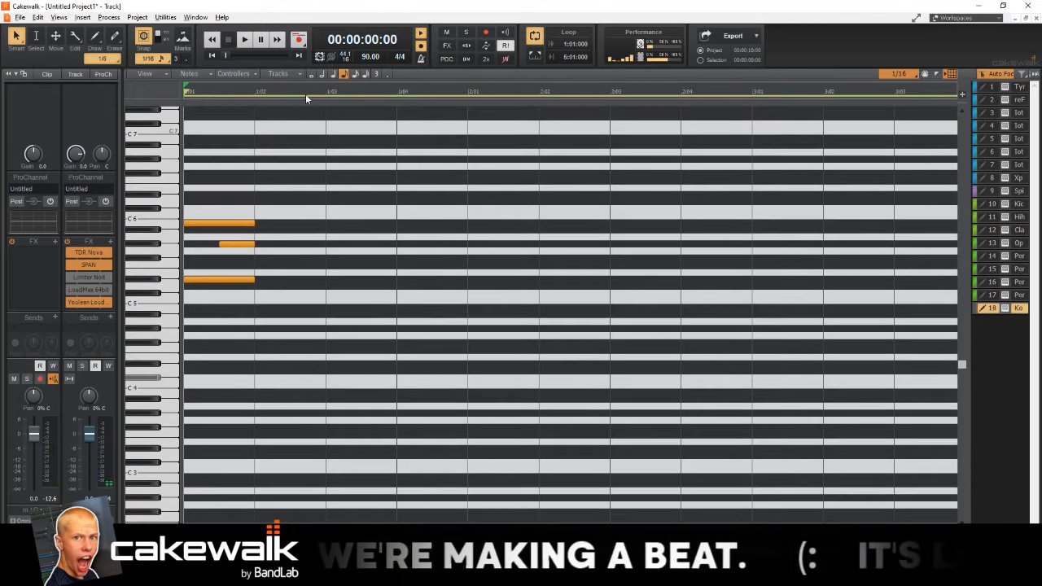
Step: Set the project tempo to 80 BPM and audition the notes
{"action": "double_click", "coordinate": [370, 56]}
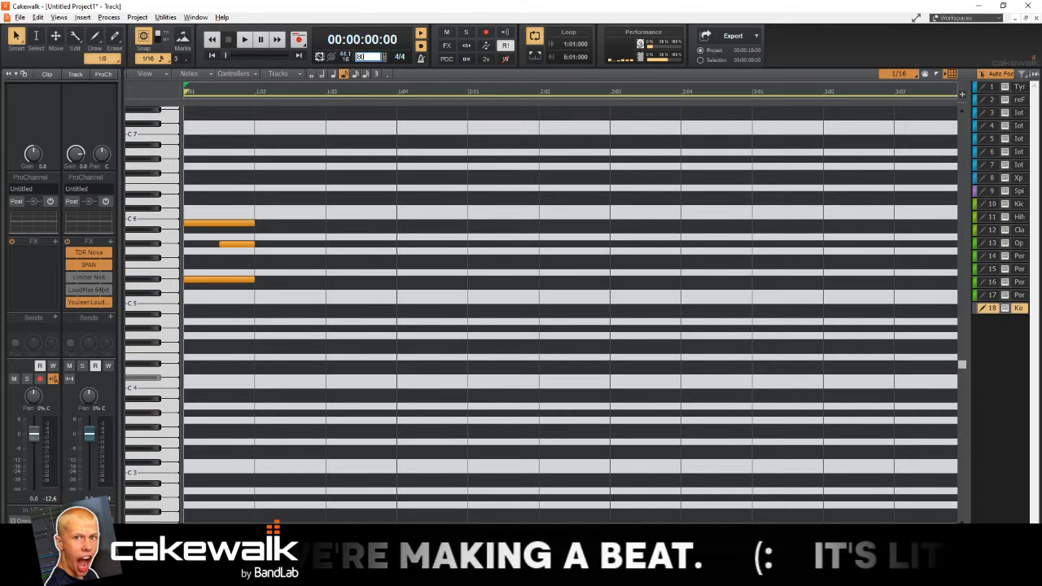
{"action": "type", "text": "80"}
{"action": "key", "text": "Return"}
{"action": "key", "text": "space"}
{"action": "key", "text": "space"}
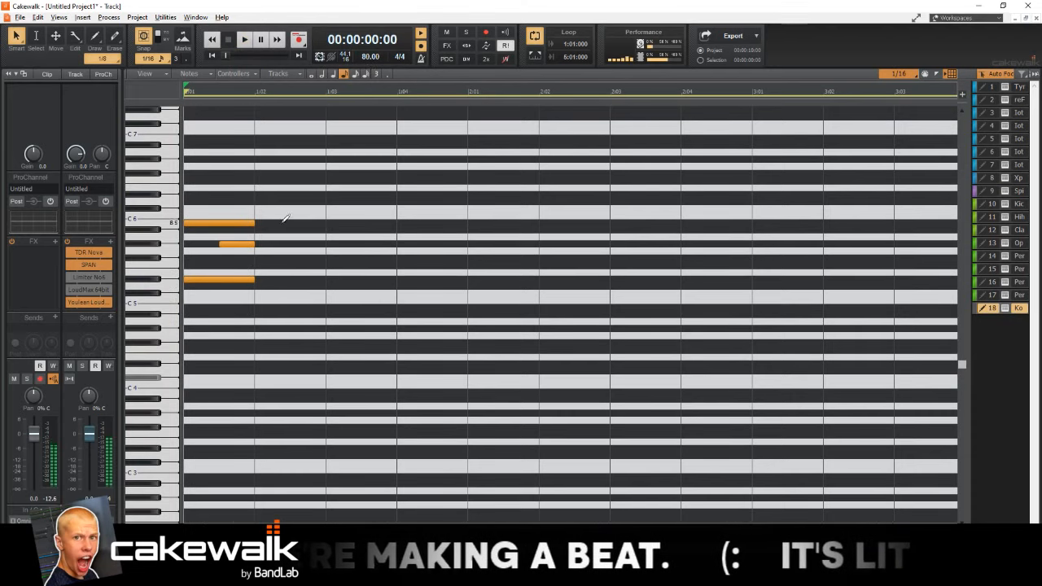
Step: Move the G#5 note to beat 2 and lengthen the B5 and D#5 notes to end at beat 3
{"action": "left_click", "coordinate": [241, 244]}
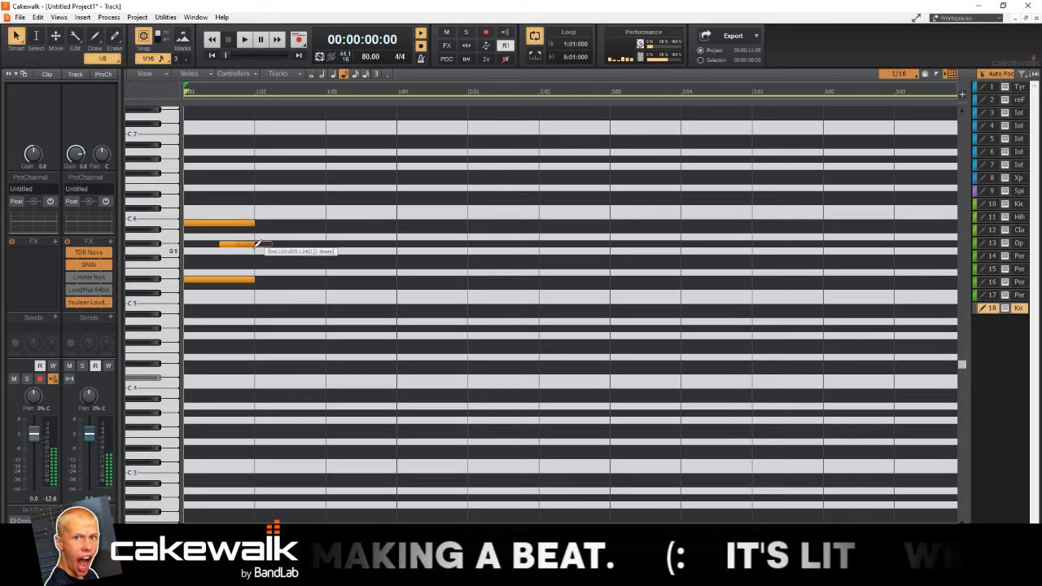
{"action": "left_click_drag", "start_coordinate": [236, 244], "coordinate": [325, 221]}
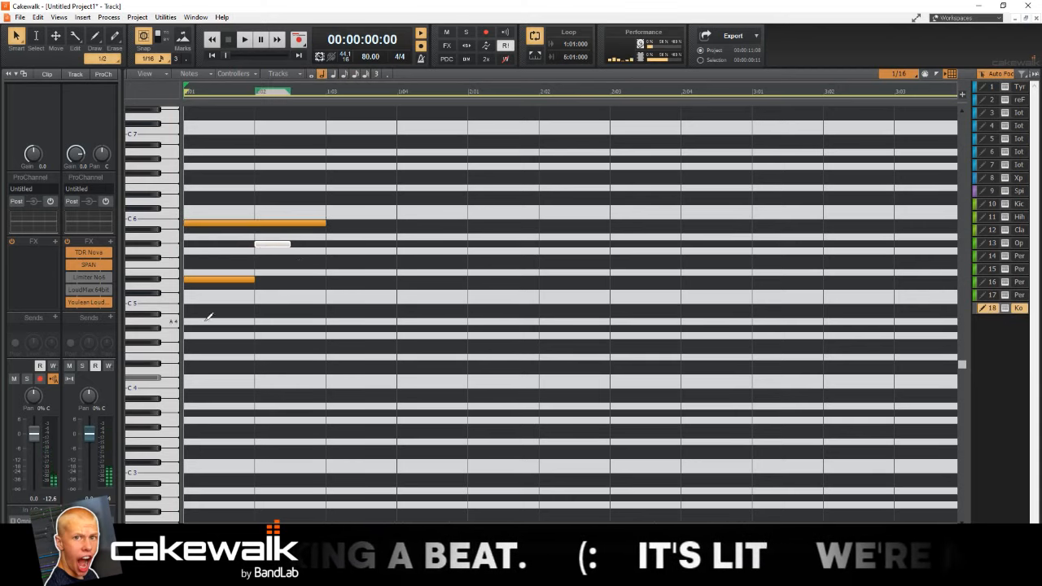
{"action": "left_click_drag", "start_coordinate": [254, 278], "coordinate": [326, 279]}
Step: Try an F#5 half note just after beat 4, delete it and play the phrase from the start
{"action": "left_click", "coordinate": [419, 258]}
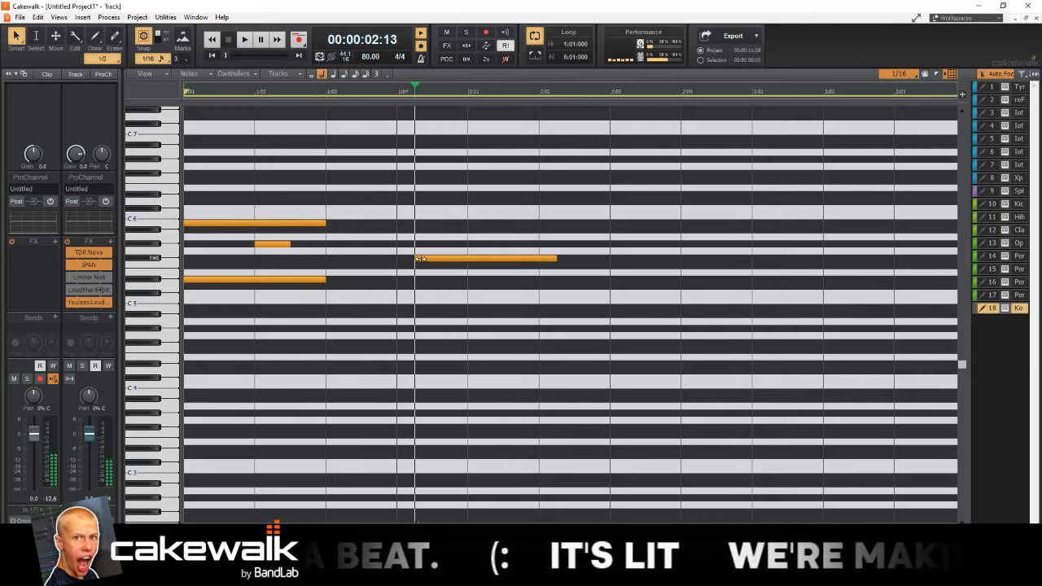
{"action": "right_click", "coordinate": [443, 259]}
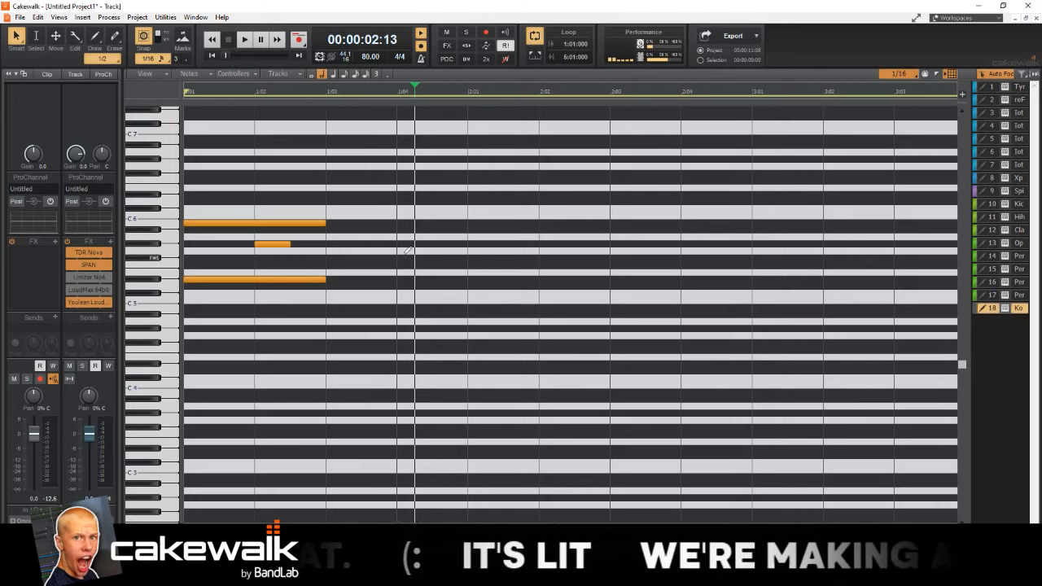
{"action": "scroll", "coordinate": [265, 197], "scroll_direction": "up", "scroll_amount": 1}
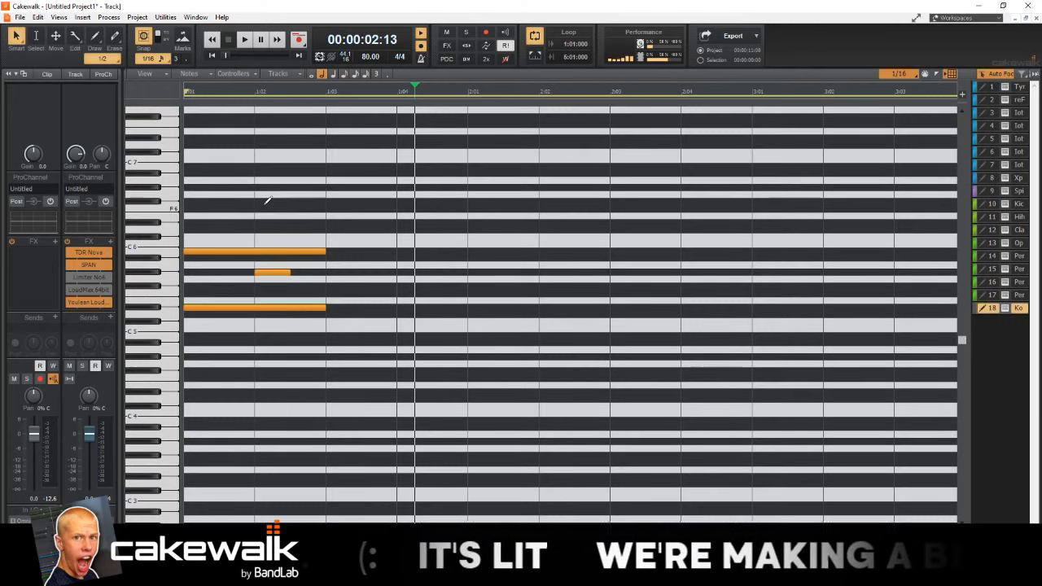
{"action": "key", "text": "w"}
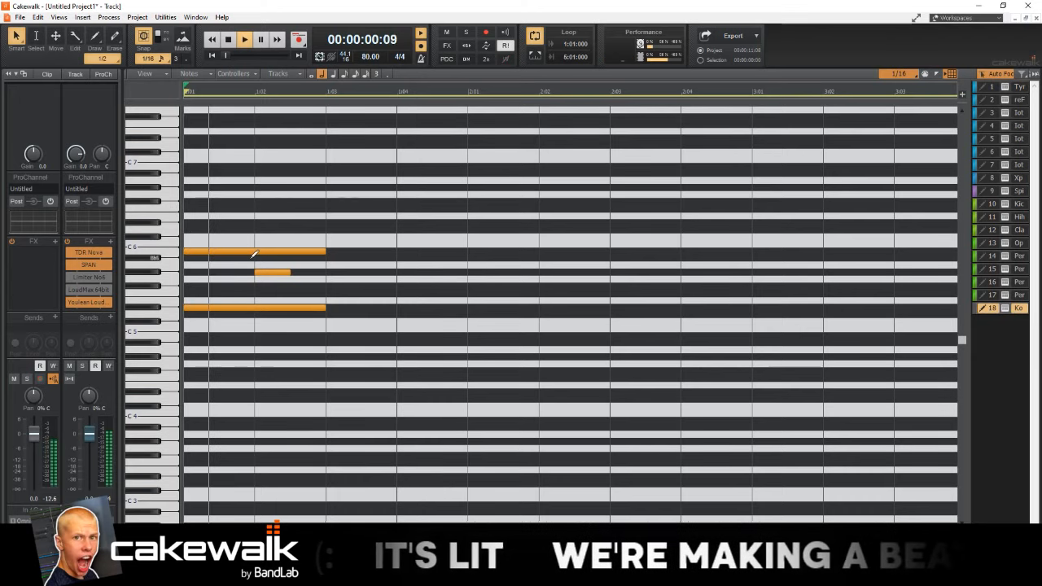
{"action": "key", "text": "space"}
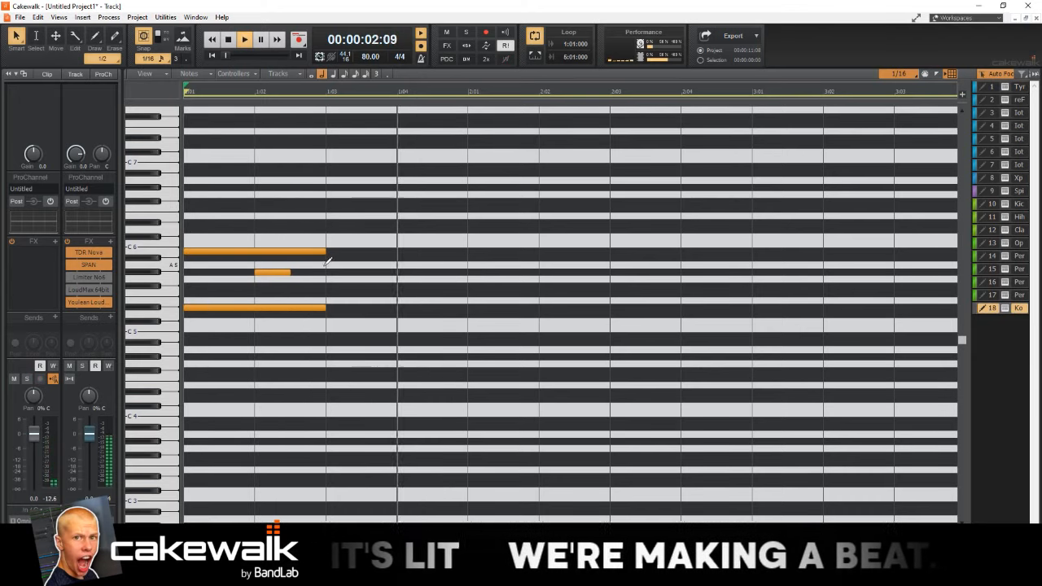
{"action": "key", "text": "alt+space"}
{"action": "key", "text": "Escape"}
{"action": "key", "text": "space"}
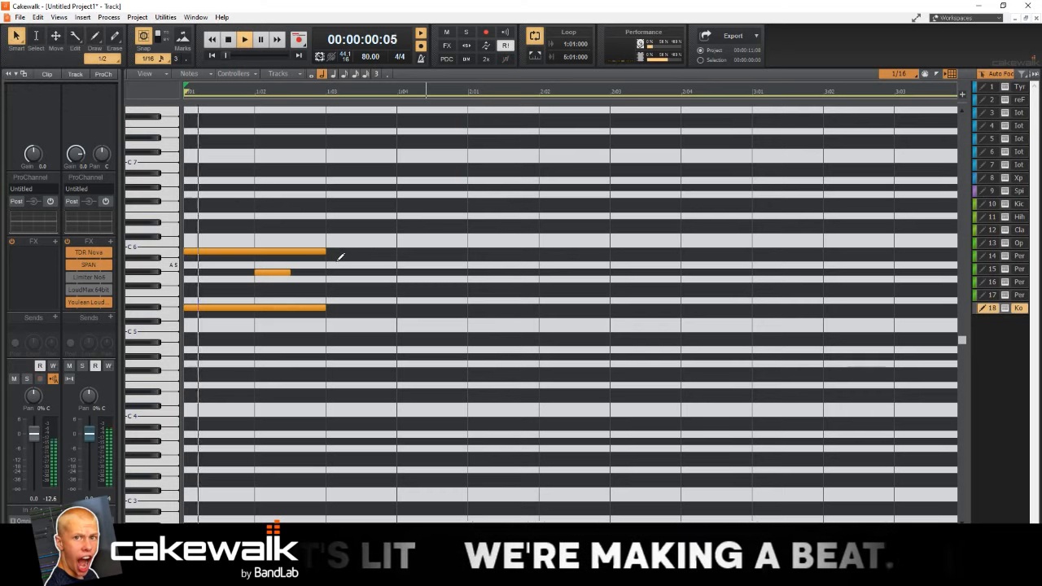
{"action": "key", "text": "space"}
Step: Add A#5 and F5 half notes at beat 3 and a G#5 note from beat 4 to the measure's end, and audition them
{"action": "left_click", "coordinate": [331, 257]}
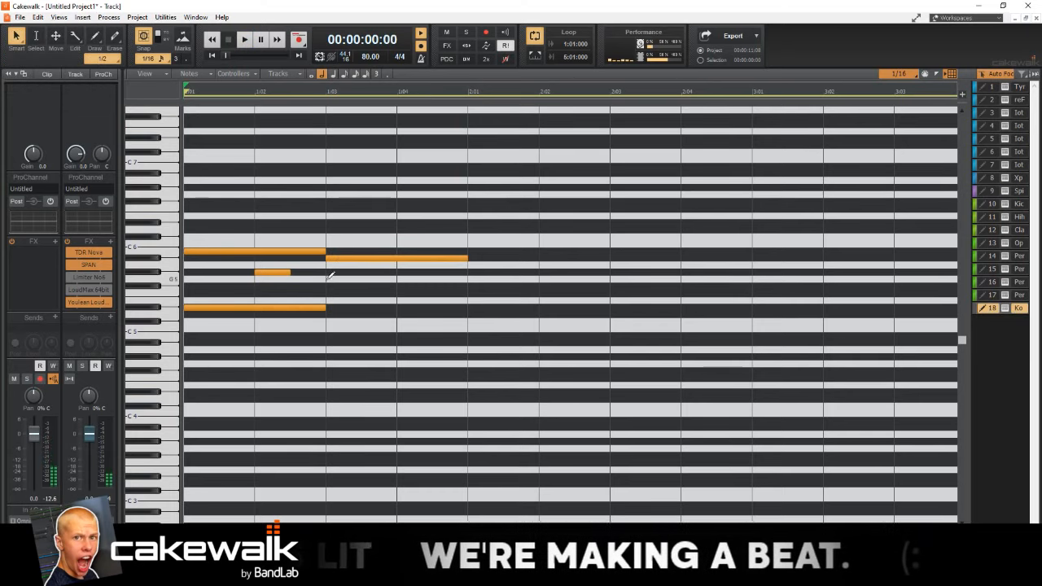
{"action": "left_click", "coordinate": [329, 293]}
{"action": "left_click", "coordinate": [400, 272]}
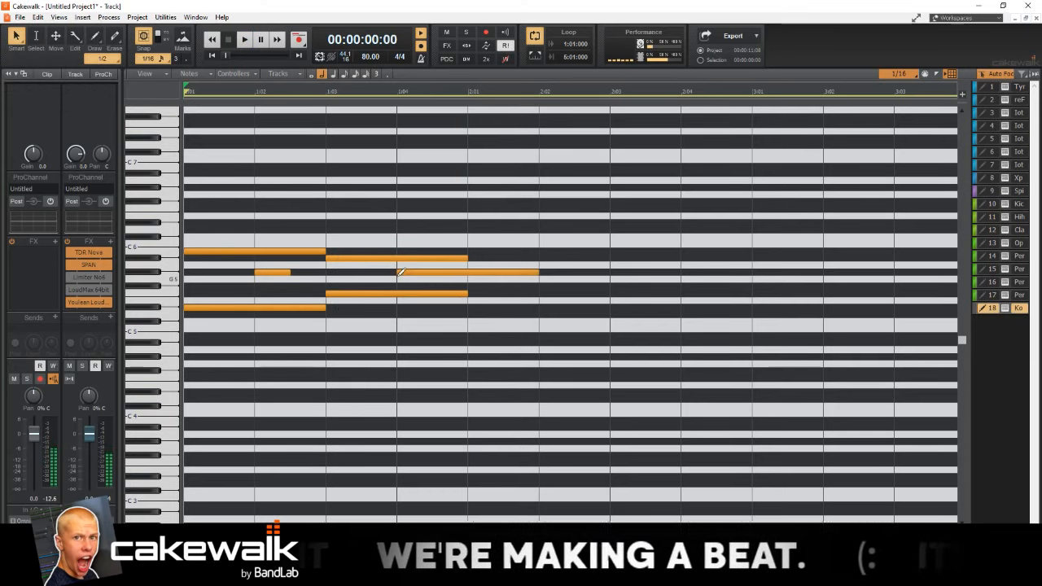
{"action": "key", "text": "space"}
{"action": "left_click_drag", "start_coordinate": [535, 272], "coordinate": [468, 281]}
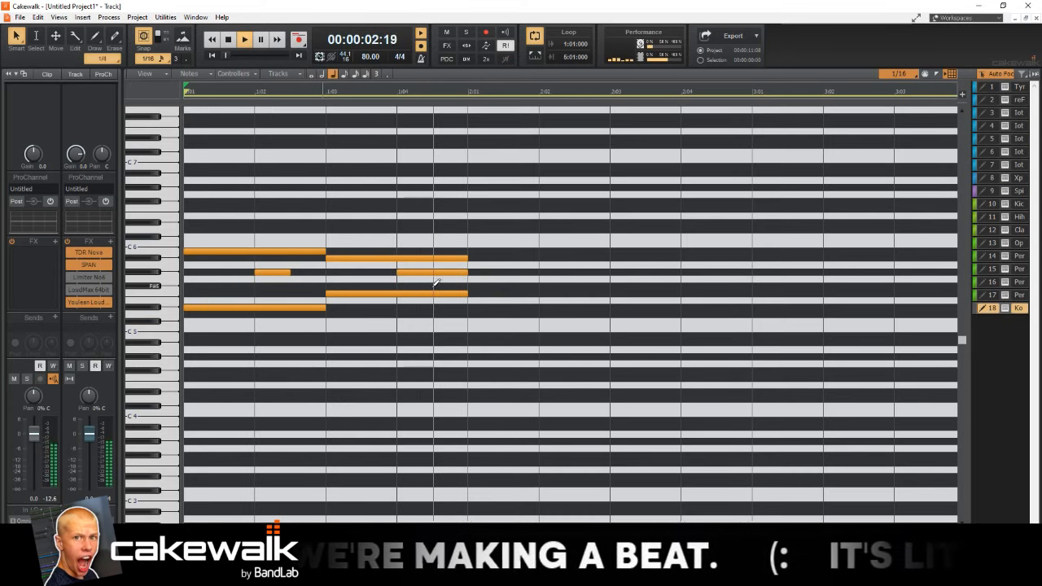
{"action": "key", "text": "space"}
Step: Select all the notes, transpose them by -12 semitones and play them back
{"action": "key", "text": "ctrl+a"}
{"action": "scroll", "coordinate": [231, 268], "scroll_direction": "down", "scroll_amount": 1}
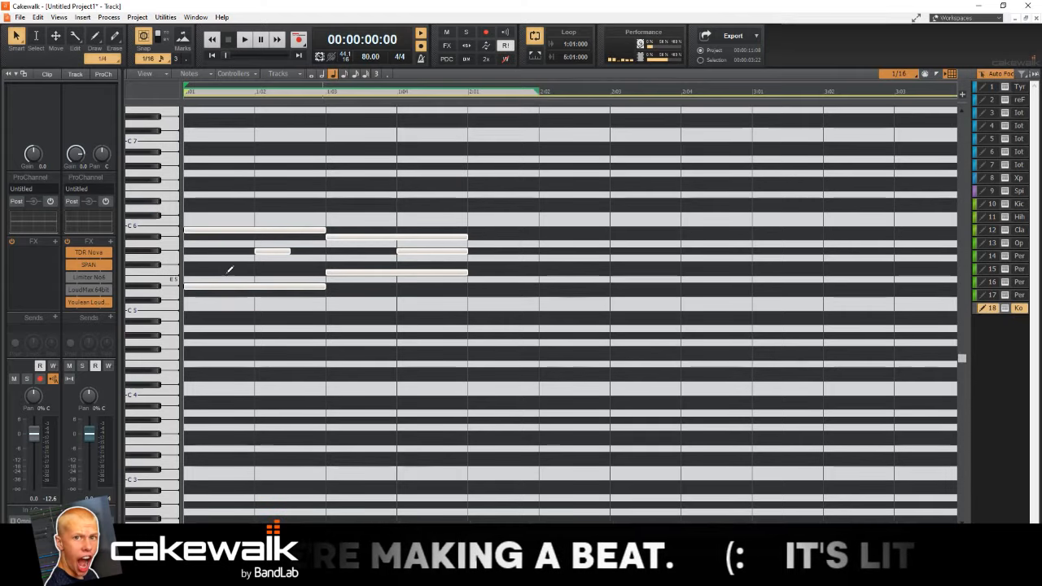
{"action": "left_click", "coordinate": [109, 17]}
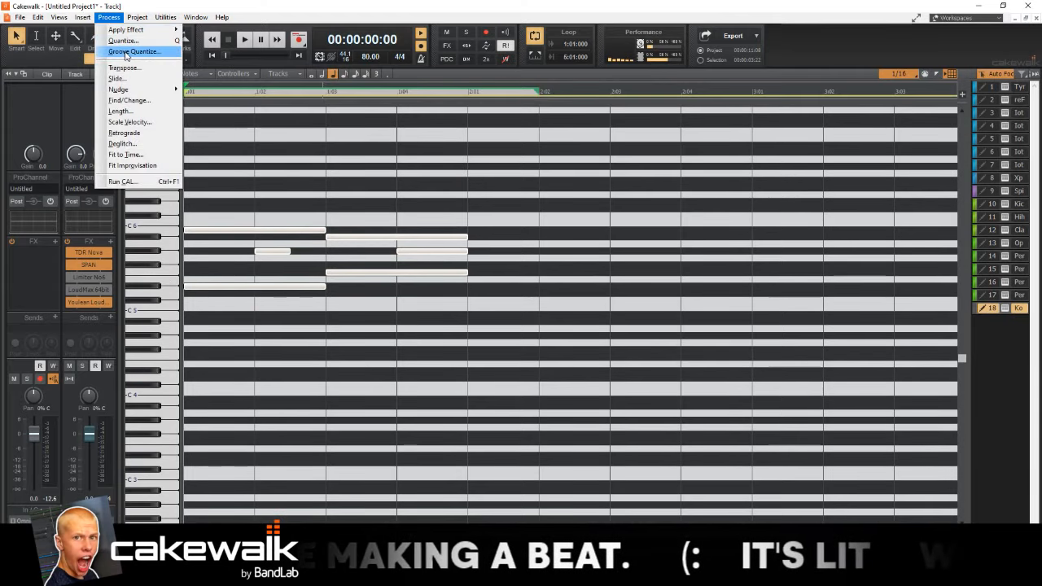
{"action": "left_click", "coordinate": [122, 59]}
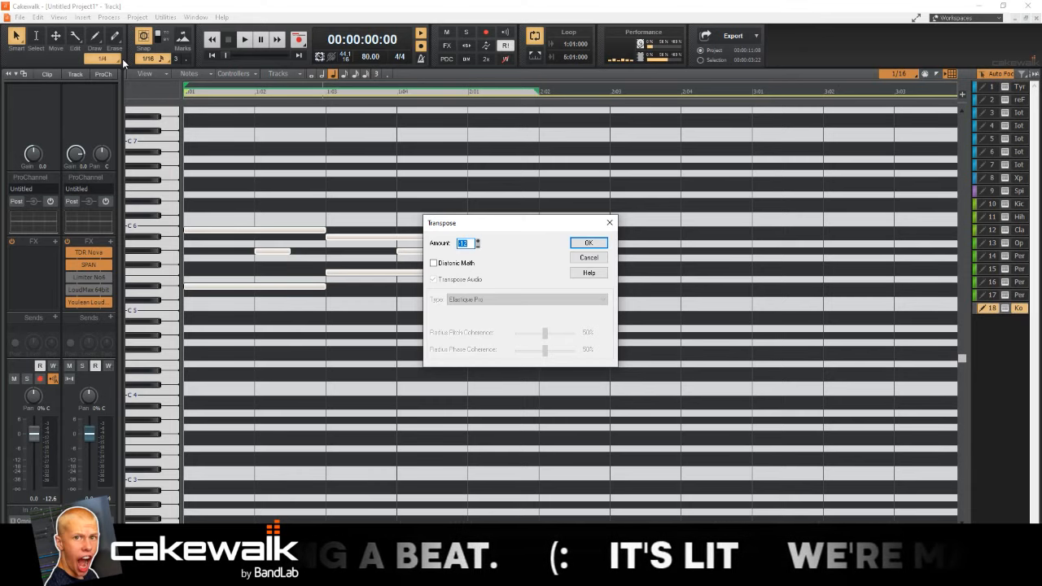
{"action": "key", "text": "Return"}
{"action": "key", "text": "space"}
{"action": "scroll", "coordinate": [191, 293], "scroll_direction": "down", "scroll_amount": 2}
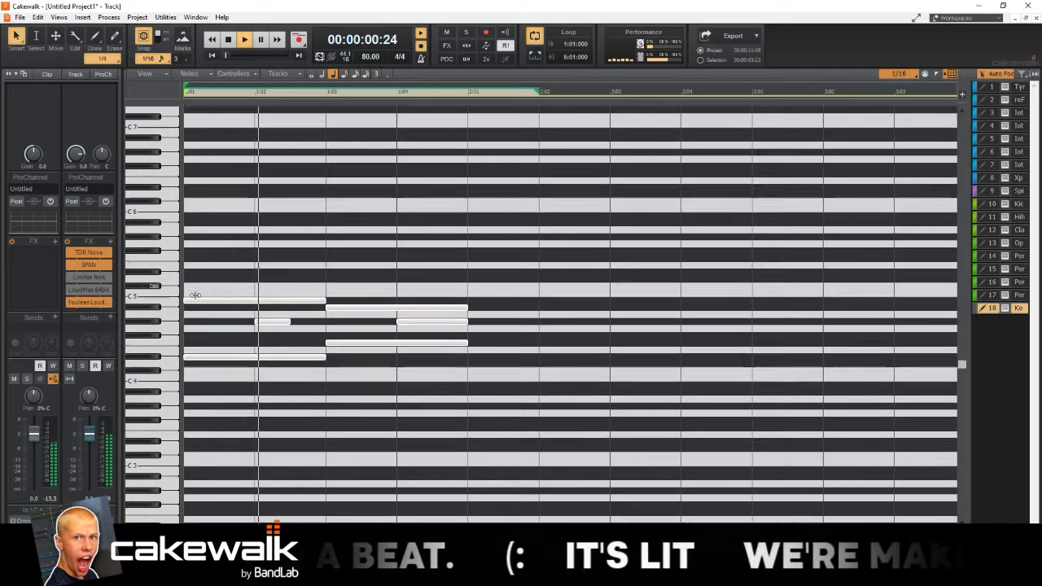
{"action": "key", "text": "space"}
Step: Copy all the selected notes one octave up, keeping the originals, and audition both octaves
{"action": "left_click_drag", "start_coordinate": [229, 343], "coordinate": [225, 259]}
{"action": "key", "text": "space"}
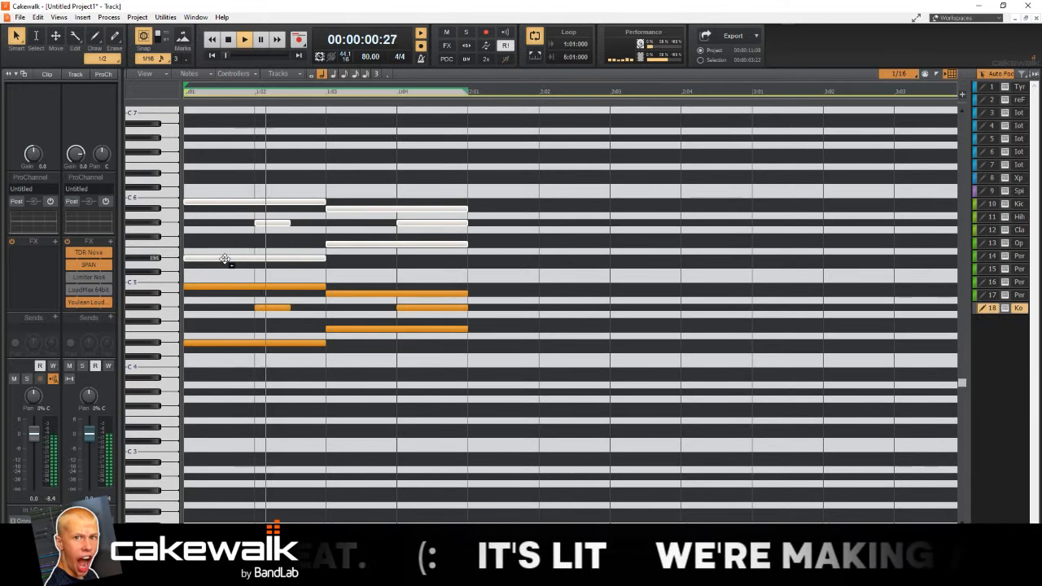
{"action": "key", "text": "space"}
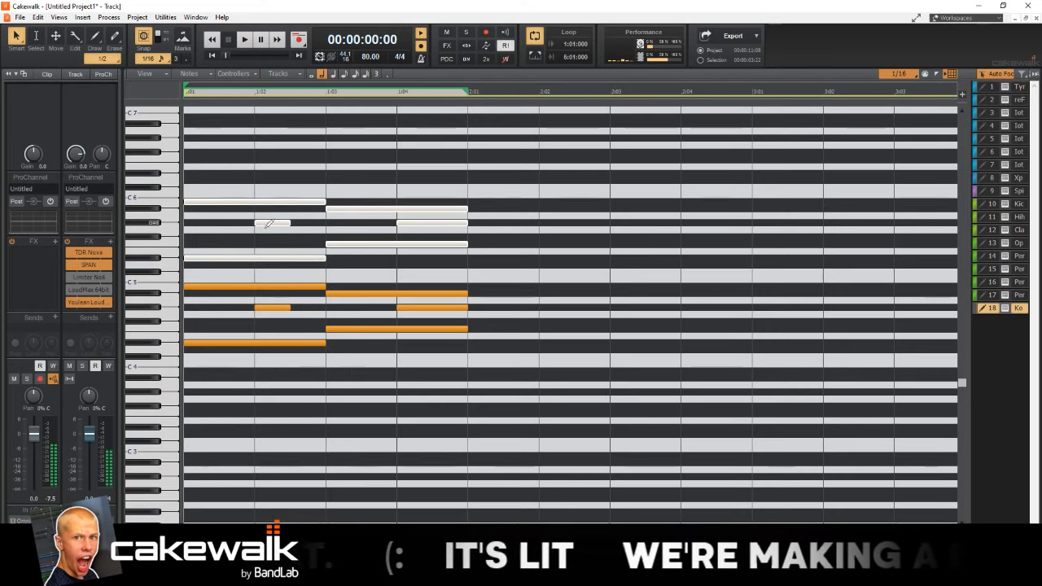
Step: Lengthen the G#5 and G#4 notes at beat 2 so they end at beat 3, and play the phrase
{"action": "left_click", "coordinate": [175, 225]}
{"action": "left_click", "coordinate": [313, 213]}
{"action": "key", "text": "space"}
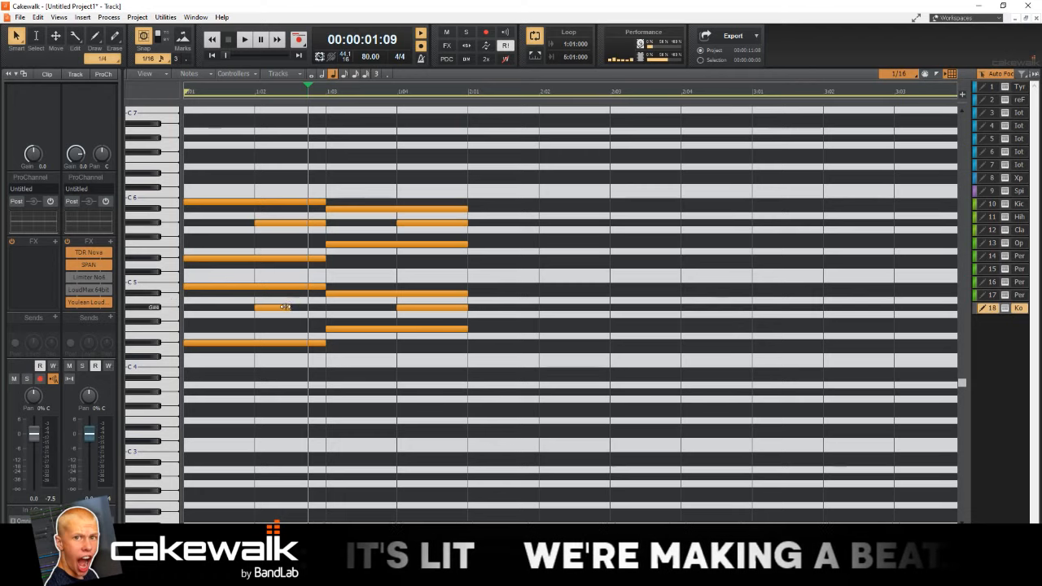
{"action": "left_click_drag", "start_coordinate": [284, 307], "coordinate": [320, 307]}
{"action": "key", "text": "space"}
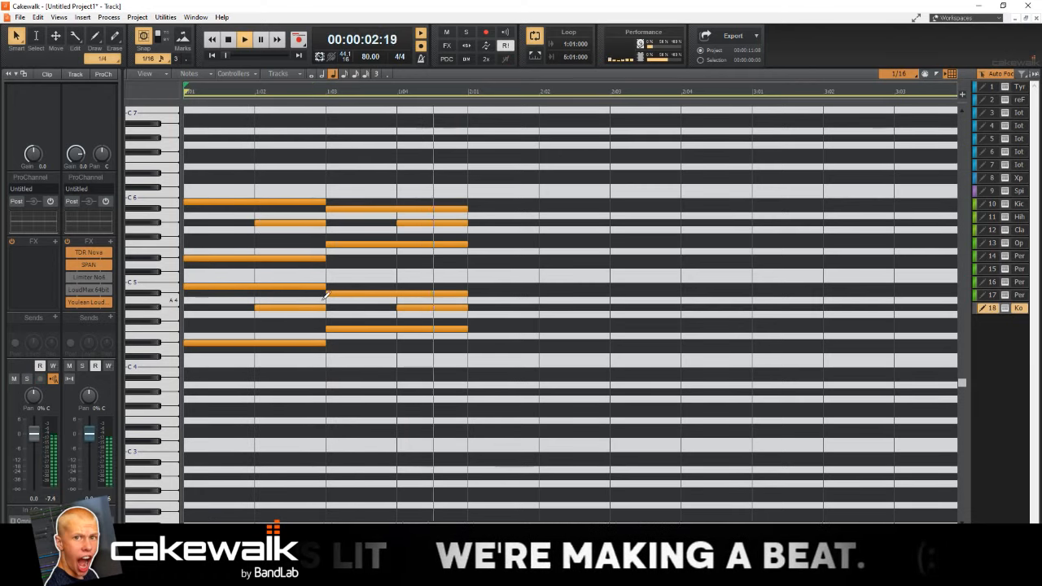
{"action": "key", "text": "space"}
Step: Add a B3 note at beat 3, lower it to A#3 and lengthen it to the end of the first measure, auditioning it
{"action": "left_click", "coordinate": [329, 370]}
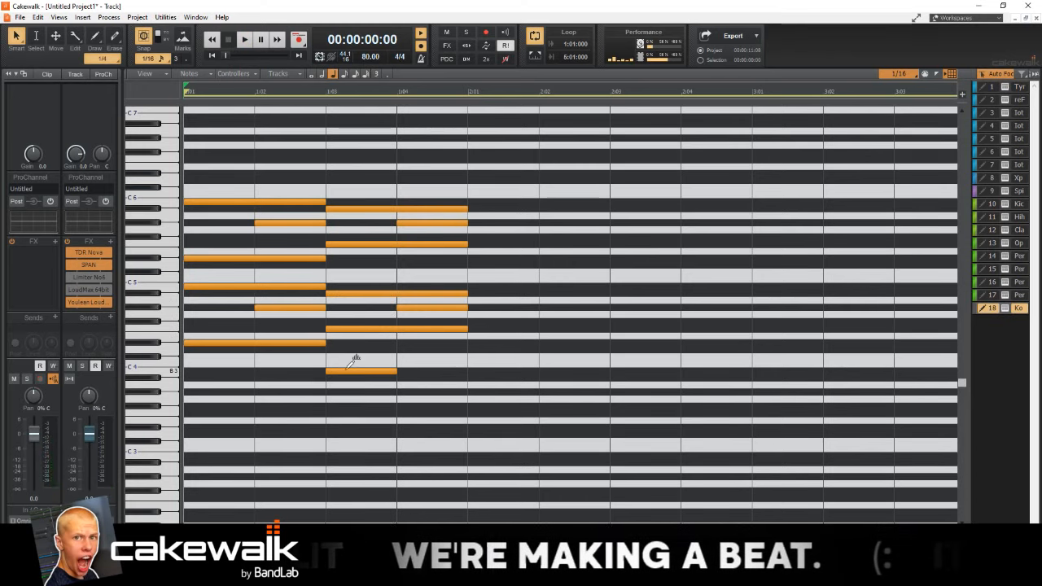
{"action": "key", "text": "space"}
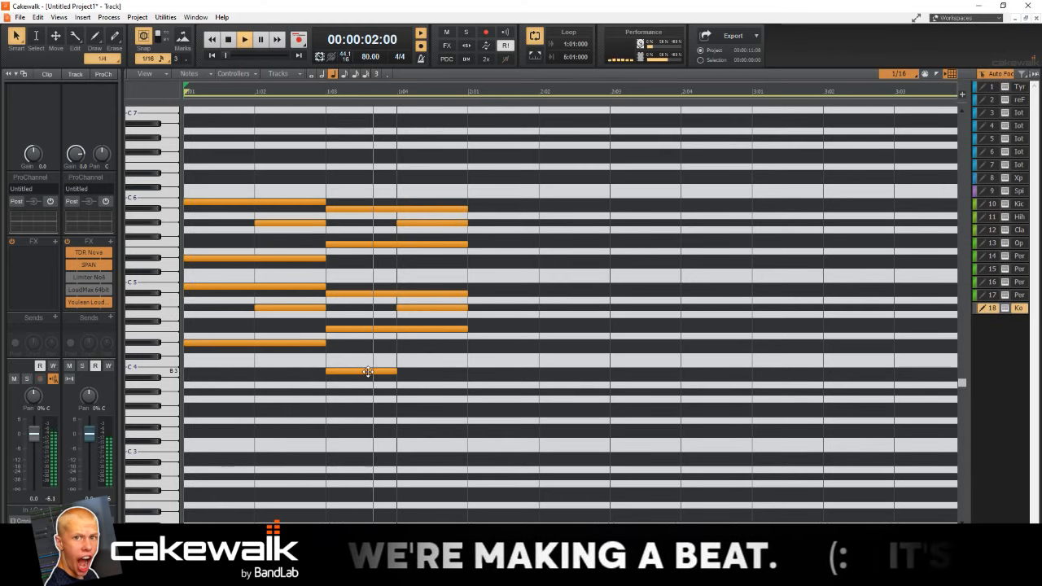
{"action": "key", "text": "space"}
{"action": "left_click_drag", "start_coordinate": [368, 371], "coordinate": [472, 380]}
{"action": "key", "text": "space"}
{"action": "key", "text": "space"}
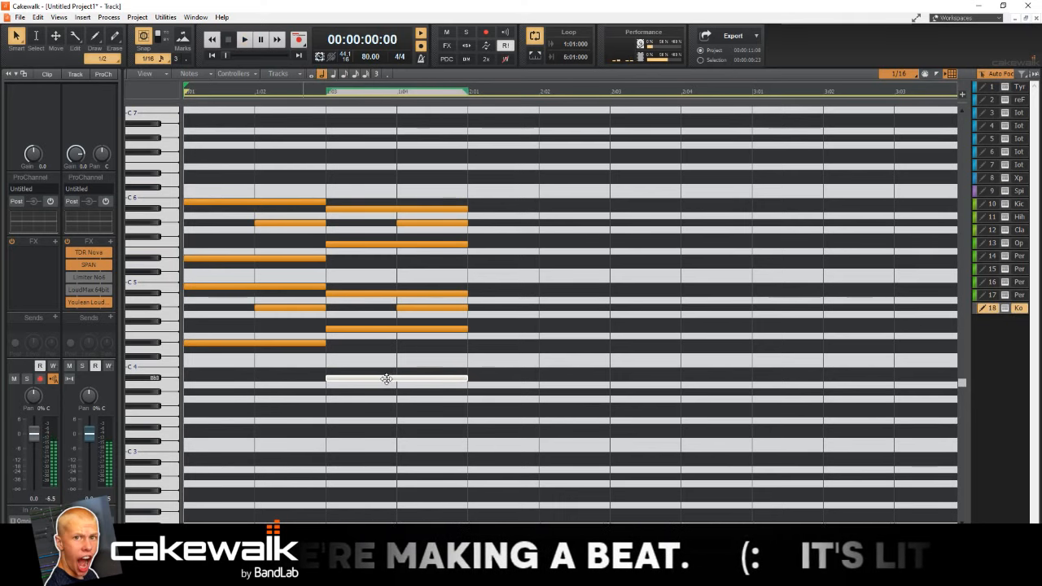
Step: Try the A#3 note at beat 3 on D5, settle it on D4 and play the chords back
{"action": "left_click_drag", "start_coordinate": [386, 379], "coordinate": [380, 267]}
{"action": "key", "text": "space"}
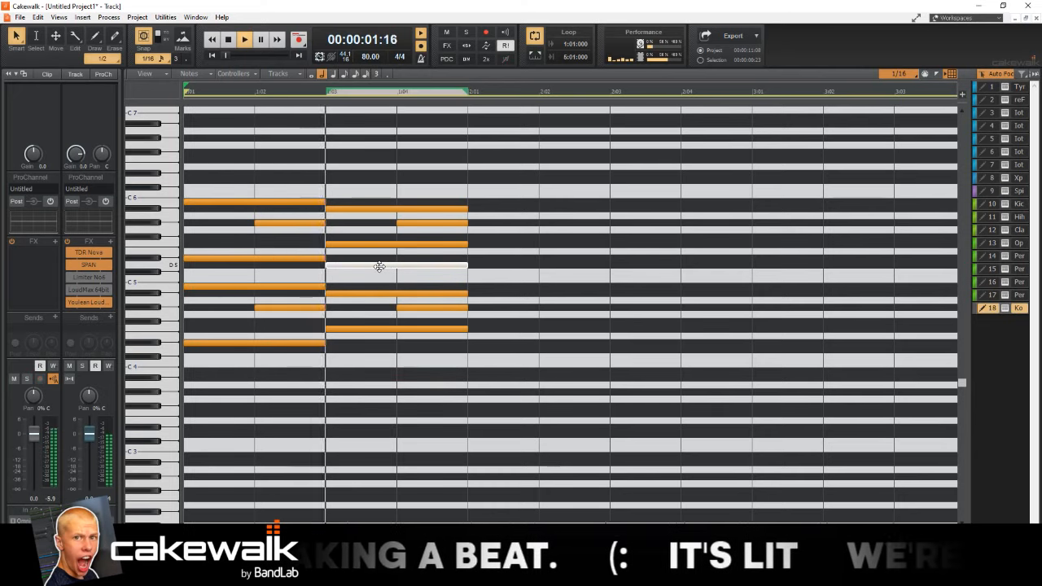
{"action": "key", "text": "space"}
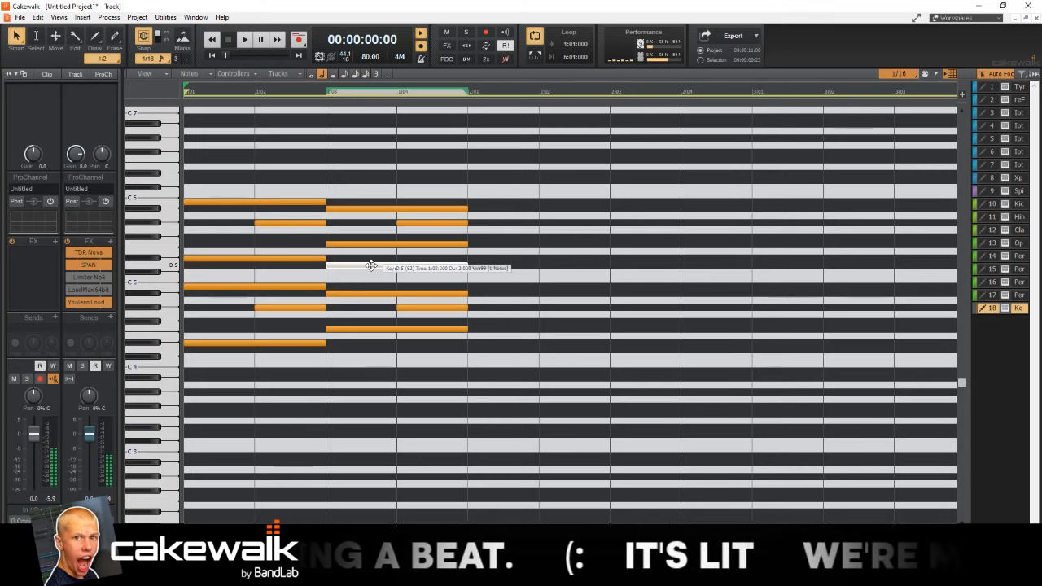
{"action": "left_click_drag", "start_coordinate": [371, 266], "coordinate": [376, 349]}
{"action": "key", "text": "space"}
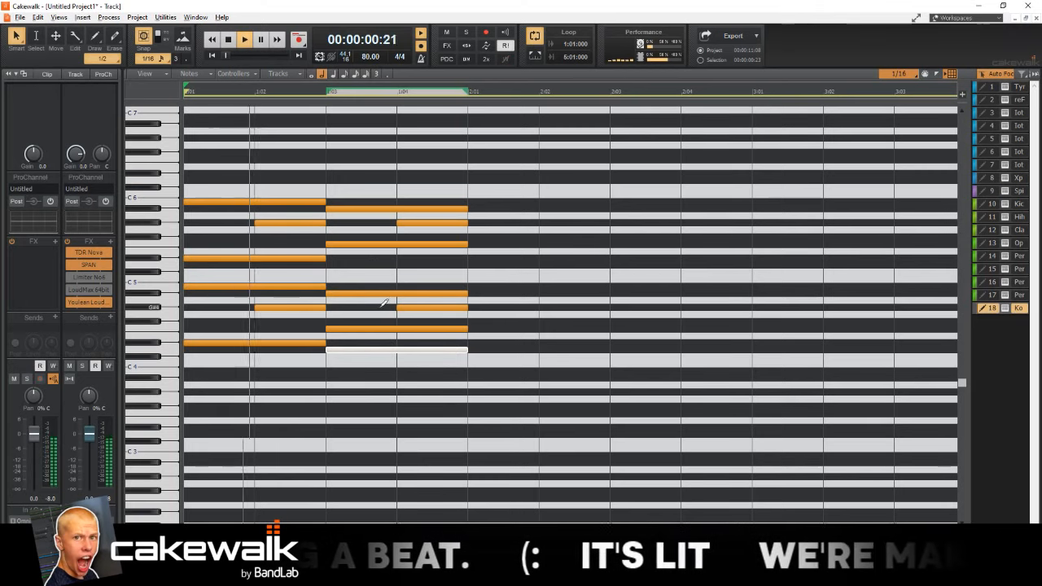
Step: Add a two-beat chord of F5, G#5, B5 and D6 at the start of measure 2 and play the phrase
{"action": "scroll", "coordinate": [379, 317], "scroll_direction": "down", "scroll_amount": 3, "text": "ctrl"}
{"action": "key", "text": "space"}
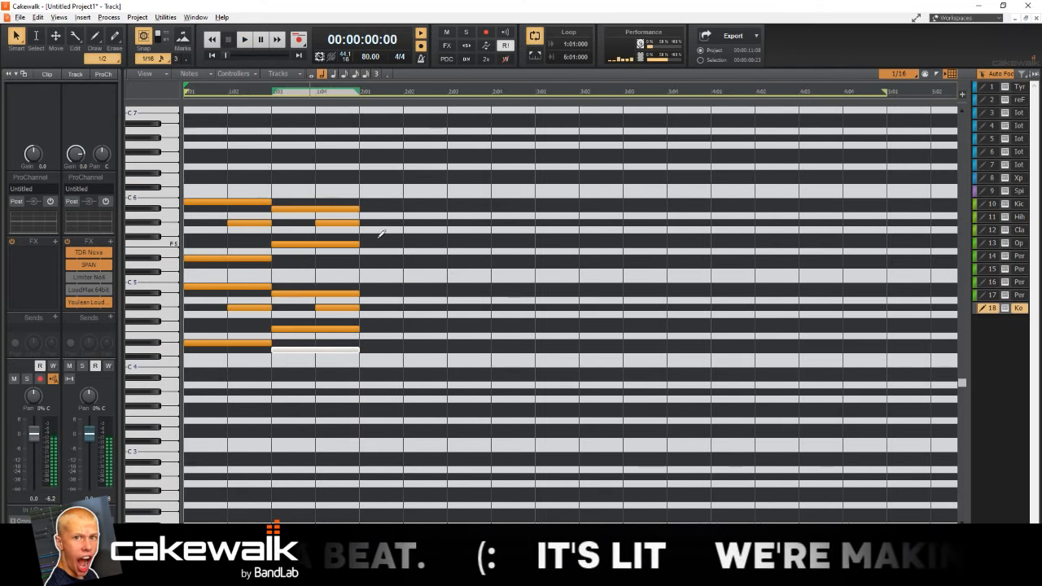
{"action": "left_click", "coordinate": [367, 180]}
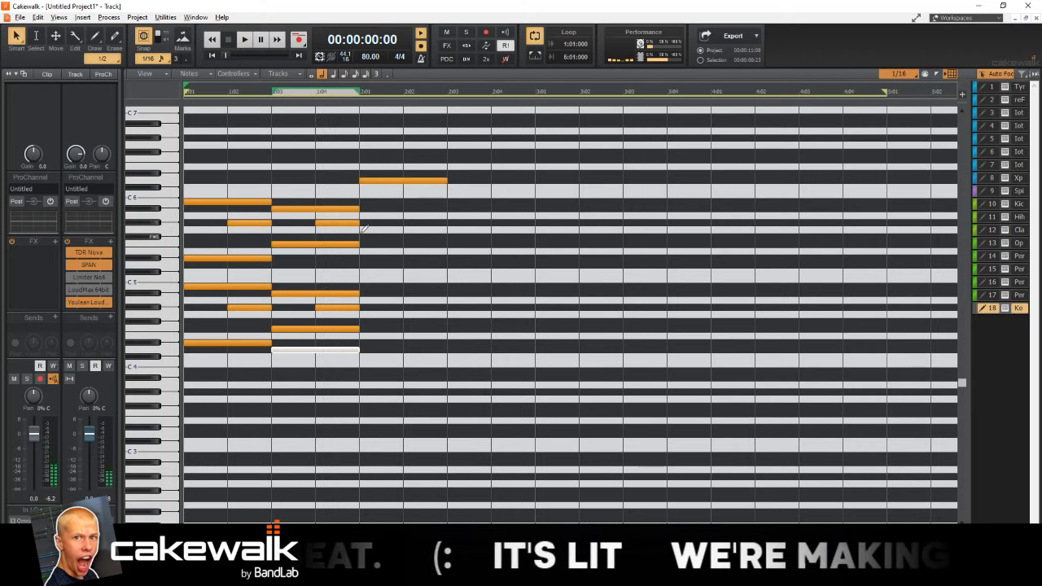
{"action": "left_click", "coordinate": [368, 202]}
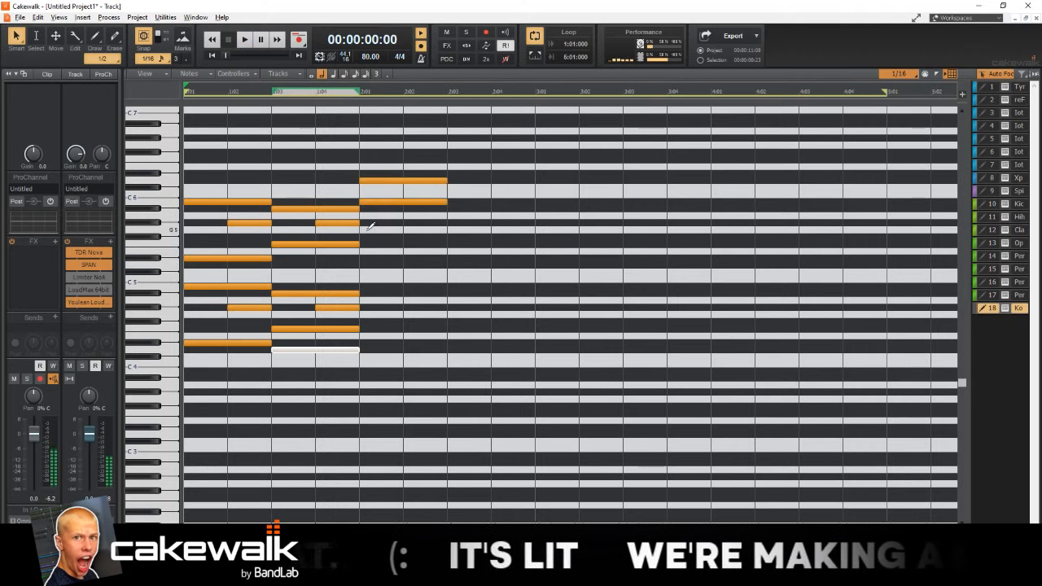
{"action": "left_click", "coordinate": [372, 222]}
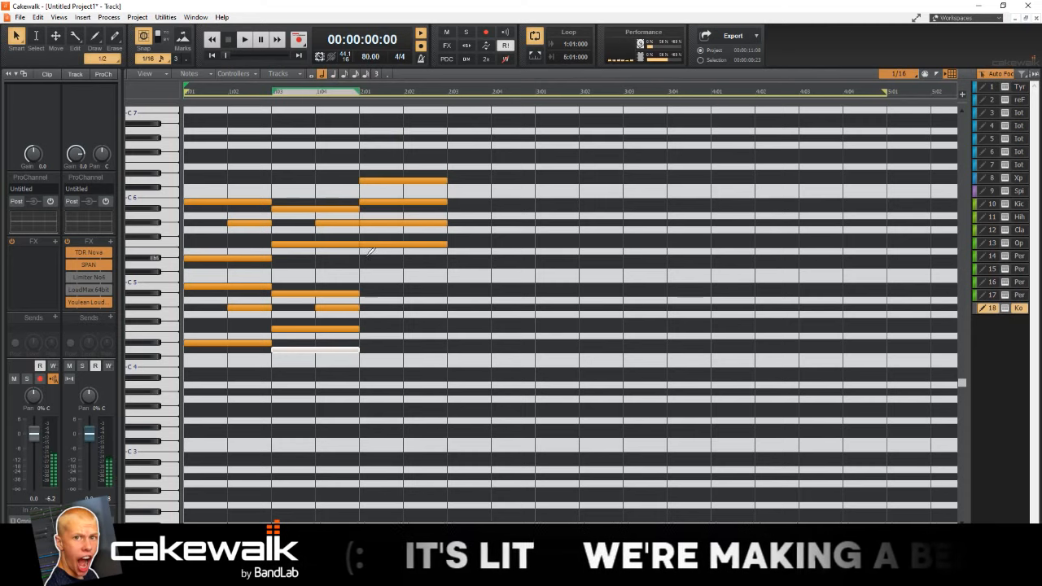
{"action": "key", "text": "space"}
{"action": "scroll", "coordinate": [437, 235], "scroll_direction": "up", "scroll_amount": 2}
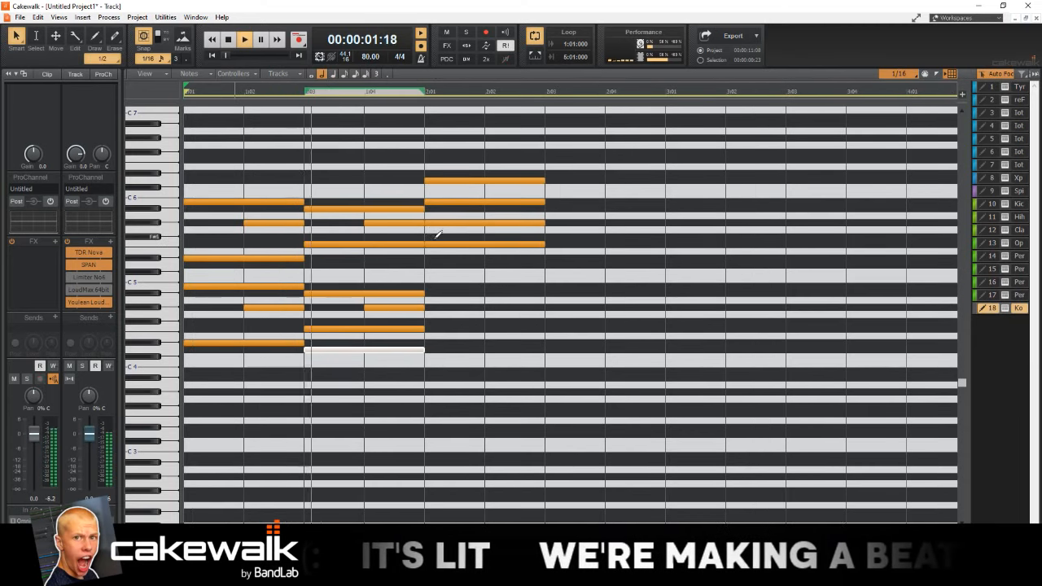
{"action": "key", "text": "space"}
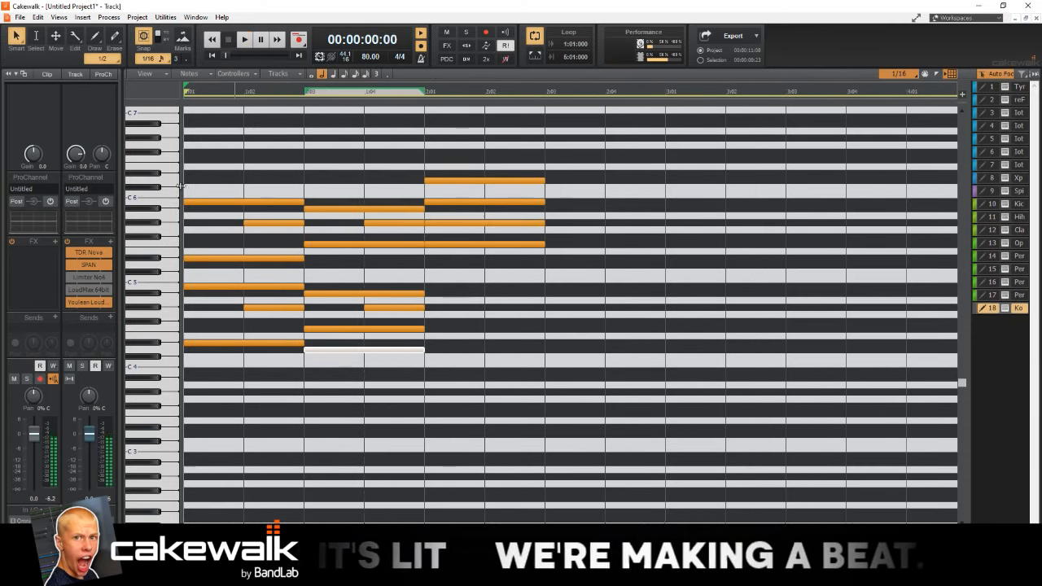
Step: Copy the chord at the start of measure 2 one octave down, keeping the original notes, and play it back
{"action": "key", "text": "t"}
{"action": "left_click", "coordinate": [366, 197]}
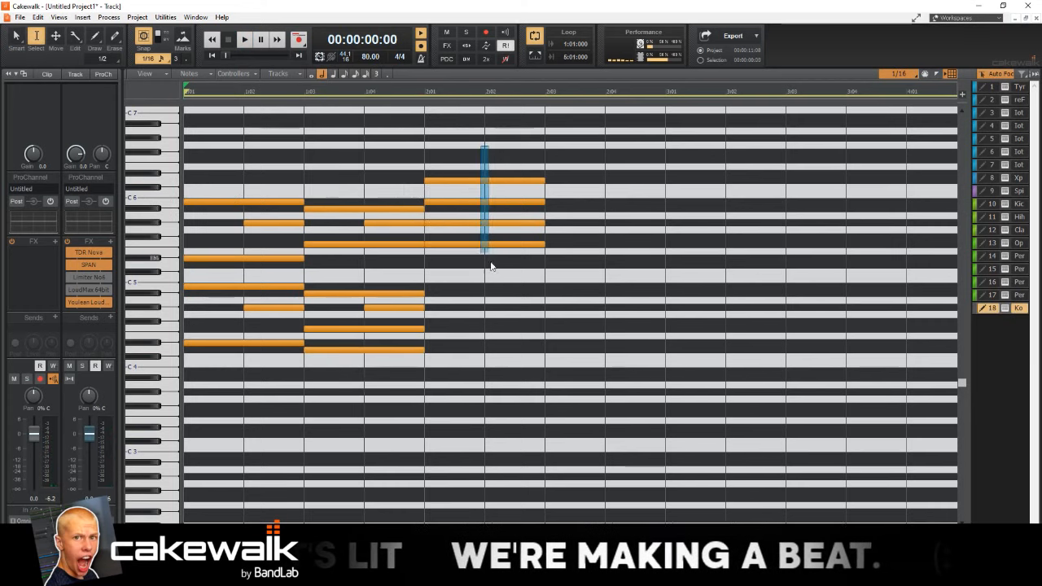
{"action": "left_click", "coordinate": [486, 236]}
{"action": "key", "text": "t"}
{"action": "left_click", "coordinate": [476, 215]}
{"action": "left_click_drag", "start_coordinate": [440, 241], "coordinate": [442, 329]}
{"action": "key", "text": "space"}
{"action": "scroll", "coordinate": [456, 289], "scroll_direction": "up", "scroll_amount": 1}
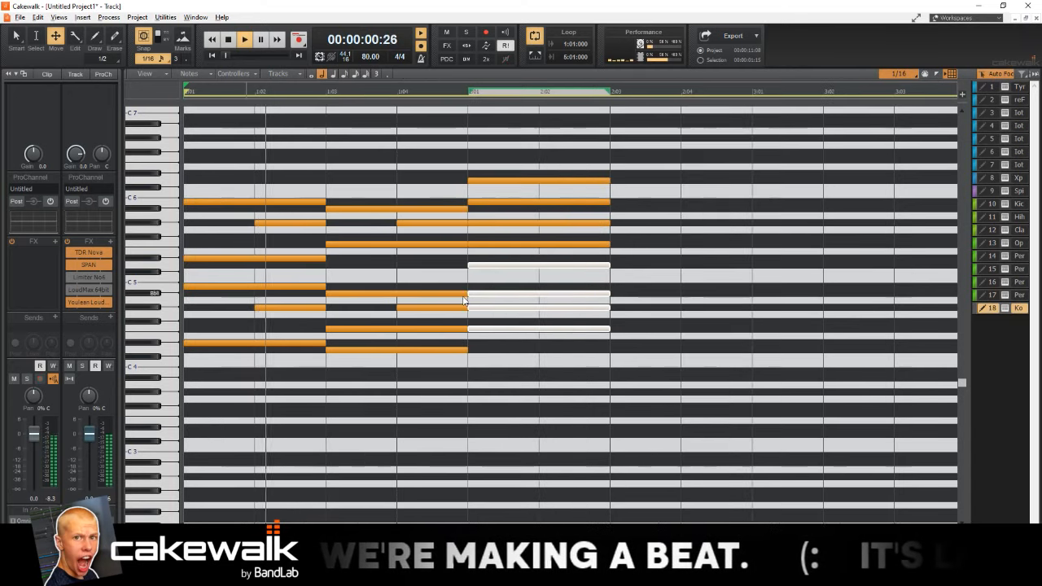
Step: Shorten the Bb4 and F5 notes in measure 2 to one beat, add one-beat B4 and F#5 notes at beat 2, and audition them
{"action": "key", "text": "t"}
{"action": "left_click", "coordinate": [407, 291]}
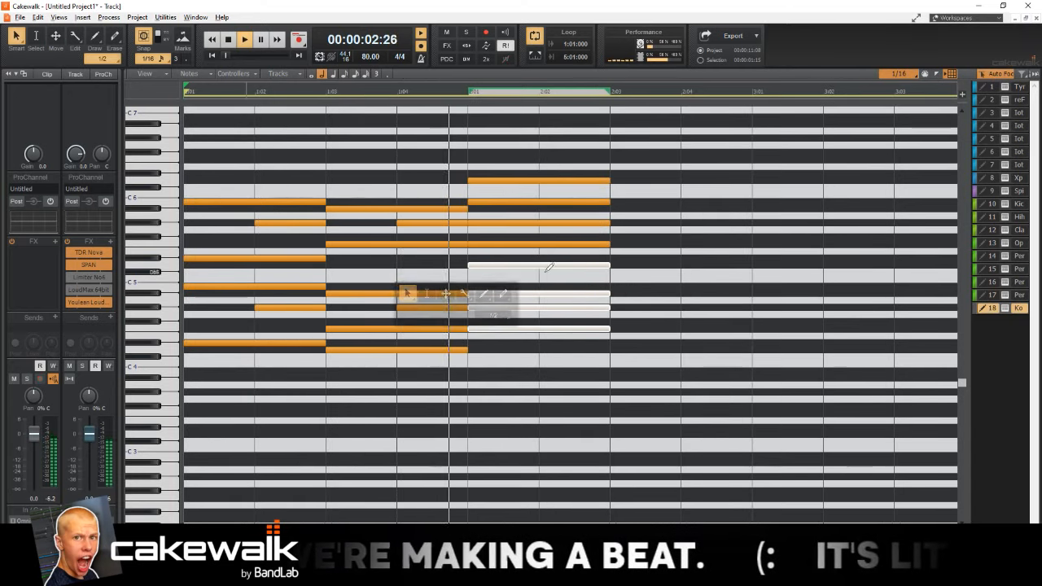
{"action": "left_click", "coordinate": [597, 270]}
{"action": "key", "text": "space"}
{"action": "left_click_drag", "start_coordinate": [560, 293], "coordinate": [544, 293]}
{"action": "left_click_drag", "start_coordinate": [544, 293], "coordinate": [545, 286]}
{"action": "left_click_drag", "start_coordinate": [607, 223], "coordinate": [539, 244]}
{"action": "left_click", "coordinate": [542, 235]}
{"action": "key", "text": "space"}
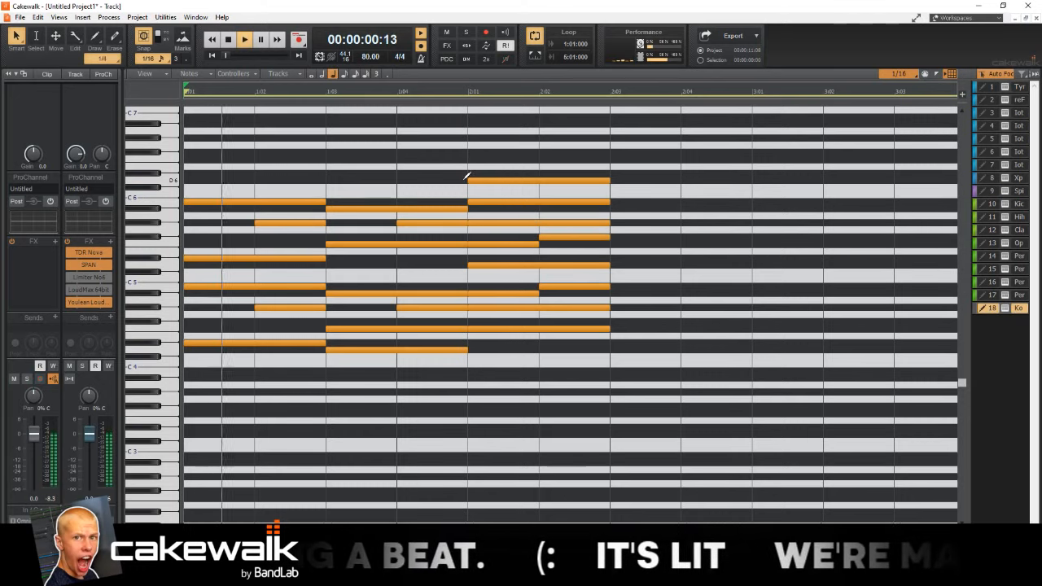
{"action": "scroll", "coordinate": [481, 210], "scroll_direction": "up", "scroll_amount": 1}
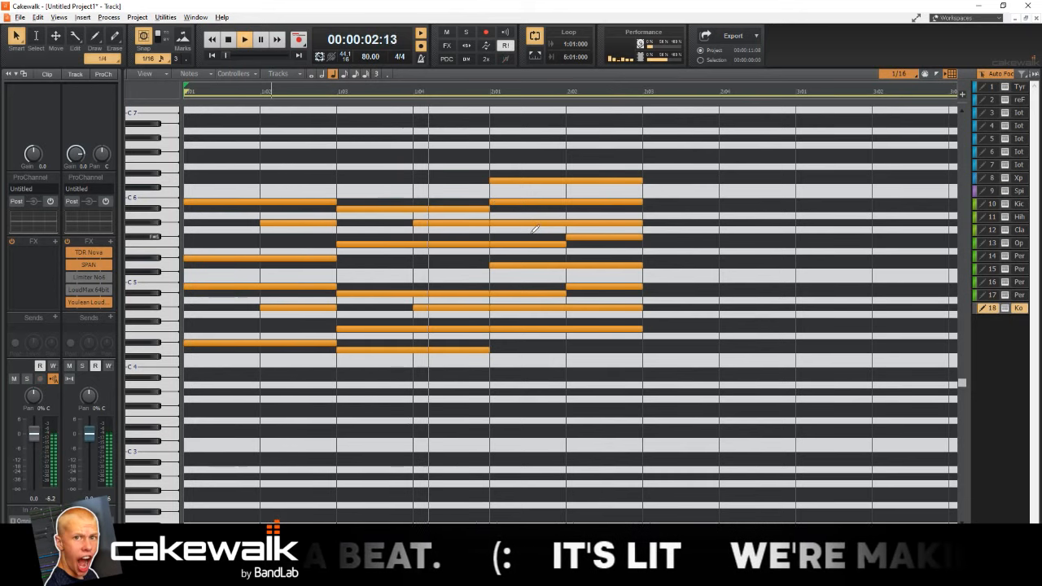
{"action": "key", "text": "space"}
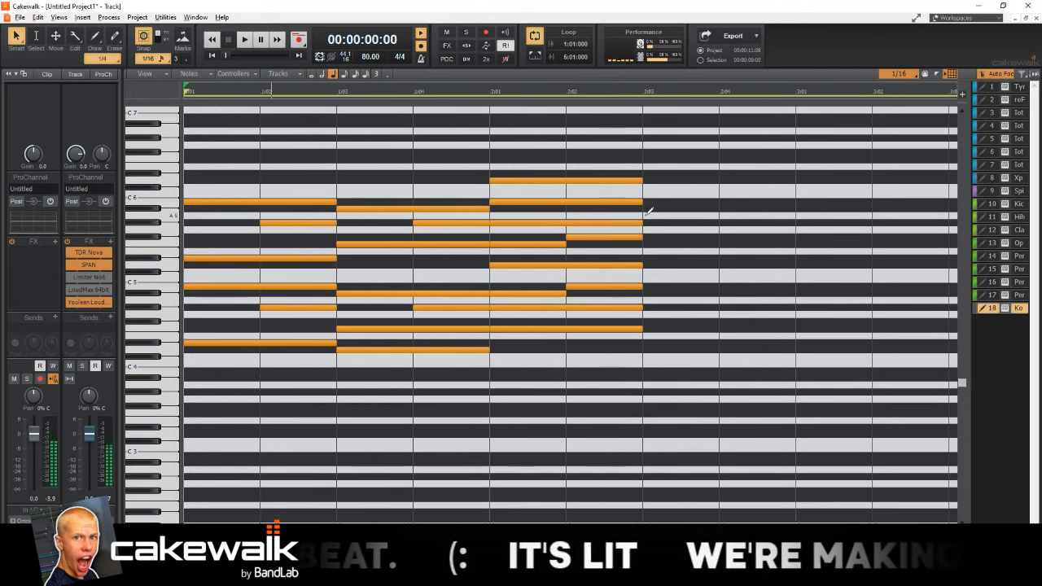
Step: Add a one-beat chord of Eb4, F#4, B4, Eb5, G#5 and B5 at beat 3 of measure 2 and play the phrase
{"action": "left_click", "coordinate": [659, 221]}
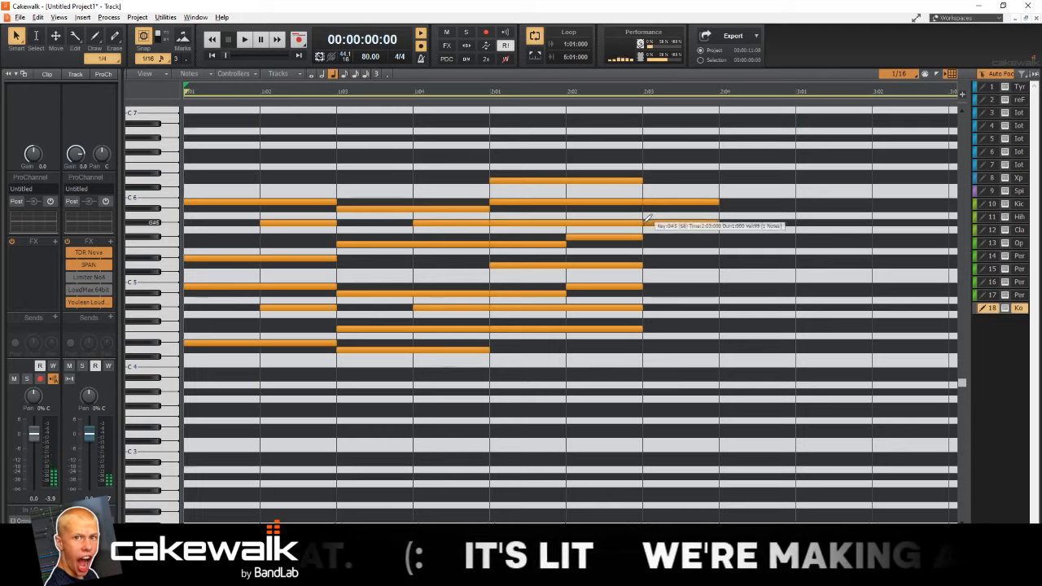
{"action": "left_click", "coordinate": [647, 257]}
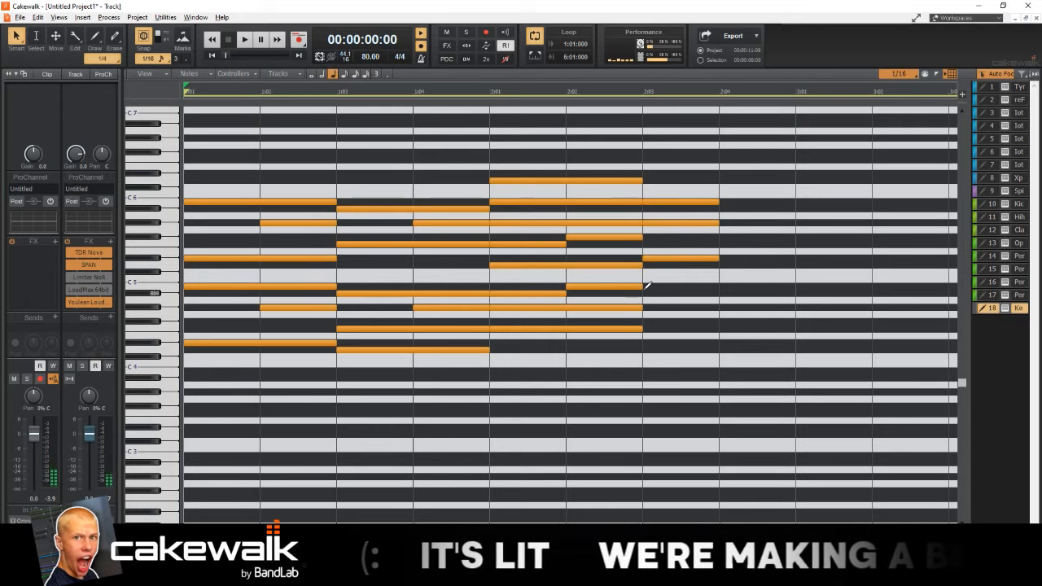
{"action": "left_click", "coordinate": [649, 286]}
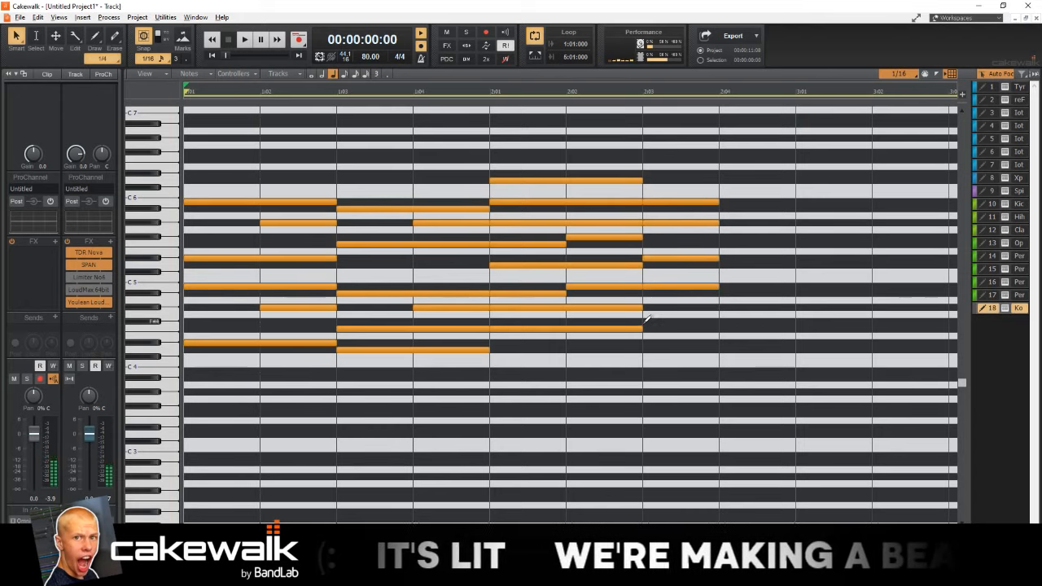
{"action": "left_click", "coordinate": [647, 321]}
{"action": "left_click", "coordinate": [647, 343]}
{"action": "key", "text": "space"}
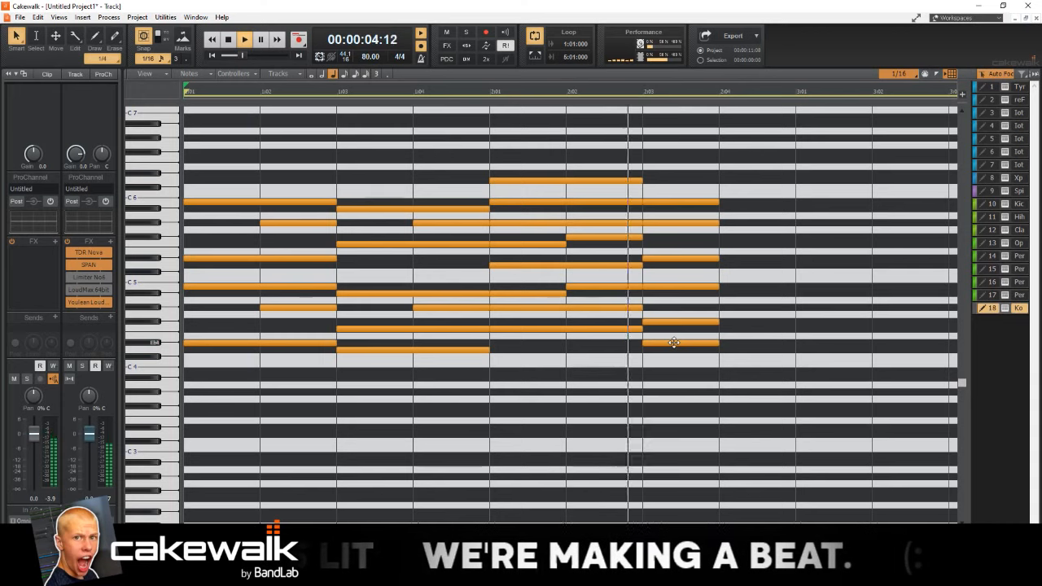
{"action": "key", "text": "space"}
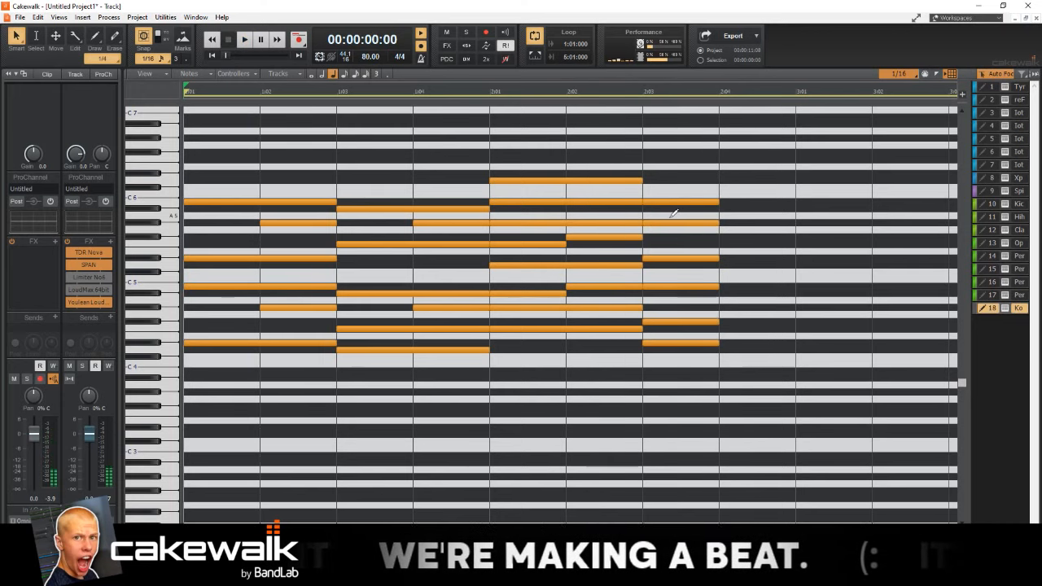
Step: Revoice the chord at beat 3 of measure 2, replacing F#4 with G#4 and settling F#5 on Eb5, and audition it
{"action": "left_click_drag", "start_coordinate": [674, 221], "coordinate": [681, 343]}
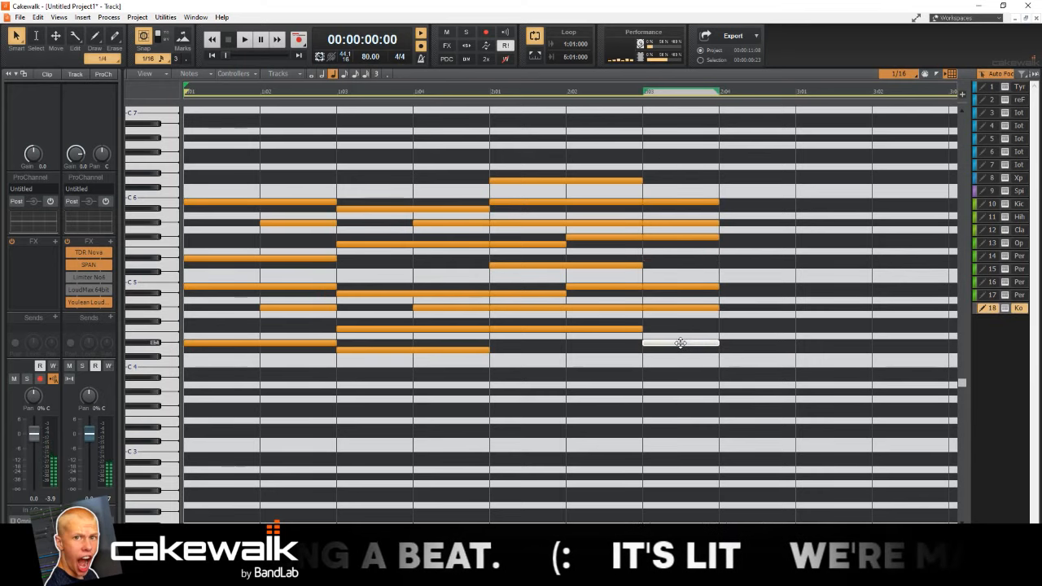
{"action": "key", "text": "space"}
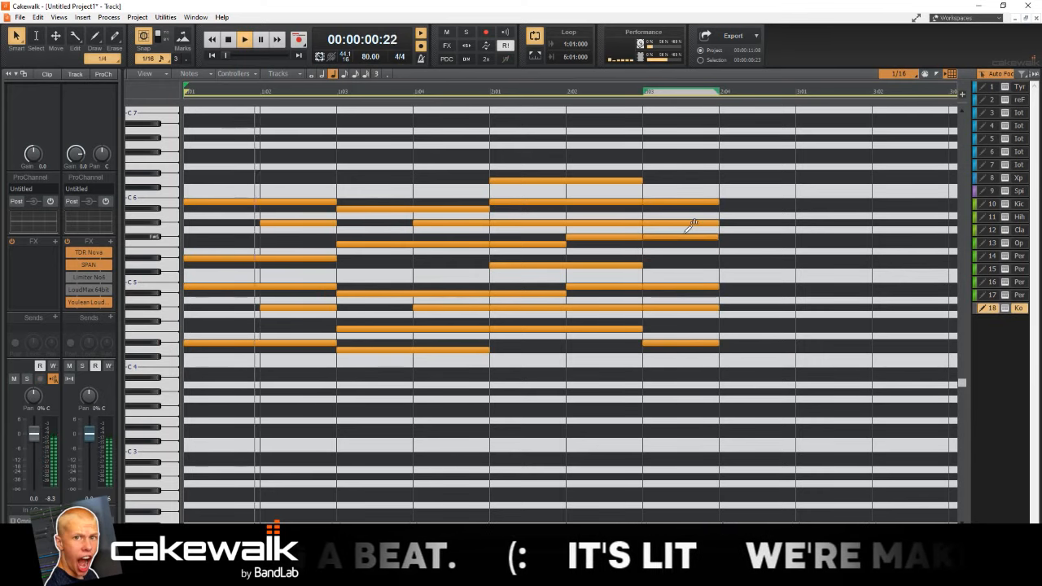
{"action": "left_click", "coordinate": [683, 237]}
{"action": "left_click_drag", "start_coordinate": [683, 237], "coordinate": [687, 258]}
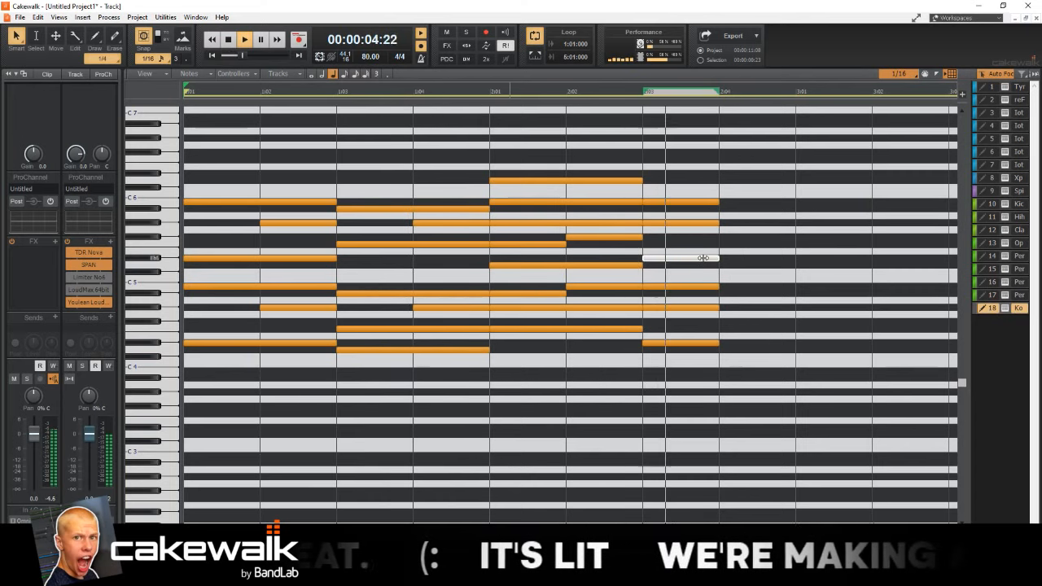
{"action": "key", "text": "space"}
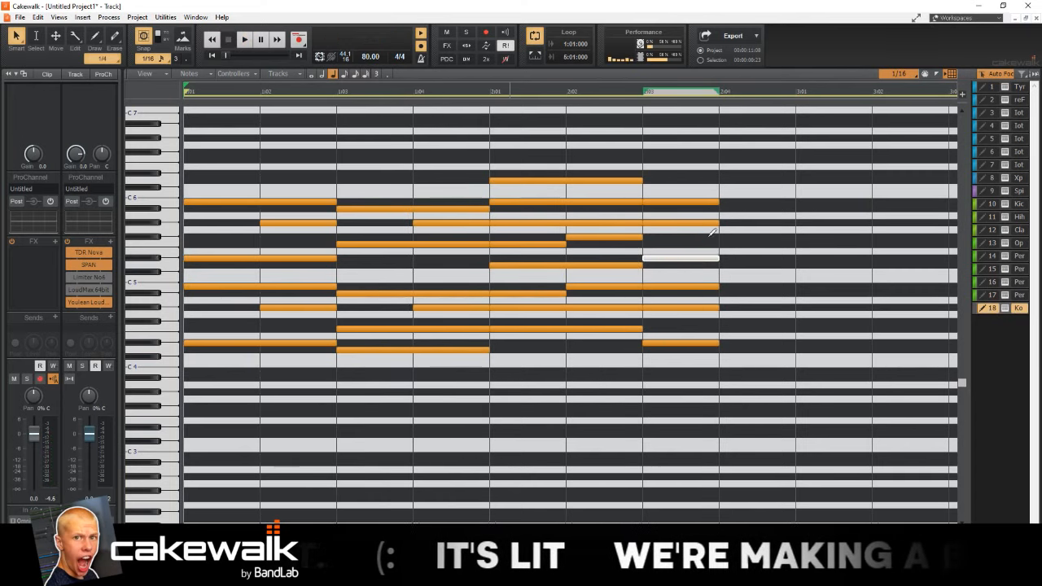
Step: Select all notes of the chord at beat 3 of measure 2 and lengthen them to the end of the measure
{"action": "middle_click", "coordinate": [708, 235]}
{"action": "left_click", "coordinate": [675, 227]}
{"action": "left_click_drag", "start_coordinate": [758, 147], "coordinate": [665, 407]}
{"action": "left_click_drag", "start_coordinate": [713, 342], "coordinate": [792, 346]}
{"action": "left_click", "coordinate": [759, 298]}
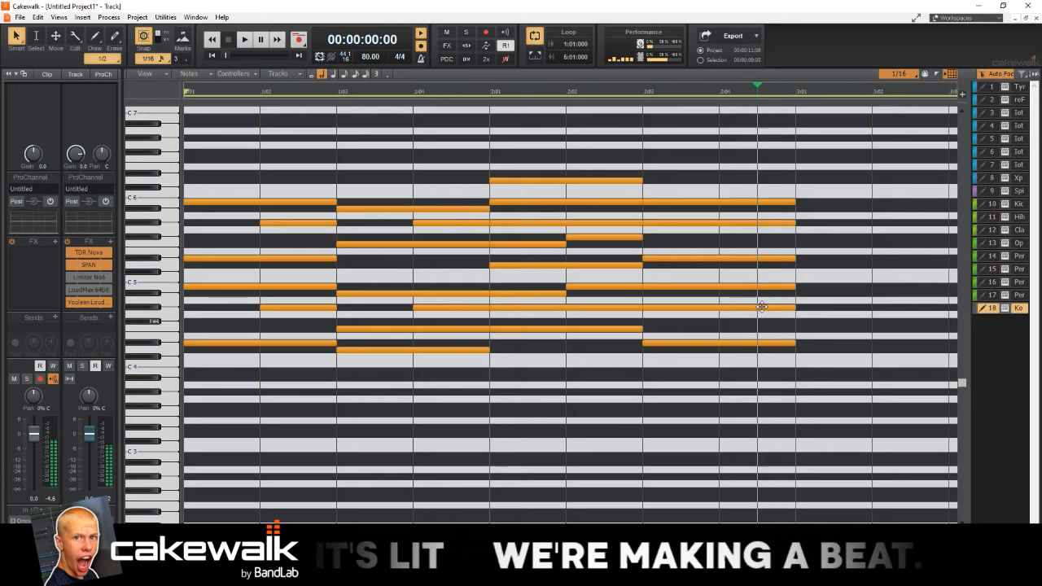
Step: Shorten the Eb5 note at beat 3 of measure 2 to one beat and add a one-beat D5 note at beat 4
{"action": "left_click", "coordinate": [729, 264]}
{"action": "left_click_drag", "start_coordinate": [790, 256], "coordinate": [718, 257]}
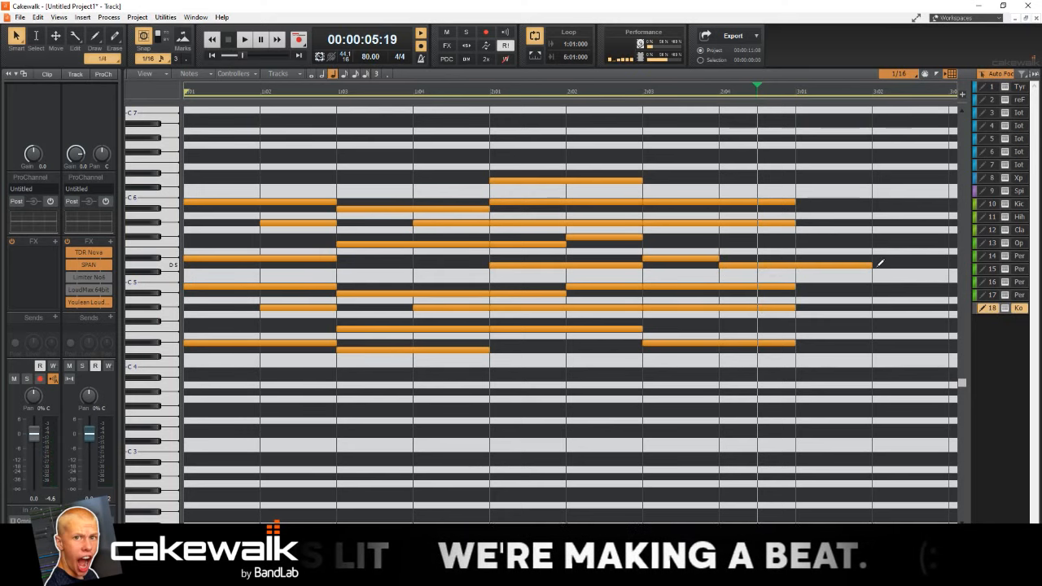
{"action": "key", "text": "space"}
{"action": "left_click_drag", "start_coordinate": [871, 264], "coordinate": [793, 273]}
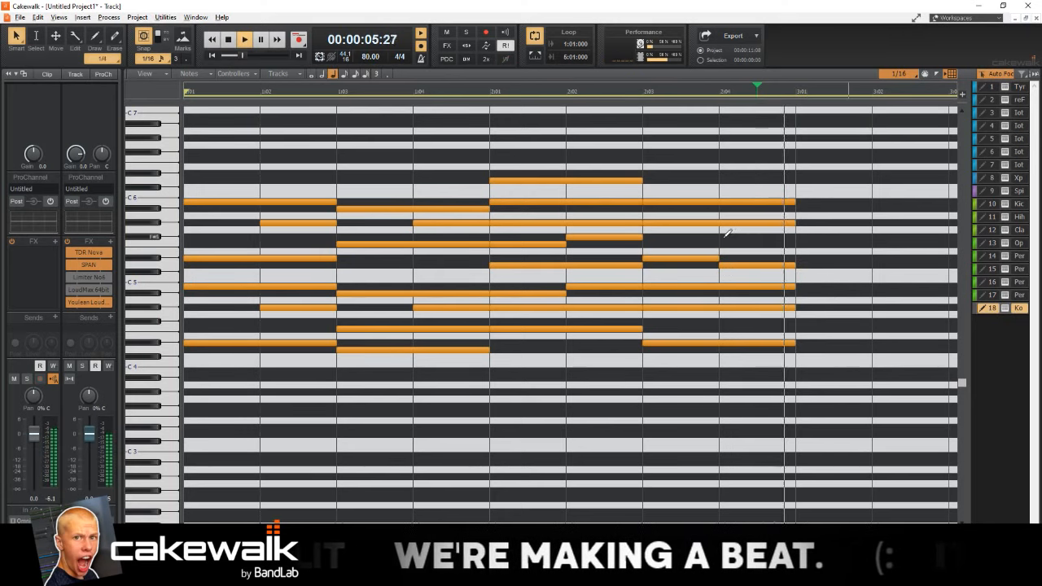
Step: Add a one-beat F#5 note at beat 4 of measure 2, end the G#5 note there, and play the progression from the beginning
{"action": "left_click", "coordinate": [723, 236]}
{"action": "key", "text": "space"}
{"action": "left_click_drag", "start_coordinate": [794, 222], "coordinate": [719, 222]}
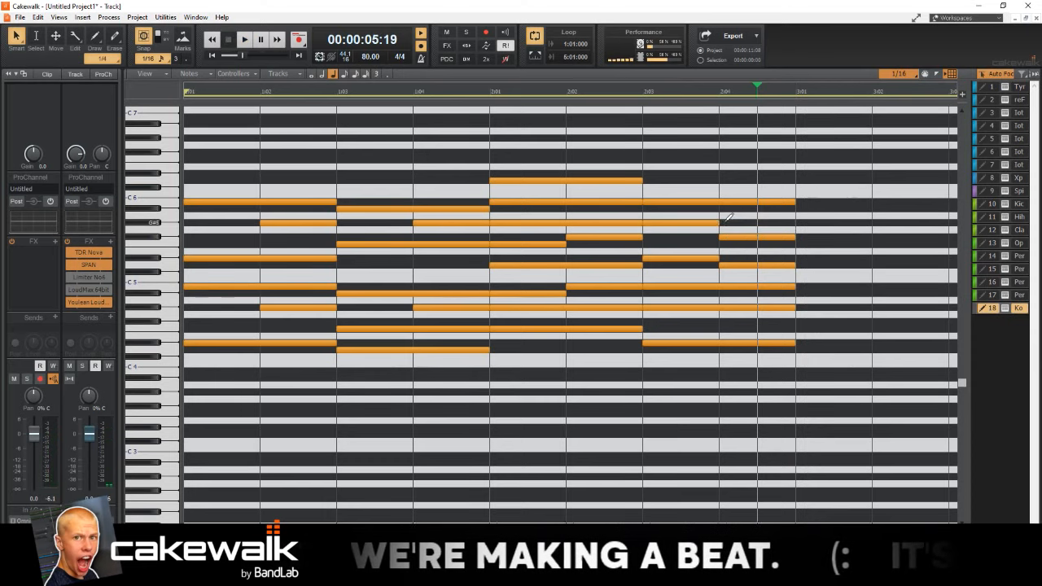
{"action": "key", "text": "w"}
{"action": "key", "text": "space"}
{"action": "scroll", "coordinate": [736, 247], "scroll_direction": "down", "scroll_amount": 3}
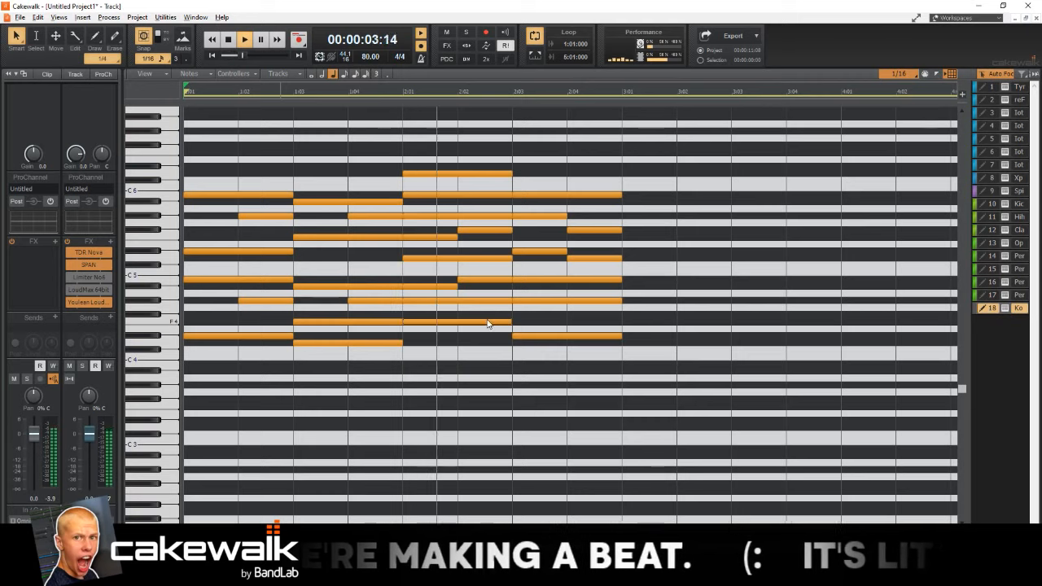
{"action": "scroll", "coordinate": [518, 301], "scroll_direction": "down", "scroll_amount": 1}
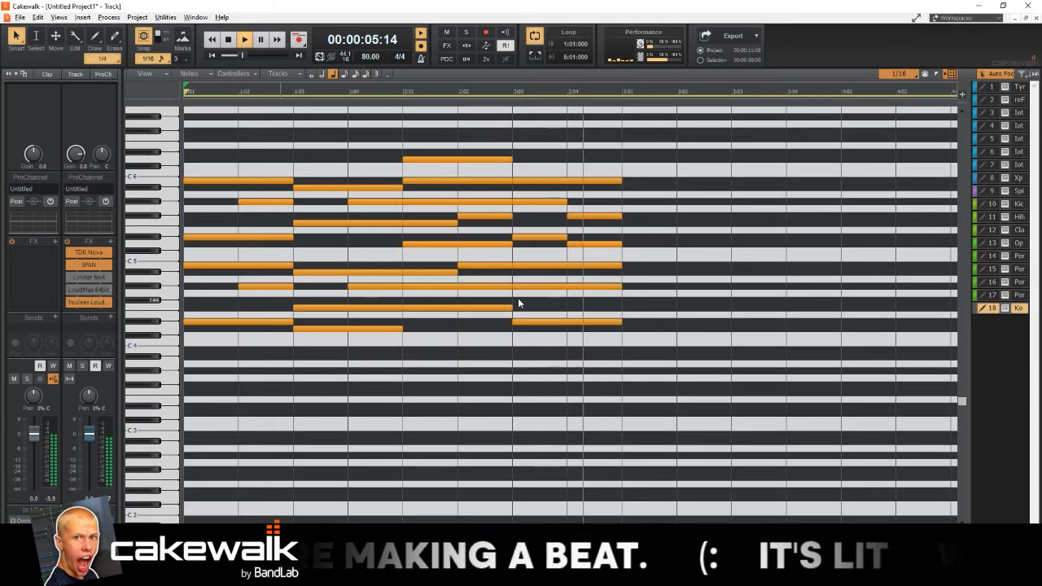
{"action": "key", "text": "alt+space"}
{"action": "key", "text": "Escape"}
{"action": "key", "text": "space"}
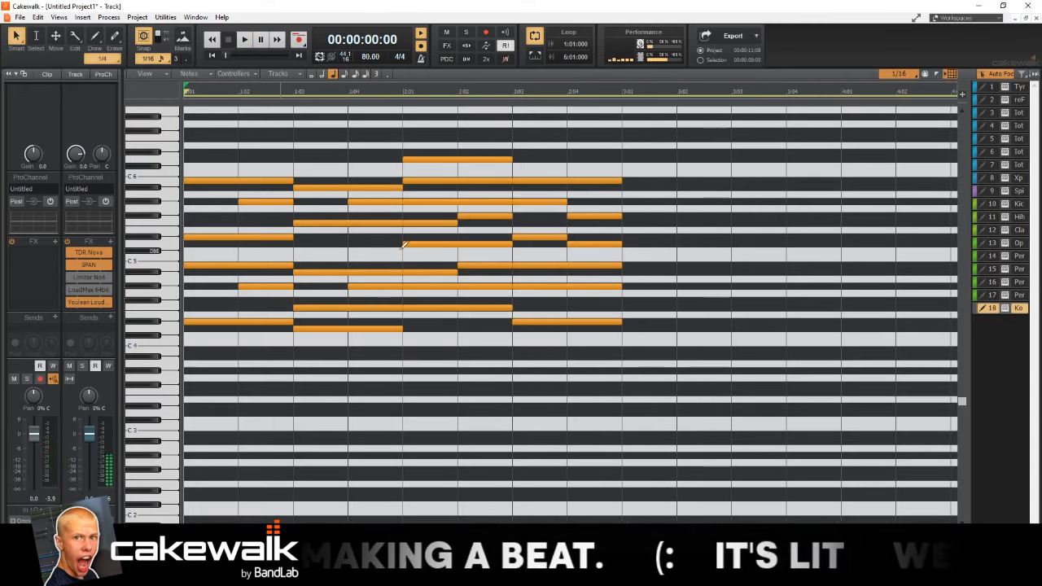
Step: Transpose all the notes by -12 semitones and play the lowered progression
{"action": "key", "text": "ctrl+a"}
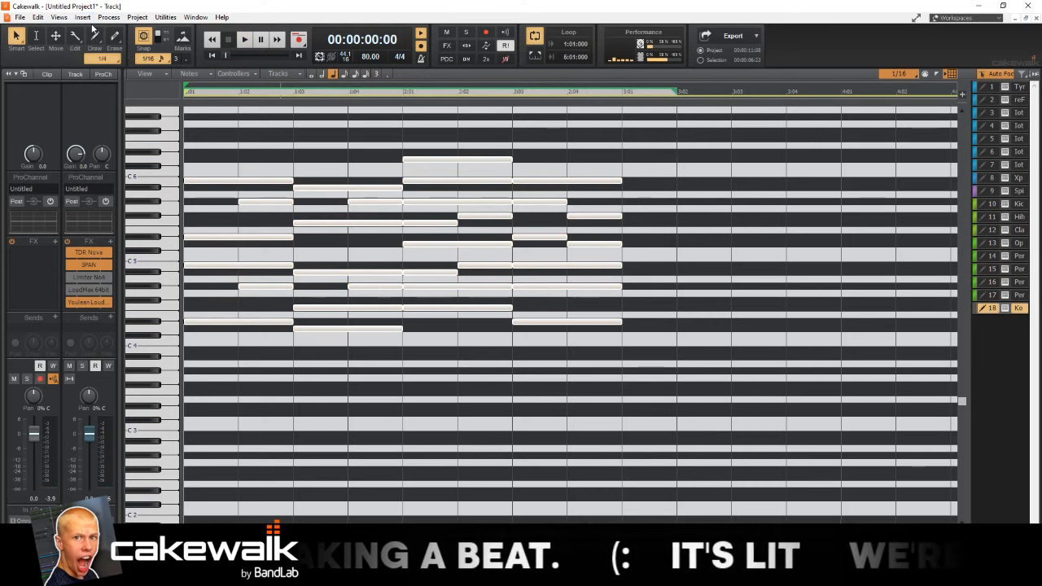
{"action": "left_click", "coordinate": [109, 17]}
{"action": "left_click", "coordinate": [142, 69]}
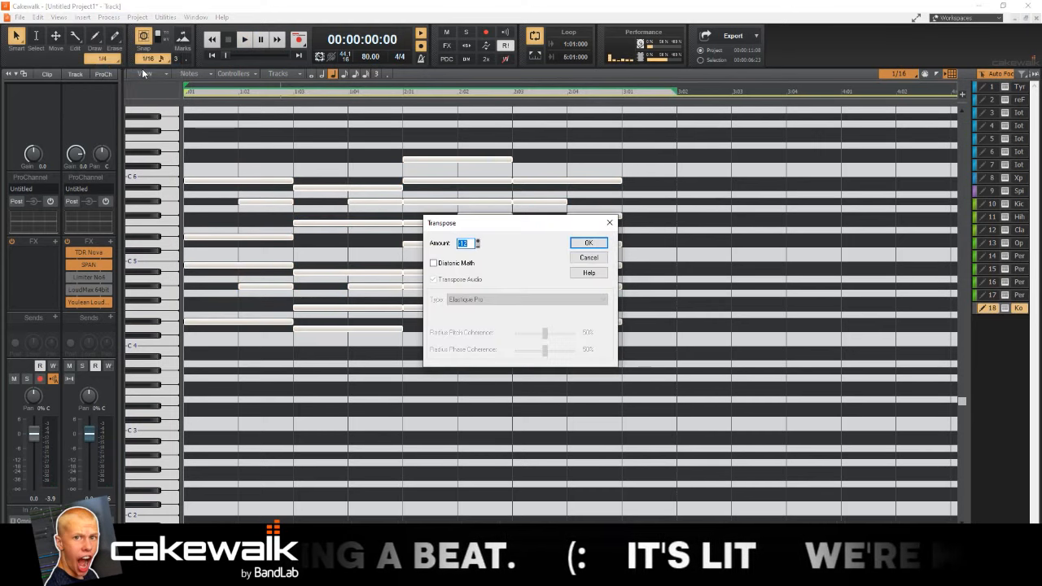
{"action": "key", "text": "Return"}
{"action": "key", "text": "space"}
{"action": "left_click", "coordinate": [329, 227]}
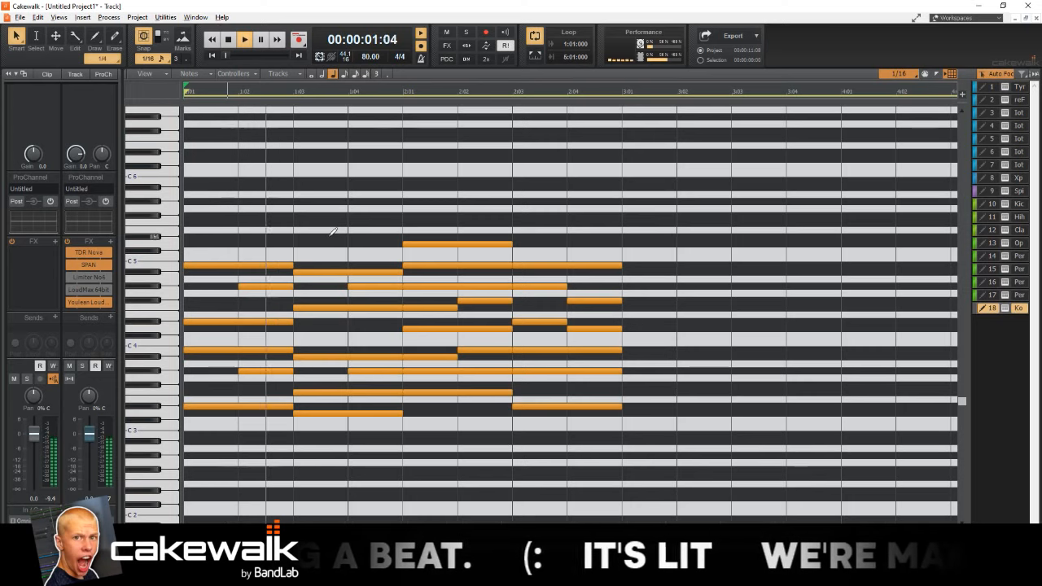
{"action": "scroll", "coordinate": [330, 235], "scroll_direction": "up", "scroll_amount": 1}
{"action": "scroll", "coordinate": [333, 231], "scroll_direction": "up", "scroll_amount": 1}
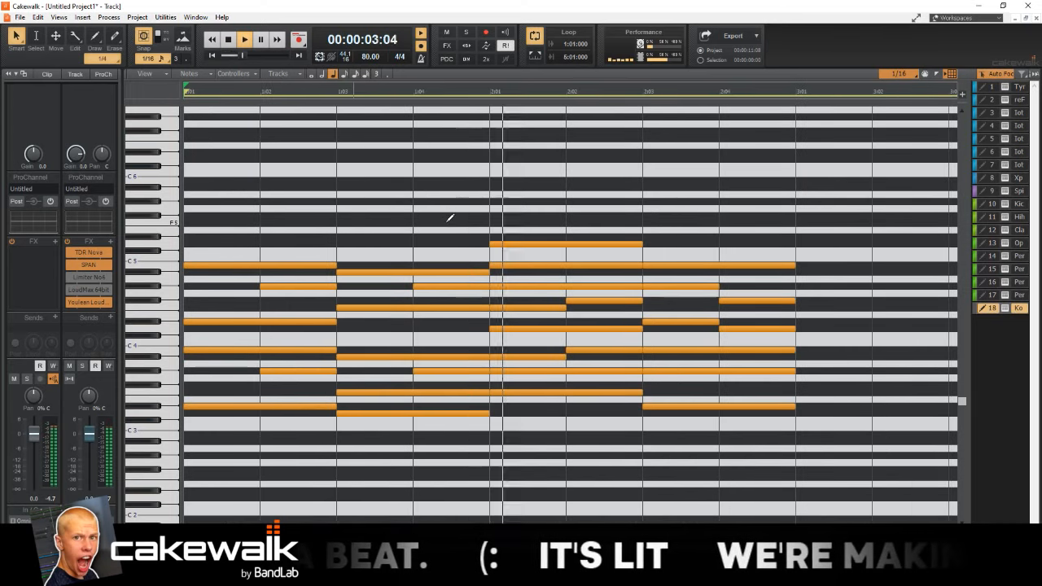
{"action": "key", "text": "t"}
{"action": "left_click", "coordinate": [415, 214]}
{"action": "key", "text": "t"}
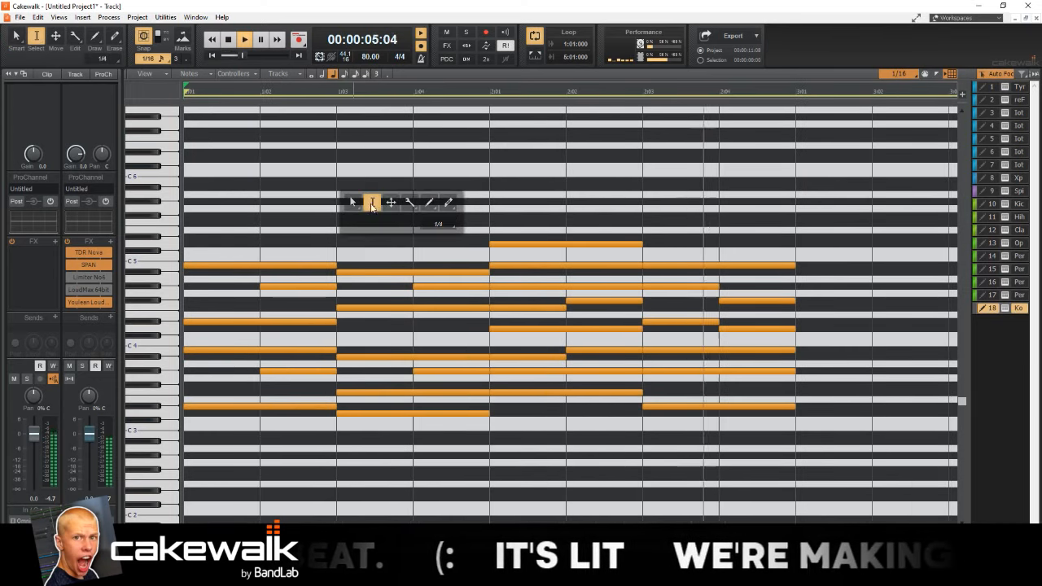
{"action": "left_click", "coordinate": [353, 203]}
{"action": "key", "text": "space"}
Step: Turn off snap to scale, transpose all the notes up five semitones so the lowest first-chord note is G#3, and play them
{"action": "right_click", "coordinate": [1001, 312]}
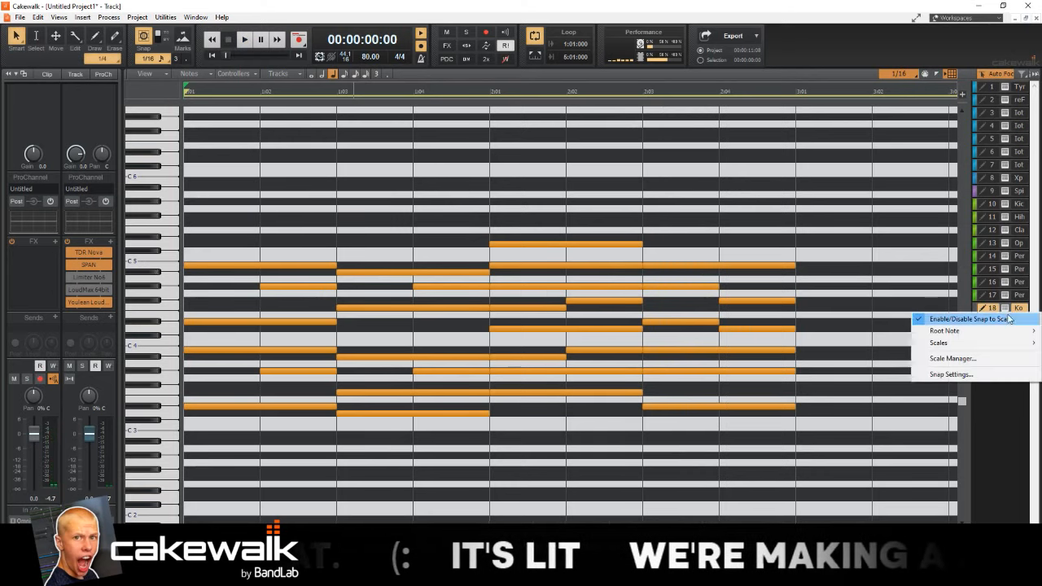
{"action": "left_click", "coordinate": [1008, 319]}
{"action": "key", "text": "ctrl+a"}
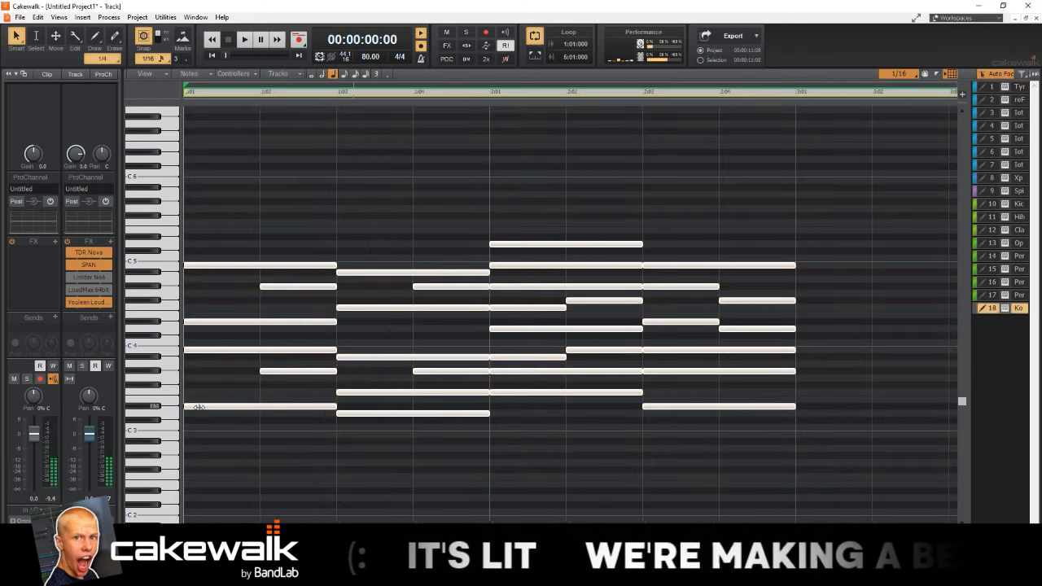
{"action": "left_click_drag", "start_coordinate": [205, 407], "coordinate": [204, 368]}
{"action": "key", "text": "space"}
{"action": "scroll", "coordinate": [326, 349], "scroll_direction": "up", "scroll_amount": 1}
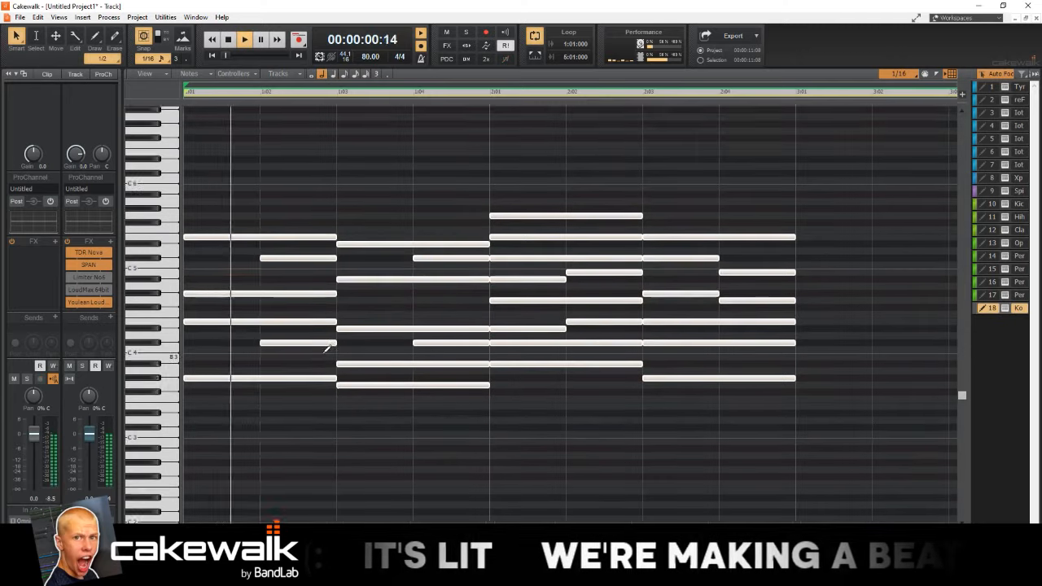
{"action": "scroll", "coordinate": [346, 380], "scroll_direction": "down", "scroll_amount": 3}
{"action": "scroll", "coordinate": [346, 379], "scroll_direction": "up", "scroll_amount": 2}
{"action": "left_click", "coordinate": [503, 400]}
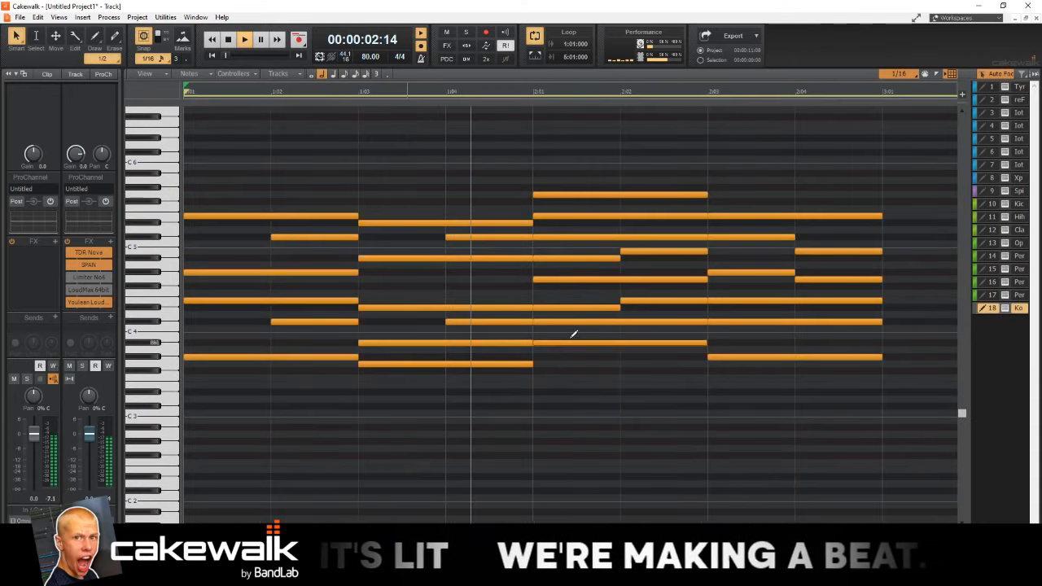
{"action": "key", "text": "space"}
Step: Delete the two-beat E5 note at beat 1 of measure 2 and play from just before that measure
{"action": "left_click", "coordinate": [574, 258]}
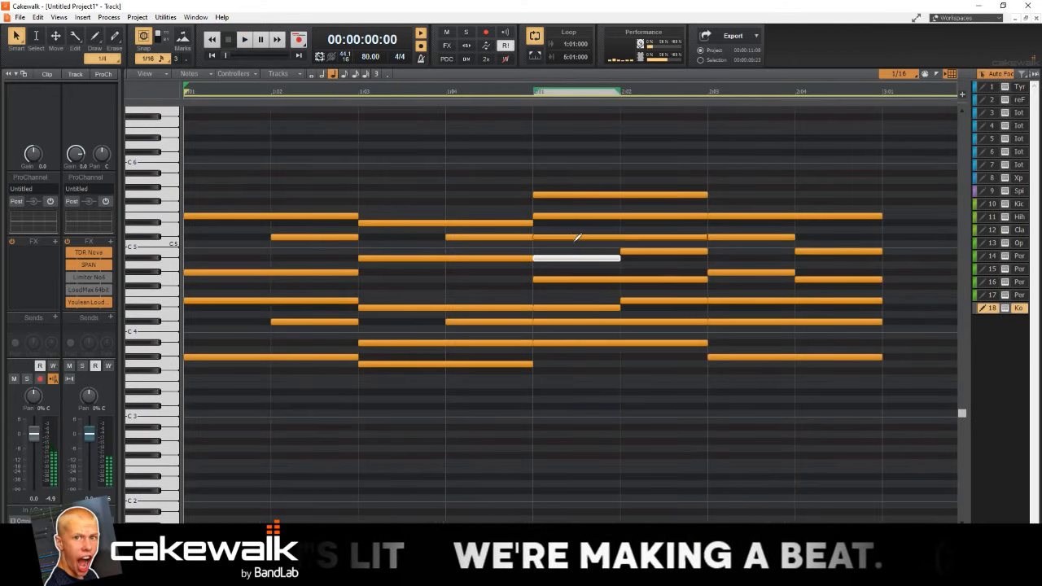
{"action": "left_click", "coordinate": [574, 230]}
{"action": "left_click_drag", "start_coordinate": [573, 239], "coordinate": [570, 216]}
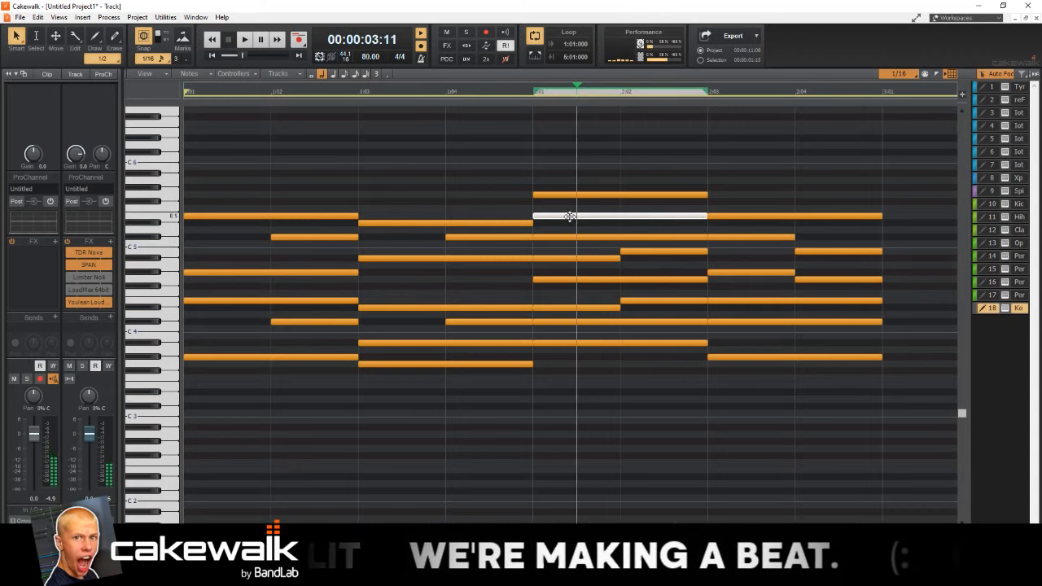
{"action": "key", "text": "Delete"}
{"action": "left_click", "coordinate": [512, 94]}
{"action": "key", "text": "space"}
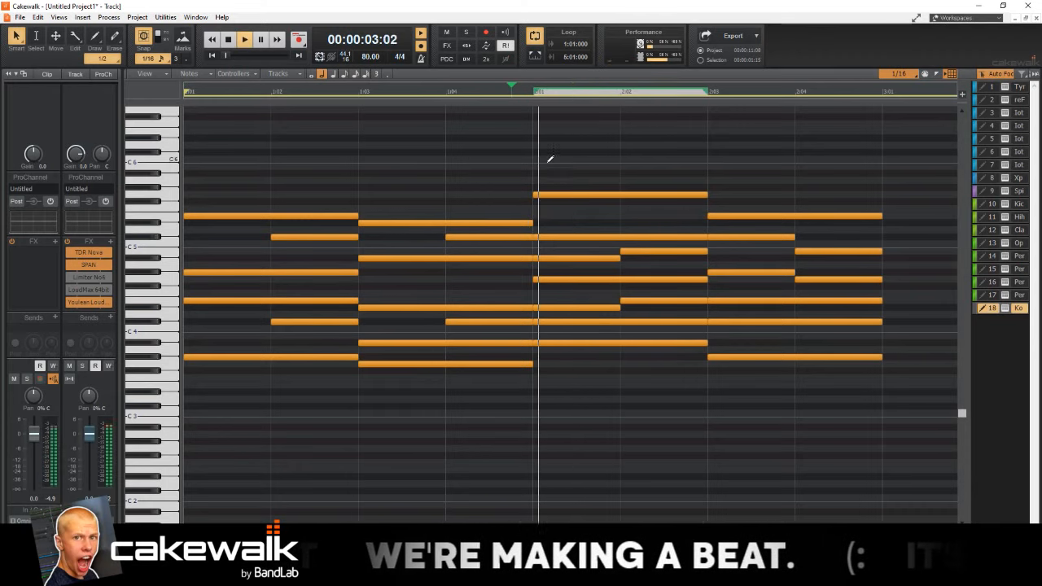
{"action": "key", "text": "space"}
Step: Delete the one-beat Eb4 note at beat 1 of measure 2 and replay that passage
{"action": "left_click", "coordinate": [559, 308]}
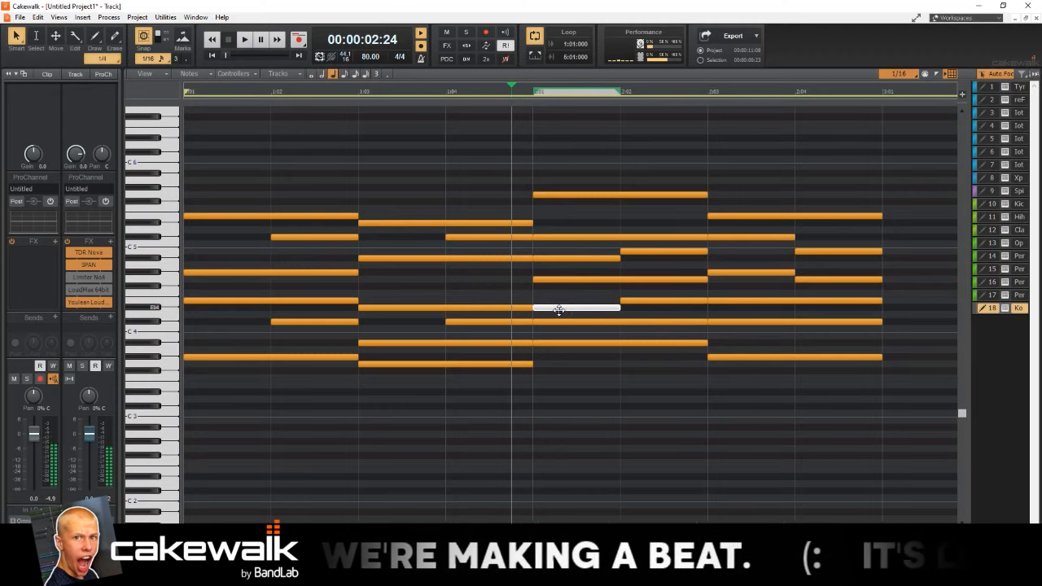
{"action": "key", "text": "Delete"}
{"action": "key", "text": "space"}
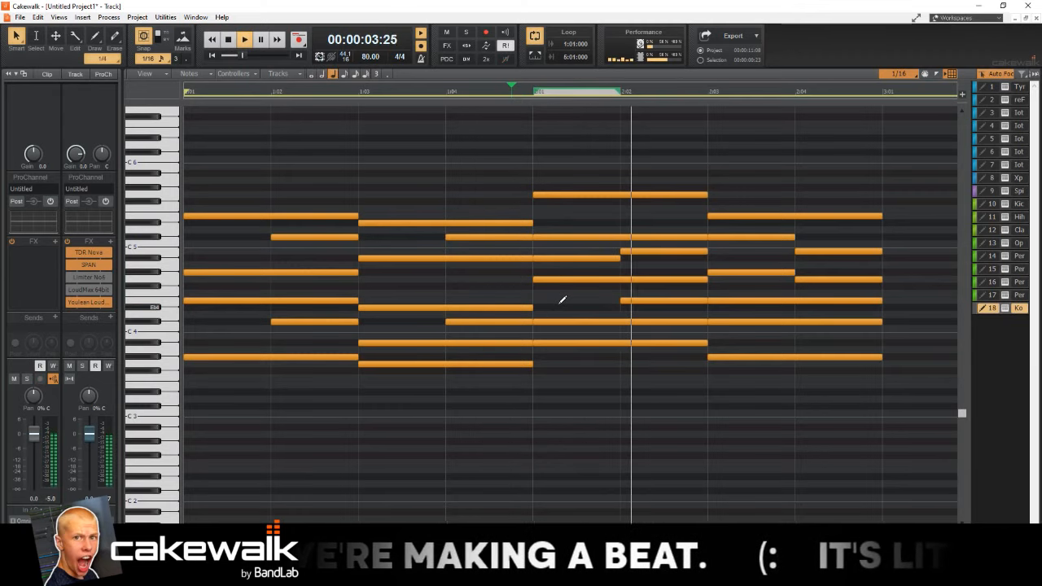
{"action": "key", "text": "space"}
Step: Delete the two-beat E4 note at beat 3 of measure 2, then play the whole progression from the beginning
{"action": "left_click", "coordinate": [724, 301]}
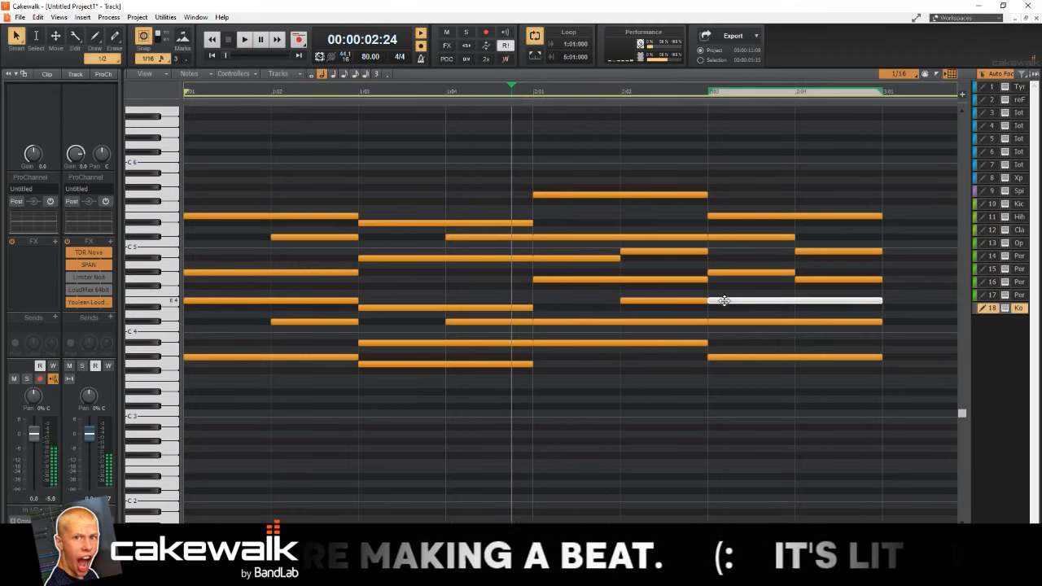
{"action": "key", "text": "Delete"}
{"action": "key", "text": "space"}
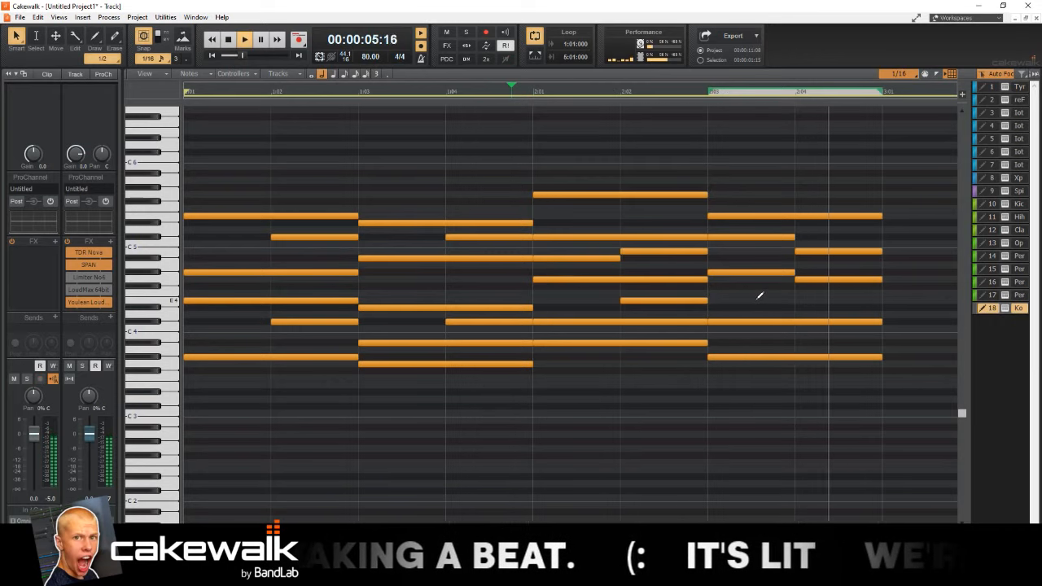
{"action": "key", "text": "space"}
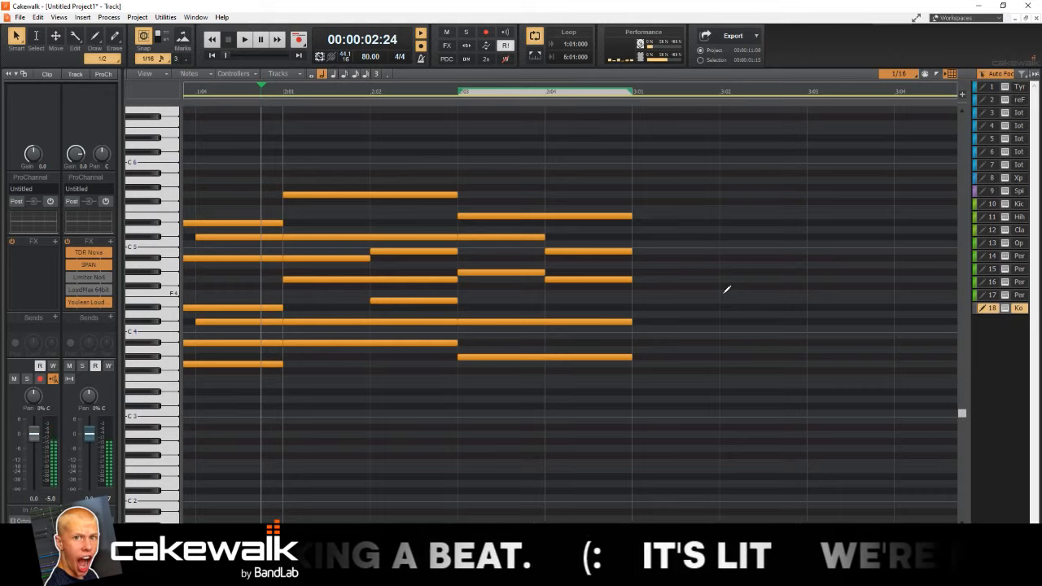
{"action": "key", "text": "w"}
{"action": "key", "text": "space"}
{"action": "scroll", "coordinate": [591, 309], "scroll_direction": "down", "scroll_amount": 4}
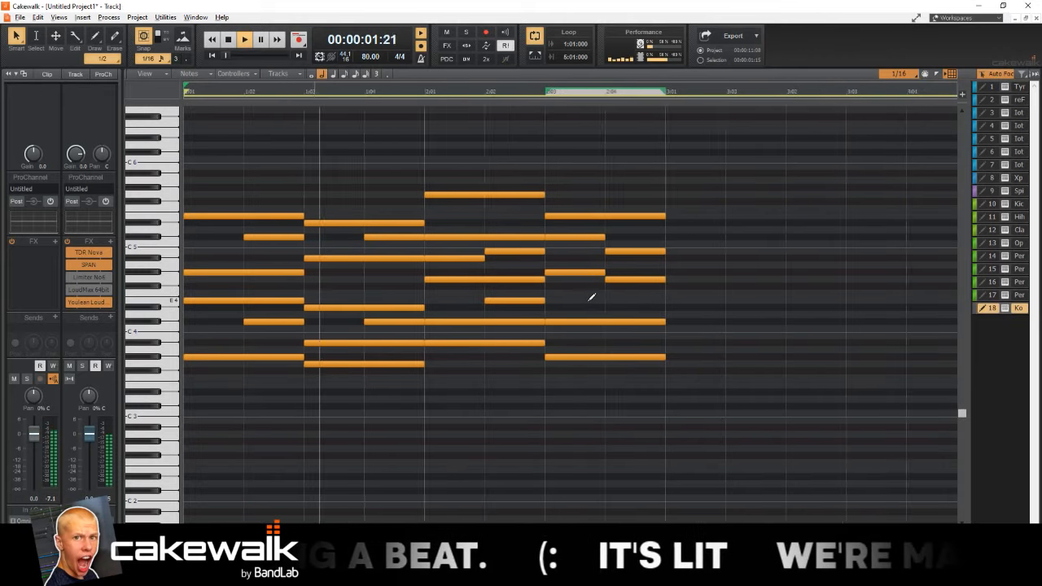
{"action": "scroll", "coordinate": [591, 298], "scroll_direction": "down", "scroll_amount": 1}
{"action": "scroll", "coordinate": [569, 289], "scroll_direction": "down", "scroll_amount": 1}
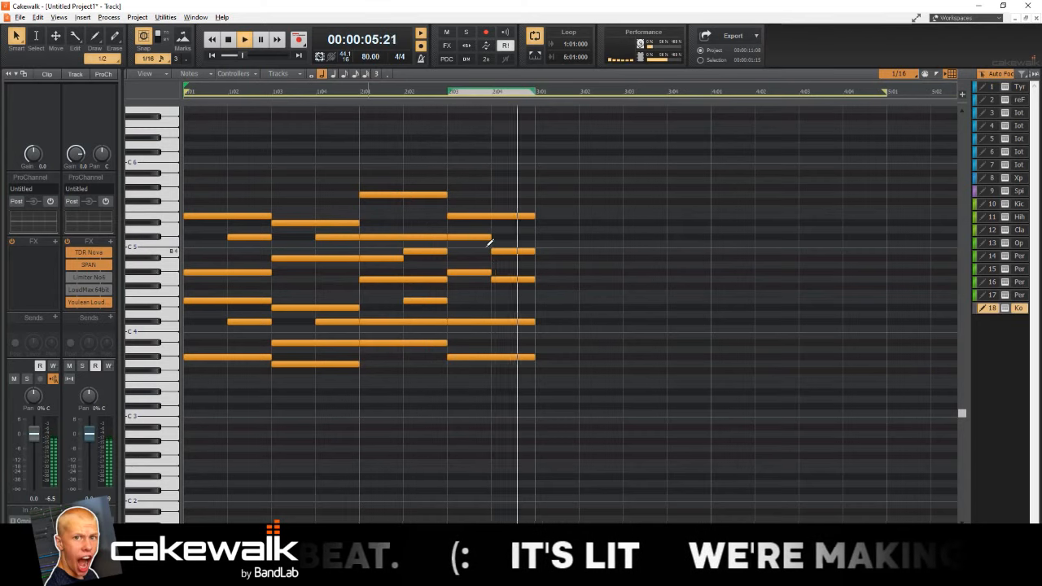
Step: Remove the one-beat C#5 note at beat 3 of measure 2 and listen to the progression
{"action": "key", "text": "space"}
{"action": "left_click_drag", "start_coordinate": [470, 237], "coordinate": [478, 322]}
{"action": "key", "text": "space"}
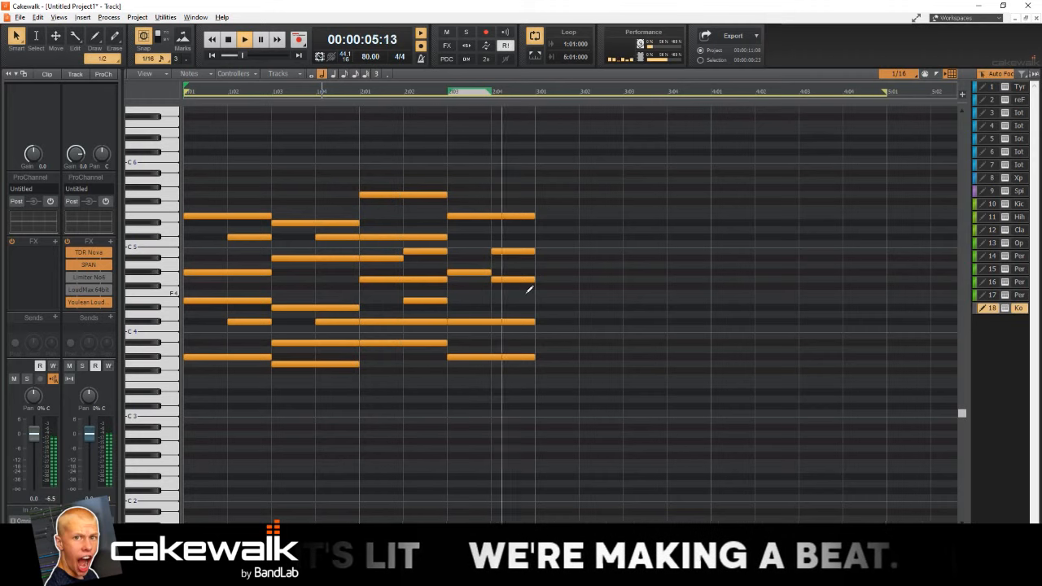
{"action": "key", "text": "space"}
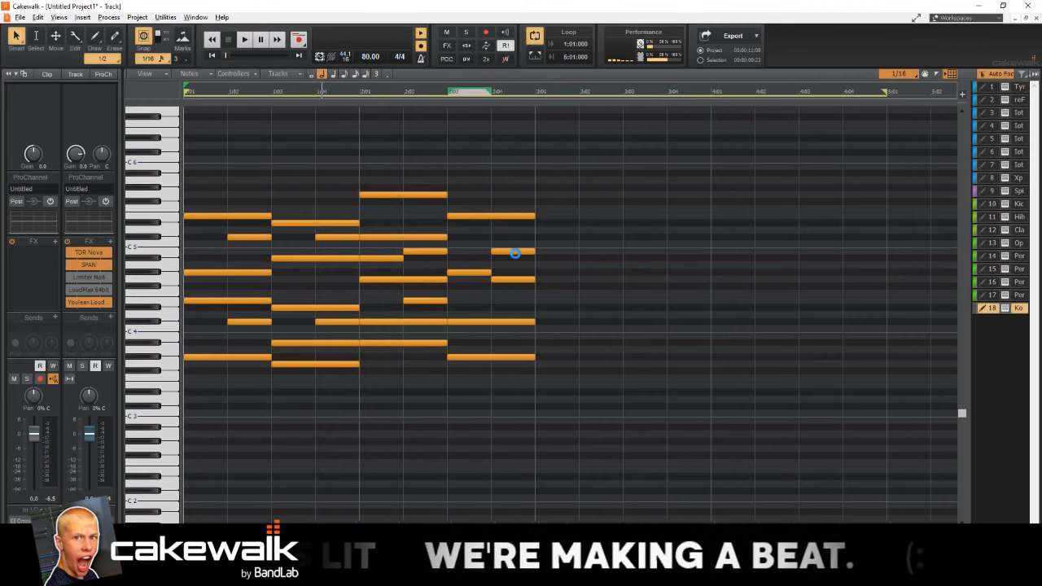
Step: Raise the B4 note at beat 4 of measure 2 to C#5, play it, and place a one-beat C#5 note at beat 3
{"action": "left_click_drag", "start_coordinate": [514, 252], "coordinate": [511, 237]}
{"action": "key", "text": "space"}
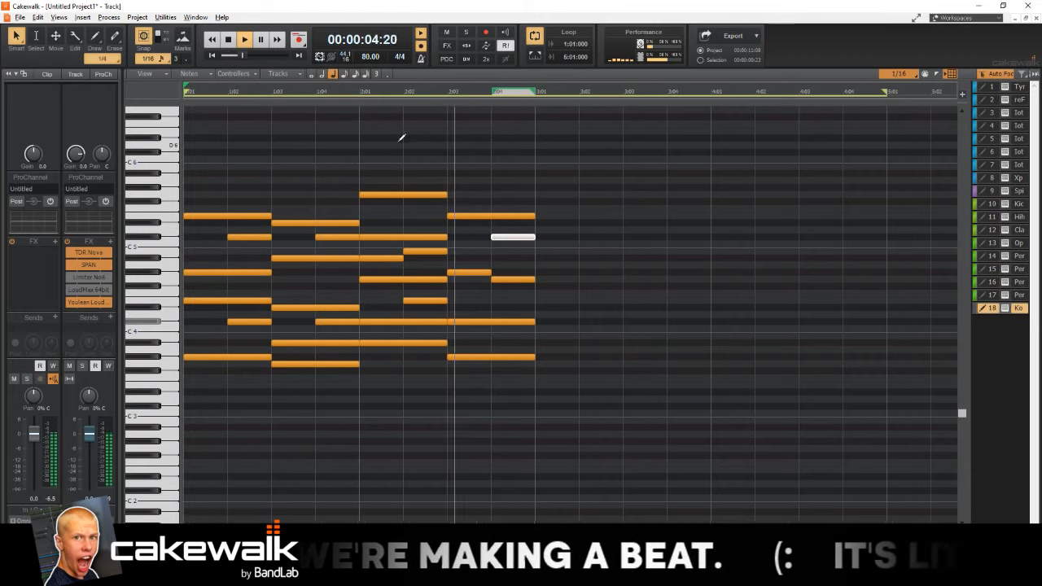
{"action": "key", "text": "space"}
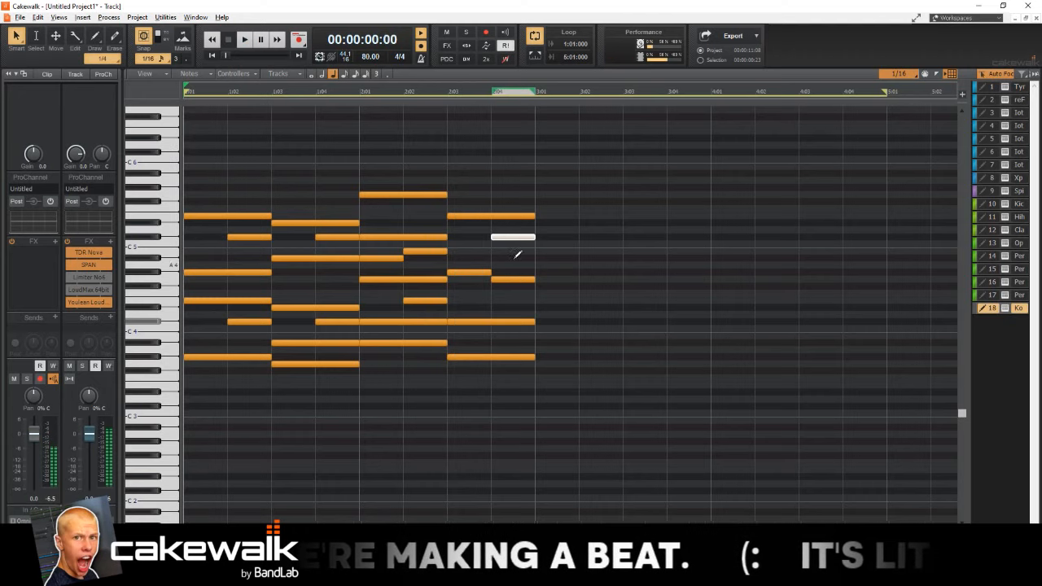
{"action": "left_click", "coordinate": [460, 236]}
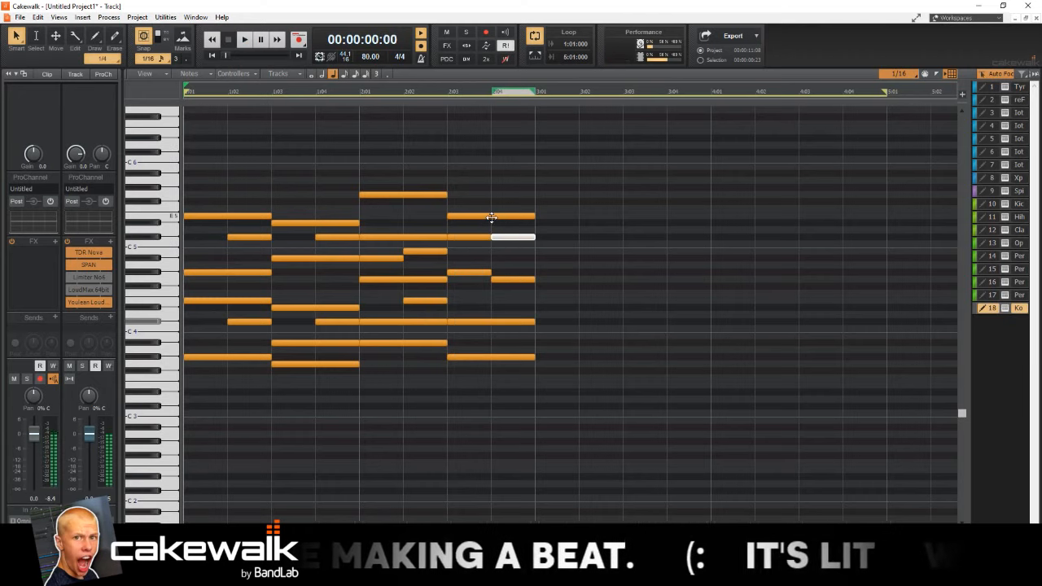
Step: Save the project as melodie in the Beats folder on the desktop
{"action": "key", "text": "ctrl+s"}
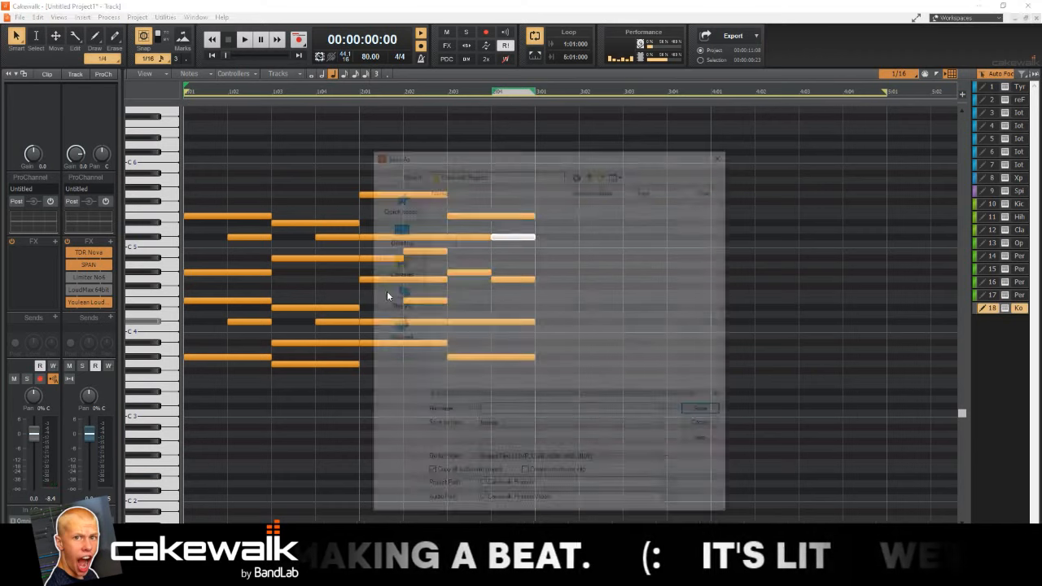
{"action": "left_click", "coordinate": [398, 298]}
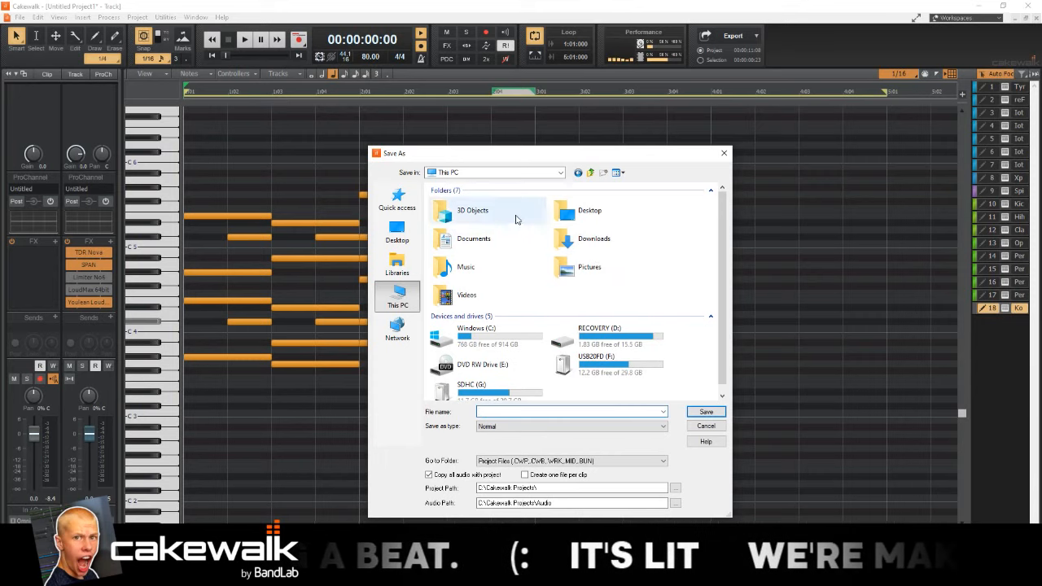
{"action": "double_click", "coordinate": [596, 216]}
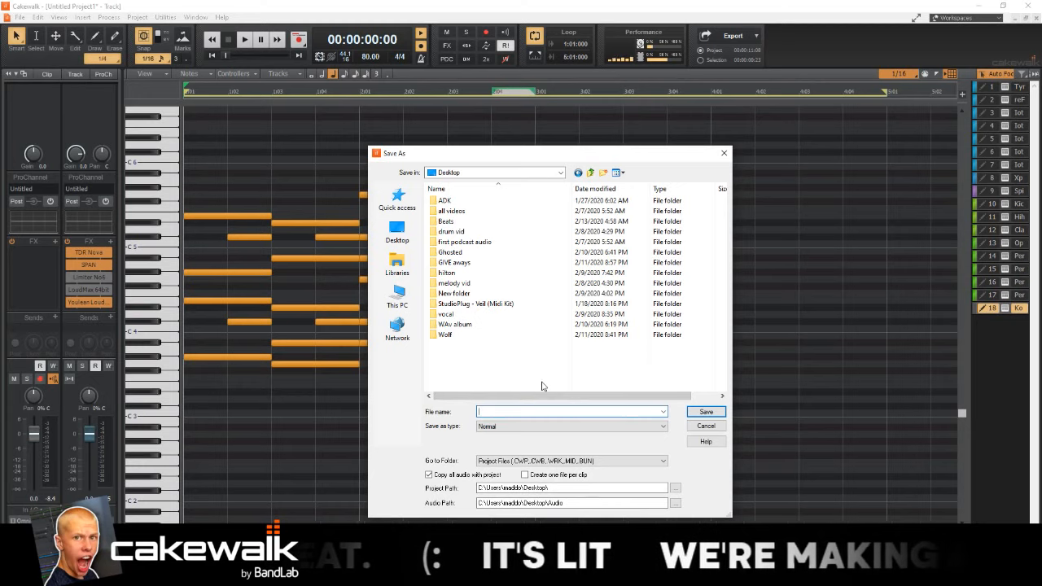
{"action": "double_click", "coordinate": [524, 222]}
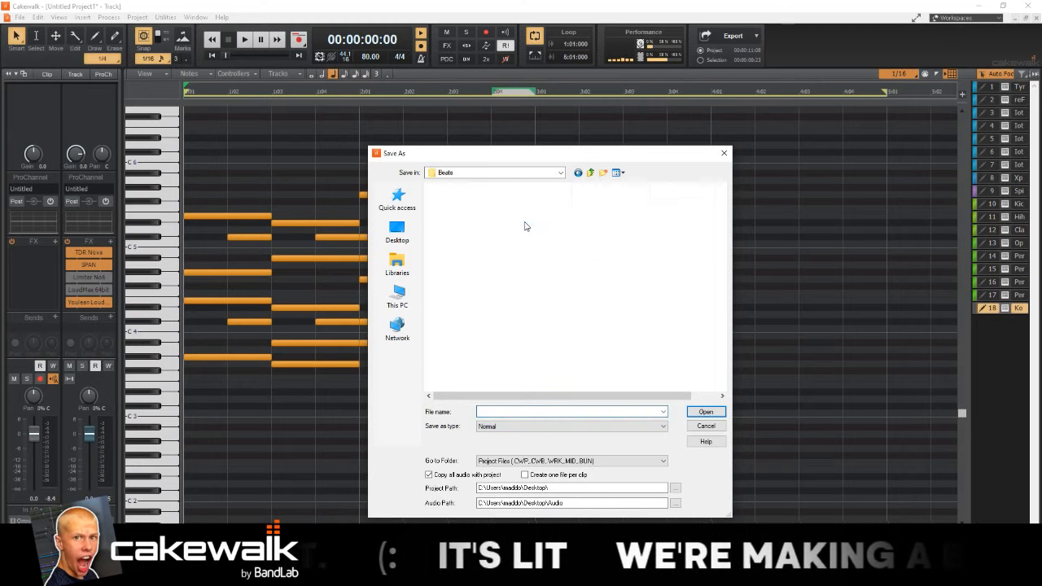
{"action": "left_click", "coordinate": [529, 411]}
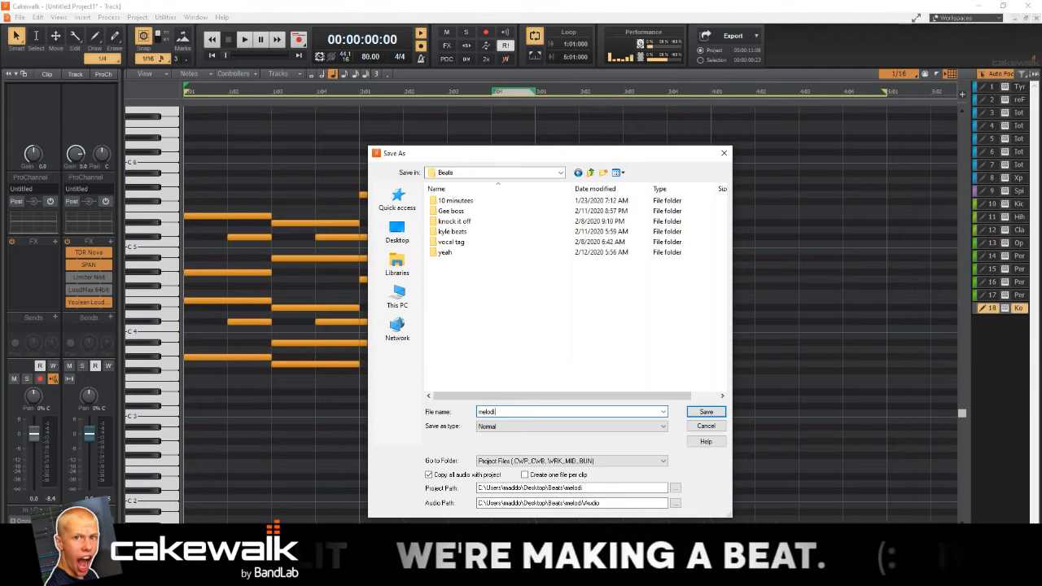
{"action": "key", "text": "Return"}
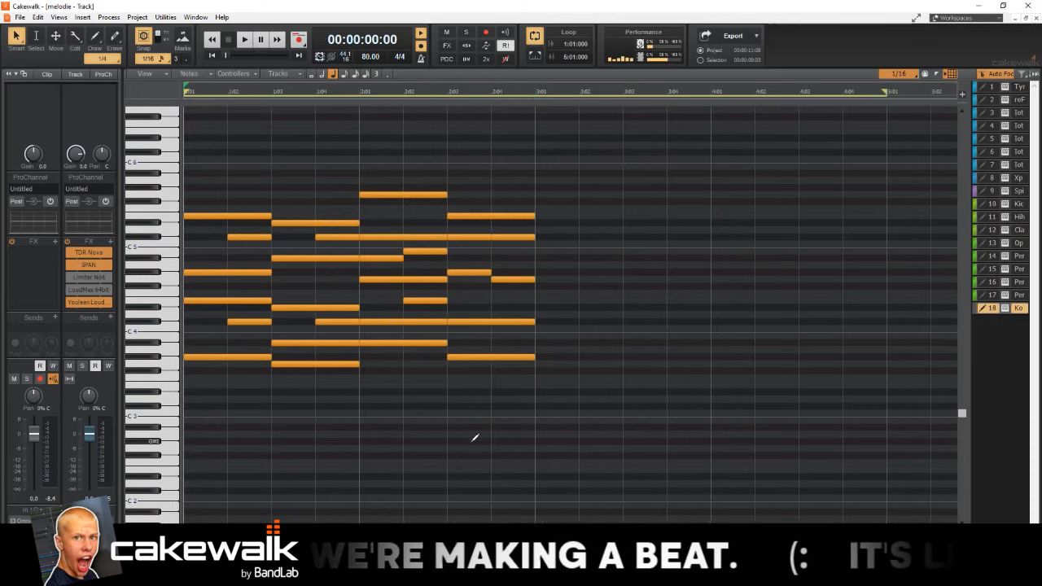
Step: Play the progression, then copy all its notes so that the duplicate starts at measure 3
{"action": "key", "text": "space"}
{"action": "scroll", "coordinate": [402, 353], "scroll_direction": "up", "scroll_amount": 2}
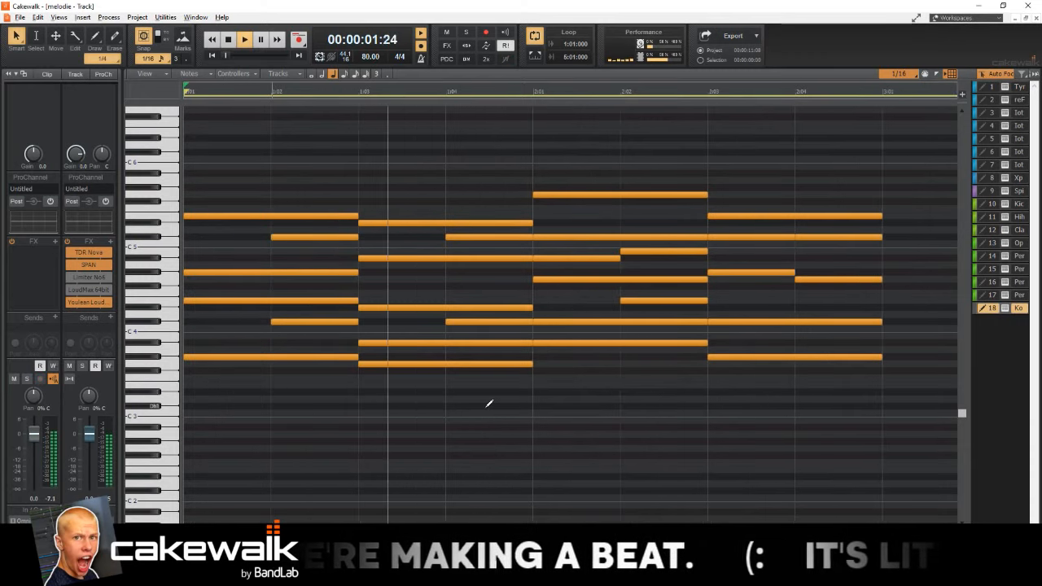
{"action": "scroll", "coordinate": [496, 407], "scroll_direction": "down", "scroll_amount": 1}
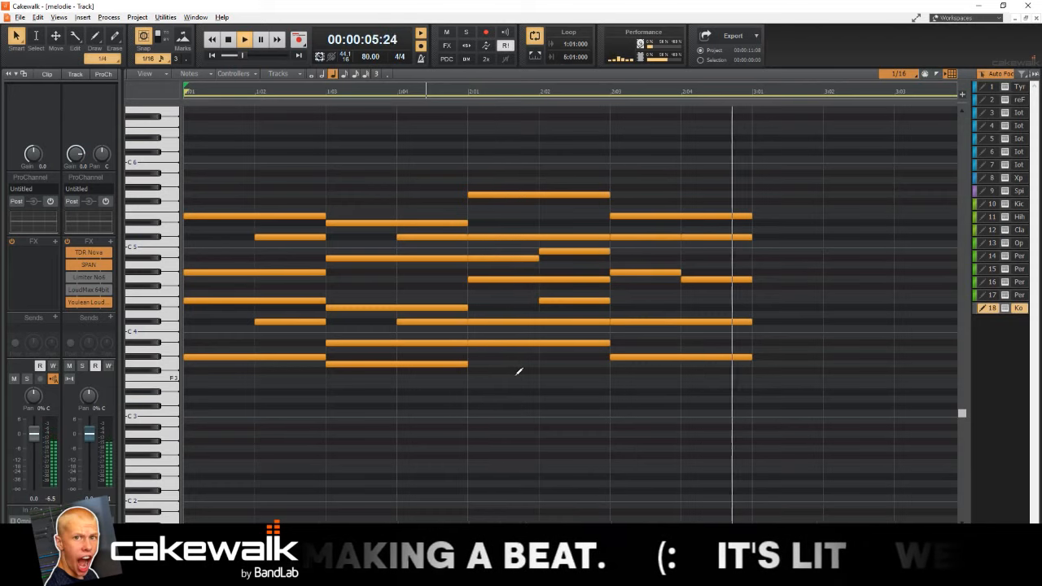
{"action": "key", "text": "space"}
{"action": "key", "text": "ctrl+a"}
{"action": "scroll", "coordinate": [407, 289], "scroll_direction": "down", "scroll_amount": 2}
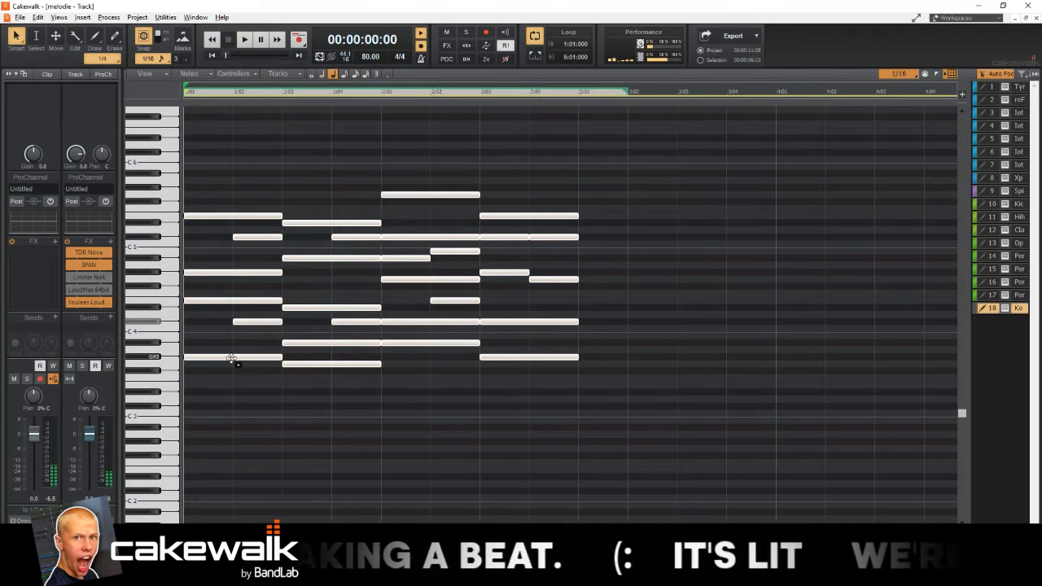
{"action": "left_click_drag", "start_coordinate": [231, 358], "coordinate": [618, 356]}
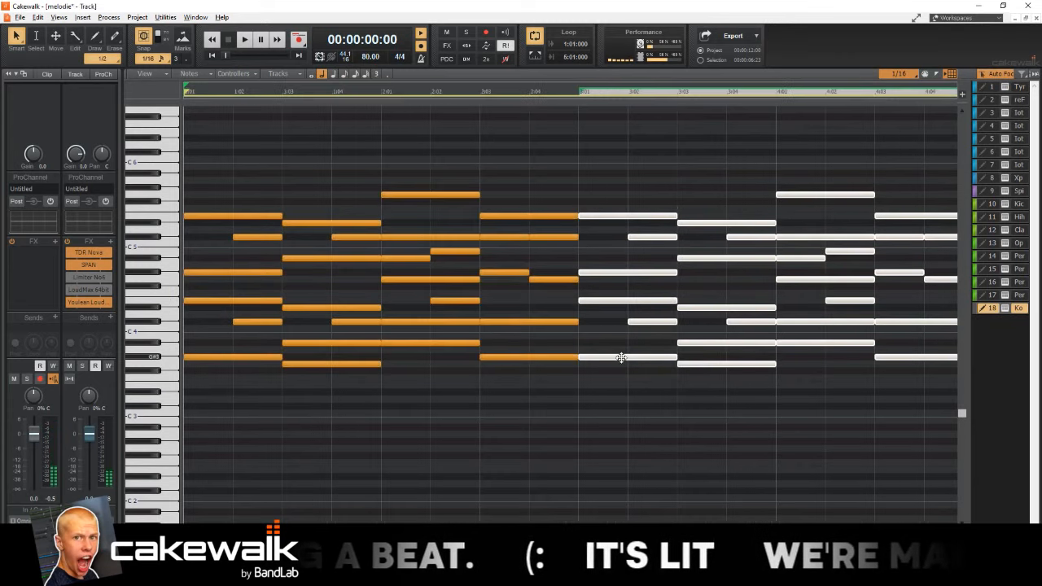
Step: Deselect the copied notes, return the playhead to the project start and save the project
{"action": "left_click", "coordinate": [600, 408]}
{"action": "scroll", "coordinate": [600, 407], "scroll_direction": "up", "scroll_amount": 2}
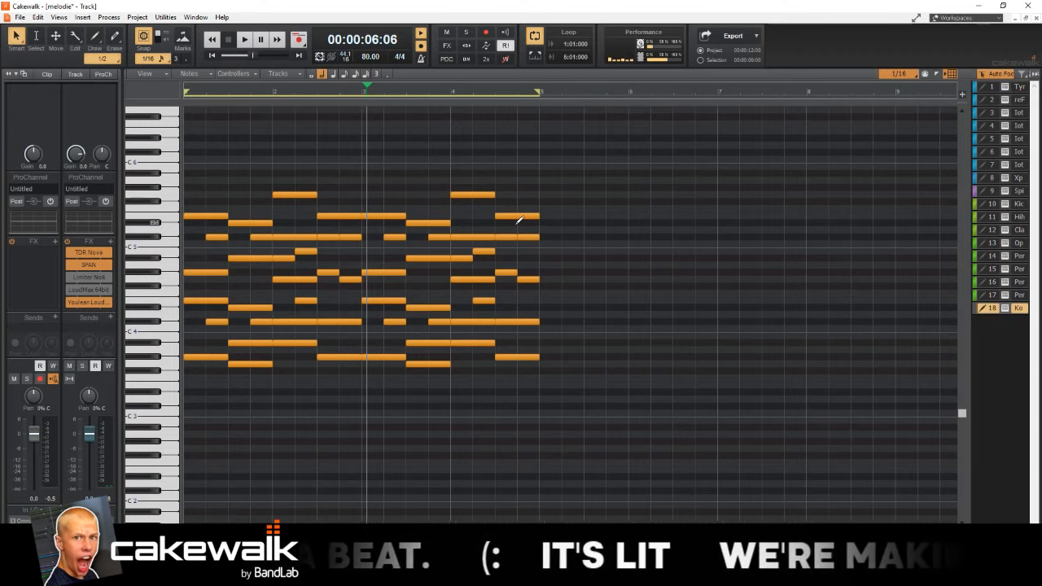
{"action": "key", "text": "w"}
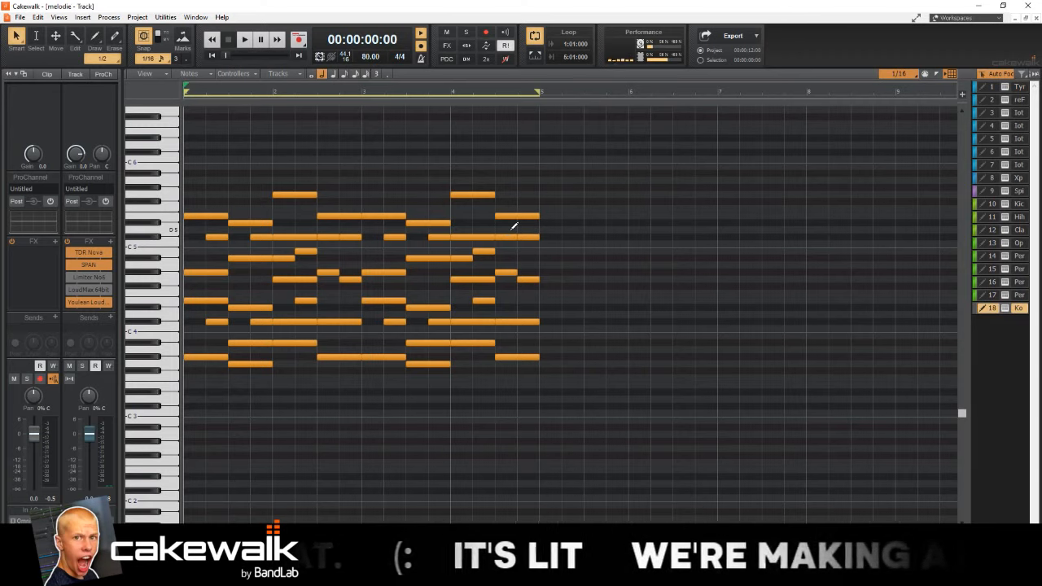
{"action": "left_click", "coordinate": [634, 266]}
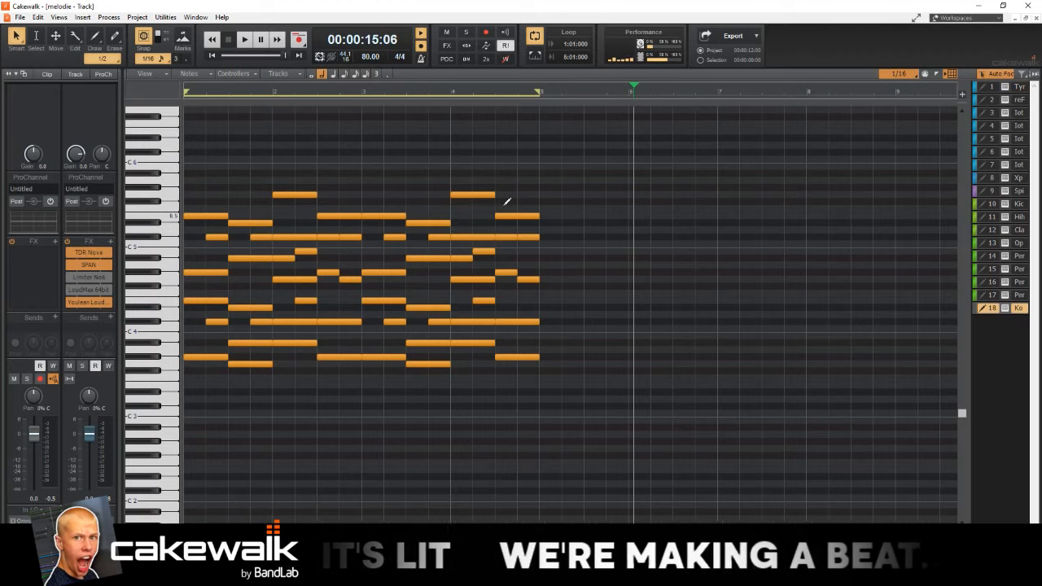
{"action": "left_click", "coordinate": [534, 176]}
{"action": "left_click", "coordinate": [542, 176]}
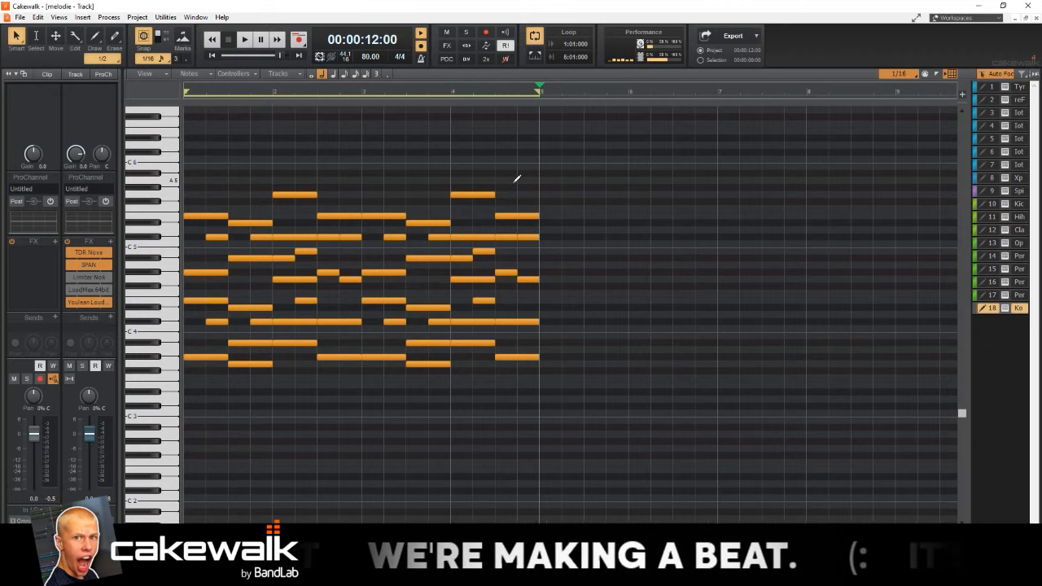
{"action": "left_click", "coordinate": [574, 192]}
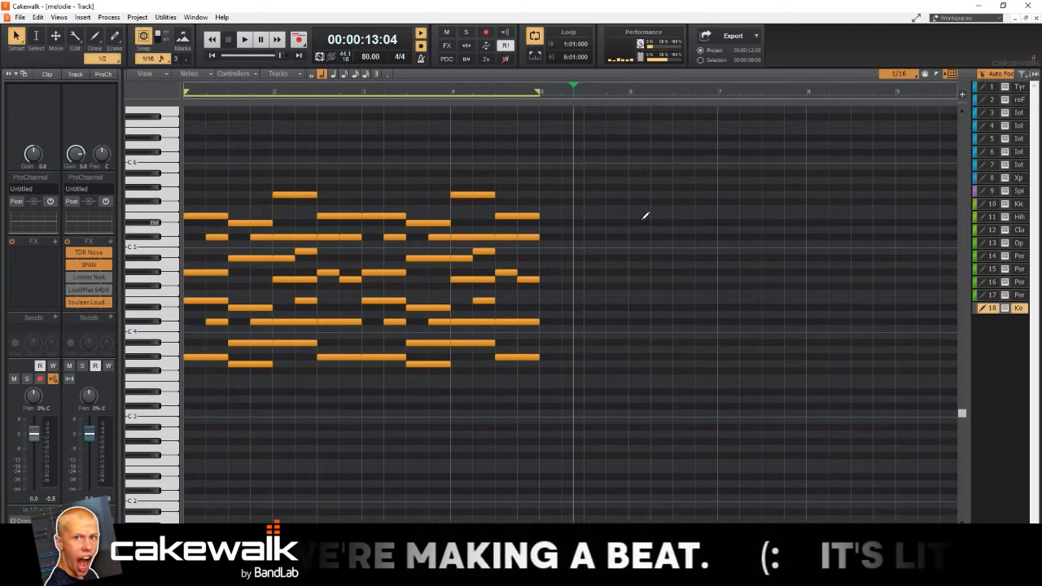
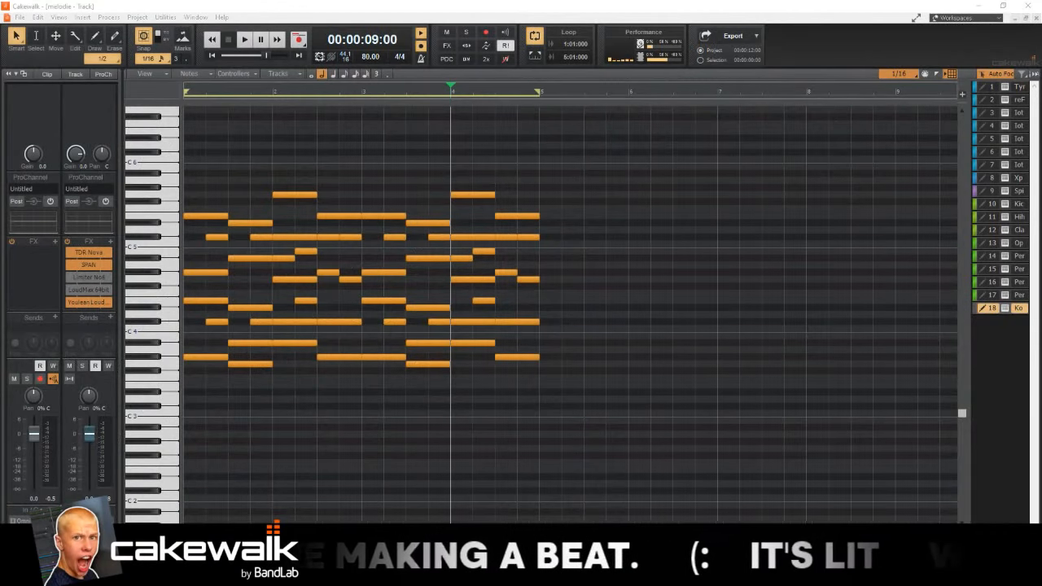
Step: Play the start of the chord progression to check it, then stop with the playhead back at the project start
{"action": "left_click", "coordinate": [658, 427]}
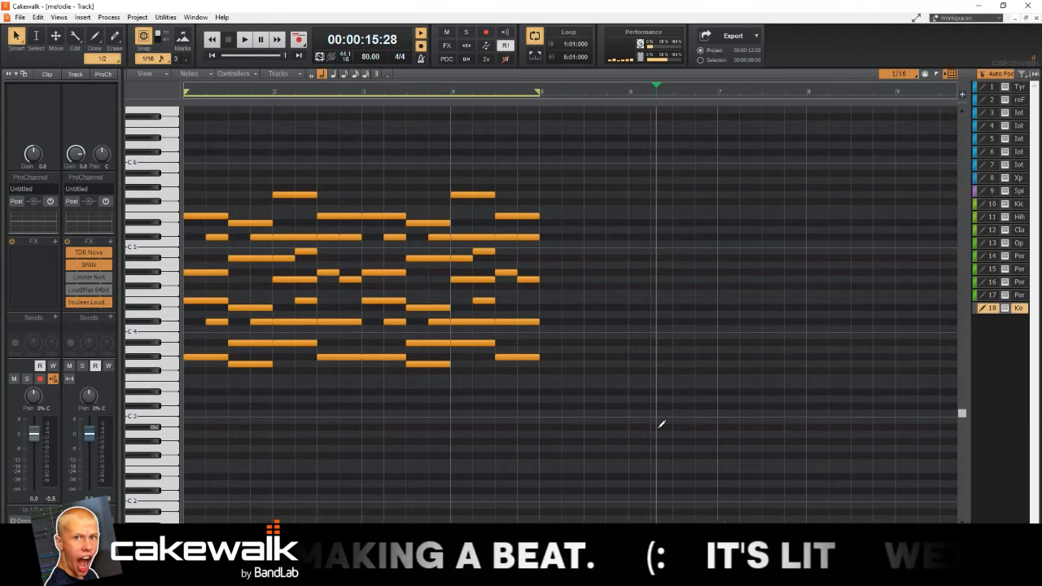
{"action": "left_click", "coordinate": [595, 333]}
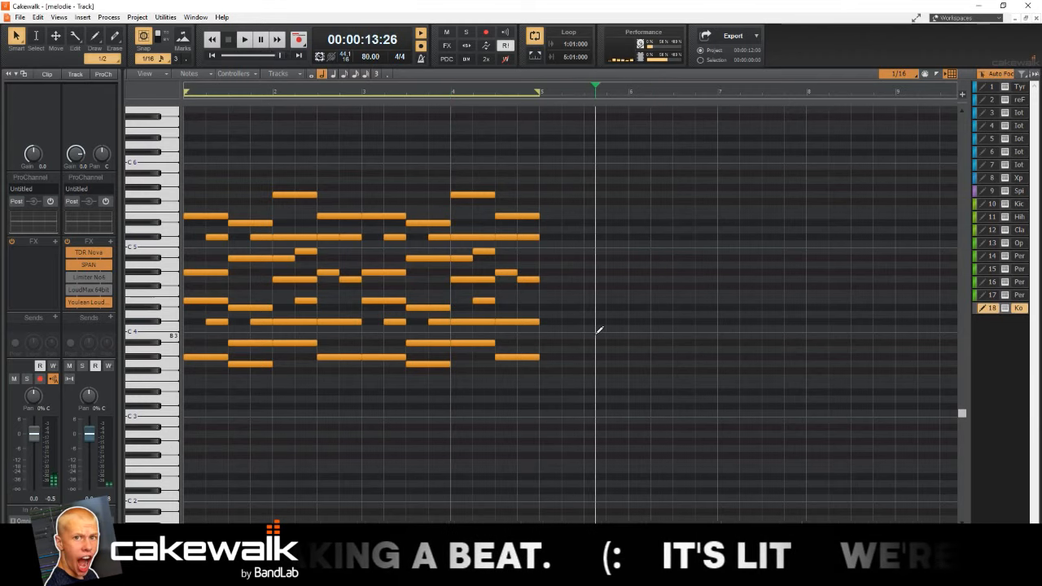
{"action": "left_click", "coordinate": [542, 134]}
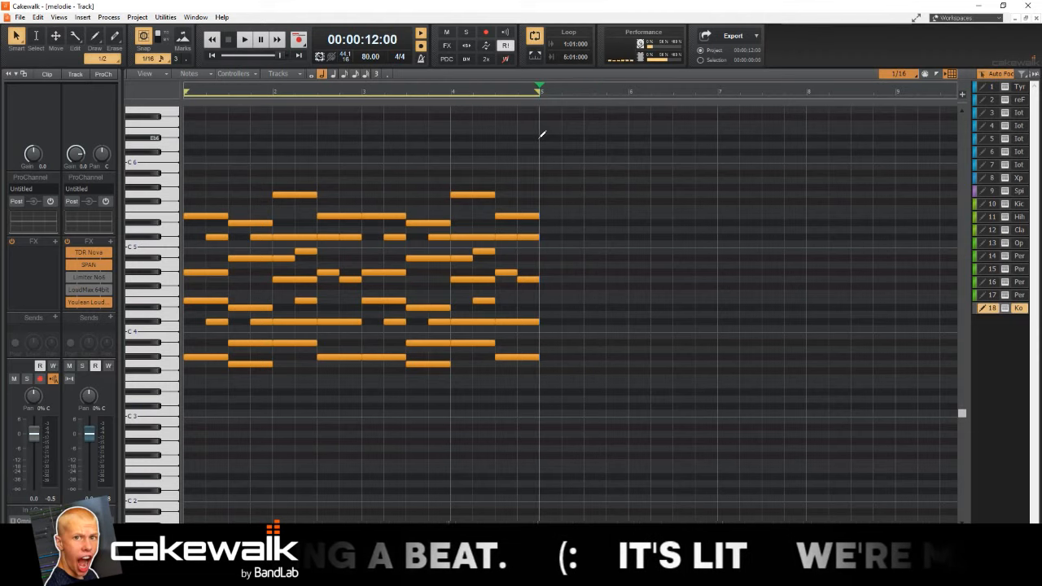
{"action": "key", "text": "space"}
{"action": "scroll", "coordinate": [532, 147], "scroll_direction": "up", "scroll_amount": 3}
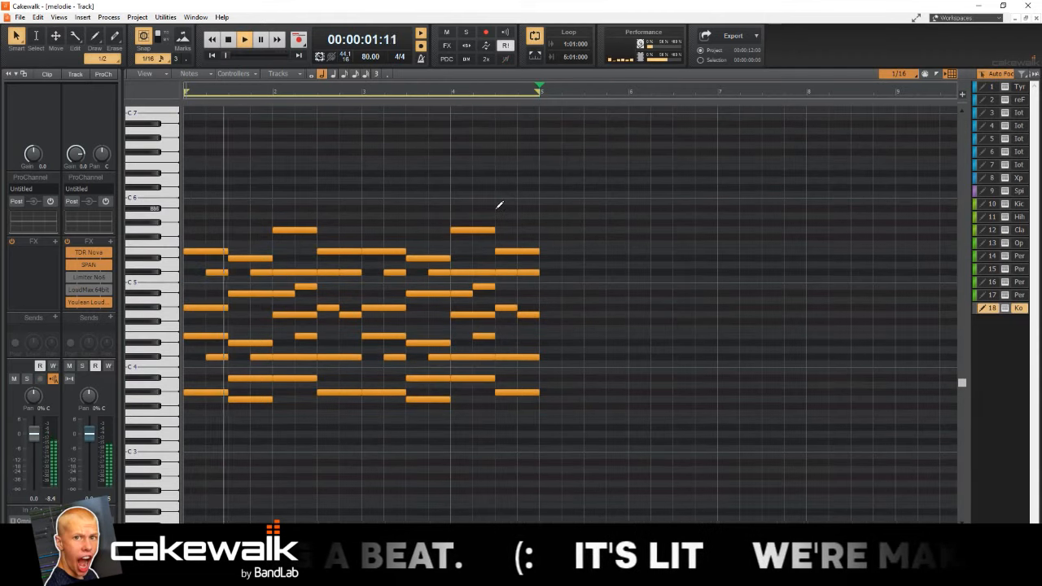
{"action": "scroll", "coordinate": [330, 360], "scroll_direction": "up", "scroll_amount": 1}
{"action": "key", "text": "w"}
{"action": "key", "text": "space"}
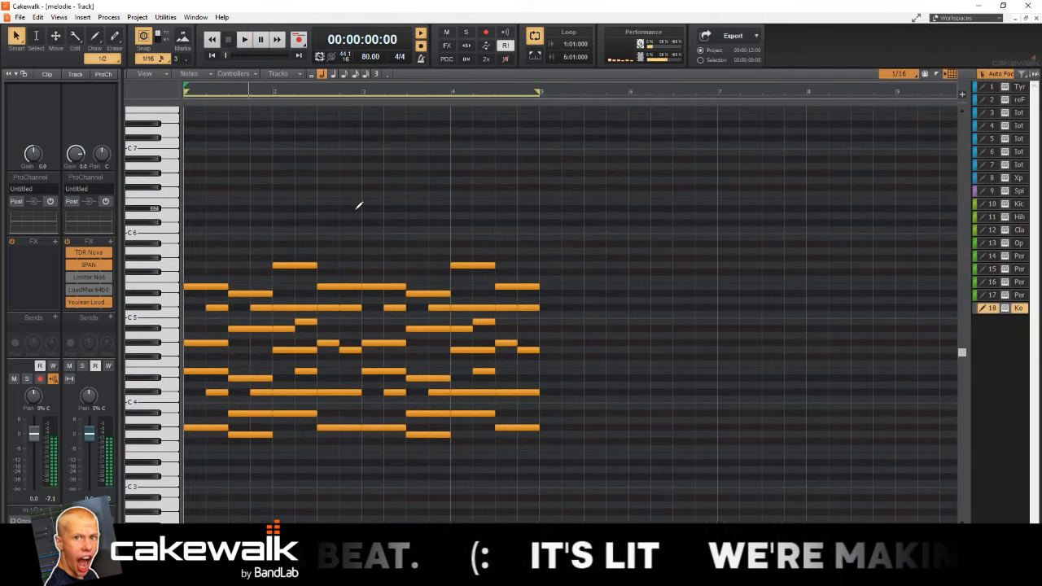
{"action": "key", "text": "super"}
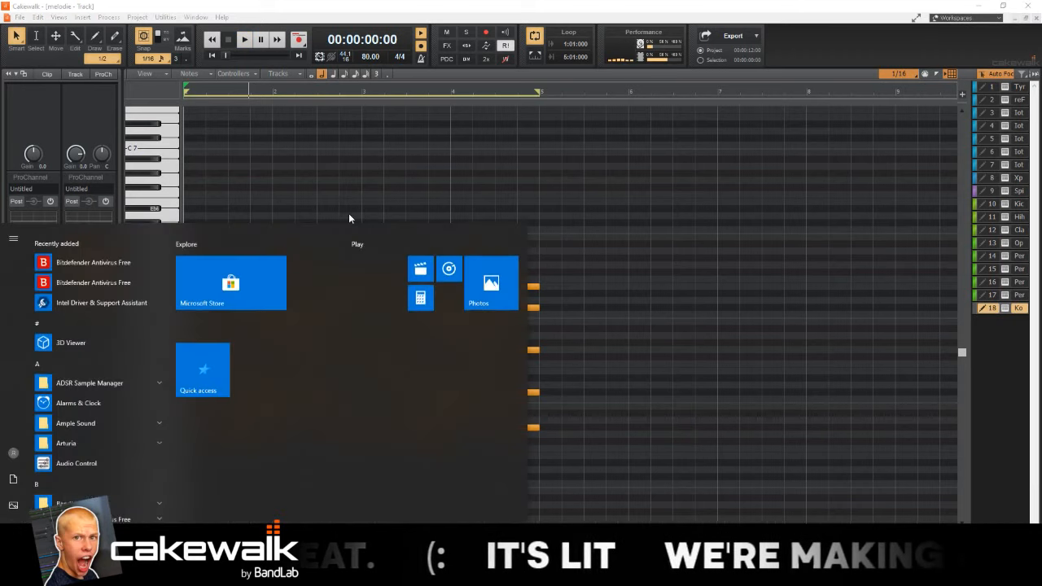
{"action": "key", "text": "super"}
{"action": "scroll", "coordinate": [346, 219], "scroll_direction": "up", "scroll_amount": 3}
{"action": "scroll", "coordinate": [345, 219], "scroll_direction": "up", "scroll_amount": 1}
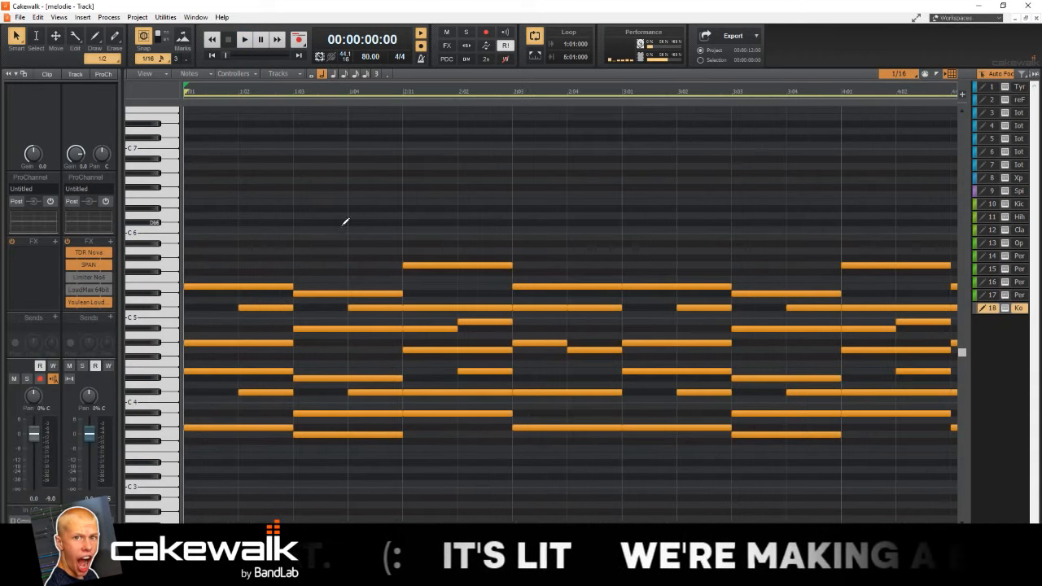
Step: Start playback, switch from the piano roll to the track view and open the Komplete Kontrol instrument of track 18
{"action": "key", "text": "space"}
{"action": "scroll", "coordinate": [349, 284], "scroll_direction": "down", "scroll_amount": 2}
{"action": "key", "text": "d"}
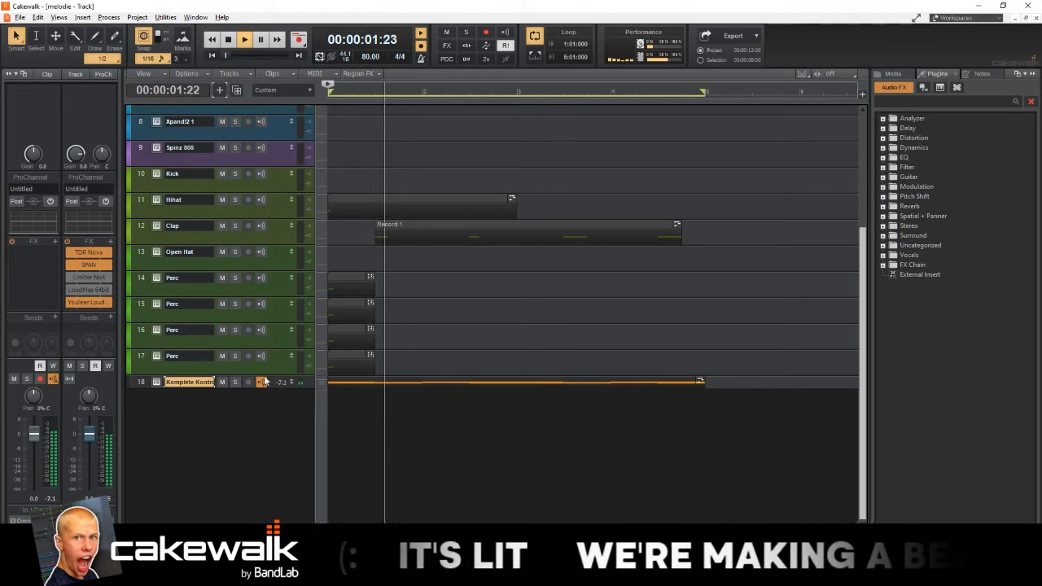
{"action": "left_click", "coordinate": [158, 382]}
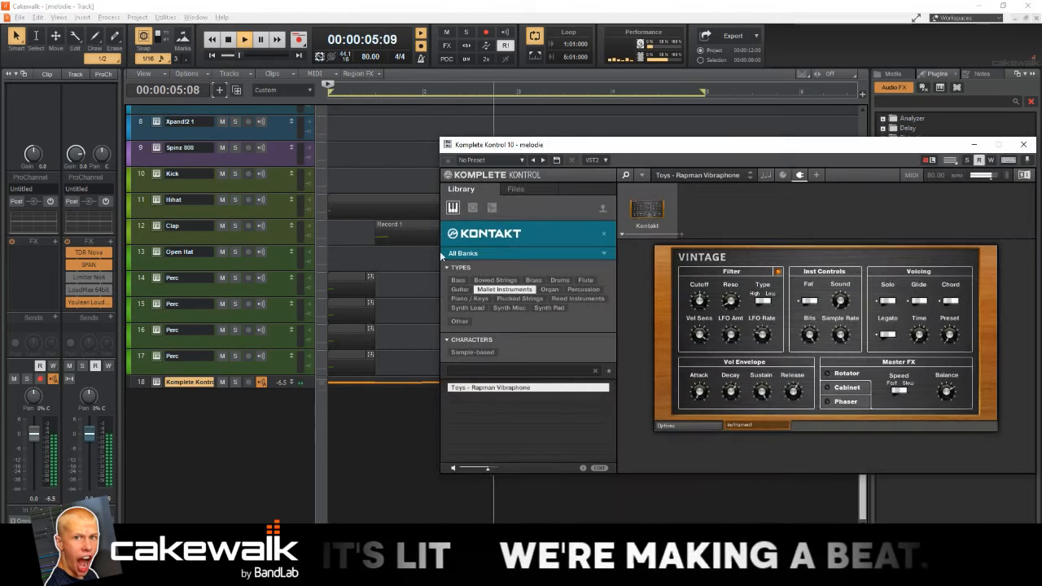
Step: Load the String Melody - Orchestra preset from Kontakt's Bowed Strings type while the progression plays
{"action": "left_click", "coordinate": [538, 279]}
{"action": "left_click", "coordinate": [513, 280]}
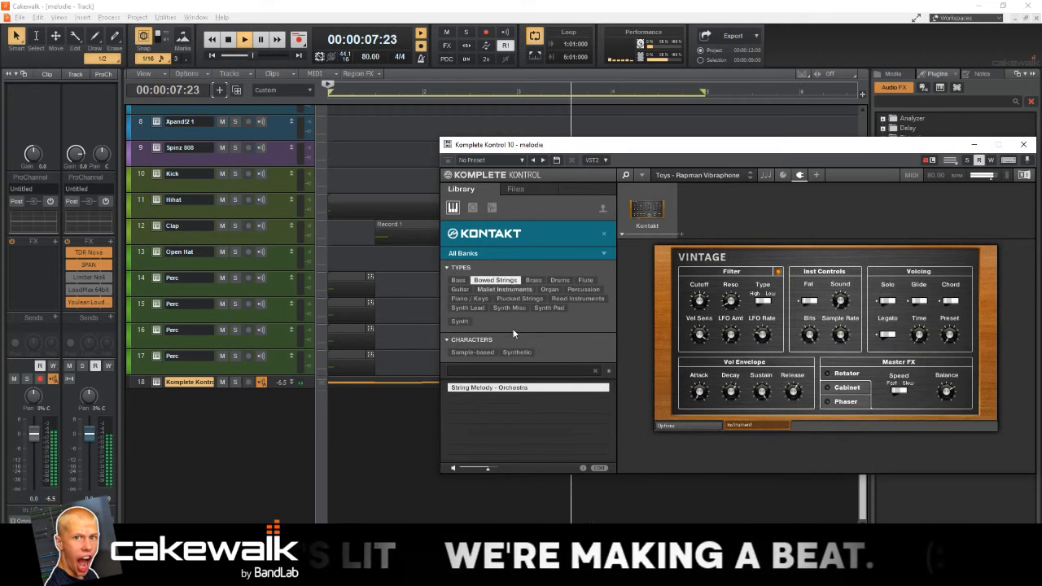
{"action": "left_click", "coordinate": [538, 190]}
{"action": "left_click", "coordinate": [480, 192]}
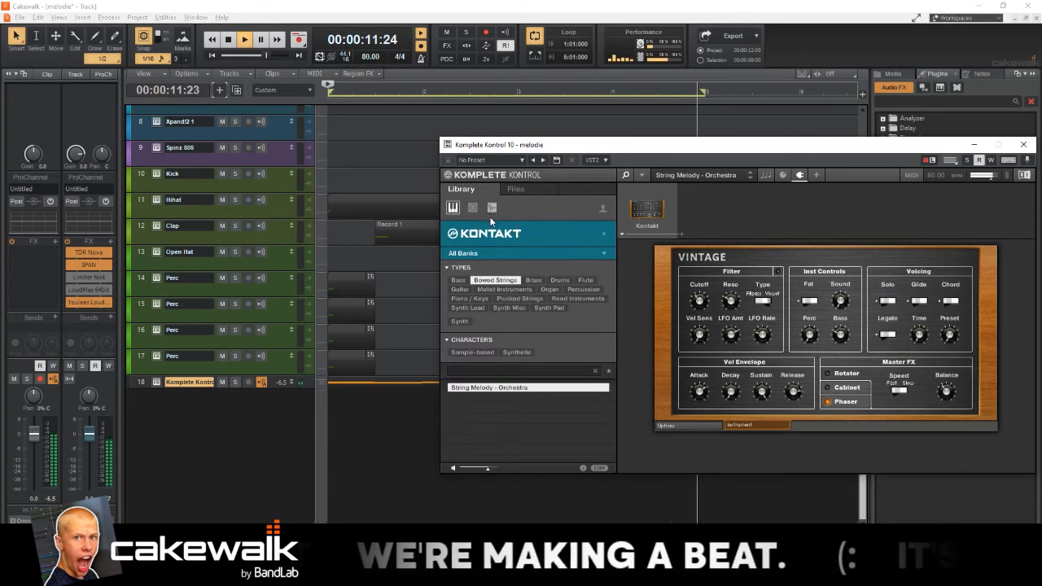
Step: Try to load the Mikro Prism presets Abating Emotions, Evanescent and Lithic Piano, filtering the library by the Guitar type
{"action": "left_click", "coordinate": [543, 233]}
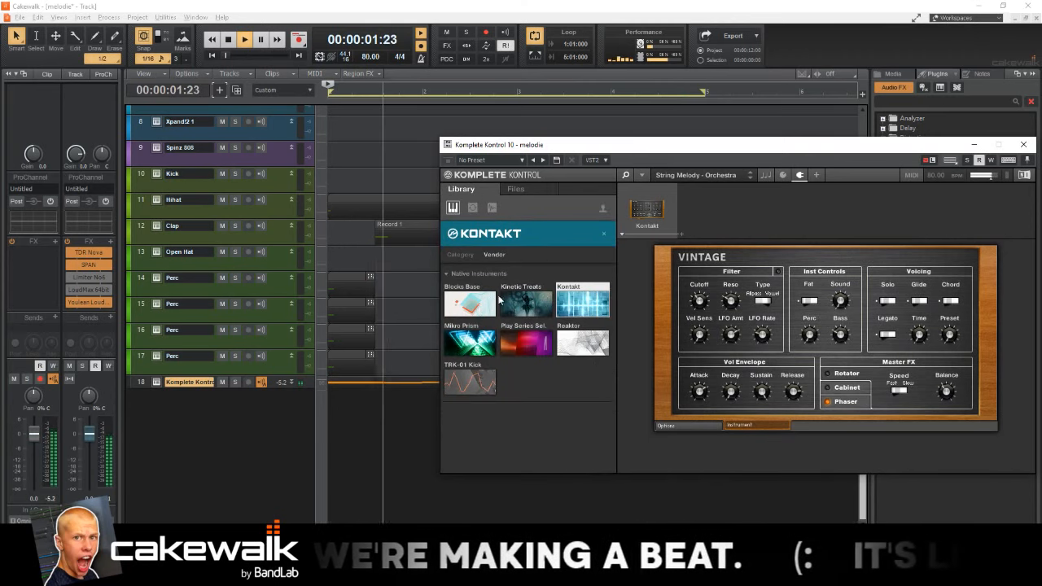
{"action": "left_click", "coordinate": [486, 342]}
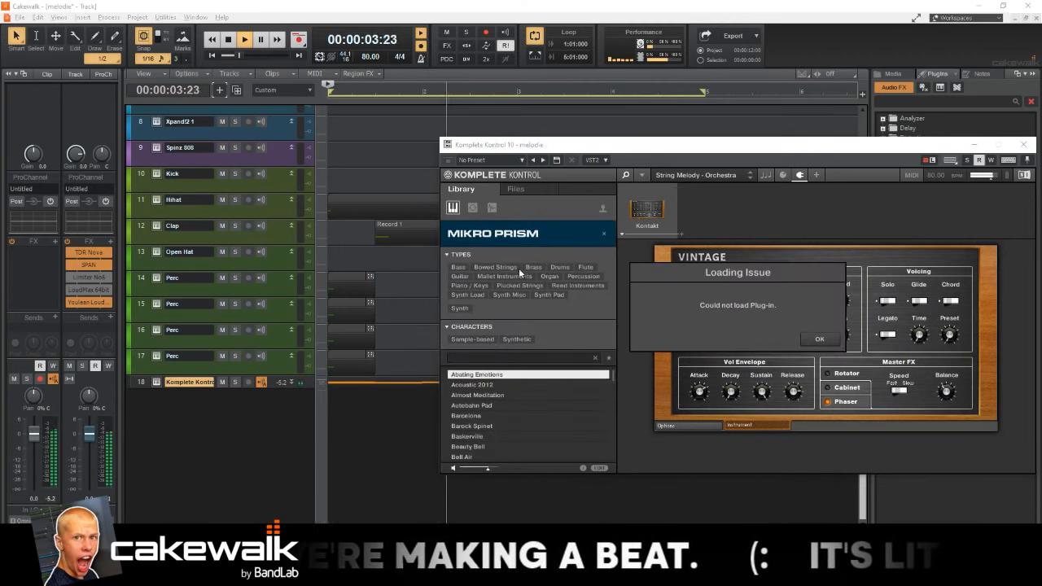
{"action": "left_click", "coordinate": [822, 337]}
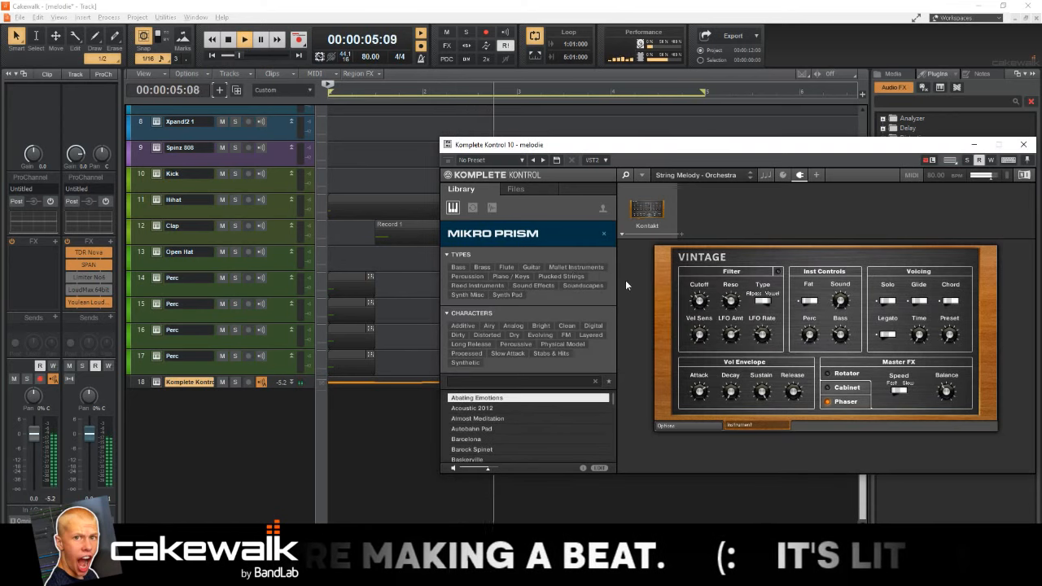
{"action": "left_click", "coordinate": [533, 267]}
{"action": "left_click", "coordinate": [478, 405]}
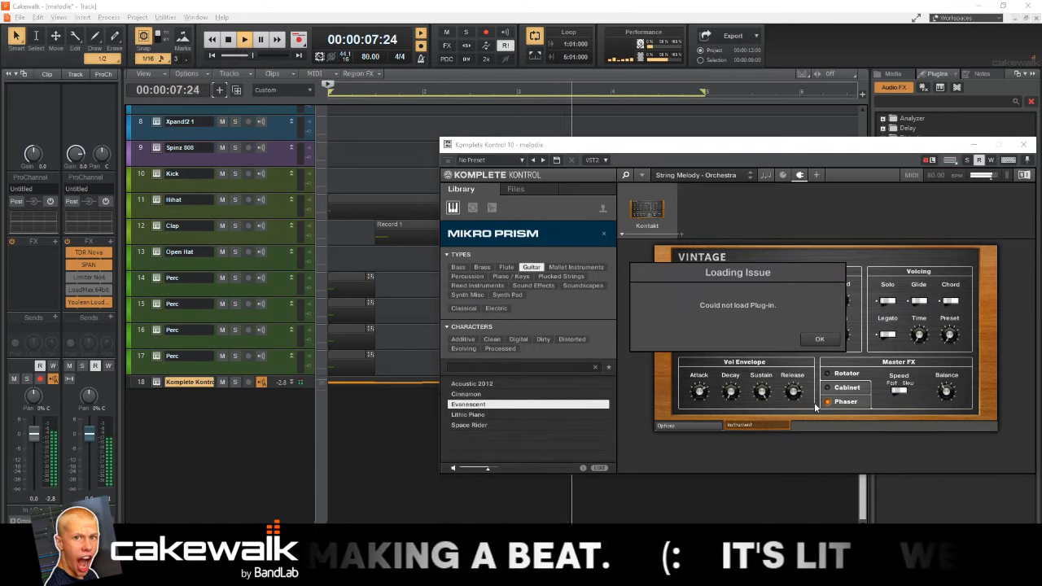
{"action": "left_click", "coordinate": [820, 340]}
{"action": "left_click", "coordinate": [562, 414]}
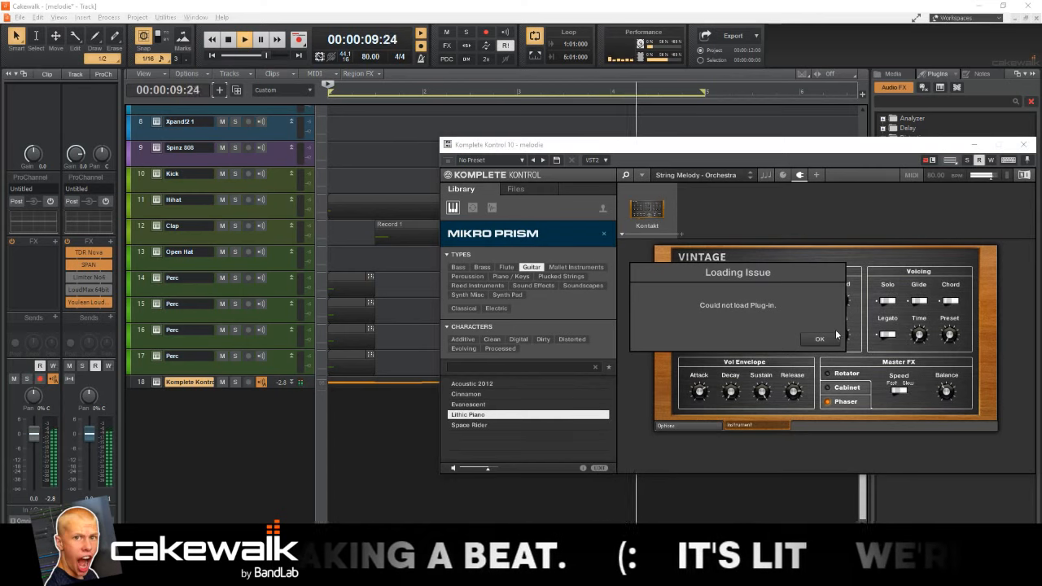
Step: Load the Ambient EP preset from the Play Series Selection library and close the instrument window
{"action": "left_click", "coordinate": [606, 234]}
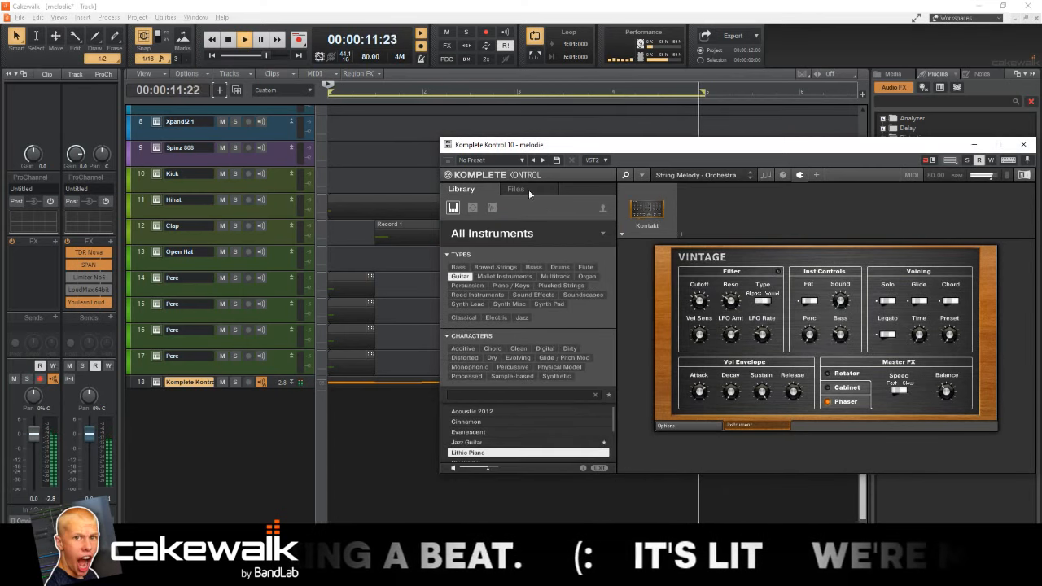
{"action": "left_click", "coordinate": [495, 254]}
{"action": "left_click", "coordinate": [511, 324]}
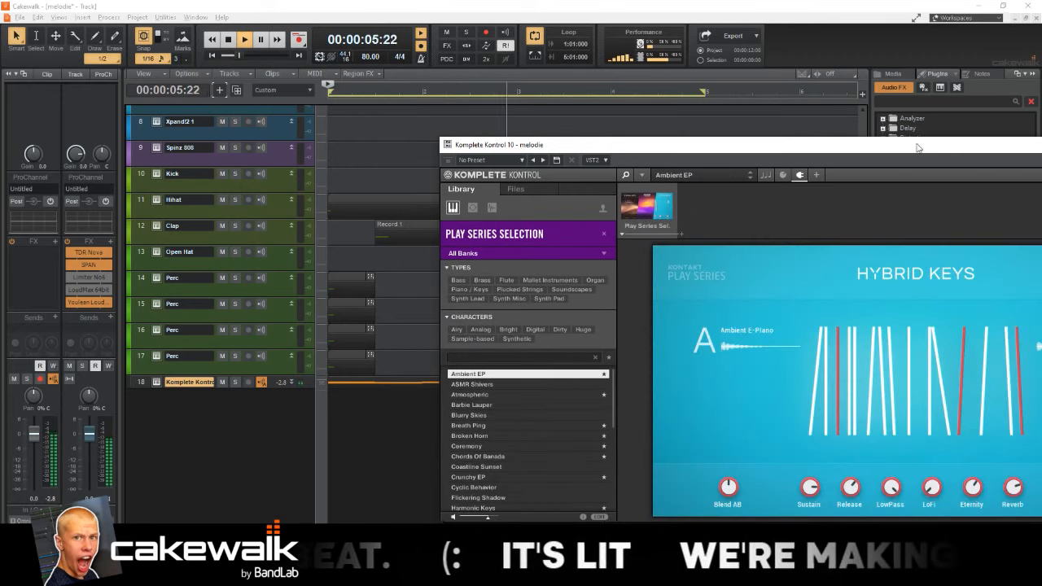
{"action": "left_click_drag", "start_coordinate": [919, 145], "coordinate": [584, 173]}
{"action": "left_click", "coordinate": [872, 174]}
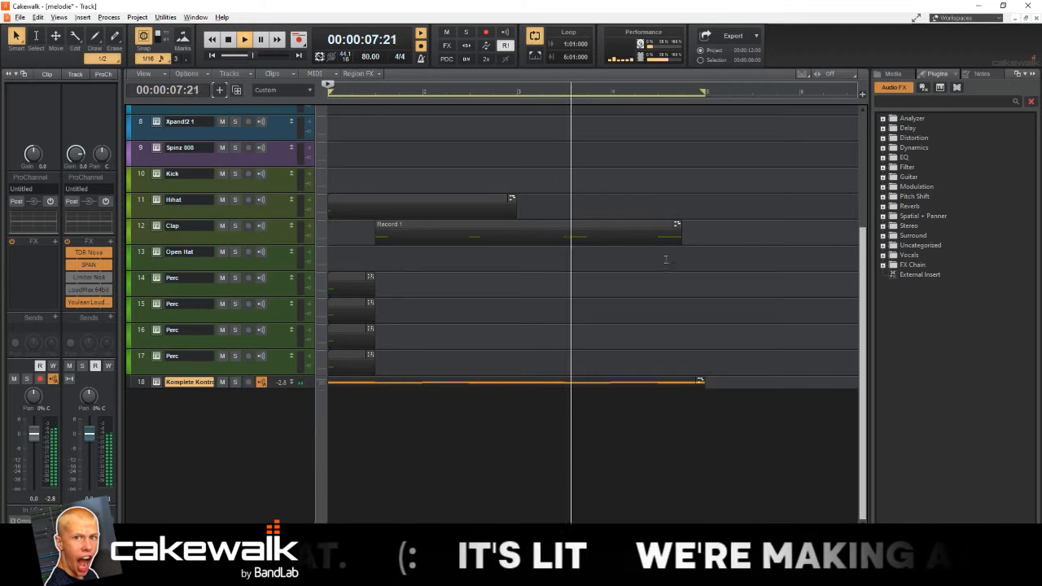
Step: Expand track 18, stop playback and transpose its MIDI clip up by 12 semitones
{"action": "left_click", "coordinate": [291, 382]}
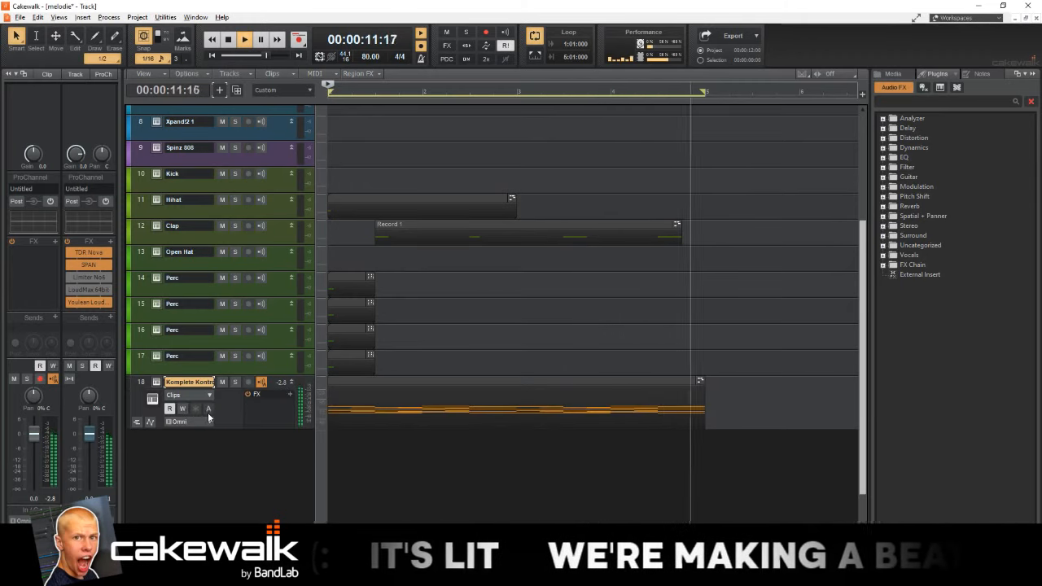
{"action": "key", "text": "space"}
{"action": "left_click", "coordinate": [382, 385]}
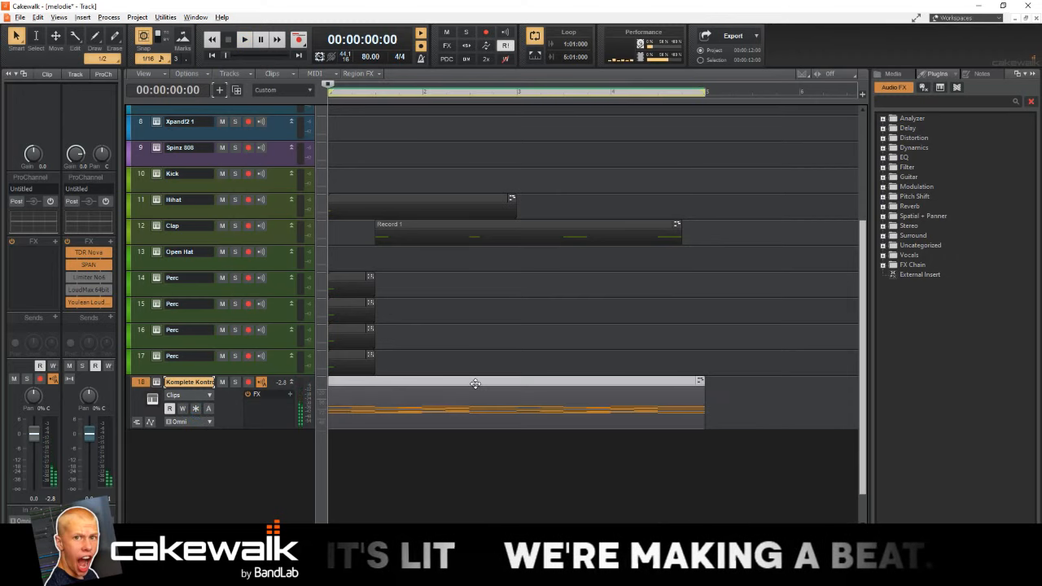
{"action": "left_click", "coordinate": [108, 17]}
{"action": "left_click", "coordinate": [136, 66]}
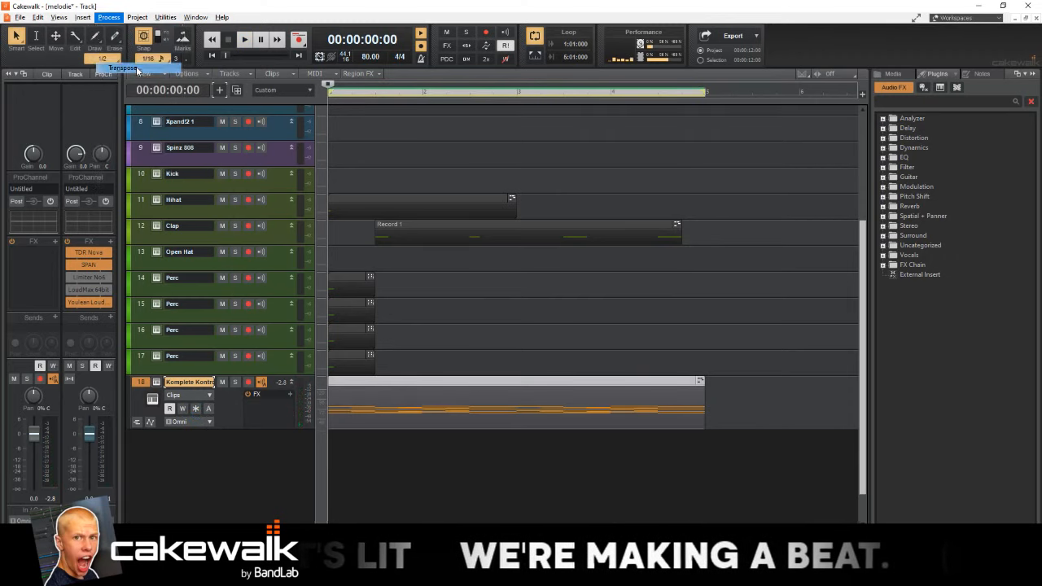
{"action": "type", "text": "12"}
{"action": "key", "text": "Return"}
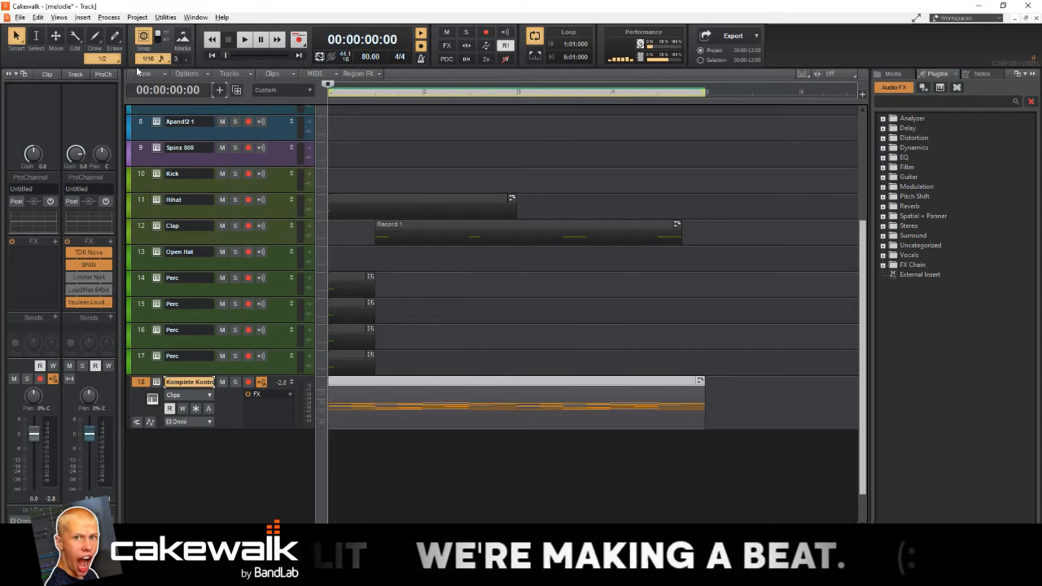
Step: Freeze the Komplete Kontrol track, play the frozen audio and raise the track's gain to 18.0
{"action": "left_click", "coordinate": [194, 408]}
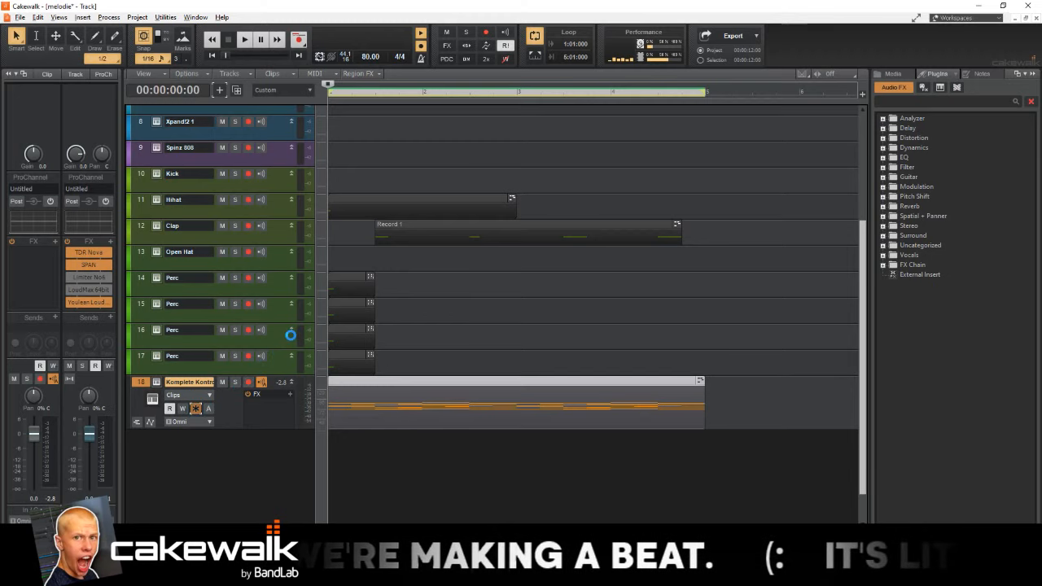
{"action": "key", "text": "space"}
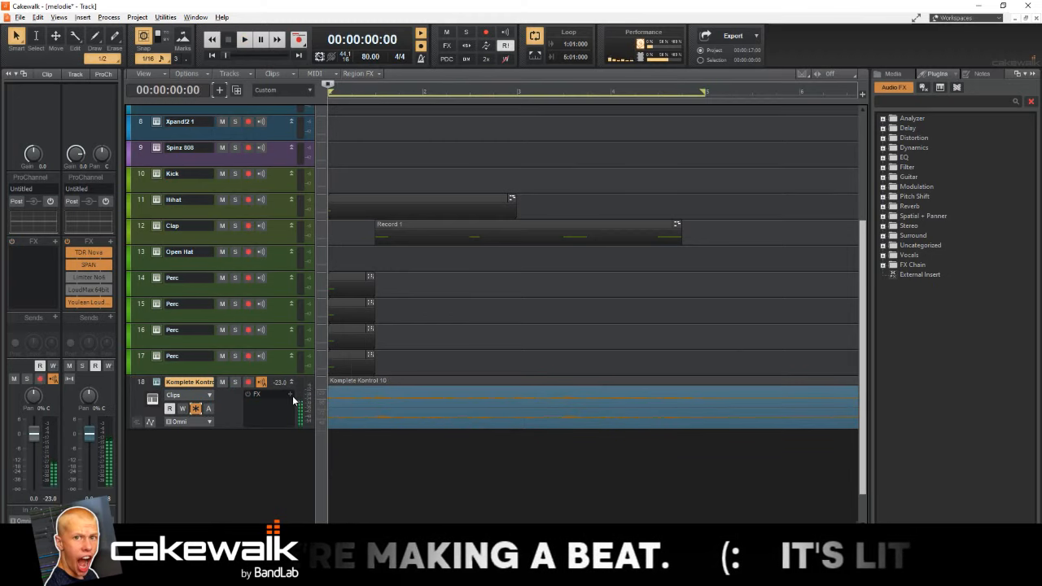
{"action": "scroll", "coordinate": [410, 413], "scroll_direction": "down", "scroll_amount": 3}
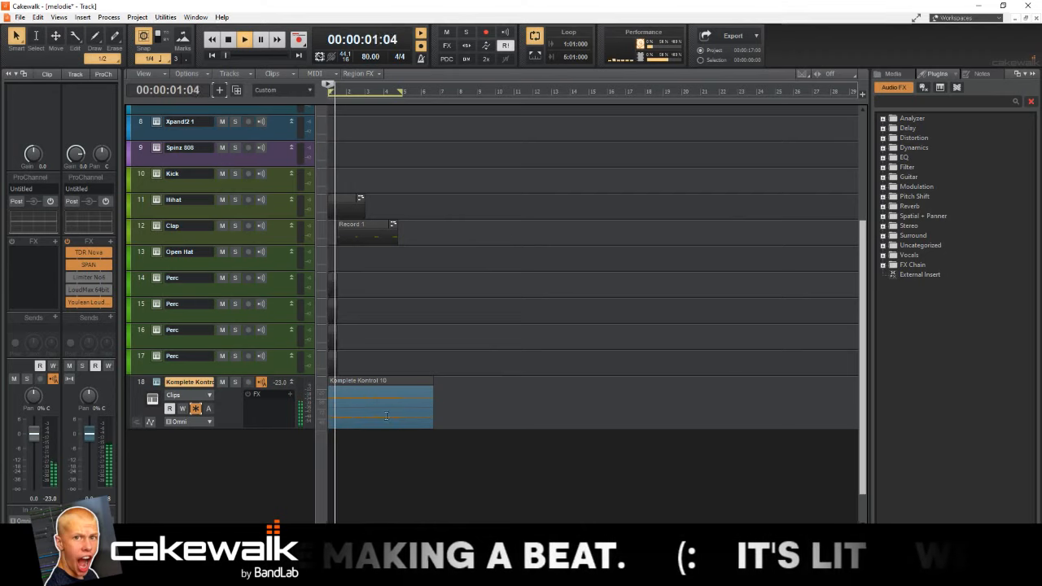
{"action": "scroll", "coordinate": [410, 412], "scroll_direction": "up", "scroll_amount": 3}
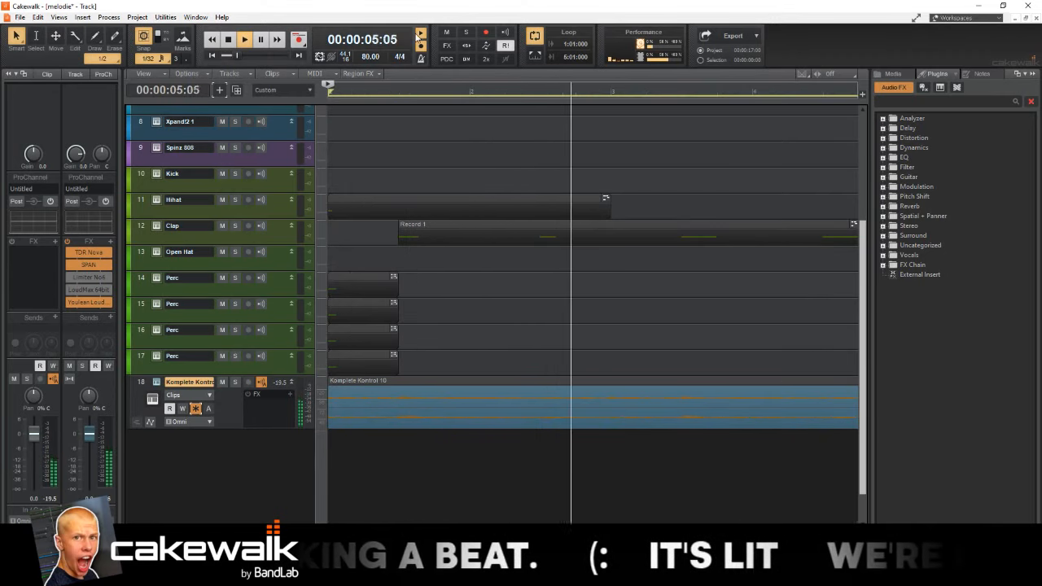
{"action": "left_click_drag", "start_coordinate": [33, 154], "coordinate": [33, 89]}
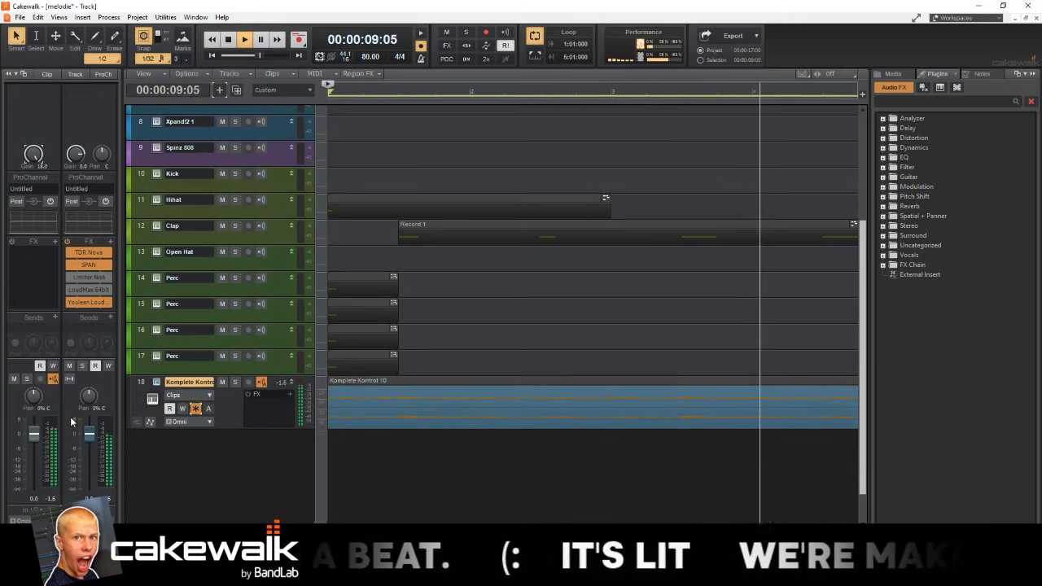
{"action": "key", "text": "space"}
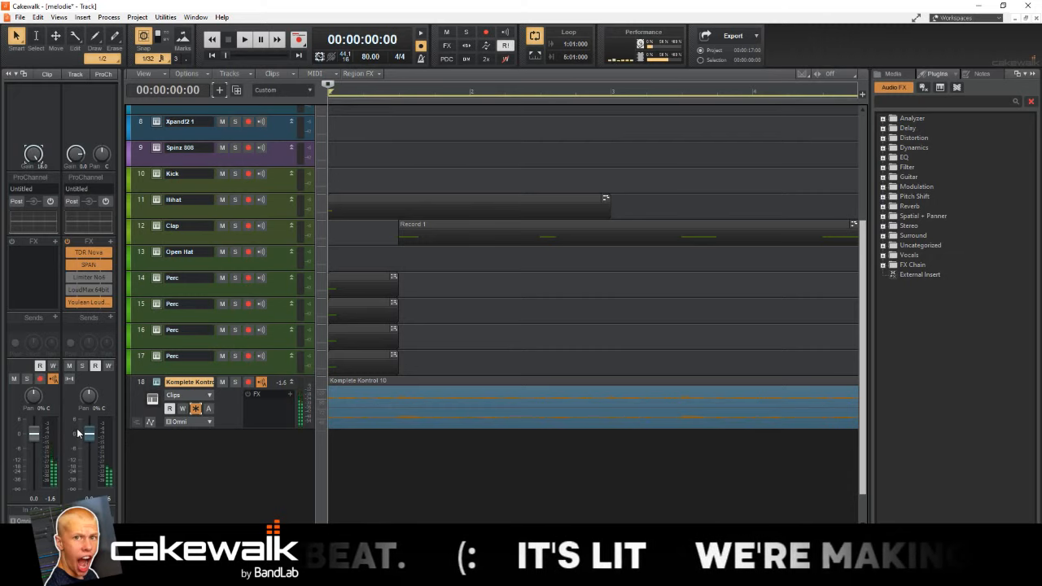
Step: Unfreeze the Komplete Kontrol track, check its playback and reset its gain to 0.0
{"action": "key", "text": "space"}
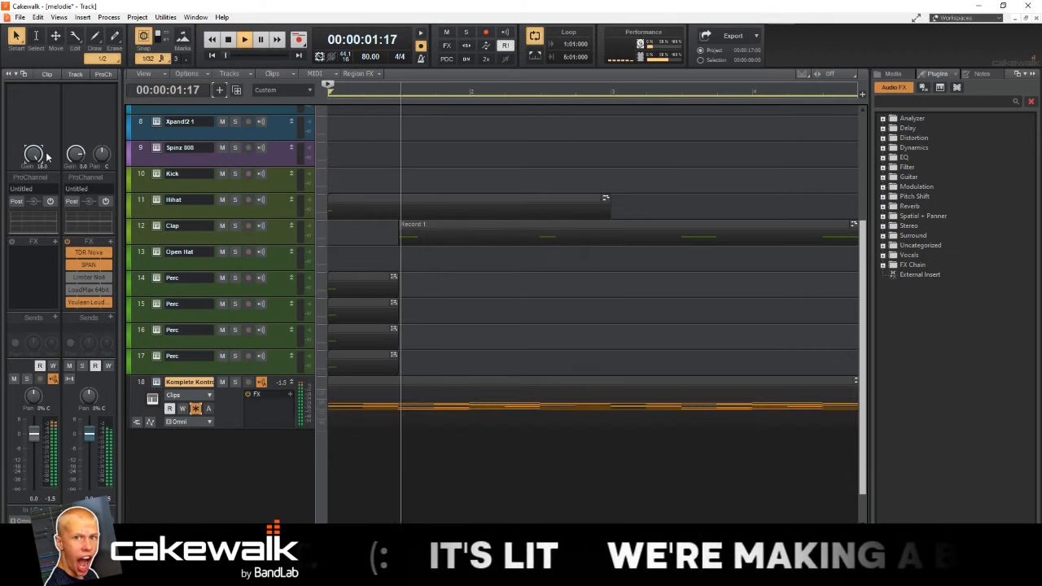
{"action": "key", "text": "space"}
{"action": "left_click", "coordinate": [195, 407]}
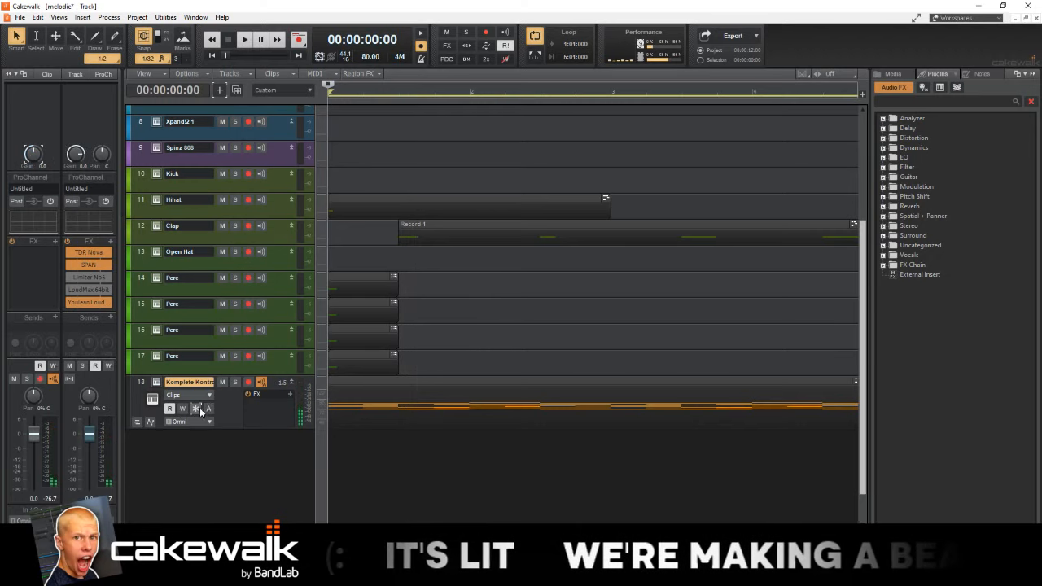
Step: Load the Crunchy EP preset from the Piano / Keys type in Komplete Kontrol, play the progression and close the instrument window
{"action": "key", "text": "space"}
{"action": "key", "text": "space"}
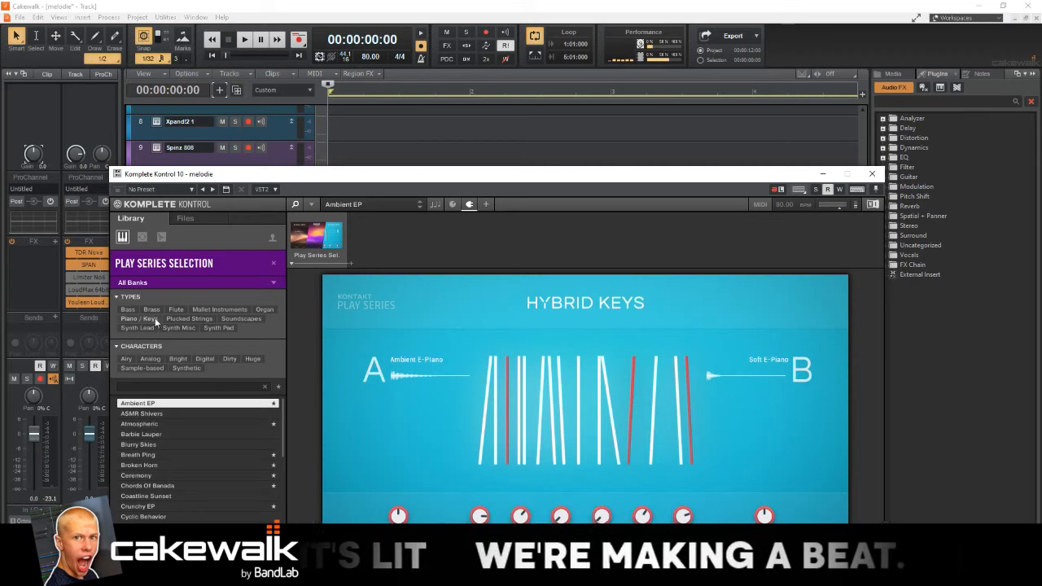
{"action": "left_click", "coordinate": [154, 319]}
{"action": "left_click", "coordinate": [165, 436]}
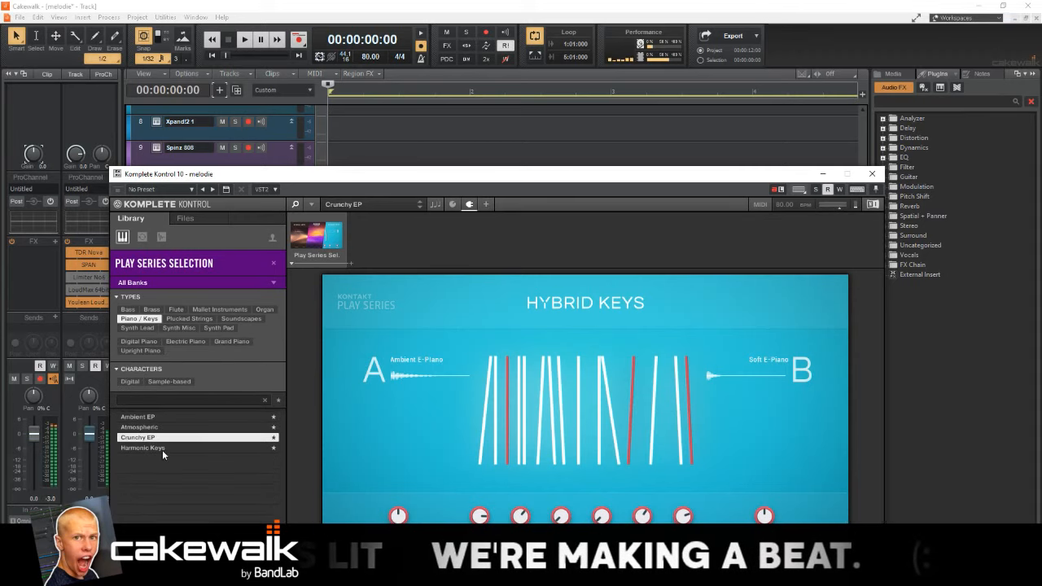
{"action": "key", "text": "space"}
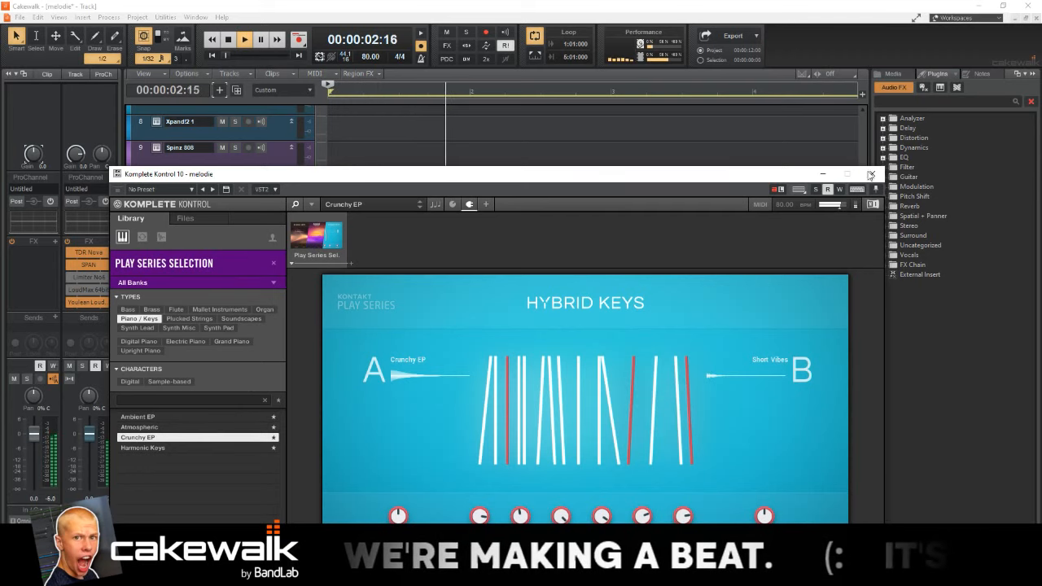
{"action": "left_click", "coordinate": [870, 176]}
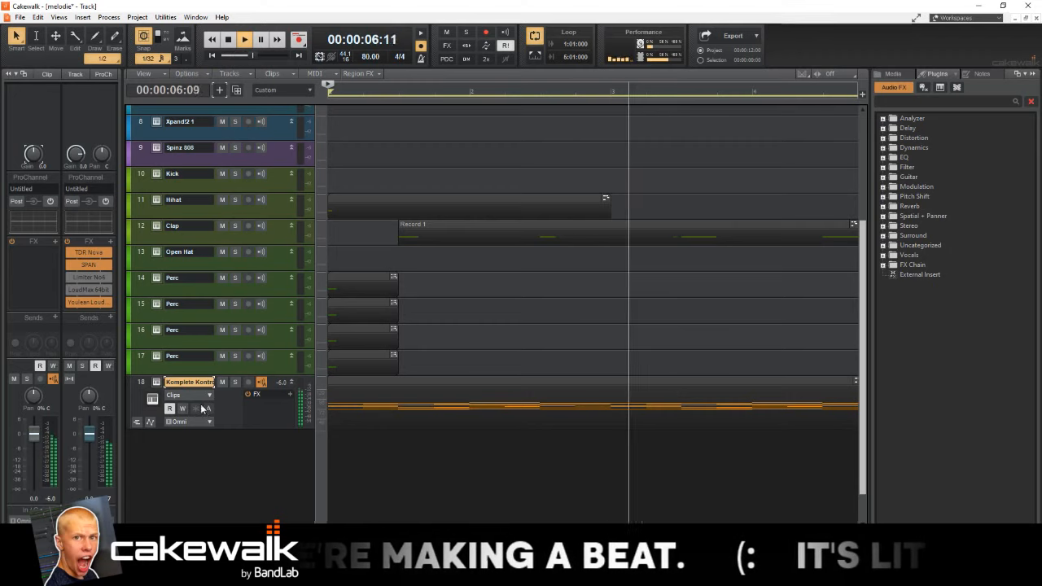
{"action": "key", "text": "space"}
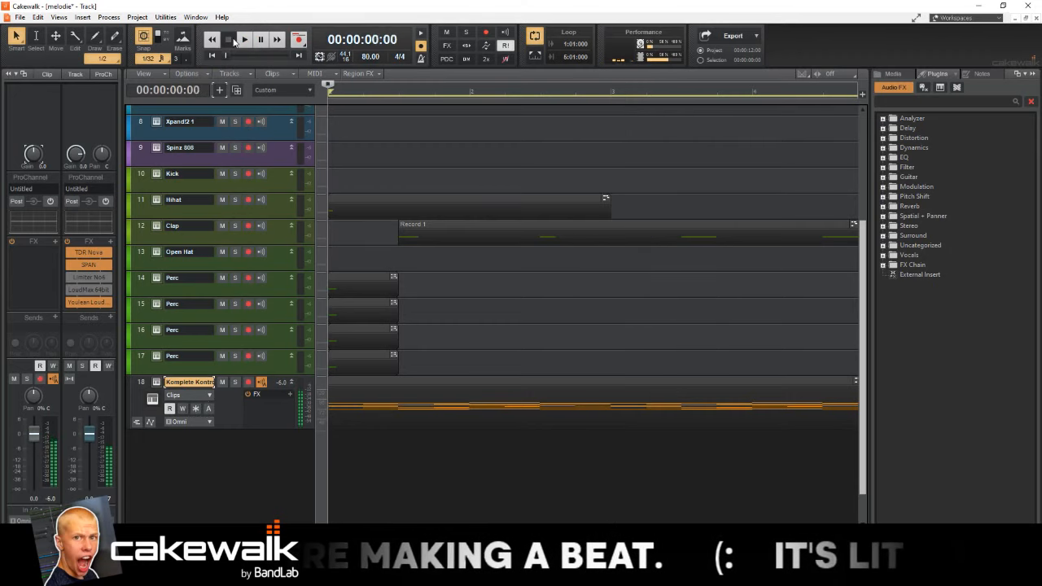
{"action": "left_click", "coordinate": [195, 409]}
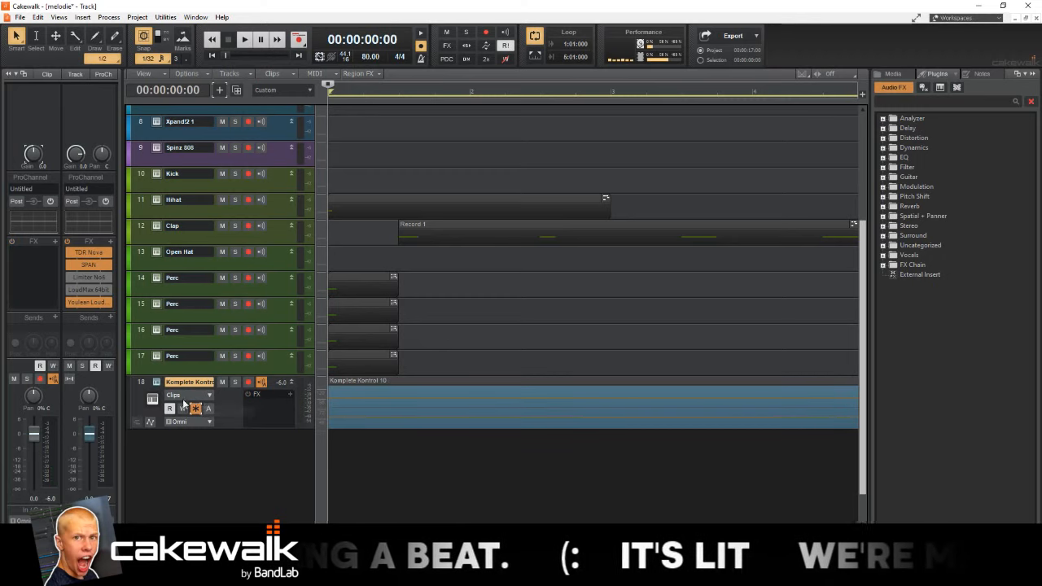
{"action": "left_click", "coordinate": [195, 409]}
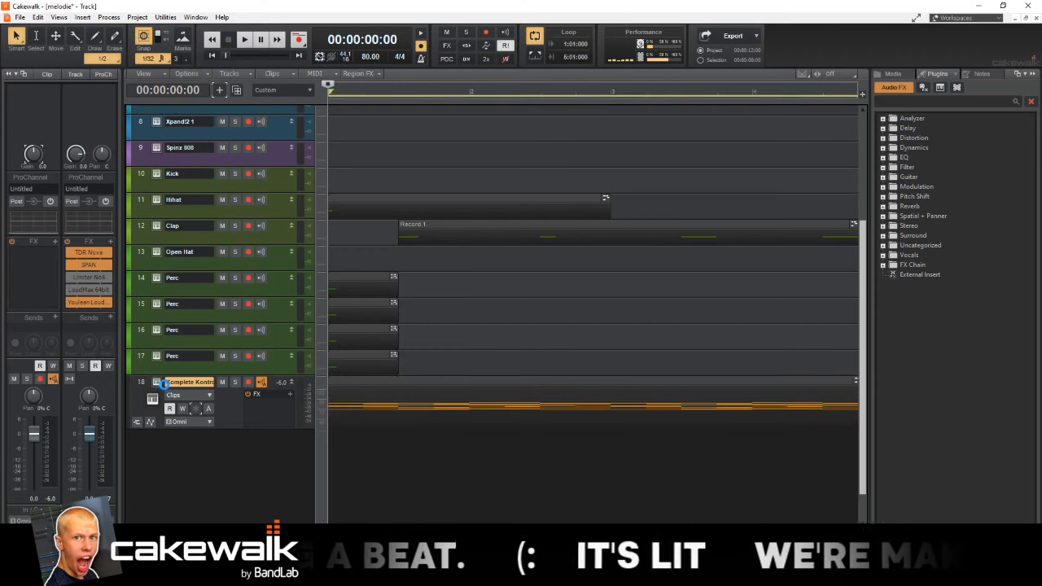
Step: Reload the Crunchy EP preset in Komplete Kontrol, then freeze its track and play the frozen audio
{"action": "left_click", "coordinate": [157, 383]}
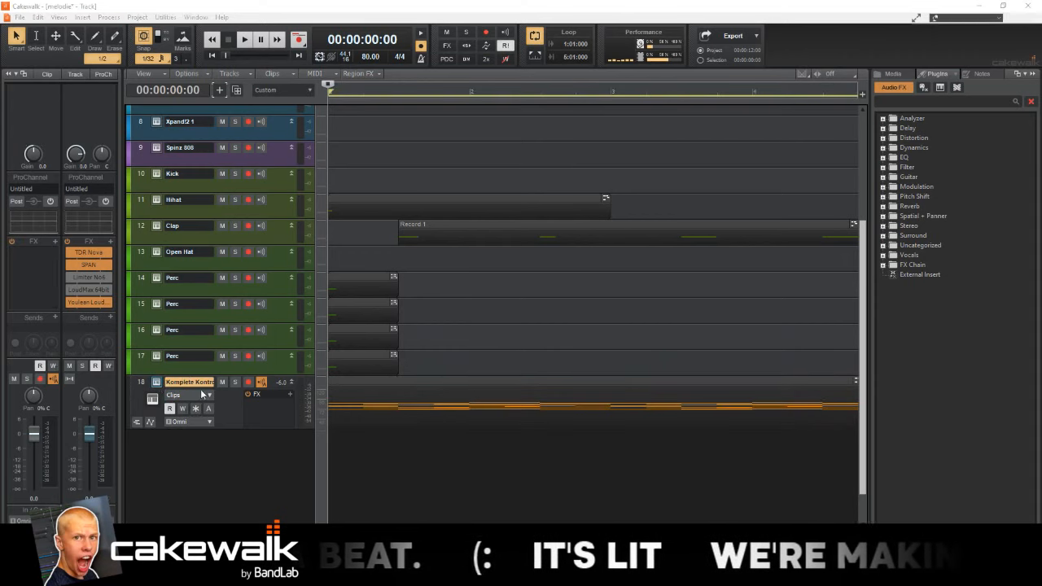
{"action": "left_click", "coordinate": [151, 437]}
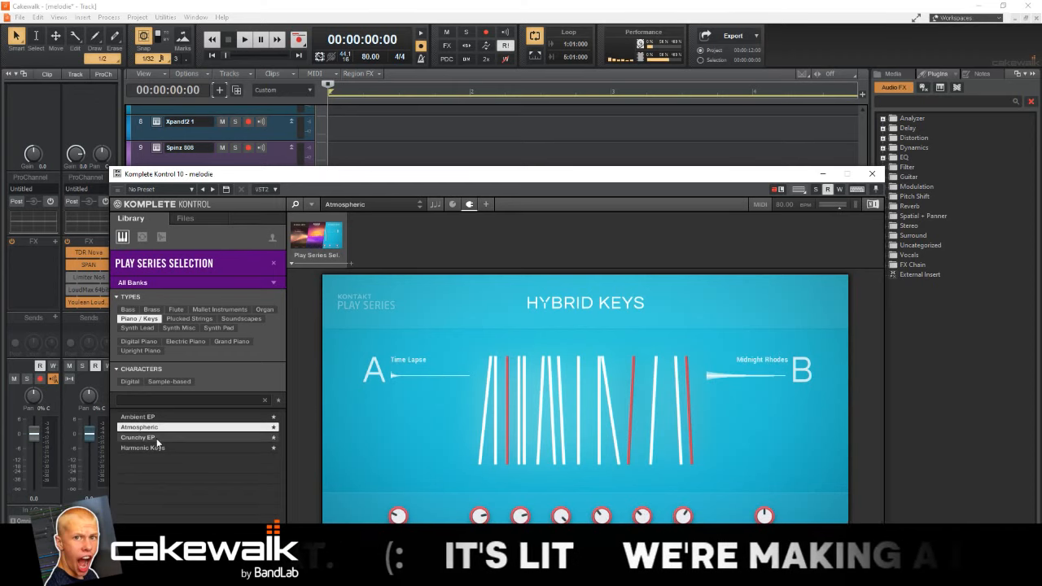
{"action": "left_click_drag", "start_coordinate": [187, 175], "coordinate": [485, 137]}
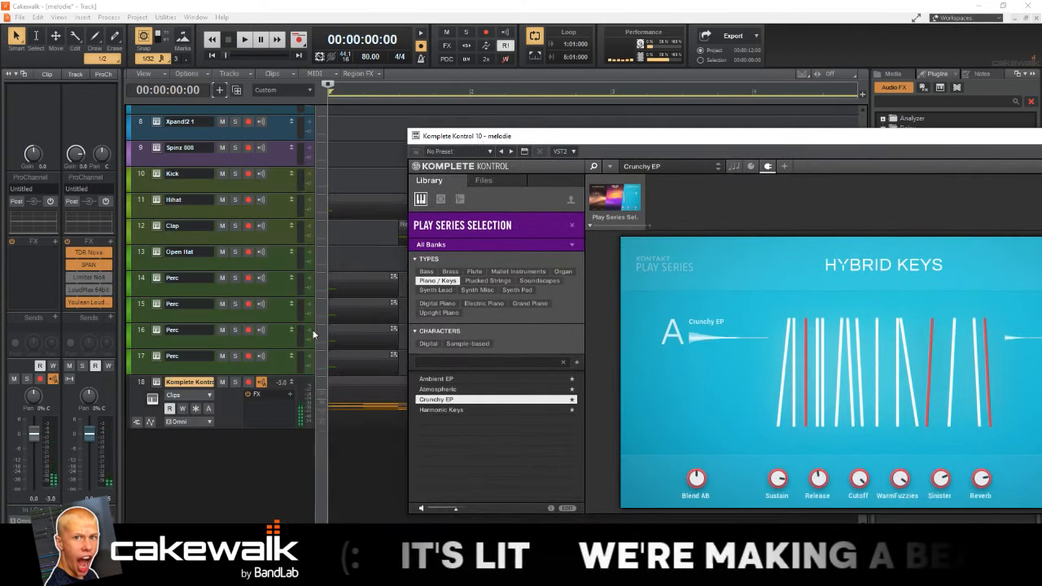
{"action": "left_click", "coordinate": [196, 408]}
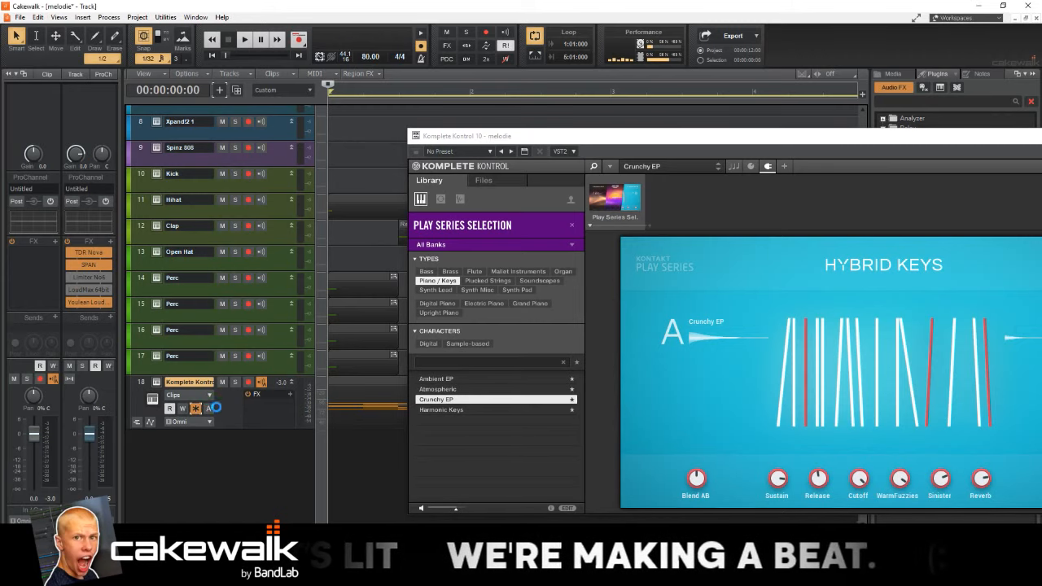
{"action": "key", "text": "space"}
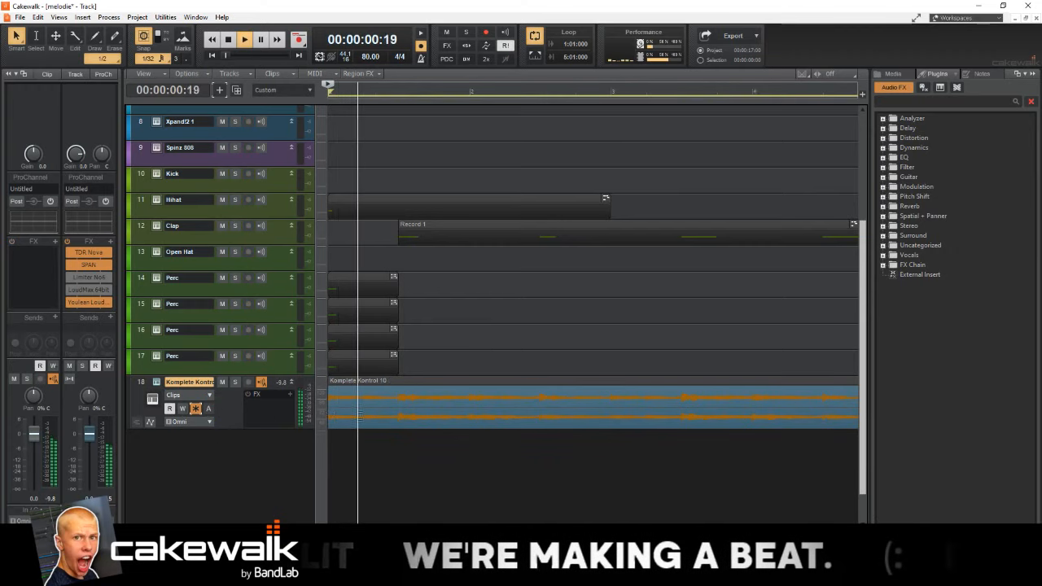
Step: Insert the Gullfoss EQ on the frozen Komplete Kontrol track and enable the track's effects
{"action": "scroll", "coordinate": [451, 424], "scroll_direction": "down", "scroll_amount": 4}
{"action": "scroll", "coordinate": [450, 423], "scroll_direction": "down", "scroll_amount": 2}
{"action": "scroll", "coordinate": [416, 399], "scroll_direction": "up", "scroll_amount": 3}
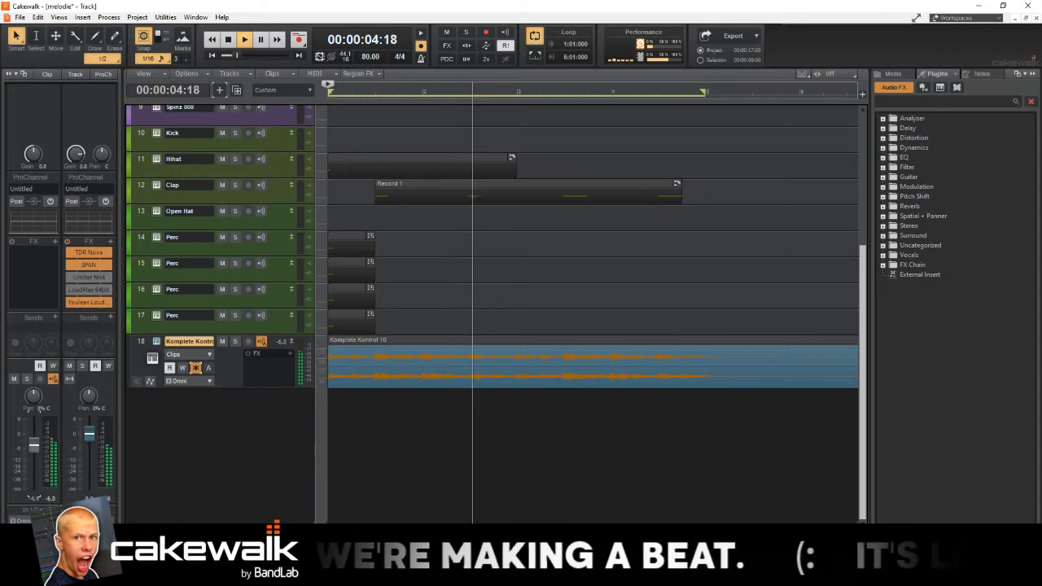
{"action": "left_click", "coordinate": [883, 157]}
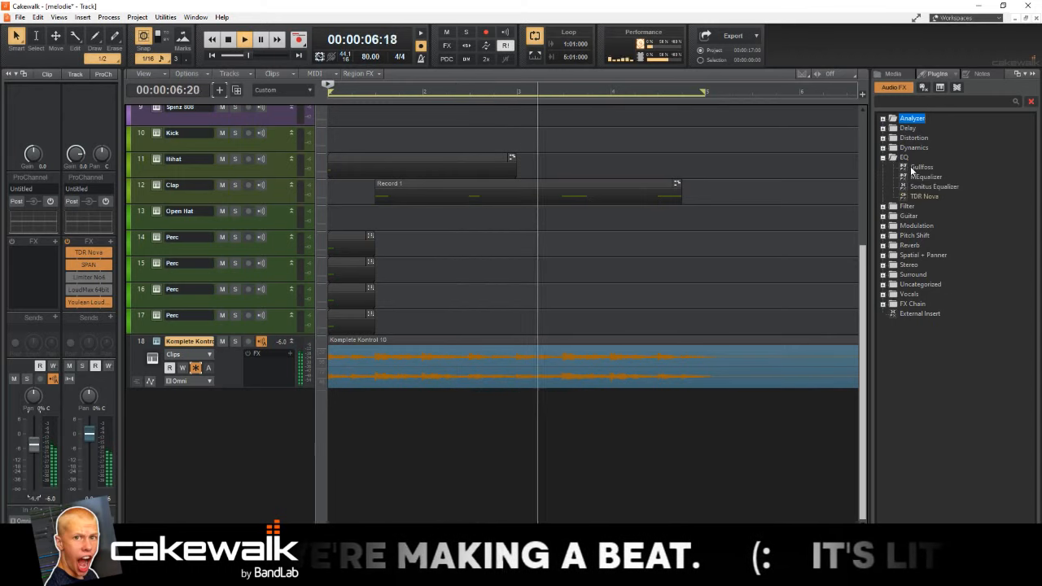
{"action": "left_click_drag", "start_coordinate": [921, 167], "coordinate": [51, 268]}
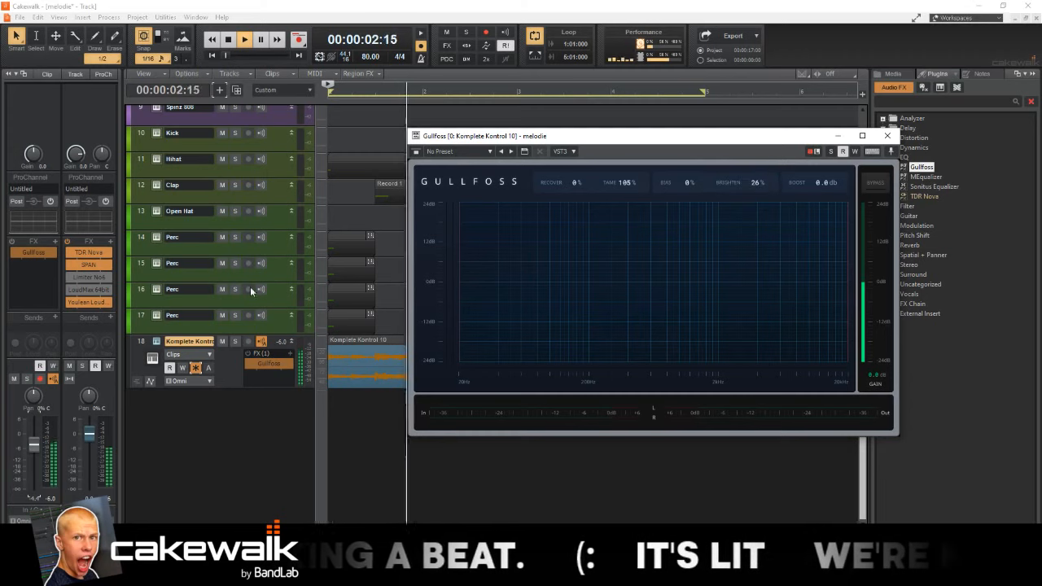
{"action": "key", "text": "space"}
{"action": "left_click", "coordinate": [249, 352]}
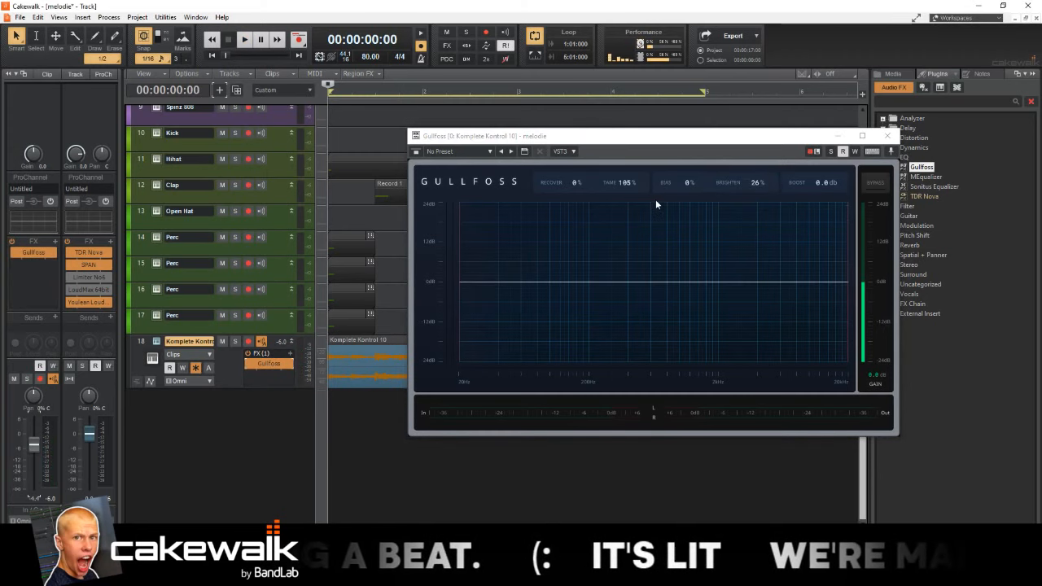
Step: Set Gullfoss to 7% Brighten and 60% Tame during playback, and close its window
{"action": "key", "text": "space"}
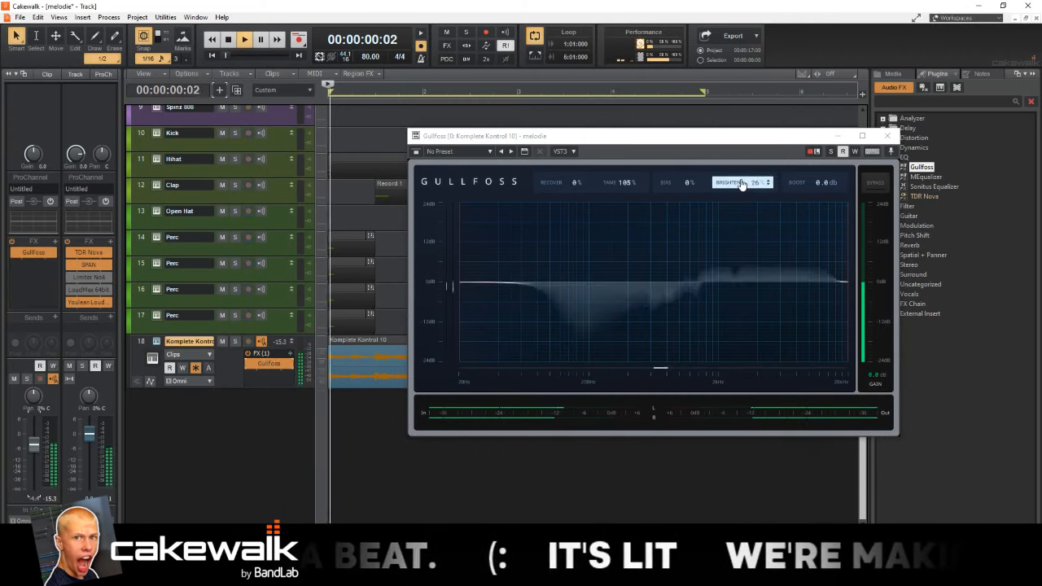
{"action": "left_click_drag", "start_coordinate": [740, 184], "coordinate": [744, 204]}
{"action": "left_click_drag", "start_coordinate": [628, 181], "coordinate": [621, 233]}
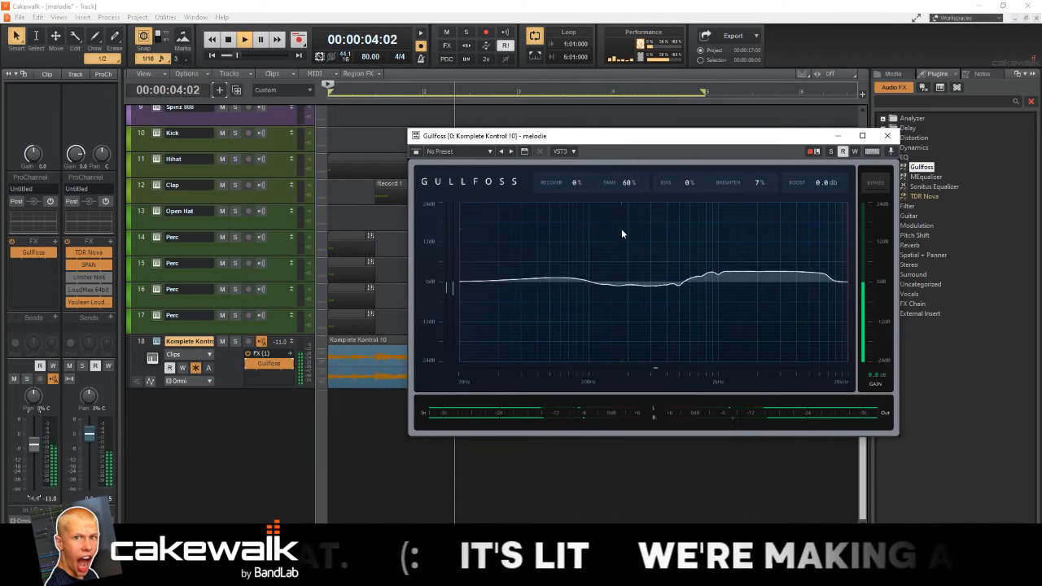
{"action": "left_click", "coordinate": [890, 135]}
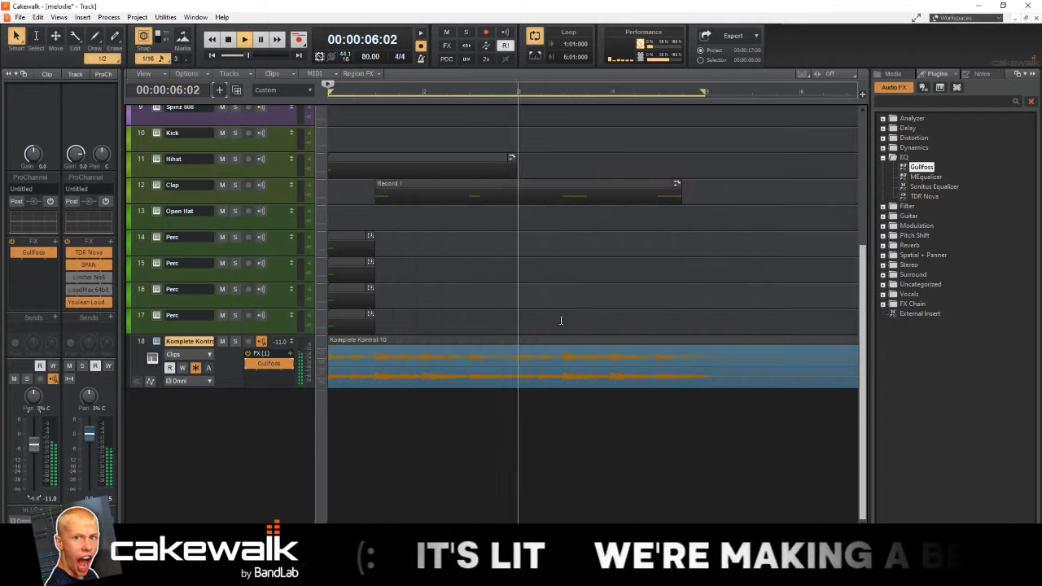
Step: Open the Xpand!2 instrument on track 8 and load Stratos+ from 003 Pad Layers into part A
{"action": "scroll", "coordinate": [558, 317], "scroll_direction": "up", "scroll_amount": 3}
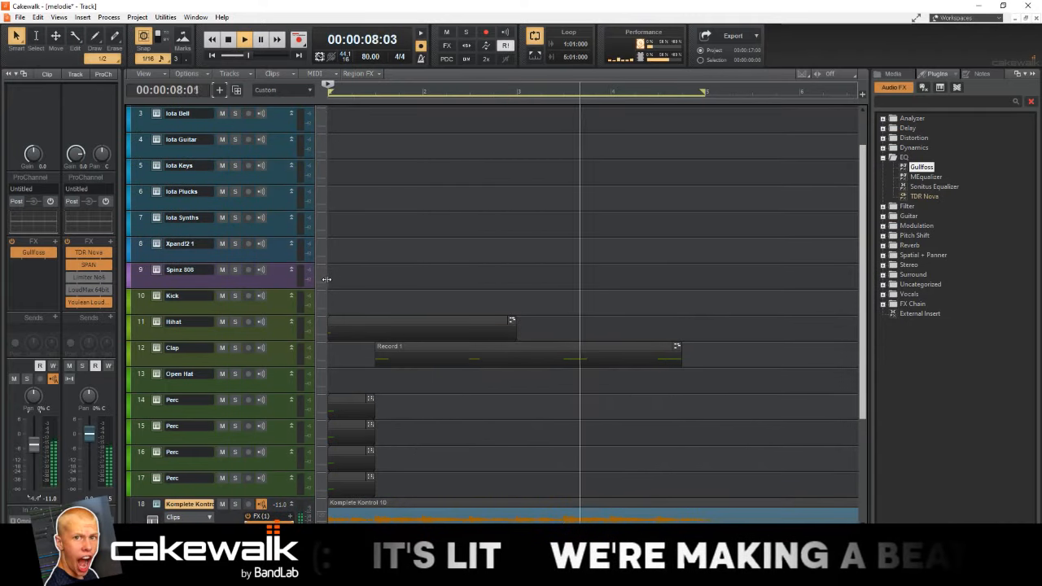
{"action": "left_click", "coordinate": [263, 245]}
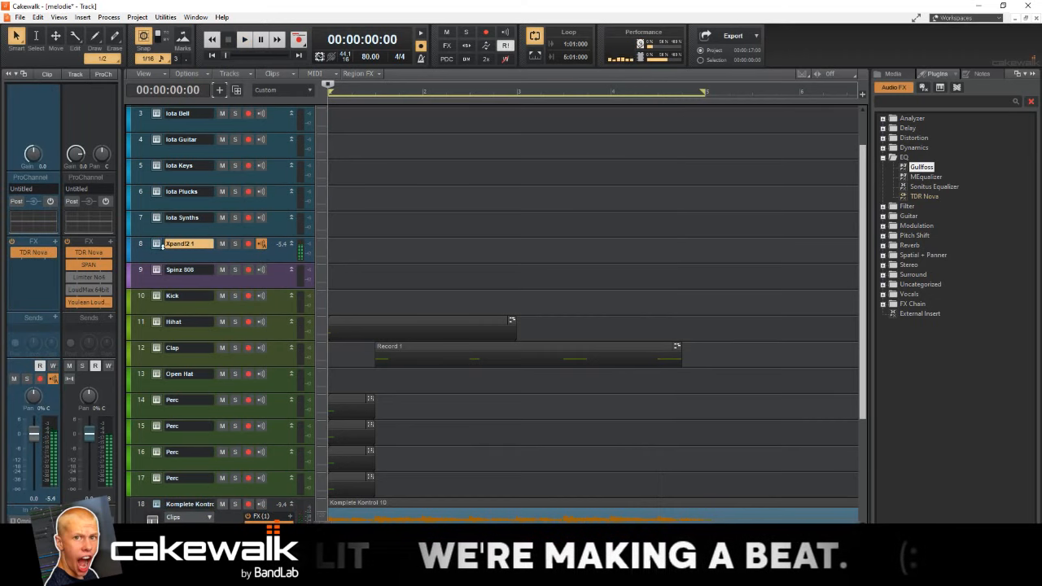
{"action": "left_click", "coordinate": [162, 248]}
{"action": "left_click", "coordinate": [487, 238]}
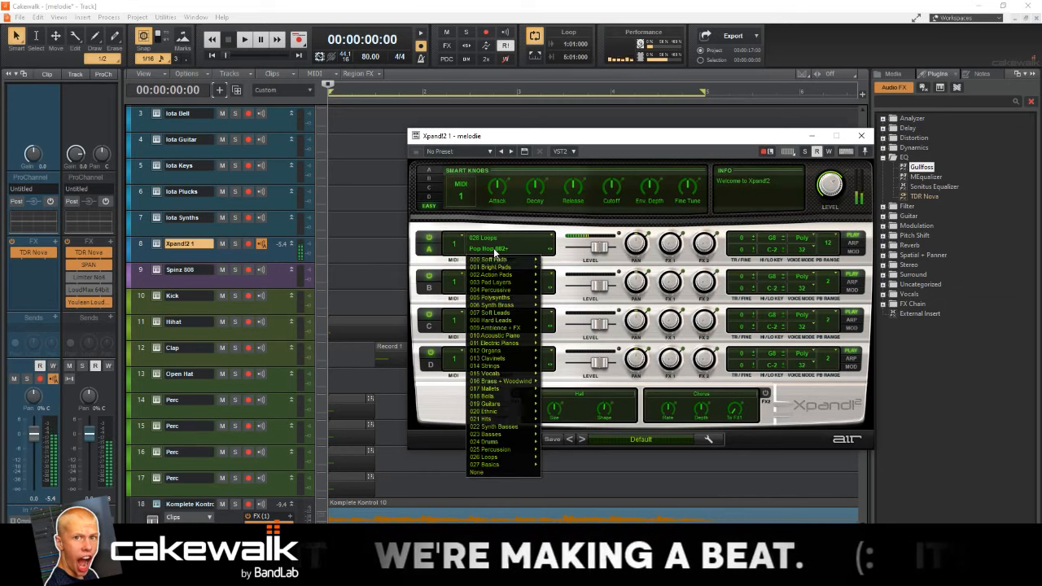
{"action": "mouse_move", "coordinate": [491, 283]}
{"action": "left_click", "coordinate": [543, 303]}
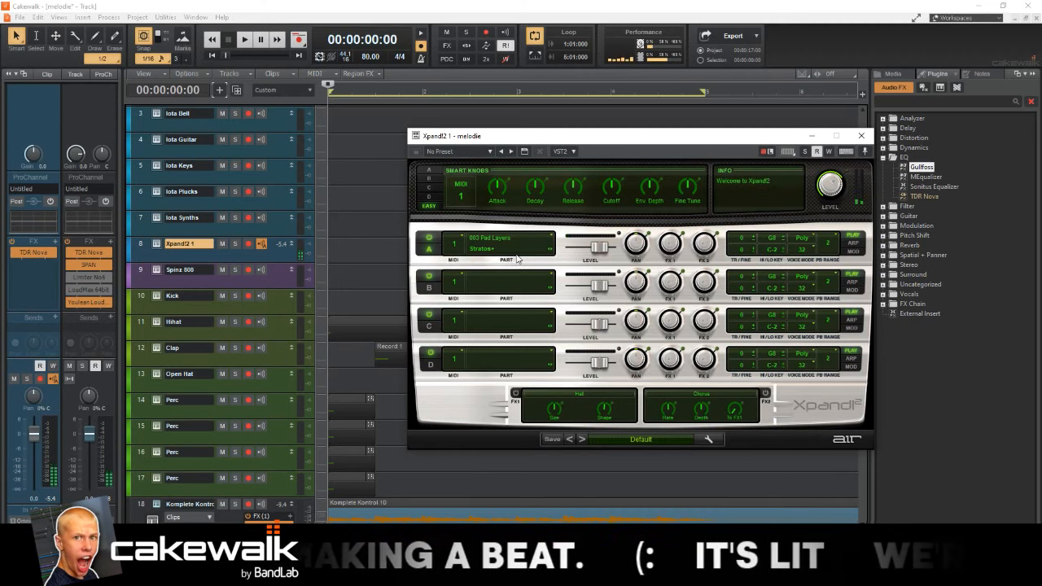
Step: Unfreeze the Komplete Kontrol track, copy its MIDI clip to the Spinz 808 track and freeze Komplete Kontrol again
{"action": "scroll", "coordinate": [265, 454], "scroll_direction": "down", "scroll_amount": 3}
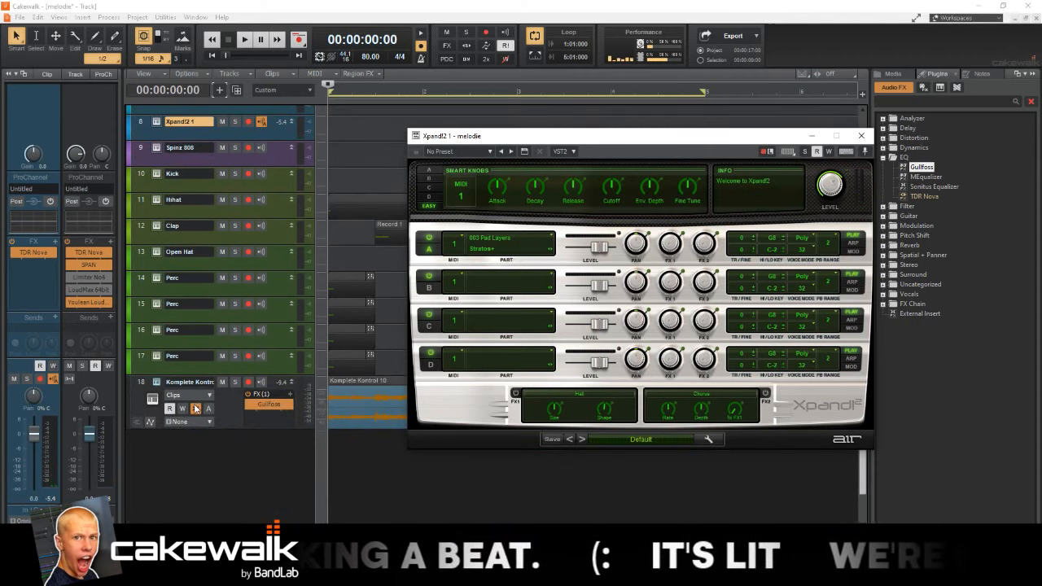
{"action": "left_click", "coordinate": [371, 382]}
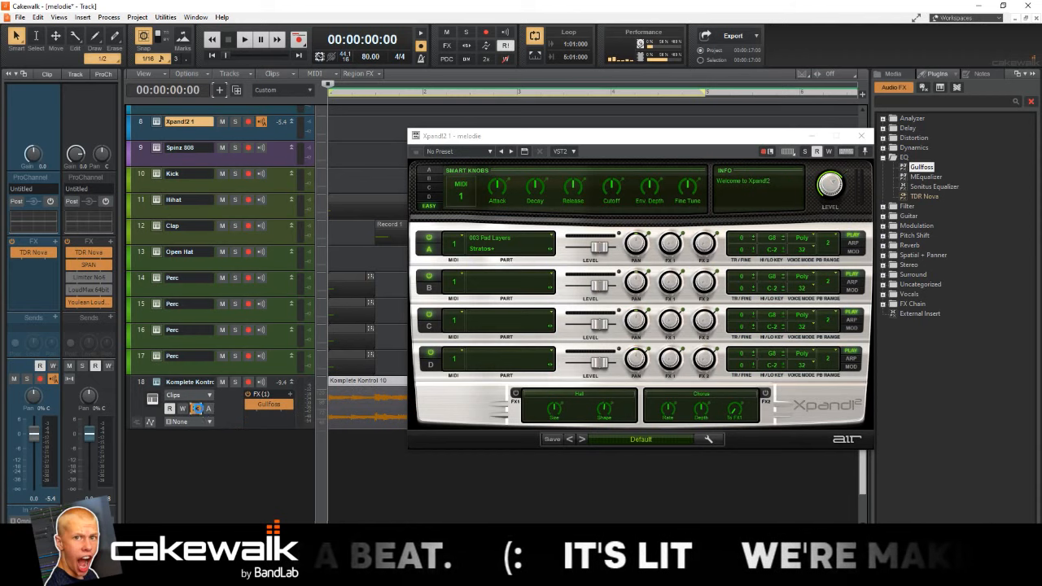
{"action": "left_click", "coordinate": [360, 390]}
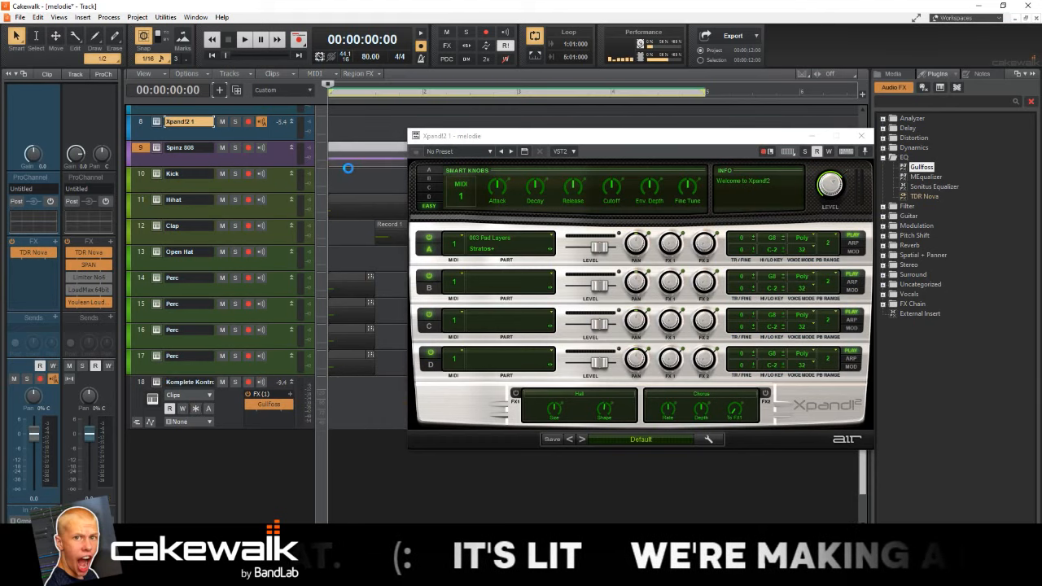
{"action": "left_click", "coordinate": [337, 402]}
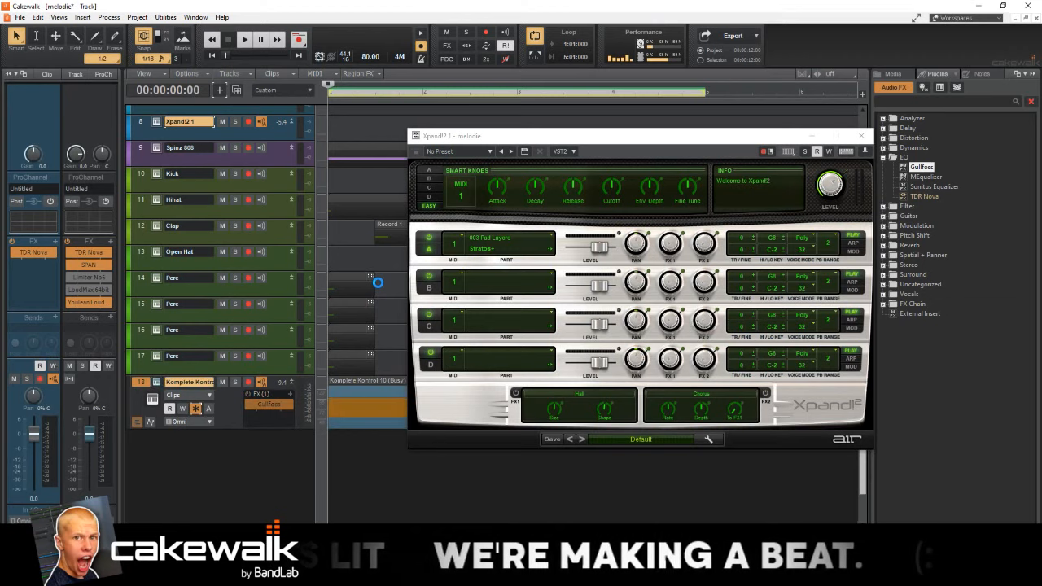
Step: Move the copied chord clip from the Spinz 808 track to the Xpand!2 track and play it
{"action": "key", "text": "space"}
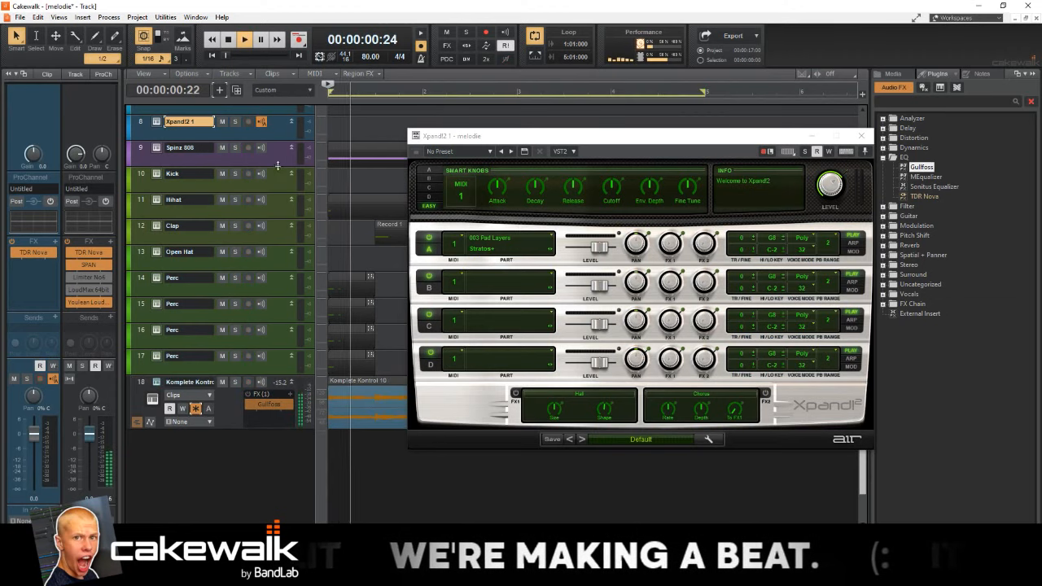
{"action": "scroll", "coordinate": [307, 192], "scroll_direction": "up", "scroll_amount": 3}
{"action": "key", "text": "space"}
{"action": "left_click_drag", "start_coordinate": [357, 319], "coordinate": [357, 296]}
{"action": "key", "text": "space"}
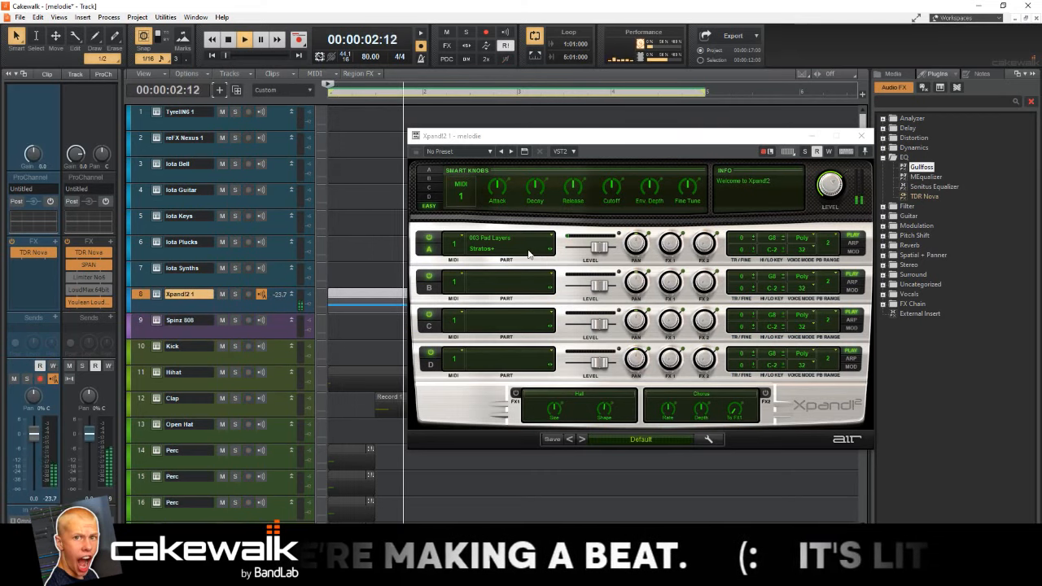
Step: Load Timey Arp from 004 Percussive into Xpand!2 part A and solo the Xpand!2 track
{"action": "left_click", "coordinate": [497, 245]}
{"action": "mouse_move", "coordinate": [511, 291]}
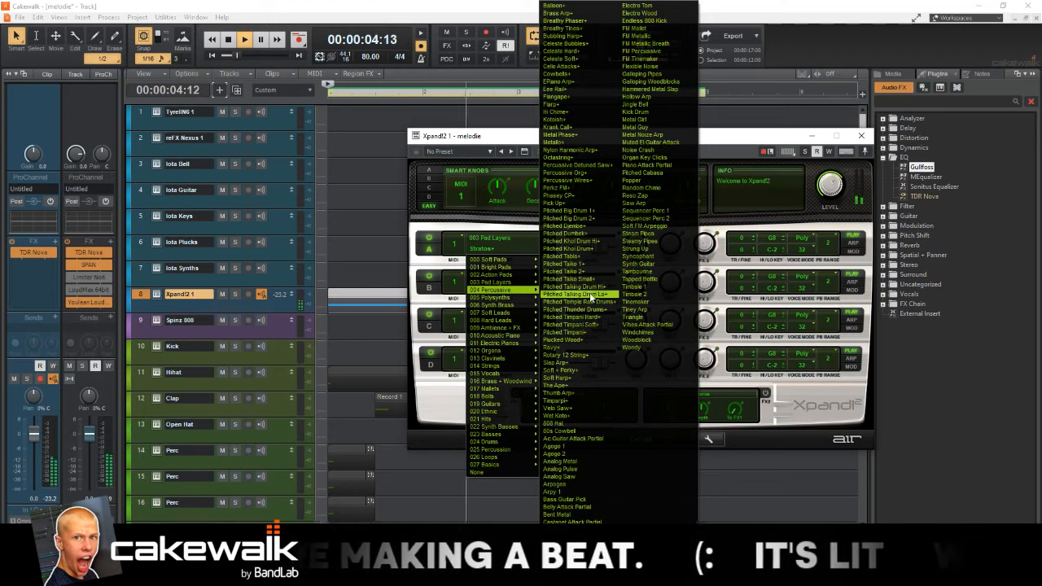
{"action": "left_click", "coordinate": [647, 305]}
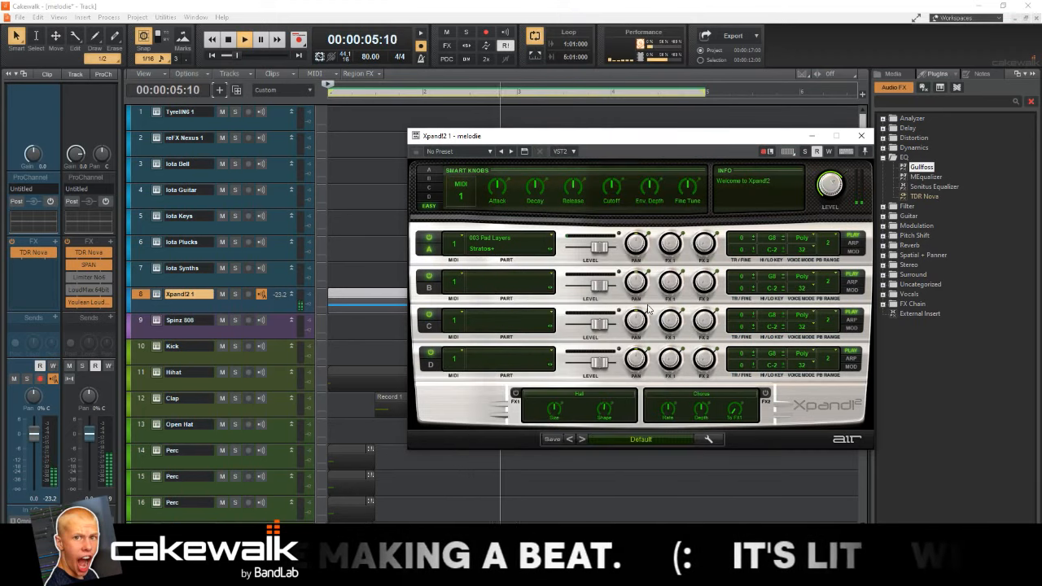
{"action": "left_click", "coordinate": [235, 295]}
{"action": "left_click", "coordinate": [552, 252]}
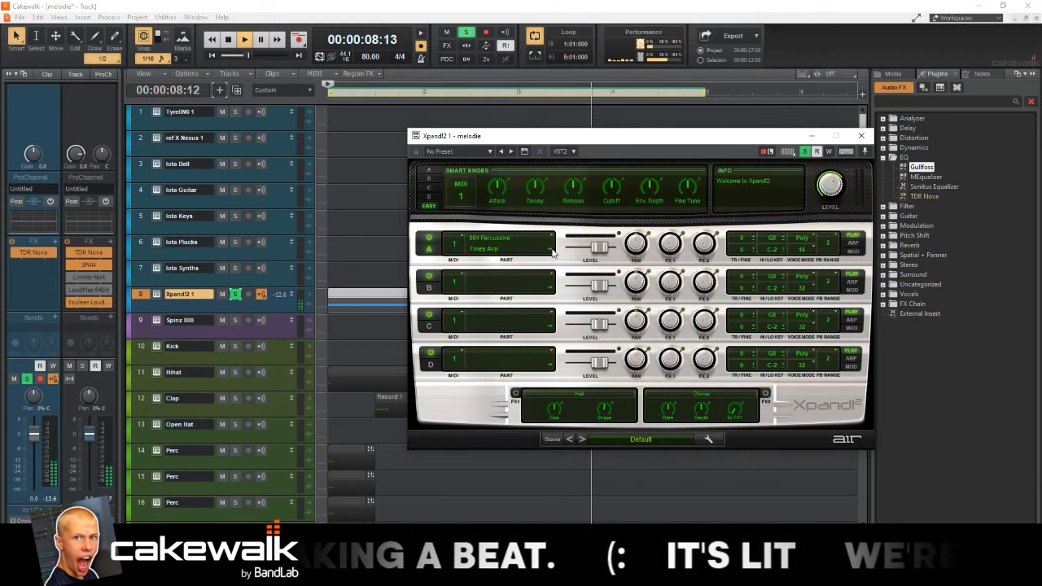
{"action": "left_click", "coordinate": [520, 247]}
{"action": "mouse_move", "coordinate": [522, 269]}
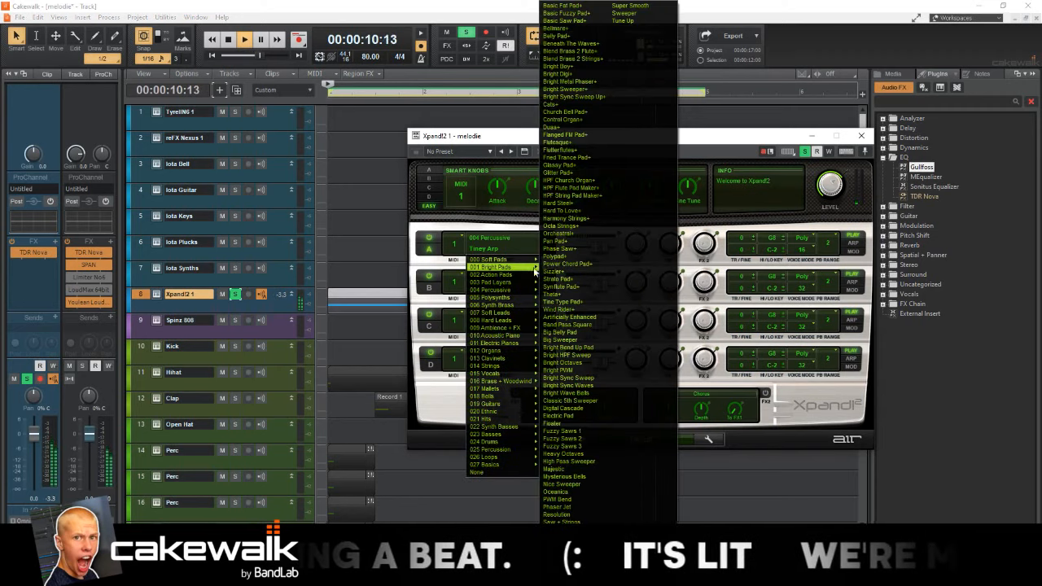
{"action": "left_click", "coordinate": [705, 264]}
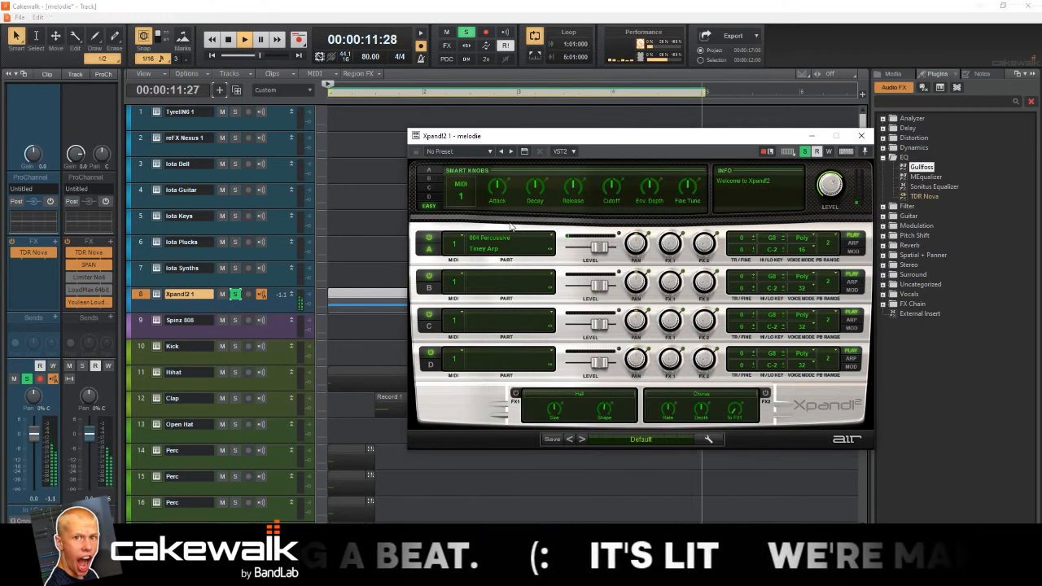
Step: Turn on the arpeggiator for Xpand!2 part A and restart playback to hear it
{"action": "left_click", "coordinate": [852, 242]}
{"action": "left_click", "coordinate": [738, 243]}
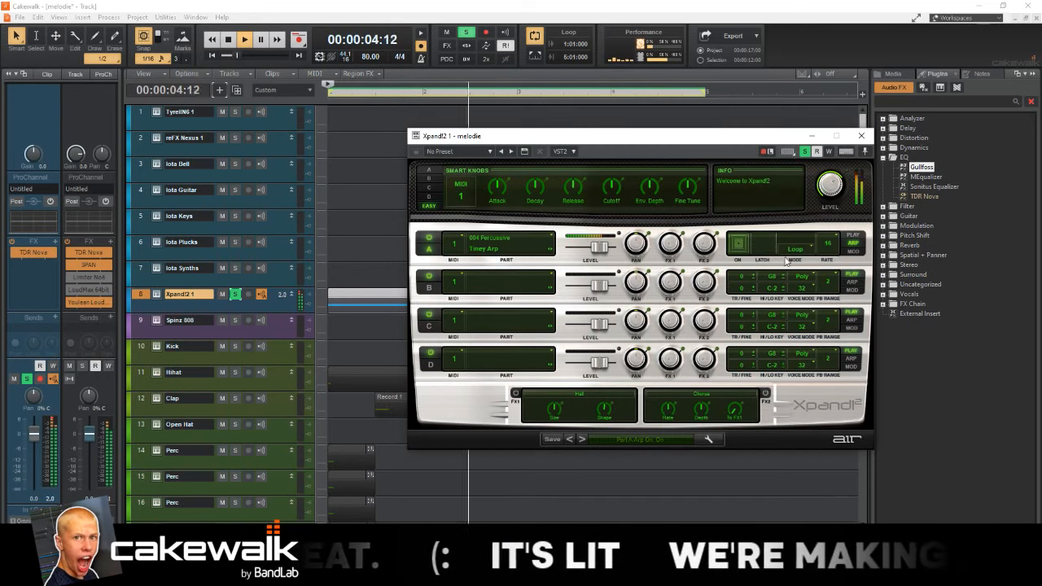
{"action": "key", "text": "space"}
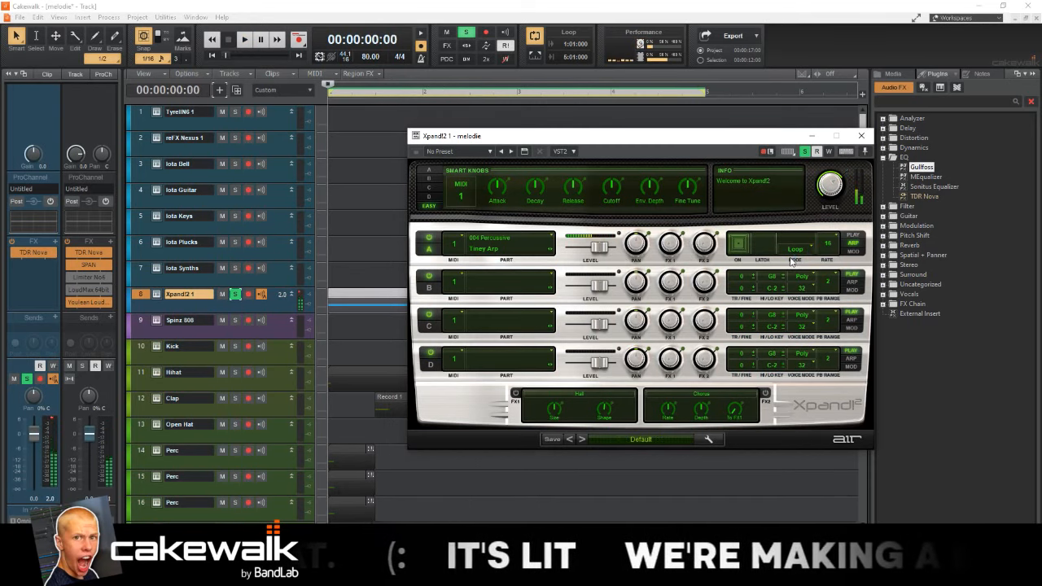
{"action": "key", "text": "space"}
Step: Enlarge the Xpand!2 track, switch part A to the Triangle preset and play it
{"action": "left_click_drag", "start_coordinate": [290, 306], "coordinate": [290, 412]}
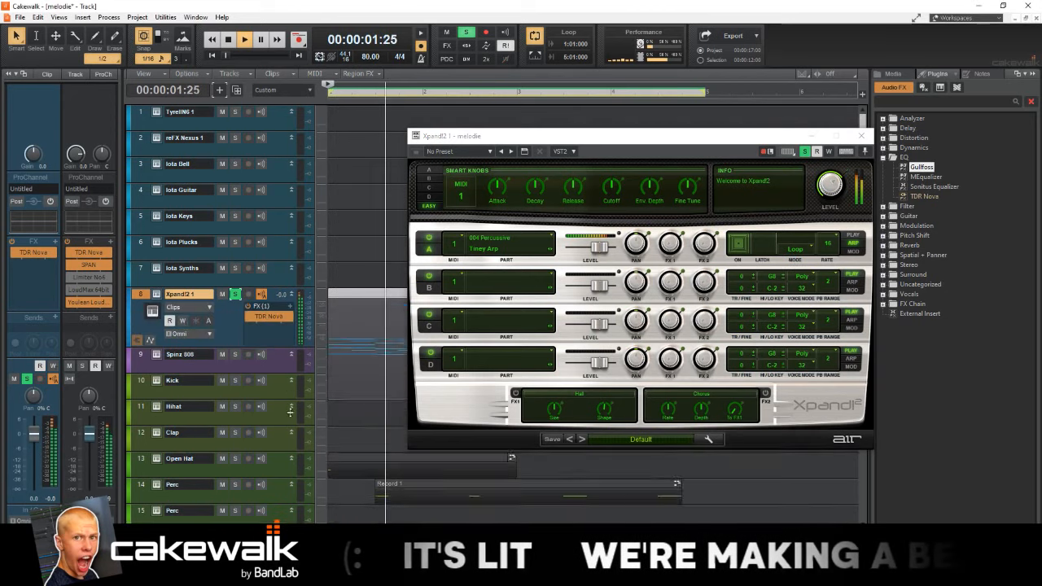
{"action": "key", "text": "space"}
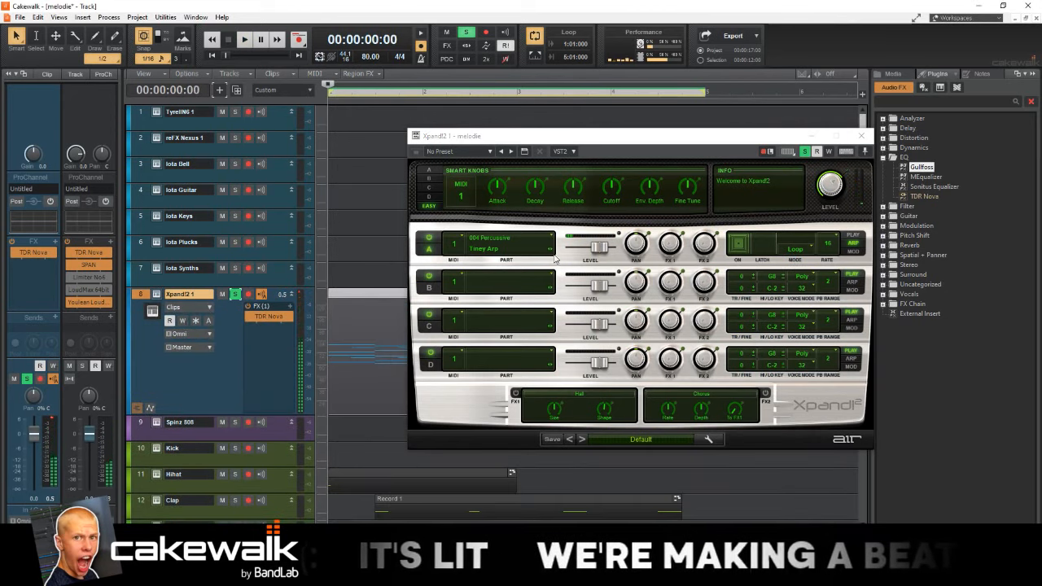
{"action": "left_click", "coordinate": [549, 249]}
{"action": "key", "text": "space"}
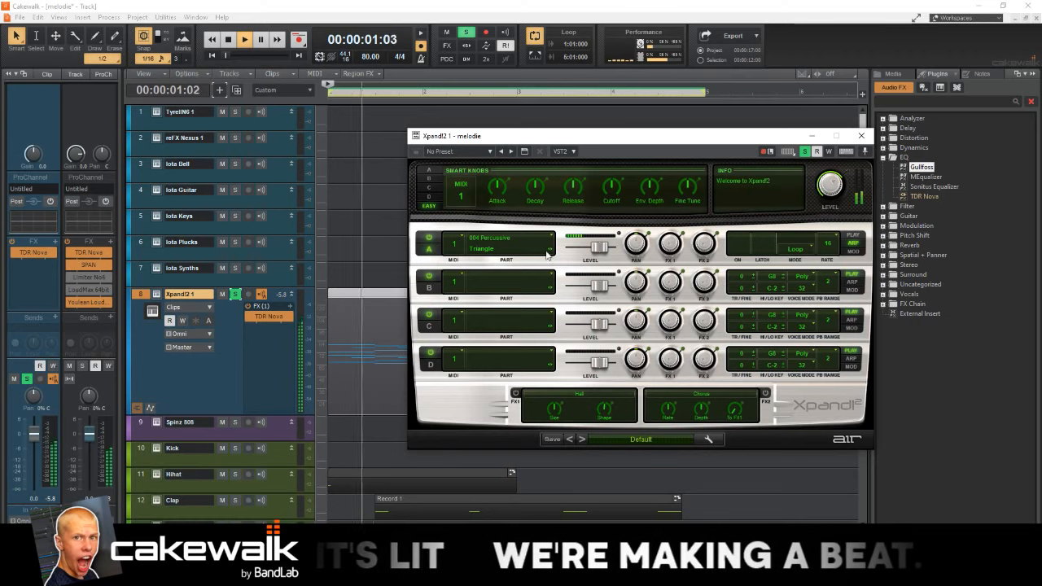
Step: Try the Sizzler+ preset from 001 Bright Pads in Xpand!2 part A during playback
{"action": "left_click", "coordinate": [545, 252]}
{"action": "mouse_move", "coordinate": [505, 269]}
{"action": "left_click", "coordinate": [570, 273]}
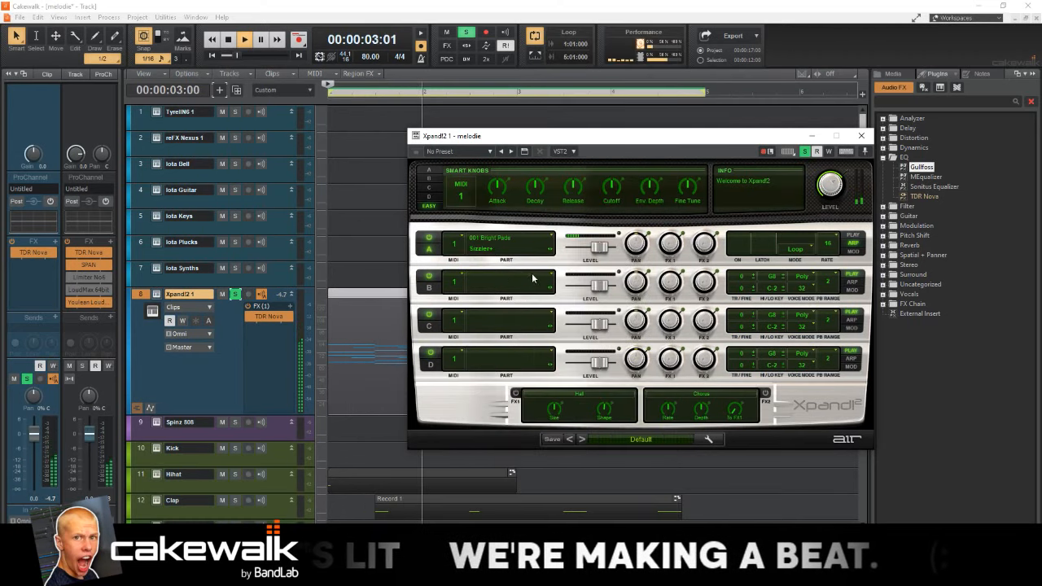
Step: Load Pitched Khol Drum+ from 004 Percussive into part A, unsolo the Xpand!2 track and lower the part's level to -7.9 dB
{"action": "left_click", "coordinate": [516, 250]}
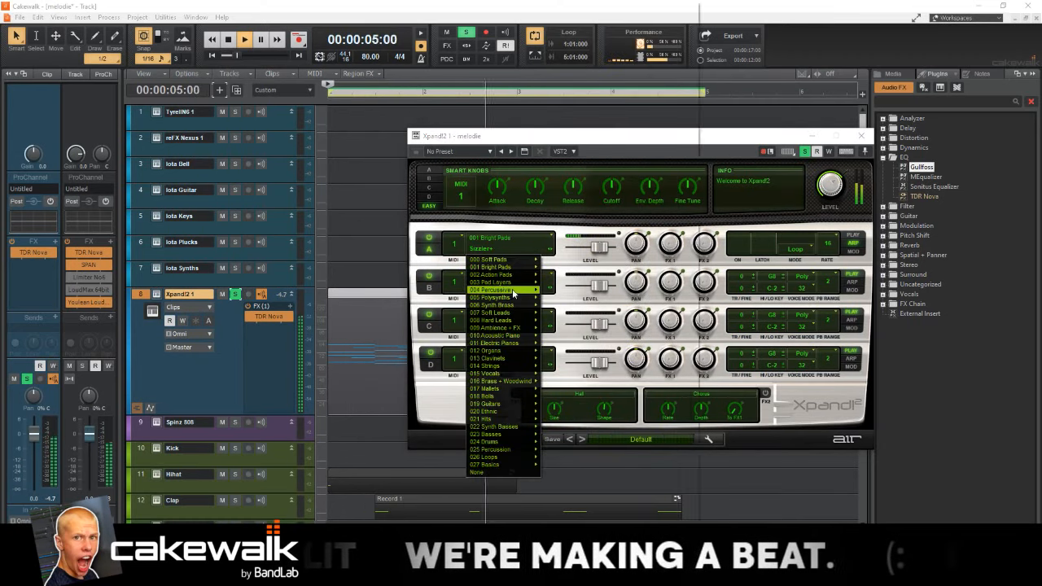
{"action": "mouse_move", "coordinate": [500, 290]}
{"action": "left_click", "coordinate": [586, 252]}
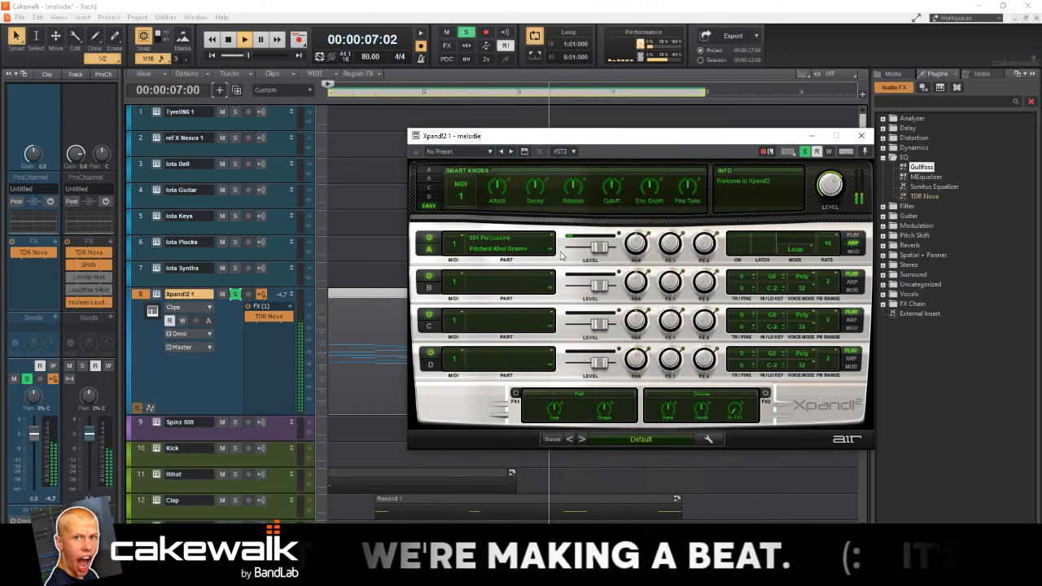
{"action": "left_click", "coordinate": [235, 294]}
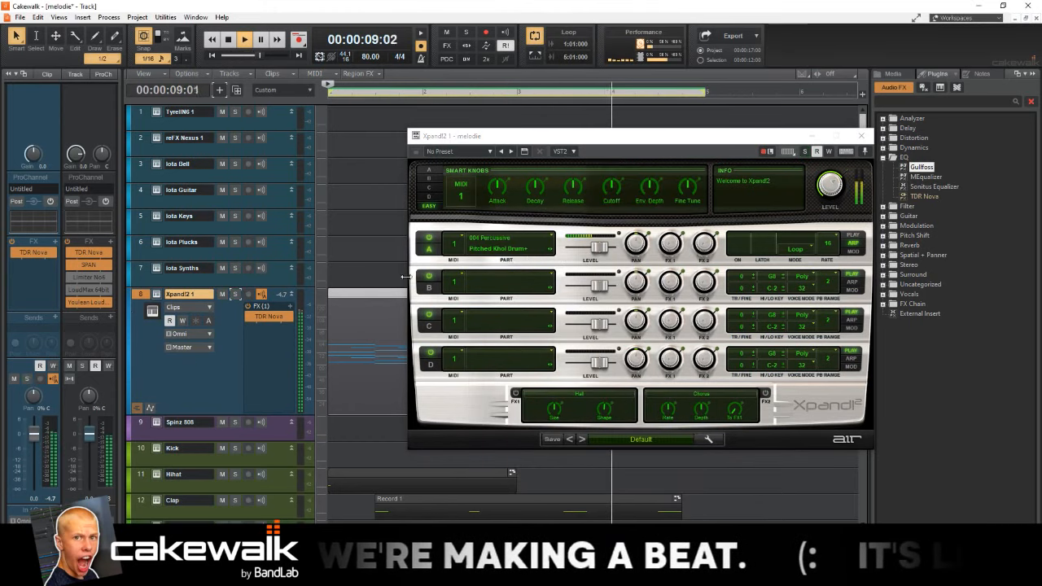
{"action": "left_click_drag", "start_coordinate": [600, 247], "coordinate": [604, 248]}
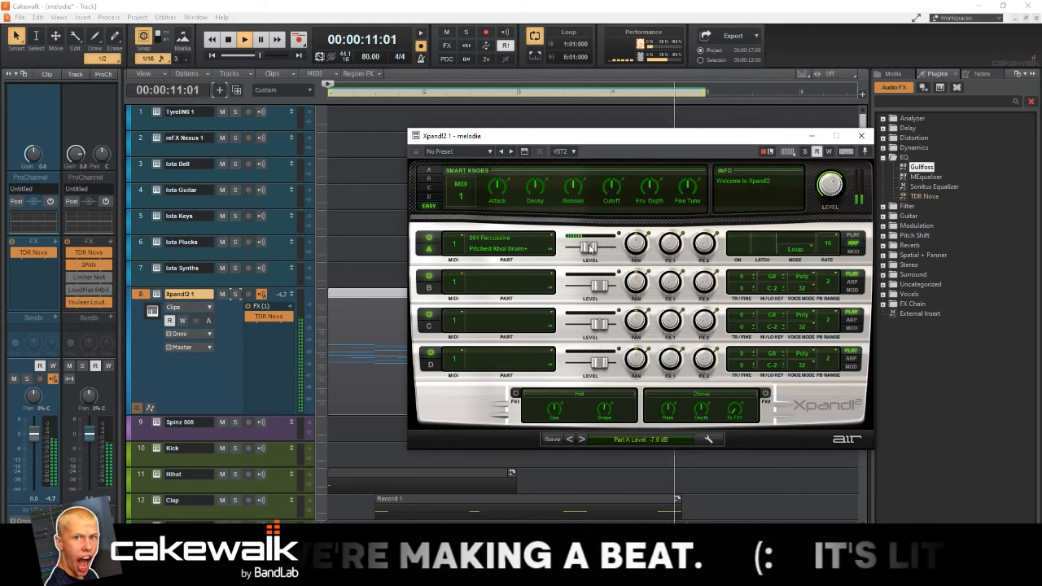
Step: Load Thick Bright Chords+ from 005 Polysynths into Xpand!2 part B and lower its level to -18.5 dB
{"action": "left_click", "coordinate": [523, 287]}
{"action": "mouse_move", "coordinate": [521, 342]}
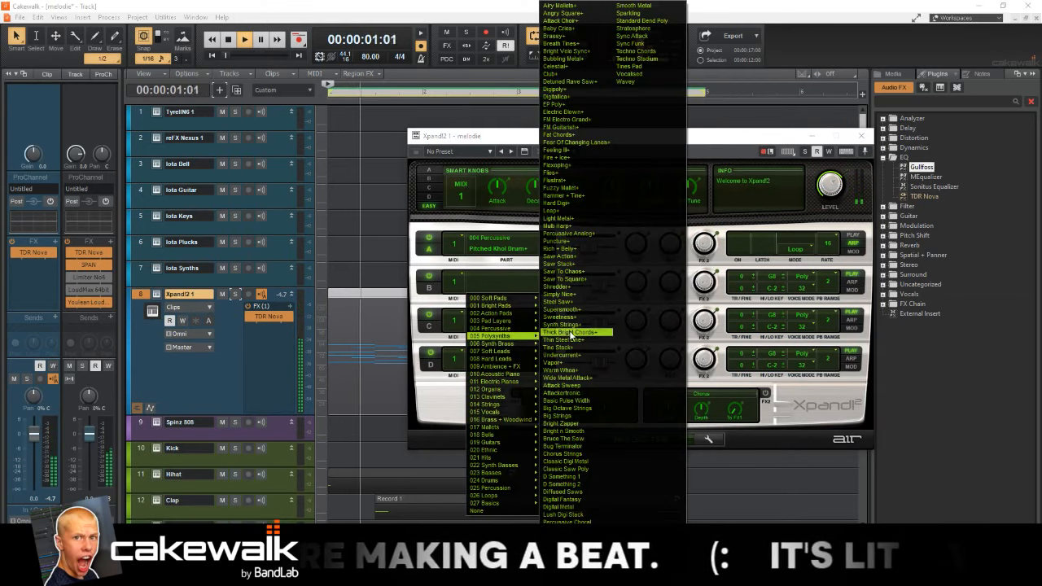
{"action": "left_click", "coordinate": [560, 334]}
{"action": "left_click_drag", "start_coordinate": [599, 285], "coordinate": [584, 285]}
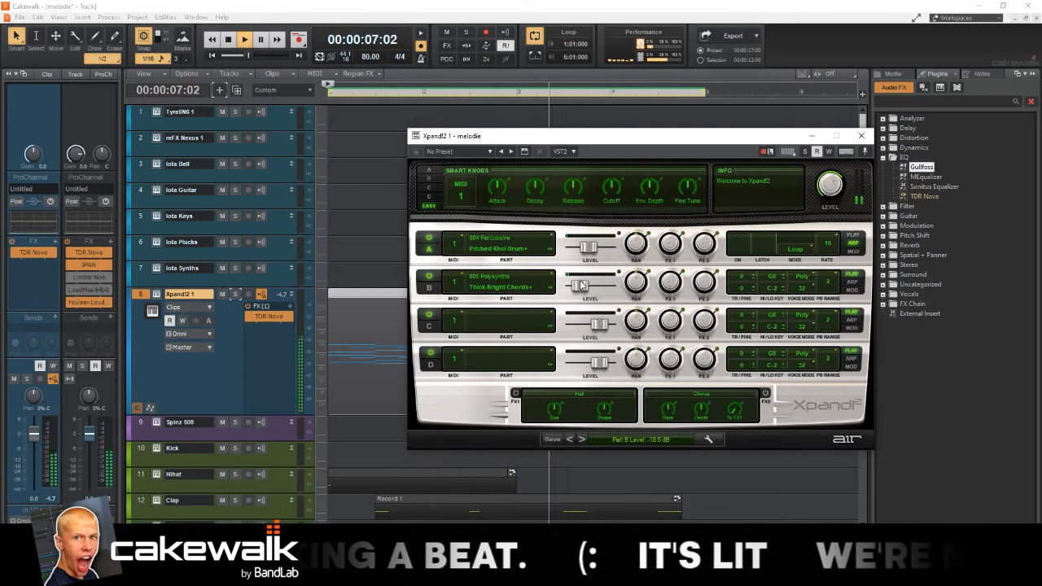
Step: Load Wavetable Whine+ from 007 Soft Leads into Xpand!2 part C and lower its level to -18.5 dB
{"action": "left_click", "coordinate": [491, 319]}
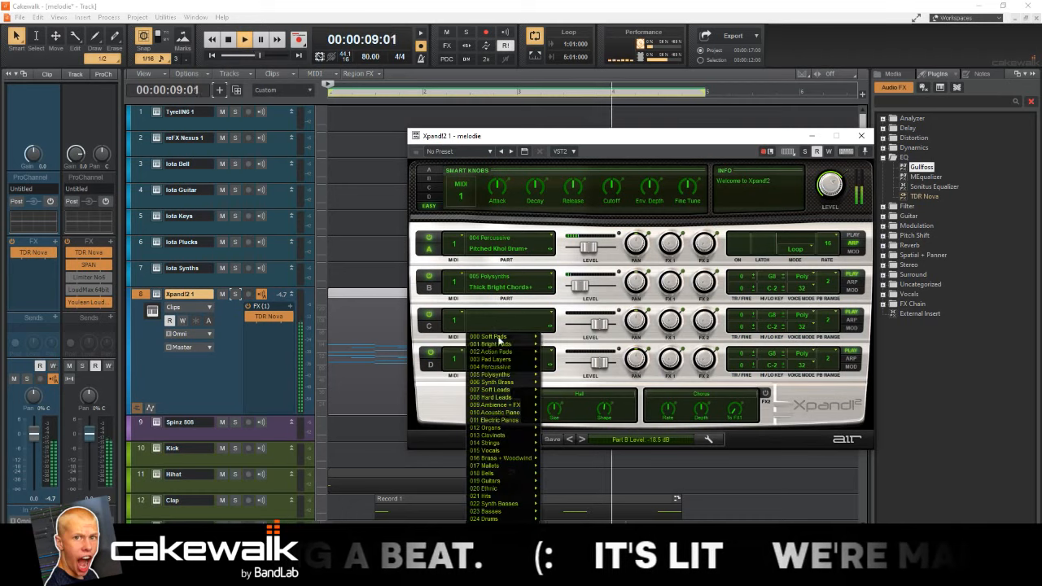
{"action": "mouse_move", "coordinate": [521, 391]}
{"action": "left_click", "coordinate": [570, 421]}
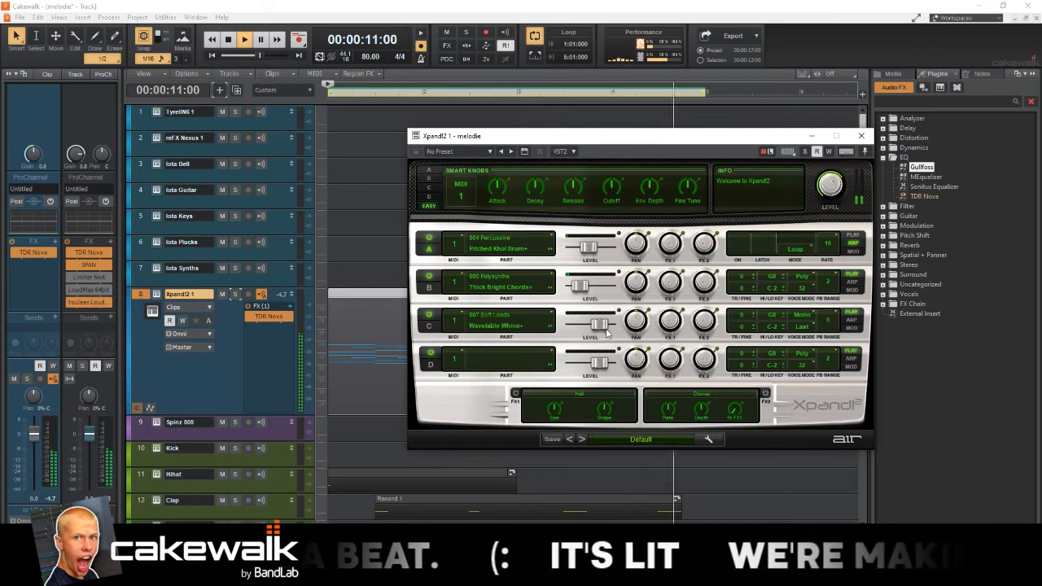
{"action": "left_click_drag", "start_coordinate": [595, 326], "coordinate": [582, 323]}
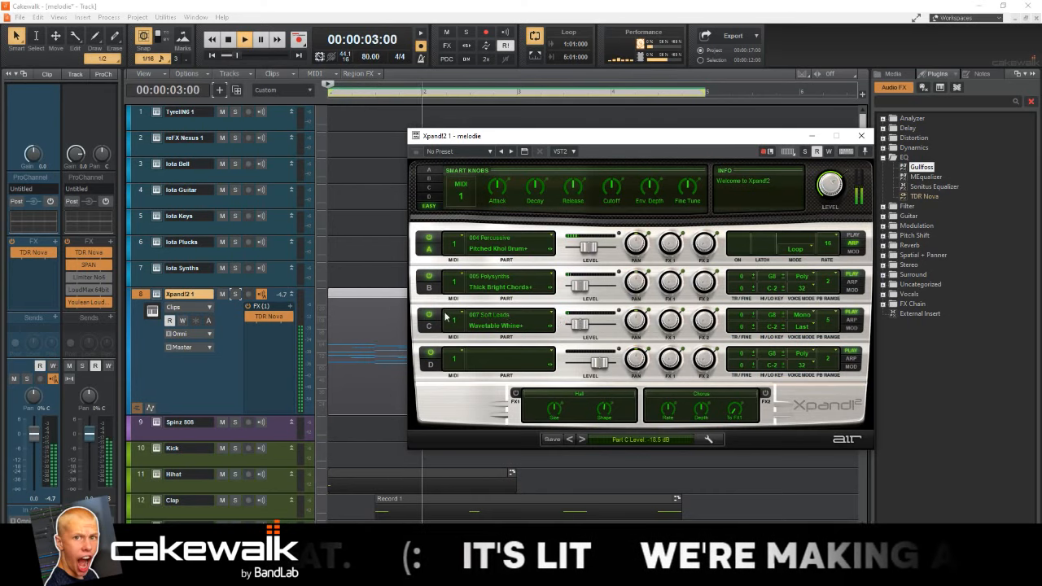
Step: Check Xpand!2 in solo, close its plug-in window, and turn the track down in the full mix
{"action": "left_click", "coordinate": [235, 294]}
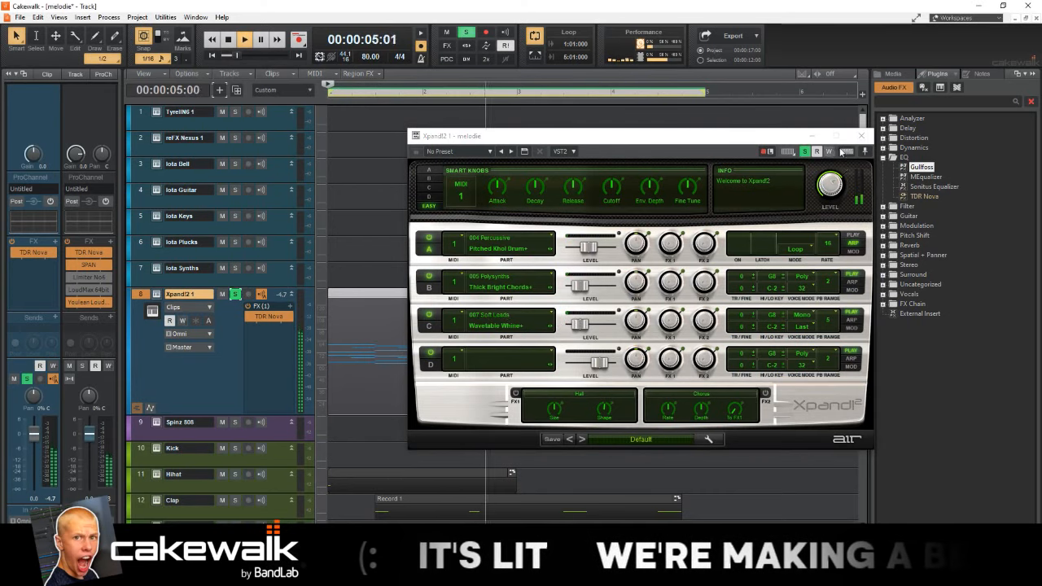
{"action": "left_click", "coordinate": [862, 135]}
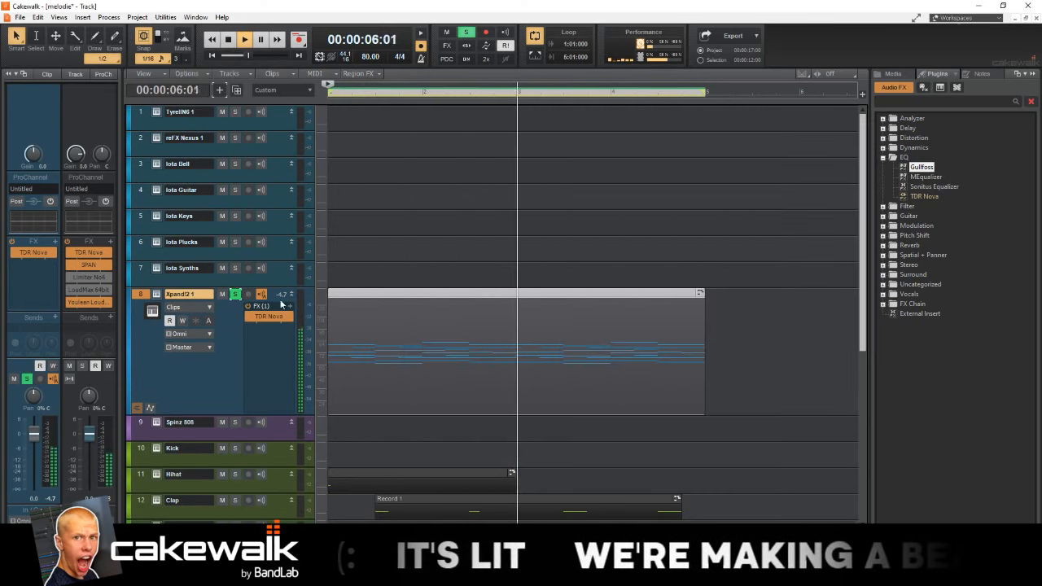
{"action": "left_click", "coordinate": [235, 294]}
{"action": "scroll", "coordinate": [217, 216], "scroll_direction": "down", "scroll_amount": 5}
{"action": "scroll", "coordinate": [218, 216], "scroll_direction": "up", "scroll_amount": 2}
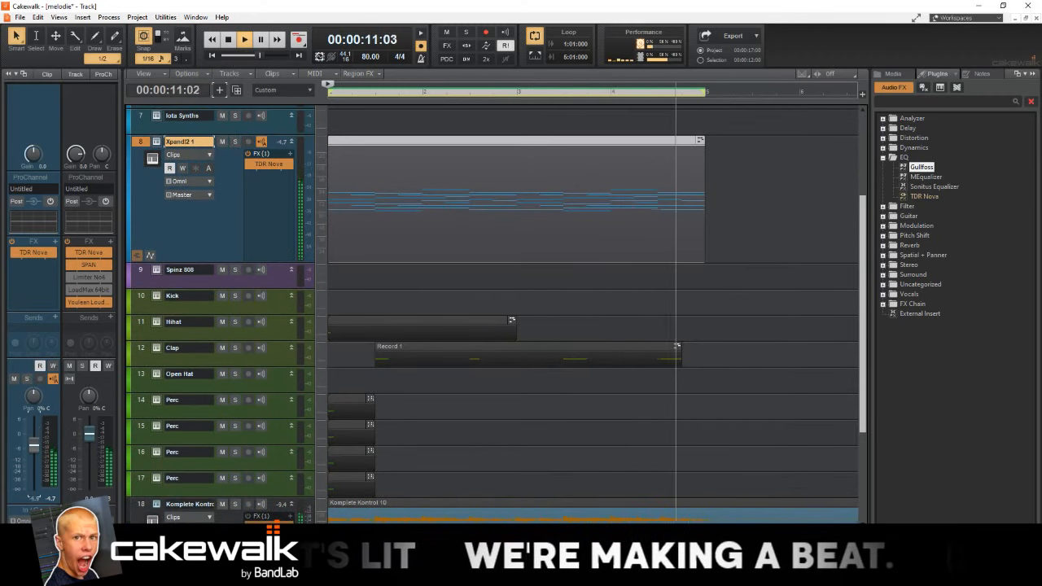
Step: Try out the Iota Keys, Iota Guitar and Iota Bell instruments, keep Iota Bell selected and start playback to rehearse with it
{"action": "scroll", "coordinate": [300, 267], "scroll_direction": "up", "scroll_amount": 3}
{"action": "left_click", "coordinate": [280, 225]}
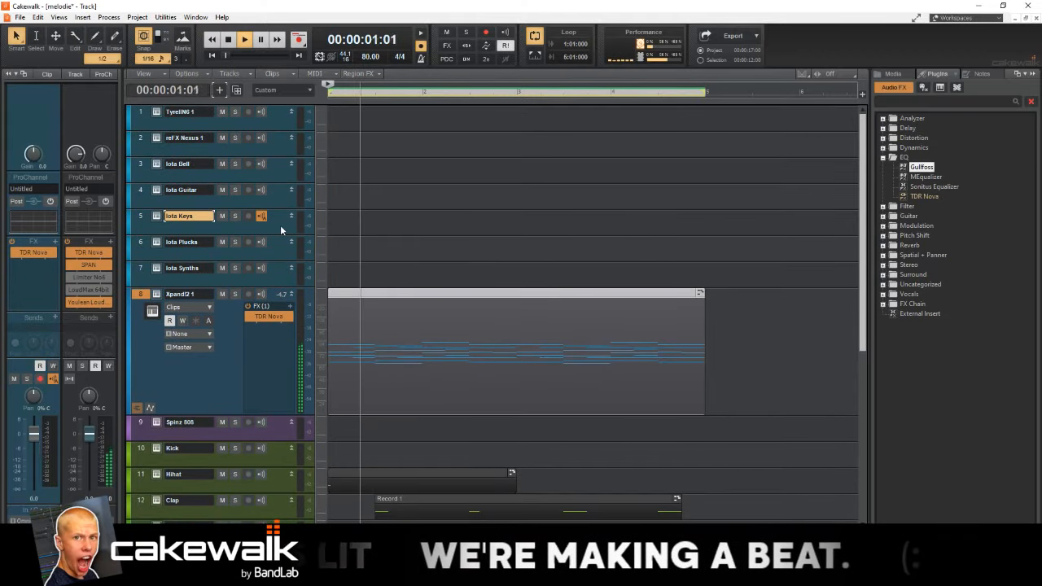
{"action": "key", "text": "space"}
{"action": "left_click", "coordinate": [280, 198]}
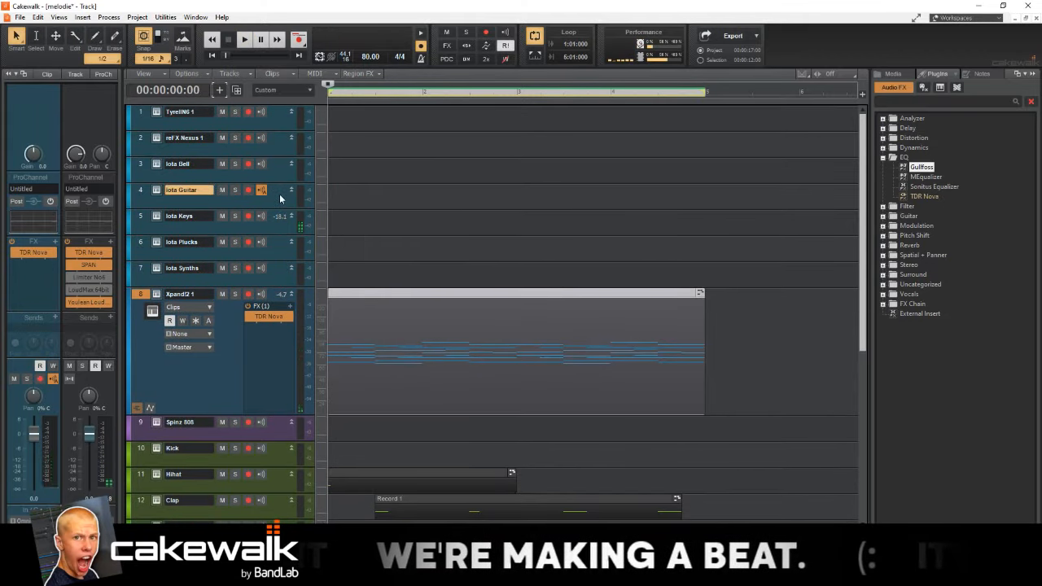
{"action": "left_click", "coordinate": [284, 172]}
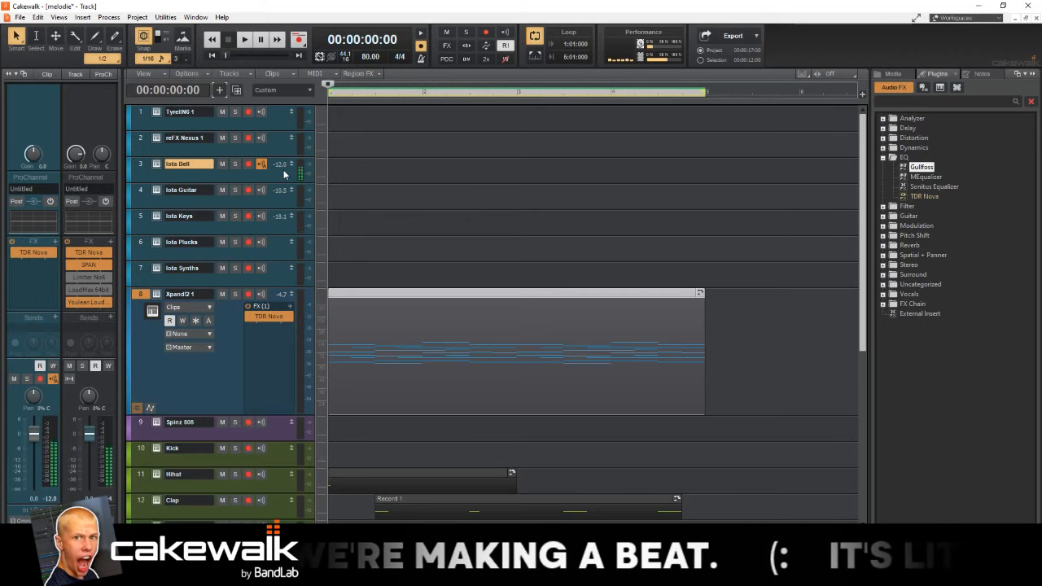
{"action": "key", "text": "space"}
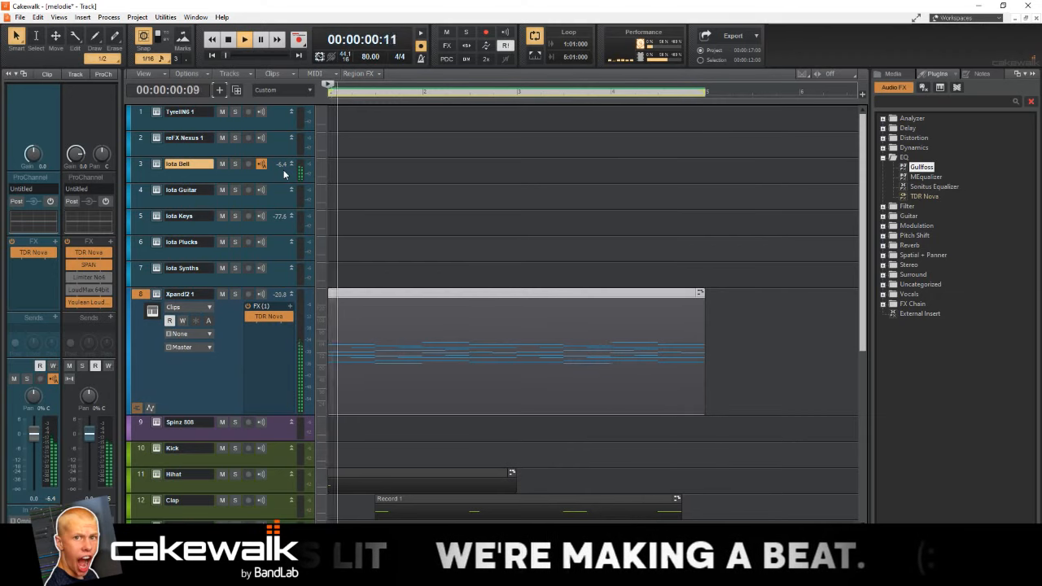
Step: Arm the Iota Bell track, record a bell melody over the four-bar loop and save the project
{"action": "key", "text": "space"}
{"action": "left_click", "coordinate": [249, 164]}
{"action": "key", "text": "r"}
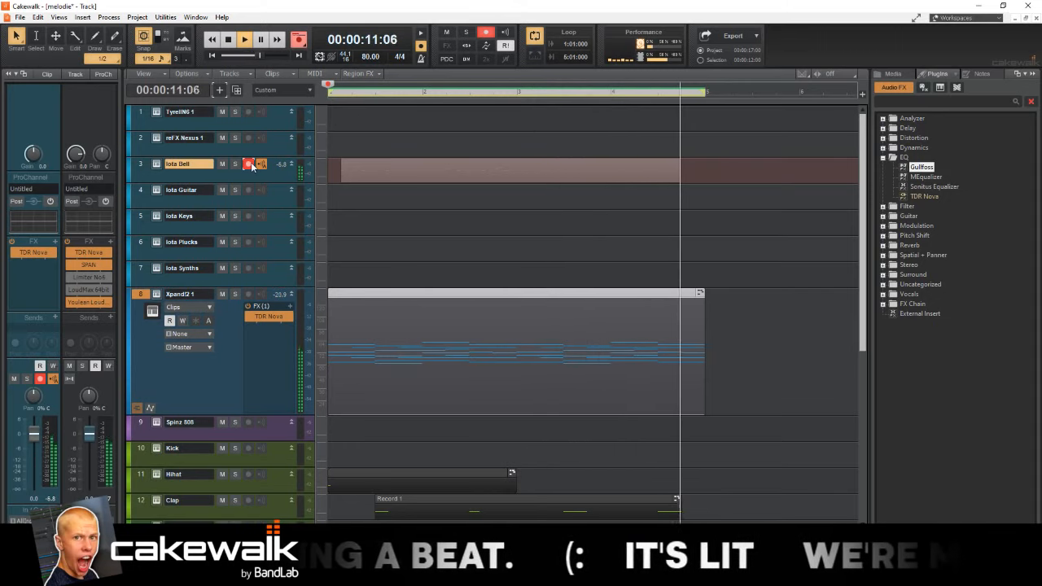
{"action": "key", "text": "space"}
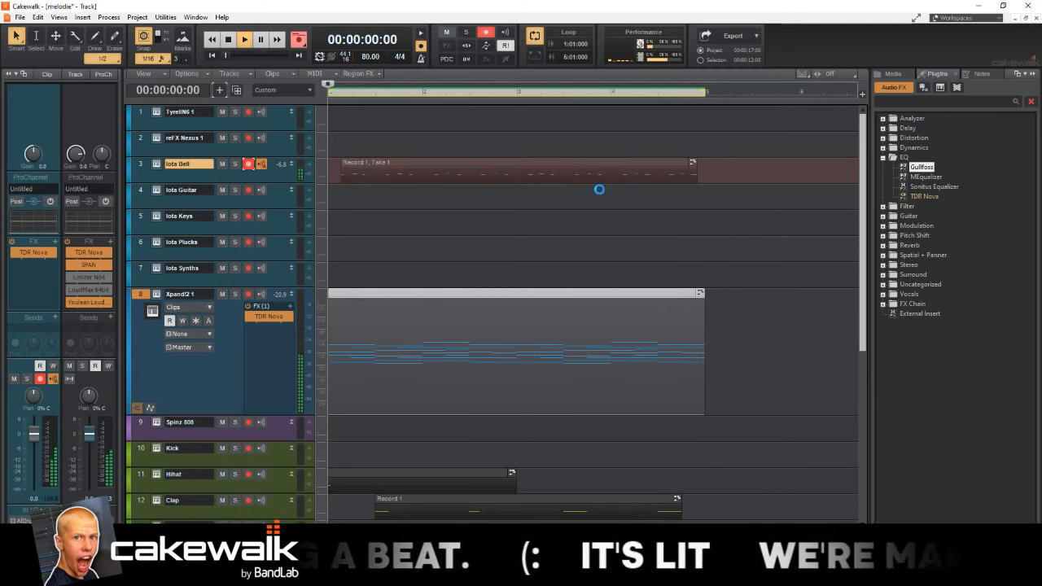
{"action": "key", "text": "ctrl+s"}
Step: Open the recorded Iota Bell clip in a maximized piano roll and quantize all its notes
{"action": "left_click", "coordinate": [606, 161]}
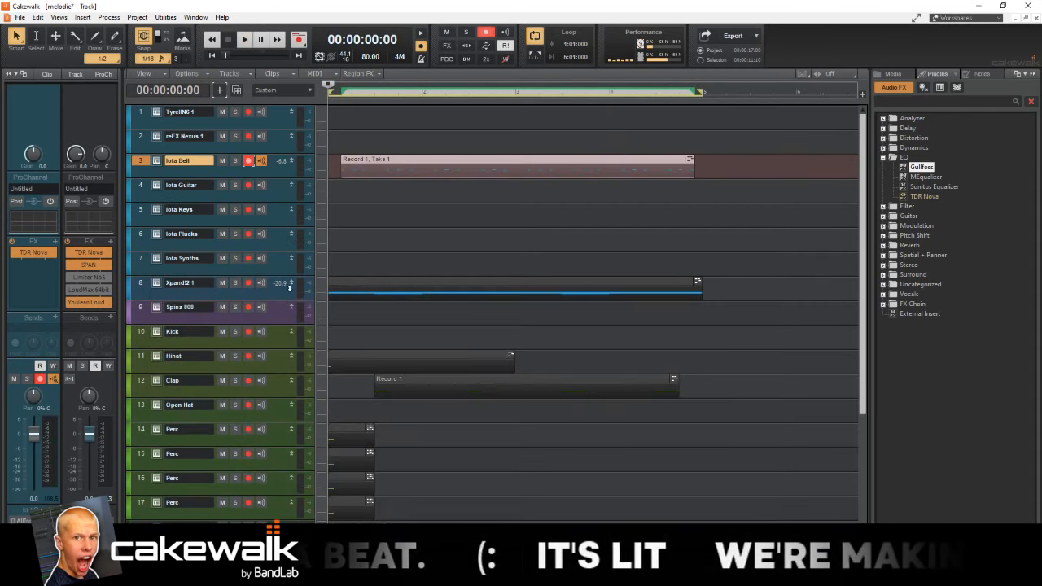
{"action": "double_click", "coordinate": [403, 159]}
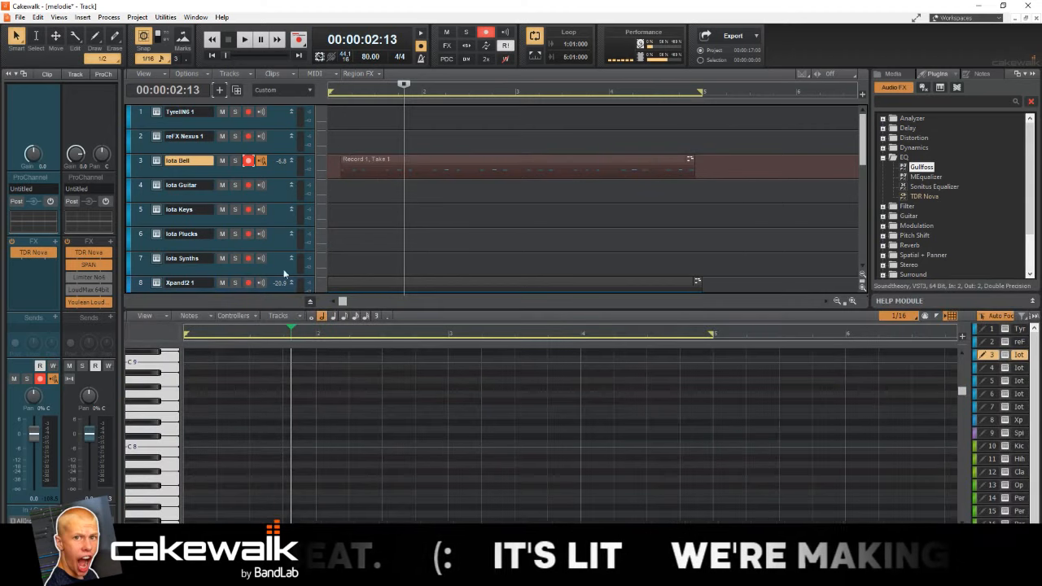
{"action": "key", "text": "f"}
{"action": "key", "text": "shift+d"}
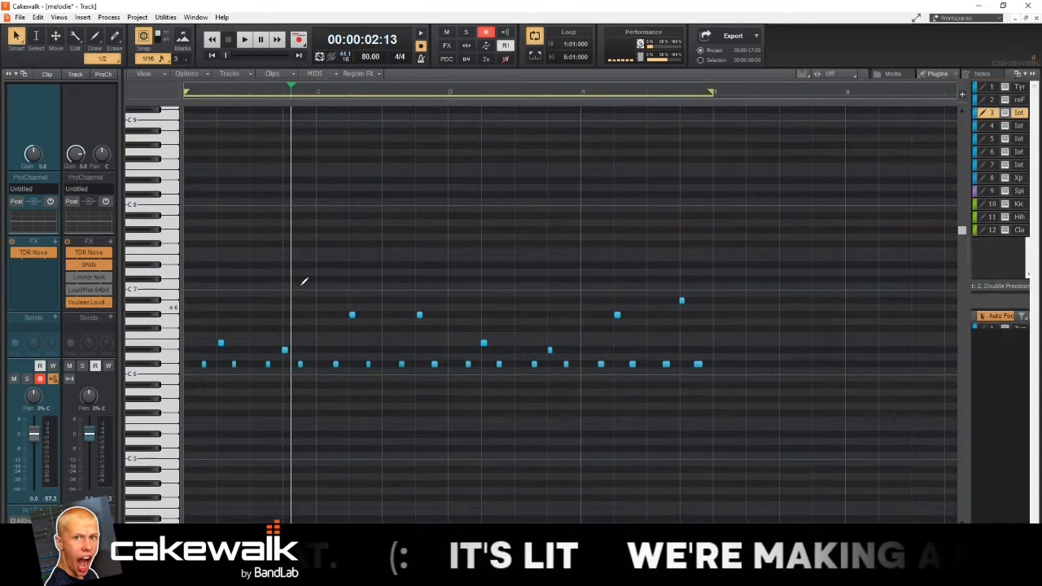
{"action": "left_click", "coordinate": [138, 278]}
{"action": "key", "text": "ctrl+a"}
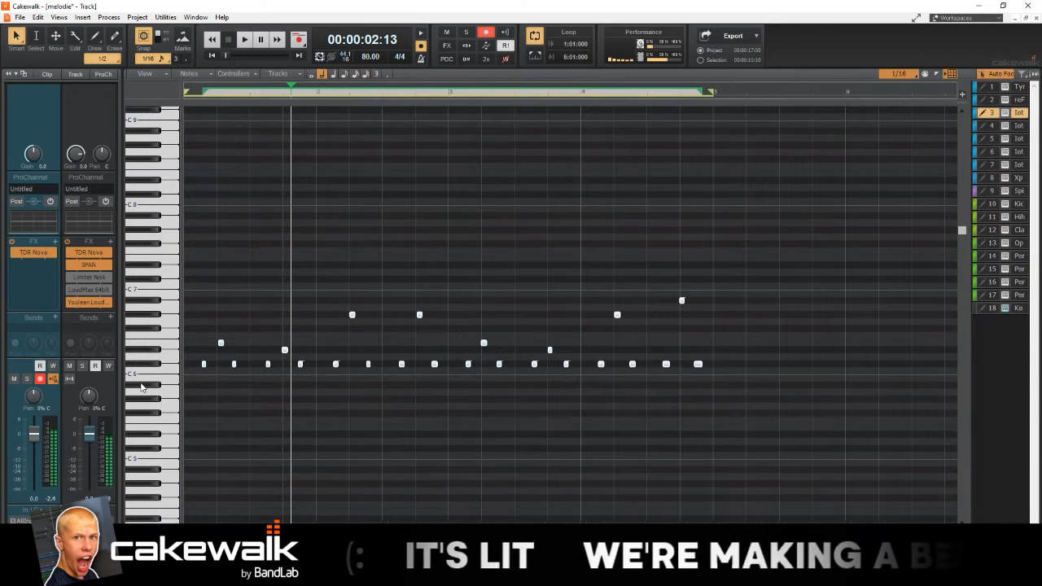
{"action": "left_click", "coordinate": [506, 308]}
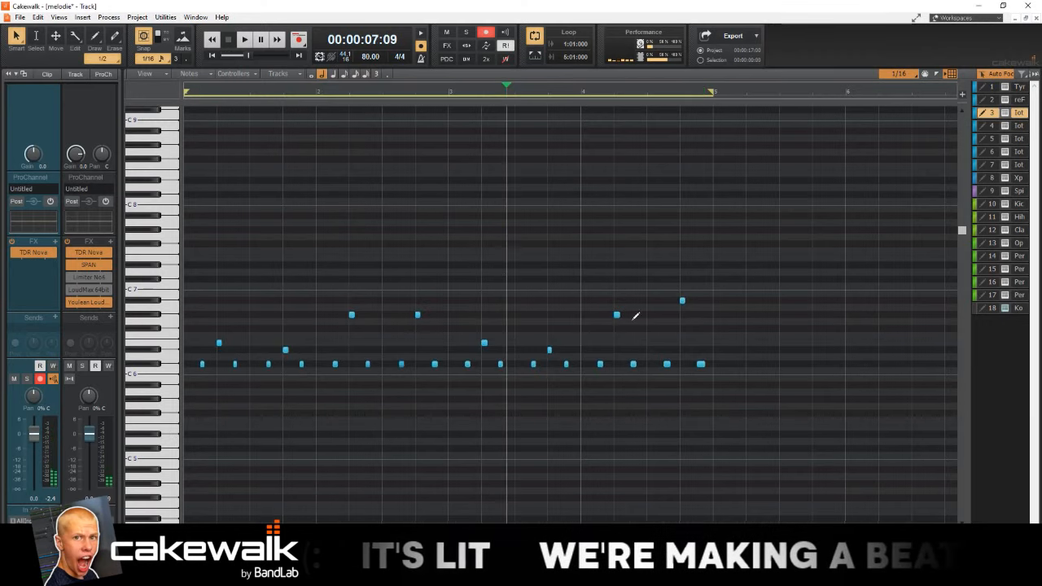
Step: Raise the second-to-last high bell note by two semitones, lower the last one by two semitones and play from the start
{"action": "left_click_drag", "start_coordinate": [617, 311], "coordinate": [614, 301]}
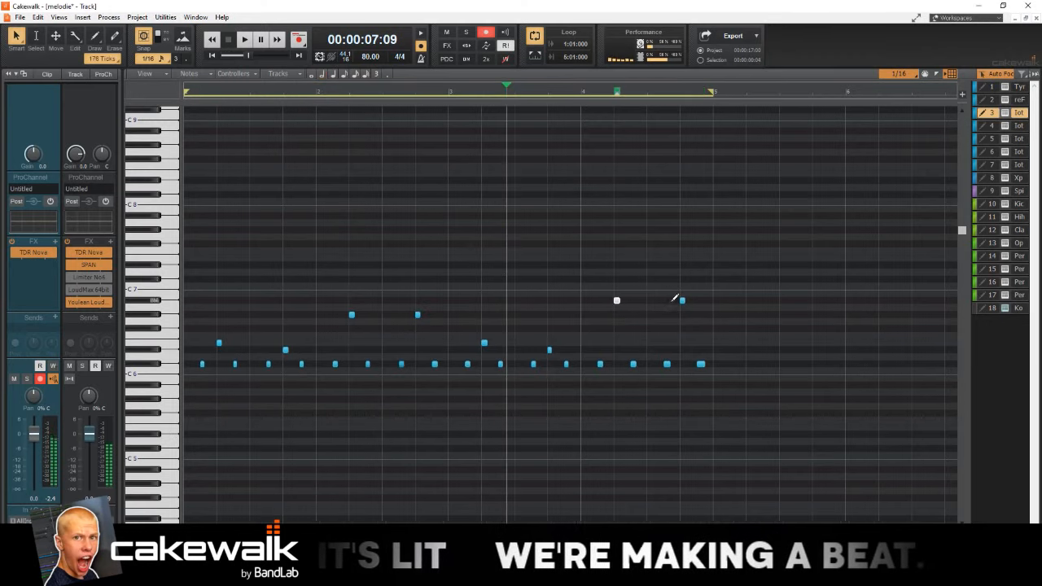
{"action": "left_click_drag", "start_coordinate": [683, 300], "coordinate": [682, 314]}
{"action": "key", "text": "w"}
{"action": "key", "text": "space"}
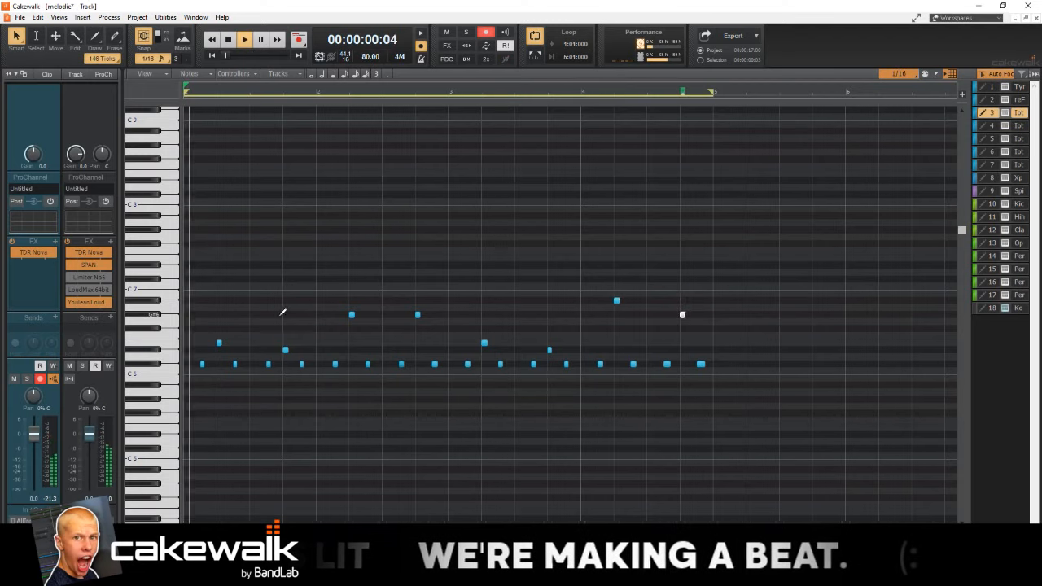
Step: Solo the Iota Bell track, transpose all its notes up by 12 semitones and play the melody
{"action": "left_click", "coordinate": [27, 378]}
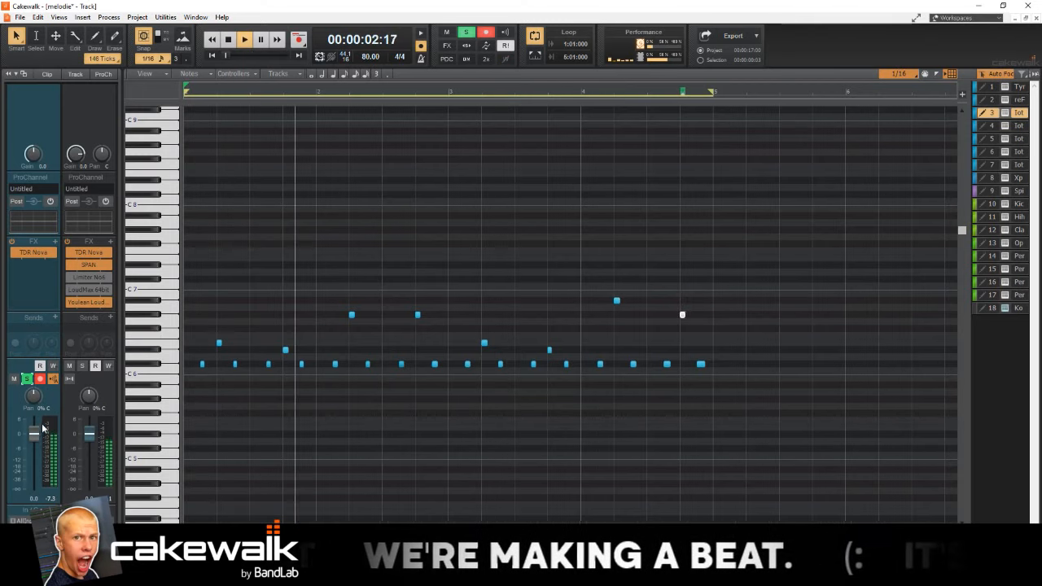
{"action": "key", "text": "ctrl+a"}
{"action": "key", "text": "space"}
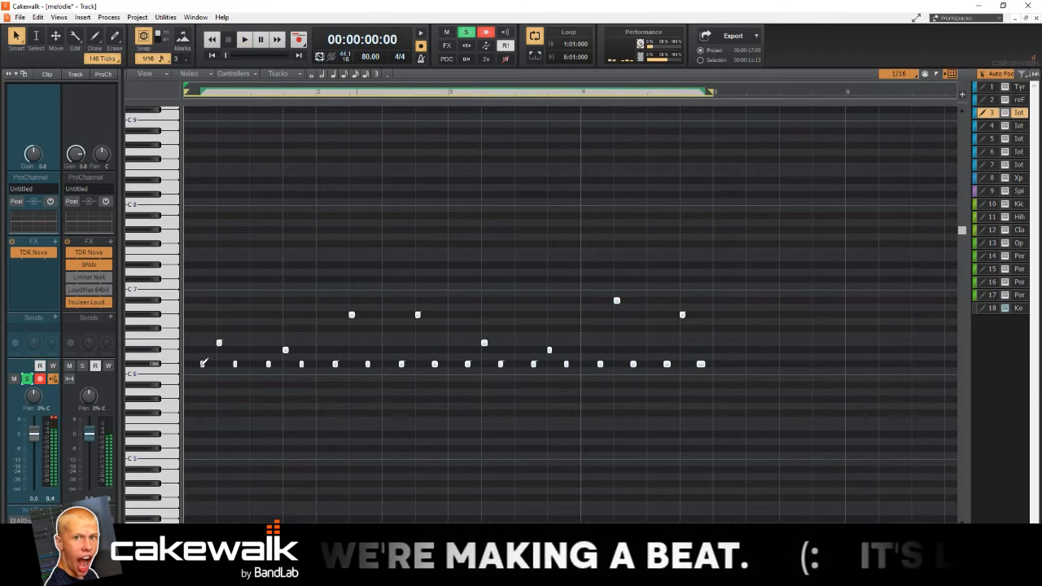
{"action": "left_click", "coordinate": [110, 17]}
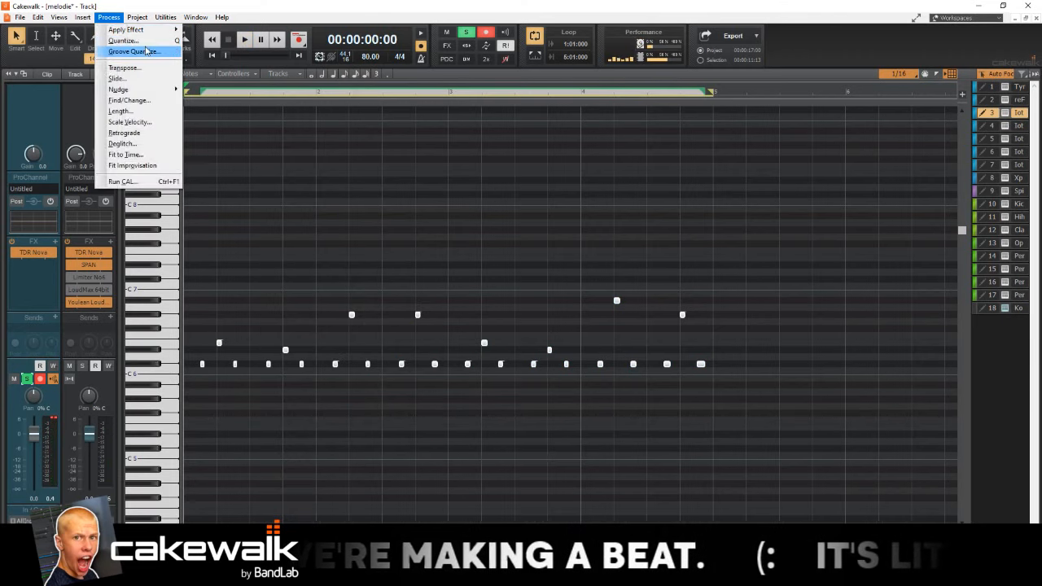
{"action": "left_click", "coordinate": [124, 67]}
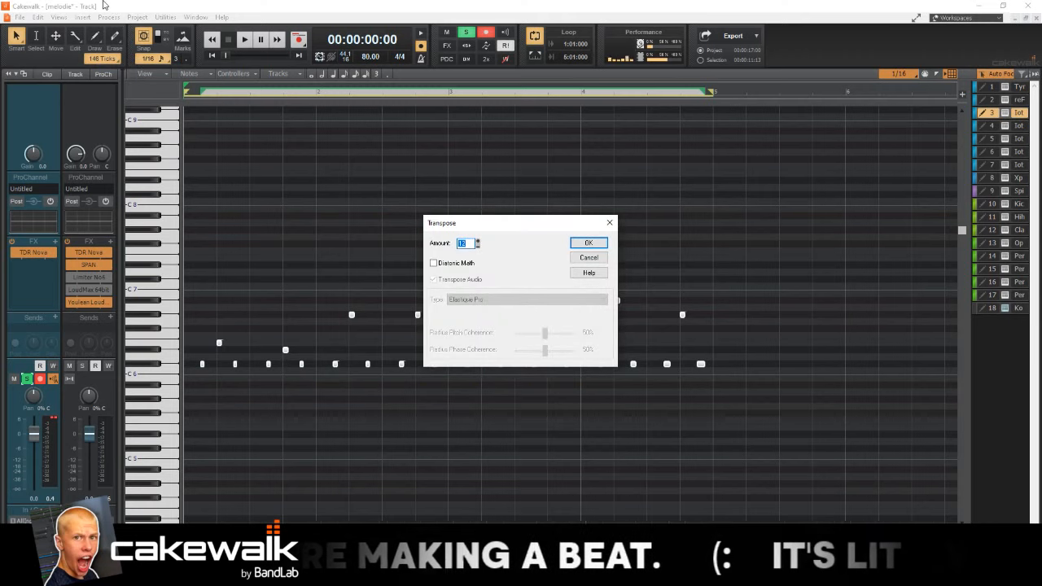
{"action": "key", "text": "Return"}
{"action": "key", "text": "space"}
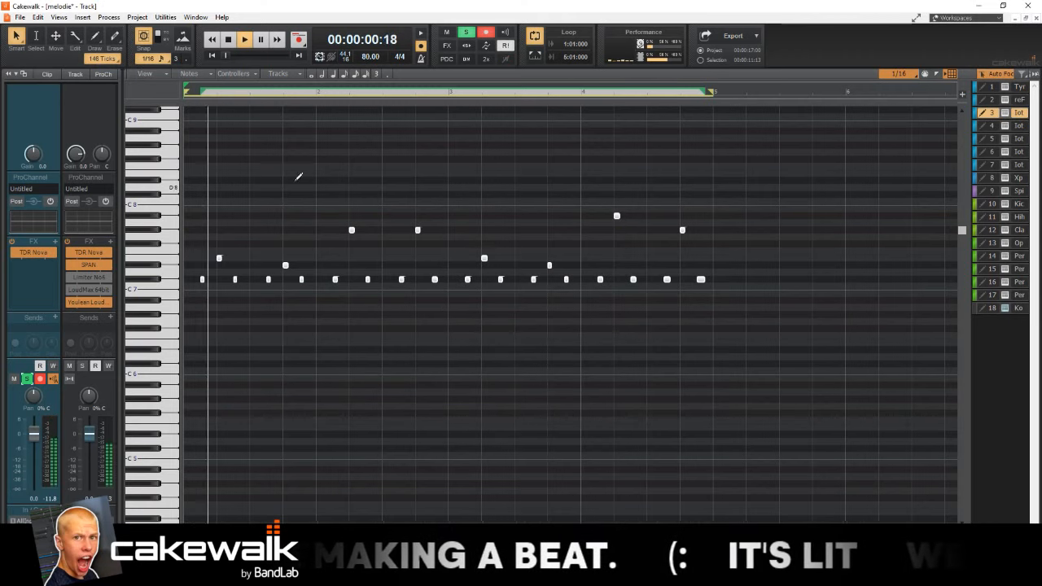
Step: Unsolo the Iota Bell track, turn its volume down and return from the piano roll to the track view
{"action": "left_click", "coordinate": [27, 378]}
{"action": "left_click_drag", "start_coordinate": [35, 434], "coordinate": [34, 455]}
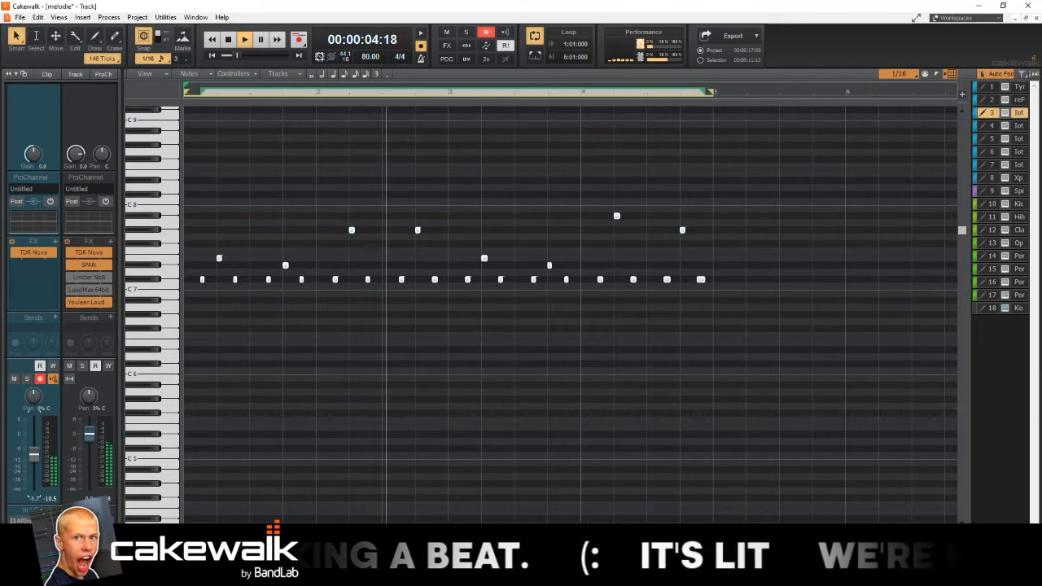
{"action": "key", "text": "d"}
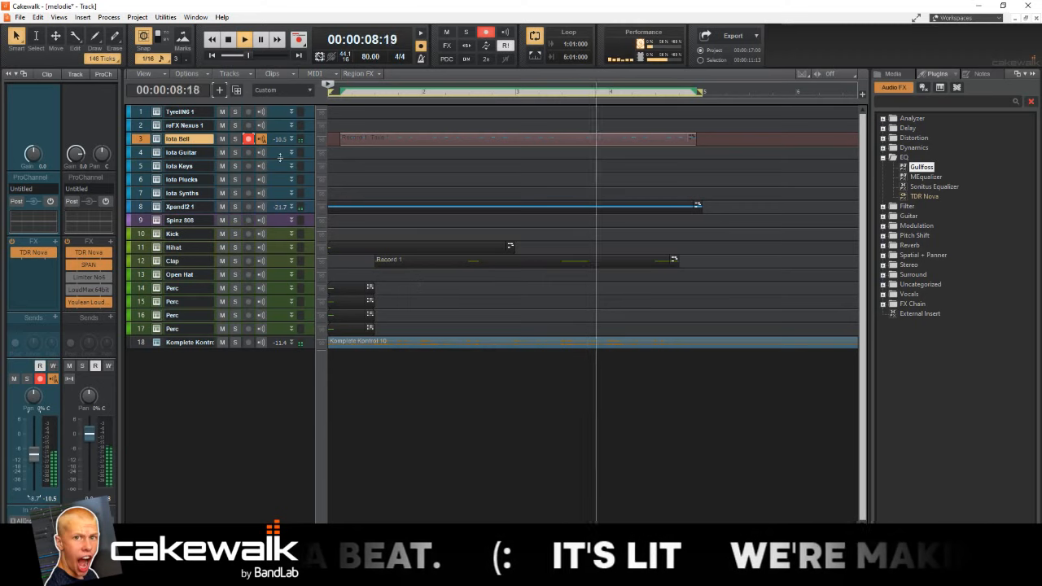
Step: Select the reFX Nexus 1 track, increase the height of all tracks and solo the Xpand!2 track
{"action": "left_click", "coordinate": [135, 125]}
{"action": "key", "text": "ctrl+Down"}
{"action": "scroll", "coordinate": [481, 279], "scroll_direction": "down", "scroll_amount": 1}
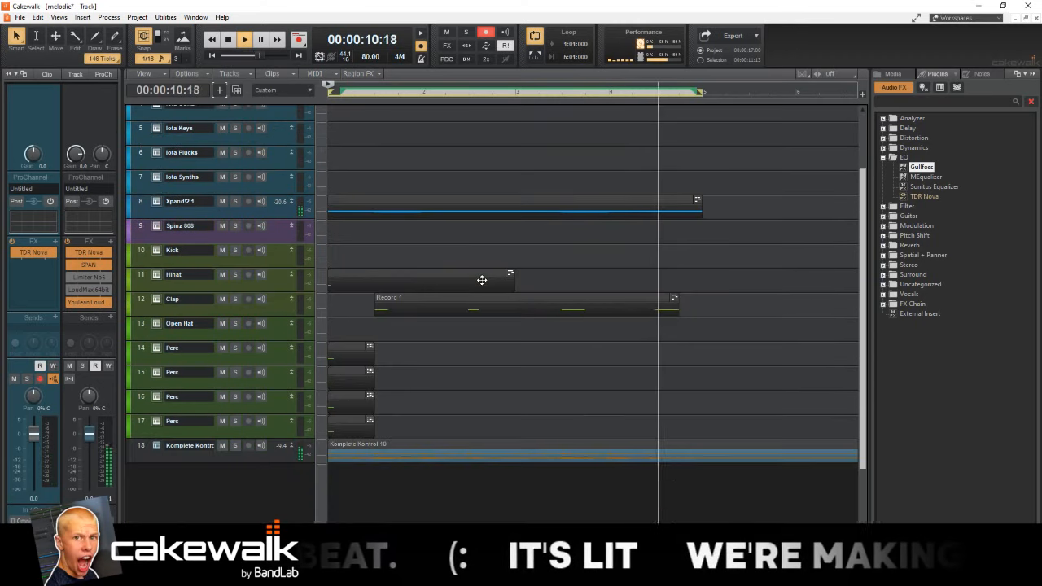
{"action": "scroll", "coordinate": [481, 279], "scroll_direction": "up", "scroll_amount": 1}
{"action": "left_click", "coordinate": [235, 282]}
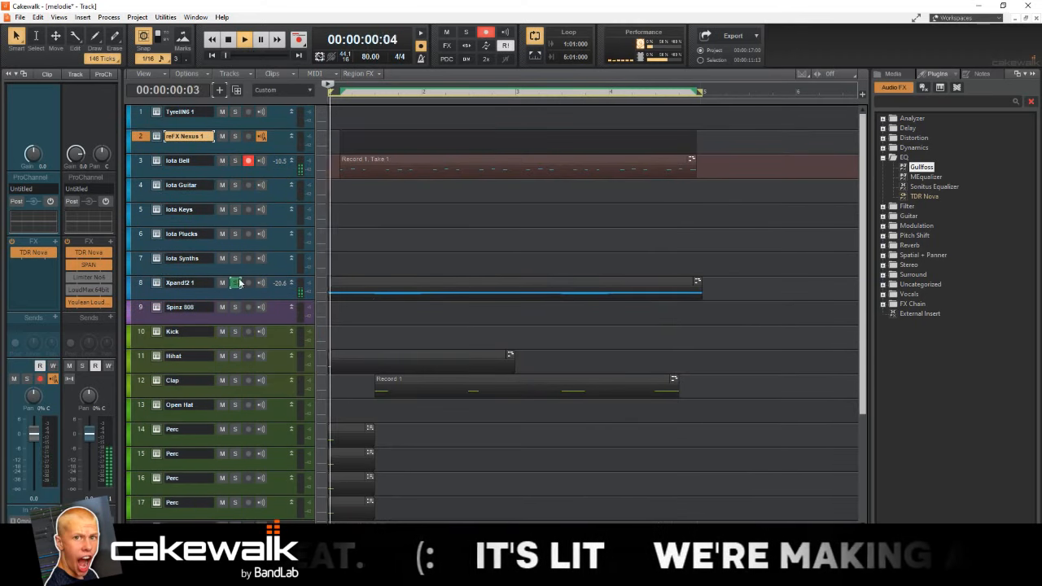
Step: Solo the Iota Bell track and cut the Xpand!2 highs with TDR Nova band IV, about -3.8 dB at 3.3 kHz
{"action": "left_click", "coordinate": [235, 161]}
{"action": "left_click", "coordinate": [285, 291]}
{"action": "double_click", "coordinate": [37, 252]}
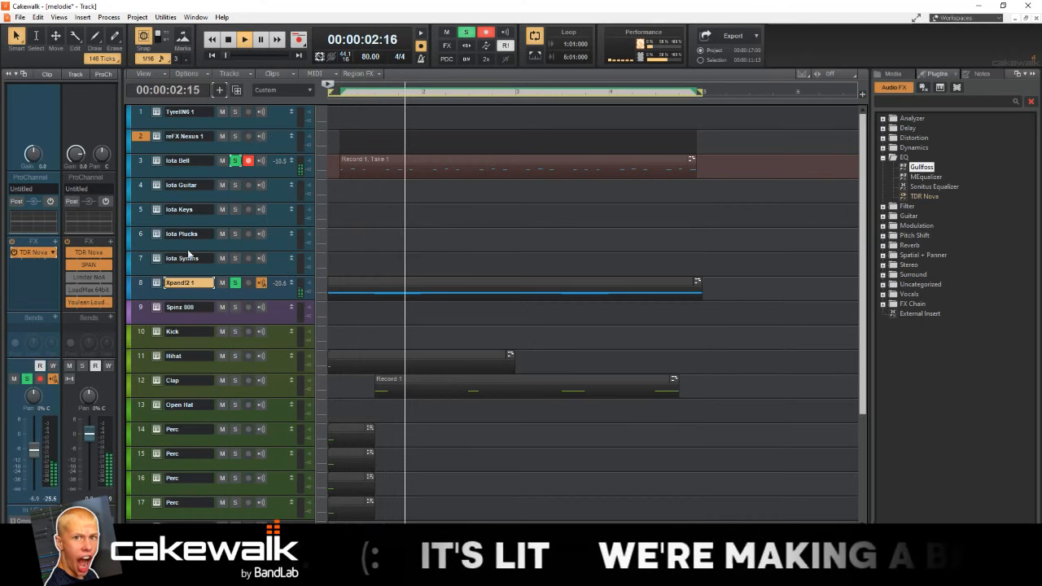
{"action": "left_click_drag", "start_coordinate": [737, 263], "coordinate": [711, 281]}
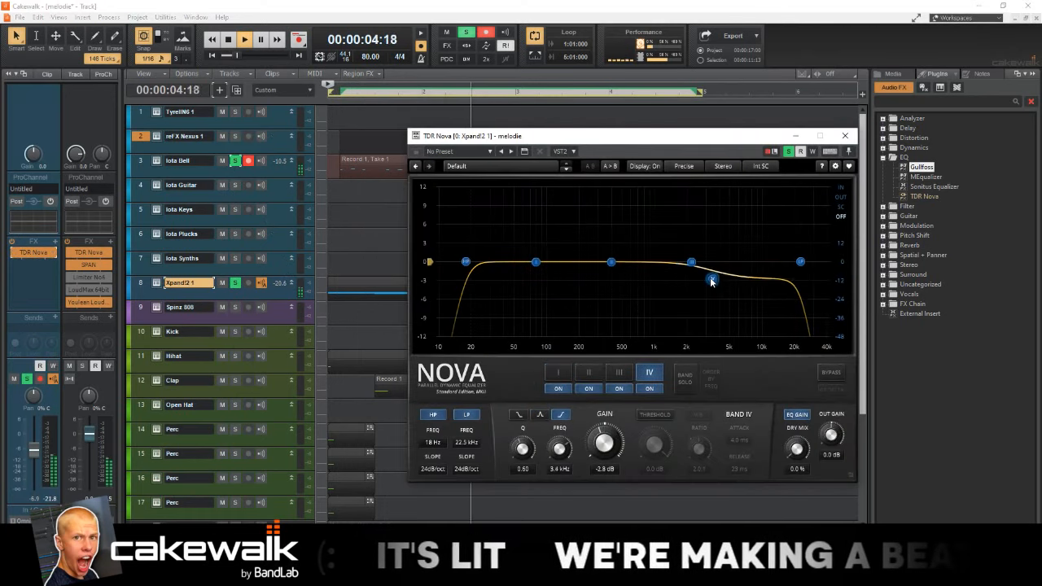
Step: In Iota Bell's TDR Nova, high-pass at 515 Hz, set band II to about -4.8 dB at 1509 Hz and dip band I just below it
{"action": "left_click", "coordinate": [274, 171]}
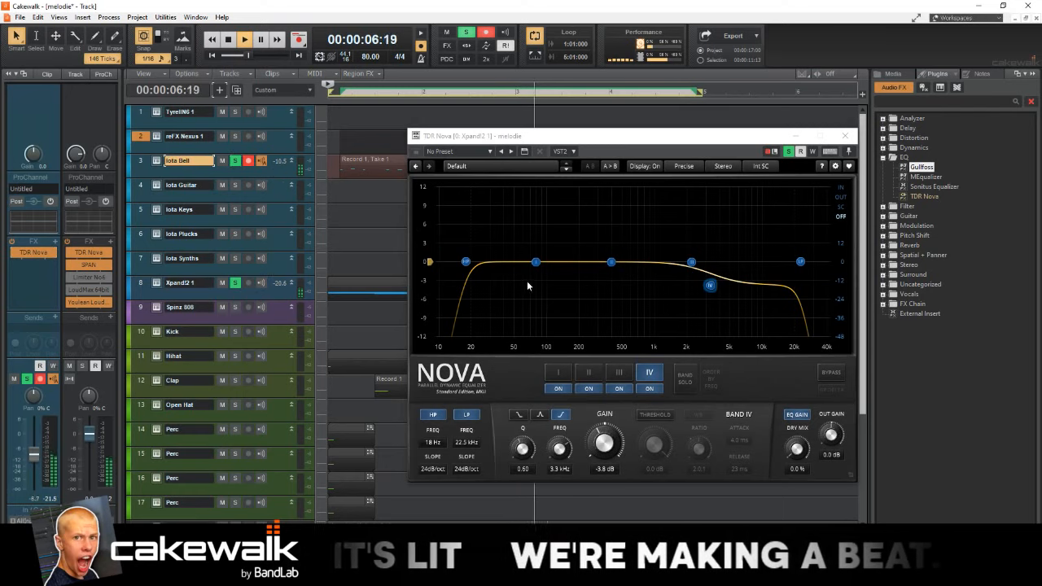
{"action": "double_click", "coordinate": [34, 252]}
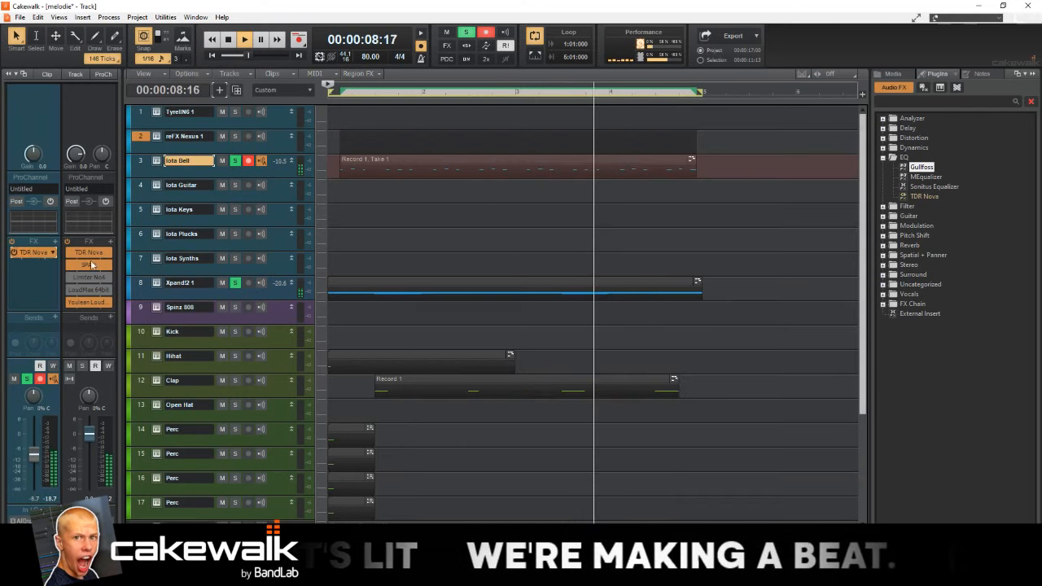
{"action": "left_click_drag", "start_coordinate": [463, 272], "coordinate": [662, 290]}
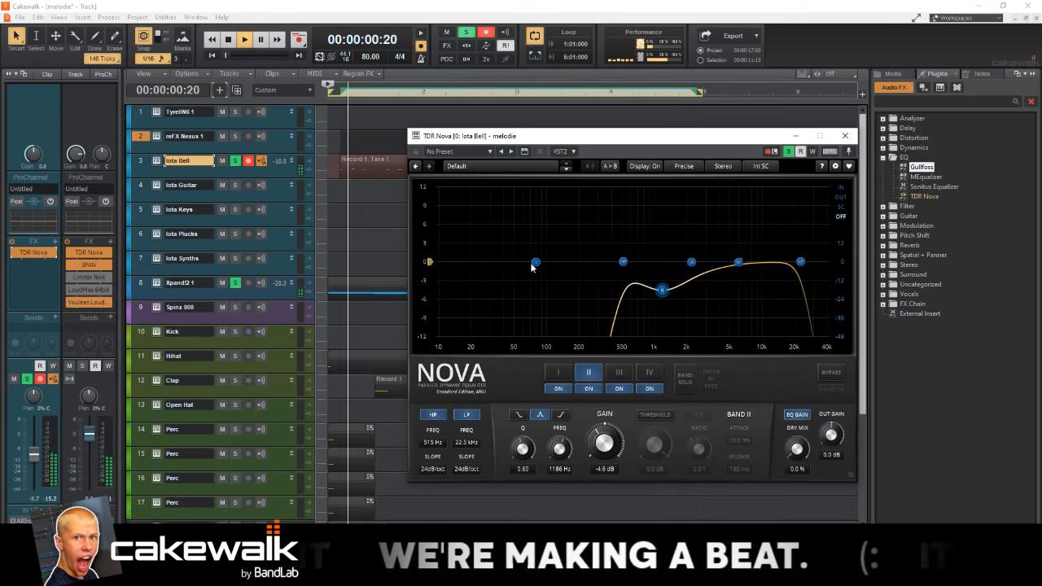
{"action": "left_click_drag", "start_coordinate": [534, 262], "coordinate": [685, 290]}
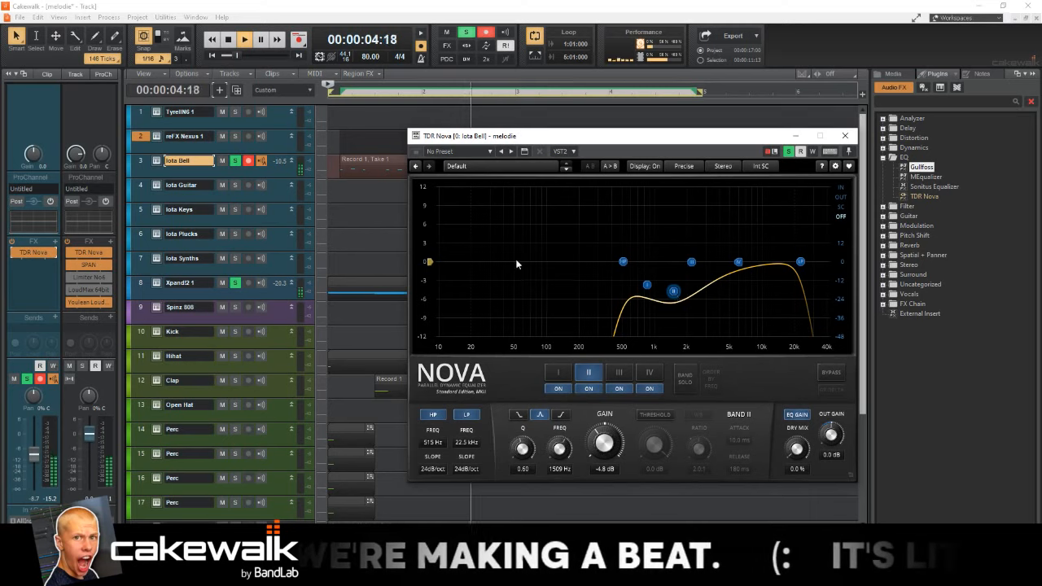
Step: Lower the Iota Bell track's volume to -17.0 dB and solo the Komplete Kontrol track
{"action": "scroll", "coordinate": [243, 267], "scroll_direction": "down", "scroll_amount": 3}
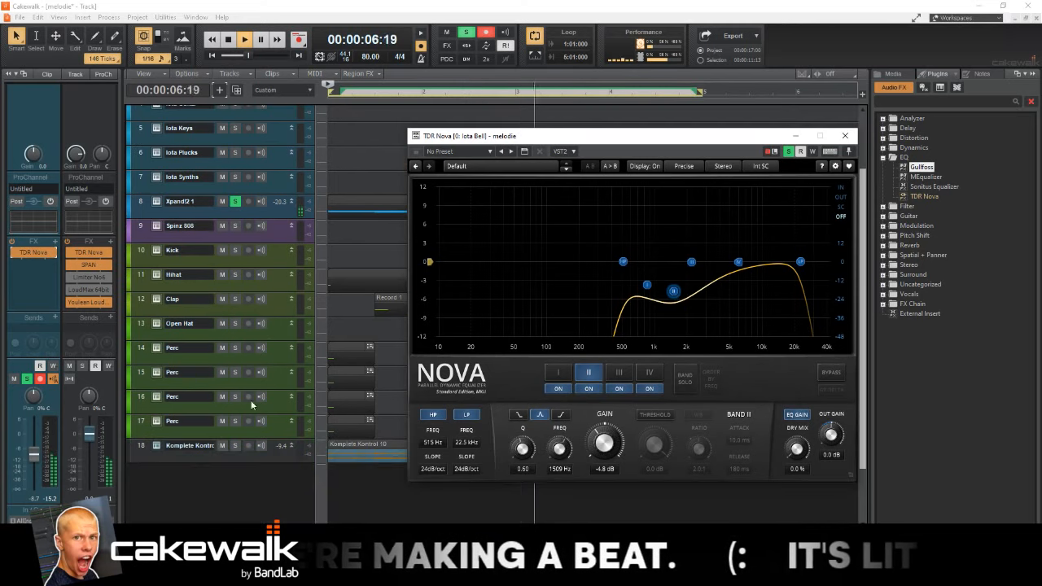
{"action": "left_click_drag", "start_coordinate": [34, 460], "coordinate": [34, 474]}
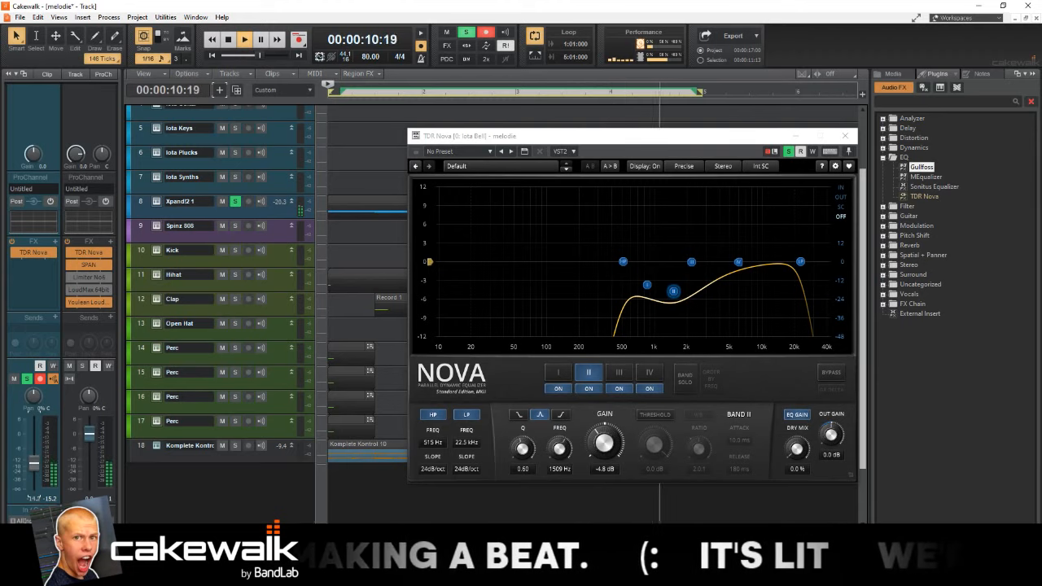
{"action": "left_click", "coordinate": [235, 445]}
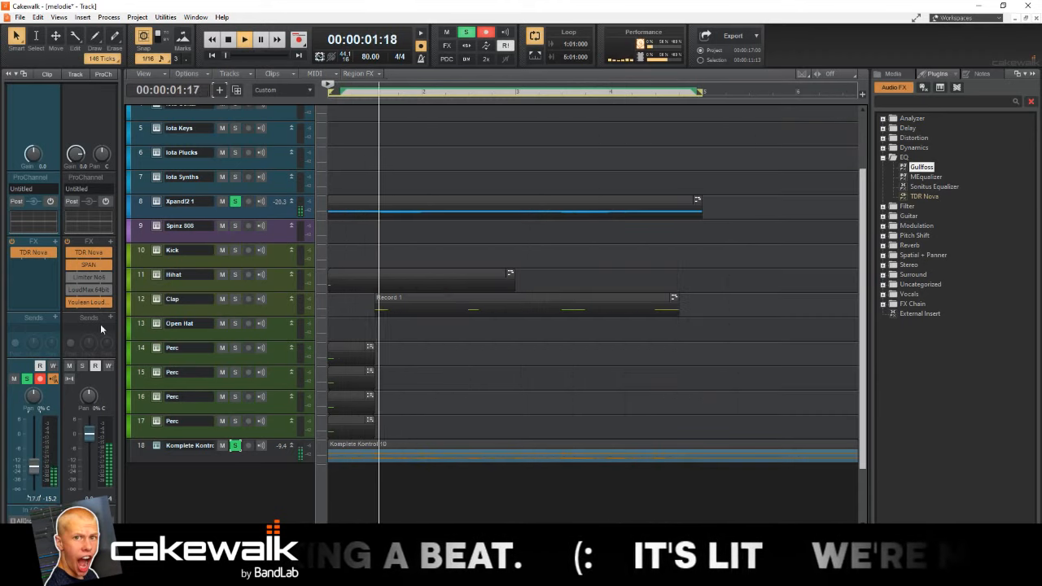
Step: On the Komplete Kontrol track, disable Gullfoss and add TDR Nova with band IV cutting about -4.2 dB at 3.6 kHz
{"action": "left_click", "coordinate": [270, 456]}
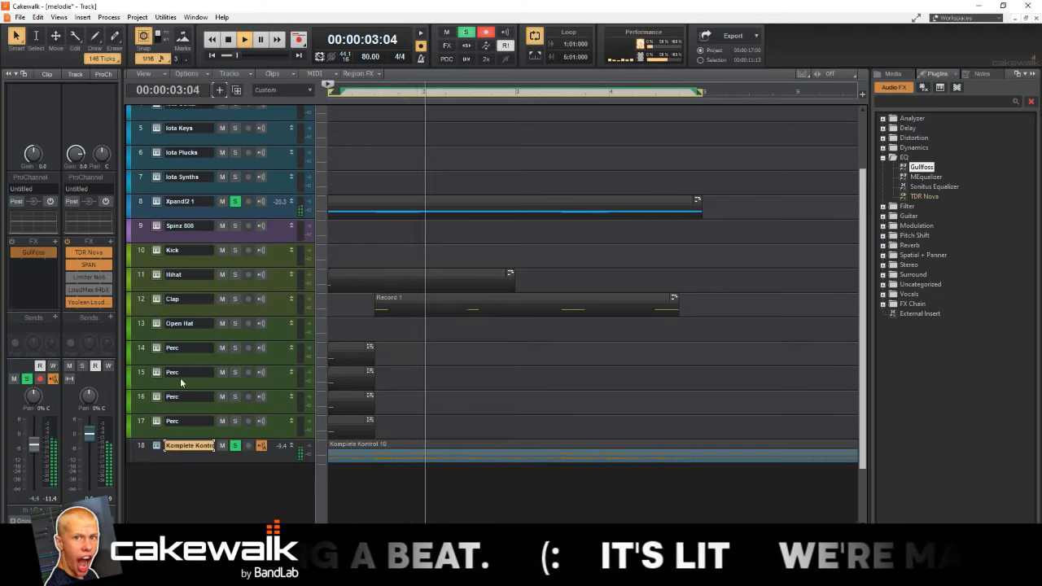
{"action": "left_click", "coordinate": [18, 252]}
{"action": "left_click_drag", "start_coordinate": [924, 196], "coordinate": [51, 276]}
{"action": "left_click_drag", "start_coordinate": [739, 261], "coordinate": [716, 293]}
{"action": "scroll", "coordinate": [447, 240], "scroll_direction": "up", "scroll_amount": 2}
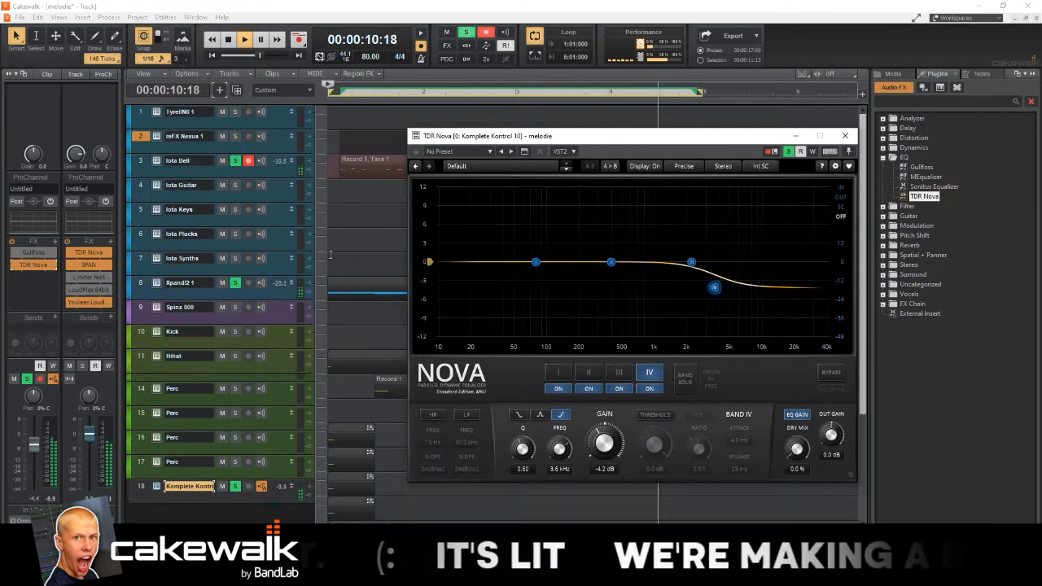
{"action": "left_click", "coordinate": [845, 136]}
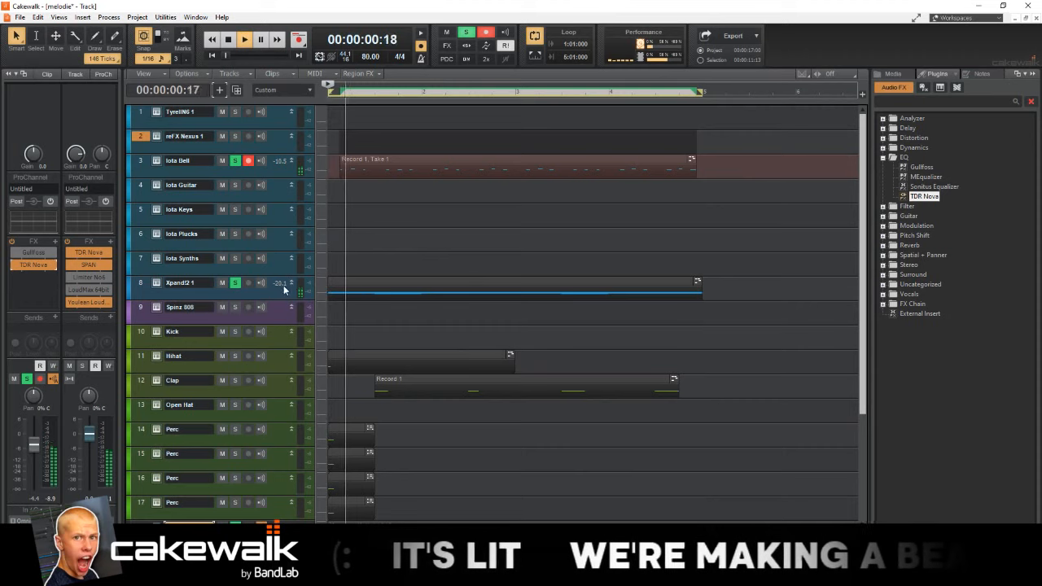
Step: Lower the Xpand!2 track's volume to about -10 dB and unsolo all tracks
{"action": "left_click", "coordinate": [284, 284]}
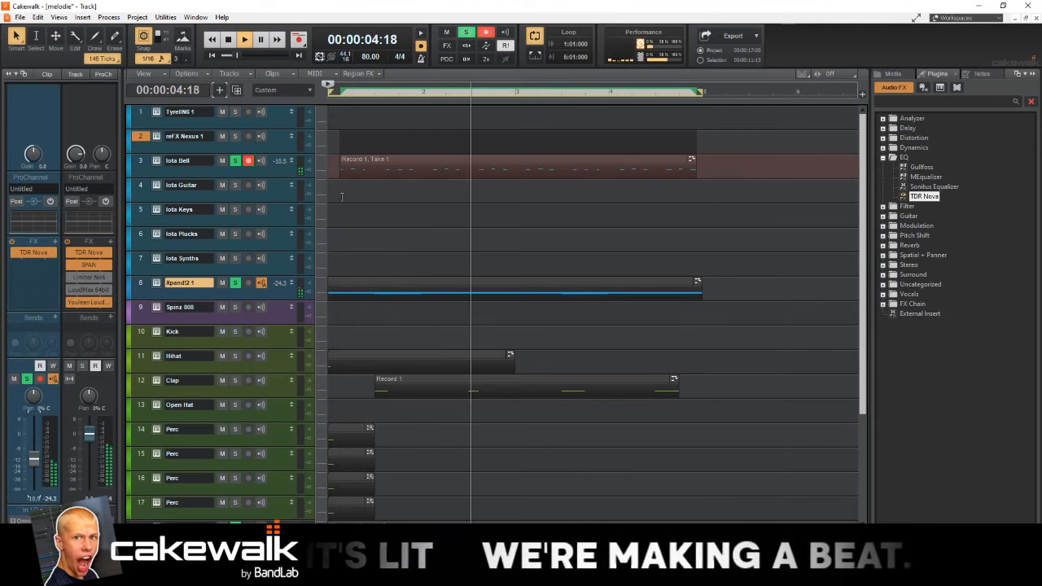
{"action": "scroll", "coordinate": [343, 195], "scroll_direction": "down", "scroll_amount": 3}
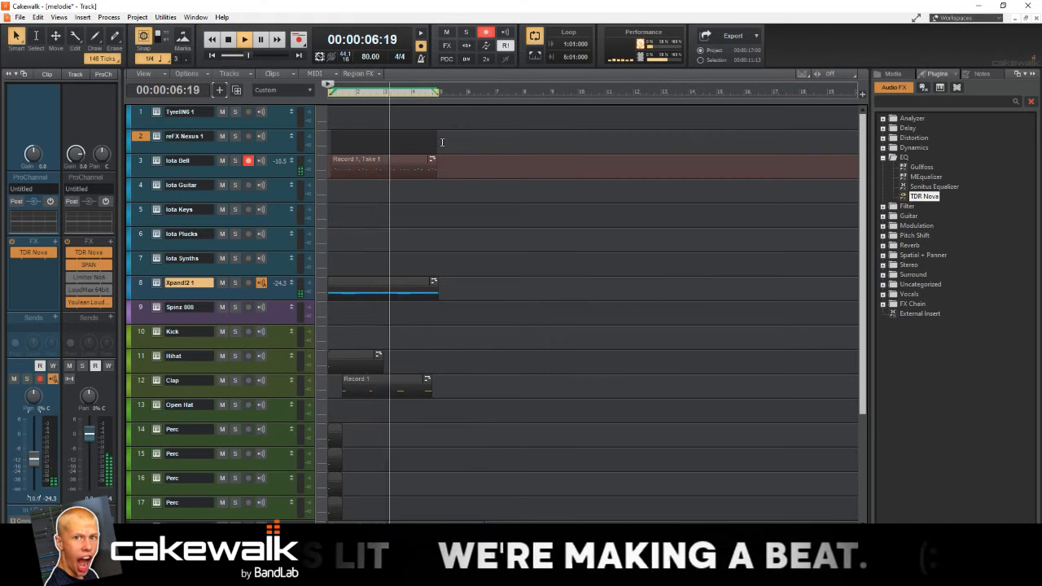
{"action": "scroll", "coordinate": [415, 162], "scroll_direction": "down", "scroll_amount": 3}
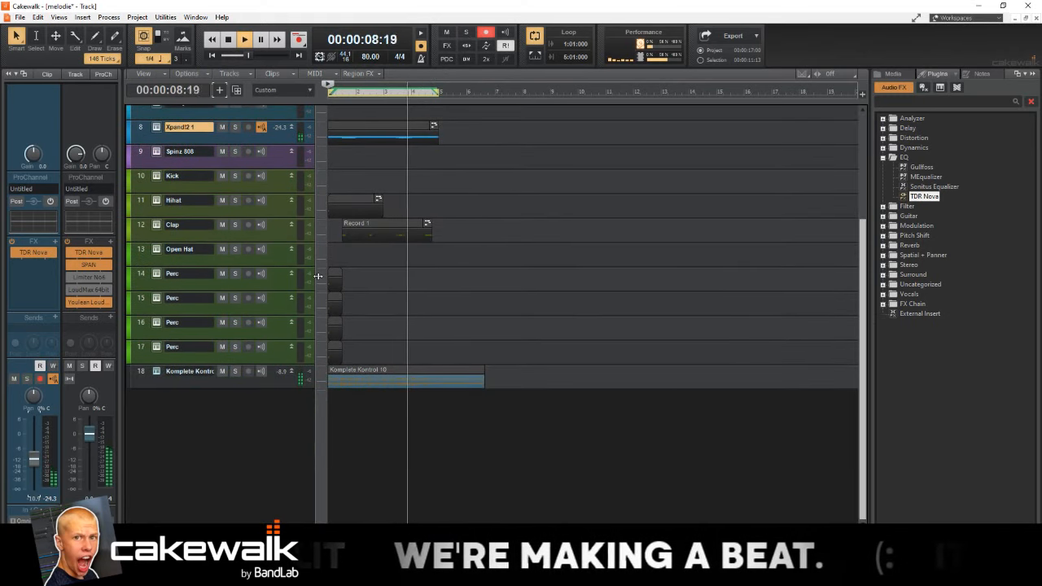
{"action": "scroll", "coordinate": [295, 270], "scroll_direction": "up", "scroll_amount": 3}
{"action": "scroll", "coordinate": [293, 261], "scroll_direction": "down", "scroll_amount": 2}
Step: Stop playback, open the Spinz 808 track's Komplete Kontrol instrument and browse its files on the F: drive
{"action": "left_click", "coordinate": [280, 226]}
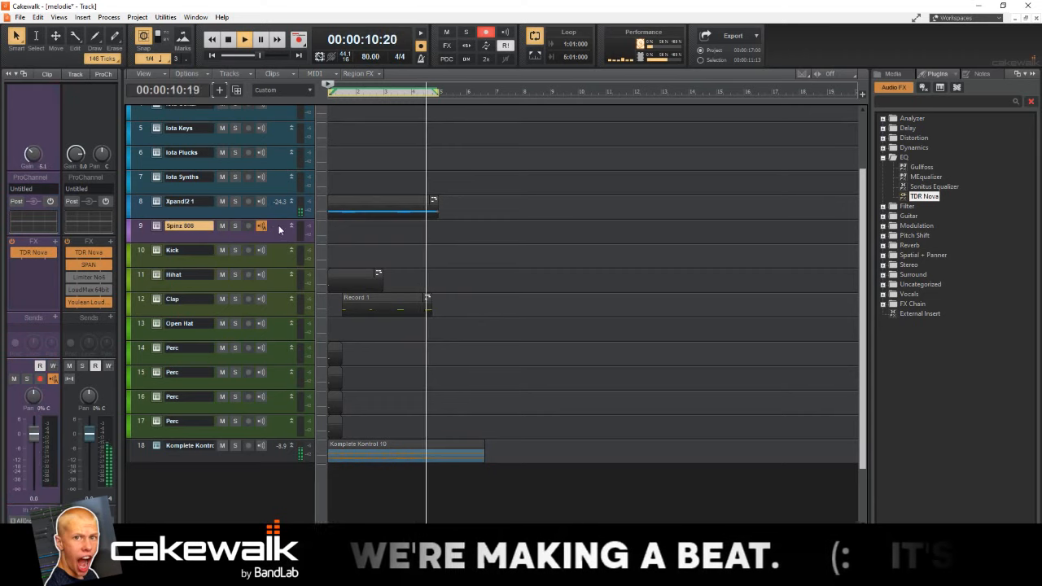
{"action": "key", "text": "space"}
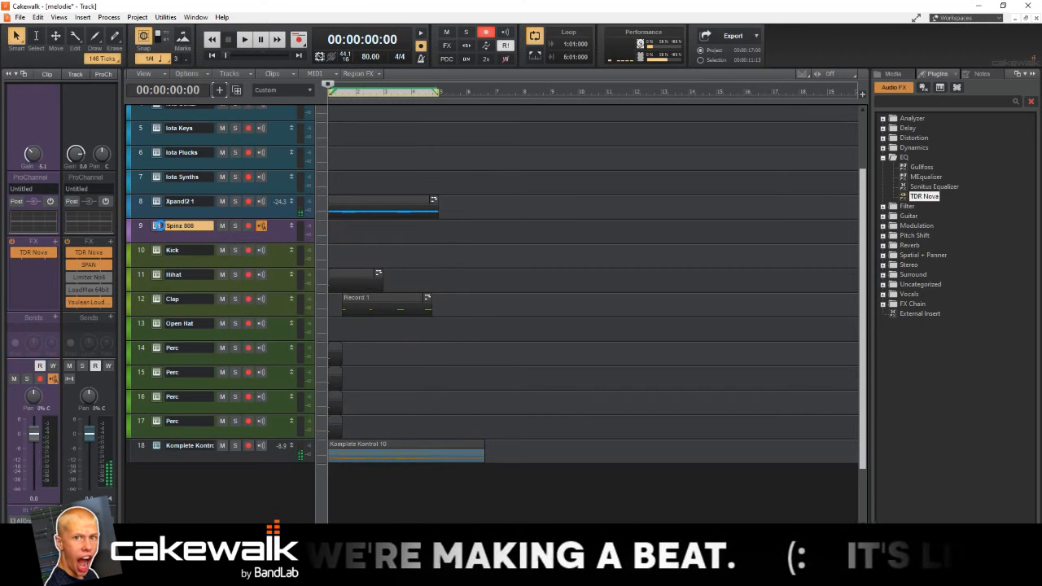
{"action": "left_click", "coordinate": [157, 225]}
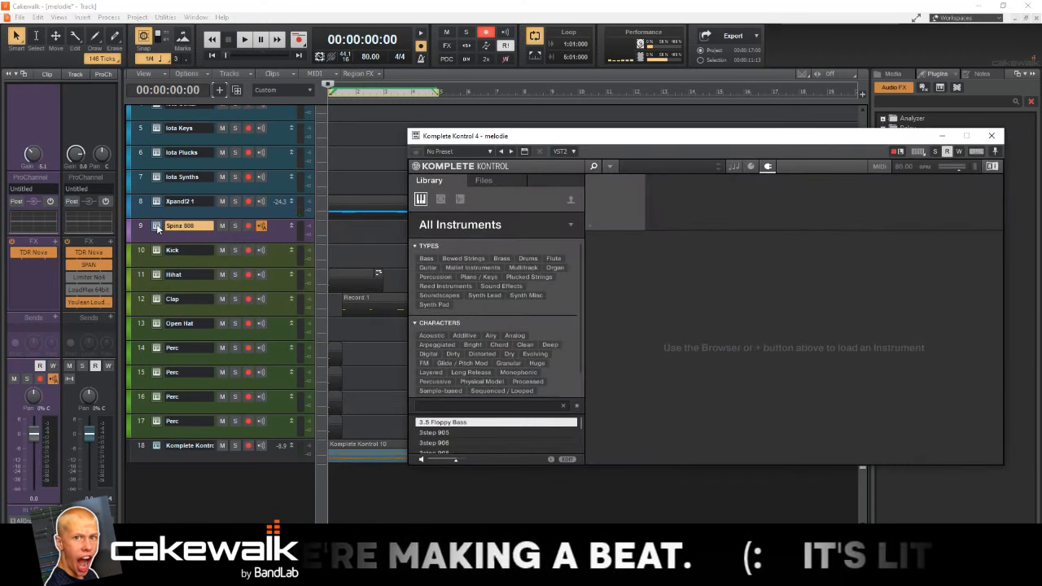
{"action": "left_click", "coordinate": [509, 180]}
{"action": "left_click", "coordinate": [454, 197]}
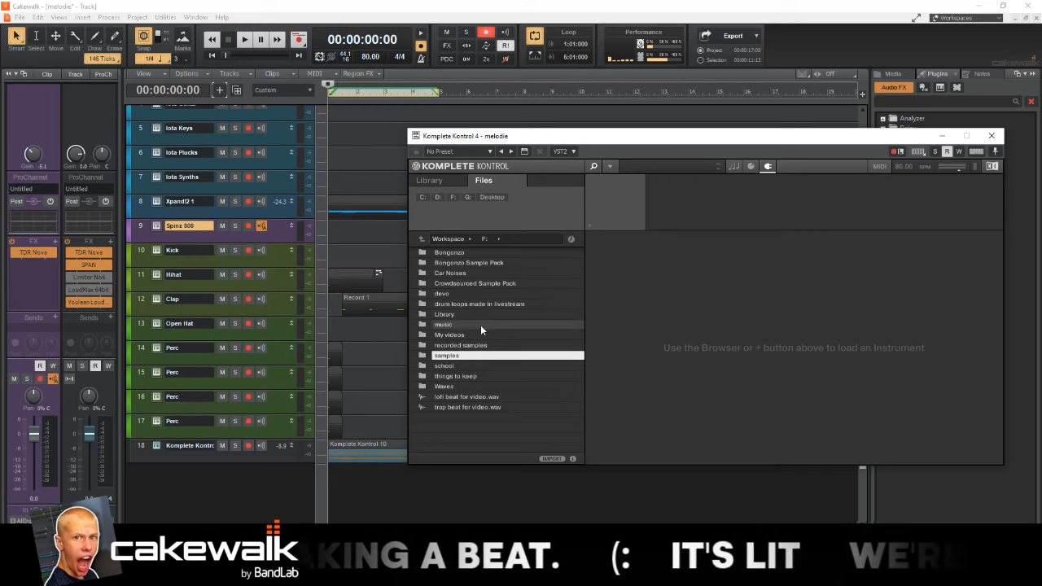
Step: Load PV_808-C ( Kbeazys Girlfriend ).wav from the 808s folder of 1 PVLACE Drumkit Vol.1 in the samples folder
{"action": "double_click", "coordinate": [472, 355]}
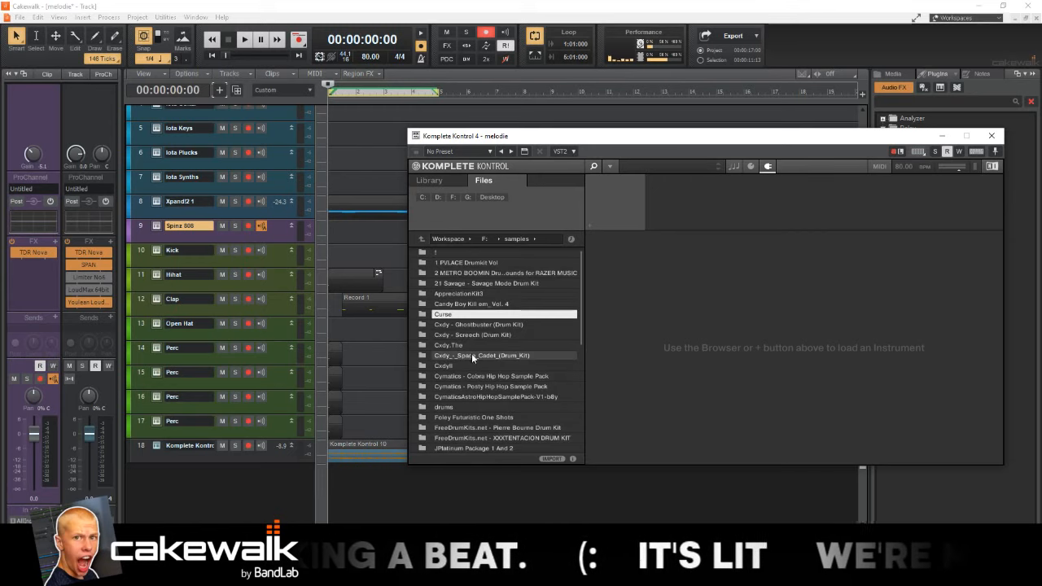
{"action": "double_click", "coordinate": [498, 264]}
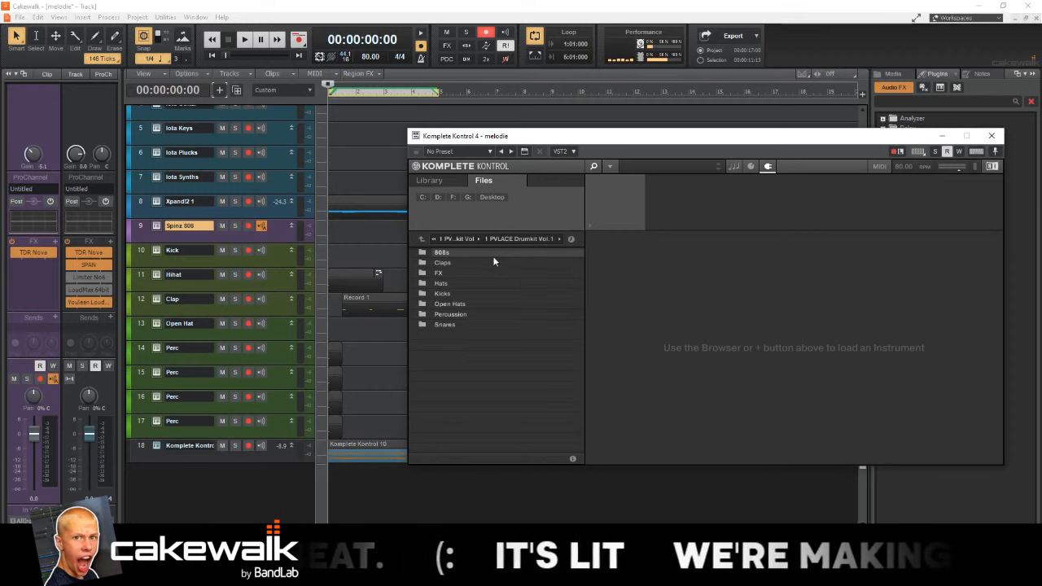
{"action": "double_click", "coordinate": [494, 254]}
{"action": "double_click", "coordinate": [498, 284]}
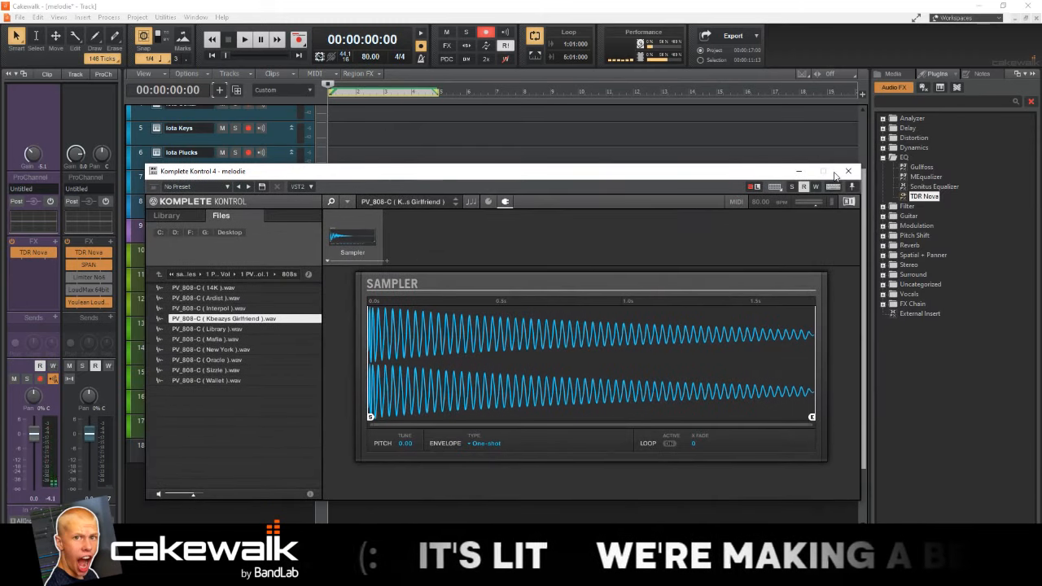
{"action": "left_click", "coordinate": [848, 171]}
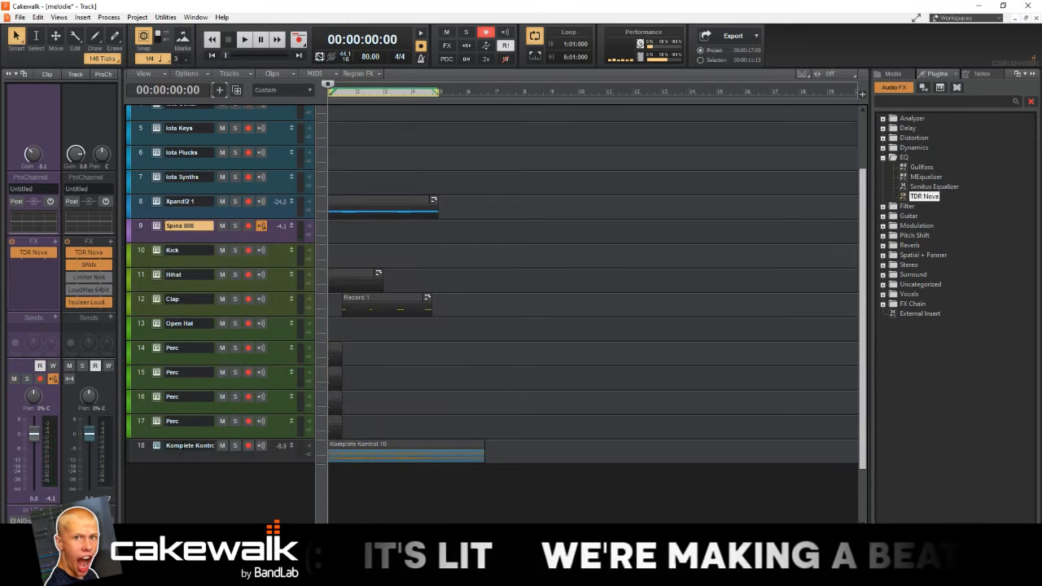
Step: Solo the Komplete Kontrol track, play its chords briefly and unsolo it
{"action": "left_click", "coordinate": [384, 454]}
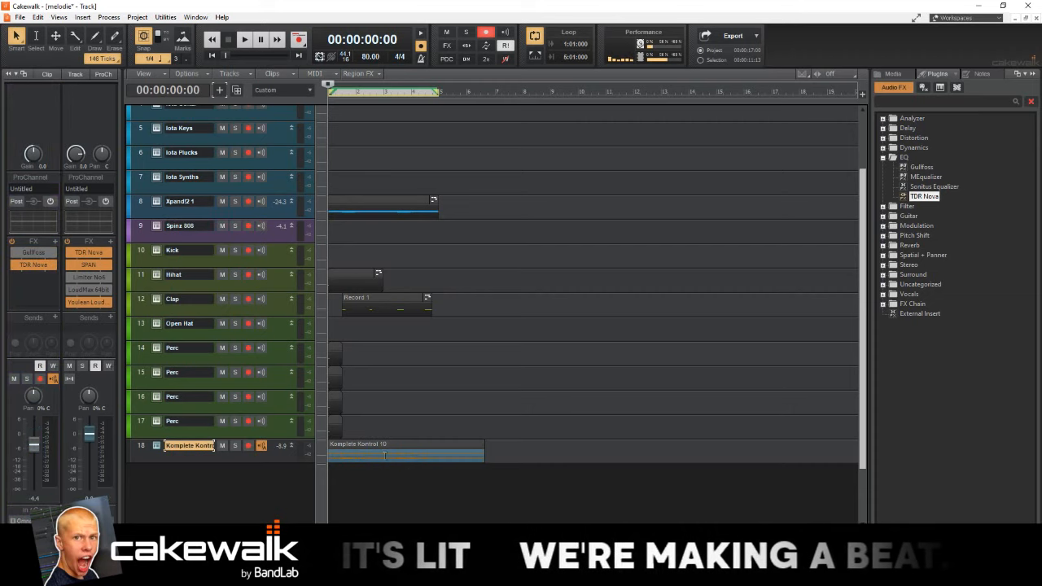
{"action": "left_click", "coordinate": [234, 446]}
{"action": "key", "text": "space"}
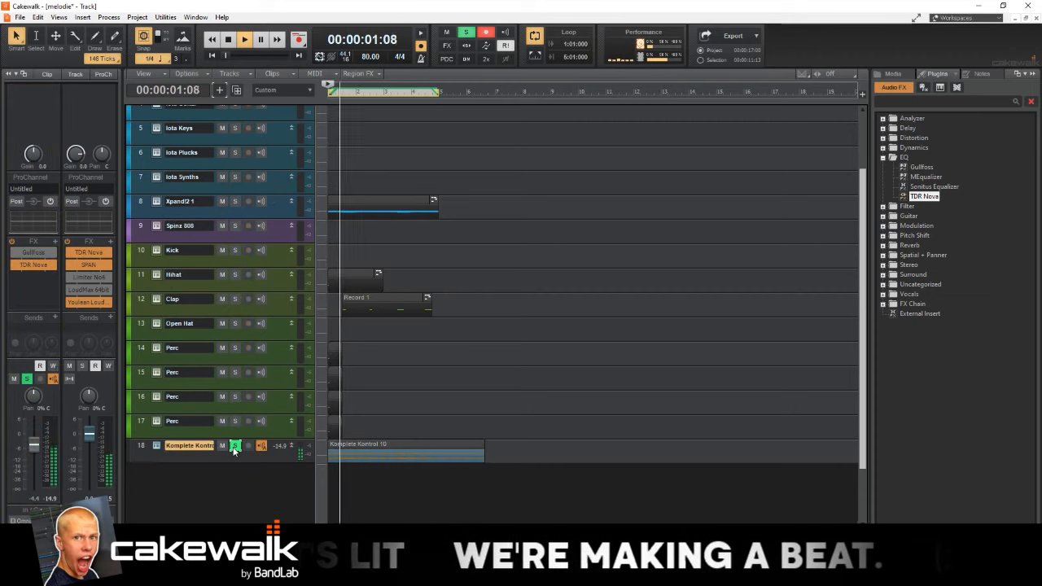
{"action": "key", "text": "space"}
{"action": "left_click", "coordinate": [235, 445]}
Step: Solo the Iota Bell track and play its melody briefly
{"action": "scroll", "coordinate": [241, 326], "scroll_direction": "up", "scroll_amount": 3}
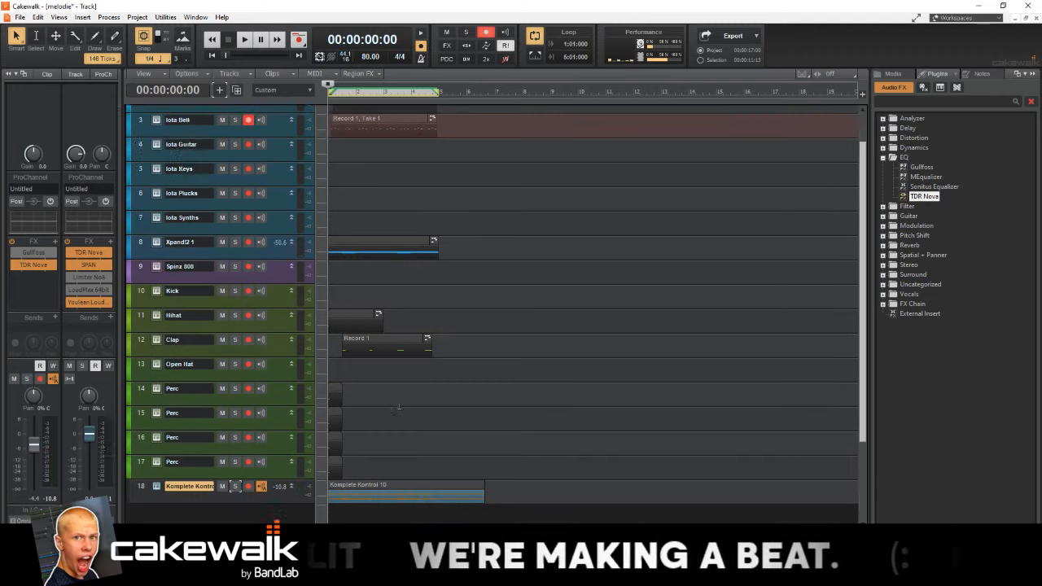
{"action": "left_click", "coordinate": [278, 168]}
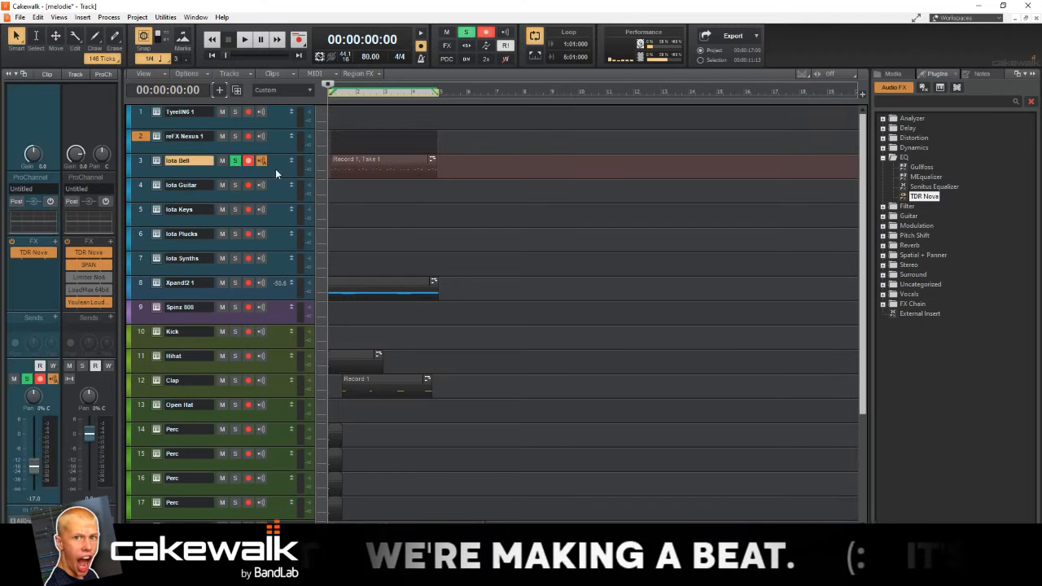
{"action": "key", "text": "space"}
{"action": "key", "text": "space"}
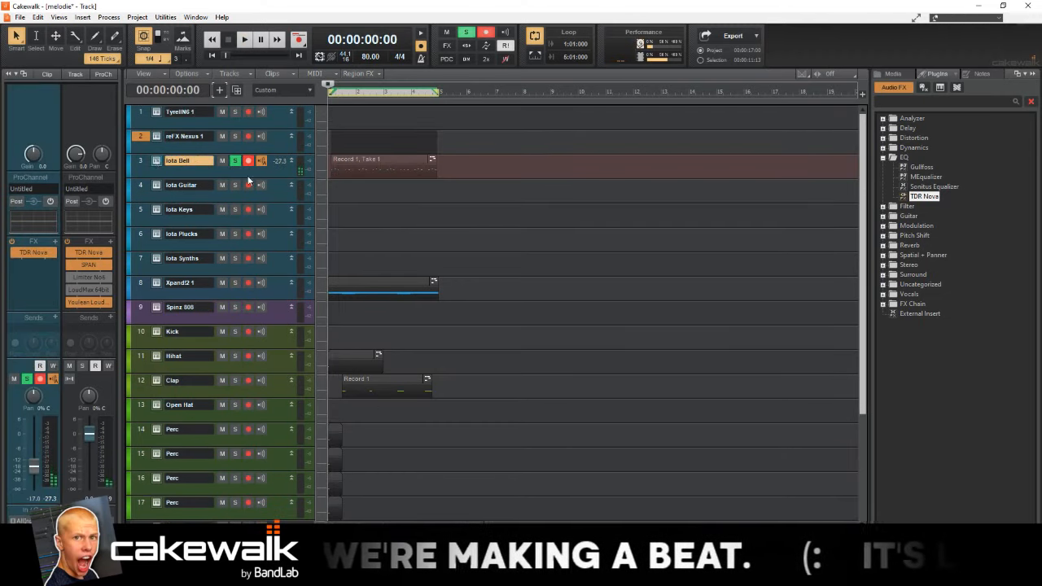
Step: Check the Iota Bell instrument's Bell - Wind Keys settings, close it, and unsolo the track while playing the full melody
{"action": "left_click", "coordinate": [156, 161]}
{"action": "left_click_drag", "start_coordinate": [351, 166], "coordinate": [355, 154]}
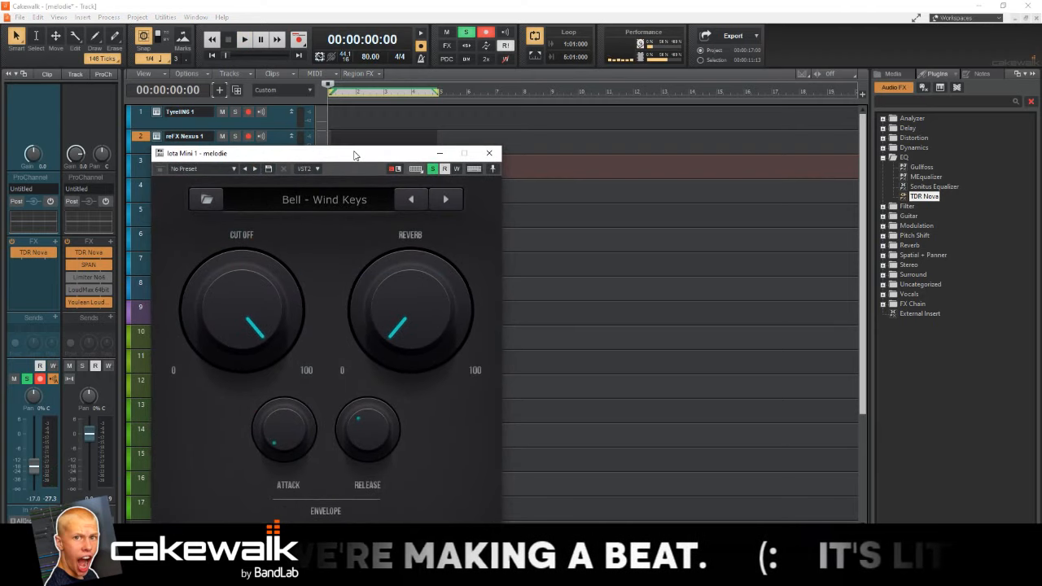
{"action": "left_click", "coordinate": [491, 154]}
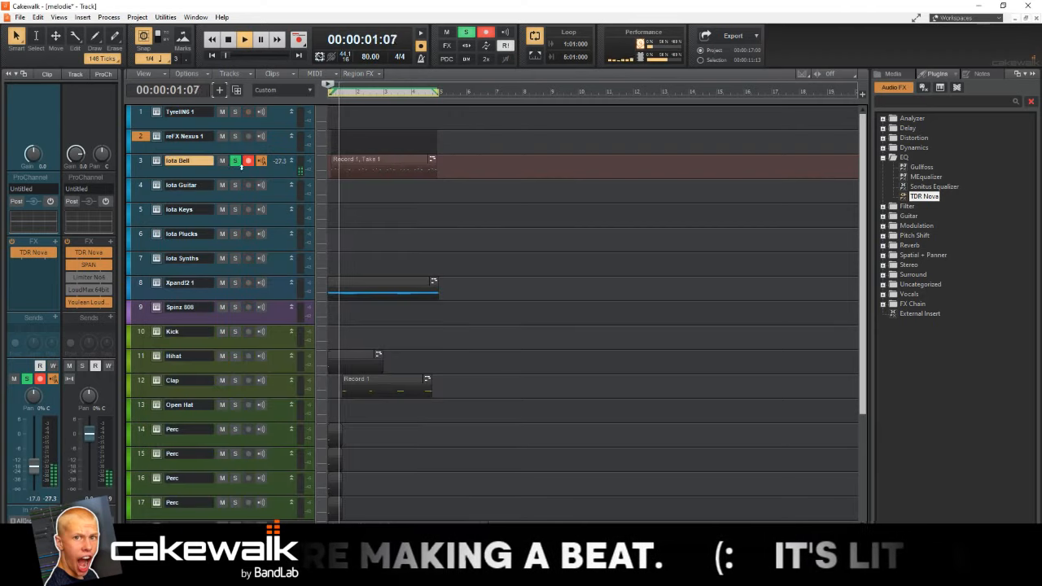
{"action": "left_click", "coordinate": [235, 160]}
{"action": "key", "text": "space"}
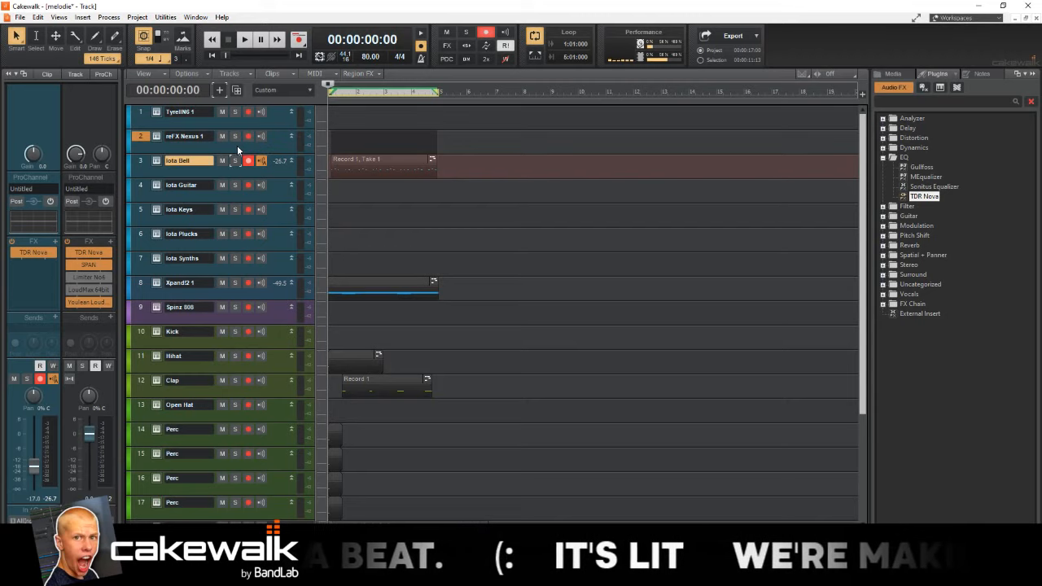
Step: Select the Spinz 808 track and play the loop to try 808 notes against the melody, also starting from bar 3
{"action": "scroll", "coordinate": [350, 244], "scroll_direction": "down", "scroll_amount": 3}
{"action": "scroll", "coordinate": [358, 272], "scroll_direction": "up", "scroll_amount": 3}
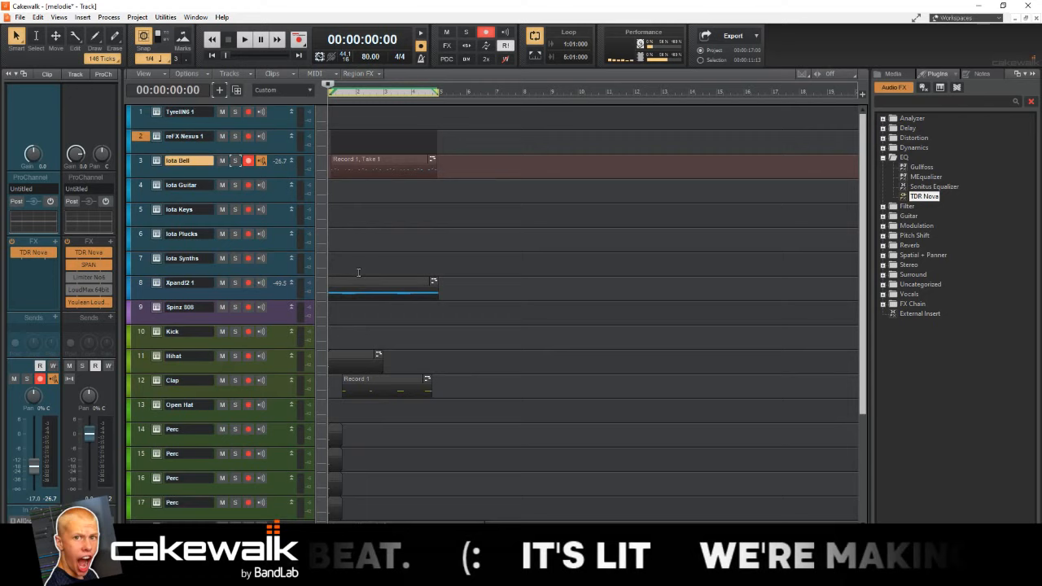
{"action": "left_click", "coordinate": [286, 314]}
{"action": "key", "text": "space"}
{"action": "key", "text": "space"}
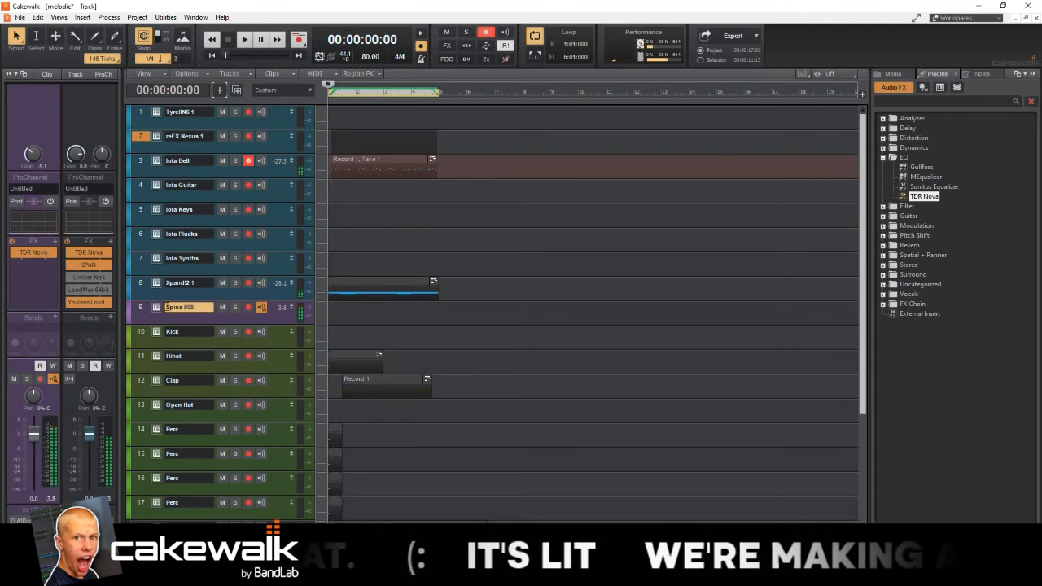
{"action": "key", "text": "space"}
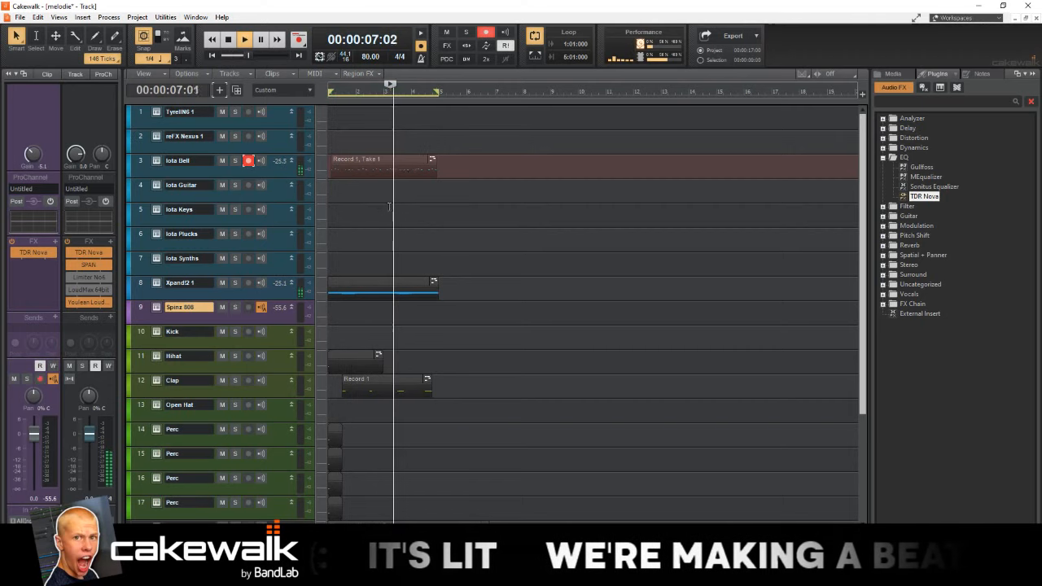
{"action": "key", "text": "space"}
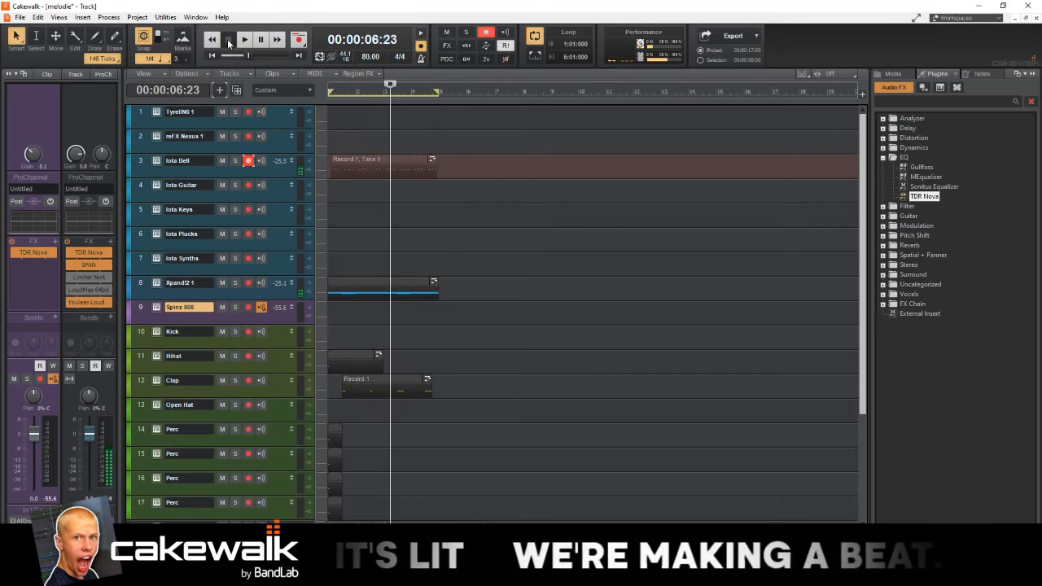
Step: Disarm recording on the Iota Bell track and play the loop to try 808 notes against the melody
{"action": "left_click", "coordinate": [248, 160]}
{"action": "left_click", "coordinate": [333, 237]}
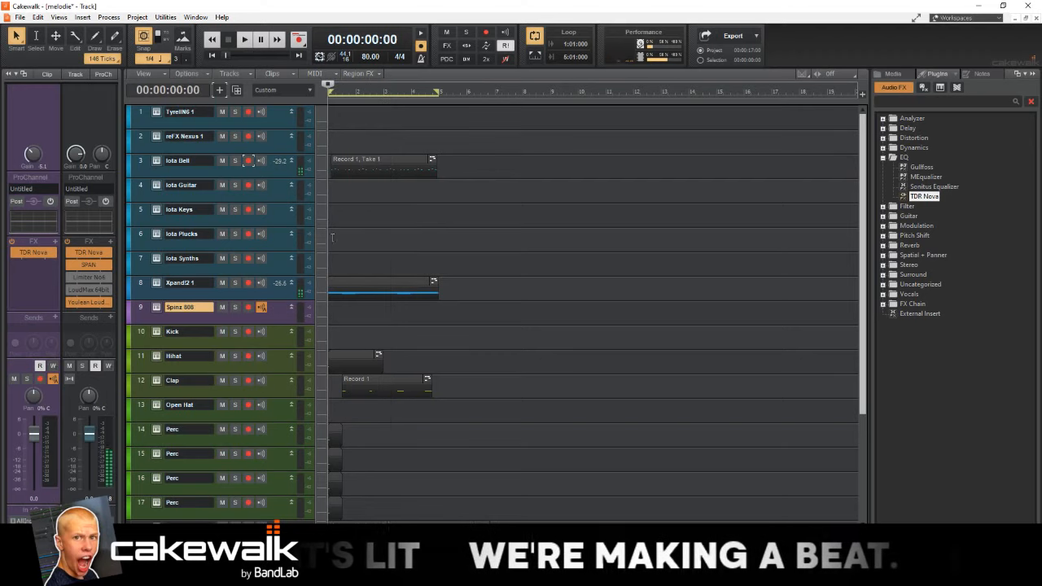
{"action": "key", "text": "space"}
{"action": "key", "text": "space"}
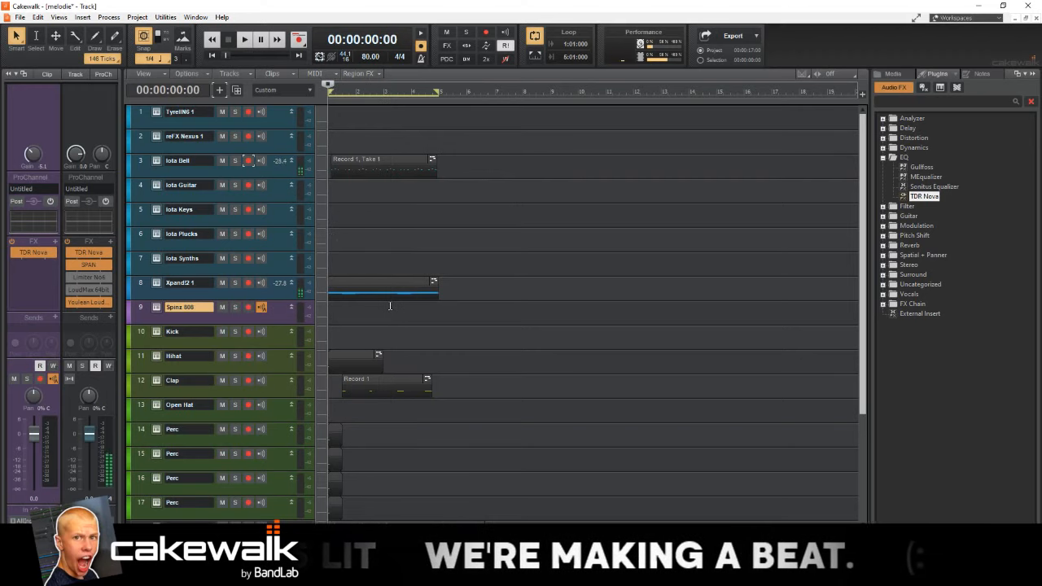
{"action": "scroll", "coordinate": [431, 356], "scroll_direction": "down", "scroll_amount": 4}
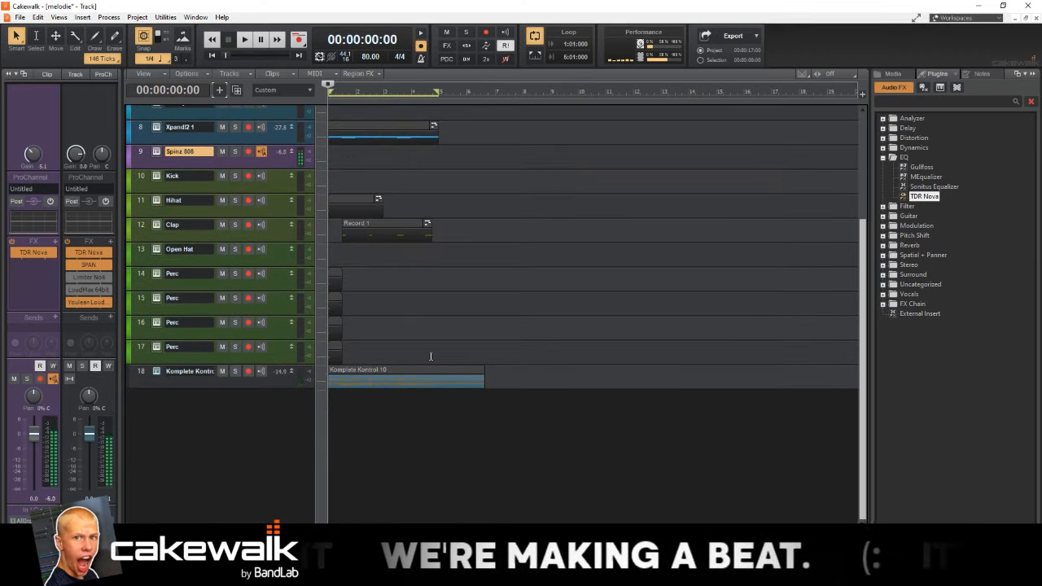
{"action": "key", "text": "space"}
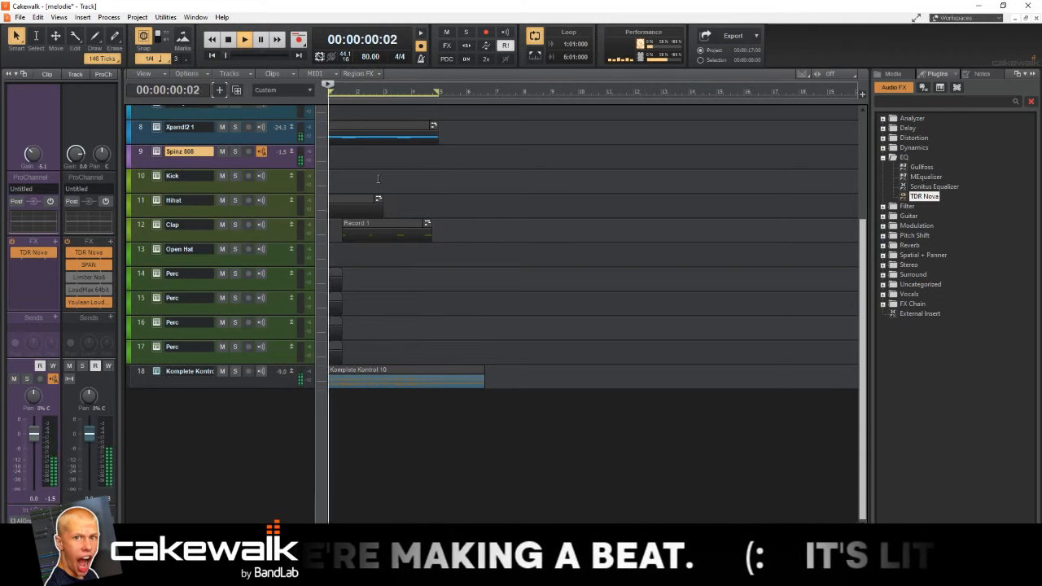
Step: Restart the loop from the beginning several times to rehearse the Spinz 808 bass line
{"action": "left_click", "coordinate": [227, 40]}
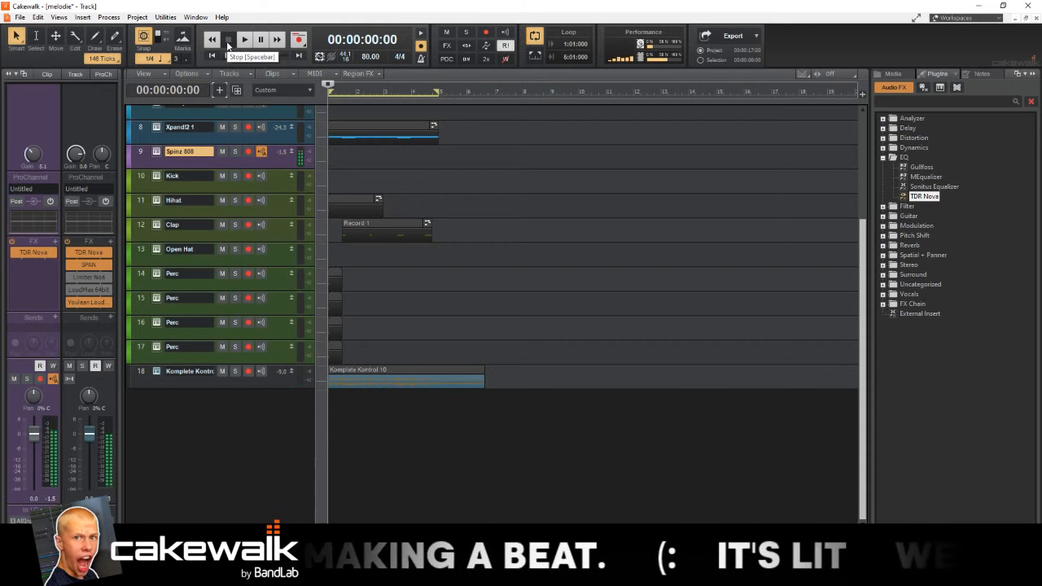
{"action": "key", "text": "space"}
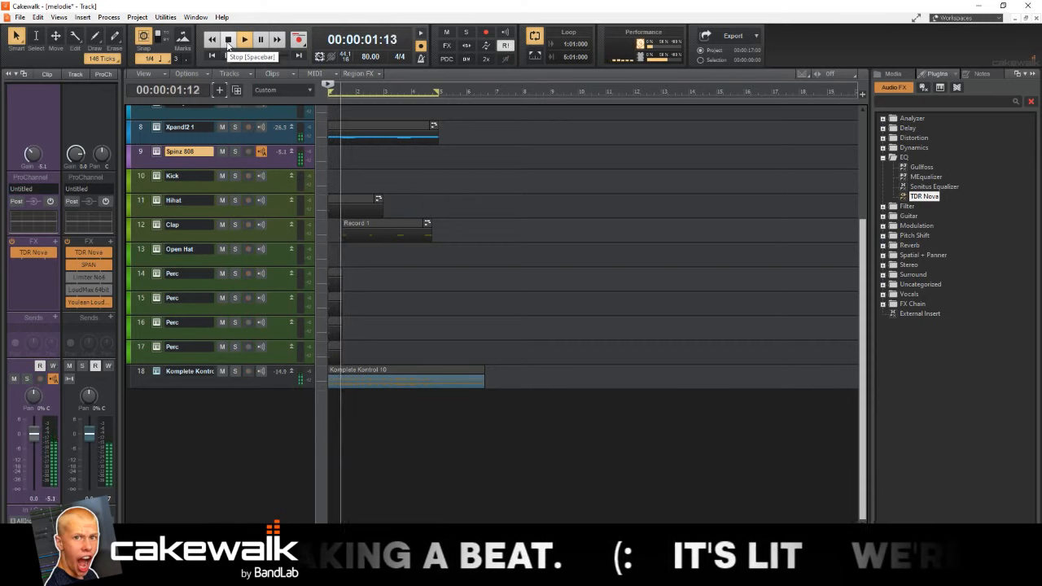
{"action": "left_click", "coordinate": [228, 42]}
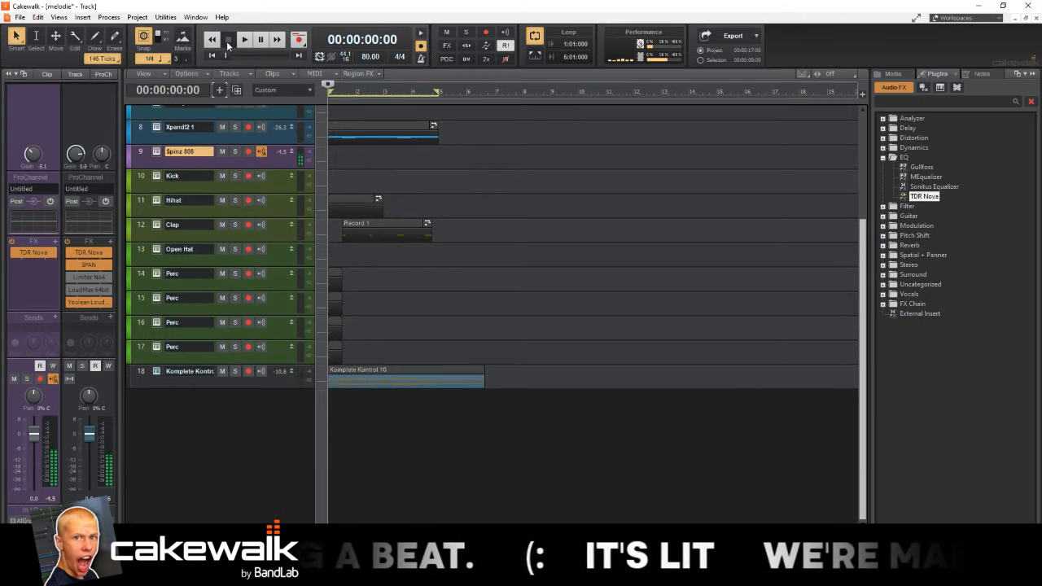
{"action": "key", "text": "space"}
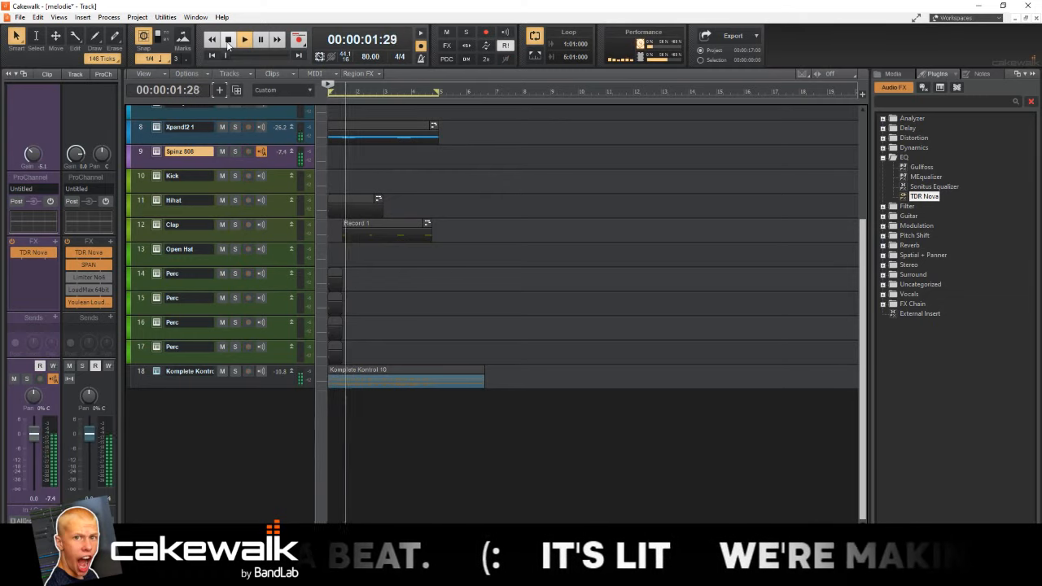
{"action": "left_click", "coordinate": [228, 42]}
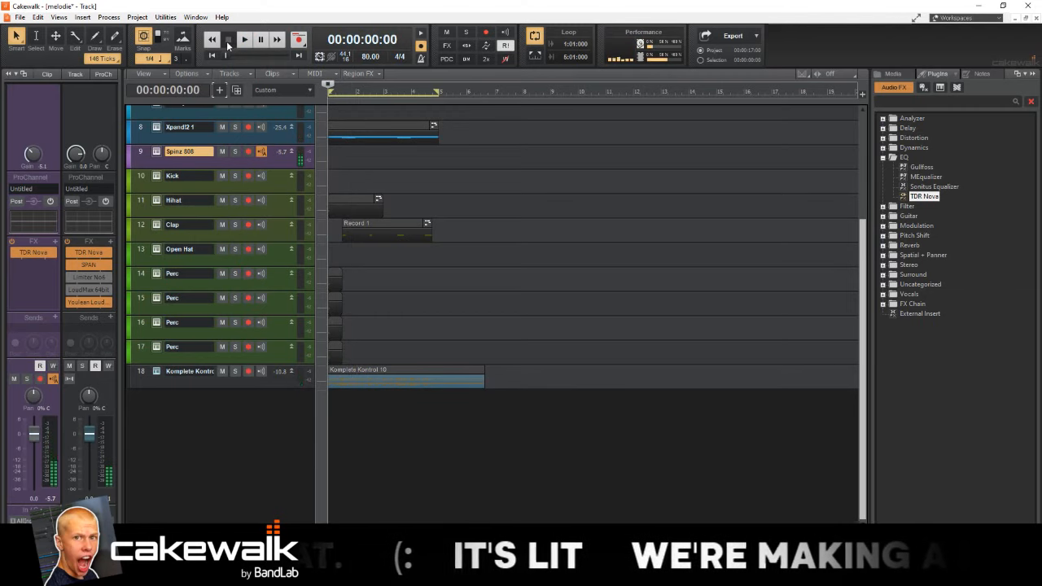
{"action": "key", "text": "space"}
{"action": "left_click", "coordinate": [228, 42]}
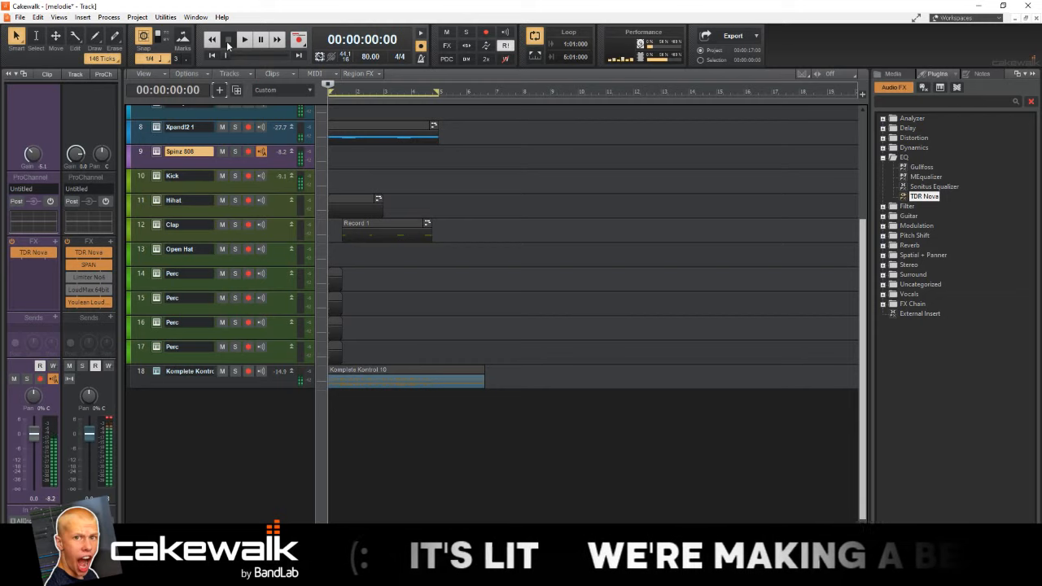
{"action": "key", "text": "space"}
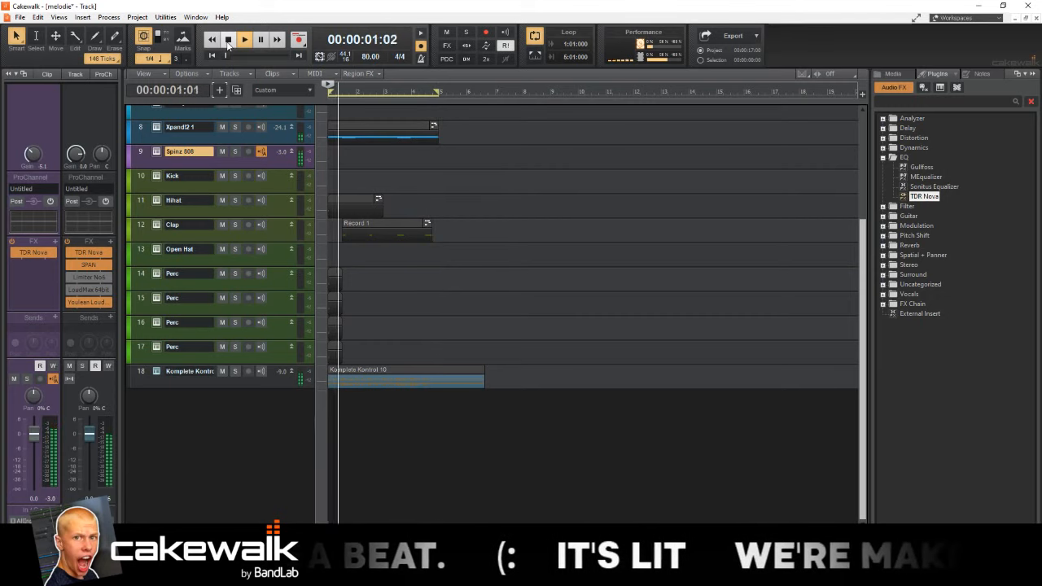
{"action": "left_click", "coordinate": [228, 42]}
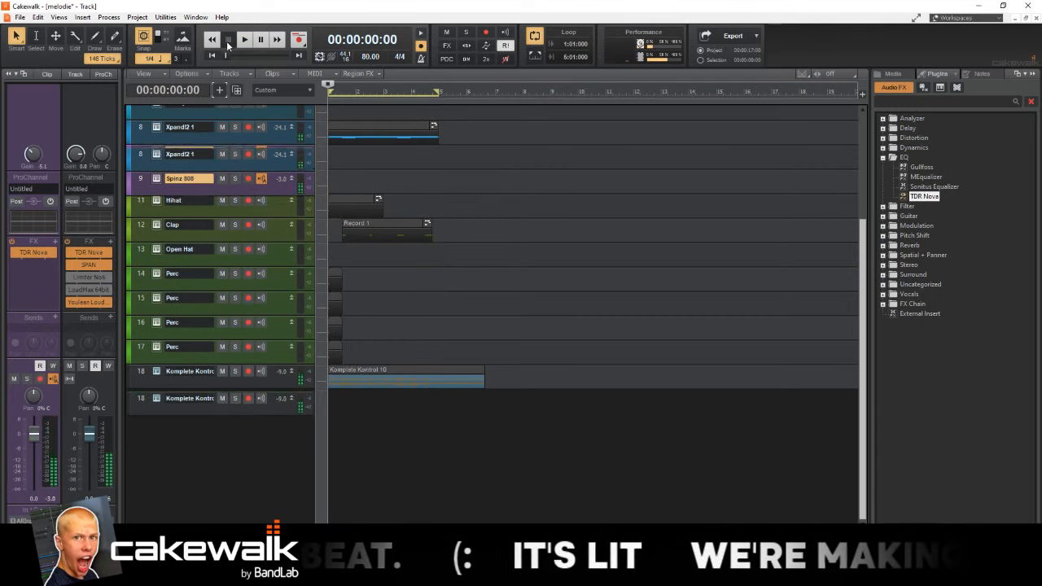
Step: Arm the Spinz 808 track and record the bass line over the four-bar loop
{"action": "left_click", "coordinate": [249, 179]}
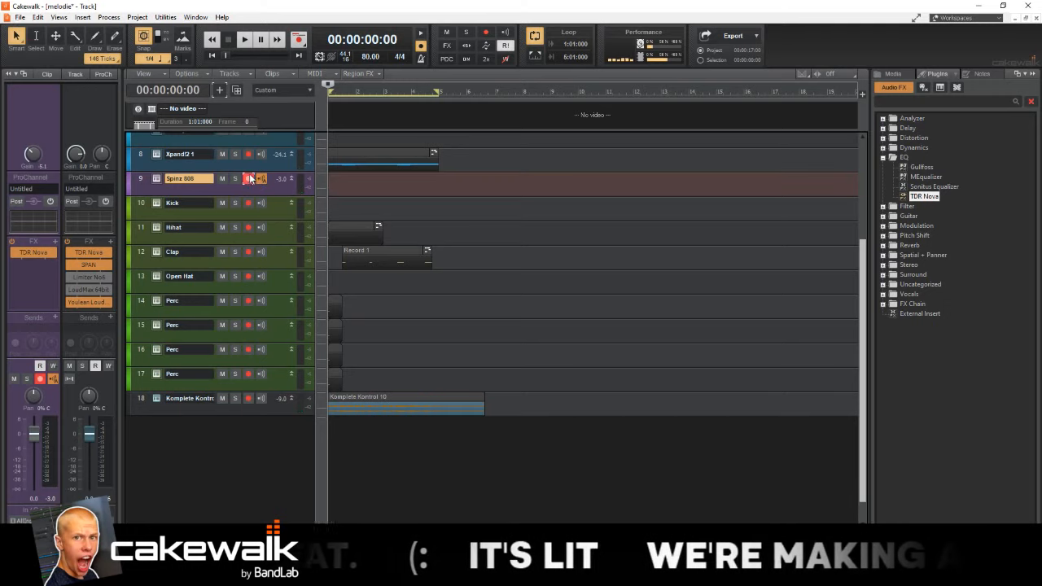
{"action": "key", "text": "r"}
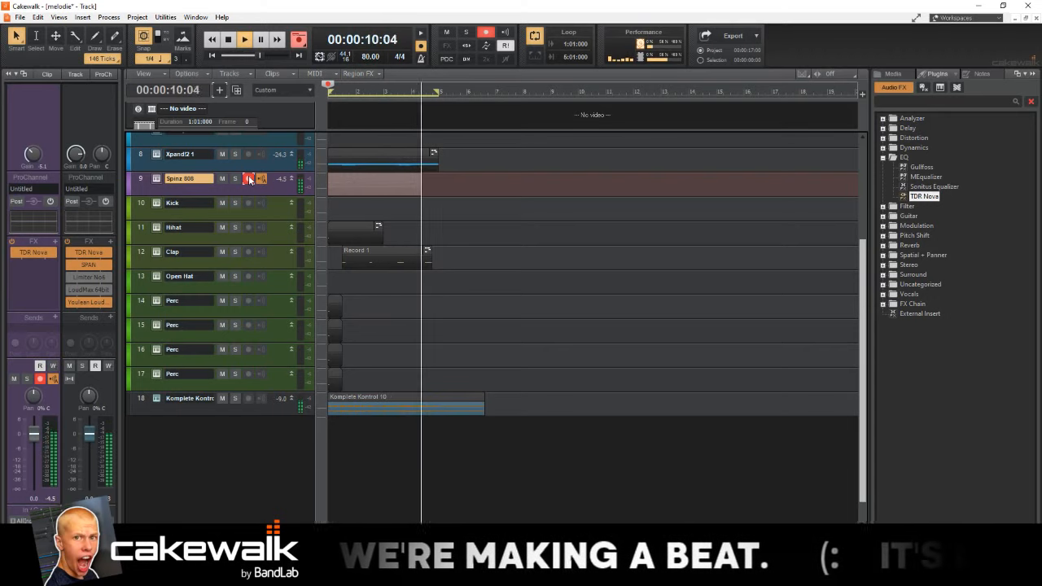
{"action": "key", "text": "space"}
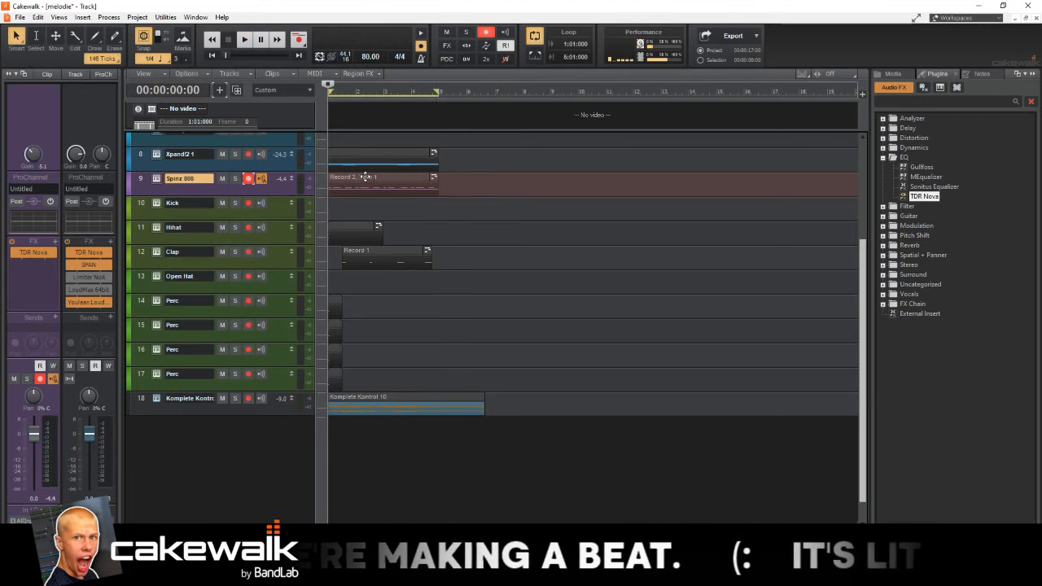
Step: Open the recorded Spinz 808 clip in the piano roll and delete the long stray low note spanning the whole loop
{"action": "double_click", "coordinate": [365, 176]}
{"action": "key", "text": "shift+d"}
{"action": "scroll", "coordinate": [355, 388], "scroll_direction": "down", "scroll_amount": 1}
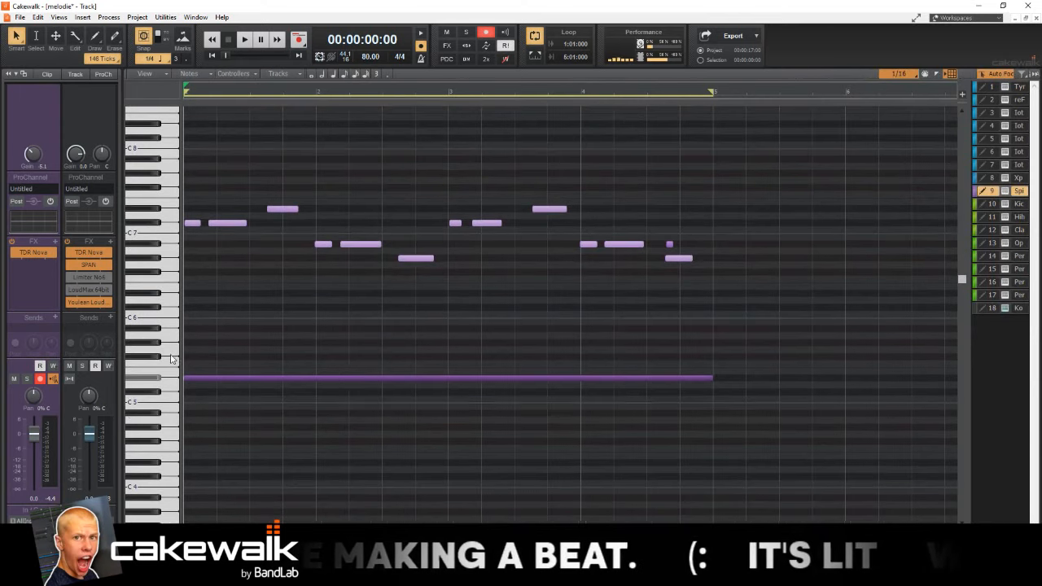
{"action": "left_click_drag", "start_coordinate": [170, 354], "coordinate": [169, 404]}
{"action": "key", "text": "q"}
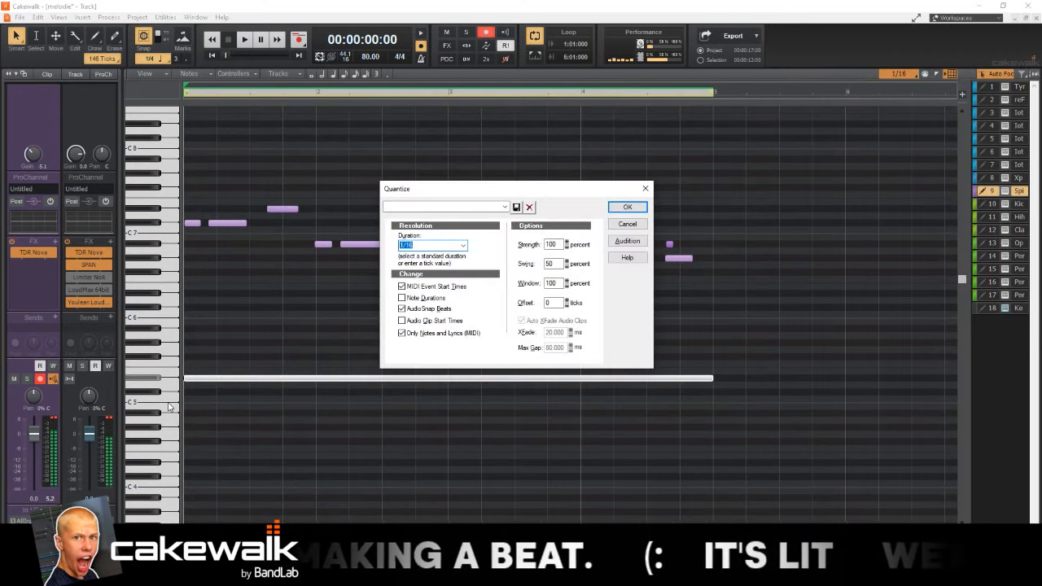
{"action": "left_click", "coordinate": [648, 188]}
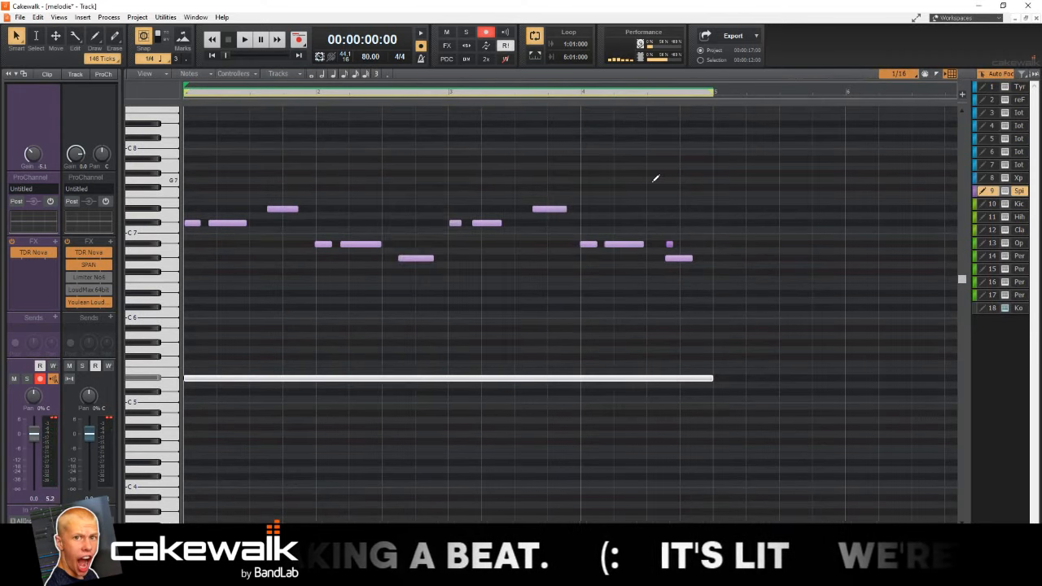
{"action": "key", "text": "Delete"}
Step: Quantize all remaining 808 notes to a 1/16 resolution
{"action": "left_click_drag", "start_coordinate": [155, 185], "coordinate": [156, 305]}
{"action": "key", "text": "q"}
{"action": "key", "text": "Return"}
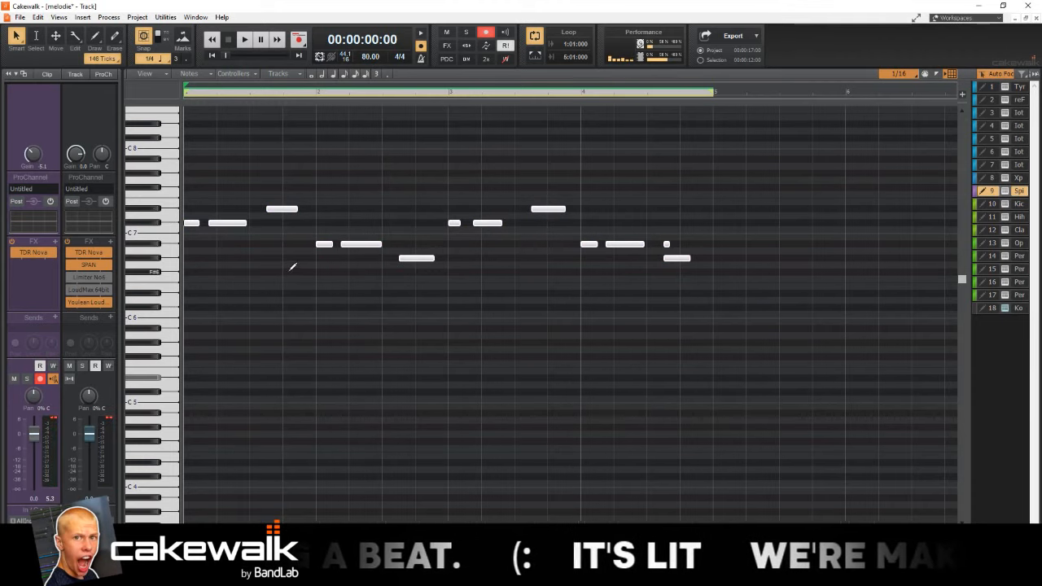
Step: Delete the tiny stray note above the last 808 note in bar 4
{"action": "middle_click", "coordinate": [299, 268]}
{"action": "left_click", "coordinate": [270, 265]}
{"action": "left_click_drag", "start_coordinate": [685, 205], "coordinate": [665, 238]}
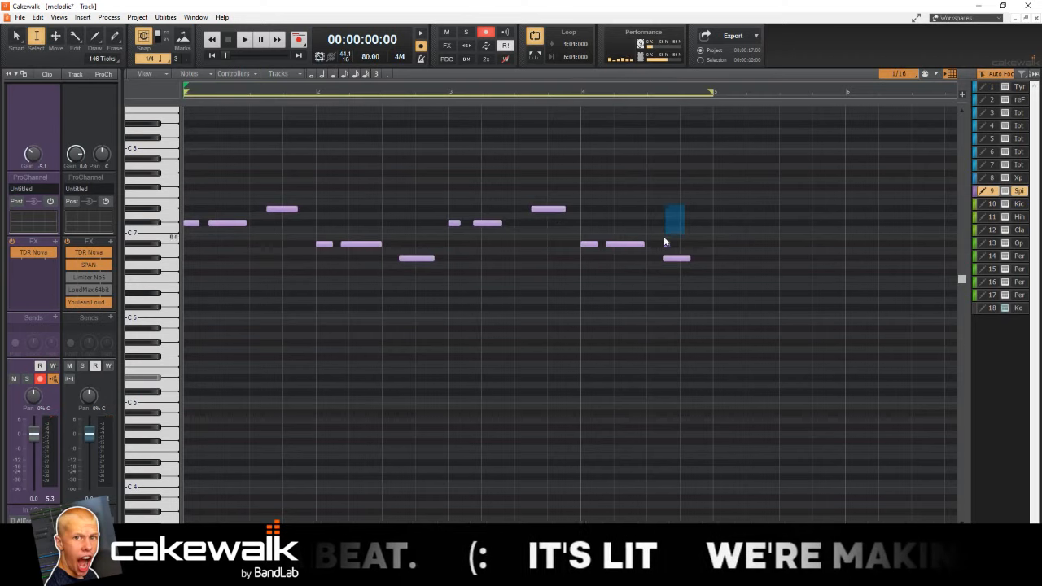
{"action": "middle_click", "coordinate": [606, 259]}
{"action": "left_click", "coordinate": [553, 240]}
Step: Lengthen the 808 notes so each ends where the next begins, with the last reaching the end of bar 4, and return to the tracks
{"action": "left_click", "coordinate": [192, 225]}
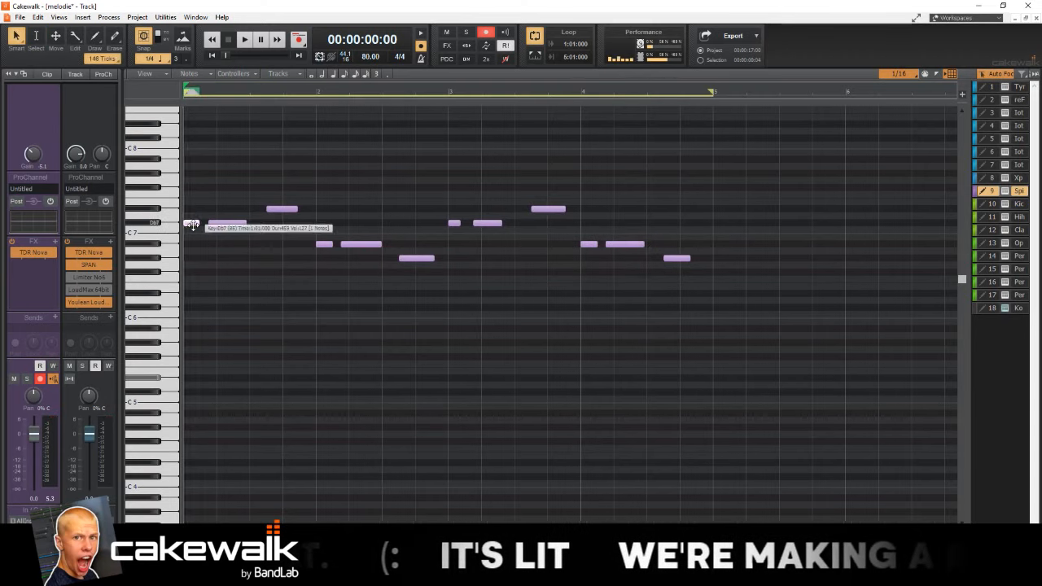
{"action": "left_click_drag", "start_coordinate": [192, 225], "coordinate": [198, 226]}
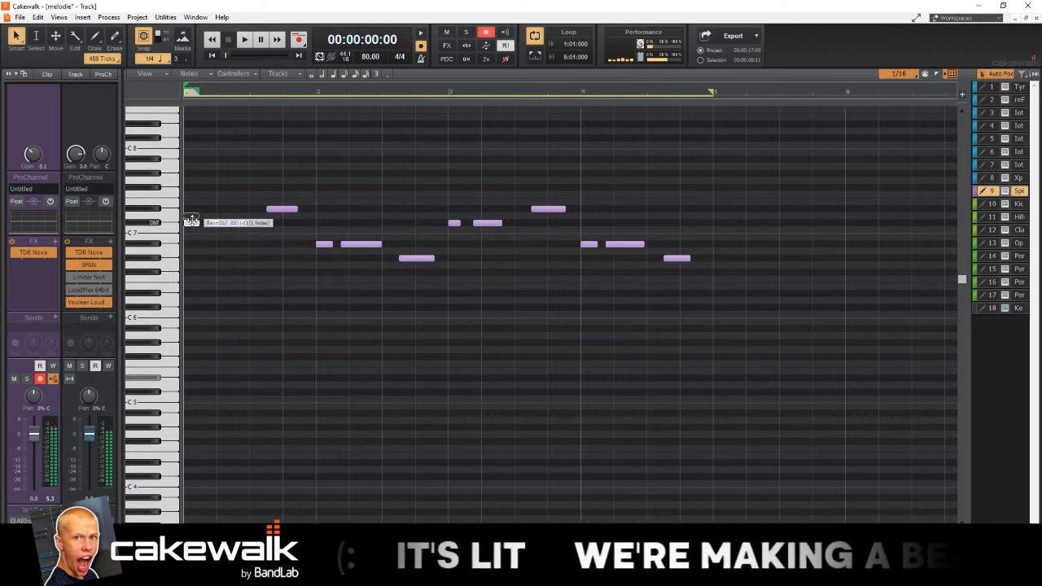
{"action": "left_click_drag", "start_coordinate": [206, 228], "coordinate": [267, 231]}
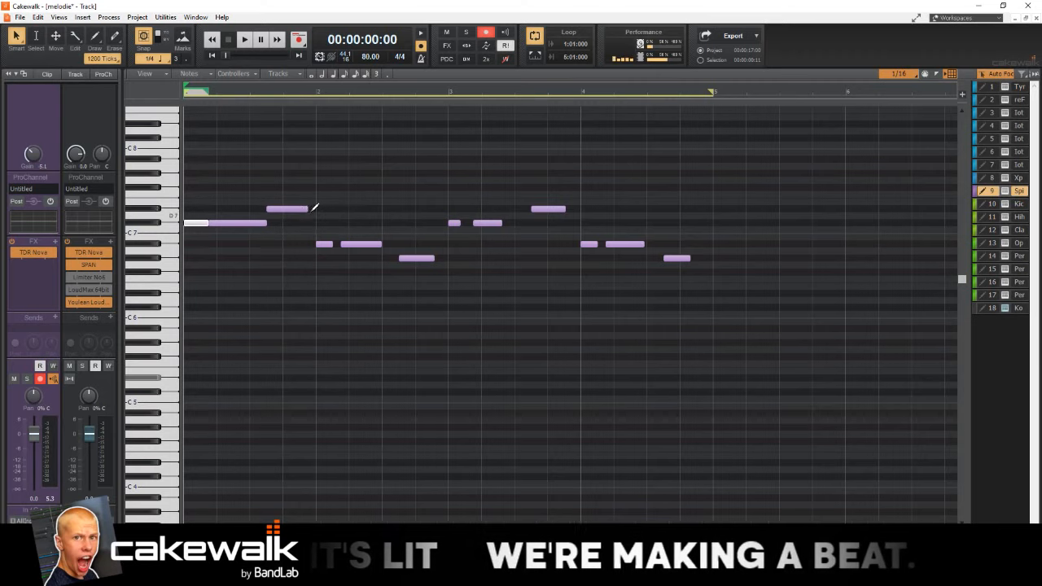
{"action": "mouse_move", "coordinate": [313, 208]}
{"action": "left_mouse_down"}
{"action": "mouse_move", "coordinate": [336, 246]}
{"action": "mouse_move", "coordinate": [399, 244]}
{"action": "mouse_move", "coordinate": [447, 259]}
{"action": "left_mouse_up"}
{"action": "left_click_drag", "start_coordinate": [458, 223], "coordinate": [468, 225]}
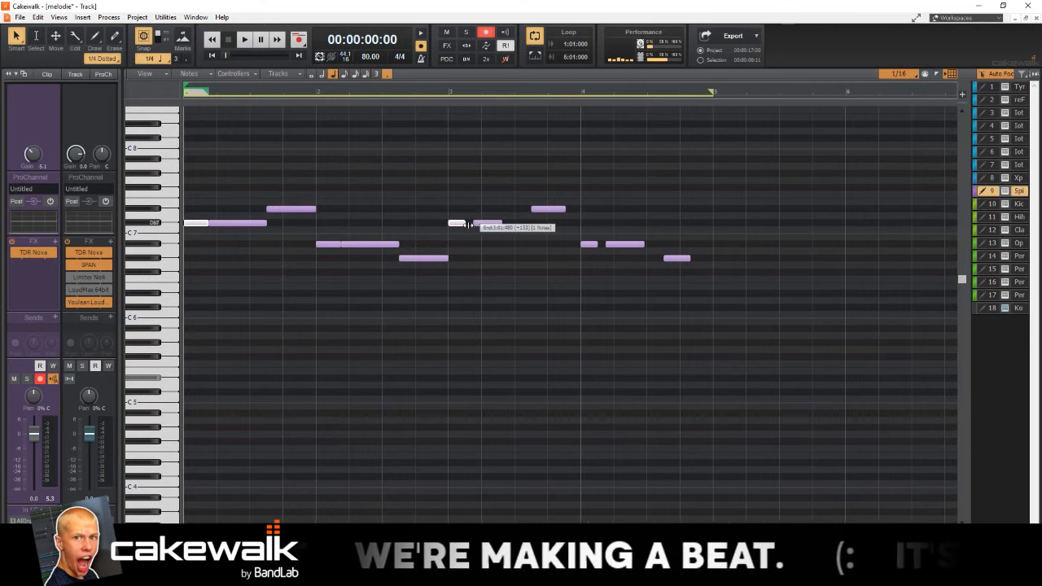
{"action": "left_click_drag", "start_coordinate": [533, 224], "coordinate": [713, 259]}
{"action": "key", "text": "d"}
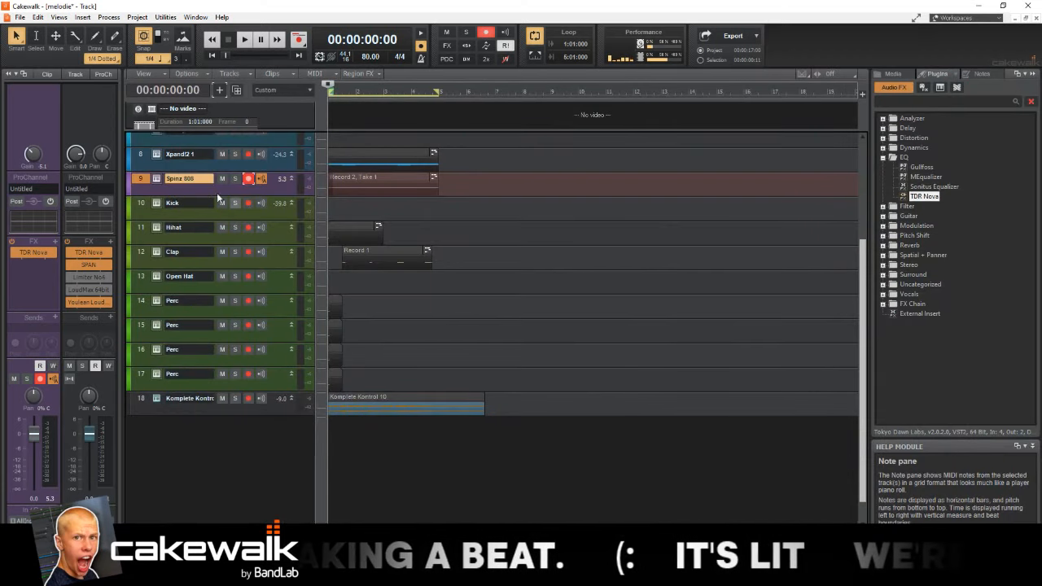
Step: Set the Spinz 808 sampler's envelope type to ADSR in Komplete Kontrol, close it and play the loop briefly
{"action": "left_click", "coordinate": [158, 178]}
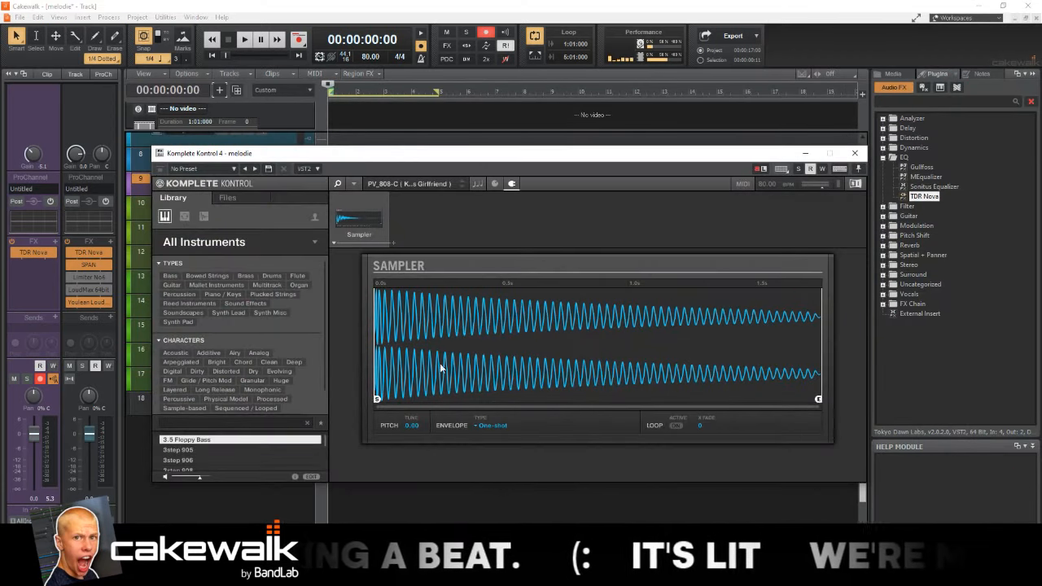
{"action": "left_click", "coordinate": [492, 425]}
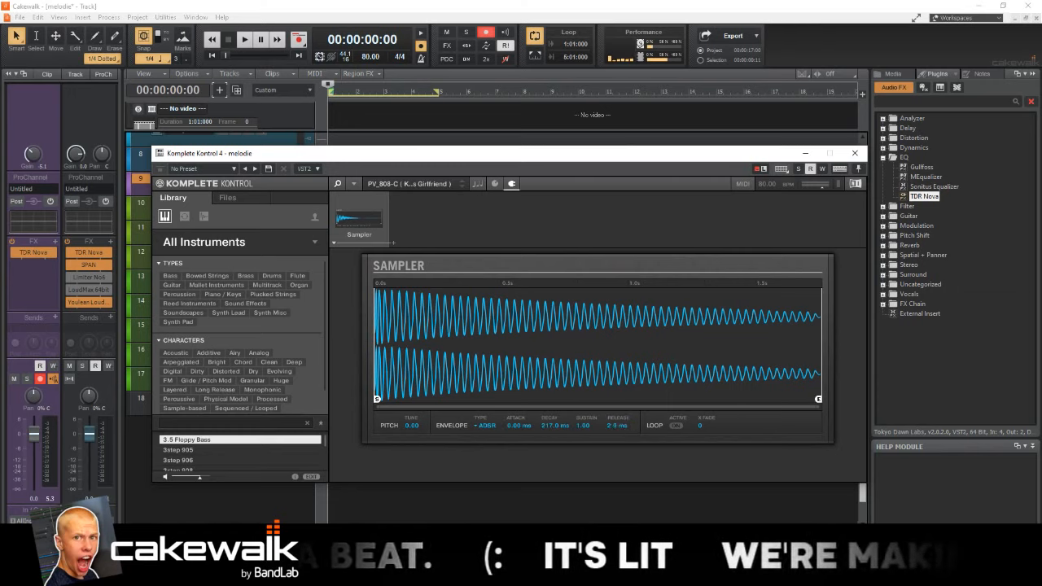
{"action": "key", "text": "space"}
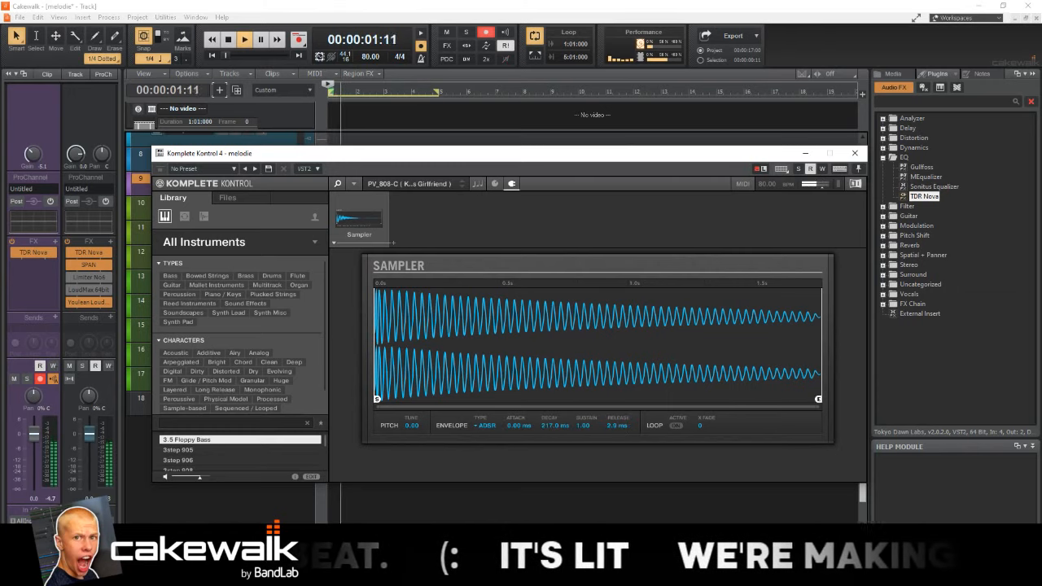
{"action": "left_click", "coordinate": [855, 153]}
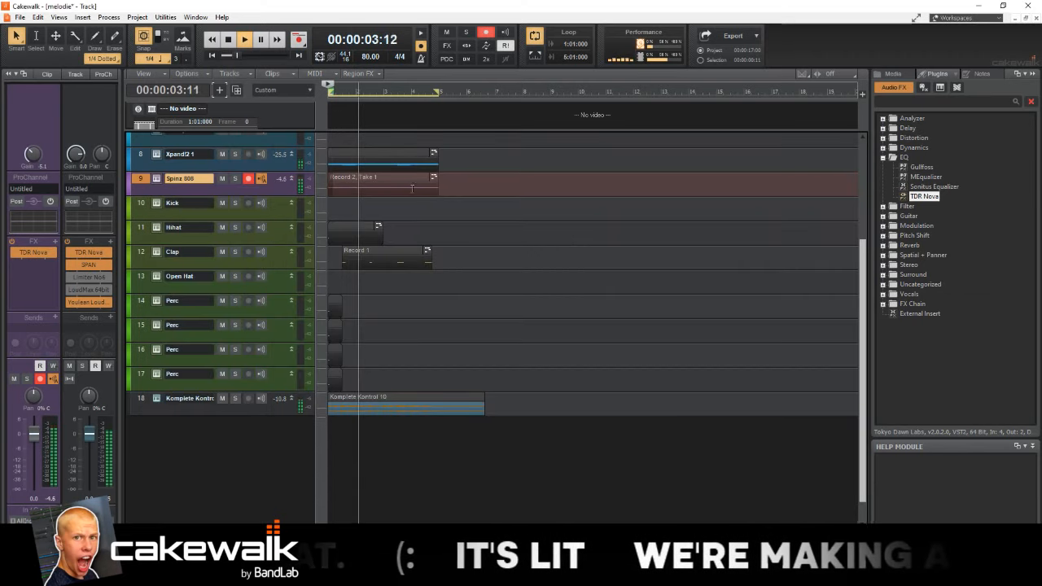
{"action": "key", "text": "space"}
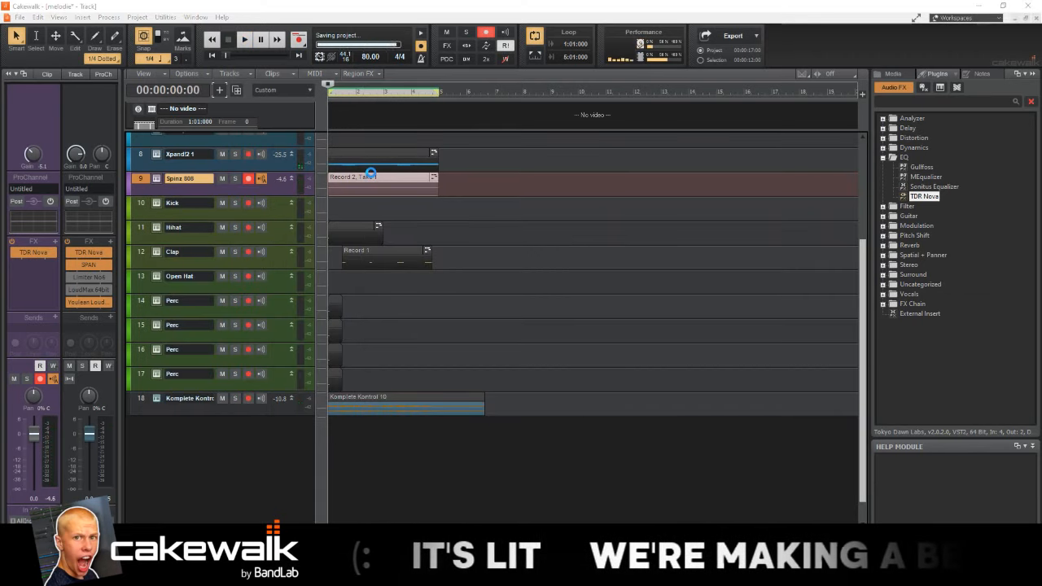
Step: Transpose all notes in the Spinz 808 clip by -12 semitones twice and play the loop
{"action": "double_click", "coordinate": [366, 177]}
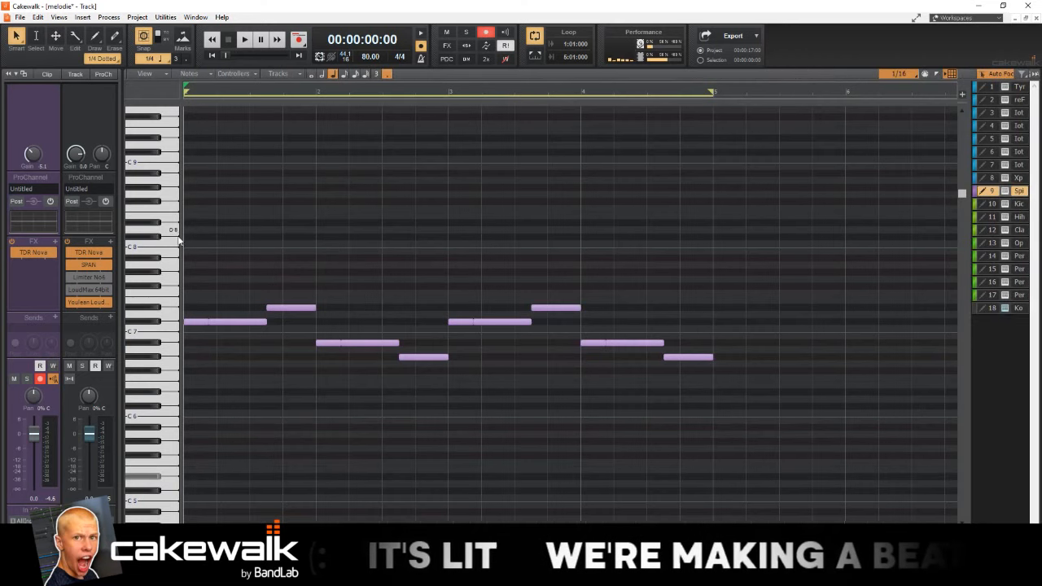
{"action": "left_click", "coordinate": [108, 17]}
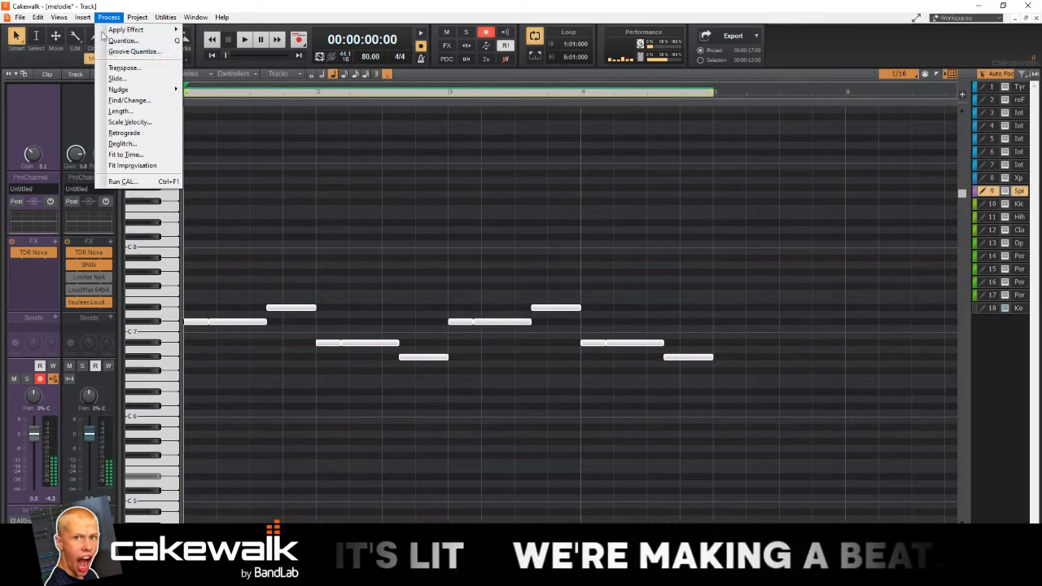
{"action": "left_click", "coordinate": [133, 70]}
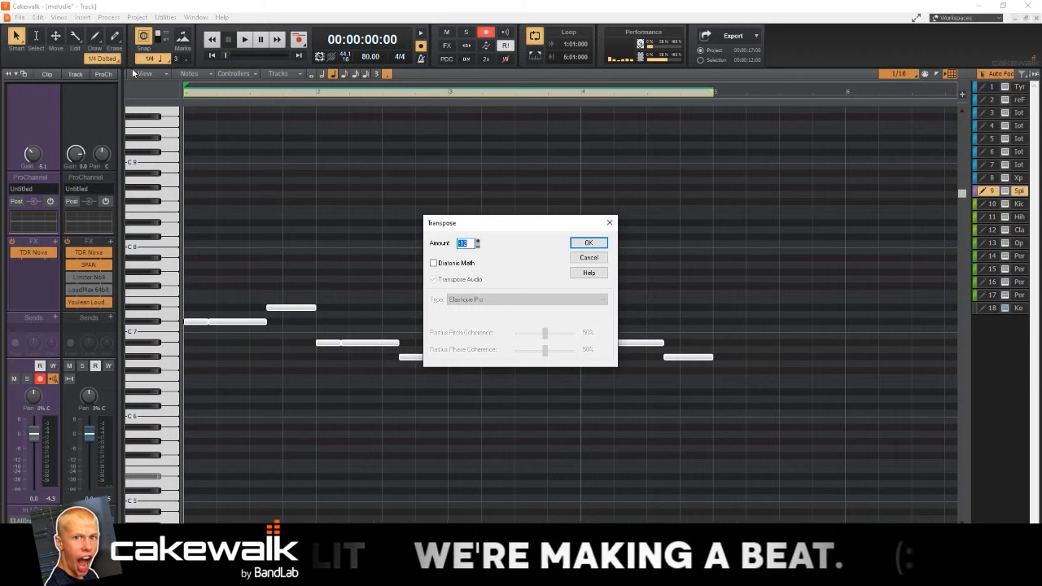
{"action": "key", "text": "Return"}
{"action": "left_click", "coordinate": [115, 19]}
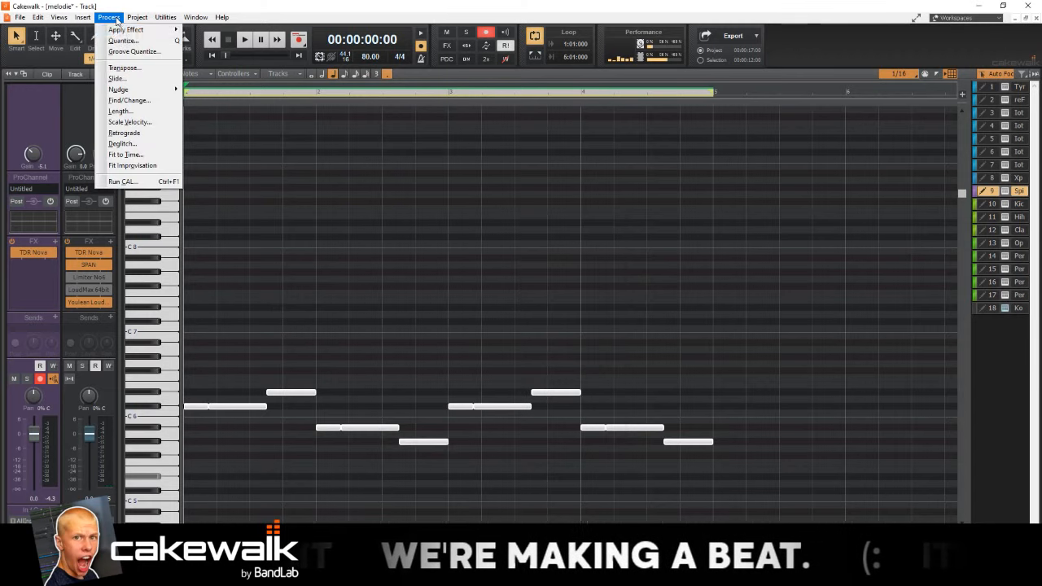
{"action": "left_click", "coordinate": [129, 65]}
{"action": "key", "text": "Return"}
{"action": "key", "text": "space"}
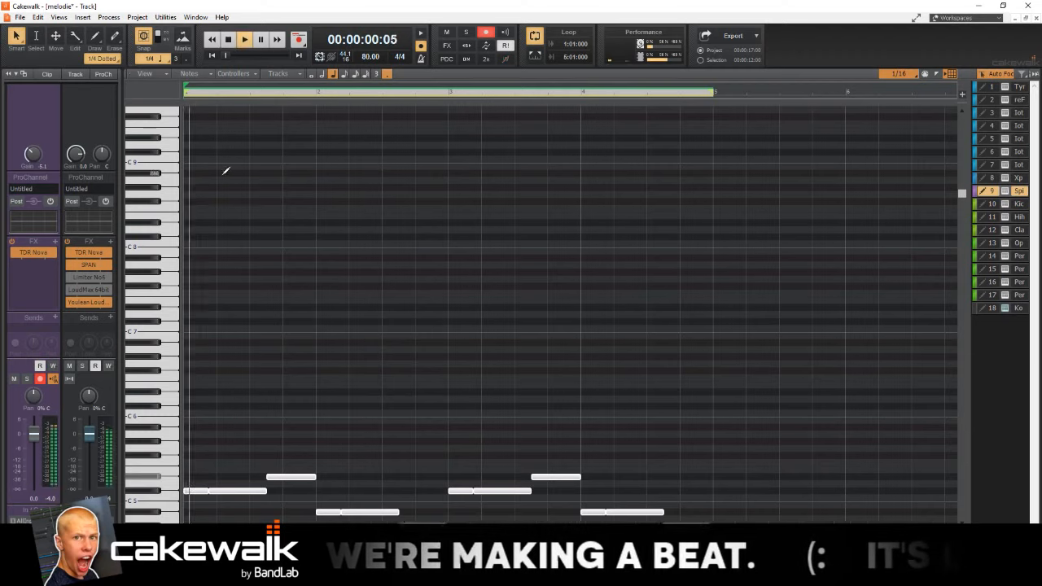
Step: Transpose the low Spinz 808 notes in bars 2 and 4 up 12 semitones, play the loop and return to the tracks
{"action": "scroll", "coordinate": [274, 216], "scroll_direction": "down", "scroll_amount": 3}
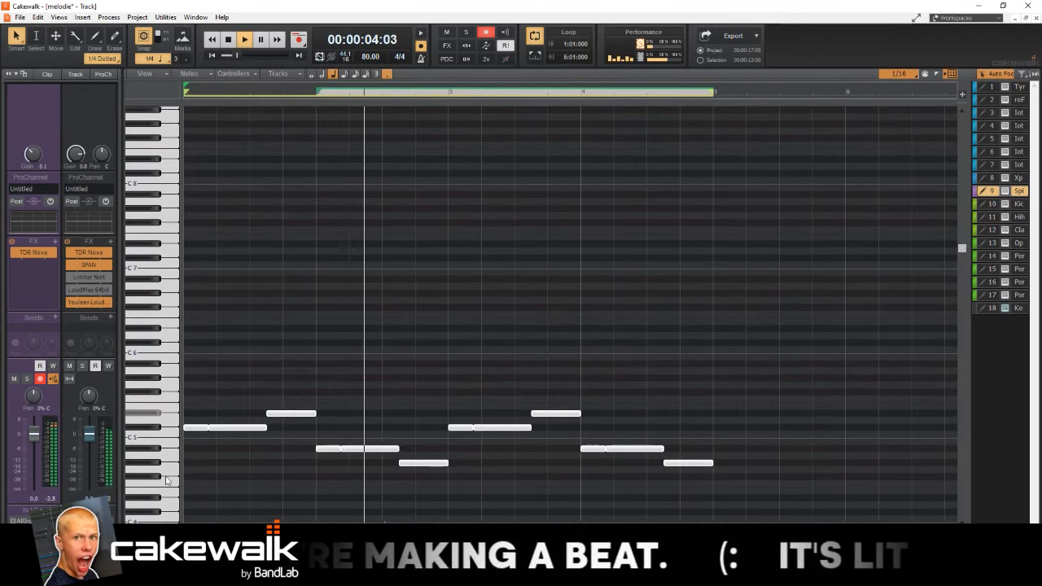
{"action": "left_click_drag", "start_coordinate": [165, 480], "coordinate": [166, 447]}
{"action": "key", "text": "space"}
{"action": "left_click", "coordinate": [109, 17]}
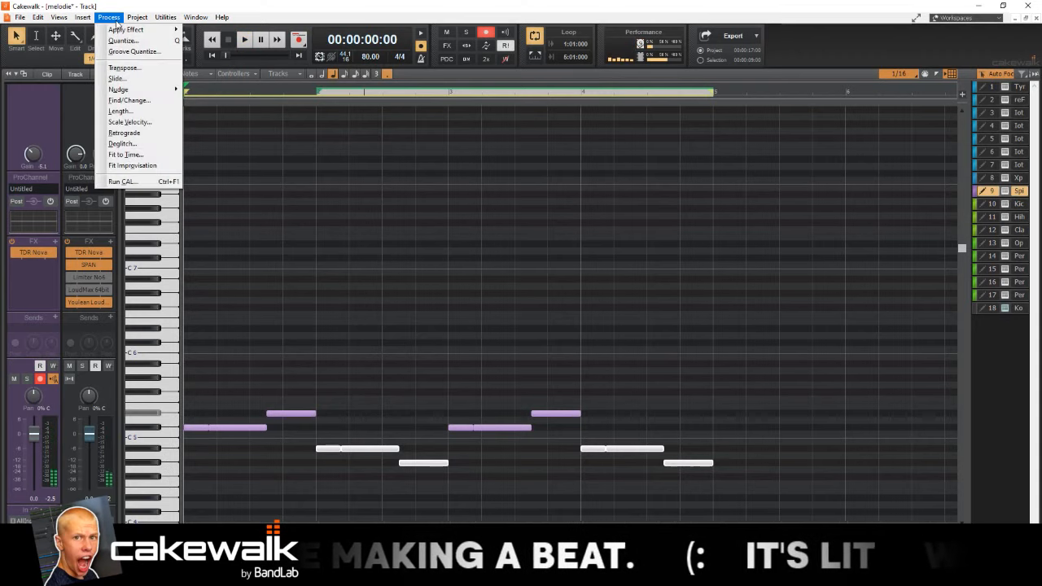
{"action": "left_click", "coordinate": [134, 67]}
{"action": "type", "text": "12"}
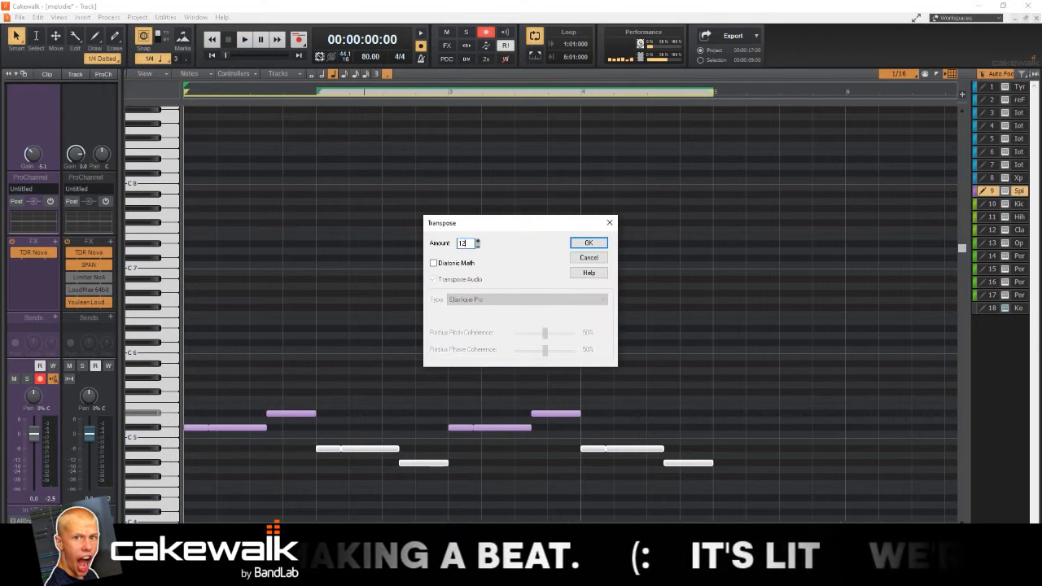
{"action": "key", "text": "Return"}
{"action": "key", "text": "space"}
{"action": "key", "text": "d"}
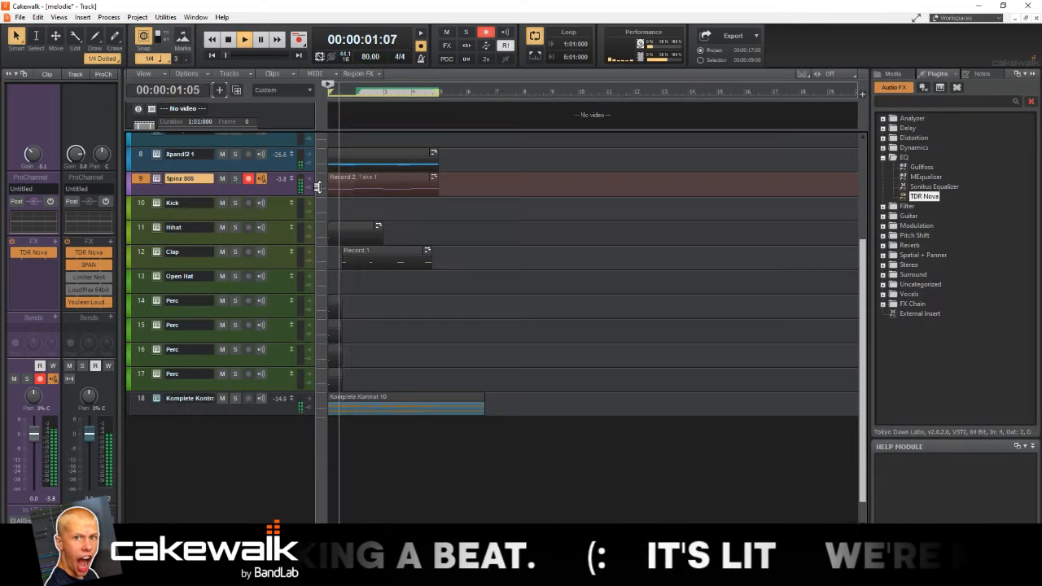
Step: Transpose the Iota Bell, Xpand!2, Spinz 808 and Komplete Kontrol clips together by 3 semitones, including the audio
{"action": "left_click", "coordinate": [455, 402]}
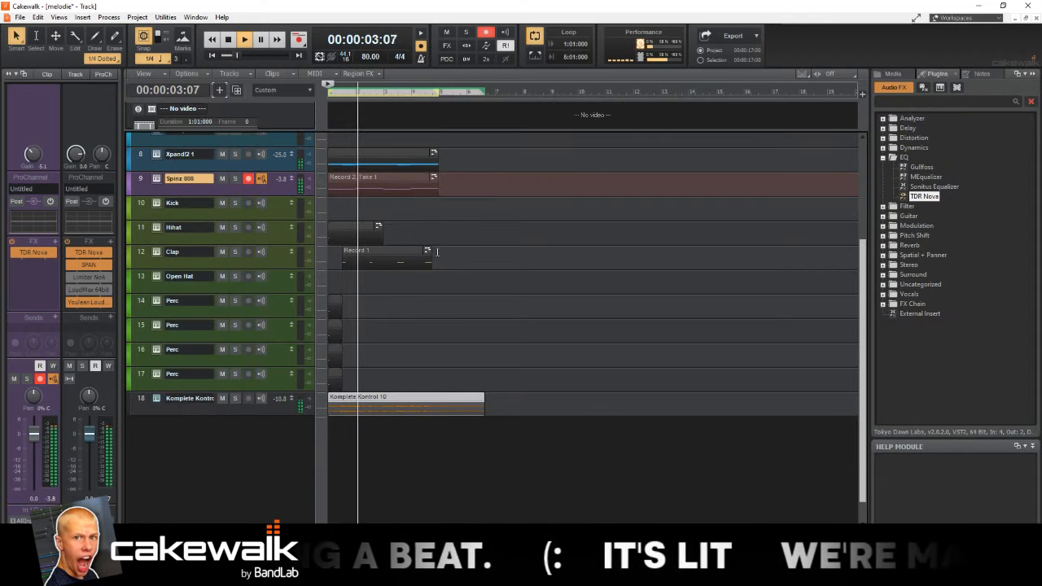
{"action": "scroll", "coordinate": [473, 207], "scroll_direction": "up", "scroll_amount": 1}
{"action": "scroll", "coordinate": [472, 207], "scroll_direction": "up", "scroll_amount": 3}
{"action": "left_click_drag", "start_coordinate": [480, 358], "coordinate": [286, 153]}
{"action": "scroll", "coordinate": [332, 180], "scroll_direction": "down", "scroll_amount": 1}
{"action": "scroll", "coordinate": [331, 180], "scroll_direction": "down", "scroll_amount": 2}
{"action": "left_click", "coordinate": [415, 374], "text": "ctrl"}
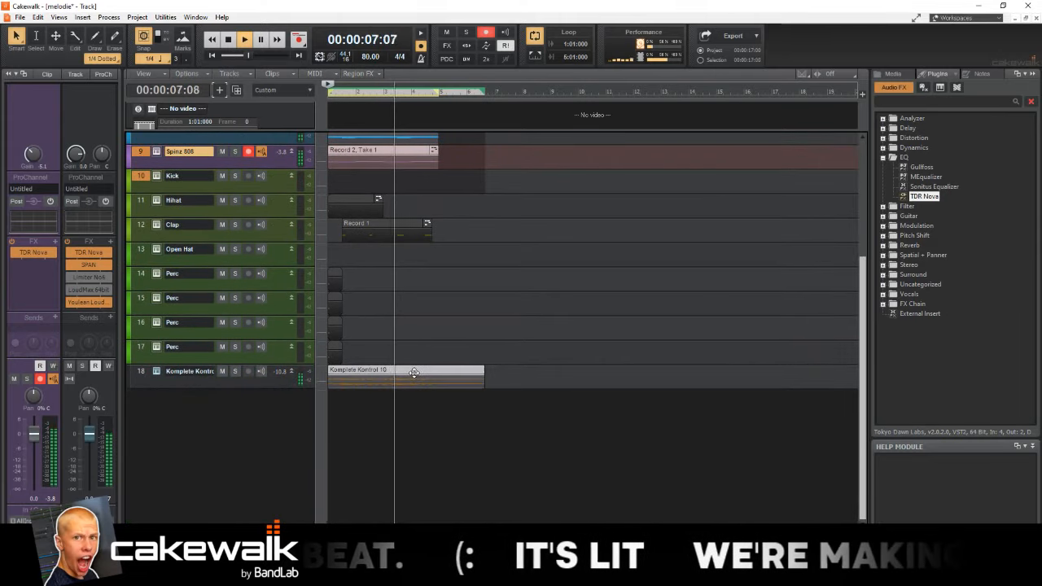
{"action": "scroll", "coordinate": [384, 288], "scroll_direction": "up", "scroll_amount": 3}
{"action": "left_click", "coordinate": [108, 17]}
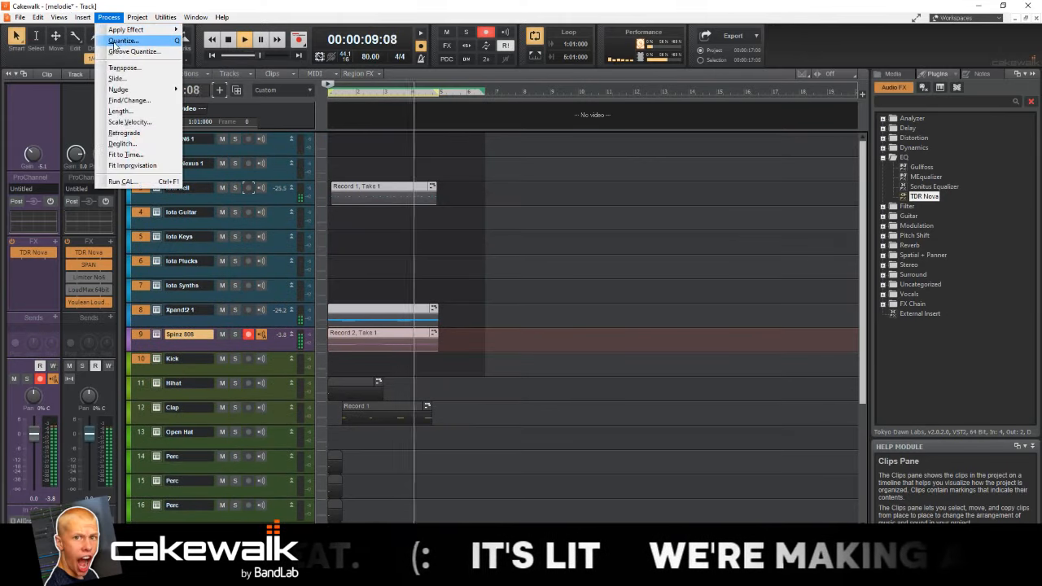
{"action": "left_click", "coordinate": [126, 70]}
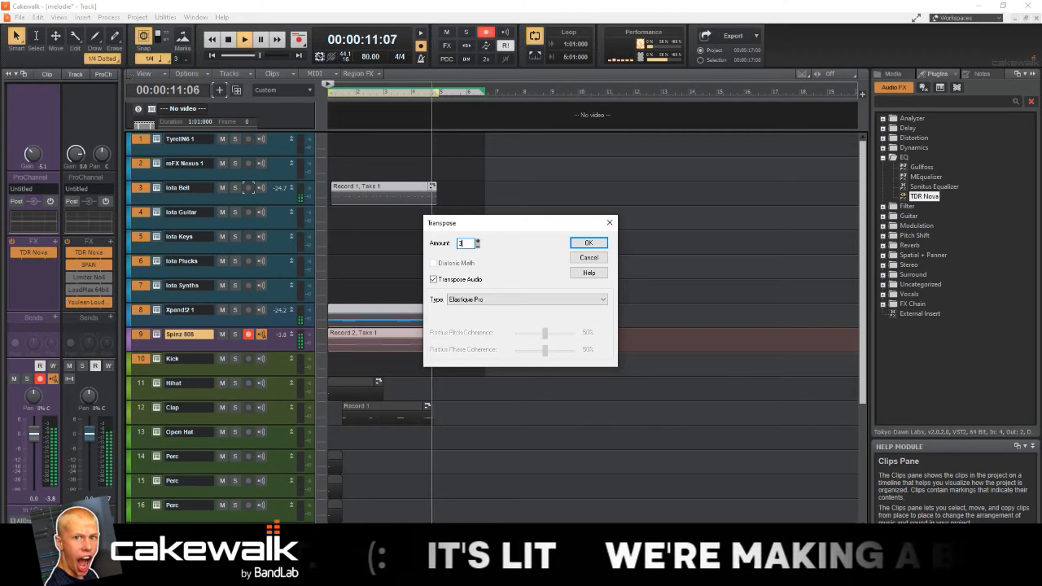
{"action": "key", "text": "Return"}
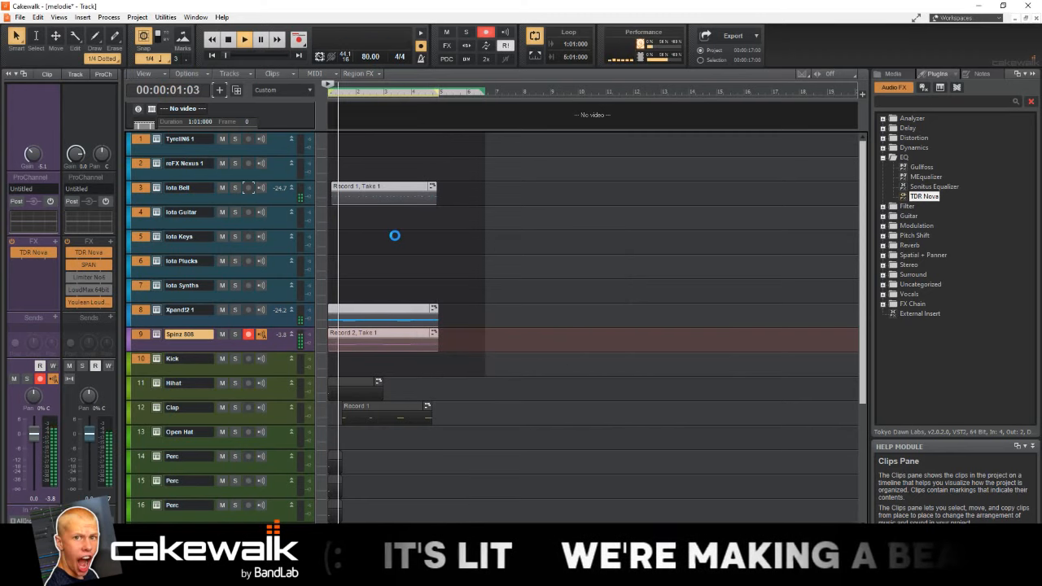
Step: Lower the Komplete Kontrol track's volume to about -5.5 dB while the loop plays
{"action": "scroll", "coordinate": [331, 221], "scroll_direction": "down", "scroll_amount": 5}
{"action": "scroll", "coordinate": [332, 222], "scroll_direction": "up", "scroll_amount": 3}
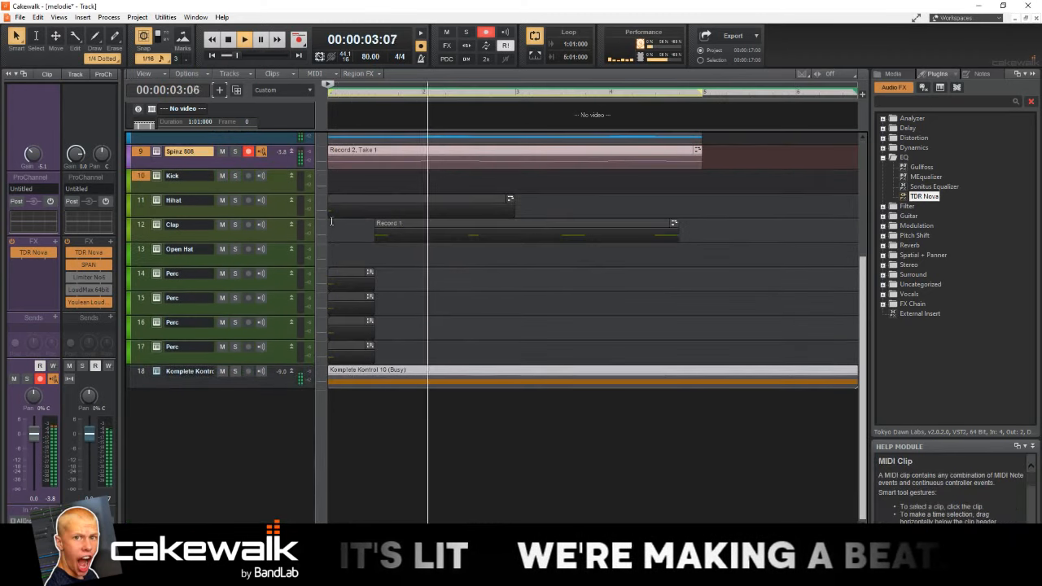
{"action": "scroll", "coordinate": [332, 221], "scroll_direction": "up", "scroll_amount": 5}
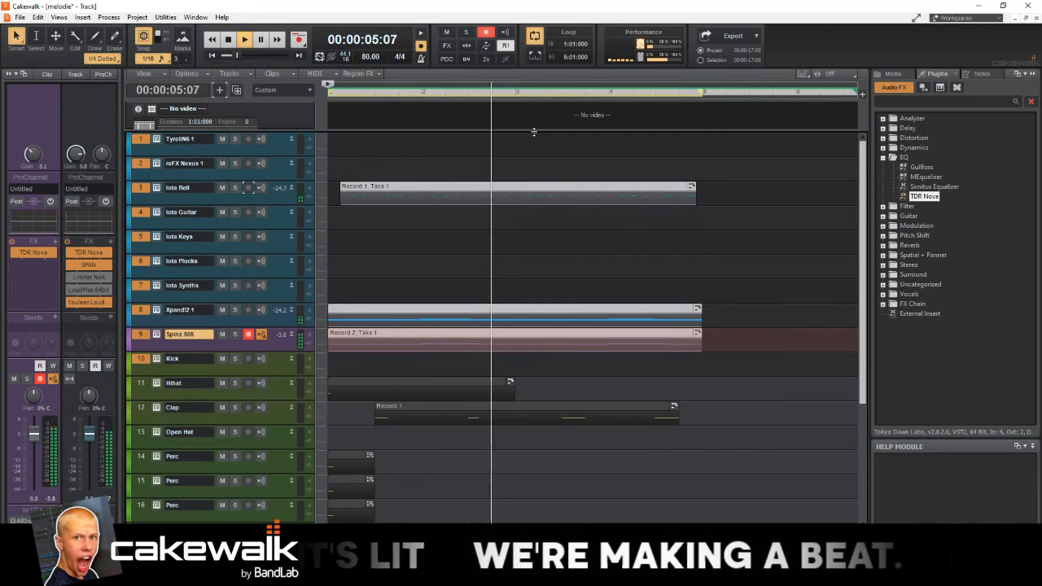
{"action": "scroll", "coordinate": [533, 163], "scroll_direction": "down", "scroll_amount": 4}
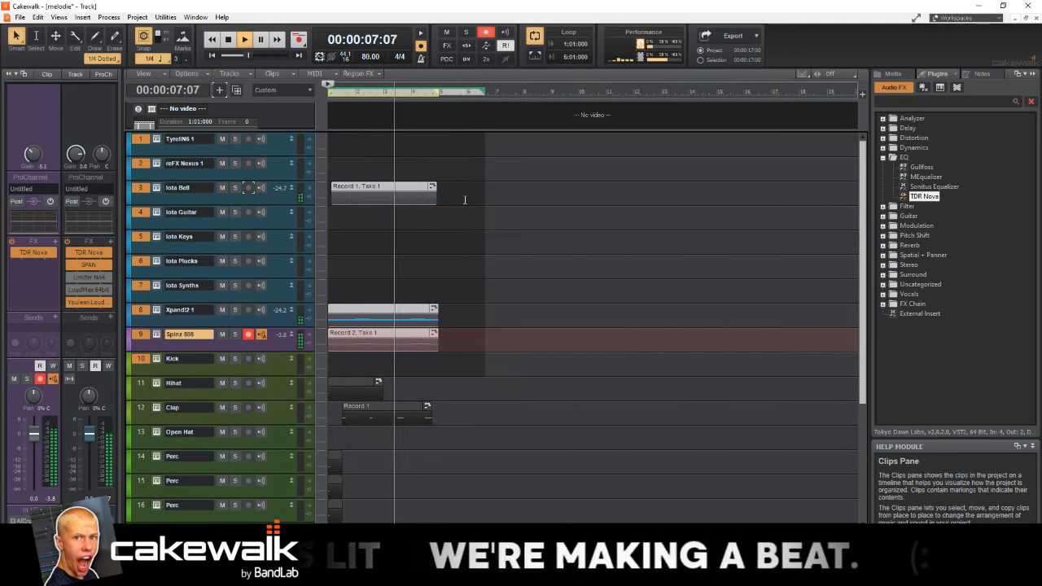
{"action": "scroll", "coordinate": [285, 374], "scroll_direction": "down", "scroll_amount": 3}
{"action": "left_click", "coordinate": [279, 440]}
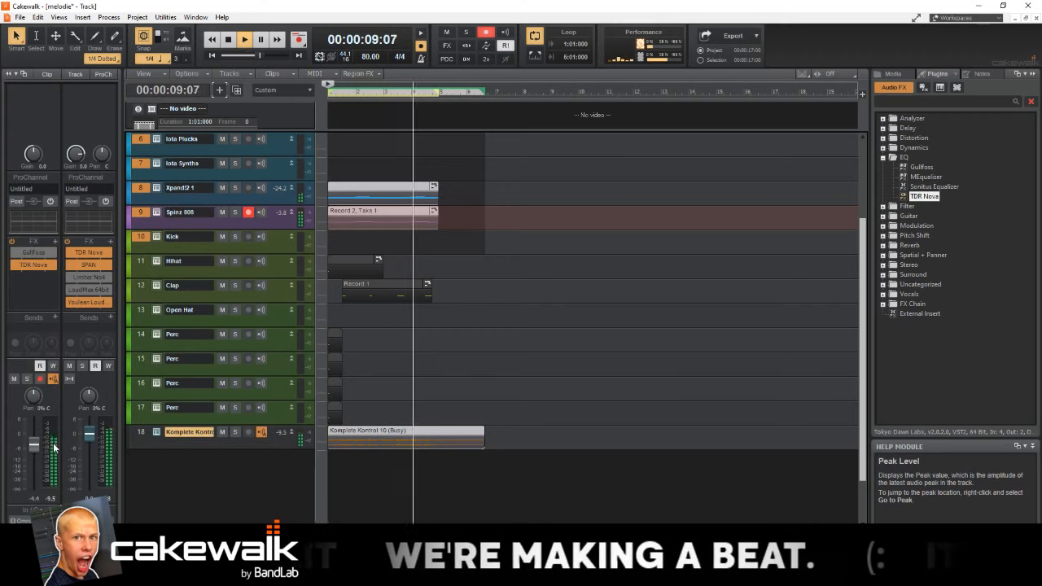
{"action": "left_click_drag", "start_coordinate": [33, 433], "coordinate": [33, 446]}
{"action": "scroll", "coordinate": [287, 222], "scroll_direction": "down", "scroll_amount": 2}
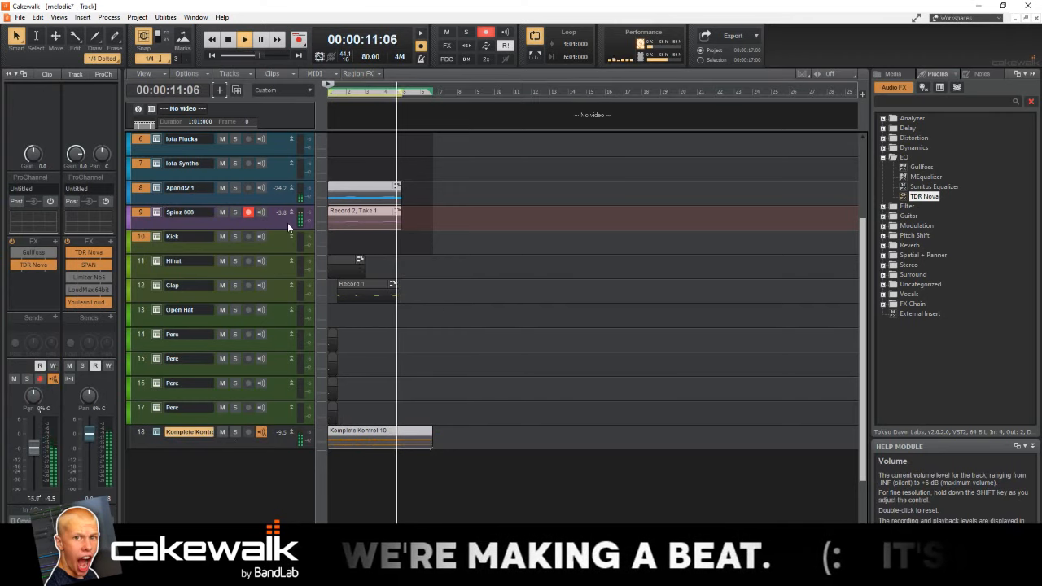
Step: Disarm the Spinz 808 track from recording and play it soloed
{"action": "left_click", "coordinate": [255, 219]}
{"action": "key", "text": "space"}
{"action": "left_click", "coordinate": [248, 212]}
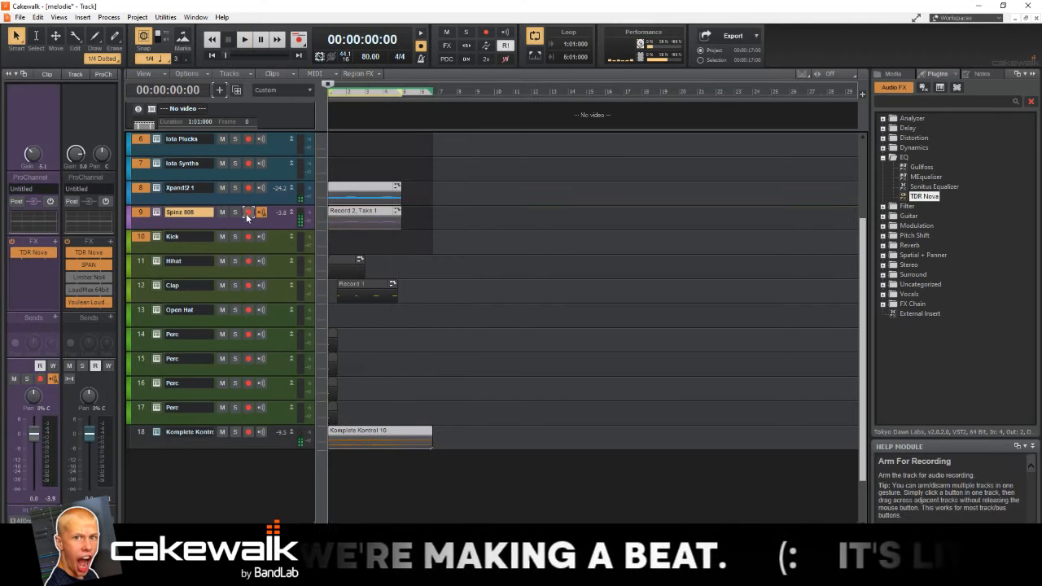
{"action": "key", "text": "space"}
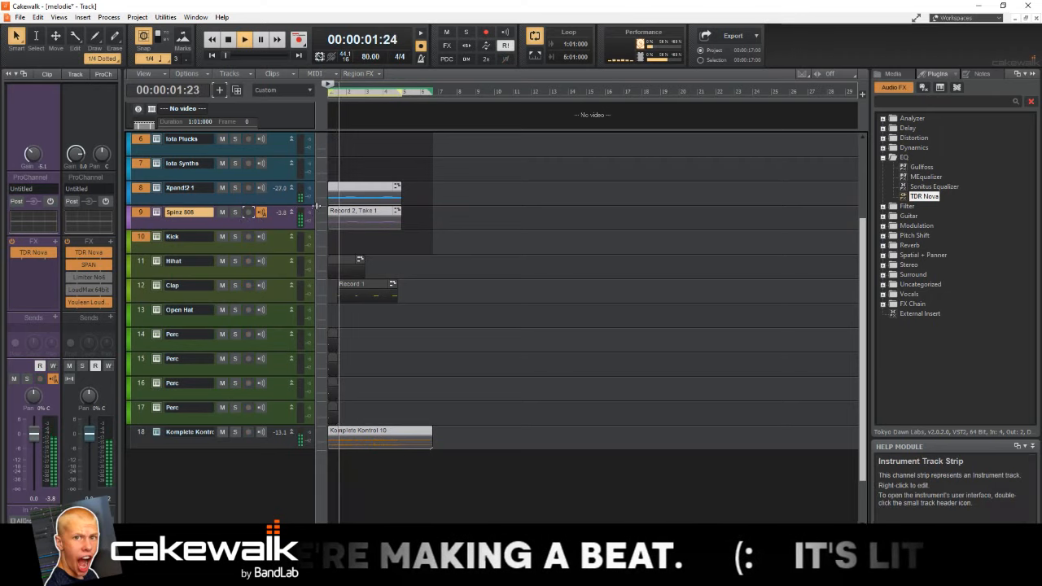
{"action": "left_click", "coordinate": [234, 212]}
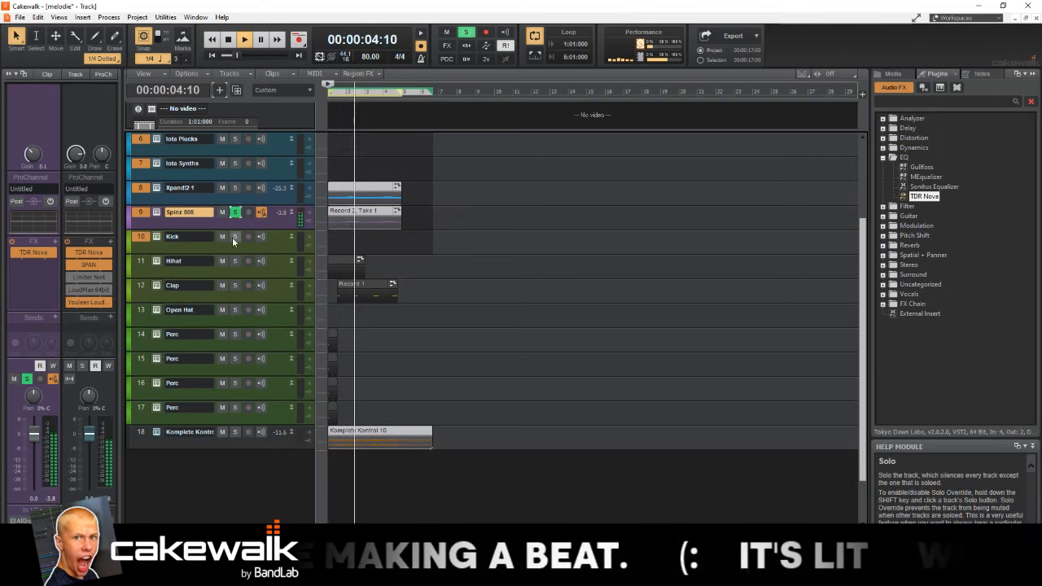
Step: Transpose the low Spinz 808 notes in bars 1 and 3 up 12 semitones and play the soloed bass line
{"action": "double_click", "coordinate": [352, 202]}
{"action": "key", "text": "space"}
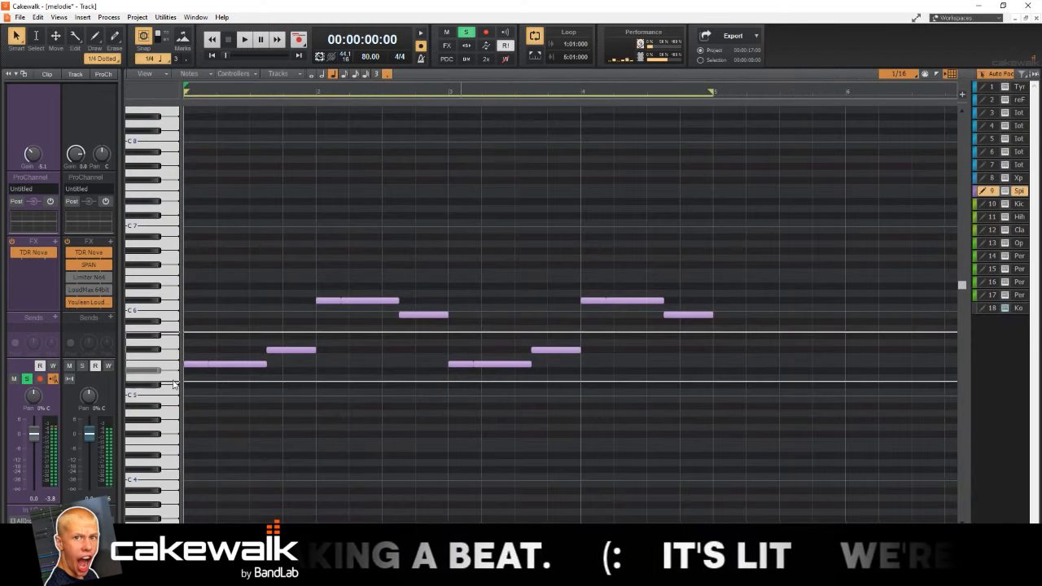
{"action": "left_click", "coordinate": [114, 16]}
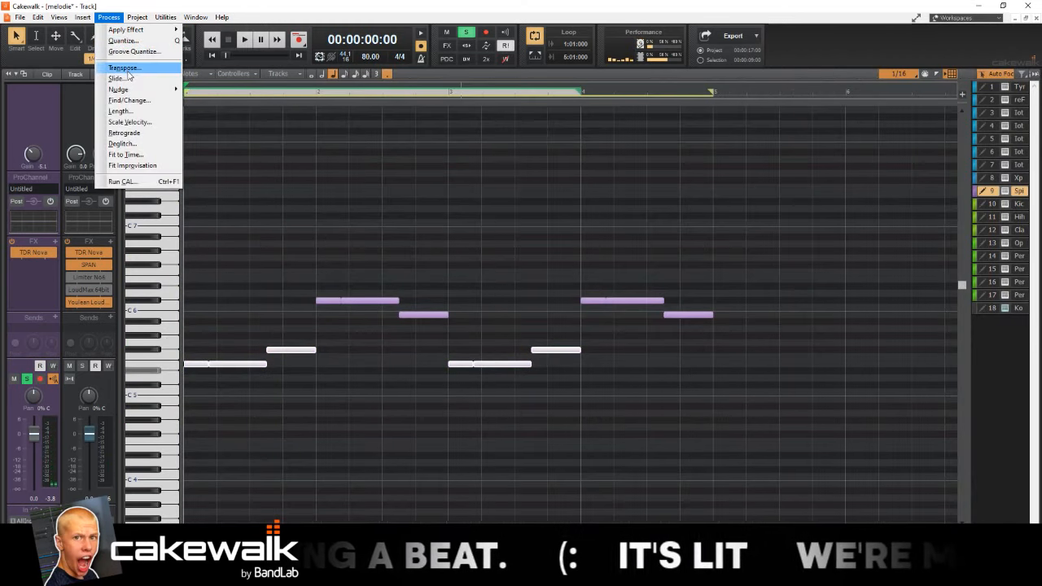
{"action": "left_click", "coordinate": [127, 70]}
{"action": "type", "text": "12"}
{"action": "key", "text": "Return"}
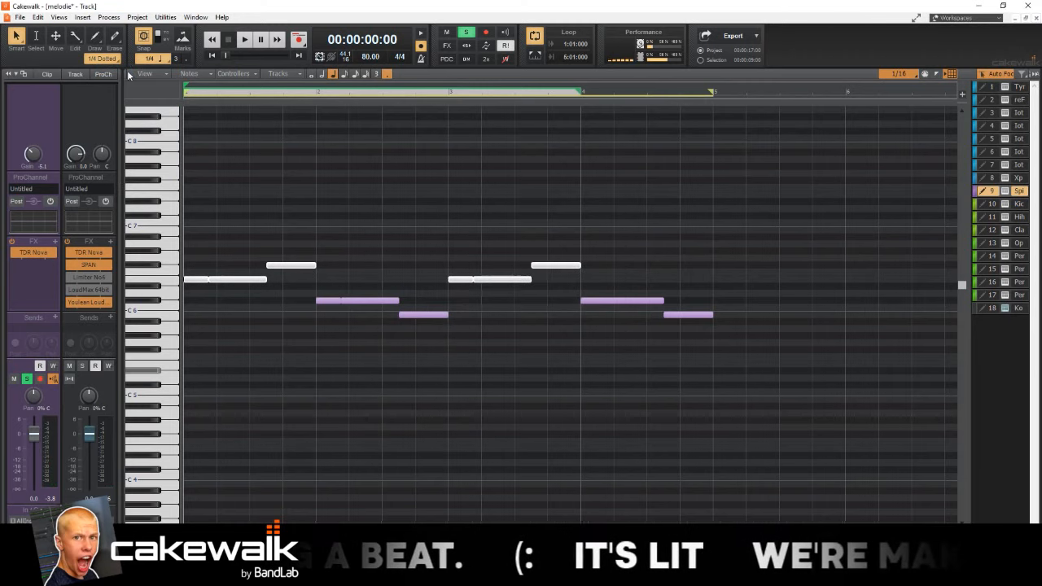
{"action": "key", "text": "space"}
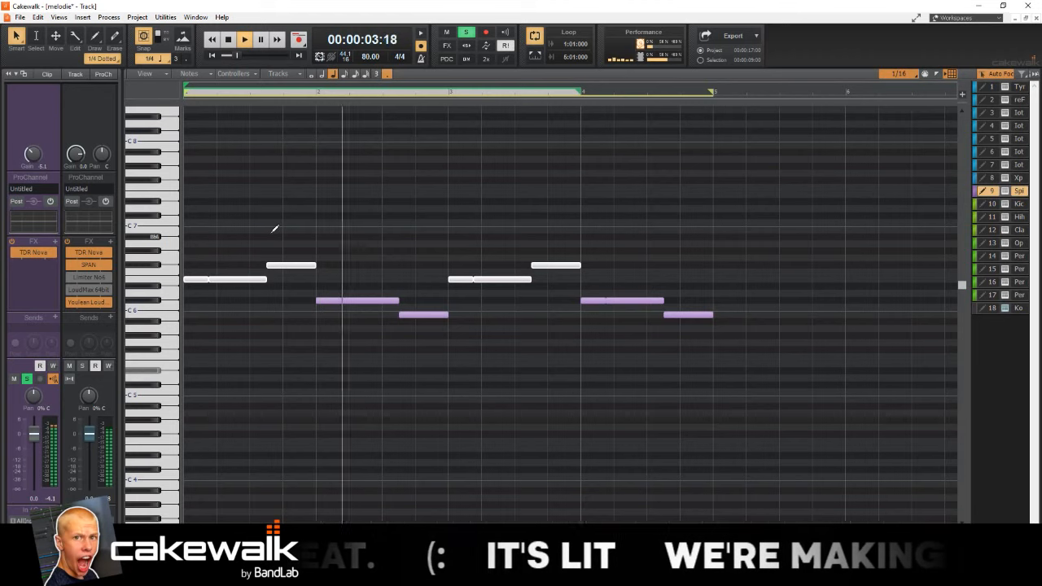
Step: Return to the tracks, unsolo the Spinz 808 and restart the loop with all tracks
{"action": "key", "text": "d"}
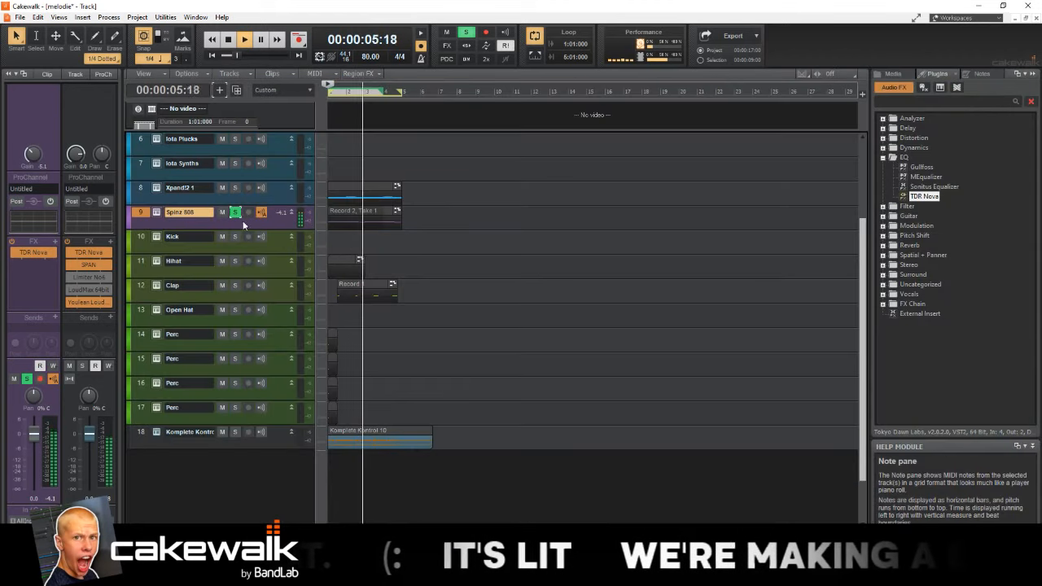
{"action": "key", "text": "space"}
{"action": "key", "text": "space"}
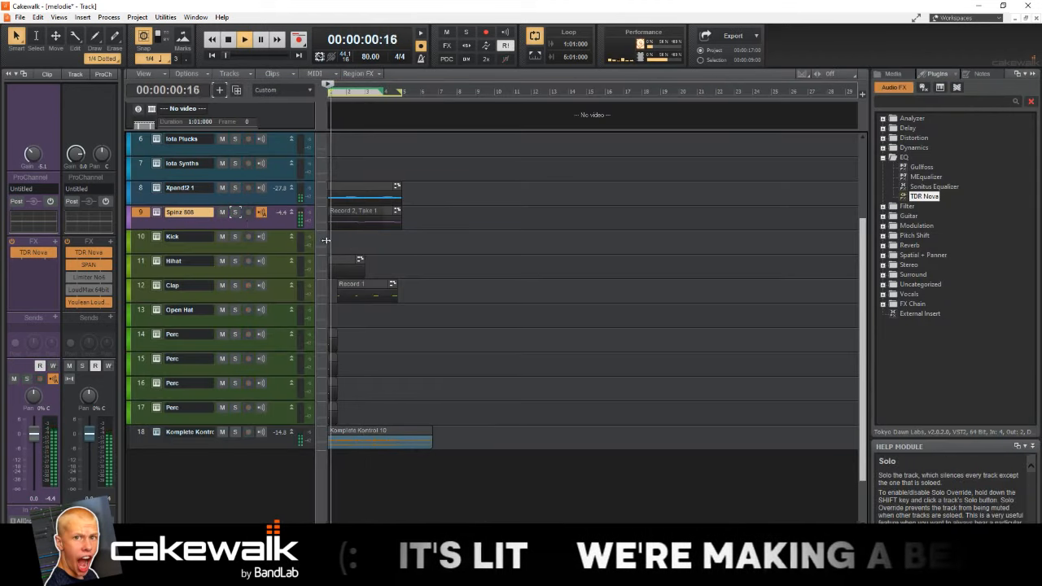
Step: Transpose the Iota Bell, Xpand!2, Spinz 808 and Komplete Kontrol clips together once more, including the audio
{"action": "scroll", "coordinate": [411, 226], "scroll_direction": "up", "scroll_amount": 3}
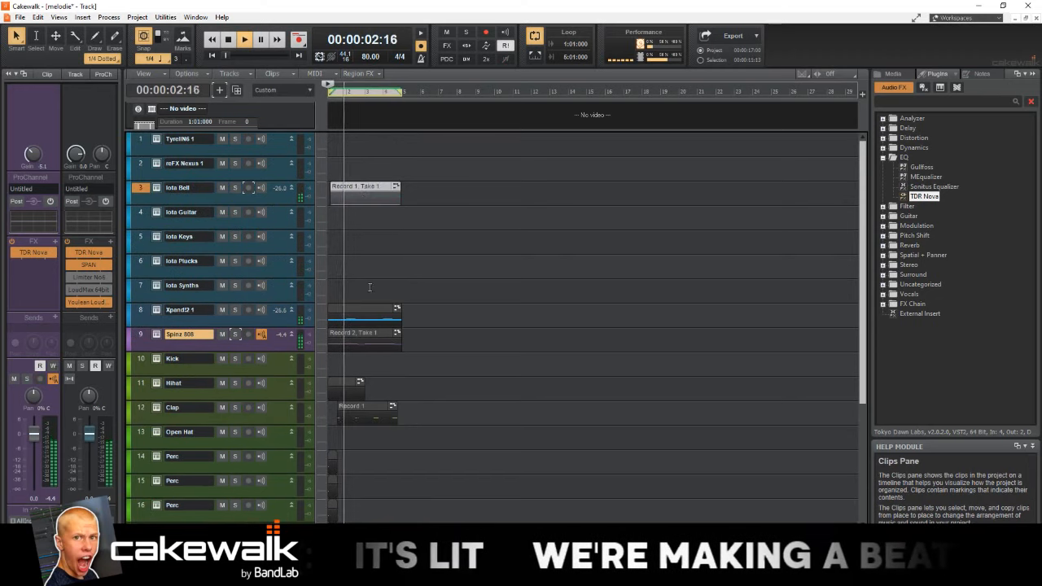
{"action": "scroll", "coordinate": [366, 323], "scroll_direction": "down", "scroll_amount": 3}
{"action": "scroll", "coordinate": [366, 322], "scroll_direction": "down", "scroll_amount": 2}
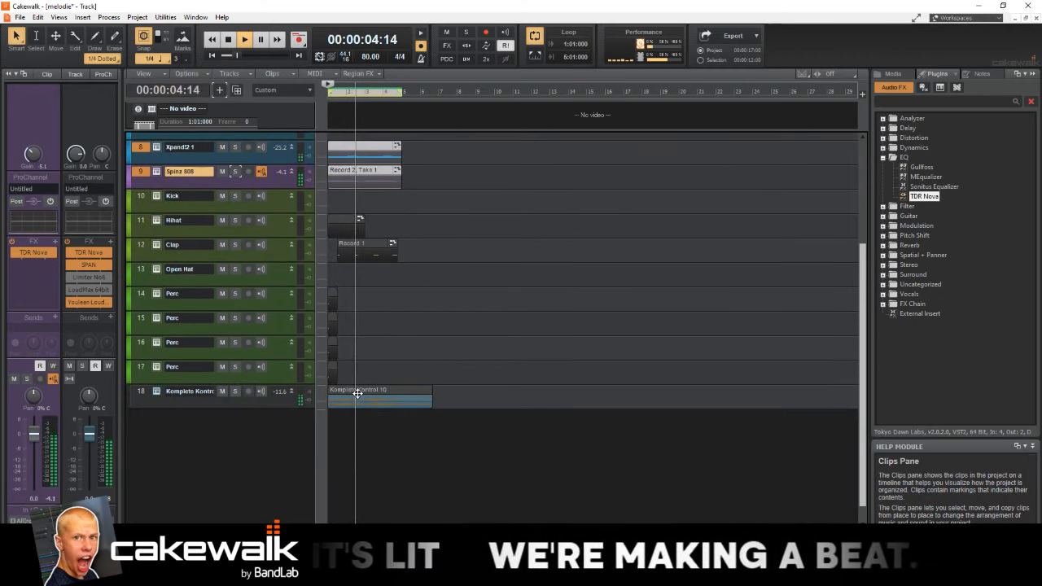
{"action": "left_click", "coordinate": [108, 17]}
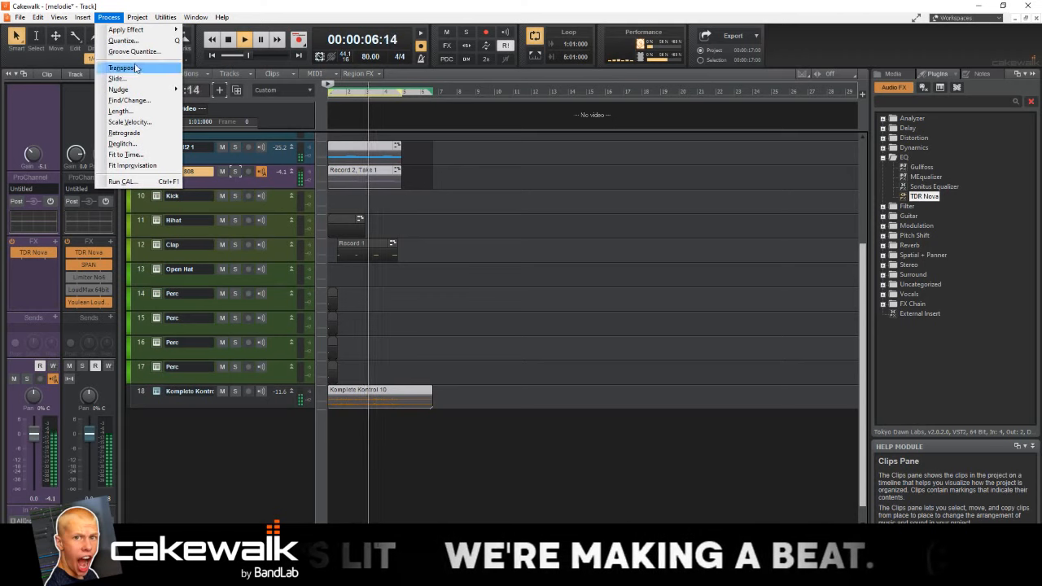
{"action": "left_click", "coordinate": [126, 67]}
{"action": "key", "text": "Down"}
{"action": "key", "text": "Down"}
{"action": "key", "text": "Down"}
{"action": "key", "text": "Down"}
{"action": "key", "text": "Down"}
{"action": "key", "text": "Down"}
{"action": "key", "text": "Down"}
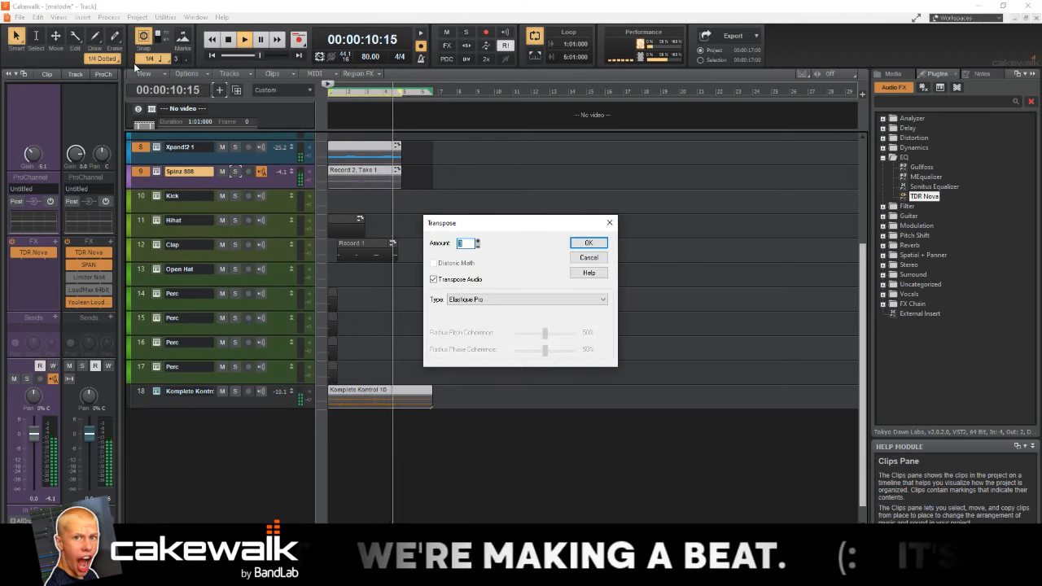
{"action": "key", "text": "Return"}
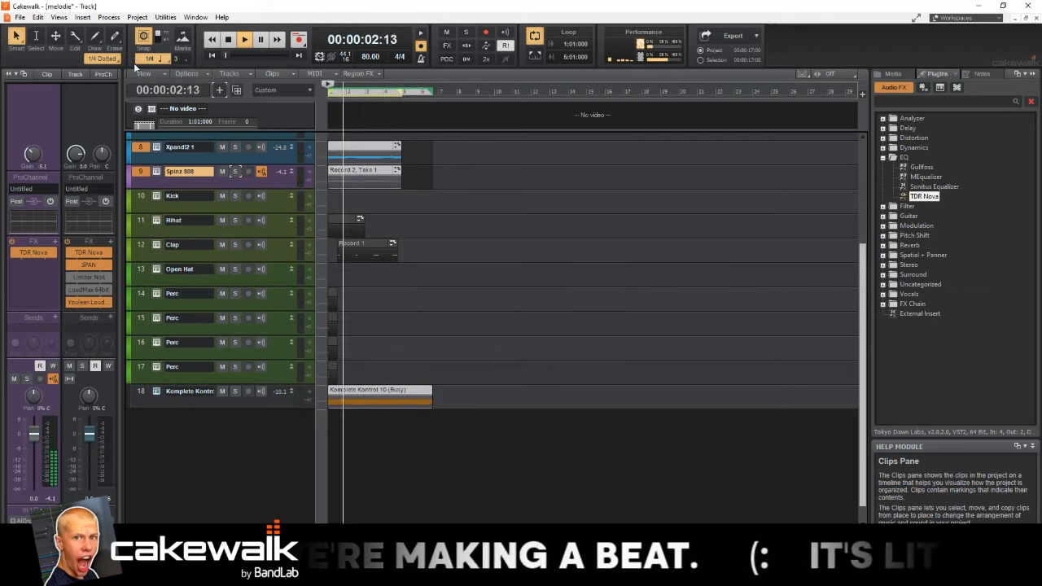
Step: Solo the Komplete Kontrol track briefly to check its transposed audio, then unsolo it
{"action": "left_click", "coordinate": [235, 392]}
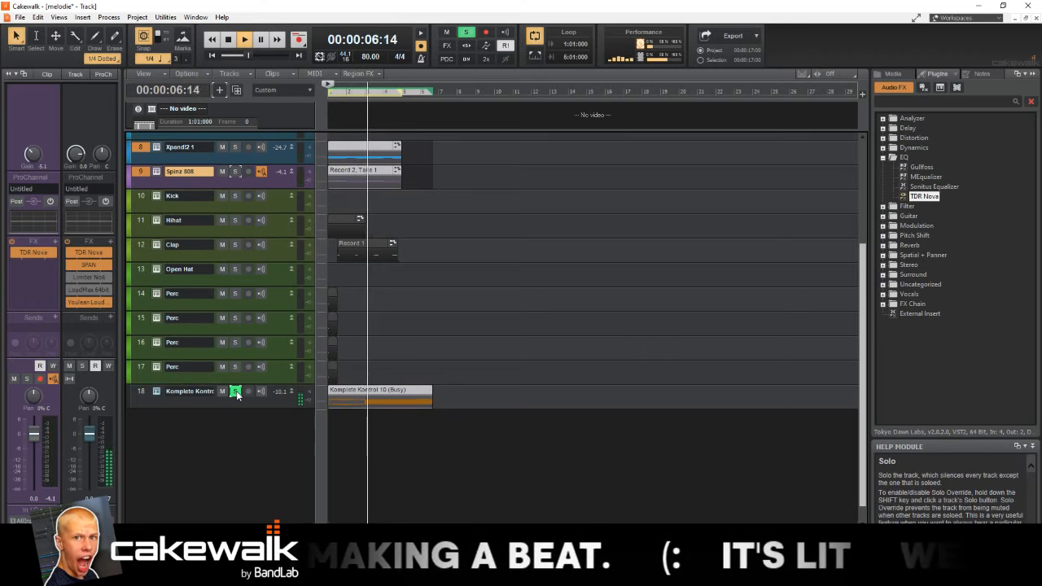
{"action": "left_click", "coordinate": [235, 392]}
{"action": "scroll", "coordinate": [381, 342], "scroll_direction": "up", "scroll_amount": 3}
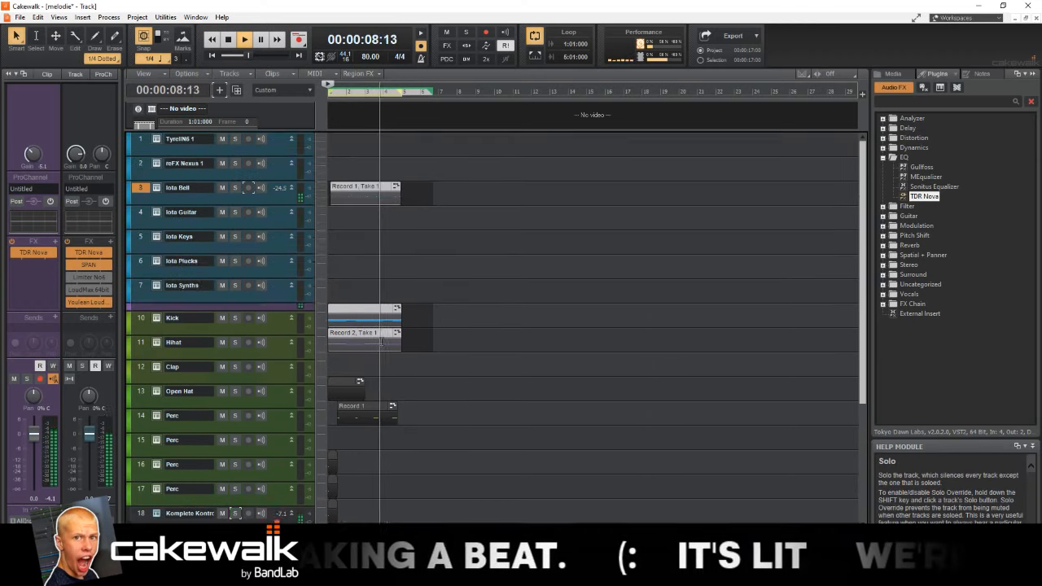
Step: Open the Spinz 808 clip in the piano roll, audition the track soloed, and return to the track view
{"action": "scroll", "coordinate": [381, 342], "scroll_direction": "up", "scroll_amount": 3}
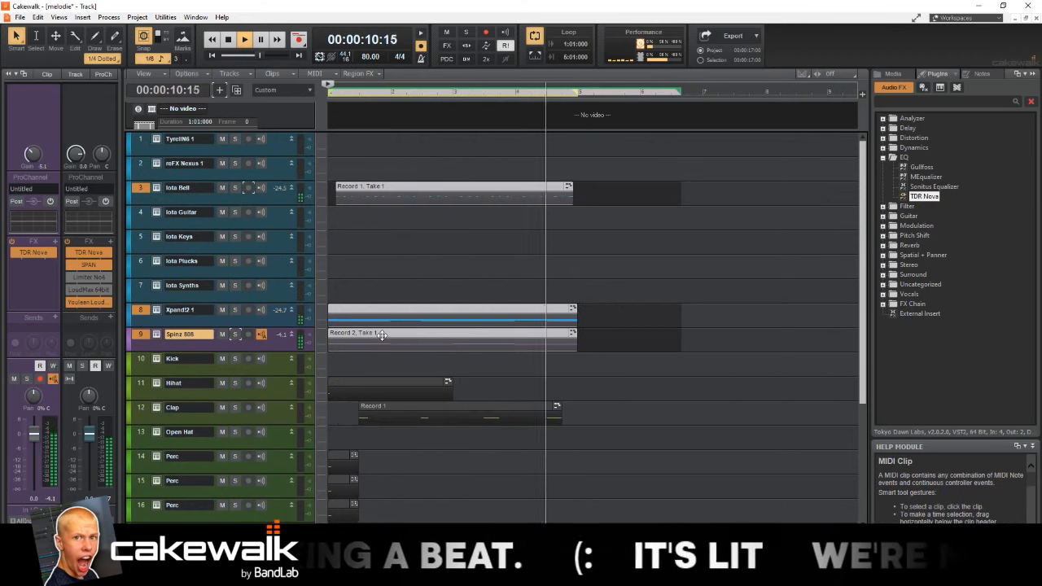
{"action": "double_click", "coordinate": [382, 335]}
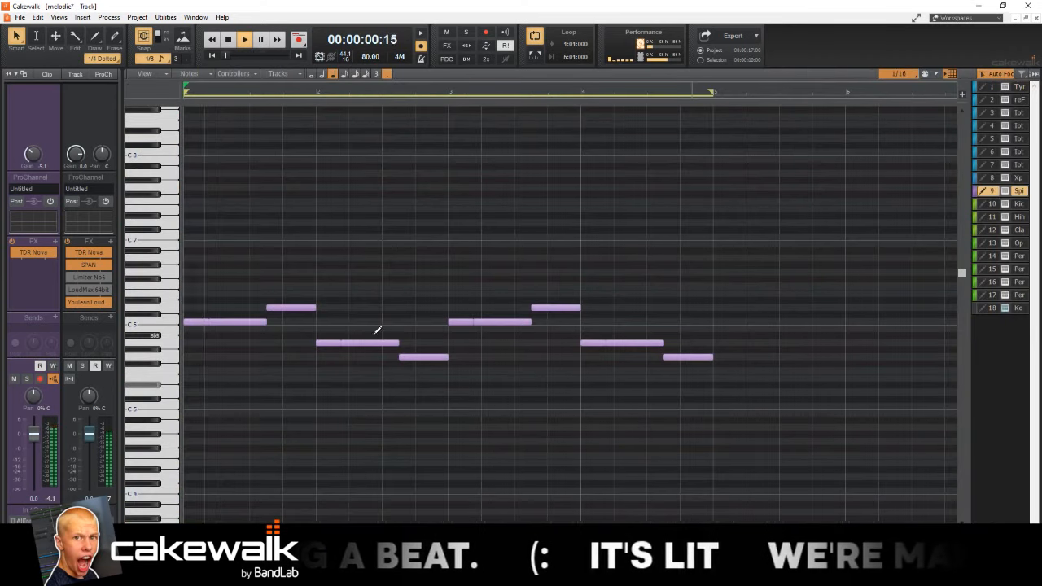
{"action": "left_click", "coordinate": [27, 378]}
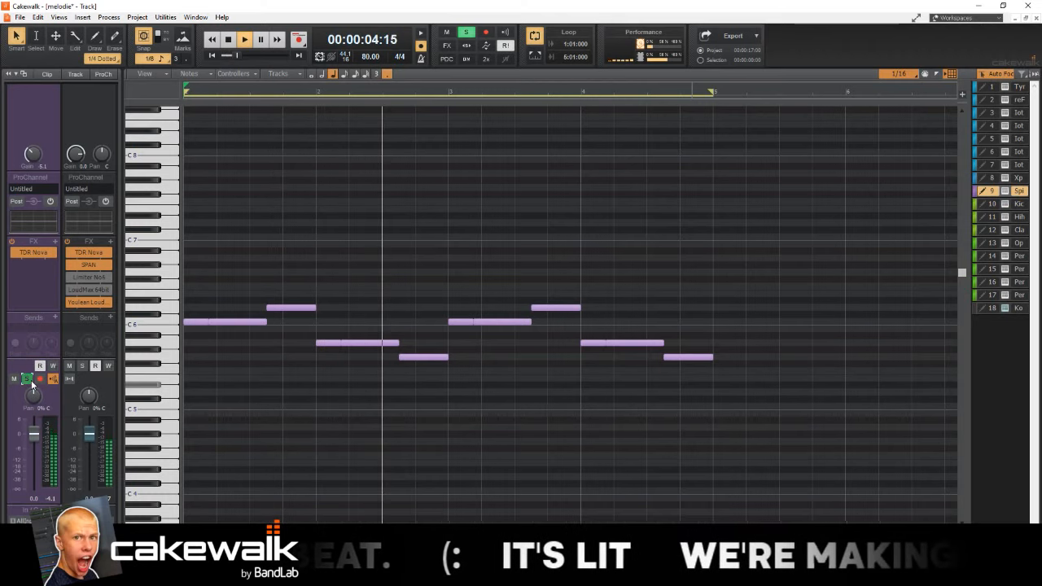
{"action": "left_click", "coordinate": [27, 379]}
{"action": "key", "text": "d"}
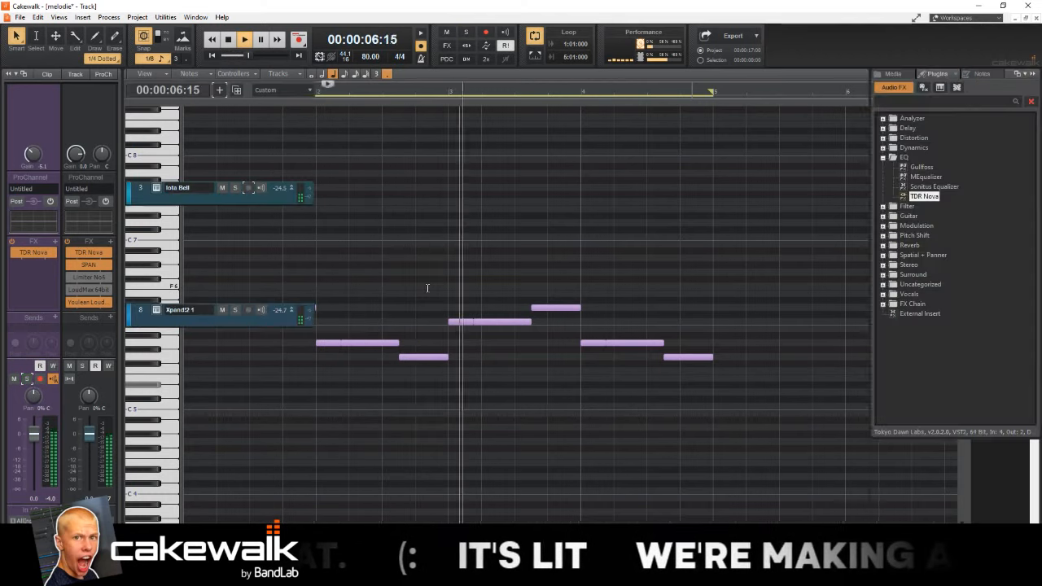
{"action": "scroll", "coordinate": [461, 288], "scroll_direction": "down", "scroll_amount": 2}
{"action": "left_click", "coordinate": [382, 331]}
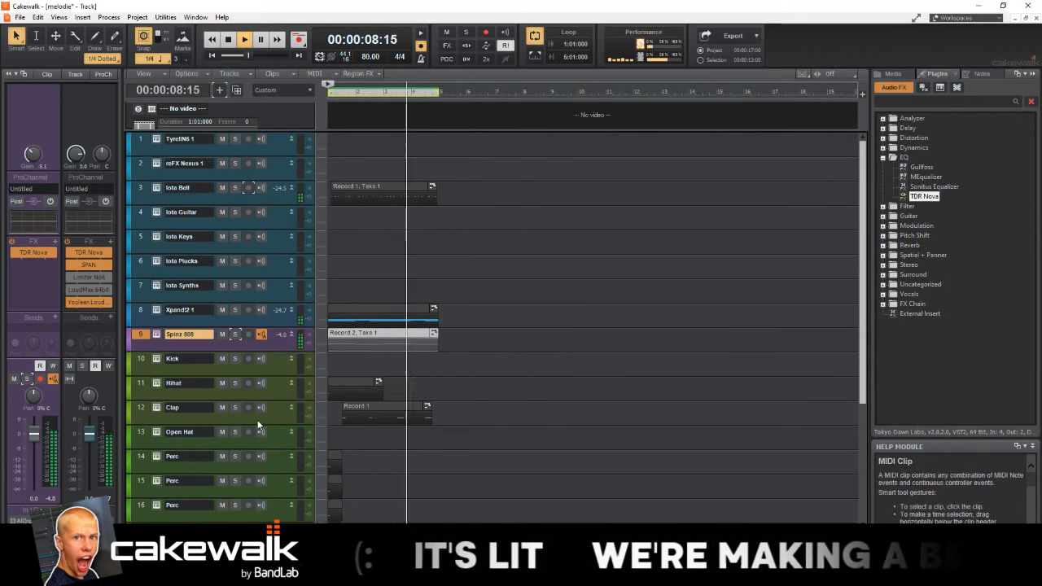
Step: Load the Curse drum kit's Potion clap sample from the F: drive into the Clap track's sampler
{"action": "left_click", "coordinate": [171, 407]}
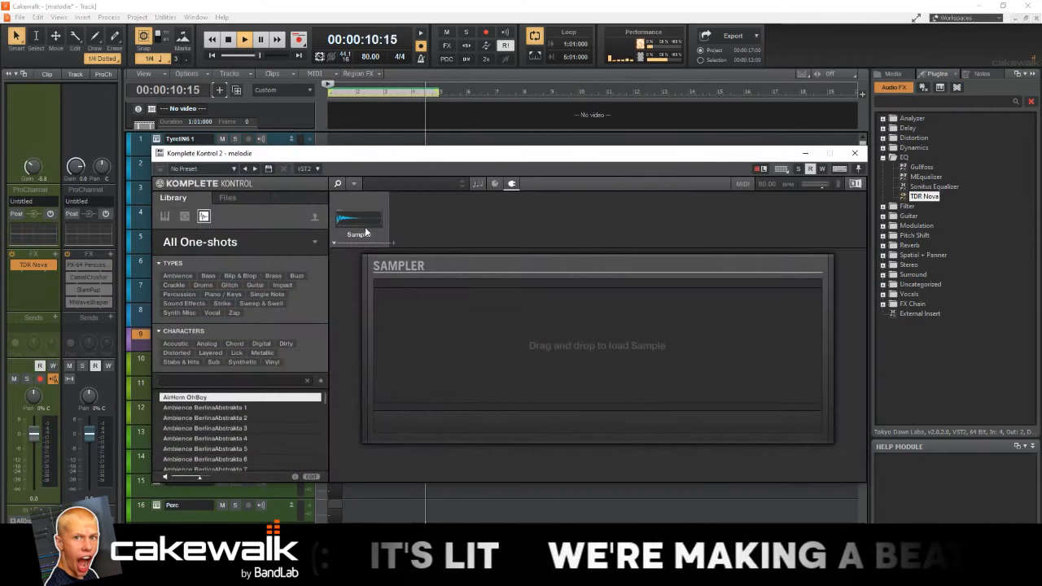
{"action": "left_click", "coordinate": [240, 198]}
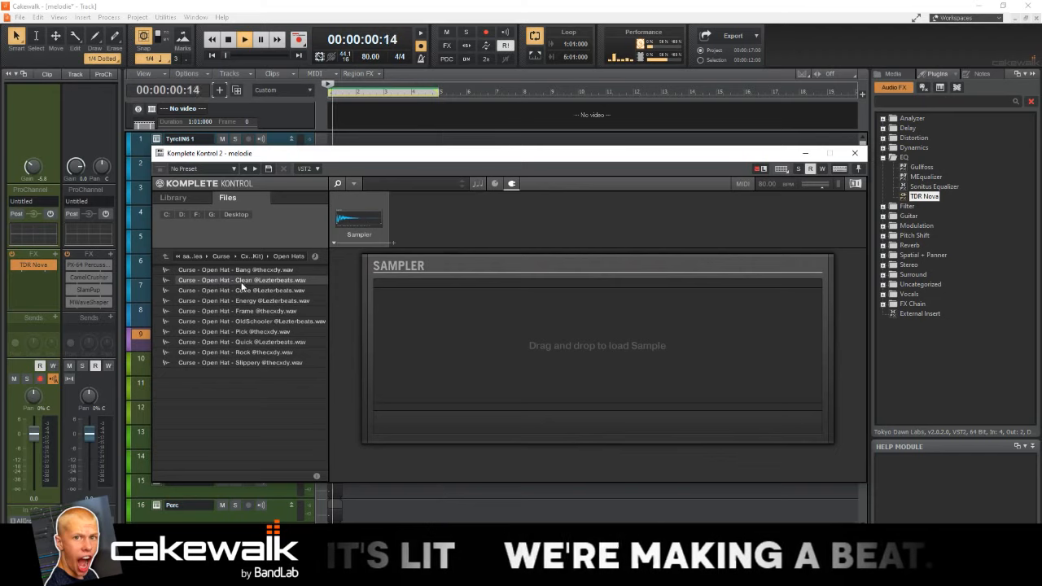
{"action": "left_click", "coordinate": [200, 214]}
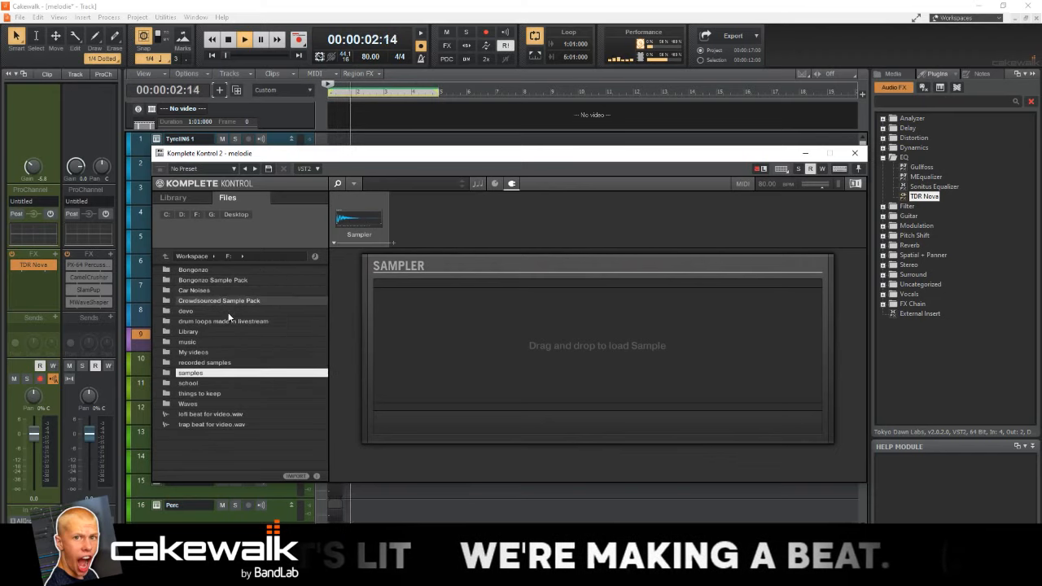
{"action": "double_click", "coordinate": [216, 302]}
{"action": "double_click", "coordinate": [187, 331]}
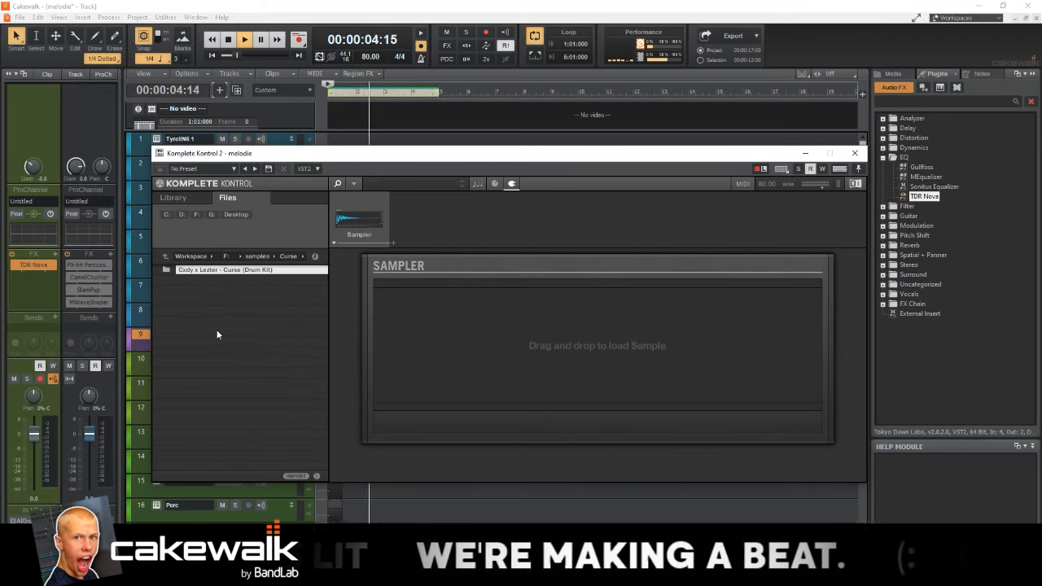
{"action": "double_click", "coordinate": [213, 271]}
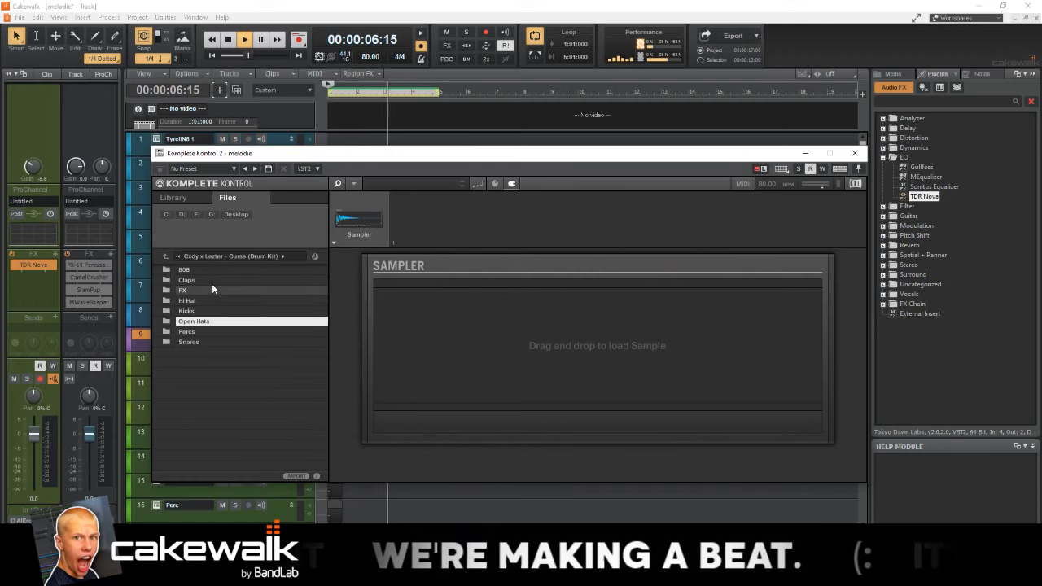
{"action": "double_click", "coordinate": [211, 282]}
{"action": "left_click", "coordinate": [215, 289]}
{"action": "left_click", "coordinate": [244, 322]}
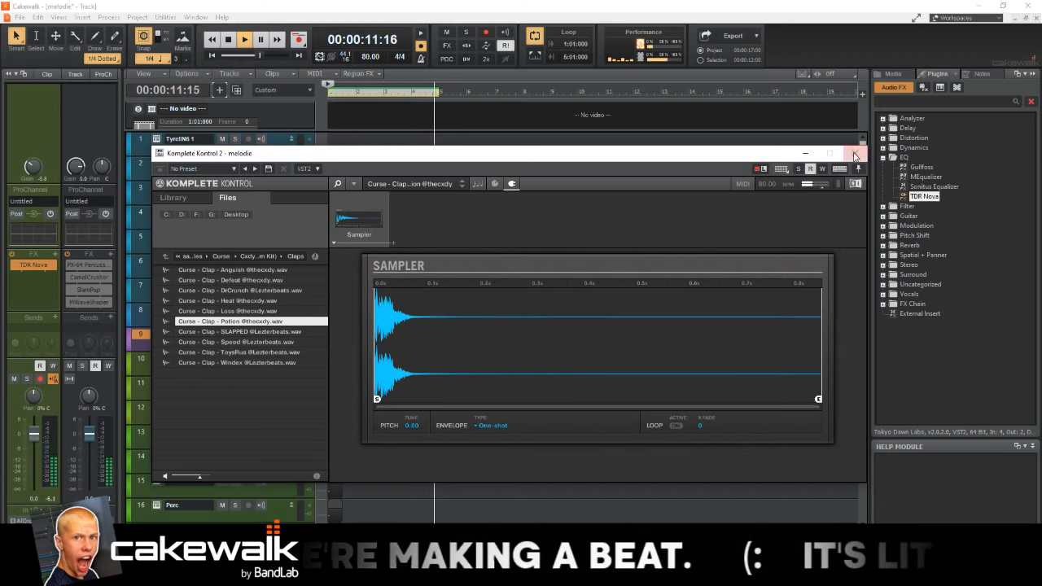
{"action": "left_click", "coordinate": [855, 153]}
Step: Stop playback, freeze the Komplete Kontrol audio track with its effects, and restart playback
{"action": "scroll", "coordinate": [380, 334], "scroll_direction": "down", "scroll_amount": 5}
{"action": "key", "text": "w"}
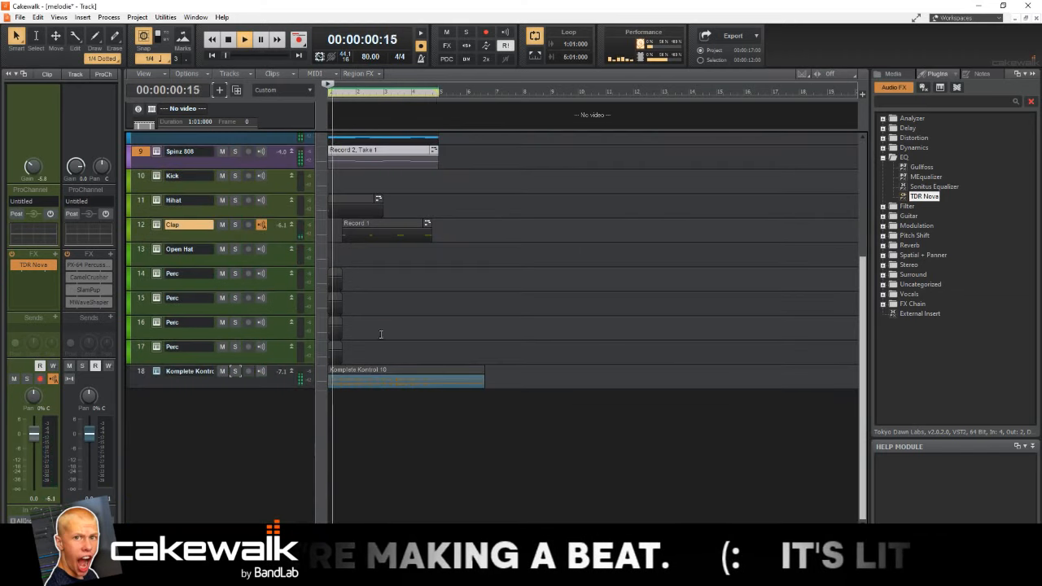
{"action": "left_click", "coordinate": [248, 383]}
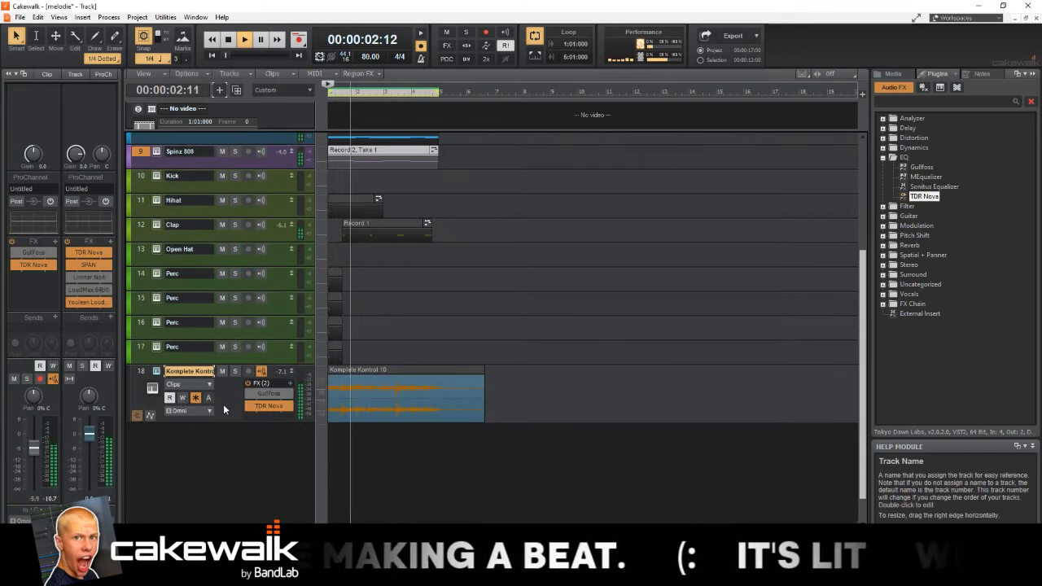
{"action": "key", "text": "space"}
{"action": "left_click", "coordinate": [196, 398]}
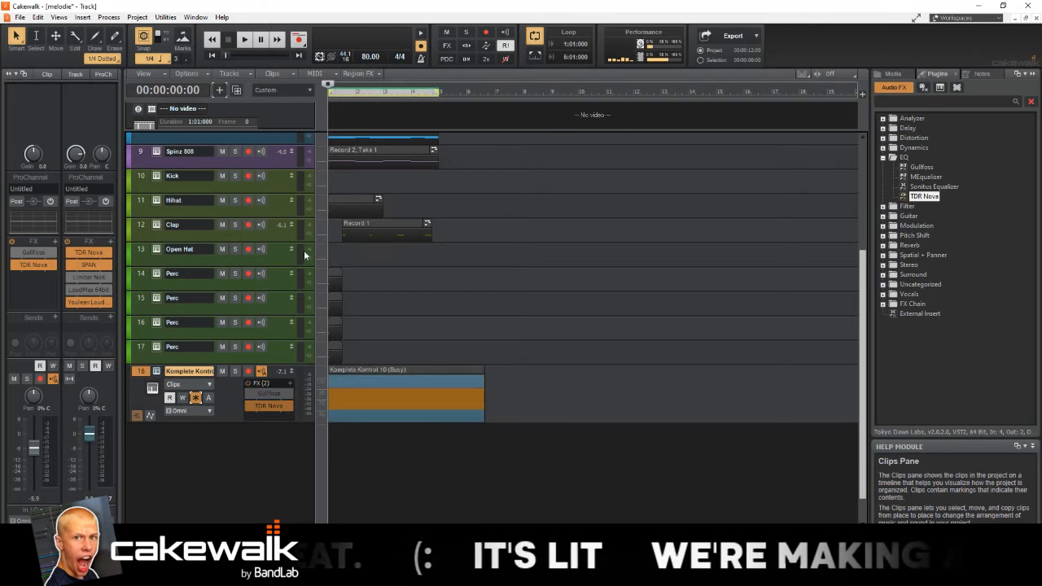
{"action": "key", "text": "space"}
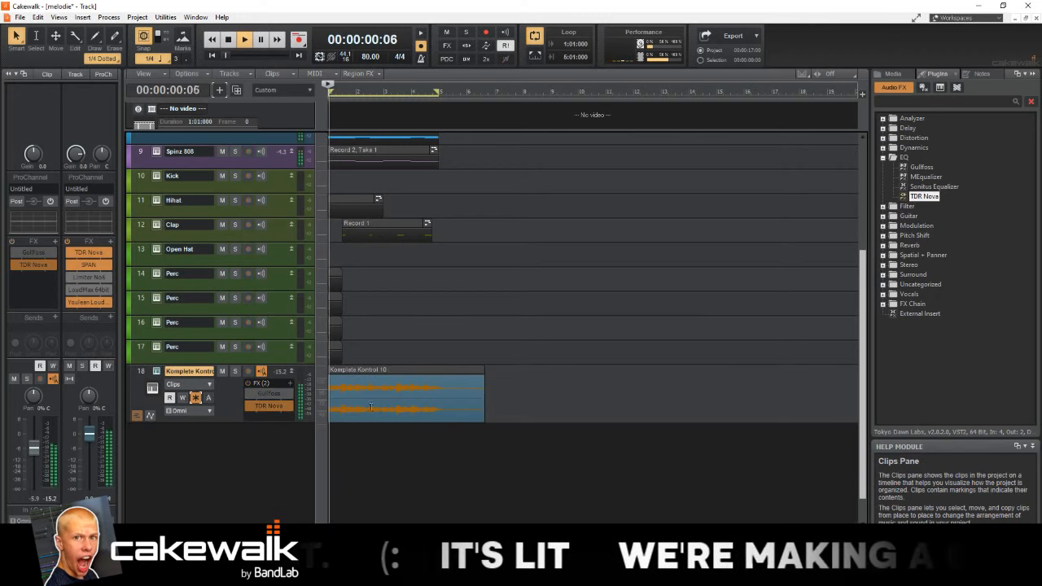
Step: Solo the Komplete Kontrol audio track together with the Spinz 808 track to compare their pitch
{"action": "left_click", "coordinate": [235, 371]}
{"action": "scroll", "coordinate": [303, 365], "scroll_direction": "up", "scroll_amount": 3}
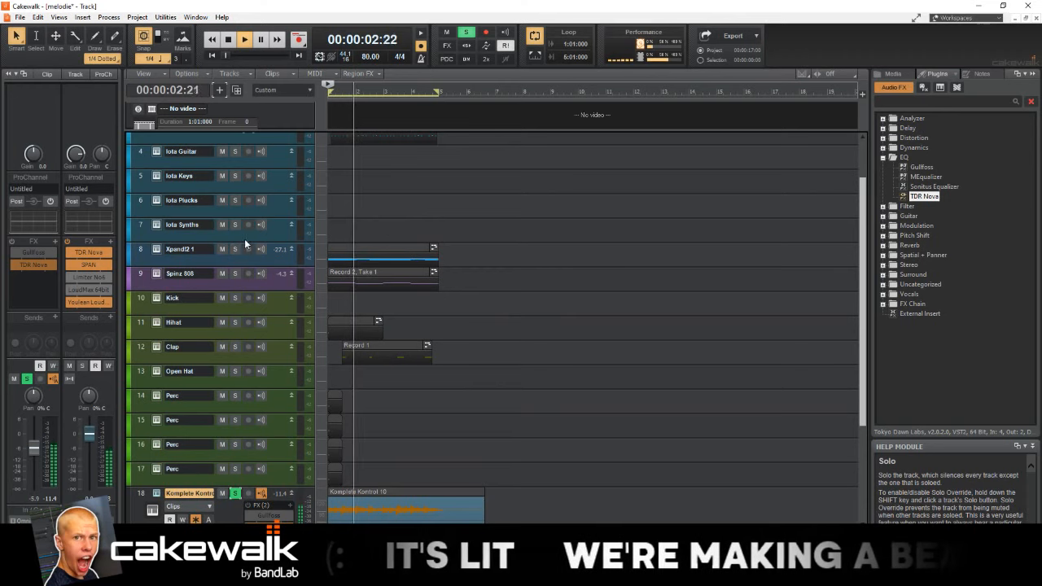
{"action": "left_click", "coordinate": [235, 273]}
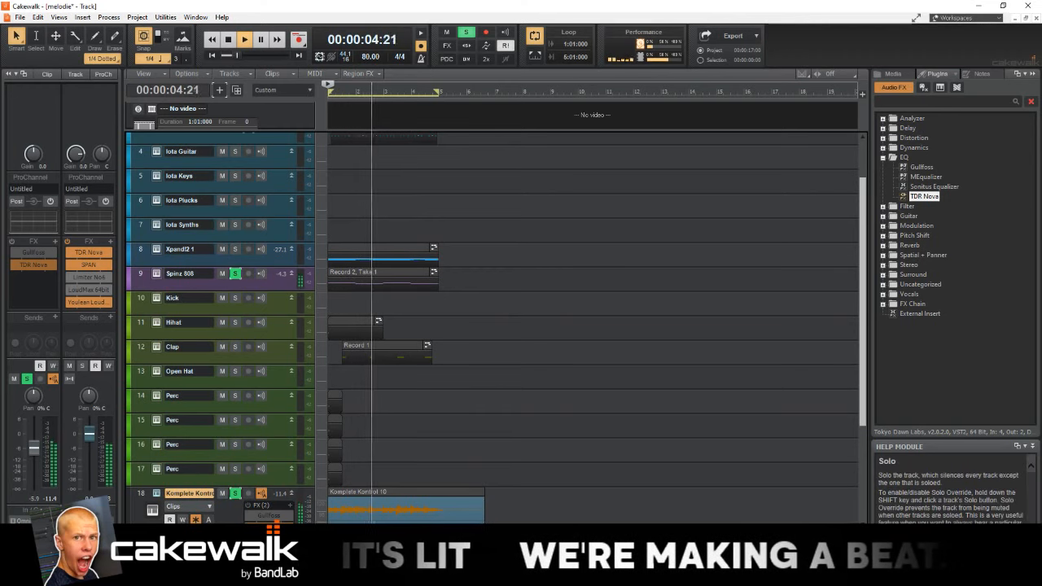
Step: Transpose the Komplete Kontrol audio clip using the Elastique Pro type and clear all track solos
{"action": "left_click", "coordinate": [109, 17]}
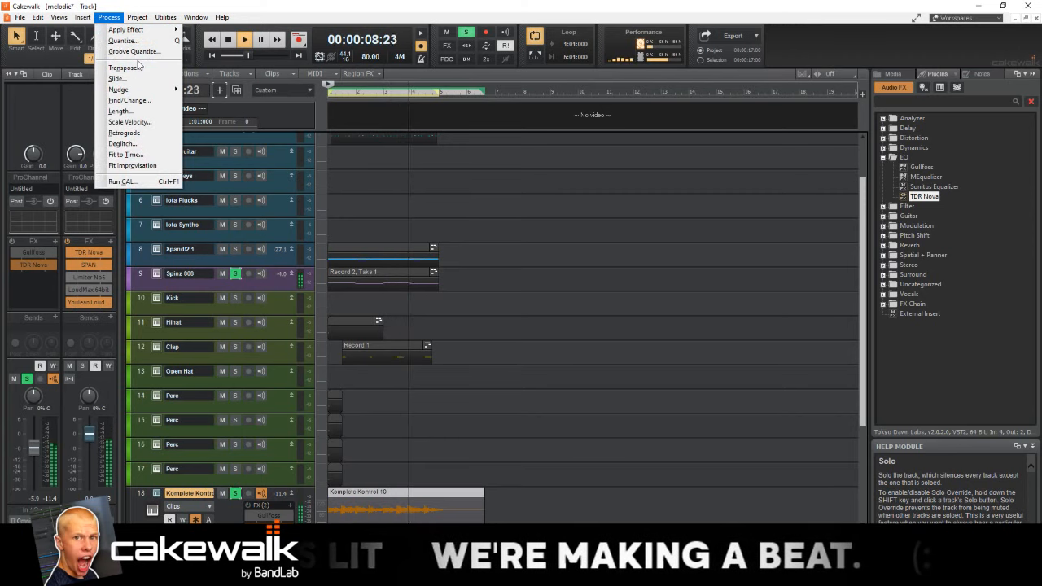
{"action": "mouse_move", "coordinate": [184, 86]}
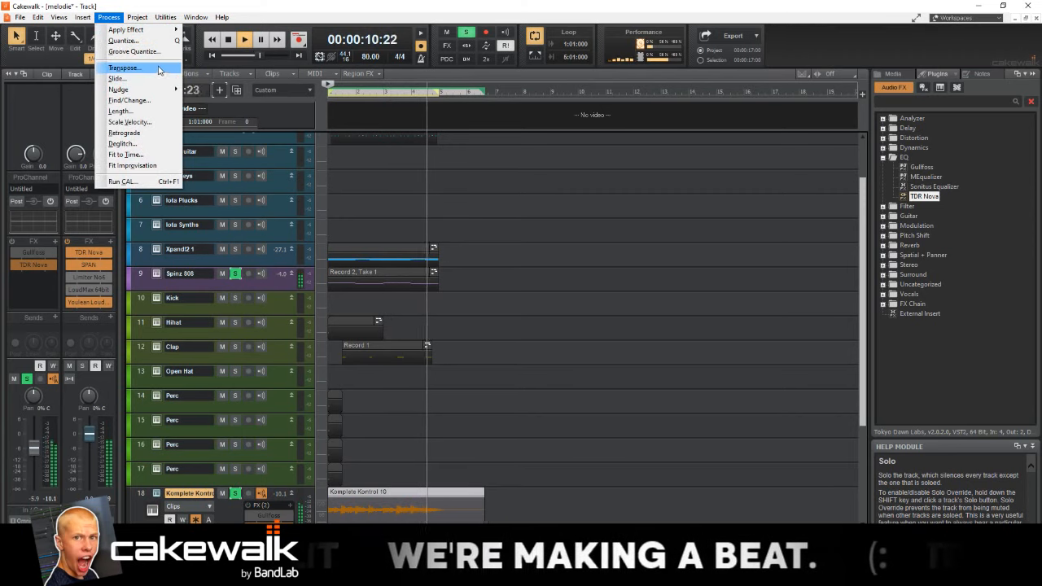
{"action": "left_click", "coordinate": [158, 67]}
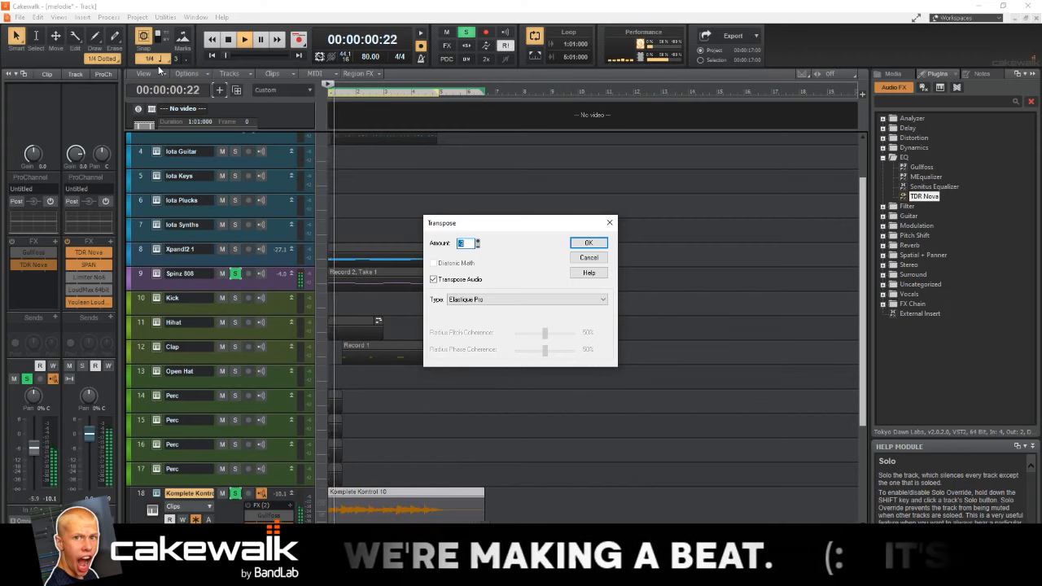
{"action": "key", "text": "Return"}
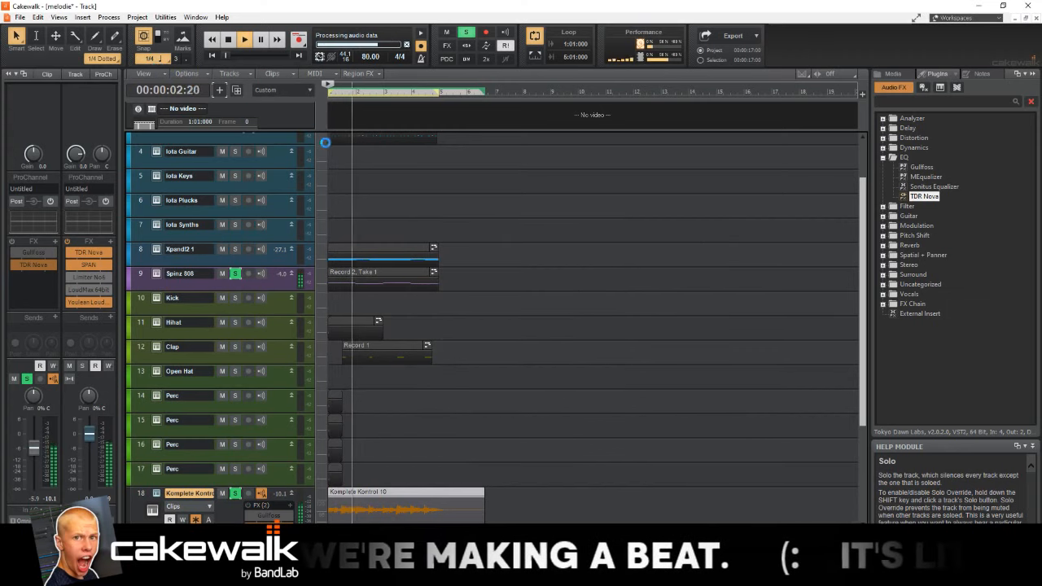
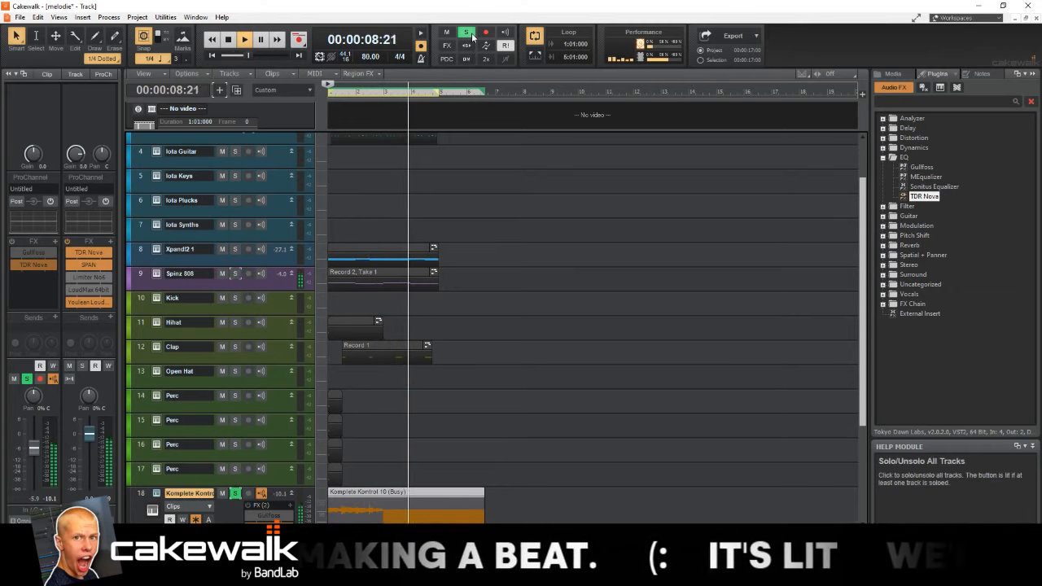
{"action": "left_click", "coordinate": [466, 33]}
{"action": "scroll", "coordinate": [467, 261], "scroll_direction": "down", "scroll_amount": 2}
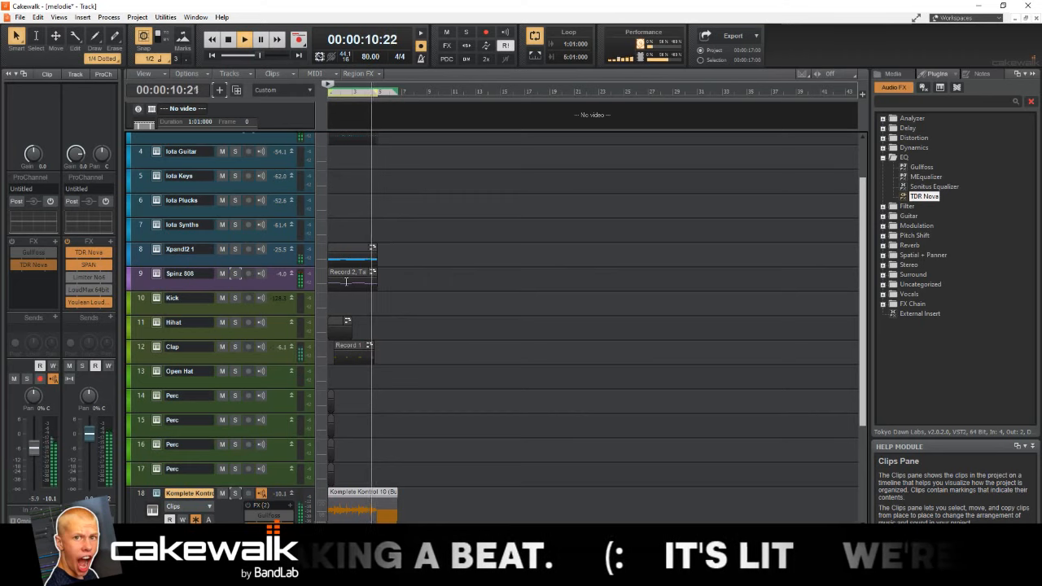
{"action": "scroll", "coordinate": [354, 293], "scroll_direction": "up", "scroll_amount": 2}
{"action": "key", "text": "w"}
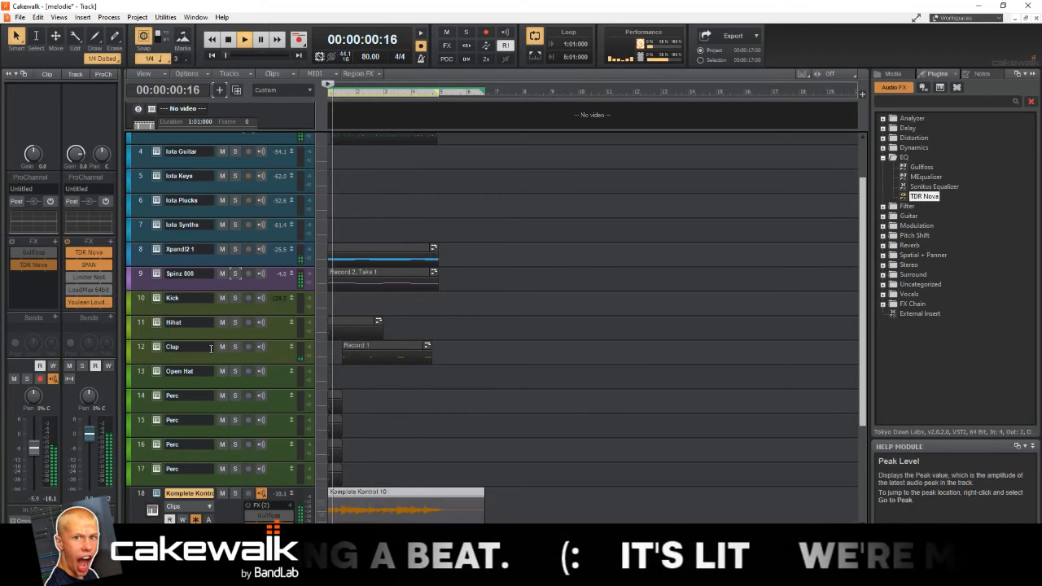
Step: Reopen the Clap track's sampler and browse the samples folder to the Claps folder of PVLACE Drumkit Vol.1
{"action": "left_click", "coordinate": [157, 349]}
{"action": "double_click", "coordinate": [158, 349]}
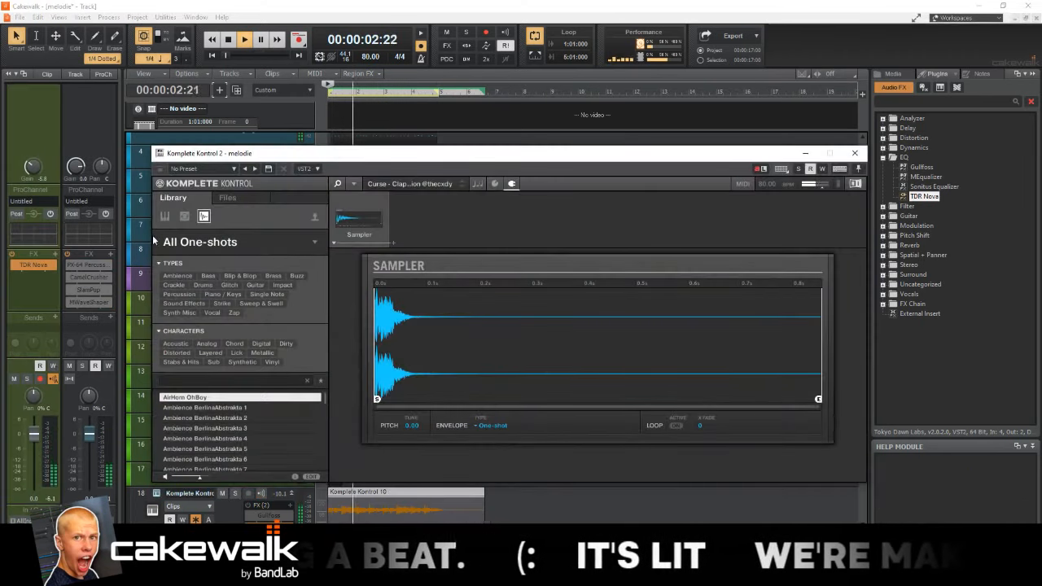
{"action": "left_click", "coordinate": [244, 199]}
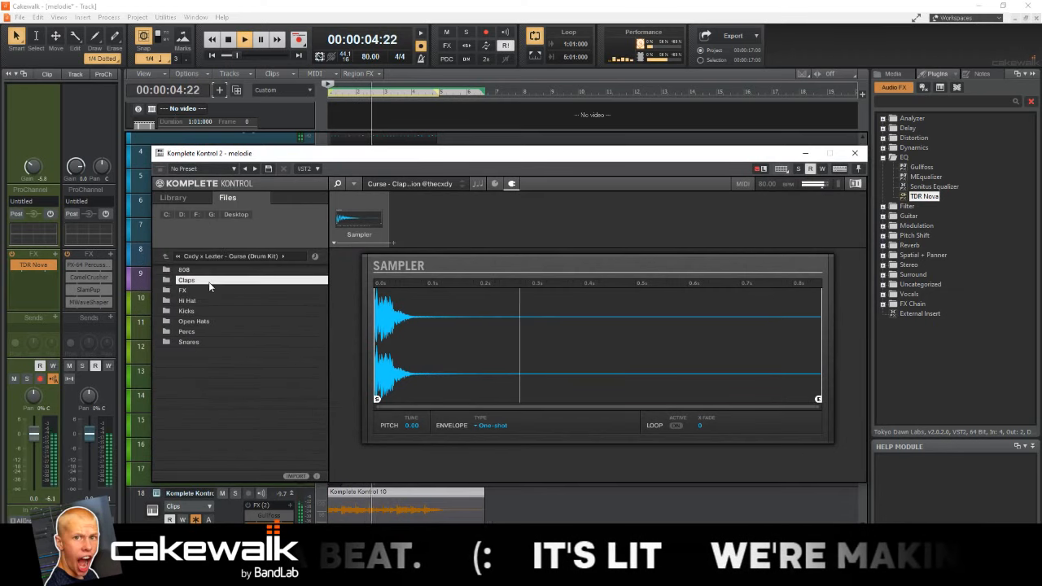
{"action": "left_click", "coordinate": [179, 257]}
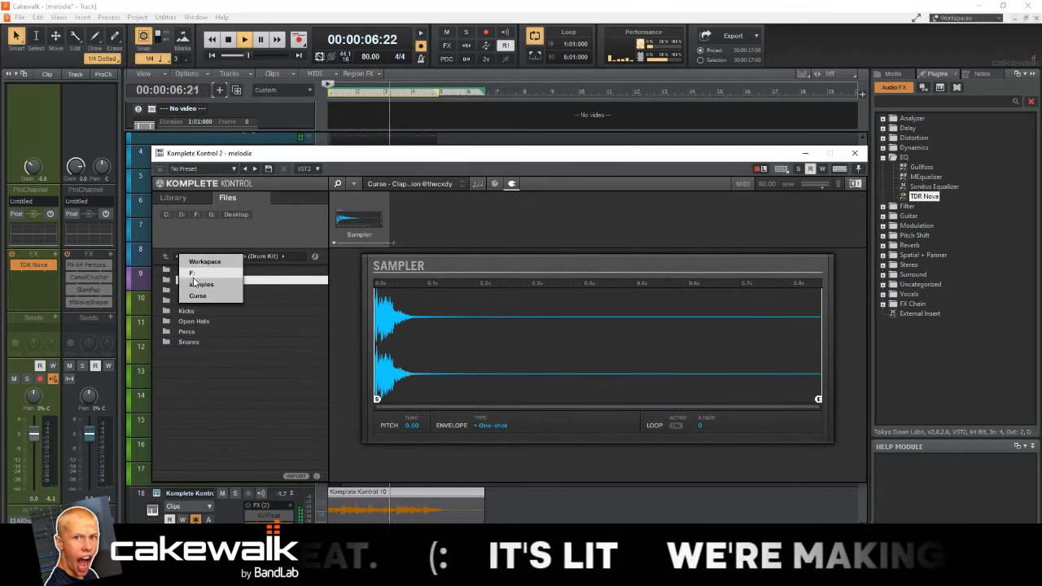
{"action": "left_click", "coordinate": [214, 280]}
{"action": "double_click", "coordinate": [228, 282]}
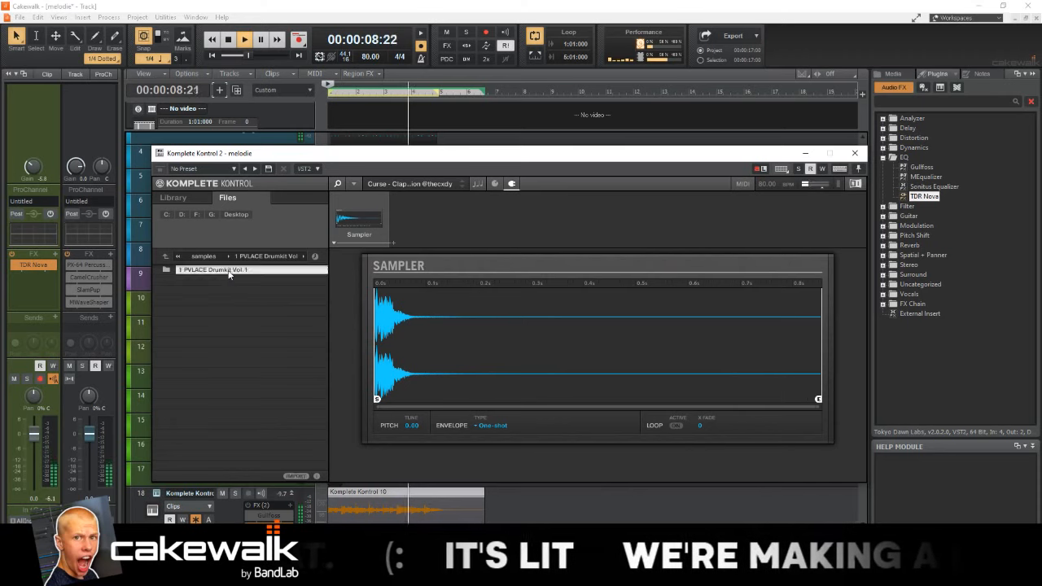
{"action": "double_click", "coordinate": [230, 270]}
{"action": "double_click", "coordinate": [207, 281]}
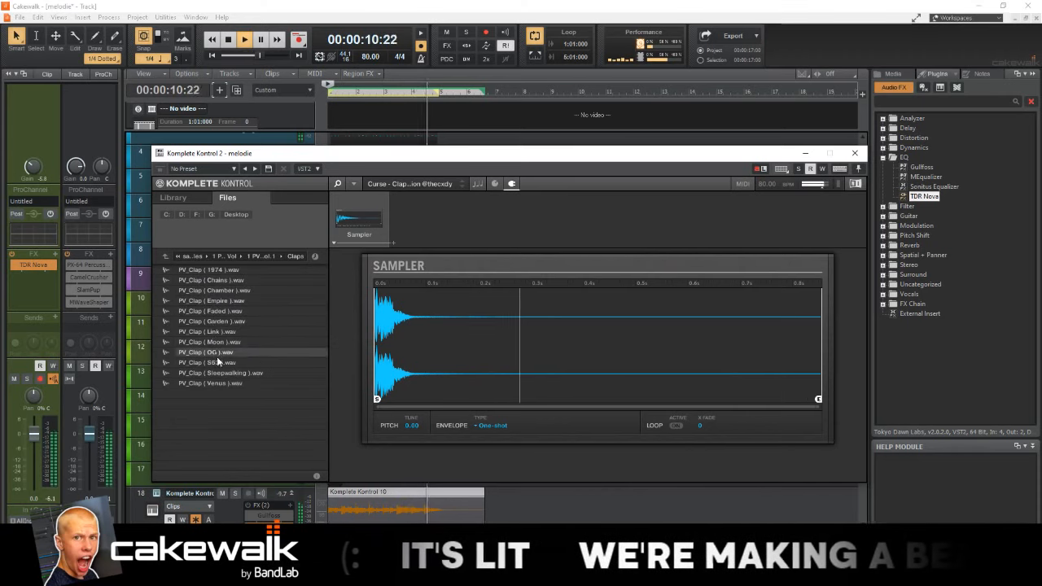
Step: Audition the PVLACE claps, load PV_Clap ( Faded ).wav into the Clap sampler, and lower the Clap track's volume
{"action": "left_click", "coordinate": [216, 353]}
{"action": "left_click", "coordinate": [253, 320]}
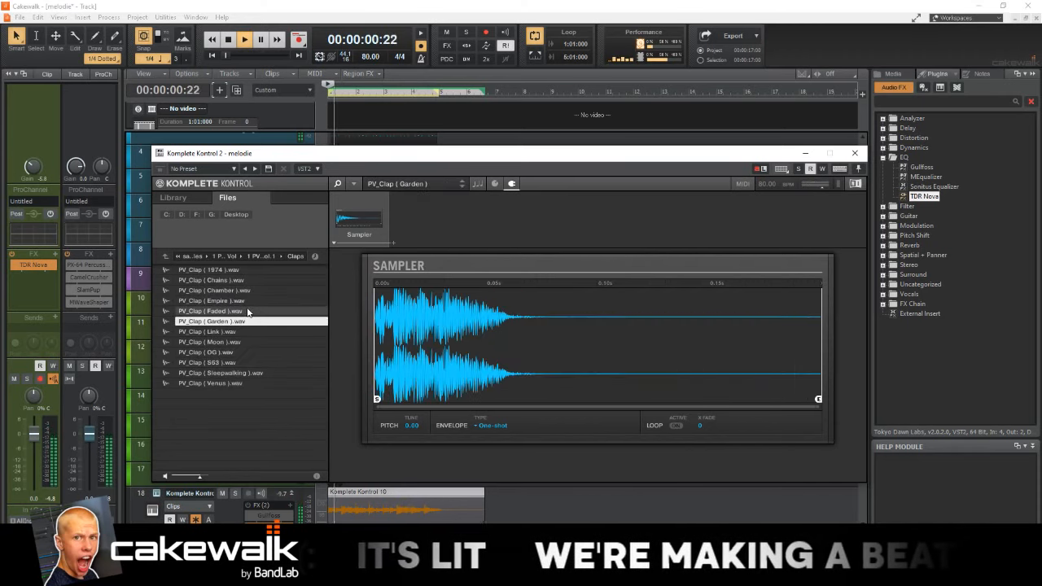
{"action": "left_click", "coordinate": [238, 312]}
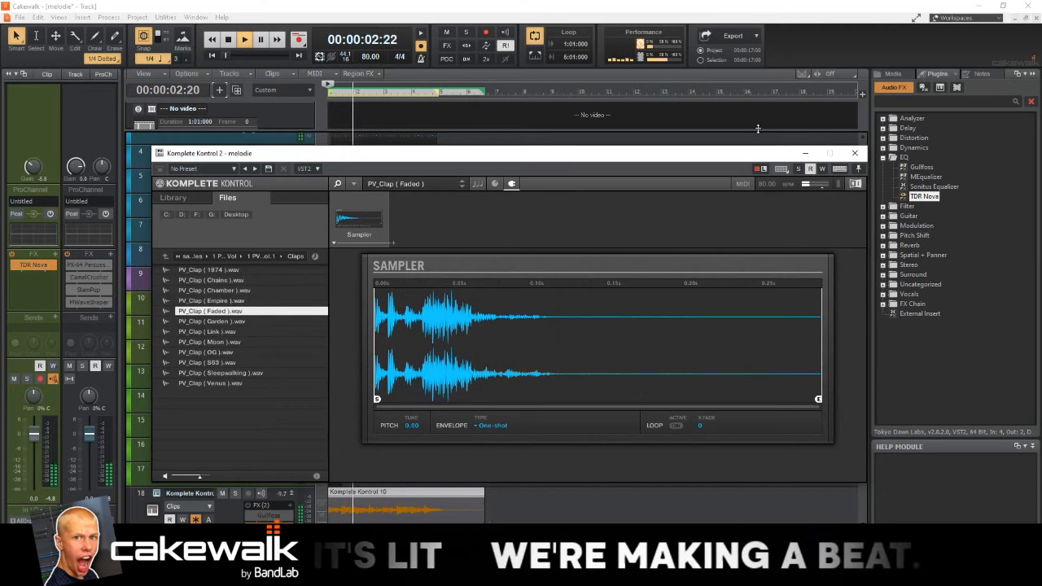
{"action": "left_click", "coordinate": [854, 153]}
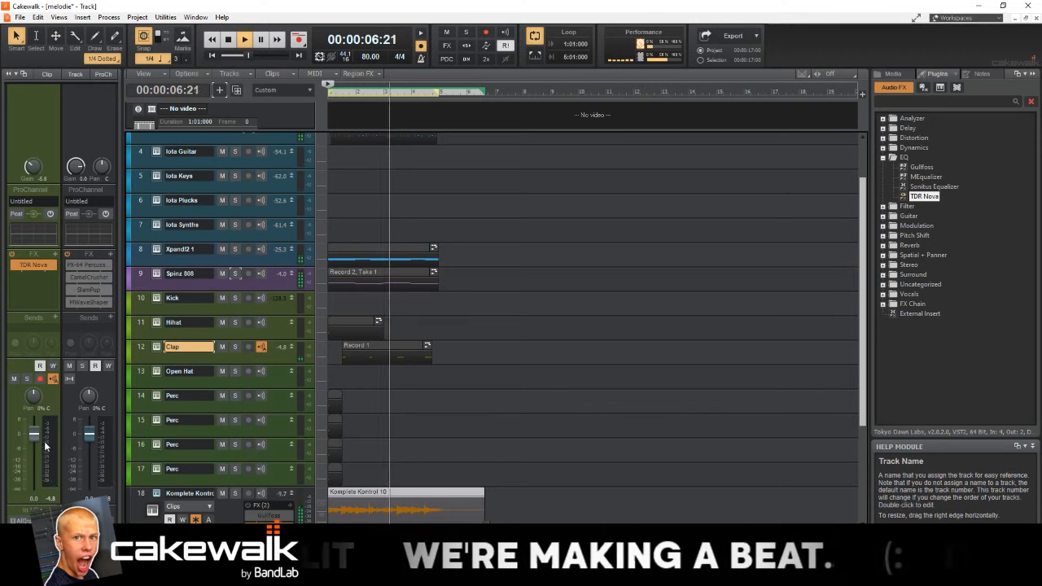
{"action": "left_click_drag", "start_coordinate": [34, 433], "coordinate": [34, 446]}
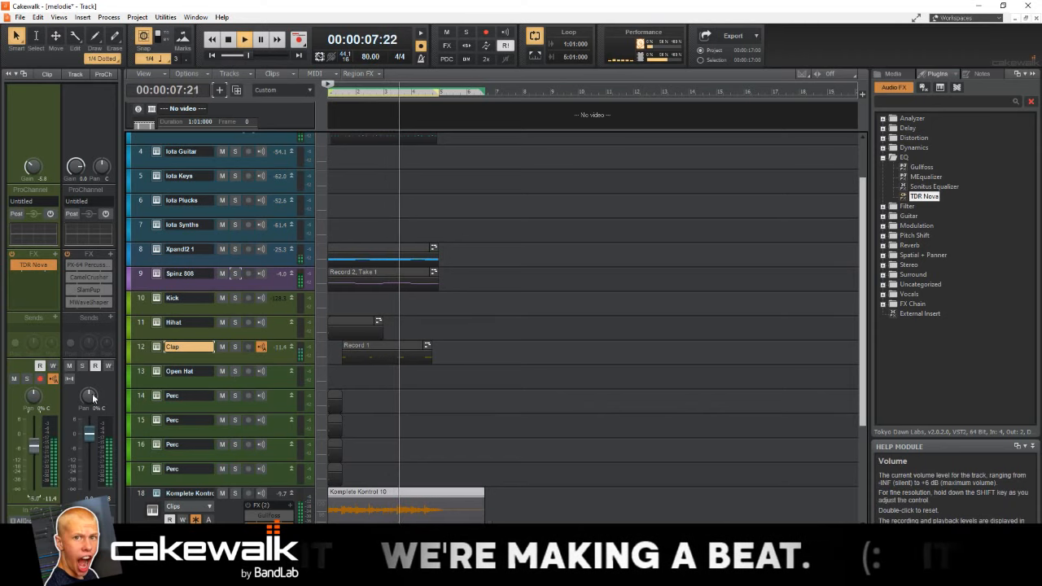
Step: Open the Hihat track's sampler, try an open hat, and load Curse - Hi Hat - Metal from the Curse kit's Hi Hat folder
{"action": "left_click", "coordinate": [158, 323]}
{"action": "left_click", "coordinate": [242, 209]}
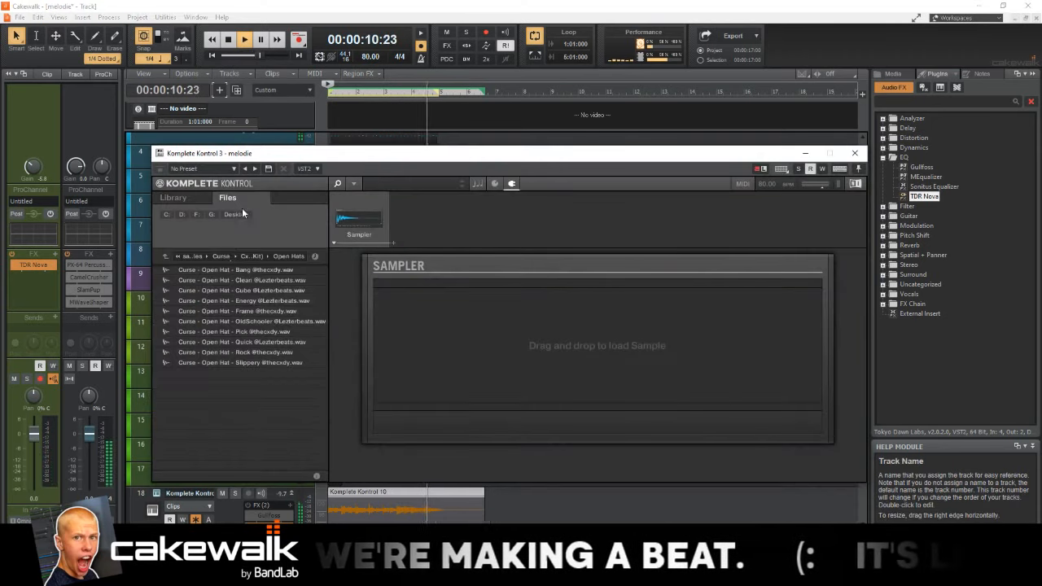
{"action": "double_click", "coordinate": [228, 280]}
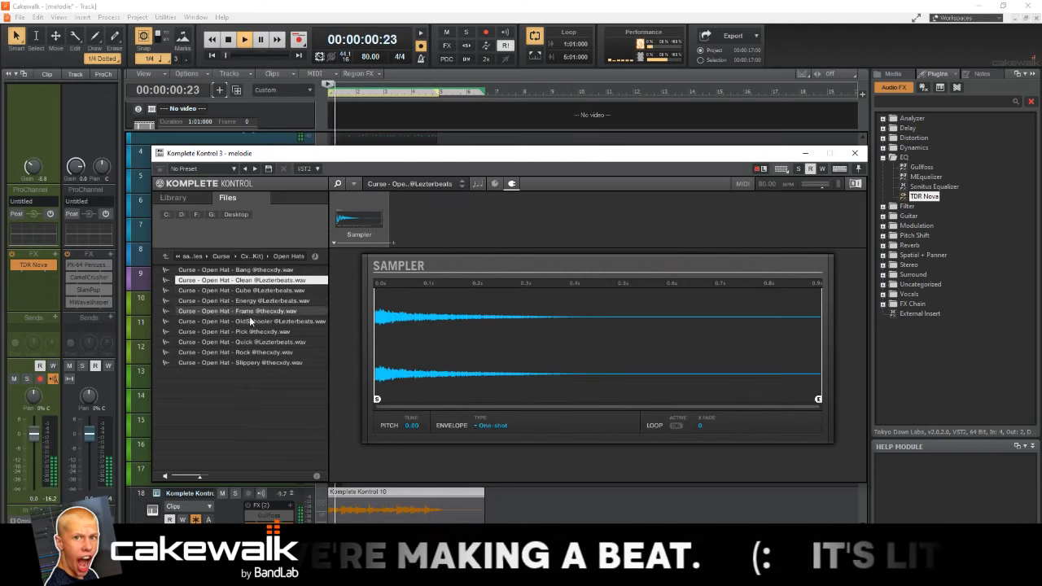
{"action": "left_click", "coordinate": [246, 257]}
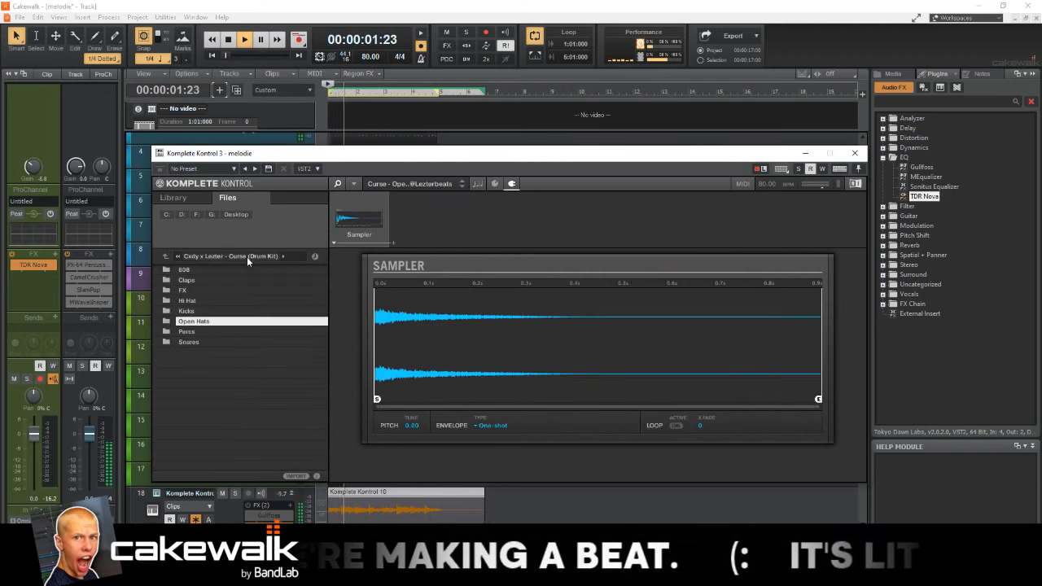
{"action": "double_click", "coordinate": [201, 302]}
{"action": "double_click", "coordinate": [210, 301]}
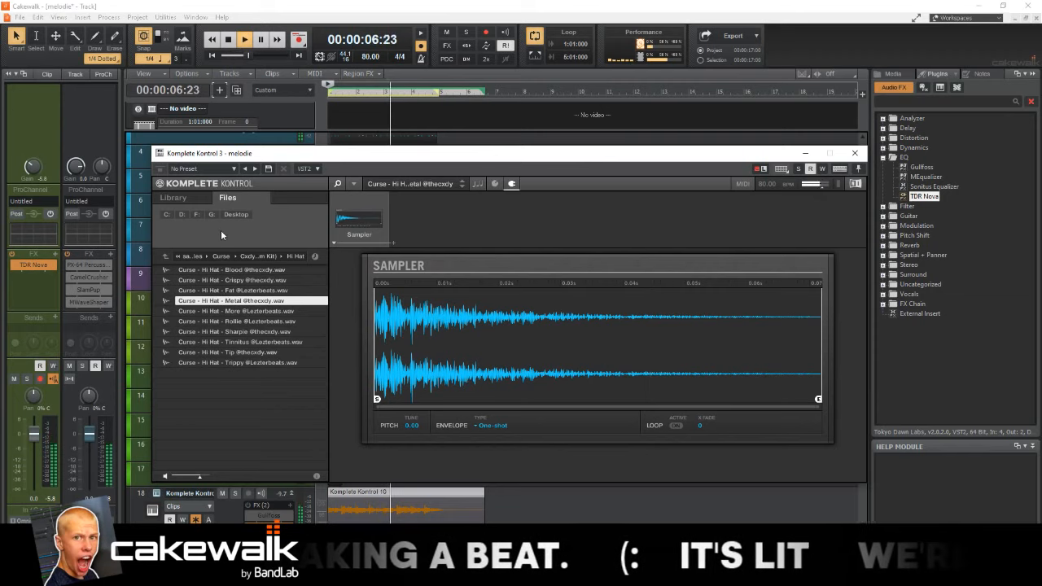
{"action": "left_click", "coordinate": [854, 154]}
Step: Open the Hihat clip in the step sequencer, fill the C 5 row every 4 steps, and play the pattern back
{"action": "key", "text": "space"}
{"action": "double_click", "coordinate": [357, 325]}
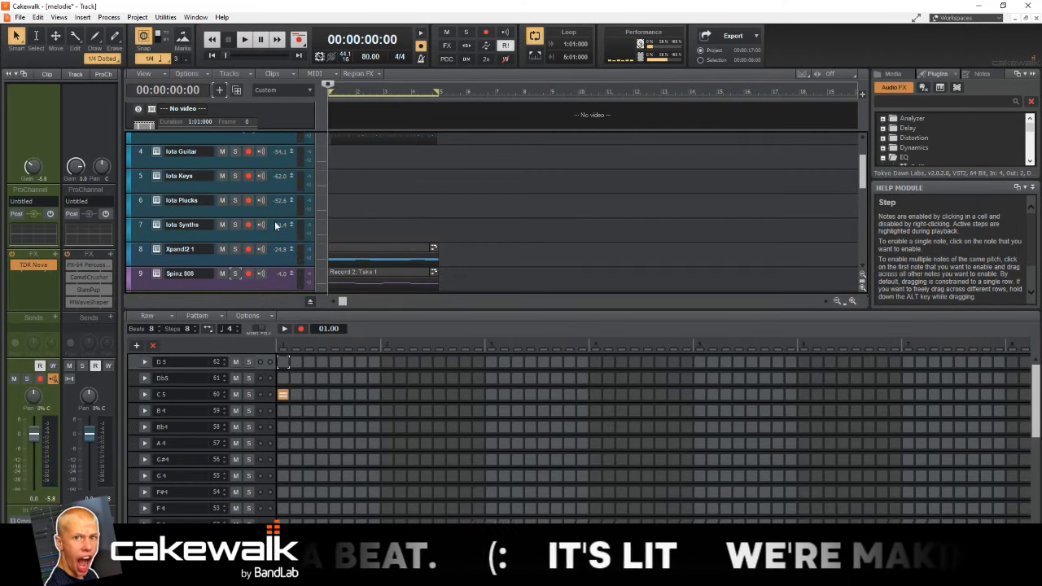
{"action": "key", "text": "shift+d"}
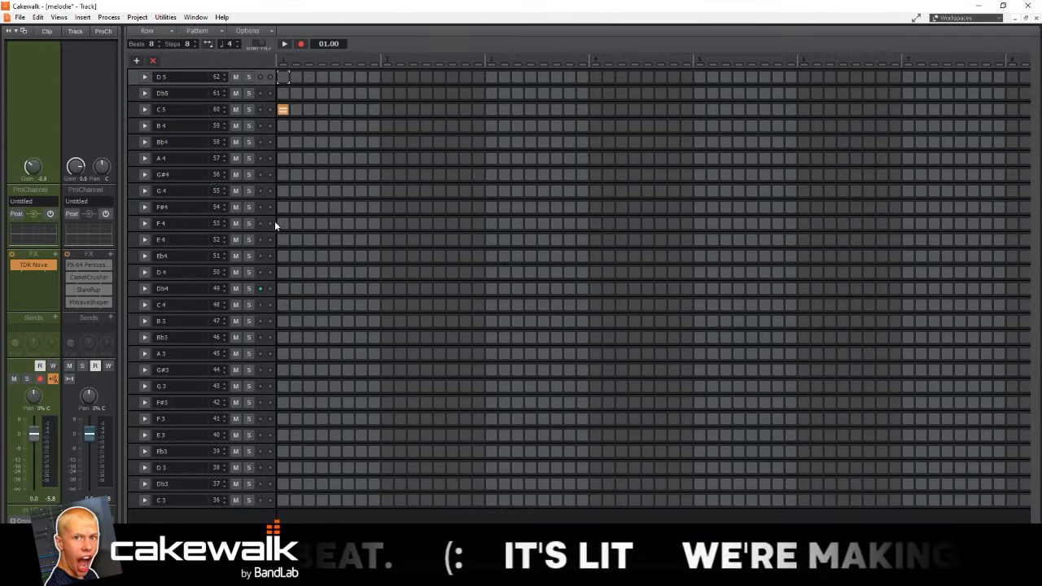
{"action": "left_click", "coordinate": [269, 117]}
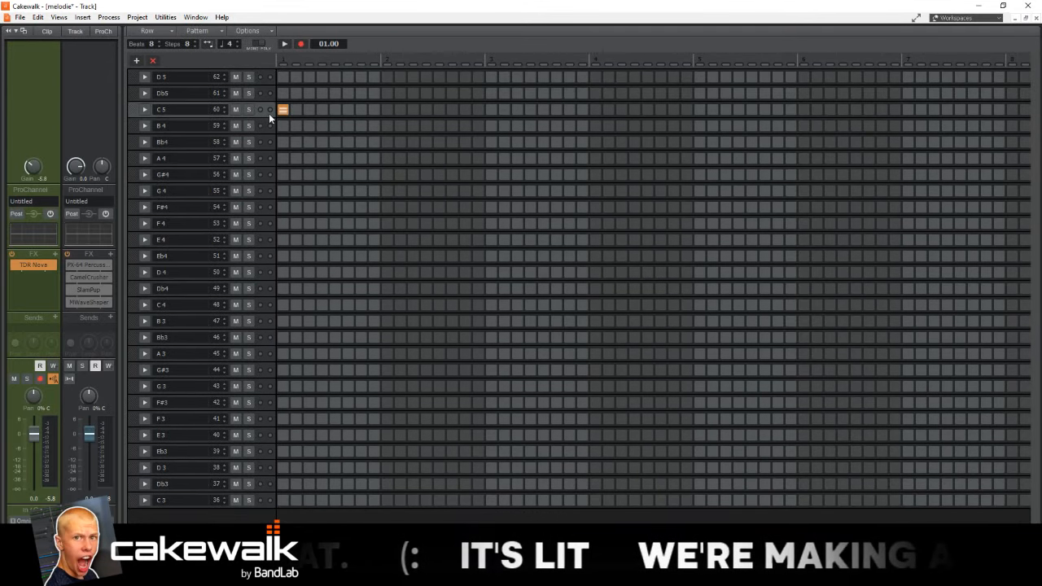
{"action": "right_click", "coordinate": [269, 113]}
{"action": "mouse_move", "coordinate": [313, 242]}
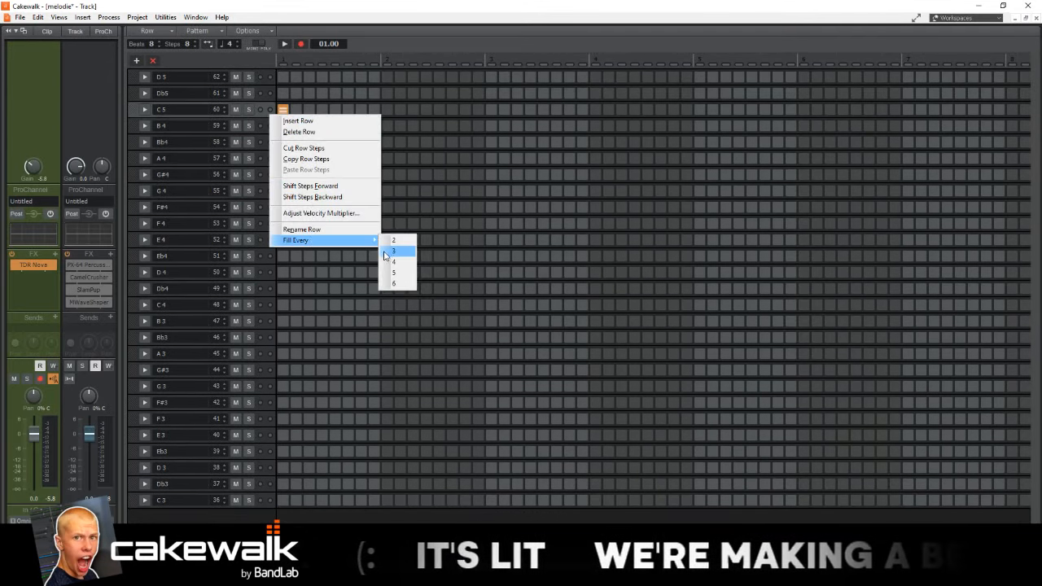
{"action": "left_click", "coordinate": [393, 262]}
{"action": "key", "text": "space"}
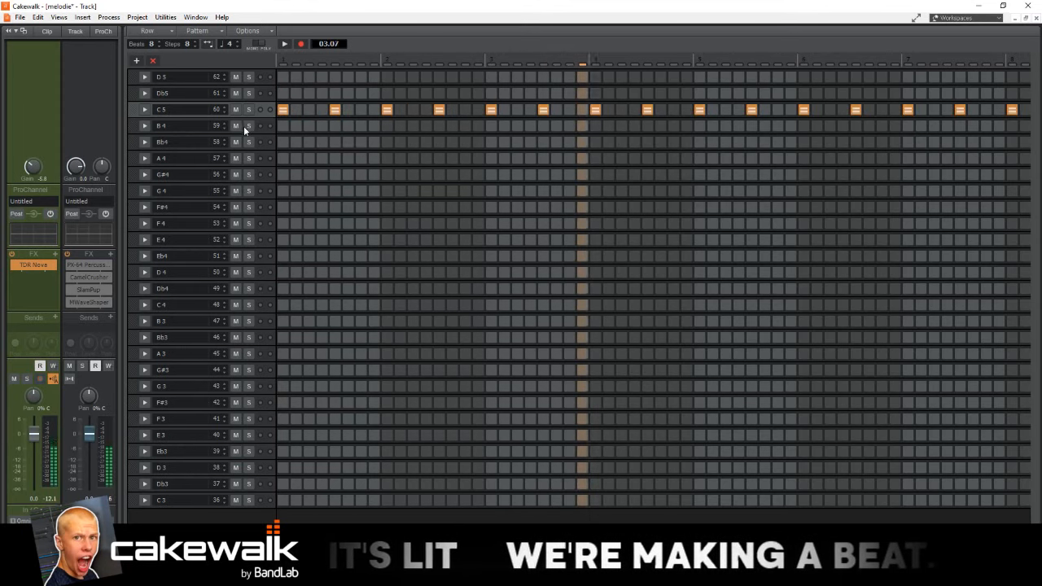
{"action": "key", "text": "space"}
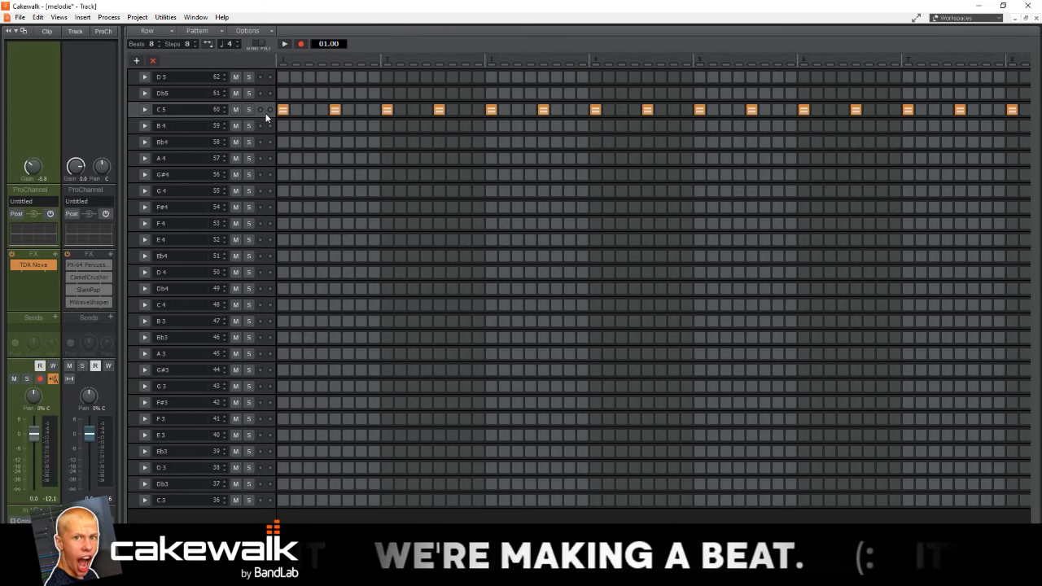
Step: Fill the Hihat's C 5 row every 2 steps and copy the Hihat clip directly behind the original
{"action": "right_click", "coordinate": [263, 115]}
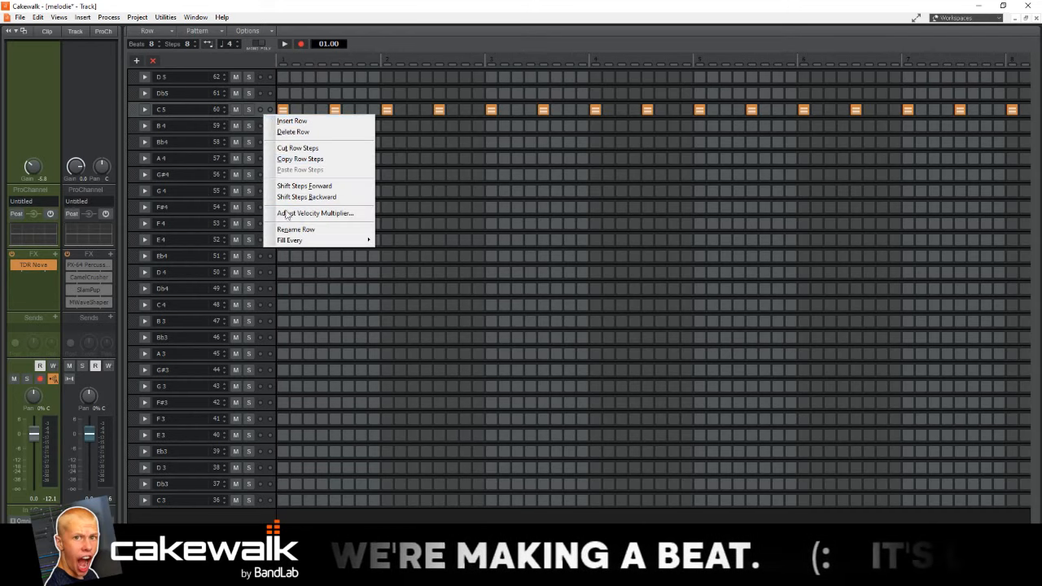
{"action": "mouse_move", "coordinate": [295, 241]}
{"action": "left_click", "coordinate": [391, 241]}
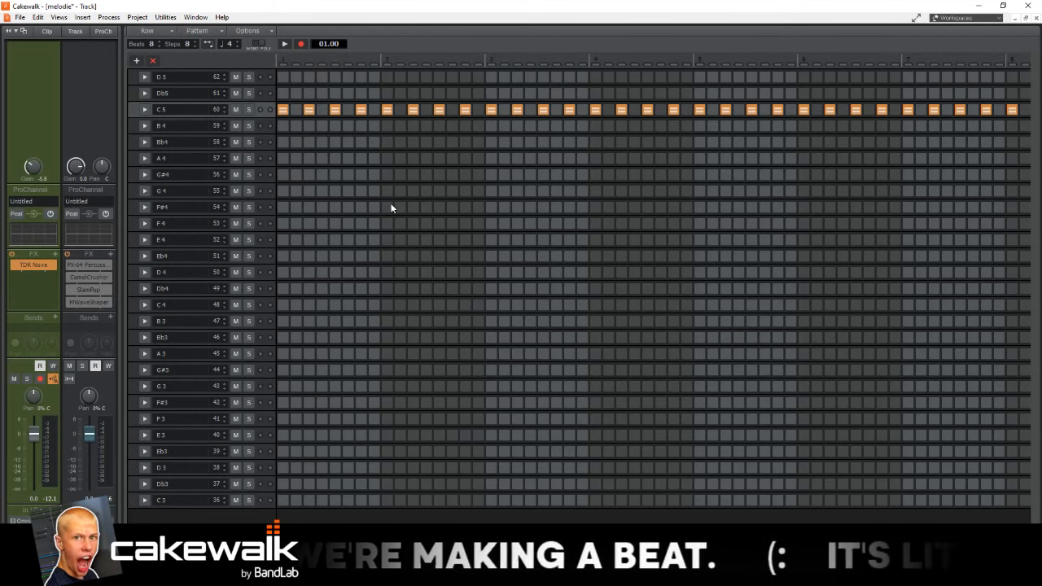
{"action": "key", "text": "d"}
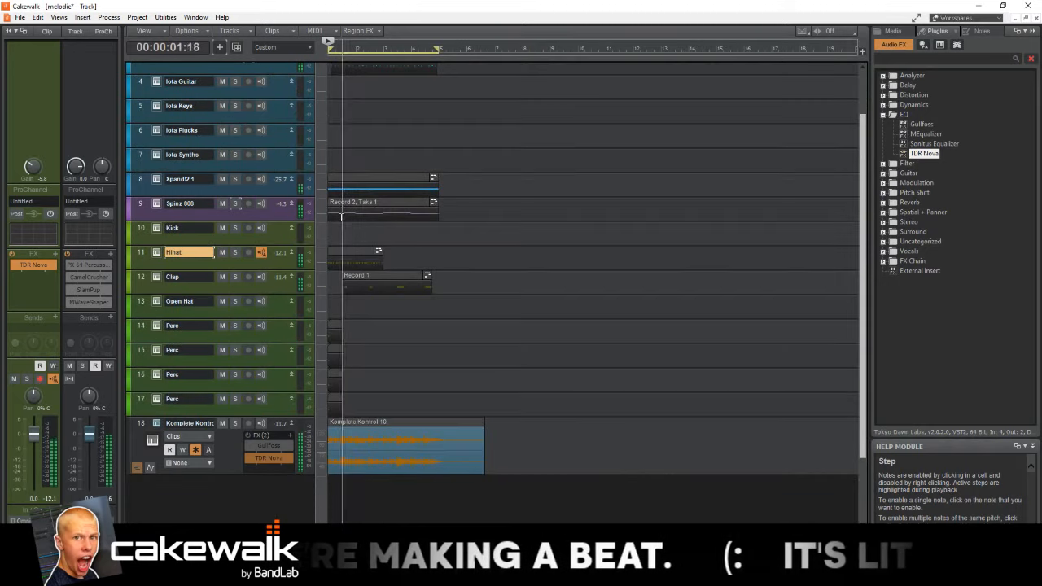
{"action": "left_click_drag", "start_coordinate": [360, 252], "coordinate": [395, 250]}
{"action": "key", "text": "space"}
Step: Copy the Spinz 808 clip onto the Kick track and open the copy in the piano roll
{"action": "left_click", "coordinate": [379, 202]}
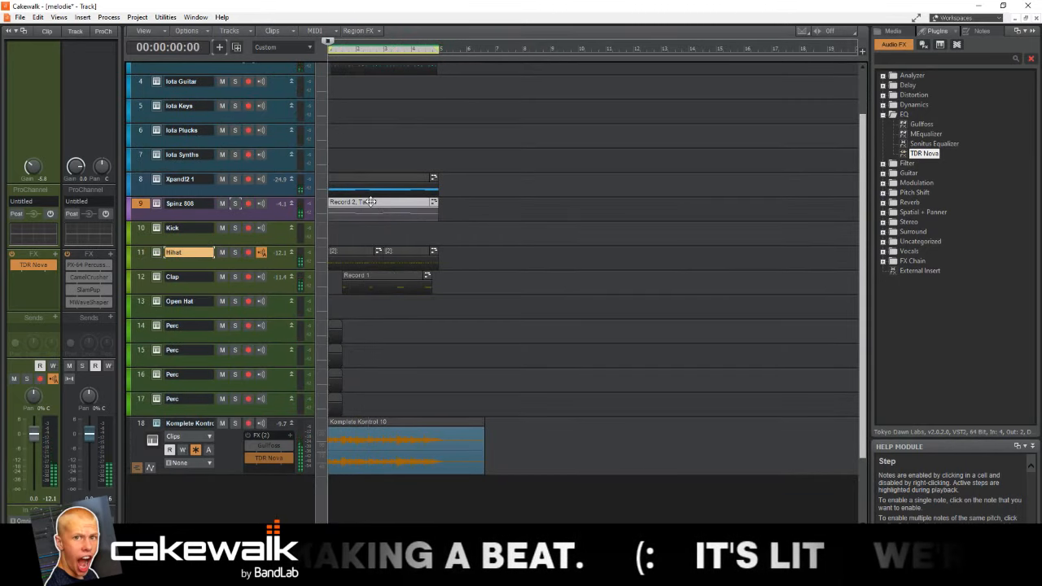
{"action": "left_click_drag", "start_coordinate": [370, 202], "coordinate": [372, 228]}
{"action": "double_click", "coordinate": [368, 228]}
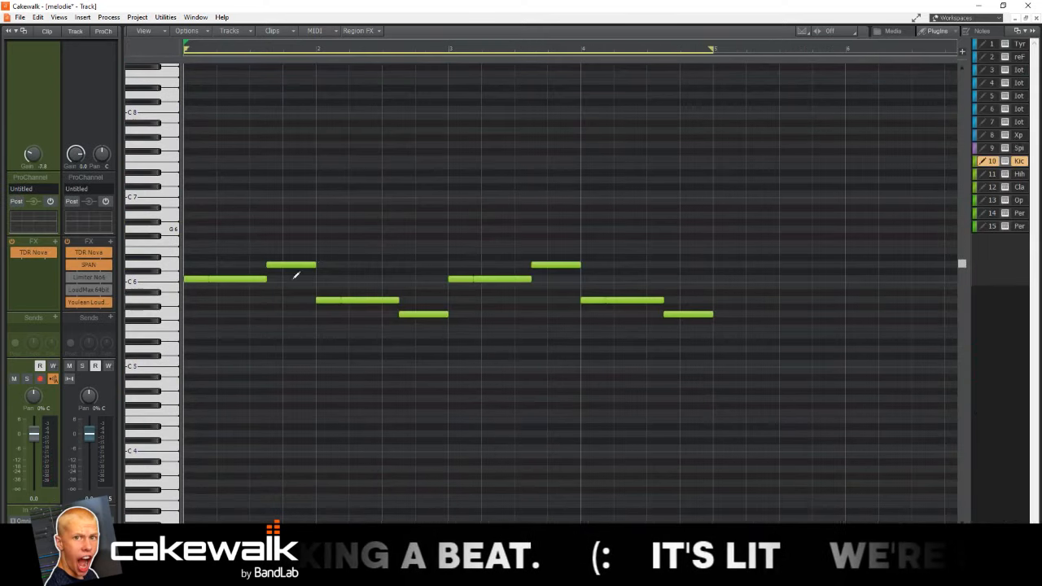
Step: Move the kick's D 6 notes down to C 6, shift all the C 6 notes to C 5, and return to the tracks
{"action": "left_click", "coordinate": [171, 265]}
{"action": "left_click_drag", "start_coordinate": [298, 266], "coordinate": [296, 279]}
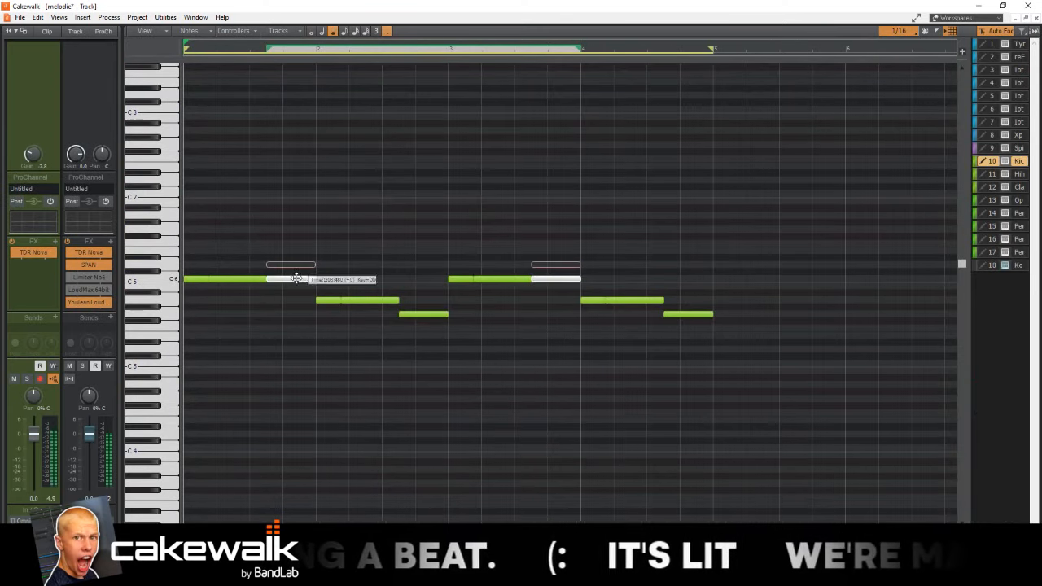
{"action": "left_click", "coordinate": [172, 270]}
{"action": "left_click", "coordinate": [171, 280]}
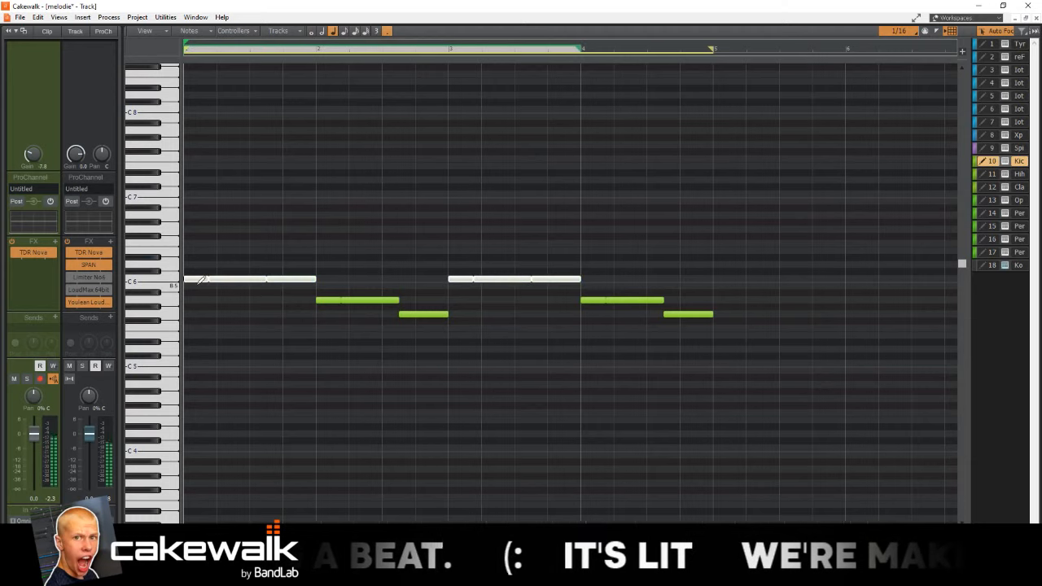
{"action": "left_click_drag", "start_coordinate": [195, 281], "coordinate": [198, 364]}
{"action": "key", "text": "d"}
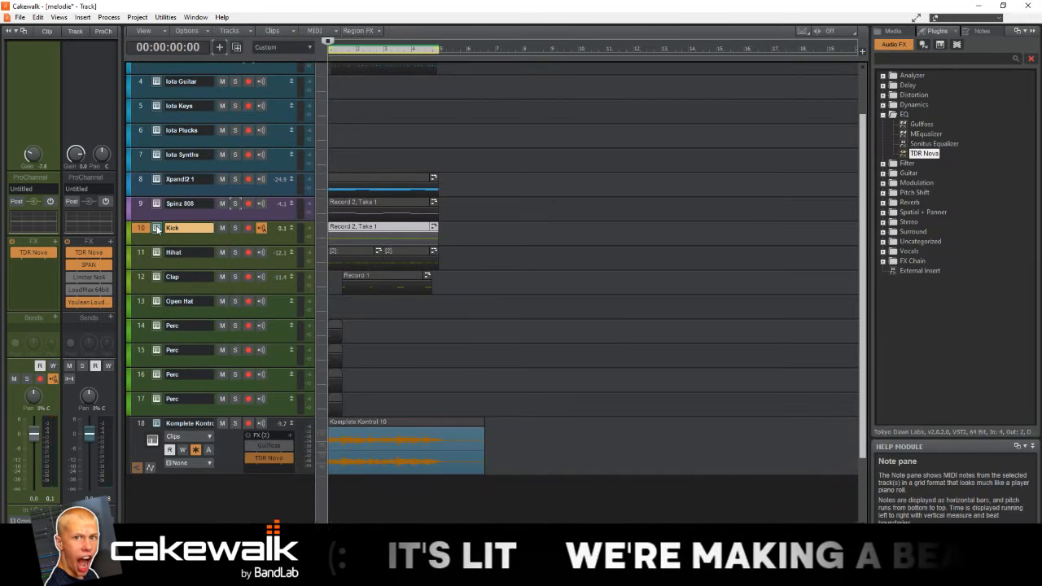
Step: Load PV_Kick ( Kush ).wav from the PVLACE Kicks folder into the Kick track's sampler
{"action": "left_click", "coordinate": [156, 228]}
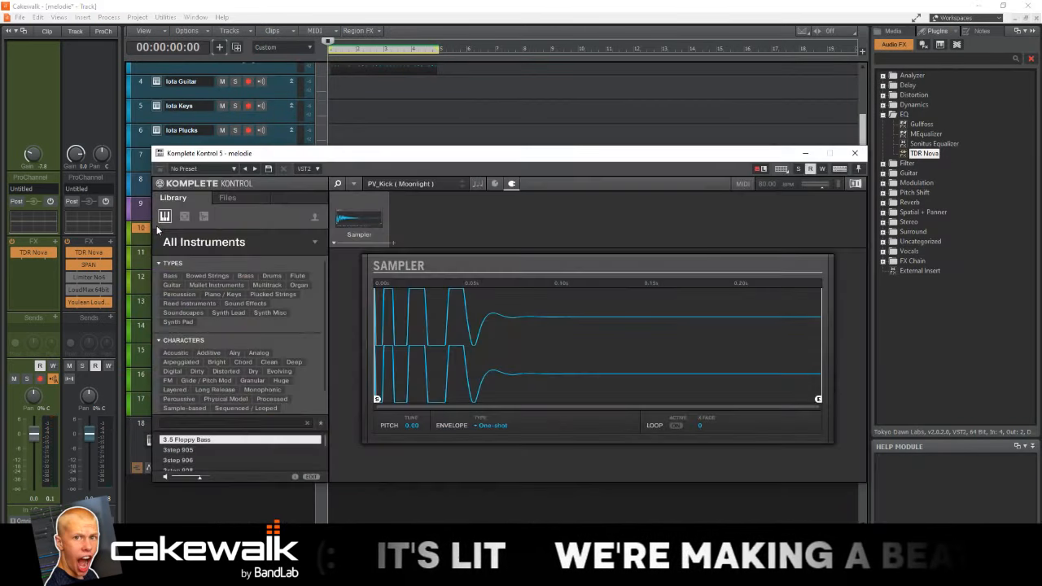
{"action": "left_click", "coordinate": [225, 198]}
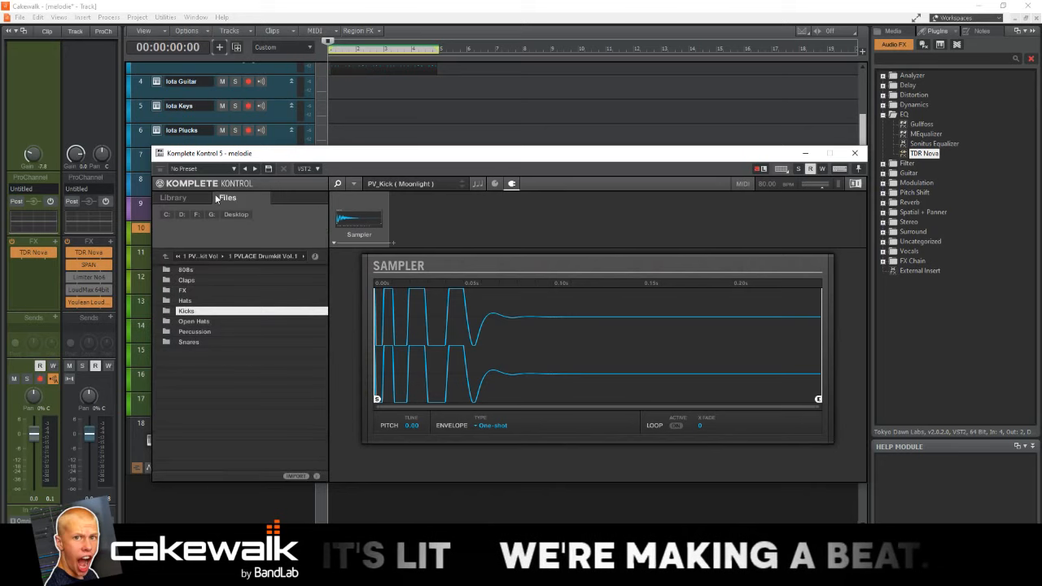
{"action": "double_click", "coordinate": [212, 309]}
{"action": "left_click", "coordinate": [222, 331]}
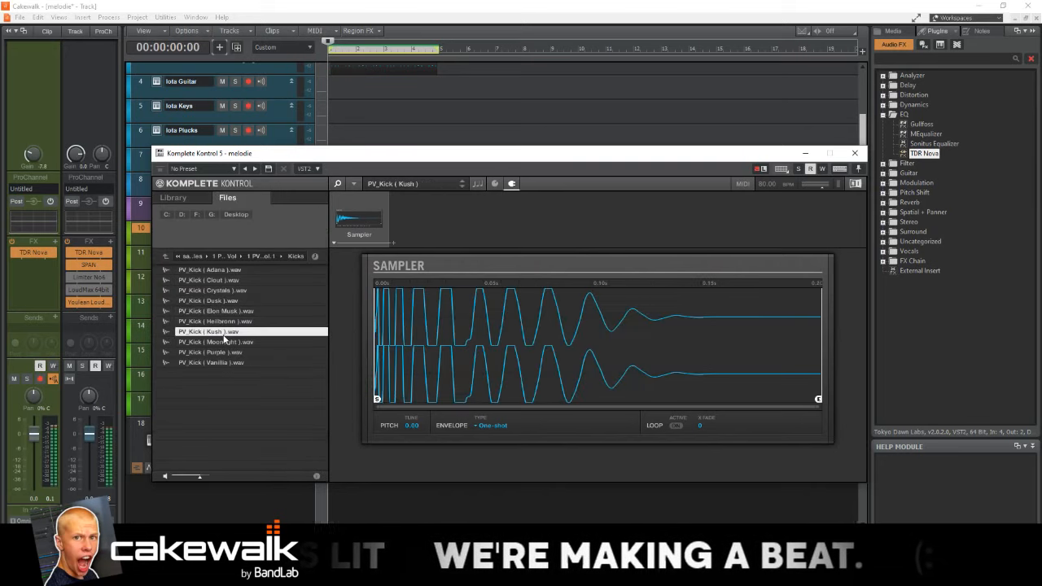
{"action": "left_click", "coordinate": [853, 153]}
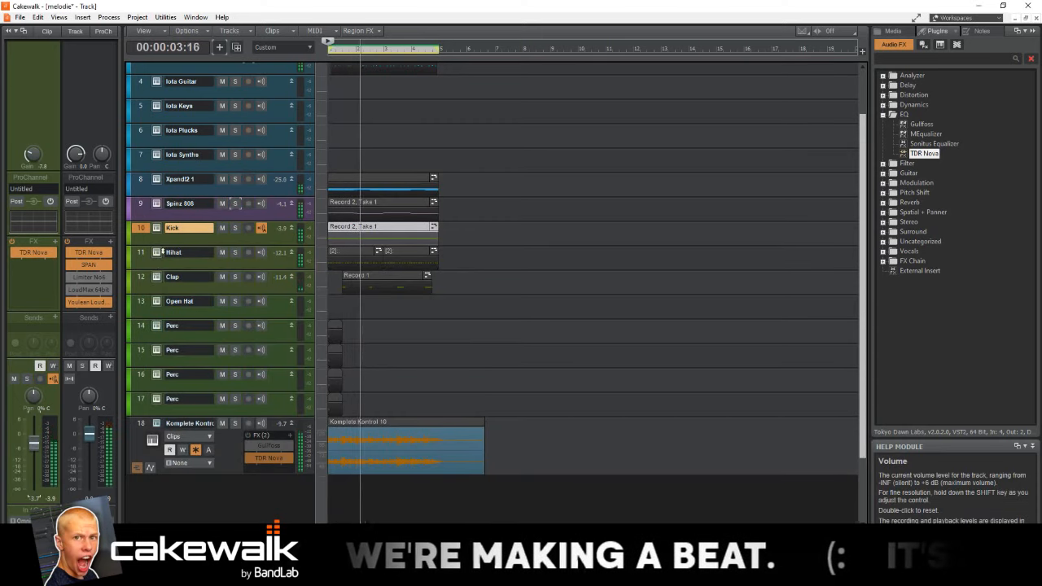
Step: Browse the Hihat sampler to the Hats folder of PVLACE Drumkit Vol.1 and load PV_HiHat ( Diamonds ).wav
{"action": "left_click", "coordinate": [157, 252]}
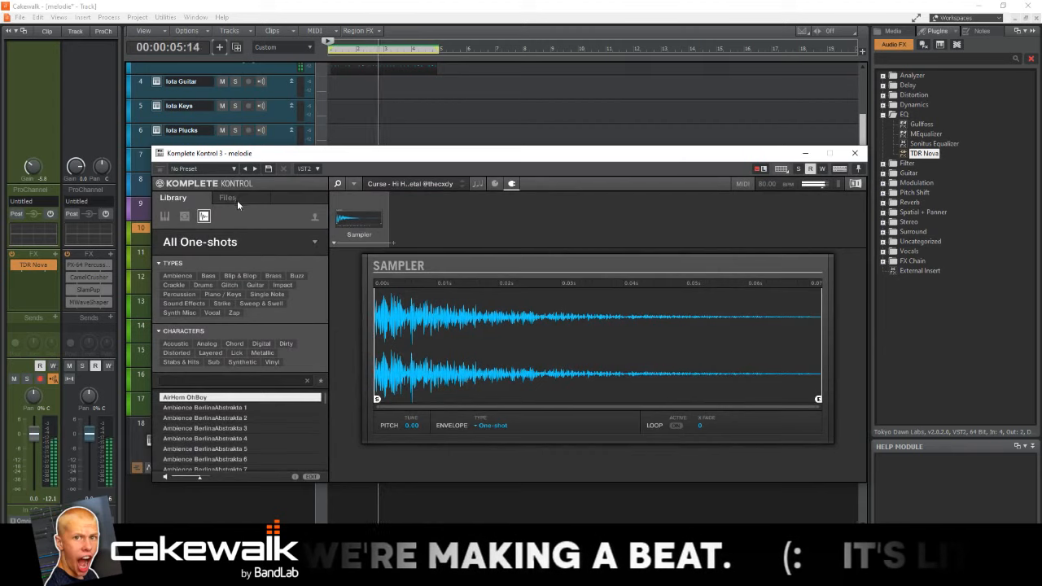
{"action": "left_click", "coordinate": [235, 199]}
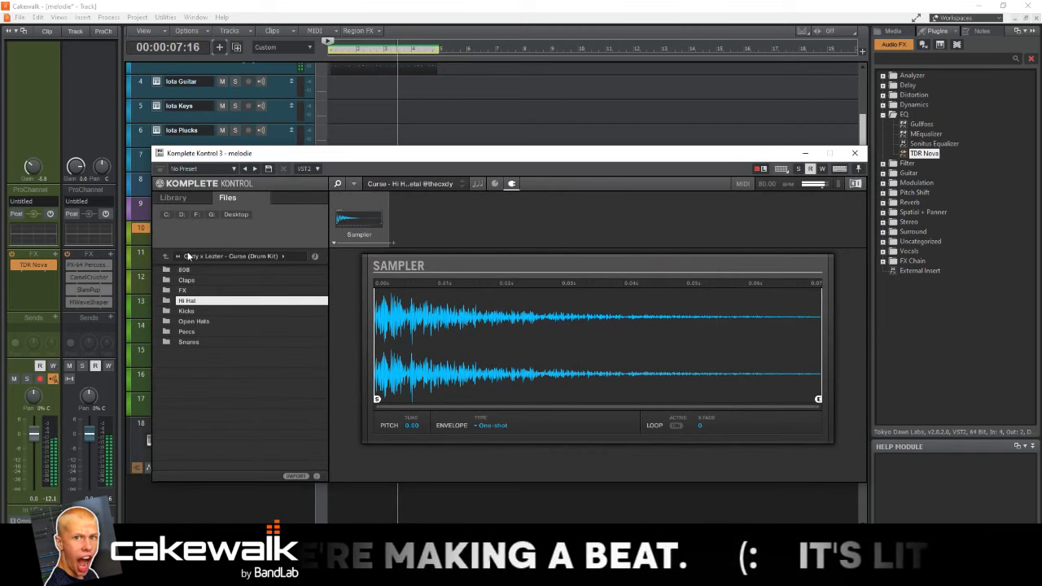
{"action": "left_click", "coordinate": [178, 257]}
{"action": "left_click", "coordinate": [200, 284]}
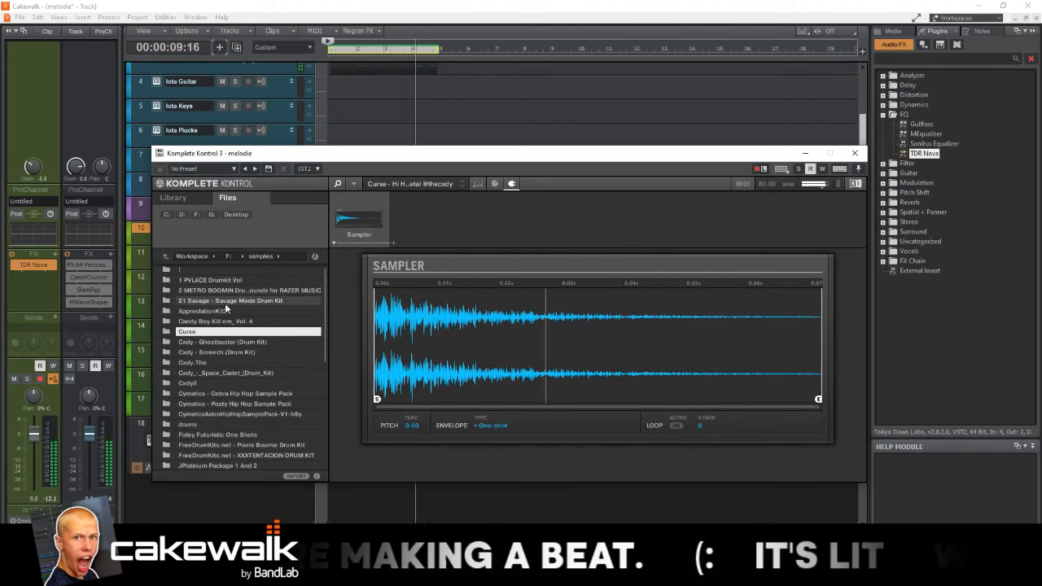
{"action": "double_click", "coordinate": [216, 282]}
{"action": "double_click", "coordinate": [218, 272]}
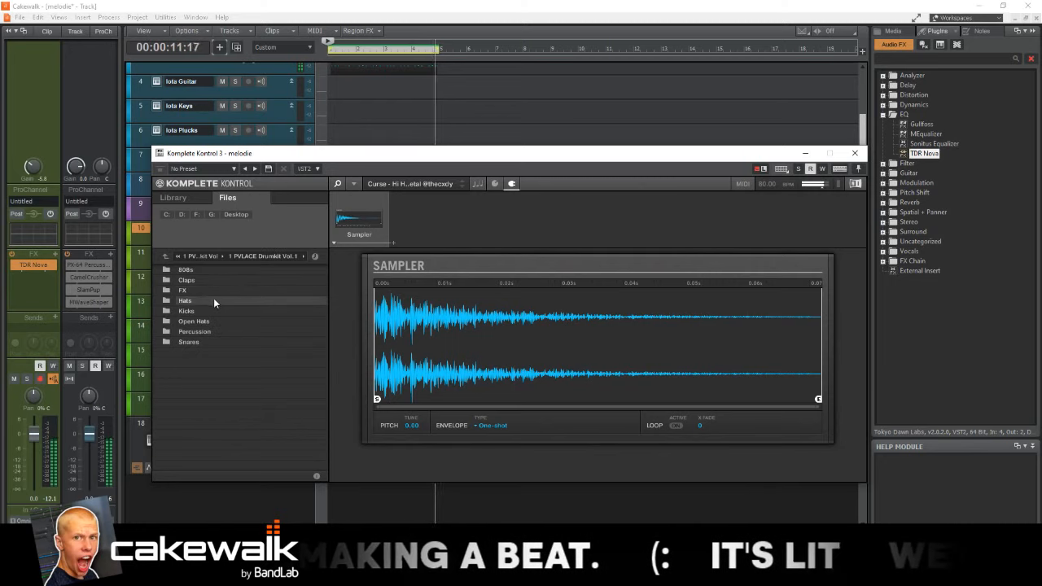
{"action": "double_click", "coordinate": [214, 299]}
{"action": "left_click", "coordinate": [213, 302]}
{"action": "left_click", "coordinate": [217, 290]}
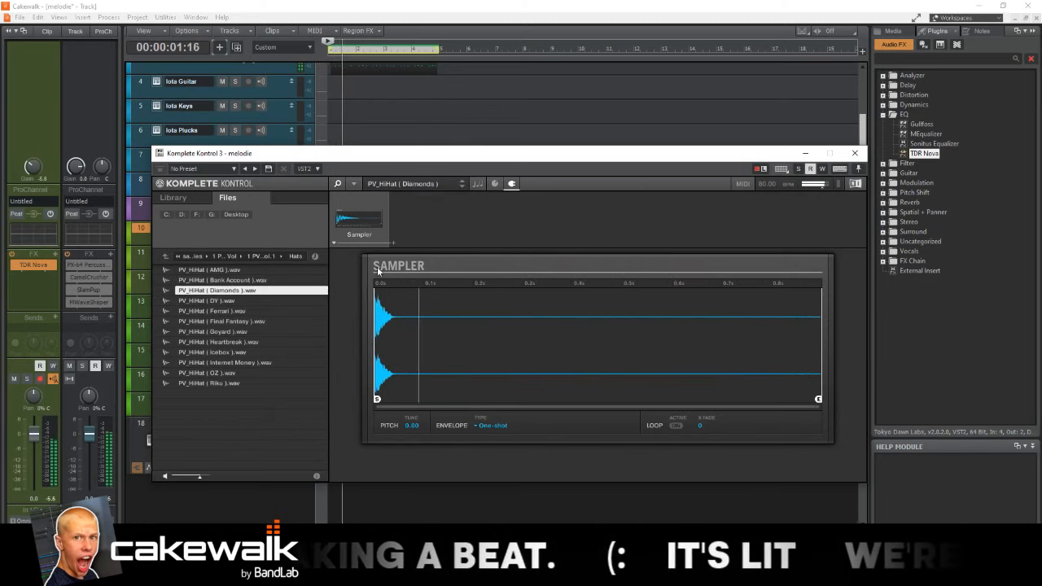
{"action": "left_click", "coordinate": [854, 154]}
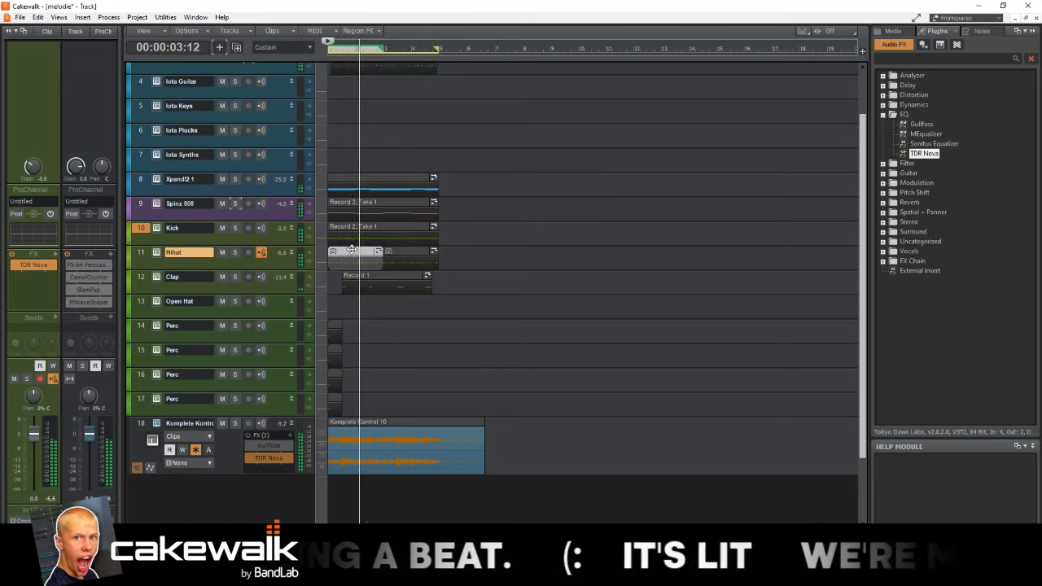
Step: Open both Hihat clips in the piano roll, move all the notes down to A 4, and play them back
{"action": "left_click", "coordinate": [395, 254]}
{"action": "key", "text": "space"}
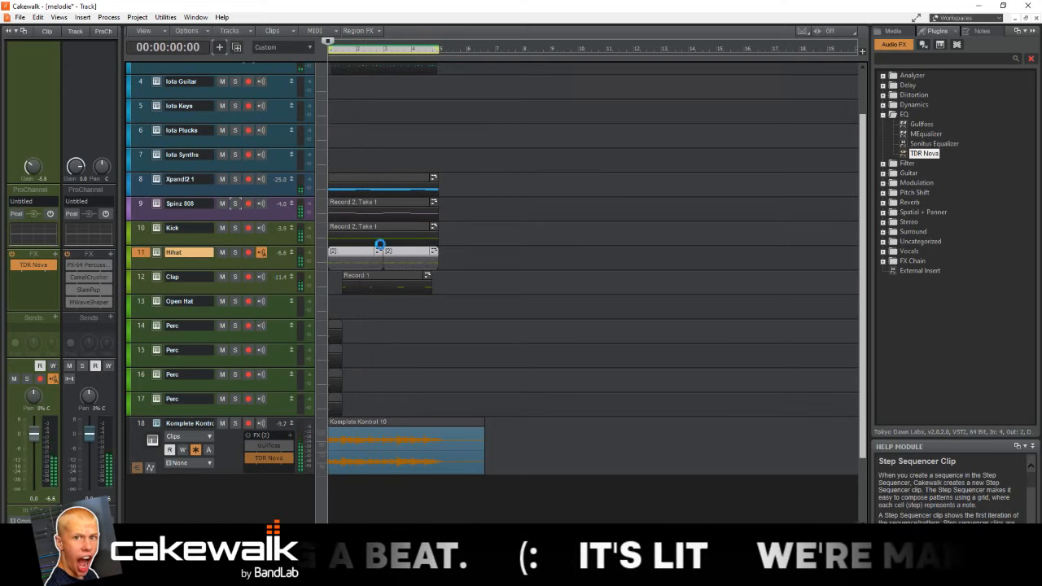
{"action": "double_click", "coordinate": [379, 251]}
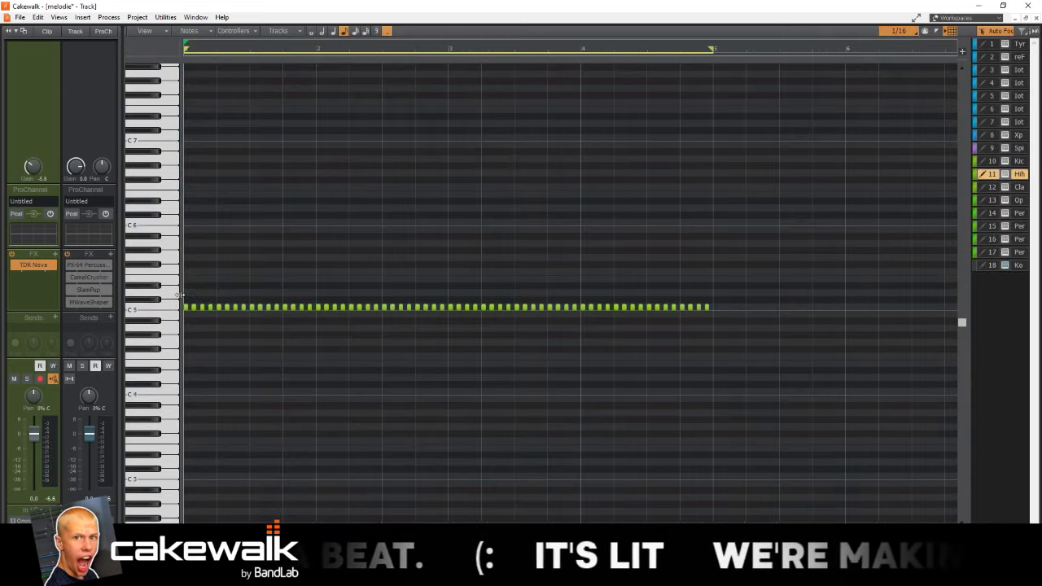
{"action": "key", "text": "ctrl+a"}
{"action": "scroll", "coordinate": [191, 307], "scroll_direction": "up", "scroll_amount": 3}
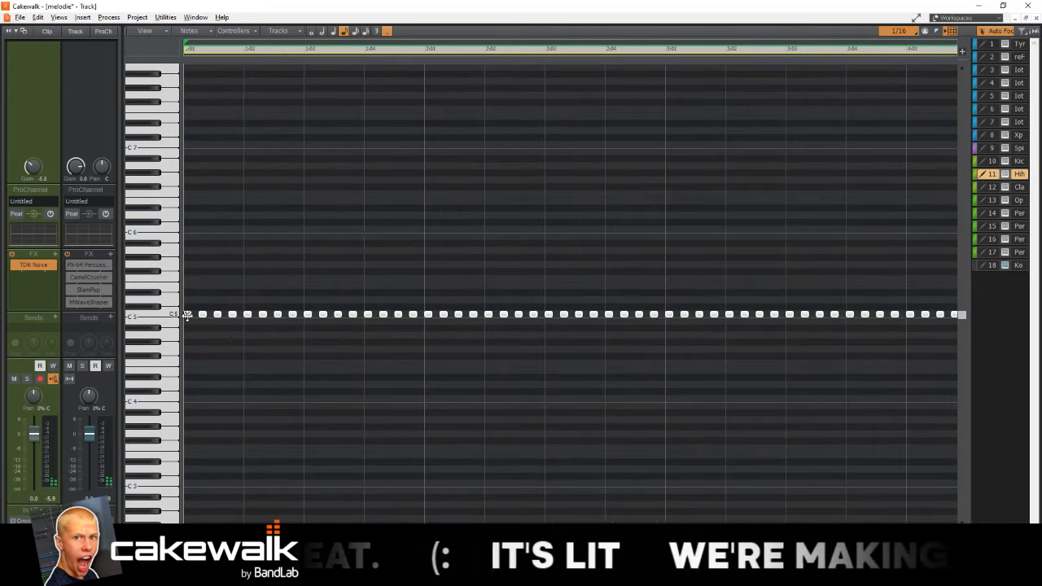
{"action": "left_click_drag", "start_coordinate": [187, 315], "coordinate": [187, 335]}
{"action": "key", "text": "space"}
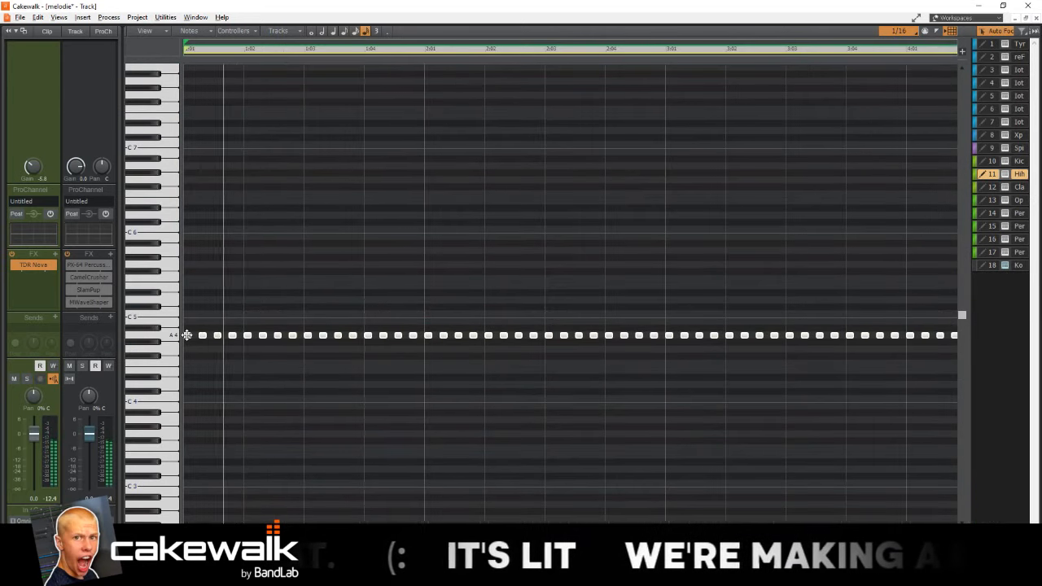
{"action": "key", "text": "space"}
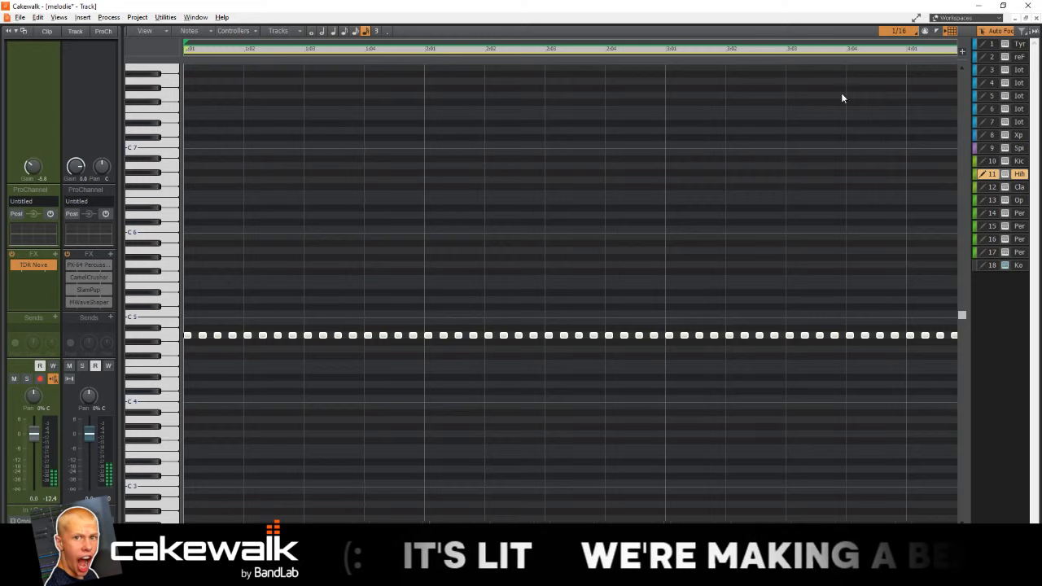
Step: Set the snap resolution to 1/32 and try drawing a short run of hi-hat notes on E 4 at the loop's start
{"action": "left_click", "coordinate": [902, 33]}
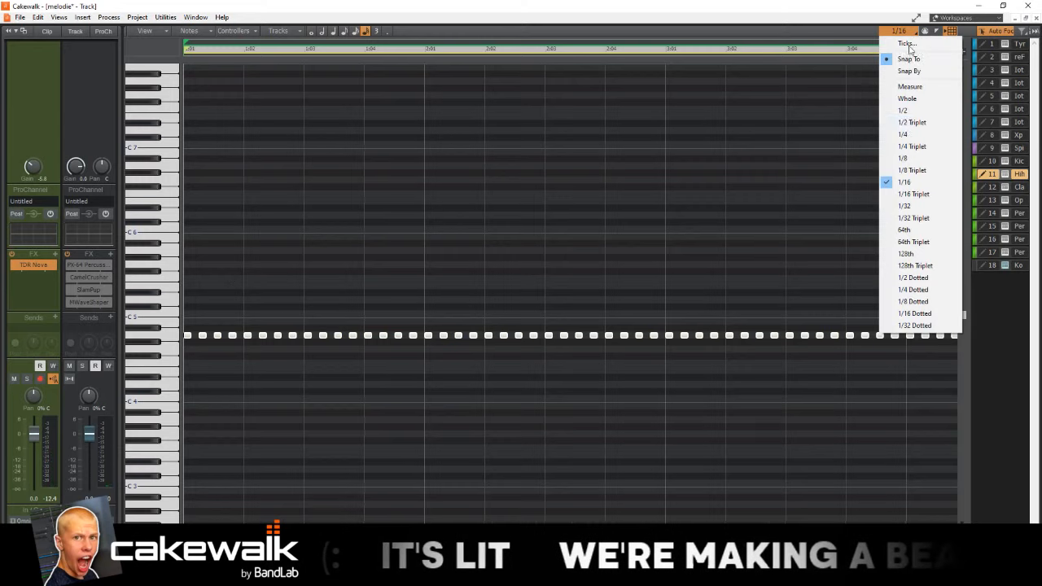
{"action": "left_click", "coordinate": [910, 206]}
{"action": "key", "text": "t"}
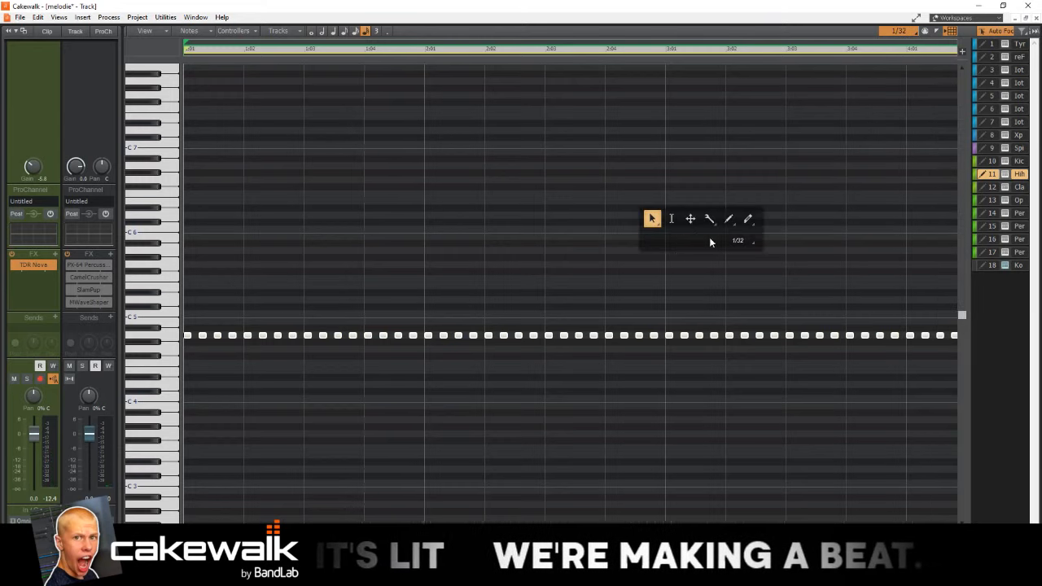
{"action": "left_click", "coordinate": [730, 219]}
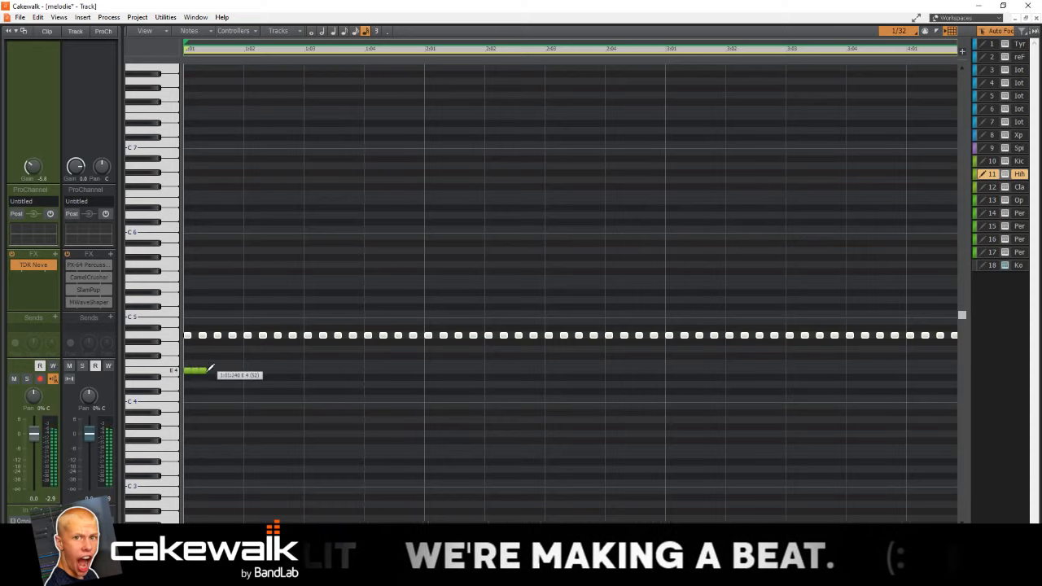
{"action": "left_click_drag", "start_coordinate": [210, 368], "coordinate": [209, 365]}
{"action": "key", "text": "space"}
{"action": "key", "text": "space"}
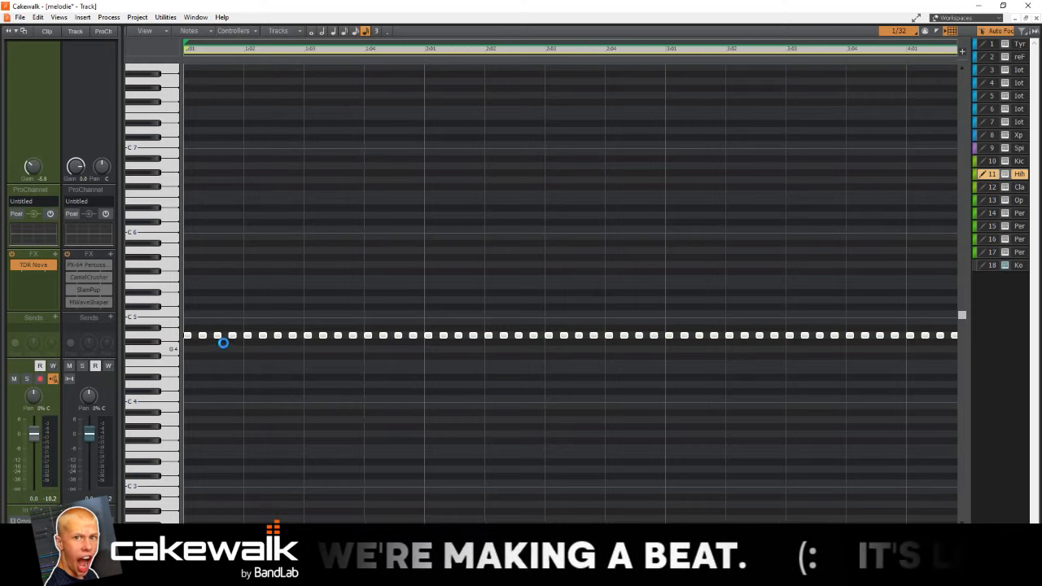
Step: Lower the Hihat track's volume while the loop plays, and return to the tracks
{"action": "key", "text": "space"}
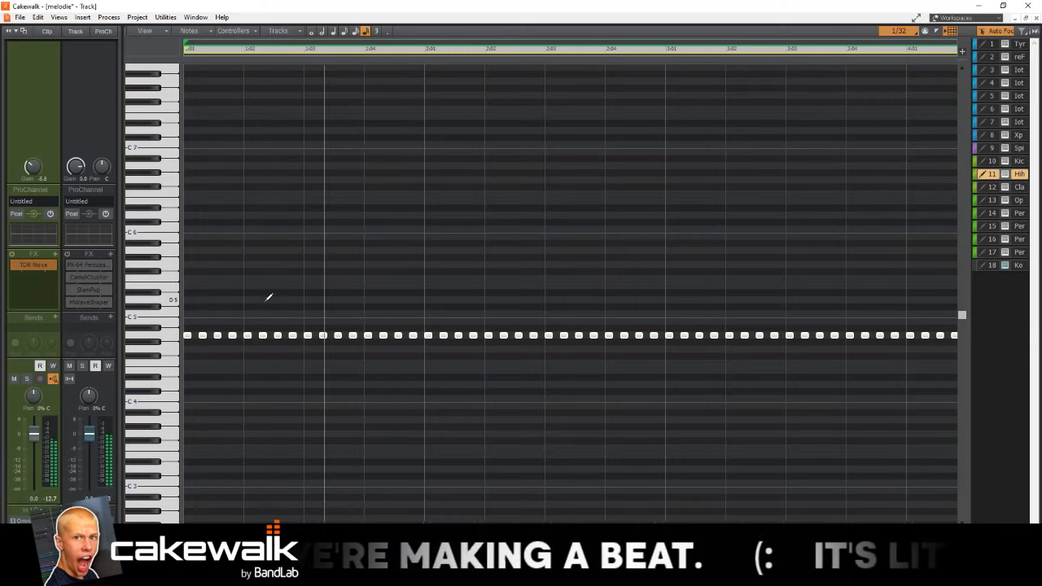
{"action": "scroll", "coordinate": [204, 319], "scroll_direction": "down", "scroll_amount": 1}
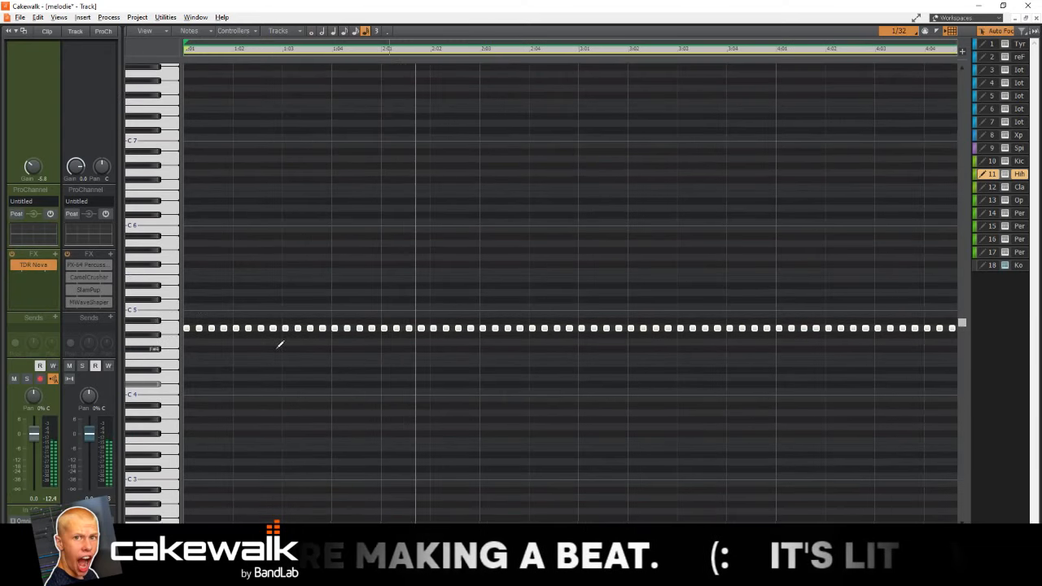
{"action": "key", "text": "alt+space"}
{"action": "key", "text": "Escape"}
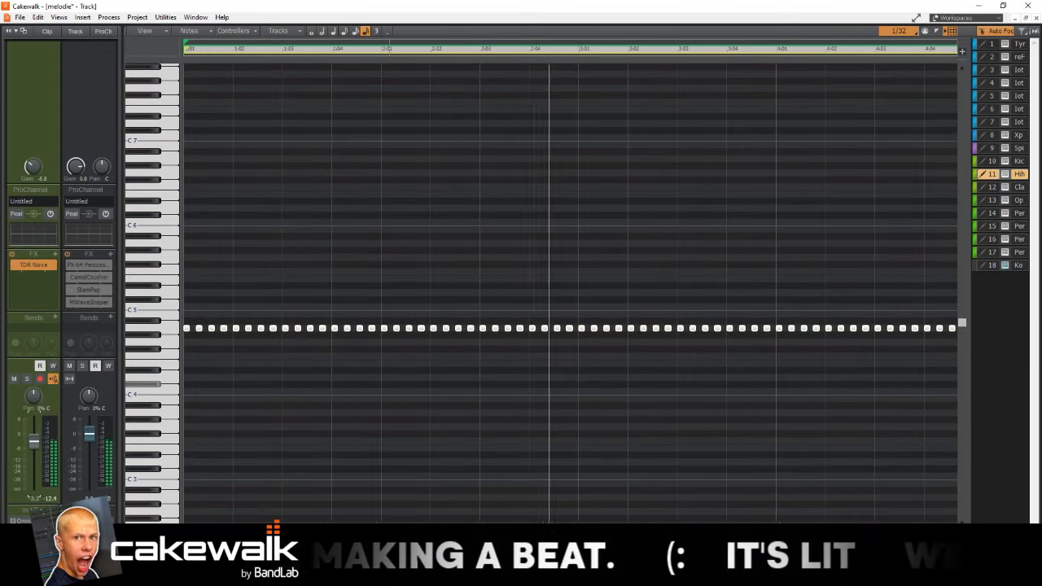
{"action": "scroll", "coordinate": [317, 314], "scroll_direction": "down", "scroll_amount": 2}
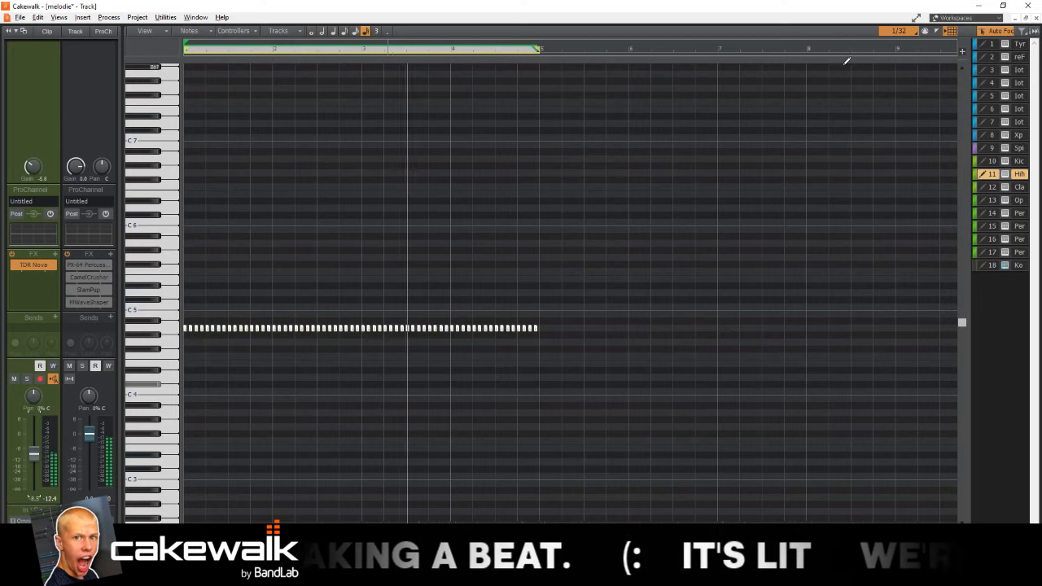
{"action": "key", "text": "d"}
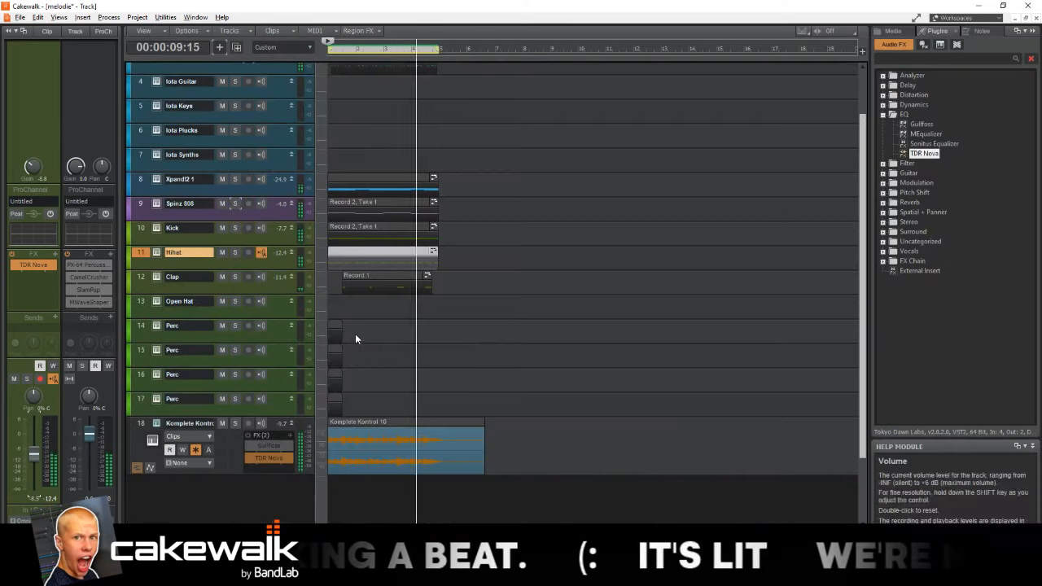
Step: Replace the Hihat clip with a step sequencer pattern and set its first row to note 60 (C 5)
{"action": "key", "text": "space"}
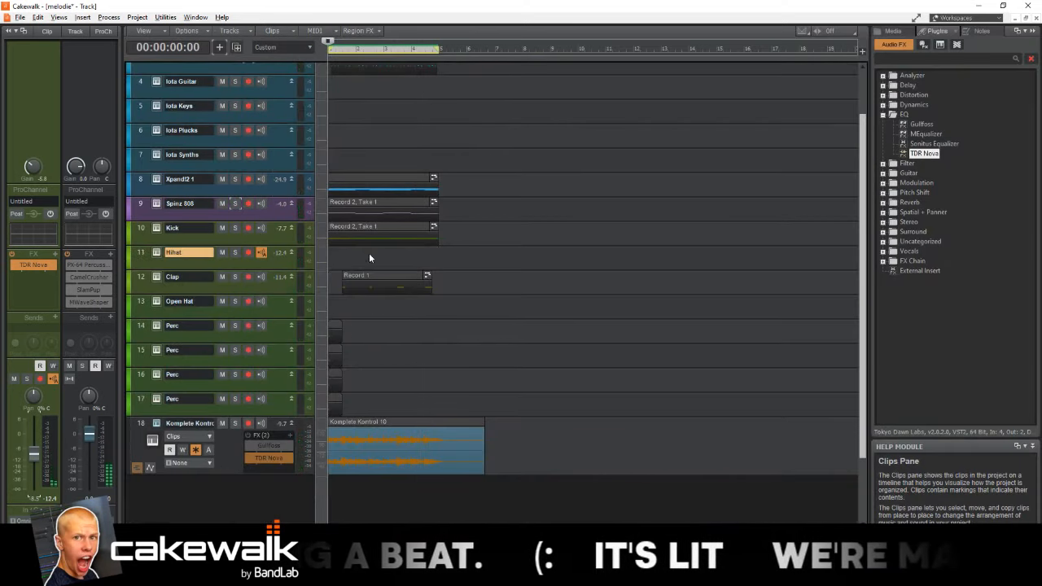
{"action": "right_click", "coordinate": [365, 251]}
{"action": "mouse_move", "coordinate": [388, 270]}
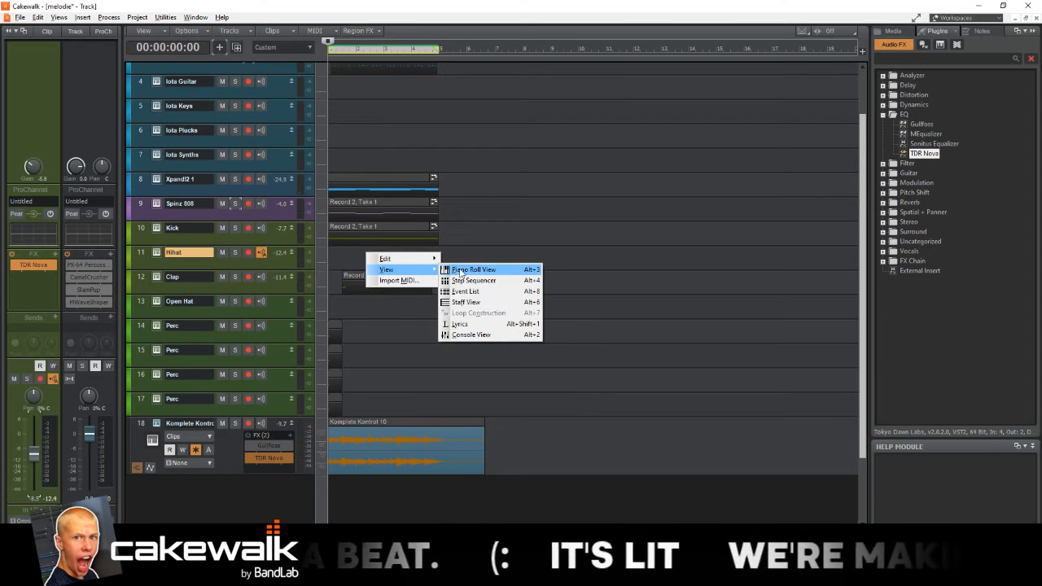
{"action": "left_click", "coordinate": [472, 280]}
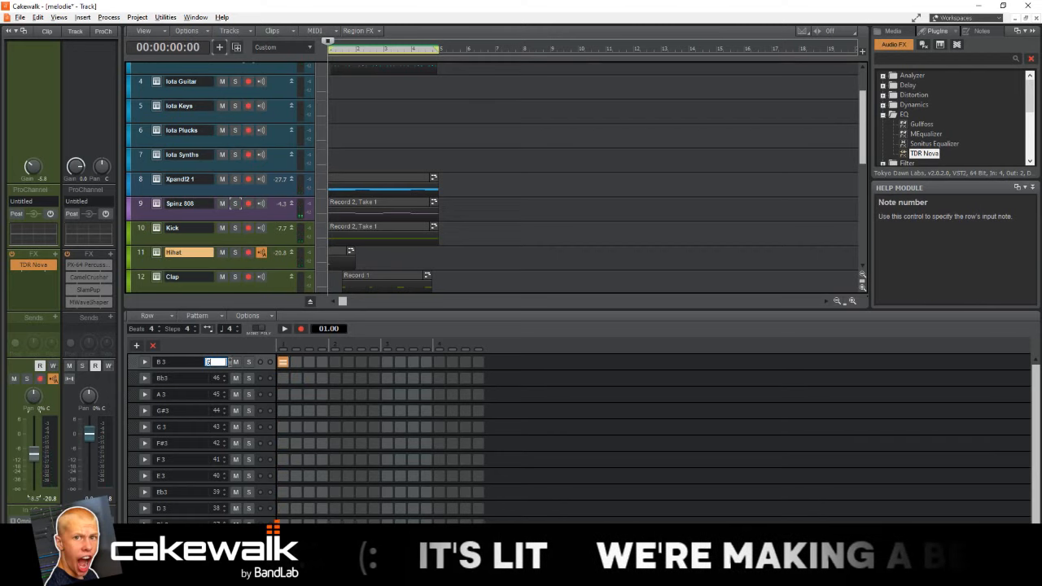
{"action": "key", "text": "space"}
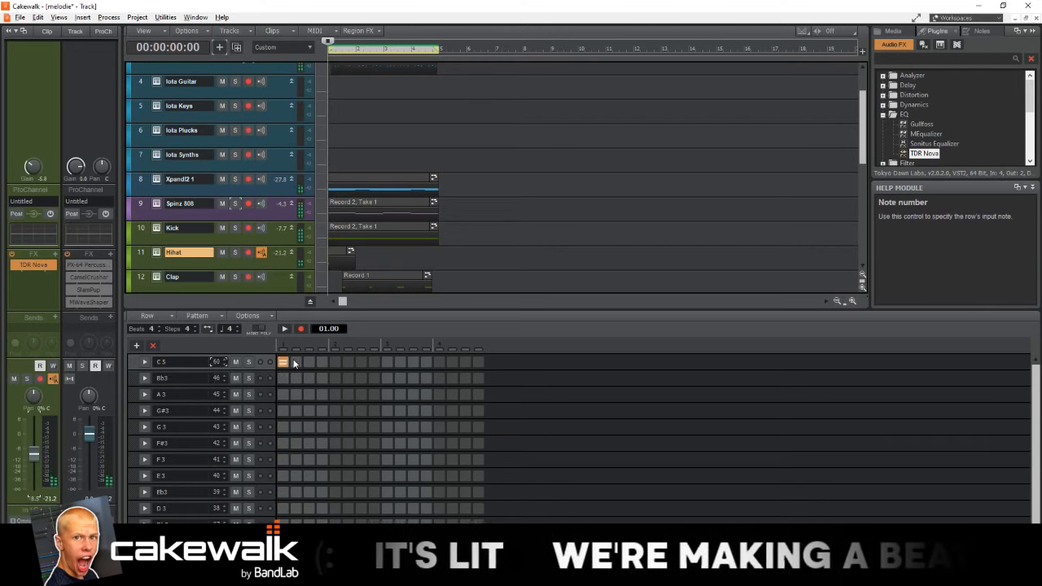
{"action": "key", "text": "space"}
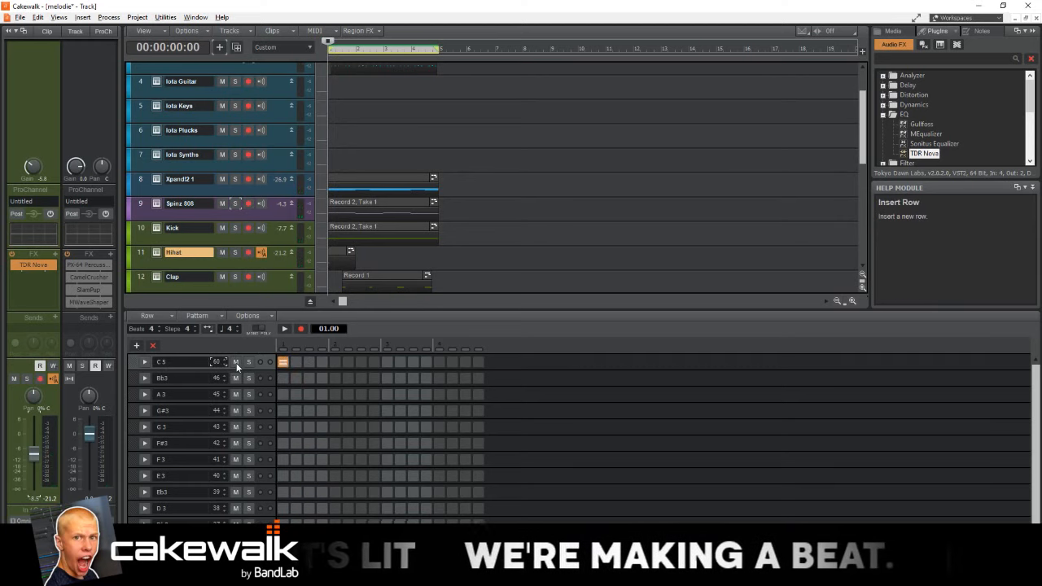
{"action": "key", "text": "space"}
{"action": "key", "text": "space"}
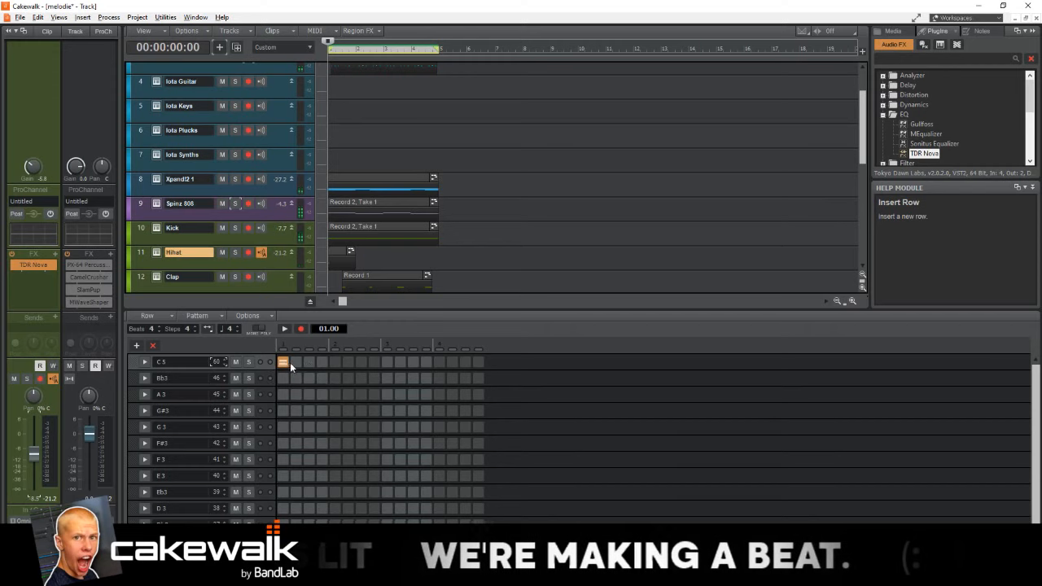
Step: Activate every second step of the C 5 row across all four beats and play the pattern back
{"action": "left_click", "coordinate": [333, 361]}
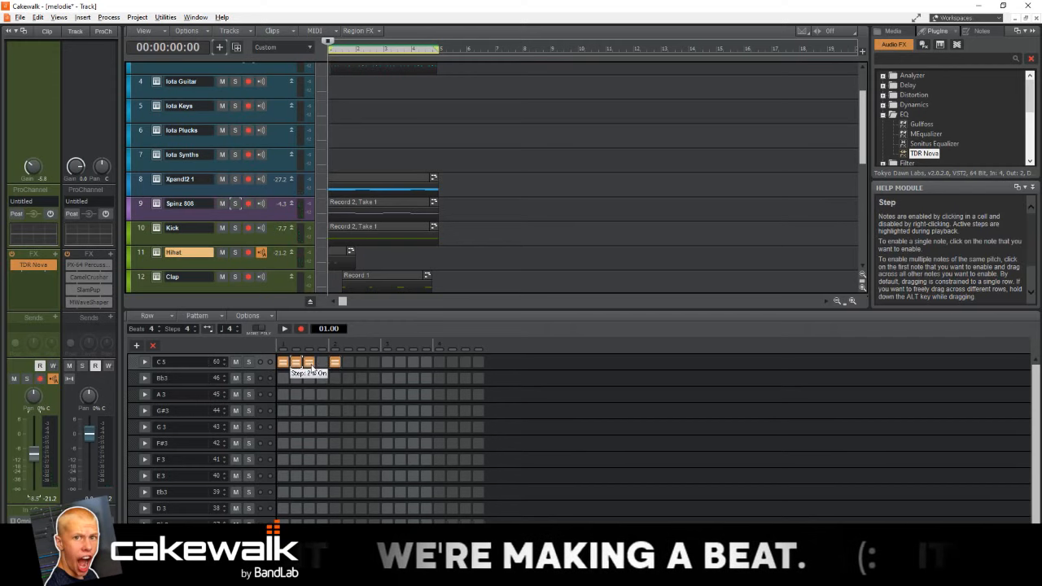
{"action": "left_click", "coordinate": [322, 361]}
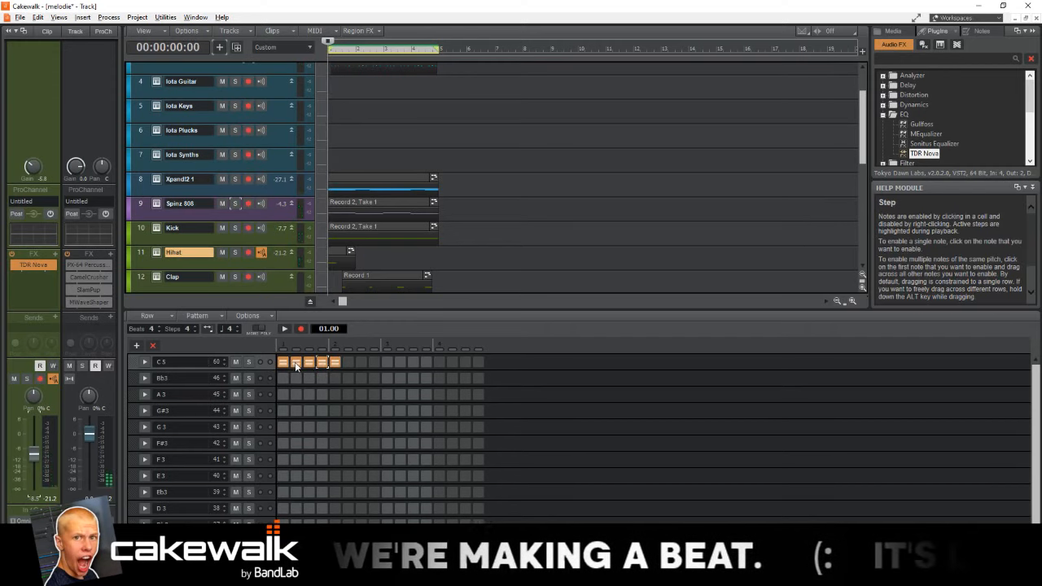
{"action": "right_click", "coordinate": [320, 365]}
{"action": "key", "text": "space"}
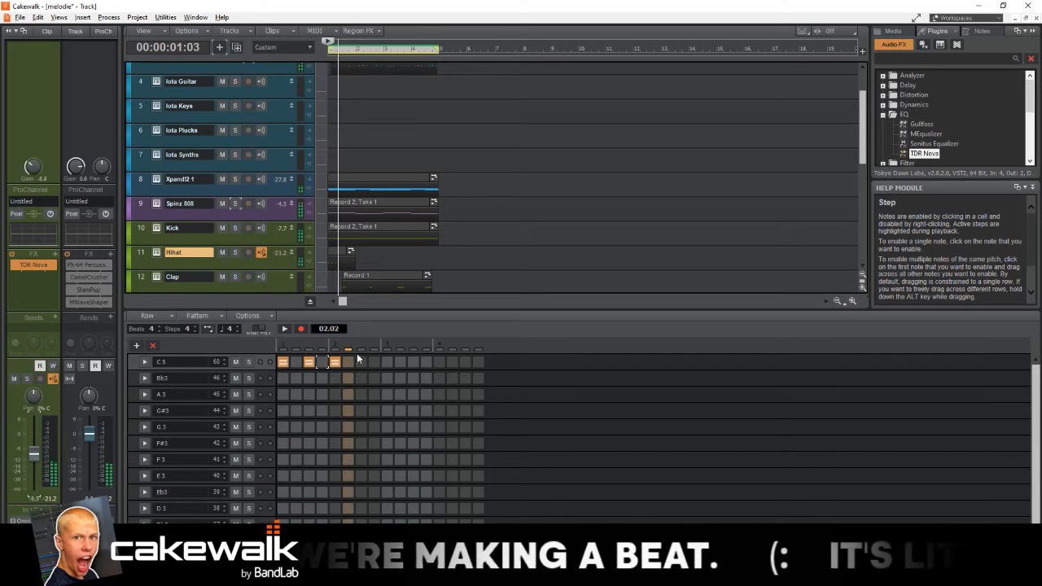
{"action": "key", "text": "space"}
{"action": "left_click", "coordinate": [359, 363]}
{"action": "key", "text": "space"}
{"action": "left_click", "coordinate": [412, 362]}
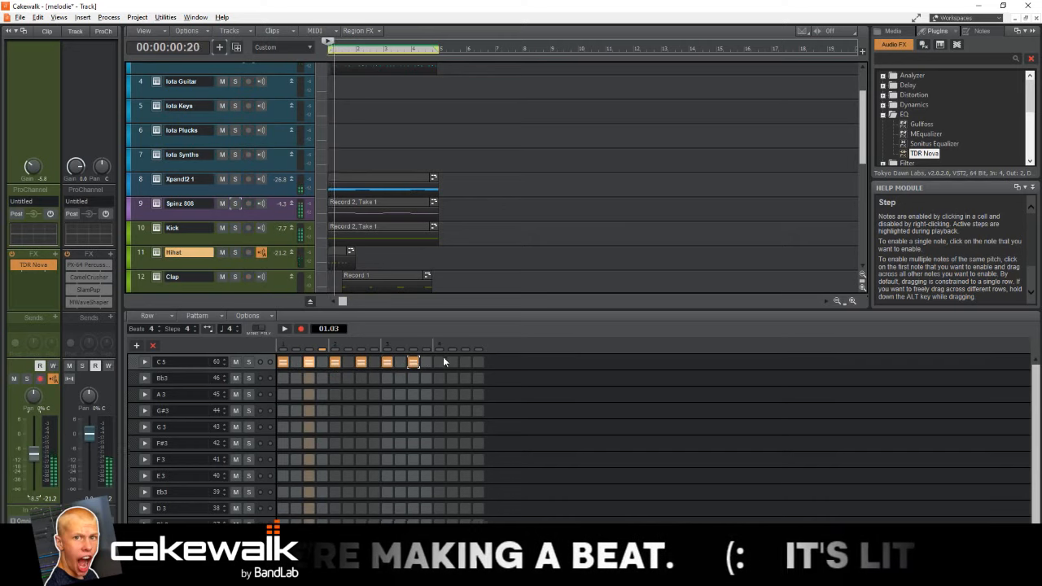
{"action": "left_click", "coordinate": [439, 361]}
{"action": "left_click", "coordinate": [465, 361]}
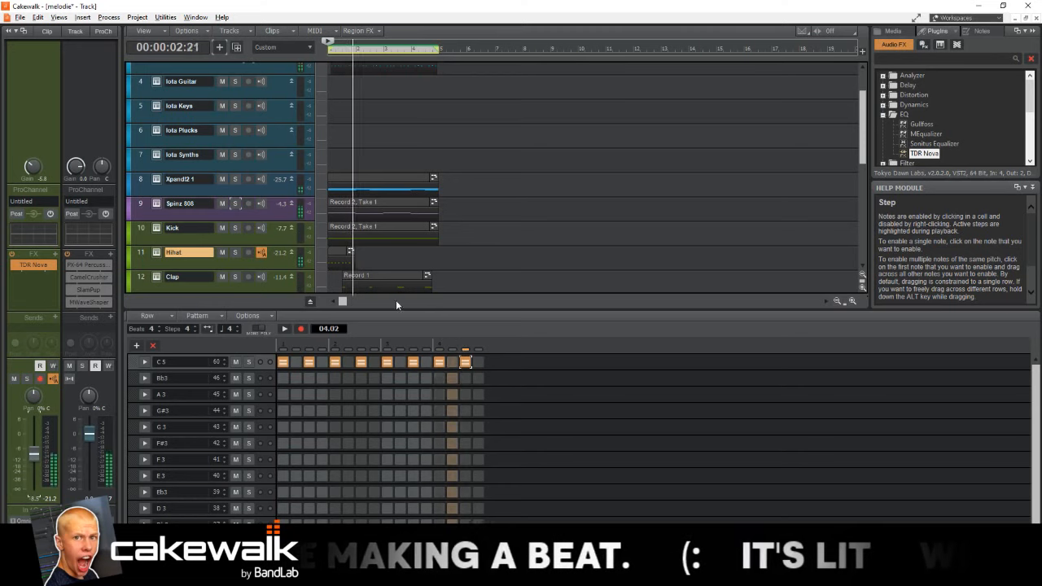
{"action": "key", "text": "space"}
Step: Copy the Hihat pattern clip to fill bars 1 through 4 and bounce the copies into one MIDI clip
{"action": "middle_click", "coordinate": [339, 254]}
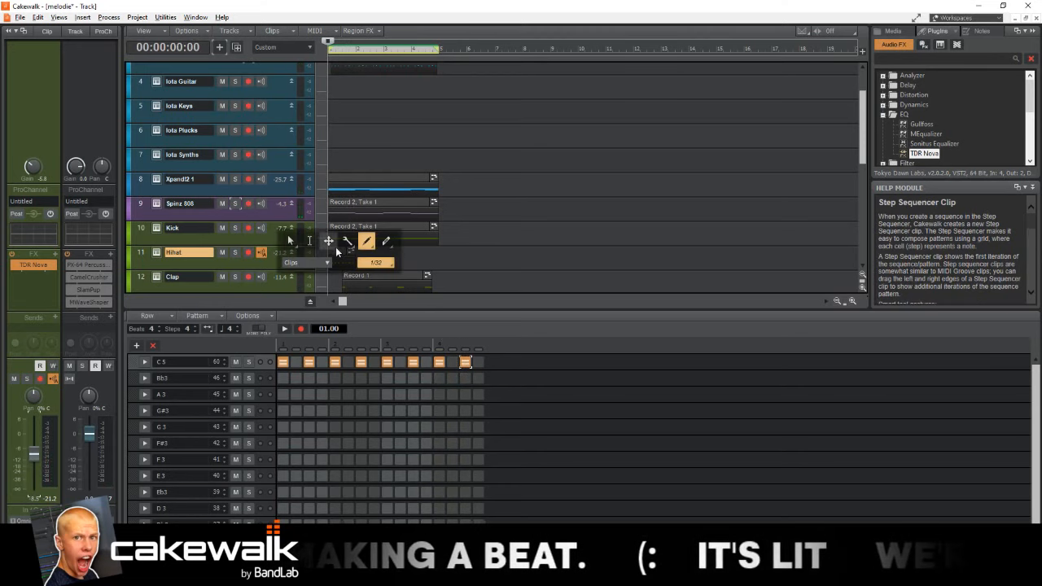
{"action": "mouse_move", "coordinate": [343, 256]}
{"action": "left_mouse_down"}
{"action": "mouse_move", "coordinate": [359, 254]}
{"action": "mouse_move", "coordinate": [336, 253]}
{"action": "left_mouse_up"}
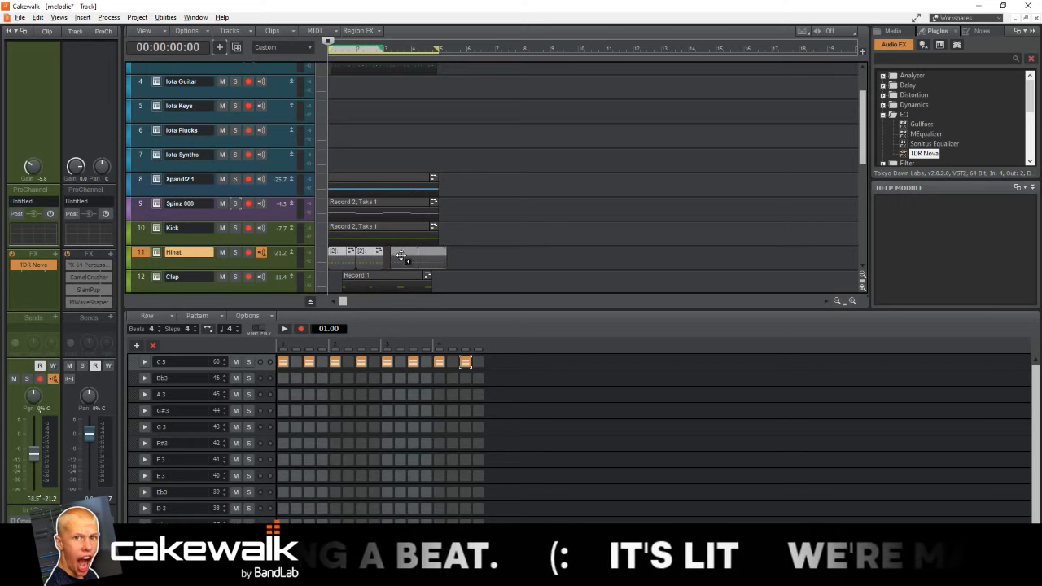
{"action": "left_click_drag", "start_coordinate": [395, 257], "coordinate": [394, 256]}
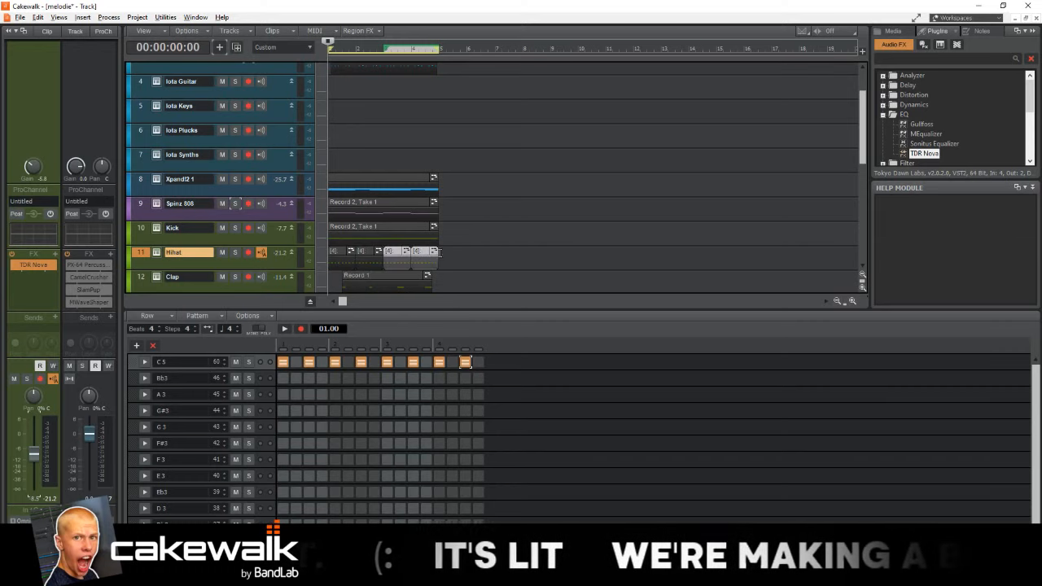
{"action": "left_click", "coordinate": [331, 258]}
{"action": "left_click", "coordinate": [331, 259]}
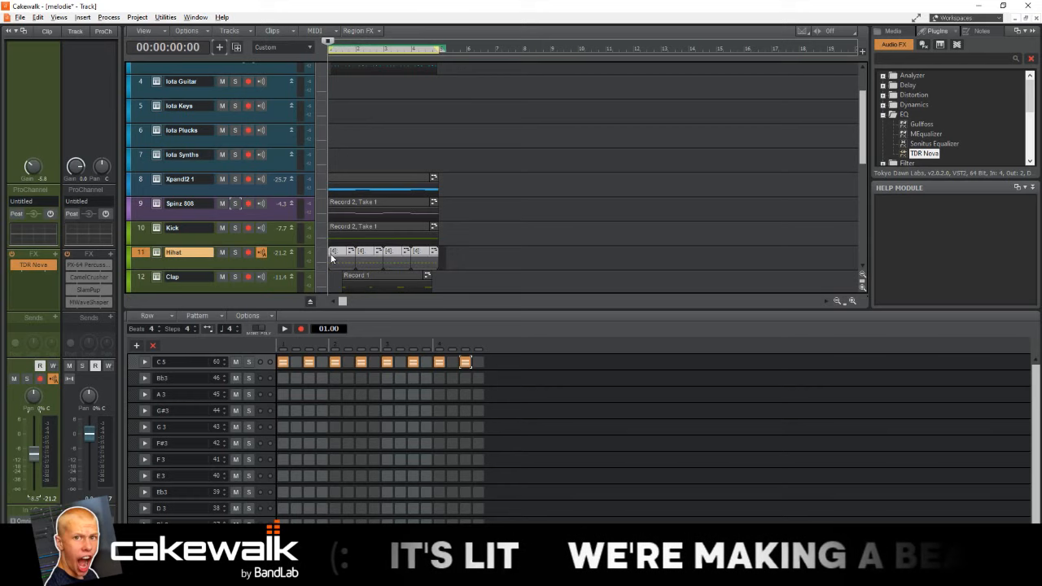
{"action": "key", "text": "ctrl+b"}
Step: Open the bounced Hihat clip in the full-size piano roll and try a short 1/32 run on G 4 at its start
{"action": "double_click", "coordinate": [344, 252]}
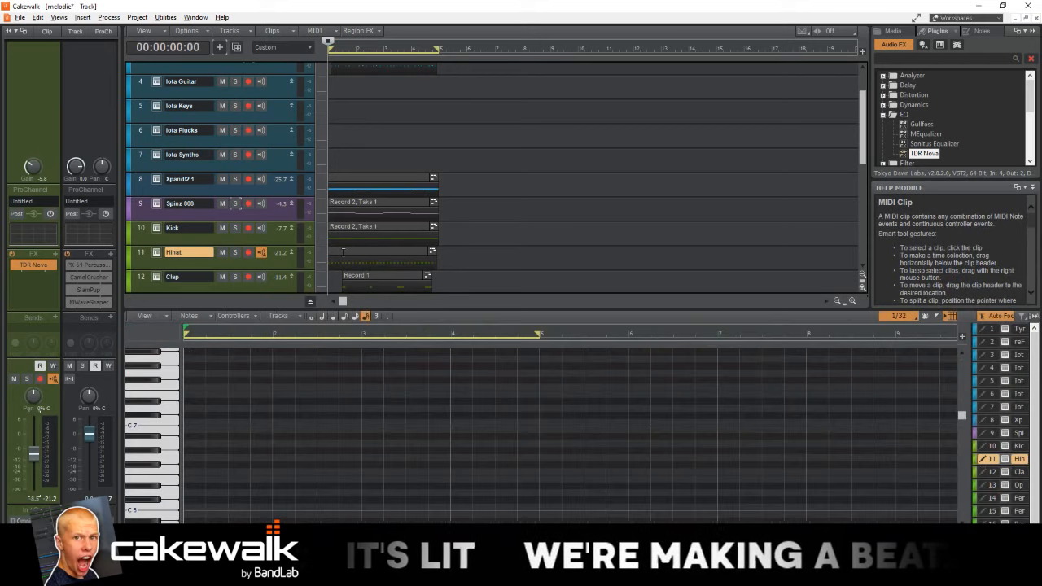
{"action": "key", "text": "shift+d"}
{"action": "key", "text": "t"}
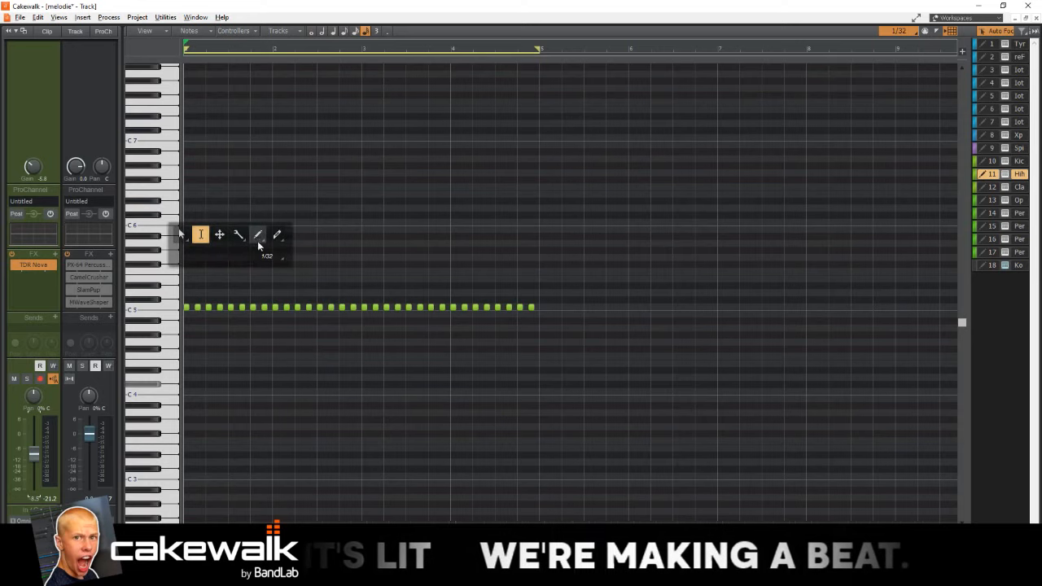
{"action": "left_click", "coordinate": [257, 241]}
{"action": "scroll", "coordinate": [175, 342], "scroll_direction": "up", "scroll_amount": 3}
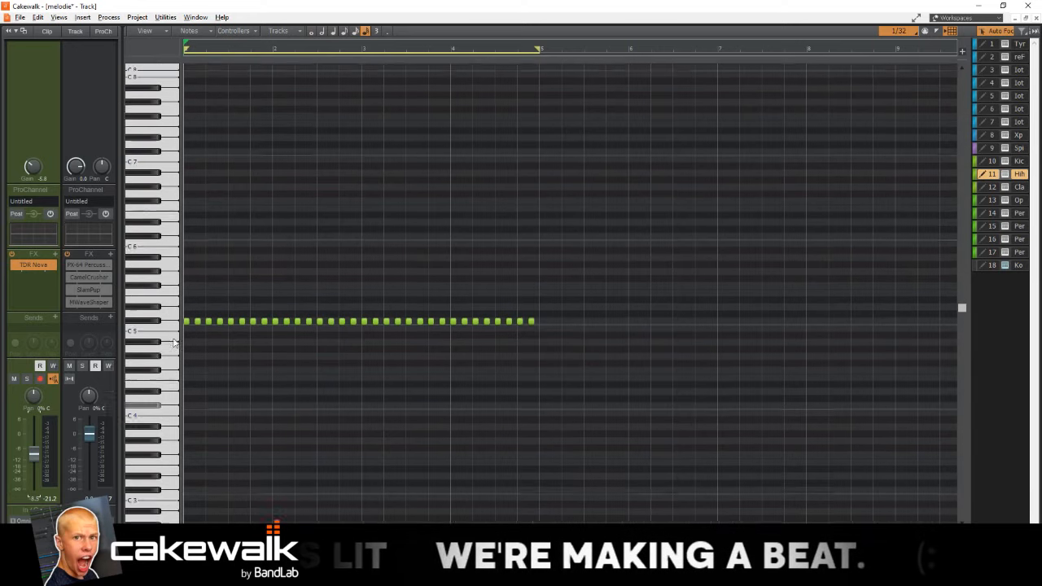
{"action": "scroll", "coordinate": [198, 363], "scroll_direction": "up", "scroll_amount": 3}
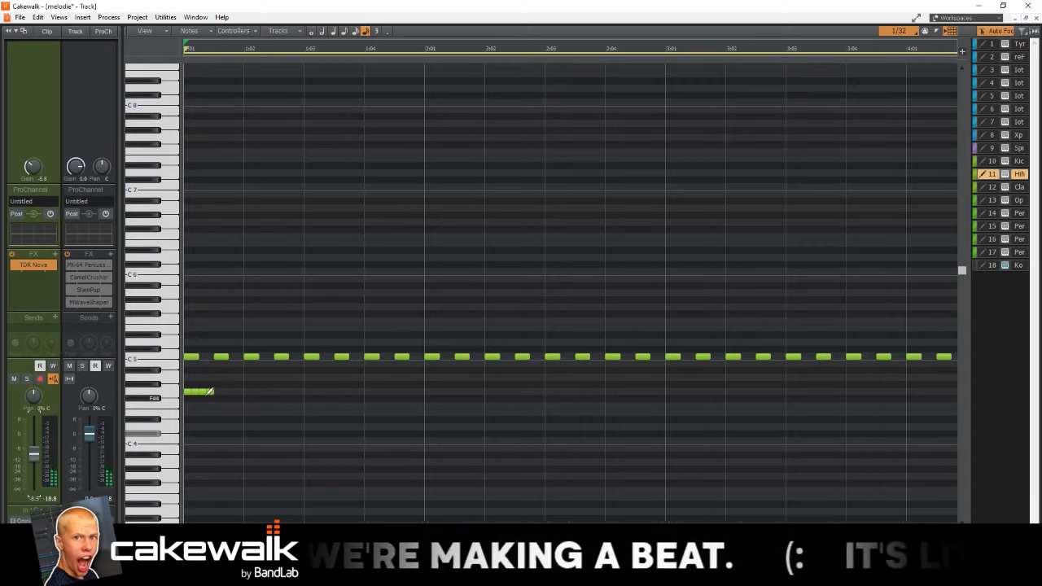
Step: Set the snap resolution to 64th, draw a short roll on G# 4 at the start of bar 1, and play it back
{"action": "left_click", "coordinate": [904, 33]}
{"action": "left_click", "coordinate": [904, 226]}
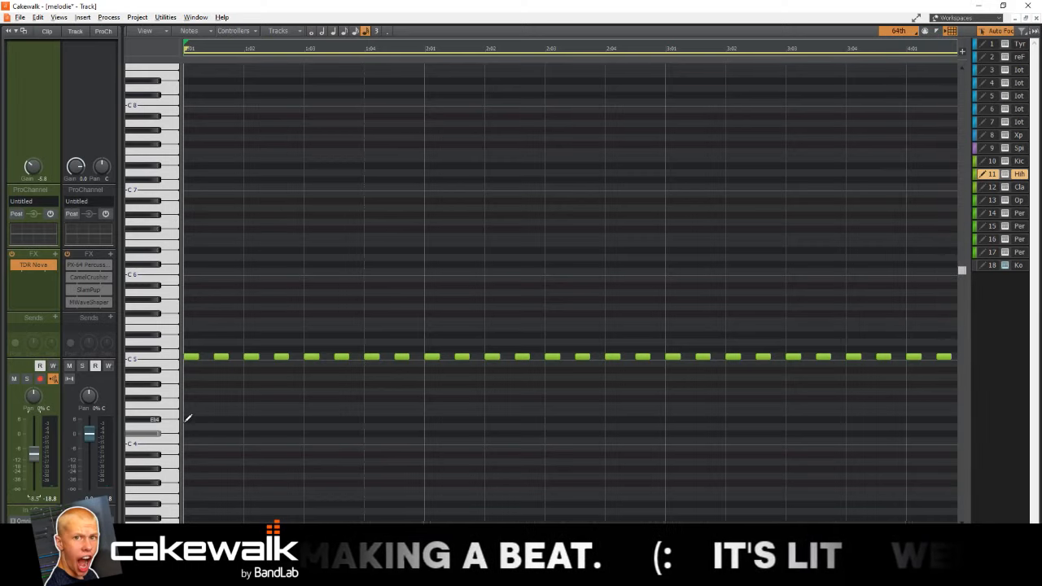
{"action": "left_click", "coordinate": [187, 424]}
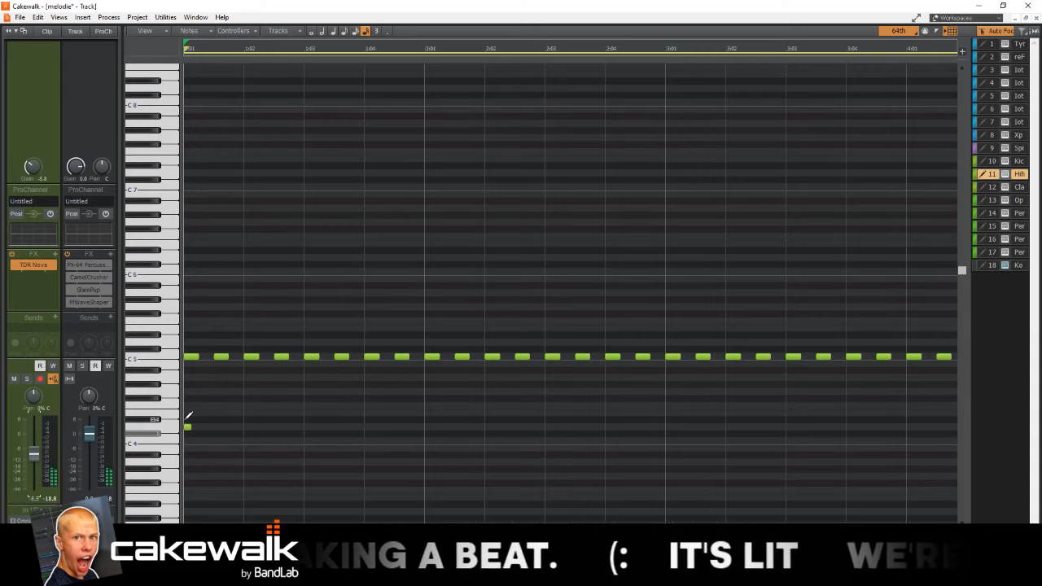
{"action": "left_click_drag", "start_coordinate": [187, 419], "coordinate": [203, 419]}
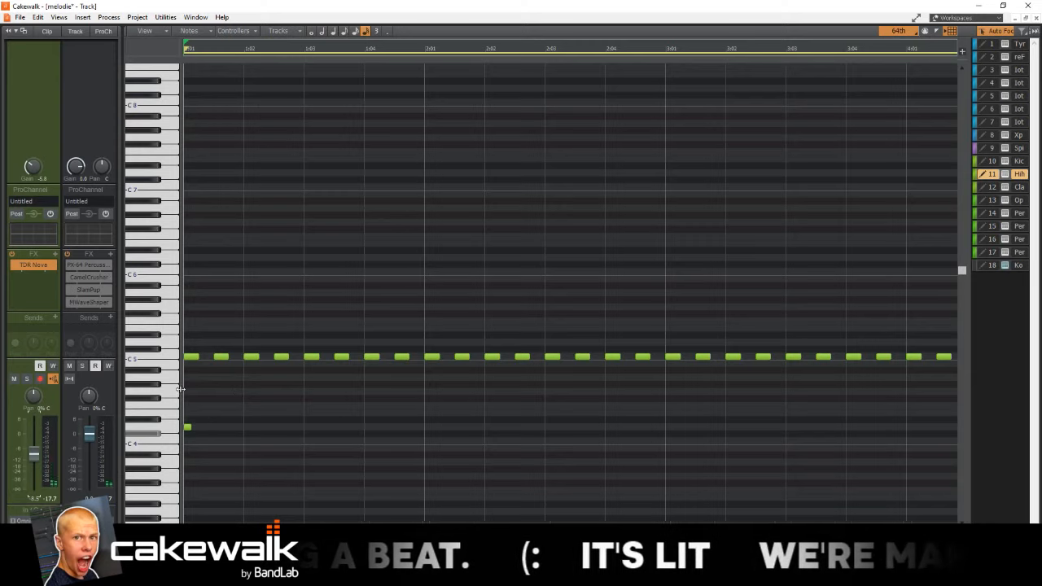
{"action": "left_click_drag", "start_coordinate": [188, 381], "coordinate": [202, 383]}
{"action": "key", "text": "space"}
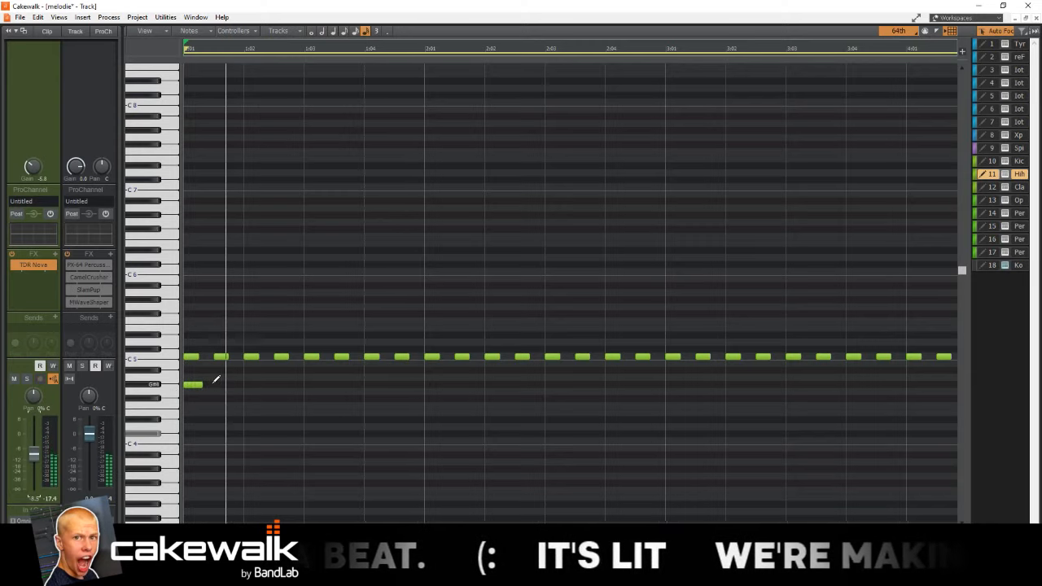
{"action": "key", "text": "space"}
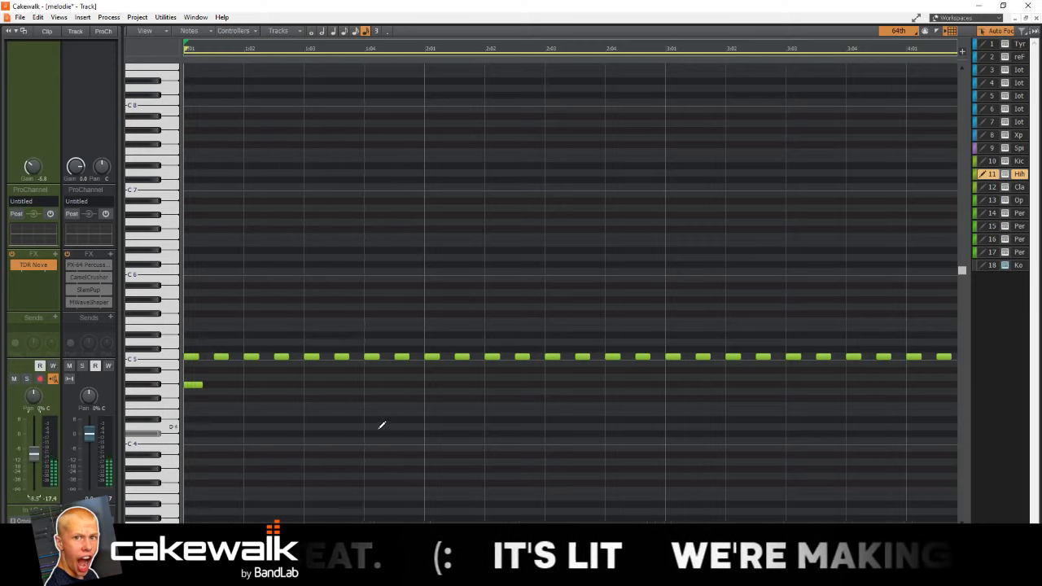
Step: Draw two short hi-hat rolls on C# 4 in beat 4 of bar 1 and play the pattern back
{"action": "key", "text": "space"}
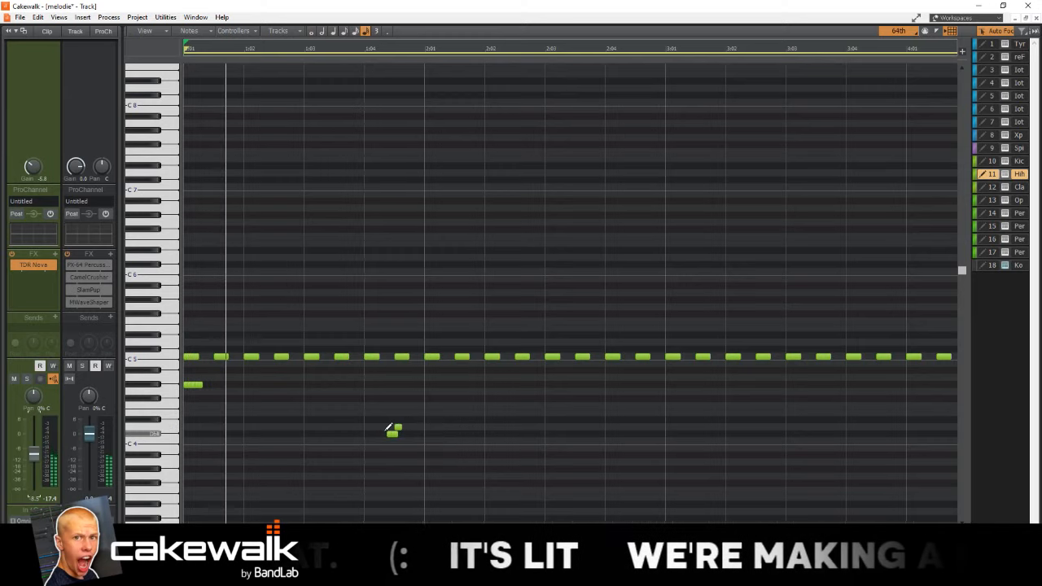
{"action": "left_click", "coordinate": [415, 433]}
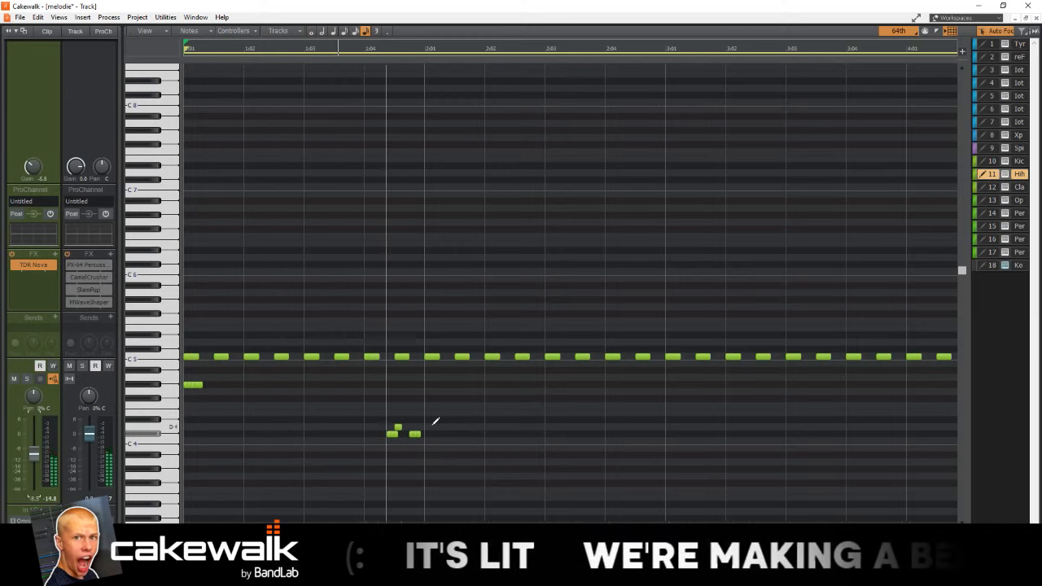
{"action": "key", "text": "space"}
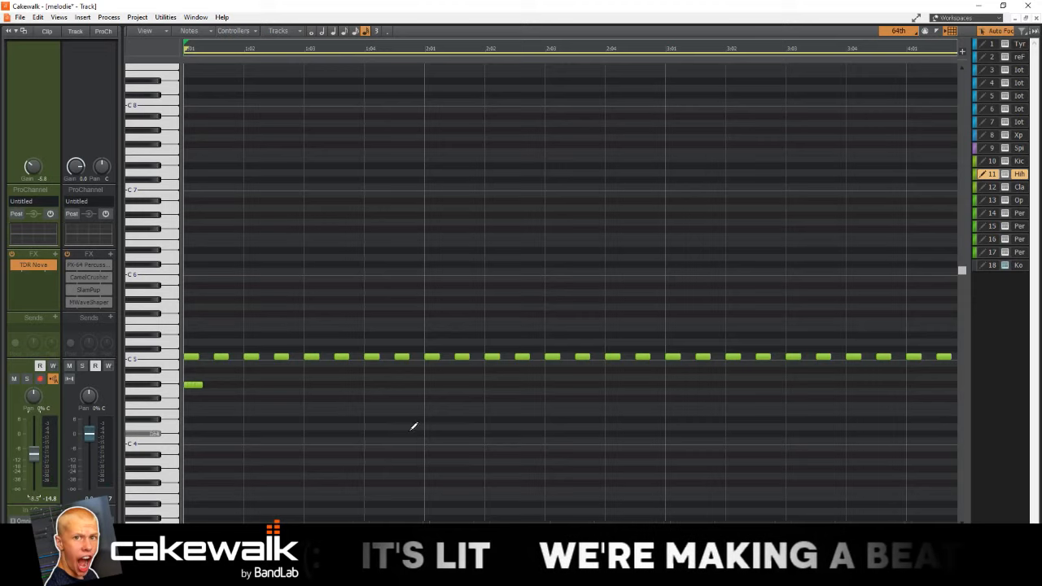
{"action": "left_click", "coordinate": [389, 433]}
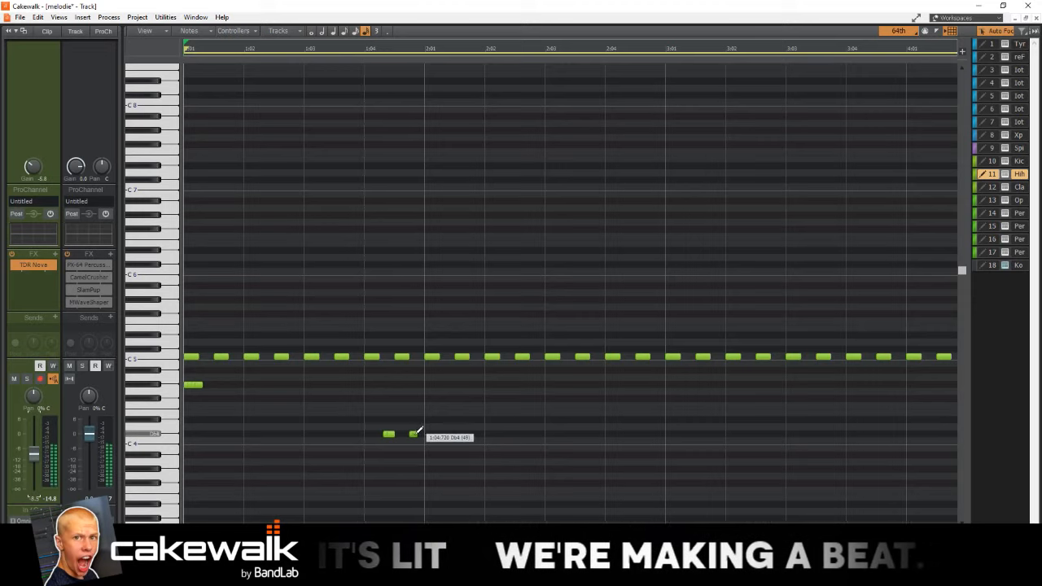
{"action": "key", "text": "space"}
{"action": "scroll", "coordinate": [410, 425], "scroll_direction": "down", "scroll_amount": 1}
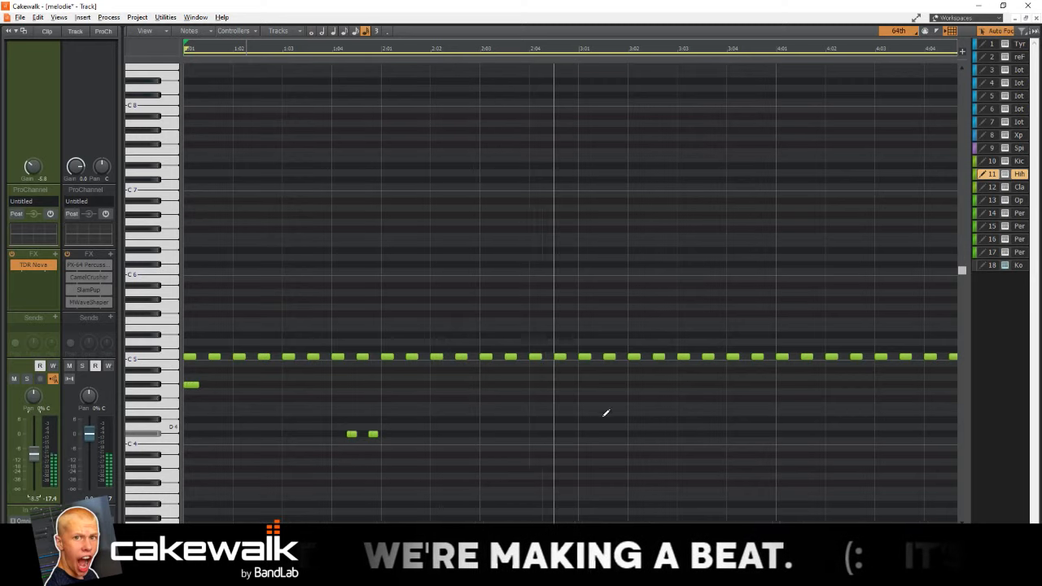
{"action": "key", "text": "space"}
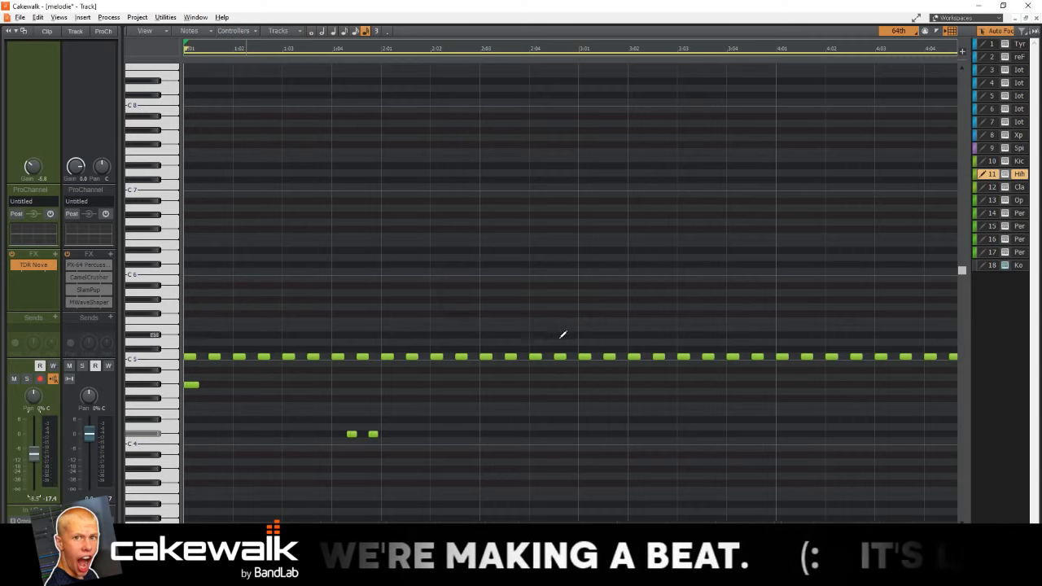
Step: Draw two rising runs from C# 5 to D# 5 in beat 4 of bar 2, plus three 1/8 triplet-spaced notes on B 3 from beat 3
{"action": "mouse_move", "coordinate": [534, 348]}
{"action": "left_mouse_down"}
{"action": "mouse_move", "coordinate": [540, 329]}
{"action": "mouse_move", "coordinate": [560, 340]}
{"action": "mouse_move", "coordinate": [563, 331]}
{"action": "left_mouse_up"}
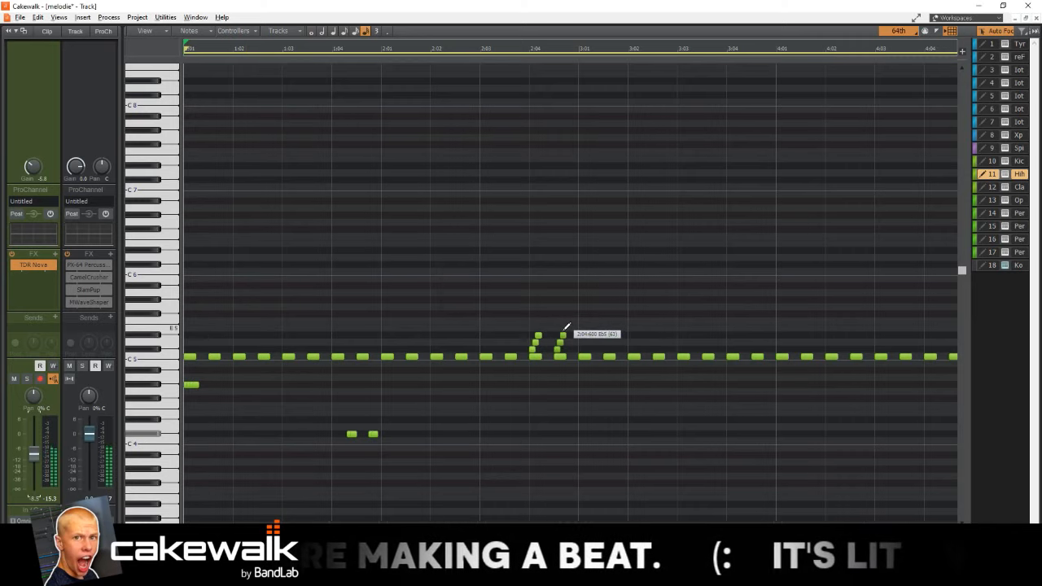
{"action": "key", "text": "space"}
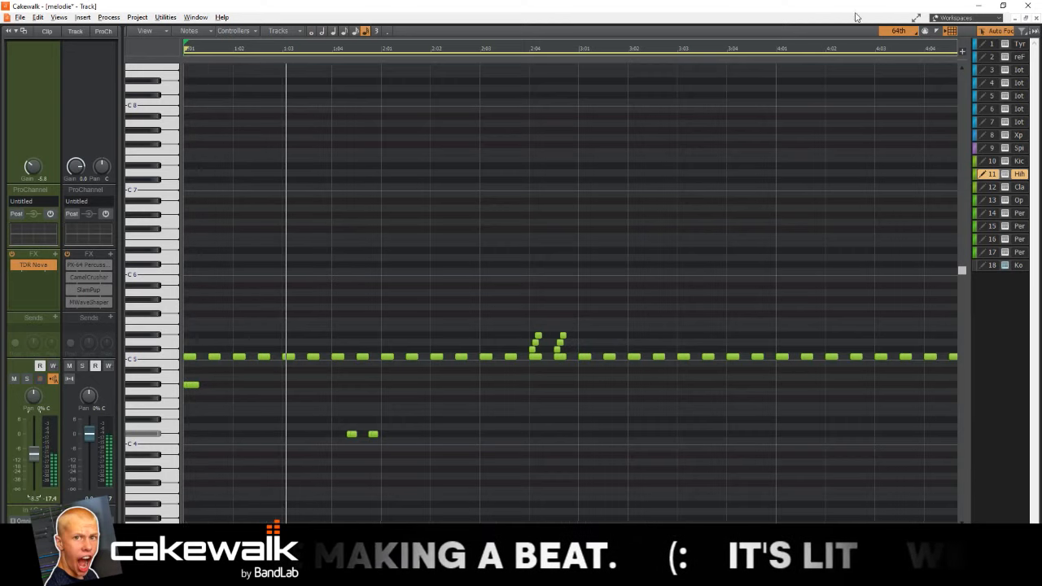
{"action": "left_click", "coordinate": [898, 30]}
{"action": "left_click", "coordinate": [912, 171]}
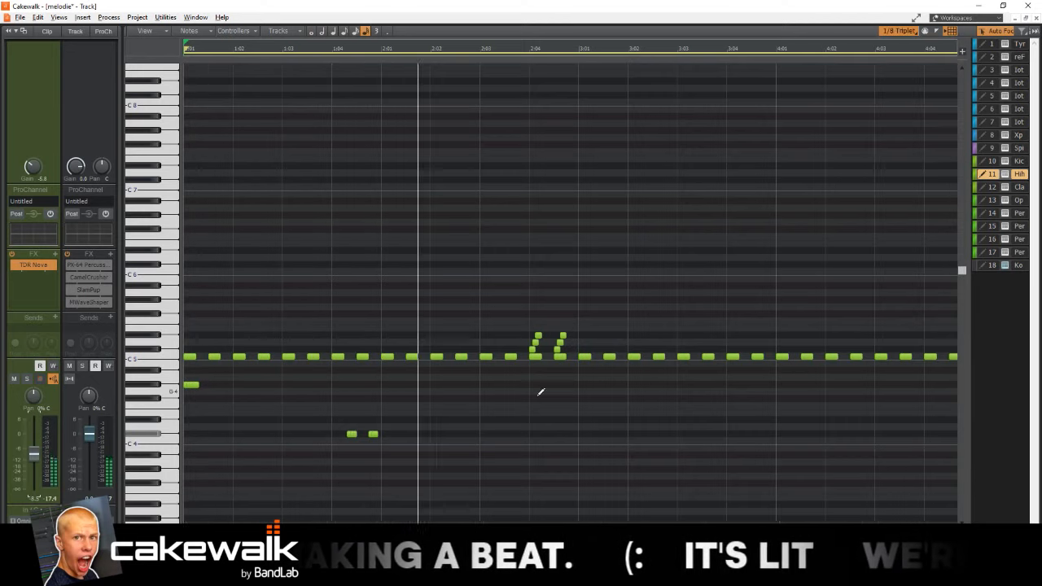
{"action": "left_click_drag", "start_coordinate": [482, 448], "coordinate": [530, 446]}
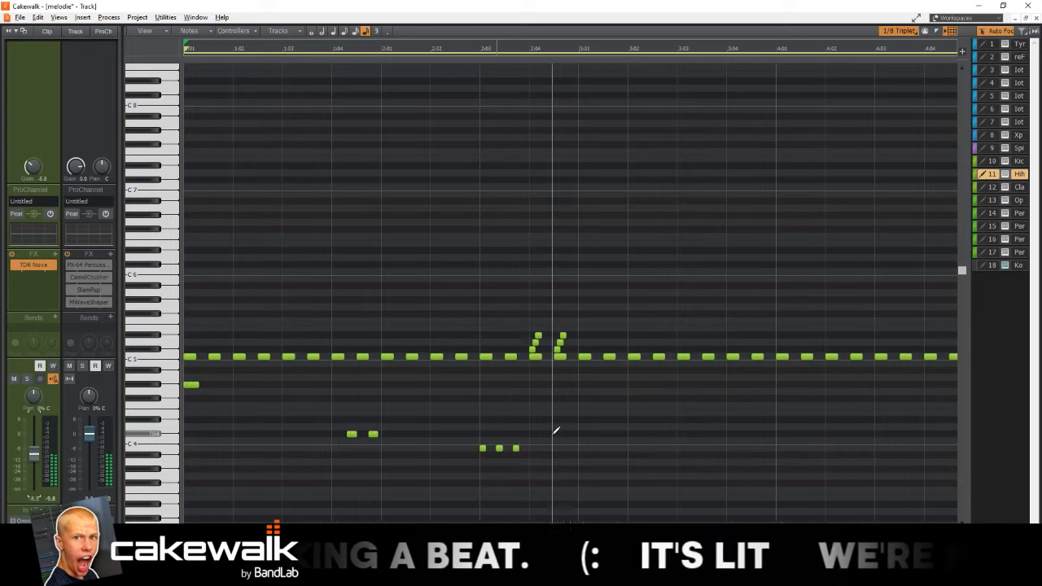
Step: Select the two rising runs in beat 4 of bar 2 and return from the piano roll to the track view
{"action": "key", "text": "t"}
{"action": "left_click", "coordinate": [480, 405]}
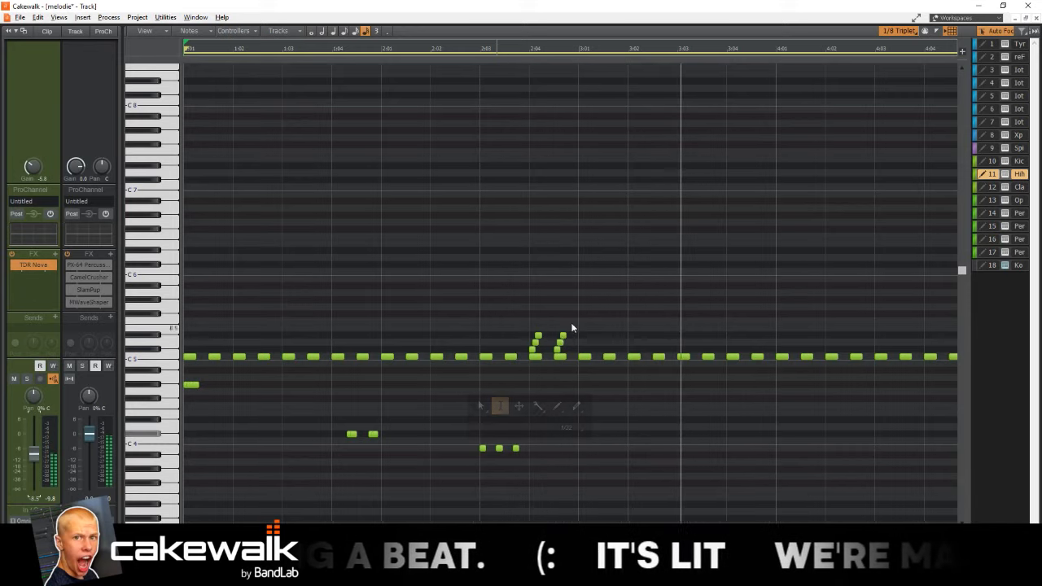
{"action": "left_click_drag", "start_coordinate": [588, 296], "coordinate": [517, 349]}
{"action": "key", "text": "d"}
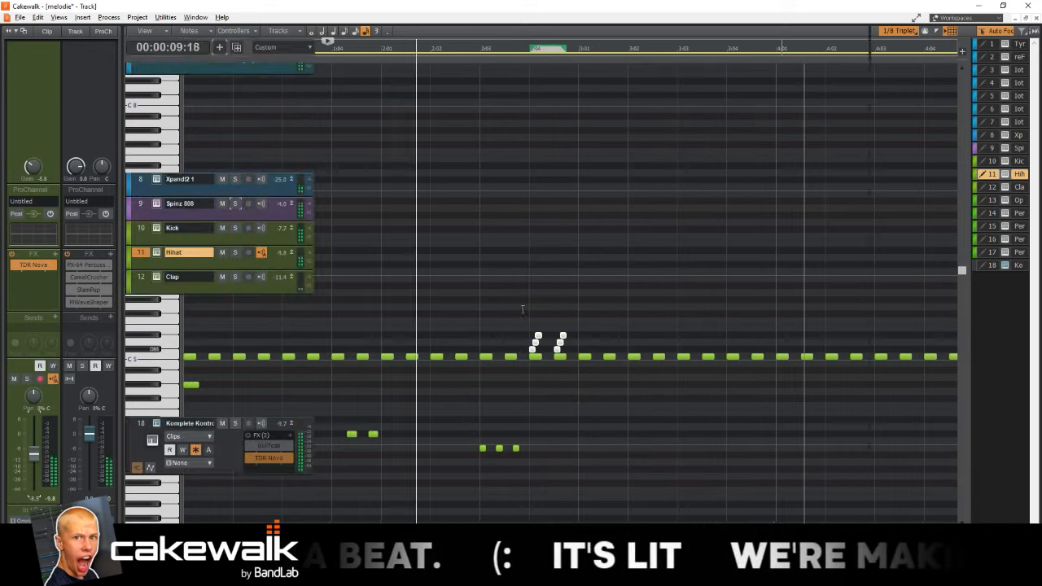
Step: Stop playback and trim the end of the Komplete Kontrol audio clip to the end of bar 4 with the Smart tool
{"action": "key", "text": "t"}
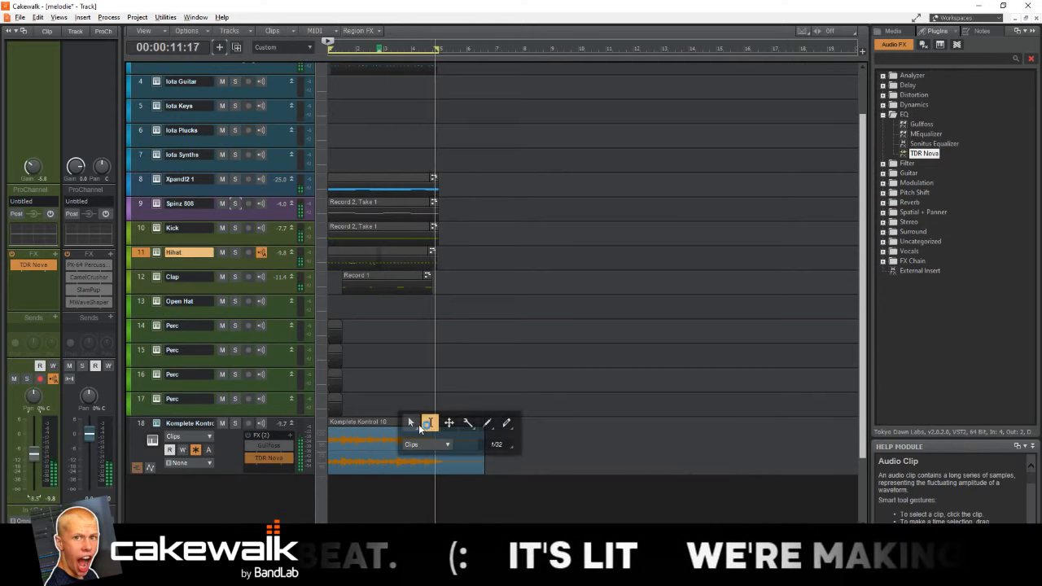
{"action": "left_click", "coordinate": [409, 419]}
{"action": "scroll", "coordinate": [453, 477], "scroll_direction": "up", "scroll_amount": 5}
{"action": "key", "text": "space"}
{"action": "scroll", "coordinate": [594, 439], "scroll_direction": "down", "scroll_amount": 5}
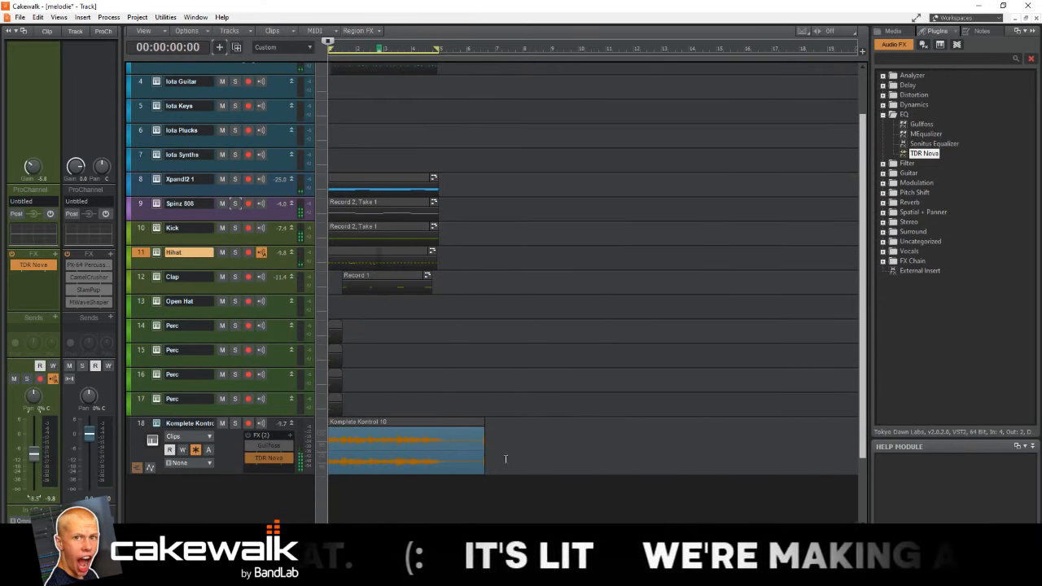
{"action": "left_click_drag", "start_coordinate": [482, 457], "coordinate": [446, 455]}
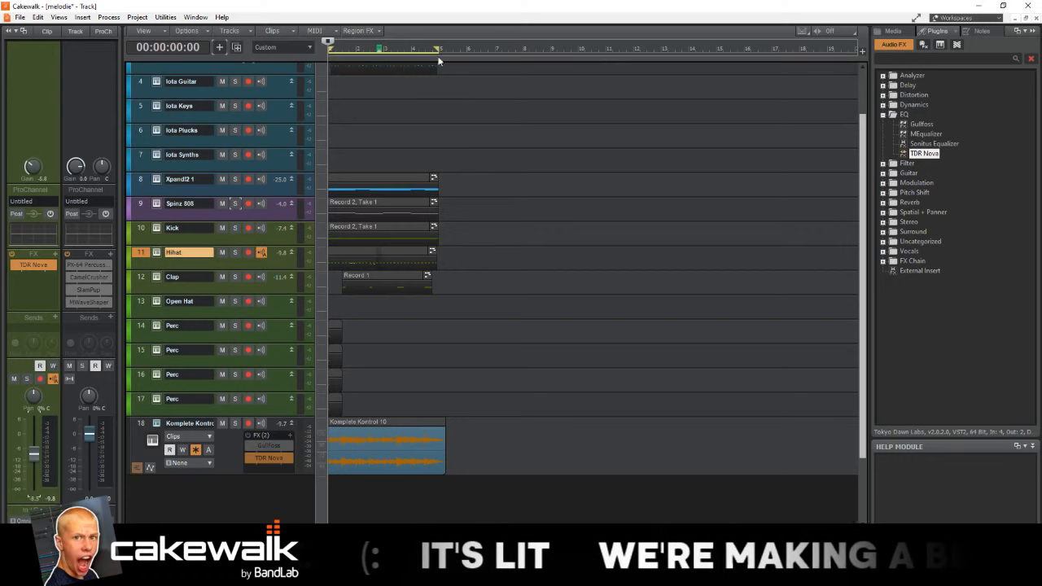
{"action": "left_click", "coordinate": [413, 425]}
{"action": "scroll", "coordinate": [474, 457], "scroll_direction": "up", "scroll_amount": 5}
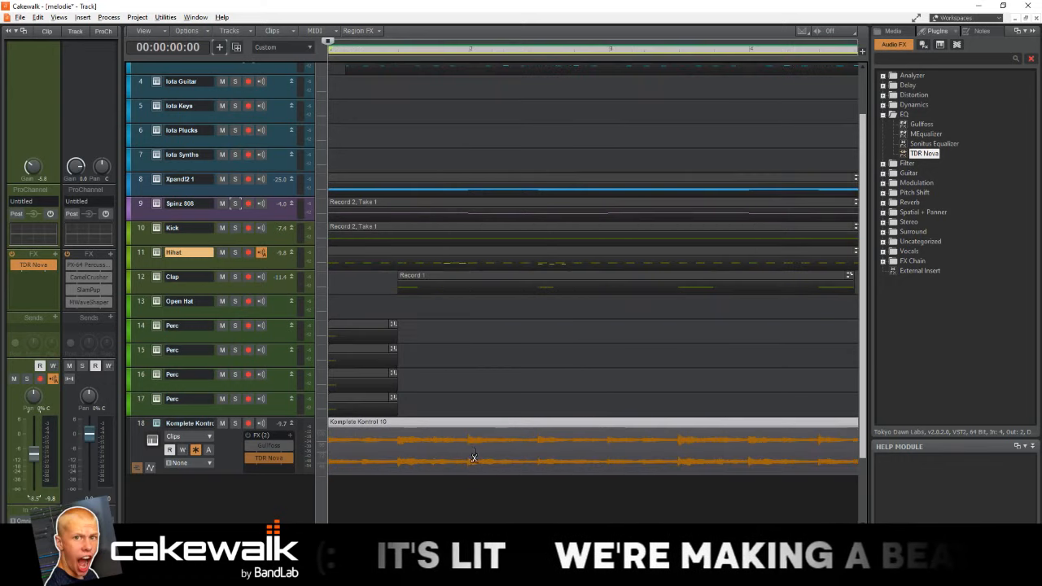
{"action": "scroll", "coordinate": [768, 426], "scroll_direction": "down", "scroll_amount": 2}
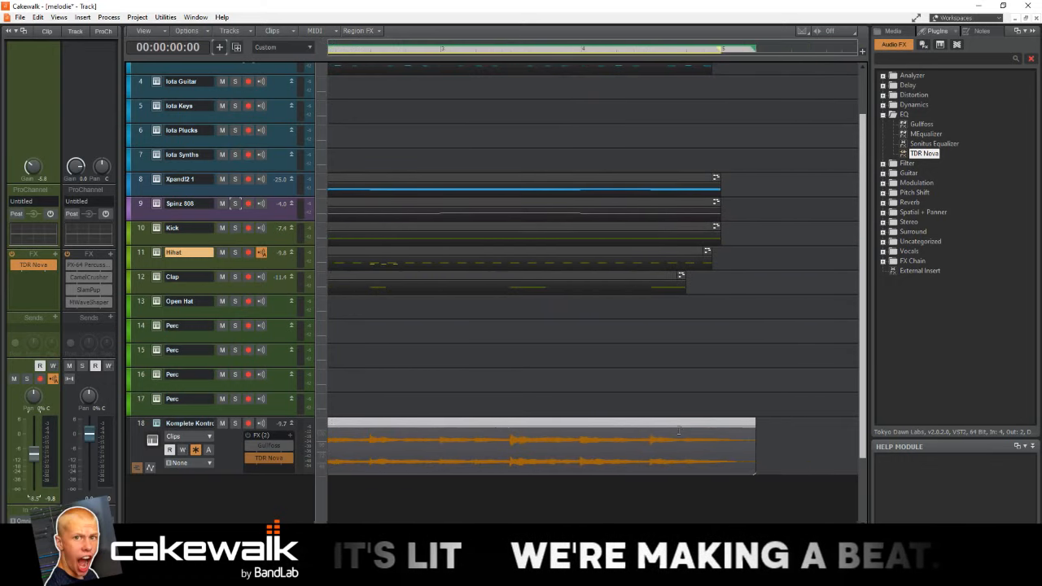
{"action": "left_click_drag", "start_coordinate": [742, 440], "coordinate": [732, 437]}
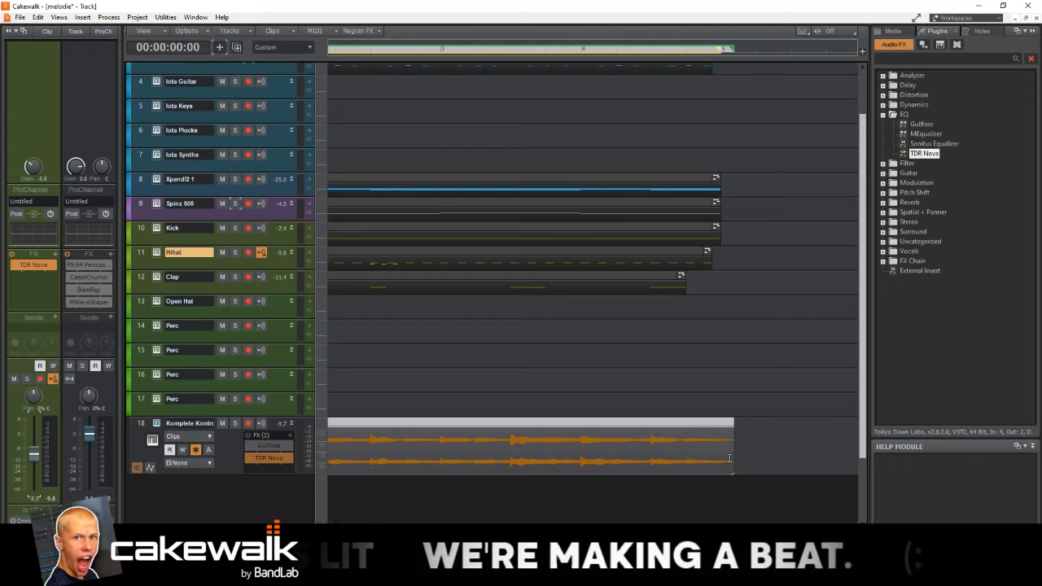
{"action": "left_click", "coordinate": [731, 459]}
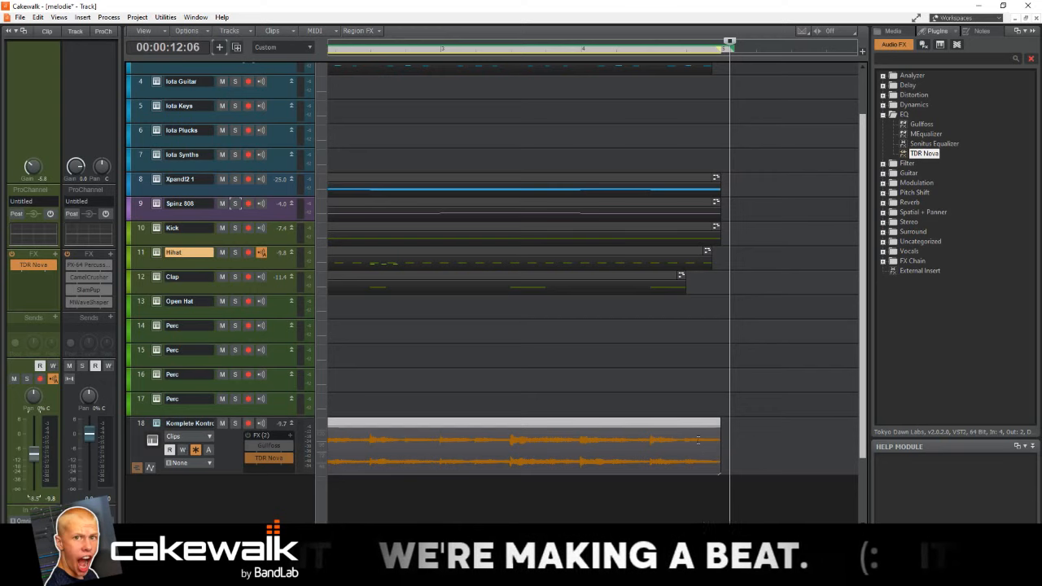
{"action": "left_click", "coordinate": [699, 440]}
Step: Select all clips and set the project tempo to 95
{"action": "scroll", "coordinate": [670, 418], "scroll_direction": "down", "scroll_amount": 4}
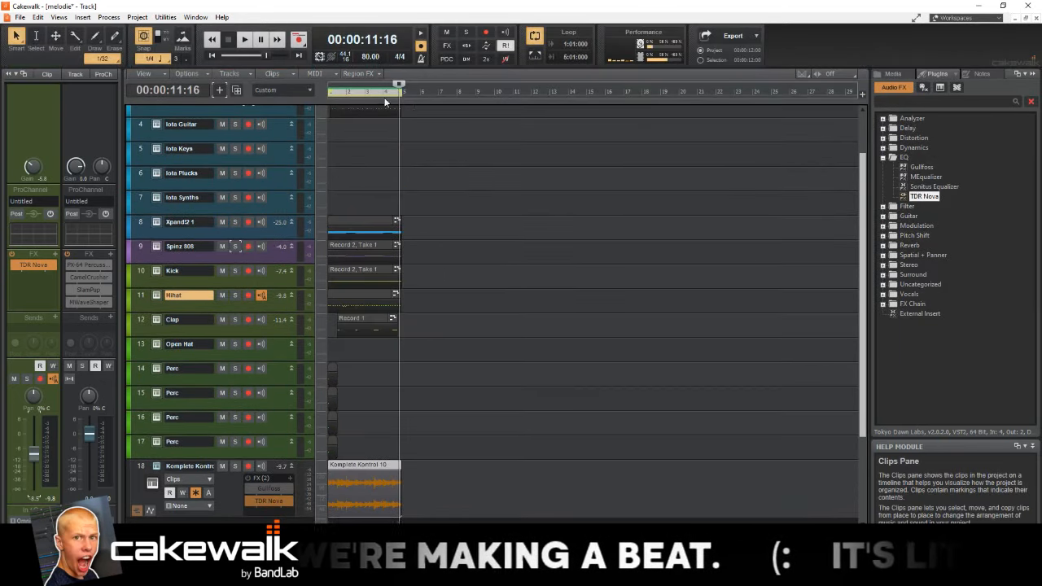
{"action": "key", "text": "ctrl+a"}
{"action": "left_click", "coordinate": [370, 56]}
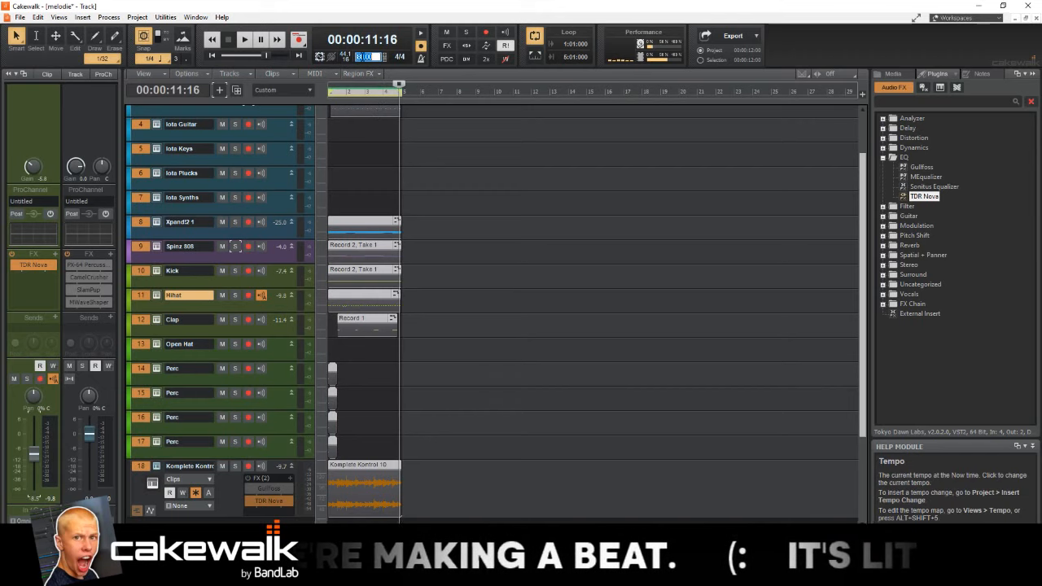
{"action": "key", "text": "Return"}
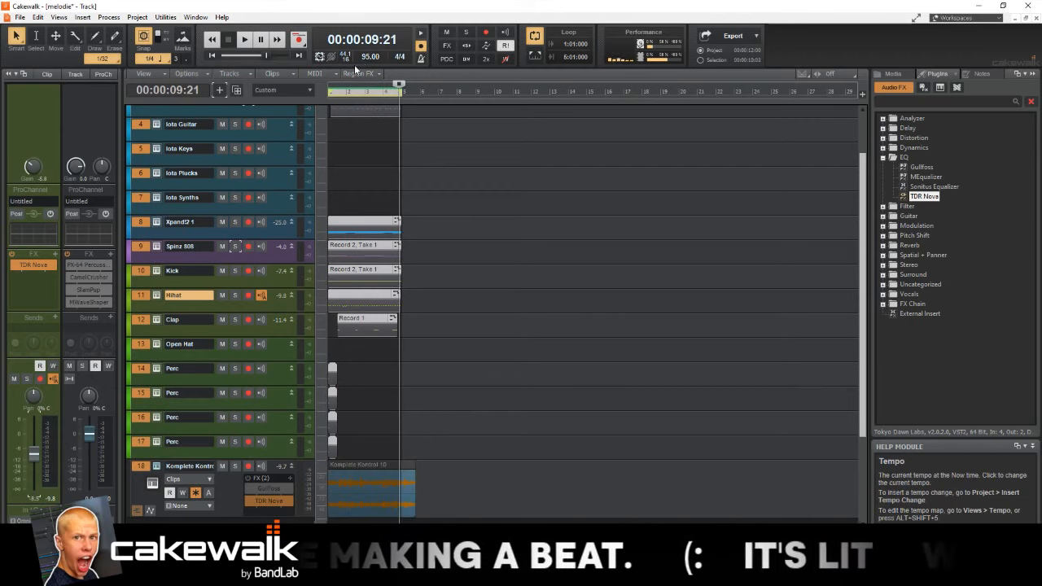
Step: Time-stretch the Komplete Kontrol audio clip to 84% so it ends at the end of bar 4, and play the beat from the start
{"action": "key", "text": "t"}
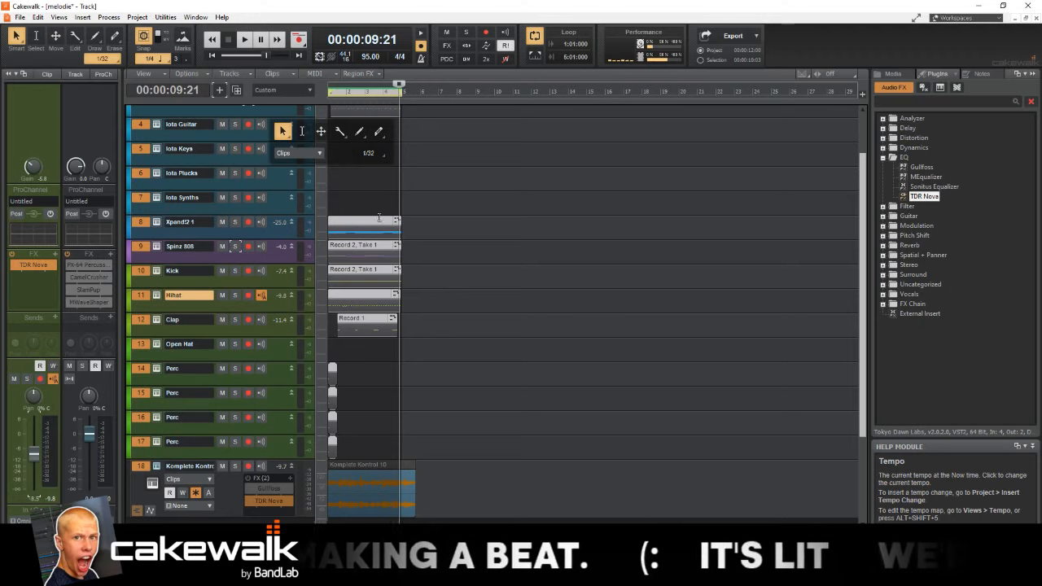
{"action": "left_click", "coordinate": [438, 300]}
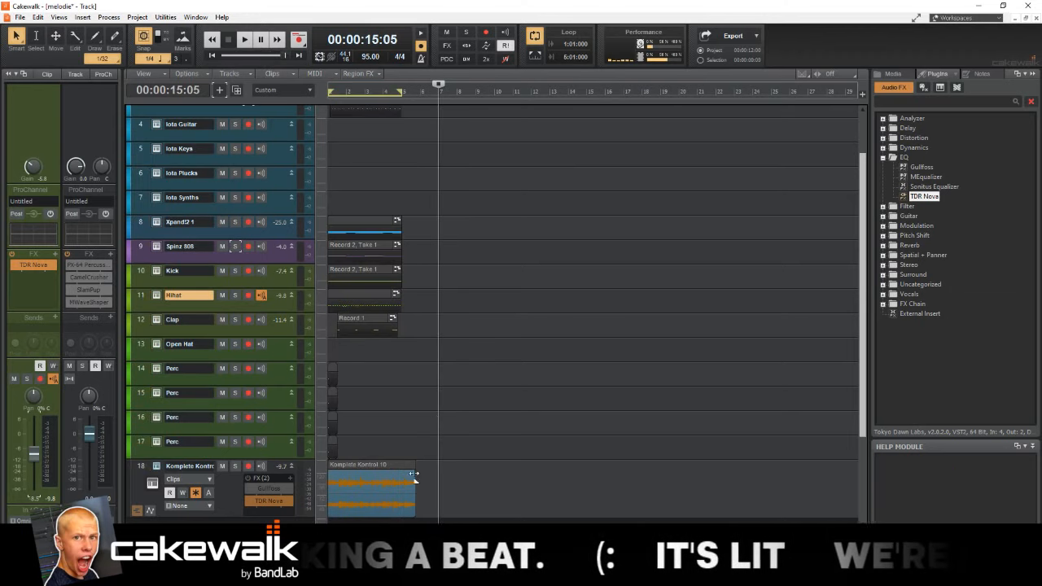
{"action": "left_click_drag", "start_coordinate": [415, 494], "coordinate": [407, 494]}
{"action": "left_click", "coordinate": [377, 464]}
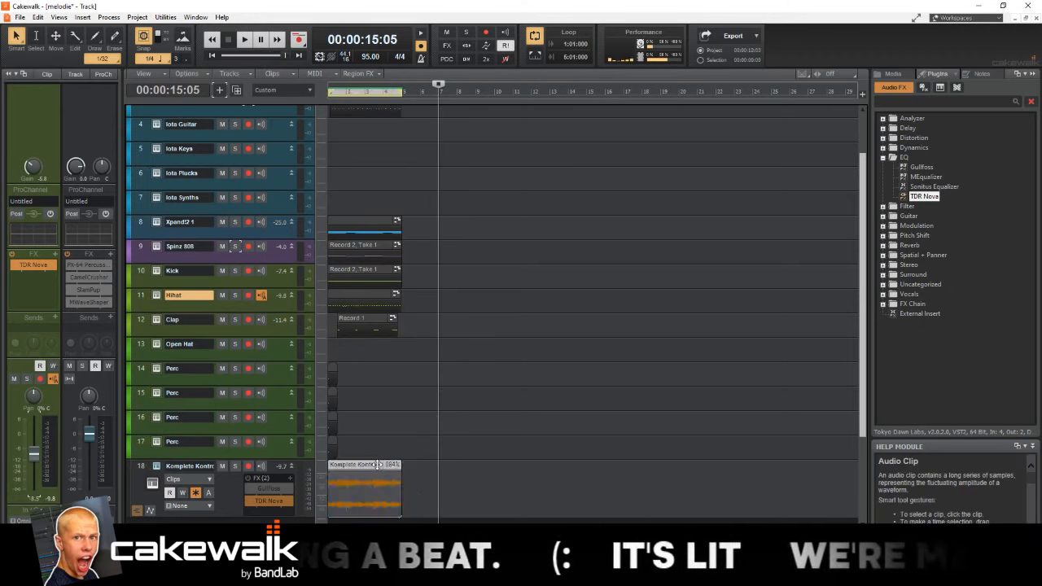
{"action": "key", "text": "w"}
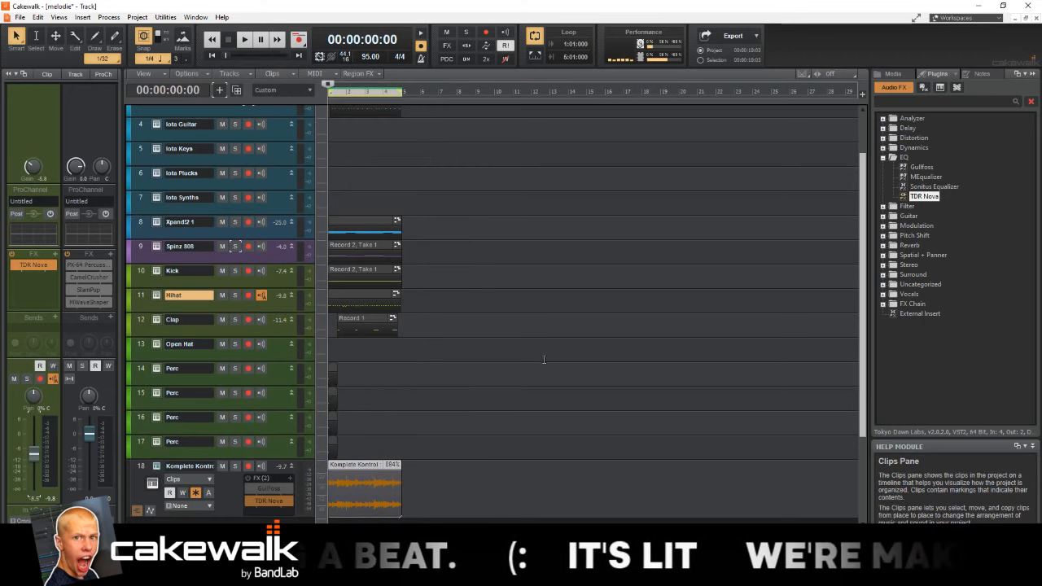
{"action": "left_click", "coordinate": [544, 359]}
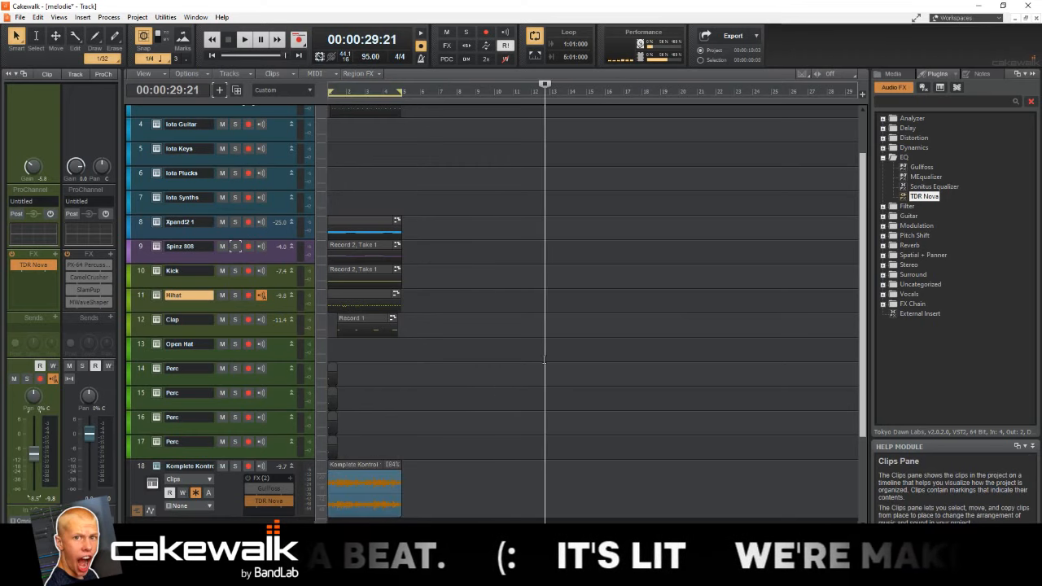
{"action": "key", "text": "w"}
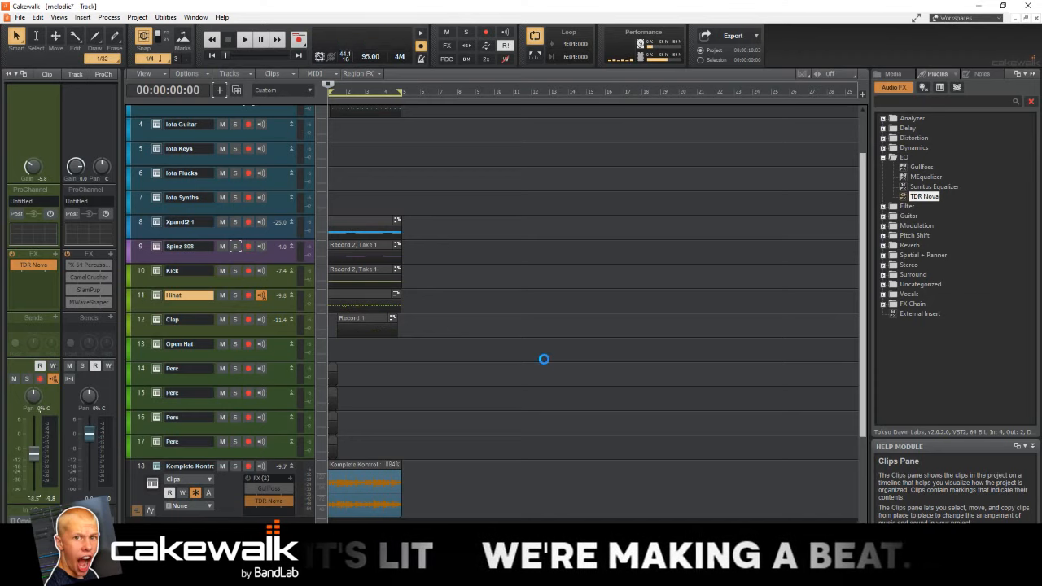
{"action": "key", "text": "space"}
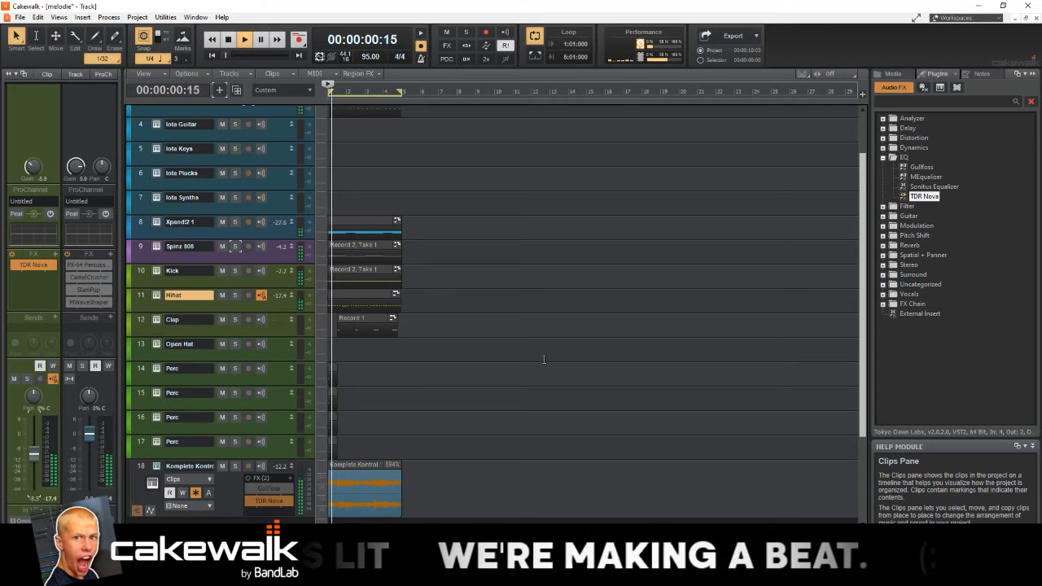
Step: Try a project tempo of 90 during playback
{"action": "scroll", "coordinate": [512, 359], "scroll_direction": "up", "scroll_amount": 3}
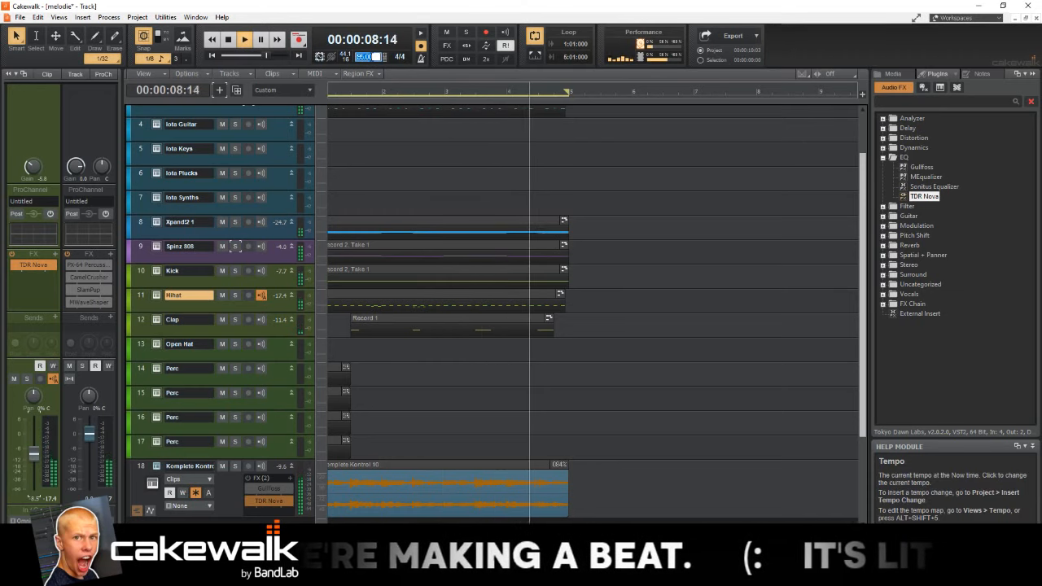
{"action": "left_click", "coordinate": [370, 57]}
{"action": "type", "text": "90"}
{"action": "key", "text": "Return"}
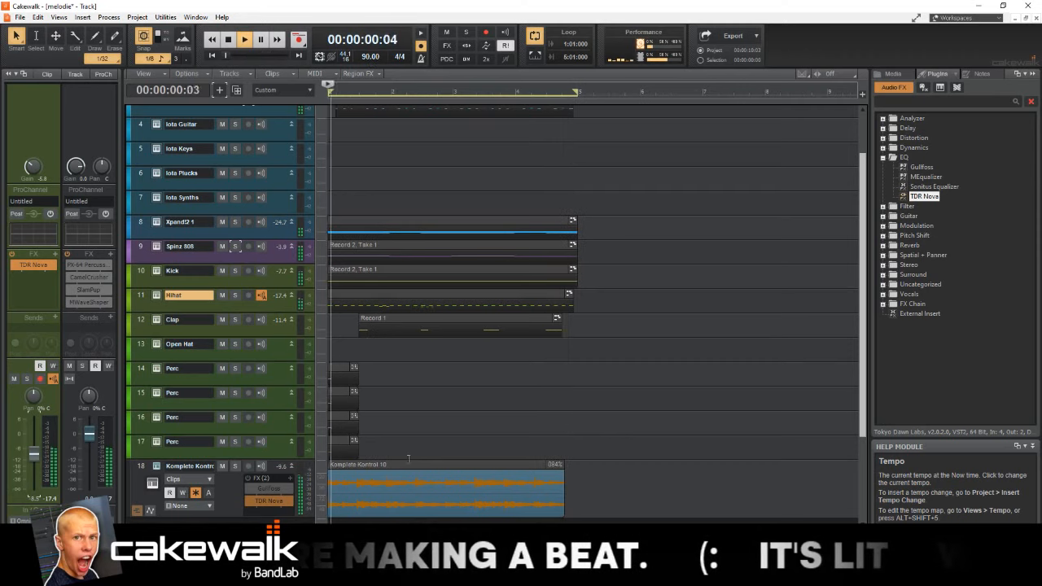
Step: Play the beat back briefly and try to stretch the Komplete Kontrol clip's end towards the end of the four-bar loop
{"action": "key", "text": "space"}
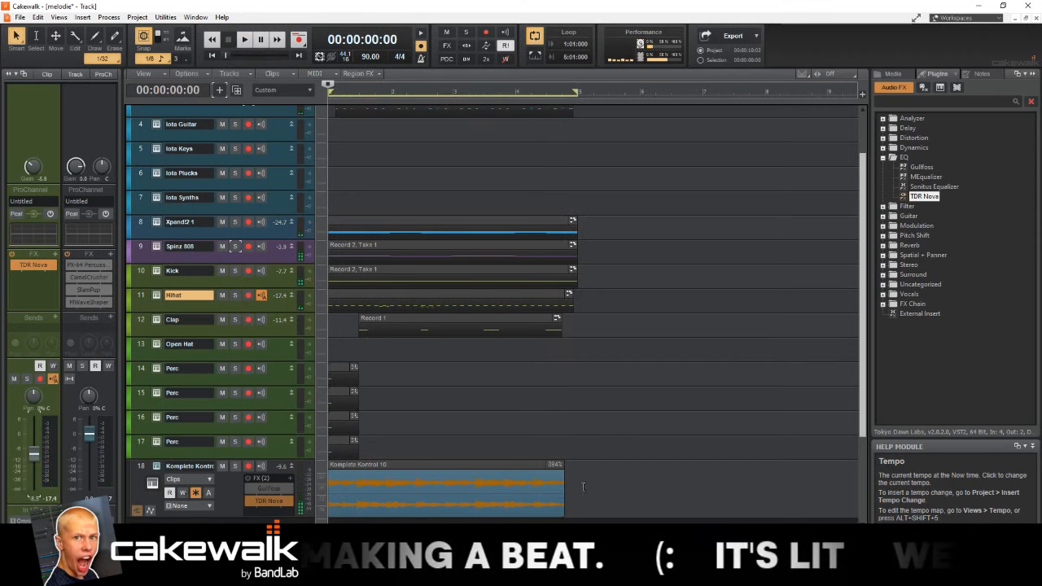
{"action": "key", "text": "space"}
{"action": "key", "text": "space"}
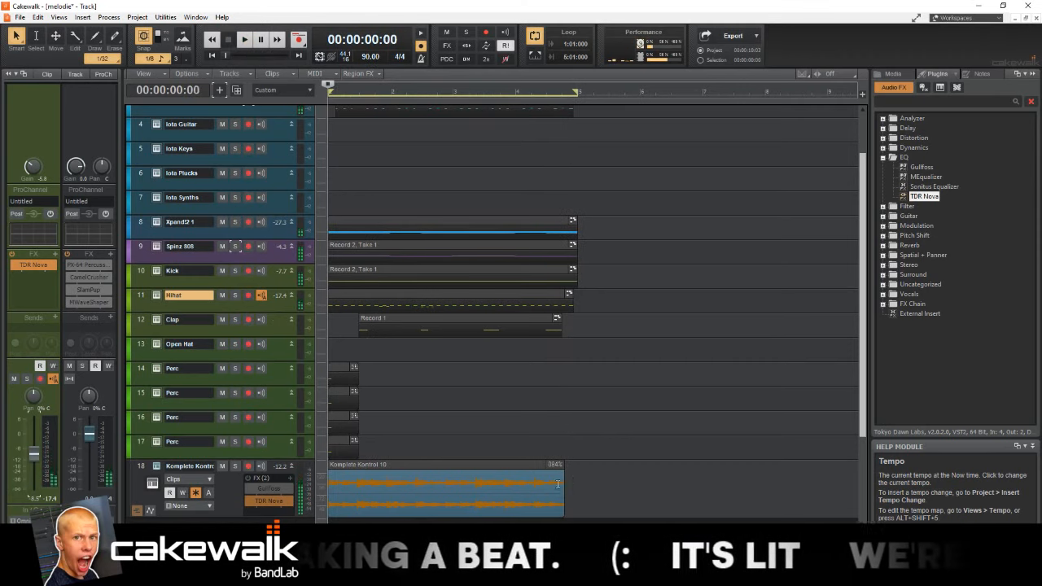
{"action": "left_click_drag", "start_coordinate": [560, 486], "coordinate": [569, 488]}
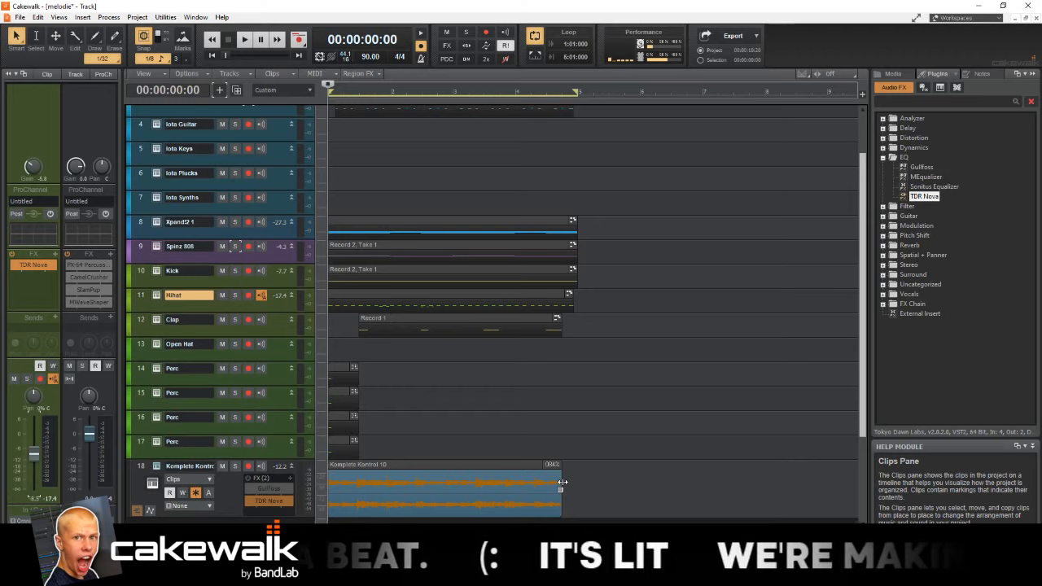
{"action": "left_click_drag", "start_coordinate": [560, 482], "coordinate": [563, 481]}
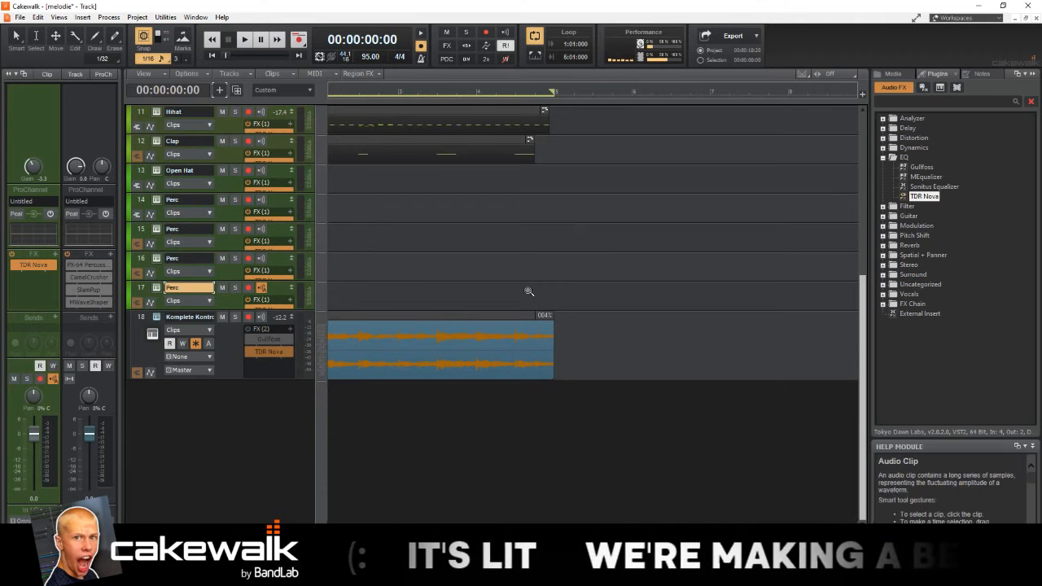
Step: Switch to the Smart tool and set the project tempo to 90
{"action": "scroll", "coordinate": [528, 291], "scroll_direction": "up", "scroll_amount": 2}
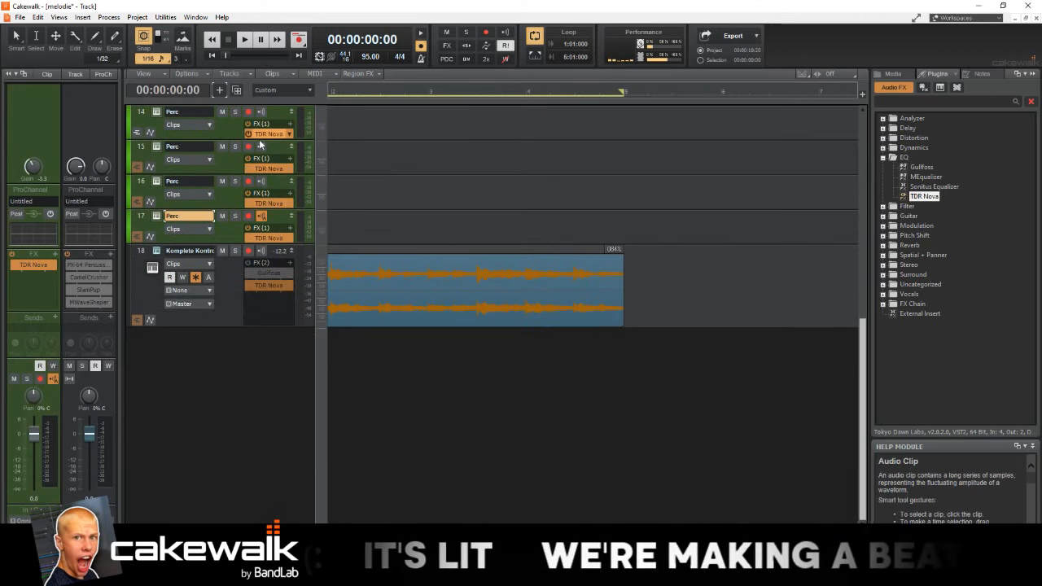
{"action": "middle_click", "coordinate": [366, 221]}
{"action": "left_click", "coordinate": [314, 212]}
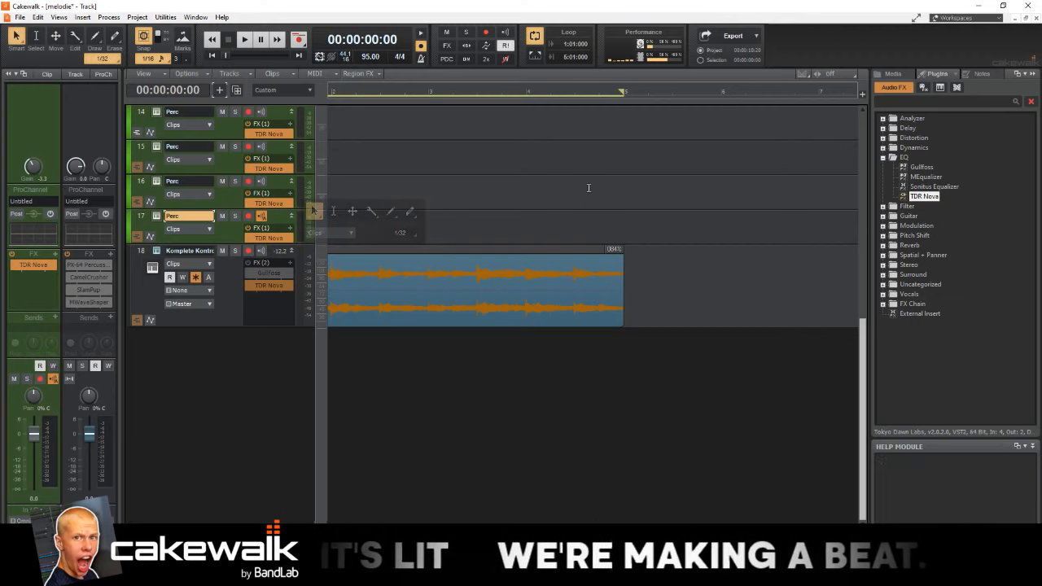
{"action": "left_click", "coordinate": [589, 188]}
{"action": "left_click", "coordinate": [371, 57]}
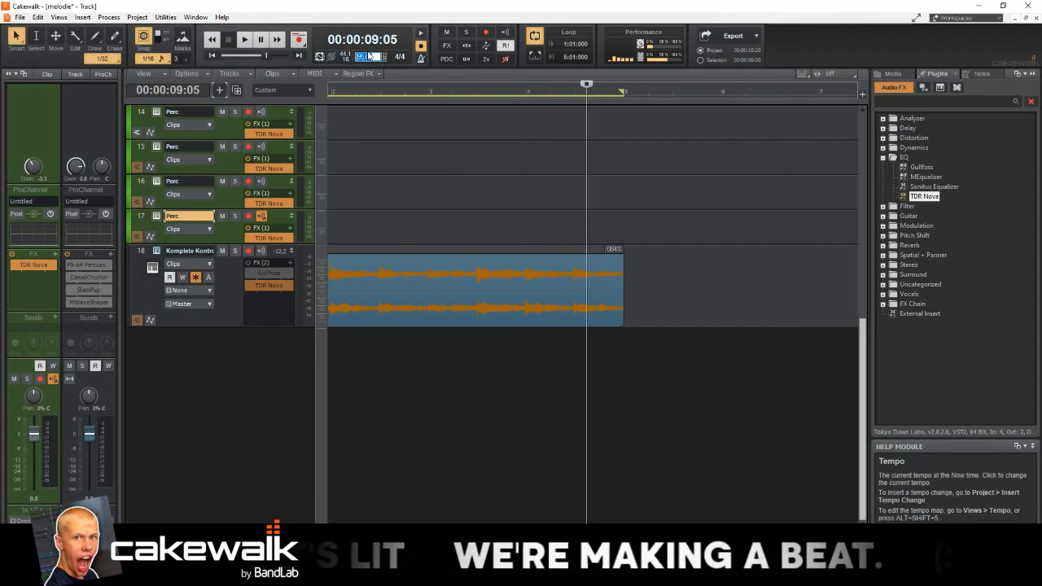
{"action": "type", "text": "90"}
{"action": "key", "text": "Return"}
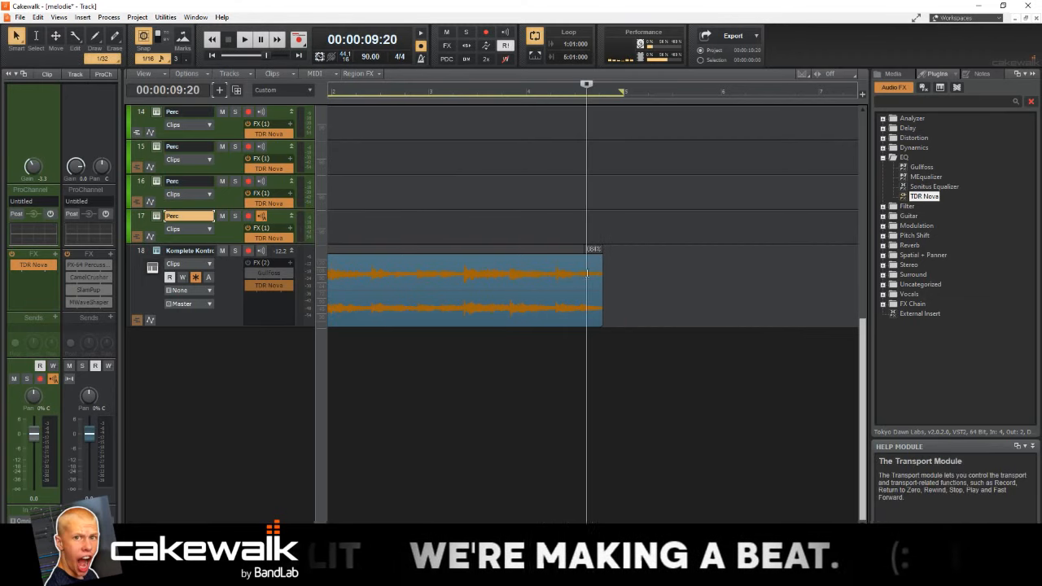
Step: Time-stretch the Komplete Kontrol audio clip so it ends at the end of the four-bar loop
{"action": "left_click_drag", "start_coordinate": [600, 272], "coordinate": [626, 269]}
{"action": "left_click", "coordinate": [606, 259]}
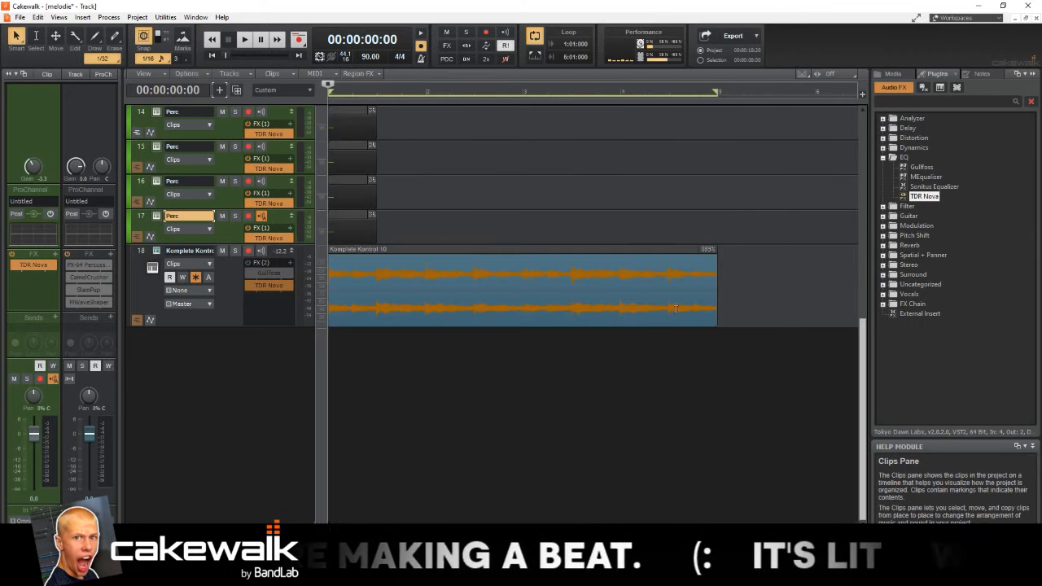
{"action": "scroll", "coordinate": [676, 309], "scroll_direction": "down", "scroll_amount": 4}
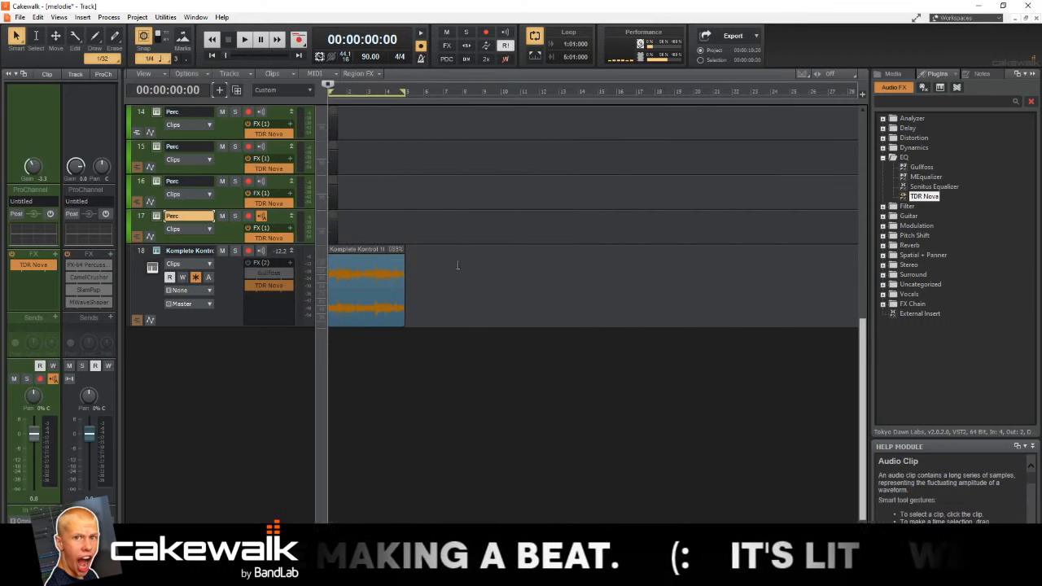
{"action": "scroll", "coordinate": [423, 272], "scroll_direction": "up", "scroll_amount": 5}
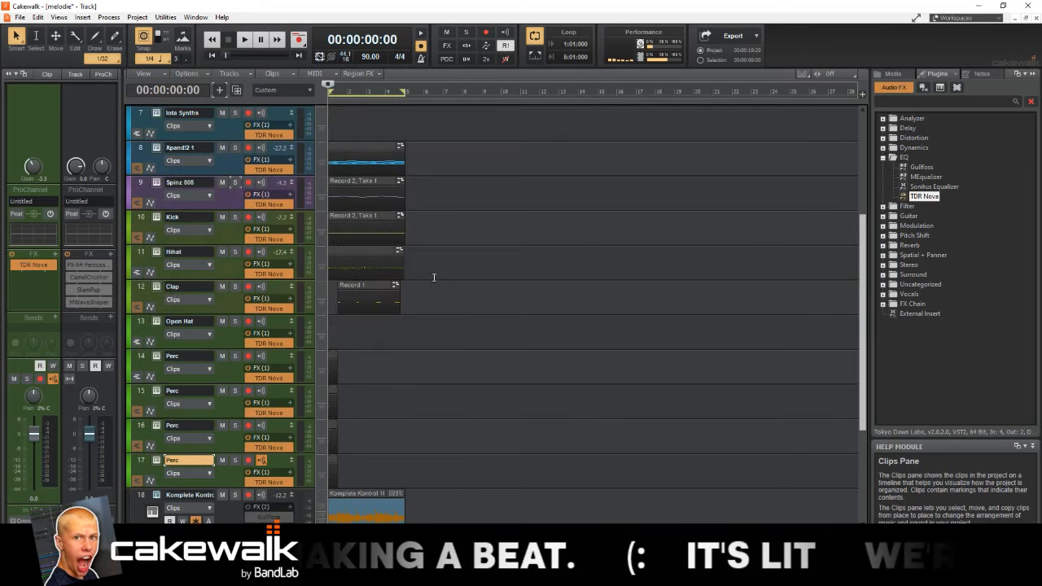
Step: Play the beat from the start to check how all tracks fit together at the current tempo
{"action": "left_click", "coordinate": [406, 345]}
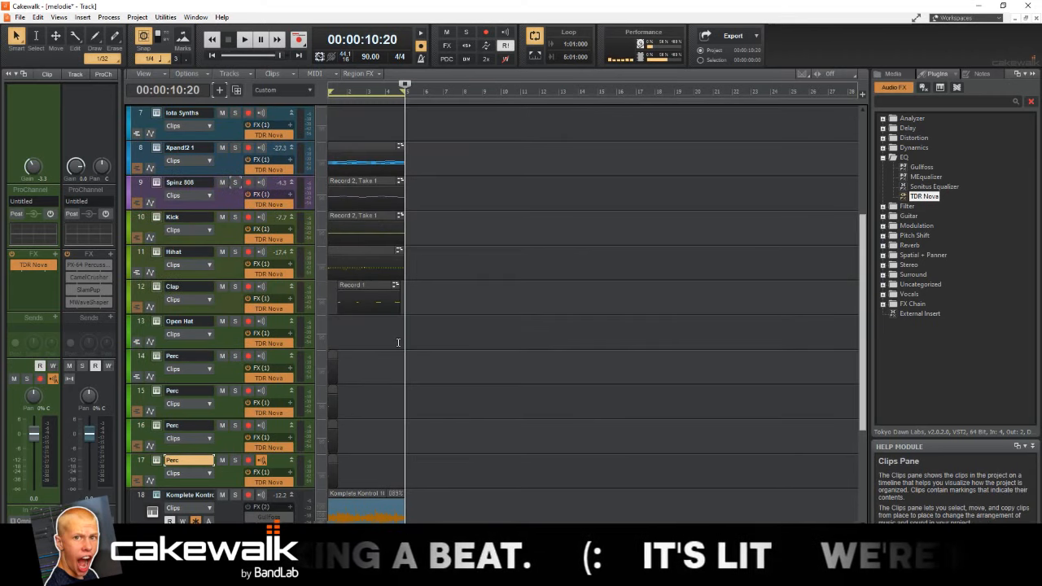
{"action": "left_click", "coordinate": [434, 333]}
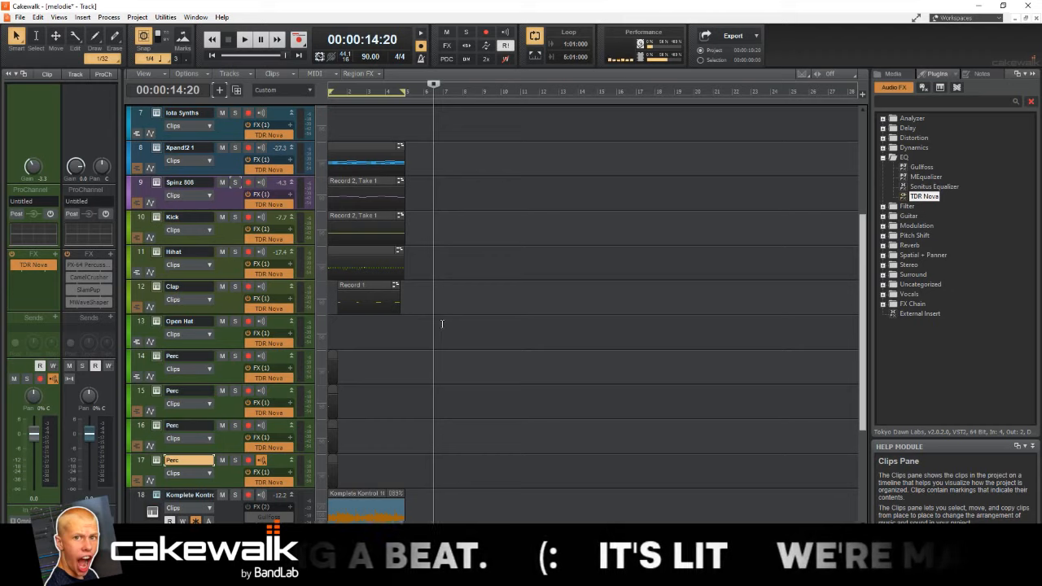
{"action": "left_click", "coordinate": [442, 323]}
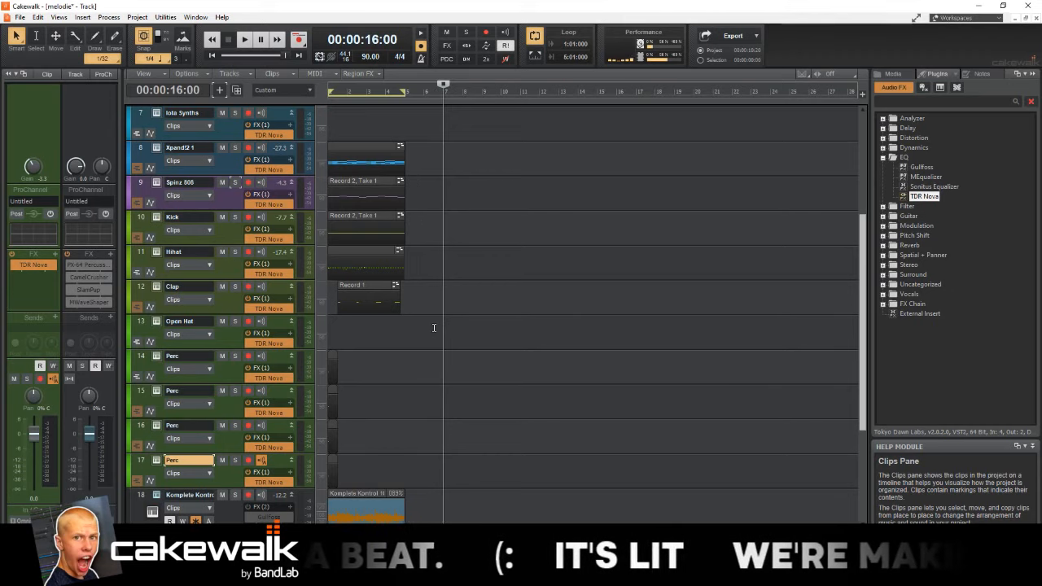
{"action": "key", "text": "w"}
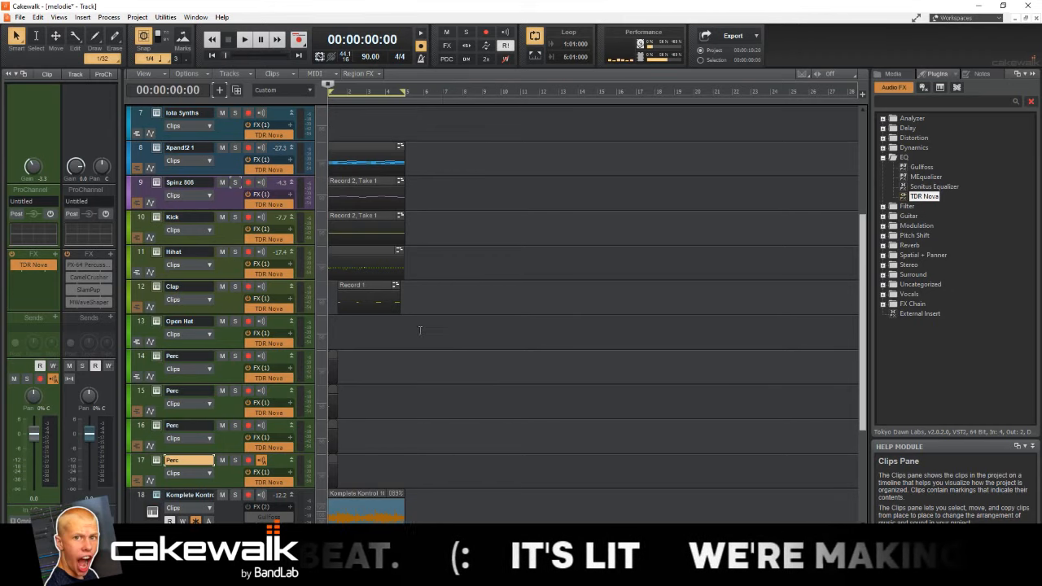
{"action": "scroll", "coordinate": [414, 342], "scroll_direction": "up", "scroll_amount": 5}
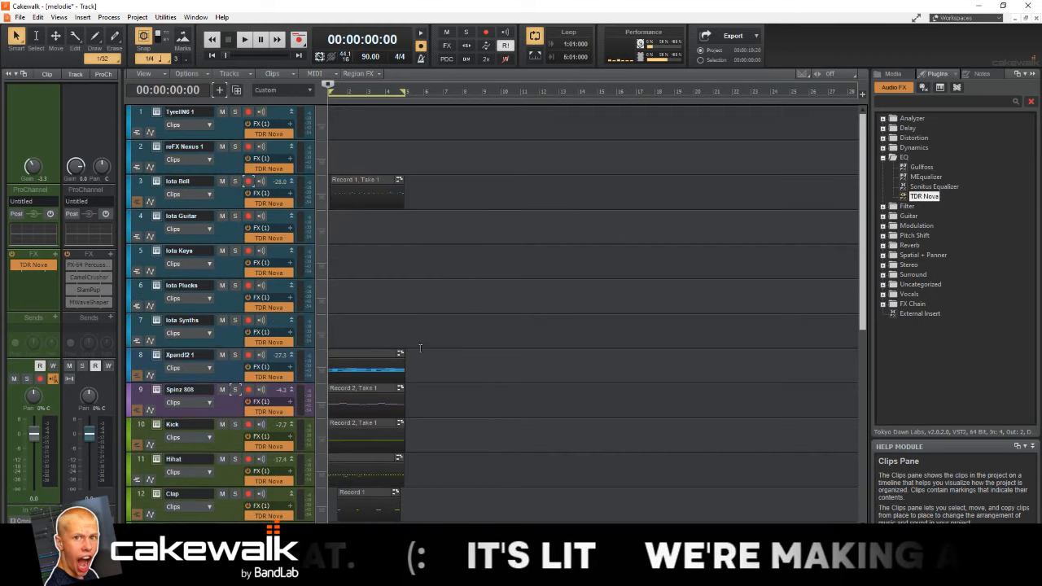
{"action": "scroll", "coordinate": [421, 350], "scroll_direction": "down", "scroll_amount": 7}
{"action": "left_click", "coordinate": [420, 351]}
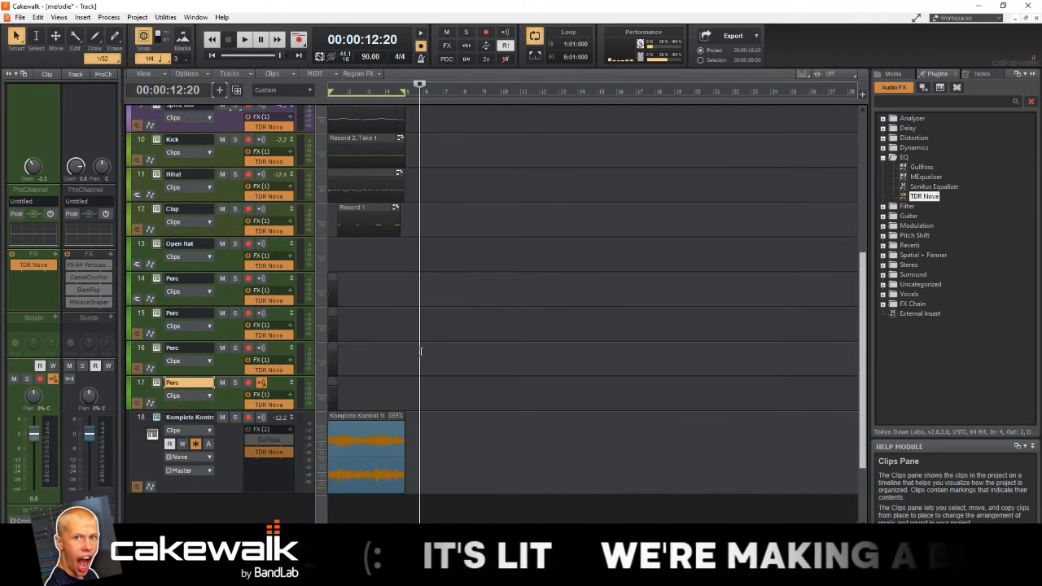
{"action": "key", "text": "w"}
{"action": "key", "text": "space"}
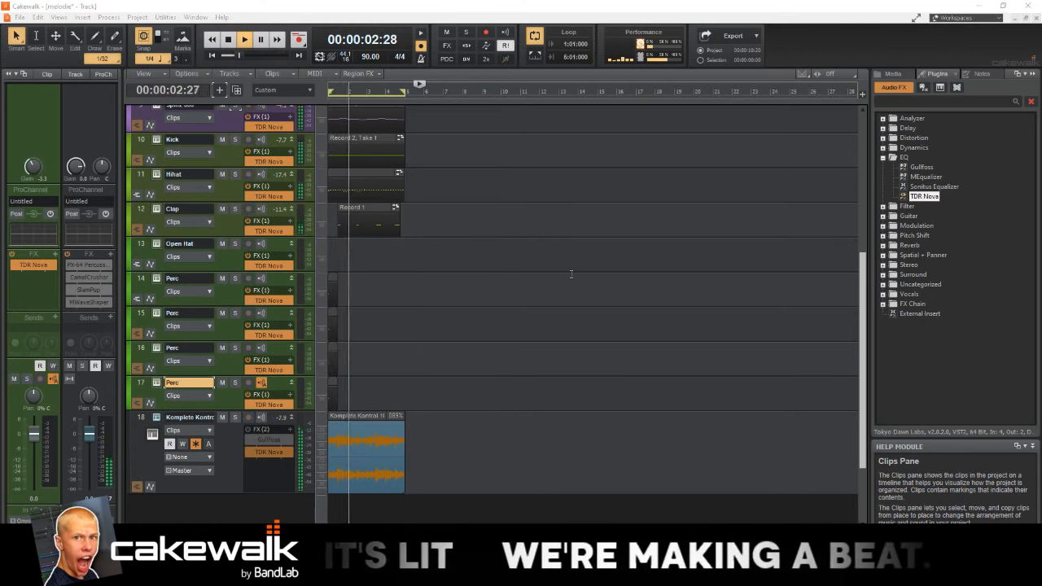
{"action": "key", "text": "w"}
{"action": "scroll", "coordinate": [408, 352], "scroll_direction": "up", "scroll_amount": 6}
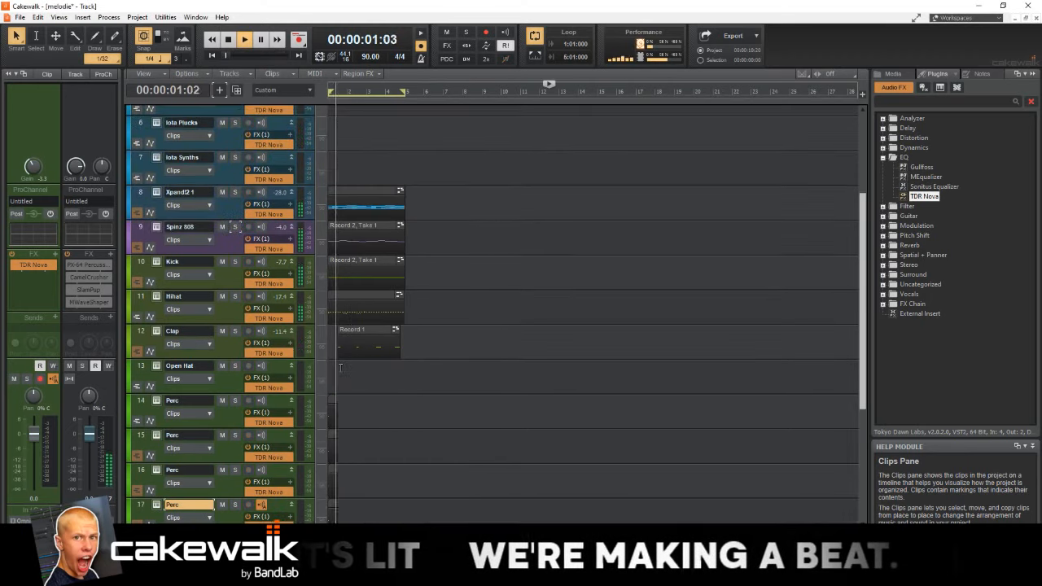
{"action": "scroll", "coordinate": [384, 395], "scroll_direction": "up", "scroll_amount": 2}
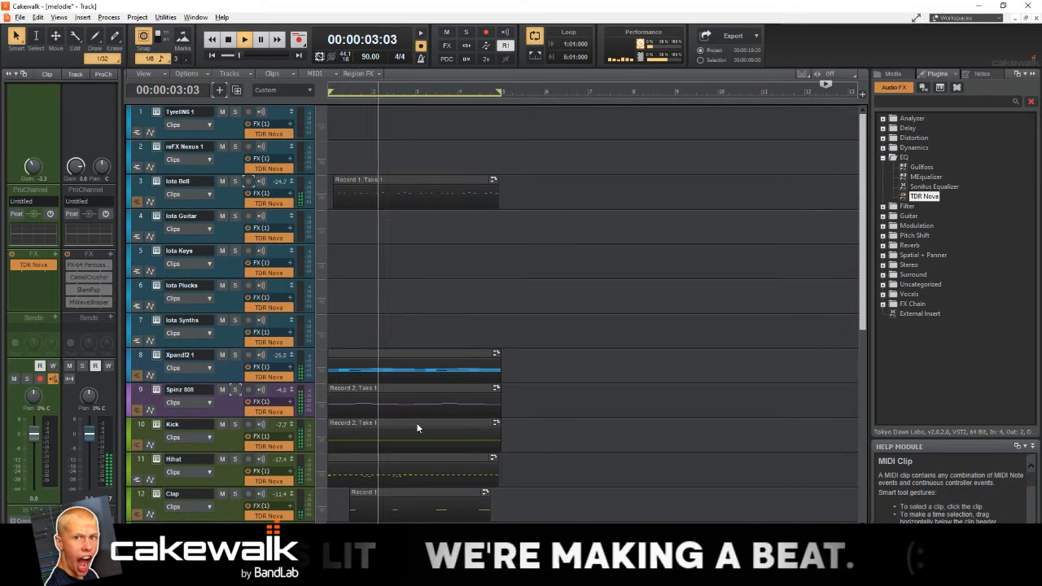
Step: Open the Hihat clip in an expanded piano roll and return to the start of its note pattern
{"action": "double_click", "coordinate": [410, 453]}
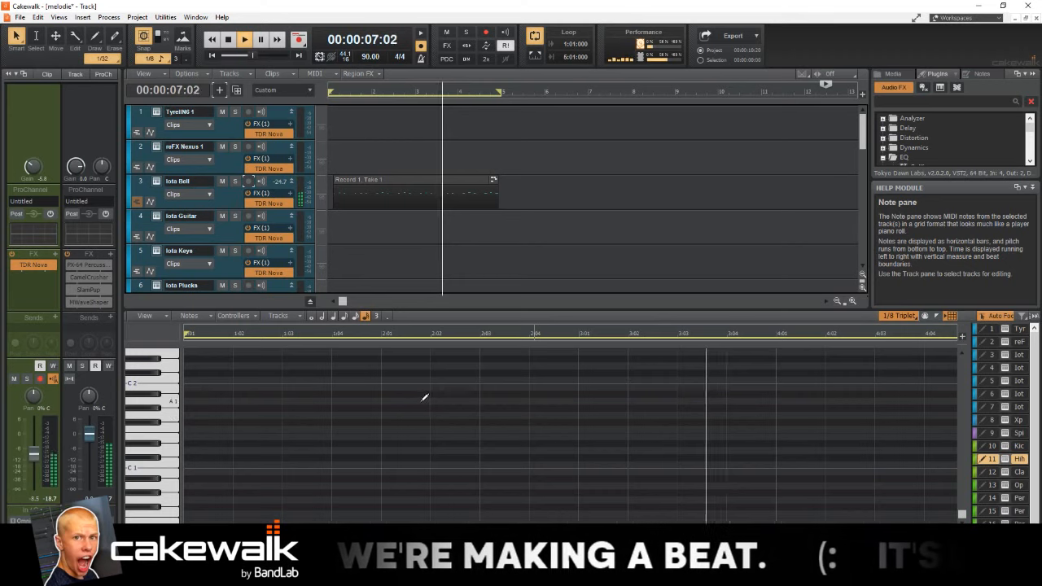
{"action": "key", "text": "d"}
{"action": "key", "text": "shift+d"}
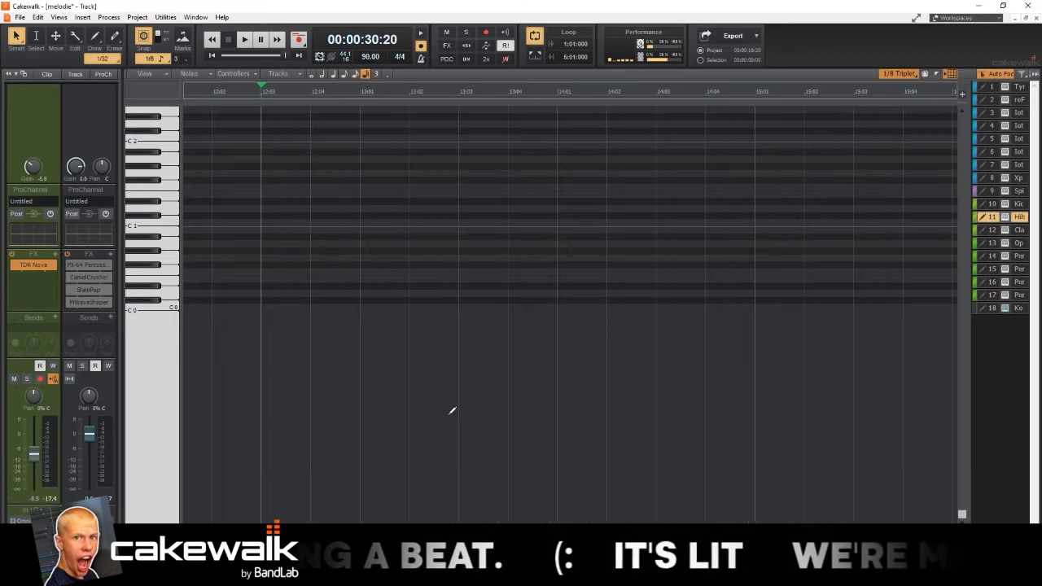
{"action": "scroll", "coordinate": [460, 404], "scroll_direction": "up", "scroll_amount": 10}
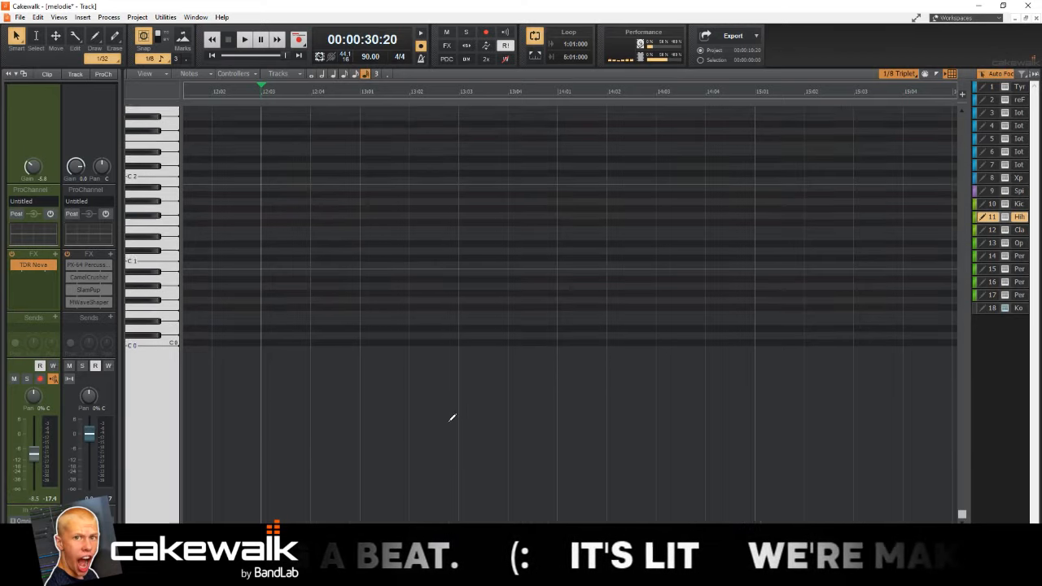
{"action": "scroll", "coordinate": [453, 402], "scroll_direction": "up", "scroll_amount": 8}
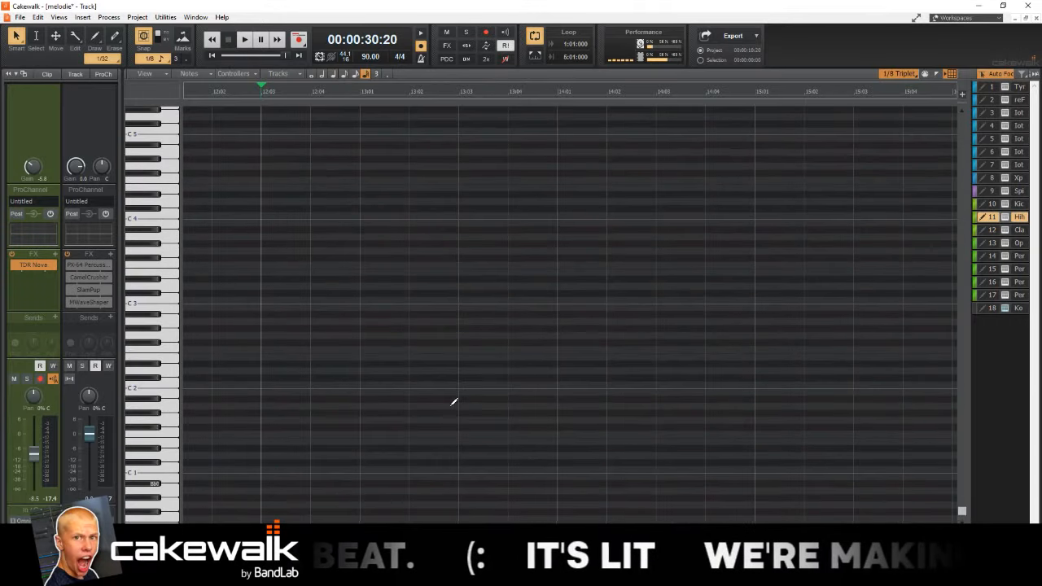
{"action": "scroll", "coordinate": [453, 403], "scroll_direction": "up", "scroll_amount": 9}
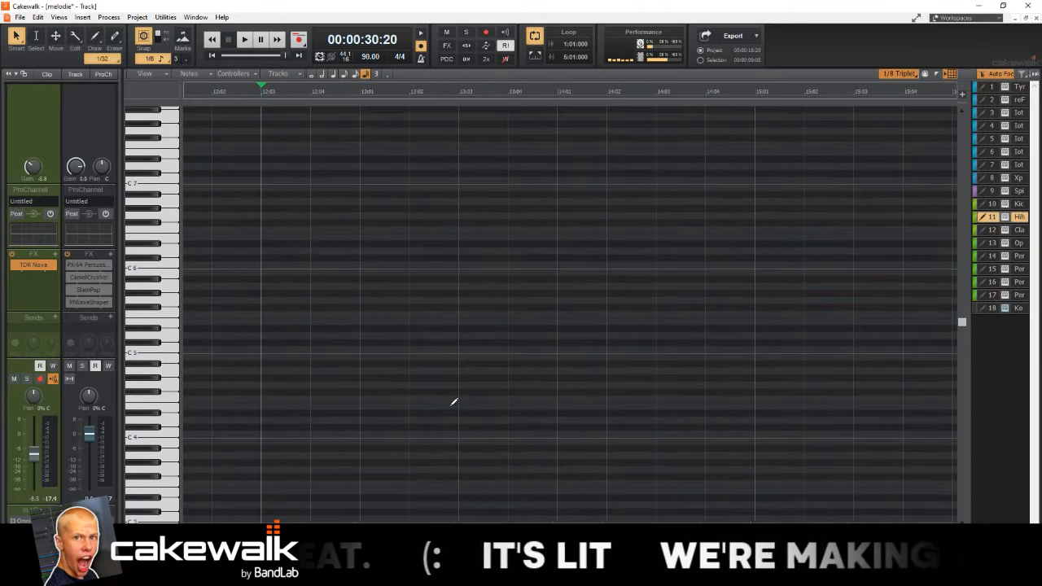
{"action": "scroll", "coordinate": [453, 402], "scroll_direction": "up", "scroll_amount": 1}
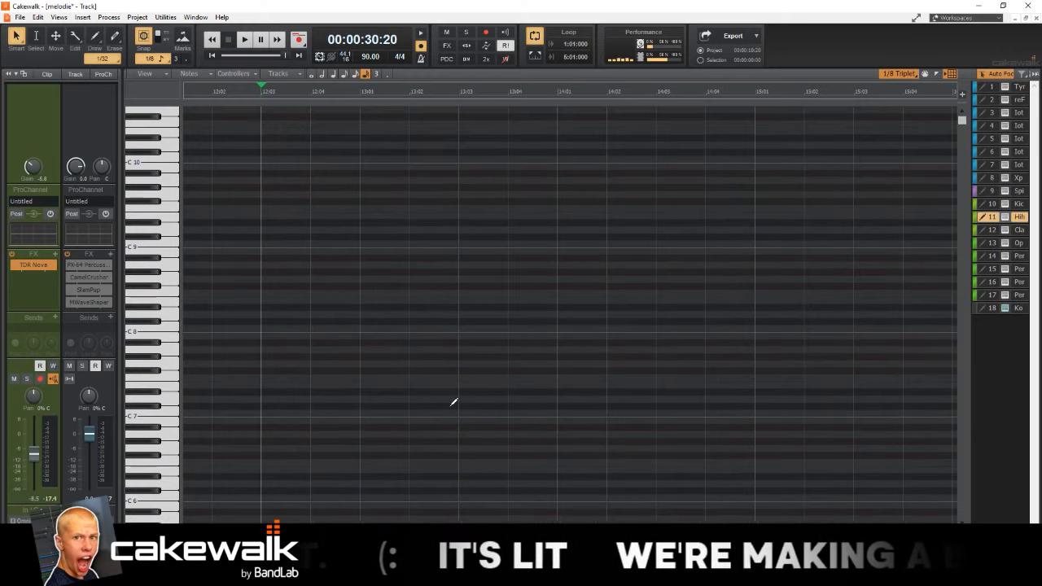
{"action": "scroll", "coordinate": [453, 402], "scroll_direction": "down", "scroll_amount": 5}
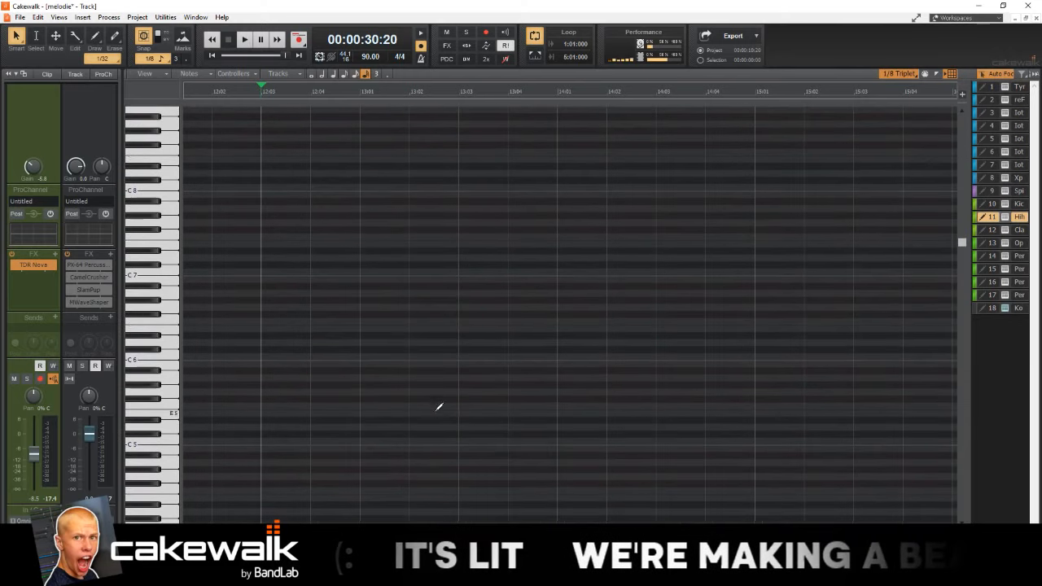
{"action": "key", "text": "w"}
{"action": "scroll", "coordinate": [388, 369], "scroll_direction": "down", "scroll_amount": 4}
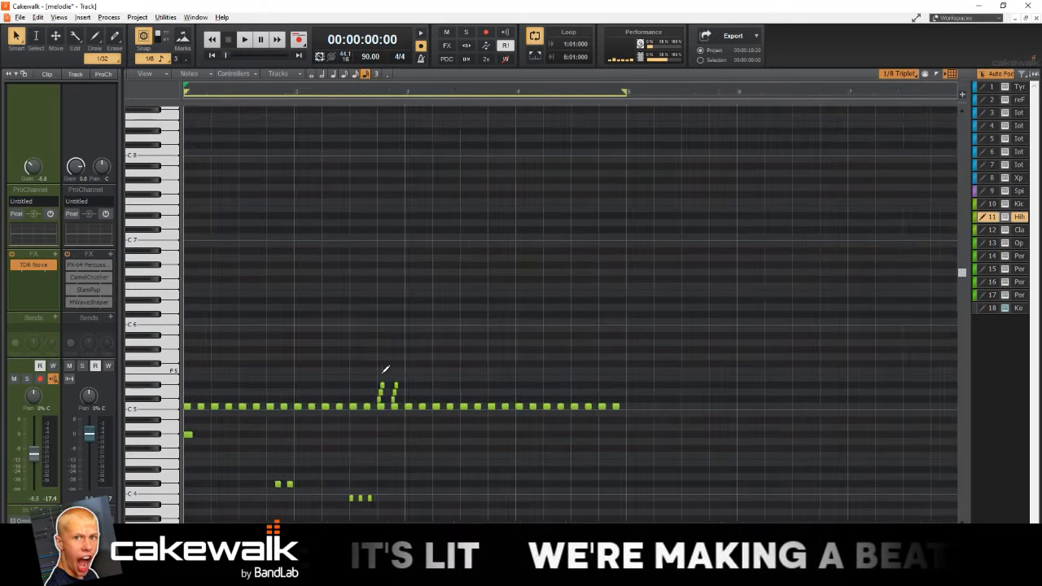
{"action": "key", "text": "alt+space"}
{"action": "key", "text": "Escape"}
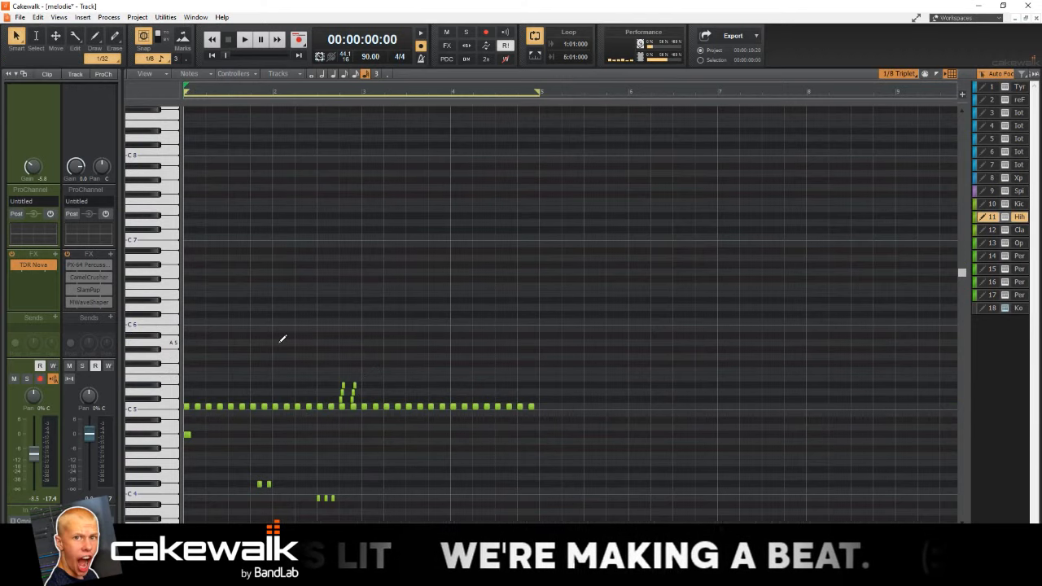
Step: Play the hi-hat pattern from the start and follow its notes and rolls across the four bars
{"action": "scroll", "coordinate": [280, 353], "scroll_direction": "up", "scroll_amount": 2}
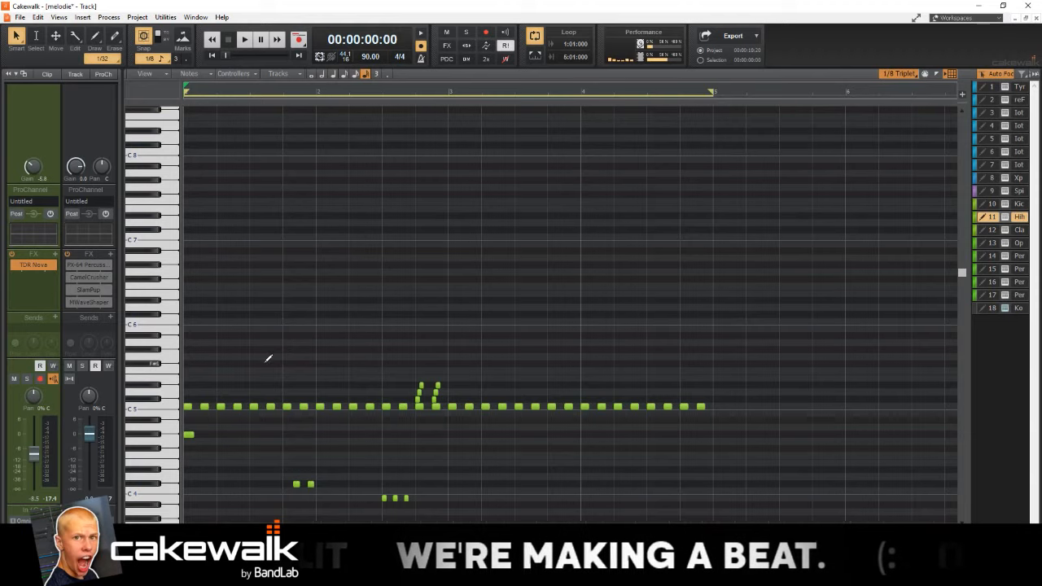
{"action": "key", "text": "space"}
{"action": "key", "text": "space"}
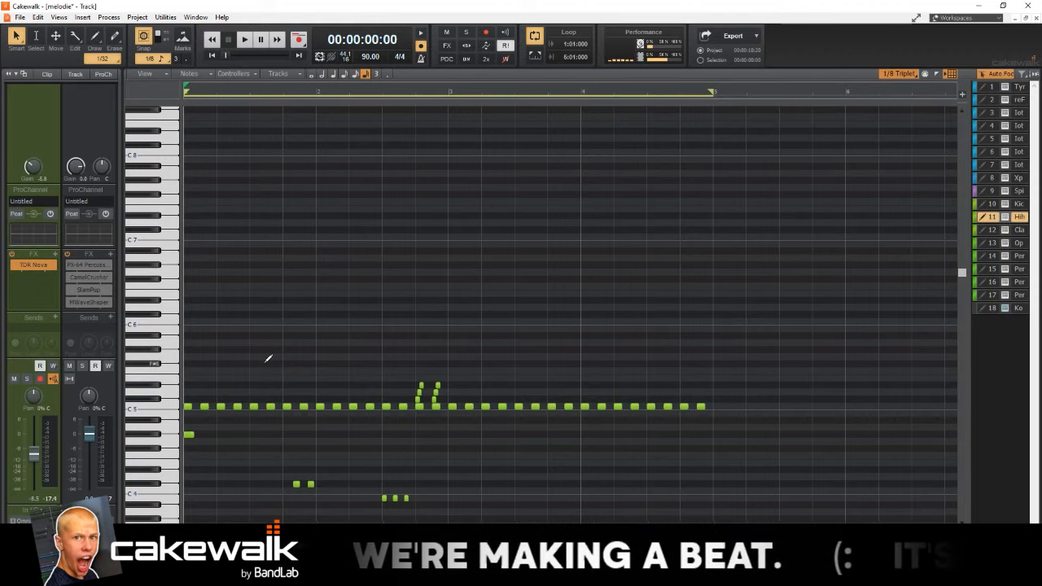
{"action": "scroll", "coordinate": [255, 359], "scroll_direction": "up", "scroll_amount": 2}
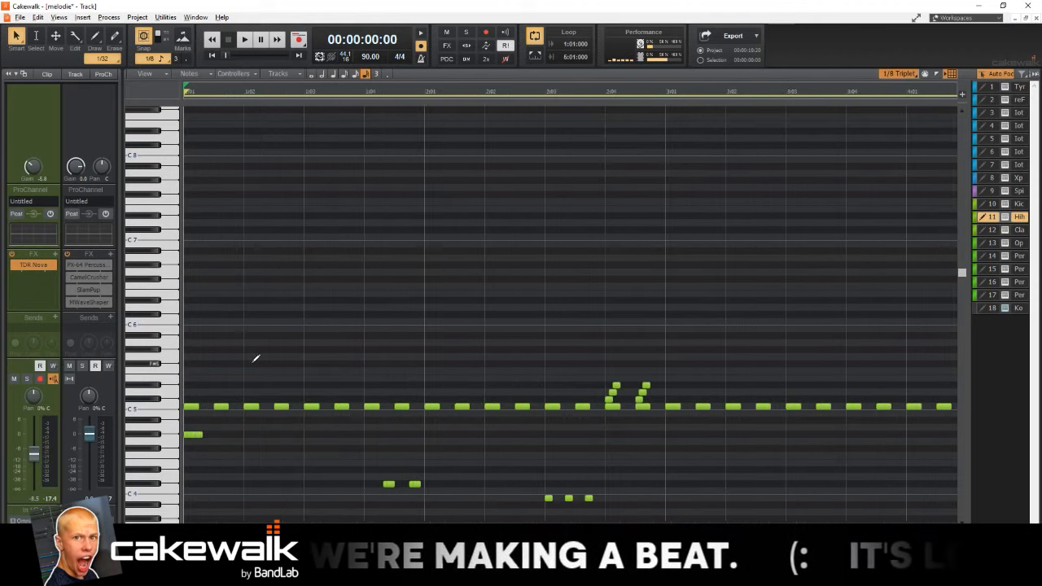
{"action": "key", "text": "space"}
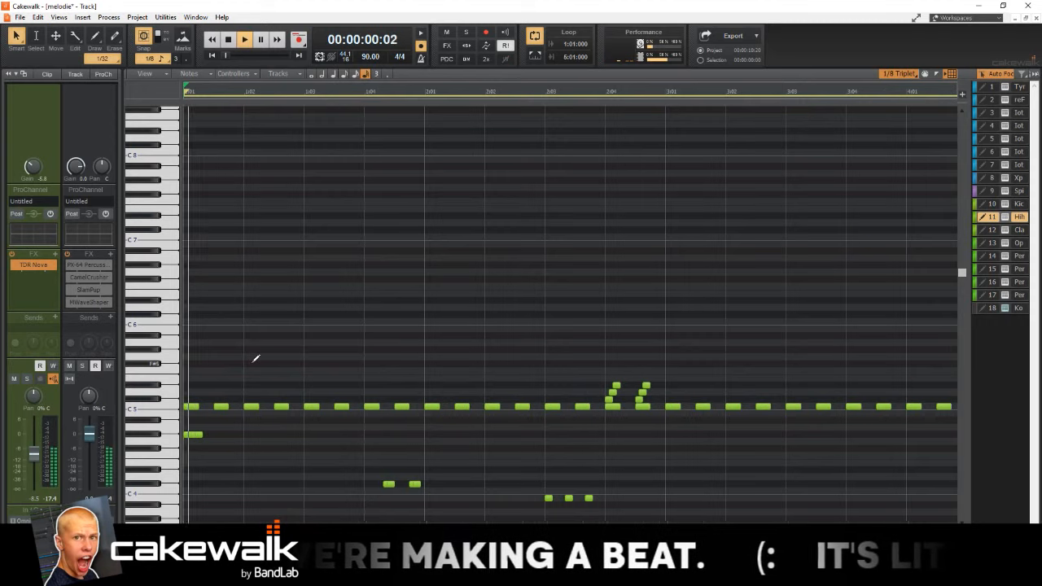
{"action": "key", "text": "space"}
{"action": "key", "text": "t"}
{"action": "left_click", "coordinate": [309, 371]}
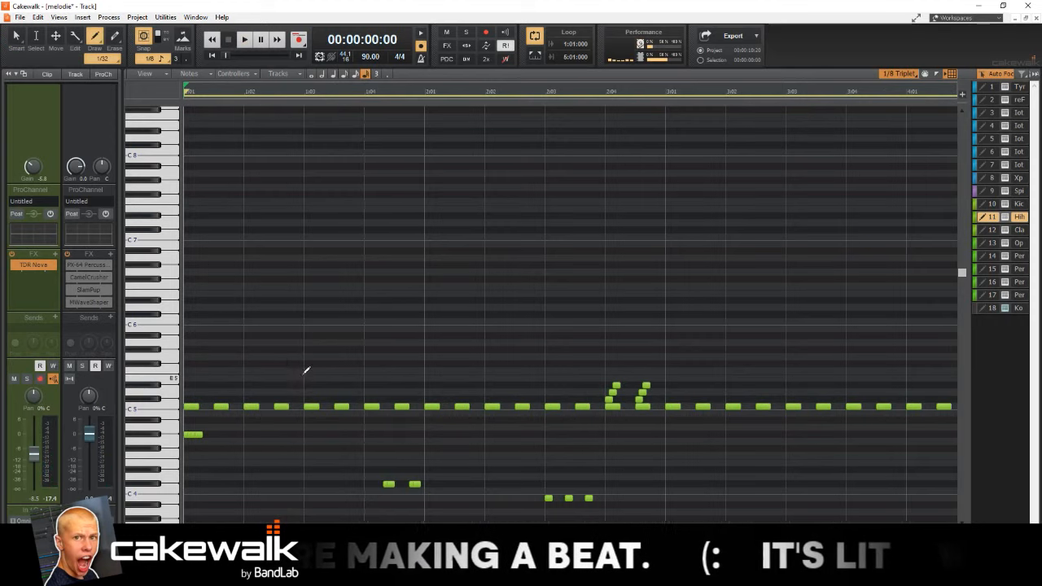
{"action": "key", "text": "space"}
{"action": "key", "text": "t"}
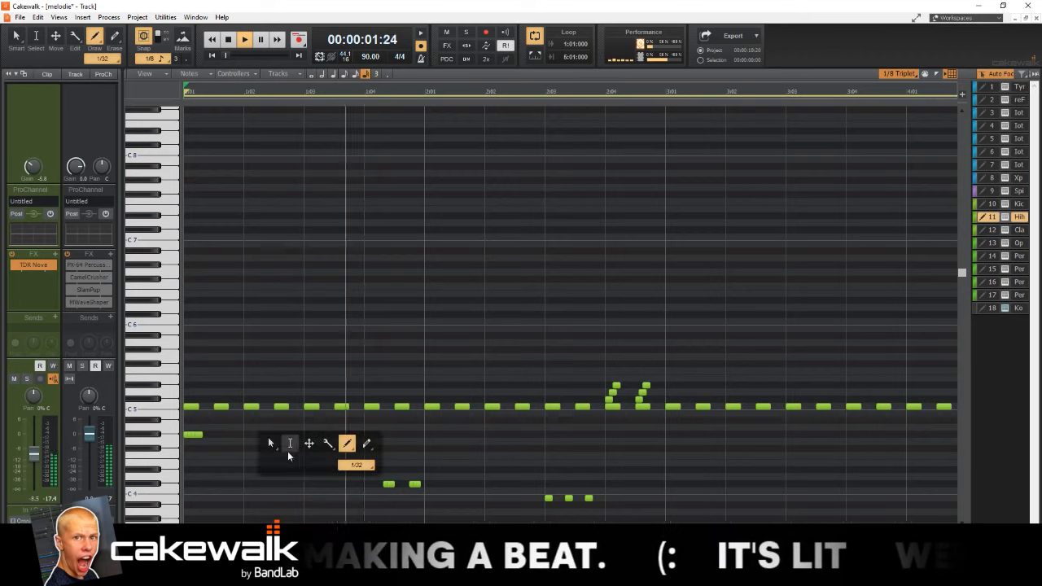
{"action": "left_click", "coordinate": [267, 437]}
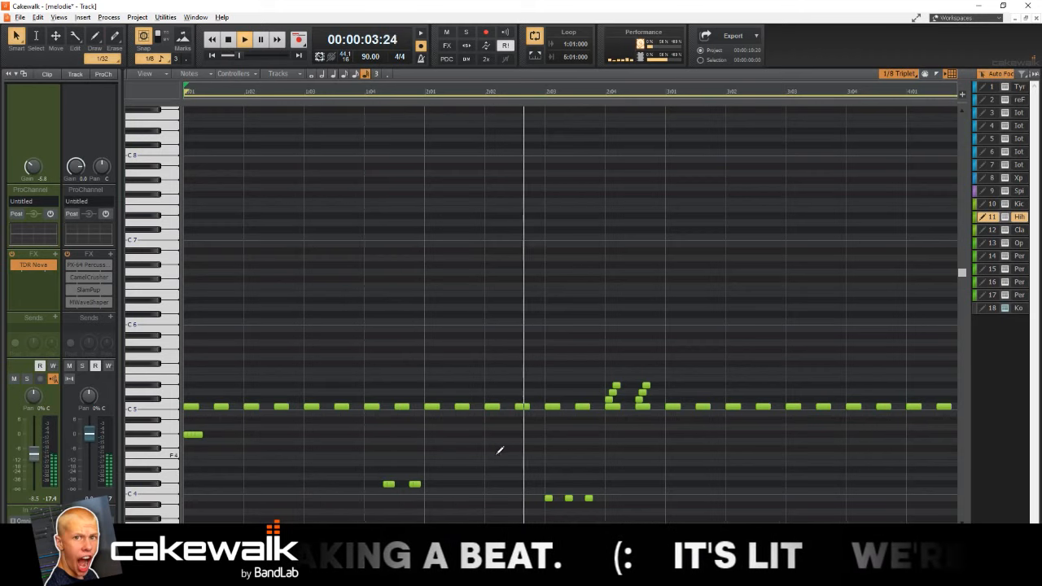
{"action": "scroll", "coordinate": [500, 450], "scroll_direction": "down", "scroll_amount": 1}
{"action": "scroll", "coordinate": [463, 459], "scroll_direction": "down", "scroll_amount": 1}
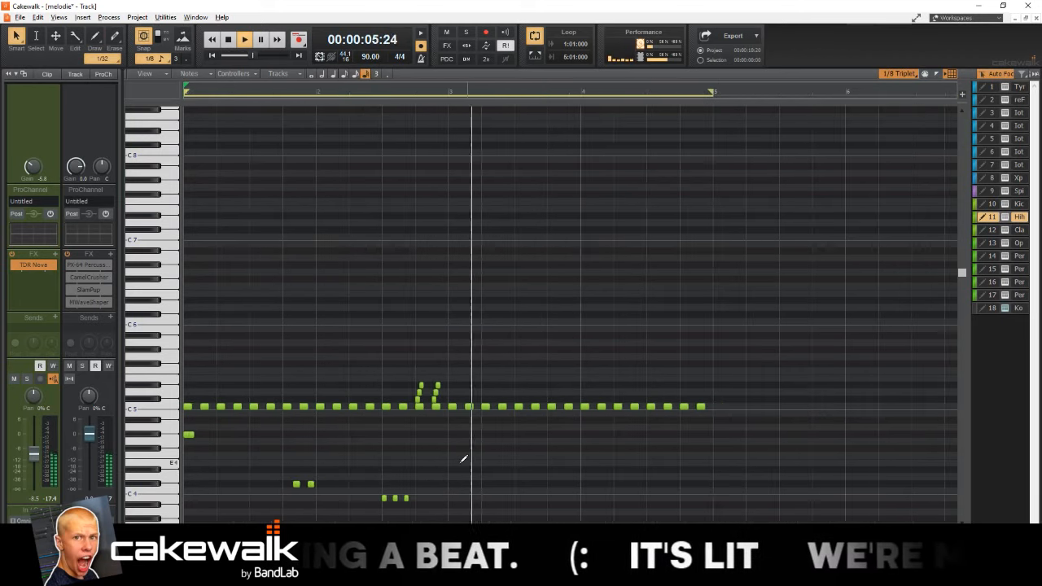
Step: Select the hi-hat notes in bars 3 and 4 with the Select tool and delete them
{"action": "key", "text": "t"}
{"action": "left_click", "coordinate": [419, 437]}
{"action": "left_click_drag", "start_coordinate": [456, 387], "coordinate": [776, 445]}
Step: Select the hi-hat notes in bars 1 and 2 and copy them into bars 3 and 4 with the Move tool
{"action": "scroll", "coordinate": [777, 446], "scroll_direction": "down", "scroll_amount": 5}
{"action": "scroll", "coordinate": [591, 361], "scroll_direction": "up", "scroll_amount": 2}
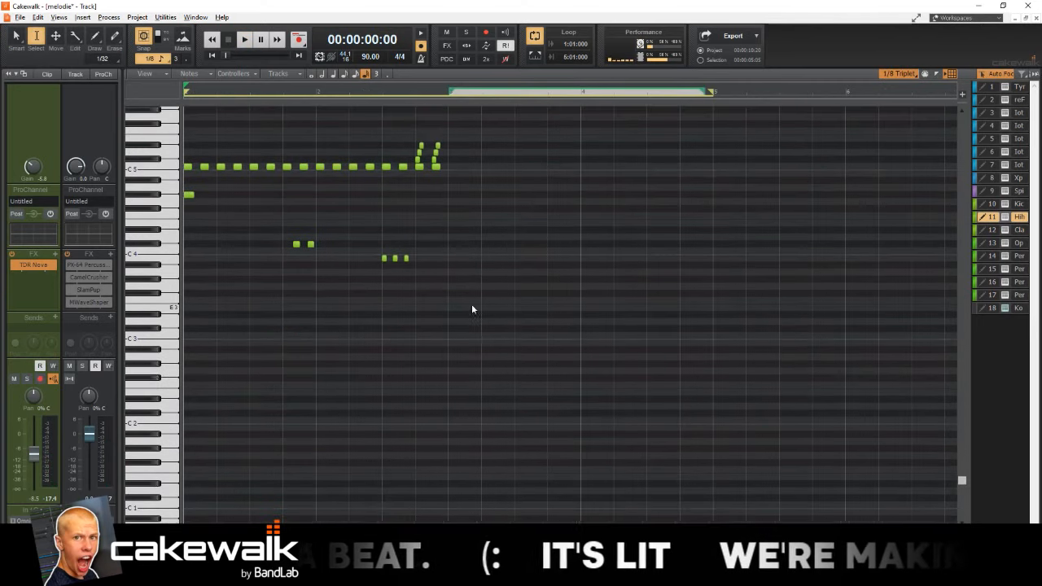
{"action": "left_click_drag", "start_coordinate": [487, 173], "coordinate": [111, 425]}
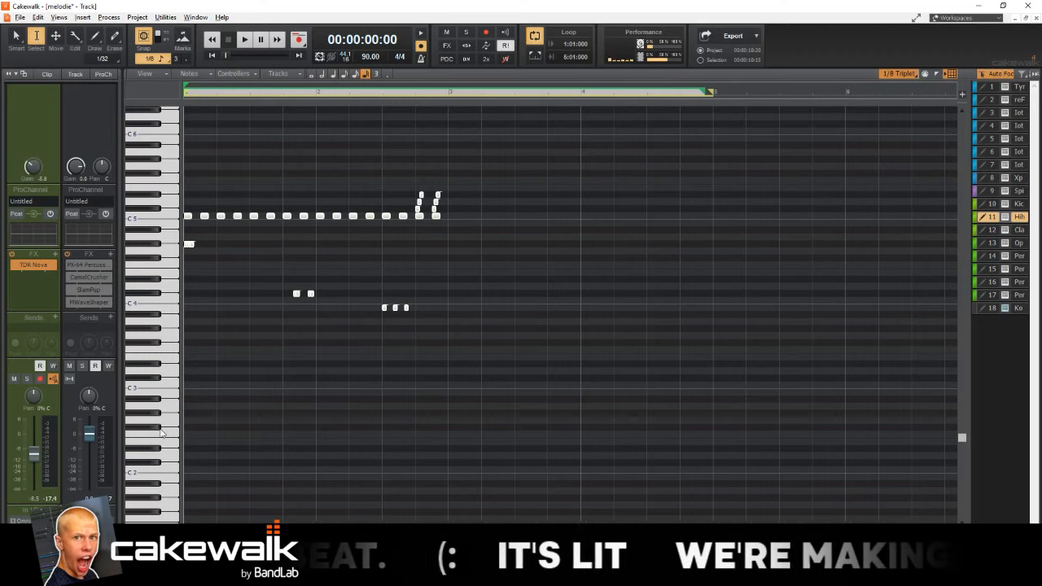
{"action": "key", "text": "t"}
{"action": "left_click", "coordinate": [162, 423]}
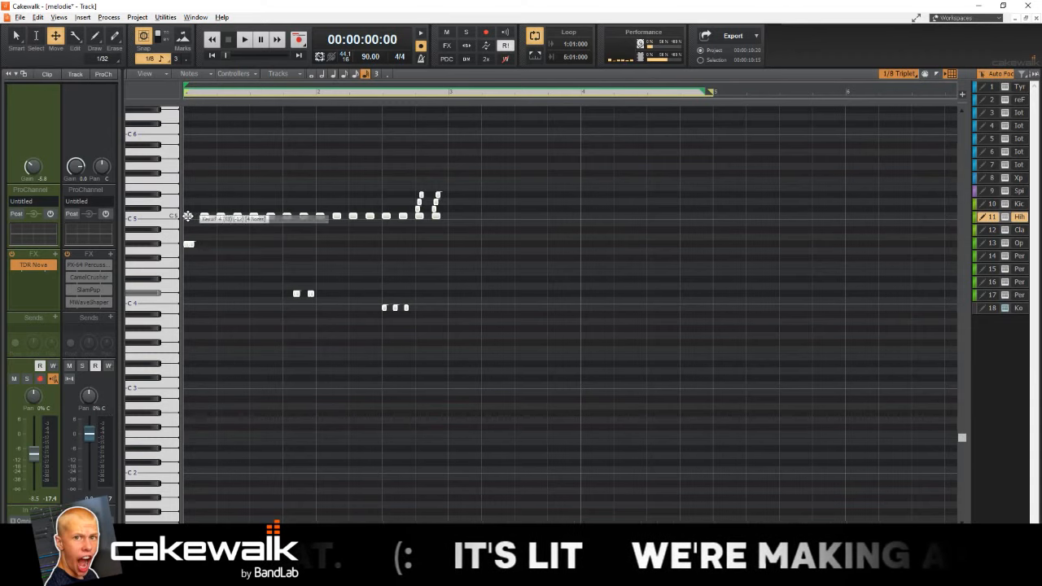
{"action": "mouse_move", "coordinate": [188, 215]}
{"action": "left_mouse_down"}
{"action": "mouse_move", "coordinate": [536, 218]}
{"action": "mouse_move", "coordinate": [449, 226]}
{"action": "mouse_move", "coordinate": [451, 217]}
{"action": "mouse_move", "coordinate": [188, 216]}
{"action": "left_mouse_up"}
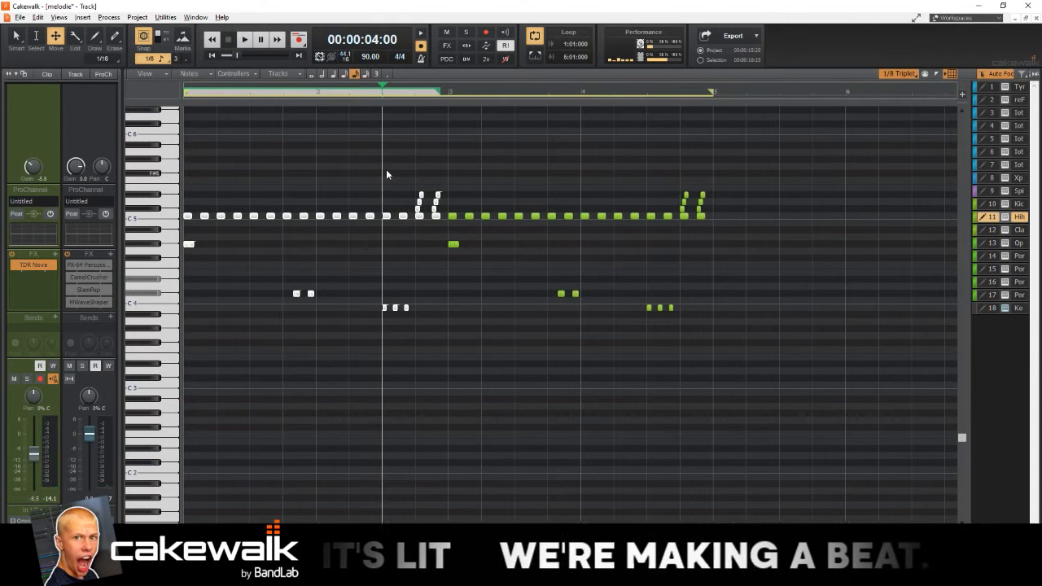
{"action": "key", "text": "t"}
{"action": "left_click", "coordinate": [338, 161]}
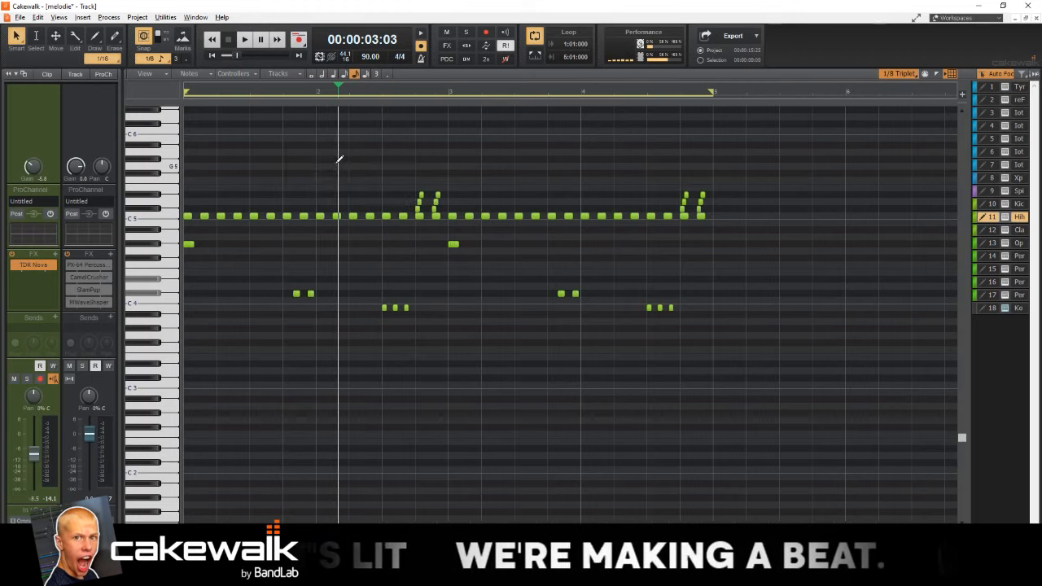
Step: Play the hi-hat pattern from the start to check how the repeated two bars sound
{"action": "key", "text": "t"}
{"action": "key", "text": "w"}
{"action": "left_click", "coordinate": [302, 204]}
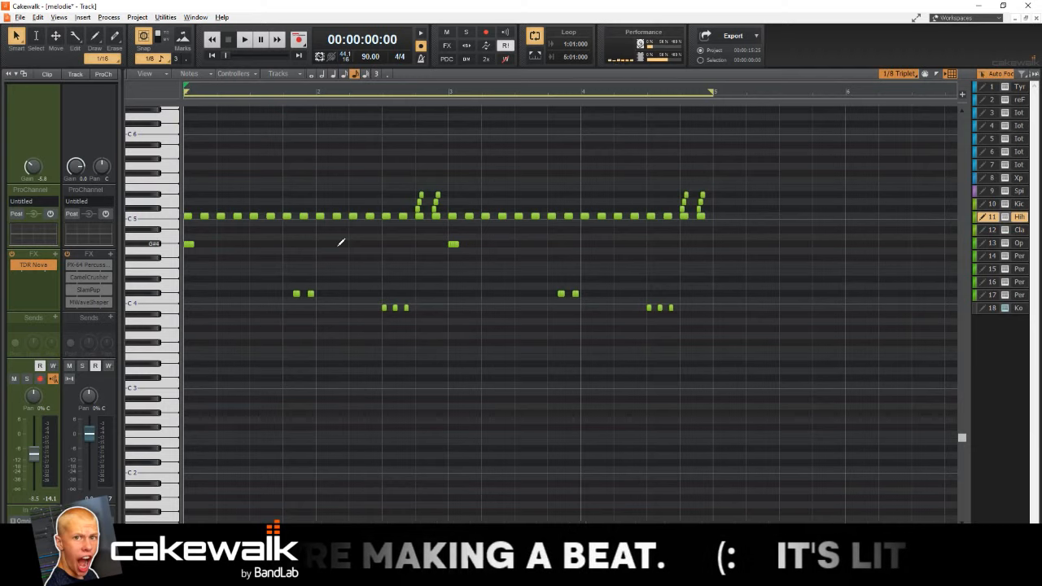
{"action": "scroll", "coordinate": [341, 250], "scroll_direction": "up", "scroll_amount": 2}
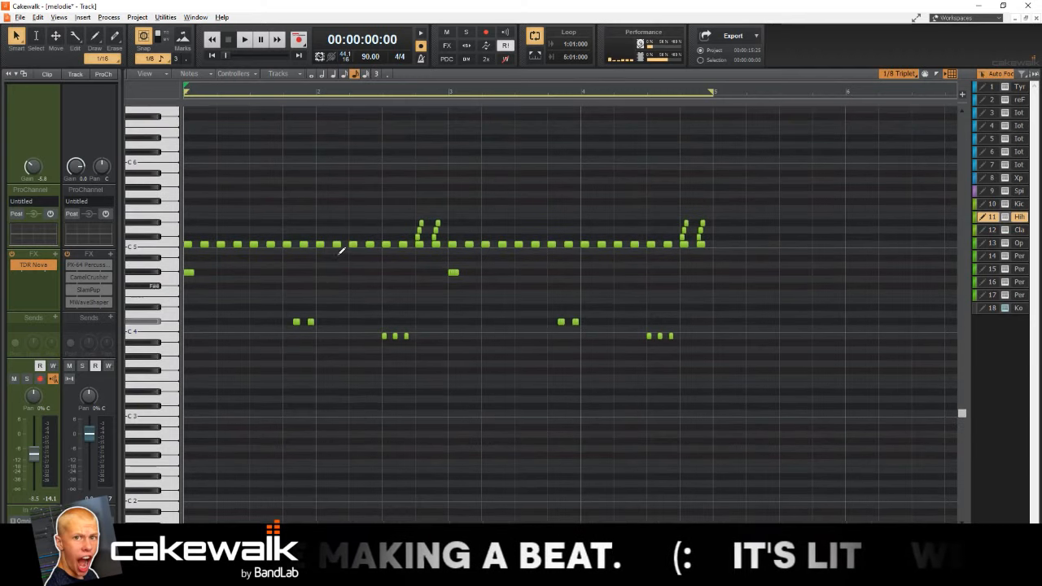
{"action": "scroll", "coordinate": [319, 200], "scroll_direction": "up", "scroll_amount": 2}
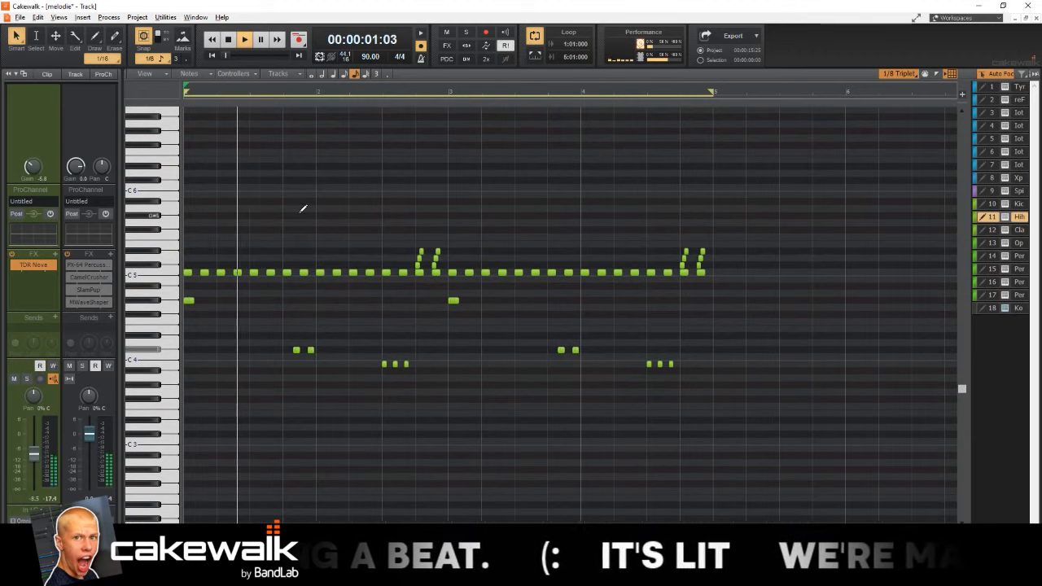
{"action": "scroll", "coordinate": [300, 212], "scroll_direction": "up", "scroll_amount": 3}
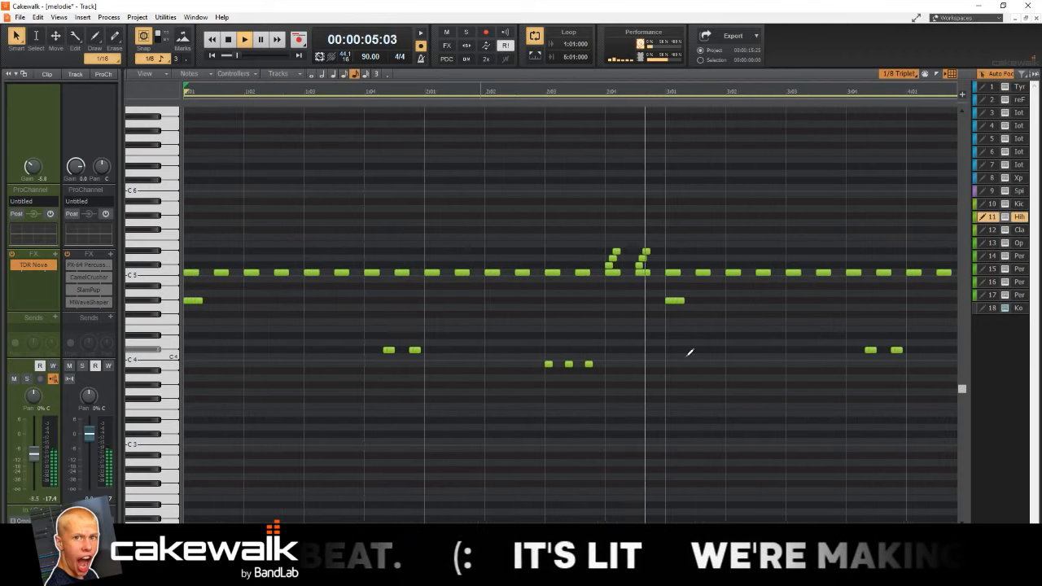
Step: Set the piano roll grid to 1/16 Triplet and draw a short hi-hat roll above the main notes at the start of bar 4
{"action": "scroll", "coordinate": [689, 353], "scroll_direction": "down", "scroll_amount": 2}
{"action": "left_click", "coordinate": [905, 79]}
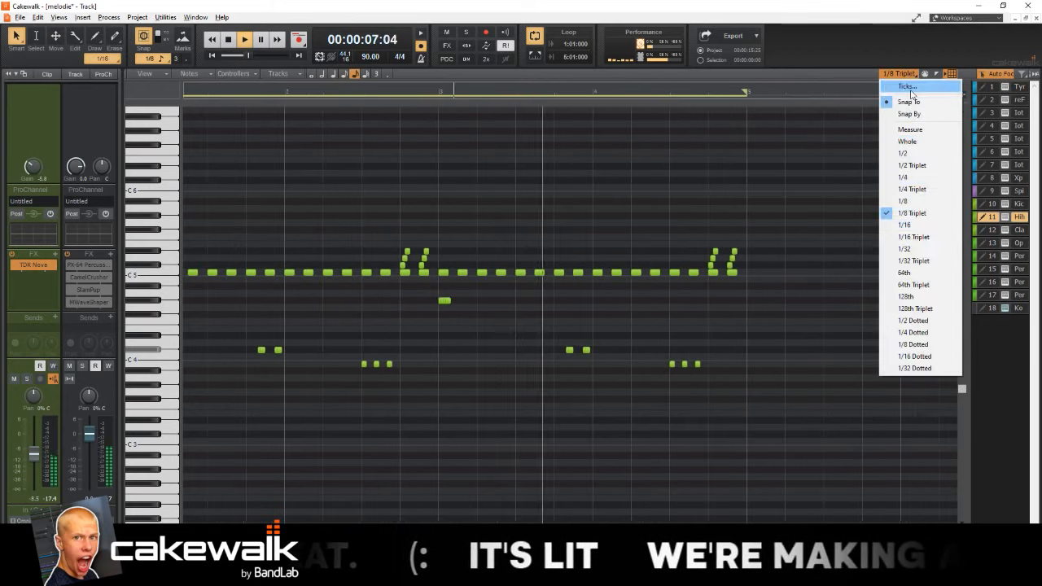
{"action": "left_click", "coordinate": [915, 237]}
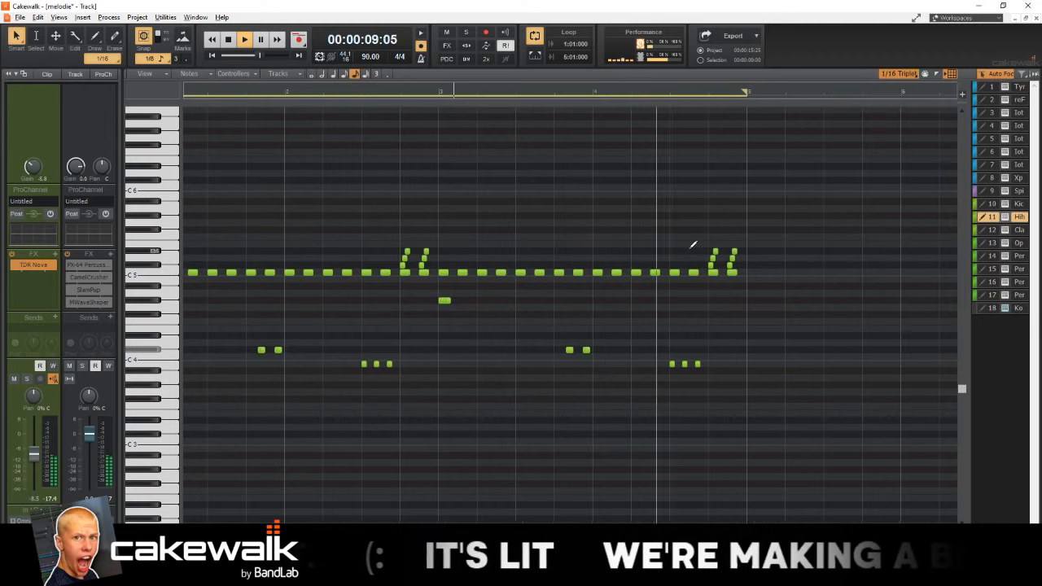
{"action": "key", "text": "t"}
{"action": "left_click", "coordinate": [710, 240]}
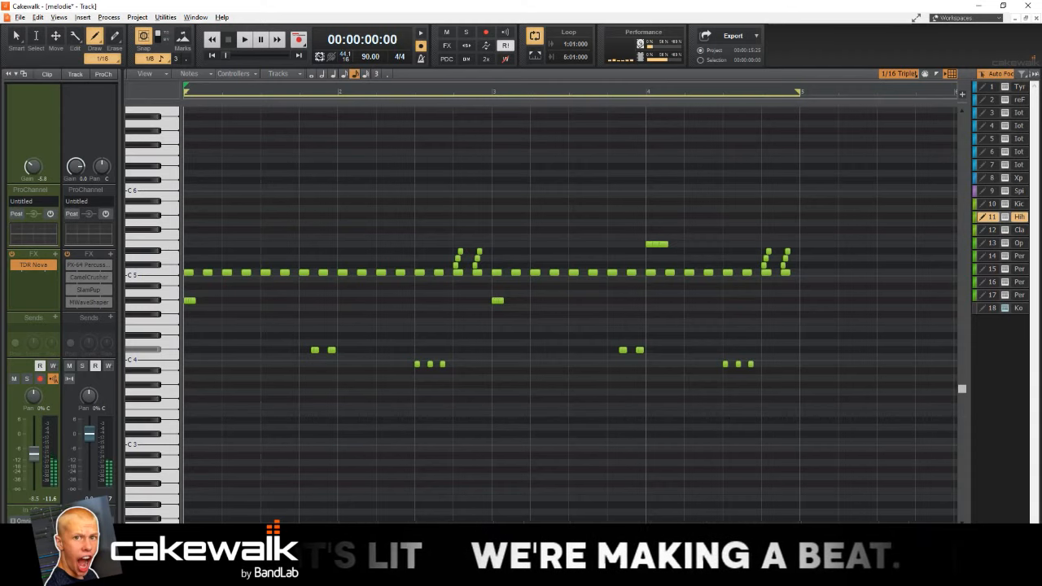
{"action": "key", "text": "d"}
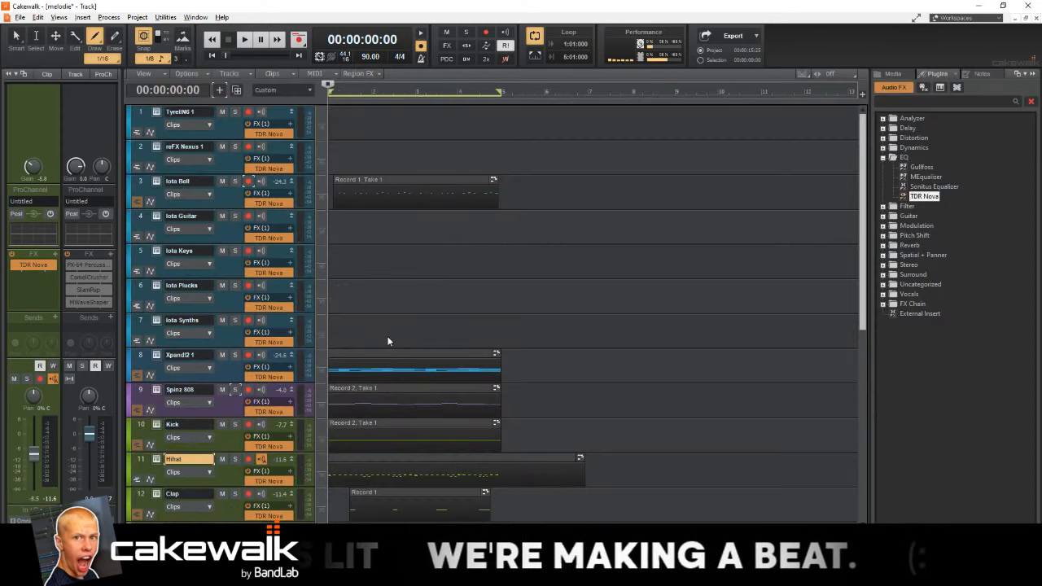
Step: Enlarge and freeze the Iota Bell and Xpand!2 1 tracks
{"action": "left_click", "coordinate": [143, 181]}
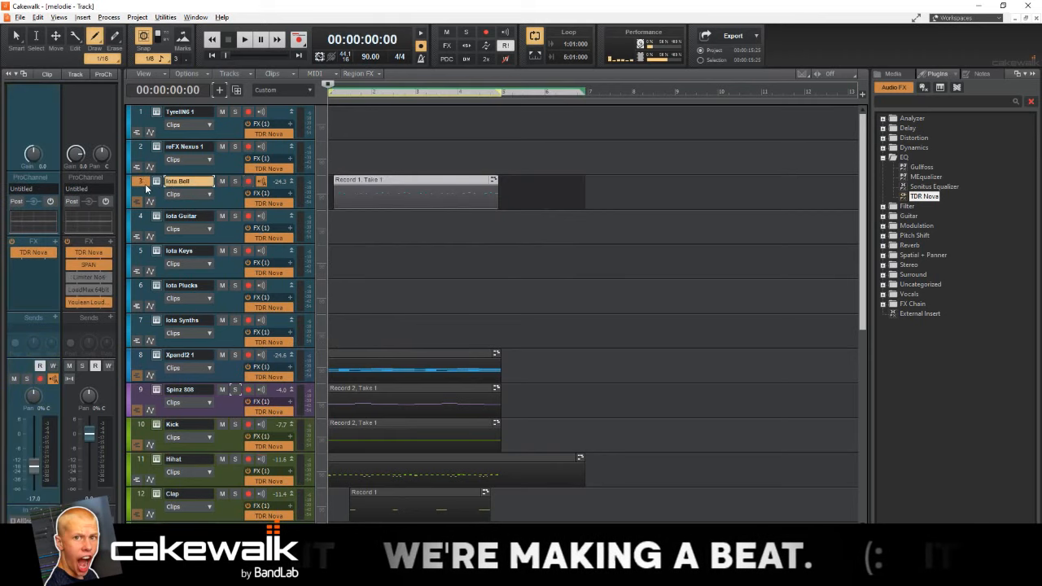
{"action": "left_click_drag", "start_coordinate": [226, 210], "coordinate": [225, 248]}
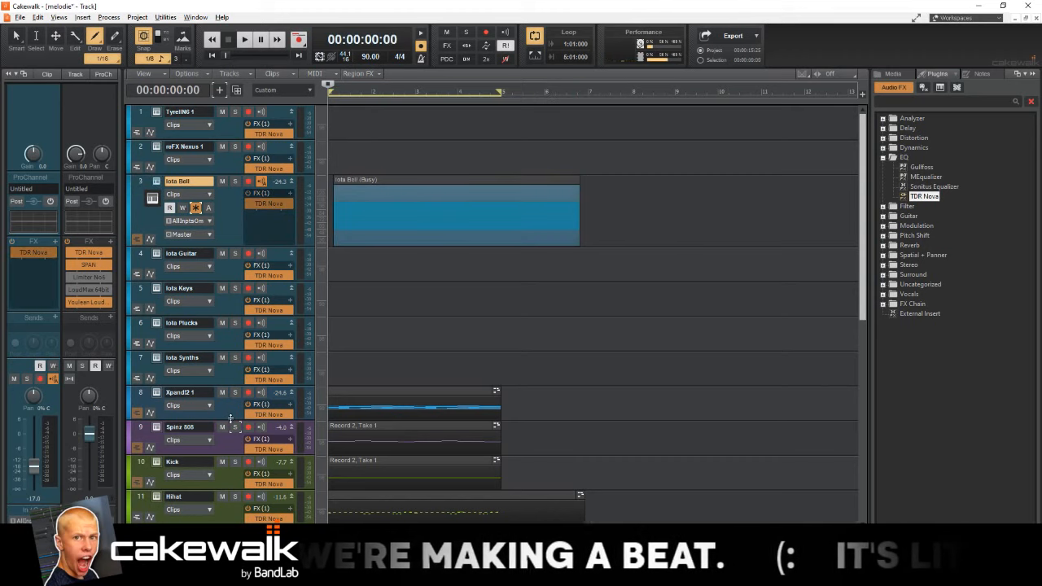
{"action": "left_click_drag", "start_coordinate": [227, 417], "coordinate": [226, 460]}
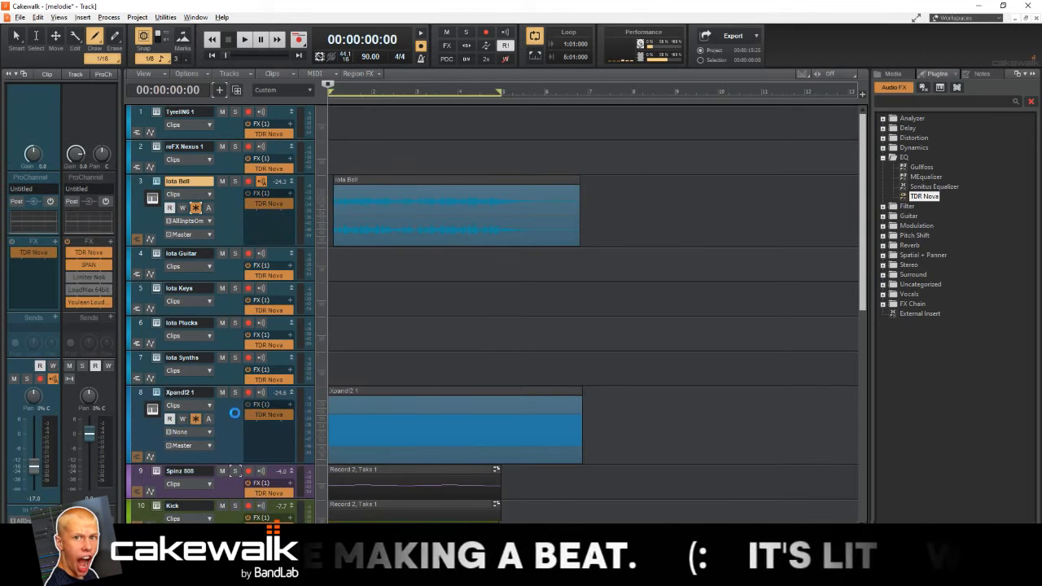
Step: Replace the synth on track 1 with ADSR Sample Manager and open the plug-in's window
{"action": "left_click", "coordinate": [161, 113]}
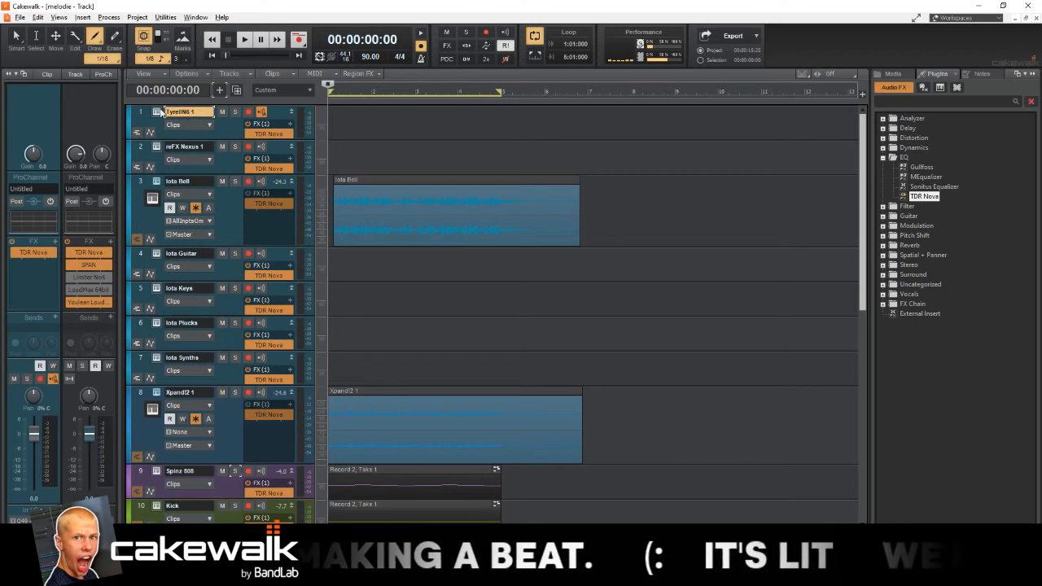
{"action": "right_click", "coordinate": [161, 113]}
{"action": "mouse_move", "coordinate": [244, 259]}
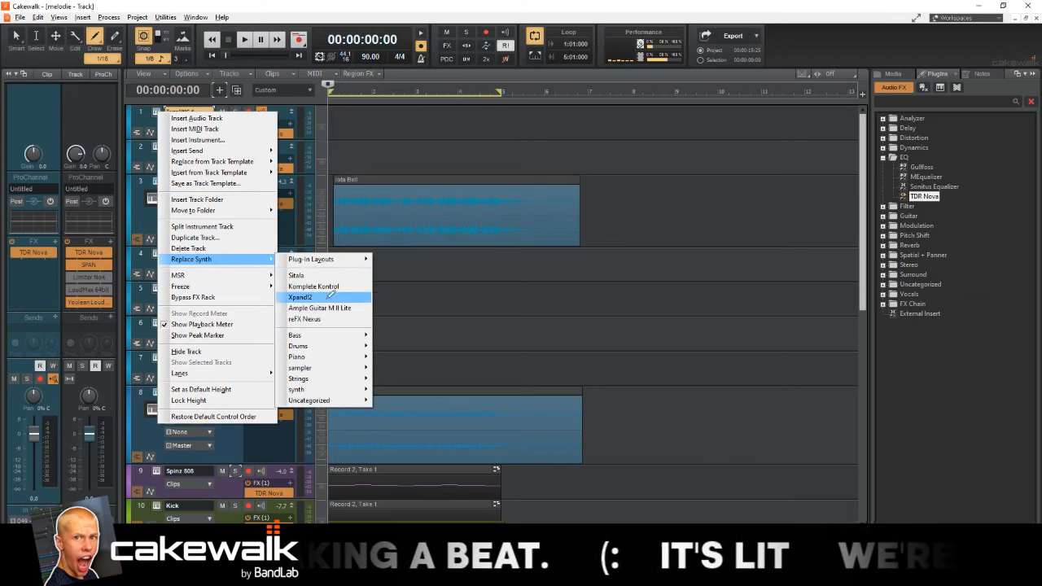
{"action": "mouse_move", "coordinate": [342, 400]}
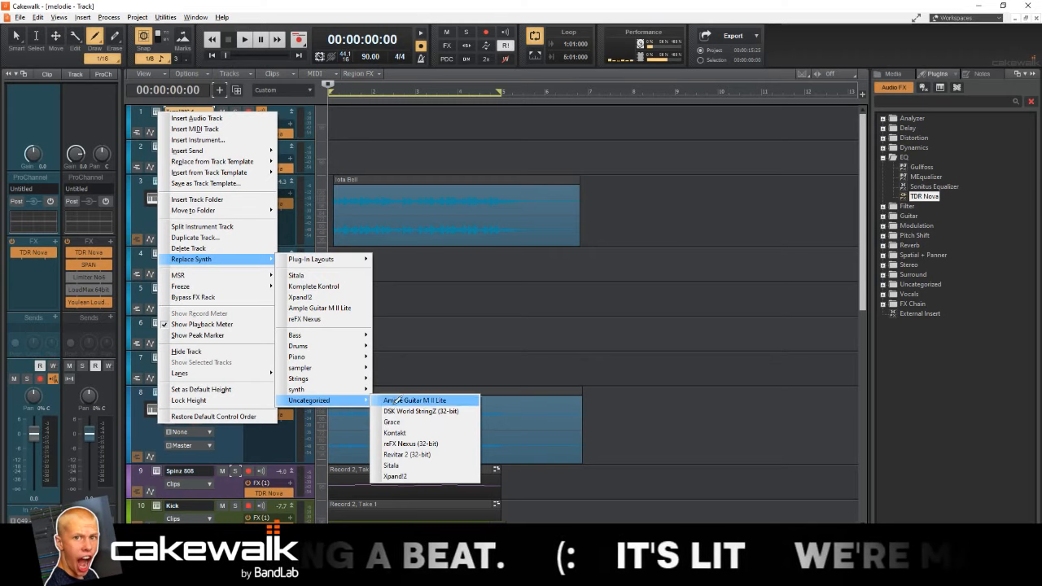
{"action": "mouse_move", "coordinate": [326, 368]}
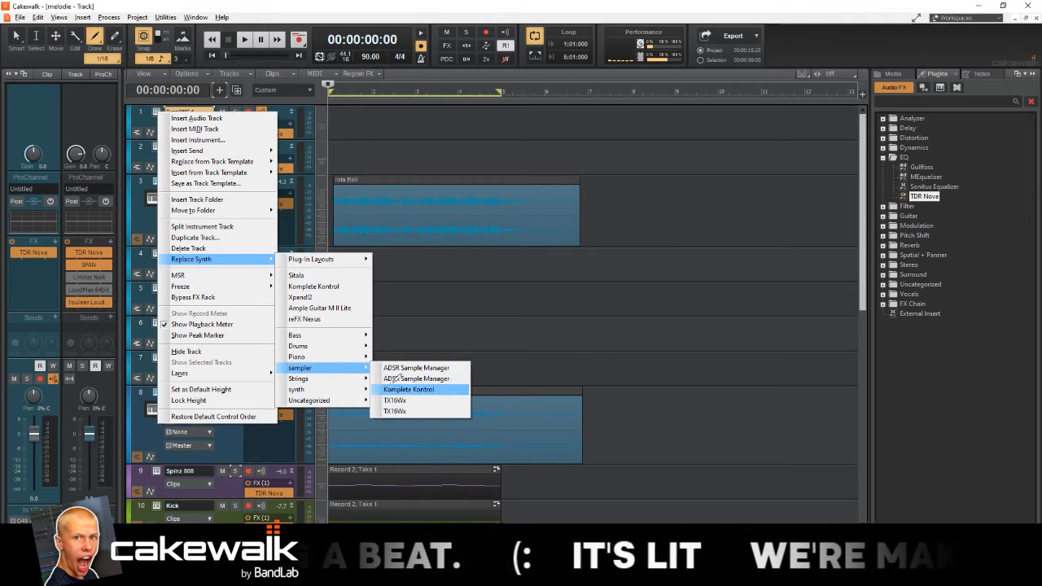
{"action": "left_click", "coordinate": [392, 378]}
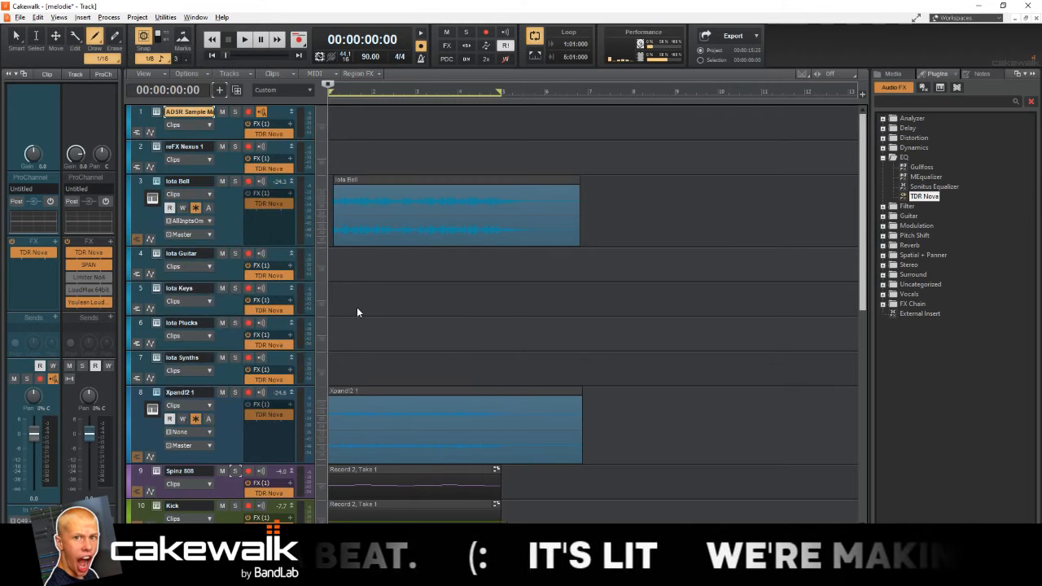
{"action": "left_click", "coordinate": [157, 113]}
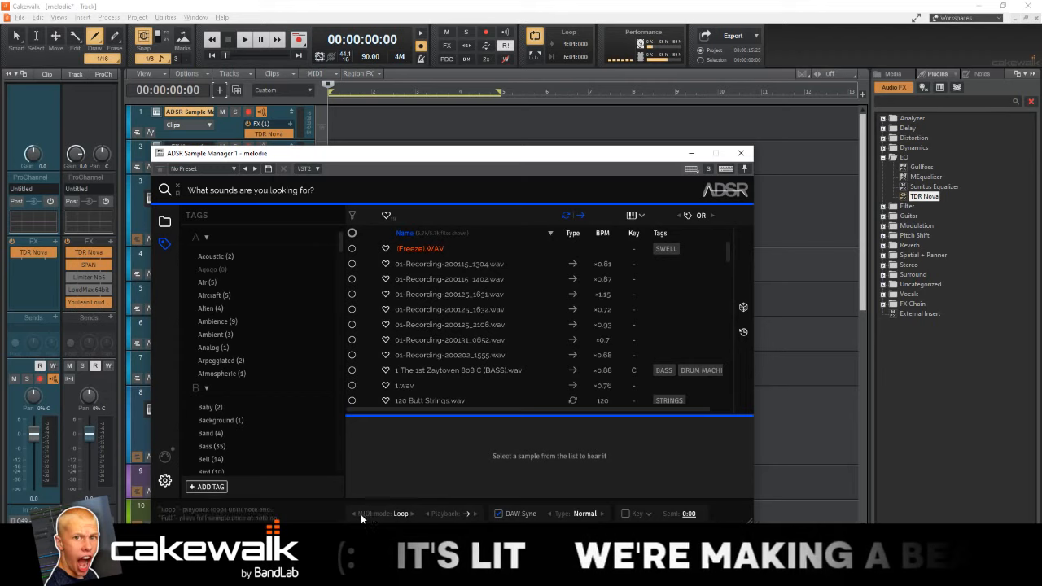
Step: Cycle through the sample manager's MIDI modes, ending on Full, and disable DAW Sync
{"action": "left_click", "coordinate": [412, 513]}
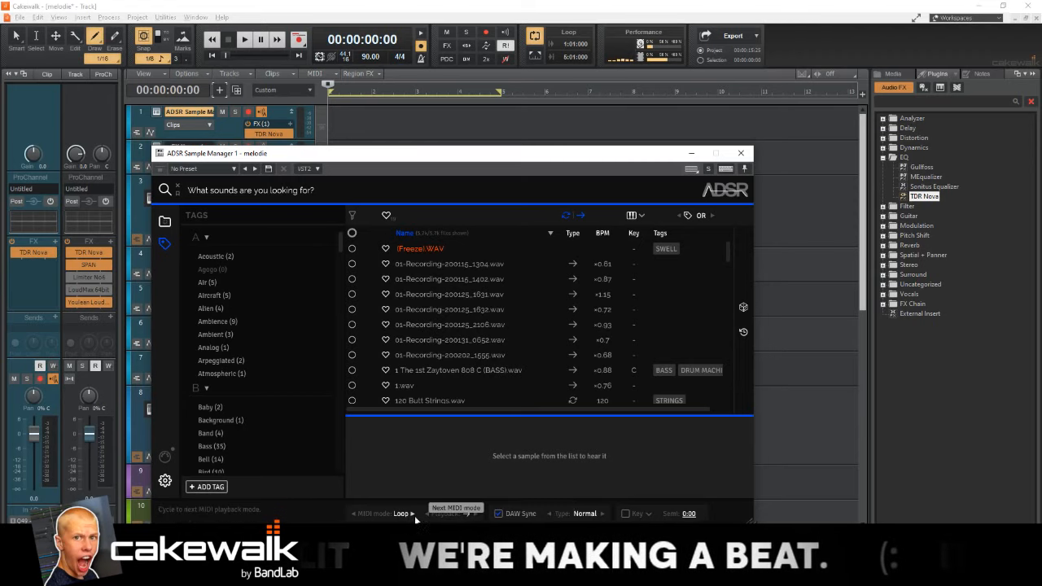
{"action": "left_click", "coordinate": [413, 514]}
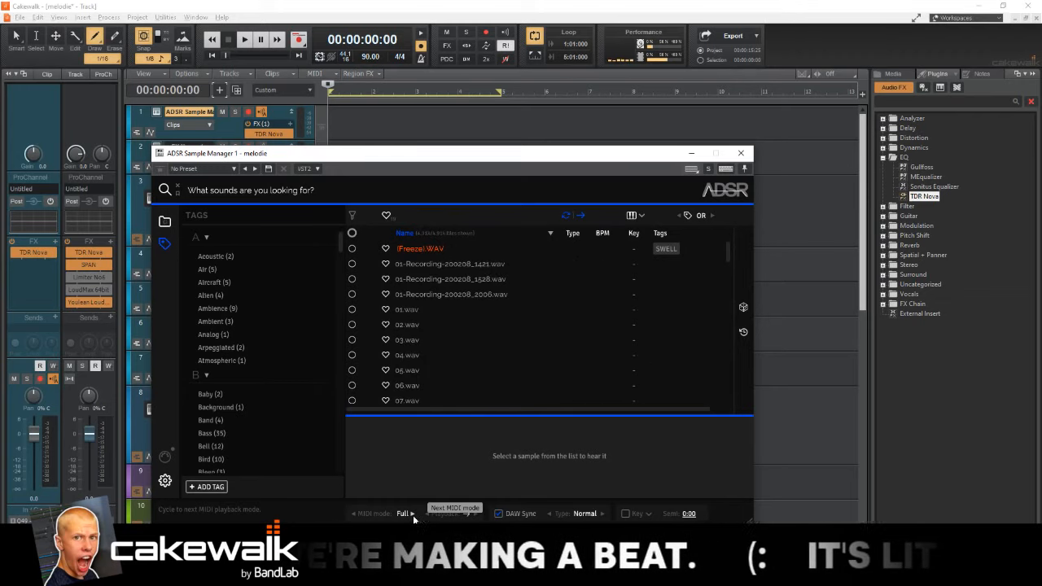
{"action": "left_click", "coordinate": [413, 514]}
{"action": "left_click", "coordinate": [413, 514]}
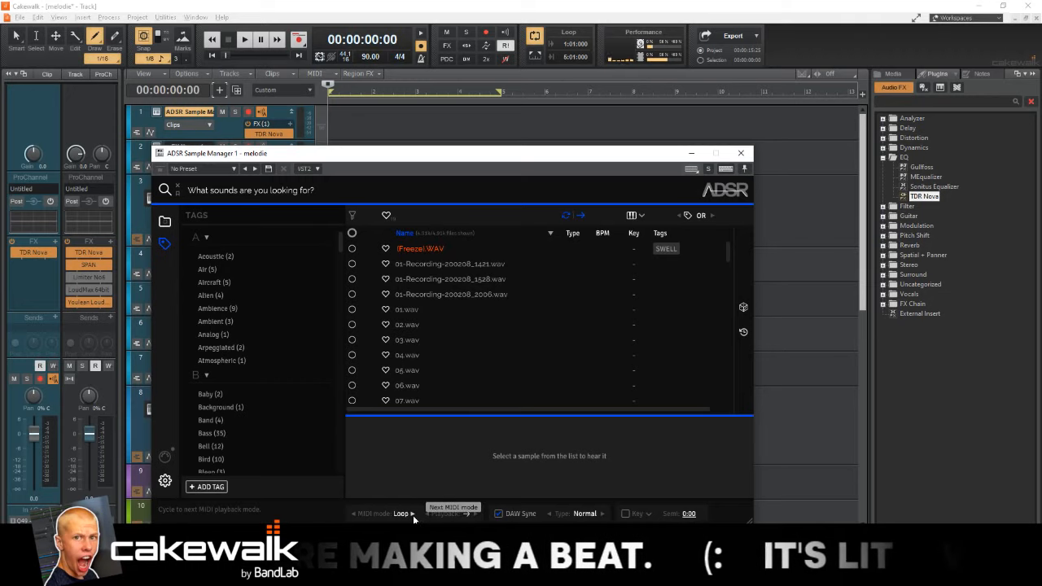
{"action": "left_click", "coordinate": [412, 513]}
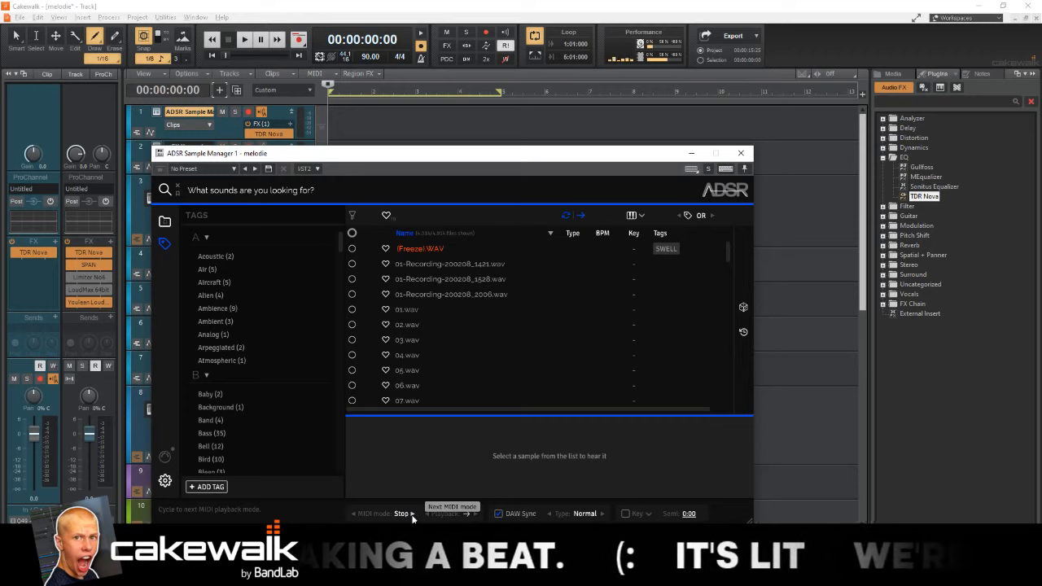
{"action": "left_click", "coordinate": [503, 514]}
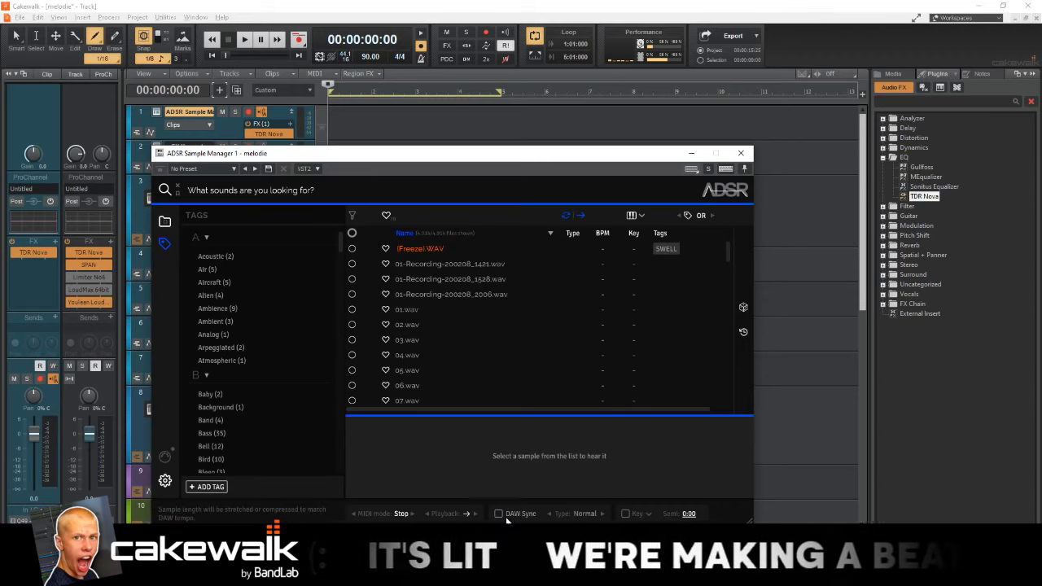
{"action": "left_click", "coordinate": [411, 513]}
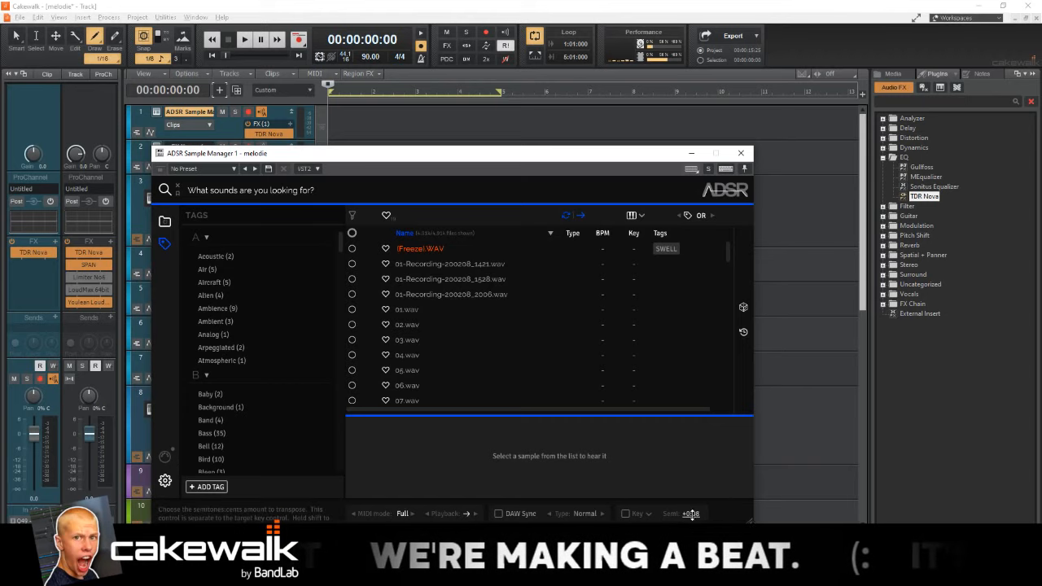
Step: Try transposing the sample manager's semitone setting up and down and reset it to 0
{"action": "mouse_move", "coordinate": [689, 514]}
{"action": "left_mouse_down"}
{"action": "mouse_move", "coordinate": [733, 434]}
{"action": "mouse_move", "coordinate": [704, 502]}
{"action": "left_mouse_up"}
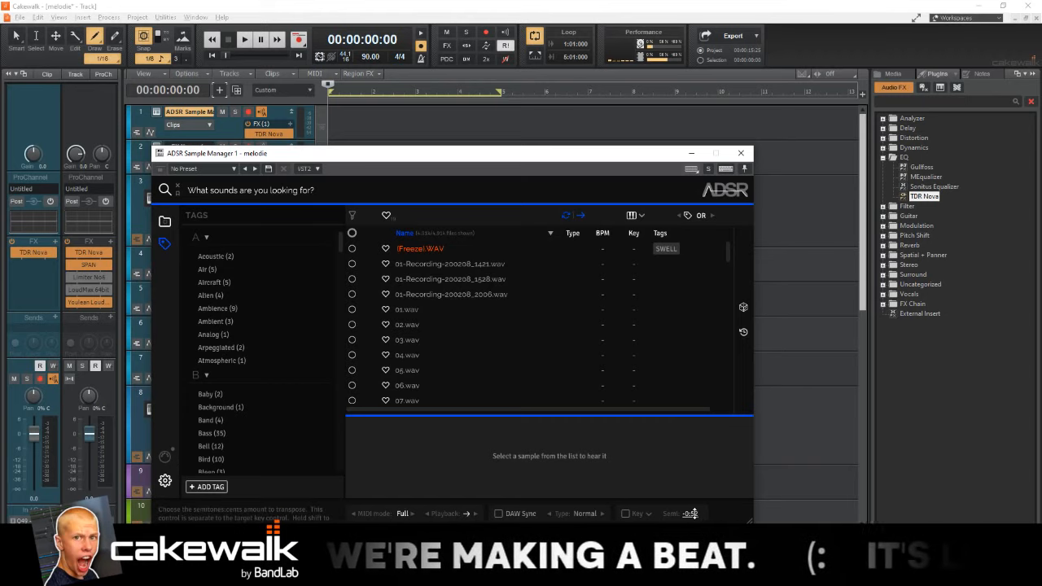
{"action": "type", "text": "0"}
{"action": "key", "text": "Return"}
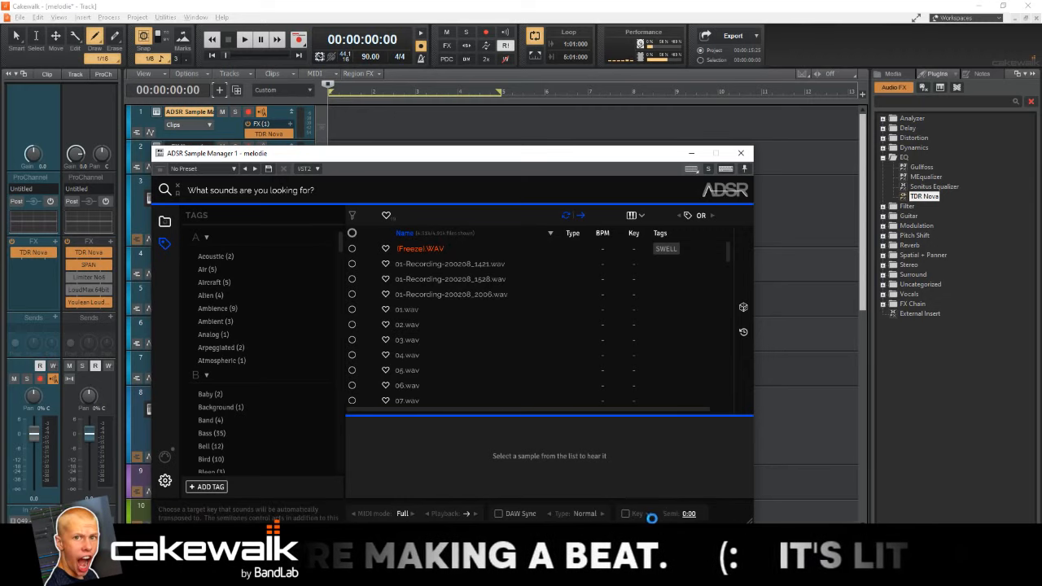
Step: Close the sample manager and delete its track from the project
{"action": "left_click", "coordinate": [741, 155]}
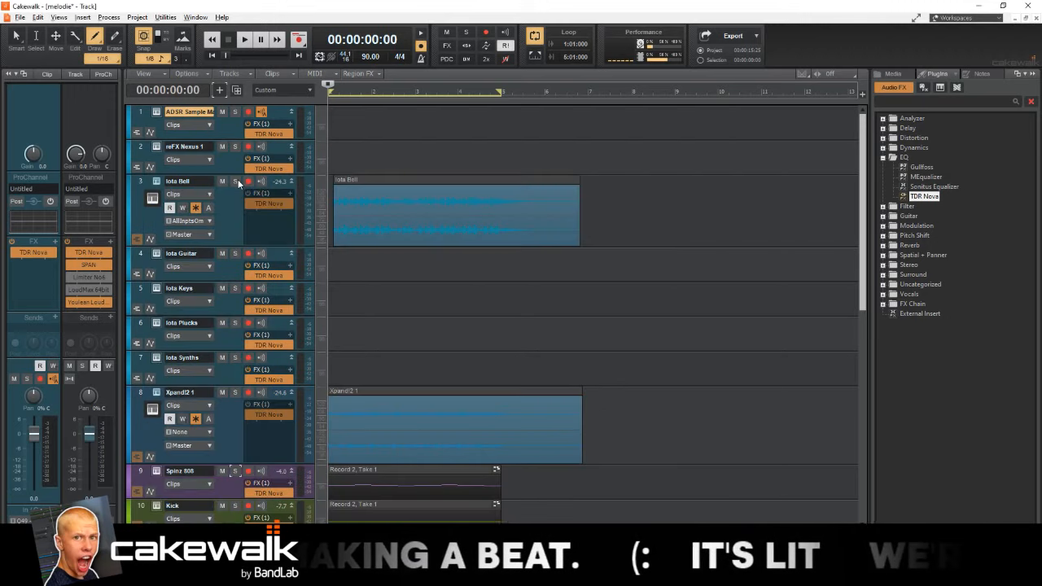
{"action": "left_click", "coordinate": [143, 110]}
{"action": "right_click", "coordinate": [232, 130]}
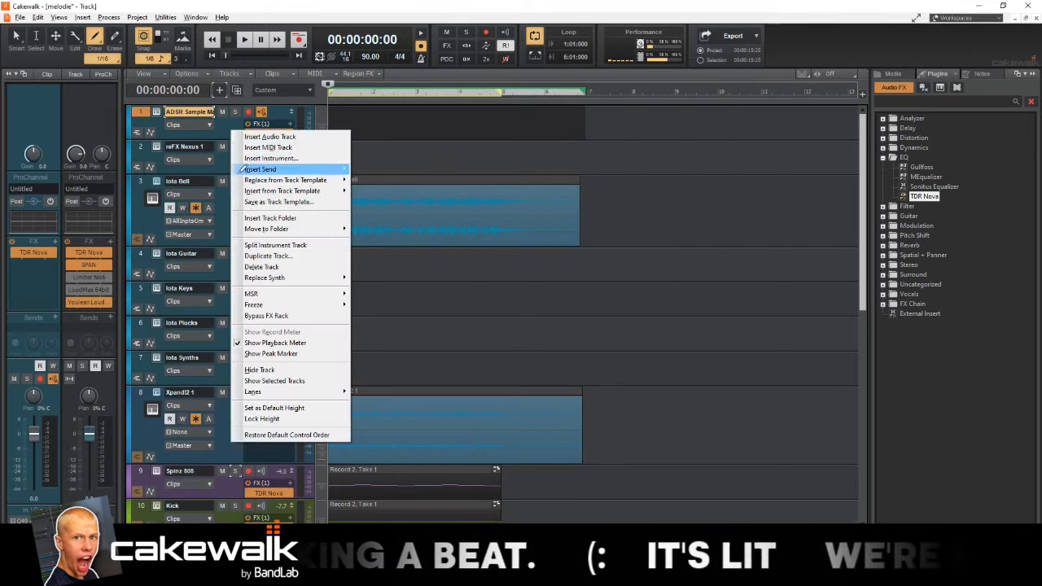
{"action": "left_click", "coordinate": [269, 266]}
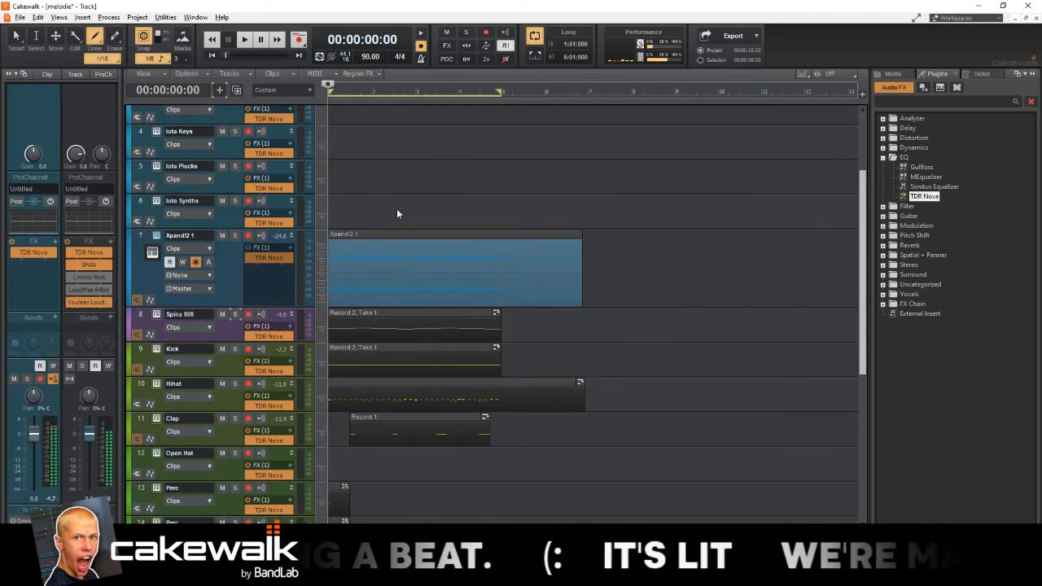
Step: Play the beat from the start with the frozen melody tracks and the revised hi-hat pattern
{"action": "key", "text": "space"}
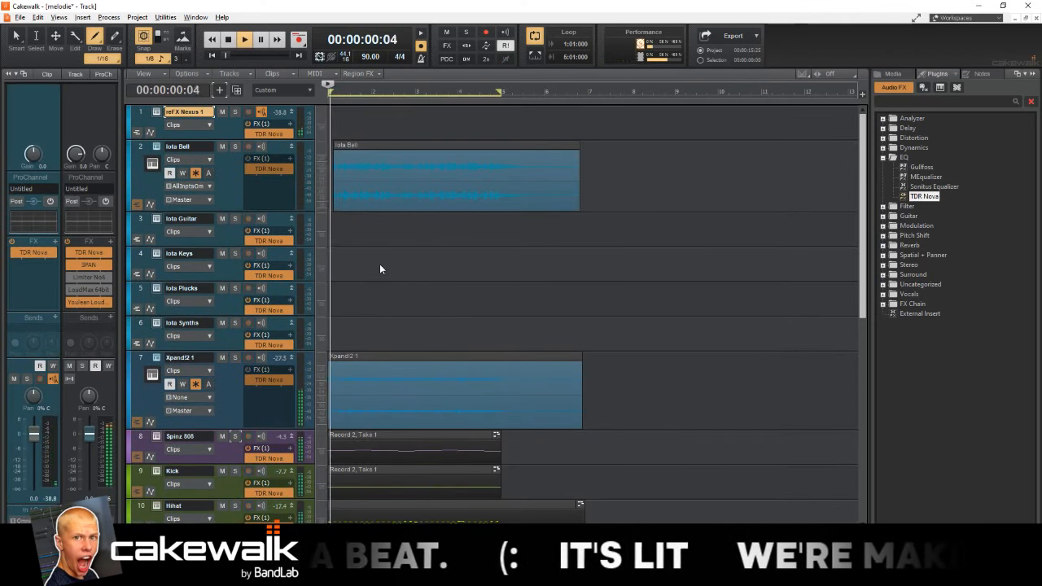
{"action": "key", "text": "alt+f"}
{"action": "key", "text": "Escape"}
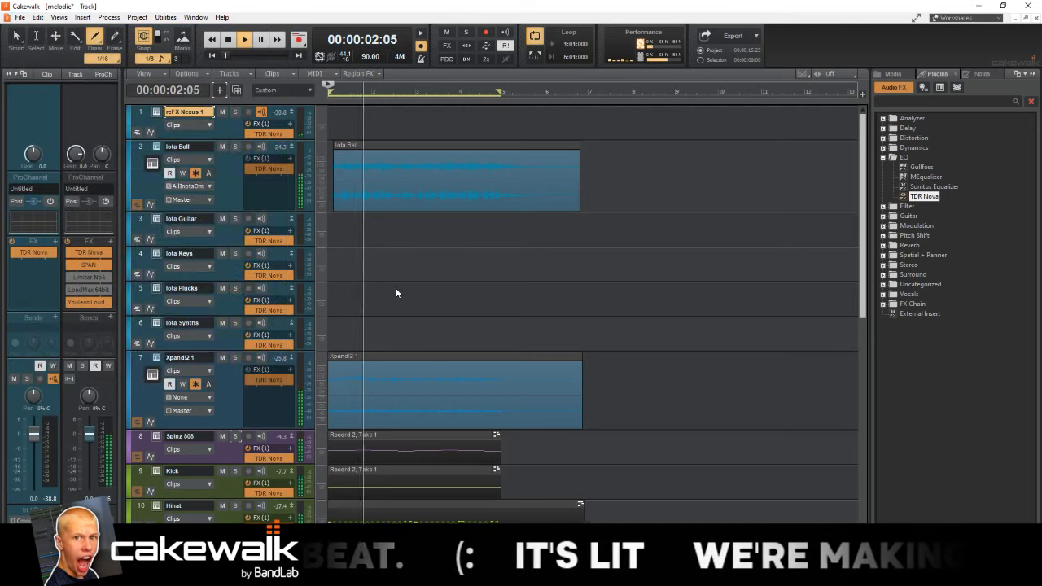
Step: Fit all tracks in the view and switch to the Smart tool while the beat plays
{"action": "key", "text": "f"}
{"action": "scroll", "coordinate": [396, 292], "scroll_direction": "down", "scroll_amount": 1}
{"action": "middle_click", "coordinate": [372, 322]}
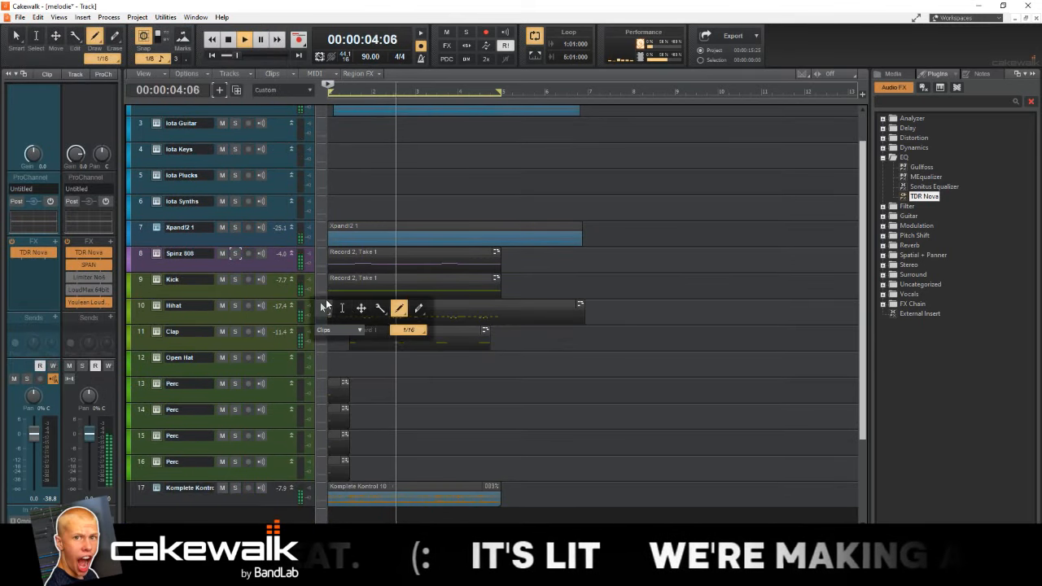
{"action": "left_click", "coordinate": [325, 306]}
{"action": "scroll", "coordinate": [411, 341], "scroll_direction": "up", "scroll_amount": 3}
{"action": "scroll", "coordinate": [427, 341], "scroll_direction": "down", "scroll_amount": 1}
{"action": "scroll", "coordinate": [431, 340], "scroll_direction": "down", "scroll_amount": 2}
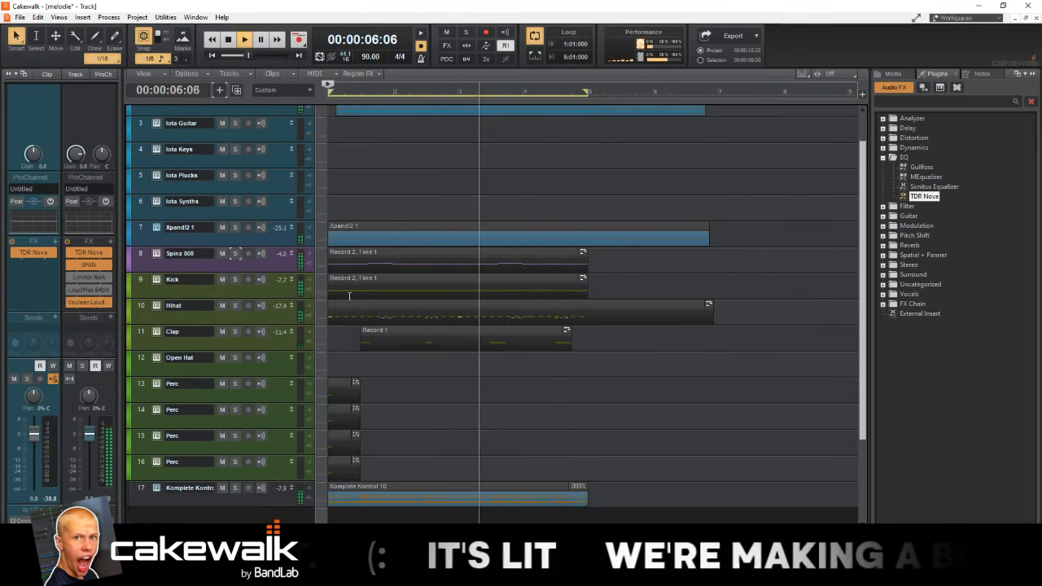
{"action": "scroll", "coordinate": [240, 228], "scroll_direction": "up", "scroll_amount": 1}
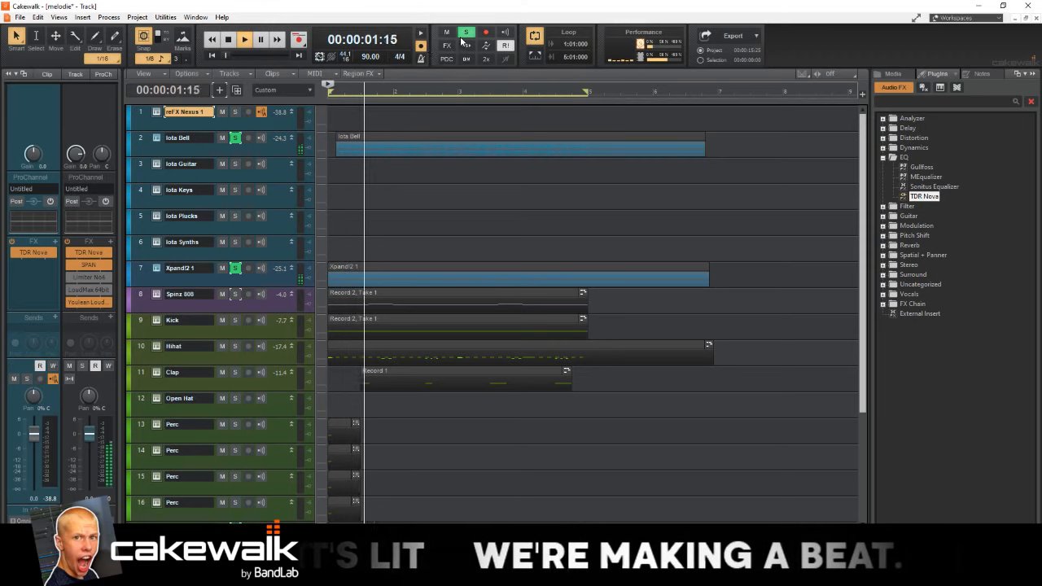
{"action": "scroll", "coordinate": [431, 302], "scroll_direction": "down", "scroll_amount": 2}
{"action": "scroll", "coordinate": [431, 302], "scroll_direction": "down", "scroll_amount": 1}
{"action": "scroll", "coordinate": [431, 302], "scroll_direction": "up", "scroll_amount": 2}
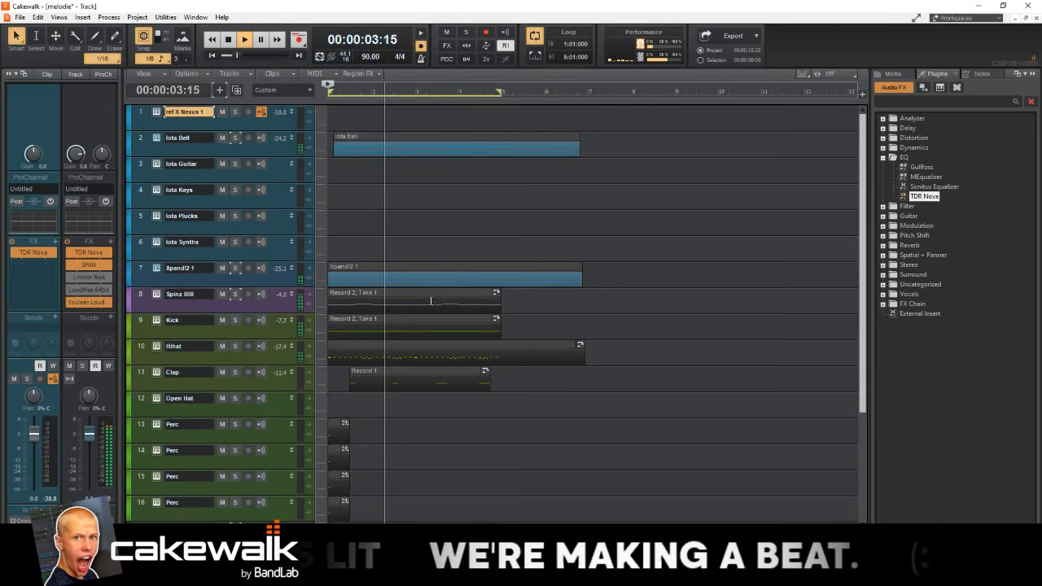
Step: Delete the empty Iota Guitar, Iota Keys, Iota Plucks, Iota Synths and reFX Nexus 1 tracks
{"action": "left_click_drag", "start_coordinate": [144, 243], "coordinate": [144, 164]}
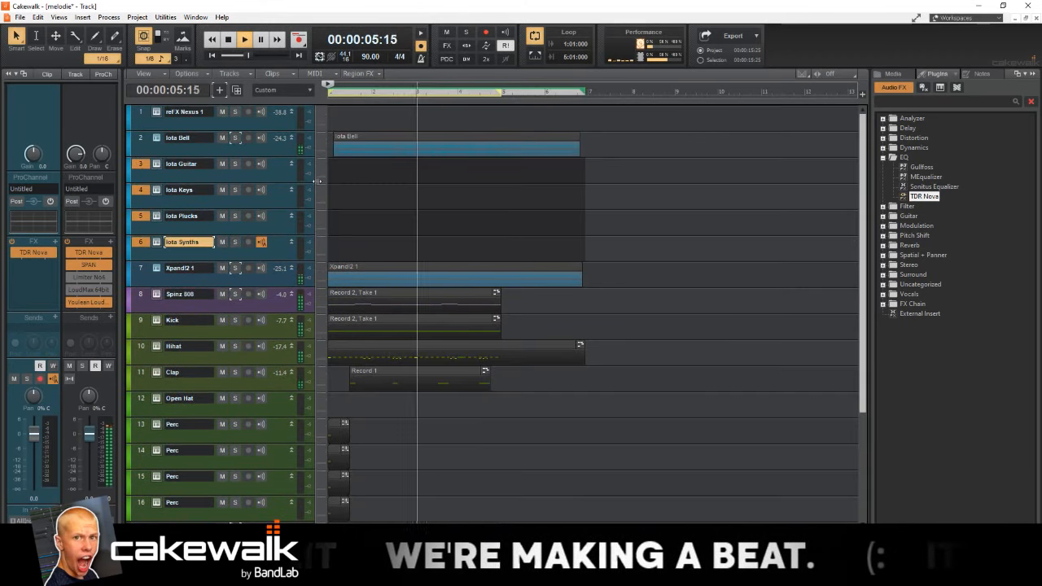
{"action": "right_click", "coordinate": [274, 175]}
{"action": "left_click", "coordinate": [308, 311]}
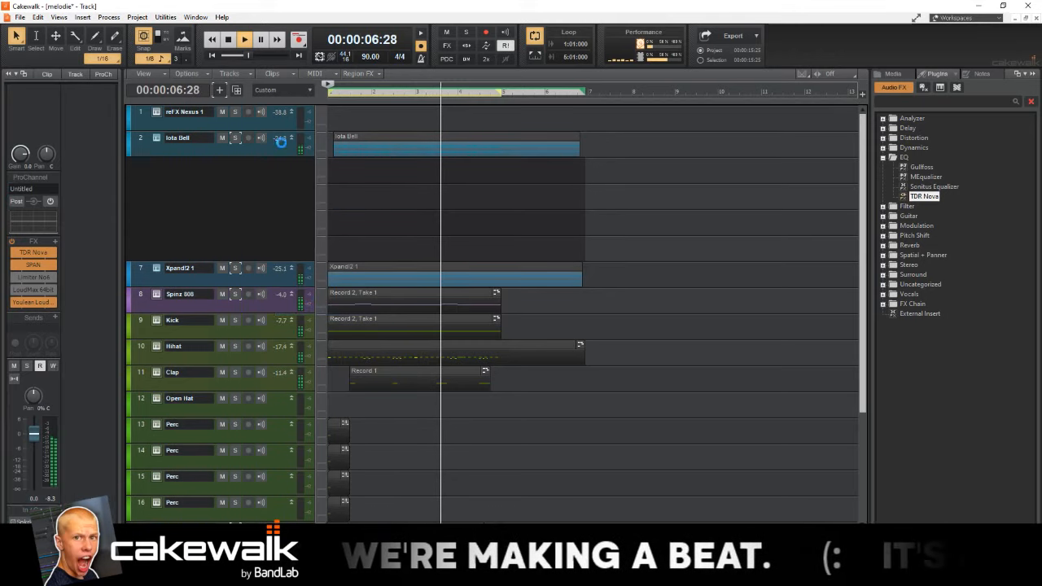
{"action": "right_click", "coordinate": [219, 122]}
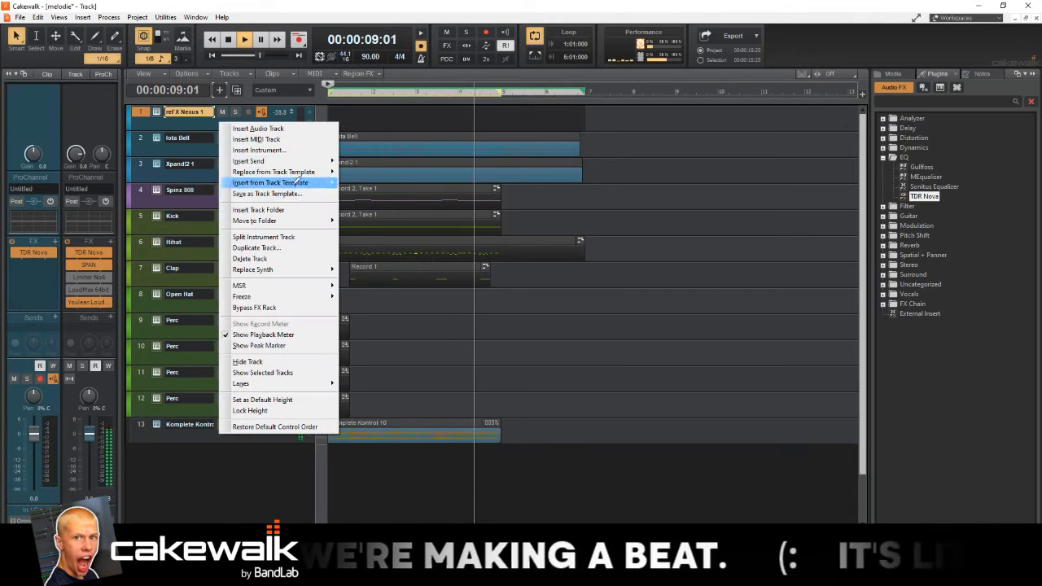
{"action": "left_click", "coordinate": [244, 258]}
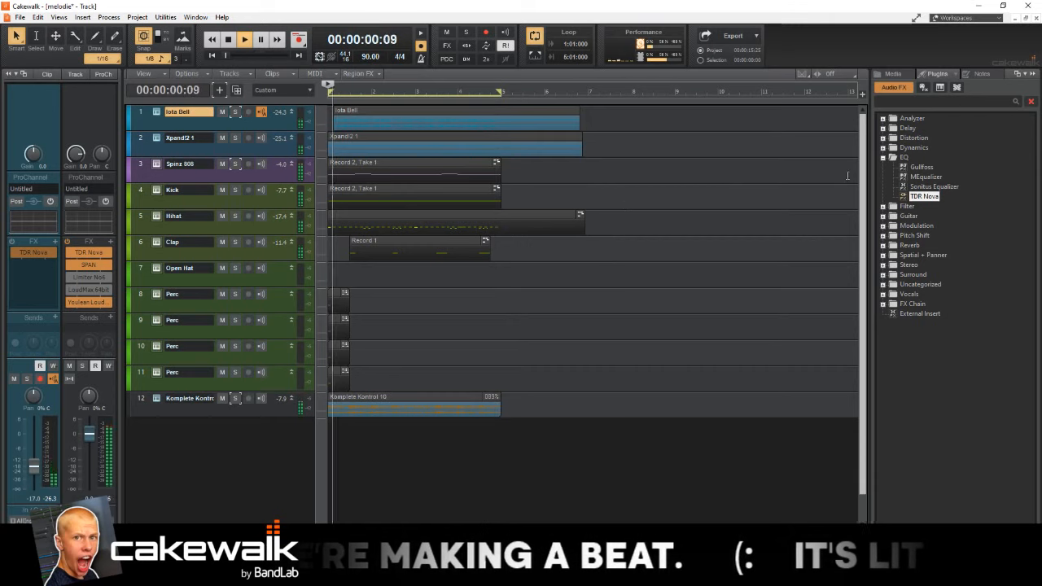
Step: Insert the FreeClip distortion effect on the Master bus after SPAN, with gain at 7.4 dB and output at -9.3 dB
{"action": "left_click", "coordinate": [883, 138]}
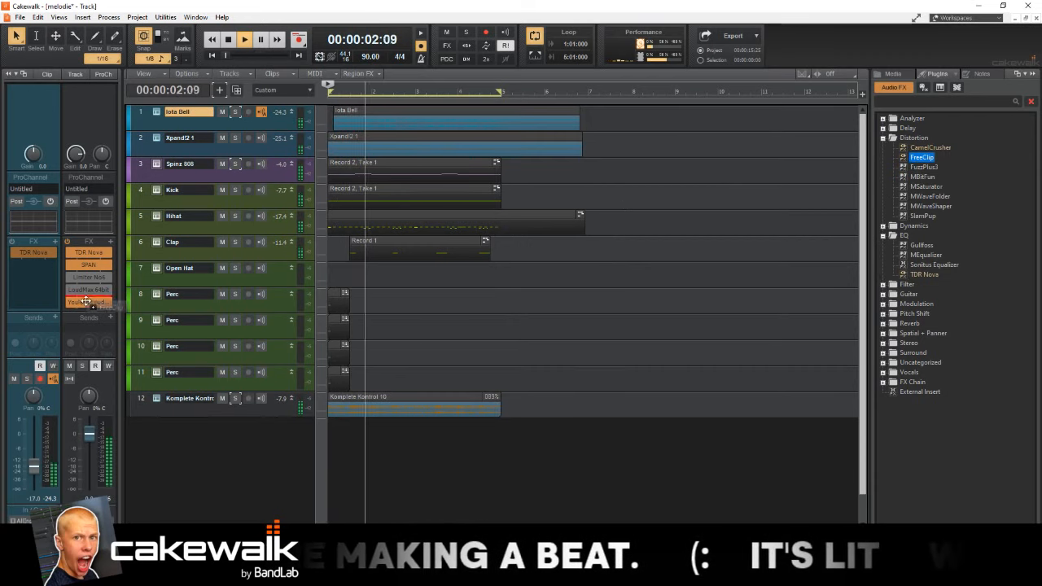
{"action": "left_click_drag", "start_coordinate": [96, 277], "coordinate": [98, 279]}
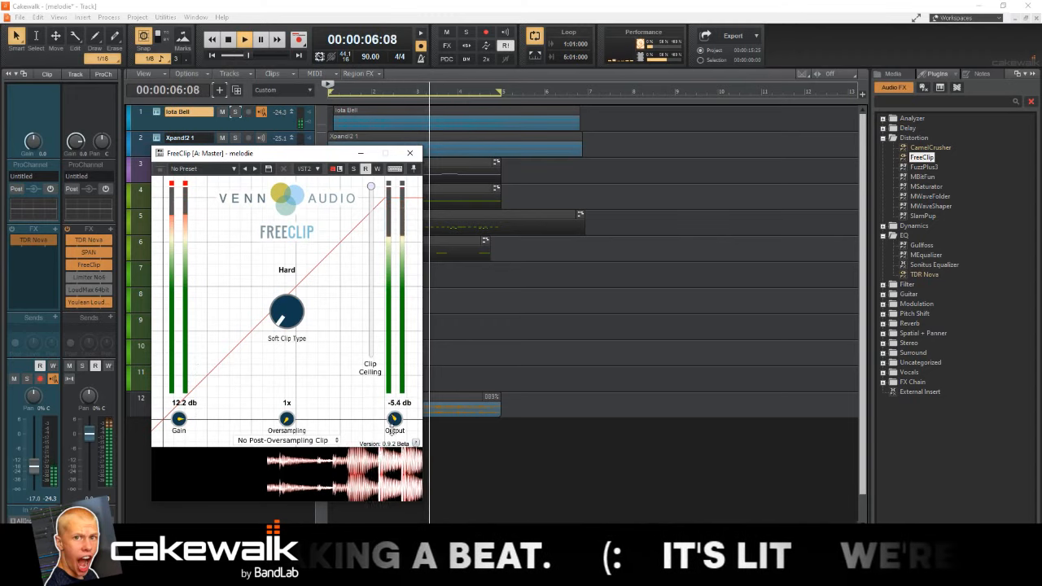
{"action": "left_click_drag", "start_coordinate": [378, 440], "coordinate": [379, 436]}
{"action": "left_click_drag", "start_coordinate": [183, 418], "coordinate": [182, 443]}
{"action": "mouse_move", "coordinate": [283, 314]}
{"action": "left_mouse_down"}
{"action": "mouse_move", "coordinate": [281, 288]}
{"action": "mouse_move", "coordinate": [282, 319]}
{"action": "left_mouse_up"}
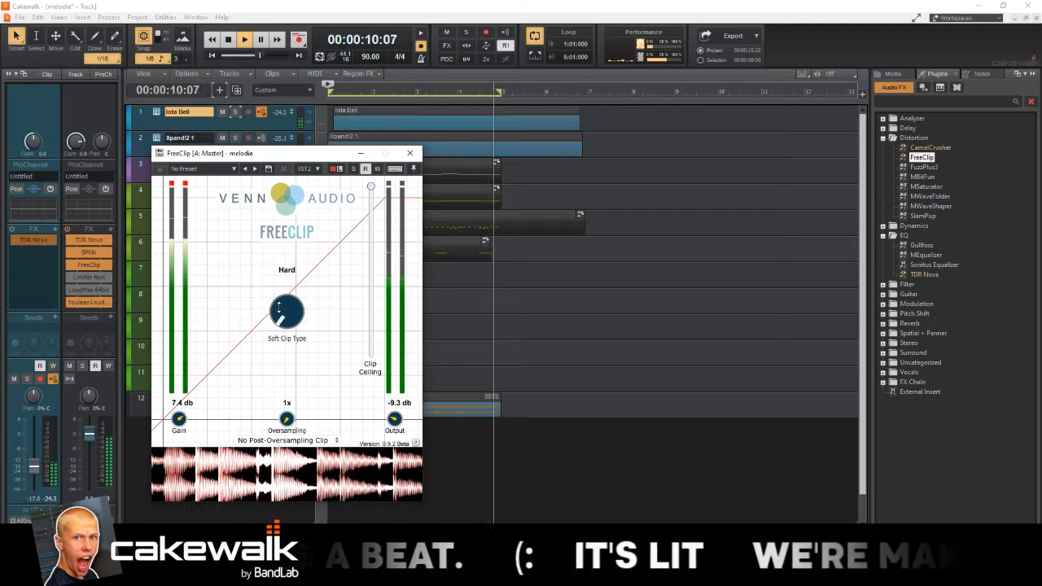
Step: Set FreeClip to 4x oversampling, the Quintic soft clip type and 6.1 dB gain, and close the plugin
{"action": "left_click_drag", "start_coordinate": [286, 418], "coordinate": [291, 391]}
{"action": "left_click_drag", "start_coordinate": [288, 314], "coordinate": [288, 298]}
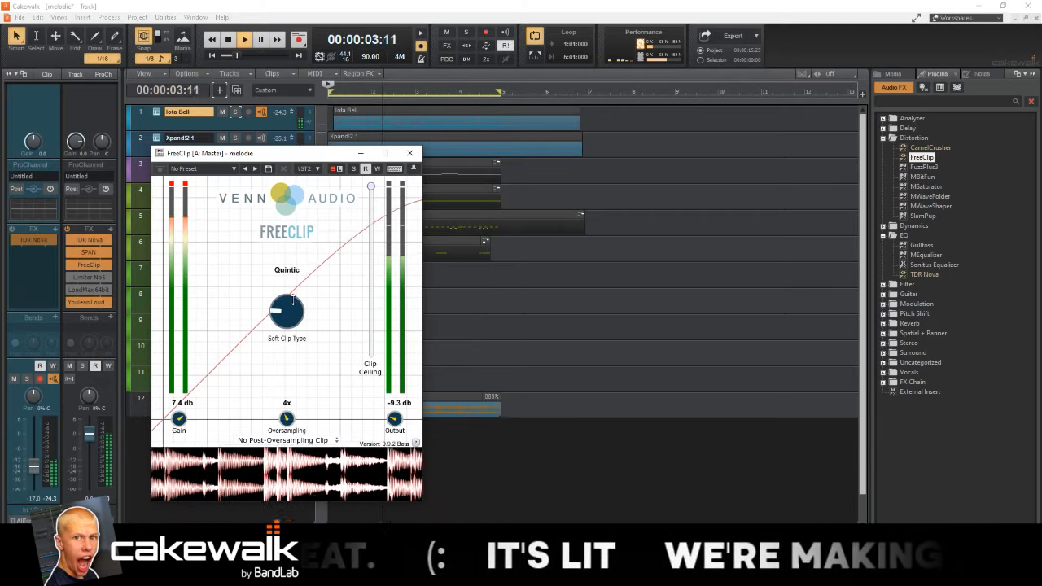
{"action": "left_click_drag", "start_coordinate": [179, 418], "coordinate": [180, 428]}
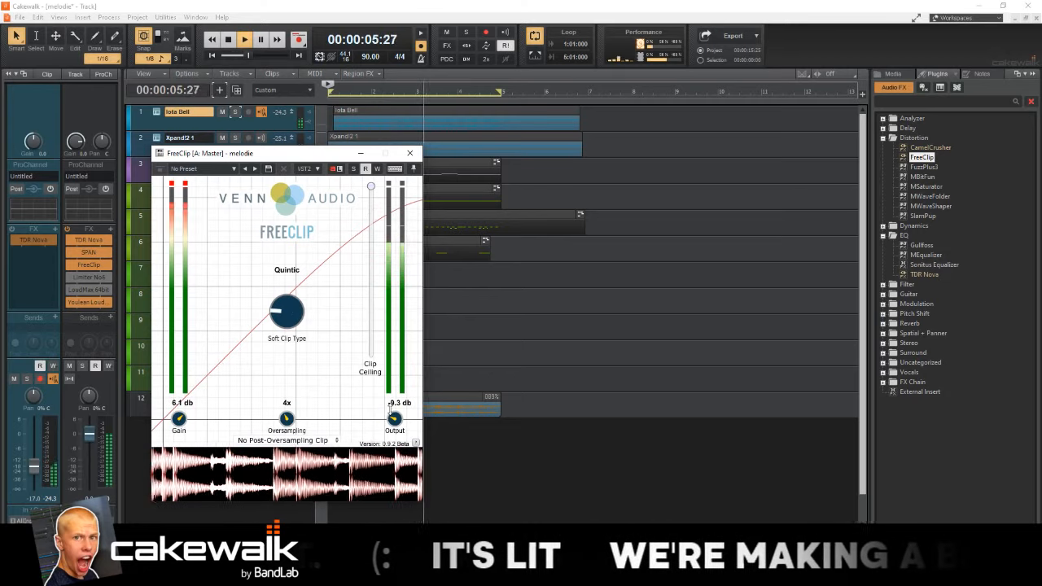
{"action": "left_click", "coordinate": [409, 153]}
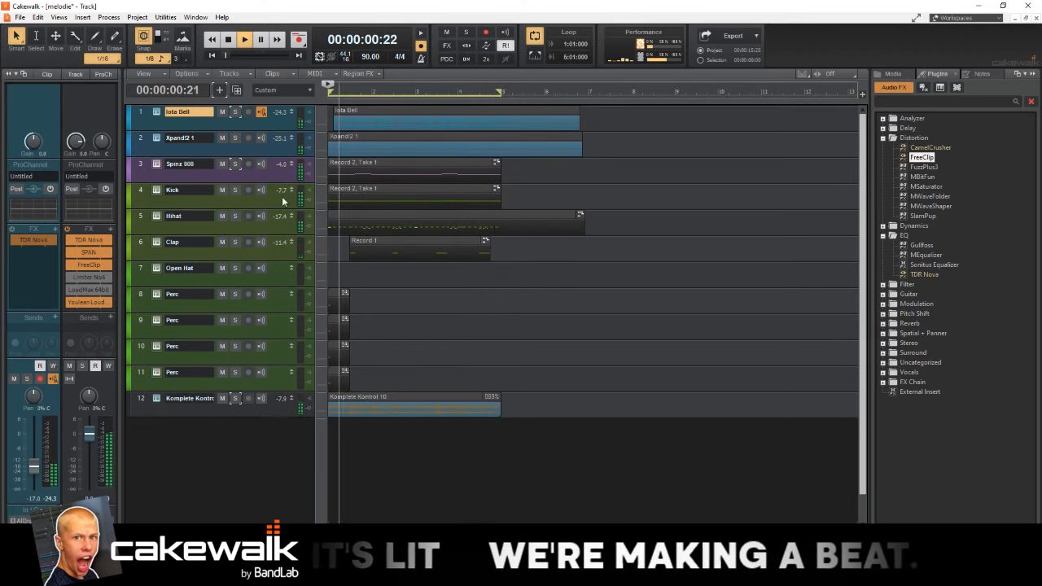
Step: Stop playback and decline the IObit Uninstaller 9.3 upgrade offer
{"action": "key", "text": "space"}
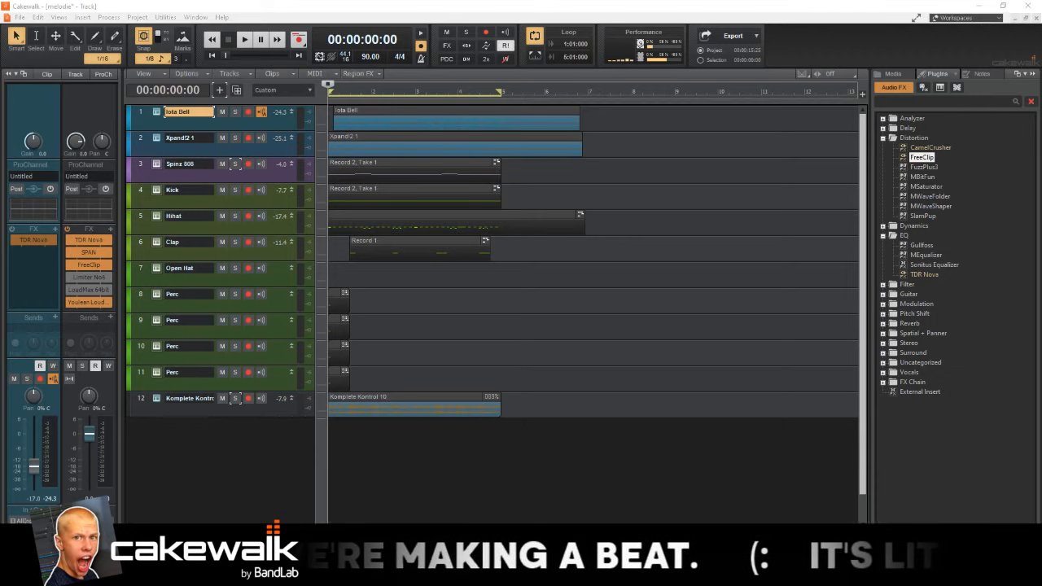
{"action": "left_click", "coordinate": [755, 141]}
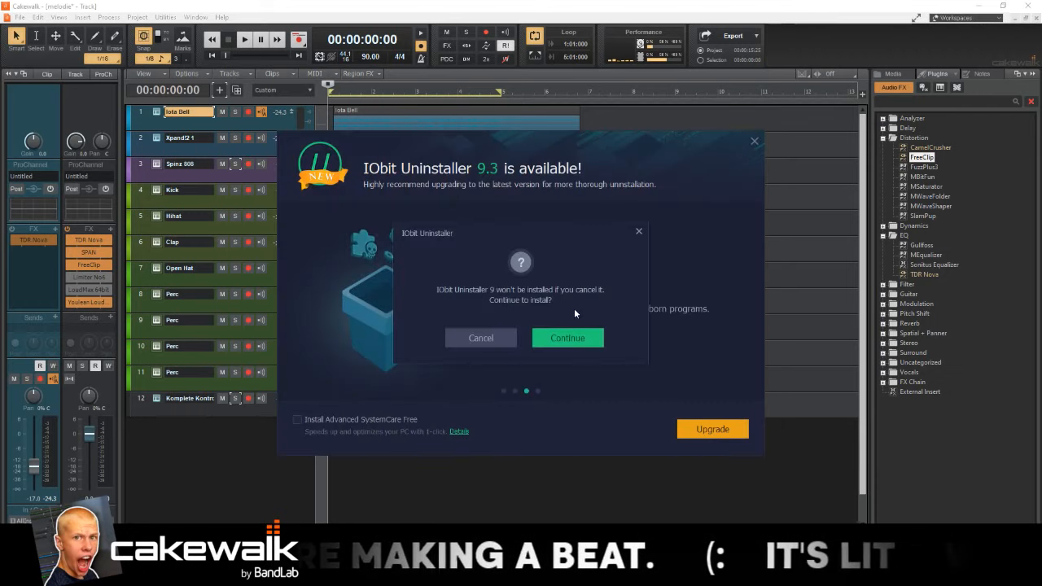
{"action": "left_click", "coordinate": [480, 338]}
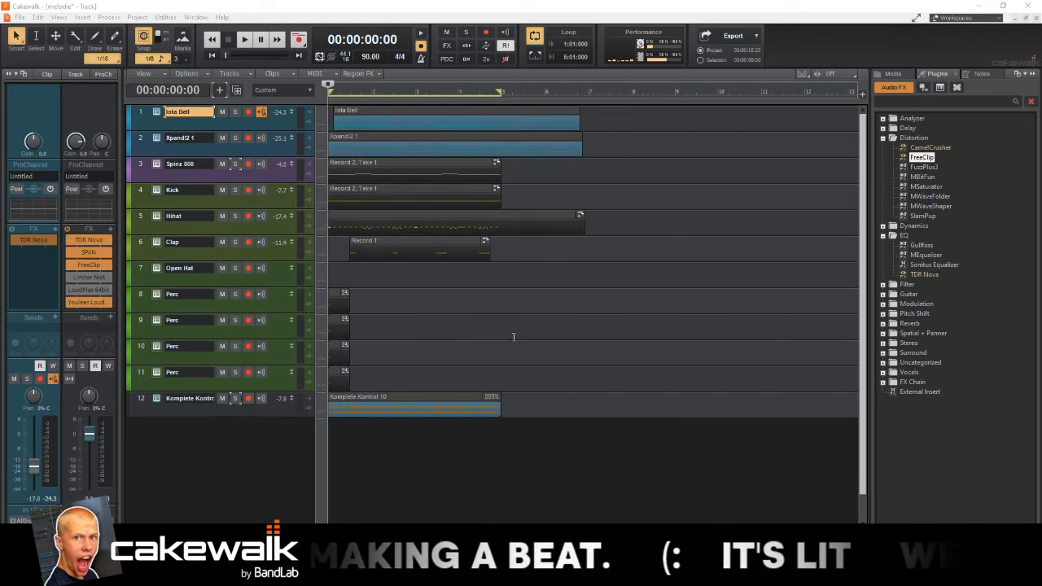
Step: Briefly play the beat to hear it with the Master clipper, and stop it
{"action": "left_click", "coordinate": [481, 330]}
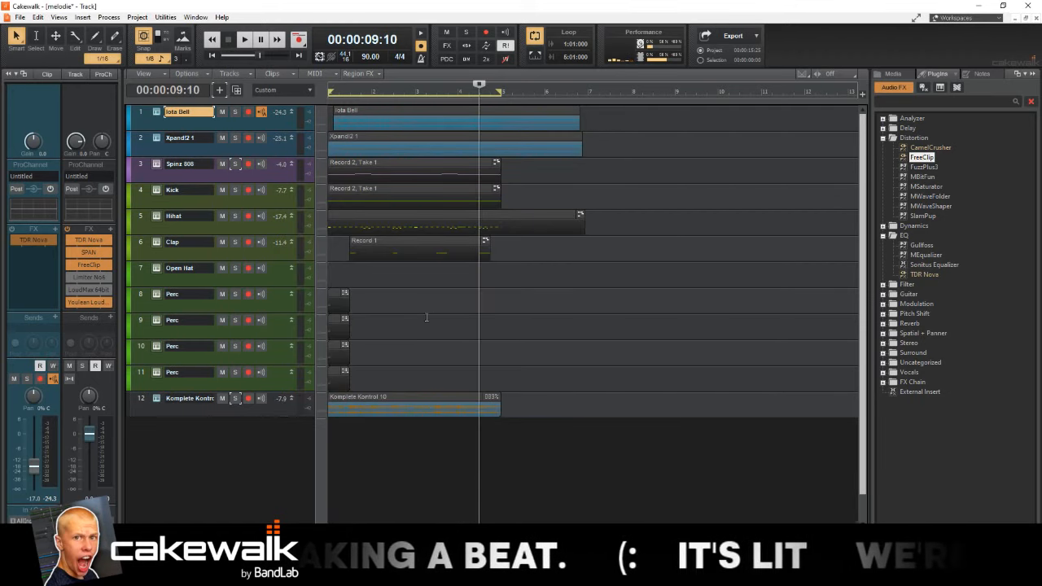
{"action": "key", "text": "space"}
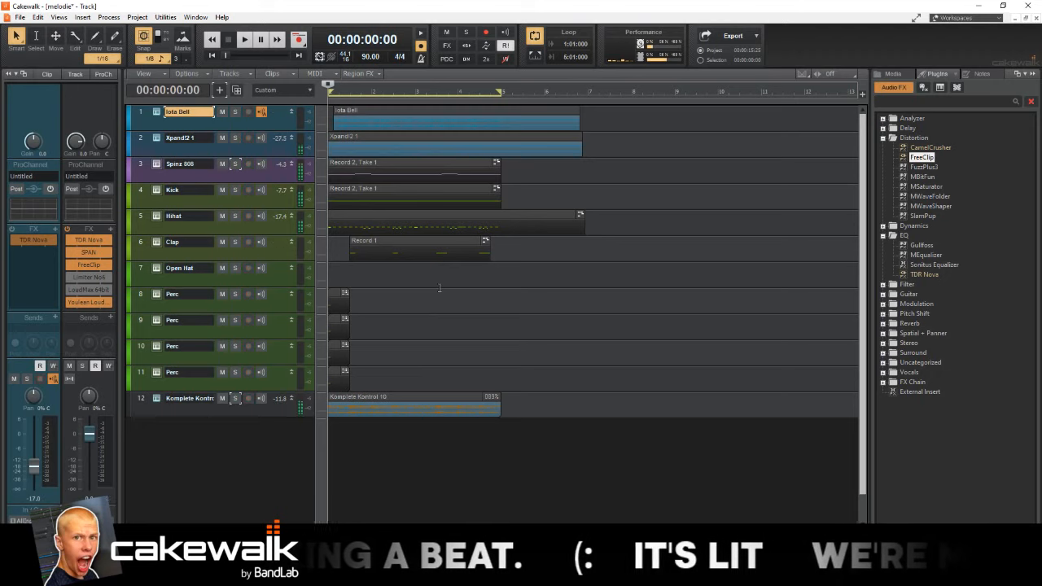
{"action": "key", "text": "space"}
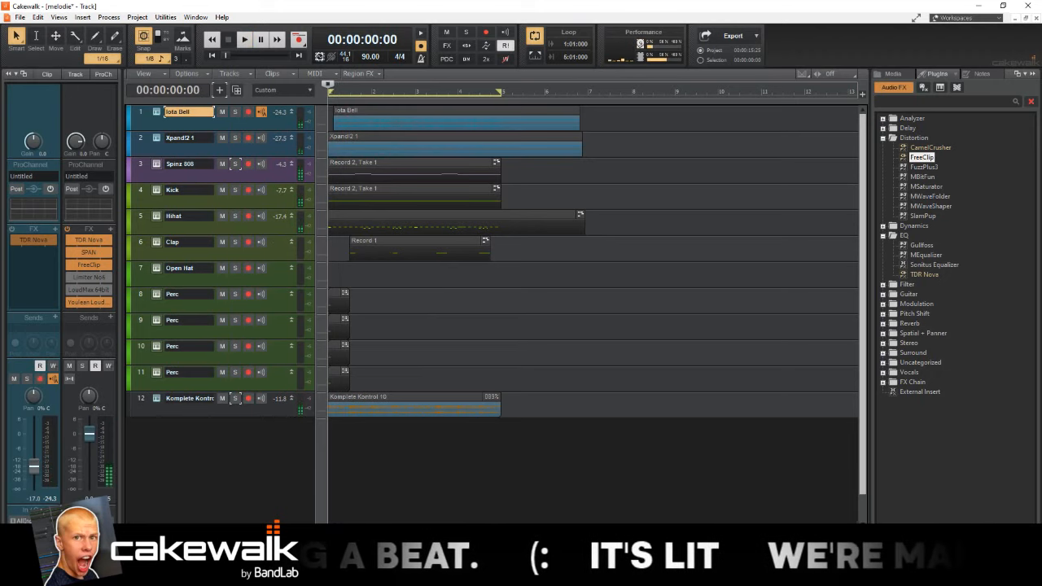
Step: Route the outputs of the Iota Bell, Xpand!2 1 and Komplete Kontrol tracks to the Melody bus
{"action": "left_click", "coordinate": [58, 531]}
{"action": "left_click", "coordinate": [137, 294]}
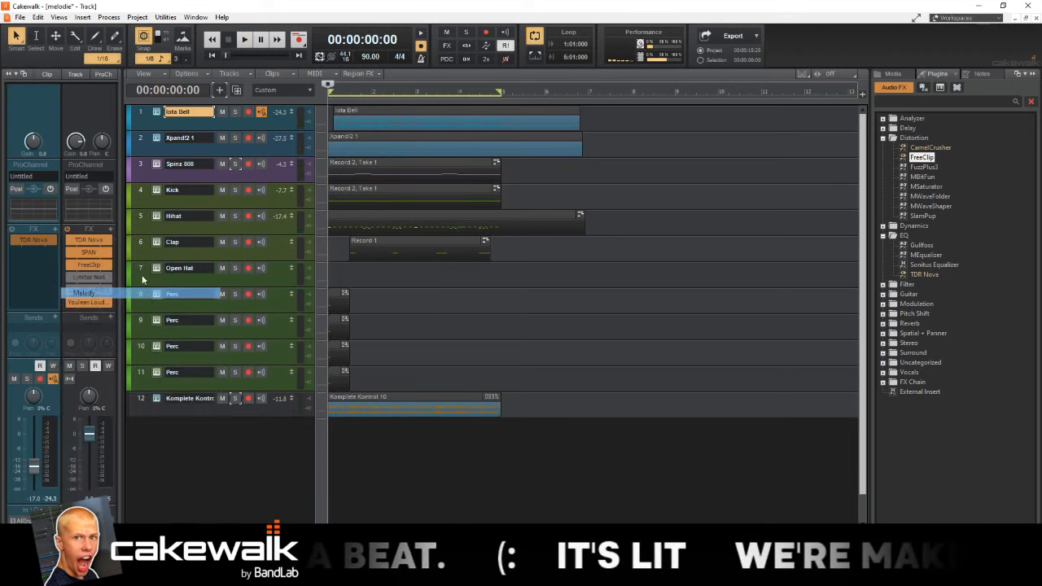
{"action": "left_click", "coordinate": [267, 147]}
{"action": "right_click", "coordinate": [62, 227]}
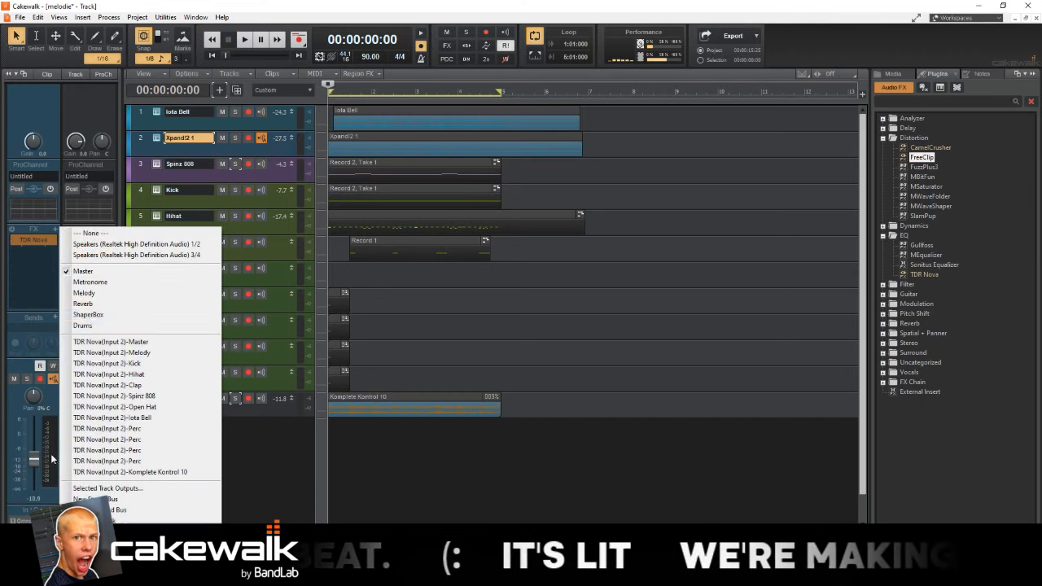
{"action": "left_click", "coordinate": [105, 296]}
{"action": "left_click", "coordinate": [290, 404]}
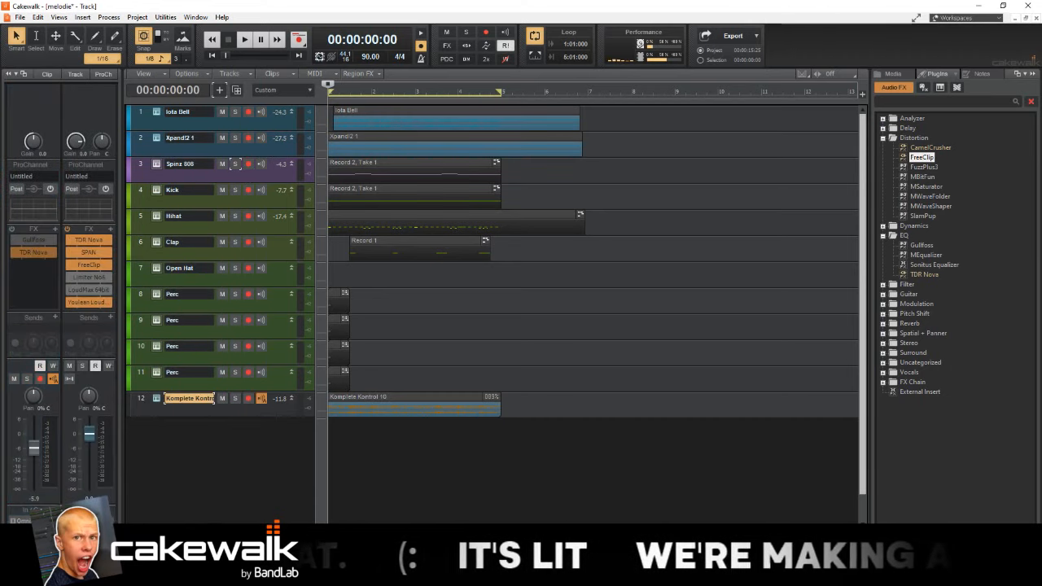
{"action": "right_click", "coordinate": [62, 228]}
{"action": "left_click", "coordinate": [105, 290]}
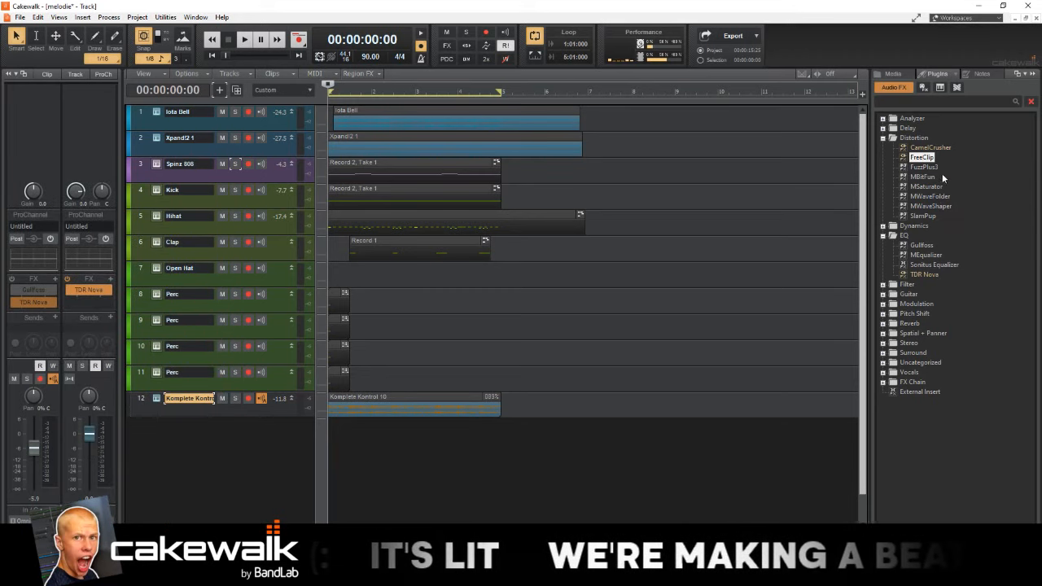
Step: Insert MCompressor on the Melody bus after TDR Nova, set its threshold to -34.7 dB and enable its side-chain during playback
{"action": "left_click", "coordinate": [883, 226]}
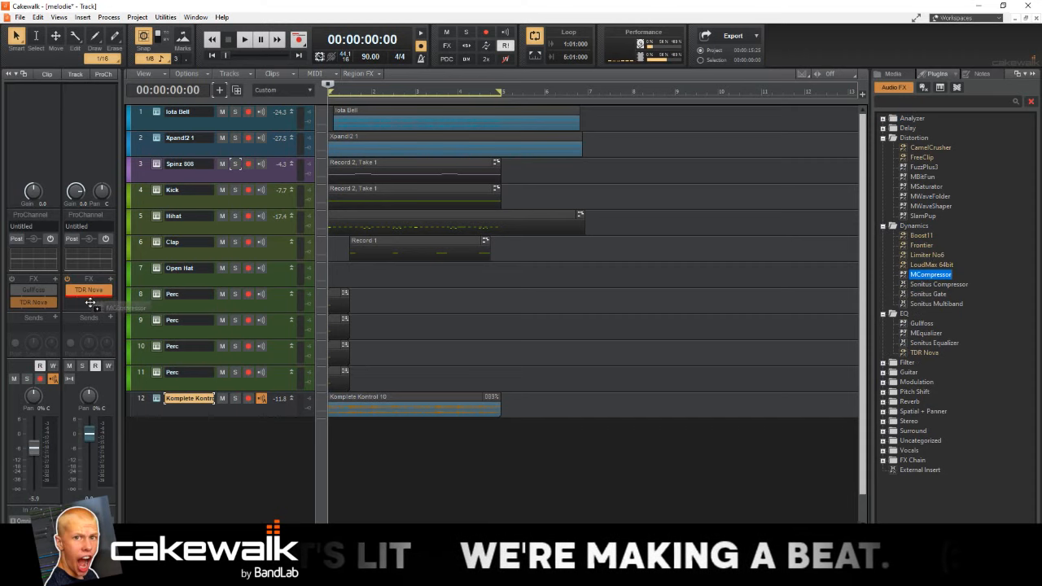
{"action": "left_click_drag", "start_coordinate": [90, 302], "coordinate": [90, 303]}
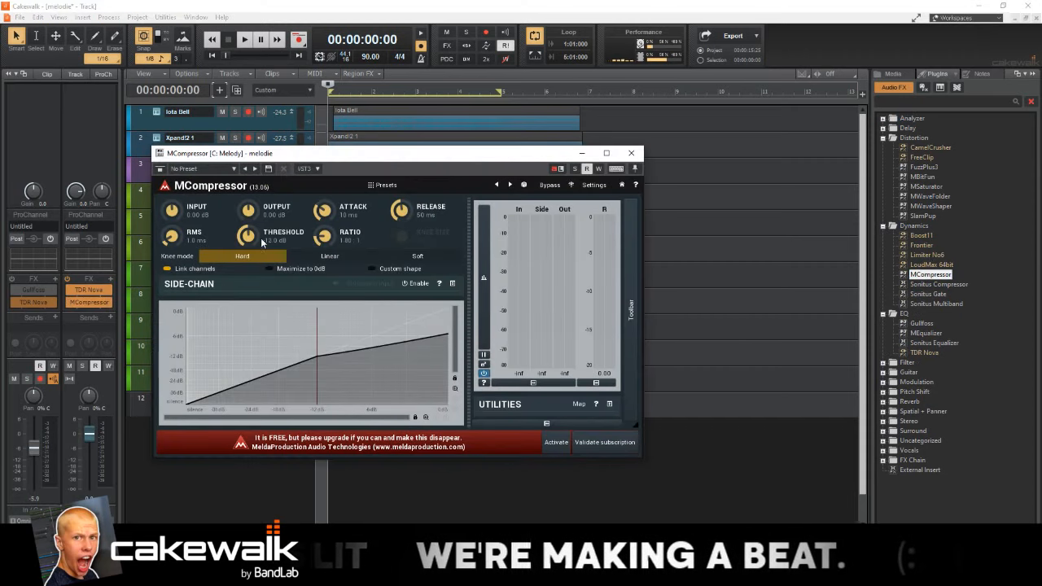
{"action": "left_click_drag", "start_coordinate": [262, 242], "coordinate": [286, 265]}
{"action": "key", "text": "space"}
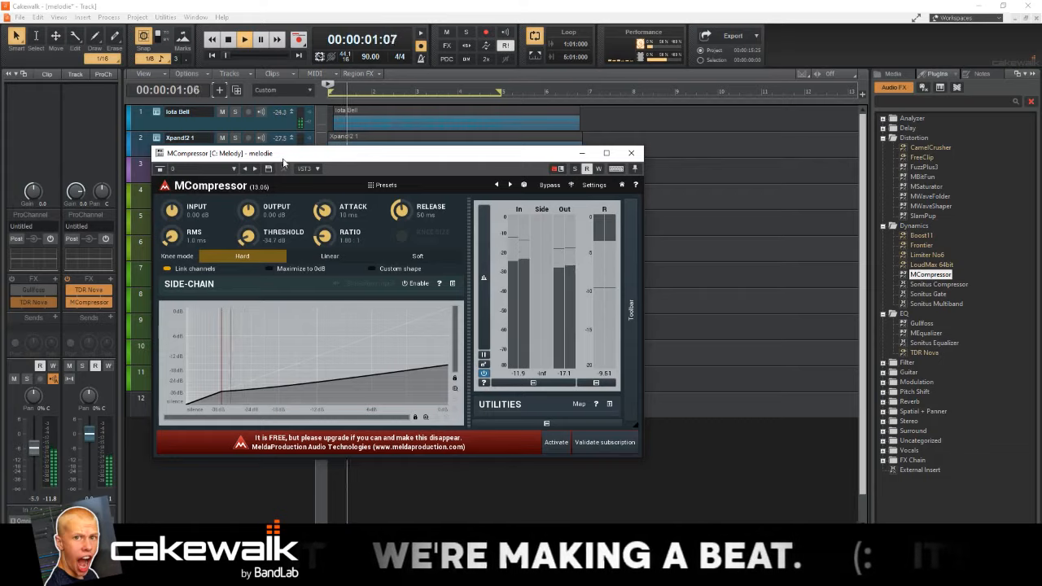
{"action": "left_click_drag", "start_coordinate": [283, 160], "coordinate": [617, 179]}
{"action": "left_click", "coordinate": [749, 303]}
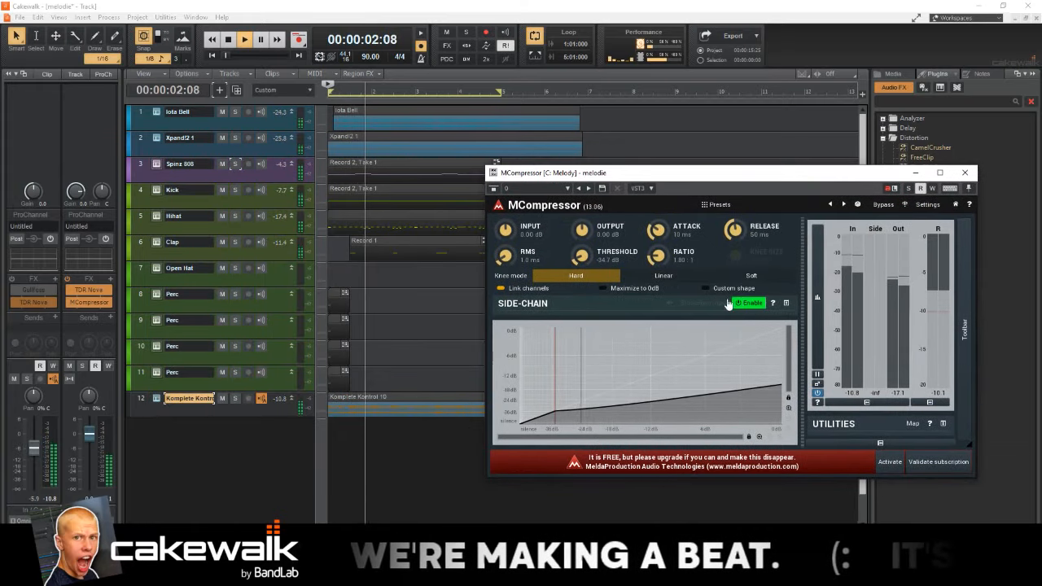
Step: Add a send on the Kick track routed to MCompressor(Input 2)-Melody, and set the compressor's threshold to -36.3 dB
{"action": "left_click", "coordinate": [267, 199]}
{"action": "left_click", "coordinate": [55, 318]}
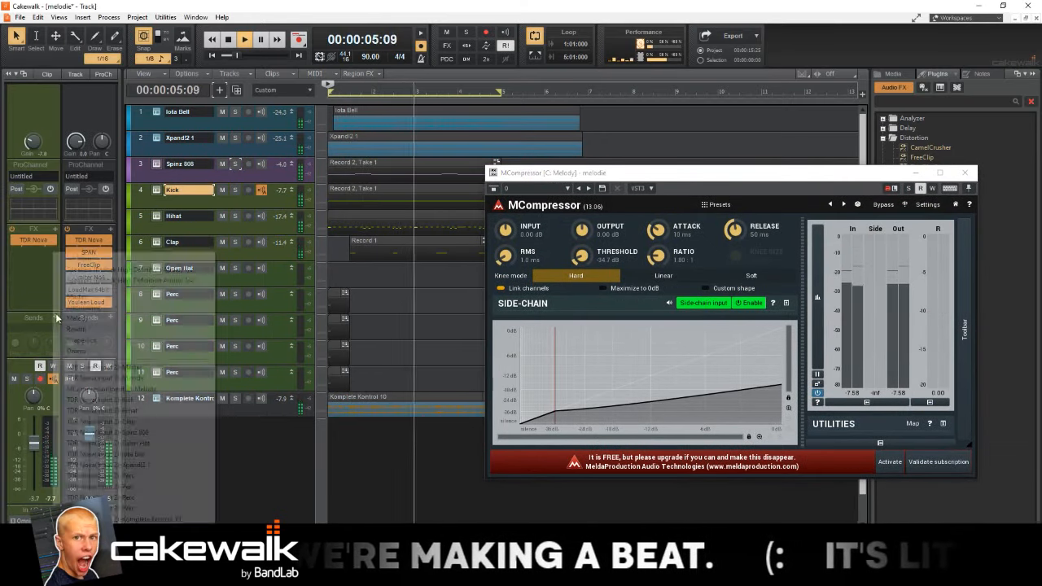
{"action": "left_click", "coordinate": [115, 320]}
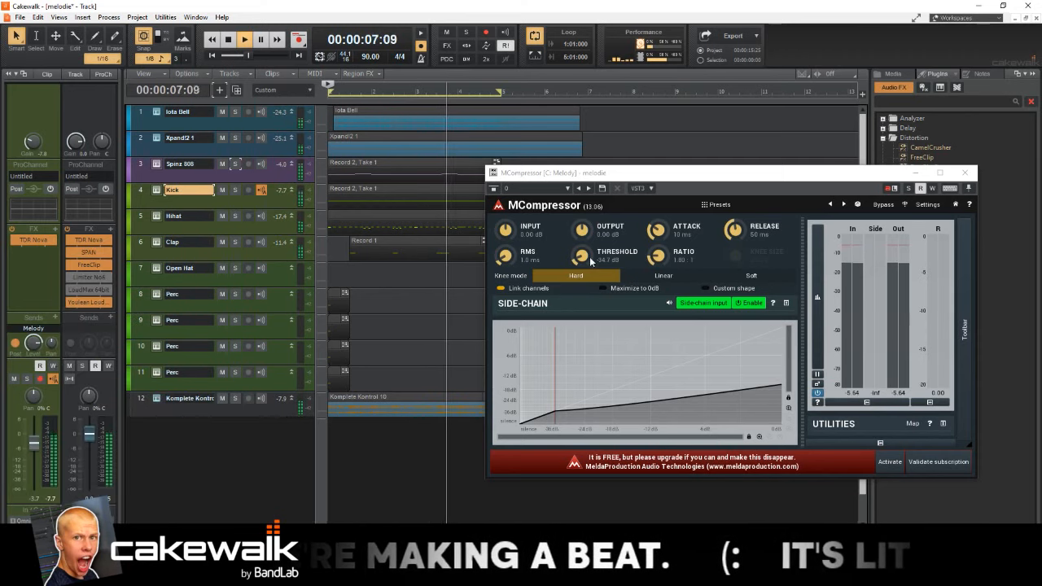
{"action": "left_click_drag", "start_coordinate": [590, 260], "coordinate": [590, 265]}
{"action": "left_click", "coordinate": [57, 318]}
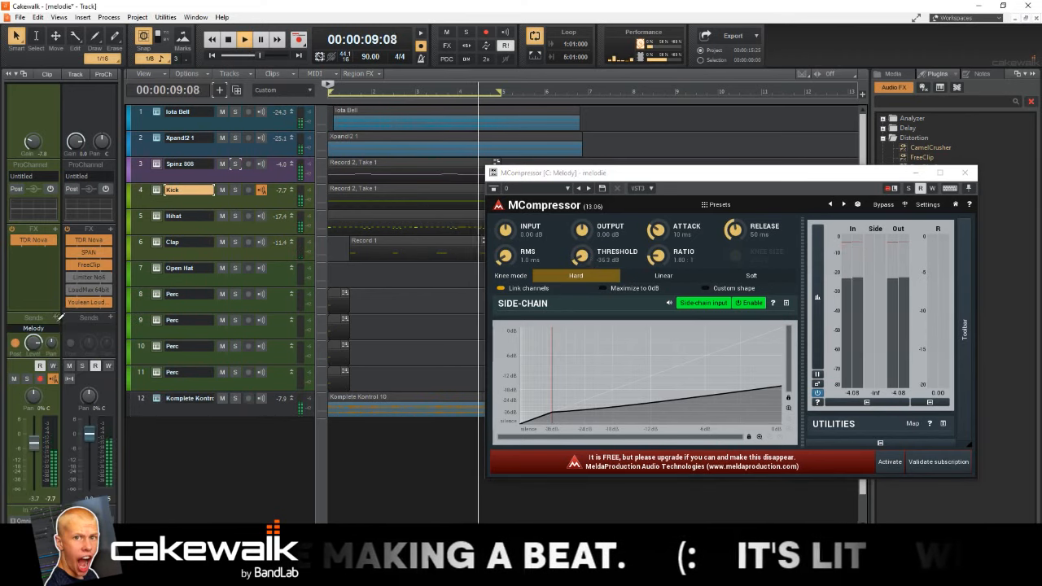
{"action": "left_click", "coordinate": [49, 327]}
{"action": "left_click", "coordinate": [49, 327]}
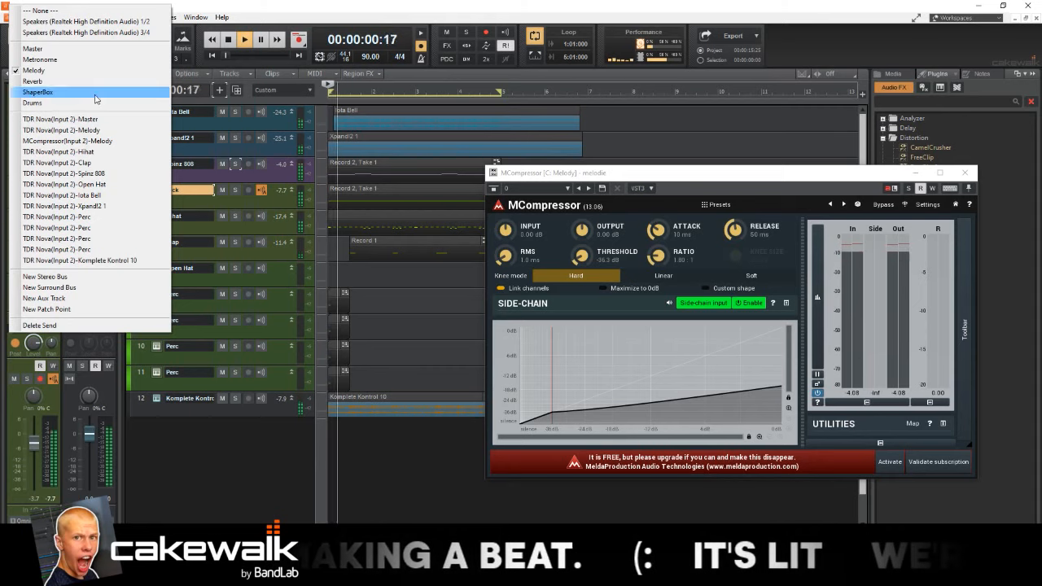
{"action": "left_click", "coordinate": [68, 141]}
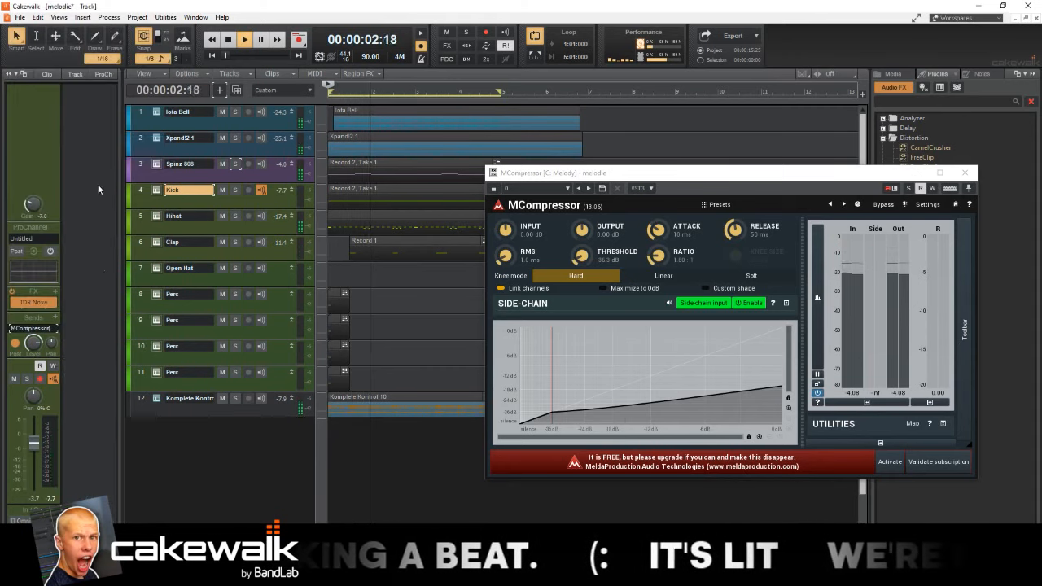
Step: Set the Melody bus compressor to a -27.4 dB threshold, 0 ms attack and 86 ms release
{"action": "left_click_drag", "start_coordinate": [580, 256], "coordinate": [581, 235]}
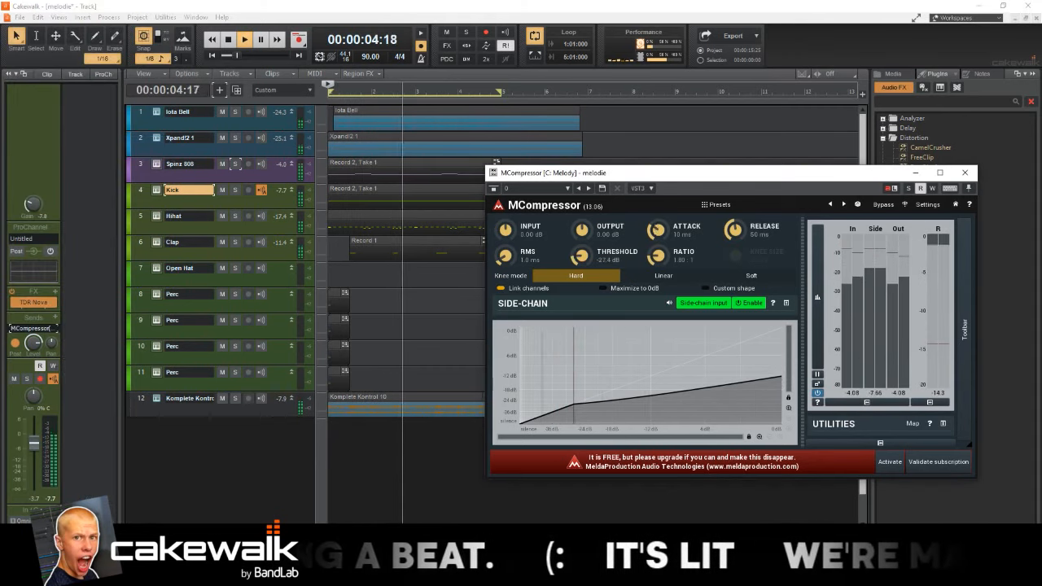
{"action": "left_click_drag", "start_coordinate": [656, 230], "coordinate": [656, 244]}
{"action": "left_click_drag", "start_coordinate": [735, 230], "coordinate": [734, 212]}
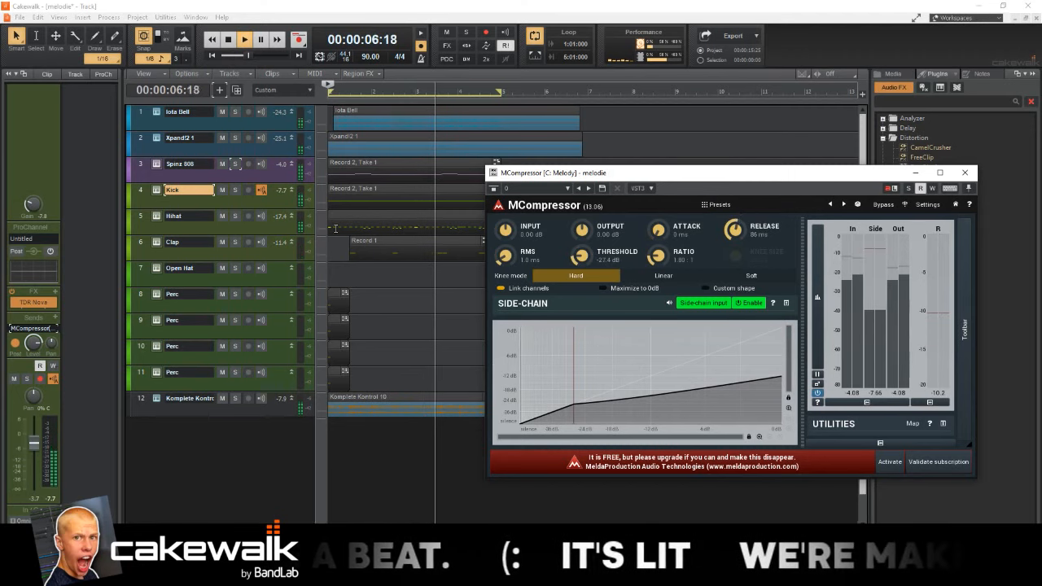
Step: Solo the Kick and Spinz 808 tracks during playback
{"action": "left_click", "coordinate": [236, 216]}
{"action": "left_click", "coordinate": [235, 216]}
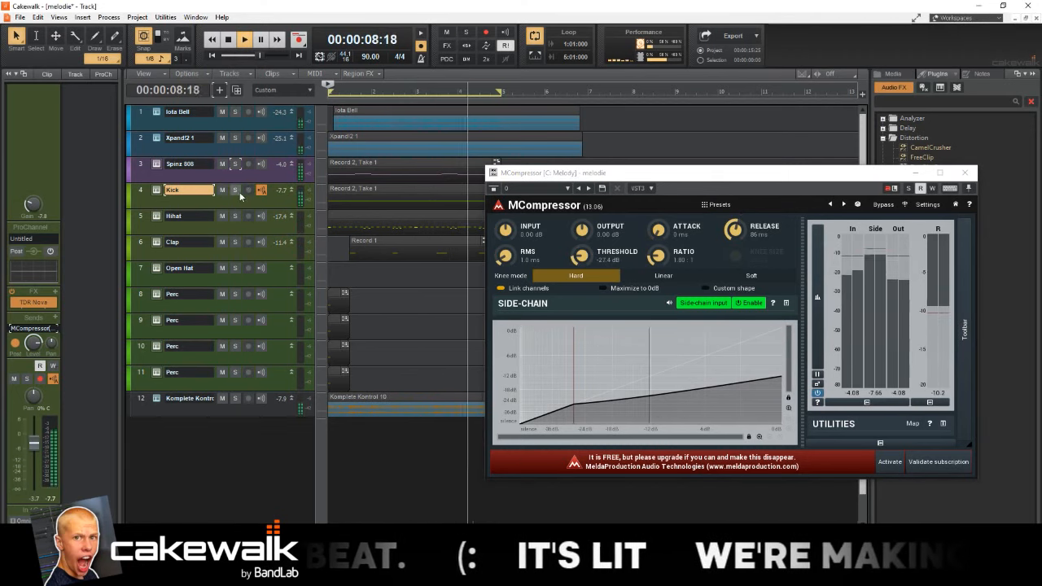
{"action": "left_click", "coordinate": [235, 190]}
{"action": "left_click", "coordinate": [235, 164]}
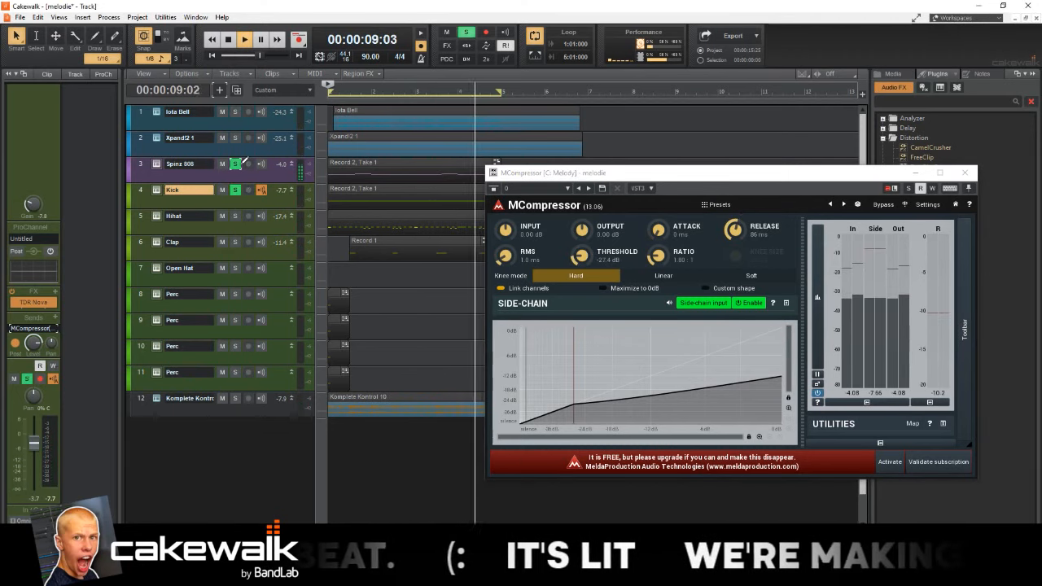
Step: Replace the sample in the Kick track's sampler with PV_Kick ( Purple ).wav from the Kicks folder
{"action": "left_click", "coordinate": [156, 189]}
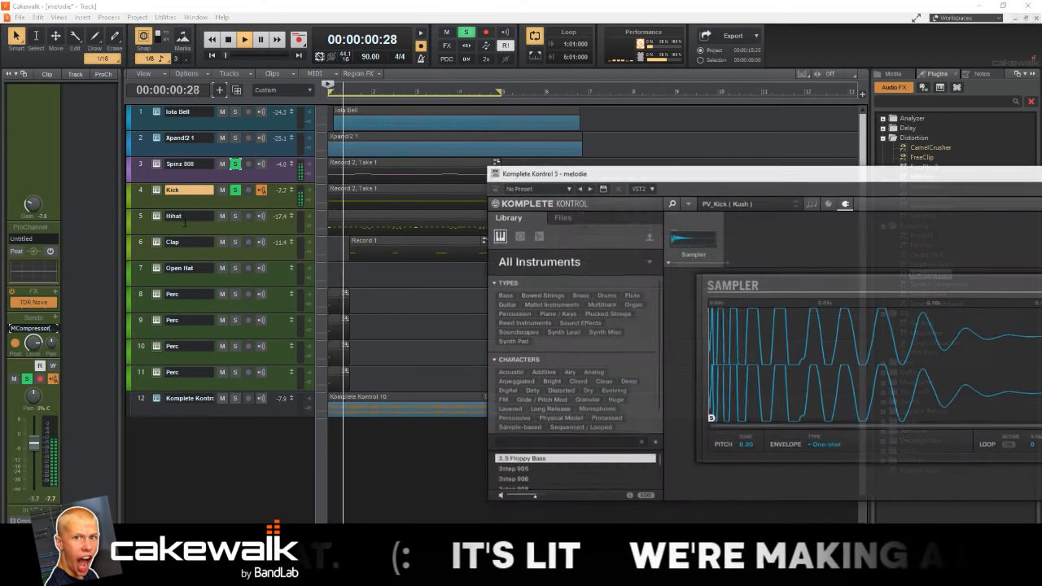
{"action": "left_click", "coordinate": [562, 217]}
{"action": "double_click", "coordinate": [537, 331]}
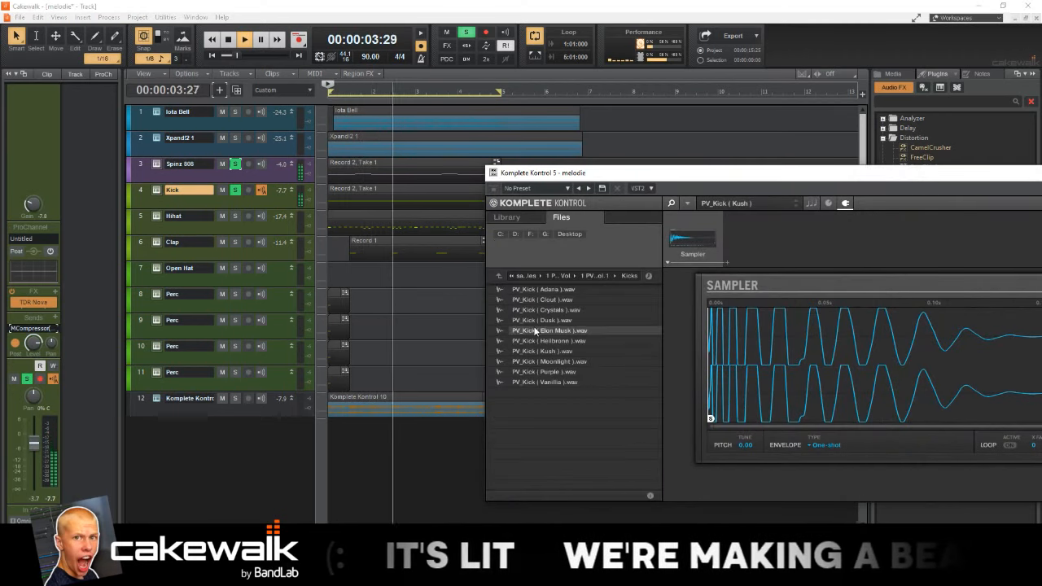
{"action": "double_click", "coordinate": [564, 373]}
{"action": "left_click_drag", "start_coordinate": [619, 172], "coordinate": [256, 230]}
{"action": "left_click", "coordinate": [826, 229]}
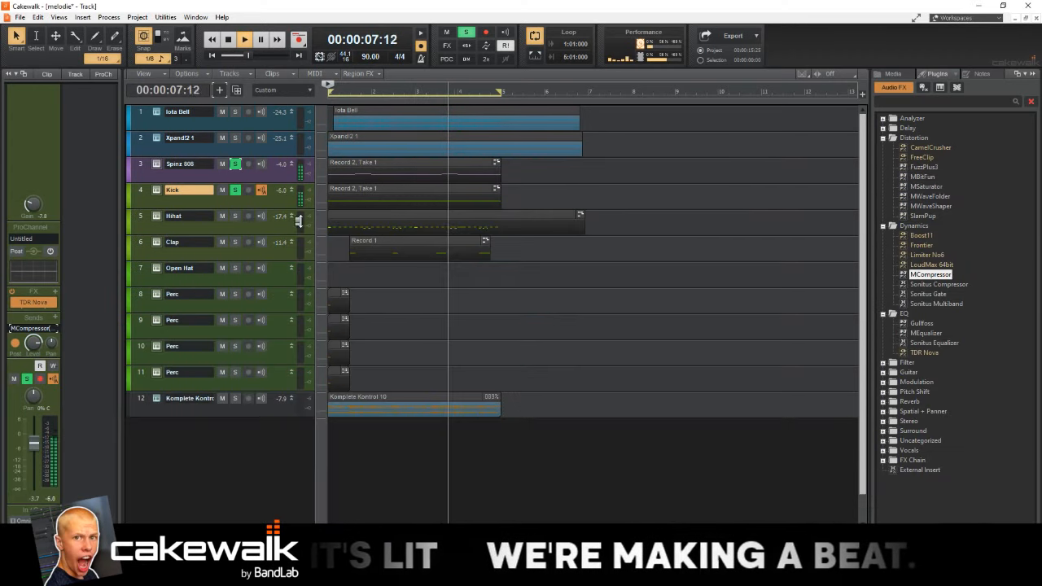
Step: Open the Spinz 808 track's sampler and browse its files to the samples folder on drive F:
{"action": "left_click", "coordinate": [159, 164]}
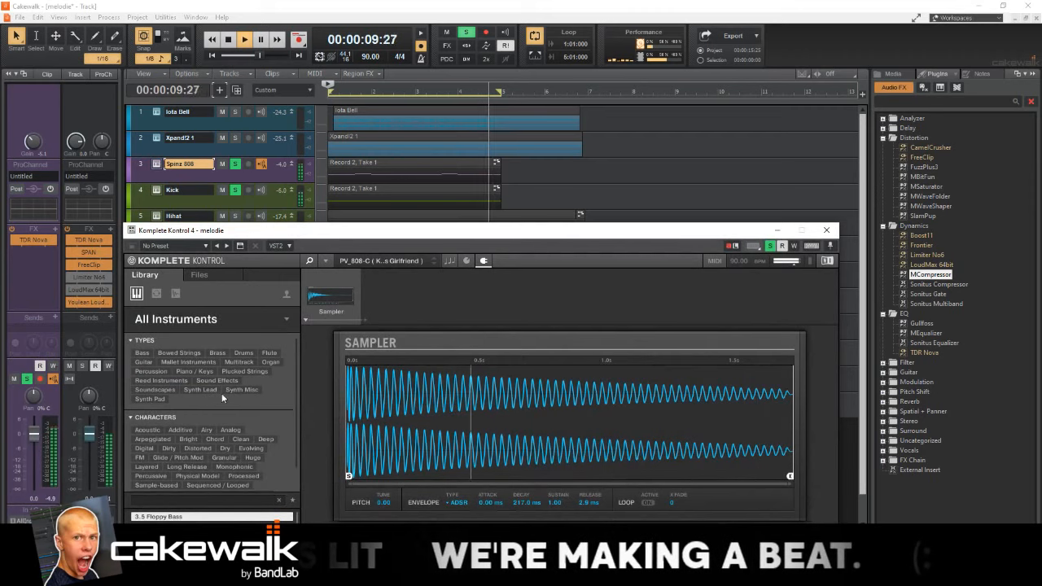
{"action": "scroll", "coordinate": [220, 395], "scroll_direction": "down", "scroll_amount": 1}
{"action": "left_click", "coordinate": [201, 265]}
{"action": "left_click", "coordinate": [201, 273]}
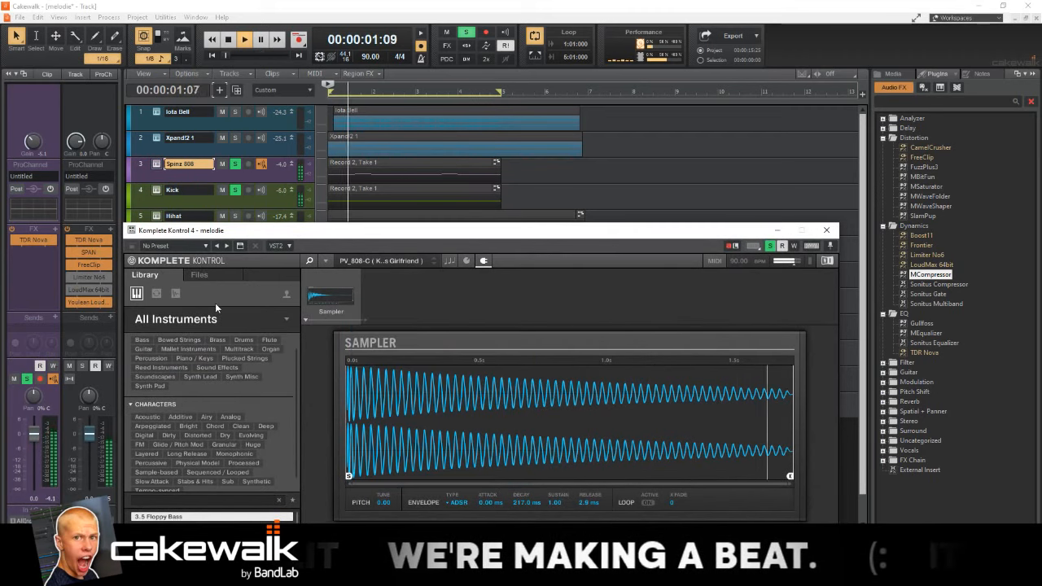
{"action": "left_click", "coordinate": [214, 277]}
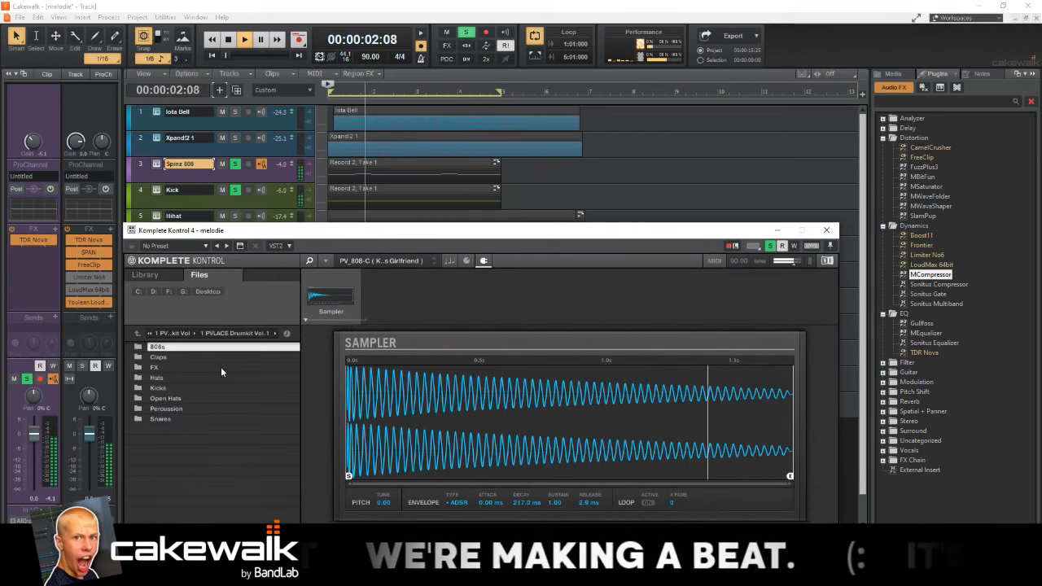
{"action": "left_click", "coordinate": [150, 336]}
{"action": "left_click", "coordinate": [175, 358]}
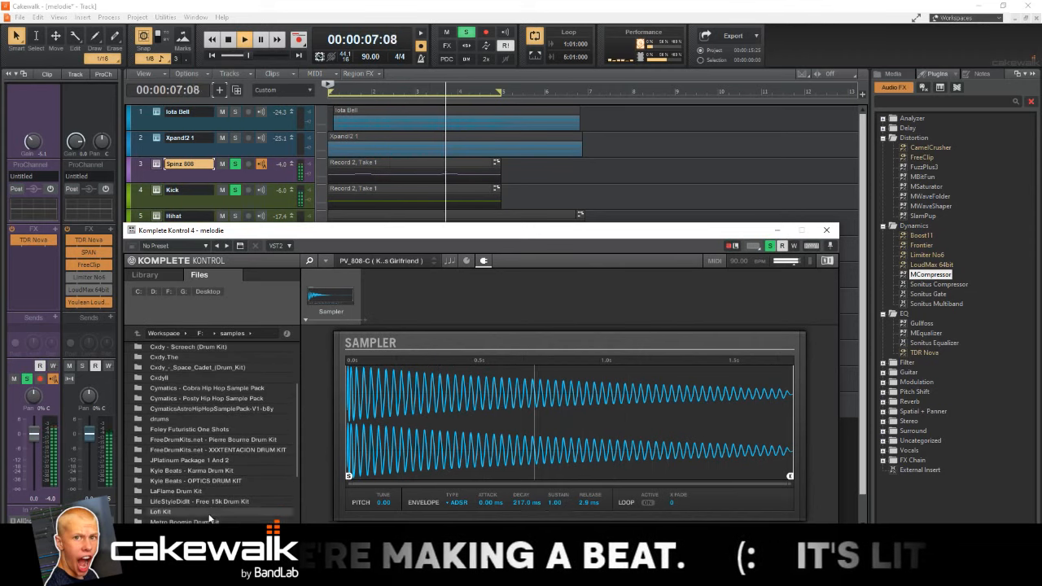
Step: Load NM - Cutthroat 808.wav from the Nick Mira Magma Drum Kit's 808s folder, and unsolo the Spinz 808 and Kick tracks
{"action": "double_click", "coordinate": [221, 532]}
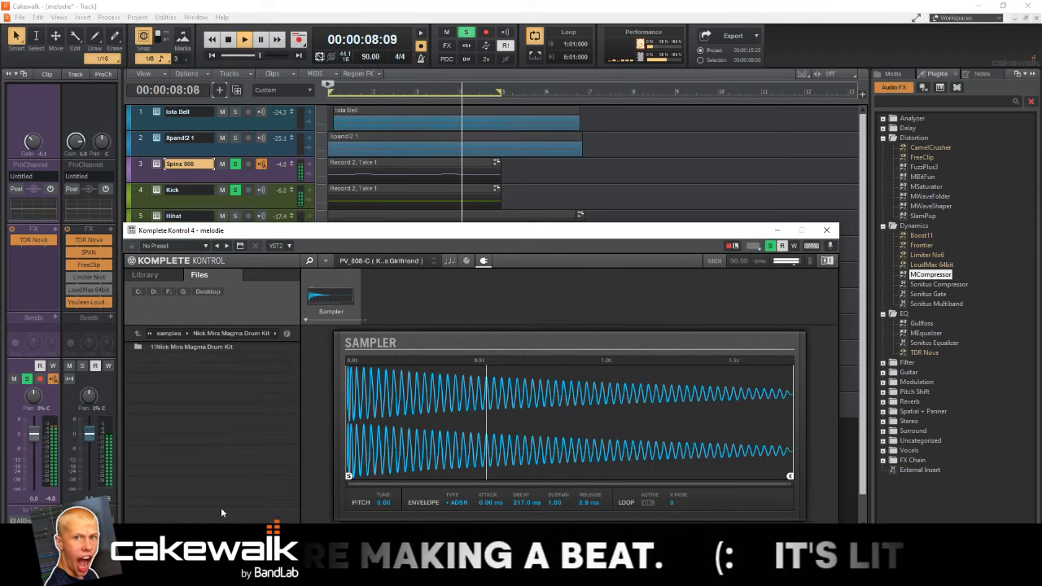
{"action": "double_click", "coordinate": [227, 345]}
{"action": "double_click", "coordinate": [203, 347]}
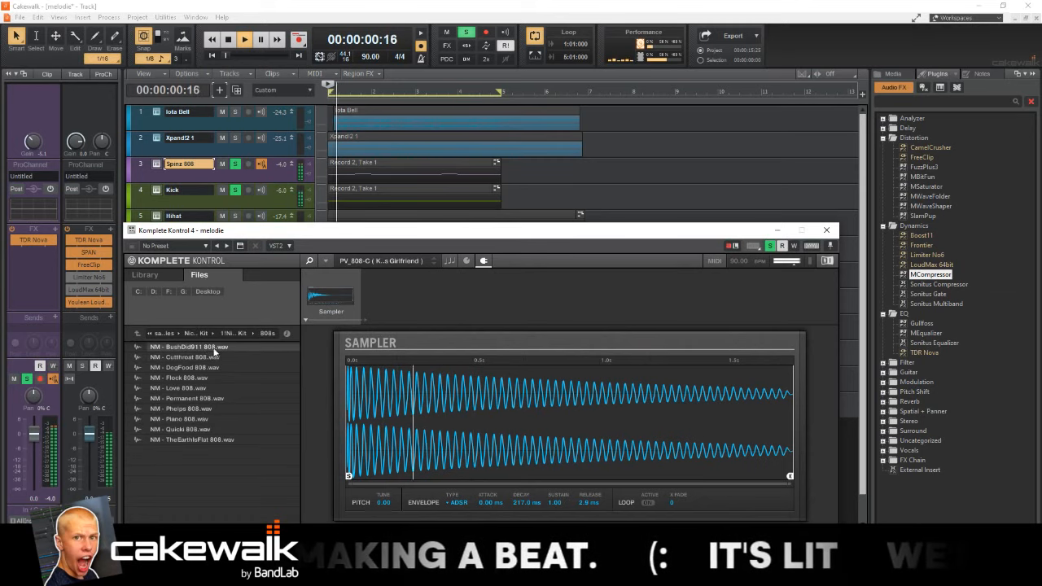
{"action": "left_click", "coordinate": [213, 355]}
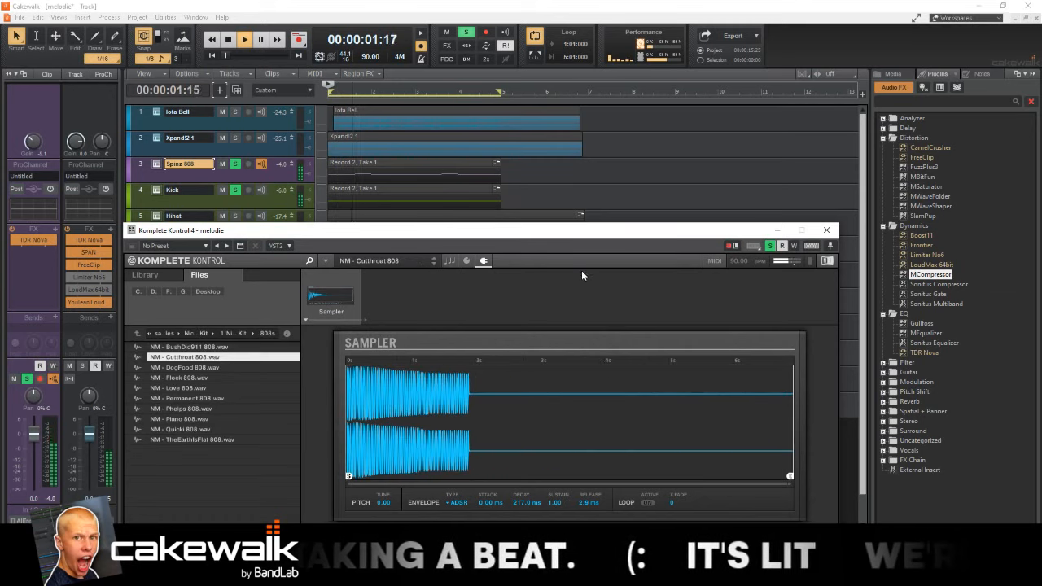
{"action": "left_click", "coordinate": [827, 230]}
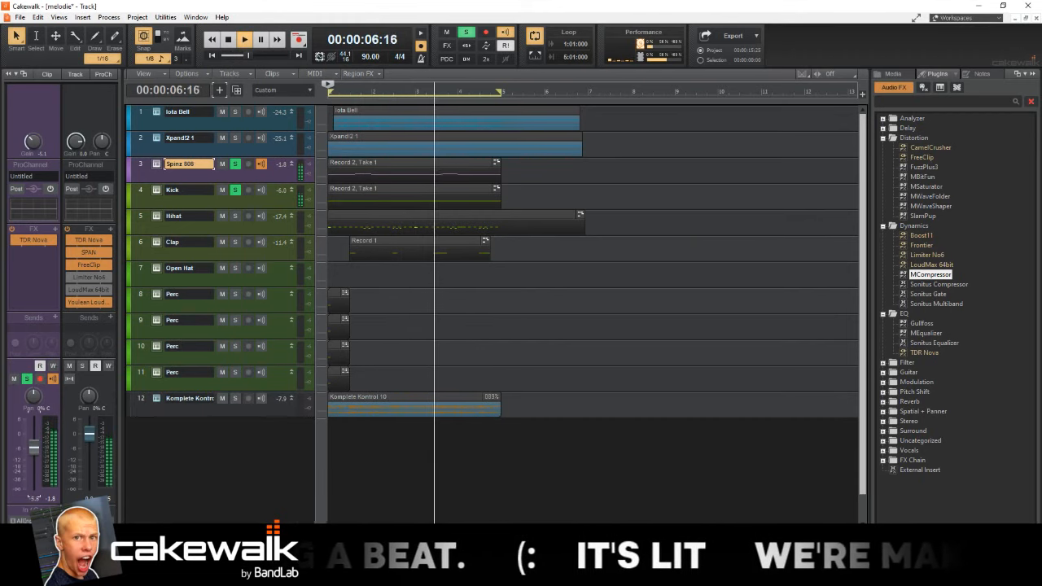
{"action": "left_click", "coordinate": [235, 164]}
{"action": "left_click", "coordinate": [235, 190]}
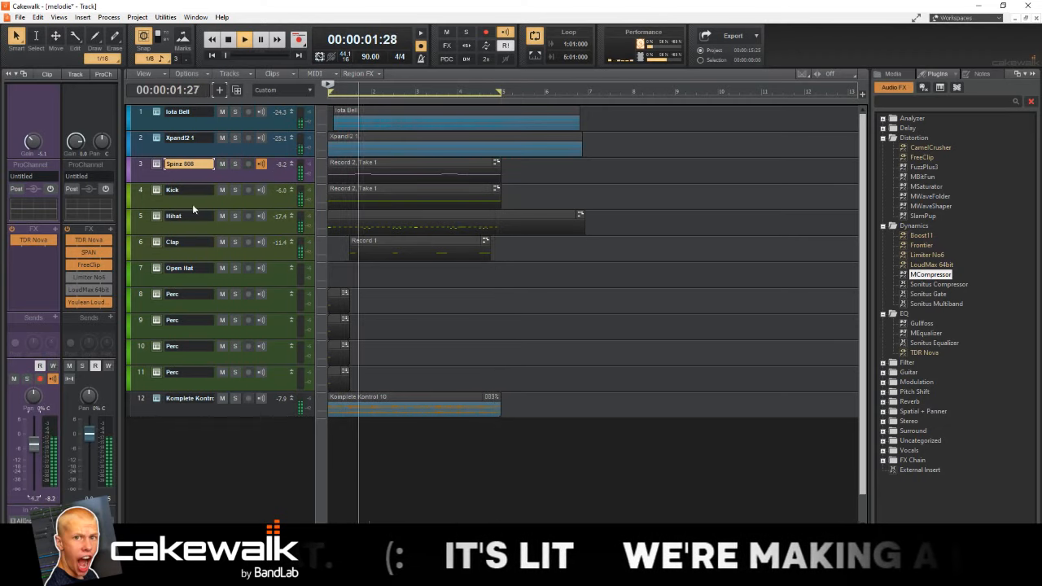
Step: Bypass the FreeClip effect on the Master bus
{"action": "double_click", "coordinate": [88, 263]}
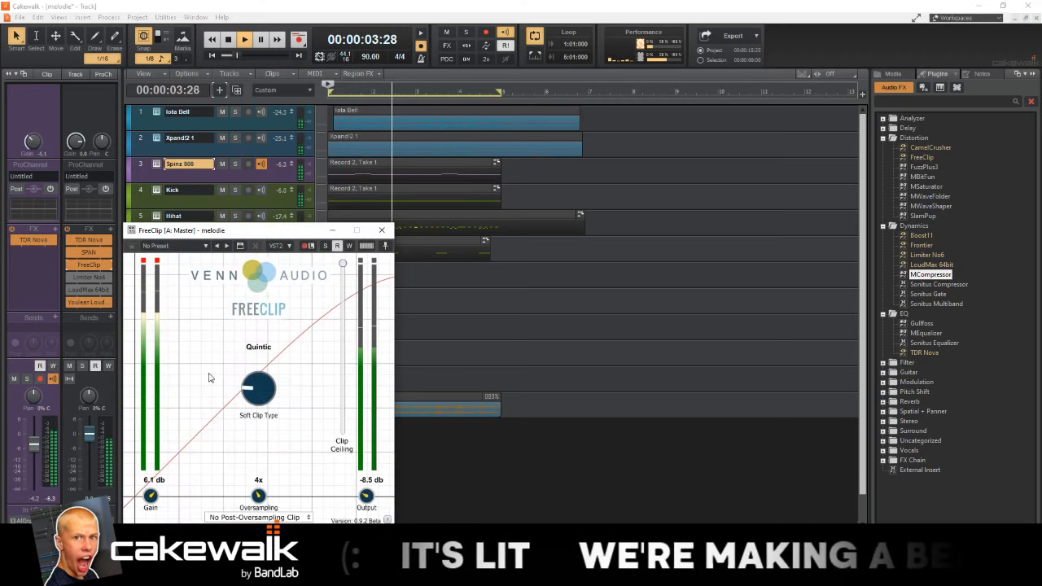
{"action": "left_click", "coordinate": [69, 269]}
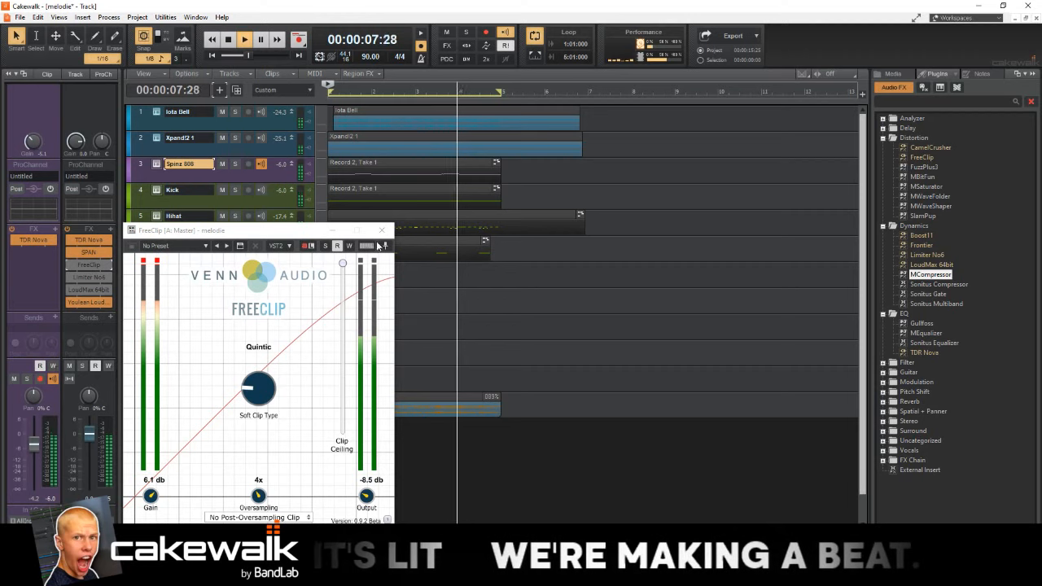
{"action": "left_click", "coordinate": [381, 231]}
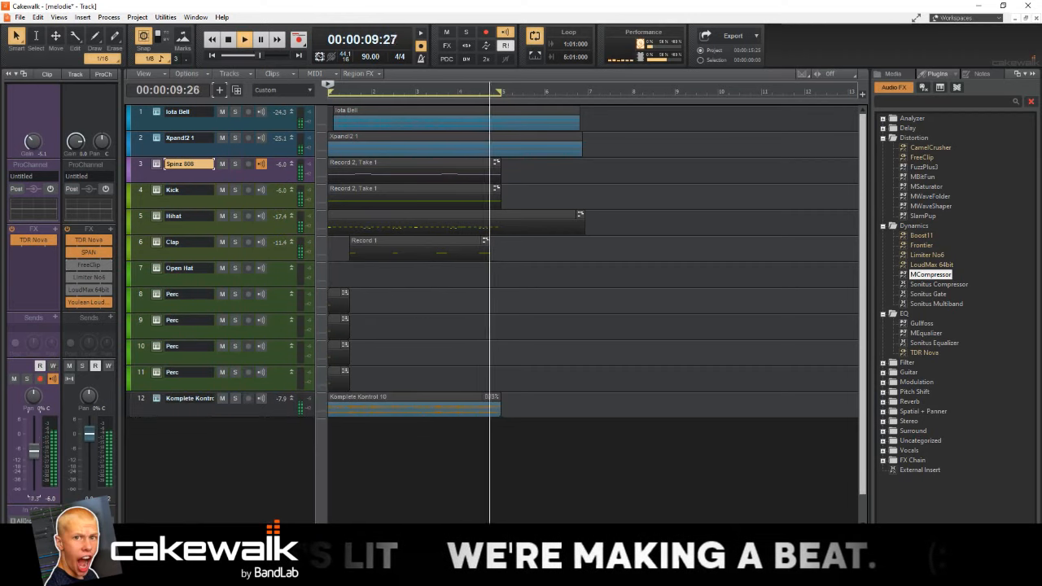
Step: Raise the Kick track's volume to 0.3 dB and lower the Spinz 808 track's volume
{"action": "left_click", "coordinate": [267, 198]}
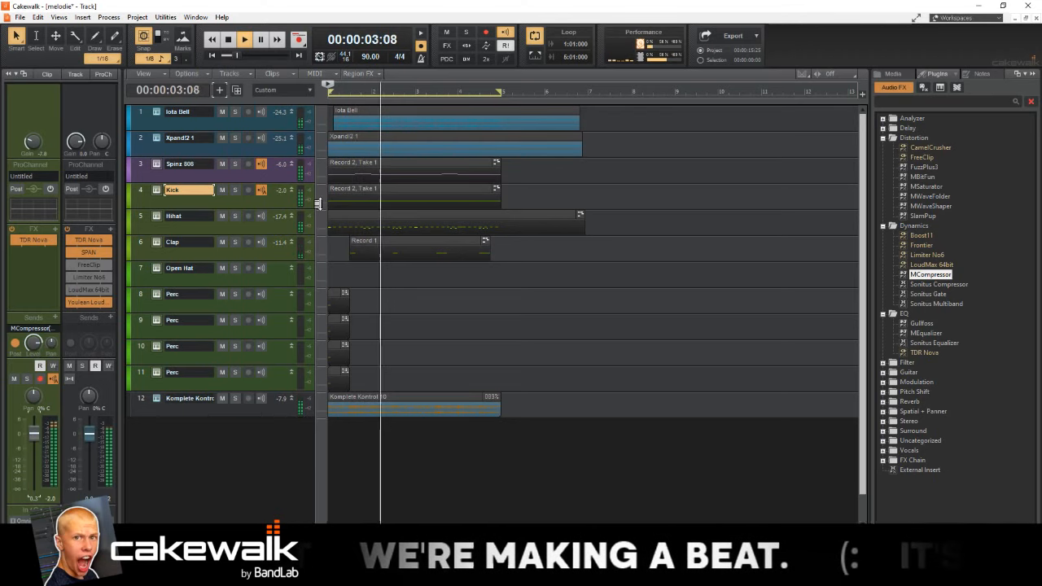
{"action": "left_click", "coordinate": [279, 150]}
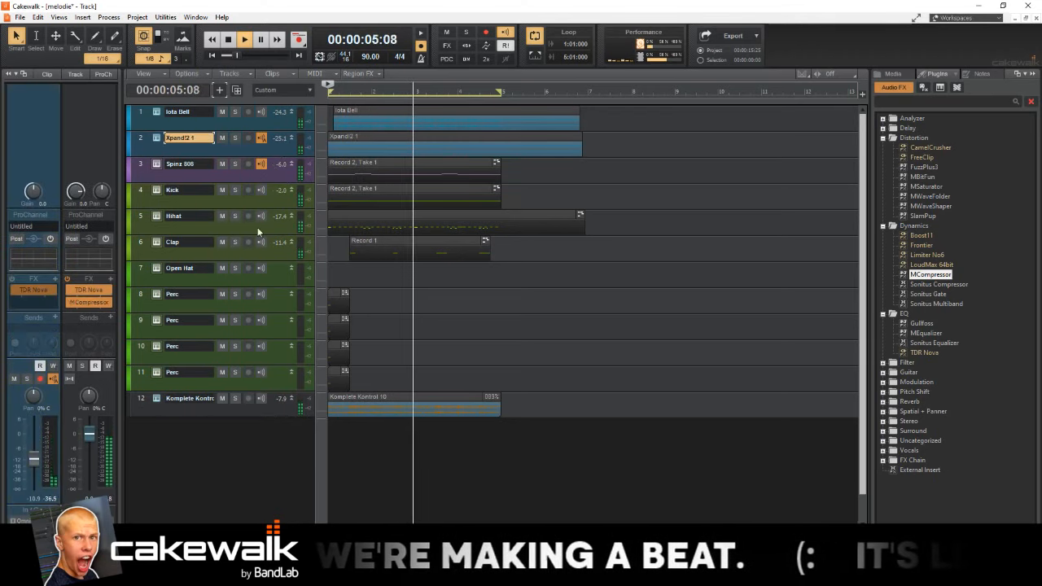
{"action": "left_click", "coordinate": [883, 138]}
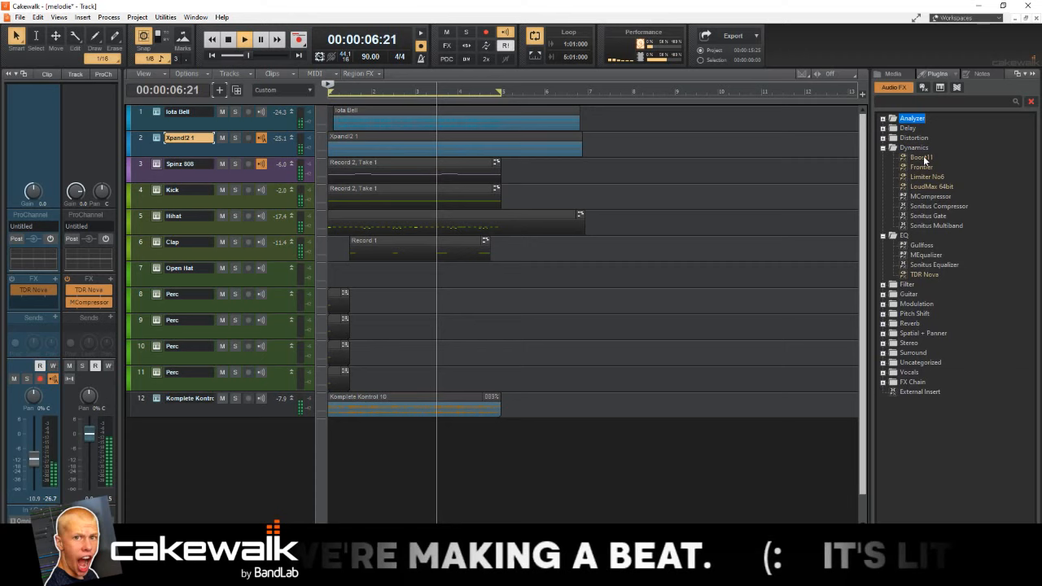
{"action": "left_click", "coordinate": [884, 138]}
{"action": "left_click", "coordinate": [277, 173]}
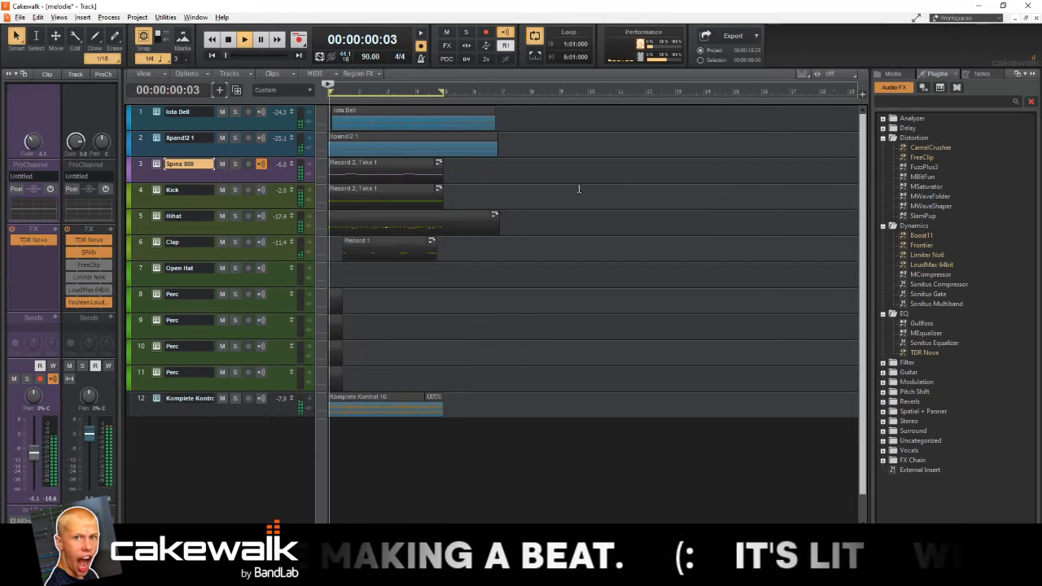
Step: Stop playback and transpose the Iota Bell, Xpand!2 1, Spinz 808 and Komplete Kontrol clips, including their audio with Elastique Pro
{"action": "scroll", "coordinate": [579, 189], "scroll_direction": "down", "scroll_amount": 2}
{"action": "key", "text": "alt+space"}
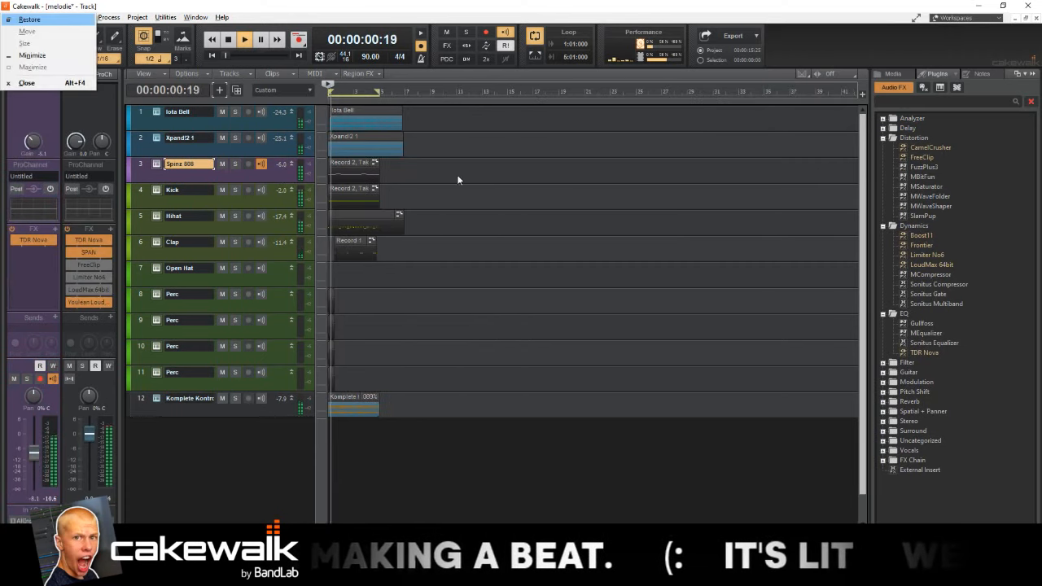
{"action": "key", "text": "Escape"}
{"action": "left_click_drag", "start_coordinate": [422, 174], "coordinate": [324, 122]}
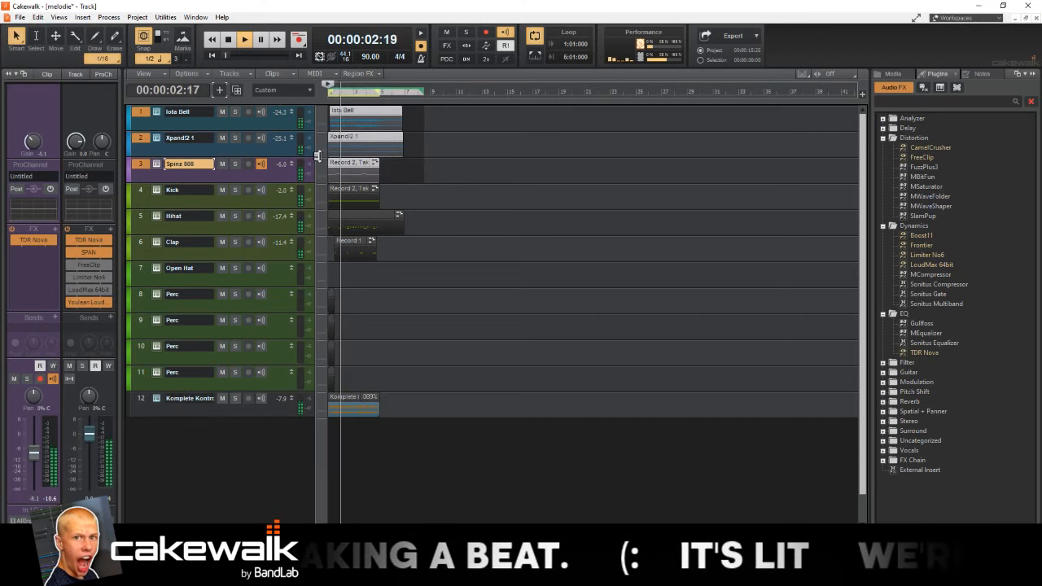
{"action": "key", "text": "space"}
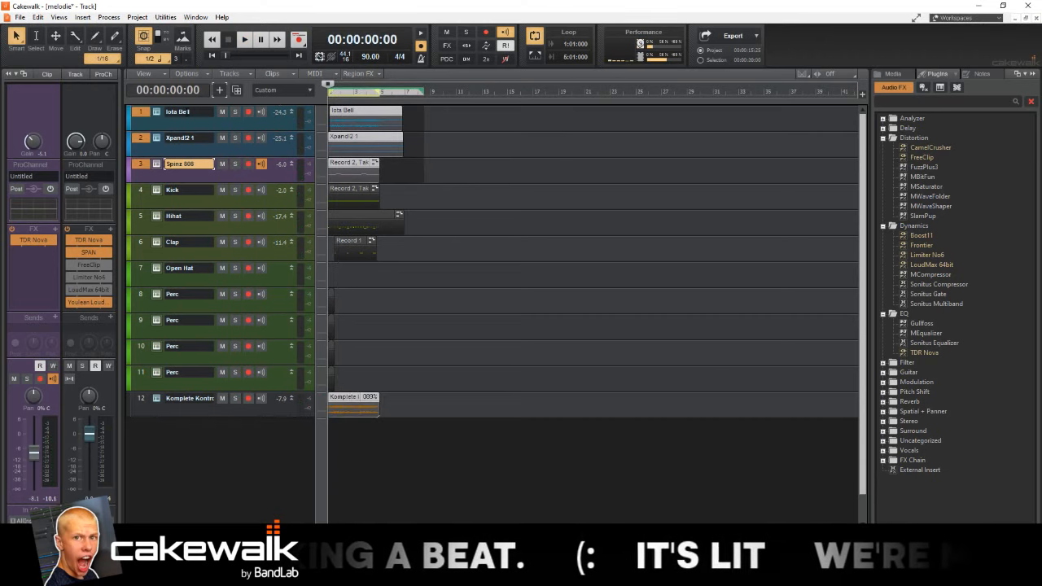
{"action": "left_click", "coordinate": [108, 17]}
{"action": "left_click", "coordinate": [146, 67]}
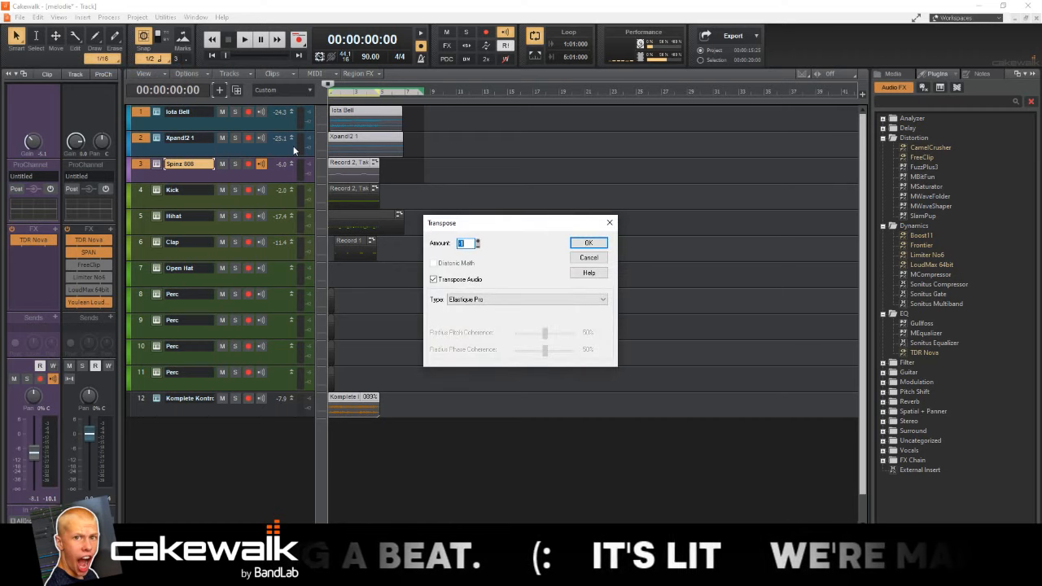
{"action": "key", "text": "Return"}
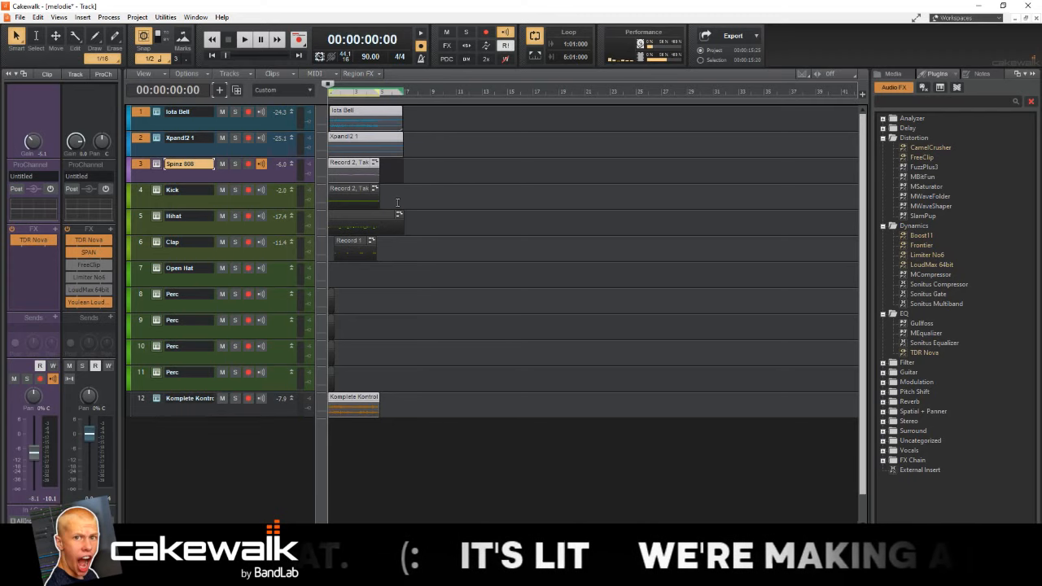
Step: Play back the transposed beat and check the Kick track's mixer strip
{"action": "key", "text": "space"}
{"action": "scroll", "coordinate": [403, 205], "scroll_direction": "up", "scroll_amount": 3}
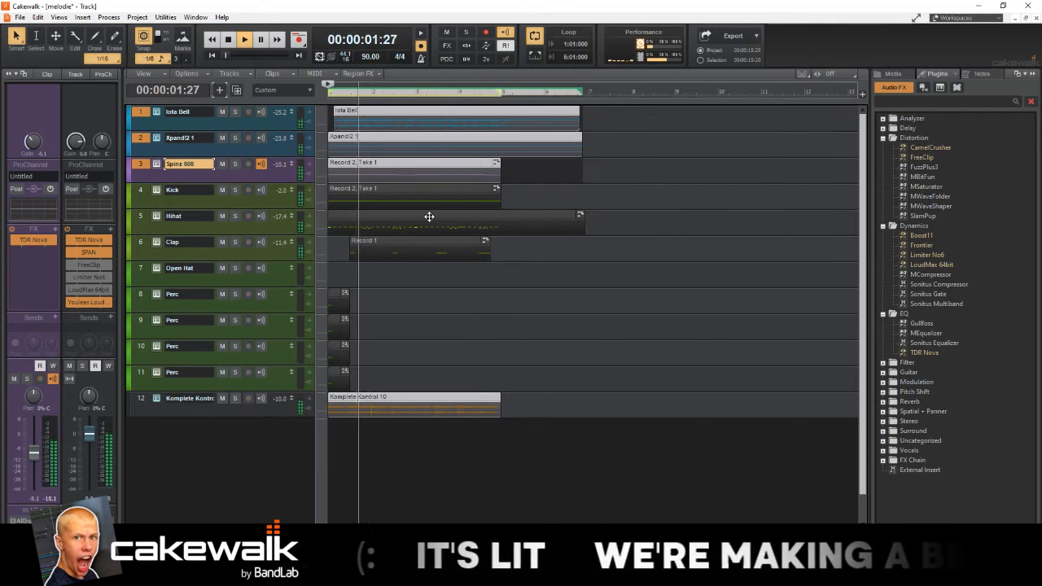
{"action": "scroll", "coordinate": [415, 221], "scroll_direction": "up", "scroll_amount": 2}
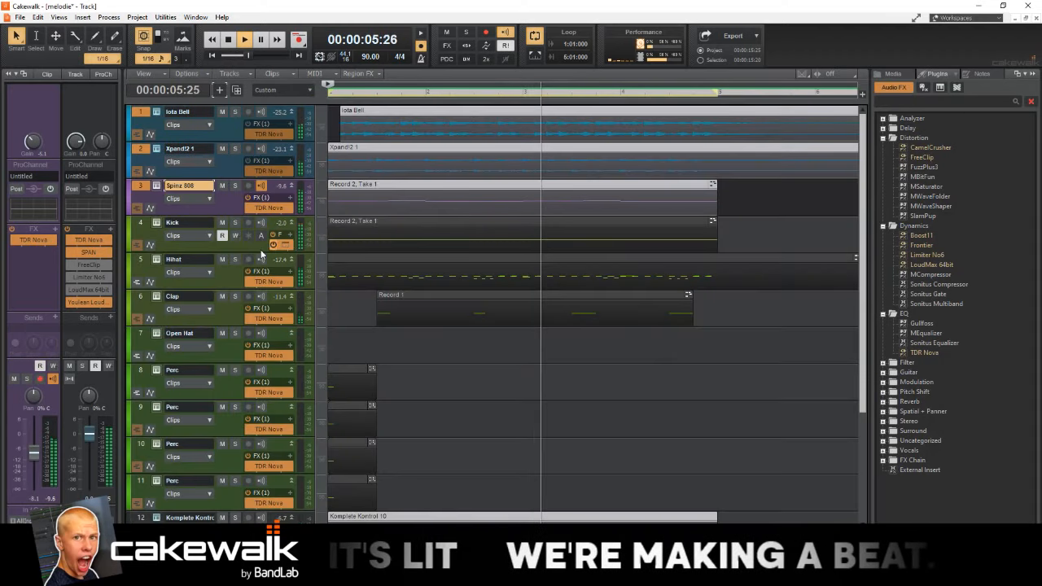
{"action": "left_click", "coordinate": [230, 268]}
{"action": "left_click", "coordinate": [230, 244]}
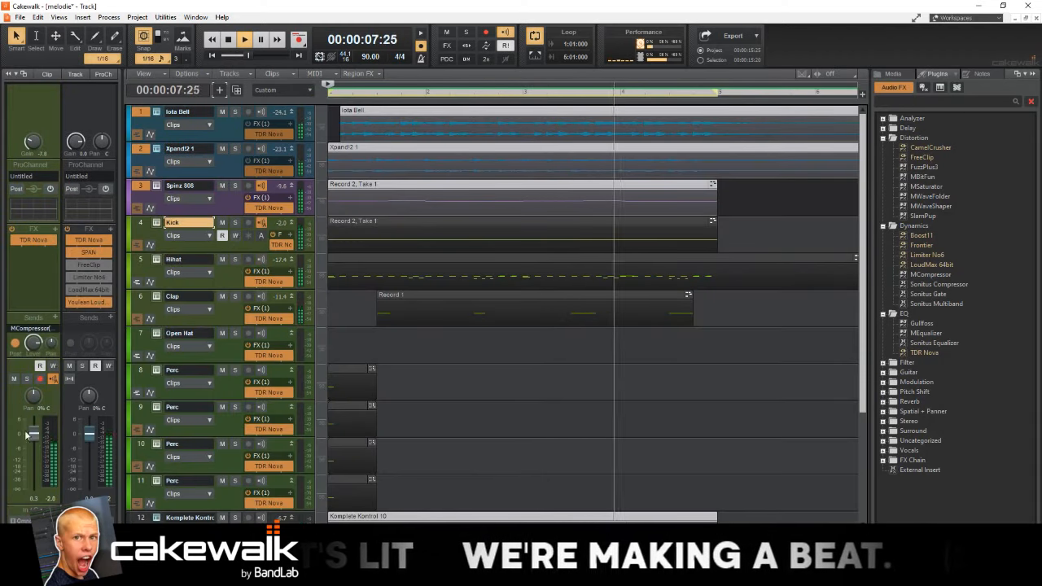
{"action": "mouse_move", "coordinate": [33, 342]}
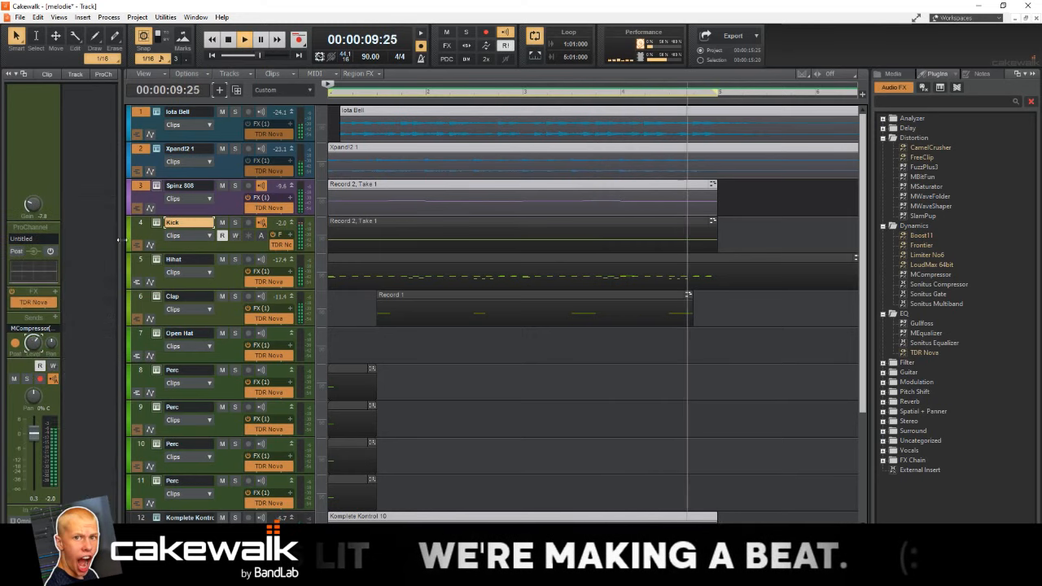
Step: Set the Melody bus MCompressor's threshold to -25.2 dB during playback, and stop playback
{"action": "left_click", "coordinate": [232, 172]}
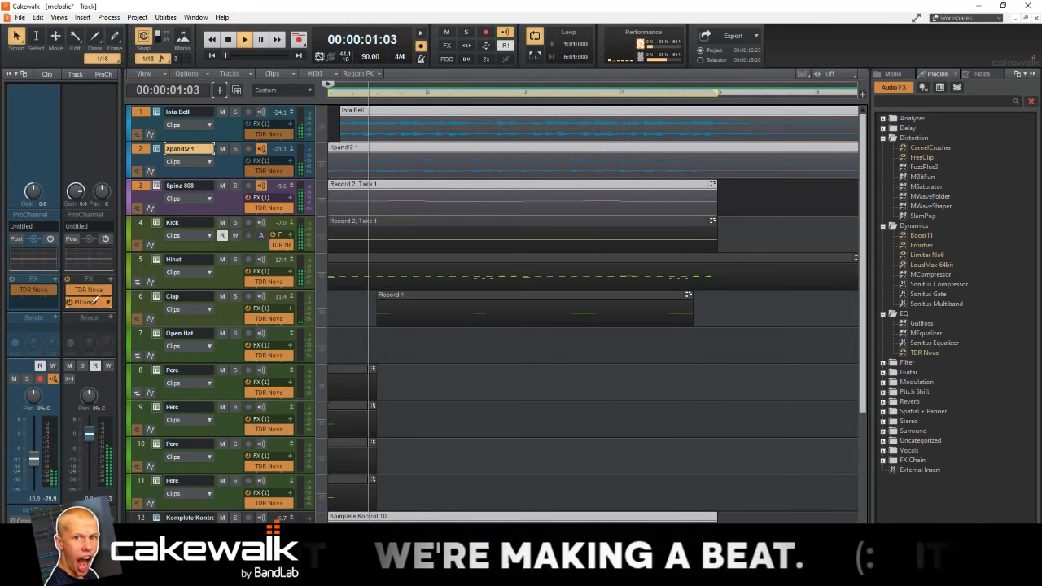
{"action": "double_click", "coordinate": [94, 302]}
{"action": "scroll", "coordinate": [682, 342], "scroll_direction": "down", "scroll_amount": 2}
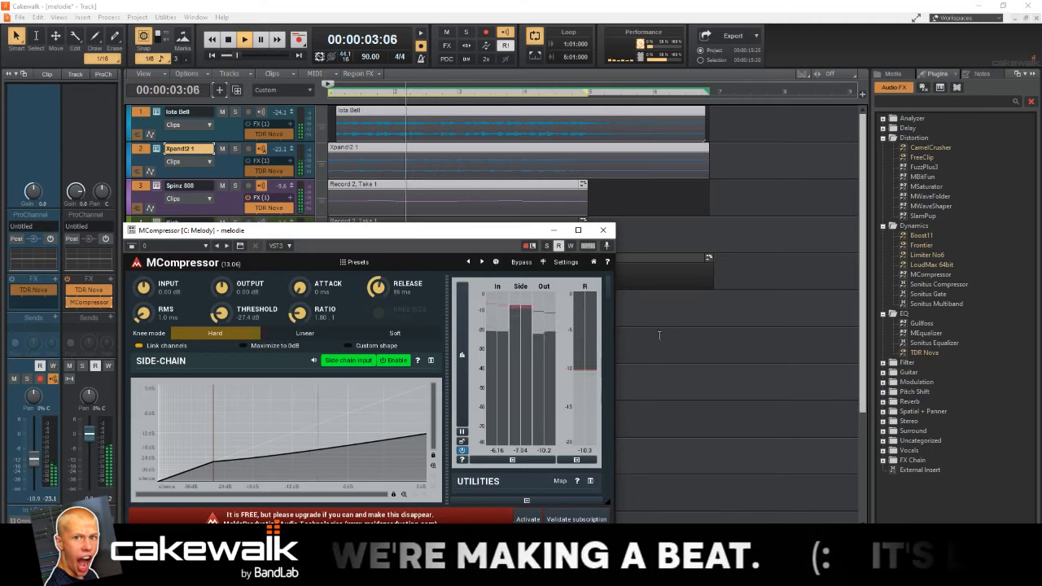
{"action": "left_click_drag", "start_coordinate": [221, 314], "coordinate": [221, 306]}
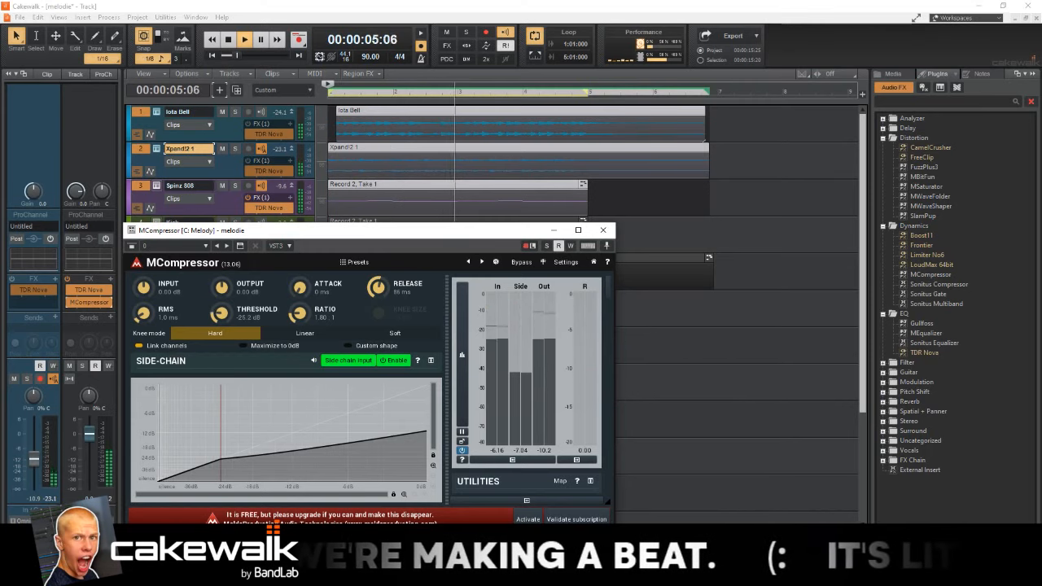
{"action": "left_click", "coordinate": [603, 230]}
{"action": "scroll", "coordinate": [614, 283], "scroll_direction": "down", "scroll_amount": 1}
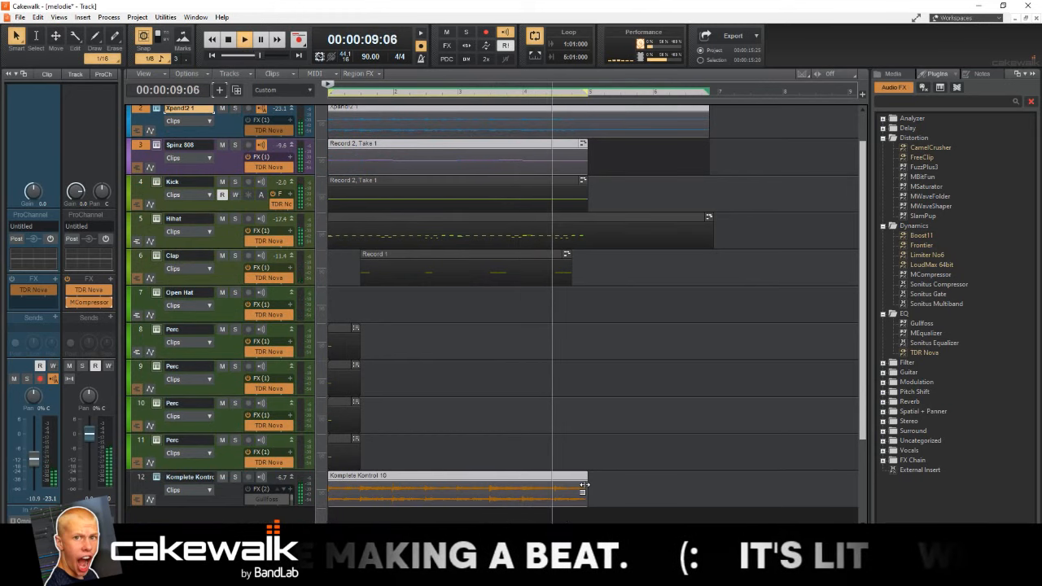
{"action": "key", "text": "space"}
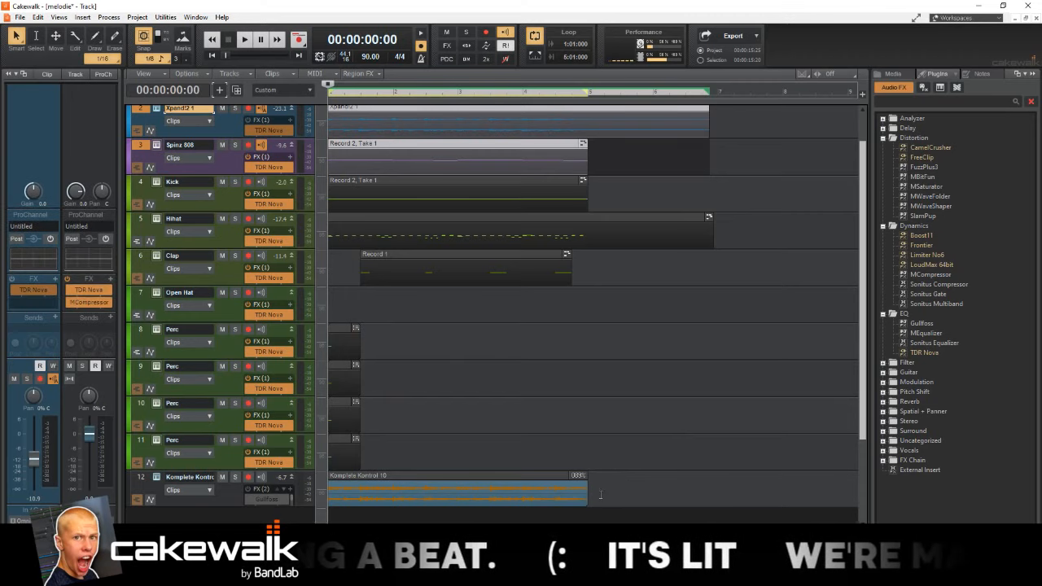
Step: Extend the end of the Komplete Kontrol audio clip to bar 7
{"action": "left_click_drag", "start_coordinate": [584, 494], "coordinate": [703, 488]}
{"action": "left_click_drag", "start_coordinate": [808, 490], "coordinate": [695, 493]}
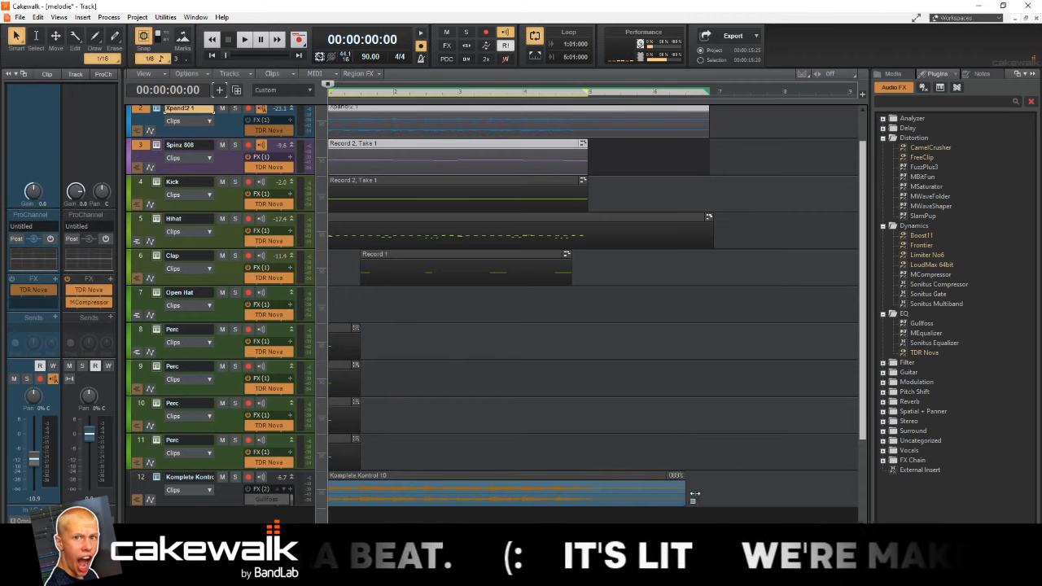
Step: Transpose the Iota Bell, Xpand!2 1, Spinz 808 and Komplete Kontrol clips again, including their audio with Elastique Pro
{"action": "left_click", "coordinate": [658, 483]}
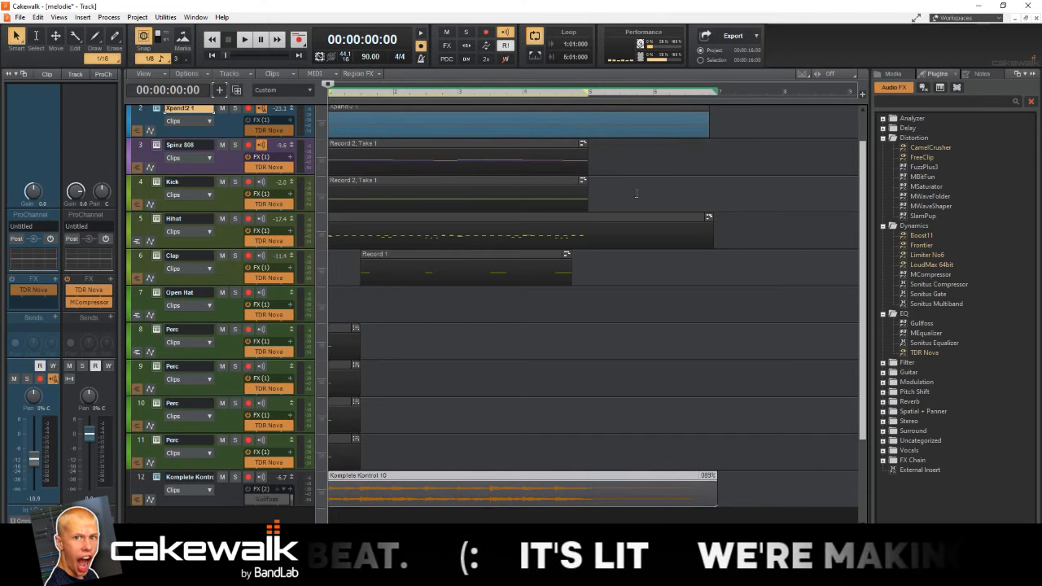
{"action": "scroll", "coordinate": [680, 169], "scroll_direction": "up", "scroll_amount": 1}
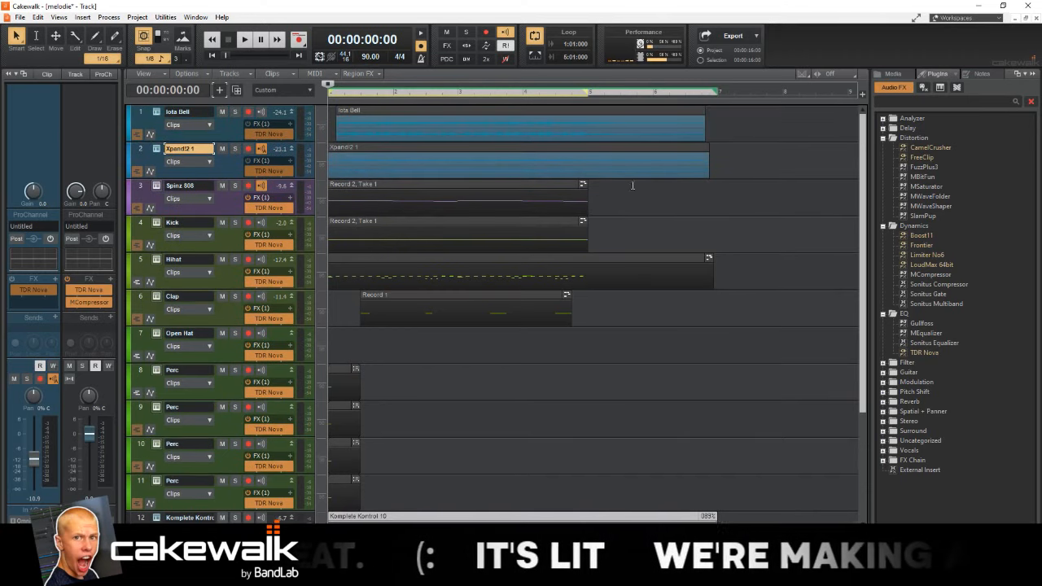
{"action": "left_click_drag", "start_coordinate": [749, 215], "coordinate": [194, 123]}
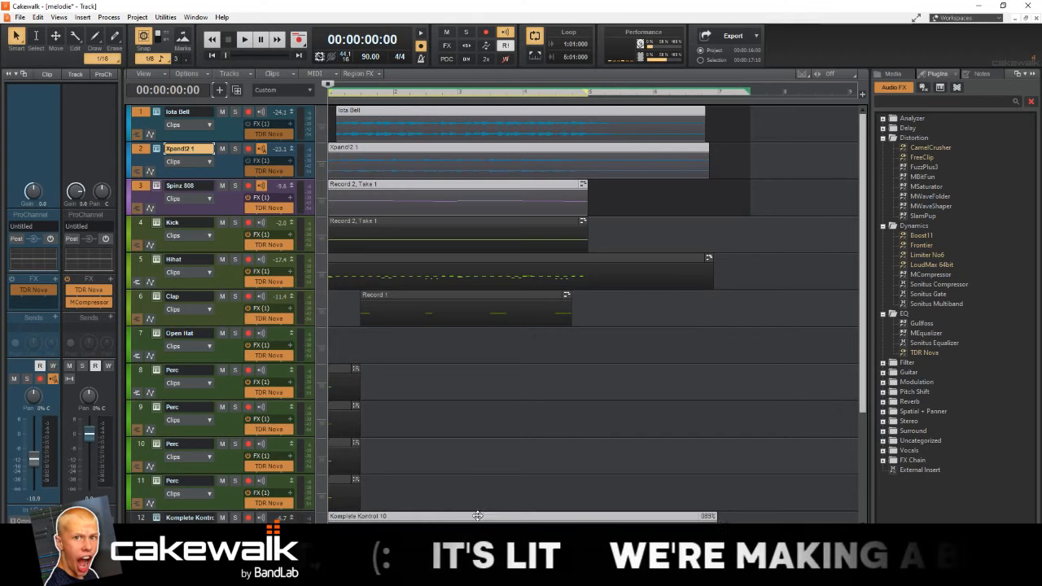
{"action": "left_click", "coordinate": [108, 18]}
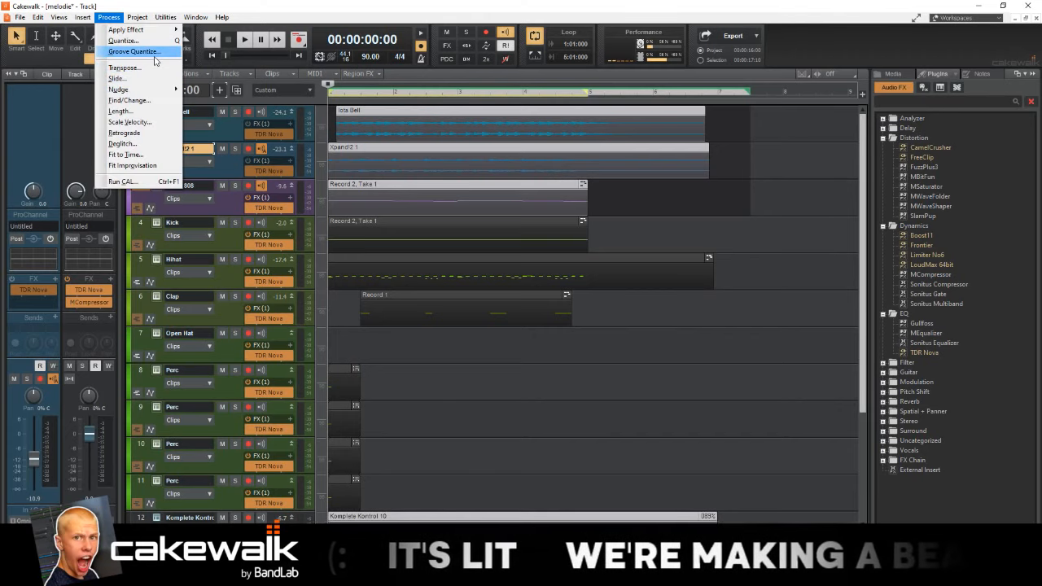
{"action": "left_click", "coordinate": [130, 65]}
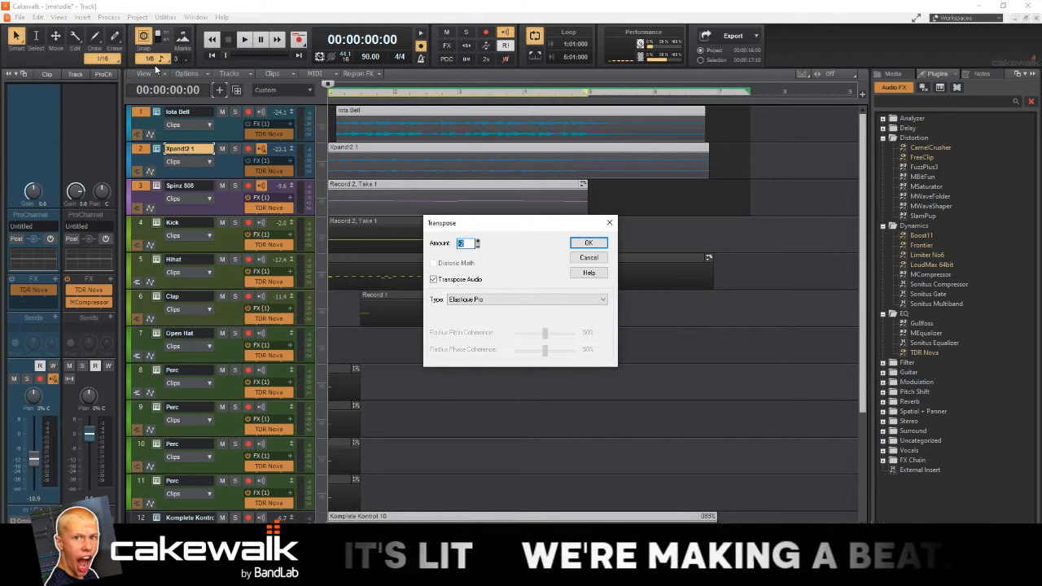
{"action": "key", "text": "Return"}
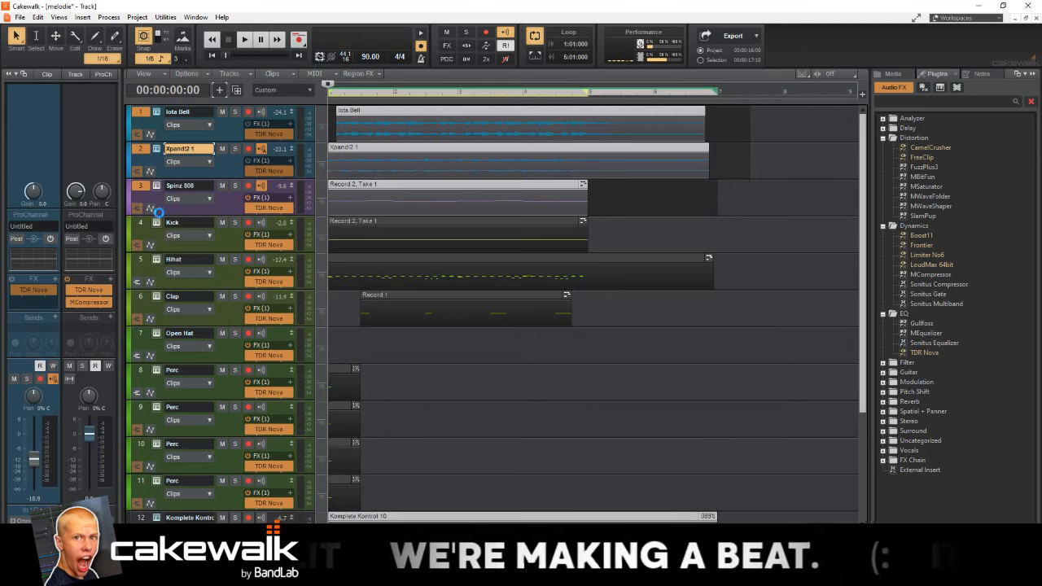
Step: During playback, route a Kick track send to the Melody bus MCompressor's side-chain input and raise the compressor's threshold
{"action": "key", "text": "space"}
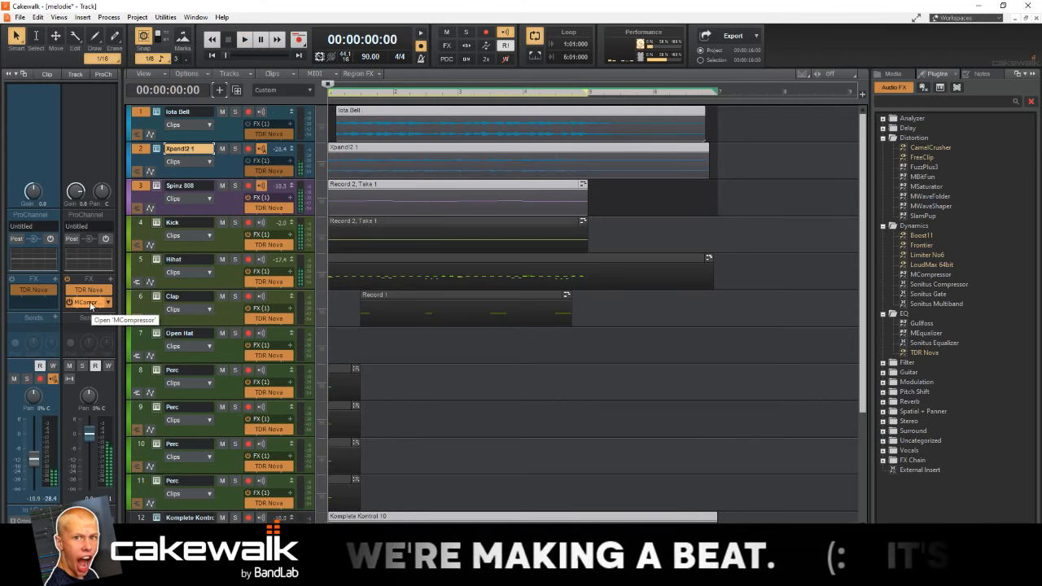
{"action": "left_click", "coordinate": [86, 302]}
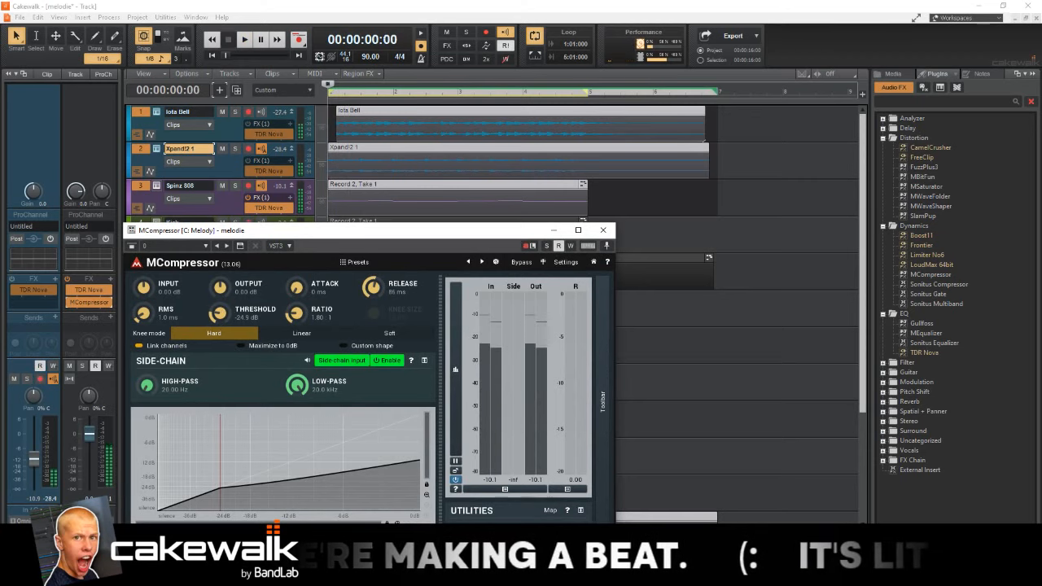
{"action": "left_click_drag", "start_coordinate": [248, 231], "coordinate": [543, 182]}
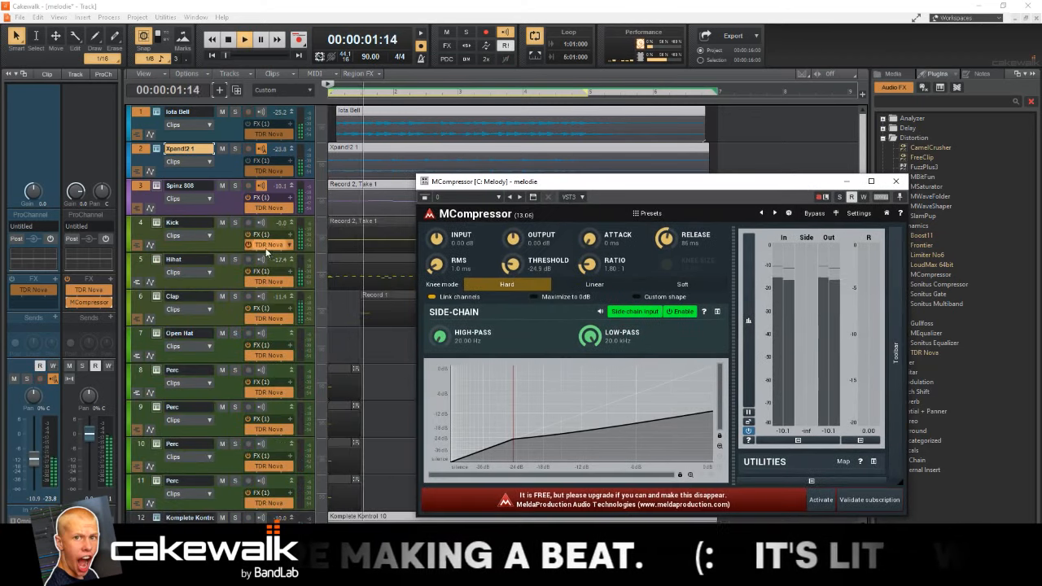
{"action": "left_click", "coordinate": [232, 236]}
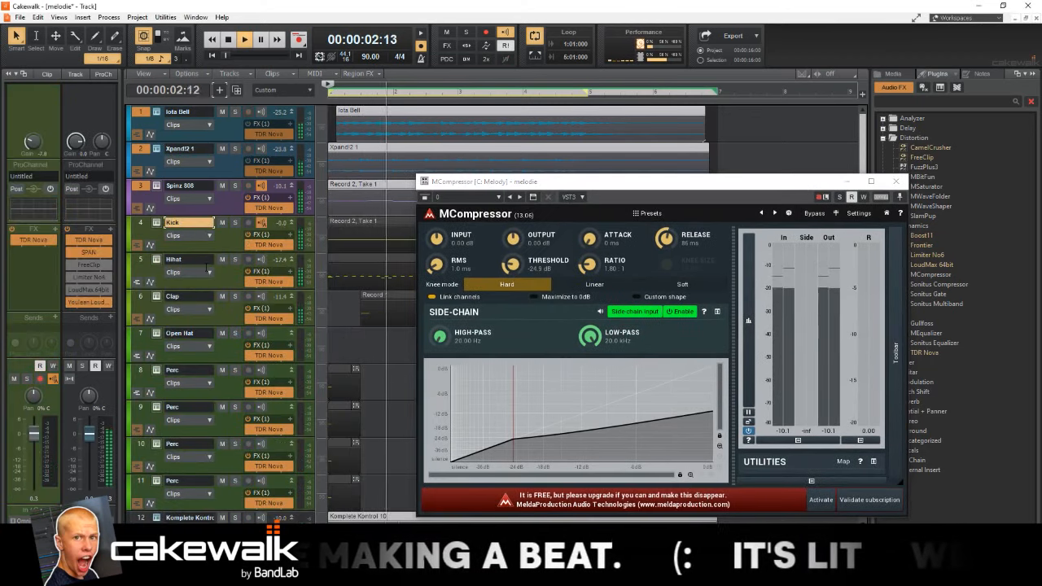
{"action": "left_click", "coordinate": [58, 317]}
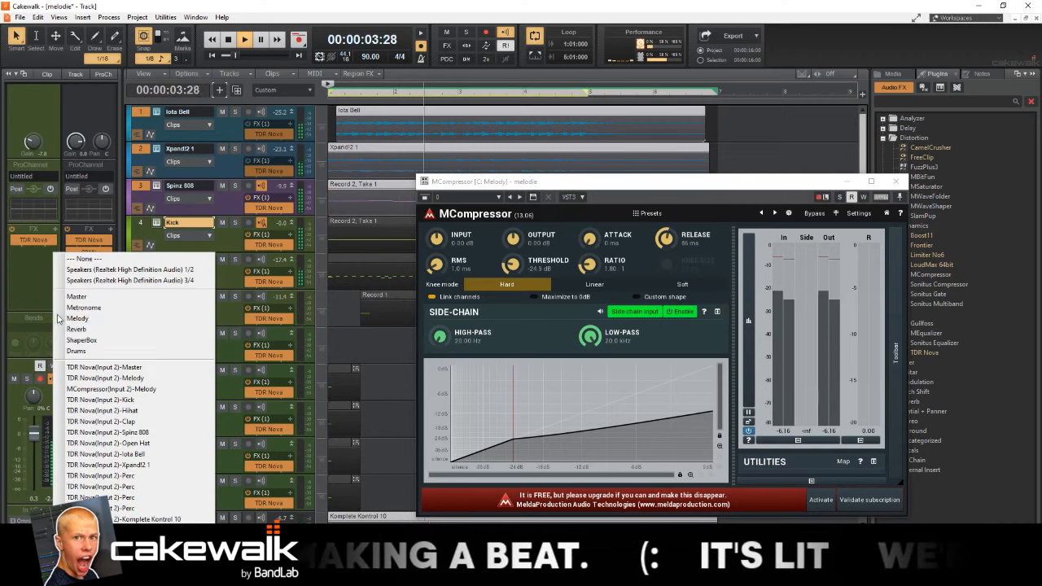
{"action": "left_click", "coordinate": [153, 389]}
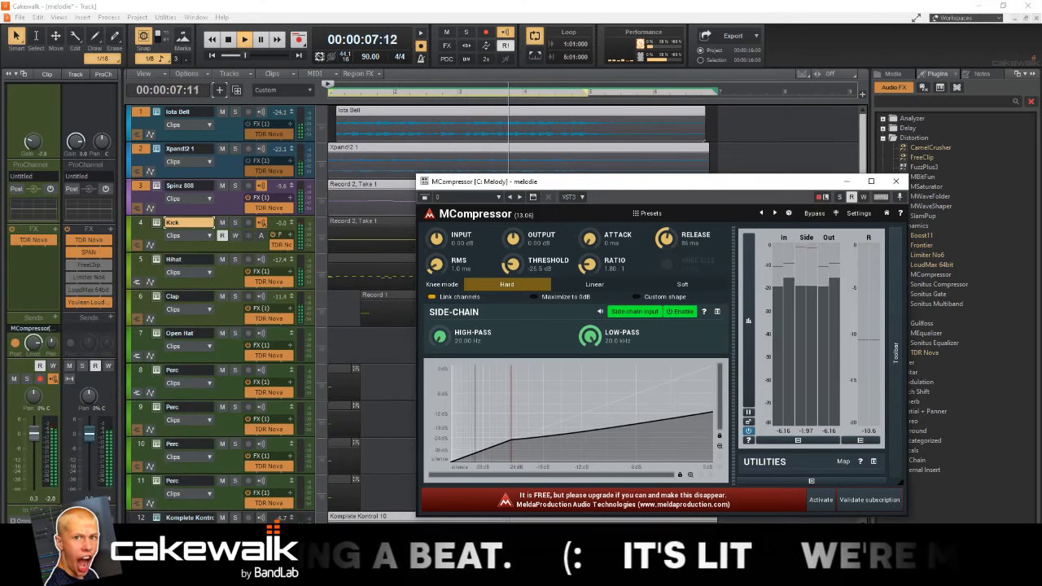
{"action": "left_click_drag", "start_coordinate": [510, 275], "coordinate": [510, 269]}
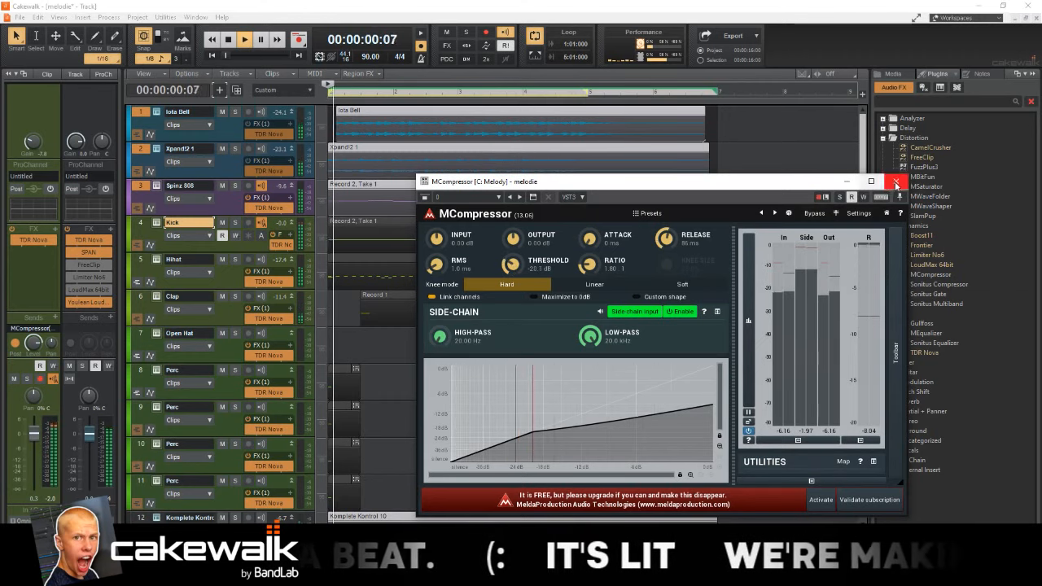
{"action": "left_click", "coordinate": [896, 181]}
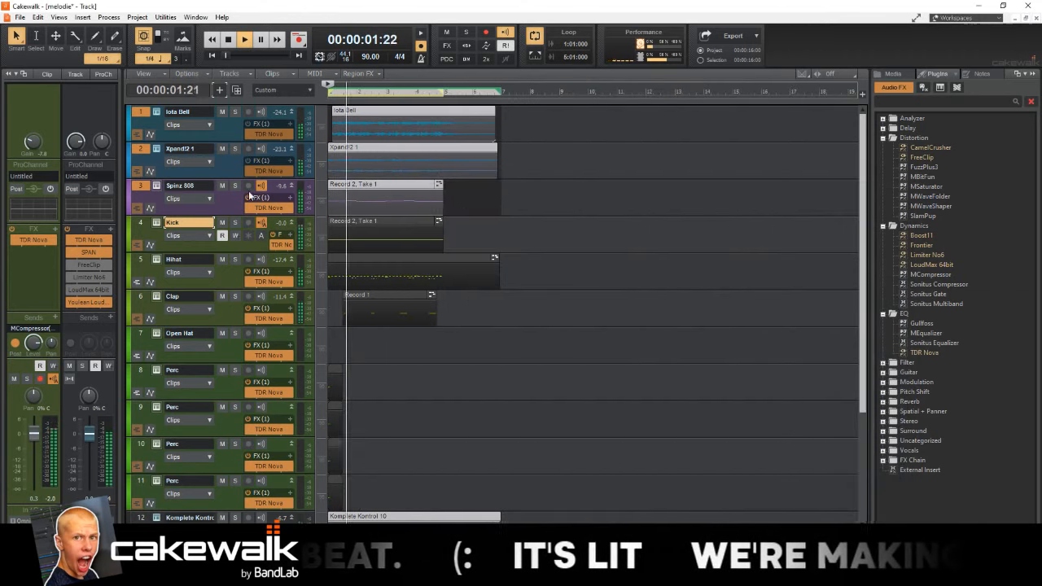
Step: Solo the Spinz 808, Kick, Hihat and Clap tracks and insert FreeClip on the Clap track
{"action": "left_click_drag", "start_coordinate": [236, 187], "coordinate": [232, 305]}
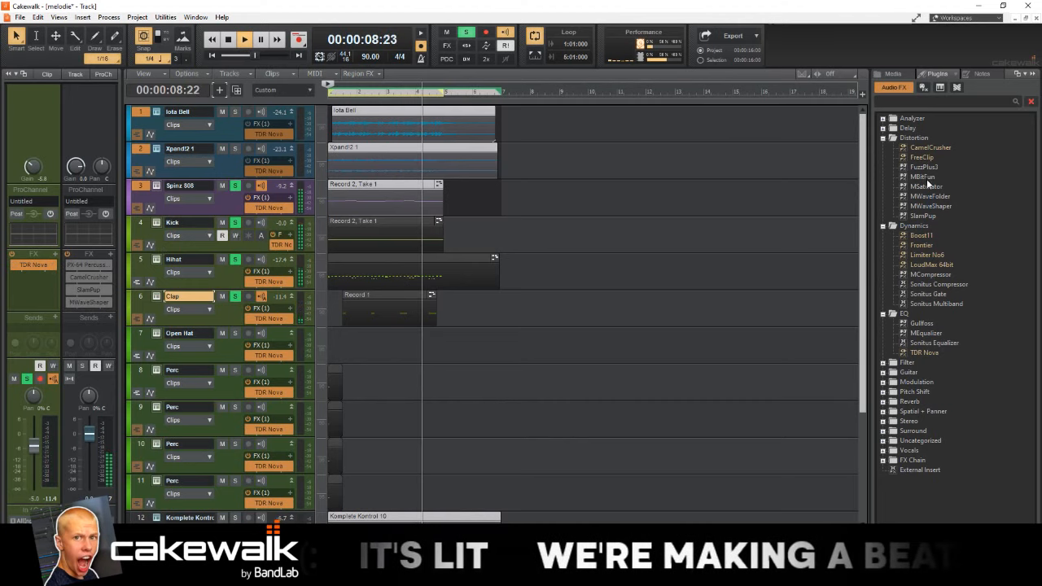
{"action": "left_click_drag", "start_coordinate": [922, 158], "coordinate": [41, 289]}
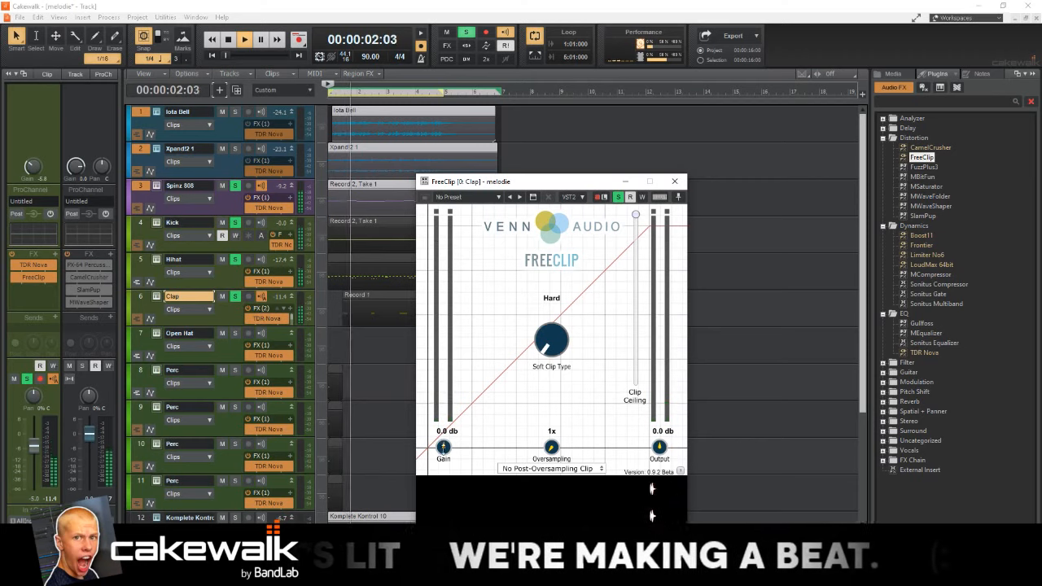
Step: Set the Clap track's FreeClip to 7.0 dB gain, -1.3 dB output and 4x oversampling
{"action": "left_click_drag", "start_coordinate": [444, 447], "coordinate": [443, 428]}
{"action": "left_click_drag", "start_coordinate": [659, 447], "coordinate": [659, 453]}
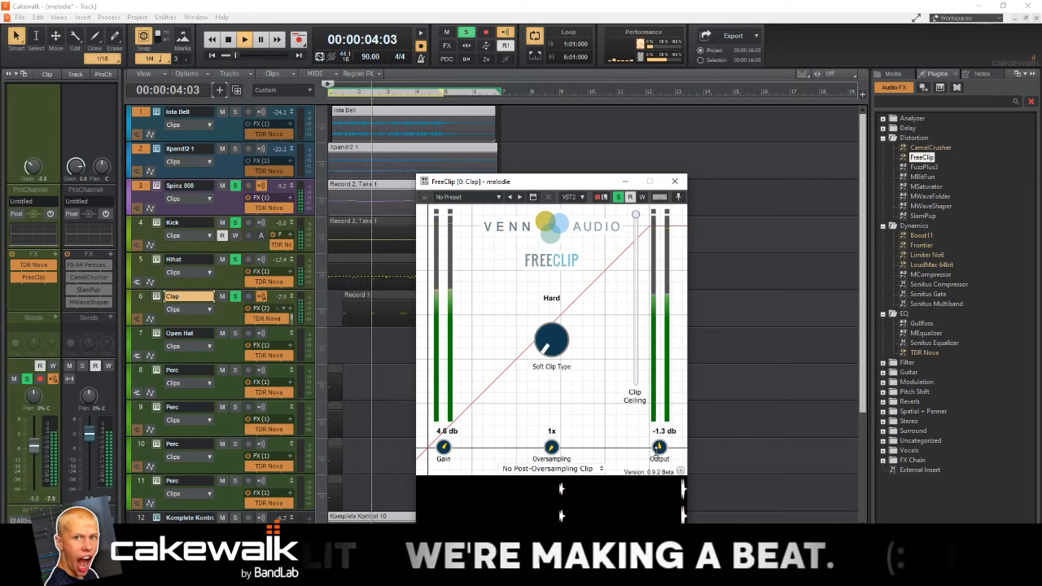
{"action": "left_click_drag", "start_coordinate": [443, 446], "coordinate": [443, 432]}
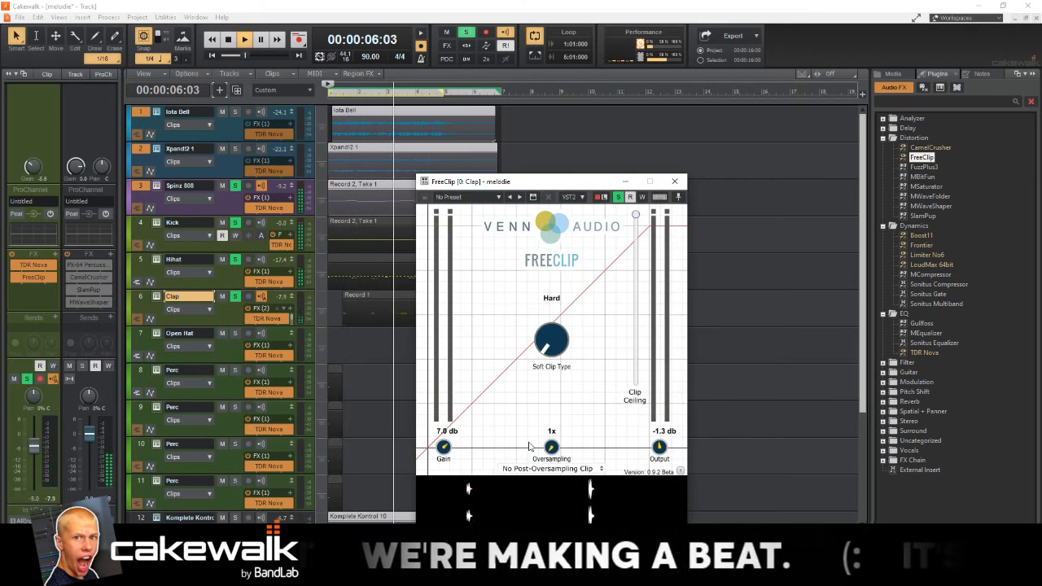
{"action": "mouse_move", "coordinate": [551, 446]}
{"action": "left_mouse_down"}
{"action": "mouse_move", "coordinate": [552, 418]}
{"action": "mouse_move", "coordinate": [556, 434]}
{"action": "left_mouse_up"}
{"action": "left_click", "coordinate": [226, 304]}
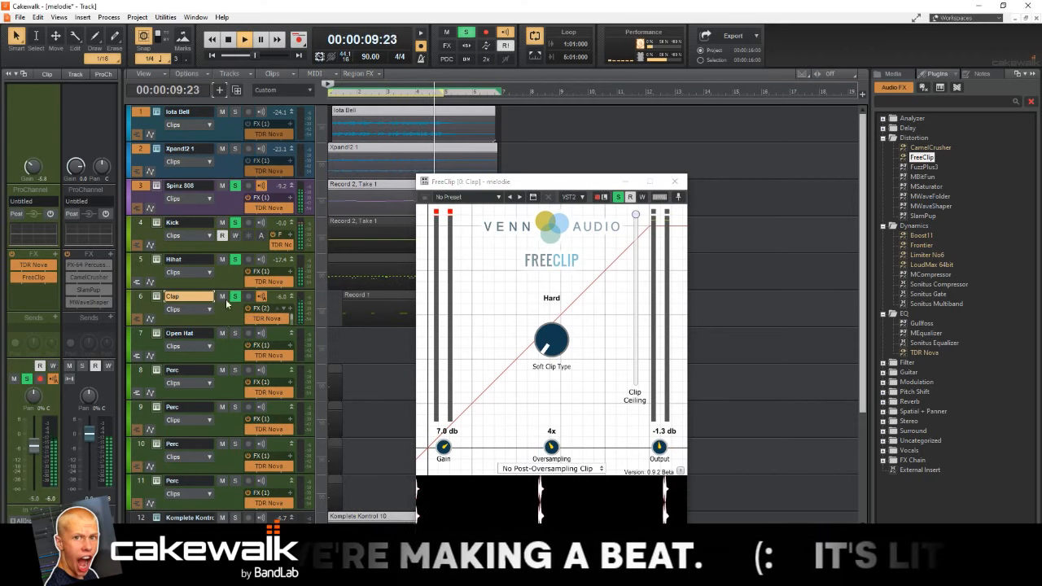
Step: Close FreeClip and insert CamelCrusher after TDR Nova on the Hihat track
{"action": "left_click", "coordinate": [227, 281]}
{"action": "left_click", "coordinate": [674, 181]}
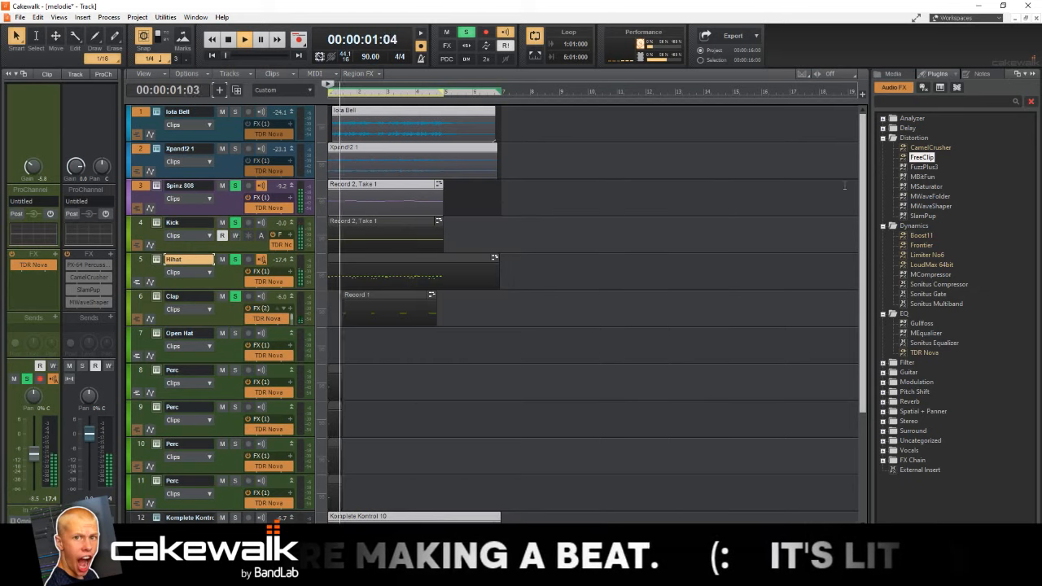
{"action": "left_click", "coordinate": [918, 147]}
{"action": "left_click_drag", "start_coordinate": [917, 147], "coordinate": [38, 297]}
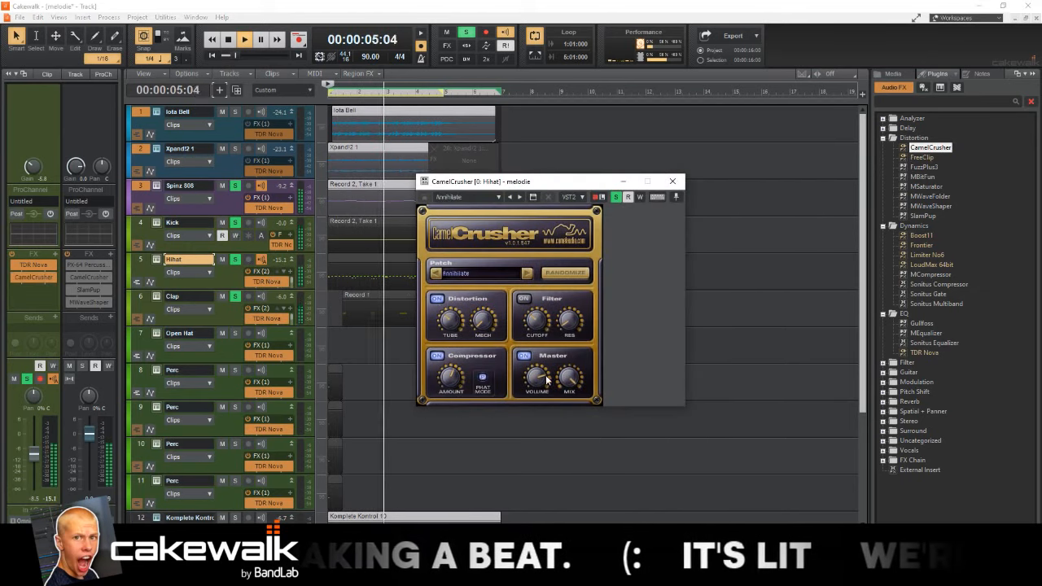
Step: Reopen the Clap track's FreeClip and lower its output to -5.1 dB
{"action": "left_click", "coordinate": [226, 319]}
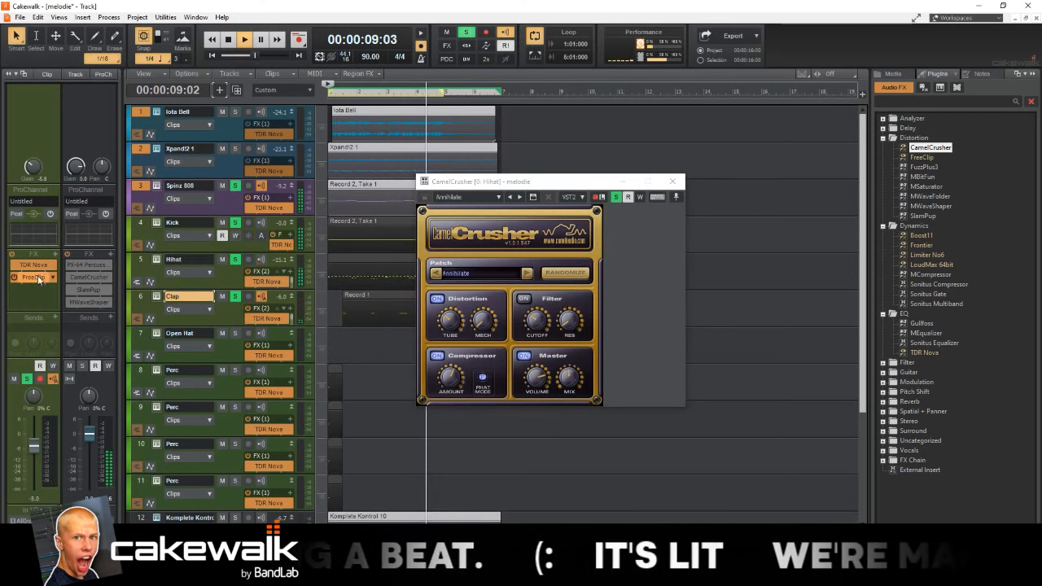
{"action": "double_click", "coordinate": [36, 277]}
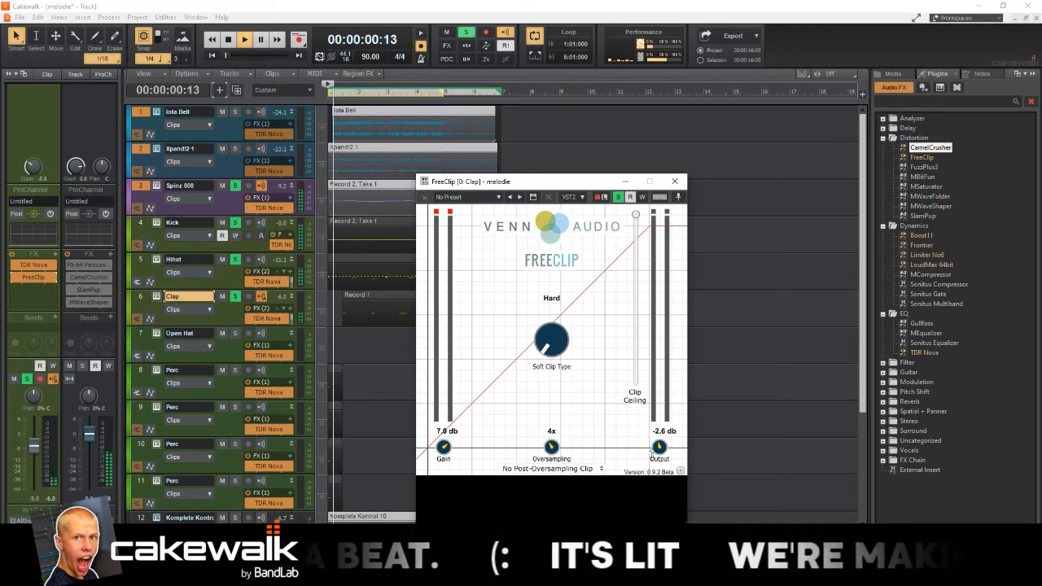
{"action": "left_click_drag", "start_coordinate": [652, 452], "coordinate": [654, 465]}
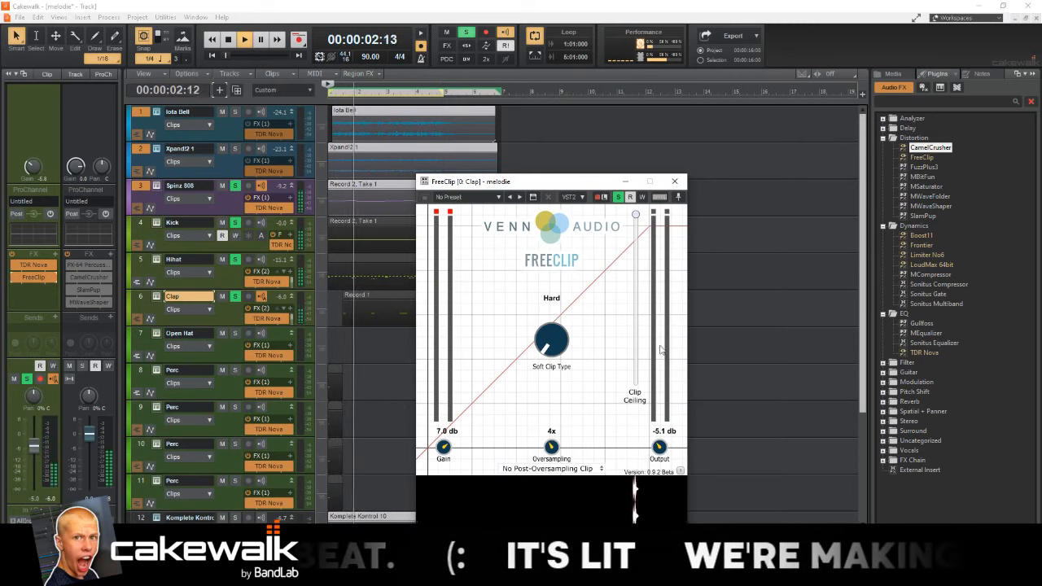
{"action": "left_click", "coordinate": [674, 180]}
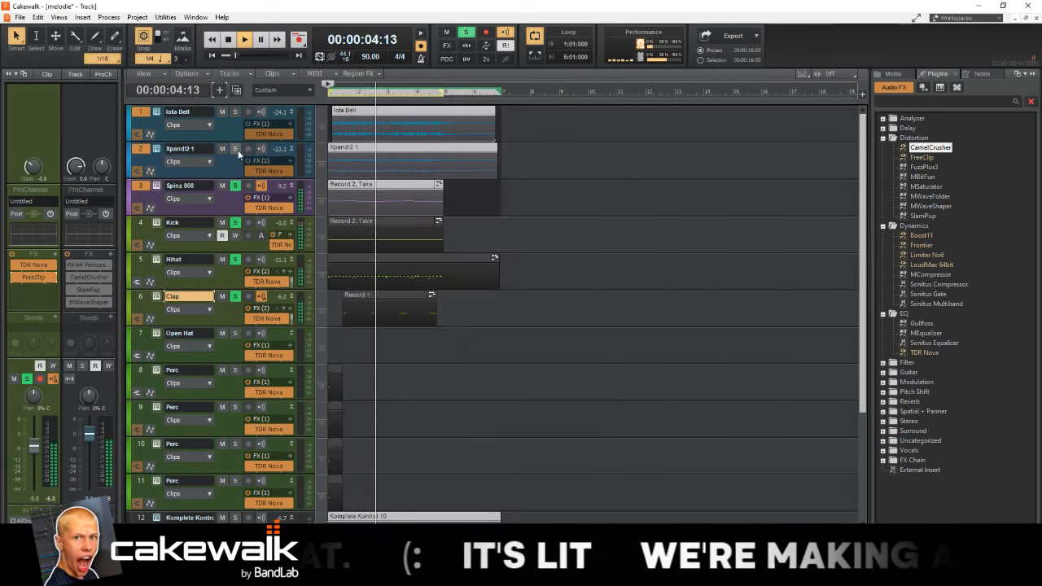
Step: Add the Iota Bell, Xpand!2 1 and Komplete Kontrol tracks to the solo and insert CamelCrusher before MCompressor on the Melody bus
{"action": "left_click", "coordinate": [234, 112]}
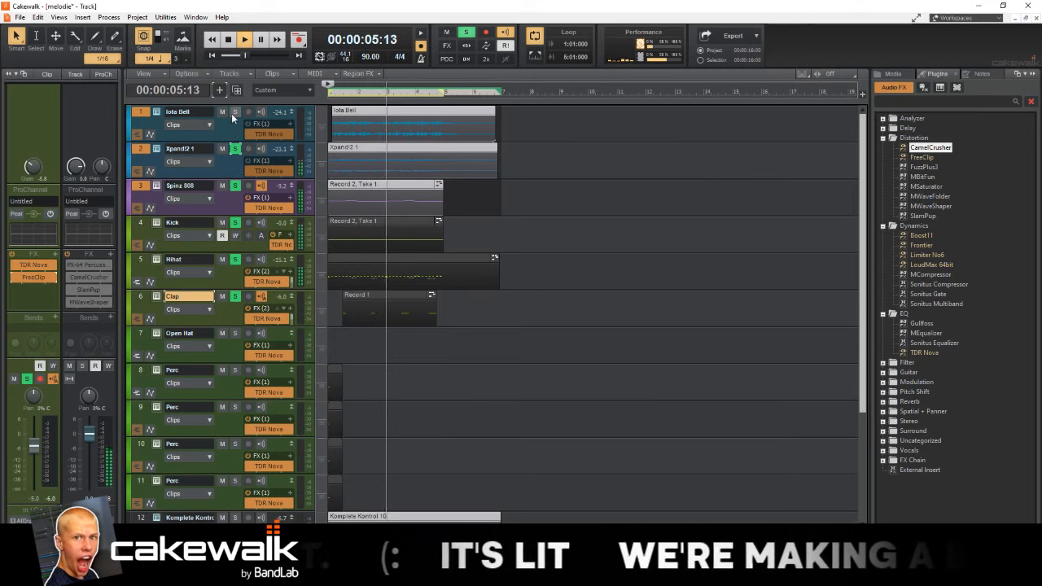
{"action": "left_click", "coordinate": [234, 518]}
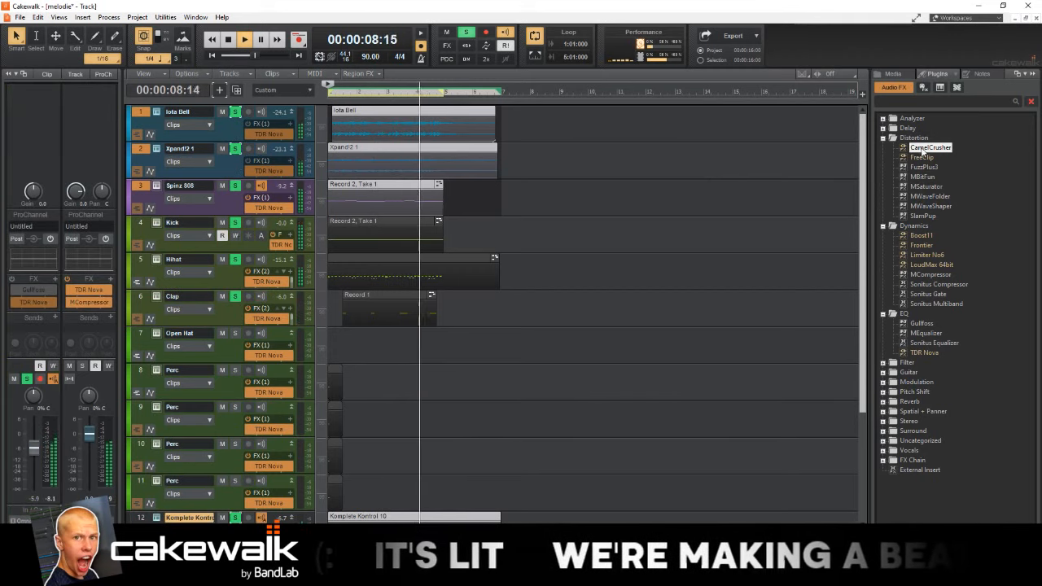
{"action": "left_click_drag", "start_coordinate": [923, 149], "coordinate": [81, 276]}
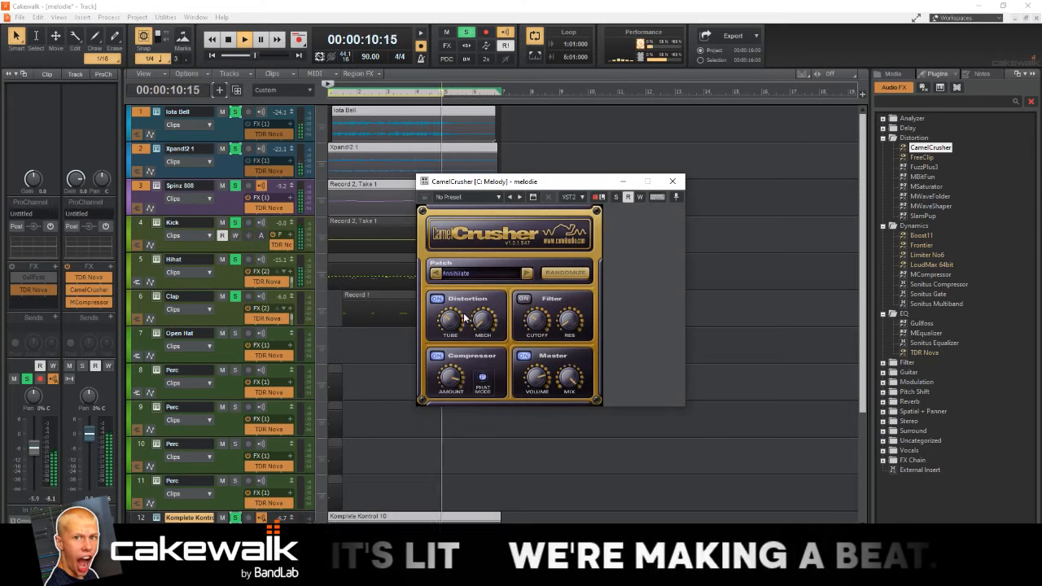
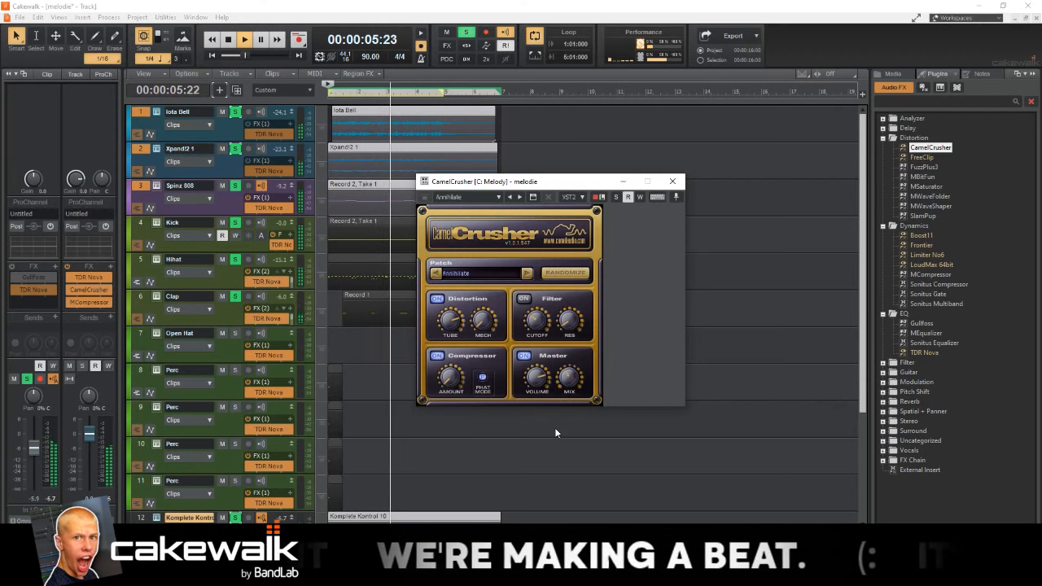
{"action": "left_click", "coordinate": [676, 181]}
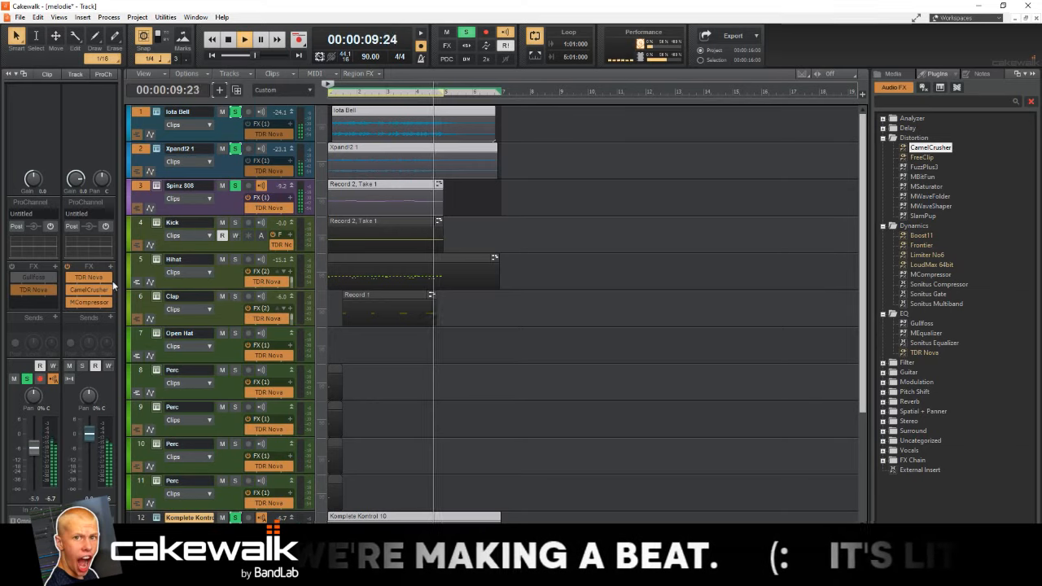
Step: Audition the melody without the drums, solo the Kick, Hihat and Clap tracks again, and clear all solos
{"action": "key", "text": "w"}
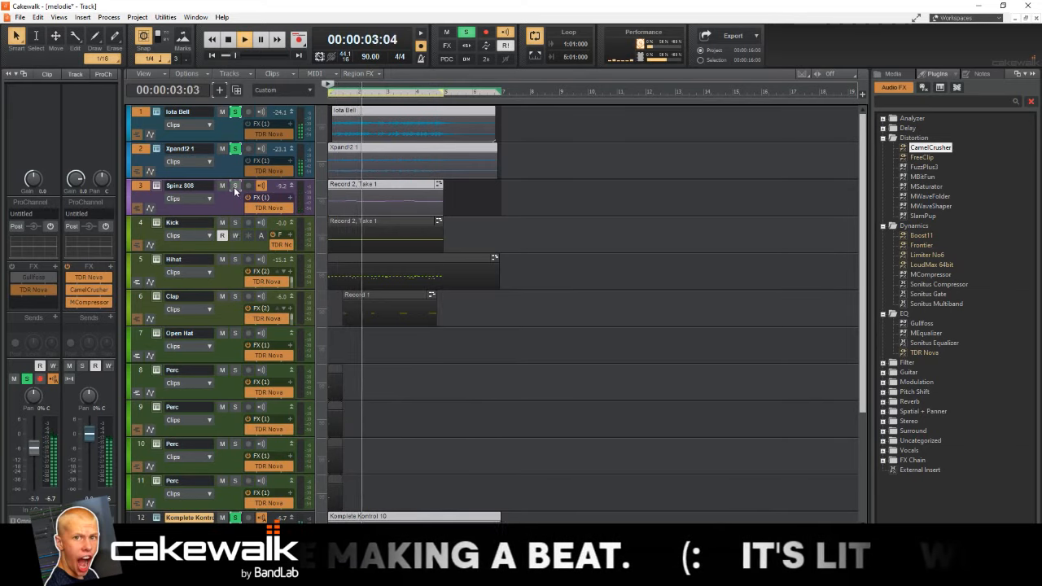
{"action": "left_click_drag", "start_coordinate": [235, 222], "coordinate": [235, 297]}
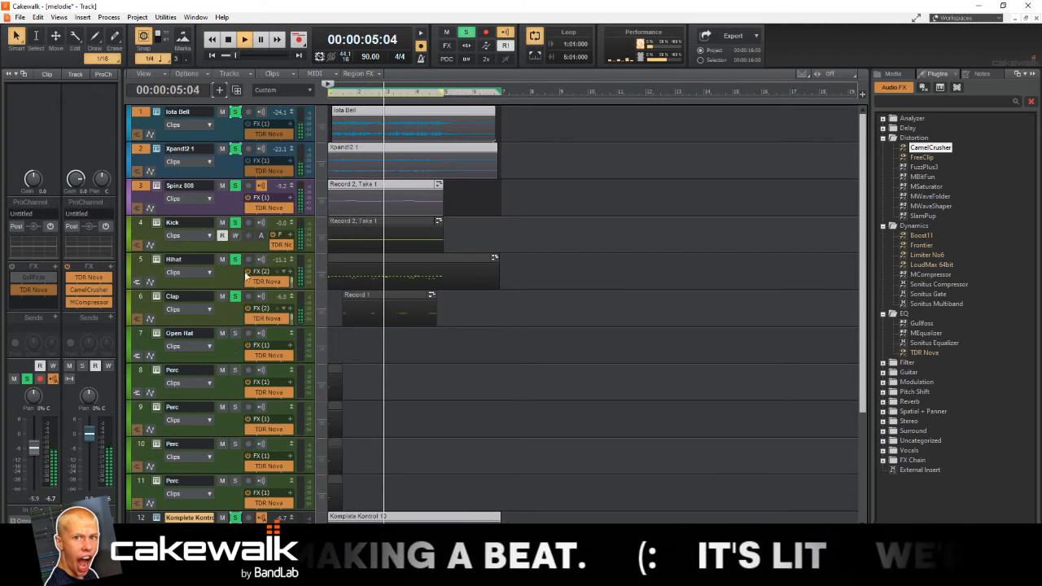
{"action": "left_click", "coordinate": [465, 32]}
{"action": "scroll", "coordinate": [491, 197], "scroll_direction": "up", "scroll_amount": 2, "text": "ctrl"}
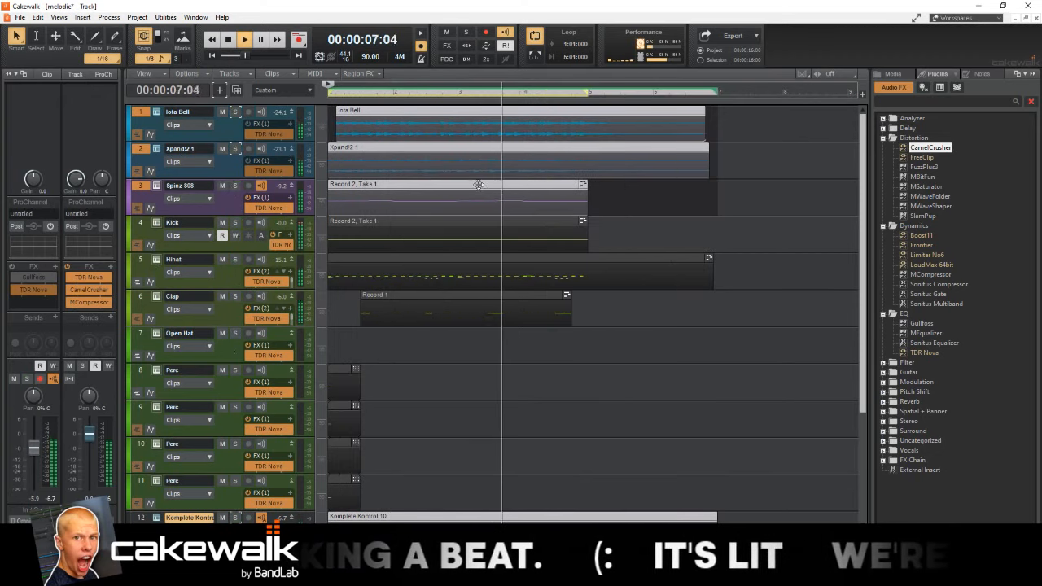
{"action": "scroll", "coordinate": [250, 333], "scroll_direction": "down", "scroll_amount": 2}
{"action": "scroll", "coordinate": [250, 333], "scroll_direction": "up", "scroll_amount": 2}
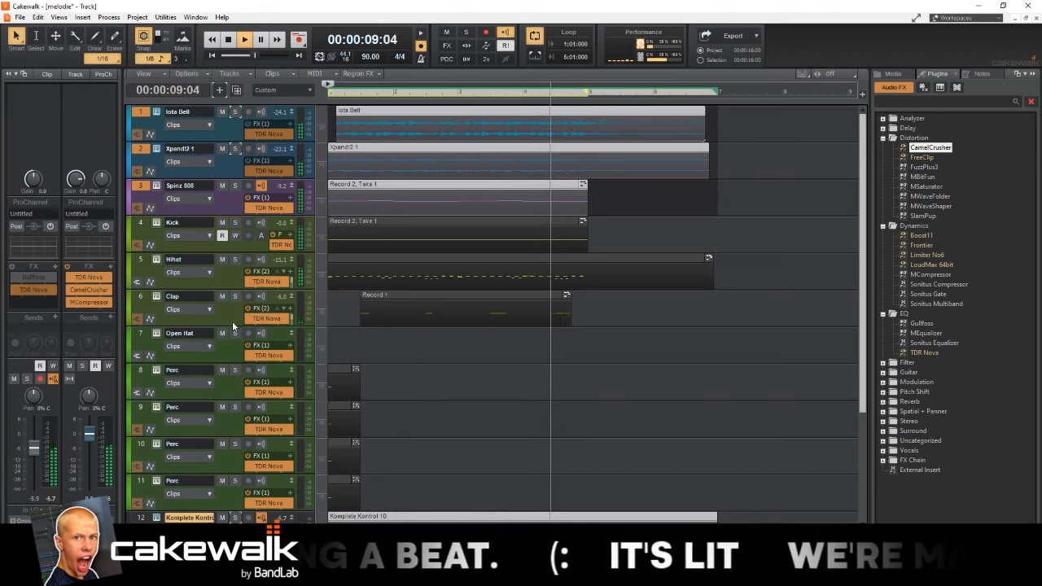
Step: Select the Open Hat track, audition the current beat, and return playback to the start of the project
{"action": "left_click", "coordinate": [233, 334]}
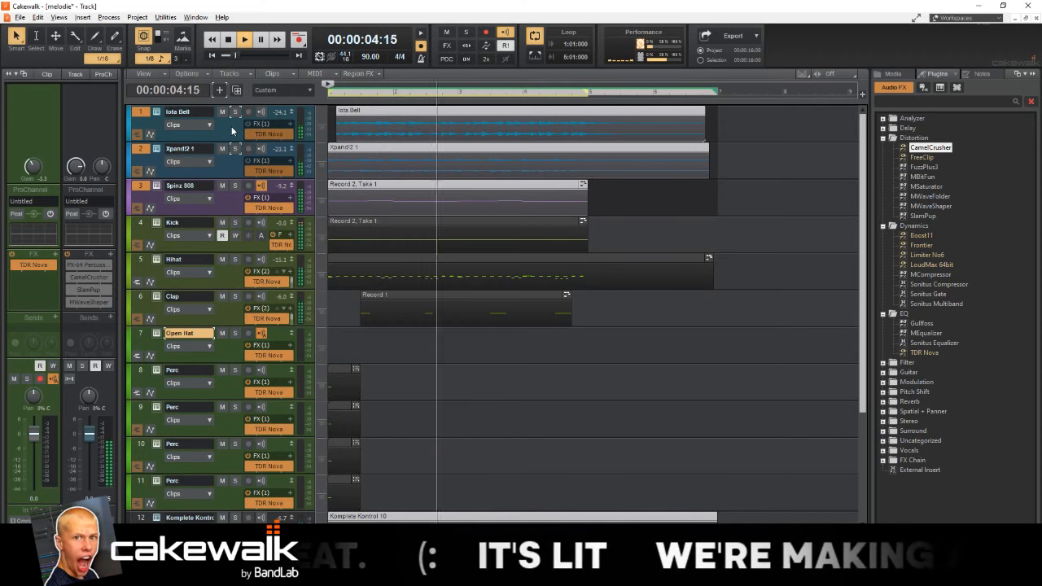
{"action": "key", "text": "alt+space"}
{"action": "left_click", "coordinate": [468, 334]}
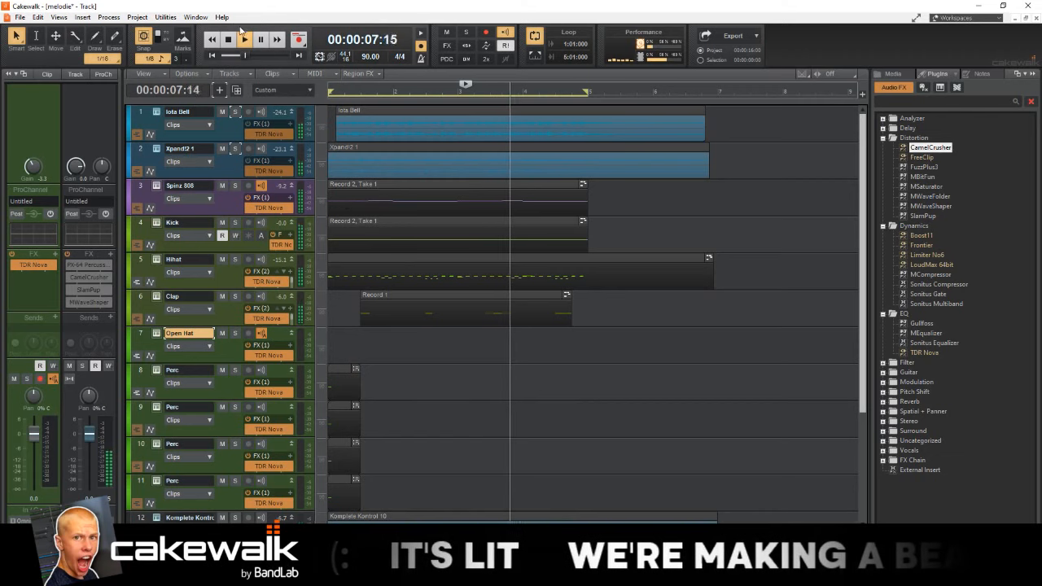
{"action": "key", "text": "ctrl+s"}
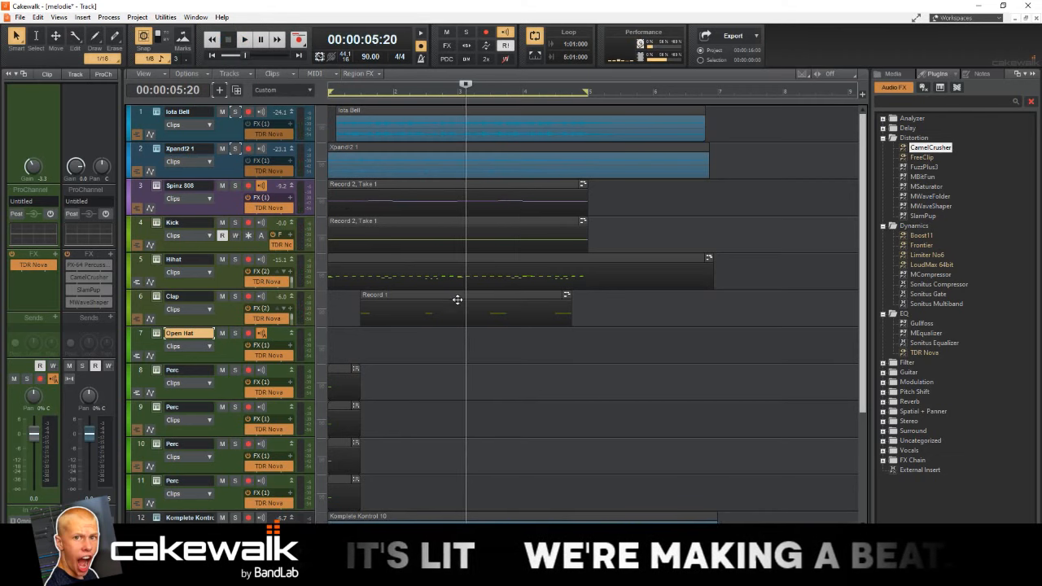
{"action": "left_click", "coordinate": [419, 341]}
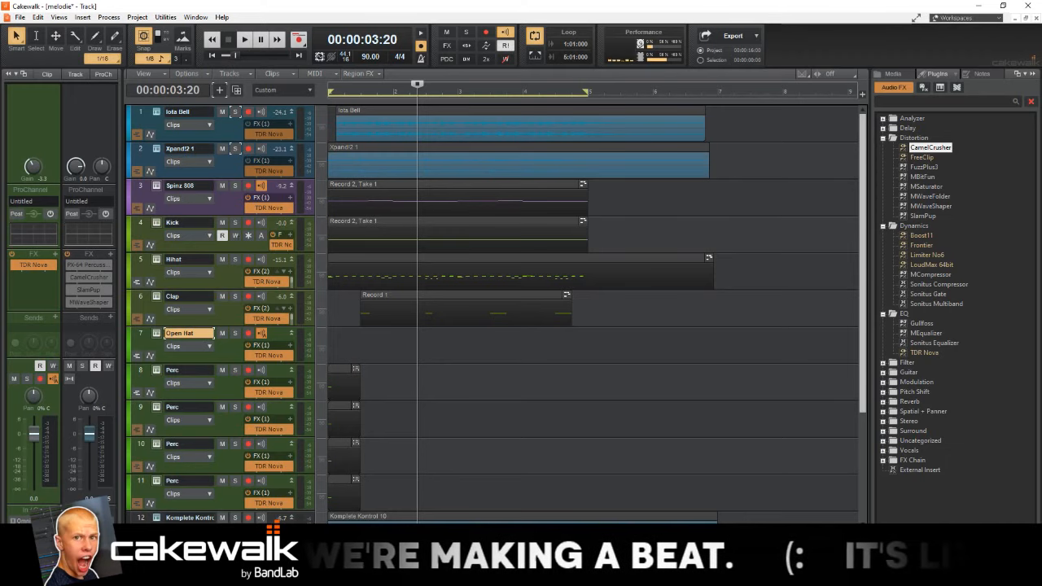
{"action": "left_click", "coordinate": [532, 355]}
{"action": "key", "text": "w"}
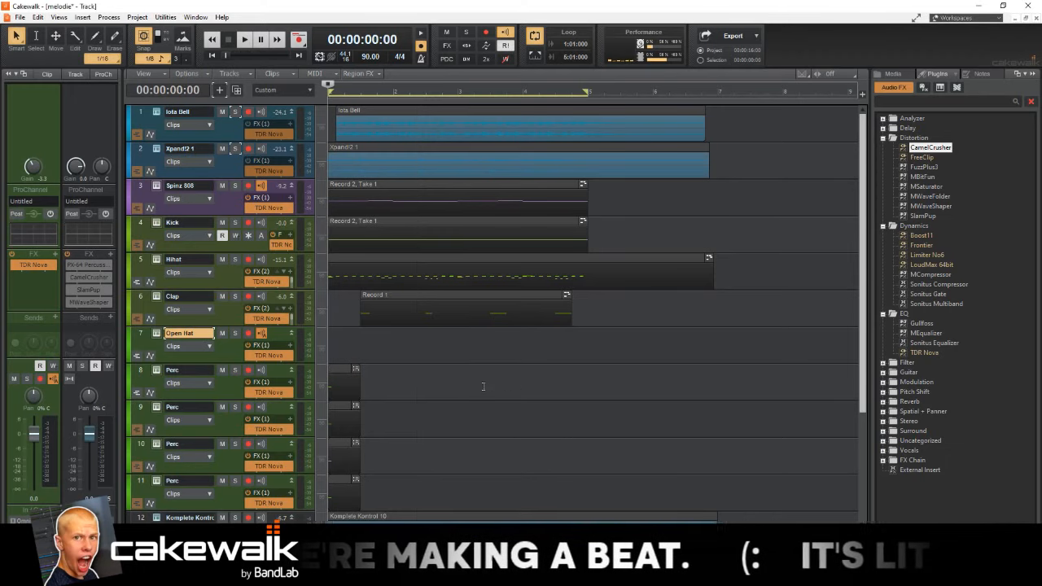
{"action": "key", "text": "space"}
{"action": "key", "text": "space"}
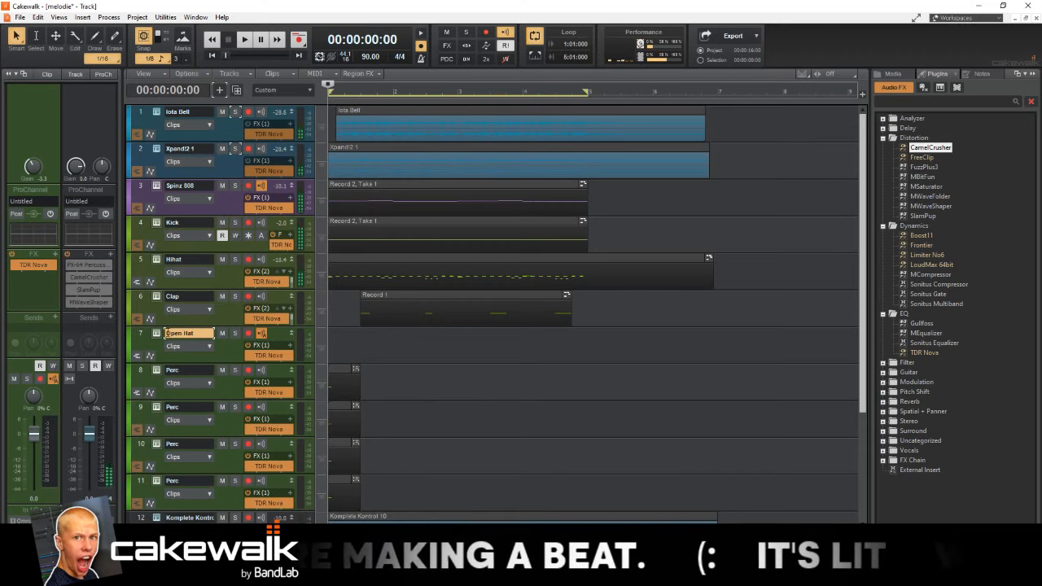
Step: Open the Open Hat track's Komplete Kontrol, try several Curse open hat samples, and load the Quick sample
{"action": "left_click", "coordinate": [157, 337]}
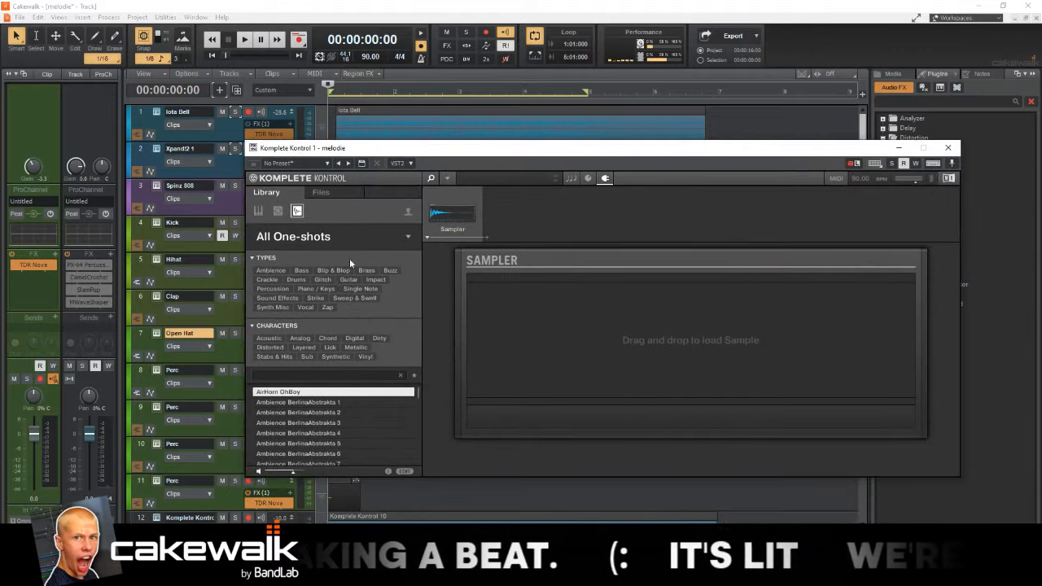
{"action": "left_click", "coordinate": [320, 193]}
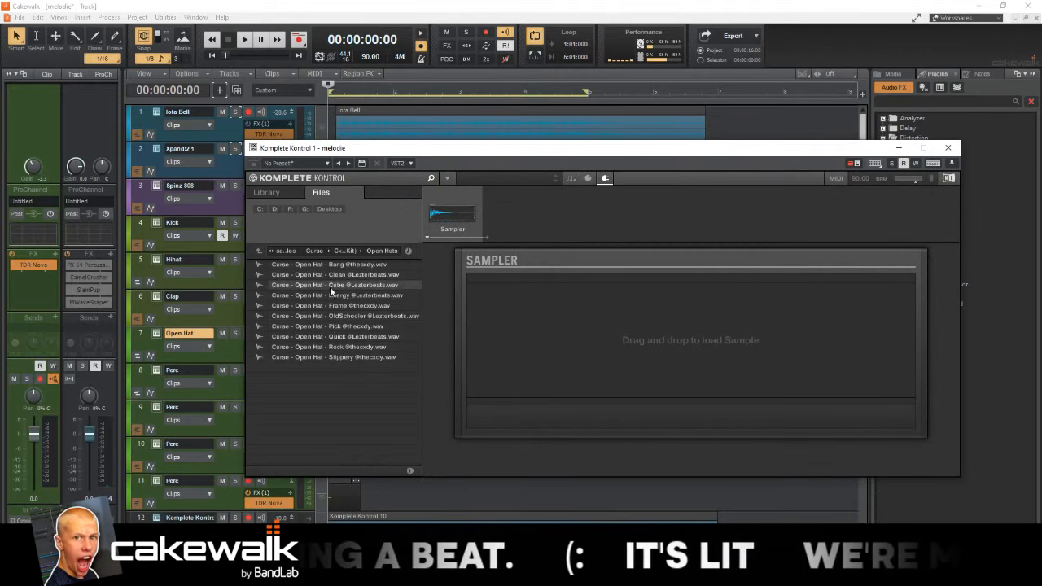
{"action": "double_click", "coordinate": [332, 296]}
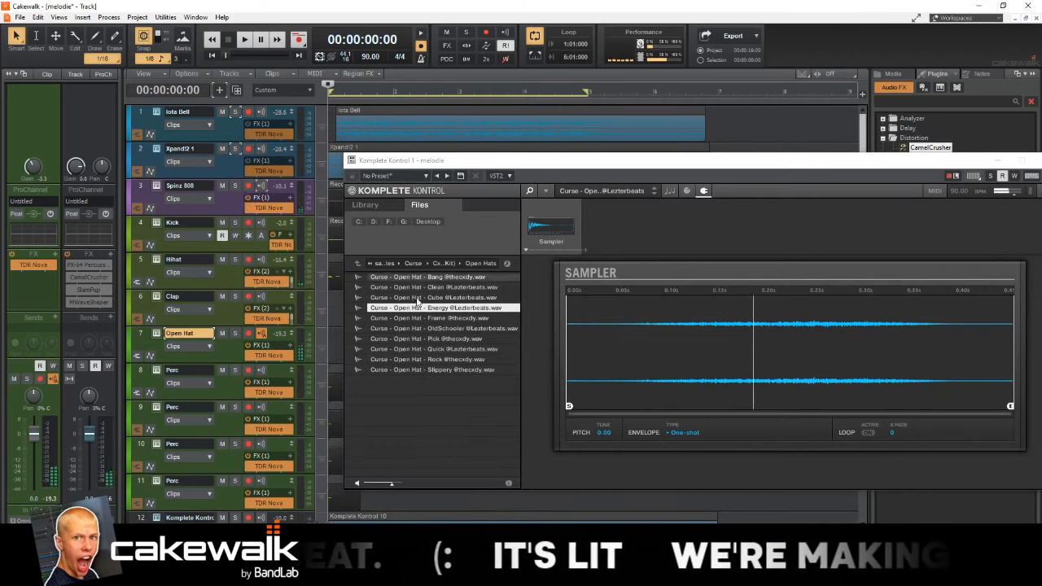
{"action": "double_click", "coordinate": [440, 328]}
{"action": "double_click", "coordinate": [457, 350]}
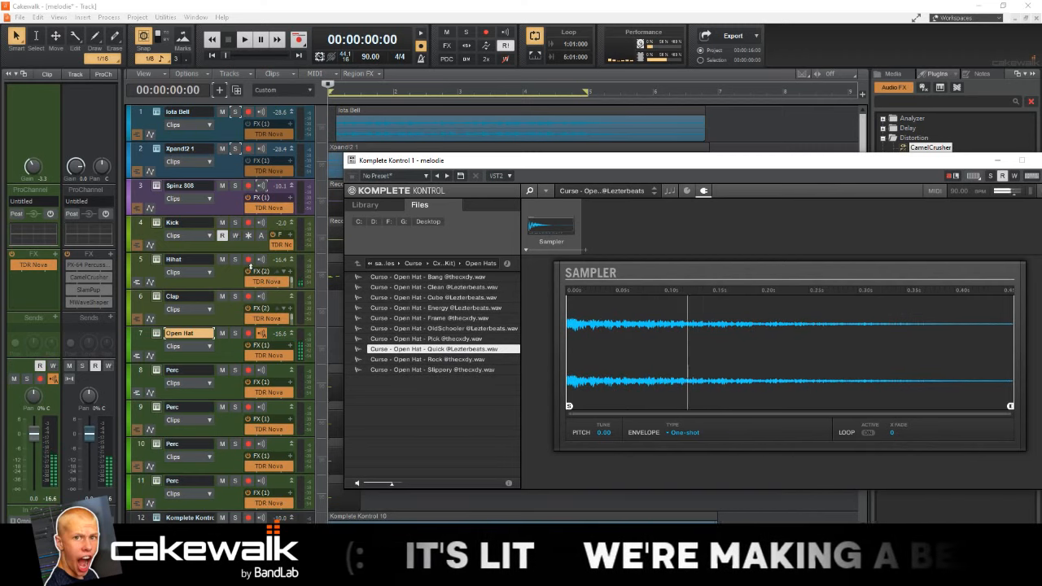
Step: Arm the Open Hat track and record an open hat hit at the start, closing Komplete Kontrol during the take
{"action": "left_click", "coordinate": [243, 270]}
{"action": "left_click", "coordinate": [233, 350]}
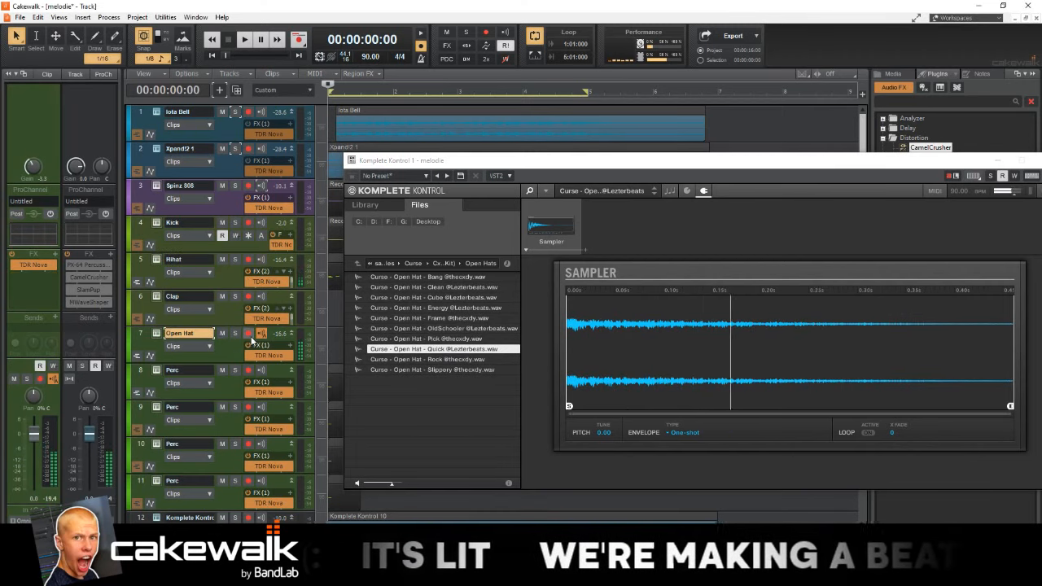
{"action": "key", "text": "r"}
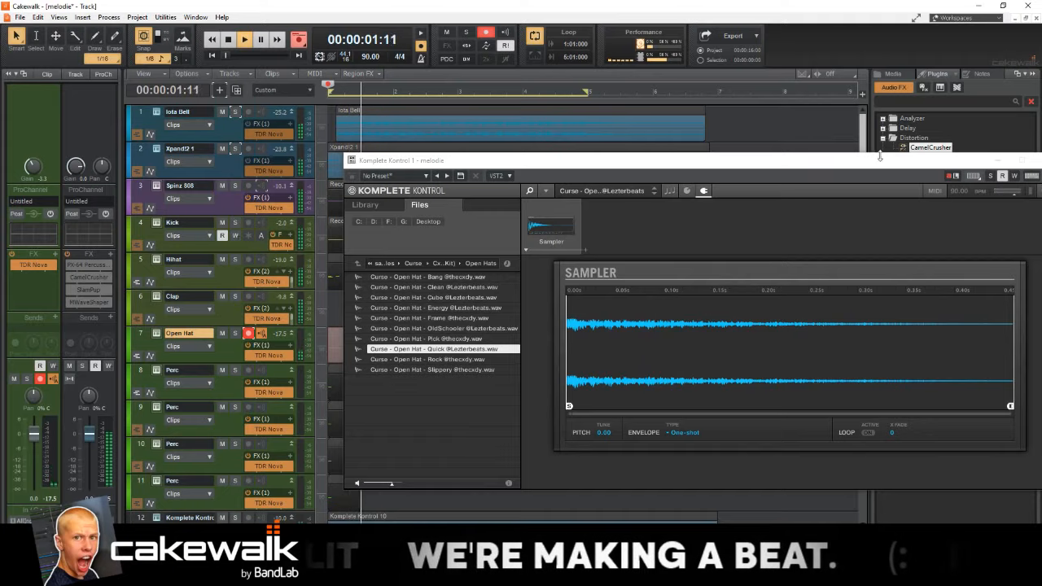
{"action": "left_click_drag", "start_coordinate": [879, 156], "coordinate": [485, 194]}
{"action": "left_click", "coordinate": [665, 189]}
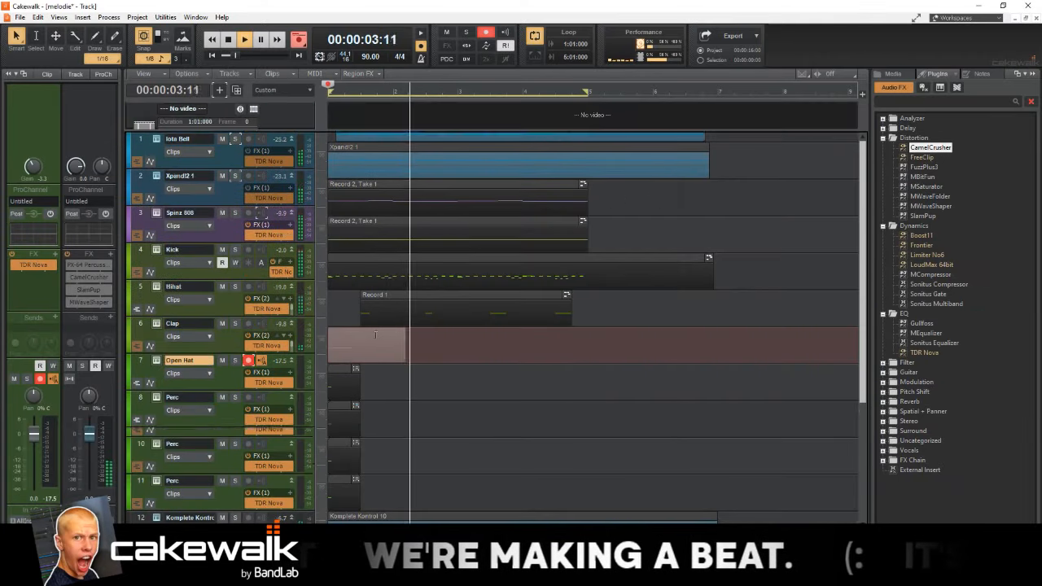
{"action": "key", "text": "space"}
Step: Open the recorded Open Hat clip in the piano roll, quantize its note to 1/16, and play it back with the beat
{"action": "double_click", "coordinate": [344, 363]}
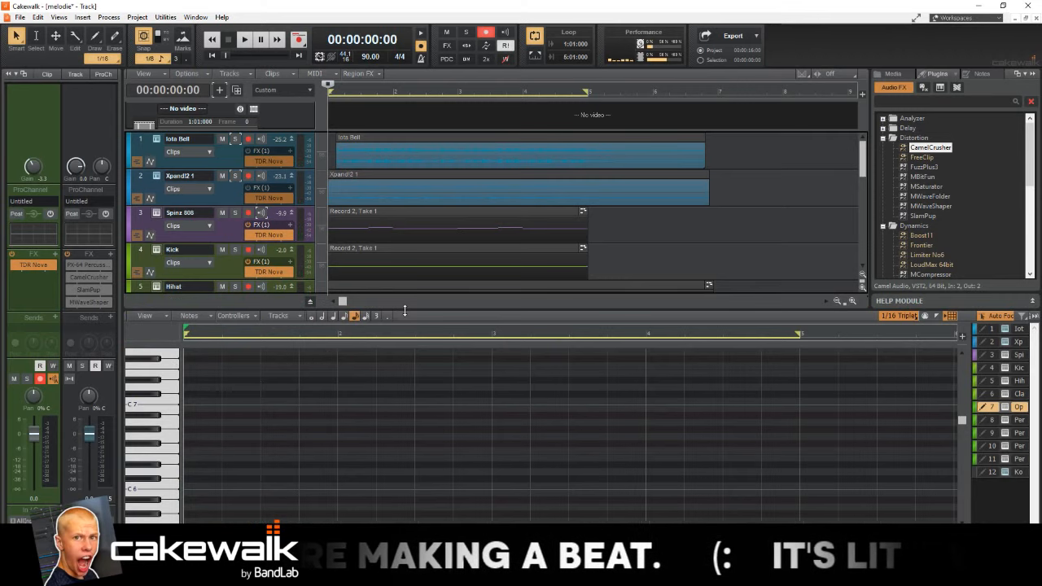
{"action": "left_click_drag", "start_coordinate": [405, 310], "coordinate": [405, 214]}
{"action": "left_click", "coordinate": [174, 473]}
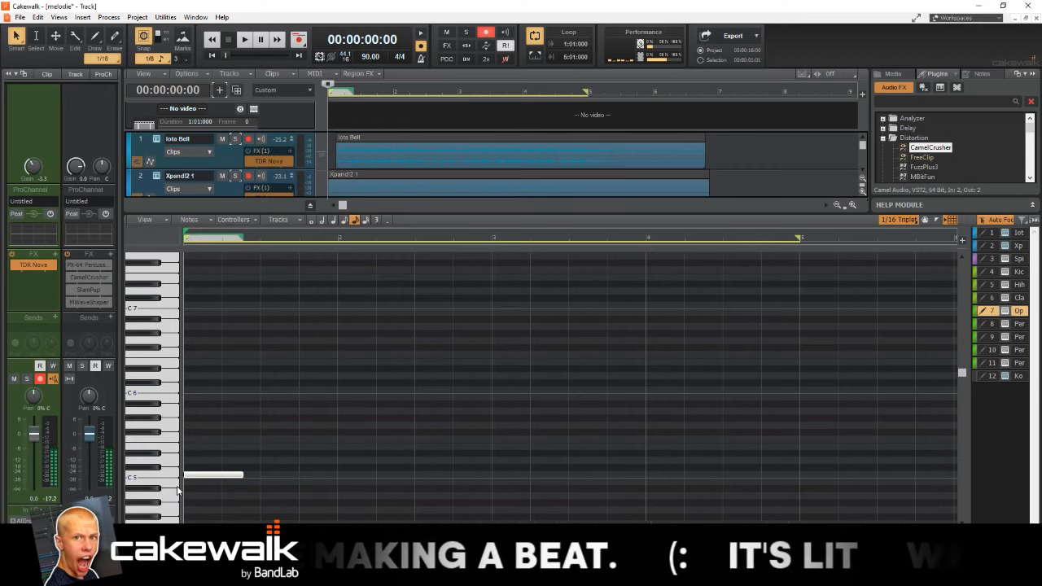
{"action": "key", "text": "q"}
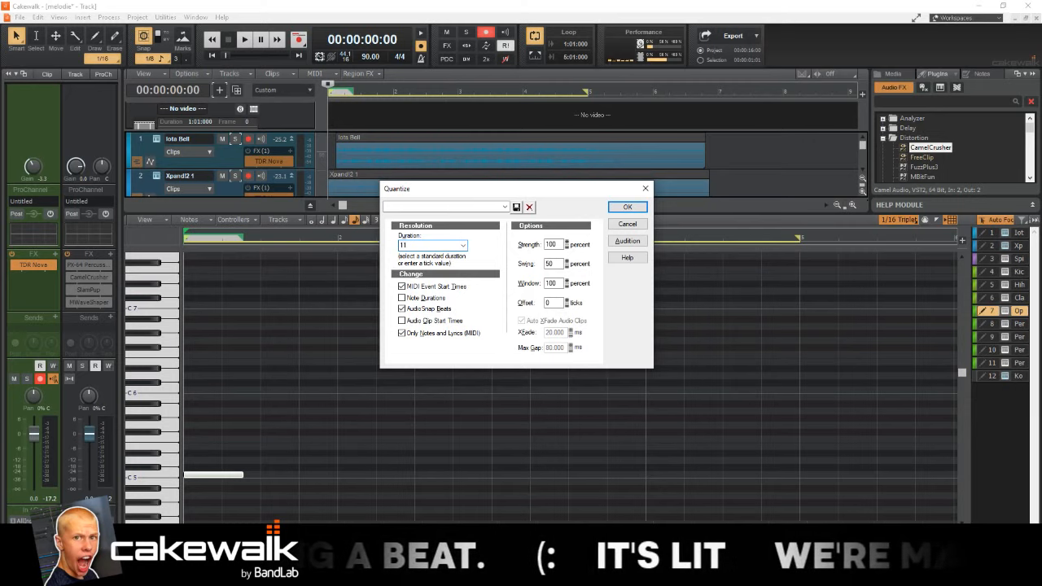
{"action": "left_click", "coordinate": [463, 246]}
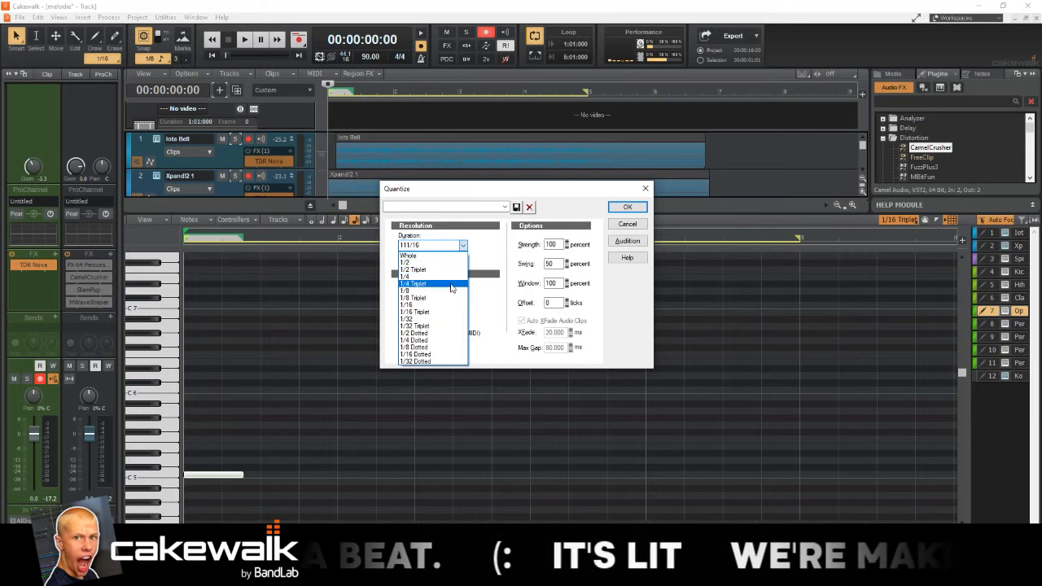
{"action": "left_click", "coordinate": [443, 305]}
{"action": "left_click", "coordinate": [627, 209]}
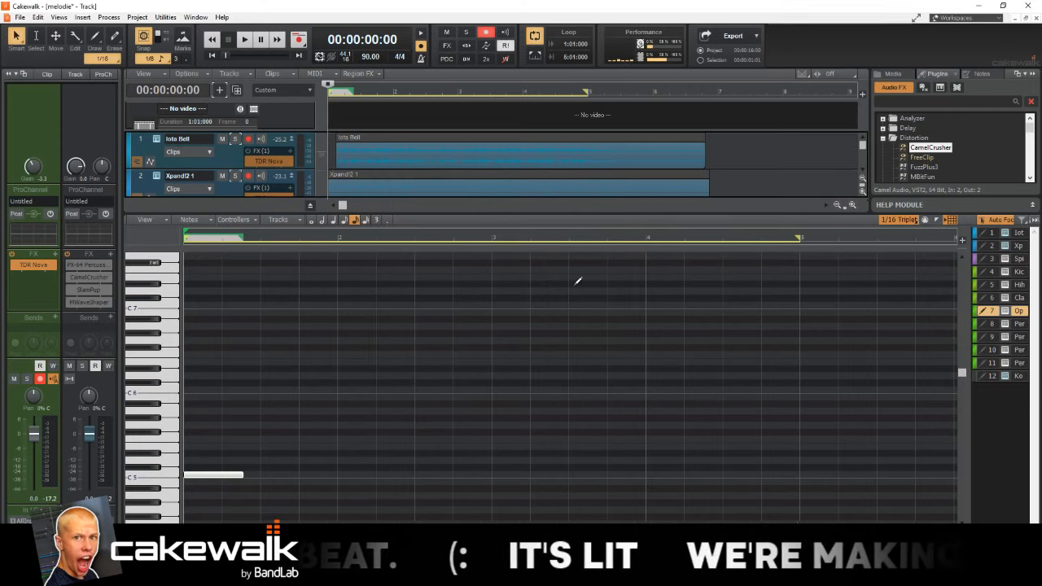
{"action": "key", "text": "space"}
{"action": "key", "text": "d"}
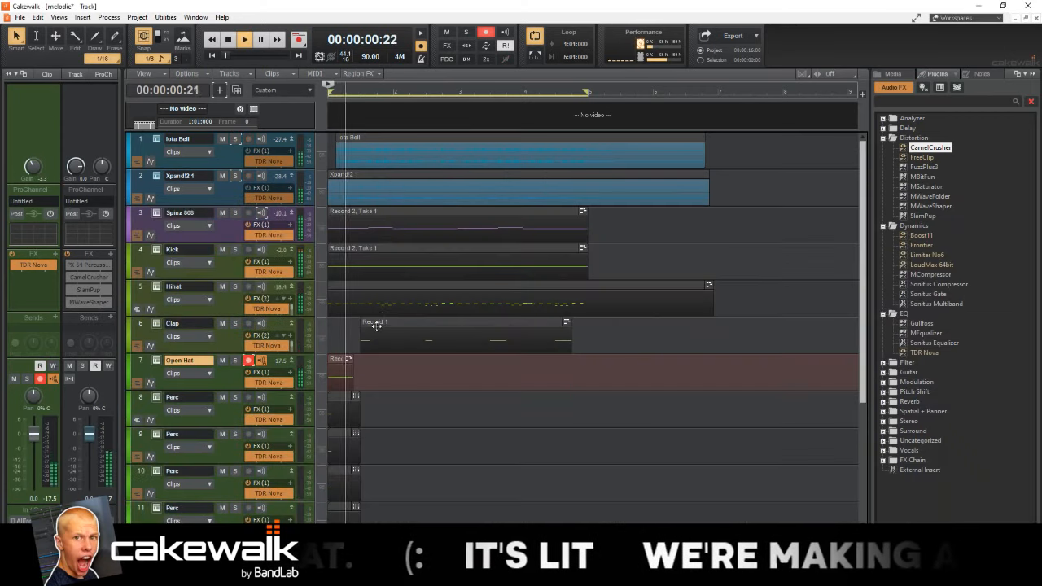
Step: Solo the Komplete Kontrol 10 track and insert another TDR Nova at the end of its effects chain
{"action": "scroll", "coordinate": [382, 317], "scroll_direction": "down", "scroll_amount": 3}
{"action": "scroll", "coordinate": [382, 317], "scroll_direction": "up", "scroll_amount": 3}
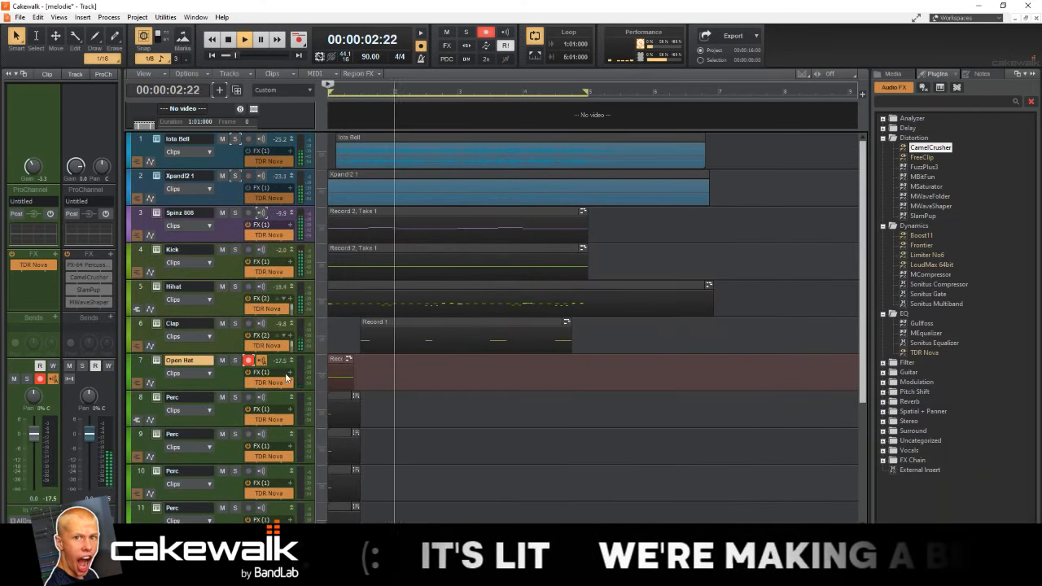
{"action": "scroll", "coordinate": [240, 456], "scroll_direction": "down", "scroll_amount": 2}
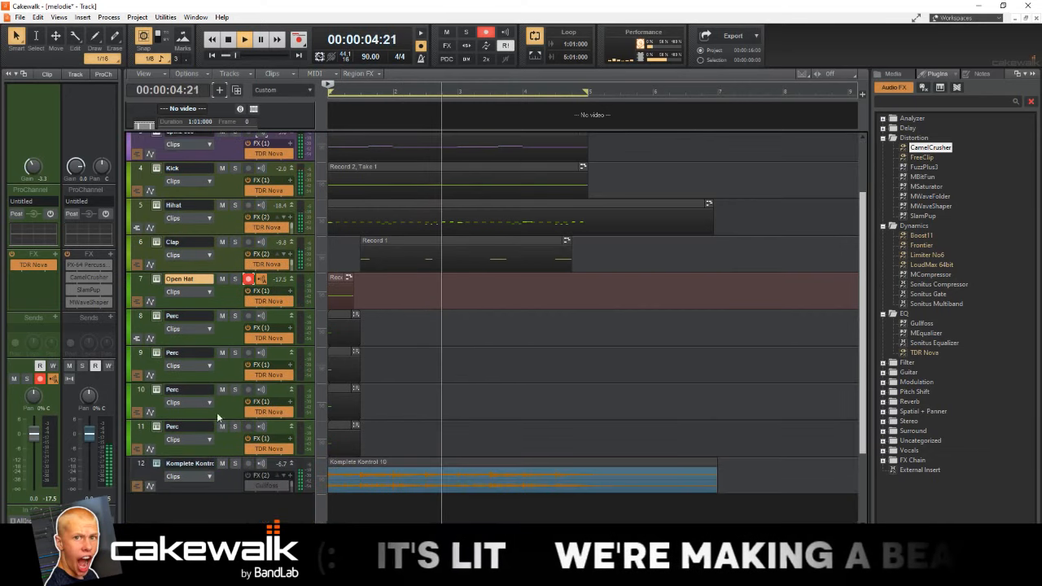
{"action": "left_click", "coordinate": [235, 464]}
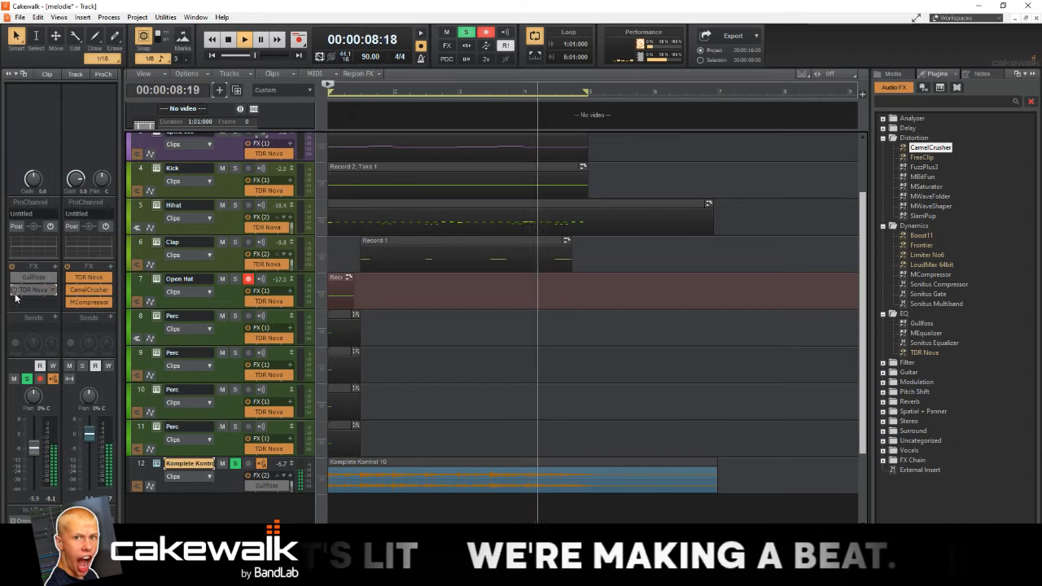
{"action": "left_click", "coordinate": [928, 352]}
{"action": "left_click_drag", "start_coordinate": [932, 353], "coordinate": [37, 302]}
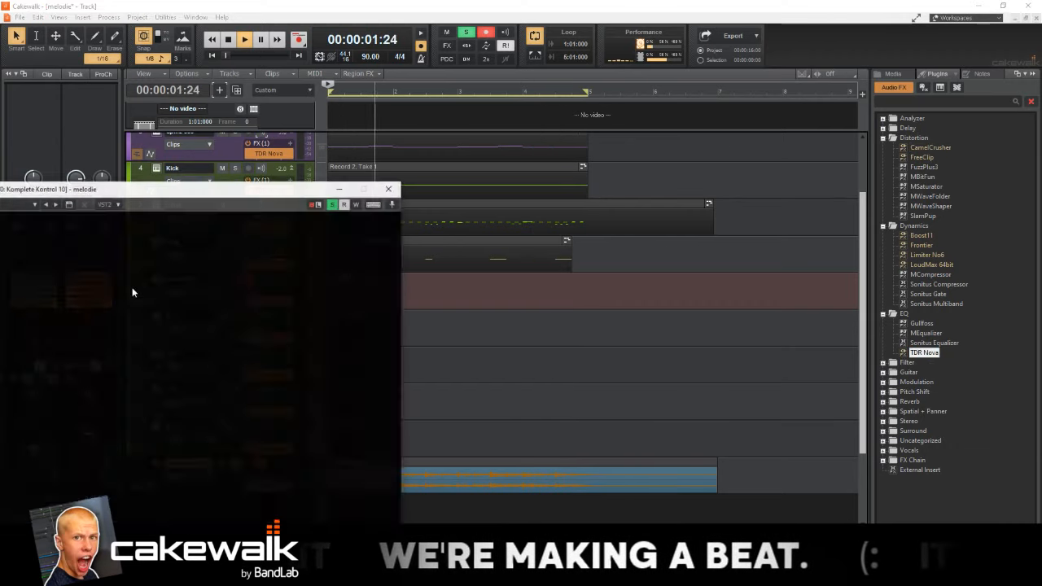
{"action": "left_click_drag", "start_coordinate": [125, 189], "coordinate": [484, 148]}
Step: Enable the new TDR Nova's high-pass filter at 284 Hz with a 12 dB/oct slope
{"action": "left_click", "coordinate": [337, 427]}
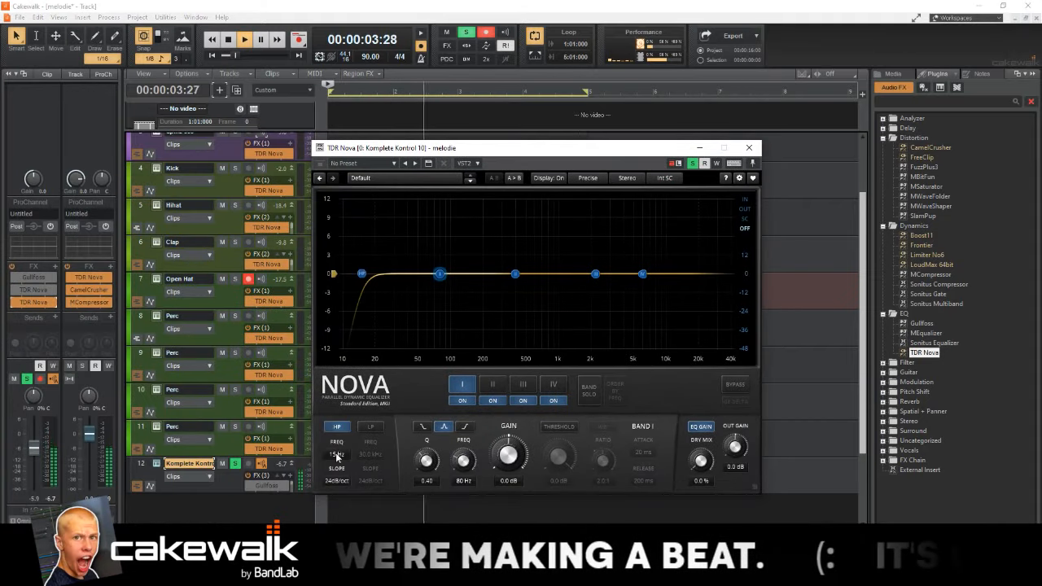
{"action": "left_click_drag", "start_coordinate": [336, 454], "coordinate": [335, 379]}
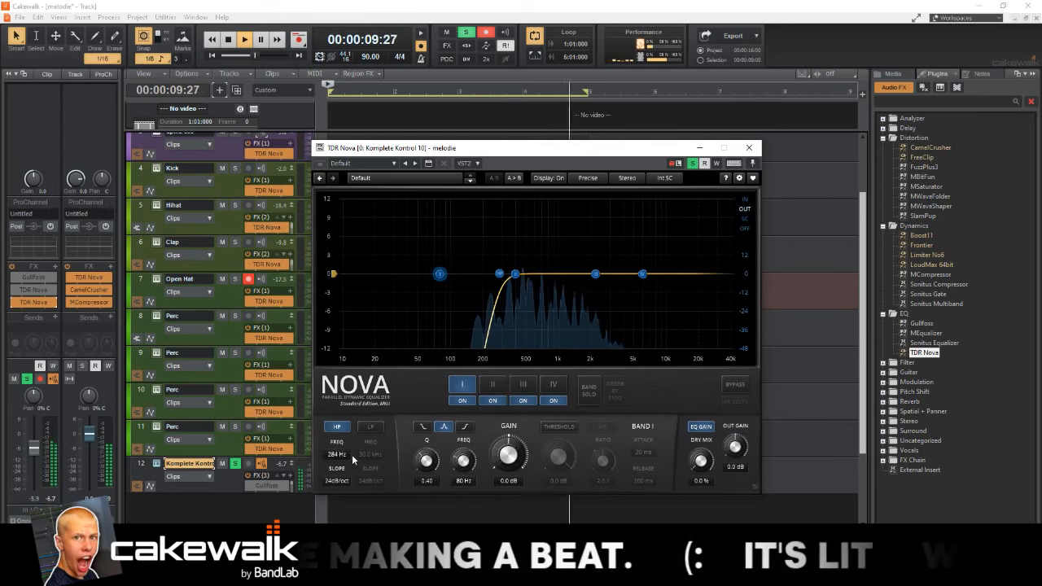
{"action": "left_click", "coordinate": [343, 480]}
Step: Add Iota Bell and Xpand!2 1 to the solo and set the Melody bus TDR Nova's high-pass filter to 171 Hz
{"action": "scroll", "coordinate": [228, 175], "scroll_direction": "up", "scroll_amount": 2}
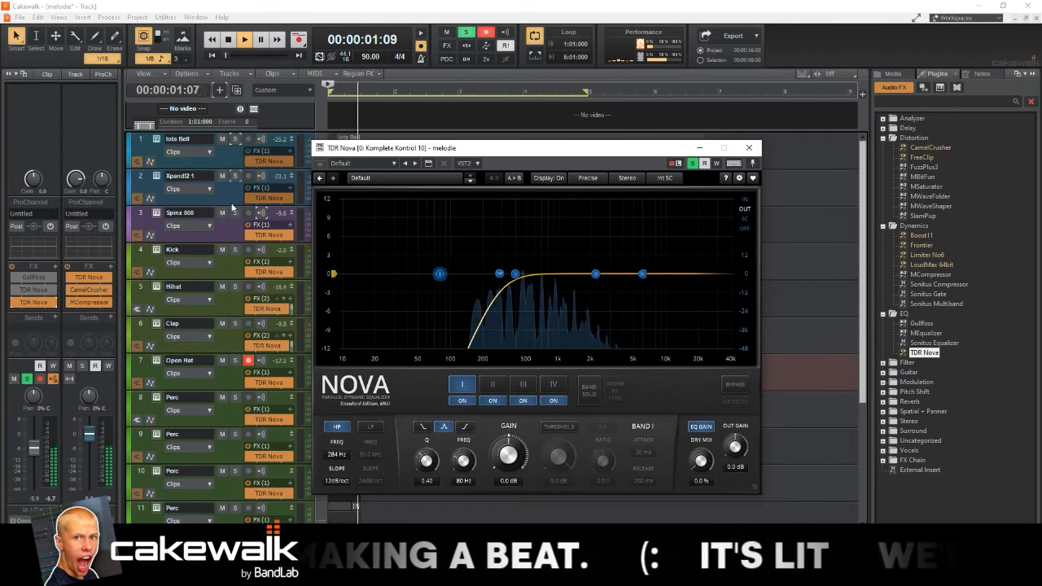
{"action": "left_click_drag", "start_coordinate": [235, 174], "coordinate": [235, 176]}
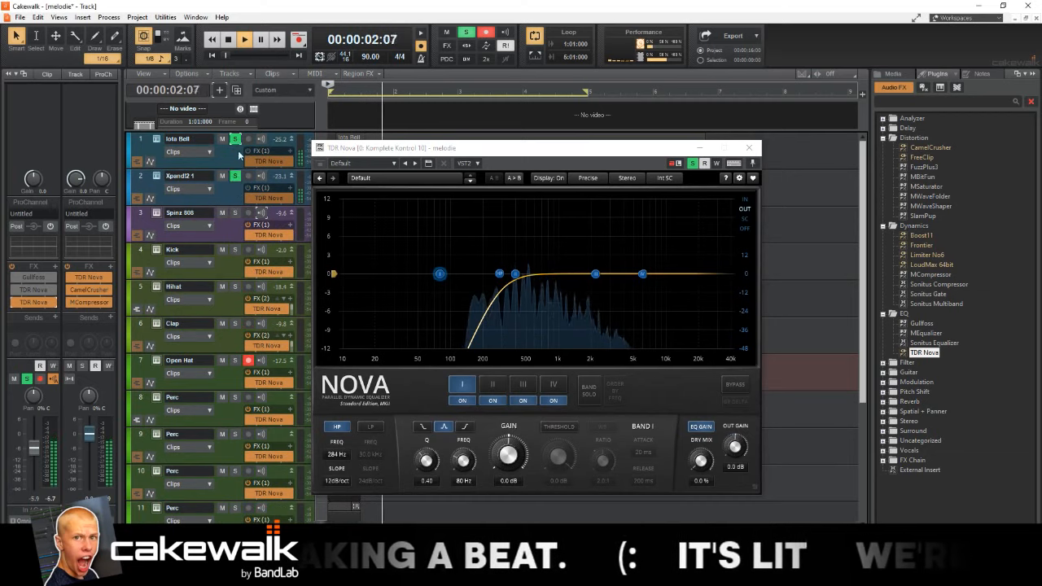
{"action": "left_click", "coordinate": [231, 198]}
{"action": "double_click", "coordinate": [88, 278]}
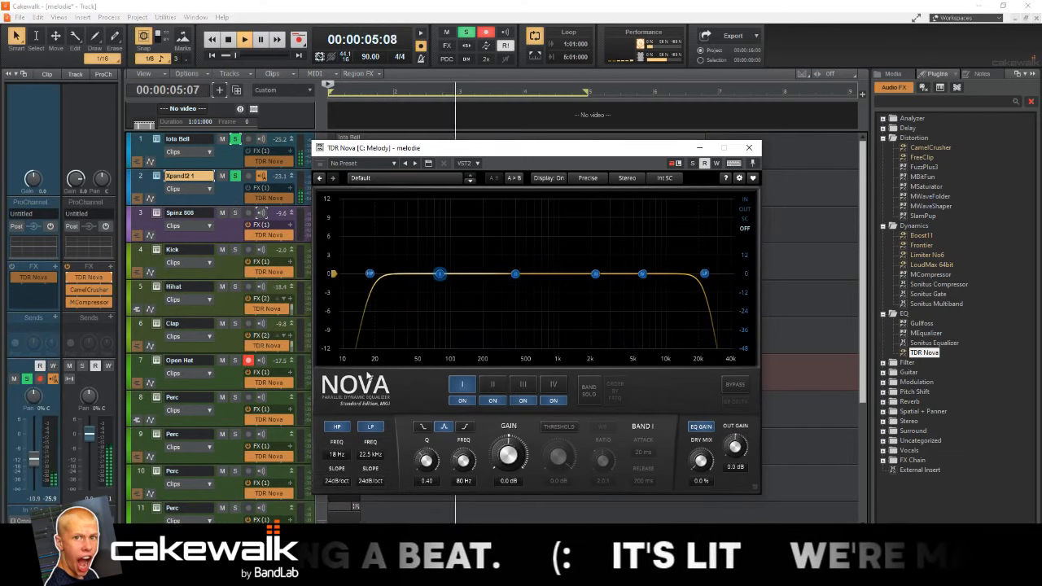
{"action": "left_click_drag", "start_coordinate": [347, 455], "coordinate": [347, 430]}
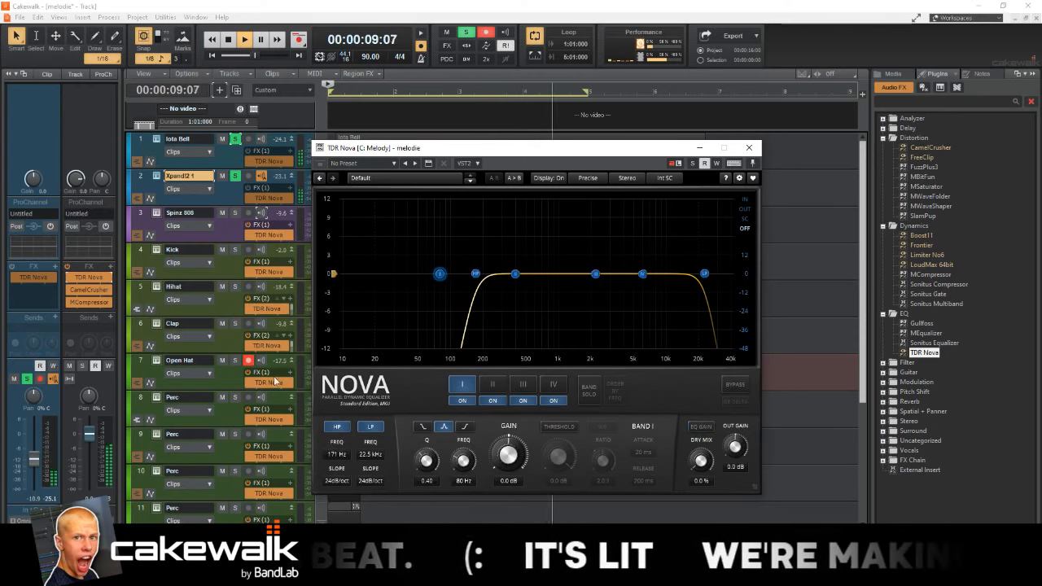
Step: Add Spinz 808 and Kick to the solo and set the Melody bus high-pass filter to 201 Hz
{"action": "left_click", "coordinate": [235, 212]}
{"action": "left_click", "coordinate": [236, 249]}
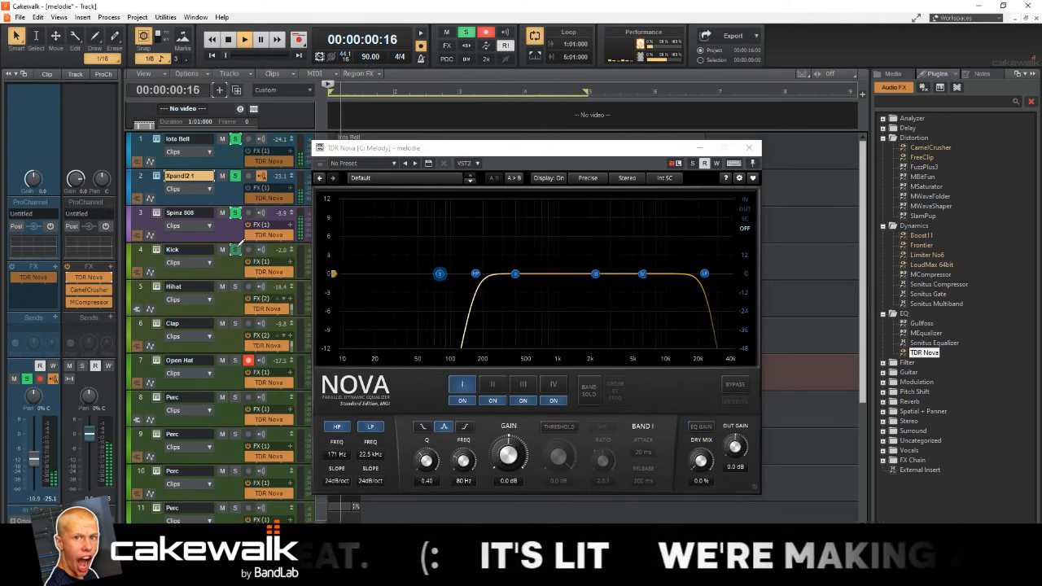
{"action": "double_click", "coordinate": [252, 235]}
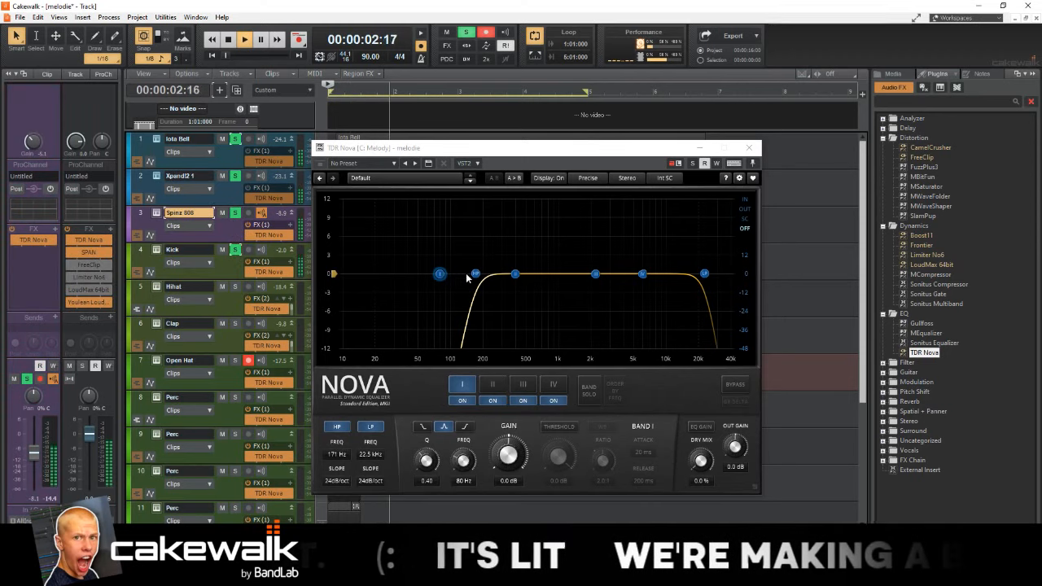
{"action": "left_click_drag", "start_coordinate": [475, 273], "coordinate": [483, 273]}
Step: Check the master spectrum in SPAN and set the high-pass filter of Komplete Kontrol 10's last TDR Nova to 329 Hz
{"action": "left_click", "coordinate": [229, 239]}
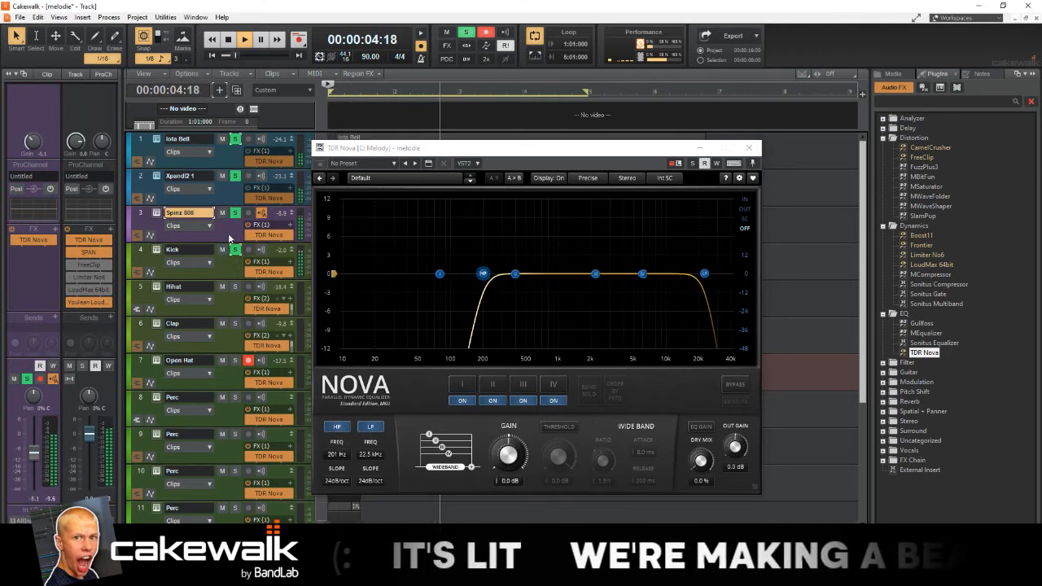
{"action": "double_click", "coordinate": [92, 253]}
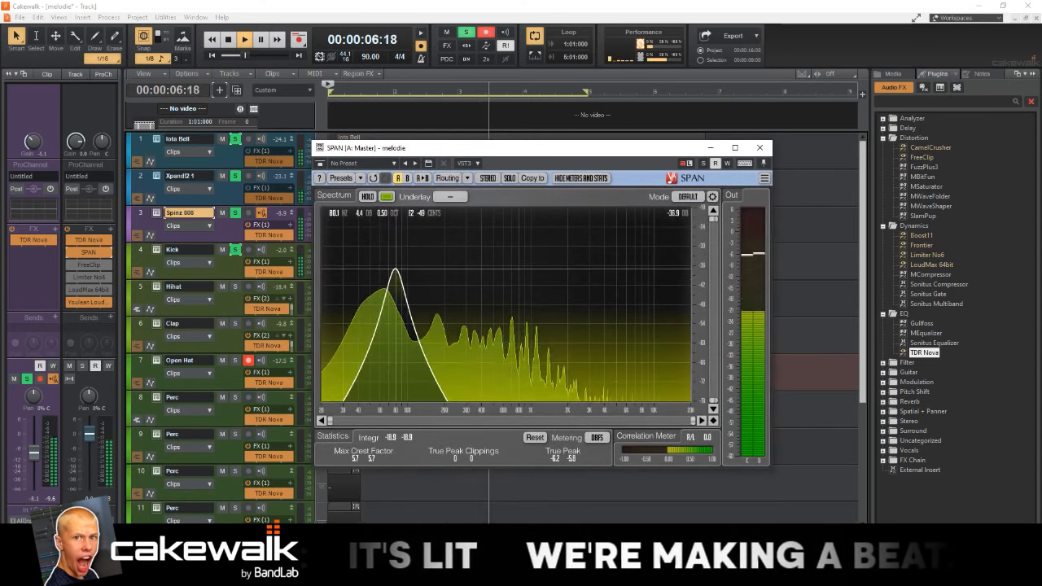
{"action": "scroll", "coordinate": [217, 407], "scroll_direction": "down", "scroll_amount": 3}
{"action": "left_click", "coordinate": [218, 485]}
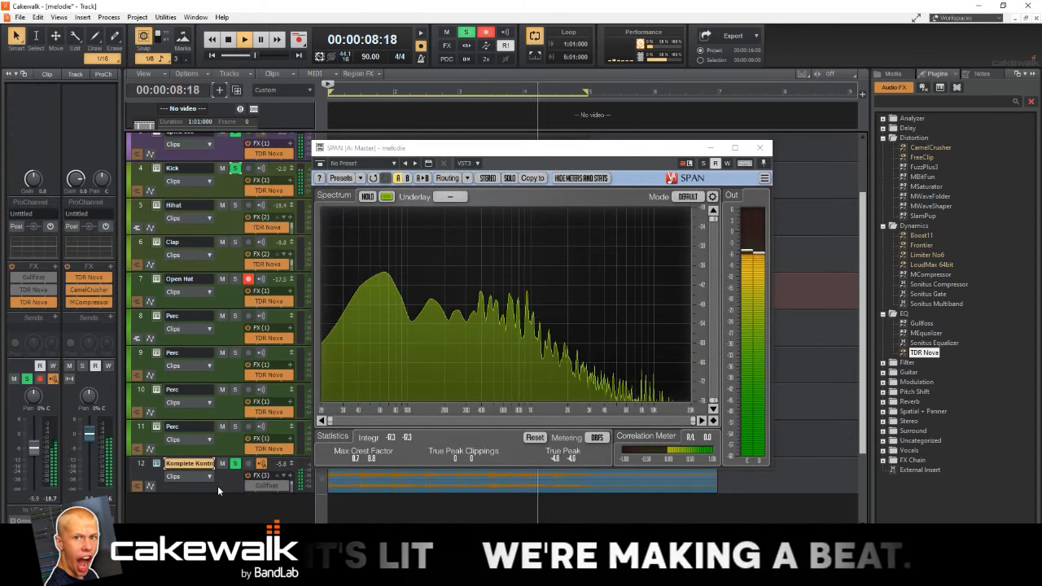
{"action": "double_click", "coordinate": [24, 303]}
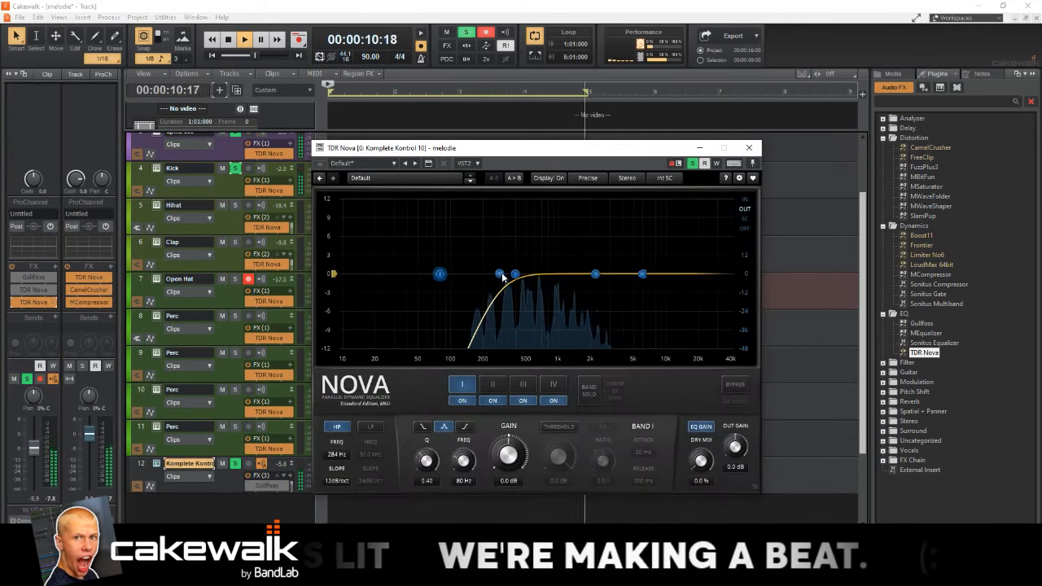
{"action": "left_click", "coordinate": [508, 275]}
Step: Close the equalizer and add the Hihat, Clap and Open Hat tracks to the solo
{"action": "left_click", "coordinate": [235, 205]}
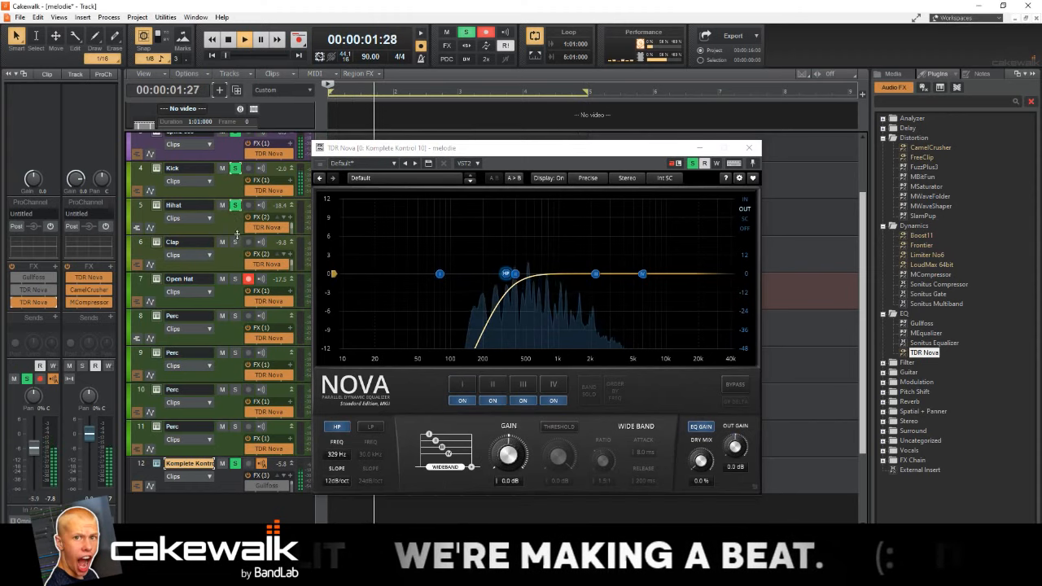
{"action": "left_click", "coordinate": [749, 147]}
{"action": "left_click", "coordinate": [235, 219]}
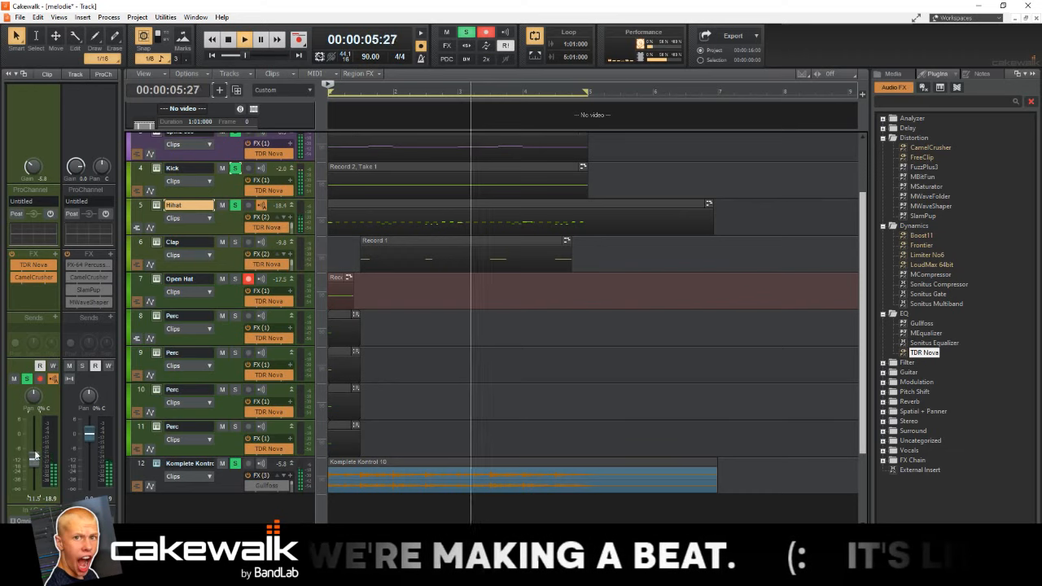
{"action": "left_click", "coordinate": [236, 242]}
{"action": "scroll", "coordinate": [237, 244], "scroll_direction": "up", "scroll_amount": 2}
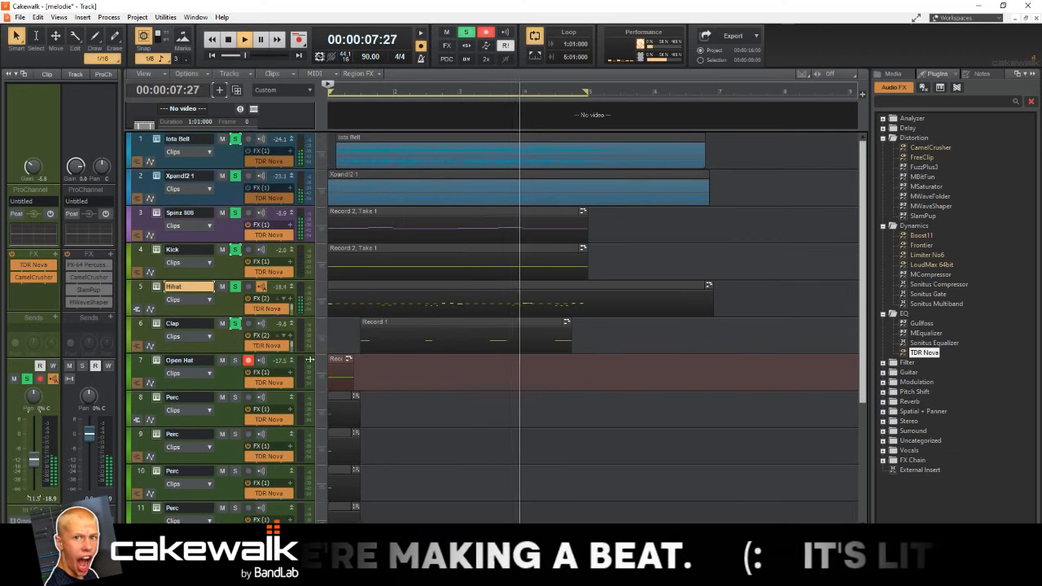
{"action": "scroll", "coordinate": [516, 356], "scroll_direction": "down", "scroll_amount": 2}
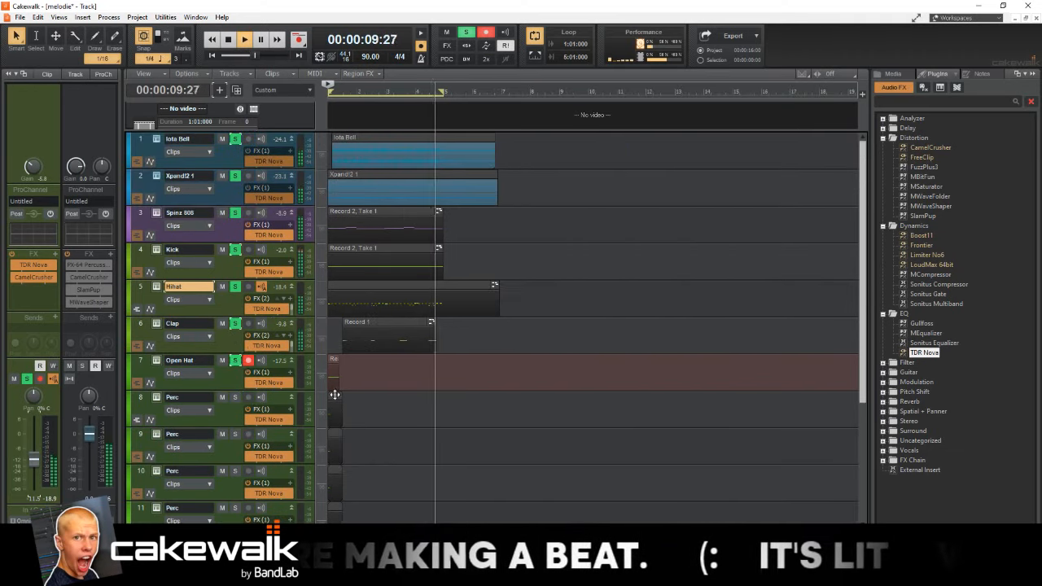
{"action": "scroll", "coordinate": [420, 323], "scroll_direction": "down", "scroll_amount": 1}
{"action": "scroll", "coordinate": [420, 323], "scroll_direction": "down", "scroll_amount": 2}
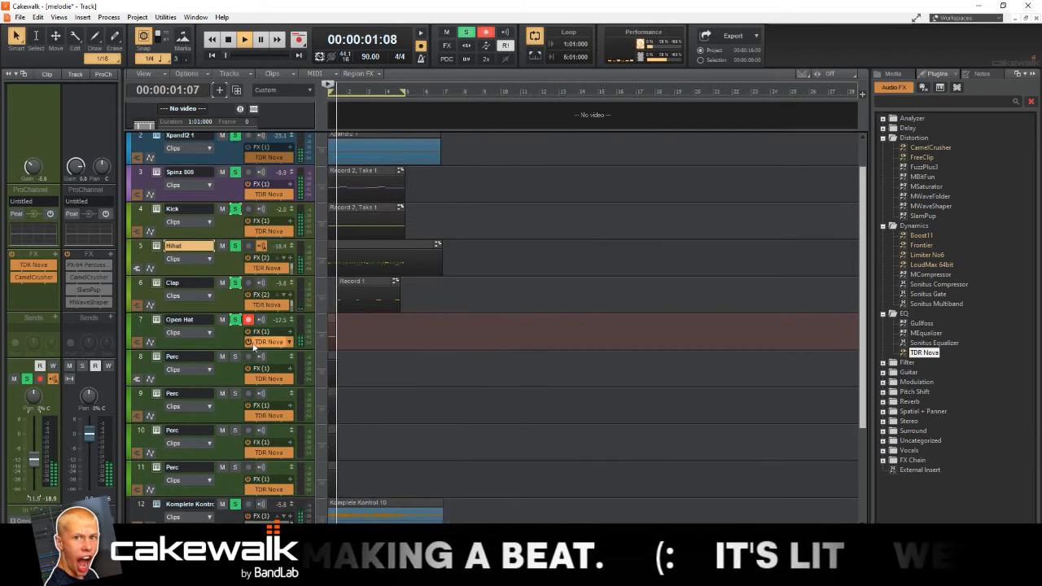
Step: Try the Cube and Clean open hat samples from the Curse kit in the Open Hat track's sampler during playback
{"action": "left_click", "coordinate": [187, 335]}
{"action": "left_click", "coordinate": [156, 320]}
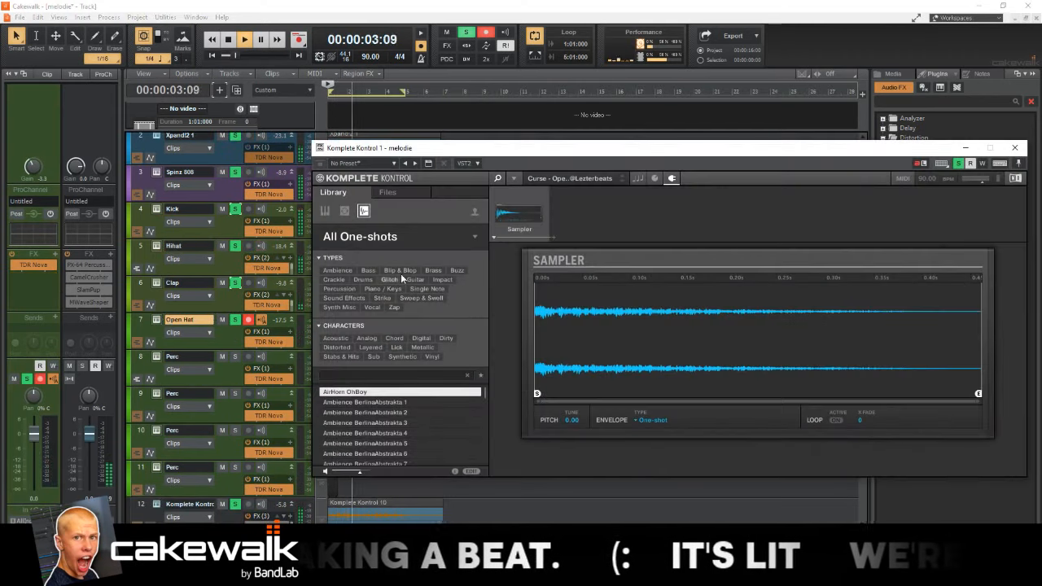
{"action": "left_click", "coordinate": [395, 191]}
{"action": "left_click", "coordinate": [398, 284]}
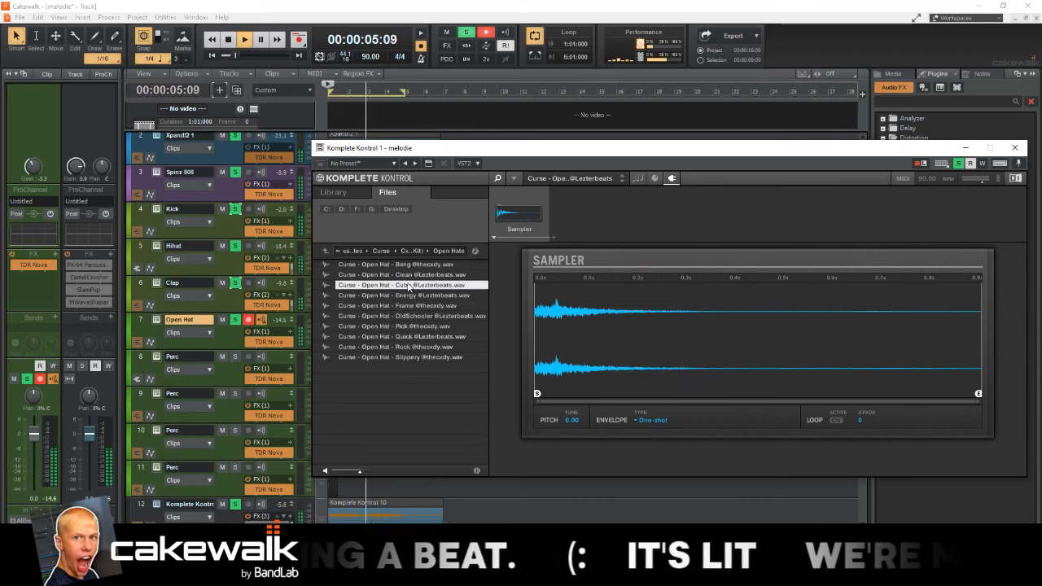
{"action": "left_click", "coordinate": [429, 275]}
{"action": "key", "text": "space"}
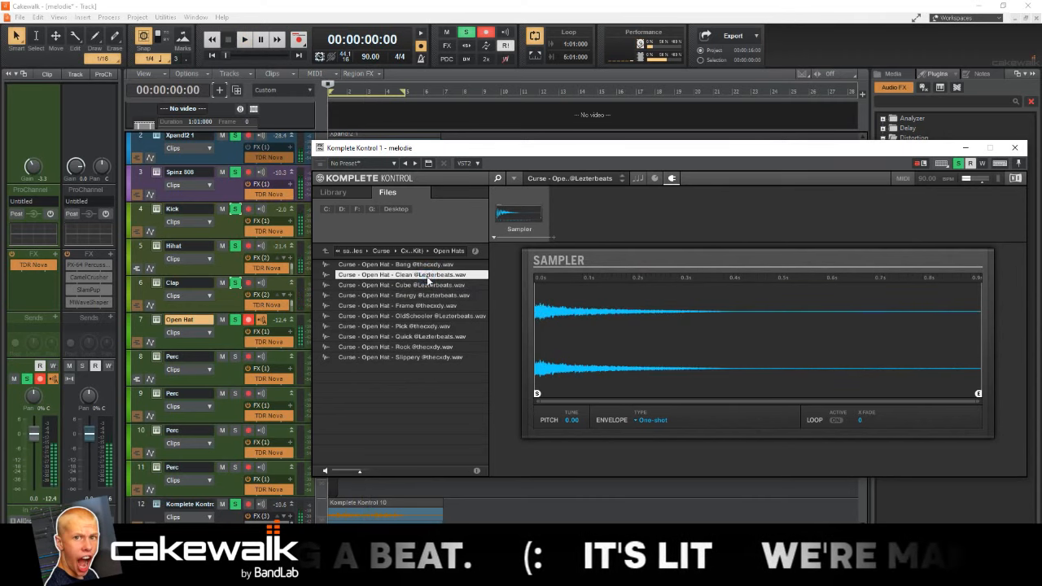
{"action": "key", "text": "space"}
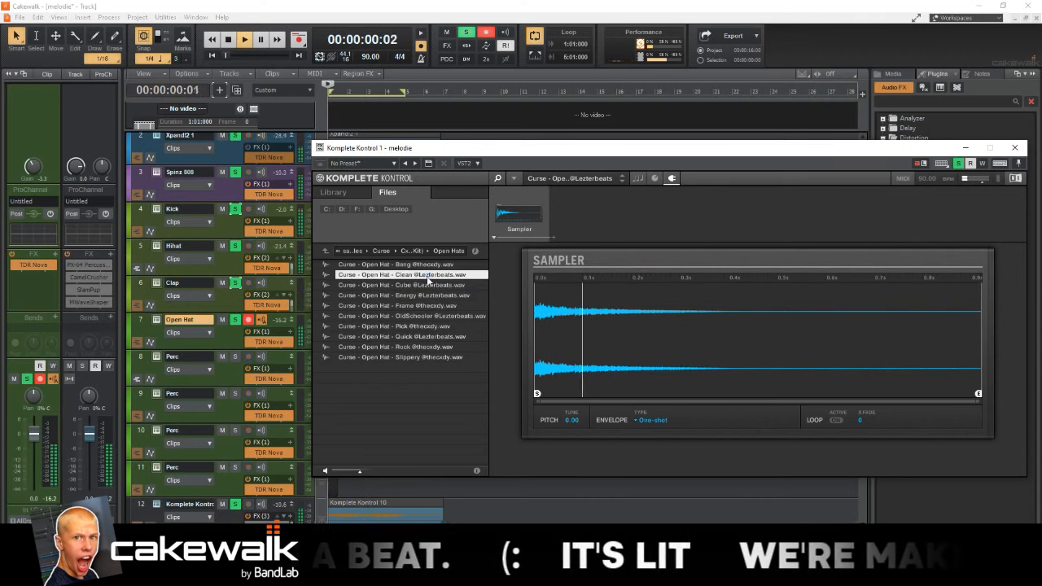
{"action": "left_click", "coordinate": [1013, 148]}
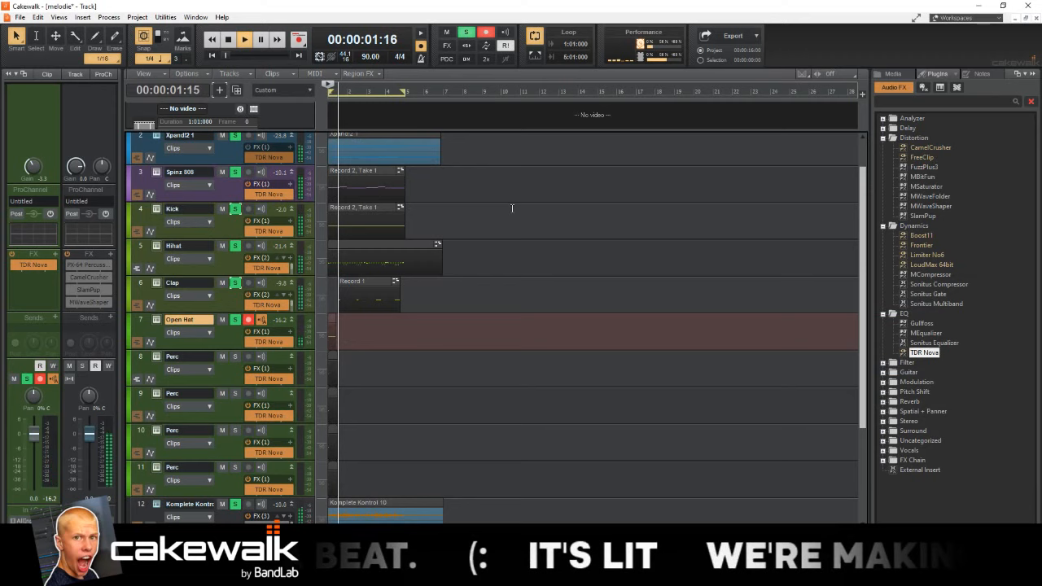
Step: Load PV_Open Hat ( Jinzo ).wav from the PVLACE Drumkit Vol.1 Open Hats folder into the Open Hat track's sampler and restart playback
{"action": "left_click", "coordinate": [156, 320]}
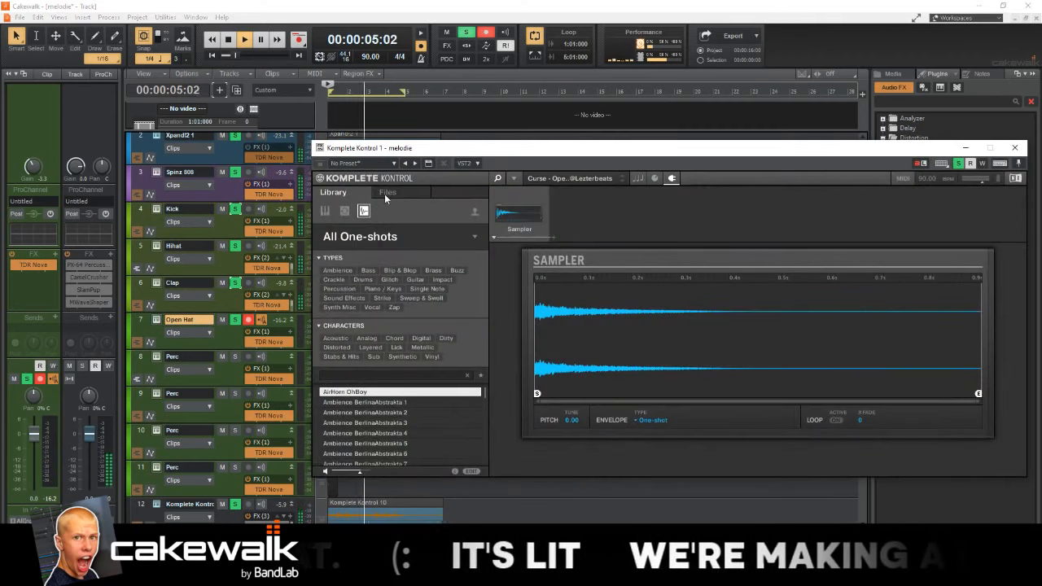
{"action": "left_click", "coordinate": [387, 193]}
{"action": "left_click", "coordinate": [355, 209]}
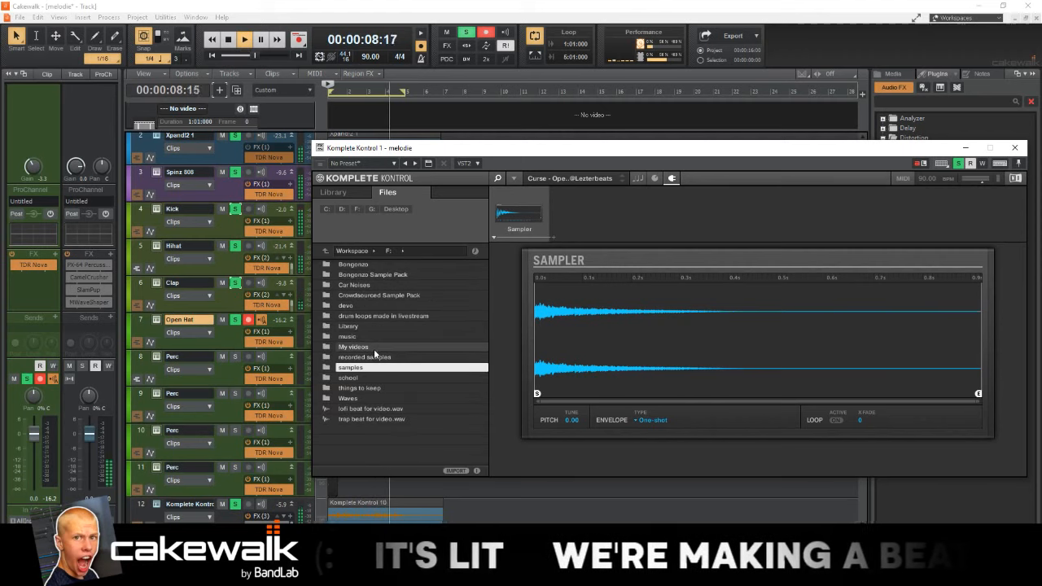
{"action": "double_click", "coordinate": [358, 368]}
{"action": "double_click", "coordinate": [400, 275]}
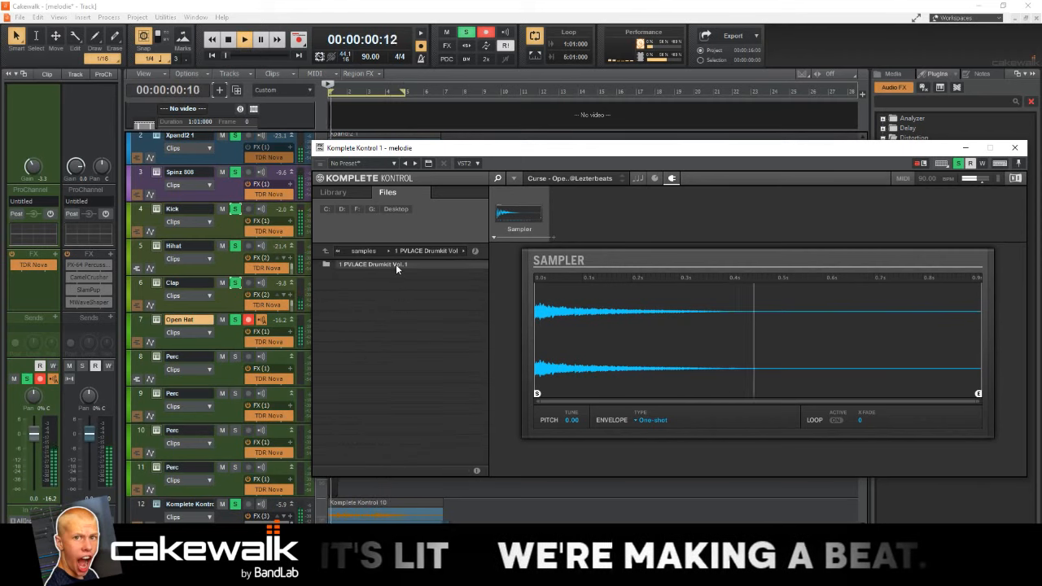
{"action": "double_click", "coordinate": [396, 264]}
{"action": "double_click", "coordinate": [394, 318]}
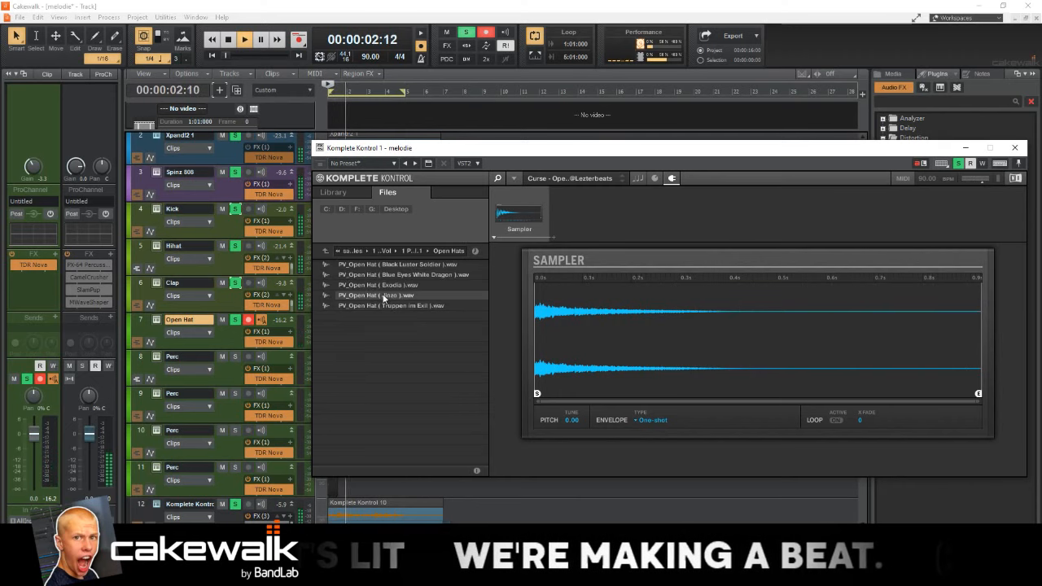
{"action": "double_click", "coordinate": [382, 296]}
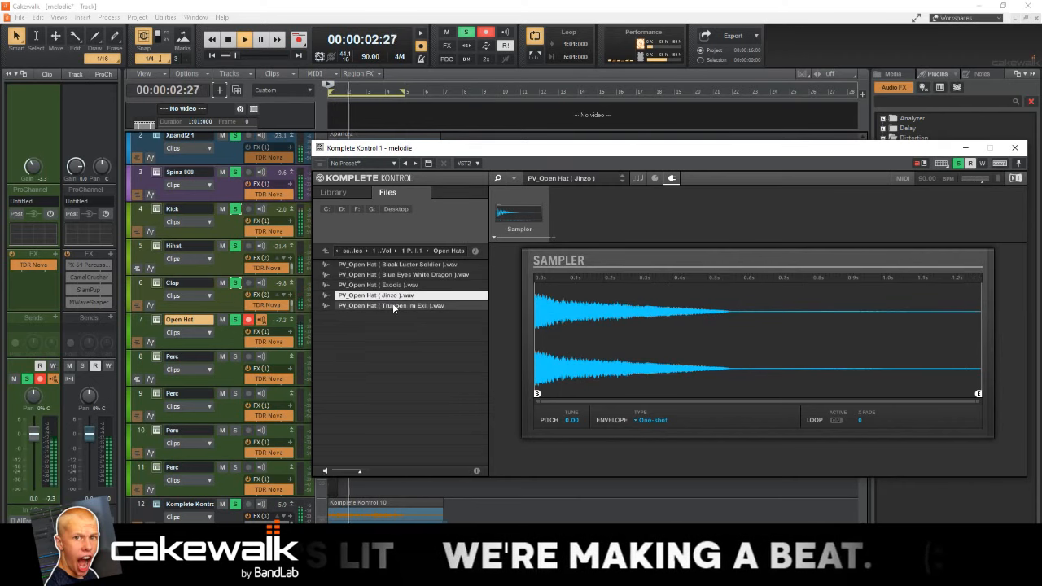
{"action": "left_click", "coordinate": [1014, 148]}
{"action": "key", "text": "space"}
{"action": "key", "text": "space"}
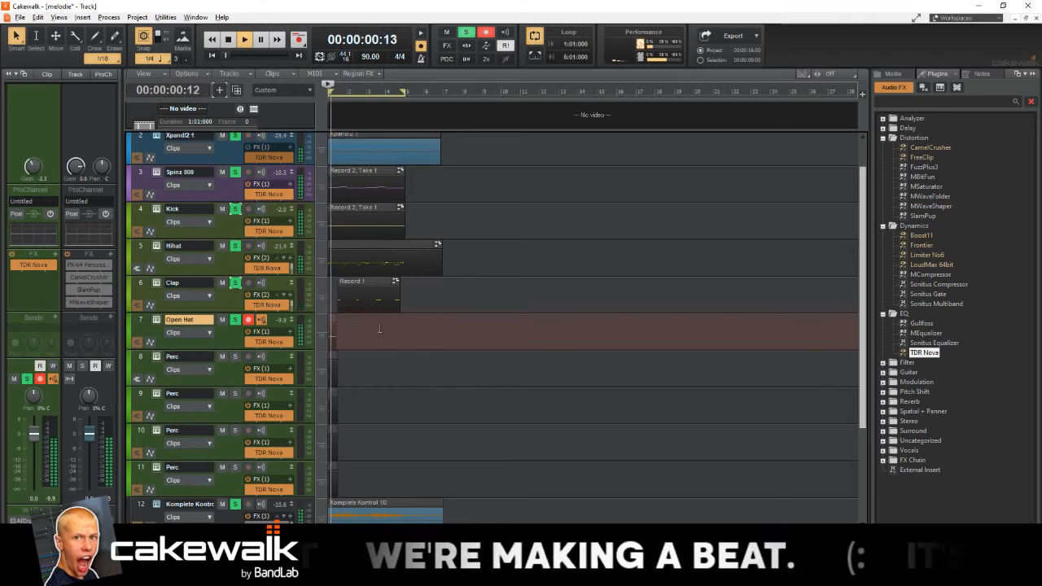
Step: Lower the Open Hat track's volume to about -13.4 dB and replay the loop from the start
{"action": "scroll", "coordinate": [380, 330], "scroll_direction": "up", "scroll_amount": 3}
{"action": "left_click_drag", "start_coordinate": [33, 434], "coordinate": [34, 462]}
{"action": "key", "text": "space"}
{"action": "key", "text": "space"}
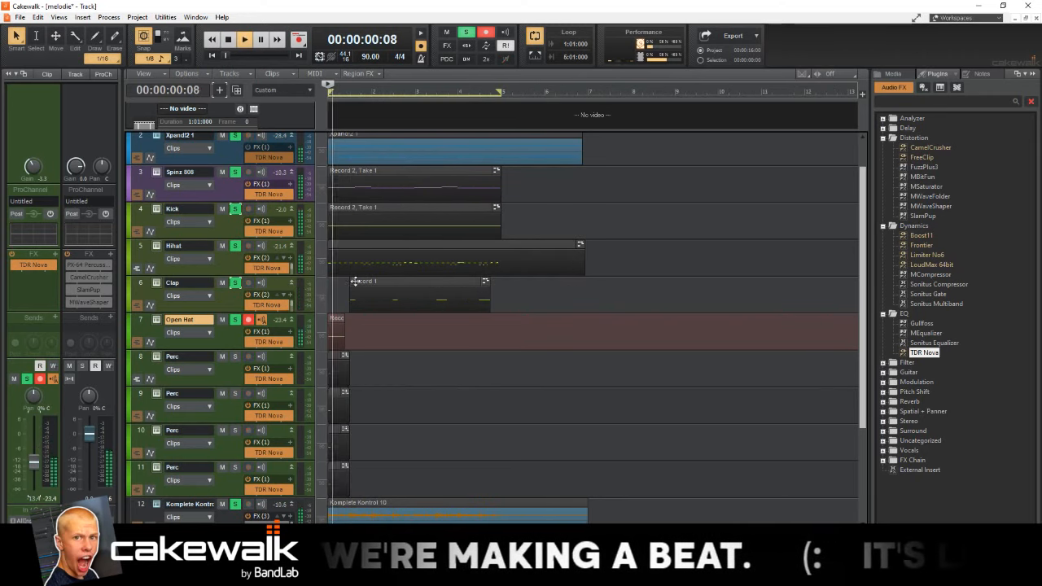
Step: Remove the Hihat, Clap, Open Hat and Xpand!2 1 tracks from the solo, keeping Komplete Kontrol 10 soloed
{"action": "scroll", "coordinate": [358, 281], "scroll_direction": "up", "scroll_amount": 1}
{"action": "left_click_drag", "start_coordinate": [235, 287], "coordinate": [235, 363]}
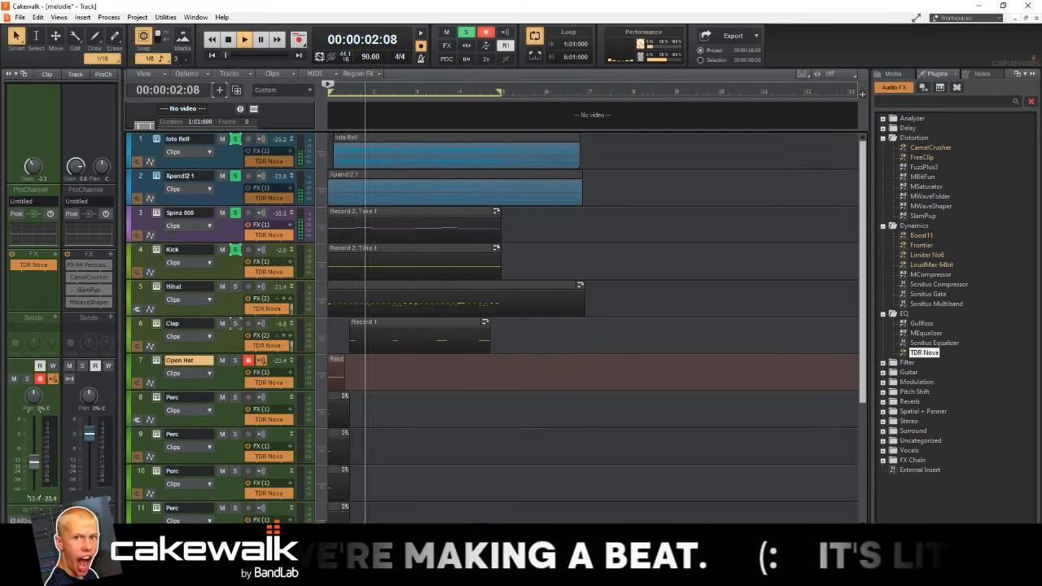
{"action": "scroll", "coordinate": [251, 344], "scroll_direction": "down", "scroll_amount": 2}
{"action": "scroll", "coordinate": [252, 344], "scroll_direction": "up", "scroll_amount": 2}
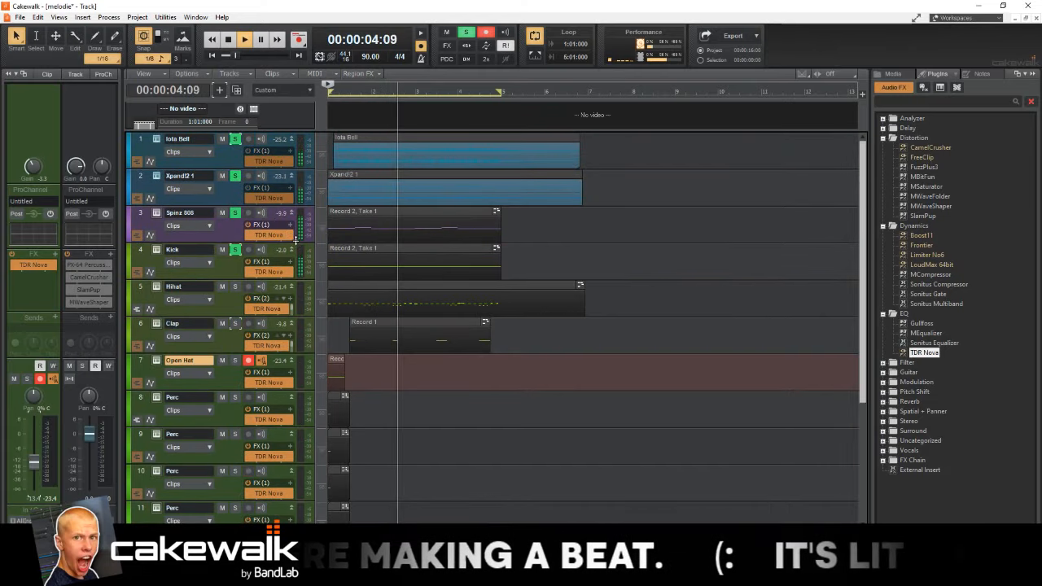
{"action": "left_click", "coordinate": [228, 189]}
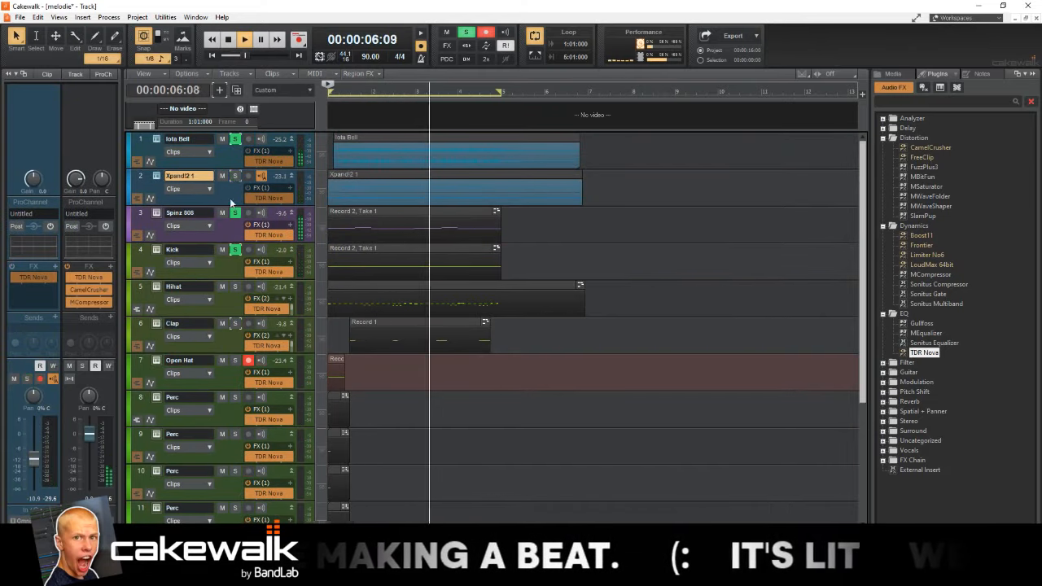
{"action": "scroll", "coordinate": [234, 358], "scroll_direction": "down", "scroll_amount": 5}
{"action": "left_click", "coordinate": [235, 359]}
{"action": "scroll", "coordinate": [353, 372], "scroll_direction": "down", "scroll_amount": 2}
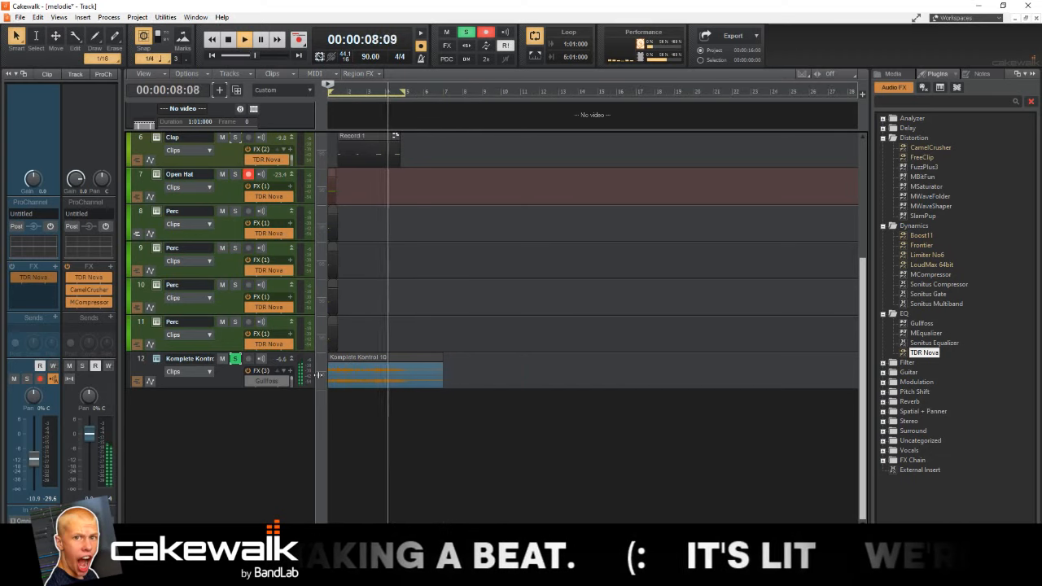
{"action": "scroll", "coordinate": [421, 393], "scroll_direction": "up", "scroll_amount": 3}
{"action": "scroll", "coordinate": [421, 393], "scroll_direction": "up", "scroll_amount": 5}
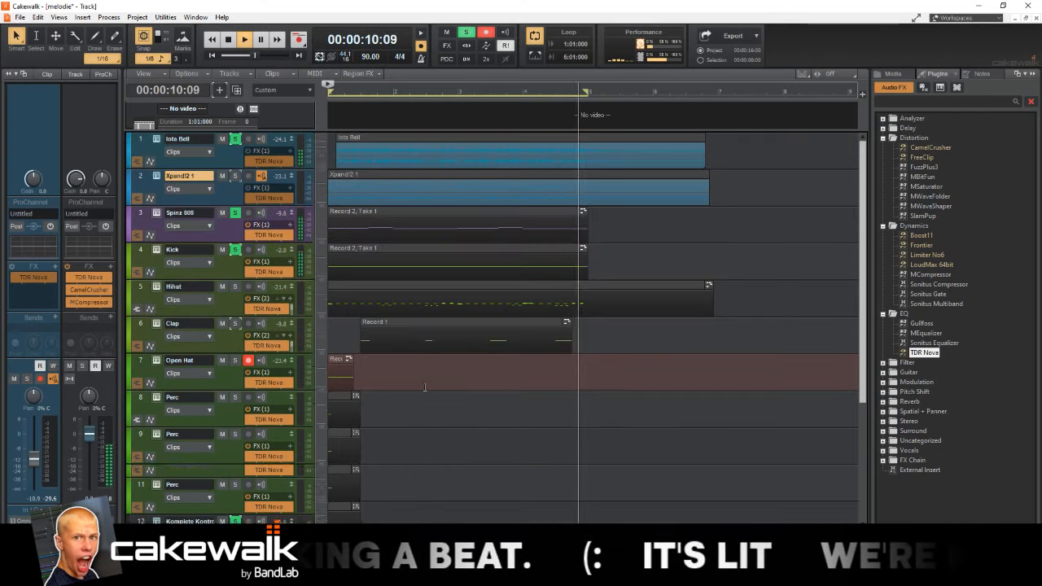
{"action": "scroll", "coordinate": [383, 388], "scroll_direction": "down", "scroll_amount": 2}
{"action": "scroll", "coordinate": [351, 409], "scroll_direction": "down", "scroll_amount": 1}
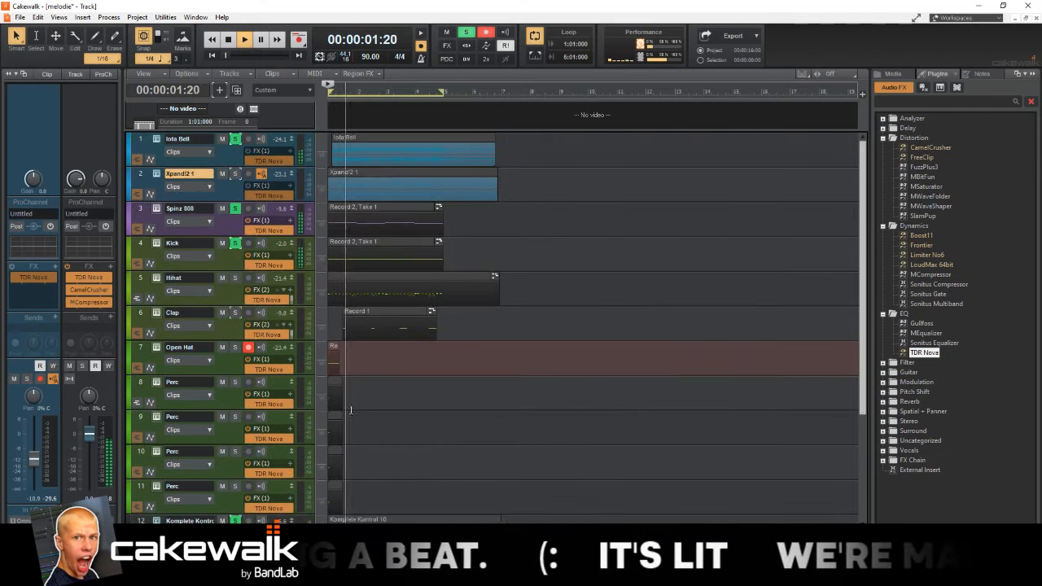
Step: Hide the control bar to give the track view more room
{"action": "key", "text": "l"}
{"action": "key", "text": "c"}
{"action": "scroll", "coordinate": [377, 372], "scroll_direction": "up", "scroll_amount": 1}
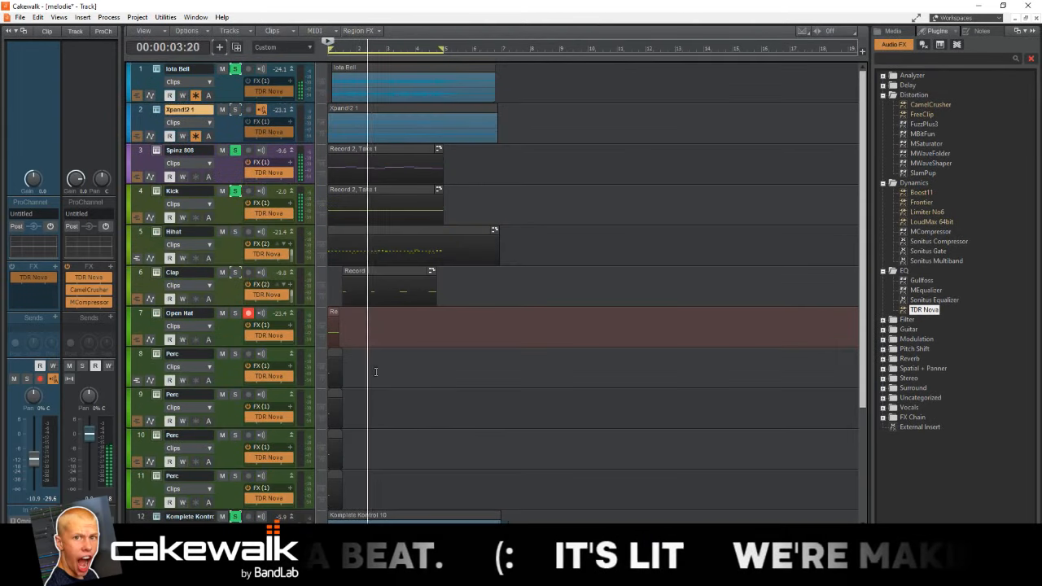
{"action": "scroll", "coordinate": [395, 374], "scroll_direction": "down", "scroll_amount": 1}
{"action": "scroll", "coordinate": [374, 363], "scroll_direction": "up", "scroll_amount": 2}
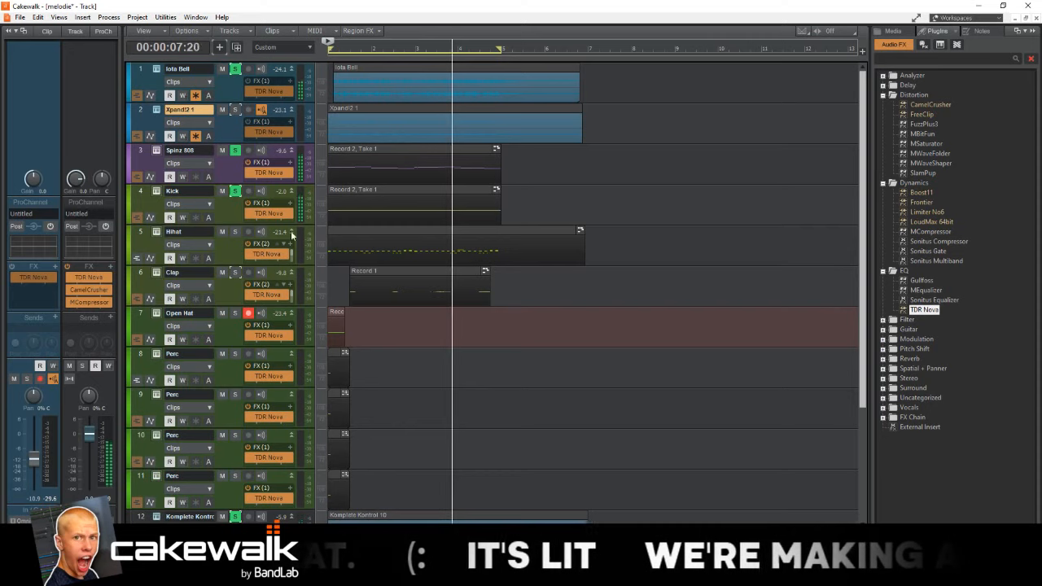
Step: Examine Komplete Kontrol 10's last TDR Nova curve and the master bus spectrum in SPAN during playback
{"action": "left_click", "coordinate": [233, 241]}
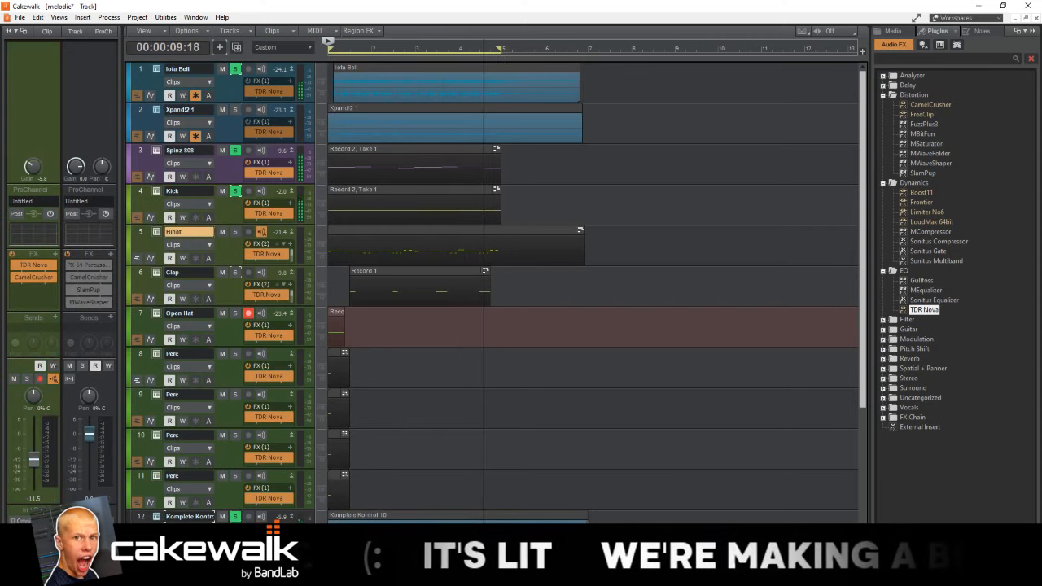
{"action": "left_click", "coordinate": [189, 516]}
{"action": "double_click", "coordinate": [40, 302]}
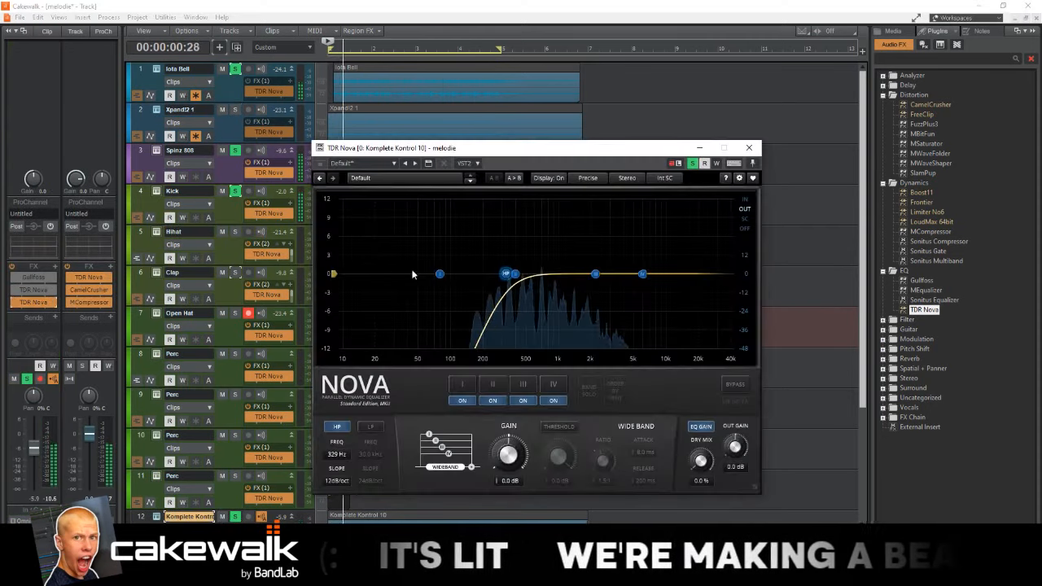
{"action": "double_click", "coordinate": [91, 276]}
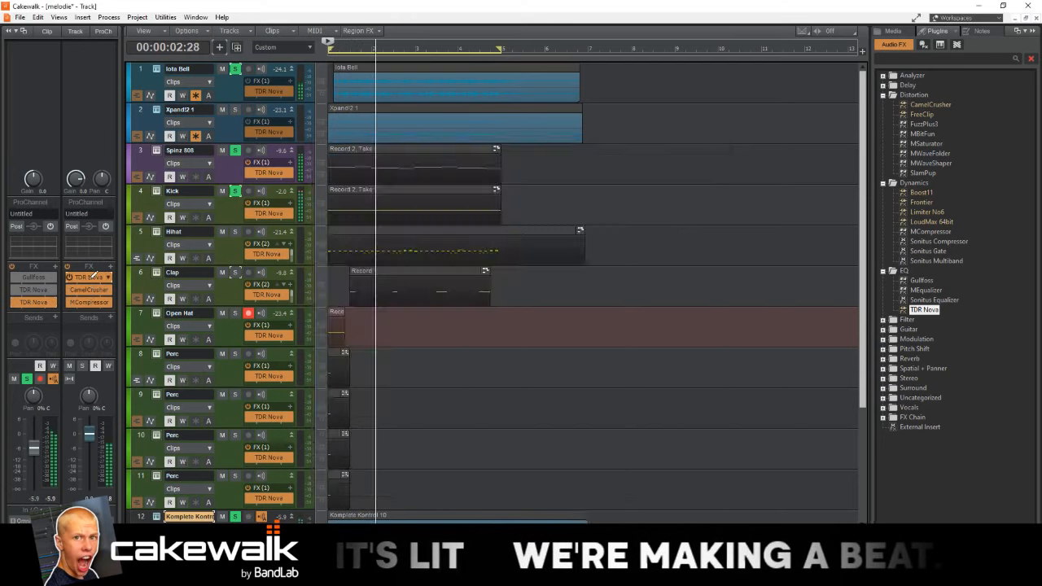
{"action": "left_click", "coordinate": [228, 221]}
{"action": "double_click", "coordinate": [89, 252]}
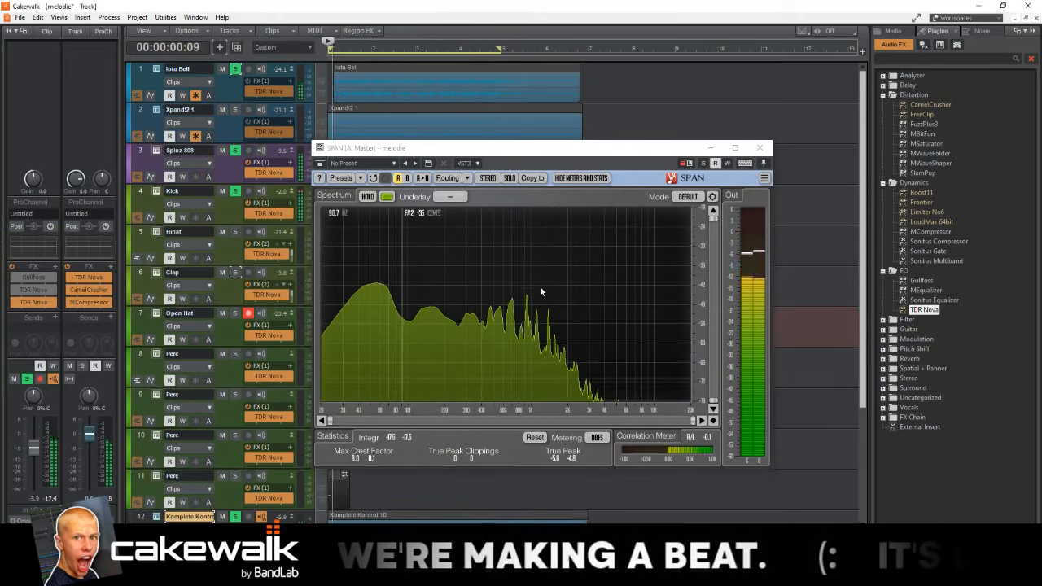
{"action": "left_click", "coordinate": [760, 147]}
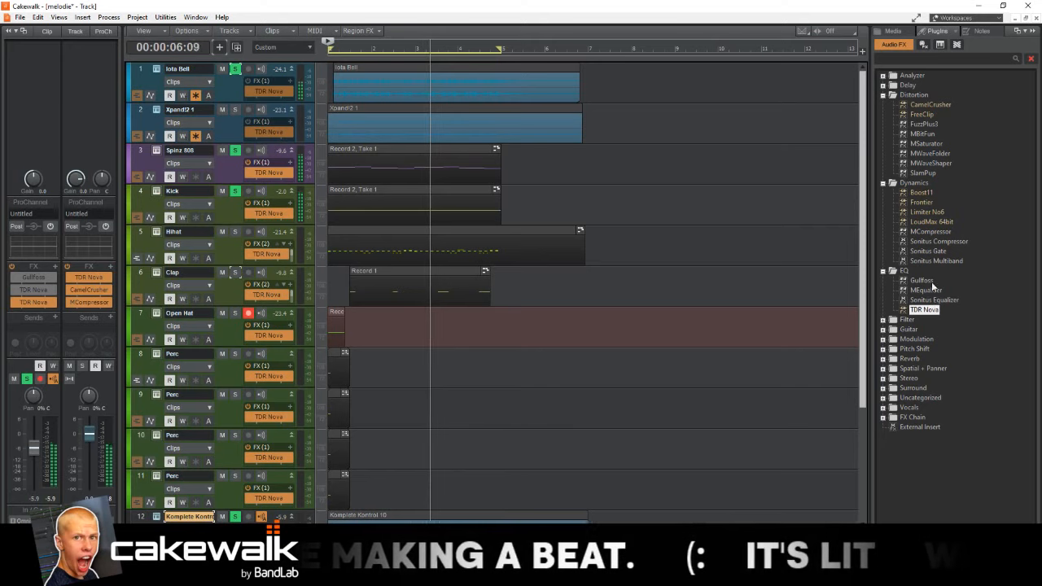
Step: Insert MCompressor on the Spinz 808 track and add a Kick send to MCompressor(Input 2)-Spinz 808
{"action": "left_click_drag", "start_coordinate": [931, 231], "coordinate": [256, 167]}
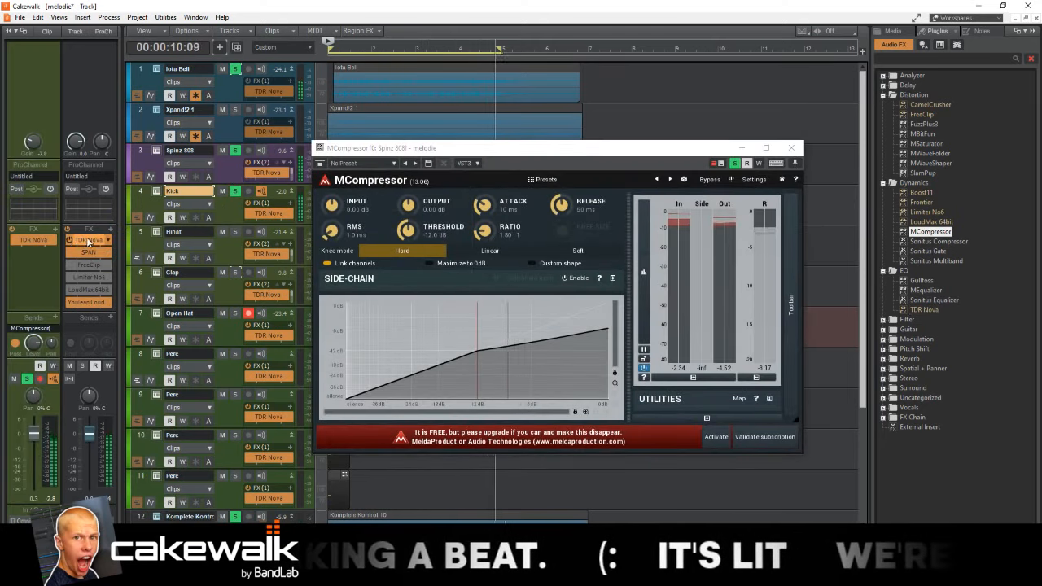
{"action": "left_click", "coordinate": [55, 317]}
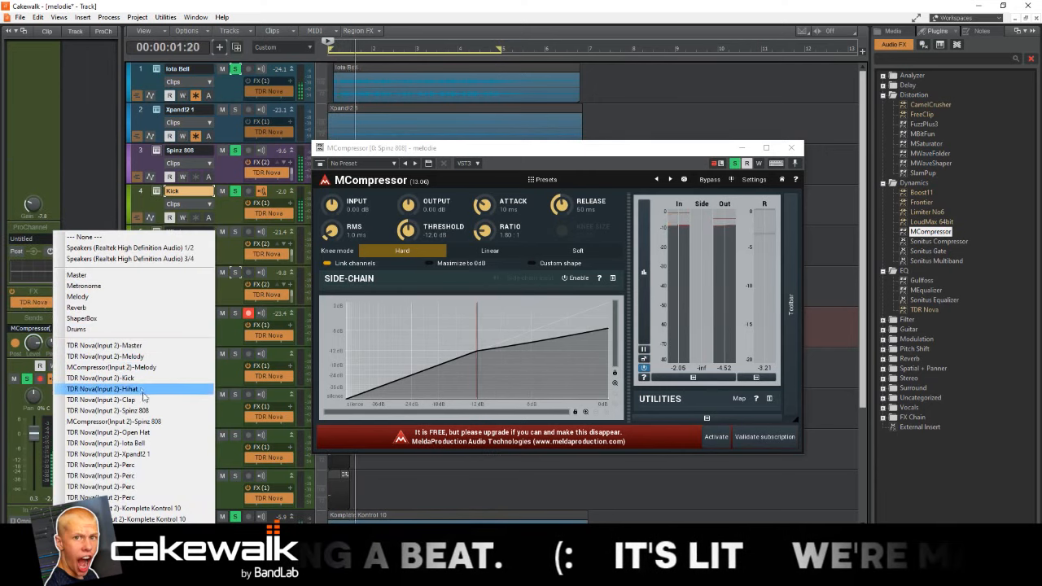
{"action": "left_click", "coordinate": [157, 422]}
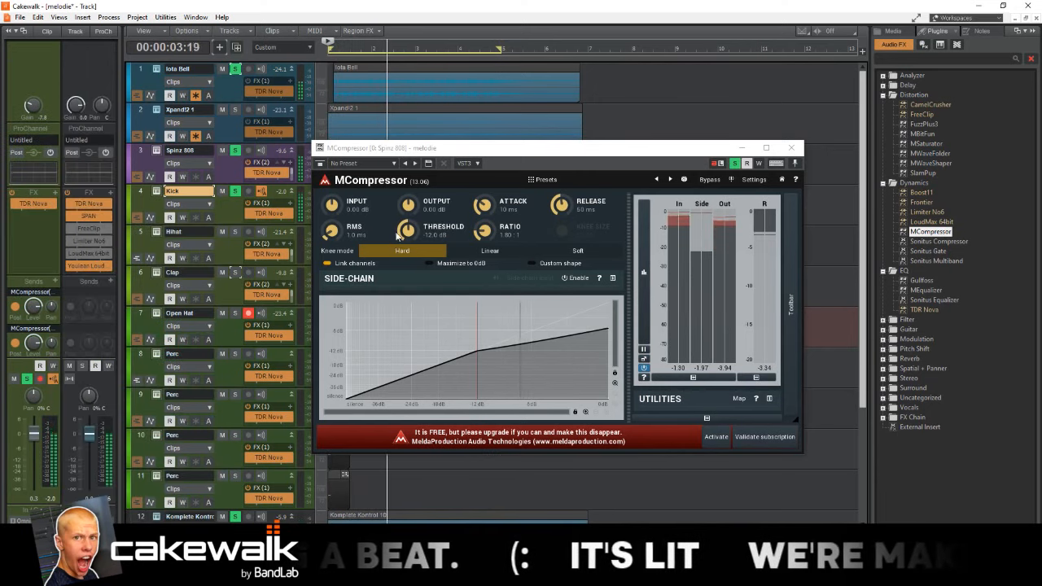
Step: Enable the side-chain on the Spinz 808 MCompressor and set its threshold to -16.4 dB
{"action": "left_click", "coordinate": [572, 279]}
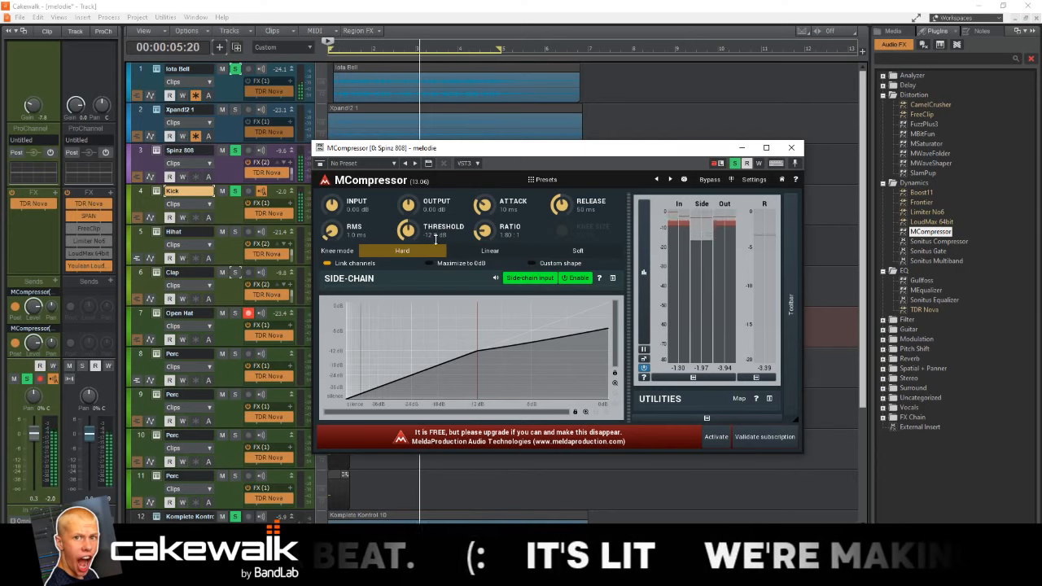
{"action": "left_click_drag", "start_coordinate": [410, 231], "coordinate": [409, 252]}
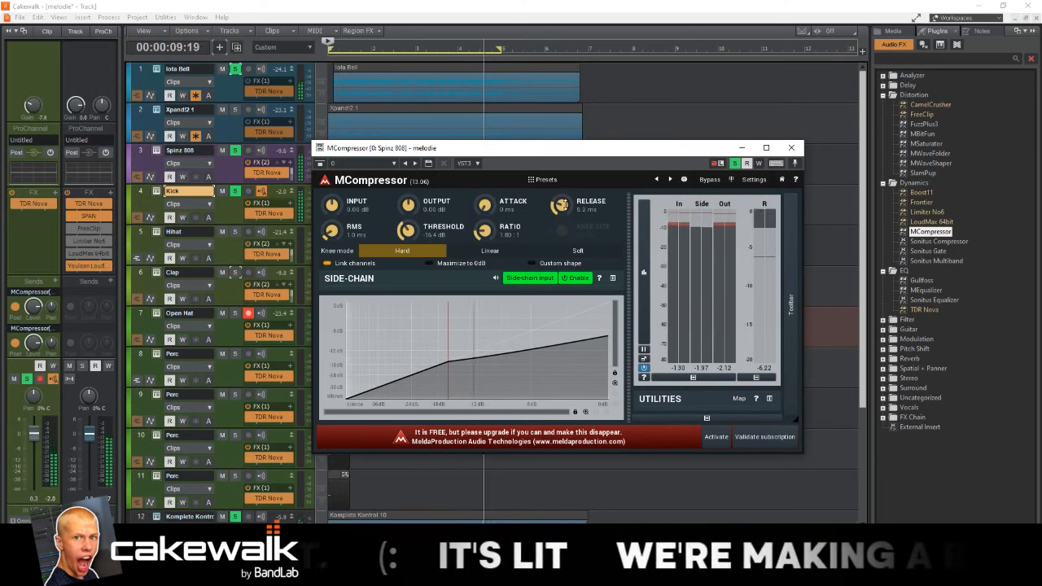
Step: Set the MCompressor threshold on the Spinz 808 track to -12.9 dB and check the mix with Xpand!2 1 briefly soloed
{"action": "left_click_drag", "start_coordinate": [437, 220], "coordinate": [437, 207]}
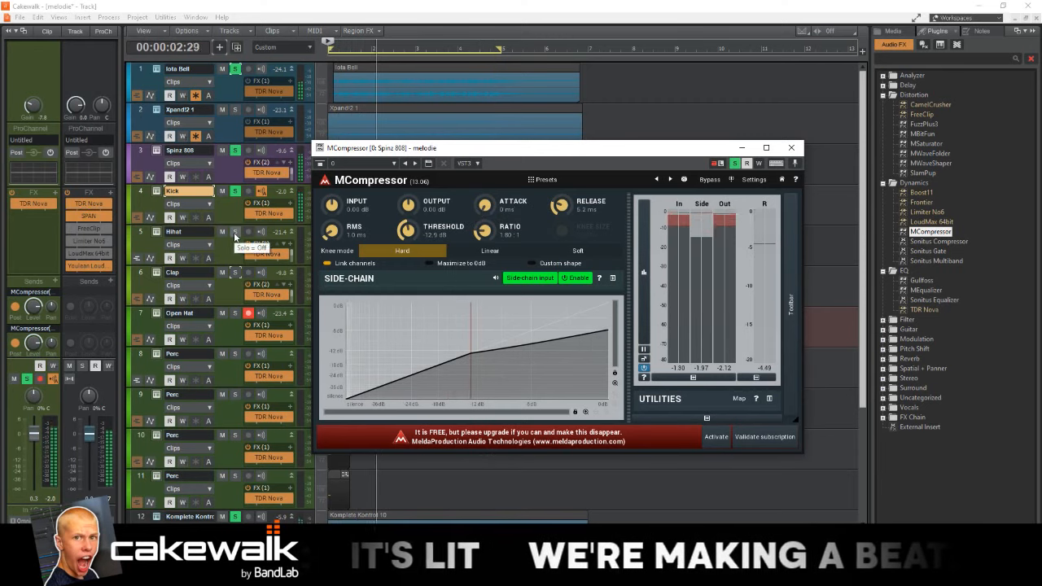
{"action": "left_click", "coordinate": [234, 109]}
{"action": "left_click", "coordinate": [234, 126]}
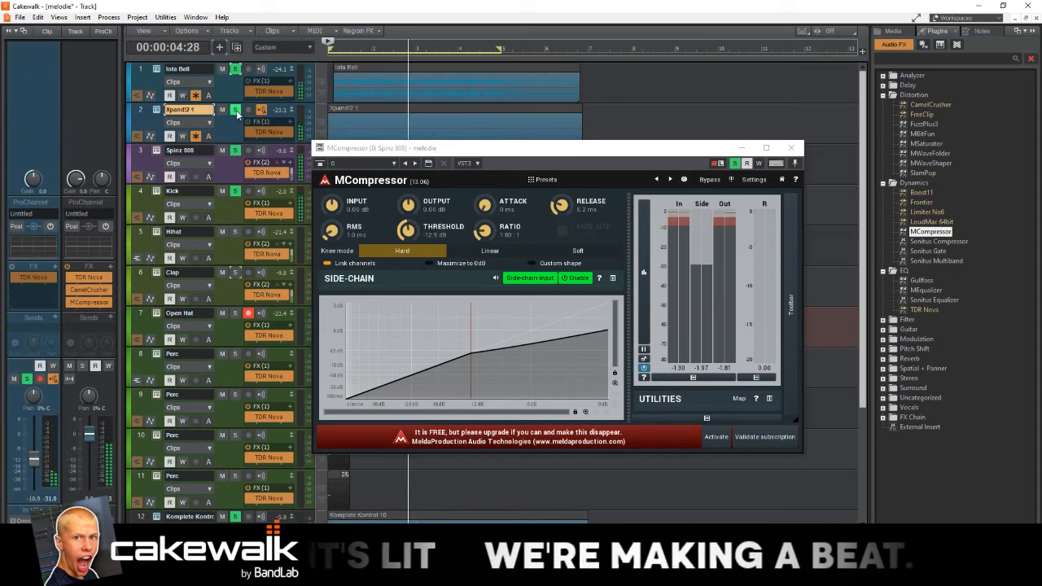
{"action": "left_click", "coordinate": [235, 109]}
Step: Close the compressor window and add the Hihat, Clap and Open Hat tracks to the soloed tracks
{"action": "left_click", "coordinate": [791, 150]}
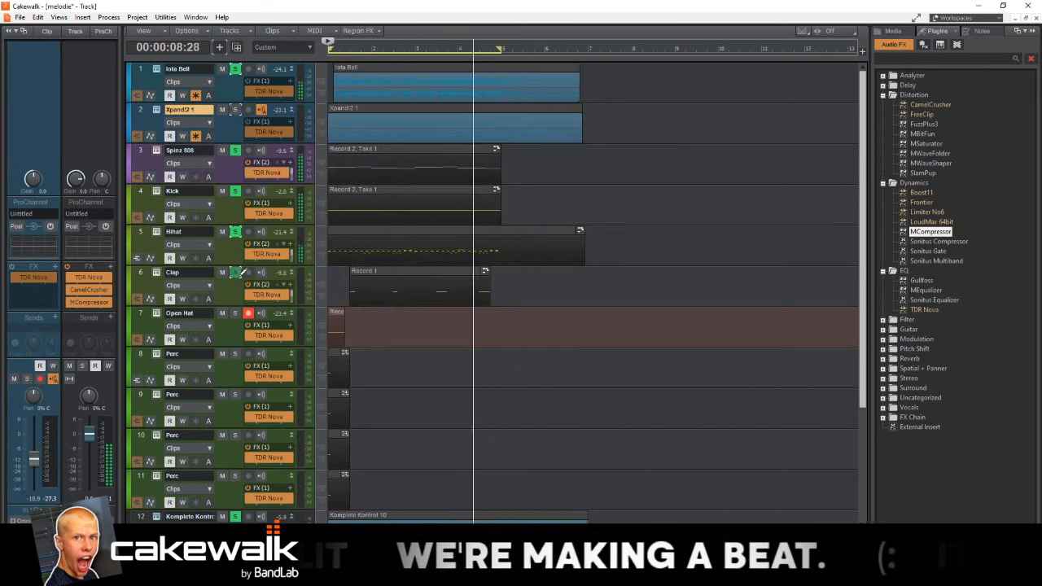
{"action": "left_click", "coordinate": [235, 273]}
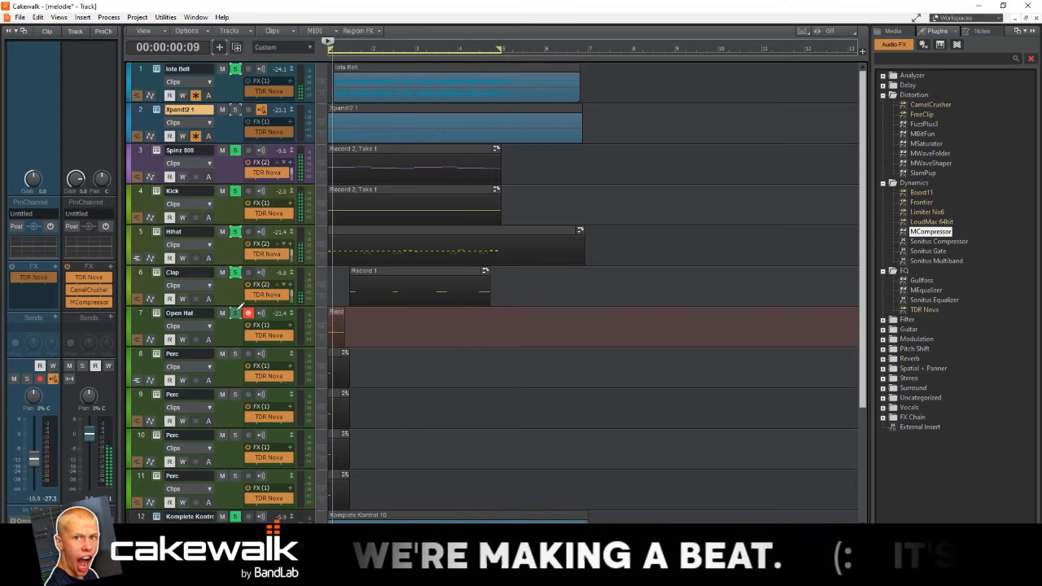
{"action": "left_click", "coordinate": [235, 314]}
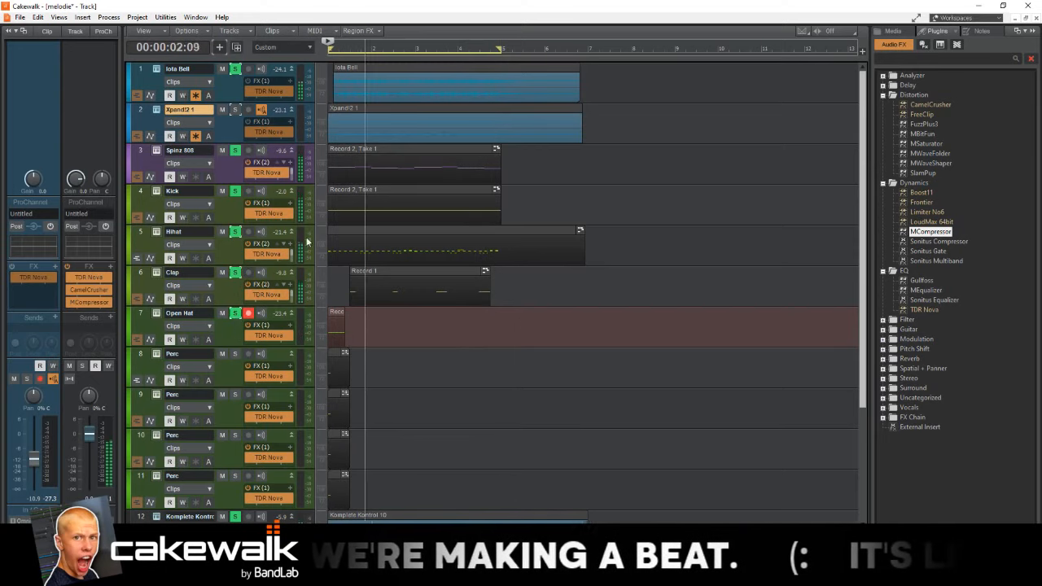
Step: Mute the Xpand!2 1 track and clear the solo on all tracks
{"action": "left_click", "coordinate": [222, 110]}
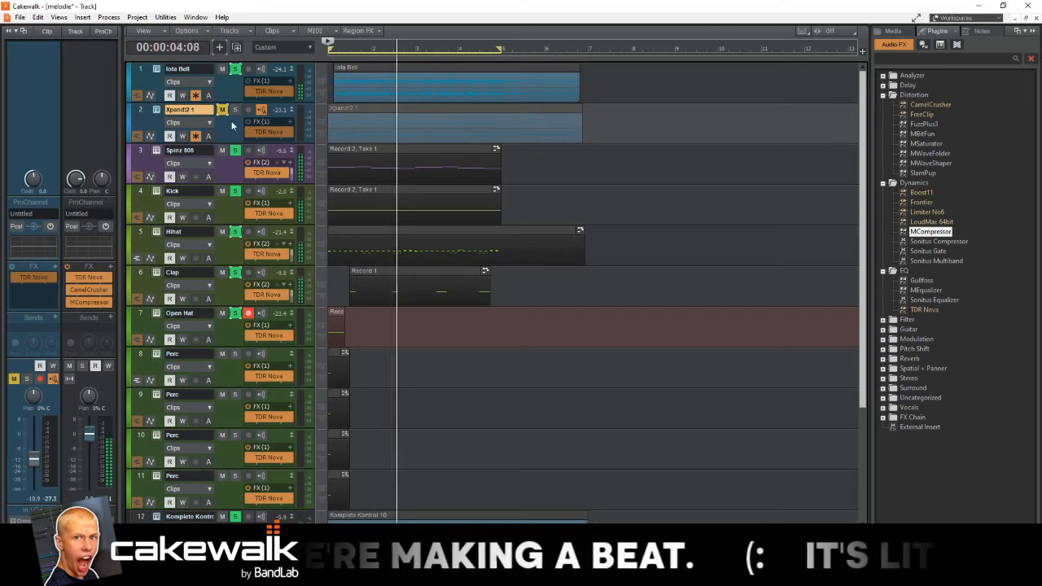
{"action": "key", "text": "c"}
{"action": "left_click", "coordinate": [467, 32]}
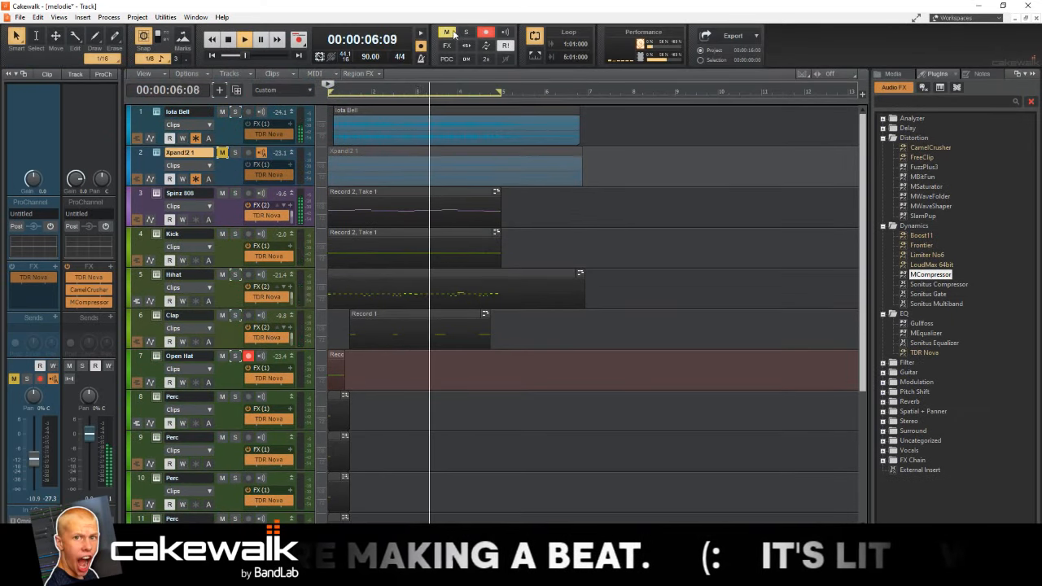
Step: Open the Komplete Kontrol sampler of the Perc track 8 and audition the Curse - Open Hat - Energy sample from the files
{"action": "scroll", "coordinate": [480, 149], "scroll_direction": "down", "scroll_amount": 2}
{"action": "scroll", "coordinate": [481, 149], "scroll_direction": "down", "scroll_amount": 4}
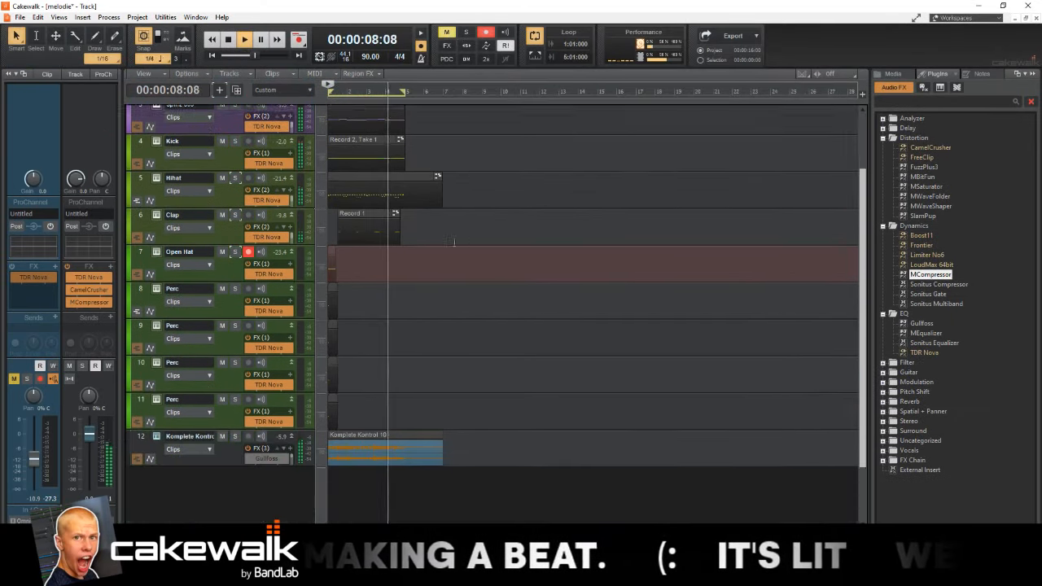
{"action": "left_click", "coordinate": [237, 262]}
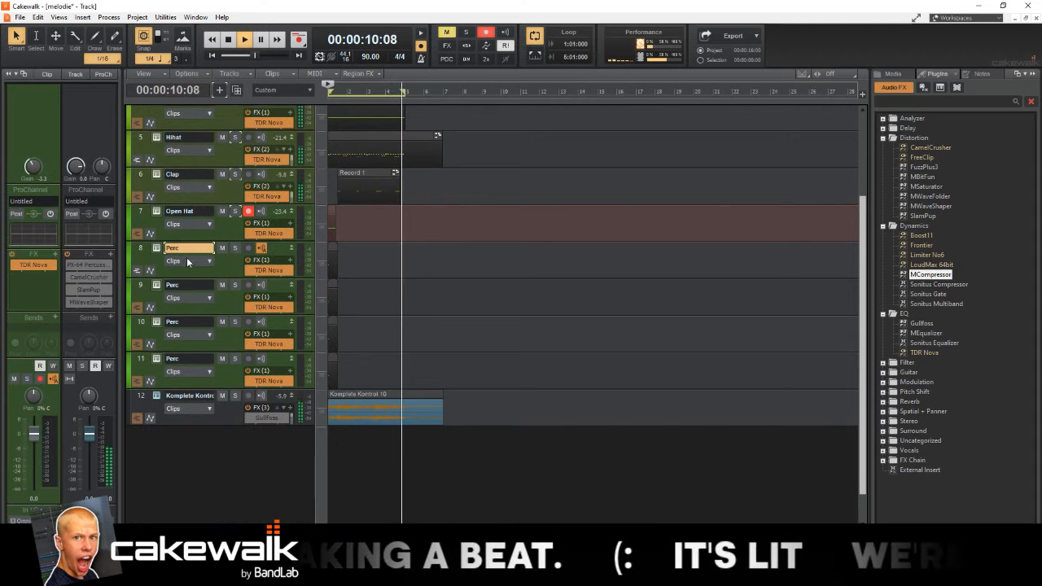
{"action": "left_click", "coordinate": [159, 248]}
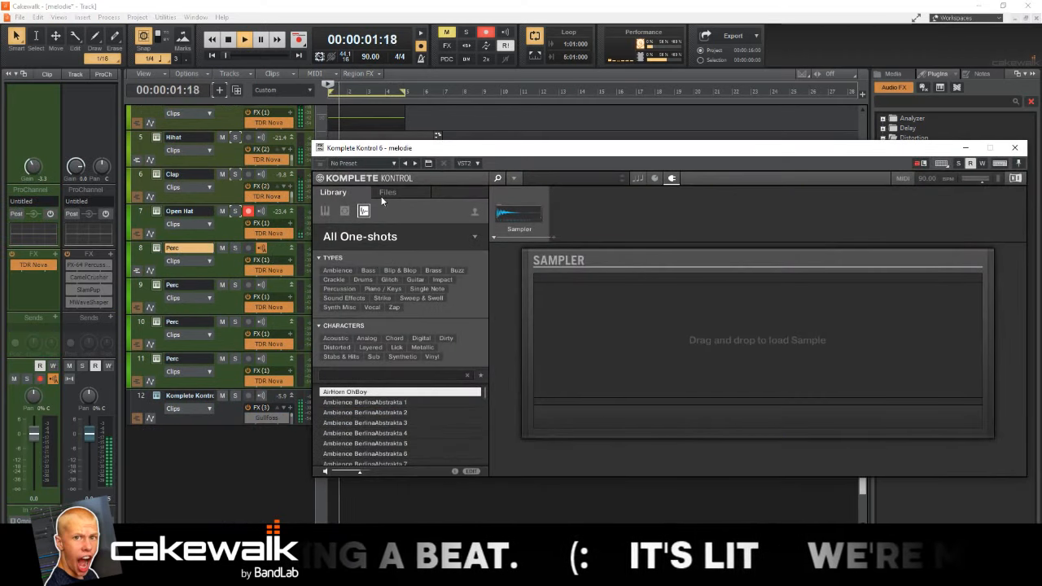
{"action": "left_click", "coordinate": [385, 193]}
{"action": "left_click", "coordinate": [386, 296]}
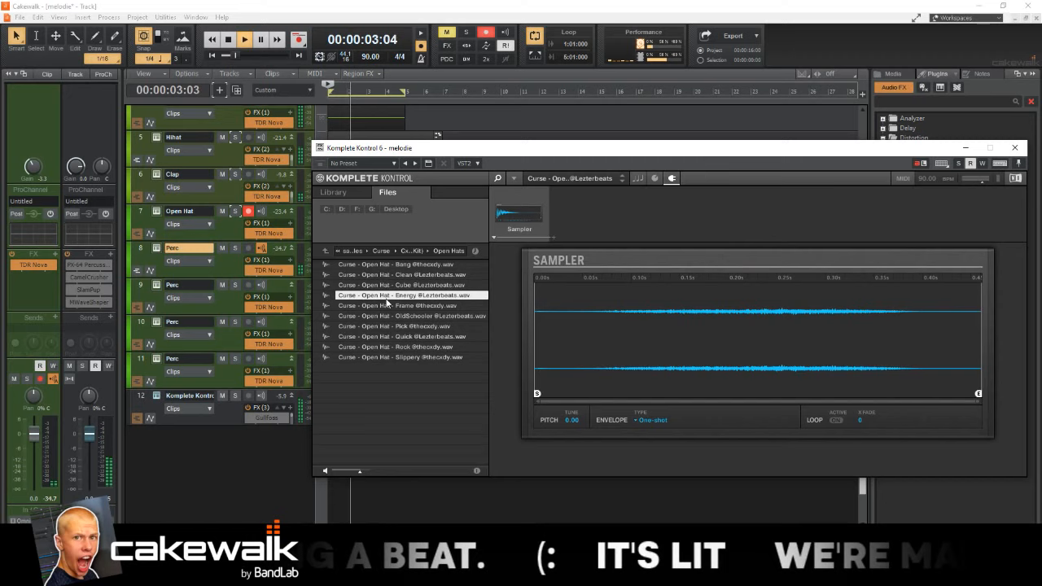
Step: Load the Rim - Trunk sample from the Rims folder of Cxdy - Screech (Drum Kit) and close the sampler
{"action": "left_click", "coordinate": [360, 210]}
{"action": "scroll", "coordinate": [373, 371], "scroll_direction": "down", "scroll_amount": 2}
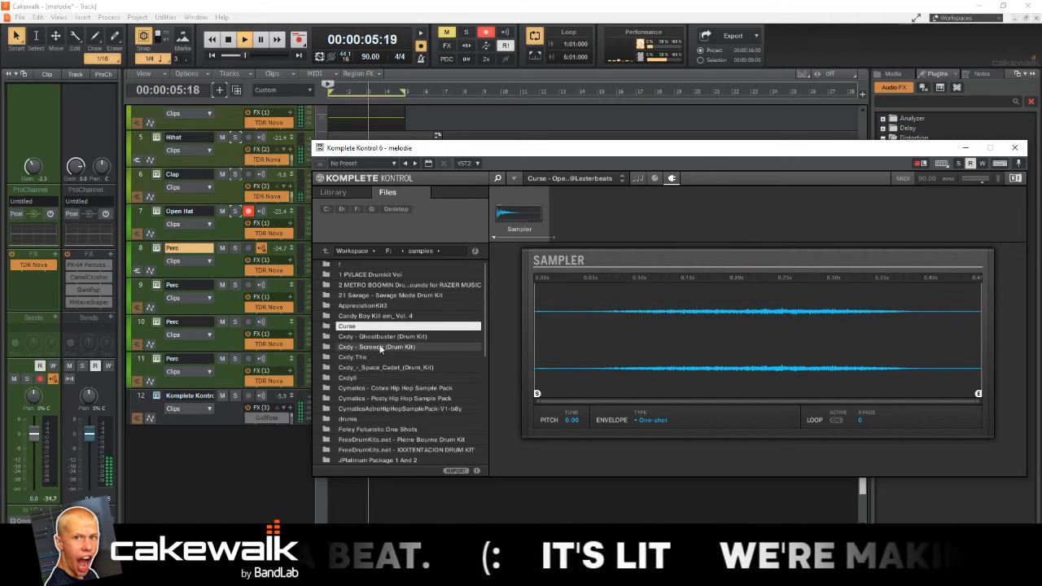
{"action": "double_click", "coordinate": [380, 348]}
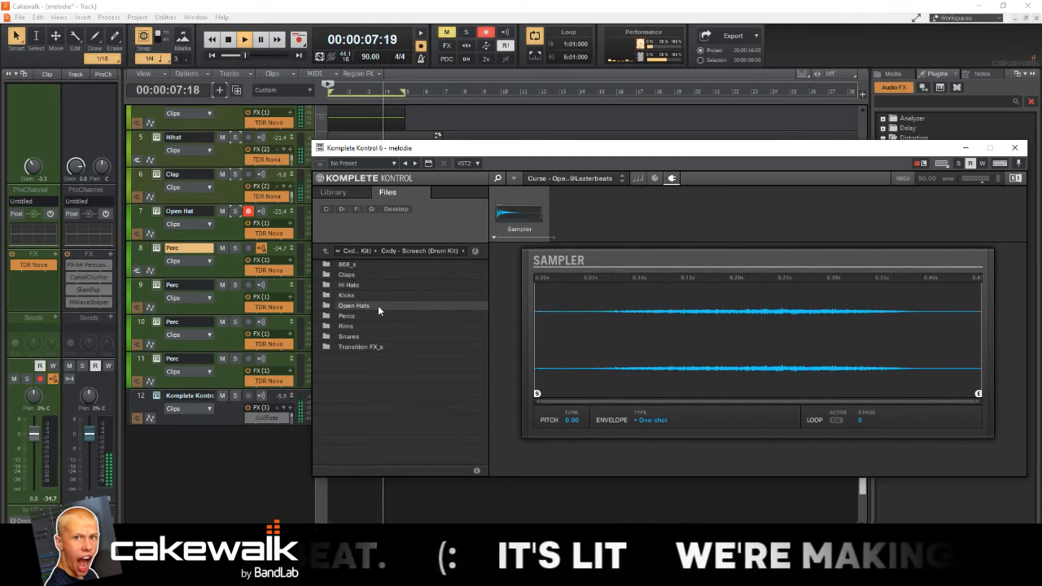
{"action": "double_click", "coordinate": [347, 326]}
{"action": "left_click", "coordinate": [376, 316]}
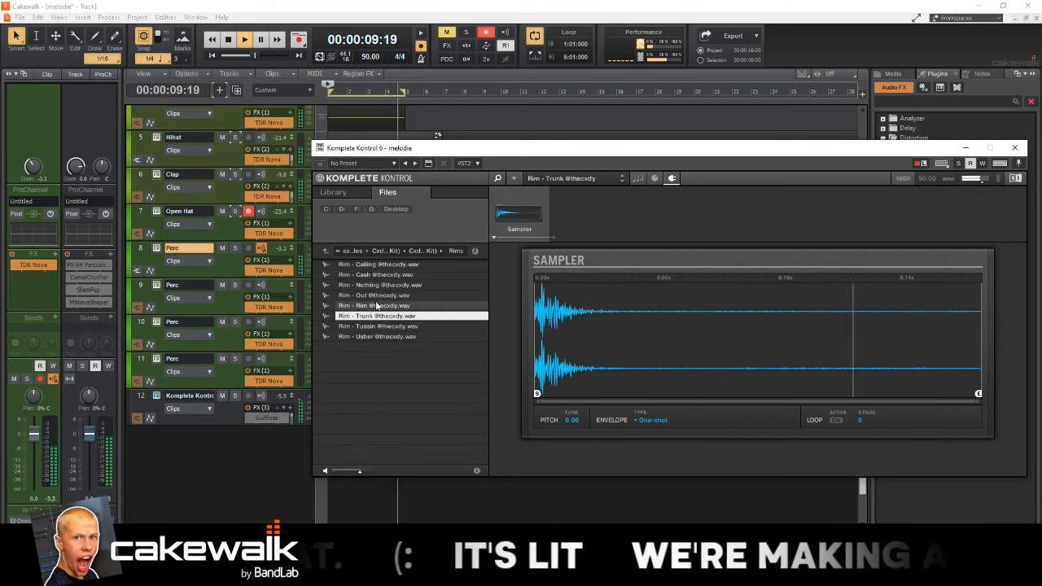
{"action": "left_click", "coordinate": [1017, 148]}
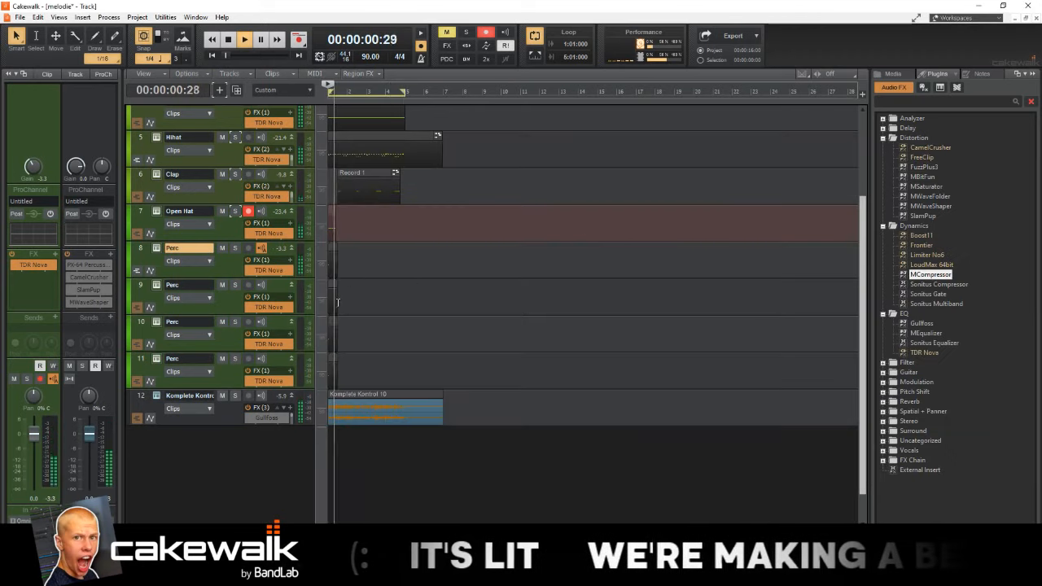
Step: Stop playback and delete the existing clip on the Perc track 8
{"action": "key", "text": "space"}
{"action": "left_click_drag", "start_coordinate": [397, 262], "coordinate": [314, 266]}
{"action": "key", "text": "Delete"}
Step: Arm only the Perc track 8 for recording, disarming Open Hat, and record a new rim take up to bar 5
{"action": "left_click", "coordinate": [248, 247]}
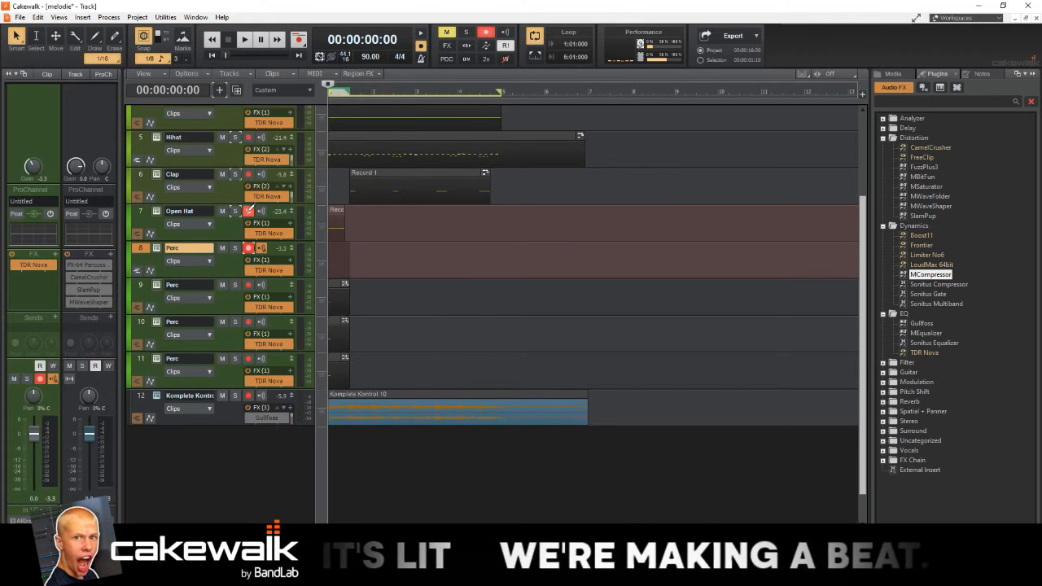
{"action": "left_click", "coordinate": [250, 212]}
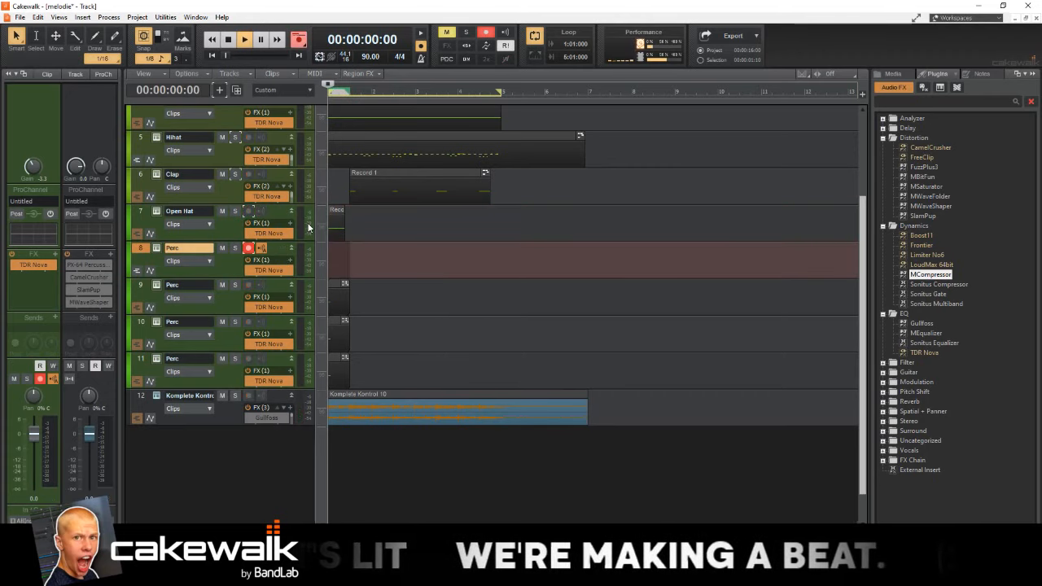
{"action": "key", "text": "r"}
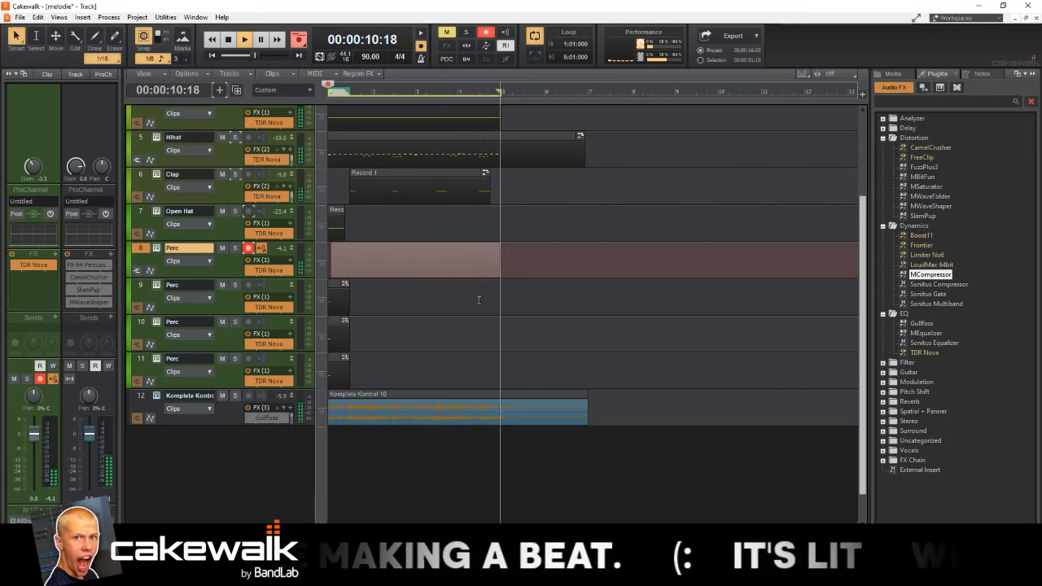
{"action": "key", "text": "space"}
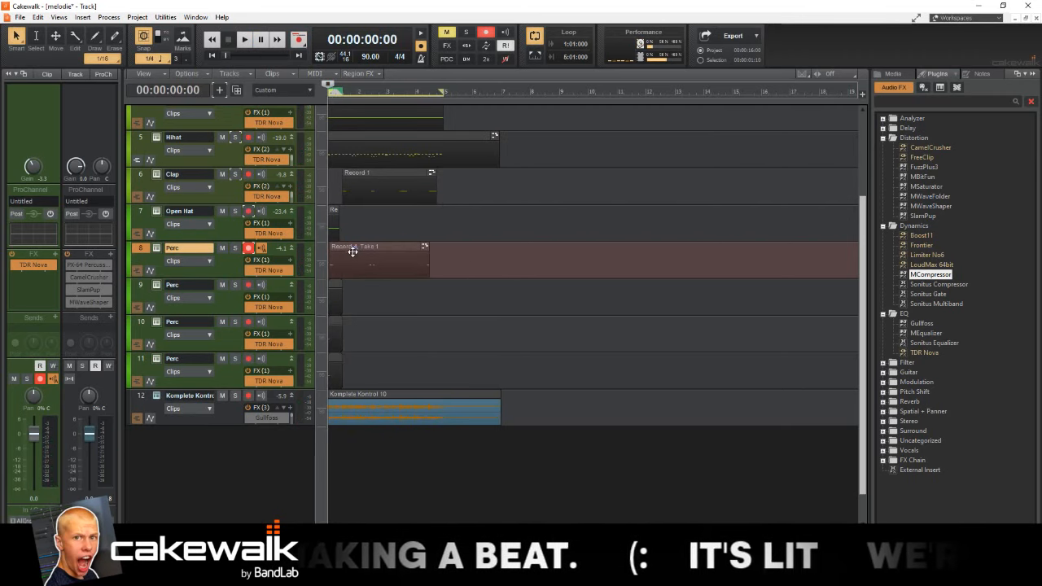
Step: Copy the recorded clip on the Perc track 8 so that the copy starts at bar 3
{"action": "scroll", "coordinate": [346, 250], "scroll_direction": "up", "scroll_amount": 6}
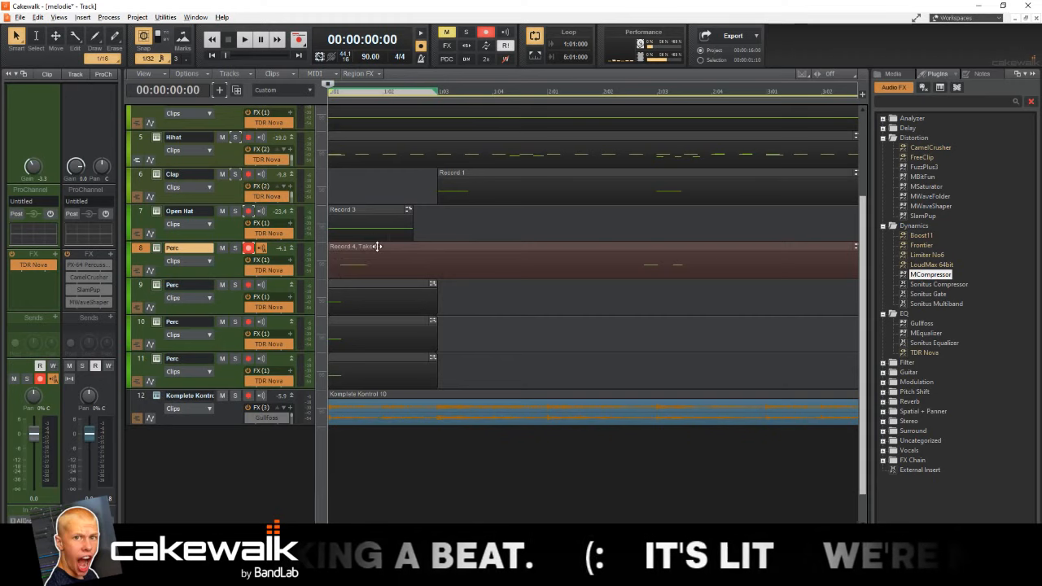
{"action": "scroll", "coordinate": [376, 247], "scroll_direction": "down", "scroll_amount": 2}
{"action": "left_click_drag", "start_coordinate": [358, 247], "coordinate": [511, 253]}
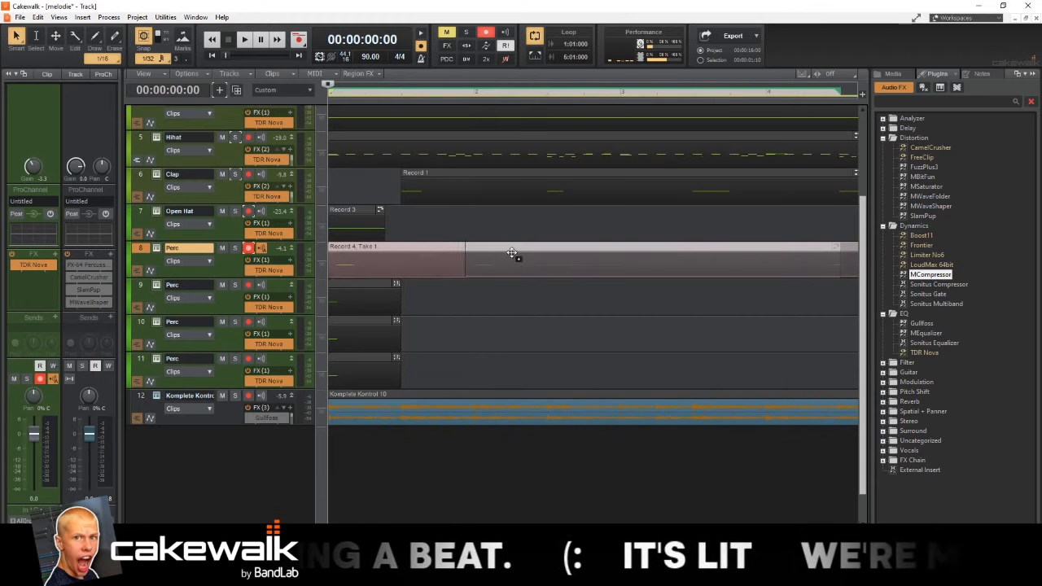
{"action": "left_click_drag", "start_coordinate": [647, 247], "coordinate": [650, 245]}
{"action": "left_click", "coordinate": [650, 245]}
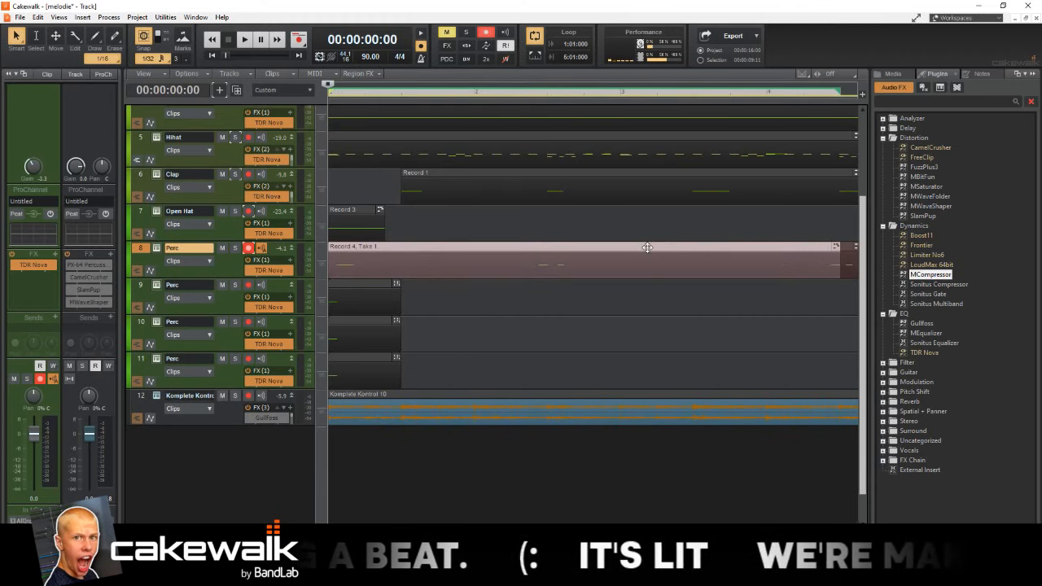
{"action": "left_click", "coordinate": [842, 259]}
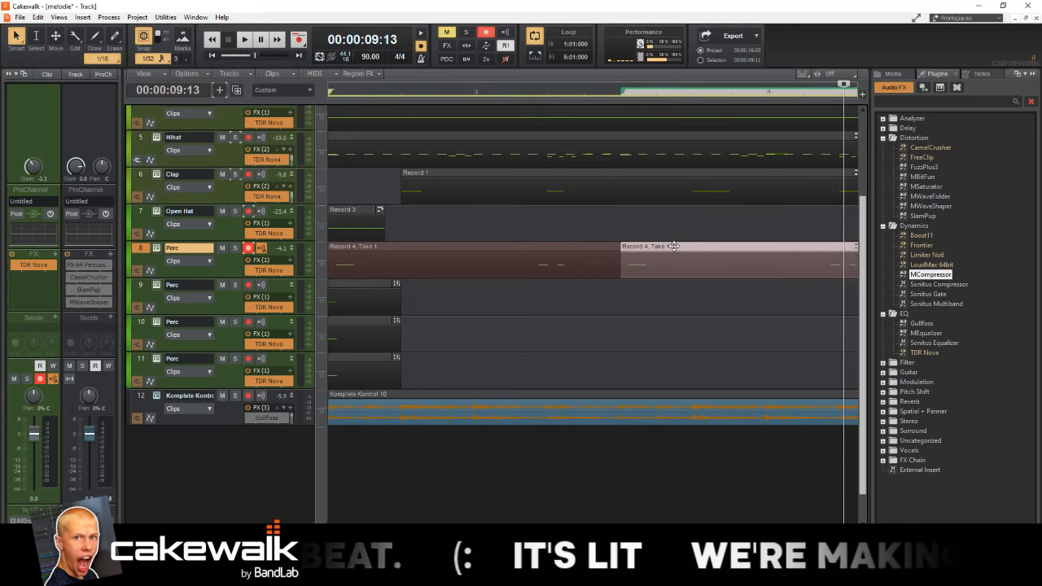
Step: Bounce the two Perc clips on track 8 into one clip and trim its end to bar 5
{"action": "scroll", "coordinate": [674, 245], "scroll_direction": "down", "scroll_amount": 2}
{"action": "left_click_drag", "start_coordinate": [751, 271], "coordinate": [233, 252]}
{"action": "key", "text": "ctrl+b"}
{"action": "left_click_drag", "start_coordinate": [677, 271], "coordinate": [580, 274]}
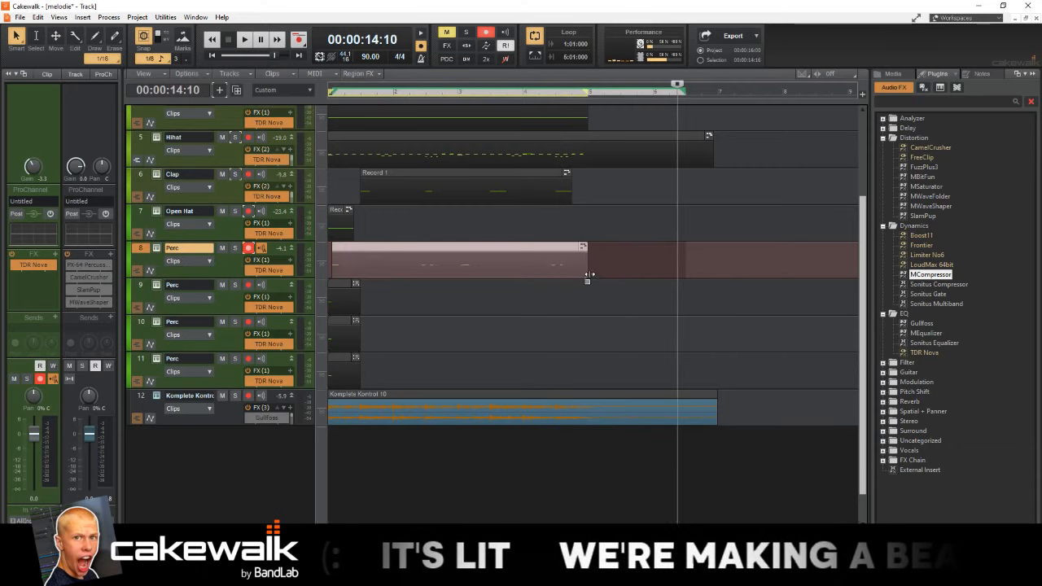
Step: Play the merged Perc clip from the beginning in the Piano Roll and add a short C5 note near the start of bar 4
{"action": "key", "text": "w"}
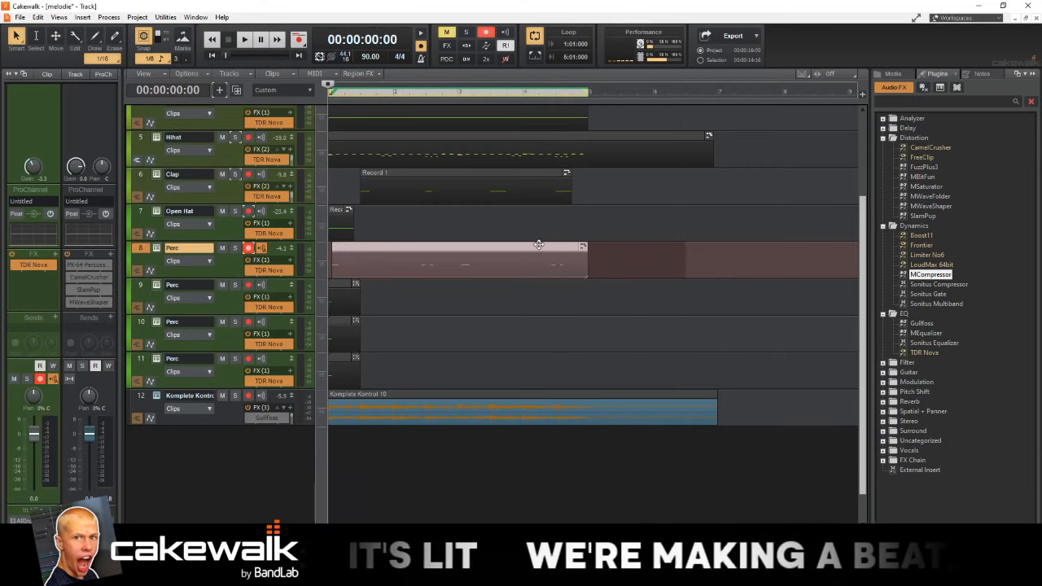
{"action": "double_click", "coordinate": [538, 243]}
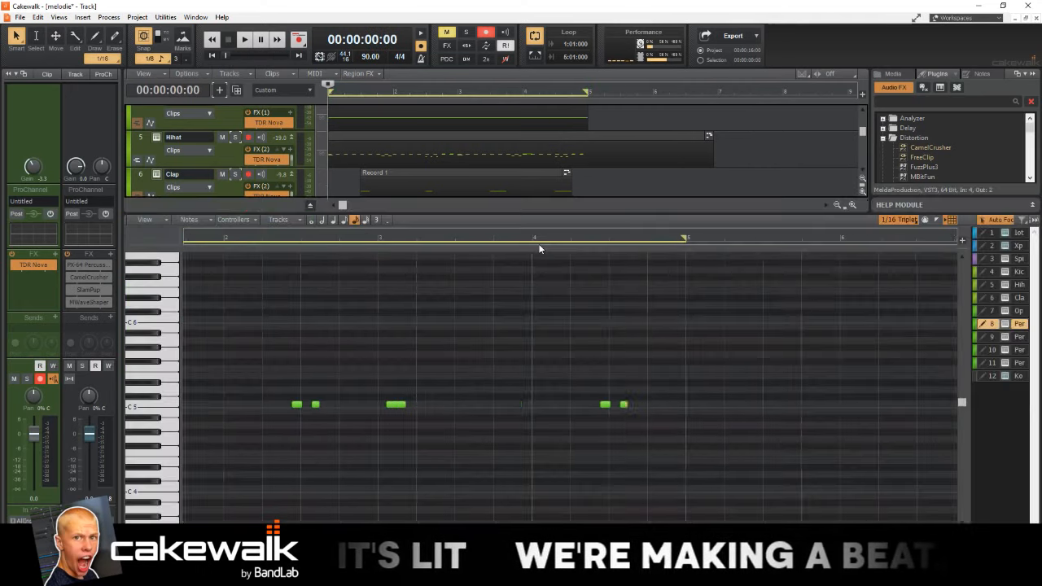
{"action": "key", "text": "shift+d"}
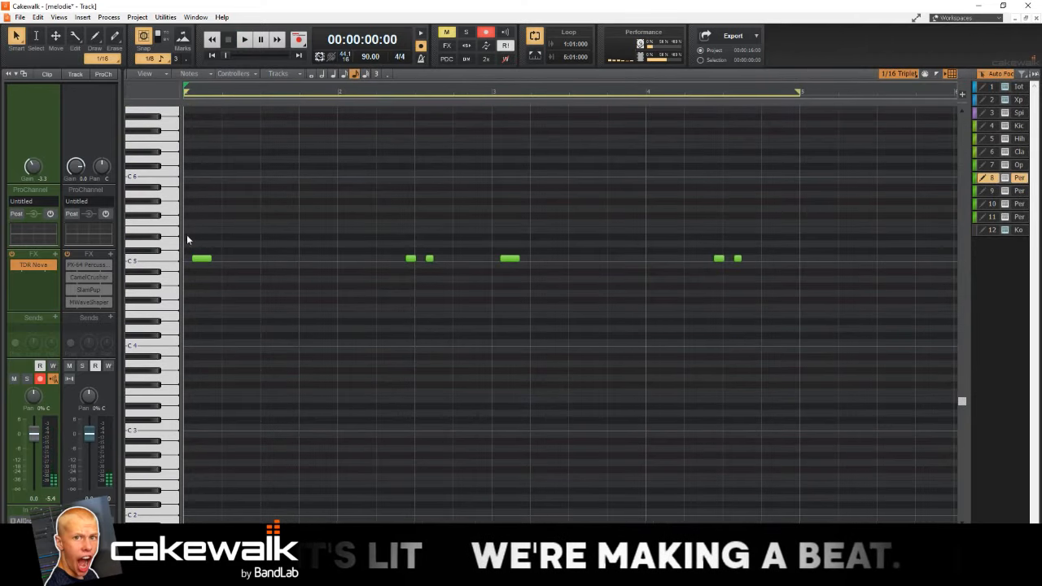
{"action": "key", "text": "space"}
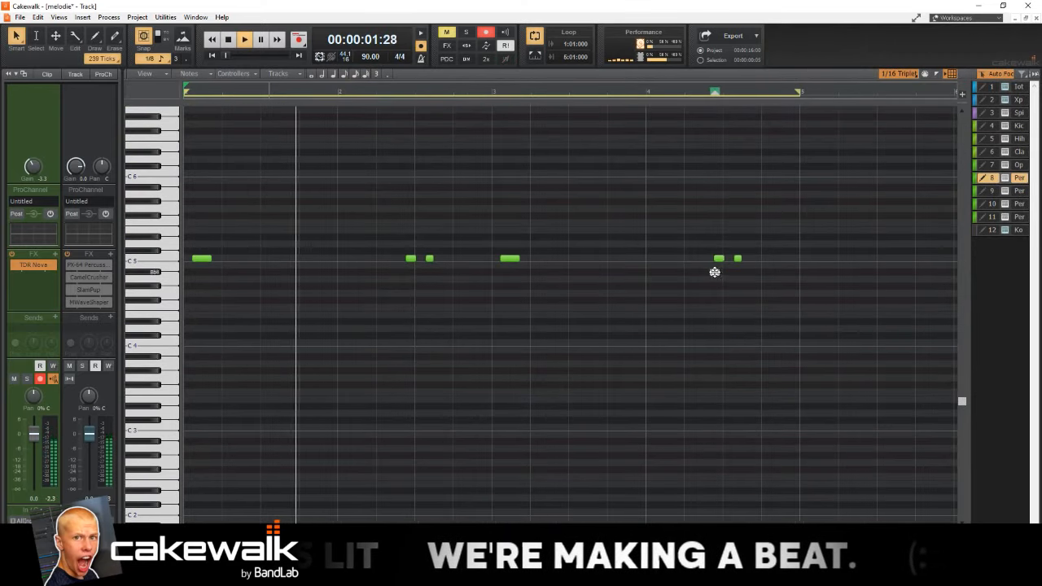
{"action": "left_click_drag", "start_coordinate": [715, 272], "coordinate": [670, 258]}
{"action": "scroll", "coordinate": [635, 231], "scroll_direction": "down", "scroll_amount": 1}
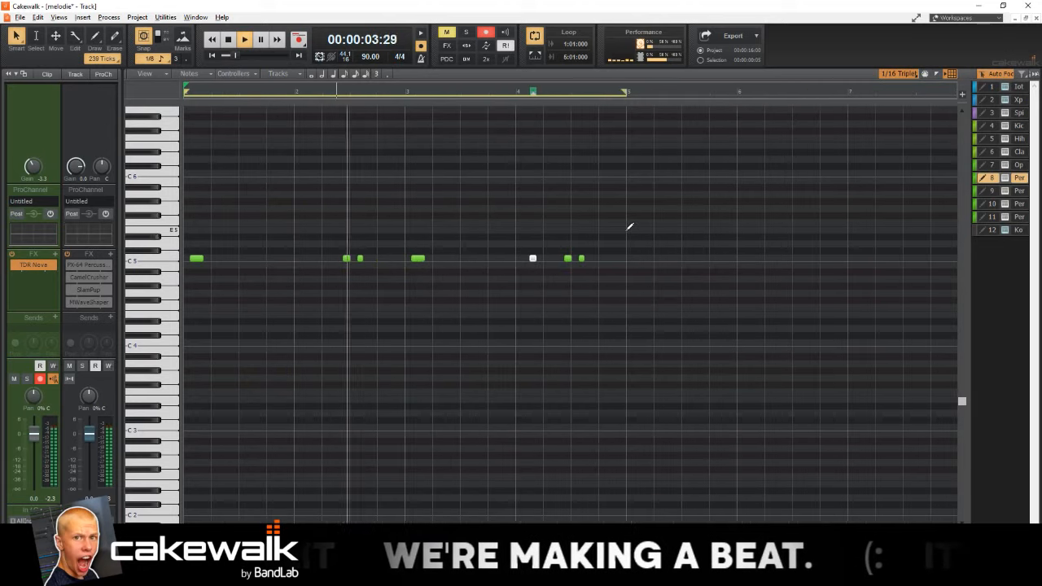
{"action": "key", "text": "d"}
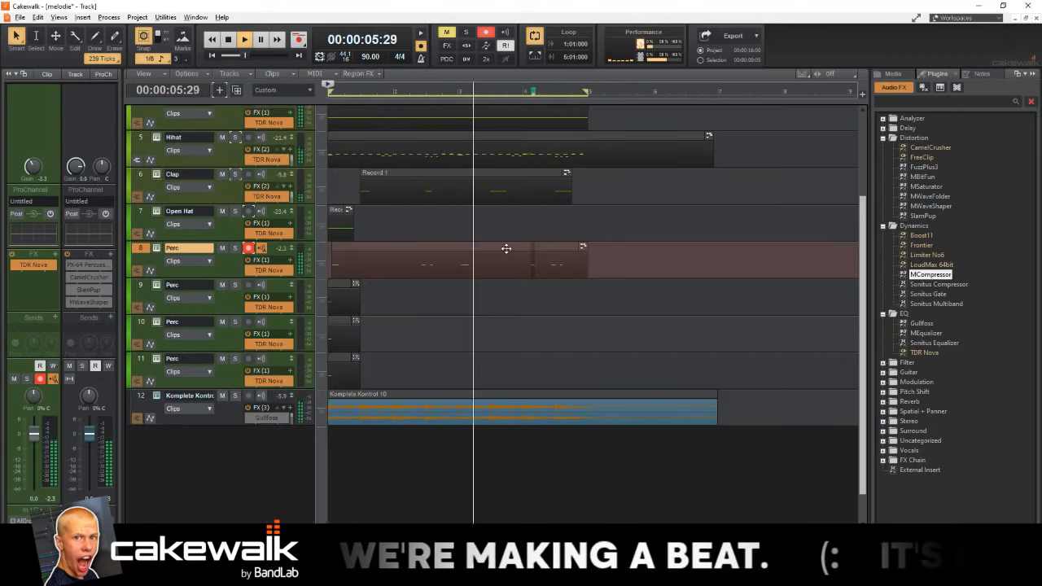
Step: Set the Piano Roll snap resolution to 1/16 and quantize all notes of the Perc clip to 1/16 at 100 percent strength
{"action": "double_click", "coordinate": [436, 244]}
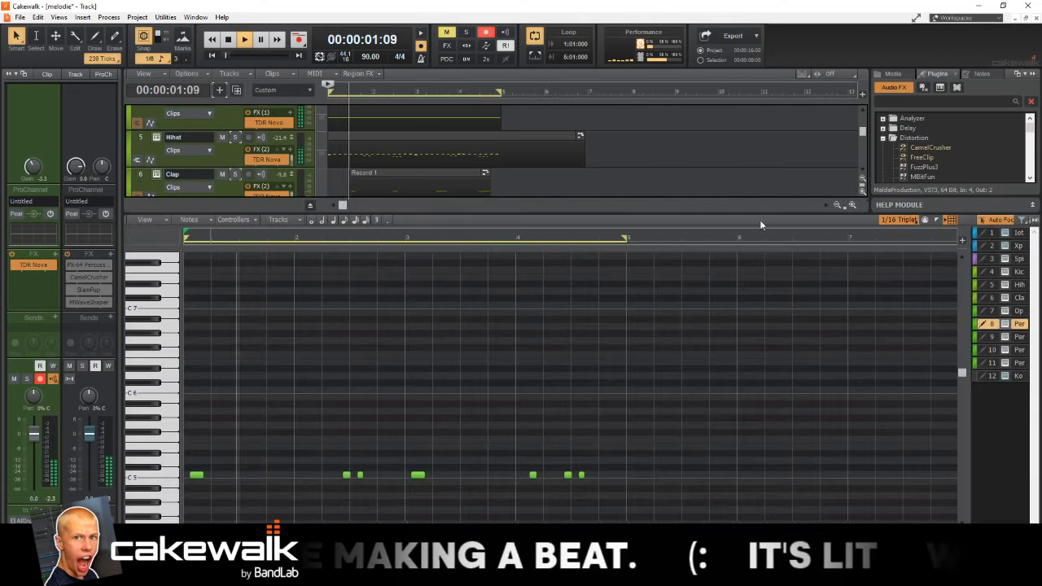
{"action": "key", "text": "ctrl+a"}
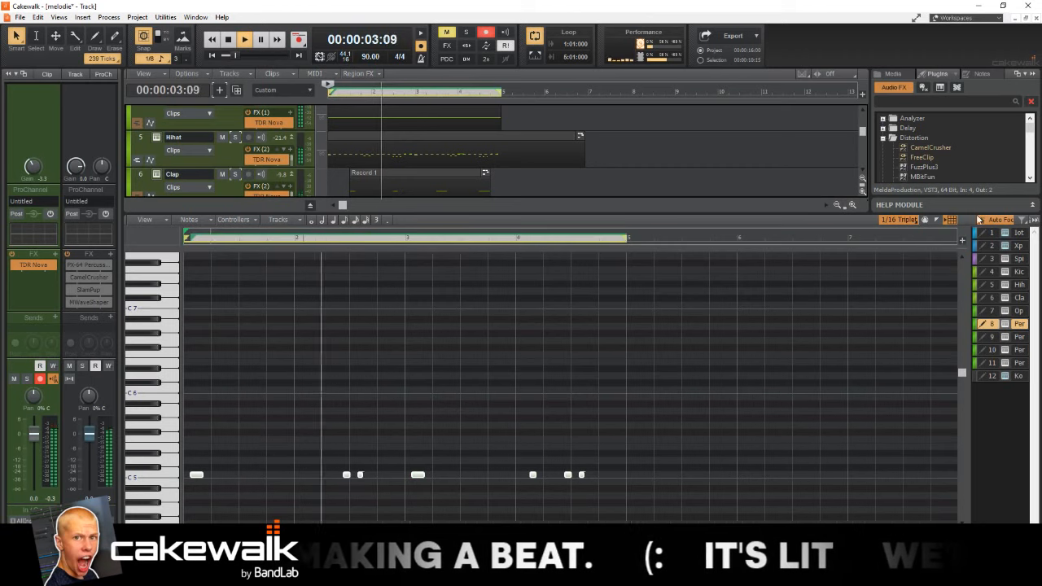
{"action": "left_click", "coordinate": [914, 224]}
{"action": "left_click", "coordinate": [899, 376]}
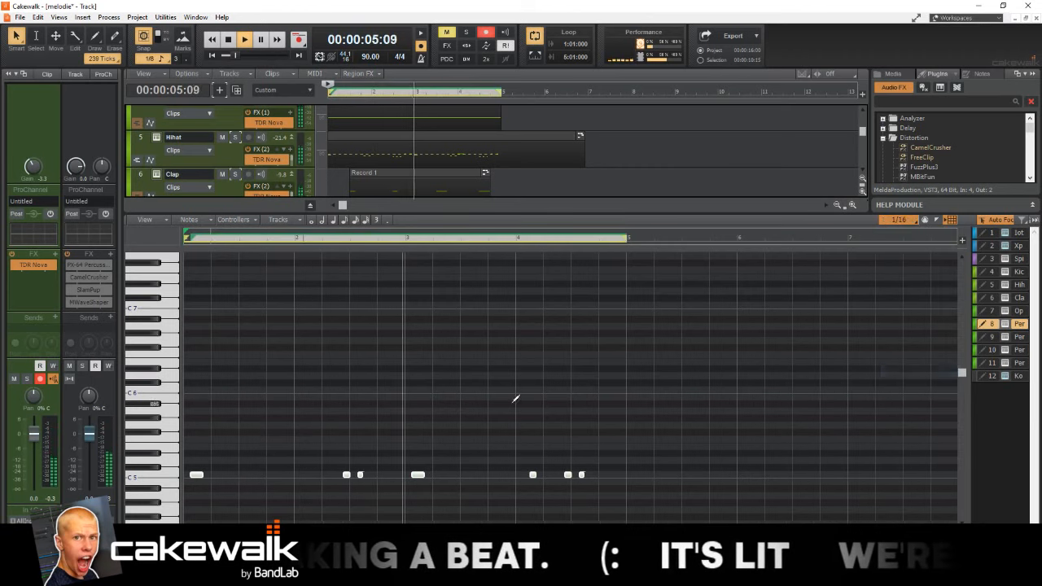
{"action": "key", "text": "q"}
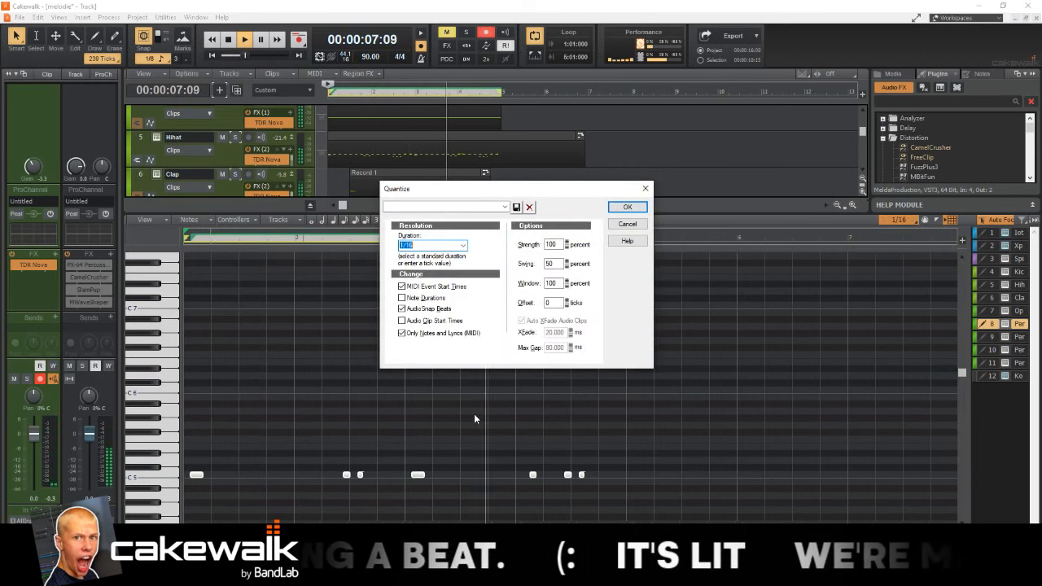
{"action": "key", "text": "Return"}
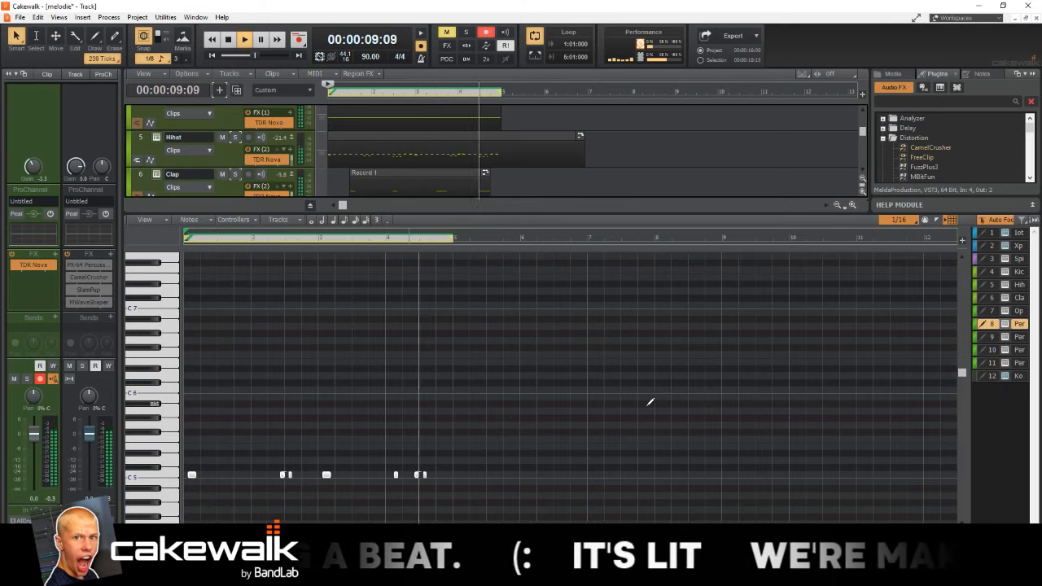
Step: Lower the volume of Perc track 8 to about -6 dB during playback, then disarm the track for recording
{"action": "key", "text": "d"}
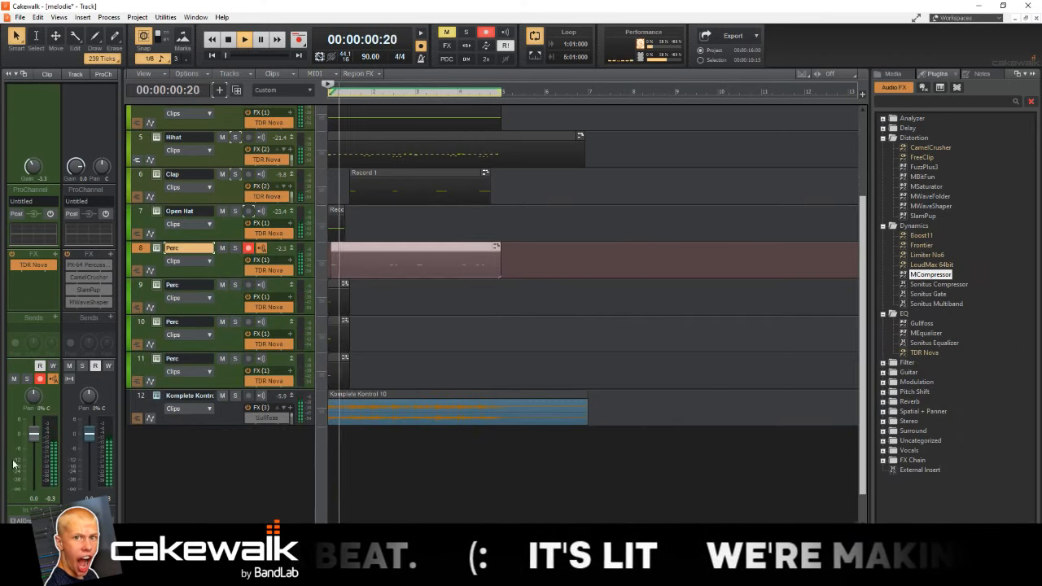
{"action": "left_click_drag", "start_coordinate": [37, 436], "coordinate": [35, 449]}
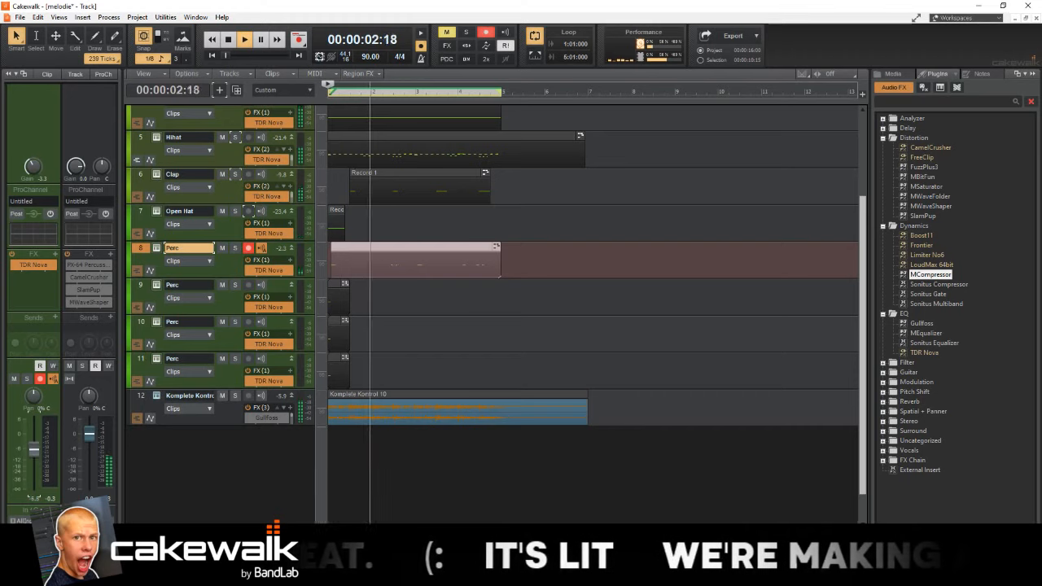
{"action": "key", "text": "space"}
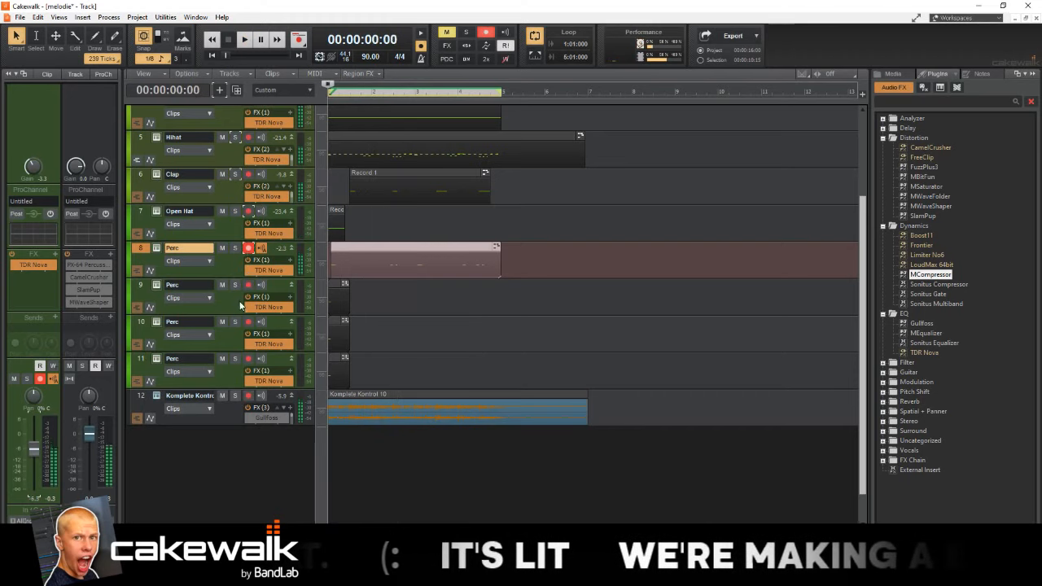
{"action": "left_click", "coordinate": [242, 299]}
{"action": "left_click", "coordinate": [249, 248]}
{"action": "key", "text": "space"}
{"action": "key", "text": "space"}
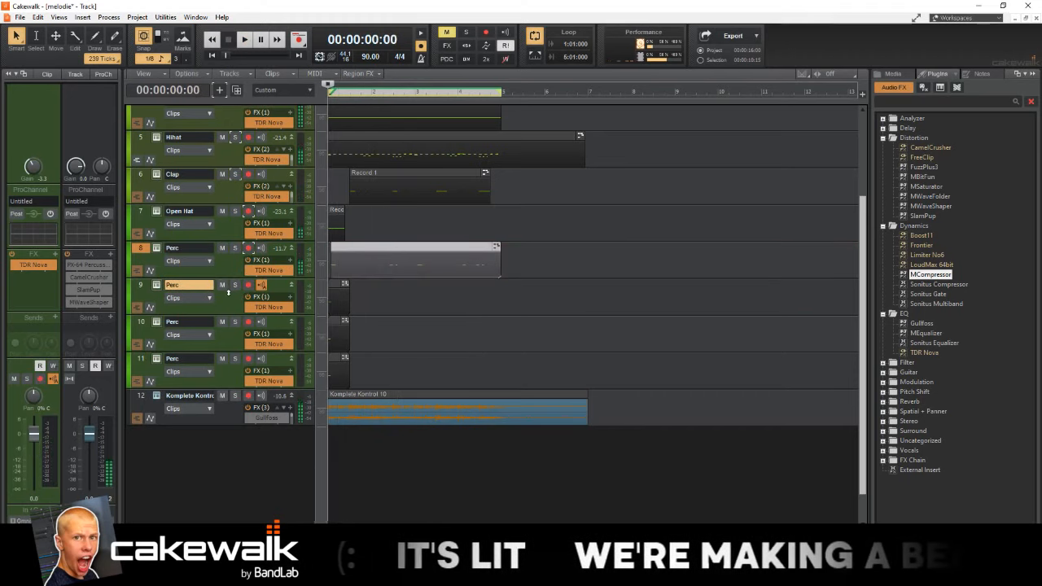
Step: Load the "Curse - Open Hat - Cube" sample from the Open Hats folder into the sampler of Perc track 9
{"action": "left_click", "coordinate": [156, 285]}
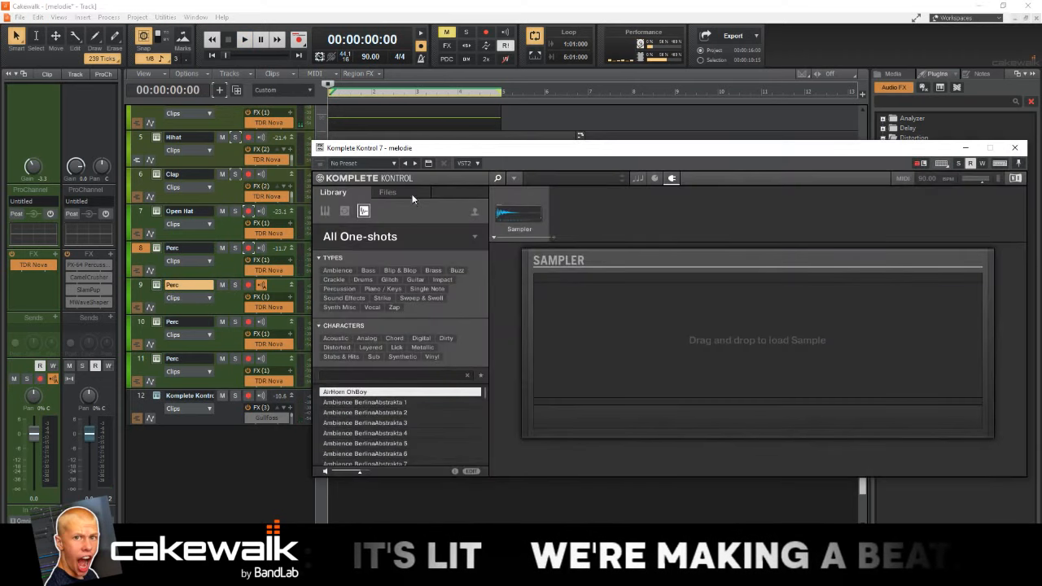
{"action": "left_click", "coordinate": [388, 192]}
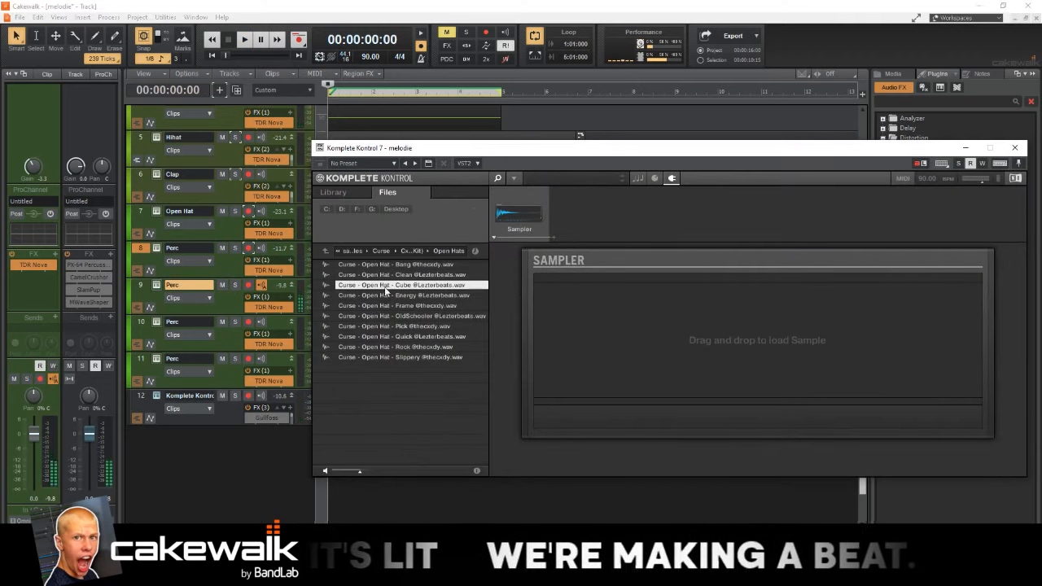
{"action": "double_click", "coordinate": [399, 286]}
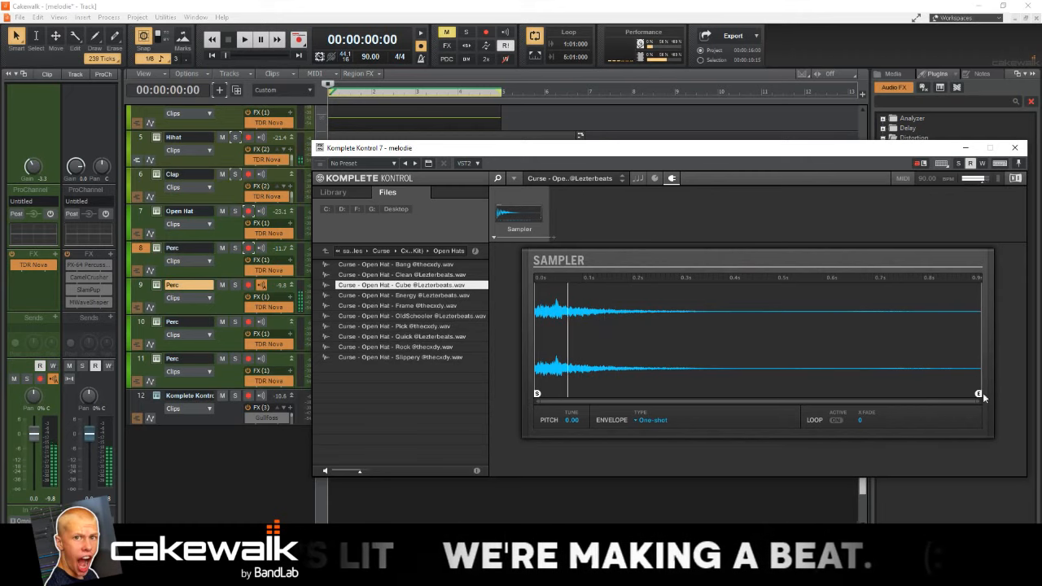
Step: Trim the end of the Cube open hat sample to about 0.12 s and use an ADSR envelope with a longer release
{"action": "mouse_move", "coordinate": [979, 395]}
{"action": "left_mouse_down"}
{"action": "mouse_move", "coordinate": [675, 396]}
{"action": "mouse_move", "coordinate": [574, 411]}
{"action": "left_mouse_up"}
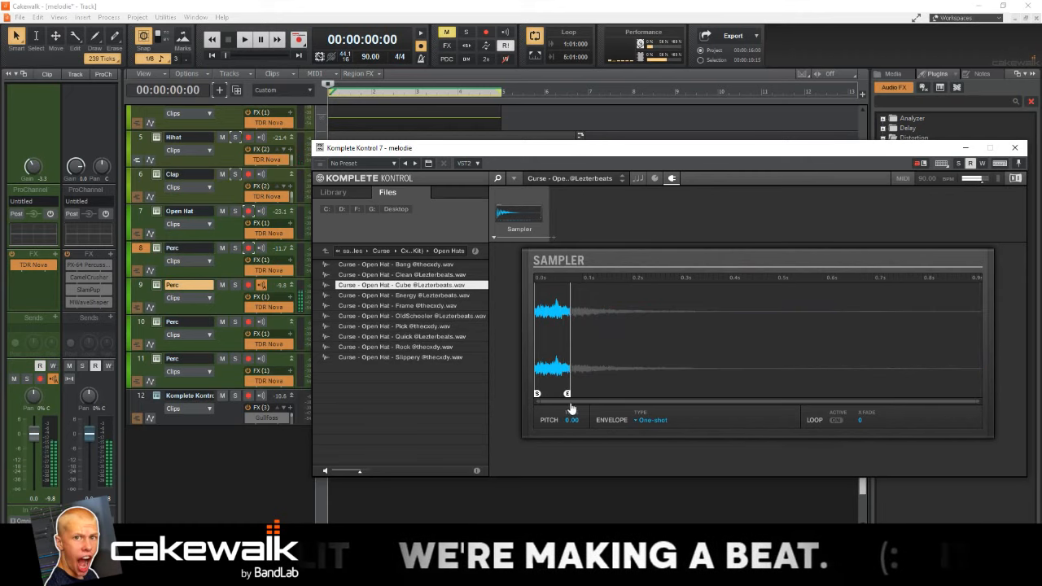
{"action": "left_click", "coordinate": [649, 421]}
{"action": "left_click", "coordinate": [691, 460]}
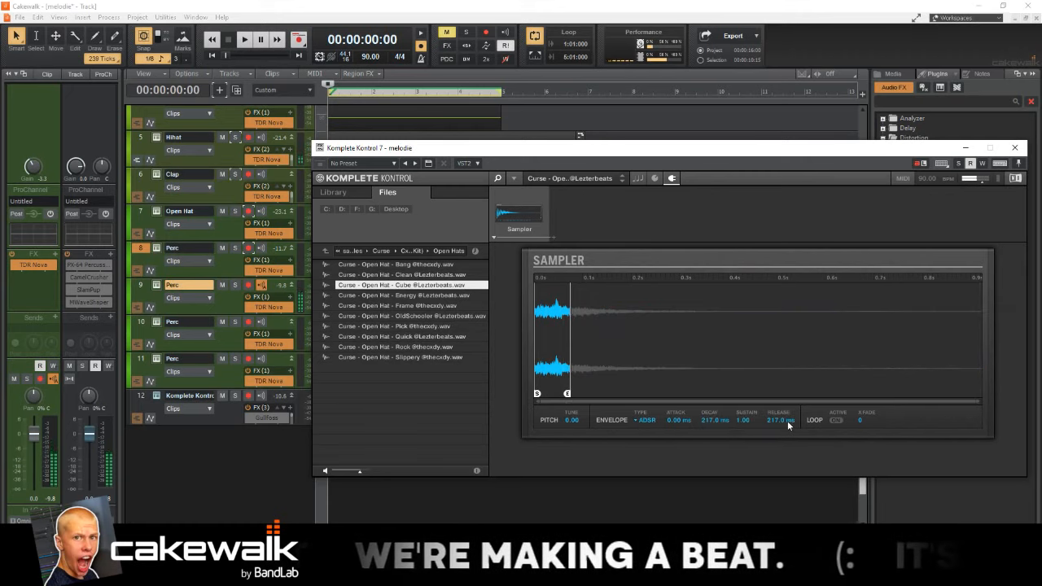
{"action": "left_click_drag", "start_coordinate": [569, 394], "coordinate": [595, 399]}
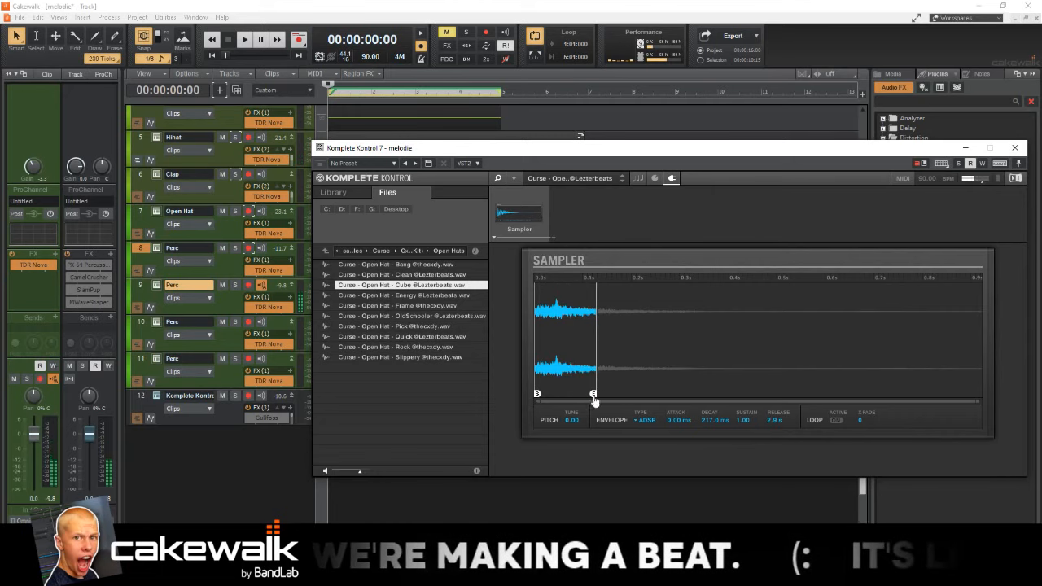
{"action": "left_click", "coordinate": [1014, 149]}
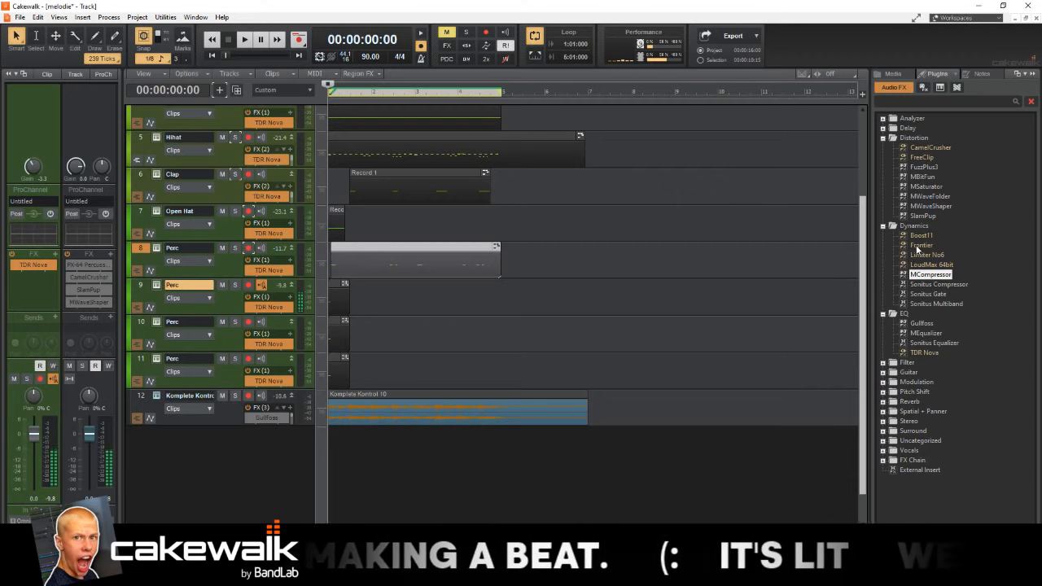
Step: Add the MConvolutionEZ reverb with an adjusted dry/wet mix and the CamelCrusher distortion to the effects of Perc track 9
{"action": "left_click", "coordinate": [896, 403]}
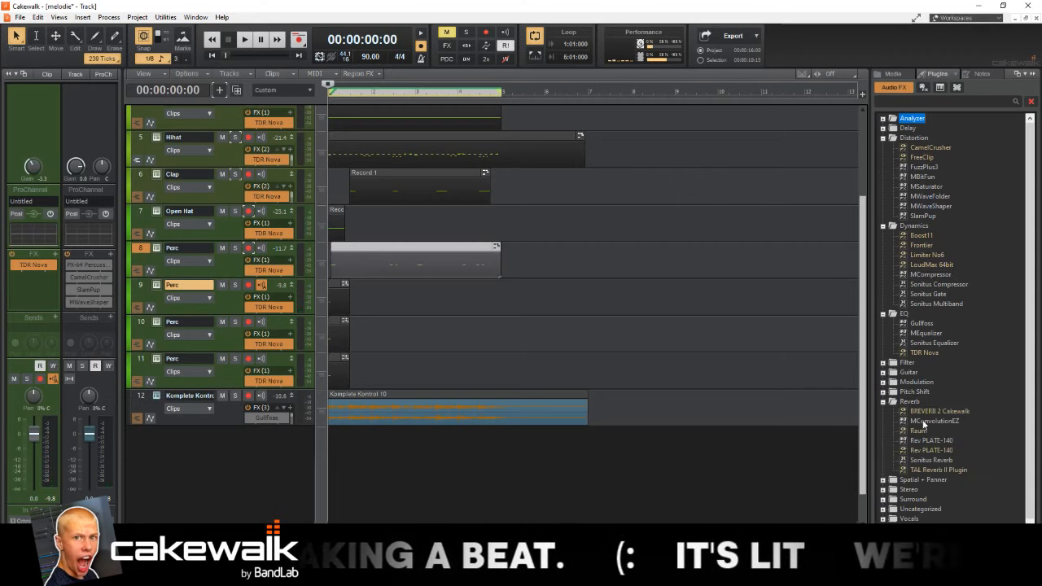
{"action": "left_click_drag", "start_coordinate": [924, 423], "coordinate": [39, 279]}
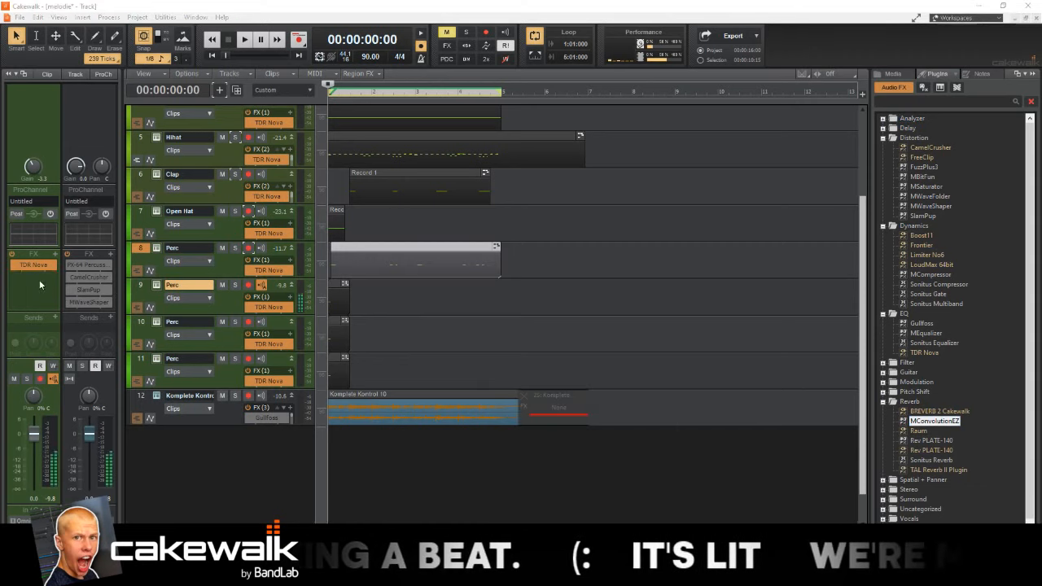
{"action": "left_click_drag", "start_coordinate": [331, 192], "coordinate": [331, 228]}
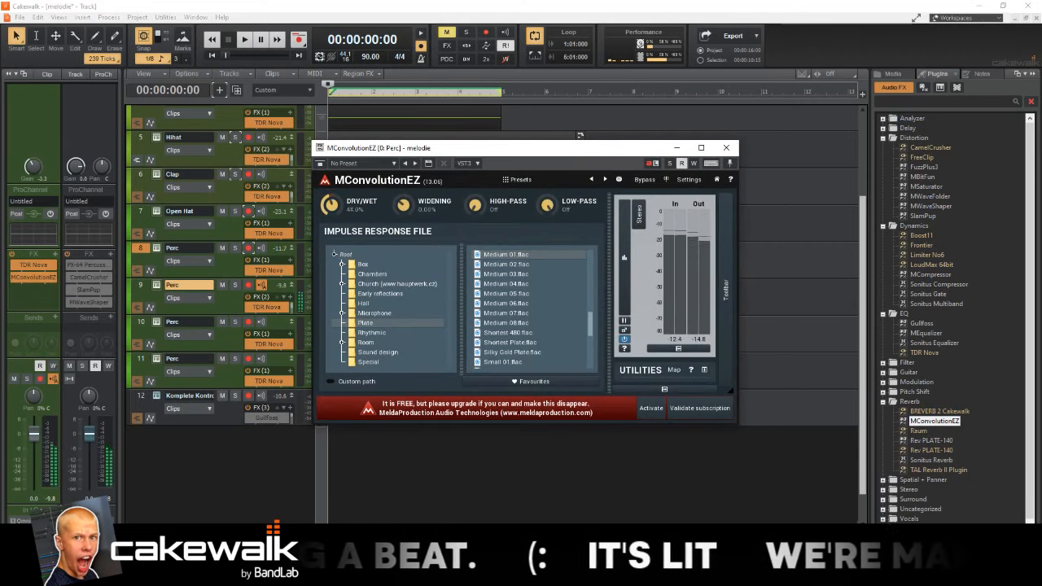
{"action": "left_click_drag", "start_coordinate": [930, 148], "coordinate": [37, 283]}
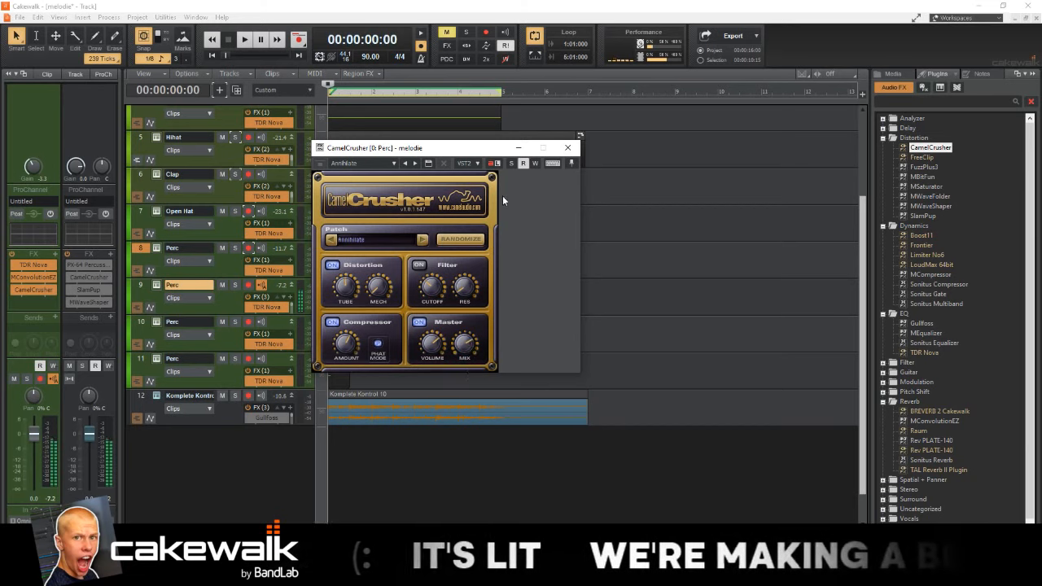
{"action": "left_click", "coordinate": [568, 147]}
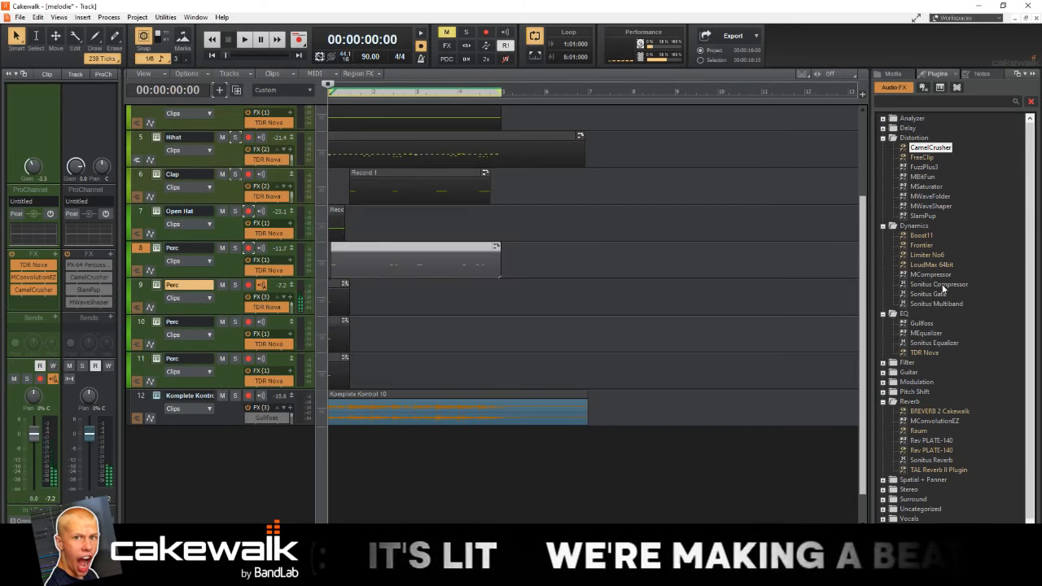
Step: Add MCompressor after CamelCrusher on Perc track 9 and load its Noise gate preset
{"action": "left_click_drag", "start_coordinate": [931, 275], "coordinate": [35, 309]}
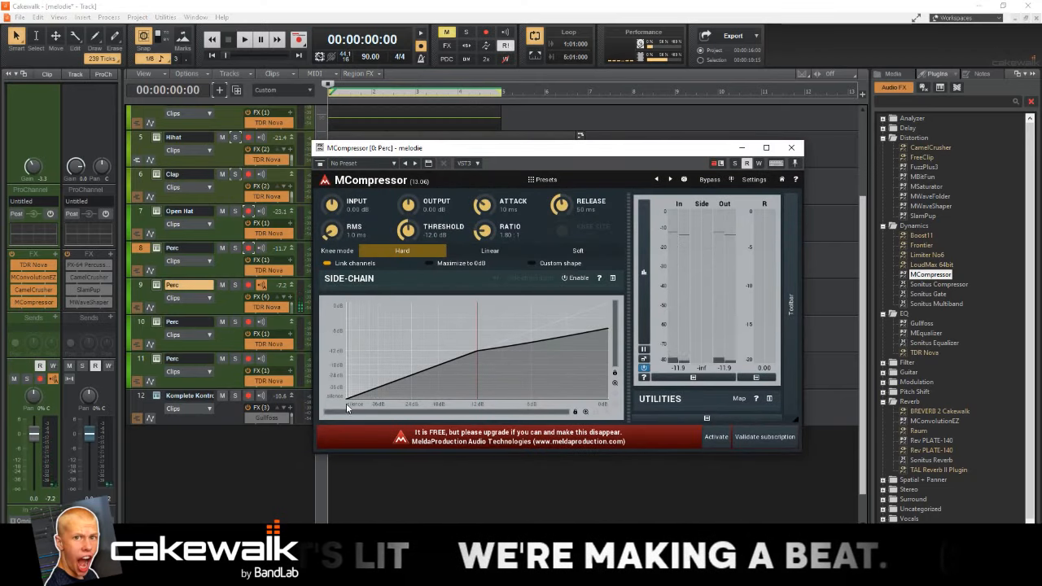
{"action": "left_click", "coordinate": [562, 264]}
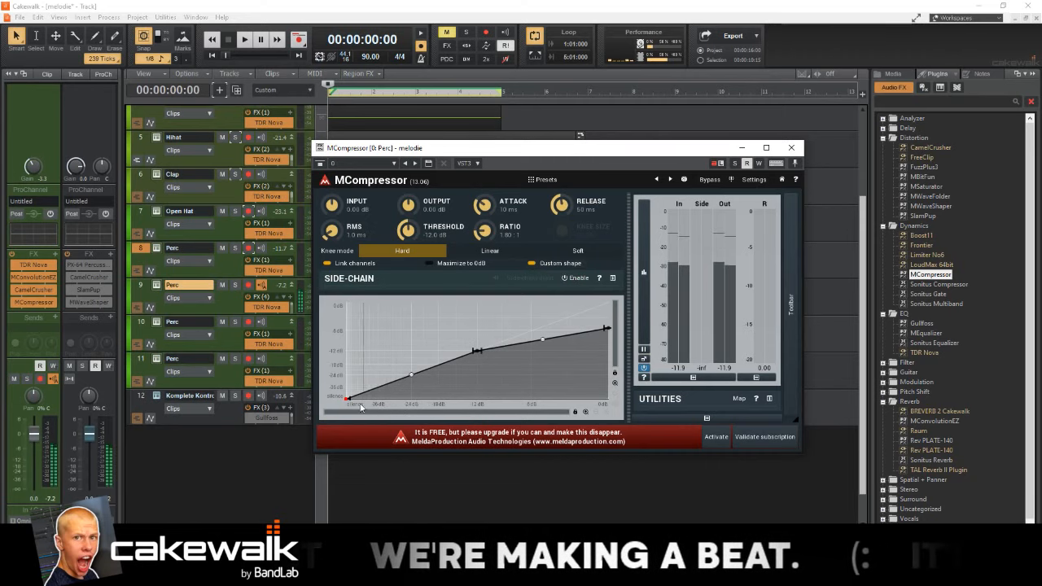
{"action": "left_click_drag", "start_coordinate": [404, 410], "coordinate": [355, 377]}
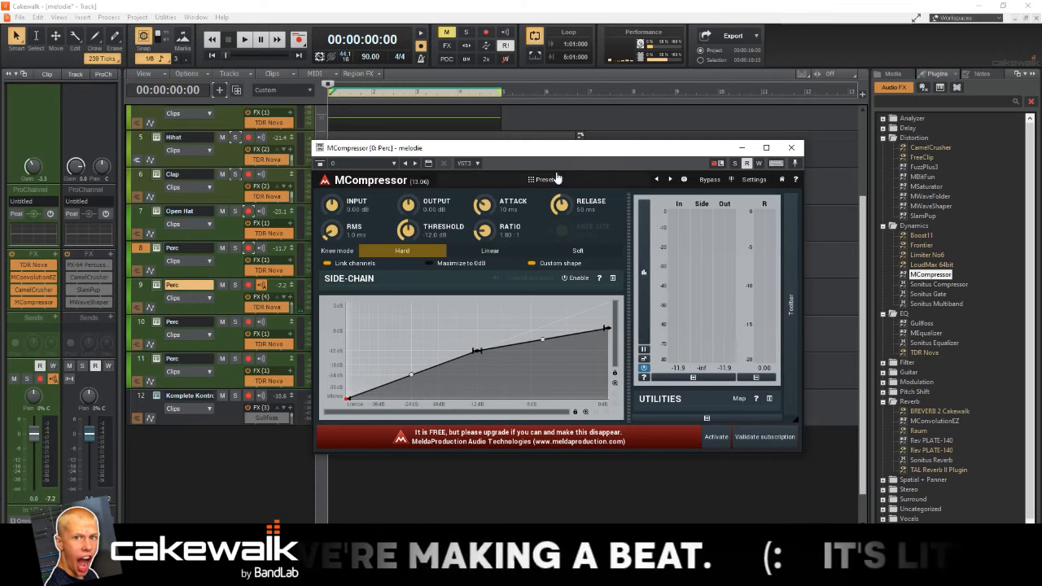
{"action": "left_click", "coordinate": [557, 178]}
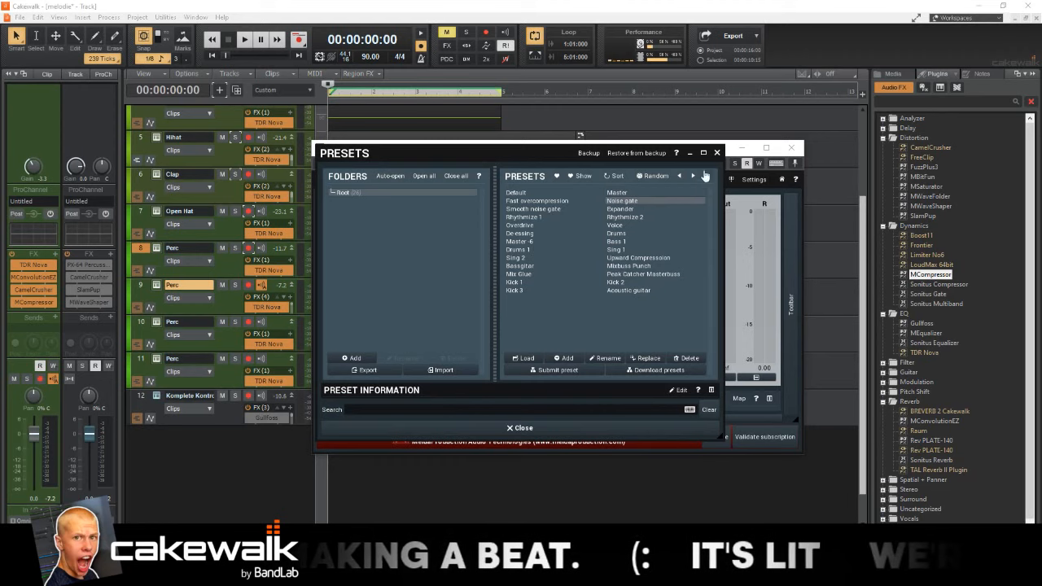
{"action": "left_click", "coordinate": [716, 153]}
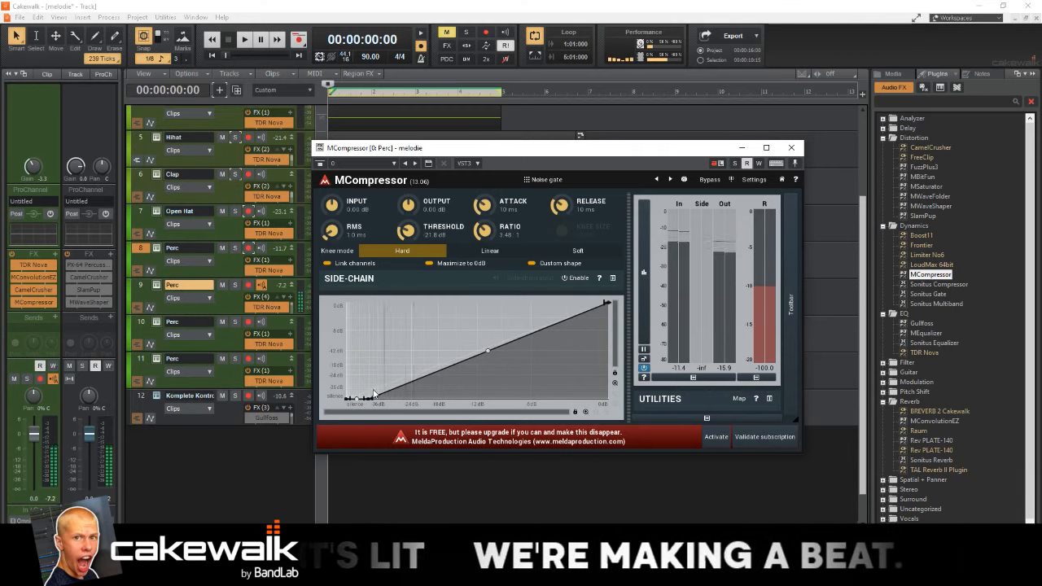
{"action": "left_click", "coordinate": [792, 147]}
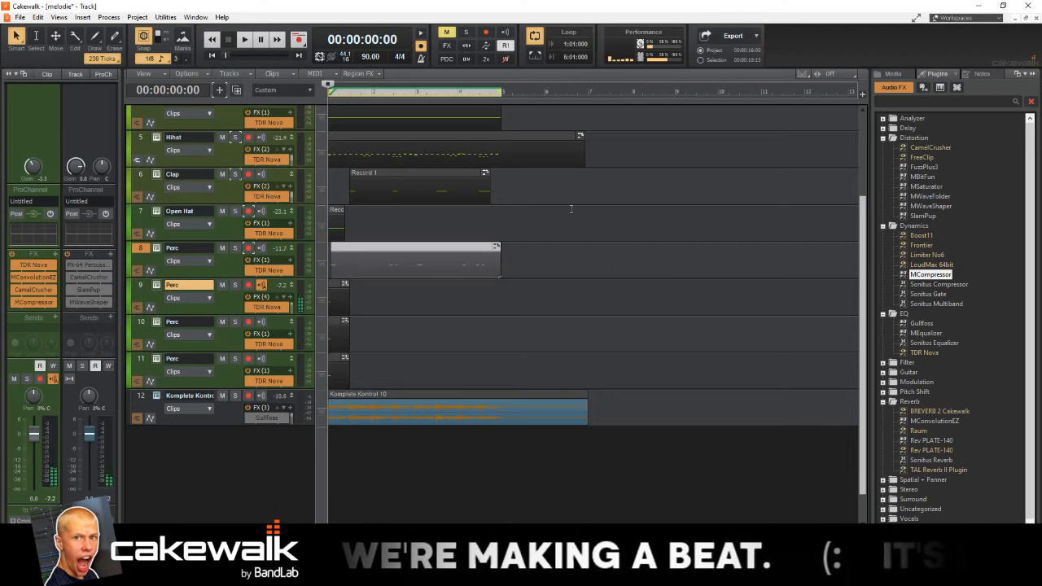
Step: Add FuzzPlus3 at the end of Perc track 9's effects and raise Distort to about 17% and Level to about -12 dB
{"action": "scroll", "coordinate": [906, 442], "scroll_direction": "down", "scroll_amount": 1}
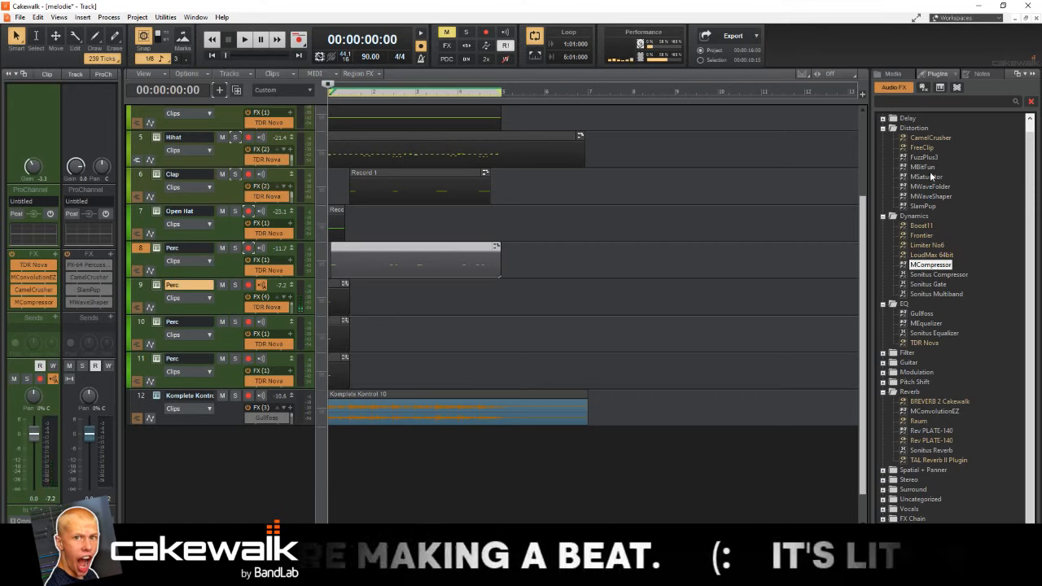
{"action": "left_click_drag", "start_coordinate": [924, 157], "coordinate": [29, 309]}
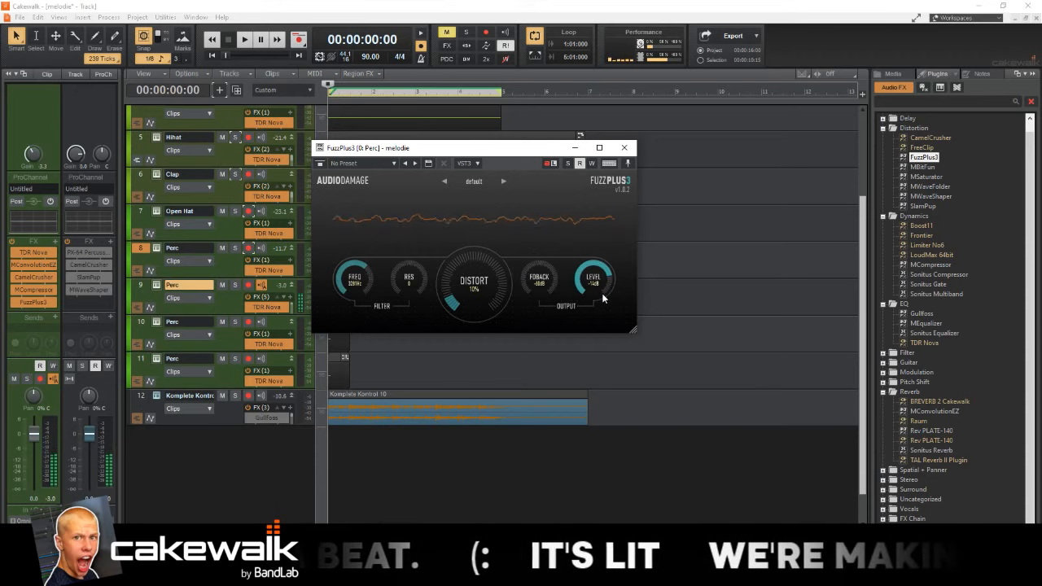
{"action": "left_click_drag", "start_coordinate": [603, 298], "coordinate": [600, 291]}
{"action": "left_click_drag", "start_coordinate": [493, 301], "coordinate": [498, 290]}
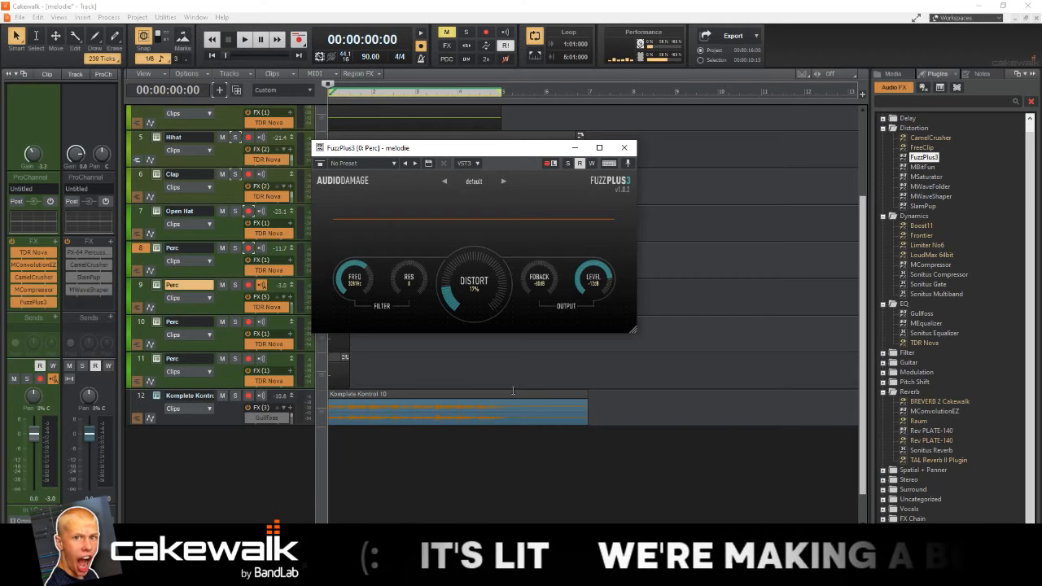
{"action": "left_click", "coordinate": [623, 147]}
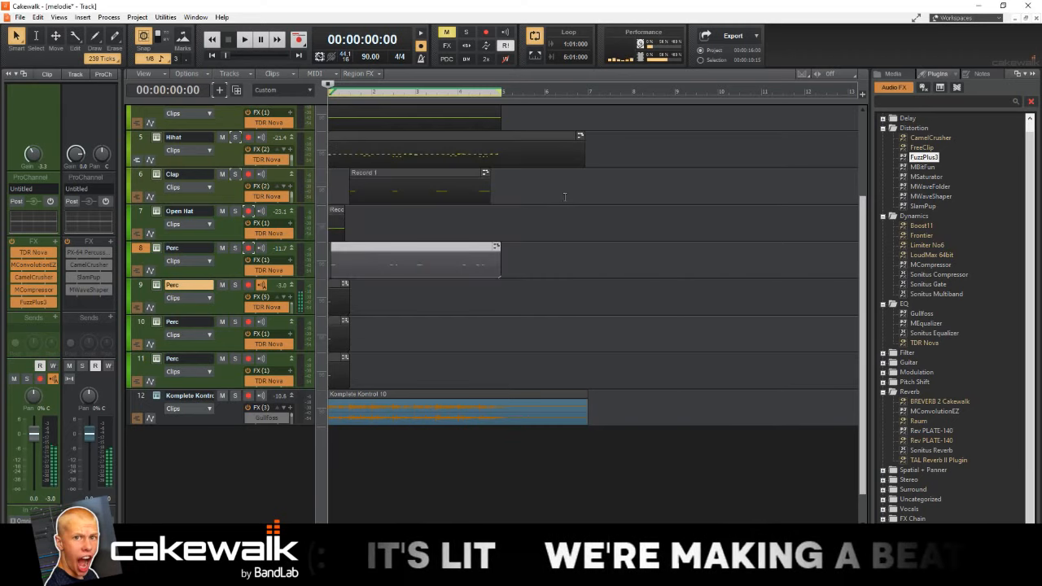
Step: Delete the old clip on Perc track 9, arm the track and record a new percussion part from the beginning
{"action": "left_click", "coordinate": [332, 292]}
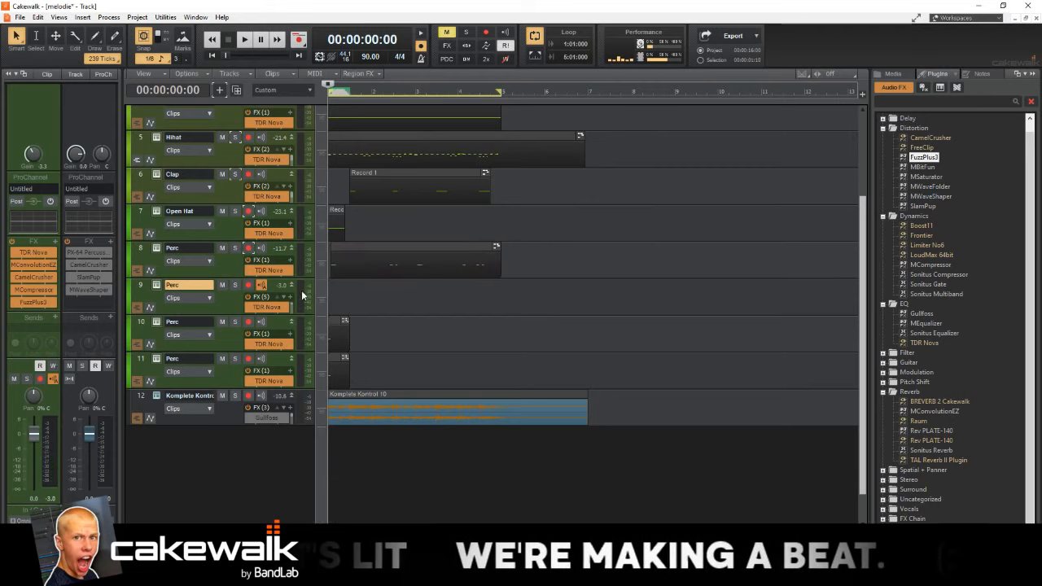
{"action": "left_click", "coordinate": [249, 285]}
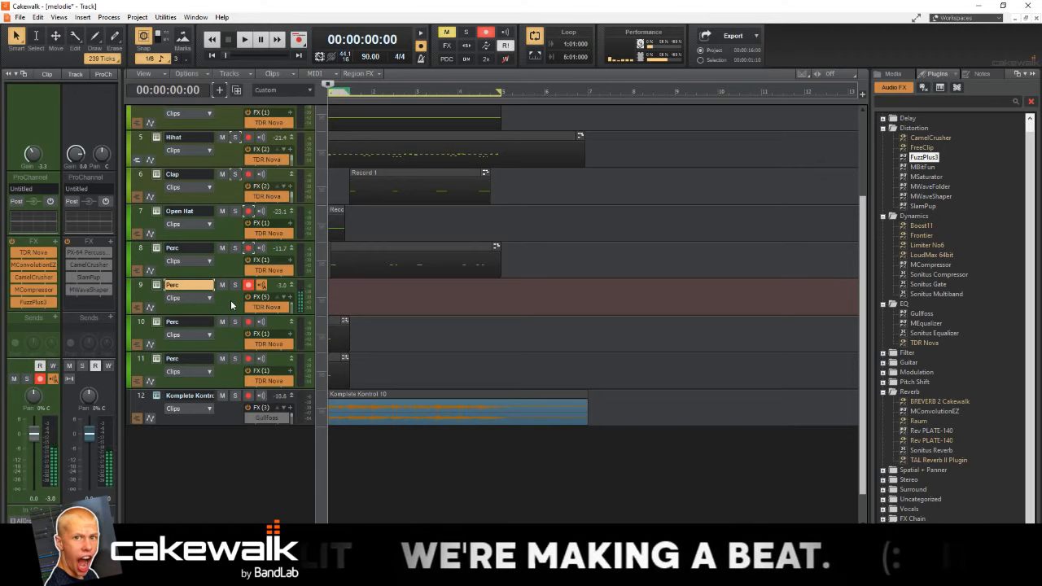
{"action": "key", "text": "r"}
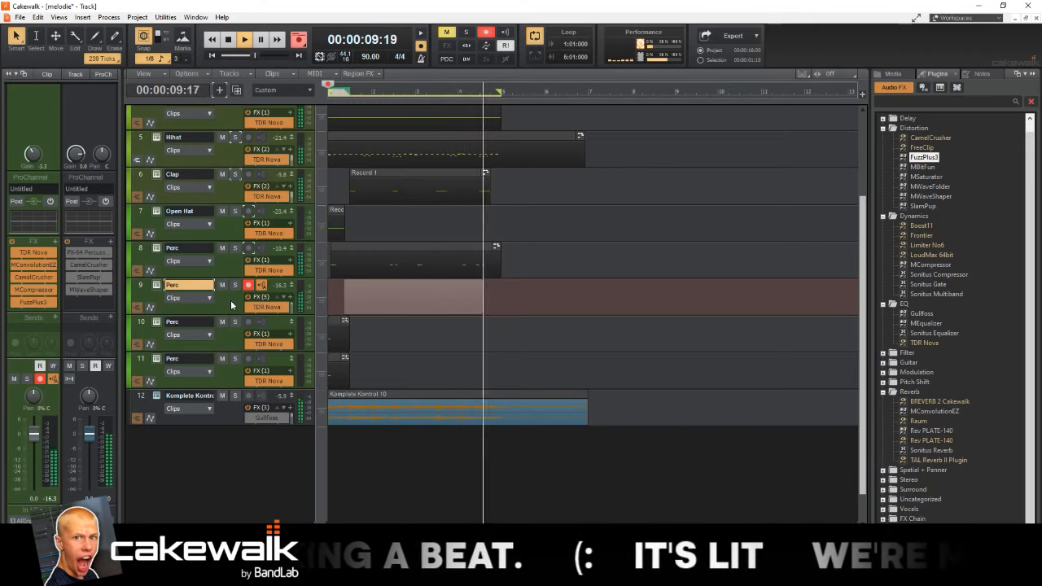
{"action": "key", "text": "space"}
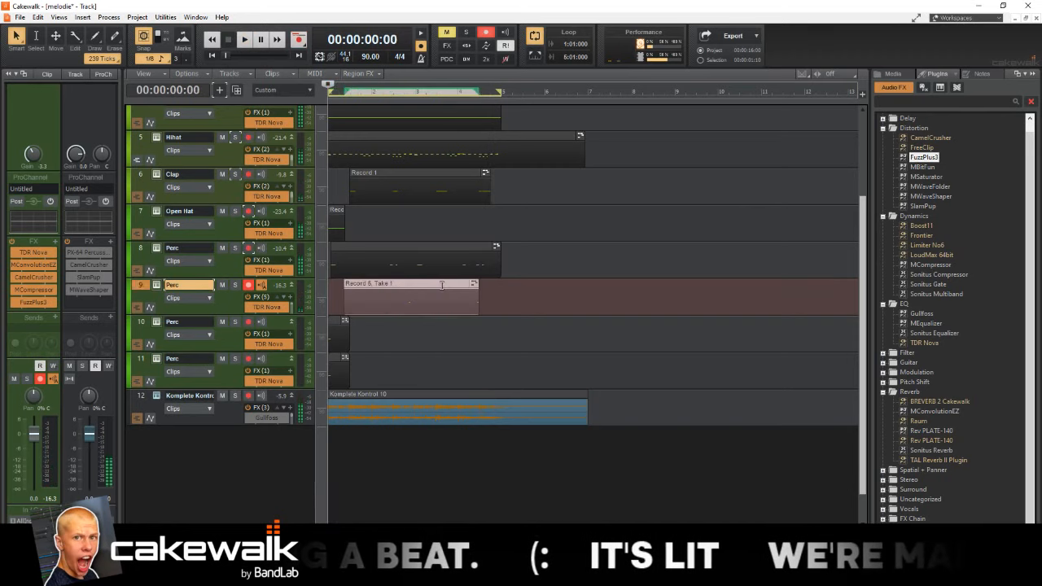
Step: Quantize the new clip's notes on Perc track 9 to 1/16 at 100 percent strength and lower the track's volume to about -6 dB
{"action": "double_click", "coordinate": [442, 284]}
{"action": "key", "text": "q"}
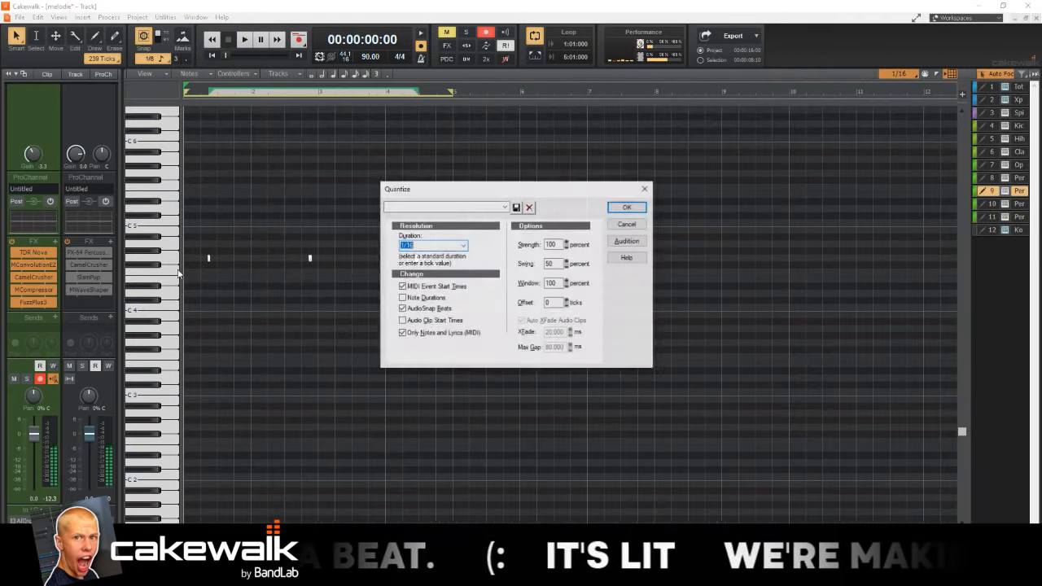
{"action": "key", "text": "Return"}
{"action": "key", "text": "space"}
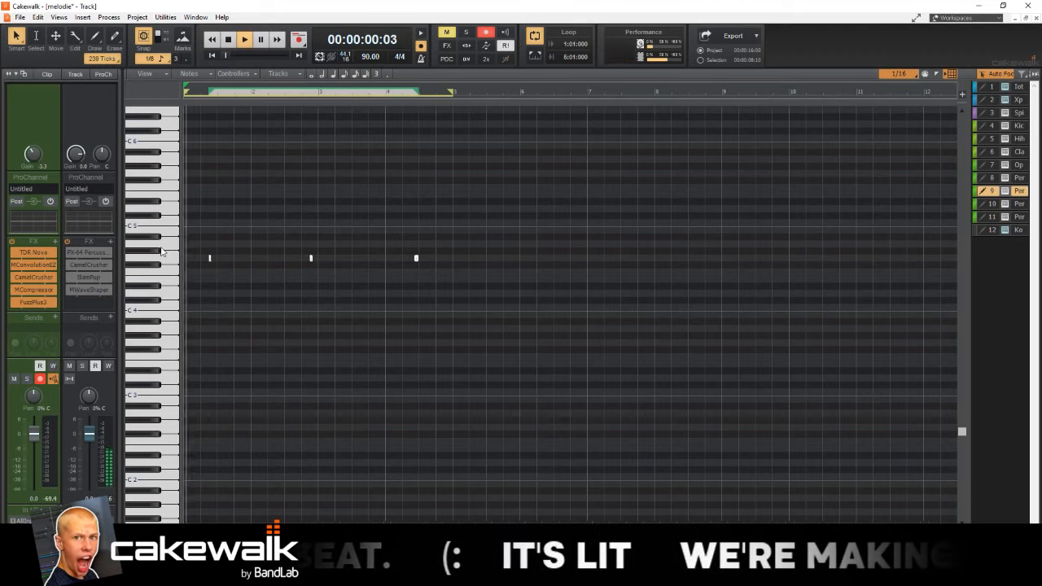
{"action": "scroll", "coordinate": [239, 304], "scroll_direction": "up", "scroll_amount": 2}
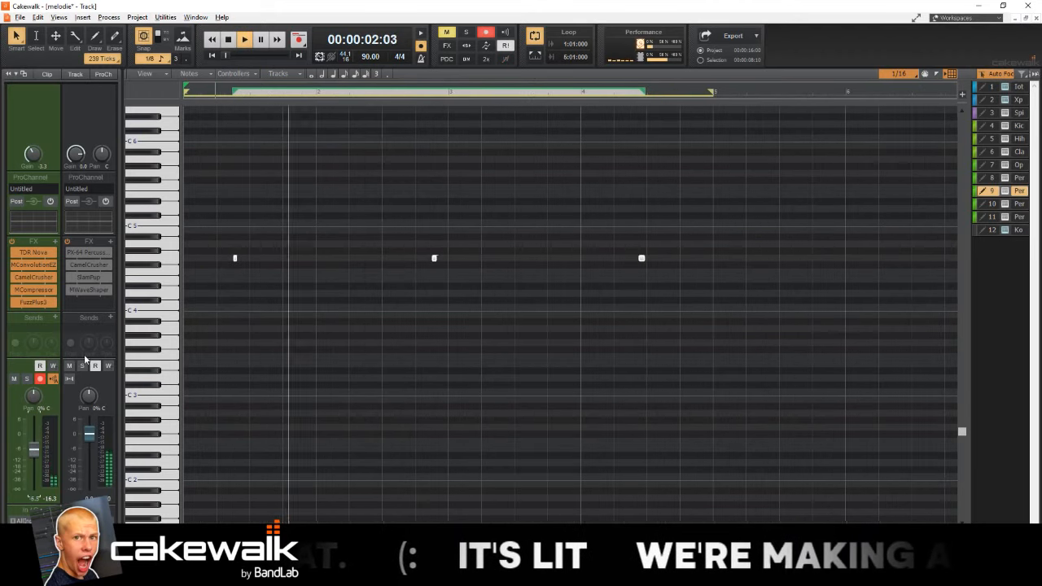
Step: Quantize the recorded notes on Perc track 9 once more to 1/16 at 100 percent strength and return to the track view
{"action": "key", "text": "q"}
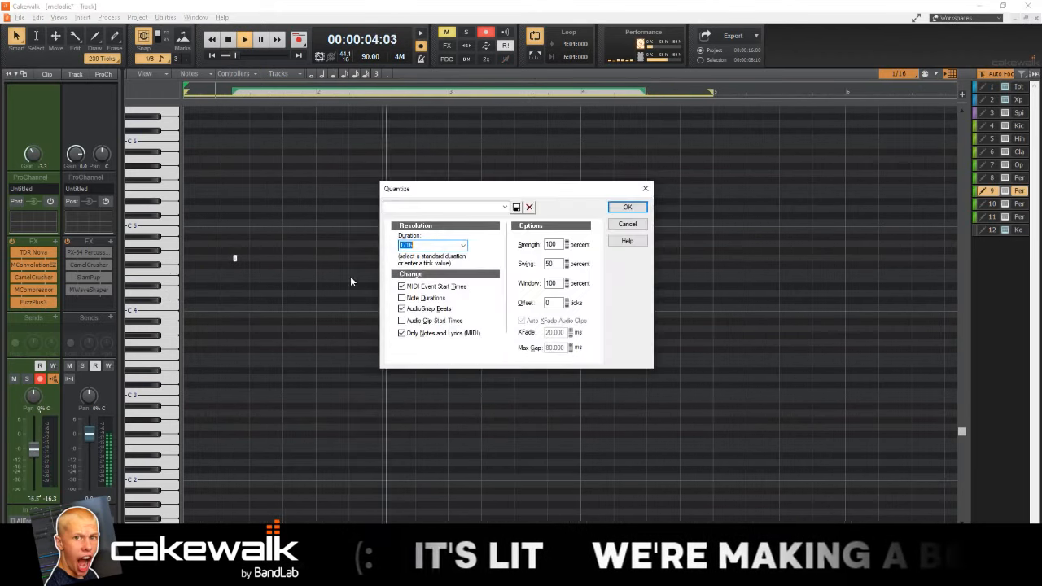
{"action": "left_click", "coordinate": [464, 246]}
{"action": "left_click", "coordinate": [419, 309]}
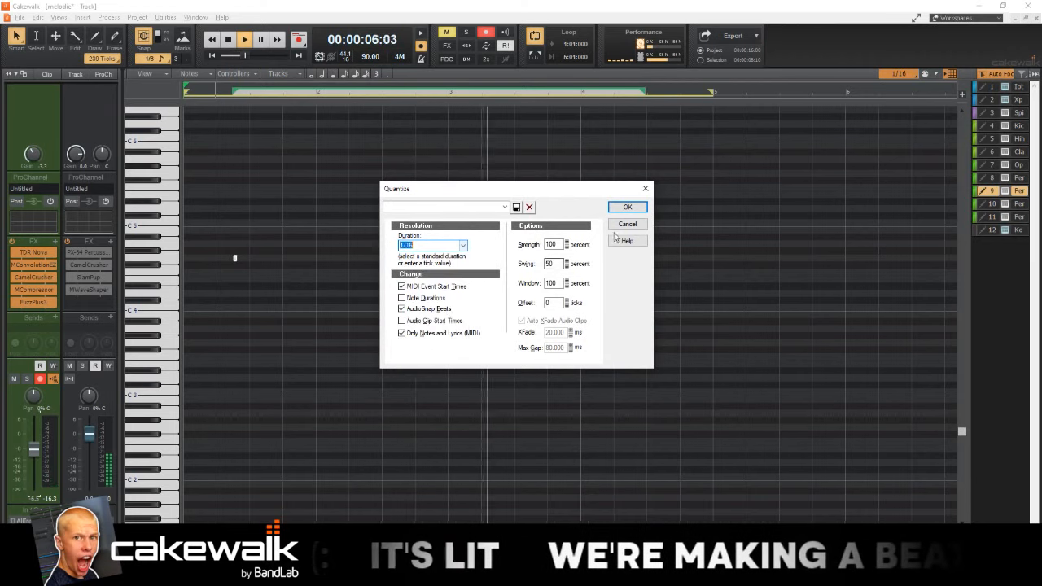
{"action": "left_click", "coordinate": [627, 207]}
{"action": "key", "text": "d"}
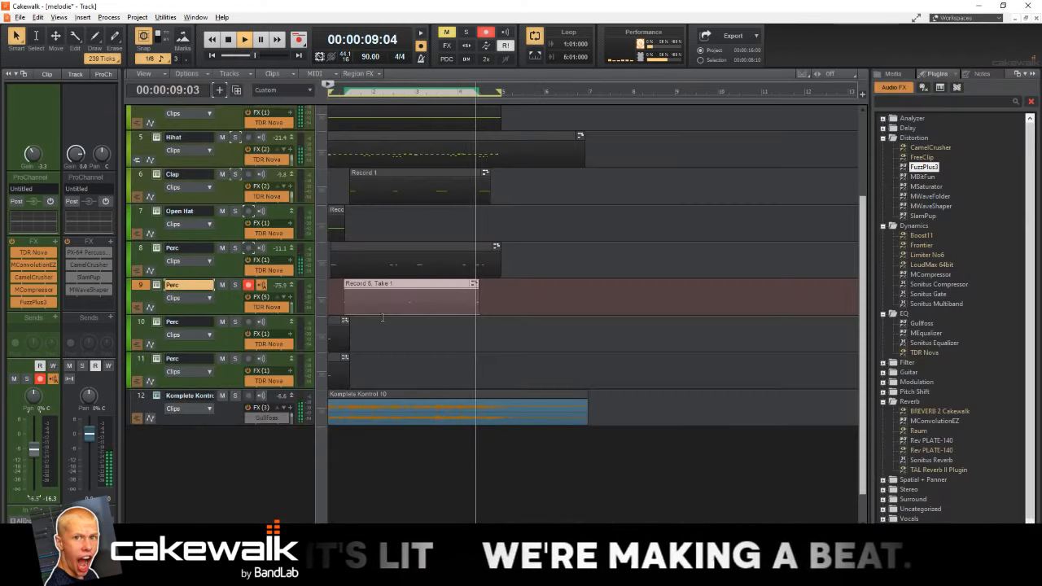
Step: Disarm Perc track 9 and play the beat from the beginning
{"action": "left_click", "coordinate": [248, 285]}
{"action": "key", "text": "space"}
{"action": "left_click", "coordinate": [248, 286]}
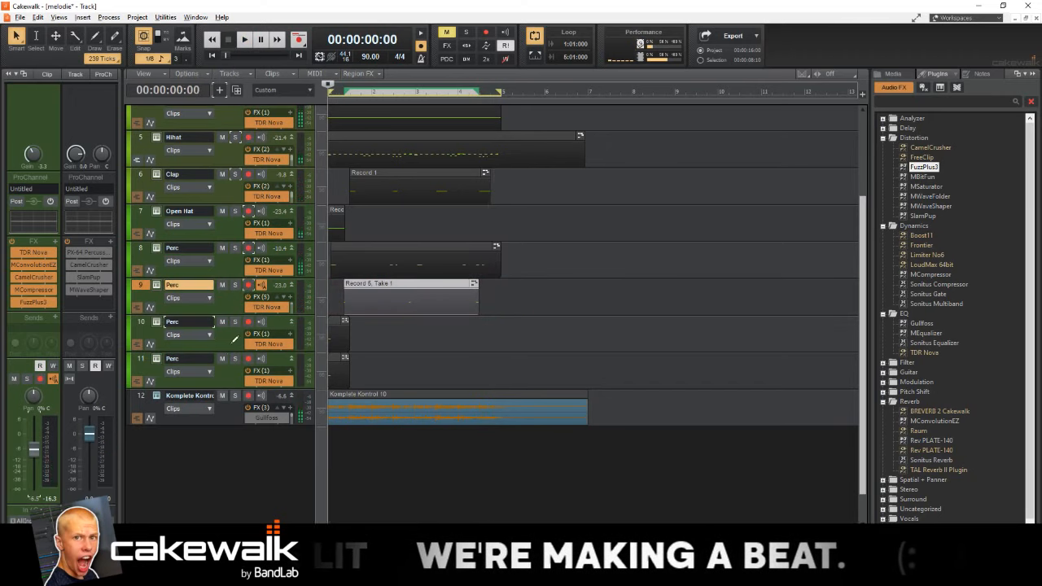
{"action": "key", "text": "space"}
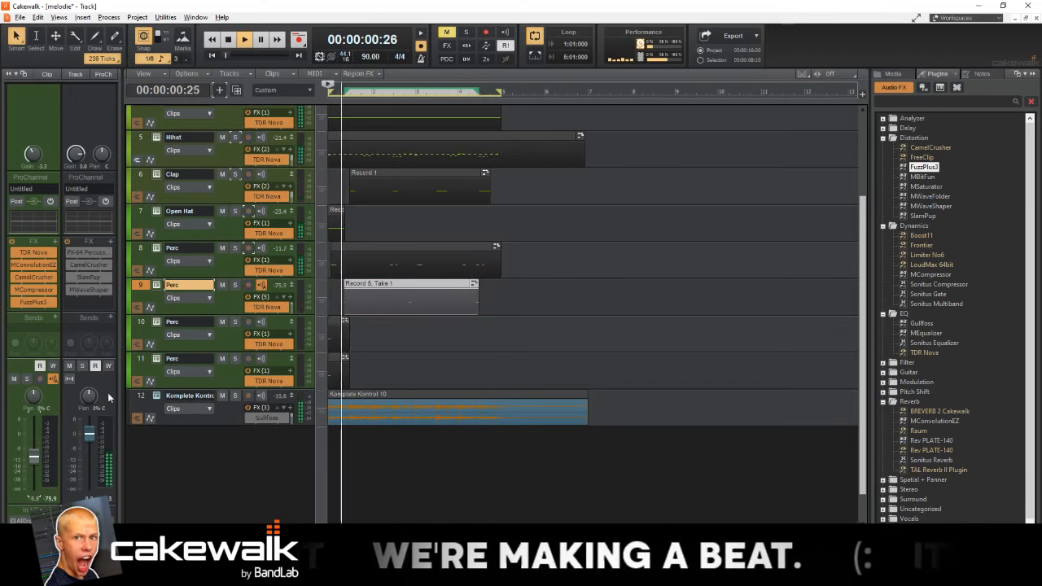
Step: Load the Curse - FX - Morty sample from the kit's FX folder into Perc track 10's sampler and trim its start to about 0.2 s
{"action": "left_click", "coordinate": [157, 324]}
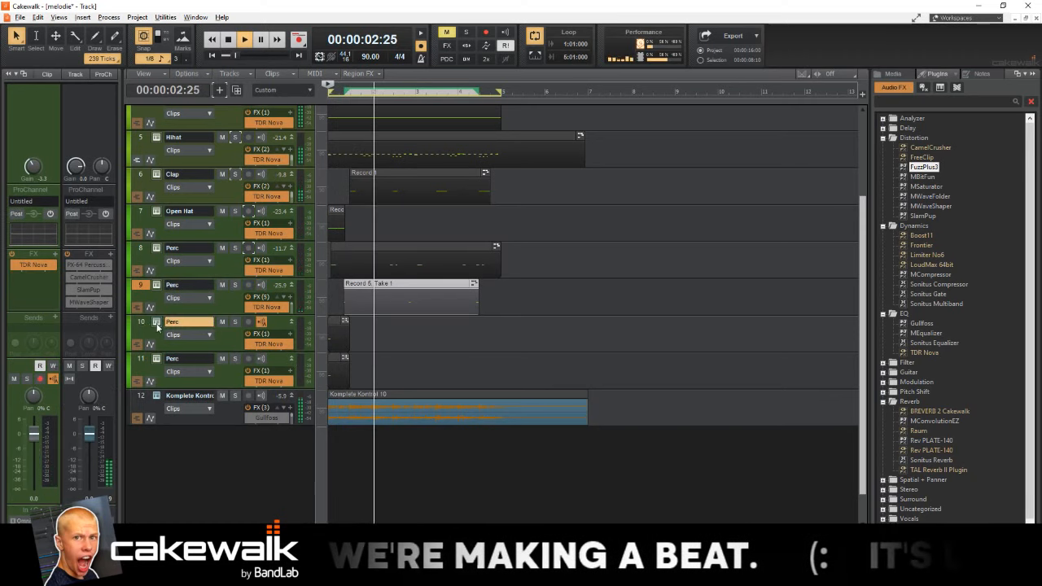
{"action": "key", "text": "space"}
{"action": "left_click", "coordinate": [389, 192]}
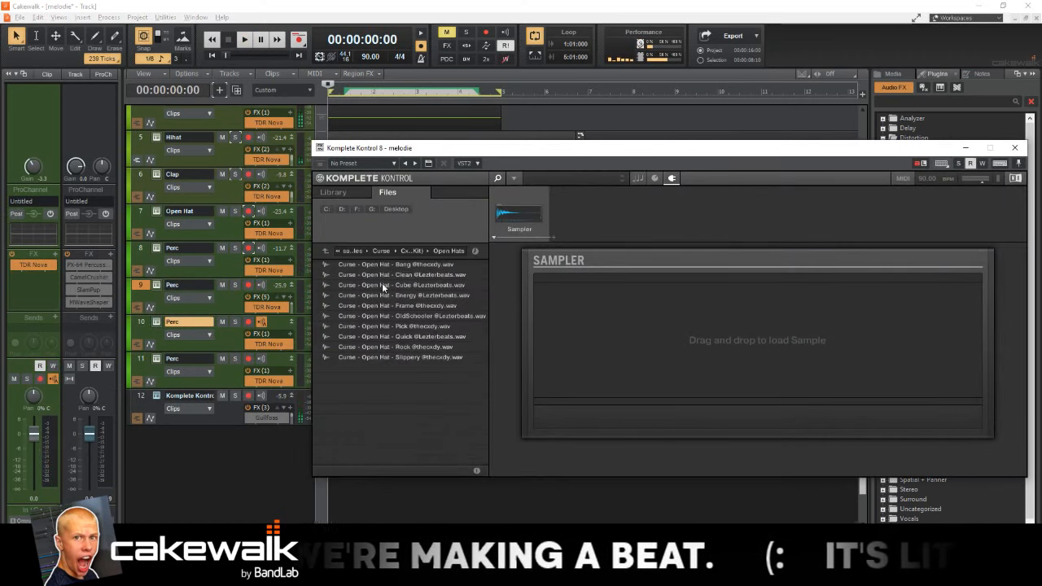
{"action": "left_click", "coordinate": [413, 251]}
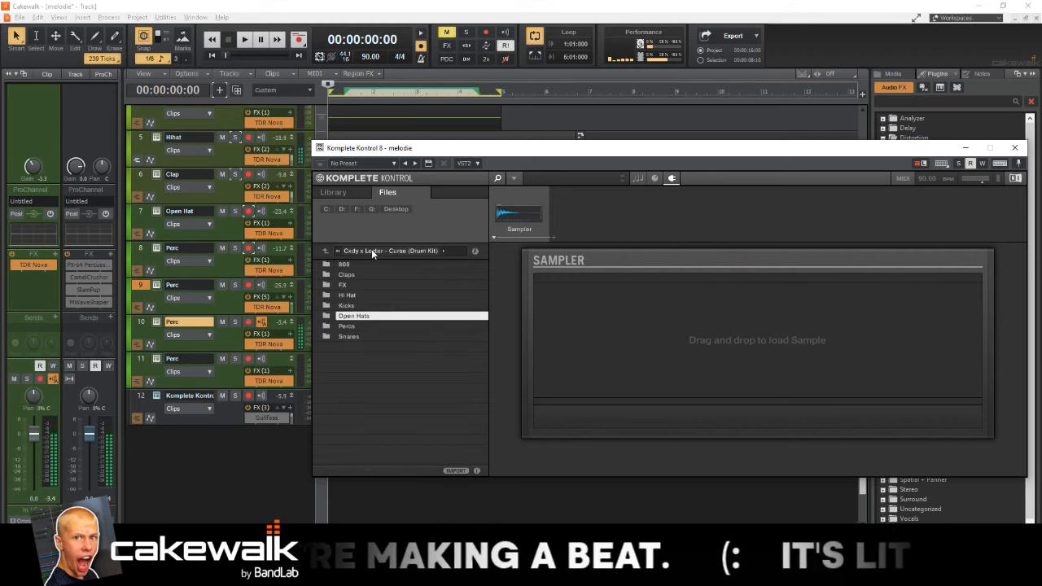
{"action": "left_click", "coordinate": [363, 285]}
{"action": "double_click", "coordinate": [366, 295]}
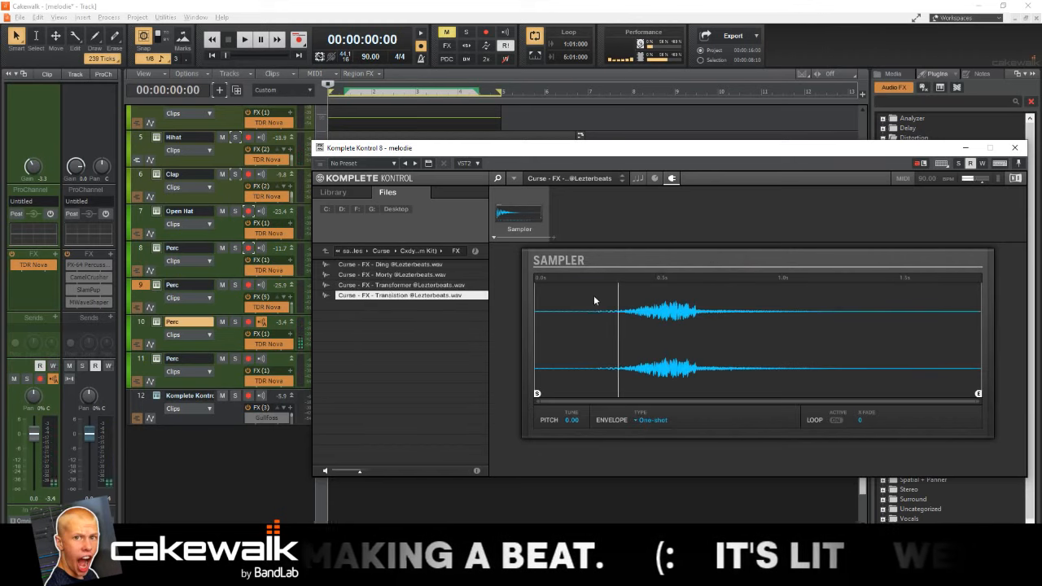
{"action": "double_click", "coordinate": [391, 274]}
{"action": "left_click_drag", "start_coordinate": [540, 399], "coordinate": [591, 405]}
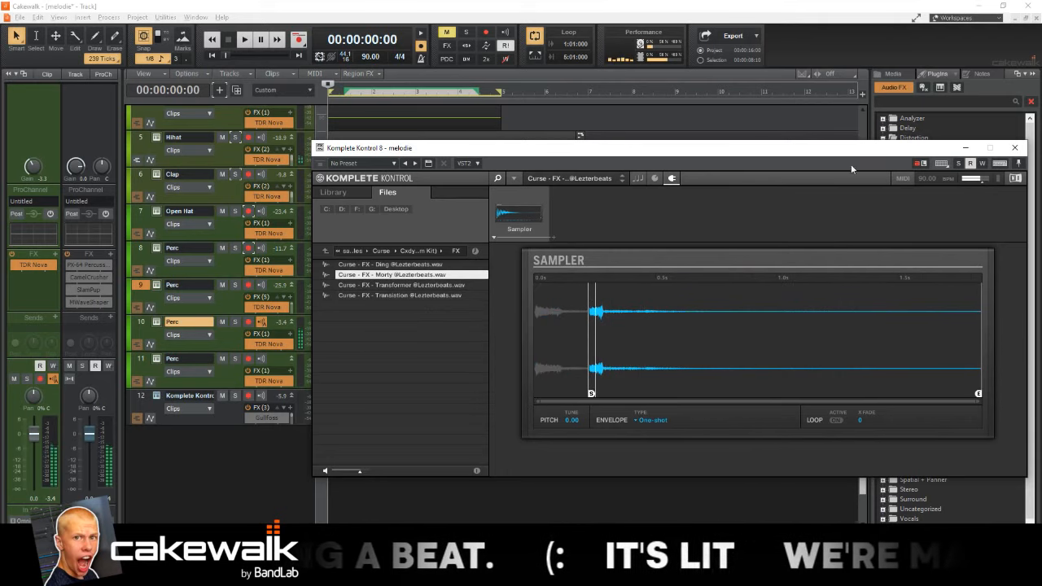
{"action": "left_click", "coordinate": [1014, 147]}
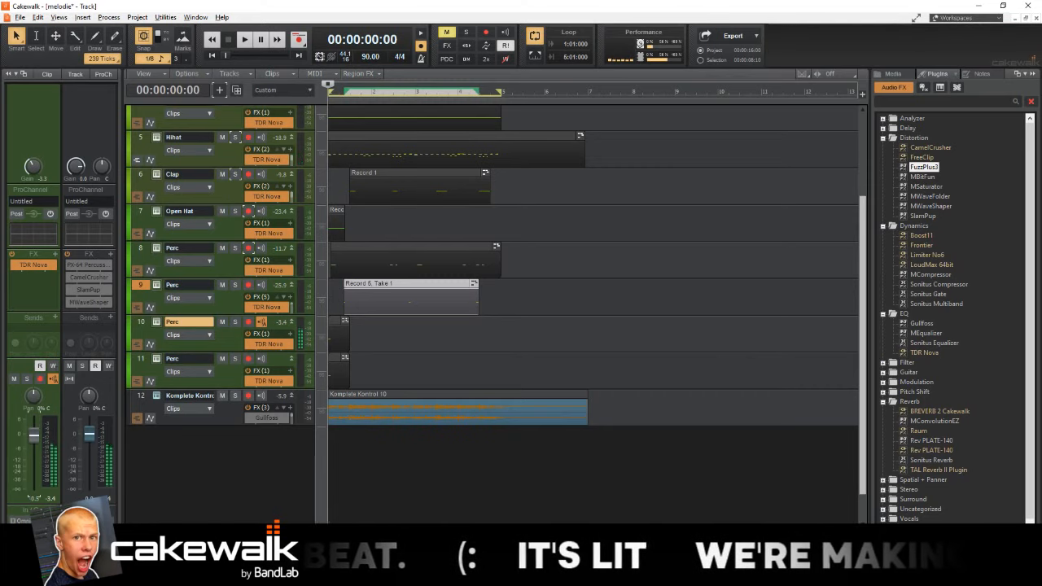
Step: Delete the old clip on Perc track 10, arm the track and record a new percussion part from the beginning
{"action": "left_click", "coordinate": [339, 320]}
{"action": "key", "text": "Delete"}
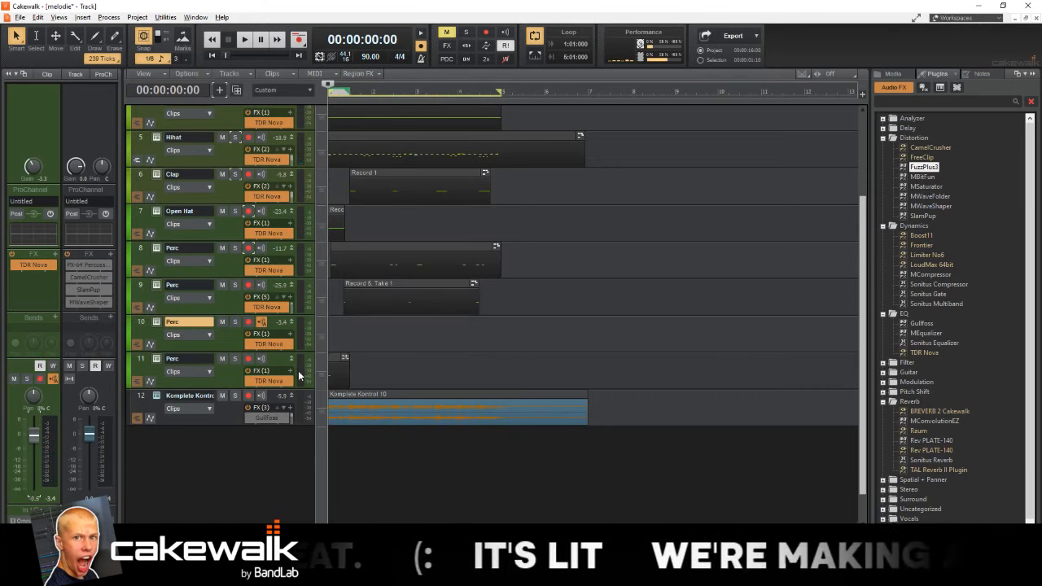
{"action": "left_click", "coordinate": [249, 323]}
{"action": "key", "text": "r"}
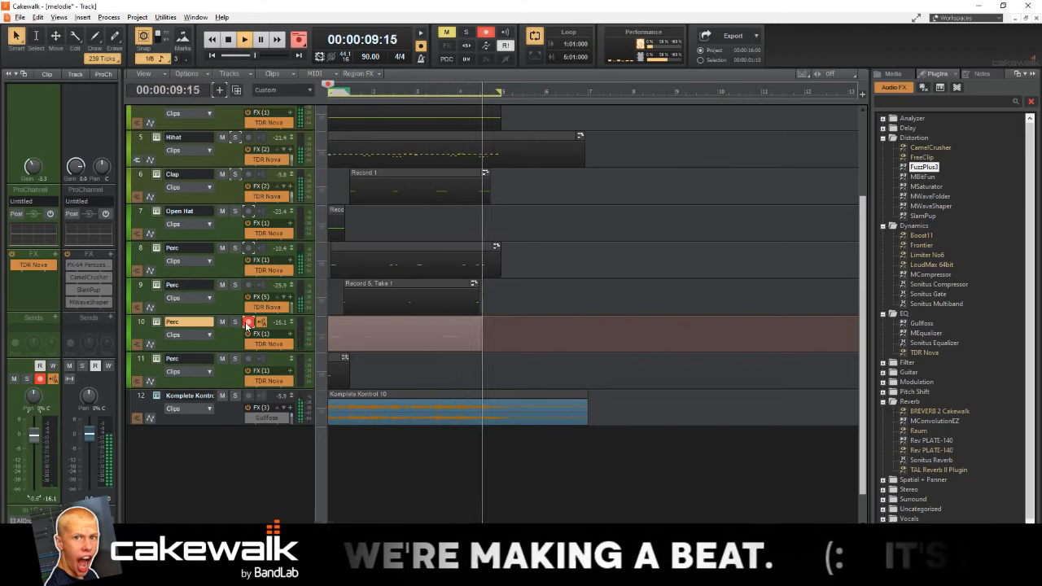
{"action": "key", "text": "space"}
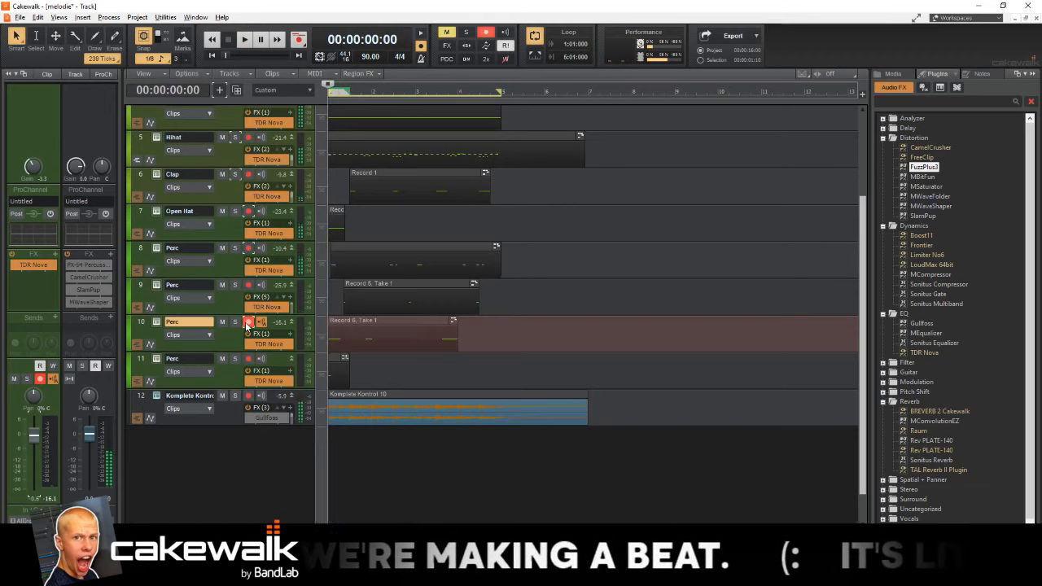
Step: Quantize all notes of the new clip on Perc track 10 and return to the track view
{"action": "double_click", "coordinate": [358, 333]}
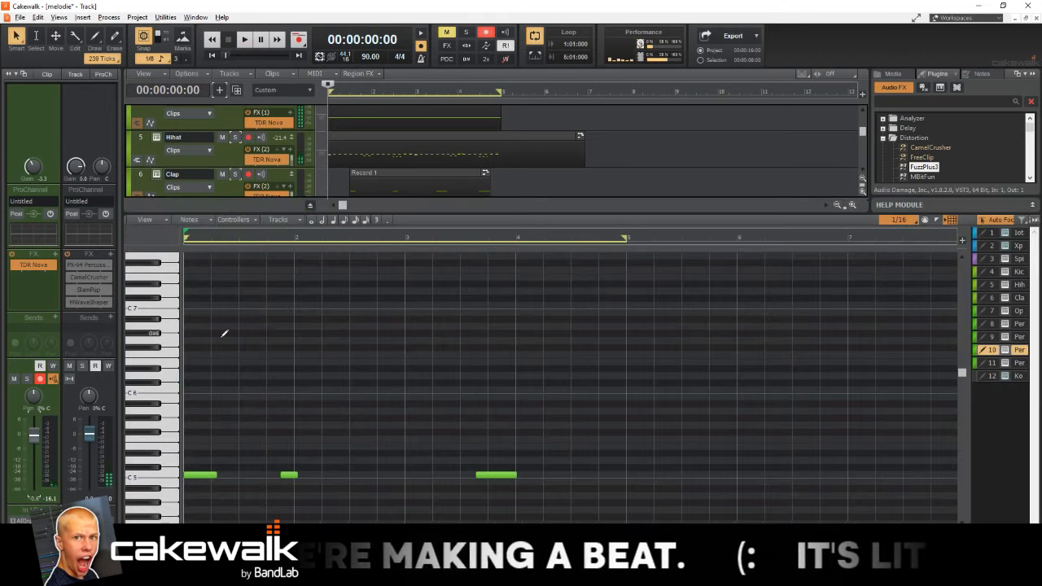
{"action": "key", "text": "space"}
{"action": "key", "text": "space"}
{"action": "key", "text": "ctrl+a"}
{"action": "key", "text": "space"}
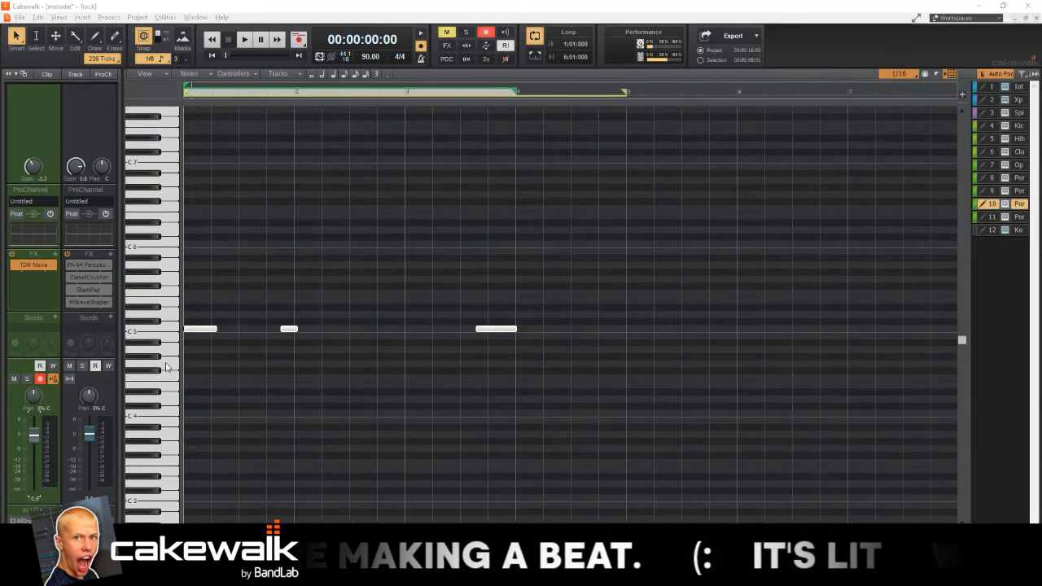
{"action": "key", "text": "q"}
{"action": "key", "text": "Return"}
{"action": "scroll", "coordinate": [323, 288], "scroll_direction": "down", "scroll_amount": 1}
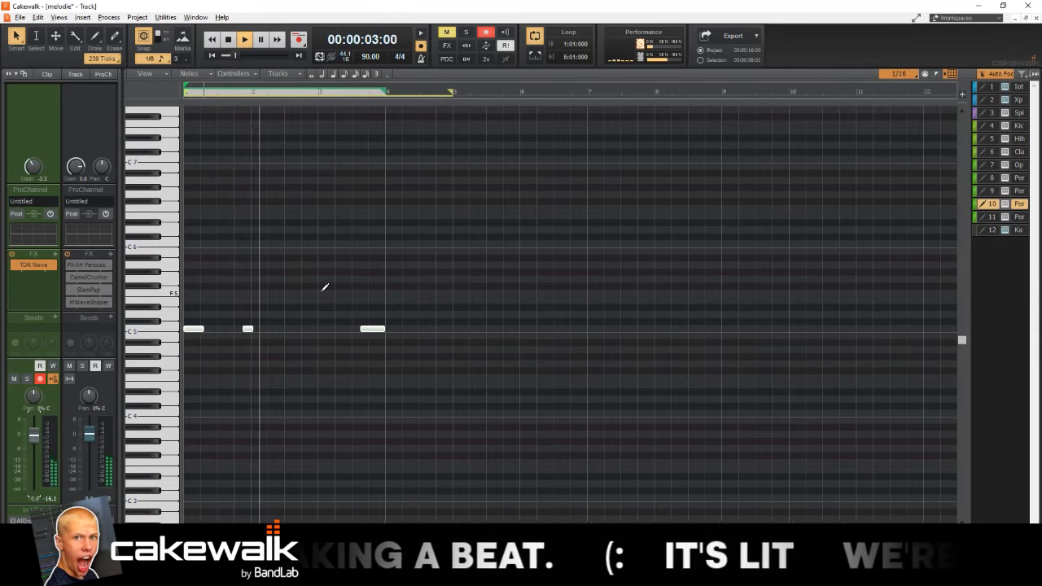
{"action": "key", "text": "d"}
Step: Stop playback and delete the old clip on Perc track 11
{"action": "scroll", "coordinate": [318, 292], "scroll_direction": "down", "scroll_amount": 1}
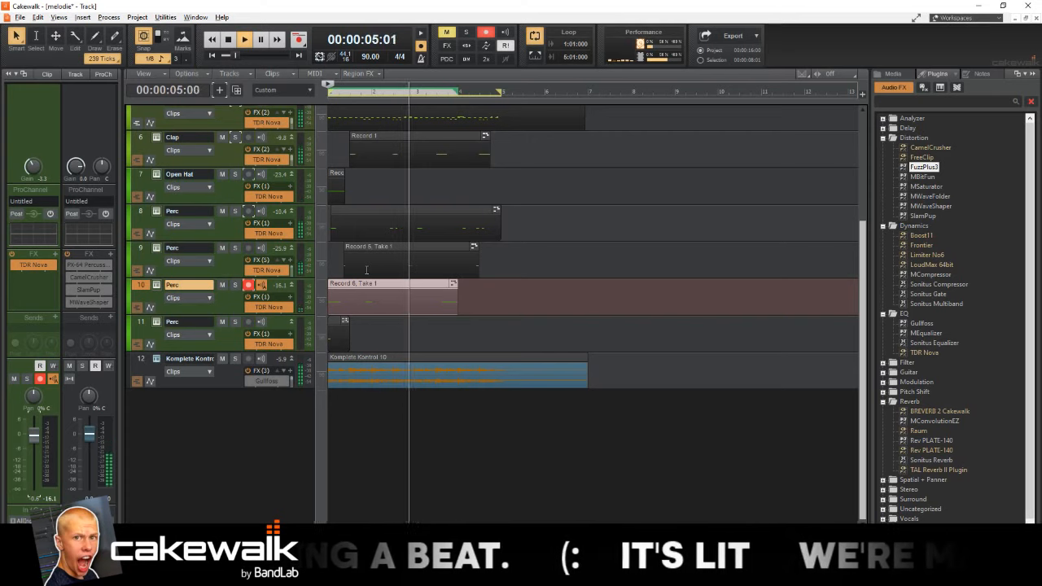
{"action": "scroll", "coordinate": [449, 253], "scroll_direction": "up", "scroll_amount": 2}
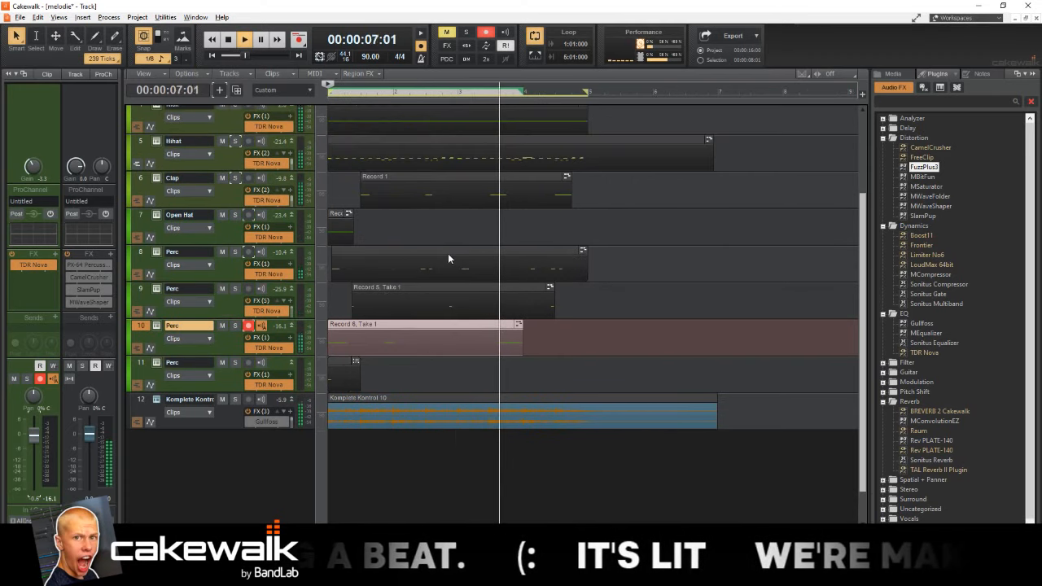
{"action": "scroll", "coordinate": [448, 257], "scroll_direction": "up", "scroll_amount": 2}
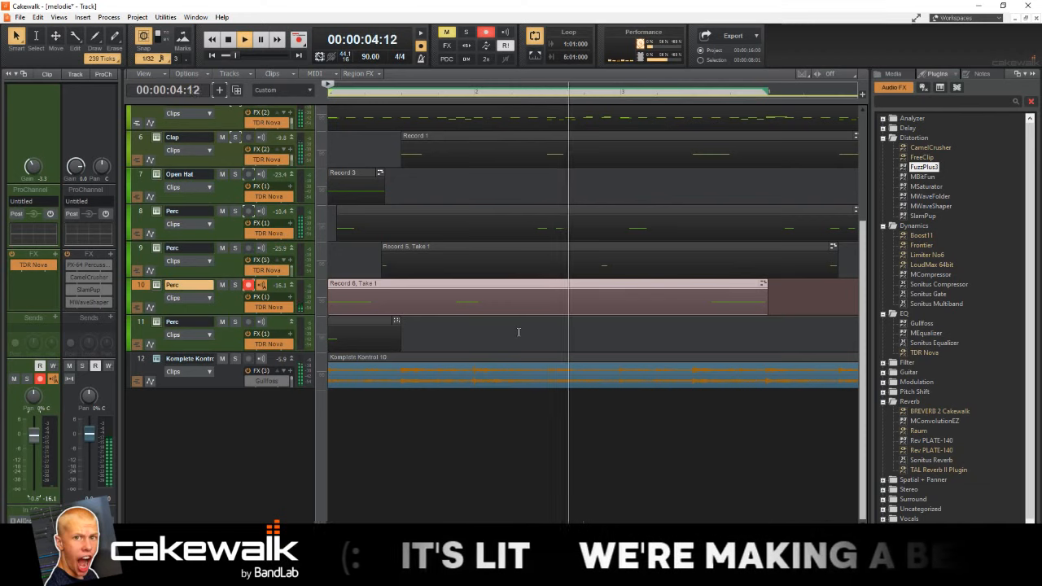
{"action": "scroll", "coordinate": [513, 326], "scroll_direction": "up", "scroll_amount": 1}
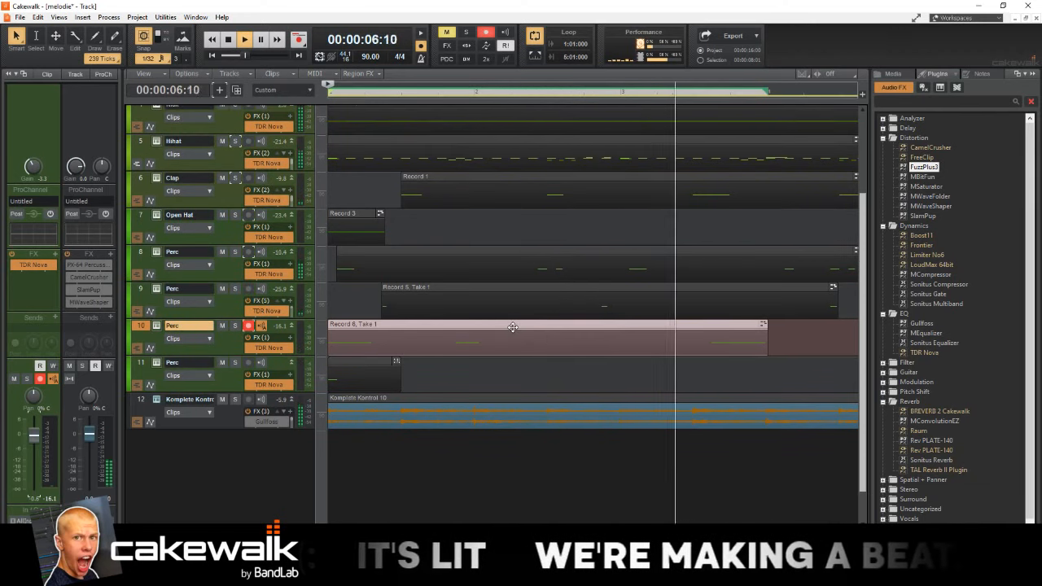
{"action": "key", "text": "space"}
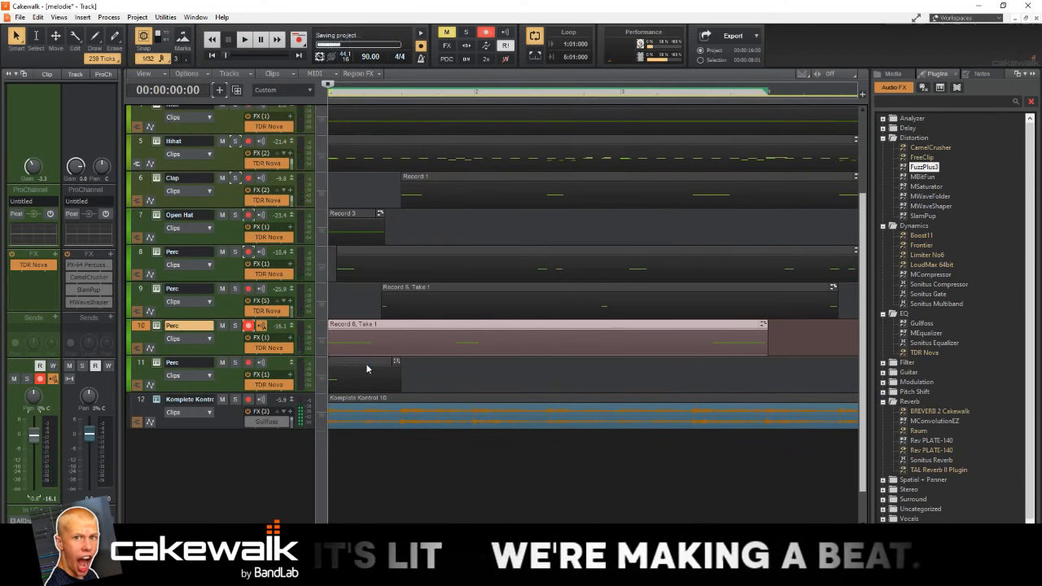
{"action": "left_click", "coordinate": [360, 359]}
{"action": "key", "text": "Delete"}
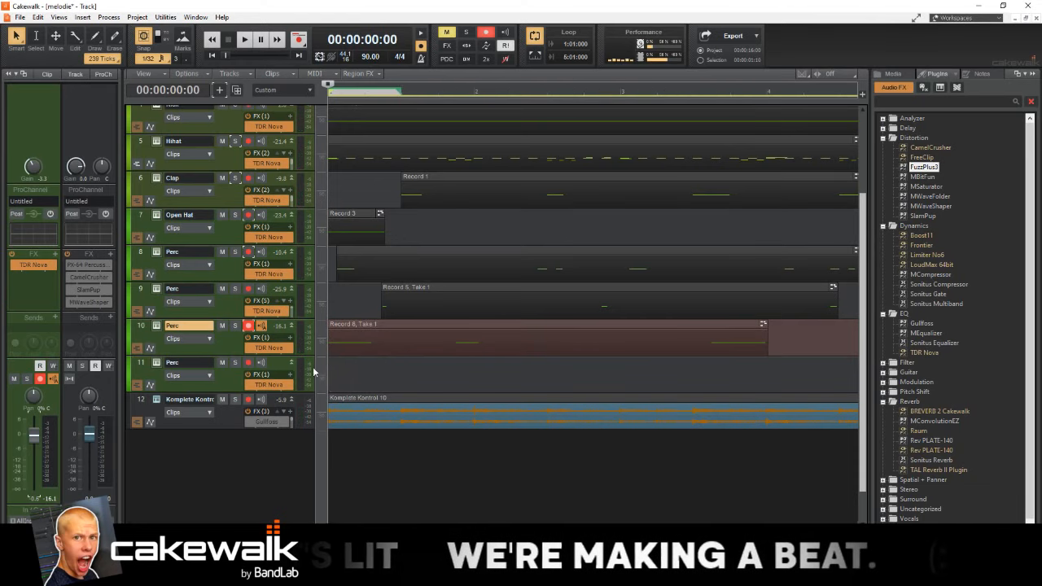
Step: Open Perc track 11's sampler and audition the guitar one-shots Pluck Tokyo 1 to 4
{"action": "left_click", "coordinate": [238, 364]}
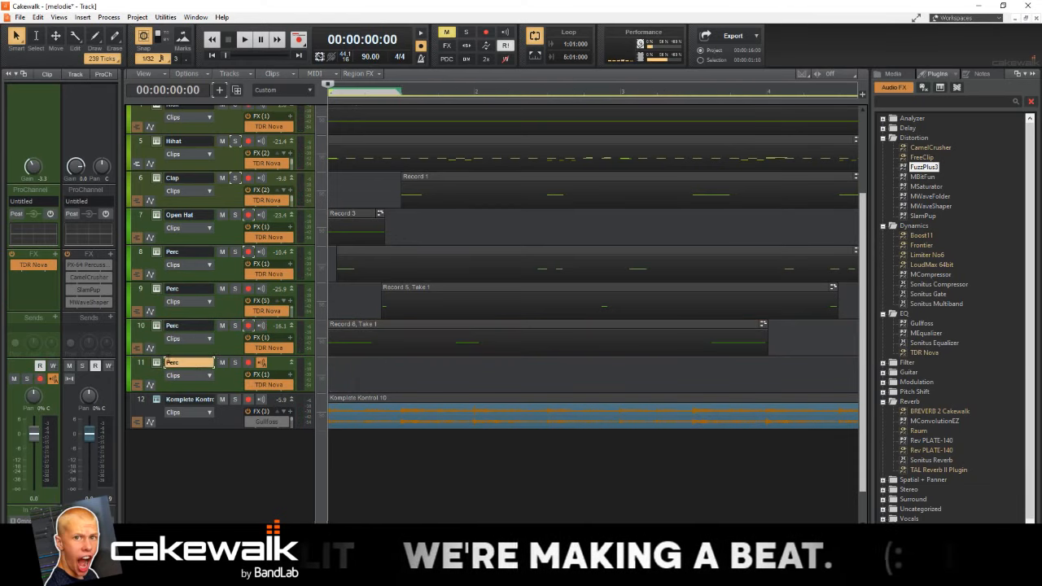
{"action": "left_click", "coordinate": [157, 363]}
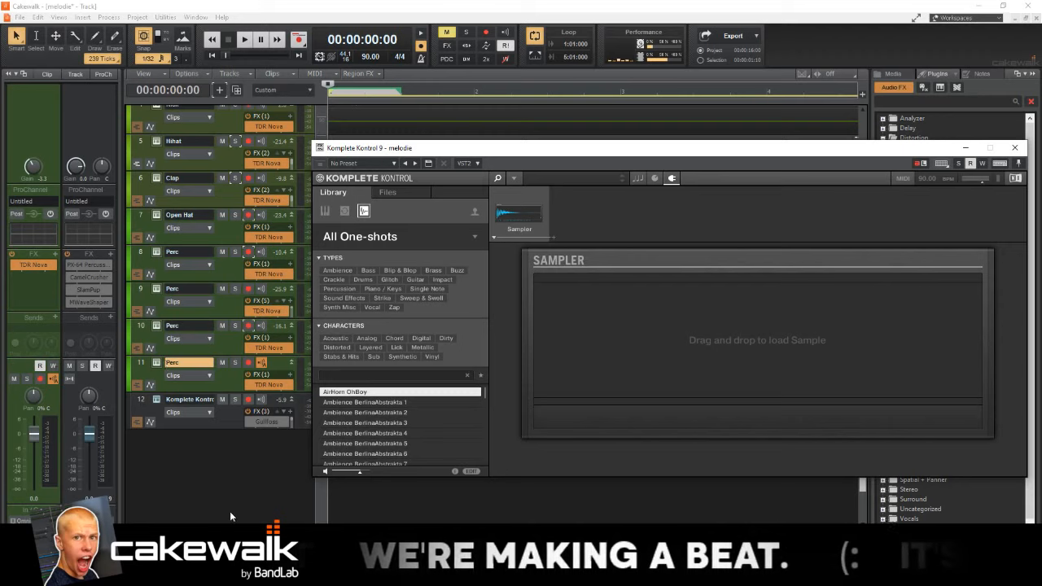
{"action": "left_click", "coordinate": [411, 272]}
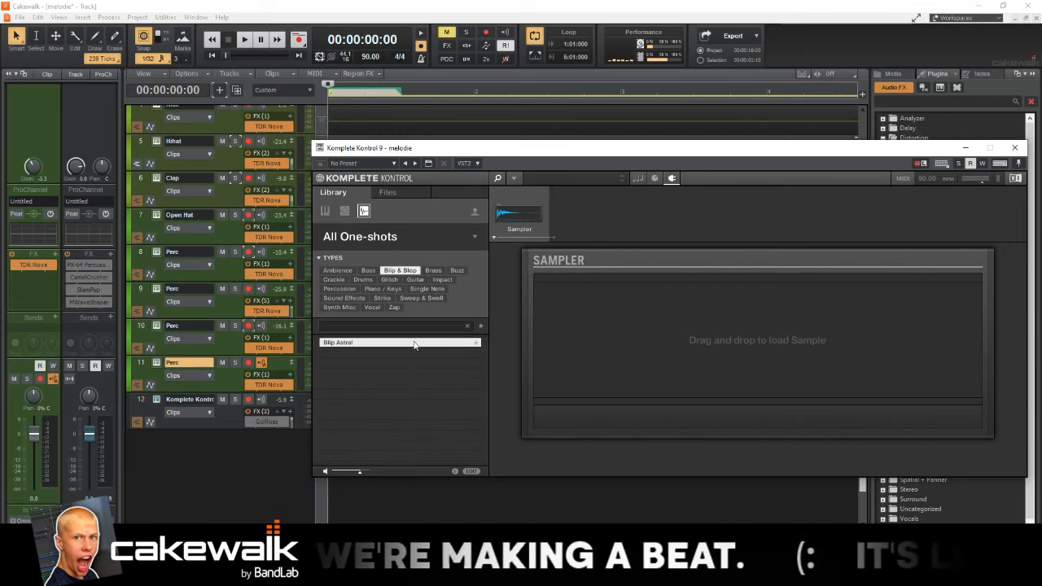
{"action": "left_click", "coordinate": [415, 279]}
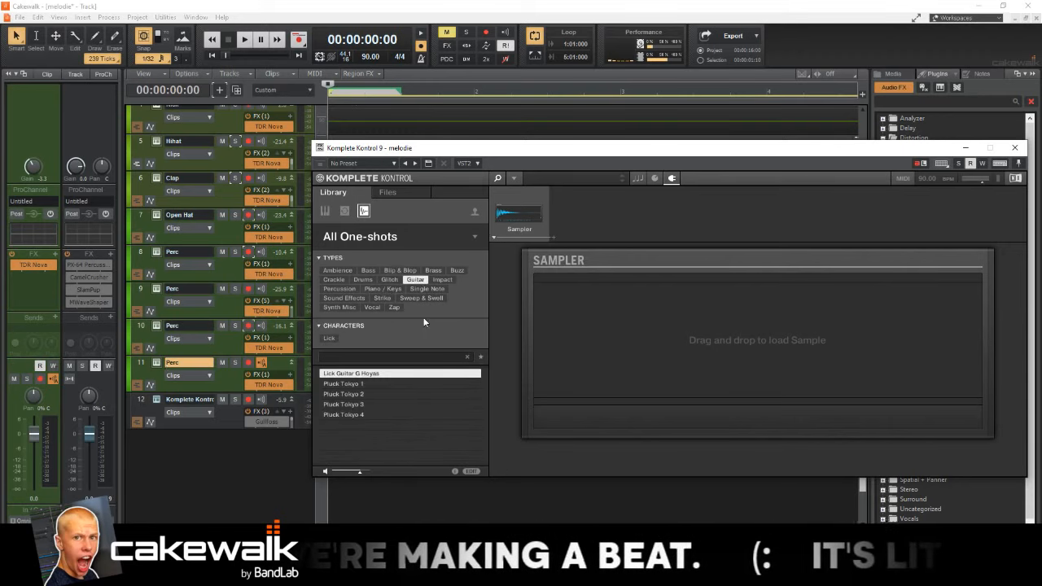
{"action": "left_click", "coordinate": [386, 384]}
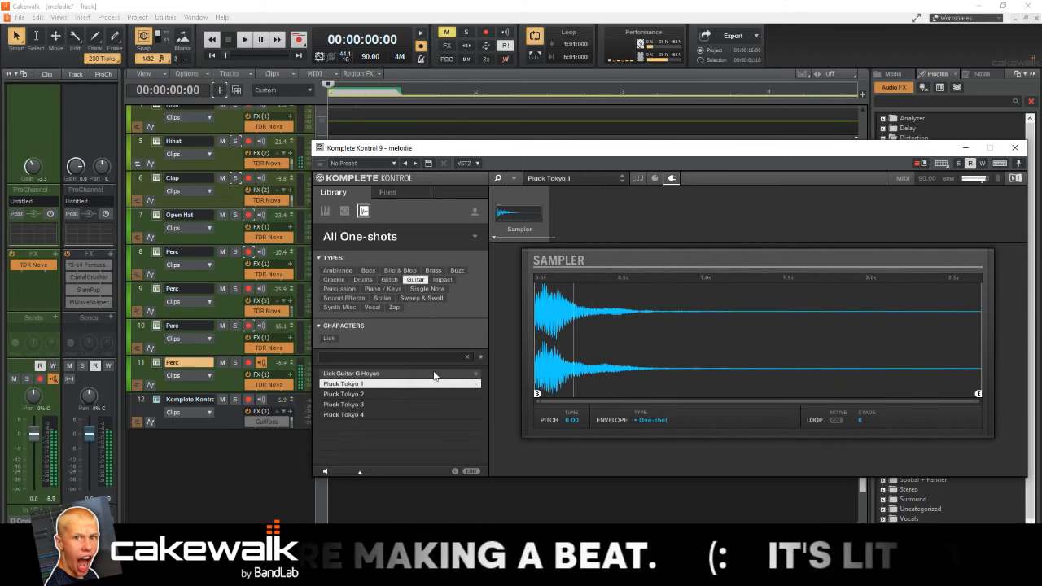
{"action": "left_click", "coordinate": [393, 394]}
{"action": "left_click", "coordinate": [404, 405]}
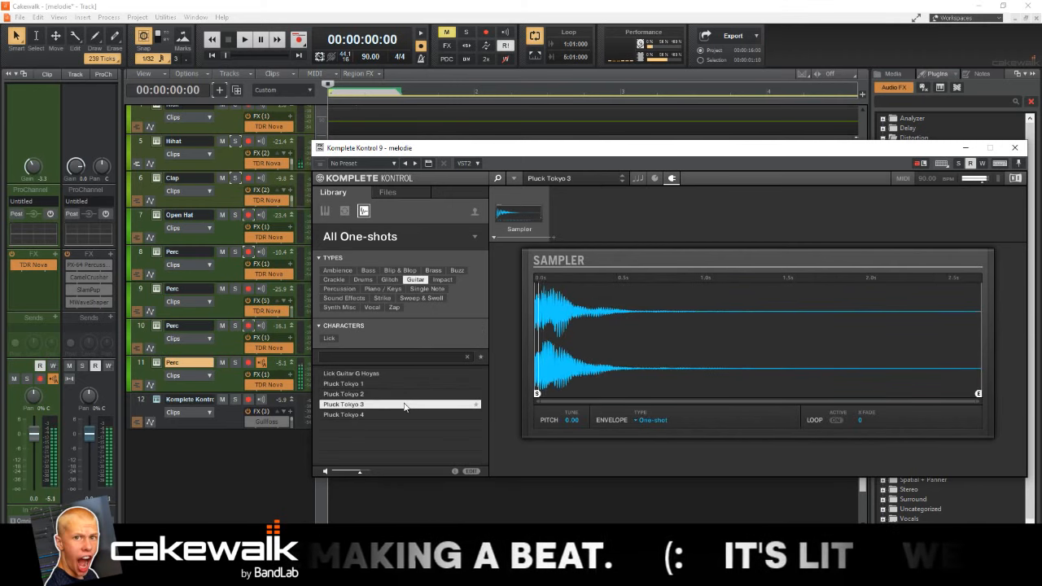
{"action": "key", "text": "Down"}
Step: Load the Strike one-shot Noise GuerillaLoon 2 into Perc track 11's sampler and trim its end to about 0.15 s
{"action": "left_click", "coordinate": [389, 297]}
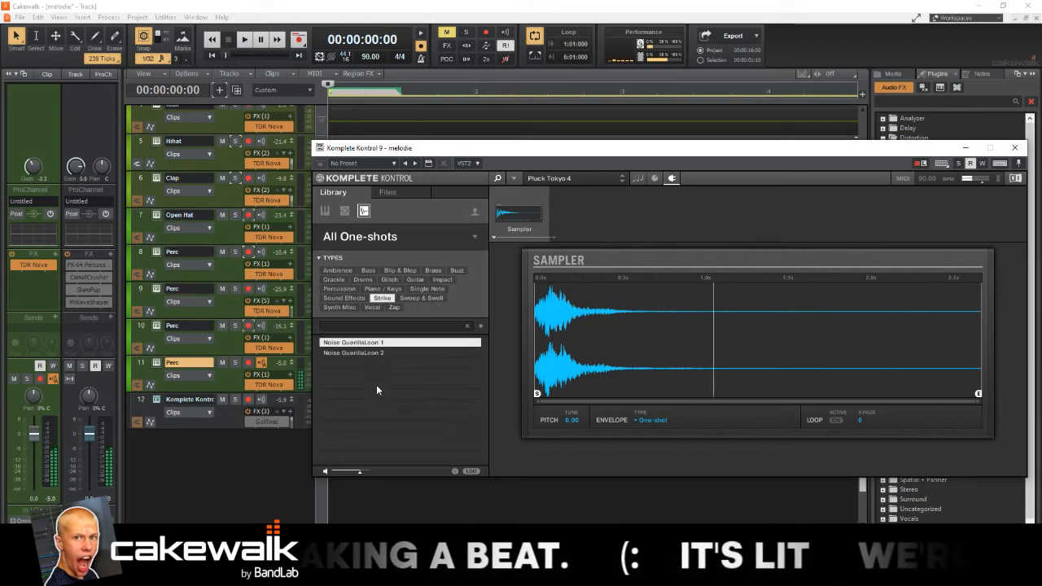
{"action": "left_click", "coordinate": [371, 353]}
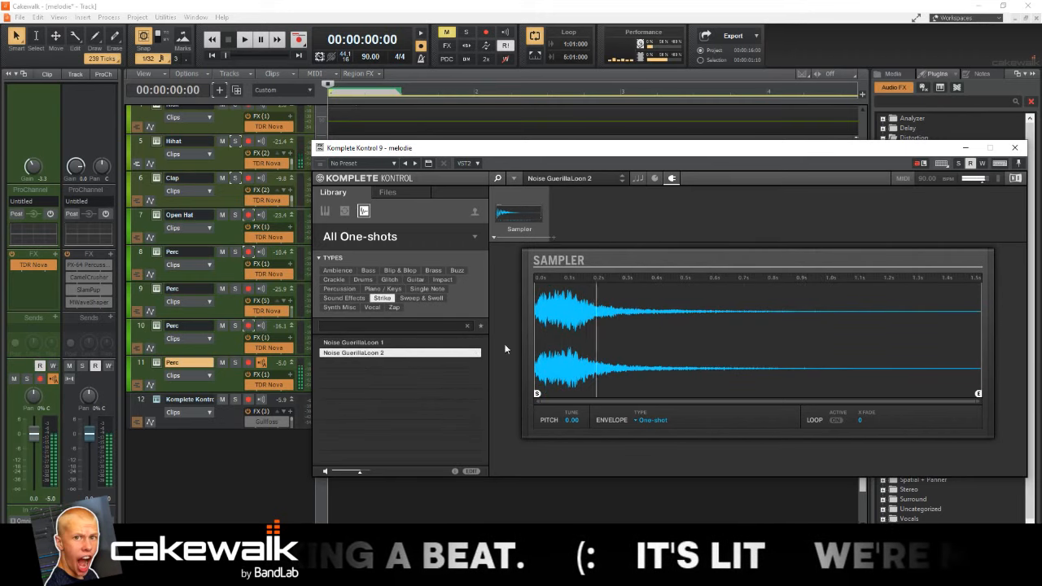
{"action": "left_click_drag", "start_coordinate": [978, 394], "coordinate": [578, 394]}
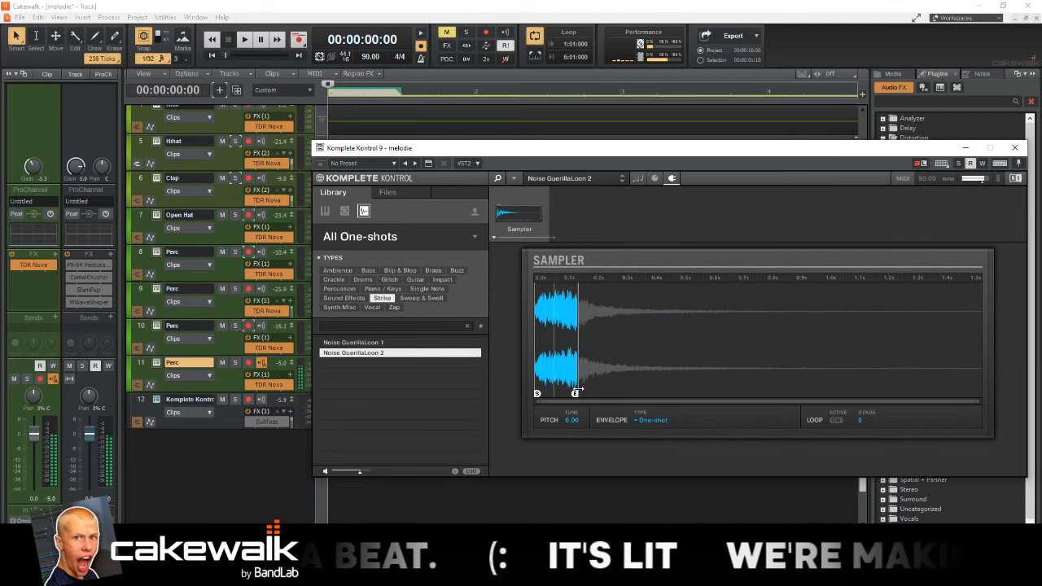
{"action": "left_click", "coordinate": [1015, 147]}
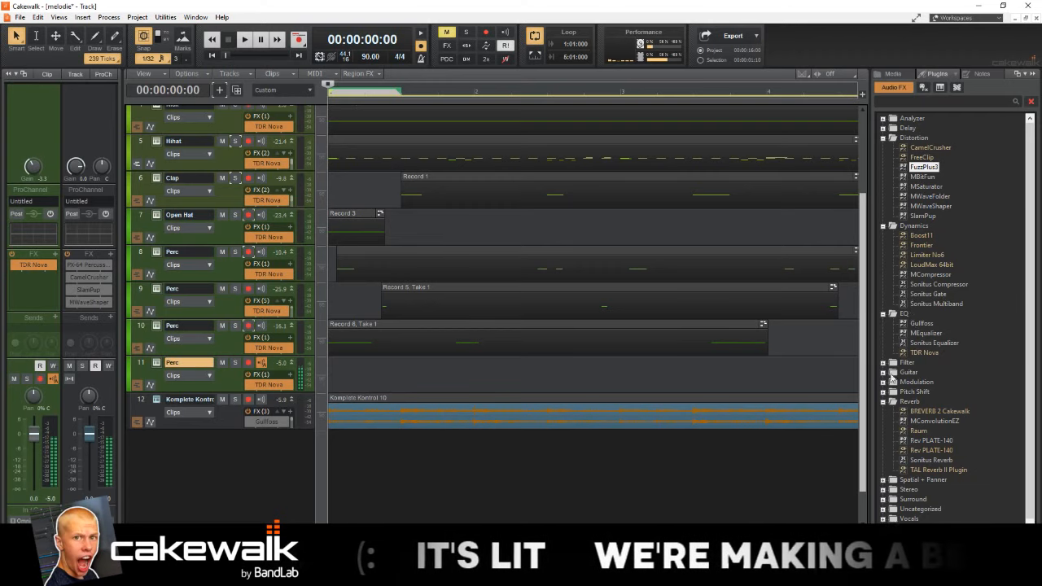
Step: Add the TRUMPET DISTORT effect chain to Perc track 11 and lower the track's volume slightly
{"action": "scroll", "coordinate": [918, 485], "scroll_direction": "down", "scroll_amount": 1}
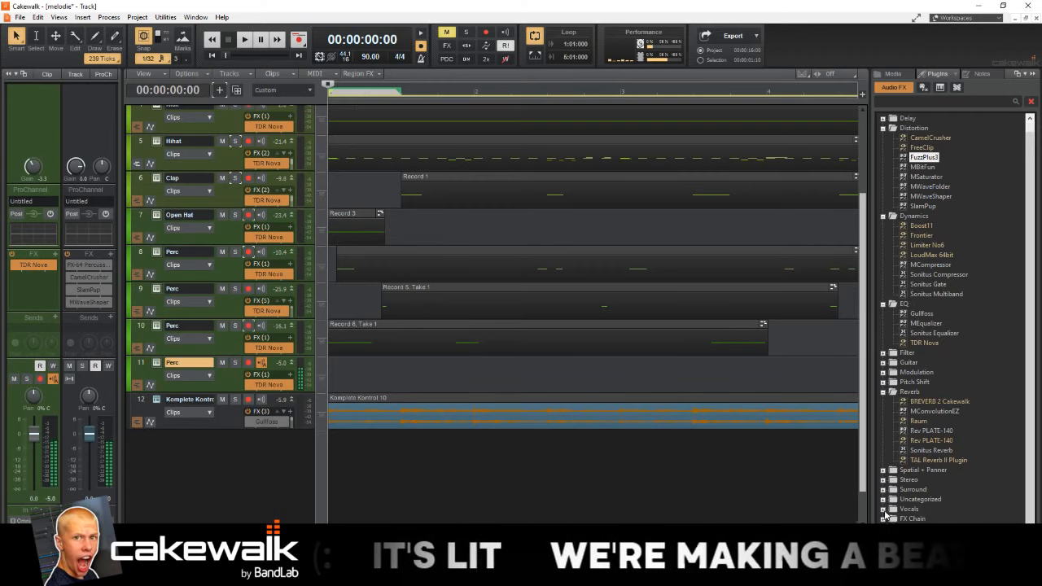
{"action": "left_click", "coordinate": [884, 509]}
{"action": "scroll", "coordinate": [928, 512], "scroll_direction": "down", "scroll_amount": 5}
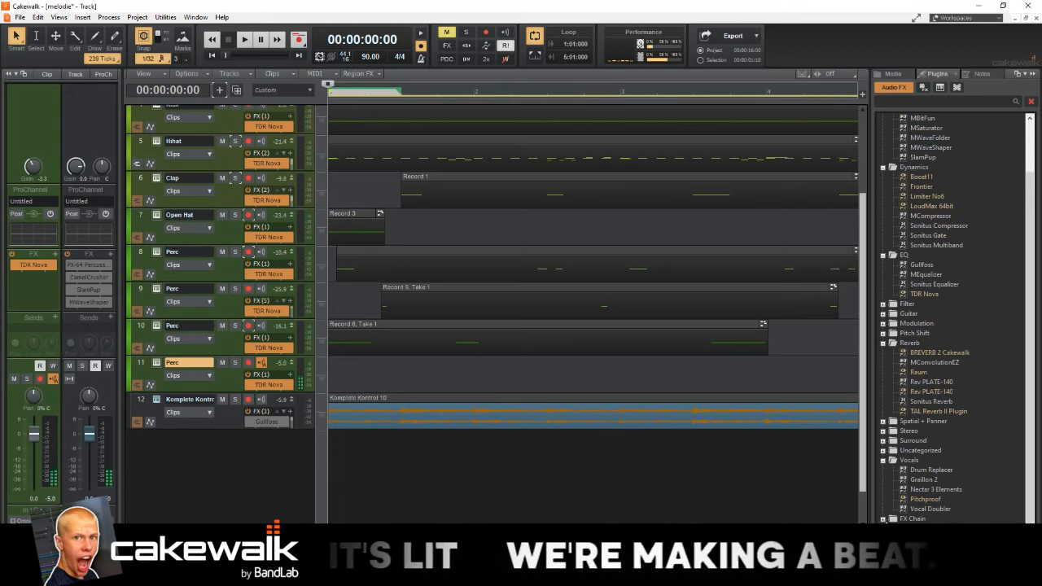
{"action": "left_click_drag", "start_coordinate": [928, 510], "coordinate": [33, 278]}
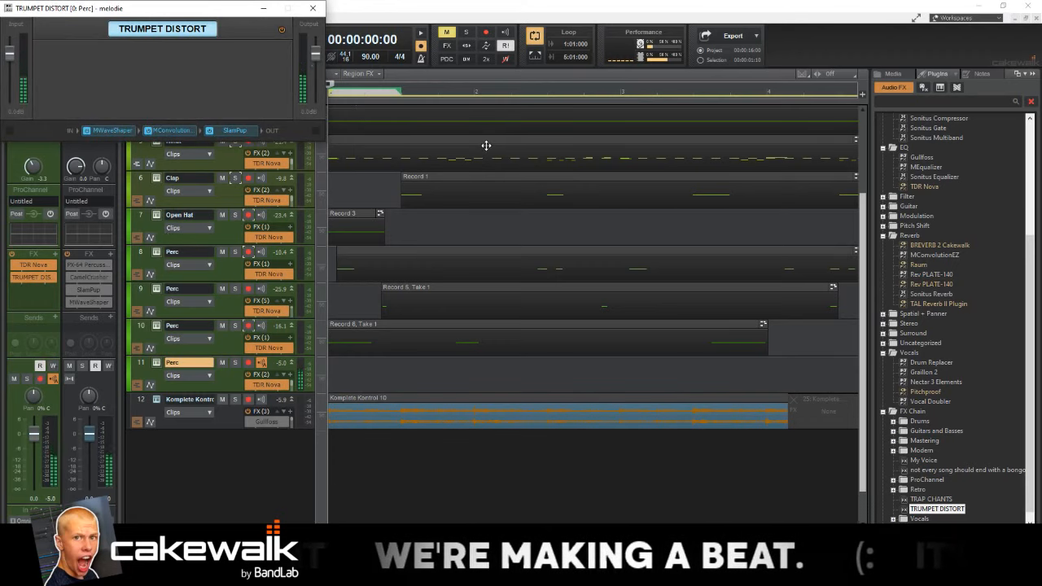
{"action": "left_click_drag", "start_coordinate": [31, 444], "coordinate": [34, 446]}
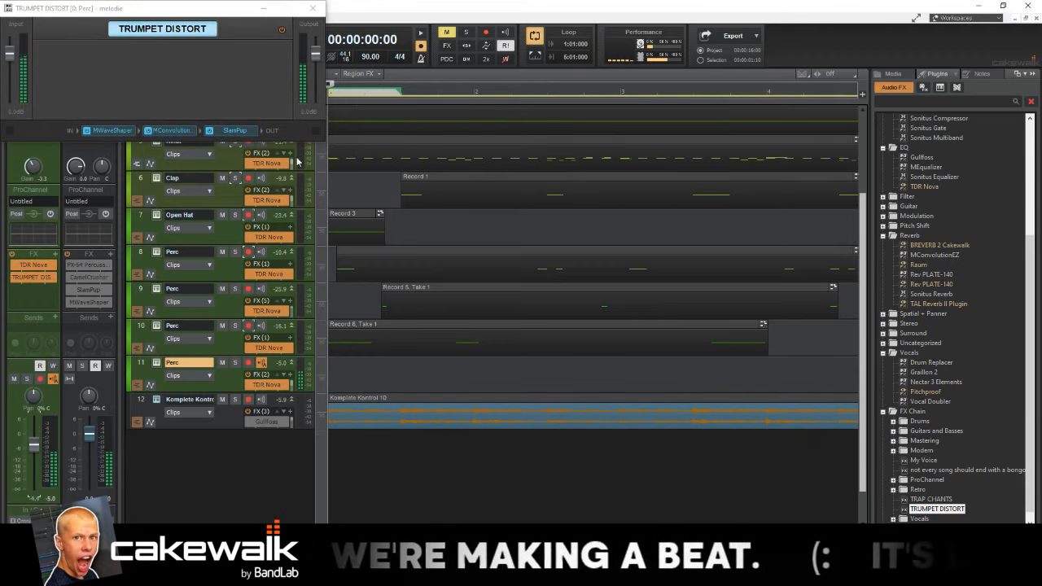
{"action": "left_click", "coordinate": [312, 8]}
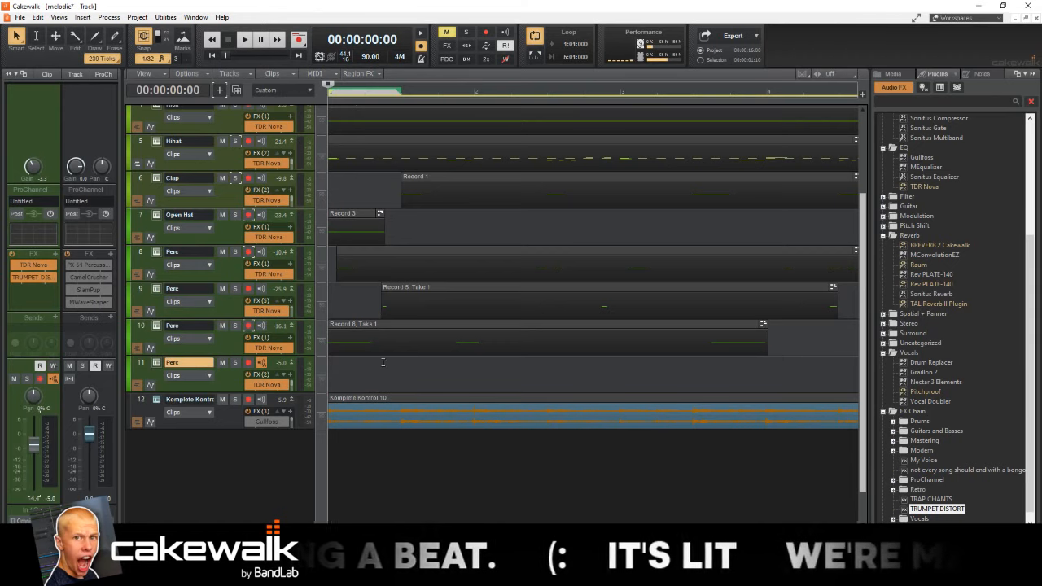
Step: Arm Perc track 11, record a short percussion part and open the new clip in the piano roll
{"action": "left_click", "coordinate": [248, 363]}
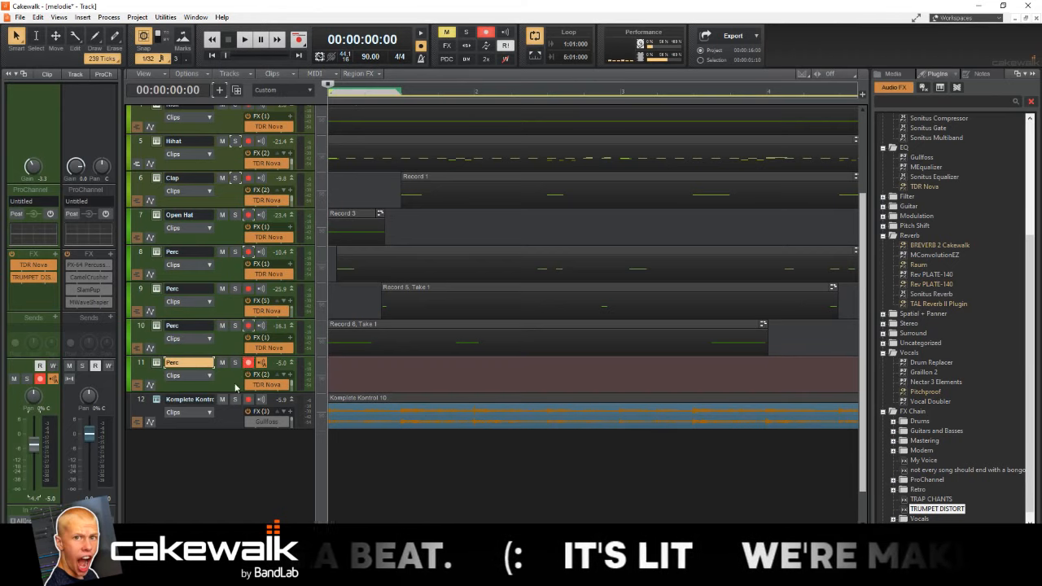
{"action": "key", "text": "r"}
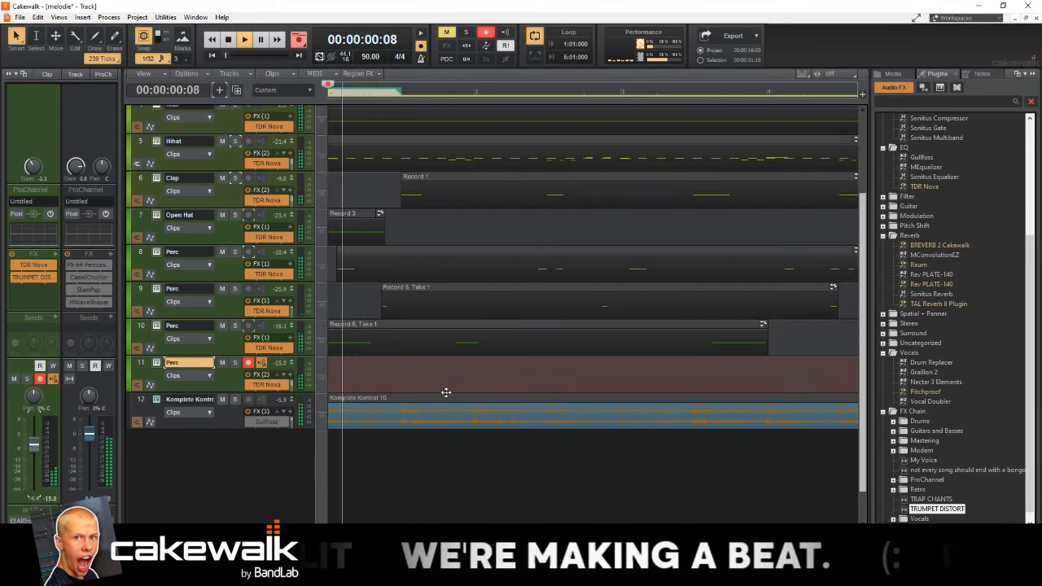
{"action": "double_click", "coordinate": [446, 393]}
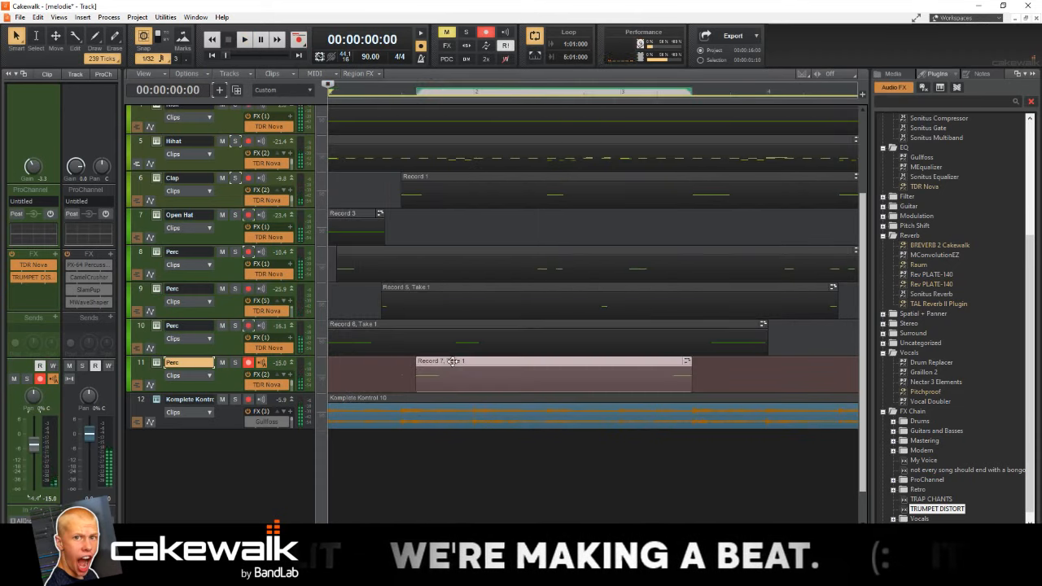
Step: Quantize all C 7 notes of the new Perc track 11 clip to 1/16
{"action": "key", "text": "ctrl+shift+d"}
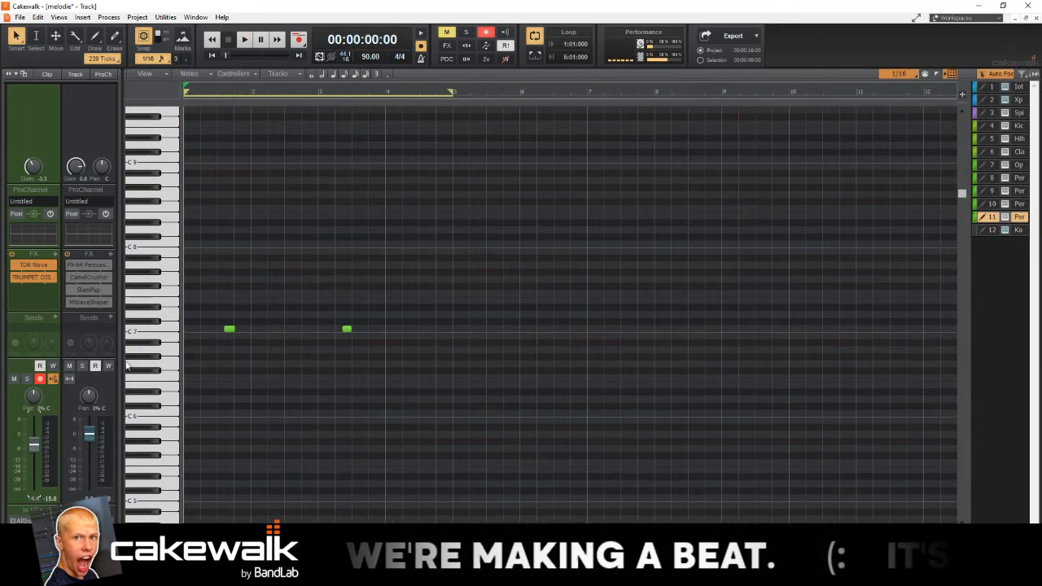
{"action": "left_click_drag", "start_coordinate": [161, 318], "coordinate": [161, 351]}
{"action": "key", "text": "q"}
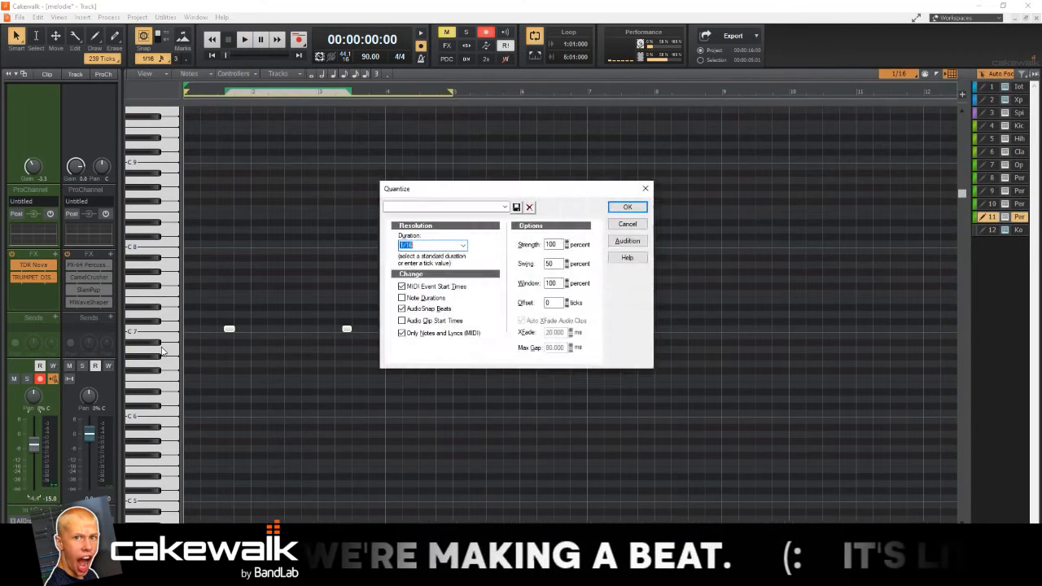
{"action": "key", "text": "Return"}
Step: Play the quantized part with the beat, return to the track view and lower Perc track 11's volume
{"action": "key", "text": "space"}
{"action": "key", "text": "d"}
{"action": "key", "text": "d"}
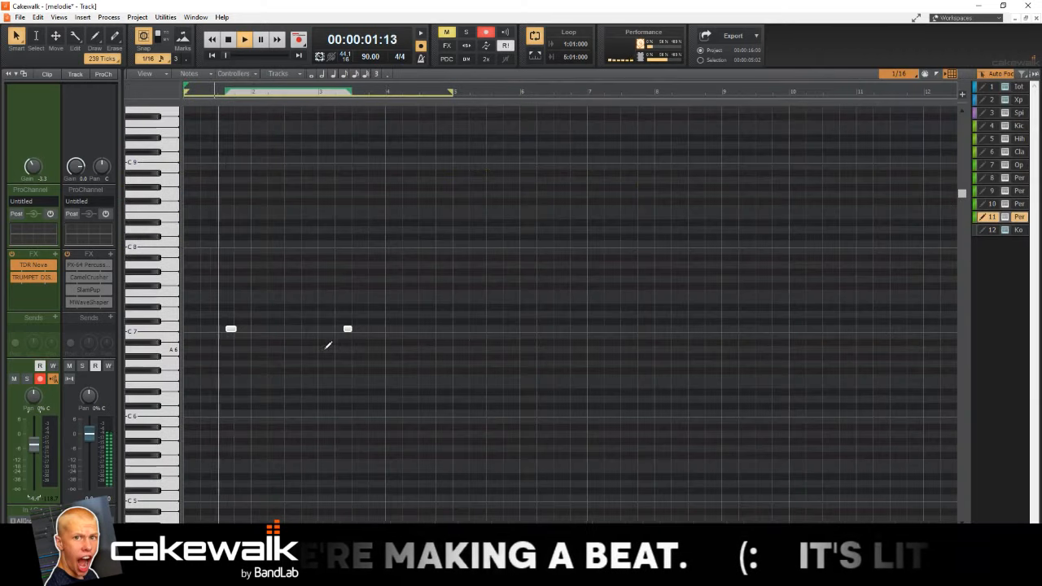
{"action": "key", "text": "alt+space"}
{"action": "key", "text": "Escape"}
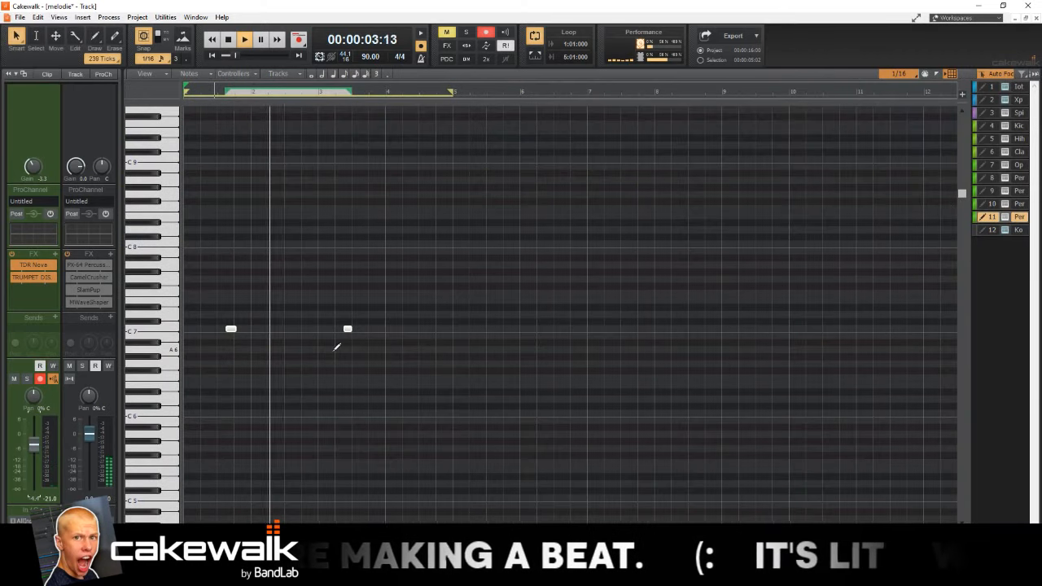
{"action": "key", "text": "d"}
{"action": "key", "text": "f"}
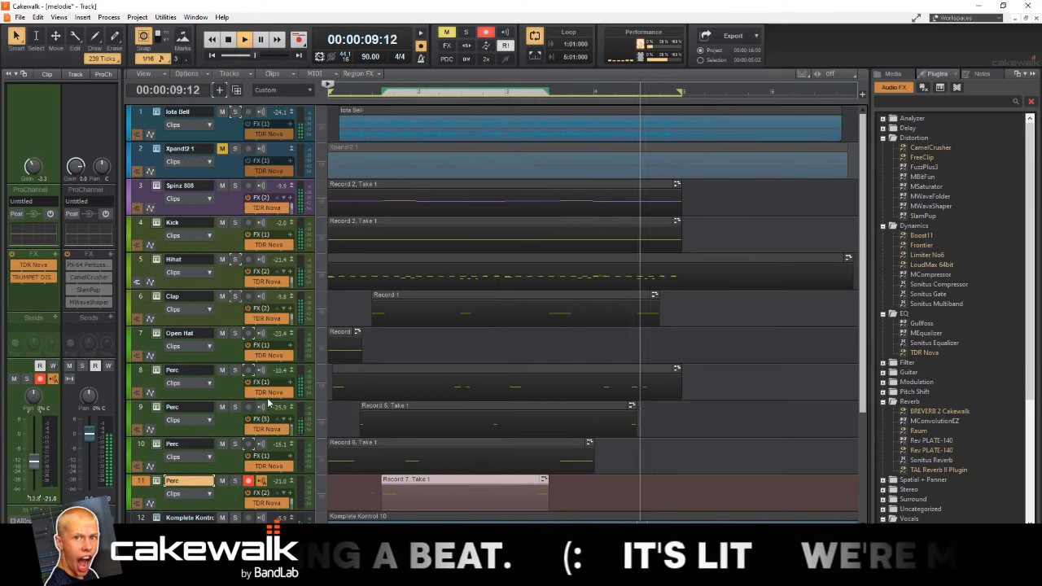
{"action": "key", "text": "space"}
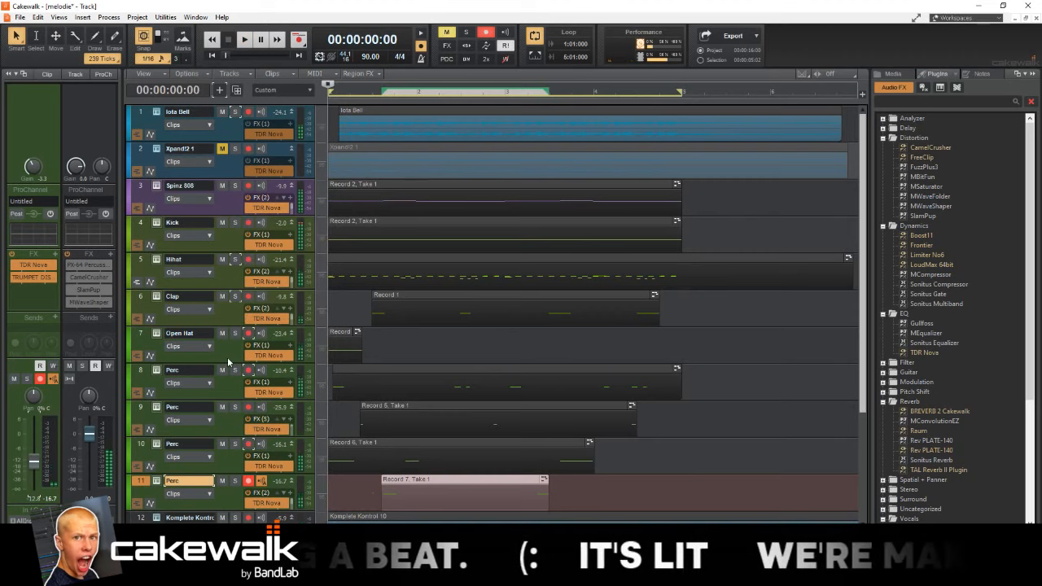
Step: Solo Perc track 8 and raise the high-pass frequency in its TDR Nova equalizer to 271 Hz
{"action": "left_click", "coordinate": [234, 370]}
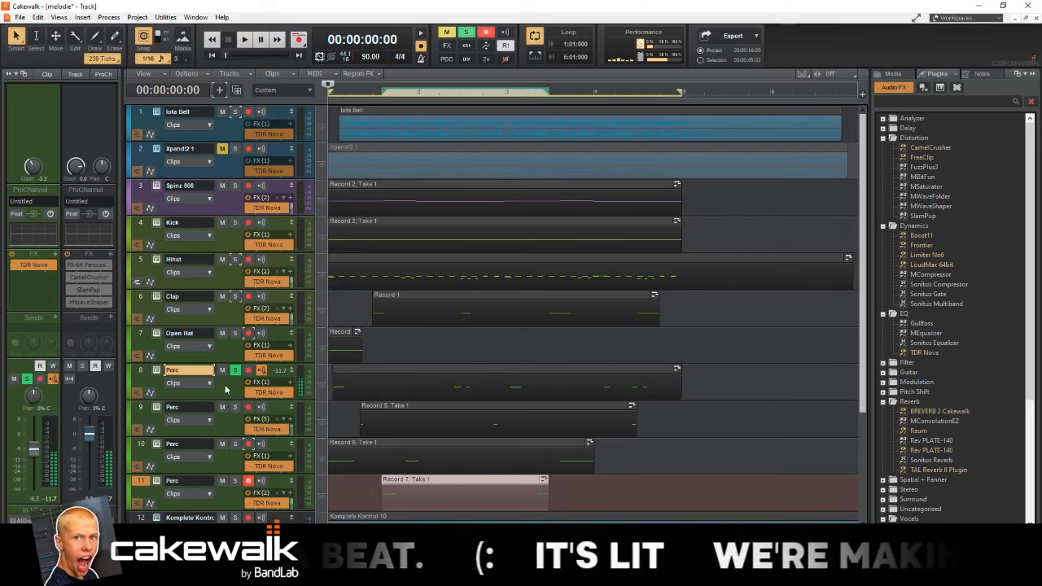
{"action": "double_click", "coordinate": [43, 266]}
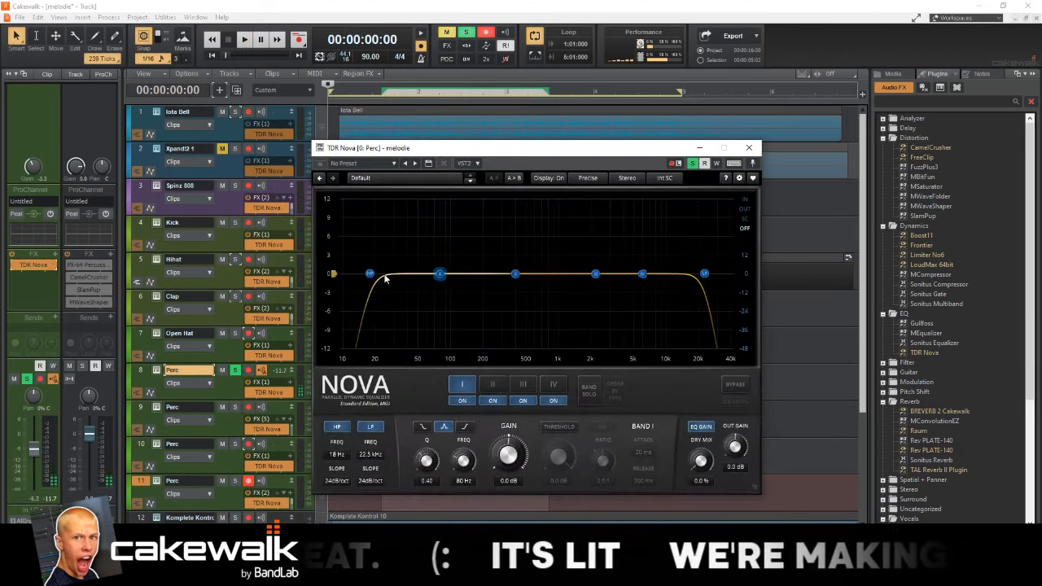
{"action": "left_click_drag", "start_coordinate": [371, 274], "coordinate": [497, 273]}
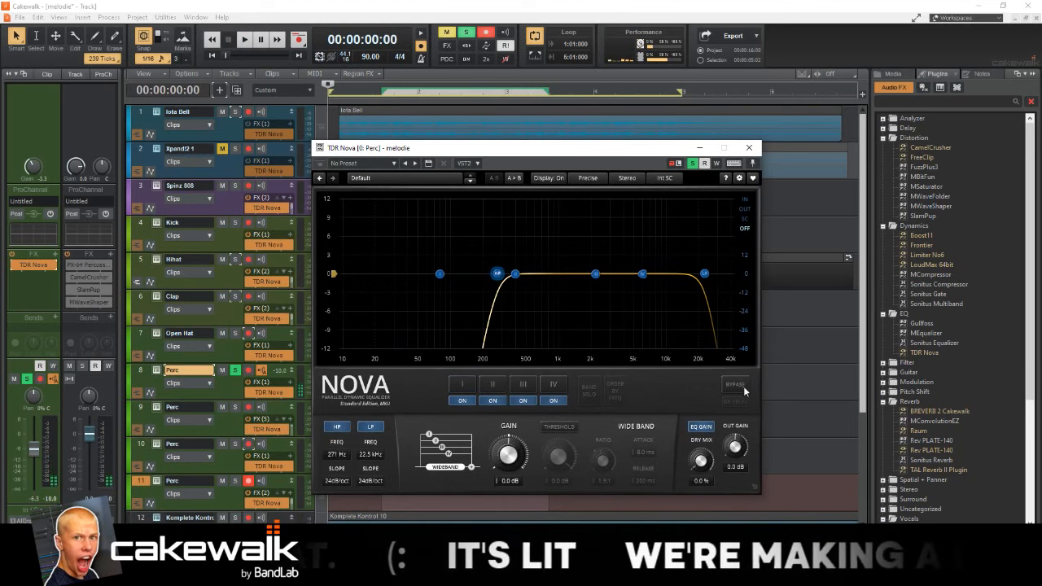
{"action": "left_click", "coordinate": [749, 147]}
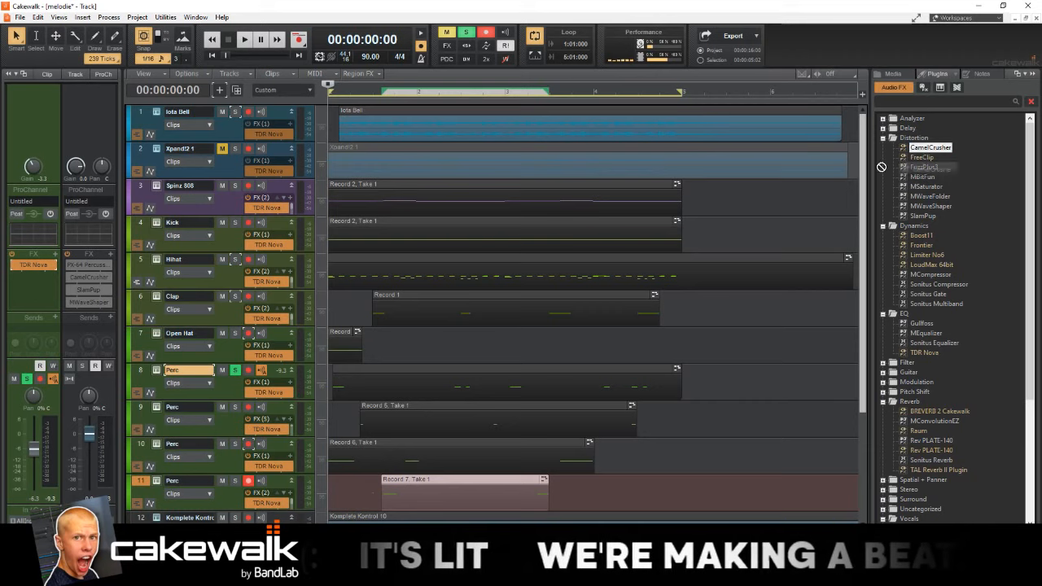
Step: Add CamelCrusher to Perc track 8 and adjust its tube distortion, compressor amount and master volume during playback
{"action": "left_click_drag", "start_coordinate": [881, 167], "coordinate": [33, 278]}
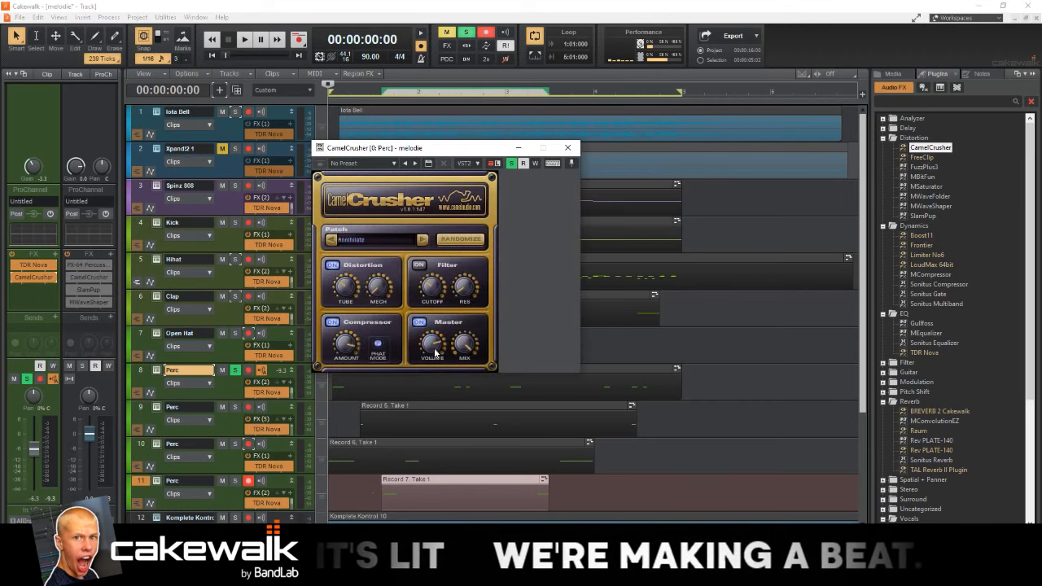
{"action": "key", "text": "space"}
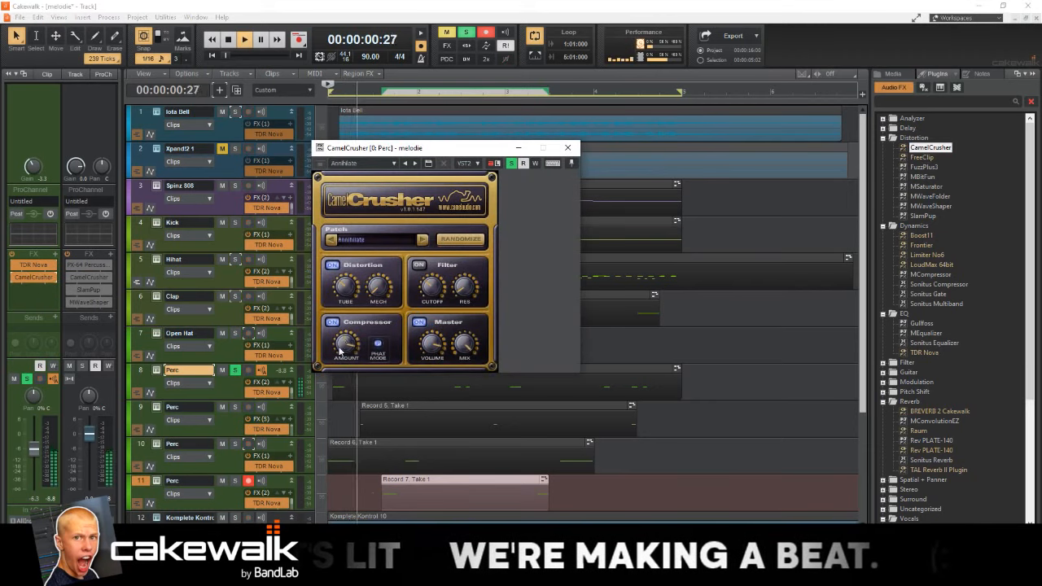
{"action": "left_click_drag", "start_coordinate": [341, 351], "coordinate": [350, 341]}
{"action": "key", "text": "space"}
{"action": "key", "text": "space"}
{"action": "left_click_drag", "start_coordinate": [344, 296], "coordinate": [348, 318]}
{"action": "key", "text": "space"}
{"action": "key", "text": "space"}
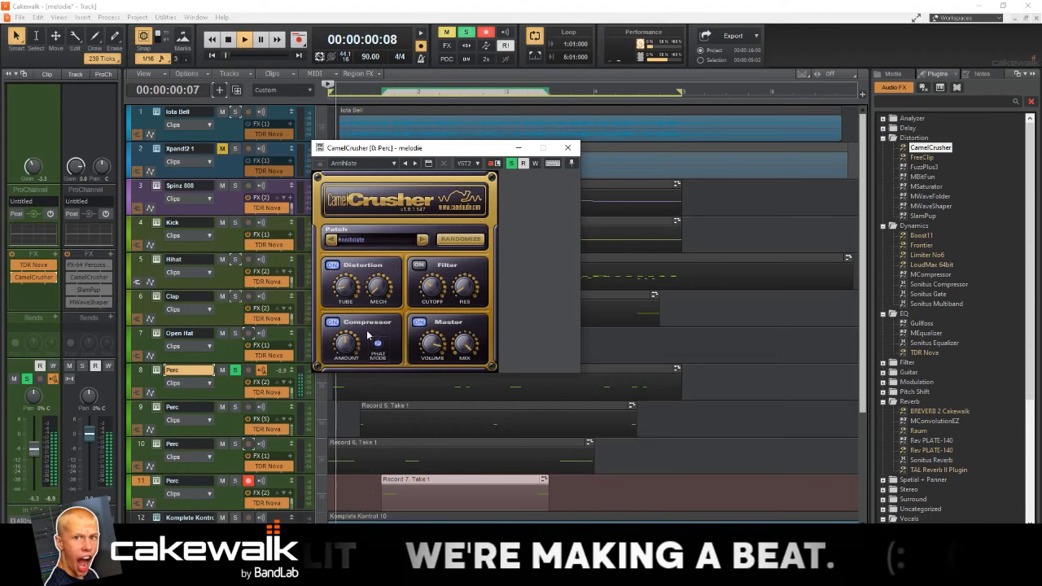
{"action": "key", "text": "space"}
{"action": "left_click_drag", "start_coordinate": [430, 346], "coordinate": [433, 335]}
{"action": "key", "text": "space"}
{"action": "key", "text": "space"}
Step: Unsolo Perc track 8, lower its volume while the full beat plays and close CamelCrusher
{"action": "left_click", "coordinate": [234, 370]}
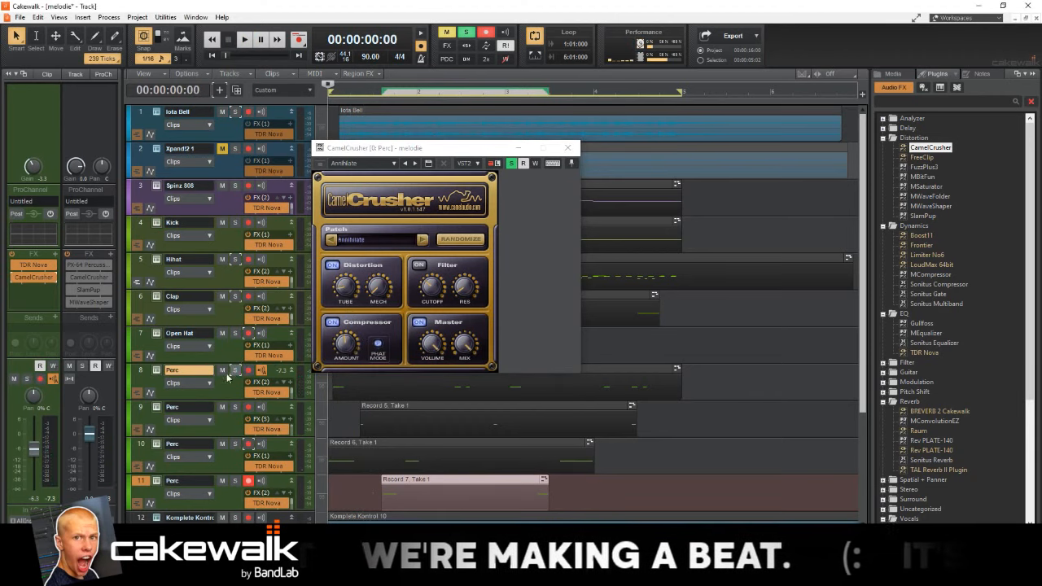
{"action": "key", "text": "space"}
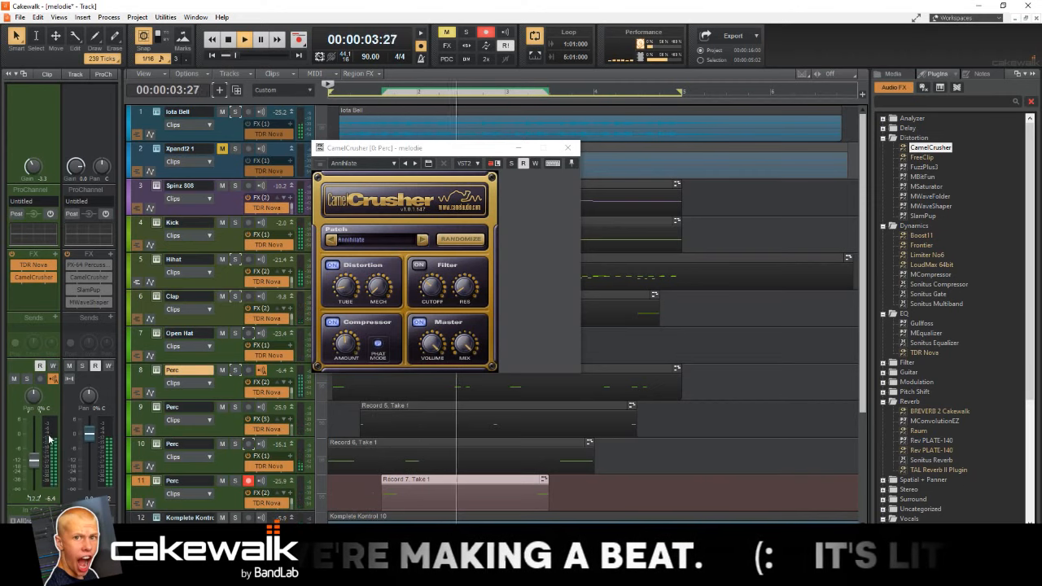
{"action": "left_click", "coordinate": [567, 148]}
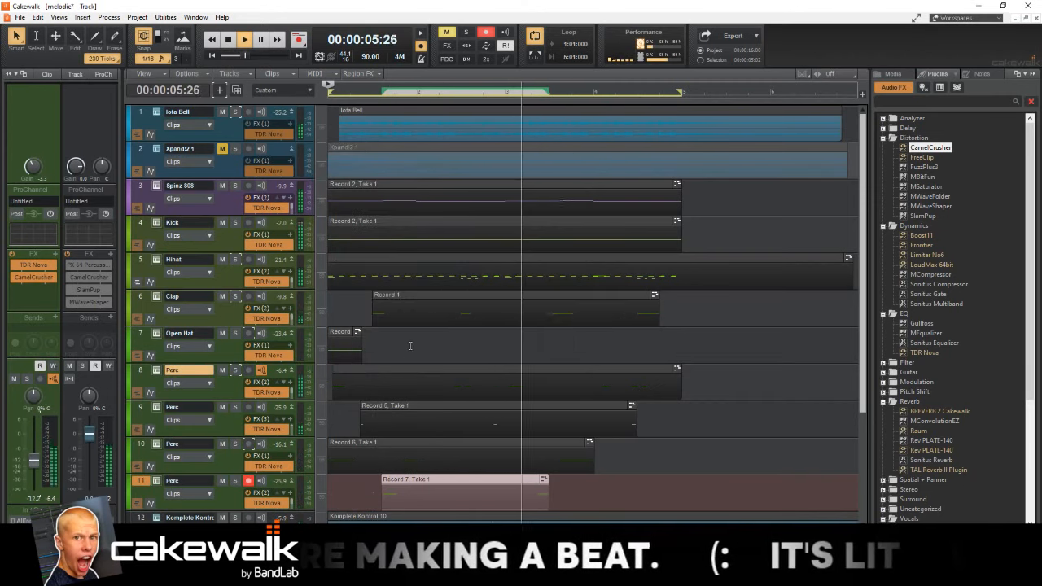
{"action": "scroll", "coordinate": [411, 342], "scroll_direction": "down", "scroll_amount": 1}
{"action": "scroll", "coordinate": [411, 342], "scroll_direction": "down", "scroll_amount": 1}
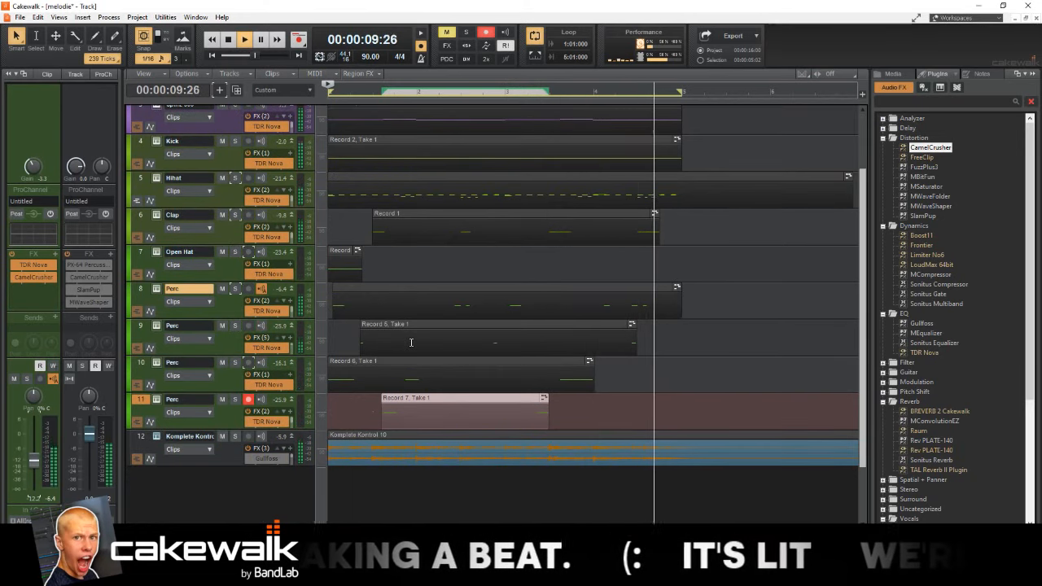
{"action": "key", "text": "space"}
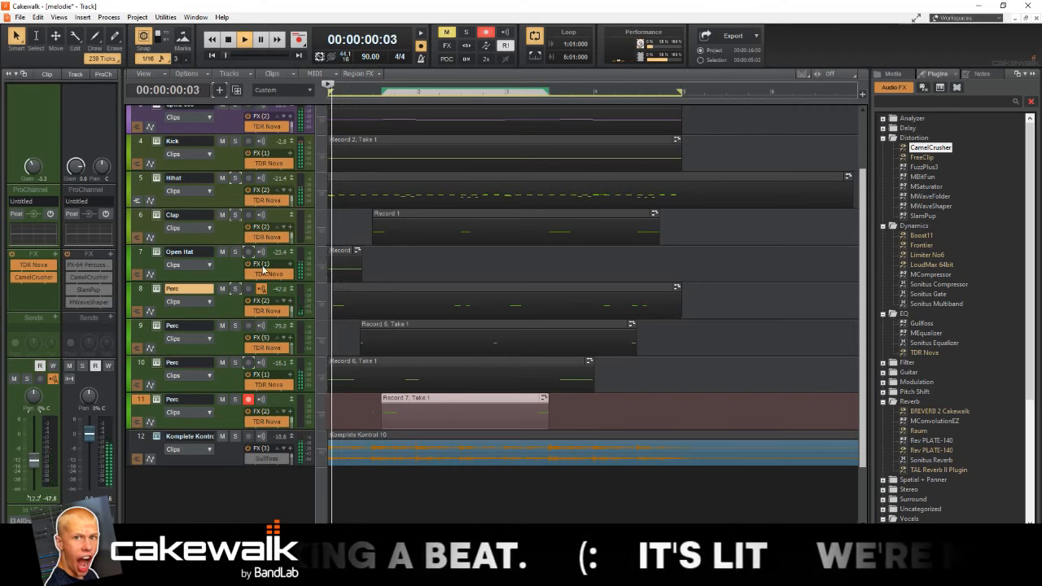
Step: Enlarge the Open Hat track and freeze it to audio
{"action": "left_click", "coordinate": [199, 273]}
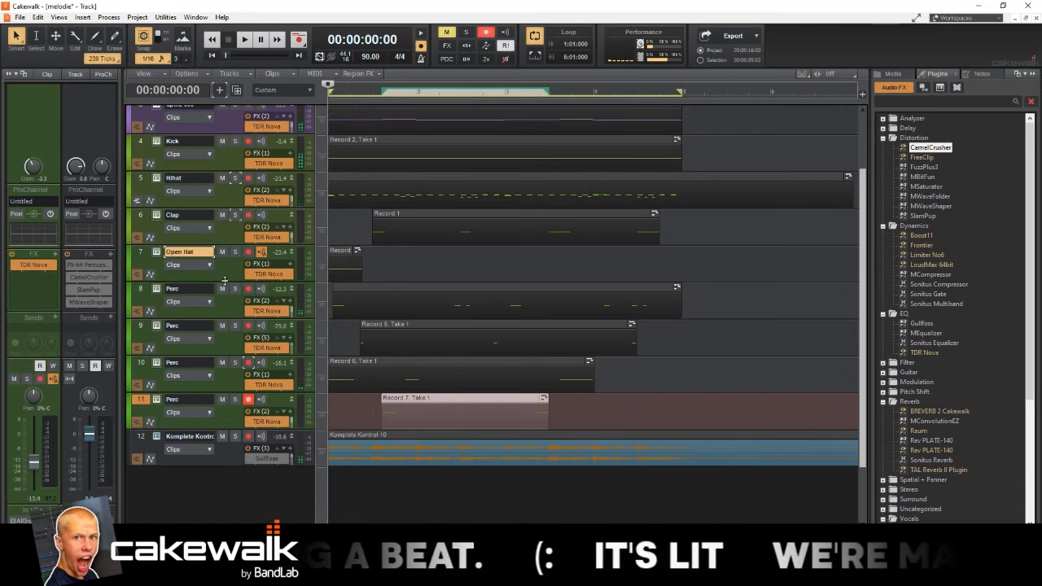
{"action": "left_click_drag", "start_coordinate": [225, 280], "coordinate": [224, 320]}
{"action": "left_click", "coordinate": [196, 279]}
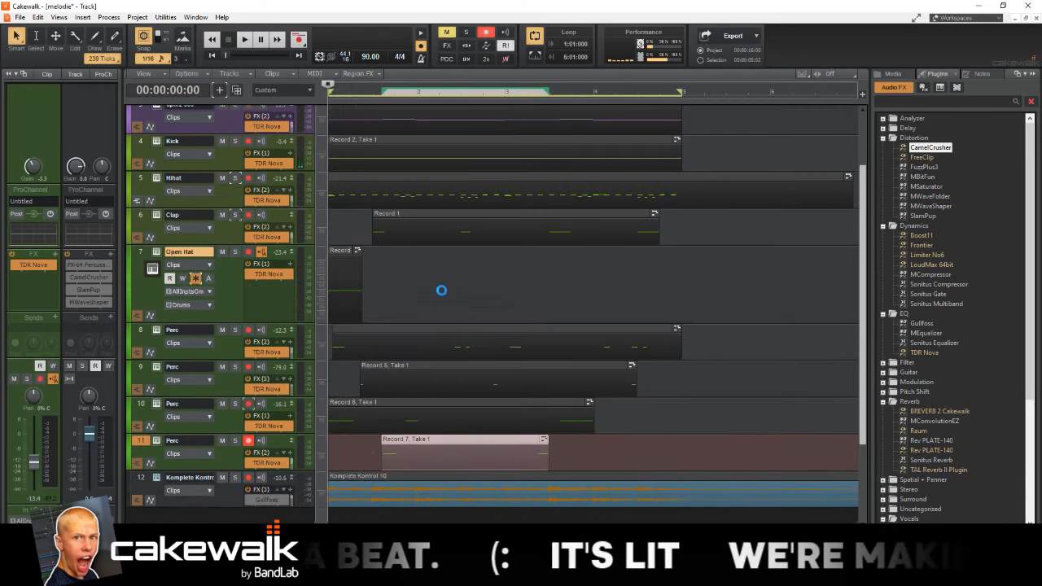
Step: Add a new audio track below Komplete Kontrol and copy the frozen Open Hat clip onto it near measure 3
{"action": "left_click", "coordinate": [220, 90]}
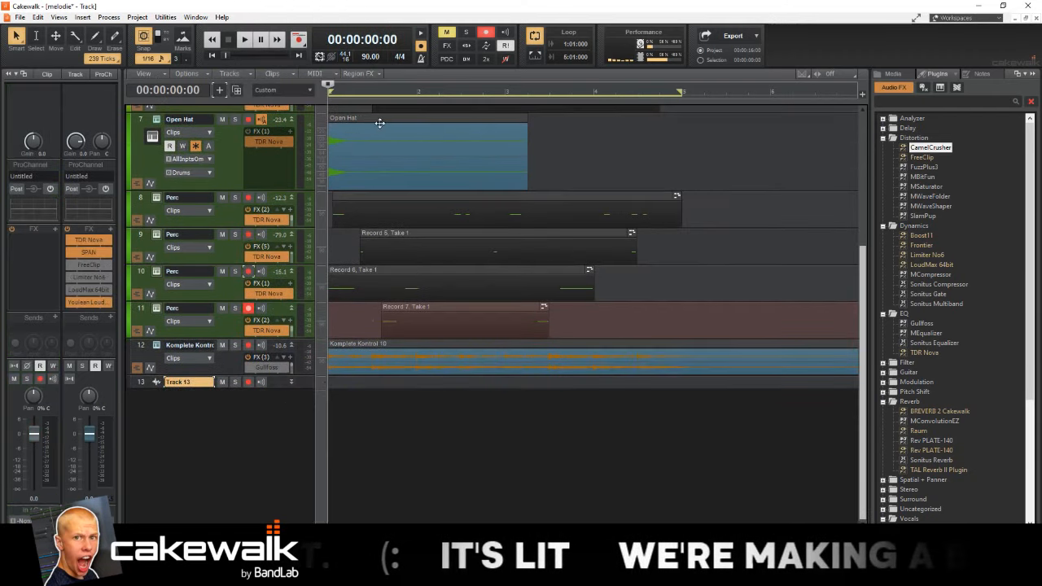
{"action": "left_click_drag", "start_coordinate": [379, 122], "coordinate": [583, 378]}
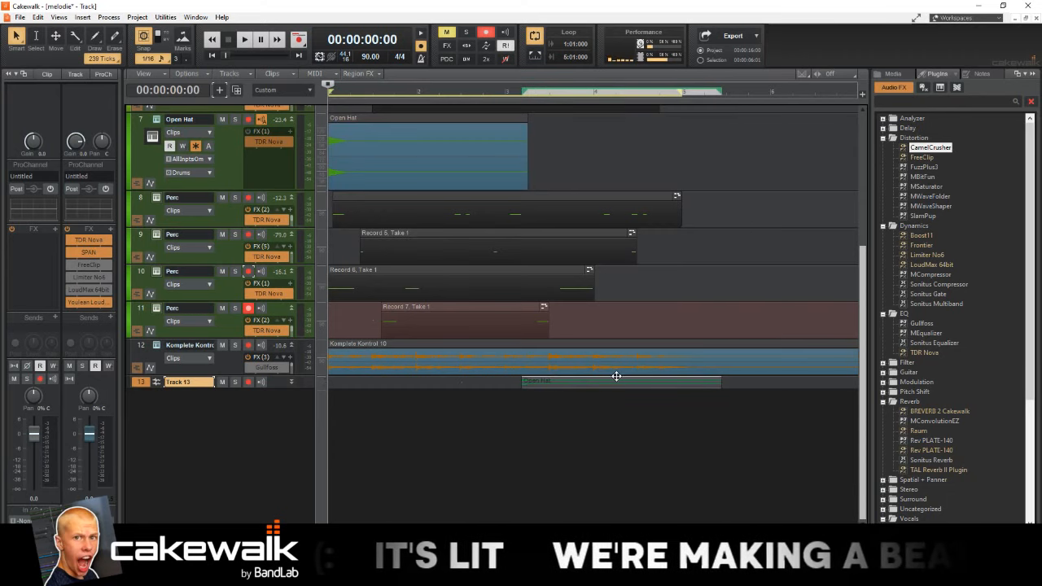
{"action": "scroll", "coordinate": [298, 372], "scroll_direction": "up", "scroll_amount": 5}
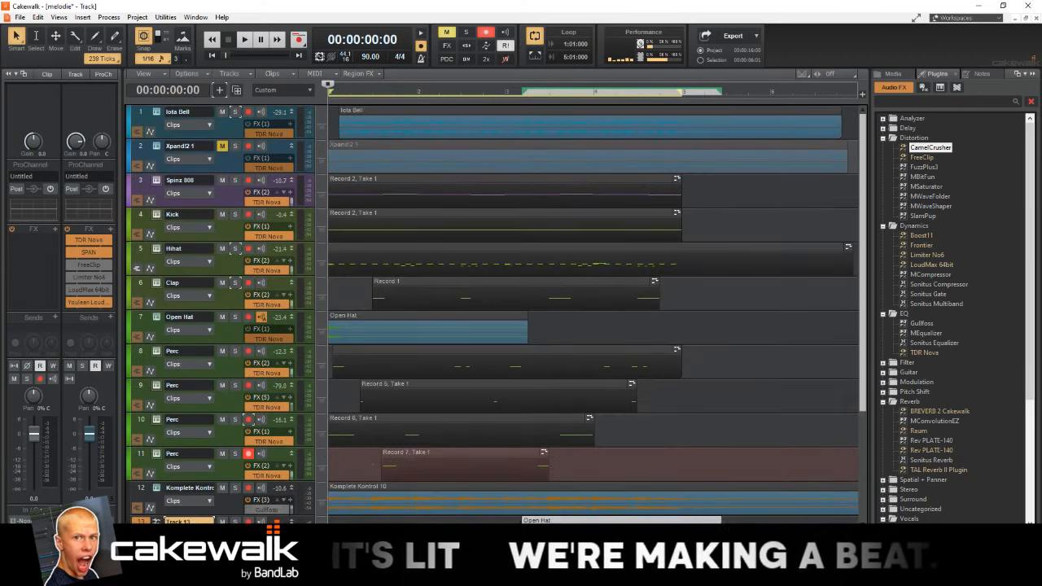
{"action": "left_click", "coordinate": [290, 521]}
Step: Reverse the Open Hat clip on track 13 and move it earlier so it ends at measure 5
{"action": "left_click", "coordinate": [626, 220]}
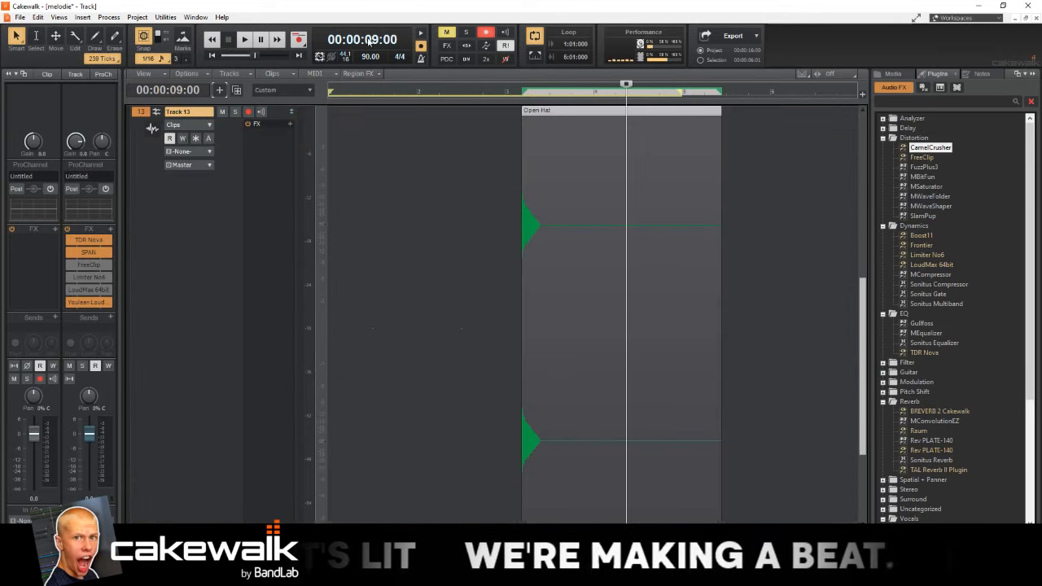
{"action": "left_click", "coordinate": [103, 18]}
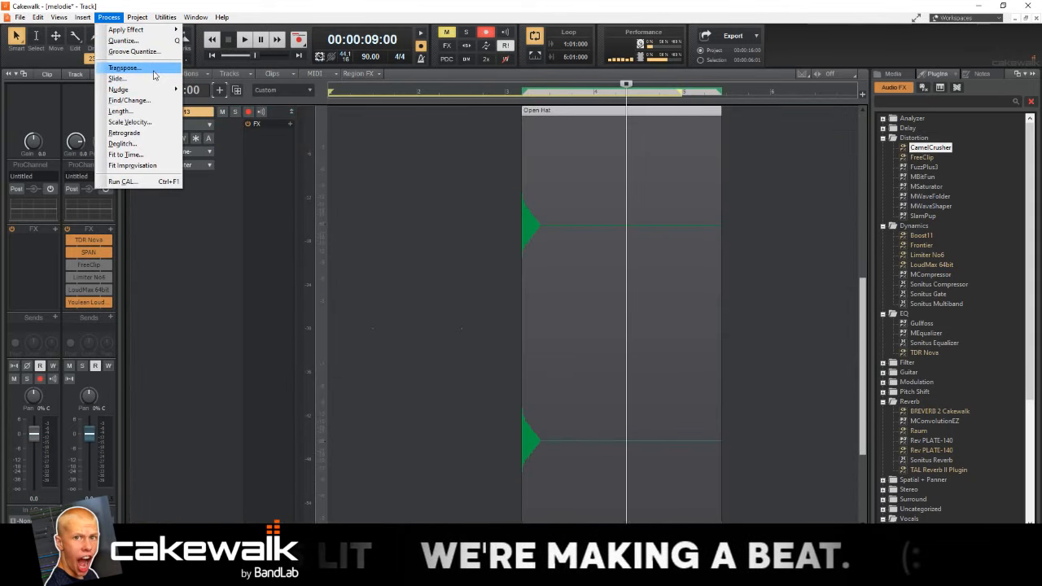
{"action": "mouse_move", "coordinate": [138, 30]}
{"action": "left_click", "coordinate": [218, 133]}
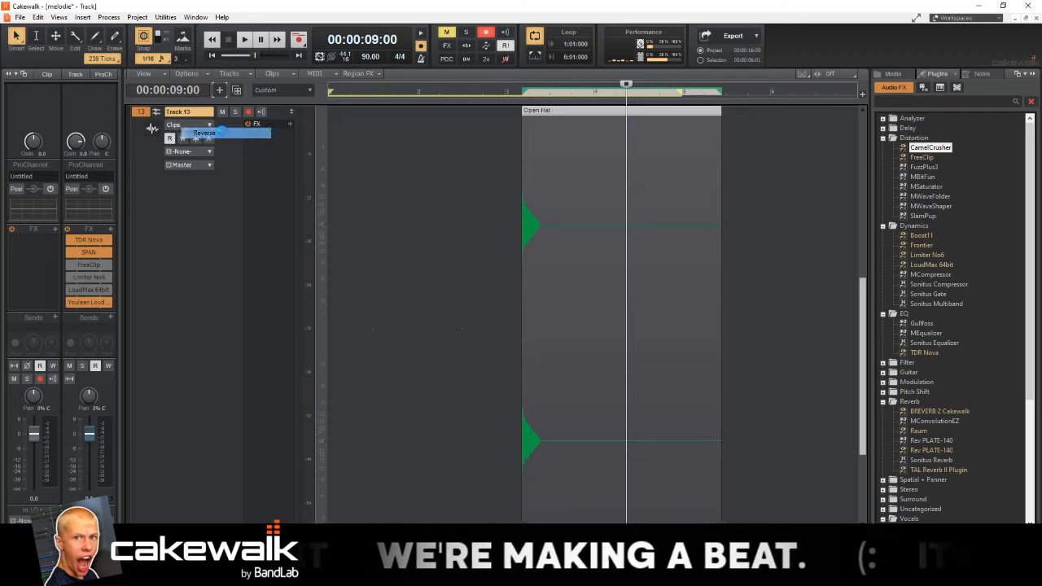
{"action": "left_click_drag", "start_coordinate": [700, 112], "coordinate": [656, 114]}
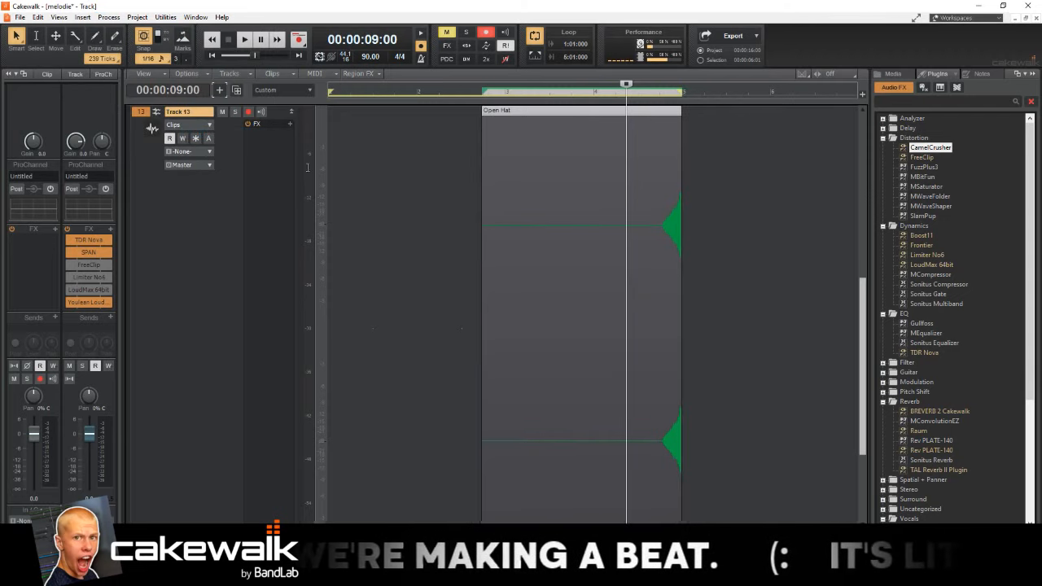
Step: Set Track 13's volume to about -15.2 dB while playing the reversed open hat transition
{"action": "key", "text": "space"}
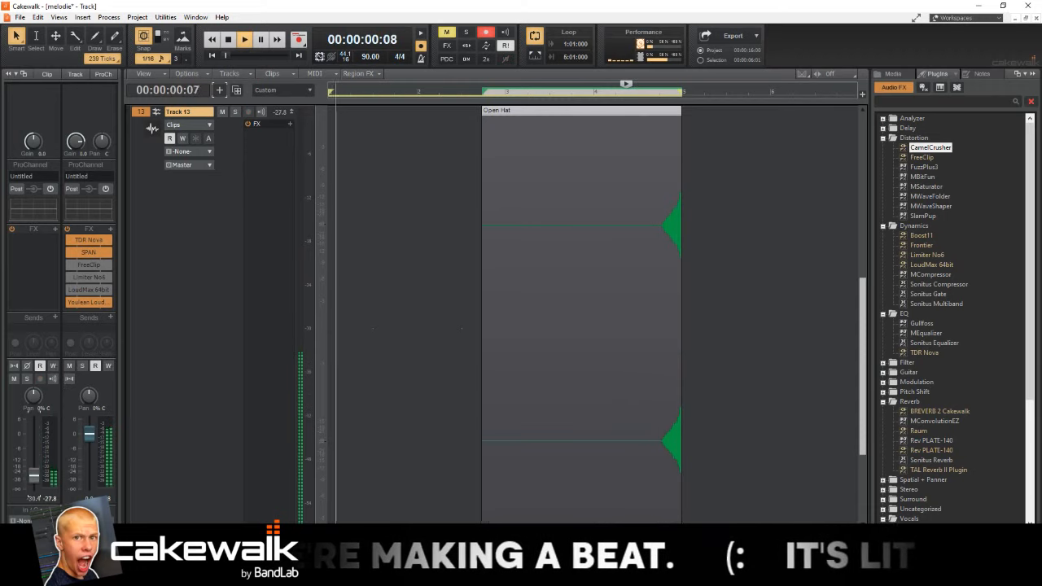
{"action": "left_click_drag", "start_coordinate": [33, 475], "coordinate": [33, 464]}
{"action": "key", "text": "space"}
{"action": "key", "text": "space"}
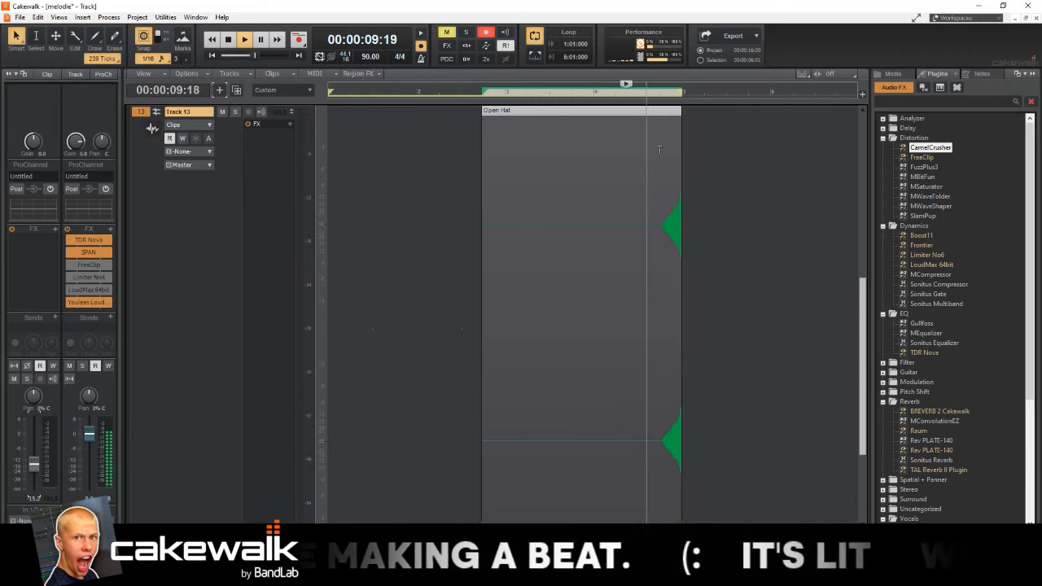
{"action": "scroll", "coordinate": [655, 174], "scroll_direction": "up", "scroll_amount": 1}
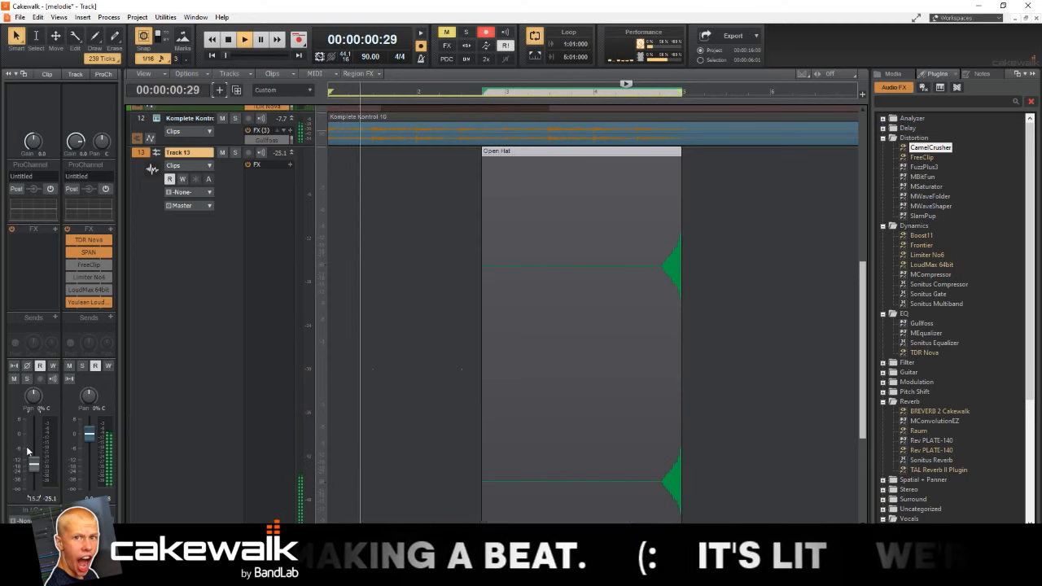
{"action": "key", "text": "space"}
Step: Solo Track 13 together with the Open Hat track and time-stretch the reversed clip to about 69%, keeping its end at measure 5
{"action": "key", "text": "f"}
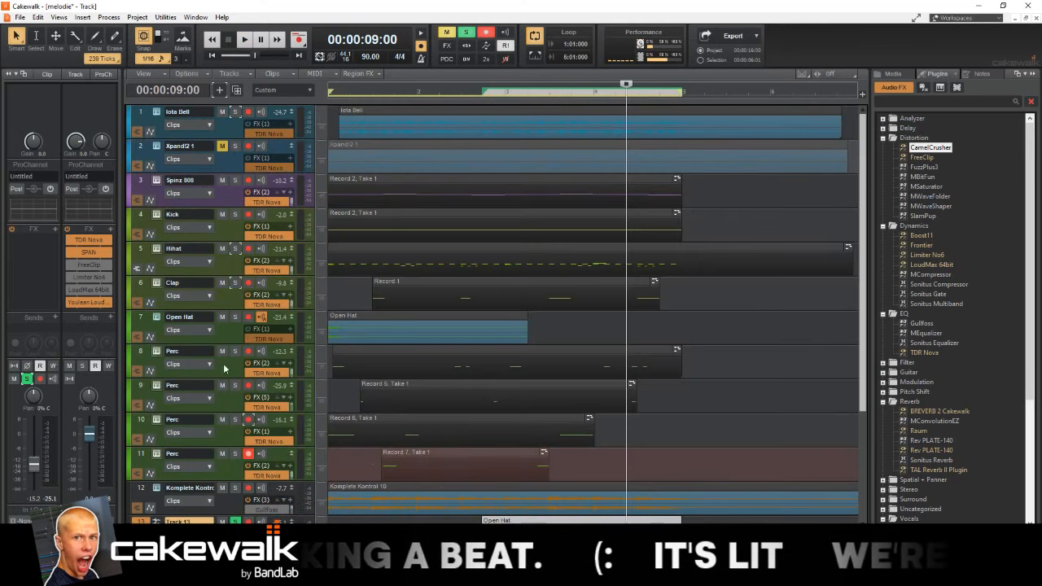
{"action": "key", "text": "space"}
{"action": "left_click", "coordinate": [235, 317]}
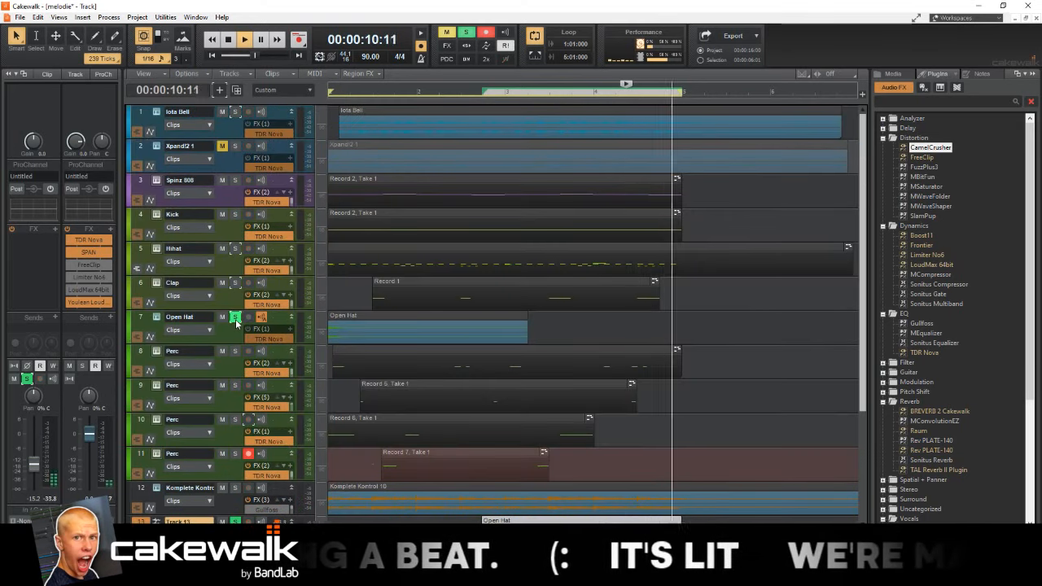
{"action": "key", "text": "space"}
{"action": "key", "text": "space"}
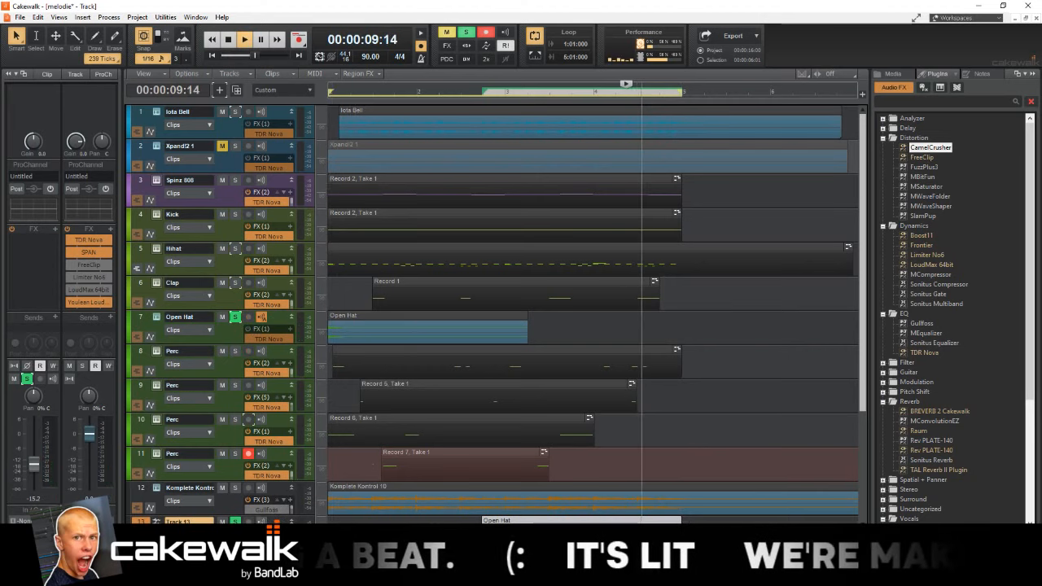
{"action": "key", "text": "space"}
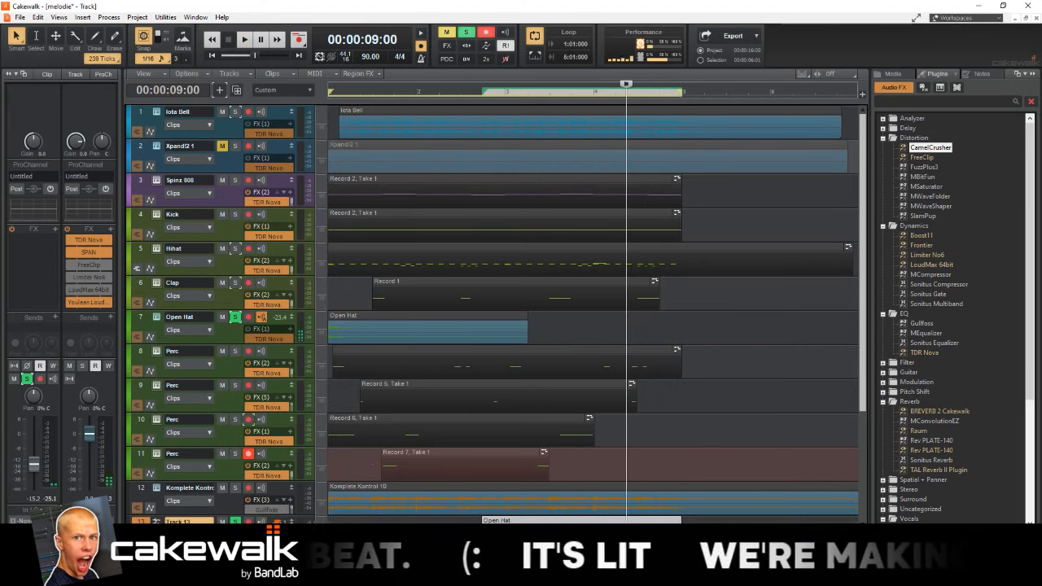
{"action": "key", "text": "space"}
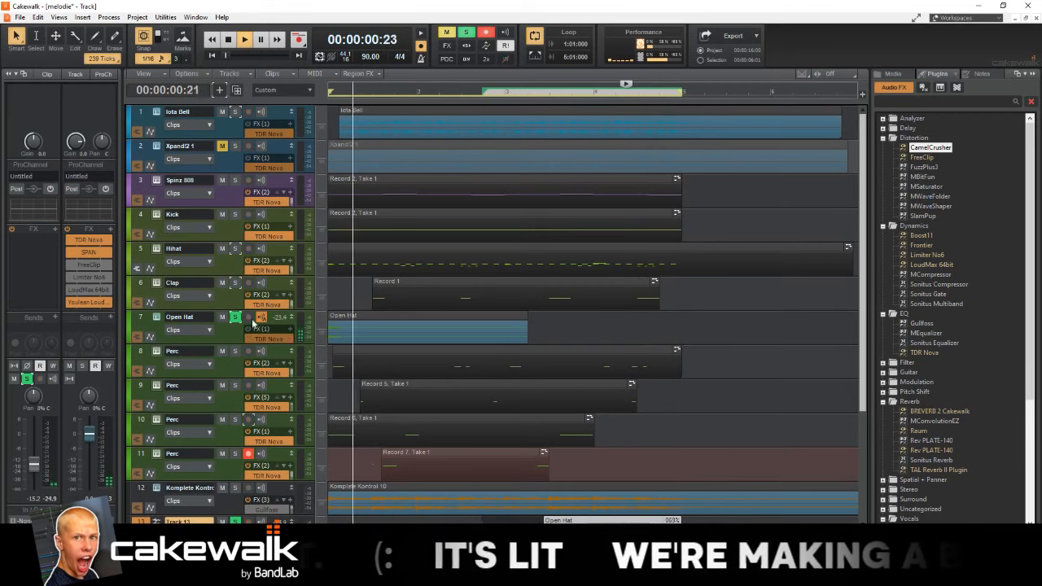
Step: Clear all solos and lower Track 13's volume further while the full beat plays
{"action": "key", "text": "space"}
{"action": "left_click", "coordinate": [466, 35]}
{"action": "key", "text": "space"}
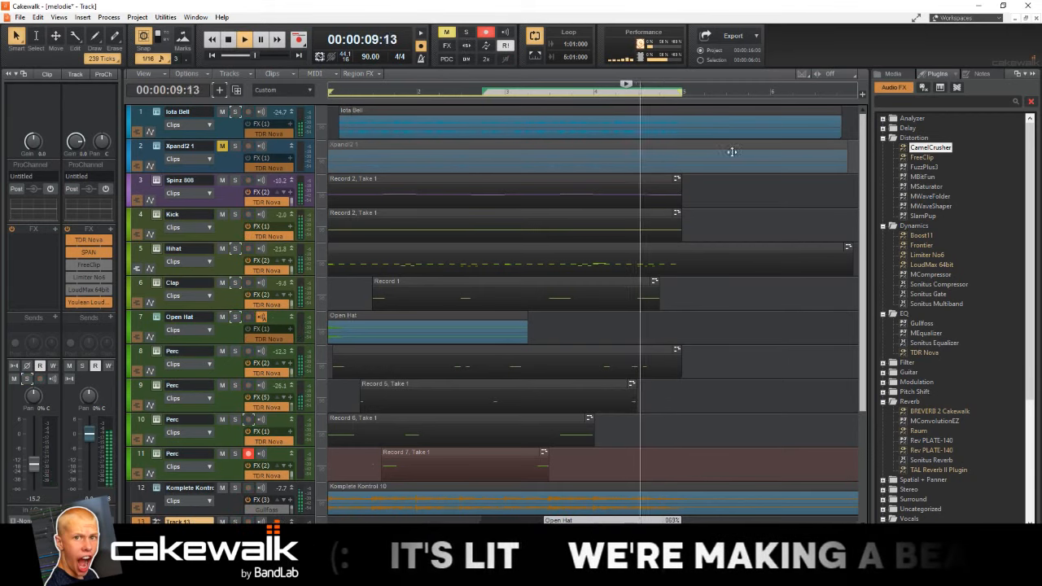
{"action": "scroll", "coordinate": [732, 165], "scroll_direction": "down", "scroll_amount": 2}
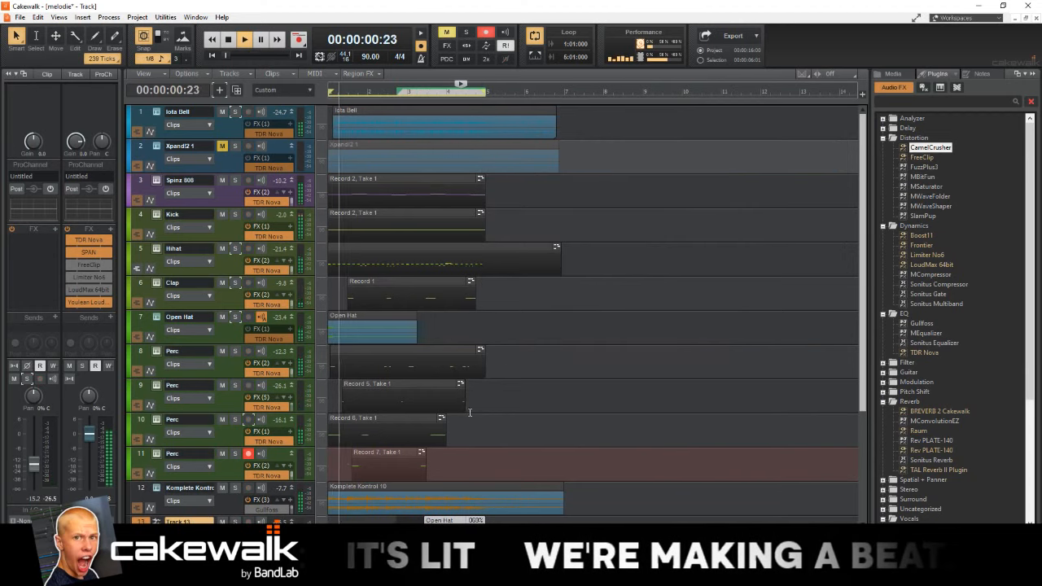
{"action": "key", "text": "space"}
{"action": "key", "text": "space"}
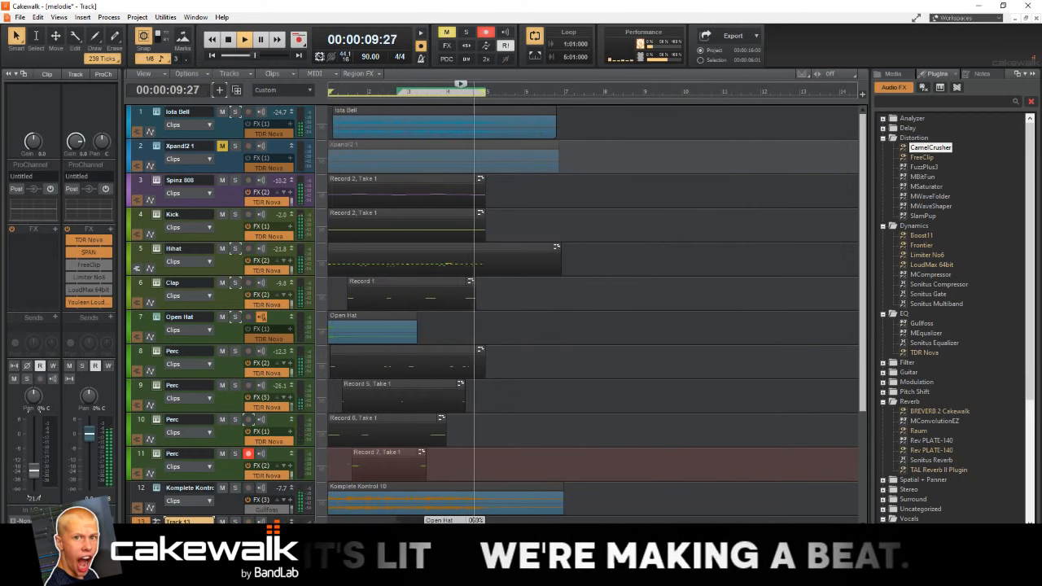
{"action": "key", "text": "space"}
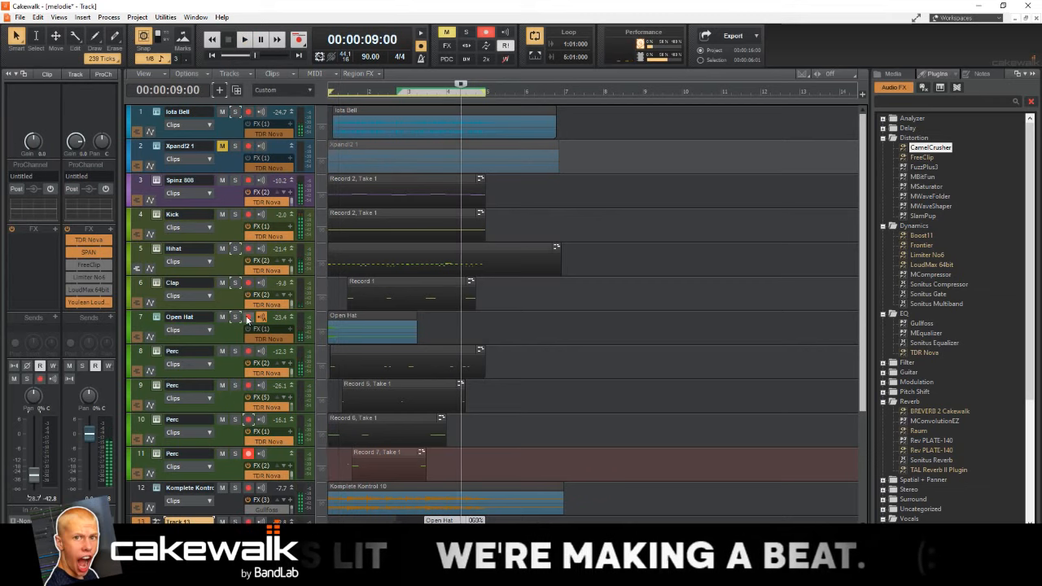
Step: Solo the Open Hat track and listen to it at the loop point from measure 4 to 5
{"action": "left_click", "coordinate": [232, 333]}
{"action": "key", "text": "space"}
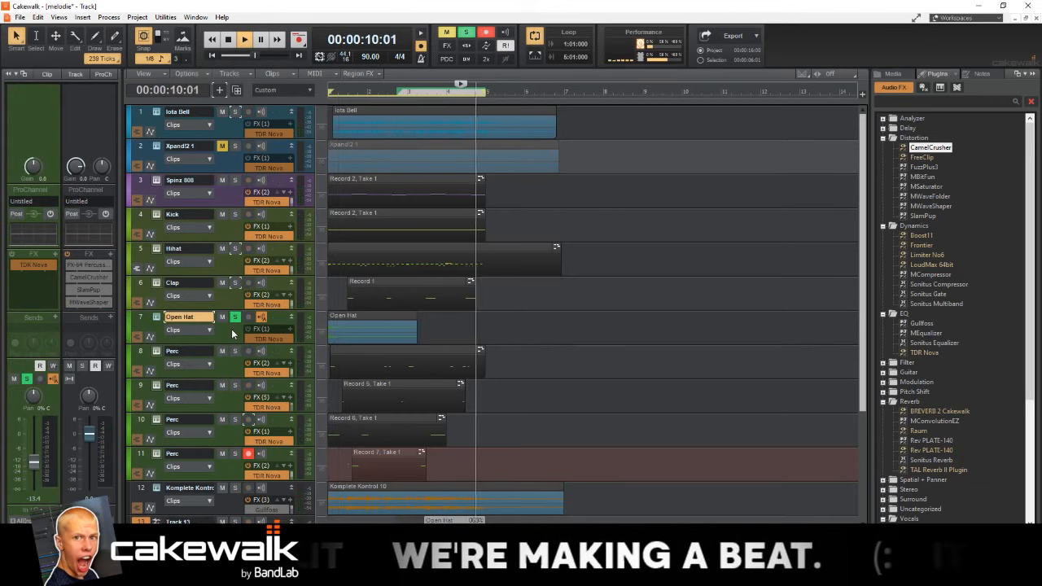
{"action": "key", "text": "space"}
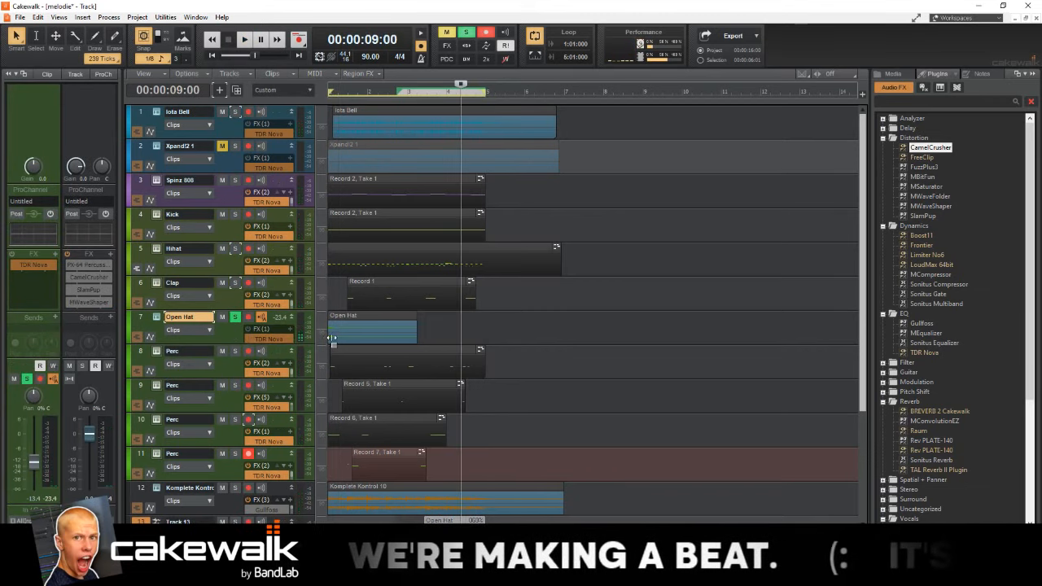
{"action": "scroll", "coordinate": [932, 439], "scroll_direction": "down", "scroll_amount": 5}
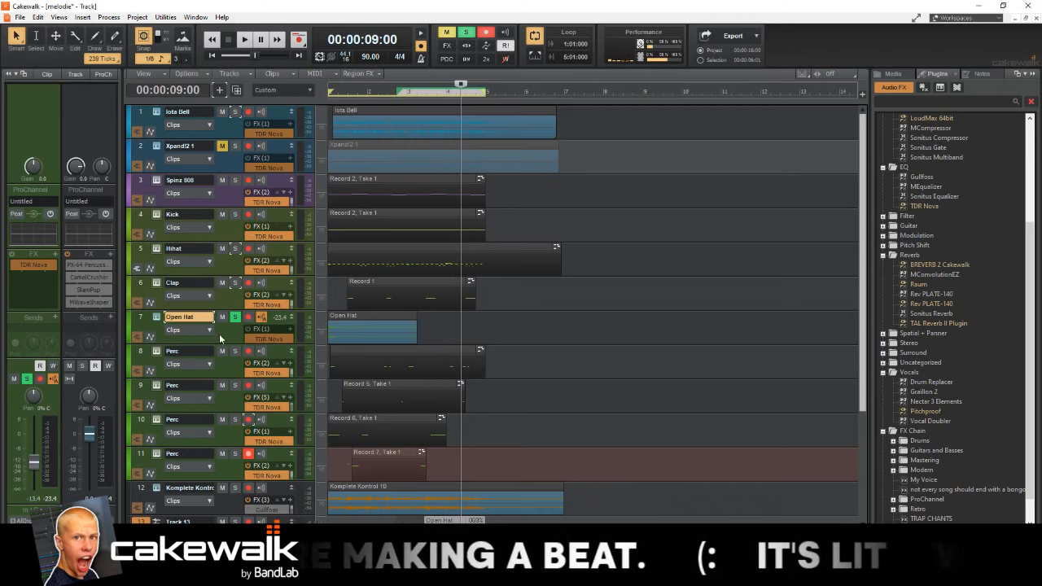
Step: Unfreeze and unsolo the Open Hat track, then open its Komplete Kontrol sampler with playback returned to the project start
{"action": "left_click_drag", "start_coordinate": [220, 344], "coordinate": [220, 390]}
{"action": "left_click", "coordinate": [195, 344]}
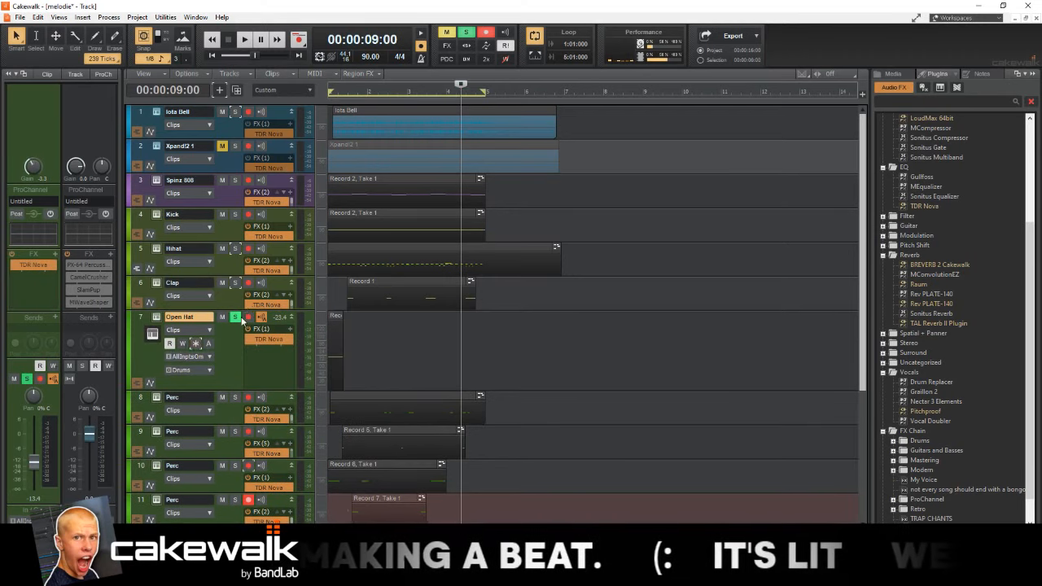
{"action": "left_click", "coordinate": [158, 317]}
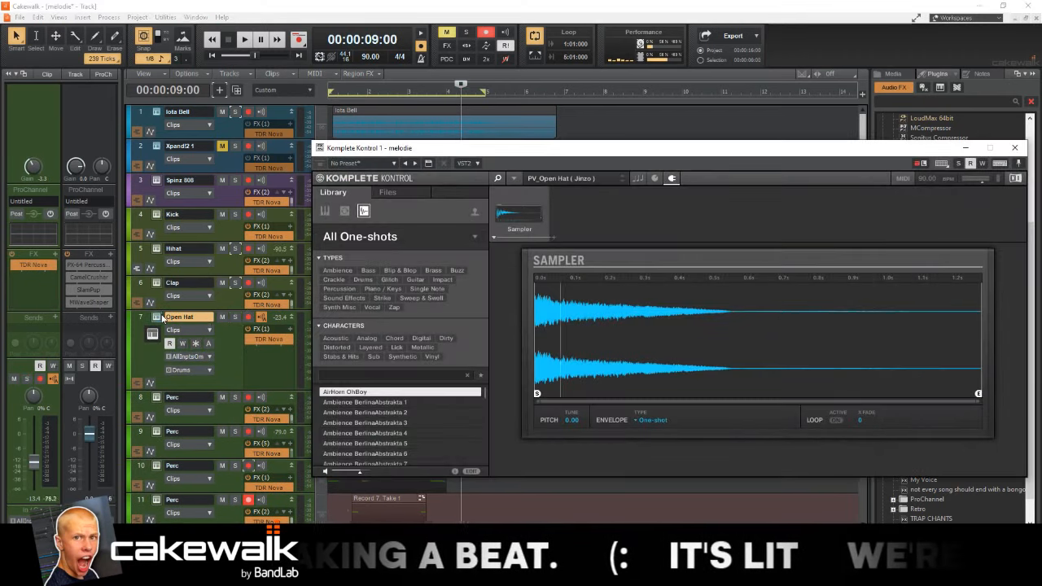
{"action": "key", "text": "space"}
{"action": "key", "text": "space"}
{"action": "key", "text": "space"}
{"action": "key", "text": "space"}
{"action": "key", "text": "w"}
{"action": "key", "text": "space"}
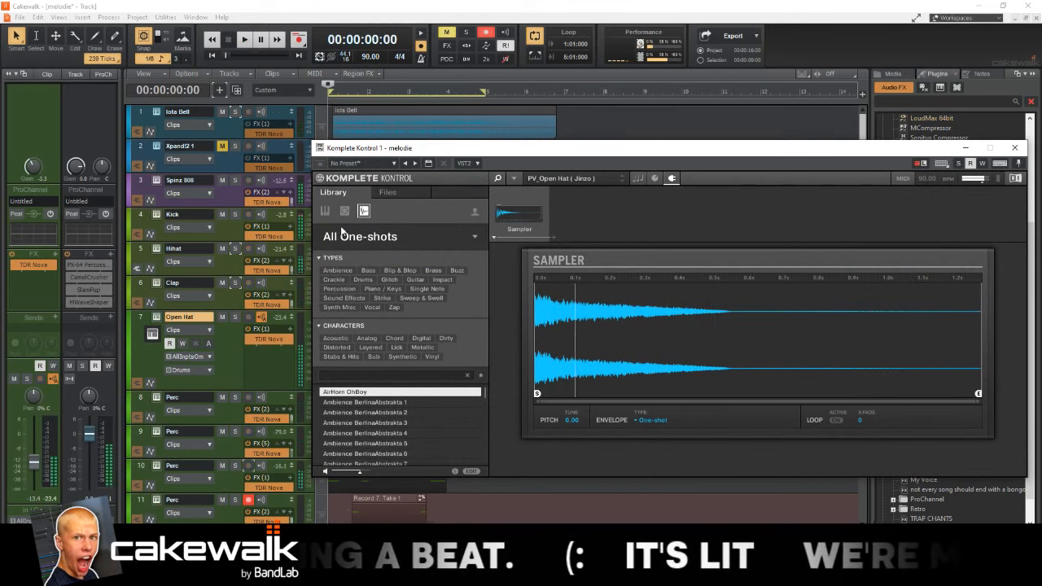
Step: Audition the Blue Eyes White Dragon, Black Luster Soldier and Jinzo open hat samples against the beat
{"action": "left_click", "coordinate": [389, 193]}
{"action": "left_click", "coordinate": [405, 274]}
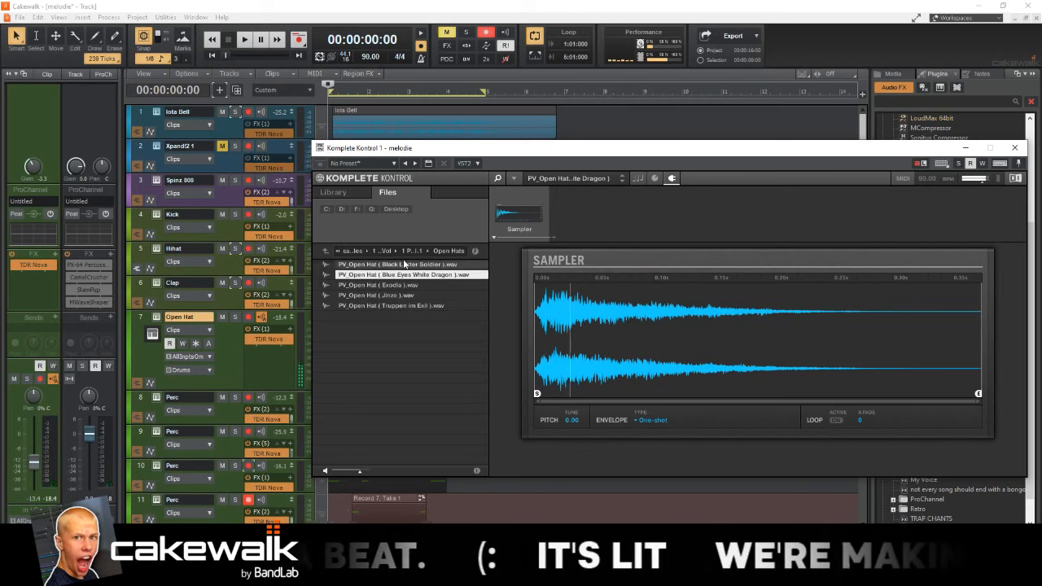
{"action": "key", "text": "space"}
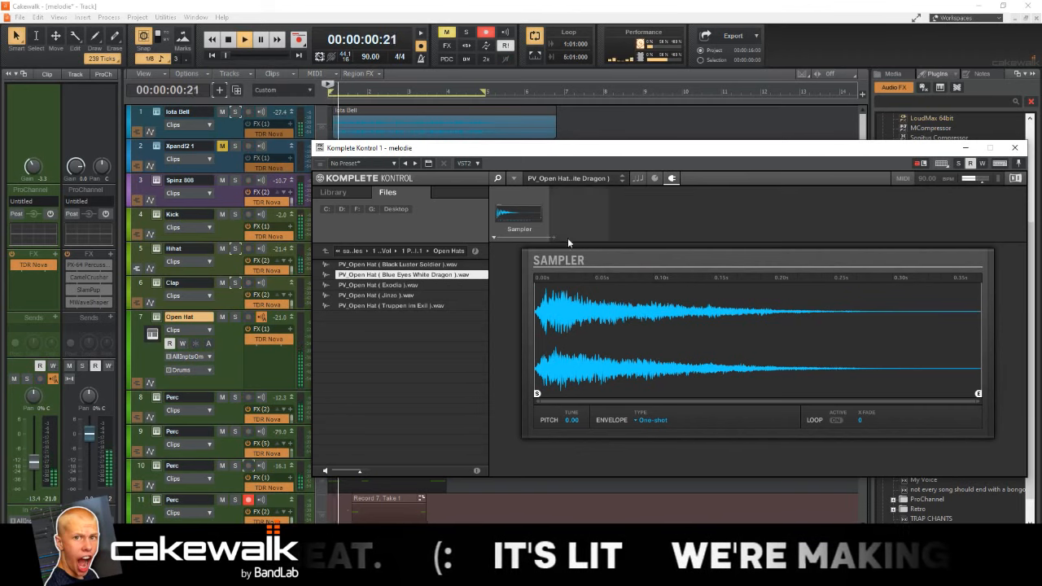
{"action": "key", "text": "space"}
{"action": "left_click", "coordinate": [440, 265]}
{"action": "key", "text": "space"}
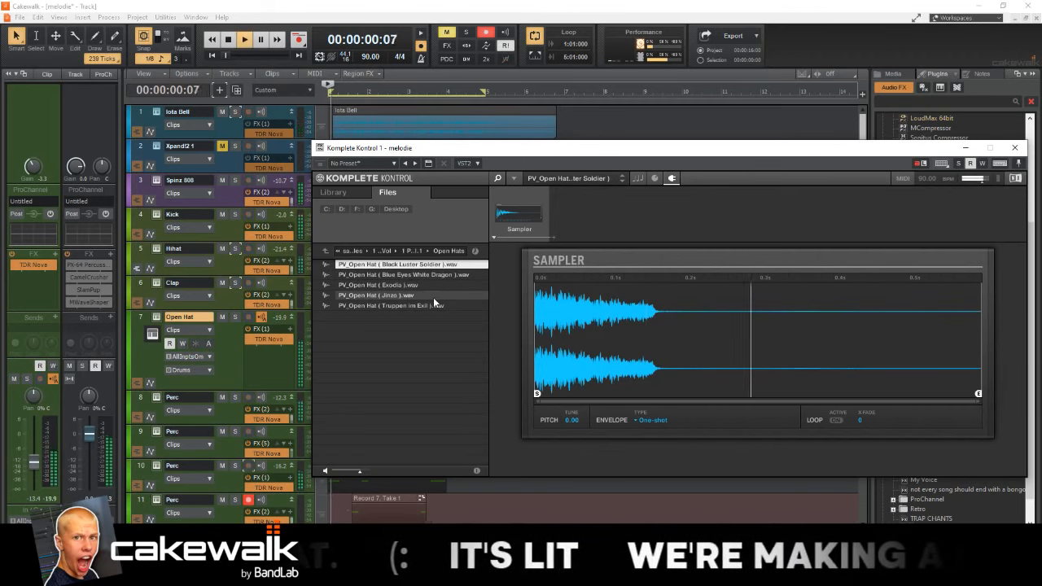
{"action": "left_click", "coordinate": [433, 296]}
{"action": "key", "text": "space"}
Step: Load the sample PV_Open Hat ( Truppen im Exil ).wav, play it in the beat and close the sampler
{"action": "left_click", "coordinate": [430, 307]}
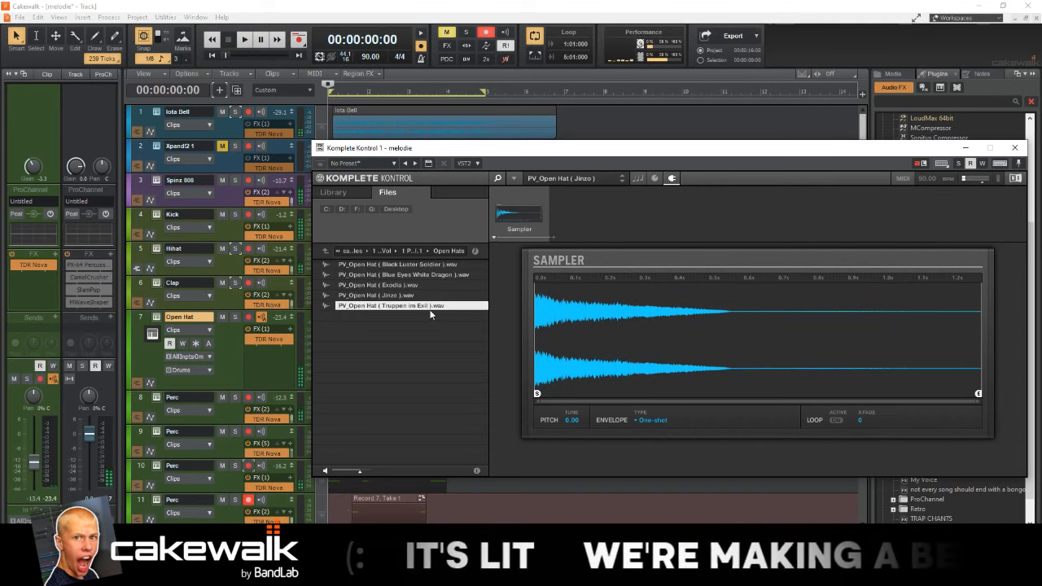
{"action": "key", "text": "space"}
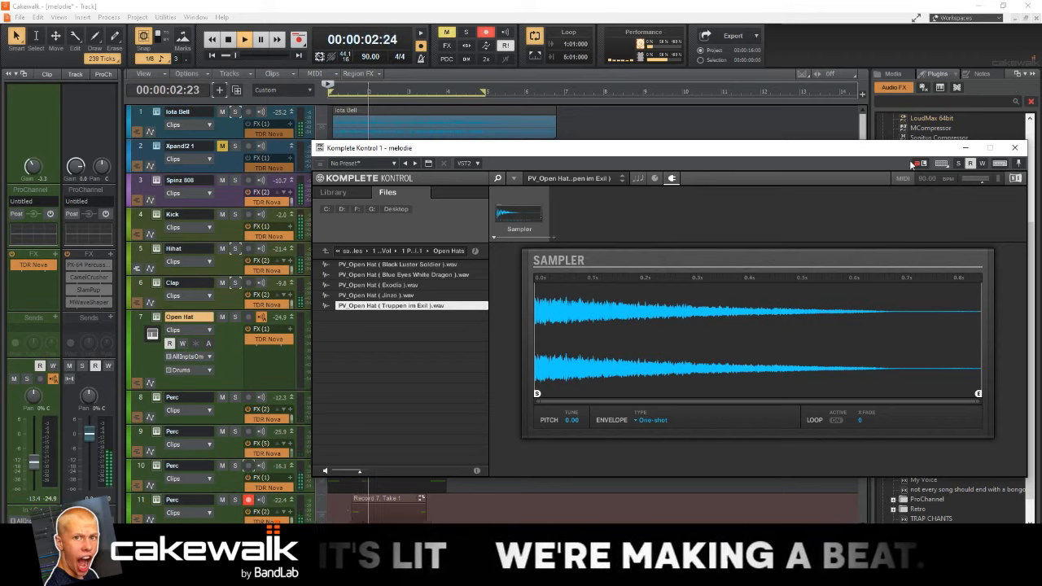
{"action": "left_click", "coordinate": [1016, 148]}
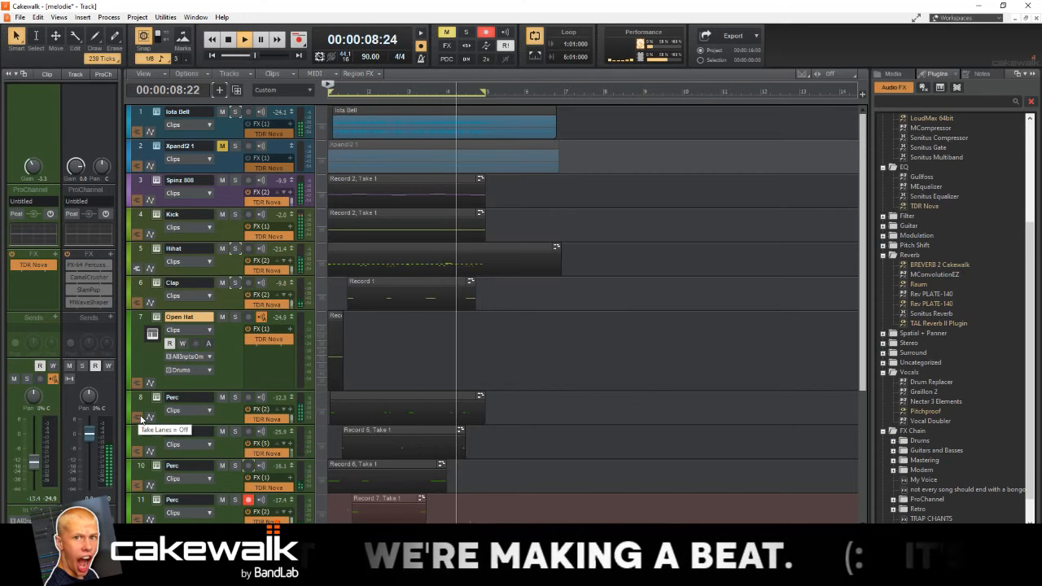
Step: Disarm Perc track 11 from recording and save the project
{"action": "scroll", "coordinate": [267, 413], "scroll_direction": "down", "scroll_amount": 5}
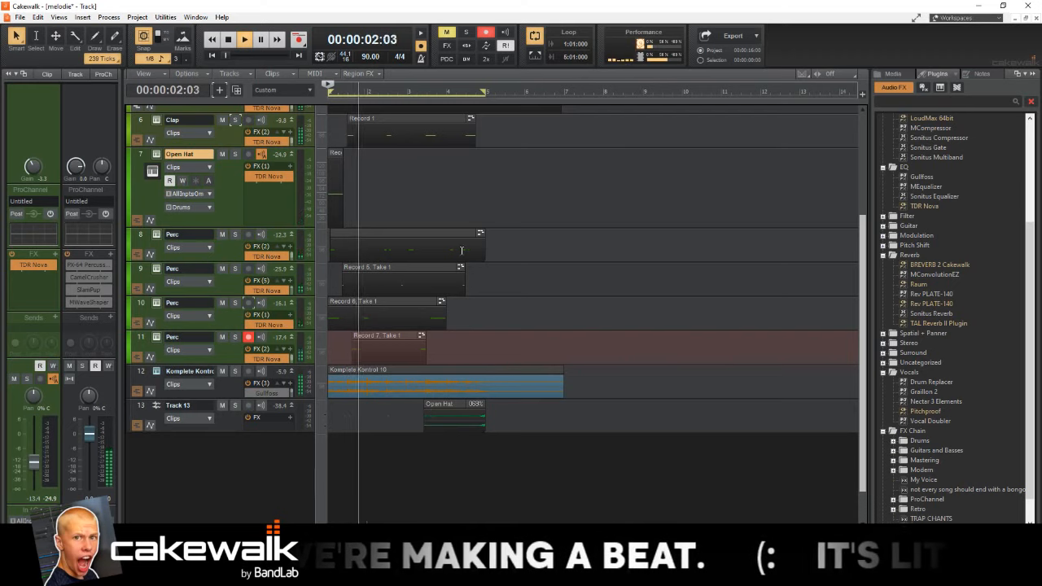
{"action": "key", "text": "space"}
{"action": "left_click", "coordinate": [248, 336]}
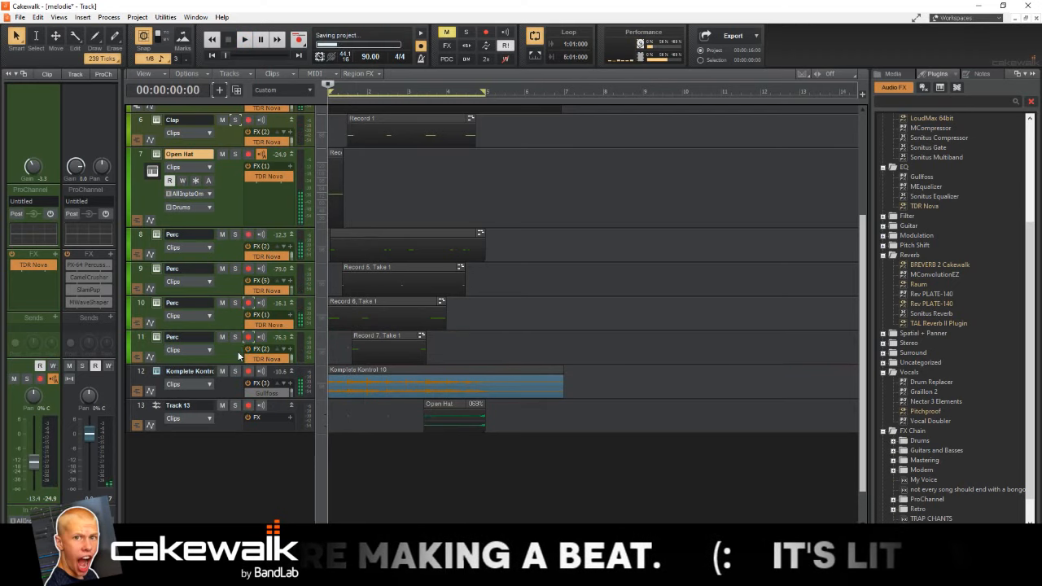
Step: Shrink the Open Hat track back to normal height and play through the full beat
{"action": "scroll", "coordinate": [432, 344], "scroll_direction": "up", "scroll_amount": 5}
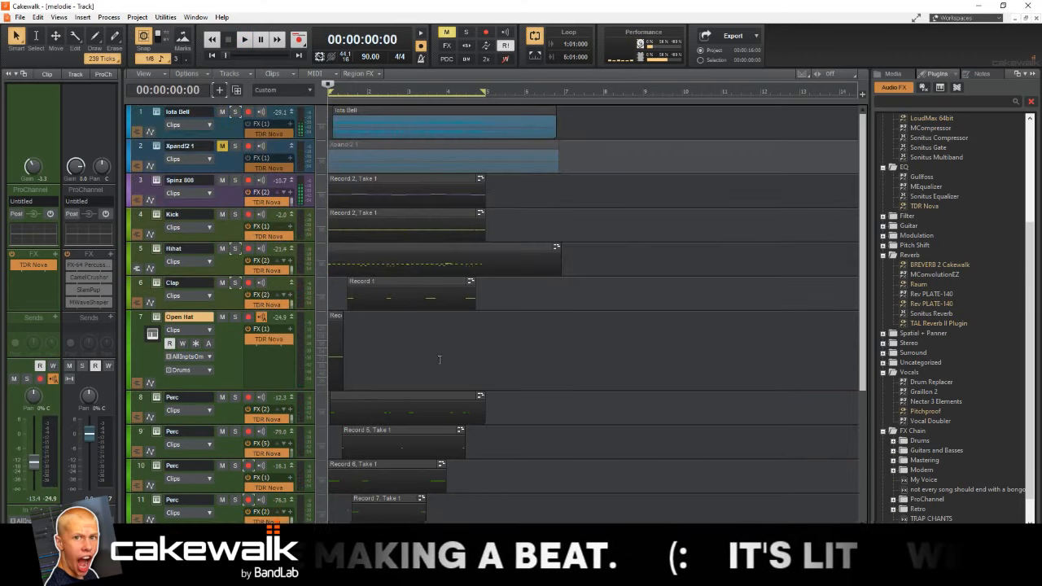
{"action": "key", "text": "space"}
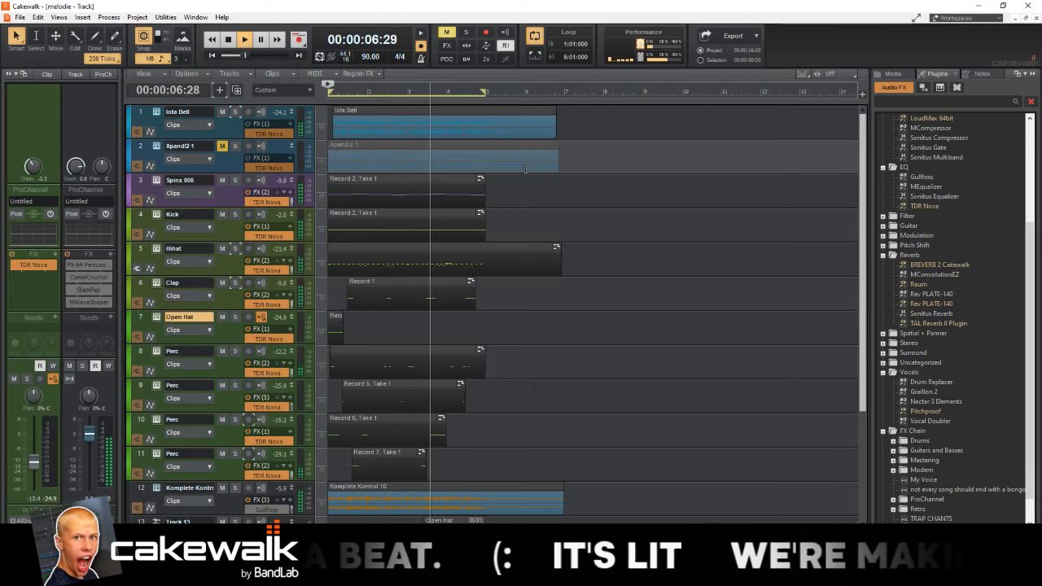
{"action": "scroll", "coordinate": [526, 169], "scroll_direction": "down", "scroll_amount": 2}
{"action": "scroll", "coordinate": [525, 168], "scroll_direction": "up", "scroll_amount": 2}
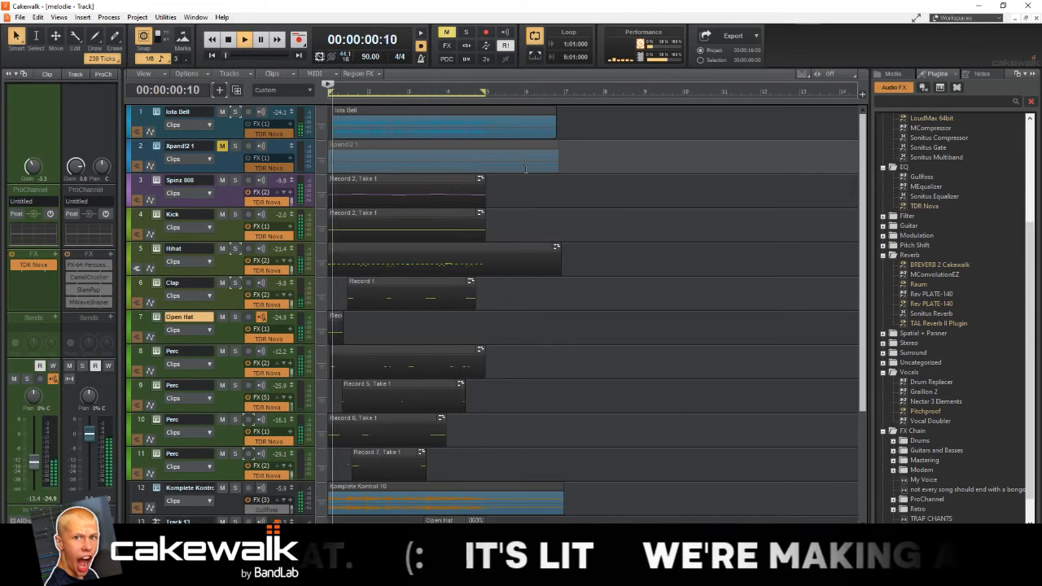
{"action": "scroll", "coordinate": [499, 410], "scroll_direction": "down", "scroll_amount": 4}
{"action": "key", "text": "space"}
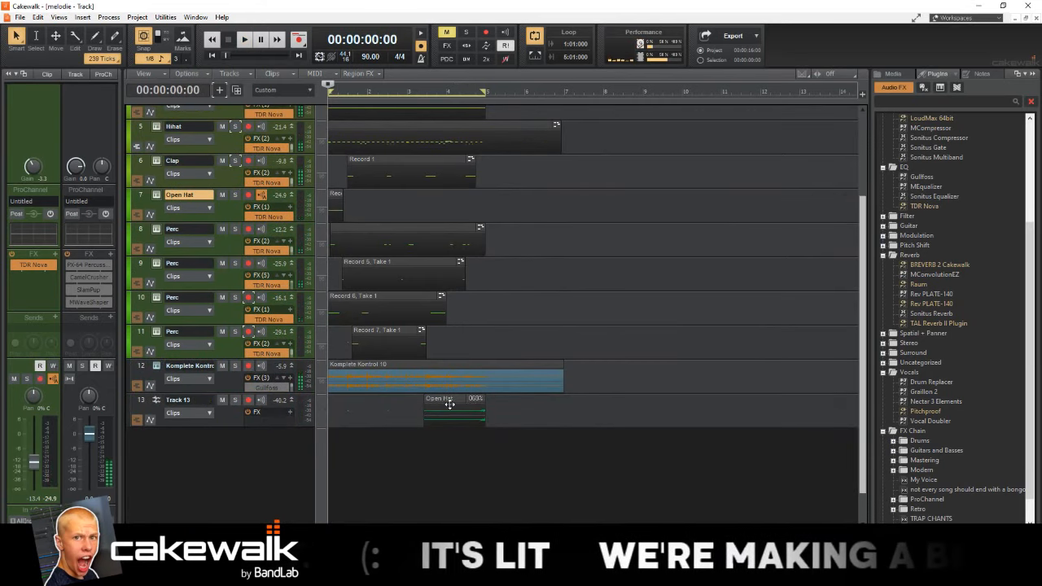
Step: Copy the reversed Open Hat clip earlier on Track 13 so the copy ends near measure 3, and play the beat
{"action": "left_click_drag", "start_coordinate": [449, 405], "coordinate": [379, 400]}
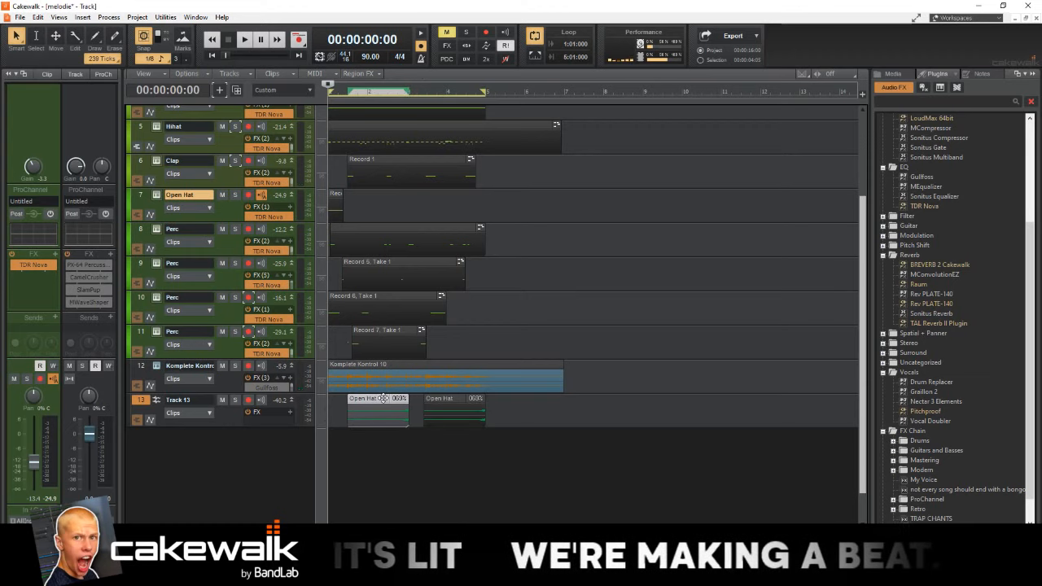
{"action": "scroll", "coordinate": [382, 398], "scroll_direction": "up", "scroll_amount": 3}
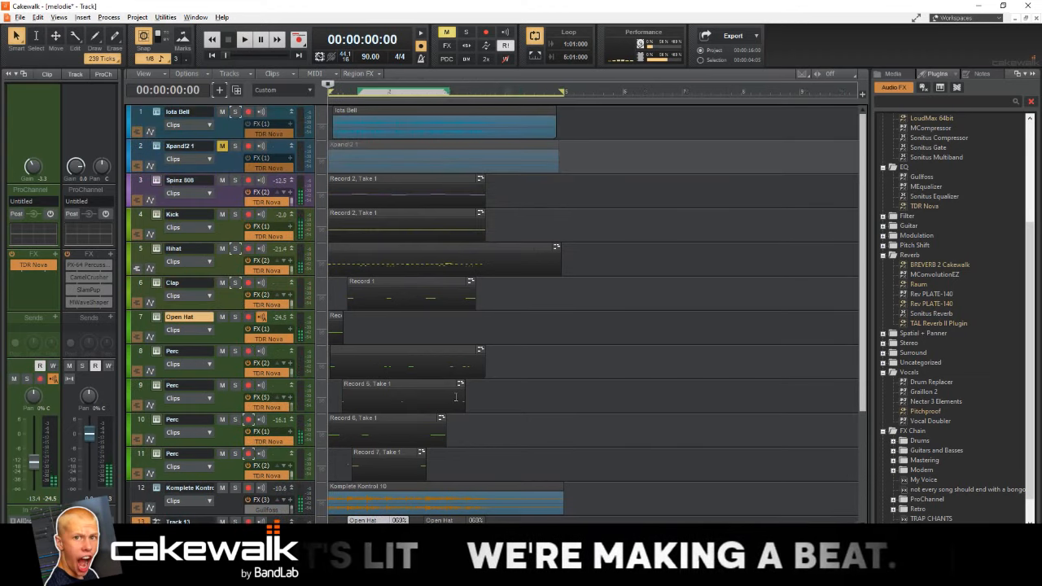
{"action": "scroll", "coordinate": [456, 397], "scroll_direction": "up", "scroll_amount": 4}
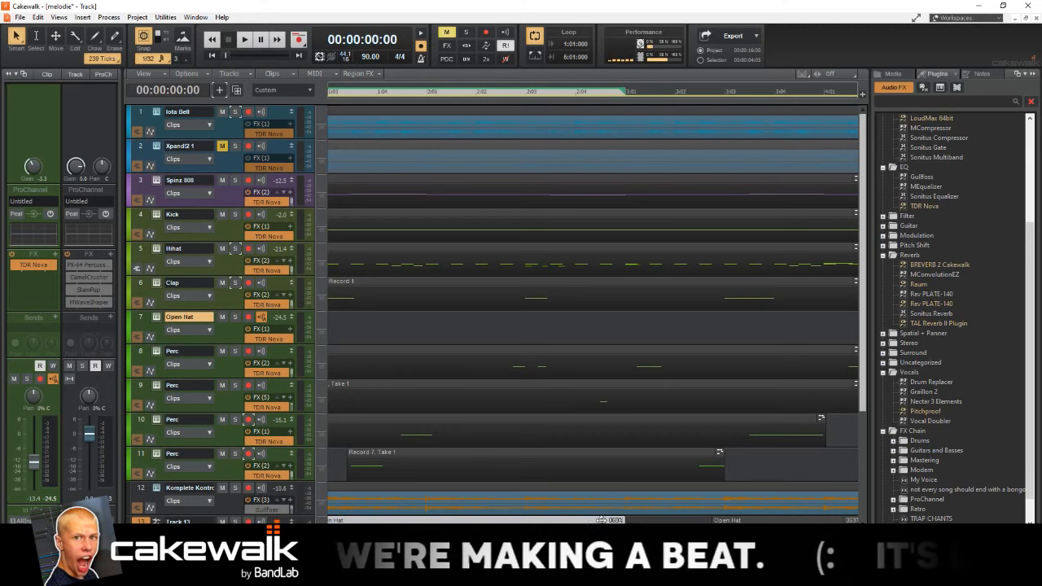
{"action": "key", "text": "space"}
{"action": "scroll", "coordinate": [601, 519], "scroll_direction": "down", "scroll_amount": 3}
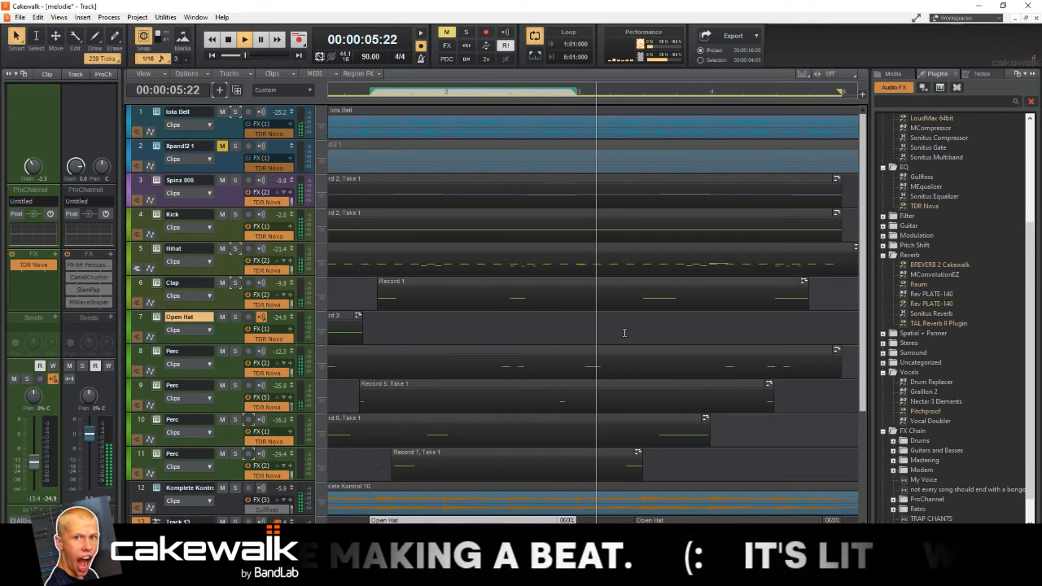
{"action": "scroll", "coordinate": [624, 332], "scroll_direction": "down", "scroll_amount": 4}
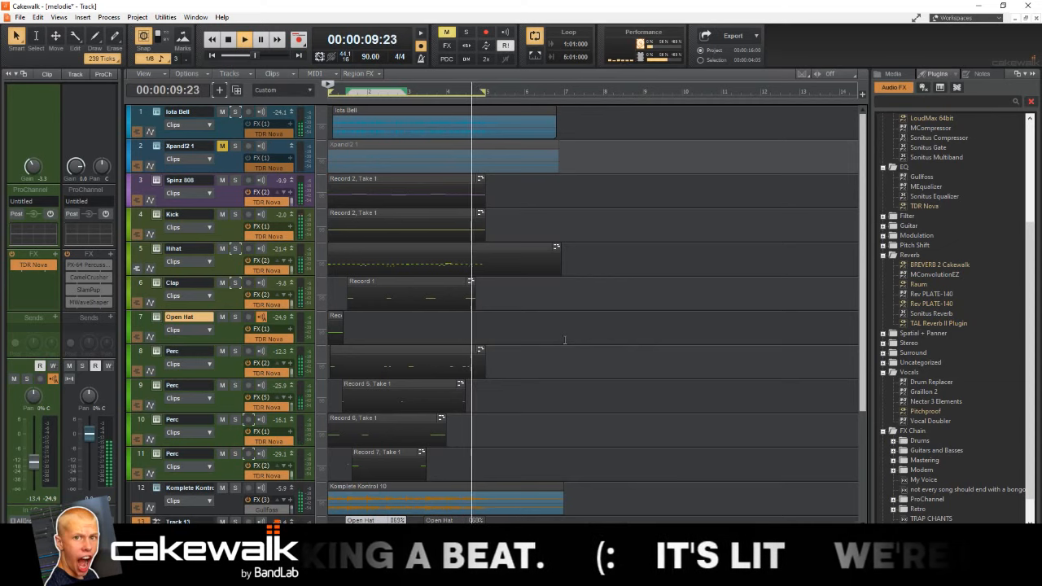
Step: Play the whole beat again from the start and return the playhead to the beginning
{"action": "key", "text": "space"}
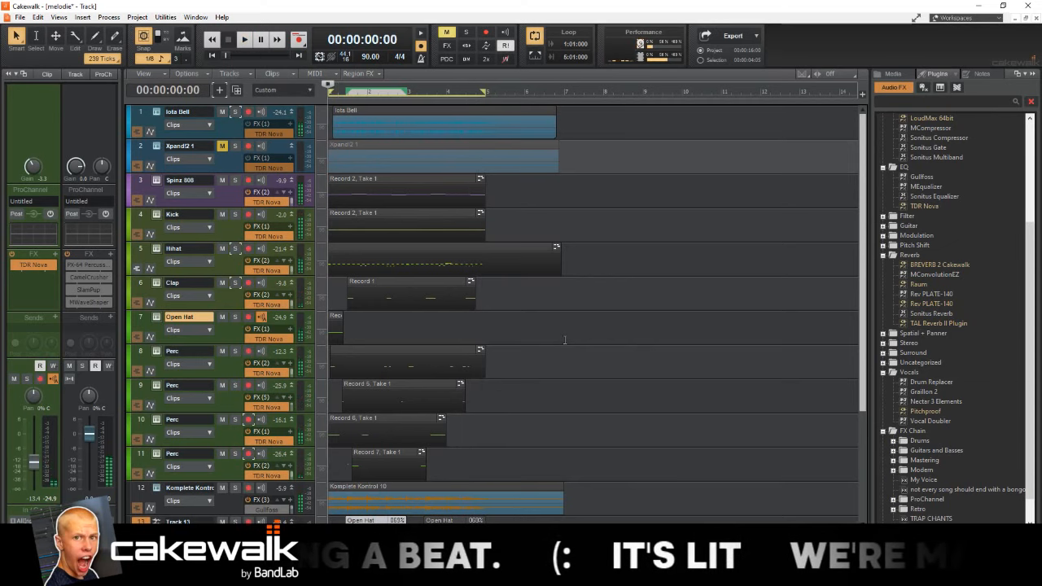
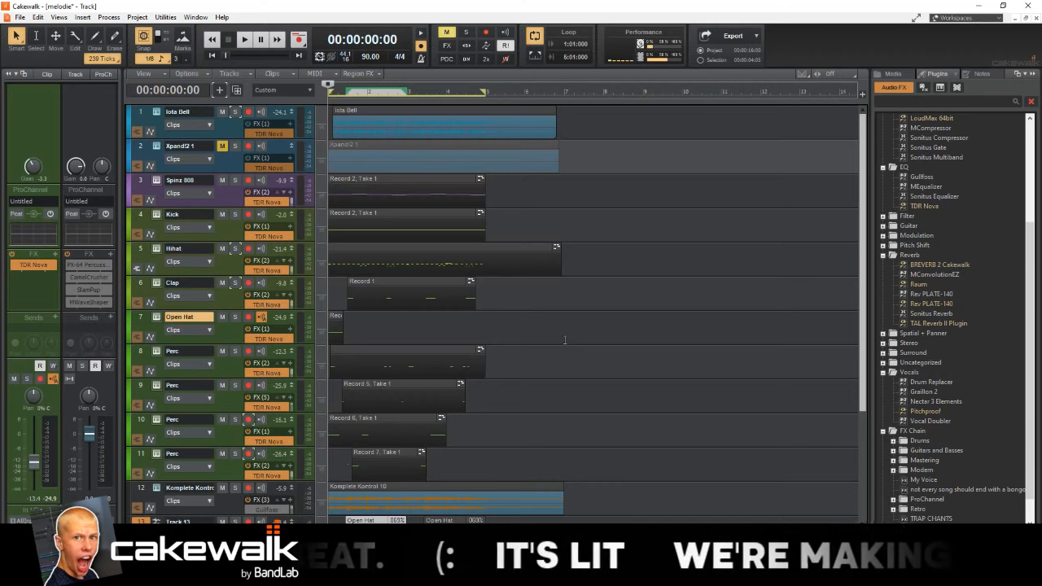
{"action": "left_click", "coordinate": [564, 341]}
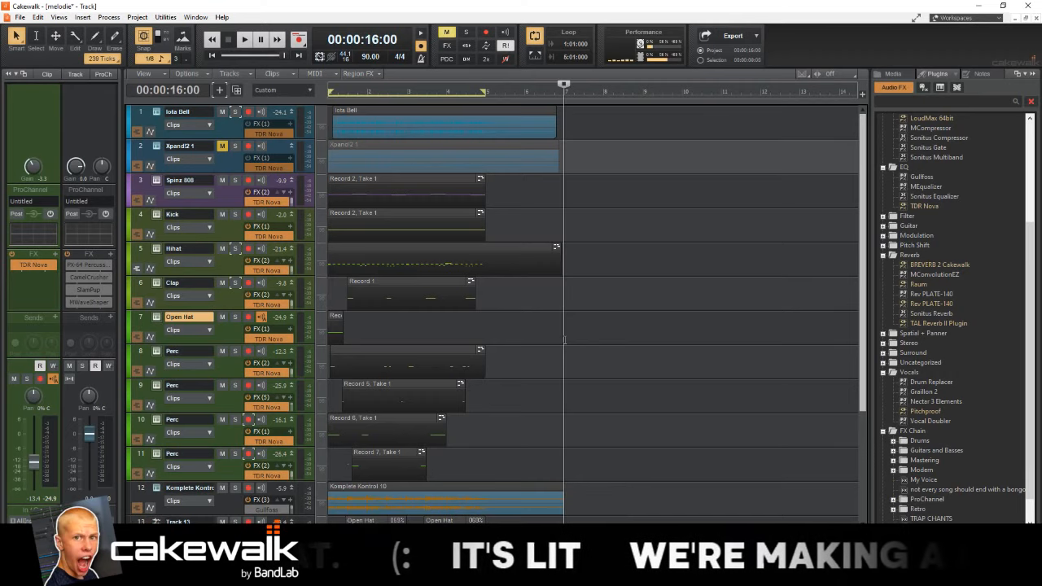
{"action": "key", "text": "w"}
{"action": "key", "text": "space"}
{"action": "scroll", "coordinate": [600, 333], "scroll_direction": "down", "scroll_amount": 1}
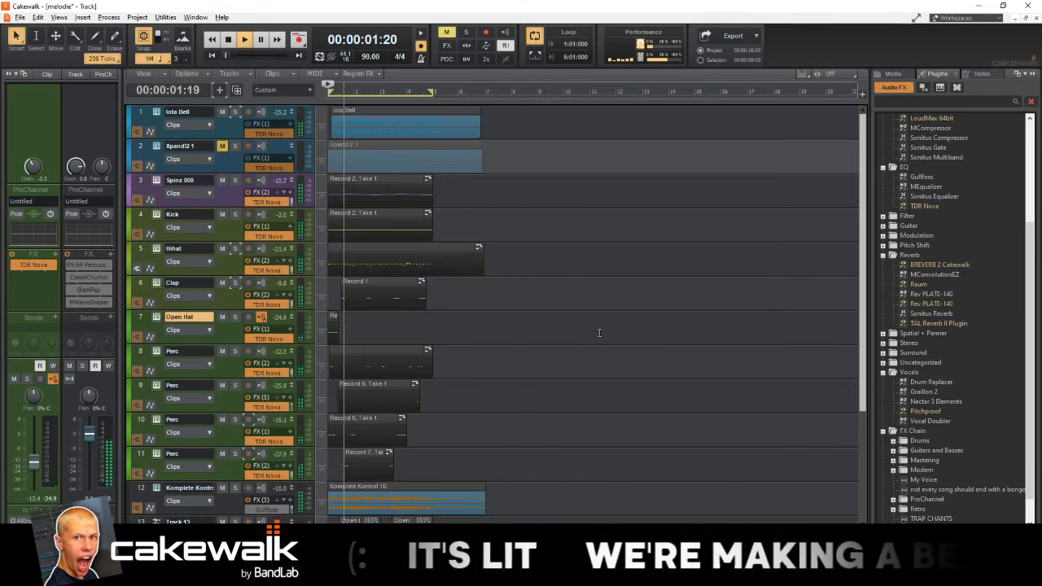
{"action": "scroll", "coordinate": [600, 333], "scroll_direction": "up", "scroll_amount": 1}
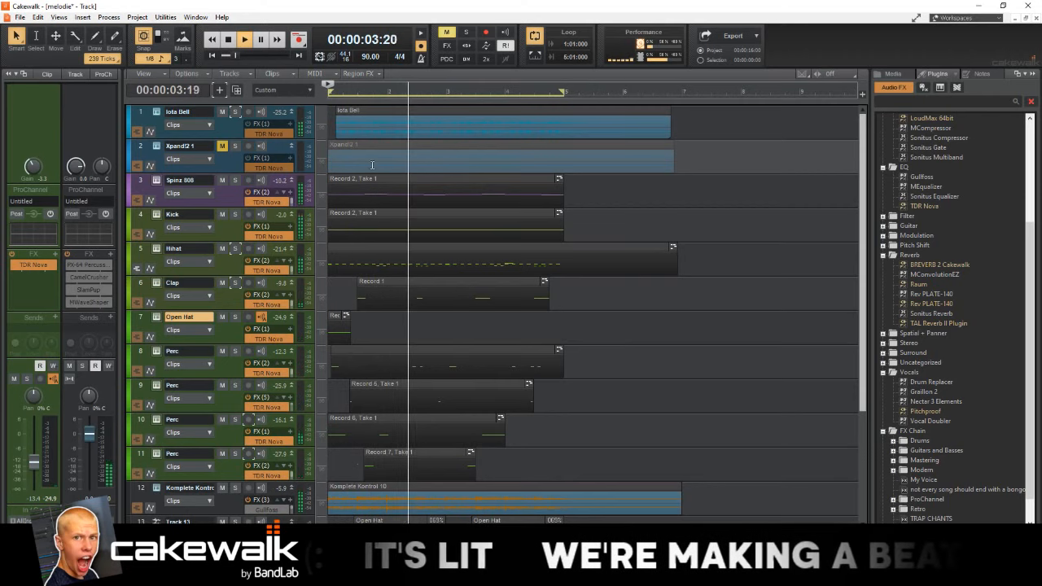
{"action": "scroll", "coordinate": [606, 200], "scroll_direction": "down", "scroll_amount": 1}
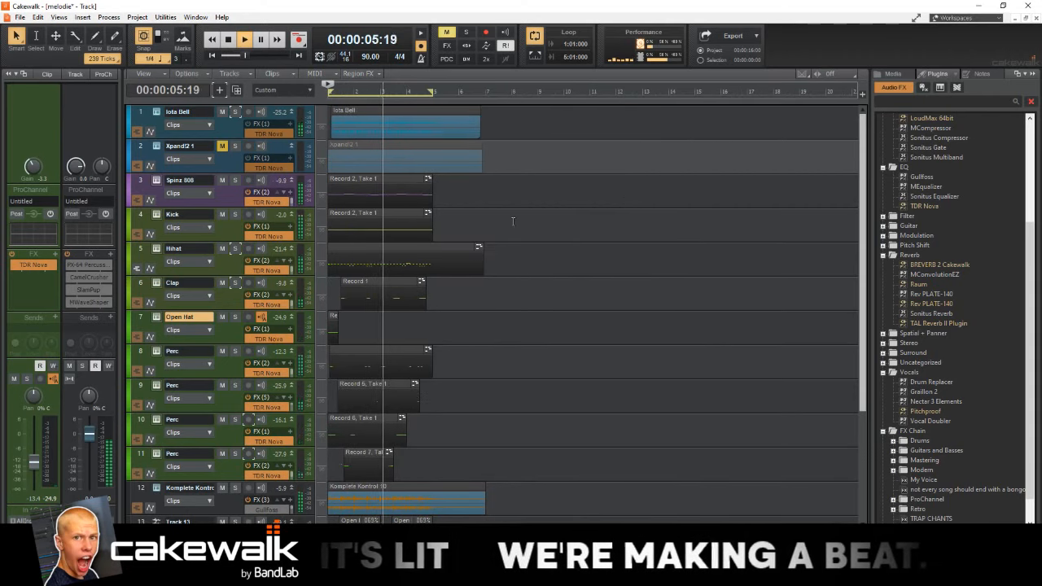
{"action": "scroll", "coordinate": [512, 221], "scroll_direction": "down", "scroll_amount": 1}
{"action": "scroll", "coordinate": [483, 228], "scroll_direction": "up", "scroll_amount": 2}
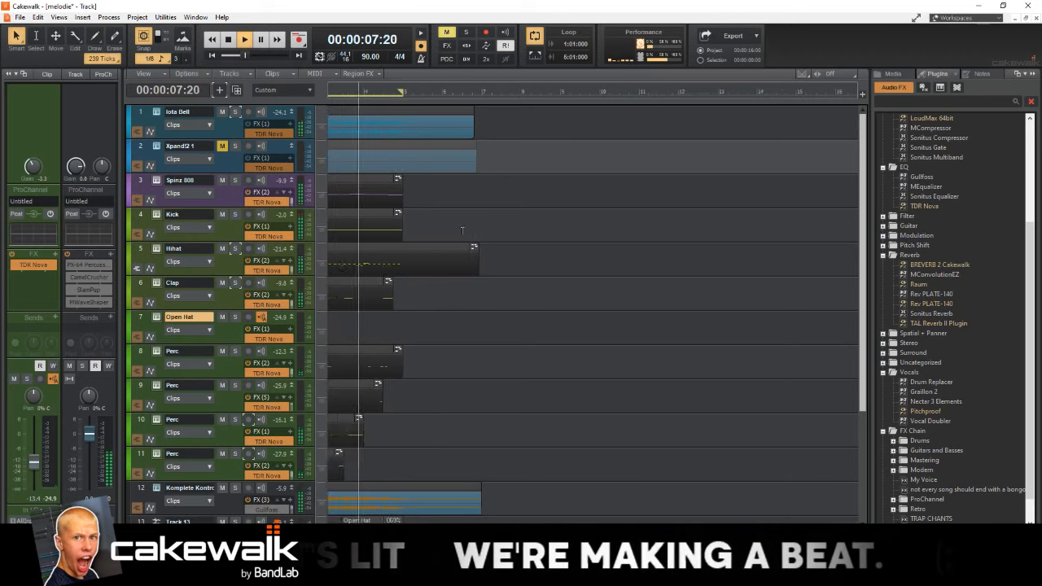
{"action": "scroll", "coordinate": [463, 230], "scroll_direction": "left", "scroll_amount": 1}
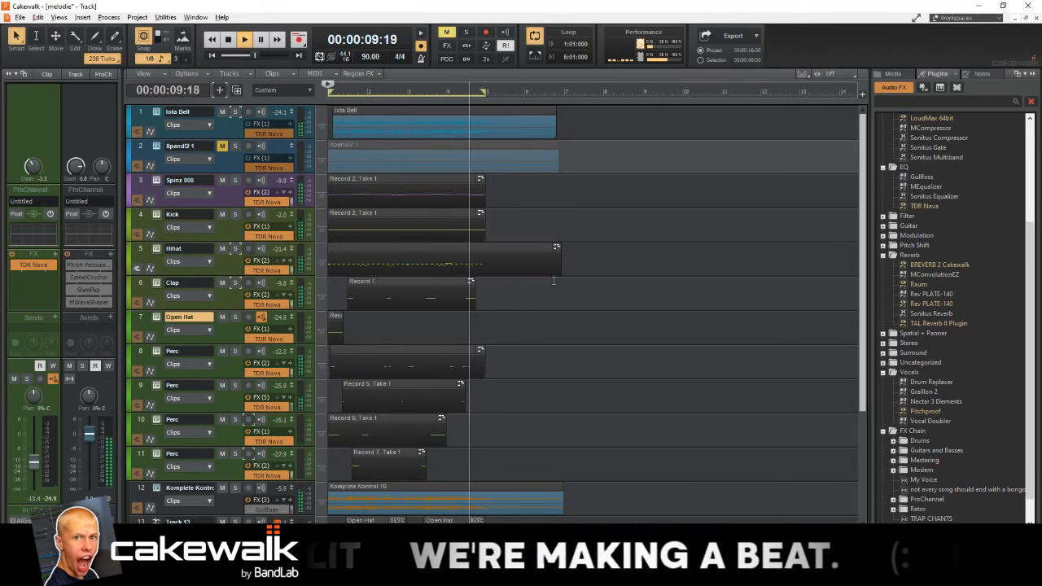
{"action": "scroll", "coordinate": [554, 280], "scroll_direction": "down", "scroll_amount": 1}
{"action": "scroll", "coordinate": [388, 375], "scroll_direction": "up", "scroll_amount": 2}
{"action": "key", "text": "space"}
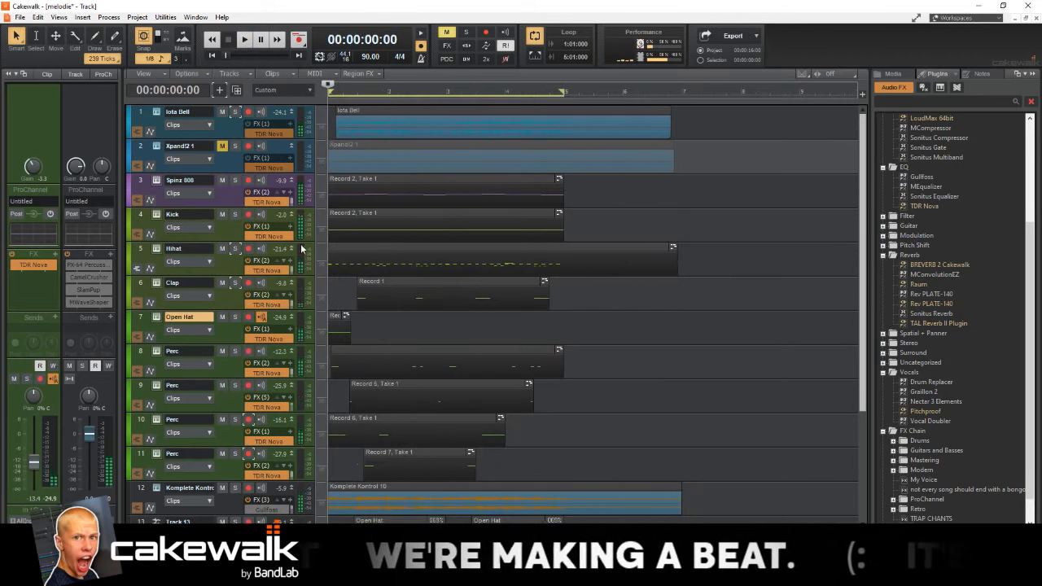
{"action": "left_click", "coordinate": [787, 319]}
{"action": "key", "text": "w"}
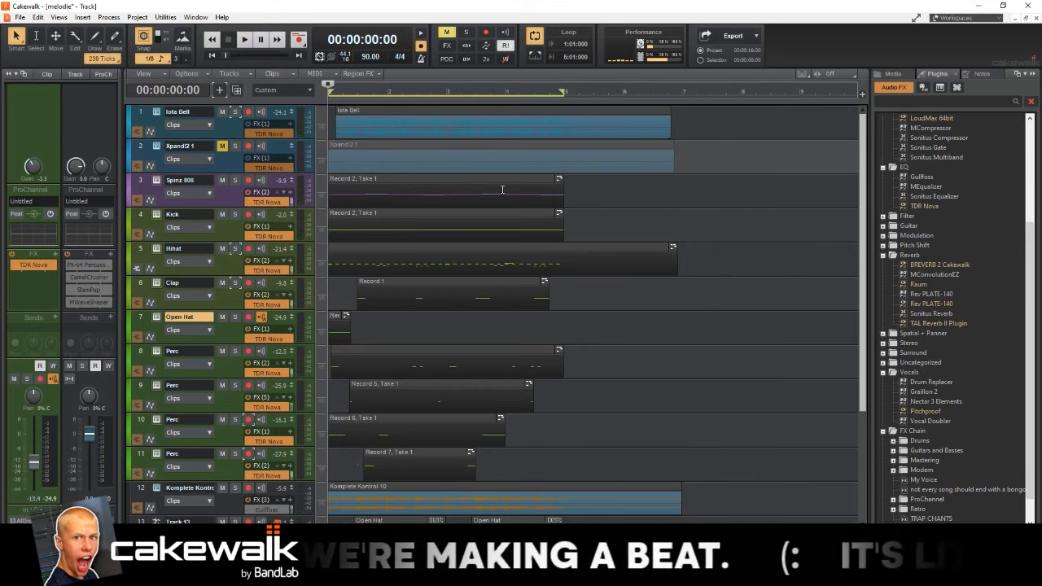
Step: Add an Xpand!2 instrument track and load the Savoce+ patch from 008 Hard Leads into part A
{"action": "left_click", "coordinate": [220, 90]}
{"action": "left_click", "coordinate": [361, 40]}
{"action": "left_click", "coordinate": [314, 75]}
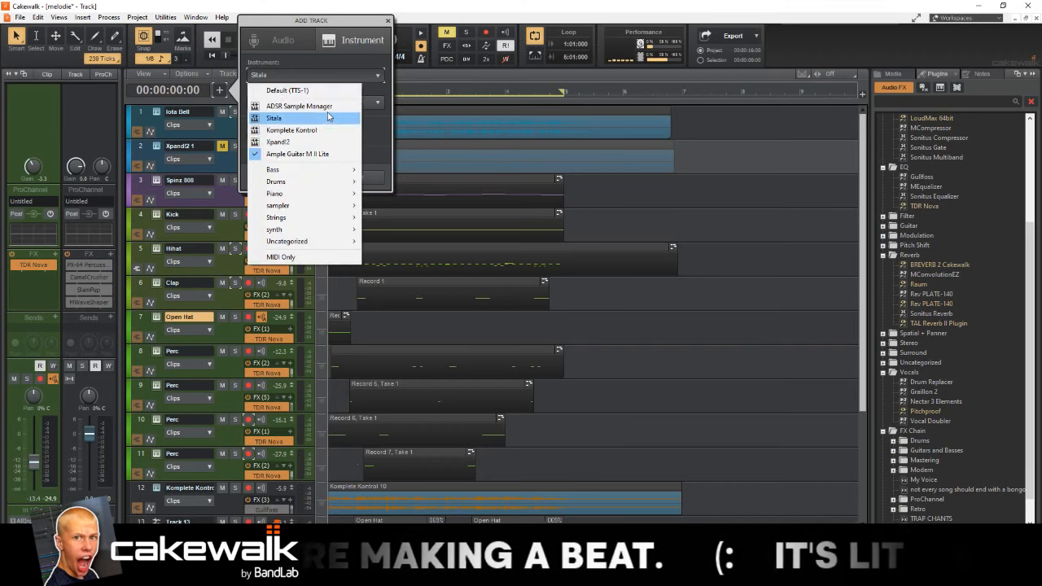
{"action": "left_click", "coordinate": [330, 142]}
{"action": "left_click", "coordinate": [355, 178]}
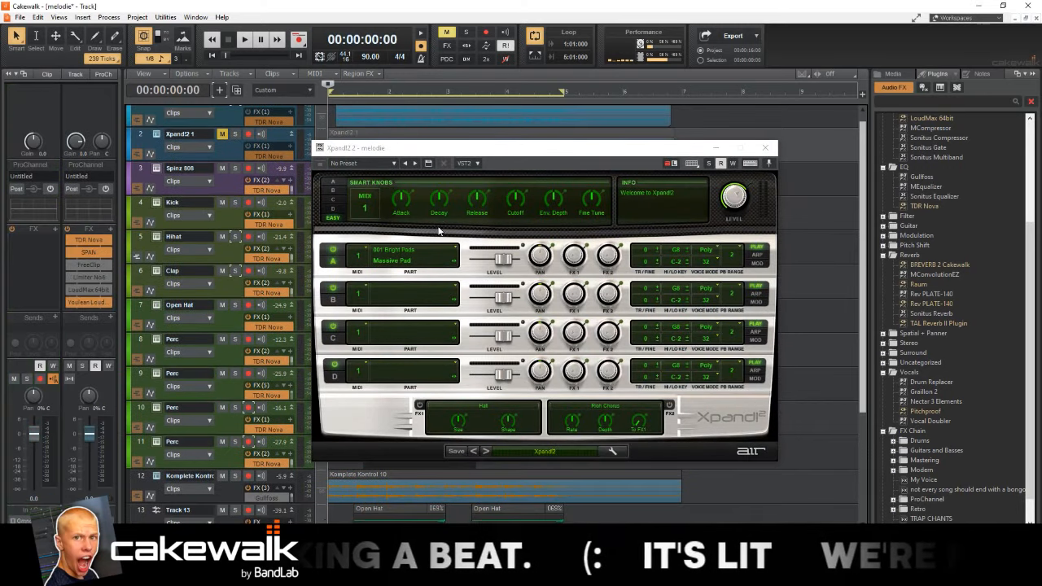
{"action": "left_click", "coordinate": [422, 259]}
{"action": "mouse_move", "coordinate": [415, 317]}
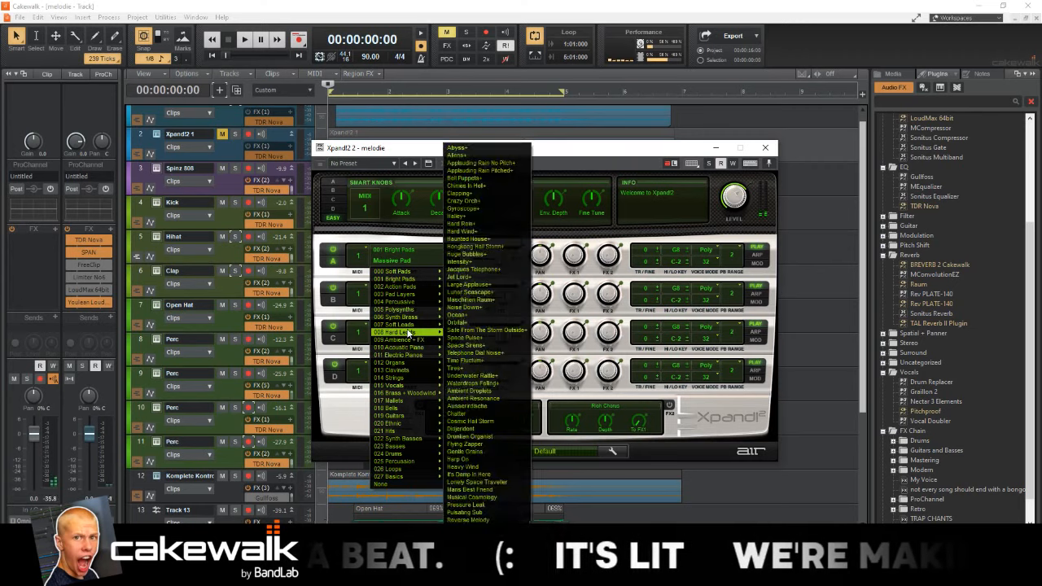
{"action": "left_click", "coordinate": [461, 339]}
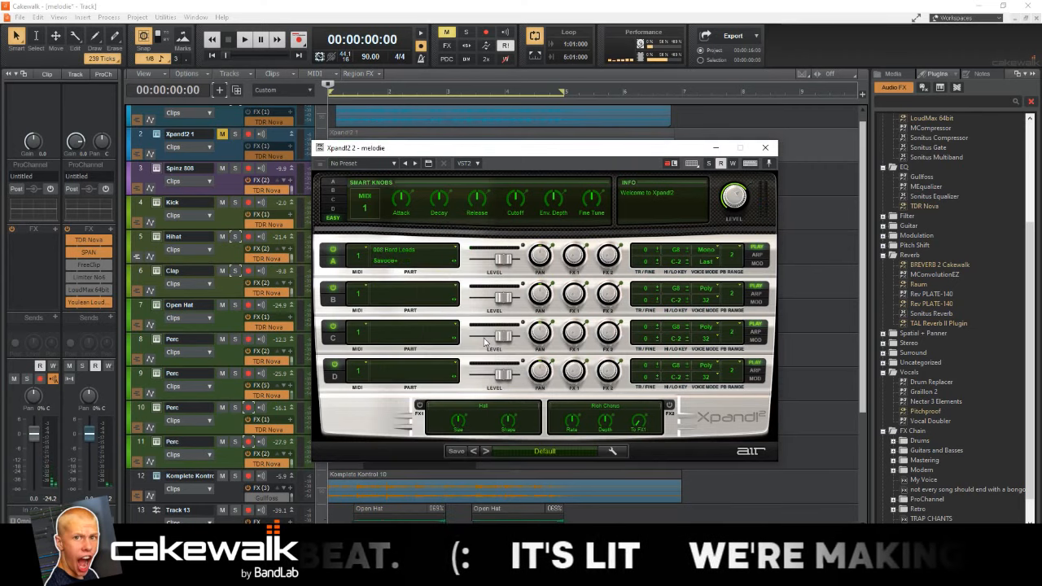
Step: Play the beat briefly, record a repeating one-note Xpand!2 lead over its four measures, and stop
{"action": "key", "text": "space"}
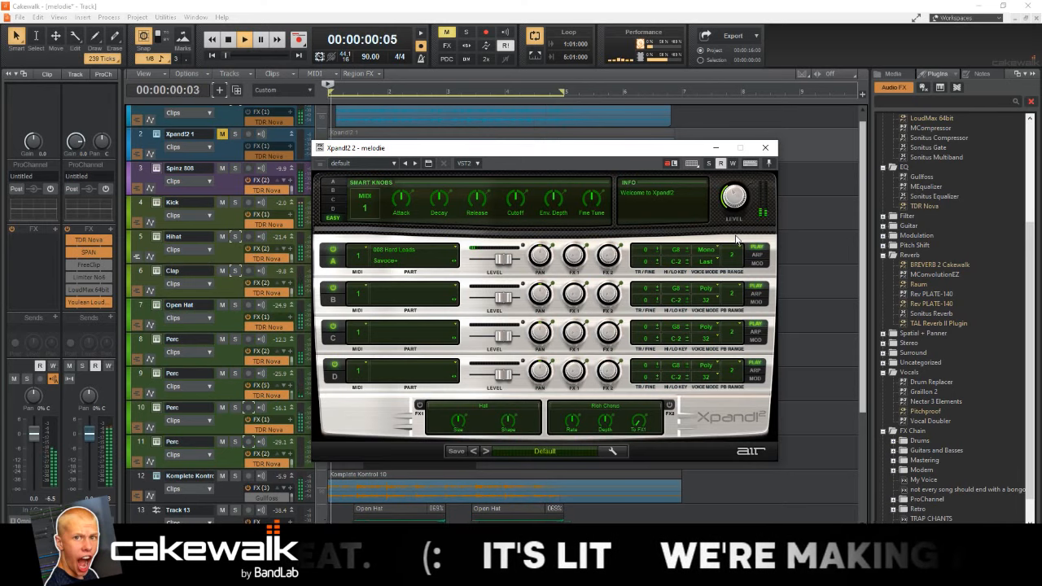
{"action": "key", "text": "space"}
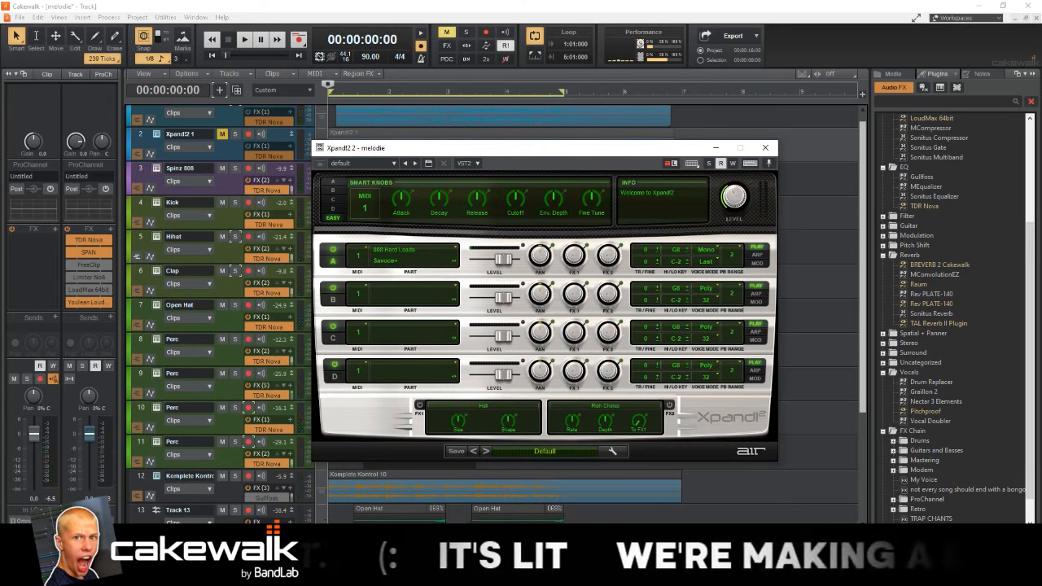
{"action": "key", "text": "space"}
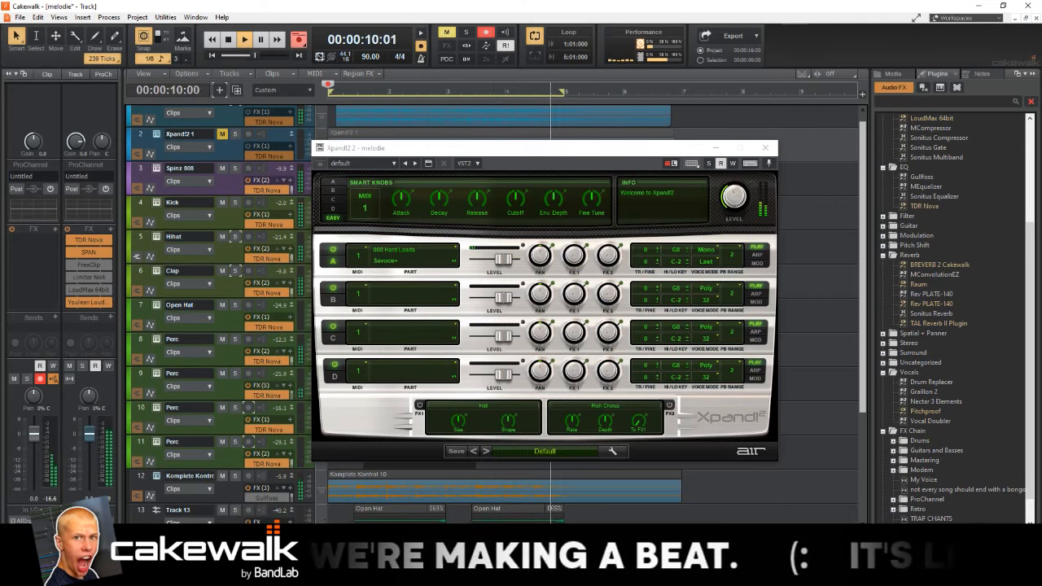
{"action": "key", "text": "space"}
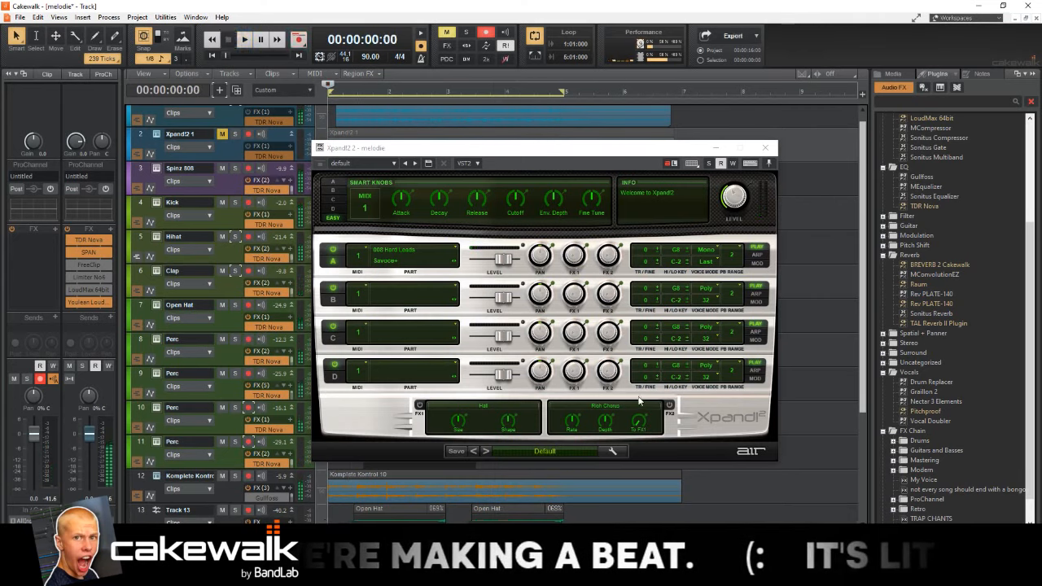
Step: Open the recorded Xpand!2 clip in the Piano Roll, start playback and close the synth window
{"action": "double_click", "coordinate": [505, 547]}
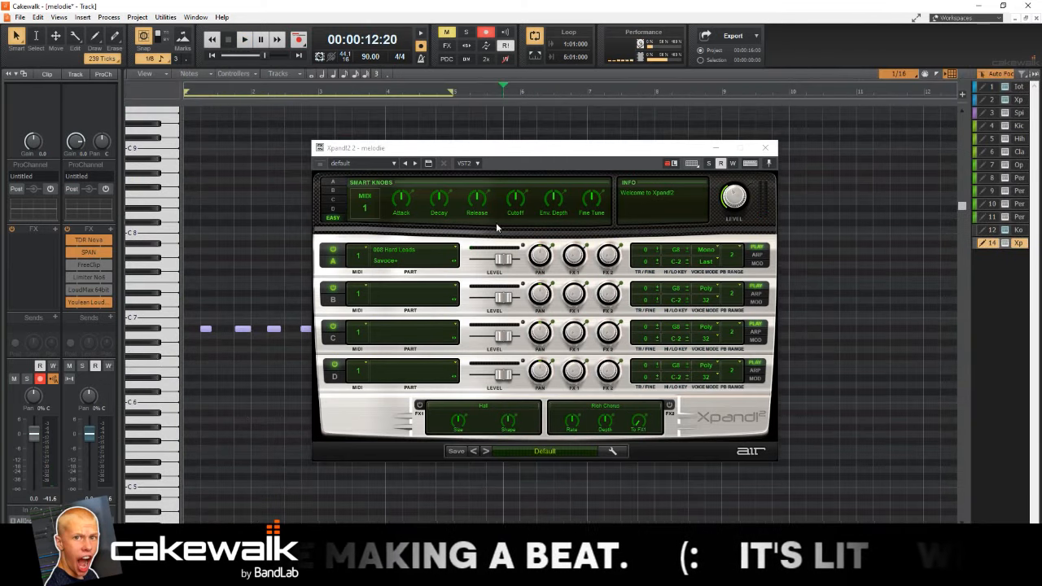
{"action": "key", "text": "space"}
{"action": "left_click", "coordinate": [765, 148]}
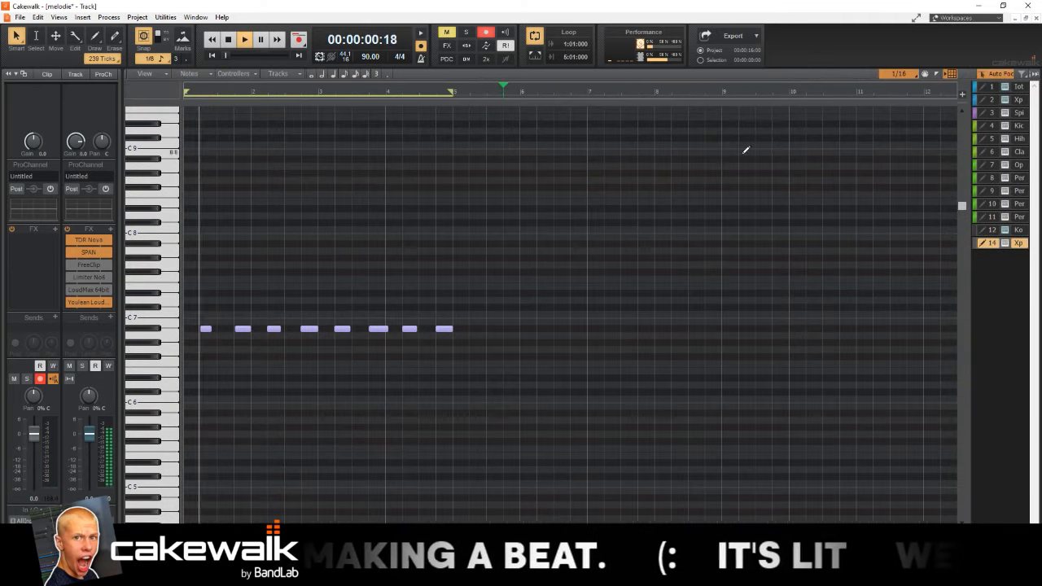
Step: Select all the recorded lead notes and quantize them to 1/16 with note durations included
{"action": "left_click_drag", "start_coordinate": [177, 307], "coordinate": [173, 345]}
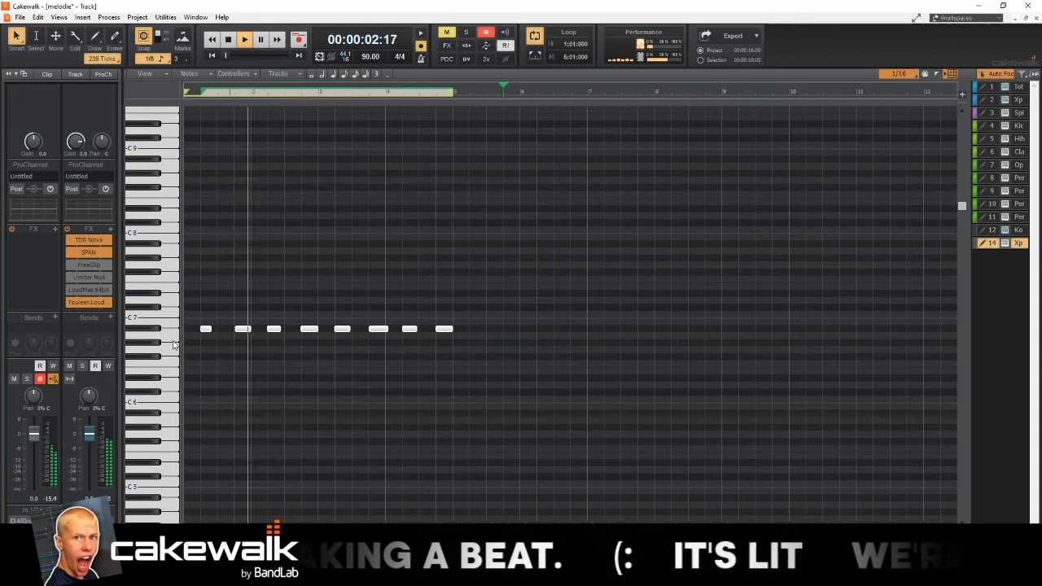
{"action": "scroll", "coordinate": [302, 295], "scroll_direction": "down", "scroll_amount": 2}
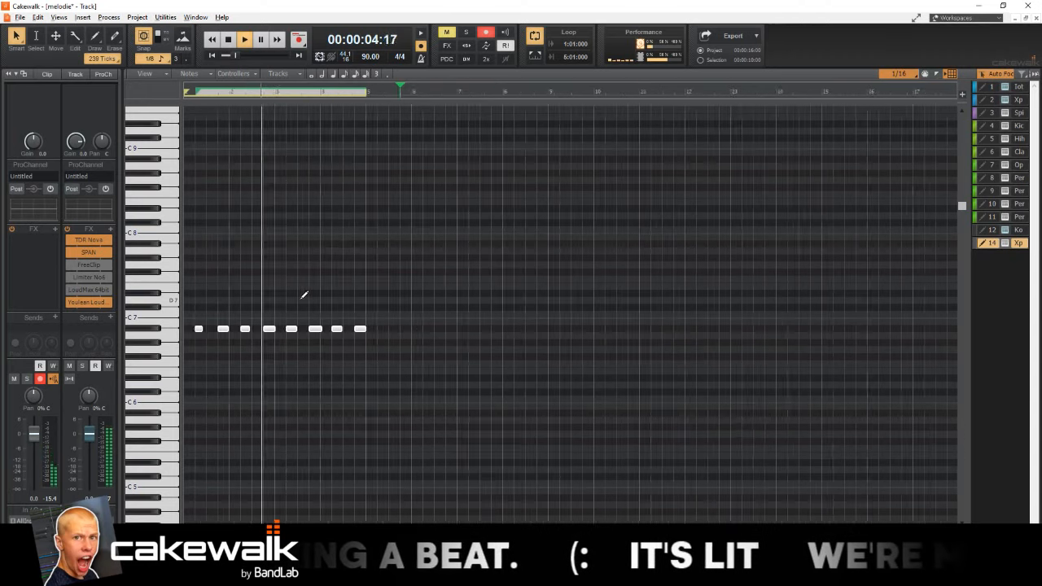
{"action": "scroll", "coordinate": [270, 324], "scroll_direction": "up", "scroll_amount": 3}
{"action": "scroll", "coordinate": [260, 331], "scroll_direction": "up", "scroll_amount": 1}
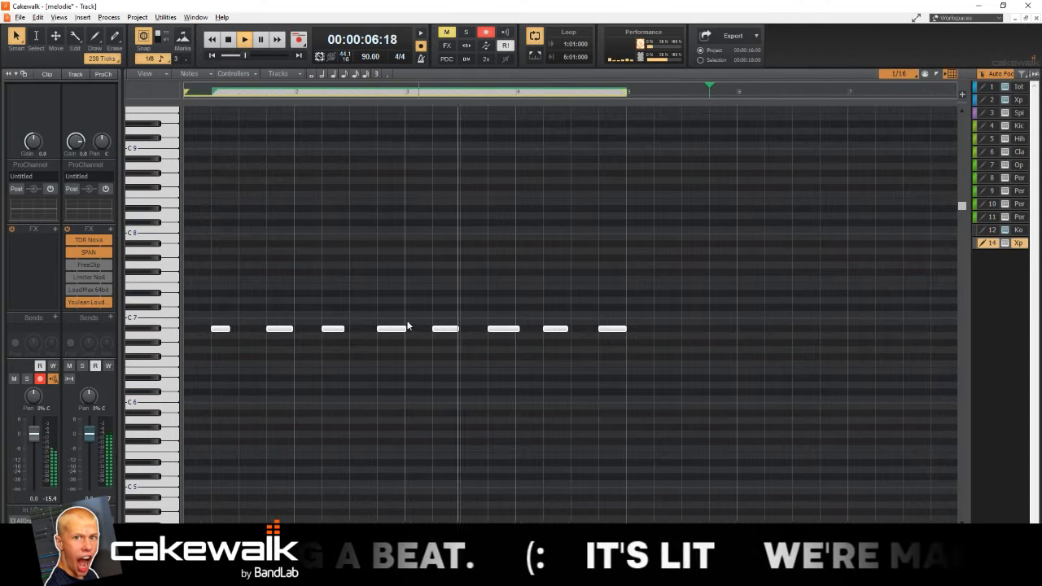
{"action": "left_click", "coordinate": [410, 326]}
{"action": "left_click_drag", "start_coordinate": [168, 305], "coordinate": [160, 347]}
{"action": "key", "text": "q"}
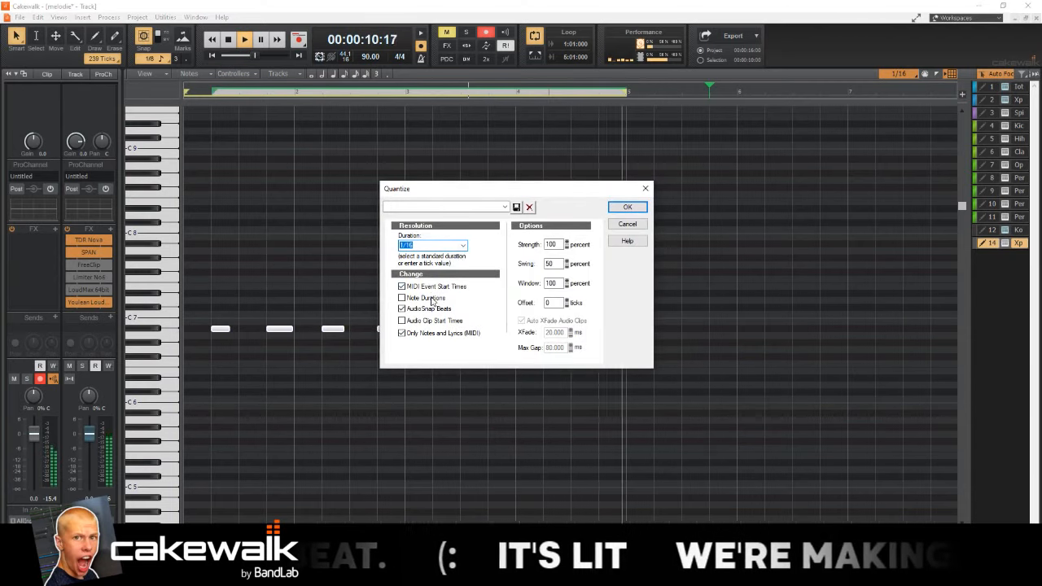
{"action": "left_click", "coordinate": [402, 298]}
{"action": "key", "text": "Return"}
Step: Quantize the lead notes' start times and durations to 1/8
{"action": "scroll", "coordinate": [236, 323], "scroll_direction": "up", "scroll_amount": 2}
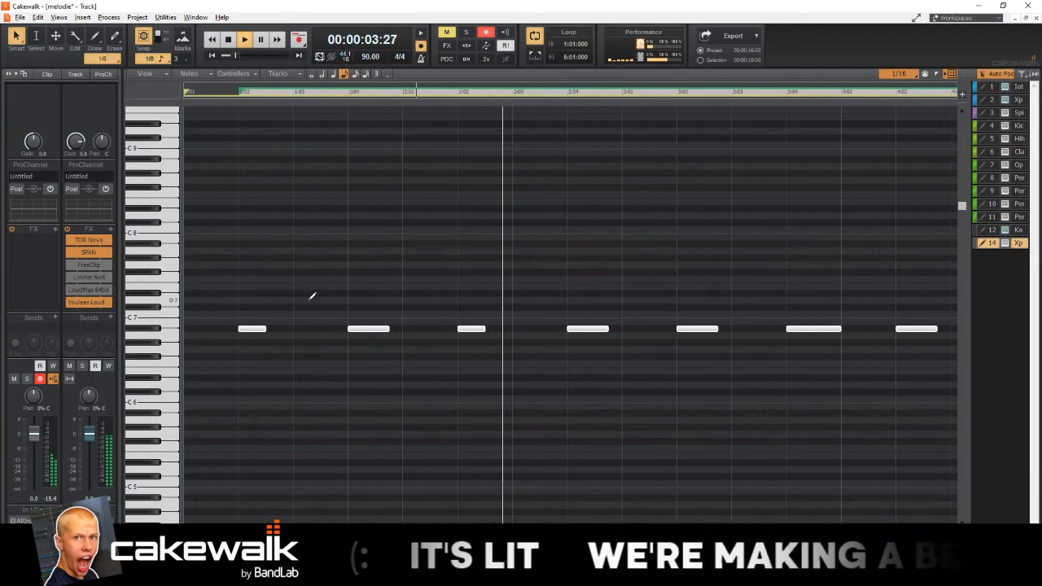
{"action": "key", "text": "q"}
{"action": "left_click", "coordinate": [462, 245]}
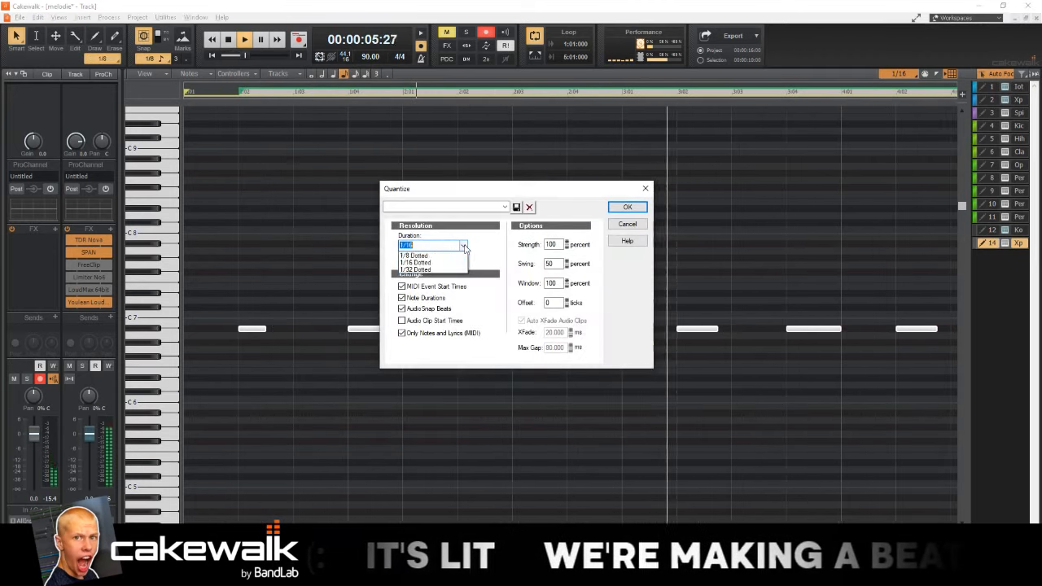
{"action": "left_click", "coordinate": [440, 295]}
{"action": "left_click", "coordinate": [627, 207]}
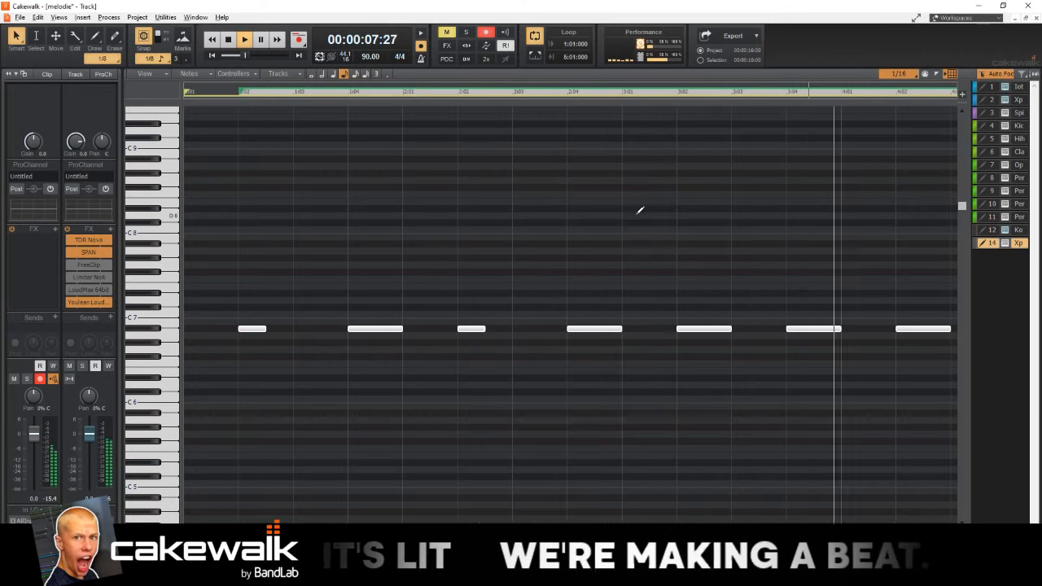
Step: Shorten all the lead notes by a sixteenth, and lengthen the short first and third notes
{"action": "scroll", "coordinate": [641, 236], "scroll_direction": "down", "scroll_amount": 2}
{"action": "scroll", "coordinate": [725, 323], "scroll_direction": "up", "scroll_amount": 2}
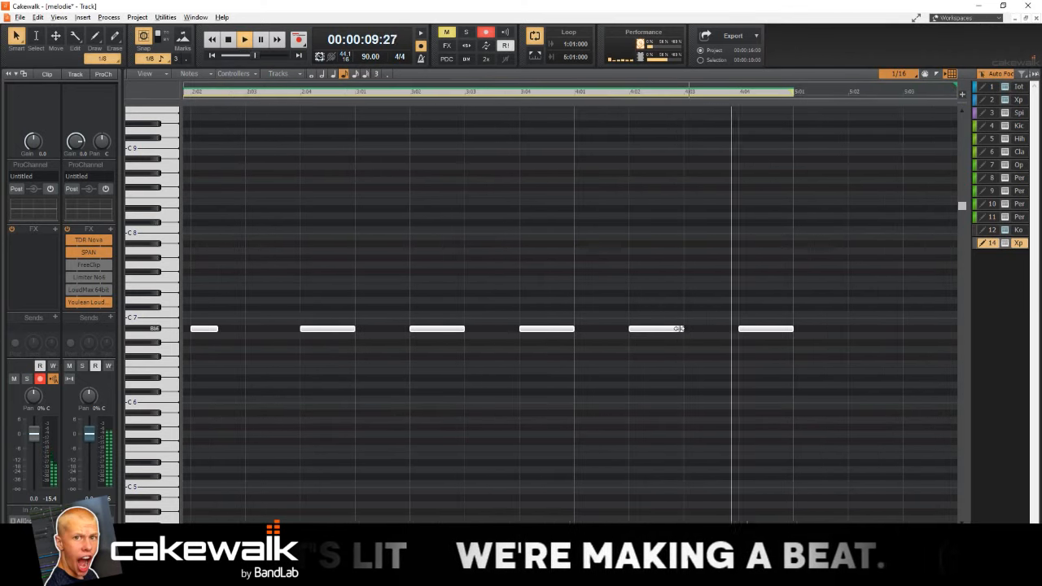
{"action": "scroll", "coordinate": [681, 323], "scroll_direction": "down", "scroll_amount": 2}
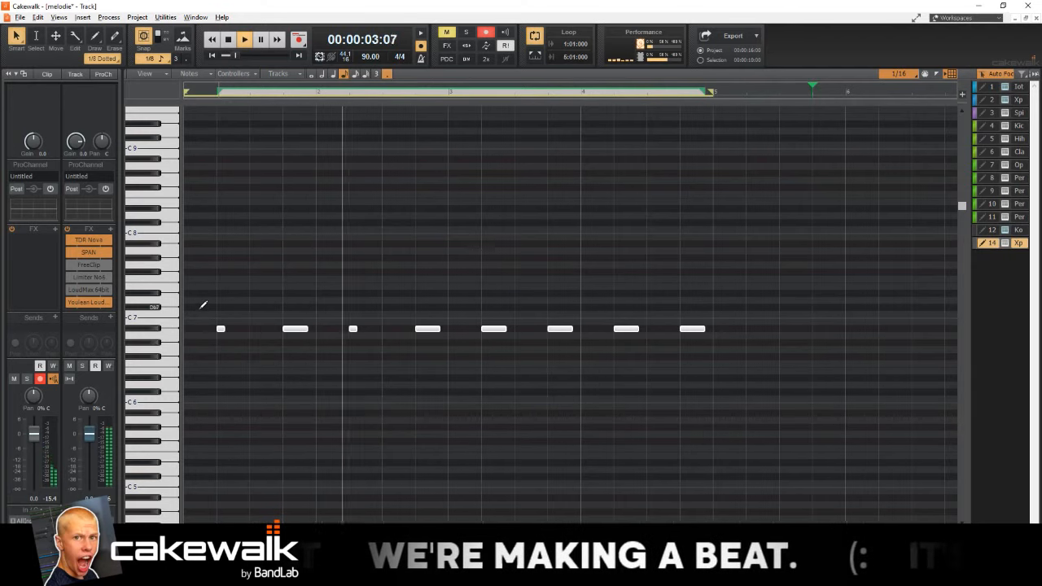
{"action": "left_click_drag", "start_coordinate": [223, 328], "coordinate": [233, 332]}
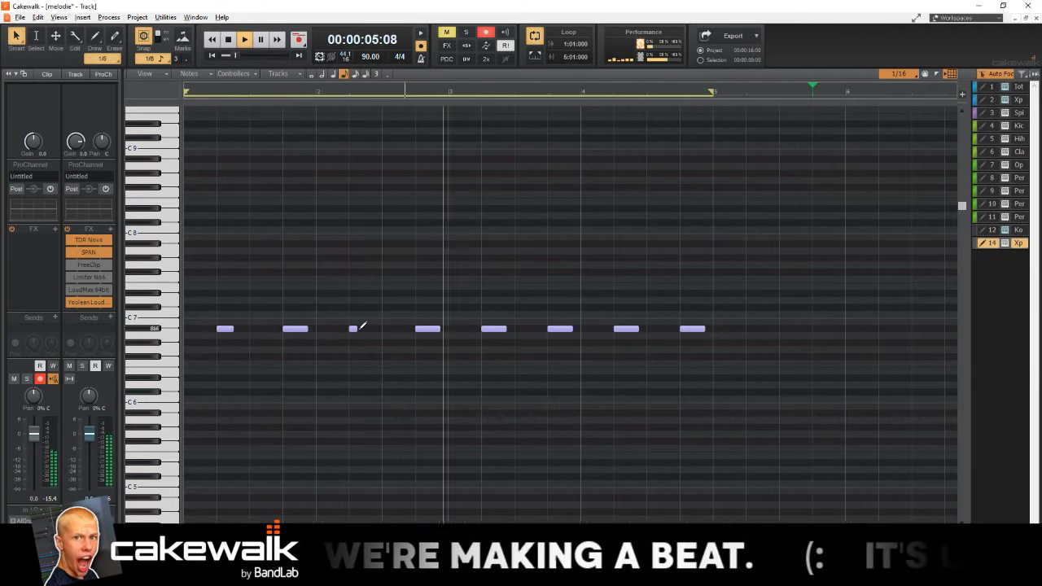
{"action": "left_click_drag", "start_coordinate": [355, 329], "coordinate": [361, 329]}
Step: Apply a 1/8 quantize to the lead notes, and extend the first note to match the dotted-eighth length of the others
{"action": "key", "text": "q"}
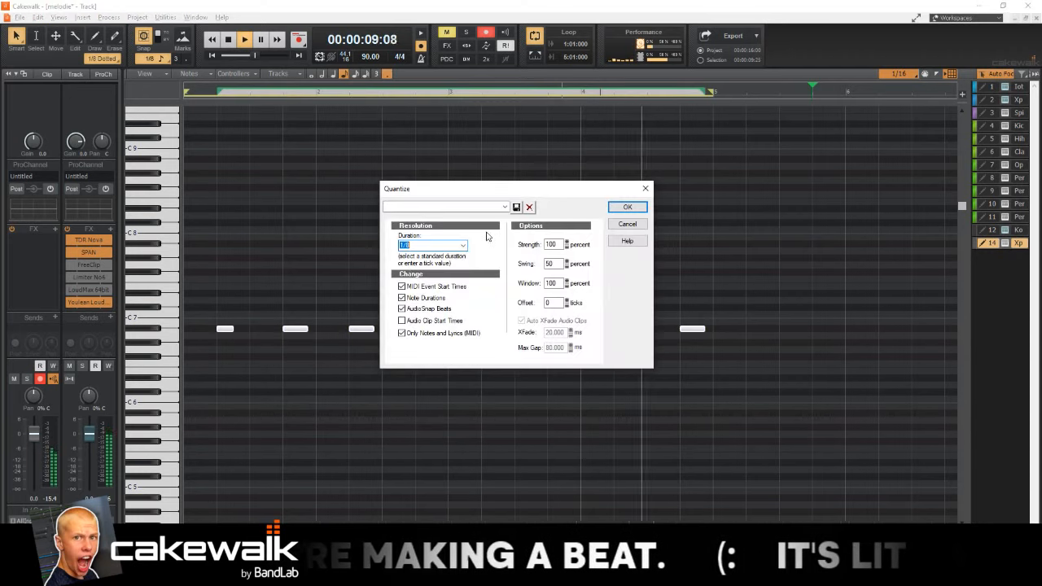
{"action": "left_click", "coordinate": [628, 205]}
{"action": "mouse_move", "coordinate": [232, 329]}
{"action": "left_mouse_down"}
{"action": "mouse_move", "coordinate": [252, 328]}
{"action": "mouse_move", "coordinate": [241, 328]}
{"action": "left_mouse_up"}
{"action": "left_click", "coordinate": [159, 329]}
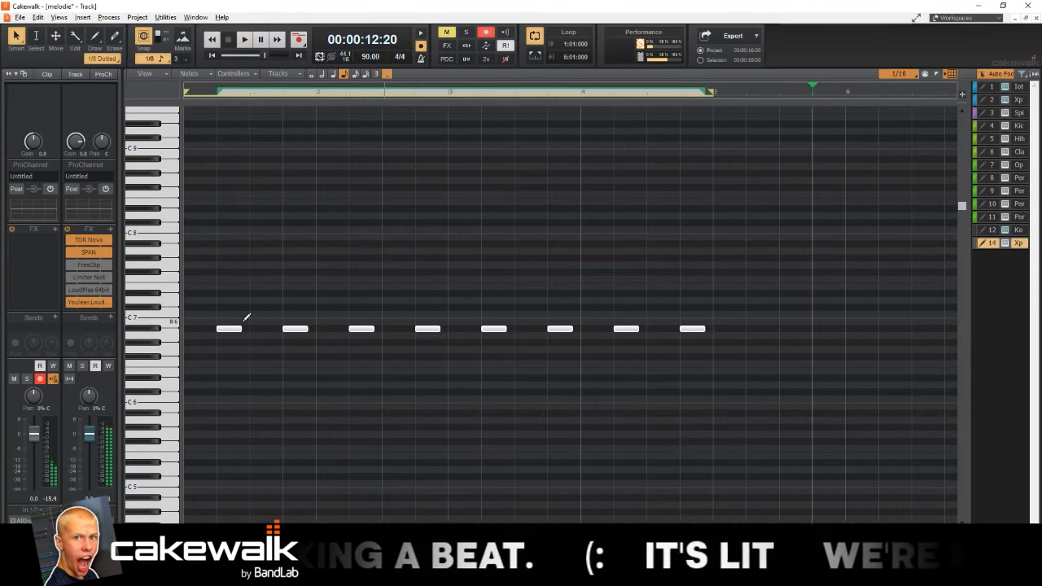
Step: Return to the track view and lower the new Xpand!2 track's volume to about -10 dB
{"action": "scroll", "coordinate": [274, 302], "scroll_direction": "down", "scroll_amount": 1}
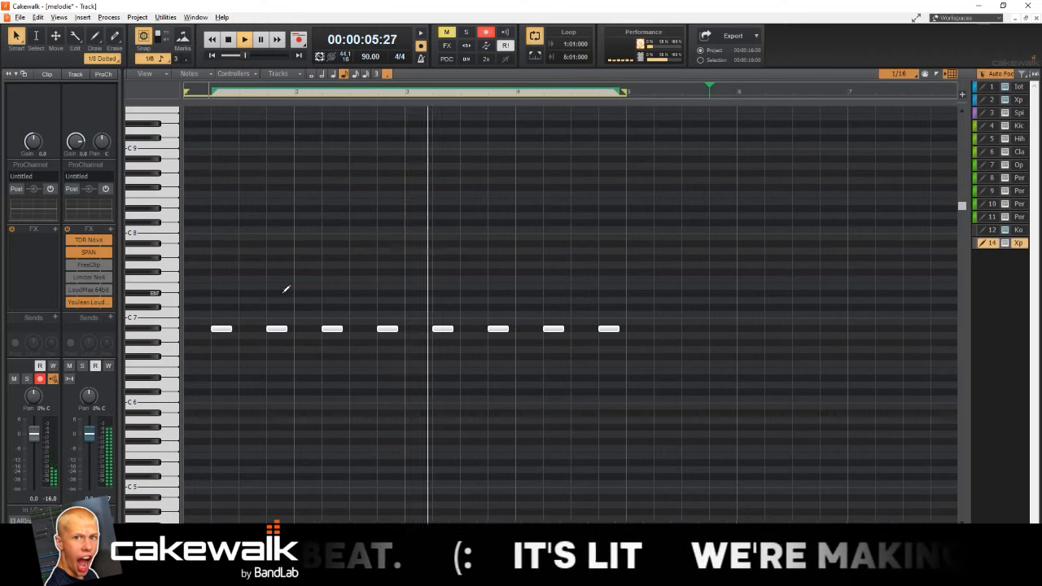
{"action": "key", "text": "alt+1"}
{"action": "left_click_drag", "start_coordinate": [34, 434], "coordinate": [34, 451]}
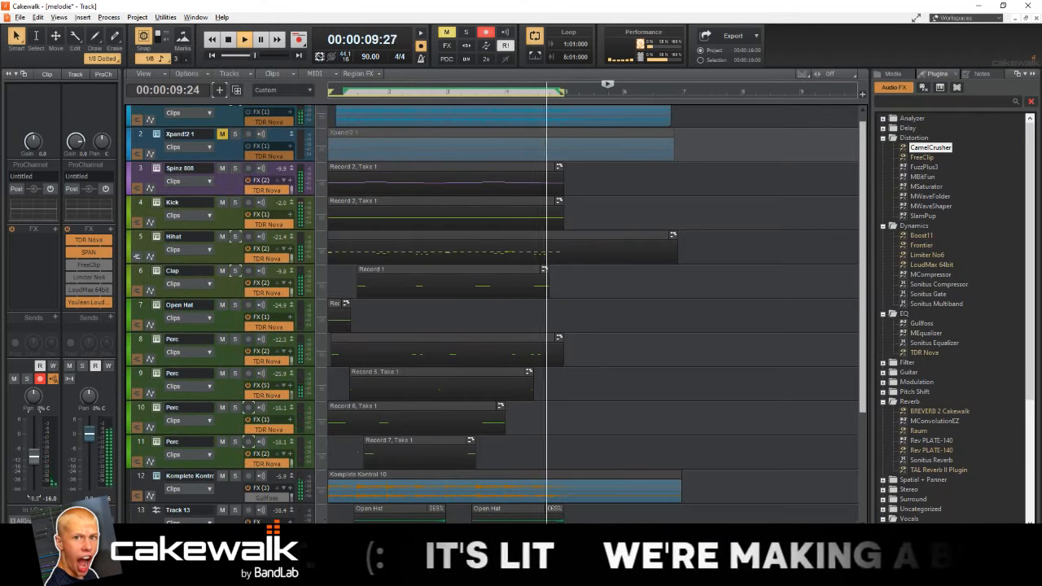
Step: Insert the CamelCrusher distortion effect on the new Xpand!2 track and play the beat with it
{"action": "left_click", "coordinate": [944, 147]}
{"action": "left_click_drag", "start_coordinate": [944, 147], "coordinate": [33, 239]}
{"action": "key", "text": "space"}
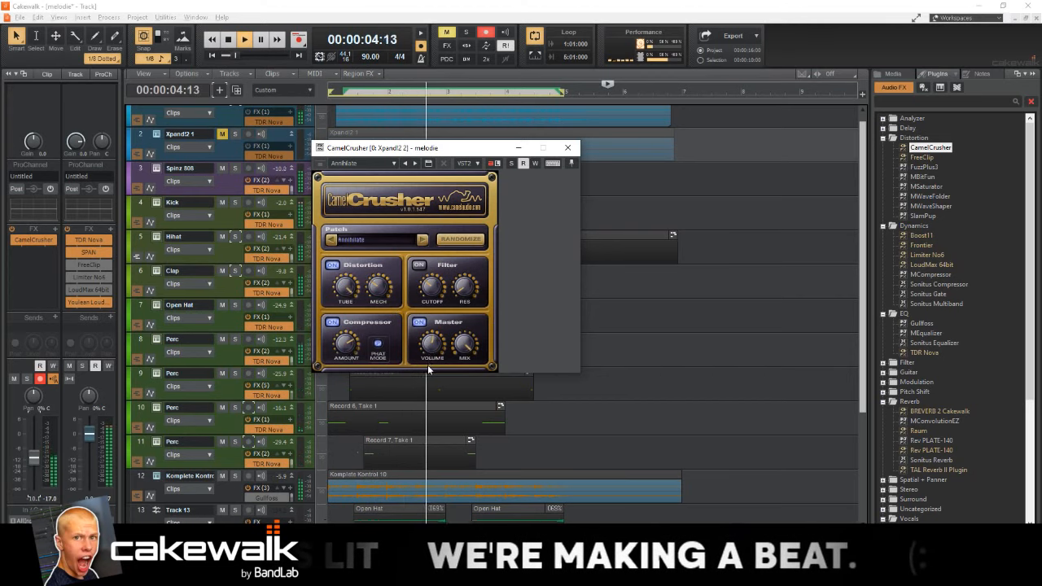
Step: Solo the Xpand!2 2 lead track, load Virtual Flute+ from Hard Leads into its part B, and pan that part to the right
{"action": "scroll", "coordinate": [236, 424], "scroll_direction": "down", "scroll_amount": 3}
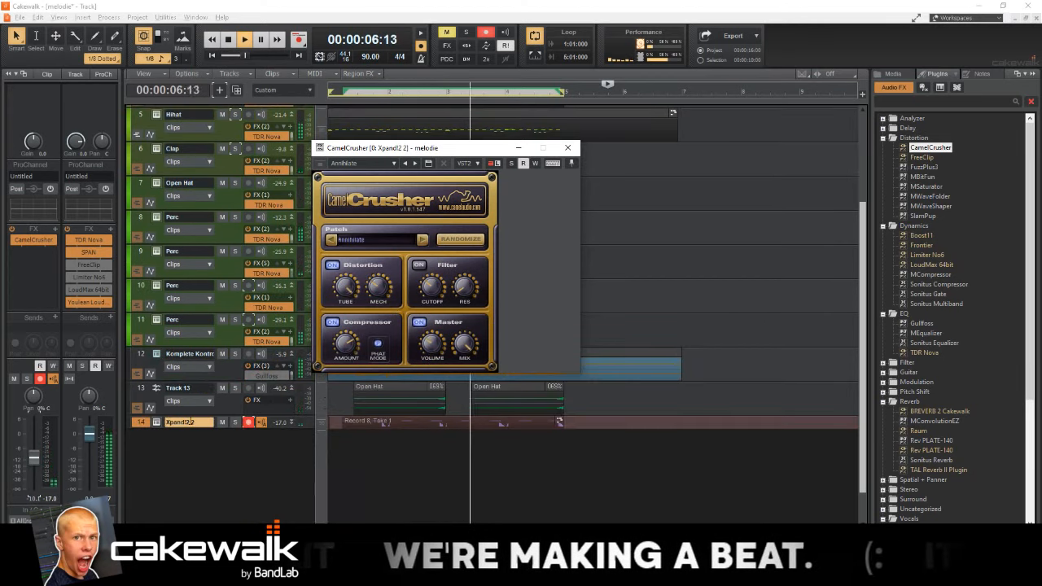
{"action": "left_click", "coordinate": [236, 422]}
{"action": "left_click", "coordinate": [156, 423]}
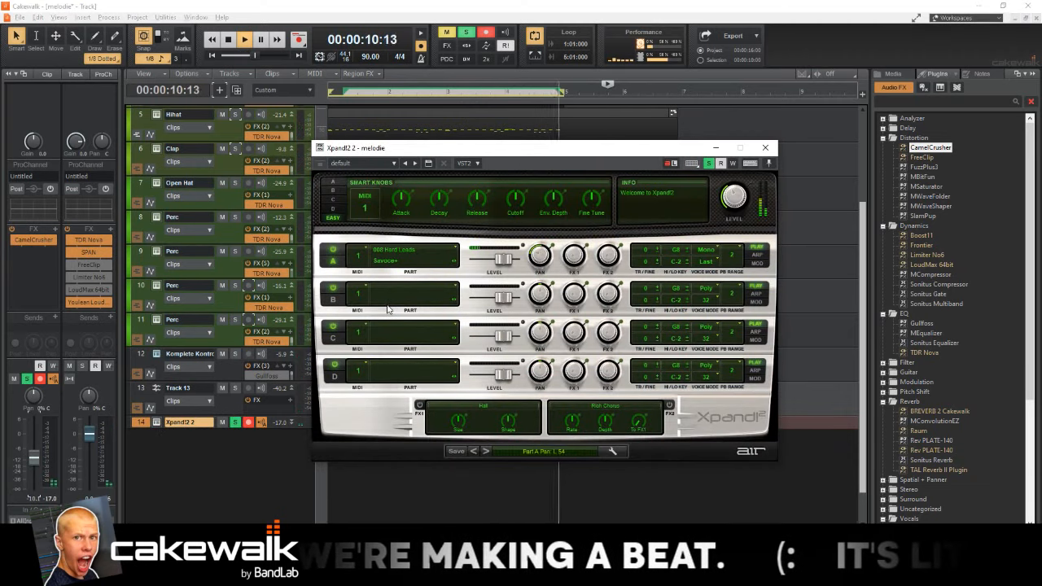
{"action": "left_click", "coordinate": [389, 308]}
{"action": "mouse_move", "coordinate": [413, 354]}
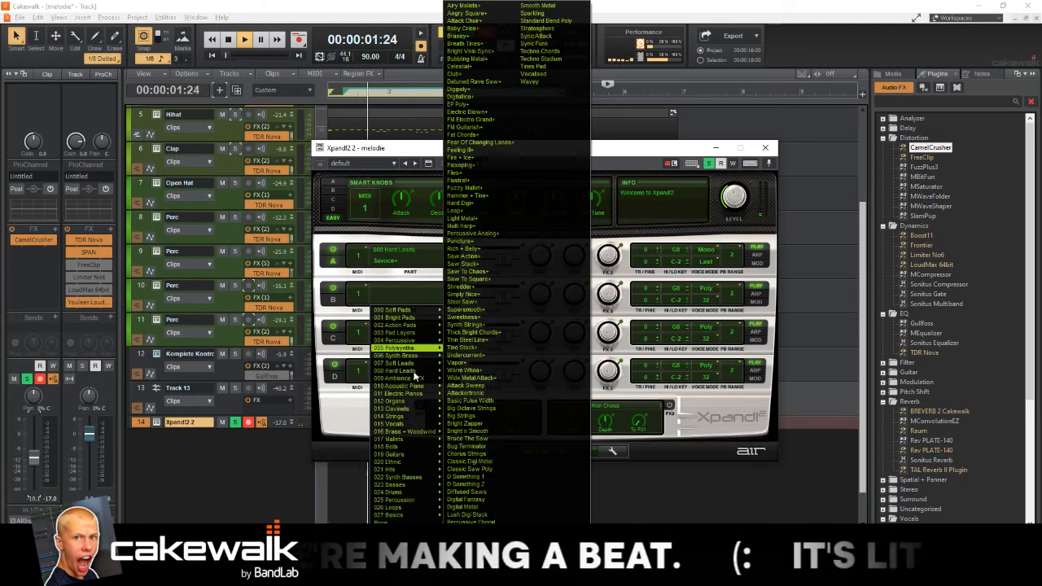
{"action": "left_click", "coordinate": [463, 370]}
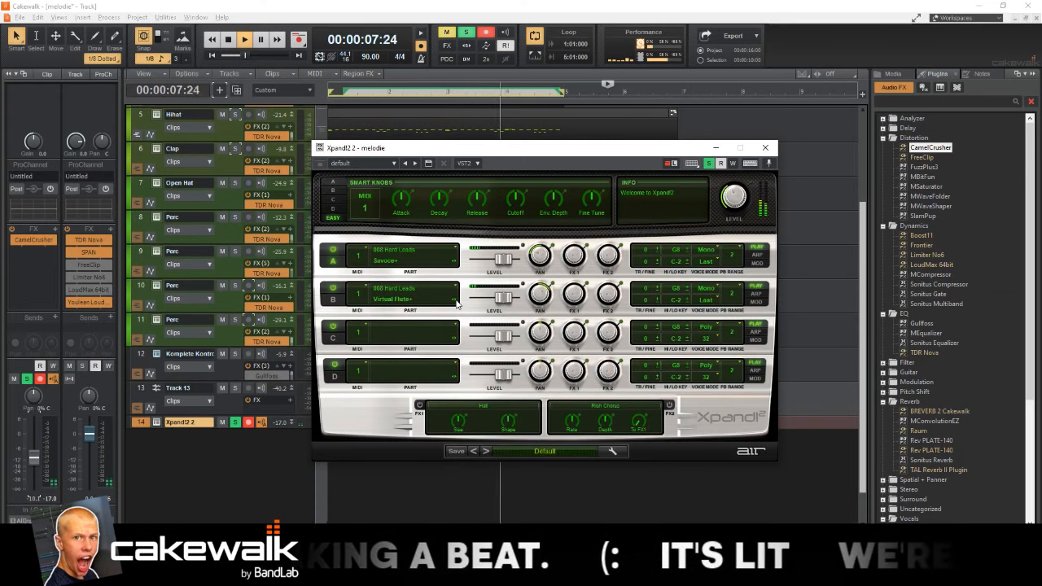
{"action": "left_click_drag", "start_coordinate": [540, 295], "coordinate": [550, 296]}
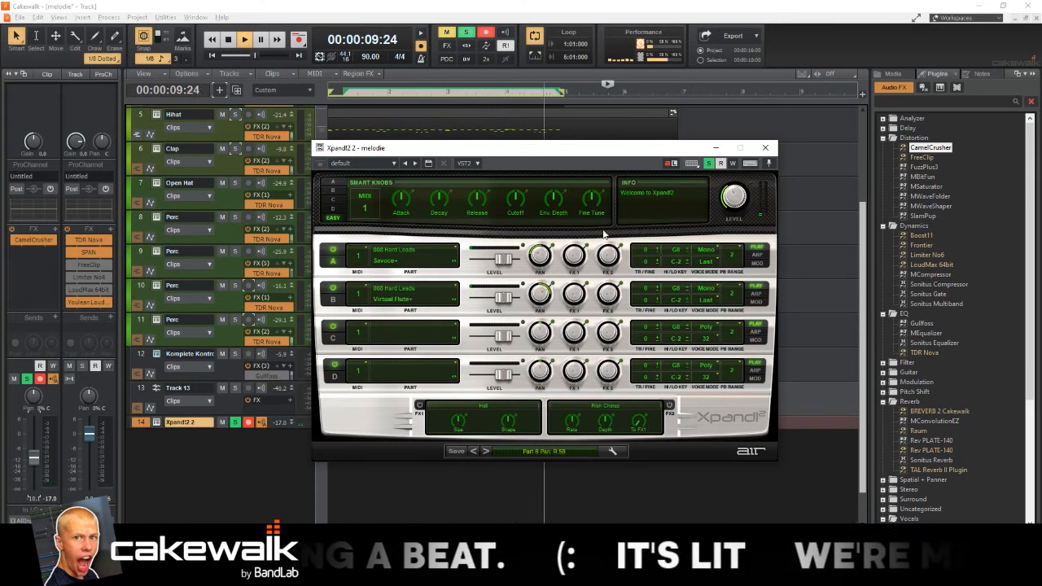
Step: Load the Bright Unison sound from Hard Leads into part C of the lead
{"action": "left_click", "coordinate": [375, 339]}
{"action": "mouse_move", "coordinate": [399, 409]}
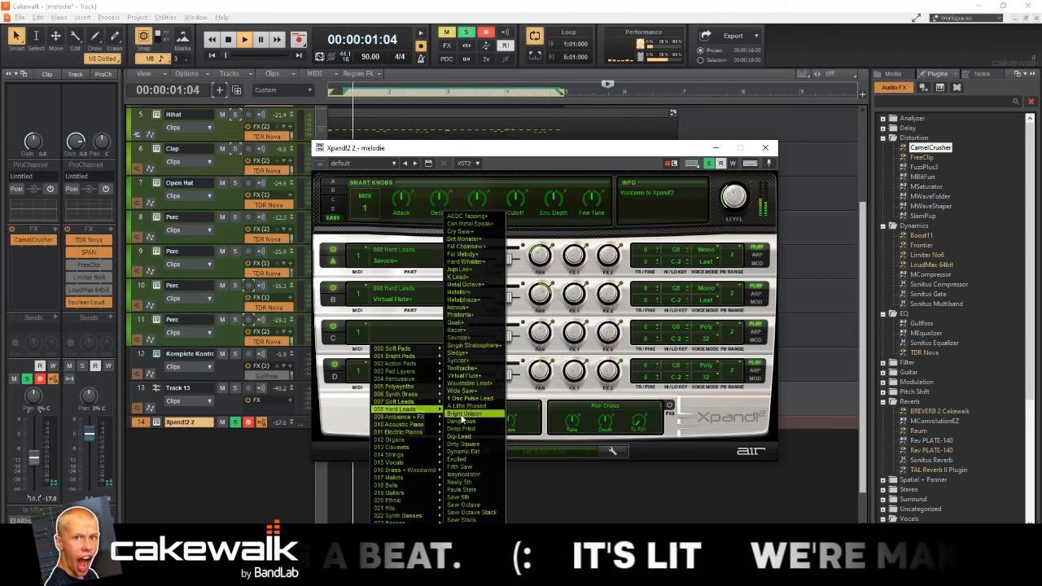
{"action": "left_click", "coordinate": [463, 415]}
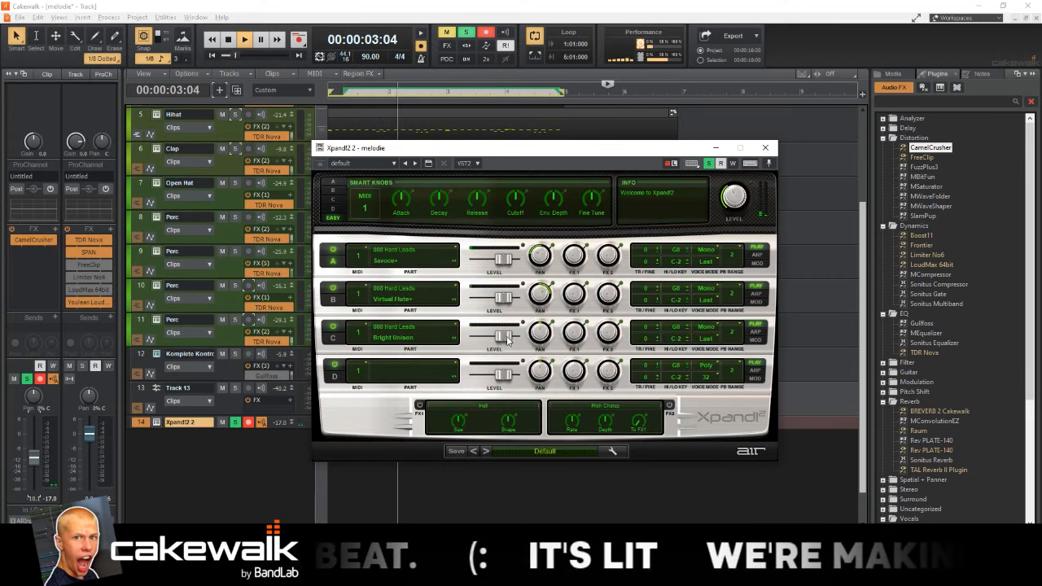
Step: Unsolo the lead track, add the TRUMPET DISTORT FX chain after CamelCrusher, and lower the track volume to about -17 dB
{"action": "left_click", "coordinate": [236, 422]}
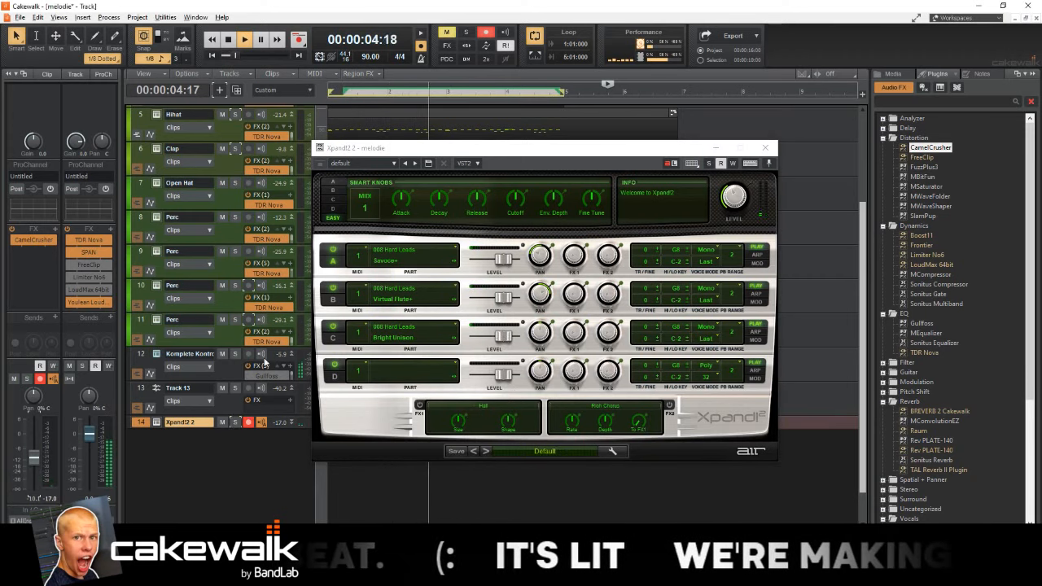
{"action": "left_click", "coordinate": [709, 149]}
{"action": "scroll", "coordinate": [928, 480], "scroll_direction": "down", "scroll_amount": 6}
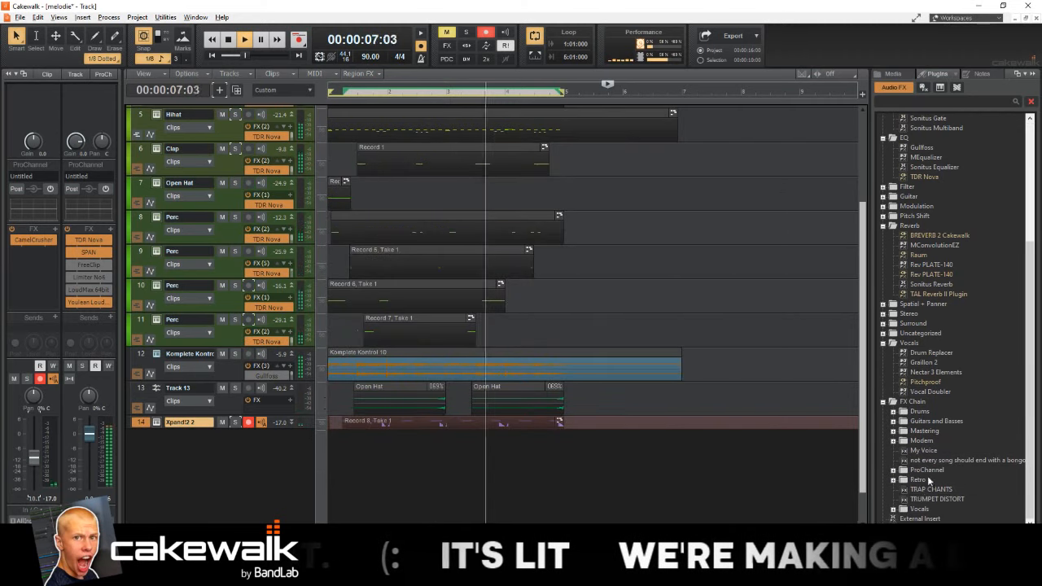
{"action": "left_click_drag", "start_coordinate": [937, 499], "coordinate": [33, 252]}
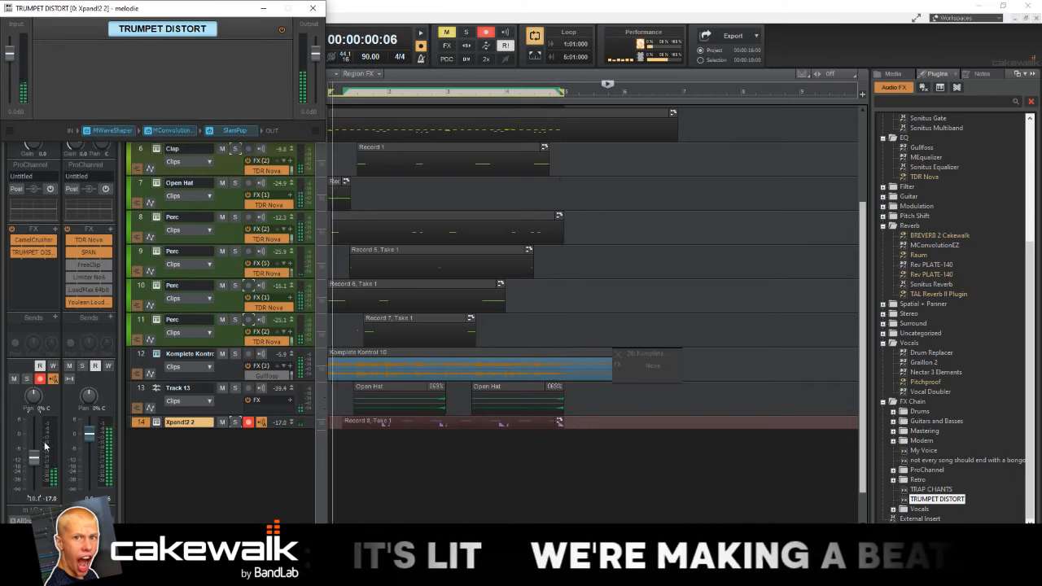
{"action": "left_click_drag", "start_coordinate": [34, 457], "coordinate": [34, 466]}
Step: Load Hard Trumpet into part D of the lead and raise its level, lowering A to -5.6 dB, B to -2.4 dB, and C slightly
{"action": "left_click_drag", "start_coordinate": [155, 415], "coordinate": [155, 395]}
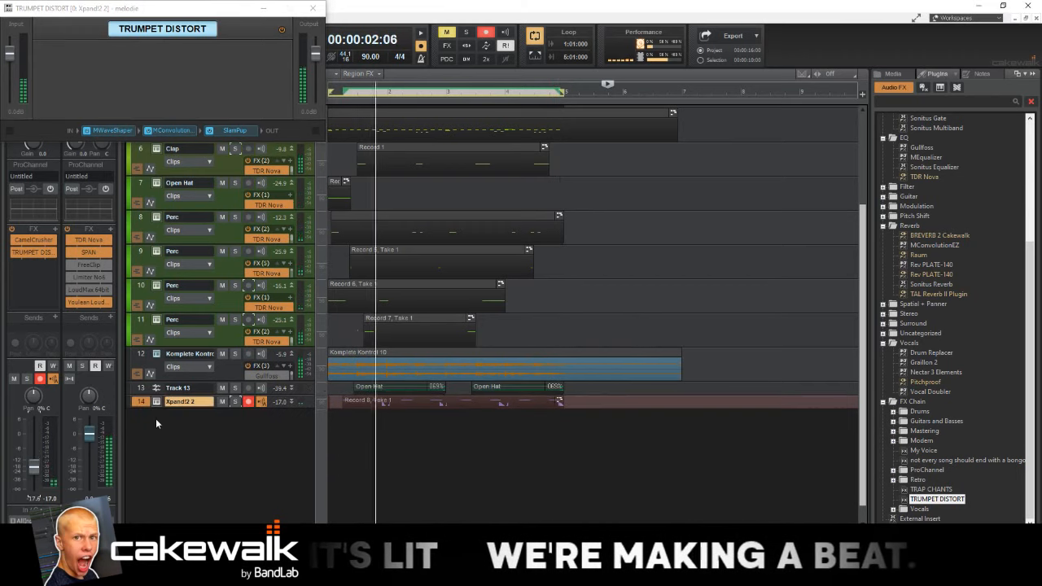
{"action": "left_click", "coordinate": [157, 401]}
{"action": "left_click", "coordinate": [411, 375]}
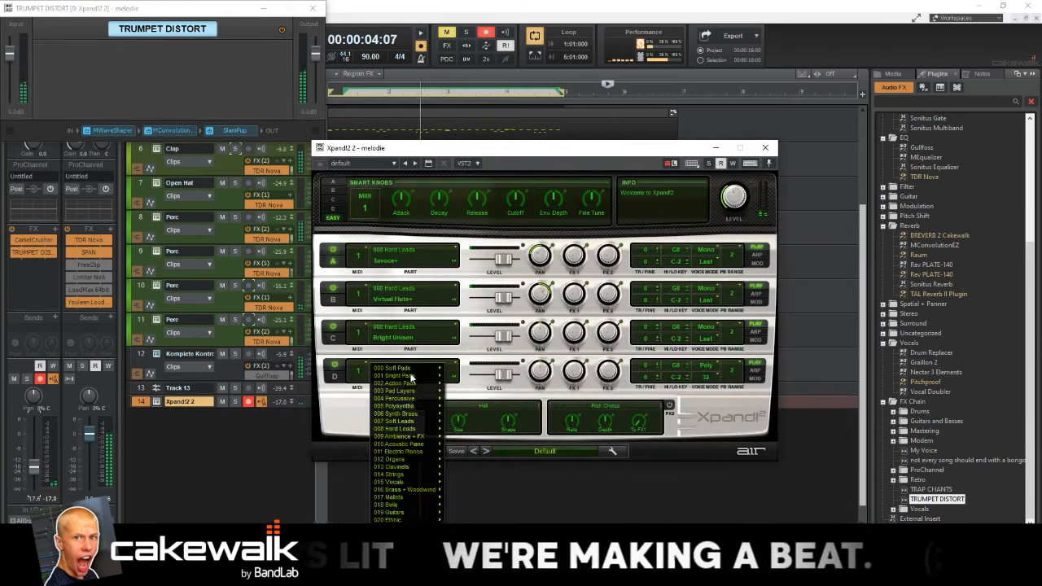
{"action": "mouse_move", "coordinate": [415, 491]}
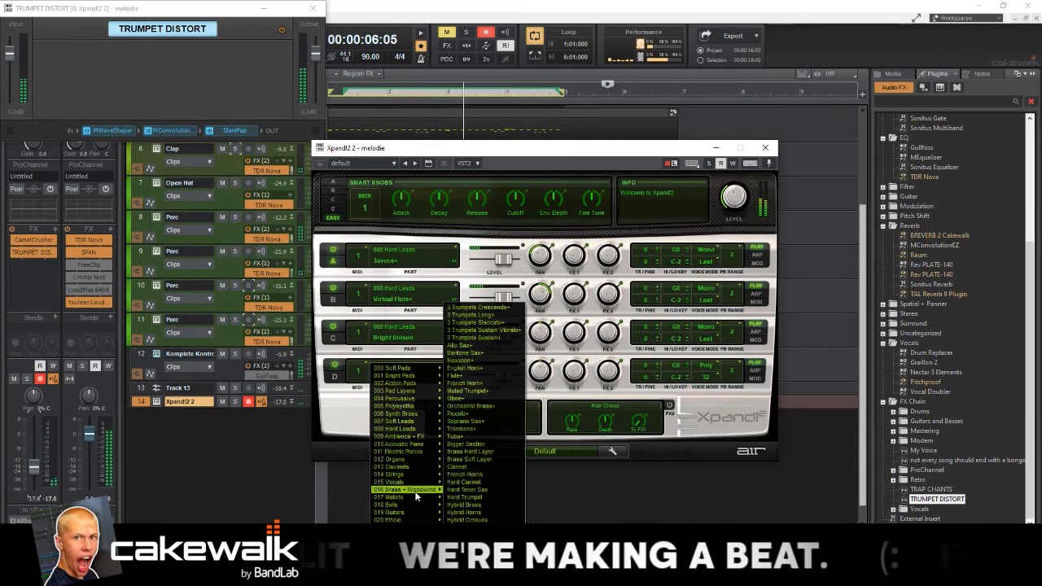
{"action": "left_click", "coordinate": [467, 498]}
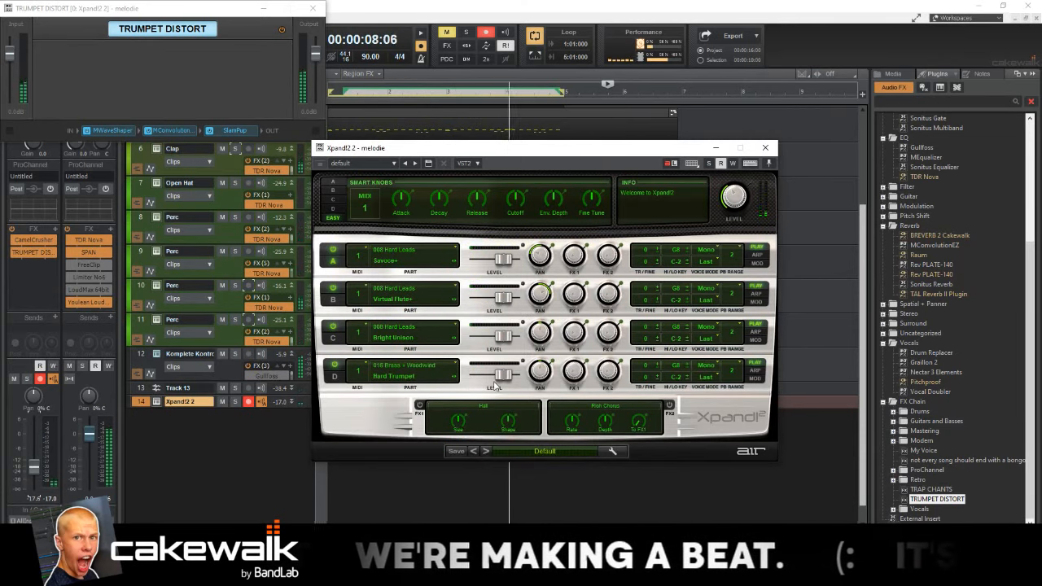
{"action": "left_click_drag", "start_coordinate": [495, 385], "coordinate": [517, 359]}
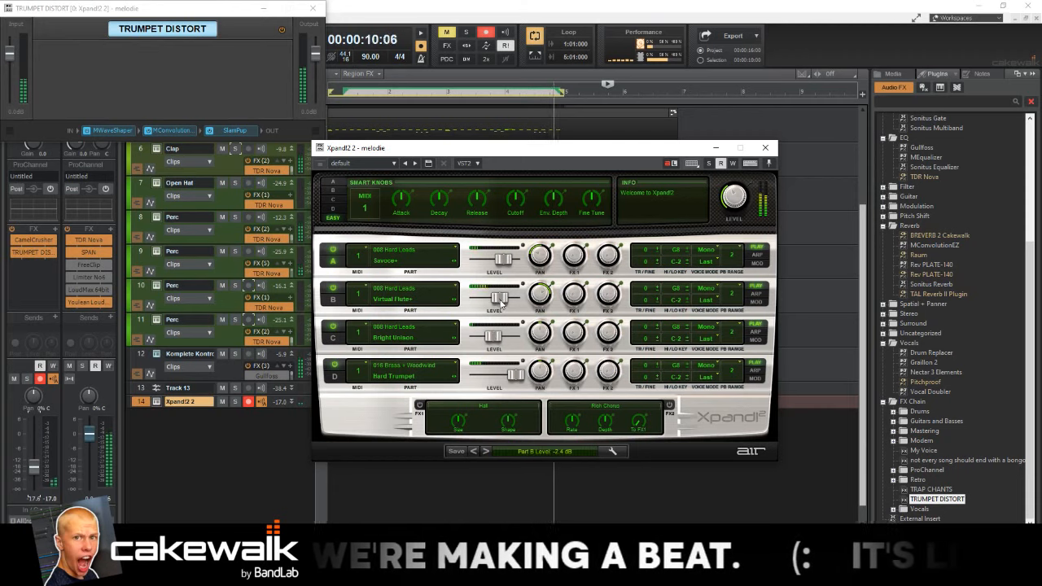
{"action": "left_click_drag", "start_coordinate": [504, 260], "coordinate": [498, 258]}
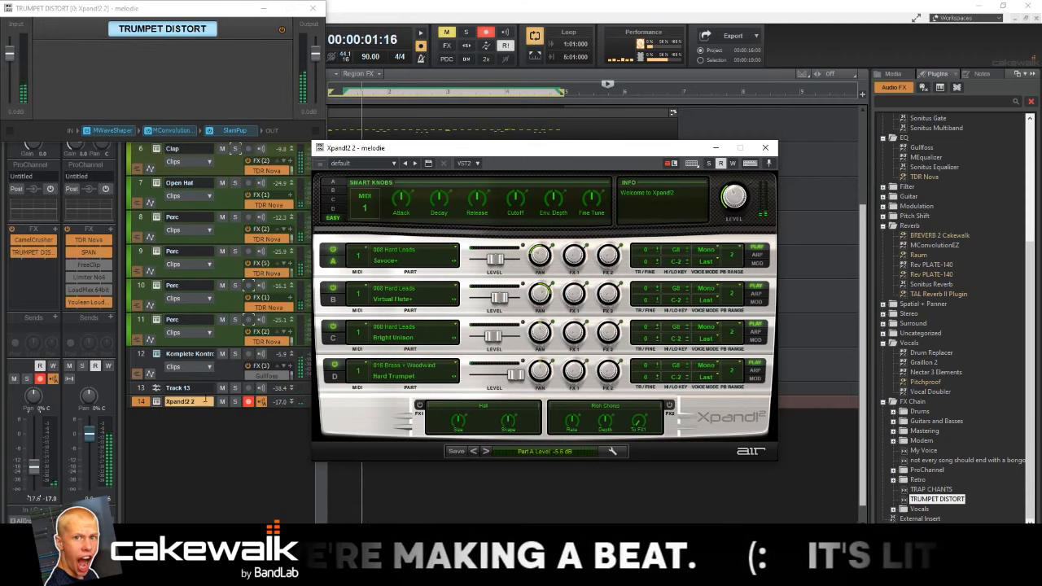
Step: With the lead soloed, load 3 Trumpets Sustain+ from Brass + Woodwind into part C at -1.7 dB, then unsolo it and close the plugin windows
{"action": "left_click", "coordinate": [236, 402]}
{"action": "left_click", "coordinate": [399, 370]}
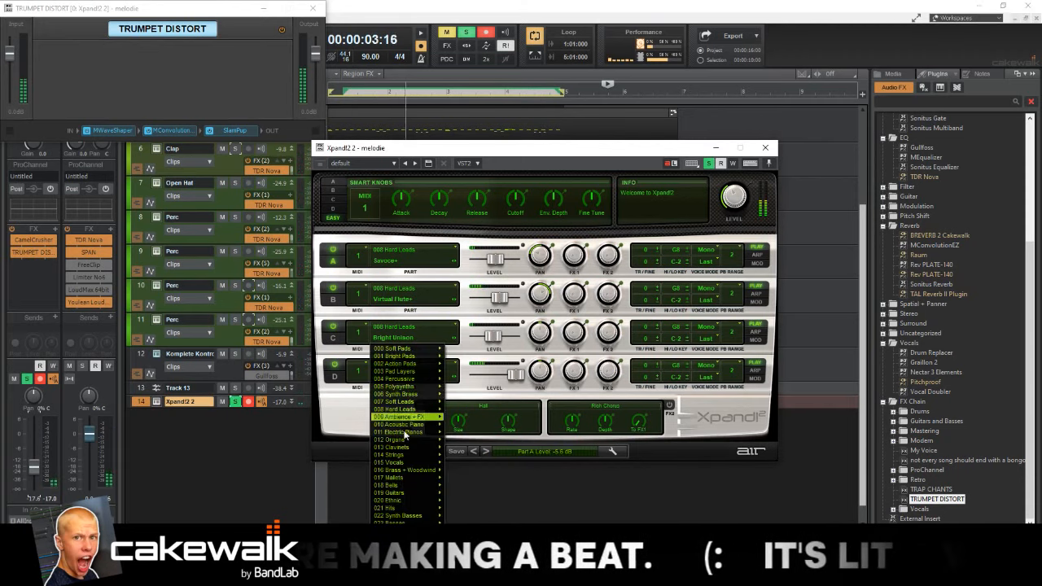
{"action": "mouse_move", "coordinate": [413, 469]}
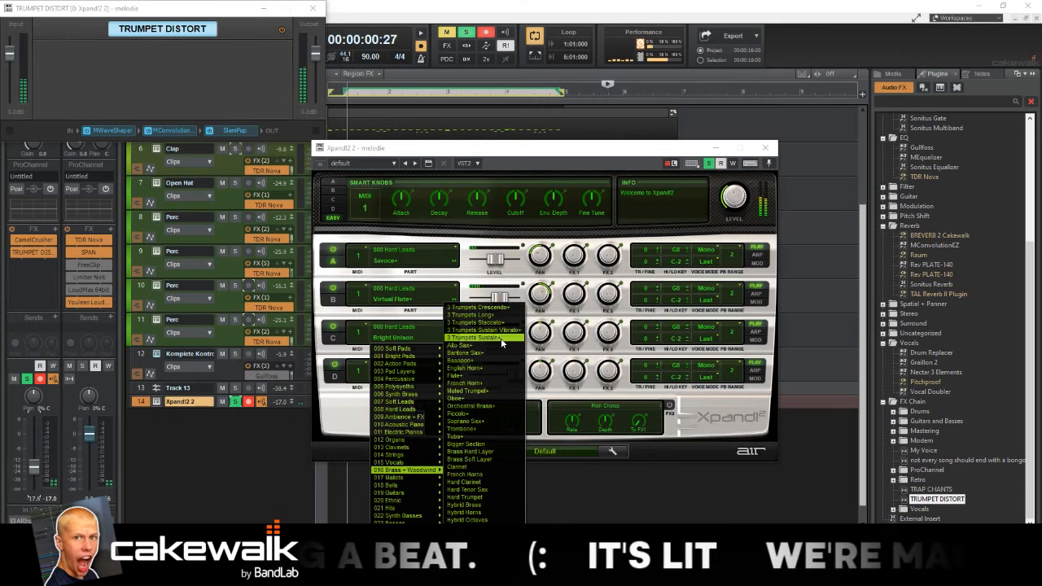
{"action": "left_click", "coordinate": [501, 338]}
{"action": "mouse_move", "coordinate": [489, 337]}
{"action": "left_mouse_down"}
{"action": "mouse_move", "coordinate": [511, 337]}
{"action": "mouse_move", "coordinate": [485, 327]}
{"action": "mouse_move", "coordinate": [503, 334]}
{"action": "left_mouse_up"}
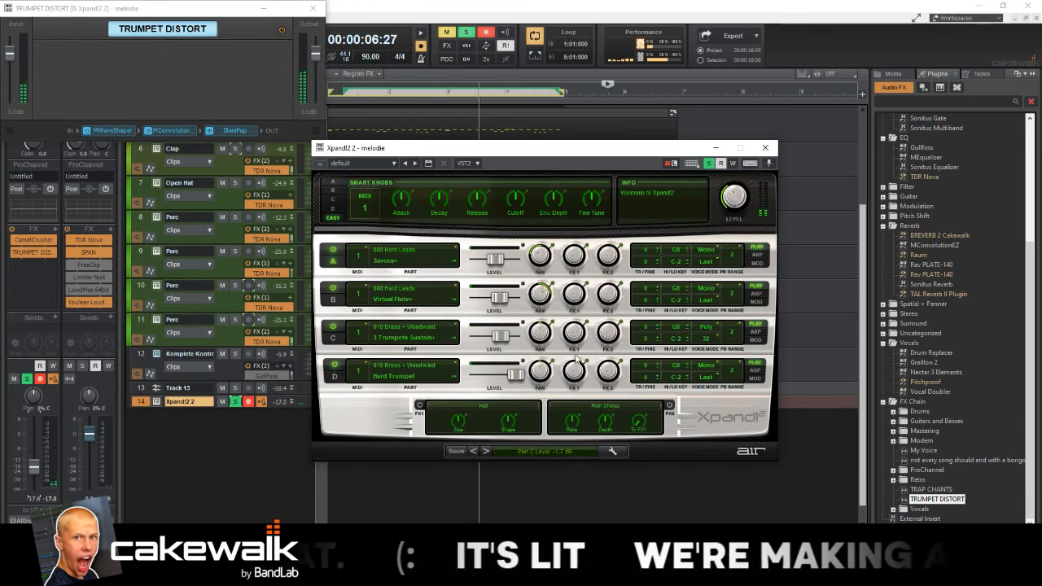
{"action": "left_click", "coordinate": [708, 163]}
{"action": "left_click", "coordinate": [311, 8]}
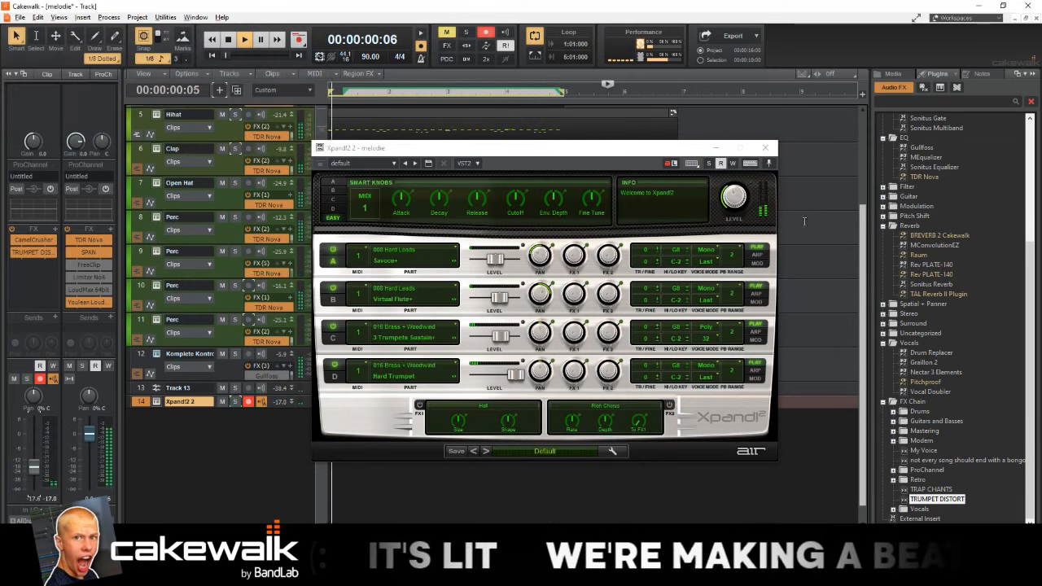
{"action": "left_click", "coordinate": [765, 147]}
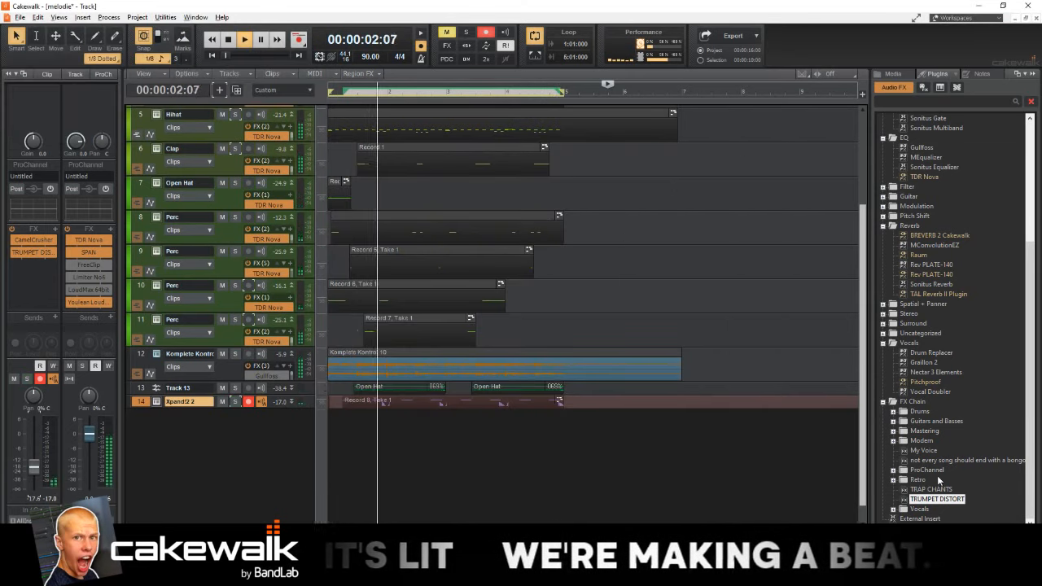
Step: Insert Pitchproof before CamelCrusher on the lead track, set its pitch to -12, and turn the blend toward dry
{"action": "left_click_drag", "start_coordinate": [925, 382], "coordinate": [32, 239]}
{"action": "left_click", "coordinate": [398, 292]}
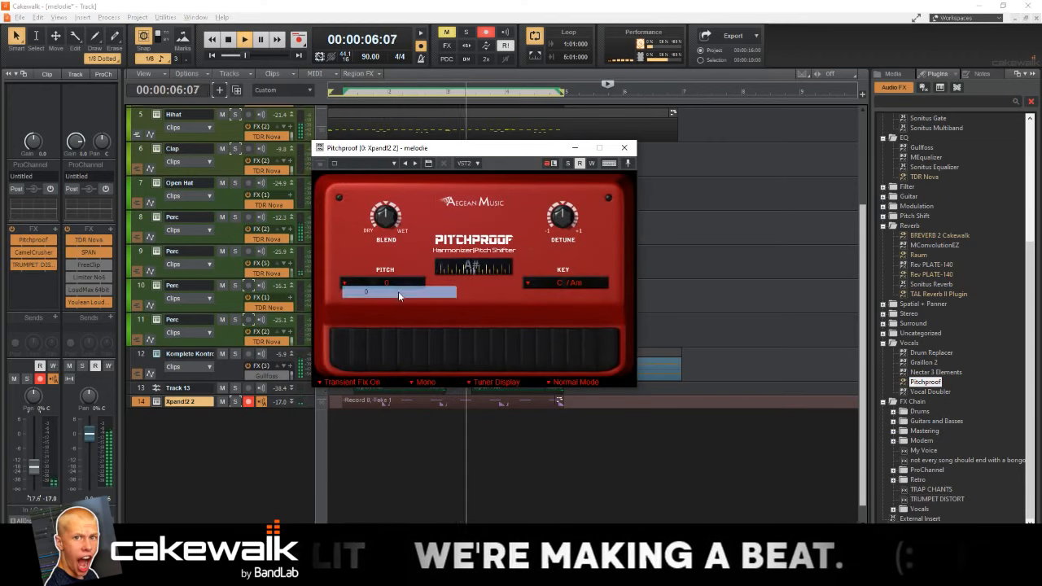
{"action": "left_click", "coordinate": [392, 277]}
{"action": "left_click", "coordinate": [400, 353]}
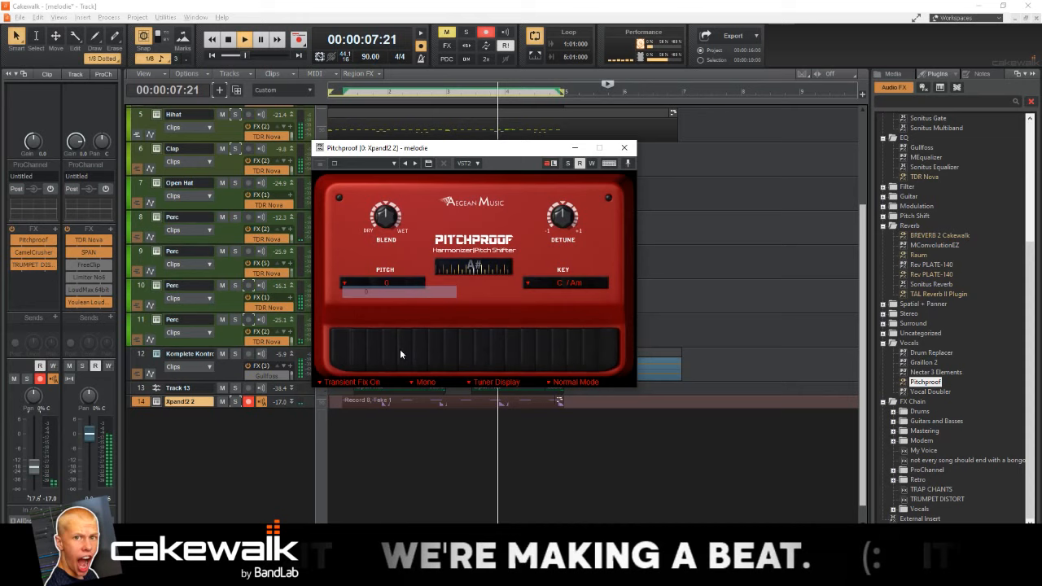
{"action": "left_click", "coordinate": [400, 288]}
{"action": "left_click", "coordinate": [398, 578]}
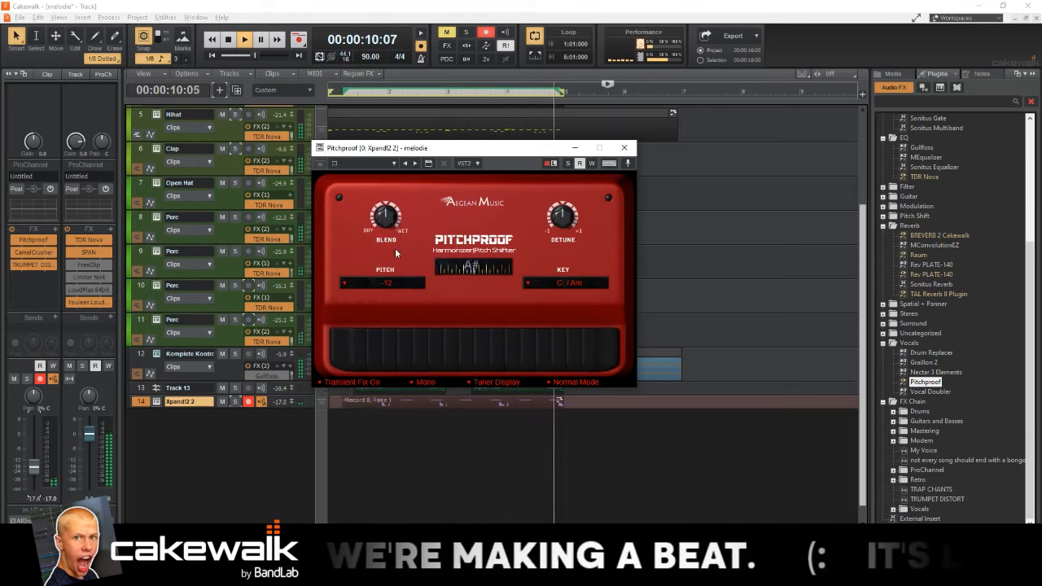
{"action": "left_click_drag", "start_coordinate": [379, 239], "coordinate": [378, 233]}
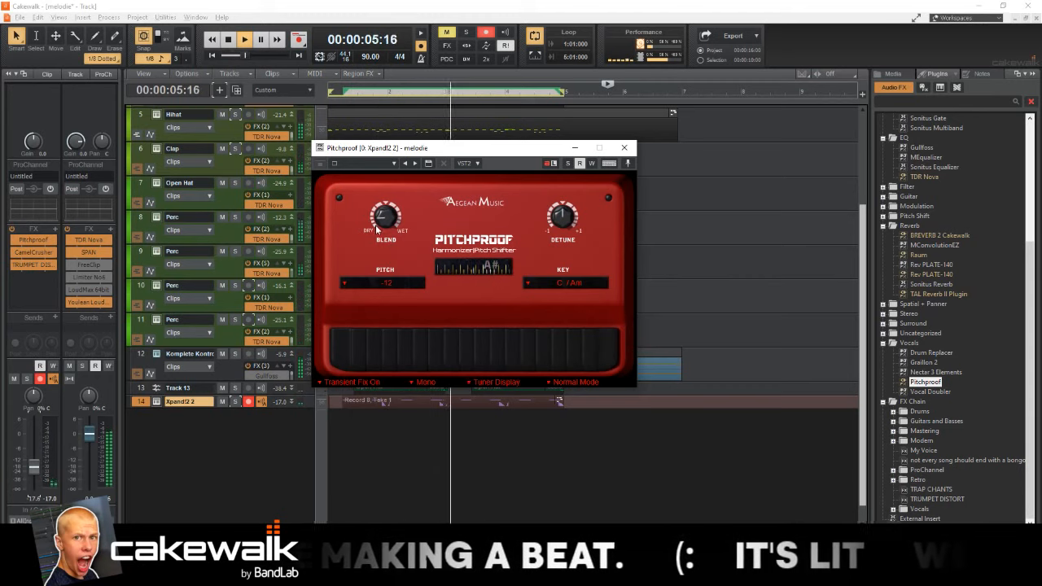
{"action": "left_click", "coordinate": [624, 148]}
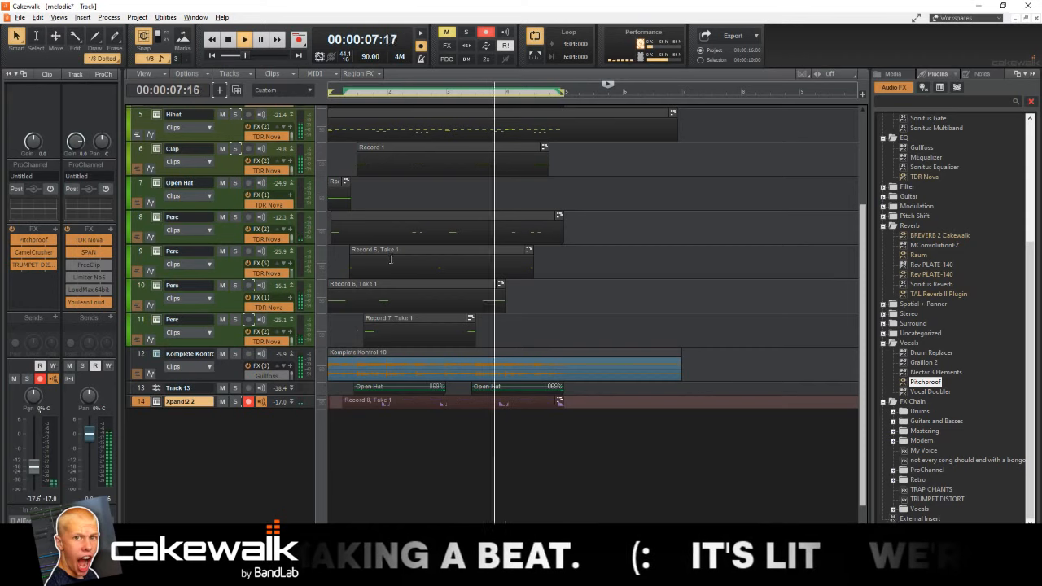
Step: Save the project and add a new Xpand!2 instrument track
{"action": "scroll", "coordinate": [433, 288], "scroll_direction": "up", "scroll_amount": 4}
{"action": "key", "text": "space"}
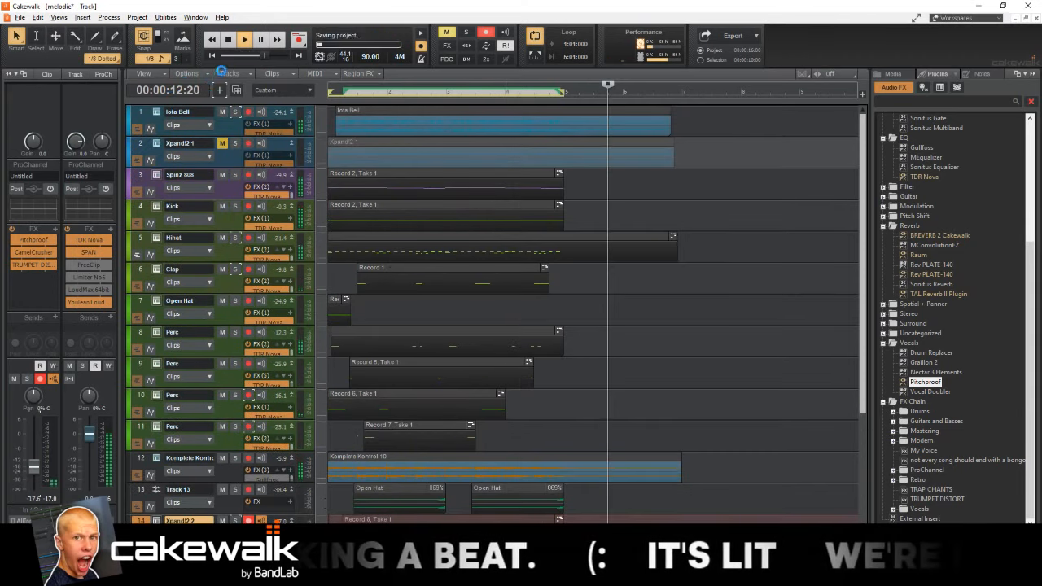
{"action": "left_click", "coordinate": [219, 90]}
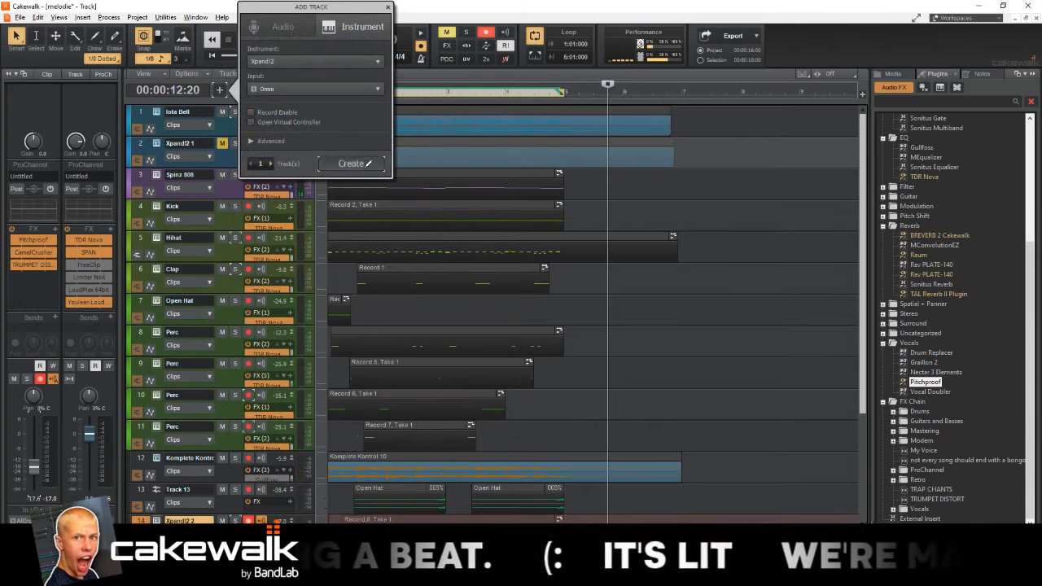
{"action": "left_click", "coordinate": [351, 164]}
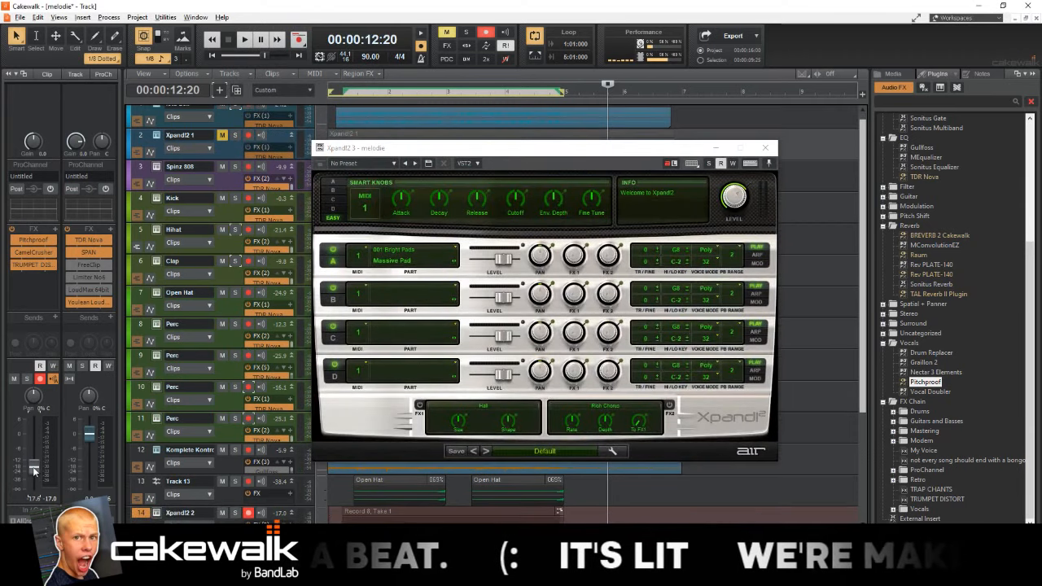
Step: Lower the Xpand!2 2 lead track's volume to about -21 dB and play the beat with it
{"action": "double_click", "coordinate": [156, 513]}
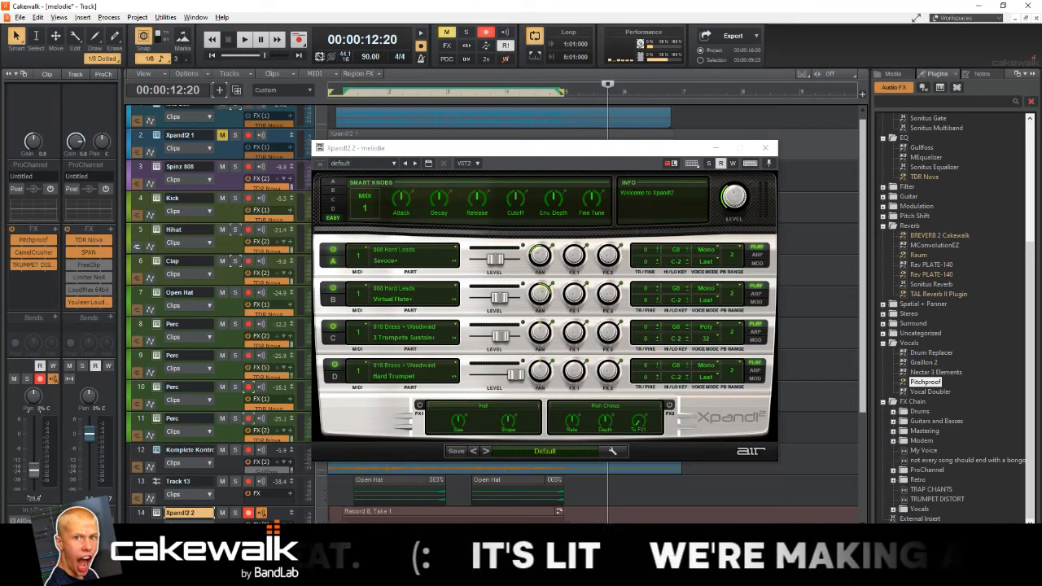
{"action": "key", "text": "space"}
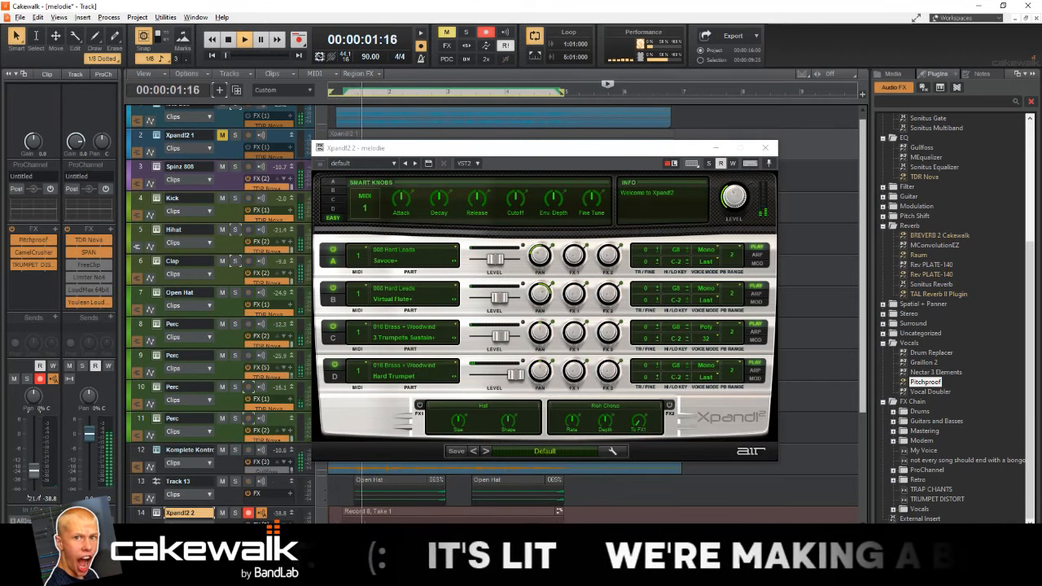
{"action": "scroll", "coordinate": [241, 398], "scroll_direction": "down", "scroll_amount": 4}
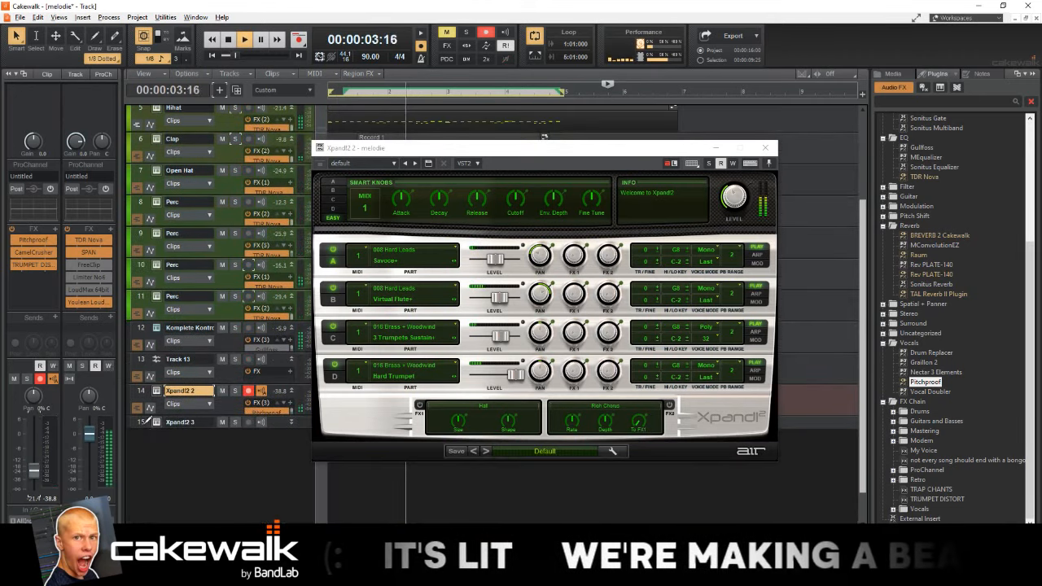
Step: Stop playback and open the instrument of the Xpand!2 3 track
{"action": "left_click", "coordinate": [207, 425]}
{"action": "key", "text": "space"}
{"action": "left_click", "coordinate": [291, 424]}
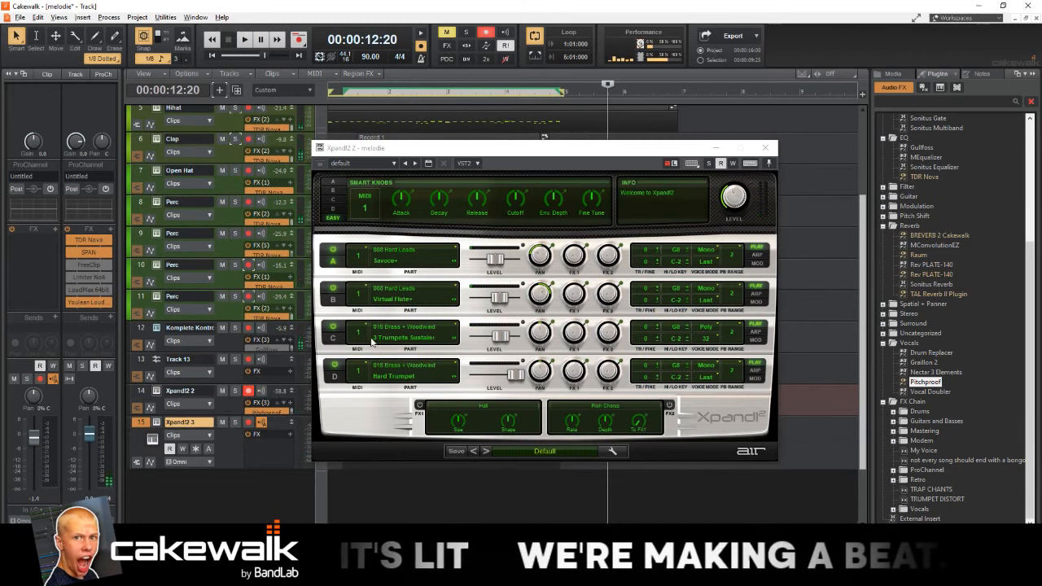
{"action": "left_click", "coordinate": [156, 425]}
Step: Try the Male Ooh Hi Pass Pad+ patch from Vocals in part A of Xpand!2 3
{"action": "left_click", "coordinate": [383, 257]}
{"action": "mouse_move", "coordinate": [424, 371]}
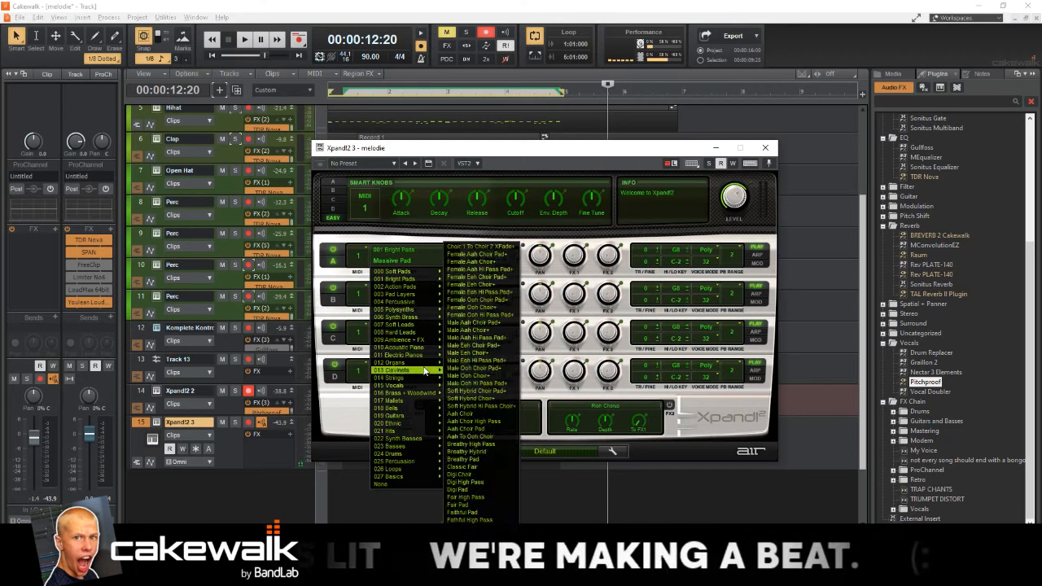
{"action": "mouse_move", "coordinate": [421, 400]}
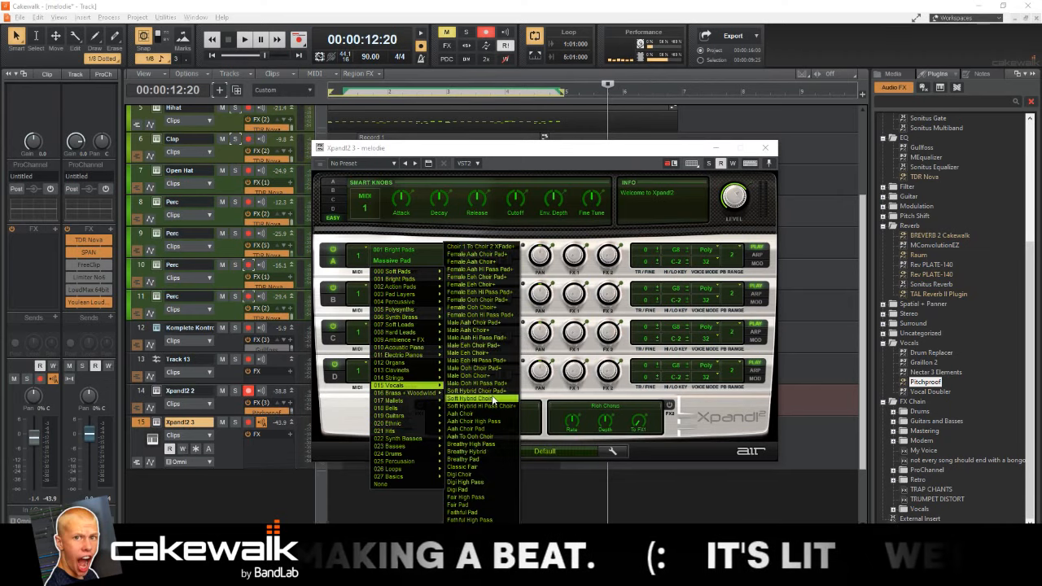
{"action": "left_click", "coordinate": [498, 389]}
{"action": "key", "text": "ctrl+s"}
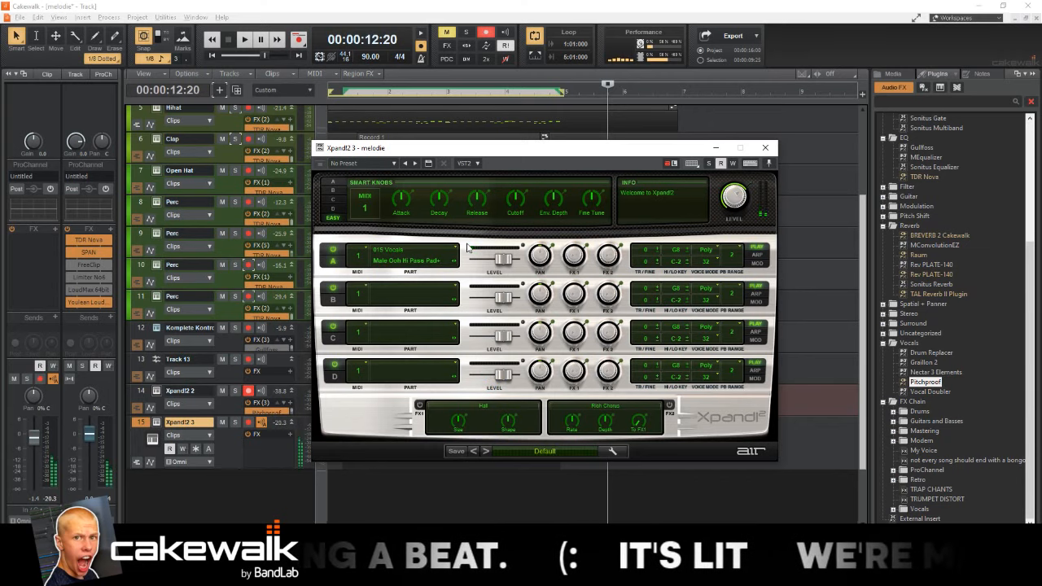
Step: Load Female Eeh Choir+ from Vocals into part A, solo the Xpand!2 3 track and close the plugin window
{"action": "left_click", "coordinate": [424, 261]}
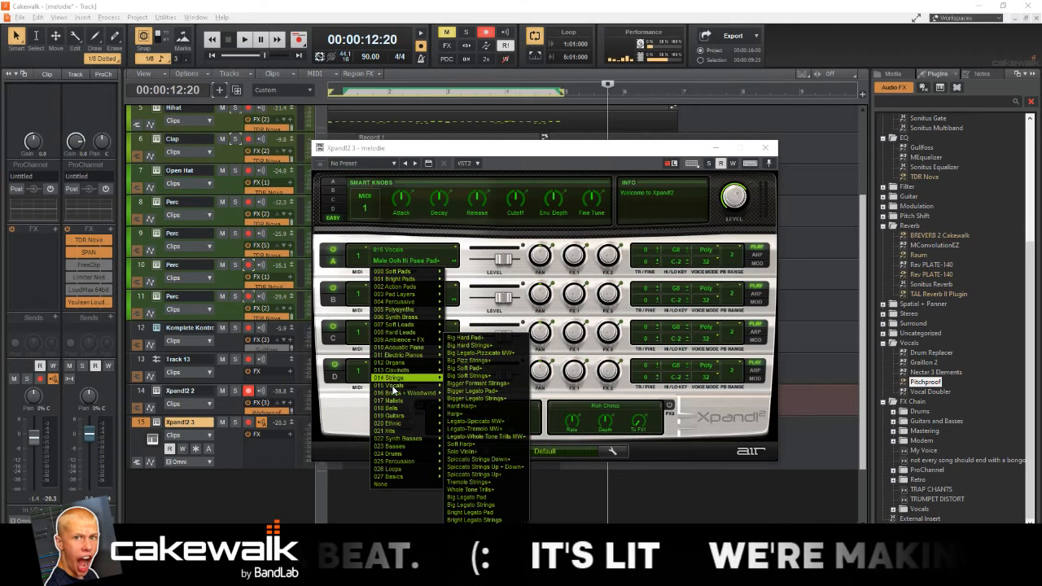
{"action": "mouse_move", "coordinate": [394, 387]}
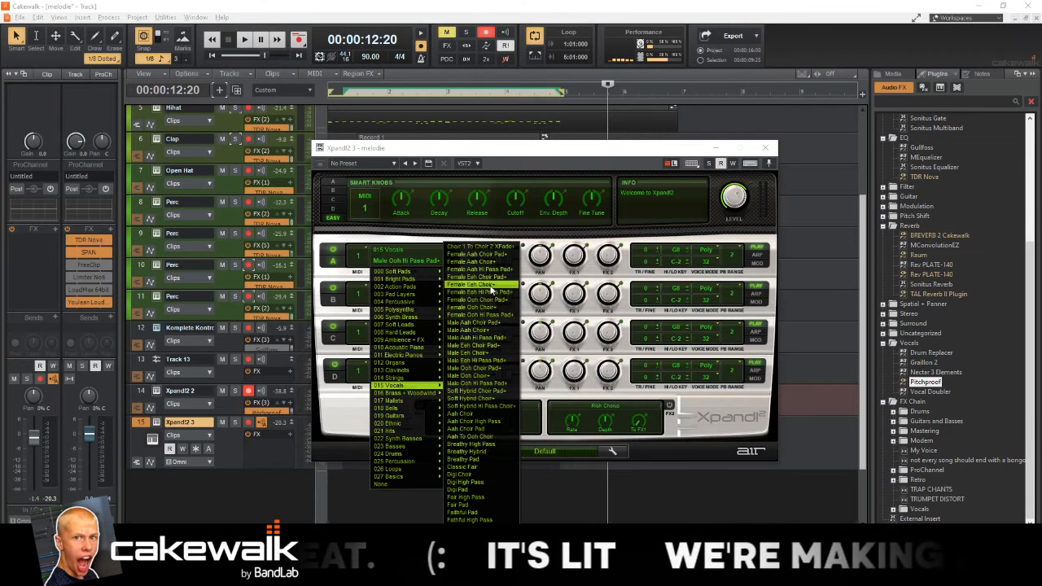
{"action": "left_click", "coordinate": [475, 285]}
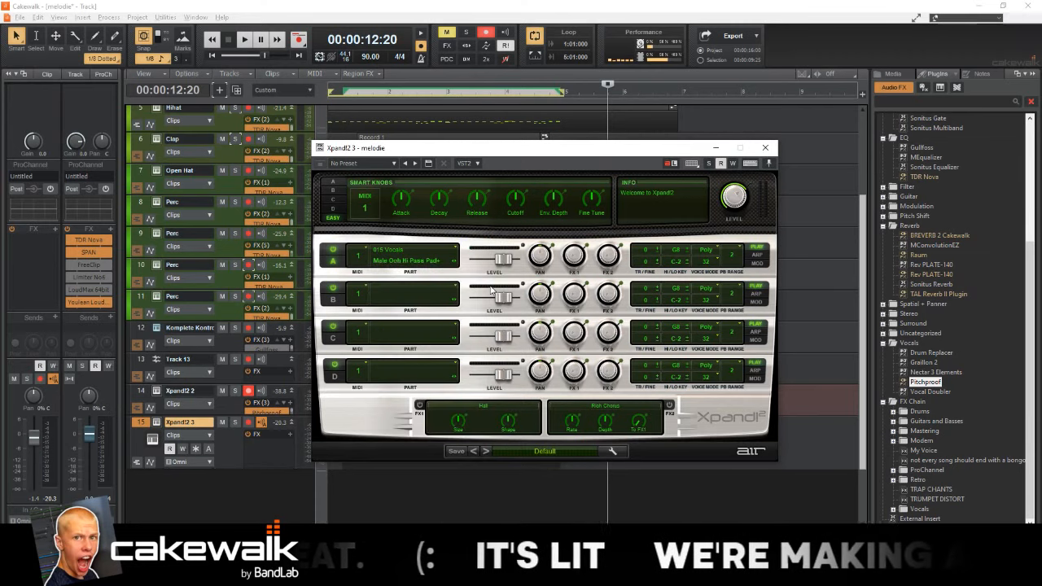
{"action": "left_click", "coordinate": [235, 422]}
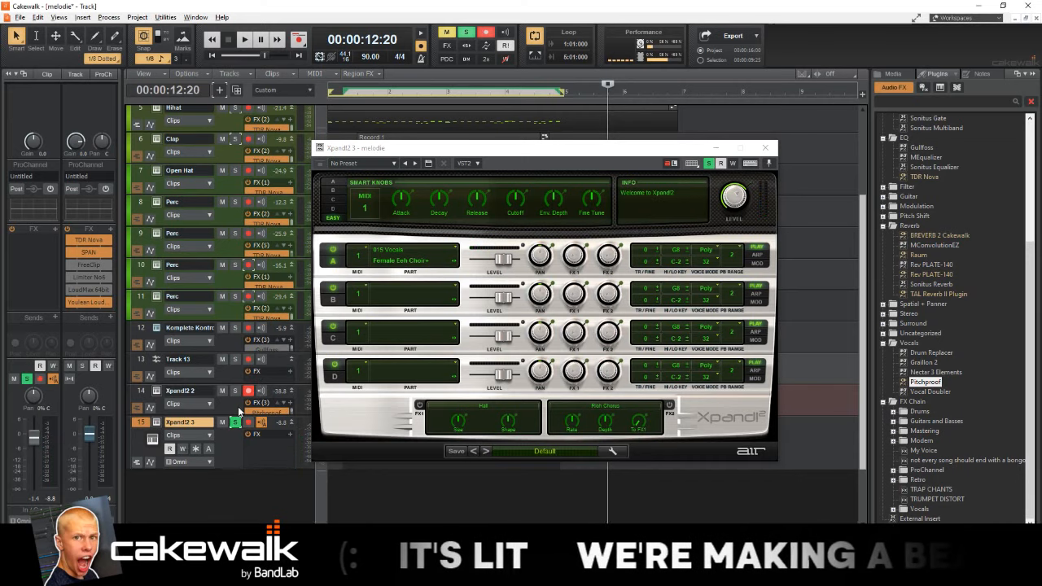
{"action": "left_click", "coordinate": [765, 148]}
Step: Unmute the Xpand!2 1 track and unfreeze it to expose its MIDI clip
{"action": "scroll", "coordinate": [422, 195], "scroll_direction": "up", "scroll_amount": 2}
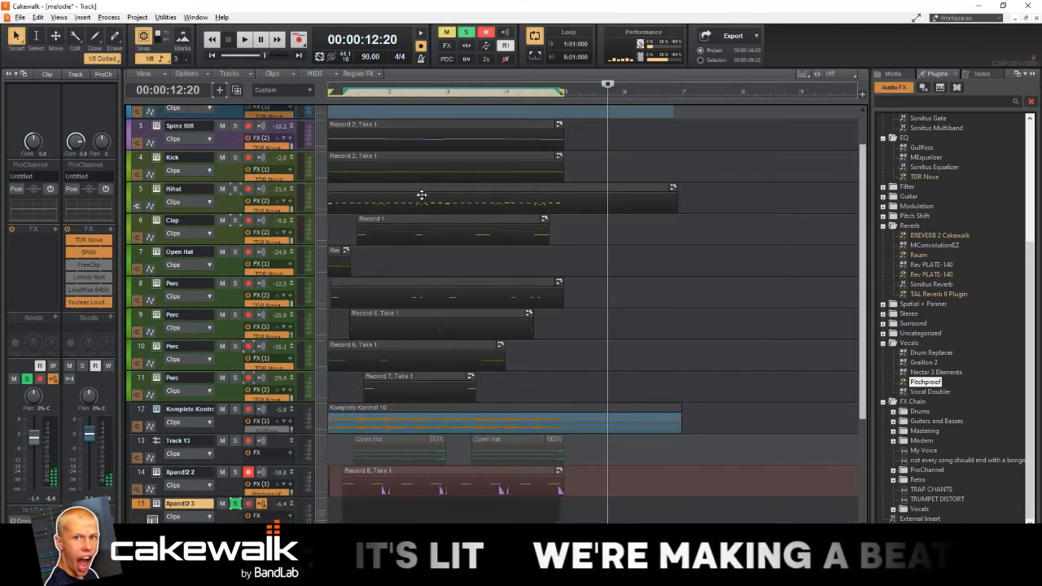
{"action": "scroll", "coordinate": [418, 168], "scroll_direction": "up", "scroll_amount": 2}
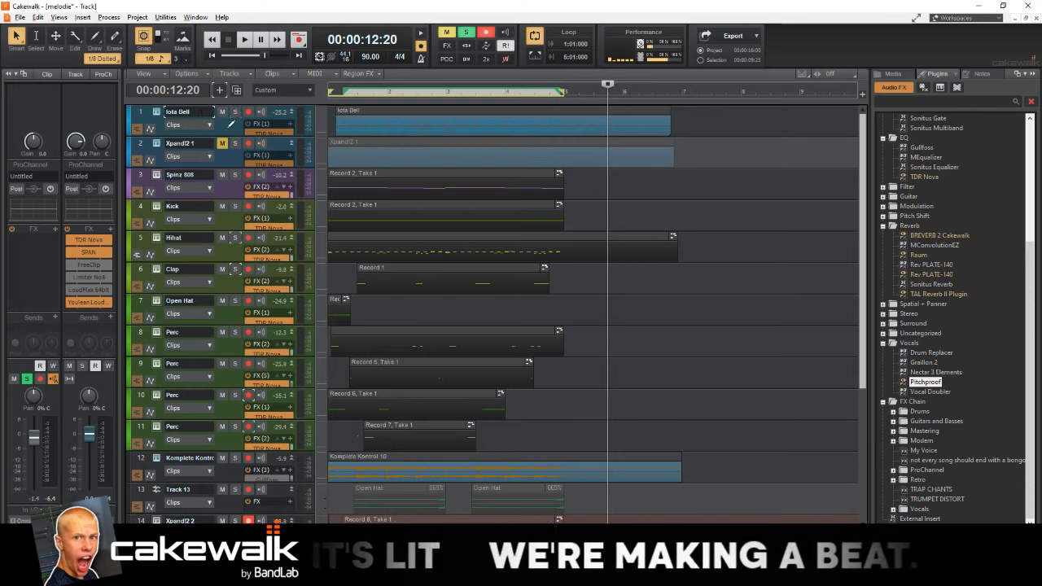
{"action": "left_click", "coordinate": [231, 124]}
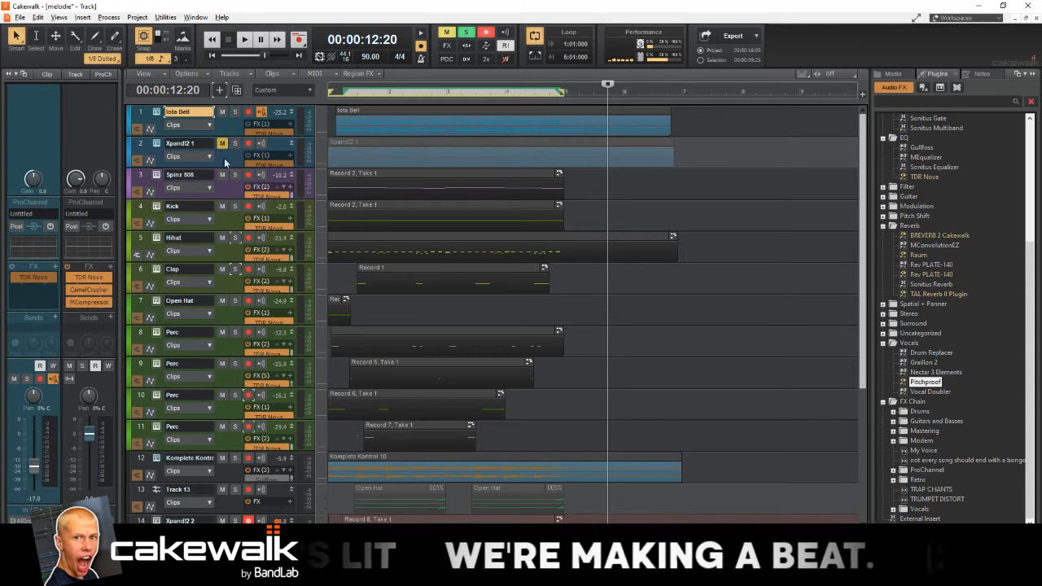
{"action": "left_click", "coordinate": [222, 143]}
{"action": "left_click_drag", "start_coordinate": [228, 168], "coordinate": [215, 197]}
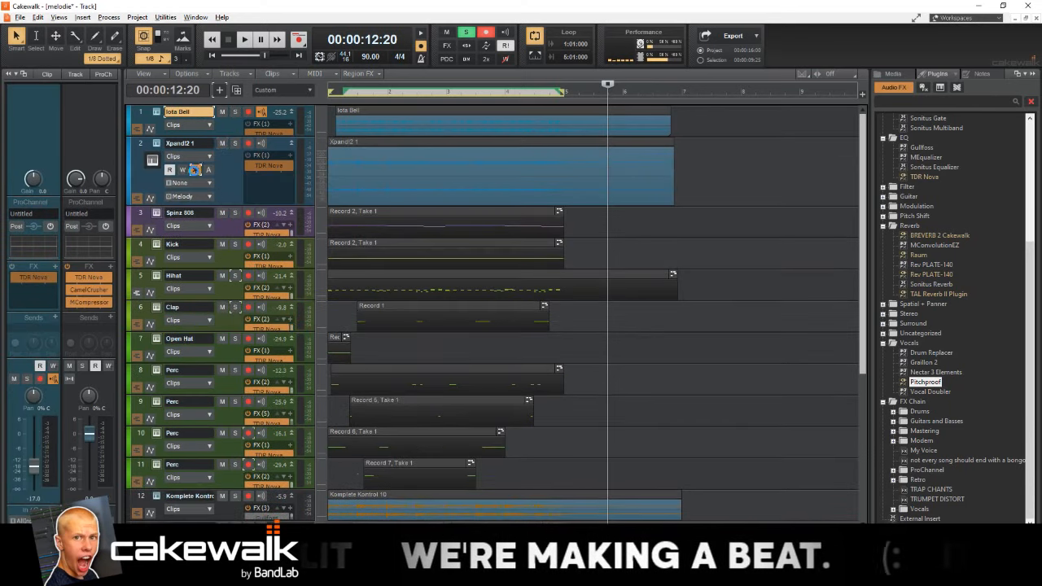
{"action": "left_click", "coordinate": [194, 169]}
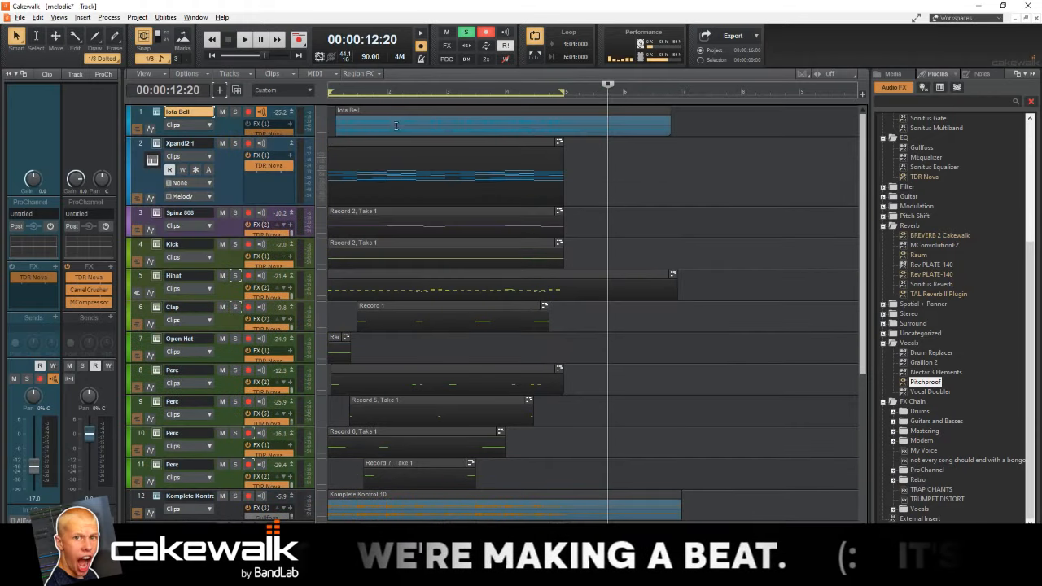
Step: Copy the MIDI clip from the Xpand!2 1 track to the start of the Xpand!2 3 track
{"action": "left_click", "coordinate": [387, 144]}
{"action": "key", "text": "w"}
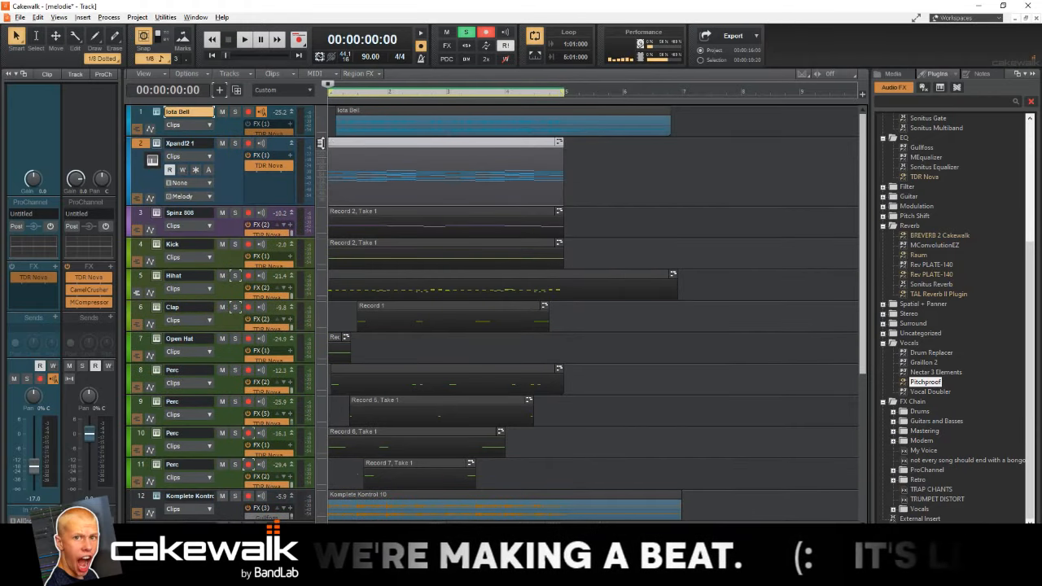
{"action": "key", "text": "space"}
{"action": "key", "text": "space"}
{"action": "left_click_drag", "start_coordinate": [371, 147], "coordinate": [724, 430]}
{"action": "key", "text": "space"}
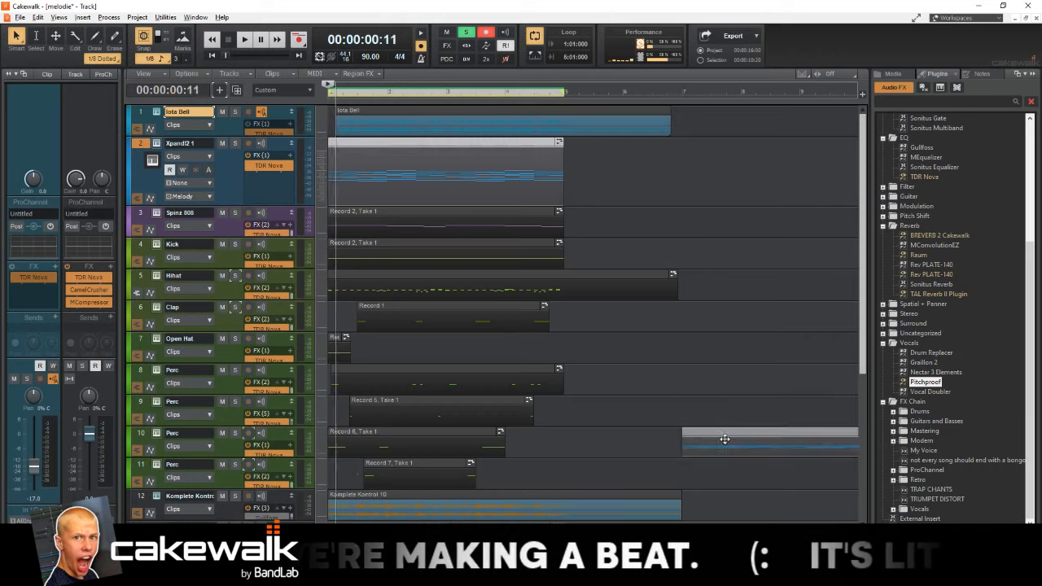
{"action": "scroll", "coordinate": [706, 271], "scroll_direction": "down", "scroll_amount": 5}
{"action": "left_click_drag", "start_coordinate": [706, 272], "coordinate": [720, 200]}
{"action": "scroll", "coordinate": [720, 201], "scroll_direction": "up", "scroll_amount": 5}
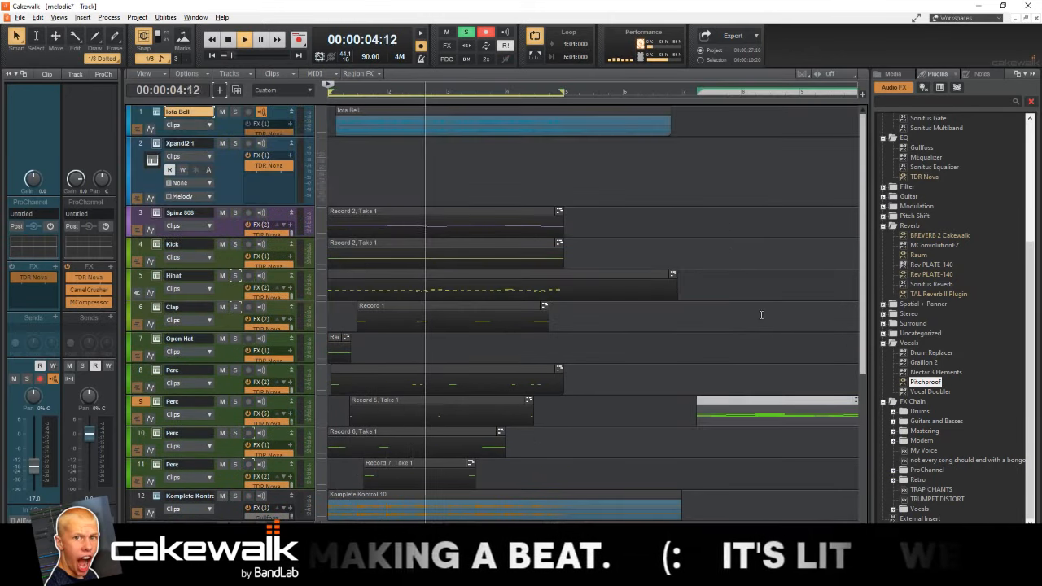
{"action": "scroll", "coordinate": [239, 144], "scroll_direction": "down", "scroll_amount": 4}
Step: Solo the Spinz 808 alongside Xpand!2 3 and lower the Xpand!2 3 volume to about -14 dB during playback
{"action": "scroll", "coordinate": [236, 152], "scroll_direction": "up", "scroll_amount": 2}
{"action": "left_click", "coordinate": [234, 132]}
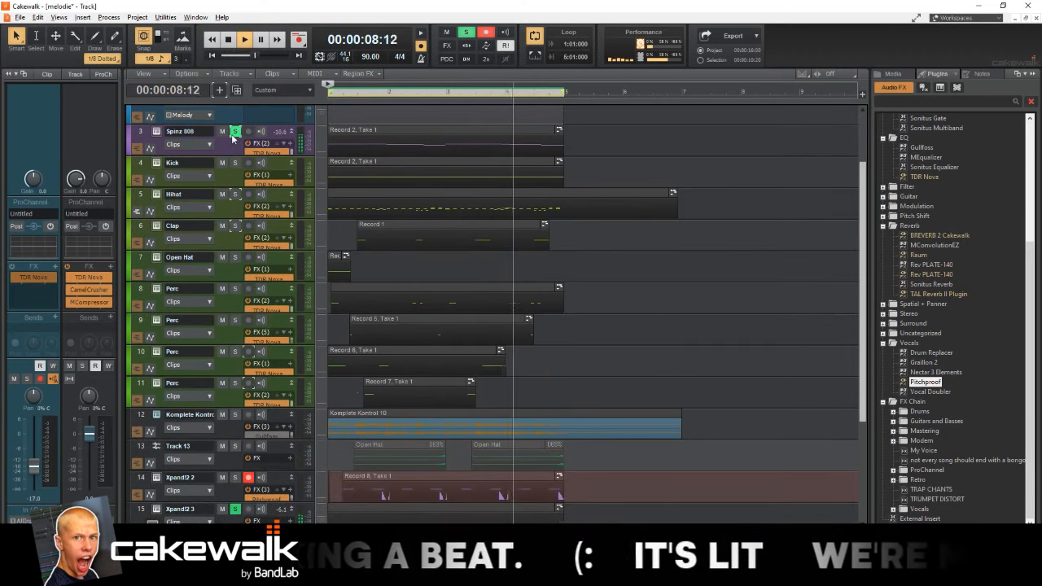
{"action": "left_click", "coordinate": [189, 509]}
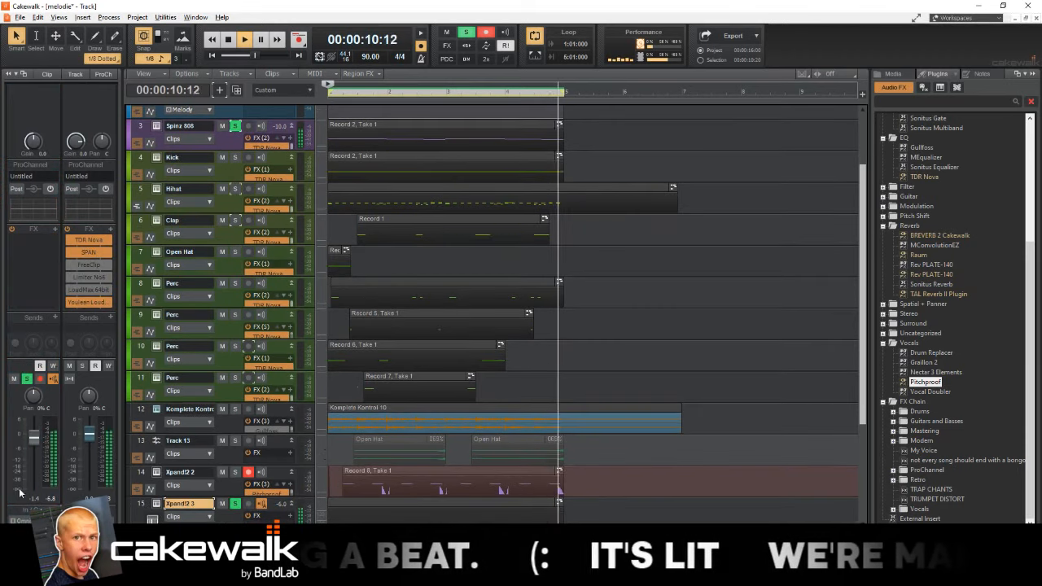
{"action": "key", "text": "space"}
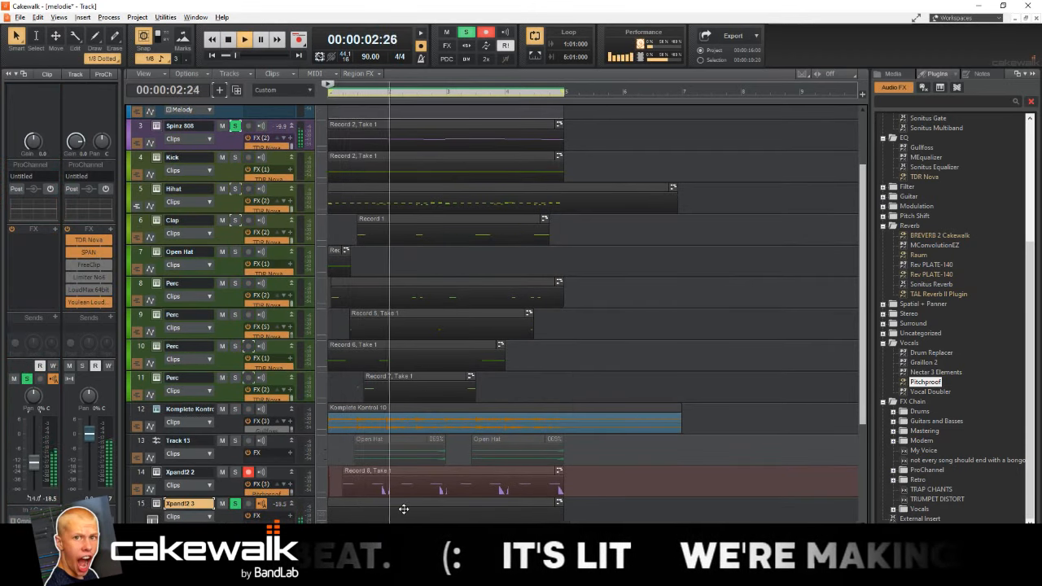
{"action": "scroll", "coordinate": [404, 489], "scroll_direction": "up", "scroll_amount": 3}
{"action": "scroll", "coordinate": [360, 373], "scroll_direction": "down", "scroll_amount": 8}
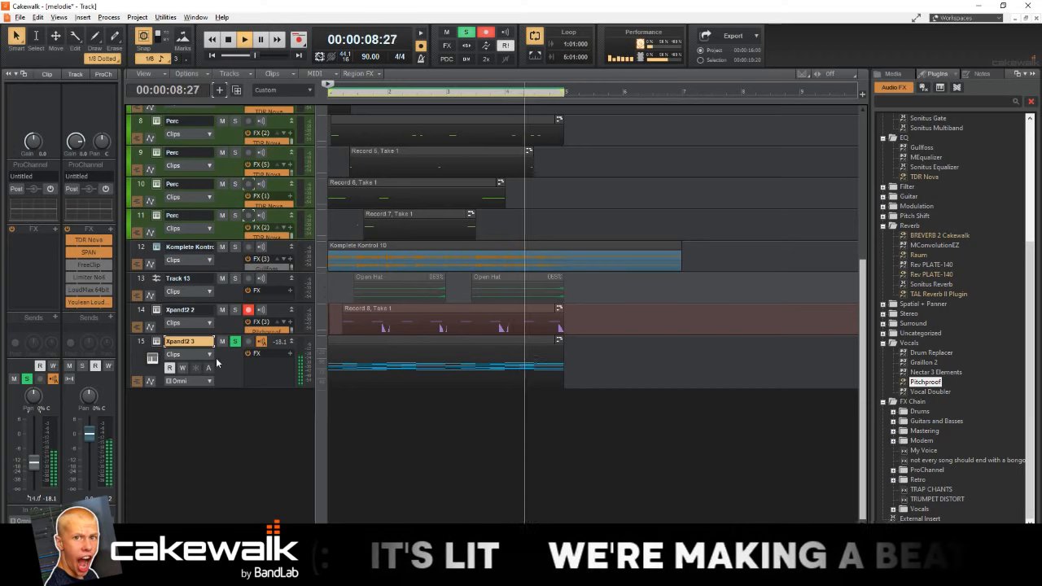
Step: Stop playback, freeze the Xpand!2 1 track again and save the project
{"action": "key", "text": "space"}
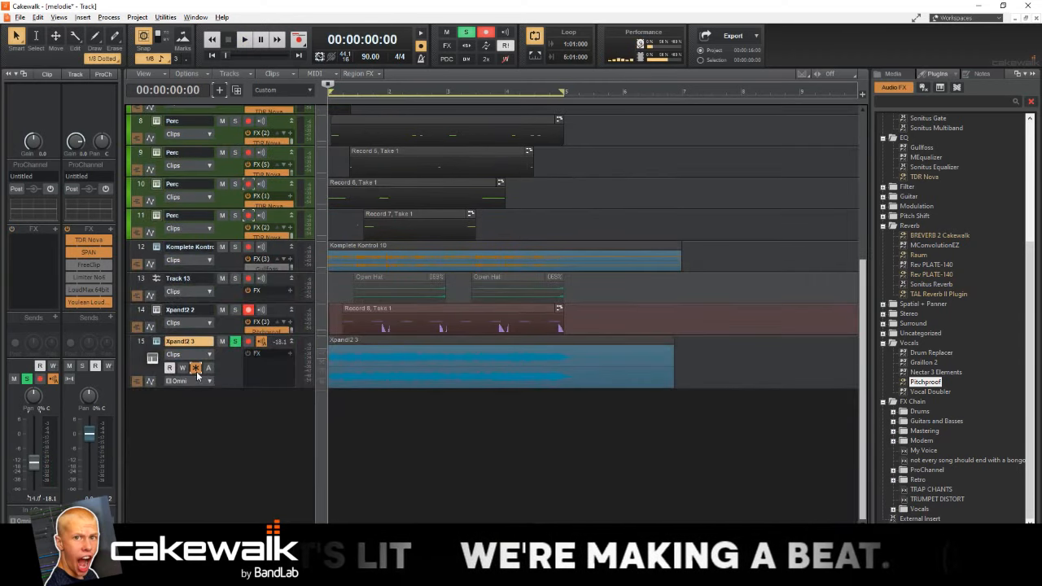
{"action": "scroll", "coordinate": [212, 165], "scroll_direction": "up", "scroll_amount": 3}
{"action": "key", "text": "ctrl+s"}
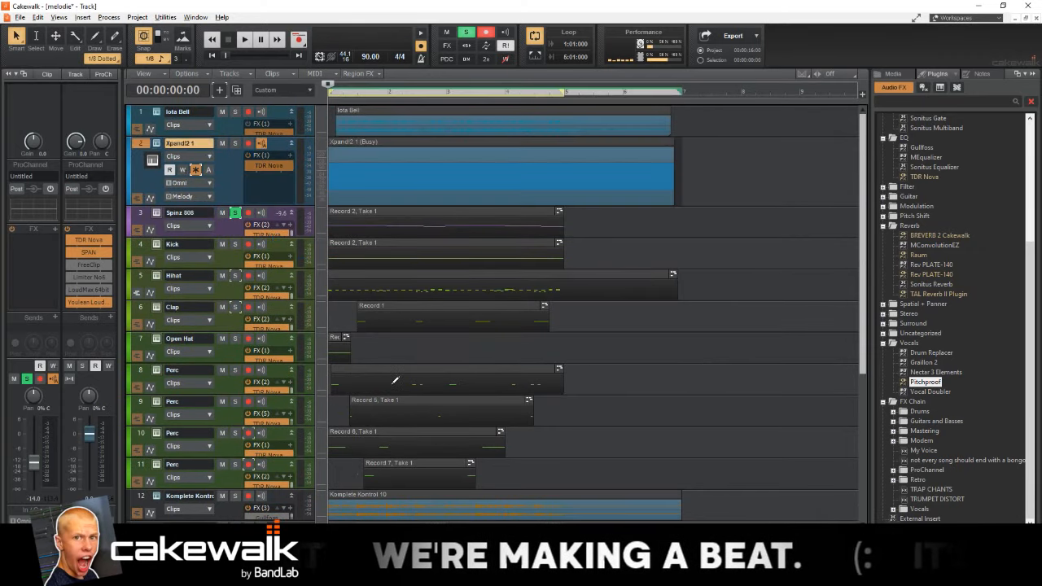
Step: Transpose the copied clip on the Xpand!2 3 track upward and play it with the 808
{"action": "scroll", "coordinate": [391, 399], "scroll_direction": "down", "scroll_amount": 5}
{"action": "left_click", "coordinate": [371, 339]}
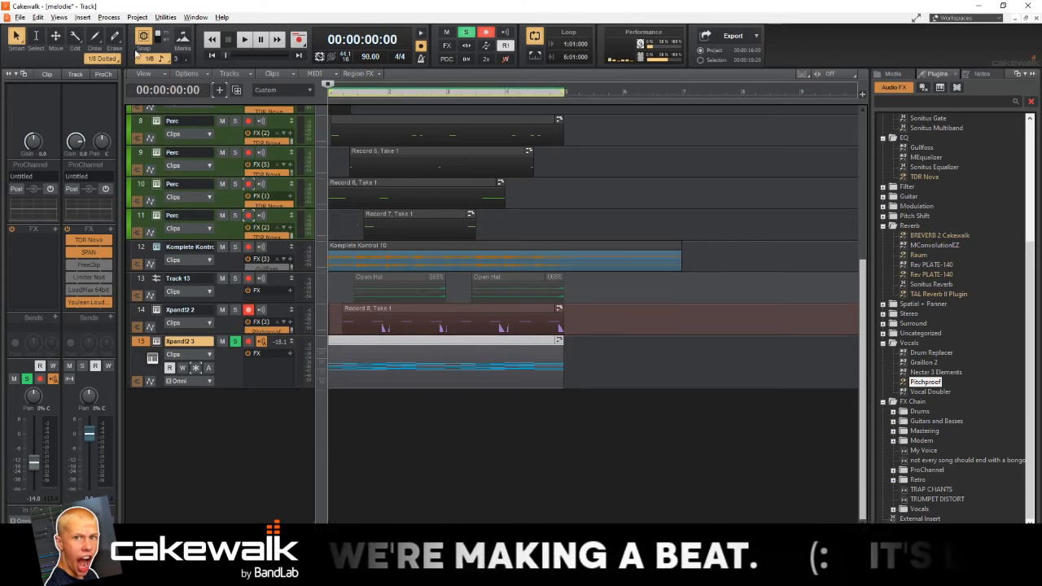
{"action": "left_click", "coordinate": [110, 16]}
{"action": "left_click", "coordinate": [122, 70]}
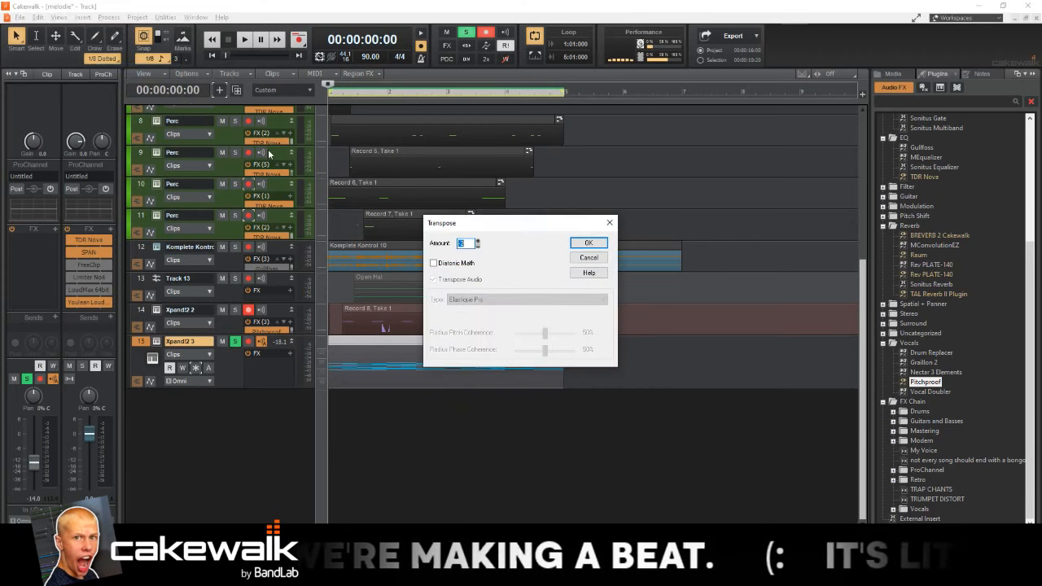
{"action": "key", "text": "Return"}
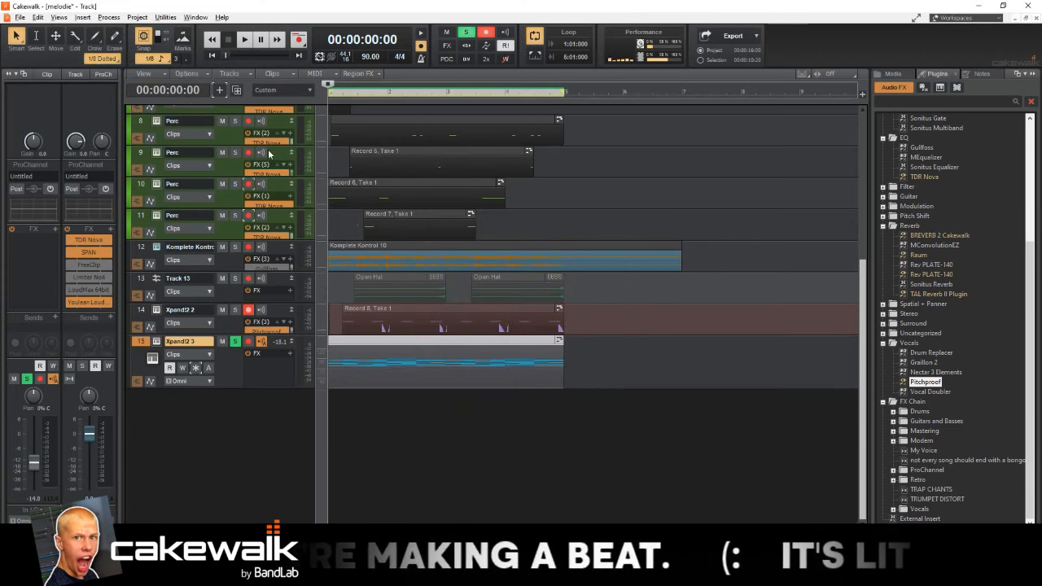
{"action": "key", "text": "space"}
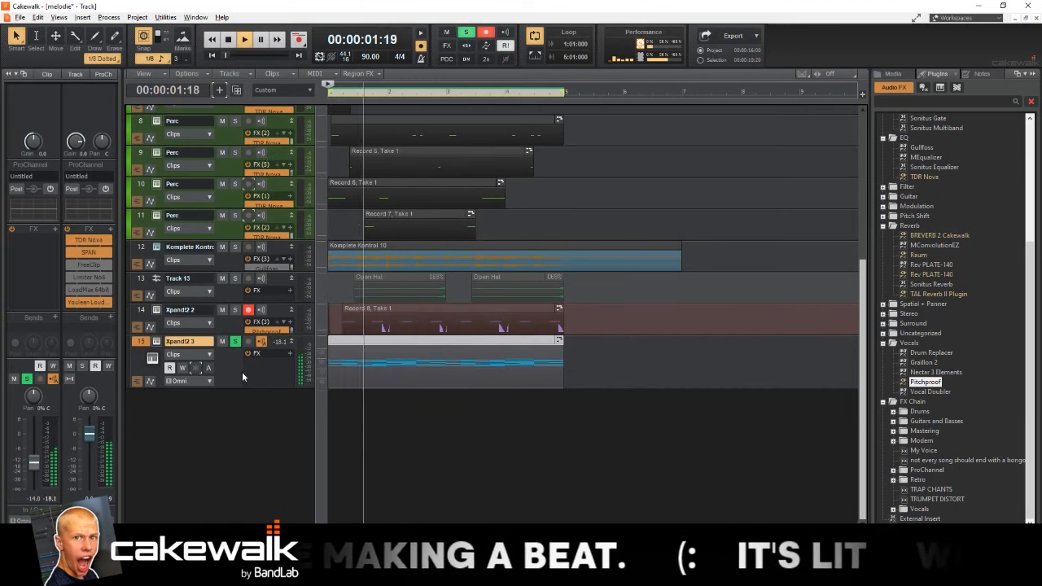
Step: Clear all track solos and mute the Xpand!2 1 track during playback
{"action": "scroll", "coordinate": [282, 326], "scroll_direction": "up", "scroll_amount": 5}
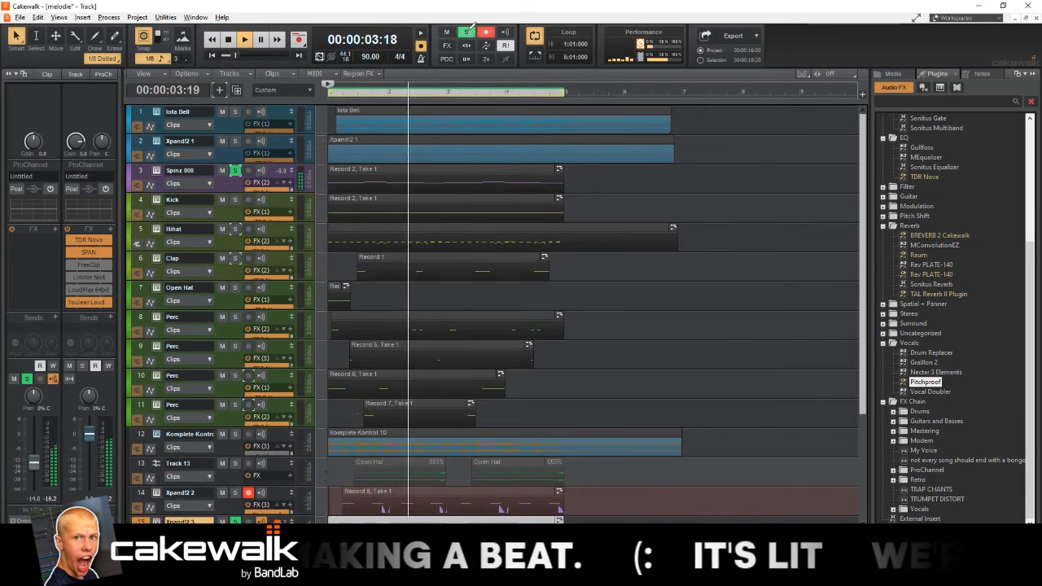
{"action": "scroll", "coordinate": [285, 367], "scroll_direction": "down", "scroll_amount": 5}
{"action": "scroll", "coordinate": [285, 374], "scroll_direction": "up", "scroll_amount": 5}
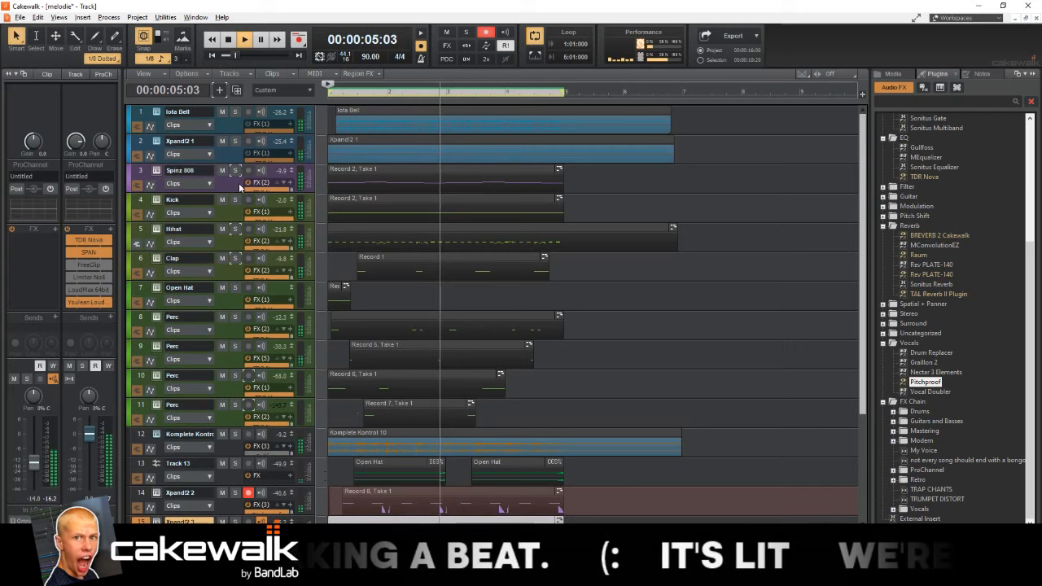
{"action": "left_click", "coordinate": [222, 141]}
{"action": "scroll", "coordinate": [255, 449], "scroll_direction": "down", "scroll_amount": 4}
Step: Transpose the Xpand!2 3 clip a second time while the full beat plays
{"action": "left_click", "coordinate": [365, 398]}
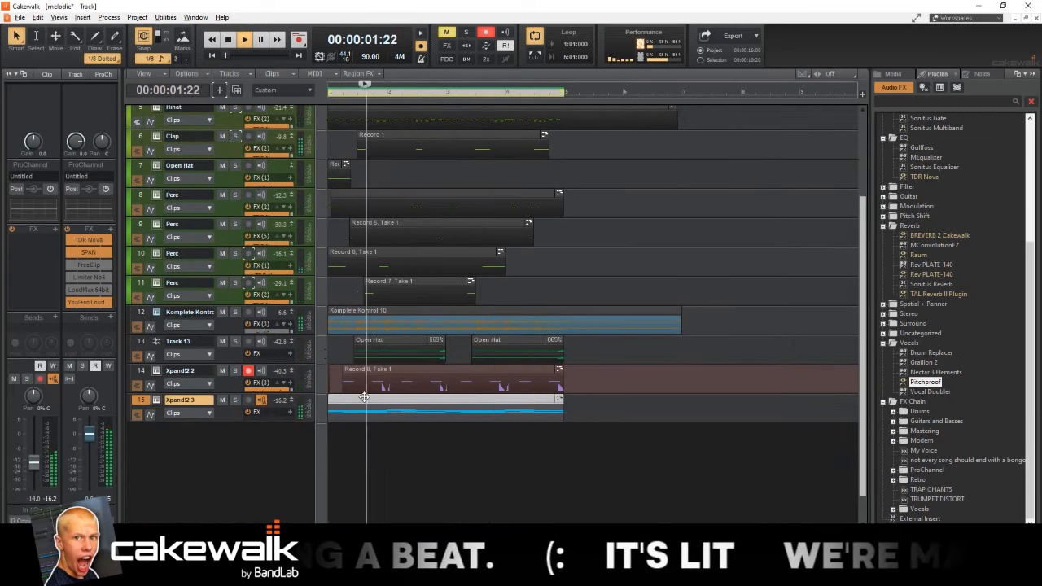
{"action": "left_click", "coordinate": [108, 17]}
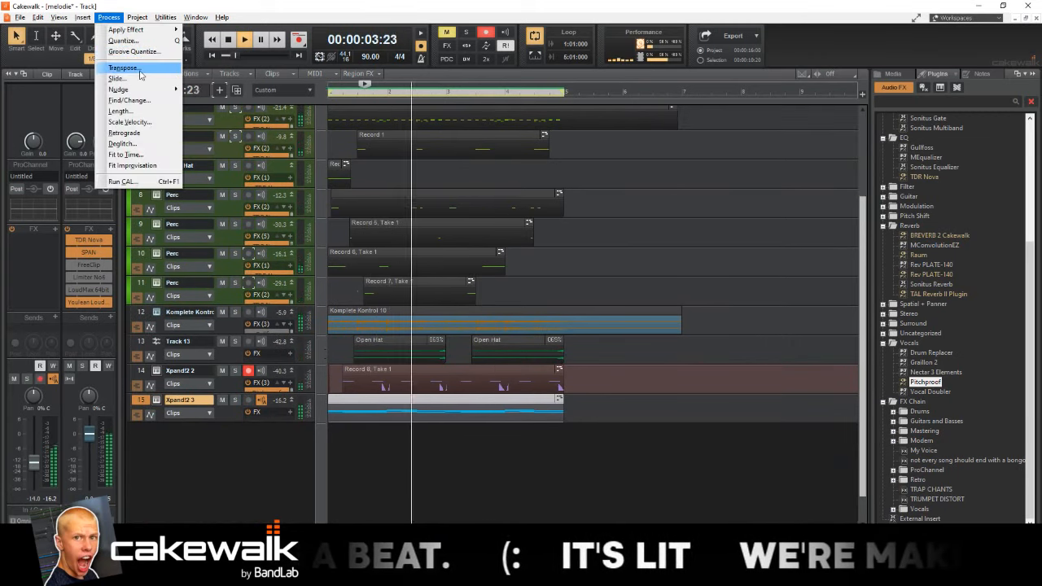
{"action": "left_click", "coordinate": [131, 72]}
{"action": "key", "text": "Return"}
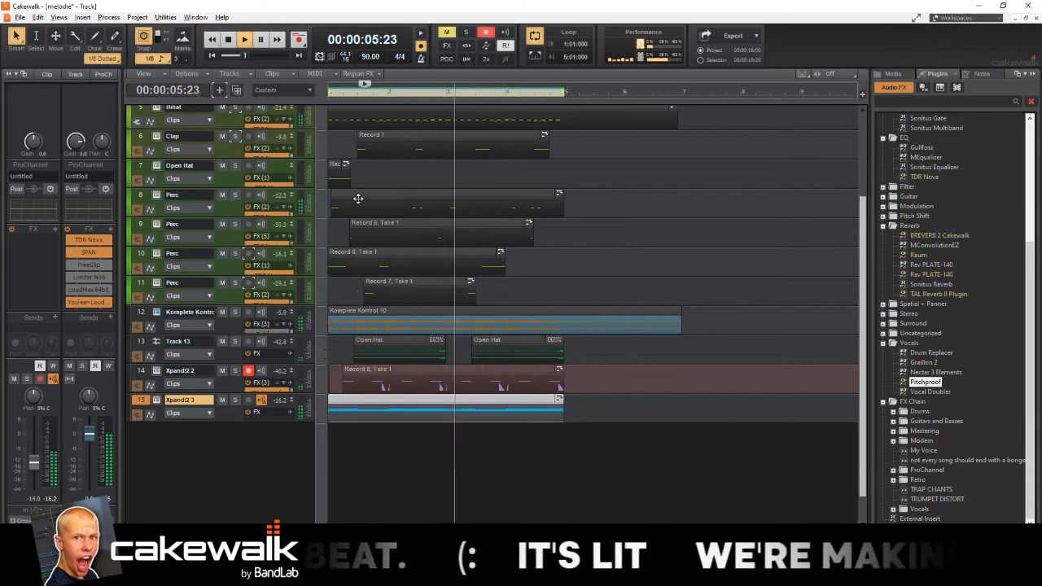
Step: Solo the Xpand!2 3 track, expand its strip and open its instrument window
{"action": "scroll", "coordinate": [549, 282], "scroll_direction": "down", "scroll_amount": 4}
{"action": "left_click", "coordinate": [234, 400]}
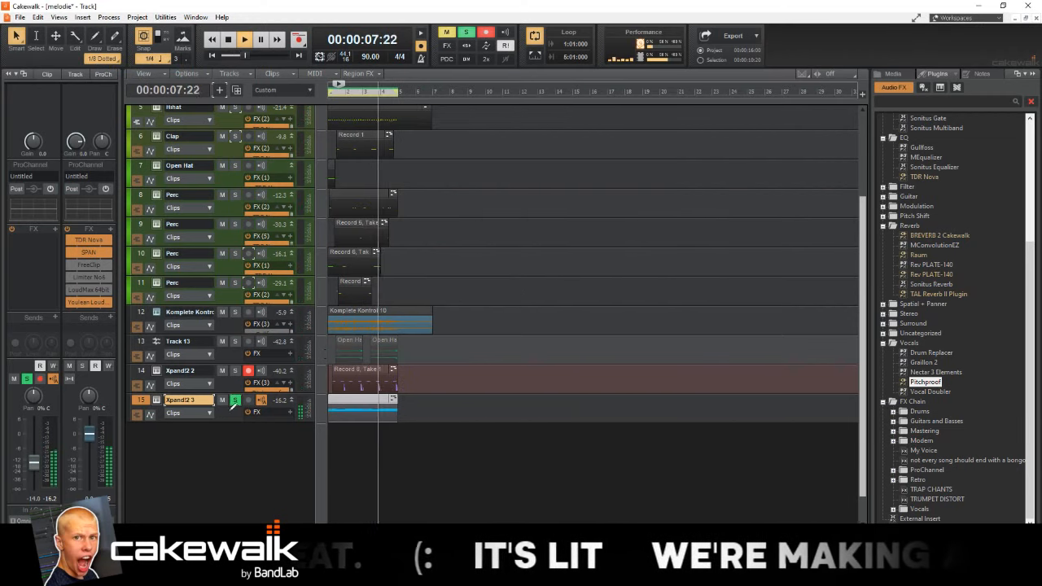
{"action": "left_click_drag", "start_coordinate": [232, 421], "coordinate": [229, 478]}
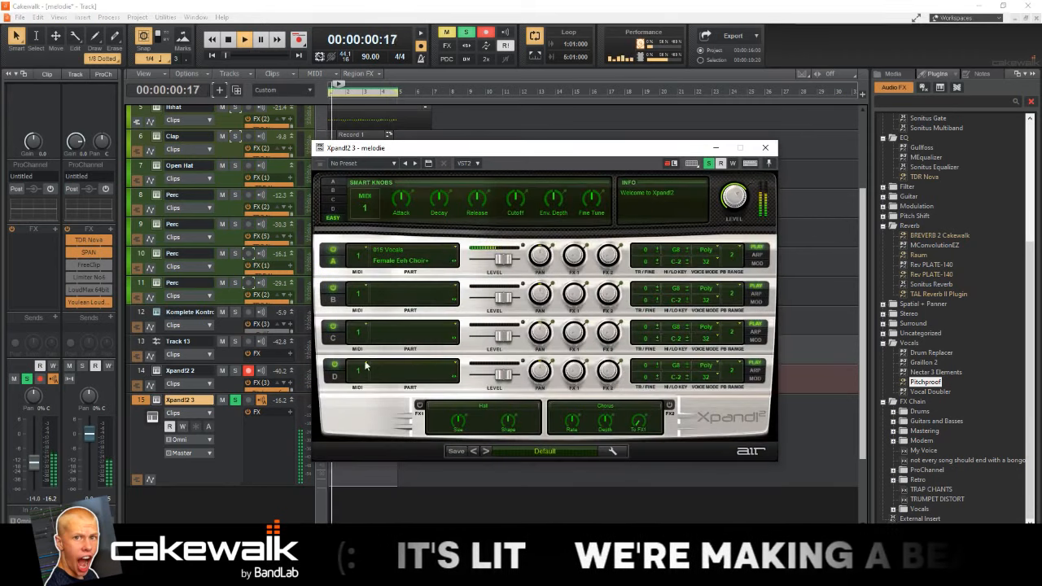
Step: Load Aah Choir from the 015 Vocals category into part B and lower part A's level to about -13.8 dB
{"action": "left_click", "coordinate": [397, 297]}
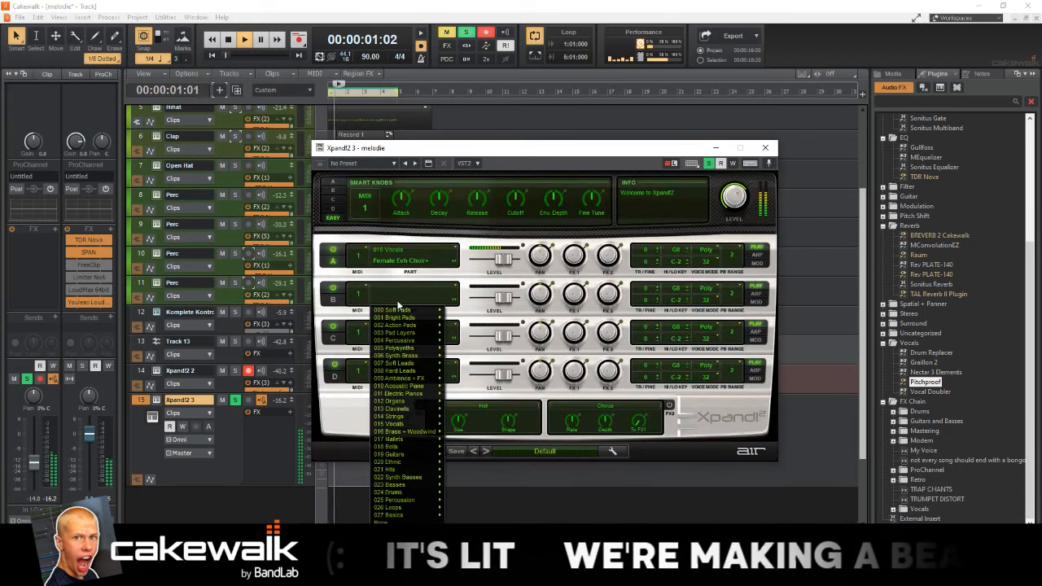
{"action": "mouse_move", "coordinate": [401, 410]}
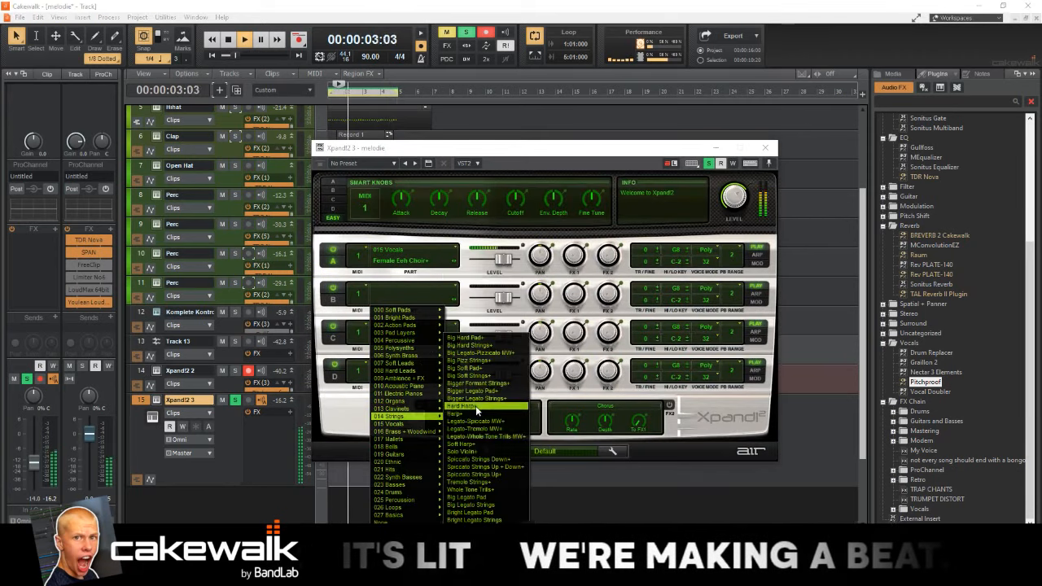
{"action": "mouse_move", "coordinate": [423, 425]}
{"action": "left_click", "coordinate": [481, 419]}
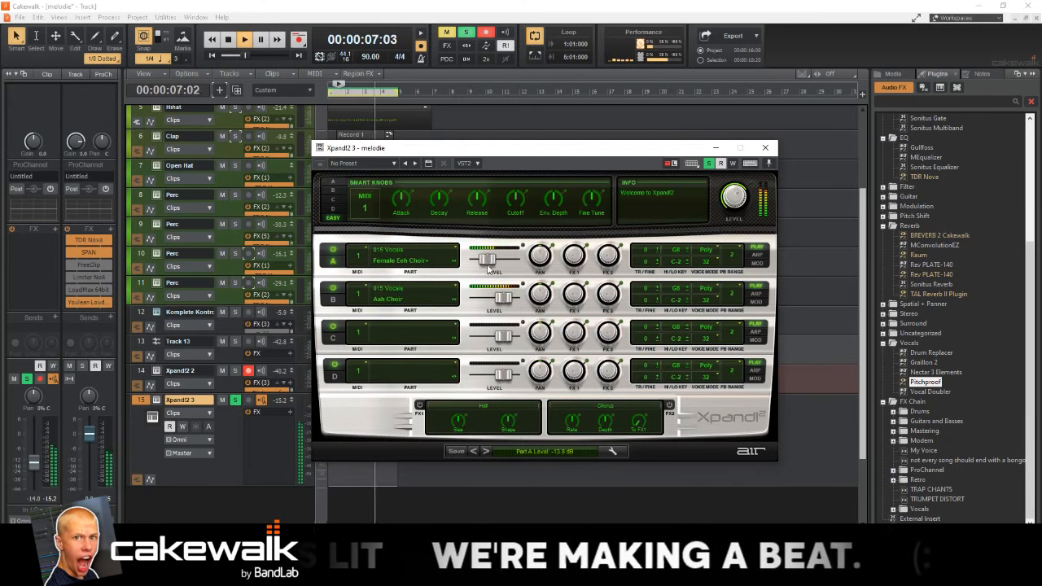
Step: Load the Choir 1 To Choir 2 vocal crossfade patch into part C and reduce the levels of parts B and C
{"action": "left_click", "coordinate": [425, 350]}
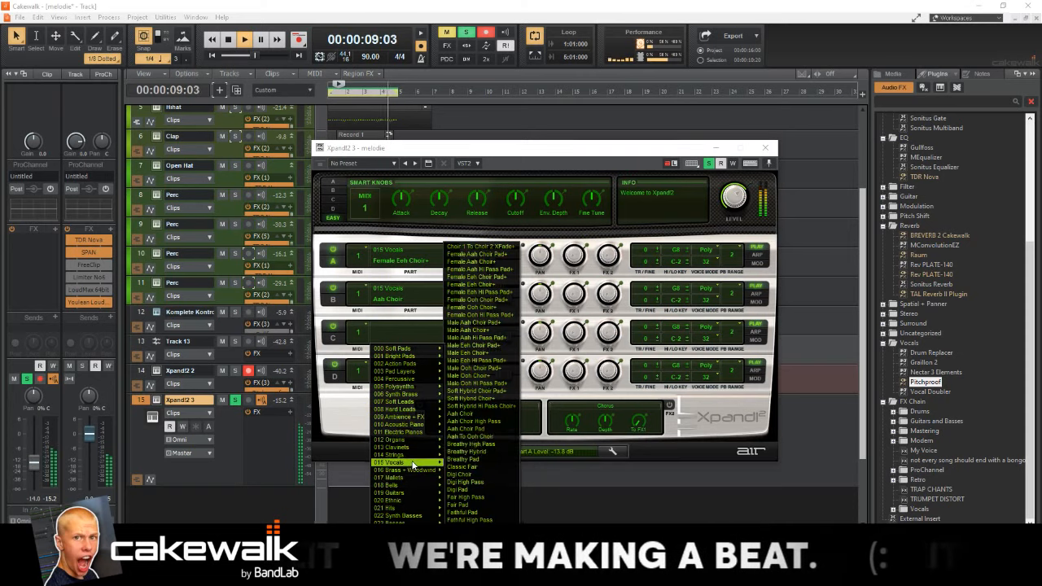
{"action": "mouse_move", "coordinate": [407, 461]}
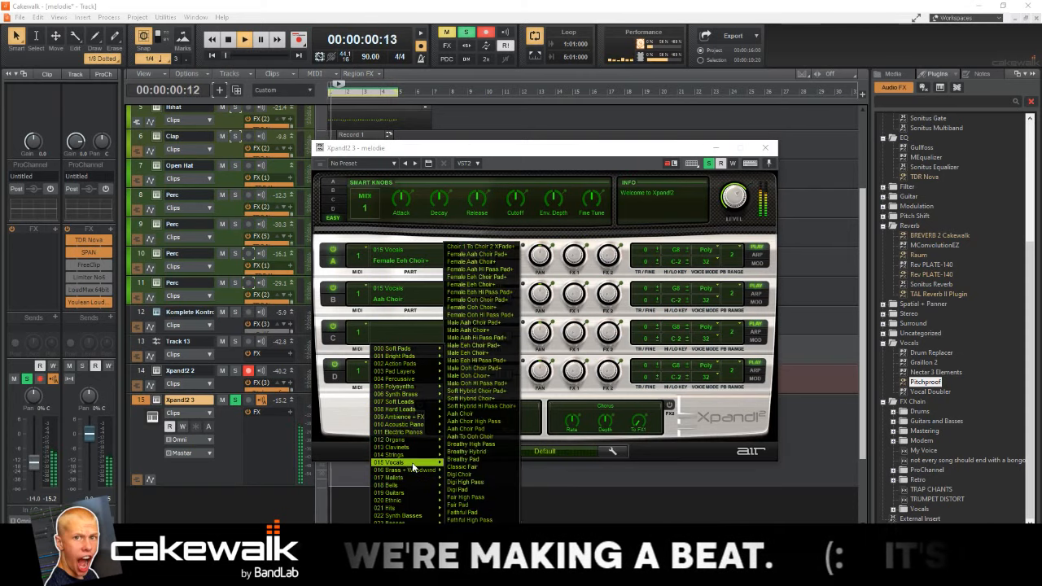
{"action": "left_click", "coordinate": [506, 251]}
{"action": "left_click_drag", "start_coordinate": [498, 342], "coordinate": [495, 342]}
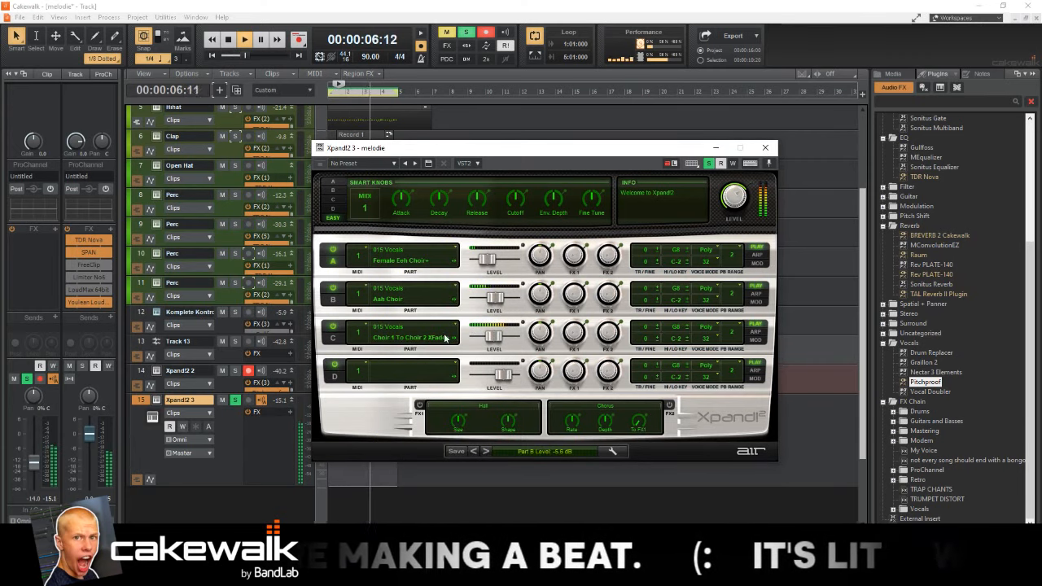
{"action": "left_click", "coordinate": [765, 147]}
Step: Transpose the highest band of notes in the Xpand!2 3 clip, around C8, by -12 semitones
{"action": "double_click", "coordinate": [380, 396]}
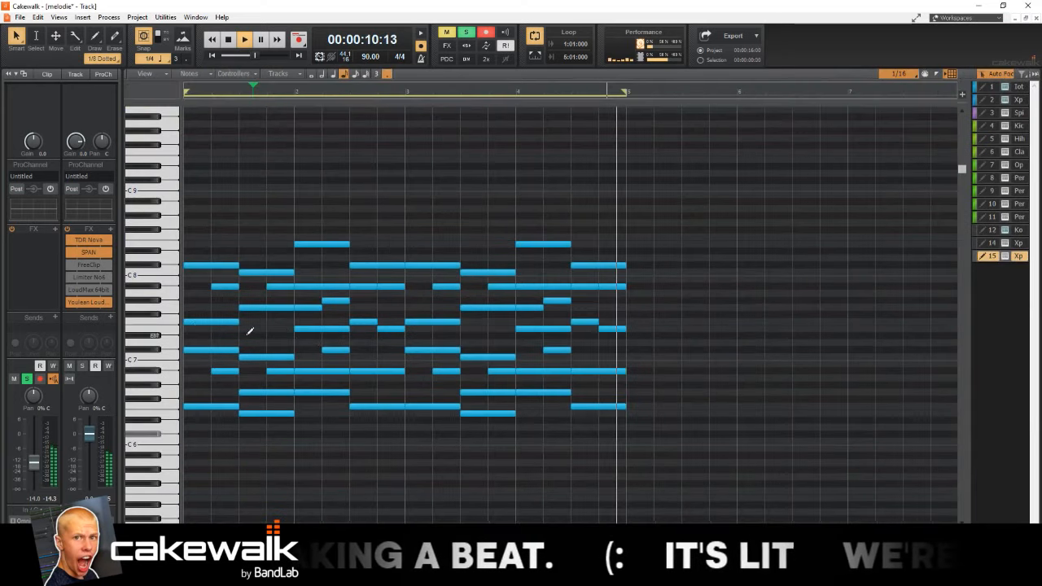
{"action": "left_click_drag", "start_coordinate": [174, 236], "coordinate": [173, 289]}
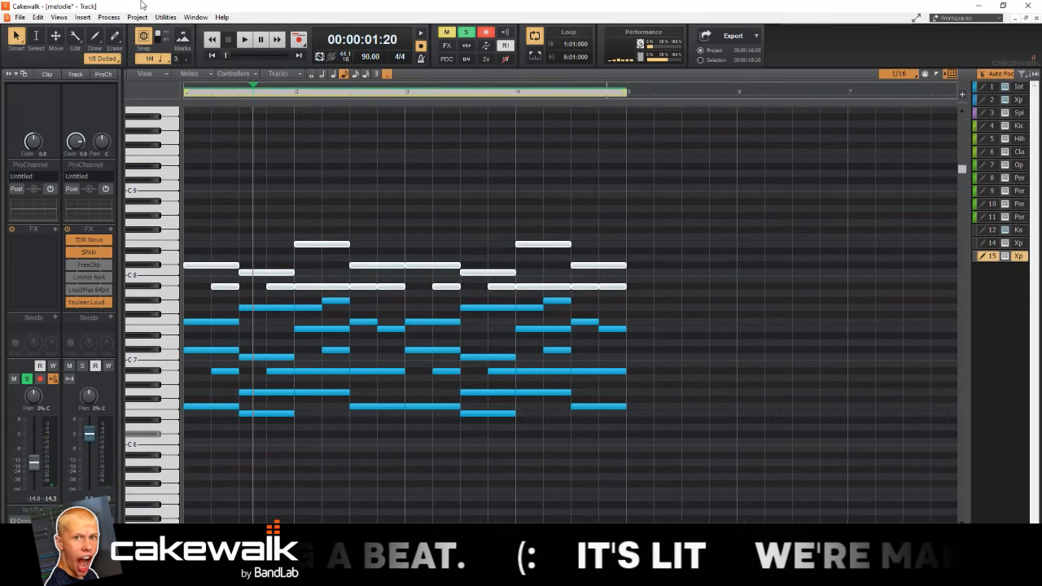
{"action": "left_click", "coordinate": [109, 17]}
{"action": "left_click", "coordinate": [158, 64]}
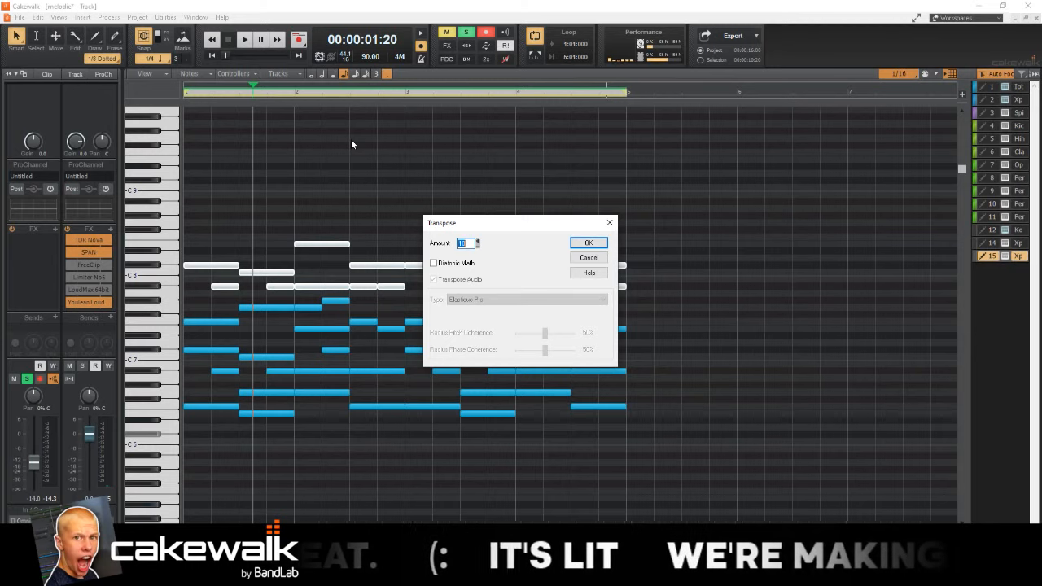
{"action": "key", "text": "Down"}
{"action": "key", "text": "Down"}
{"action": "key", "text": "Down"}
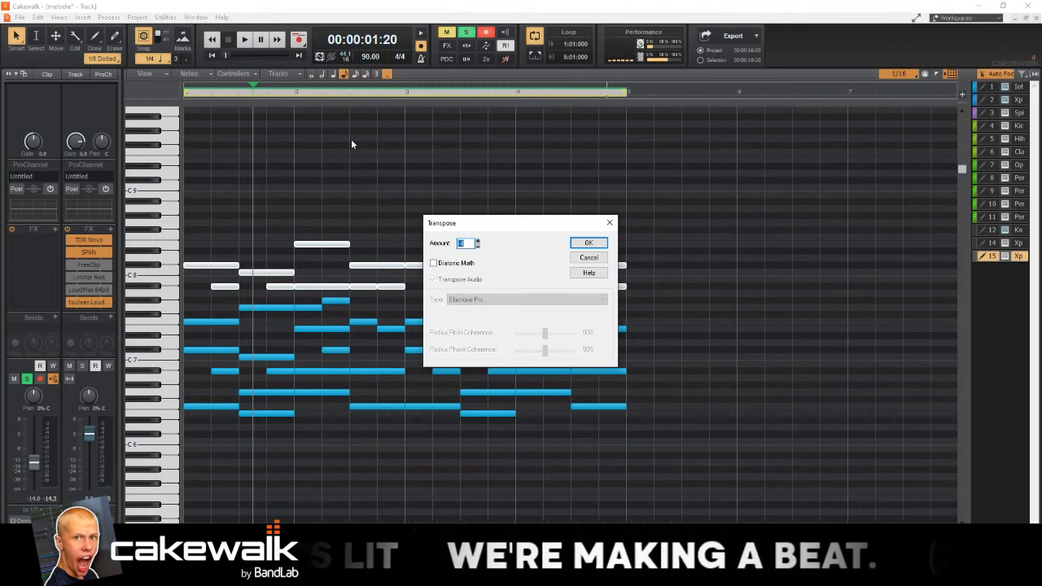
{"action": "type", "text": "11"}
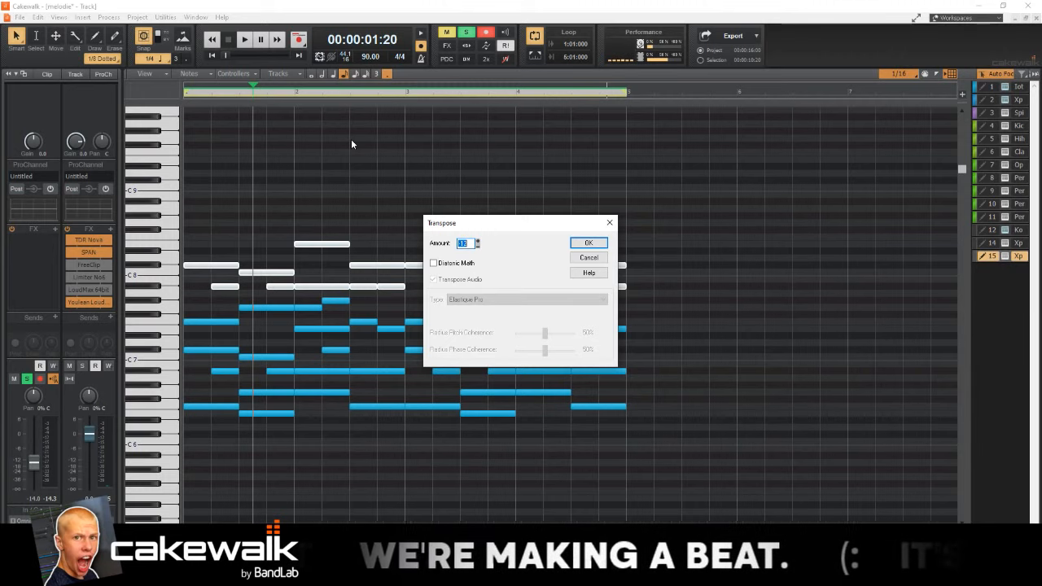
{"action": "key", "text": "Return"}
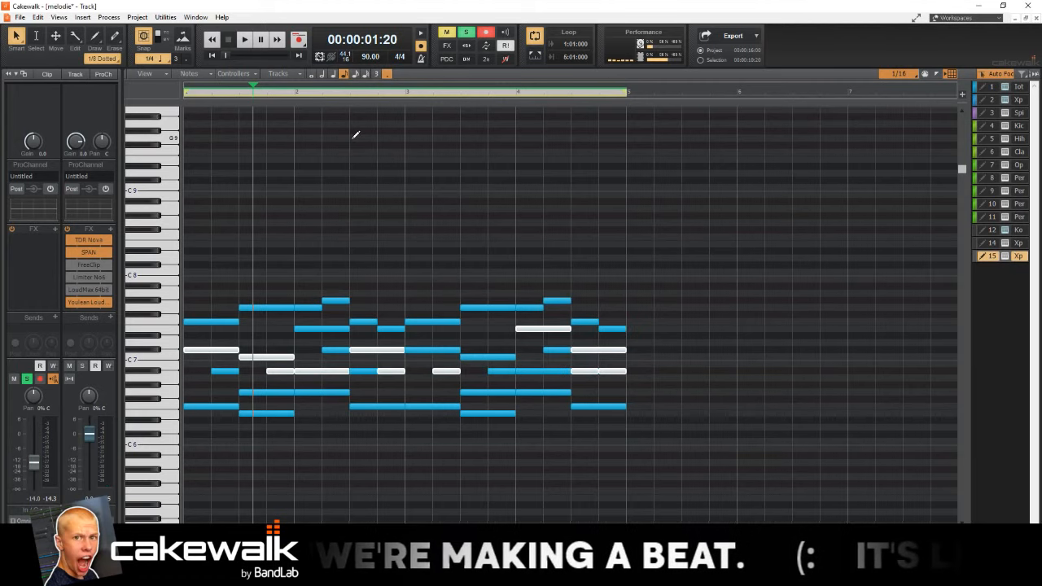
Step: Transpose the same selected notes down another 12 semitones, return to the start and clear the note selection
{"action": "left_click", "coordinate": [109, 17]}
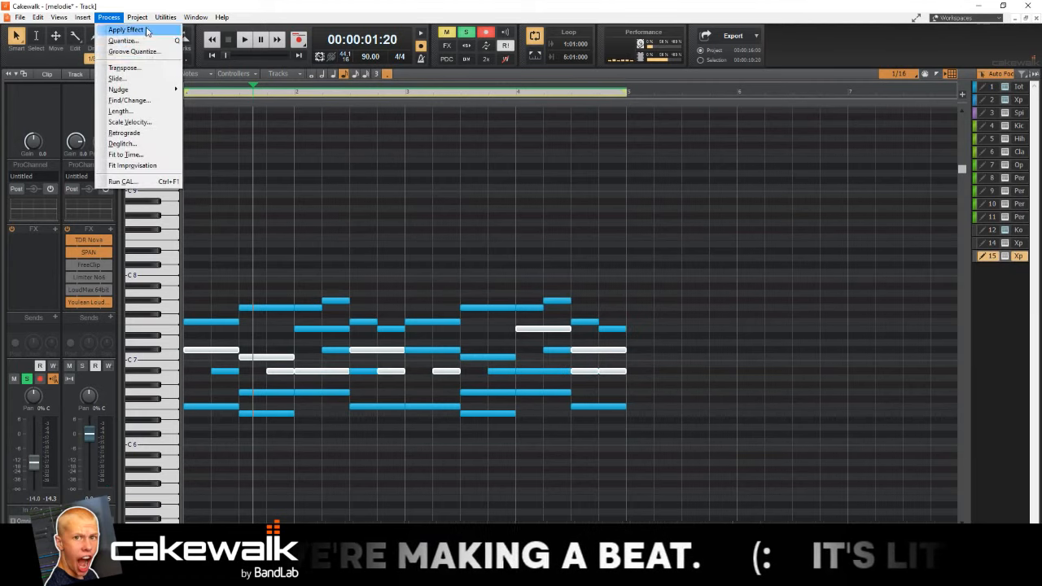
{"action": "left_click", "coordinate": [145, 65]}
{"action": "key", "text": "Return"}
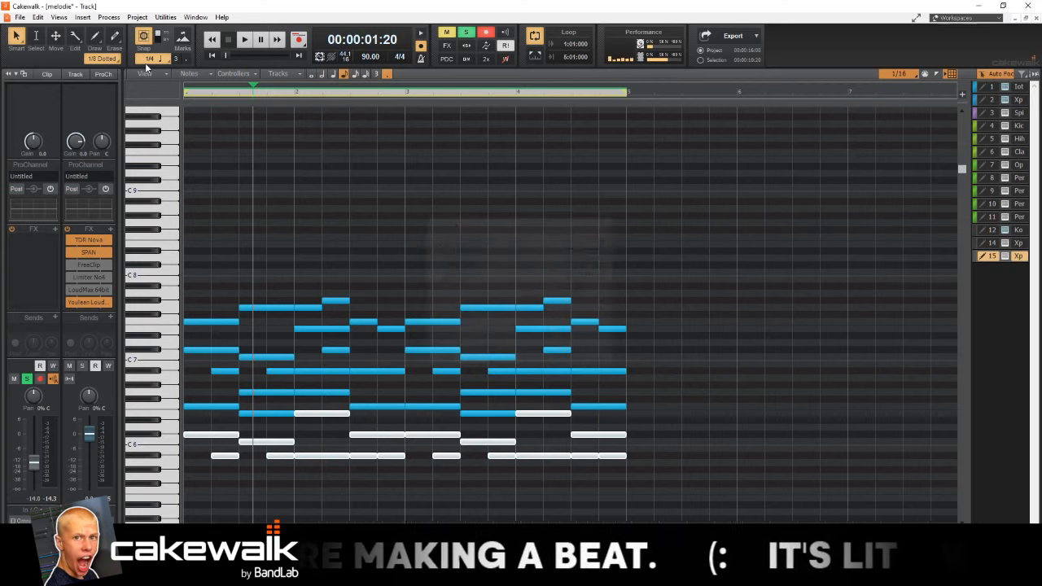
{"action": "key", "text": "w"}
{"action": "scroll", "coordinate": [141, 182], "scroll_direction": "up", "scroll_amount": 1}
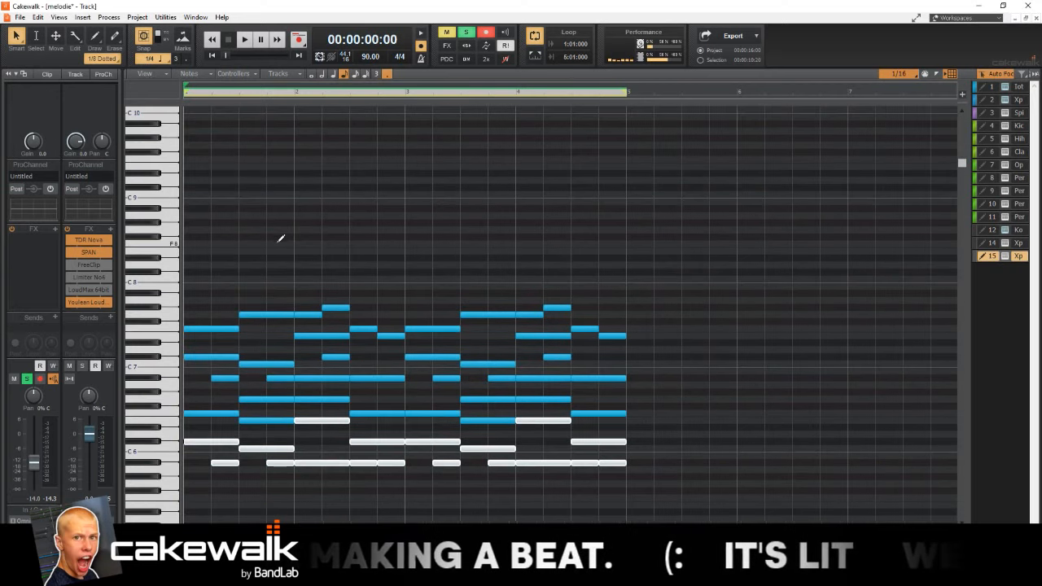
{"action": "scroll", "coordinate": [279, 237], "scroll_direction": "down", "scroll_amount": 1}
{"action": "scroll", "coordinate": [288, 211], "scroll_direction": "up", "scroll_amount": 2}
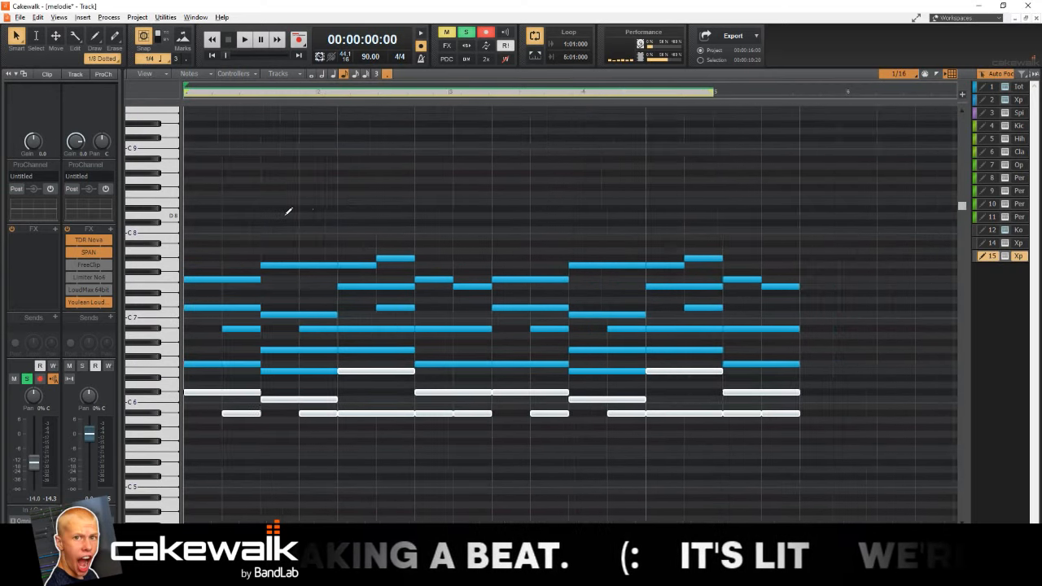
{"action": "key", "text": "ctrl+shift+a"}
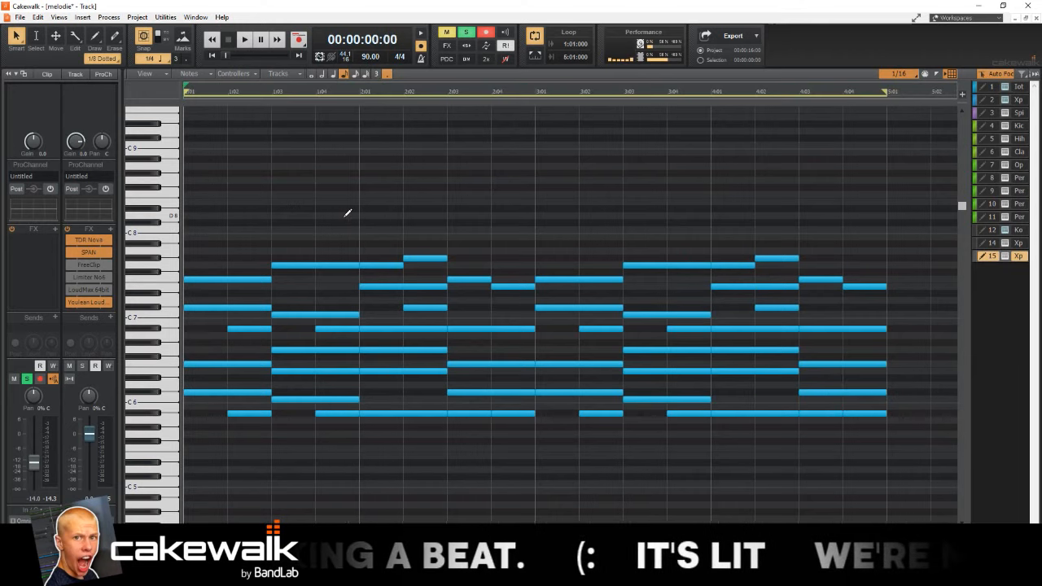
Step: Play the loop and add the TRUMPET DISTORT FX chain to the Xpand!2 3 track
{"action": "key", "text": "space"}
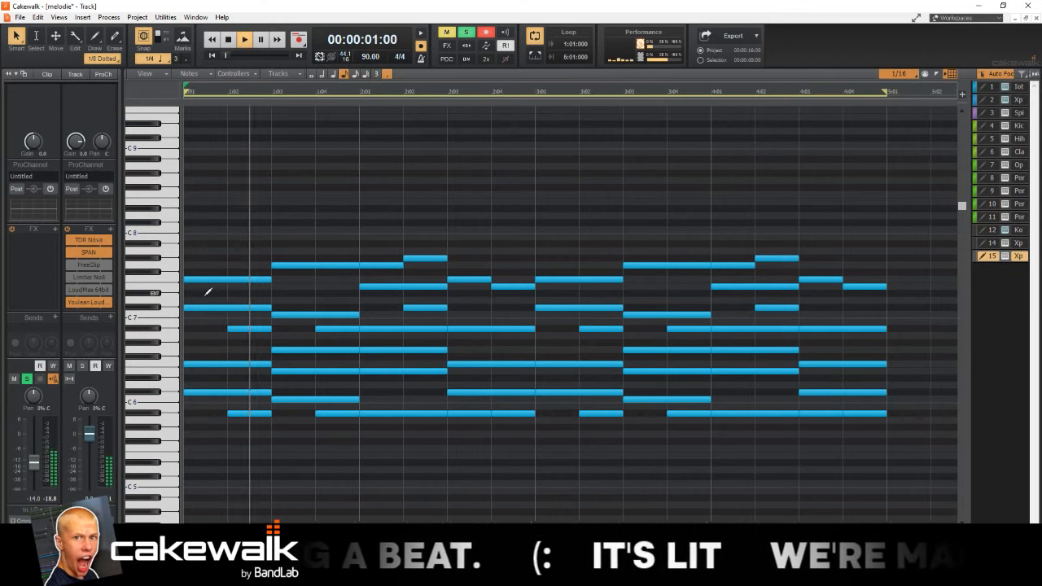
{"action": "key", "text": "d"}
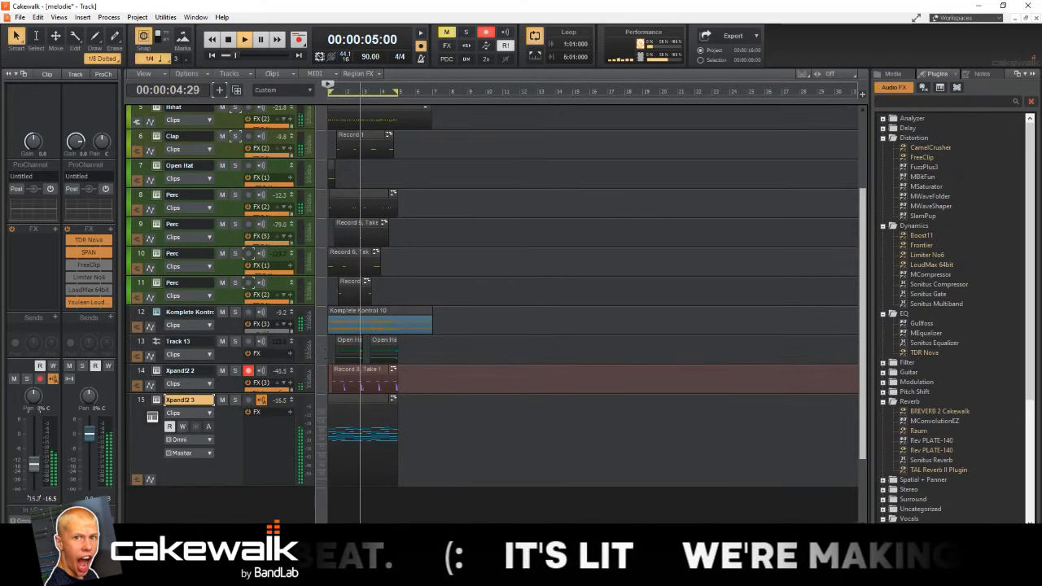
{"action": "scroll", "coordinate": [973, 413], "scroll_direction": "down", "scroll_amount": 6}
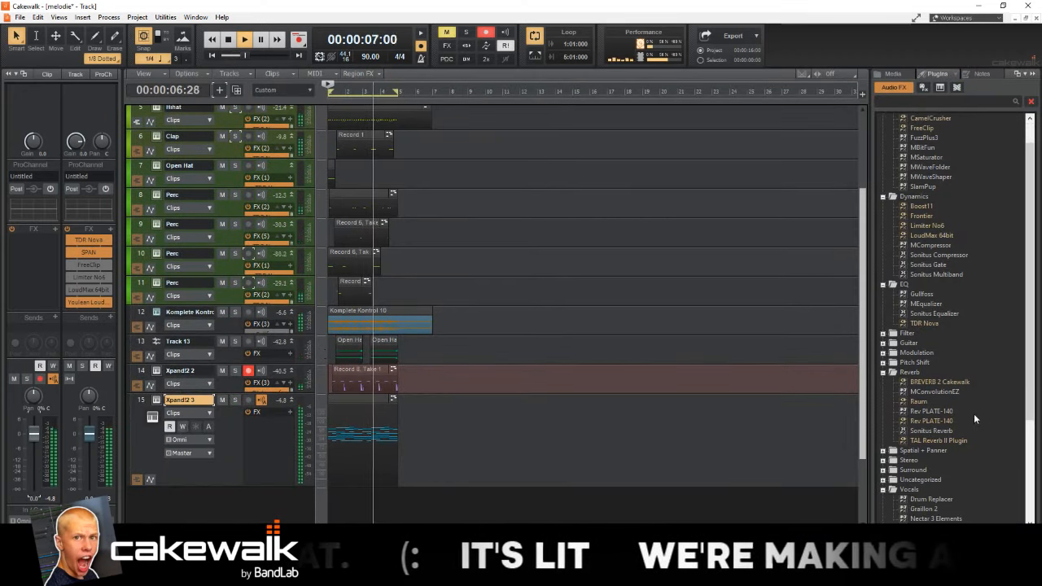
{"action": "left_click_drag", "start_coordinate": [928, 498], "coordinate": [60, 289]}
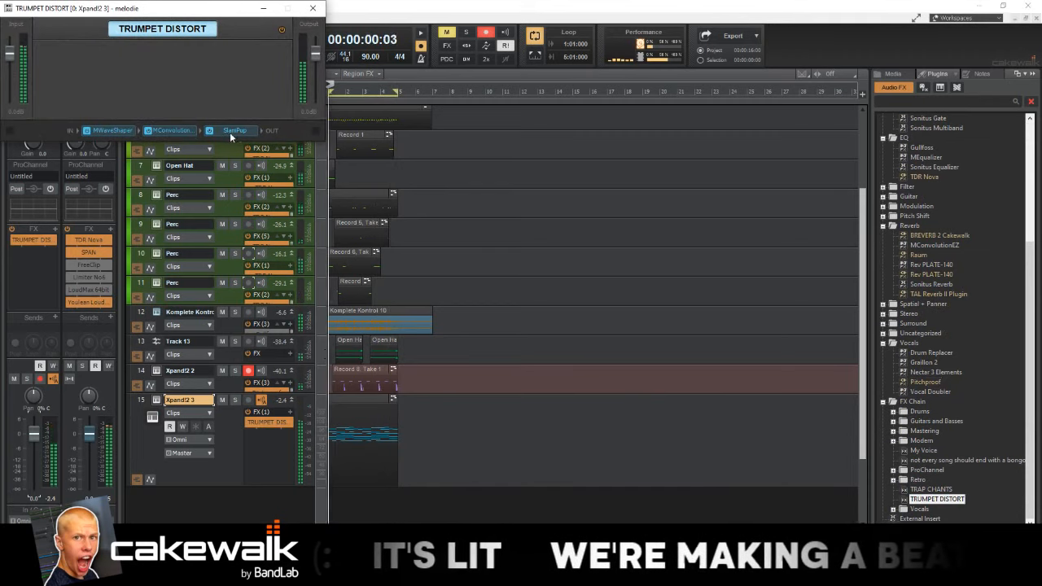
Step: Reduce the Bark, Bite and Dry/Wet amounts of SlamPup in the TRUMPET DISTORT chain
{"action": "double_click", "coordinate": [241, 133]}
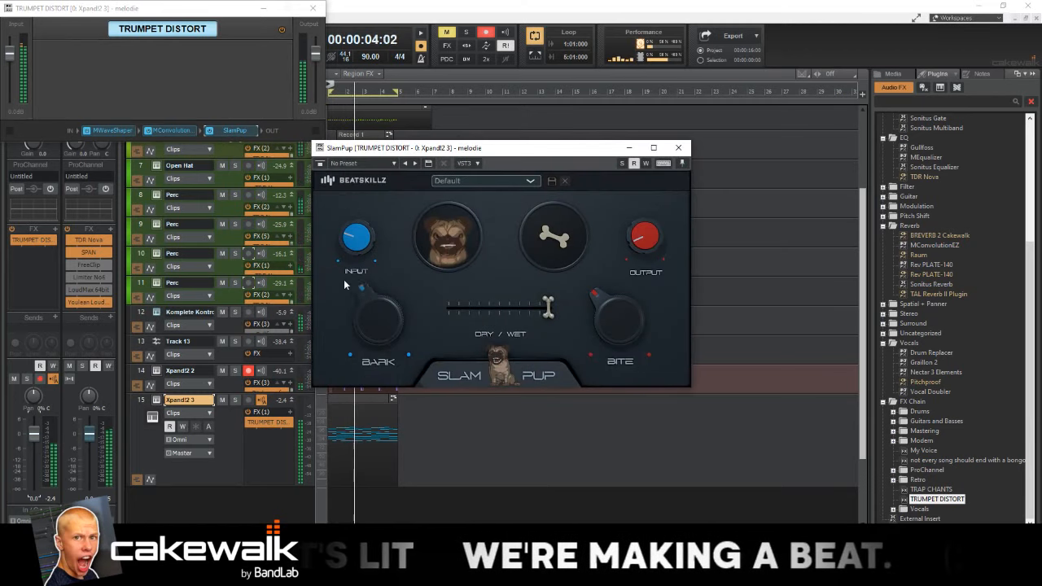
{"action": "left_click_drag", "start_coordinate": [542, 307], "coordinate": [518, 307]}
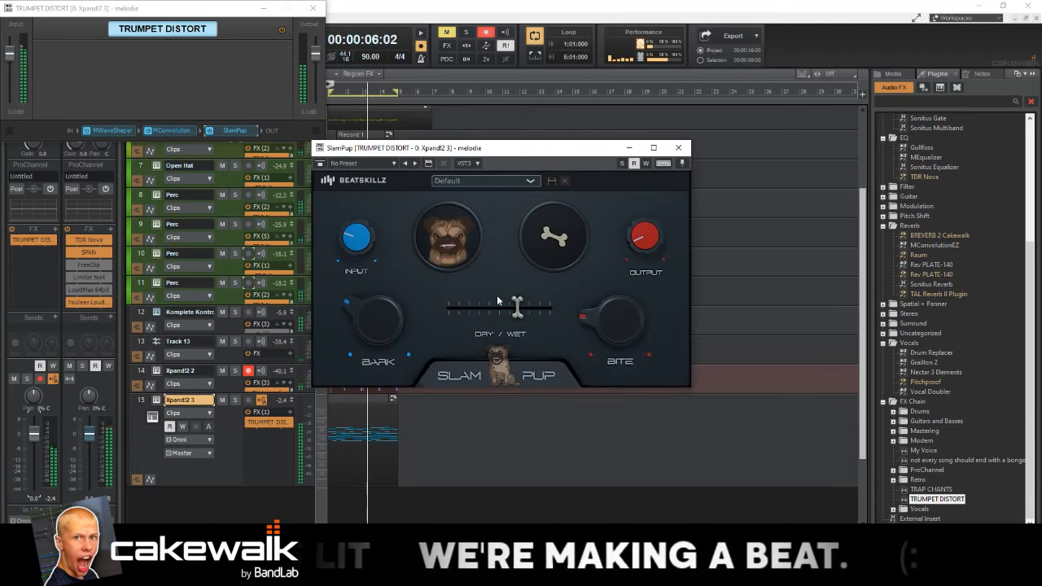
{"action": "left_click", "coordinate": [164, 134]}
Step: Adjust the MWaveShaper curve, bypass that effect and bring SlamPup's Dry/Wet down to halfway
{"action": "double_click", "coordinate": [113, 130]}
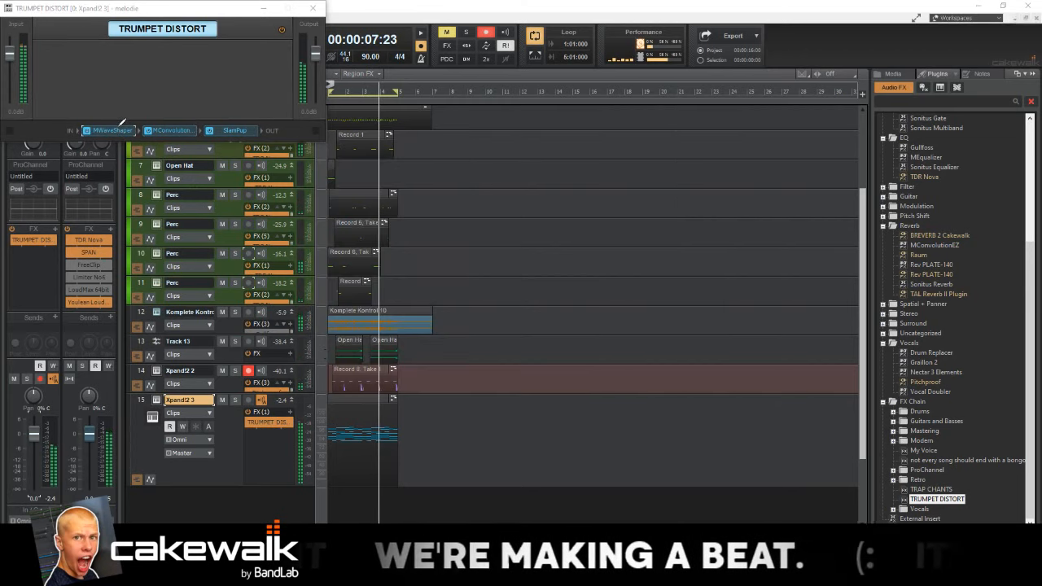
{"action": "left_click_drag", "start_coordinate": [462, 271], "coordinate": [482, 334]}
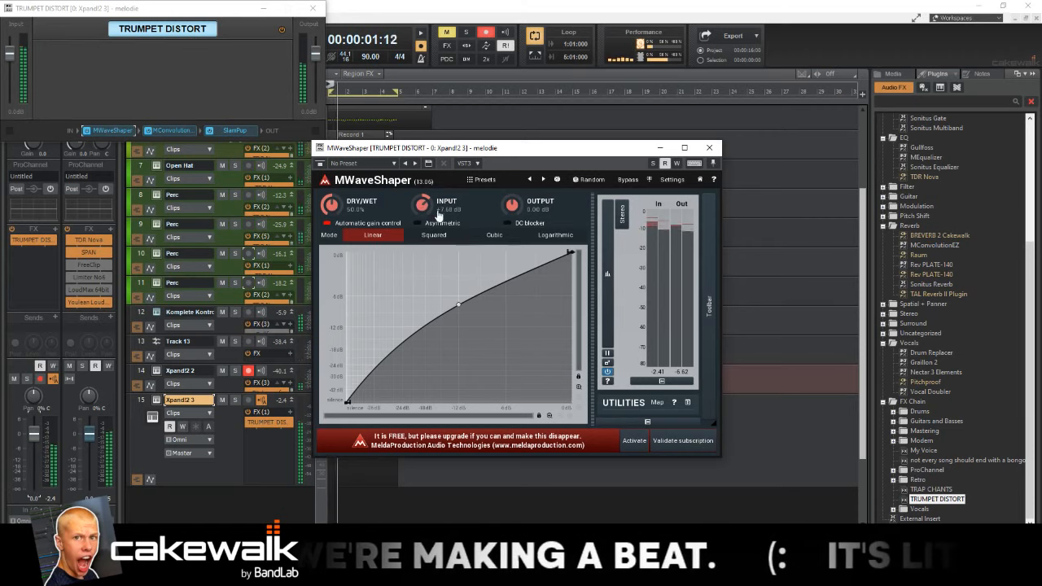
{"action": "left_click", "coordinate": [89, 132]}
{"action": "double_click", "coordinate": [234, 130]}
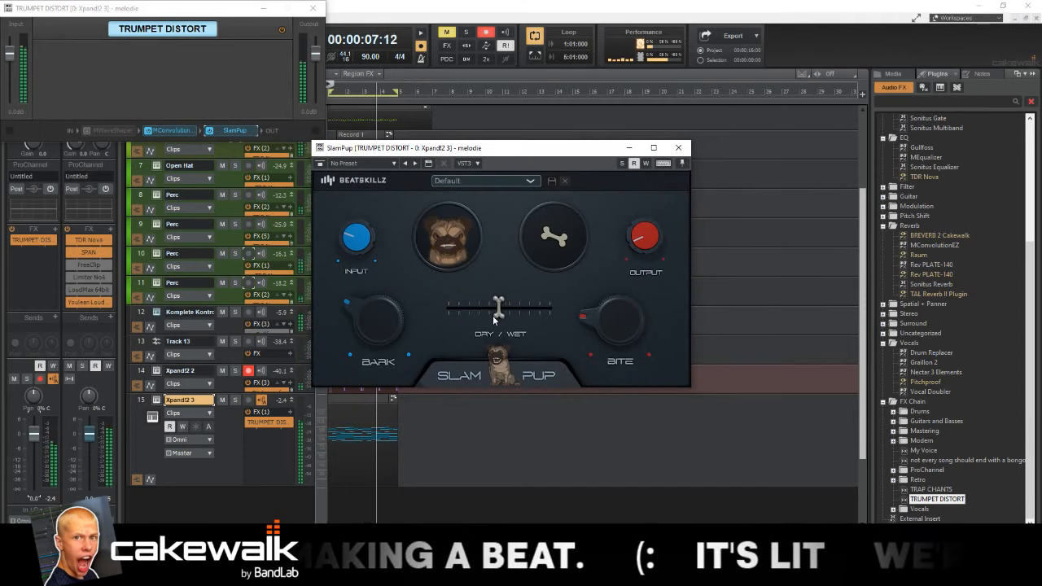
Step: Solo the Xpand!2 3 track and insert SimpleSide after the TRUMPET DISTORT chain
{"action": "left_click", "coordinate": [235, 400]}
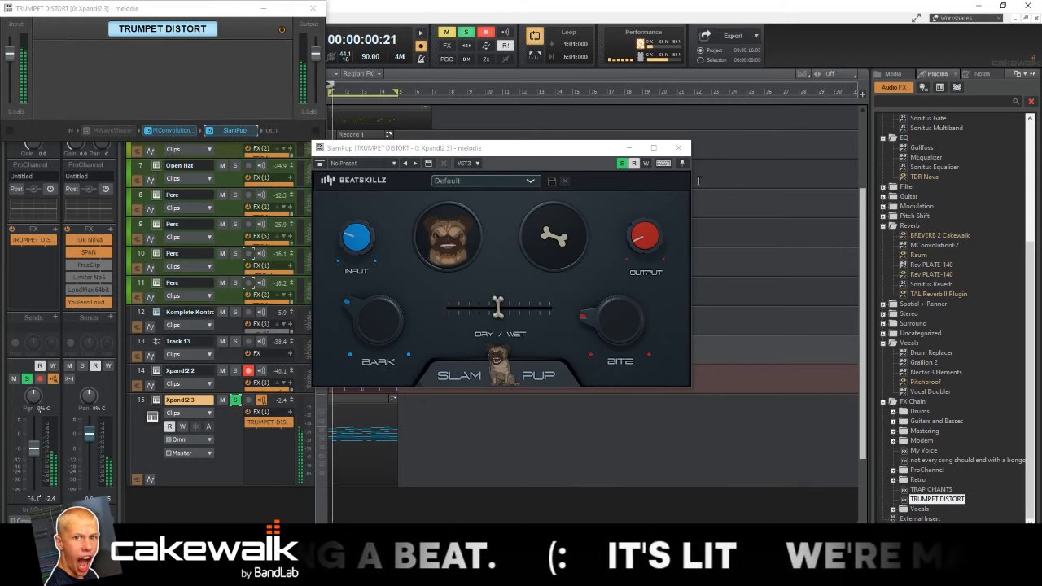
{"action": "left_click", "coordinate": [679, 148]}
{"action": "left_click", "coordinate": [313, 8]}
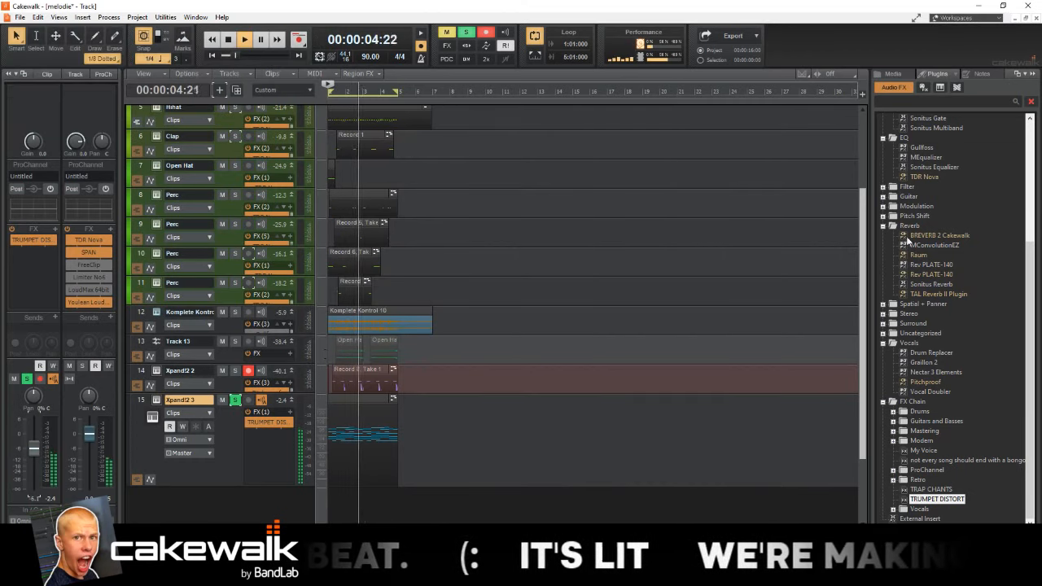
{"action": "left_click", "coordinate": [883, 333]}
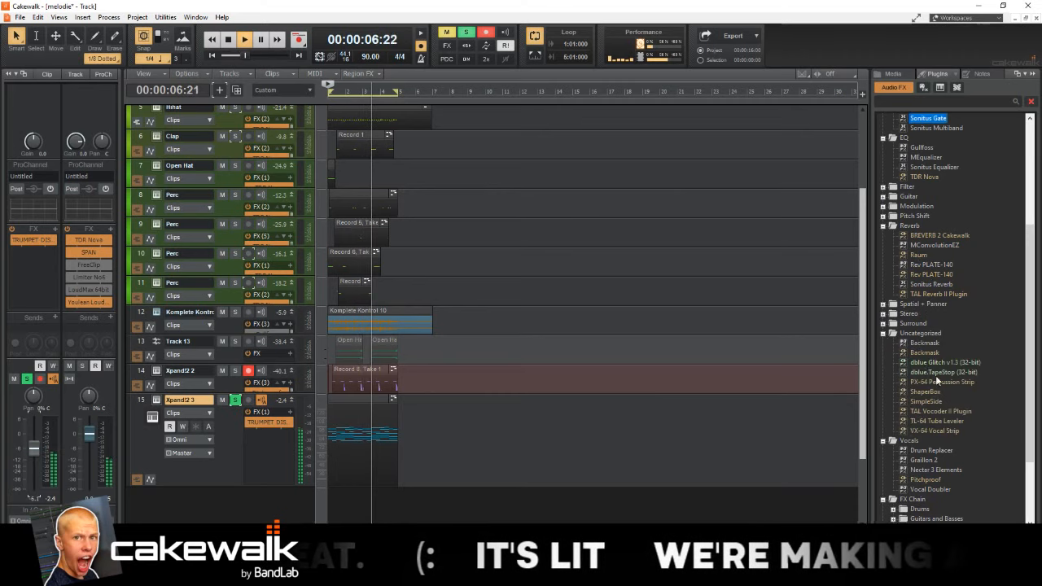
{"action": "left_click_drag", "start_coordinate": [926, 402], "coordinate": [34, 284]}
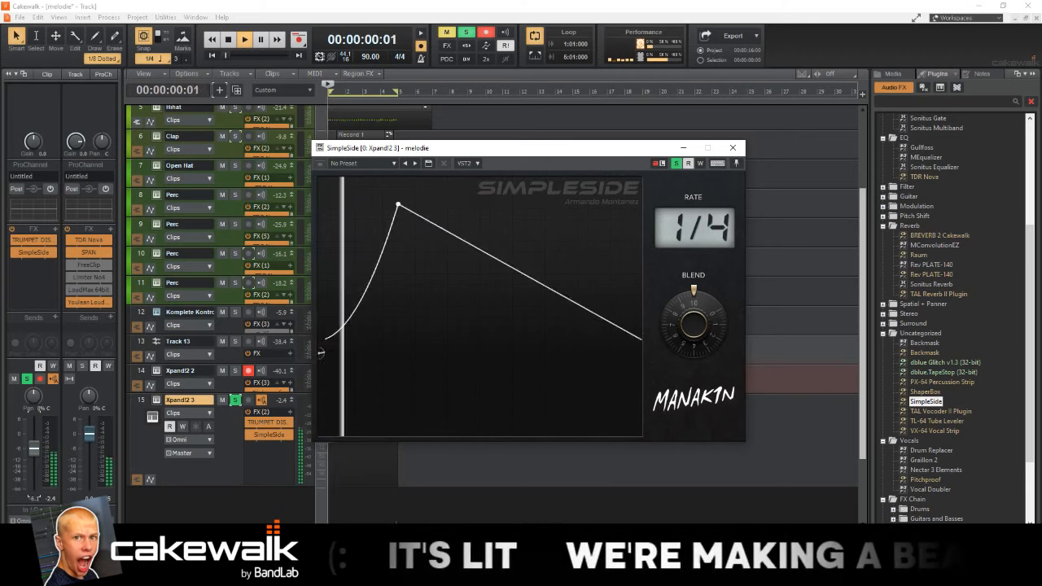
Step: Shape the SimpleSide curve as a short steep rise from silence to a full-level plateau, and unsolo the track
{"action": "left_click_drag", "start_coordinate": [321, 353], "coordinate": [319, 435]}
{"action": "double_click", "coordinate": [481, 334]}
{"action": "left_click_drag", "start_coordinate": [552, 374], "coordinate": [551, 301]}
{"action": "left_click_drag", "start_coordinate": [481, 335], "coordinate": [619, 178]}
{"action": "left_click_drag", "start_coordinate": [398, 204], "coordinate": [336, 177]}
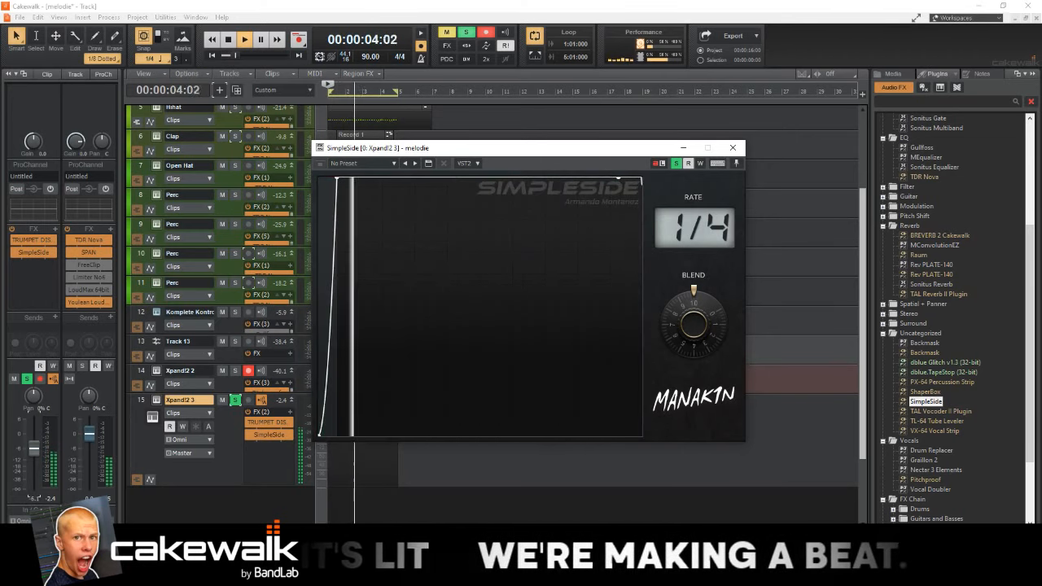
{"action": "left_click", "coordinate": [234, 400]}
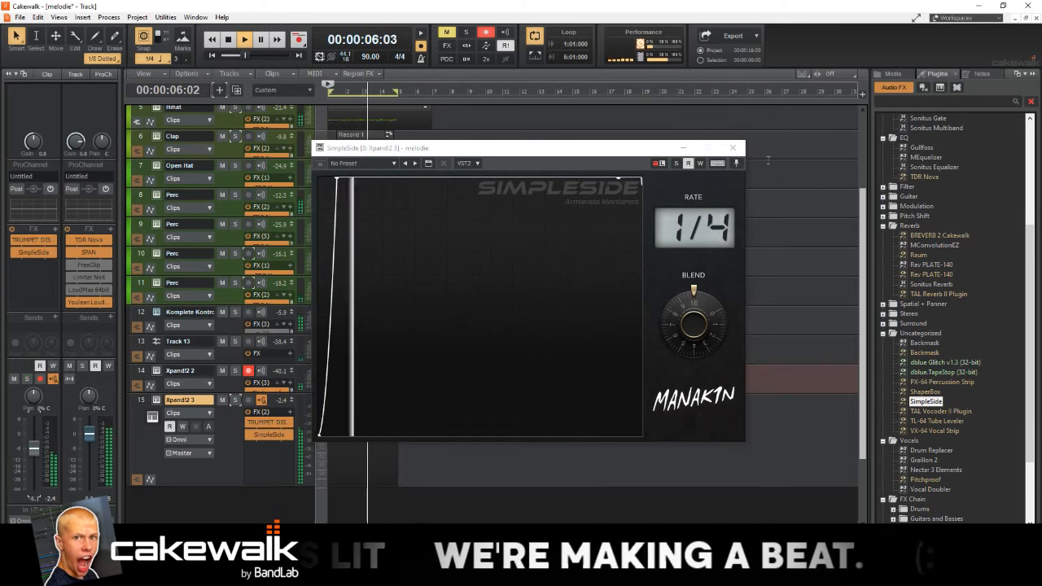
{"action": "left_click", "coordinate": [732, 148]}
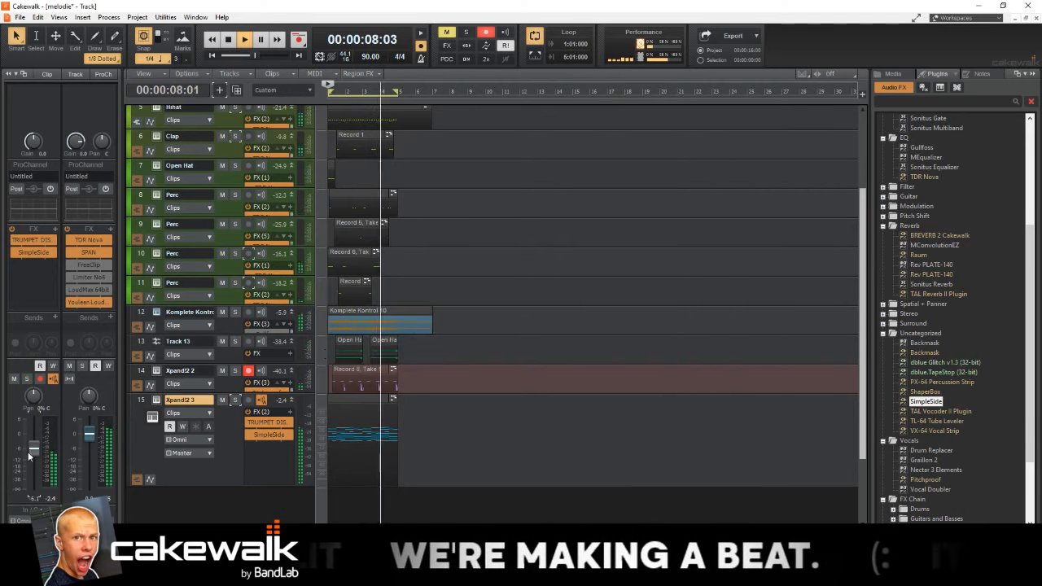
Step: Lower the Xpand!2 3 track volume to -12.1 dB and route its output to the Melody bus
{"action": "left_click_drag", "start_coordinate": [29, 453], "coordinate": [31, 463]}
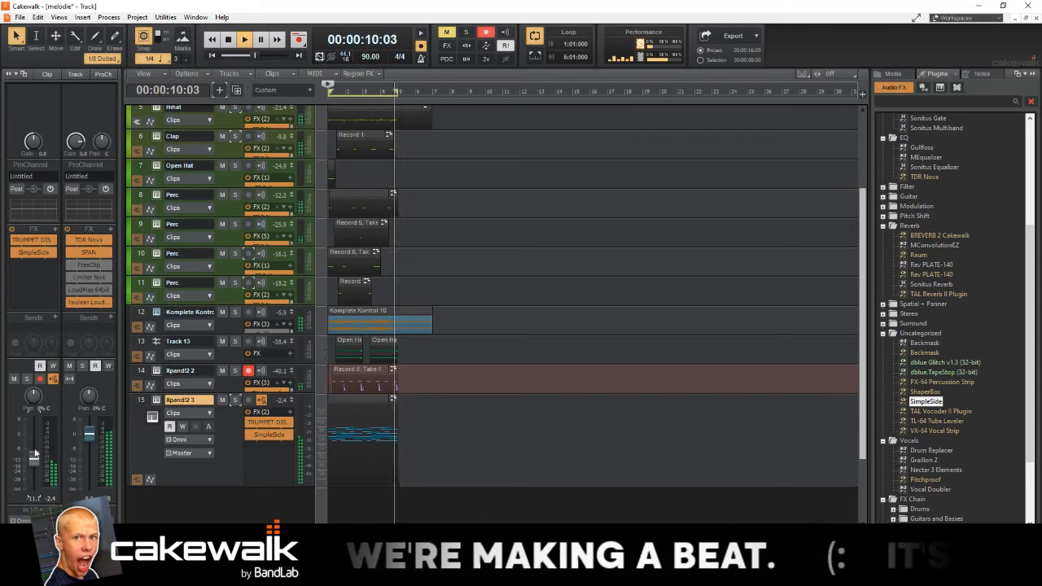
{"action": "scroll", "coordinate": [555, 303], "scroll_direction": "up", "scroll_amount": 2}
{"action": "scroll", "coordinate": [555, 302], "scroll_direction": "down", "scroll_amount": 2}
{"action": "scroll", "coordinate": [555, 302], "scroll_direction": "up", "scroll_amount": 2}
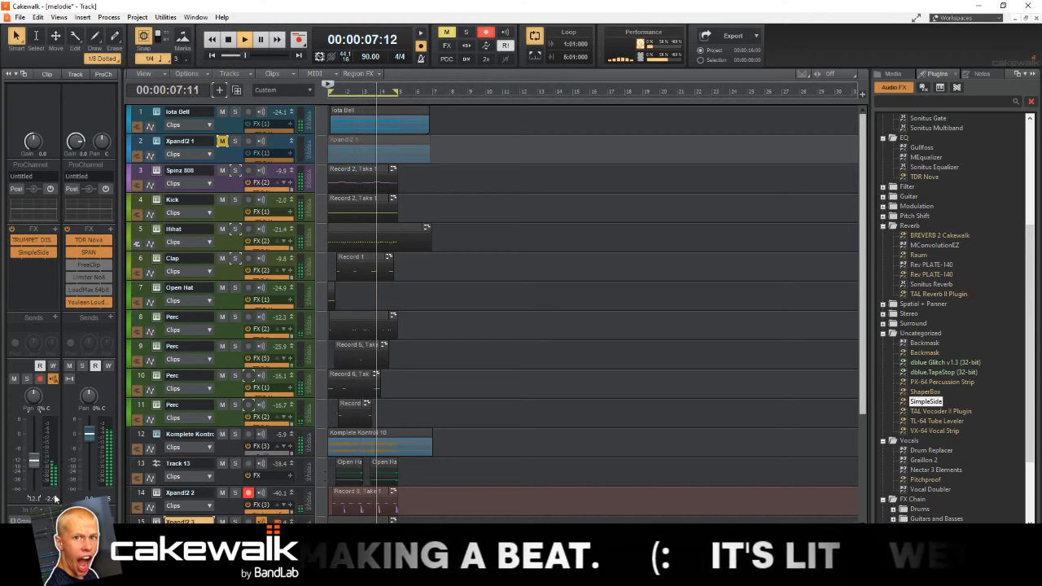
{"action": "left_click", "coordinate": [33, 532]}
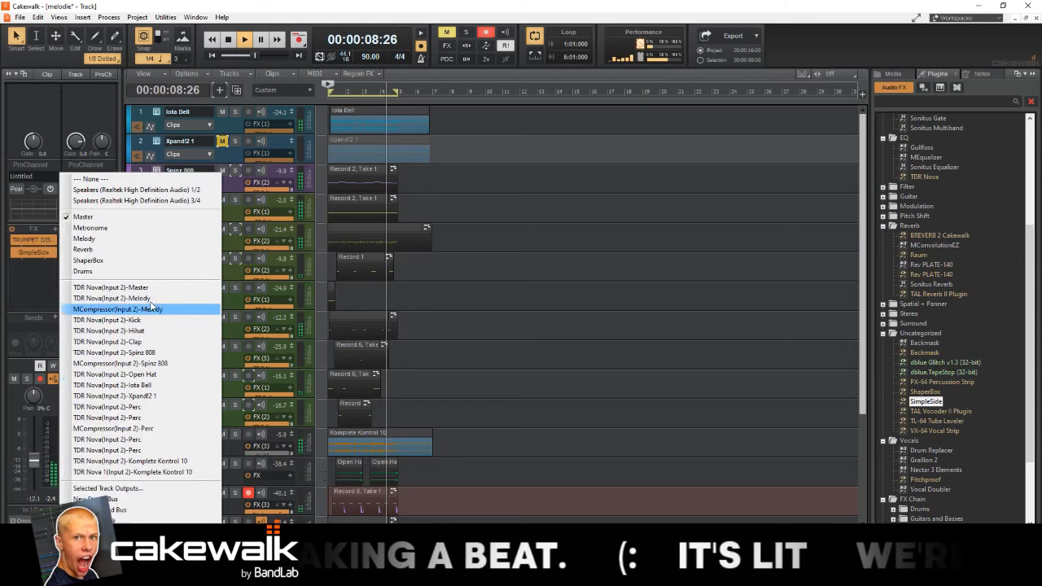
{"action": "left_click", "coordinate": [140, 243]}
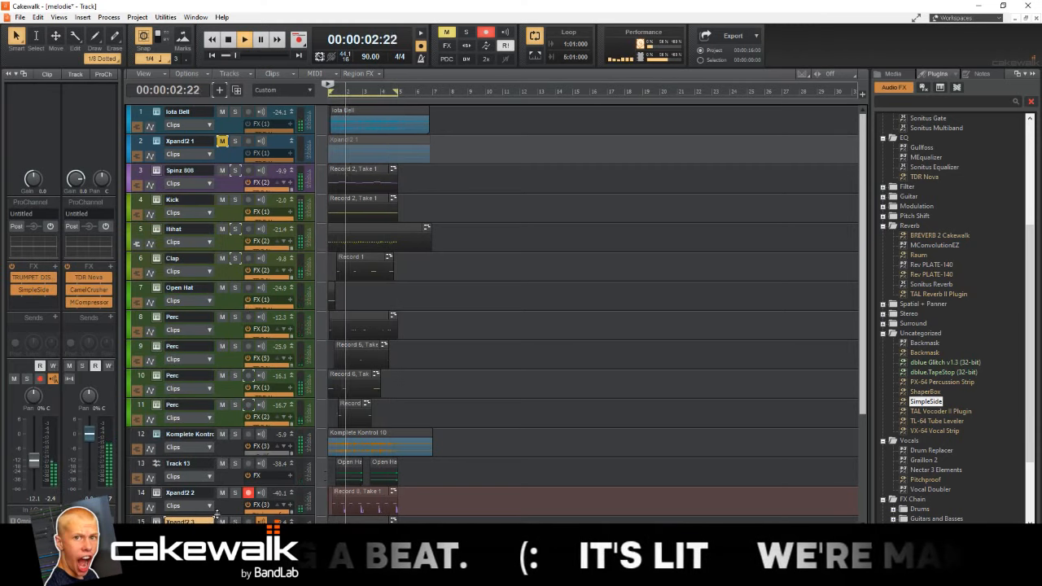
Step: Play the looped pattern through and examine the levels and balance across all tracks
{"action": "scroll", "coordinate": [488, 301], "scroll_direction": "down", "scroll_amount": 3}
{"action": "scroll", "coordinate": [488, 301], "scroll_direction": "up", "scroll_amount": 3}
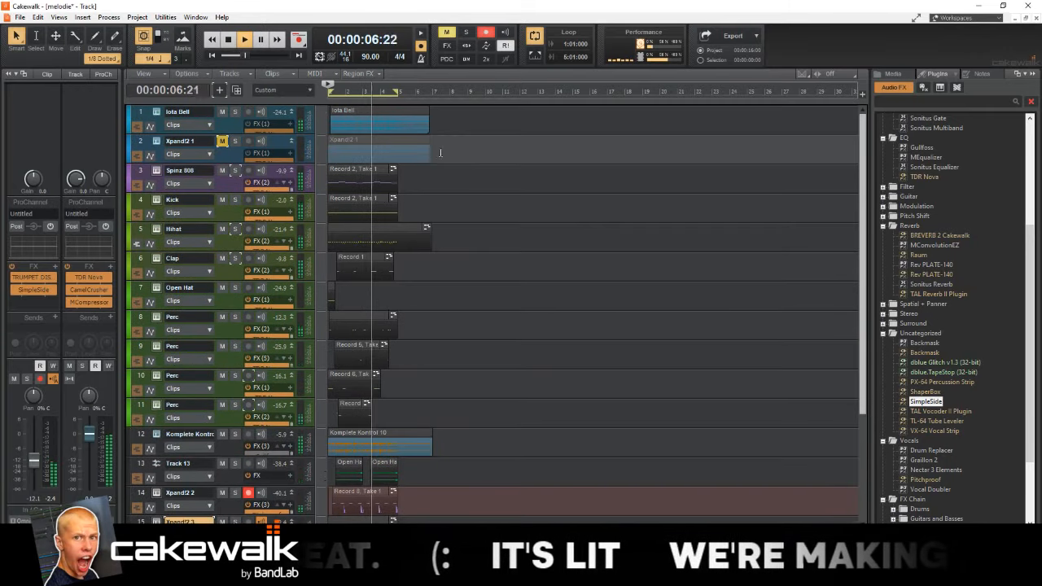
{"action": "scroll", "coordinate": [529, 244], "scroll_direction": "down", "scroll_amount": 4}
{"action": "scroll", "coordinate": [561, 238], "scroll_direction": "up", "scroll_amount": 5}
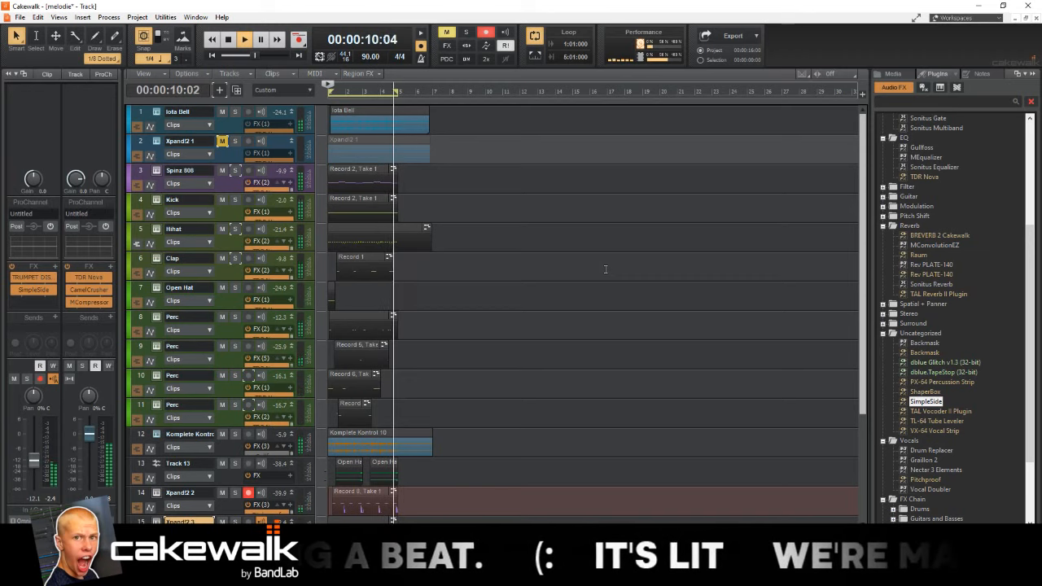
{"action": "key", "text": "space"}
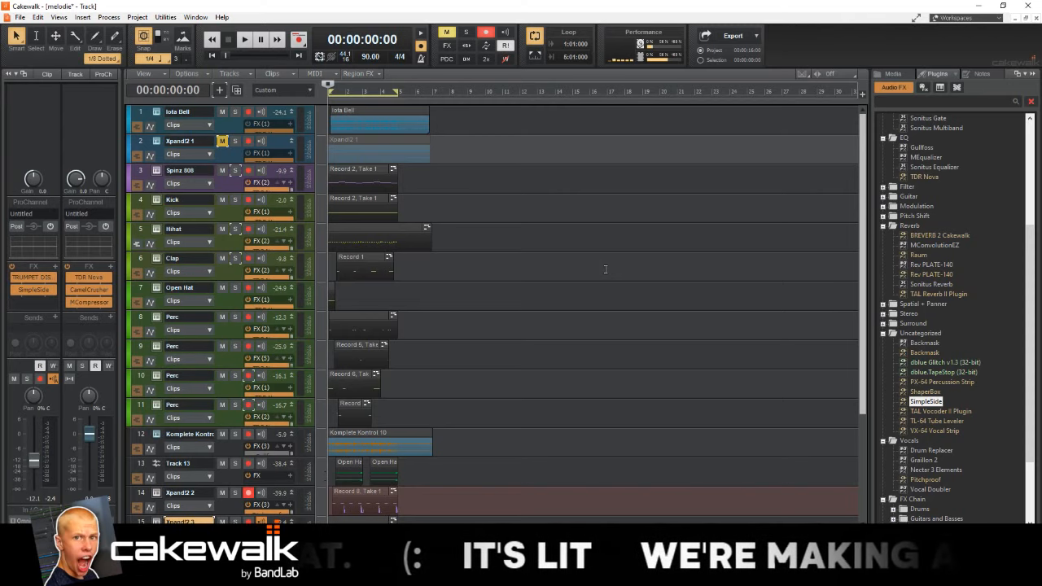
{"action": "key", "text": "space"}
{"action": "scroll", "coordinate": [520, 288], "scroll_direction": "down", "scroll_amount": 2}
{"action": "key", "text": "space"}
{"action": "scroll", "coordinate": [414, 286], "scroll_direction": "up", "scroll_amount": 2}
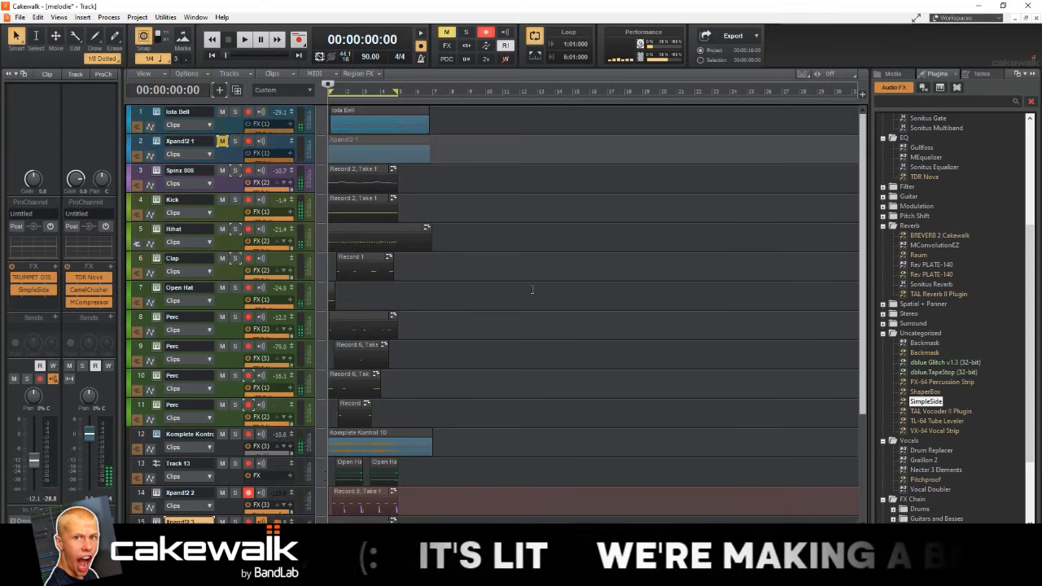
Step: Duplicate all clips back to back until the four-bar pattern repeats eight times, and turn looping off
{"action": "key", "text": "ctrl+a"}
{"action": "key", "text": "shift+f"}
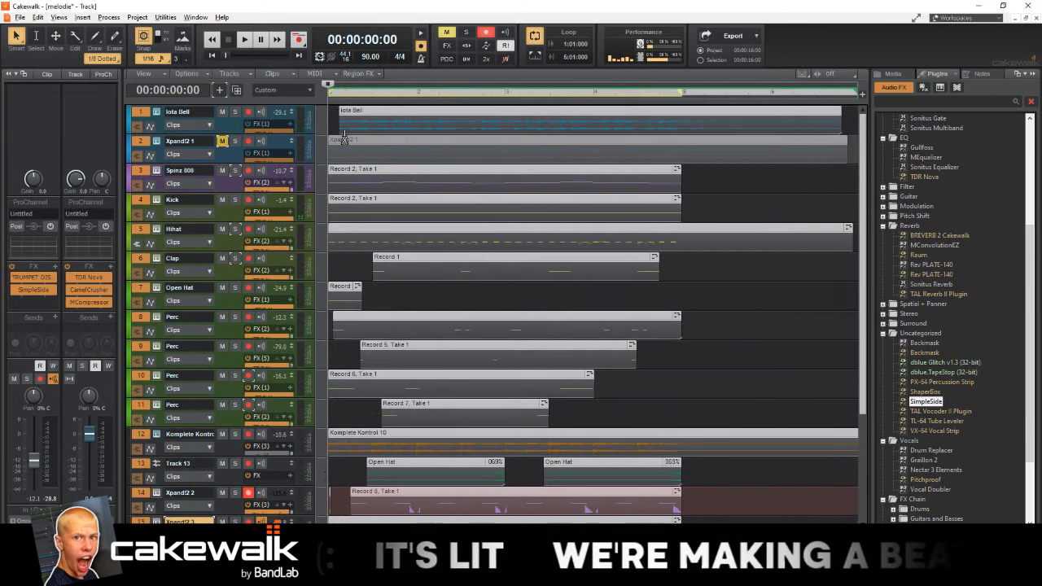
{"action": "left_click_drag", "start_coordinate": [343, 137], "coordinate": [663, 144]}
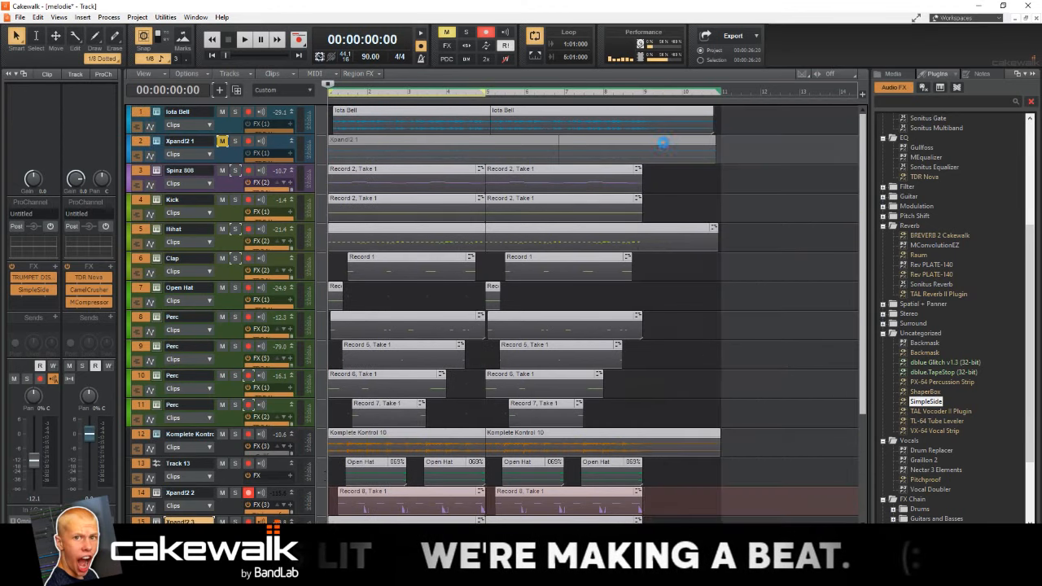
{"action": "key", "text": "ctrl+a"}
{"action": "scroll", "coordinate": [393, 160], "scroll_direction": "down", "scroll_amount": 2}
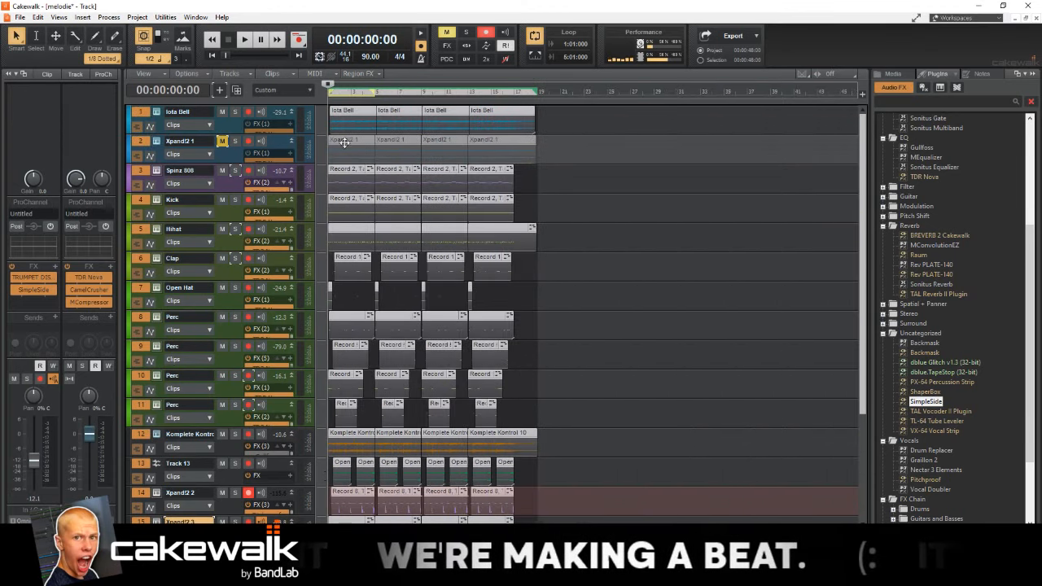
{"action": "left_click_drag", "start_coordinate": [362, 144], "coordinate": [537, 149]}
{"action": "scroll", "coordinate": [528, 148], "scroll_direction": "down", "scroll_amount": 1}
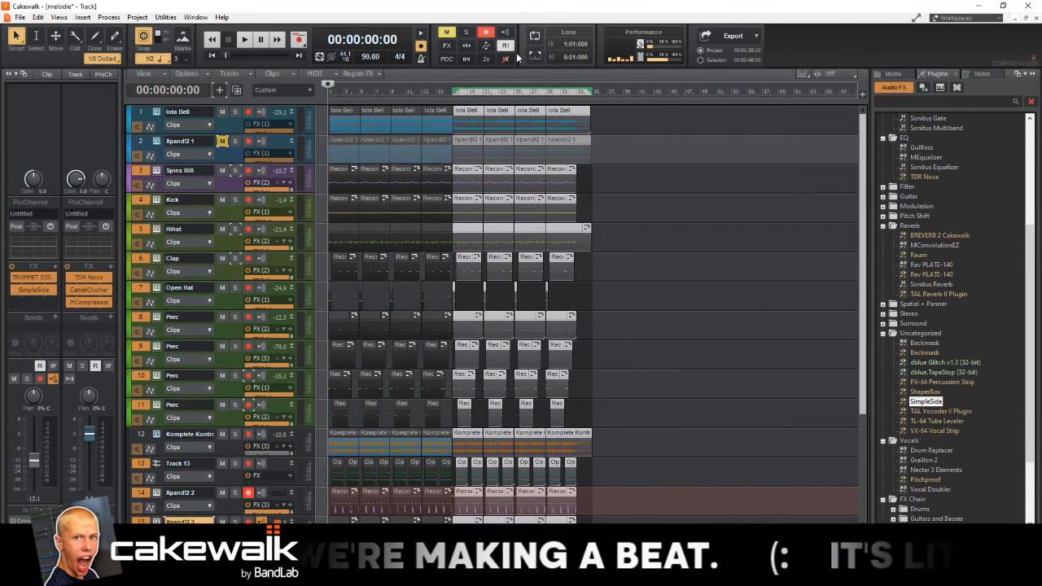
{"action": "key", "text": "space"}
{"action": "scroll", "coordinate": [547, 129], "scroll_direction": "up", "scroll_amount": 1}
{"action": "key", "text": "space"}
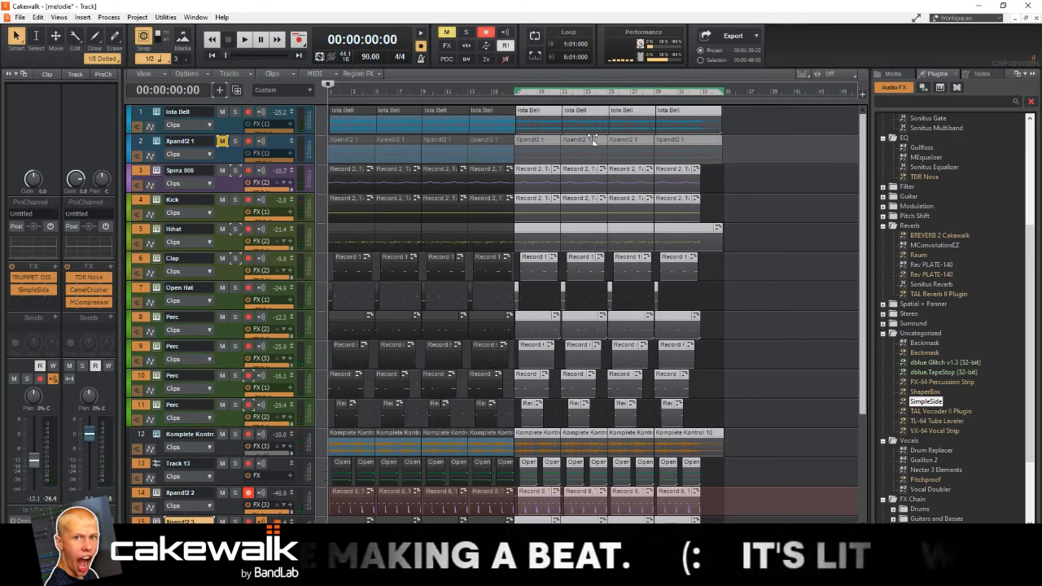
Step: Copy the block of clips starting at bar 17 so that a third block continues the arrangement from bar 33
{"action": "left_click_drag", "start_coordinate": [545, 142], "coordinate": [731, 160]}
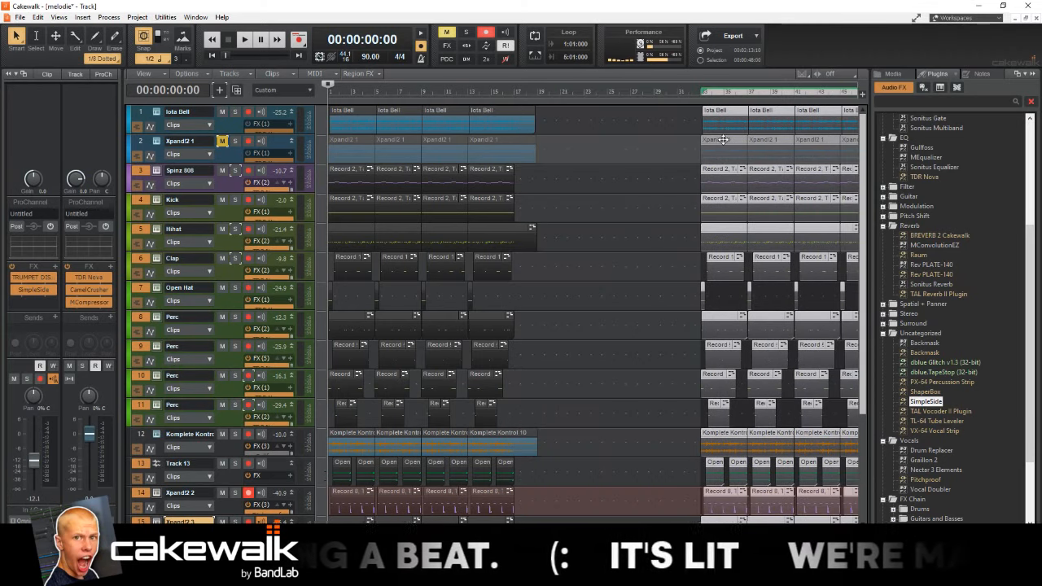
{"action": "left_click_drag", "start_coordinate": [722, 140], "coordinate": [540, 149]}
{"action": "key", "text": "q"}
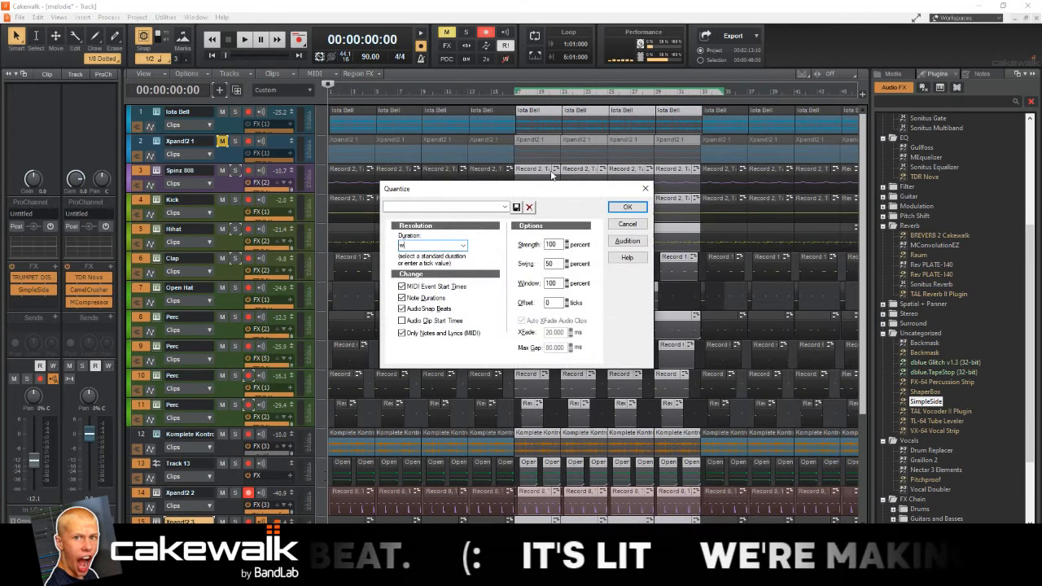
{"action": "left_click", "coordinate": [628, 207]}
{"action": "left_click", "coordinate": [524, 215]}
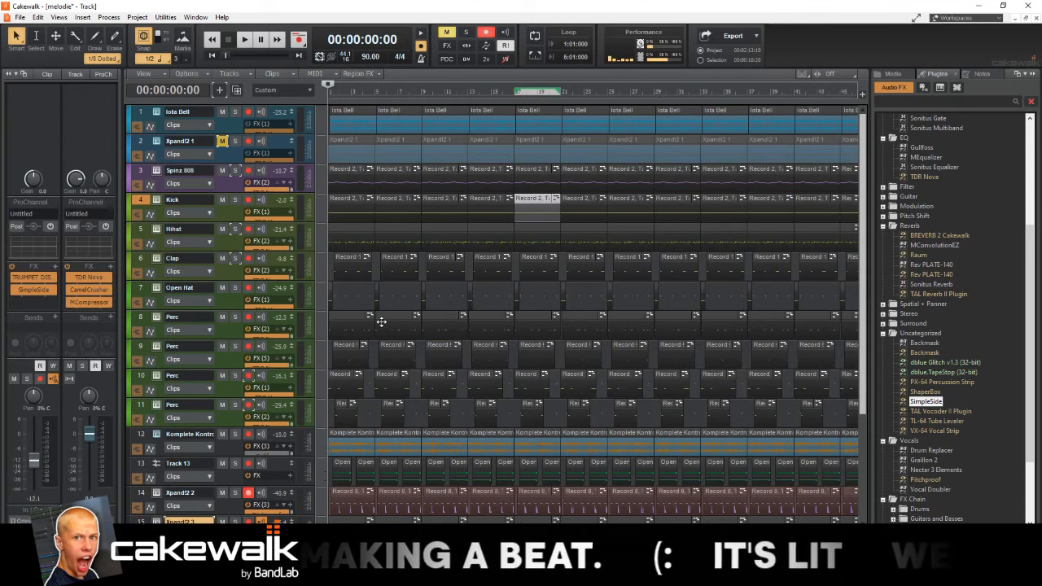
Step: Clear the first four bars of the Hihat, Kick and Clap tracks and of the tracks below them
{"action": "scroll", "coordinate": [375, 314], "scroll_direction": "up", "scroll_amount": 4}
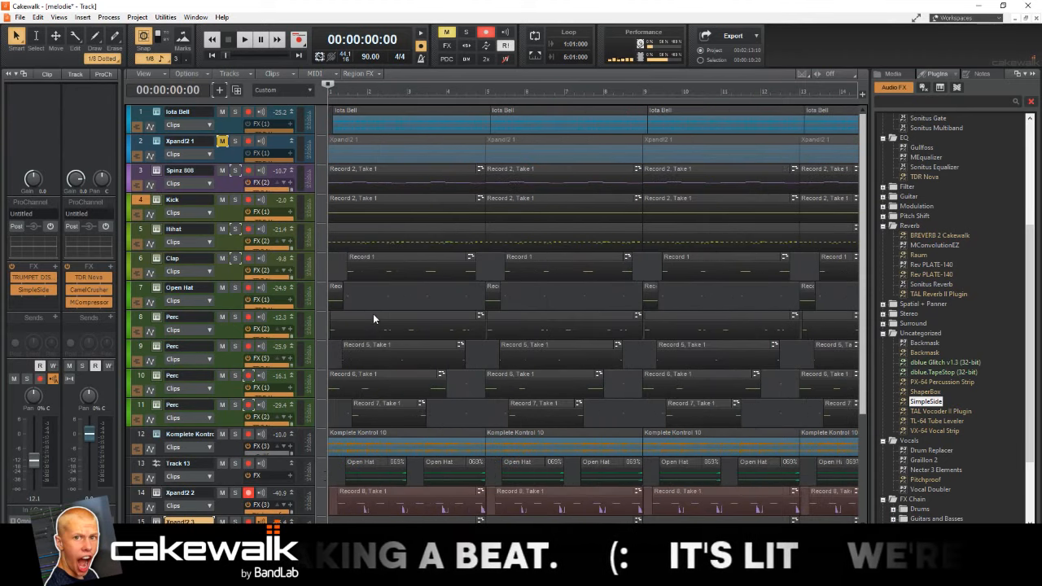
{"action": "left_click", "coordinate": [400, 231]}
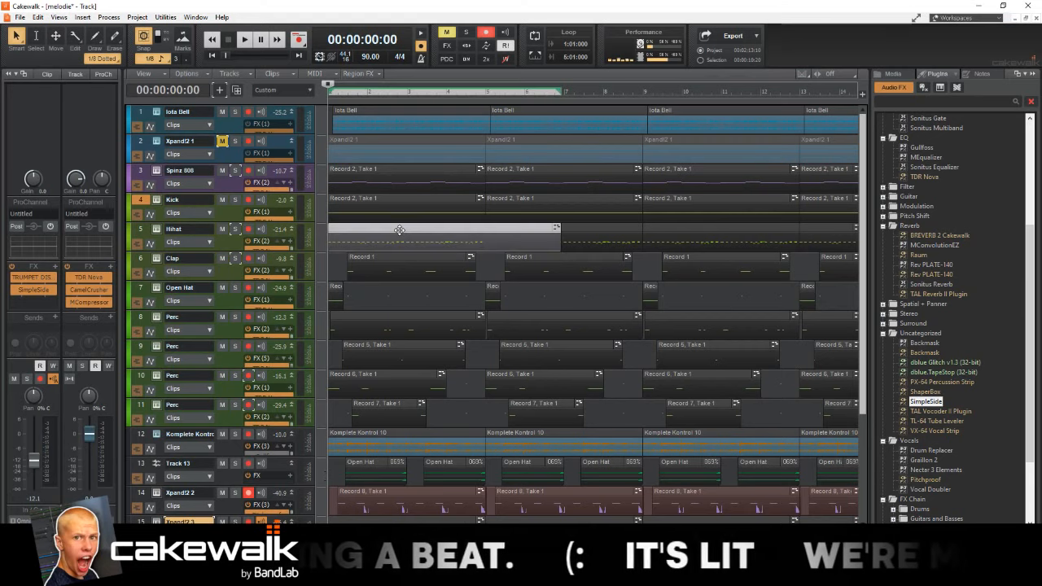
{"action": "key", "text": "Delete"}
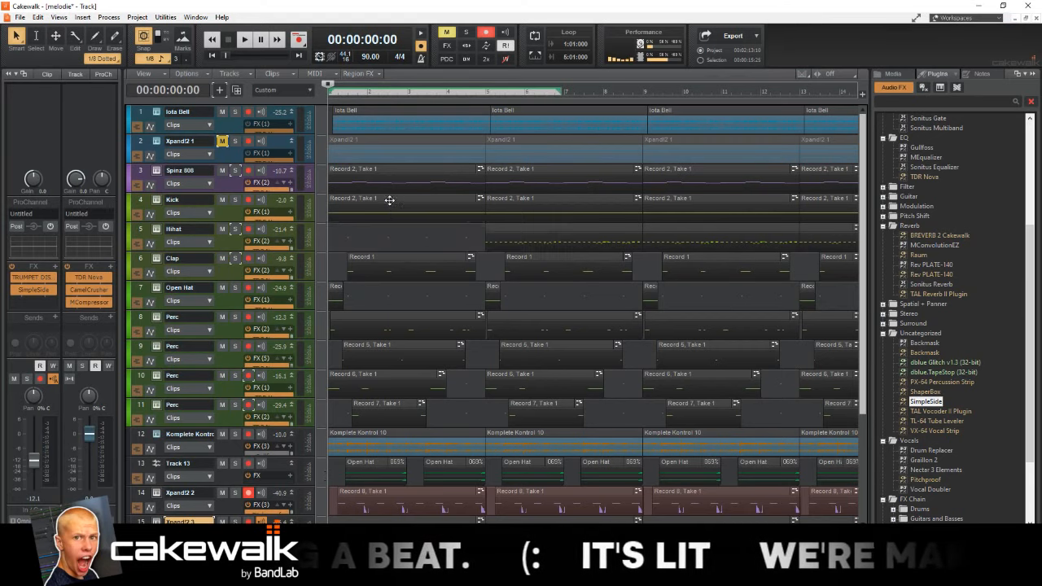
{"action": "left_click", "coordinate": [394, 213]}
{"action": "key", "text": "Delete"}
{"action": "left_click", "coordinate": [407, 262]}
{"action": "key", "text": "Delete"}
{"action": "left_click_drag", "start_coordinate": [481, 279], "coordinate": [329, 525]}
{"action": "key", "text": "Delete"}
Step: Delete the first Spinz 808 clip and the leftover Perc, Komplete Kontrol and Xpand!2 2 clips from the first four bars
{"action": "key", "text": "space"}
{"action": "scroll", "coordinate": [375, 236], "scroll_direction": "up", "scroll_amount": 4}
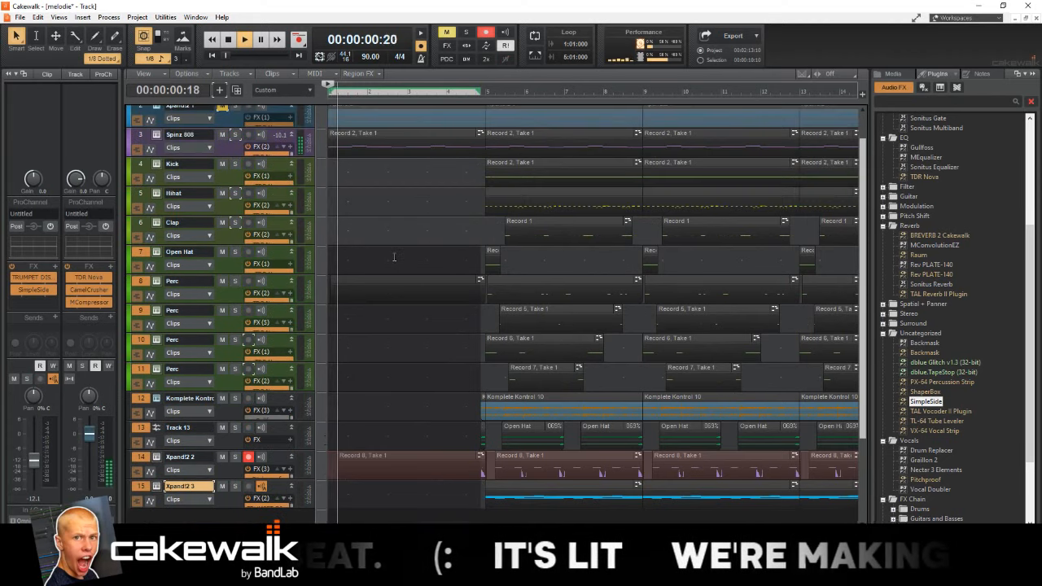
{"action": "left_click", "coordinate": [398, 168]}
{"action": "key", "text": "Delete"}
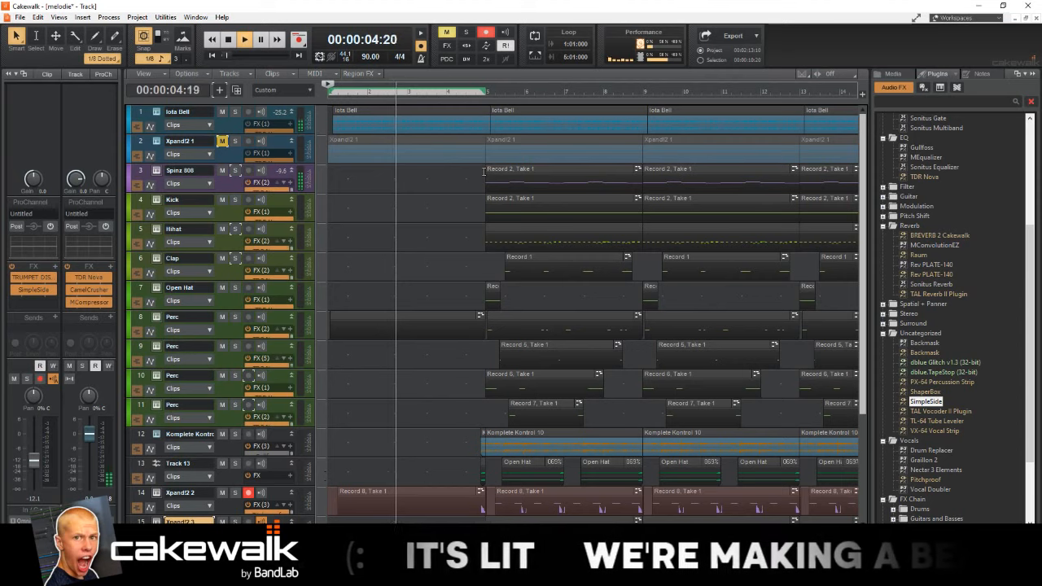
{"action": "scroll", "coordinate": [488, 171], "scroll_direction": "down", "scroll_amount": 5}
{"action": "scroll", "coordinate": [465, 277], "scroll_direction": "down", "scroll_amount": 3}
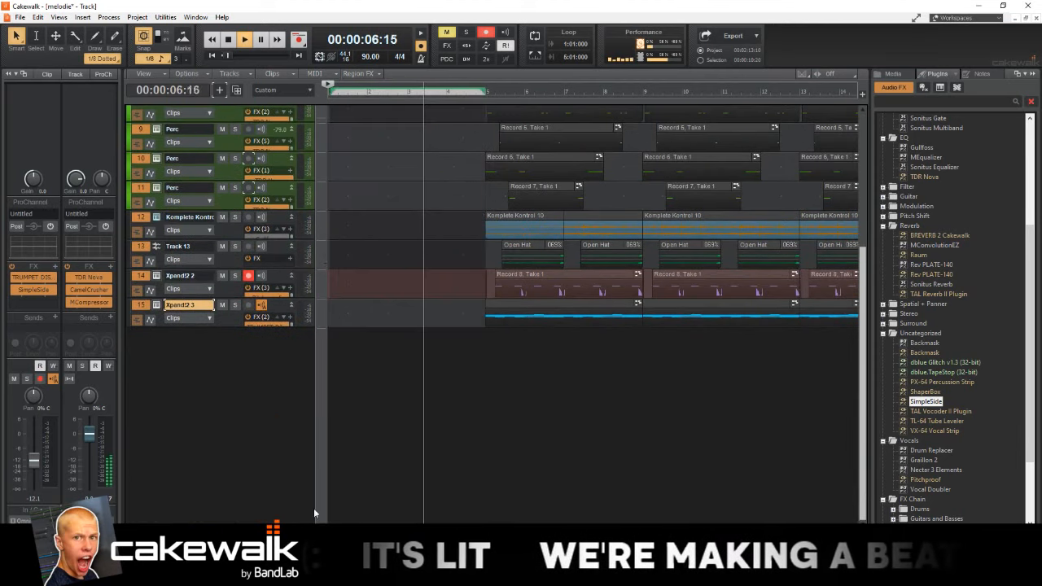
{"action": "key", "text": "space"}
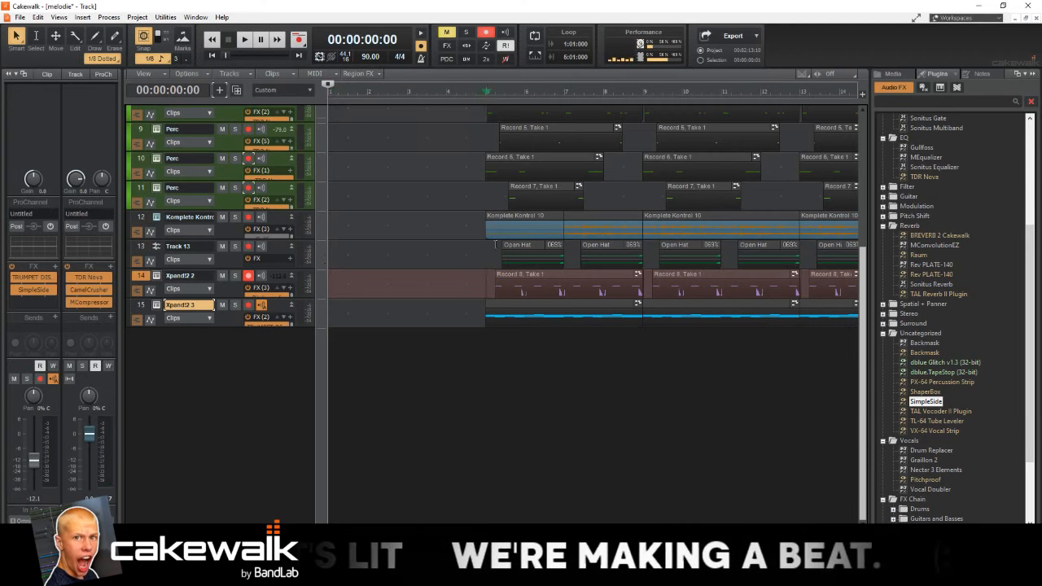
Step: Copy the Komplete Kontrol clip at bar 5 back to bar 1 of the same track
{"action": "left_click", "coordinate": [525, 220]}
{"action": "key", "text": "Delete"}
{"action": "left_click", "coordinate": [547, 215]}
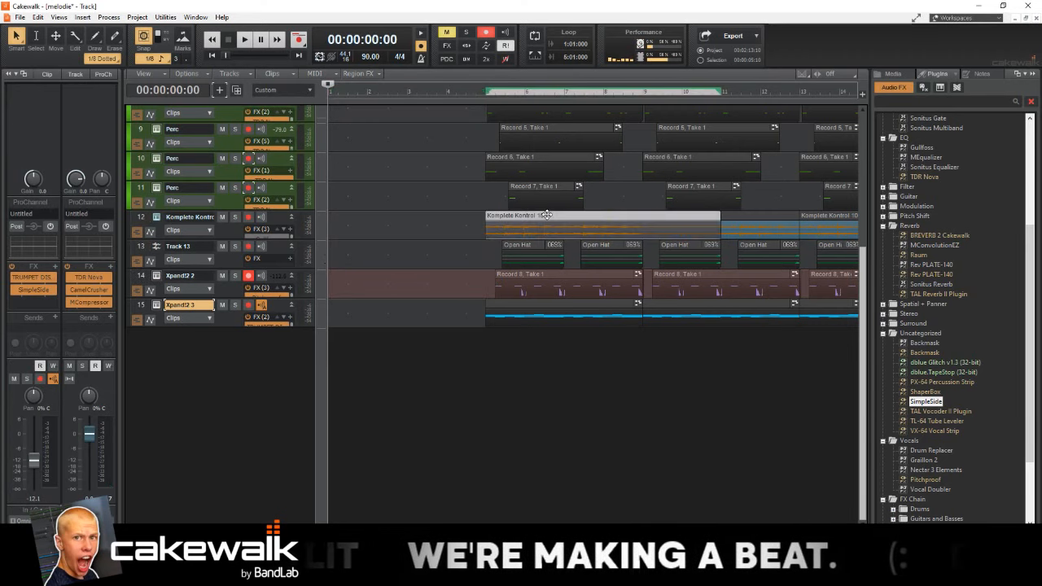
{"action": "key", "text": "t"}
{"action": "left_click", "coordinate": [531, 207]}
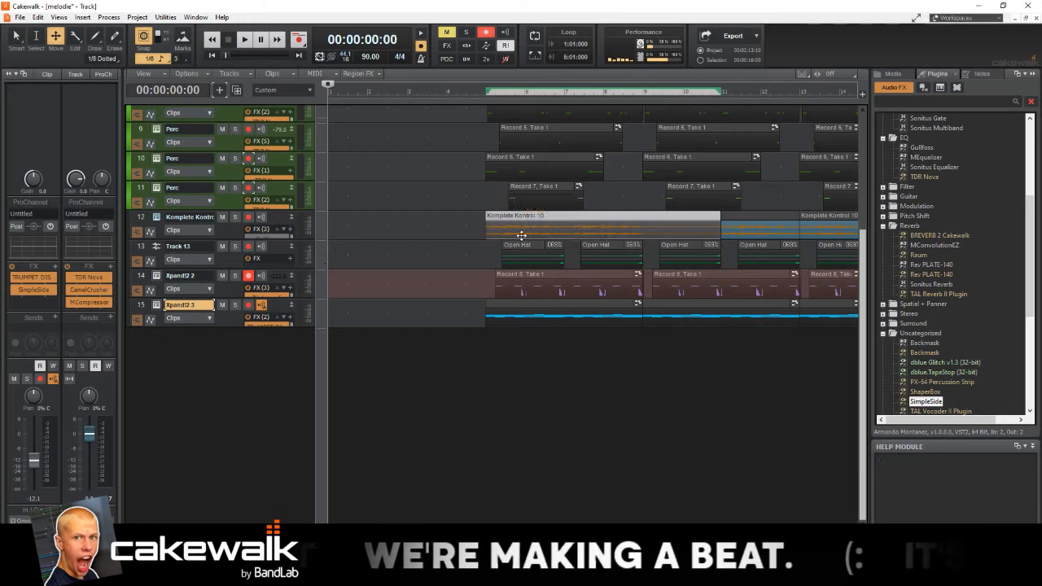
{"action": "scroll", "coordinate": [521, 240], "scroll_direction": "up", "scroll_amount": 2}
{"action": "left_click_drag", "start_coordinate": [540, 340], "coordinate": [369, 353]}
{"action": "scroll", "coordinate": [370, 342], "scroll_direction": "up", "scroll_amount": 3}
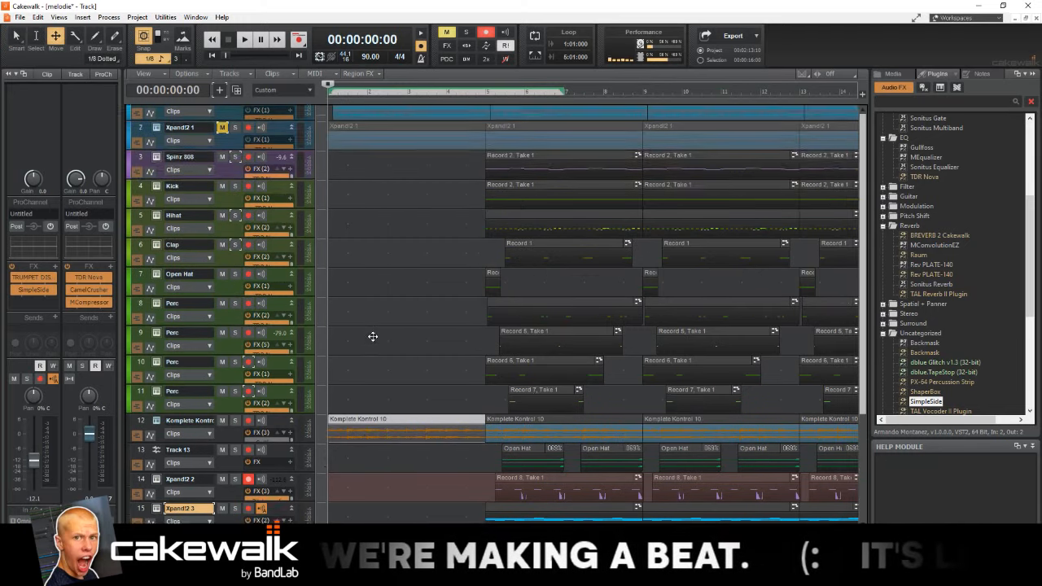
Step: Delete the first Iota Bell clip from the intro and audition the Komplete Kontrol track's opening
{"action": "key", "text": "space"}
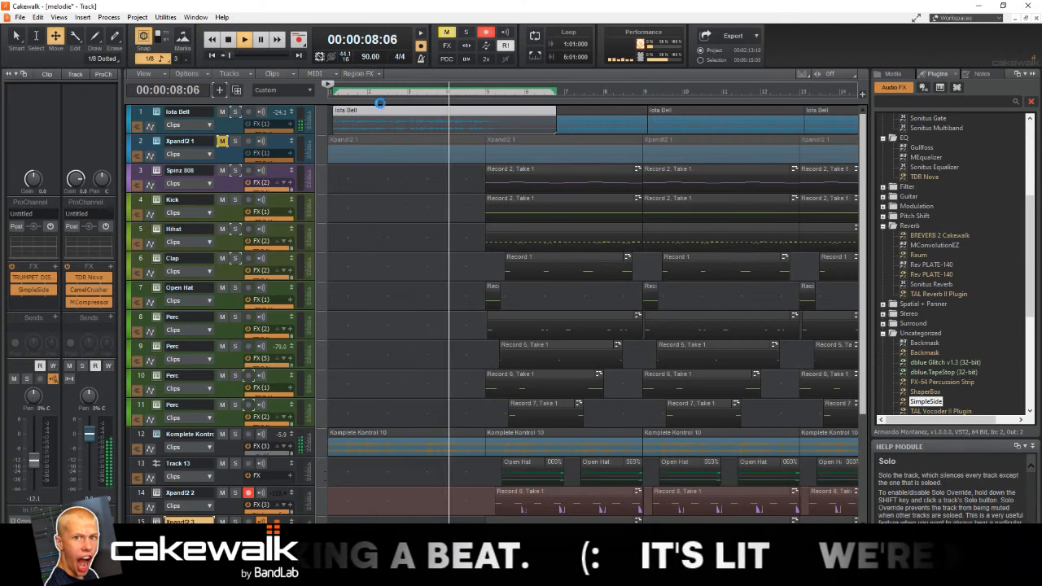
{"action": "key", "text": "Delete"}
{"action": "key", "text": "space"}
{"action": "key", "text": "space"}
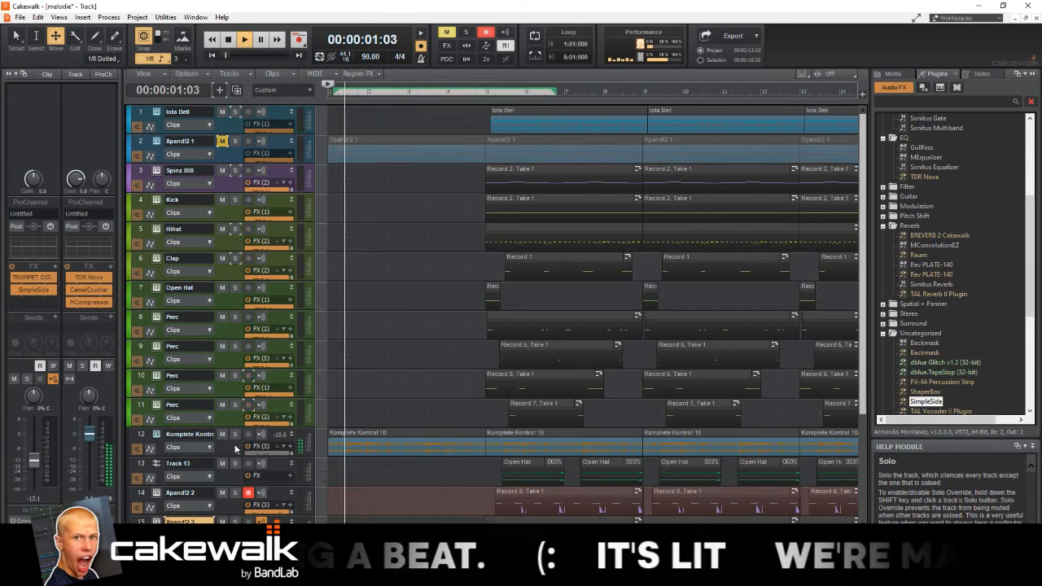
{"action": "left_click", "coordinate": [143, 434]}
{"action": "key", "text": "space"}
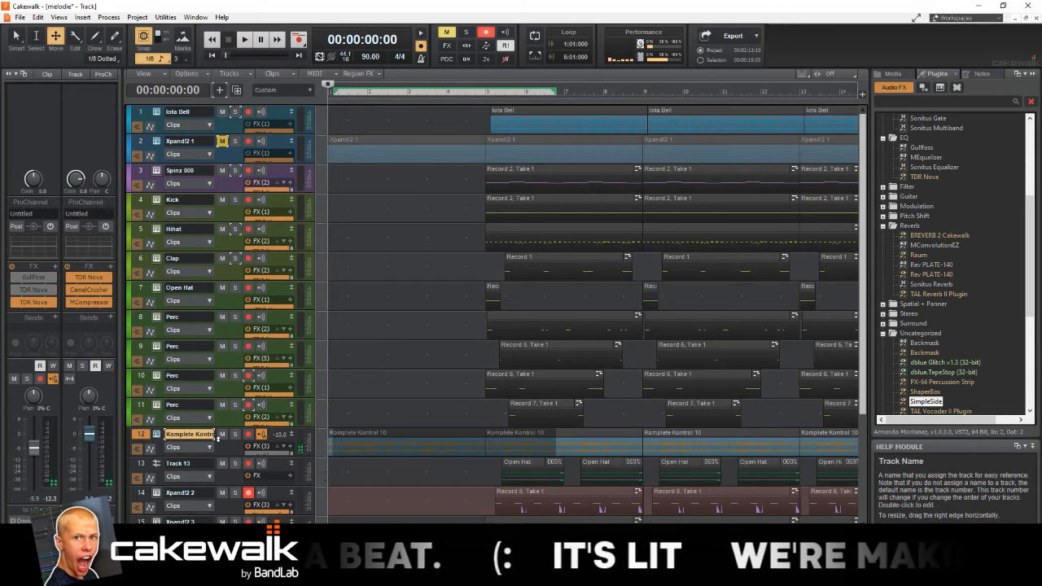
Step: Add an audio track and move the Komplete Kontrol clip at bar 1 onto it, keeping its start at bar 1
{"action": "left_click", "coordinate": [219, 90]}
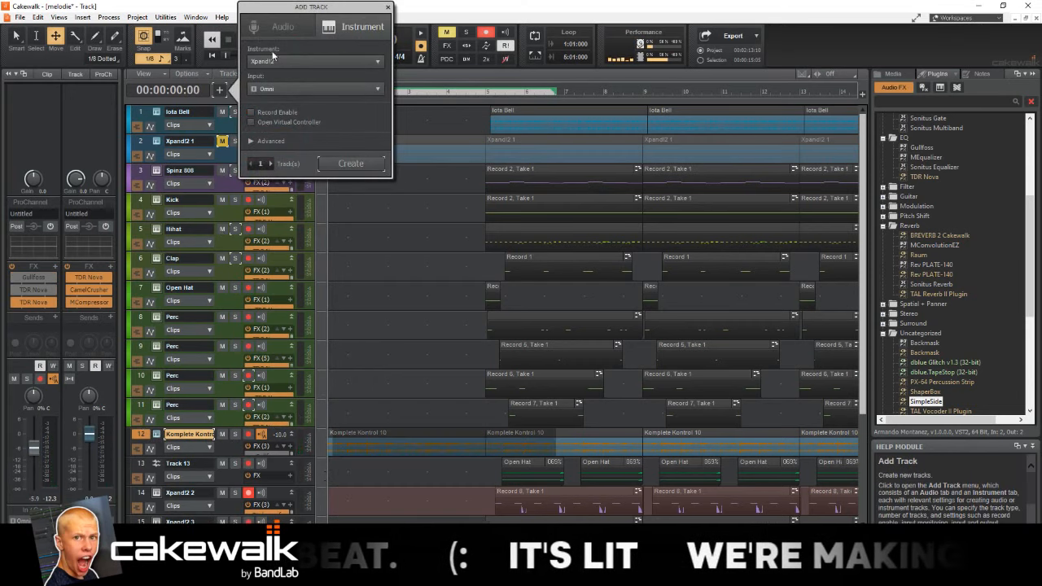
{"action": "left_click", "coordinate": [283, 27]}
{"action": "left_click", "coordinate": [350, 136]}
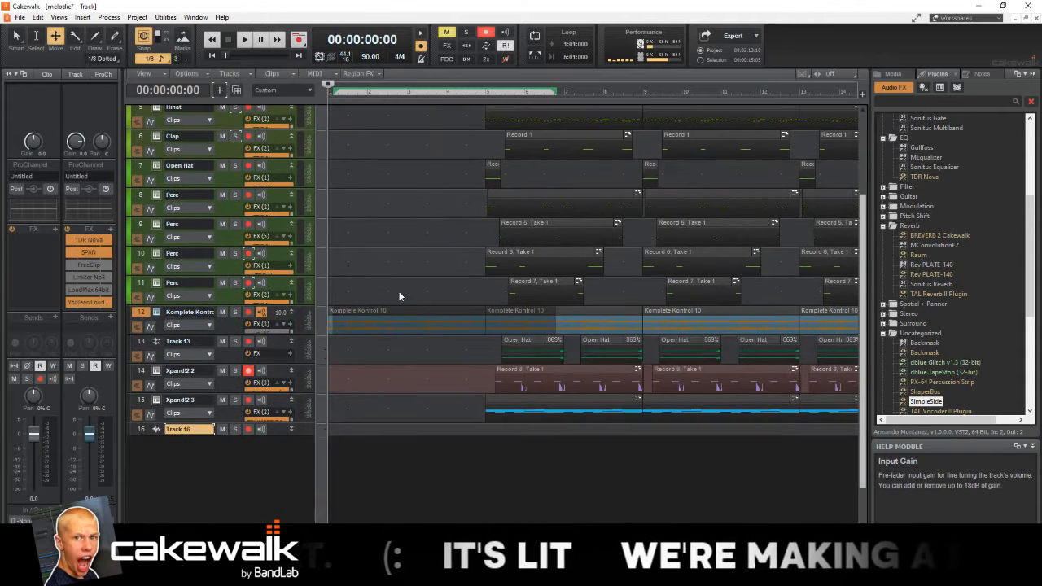
{"action": "left_click", "coordinate": [390, 308]}
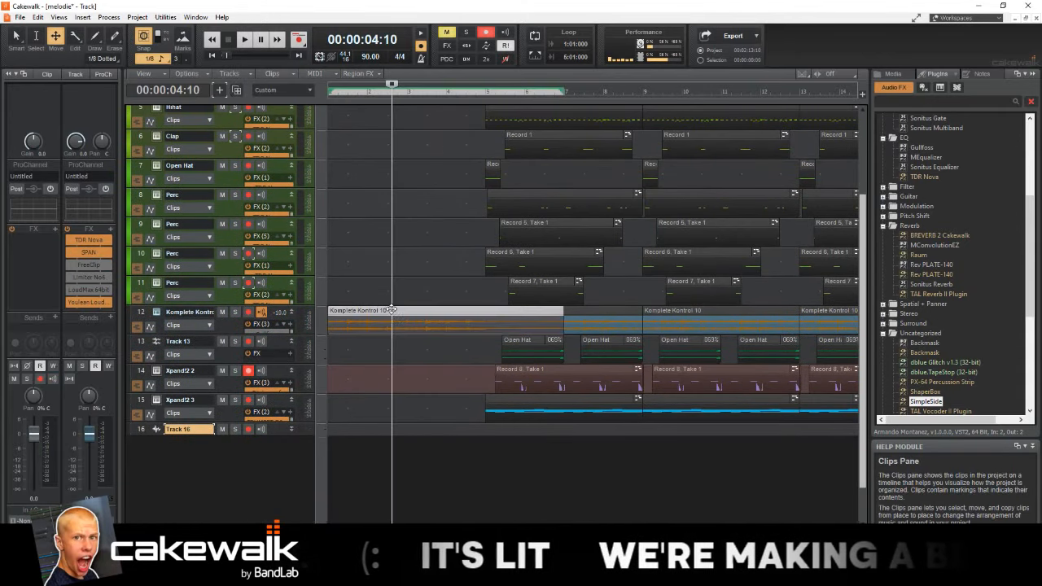
{"action": "left_click_drag", "start_coordinate": [392, 310], "coordinate": [315, 425]}
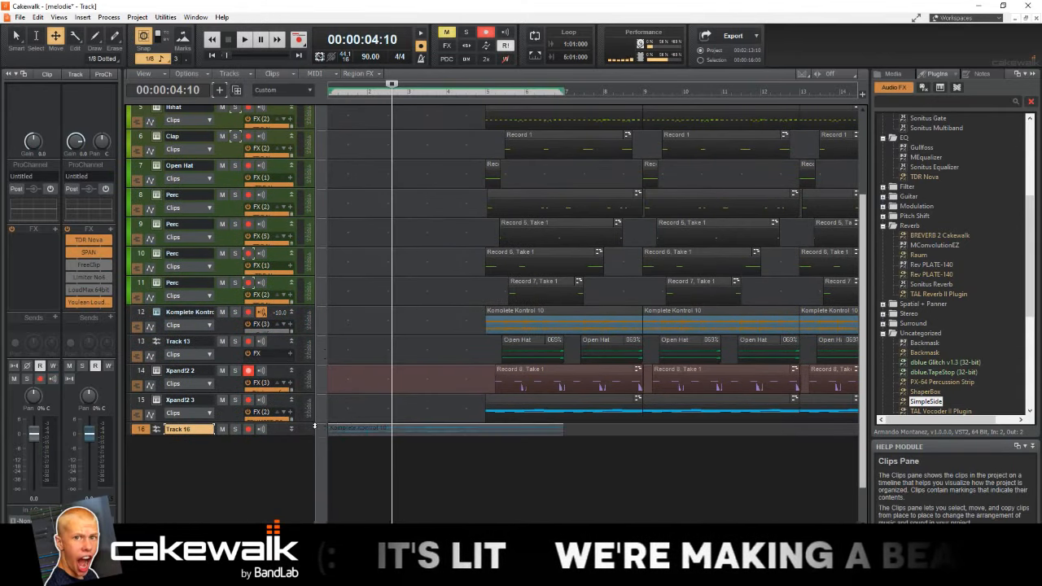
{"action": "key", "text": "w"}
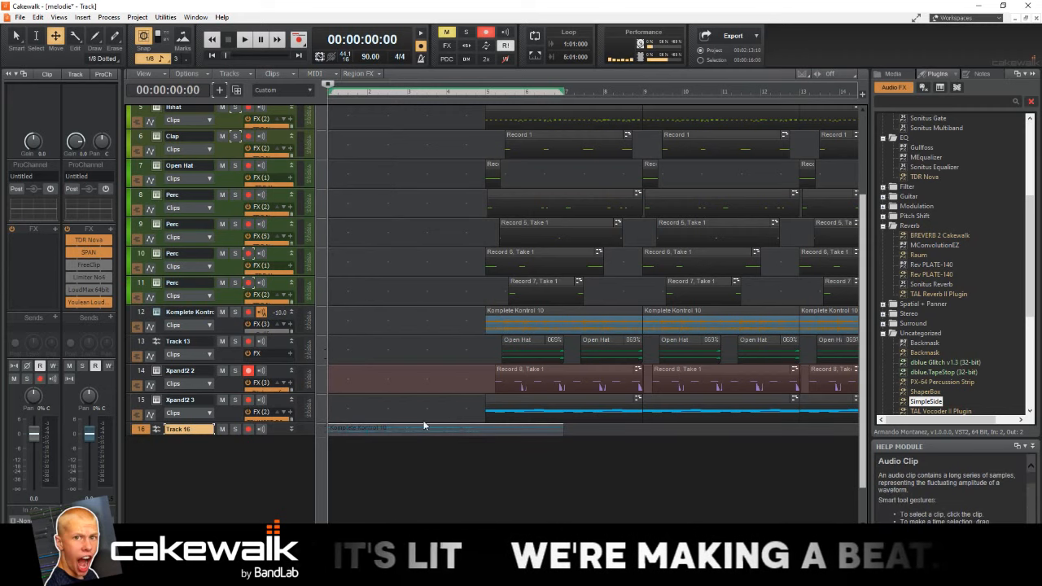
{"action": "left_click", "coordinate": [222, 414]}
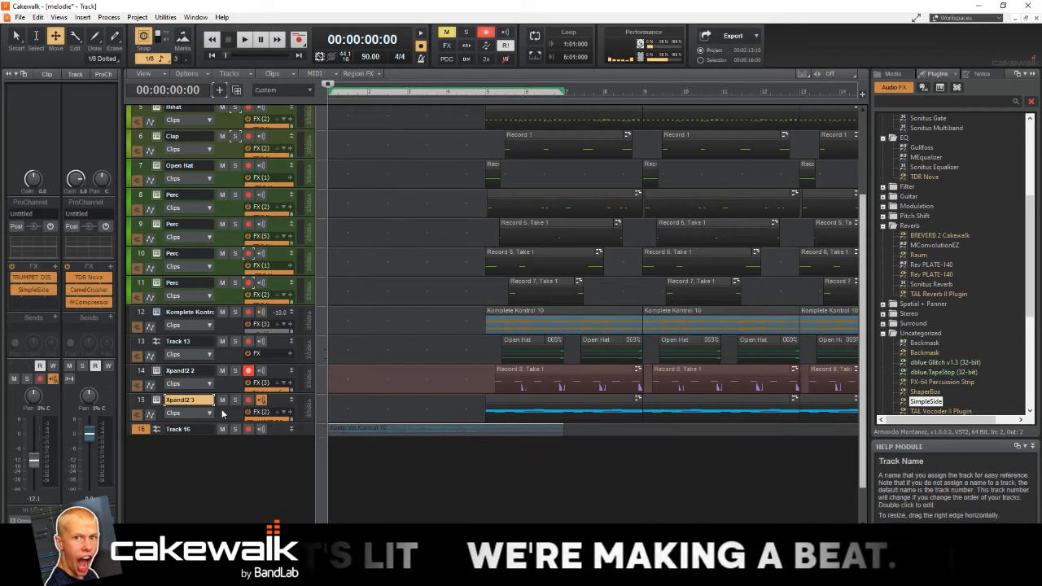
Step: Copy the SimpleSide effect from the Xpand!2 3 track onto Track 16 and start auditioning it
{"action": "left_click_drag", "start_coordinate": [40, 287], "coordinate": [102, 316]}
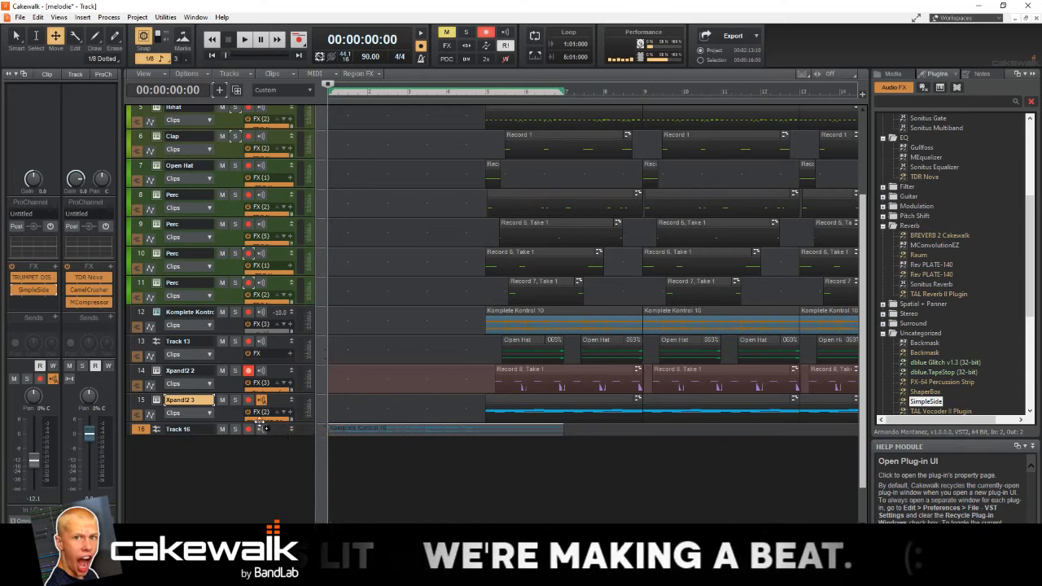
{"action": "left_click_drag", "start_coordinate": [261, 429], "coordinate": [277, 424]}
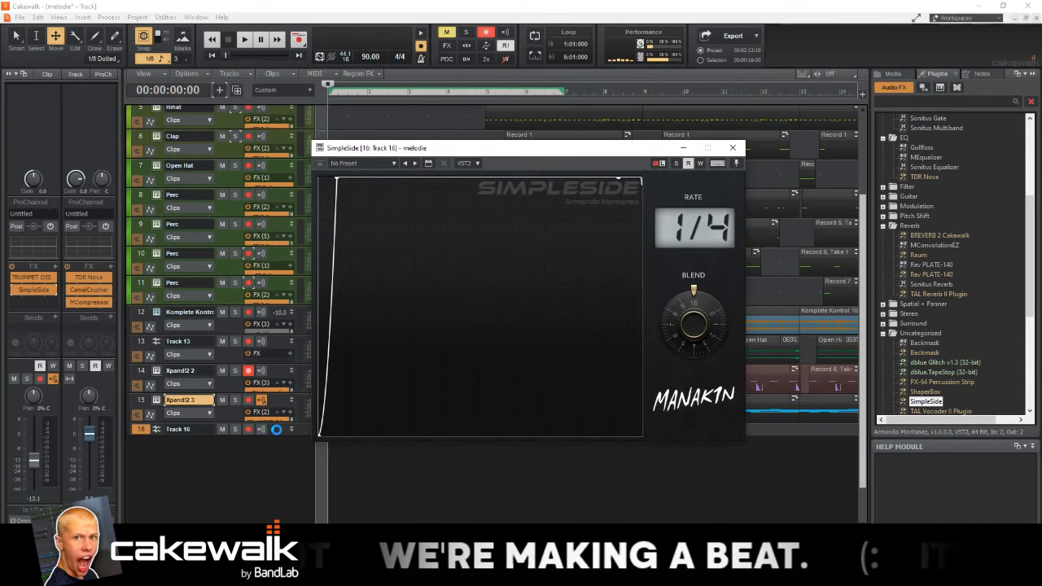
{"action": "left_click", "coordinate": [277, 429]}
{"action": "key", "text": "space"}
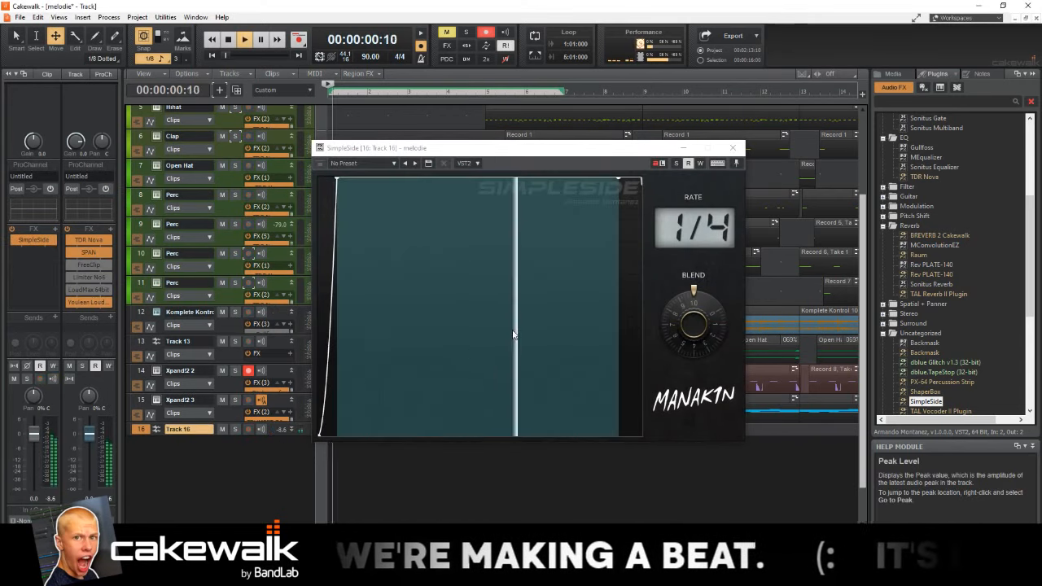
{"action": "left_click", "coordinate": [732, 148]}
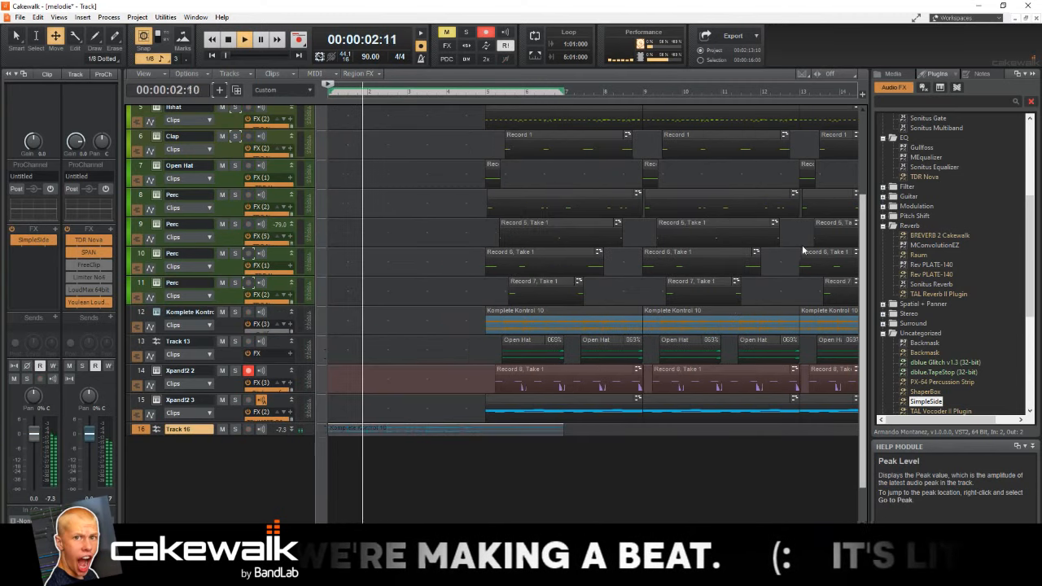
Step: Listen to Track 16's opening with SimpleSide and check the effect's settings
{"action": "scroll", "coordinate": [802, 245], "scroll_direction": "up", "scroll_amount": 4}
{"action": "scroll", "coordinate": [736, 249], "scroll_direction": "down", "scroll_amount": 4}
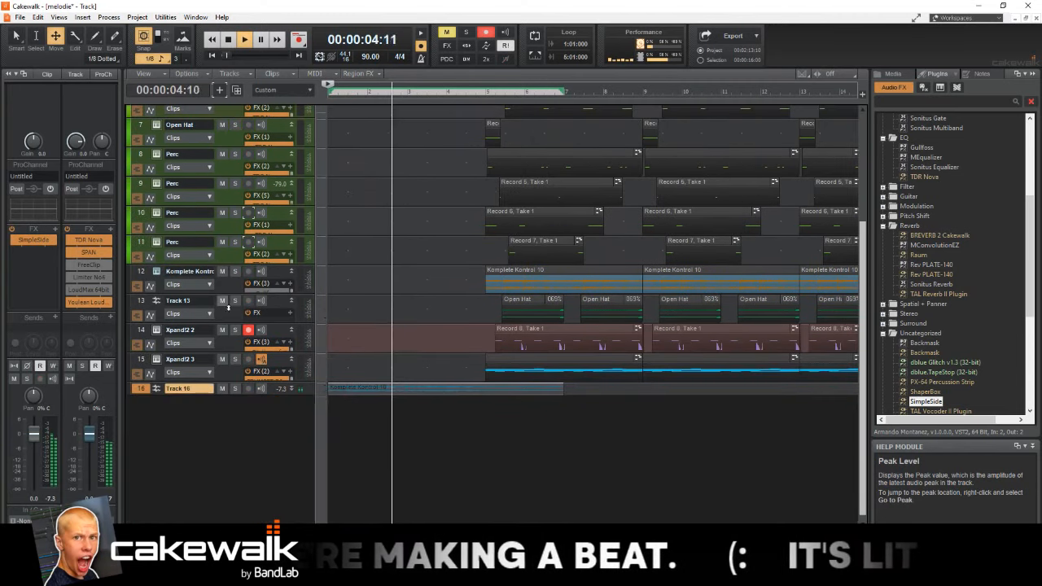
{"action": "key", "text": "space"}
{"action": "left_click", "coordinate": [53, 238]}
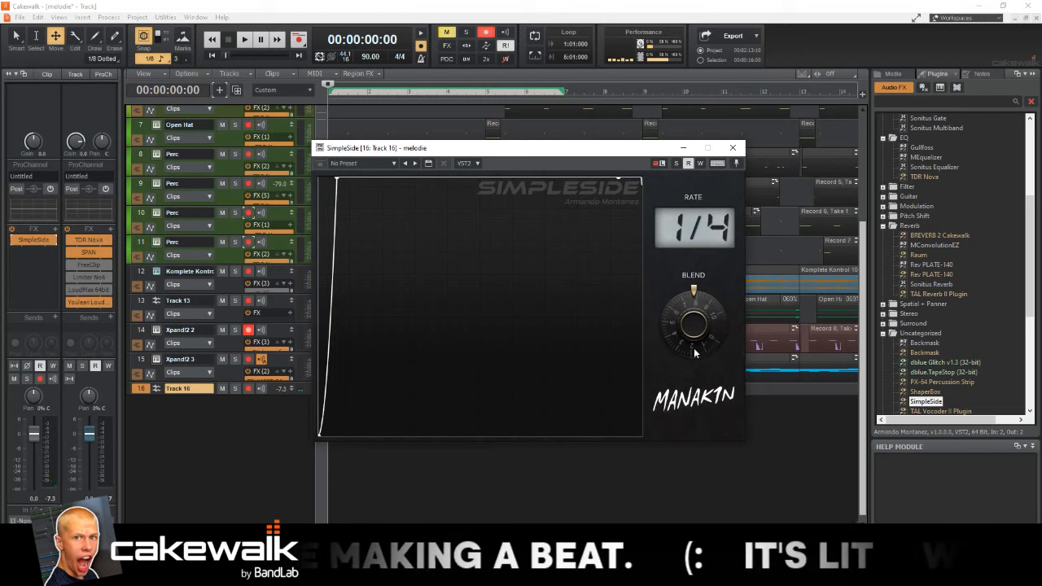
{"action": "key", "text": "space"}
{"action": "left_click", "coordinate": [733, 148]}
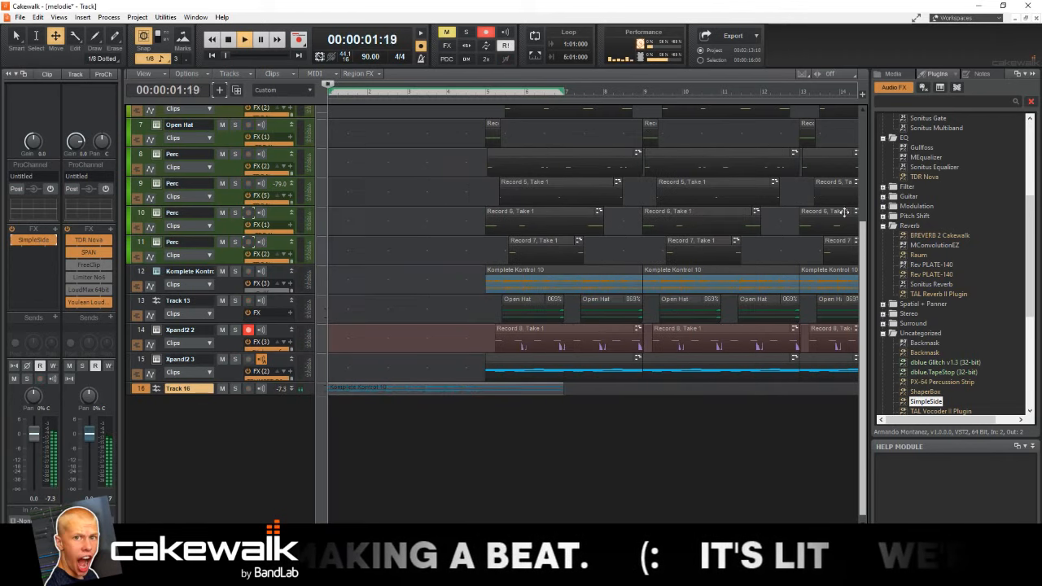
{"action": "key", "text": "space"}
Step: Add FuzzPlus3 to Track 16 and lower its filter frequency to about 1100 Hz while auditioning
{"action": "scroll", "coordinate": [918, 235], "scroll_direction": "up", "scroll_amount": 6}
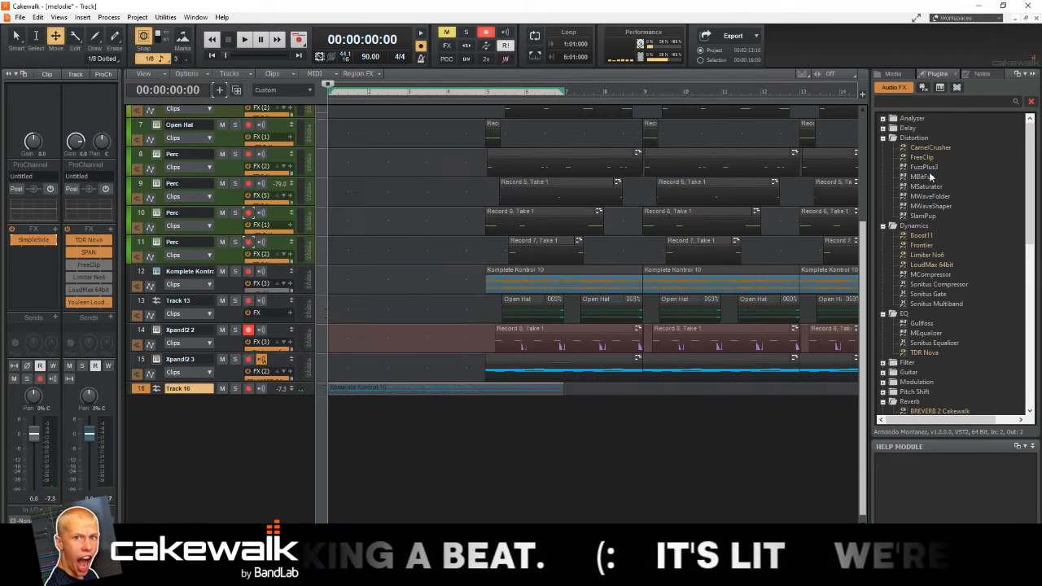
{"action": "left_click_drag", "start_coordinate": [932, 168], "coordinate": [3, 251]}
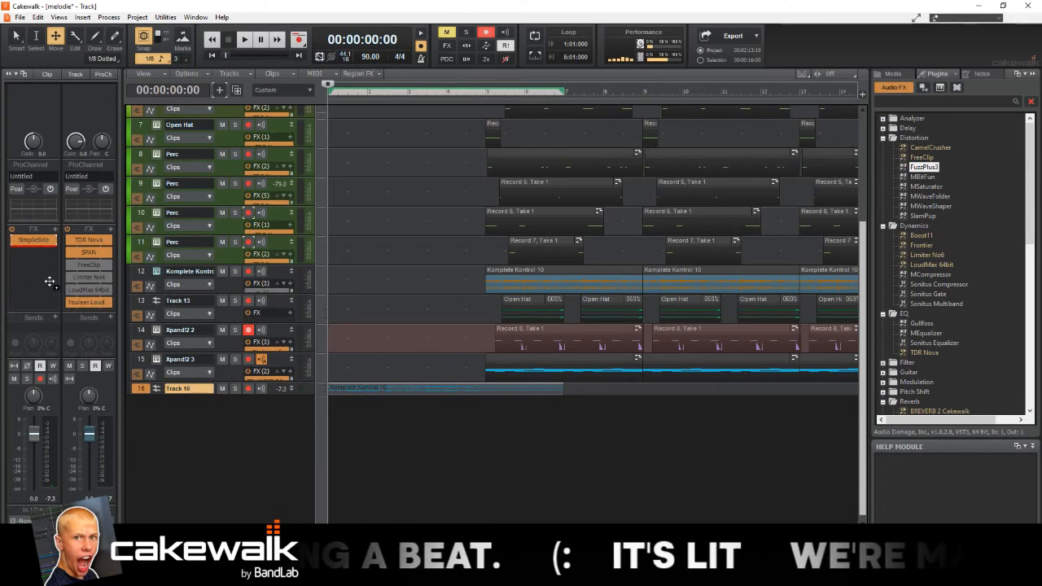
{"action": "left_click_drag", "start_coordinate": [49, 282], "coordinate": [50, 281]}
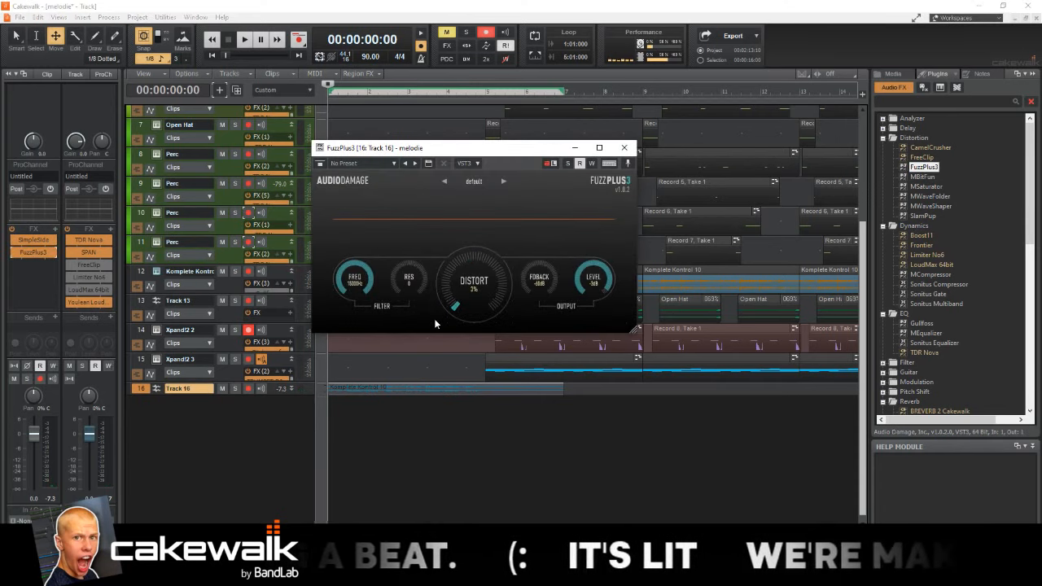
{"action": "key", "text": "space"}
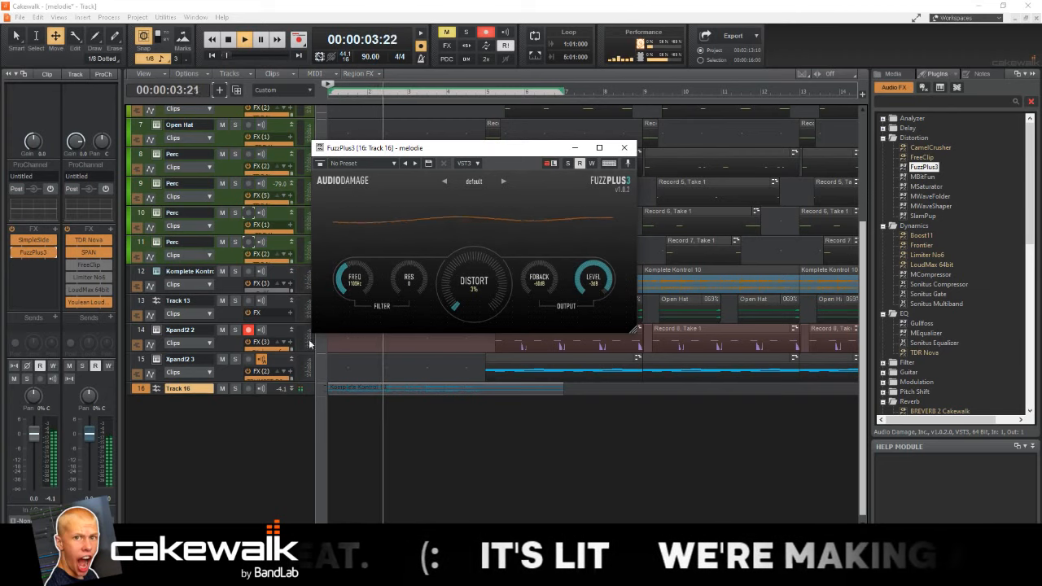
{"action": "left_click", "coordinate": [624, 147]}
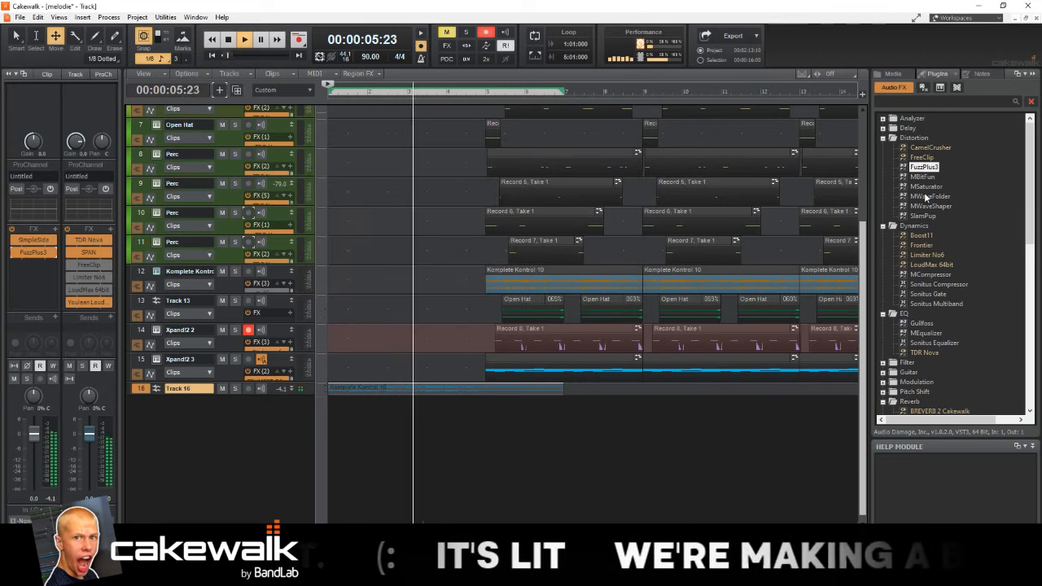
{"action": "key", "text": "space"}
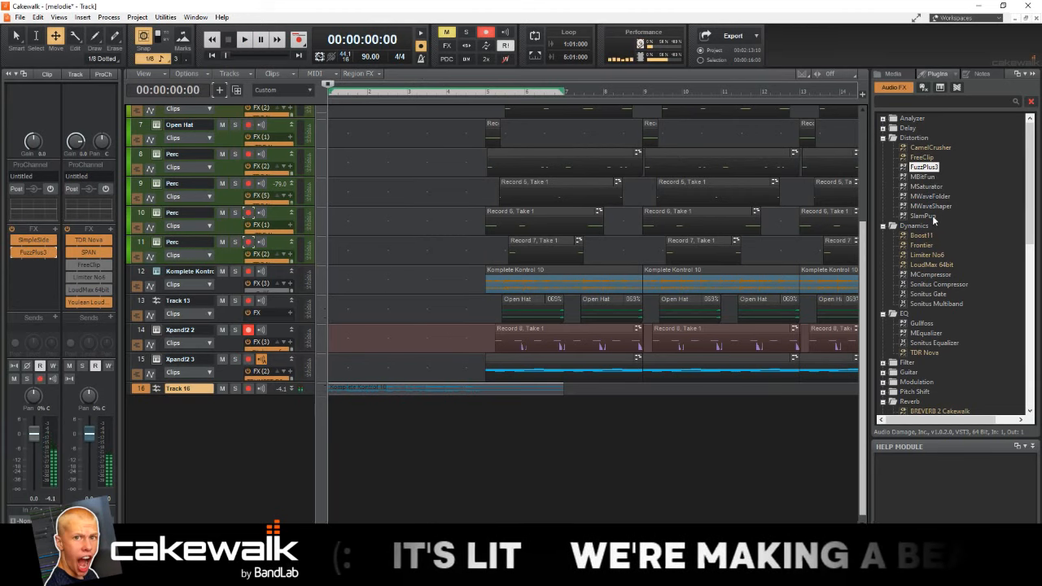
Step: Compare Track 16's sound with FuzzPlus3 and SimpleSide bypassed and enabled, leaving both effects on
{"action": "double_click", "coordinate": [34, 433]}
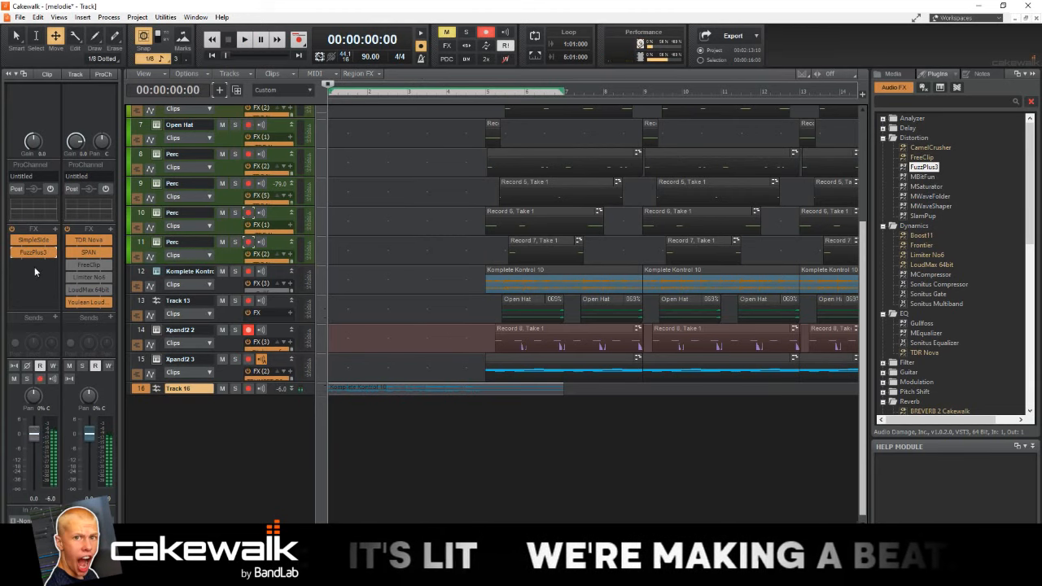
{"action": "double_click", "coordinate": [30, 253]}
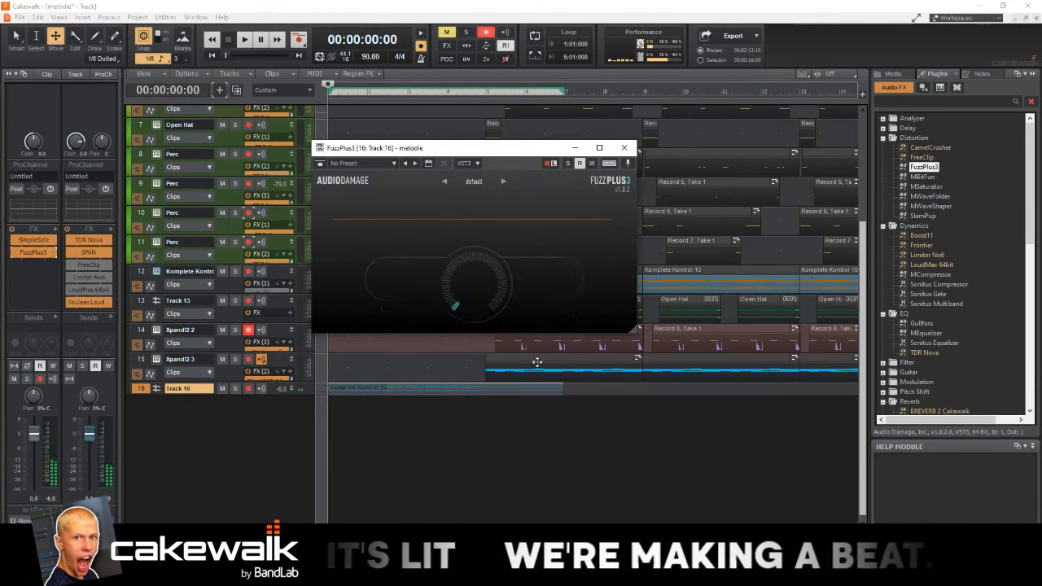
{"action": "left_click", "coordinate": [14, 253]}
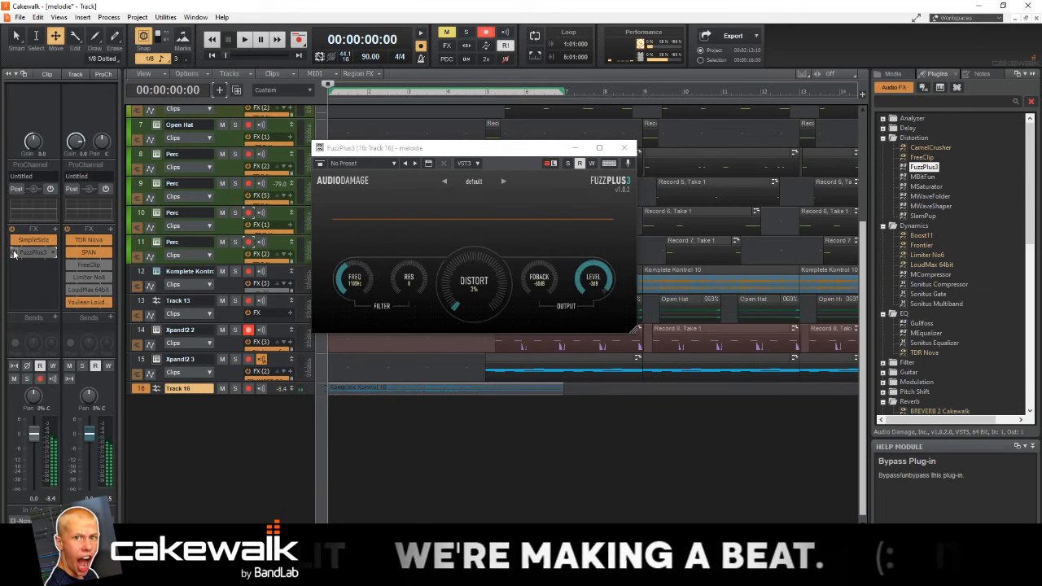
{"action": "left_click", "coordinate": [14, 242]}
{"action": "key", "text": "space"}
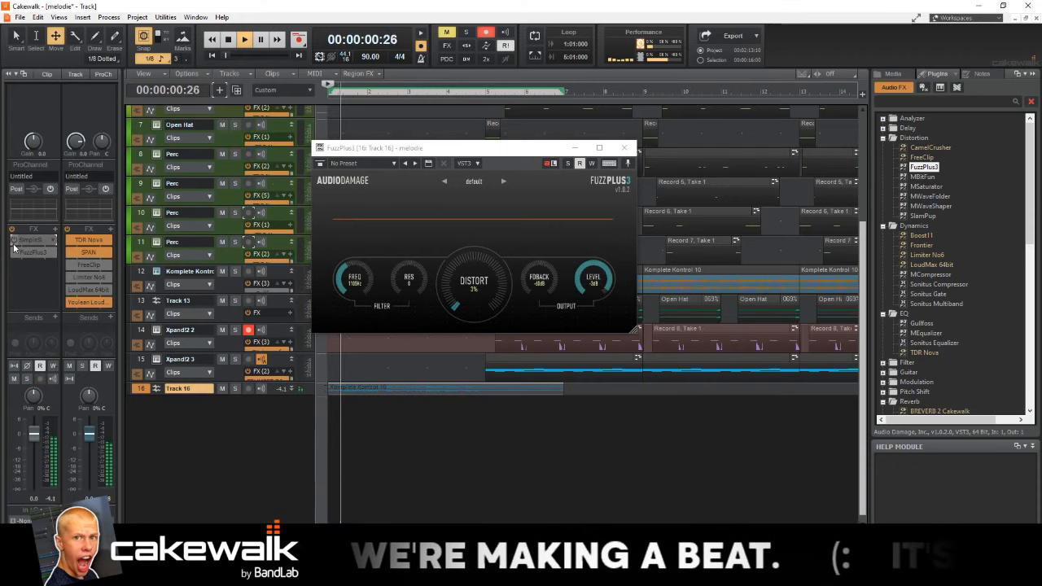
{"action": "key", "text": "space"}
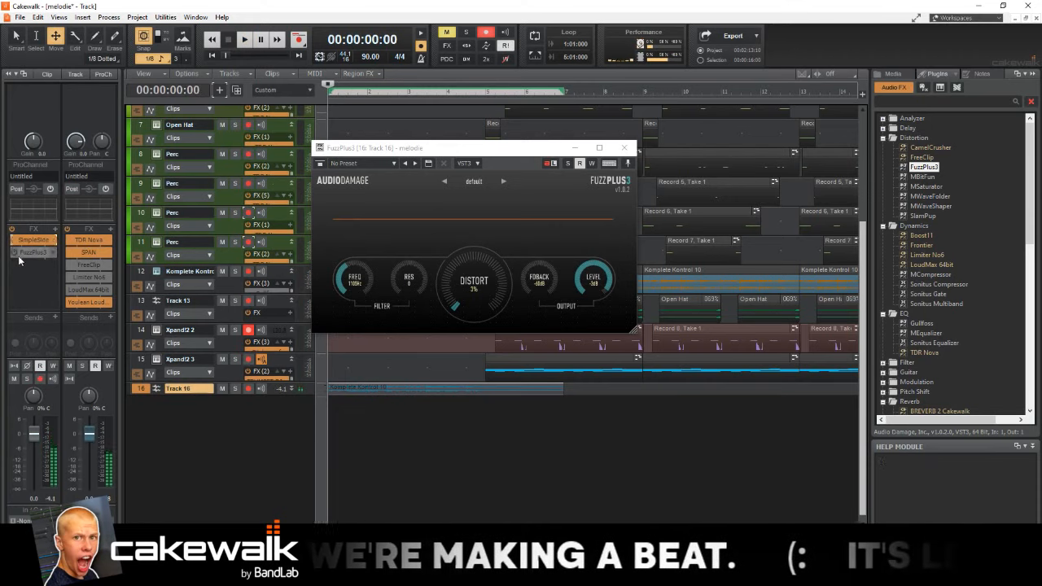
{"action": "left_click", "coordinate": [14, 252]}
{"action": "key", "text": "space"}
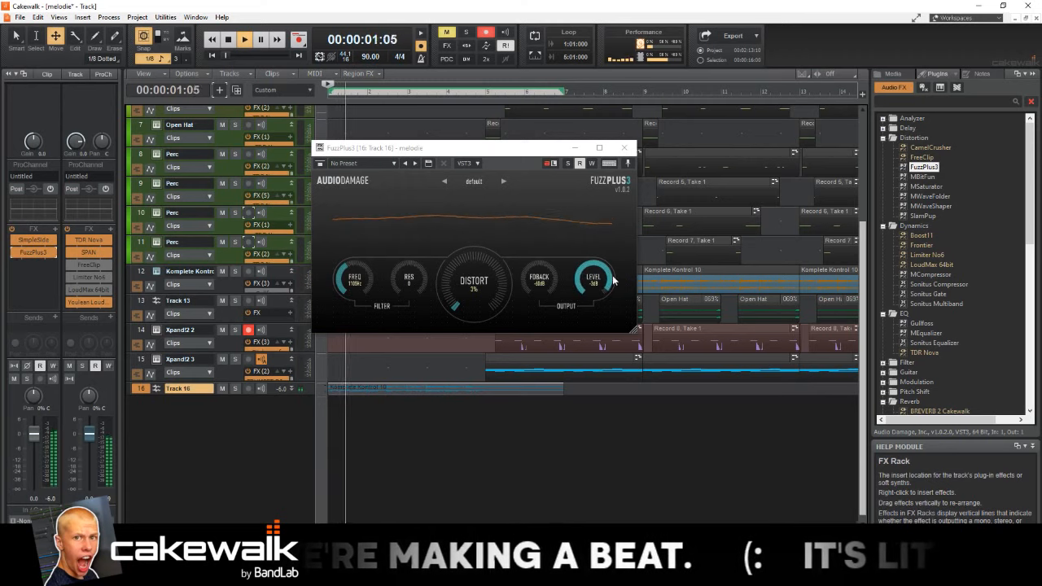
Step: Lower FuzzPlus3's output level on Track 16 to about -14 dB and close its window
{"action": "left_click_drag", "start_coordinate": [592, 280], "coordinate": [591, 293]}
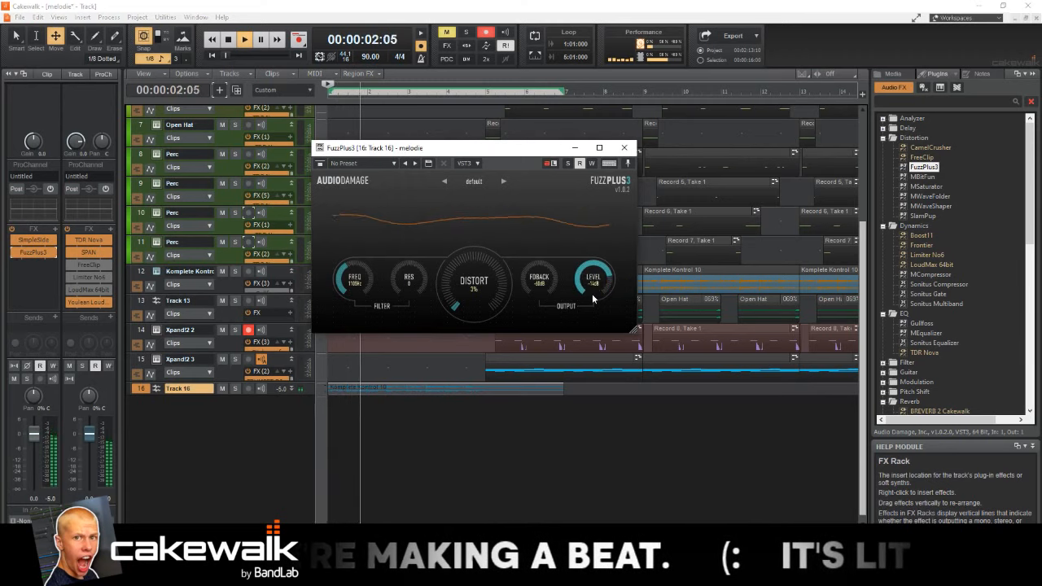
{"action": "left_click", "coordinate": [625, 147]}
{"action": "scroll", "coordinate": [942, 308], "scroll_direction": "down", "scroll_amount": 3}
{"action": "key", "text": "space"}
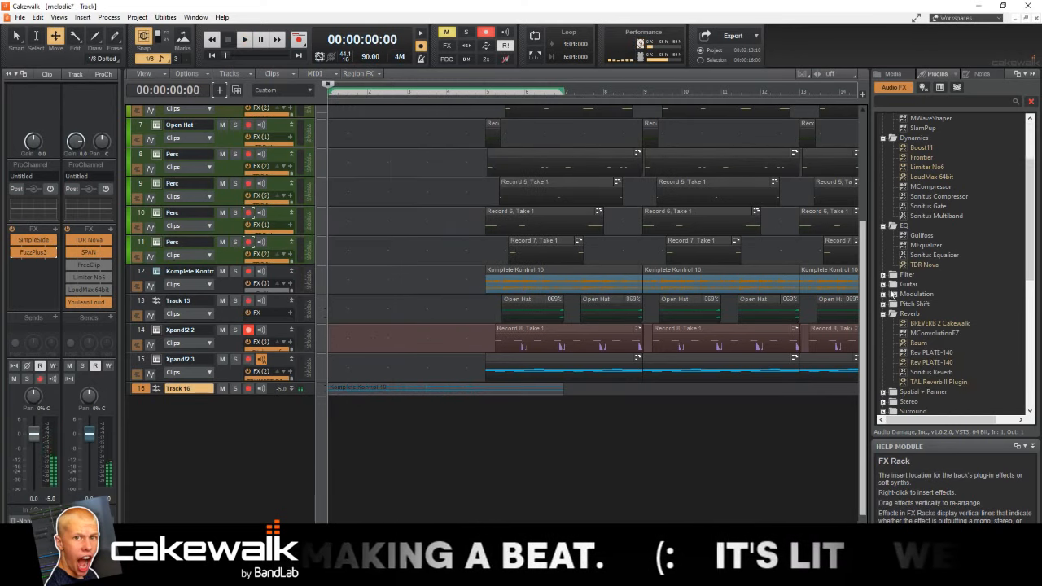
Step: Add iZotope Vinyl to Track 16 with Wear about halfway and output gain about 3.7 dB, and save the project
{"action": "left_click", "coordinate": [883, 294]}
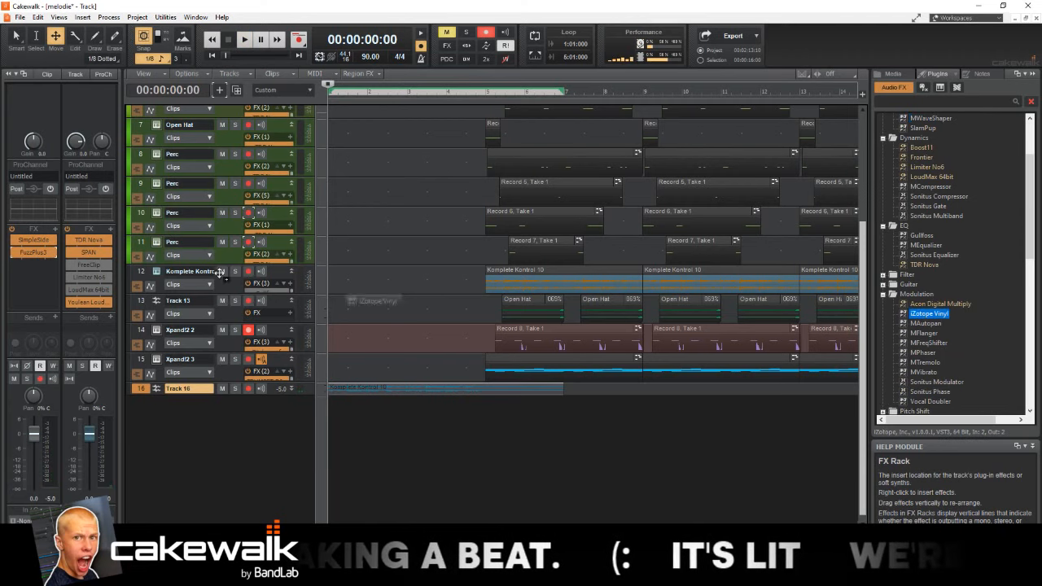
{"action": "left_click_drag", "start_coordinate": [929, 314], "coordinate": [37, 256]}
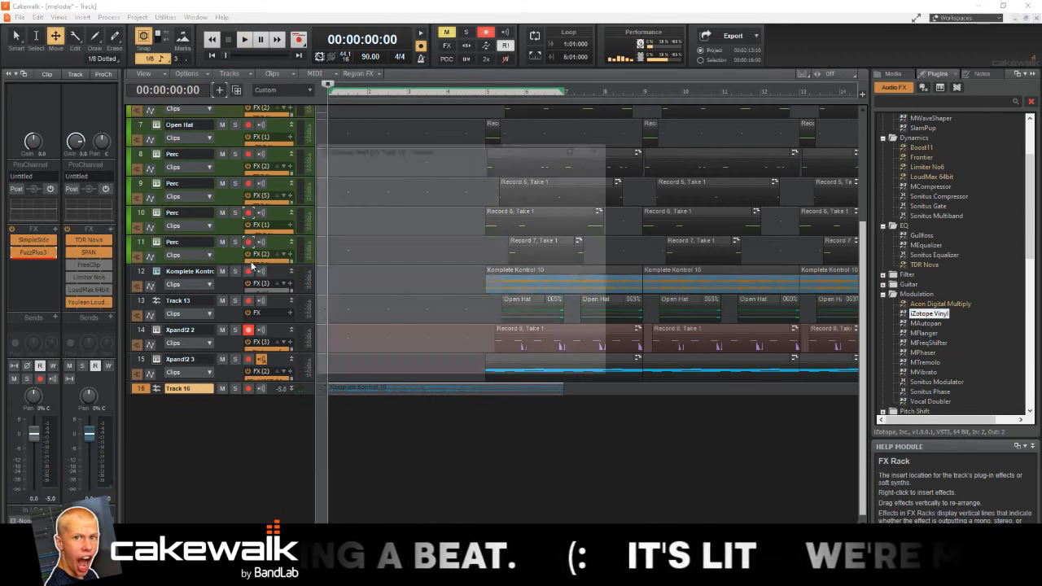
{"action": "key", "text": "space"}
{"action": "left_click_drag", "start_coordinate": [349, 273], "coordinate": [374, 236]}
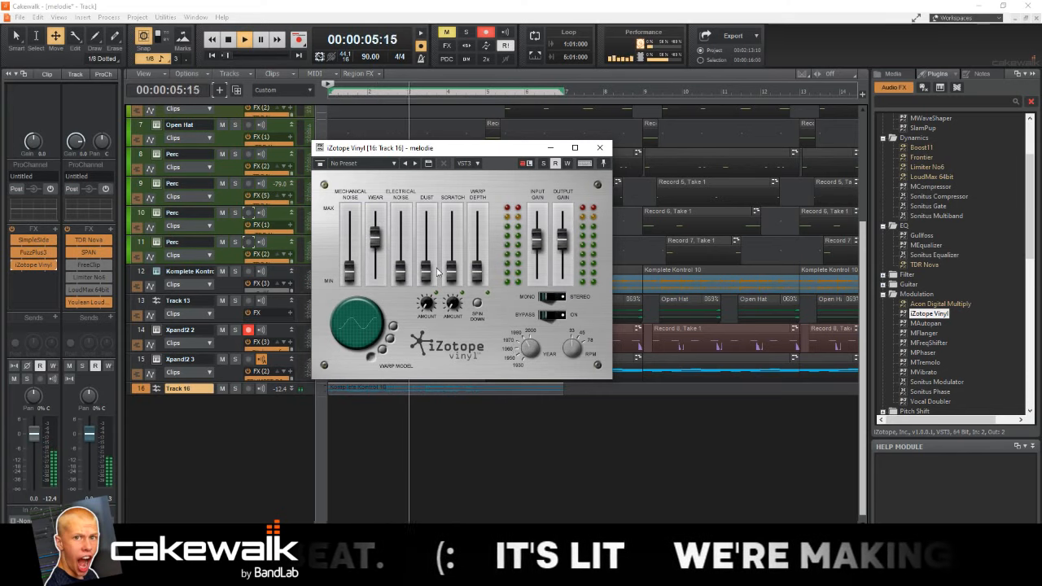
{"action": "left_click_drag", "start_coordinate": [562, 236], "coordinate": [559, 229]}
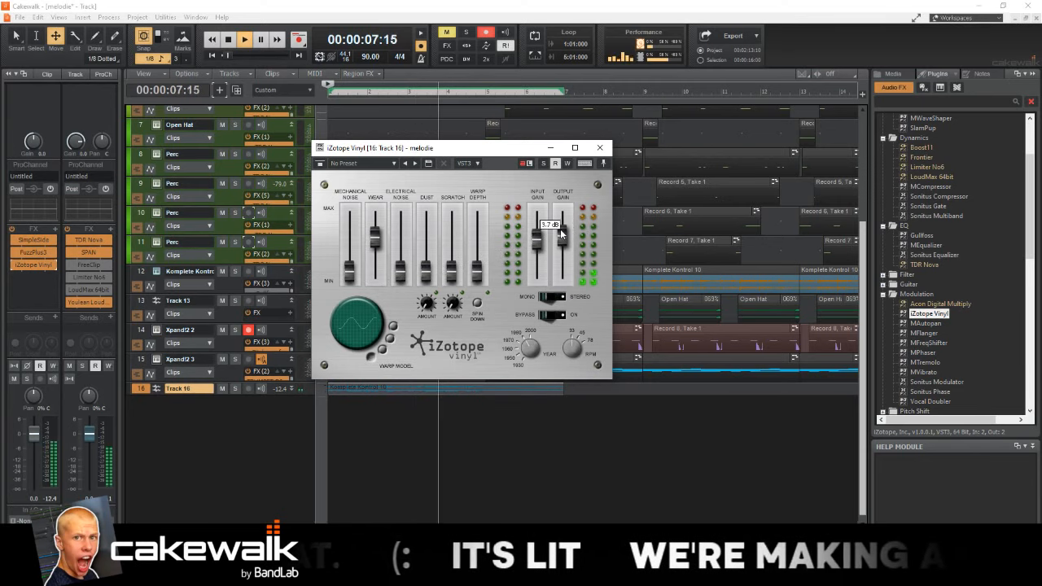
{"action": "left_click", "coordinate": [600, 149]}
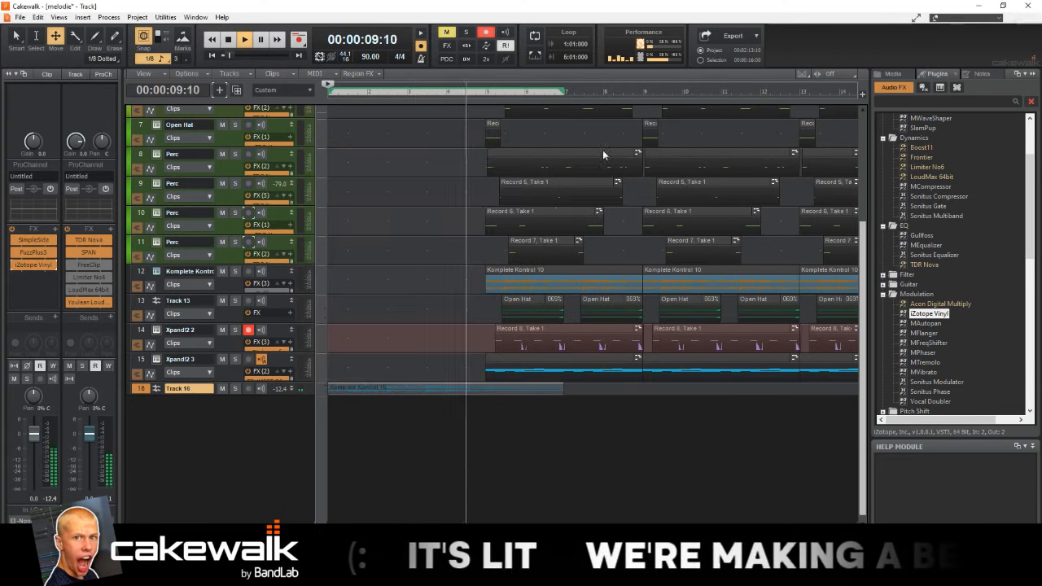
{"action": "scroll", "coordinate": [526, 258], "scroll_direction": "down", "scroll_amount": 1}
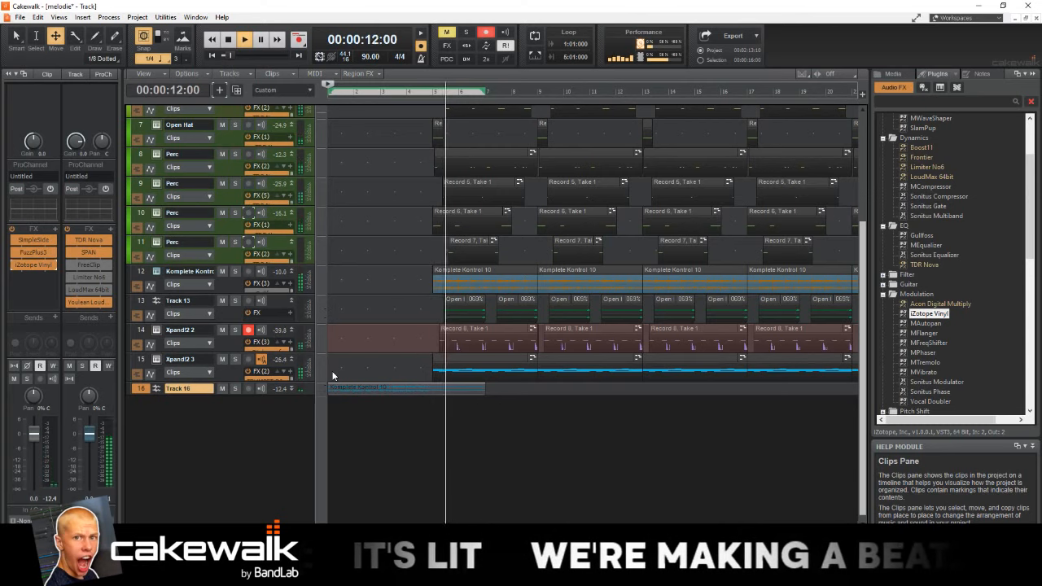
{"action": "key", "text": "space"}
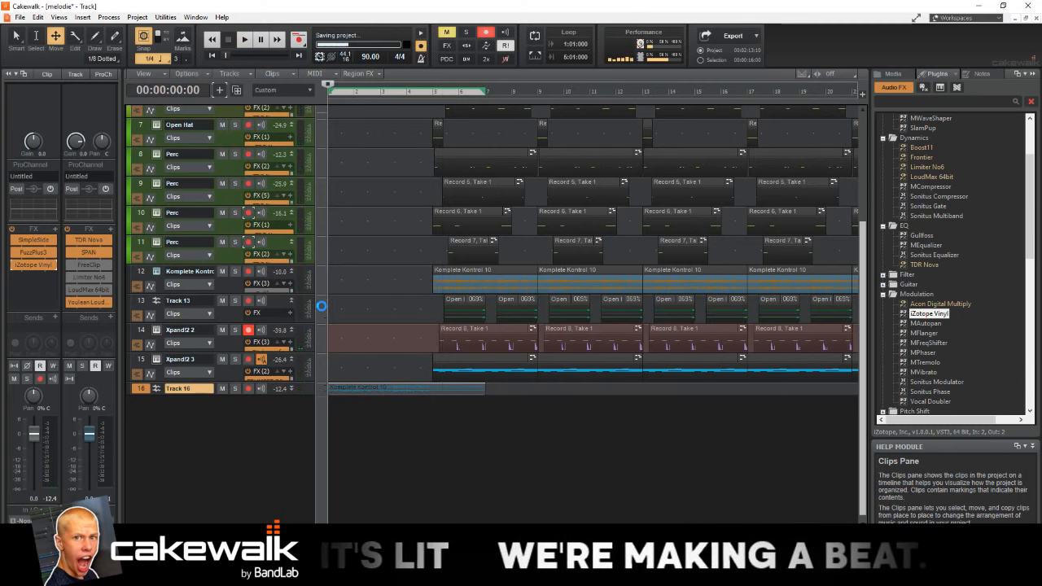
Step: Trim the end of Track 16's Komplete Kontrol clip back to just before bar 5 and audition the transition
{"action": "scroll", "coordinate": [461, 403], "scroll_direction": "up", "scroll_amount": 3}
{"action": "scroll", "coordinate": [734, 379], "scroll_direction": "down", "scroll_amount": 1}
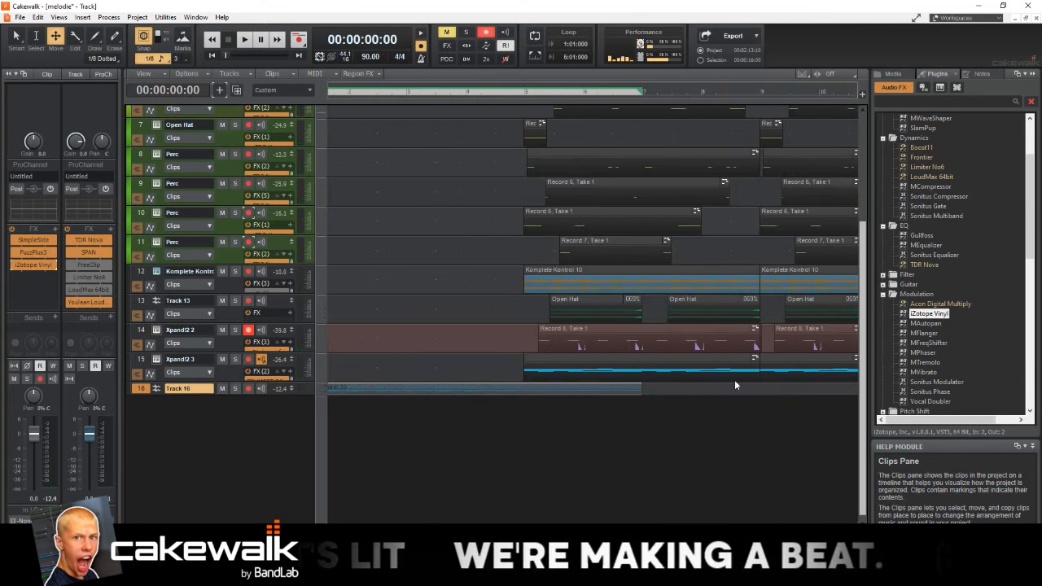
{"action": "key", "text": "t"}
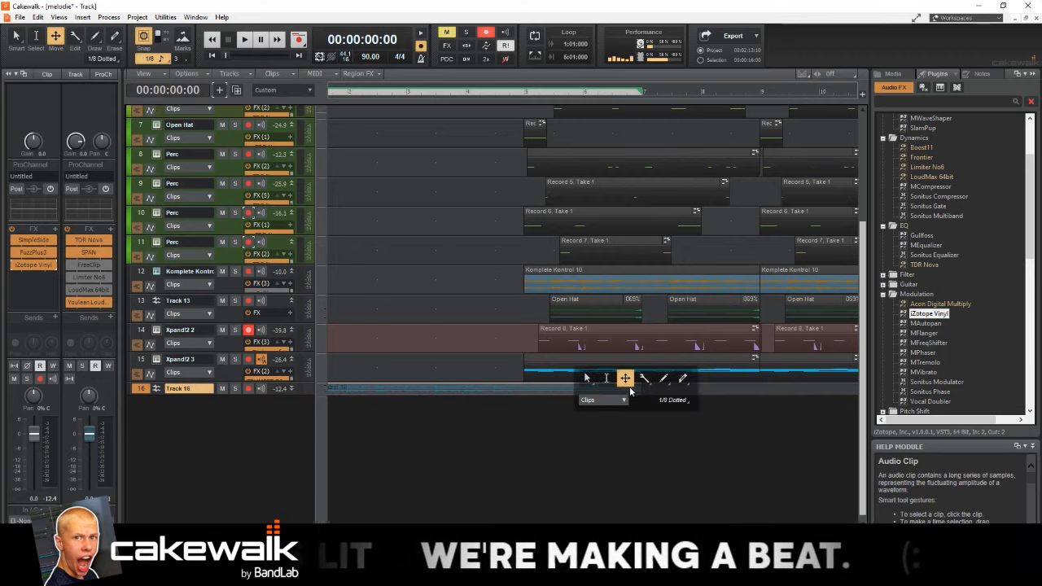
{"action": "left_click", "coordinate": [586, 378]}
{"action": "left_click", "coordinate": [640, 388]}
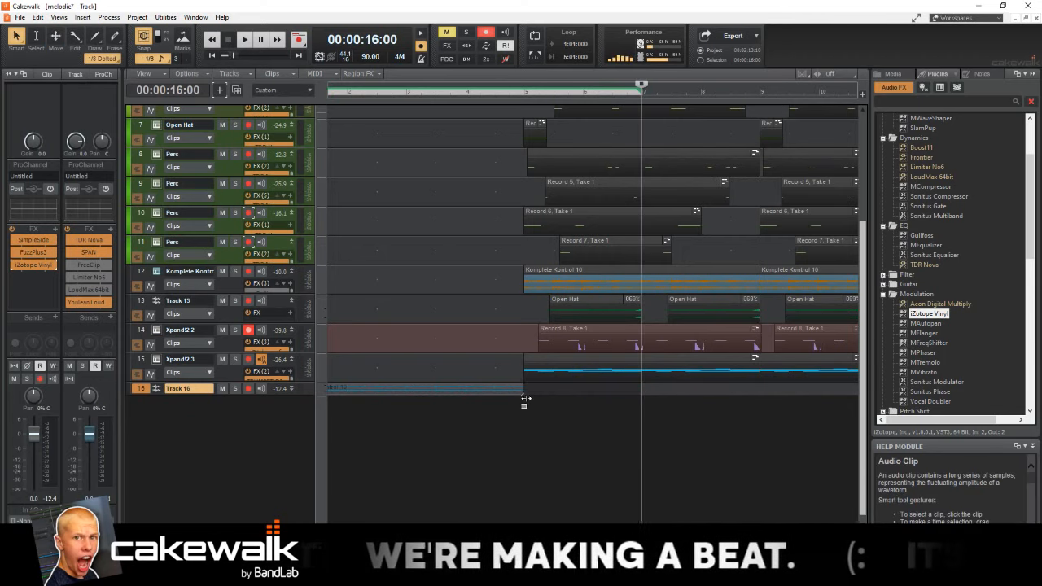
{"action": "key", "text": "space"}
{"action": "key", "text": "w"}
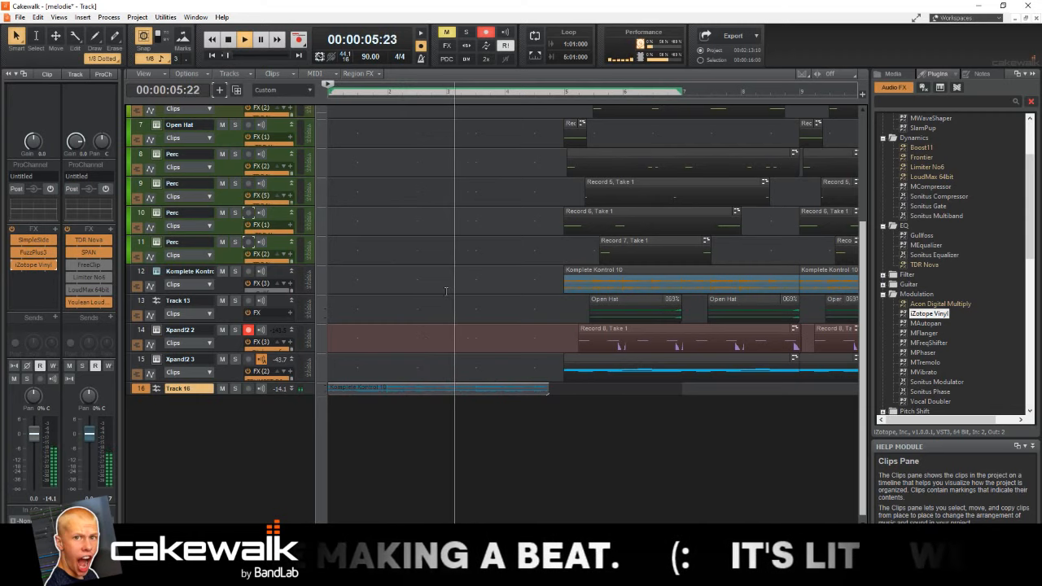
{"action": "scroll", "coordinate": [513, 291], "scroll_direction": "up", "scroll_amount": 4}
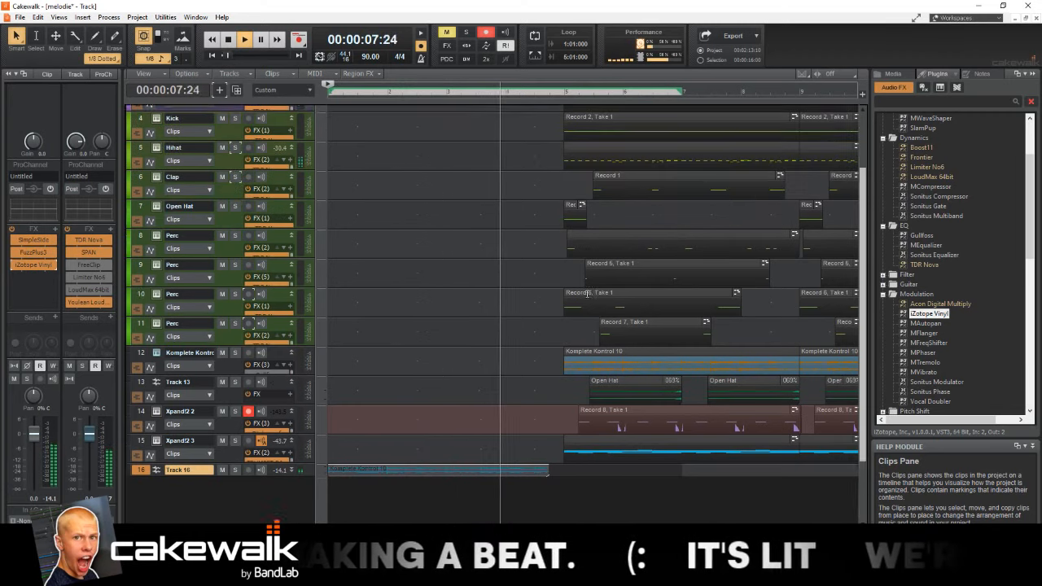
{"action": "scroll", "coordinate": [586, 293], "scroll_direction": "down", "scroll_amount": 4}
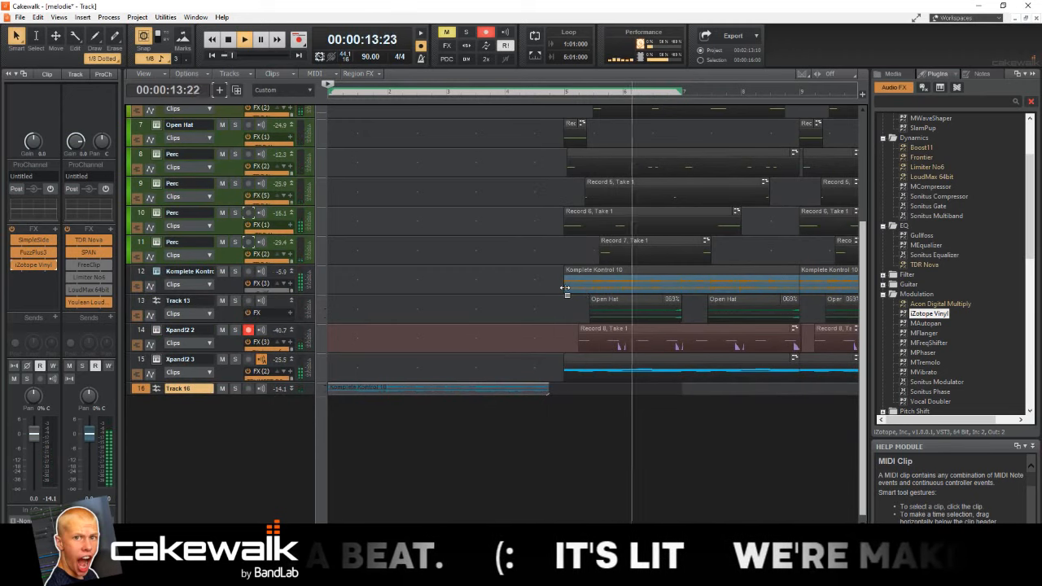
{"action": "key", "text": "space"}
Step: Delete the Track 13, Xpand!2 2 and Xpand!2 3 clips from bars 5 to 8
{"action": "scroll", "coordinate": [573, 329], "scroll_direction": "down", "scroll_amount": 2}
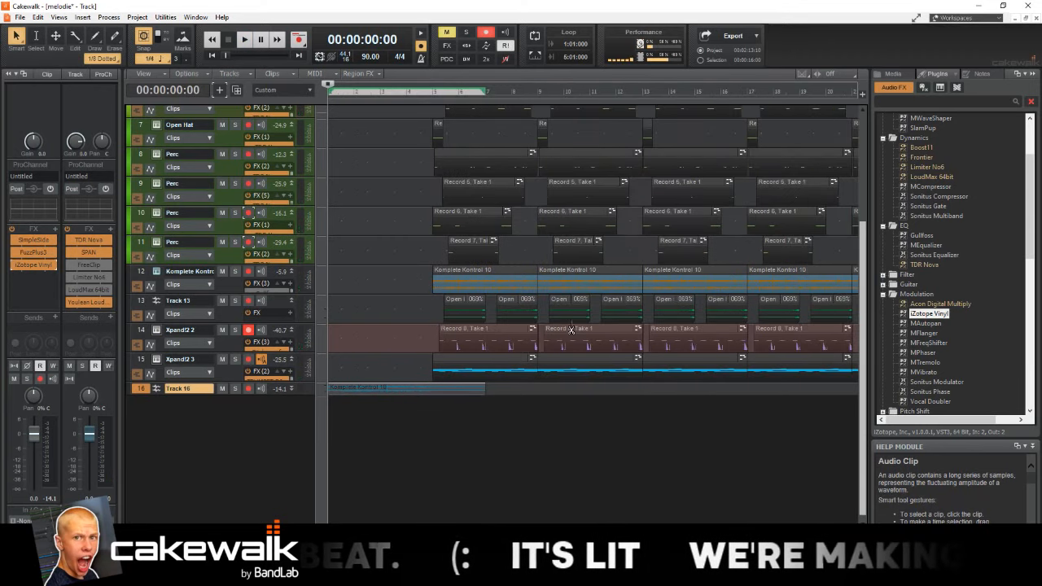
{"action": "scroll", "coordinate": [532, 314], "scroll_direction": "up", "scroll_amount": 1}
{"action": "left_click_drag", "start_coordinate": [426, 335], "coordinate": [540, 413]}
{"action": "key", "text": "Delete"}
{"action": "left_click", "coordinate": [530, 379]}
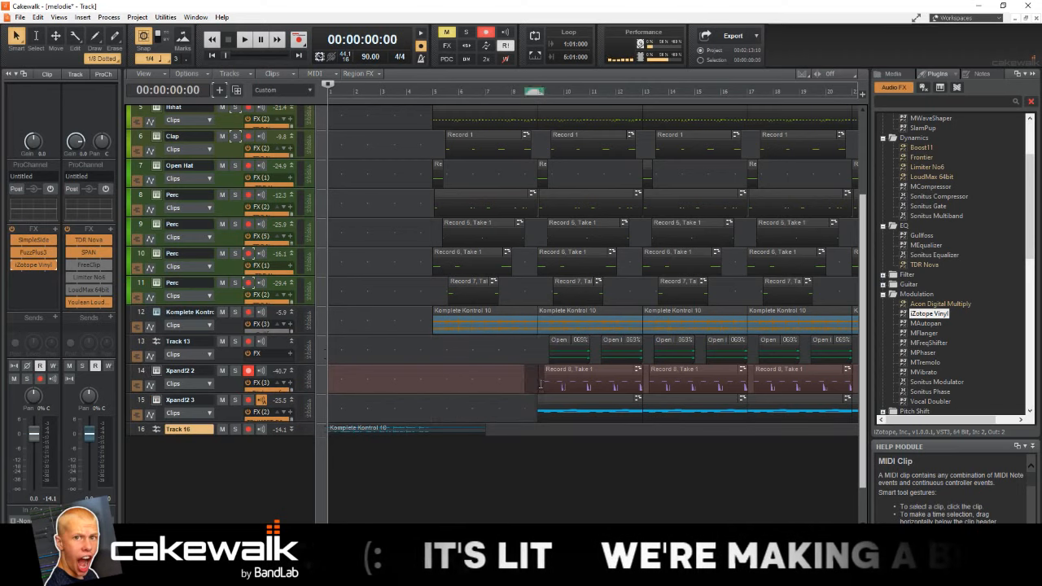
Step: Delete the Spinz 808, Kick, Hihat, Clap, Open Hat and Perc clips from bars 5 to 8
{"action": "scroll", "coordinate": [511, 374], "scroll_direction": "up", "scroll_amount": 2}
{"action": "left_click_drag", "start_coordinate": [405, 412], "coordinate": [538, 169]}
{"action": "key", "text": "Delete"}
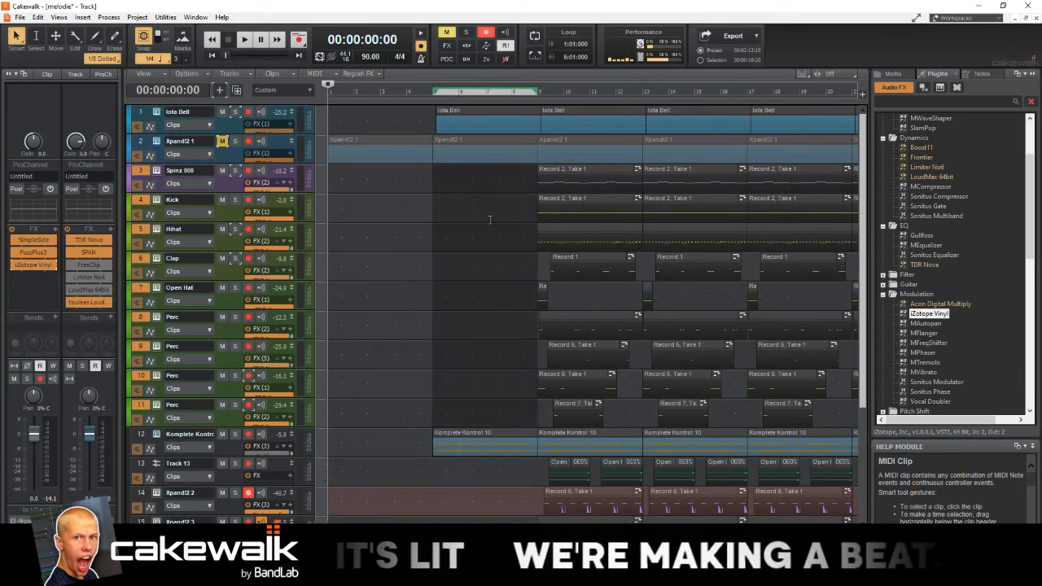
{"action": "left_click", "coordinate": [490, 220]}
Step: Audition the intro's opening and the transition from Track 16 into the Komplete Kontrol clip at bar 5
{"action": "key", "text": "w"}
{"action": "key", "text": "space"}
{"action": "scroll", "coordinate": [490, 218], "scroll_direction": "down", "scroll_amount": 2}
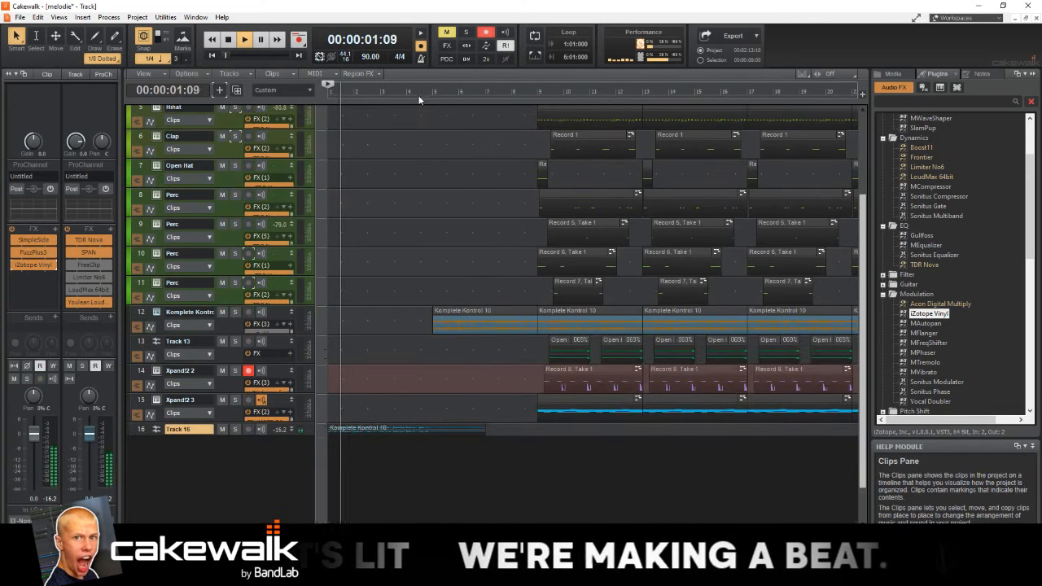
{"action": "left_click", "coordinate": [419, 92]}
{"action": "scroll", "coordinate": [465, 262], "scroll_direction": "up", "scroll_amount": 3}
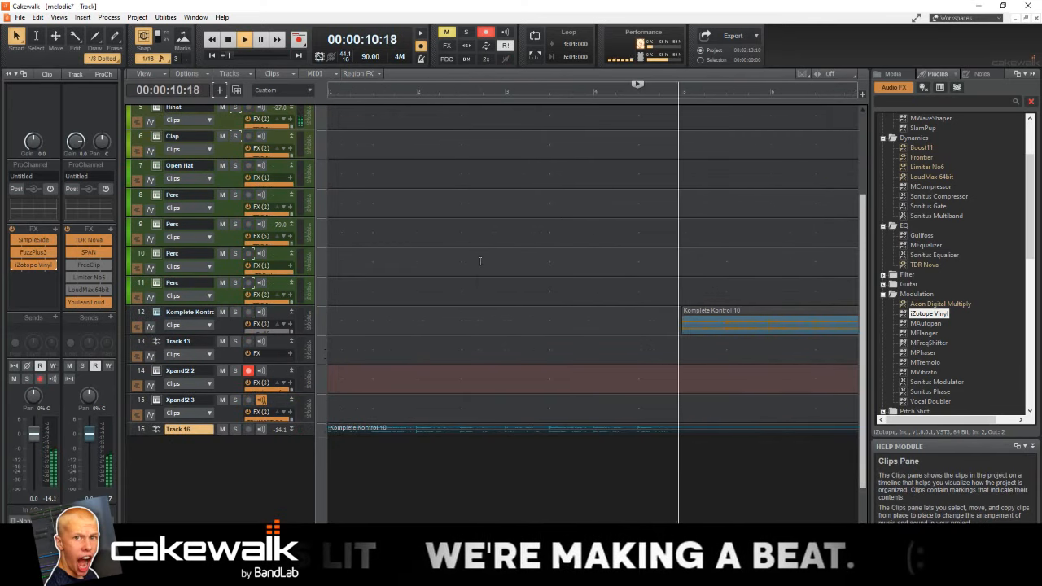
Step: Copy the Komplete Kontrol 10 audio clip on Track 16 so that the copy starts at measure 5
{"action": "scroll", "coordinate": [446, 268], "scroll_direction": "down", "scroll_amount": 5}
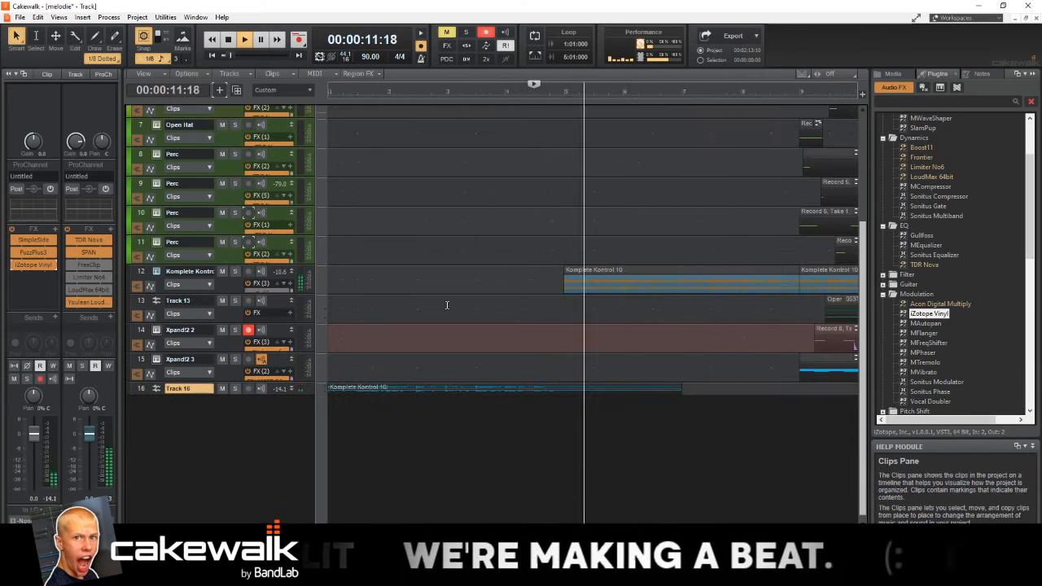
{"action": "left_click", "coordinate": [374, 388]}
{"action": "left_click_drag", "start_coordinate": [368, 386], "coordinate": [465, 386], "text": "ctrl"}
{"action": "key", "text": "space"}
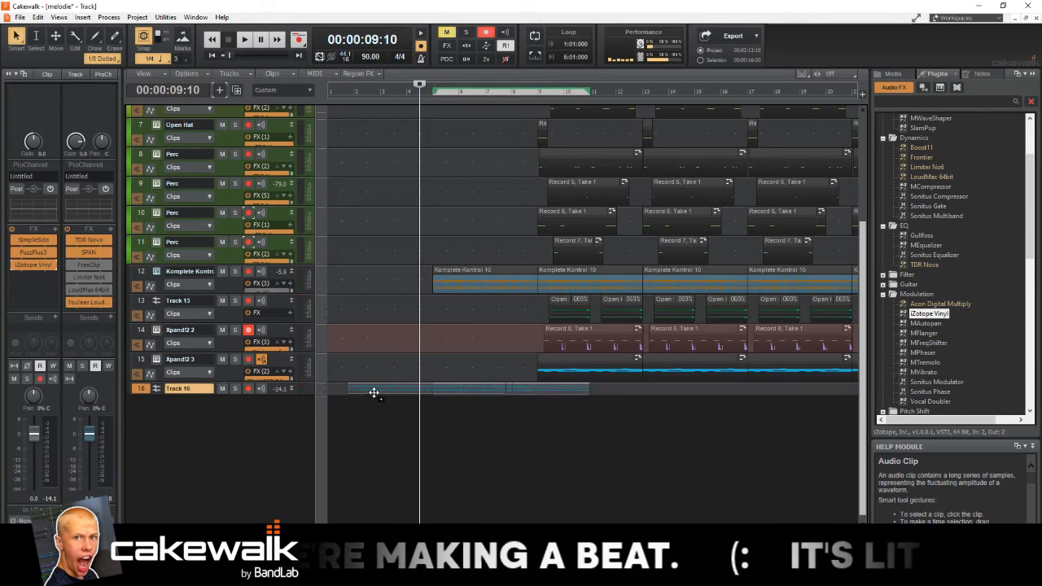
{"action": "left_click", "coordinate": [353, 388]}
Step: Trim the end of the copied Track 16 clip to beat 3 of measure 7 and place the playhead there
{"action": "left_click", "coordinate": [470, 275]}
{"action": "scroll", "coordinate": [481, 278], "scroll_direction": "up", "scroll_amount": 2}
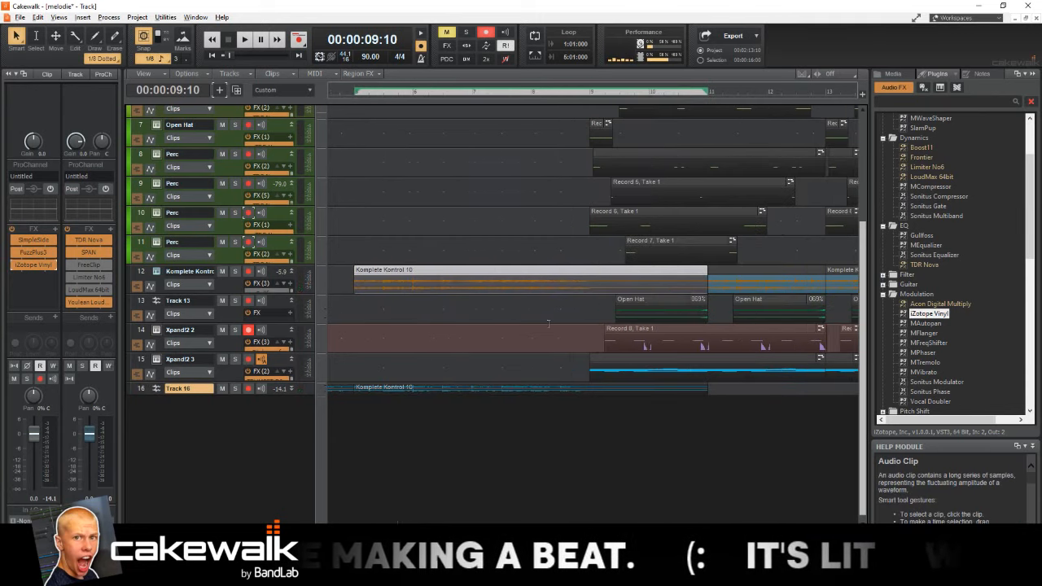
{"action": "scroll", "coordinate": [520, 331], "scroll_direction": "left", "scroll_amount": 1}
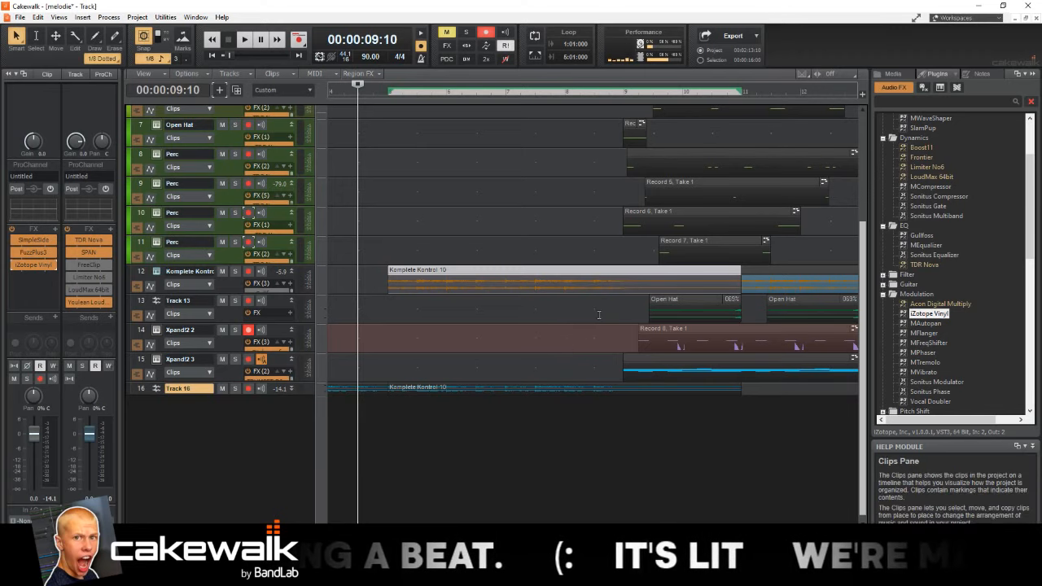
{"action": "left_click", "coordinate": [578, 390]}
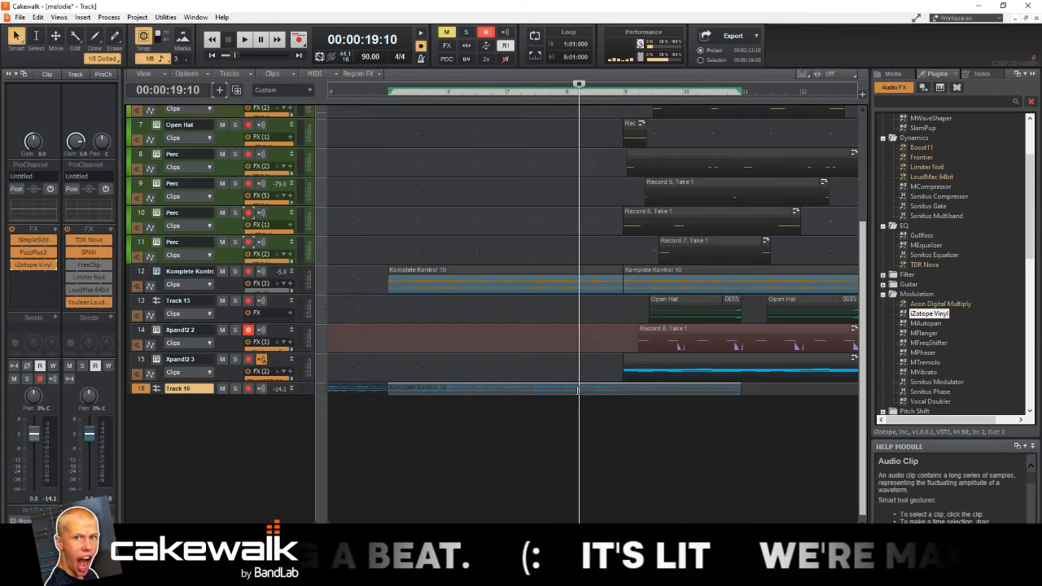
{"action": "key", "text": "t"}
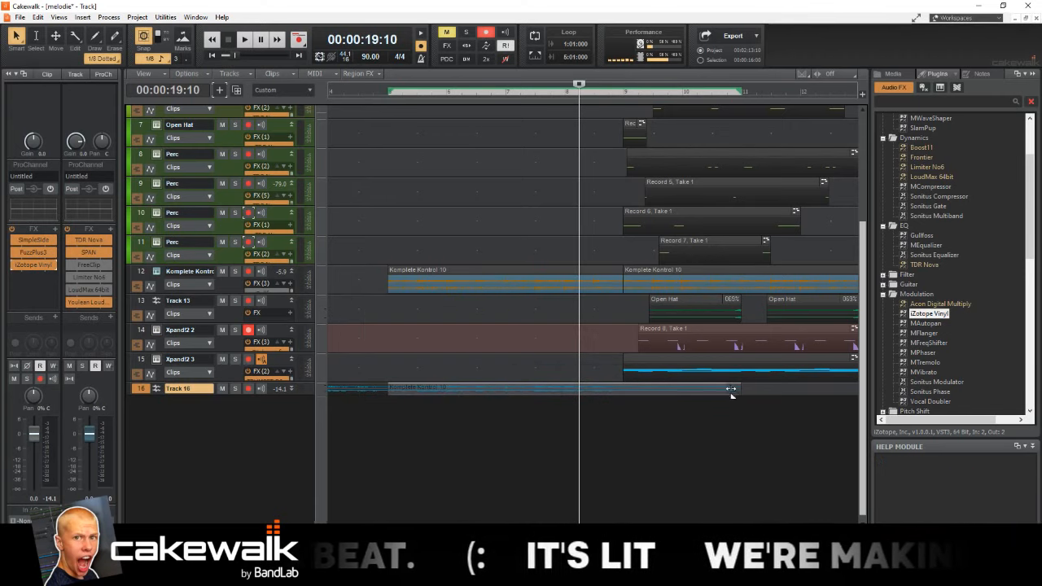
{"action": "left_click_drag", "start_coordinate": [739, 392], "coordinate": [548, 389]}
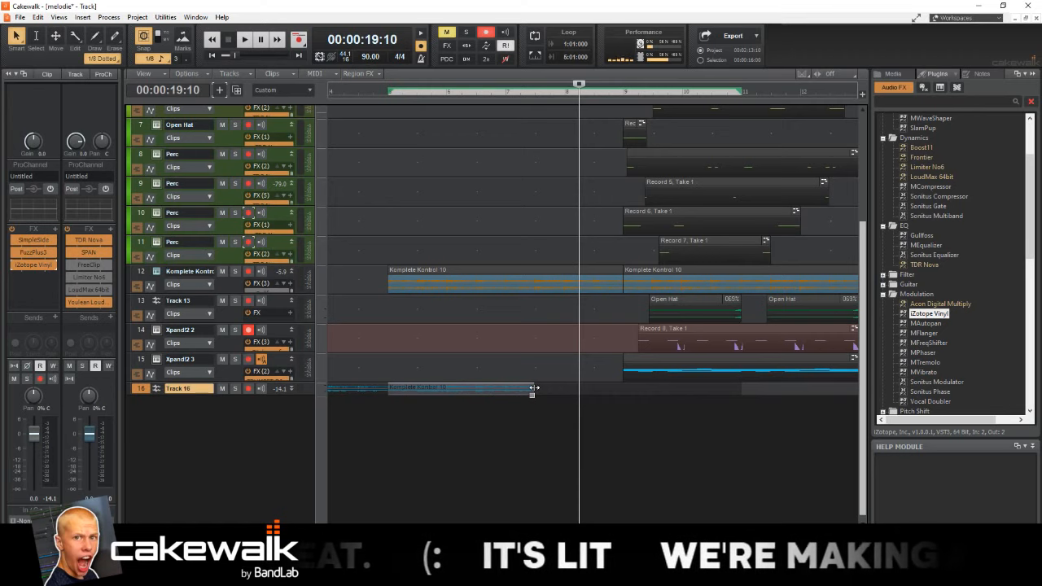
{"action": "left_click", "coordinate": [533, 101]}
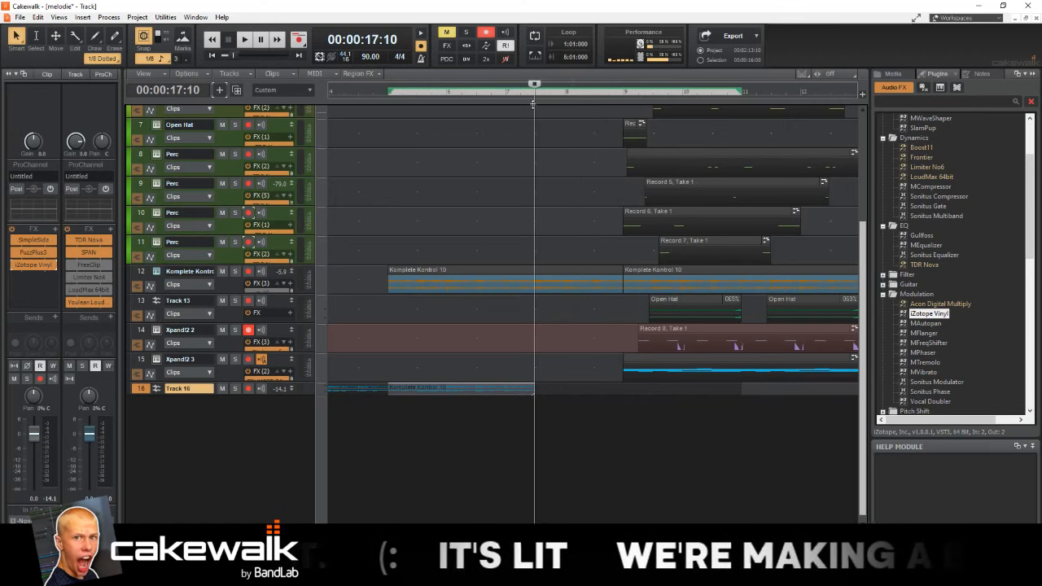
Step: Crossfade from measure 5 to beat 3 of measure 7: fade out the Track 16 copy and fade in the first Komplete Kontrol clip on track 12
{"action": "left_click", "coordinate": [545, 271]}
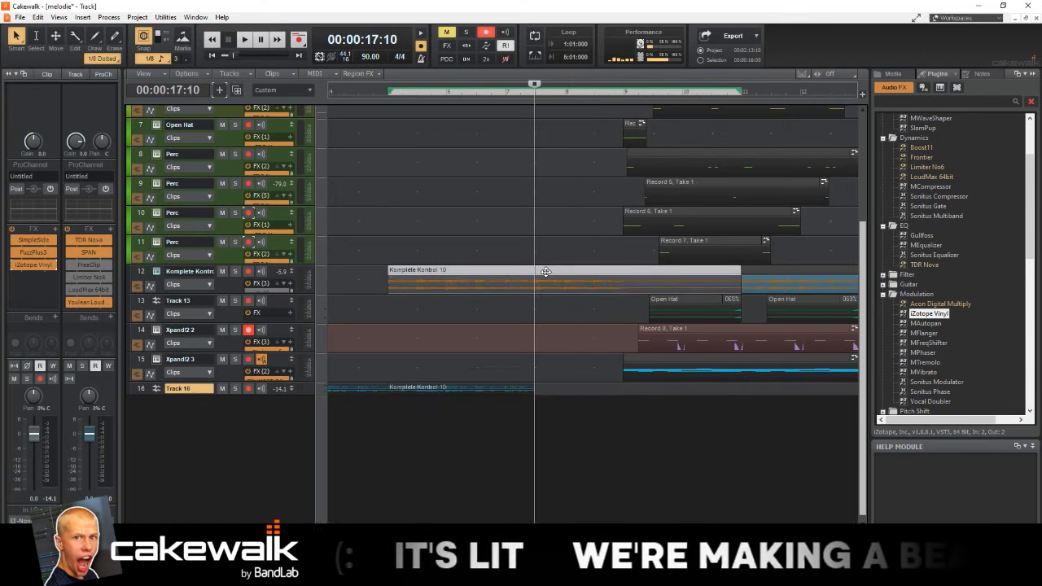
{"action": "left_click", "coordinate": [524, 383]}
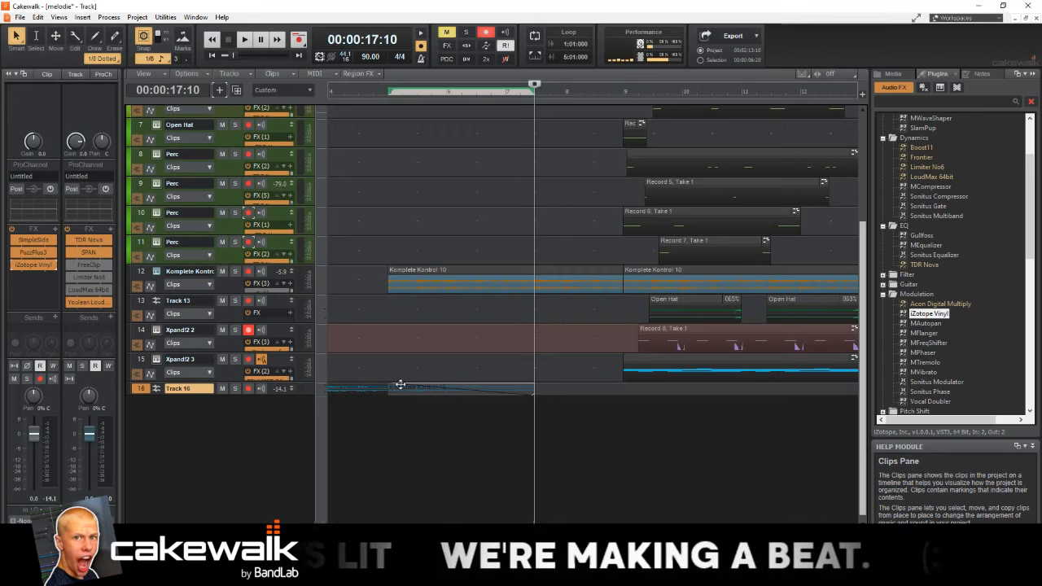
{"action": "left_click_drag", "start_coordinate": [389, 270], "coordinate": [499, 260]}
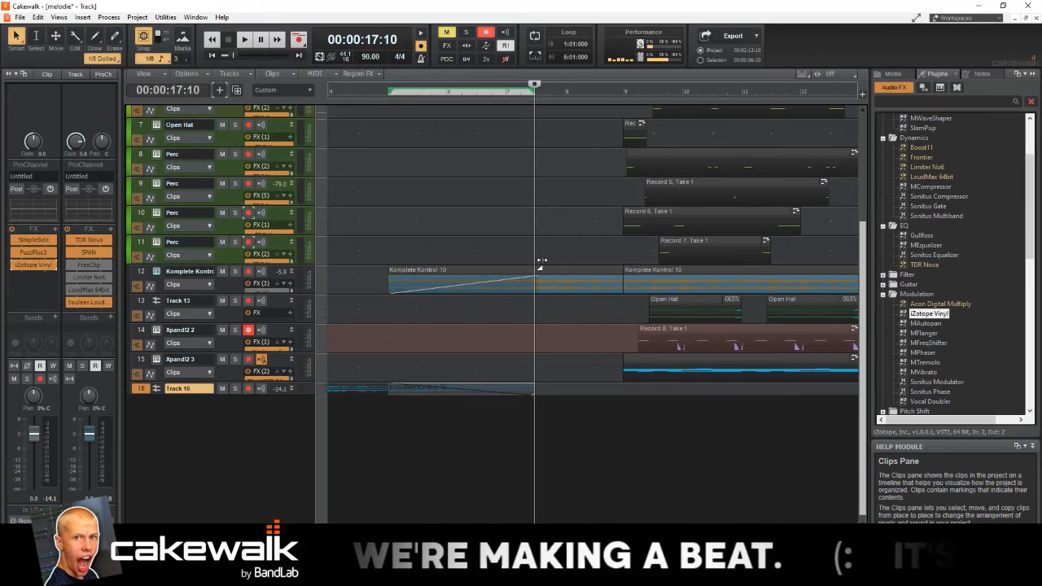
{"action": "scroll", "coordinate": [543, 260], "scroll_direction": "up", "scroll_amount": 4}
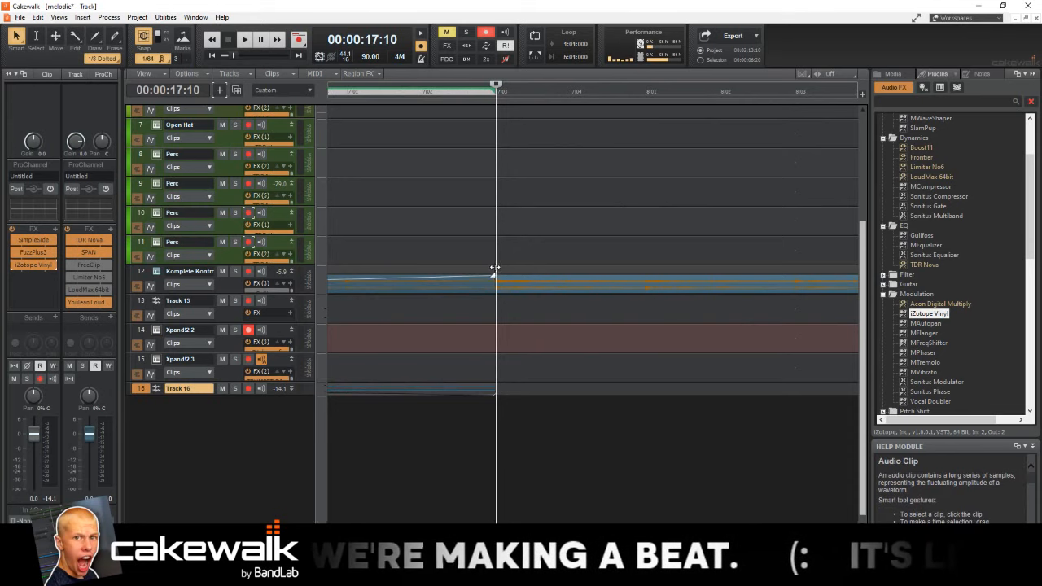
{"action": "scroll", "coordinate": [497, 273], "scroll_direction": "down", "scroll_amount": 4}
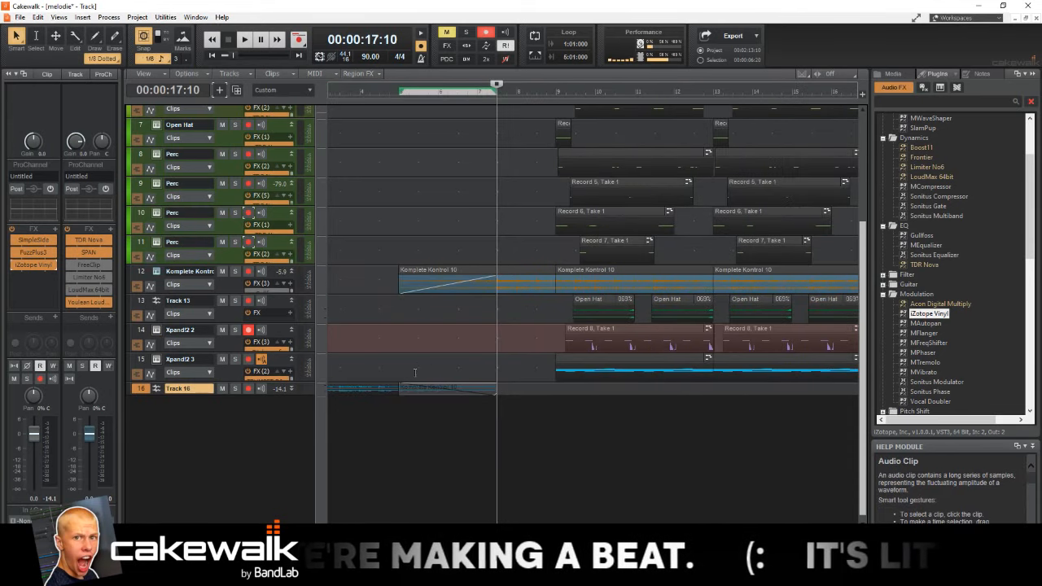
Step: Play the arrangement from just before measure 5 to check the intro crossfade, then replay it from measure 5
{"action": "scroll", "coordinate": [464, 379], "scroll_direction": "up", "scroll_amount": 3}
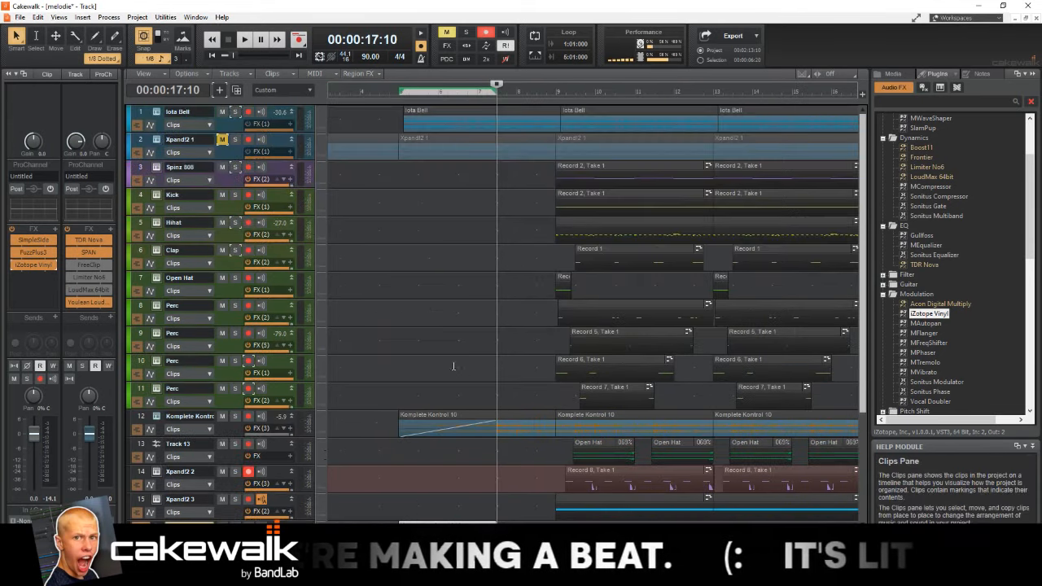
{"action": "left_click", "coordinate": [373, 95]}
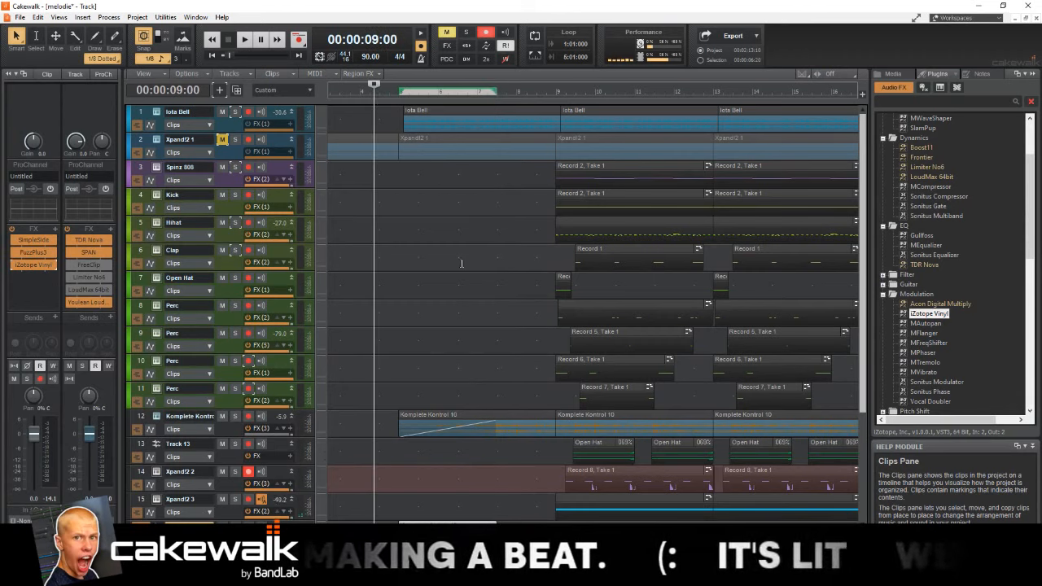
{"action": "key", "text": "space"}
{"action": "key", "text": "space"}
{"action": "key", "text": "space"}
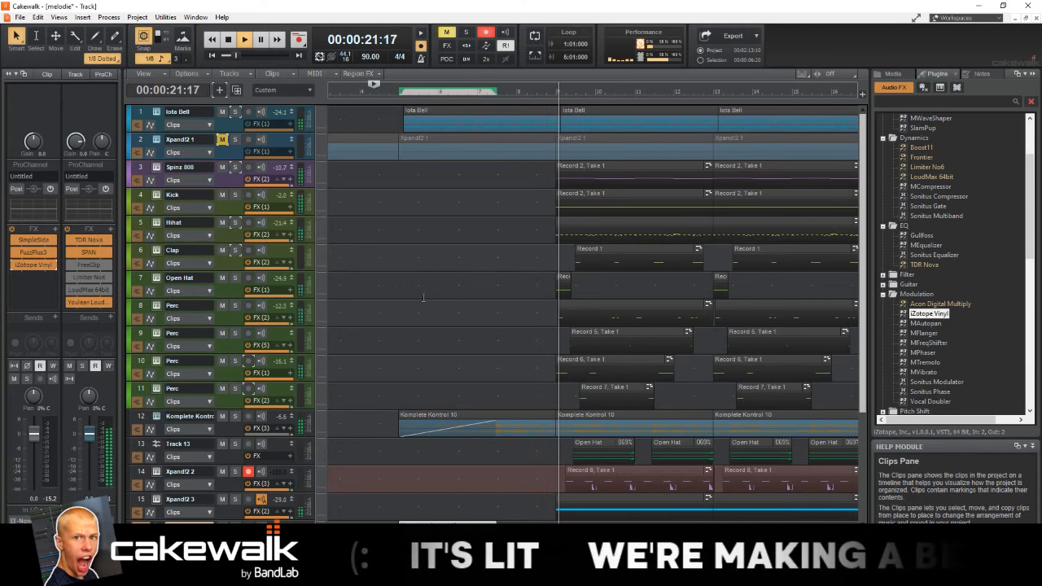
{"action": "key", "text": "space"}
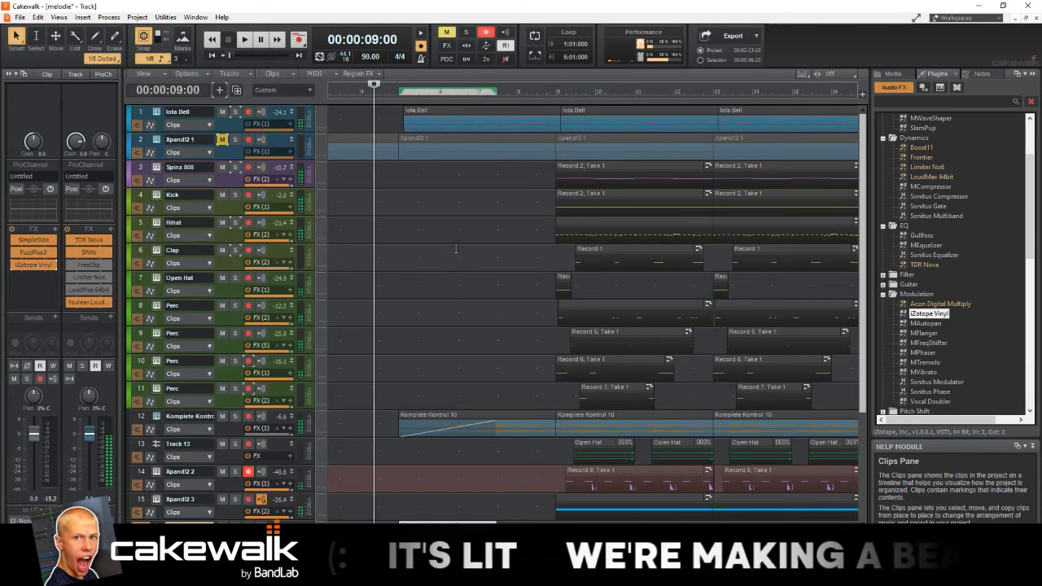
{"action": "left_click", "coordinate": [399, 95]}
{"action": "key", "text": "space"}
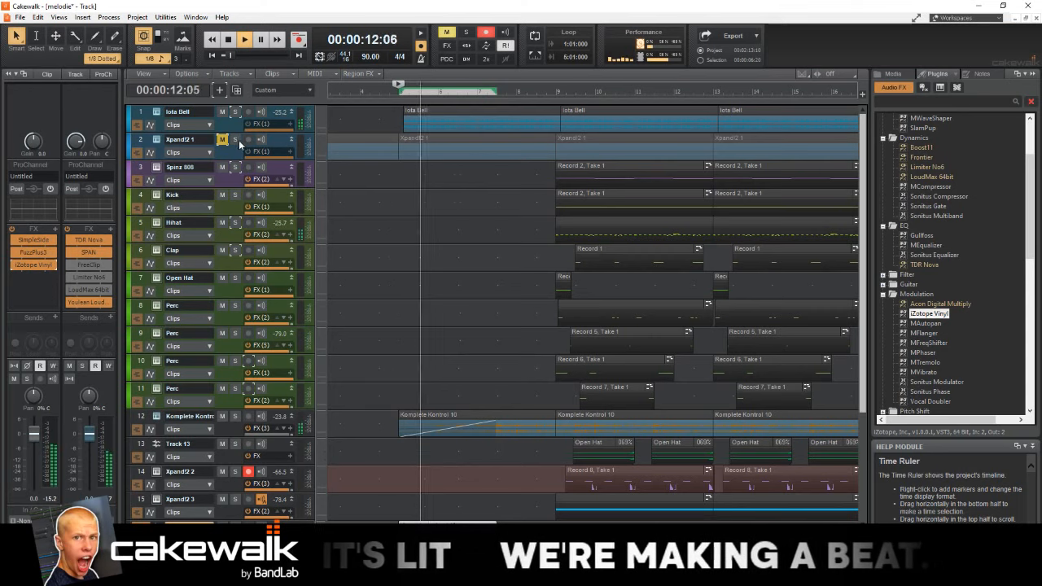
Step: Unmute the Xpand!2 1 track and delete its clips before measure 9
{"action": "left_click", "coordinate": [221, 139]}
{"action": "left_click_drag", "start_coordinate": [333, 138], "coordinate": [516, 145]}
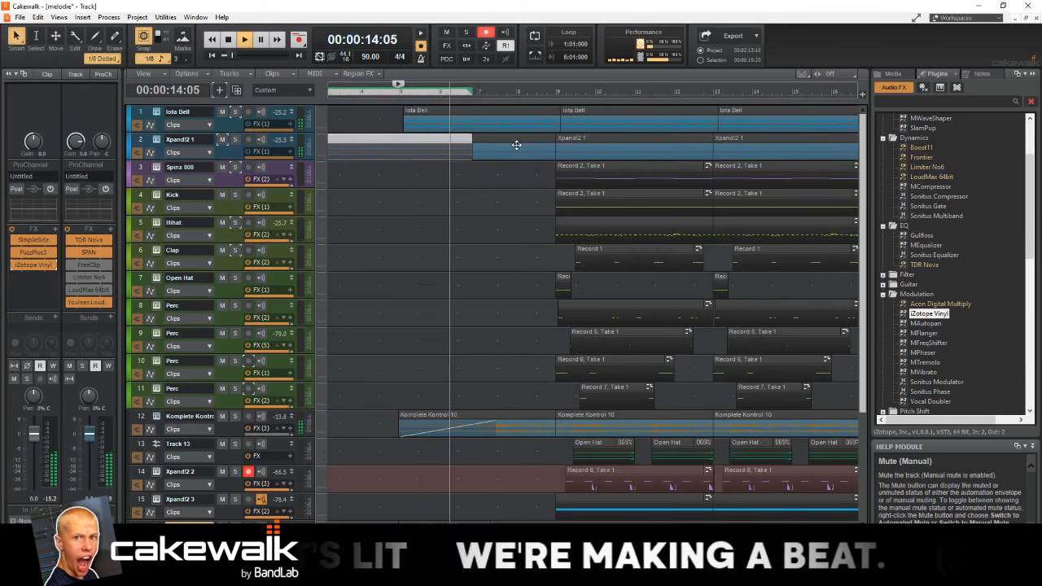
{"action": "left_click", "coordinate": [517, 142]}
{"action": "key", "text": "Delete"}
{"action": "left_click", "coordinate": [390, 138]}
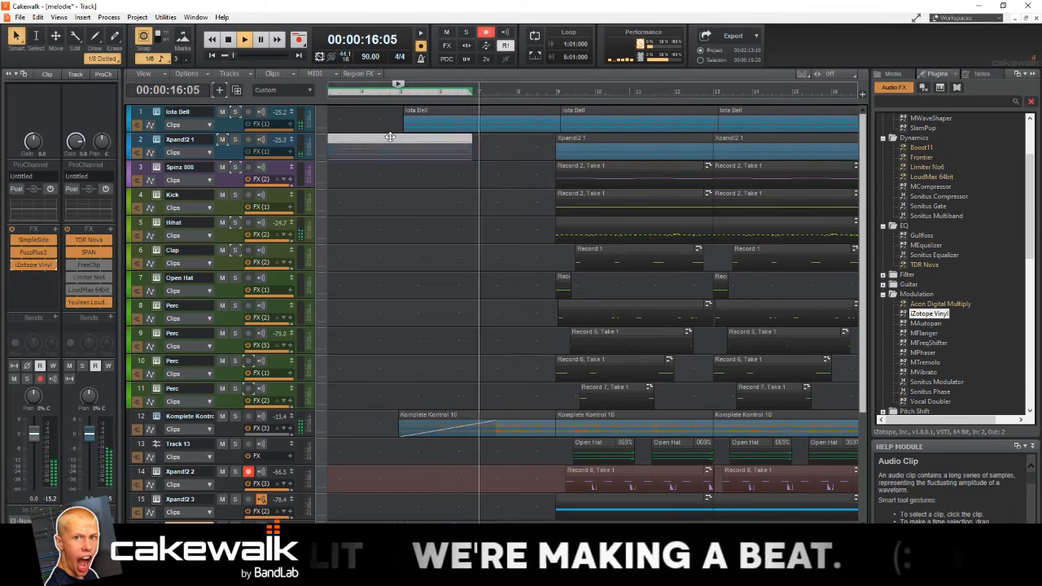
{"action": "key", "text": "Delete"}
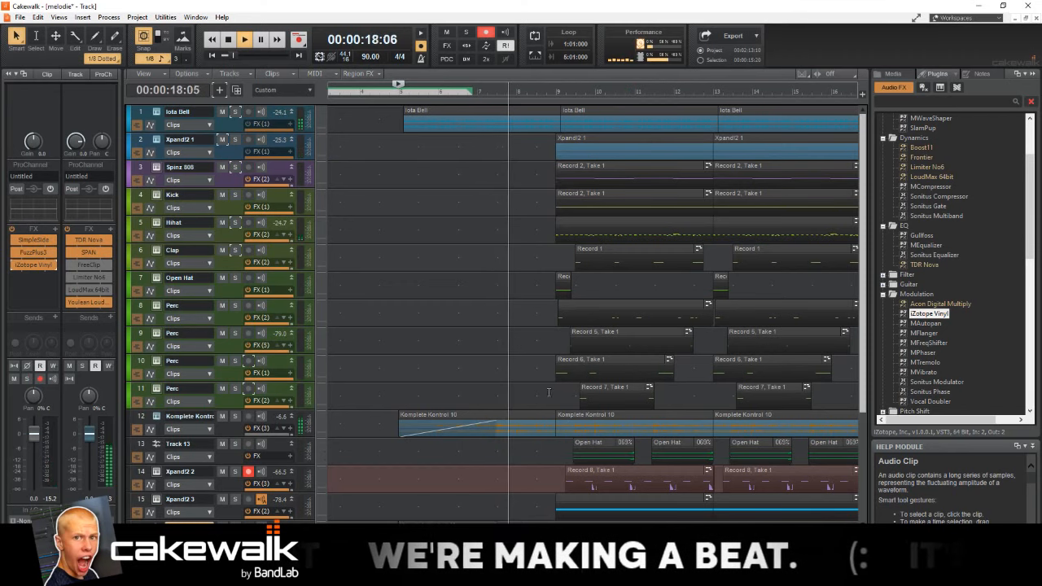
Step: Delete the Spinz 808, Kick, Xpand!2 2 and Xpand!2 3 clips between measures 9 and 13
{"action": "left_click_drag", "start_coordinate": [551, 407], "coordinate": [710, 258]}
{"action": "left_click", "coordinate": [595, 186]}
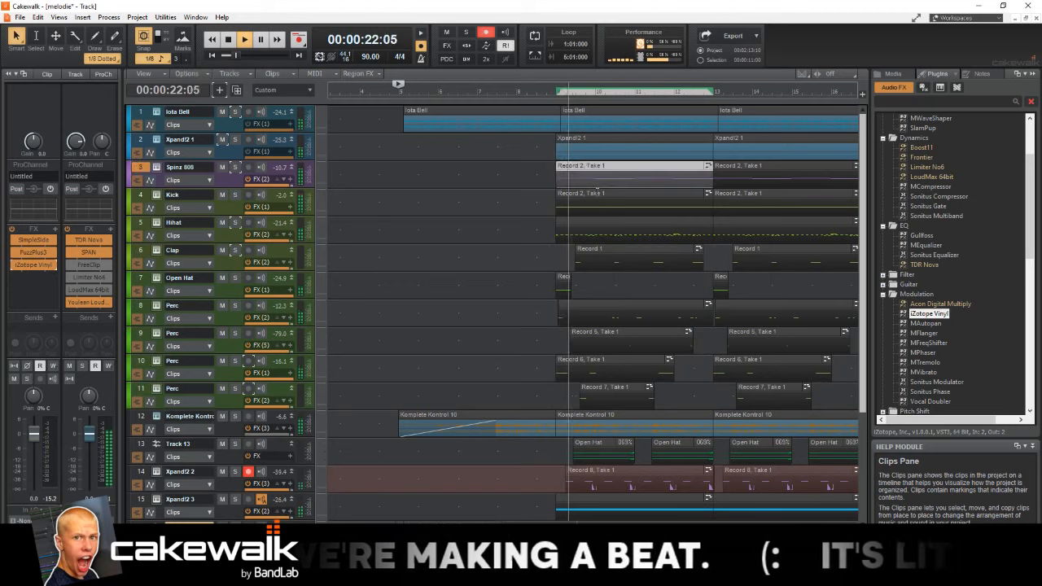
{"action": "key", "text": "Delete"}
{"action": "left_click", "coordinate": [597, 192]}
{"action": "key", "text": "Delete"}
{"action": "left_click", "coordinate": [624, 468]}
{"action": "key", "text": "Delete"}
{"action": "left_click", "coordinate": [631, 498]}
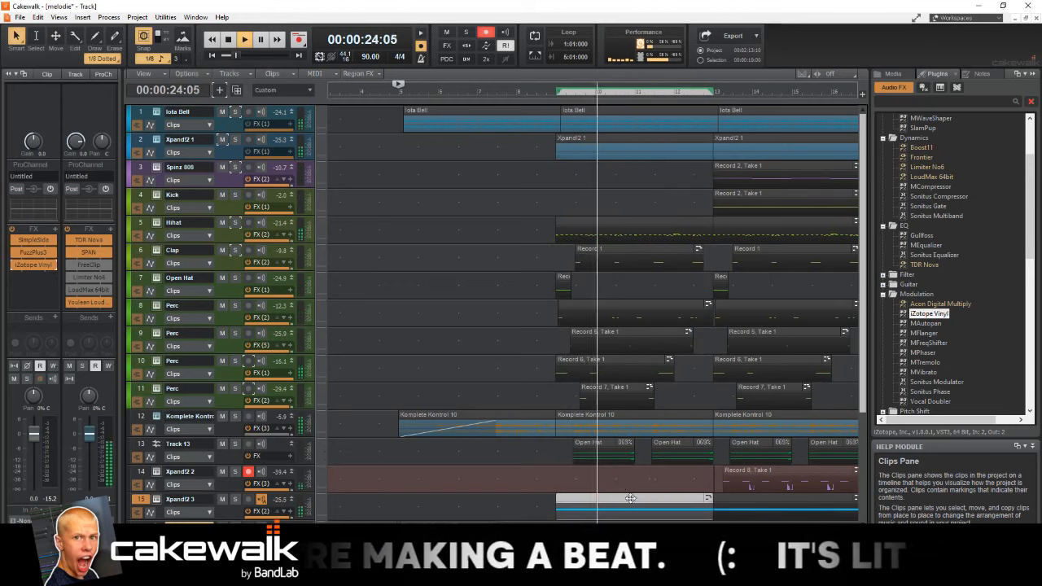
{"action": "key", "text": "Delete"}
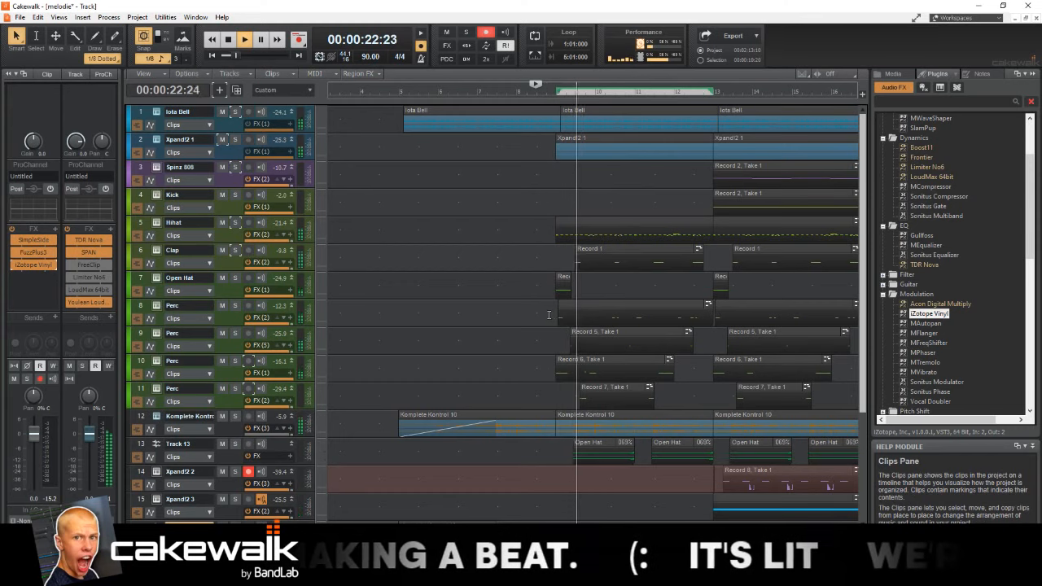
Step: Delete the Xpand!2 1 and track 8 Perc clips between measures 9 and 13 and replay from just before measure 9
{"action": "left_click", "coordinate": [667, 305]}
{"action": "key", "text": "Delete"}
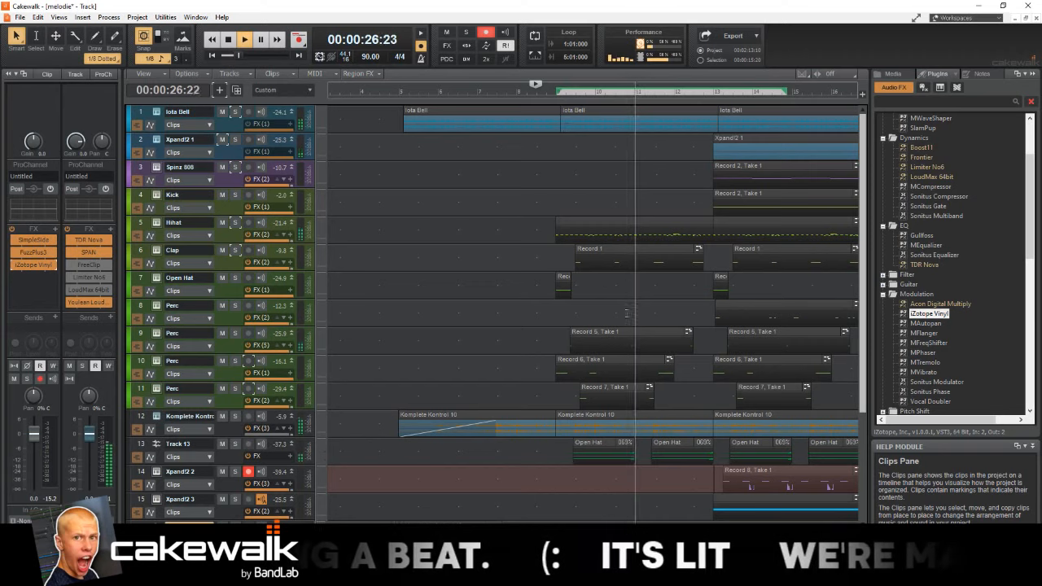
{"action": "left_click_drag", "start_coordinate": [555, 367], "coordinate": [597, 367]}
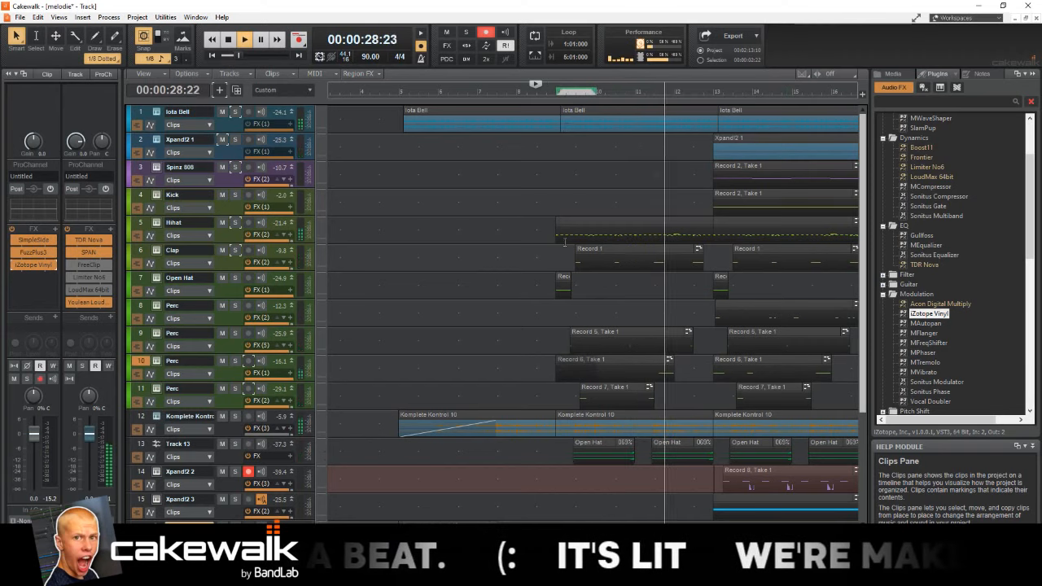
{"action": "left_click", "coordinate": [541, 89]}
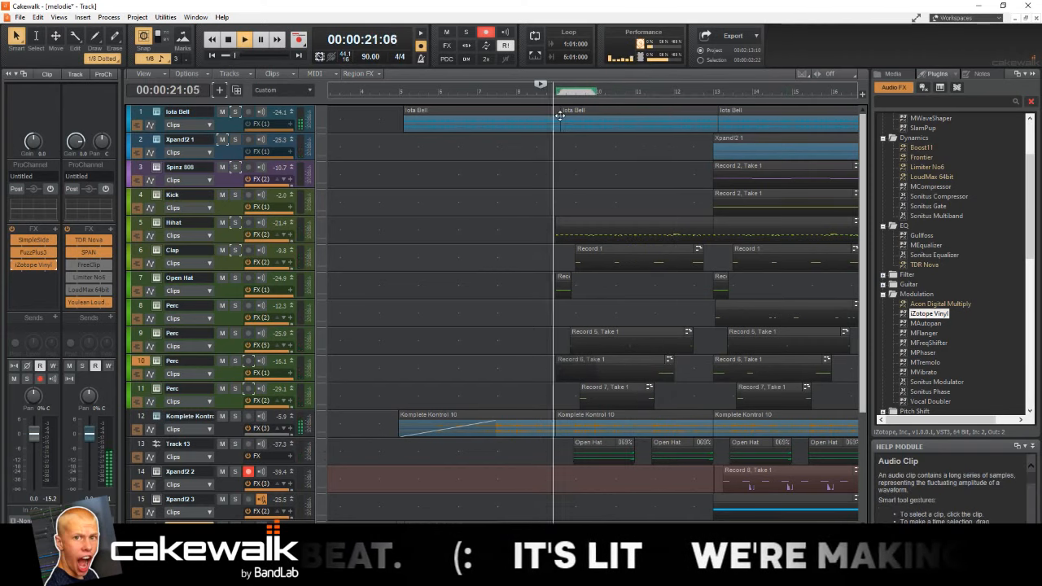
Step: Add a shortened Kick clip from measure 11 to measure 13, directly before the existing Kick clip
{"action": "scroll", "coordinate": [558, 106], "scroll_direction": "down", "scroll_amount": 1}
{"action": "scroll", "coordinate": [561, 212], "scroll_direction": "down", "scroll_amount": 1}
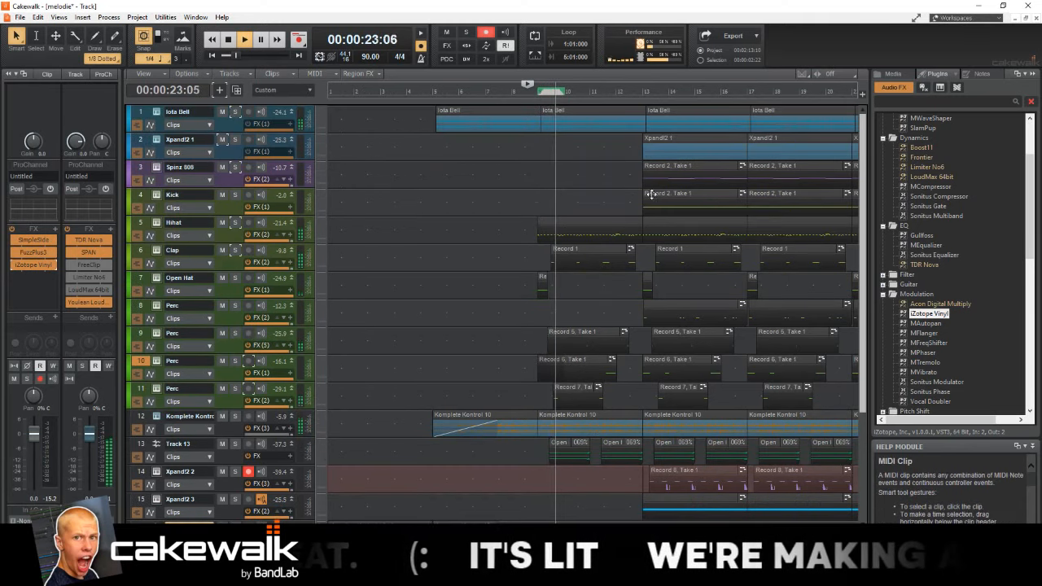
{"action": "left_click_drag", "start_coordinate": [659, 194], "coordinate": [591, 218]}
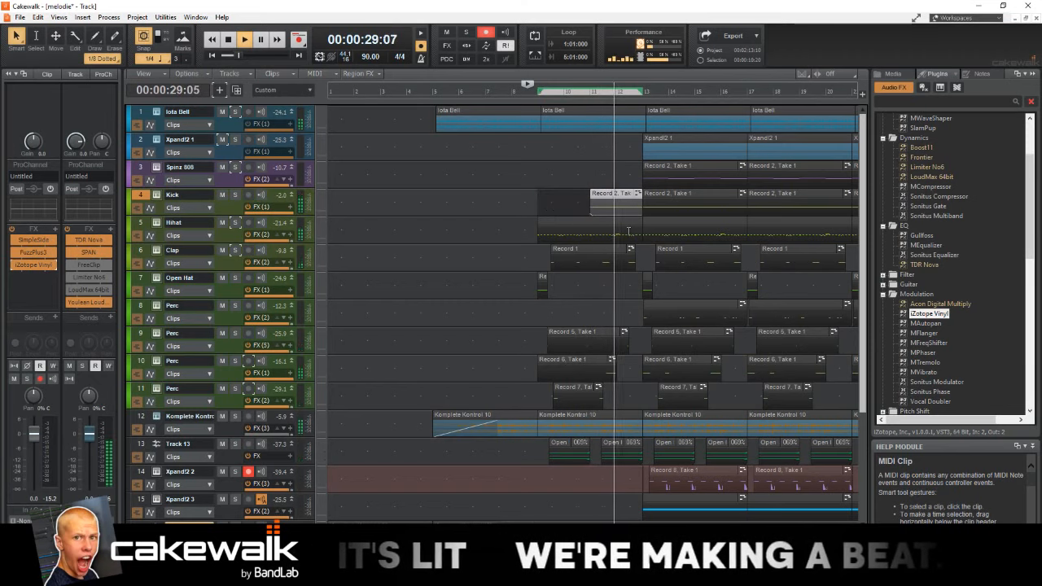
Step: Cut a short gap into the Hihat part in the second half of measure 12 and return to the Smart tool
{"action": "left_click", "coordinate": [627, 236]}
{"action": "middle_click", "coordinate": [628, 235]}
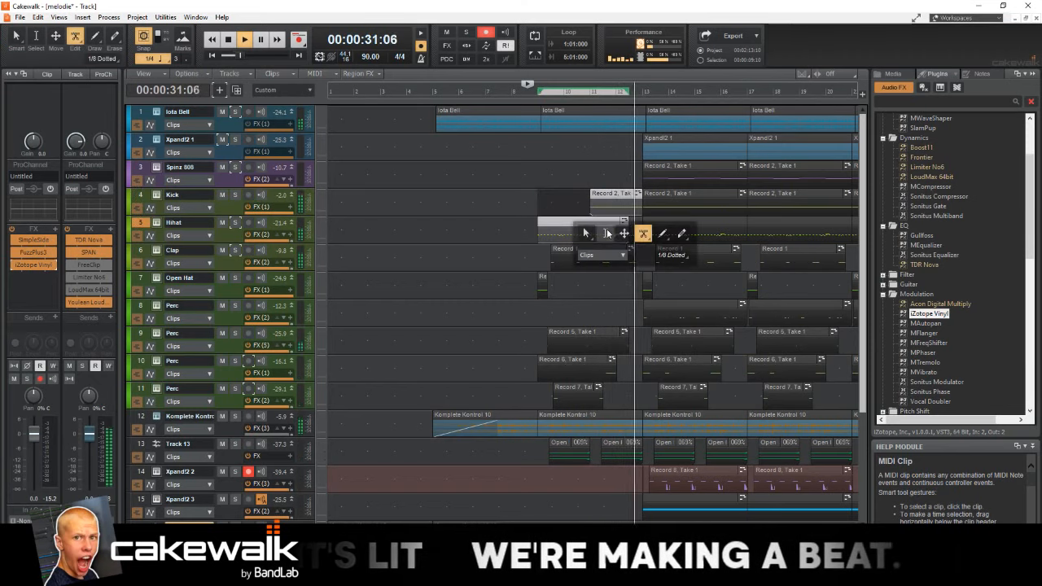
{"action": "left_click", "coordinate": [588, 234]}
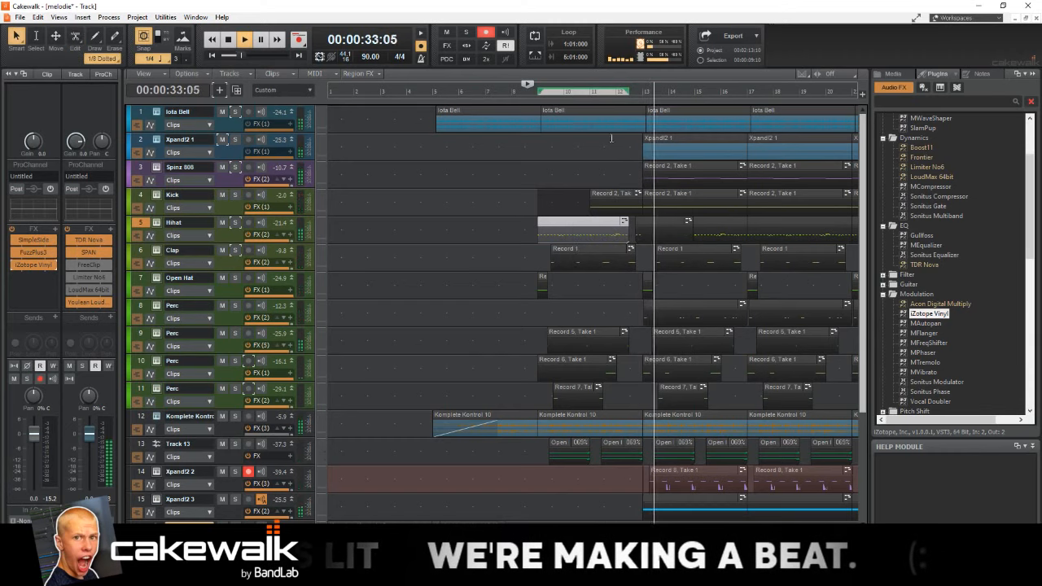
Step: Replay the transition from measure 12, make the Hihat clip span measures 13 to 19, and stop playback
{"action": "left_click", "coordinate": [615, 94]}
{"action": "scroll", "coordinate": [666, 187], "scroll_direction": "up", "scroll_amount": 1}
{"action": "scroll", "coordinate": [631, 204], "scroll_direction": "up", "scroll_amount": 2}
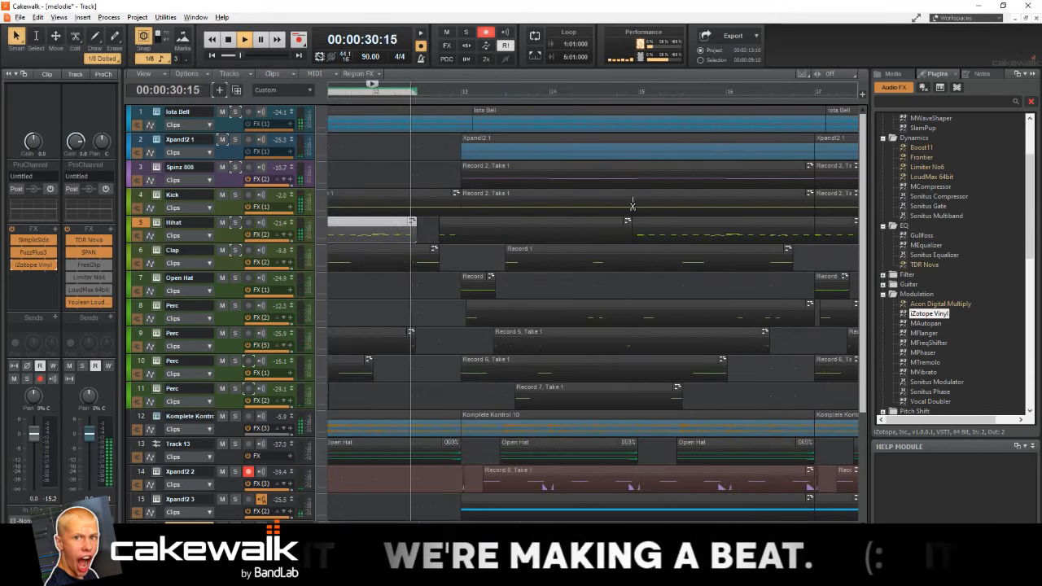
{"action": "scroll", "coordinate": [591, 190], "scroll_direction": "down", "scroll_amount": 2}
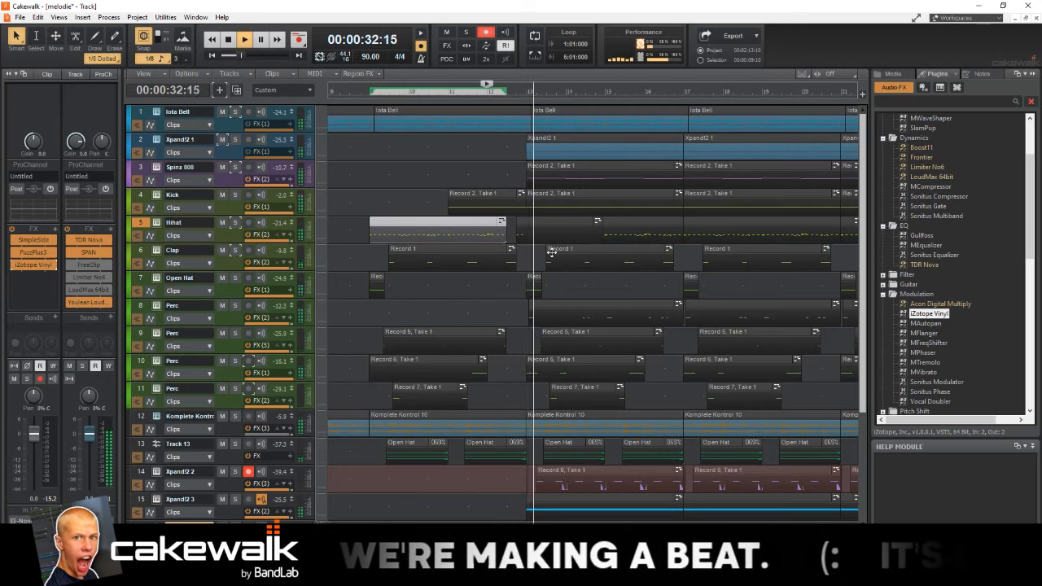
{"action": "left_click", "coordinate": [625, 220]}
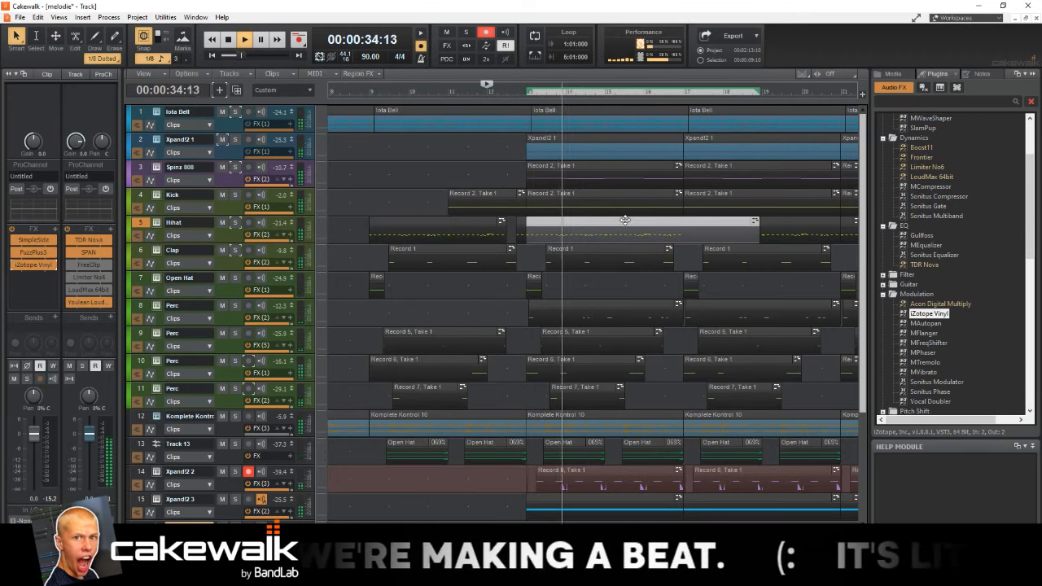
{"action": "key", "text": "space"}
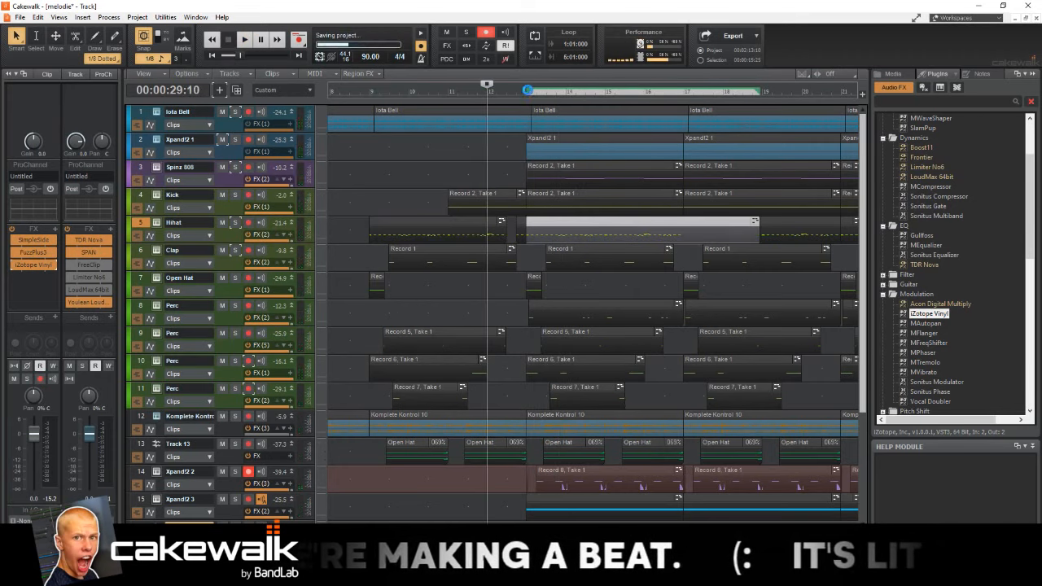
Step: Delete the Xpand!2 2 and Xpand!2 3 clips between measures 13 and 17 during playback and replay from just before measure 13
{"action": "left_click", "coordinate": [528, 90]}
{"action": "key", "text": "space"}
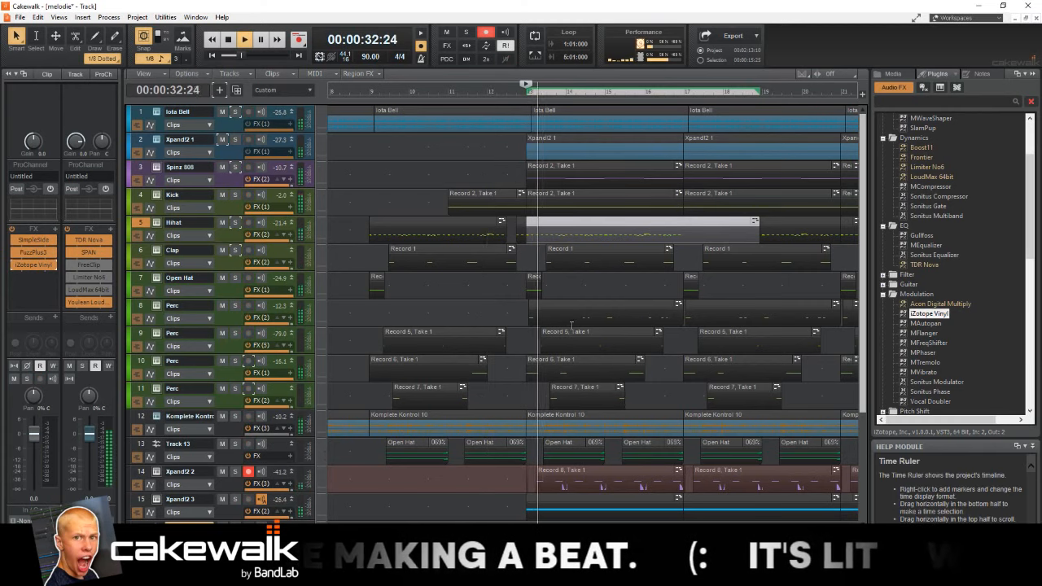
{"action": "left_click", "coordinate": [587, 480]}
{"action": "key", "text": "Delete"}
{"action": "left_click", "coordinate": [591, 508]}
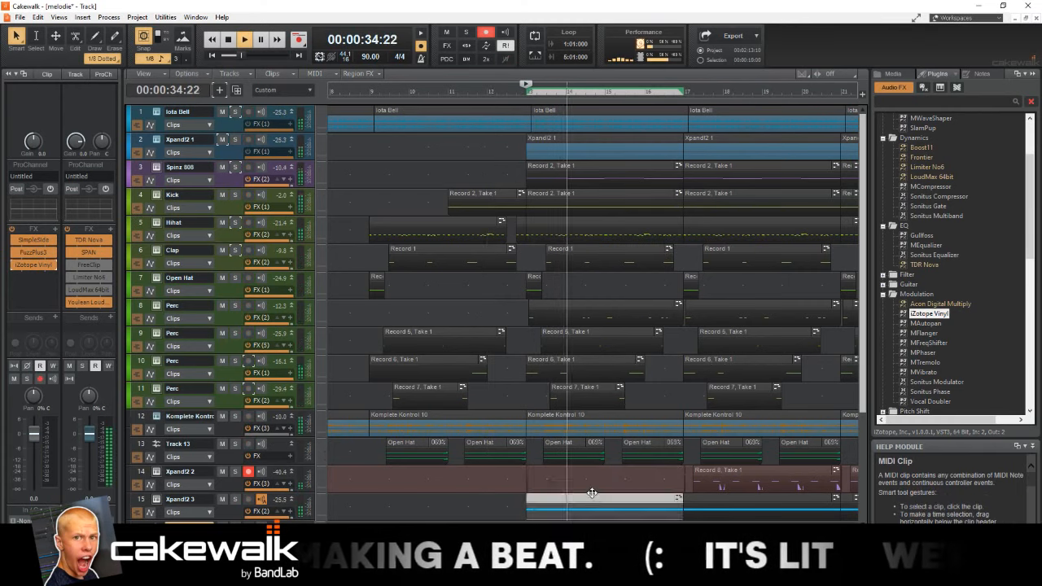
{"action": "key", "text": "Delete"}
{"action": "left_click", "coordinate": [509, 89]}
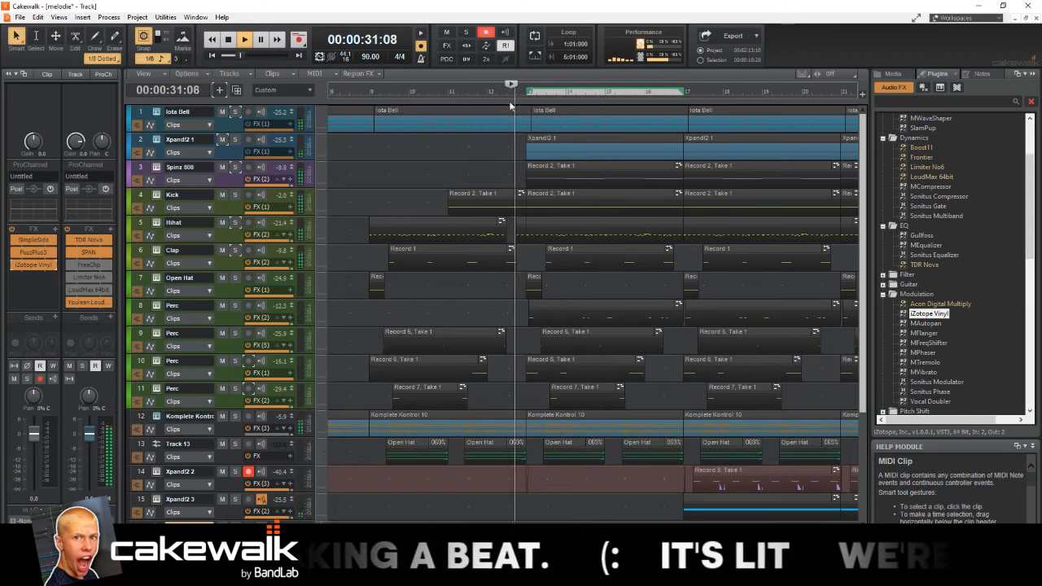
Step: Remove the Hihat sliver just before measure 13, shorten the end of the preceding Kick clip slightly, and replay from measure 12
{"action": "left_click", "coordinate": [523, 219]}
{"action": "key", "text": "Delete"}
{"action": "left_click", "coordinate": [496, 151]}
{"action": "left_click", "coordinate": [496, 88]}
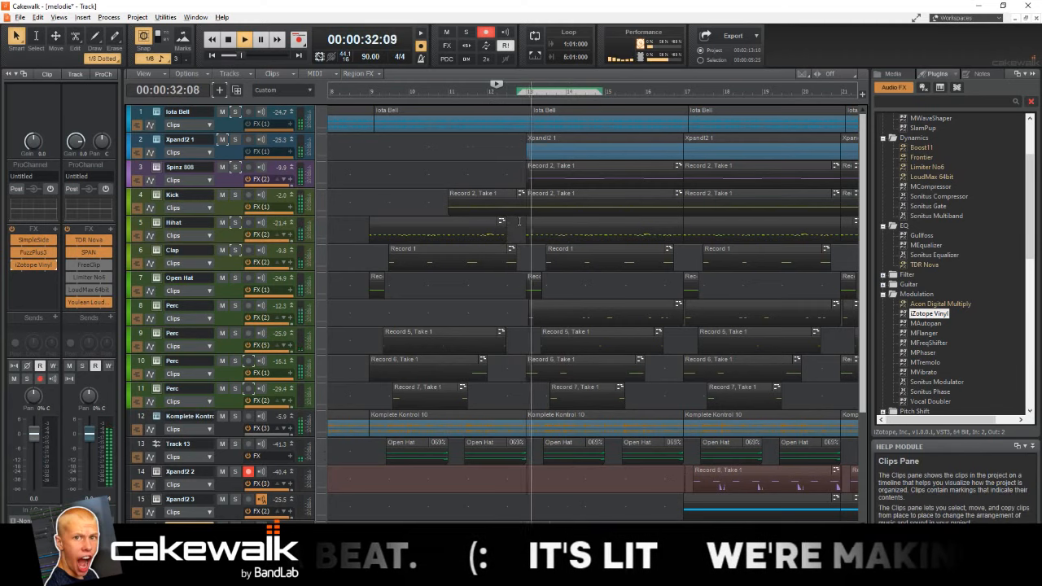
{"action": "scroll", "coordinate": [526, 213], "scroll_direction": "up", "scroll_amount": 1, "text": "ctrl"}
{"action": "left_click_drag", "start_coordinate": [525, 209], "coordinate": [518, 209]}
{"action": "key", "text": "space"}
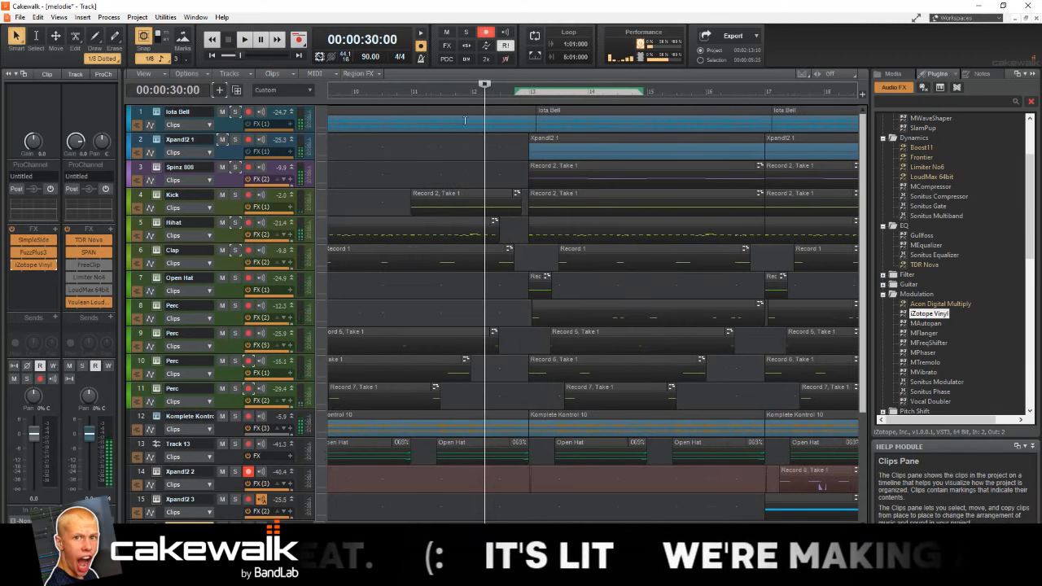
{"action": "key", "text": "space"}
Step: Stop playback, create one audio track, and copy the Komplete Kontrol clip that spans measures 13 to 19 onto it
{"action": "scroll", "coordinate": [545, 315], "scroll_direction": "down", "scroll_amount": 1, "text": "ctrl"}
{"action": "scroll", "coordinate": [402, 426], "scroll_direction": "down", "scroll_amount": 3}
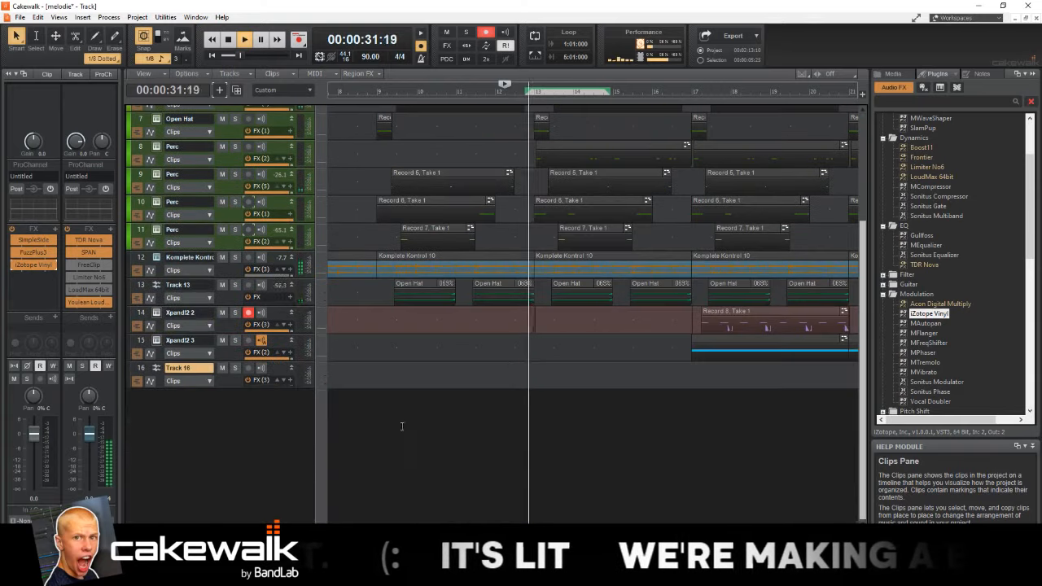
{"action": "left_click", "coordinate": [231, 272]}
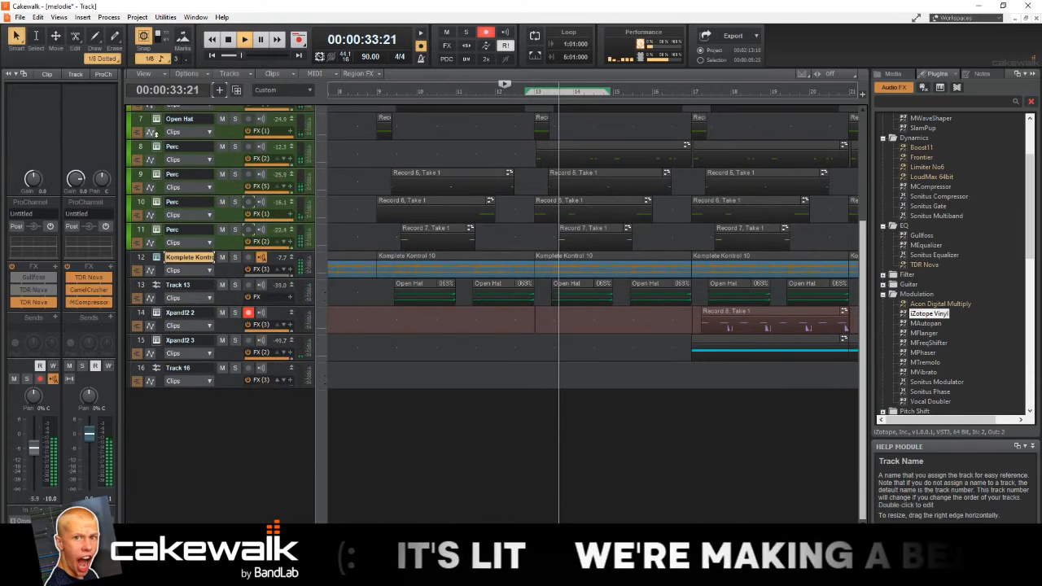
{"action": "key", "text": "space"}
{"action": "left_click", "coordinate": [219, 90]}
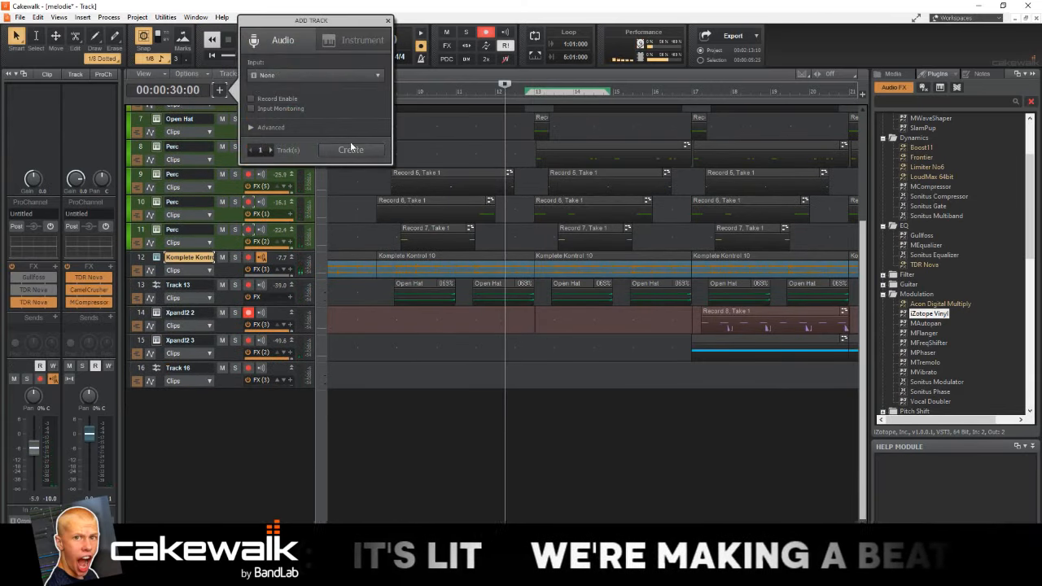
{"action": "left_click", "coordinate": [351, 146]}
{"action": "left_click", "coordinate": [558, 258]}
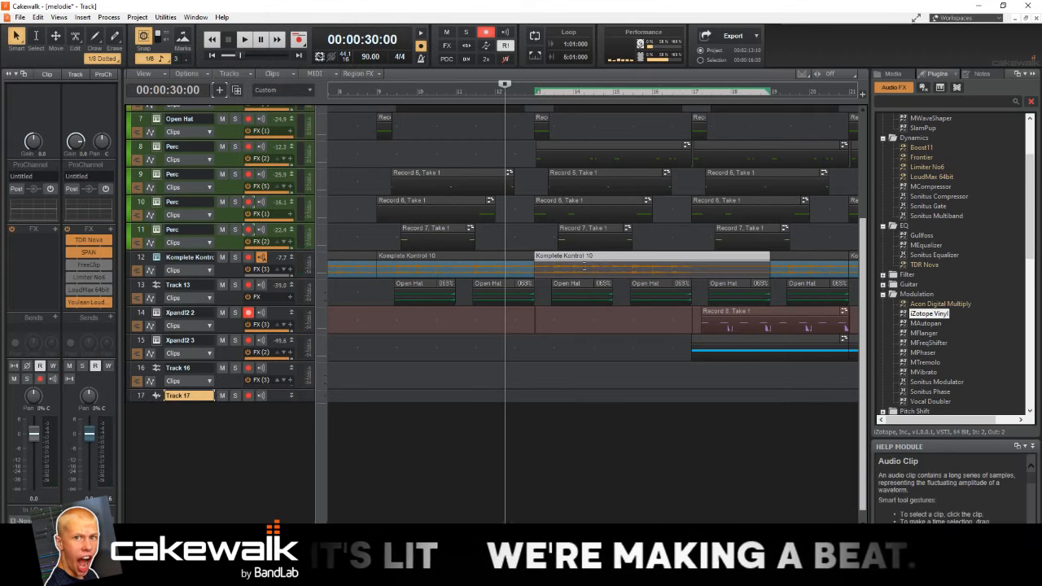
{"action": "left_click_drag", "start_coordinate": [583, 284], "coordinate": [583, 393]}
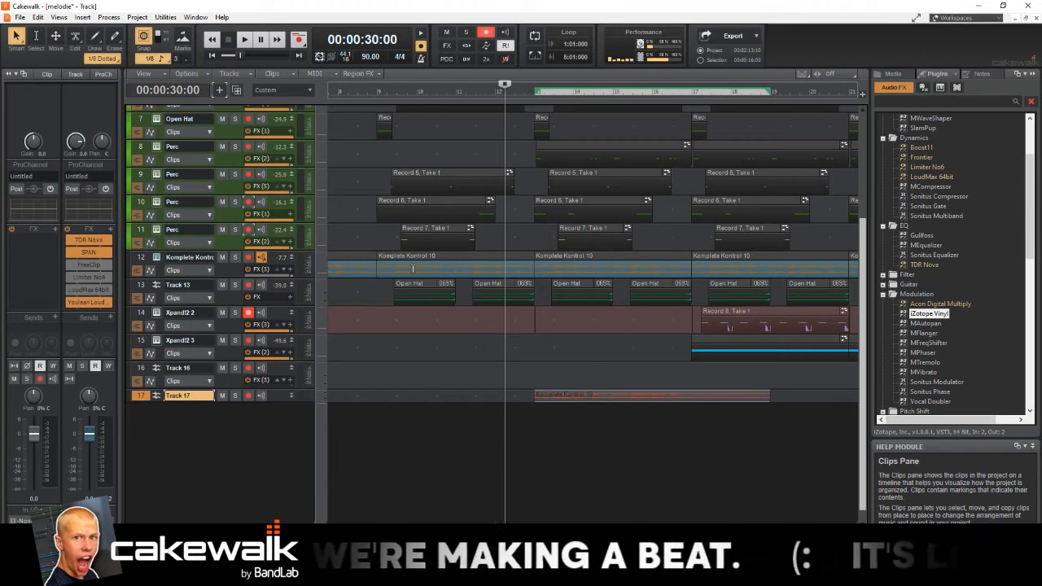
Step: Transpose the copied Track 17 clip with Transpose Audio enabled and Elastique Pro as the type, and play it back
{"action": "left_click", "coordinate": [109, 17]}
{"action": "left_click", "coordinate": [134, 62]}
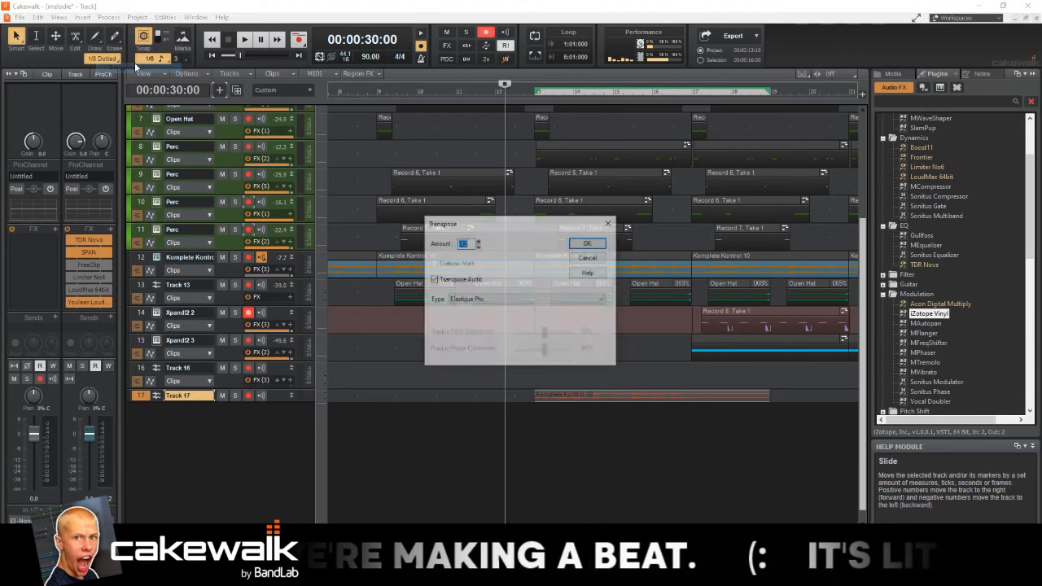
{"action": "key", "text": "Return"}
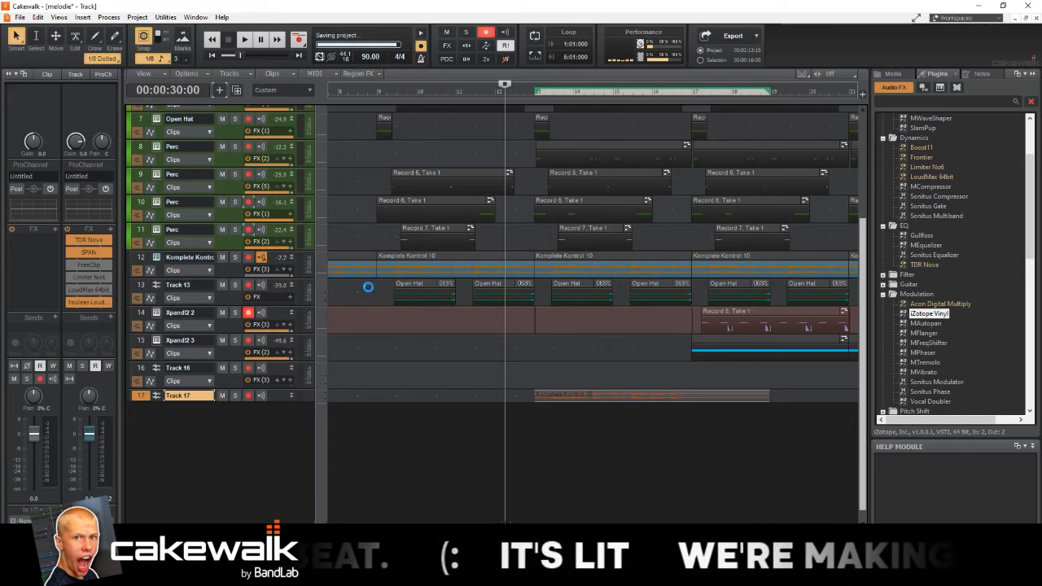
{"action": "key", "text": "space"}
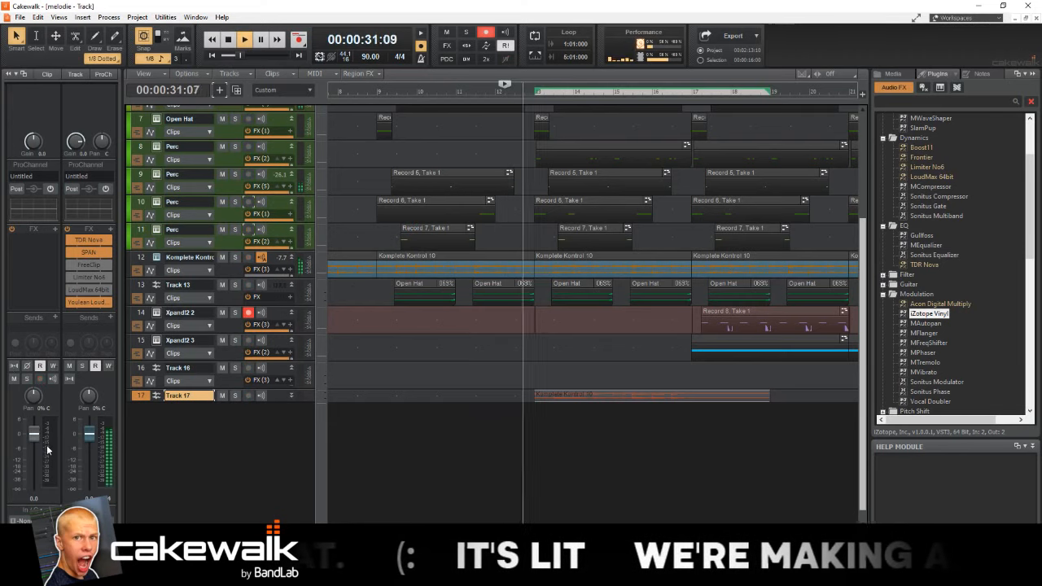
Step: Lower Track 17's volume, replay the transition from before measure 13, and solo the track
{"action": "left_click_drag", "start_coordinate": [35, 434], "coordinate": [35, 456]}
{"action": "scroll", "coordinate": [210, 402], "scroll_direction": "up", "scroll_amount": 5}
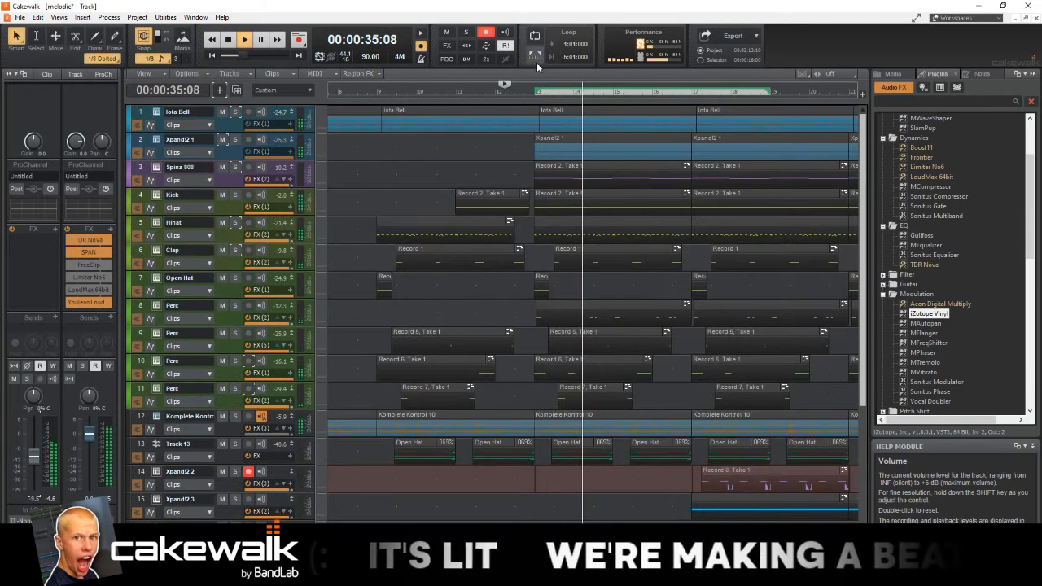
{"action": "key", "text": "space"}
{"action": "key", "text": "space"}
{"action": "scroll", "coordinate": [227, 396], "scroll_direction": "down", "scroll_amount": 5}
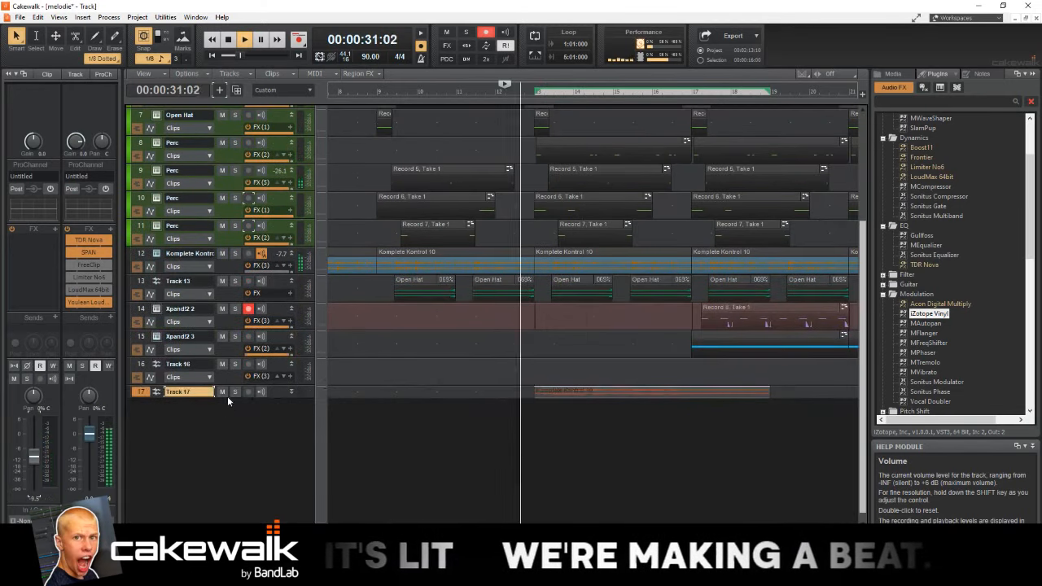
{"action": "left_click", "coordinate": [234, 392]}
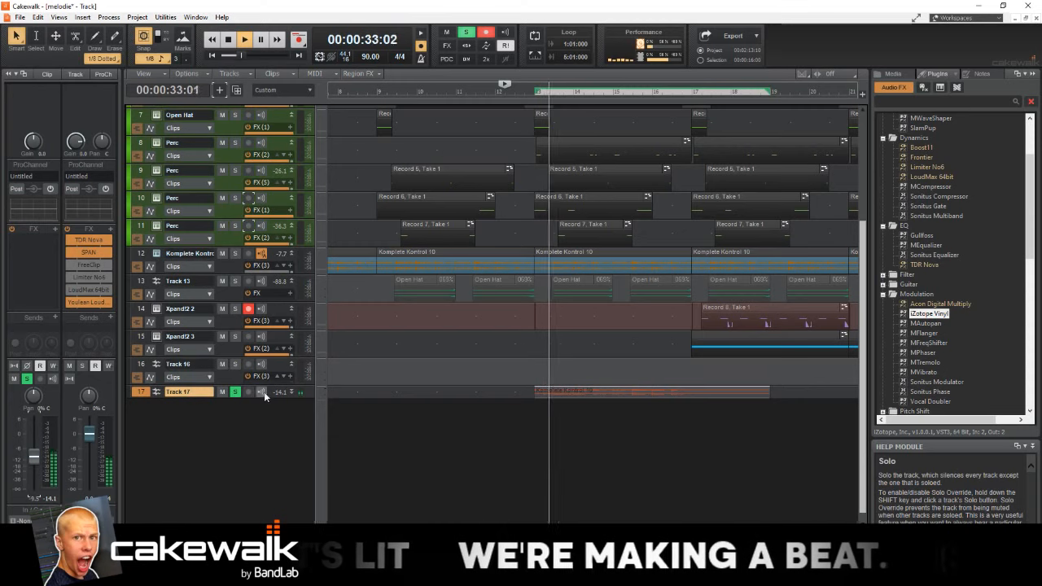
Step: Add TDR Nova to Track 17 with a 12 dB/oct high-pass at about 509 Hz, unsolo the track, and lower its volume further
{"action": "left_click_drag", "start_coordinate": [924, 265], "coordinate": [58, 265]}
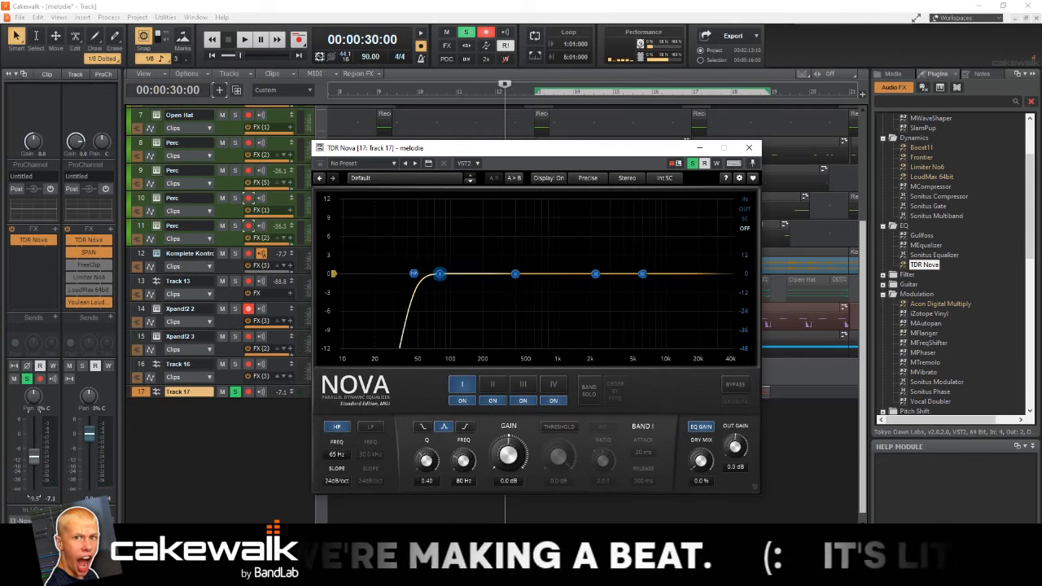
{"action": "key", "text": "space"}
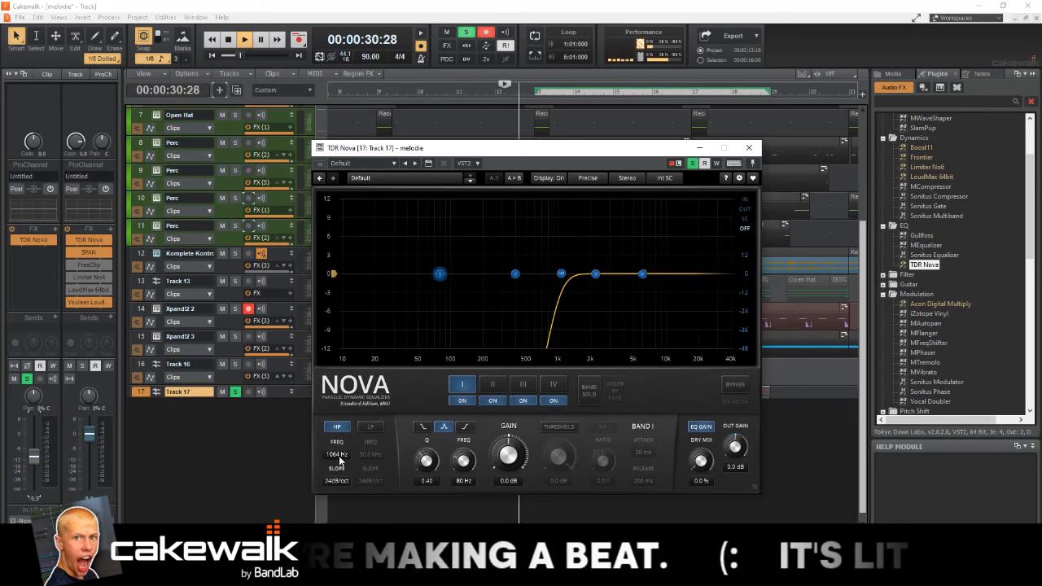
{"action": "left_click_drag", "start_coordinate": [338, 455], "coordinate": [338, 480]}
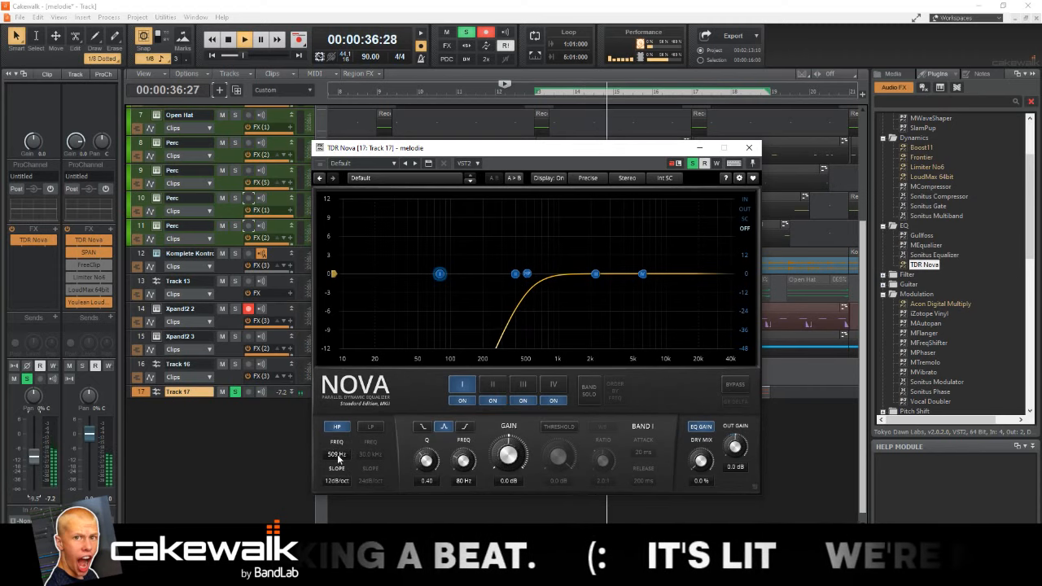
{"action": "left_click", "coordinate": [749, 147]}
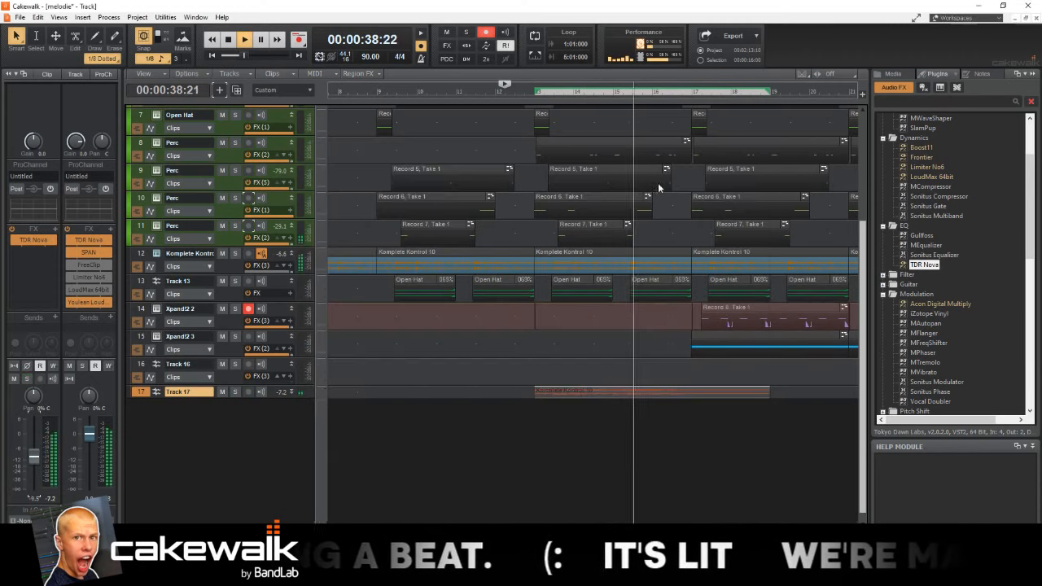
{"action": "left_click_drag", "start_coordinate": [35, 456], "coordinate": [34, 464]}
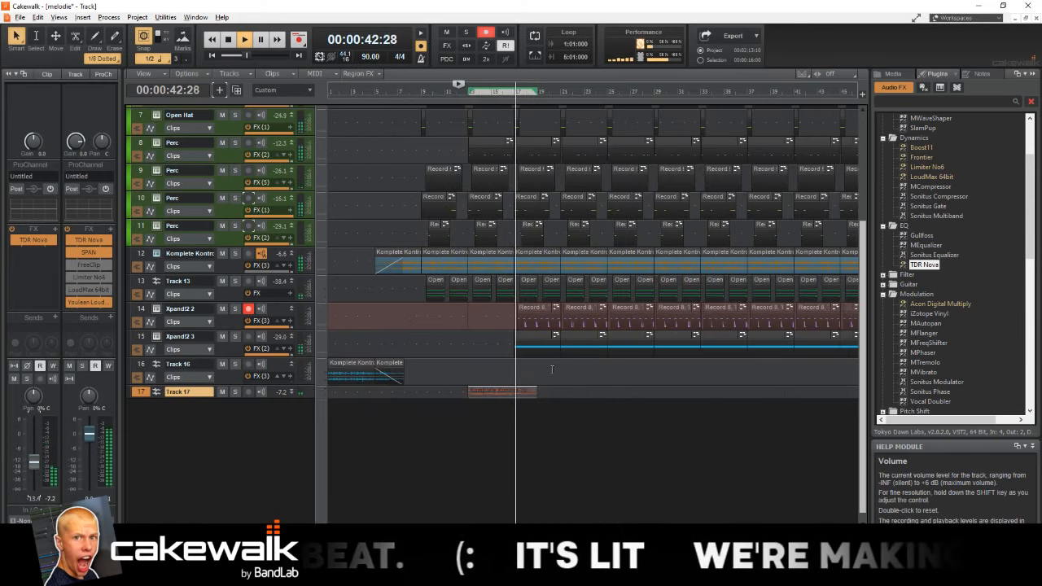
Step: Delete the Xpand!2 2 clip between measures 17 and 21 and replay from just before measure 13
{"action": "left_click", "coordinate": [608, 335]}
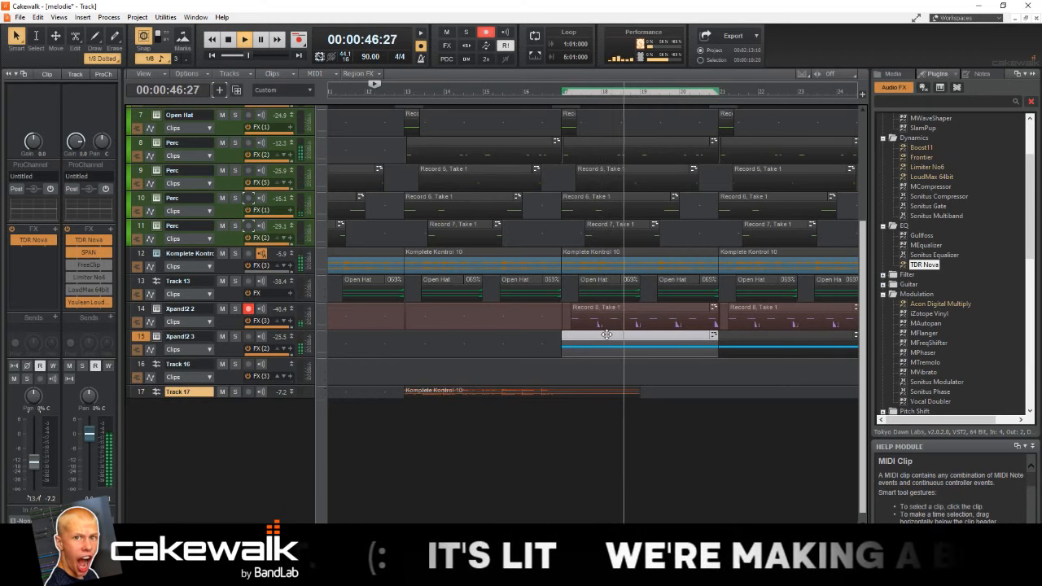
{"action": "left_click", "coordinate": [614, 311]}
{"action": "key", "text": "Delete"}
{"action": "left_click_drag", "start_coordinate": [537, 320], "coordinate": [578, 320]}
{"action": "scroll", "coordinate": [644, 346], "scroll_direction": "down", "scroll_amount": 3}
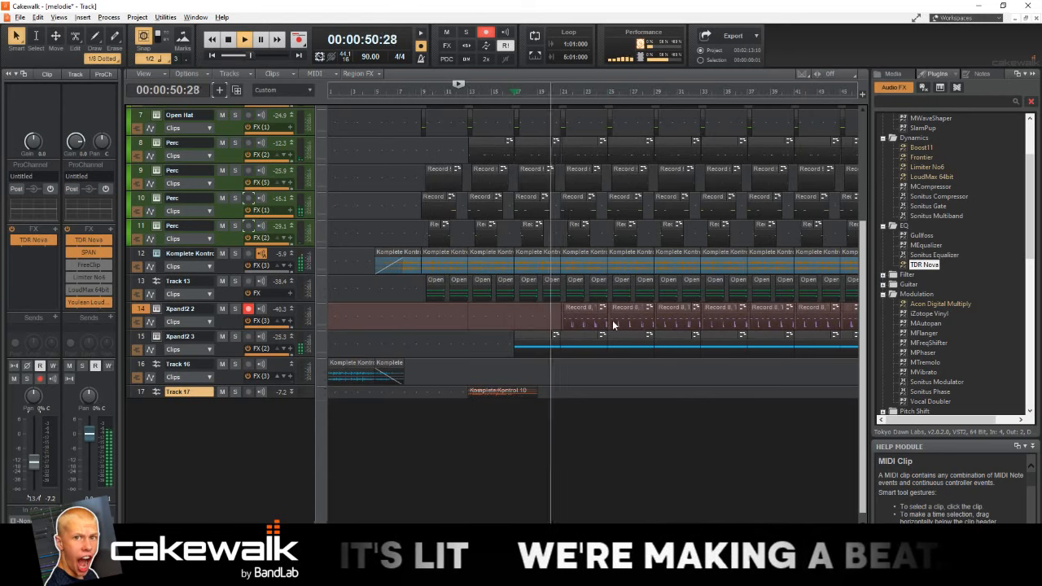
{"action": "left_click", "coordinate": [461, 85]}
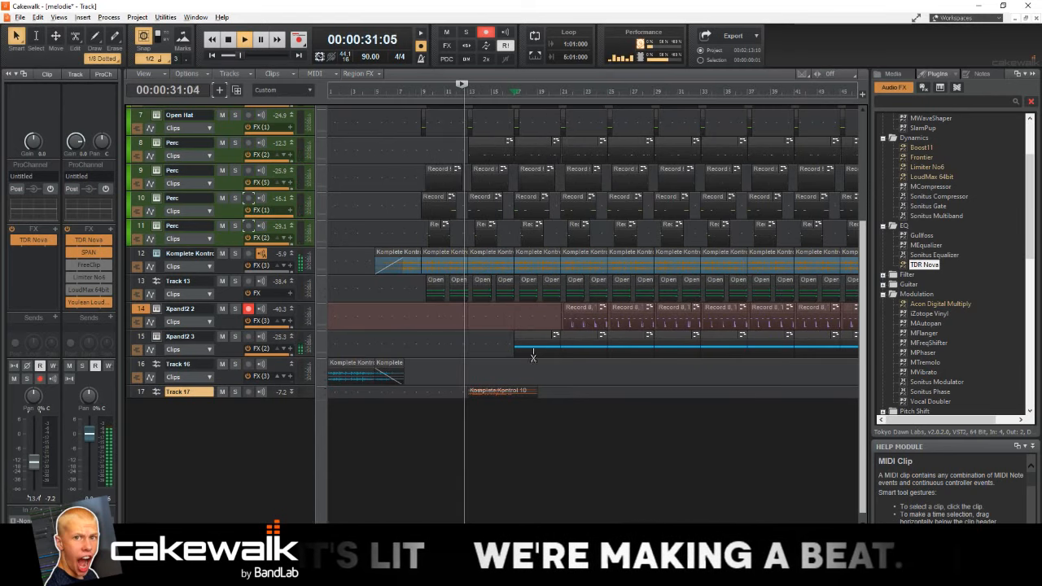
Step: Copy the Xpand!2 3 clip from measure 17 to measure 13 and move the Track 17 clip to measure 21
{"action": "scroll", "coordinate": [581, 335], "scroll_direction": "up", "scroll_amount": 3}
{"action": "left_click_drag", "start_coordinate": [581, 334], "coordinate": [476, 341]}
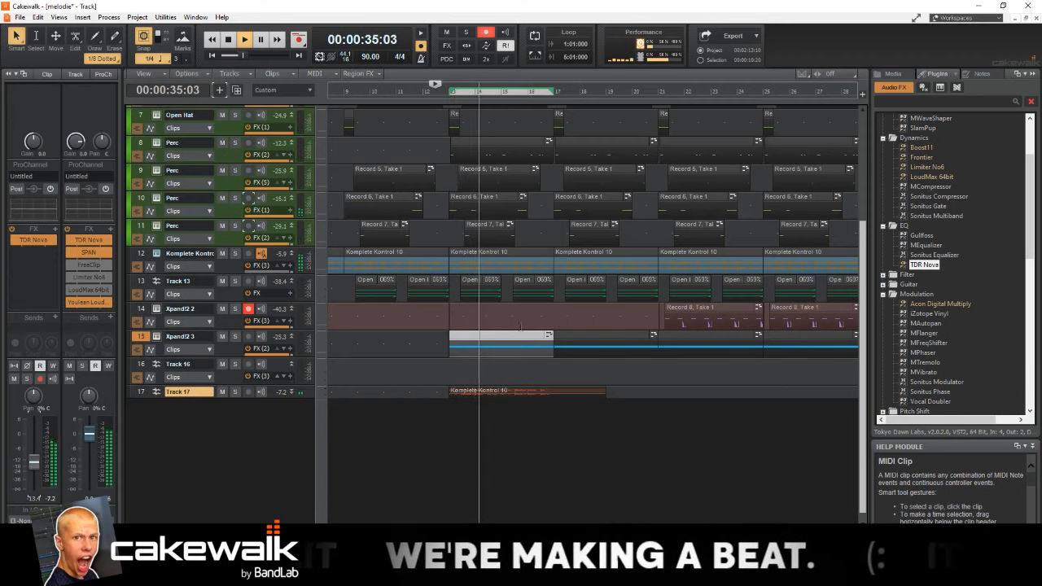
{"action": "left_click_drag", "start_coordinate": [486, 389], "coordinate": [689, 389]}
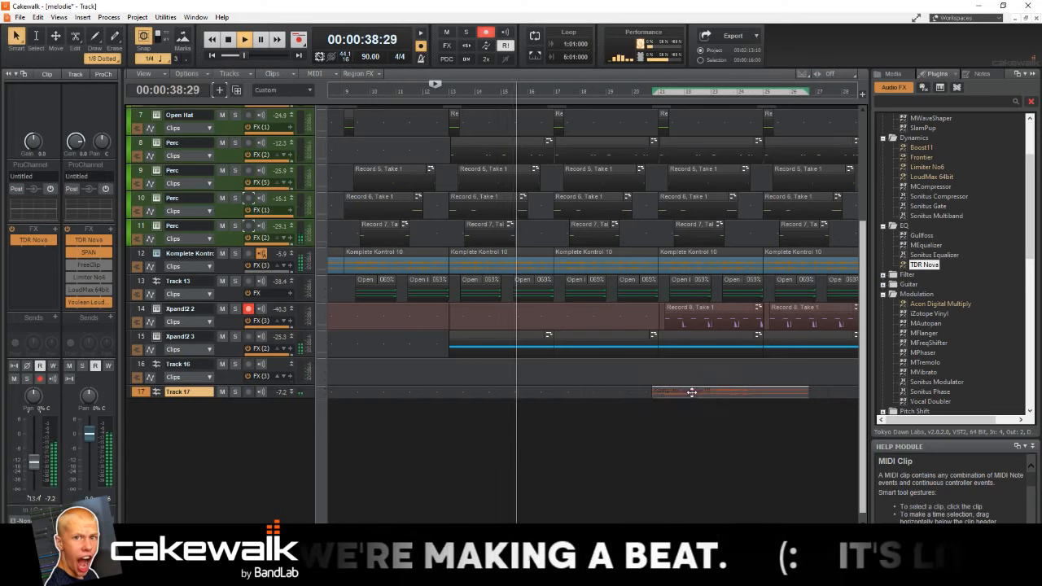
{"action": "left_click", "coordinate": [689, 389]}
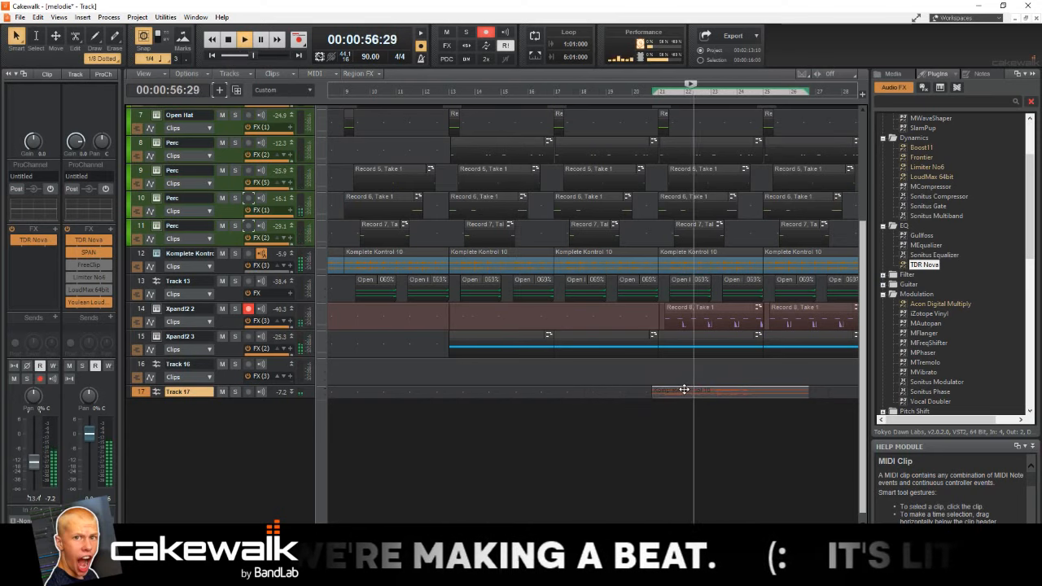
Step: Delete the Xpand!2 2 clip at measure 21 and the Xpand!2 1 clips between measures 13 and 25, and replay from before measure 21
{"action": "left_click", "coordinate": [679, 306]}
{"action": "scroll", "coordinate": [680, 306], "scroll_direction": "up", "scroll_amount": 6}
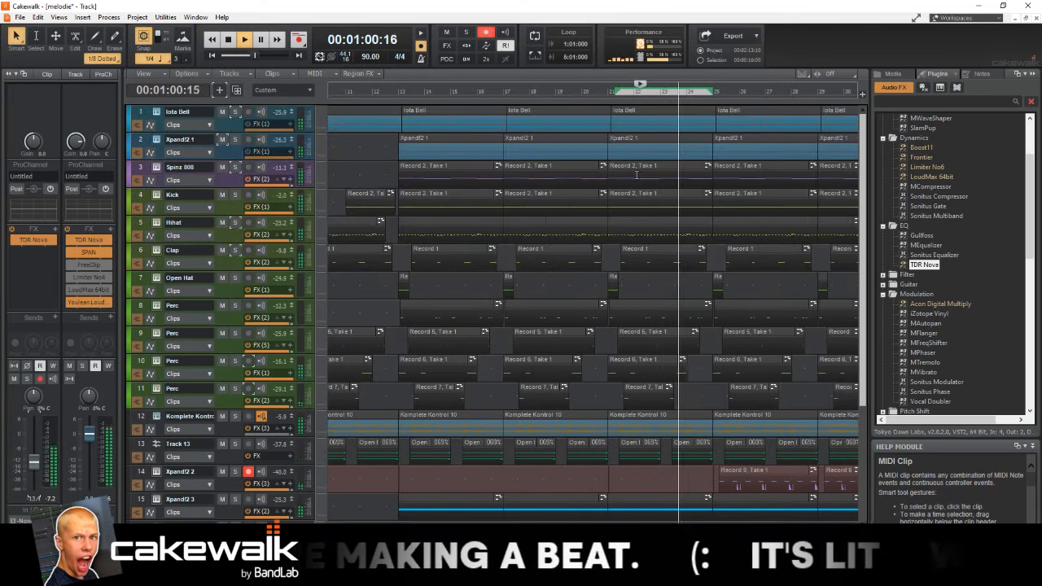
{"action": "left_click", "coordinate": [582, 96]}
{"action": "left_click_drag", "start_coordinate": [477, 133], "coordinate": [627, 142]}
{"action": "left_click", "coordinate": [672, 144]}
{"action": "key", "text": "Delete"}
{"action": "left_click", "coordinate": [595, 95]}
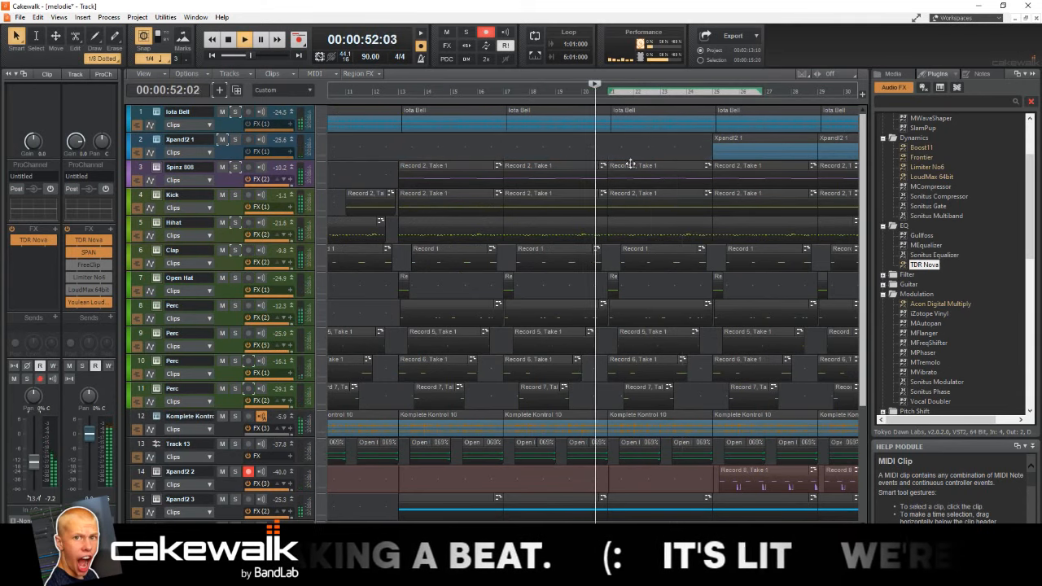
Step: Delete the track 9 and track 11 Perc clips and the Xpand!2 3 clip between measures 21 and 25
{"action": "left_click", "coordinate": [658, 334]}
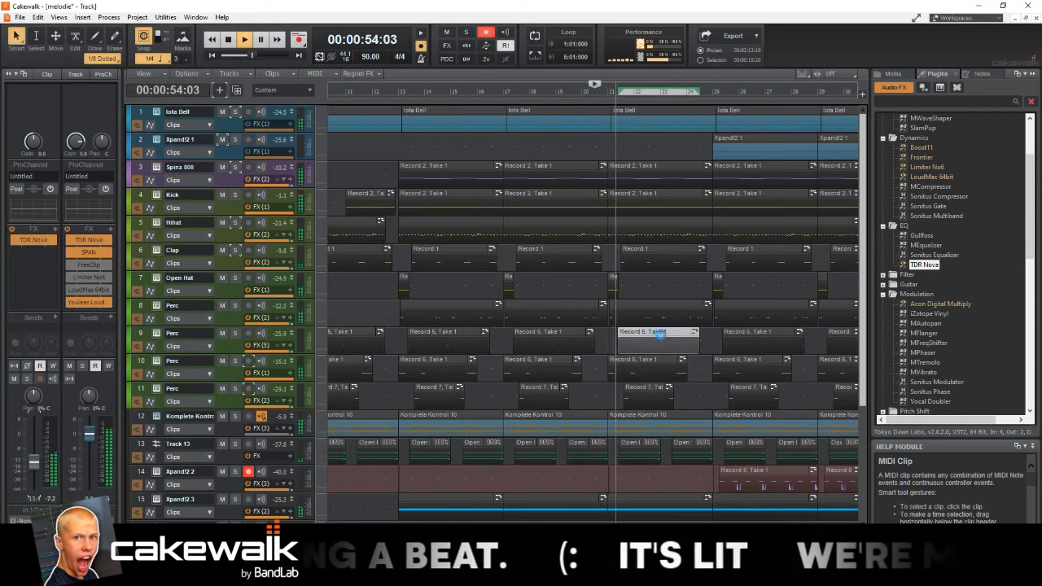
{"action": "key", "text": "Delete"}
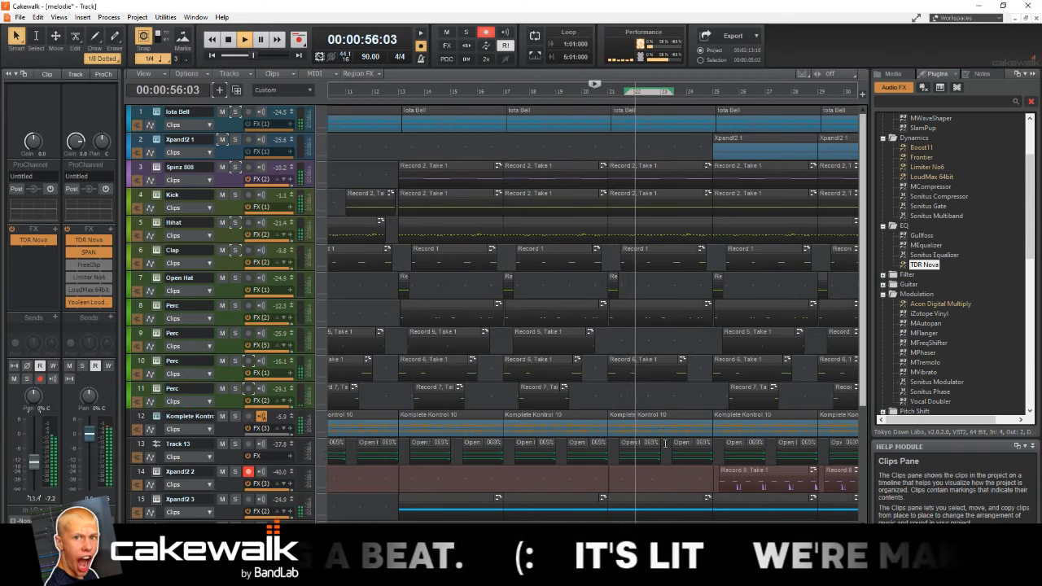
{"action": "scroll", "coordinate": [664, 440], "scroll_direction": "down", "scroll_amount": 3}
{"action": "left_click", "coordinate": [666, 423]}
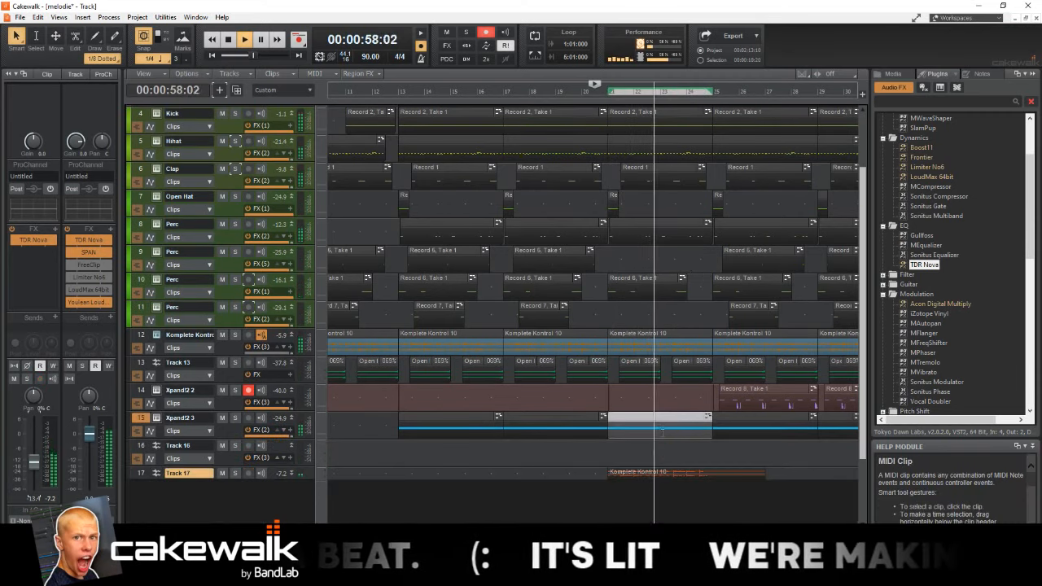
{"action": "key", "text": "Delete"}
Step: Delete the Xpand!2 3 and Xpand!2 2 clips between measures 25 and 29
{"action": "left_click", "coordinate": [769, 420]}
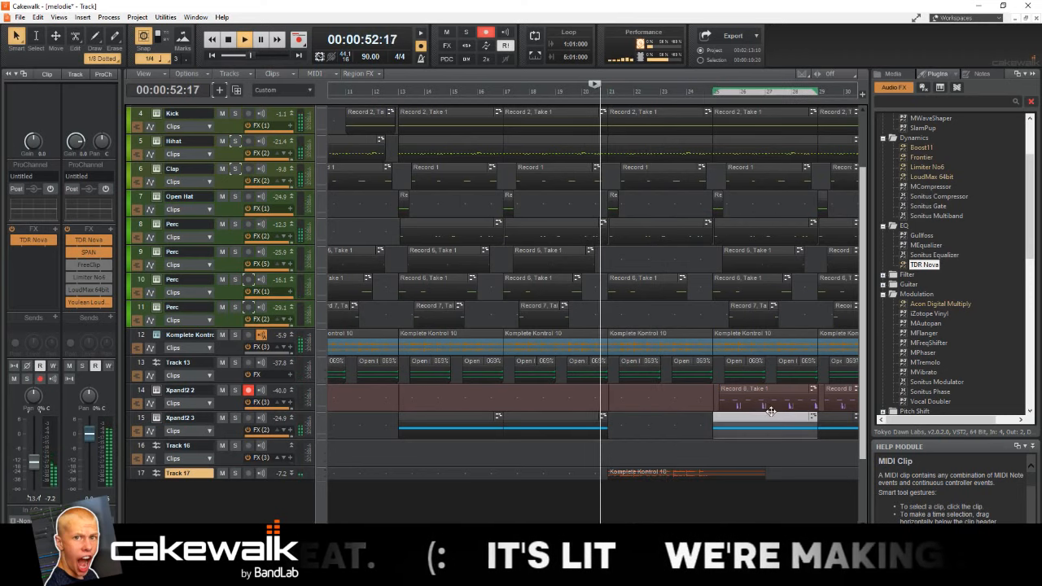
{"action": "key", "text": "Delete"}
{"action": "left_click", "coordinate": [769, 394]}
{"action": "key", "text": "Delete"}
Step: Move the Track 17 clip to measure 25, audition it there, and replay from just before measure 21
{"action": "left_click_drag", "start_coordinate": [637, 471], "coordinate": [740, 469]}
{"action": "left_click", "coordinate": [767, 472]}
{"action": "left_click", "coordinate": [697, 472]}
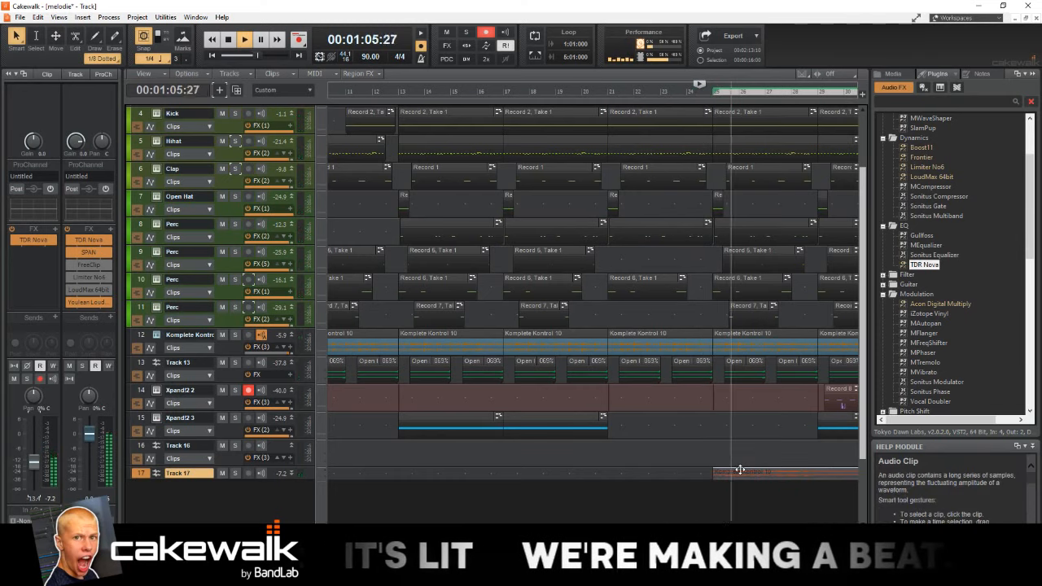
{"action": "left_click", "coordinate": [582, 93]}
{"action": "scroll", "coordinate": [688, 309], "scroll_direction": "up", "scroll_amount": 3}
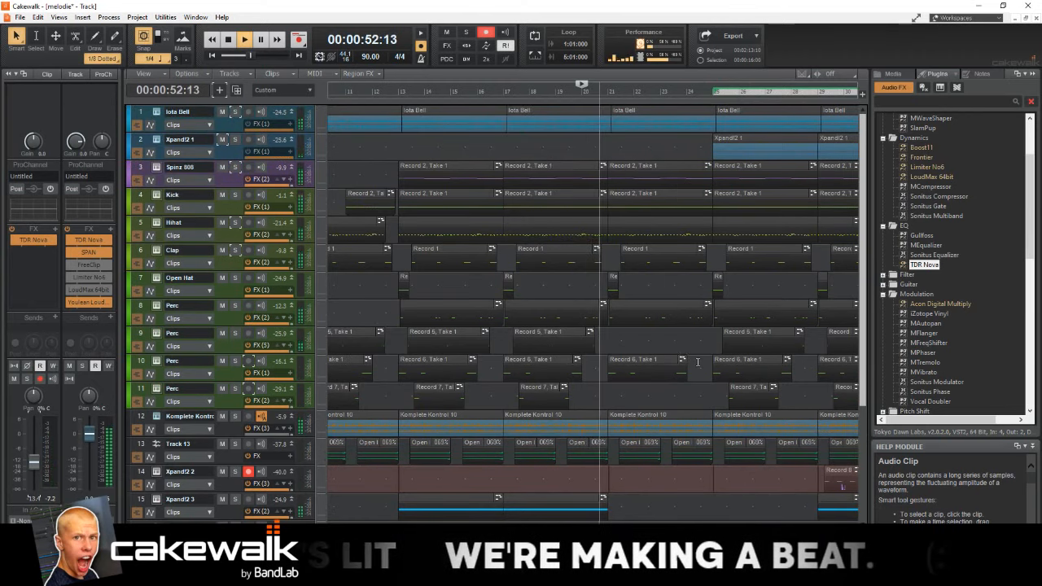
Step: Delete the track 10 Perc clip at measure 21 and the Xpand!2 1, track 9 and track 11 clips between measures 25 and 29
{"action": "left_click", "coordinate": [656, 366]}
{"action": "key", "text": "Delete"}
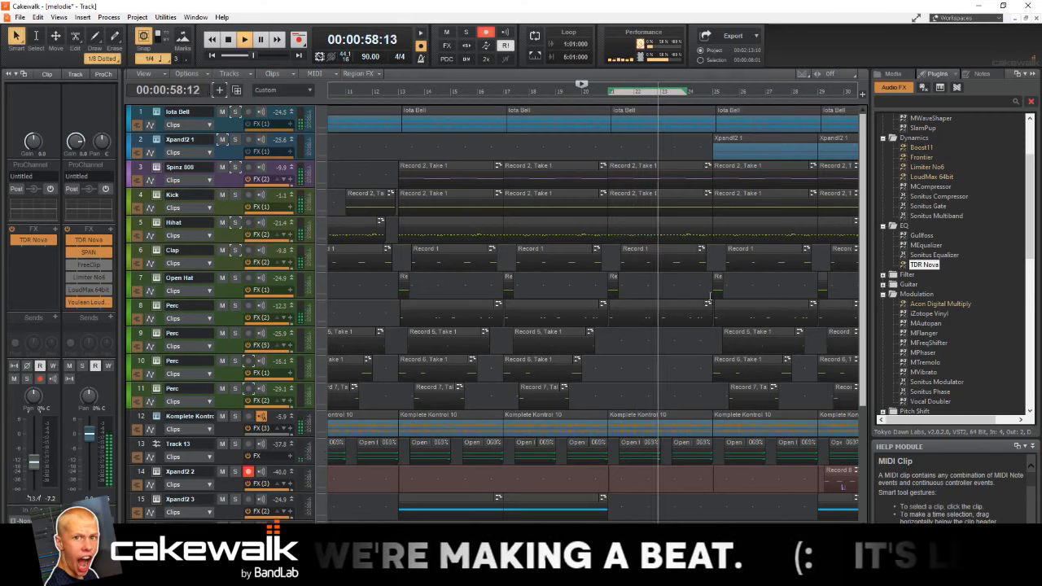
{"action": "left_click", "coordinate": [721, 142]}
{"action": "key", "text": "Delete"}
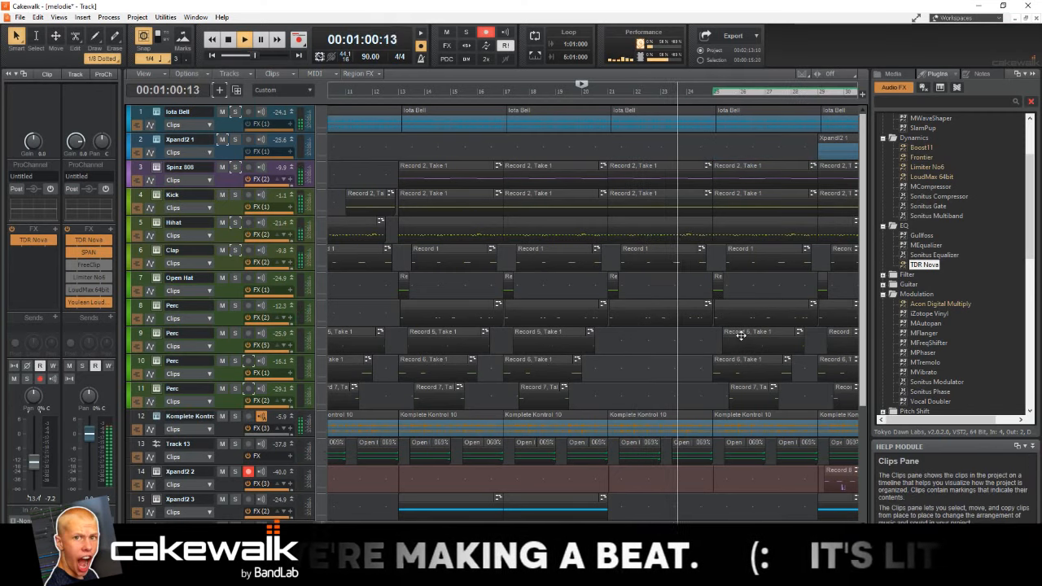
{"action": "left_click", "coordinate": [755, 389]}
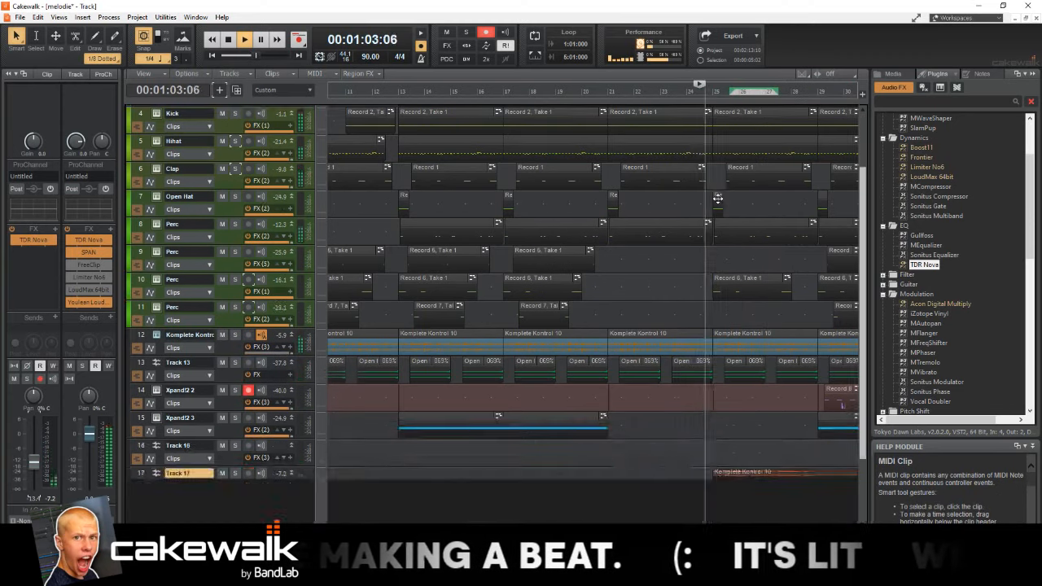
Step: Shorten the Komplete Kontrol and Track 17 clips at measure 25 to end just before measure 29, each with a short fade-out
{"action": "scroll", "coordinate": [718, 197], "scroll_direction": "down", "scroll_amount": 2}
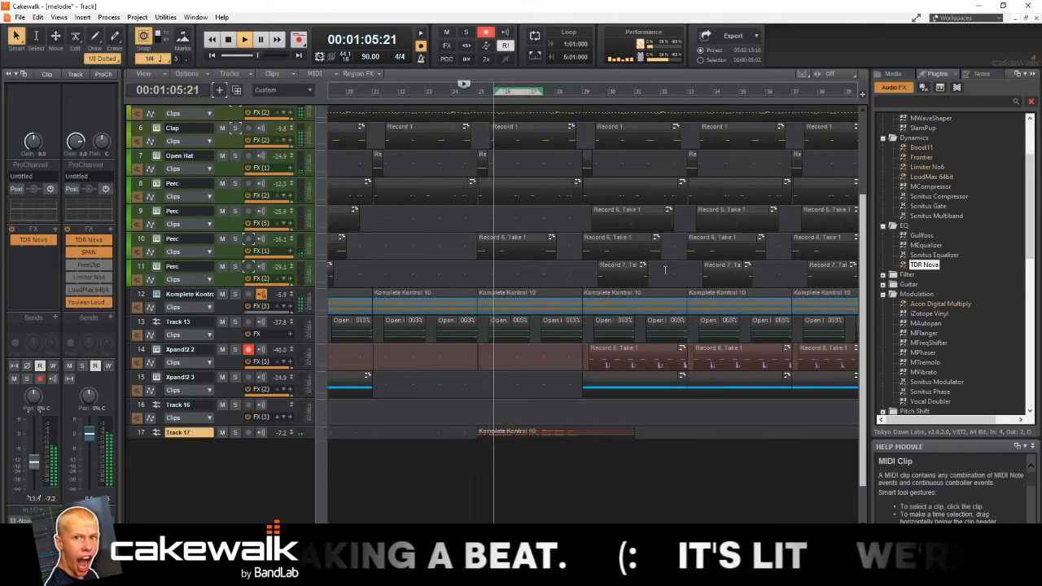
{"action": "scroll", "coordinate": [654, 277], "scroll_direction": "up", "scroll_amount": 5}
{"action": "key", "text": "ctrl+Up"}
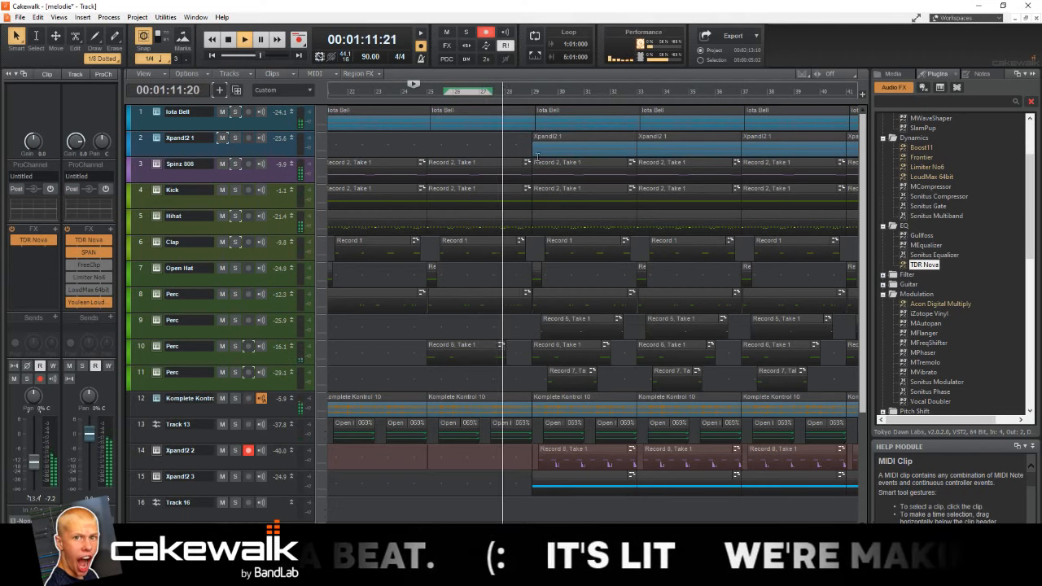
{"action": "left_click", "coordinate": [521, 397]}
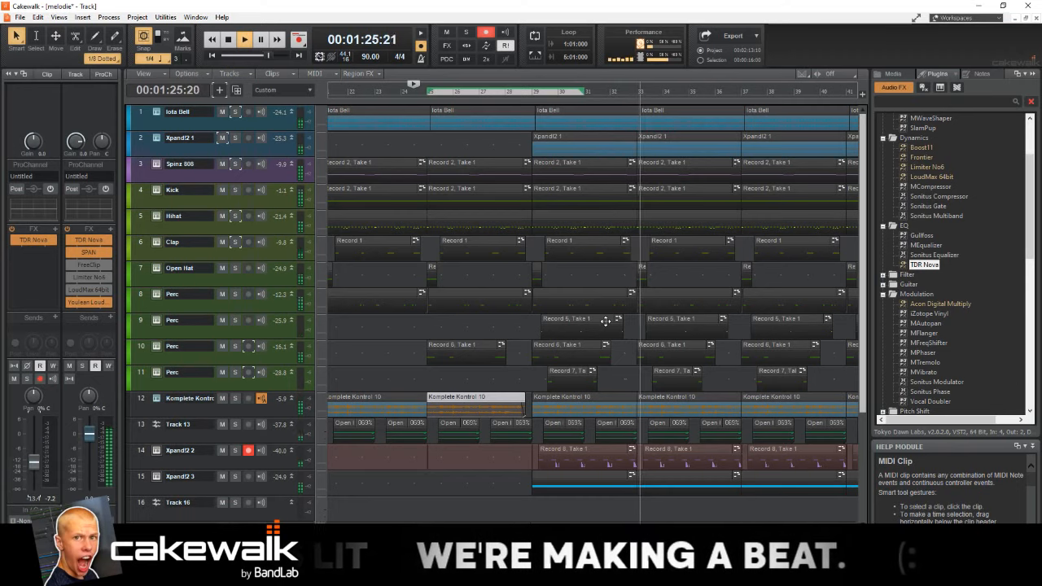
Step: Delete the Xpand!2 3 clip between measures 37 and 41
{"action": "scroll", "coordinate": [716, 303], "scroll_direction": "down", "scroll_amount": 1}
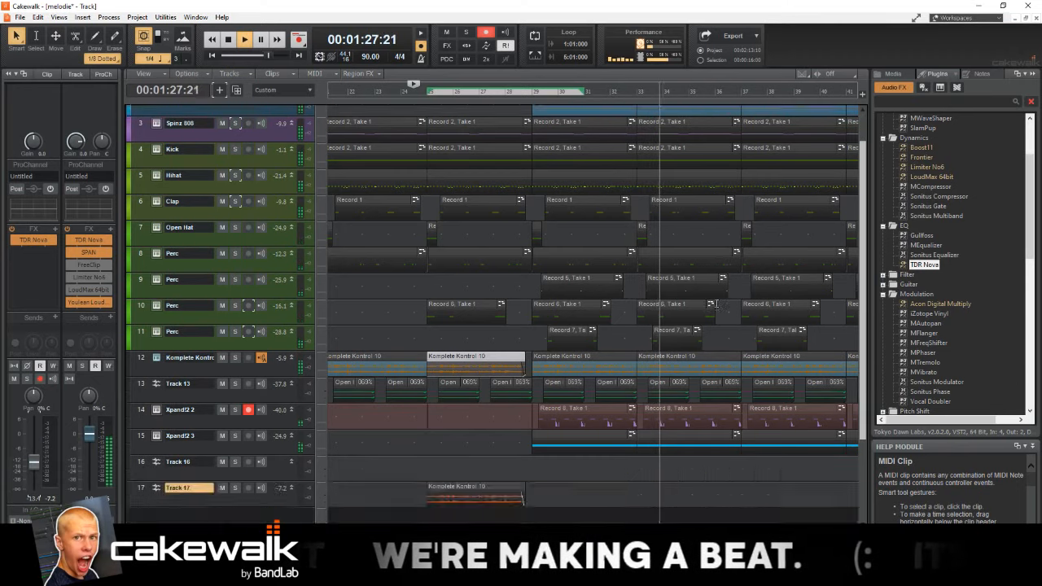
{"action": "scroll", "coordinate": [717, 303], "scroll_direction": "up", "scroll_amount": 1}
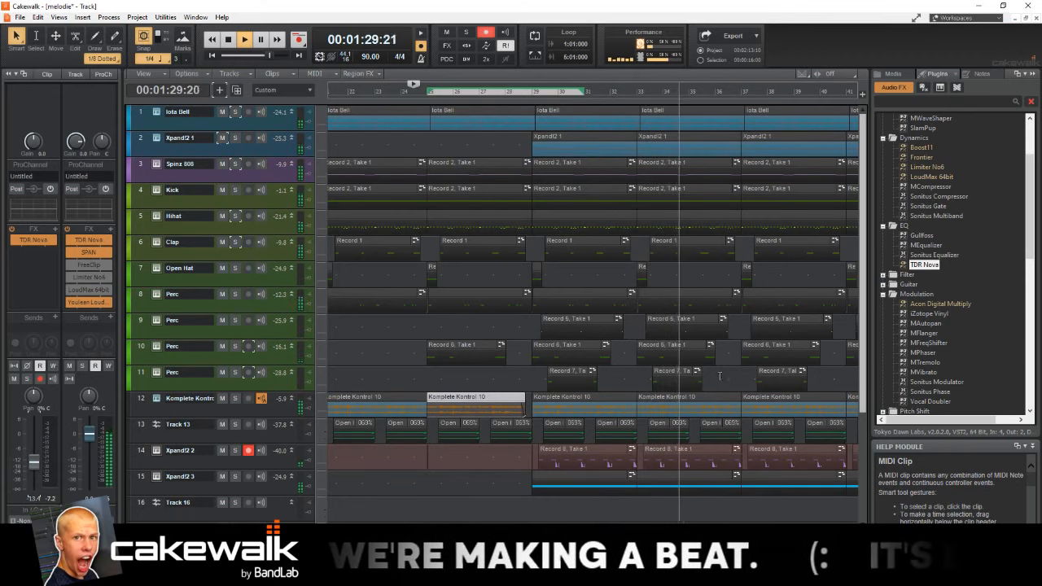
{"action": "scroll", "coordinate": [709, 336], "scroll_direction": "down", "scroll_amount": 1}
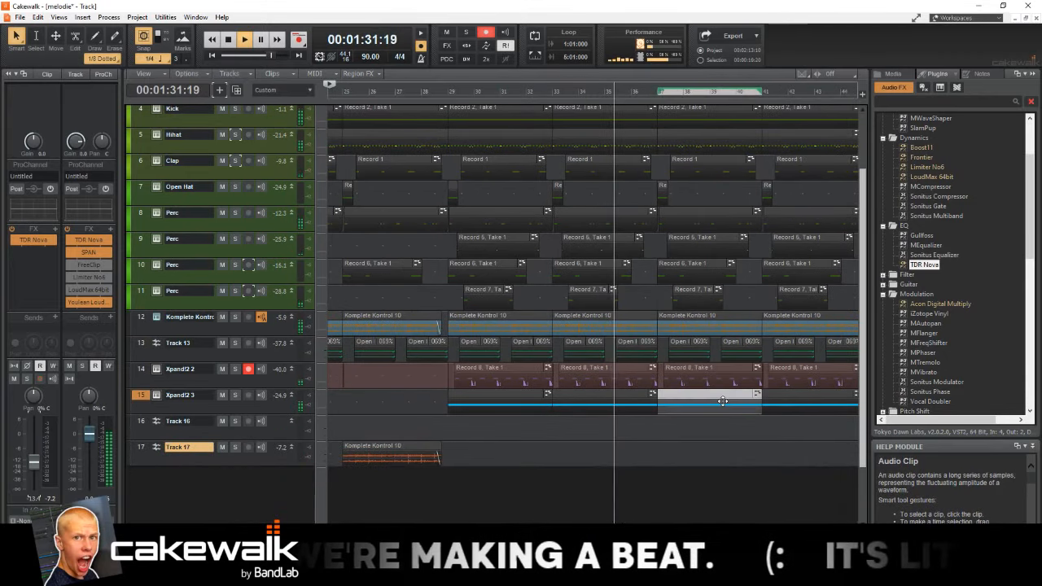
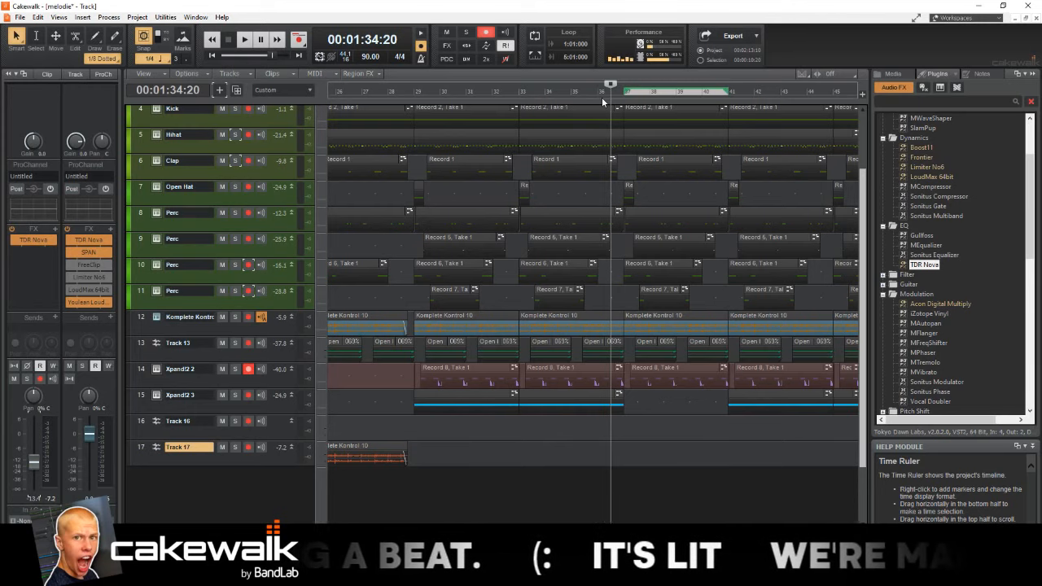
Step: Check the audio driver mode in the Playback and Recording preferences, leaving the settings as they are
{"action": "key", "text": "p"}
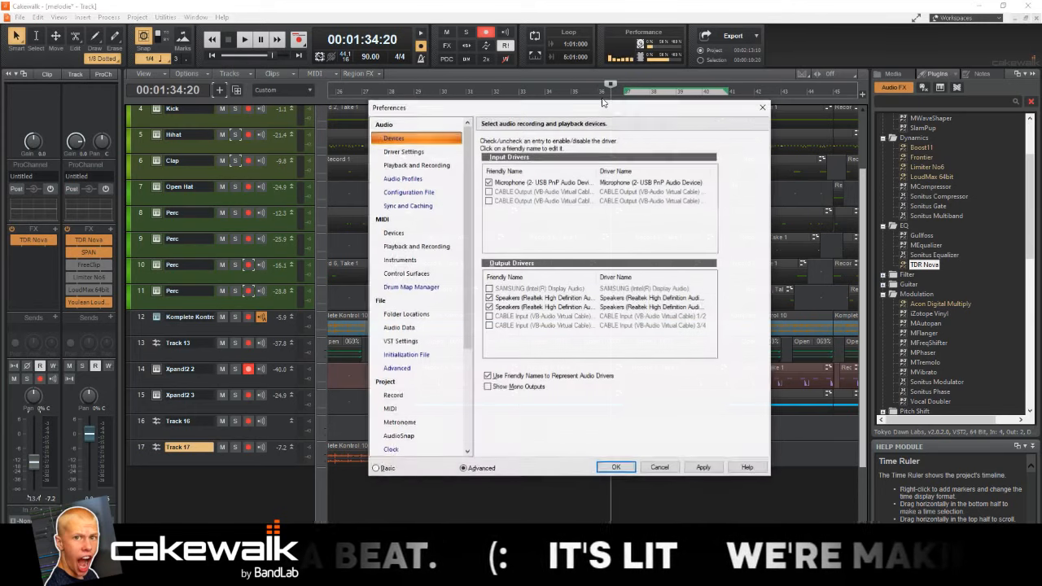
{"action": "scroll", "coordinate": [435, 311], "scroll_direction": "down", "scroll_amount": 3}
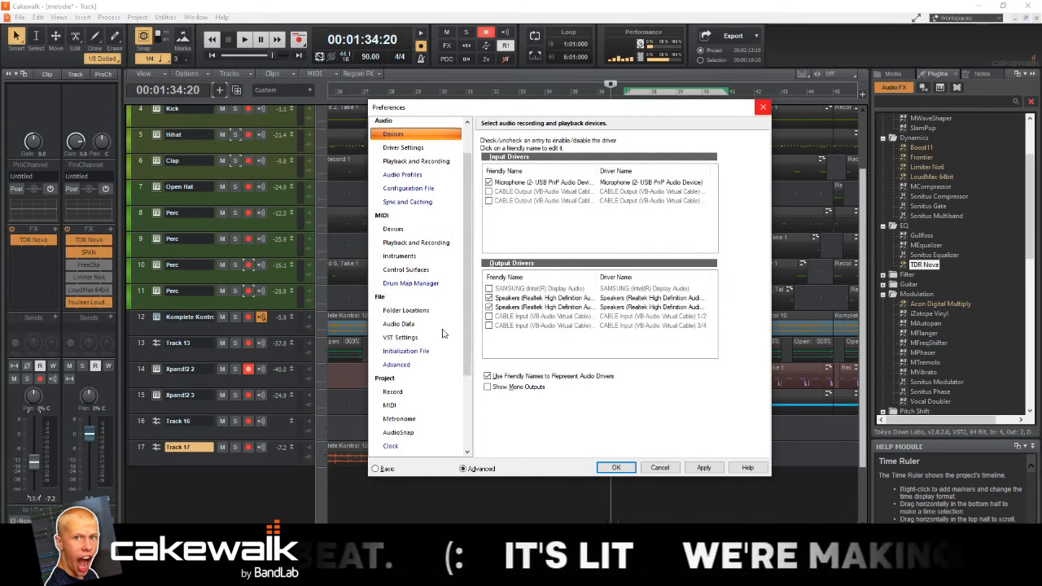
{"action": "scroll", "coordinate": [435, 311], "scroll_direction": "up", "scroll_amount": 3}
{"action": "left_click", "coordinate": [403, 153]}
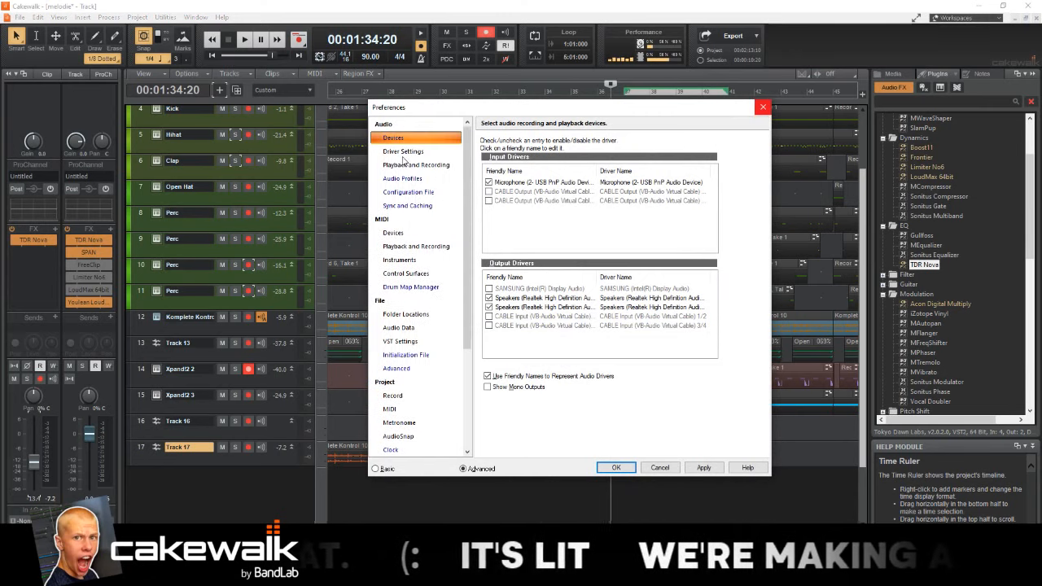
{"action": "left_click", "coordinate": [437, 166]}
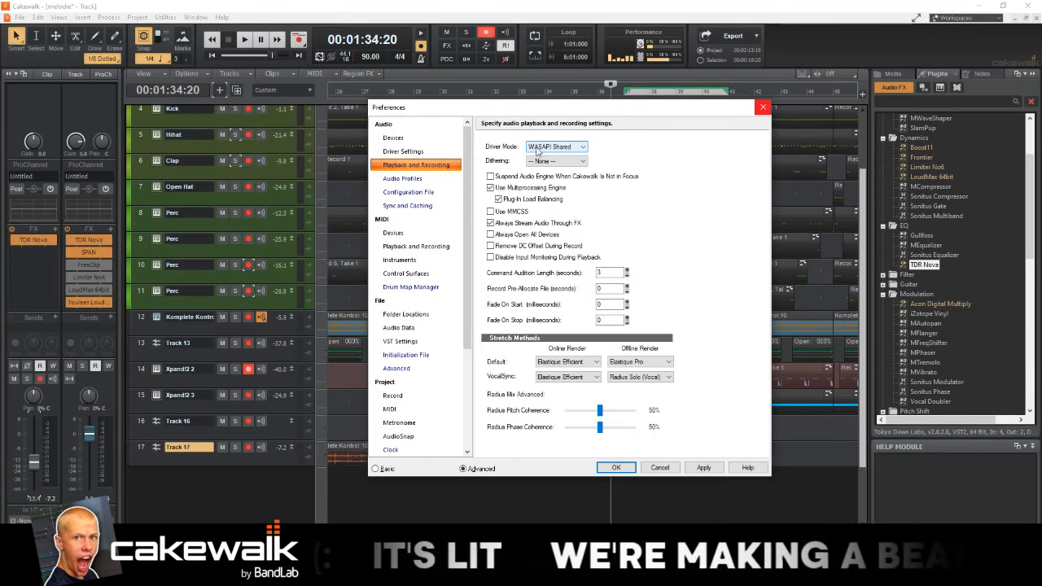
{"action": "left_click", "coordinate": [762, 107]}
Step: Delete the track 10 Perc clip between measures 37 and 41
{"action": "scroll", "coordinate": [466, 417], "scroll_direction": "up", "scroll_amount": 3}
{"action": "scroll", "coordinate": [466, 417], "scroll_direction": "down", "scroll_amount": 5}
{"action": "scroll", "coordinate": [466, 418], "scroll_direction": "up", "scroll_amount": 5}
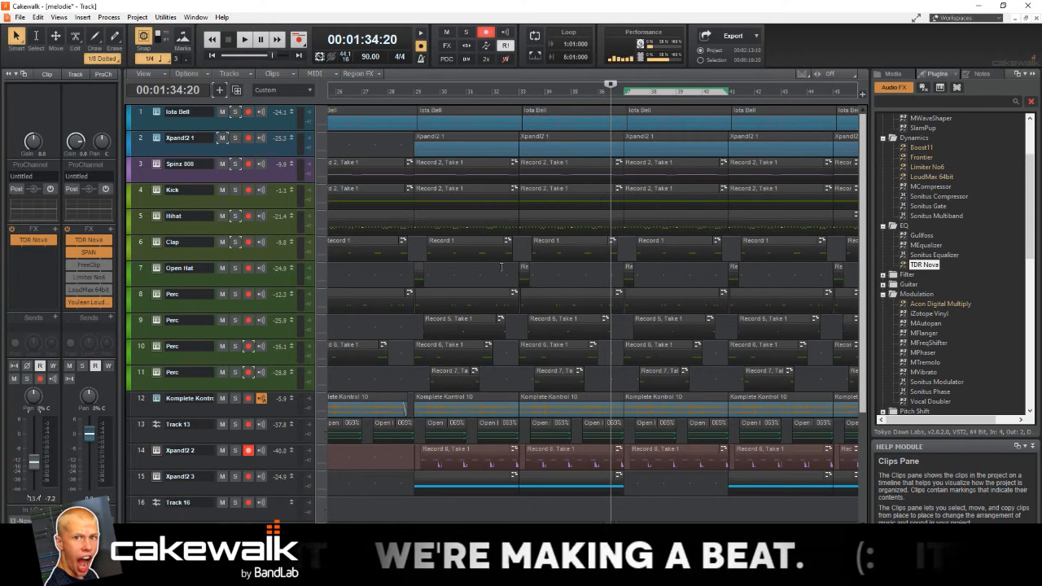
{"action": "scroll", "coordinate": [569, 294], "scroll_direction": "down", "scroll_amount": 3}
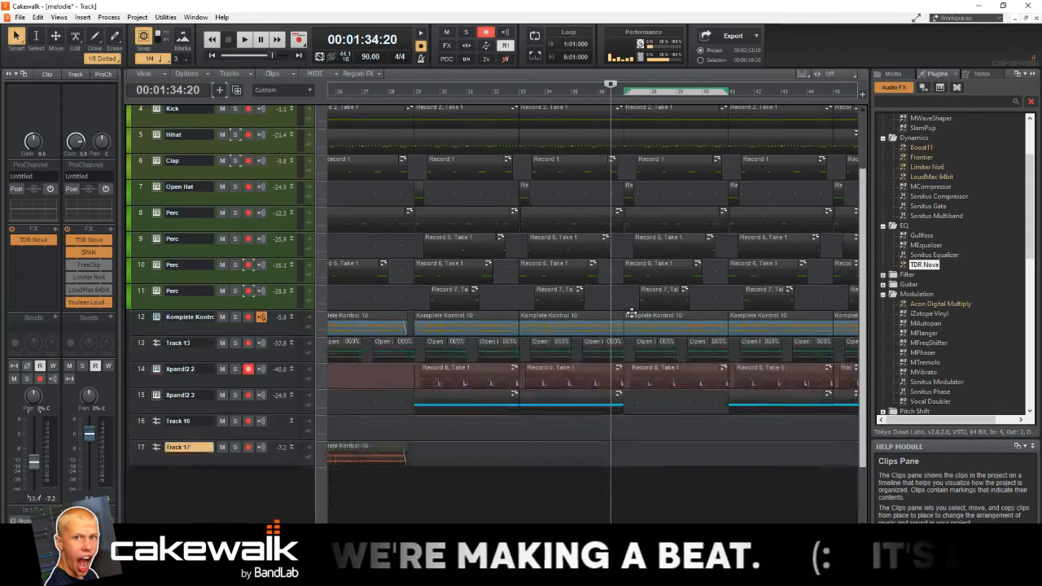
{"action": "scroll", "coordinate": [633, 313], "scroll_direction": "up", "scroll_amount": 3}
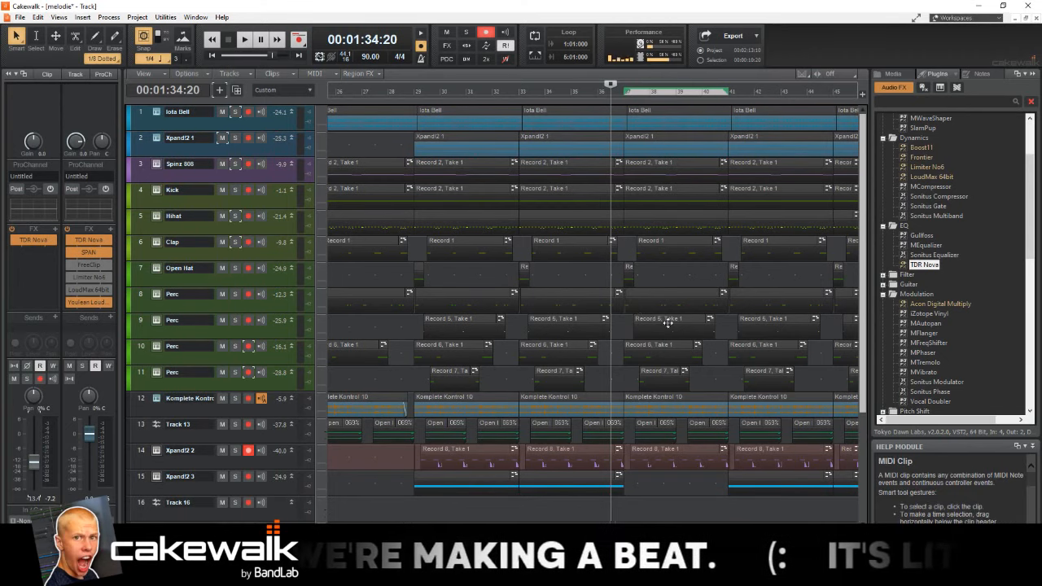
{"action": "left_click", "coordinate": [668, 322]}
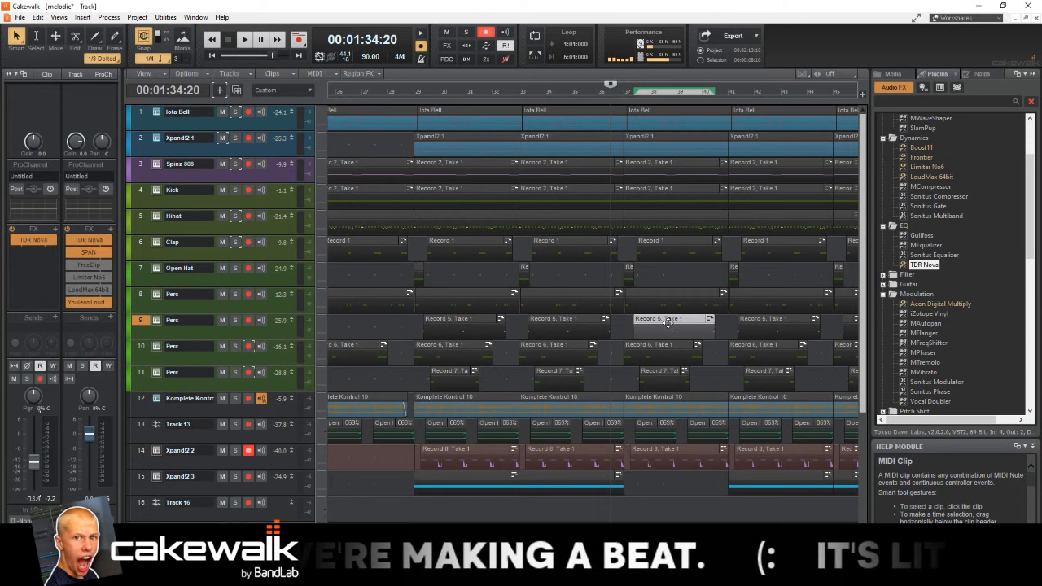
{"action": "left_click", "coordinate": [632, 351]}
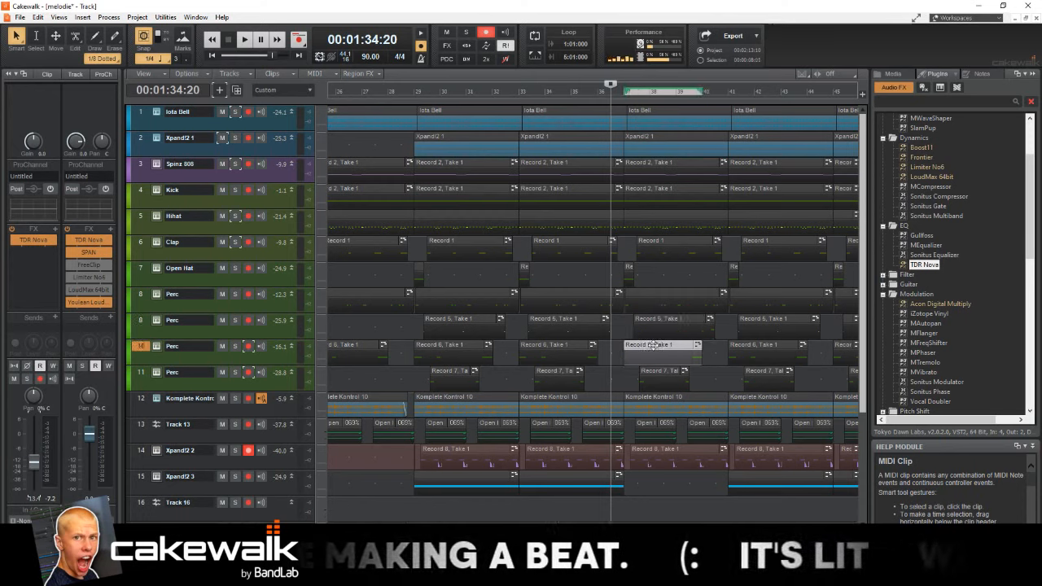
{"action": "key", "text": "Delete"}
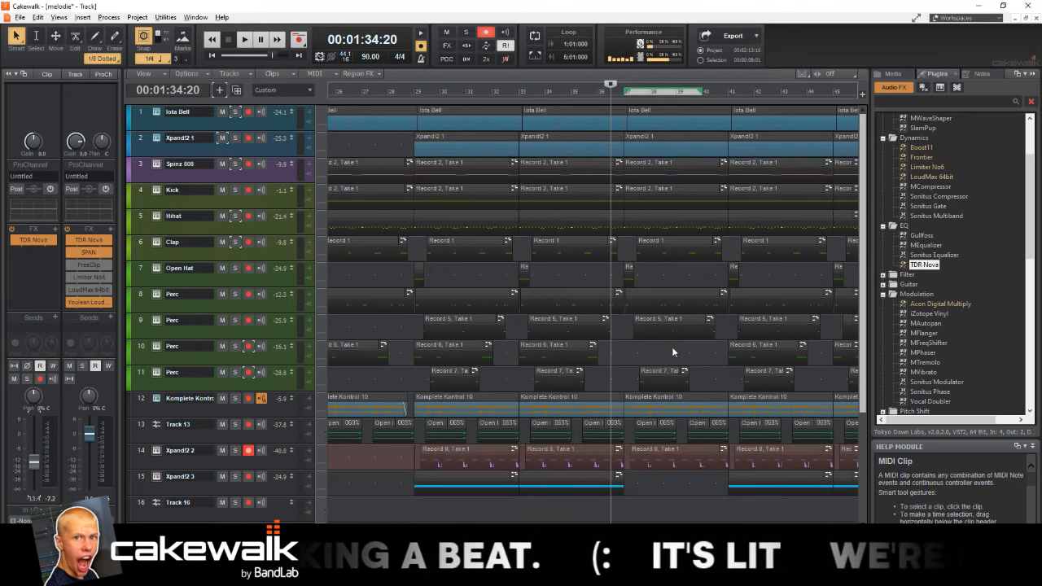
Step: Select the Xpand!2 2 clip at measure 37, disarm its track for recording, and play from just before that measure
{"action": "scroll", "coordinate": [672, 347], "scroll_direction": "up", "scroll_amount": 1, "text": "ctrl"}
{"action": "scroll", "coordinate": [664, 346], "scroll_direction": "up", "scroll_amount": 1, "text": "ctrl"}
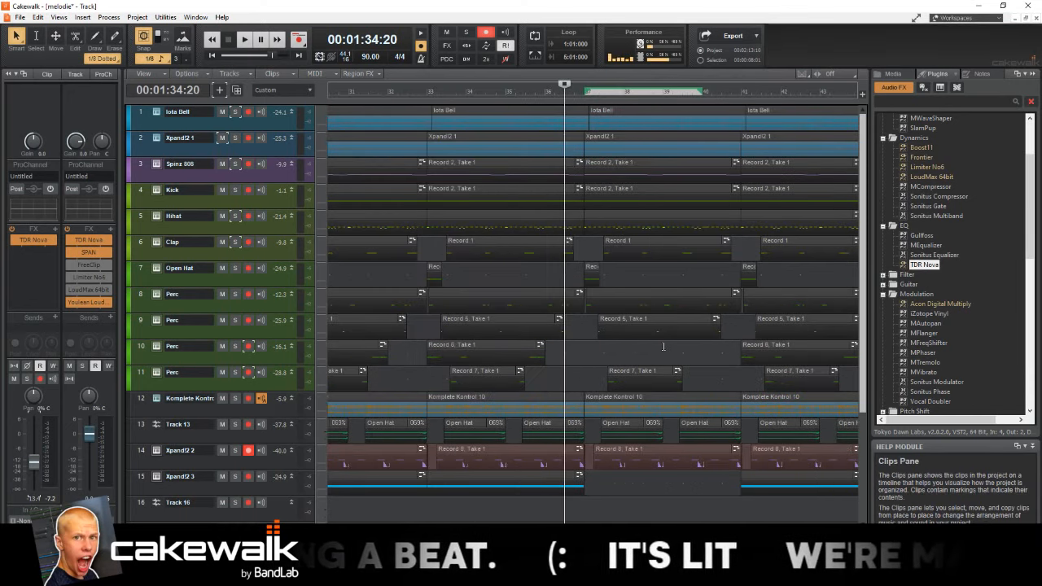
{"action": "left_click", "coordinate": [632, 448]}
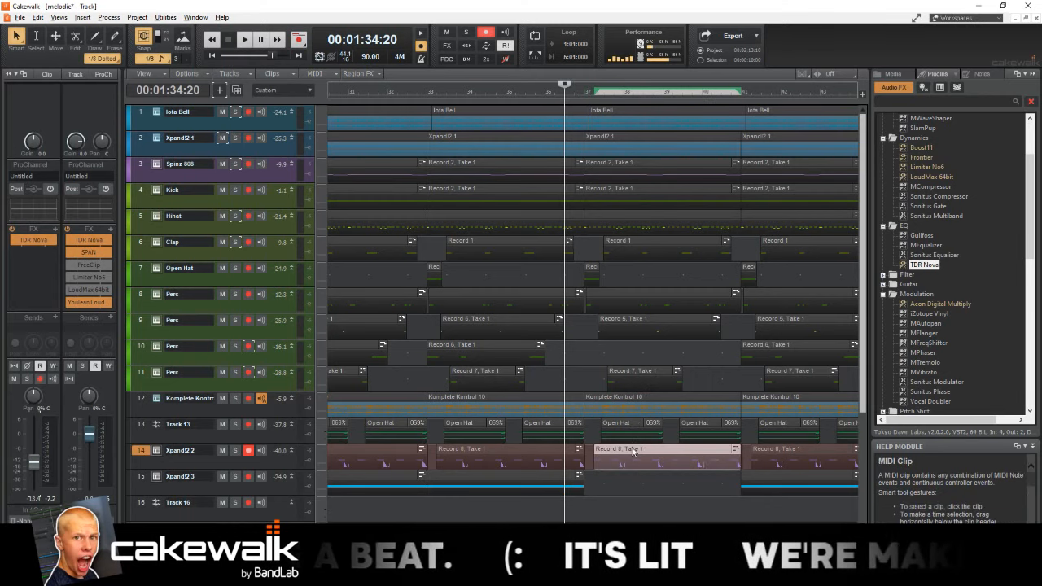
{"action": "scroll", "coordinate": [634, 452], "scroll_direction": "up", "scroll_amount": 2, "text": "ctrl"}
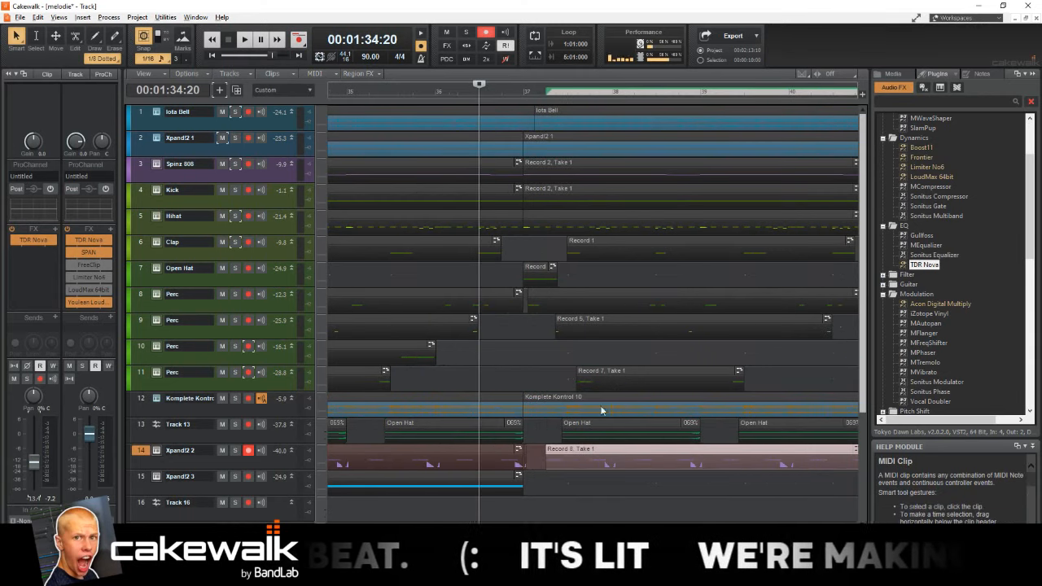
{"action": "scroll", "coordinate": [600, 407], "scroll_direction": "down", "scroll_amount": 2, "text": "ctrl"}
{"action": "scroll", "coordinate": [602, 364], "scroll_direction": "up", "scroll_amount": 1, "text": "ctrl"}
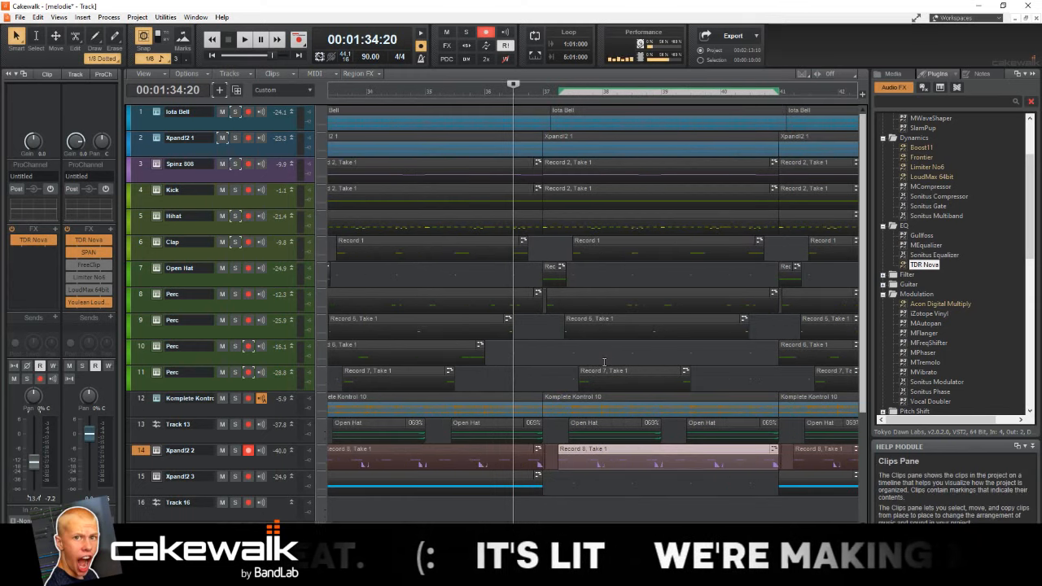
{"action": "scroll", "coordinate": [604, 362], "scroll_direction": "down", "scroll_amount": 1, "text": "ctrl"}
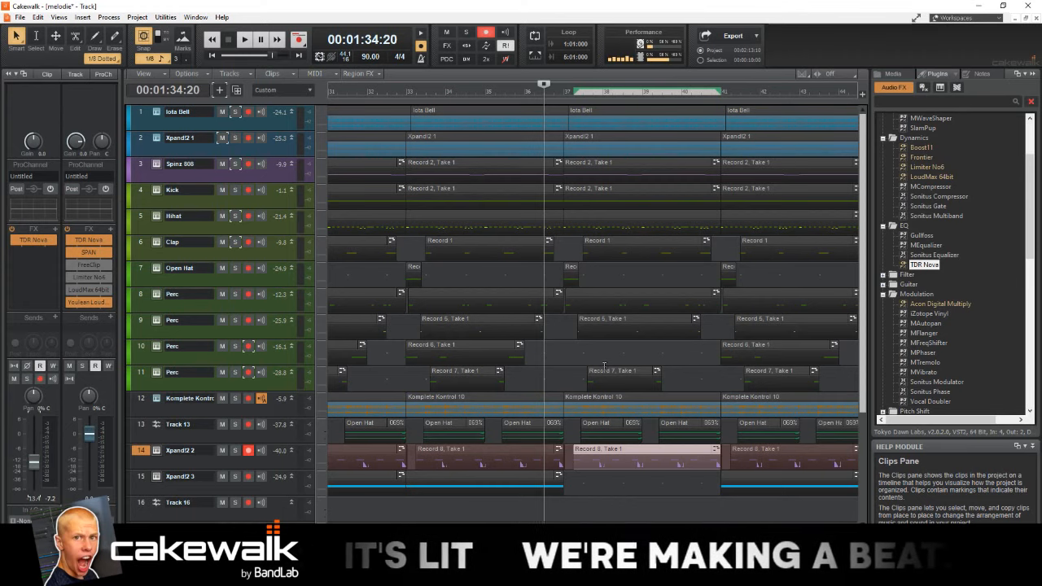
{"action": "scroll", "coordinate": [604, 365], "scroll_direction": "right", "scroll_amount": 3}
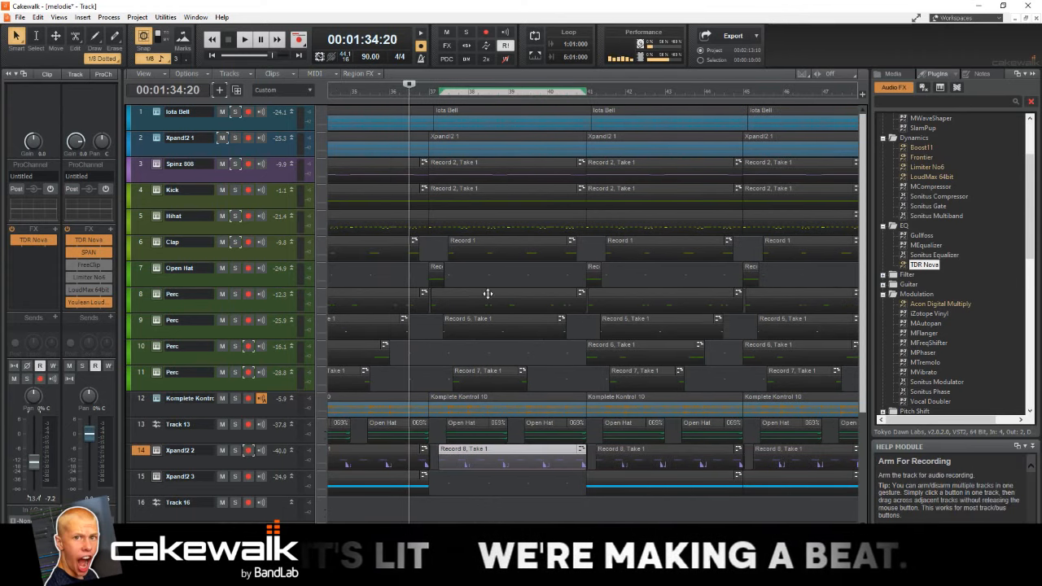
{"action": "scroll", "coordinate": [482, 286], "scroll_direction": "down", "scroll_amount": 2, "text": "ctrl"}
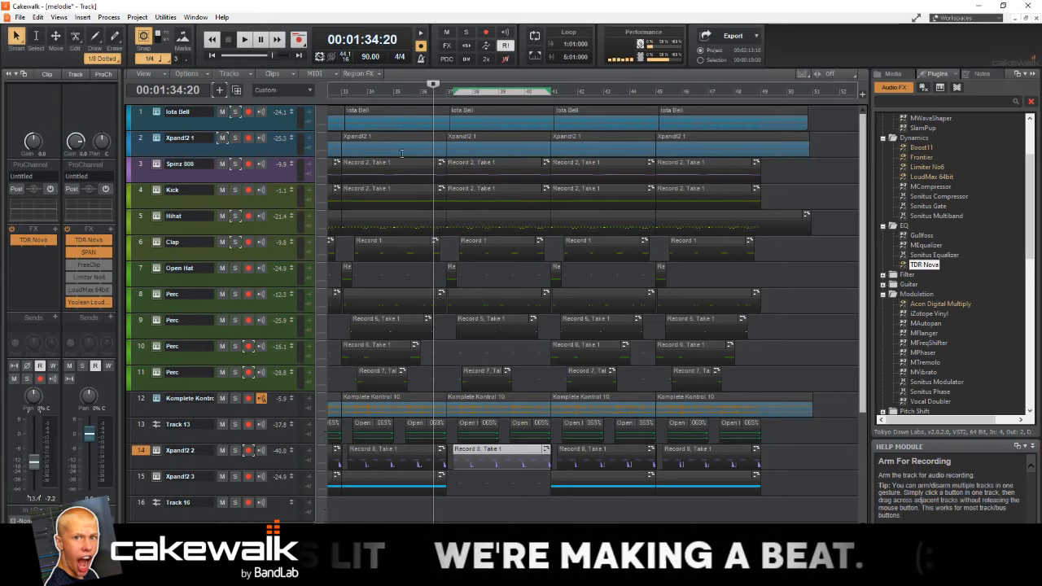
{"action": "scroll", "coordinate": [546, 343], "scroll_direction": "up", "scroll_amount": 1, "text": "ctrl"}
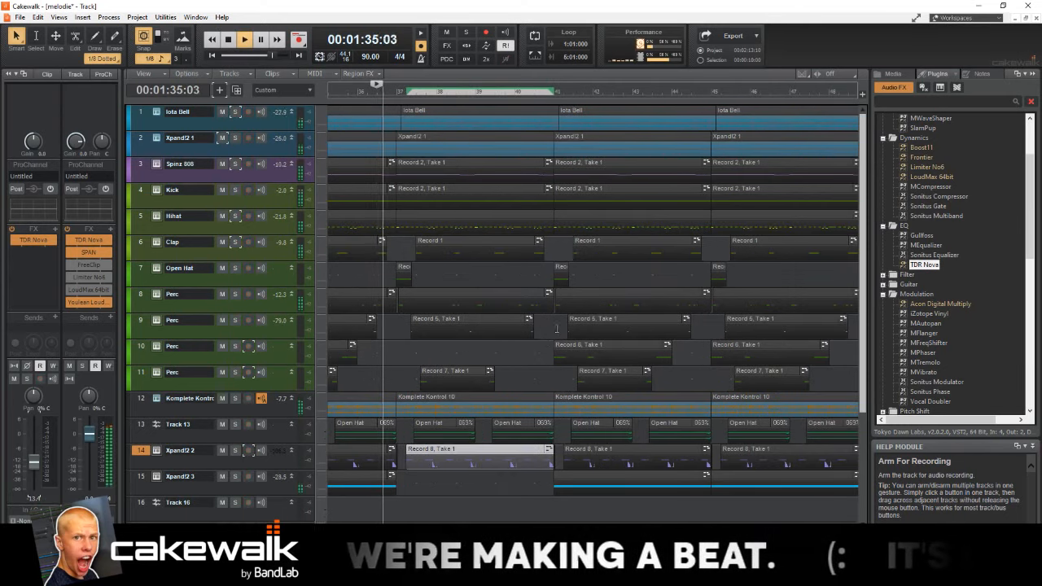
Step: Delete the two Xpand!2 2 clips between measures 37 and 45
{"action": "scroll", "coordinate": [545, 343], "scroll_direction": "down", "scroll_amount": 1, "text": "ctrl"}
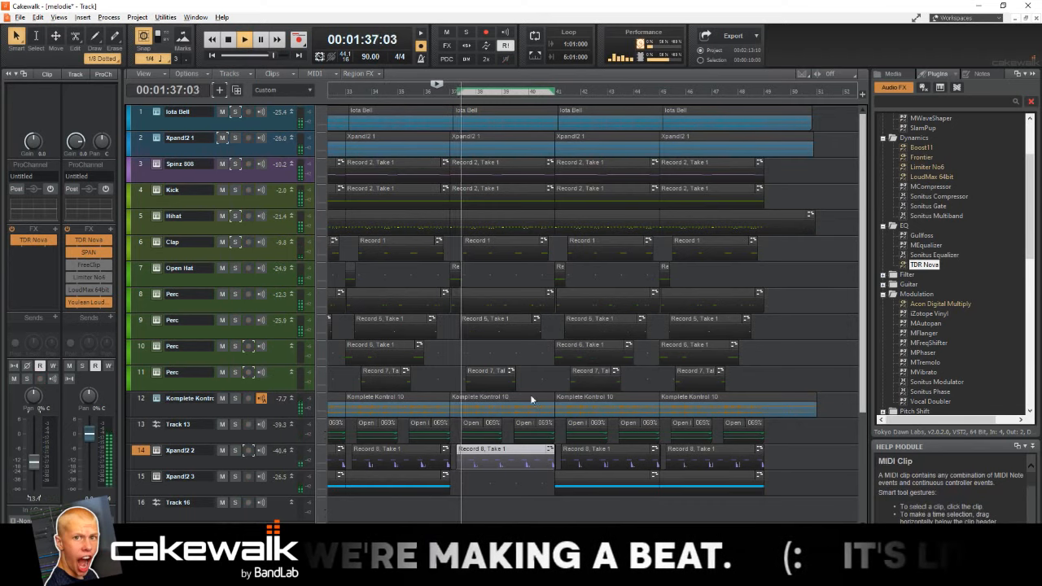
{"action": "scroll", "coordinate": [594, 386], "scroll_direction": "down", "scroll_amount": 1, "text": "ctrl"}
{"action": "scroll", "coordinate": [594, 386], "scroll_direction": "up", "scroll_amount": 2, "text": "ctrl"}
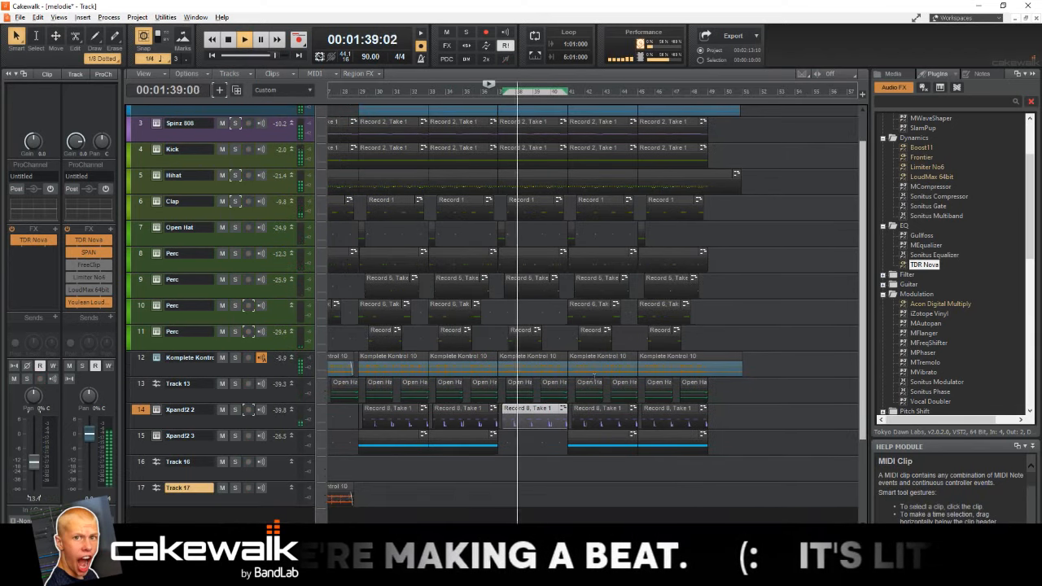
{"action": "scroll", "coordinate": [600, 372], "scroll_direction": "right", "scroll_amount": 2}
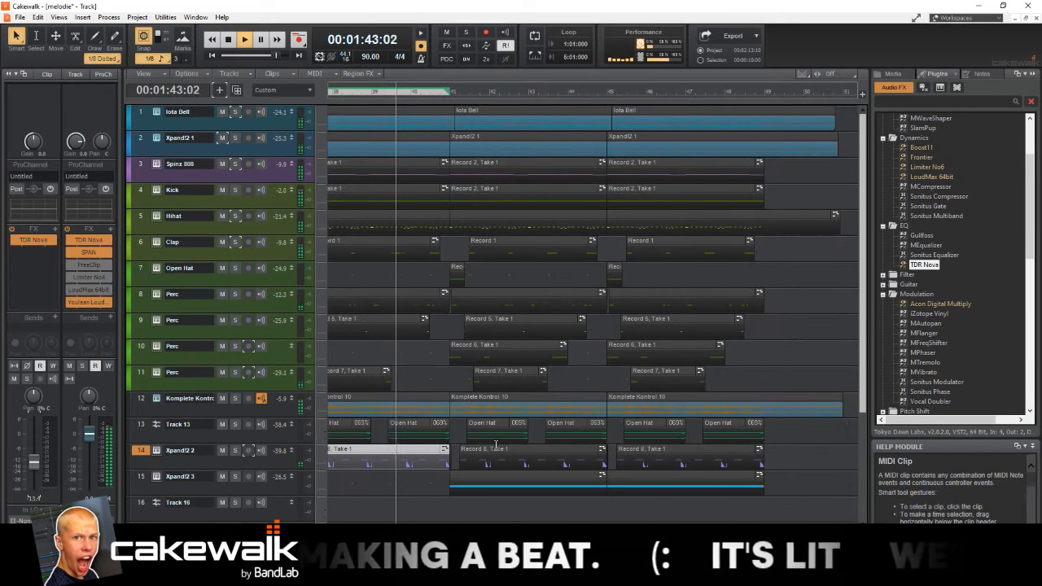
{"action": "scroll", "coordinate": [496, 447], "scroll_direction": "down", "scroll_amount": 1, "text": "ctrl"}
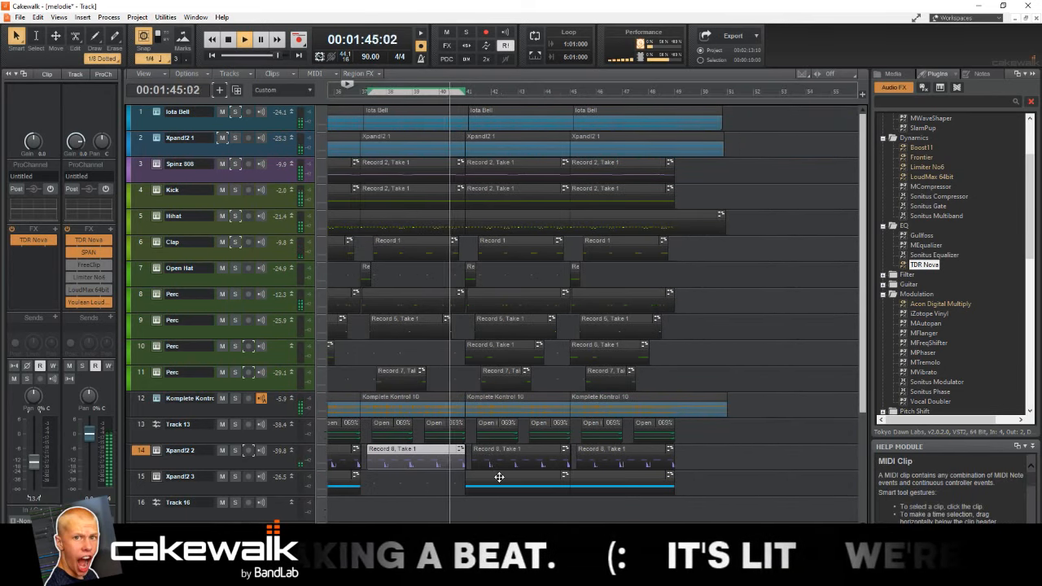
{"action": "scroll", "coordinate": [497, 458], "scroll_direction": "left", "scroll_amount": 3}
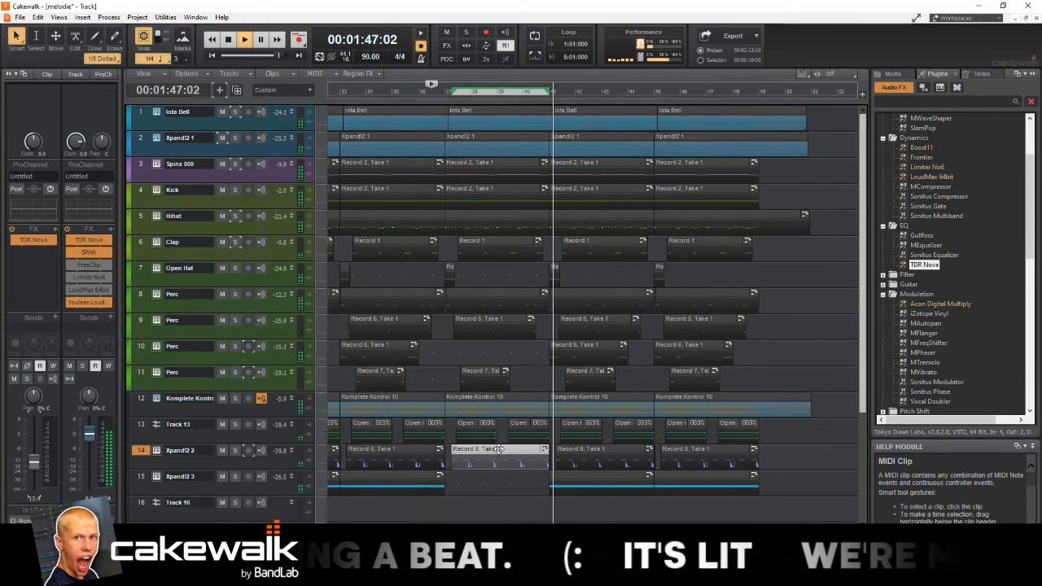
{"action": "key", "text": "Delete"}
{"action": "left_click", "coordinate": [558, 453]}
{"action": "key", "text": "Delete"}
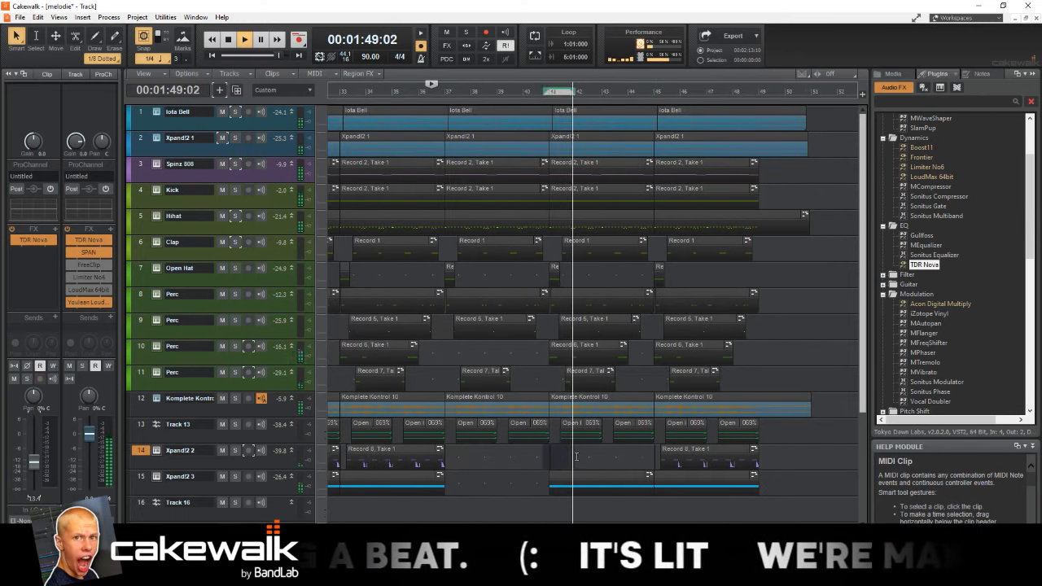
Step: Delete the Perc clips on tracks 9 to 11 at measure 41, and shorten the Komplete Kontrol 10 clip there to about measure 43.5
{"action": "left_click", "coordinate": [603, 346]}
{"action": "key", "text": "Delete"}
{"action": "left_click", "coordinate": [603, 326]}
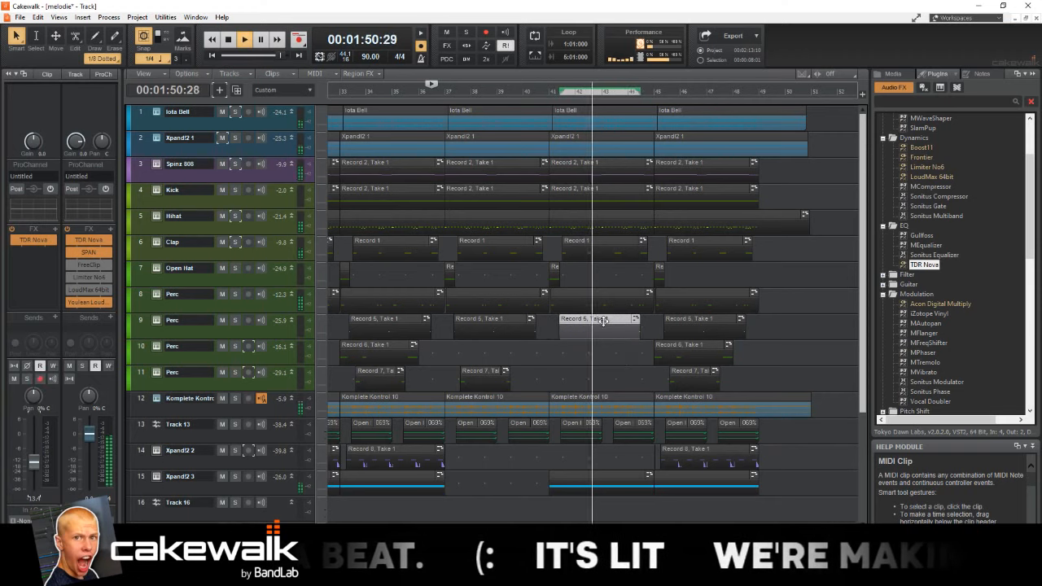
{"action": "key", "text": "Delete"}
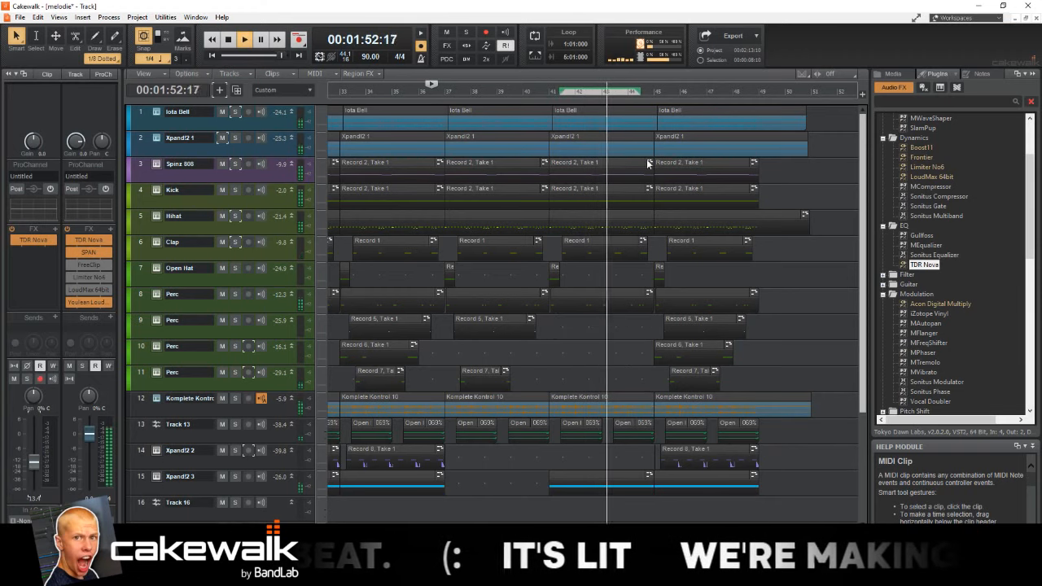
{"action": "left_click", "coordinate": [643, 399]}
{"action": "left_click_drag", "start_coordinate": [666, 411], "coordinate": [615, 411]}
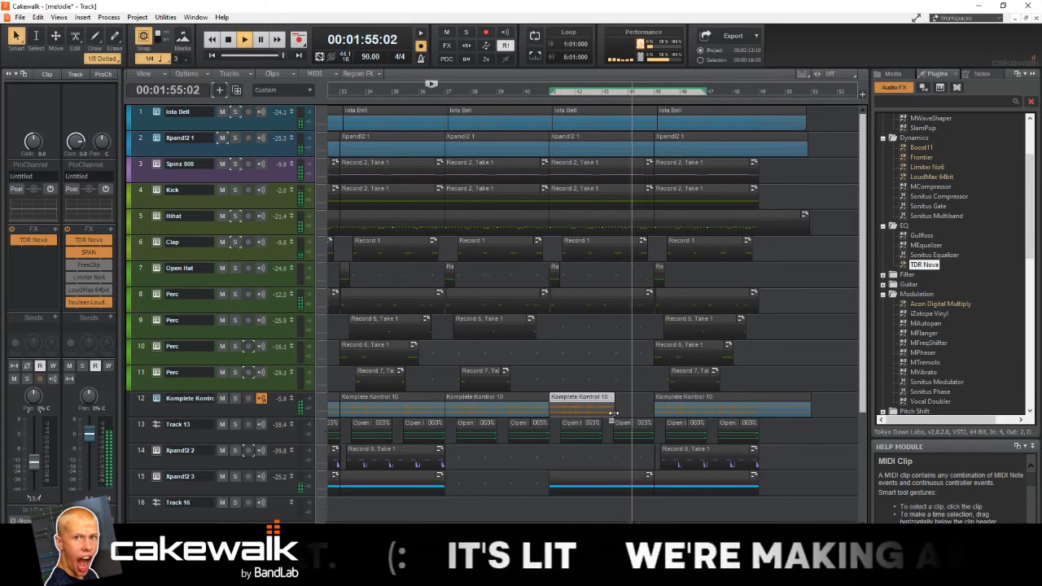
Step: Delete the clips on all tracks from measure 45 onward, including the leftovers after measure 50, and stop playback
{"action": "left_click", "coordinate": [675, 474]}
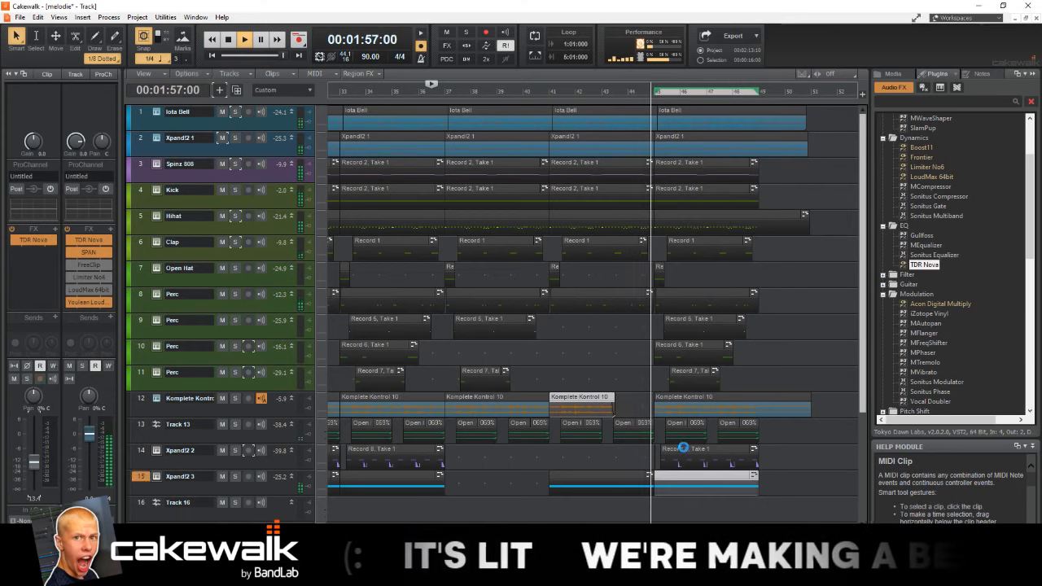
{"action": "key", "text": "Delete"}
{"action": "left_click_drag", "start_coordinate": [783, 487], "coordinate": [656, 110]}
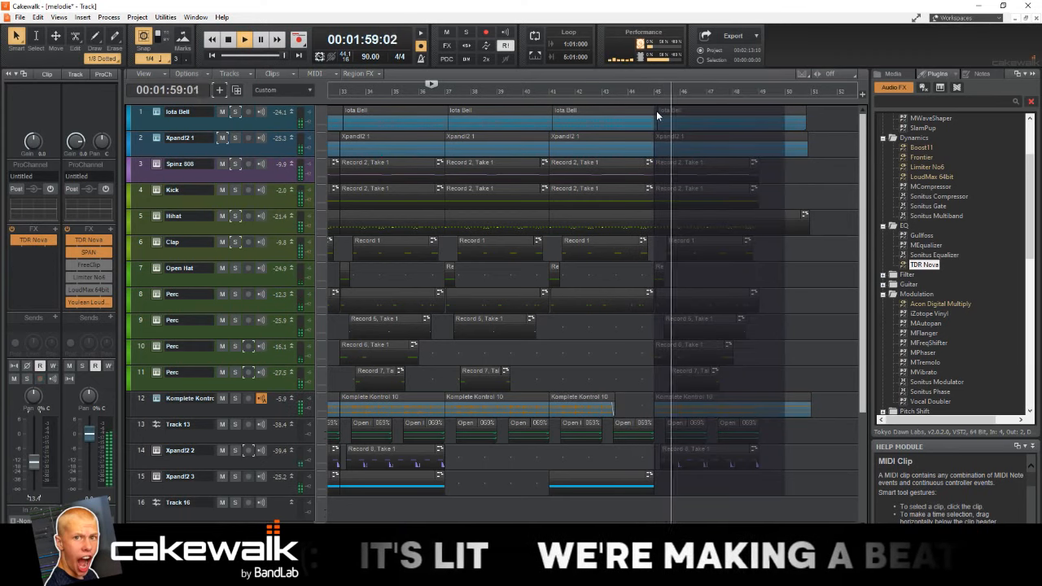
{"action": "key", "text": "Delete"}
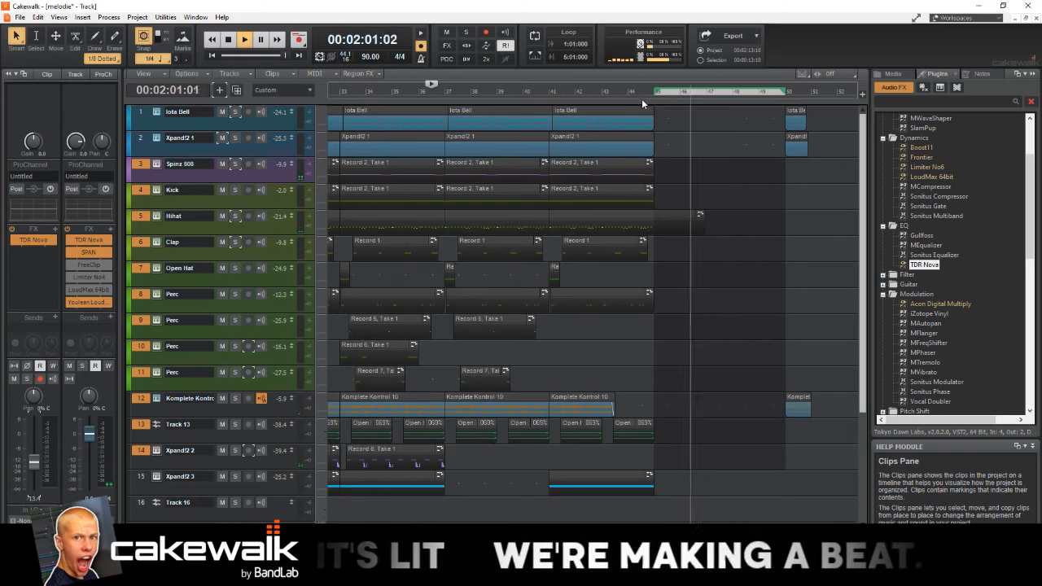
{"action": "left_click", "coordinate": [640, 96]}
{"action": "scroll", "coordinate": [674, 137], "scroll_direction": "down", "scroll_amount": 2}
{"action": "left_click_drag", "start_coordinate": [714, 123], "coordinate": [845, 479]}
{"action": "key", "text": "Delete"}
{"action": "key", "text": "space"}
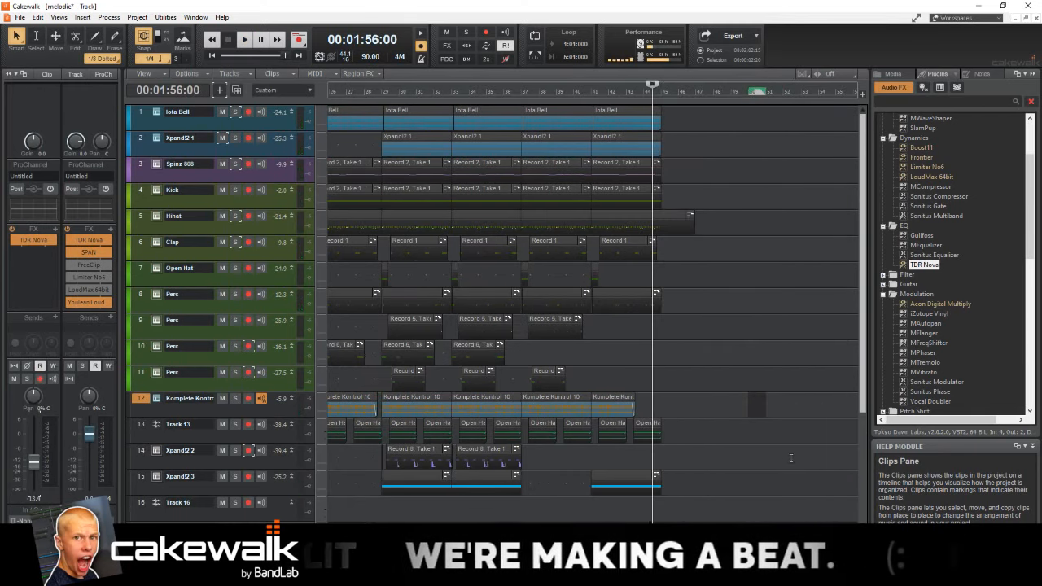
Step: Duplicate the entire arrangement so the copy starts at measure 45
{"action": "key", "text": "ctrl+a"}
{"action": "scroll", "coordinate": [479, 230], "scroll_direction": "down", "scroll_amount": 4}
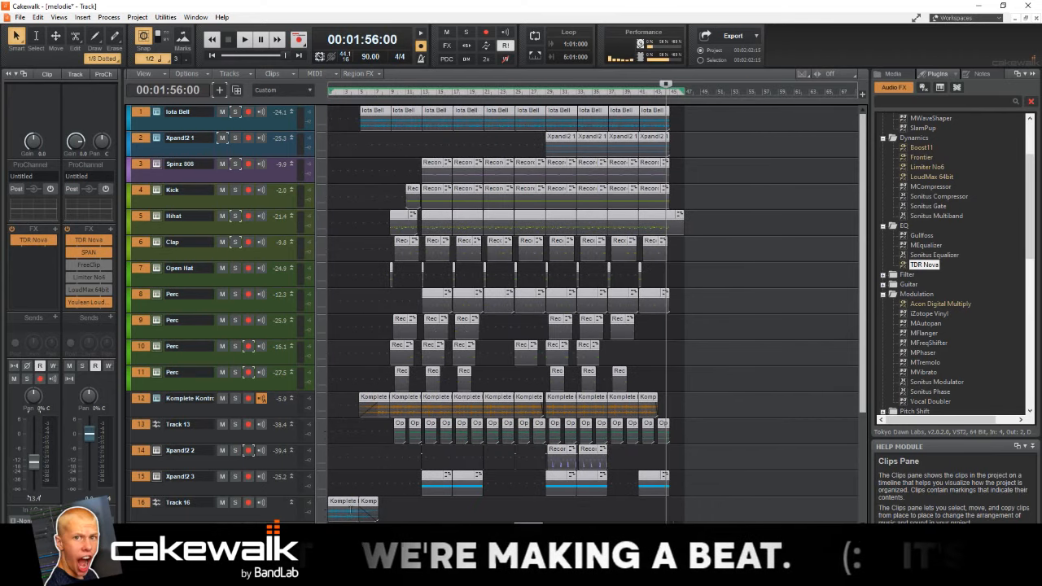
{"action": "left_click_drag", "start_coordinate": [347, 500], "coordinate": [684, 503]}
{"action": "scroll", "coordinate": [683, 504], "scroll_direction": "up", "scroll_amount": 3}
{"action": "scroll", "coordinate": [588, 492], "scroll_direction": "down", "scroll_amount": 5}
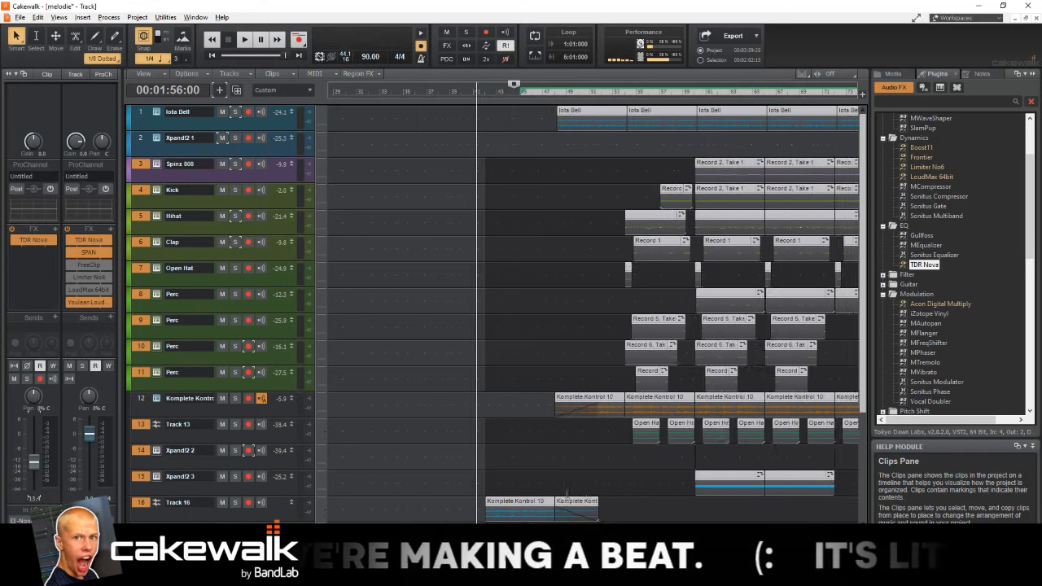
{"action": "left_click_drag", "start_coordinate": [486, 506], "coordinate": [332, 504]}
{"action": "scroll", "coordinate": [661, 487], "scroll_direction": "up", "scroll_amount": 4}
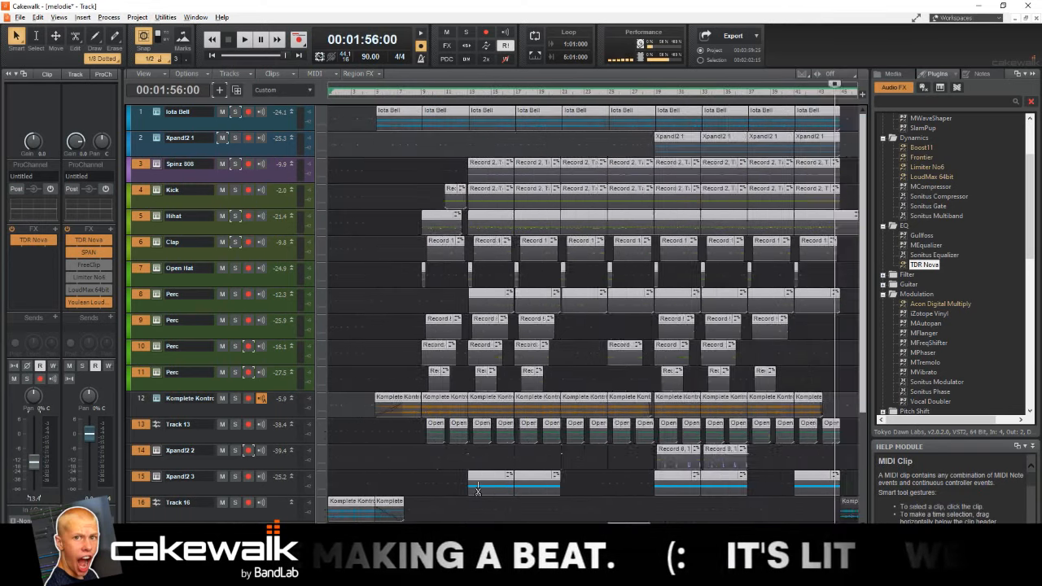
{"action": "scroll", "coordinate": [661, 487], "scroll_direction": "right", "scroll_amount": 8}
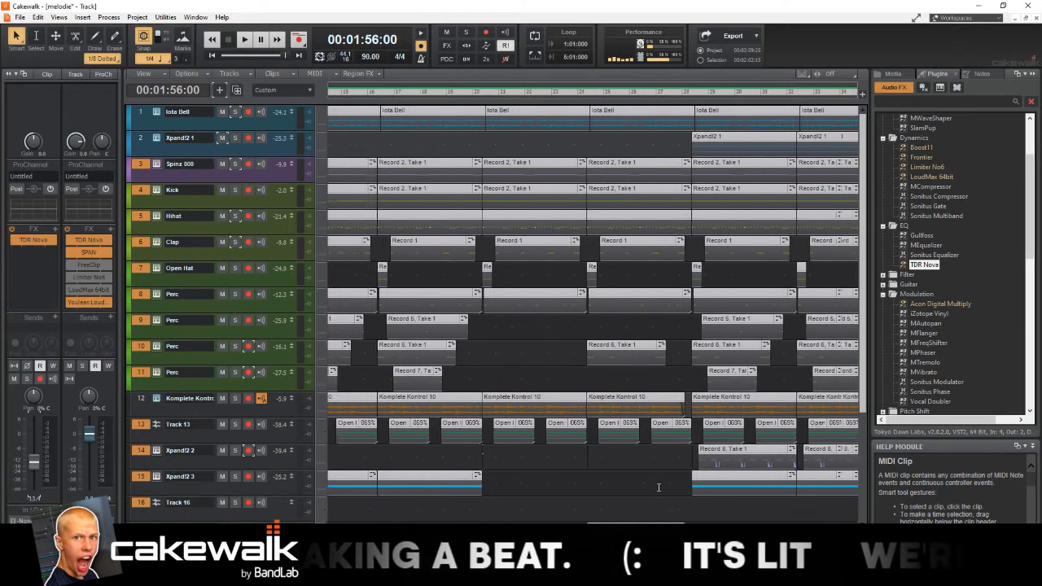
{"action": "scroll", "coordinate": [661, 487], "scroll_direction": "right", "scroll_amount": 4}
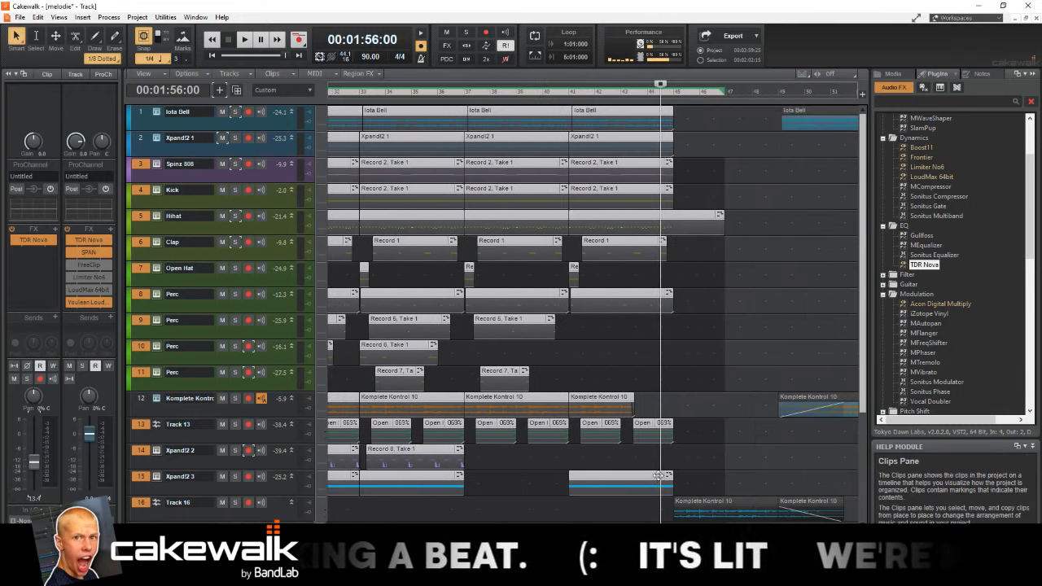
Step: Play the transition into the duplicated section from just before measure 45, and again from measure 41
{"action": "key", "text": "space"}
{"action": "scroll", "coordinate": [682, 460], "scroll_direction": "down", "scroll_amount": 3}
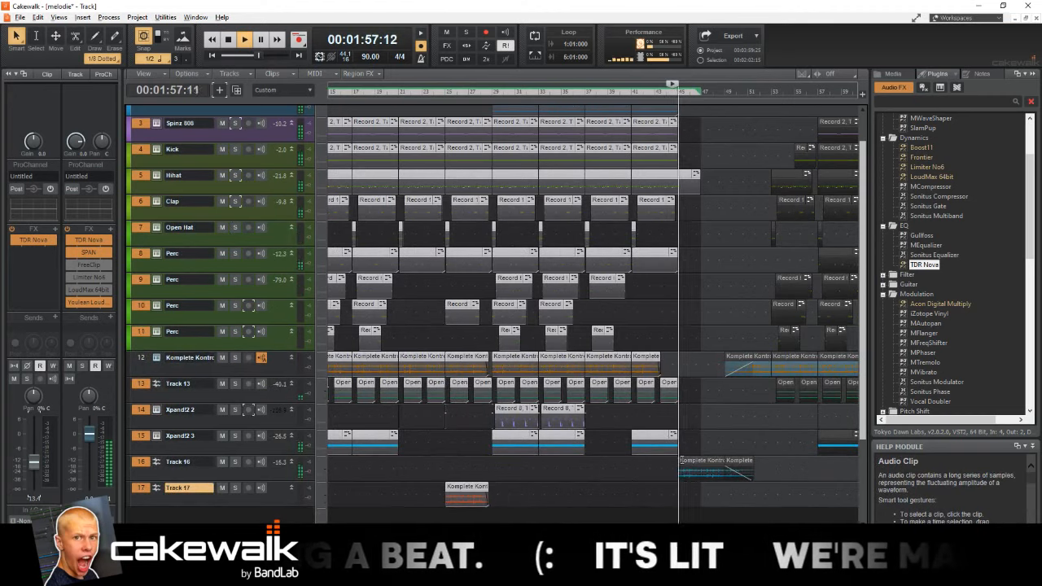
{"action": "scroll", "coordinate": [682, 468], "scroll_direction": "down", "scroll_amount": 2}
{"action": "key", "text": "space"}
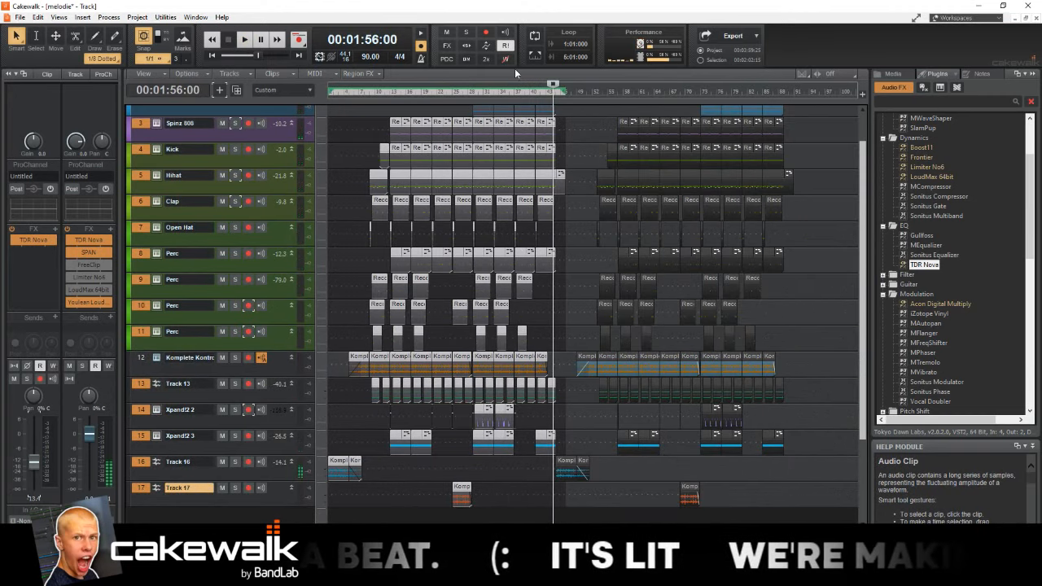
{"action": "left_click", "coordinate": [536, 95]}
{"action": "scroll", "coordinate": [558, 161], "scroll_direction": "up", "scroll_amount": 5}
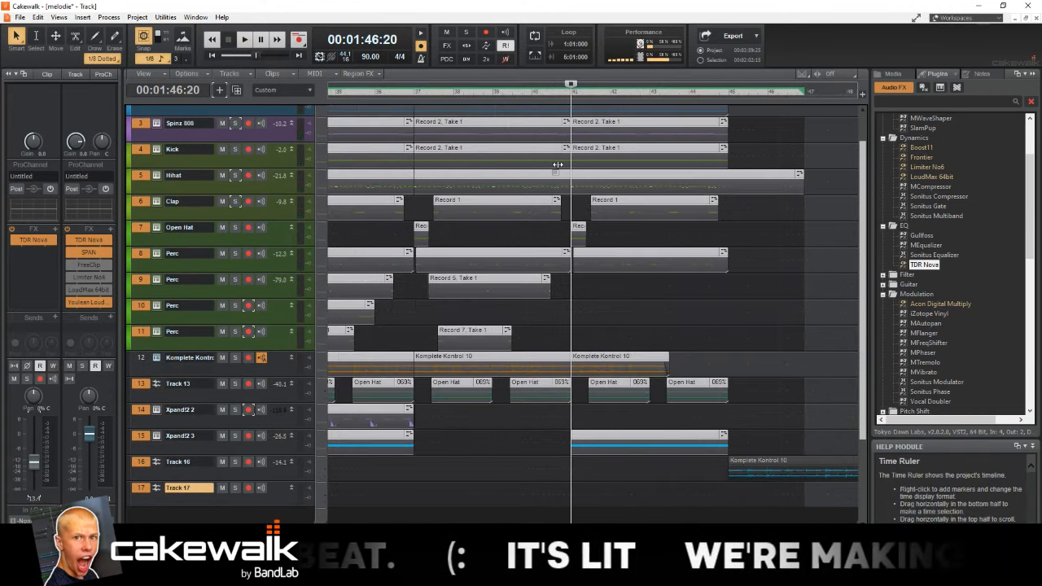
{"action": "key", "text": "space"}
{"action": "scroll", "coordinate": [695, 381], "scroll_direction": "up", "scroll_amount": 2}
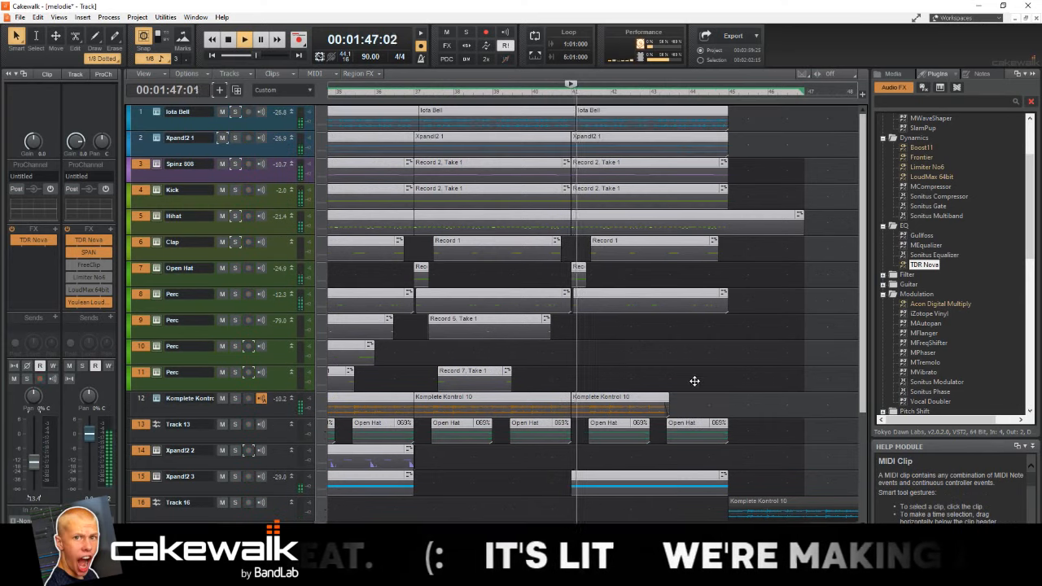
Step: Fade out the Xpand!2 1 clip at measure 41 from about measure 43.5 to its end
{"action": "left_click", "coordinate": [723, 138]}
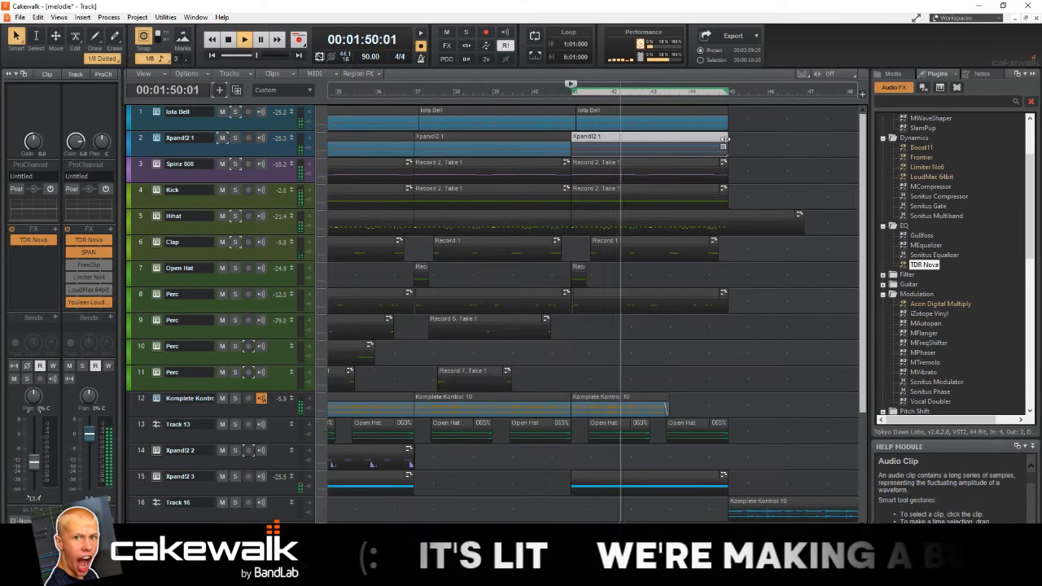
{"action": "left_click_drag", "start_coordinate": [726, 139], "coordinate": [659, 141]}
{"action": "scroll", "coordinate": [659, 141], "scroll_direction": "down", "scroll_amount": 2}
Step: Delete the Xpand!2 1 clips between measures 29 and 41
{"action": "left_click", "coordinate": [544, 135]}
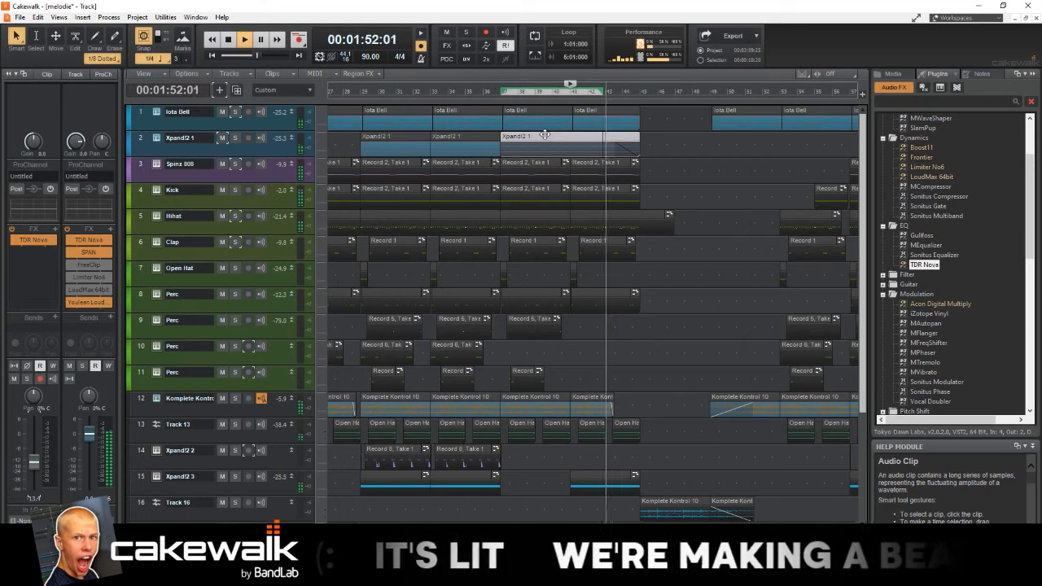
{"action": "key", "text": "Delete"}
{"action": "left_click", "coordinate": [429, 138]}
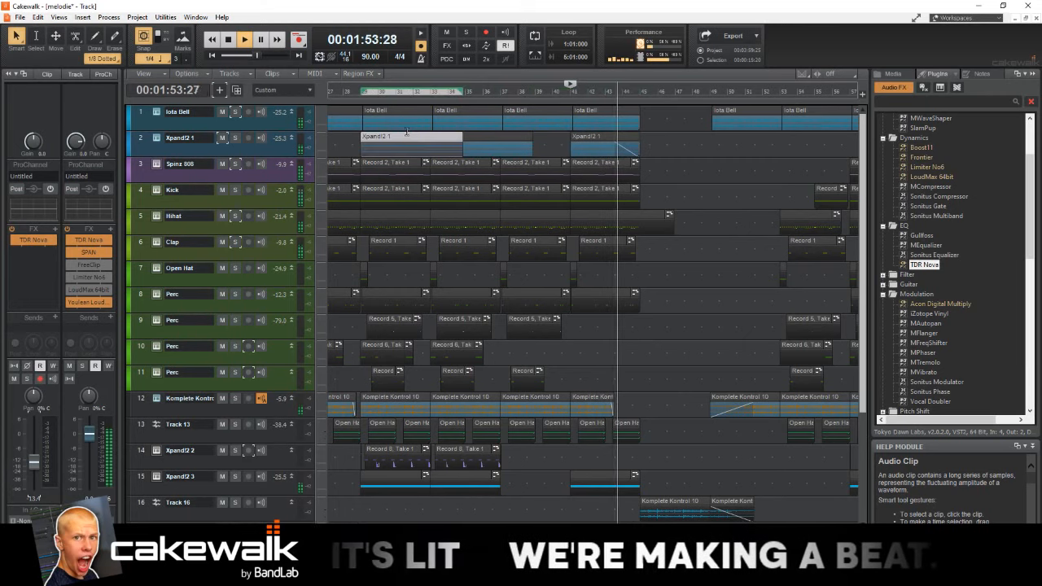
{"action": "key", "text": "Delete"}
{"action": "left_click", "coordinate": [486, 139]}
{"action": "key", "text": "Delete"}
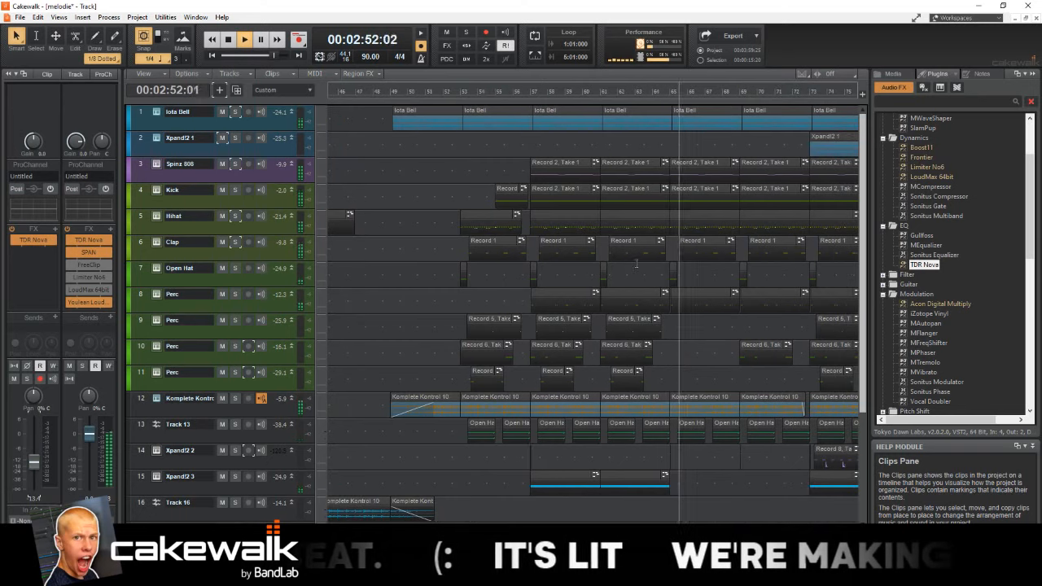
Step: Move the Track 16 Komplete Kontrol 10 clip from measure 45 to measure 65 and set the playback position there
{"action": "left_click_drag", "start_coordinate": [335, 504], "coordinate": [689, 505]}
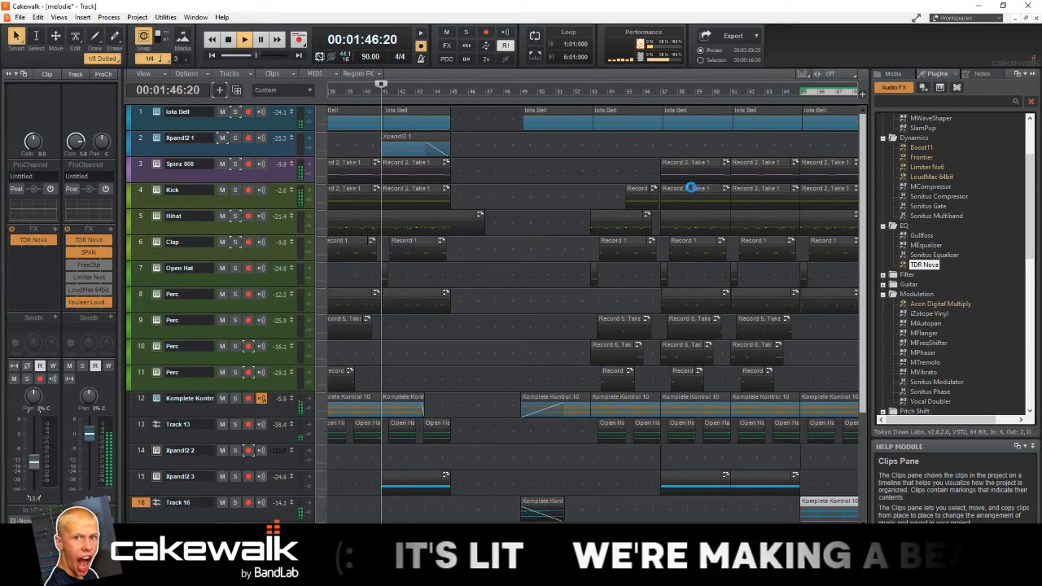
{"action": "key", "text": "ctrl+s"}
{"action": "scroll", "coordinate": [710, 209], "scroll_direction": "right", "scroll_amount": 5}
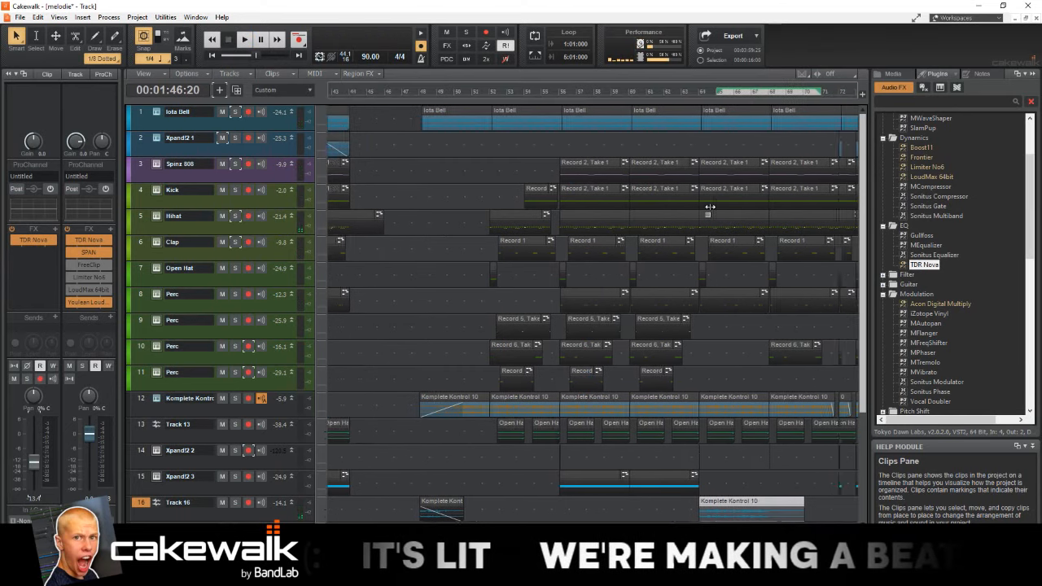
{"action": "scroll", "coordinate": [660, 186], "scroll_direction": "up", "scroll_amount": 1}
{"action": "left_click", "coordinate": [595, 102]}
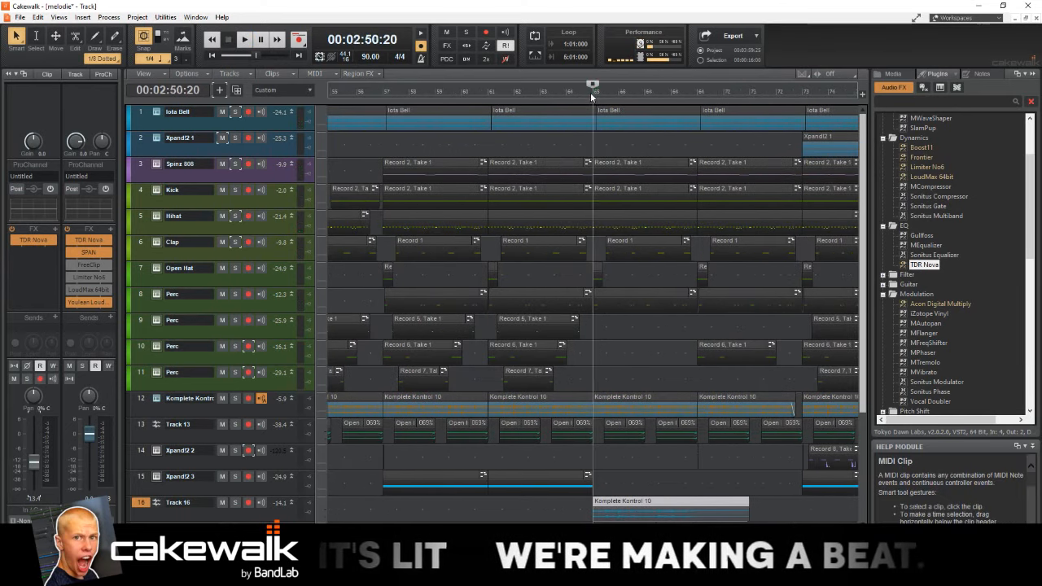
{"action": "scroll", "coordinate": [622, 288], "scroll_direction": "up", "scroll_amount": 1}
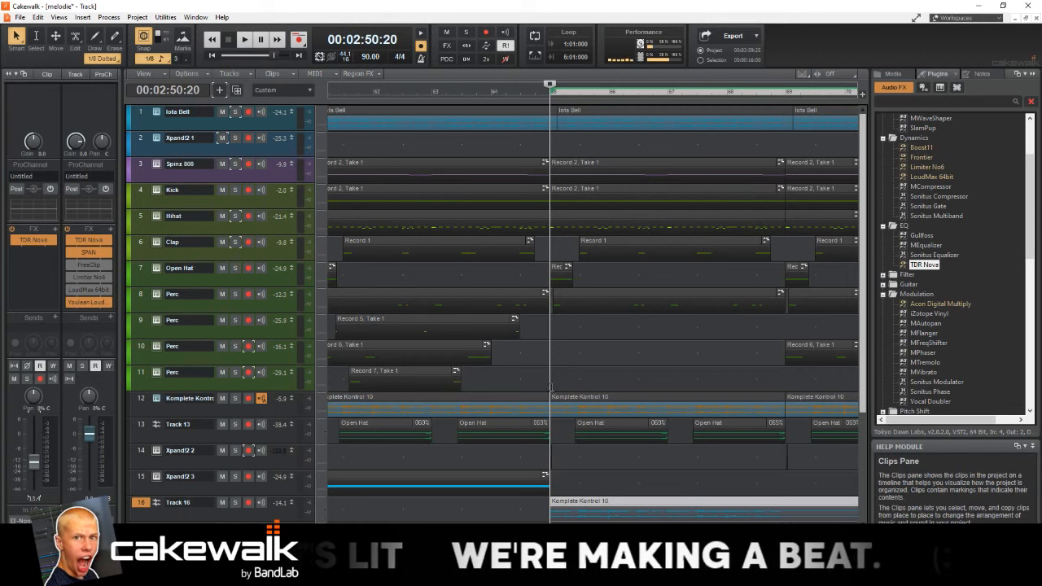
Step: Clear the first half of measure 65 on the Komplete Kontrol, Track 13, Kick and Hihat tracks, and play from just before it
{"action": "left_click", "coordinate": [551, 390]}
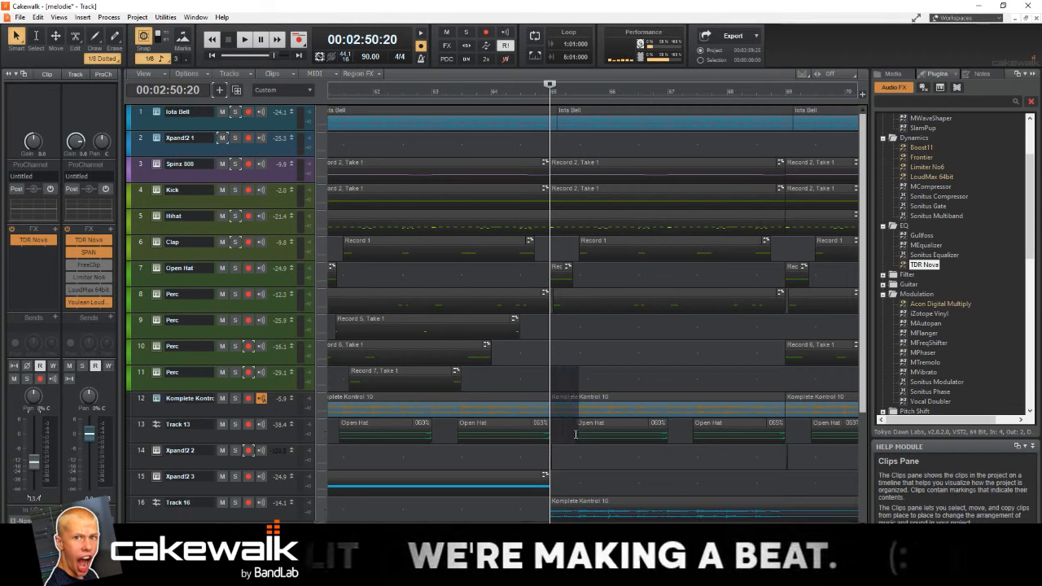
{"action": "left_click_drag", "start_coordinate": [577, 435], "coordinate": [562, 423]}
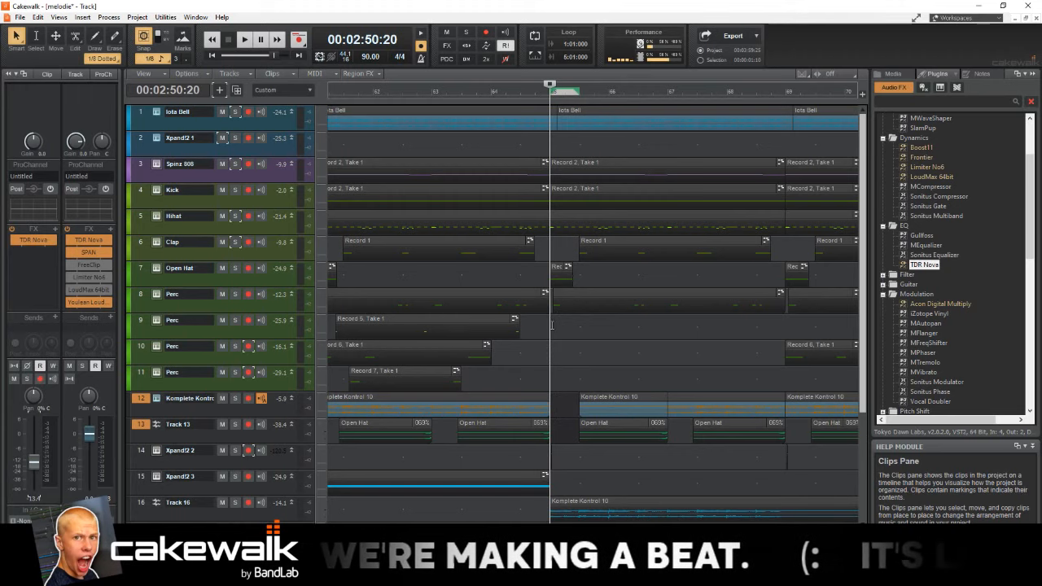
{"action": "left_click_drag", "start_coordinate": [551, 325], "coordinate": [579, 297]}
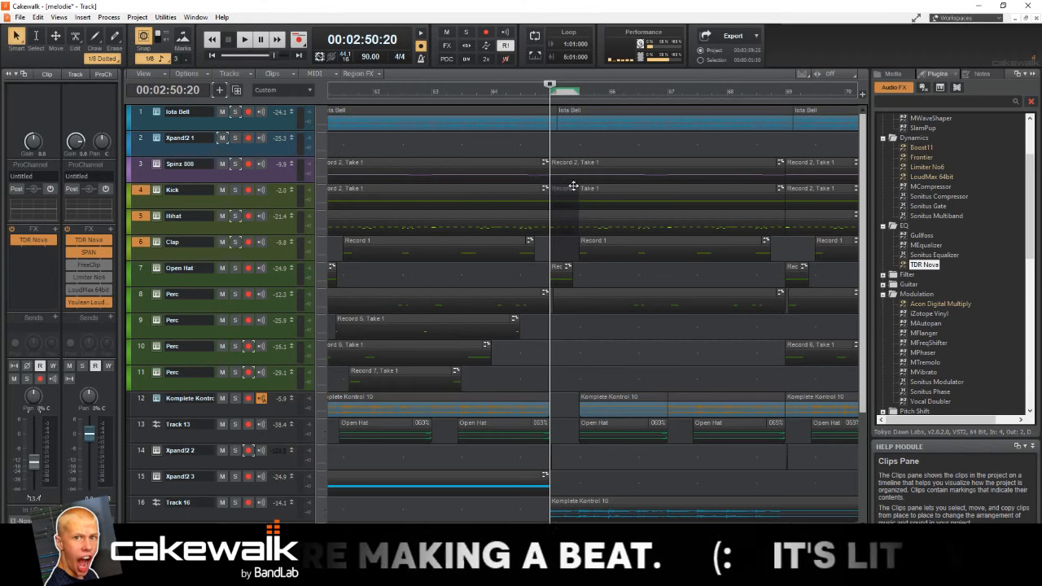
{"action": "key", "text": "space"}
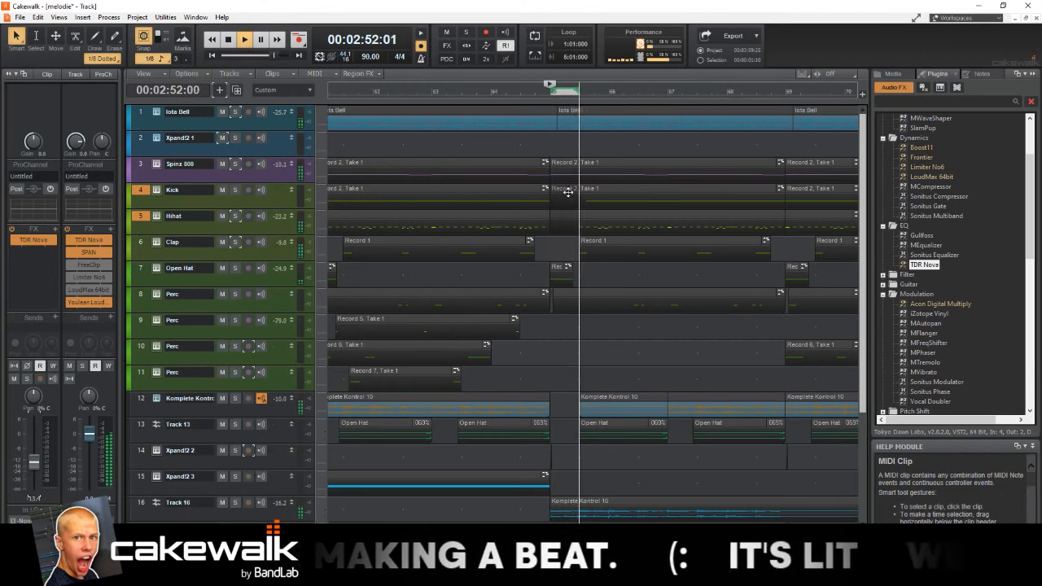
{"action": "left_click", "coordinate": [528, 92]}
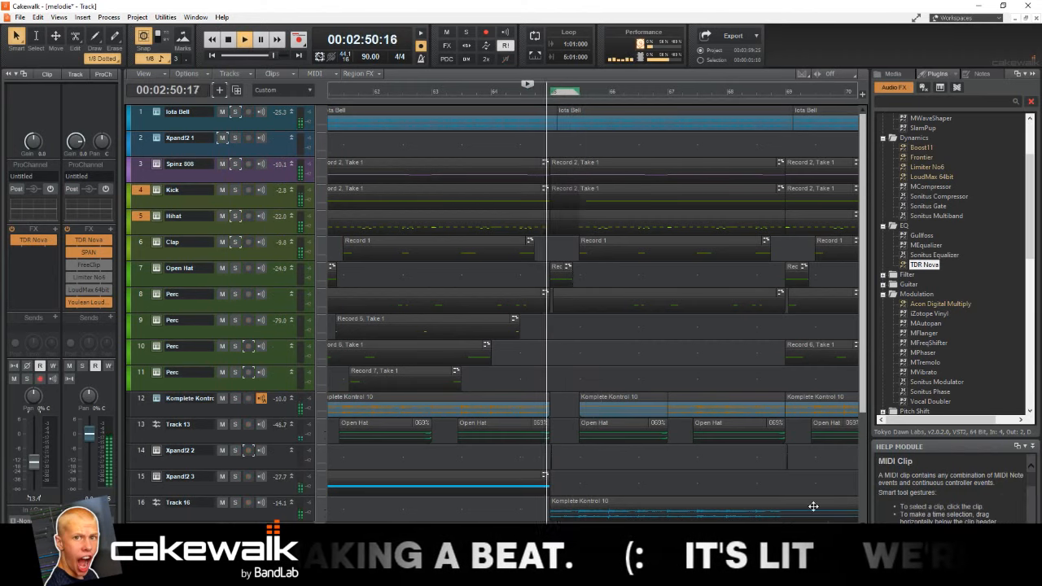
{"action": "scroll", "coordinate": [810, 500], "scroll_direction": "down", "scroll_amount": 2}
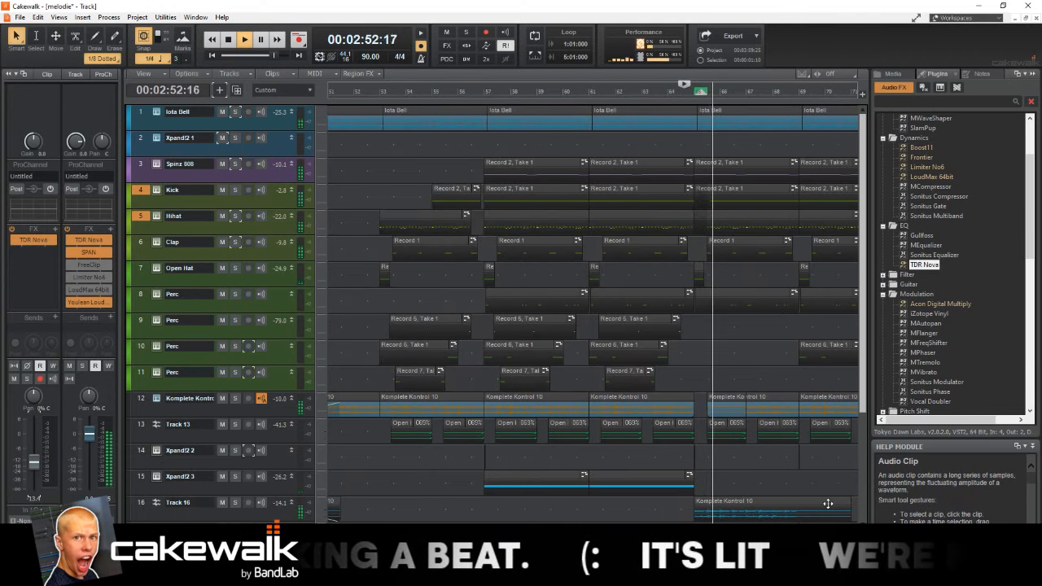
{"action": "key", "text": "space"}
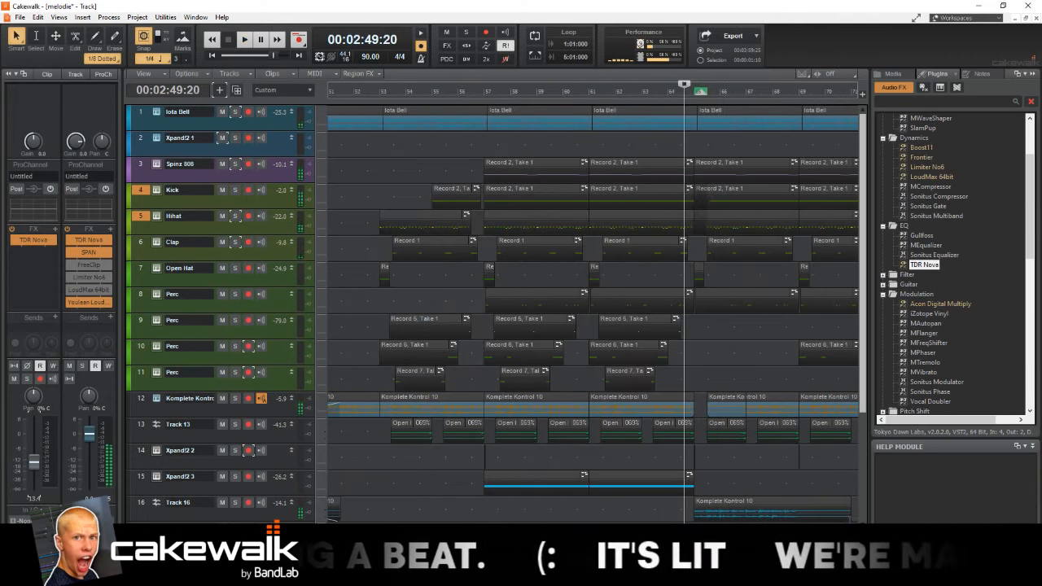
Step: Shorten the Track 16 clip at measure 65 to half a measure, and trim the Spinz 808 clip to start at about beat 3
{"action": "key", "text": "ctrl+End"}
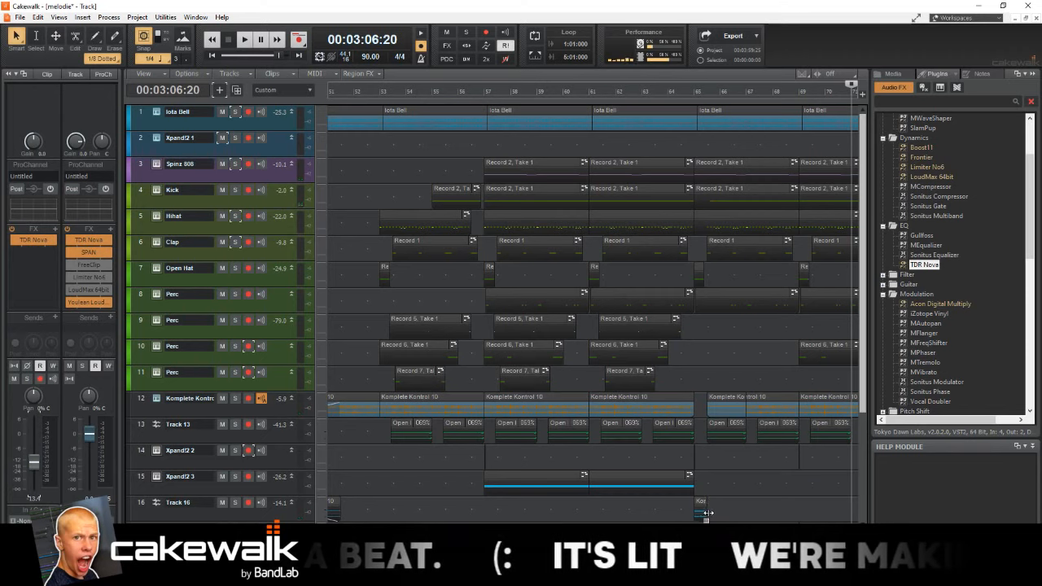
{"action": "scroll", "coordinate": [708, 513], "scroll_direction": "up", "scroll_amount": 4}
{"action": "left_click_drag", "start_coordinate": [522, 168], "coordinate": [653, 174]}
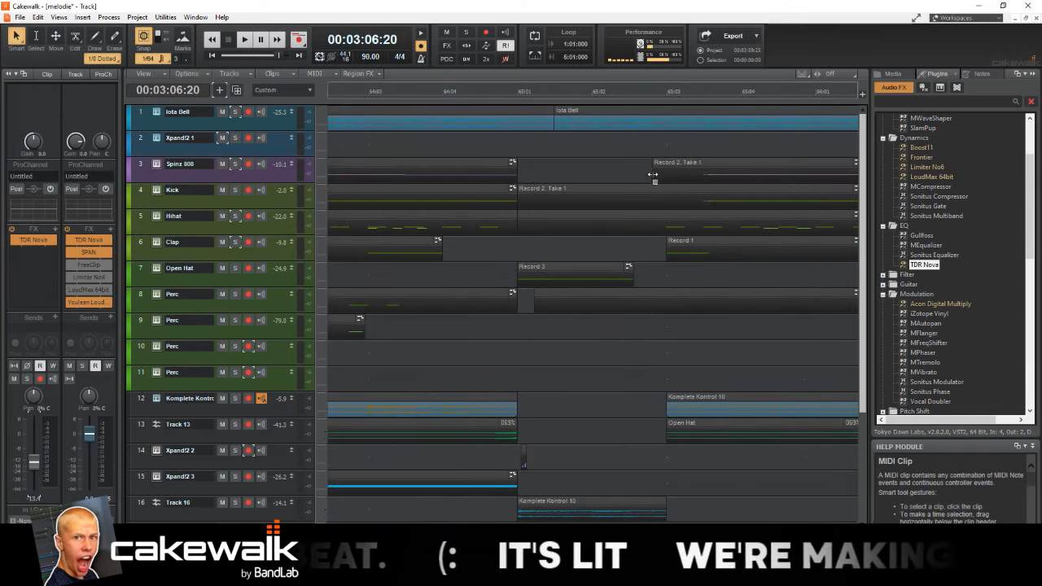
Step: Play the edited break from just before measure 65
{"action": "left_click", "coordinate": [453, 93]}
{"action": "key", "text": "space"}
{"action": "scroll", "coordinate": [521, 96], "scroll_direction": "down", "scroll_amount": 2}
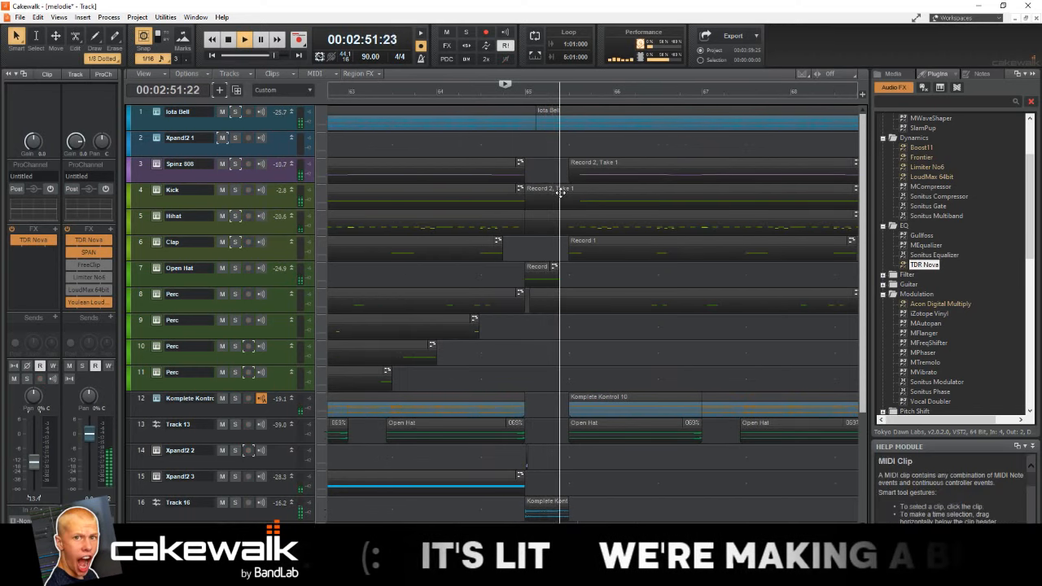
{"action": "scroll", "coordinate": [557, 195], "scroll_direction": "down", "scroll_amount": 2}
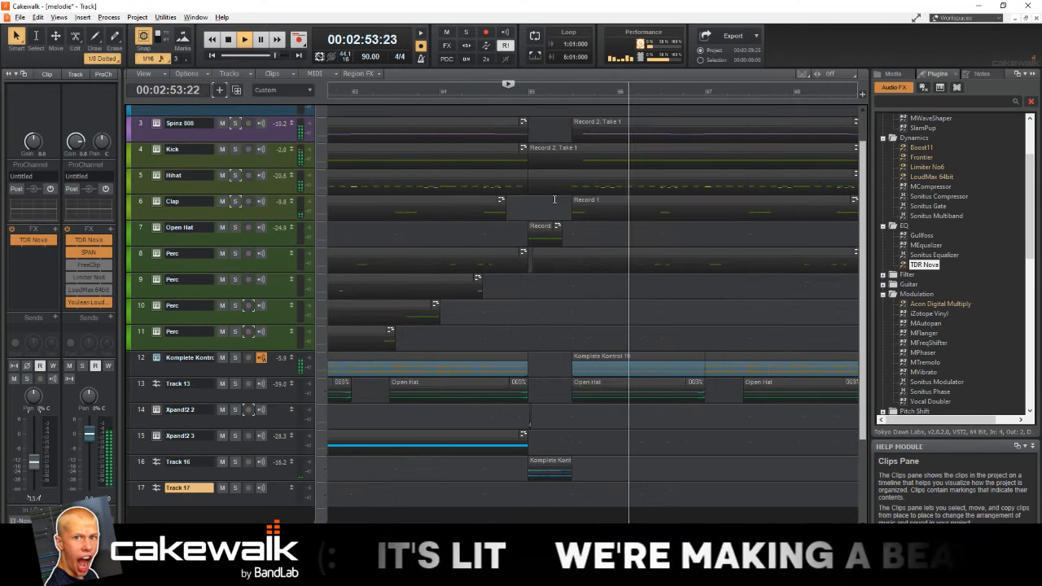
Step: Split the Hihat clip at the middle of measure 67 and trim its second part to start just before measure 68
{"action": "key", "text": "F8"}
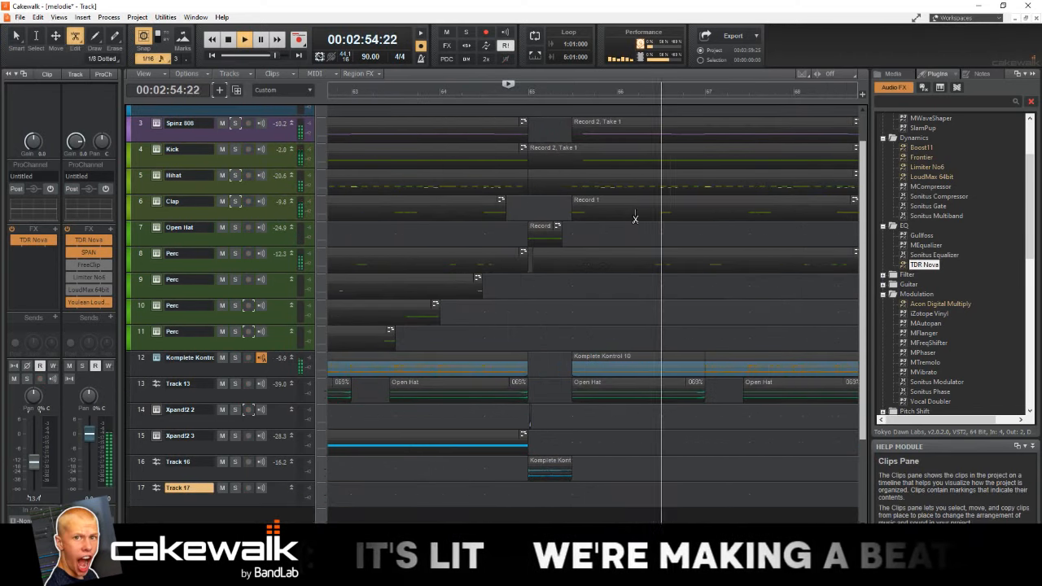
{"action": "left_click", "coordinate": [749, 191]}
{"action": "middle_click", "coordinate": [749, 191]}
{"action": "left_click", "coordinate": [700, 175]}
{"action": "left_click_drag", "start_coordinate": [751, 192], "coordinate": [785, 192]}
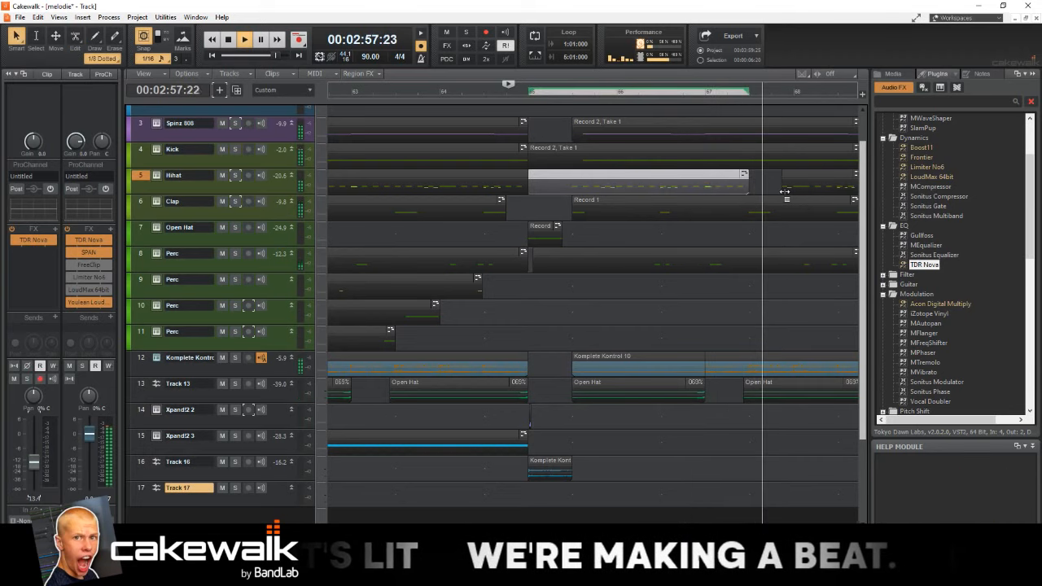
Step: Listen to the arrangement from measure 67 to about measure 78 while examining the clips on all tracks up to the end
{"action": "scroll", "coordinate": [785, 192], "scroll_direction": "down", "scroll_amount": 5}
{"action": "scroll", "coordinate": [780, 203], "scroll_direction": "up", "scroll_amount": 2}
{"action": "scroll", "coordinate": [773, 203], "scroll_direction": "down", "scroll_amount": 4}
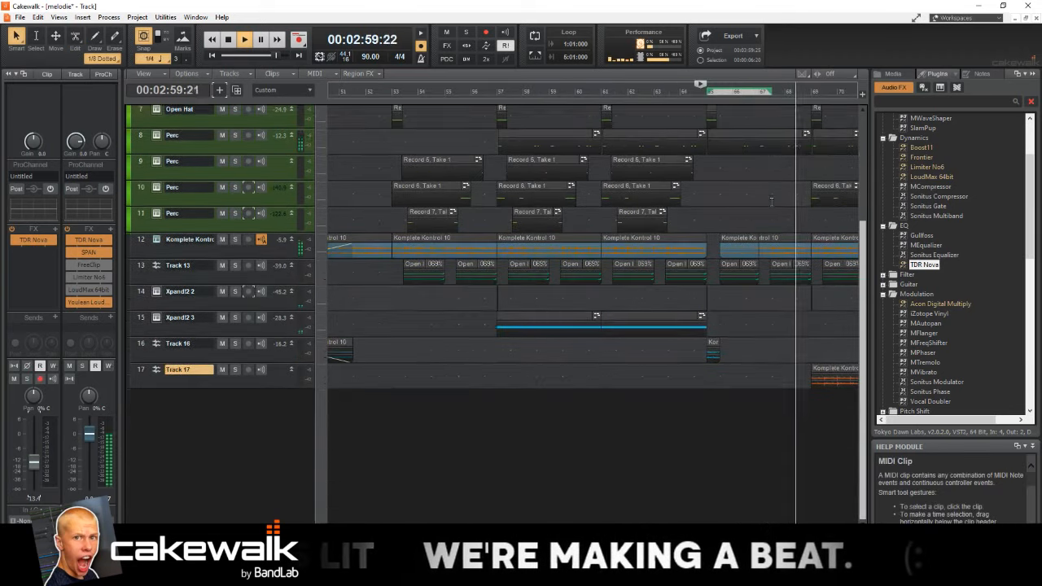
{"action": "scroll", "coordinate": [771, 200], "scroll_direction": "up", "scroll_amount": 1}
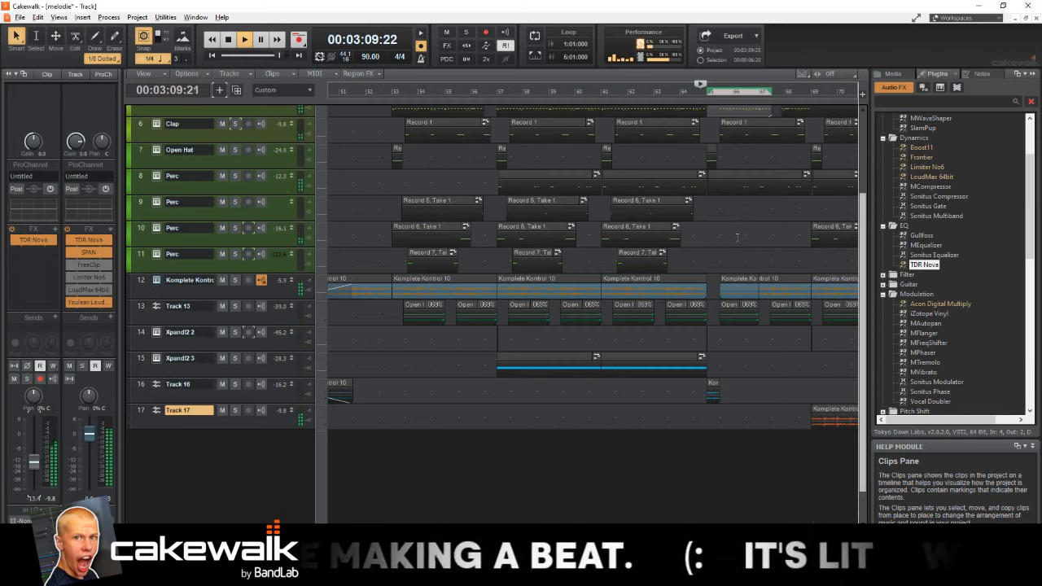
{"action": "scroll", "coordinate": [735, 239], "scroll_direction": "down", "scroll_amount": 3}
{"action": "scroll", "coordinate": [732, 253], "scroll_direction": "up", "scroll_amount": 2}
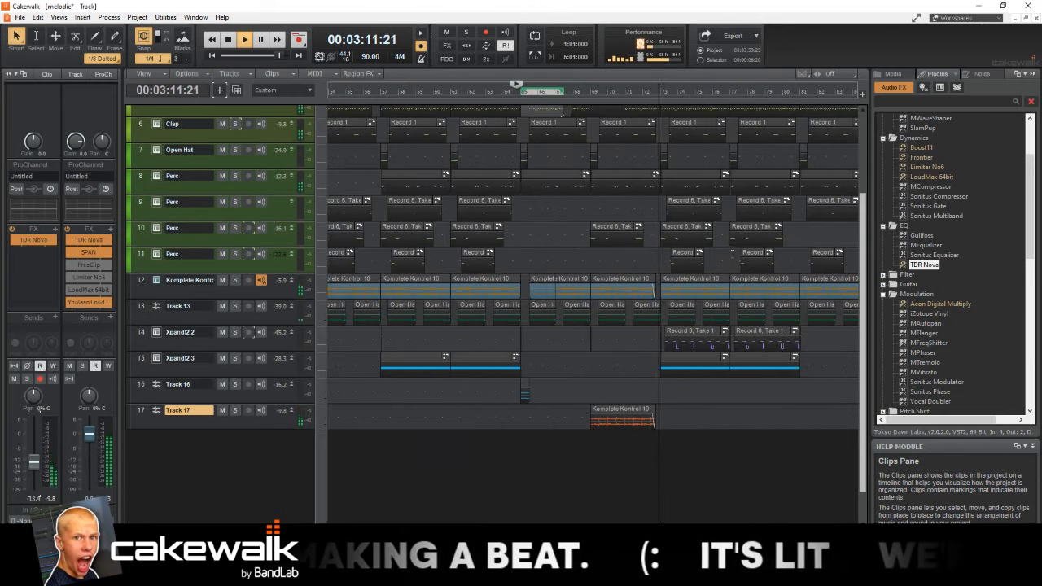
{"action": "scroll", "coordinate": [733, 253], "scroll_direction": "up", "scroll_amount": 4}
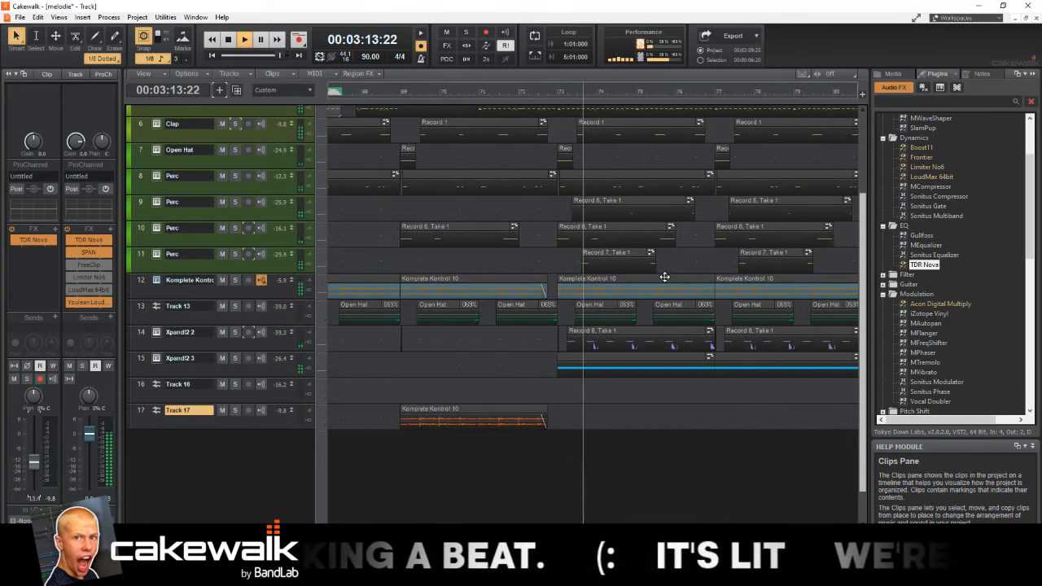
{"action": "scroll", "coordinate": [664, 277], "scroll_direction": "up", "scroll_amount": 3}
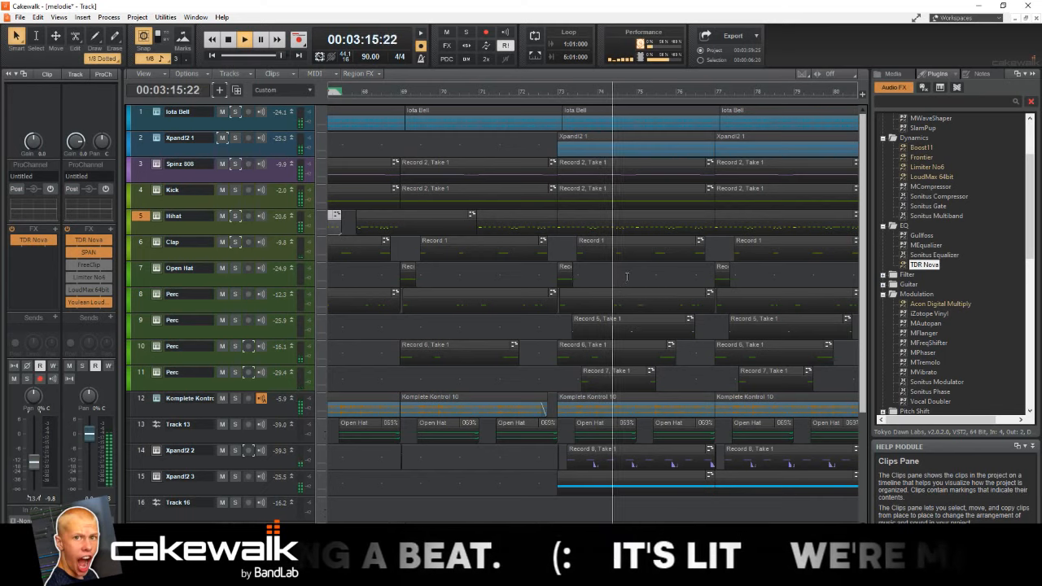
{"action": "scroll", "coordinate": [625, 279], "scroll_direction": "down", "scroll_amount": 3}
{"action": "scroll", "coordinate": [622, 283], "scroll_direction": "up", "scroll_amount": 3}
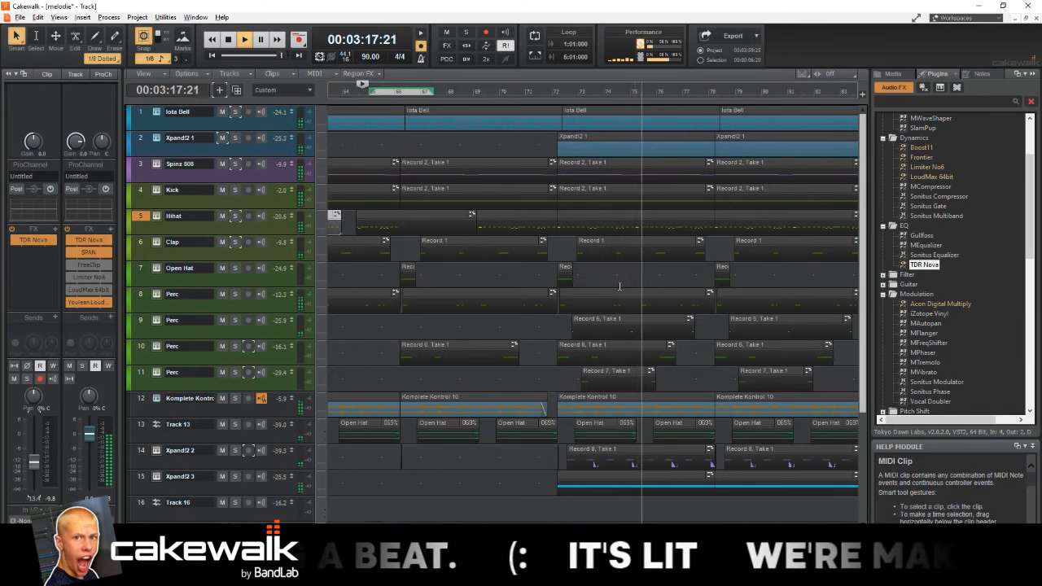
{"action": "scroll", "coordinate": [620, 286], "scroll_direction": "down", "scroll_amount": 2}
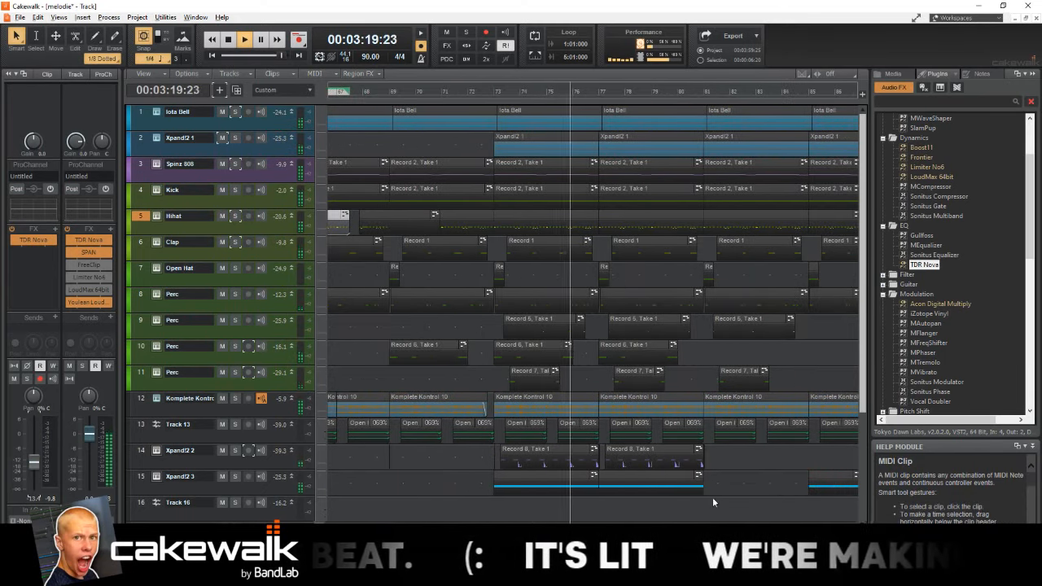
{"action": "scroll", "coordinate": [657, 421], "scroll_direction": "down", "scroll_amount": 3}
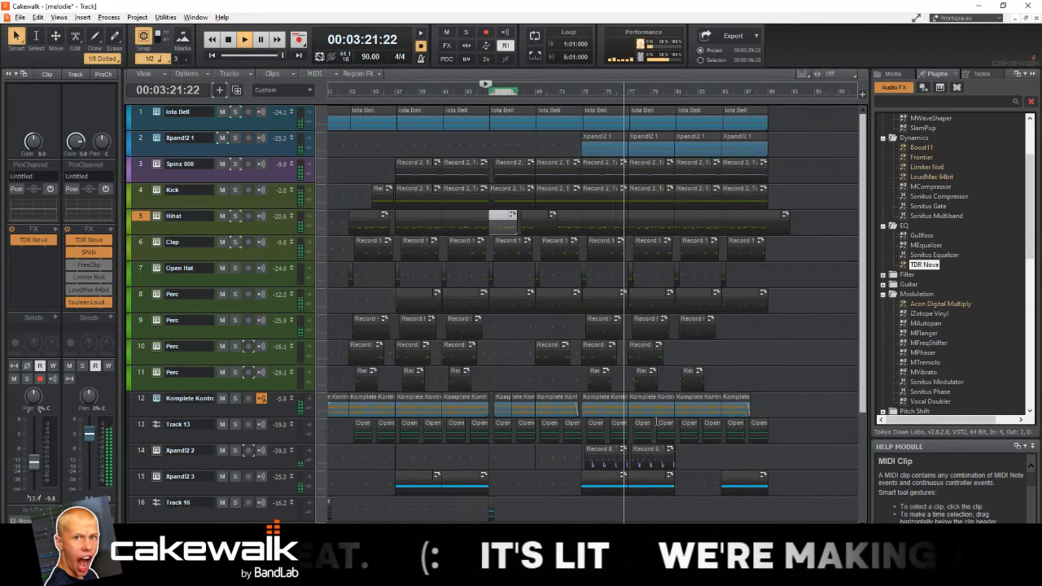
{"action": "scroll", "coordinate": [656, 421], "scroll_direction": "down", "scroll_amount": 3}
{"action": "scroll", "coordinate": [651, 455], "scroll_direction": "up", "scroll_amount": 3}
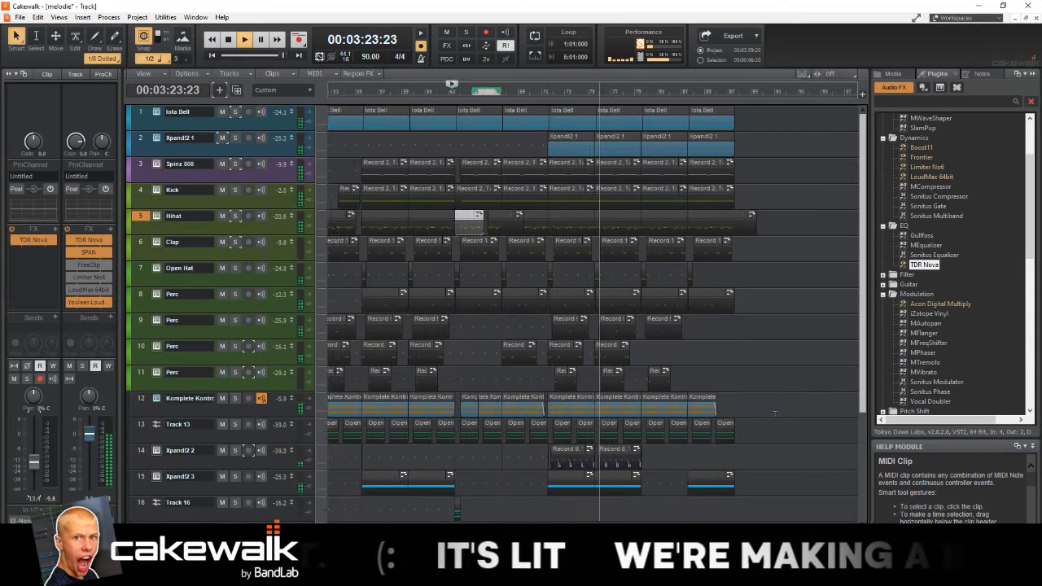
{"action": "scroll", "coordinate": [525, 244], "scroll_direction": "up", "scroll_amount": 3}
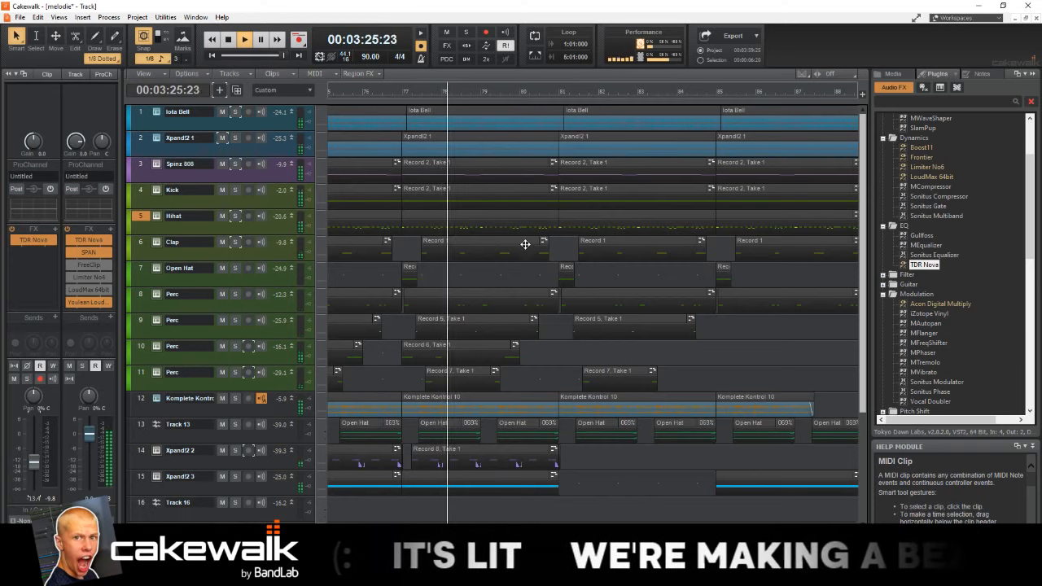
{"action": "key", "text": "F8"}
{"action": "key", "text": "space"}
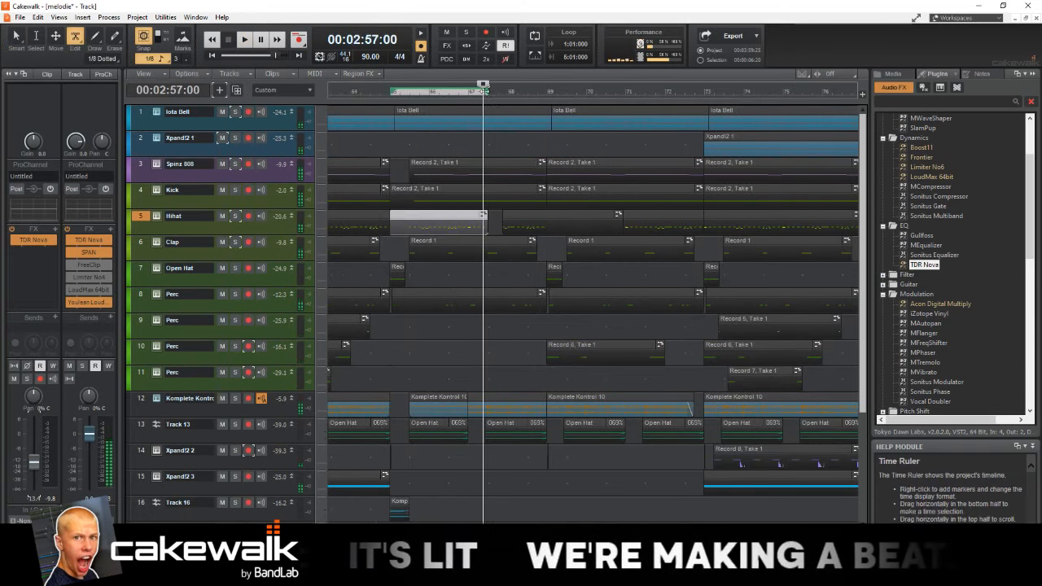
Step: Set the playback position to measure 79 and clear its first half on the Spinz 808, Kick and Hihat tracks
{"action": "scroll", "coordinate": [609, 135], "scroll_direction": "right", "scroll_amount": 10}
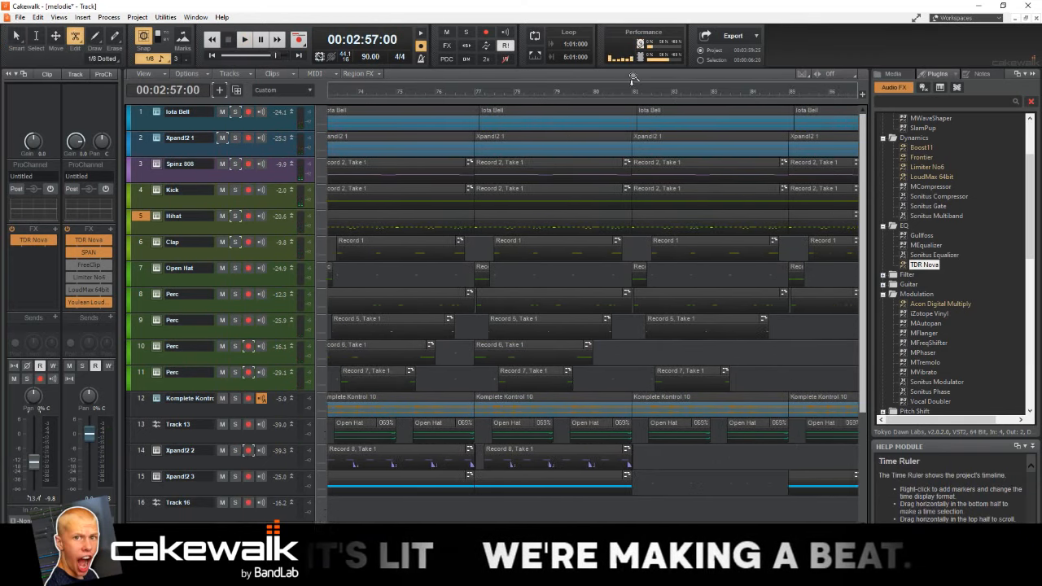
{"action": "left_click", "coordinate": [554, 91]}
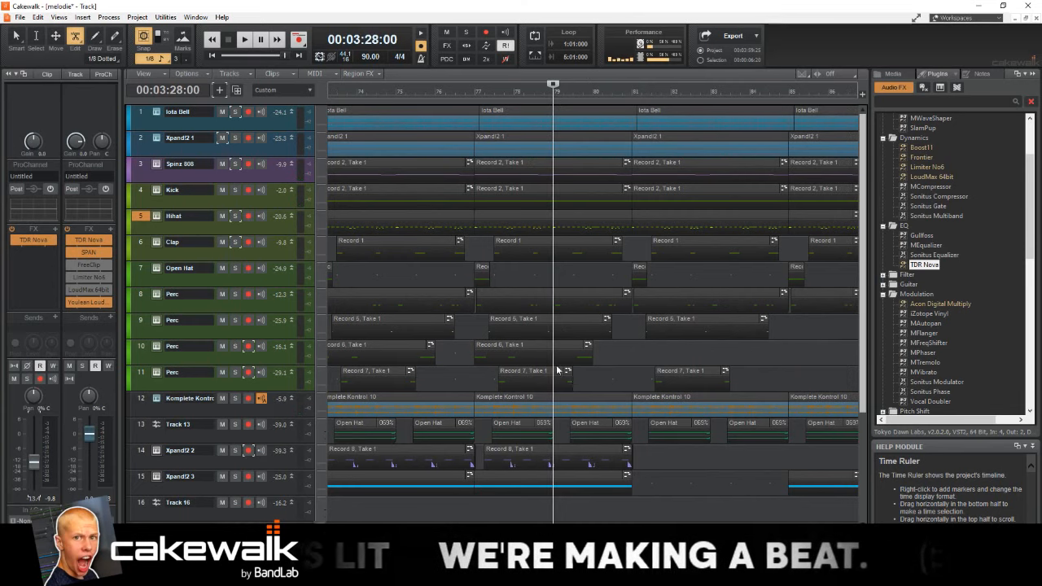
{"action": "key", "text": "t"}
{"action": "left_click", "coordinate": [526, 259]}
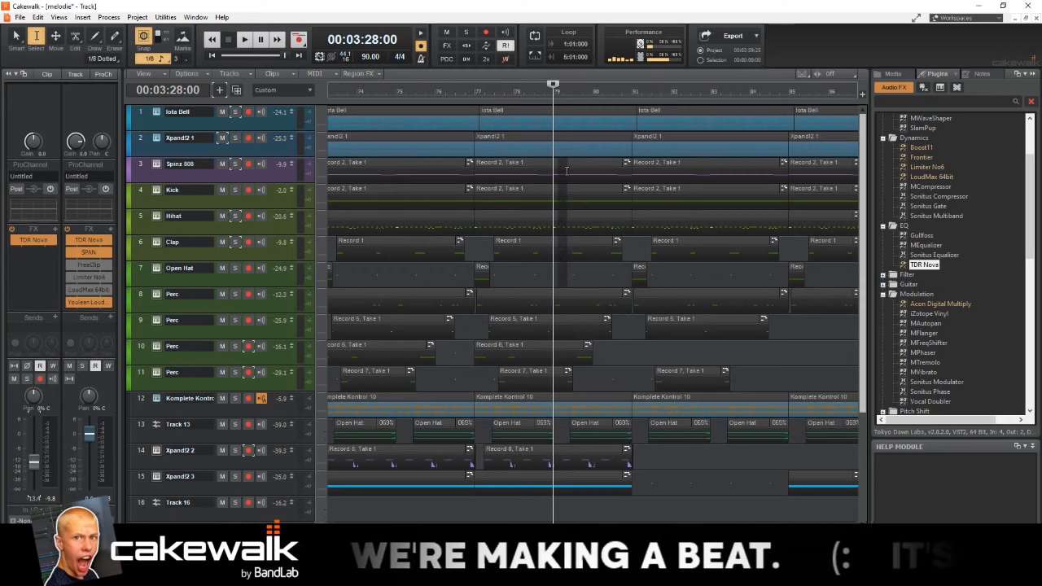
{"action": "mouse_move", "coordinate": [567, 170]}
{"action": "left_mouse_down"}
{"action": "mouse_move", "coordinate": [554, 272]}
{"action": "mouse_move", "coordinate": [576, 169]}
{"action": "left_mouse_up"}
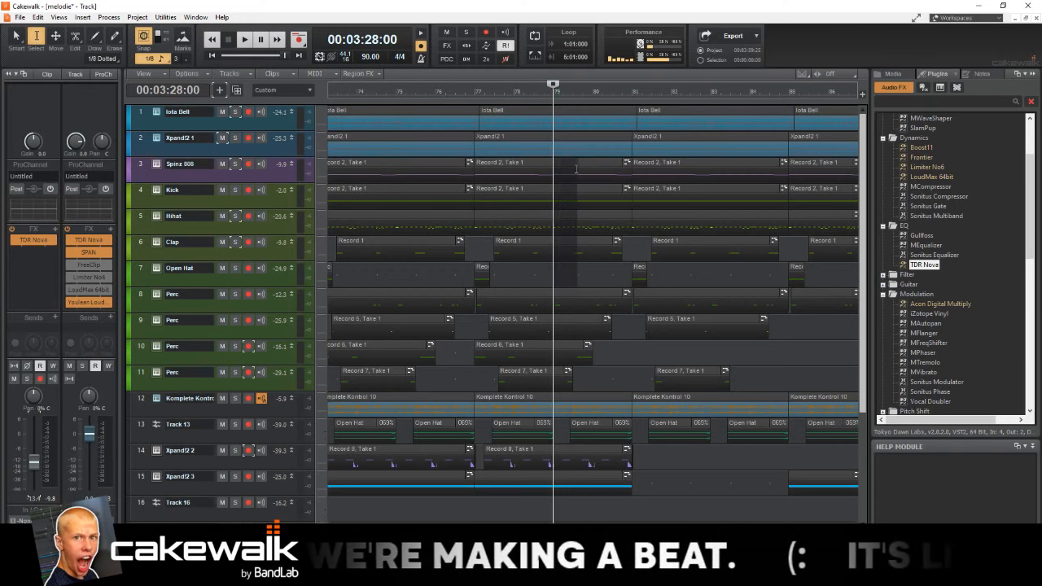
{"action": "key", "text": "Delete"}
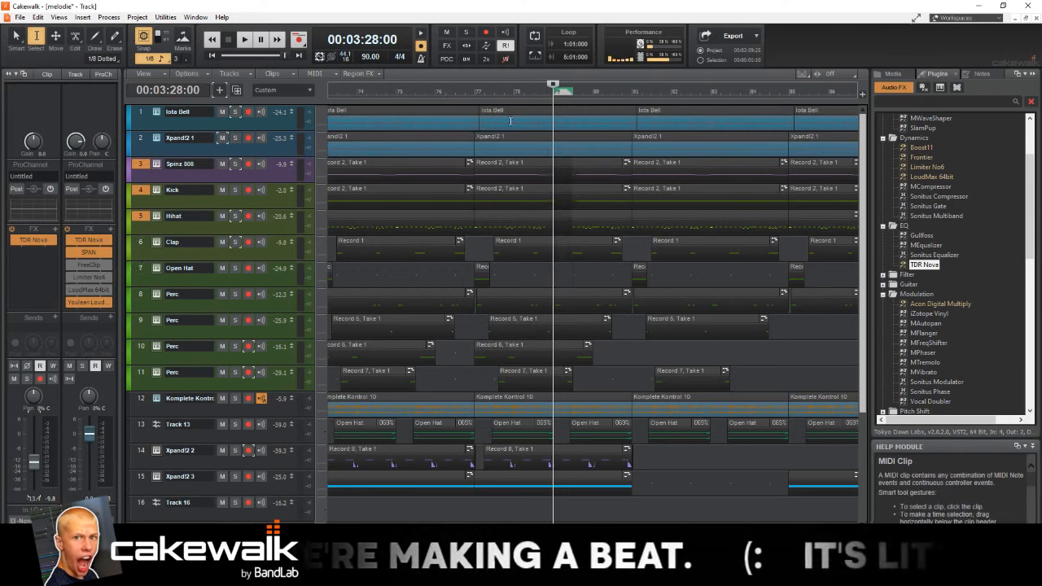
Step: Play the break from measure 78 and clear the track 8 Perc notes early in measure 79
{"action": "left_click", "coordinate": [513, 98]}
{"action": "key", "text": "space"}
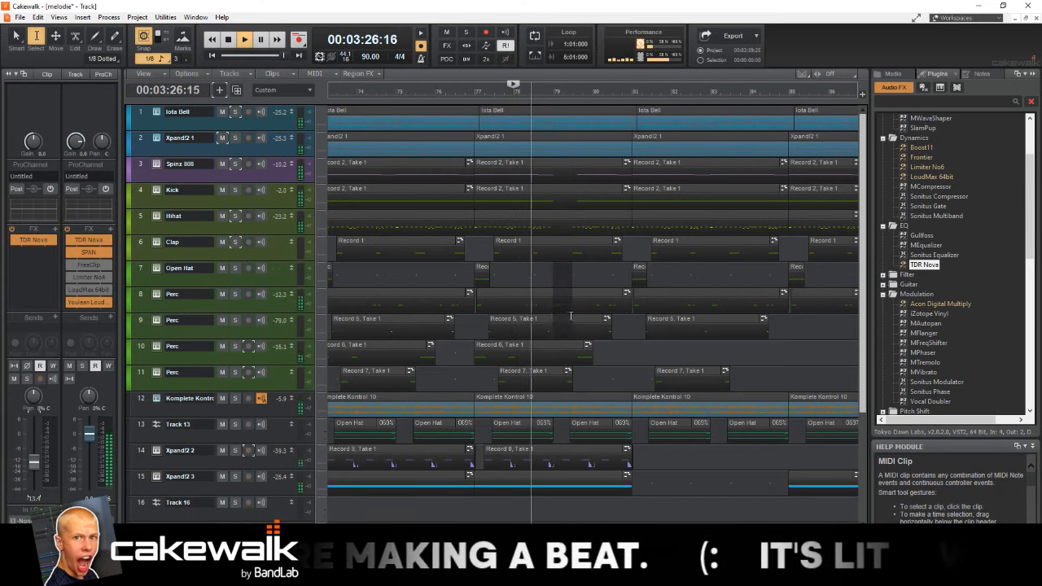
{"action": "key", "text": "Delete"}
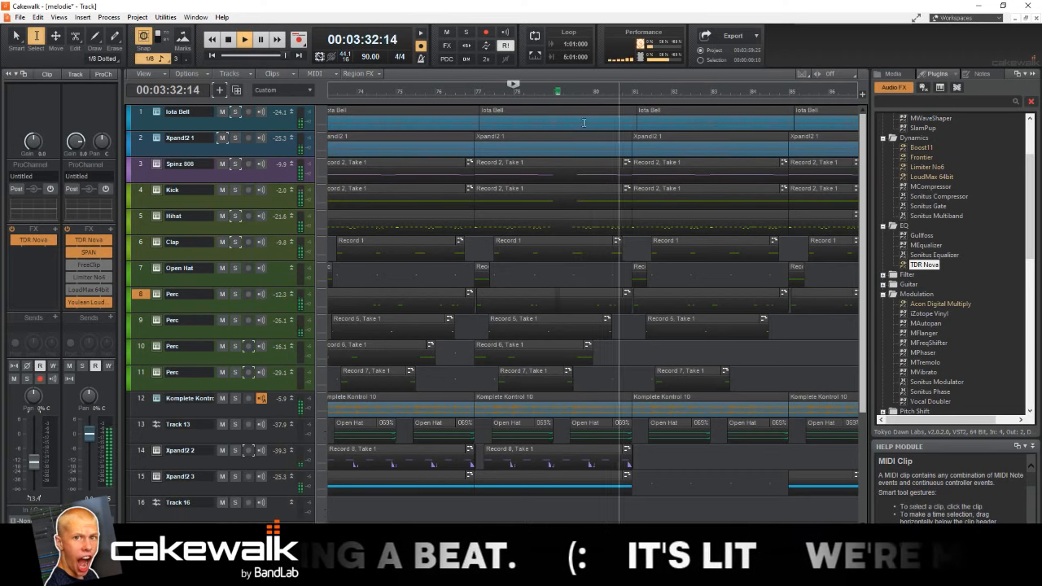
{"action": "key", "text": "space"}
Step: Clear the first half of measure 79 on the Xpand!2 3 track and play from there
{"action": "left_click", "coordinate": [551, 94]}
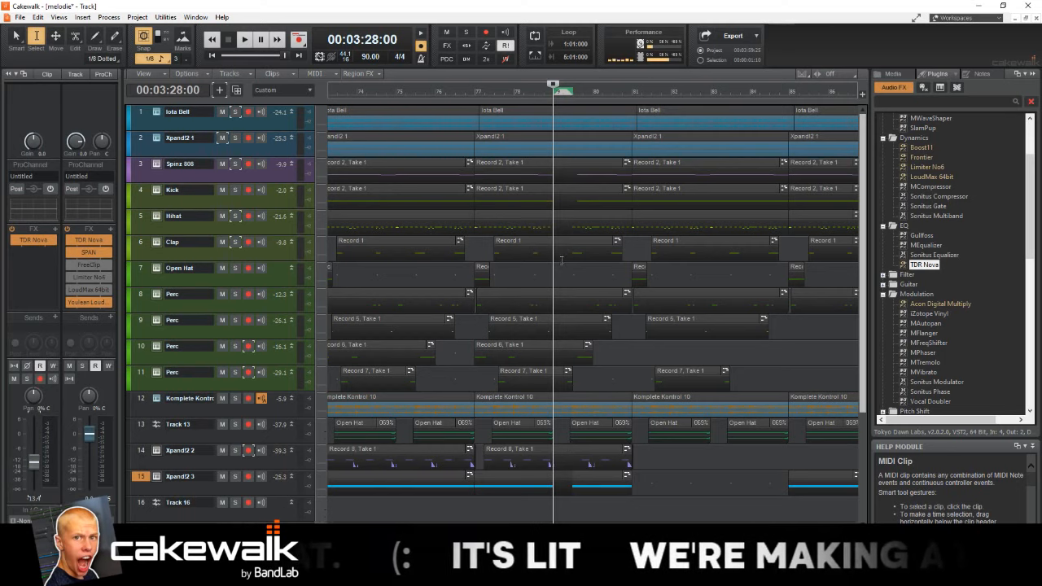
{"action": "key", "text": "space"}
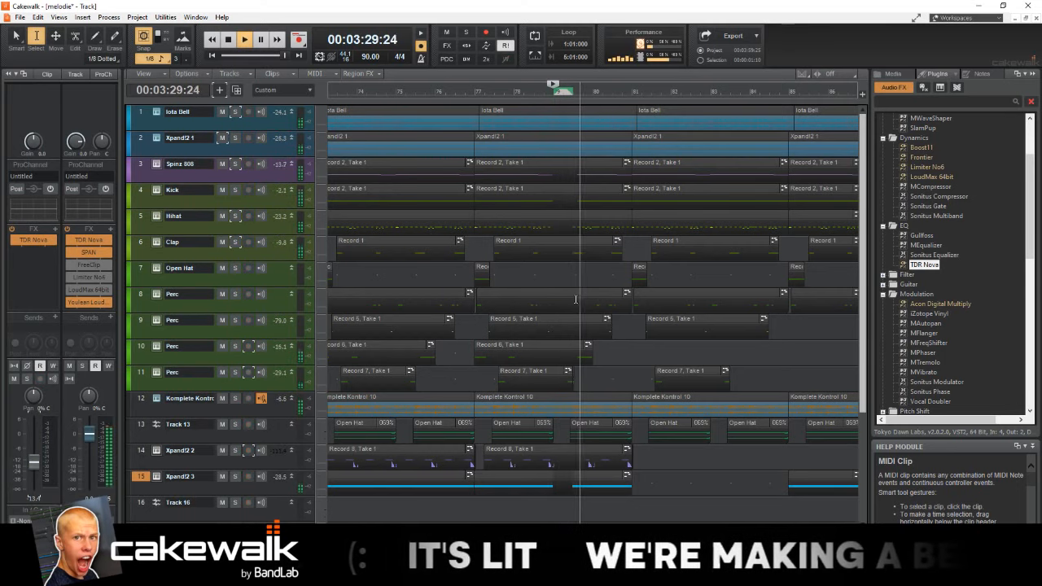
{"action": "key", "text": "space"}
Step: Open the Xpand!2 2 clip in the piano roll and add a G7 note at beat 3 of measure 79
{"action": "double_click", "coordinate": [599, 451]}
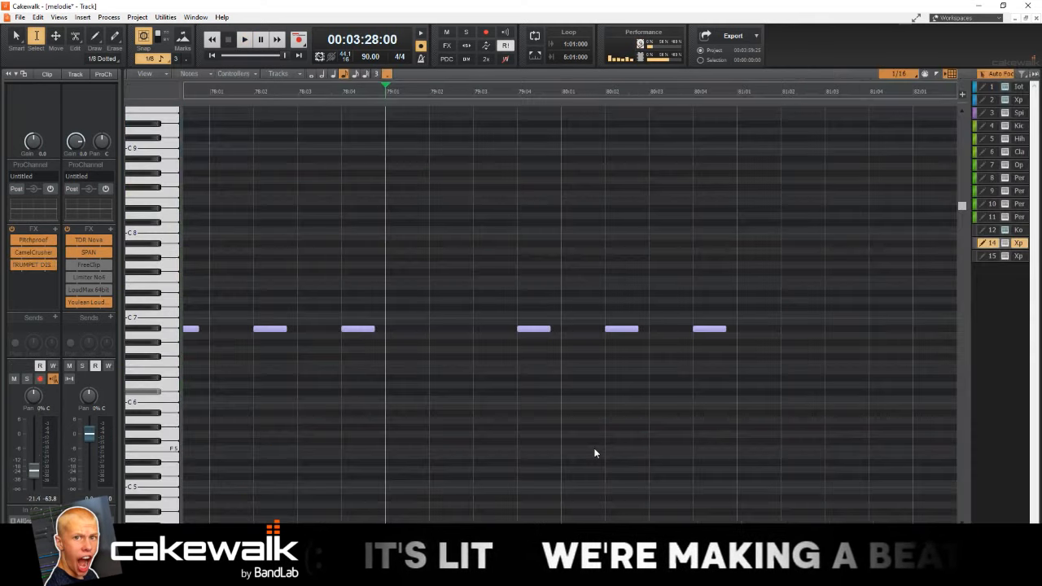
{"action": "key", "text": "t"}
{"action": "left_click", "coordinate": [544, 440]}
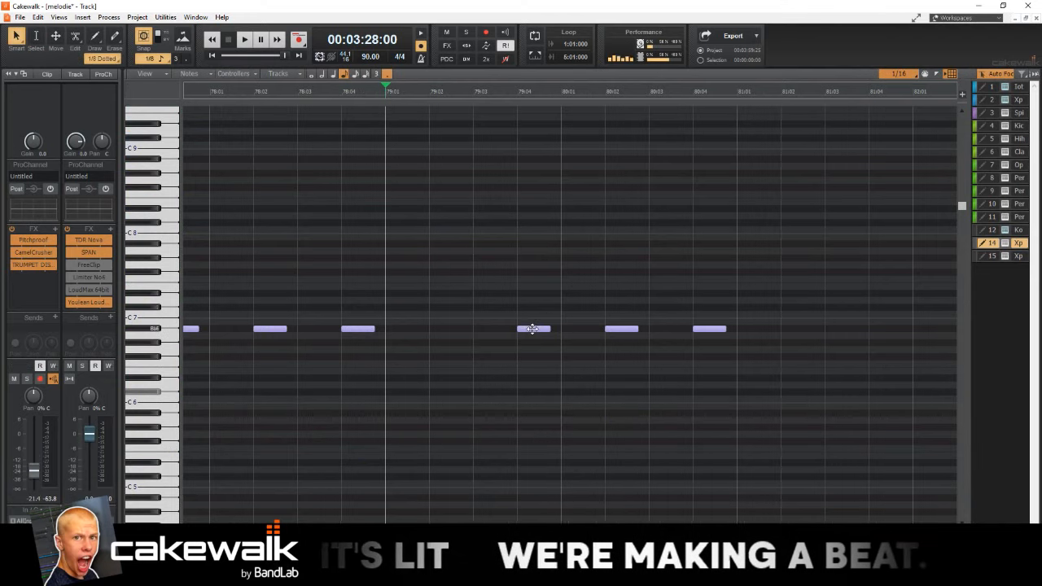
{"action": "left_click", "coordinate": [476, 123]}
{"action": "left_click_drag", "start_coordinate": [495, 124], "coordinate": [490, 262]}
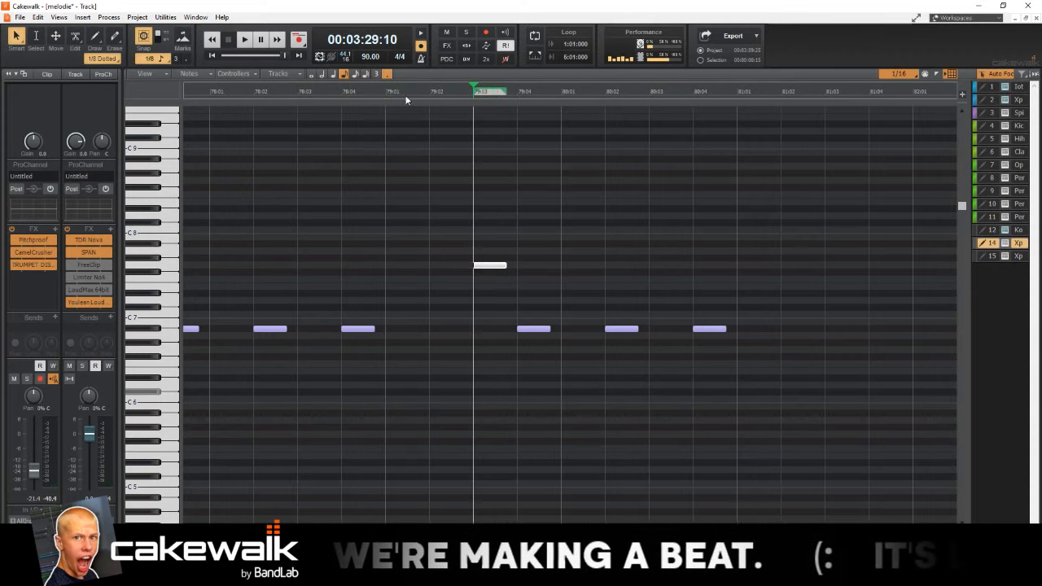
Step: Play the new note from measure 79 with the Xpand!2 2 track soloed, and save the project
{"action": "left_click", "coordinate": [386, 92]}
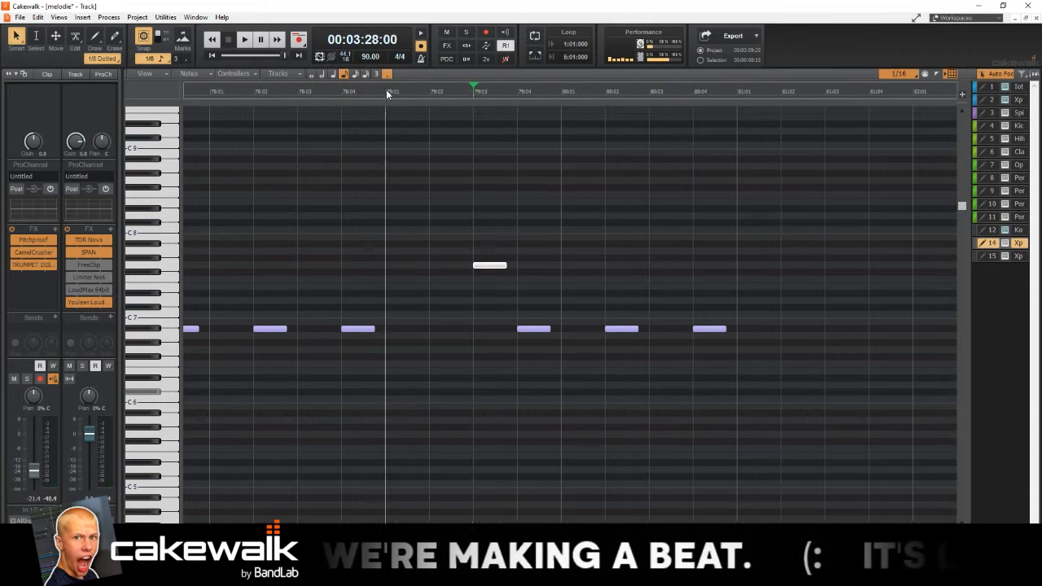
{"action": "key", "text": "space"}
{"action": "left_click", "coordinate": [29, 378]}
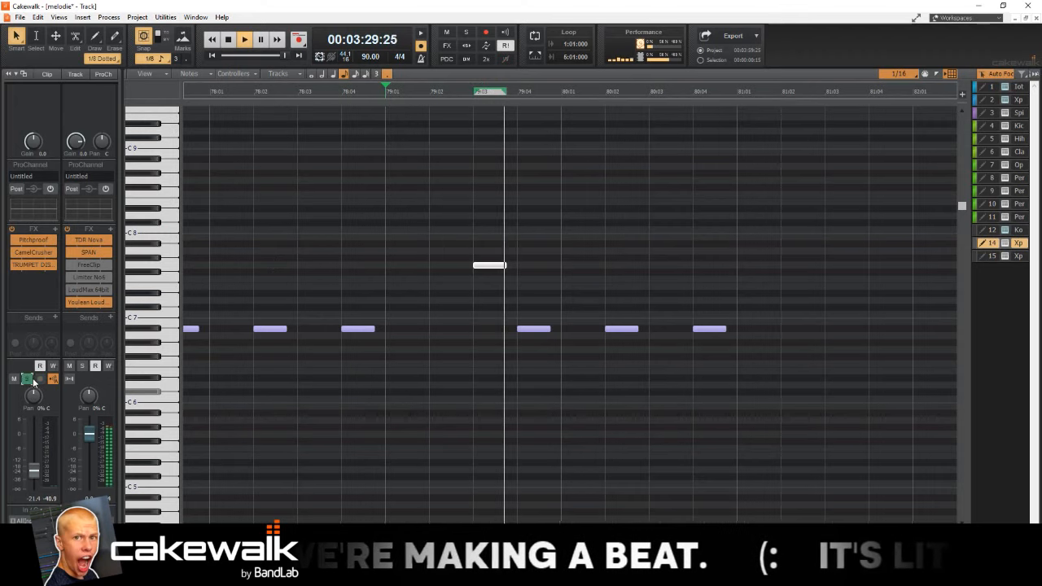
{"action": "key", "text": "space"}
{"action": "key", "text": "ctrl+s"}
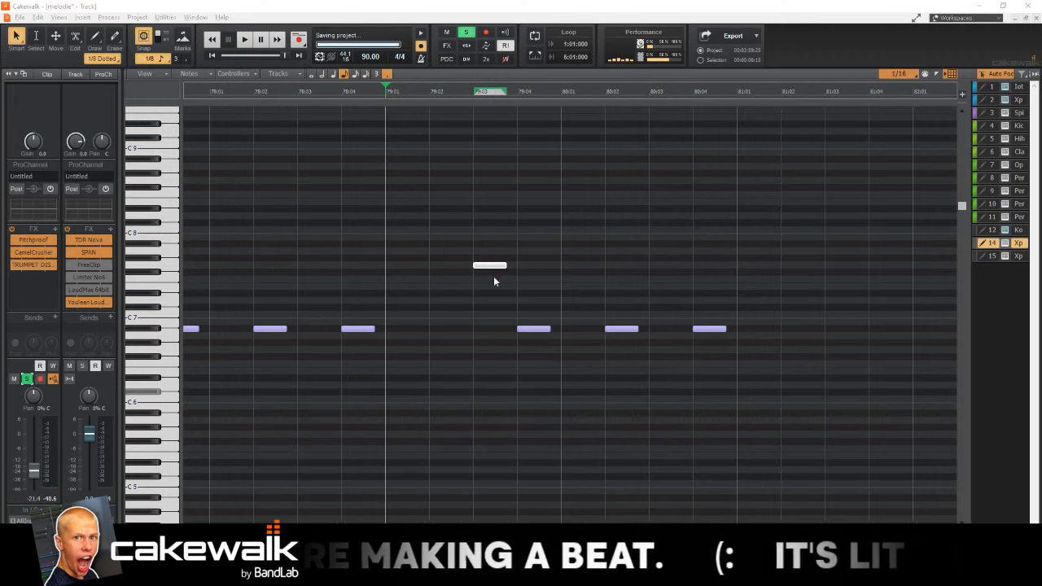
Step: Add descending F7, Eb7 and D7 notes after the G7 note, leading into beat 4, and play from measure 79
{"action": "left_click", "coordinate": [495, 280]}
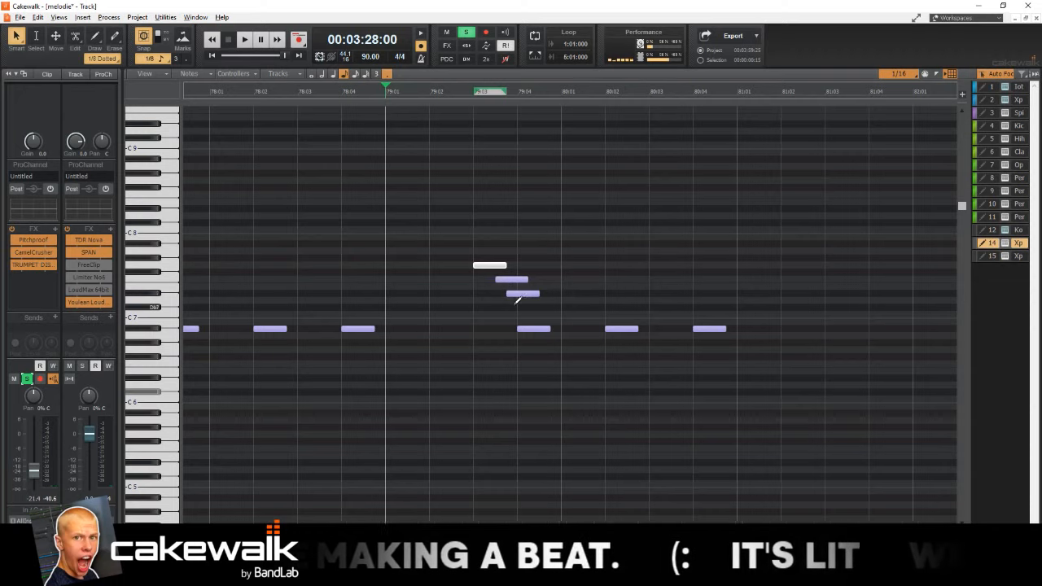
{"action": "left_click", "coordinate": [520, 308]}
{"action": "mouse_move", "coordinate": [538, 307]}
{"action": "left_mouse_down"}
{"action": "mouse_move", "coordinate": [495, 283]}
{"action": "mouse_move", "coordinate": [521, 301]}
{"action": "left_mouse_up"}
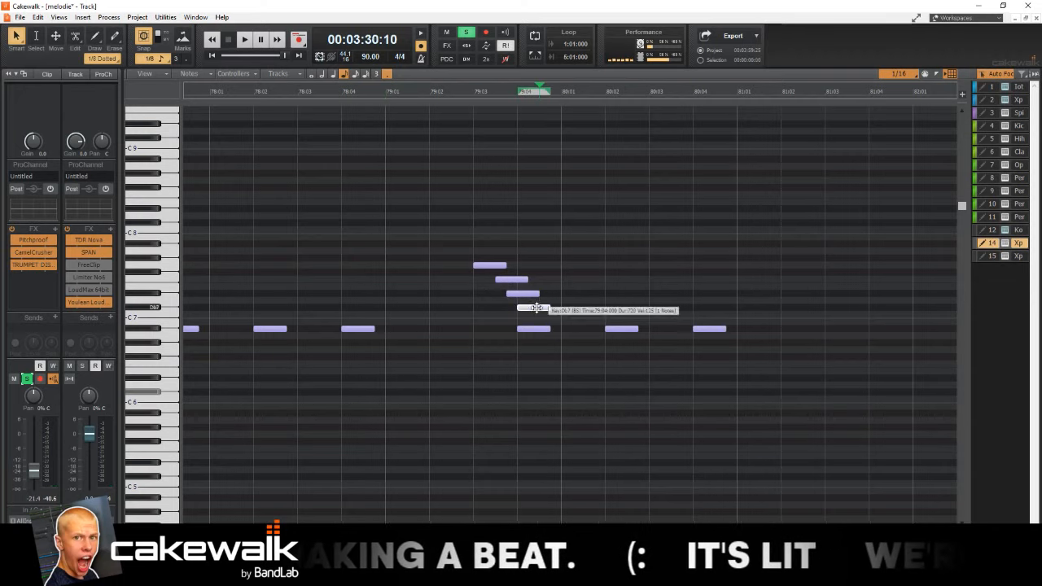
{"action": "left_click", "coordinate": [385, 92]}
{"action": "key", "text": "space"}
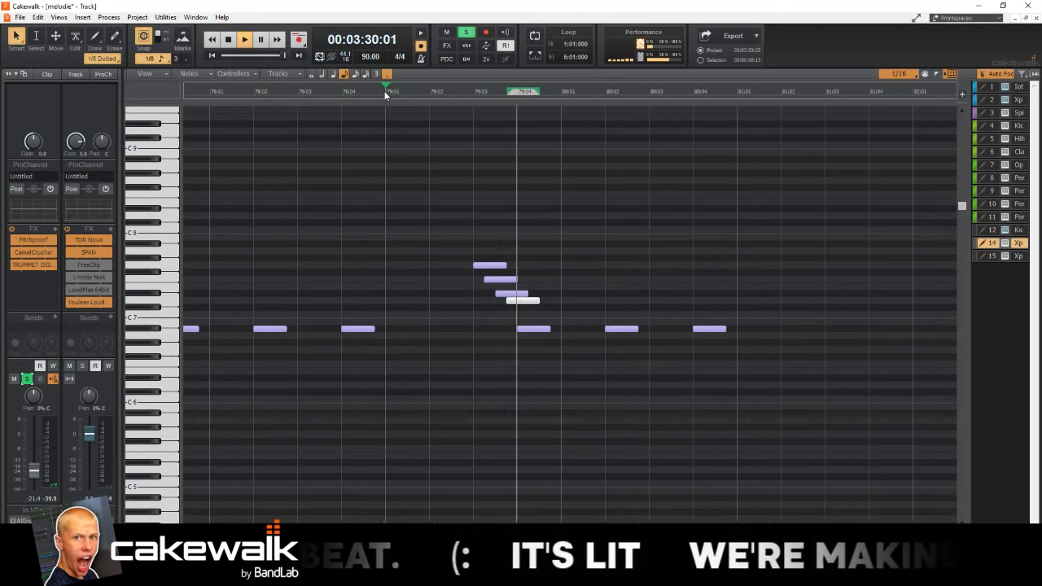
{"action": "key", "text": "space"}
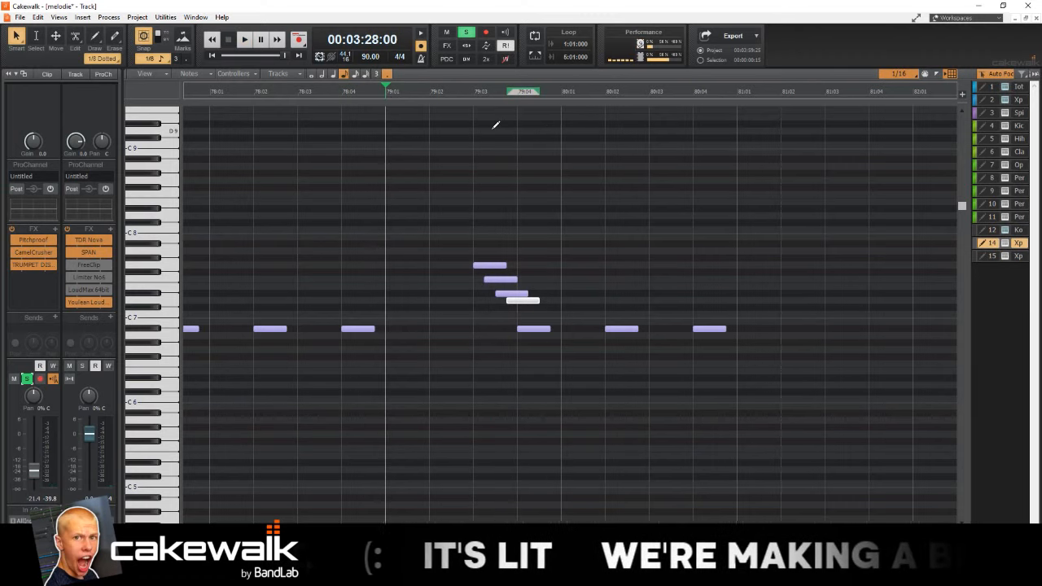
Step: Shorten the four descending notes to sixteenths and play the run from measure 79
{"action": "left_click_drag", "start_coordinate": [169, 244], "coordinate": [169, 316]}
{"action": "mouse_move", "coordinate": [533, 295]}
{"action": "left_mouse_down"}
{"action": "mouse_move", "coordinate": [676, 301]}
{"action": "mouse_move", "coordinate": [514, 301]}
{"action": "left_mouse_up"}
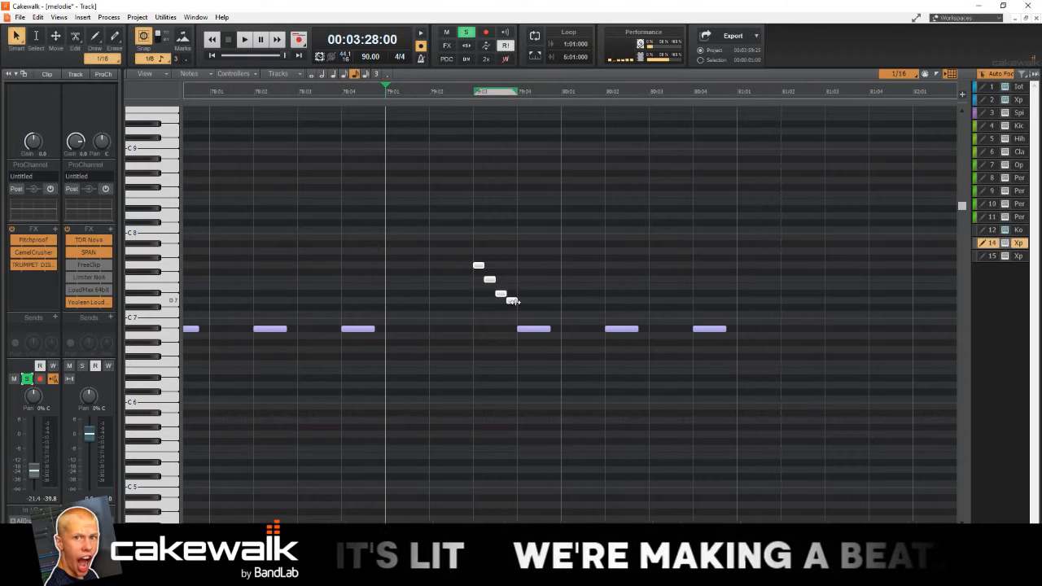
{"action": "key", "text": "space"}
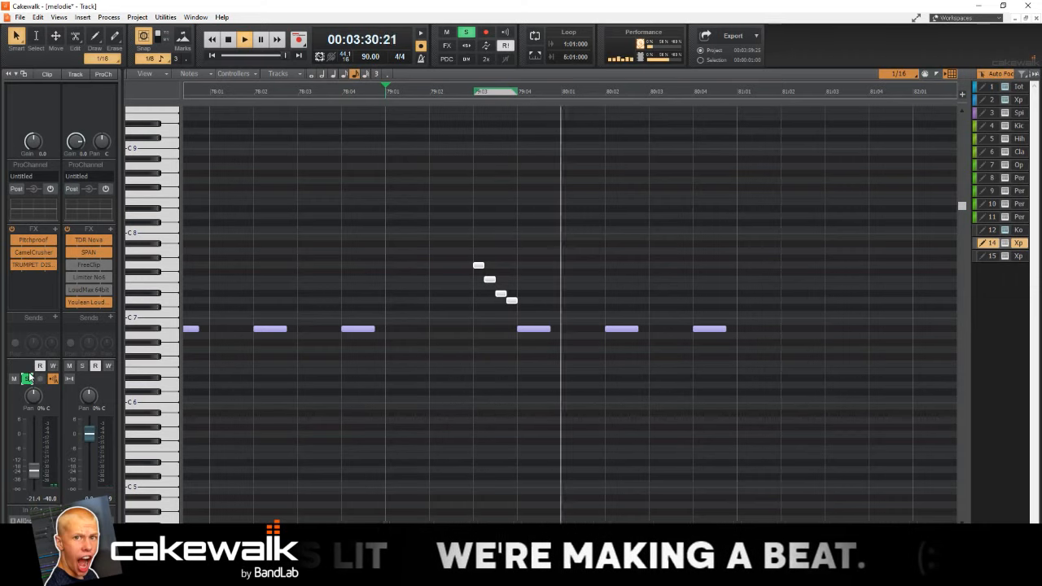
{"action": "key", "text": "space"}
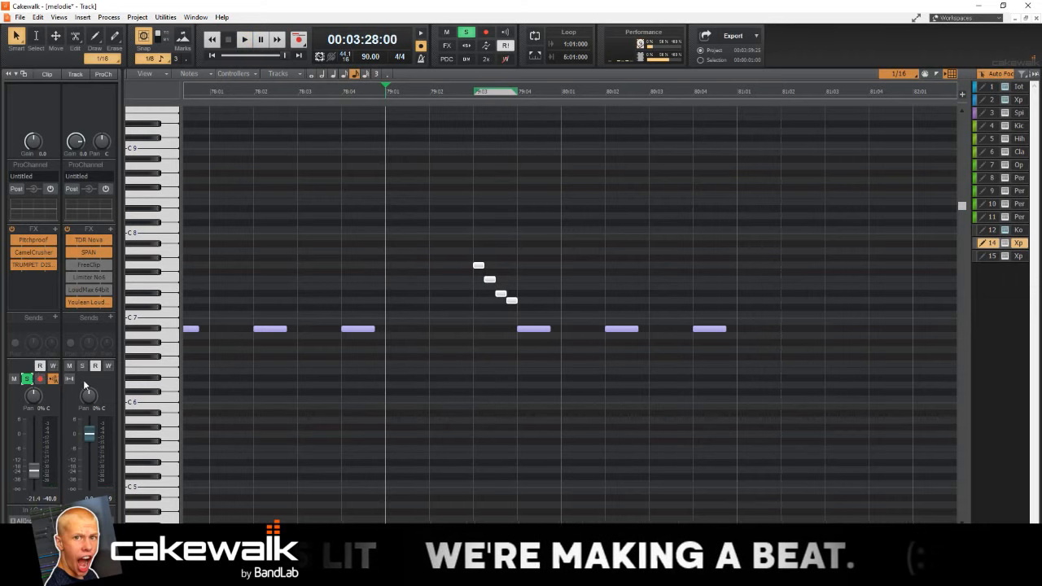
Step: Try the run's last note at Db7 and its third note at D7, playing each change from measure 79
{"action": "key", "text": "space"}
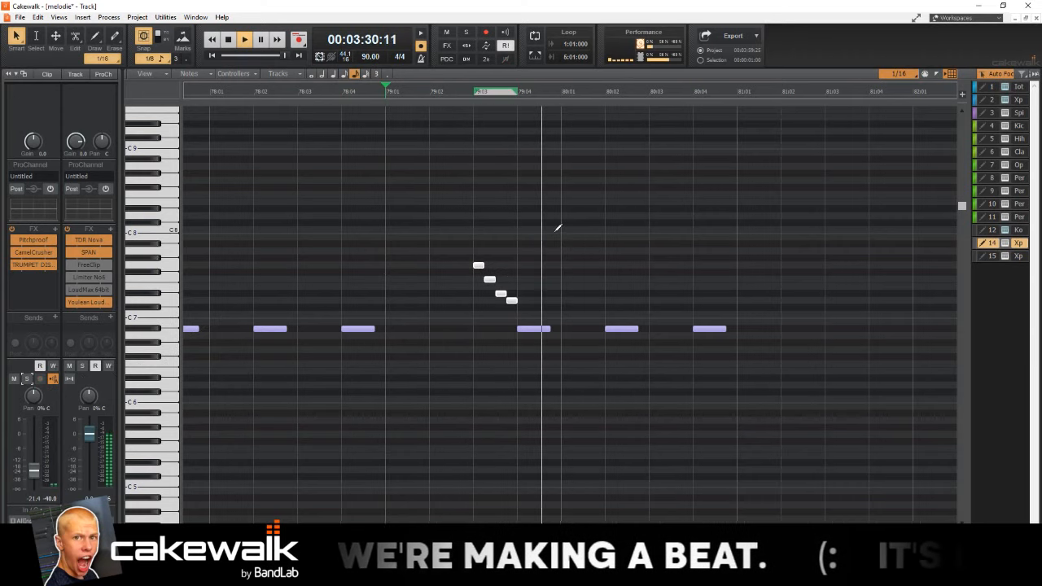
{"action": "key", "text": "space"}
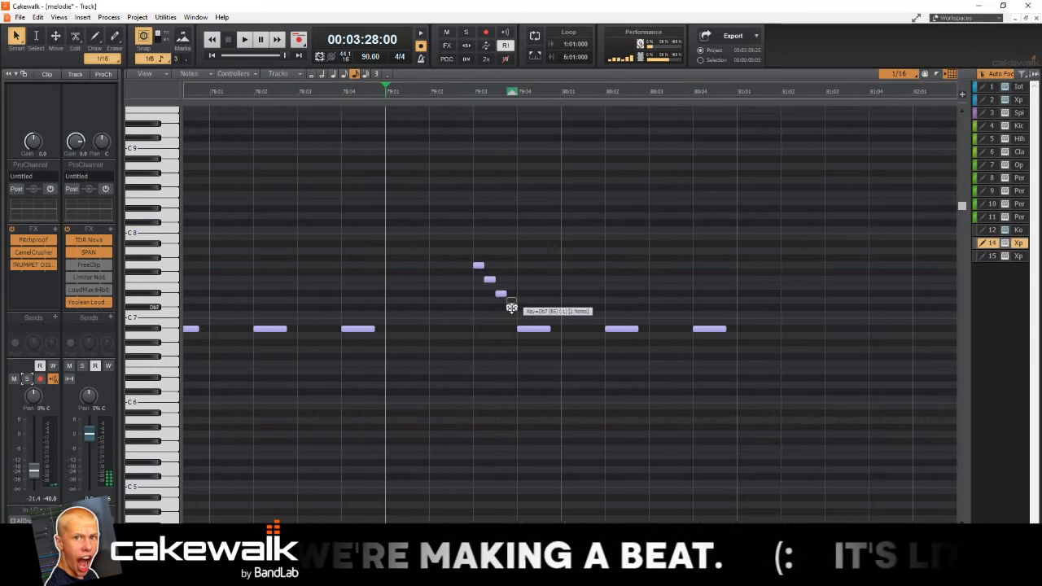
{"action": "key", "text": "space"}
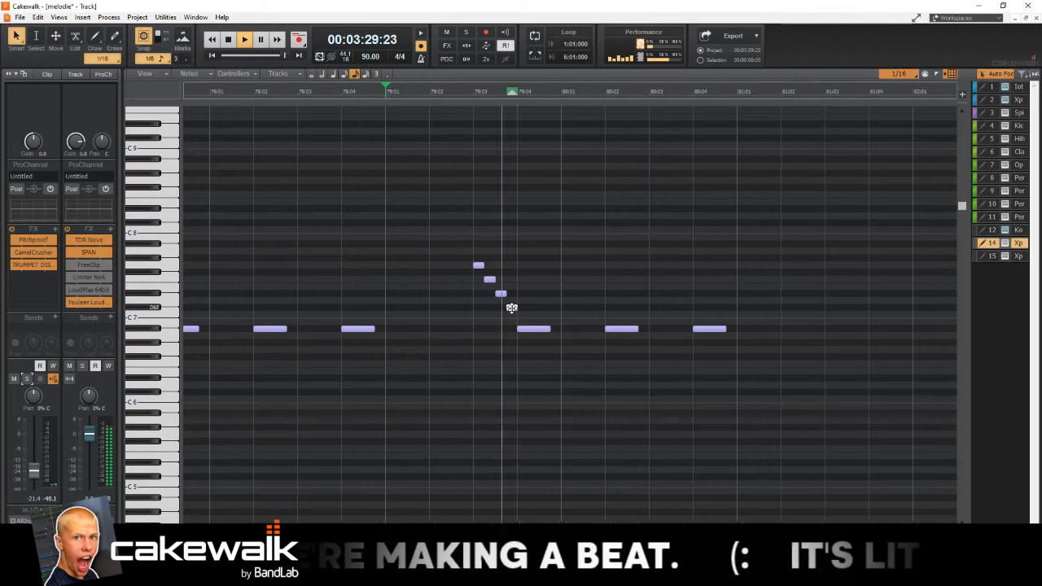
{"action": "key", "text": "space"}
{"action": "left_click_drag", "start_coordinate": [500, 294], "coordinate": [501, 301]}
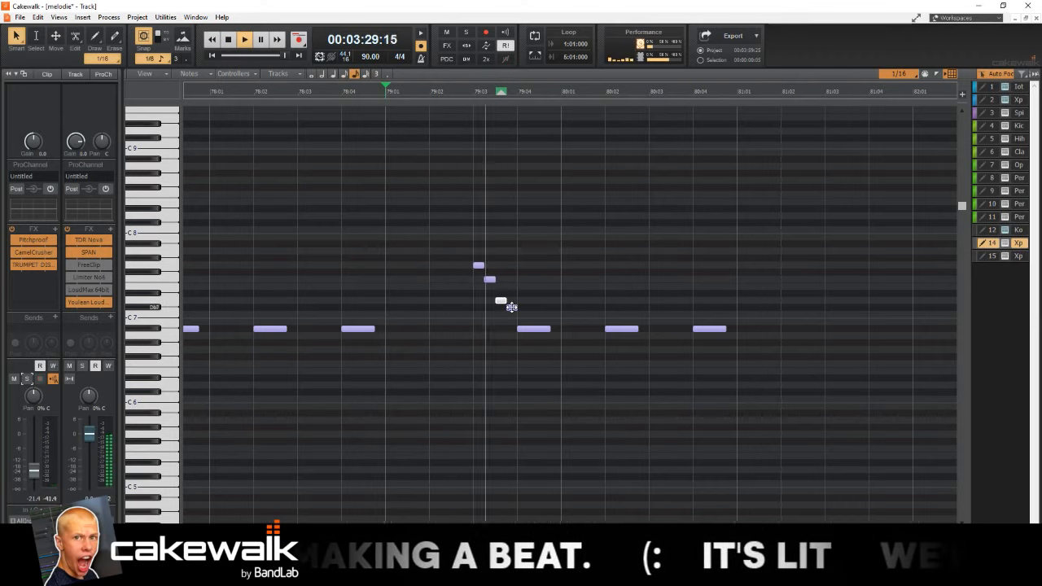
{"action": "key", "text": "space"}
Step: Lower the run's last note to C7, set its third note to Eb7, and play from measure 79
{"action": "left_click_drag", "start_coordinate": [511, 306], "coordinate": [513, 314]}
{"action": "key", "text": "space"}
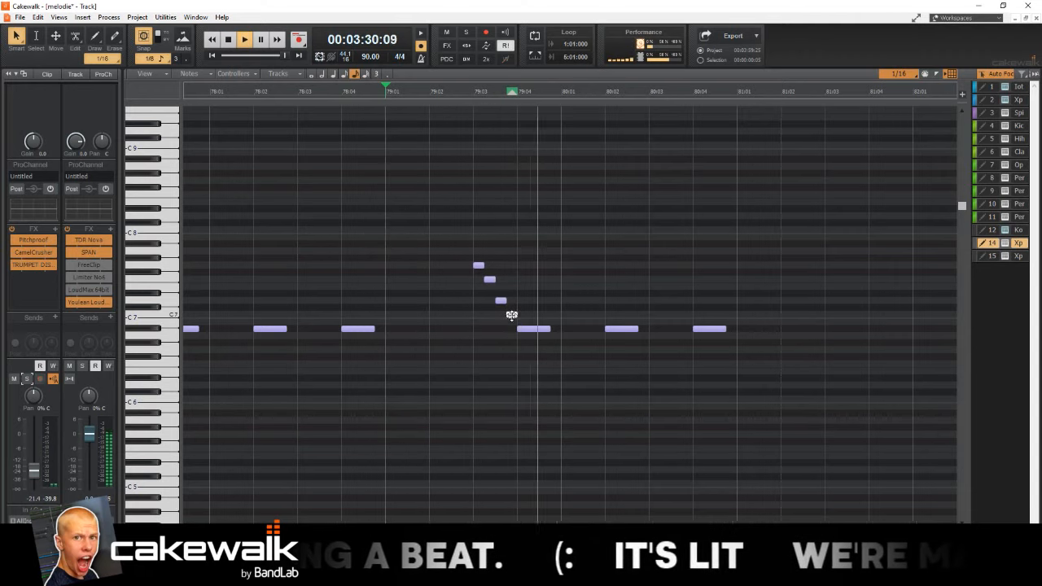
{"action": "key", "text": "space"}
{"action": "left_click_drag", "start_coordinate": [500, 301], "coordinate": [500, 295]}
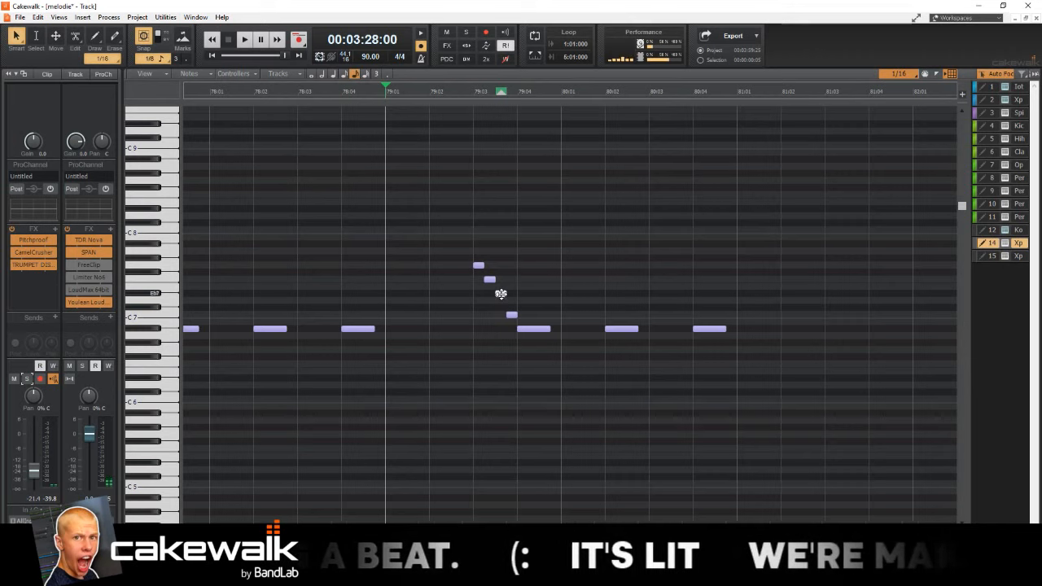
{"action": "key", "text": "space"}
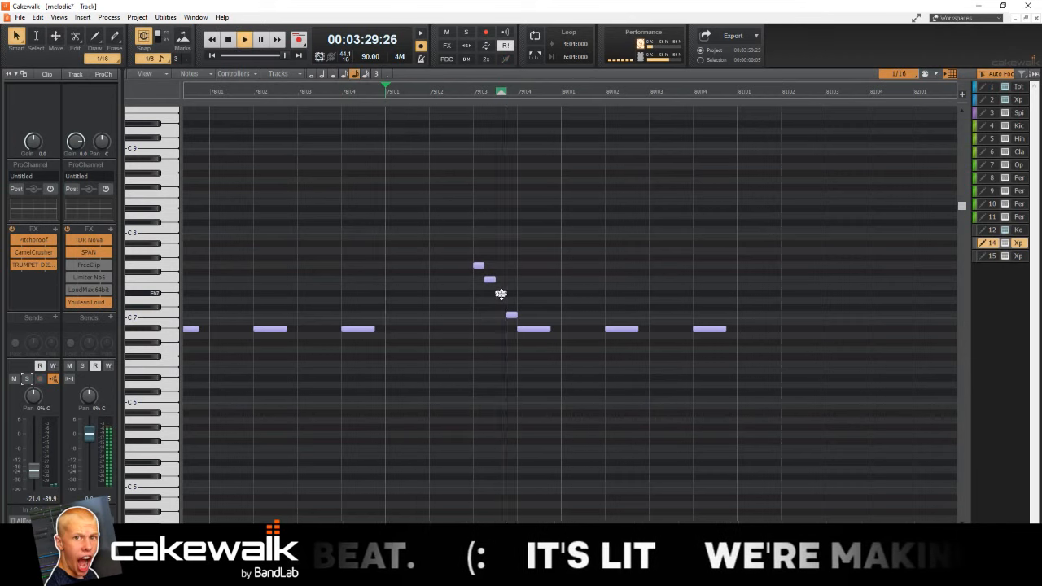
{"action": "key", "text": "d"}
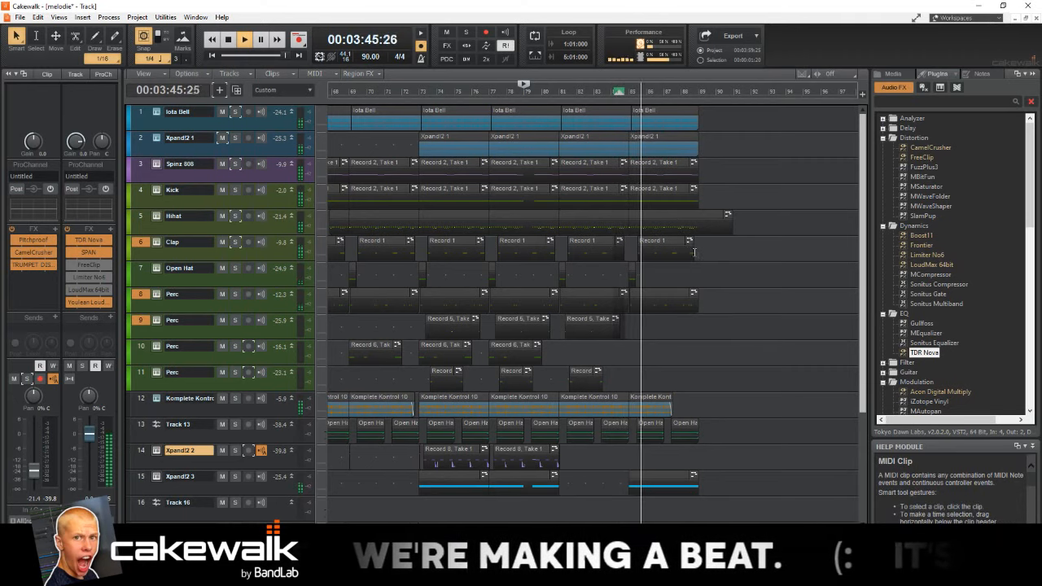
Step: Copy the opening Komplete Kontrol clip on Track 16 to the end of the arrangement at measure 89
{"action": "scroll", "coordinate": [680, 226], "scroll_direction": "down", "scroll_amount": 5}
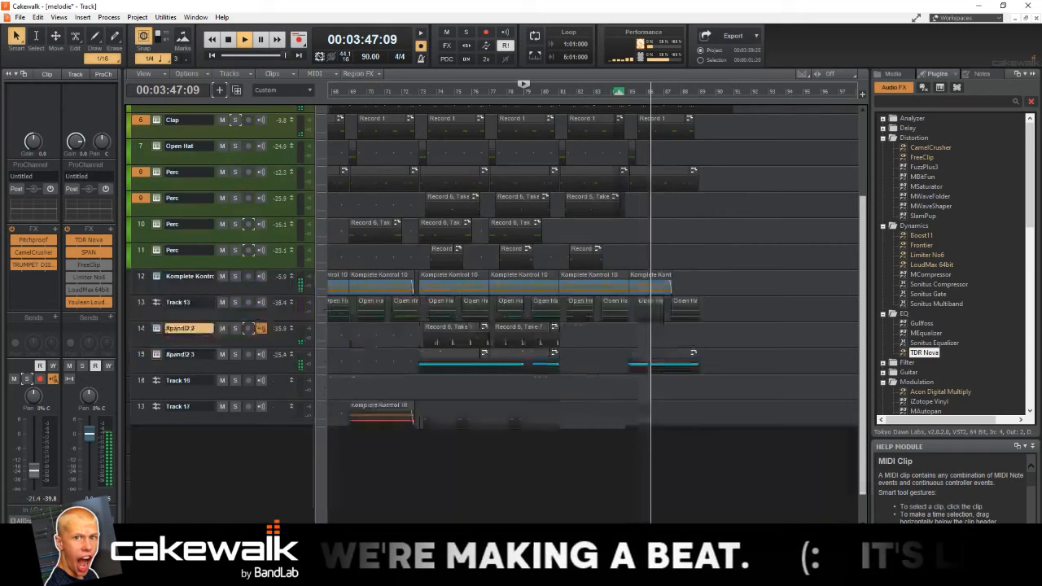
{"action": "key", "text": "t"}
{"action": "left_click", "coordinate": [517, 442]}
{"action": "scroll", "coordinate": [464, 433], "scroll_direction": "down", "scroll_amount": 2}
{"action": "key", "text": "super"}
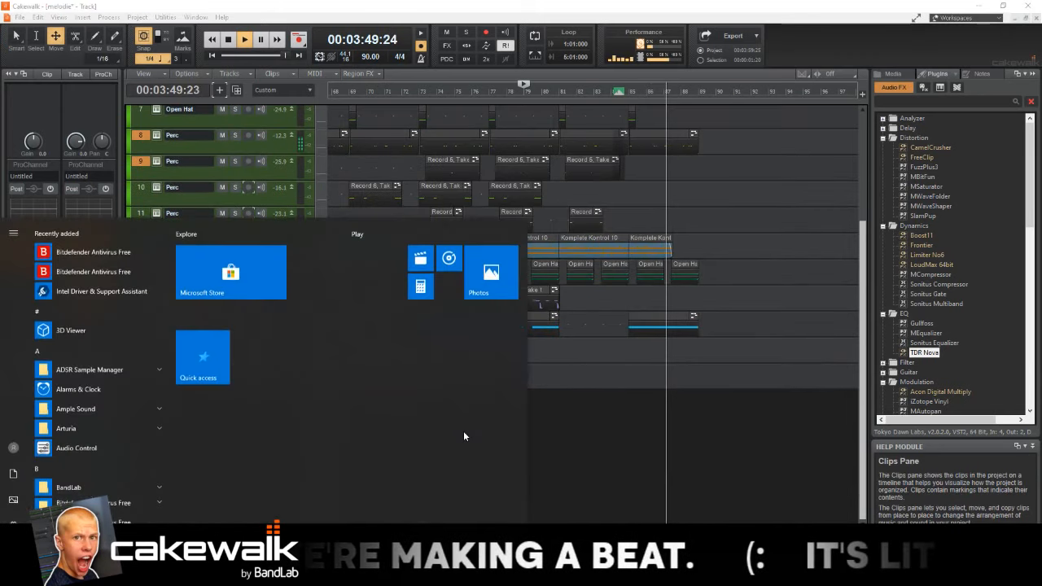
{"action": "key", "text": "super"}
{"action": "scroll", "coordinate": [484, 411], "scroll_direction": "down", "scroll_amount": 5}
{"action": "scroll", "coordinate": [370, 366], "scroll_direction": "left", "scroll_amount": 1}
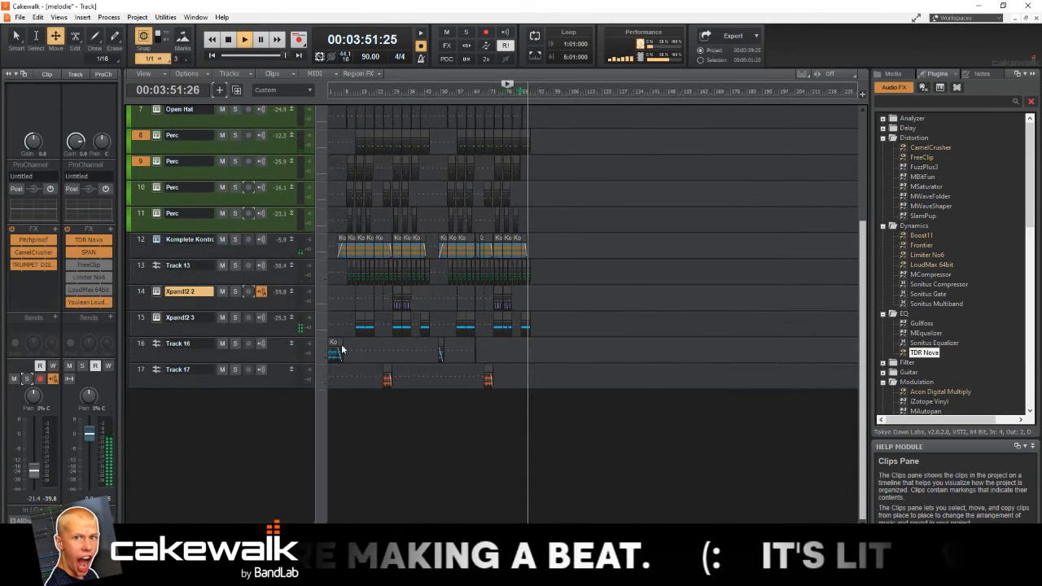
{"action": "left_click_drag", "start_coordinate": [331, 343], "coordinate": [538, 344]}
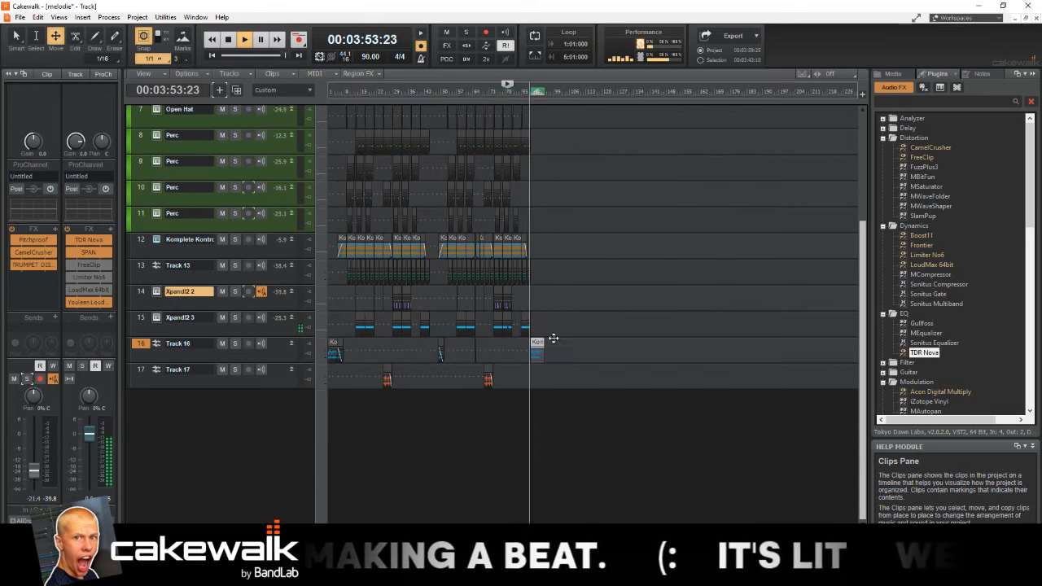
Step: Trim the copied Track 16 clip to end at about measure 93 with a fade-out, and play its ending
{"action": "scroll", "coordinate": [557, 342], "scroll_direction": "up", "scroll_amount": 3}
{"action": "key", "text": "super"}
{"action": "key", "text": "super"}
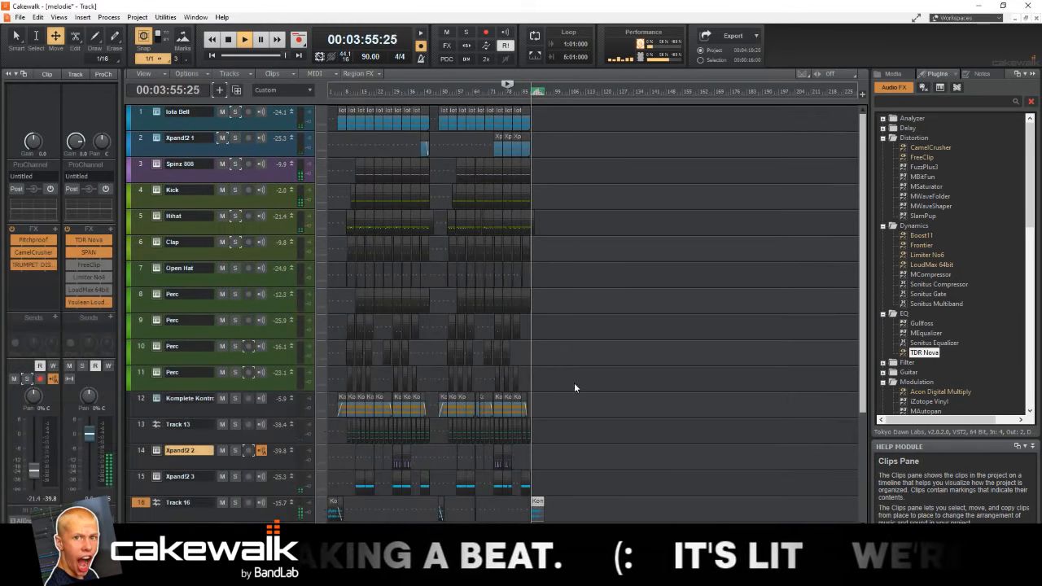
{"action": "scroll", "coordinate": [578, 391], "scroll_direction": "up", "scroll_amount": 5}
{"action": "scroll", "coordinate": [500, 447], "scroll_direction": "up", "scroll_amount": 3}
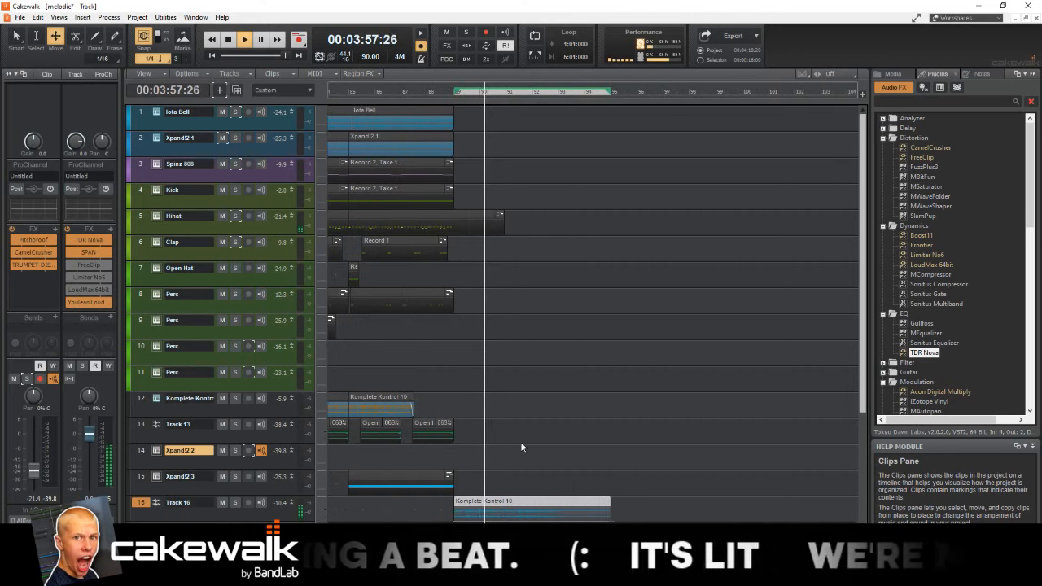
{"action": "middle_click", "coordinate": [543, 495]}
{"action": "left_click", "coordinate": [505, 494]}
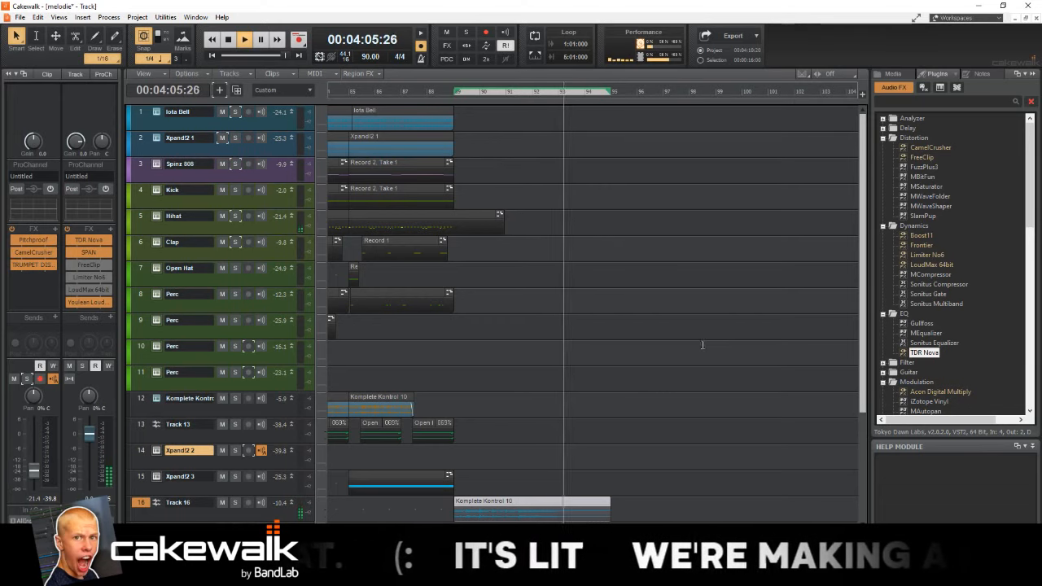
{"action": "left_click", "coordinate": [552, 96]}
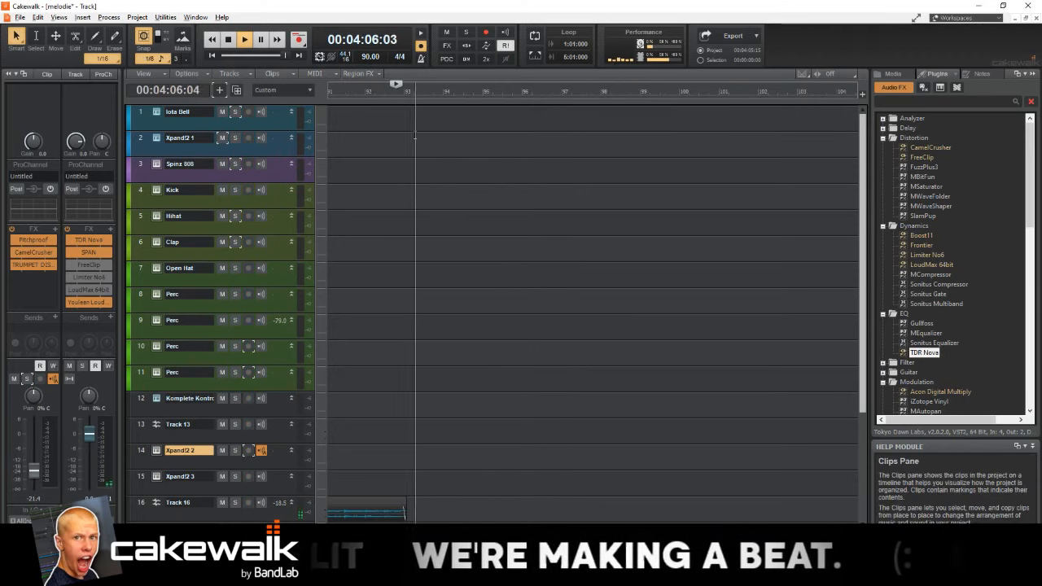
{"action": "key", "text": "space"}
Step: Shorten the ending clip on Track 16 to finish at 4:05:10 and tighten its fade-out
{"action": "scroll", "coordinate": [410, 157], "scroll_direction": "up", "scroll_amount": 5}
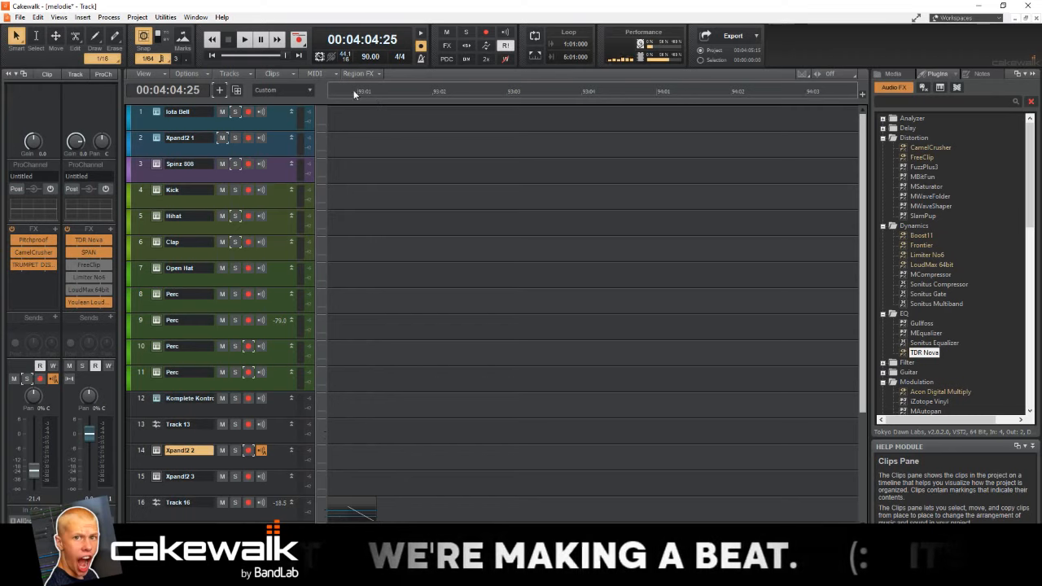
{"action": "left_click", "coordinate": [354, 89]}
{"action": "scroll", "coordinate": [379, 458], "scroll_direction": "left", "scroll_amount": 2}
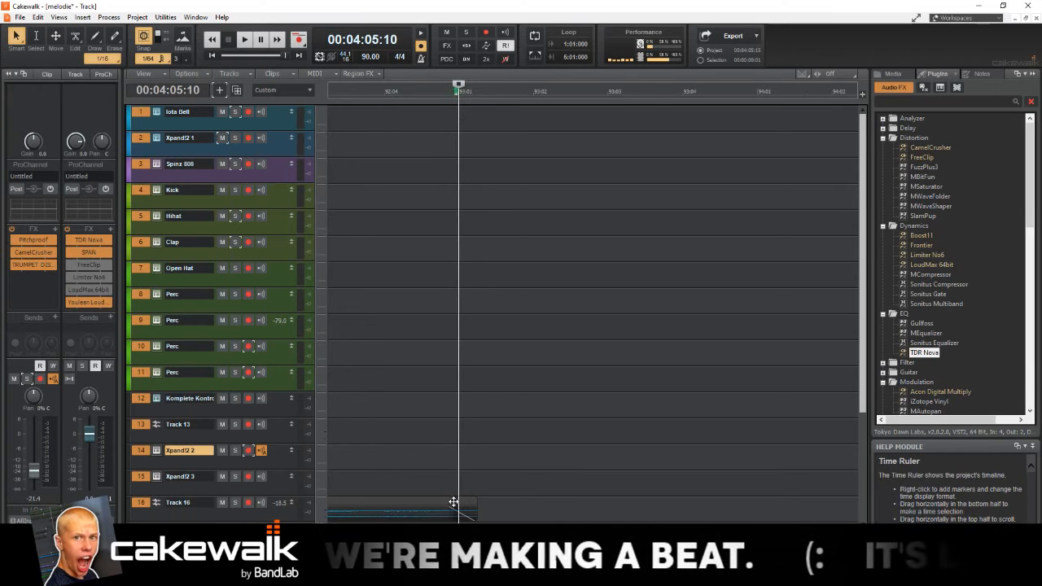
{"action": "left_click_drag", "start_coordinate": [475, 510], "coordinate": [460, 507]}
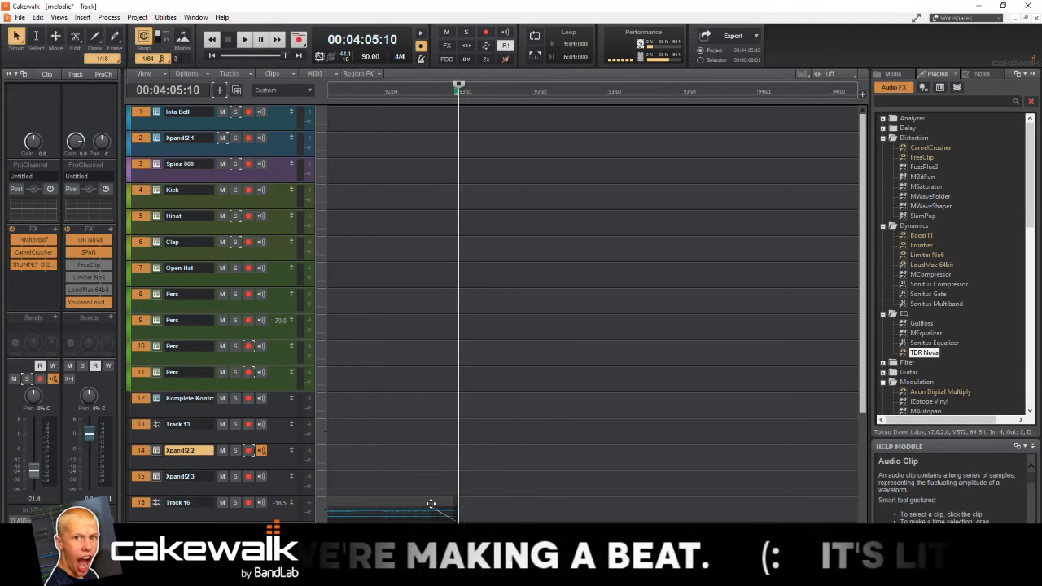
{"action": "scroll", "coordinate": [455, 172], "scroll_direction": "left", "scroll_amount": 3}
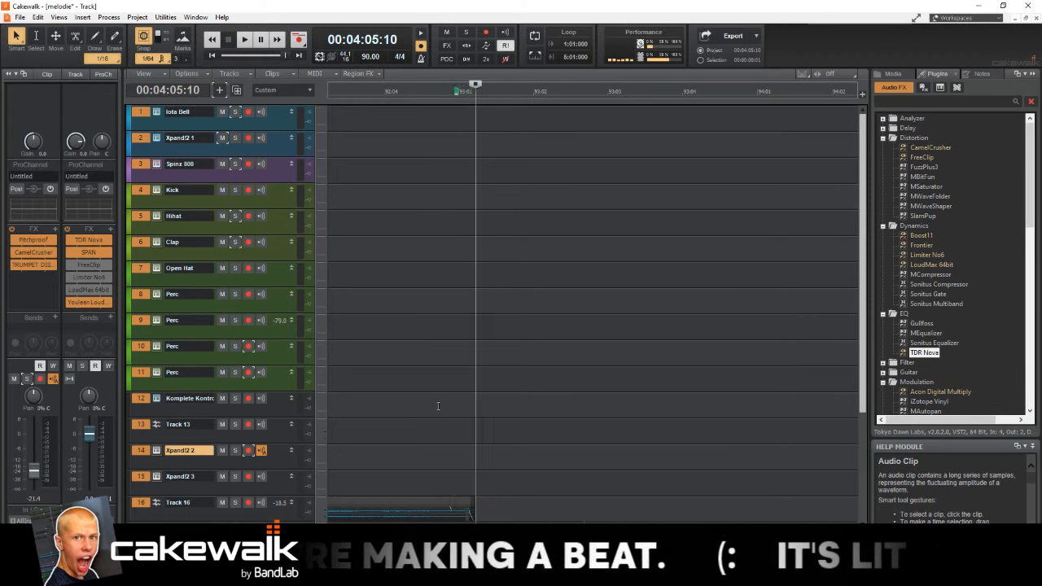
Step: Play the ending from 4:04:00 and save the project
{"action": "left_click", "coordinate": [427, 92]}
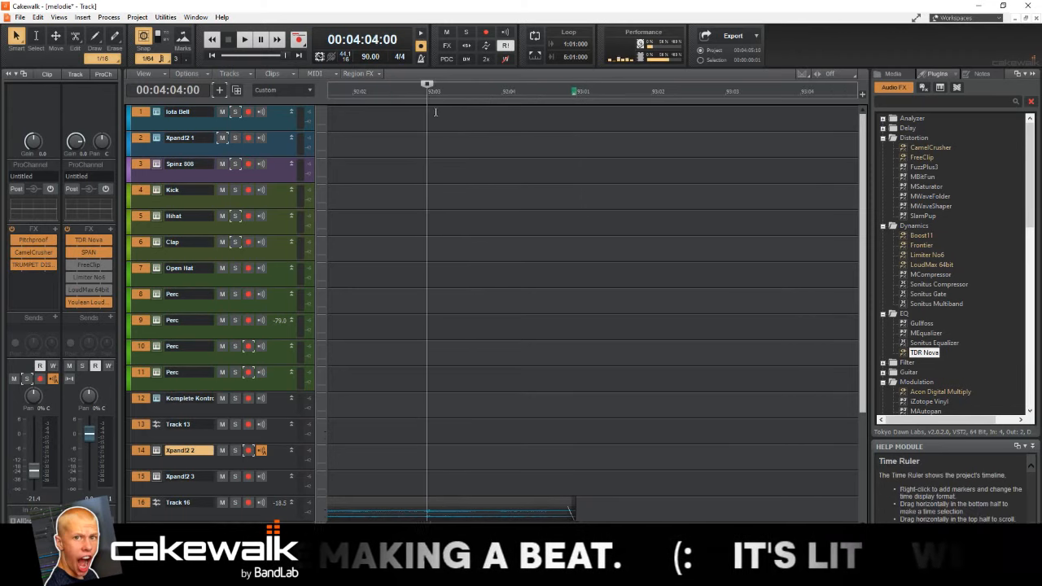
{"action": "key", "text": "space"}
{"action": "scroll", "coordinate": [567, 328], "scroll_direction": "down", "scroll_amount": 2}
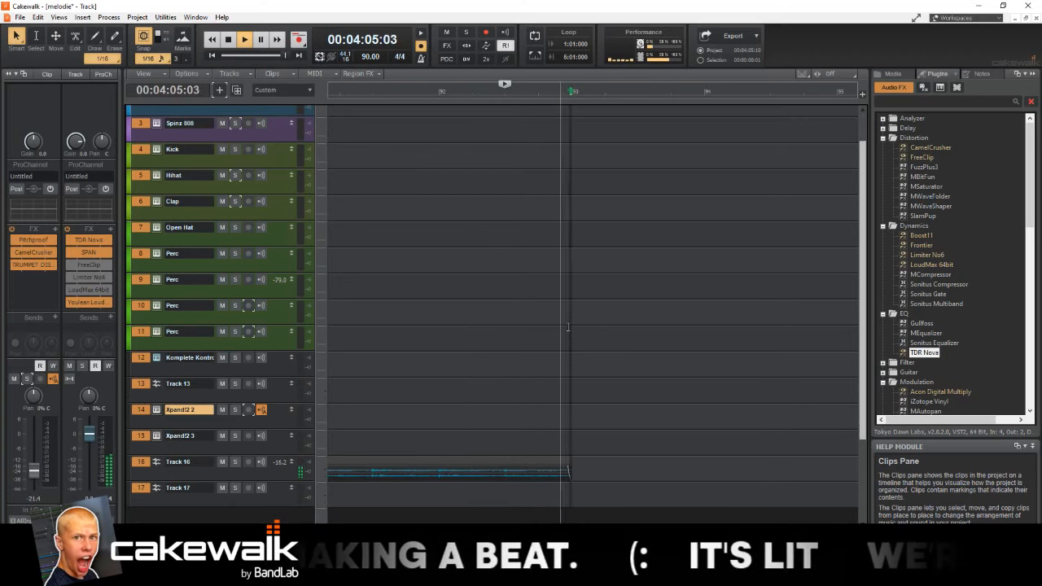
{"action": "key", "text": "space"}
{"action": "scroll", "coordinate": [568, 328], "scroll_direction": "down", "scroll_amount": 3}
{"action": "scroll", "coordinate": [568, 327], "scroll_direction": "down", "scroll_amount": 2}
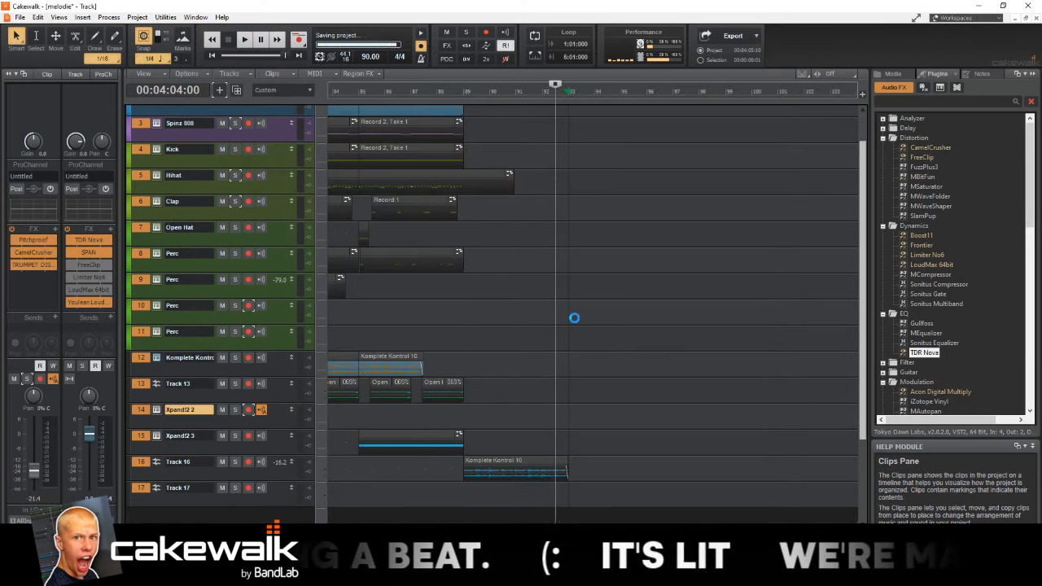
{"action": "scroll", "coordinate": [603, 298], "scroll_direction": "down", "scroll_amount": 3}
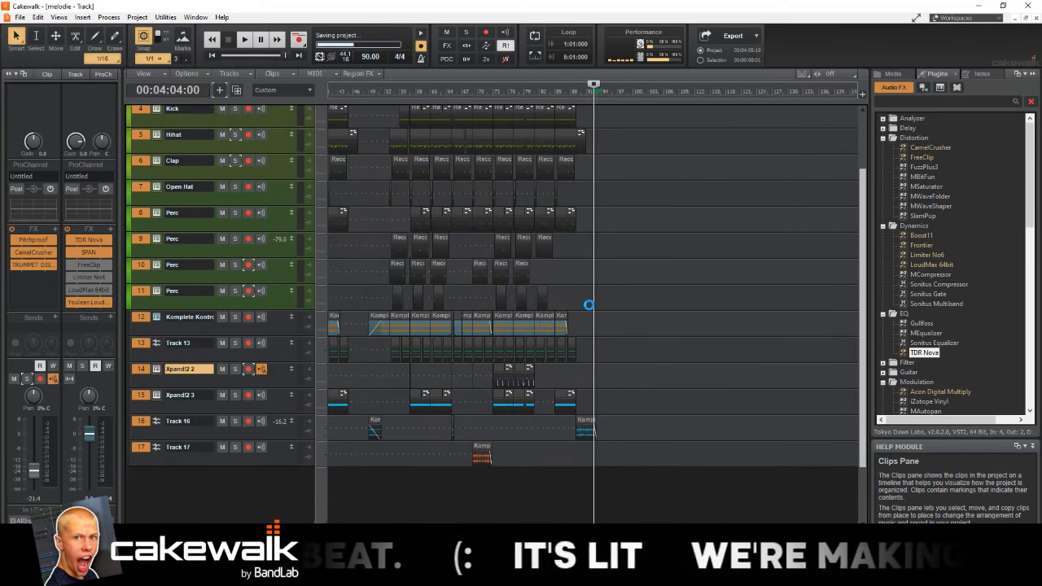
Step: Look over the full arrangement, play it from the project start, and save the project
{"action": "scroll", "coordinate": [582, 305], "scroll_direction": "up", "scroll_amount": 3}
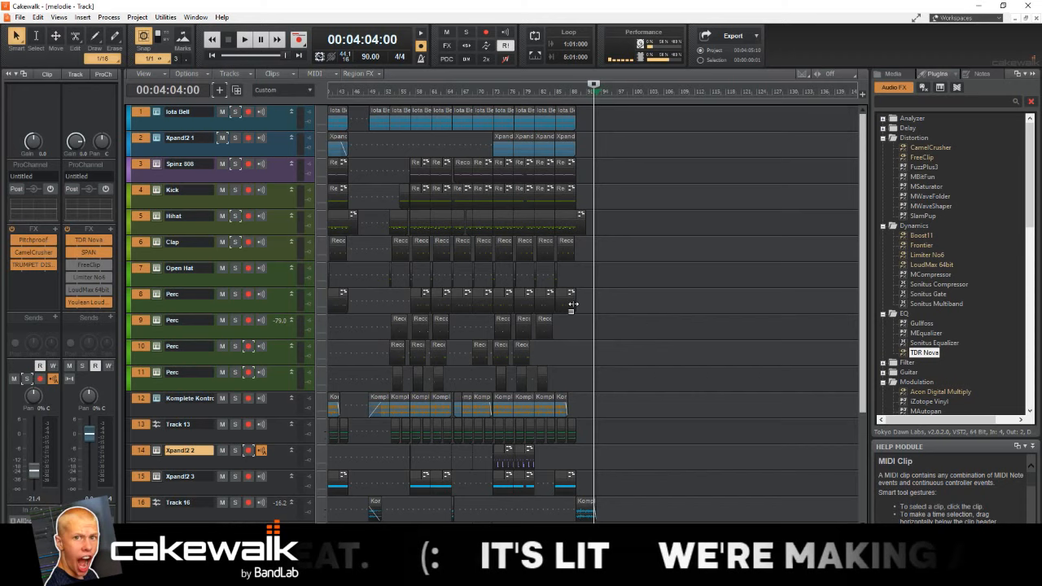
{"action": "key", "text": "w"}
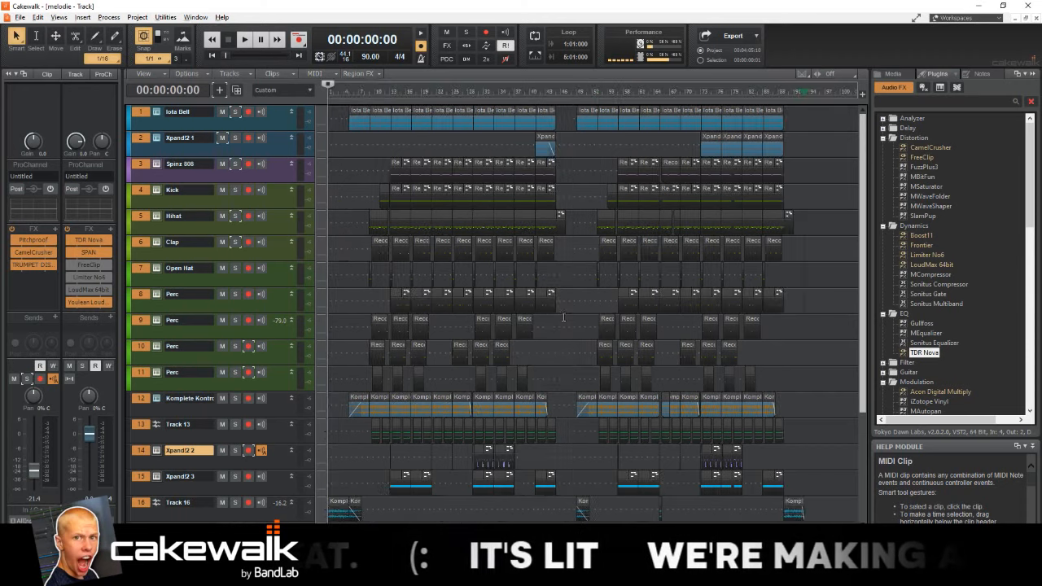
{"action": "scroll", "coordinate": [563, 318], "scroll_direction": "down", "scroll_amount": 2}
{"action": "left_click", "coordinate": [674, 244]}
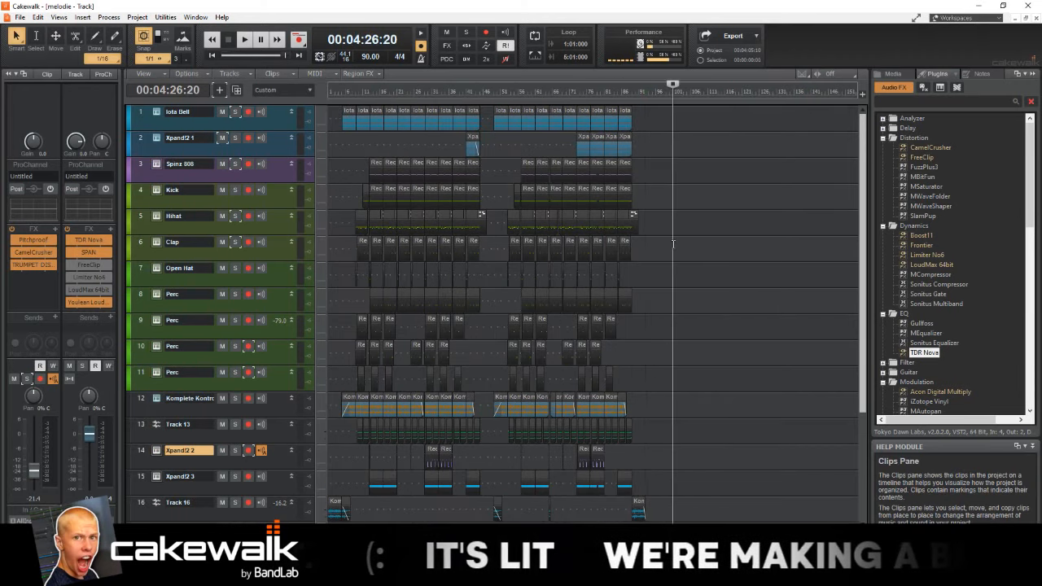
{"action": "key", "text": "w"}
{"action": "key", "text": "space"}
{"action": "key", "text": "space"}
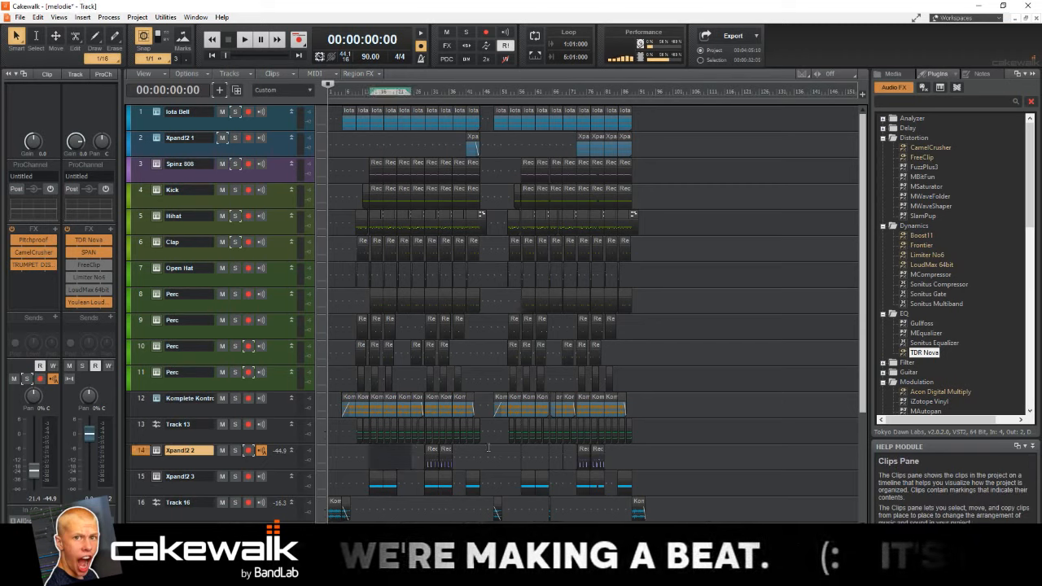
{"action": "key", "text": "ctrl+s"}
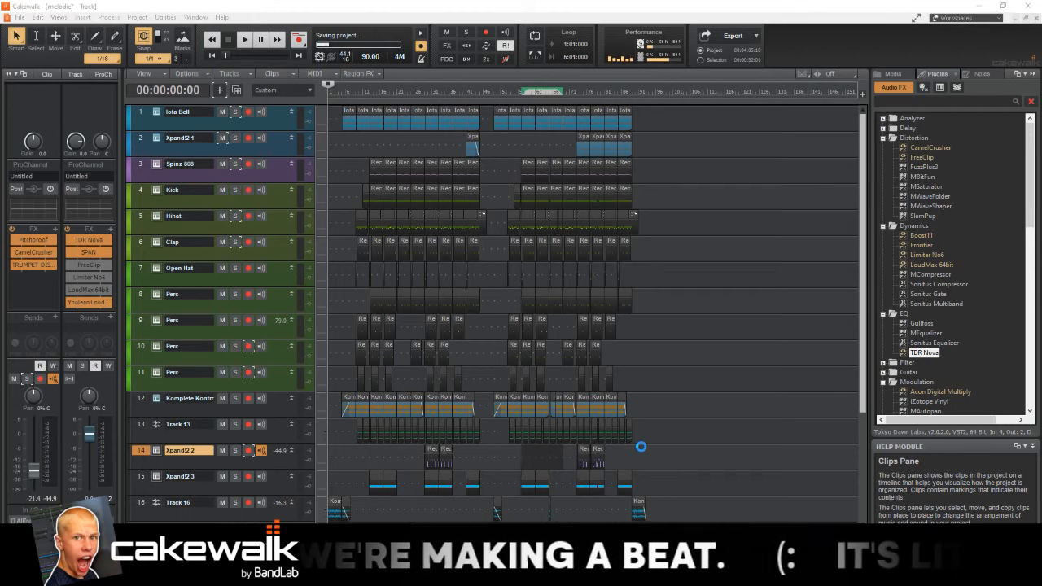
Step: Insert the audio file final prod tag (13) on a new track below Track 17 at measure 8
{"action": "left_click", "coordinate": [659, 399]}
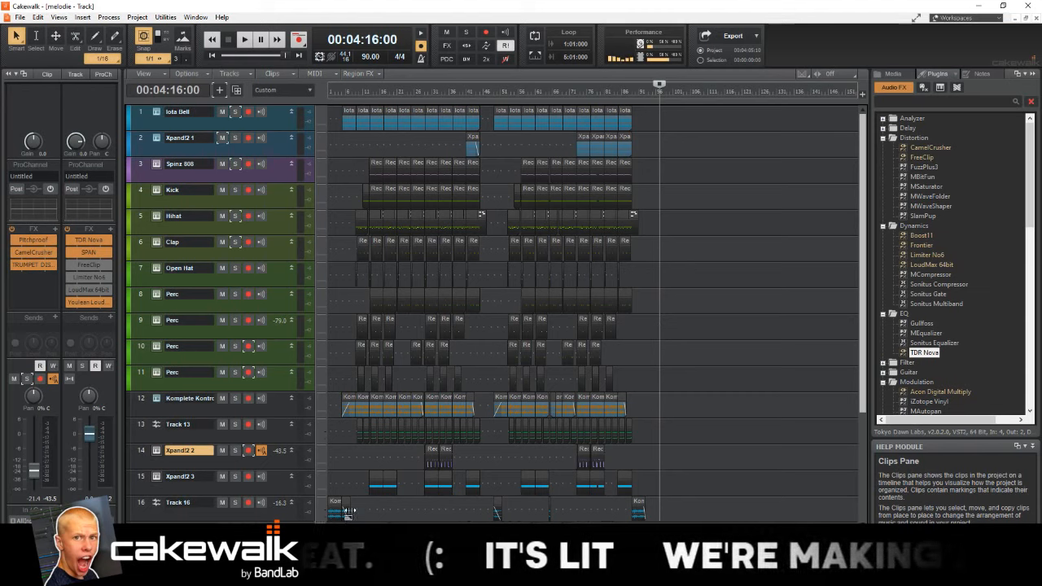
{"action": "left_click", "coordinate": [352, 459]}
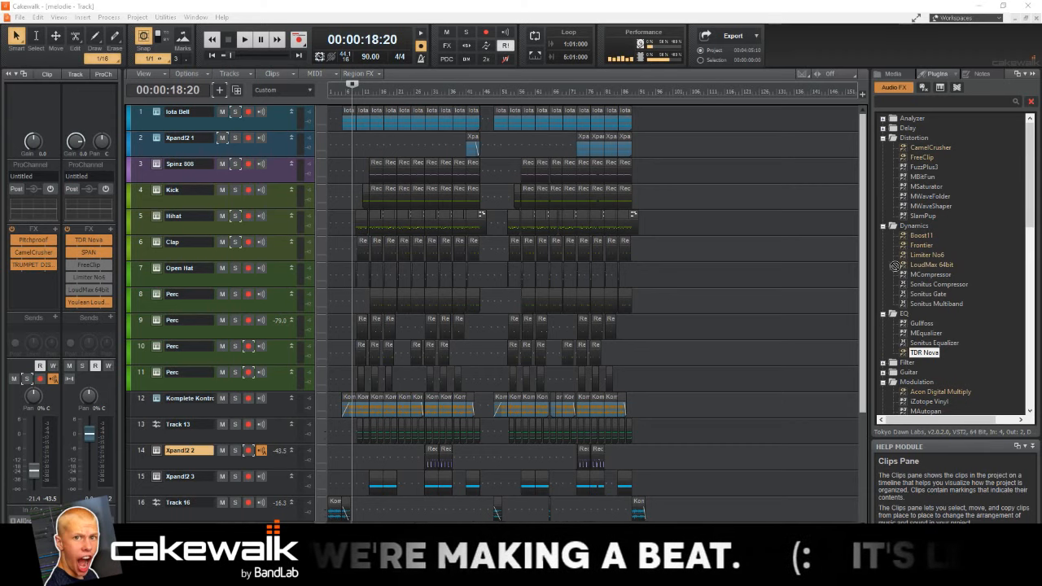
{"action": "scroll", "coordinate": [661, 517], "scroll_direction": "down", "scroll_amount": 4}
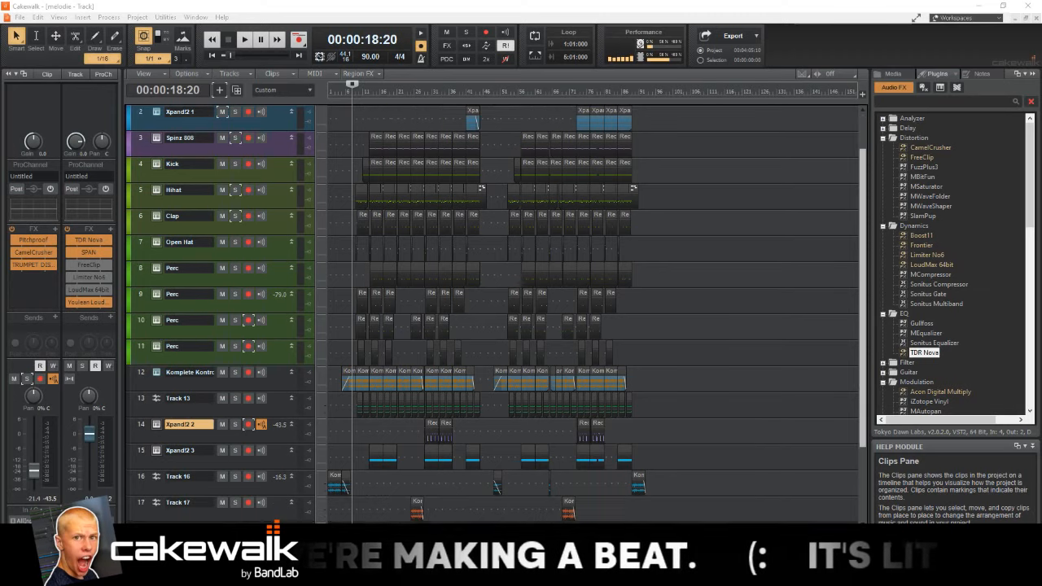
{"action": "left_click_drag", "start_coordinate": [356, 462], "coordinate": [351, 467]}
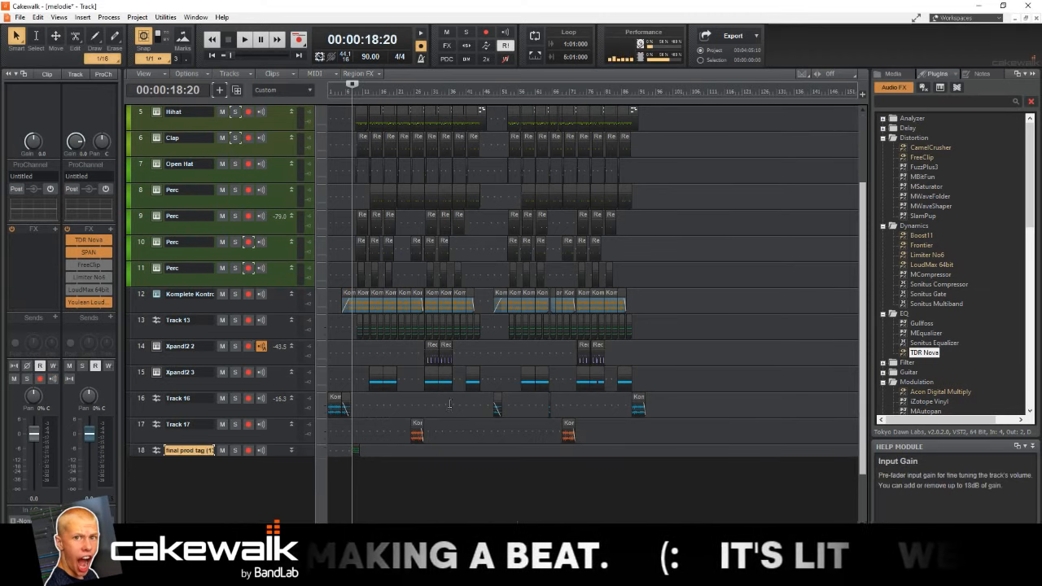
Step: Move the producer tag clip to beat 3 of measure 7 and set the playback position to measure 5
{"action": "scroll", "coordinate": [448, 403], "scroll_direction": "up", "scroll_amount": 5}
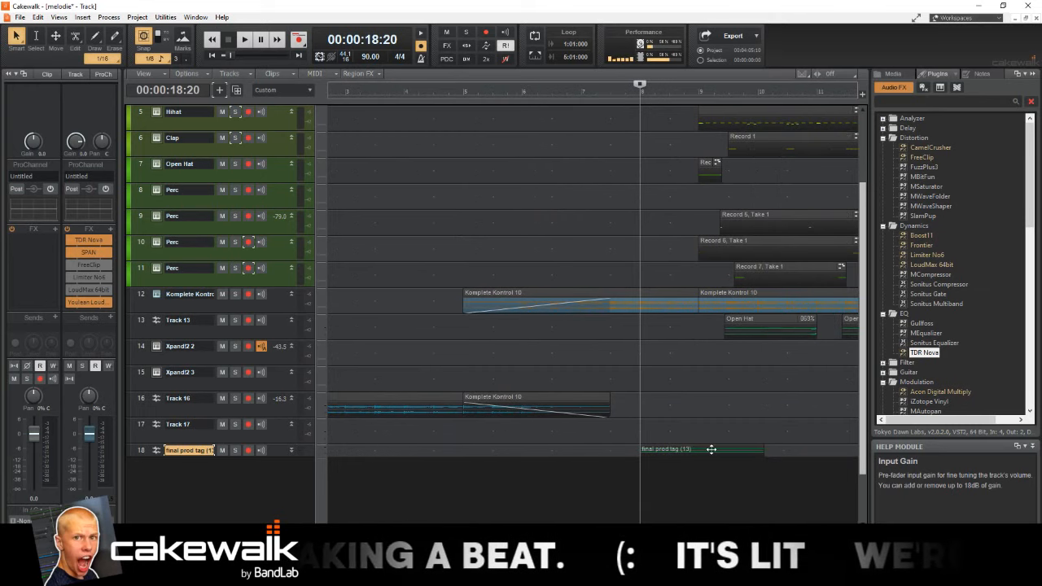
{"action": "left_click_drag", "start_coordinate": [712, 450], "coordinate": [664, 447]}
{"action": "left_click", "coordinate": [463, 94]}
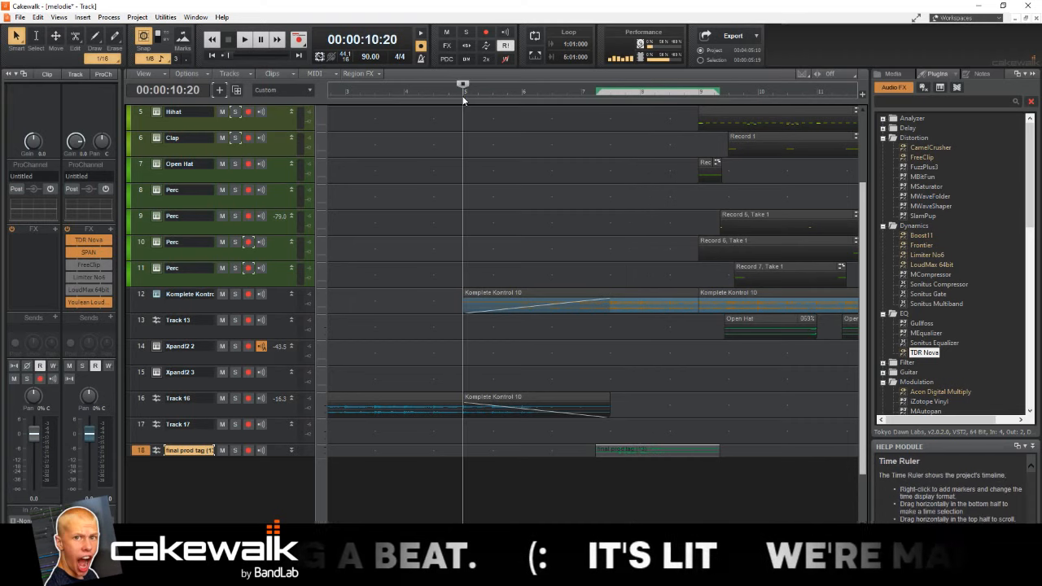
Step: Audition the producer tag by playing from measure 5, and raise its track's input gain to 11.9 dB
{"action": "key", "text": "space"}
{"action": "scroll", "coordinate": [654, 285], "scroll_direction": "up", "scroll_amount": 3, "text": "ctrl"}
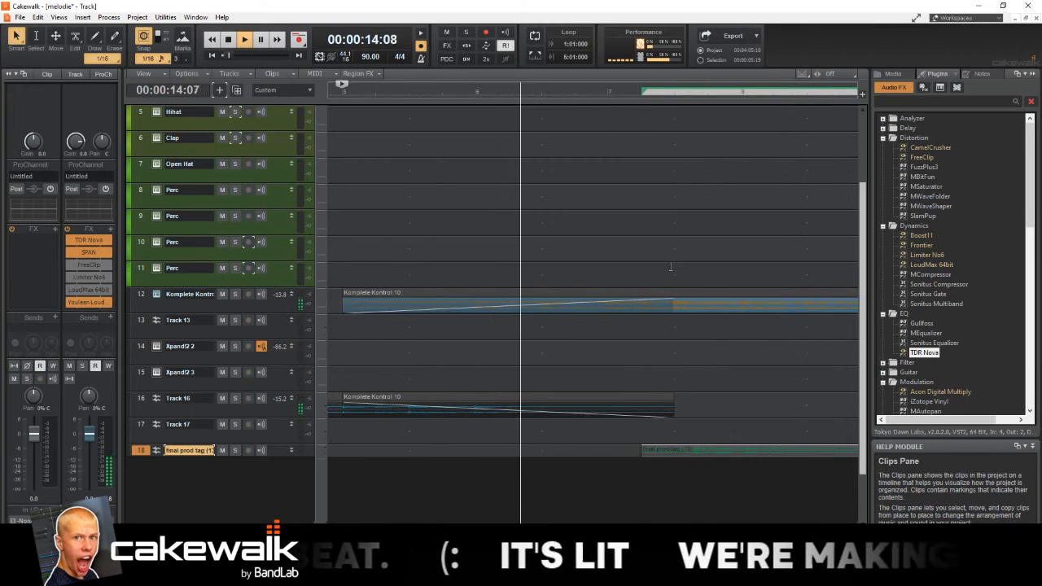
{"action": "scroll", "coordinate": [733, 315], "scroll_direction": "down", "scroll_amount": 2}
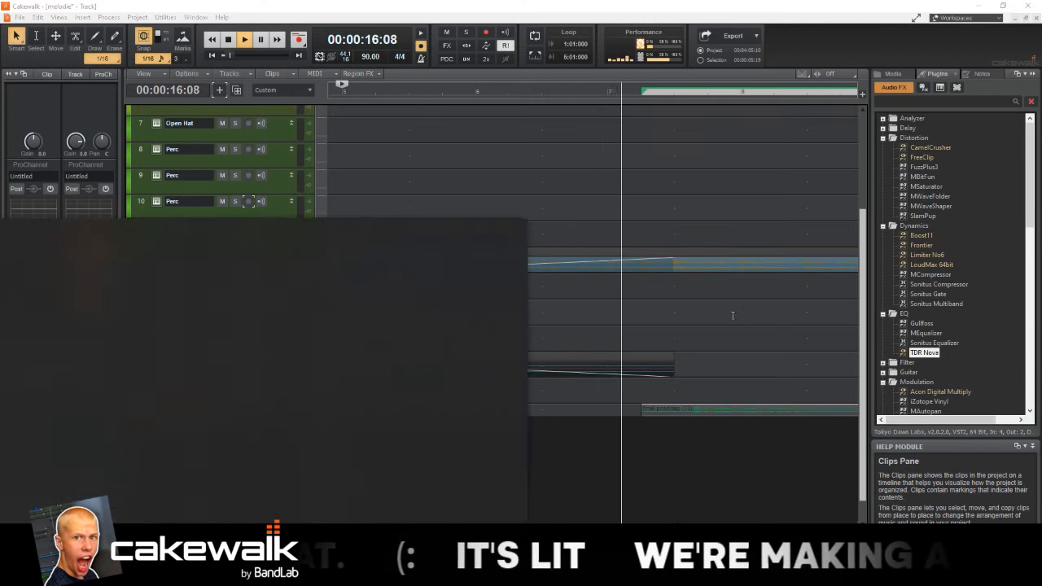
{"action": "scroll", "coordinate": [733, 315], "scroll_direction": "down", "scroll_amount": 3, "text": "ctrl"}
{"action": "scroll", "coordinate": [683, 326], "scroll_direction": "down", "scroll_amount": 2, "text": "ctrl"}
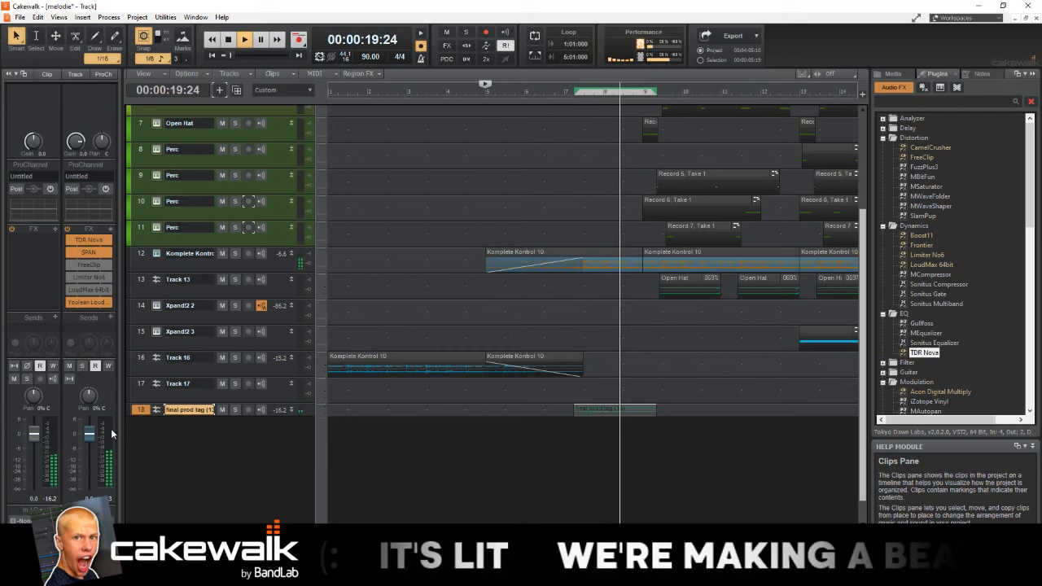
{"action": "key", "text": "space"}
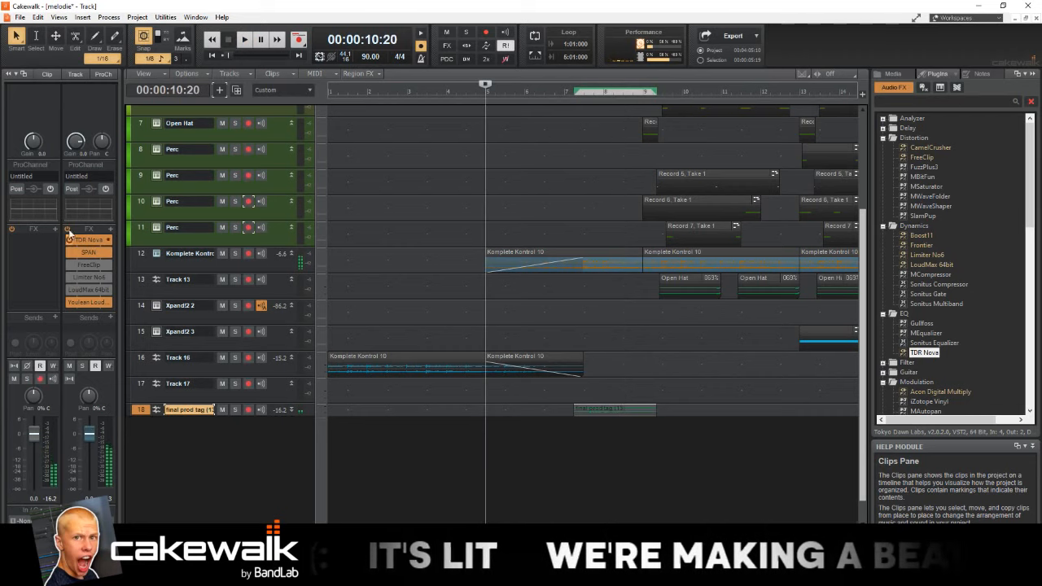
{"action": "left_click_drag", "start_coordinate": [30, 147], "coordinate": [103, 134]}
{"action": "key", "text": "space"}
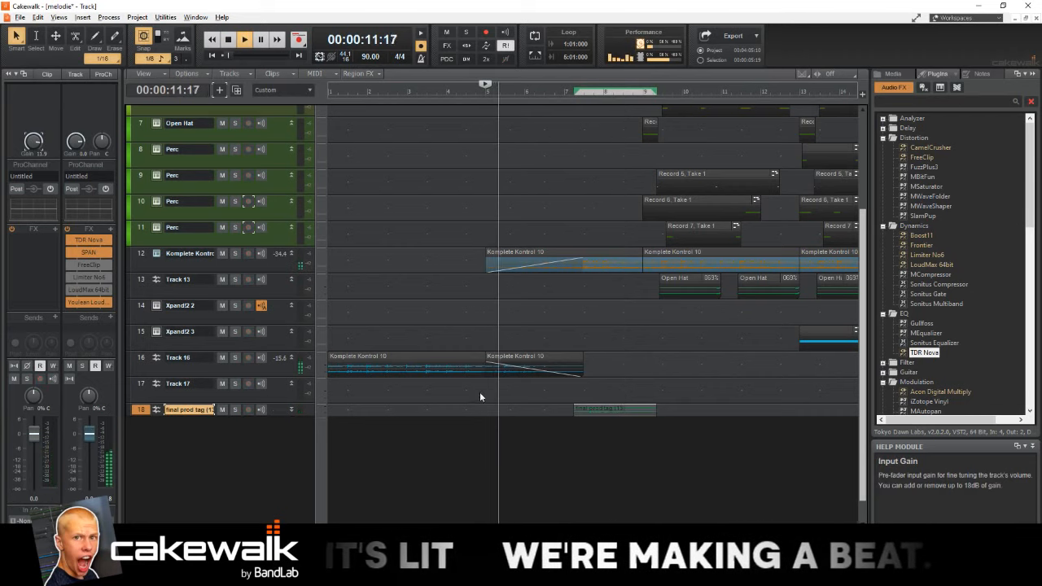
Step: Check the master output level in SPAN while the intro plays
{"action": "left_click", "coordinate": [269, 261]}
{"action": "scroll", "coordinate": [491, 298], "scroll_direction": "down", "scroll_amount": 3, "text": "alt"}
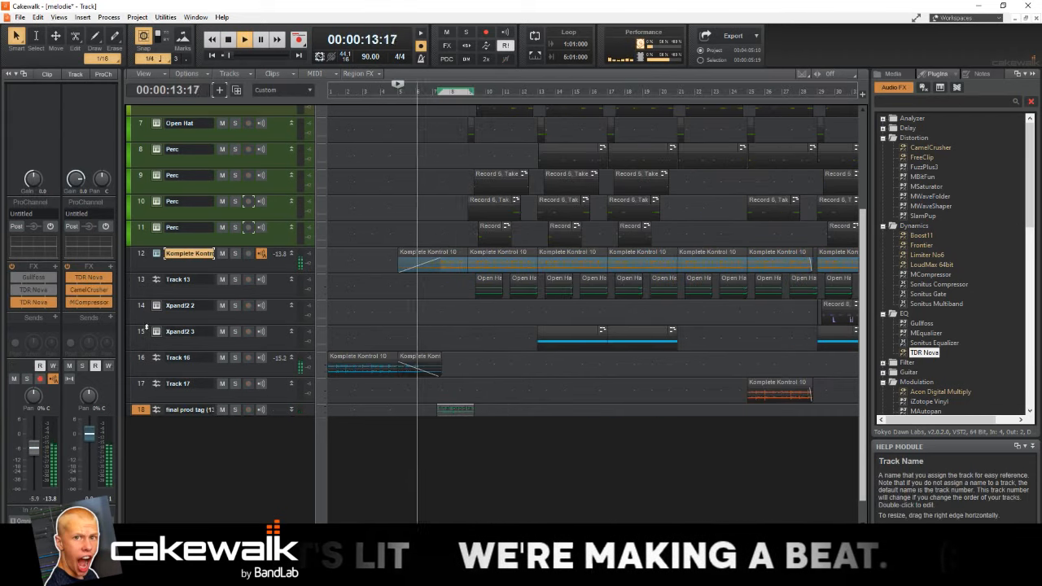
{"action": "left_click", "coordinate": [269, 285]}
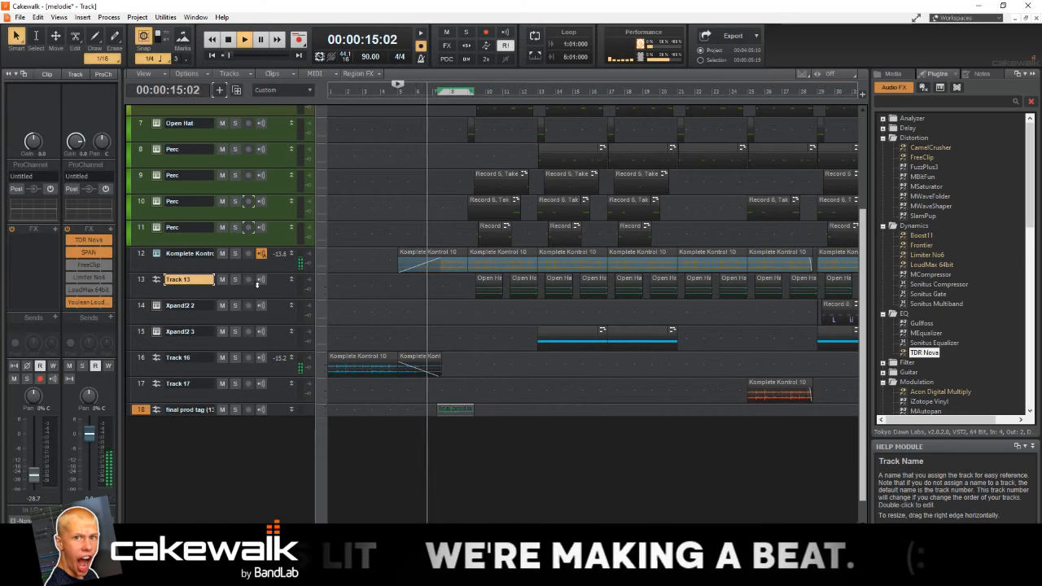
{"action": "left_click", "coordinate": [89, 253]}
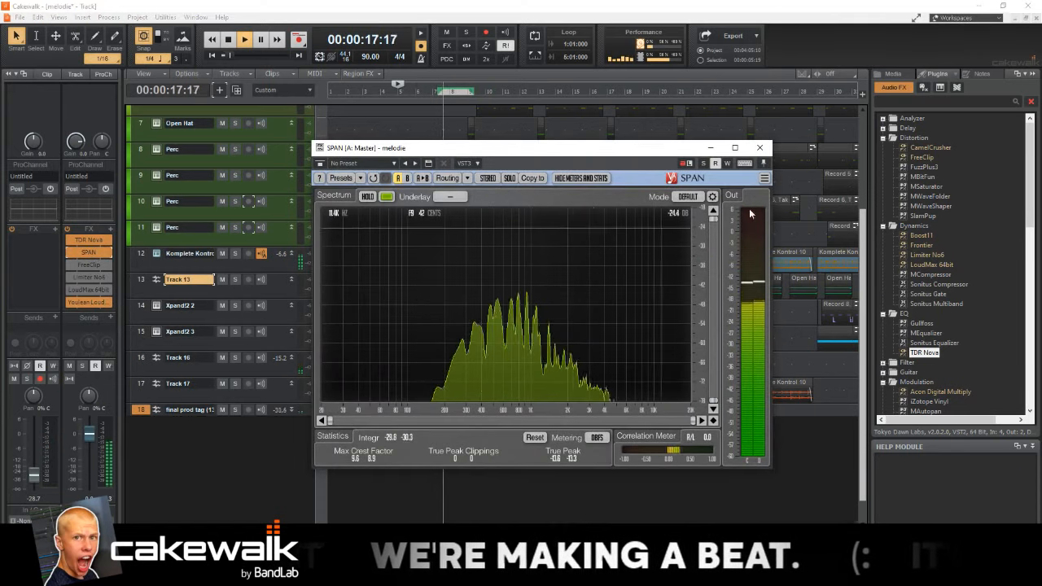
{"action": "left_click", "coordinate": [764, 151]}
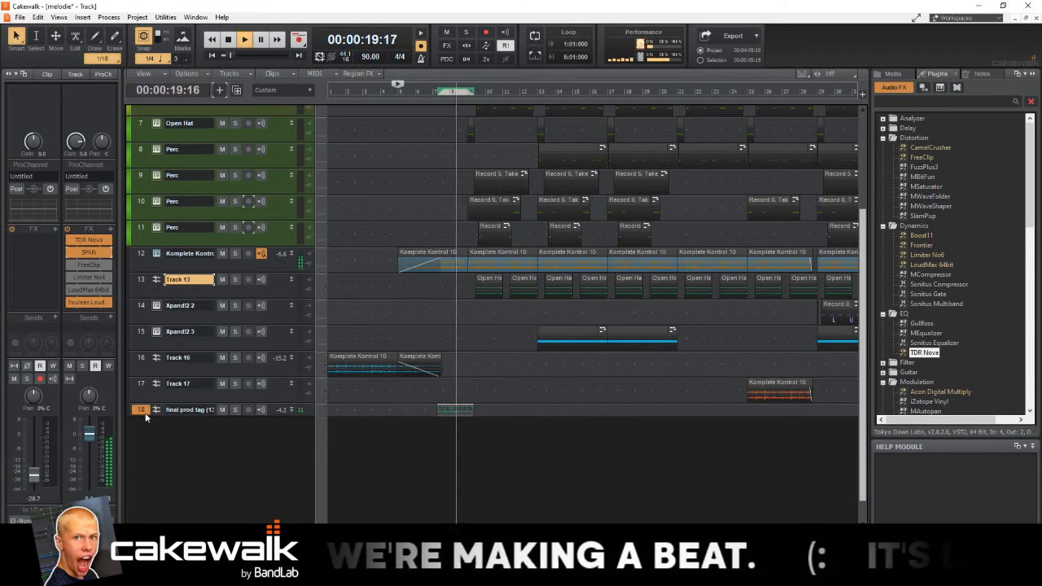
Step: Lower the producer tag track's volume and move its clip to beat 2 of measure 11
{"action": "left_click", "coordinate": [140, 409]}
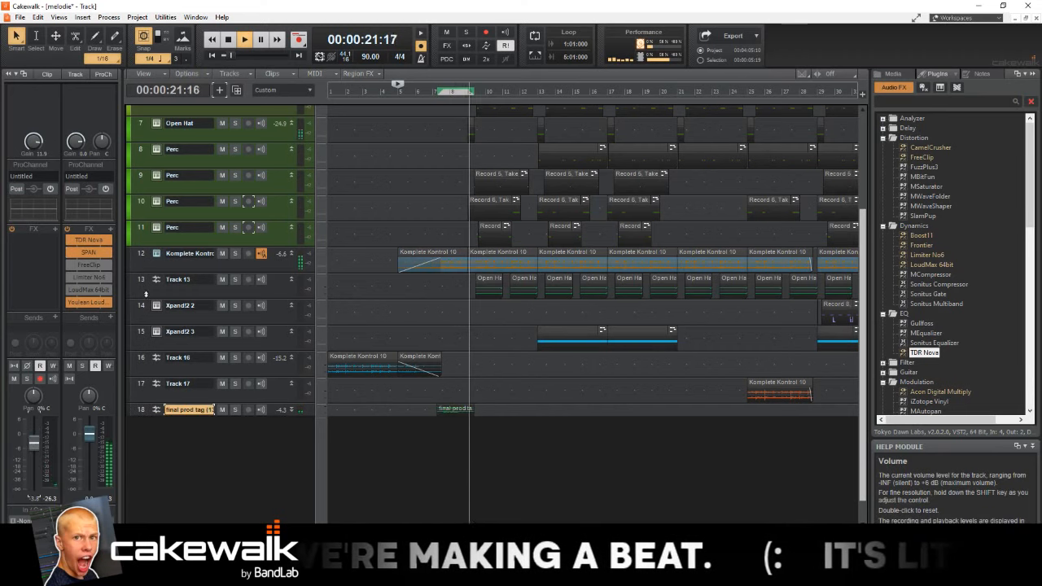
{"action": "left_click", "coordinate": [289, 290]}
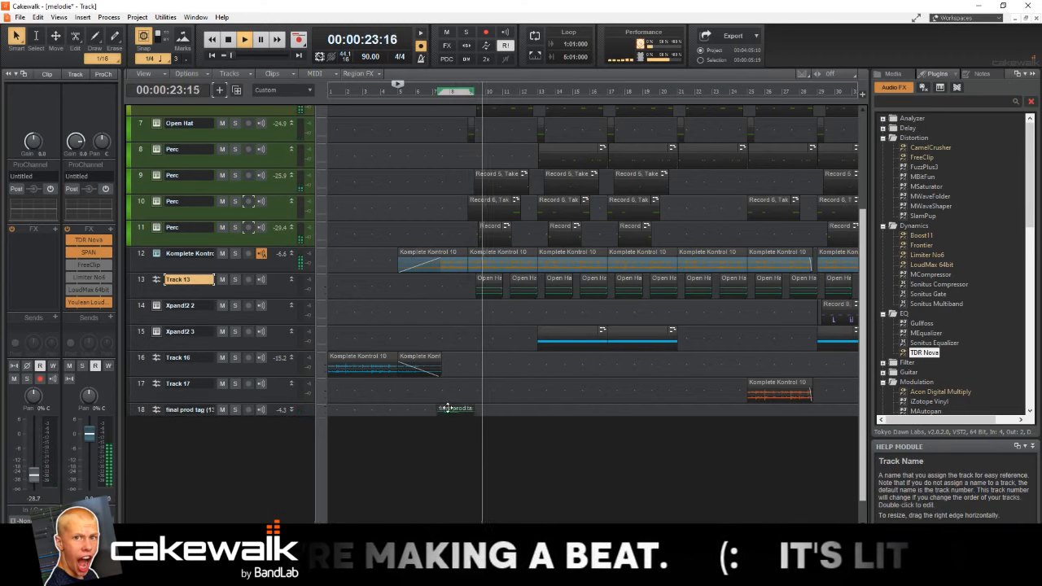
{"action": "left_click_drag", "start_coordinate": [447, 408], "coordinate": [516, 408]}
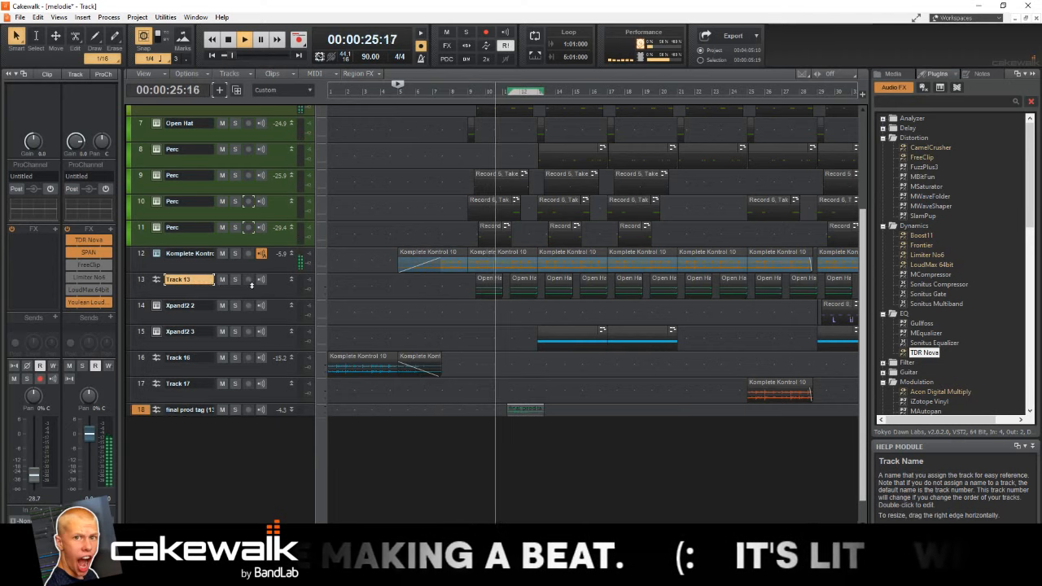
Step: Cut band III of the master bus's TDR Nova equalizer by 3.0 dB at 2356 Hz
{"action": "double_click", "coordinate": [89, 240]}
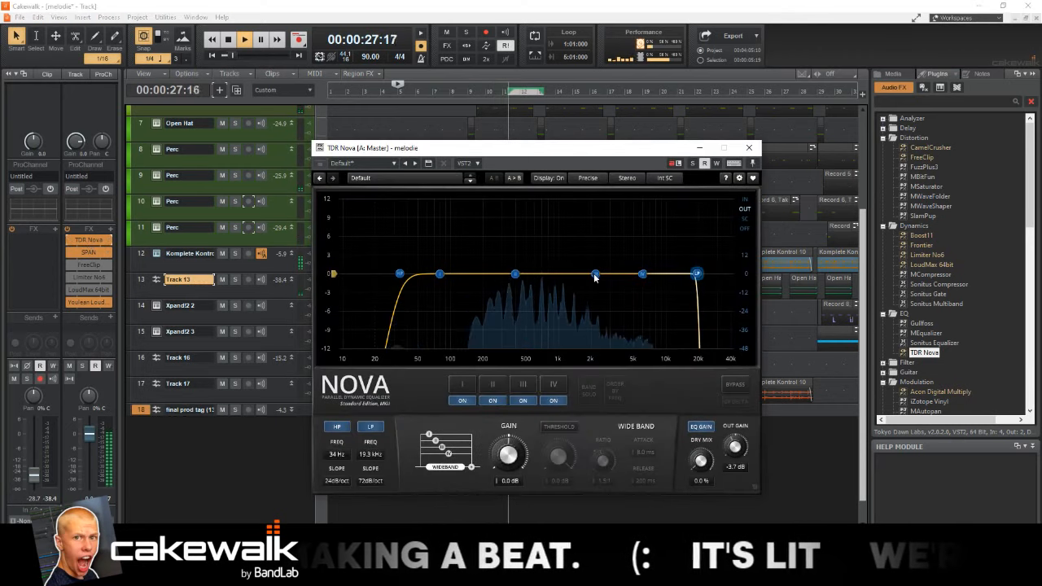
{"action": "left_click_drag", "start_coordinate": [594, 274], "coordinate": [600, 295]}
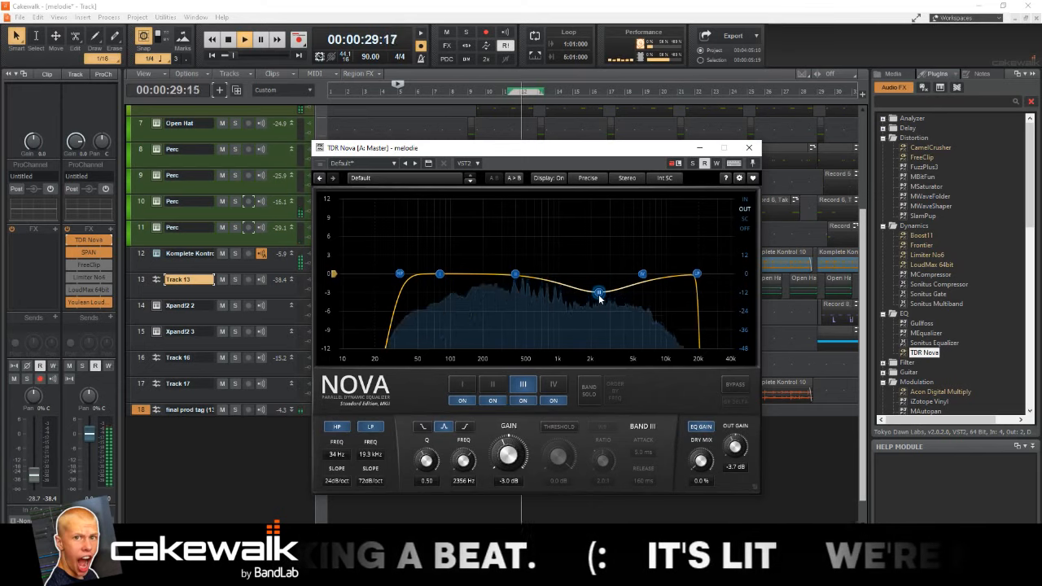
{"action": "left_click", "coordinate": [748, 147]}
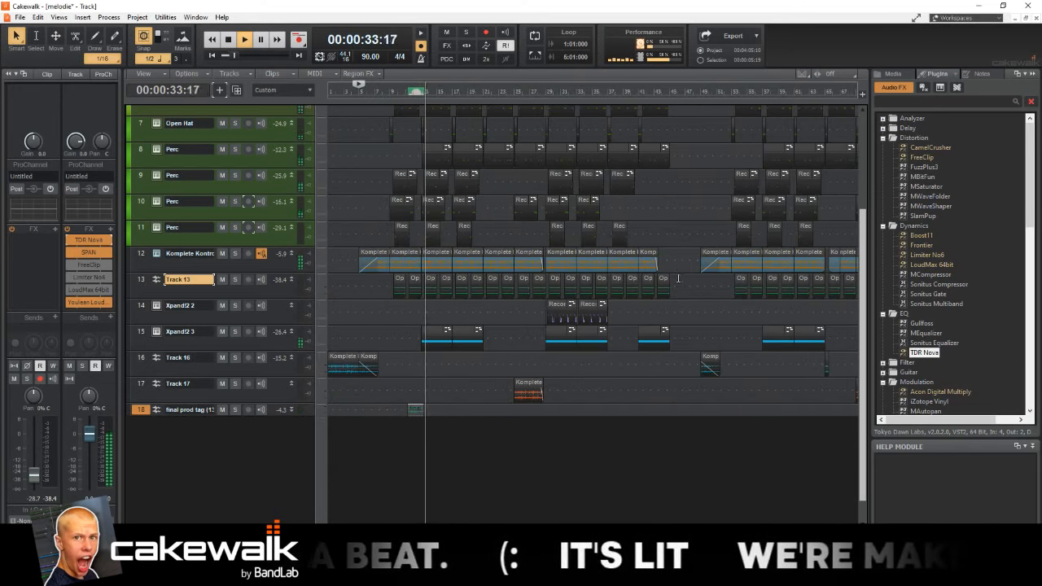
Step: Listen on through the beat, and restart playback from measure 10 to hear the moved producer tag
{"action": "scroll", "coordinate": [678, 265], "scroll_direction": "up", "scroll_amount": 2}
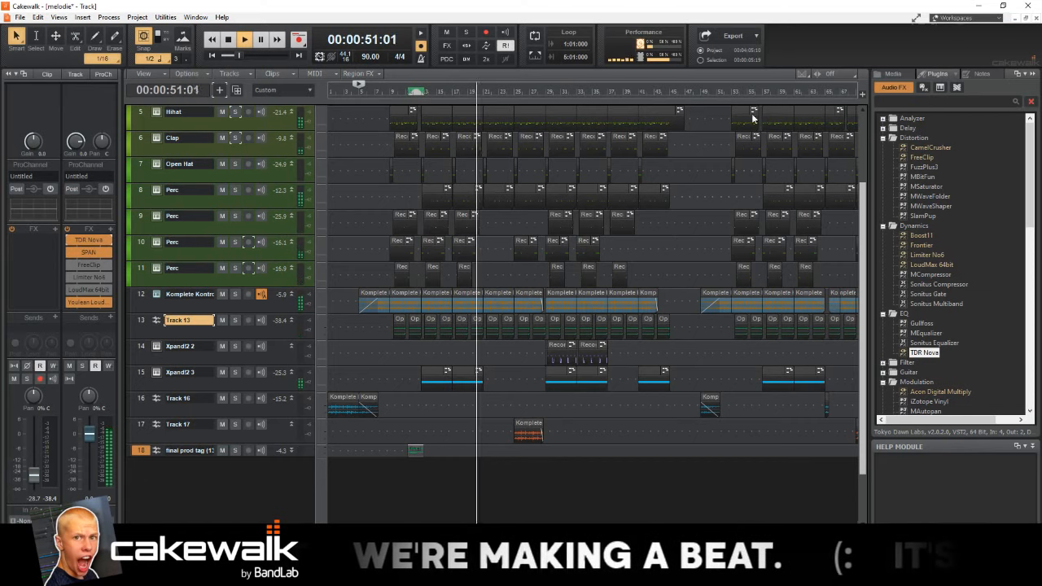
{"action": "left_click", "coordinate": [365, 130]}
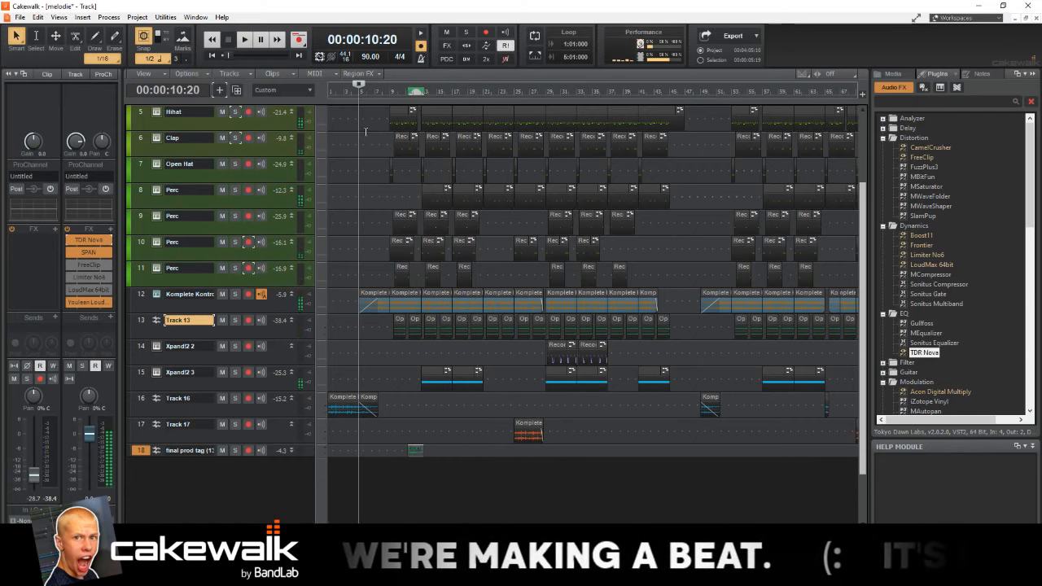
{"action": "left_click", "coordinate": [396, 92]}
{"action": "key", "text": "space"}
{"action": "scroll", "coordinate": [402, 97], "scroll_direction": "up", "scroll_amount": 5}
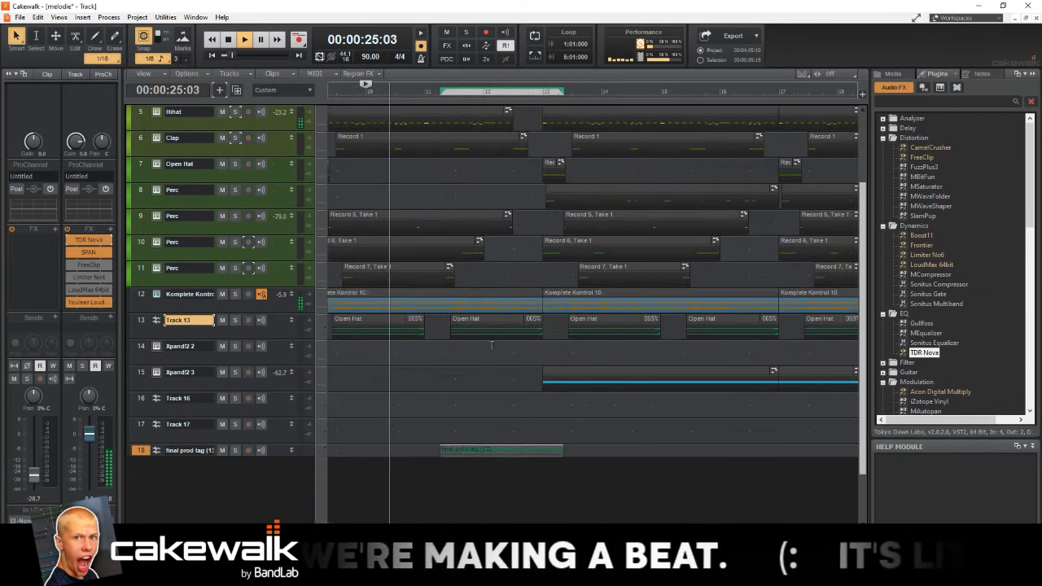
Step: Cut band III of the Melody bus's TDR Nova equalizer by 3.5 dB at 3.4 kHz
{"action": "left_click", "coordinate": [275, 301]}
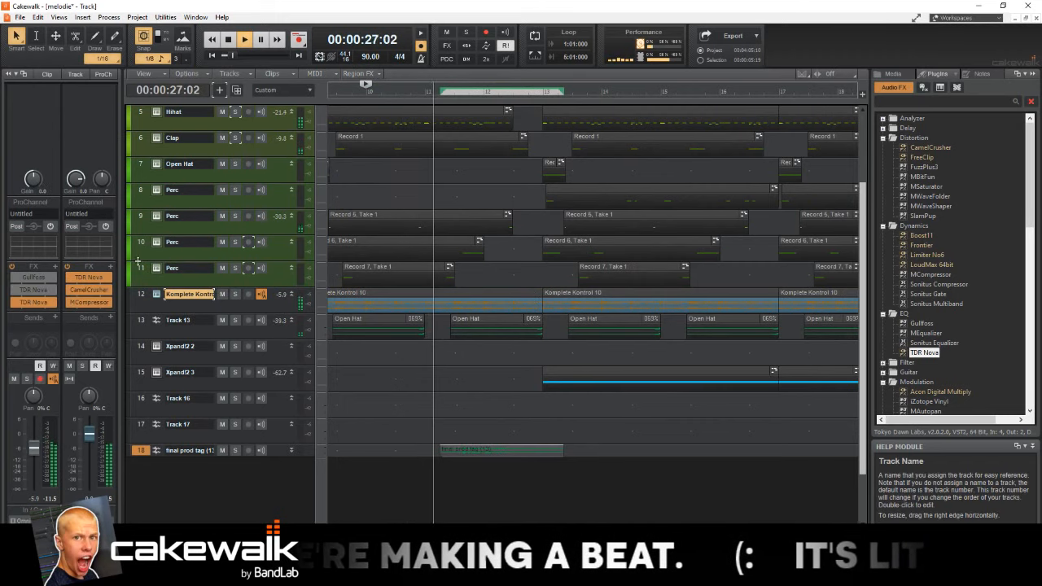
{"action": "scroll", "coordinate": [227, 228], "scroll_direction": "up", "scroll_amount": 4}
{"action": "double_click", "coordinate": [89, 277]}
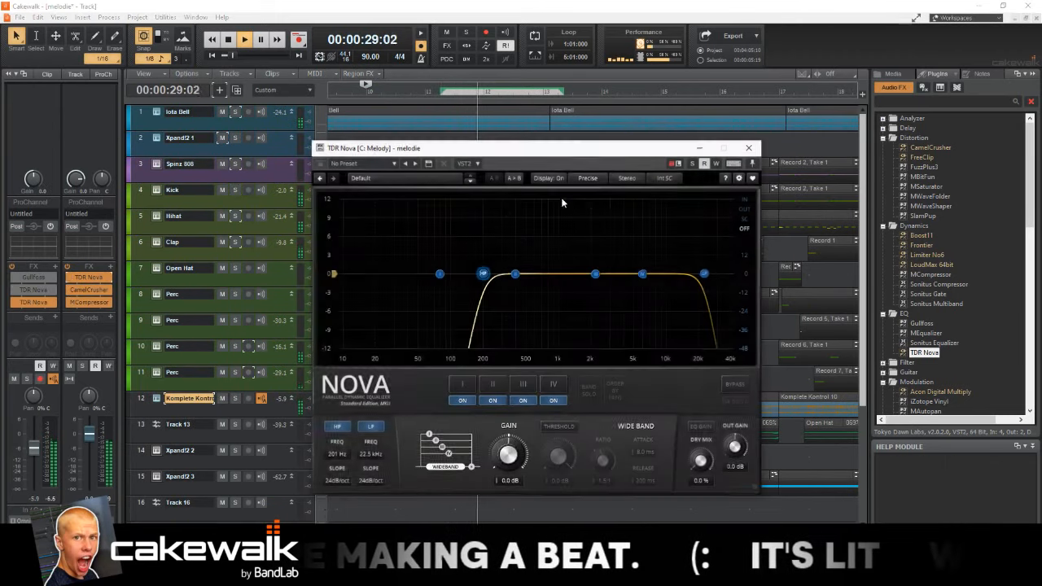
{"action": "left_click_drag", "start_coordinate": [596, 274], "coordinate": [622, 298]}
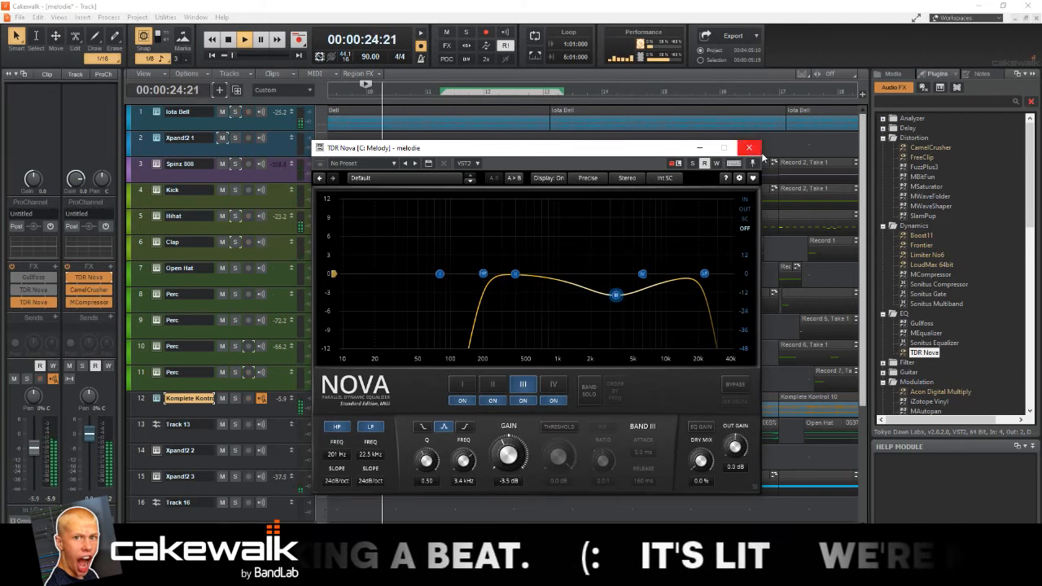
{"action": "left_click", "coordinate": [749, 148]}
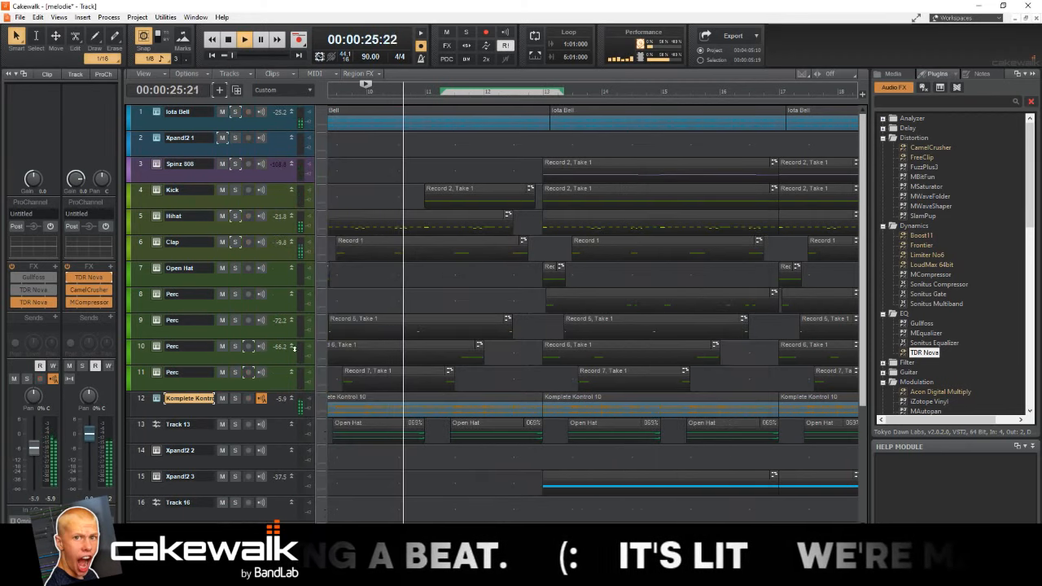
Step: Lower the producer tag track's volume to about -6.2 dB while listening to the tag
{"action": "scroll", "coordinate": [285, 435], "scroll_direction": "down", "scroll_amount": 5}
{"action": "left_click", "coordinate": [286, 435]}
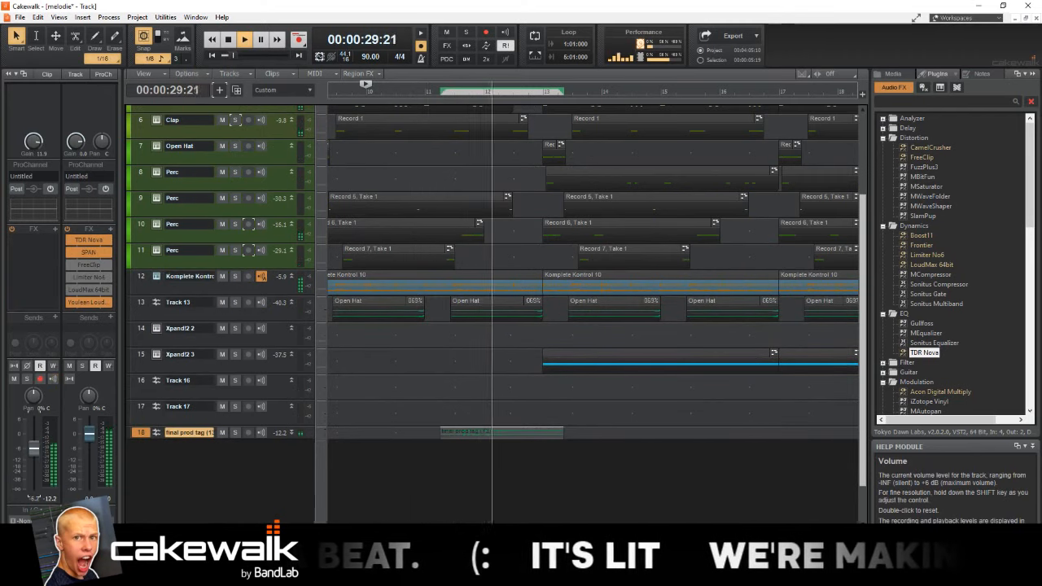
{"action": "scroll", "coordinate": [476, 324], "scroll_direction": "down", "scroll_amount": 2}
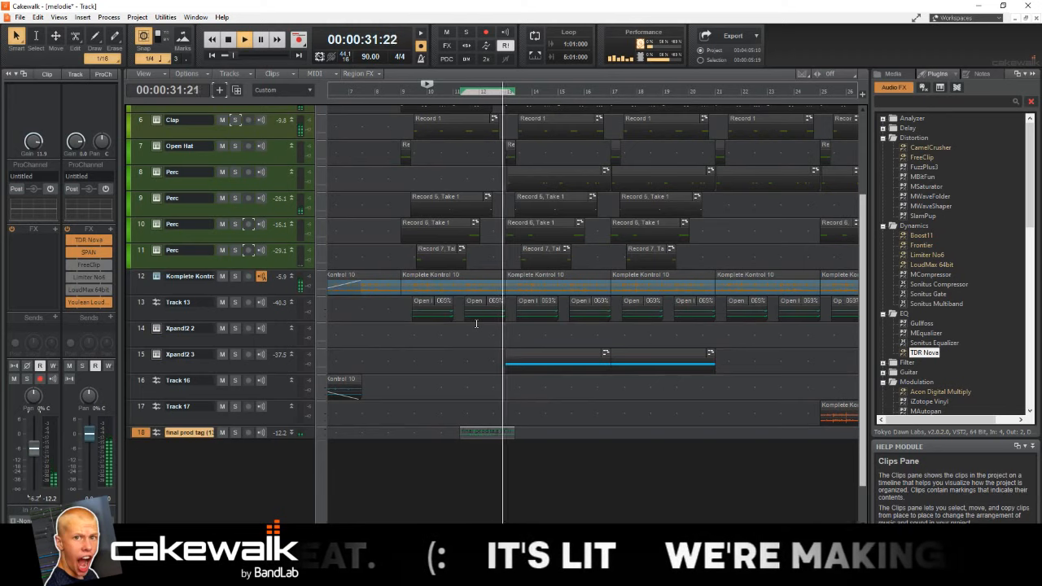
{"action": "key", "text": "space"}
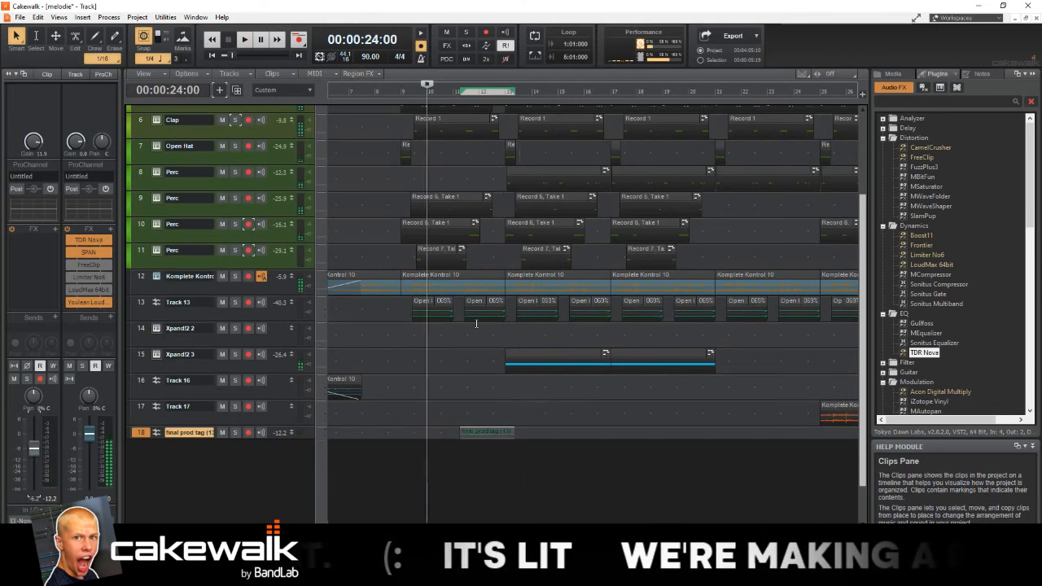
Step: Return to the project start, save the project, and play the intro from the beginning
{"action": "key", "text": "w"}
{"action": "key", "text": "space"}
{"action": "scroll", "coordinate": [405, 338], "scroll_direction": "up", "scroll_amount": 5}
{"action": "key", "text": "space"}
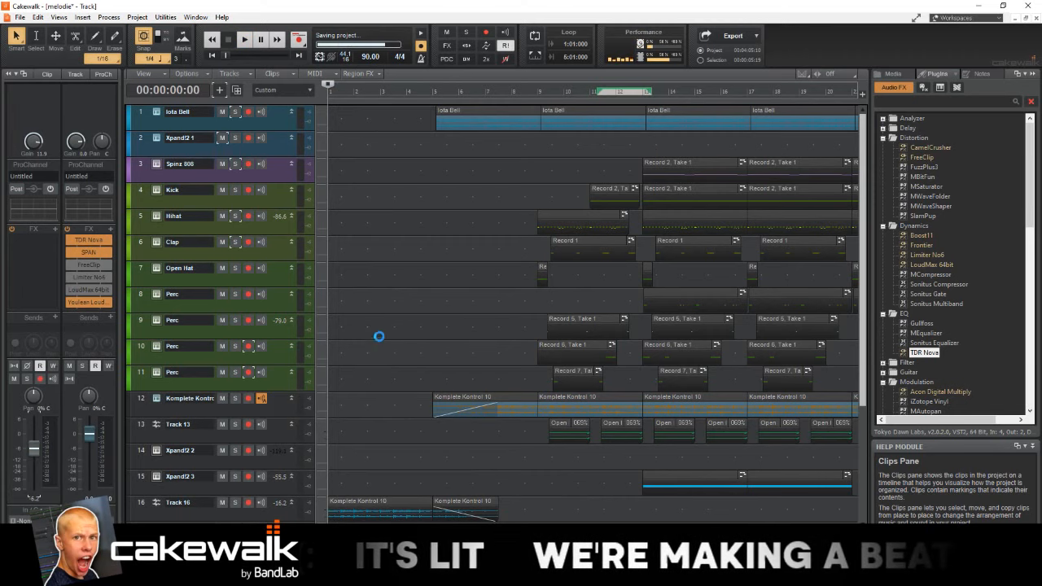
{"action": "scroll", "coordinate": [361, 333], "scroll_direction": "down", "scroll_amount": 1}
{"action": "key", "text": "space"}
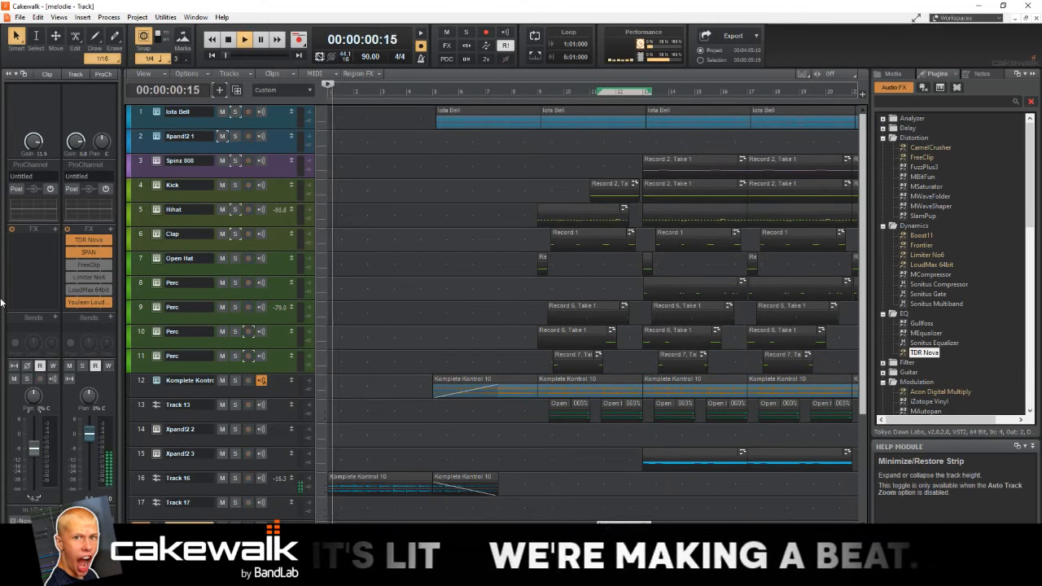
{"action": "key", "text": "space"}
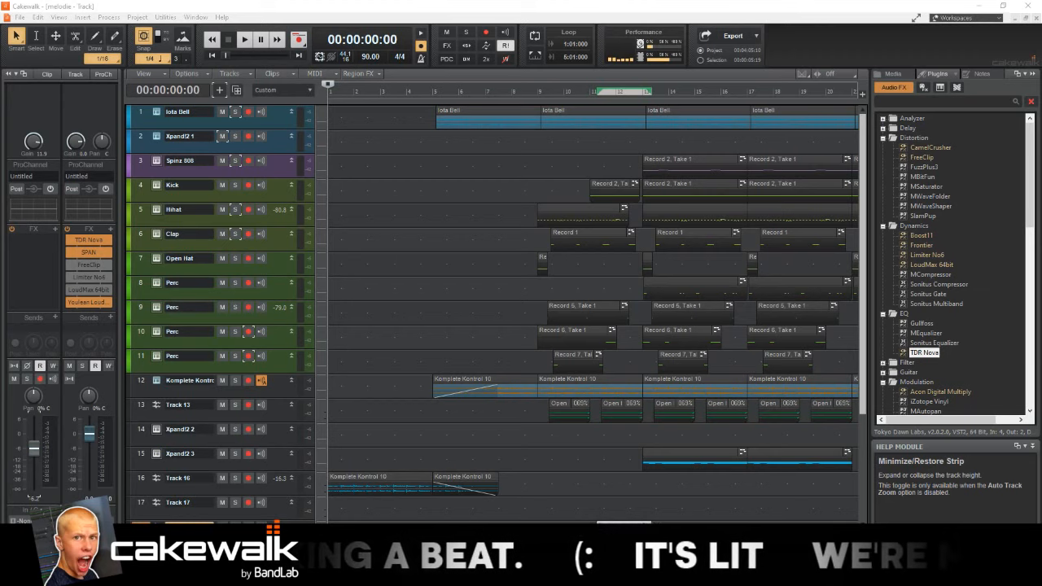
Step: Insert the PVLACE RISER audio on a new track below the producer tag and shift its clip to start just before measure 13
{"action": "scroll", "coordinate": [586, 310], "scroll_direction": "down", "scroll_amount": 4}
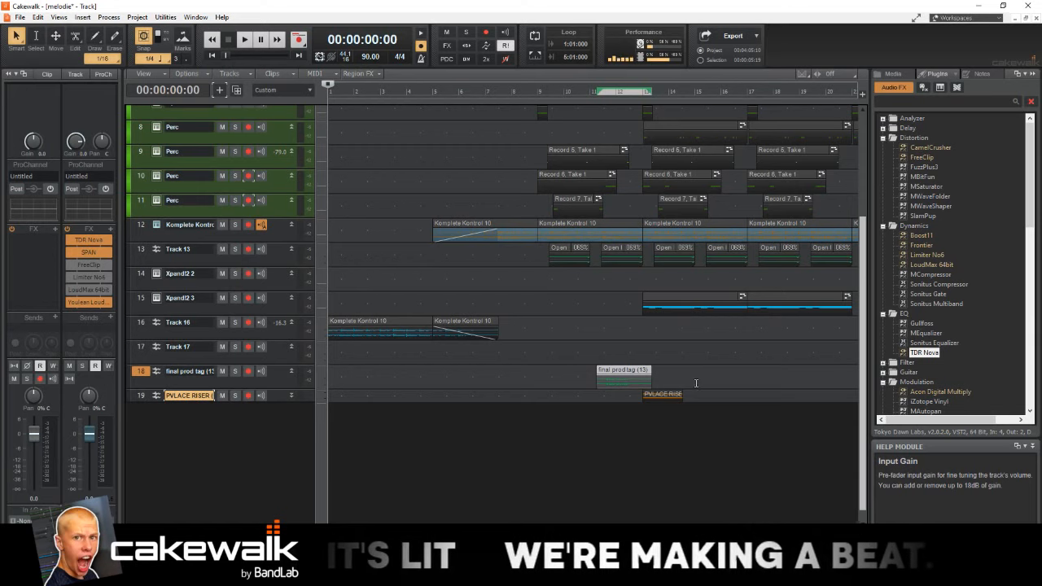
{"action": "scroll", "coordinate": [696, 382], "scroll_direction": "up", "scroll_amount": 3}
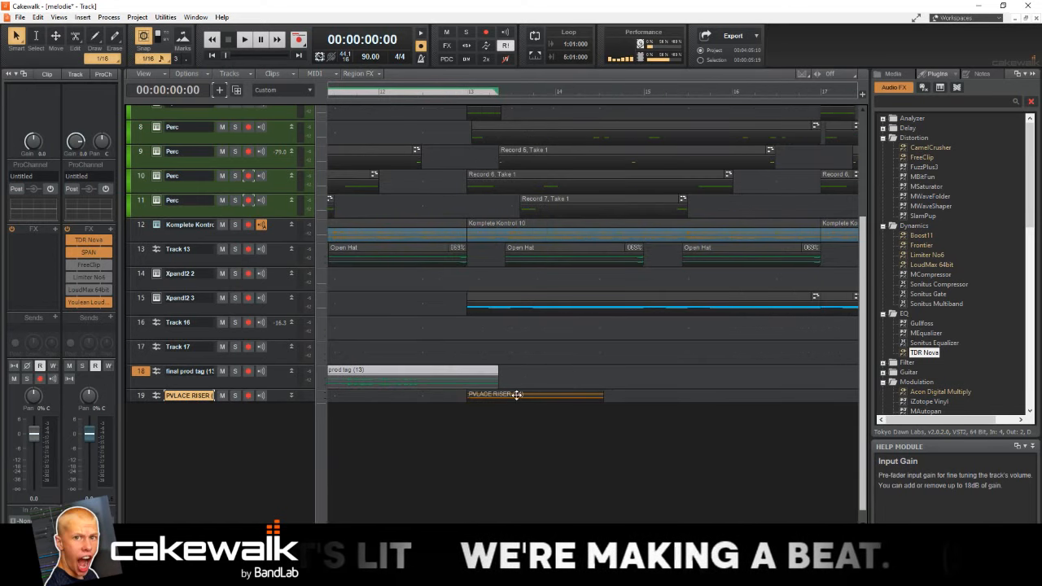
{"action": "left_click", "coordinate": [503, 394]}
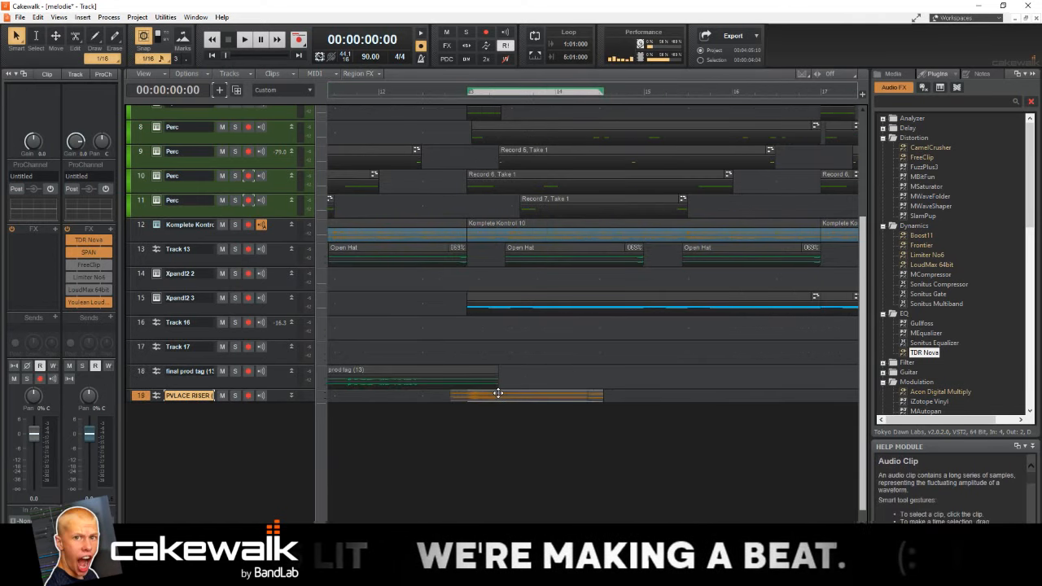
{"action": "left_click_drag", "start_coordinate": [503, 394], "coordinate": [486, 394]}
Step: Set the playback position to measure 13 and align the riser clip's loudest point with it
{"action": "left_click", "coordinate": [466, 92]}
{"action": "scroll", "coordinate": [521, 383], "scroll_direction": "up", "scroll_amount": 3}
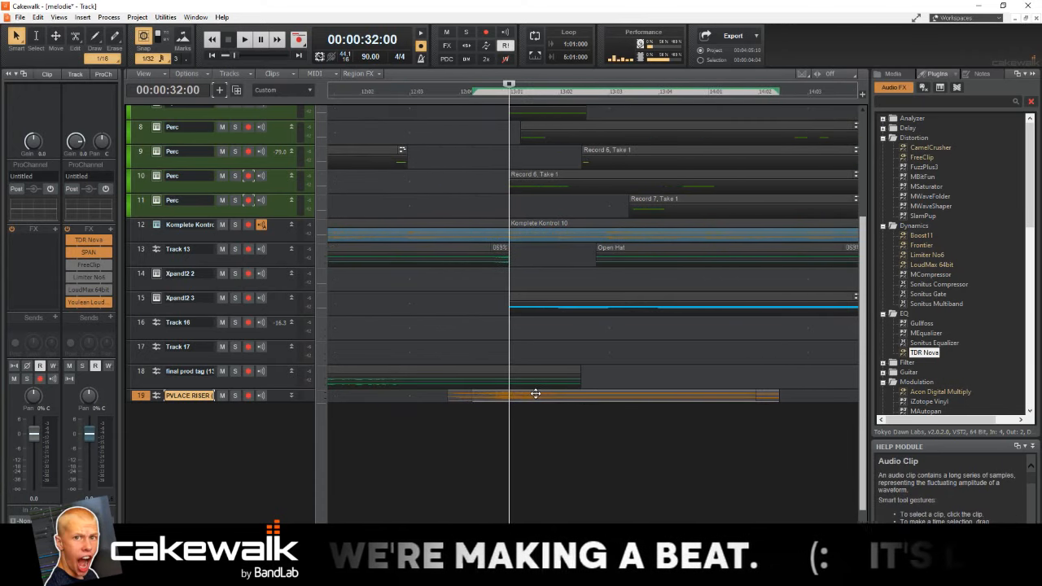
{"action": "scroll", "coordinate": [530, 395], "scroll_direction": "up", "scroll_amount": 4}
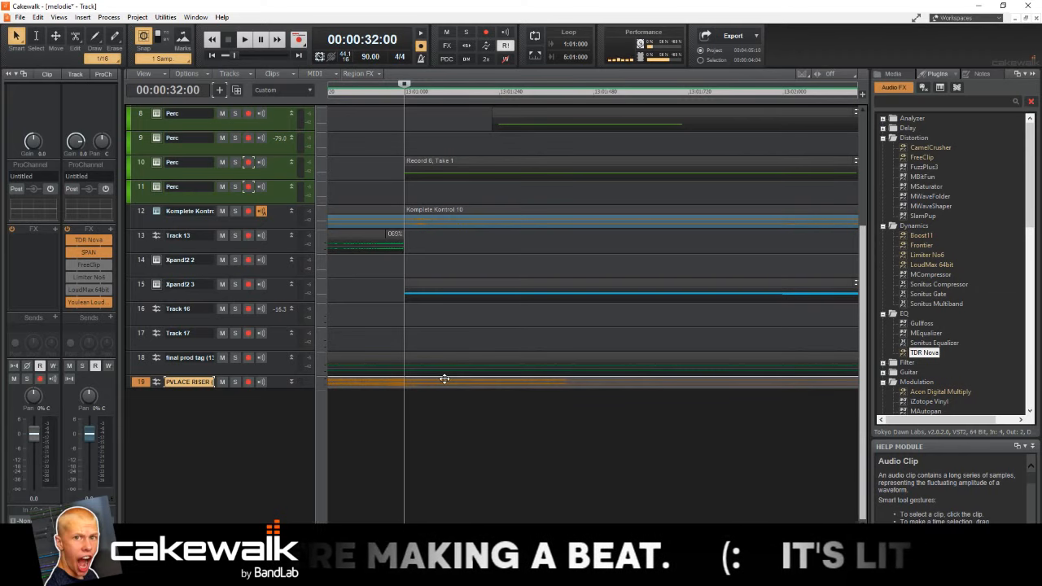
{"action": "scroll", "coordinate": [419, 387], "scroll_direction": "up", "scroll_amount": 3}
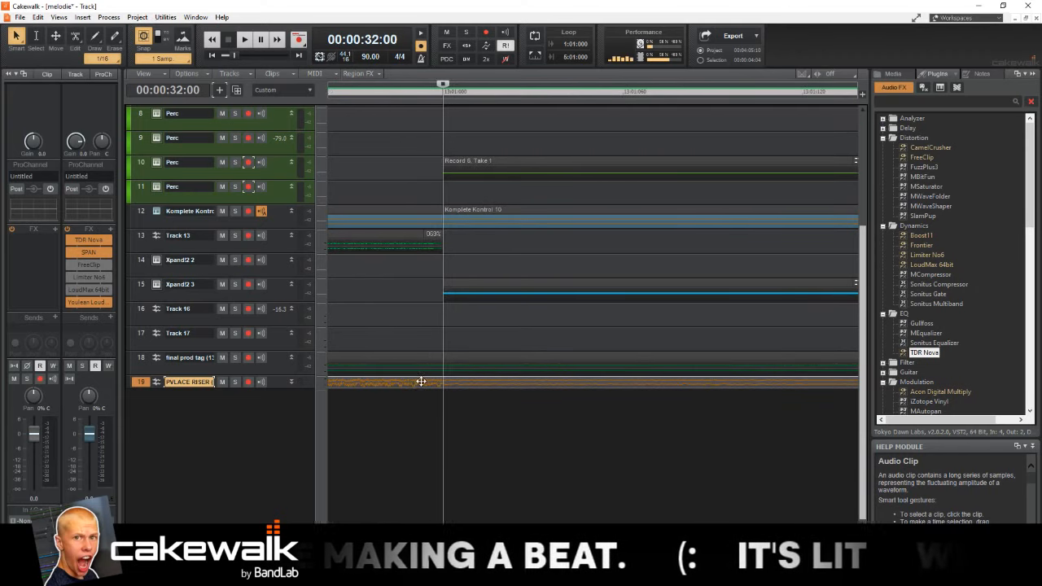
{"action": "scroll", "coordinate": [420, 384], "scroll_direction": "down", "scroll_amount": 4}
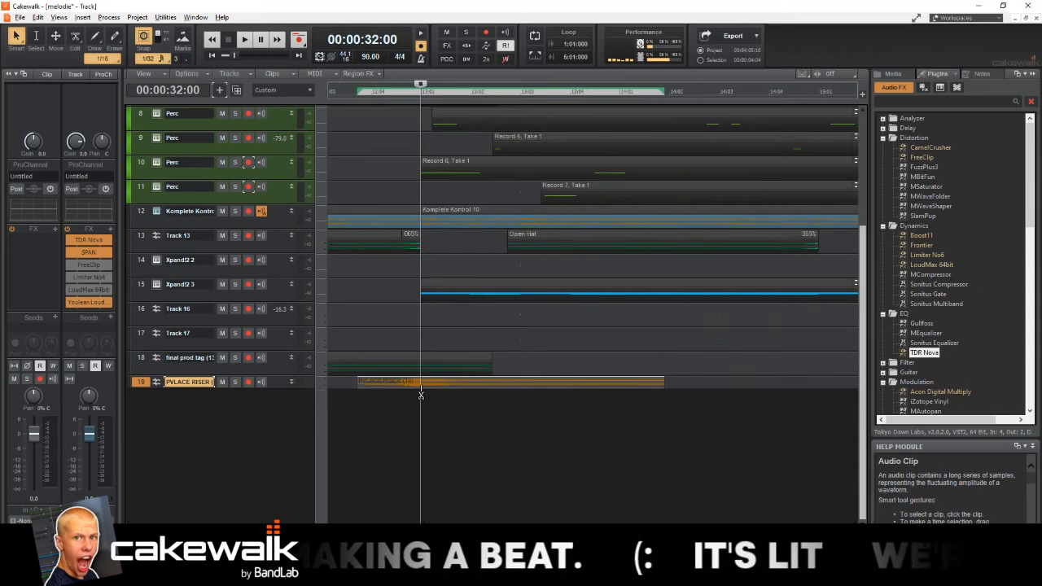
Step: Extend the start of the PVLACE RISER clip back to measure 9, keeping its loudest point at measure 13
{"action": "scroll", "coordinate": [420, 385], "scroll_direction": "down", "scroll_amount": 5}
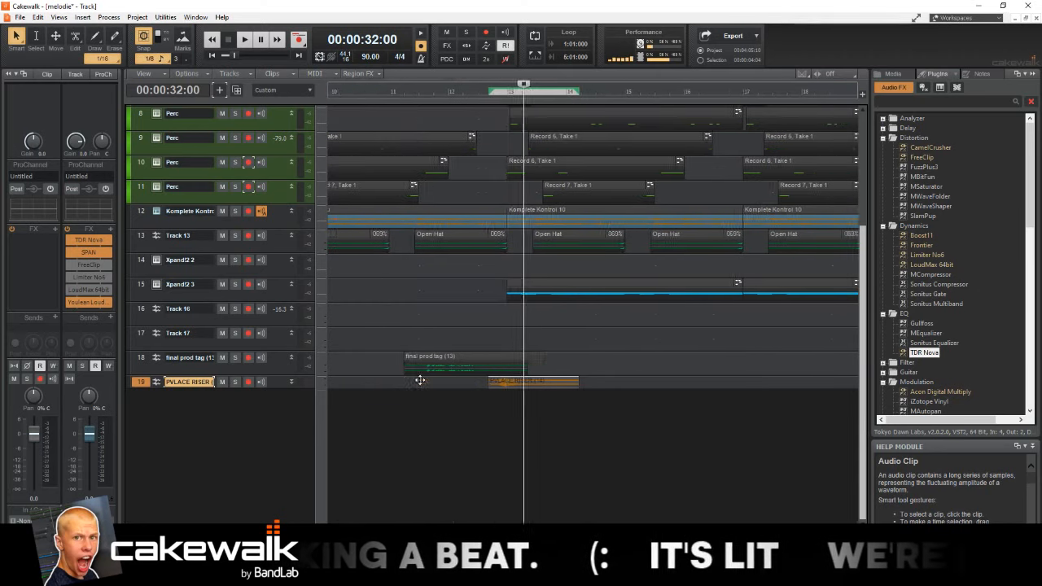
{"action": "left_click_drag", "start_coordinate": [507, 384], "coordinate": [366, 386]}
{"action": "scroll", "coordinate": [366, 392], "scroll_direction": "down", "scroll_amount": 3}
{"action": "scroll", "coordinate": [379, 380], "scroll_direction": "left", "scroll_amount": 1}
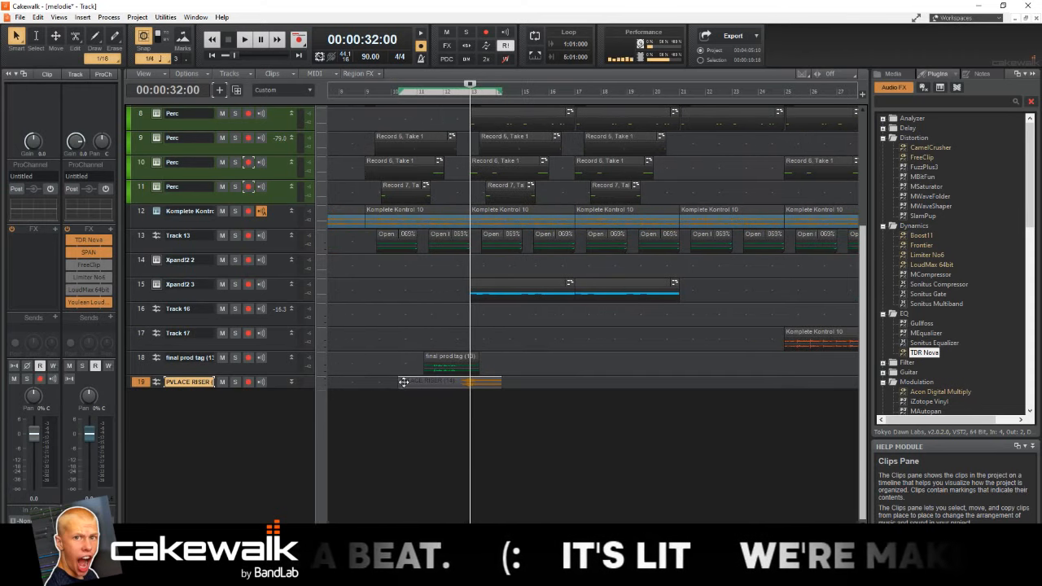
{"action": "scroll", "coordinate": [390, 389], "scroll_direction": "down", "scroll_amount": 2}
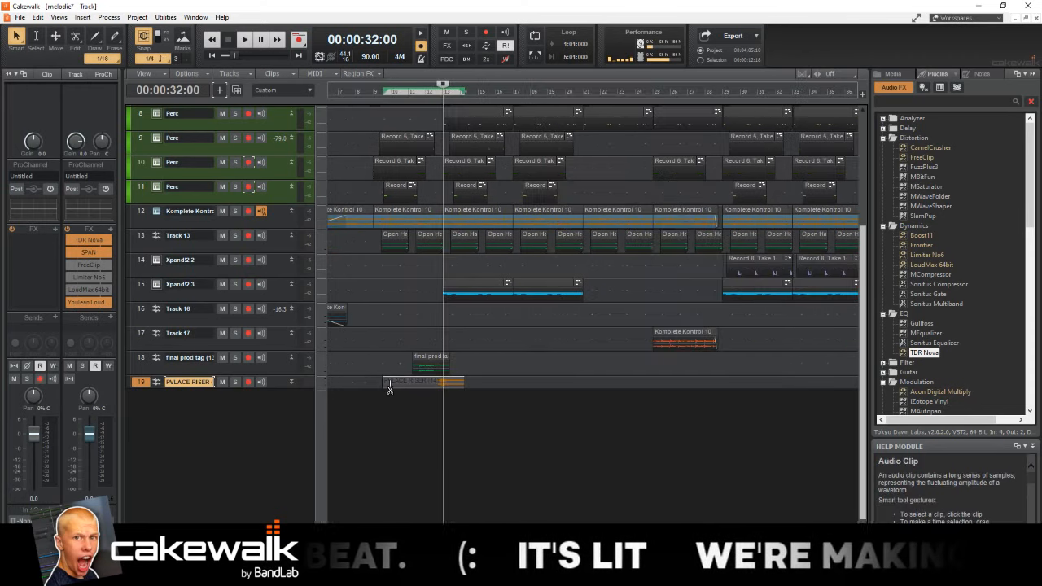
{"action": "scroll", "coordinate": [390, 389], "scroll_direction": "up", "scroll_amount": 2}
{"action": "scroll", "coordinate": [460, 379], "scroll_direction": "up", "scroll_amount": 2}
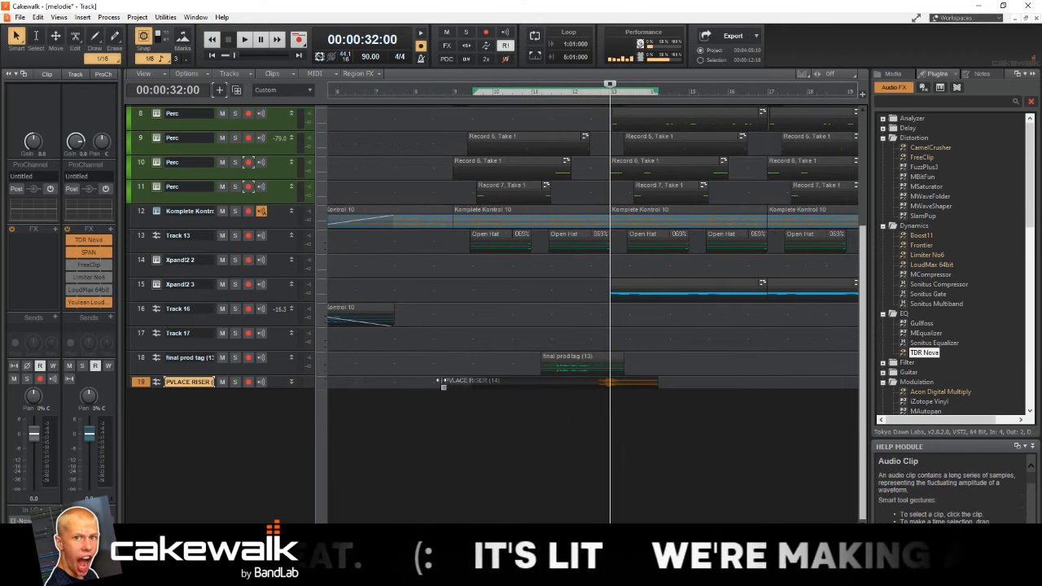
{"action": "left_click_drag", "start_coordinate": [434, 382], "coordinate": [454, 382]}
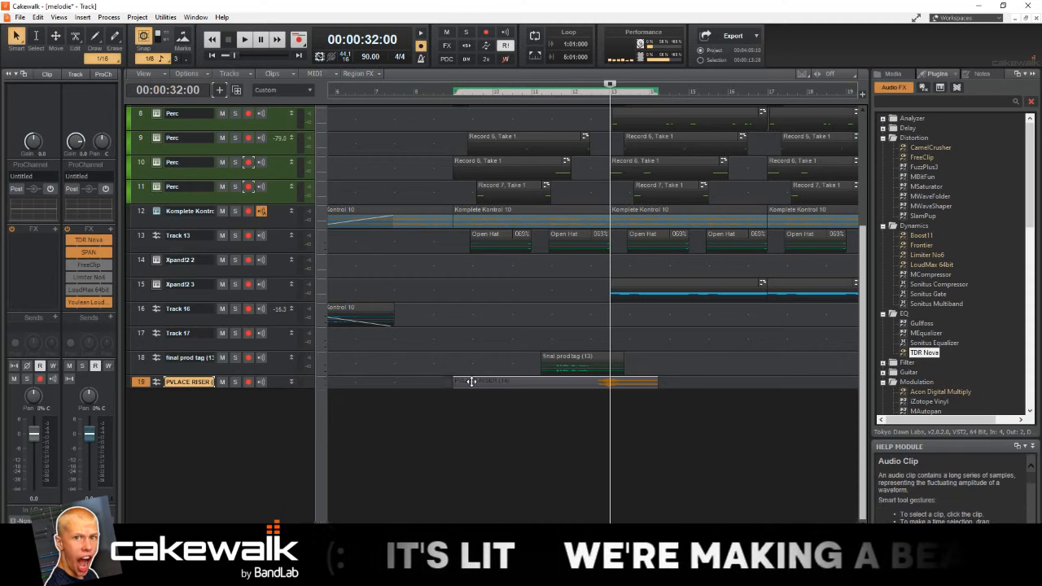
Step: Set the playback position to measure 9 and play the build-up with the riser into measure 13
{"action": "scroll", "coordinate": [471, 381], "scroll_direction": "down", "scroll_amount": 2}
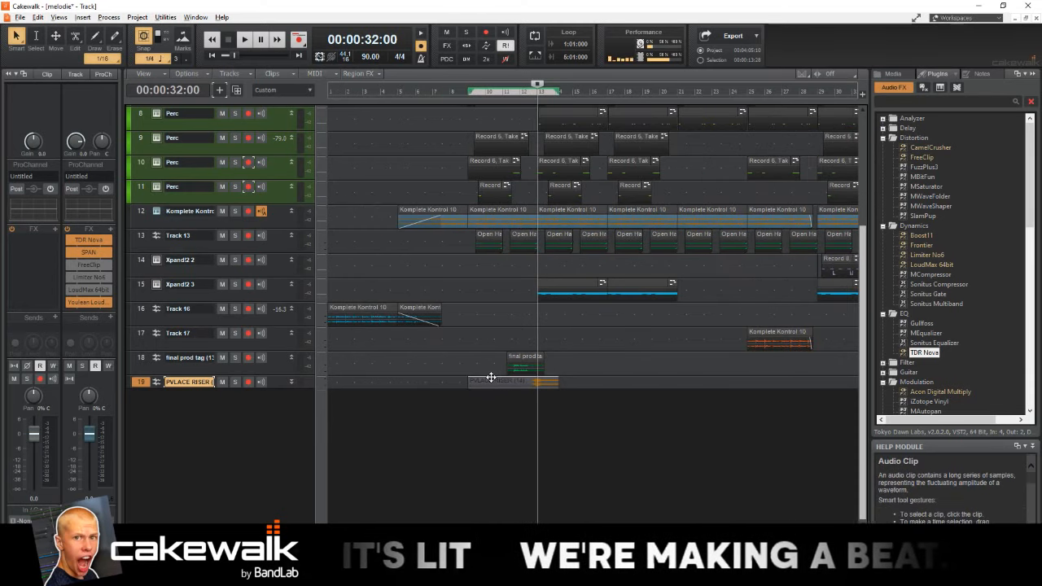
{"action": "scroll", "coordinate": [491, 378], "scroll_direction": "down", "scroll_amount": 1}
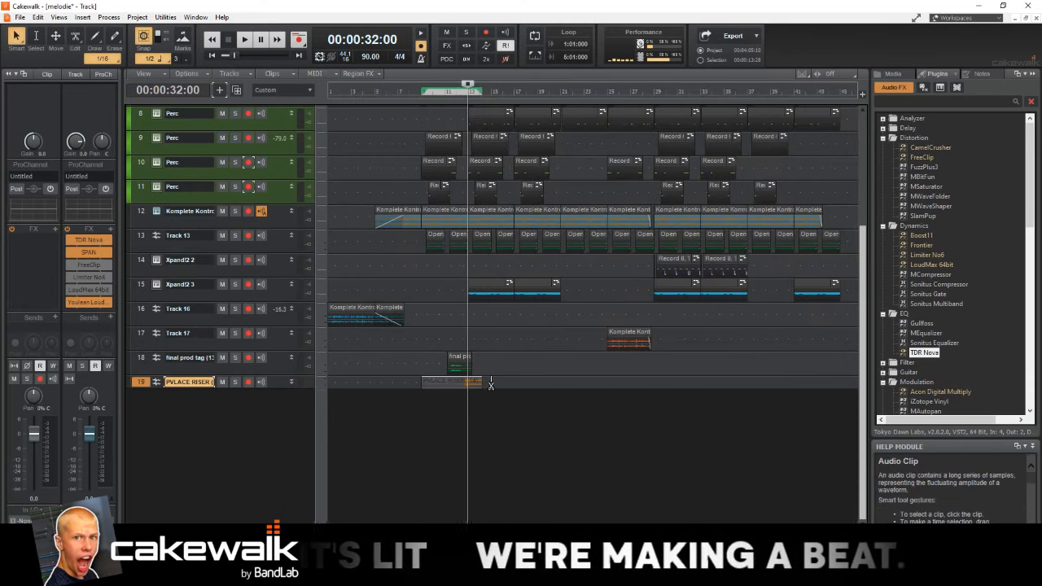
{"action": "key", "text": "w"}
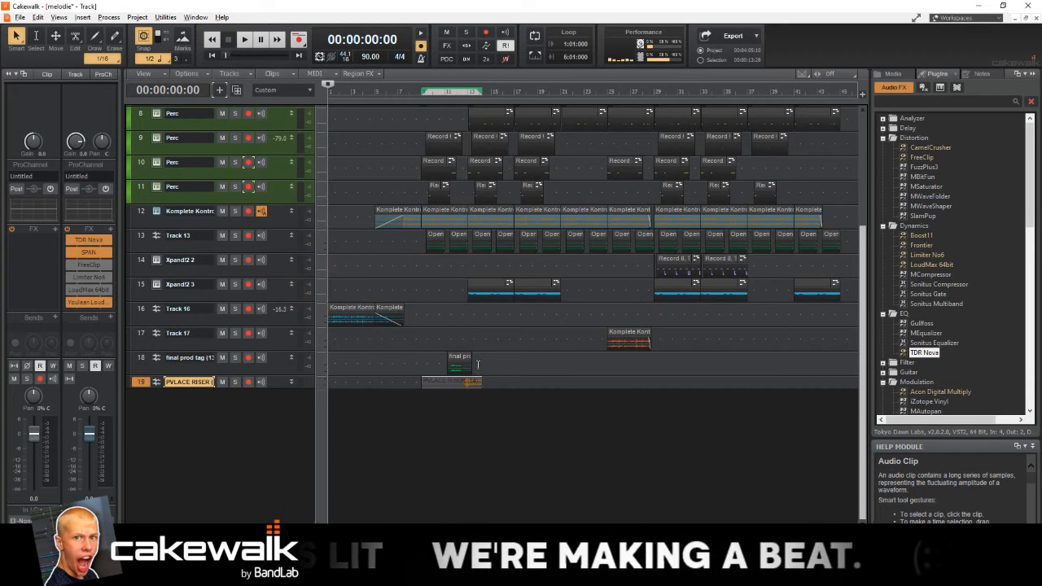
{"action": "scroll", "coordinate": [479, 355], "scroll_direction": "up", "scroll_amount": 2}
{"action": "scroll", "coordinate": [480, 351], "scroll_direction": "up", "scroll_amount": 1}
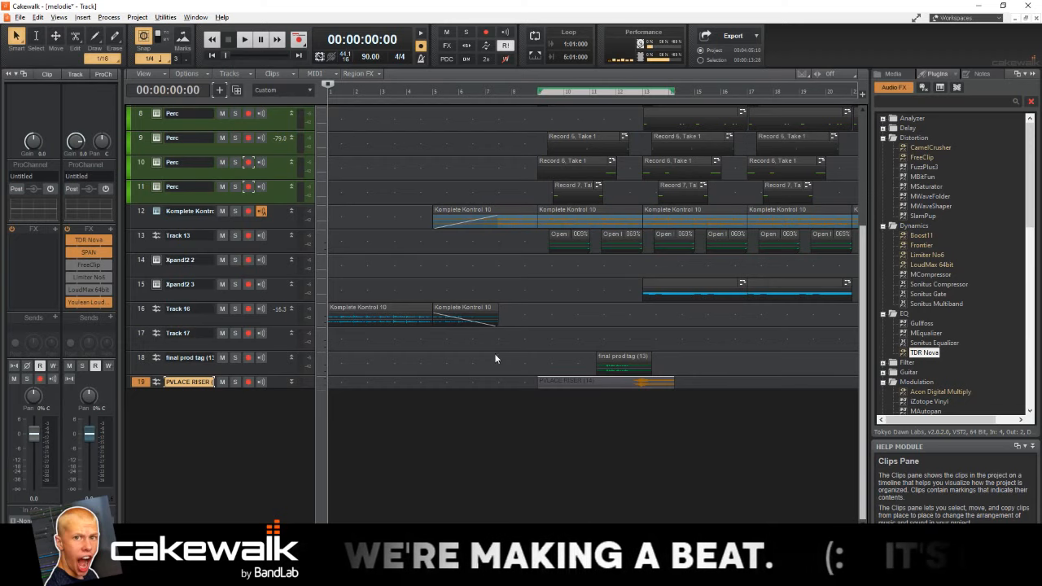
{"action": "scroll", "coordinate": [519, 372], "scroll_direction": "up", "scroll_amount": 1}
{"action": "scroll", "coordinate": [519, 371], "scroll_direction": "up", "scroll_amount": 3}
{"action": "scroll", "coordinate": [519, 371], "scroll_direction": "down", "scroll_amount": 1}
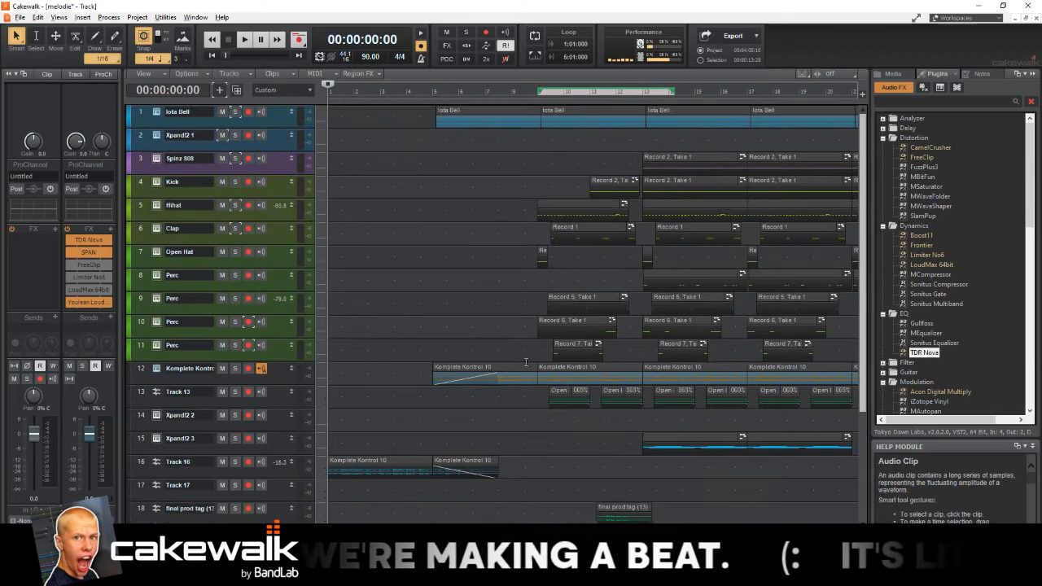
{"action": "scroll", "coordinate": [525, 363], "scroll_direction": "down", "scroll_amount": 1}
{"action": "scroll", "coordinate": [534, 331], "scroll_direction": "down", "scroll_amount": 2}
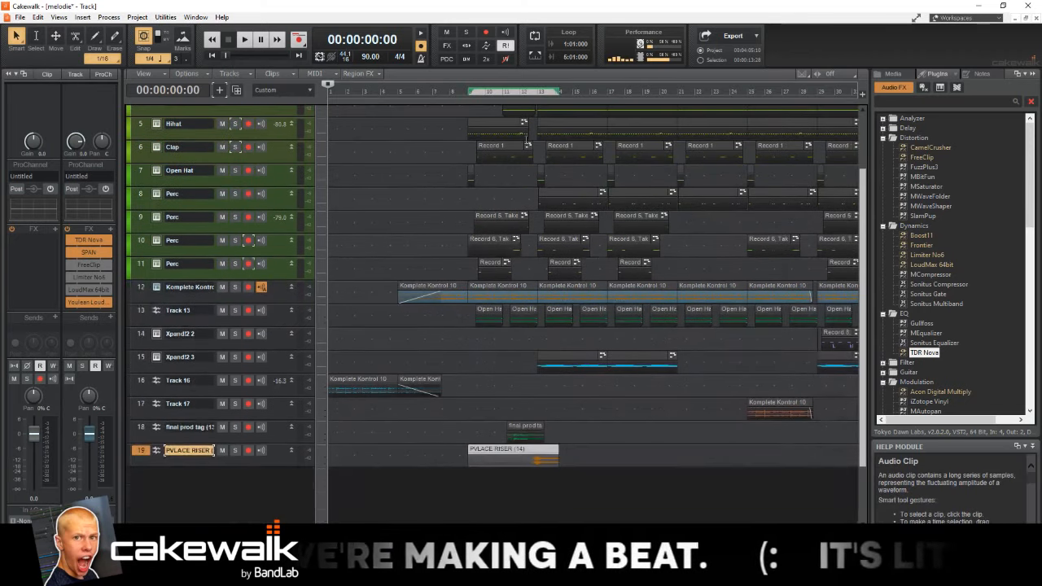
{"action": "left_click", "coordinate": [522, 94]}
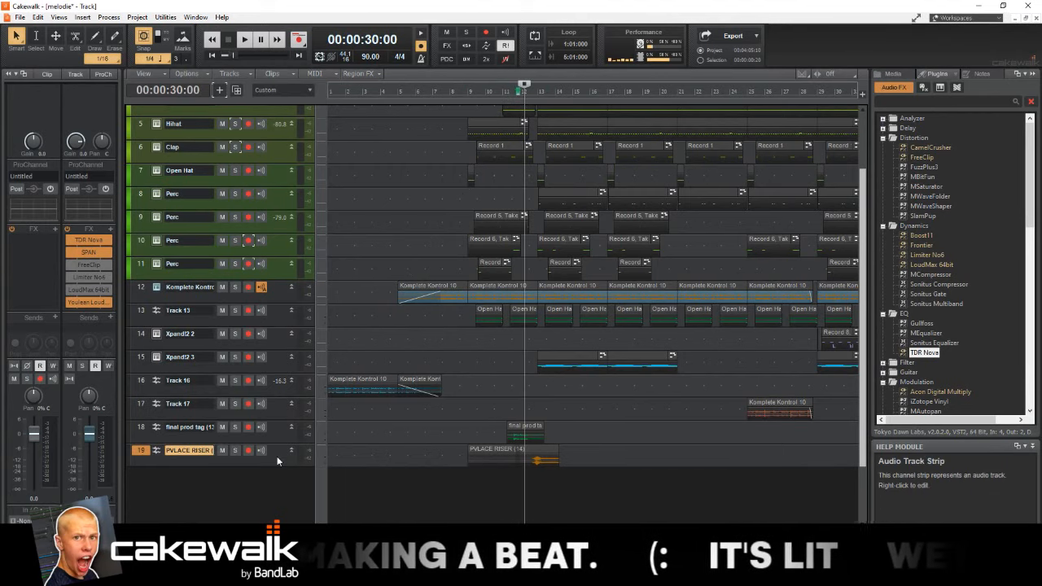
{"action": "scroll", "coordinate": [258, 431], "scroll_direction": "up", "scroll_amount": 1}
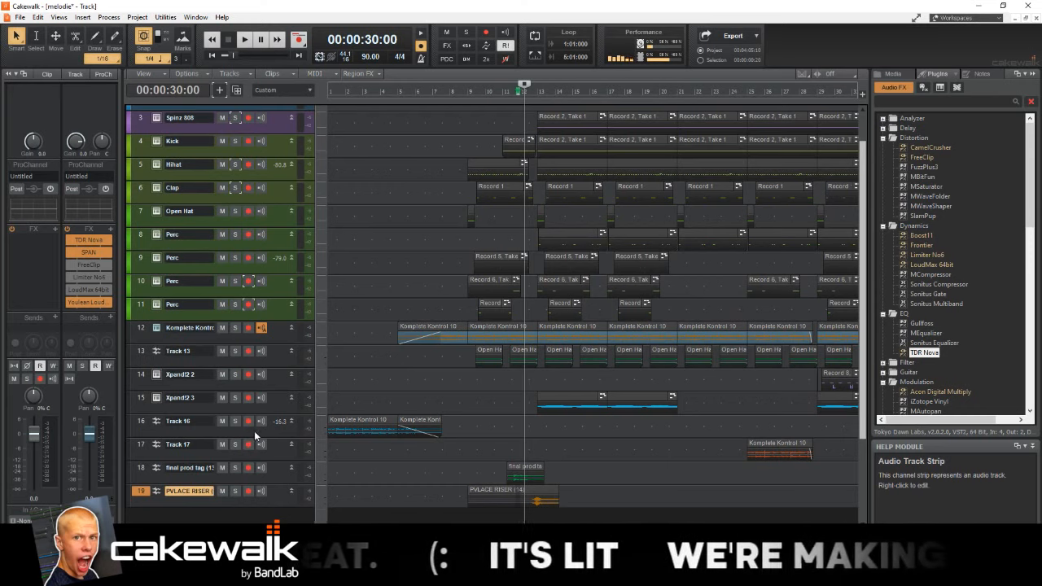
{"action": "left_click", "coordinate": [465, 93]}
{"action": "left_click", "coordinate": [471, 93]}
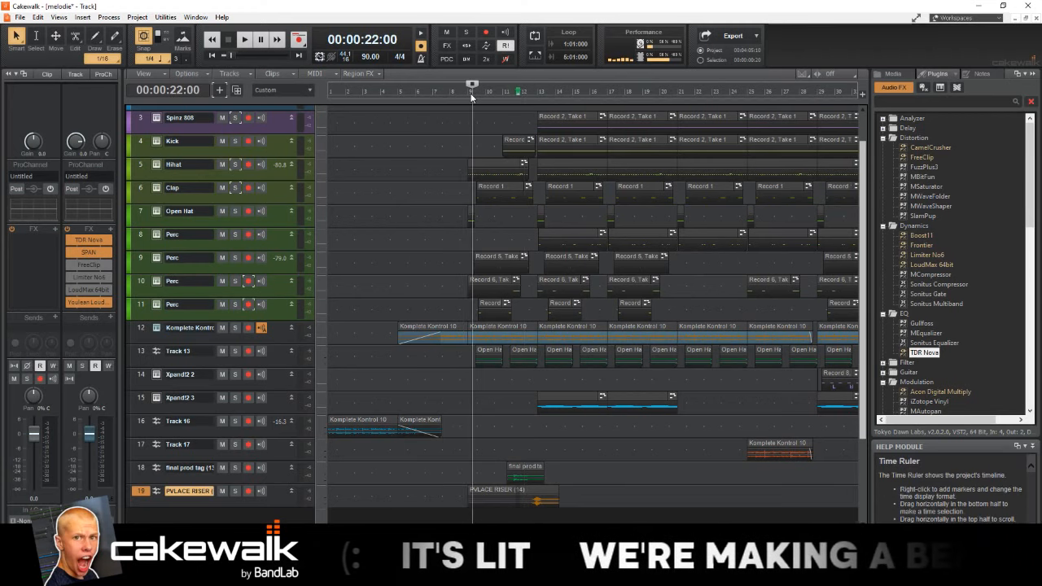
{"action": "key", "text": "space"}
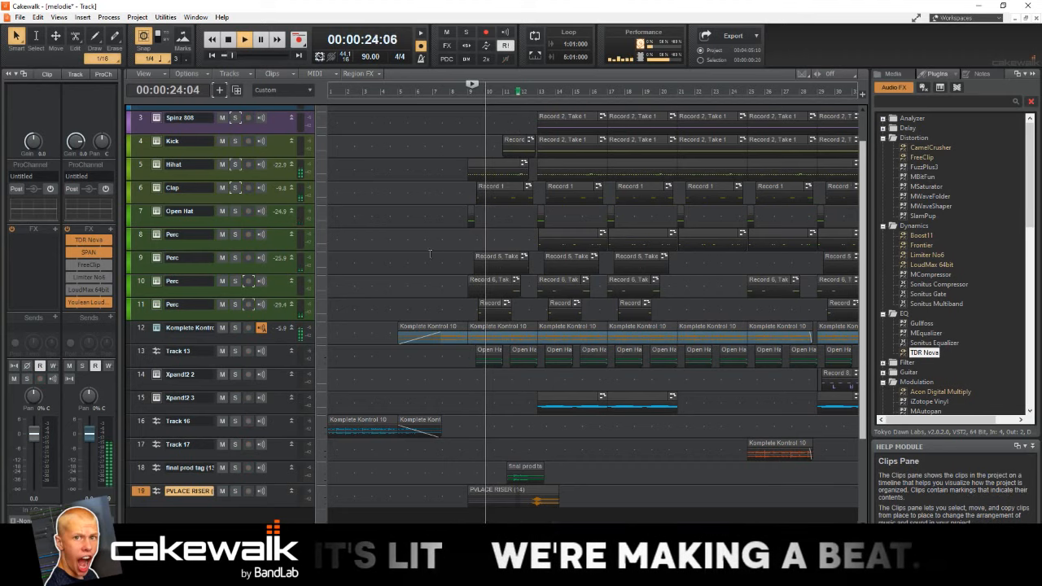
Step: Lower the volumes of the producer tag and riser tracks slightly during playback, stop, and save the project
{"action": "scroll", "coordinate": [492, 238], "scroll_direction": "up", "scroll_amount": 2}
{"action": "left_click", "coordinate": [277, 231]}
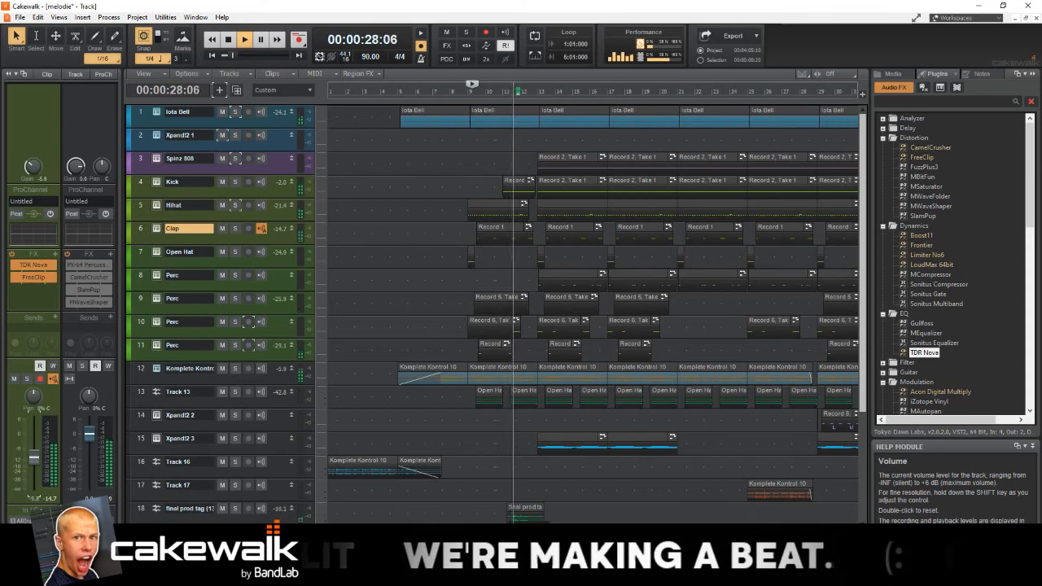
{"action": "left_click", "coordinate": [280, 509]}
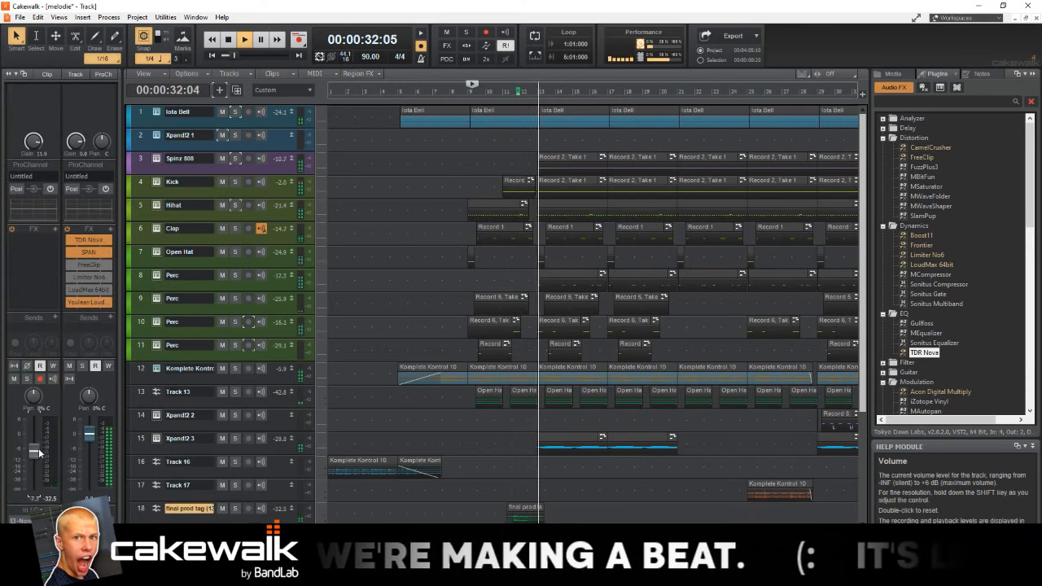
{"action": "left_click", "coordinate": [284, 531]}
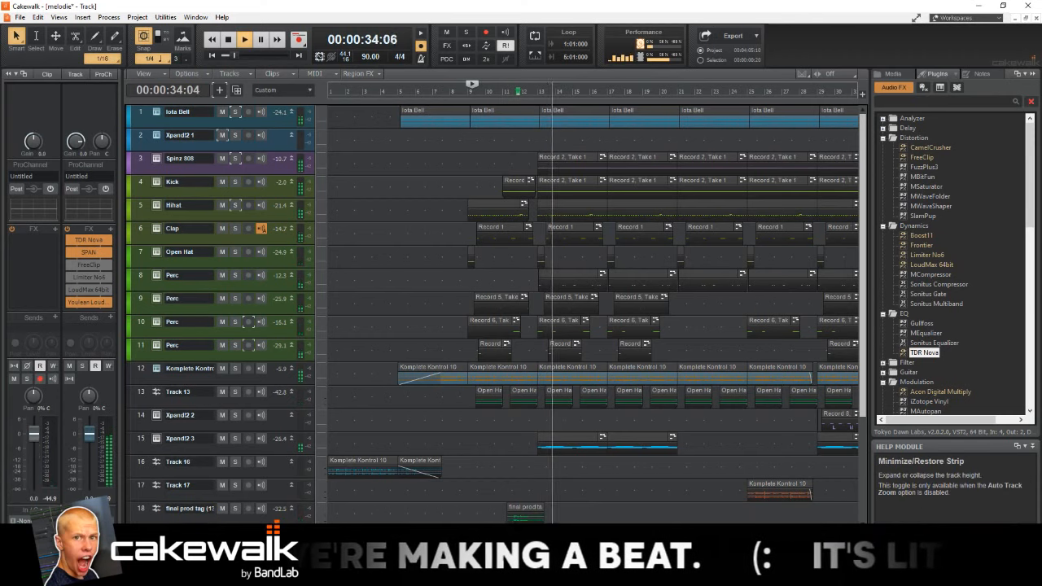
{"action": "left_click_drag", "start_coordinate": [33, 436], "coordinate": [33, 442]}
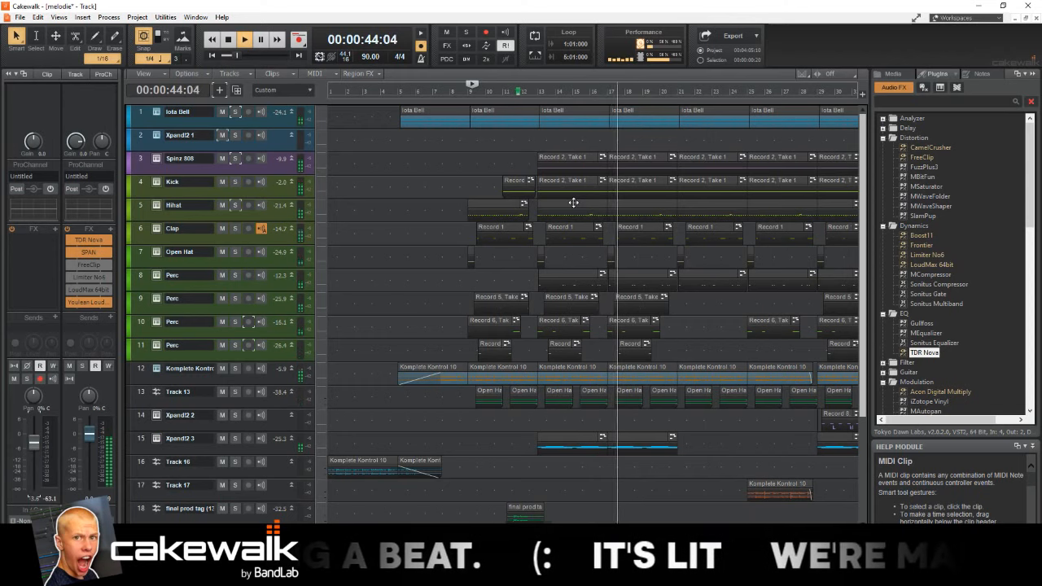
{"action": "key", "text": "space"}
{"action": "key", "text": "ctrl+s"}
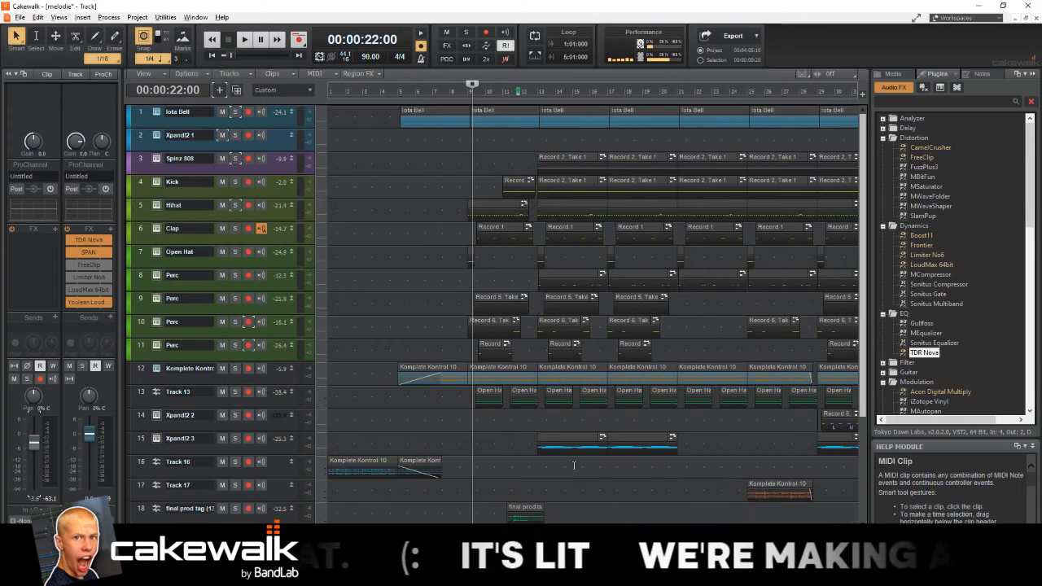
Step: Look over the whole arrangement of the beat from the intro to the outro
{"action": "scroll", "coordinate": [574, 465], "scroll_direction": "down", "scroll_amount": 3}
{"action": "left_click", "coordinate": [554, 495]}
{"action": "scroll", "coordinate": [553, 495], "scroll_direction": "down", "scroll_amount": 4}
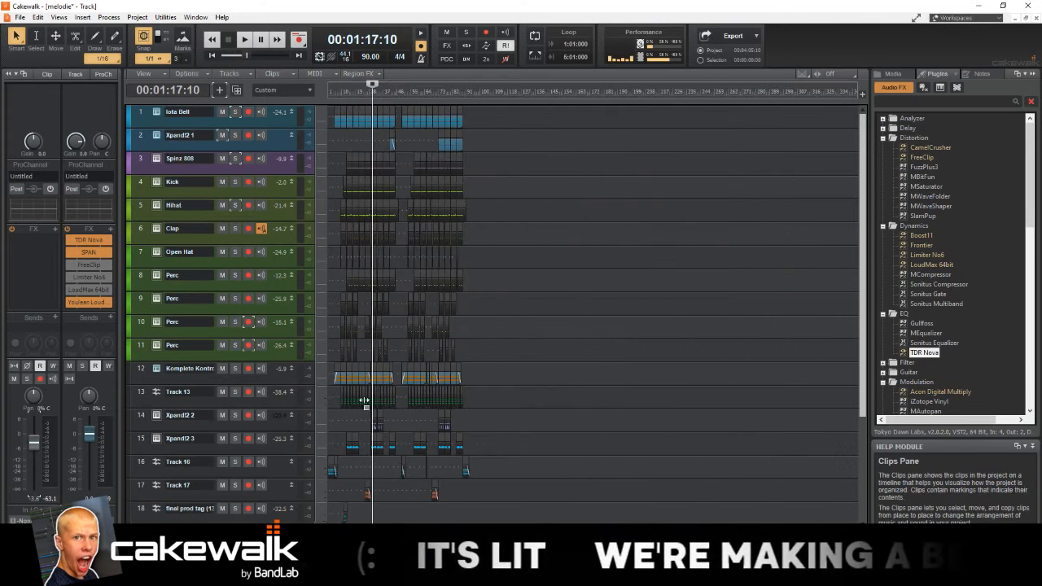
{"action": "scroll", "coordinate": [421, 301], "scroll_direction": "up", "scroll_amount": 4}
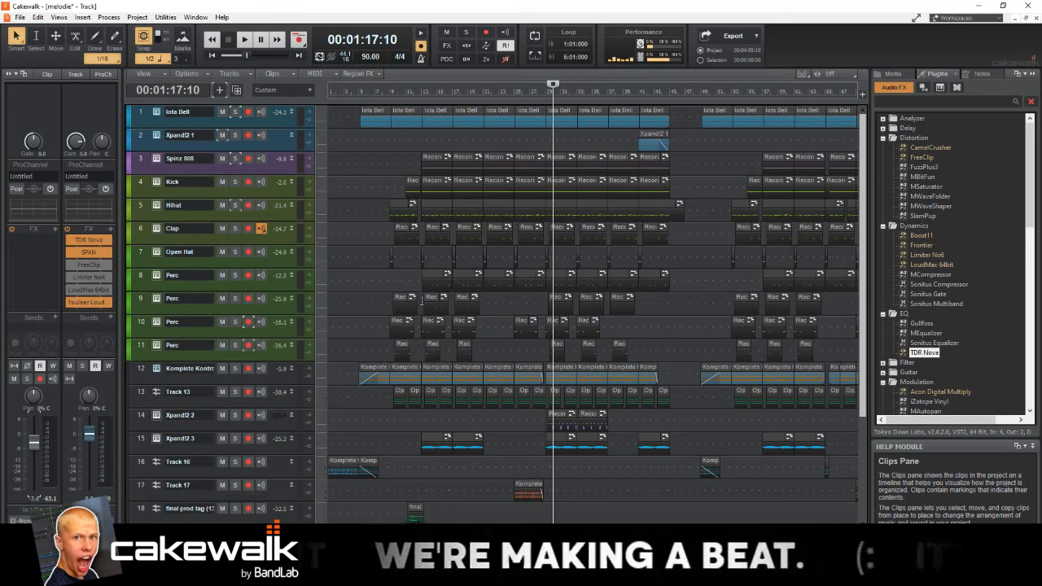
{"action": "left_click", "coordinate": [706, 299]}
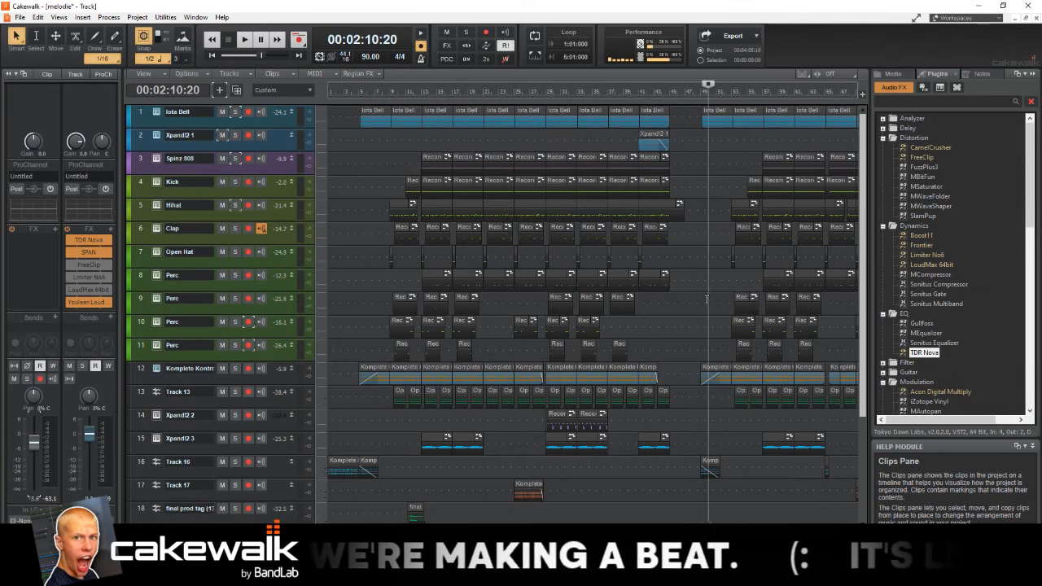
{"action": "scroll", "coordinate": [707, 300], "scroll_direction": "down", "scroll_amount": 2, "text": "ctrl"}
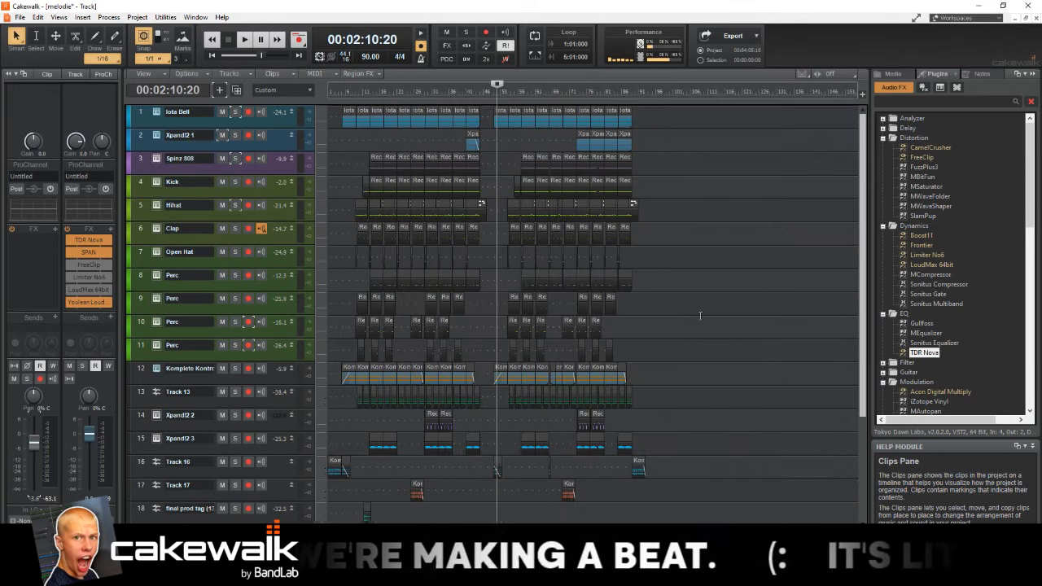
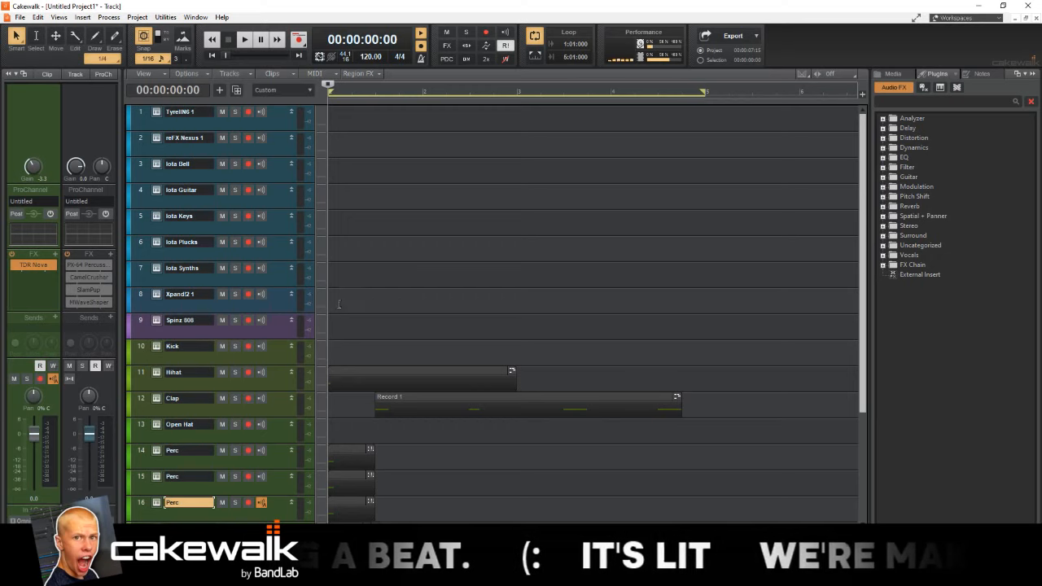
Step: In the new untitled project, open the piano roll for the Xpand!2 1 track, draw one quarter note on Db6, and return to the tracks
{"action": "right_click", "coordinate": [339, 304]}
{"action": "mouse_move", "coordinate": [358, 321]}
{"action": "left_click", "coordinate": [431, 325]}
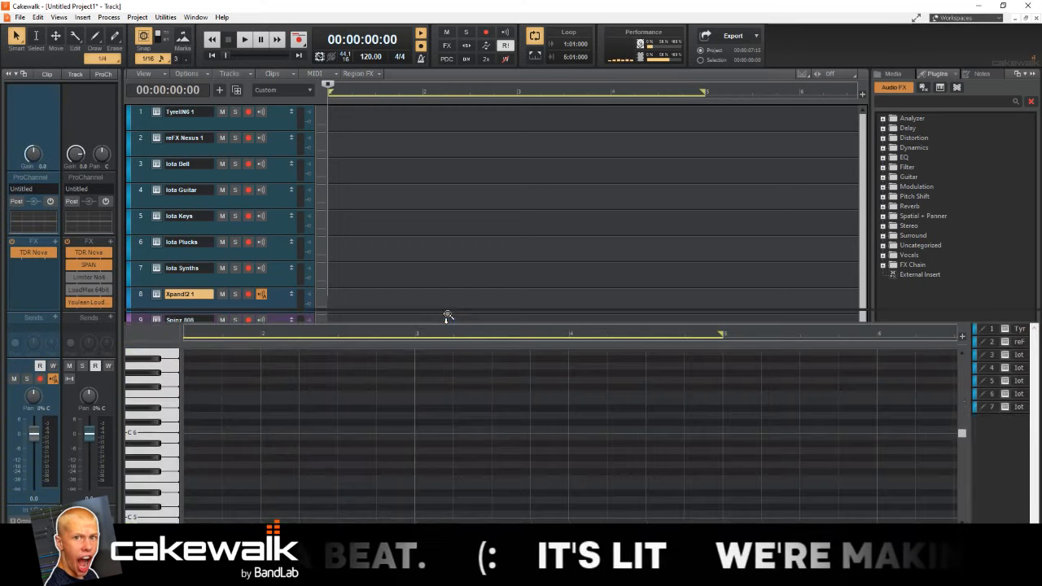
{"action": "double_click", "coordinate": [437, 316]}
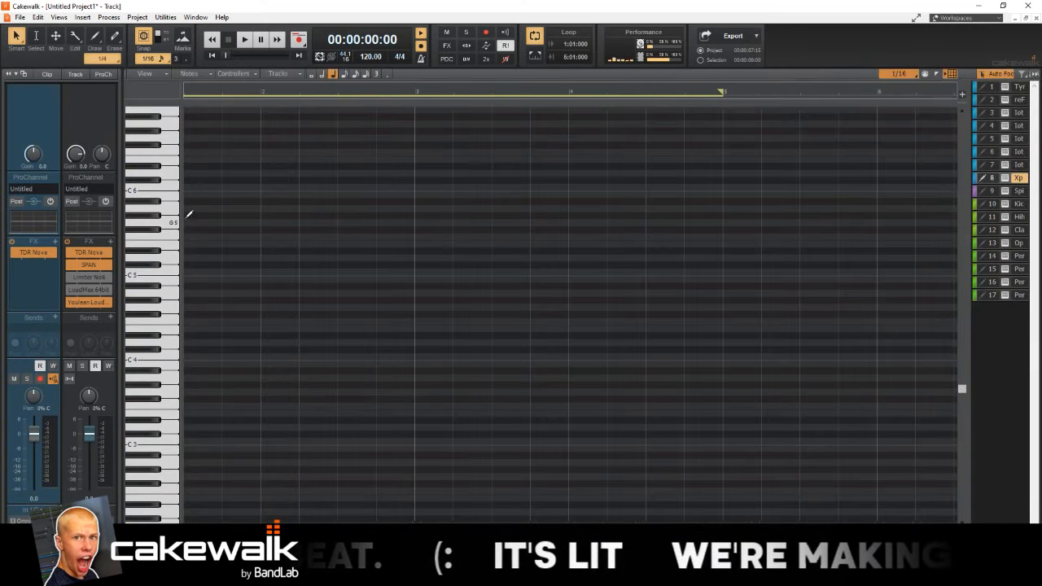
{"action": "key", "text": "d"}
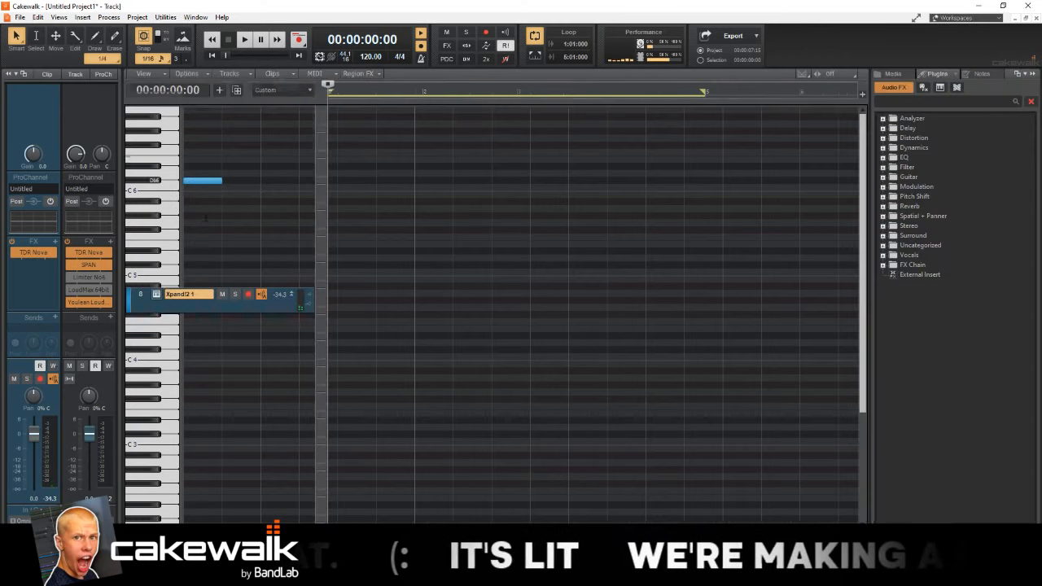
Step: Load the Aah Choir sound from the Vocals category into part A of the Xpand!2 1 instrument and close the plugin
{"action": "left_click", "coordinate": [162, 295]}
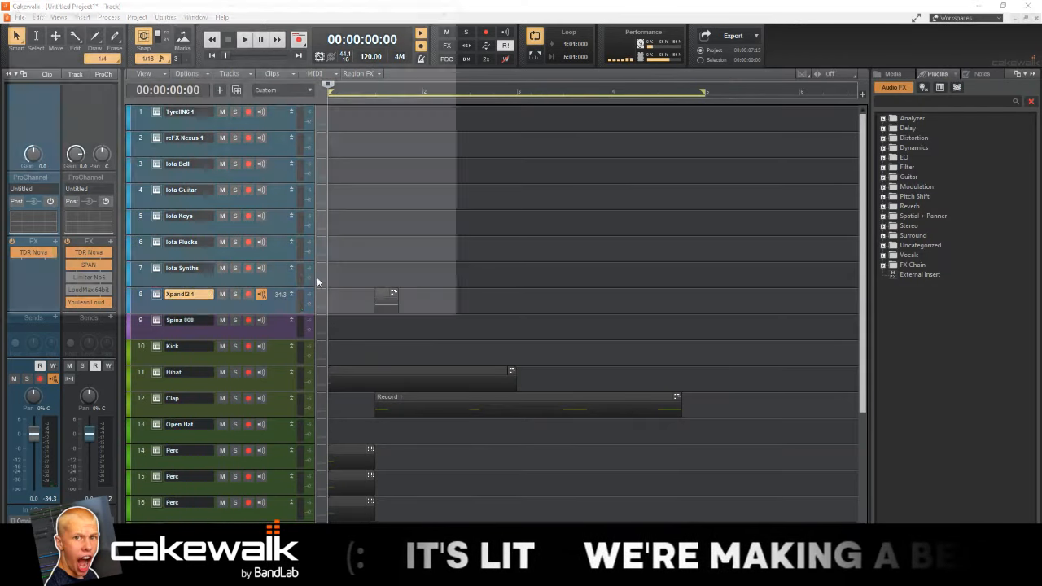
{"action": "left_click", "coordinate": [120, 121]}
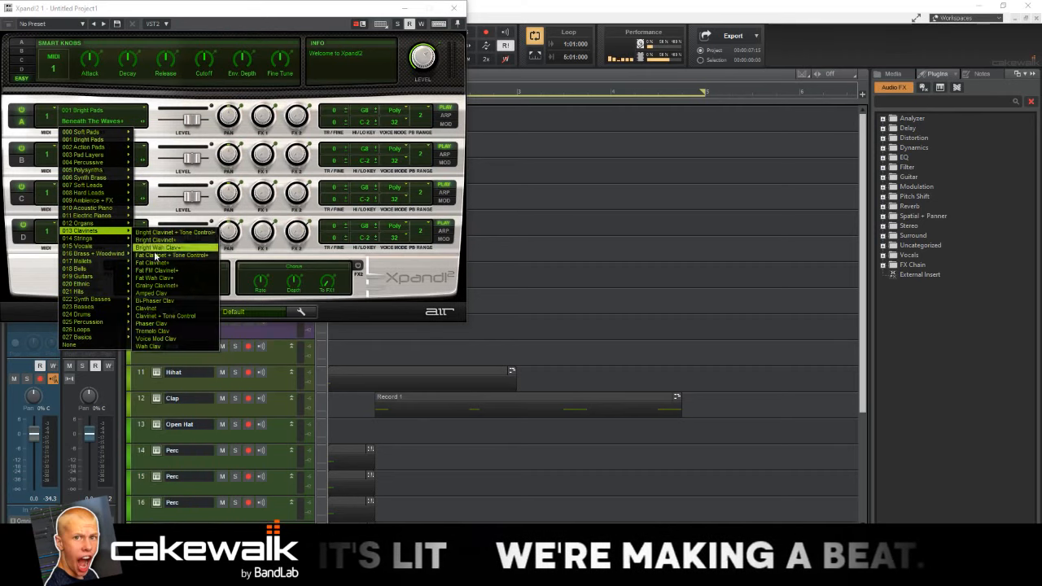
{"action": "mouse_move", "coordinate": [85, 239]}
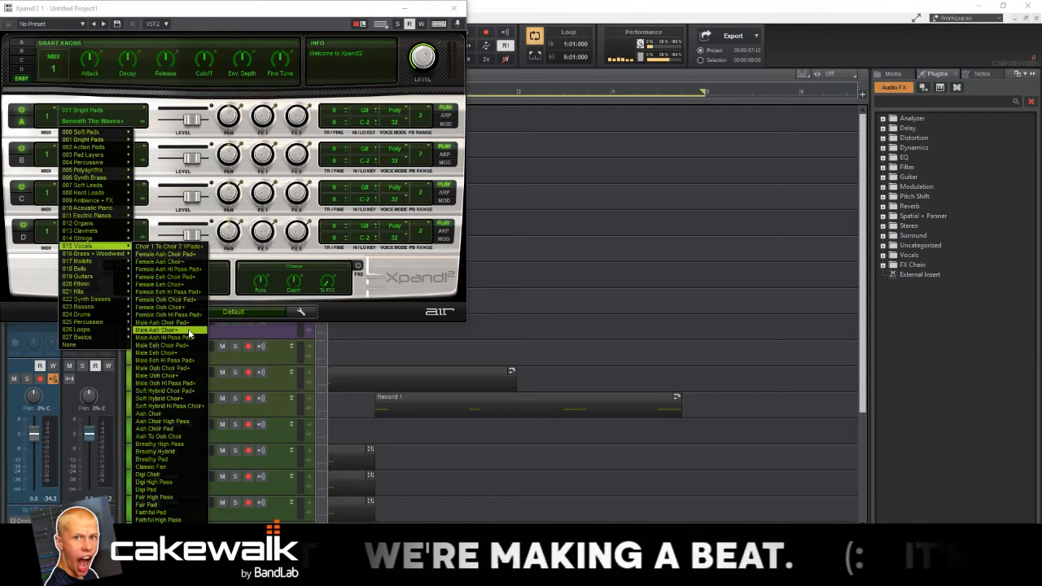
{"action": "left_click", "coordinate": [186, 414]}
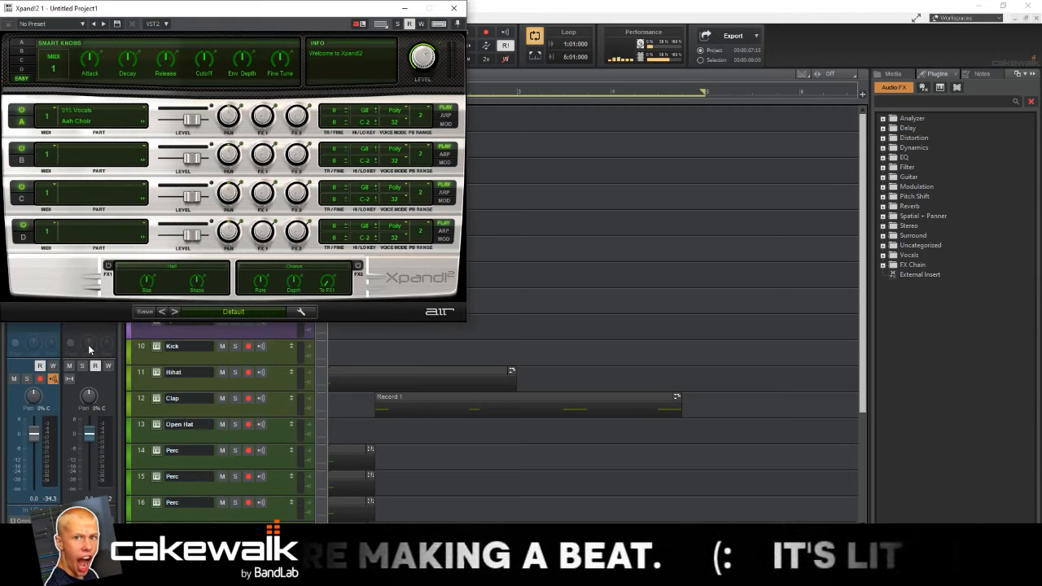
{"action": "left_click", "coordinate": [455, 8]}
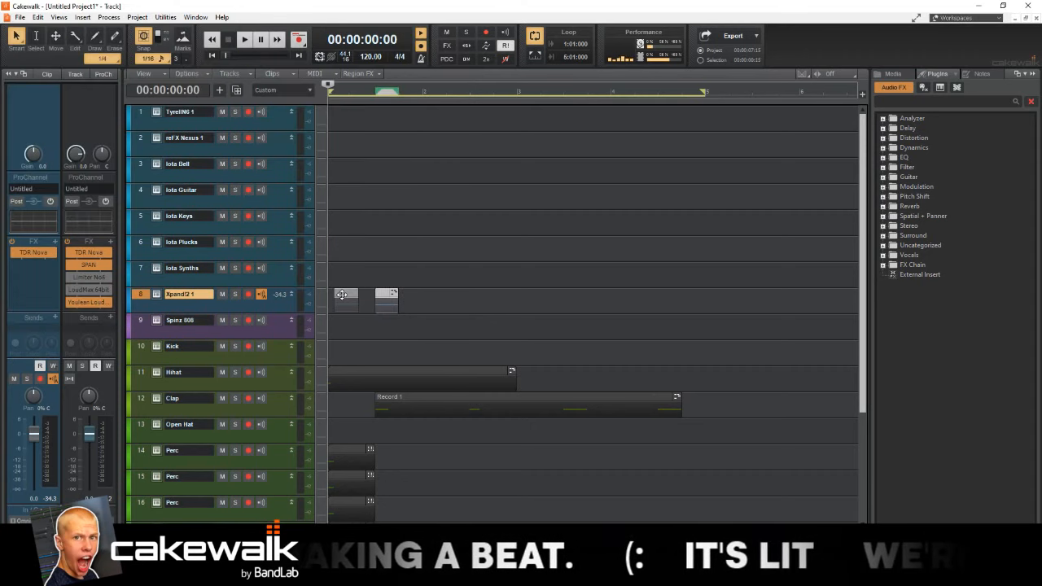
Step: Move the Xpand!2 1 note clip to the project start and open it in the piano roll
{"action": "left_click_drag", "start_coordinate": [337, 294], "coordinate": [340, 294]}
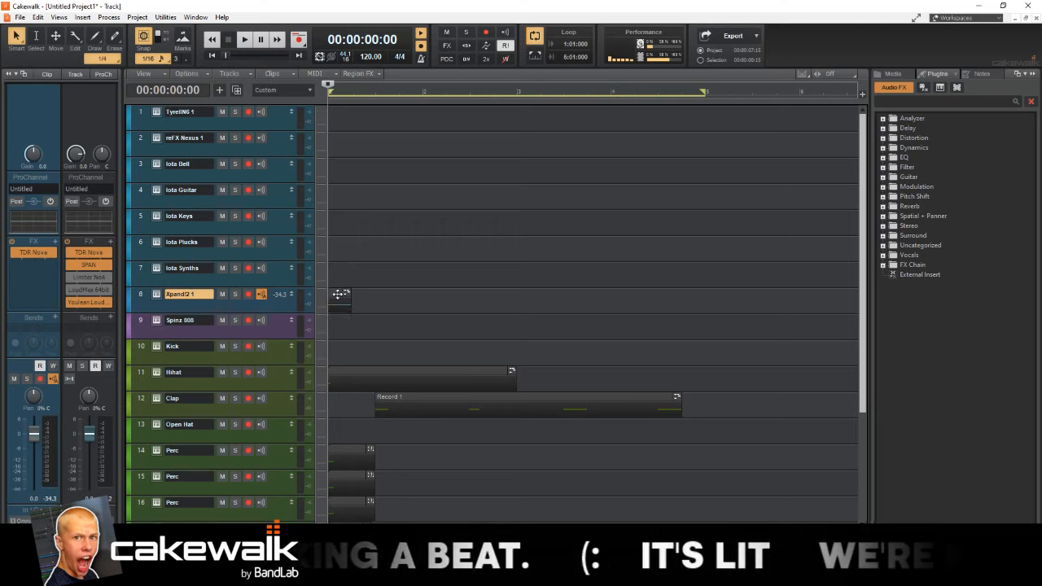
{"action": "double_click", "coordinate": [338, 294]}
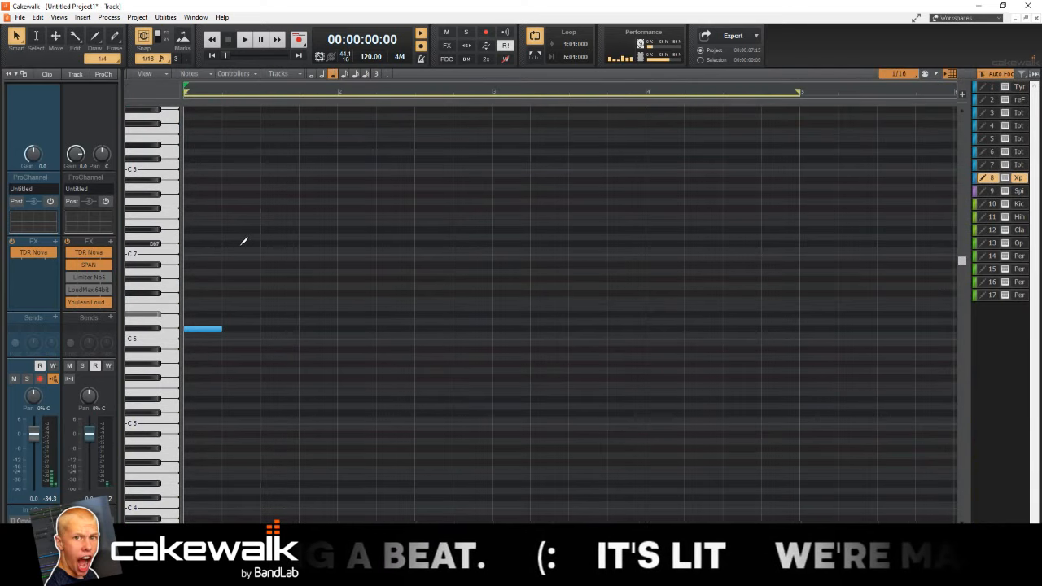
Step: Add a quarter note on A6 at the start, then set the Xpand!2 1 track's scale with root F and enable snap to scale
{"action": "left_click", "coordinate": [187, 271]}
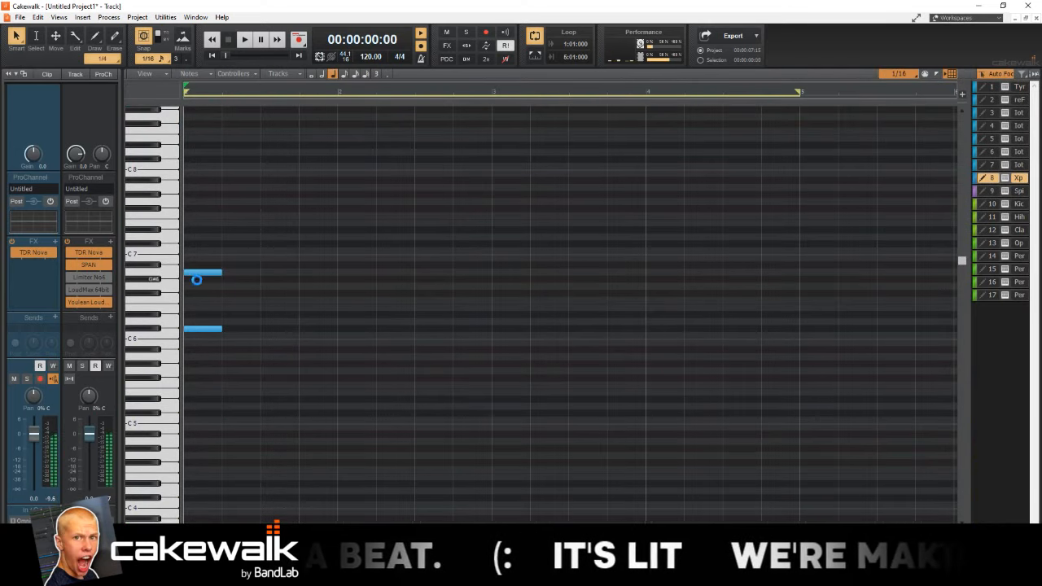
{"action": "right_click", "coordinate": [1020, 178]}
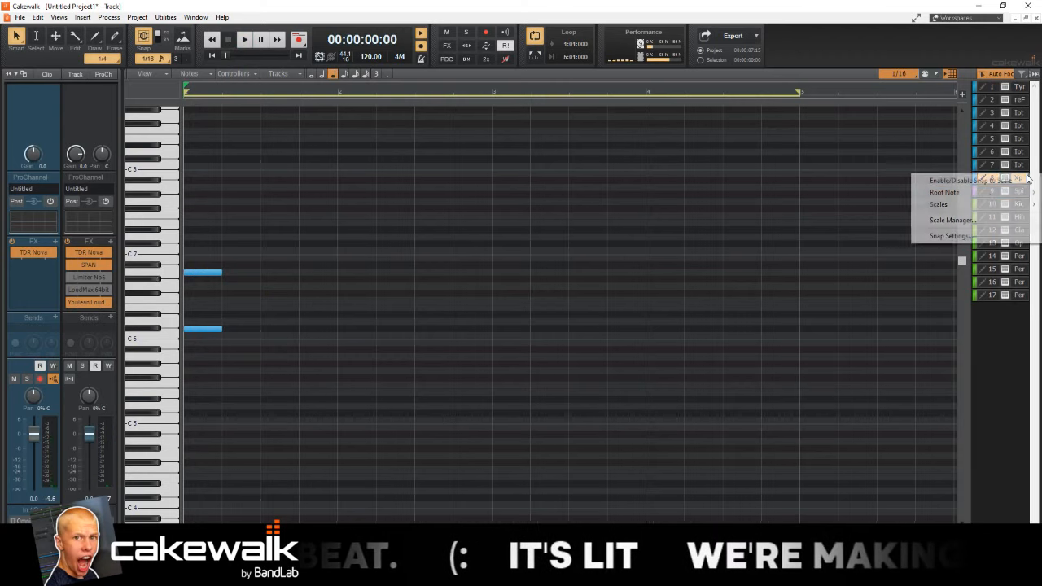
{"action": "mouse_move", "coordinate": [1002, 193]}
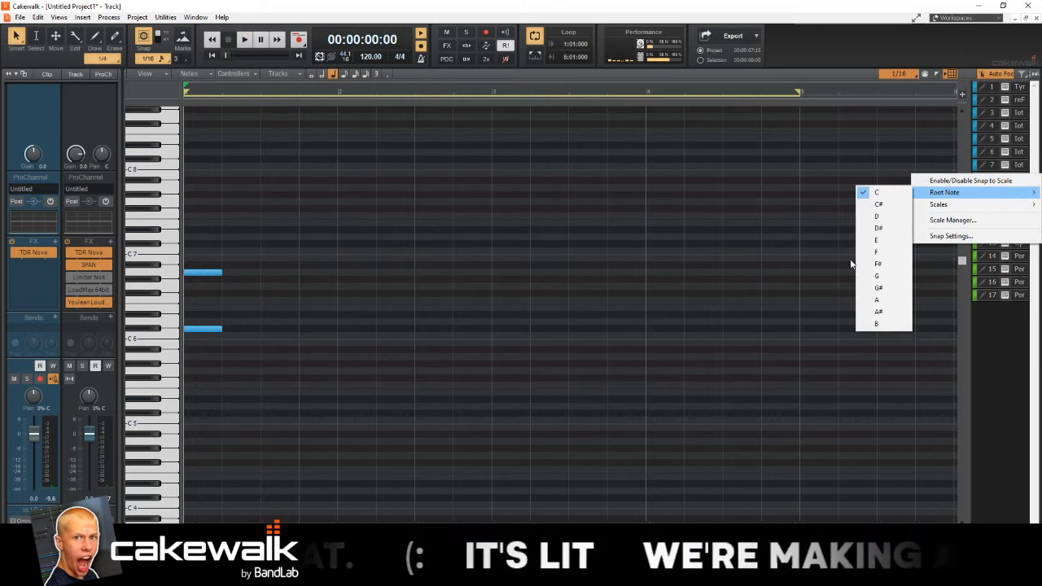
{"action": "left_click", "coordinate": [879, 252]}
{"action": "right_click", "coordinate": [1022, 179]}
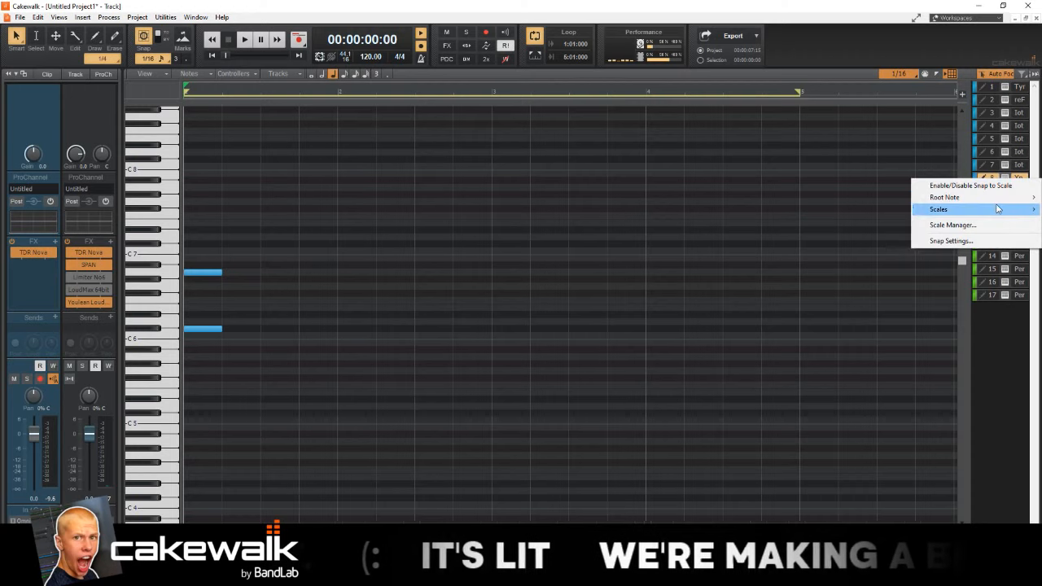
{"action": "mouse_move", "coordinate": [941, 210]}
{"action": "mouse_move", "coordinate": [863, 232]}
{"action": "left_click", "coordinate": [930, 233]}
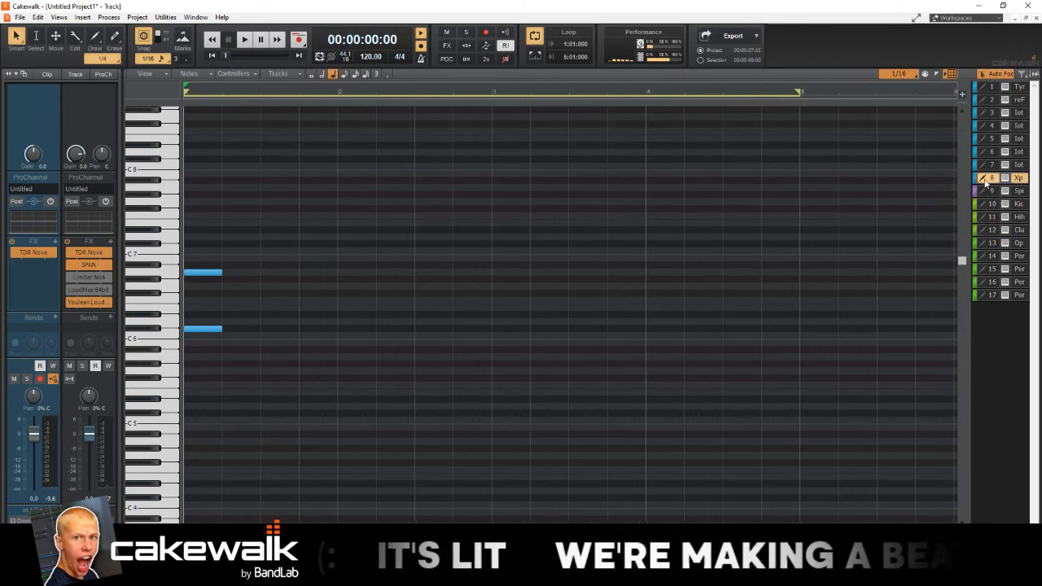
{"action": "right_click", "coordinate": [1017, 186]}
{"action": "left_click", "coordinate": [1010, 186]}
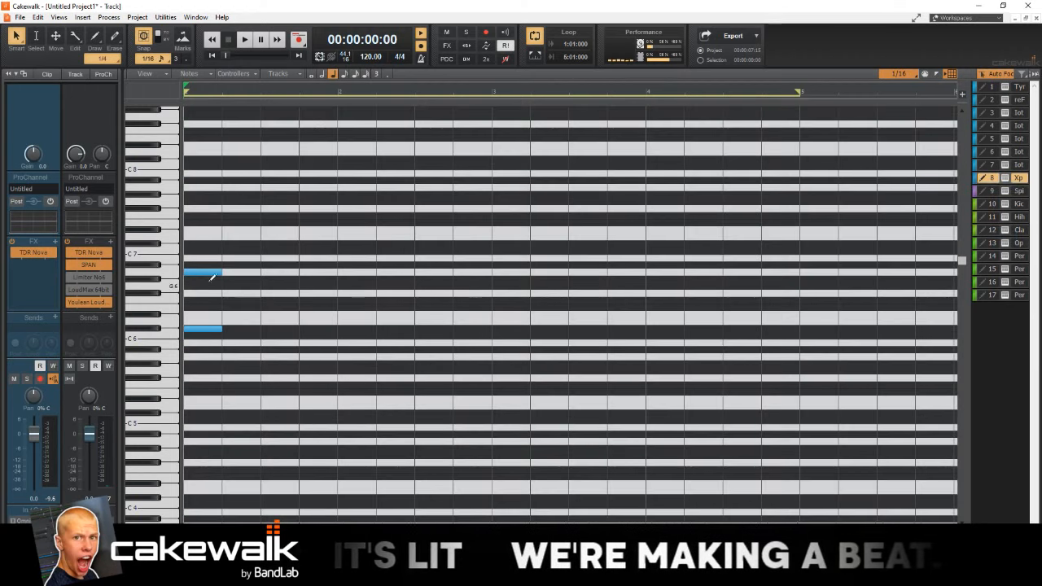
Step: Move the first beat's notes to G#6 and F6, and place a quarter note on Bb6 at beat 2
{"action": "left_click_drag", "start_coordinate": [207, 273], "coordinate": [207, 280]}
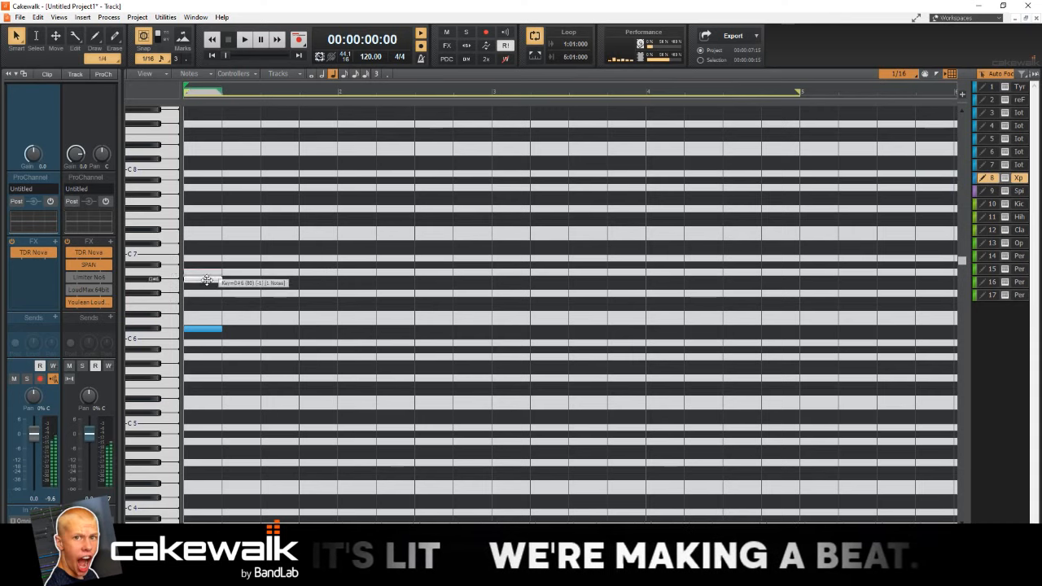
{"action": "left_click", "coordinate": [204, 328]}
{"action": "left_click", "coordinate": [252, 300]}
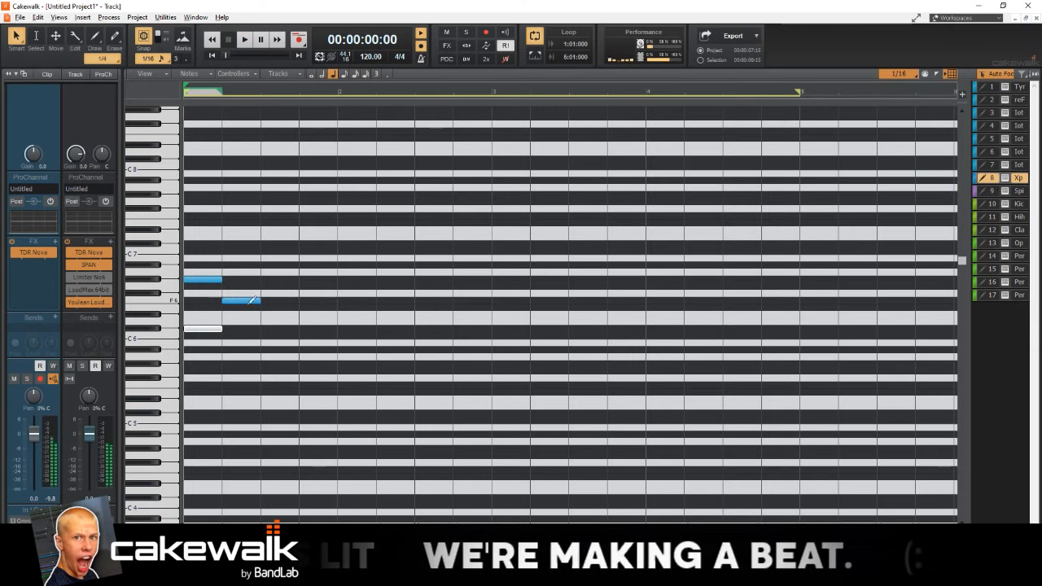
{"action": "right_click", "coordinate": [1023, 183]}
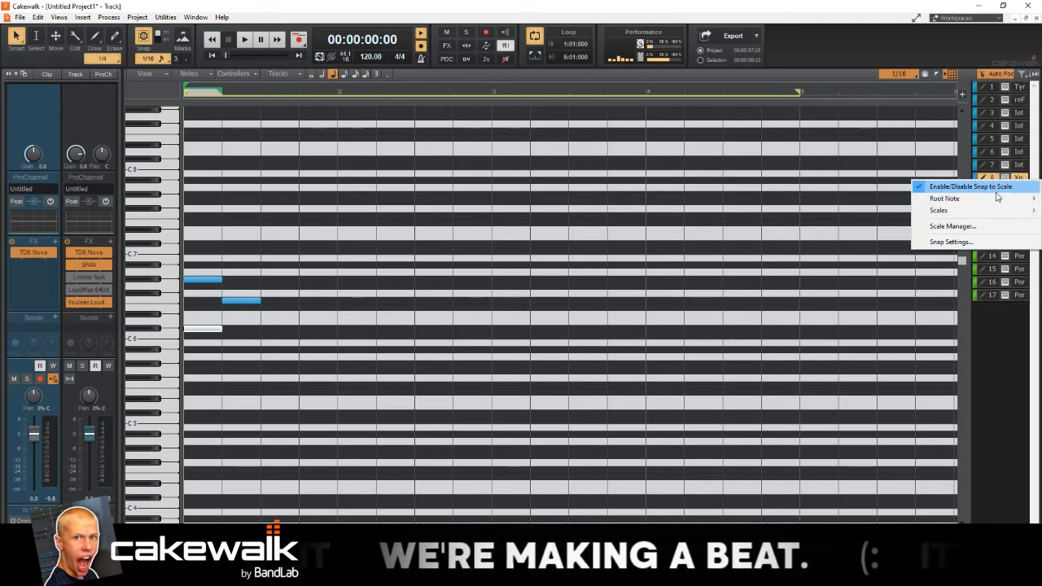
{"action": "left_click", "coordinate": [1029, 378]}
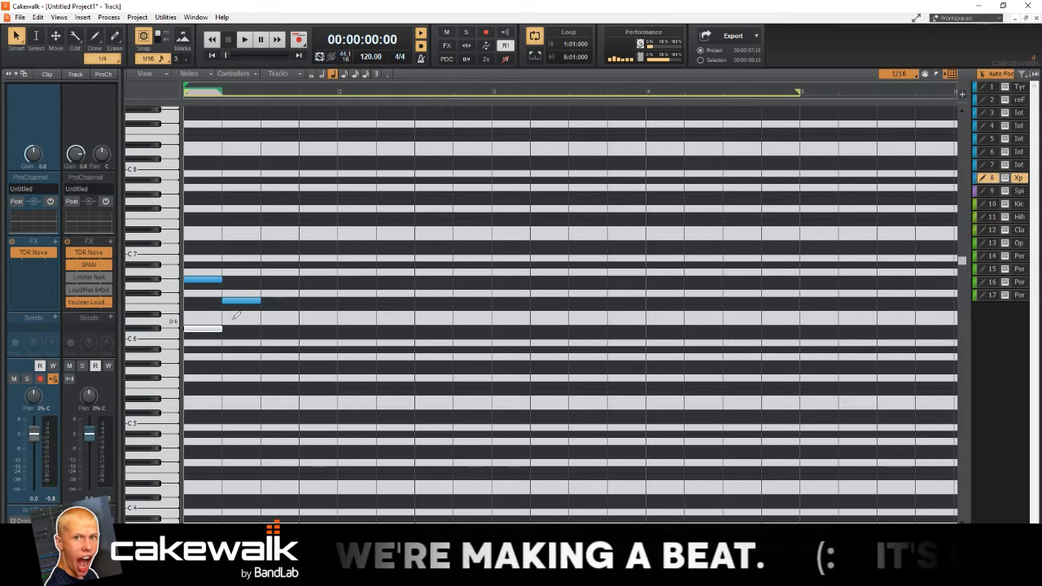
{"action": "left_click_drag", "start_coordinate": [204, 328], "coordinate": [234, 263]}
{"action": "key", "text": "space"}
{"action": "key", "text": "space"}
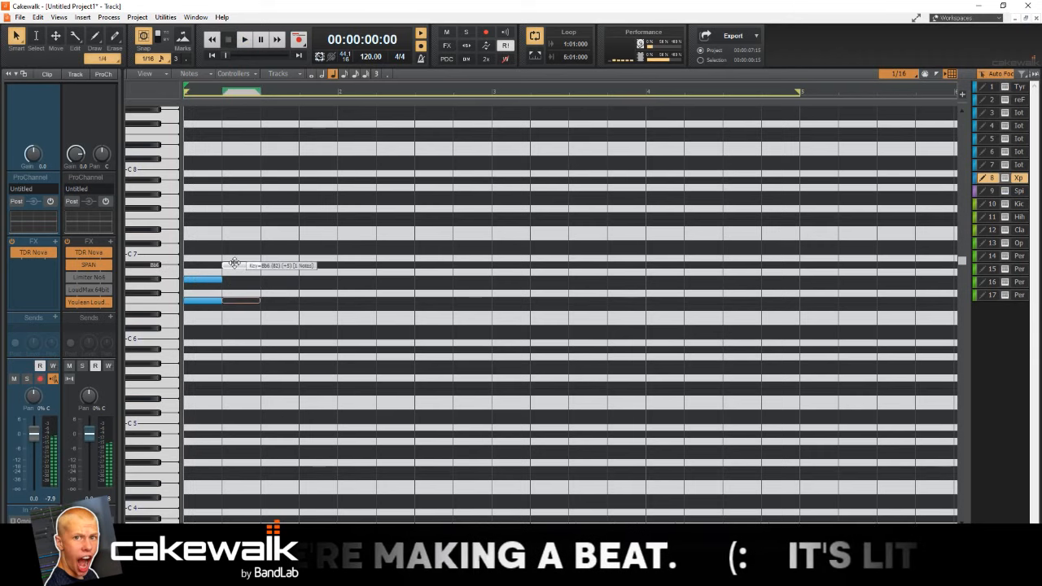
Step: Add quarter notes G6, C7 and E6 on beat 3 and G6 on beat 4, playing back along the way
{"action": "left_click", "coordinate": [264, 285]}
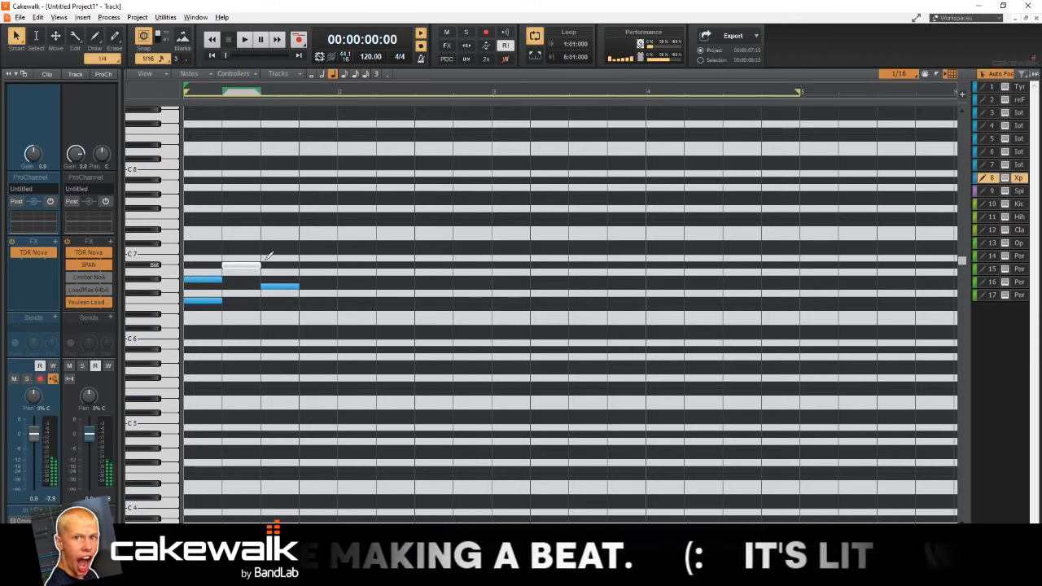
{"action": "key", "text": "space"}
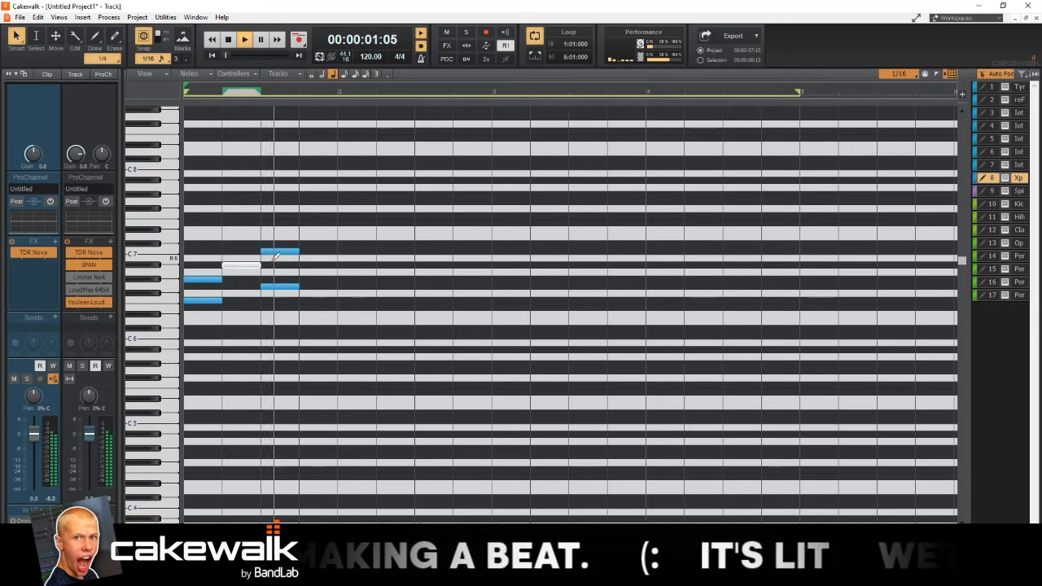
{"action": "key", "text": "space"}
{"action": "left_click", "coordinate": [266, 308]}
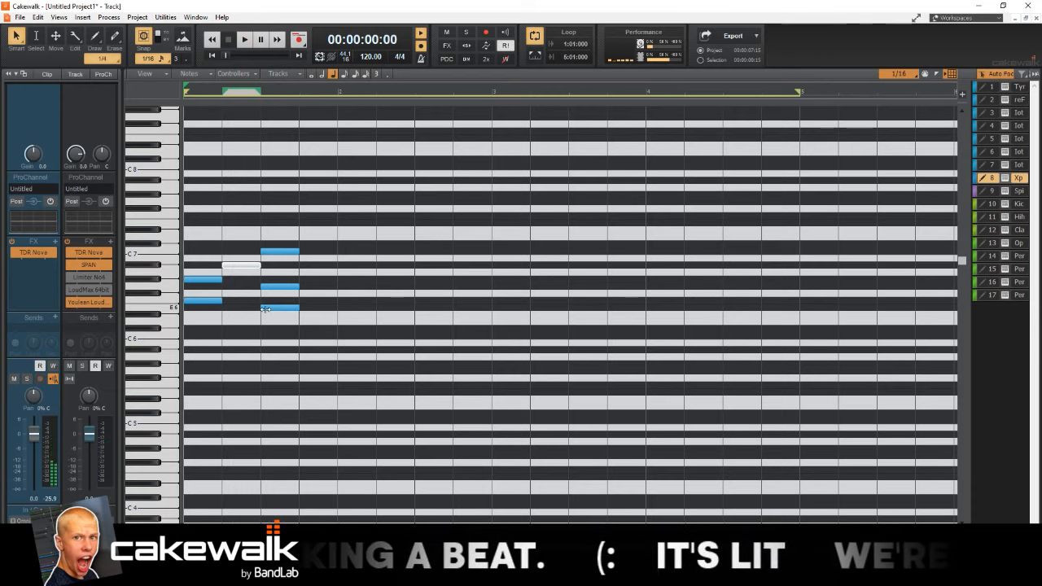
{"action": "key", "text": "space"}
{"action": "scroll", "coordinate": [281, 304], "scroll_direction": "up", "scroll_amount": 1}
{"action": "key", "text": "space"}
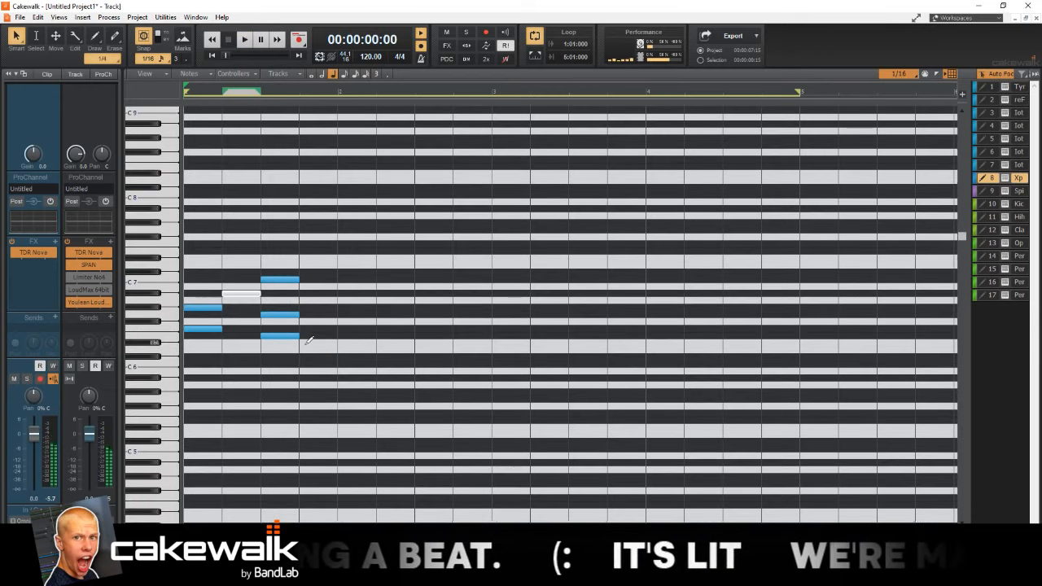
{"action": "left_click", "coordinate": [313, 307]}
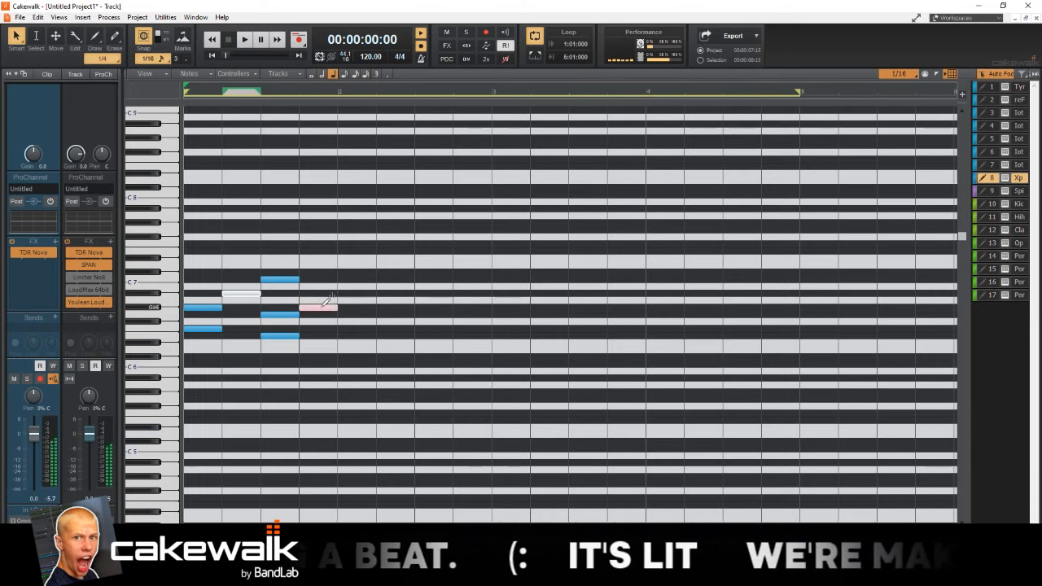
{"action": "left_click_drag", "start_coordinate": [324, 304], "coordinate": [321, 316]}
Step: Copy all the notes of the first measure into the second measure and play them back
{"action": "key", "text": "ctrl+a"}
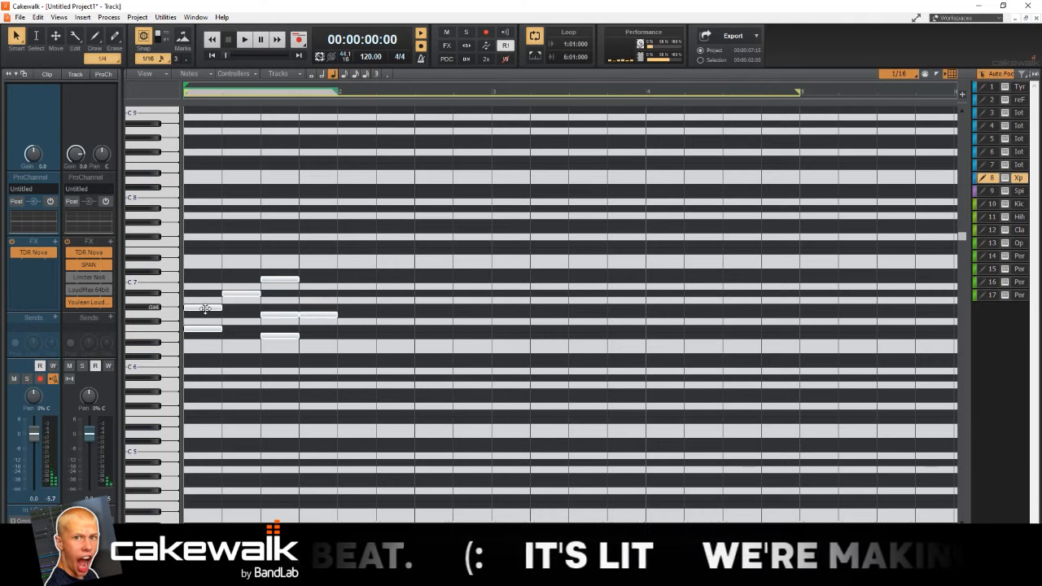
{"action": "left_click_drag", "start_coordinate": [205, 309], "coordinate": [360, 309]}
{"action": "key", "text": "space"}
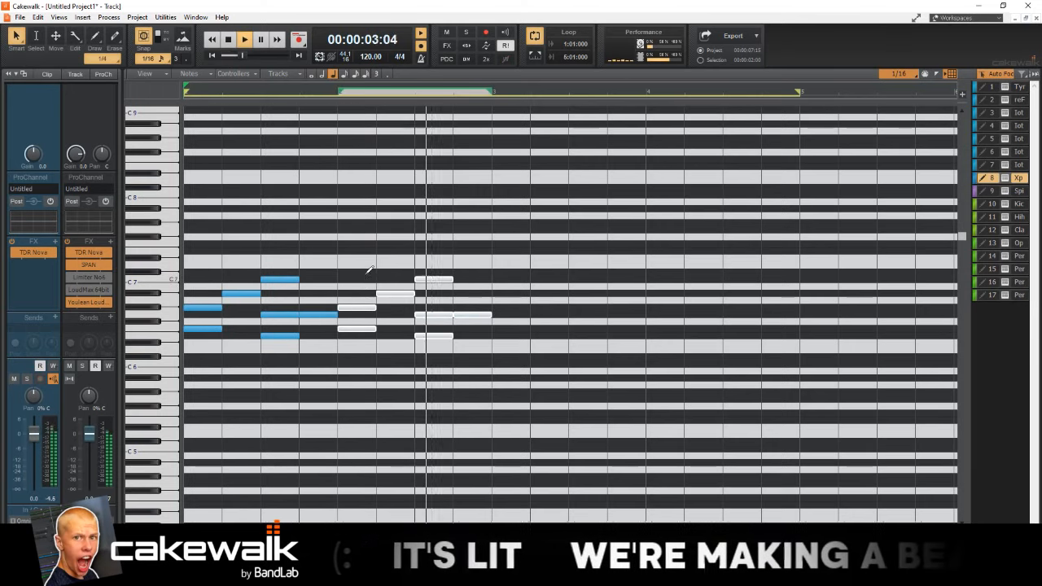
{"action": "key", "text": "space"}
Step: Set the project tempo to 105 BPM
{"action": "left_click", "coordinate": [368, 57]}
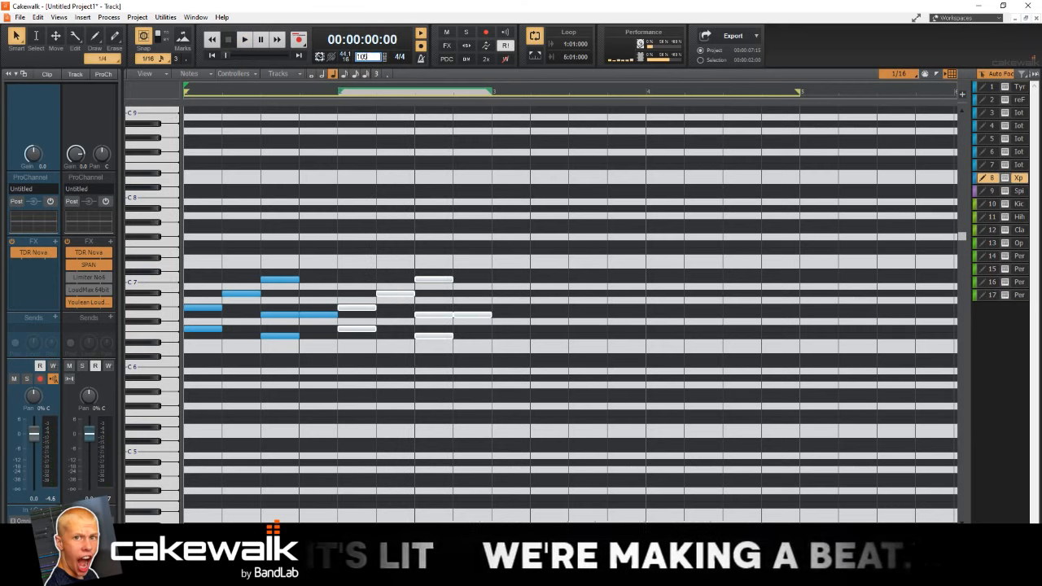
{"action": "key", "text": "Return"}
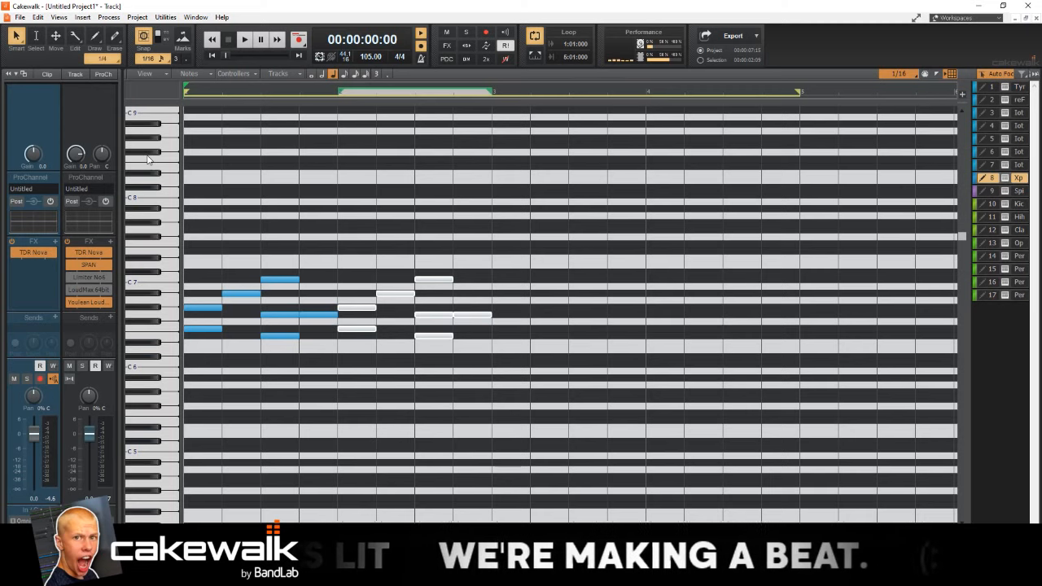
Step: Try transposing all the notes down one octave, play the result and undo the transposition
{"action": "left_click", "coordinate": [153, 126]}
{"action": "left_click", "coordinate": [108, 17]}
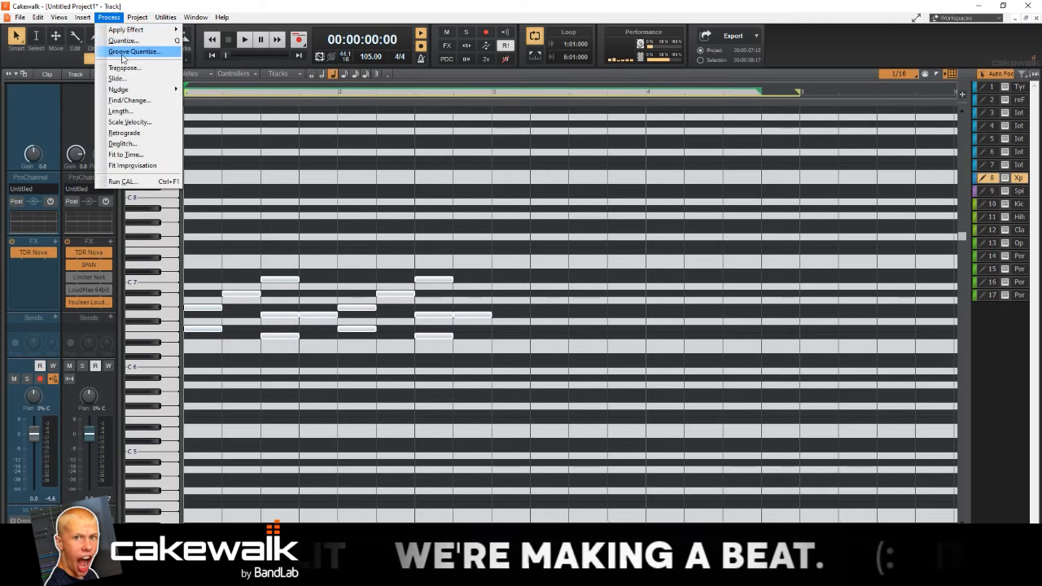
{"action": "left_click", "coordinate": [131, 71]}
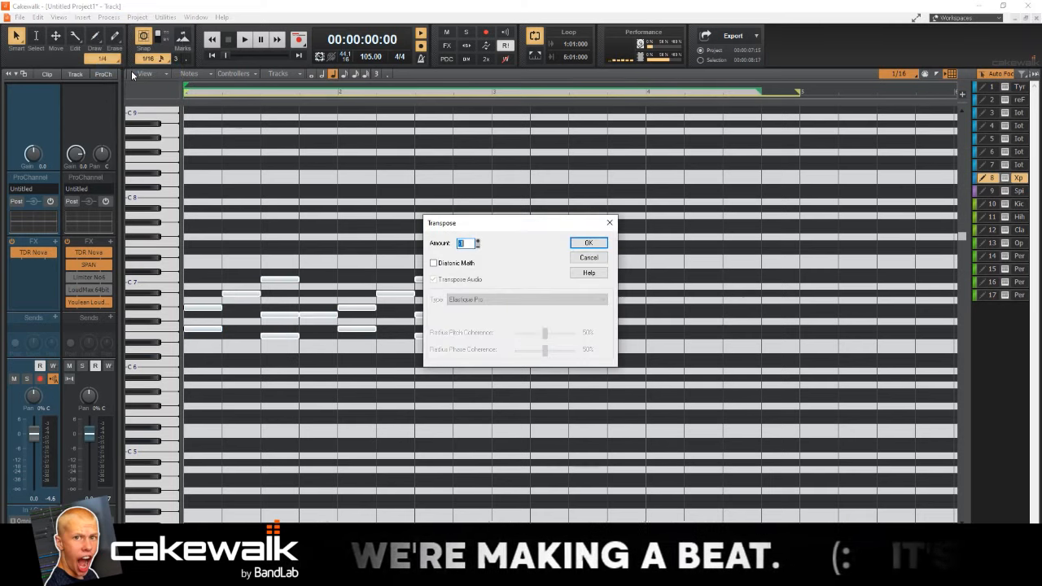
{"action": "key", "text": "Return"}
{"action": "key", "text": "space"}
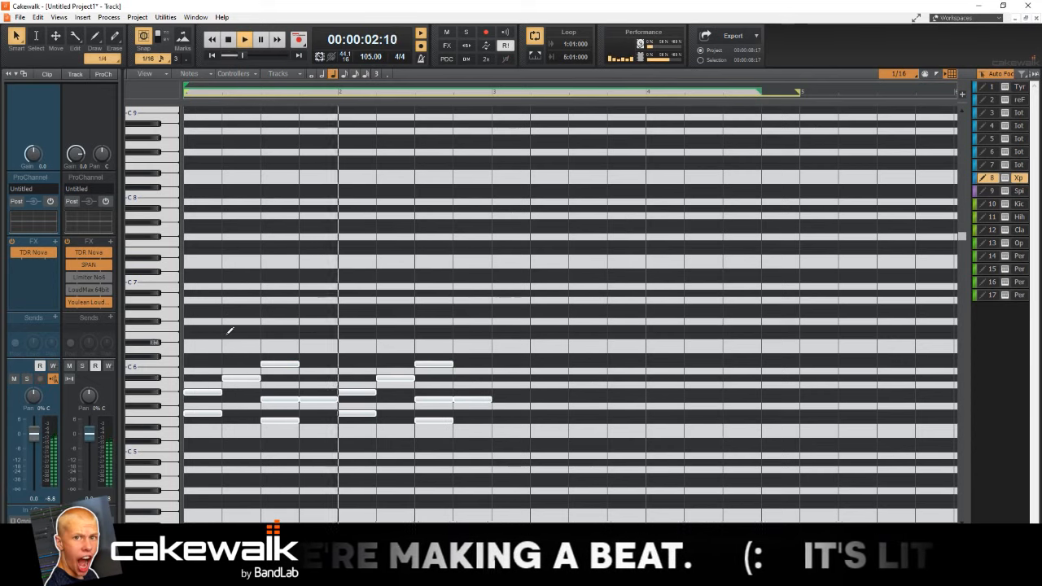
{"action": "key", "text": "space"}
{"action": "key", "text": "ctrl+z"}
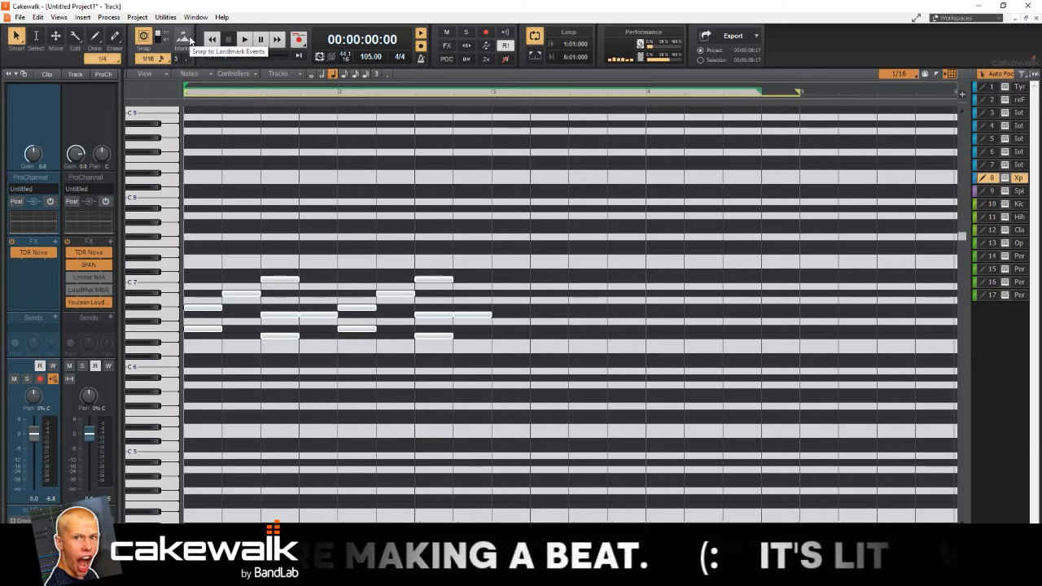
Step: Play the melody, set the tempo to 110 BPM and return to the tracks at the project start
{"action": "key", "text": "space"}
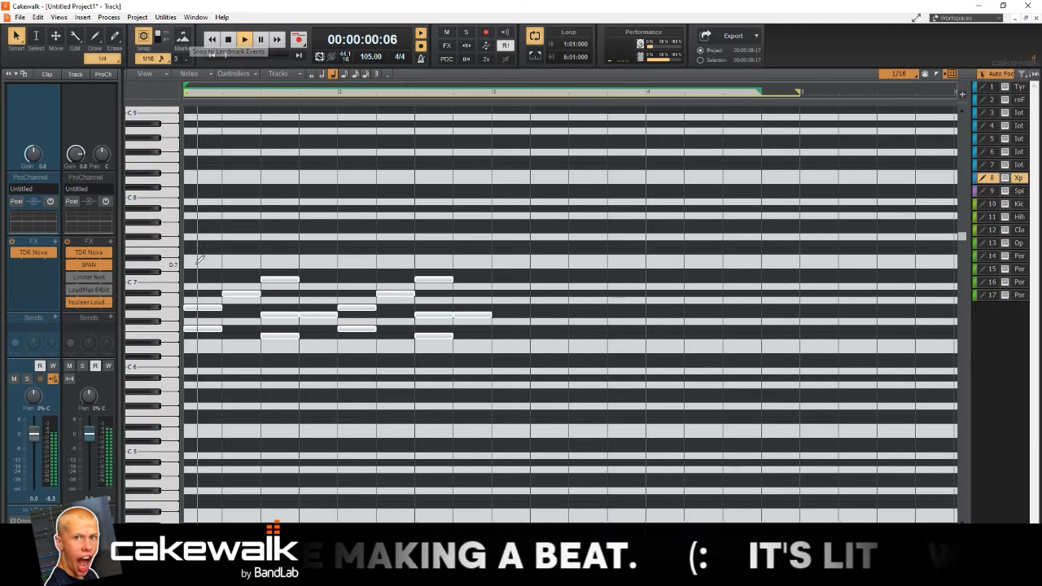
{"action": "left_click", "coordinate": [370, 56]}
{"action": "type", "text": "11"}
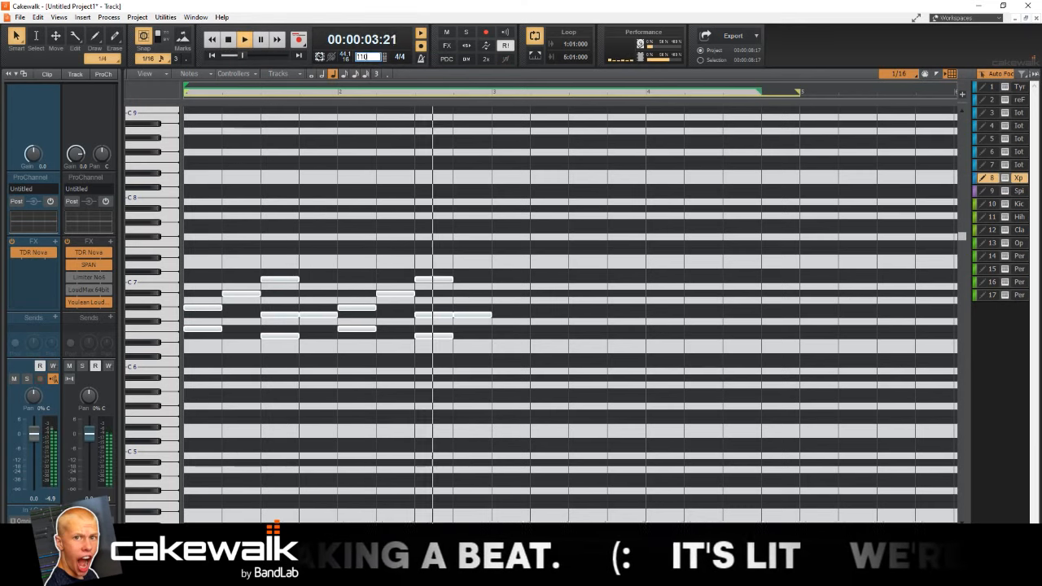
{"action": "type", "text": "0"}
{"action": "key", "text": "Return"}
{"action": "key", "text": "w"}
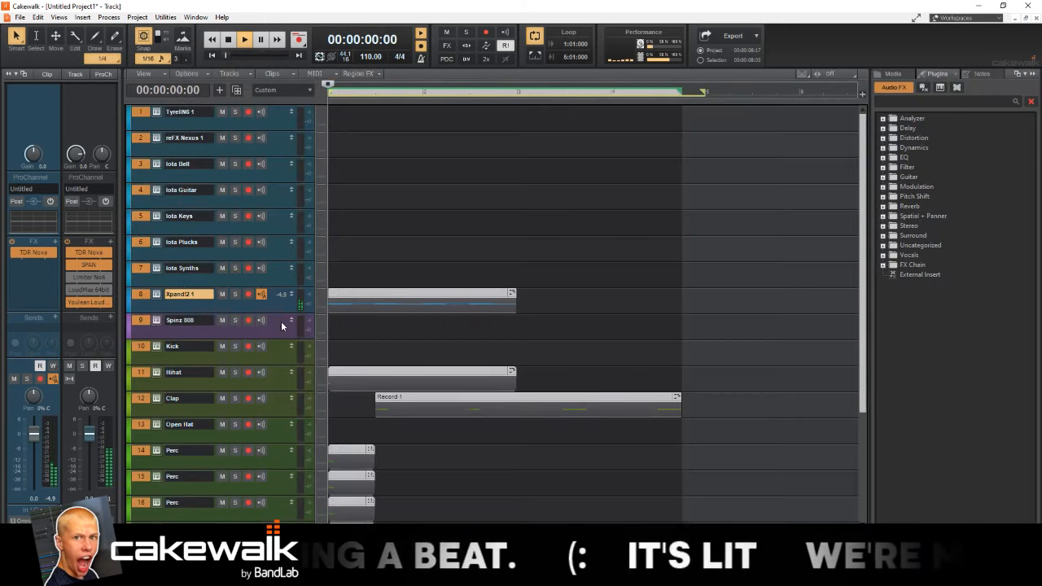
Step: Open the Xpand!2 1 instrument and step part A through the Vocals sounds to Male Eeh Choir Pad+ during playback
{"action": "left_click", "coordinate": [156, 294]}
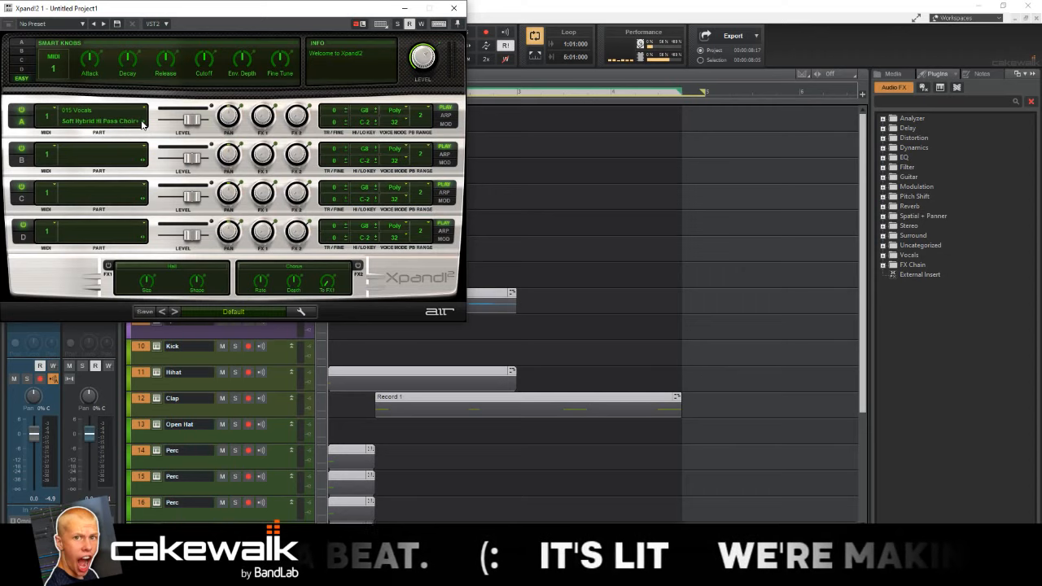
{"action": "key", "text": "space"}
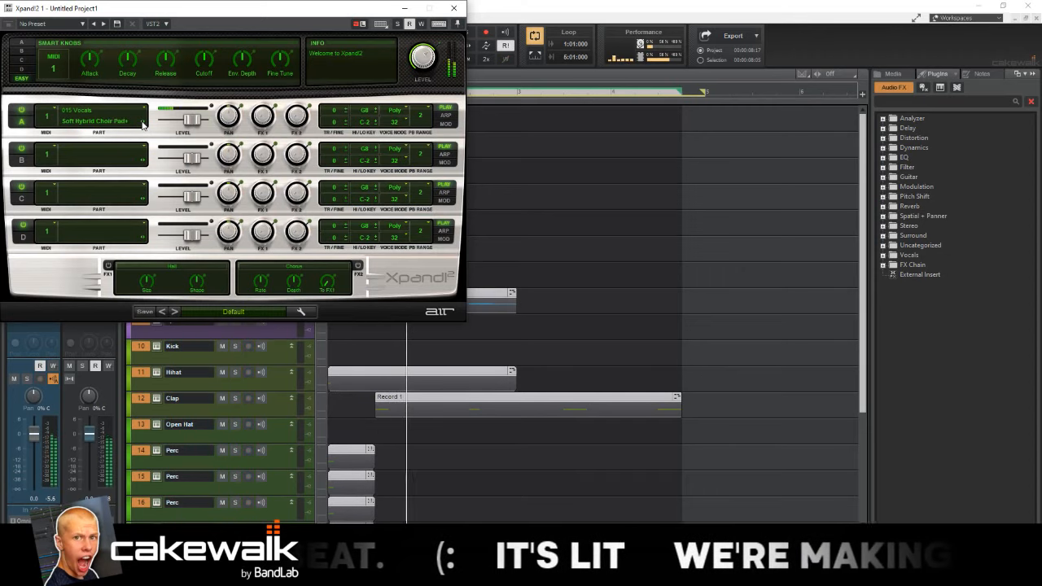
{"action": "left_click", "coordinate": [143, 123]}
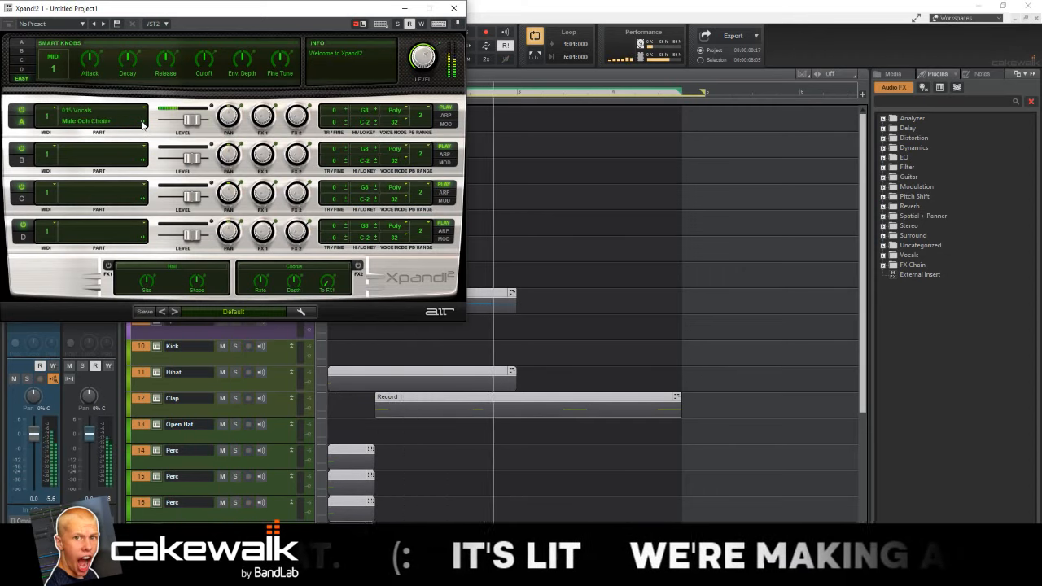
{"action": "left_click", "coordinate": [143, 122]}
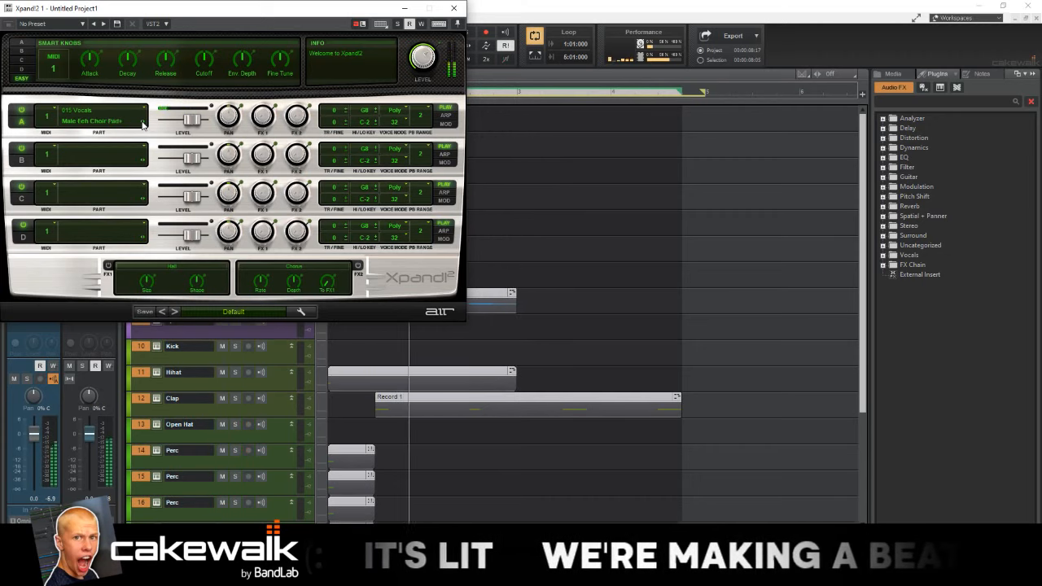
Step: Load the Classic Fair sound from the Vocals category into part A and play the melody with it
{"action": "left_click", "coordinate": [138, 122]}
{"action": "mouse_move", "coordinate": [97, 246]}
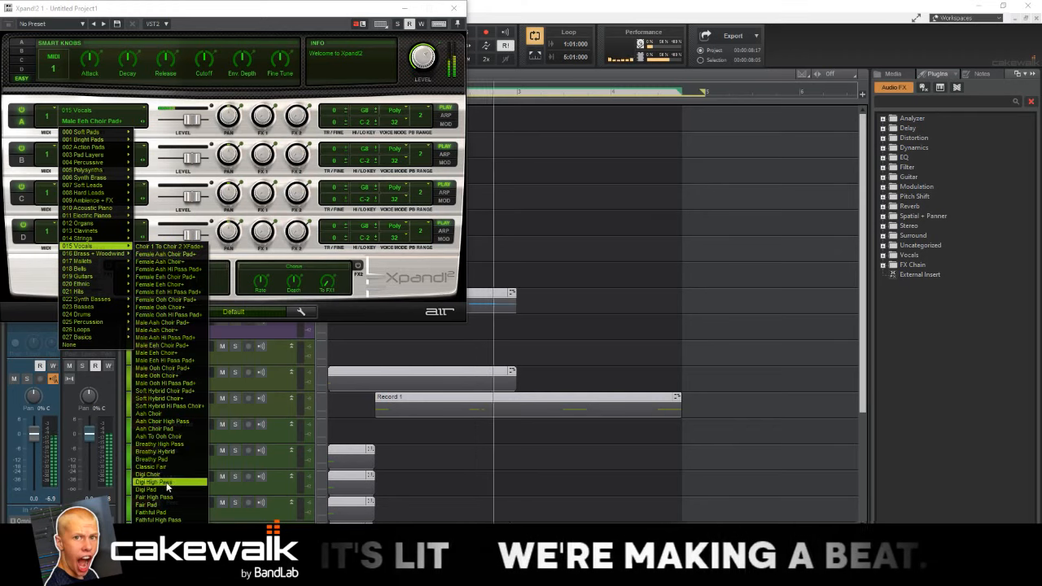
{"action": "left_click", "coordinate": [167, 468]}
{"action": "key", "text": "space"}
{"action": "key", "text": "space"}
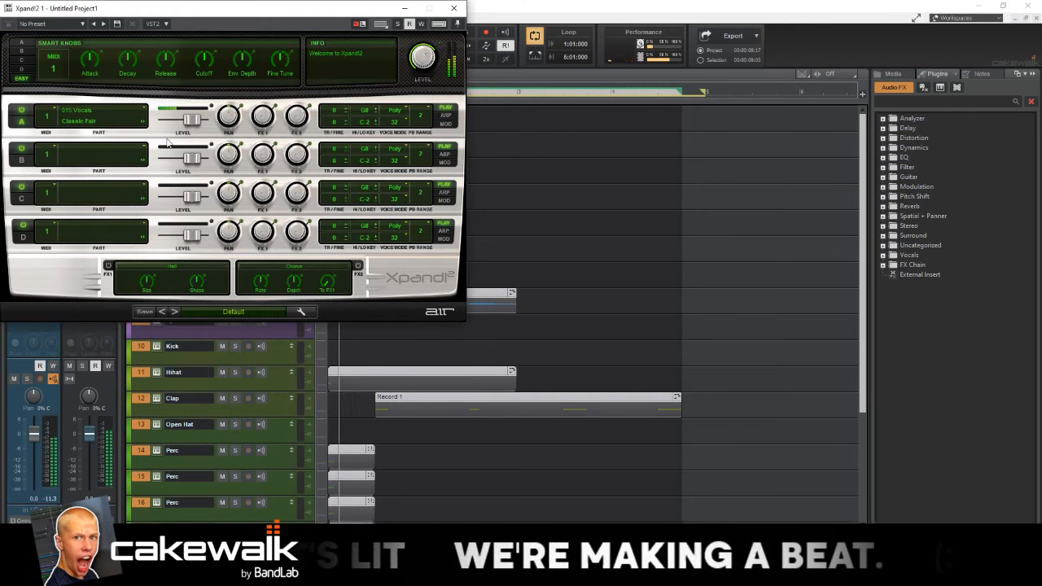
Step: Load the Aah Choir sound from the Vocals category into part A, then close the instrument and stop playback
{"action": "left_click", "coordinate": [138, 122]}
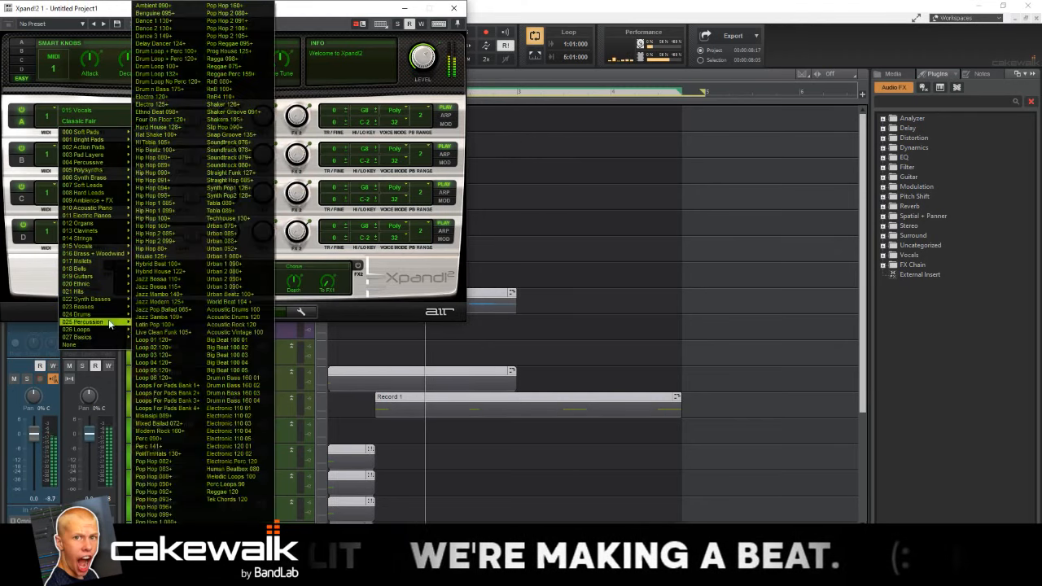
{"action": "mouse_move", "coordinate": [99, 248]}
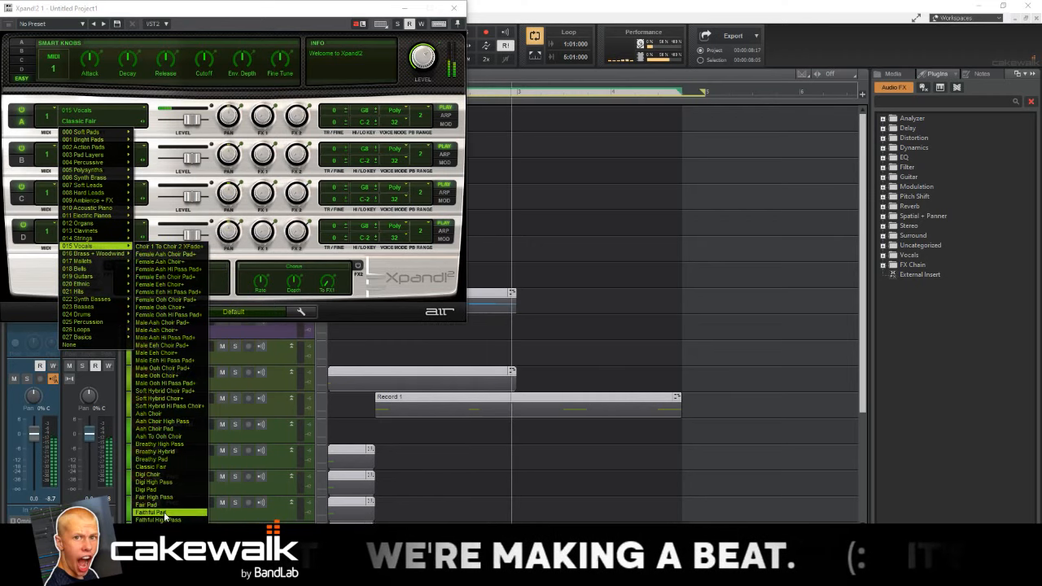
{"action": "left_click", "coordinate": [183, 402]}
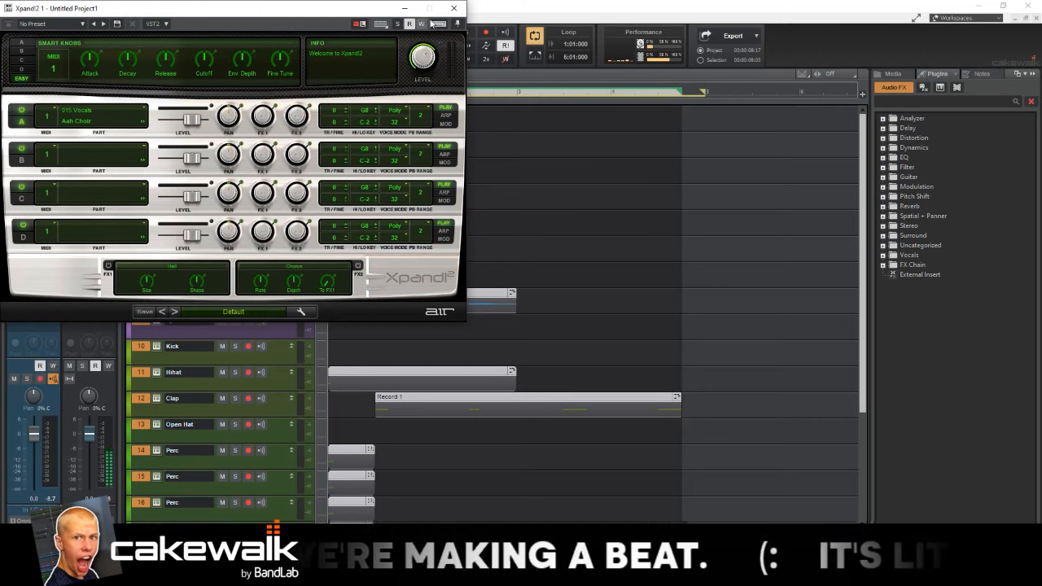
{"action": "left_click", "coordinate": [453, 8]}
{"action": "key", "text": "space"}
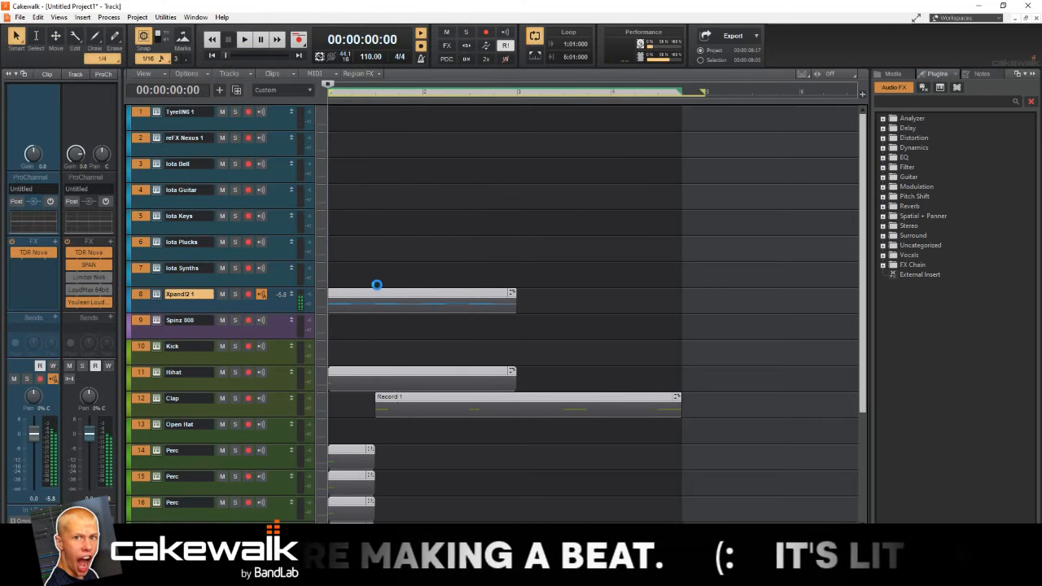
Step: Open the notes of the Xpand!2 1 clip for editing and turn off snap to scale for that track
{"action": "double_click", "coordinate": [376, 292]}
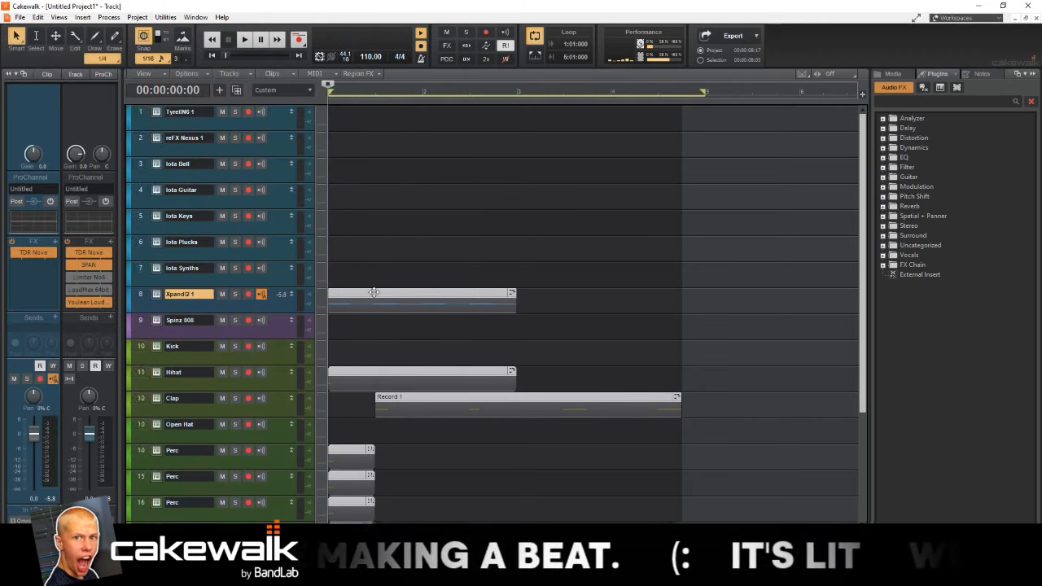
{"action": "right_click", "coordinate": [995, 176]}
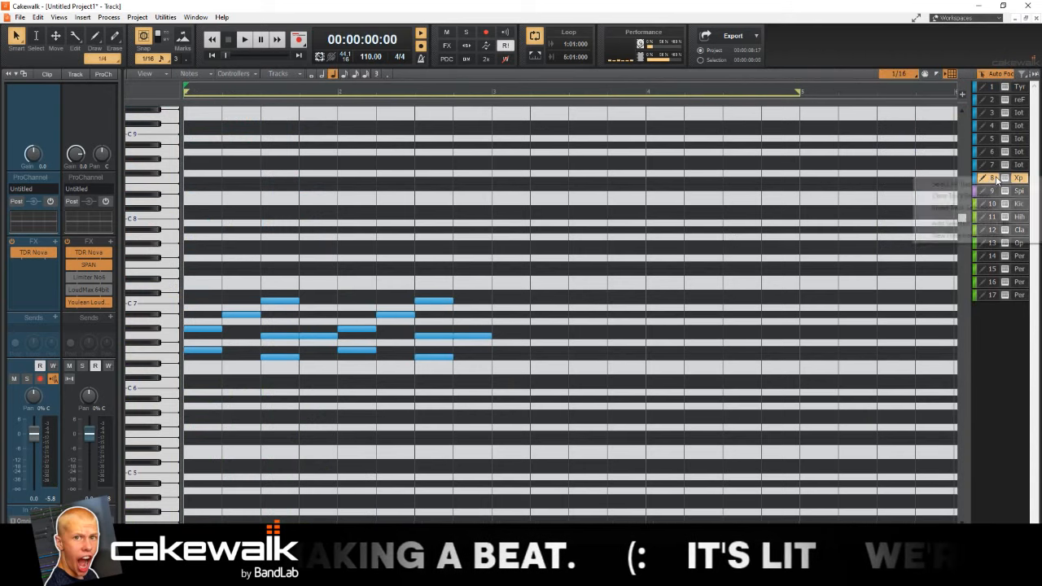
{"action": "right_click", "coordinate": [1023, 174]}
{"action": "left_click", "coordinate": [1023, 179]}
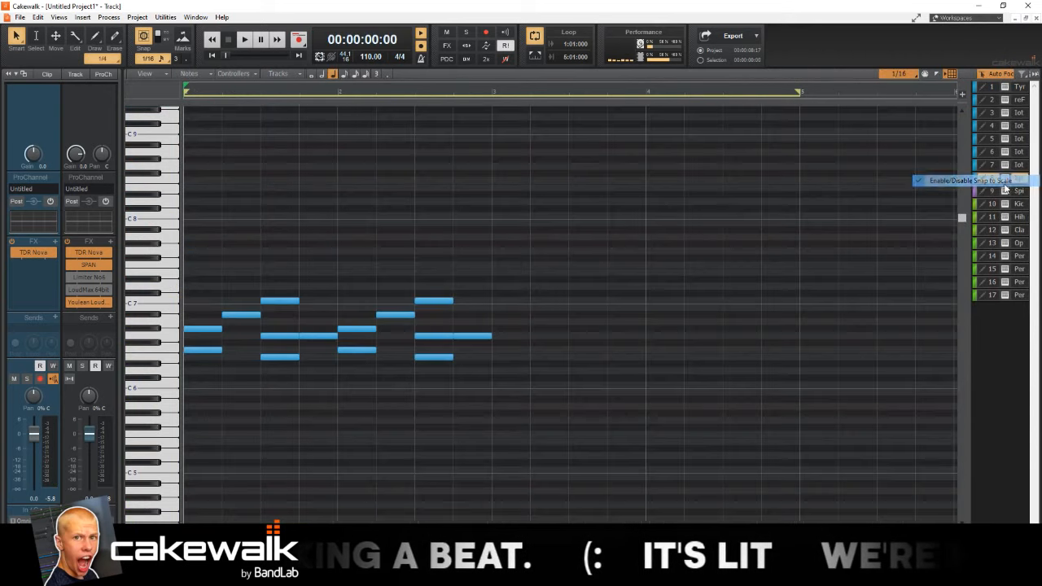
Step: Transpose all the melody notes down six semitones so the F6 root becomes B5, and play the result
{"action": "key", "text": "ctrl+a"}
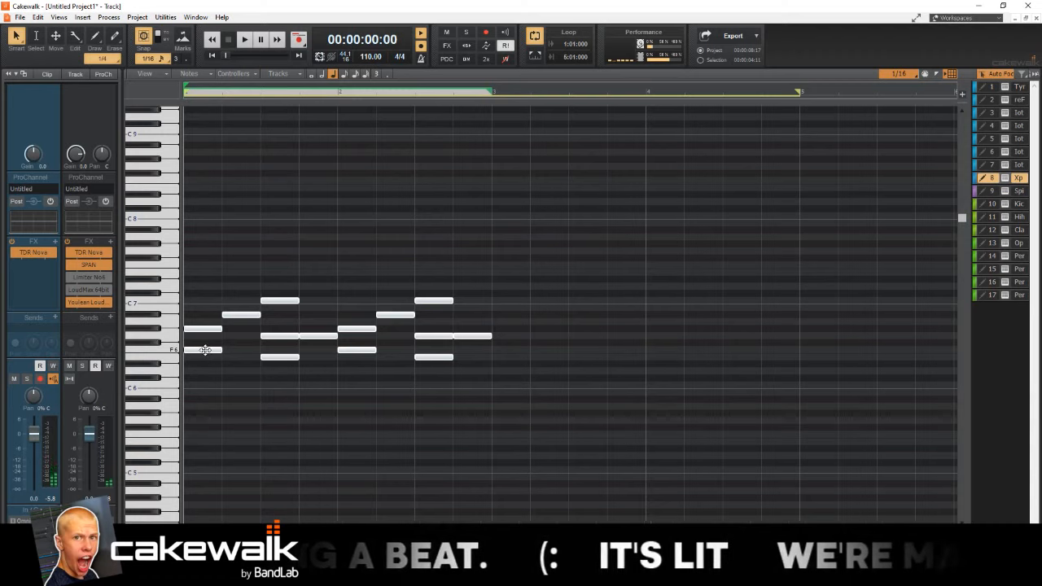
{"action": "left_click_drag", "start_coordinate": [205, 350], "coordinate": [205, 422]}
{"action": "key", "text": "space"}
{"action": "key", "text": "space"}
{"action": "scroll", "coordinate": [209, 358], "scroll_direction": "up", "scroll_amount": 1}
{"action": "key", "text": "space"}
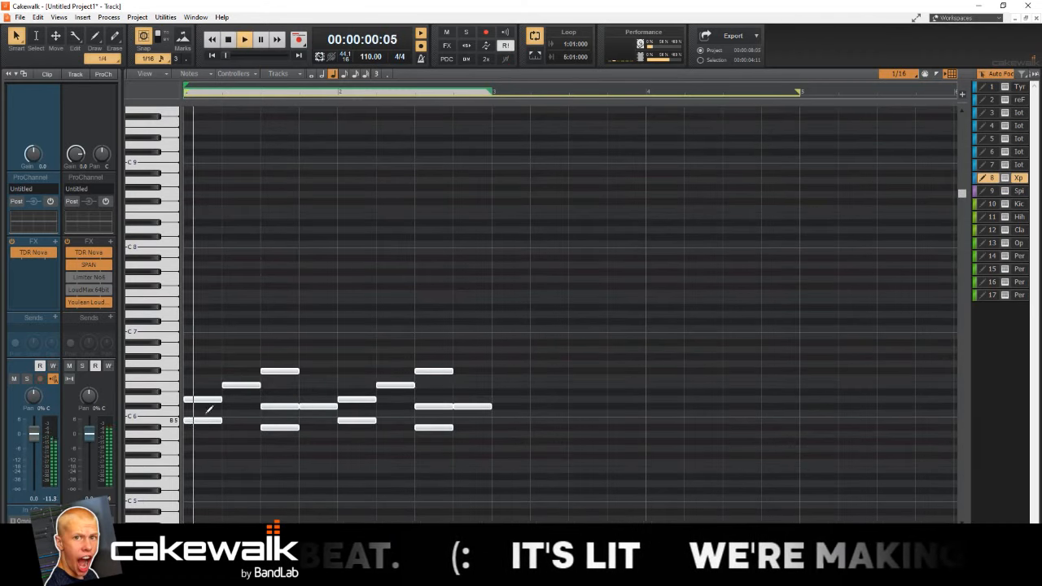
{"action": "left_click", "coordinate": [195, 345]}
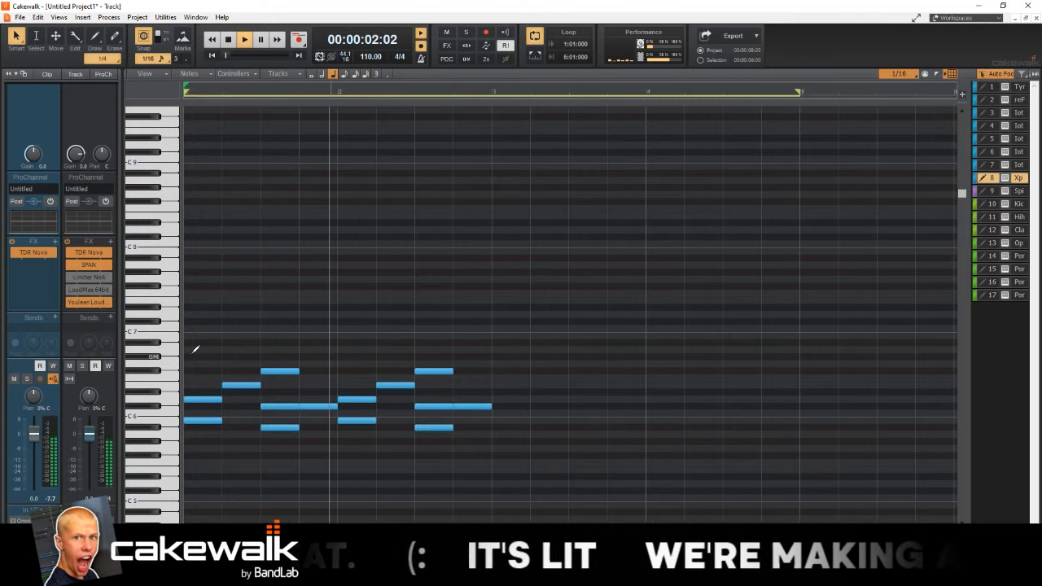
{"action": "key", "text": "space"}
Step: Try an extra quarter note at A6 above the start of the melody and play it repeatedly
{"action": "left_click", "coordinate": [200, 357]}
{"action": "key", "text": "space"}
{"action": "mouse_move", "coordinate": [208, 358]}
{"action": "left_mouse_down"}
{"action": "mouse_move", "coordinate": [217, 368]}
{"action": "mouse_move", "coordinate": [222, 351]}
{"action": "left_mouse_up"}
{"action": "key", "text": "space"}
{"action": "key", "text": "space"}
{"action": "key", "text": "space"}
{"action": "key", "text": "space"}
{"action": "key", "text": "space"}
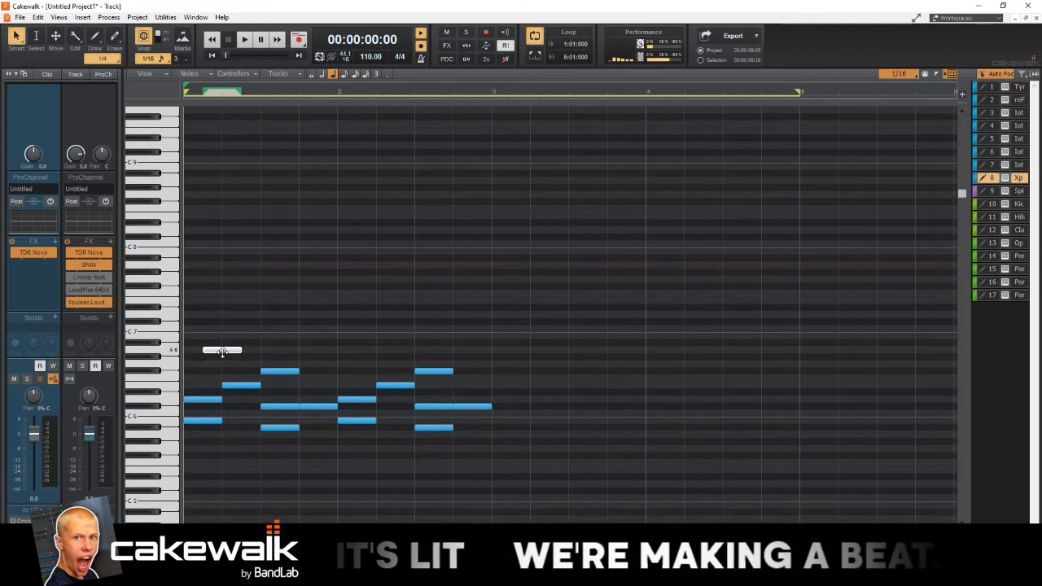
{"action": "key", "text": "space"}
{"action": "key", "text": "space"}
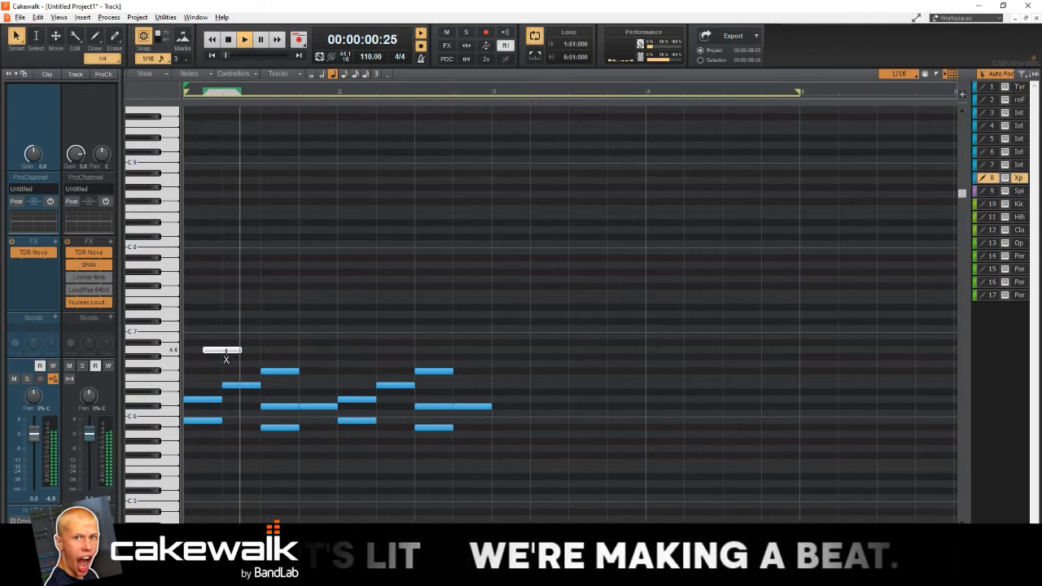
{"action": "scroll", "coordinate": [228, 348], "scroll_direction": "down", "scroll_amount": 2}
{"action": "key", "text": "space"}
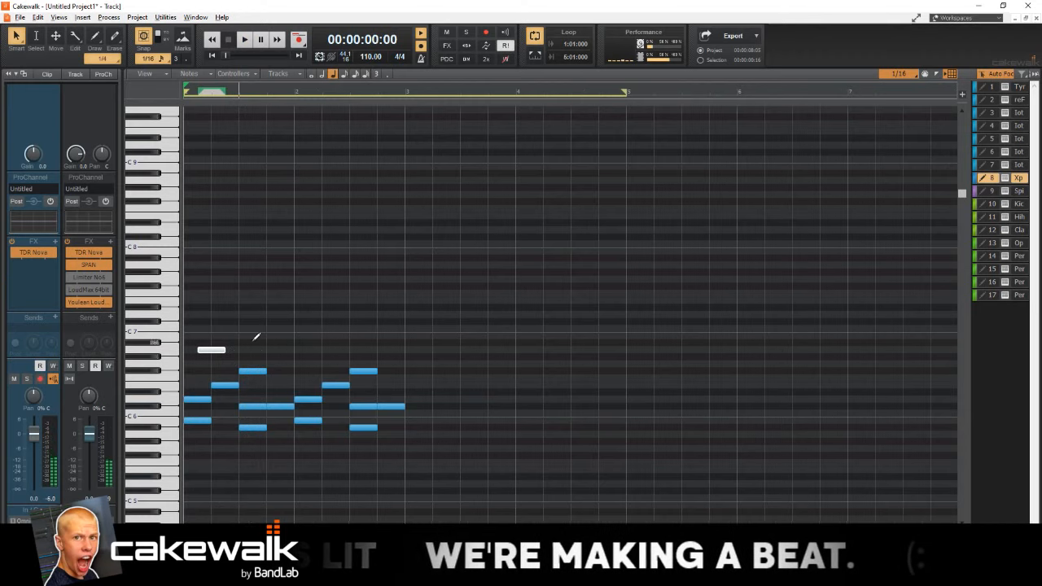
Step: Try the extra note at B6 and at eighth-note length during playback, then remove it
{"action": "left_click_drag", "start_coordinate": [211, 352], "coordinate": [211, 336]}
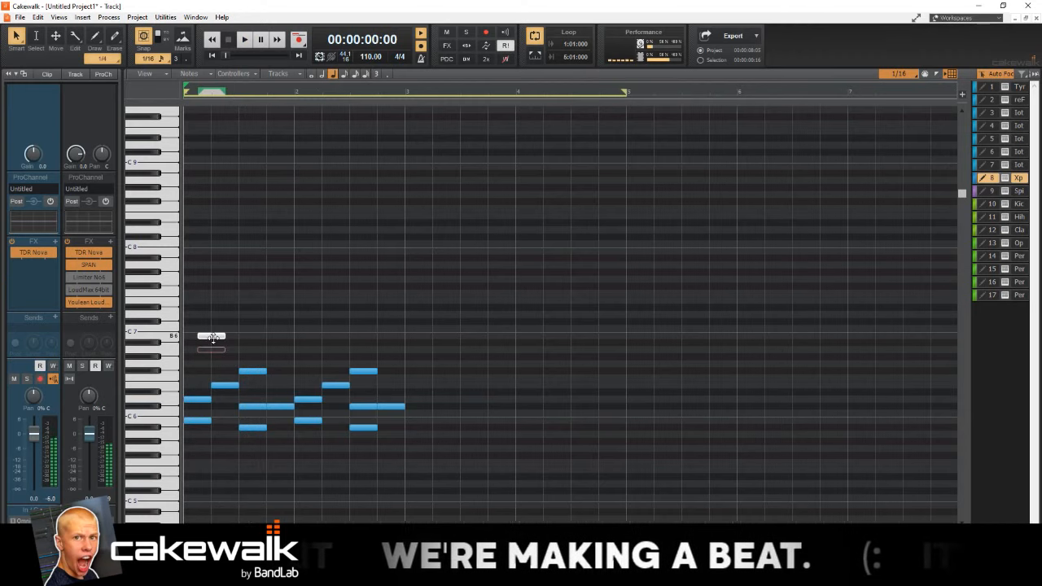
{"action": "key", "text": "space"}
{"action": "scroll", "coordinate": [258, 347], "scroll_direction": "down", "scroll_amount": 1}
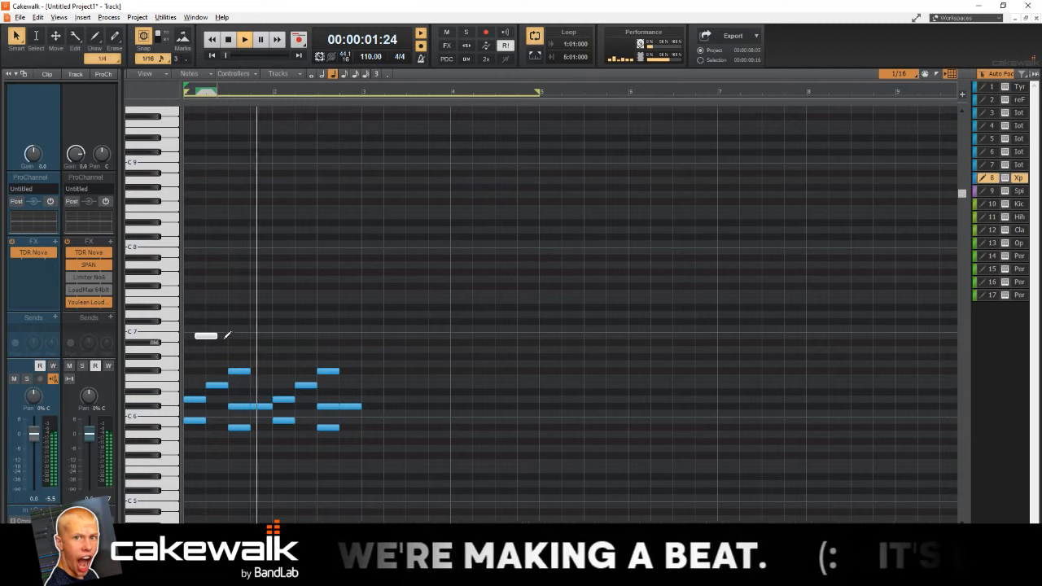
{"action": "key", "text": "space"}
{"action": "key", "text": "space"}
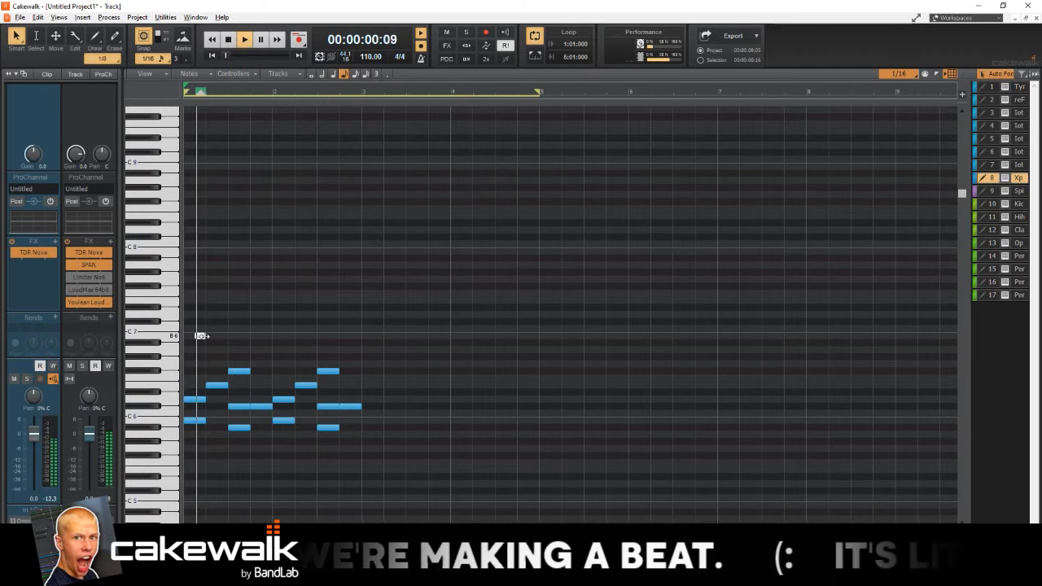
{"action": "key", "text": "space"}
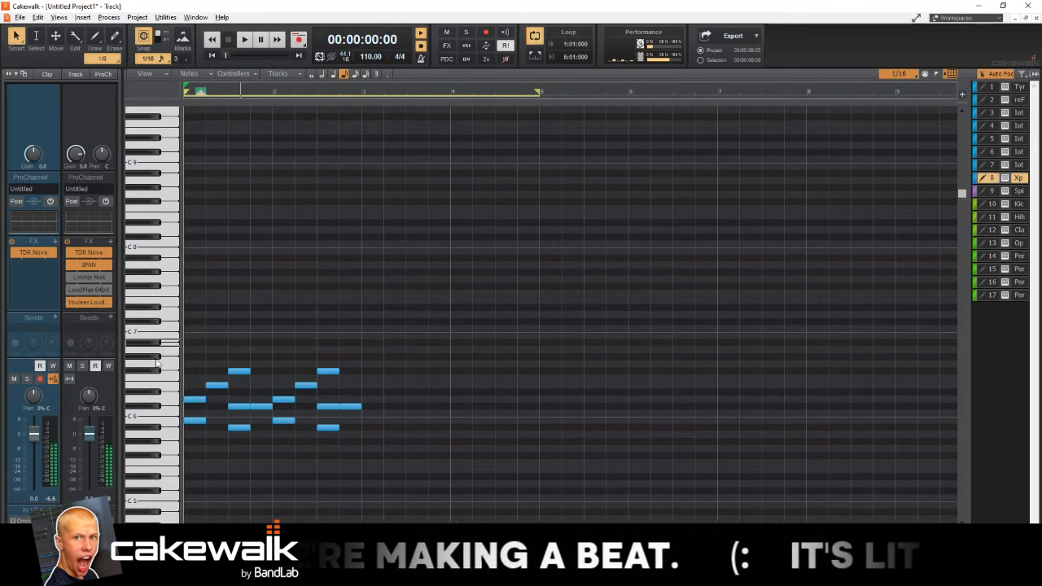
Step: Copy all the melody notes one octave lower as a second layer, keeping the original notes
{"action": "key", "text": "ctrl+a"}
{"action": "scroll", "coordinate": [203, 406], "scroll_direction": "up", "scroll_amount": 2}
{"action": "scroll", "coordinate": [200, 419], "scroll_direction": "down", "scroll_amount": 1}
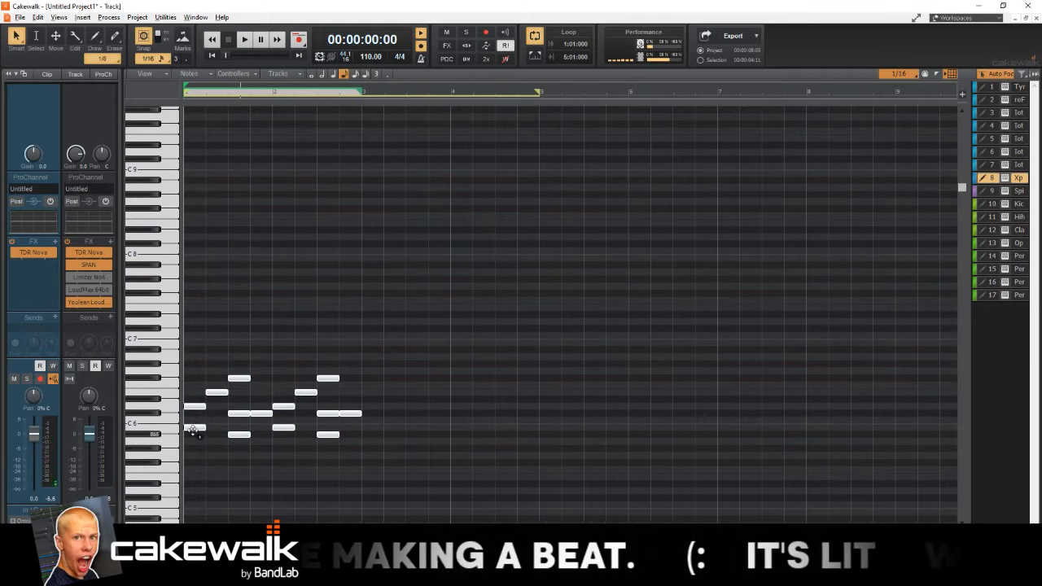
{"action": "left_click_drag", "start_coordinate": [196, 426], "coordinate": [187, 513]}
Step: Play the layered melody and lower the Xpand!2 1 track volume to -6.7 dB
{"action": "key", "text": "space"}
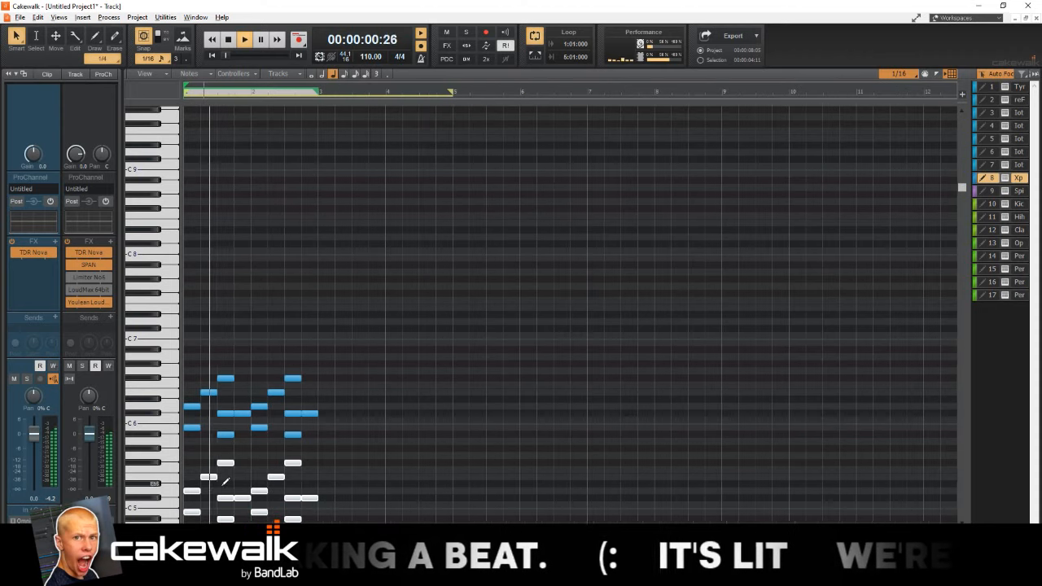
{"action": "scroll", "coordinate": [220, 486], "scroll_direction": "up", "scroll_amount": 2}
{"action": "key", "text": "space"}
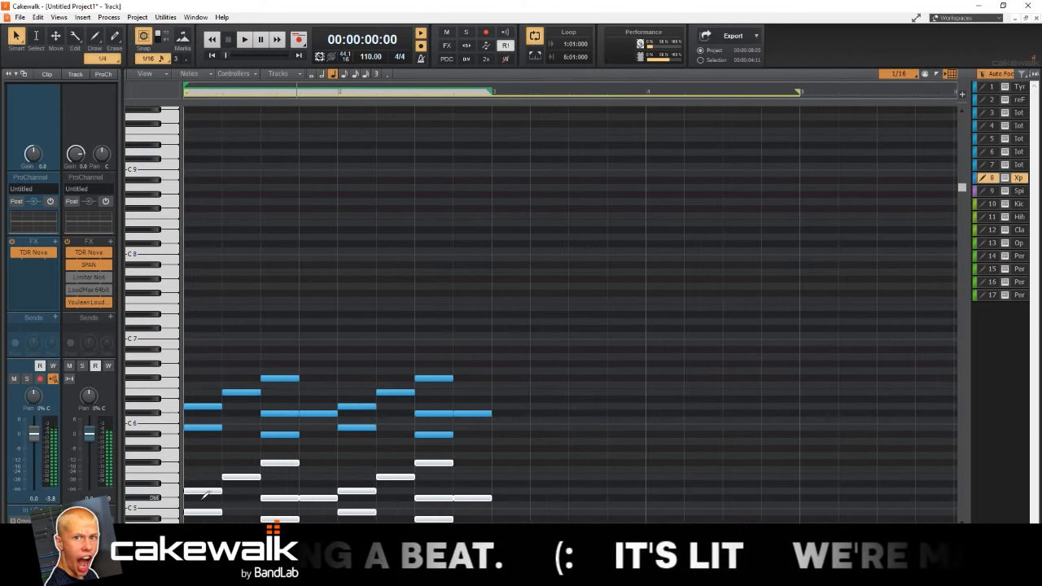
{"action": "key", "text": "space"}
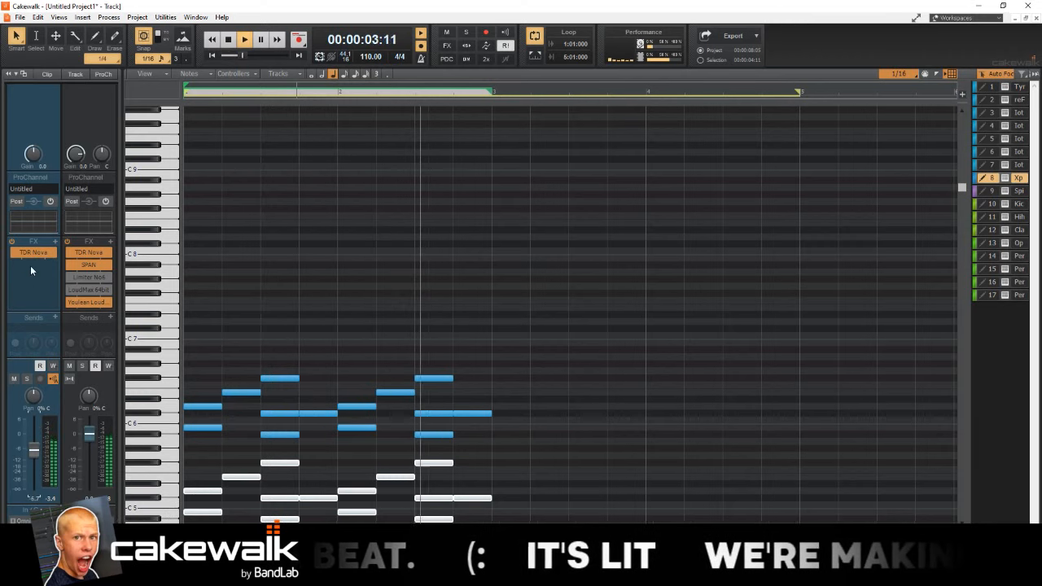
Step: Insert SimpleSide on the Xpand!2 1 track and shape its curve to rise from silence at the start, checking it during playback
{"action": "key", "text": "d"}
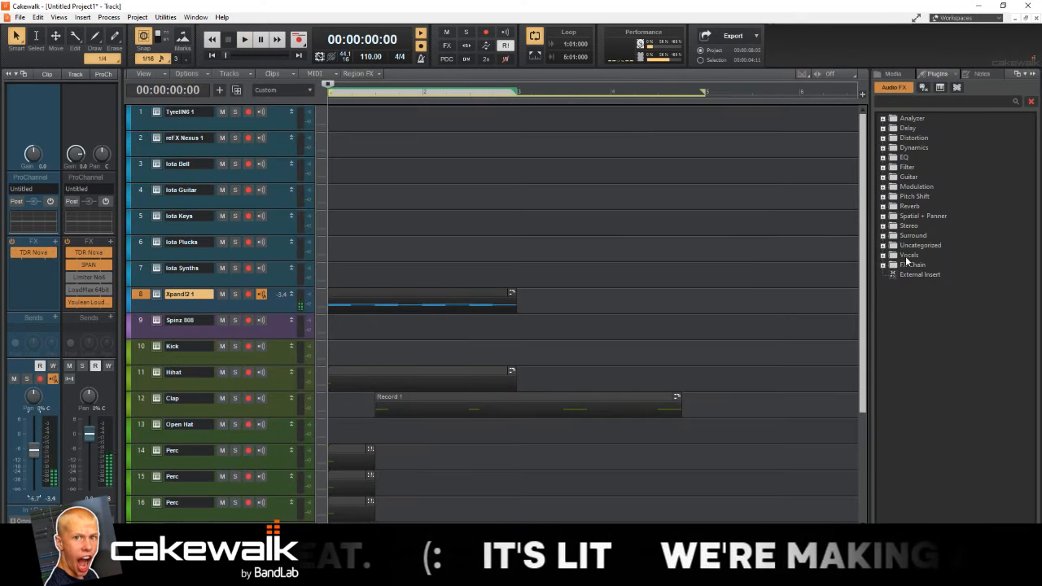
{"action": "left_click", "coordinate": [883, 245]}
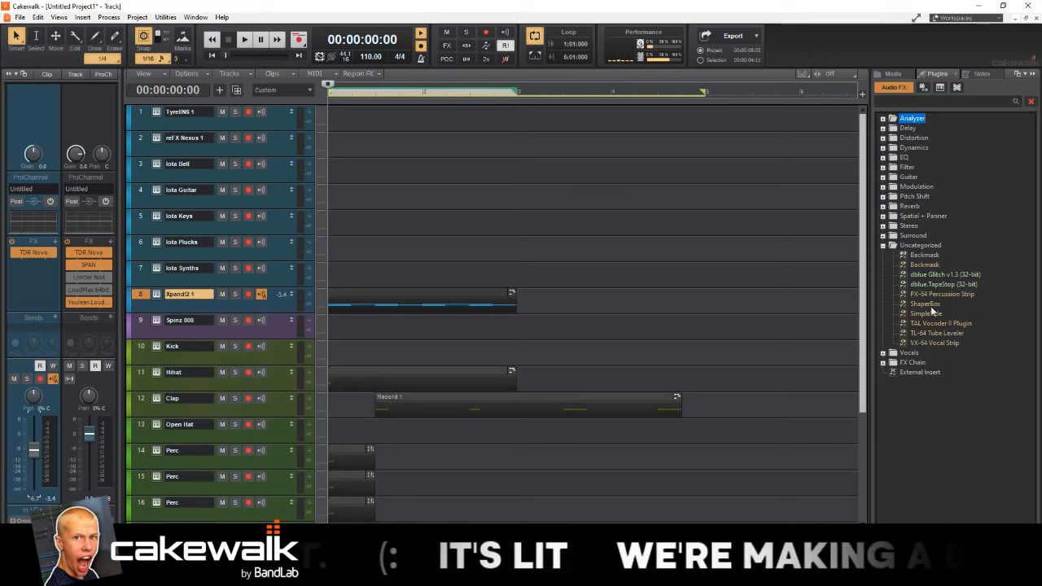
{"action": "left_click_drag", "start_coordinate": [838, 336], "coordinate": [44, 291]}
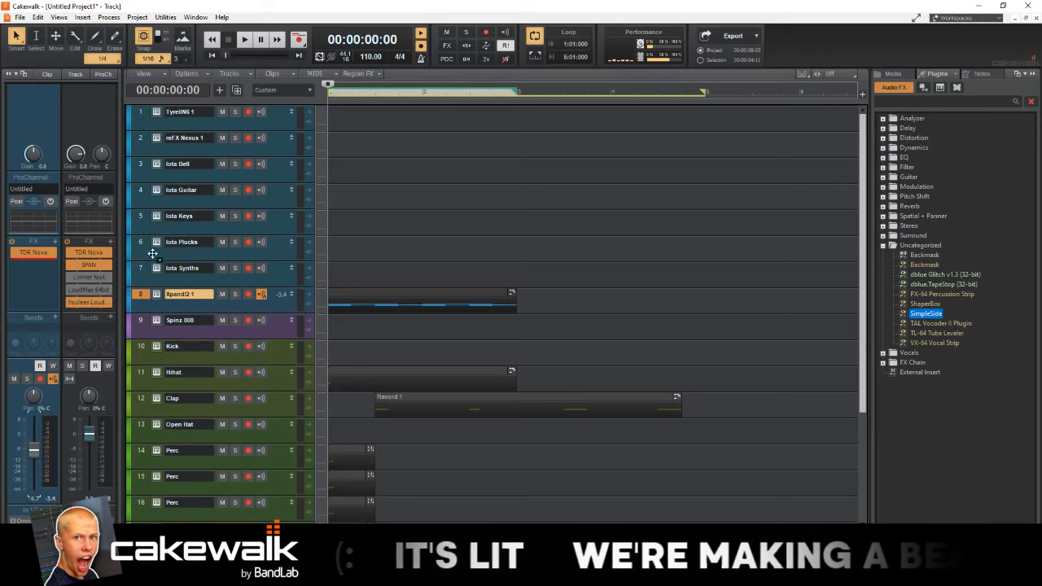
{"action": "left_click", "coordinate": [18, 40]}
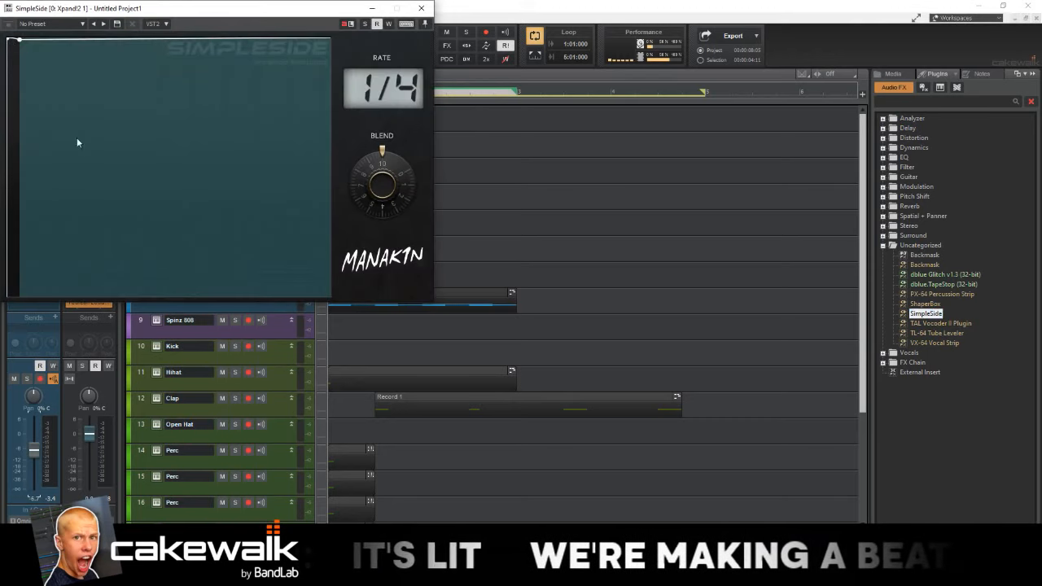
{"action": "left_click_drag", "start_coordinate": [8, 40], "coordinate": [8, 296]}
{"action": "left_click_drag", "start_coordinate": [147, 130], "coordinate": [147, 40]}
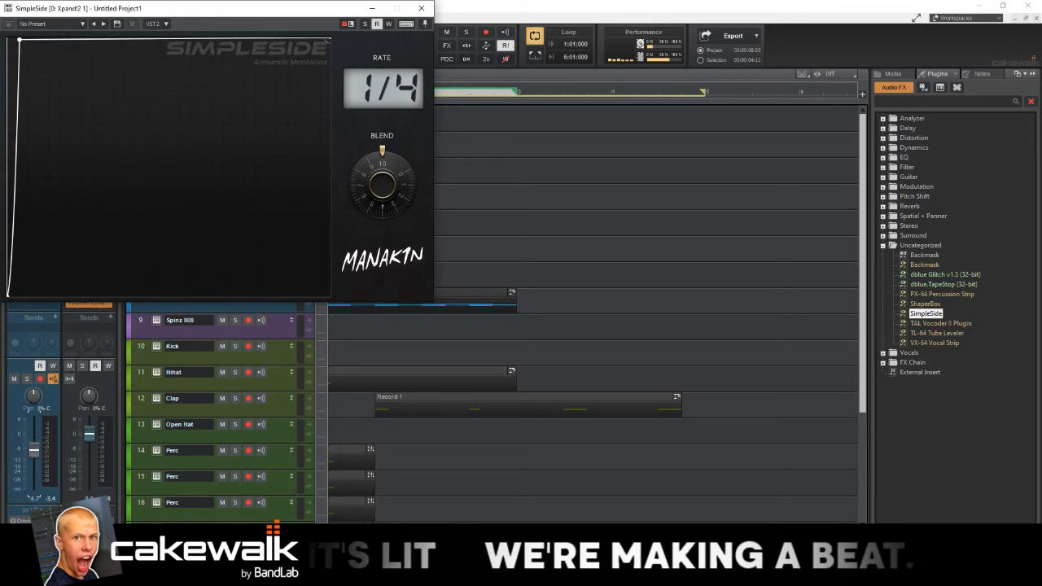
{"action": "key", "text": "space"}
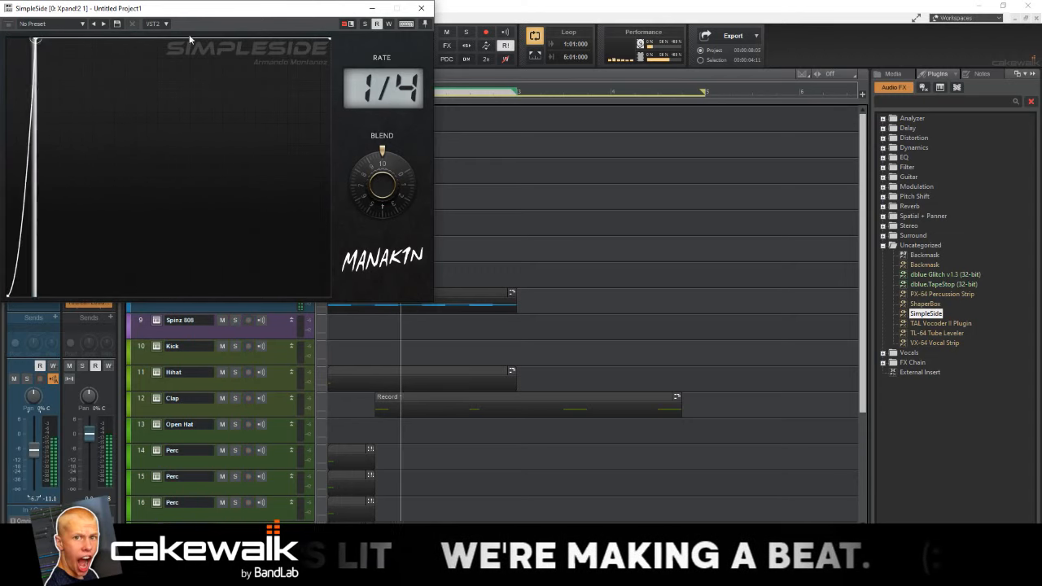
{"action": "left_click", "coordinate": [421, 8]}
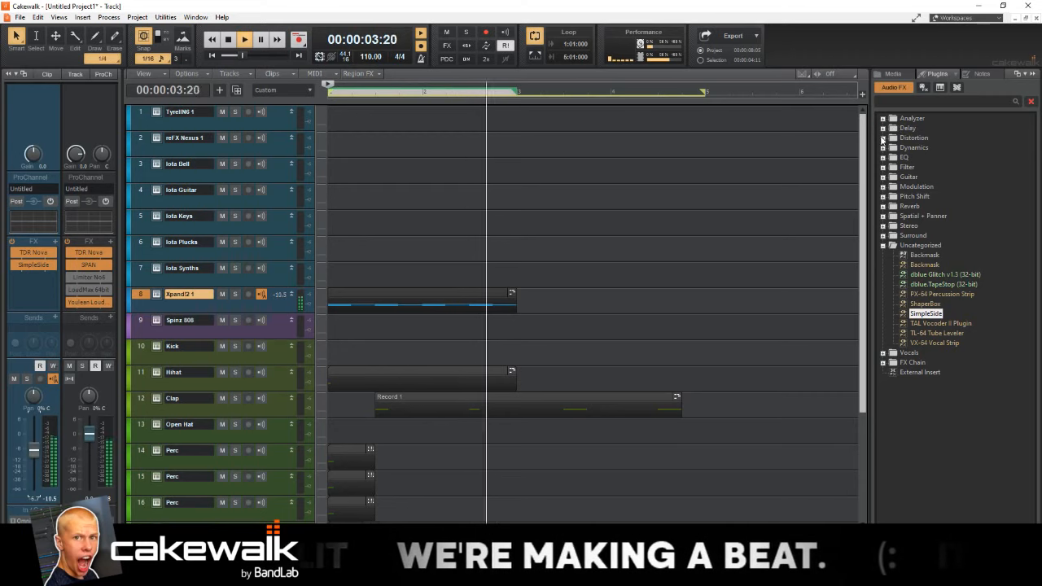
Step: Insert the FuzzPlus3 distortion effect after SimpleSide on the Xpand!2 1 track and lower its distortion to 11%
{"action": "left_click", "coordinate": [883, 138]}
{"action": "key", "text": "space"}
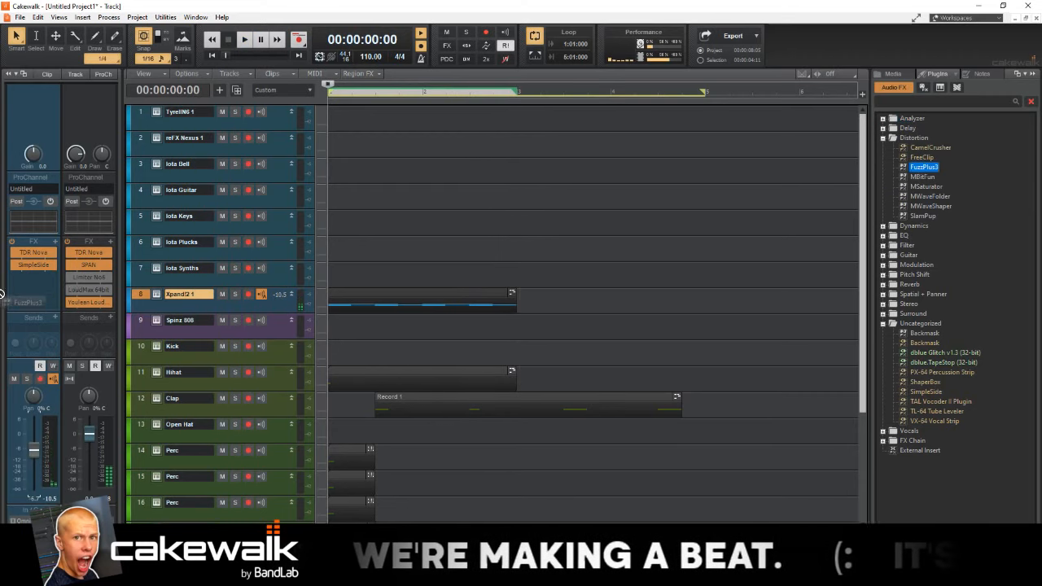
{"action": "left_click_drag", "start_coordinate": [39, 285], "coordinate": [39, 284]}
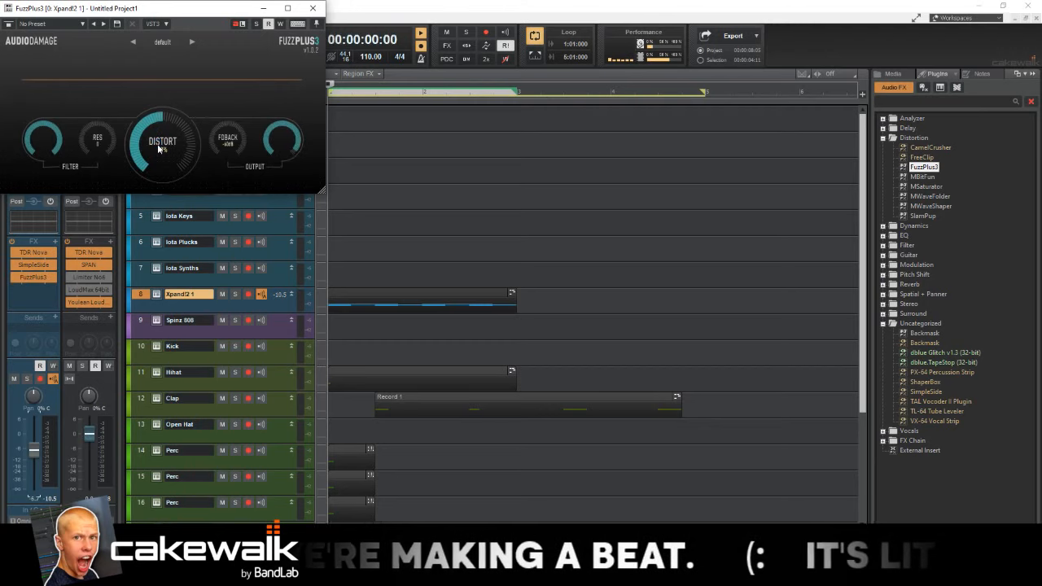
{"action": "left_click_drag", "start_coordinate": [153, 161], "coordinate": [153, 165]}
Step: Play the melody while reducing FuzzPlus3's distortion further, adjusting the filter frequency and setting the resonance to 1
{"action": "key", "text": "space"}
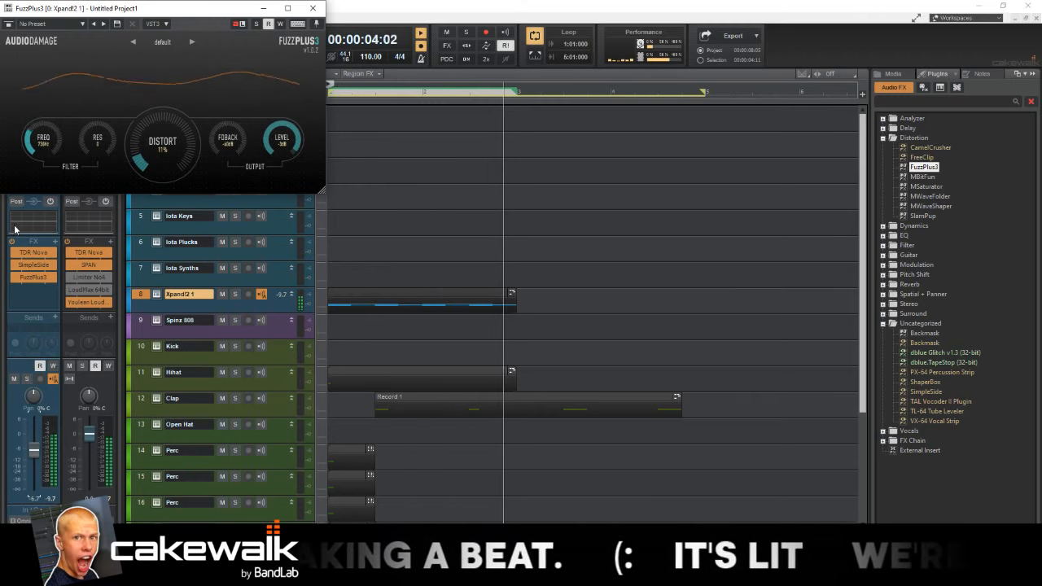
{"action": "key", "text": "space"}
{"action": "key", "text": "space"}
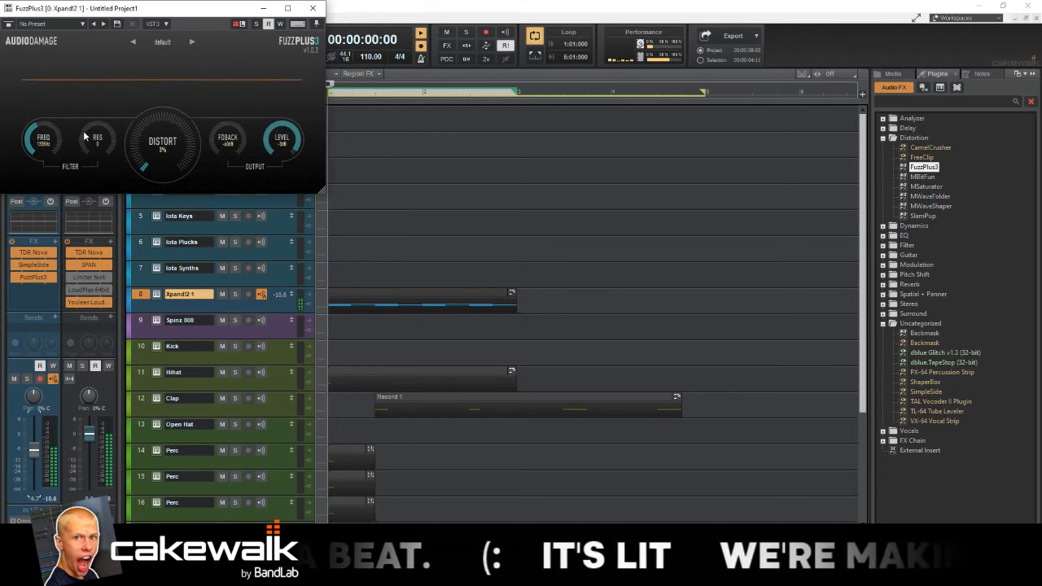
{"action": "left_click_drag", "start_coordinate": [91, 135], "coordinate": [84, 77]}
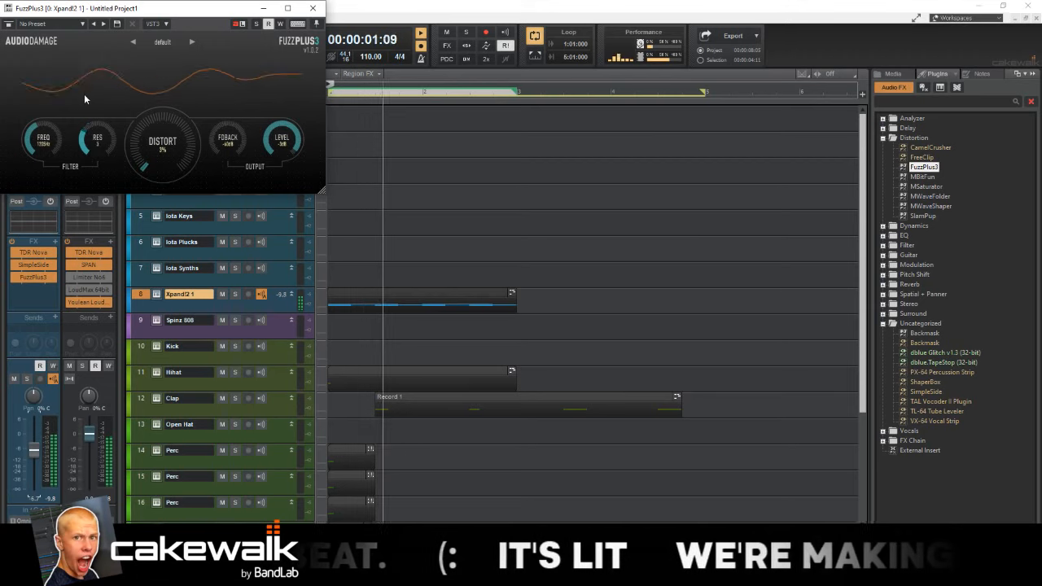
{"action": "left_click_drag", "start_coordinate": [96, 137], "coordinate": [63, 295]}
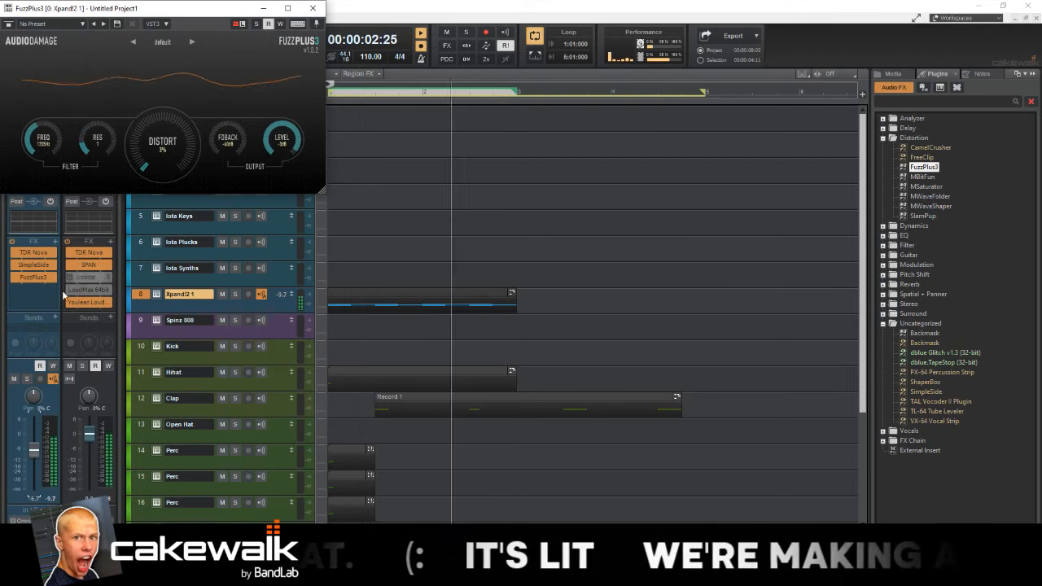
Step: Solo the Xpand!2 1 track, move TDR Nova after FuzzPlus3 in its effects chain and open it
{"action": "left_click", "coordinate": [27, 378]}
{"action": "double_click", "coordinate": [32, 254]}
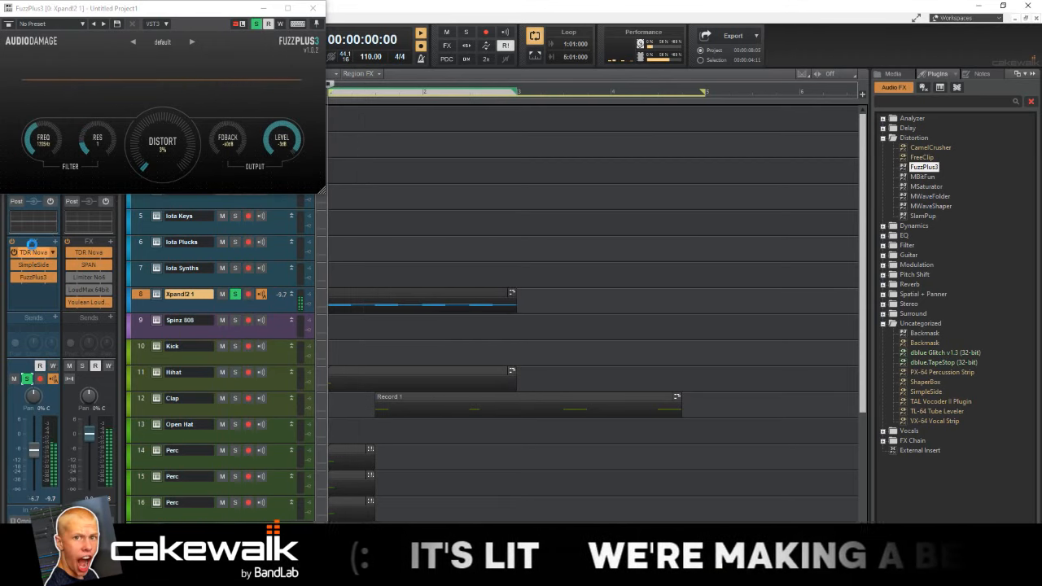
{"action": "left_click_drag", "start_coordinate": [38, 254], "coordinate": [52, 282]}
{"action": "double_click", "coordinate": [35, 278]}
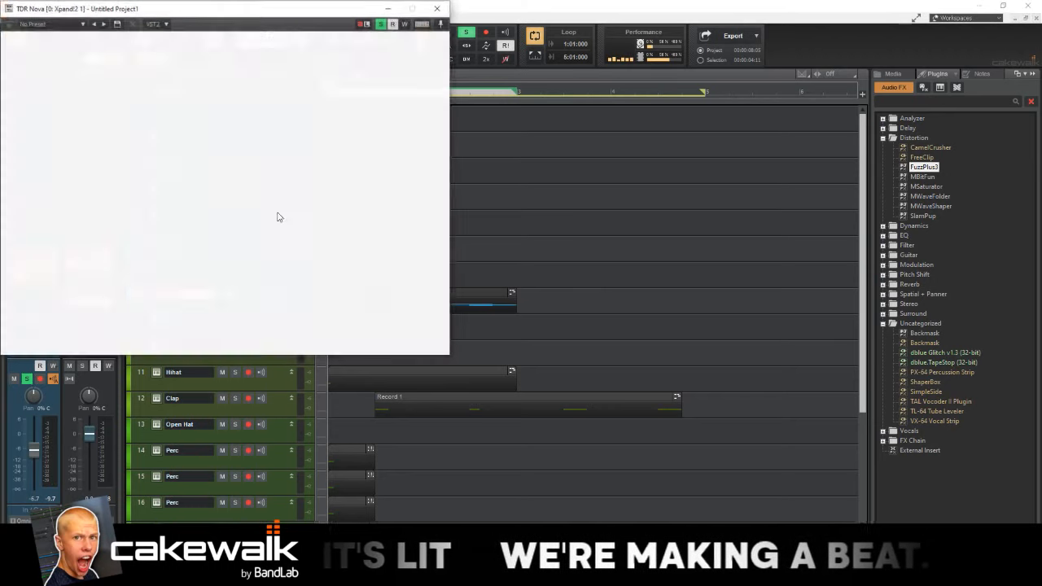
Step: Shape TDR Nova with Band II at -3.8 dB, a 235 Hz high-pass, a slight Band III cut and Band IV at 3.1 dB
{"action": "left_click_drag", "start_coordinate": [204, 135], "coordinate": [191, 49]}
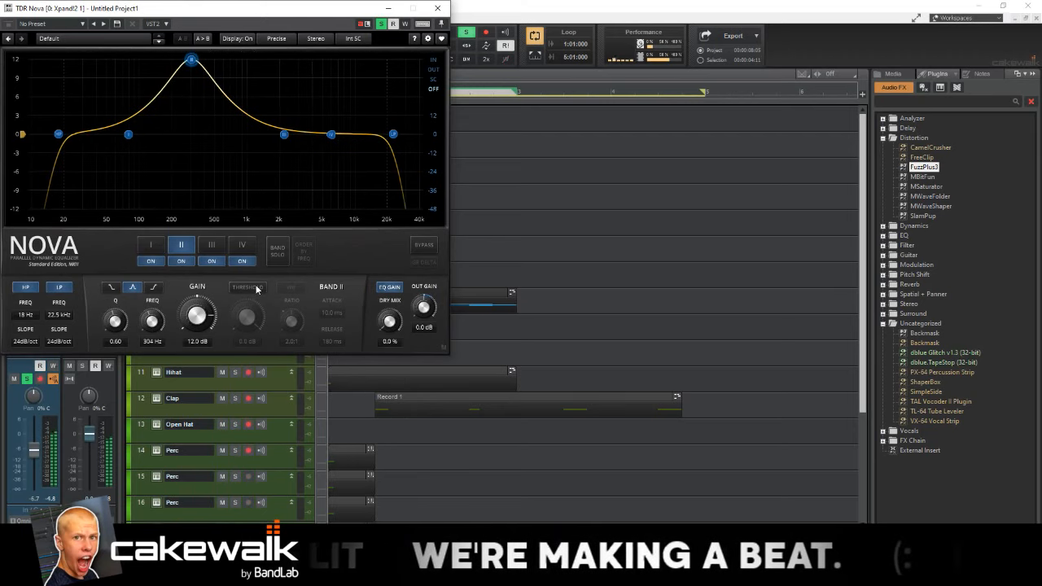
{"action": "left_click_drag", "start_coordinate": [198, 316], "coordinate": [202, 349]}
{"action": "left_click_drag", "start_coordinate": [33, 314], "coordinate": [90, 304]}
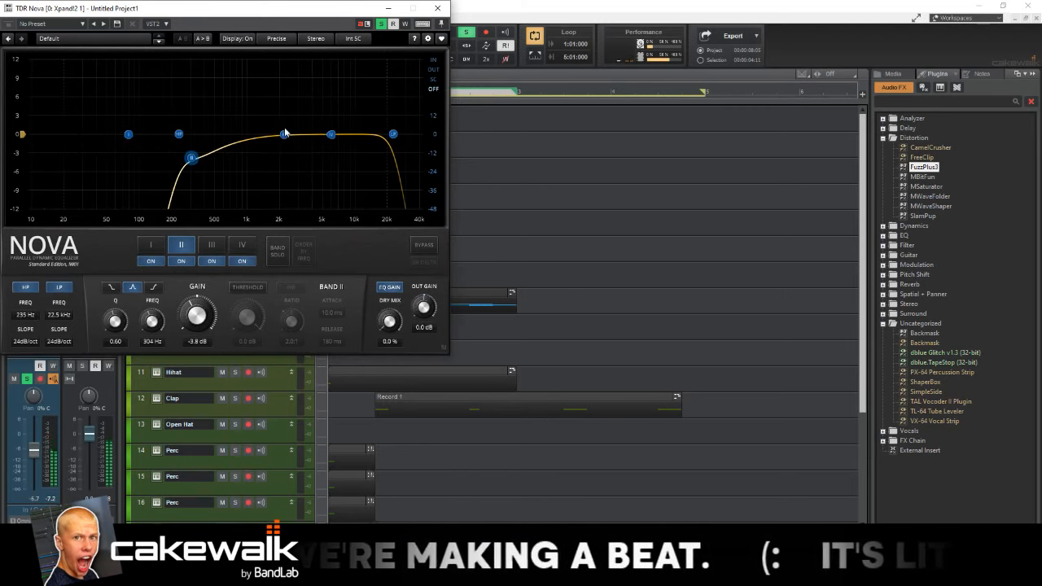
{"action": "left_click_drag", "start_coordinate": [283, 135], "coordinate": [324, 114]}
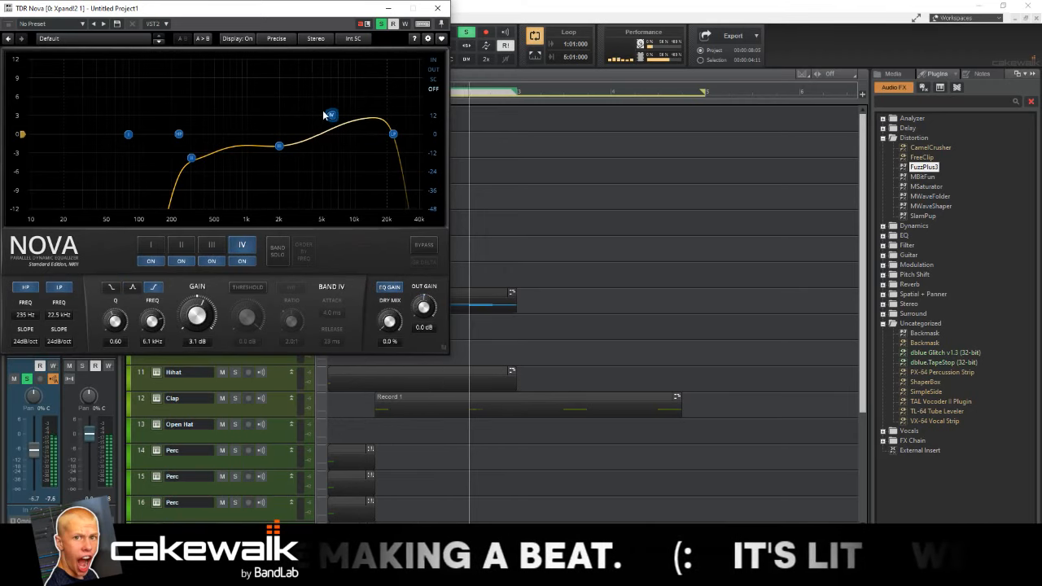
{"action": "left_click", "coordinate": [437, 8]}
{"action": "key", "text": "space"}
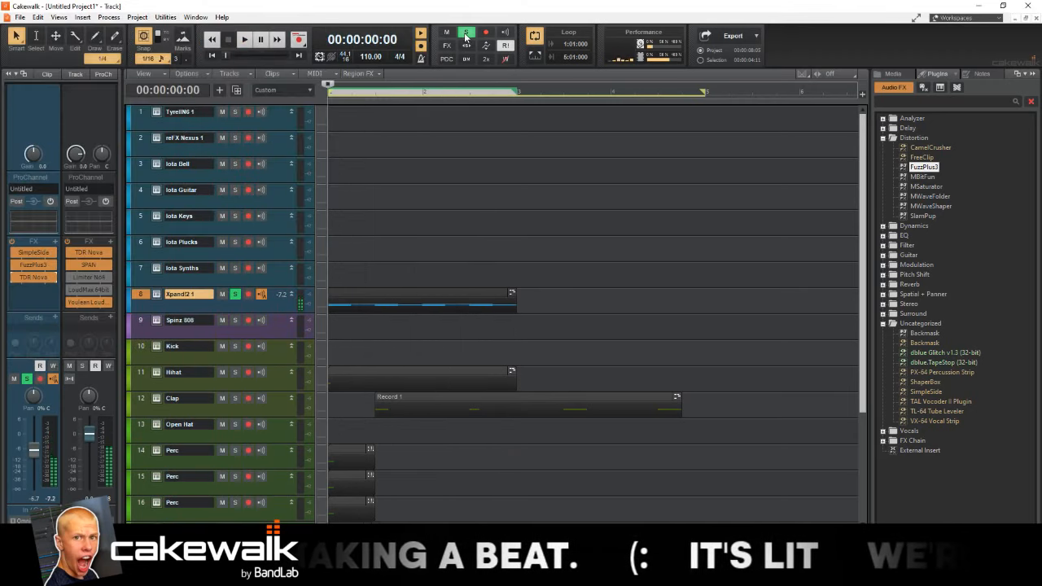
Step: Clear the solo, duplicate the two-bar Xpand!2 1 melody across bars 3 and 4, and play it back
{"action": "key", "text": "space"}
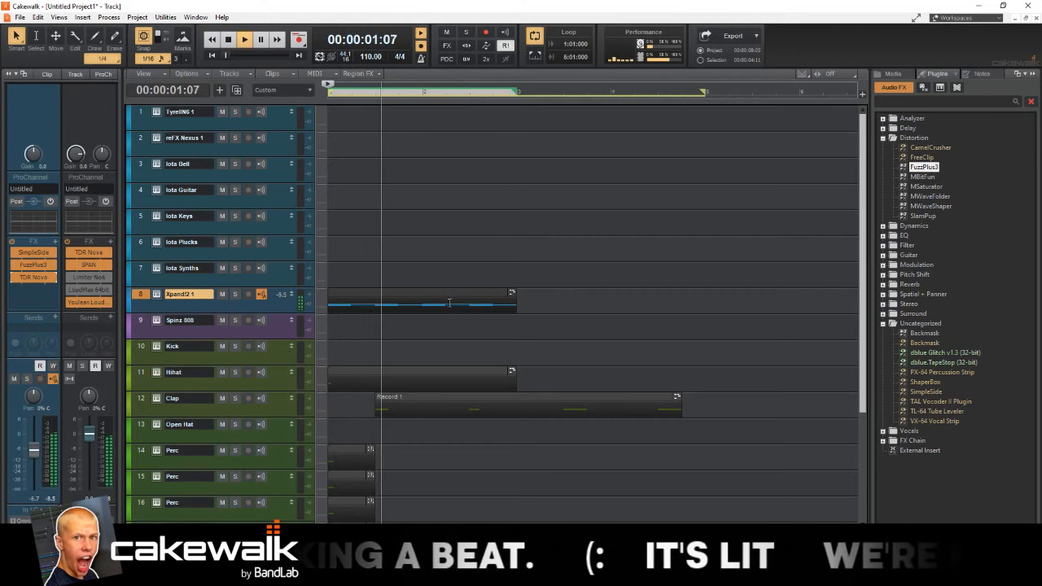
{"action": "left_click_drag", "start_coordinate": [419, 293], "coordinate": [605, 304]}
{"action": "scroll", "coordinate": [600, 305], "scroll_direction": "down", "scroll_amount": 2}
{"action": "key", "text": "space"}
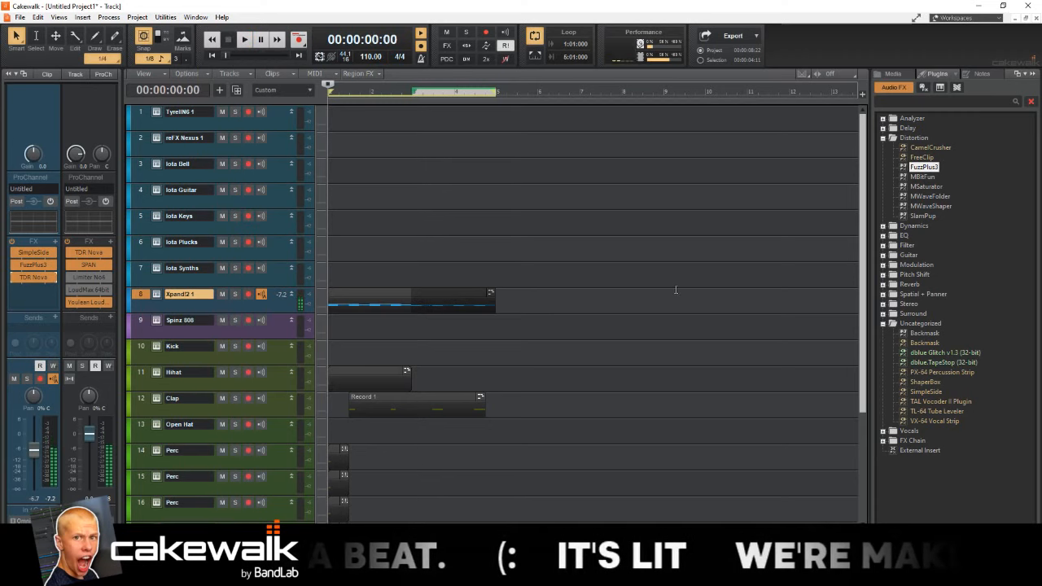
{"action": "key", "text": "space"}
{"action": "key", "text": "space"}
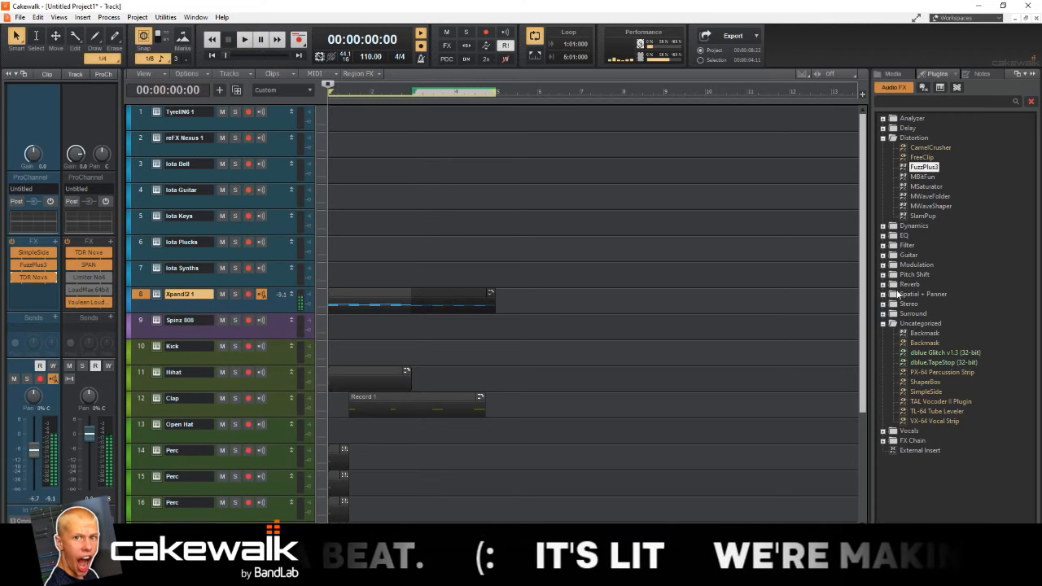
Step: Add the TRUMPET DISTORT FX chain to the end of the Xpand!2 1 effects, audition it, and bypass it
{"action": "left_click", "coordinate": [882, 440]}
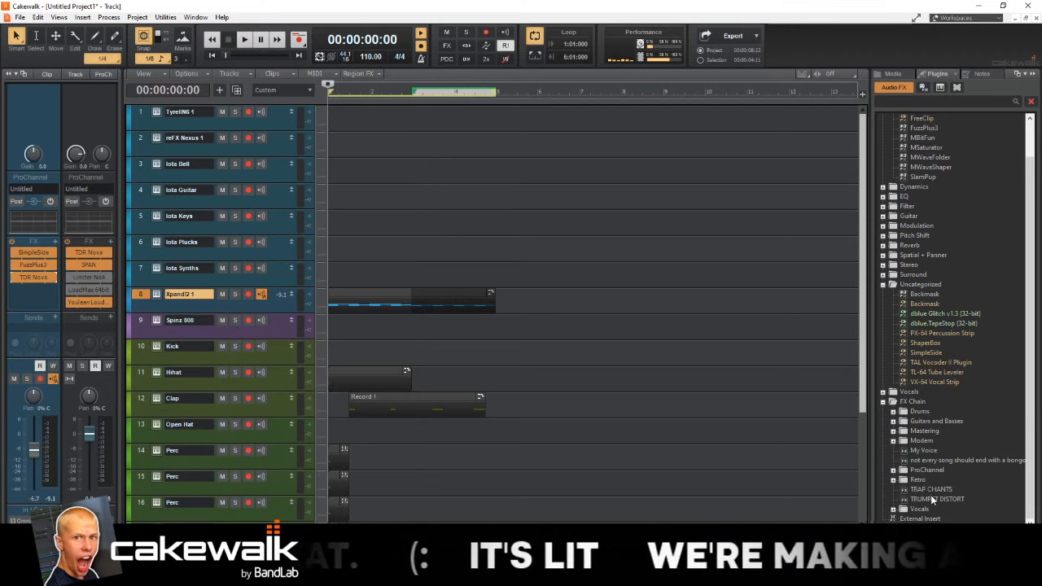
{"action": "left_click_drag", "start_coordinate": [84, 295], "coordinate": [33, 290]}
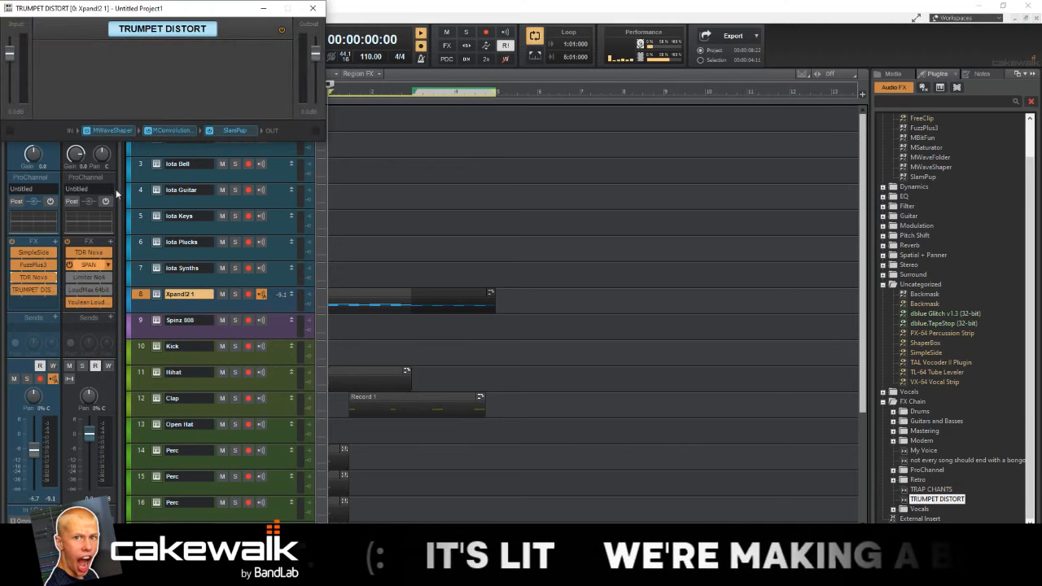
{"action": "key", "text": "space"}
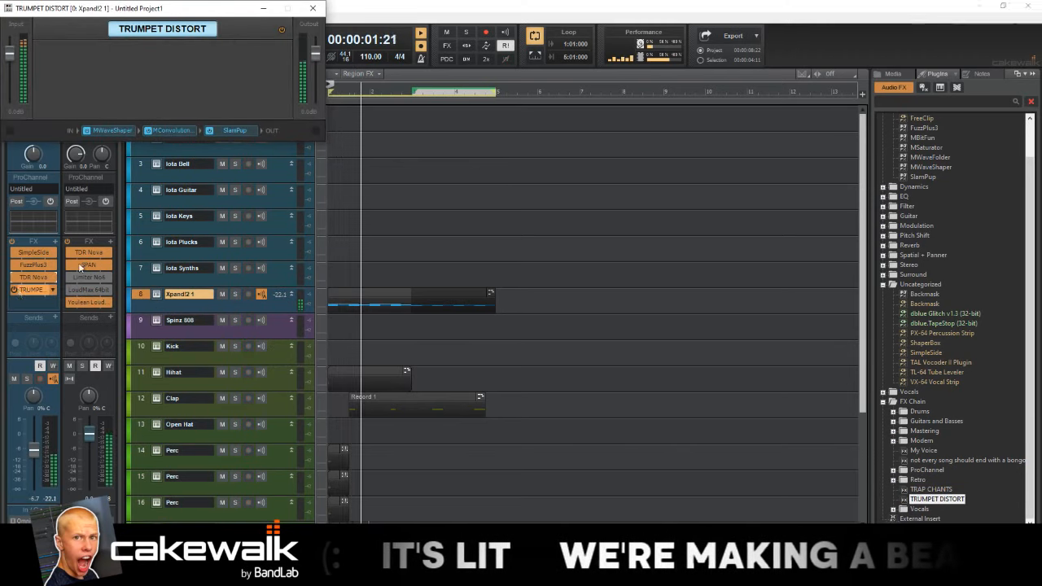
{"action": "left_click", "coordinate": [13, 290]}
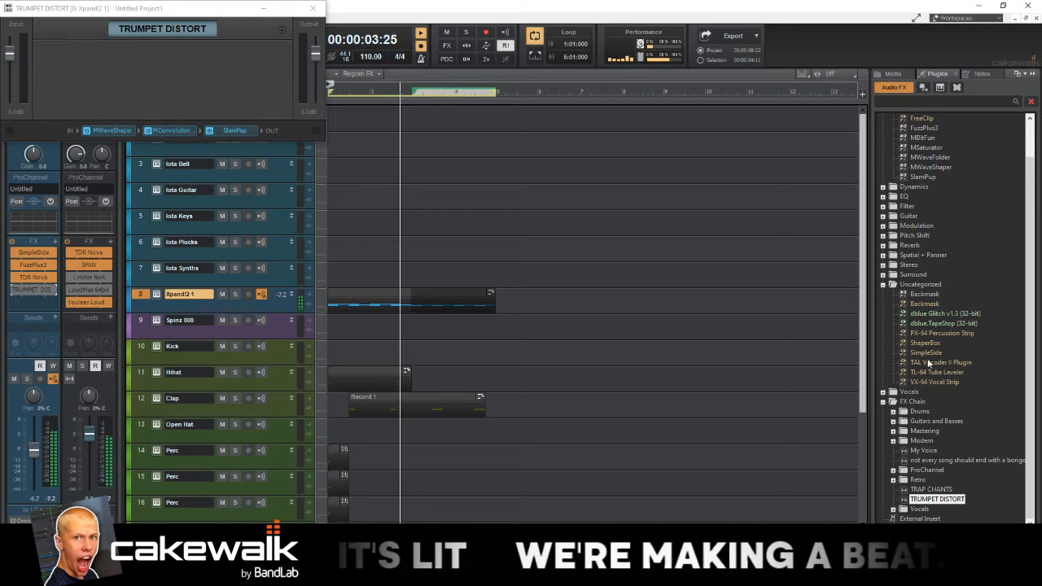
Step: Insert the MConvolutionEZ reverb on the Xpand!2 1 track and place it after TDR Nova
{"action": "double_click", "coordinate": [904, 245]}
{"action": "left_click_drag", "start_coordinate": [935, 264], "coordinate": [44, 277]}
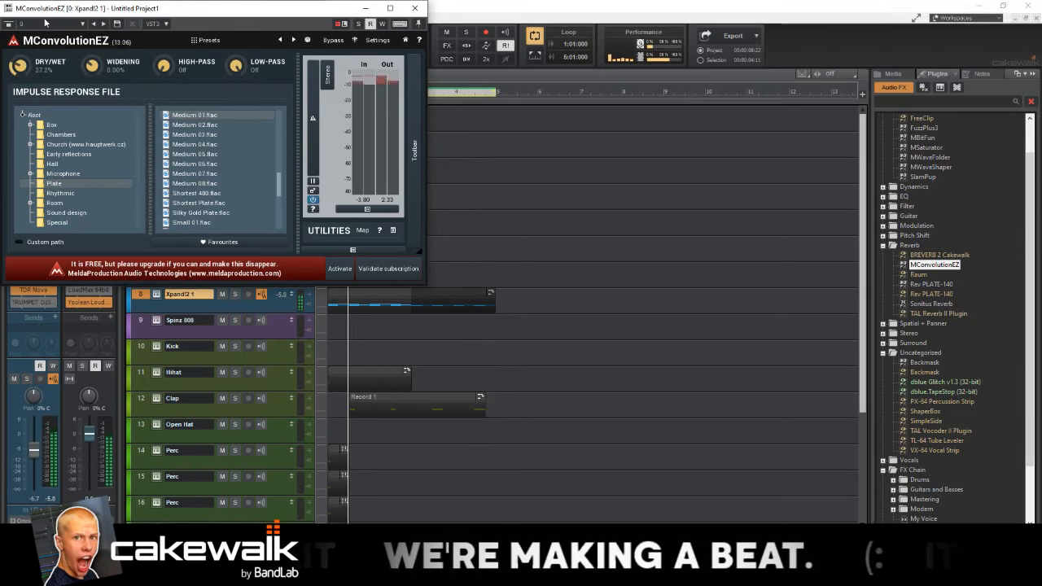
{"action": "left_click_drag", "start_coordinate": [45, 22], "coordinate": [241, 81]}
{"action": "left_click_drag", "start_coordinate": [33, 279], "coordinate": [71, 291]}
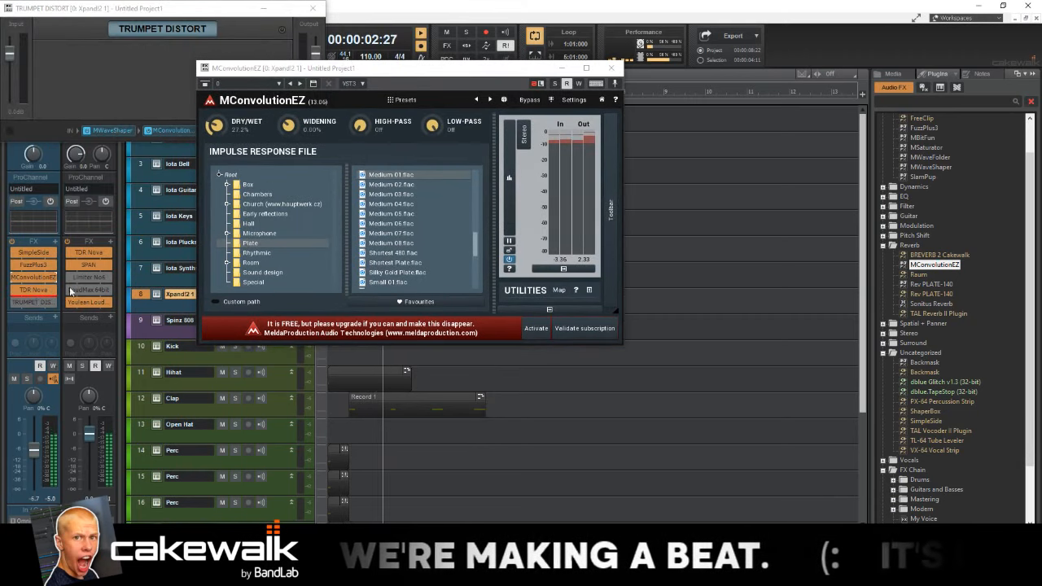
Step: Audition Hall impulse responses in MConvolutionEZ, choose Small Impact.flac, and close both effect windows
{"action": "left_click", "coordinate": [248, 223]}
{"action": "left_click", "coordinate": [377, 243]}
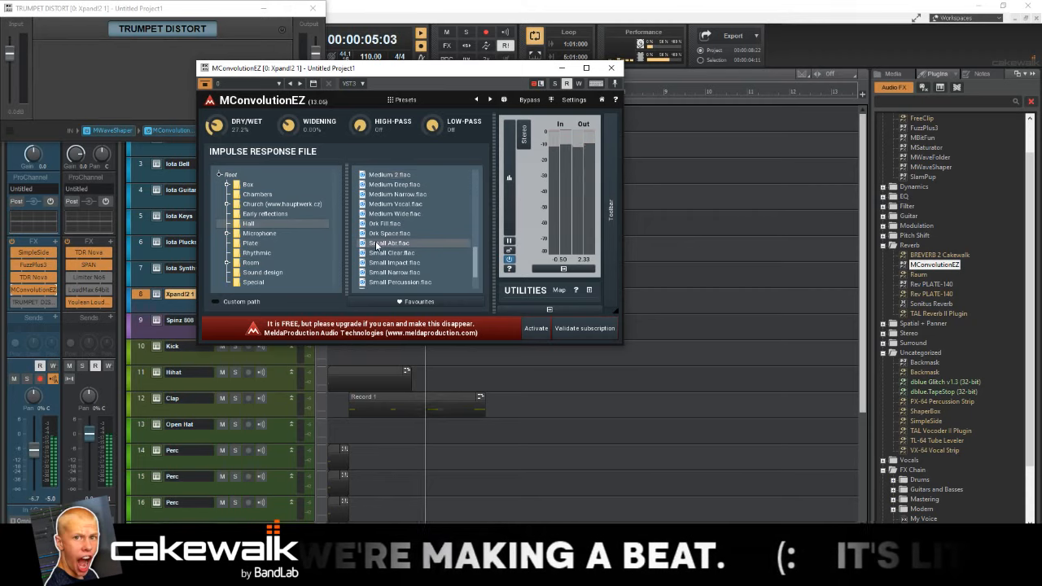
{"action": "left_click", "coordinate": [405, 263]}
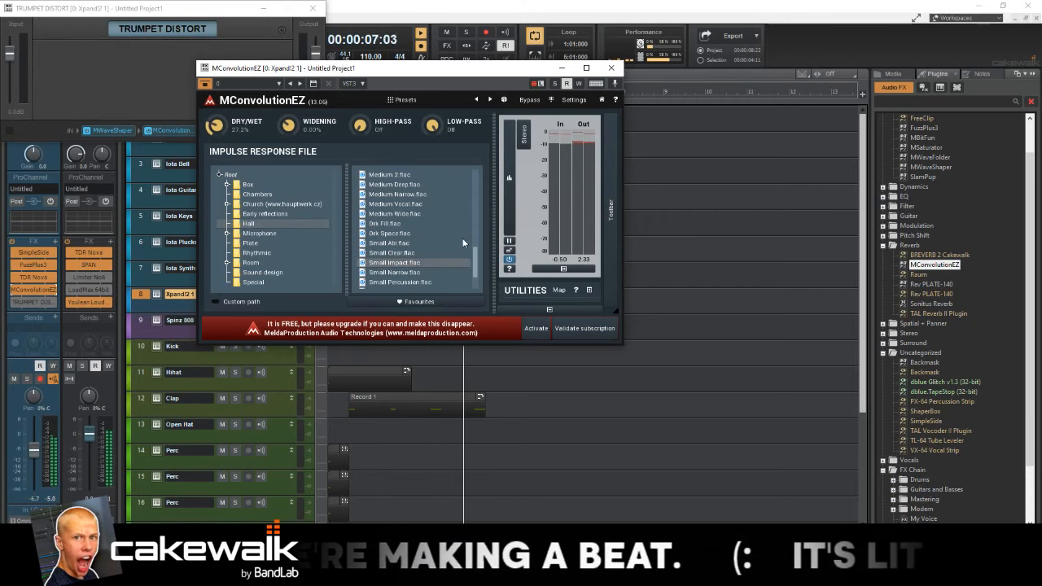
{"action": "left_click", "coordinate": [611, 68]}
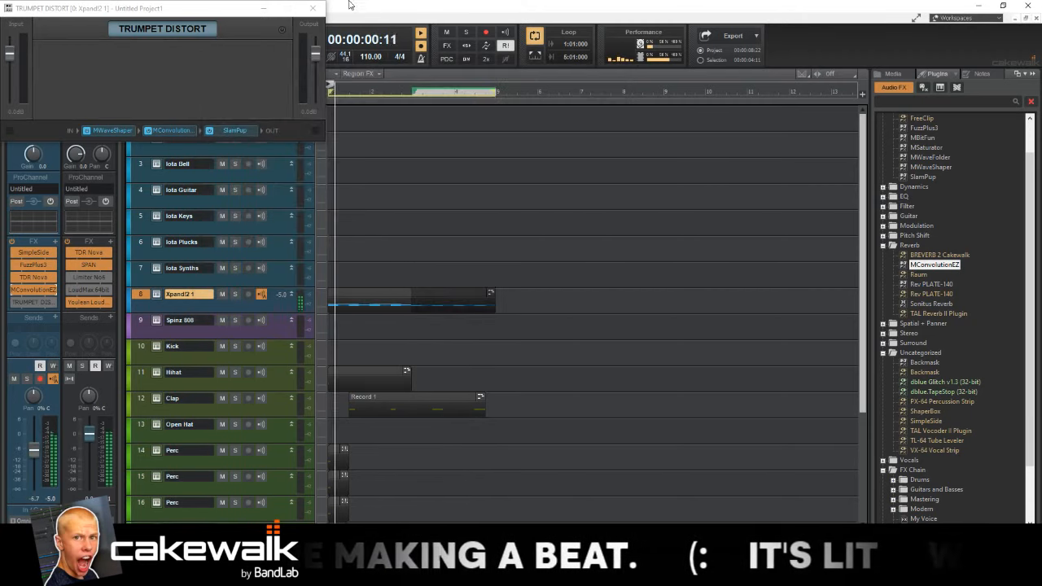
{"action": "left_click", "coordinate": [313, 8]}
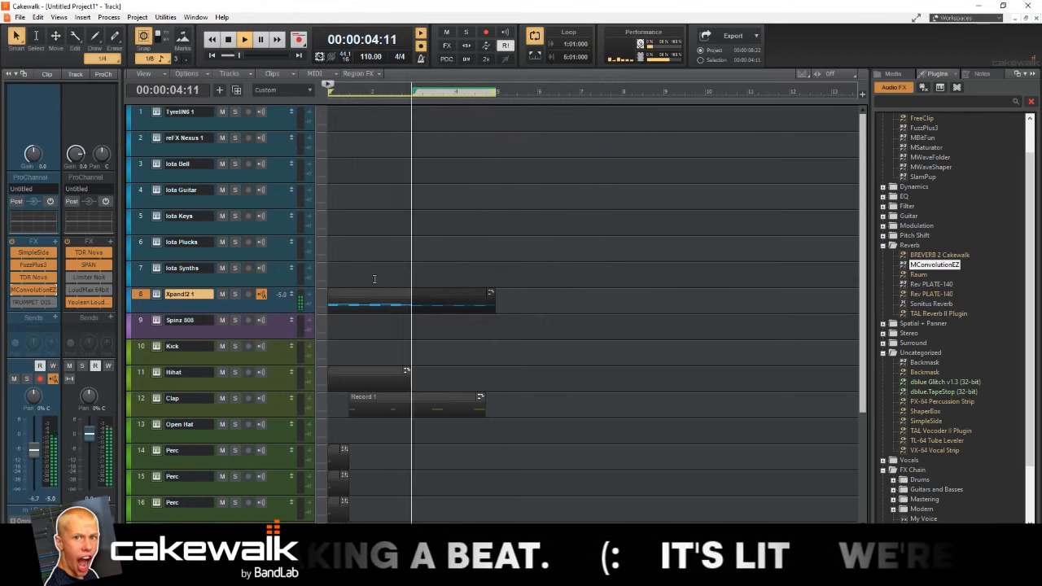
Step: Transpose the four-bar Xpand!2 1 clip, play it back, and lower the track volume to -10.3 dB
{"action": "left_click_drag", "start_coordinate": [527, 302], "coordinate": [315, 304]}
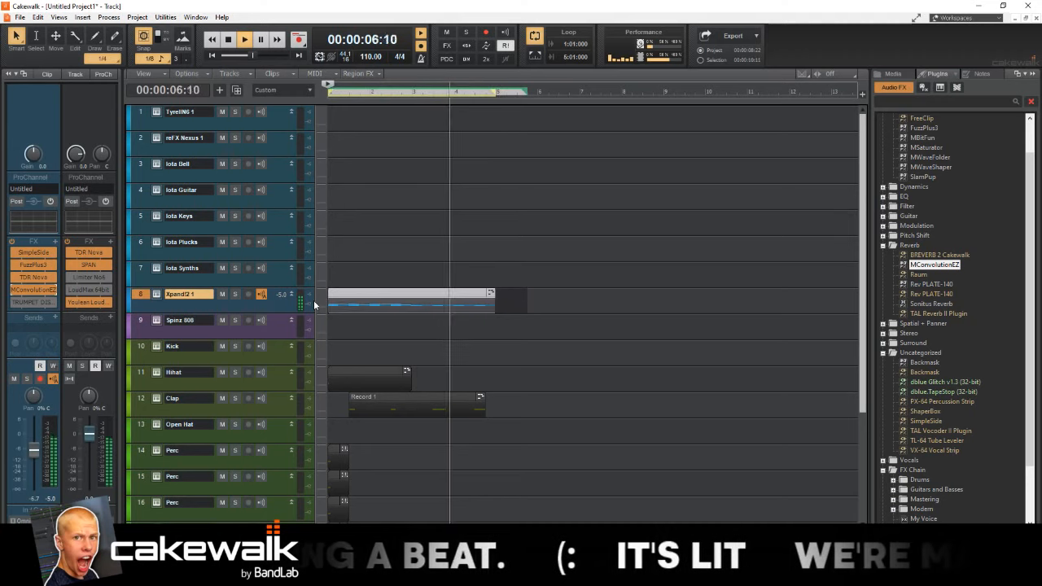
{"action": "key", "text": "space"}
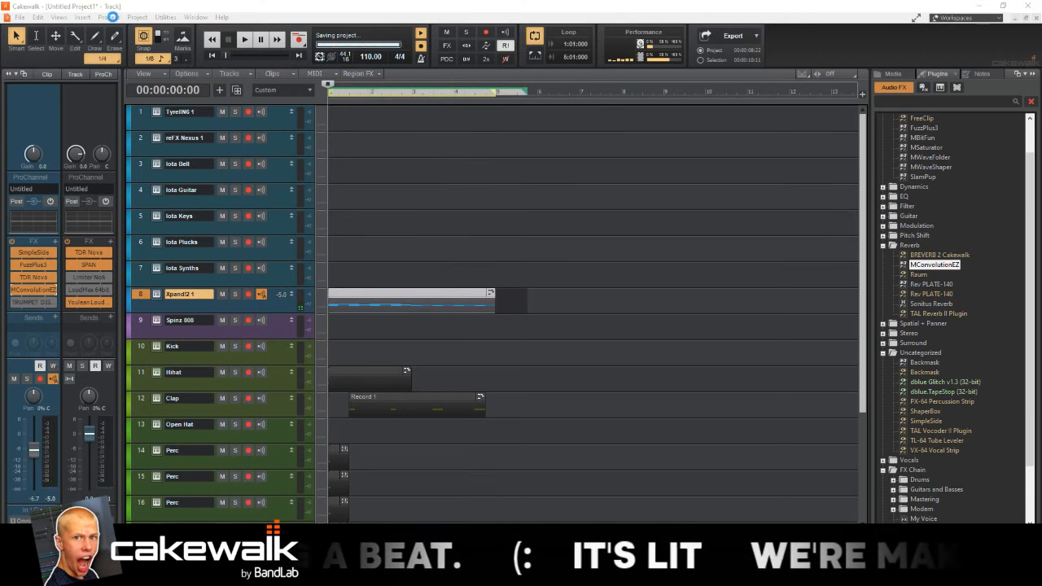
{"action": "left_click", "coordinate": [114, 17]}
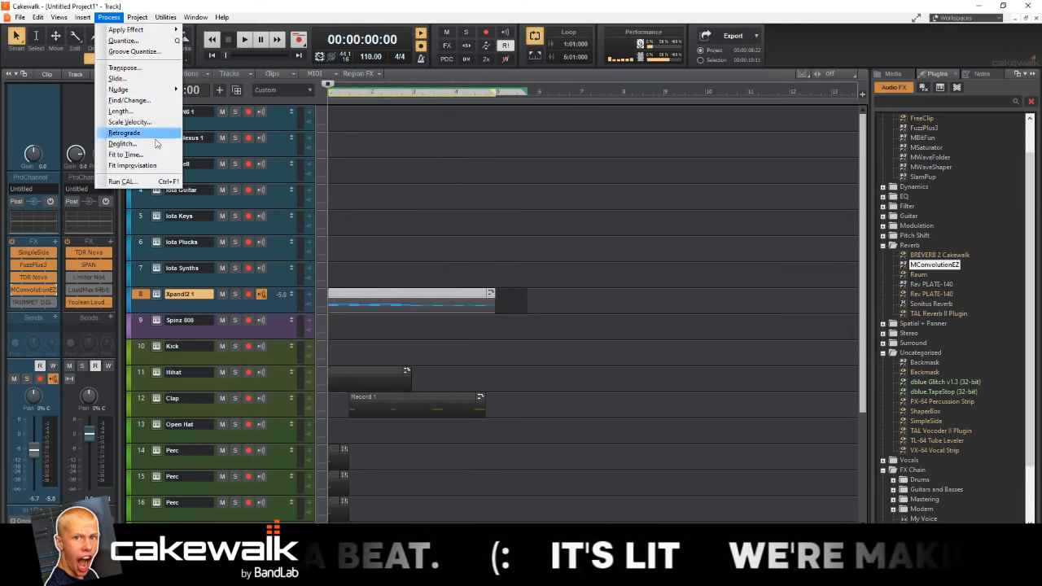
{"action": "left_click", "coordinate": [126, 68]}
{"action": "key", "text": "Return"}
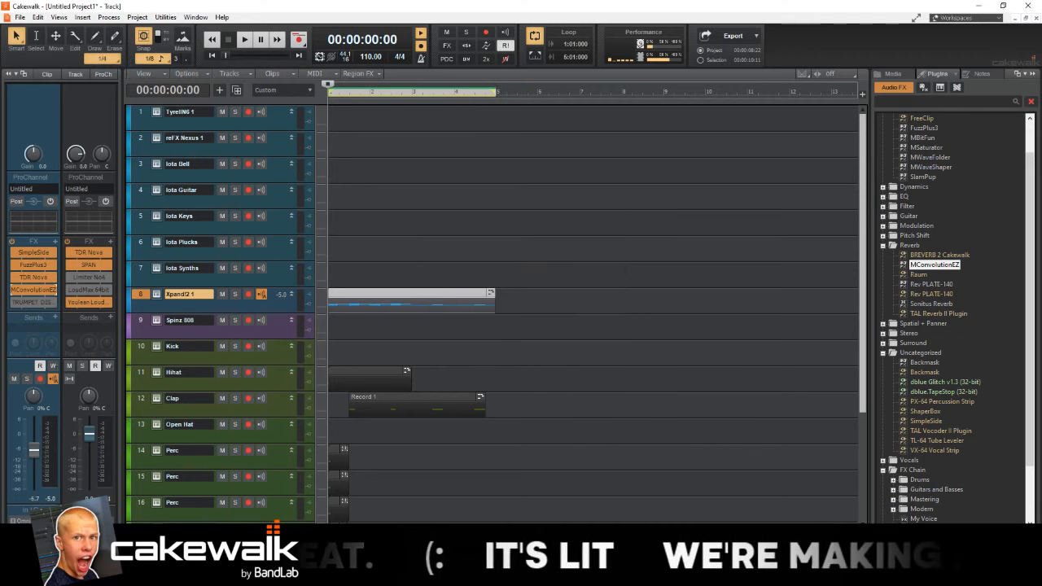
{"action": "key", "text": "space"}
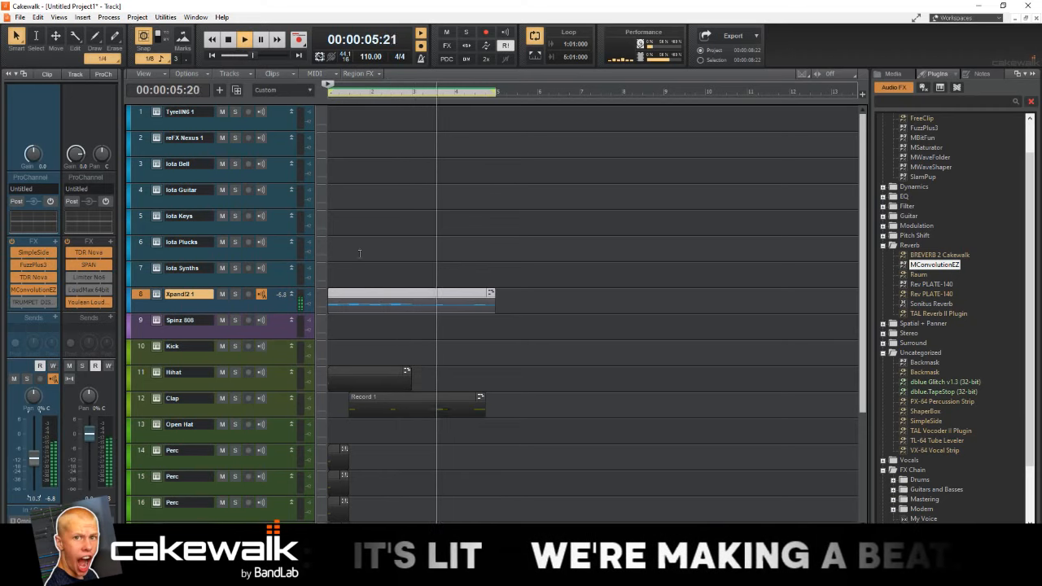
Step: Open the reFX Nexus 1 instrument and audition the Fantasy And Dream preset SY Chillzone 2 over the melody
{"action": "left_click", "coordinate": [279, 202]}
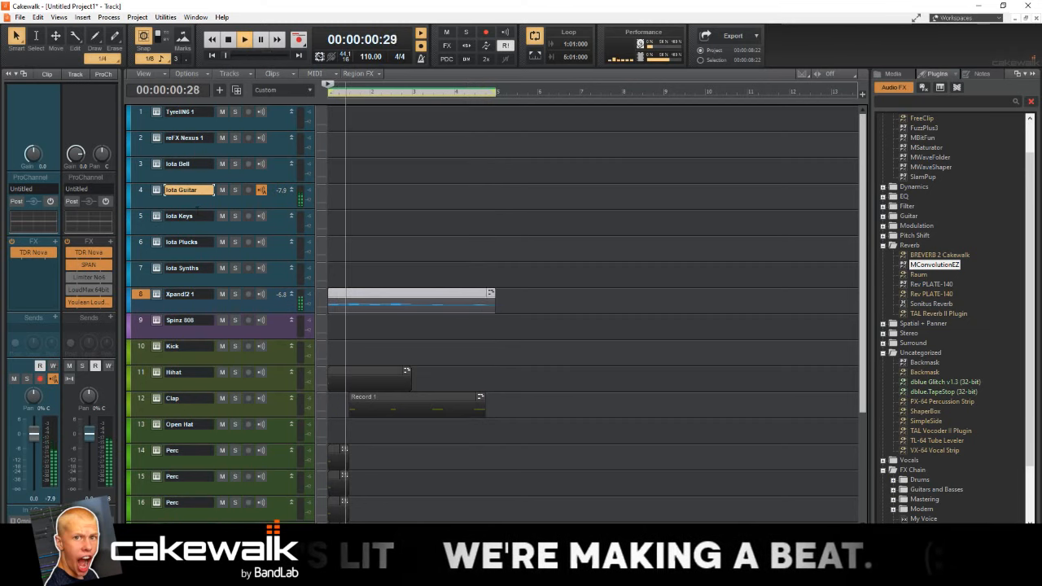
{"action": "left_click", "coordinate": [155, 140]}
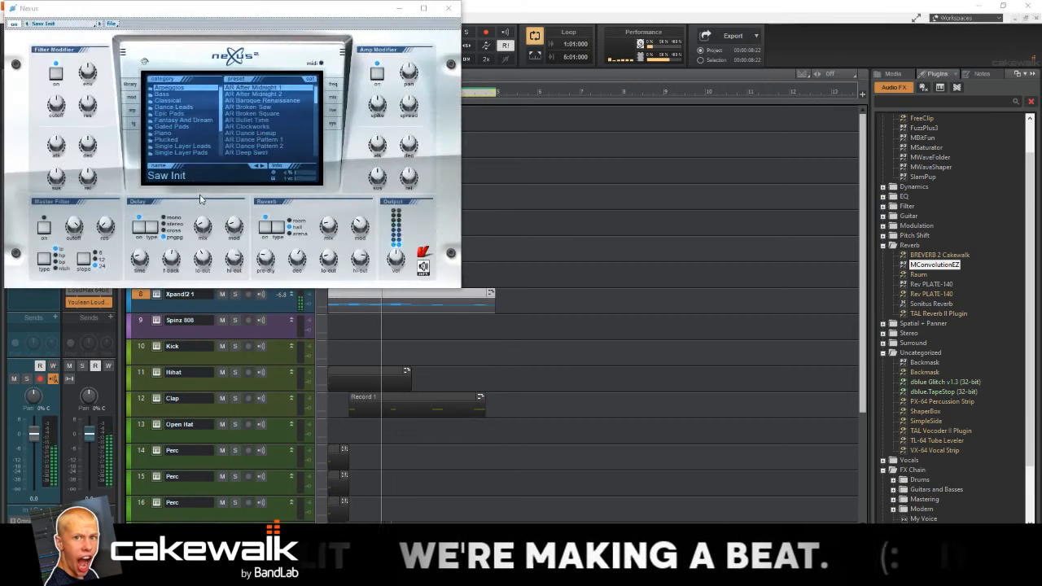
{"action": "left_click", "coordinate": [184, 120]}
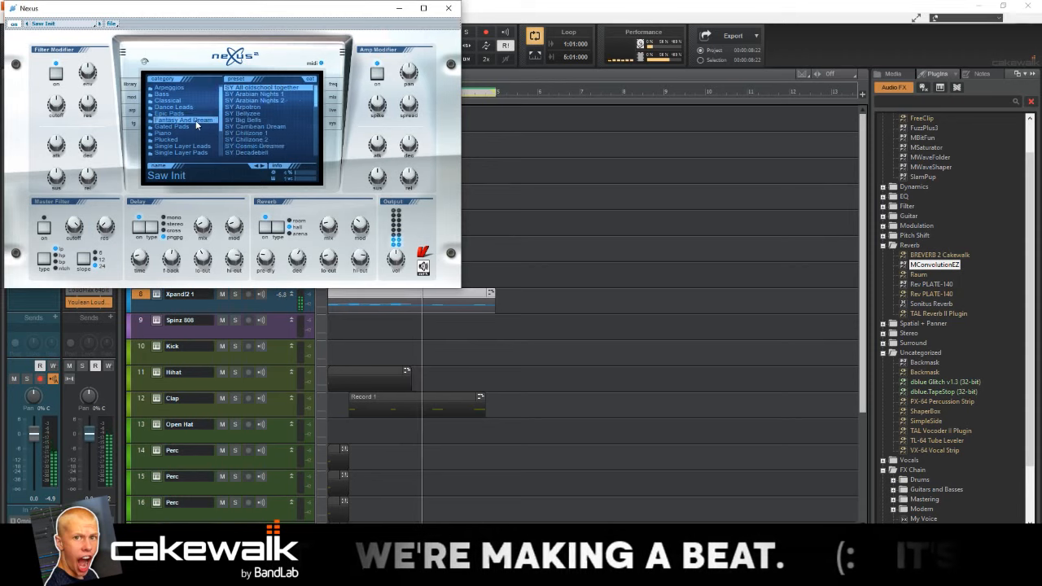
{"action": "left_click", "coordinate": [259, 139]}
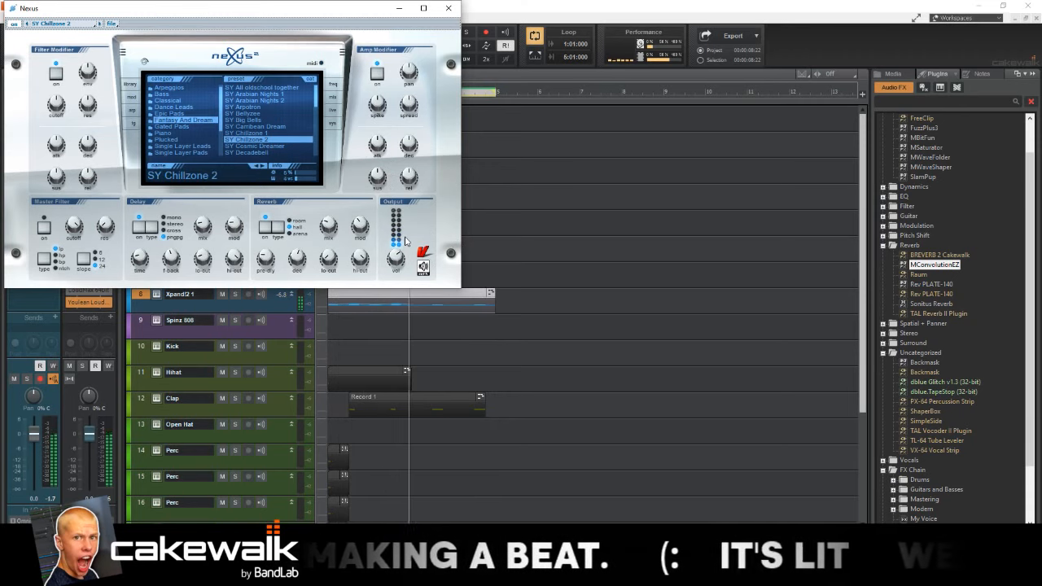
{"action": "left_click", "coordinate": [448, 8]}
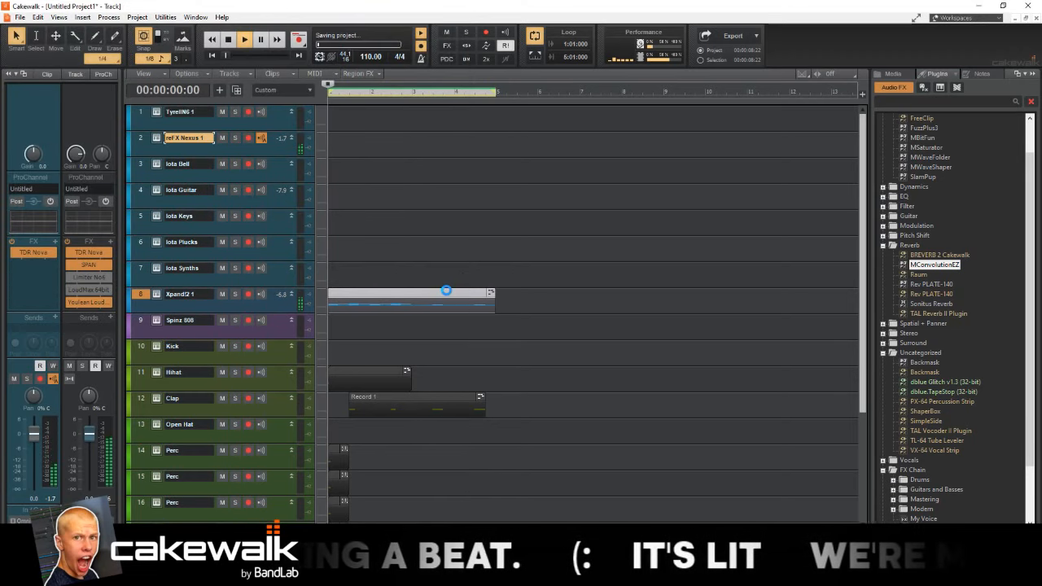
Step: Open the Xpand!2 1 clip's notes, place the upper note layer in bars 3 and 4, and start playback
{"action": "double_click", "coordinate": [446, 291]}
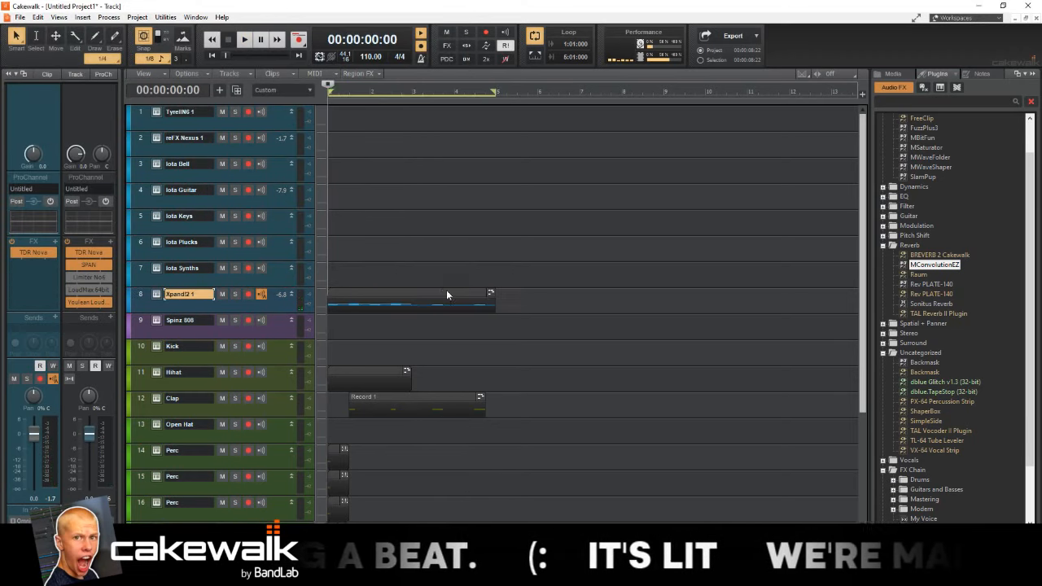
{"action": "left_click_drag", "start_coordinate": [165, 226], "coordinate": [154, 325]}
{"action": "left_click_drag", "start_coordinate": [210, 308], "coordinate": [512, 313]}
{"action": "key", "text": "space"}
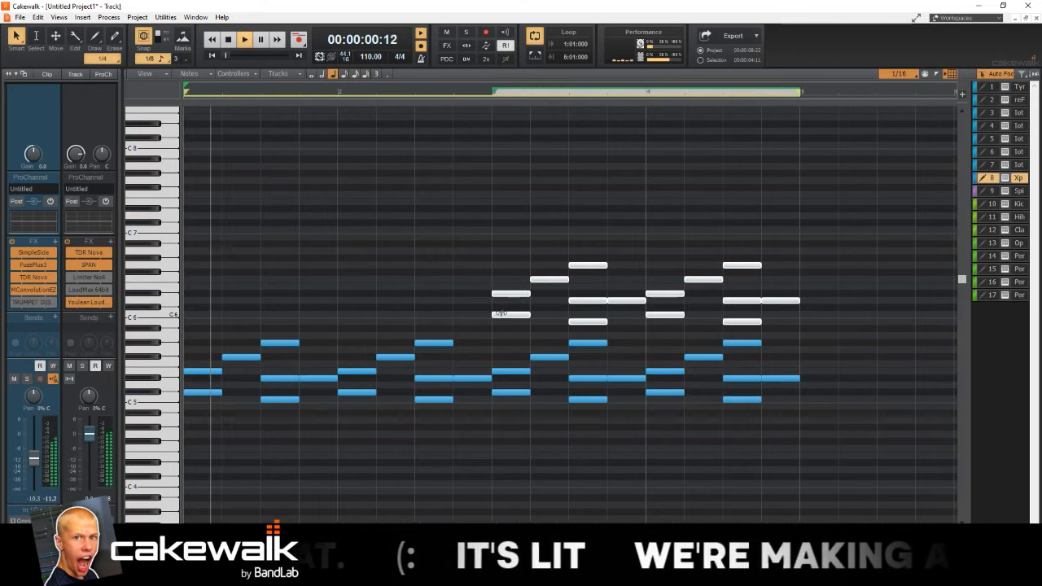
Step: Copy the upper note layer to bars 1 and 2 and play the clip from the start
{"action": "left_click_drag", "start_coordinate": [298, 317], "coordinate": [192, 312]}
{"action": "key", "text": "space"}
{"action": "key", "text": "space"}
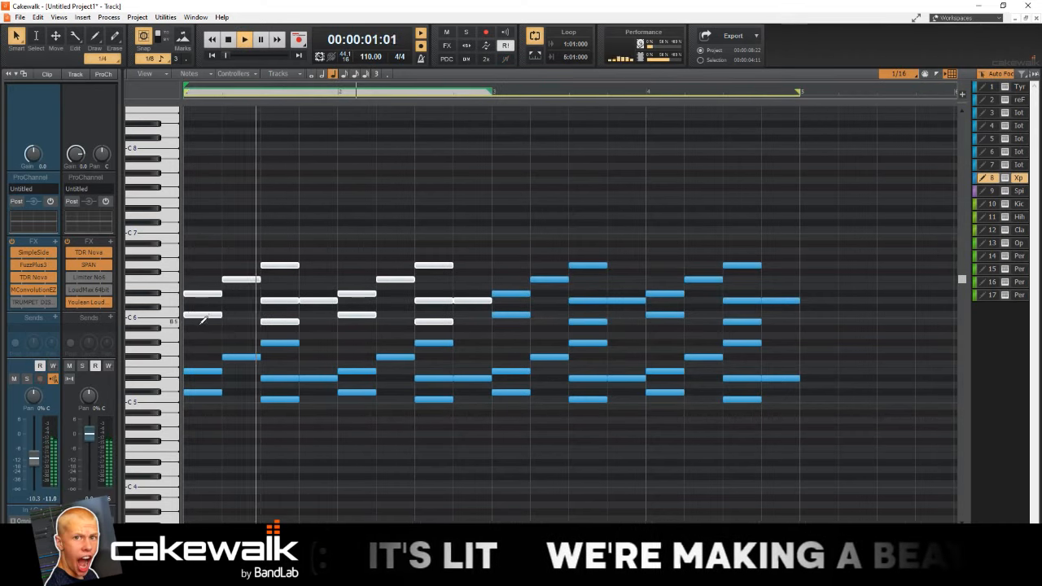
Step: Select the upper layer of notes across all four measures, raise it three semitones and play the loop
{"action": "key", "text": "space"}
{"action": "left_click_drag", "start_coordinate": [176, 315], "coordinate": [176, 244]}
{"action": "left_click_drag", "start_coordinate": [199, 317], "coordinate": [198, 291]}
{"action": "key", "text": "space"}
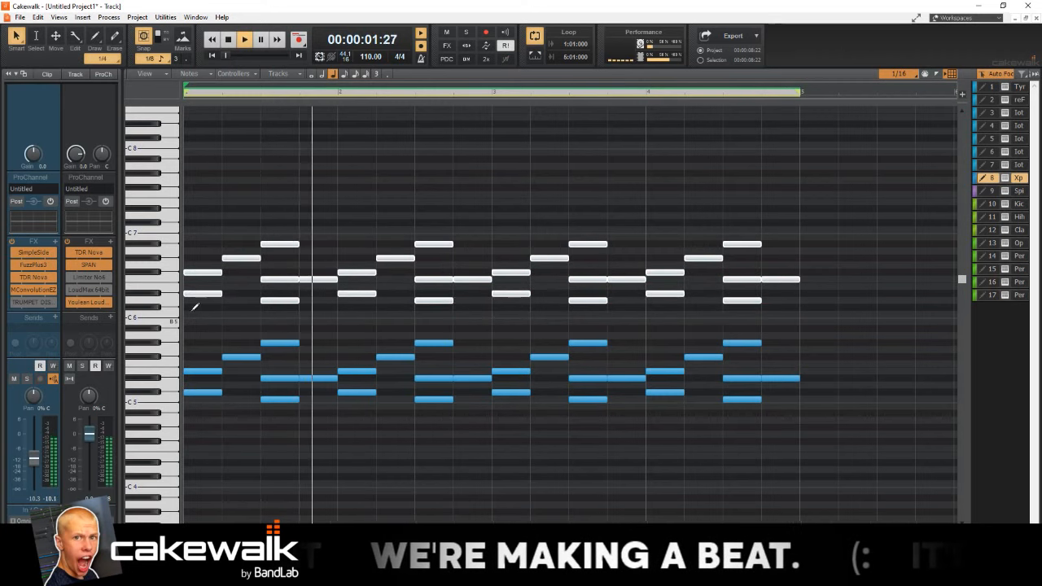
Step: Delete the upper note layer, then copy all remaining notes one octave higher and play the result
{"action": "key", "text": "Delete"}
{"action": "key", "text": "space"}
{"action": "key", "text": "ctrl+a"}
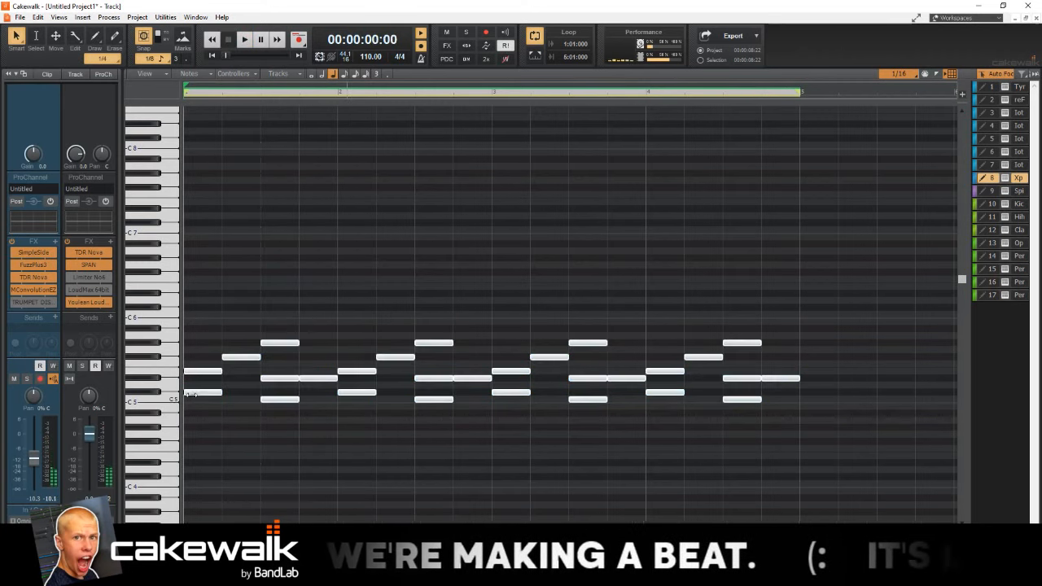
{"action": "left_click_drag", "start_coordinate": [200, 396], "coordinate": [188, 307]}
{"action": "key", "text": "space"}
{"action": "key", "text": "space"}
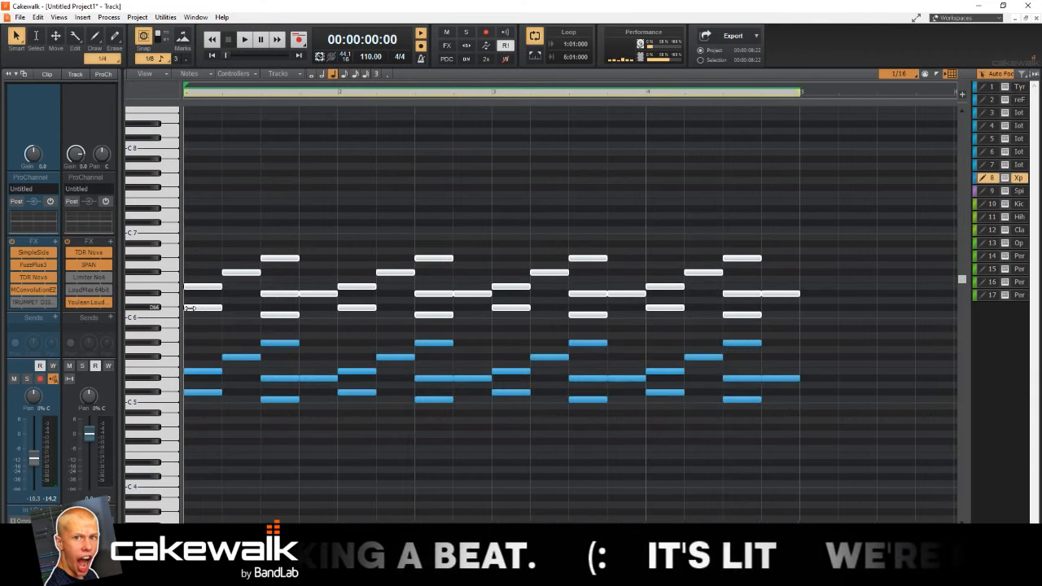
Step: Return to the track view, select the reFX Nexus 1 track and play the loop with it
{"action": "key", "text": "space"}
{"action": "key", "text": "d"}
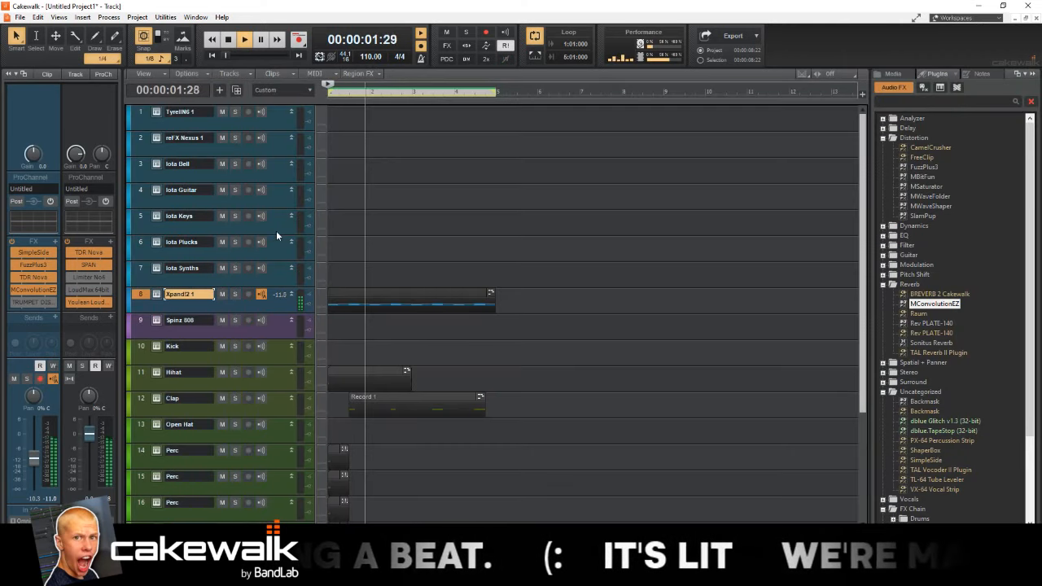
{"action": "key", "text": "space"}
{"action": "left_click", "coordinate": [284, 145]}
{"action": "key", "text": "space"}
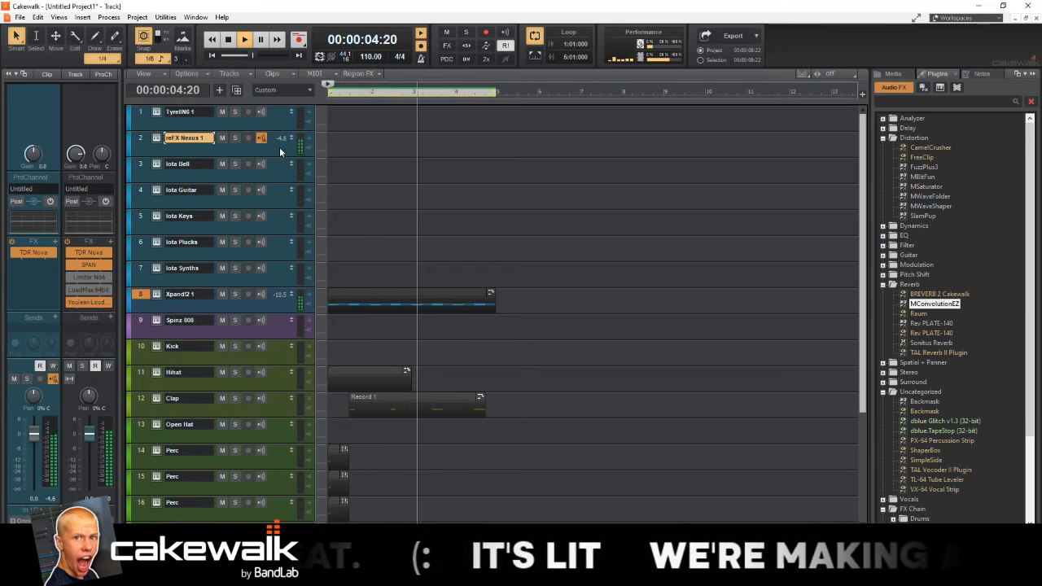
{"action": "key", "text": "space"}
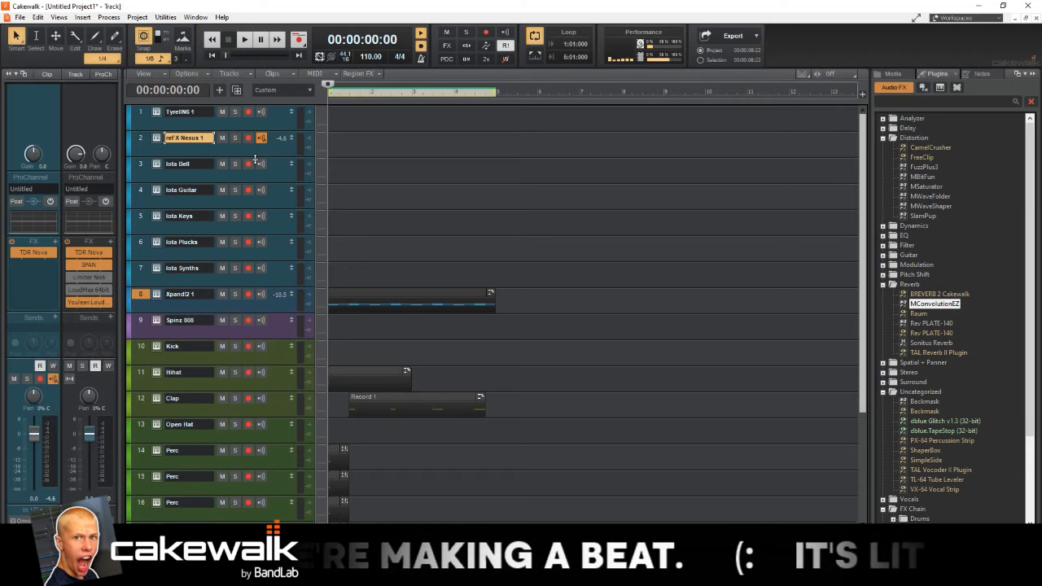
Step: Open Nexus, load the SY Fantasy Bellpad 1 preset, move its window clear of the tracks and play the loop
{"action": "left_click", "coordinate": [158, 140]}
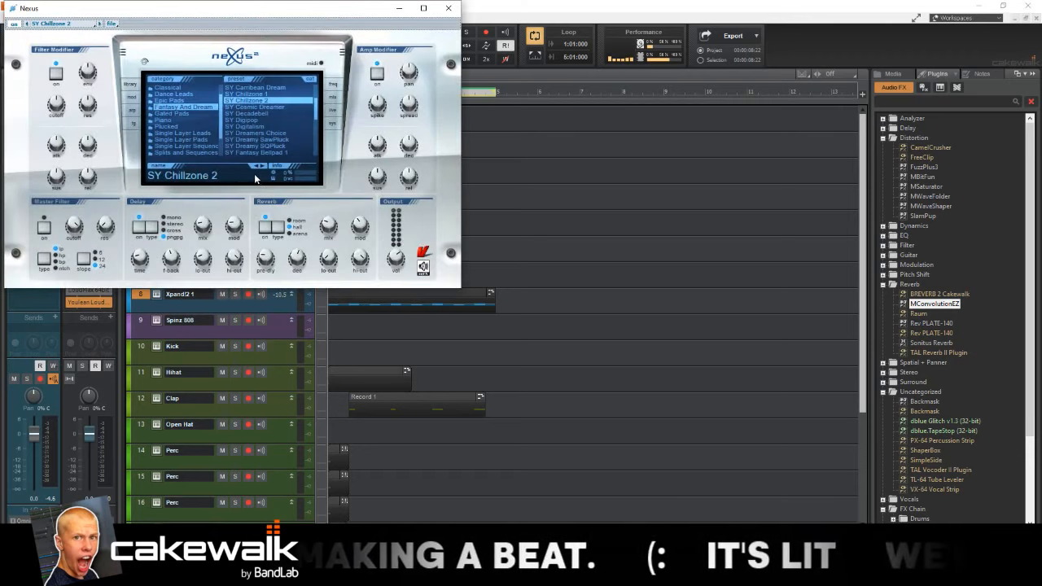
{"action": "left_click", "coordinate": [245, 152]}
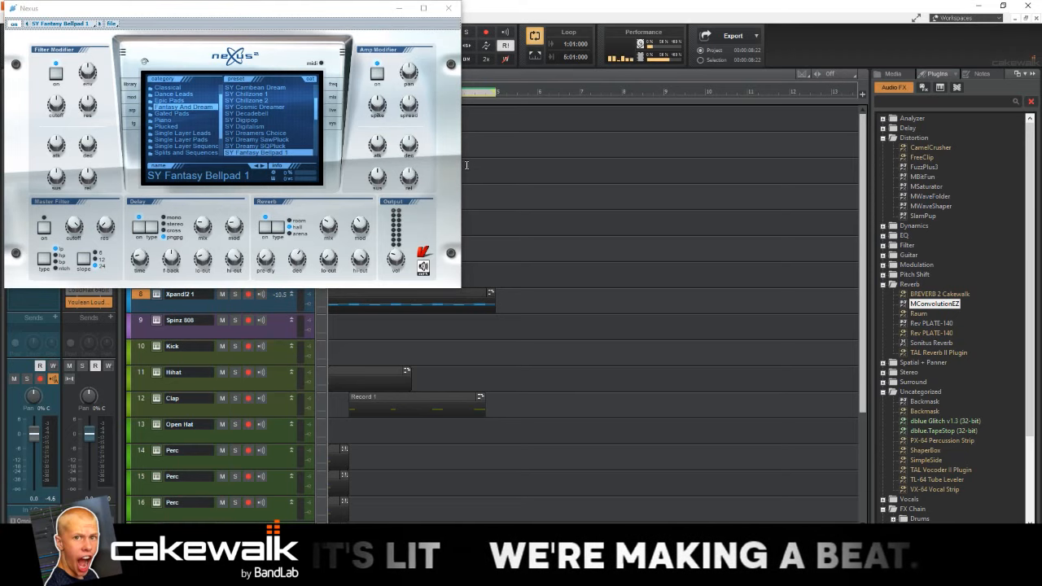
{"action": "left_click_drag", "start_coordinate": [317, 9], "coordinate": [787, 147]}
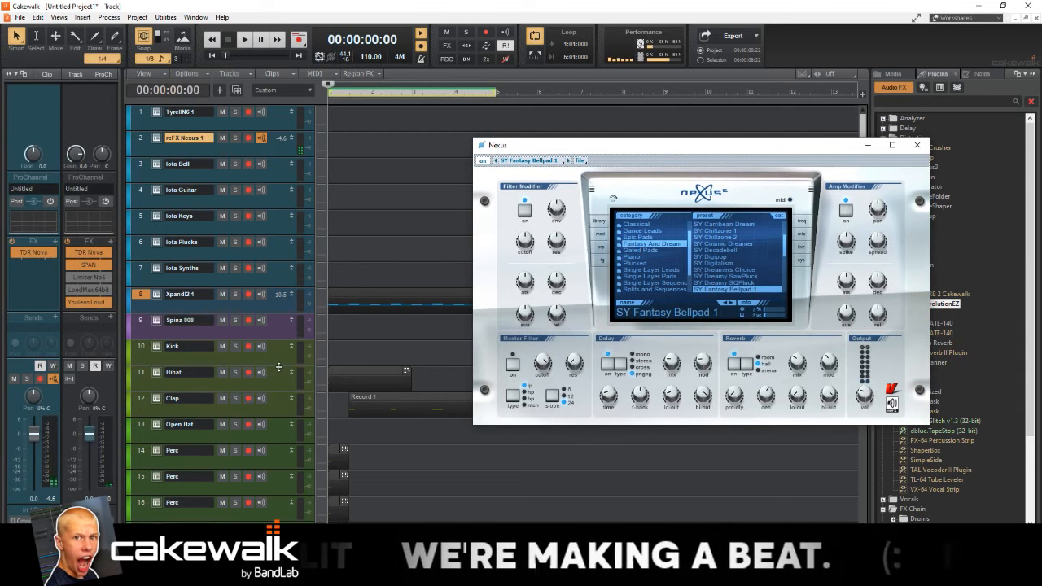
{"action": "left_click", "coordinate": [411, 224]}
{"action": "key", "text": "space"}
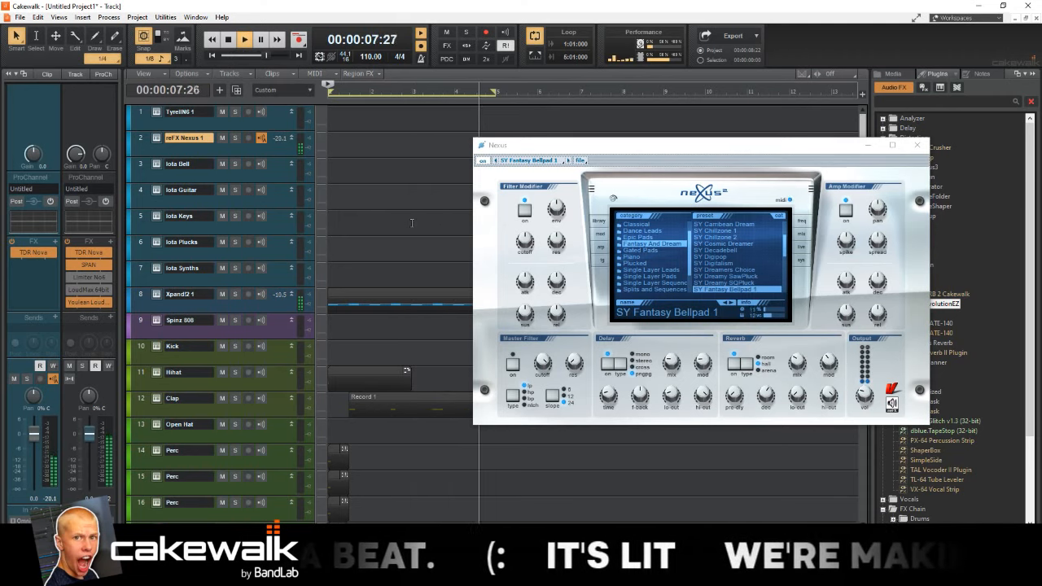
{"action": "key", "text": "space"}
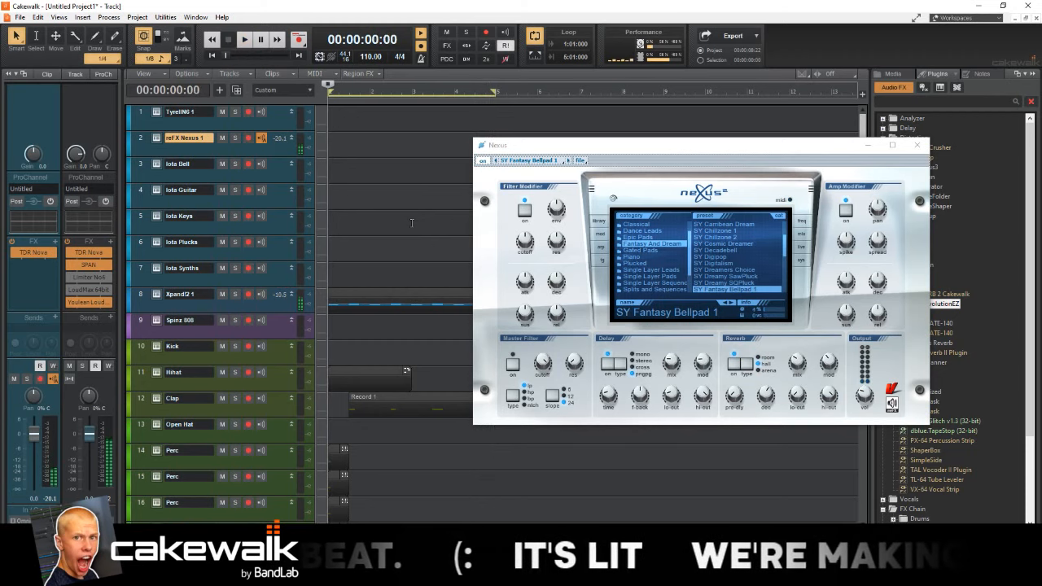
Step: Arm the reFX Nexus 1 track and record one pass of a melody over the loop
{"action": "left_click", "coordinate": [248, 138]}
{"action": "key", "text": "r"}
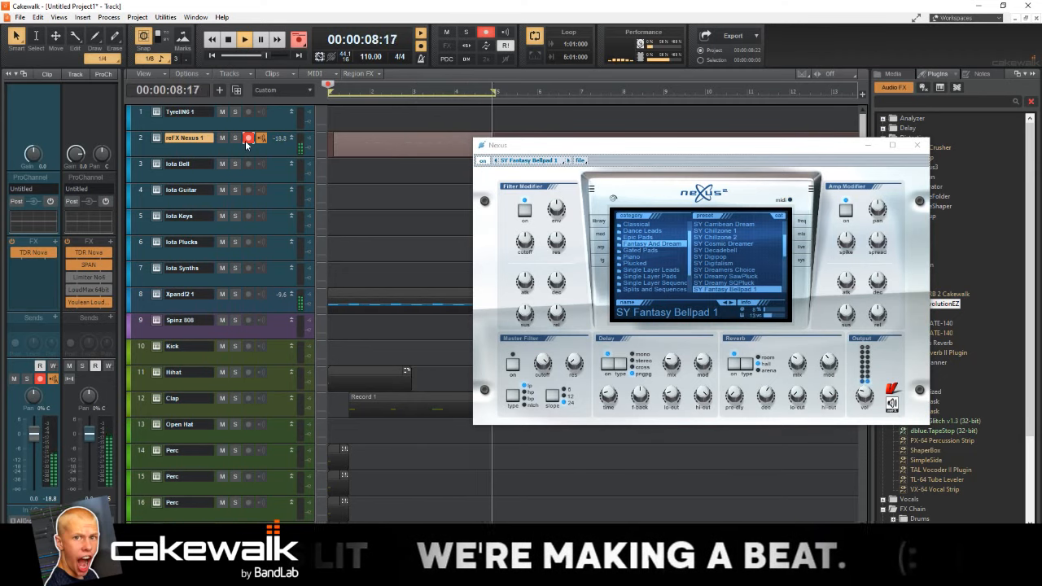
{"action": "key", "text": "space"}
Step: Open the recorded Nexus clip in the piano roll and quantize all of its notes to 1/16
{"action": "double_click", "coordinate": [372, 138]}
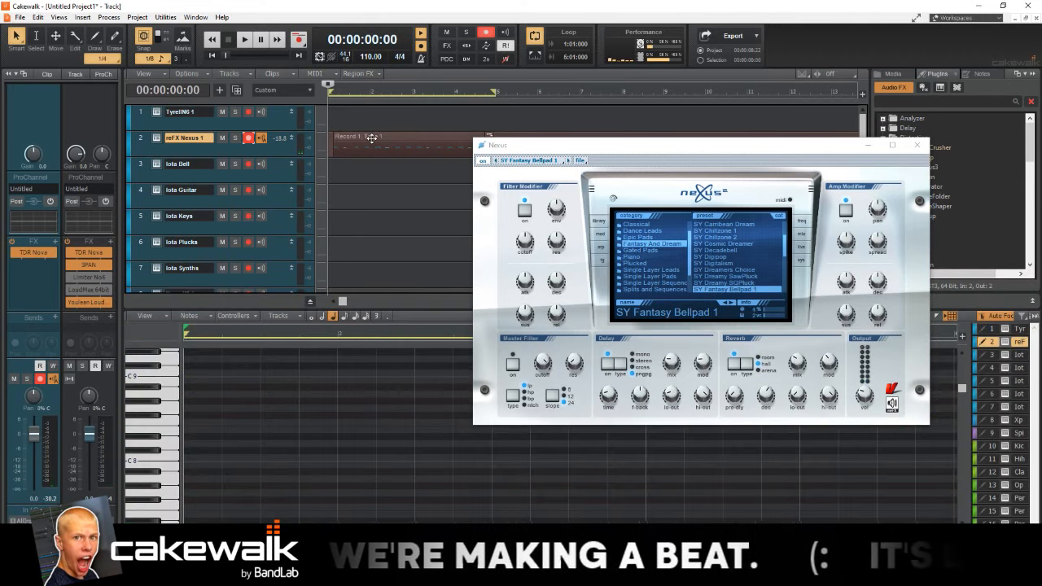
{"action": "scroll", "coordinate": [237, 418], "scroll_direction": "down", "scroll_amount": 2}
{"action": "key", "text": "shift+d"}
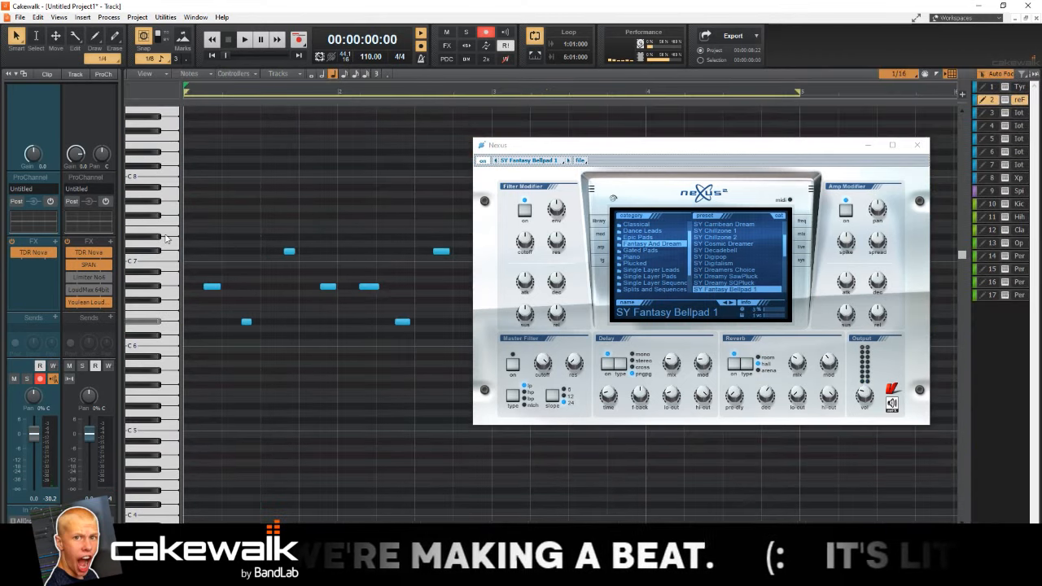
{"action": "left_click_drag", "start_coordinate": [163, 185], "coordinate": [162, 389]}
{"action": "key", "text": "q"}
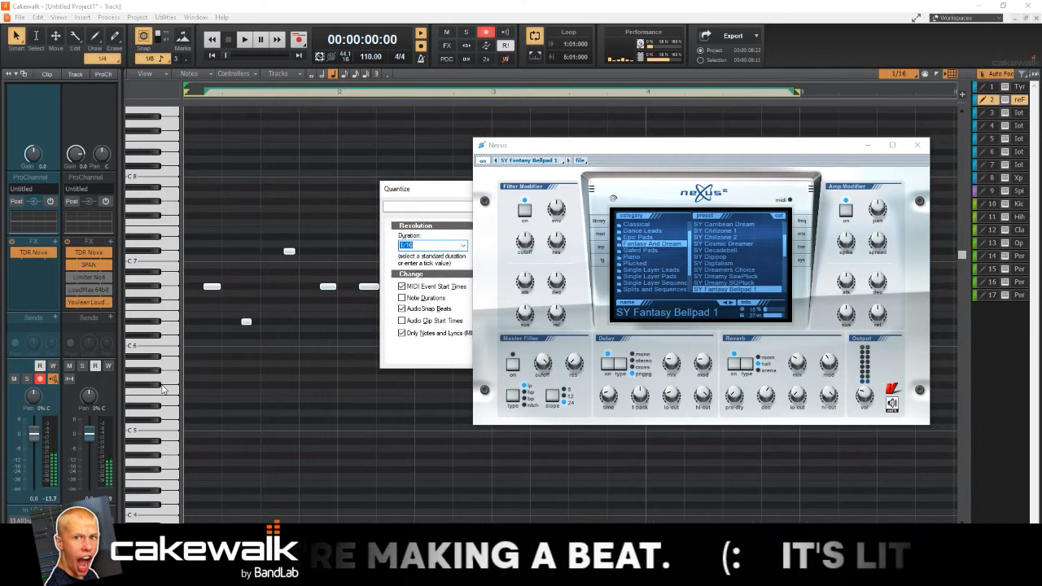
{"action": "key", "text": "Return"}
Step: Audition several Nexus Piano presets during playback and load PN Lofi Rhodes
{"action": "key", "text": "space"}
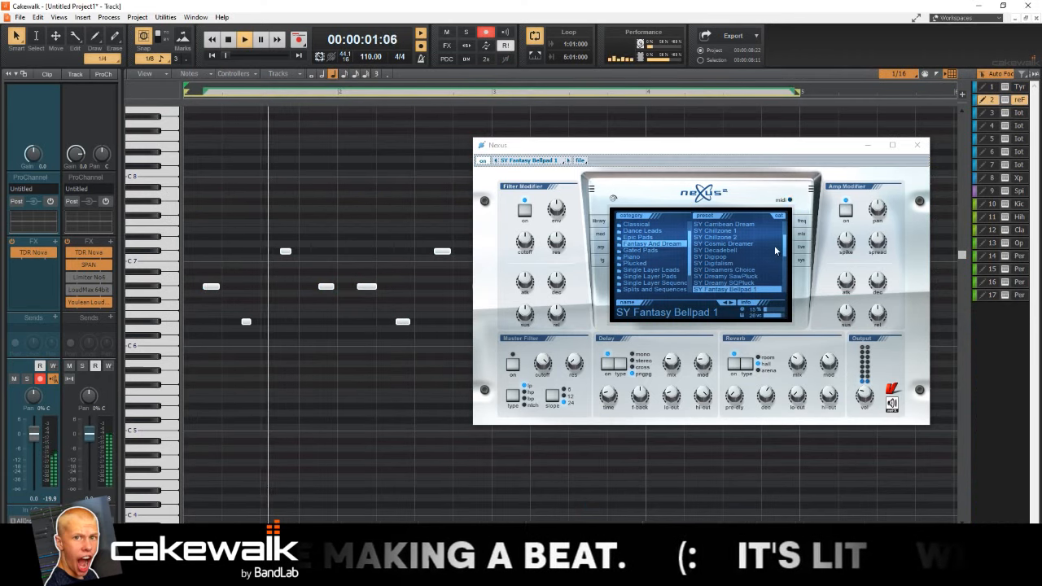
{"action": "left_click", "coordinate": [680, 256]}
{"action": "left_click", "coordinate": [737, 271]}
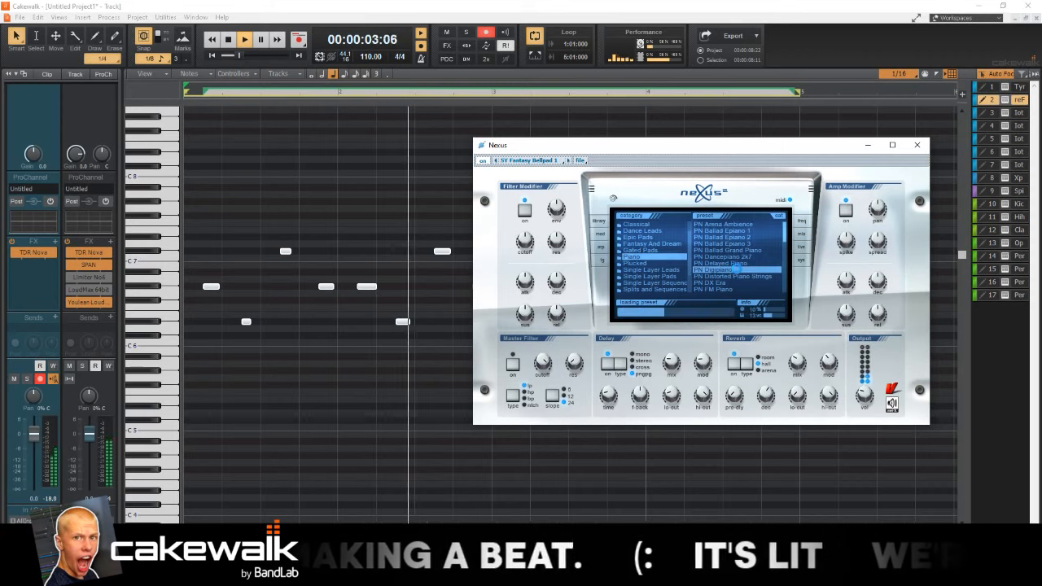
{"action": "left_click", "coordinate": [743, 282]}
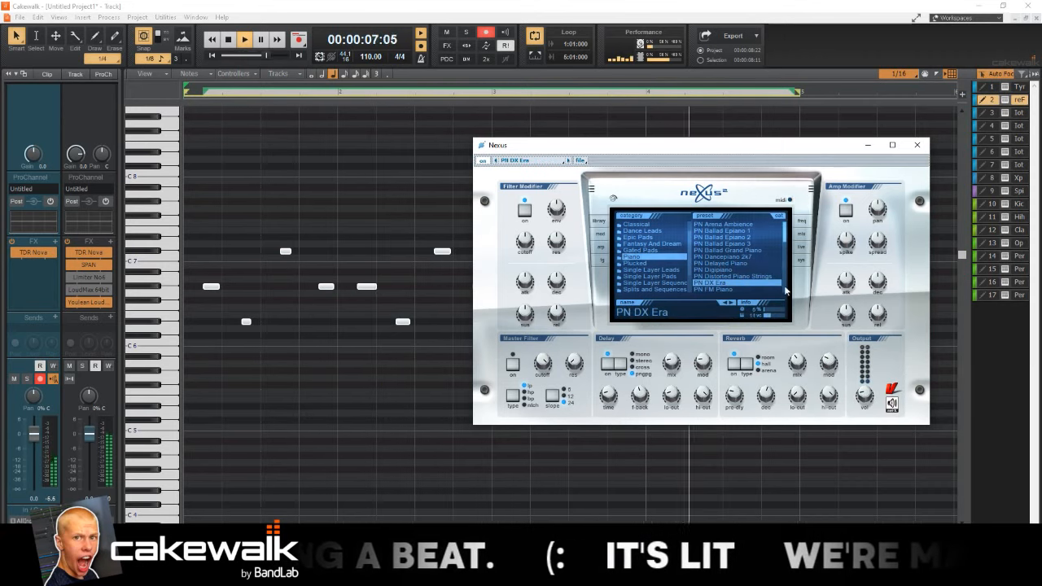
{"action": "left_click", "coordinate": [785, 285]}
{"action": "left_click", "coordinate": [771, 271]}
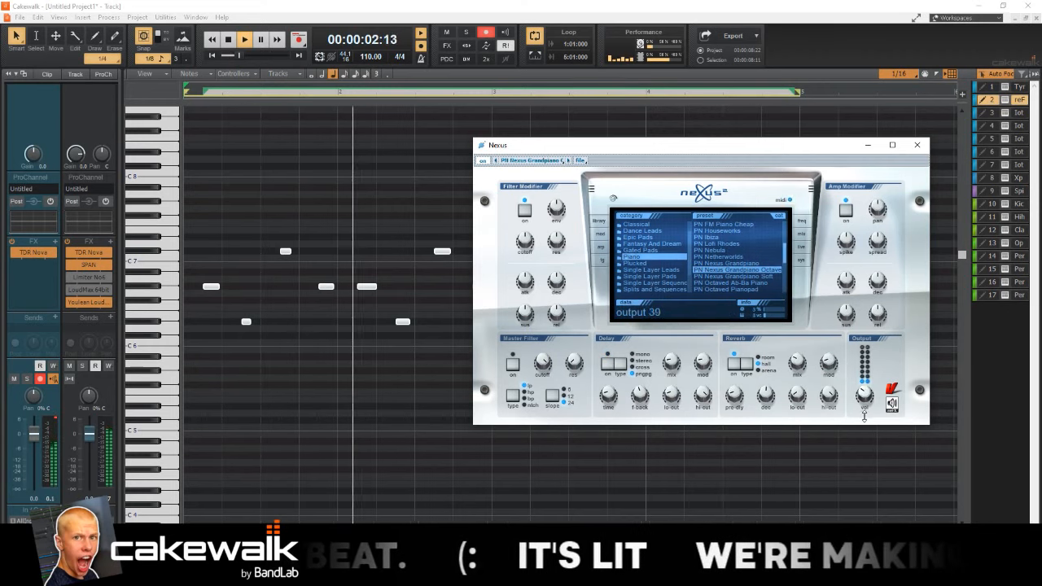
{"action": "left_click", "coordinate": [716, 244]}
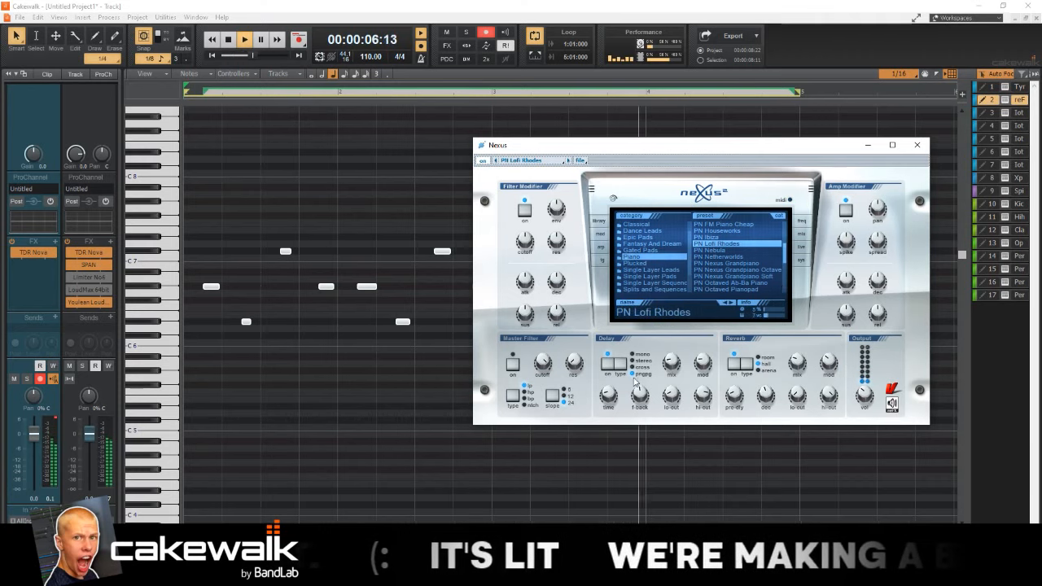
Step: Set the Nexus delay time to 1/8T, close the synth and return to the track view
{"action": "left_click_drag", "start_coordinate": [606, 397], "coordinate": [624, 351]}
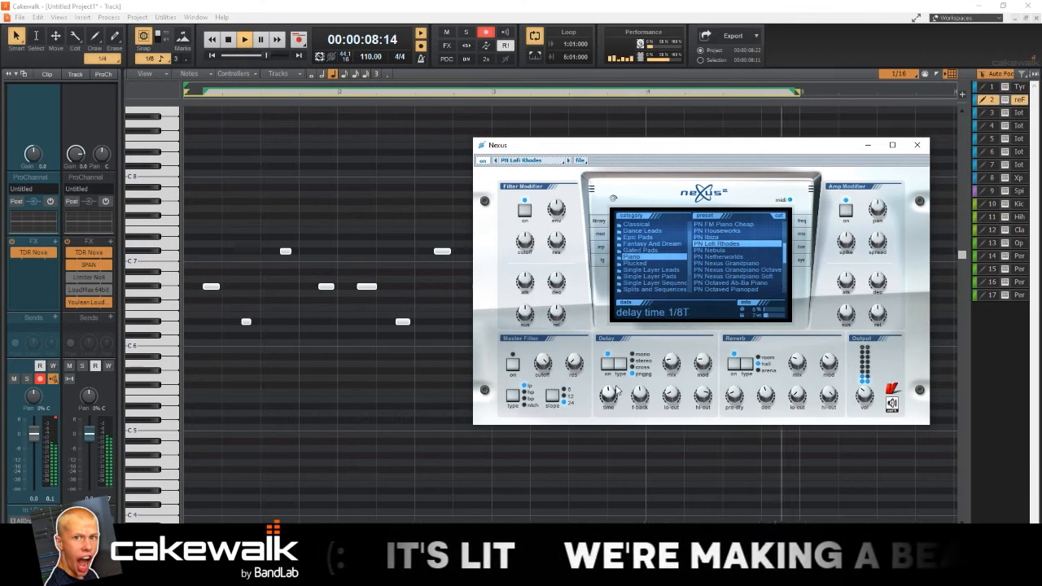
{"action": "left_click", "coordinate": [917, 145]}
{"action": "key", "text": "d"}
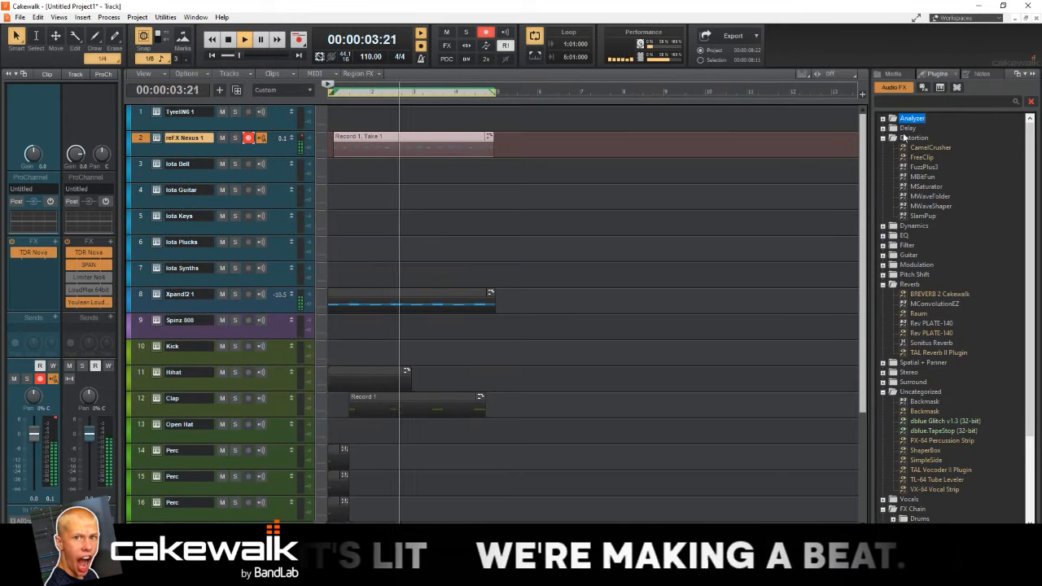
Step: Insert ValhallaFreqEcho on the reFX Nexus 1 track and set its delay sync to 1/32 and mix to 29.6%
{"action": "left_click", "coordinate": [884, 128]}
{"action": "left_click_drag", "start_coordinate": [932, 149], "coordinate": [54, 278]}
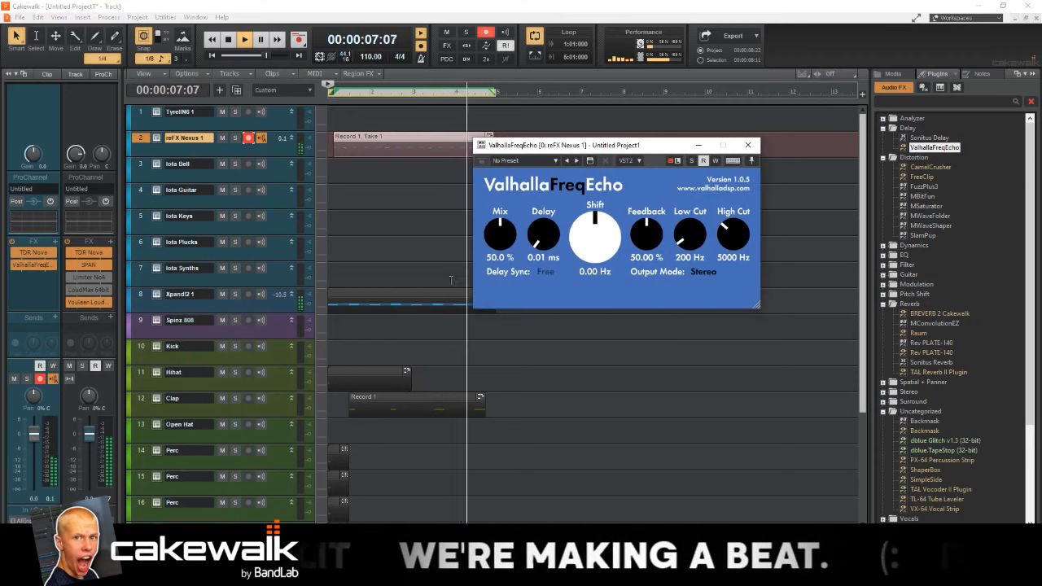
{"action": "left_click", "coordinate": [545, 271]}
{"action": "left_click", "coordinate": [557, 313]}
{"action": "left_click_drag", "start_coordinate": [506, 233], "coordinate": [506, 252]}
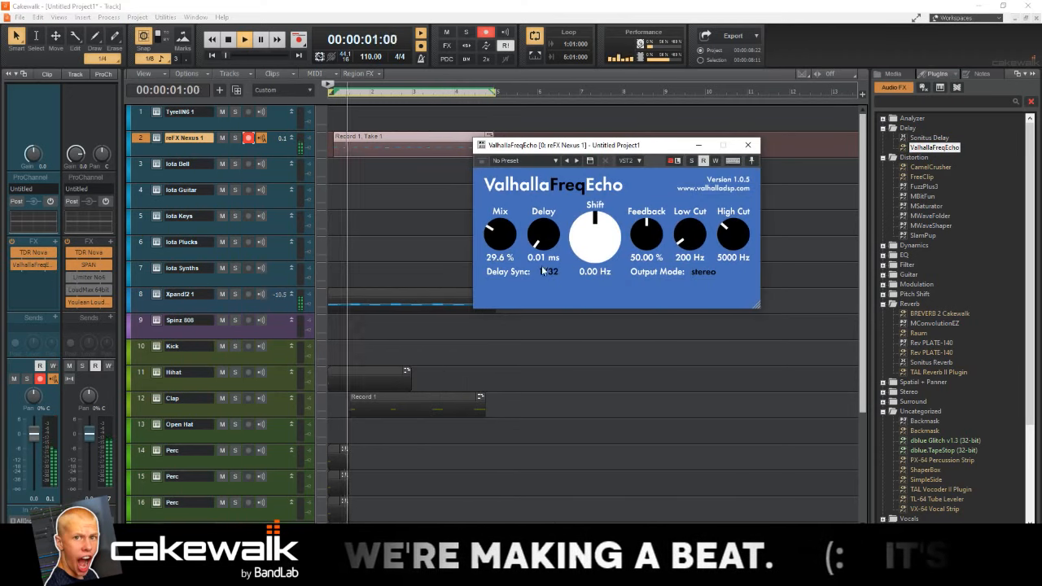
Step: Set ValhallaFreqEcho's delay sync to 1/8 and its frequency shift to 11.33 Hz, and close the effect
{"action": "left_click", "coordinate": [546, 271]}
{"action": "left_click", "coordinate": [559, 332]}
{"action": "left_click_drag", "start_coordinate": [592, 249], "coordinate": [593, 225]}
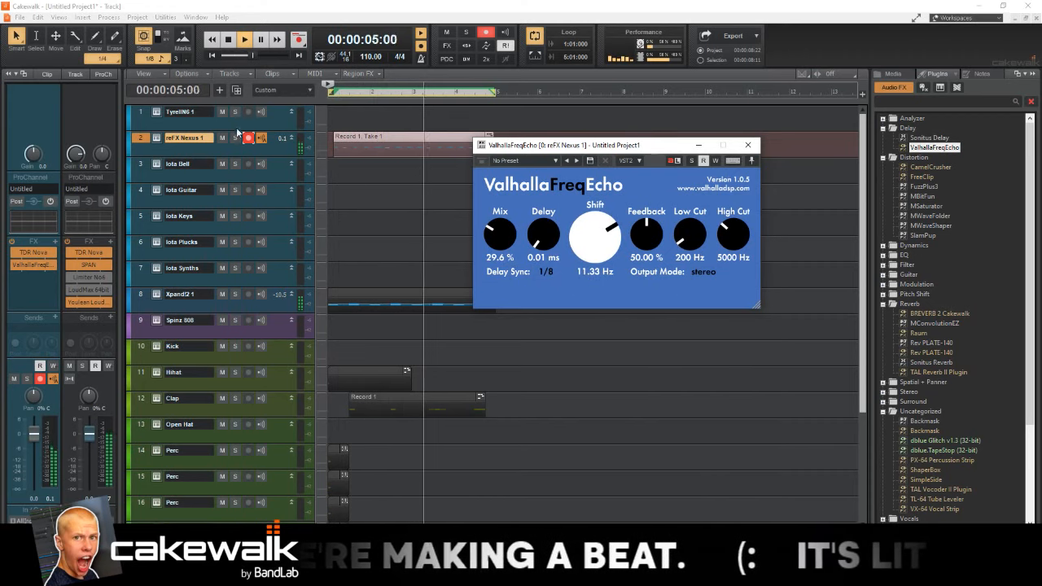
{"action": "left_click", "coordinate": [748, 145]}
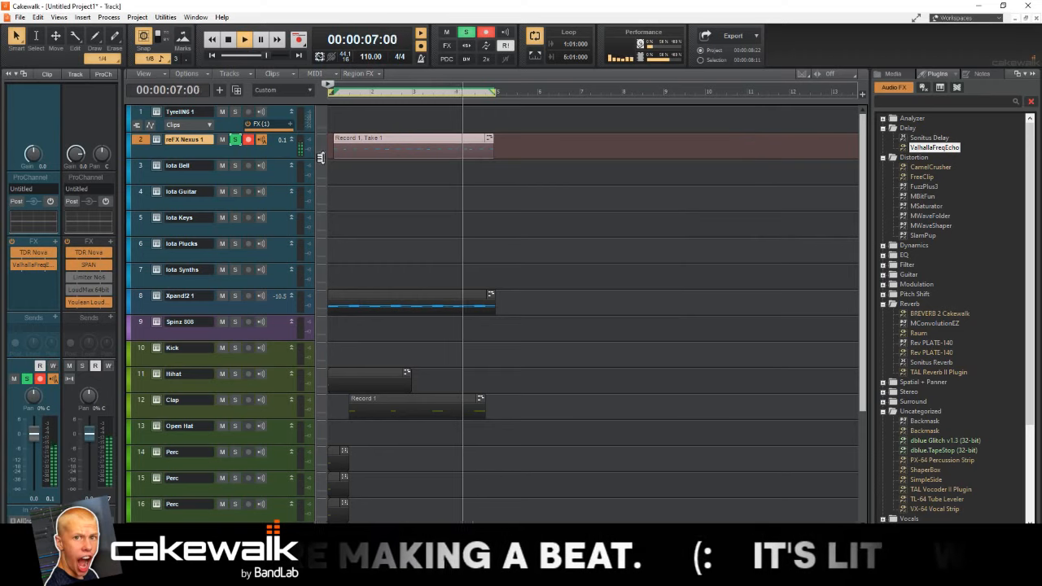
Step: Solo the Xpand!2 1 track along with reFX Nexus 1, restart the loop and lower the Xpand!2 1 volume
{"action": "left_click", "coordinate": [236, 296]}
{"action": "left_click", "coordinate": [277, 305]}
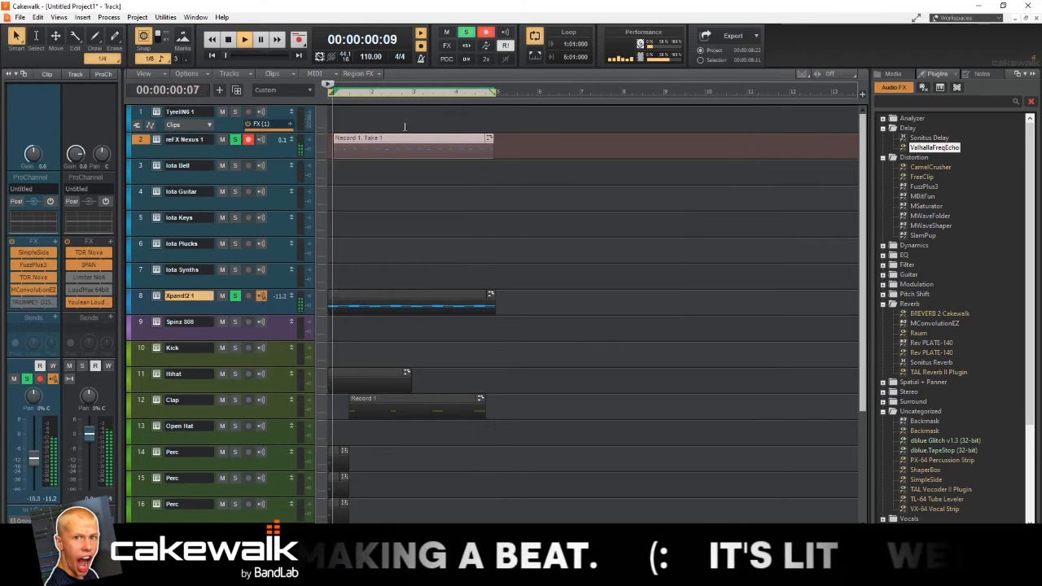
{"action": "key", "text": "space"}
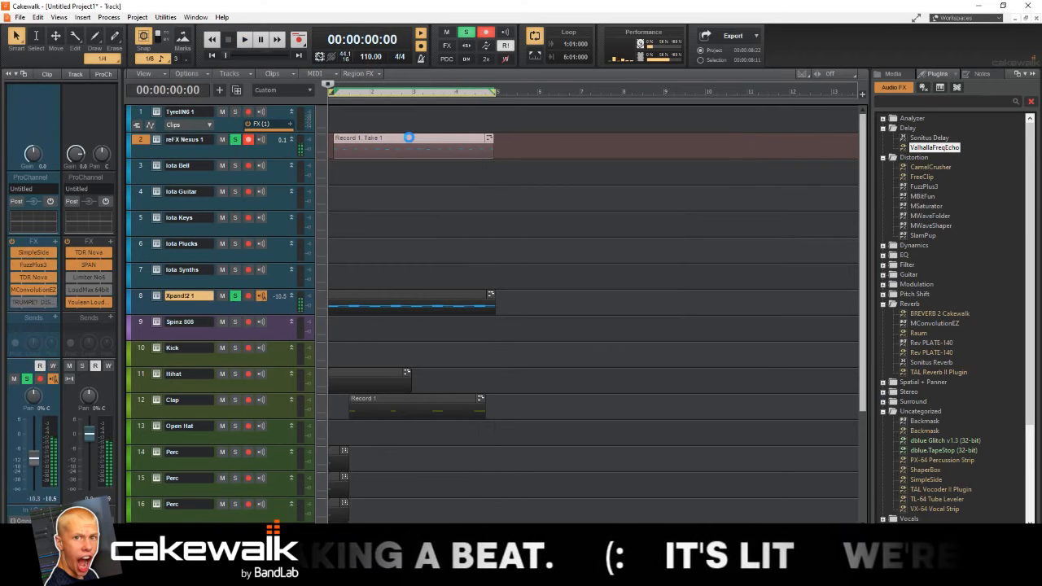
{"action": "key", "text": "space"}
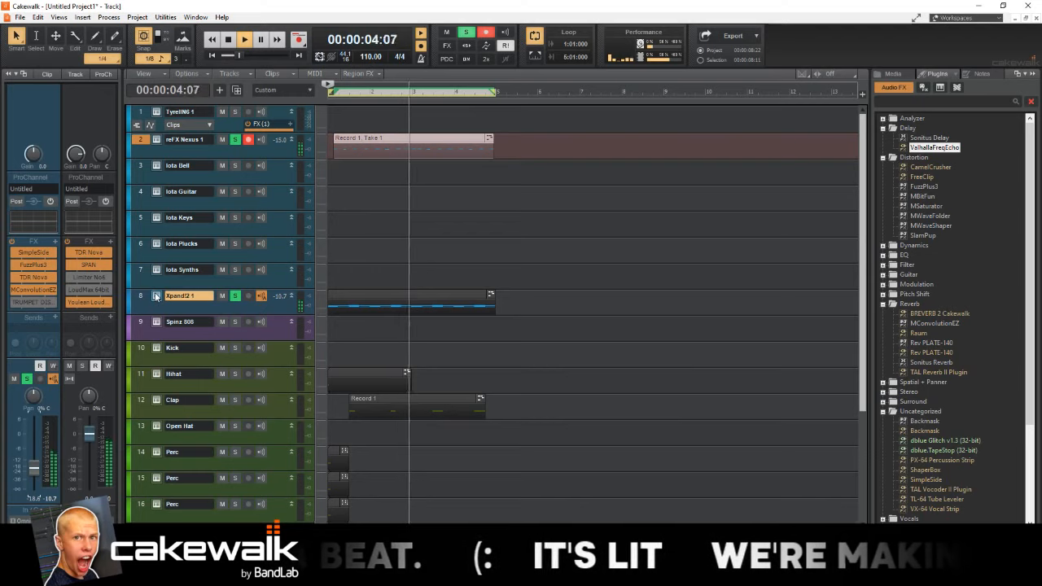
Step: Turn off the playback metronome and move the recorded Nexus clip to the project start, checking its notes in the piano roll
{"action": "left_click", "coordinate": [420, 32]}
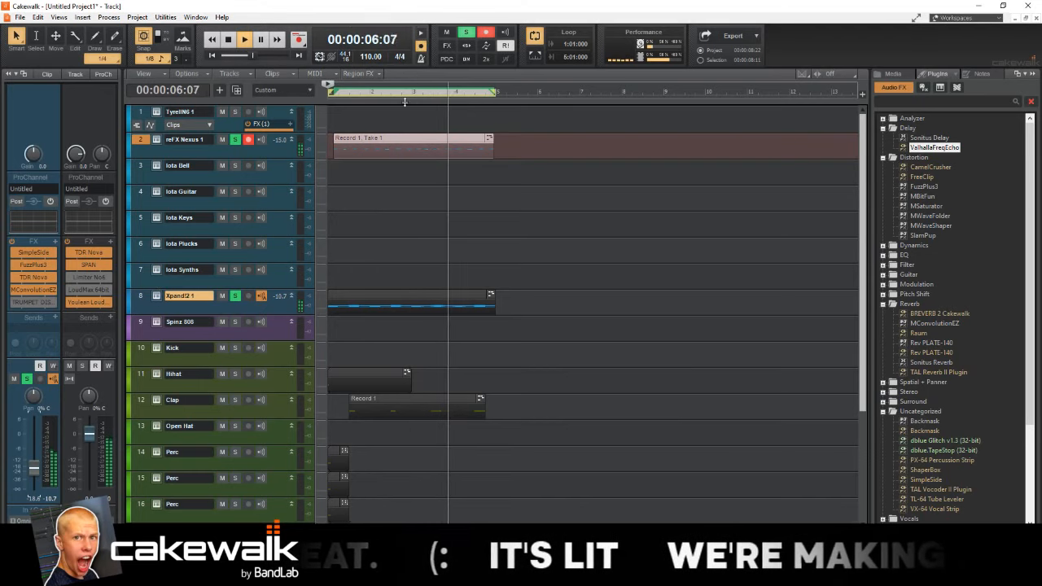
{"action": "left_click_drag", "start_coordinate": [397, 139], "coordinate": [392, 138]}
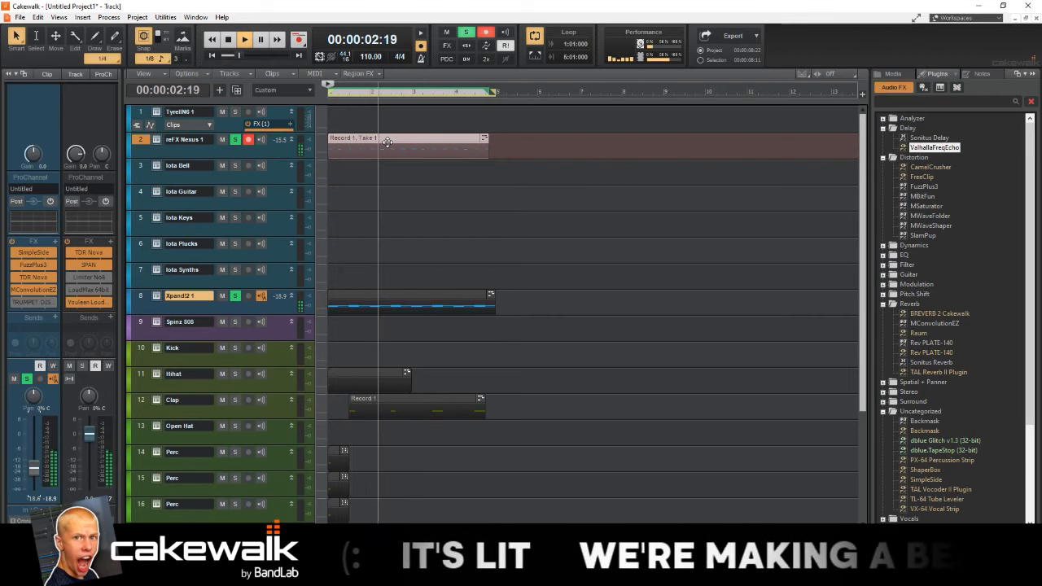
{"action": "double_click", "coordinate": [388, 142]}
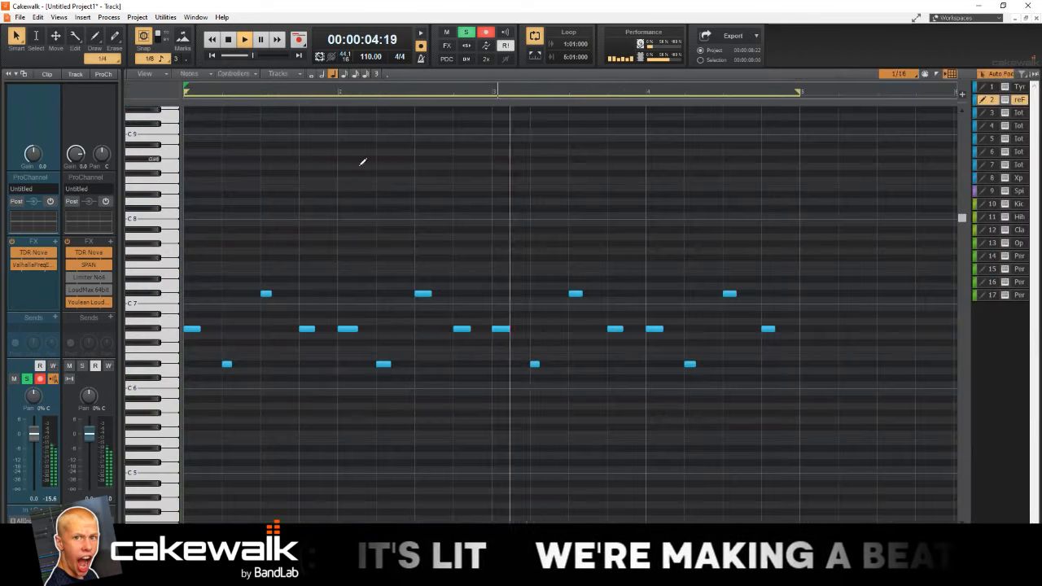
{"action": "scroll", "coordinate": [508, 274], "scroll_direction": "down", "scroll_amount": 2}
{"action": "left_click", "coordinate": [483, 274]}
{"action": "key", "text": "d"}
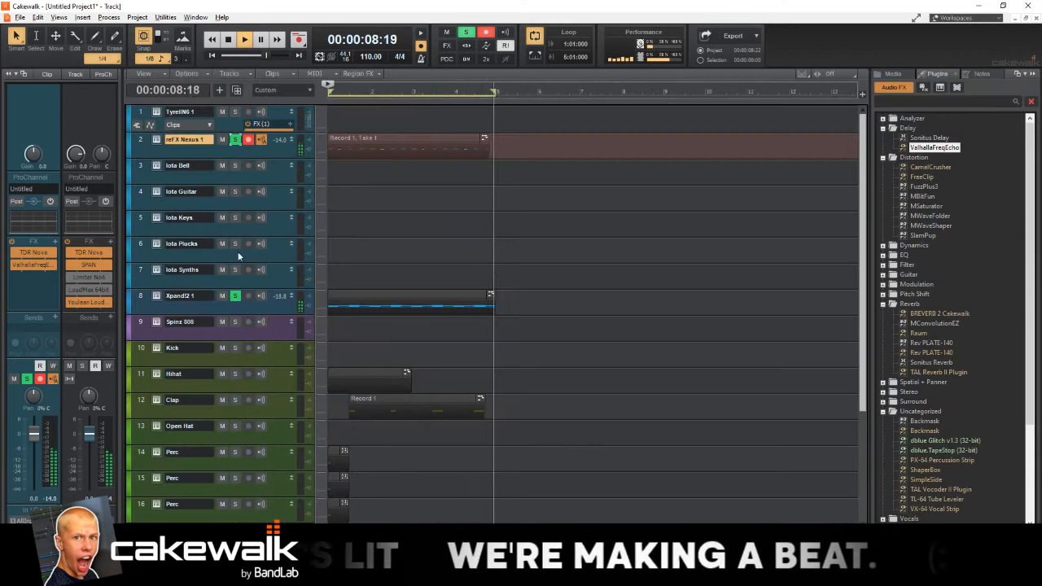
Step: Raise the reFX Nexus 1 track volume to about 2.1 dB and insert CamelCrusher ahead of ValhallaFreqEcho
{"action": "left_click_drag", "start_coordinate": [34, 434], "coordinate": [34, 448]}
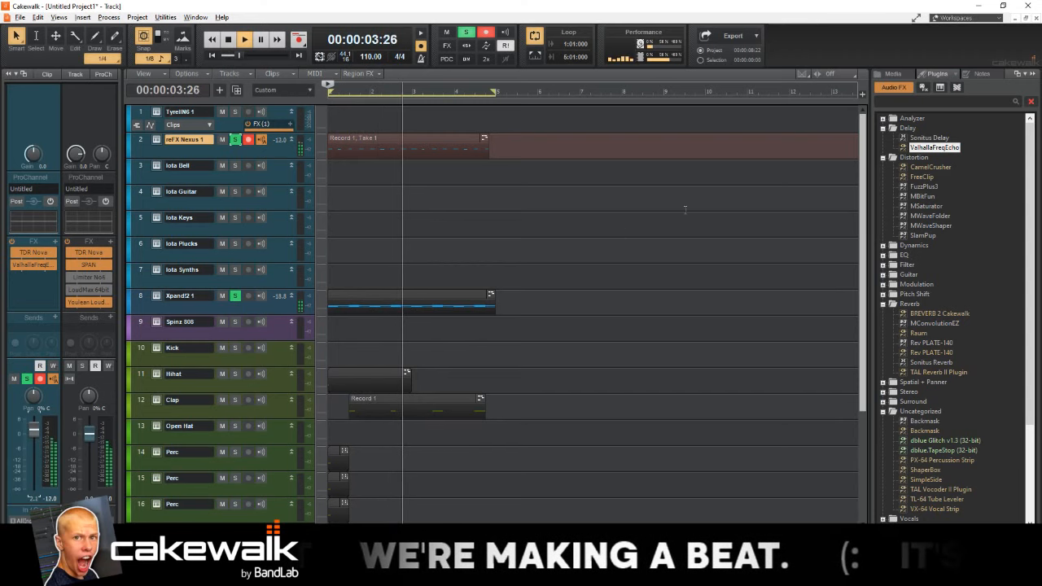
{"action": "left_click_drag", "start_coordinate": [924, 167], "coordinate": [31, 262]}
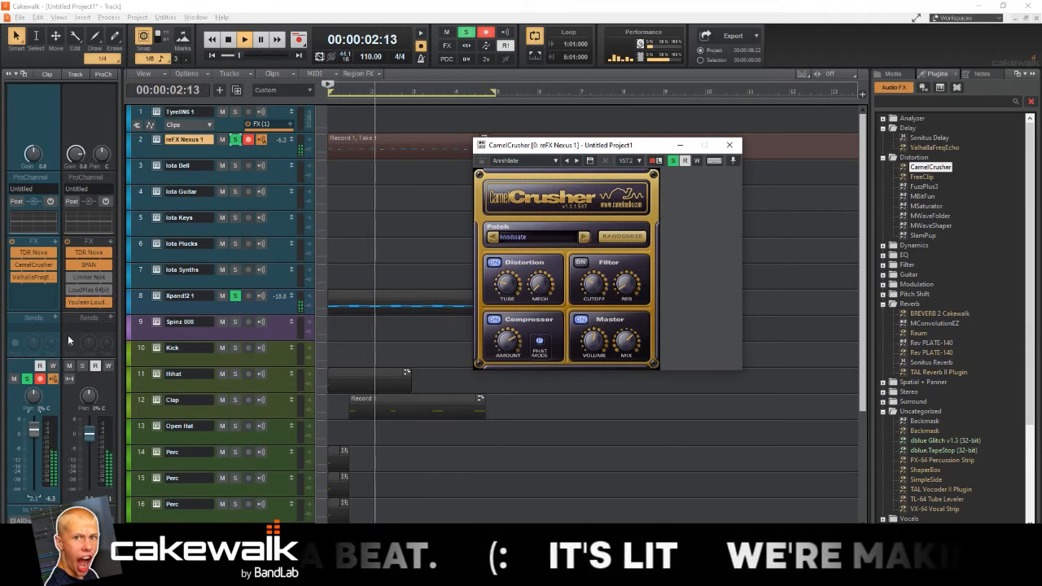
Step: Stop playback, close CamelCrusher and turn off the solos on reFX Nexus 1 and Xpand!2 1
{"action": "key", "text": "space"}
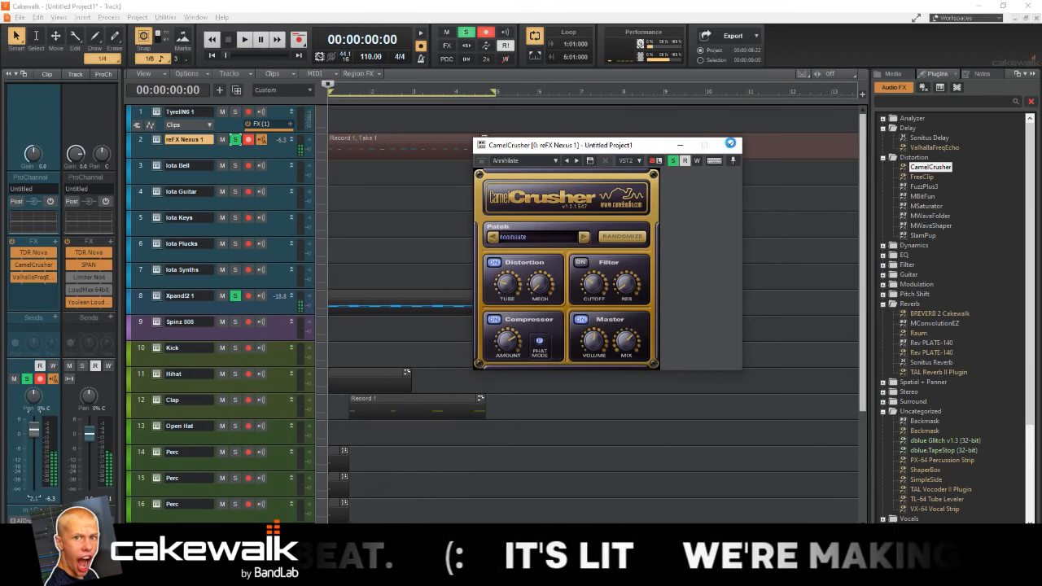
{"action": "left_click", "coordinate": [732, 146]}
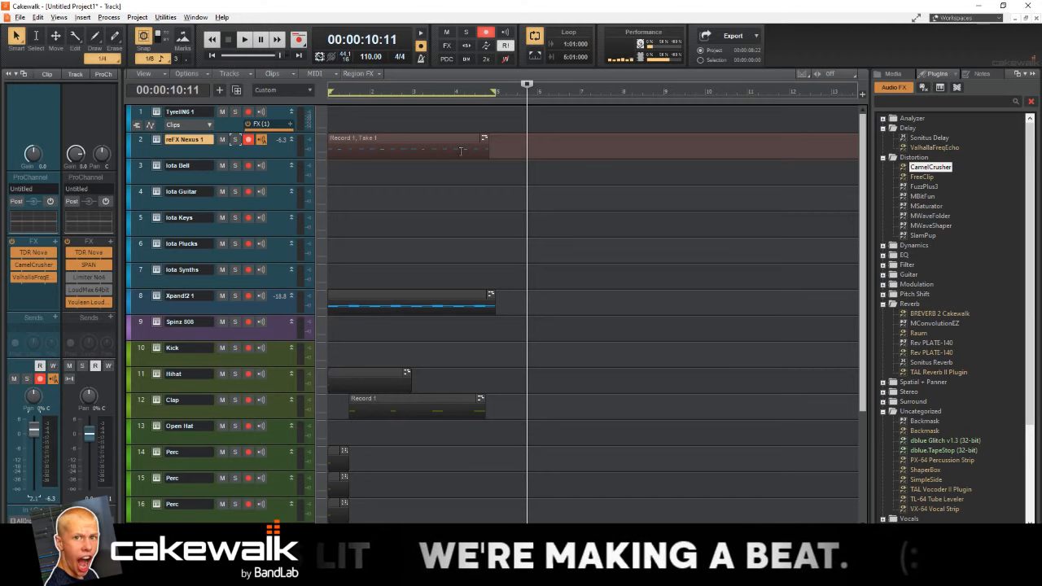
{"action": "left_click", "coordinate": [461, 151]}
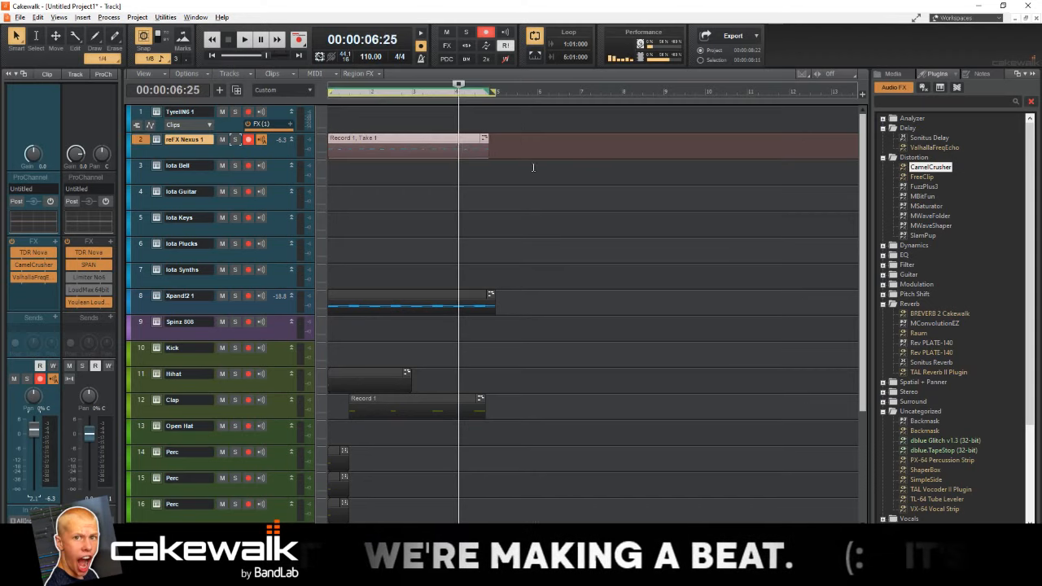
{"action": "left_click", "coordinate": [533, 167]}
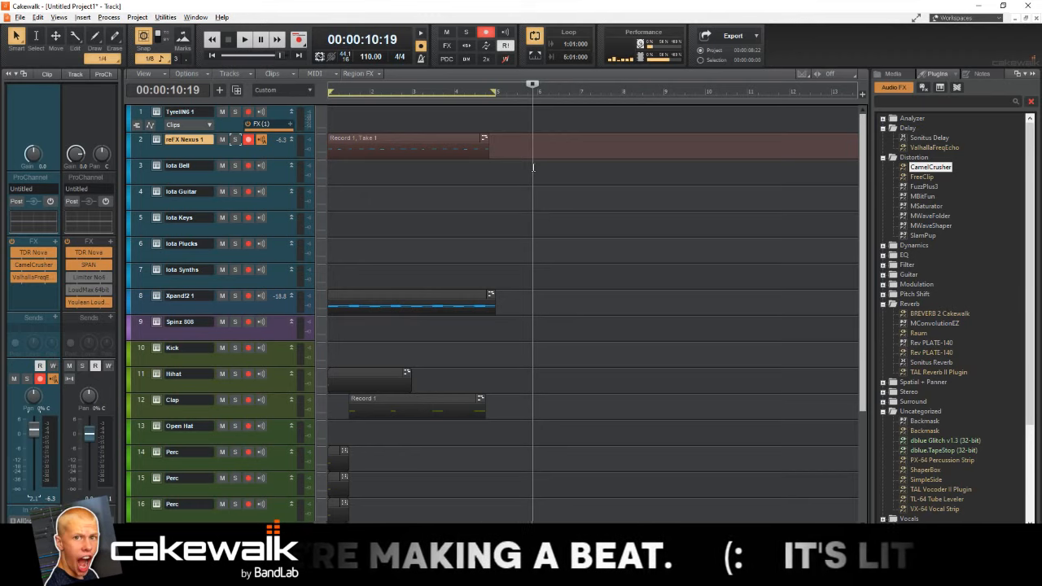
{"action": "left_click", "coordinate": [515, 137]}
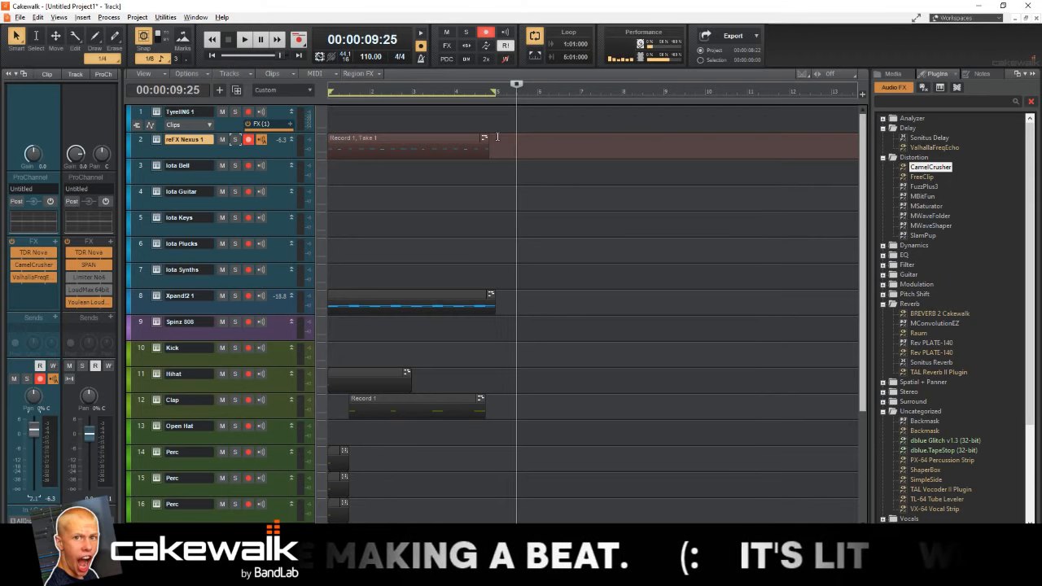
{"action": "left_click", "coordinate": [496, 137]}
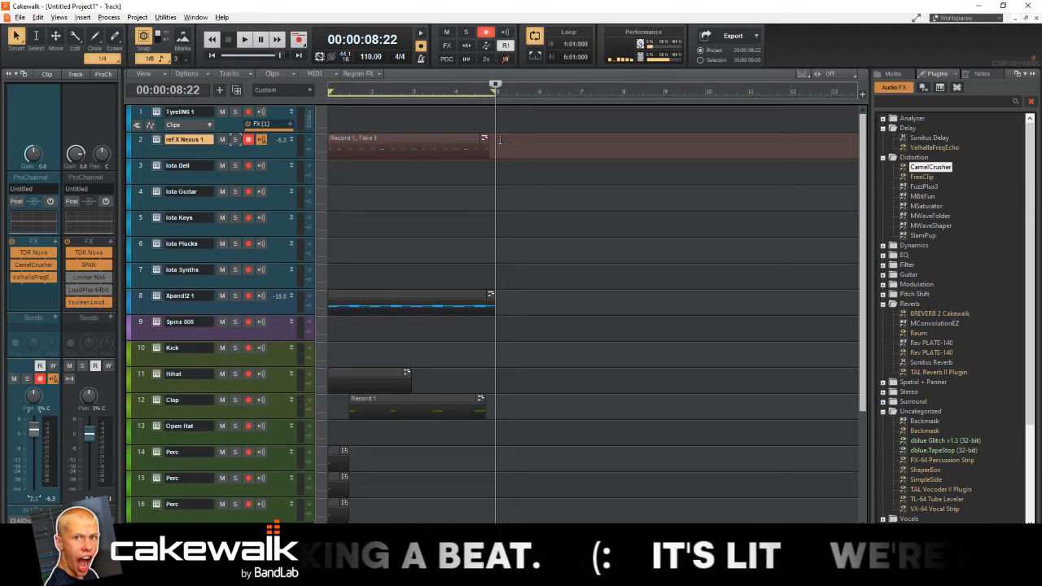
{"action": "left_click", "coordinate": [500, 141]}
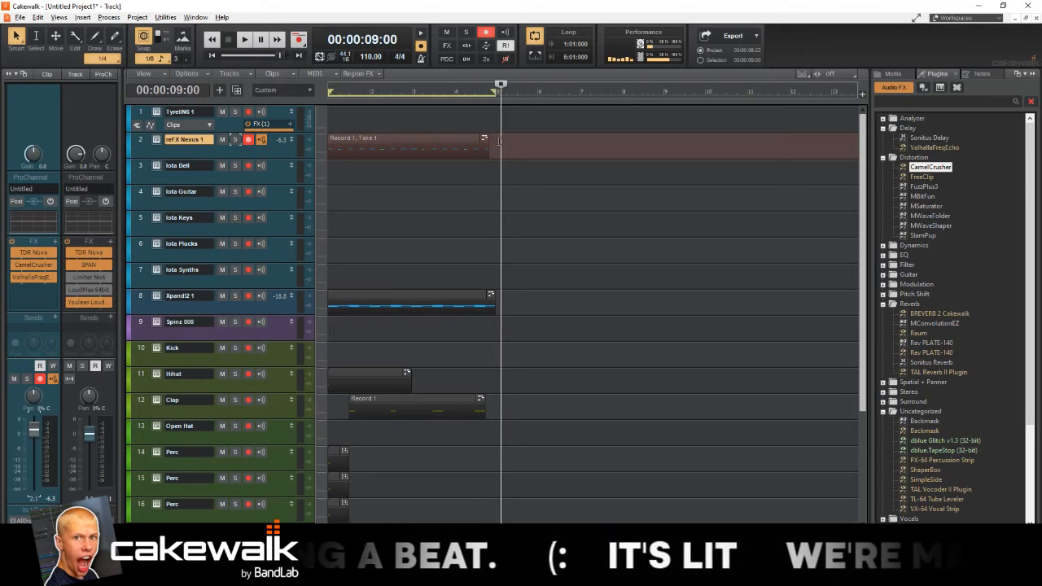
{"action": "left_click", "coordinate": [496, 141]}
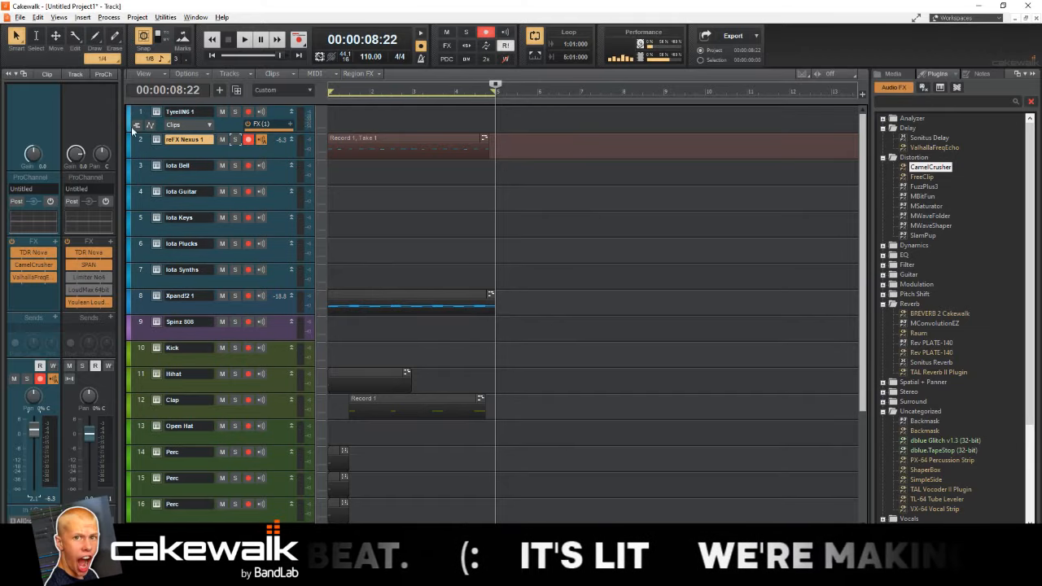
{"action": "left_click", "coordinate": [140, 113]}
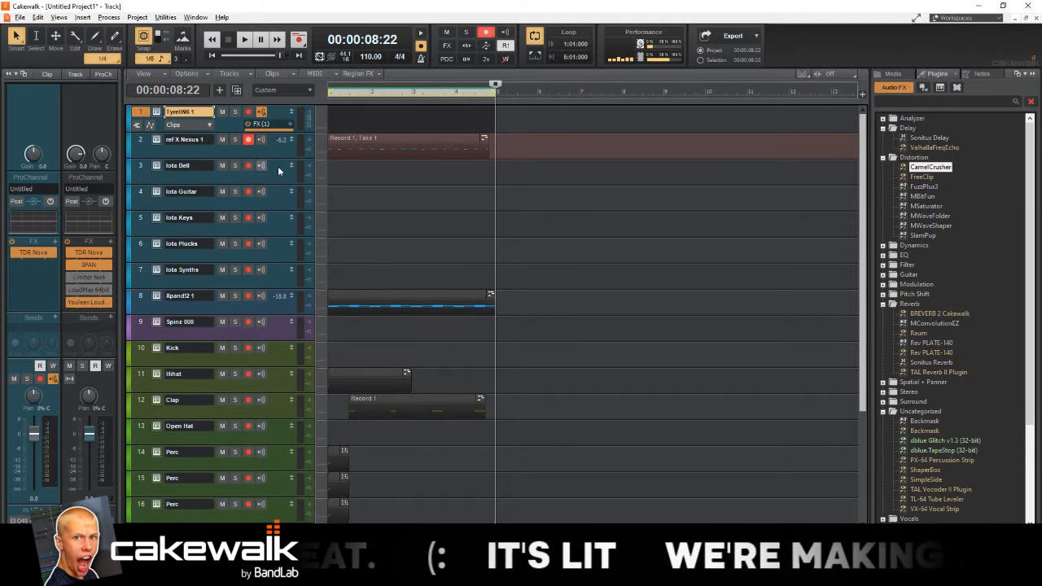
{"action": "left_click", "coordinate": [444, 197]}
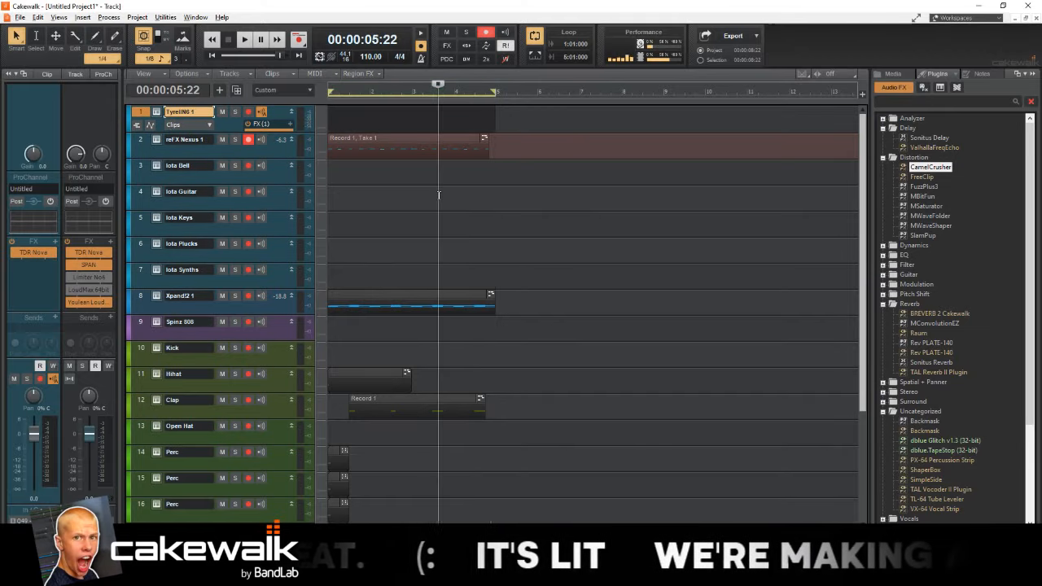
{"action": "left_click", "coordinate": [538, 148]}
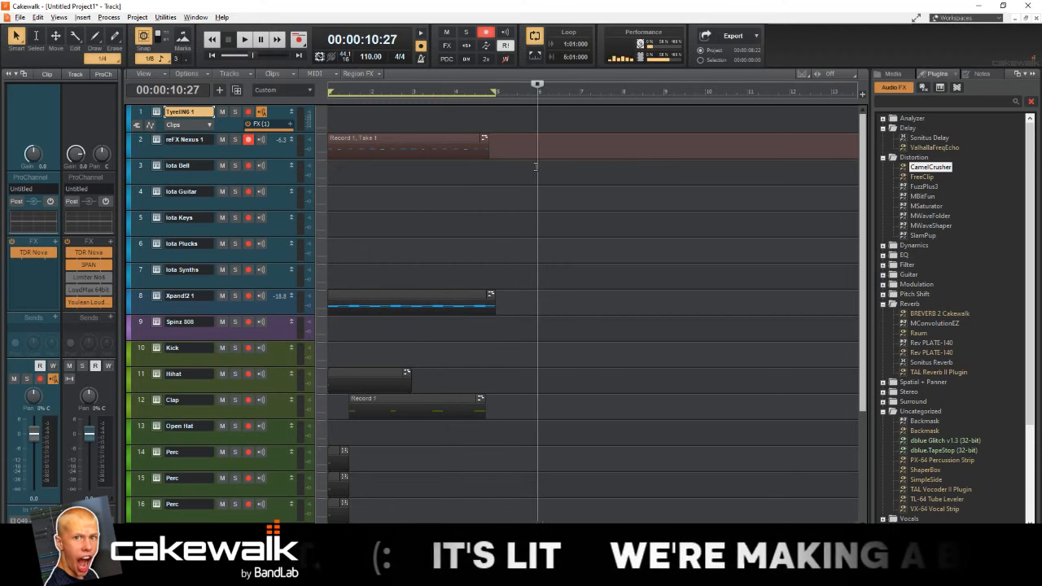
{"action": "left_click", "coordinate": [490, 143]}
{"action": "left_click", "coordinate": [495, 141]}
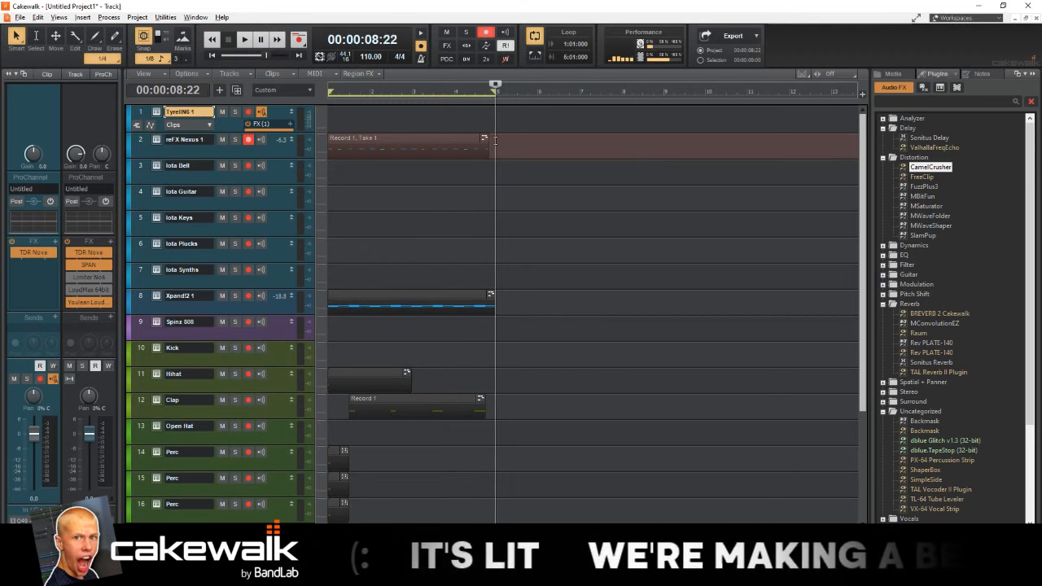
{"action": "left_click", "coordinate": [639, 168]}
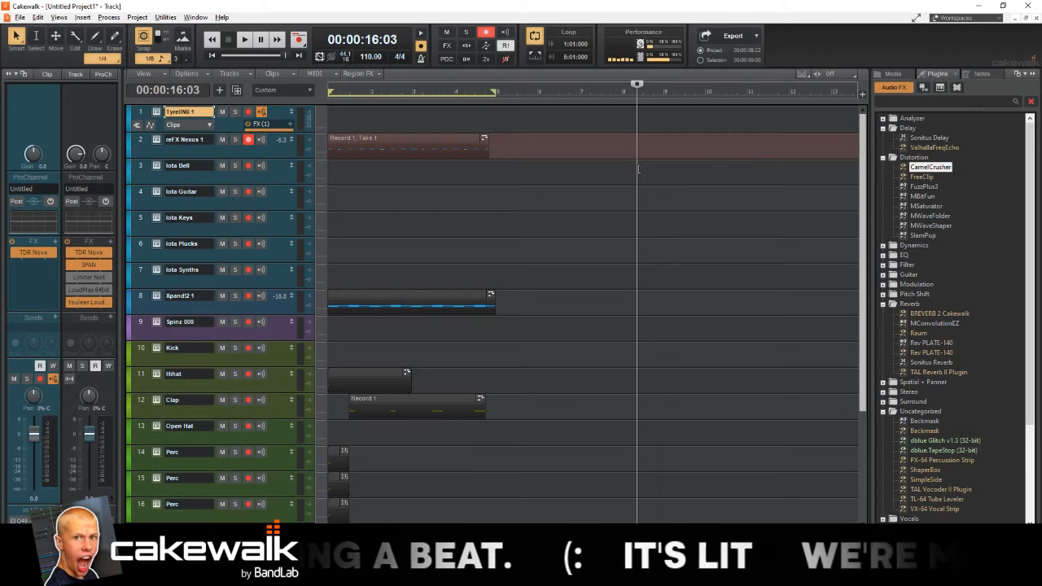
{"action": "left_click", "coordinate": [554, 216]}
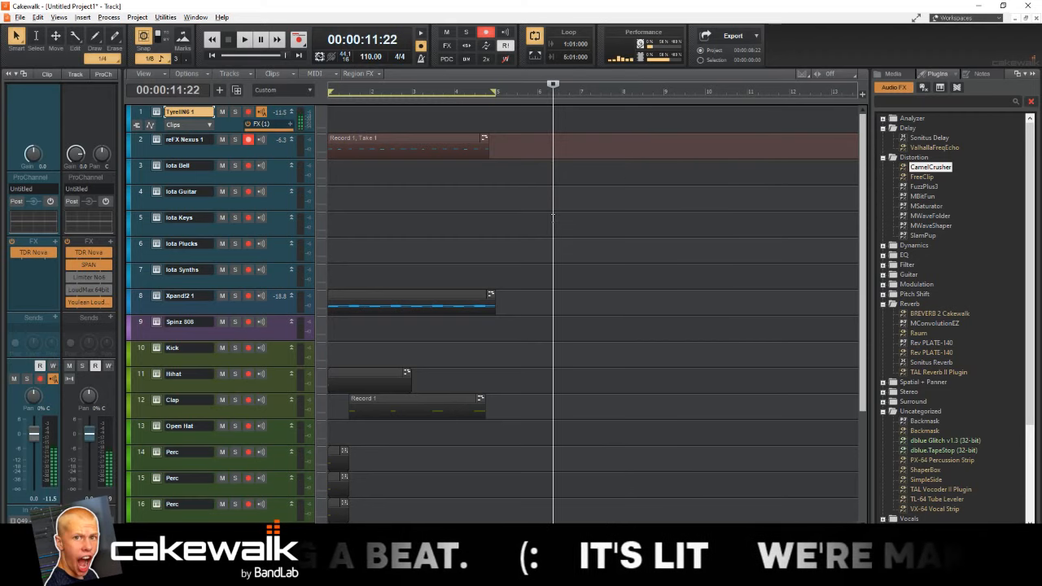
Step: Play the loop from the project start and lower the reFX Nexus 1 track volume to about -4.8 dB
{"action": "left_click", "coordinate": [277, 154]}
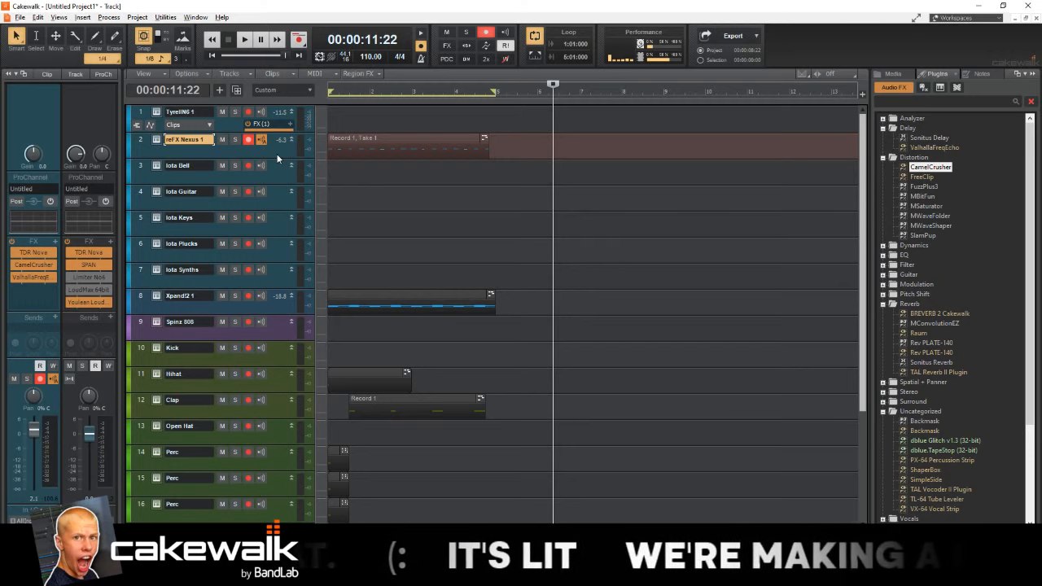
{"action": "key", "text": "w"}
{"action": "key", "text": "space"}
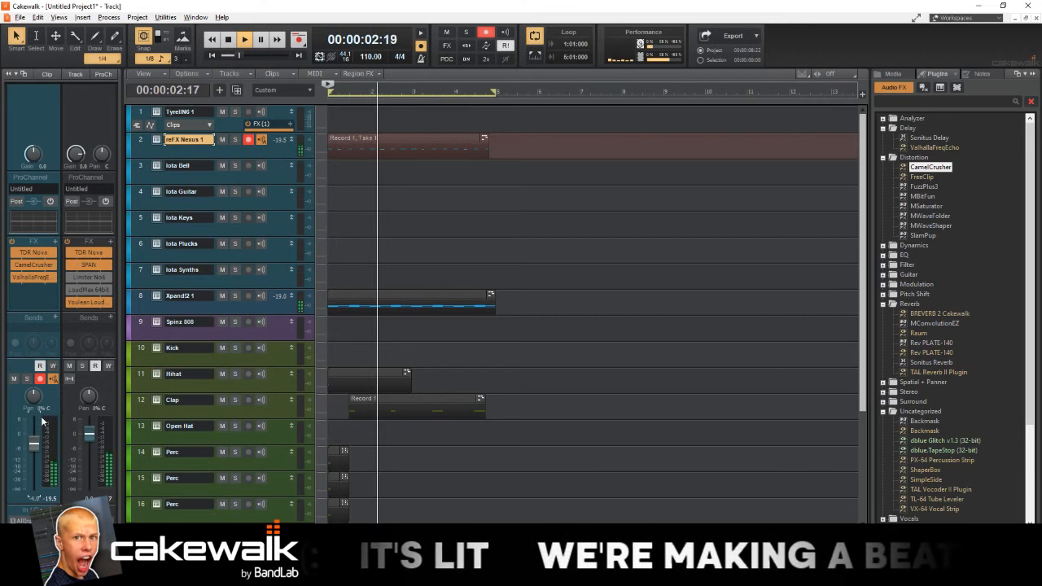
{"action": "left_click", "coordinate": [259, 176]}
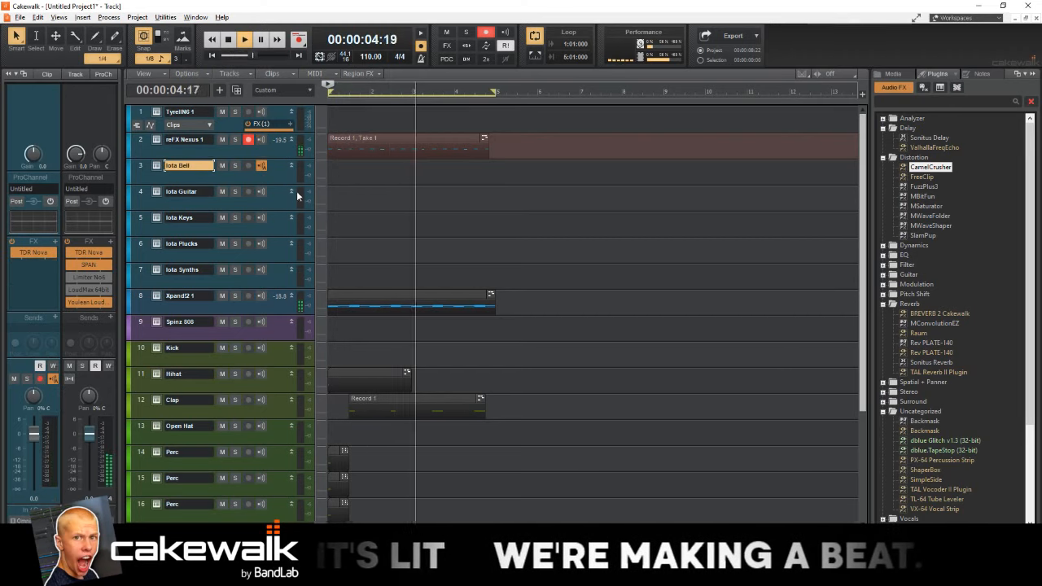
Step: Raise the amp modifier's release in the Nexus PN Lofi Rhodes preset and close the instrument
{"action": "left_click", "coordinate": [156, 140]}
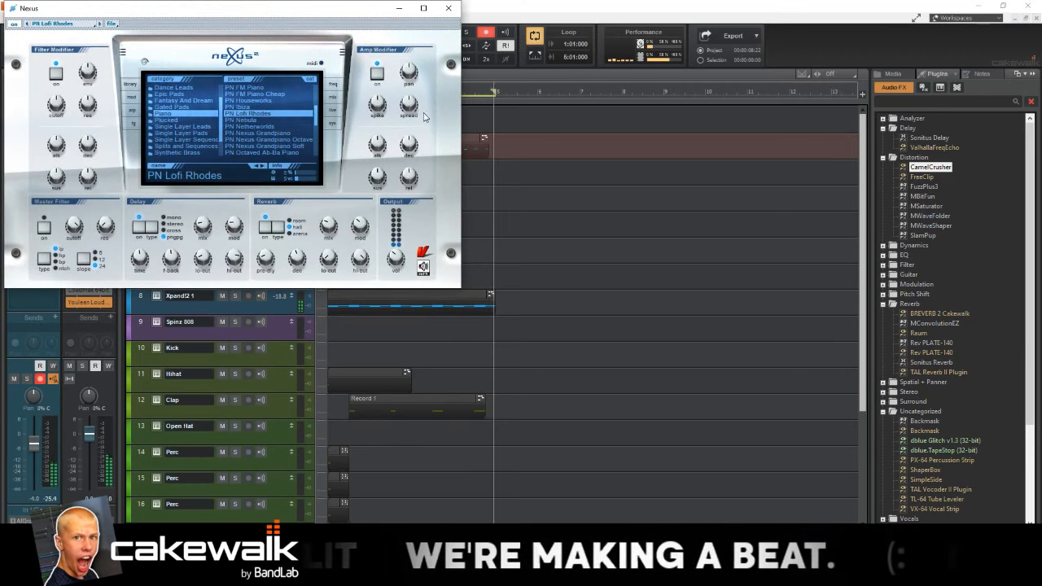
{"action": "left_click_drag", "start_coordinate": [414, 177], "coordinate": [414, 130]}
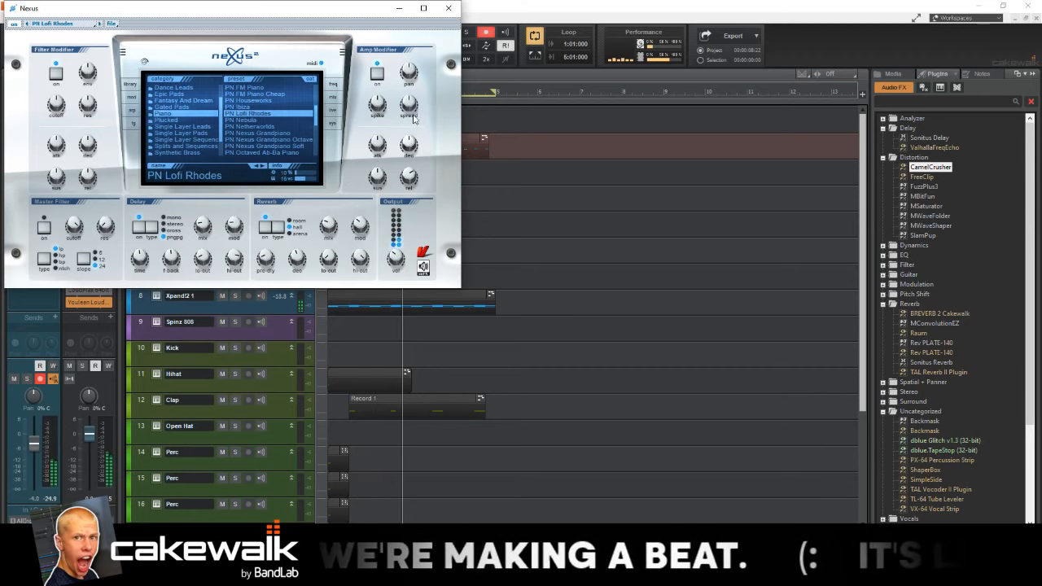
{"action": "left_click", "coordinate": [449, 8]}
Step: Stop playback, save the project and disarm recording on the reFX Nexus 1 track
{"action": "key", "text": "space"}
{"action": "key", "text": "ctrl+s"}
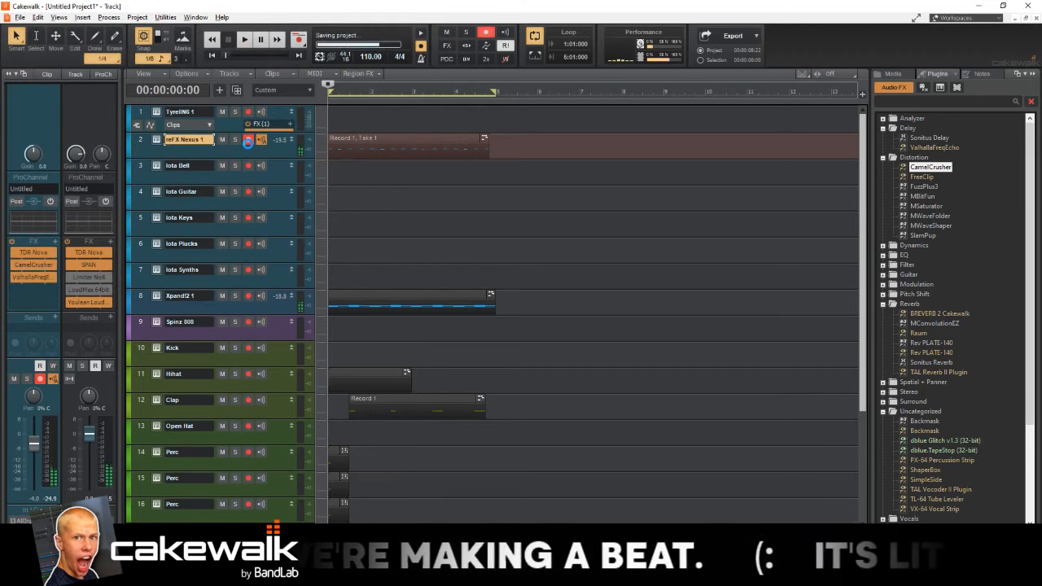
{"action": "left_click", "coordinate": [248, 140]}
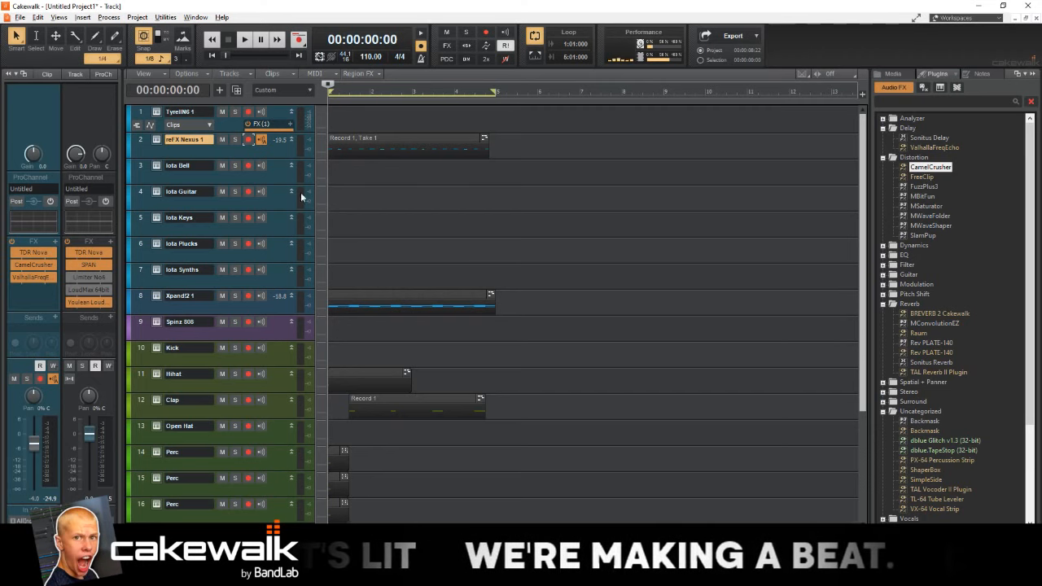
{"action": "left_click", "coordinate": [426, 185]}
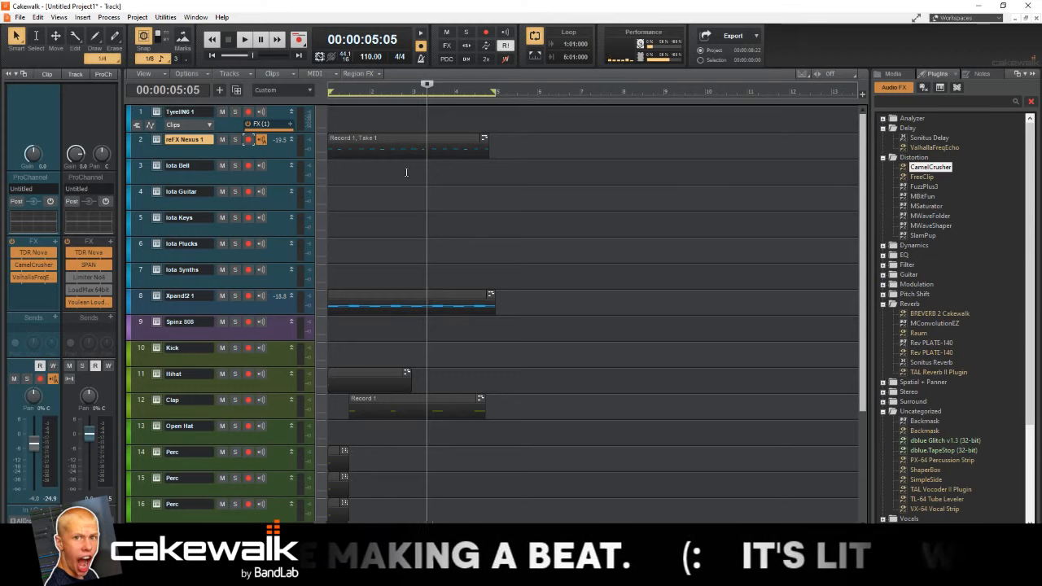
{"action": "left_click", "coordinate": [405, 173]}
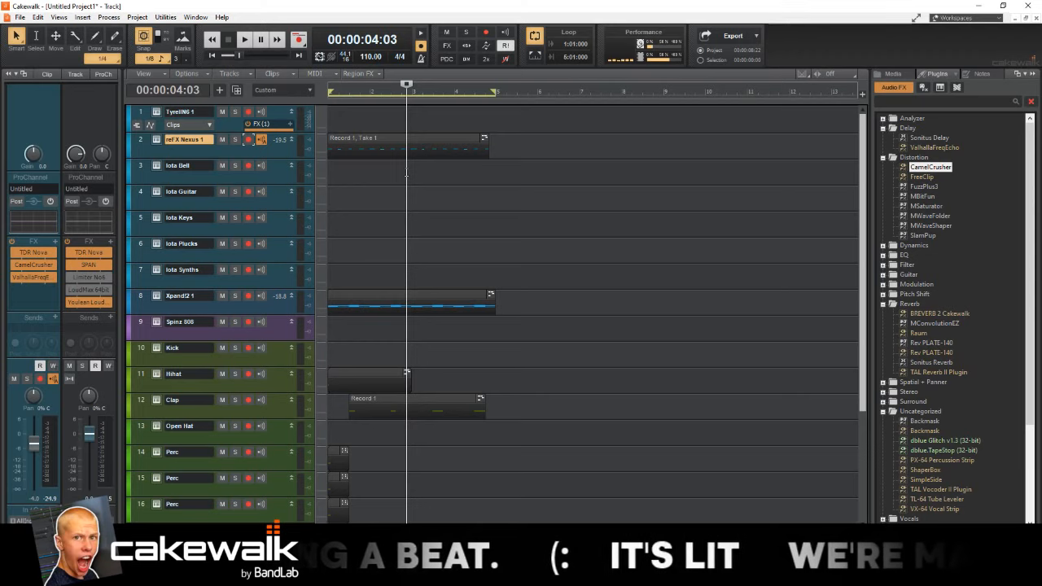
{"action": "left_click", "coordinate": [365, 174]}
{"action": "left_click", "coordinate": [375, 174]}
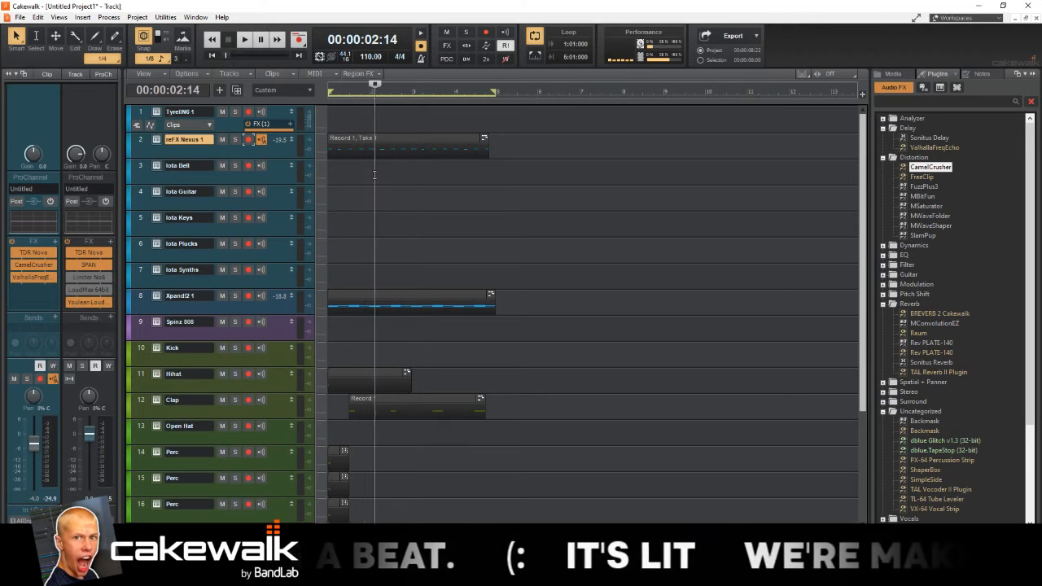
{"action": "left_click", "coordinate": [392, 173]}
{"action": "left_click", "coordinate": [406, 173]}
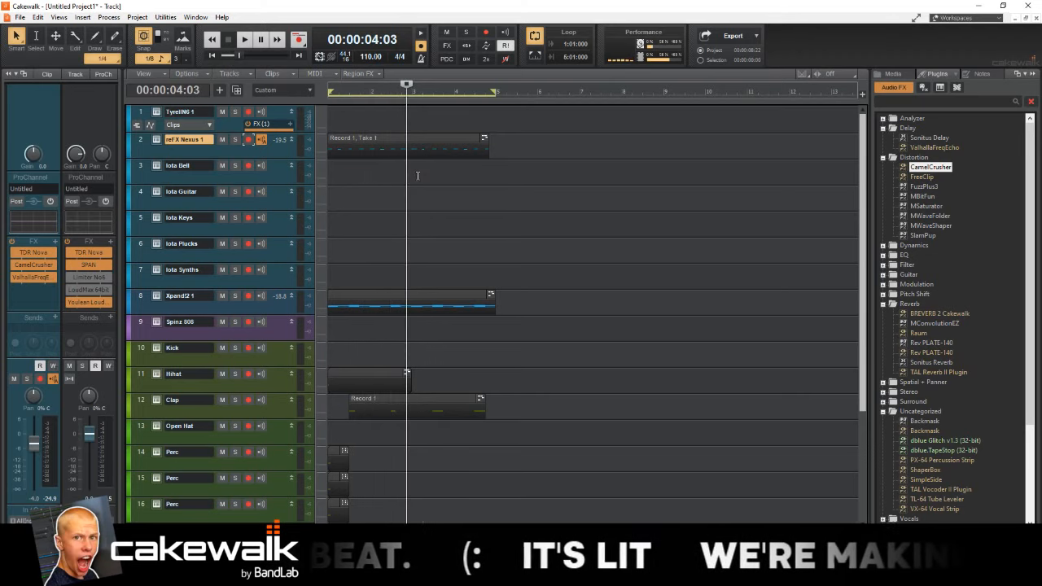
{"action": "left_click", "coordinate": [418, 175]}
{"action": "left_click", "coordinate": [465, 178]}
{"action": "left_click", "coordinate": [456, 174]}
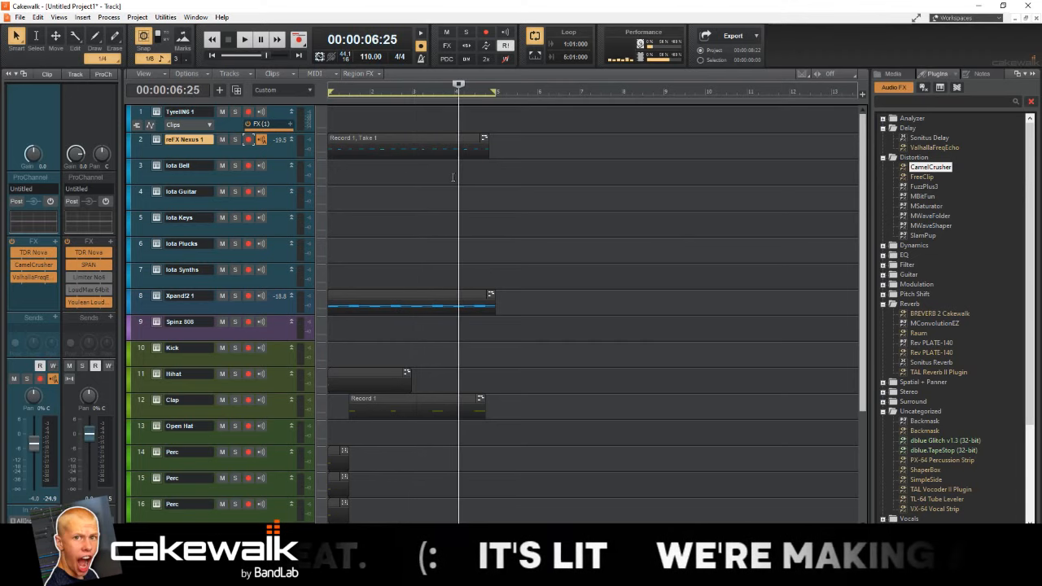
{"action": "left_click", "coordinate": [454, 175]}
{"action": "left_click", "coordinate": [407, 175]}
{"action": "left_click", "coordinate": [412, 178]}
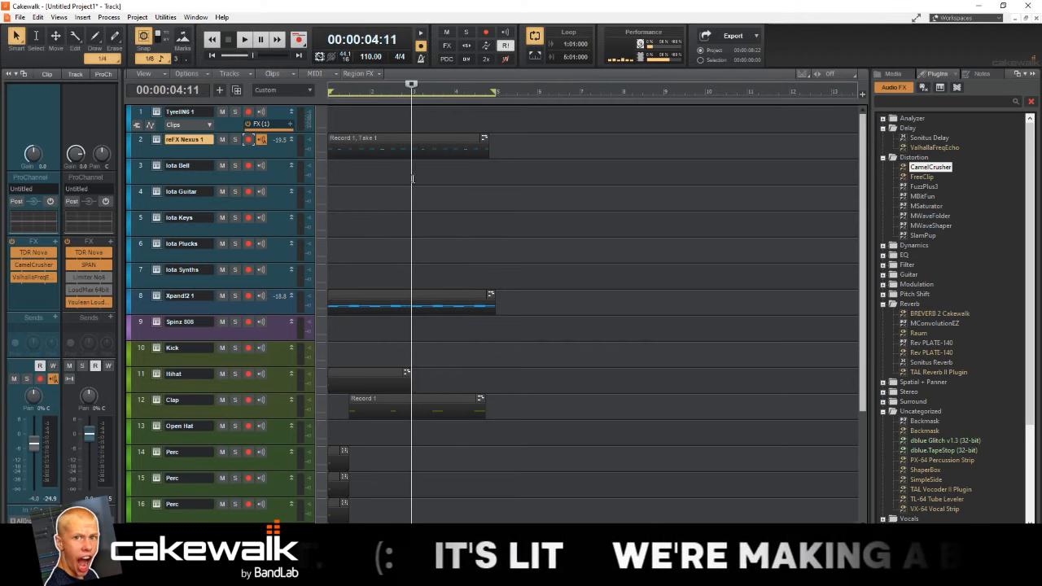
{"action": "left_click", "coordinate": [369, 164]}
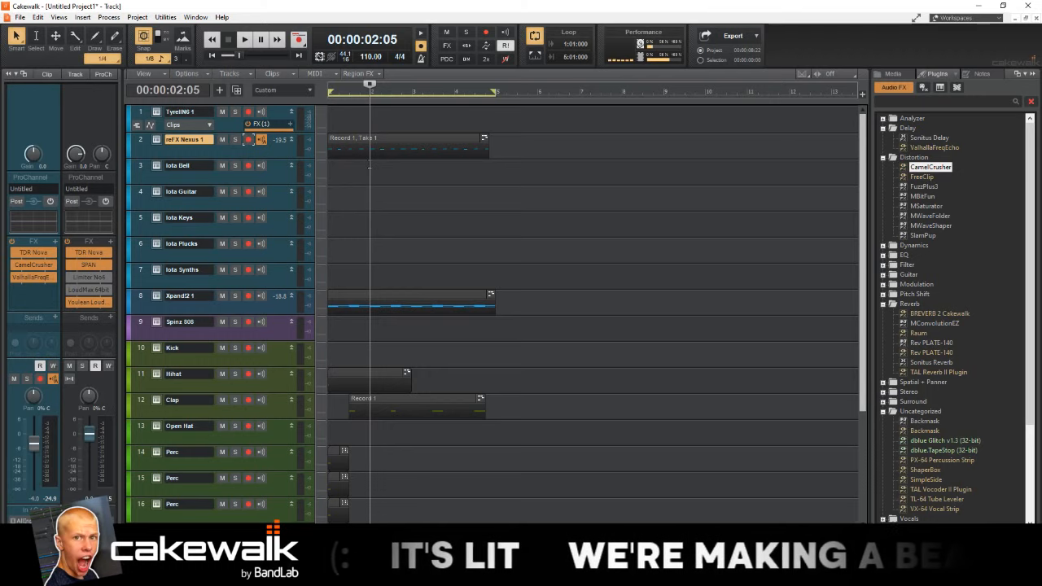
{"action": "left_click", "coordinate": [519, 167]}
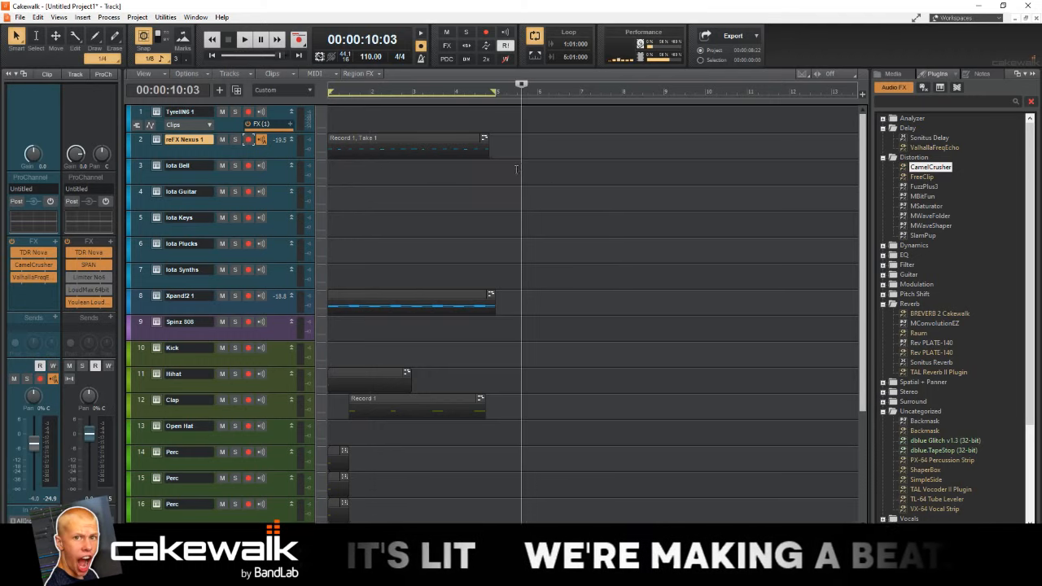
{"action": "left_click", "coordinate": [448, 176]}
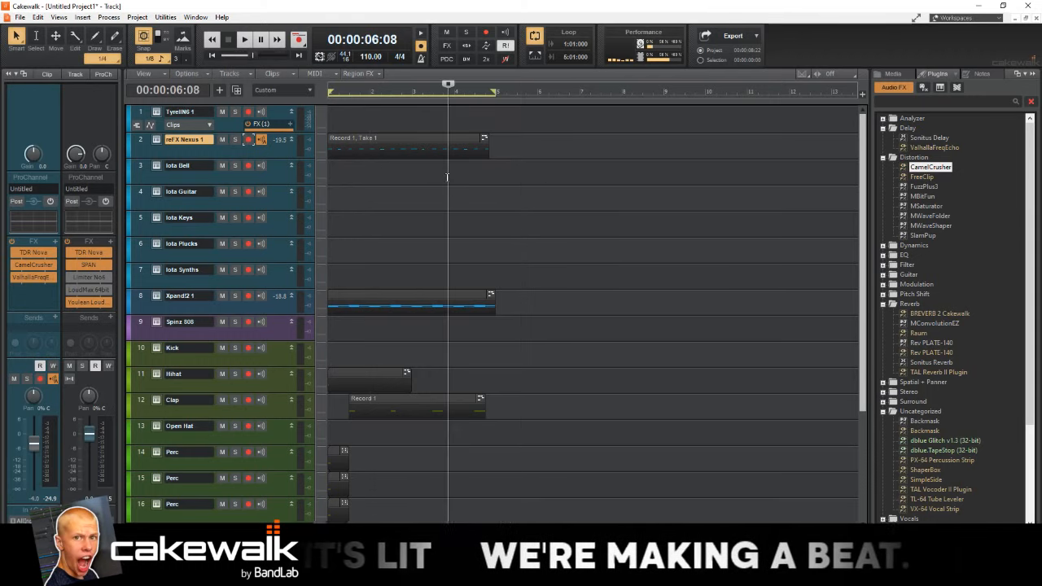
{"action": "left_click", "coordinate": [433, 174]}
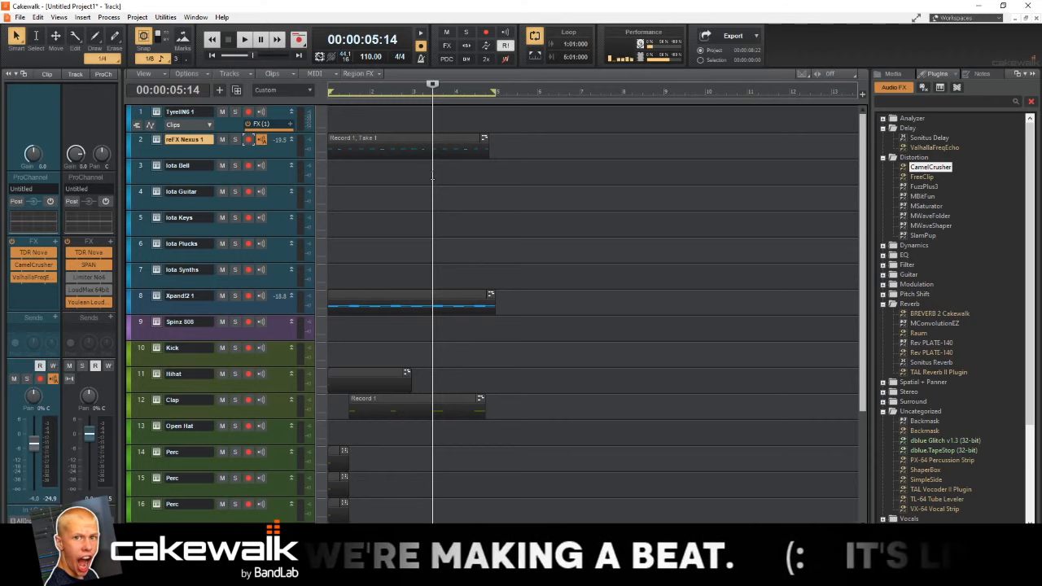
{"action": "left_click", "coordinate": [416, 193]}
{"action": "left_click", "coordinate": [377, 187]}
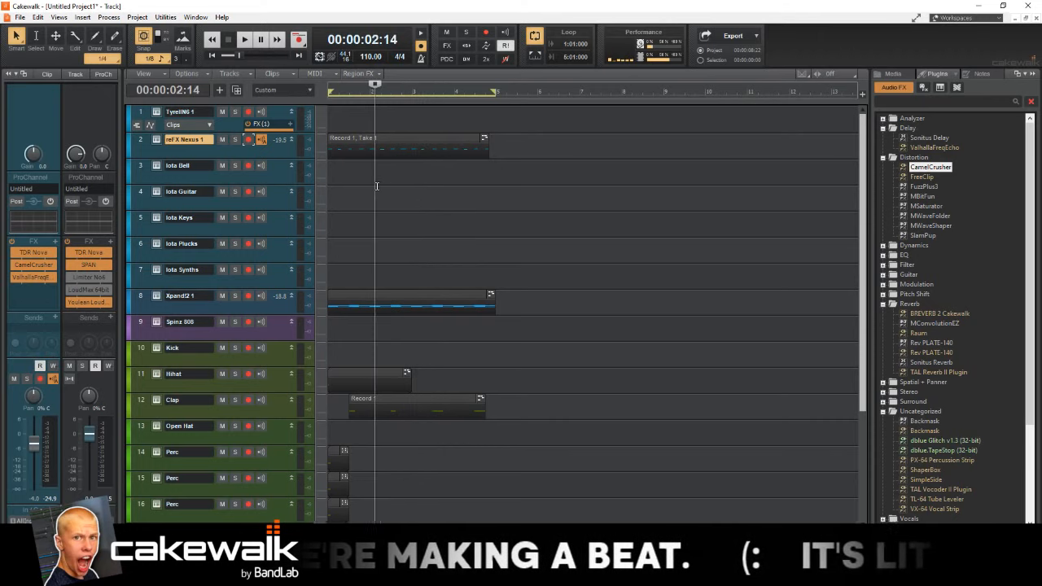
{"action": "left_click", "coordinate": [338, 169]}
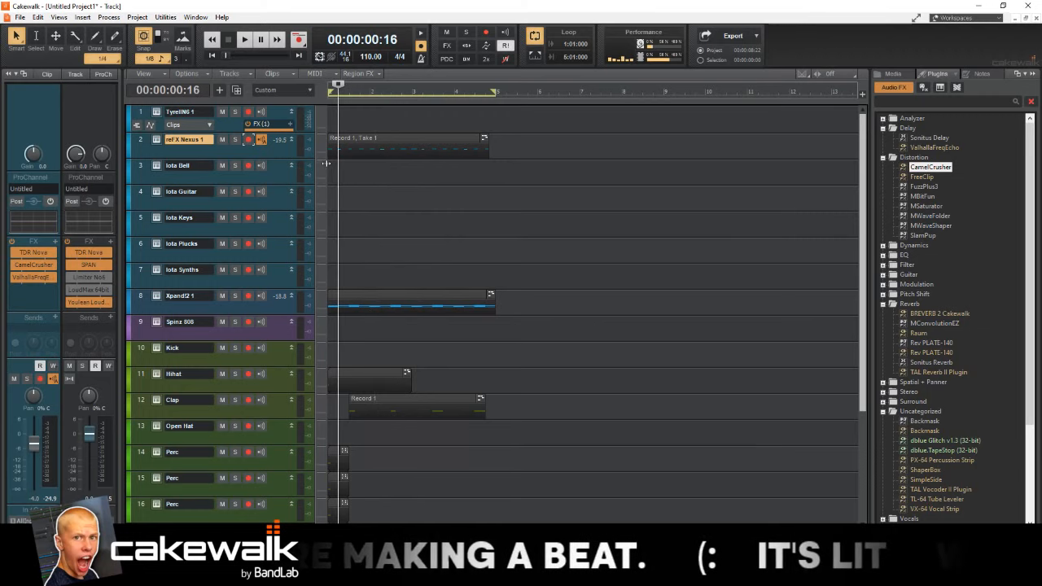
{"action": "left_click_drag", "start_coordinate": [324, 164], "coordinate": [509, 170]}
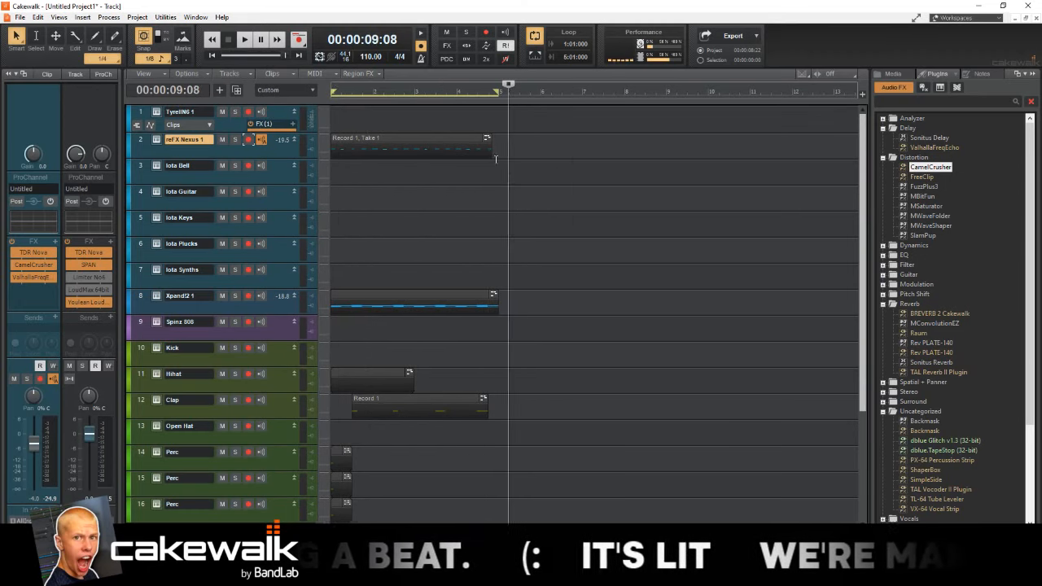
{"action": "left_click", "coordinate": [372, 113]}
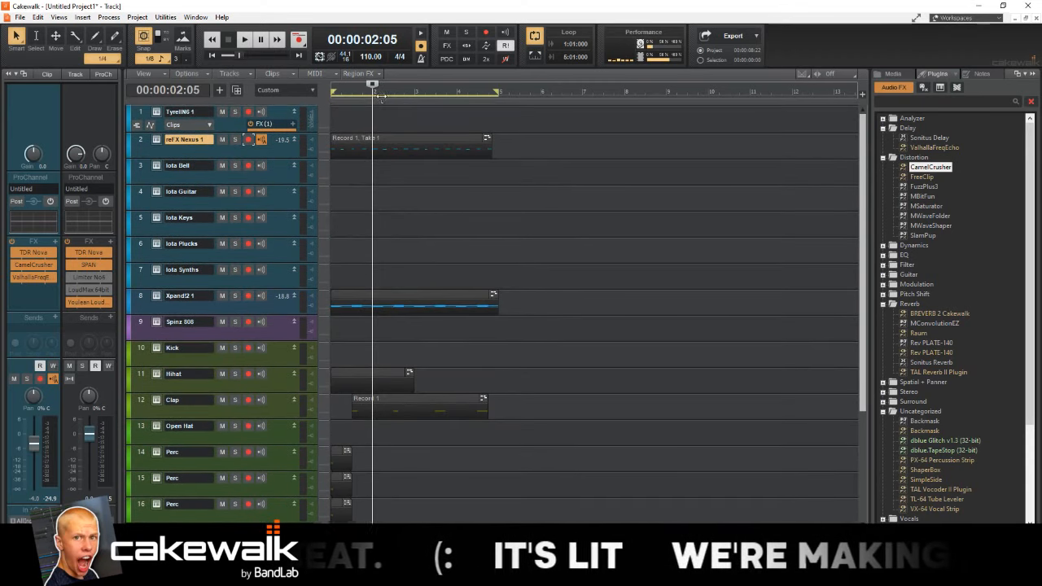
{"action": "left_click_drag", "start_coordinate": [416, 82], "coordinate": [402, 157]}
{"action": "left_click", "coordinate": [396, 170]}
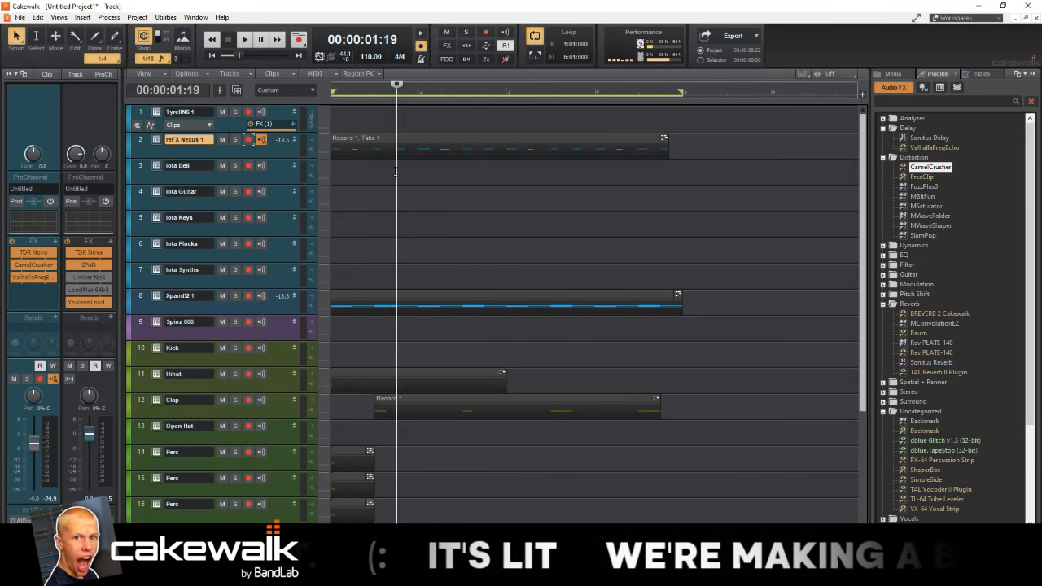
{"action": "left_click", "coordinate": [386, 125]}
{"action": "left_click", "coordinate": [368, 122]}
{"action": "left_click", "coordinate": [350, 121]}
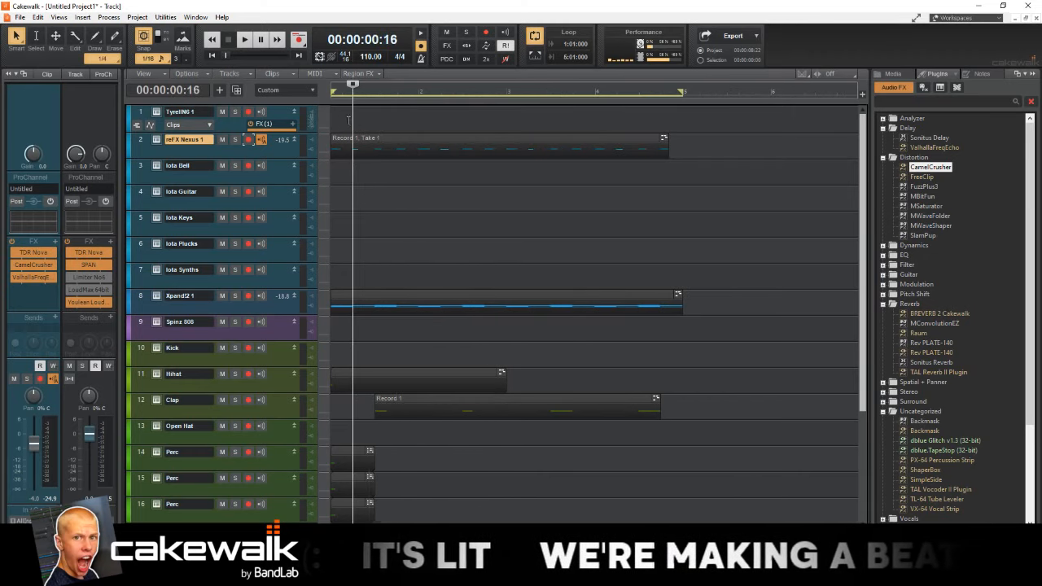
{"action": "left_click", "coordinate": [336, 118]}
{"action": "left_click", "coordinate": [332, 121]}
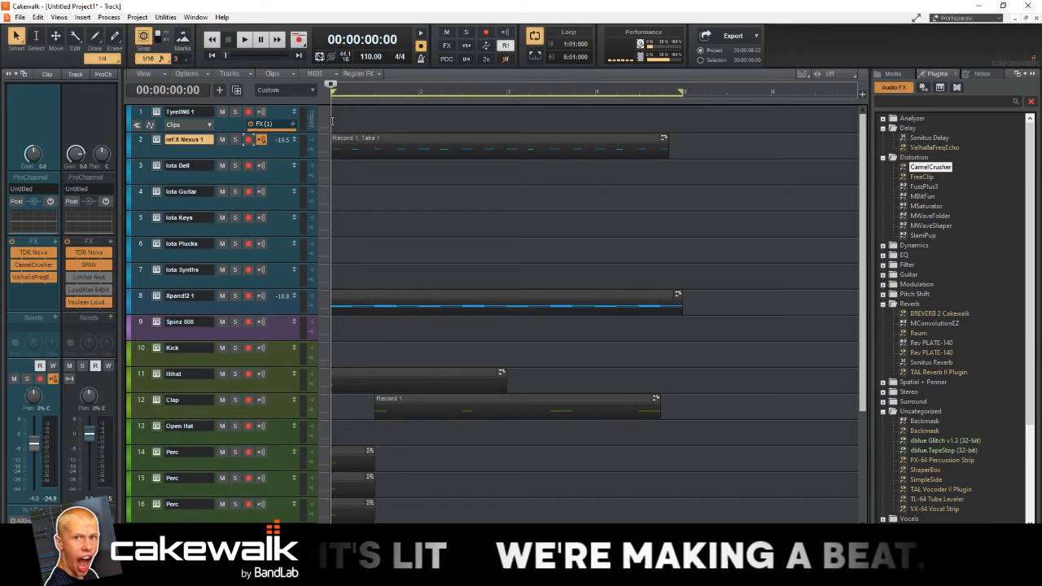
{"action": "left_click", "coordinate": [391, 212]}
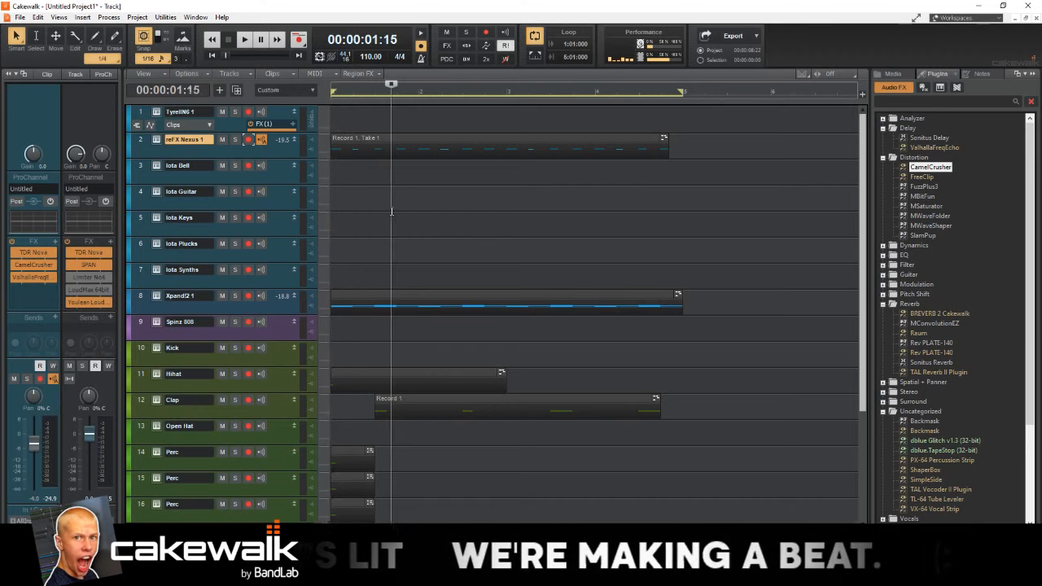
Step: Play the loop from the project start and audition the Xpand!2 1 and reFX Nexus 1 tracks soloed together
{"action": "left_click", "coordinate": [229, 123]}
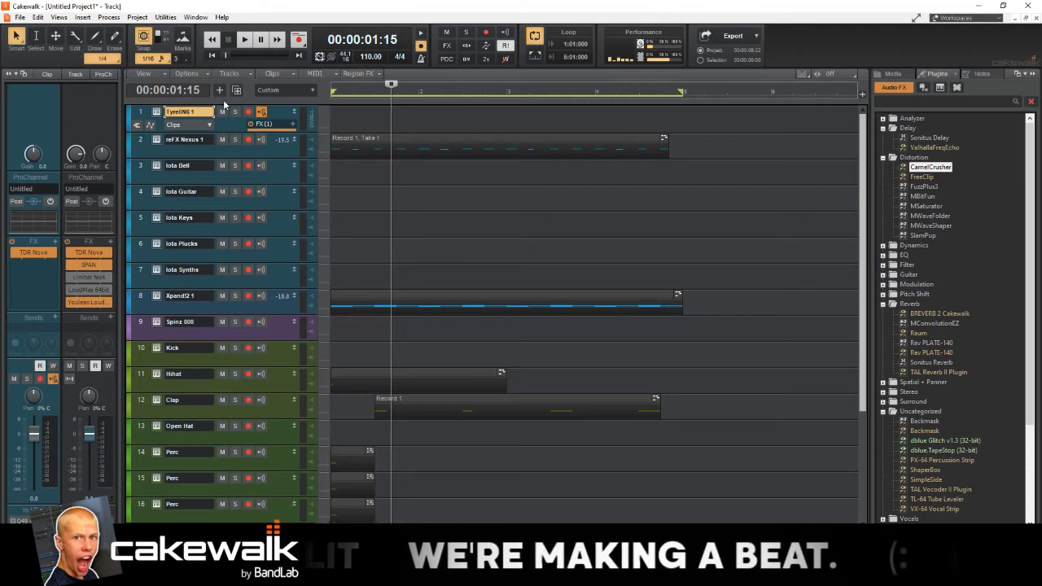
{"action": "key", "text": "w"}
{"action": "key", "text": "space"}
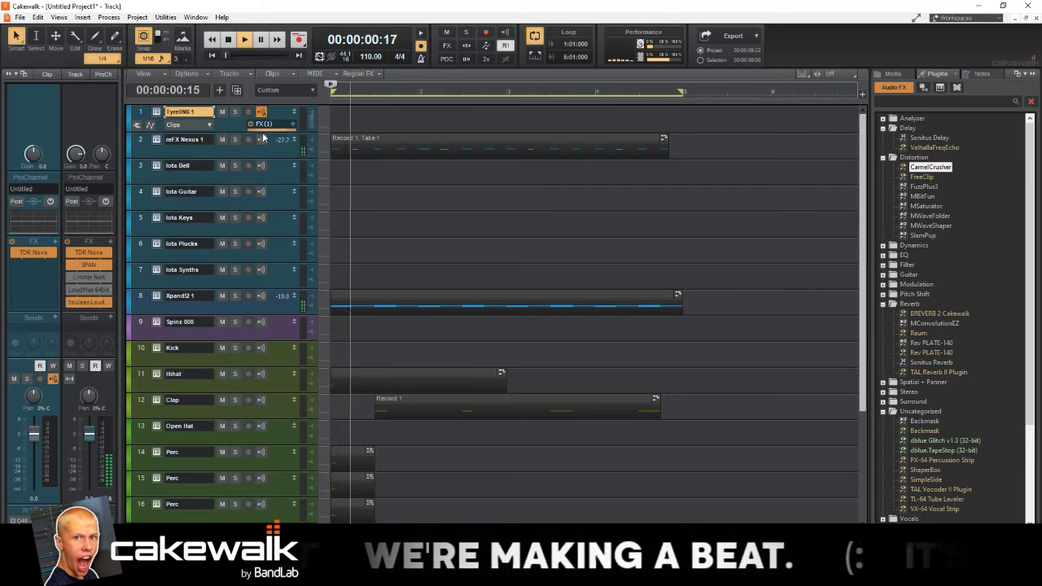
{"action": "left_click", "coordinate": [272, 201]}
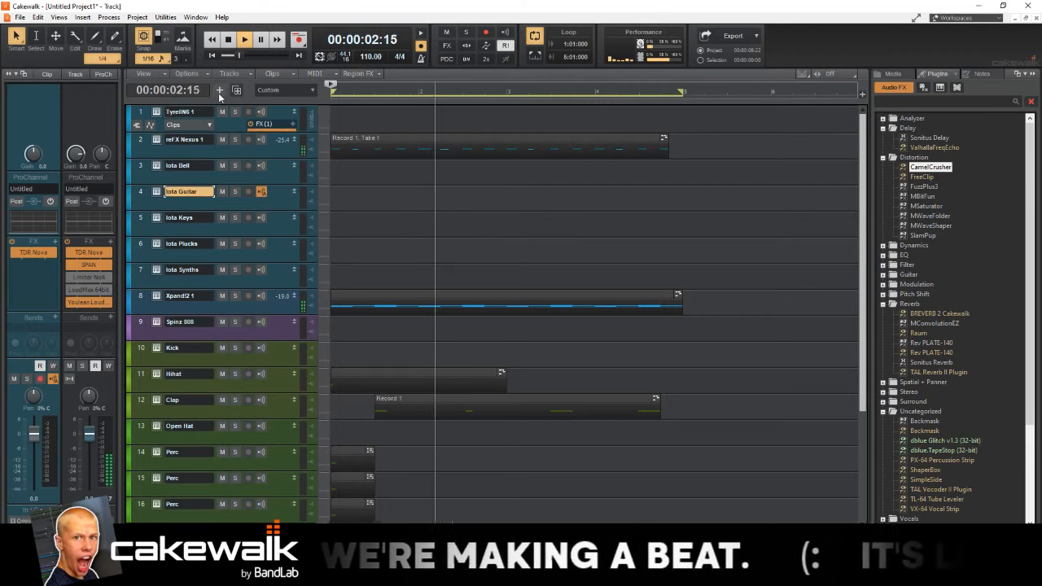
{"action": "left_click", "coordinate": [235, 295]}
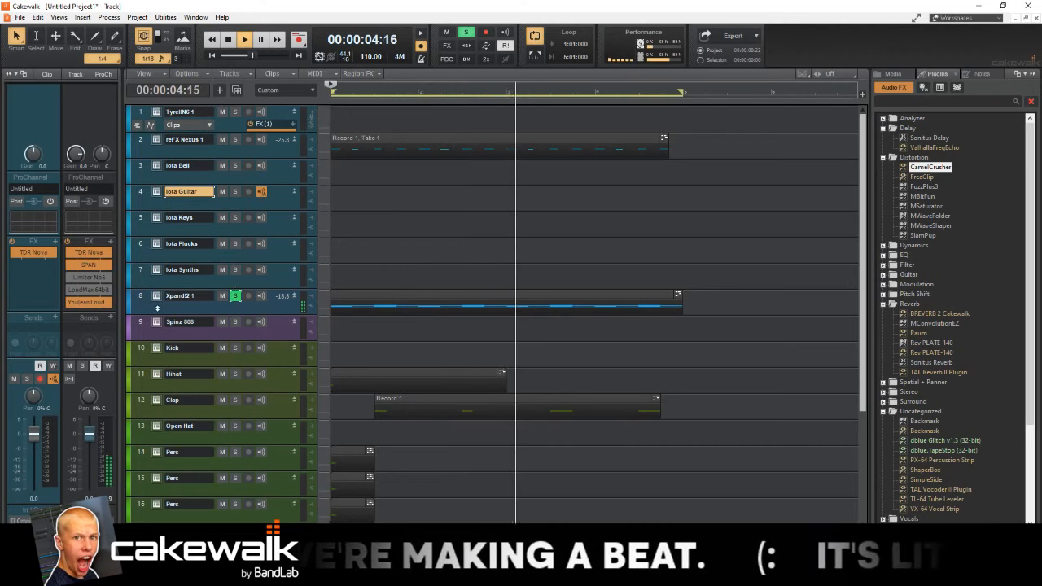
{"action": "left_click", "coordinate": [233, 304]}
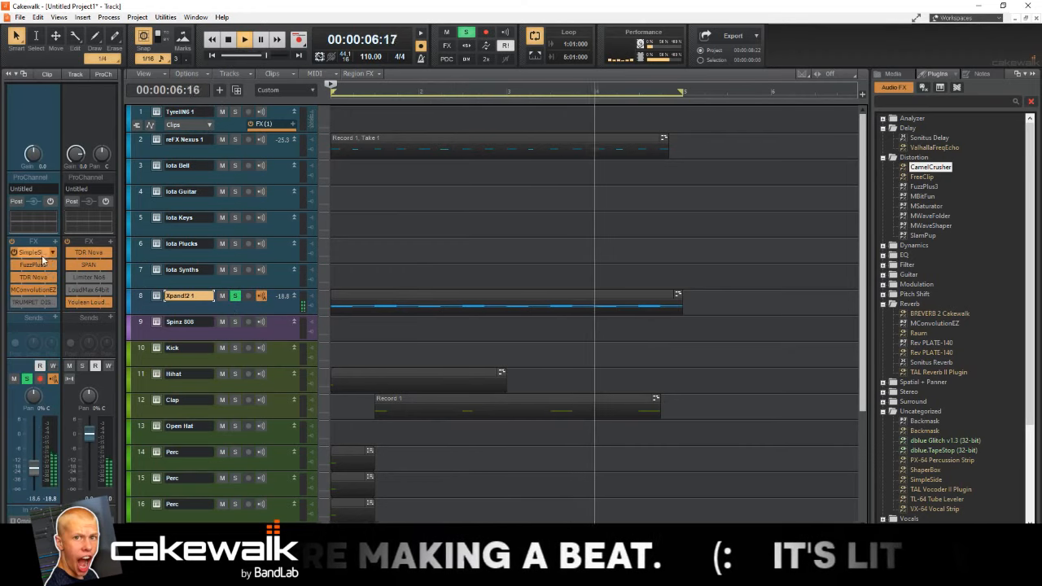
{"action": "left_click", "coordinate": [235, 139]}
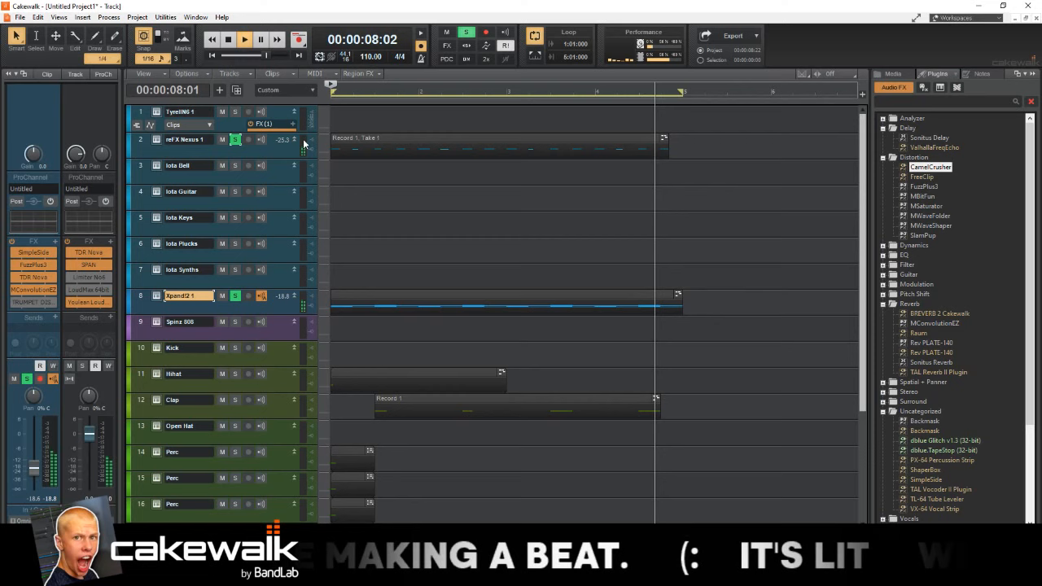
Step: Try shifting the reFX Nexus 1 clip slightly past the project start, reduce the offset and audition it against the Xpand!2 1 melody
{"action": "left_click", "coordinate": [367, 141]}
{"action": "left_click_drag", "start_coordinate": [368, 143], "coordinate": [368, 143]}
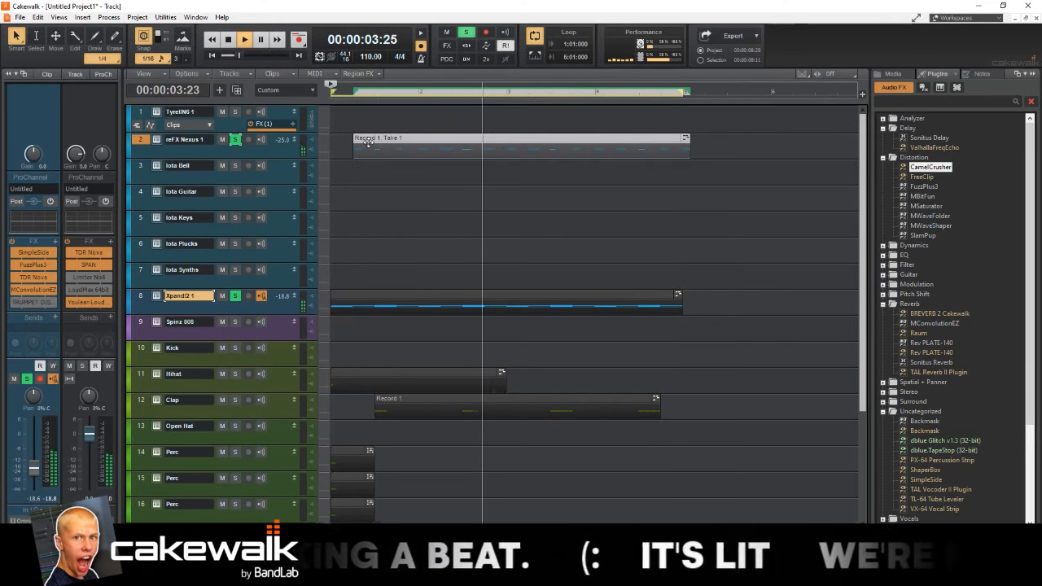
{"action": "key", "text": "space"}
{"action": "key", "text": "space"}
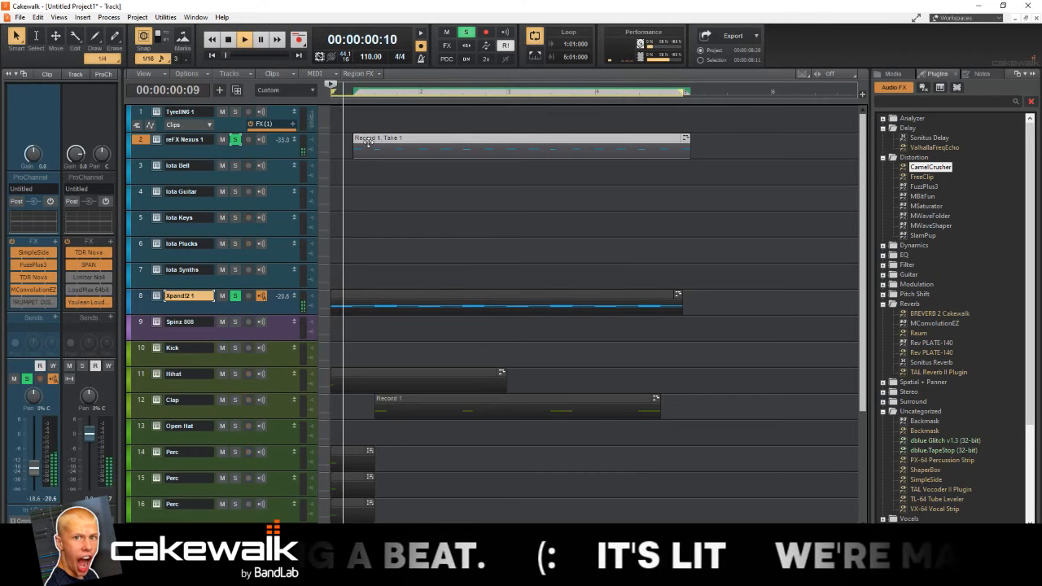
{"action": "key", "text": "space"}
{"action": "left_click_drag", "start_coordinate": [358, 138], "coordinate": [348, 139]}
{"action": "key", "text": "space"}
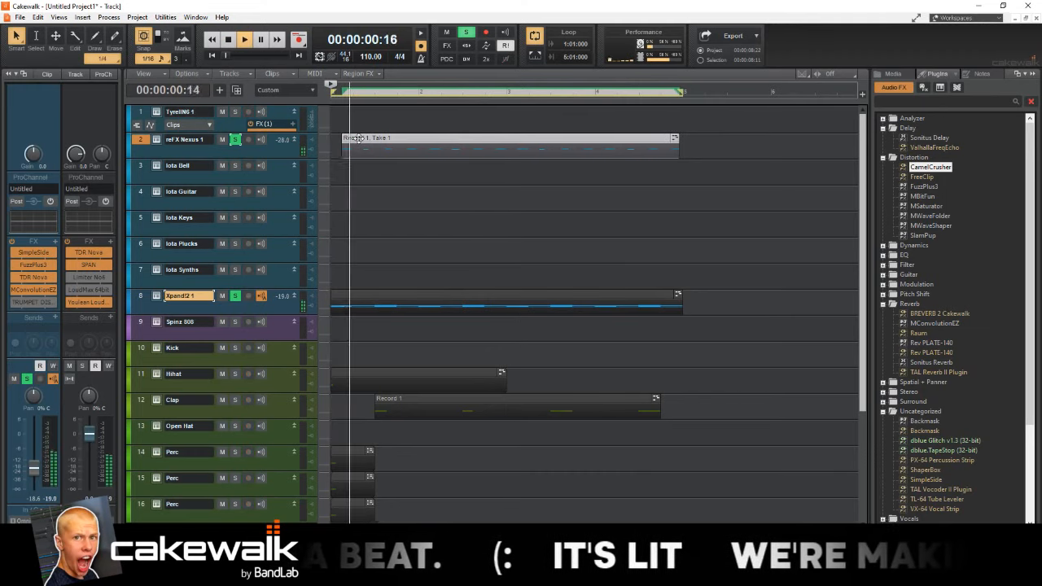
Step: Move the reFX Nexus 1 clip back to the project start, stop playback and delete the clip
{"action": "scroll", "coordinate": [374, 155], "scroll_direction": "down", "scroll_amount": 2}
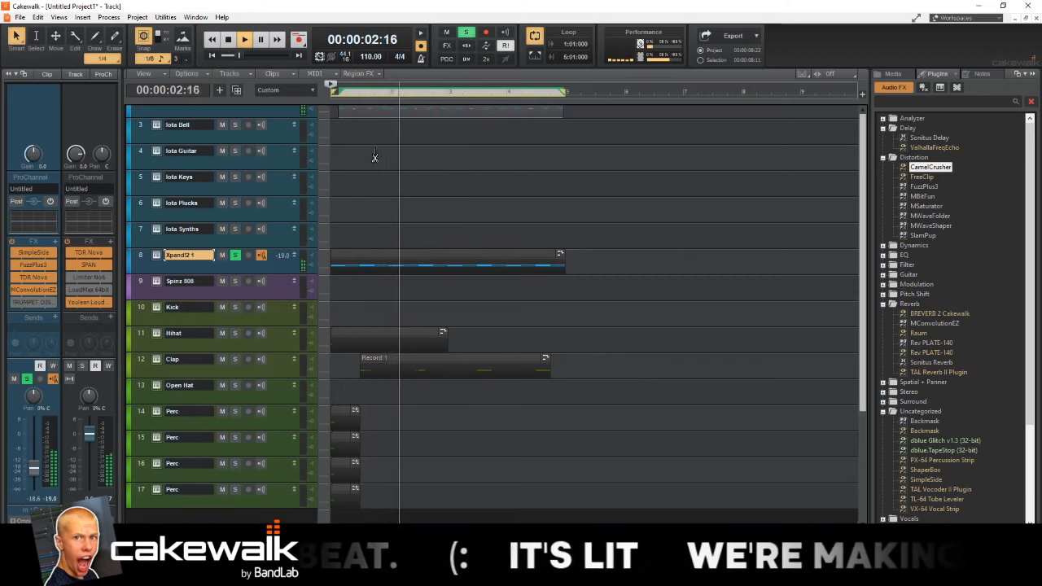
{"action": "scroll", "coordinate": [375, 157], "scroll_direction": "up", "scroll_amount": 1}
{"action": "scroll", "coordinate": [369, 152], "scroll_direction": "down", "scroll_amount": 2}
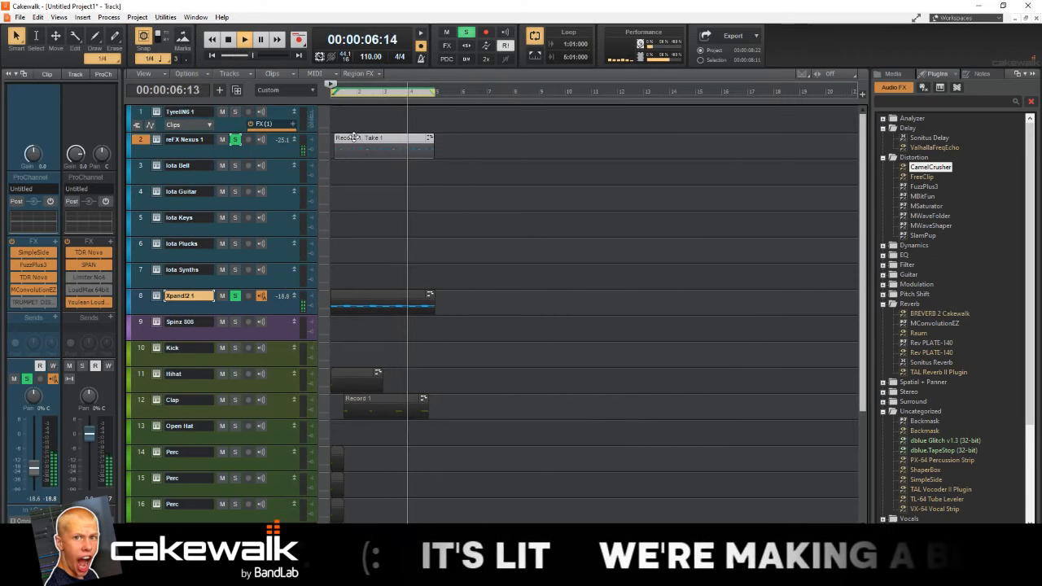
{"action": "left_click_drag", "start_coordinate": [348, 138], "coordinate": [293, 143]}
{"action": "key", "text": "space"}
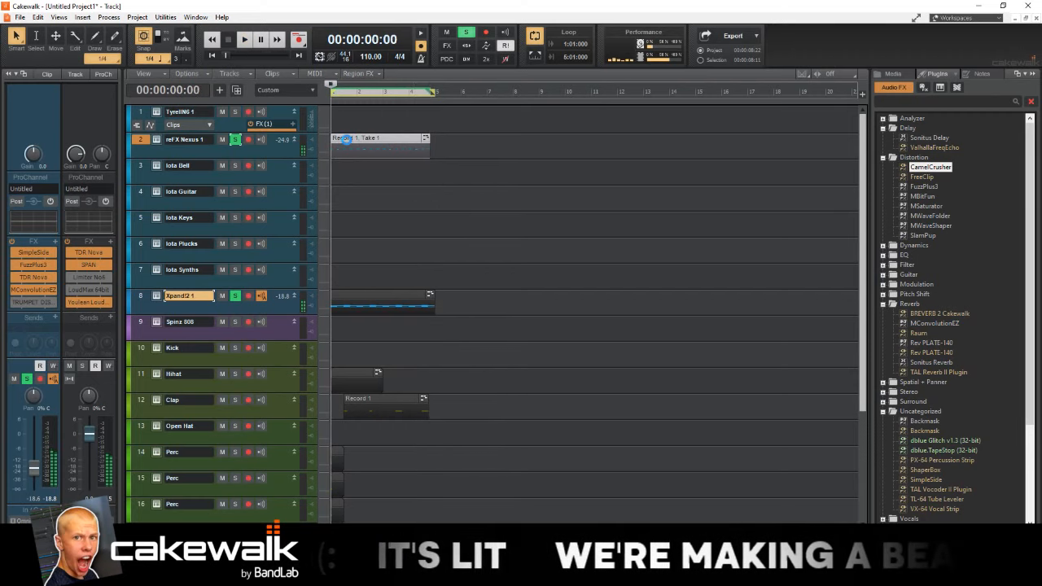
{"action": "key", "text": "Delete"}
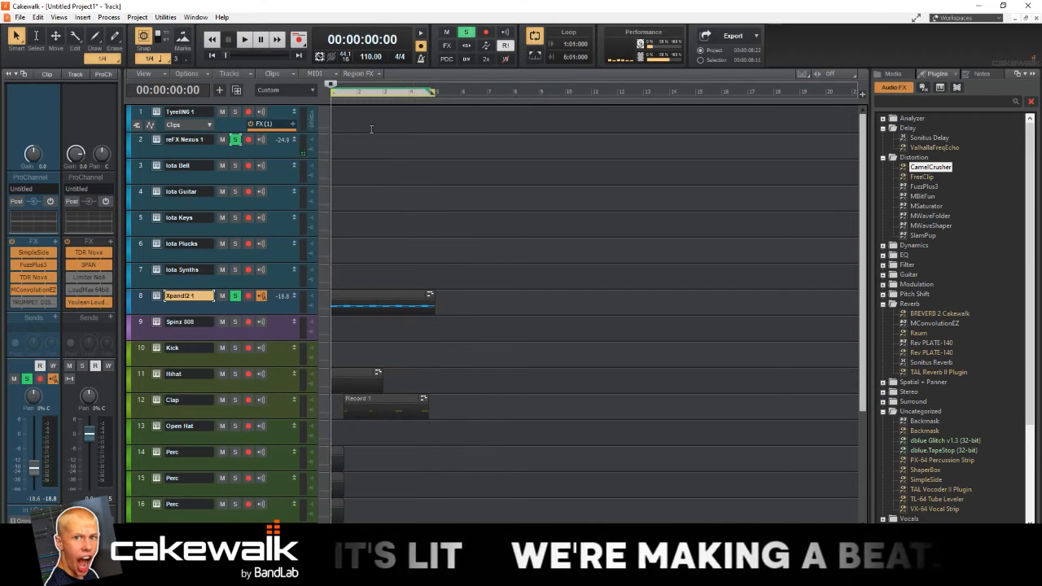
Step: Play the loop with the reFX Nexus 1 track selected for live playing, stop playback and turn off that track's solo
{"action": "key", "text": "space"}
{"action": "key", "text": "space"}
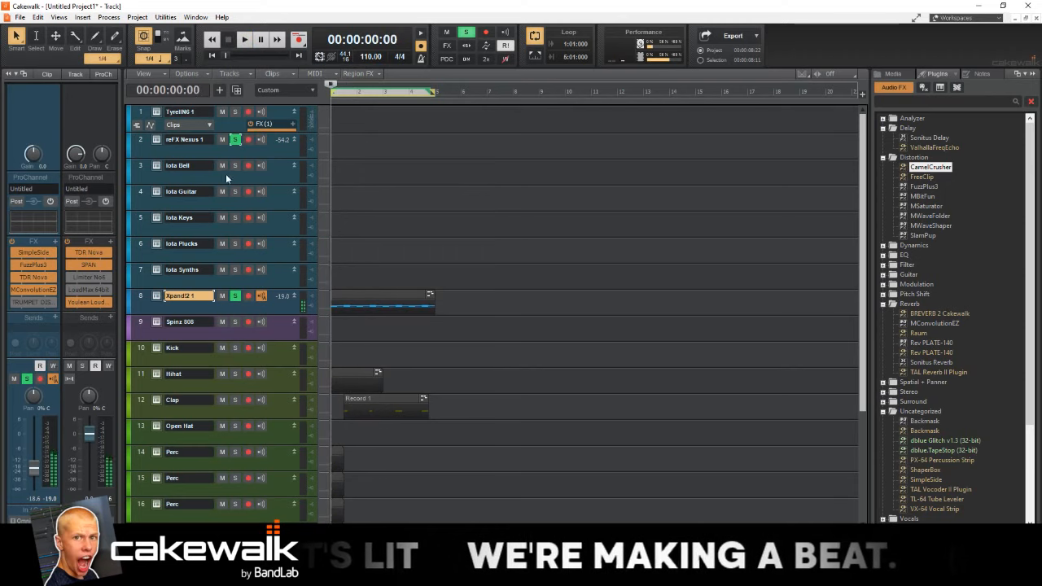
{"action": "left_click", "coordinate": [272, 148]}
{"action": "key", "text": "space"}
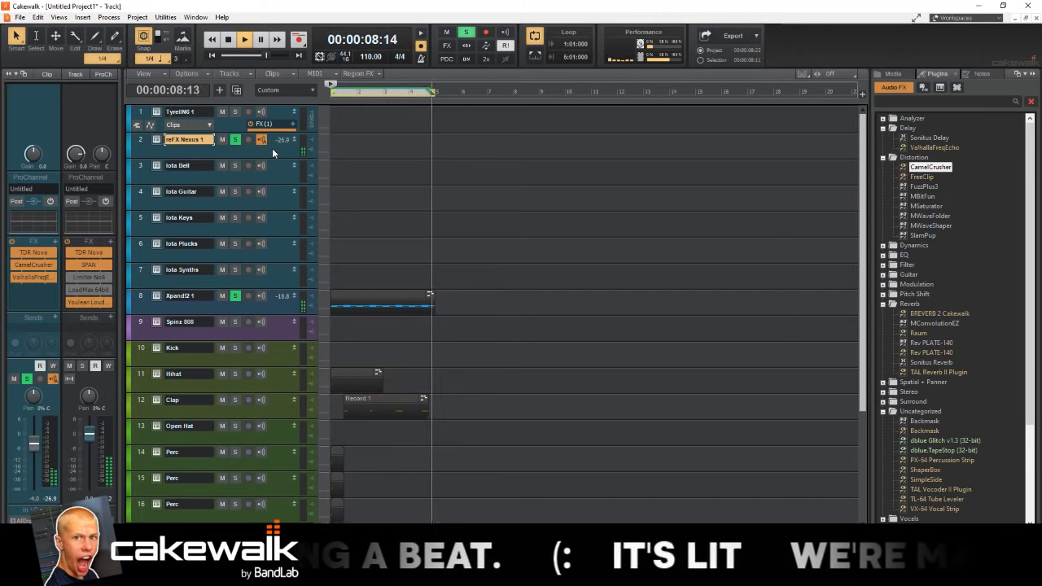
{"action": "key", "text": "space"}
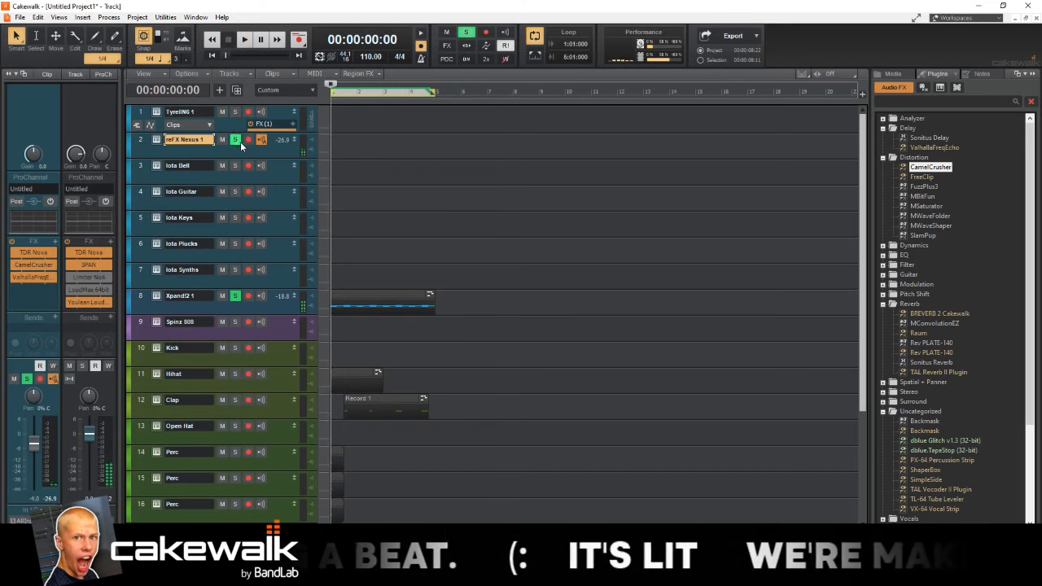
{"action": "left_click", "coordinate": [235, 139]}
Step: Replace the synth on the Iota Bell track with Xpand!2 and load Hammer + Tine+ from 005 Polysynths into part A
{"action": "right_click", "coordinate": [169, 167]}
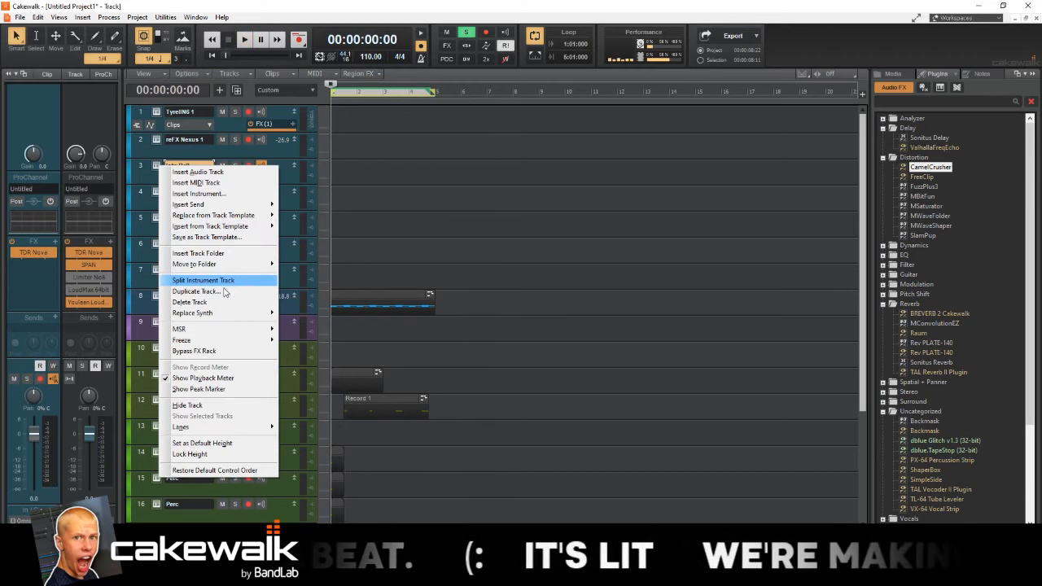
{"action": "mouse_move", "coordinate": [227, 320]}
{"action": "left_click", "coordinate": [311, 329]}
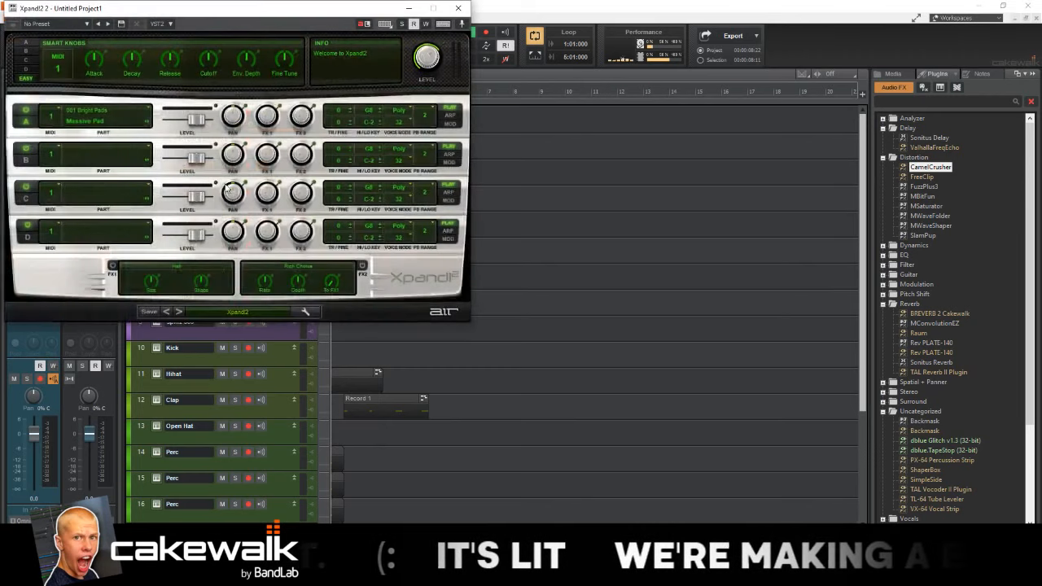
{"action": "left_click", "coordinate": [123, 130]}
{"action": "mouse_move", "coordinate": [122, 178]}
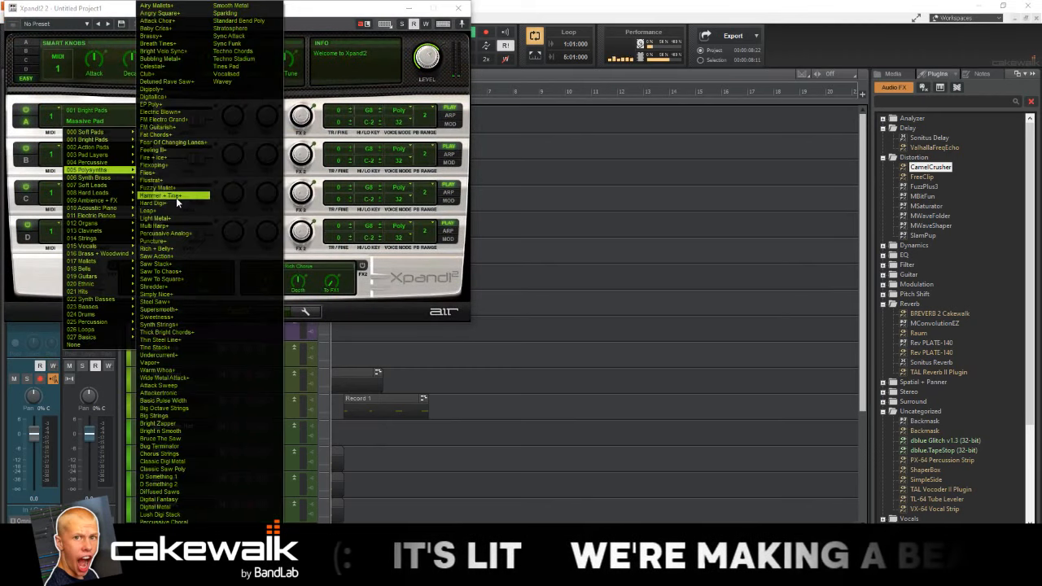
{"action": "left_click", "coordinate": [178, 198]}
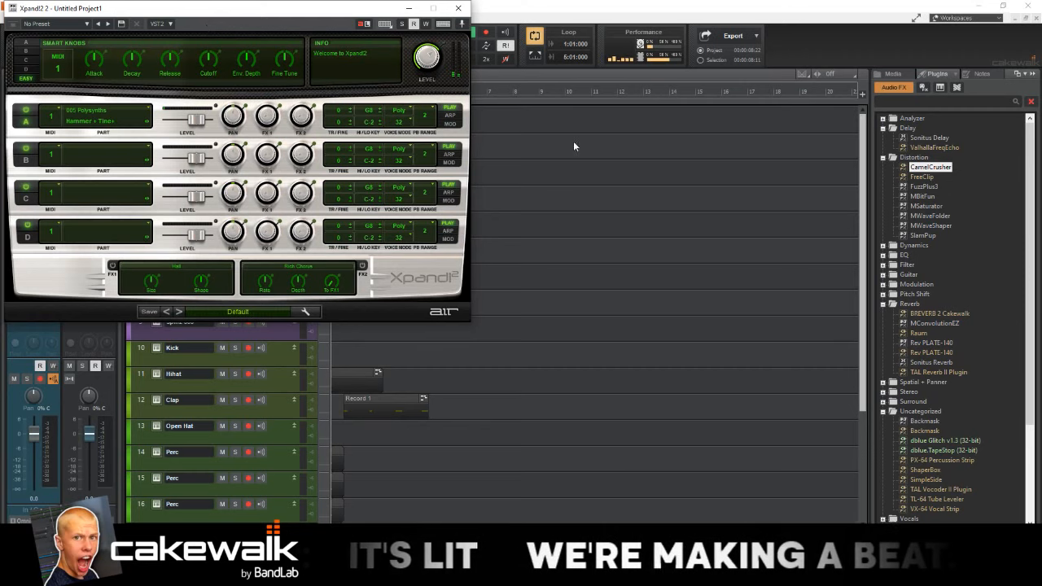
Step: Turn off all solos, change Xpand!2 part A to Leap+ from 005 Polysynths and move its window clear of the track controls
{"action": "left_click_drag", "start_coordinate": [392, 4], "coordinate": [364, 52]}
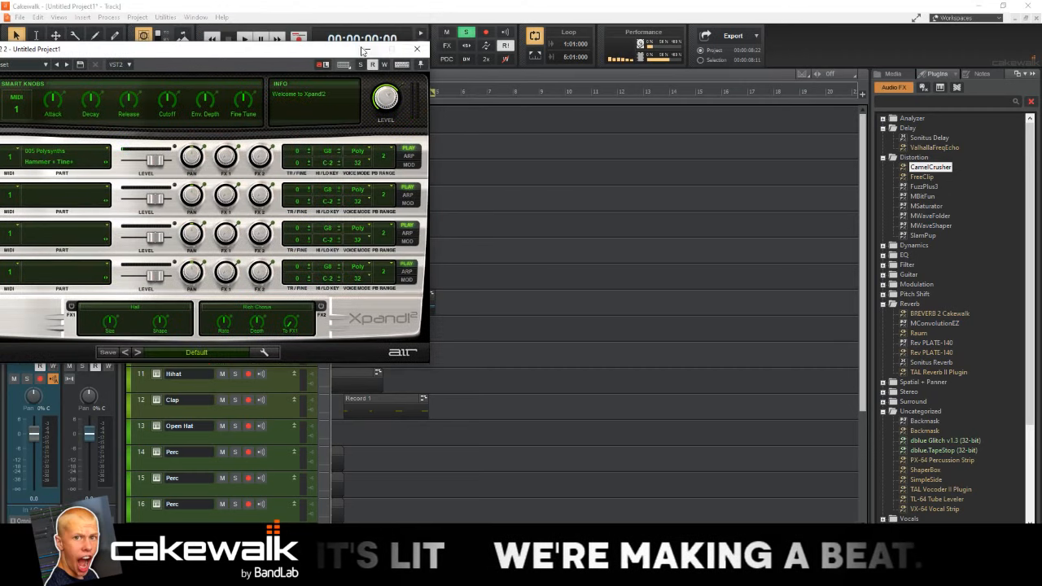
{"action": "left_click", "coordinate": [462, 33]}
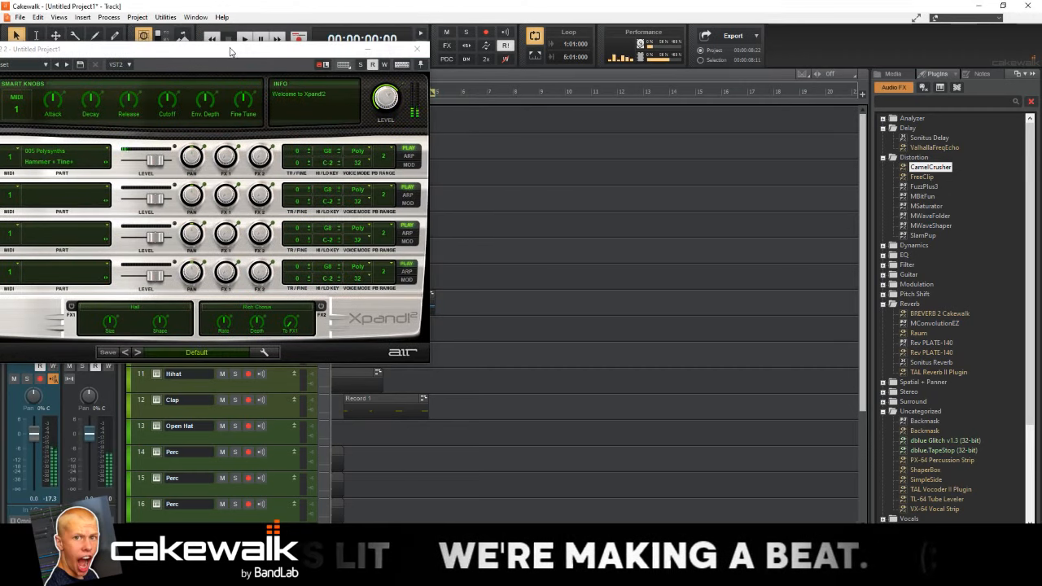
{"action": "left_click_drag", "start_coordinate": [230, 51], "coordinate": [498, 128]}
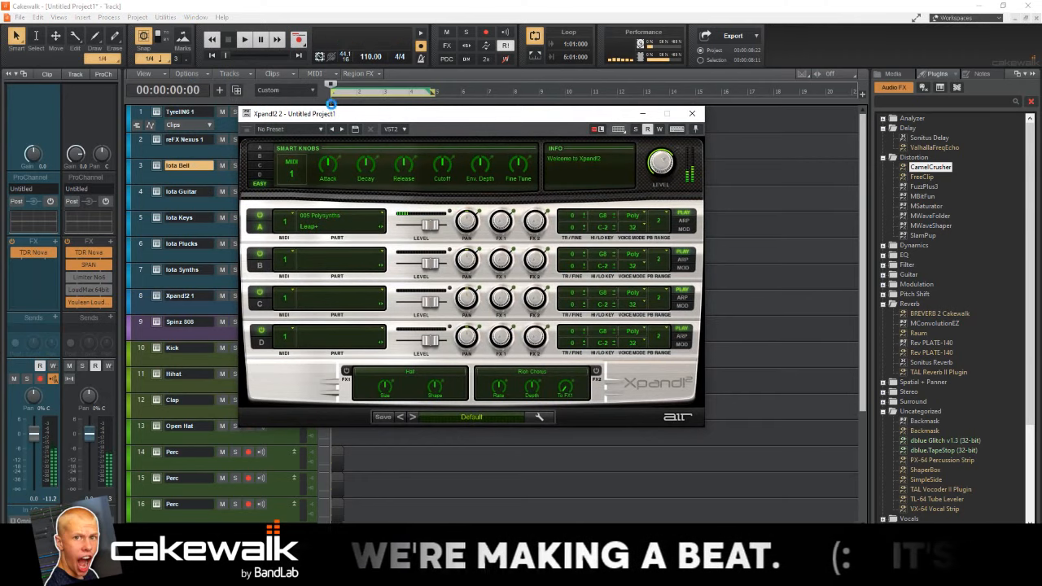
{"action": "left_click_drag", "start_coordinate": [355, 114], "coordinate": [539, 152]}
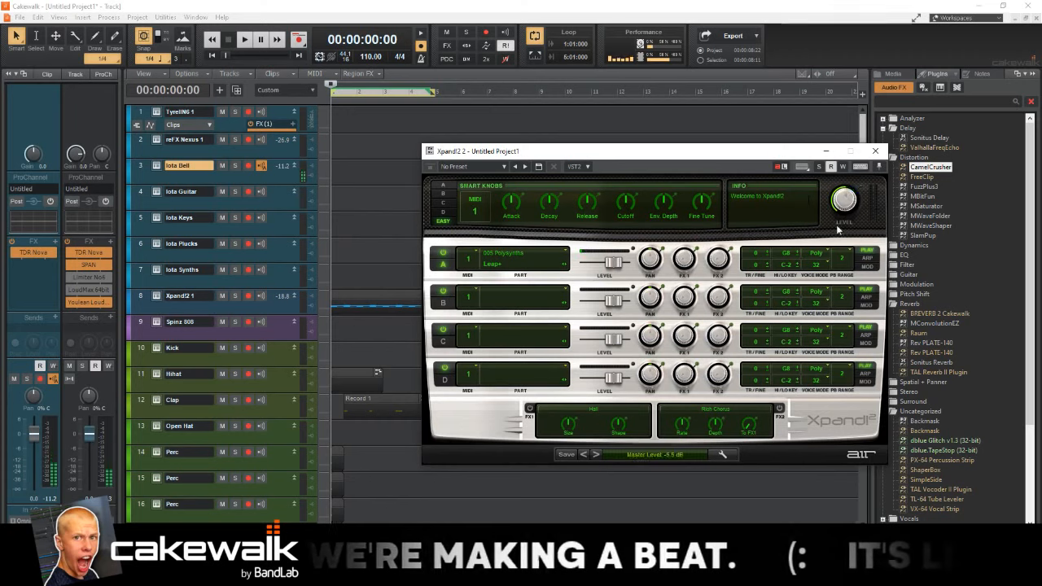
Step: Play the loop, lower the Iota Bell track volume to about -7.8 dB and stop playback
{"action": "key", "text": "space"}
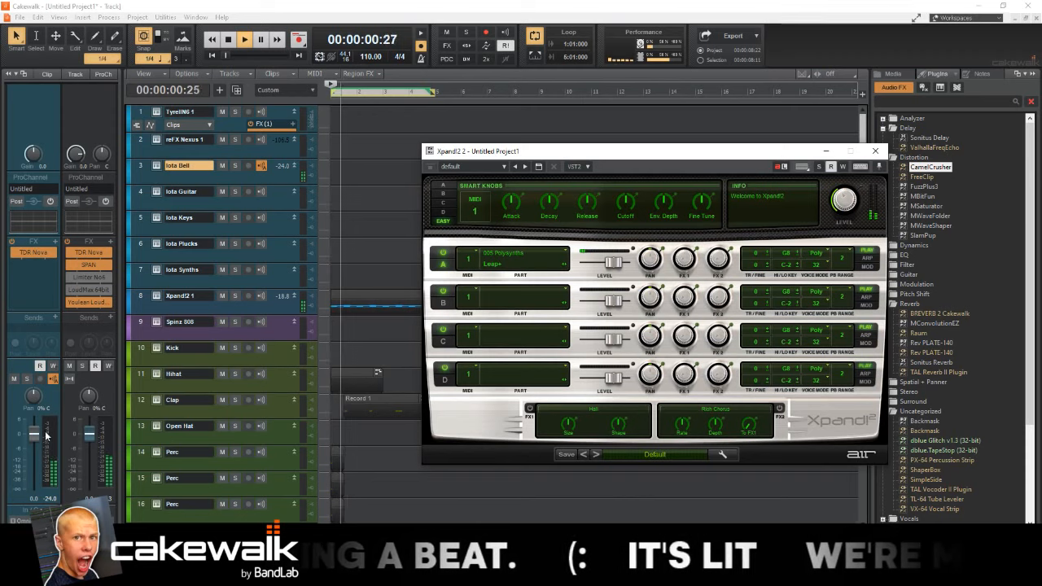
{"action": "left_click_drag", "start_coordinate": [35, 433], "coordinate": [35, 452]}
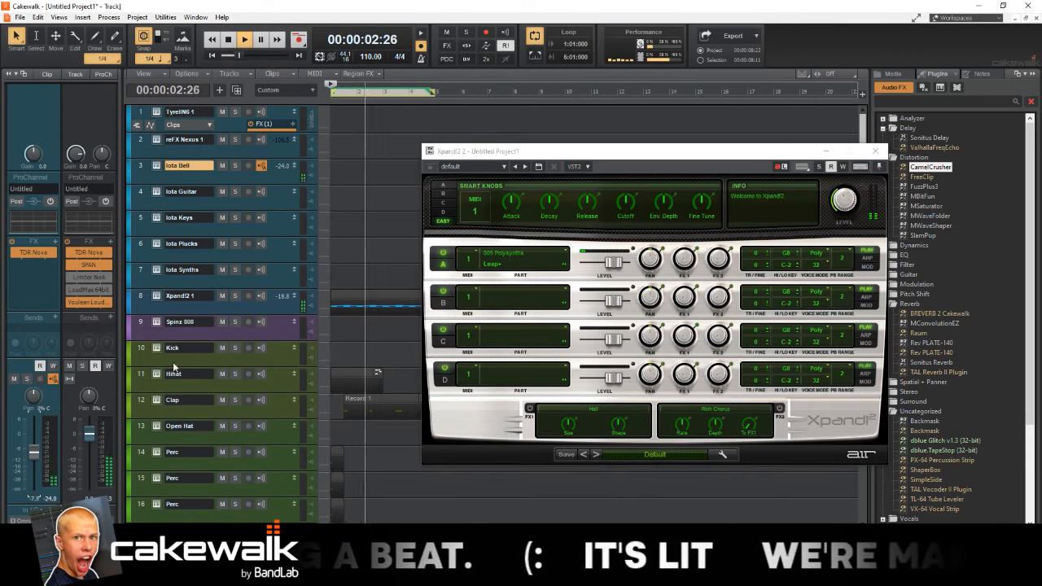
{"action": "key", "text": "space"}
Step: Arm the Iota Bell track, start recording from the project start and close the Xpand!2 window
{"action": "left_click", "coordinate": [39, 365]}
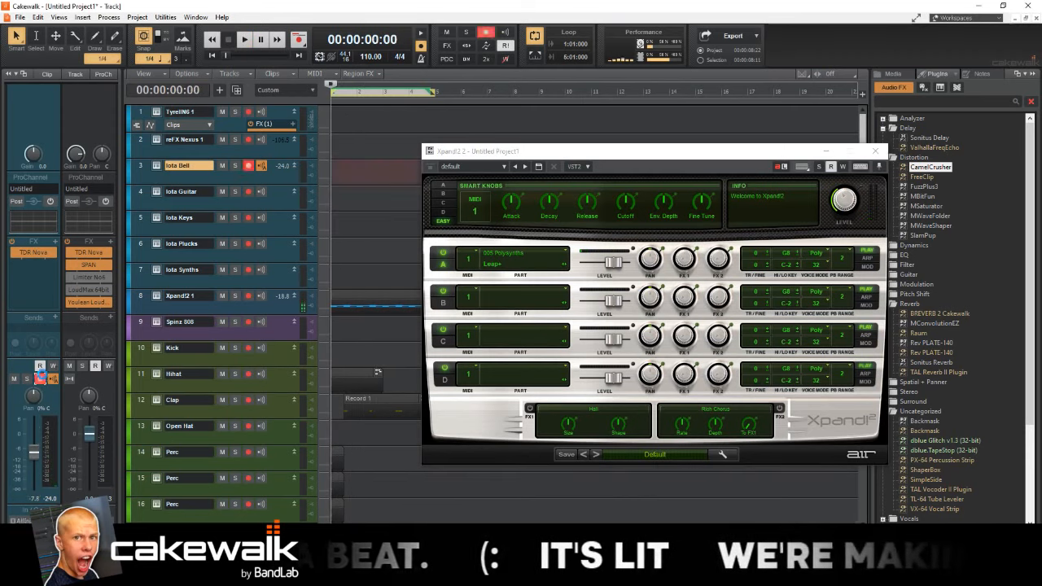
{"action": "key", "text": "space"}
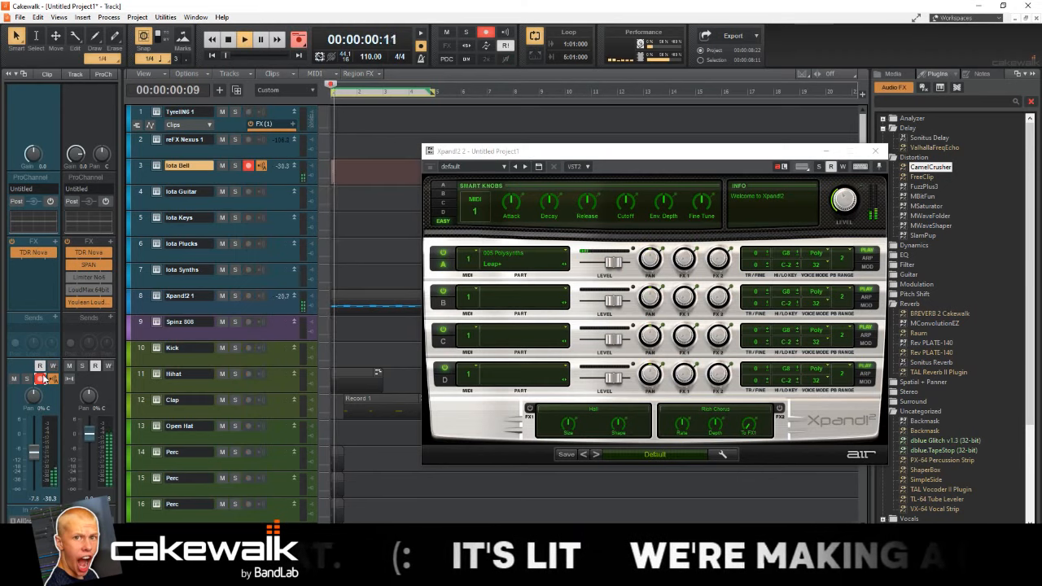
{"action": "left_click", "coordinate": [875, 152]}
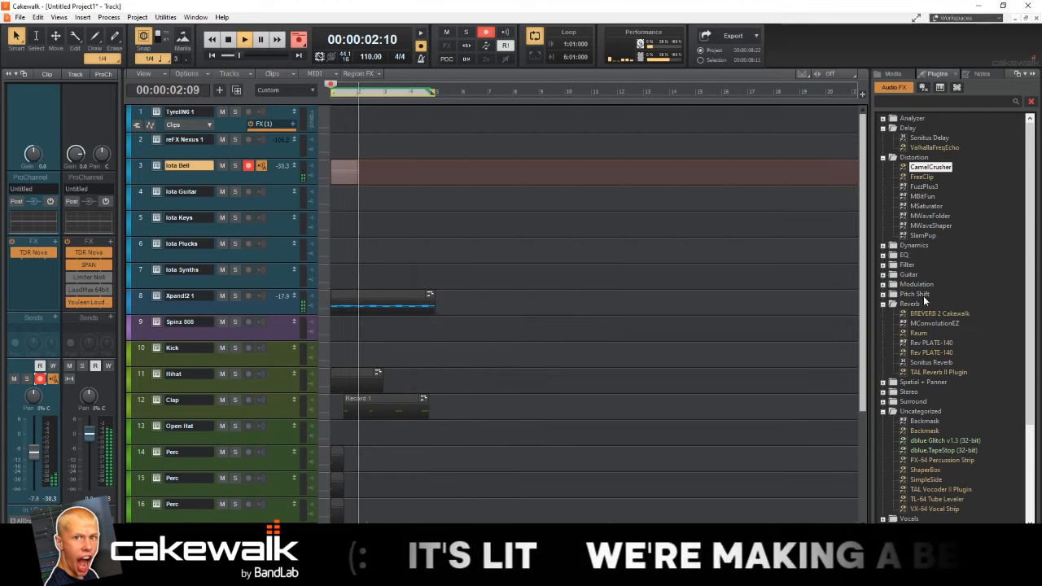
Step: Insert BREVERB 2 on the Iota Bell track, raise its wet level to 0.9 dB, lower its dry level and close its window
{"action": "left_click_drag", "start_coordinate": [932, 313], "coordinate": [37, 316]}
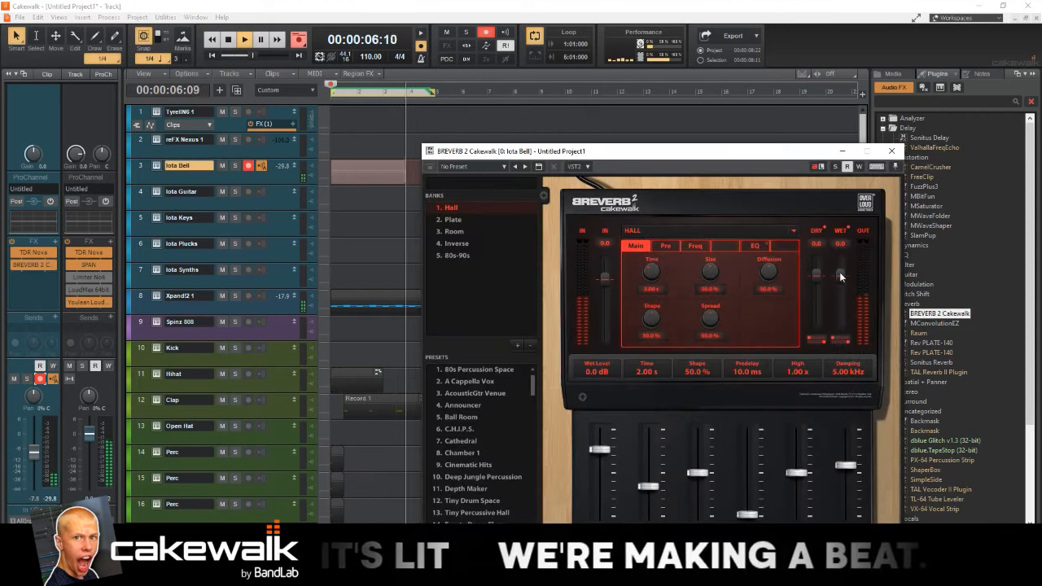
{"action": "left_click_drag", "start_coordinate": [839, 273], "coordinate": [818, 281]}
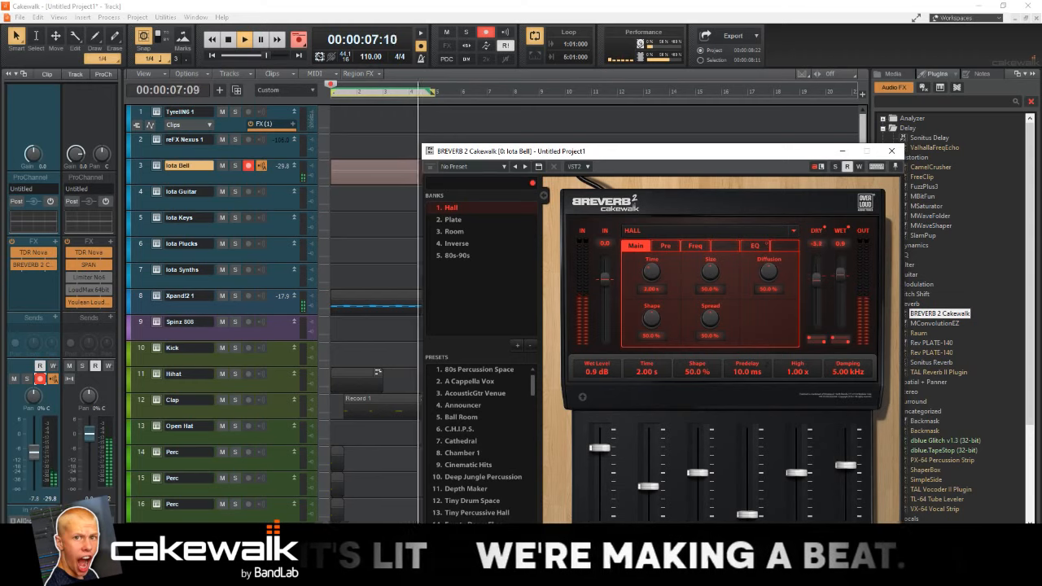
{"action": "left_click", "coordinate": [892, 152]}
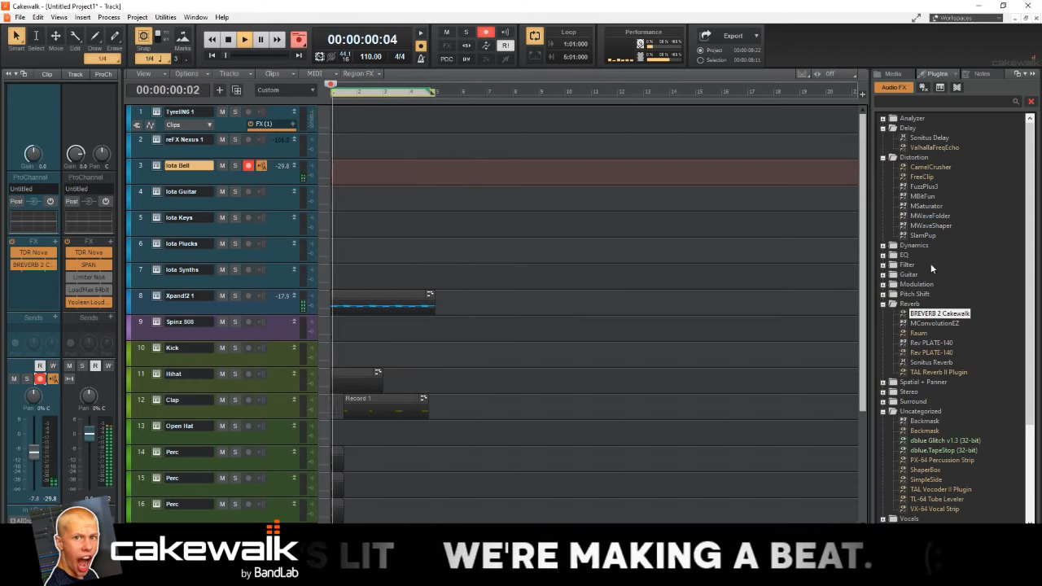
Step: Insert the modulation effect Acon Digital Multiply between TDR Nova and BREVERB 2 on the Iota Bell track and play the loop
{"action": "left_click", "coordinate": [883, 284]}
{"action": "left_click_drag", "start_coordinate": [82, 269], "coordinate": [33, 264]}
{"action": "key", "text": "space"}
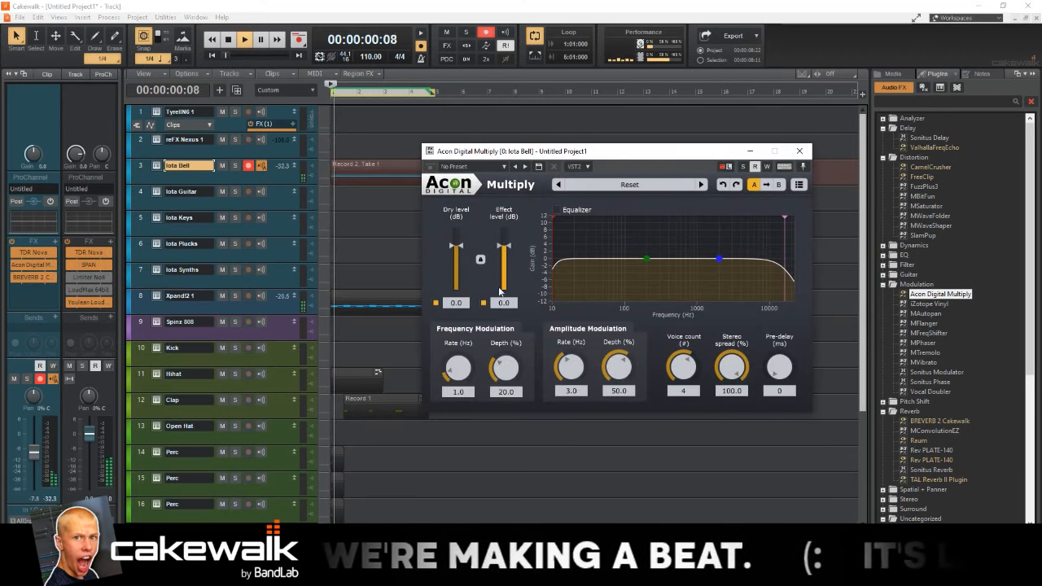
Step: Solo Iota Bell and try Multiply at 5.8 Hz frequency modulation rate, 60.1% depth, -48.0 dB dry level and 5.0 dB effect level
{"action": "left_click_drag", "start_coordinate": [506, 368], "coordinate": [510, 308]}
{"action": "left_click_drag", "start_coordinate": [459, 368], "coordinate": [459, 295]}
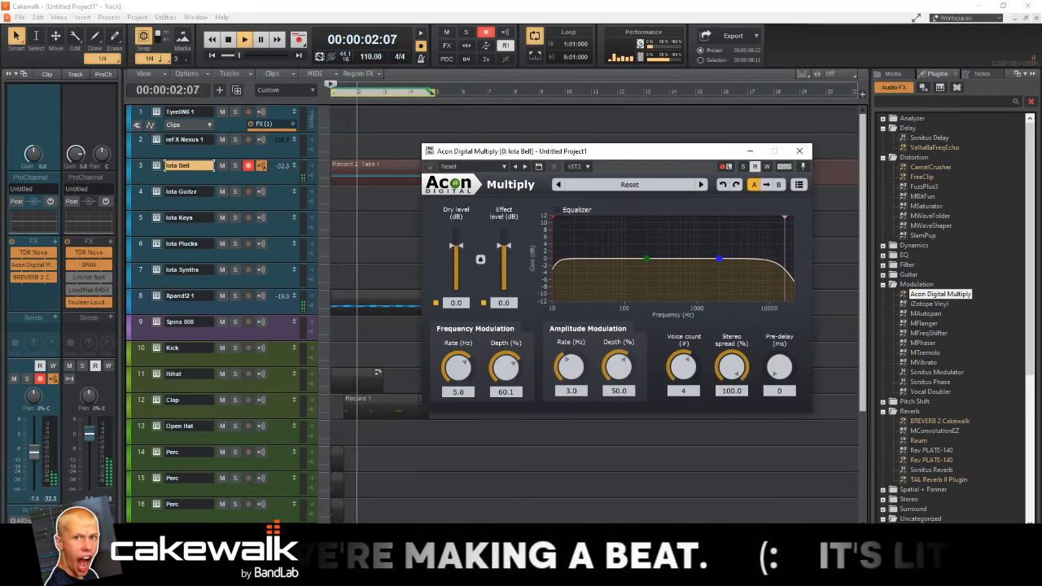
{"action": "left_click", "coordinate": [234, 165]}
{"action": "left_click_drag", "start_coordinate": [460, 247], "coordinate": [460, 293]}
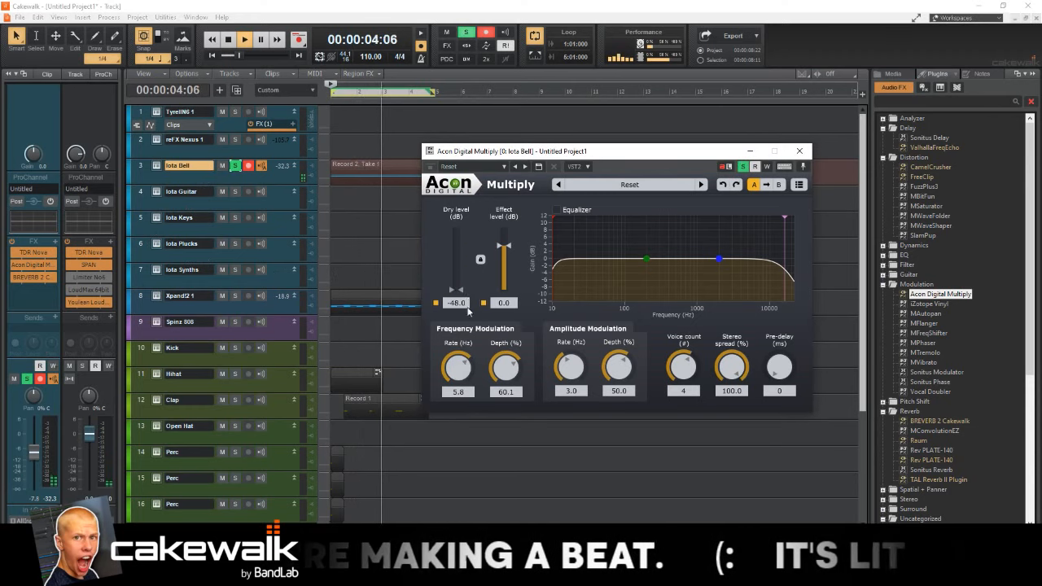
{"action": "mouse_move", "coordinate": [504, 246]}
{"action": "left_mouse_down"}
{"action": "mouse_move", "coordinate": [504, 224]}
{"action": "mouse_move", "coordinate": [506, 258]}
{"action": "left_mouse_up"}
Step: Bypass BREVERB 2, replay the soloed Iota Bell loop and load Multiply's Rhodes chorus preset
{"action": "key", "text": "space"}
{"action": "left_click", "coordinate": [12, 277]}
{"action": "key", "text": "space"}
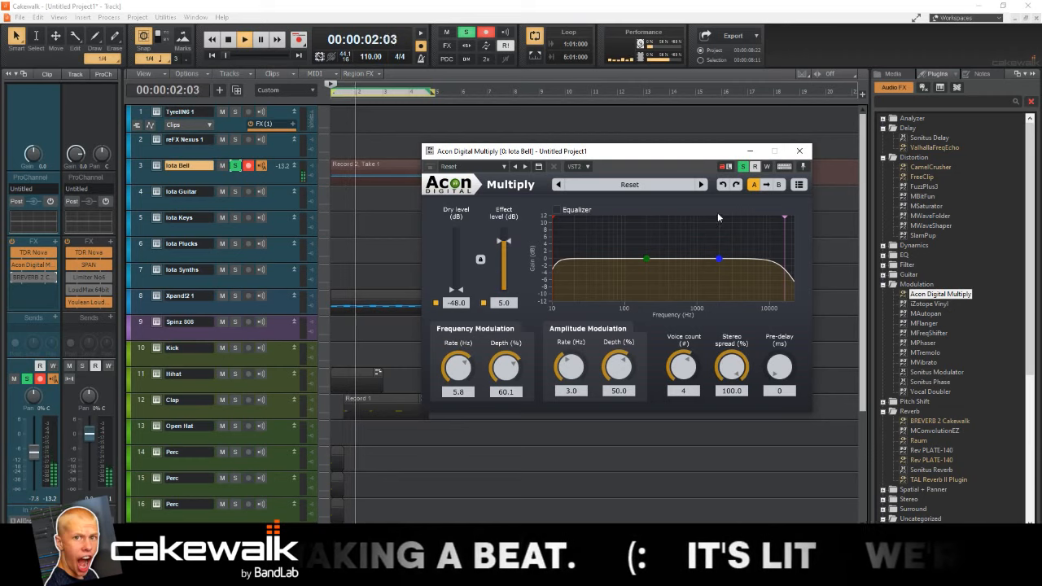
{"action": "left_click", "coordinate": [700, 184]}
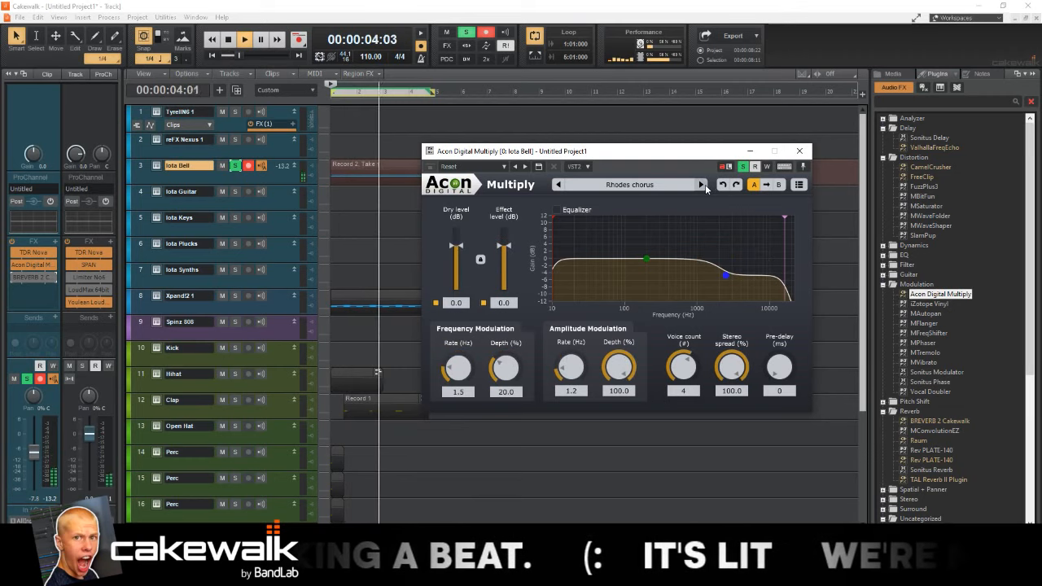
Step: Re-enable BREVERB 2 on the Iota Bell track, lower its dry level further and close its window
{"action": "left_click", "coordinate": [12, 279]}
{"action": "double_click", "coordinate": [16, 278]}
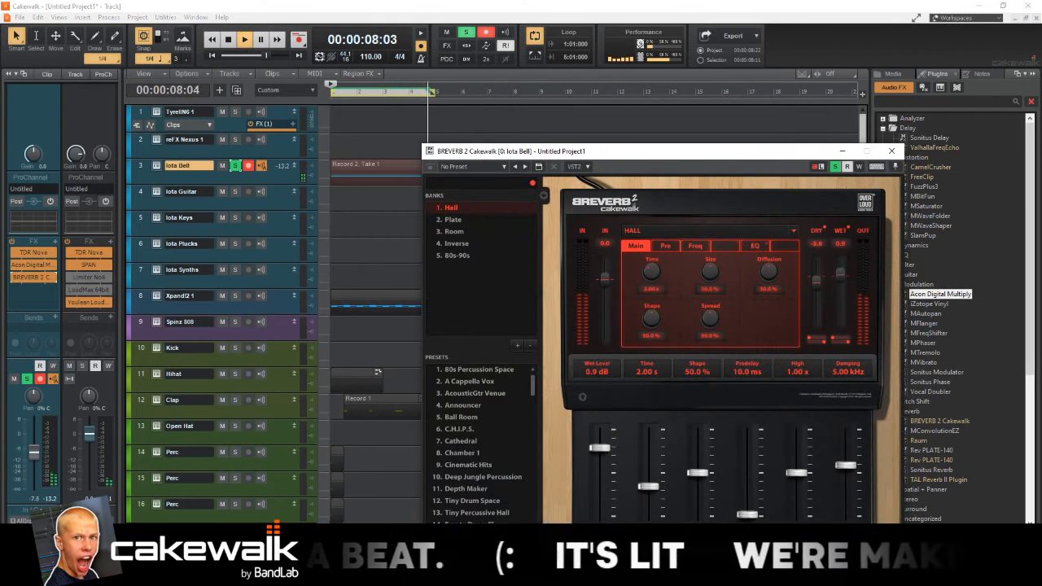
{"action": "left_click_drag", "start_coordinate": [816, 285], "coordinate": [816, 283]}
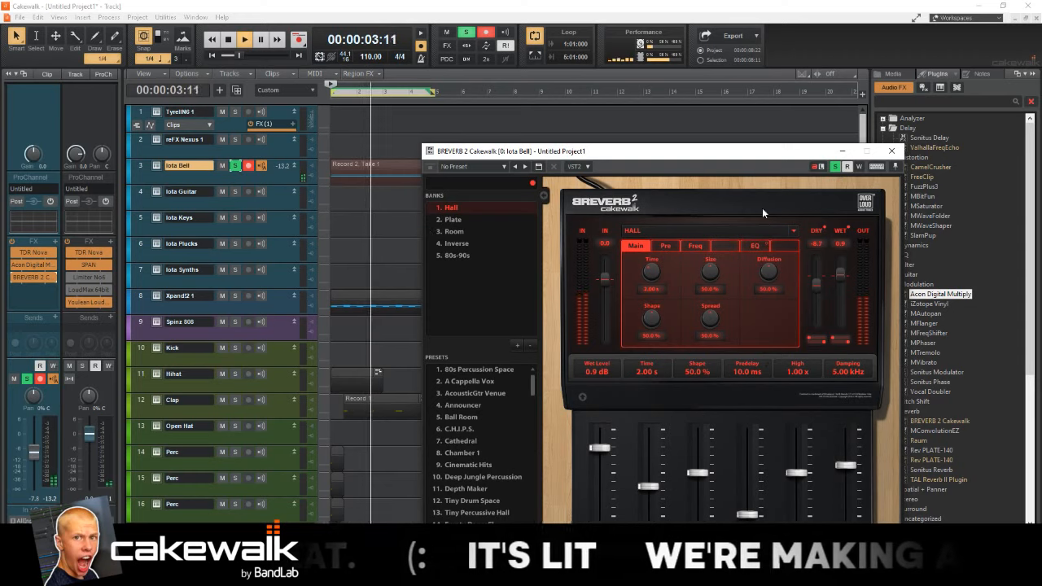
{"action": "left_click", "coordinate": [891, 150]}
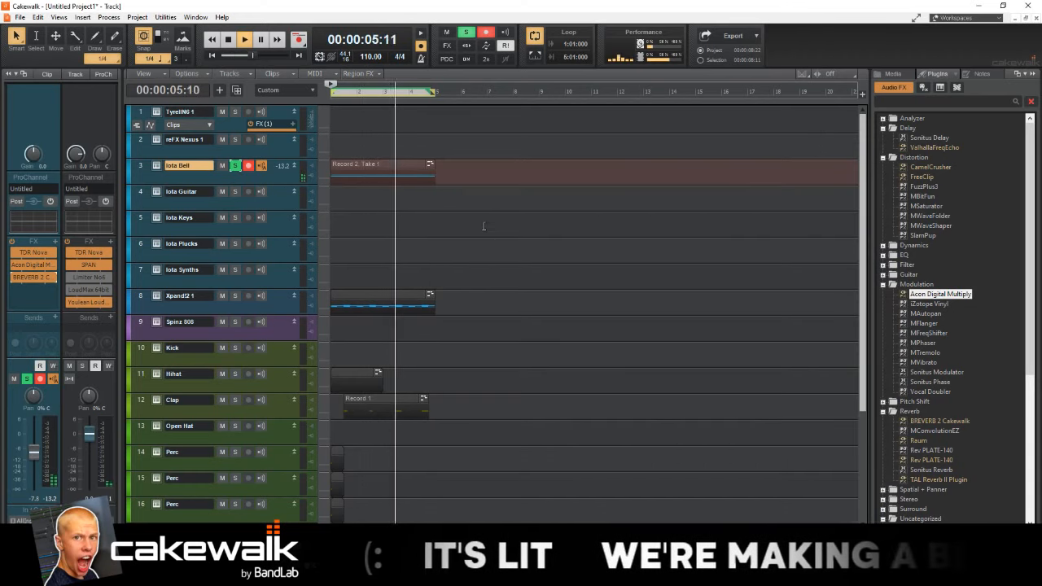
Step: Open the recorded Iota Bell clip in the Piano Roll, quantize its notes, close the editor and rewind to the project start
{"action": "double_click", "coordinate": [422, 182]}
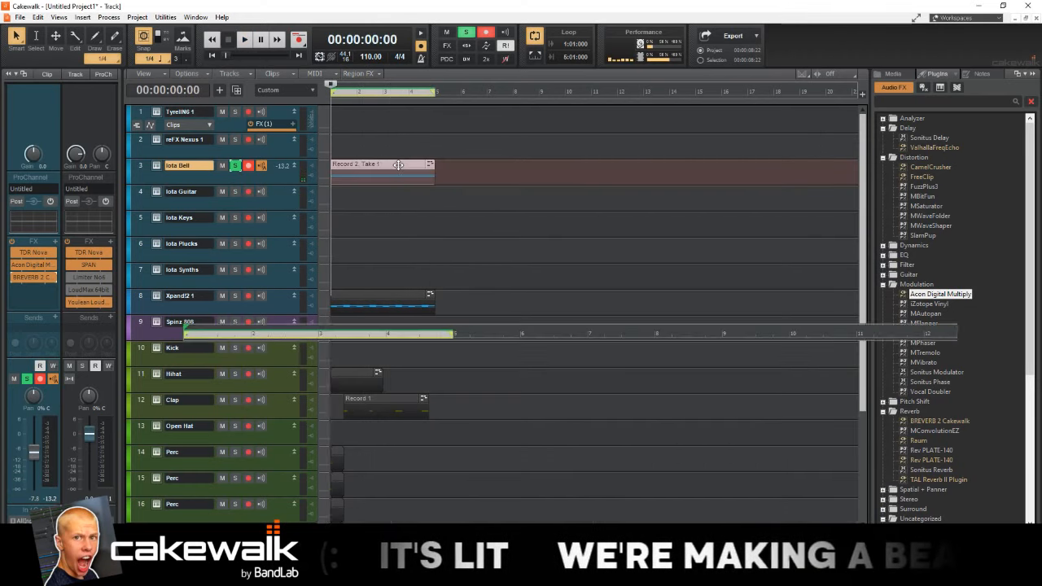
{"action": "key", "text": "q"}
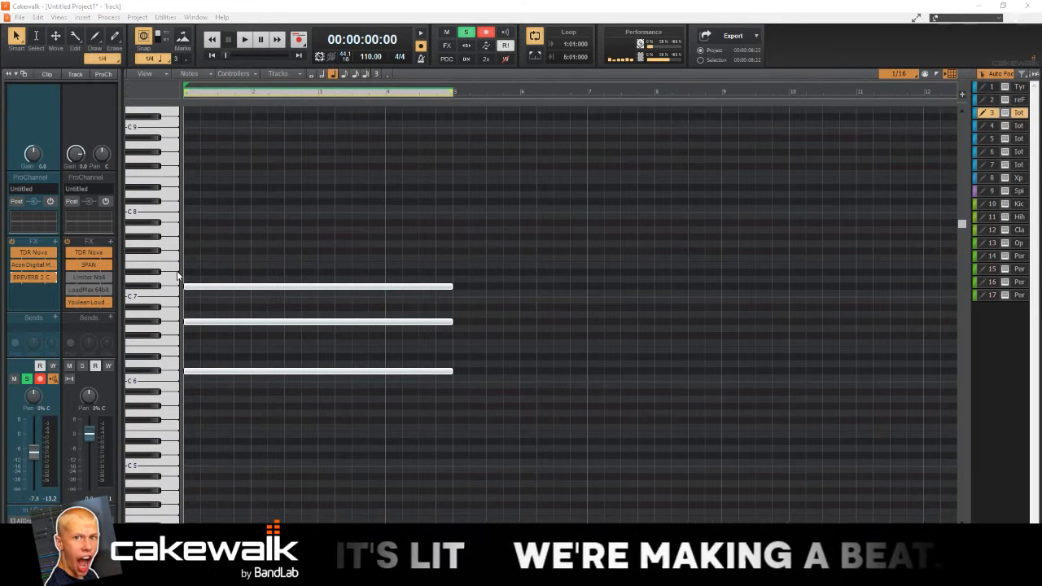
{"action": "key", "text": "Return"}
{"action": "key", "text": "d"}
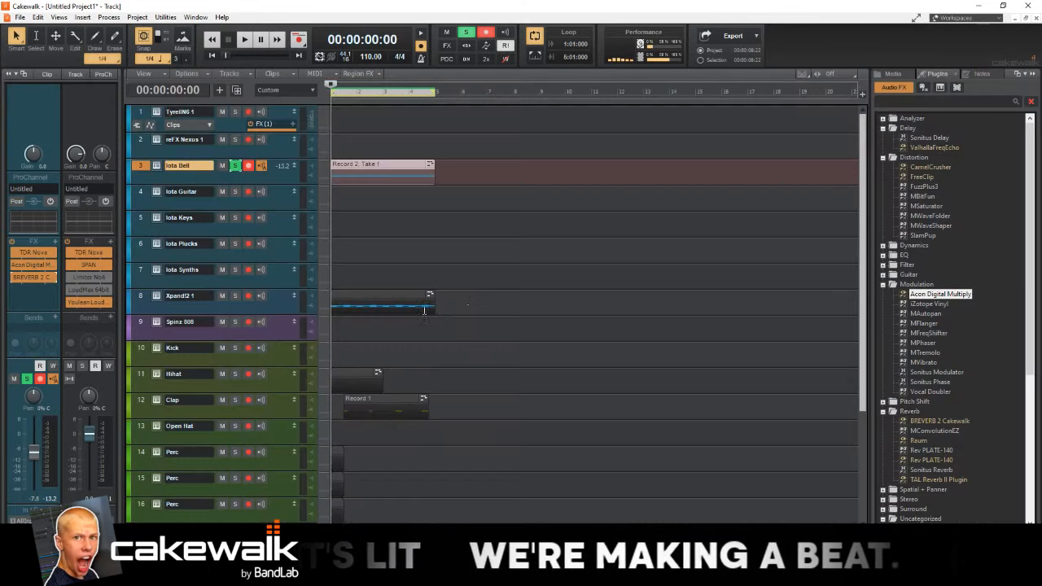
{"action": "key", "text": "w"}
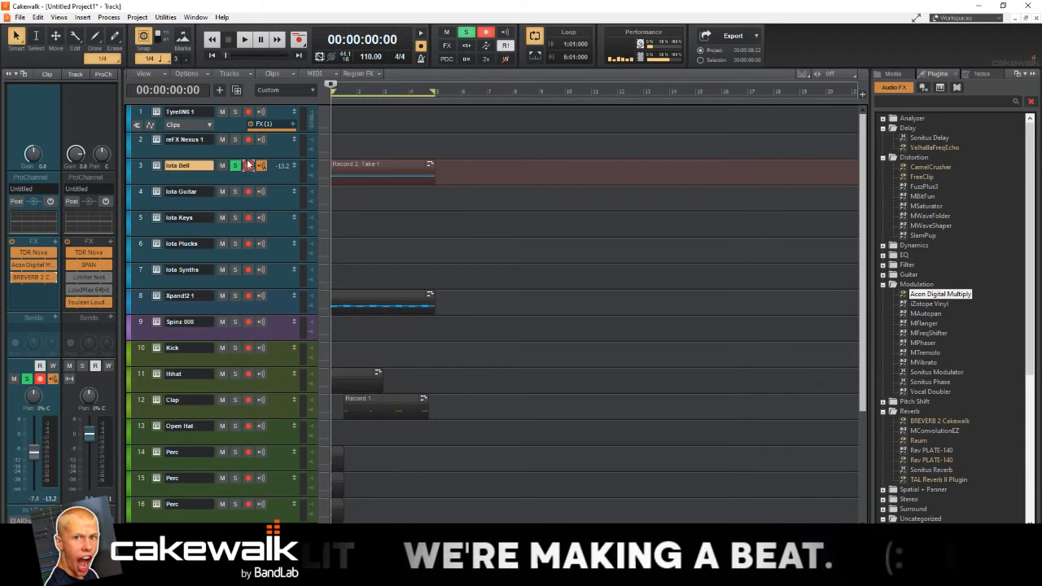
Step: Disarm recording on the Iota Bell track and audition the soloed part from the start
{"action": "left_click", "coordinate": [248, 165]}
{"action": "key", "text": "space"}
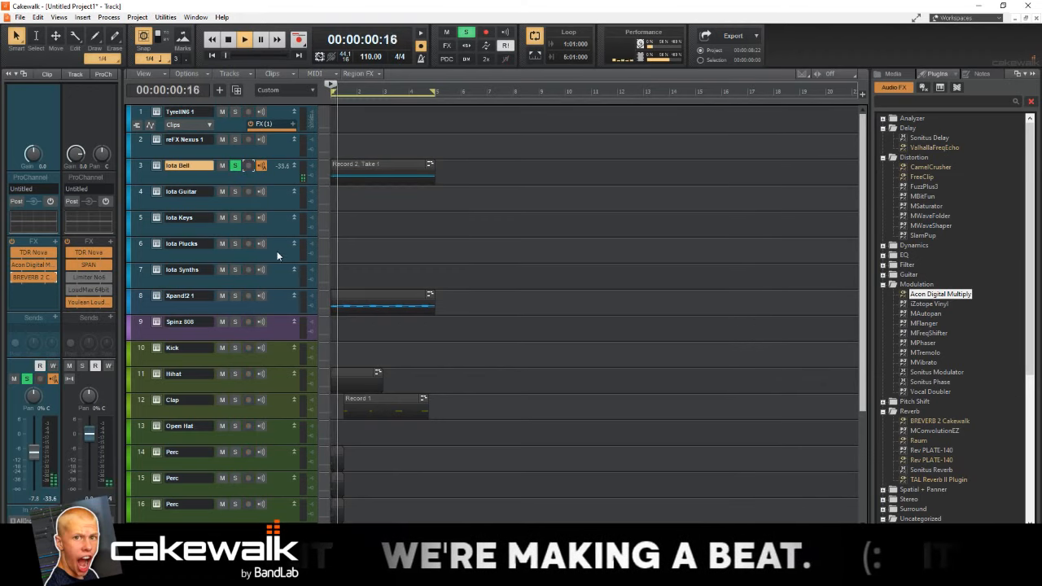
{"action": "key", "text": "w"}
{"action": "key", "text": "space"}
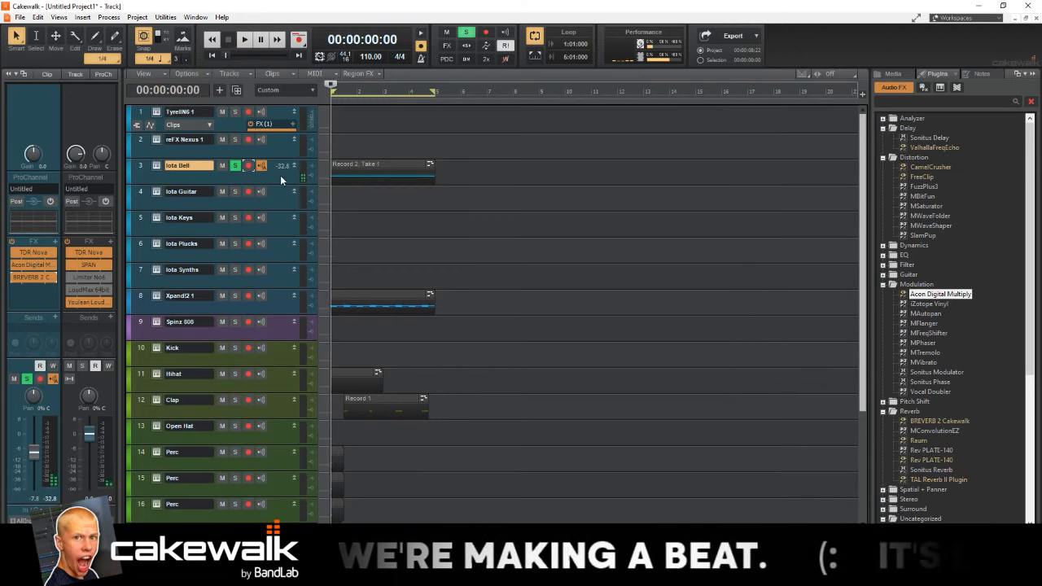
Step: Turn off the Iota Bell solo, play the full loop and lower the track's volume to about -10.5 dB
{"action": "left_click", "coordinate": [235, 165]}
{"action": "key", "text": "space"}
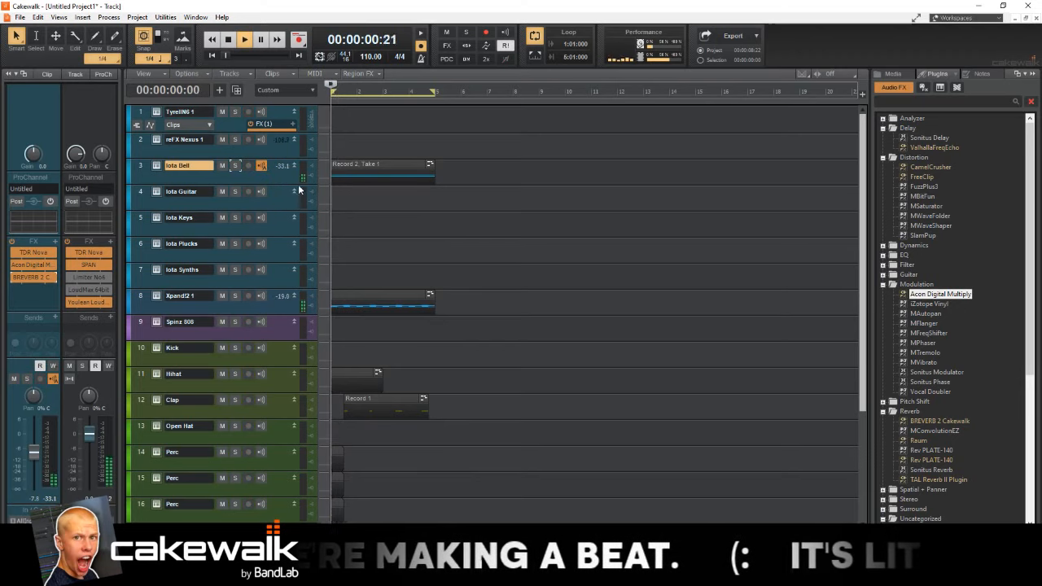
{"action": "key", "text": "space"}
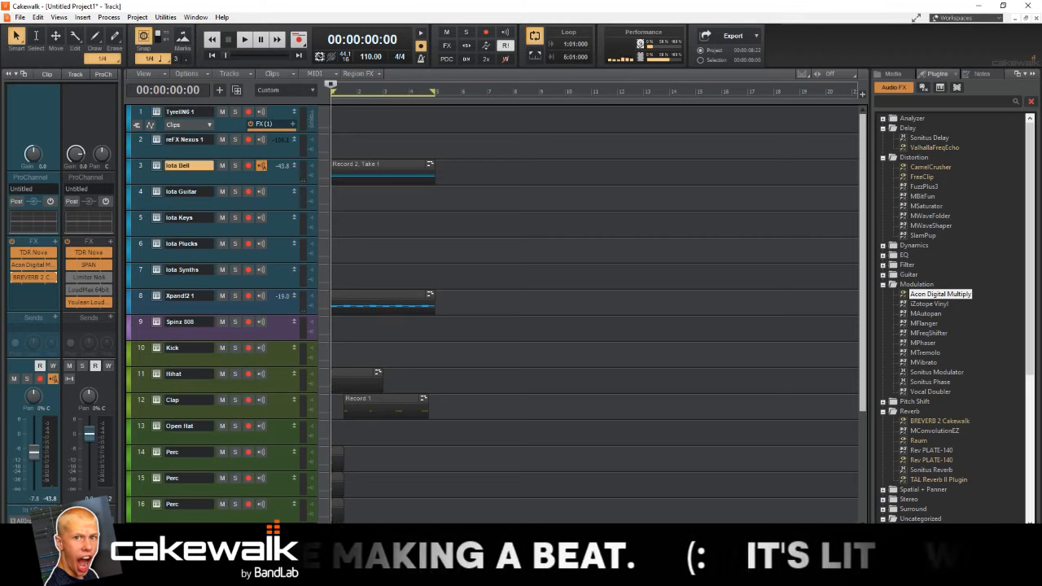
{"action": "key", "text": "space"}
{"action": "key", "text": "space"}
Step: Copy the SimpleSide effect from the Xpand!2 1 track to the end of the Iota Bell track's effects chain
{"action": "left_click", "coordinate": [289, 300]}
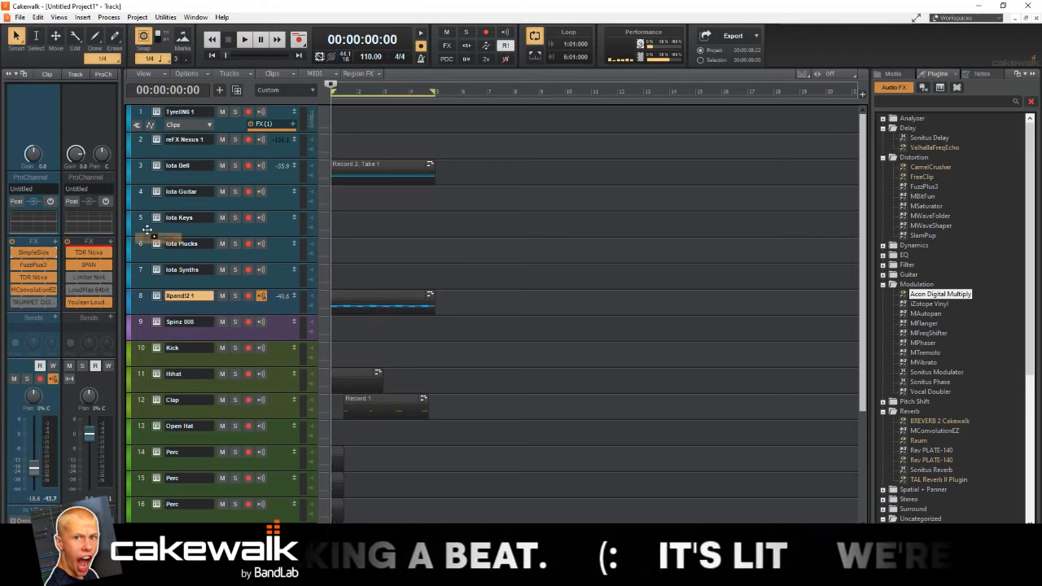
{"action": "left_click_drag", "start_coordinate": [276, 173], "coordinate": [273, 177]}
{"action": "left_click", "coordinate": [272, 179]}
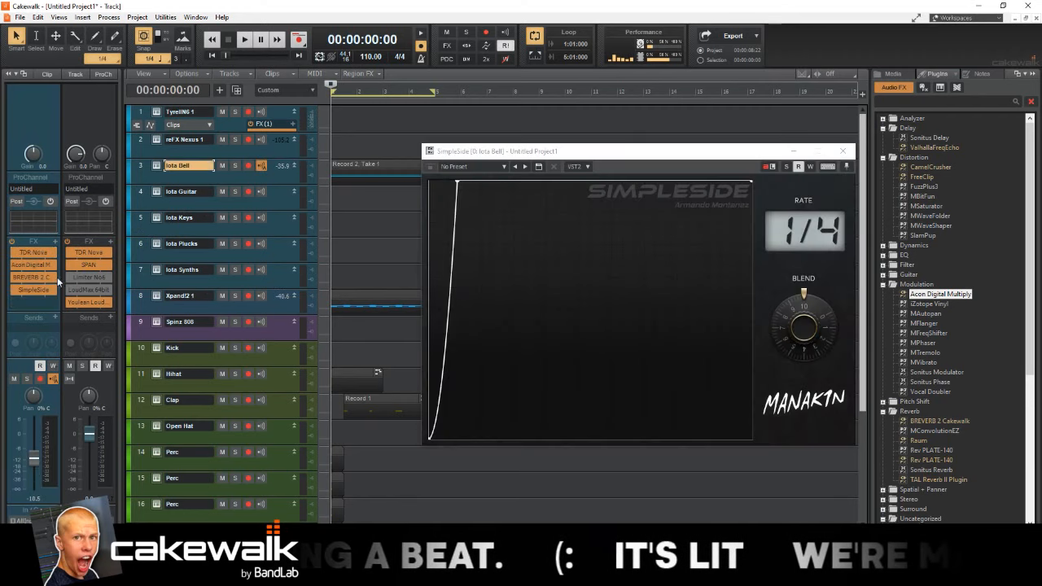
Step: Play the loop, reduce the blend of SimpleSide on the Iota Bell track, stop playback and close its window
{"action": "key", "text": "space"}
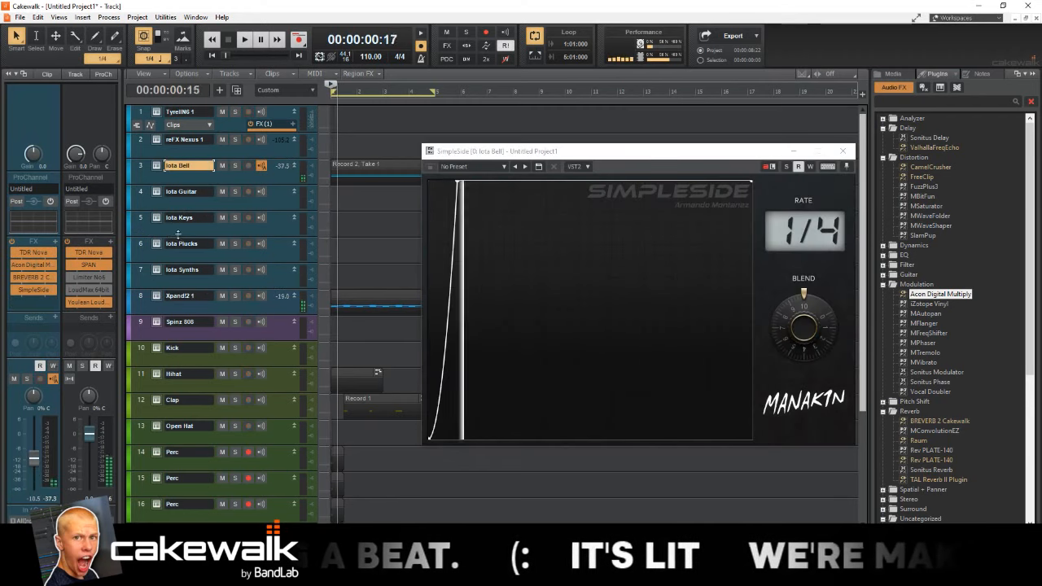
{"action": "double_click", "coordinate": [38, 287]}
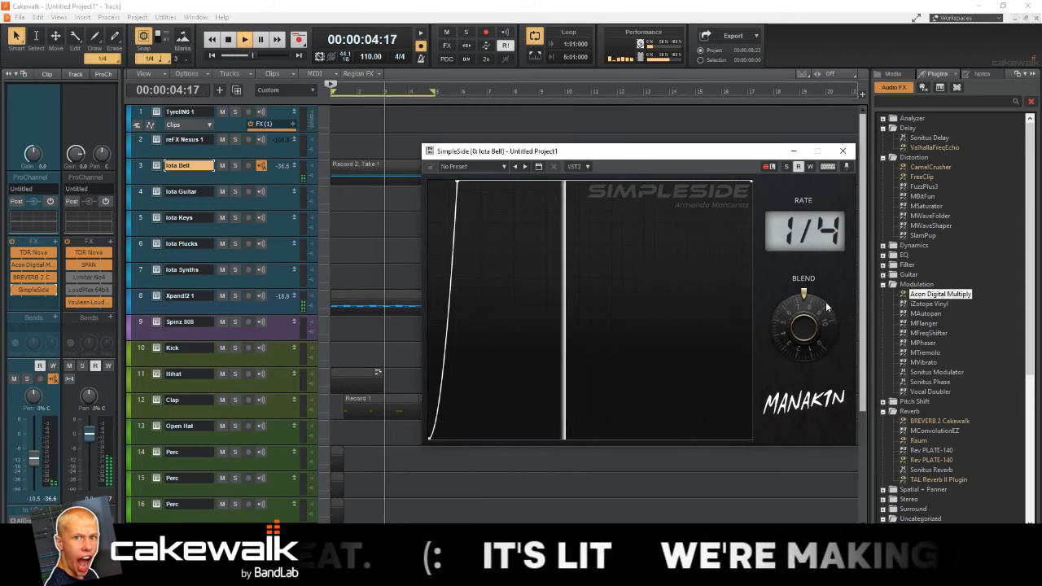
{"action": "key", "text": "space"}
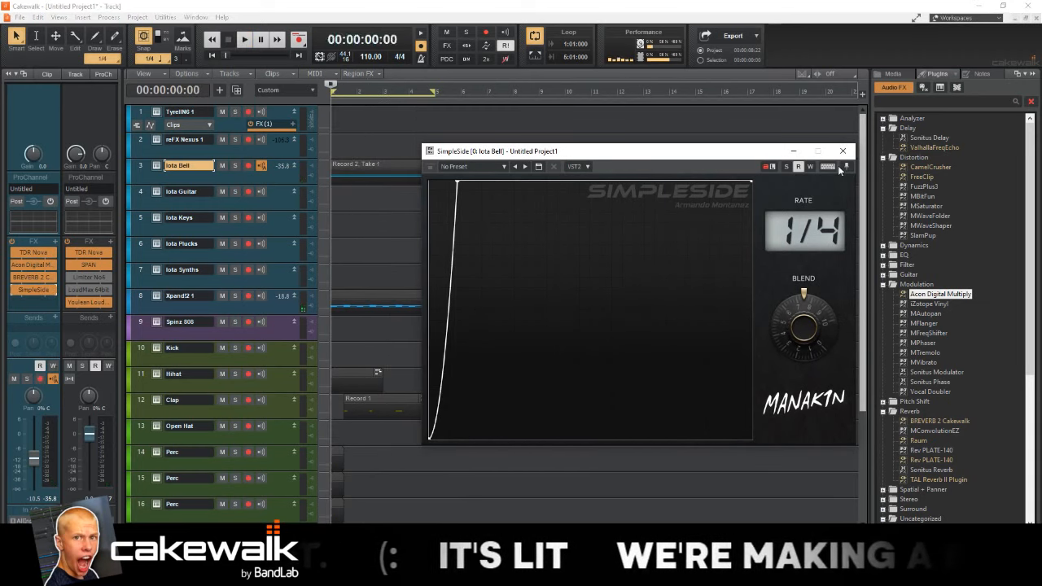
{"action": "left_click", "coordinate": [843, 153]}
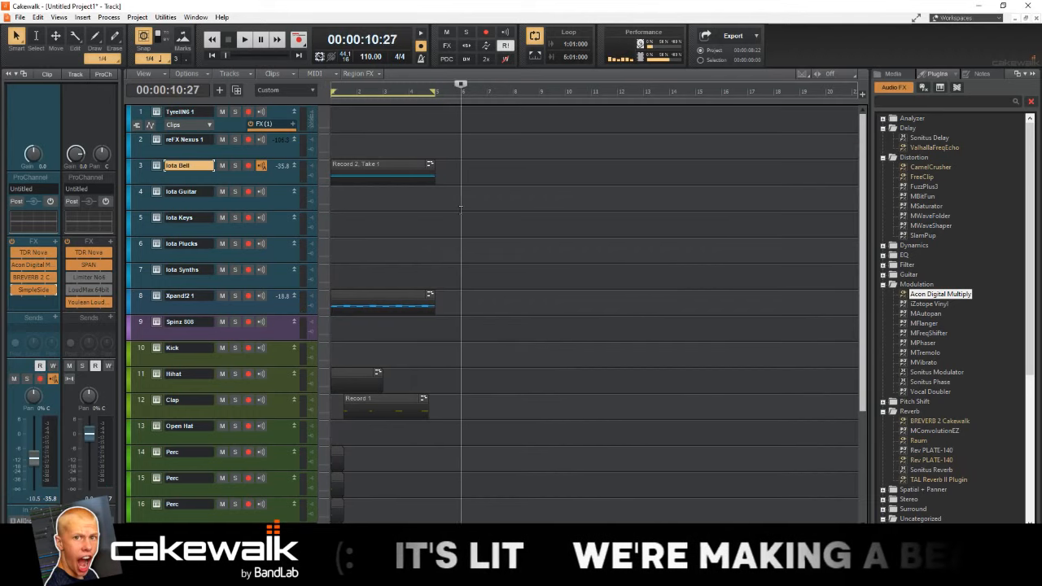
Step: Save the project as Row in the Beats folder on the Desktop
{"action": "scroll", "coordinate": [461, 210], "scroll_direction": "up", "scroll_amount": 2}
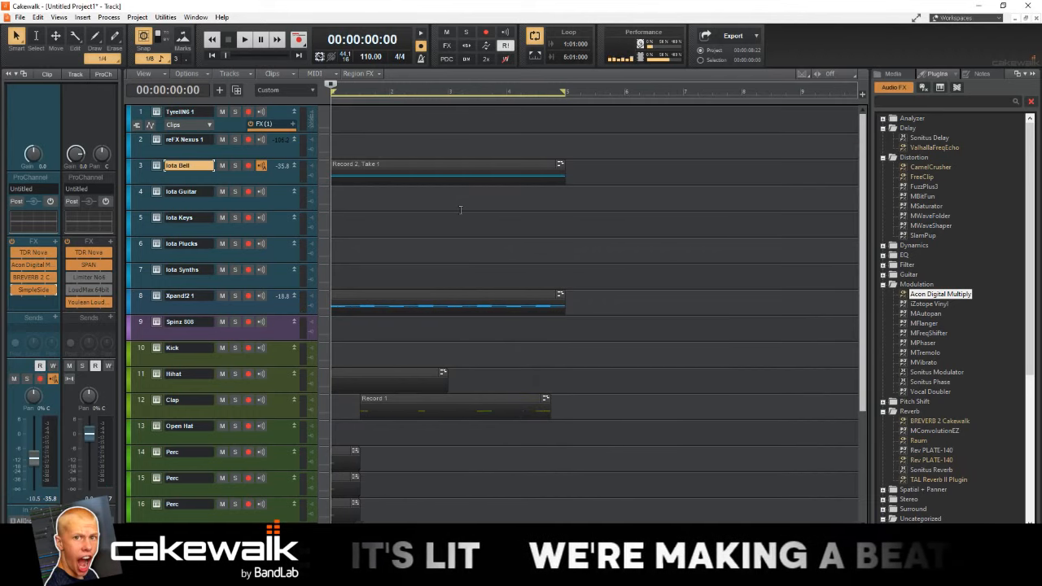
{"action": "key", "text": "ctrl+s"}
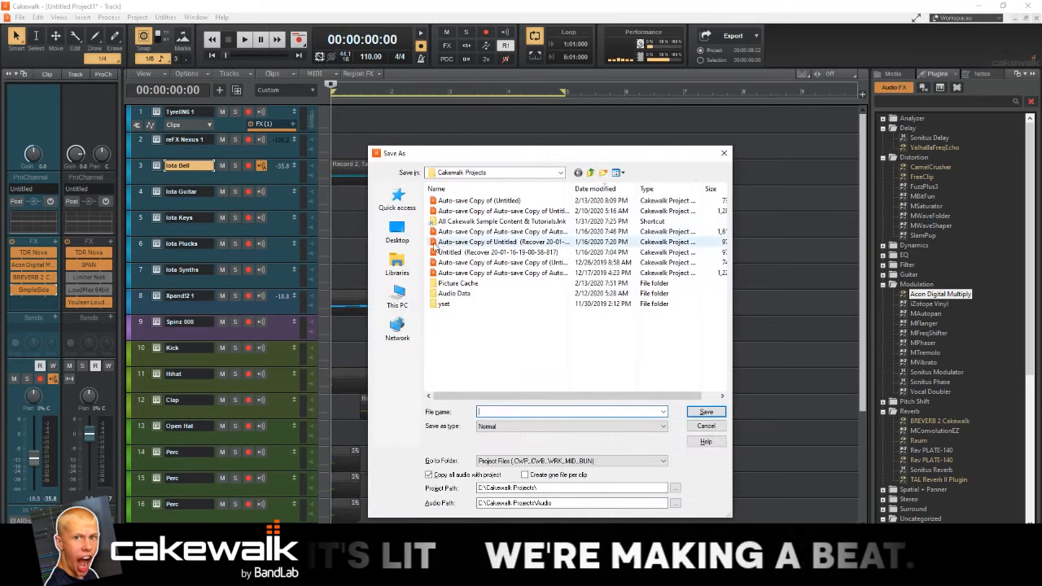
{"action": "left_click", "coordinate": [397, 297]}
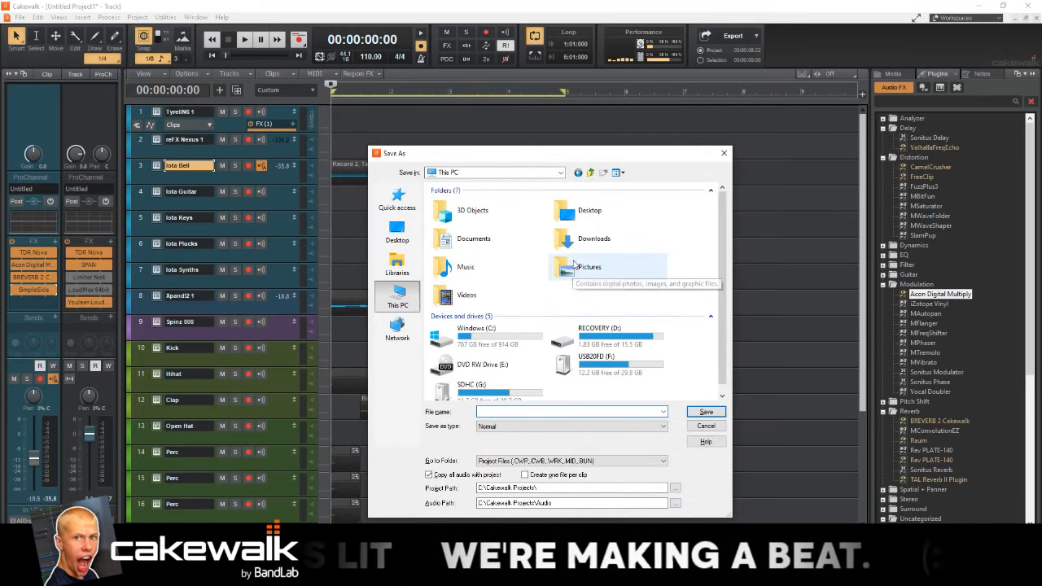
{"action": "left_click", "coordinate": [626, 215]}
{"action": "double_click", "coordinate": [626, 214]}
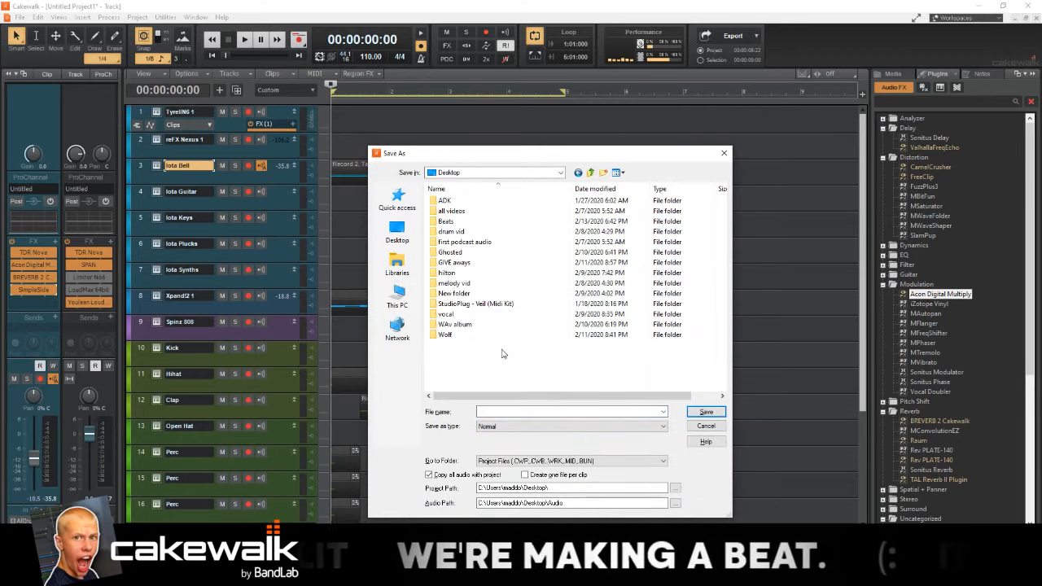
{"action": "double_click", "coordinate": [501, 222]}
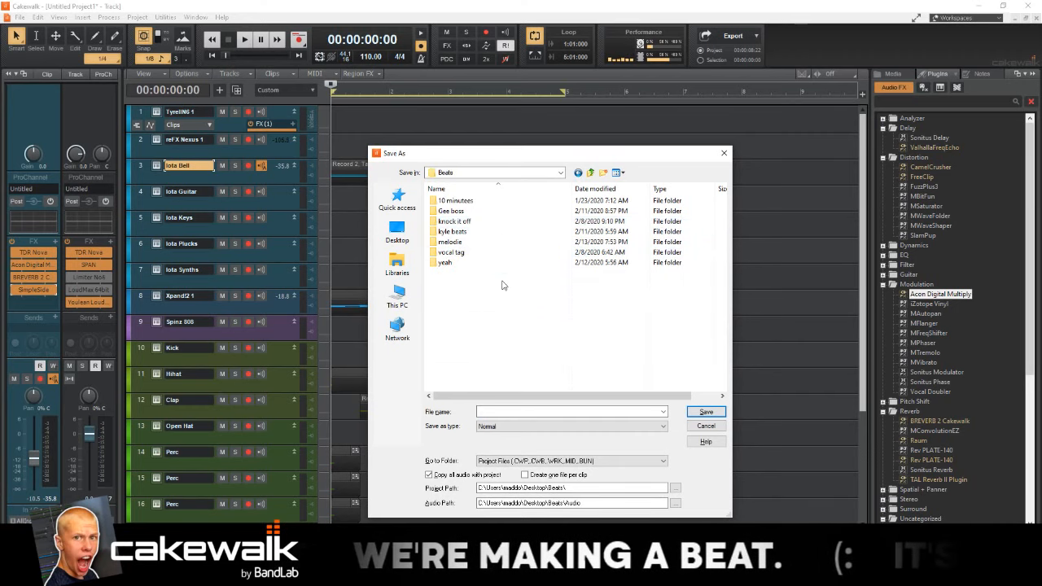
{"action": "left_click", "coordinate": [529, 411]}
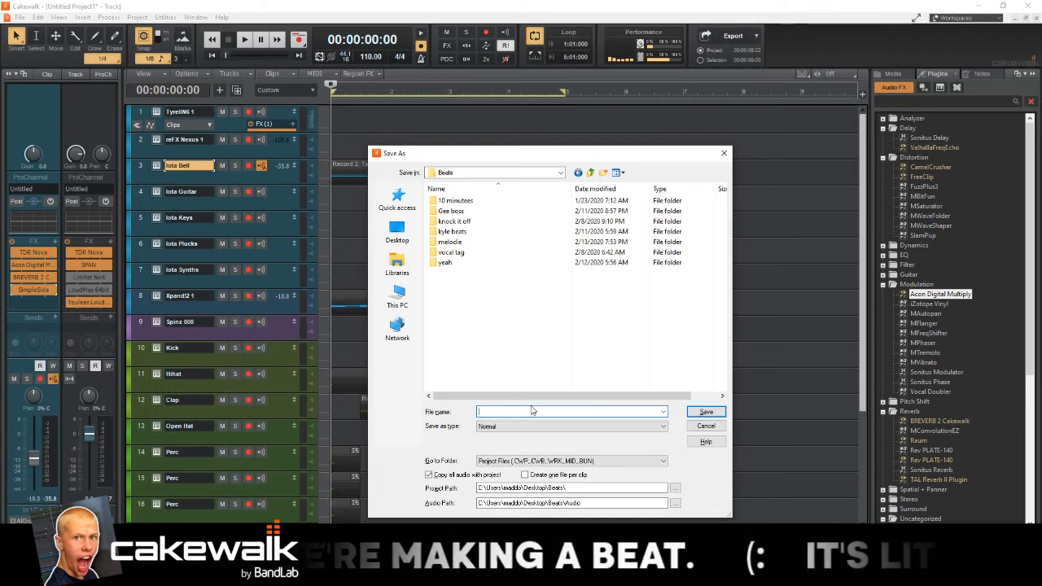
{"action": "type", "text": "o"}
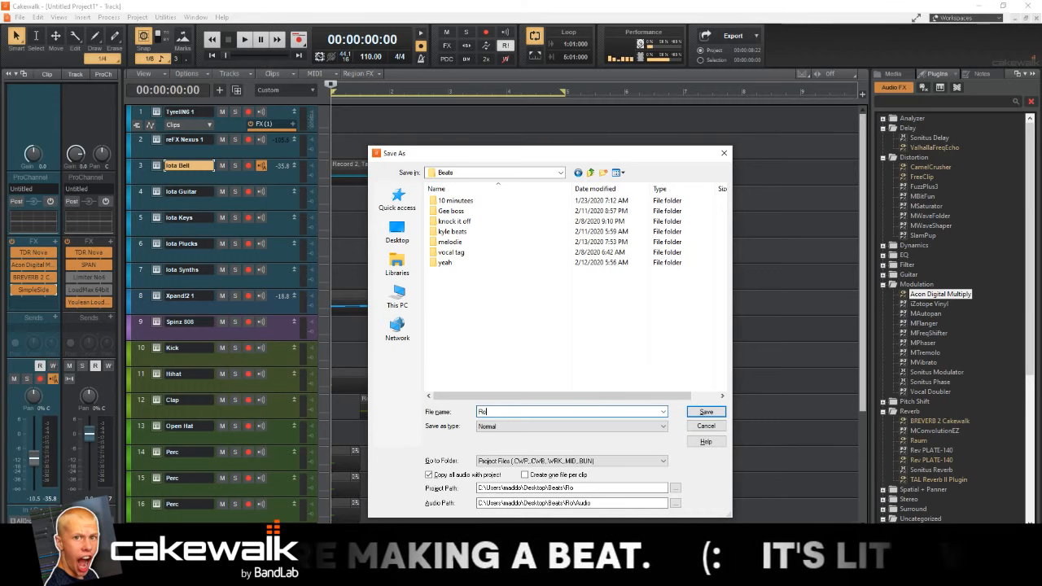
{"action": "type", "text": "w"}
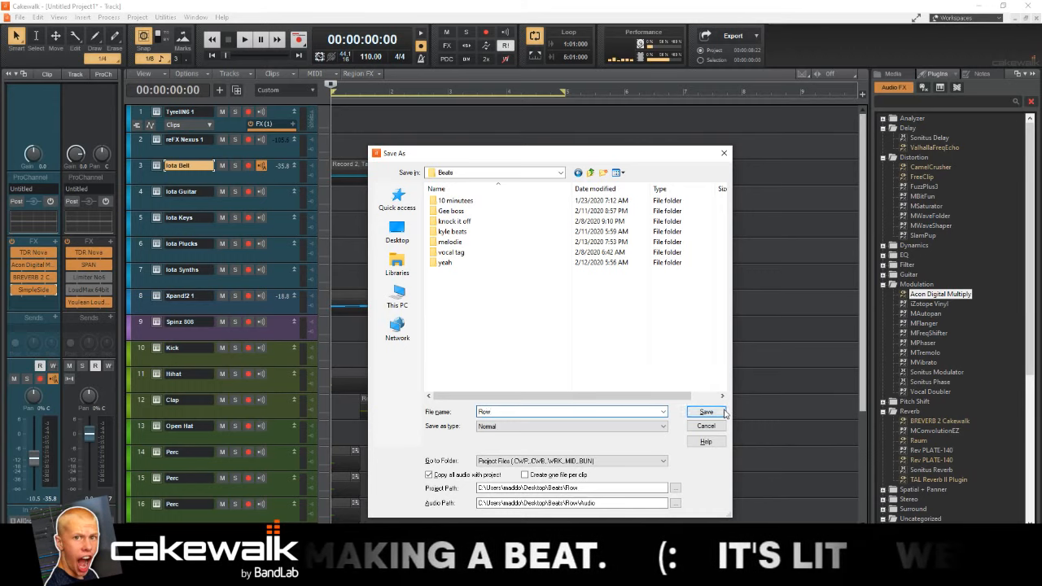
{"action": "left_click", "coordinate": [721, 411]}
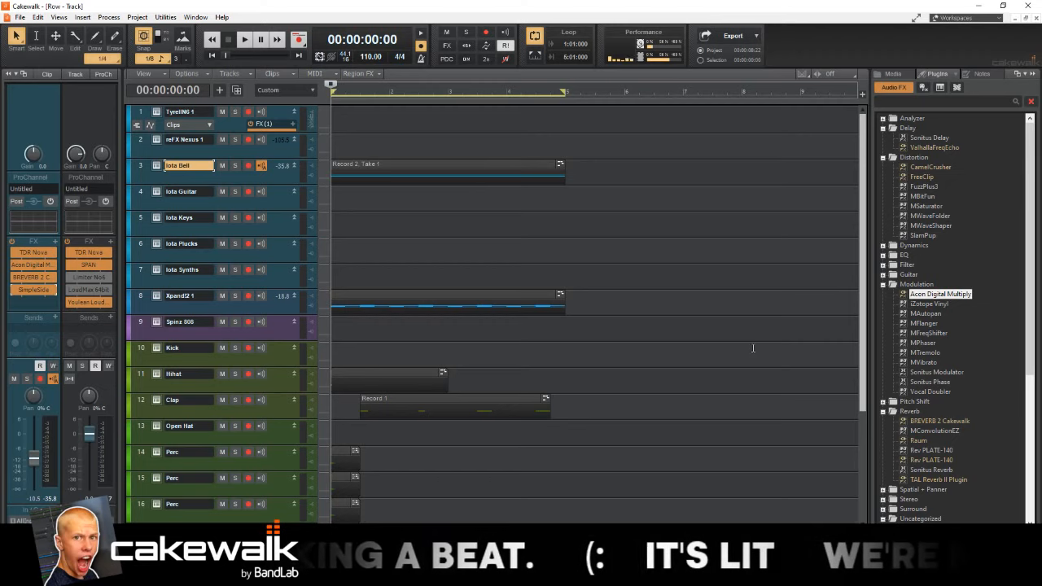
{"action": "left_click", "coordinate": [395, 198]}
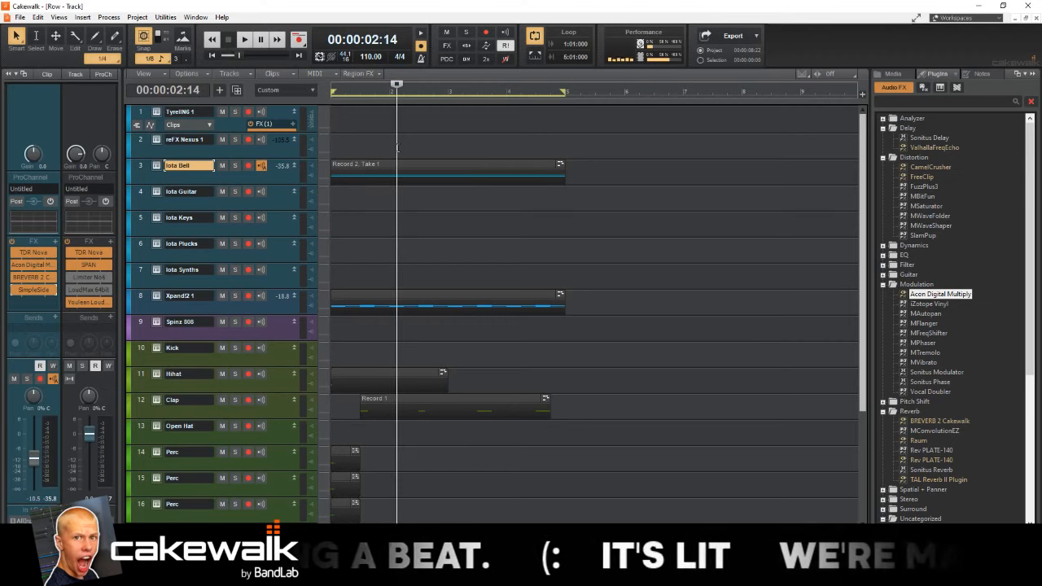
{"action": "left_click", "coordinate": [411, 137]}
{"action": "left_click", "coordinate": [440, 132]}
{"action": "left_click", "coordinate": [482, 143]}
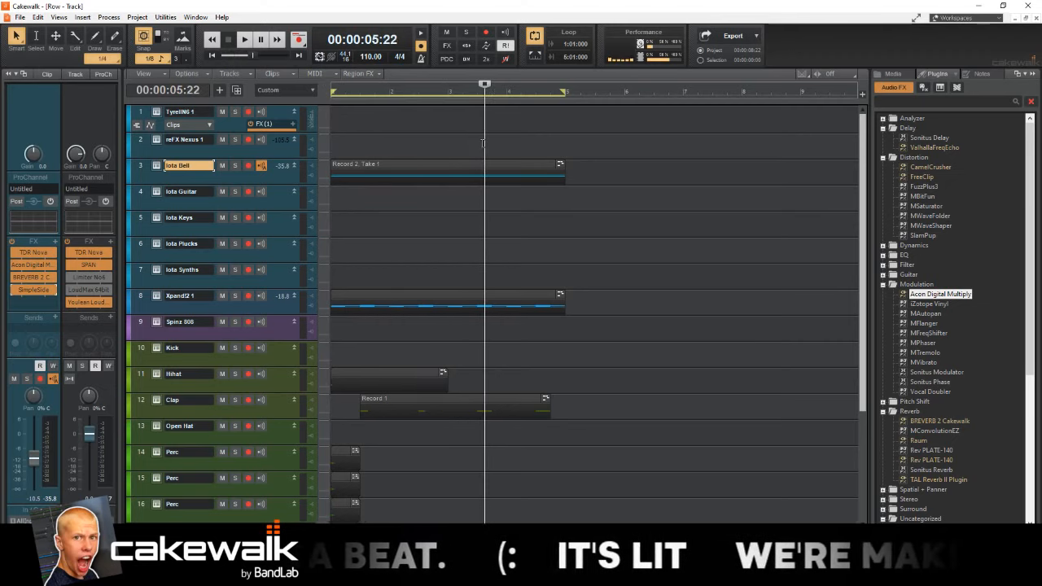
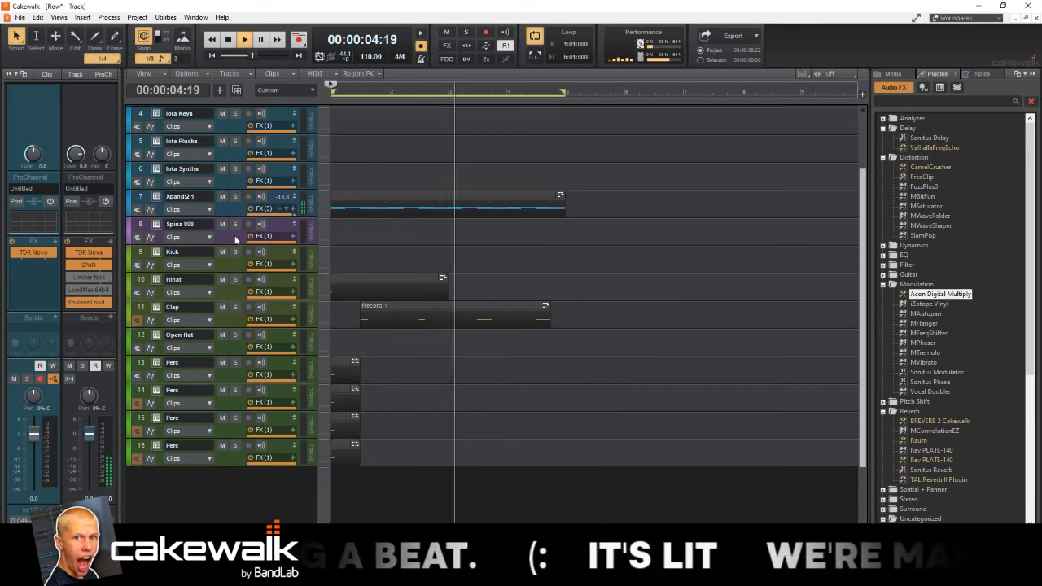
Step: Load PV_808-C ( 14K ).wav from the PVLACE drum kit's 808s folder into Komplete Kontrol on the Spinz 808 track
{"action": "left_click", "coordinate": [160, 229]}
{"action": "key", "text": "space"}
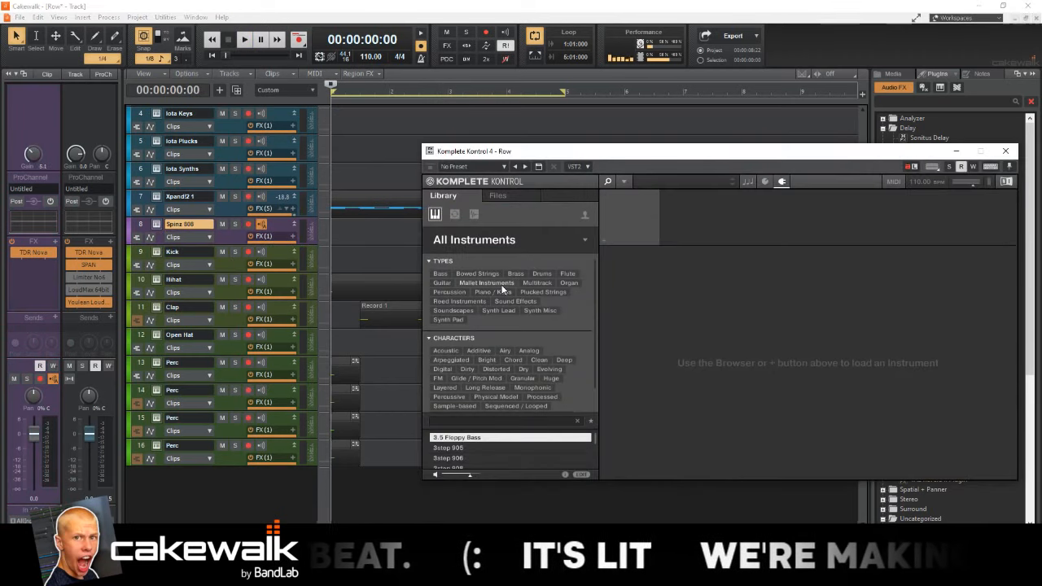
{"action": "left_click", "coordinate": [497, 195]}
{"action": "left_click", "coordinate": [465, 212]}
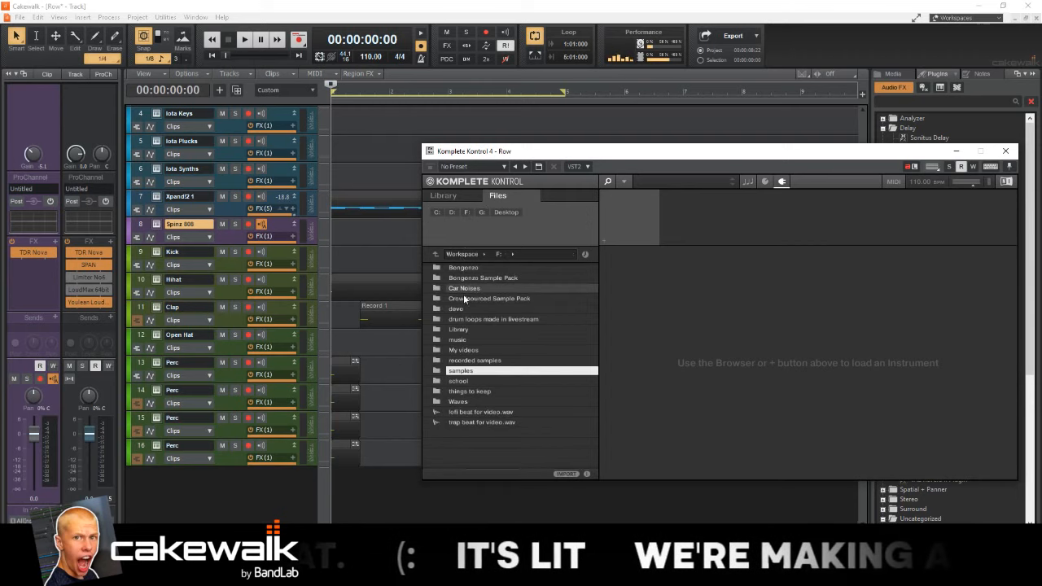
{"action": "double_click", "coordinate": [482, 371]}
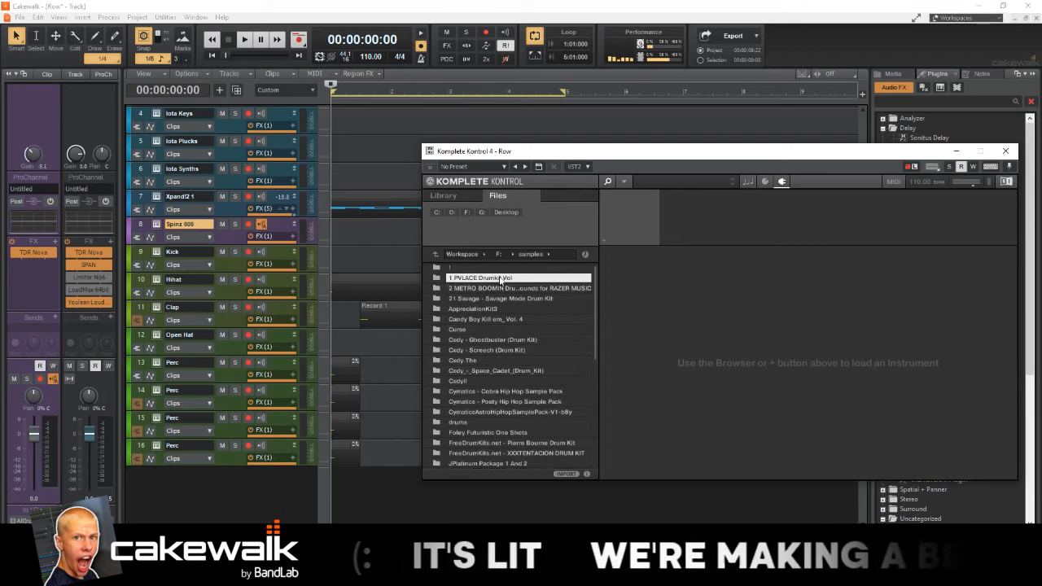
{"action": "double_click", "coordinate": [496, 275]}
{"action": "double_click", "coordinate": [499, 270]}
{"action": "double_click", "coordinate": [476, 268]}
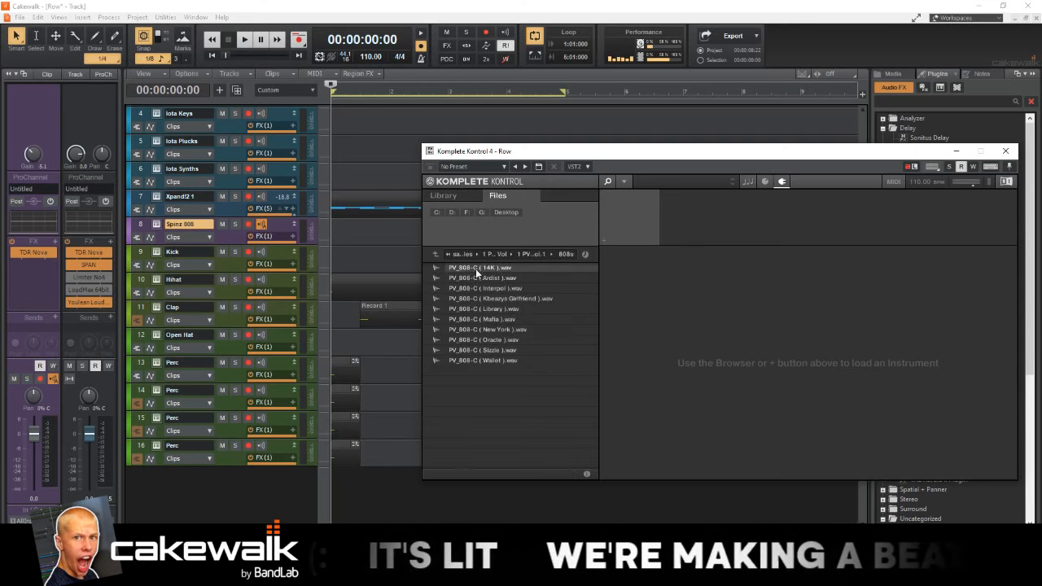
{"action": "double_click", "coordinate": [492, 268]}
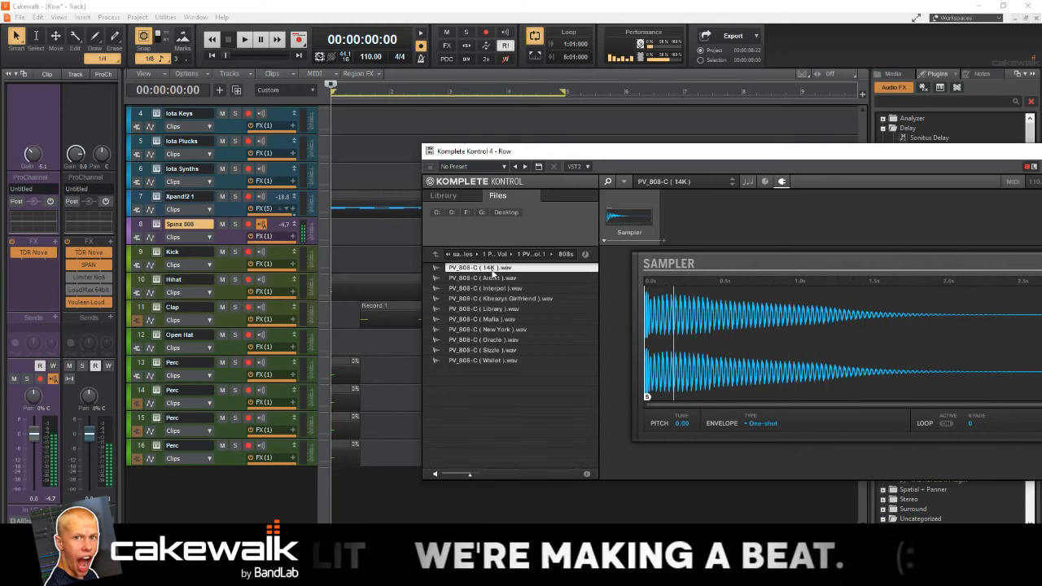
Step: Set the 808 sampler's envelope type to ADSR, try the sound over the playing loop and close Komplete Kontrol
{"action": "left_click_drag", "start_coordinate": [832, 154], "coordinate": [407, 136]}
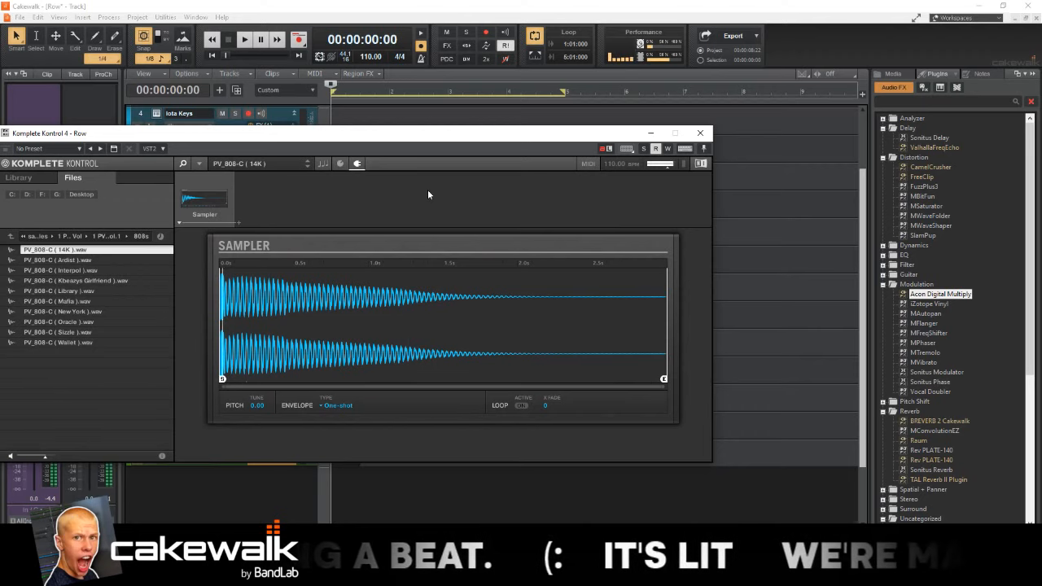
{"action": "left_click", "coordinate": [338, 405]}
{"action": "left_click", "coordinate": [338, 443]}
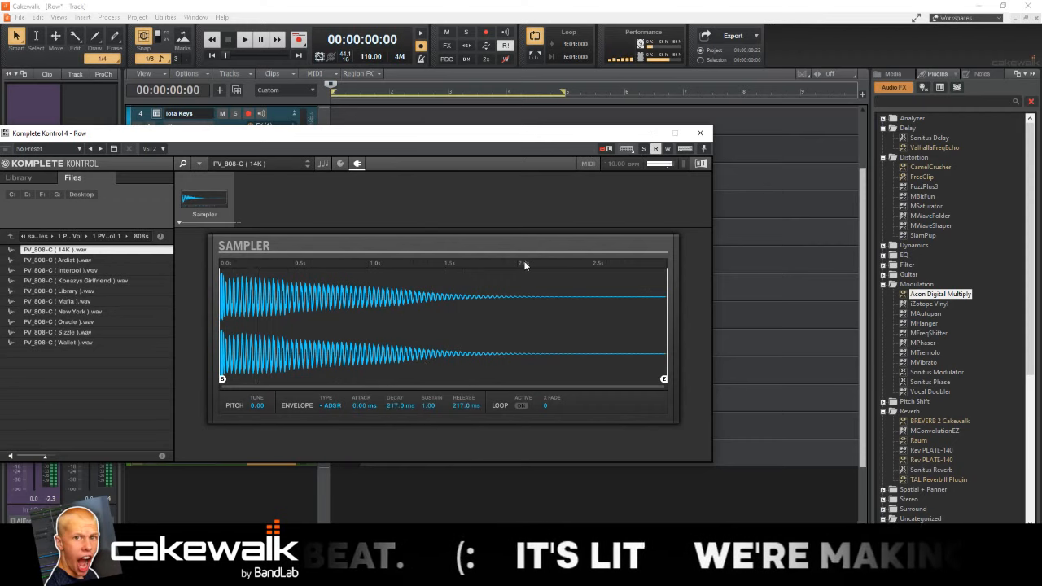
{"action": "key", "text": "space"}
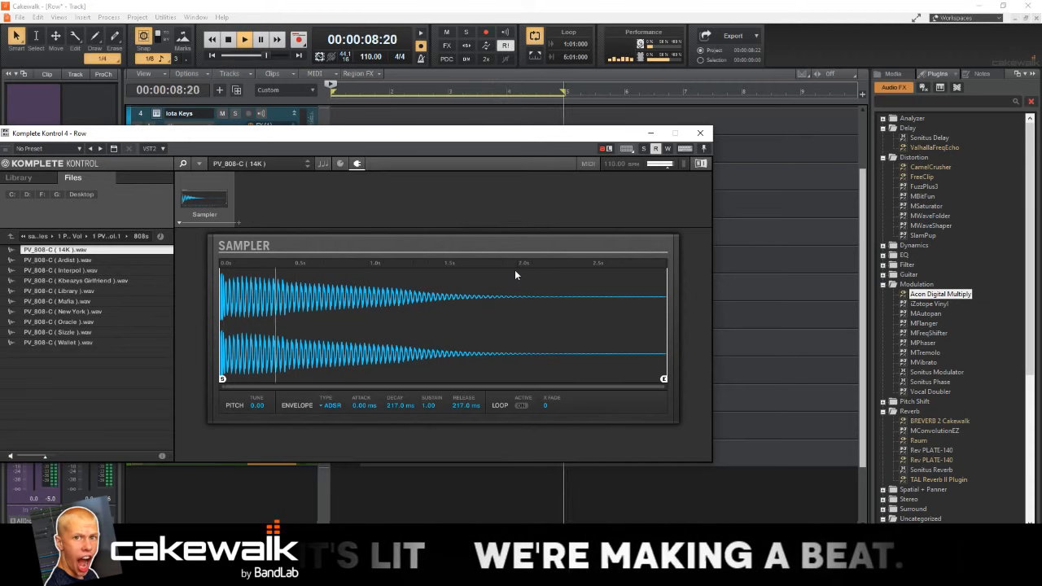
{"action": "key", "text": "space"}
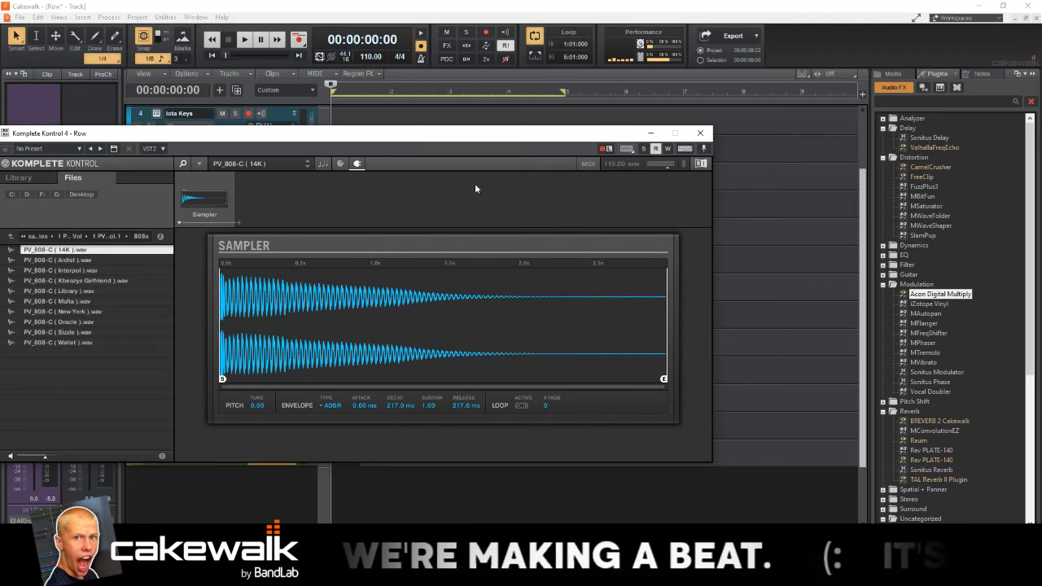
{"action": "left_click", "coordinate": [700, 133]}
Step: Arm the Spinz 808 track and record an 808 bass part over the four-bar loop
{"action": "left_click", "coordinate": [248, 224]}
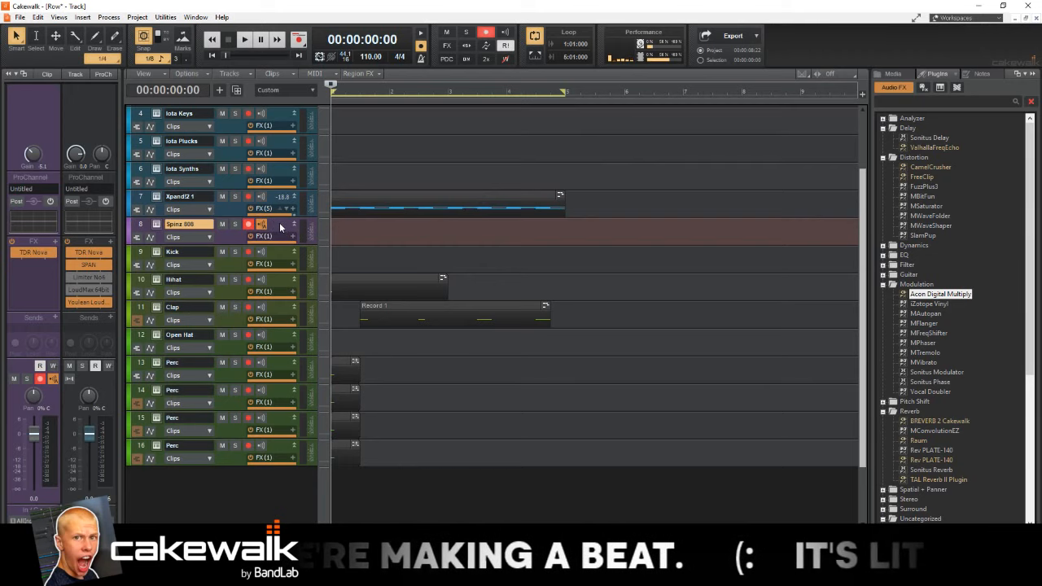
{"action": "scroll", "coordinate": [280, 228], "scroll_direction": "up", "scroll_amount": 3}
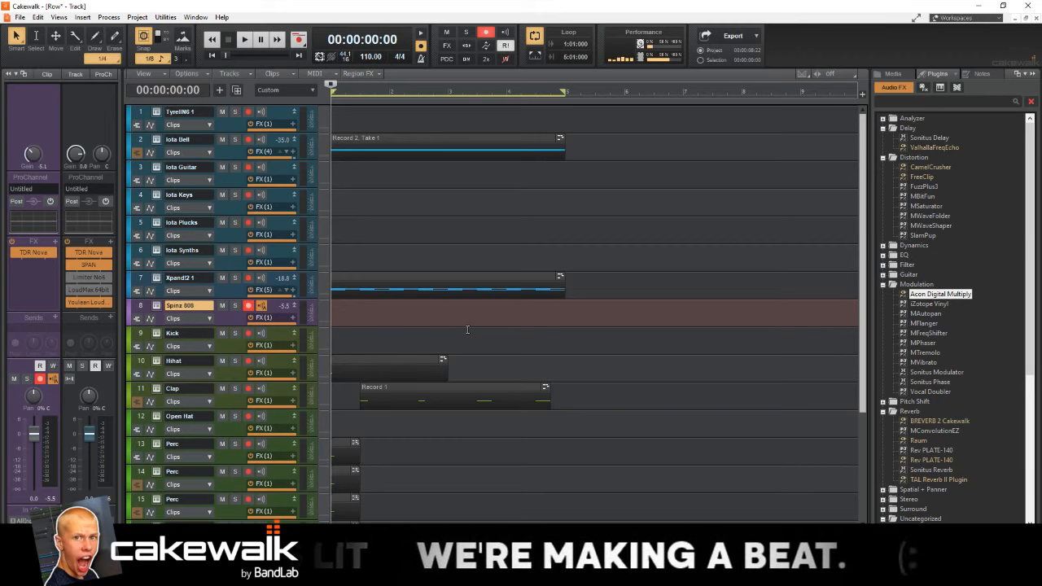
{"action": "key", "text": "space"}
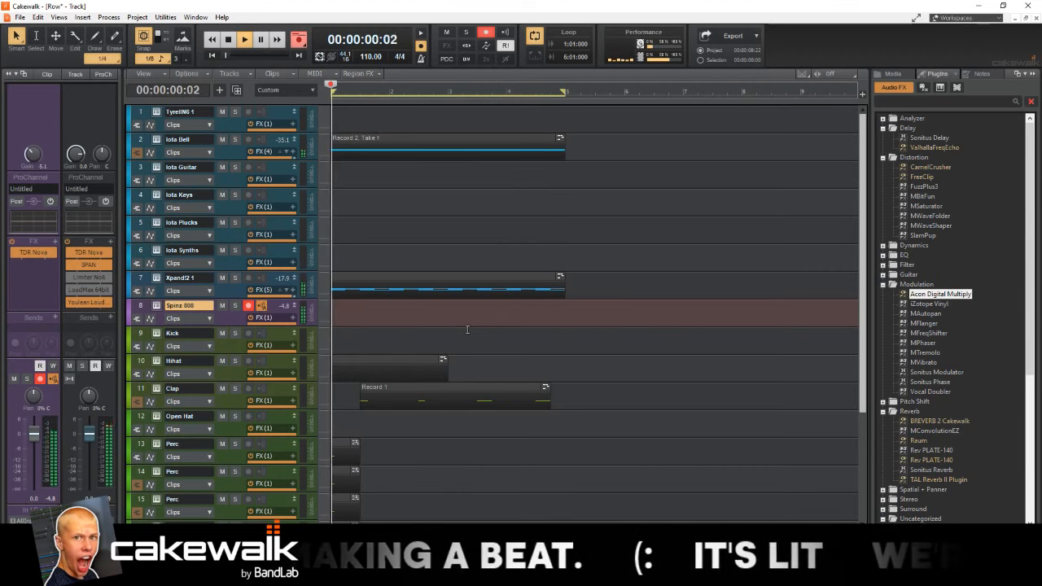
{"action": "key", "text": "space"}
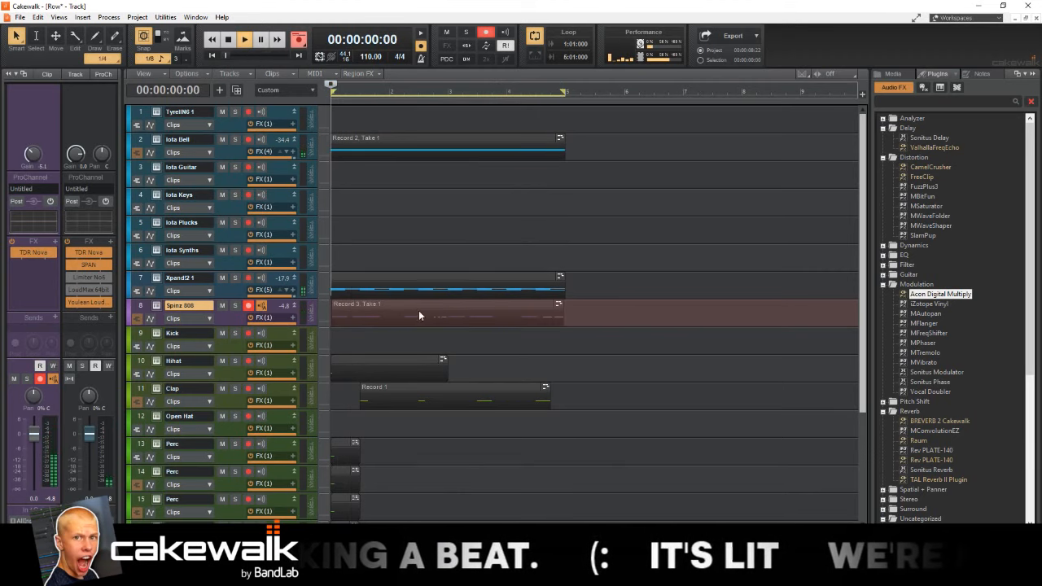
Step: Open the recorded Spinz 808 clip in the piano roll and quantize the start times of all notes to 1/16
{"action": "double_click", "coordinate": [419, 310]}
{"action": "key", "text": "ctrl+a"}
{"action": "key", "text": "q"}
{"action": "key", "text": "Return"}
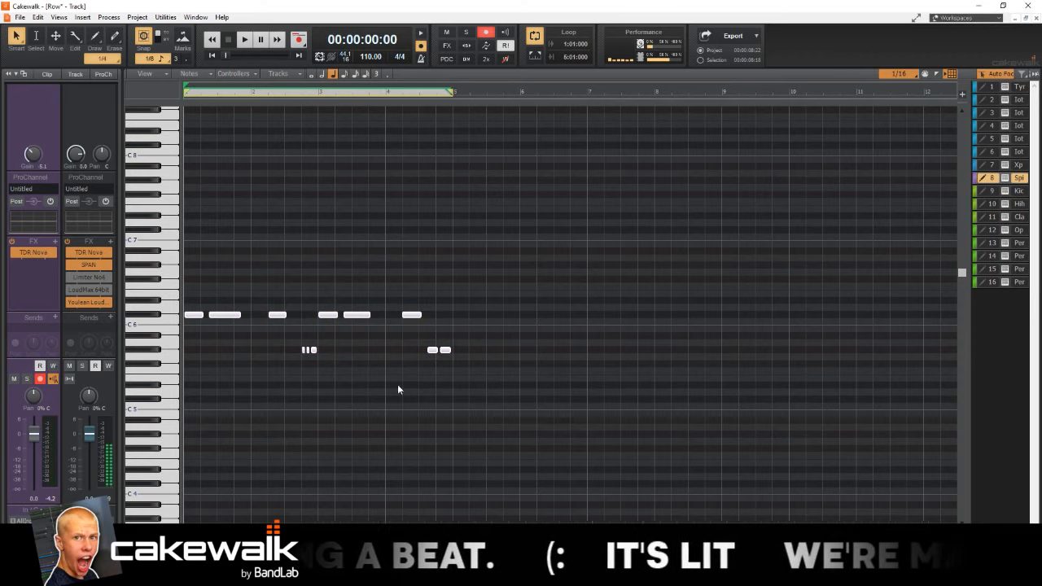
Step: Try quantizing the start times and durations of all bass notes to 1/8, listen to it and undo the quantize
{"action": "scroll", "coordinate": [306, 358], "scroll_direction": "down", "scroll_amount": 1}
{"action": "scroll", "coordinate": [249, 346], "scroll_direction": "up", "scroll_amount": 3}
{"action": "scroll", "coordinate": [248, 346], "scroll_direction": "up", "scroll_amount": 1}
{"action": "mouse_move", "coordinate": [242, 308]}
{"action": "left_mouse_down"}
{"action": "mouse_move", "coordinate": [252, 308]}
{"action": "mouse_move", "coordinate": [240, 308]}
{"action": "left_mouse_up"}
{"action": "left_click", "coordinate": [252, 334]}
{"action": "left_click_drag", "start_coordinate": [154, 291], "coordinate": [165, 393]}
{"action": "key", "text": "Right"}
{"action": "key", "text": "q"}
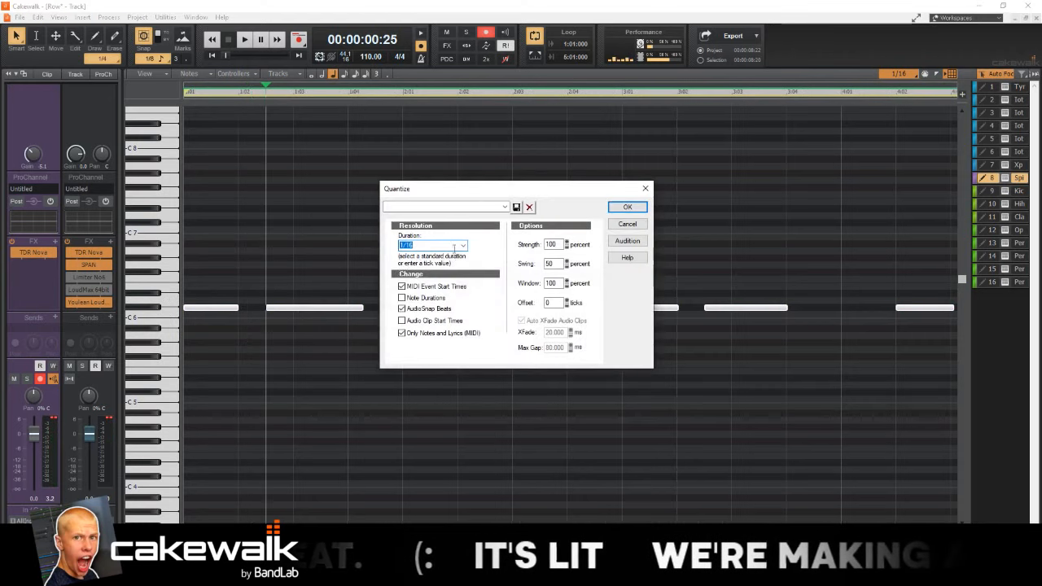
{"action": "left_click", "coordinate": [456, 245]}
{"action": "left_click", "coordinate": [414, 291]}
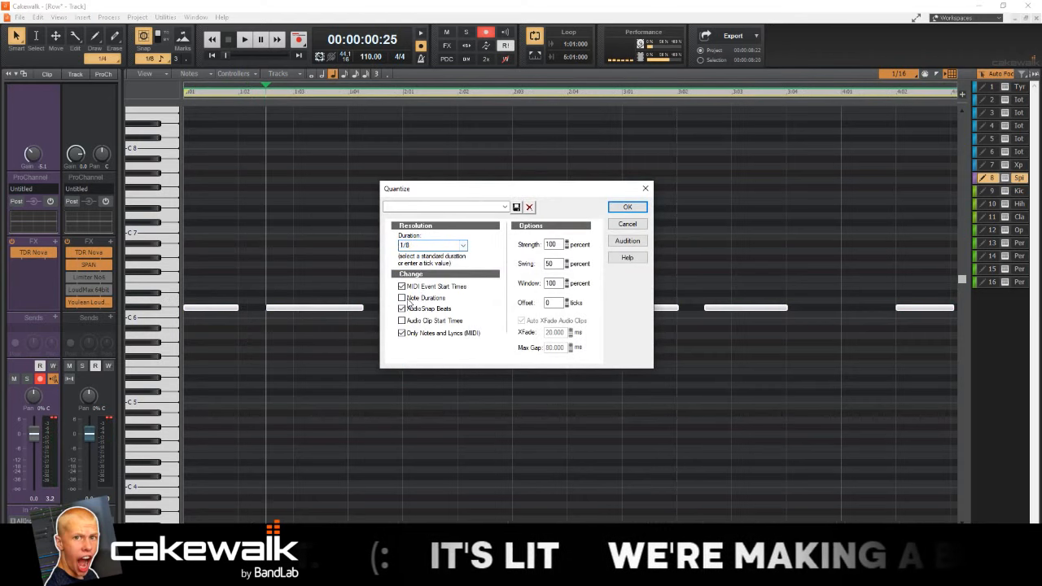
{"action": "left_click", "coordinate": [627, 208]}
{"action": "key", "text": "space"}
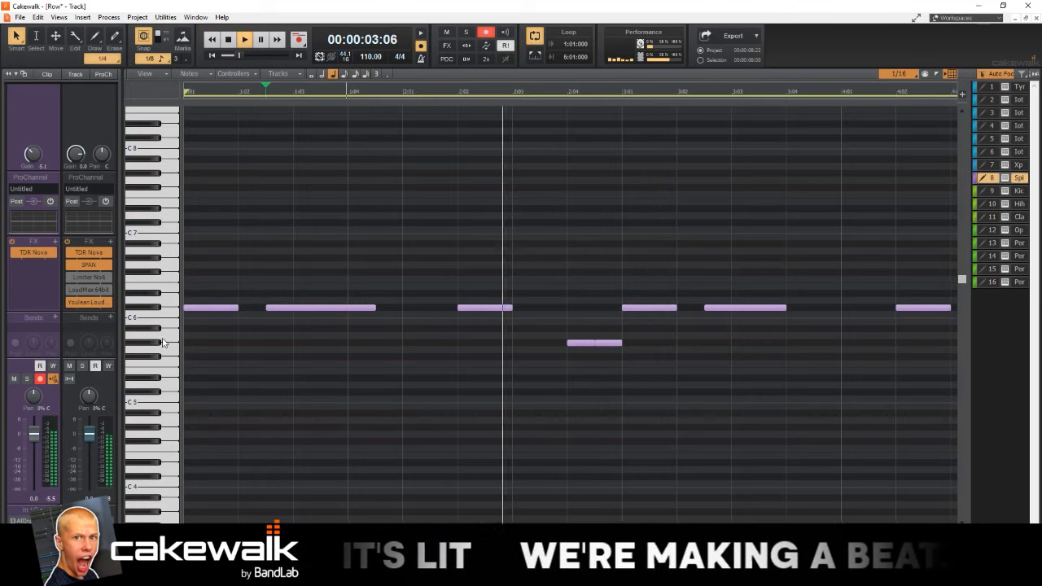
{"action": "key", "text": "ctrl+z"}
{"action": "key", "text": "space"}
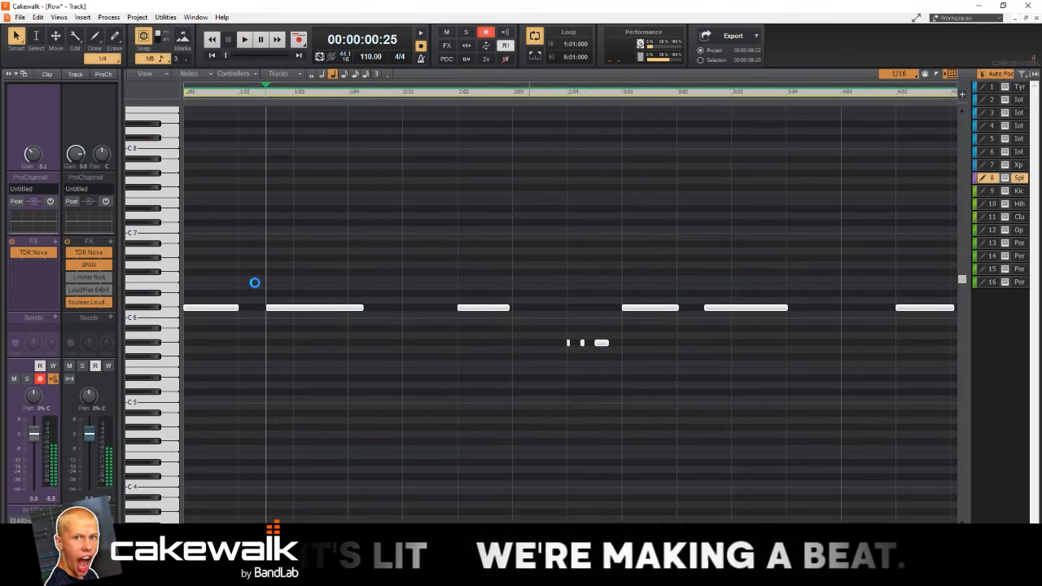
Step: Quantize the start times and durations of all bass notes to 1/16
{"action": "key", "text": "q"}
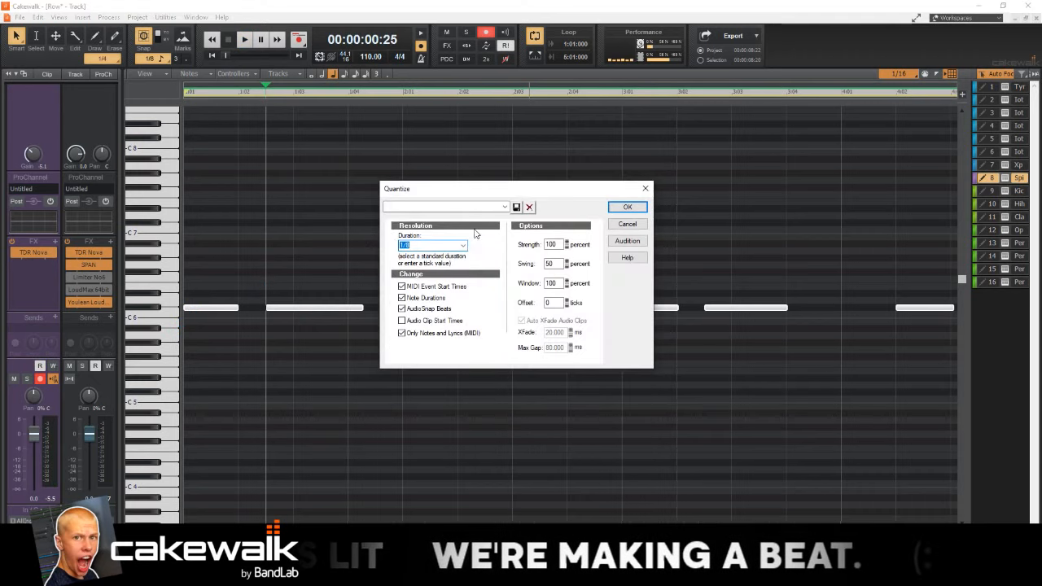
{"action": "left_click", "coordinate": [463, 245]}
{"action": "left_click", "coordinate": [447, 298]}
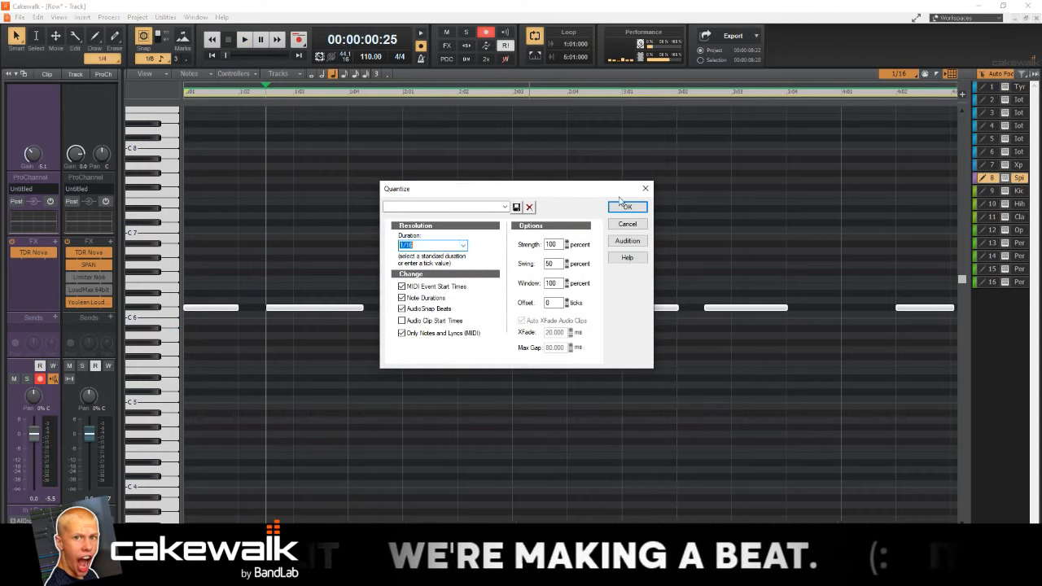
{"action": "left_click", "coordinate": [625, 207]}
Step: Lengthen the bass notes in the first two bars so each one lasts until the next note begins
{"action": "left_click", "coordinate": [611, 342]}
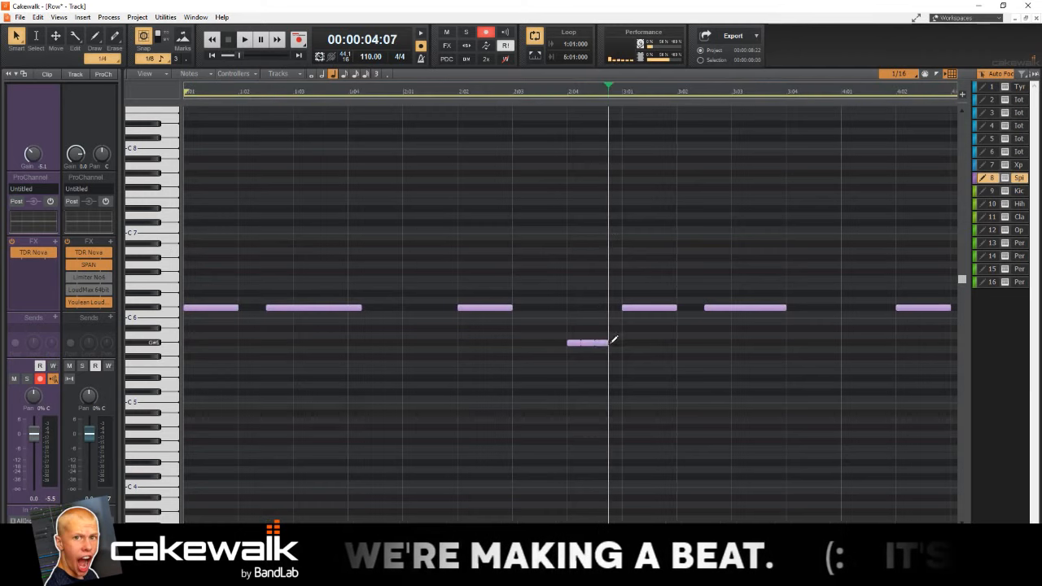
{"action": "left_click_drag", "start_coordinate": [609, 343], "coordinate": [622, 343]}
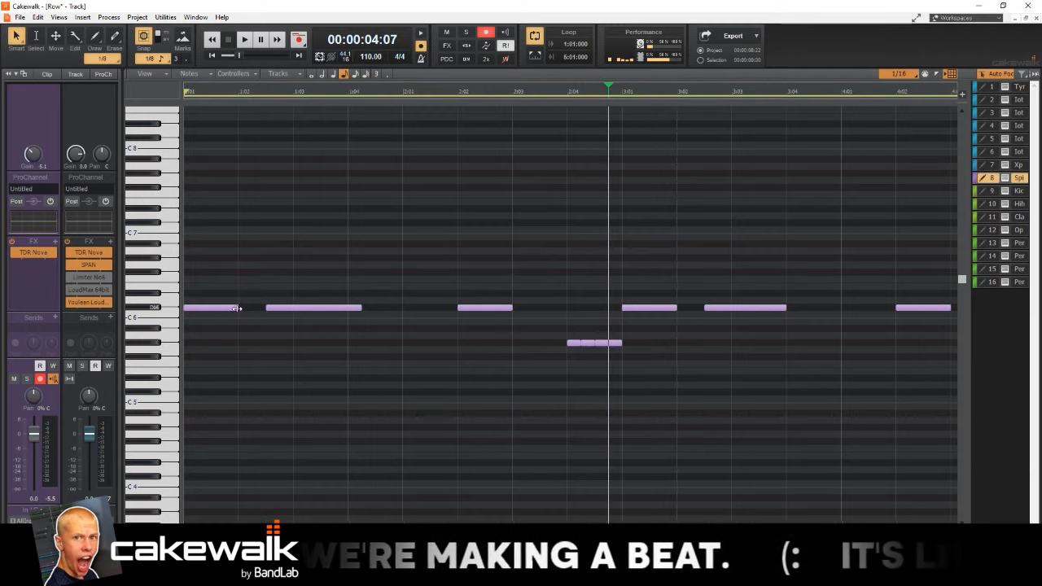
{"action": "left_click_drag", "start_coordinate": [237, 308], "coordinate": [267, 307]}
{"action": "key", "text": "w"}
{"action": "key", "text": "space"}
{"action": "left_click_drag", "start_coordinate": [361, 308], "coordinate": [567, 308]}
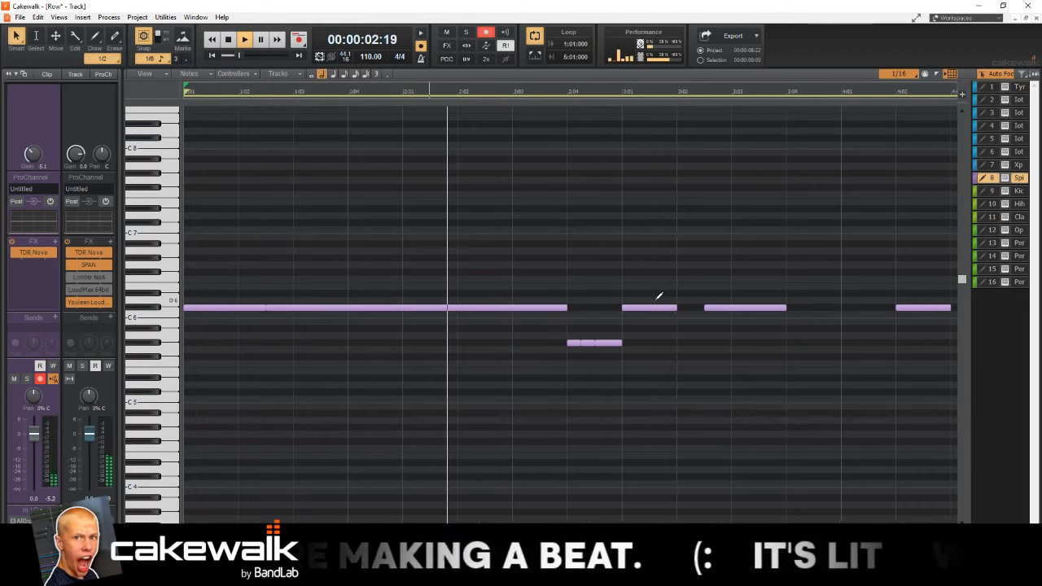
Step: Lengthen the bass notes in bars 3 and 4 to close the gaps up to the loop end
{"action": "left_click_drag", "start_coordinate": [674, 309], "coordinate": [704, 314]}
{"action": "scroll", "coordinate": [626, 300], "scroll_direction": "down", "scroll_amount": 2}
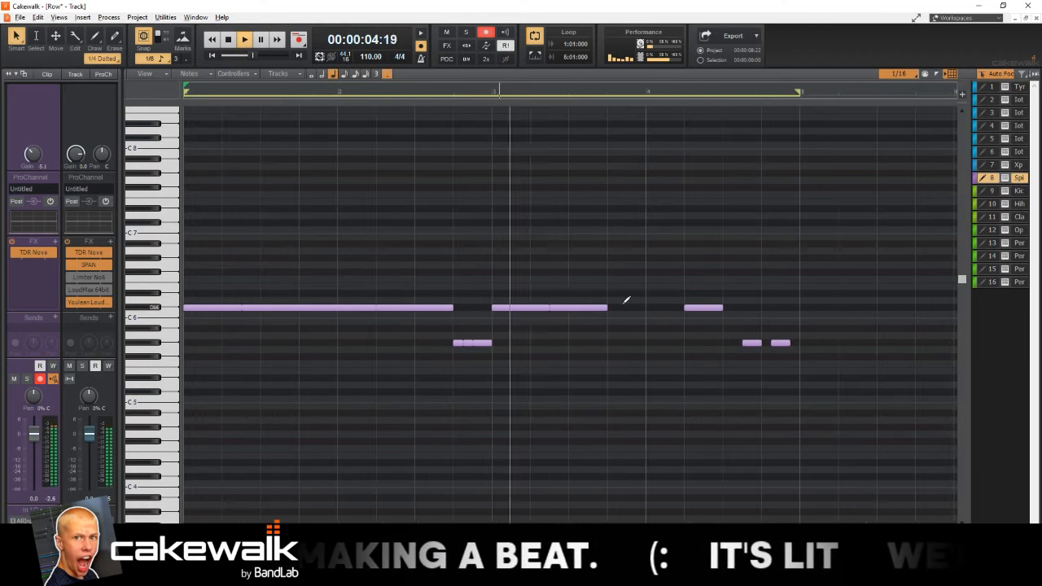
{"action": "left_click_drag", "start_coordinate": [607, 307], "coordinate": [741, 308]}
{"action": "left_click_drag", "start_coordinate": [761, 343], "coordinate": [793, 343]}
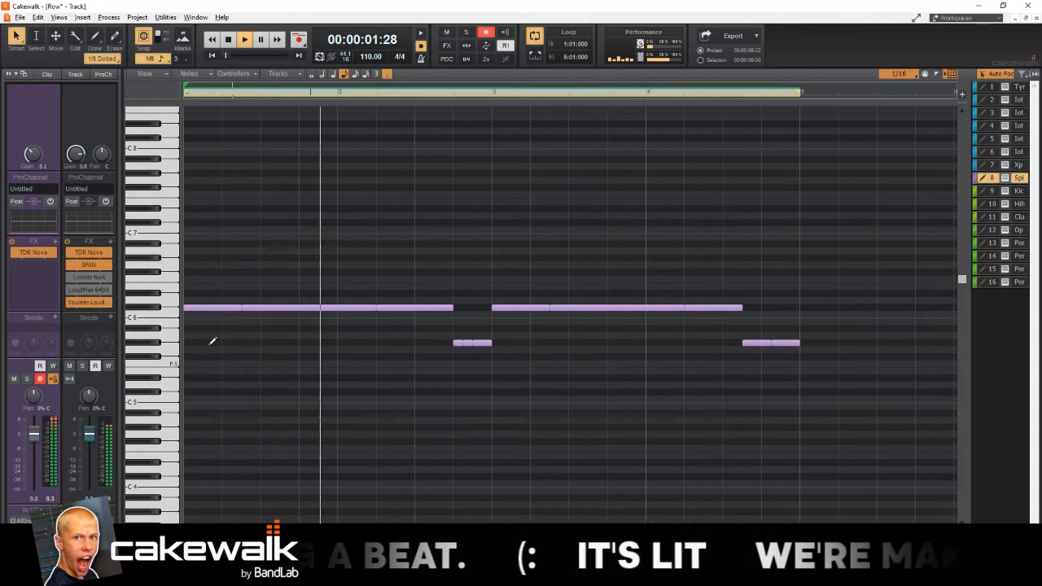
Step: Transpose all the bass notes by -12 semitones and play the loop
{"action": "key", "text": "space"}
{"action": "key", "text": "ctrl+a"}
{"action": "left_click", "coordinate": [108, 18]}
{"action": "left_click", "coordinate": [121, 65]}
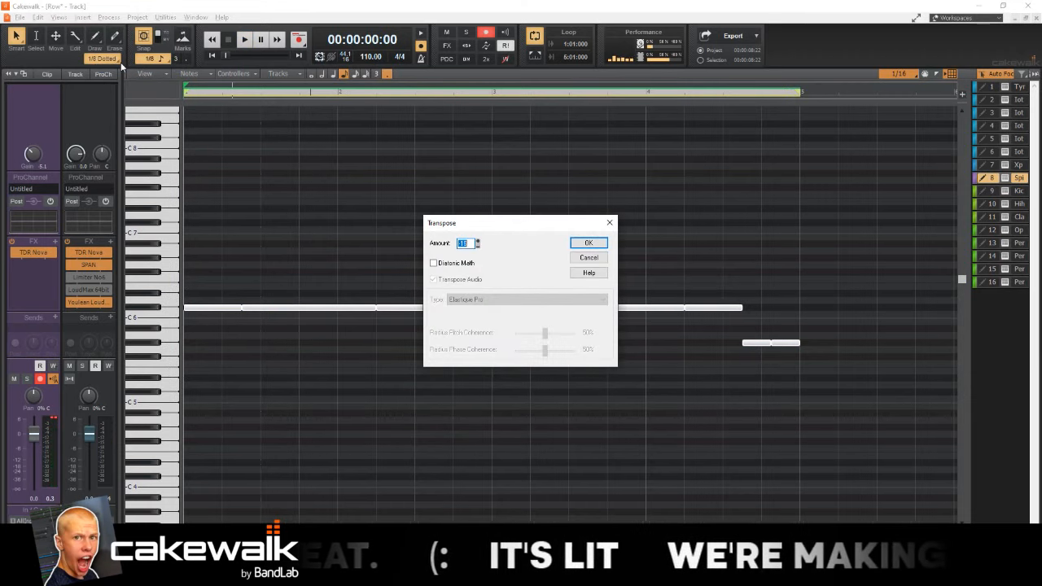
{"action": "key", "text": "Return"}
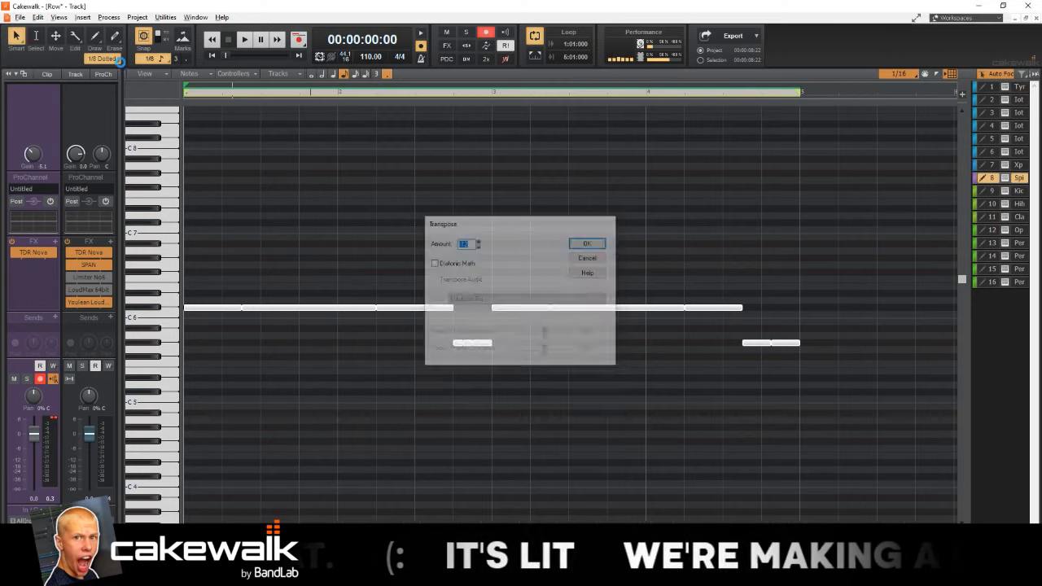
{"action": "key", "text": "space"}
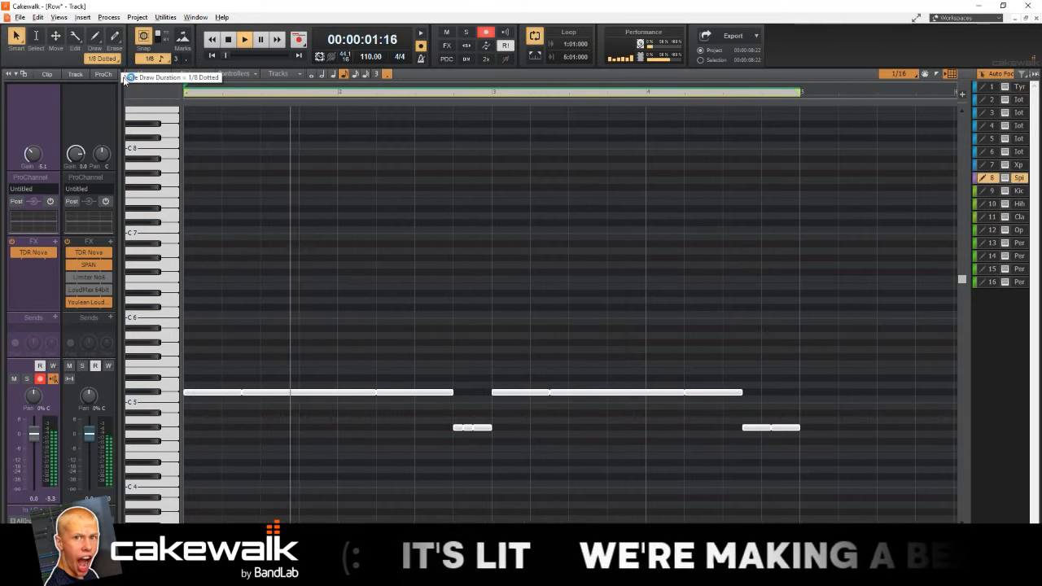
Step: Check the lower-pitched notes in the Spinz 808 clip while the loop plays, and review the drum tracks in the track view
{"action": "scroll", "coordinate": [367, 266], "scroll_direction": "down", "scroll_amount": 1}
{"action": "key", "text": "d"}
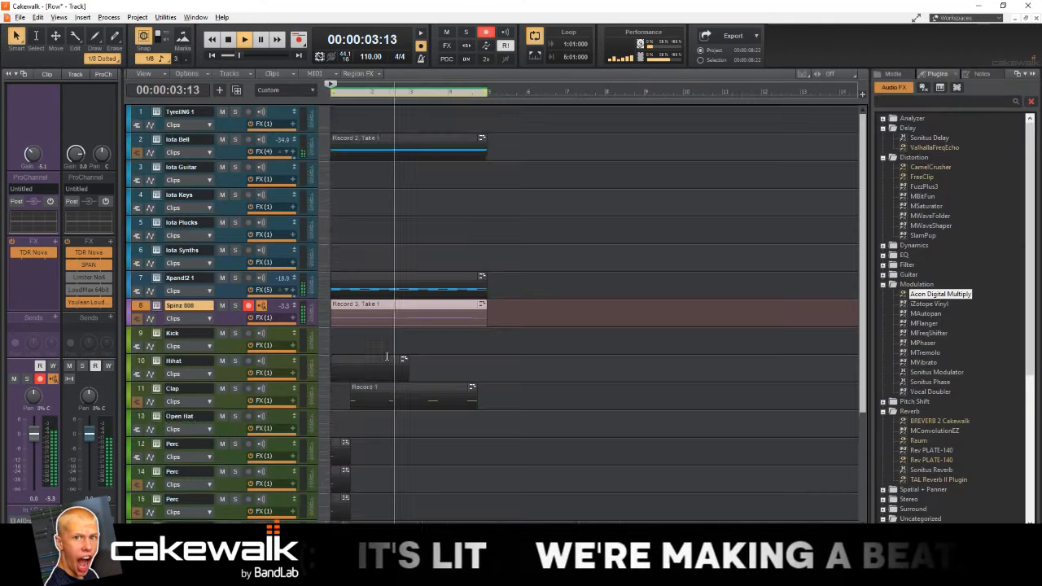
{"action": "scroll", "coordinate": [382, 351], "scroll_direction": "down", "scroll_amount": 1}
{"action": "double_click", "coordinate": [370, 272]}
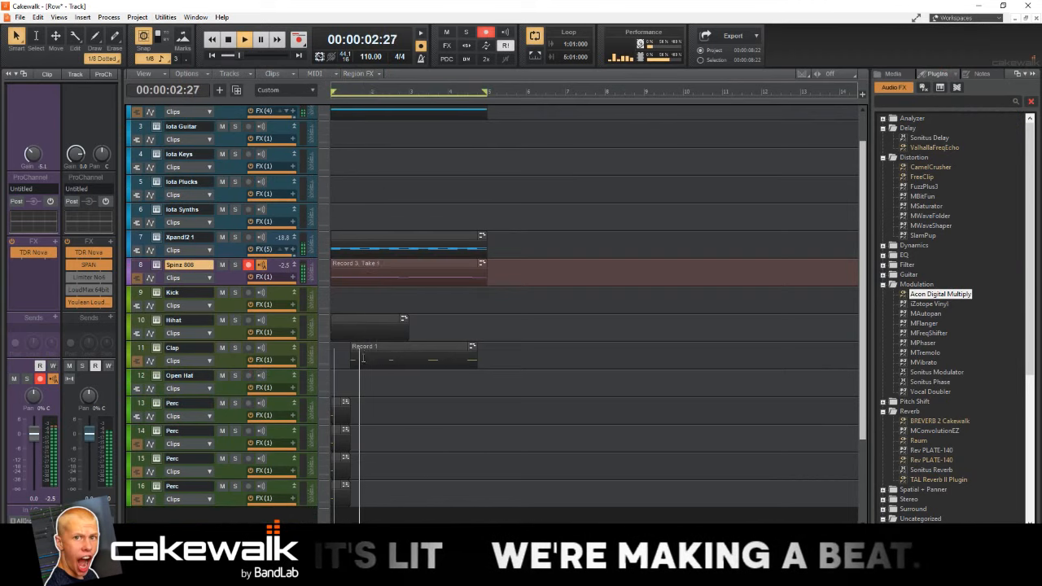
{"action": "left_click", "coordinate": [150, 350]}
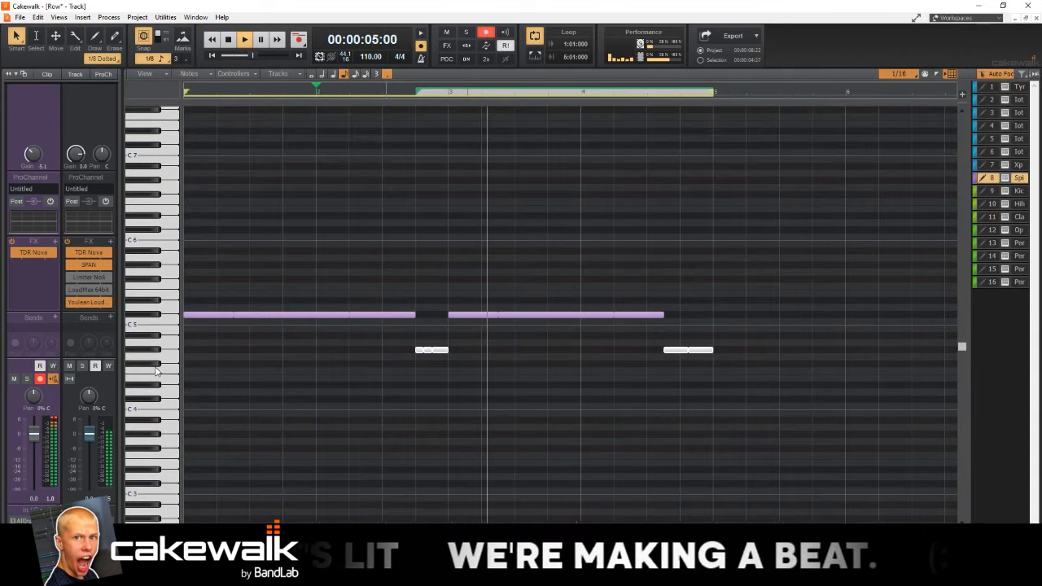
{"action": "key", "text": "d"}
{"action": "scroll", "coordinate": [395, 277], "scroll_direction": "down", "scroll_amount": 1}
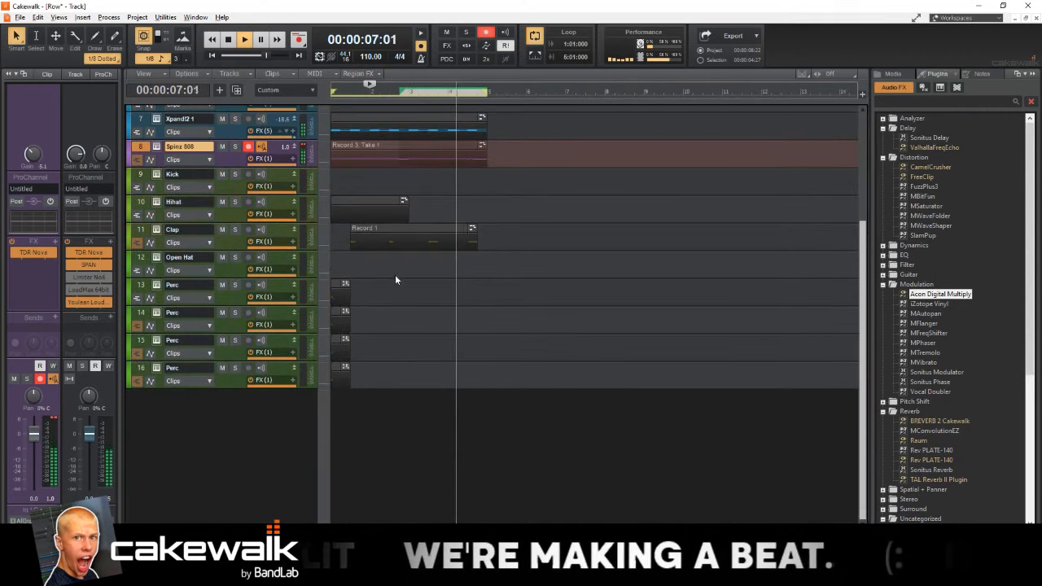
{"action": "key", "text": "alt+space"}
{"action": "key", "text": "Escape"}
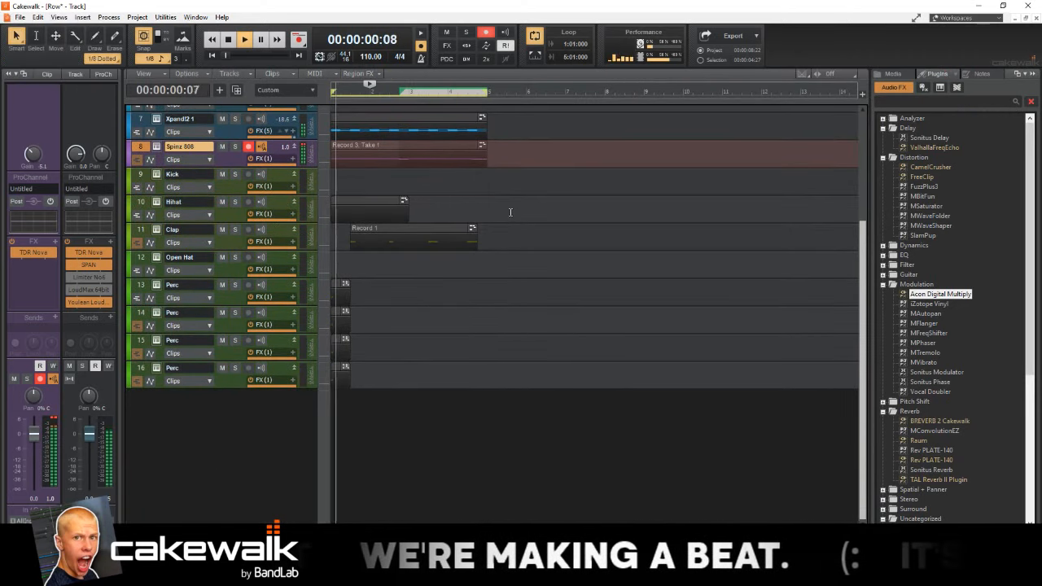
Step: Stop playback, select the melodic and Spinz 808 clips, transpose them by 3 semitones and listen to the result
{"action": "key", "text": "space"}
{"action": "scroll", "coordinate": [501, 223], "scroll_direction": "up", "scroll_amount": 4}
{"action": "left_click_drag", "start_coordinate": [511, 314], "coordinate": [330, 114]}
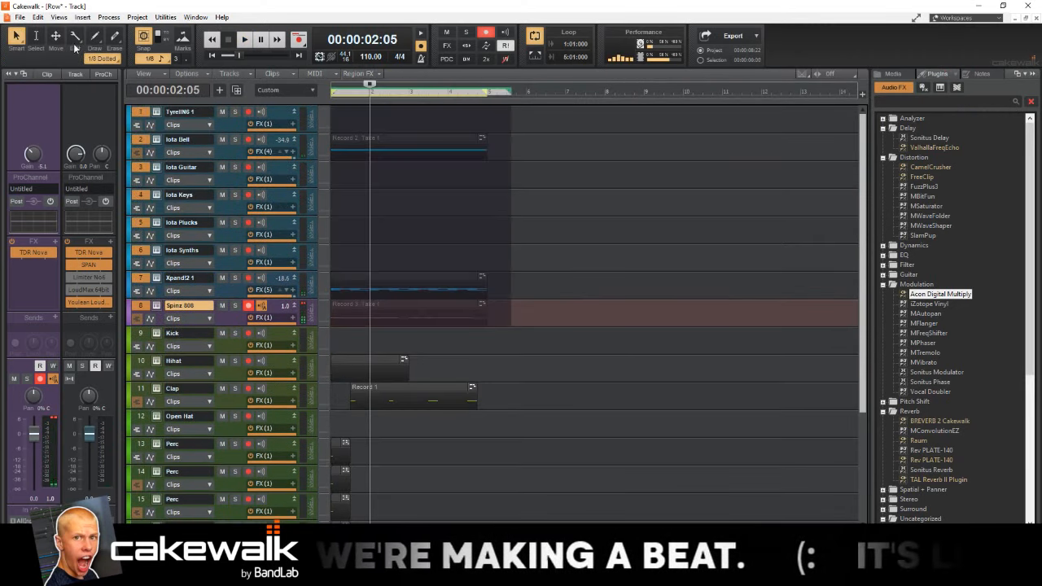
{"action": "left_click", "coordinate": [108, 17]}
{"action": "left_click", "coordinate": [147, 67]}
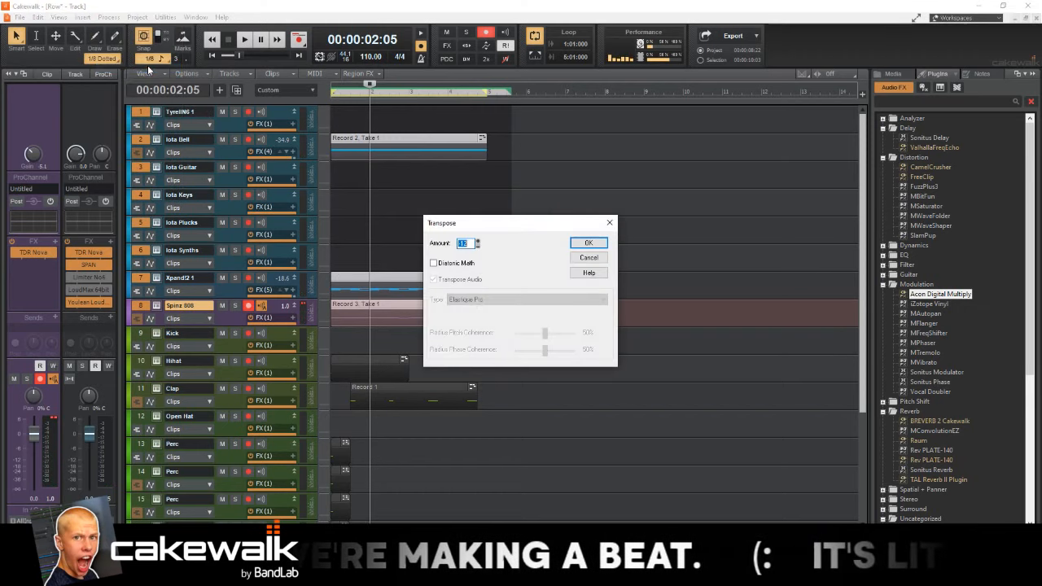
{"action": "type", "text": "3"}
{"action": "key", "text": "Return"}
{"action": "key", "text": "space"}
{"action": "key", "text": "space"}
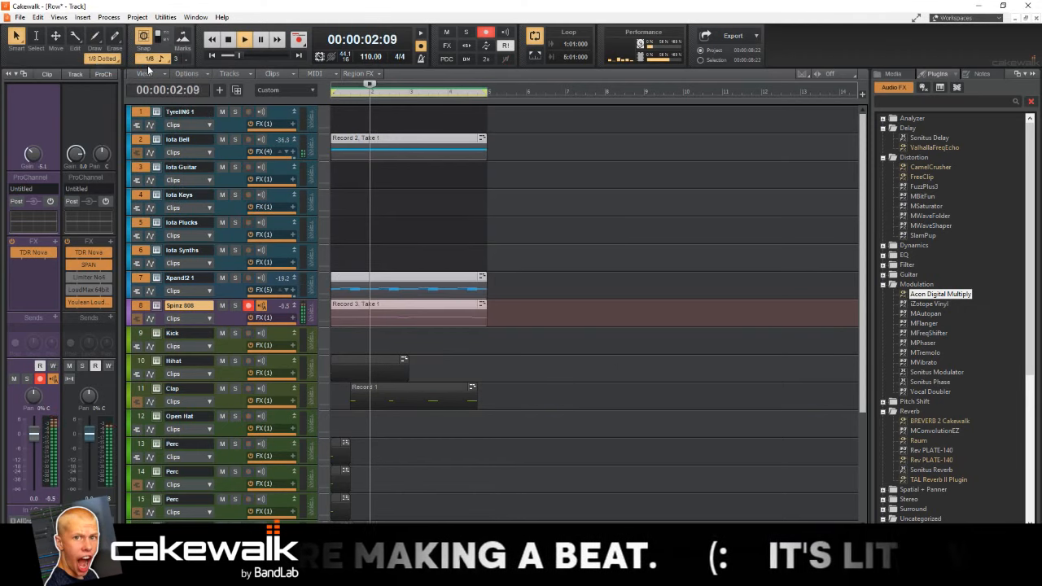
Step: Replay the loop from the start and transpose the same clips by 3 semitones once more
{"action": "key", "text": "w"}
{"action": "key", "text": "space"}
{"action": "scroll", "coordinate": [411, 208], "scroll_direction": "down", "scroll_amount": 2}
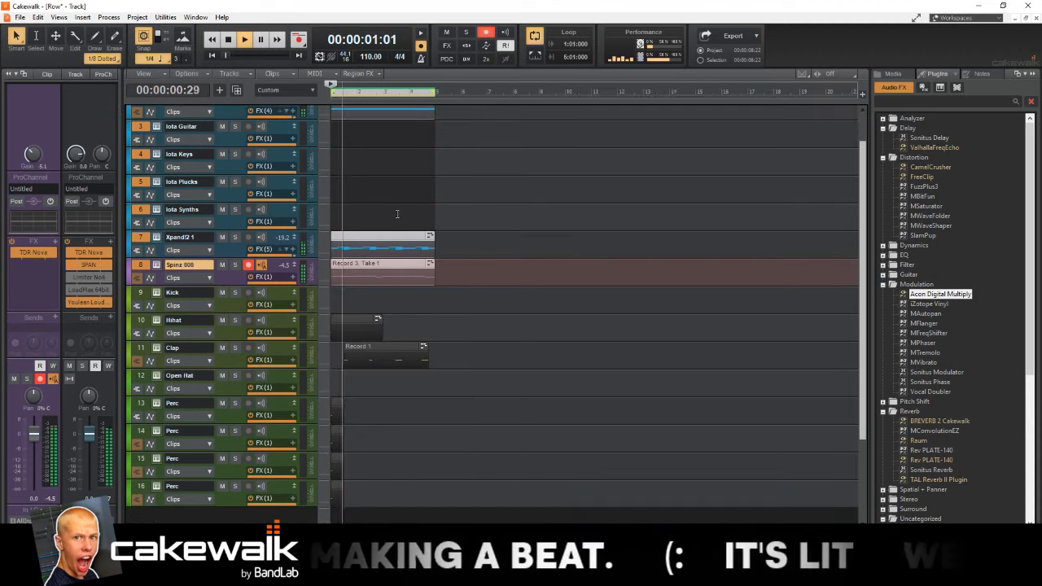
{"action": "scroll", "coordinate": [387, 221], "scroll_direction": "up", "scroll_amount": 3}
{"action": "scroll", "coordinate": [373, 231], "scroll_direction": "up", "scroll_amount": 3}
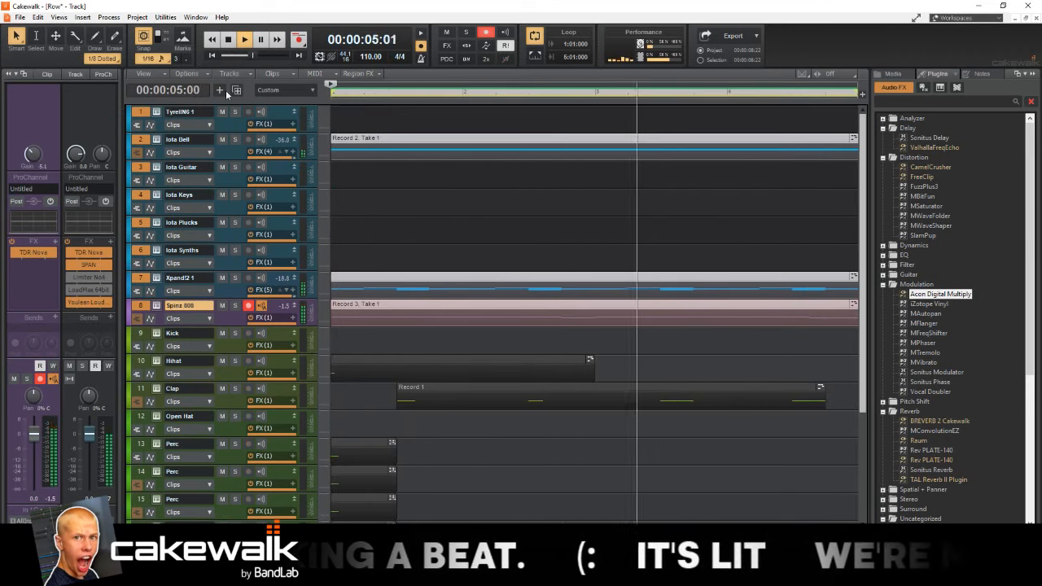
{"action": "left_click", "coordinate": [108, 18]}
{"action": "left_click", "coordinate": [123, 68]}
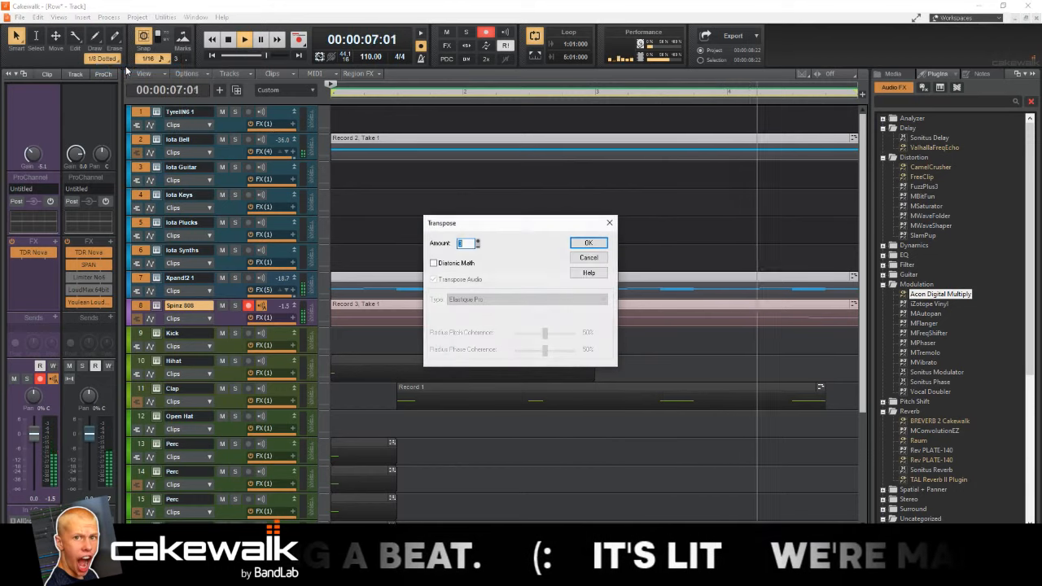
{"action": "key", "text": "Return"}
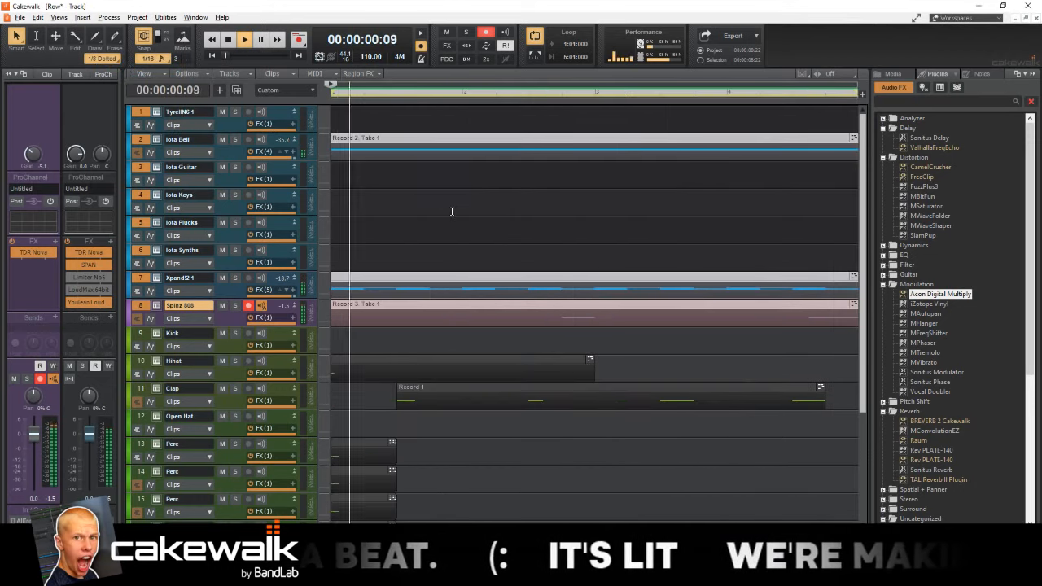
{"action": "scroll", "coordinate": [447, 212], "scroll_direction": "down", "scroll_amount": 3}
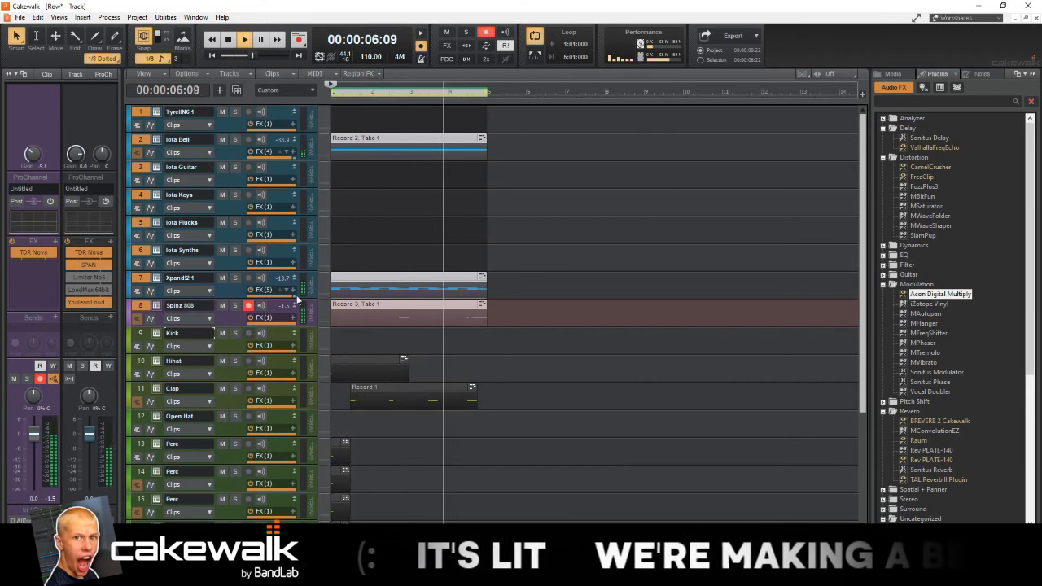
{"action": "key", "text": "Down"}
{"action": "left_click", "coordinate": [345, 280]}
{"action": "left_click", "coordinate": [357, 305], "text": "ctrl"}
{"action": "left_click_drag", "start_coordinate": [356, 304], "coordinate": [358, 332]}
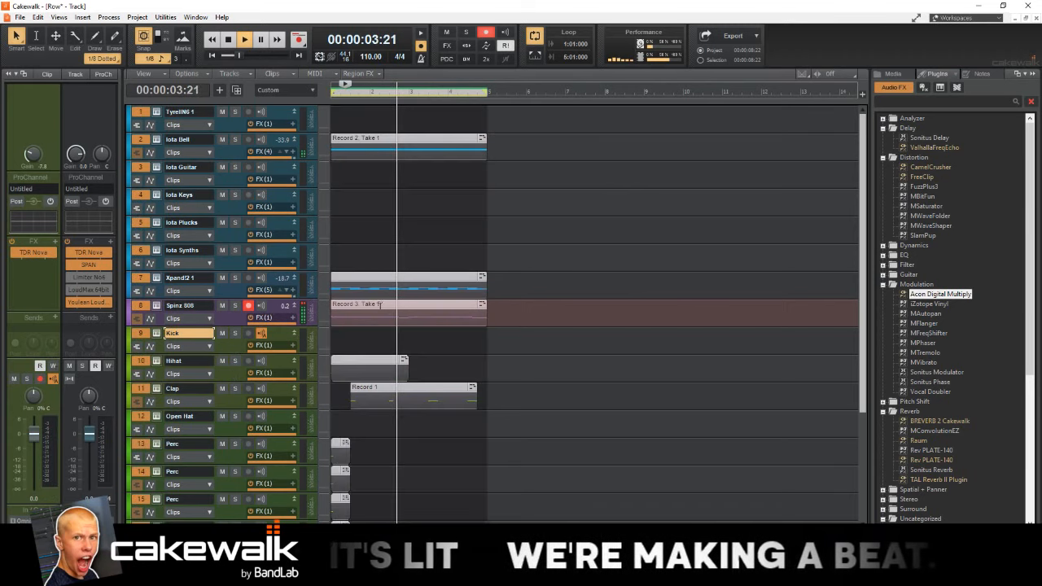
{"action": "key", "text": "ctrl+z"}
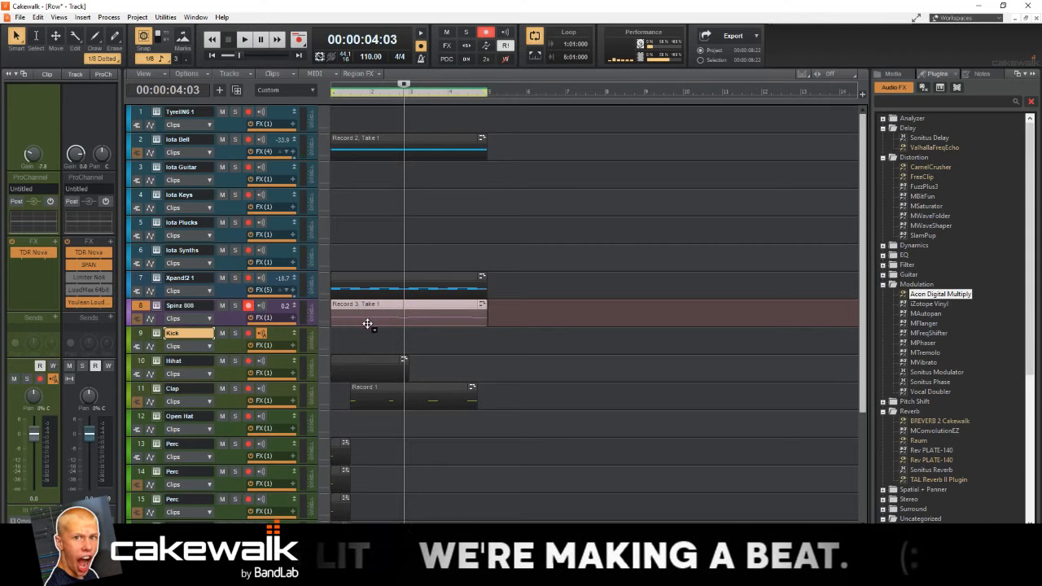
Step: Copy the Spinz 808 clip onto the Kick track and move all the notes in the copy to C5
{"action": "left_click_drag", "start_coordinate": [367, 324], "coordinate": [363, 331]}
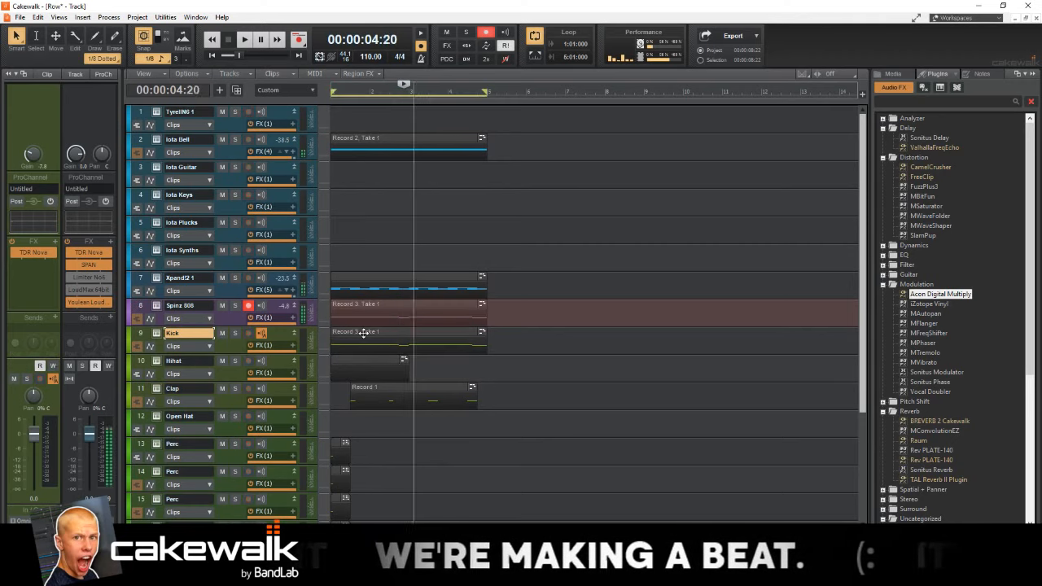
{"action": "double_click", "coordinate": [364, 332]}
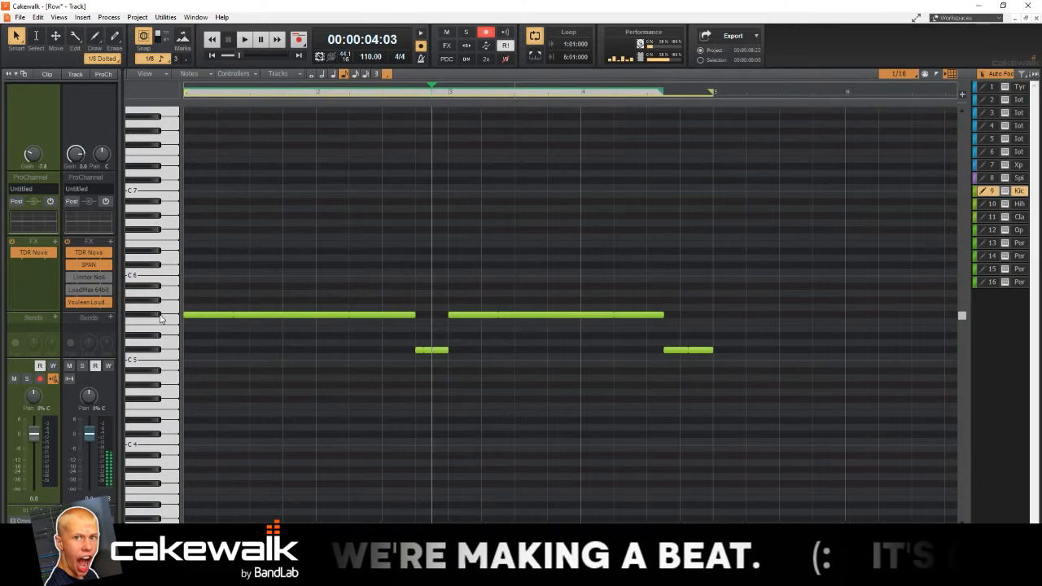
{"action": "left_click", "coordinate": [161, 318]}
{"action": "left_click_drag", "start_coordinate": [198, 317], "coordinate": [198, 355]}
{"action": "left_click", "coordinate": [176, 350]}
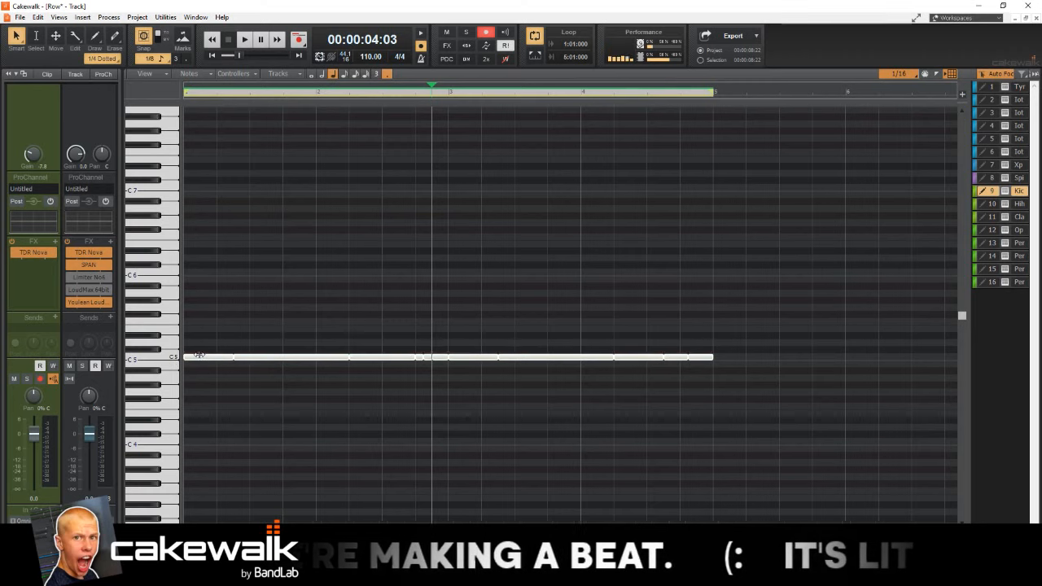
{"action": "key", "text": "w"}
{"action": "key", "text": "d"}
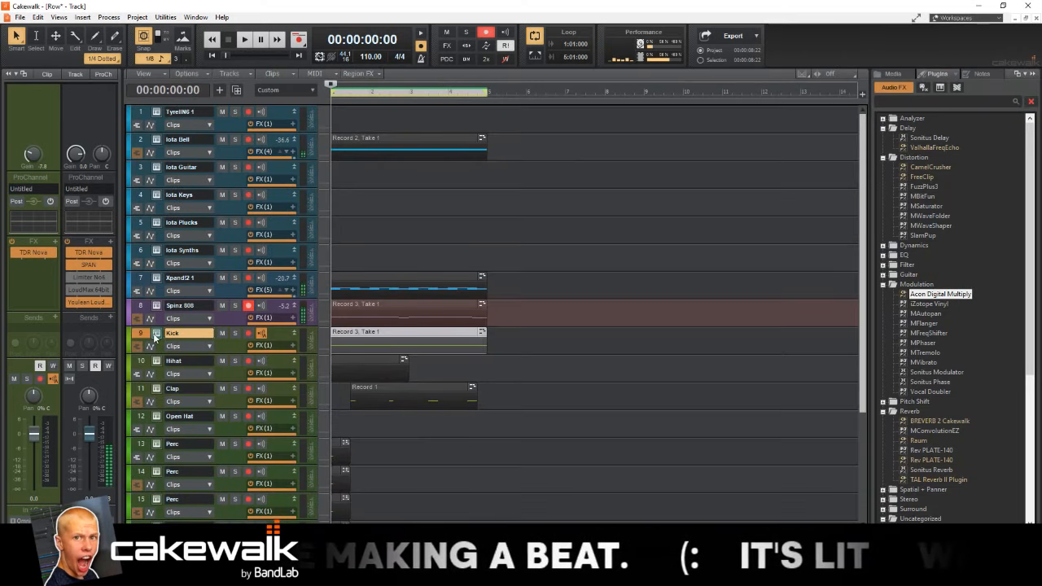
Step: Open the Kick track's Komplete Kontrol instrument and browse the samples folder to the Kicks folder of 1 PVLACE Drumkit Vol. 1
{"action": "left_click", "coordinate": [156, 334]}
{"action": "left_click", "coordinate": [74, 177]}
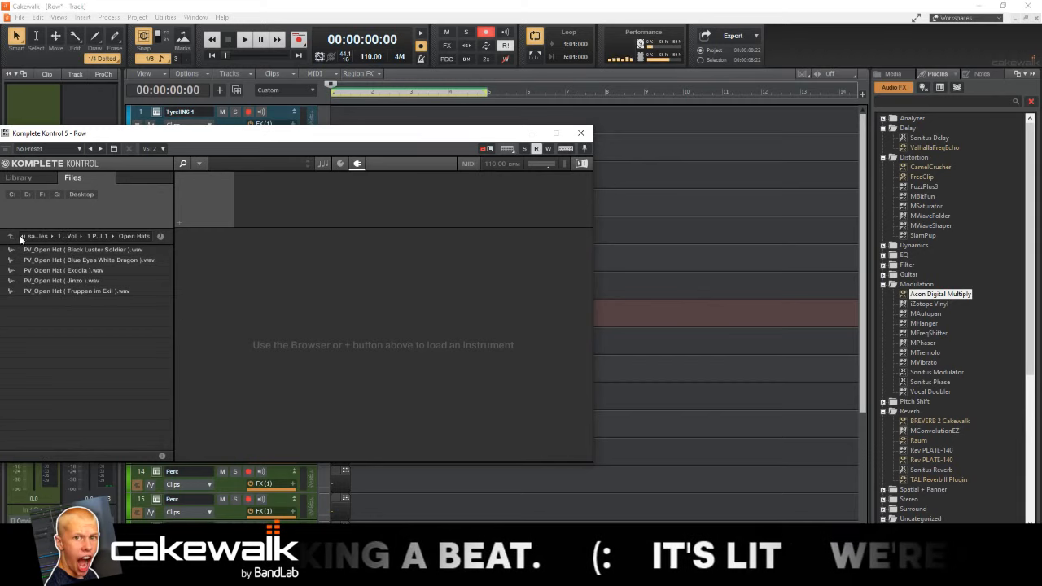
{"action": "left_click", "coordinate": [22, 237]}
{"action": "left_click", "coordinate": [42, 254]}
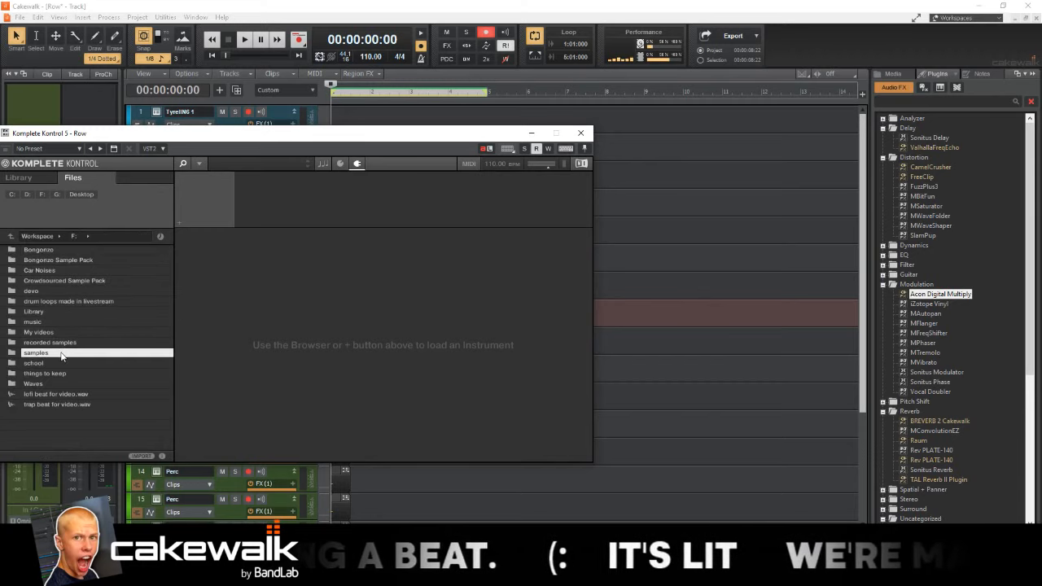
{"action": "double_click", "coordinate": [61, 355]}
{"action": "double_click", "coordinate": [58, 261]}
{"action": "double_click", "coordinate": [65, 250]}
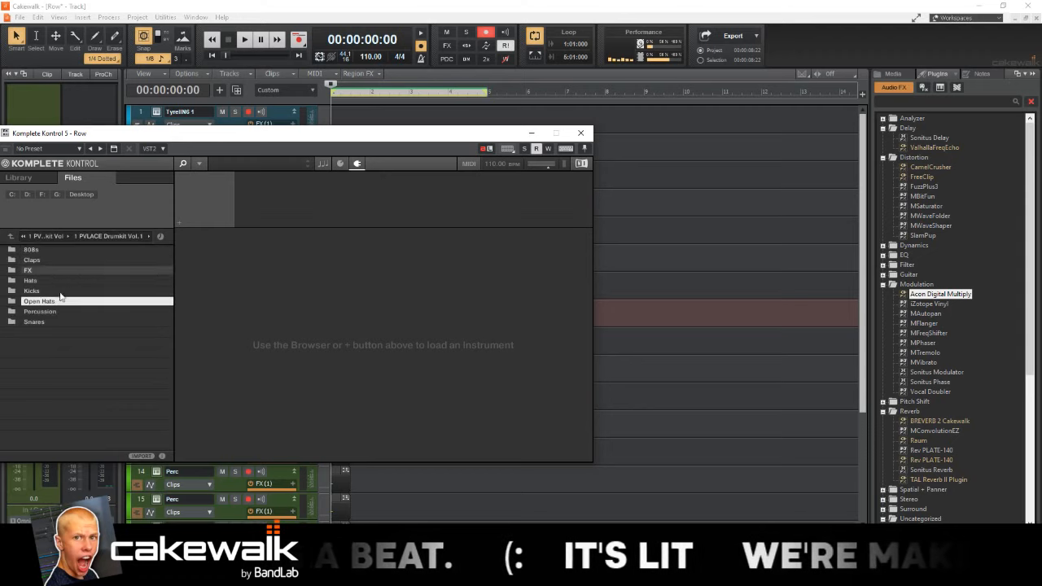
{"action": "double_click", "coordinate": [57, 291]}
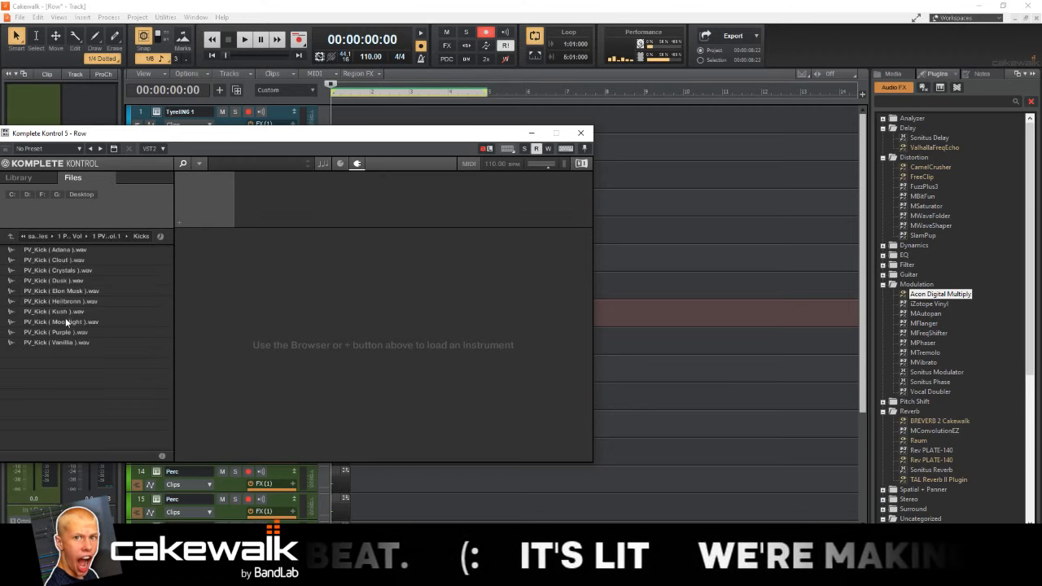
Step: Load PV_Kick ( Purple ).wav into the Kick track's sampler, audition it in the loop and close the instrument
{"action": "double_click", "coordinate": [67, 332]}
{"action": "key", "text": "space"}
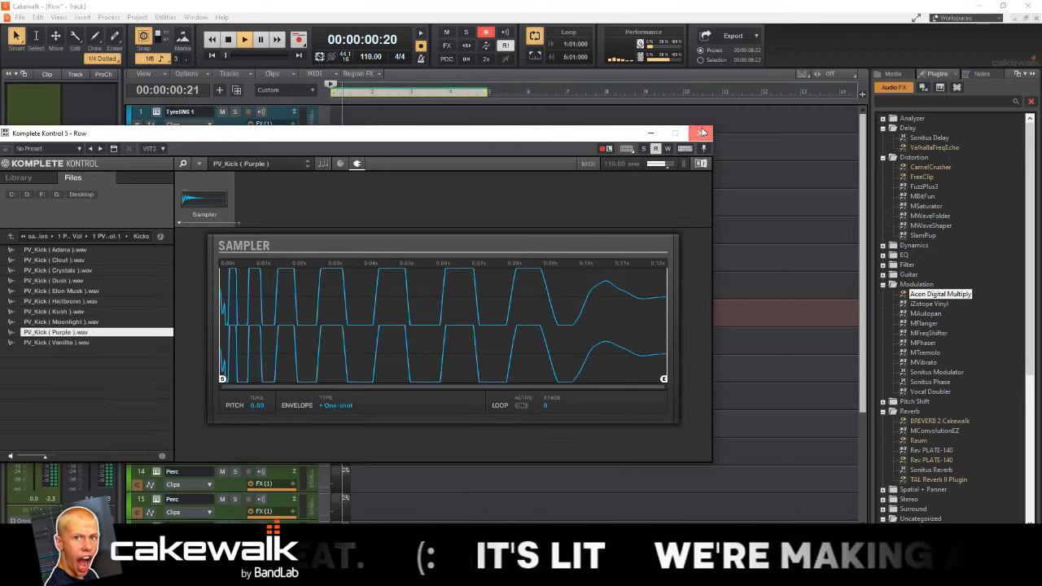
{"action": "left_click", "coordinate": [702, 132]}
{"action": "left_click", "coordinate": [228, 39]}
Step: Boost TDR Nova bands I to III on the Spinz 808 track, with band III at 12 dB and 73 Hz, and audition the track soloed
{"action": "left_click", "coordinate": [229, 321]}
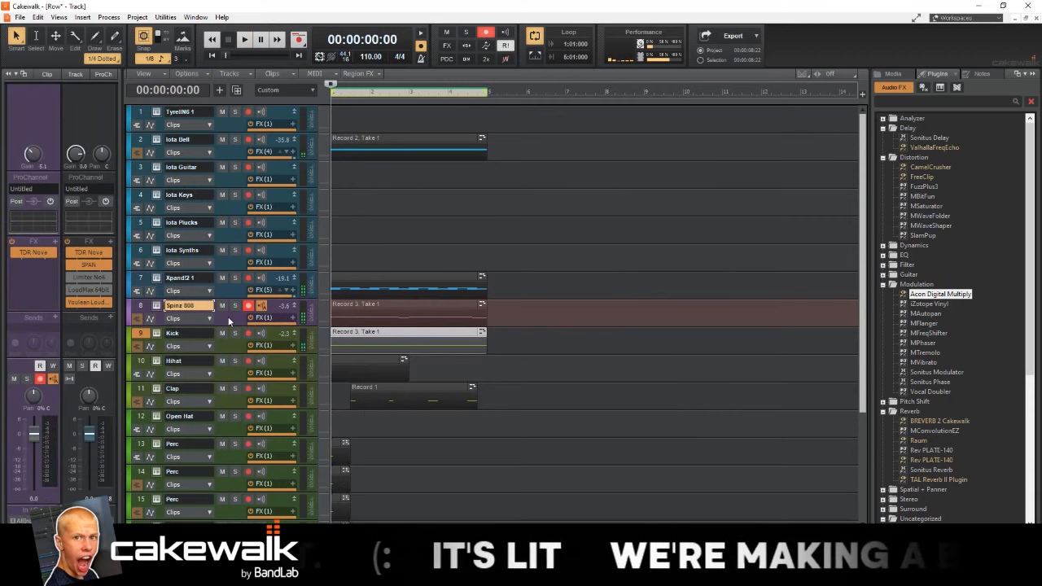
{"action": "double_click", "coordinate": [34, 252]}
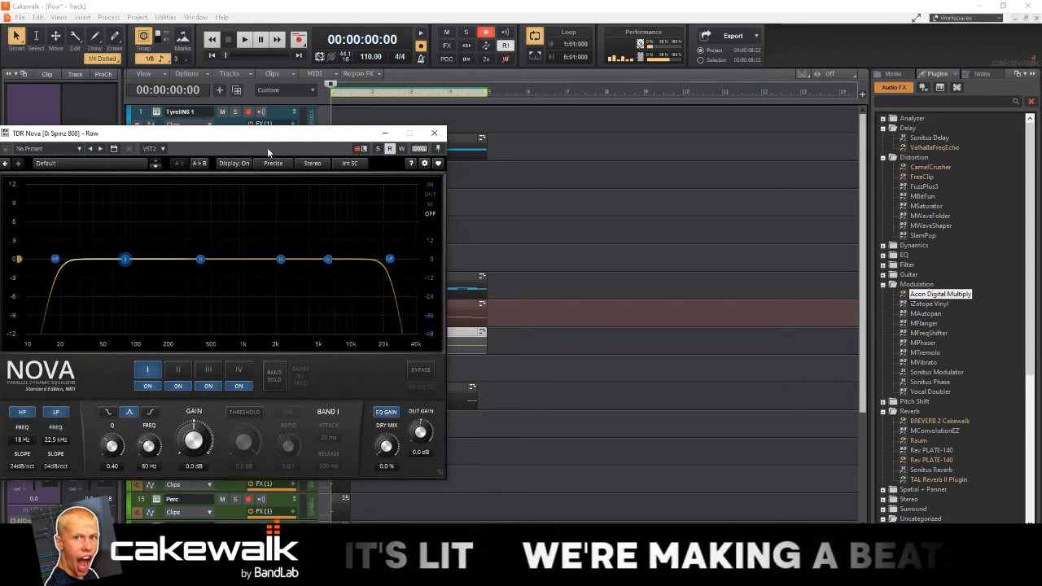
{"action": "left_click_drag", "start_coordinate": [252, 133], "coordinate": [775, 119]}
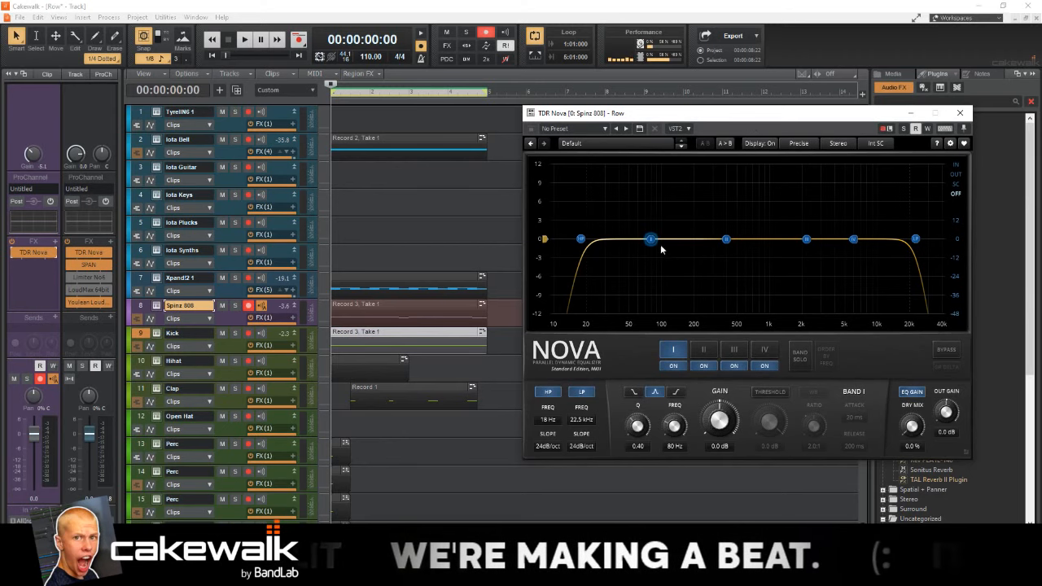
{"action": "left_click_drag", "start_coordinate": [650, 238], "coordinate": [646, 162]}
{"action": "left_click_drag", "start_coordinate": [726, 239], "coordinate": [640, 140]}
{"action": "left_click_drag", "start_coordinate": [806, 239], "coordinate": [643, 163]}
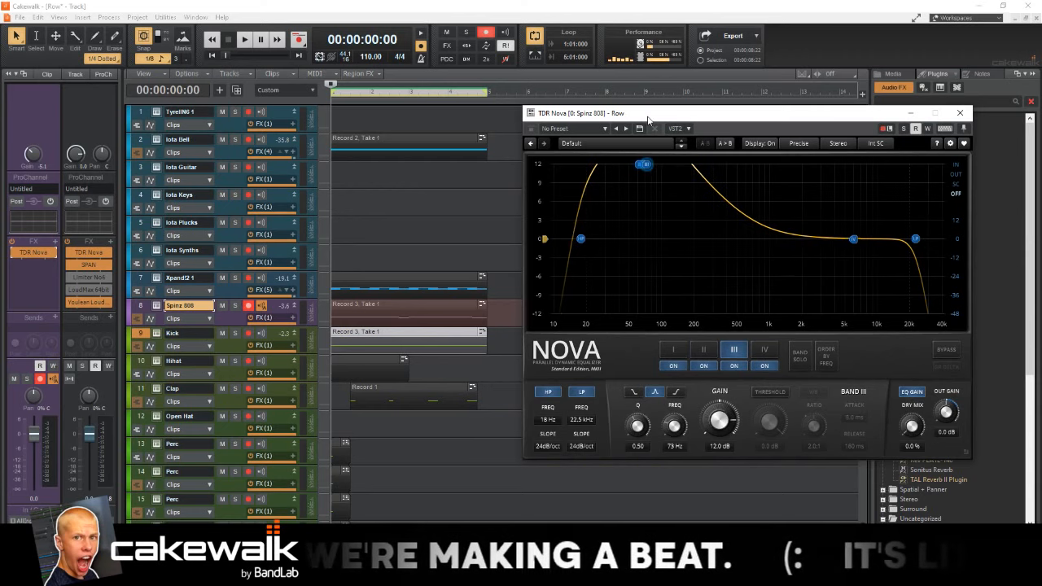
{"action": "key", "text": "space"}
{"action": "left_click", "coordinate": [235, 305]}
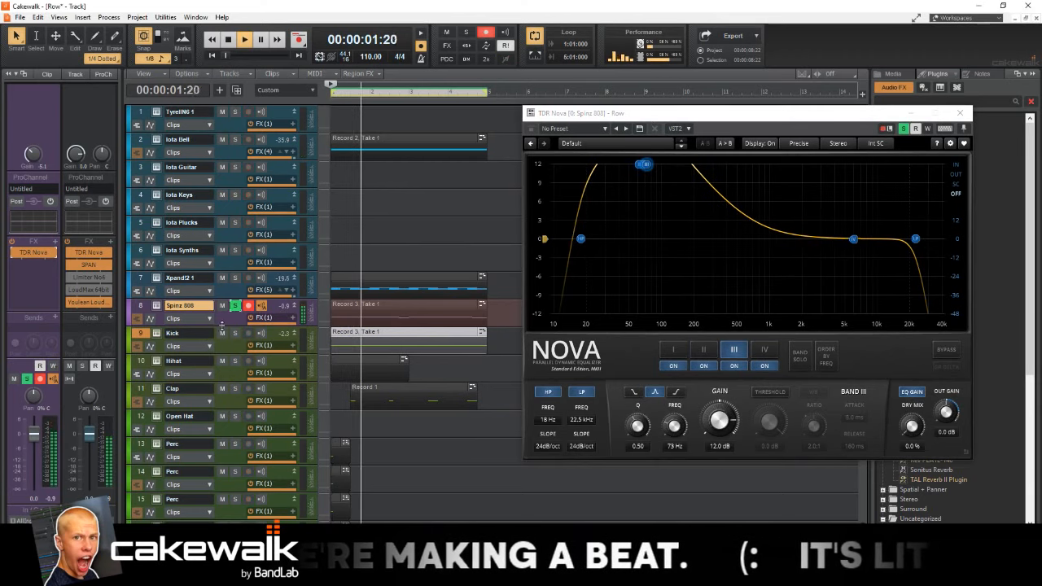
{"action": "key", "text": "space"}
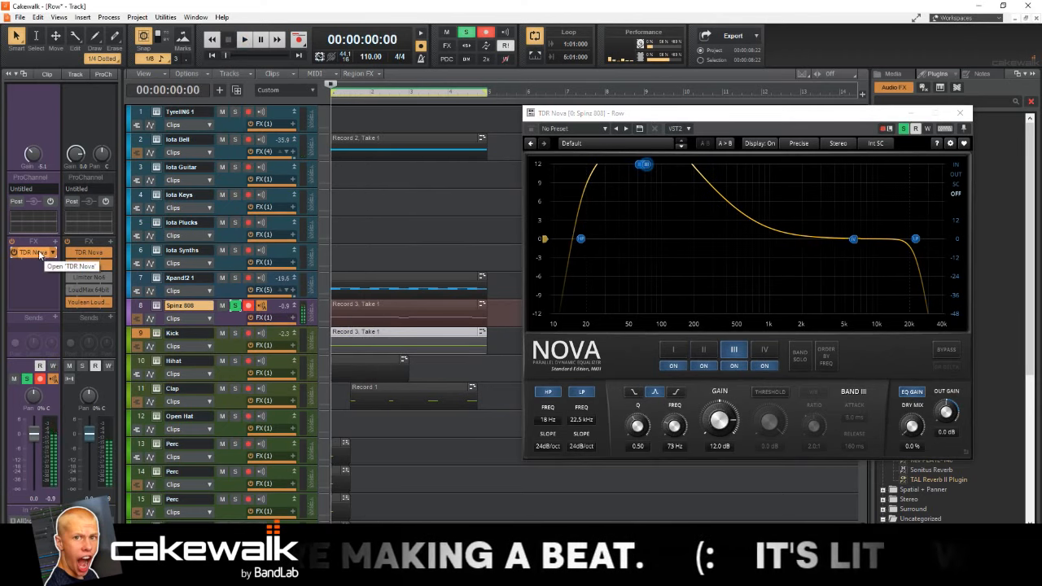
Step: Add two copies of the boosted TDR Nova to the Spinz 808 effects, start playback and unsolo the track
{"action": "left_click", "coordinate": [36, 251]}
{"action": "left_click_drag", "start_coordinate": [36, 252], "coordinate": [39, 264], "text": "ctrl"}
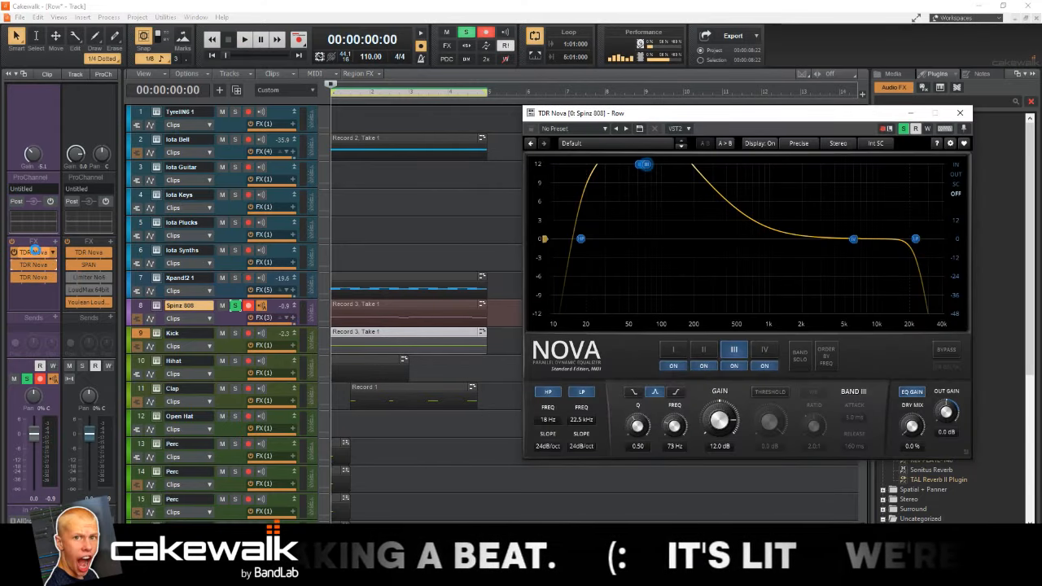
{"action": "key", "text": "space"}
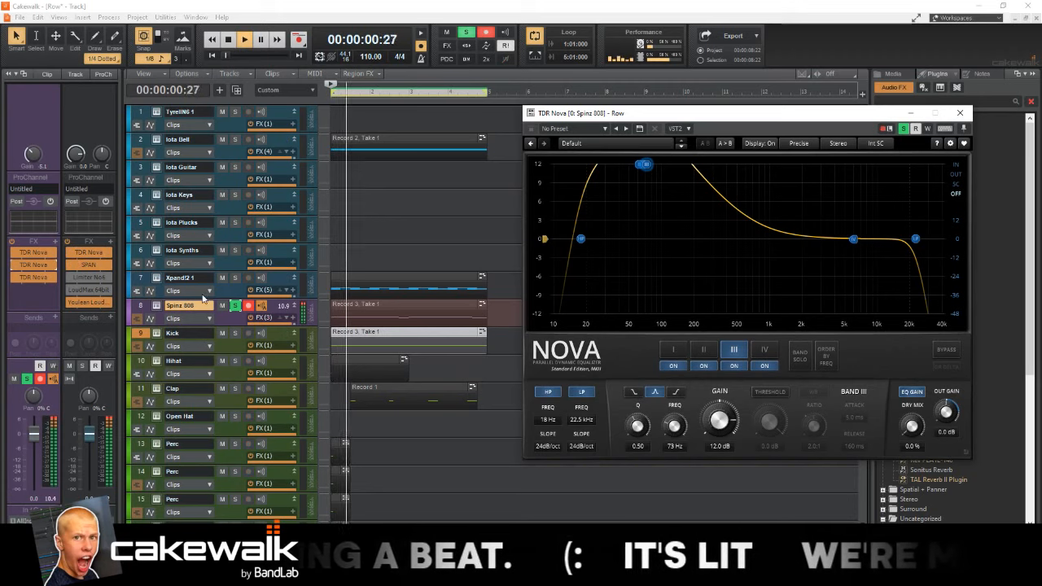
{"action": "left_click", "coordinate": [236, 305]}
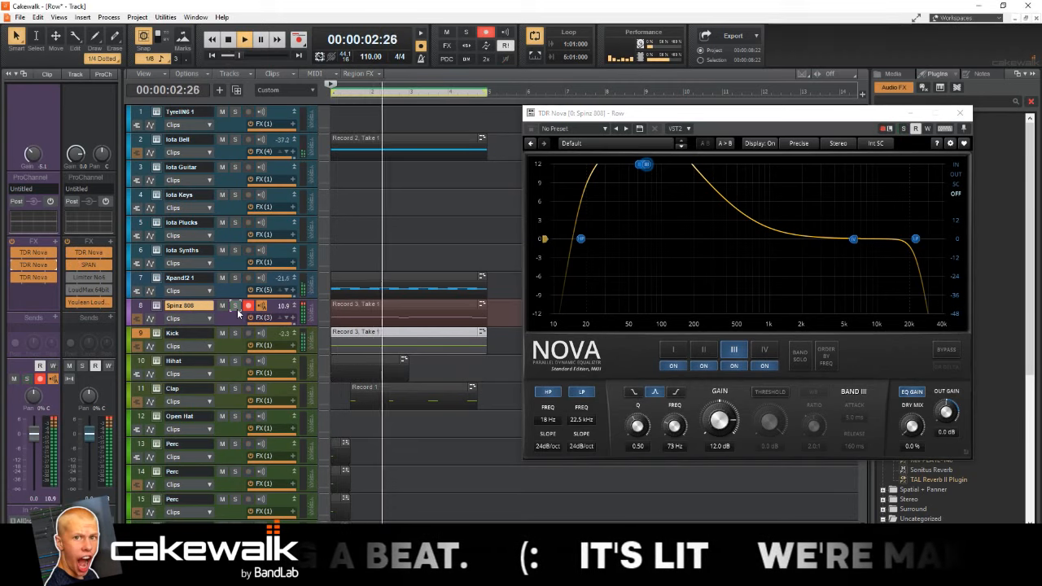
Step: Boost bands I to III in the Master bus TDR Nova during playback, with band III at 12 dB and 45 Hz, then stop
{"action": "double_click", "coordinate": [94, 252]}
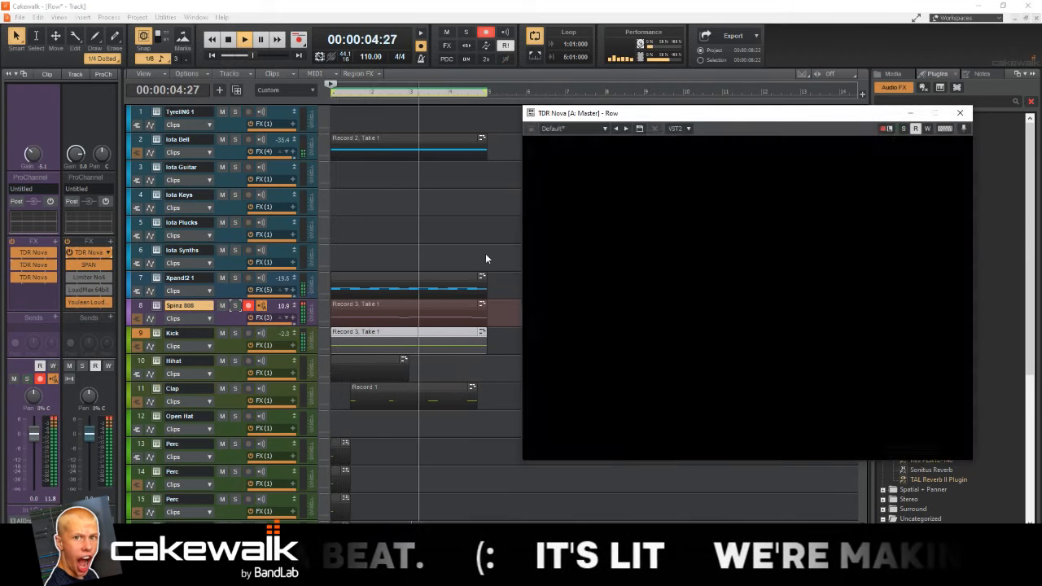
{"action": "left_click_drag", "start_coordinate": [652, 239], "coordinate": [629, 164]}
{"action": "left_click_drag", "start_coordinate": [726, 239], "coordinate": [570, 122]}
{"action": "left_click_drag", "start_coordinate": [806, 239], "coordinate": [628, 104]}
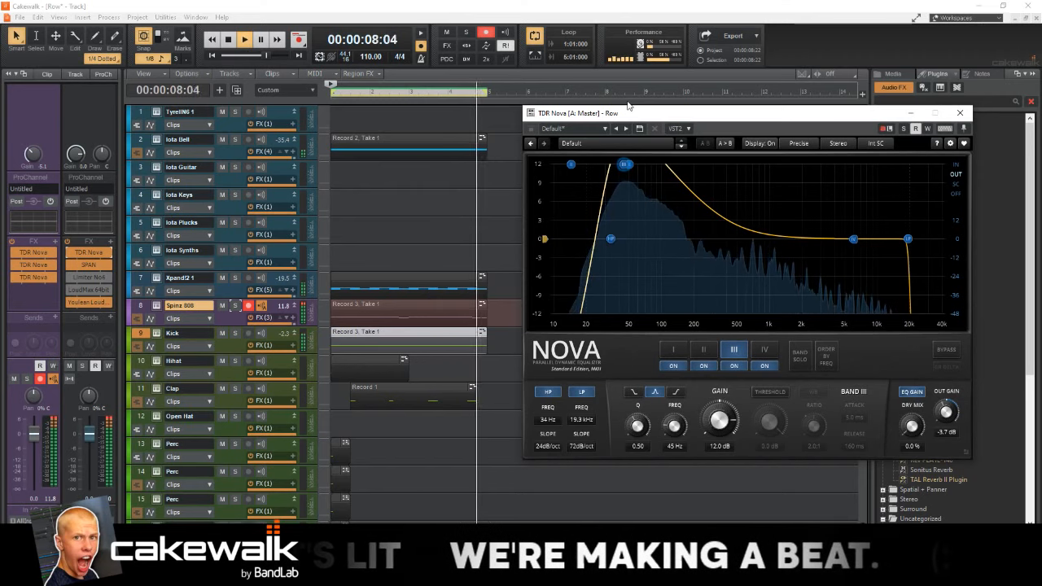
{"action": "key", "text": "space"}
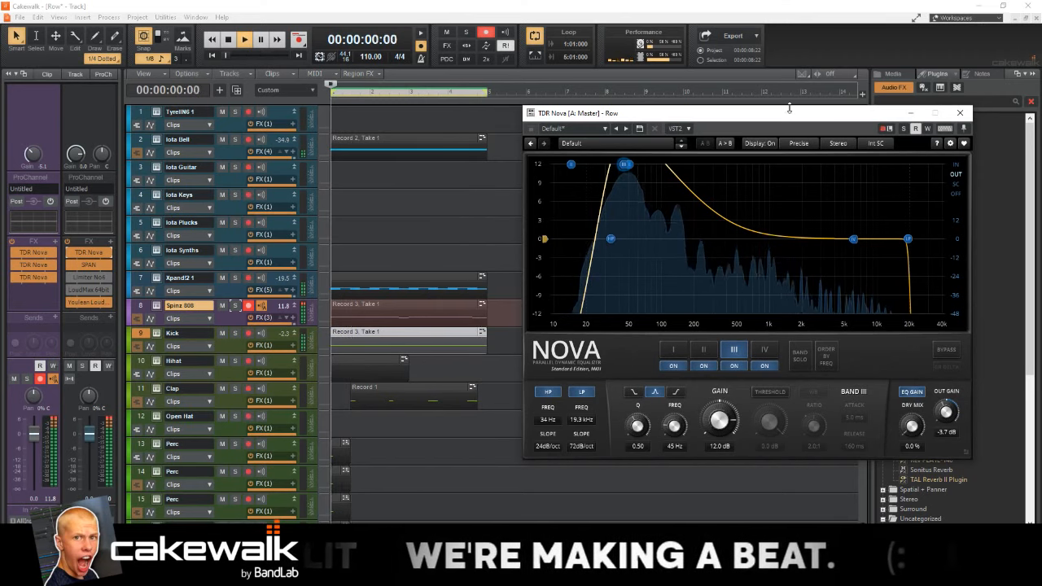
Step: Bypass the Master bus TDR Nova and all three TDR Nova instances on the Spinz 808 track, and close the equalizer window
{"action": "left_click", "coordinate": [70, 252]}
{"action": "left_click", "coordinate": [14, 252]}
{"action": "left_click", "coordinate": [14, 264]}
{"action": "left_click", "coordinate": [17, 278]}
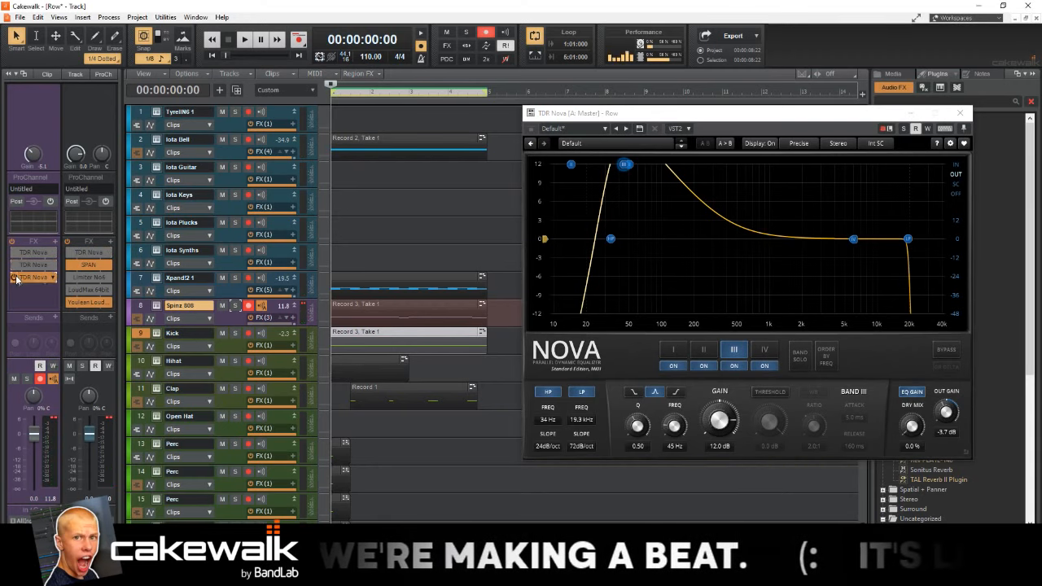
{"action": "scroll", "coordinate": [456, 326], "scroll_direction": "down", "scroll_amount": 1}
{"action": "left_click", "coordinate": [963, 112]}
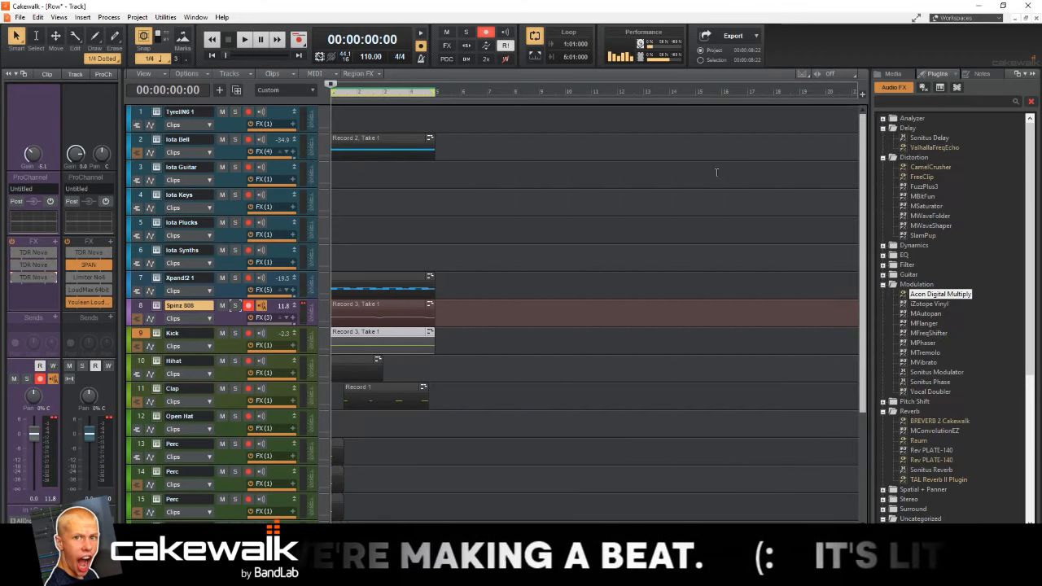
{"action": "scroll", "coordinate": [338, 294], "scroll_direction": "down", "scroll_amount": 1}
{"action": "scroll", "coordinate": [339, 294], "scroll_direction": "up", "scroll_amount": 5}
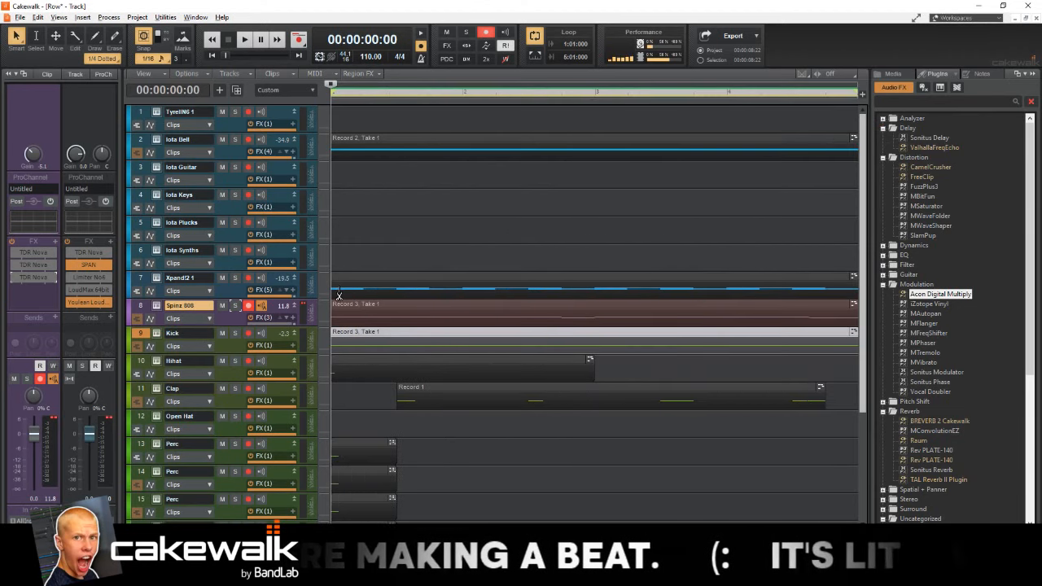
{"action": "scroll", "coordinate": [339, 294], "scroll_direction": "down", "scroll_amount": 2}
{"action": "scroll", "coordinate": [630, 241], "scroll_direction": "down", "scroll_amount": 1}
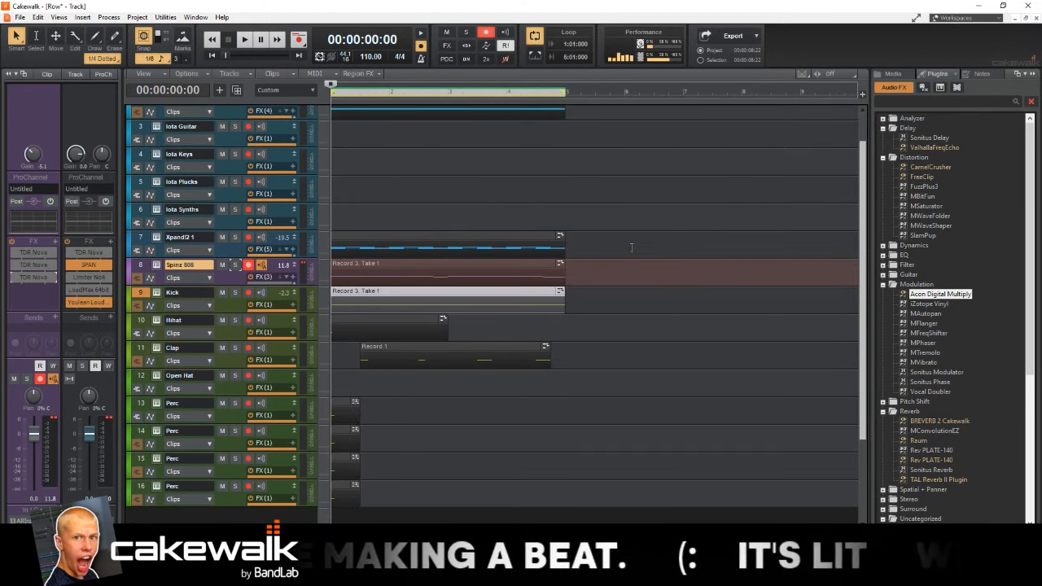
{"action": "left_click", "coordinate": [629, 244]}
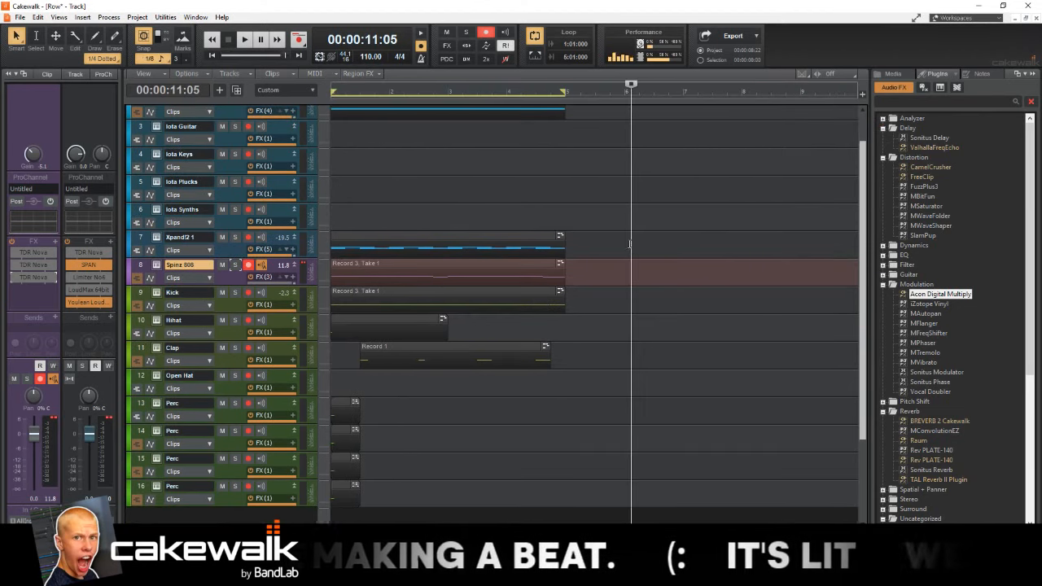
{"action": "key", "text": "w"}
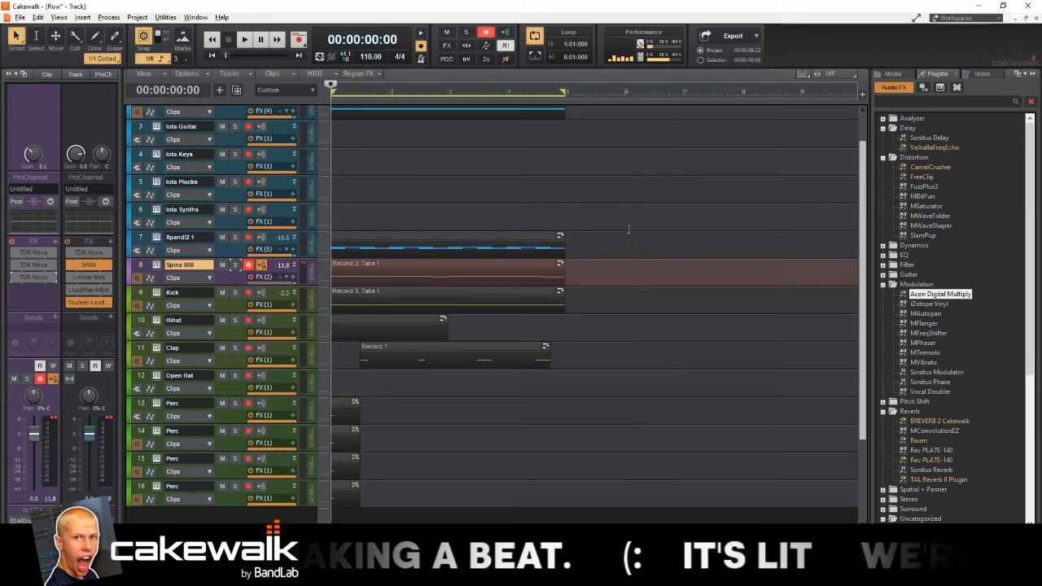
{"action": "scroll", "coordinate": [629, 230], "scroll_direction": "down", "scroll_amount": 1}
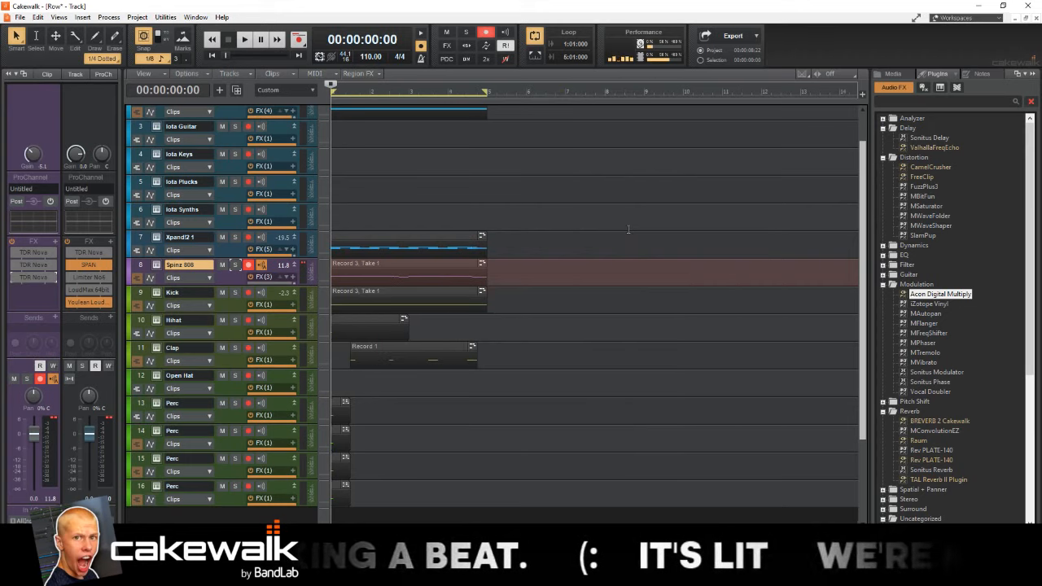
{"action": "scroll", "coordinate": [629, 229], "scroll_direction": "down", "scroll_amount": 1}
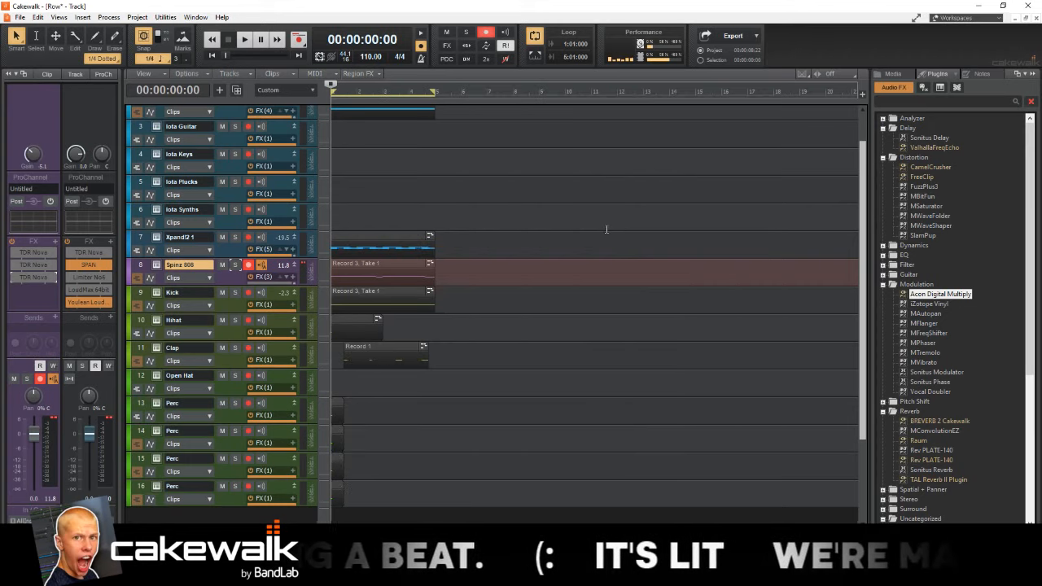
{"action": "left_click", "coordinate": [498, 201]}
{"action": "key", "text": "w"}
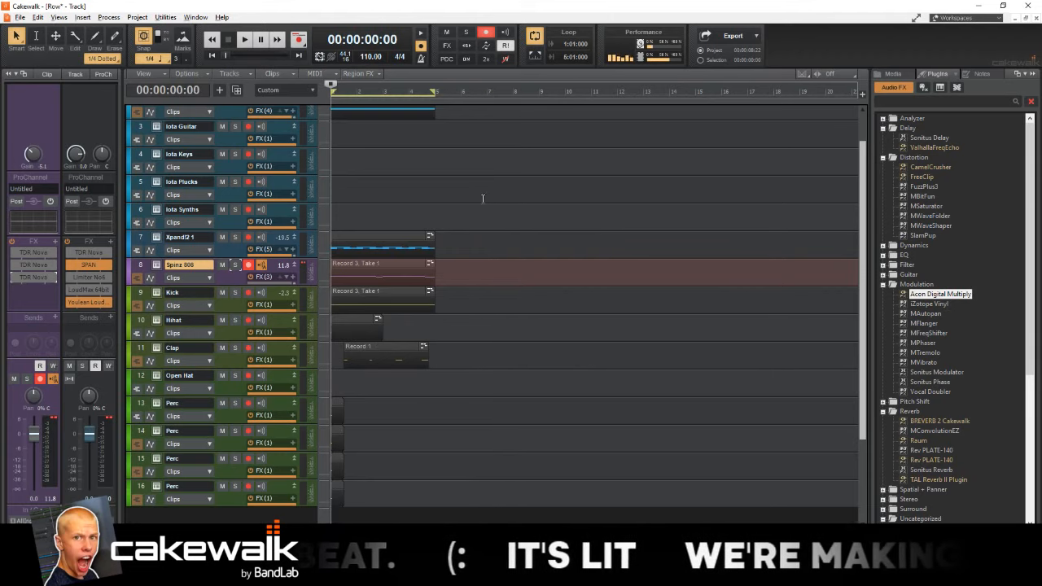
{"action": "scroll", "coordinate": [435, 193], "scroll_direction": "up", "scroll_amount": 2}
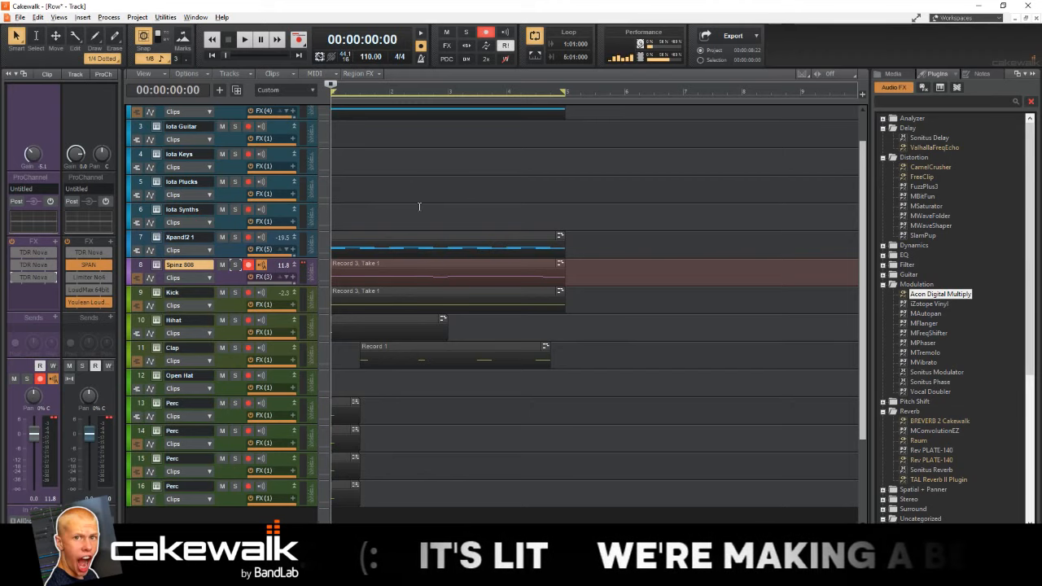
{"action": "scroll", "coordinate": [419, 206], "scroll_direction": "down", "scroll_amount": 1}
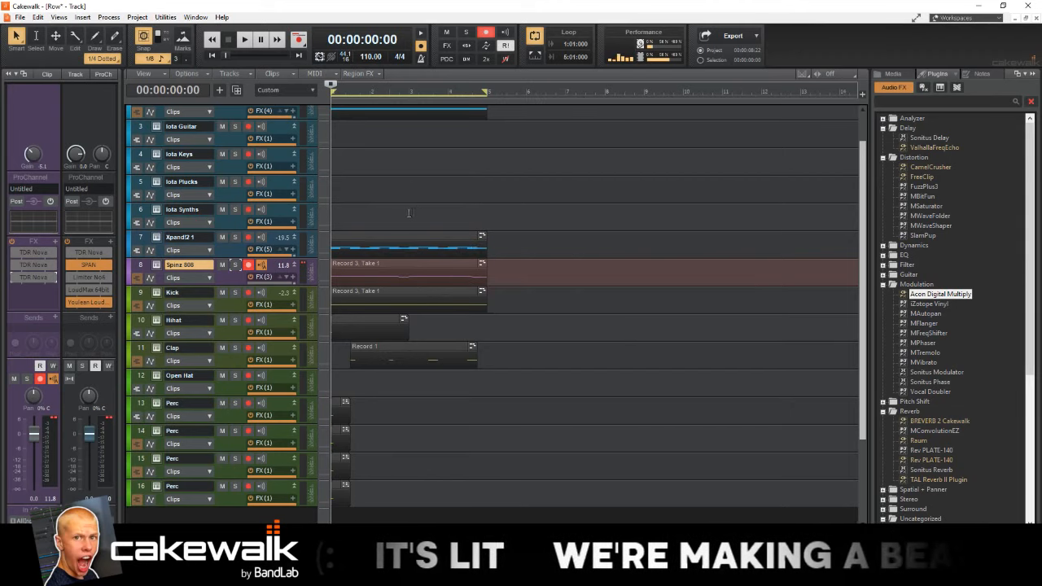
{"action": "scroll", "coordinate": [408, 212], "scroll_direction": "up", "scroll_amount": 3}
{"action": "scroll", "coordinate": [408, 208], "scroll_direction": "down", "scroll_amount": 1}
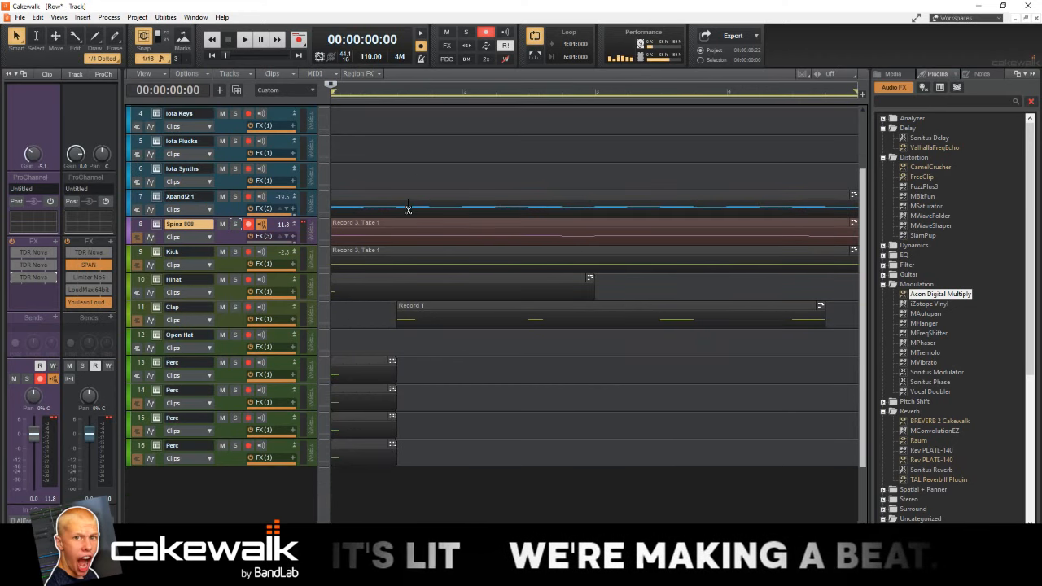
{"action": "scroll", "coordinate": [408, 209], "scroll_direction": "down", "scroll_amount": 1}
{"action": "left_click", "coordinate": [401, 164]}
{"action": "scroll", "coordinate": [400, 164], "scroll_direction": "up", "scroll_amount": 1}
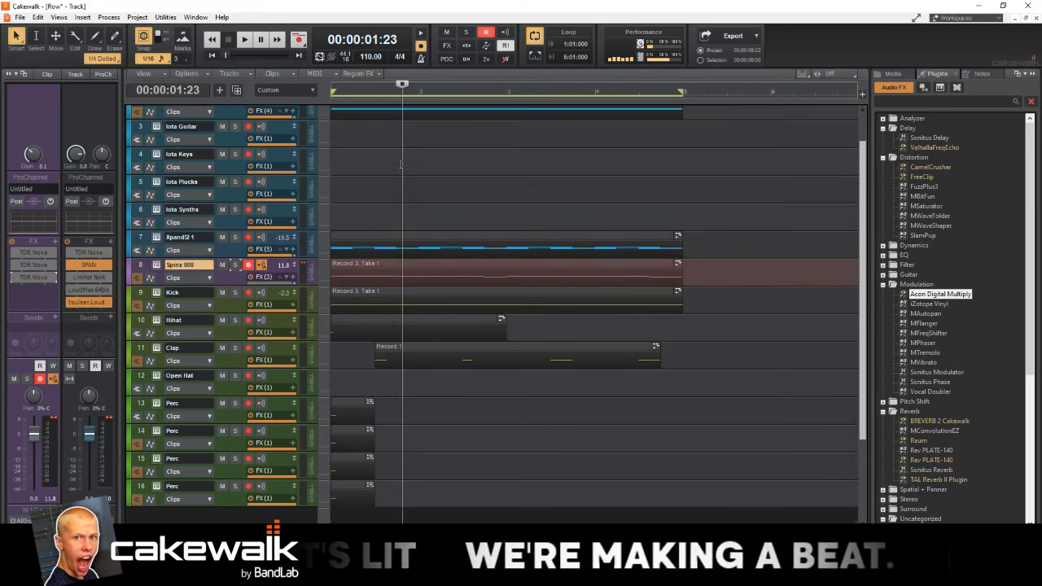
{"action": "key", "text": "w"}
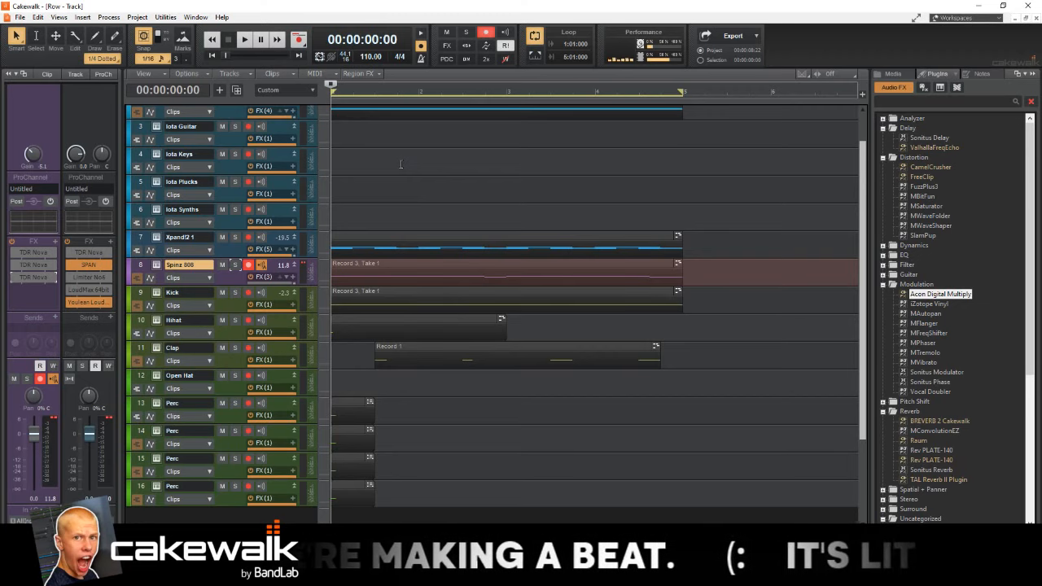
{"action": "scroll", "coordinate": [400, 165], "scroll_direction": "up", "scroll_amount": 2}
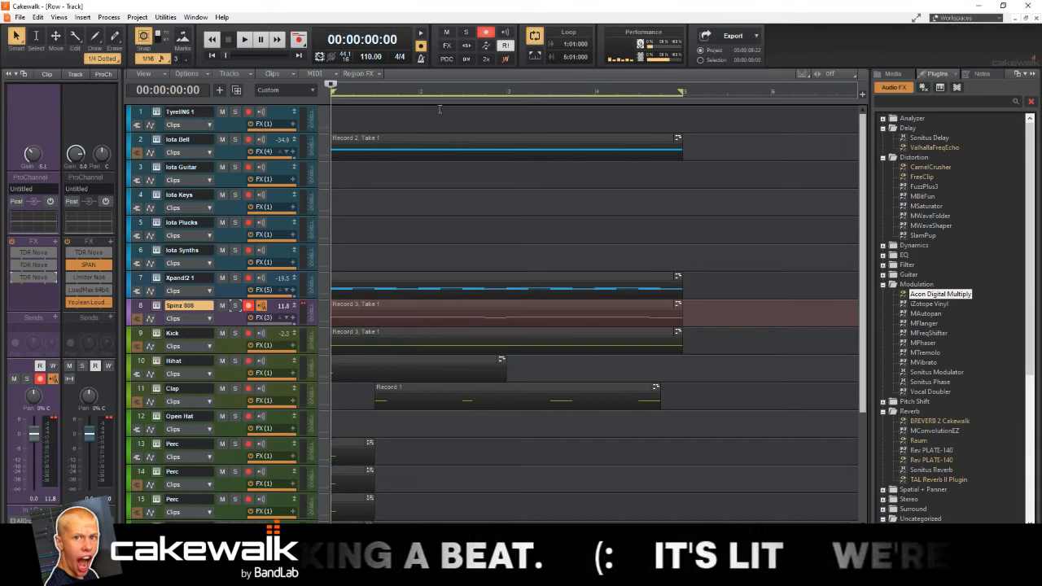
{"action": "scroll", "coordinate": [160, 250], "scroll_direction": "down", "scroll_amount": 3}
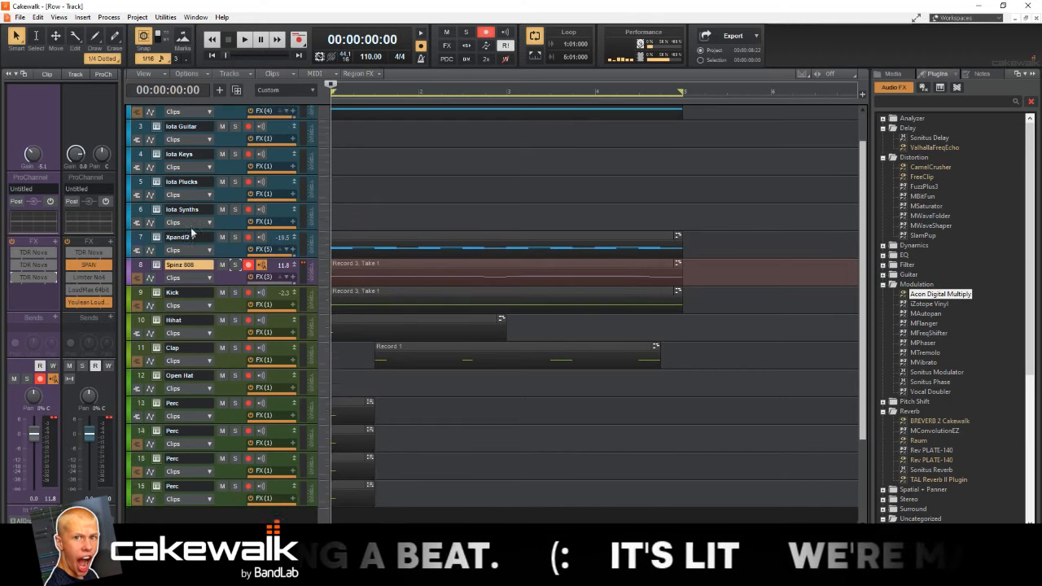
{"action": "scroll", "coordinate": [160, 250], "scroll_direction": "up", "scroll_amount": 3}
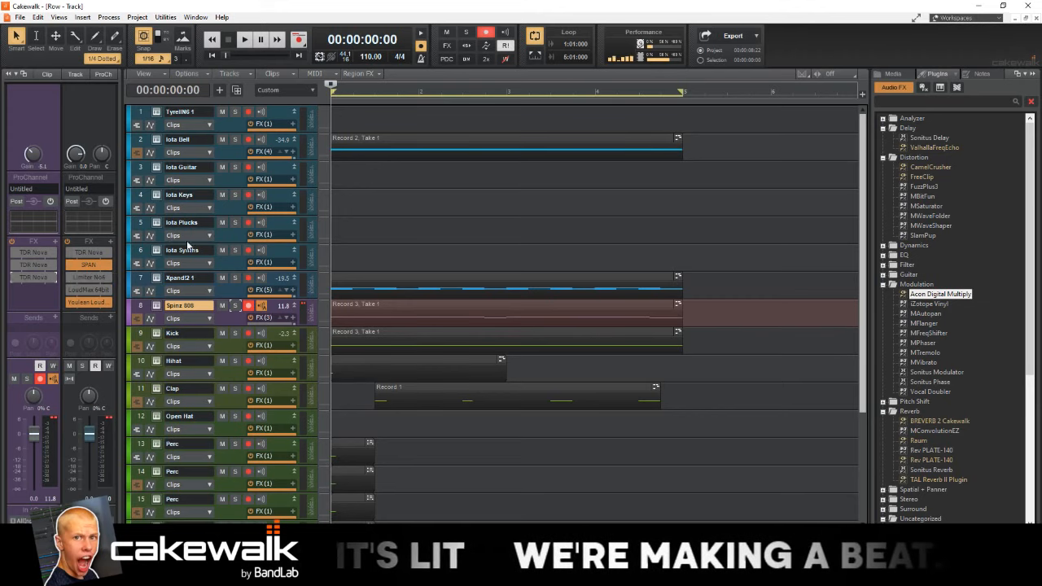
{"action": "left_click", "coordinate": [438, 281]}
{"action": "left_click", "coordinate": [449, 255]}
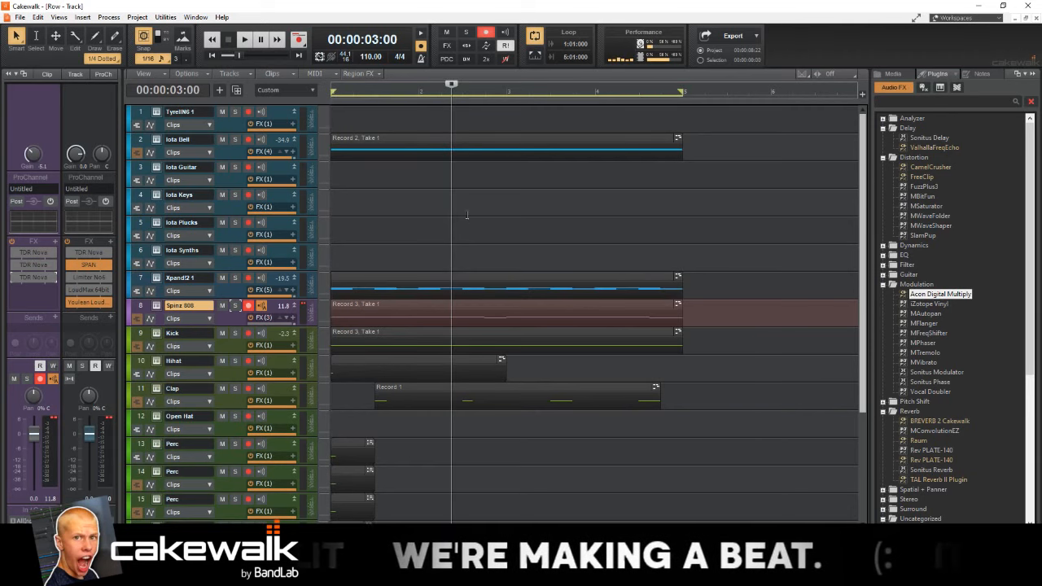
{"action": "left_click", "coordinate": [507, 238]}
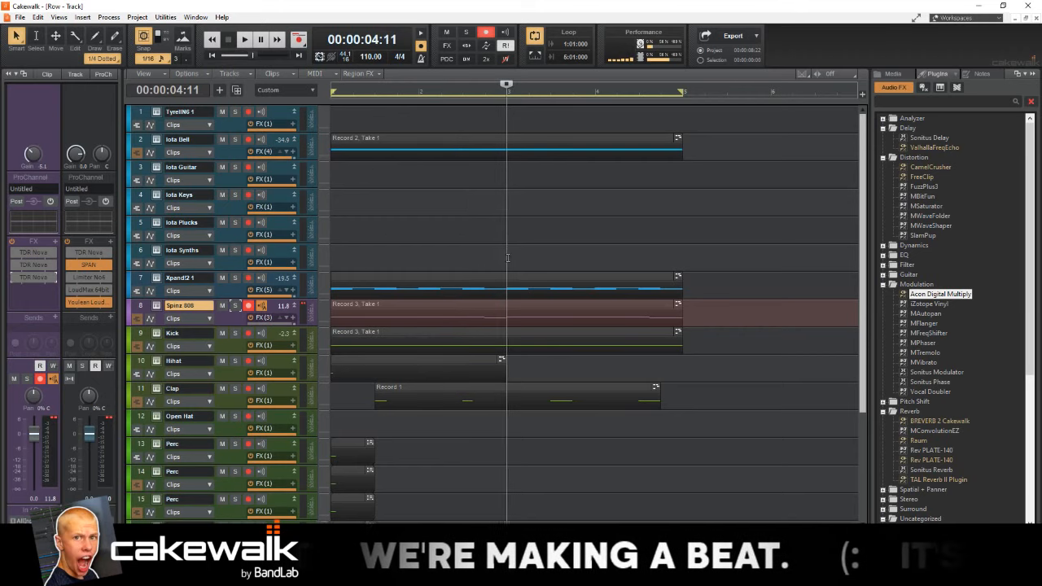
{"action": "left_click_drag", "start_coordinate": [507, 254], "coordinate": [684, 261]}
{"action": "left_click", "coordinate": [594, 253]}
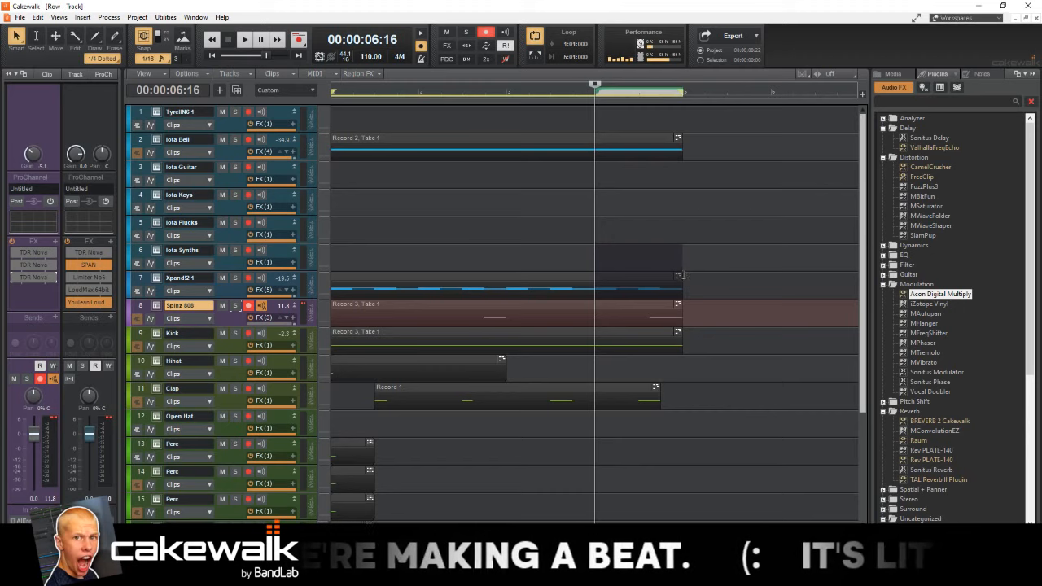
{"action": "left_click", "coordinate": [592, 264]}
{"action": "left_click_drag", "start_coordinate": [592, 264], "coordinate": [606, 288]}
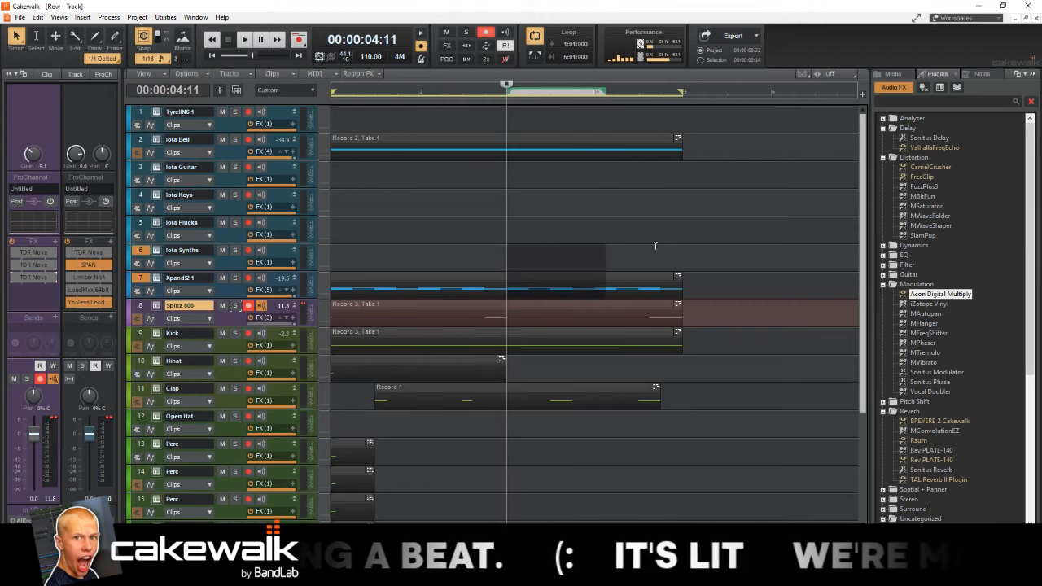
{"action": "left_click", "coordinate": [655, 245]}
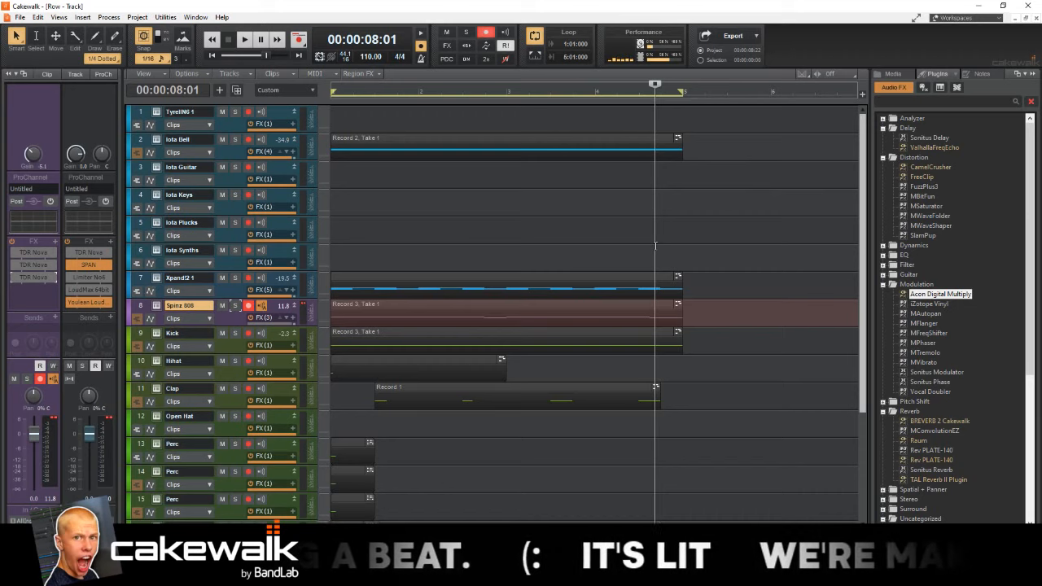
Step: Audition the Spinz 808 track soloed from the project start, stop playback and unsolo the track
{"action": "left_click", "coordinate": [235, 306]}
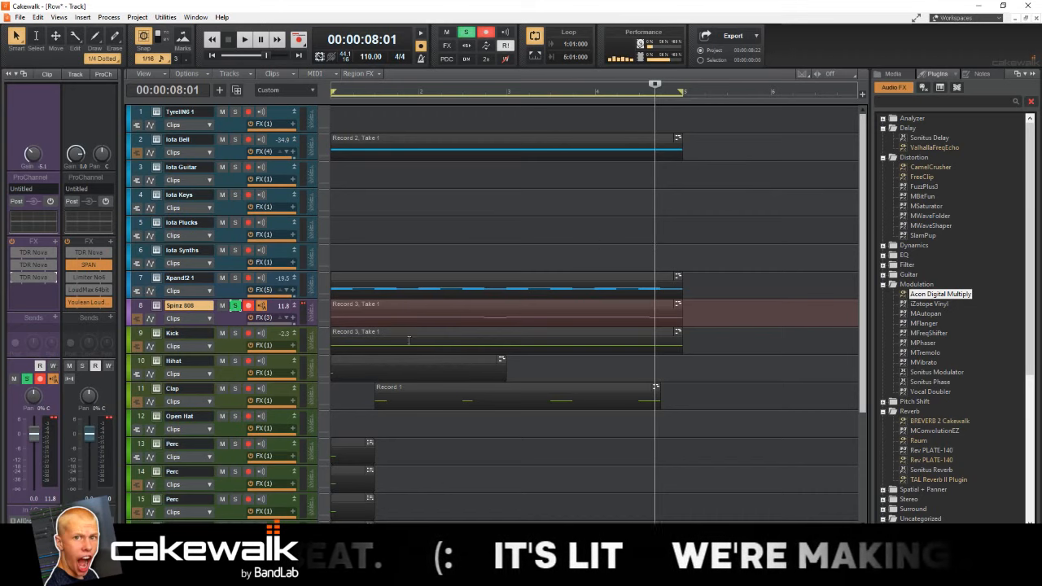
{"action": "key", "text": "w"}
{"action": "key", "text": "space"}
{"action": "scroll", "coordinate": [526, 293], "scroll_direction": "down", "scroll_amount": 3}
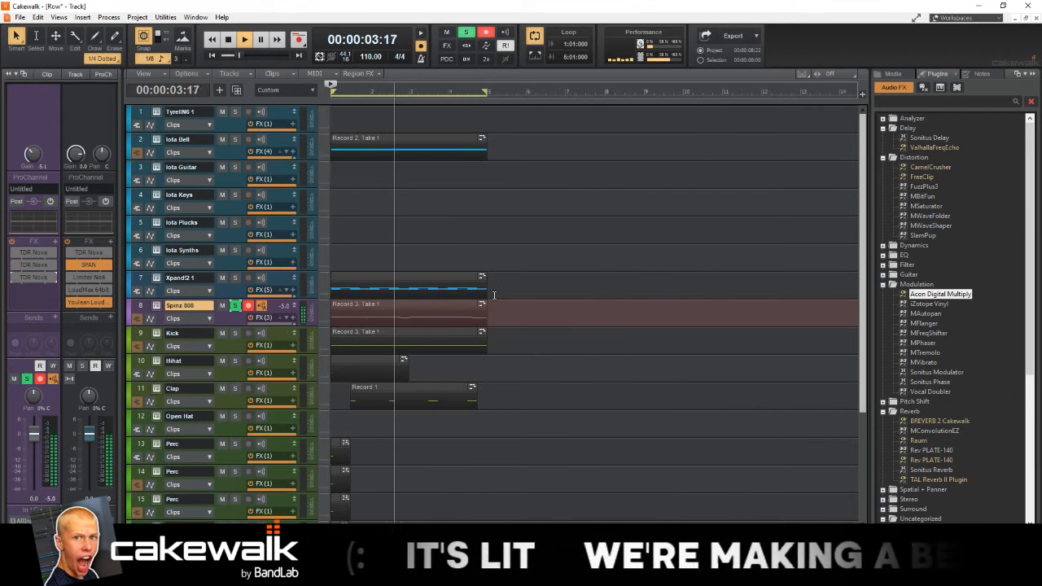
{"action": "key", "text": "space"}
{"action": "left_click", "coordinate": [235, 305]}
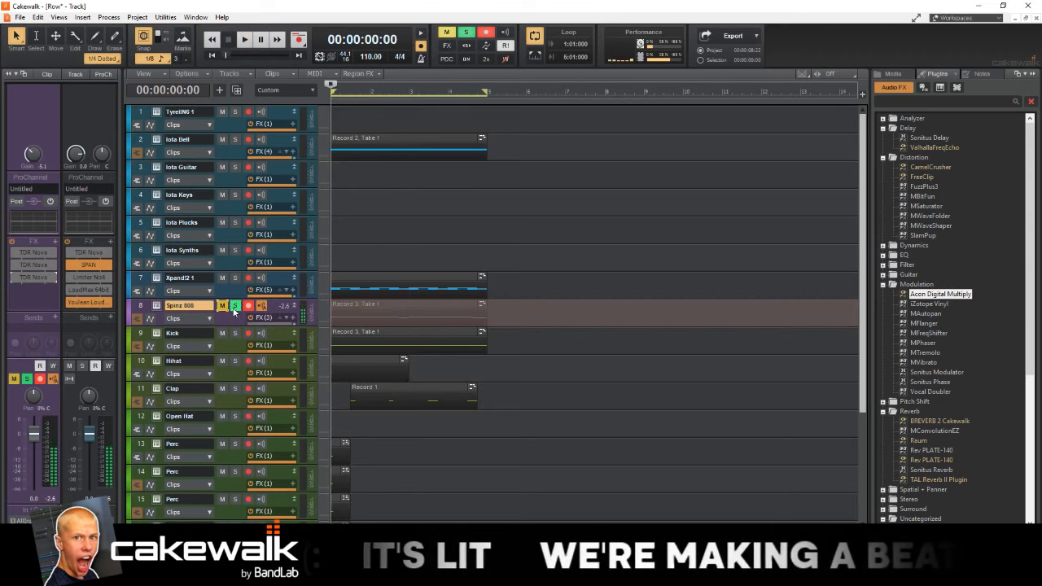
{"action": "left_click", "coordinate": [224, 306]}
{"action": "left_click", "coordinate": [224, 306]}
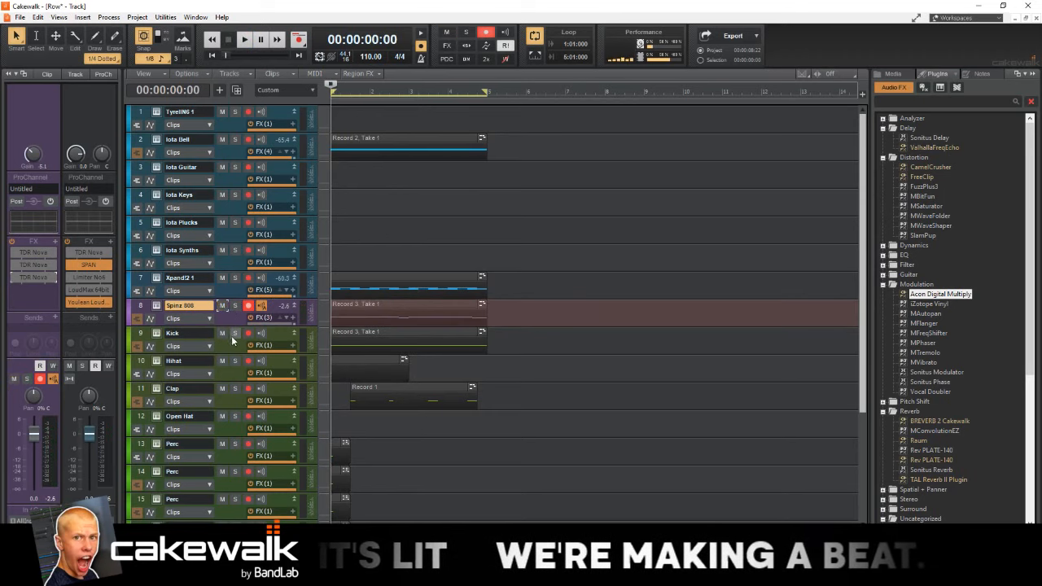
Step: Route the outputs of the Xpand!2 1 and Iota Bell tracks to the Melody bus
{"action": "left_click", "coordinate": [233, 346]}
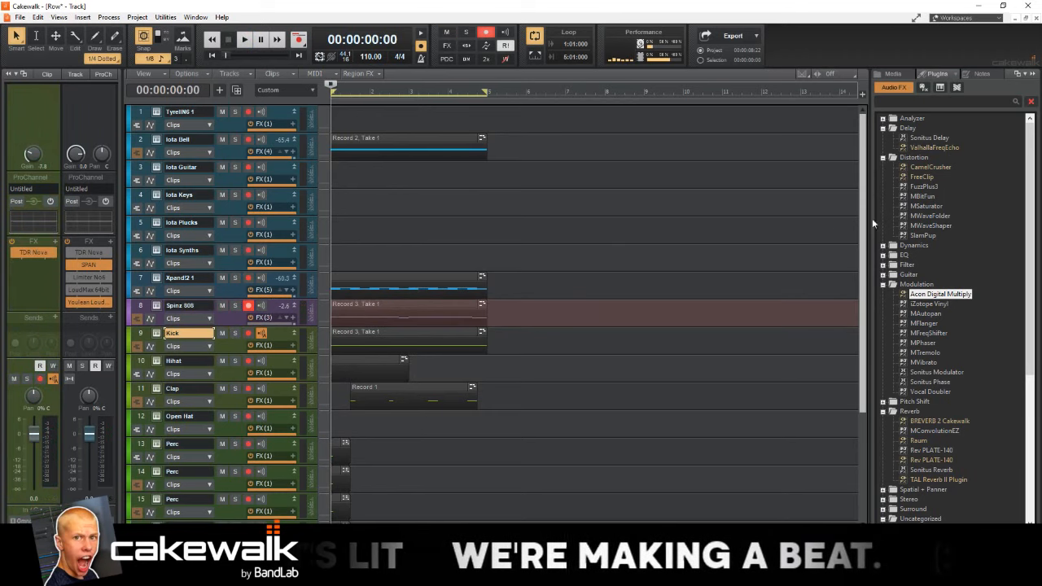
{"action": "left_click", "coordinate": [243, 290]}
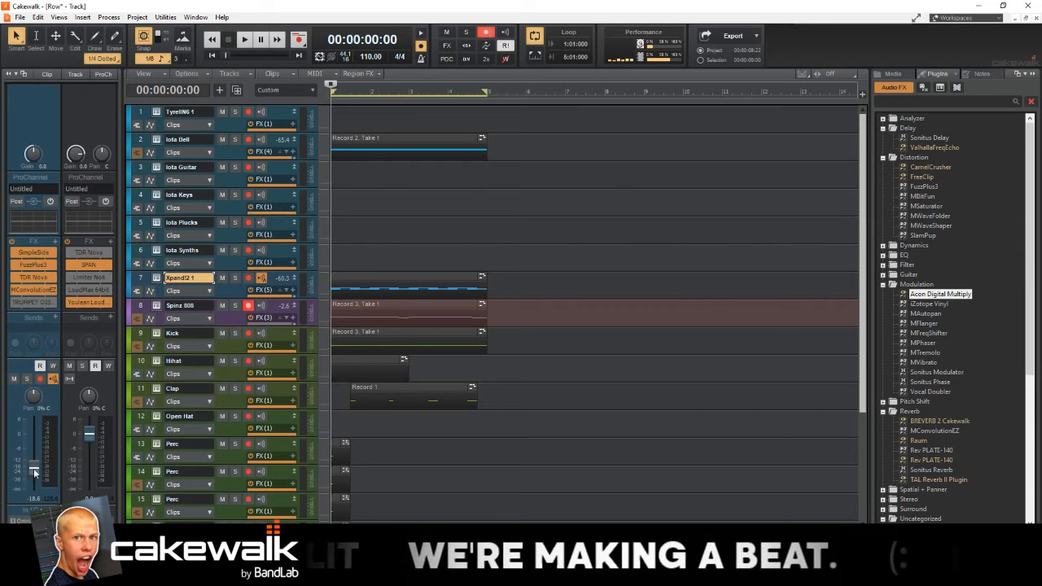
{"action": "left_click", "coordinate": [59, 529]}
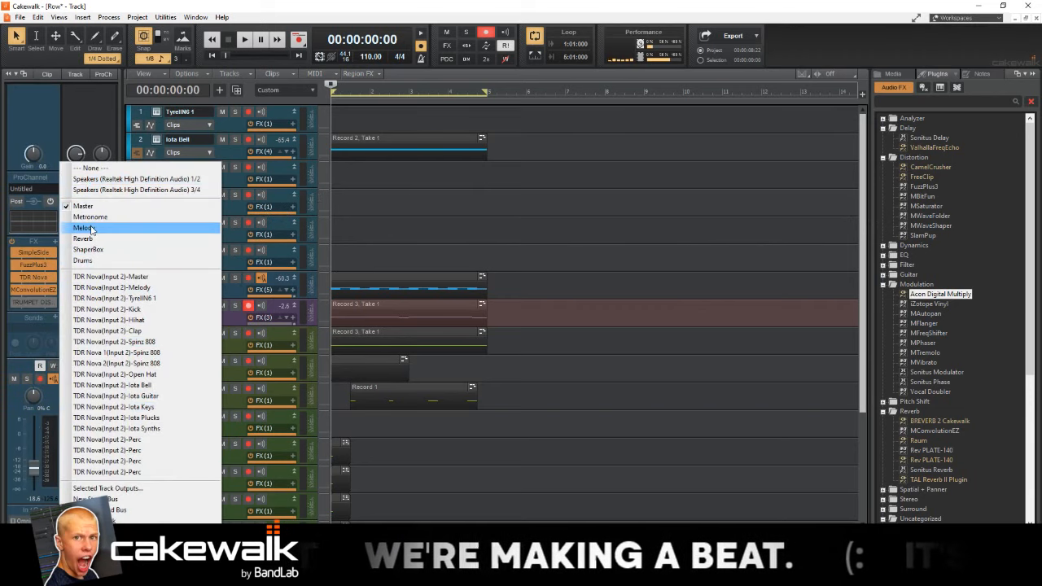
{"action": "left_click", "coordinate": [89, 228]}
{"action": "left_click", "coordinate": [231, 156]}
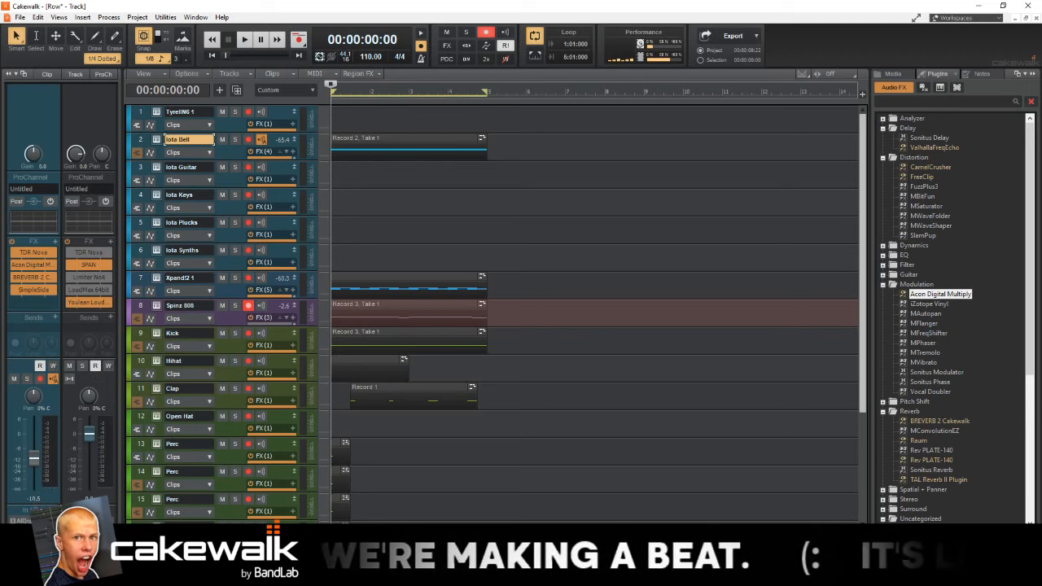
{"action": "left_click", "coordinate": [59, 521]}
{"action": "left_click", "coordinate": [89, 230]}
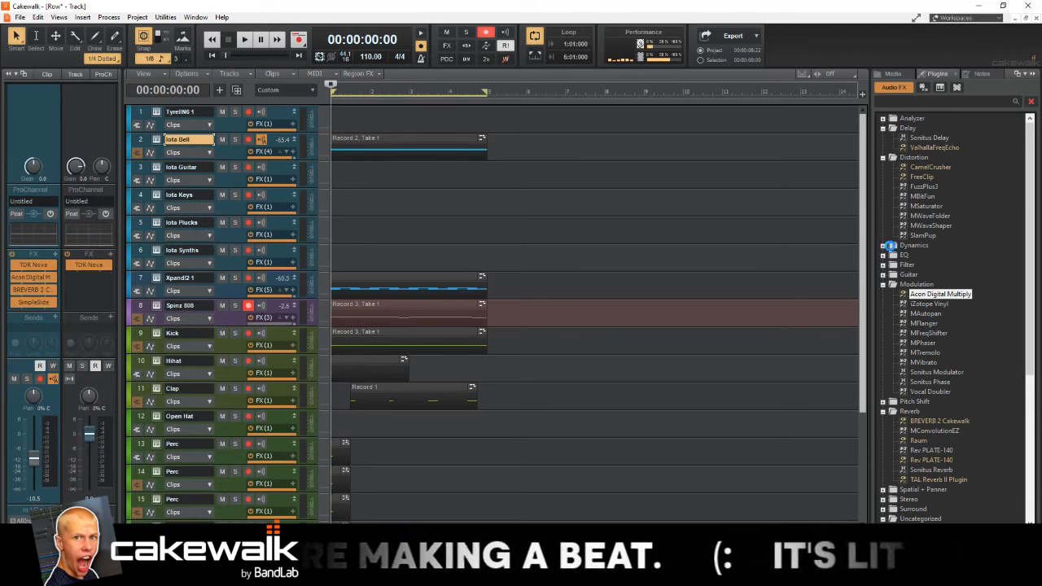
Step: Add MCompressor after TDR Nova in the Melody bus effects and enable its side-chain input
{"action": "left_click", "coordinate": [884, 245]}
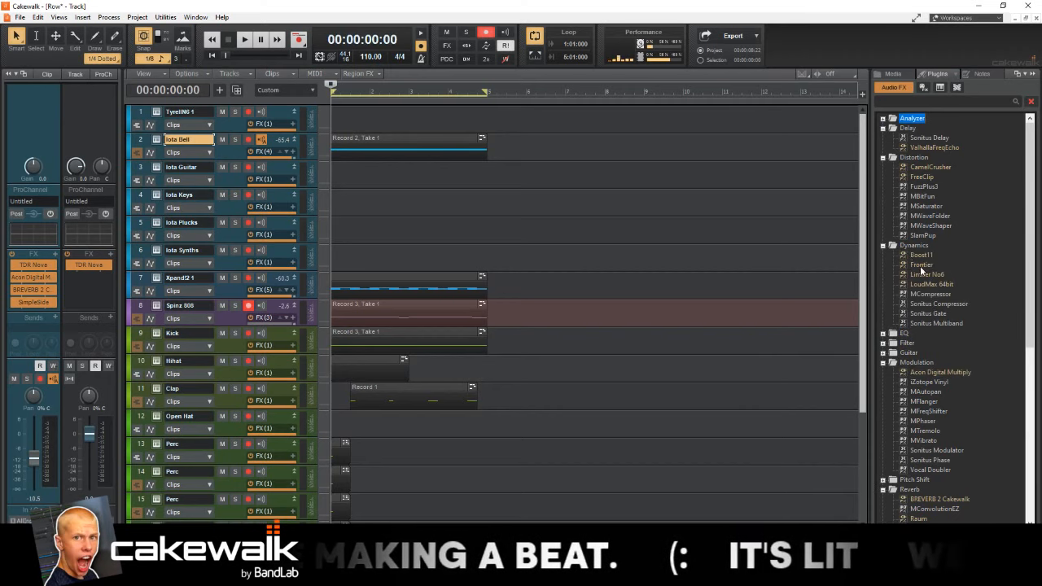
{"action": "left_click_drag", "start_coordinate": [932, 294], "coordinate": [112, 286]}
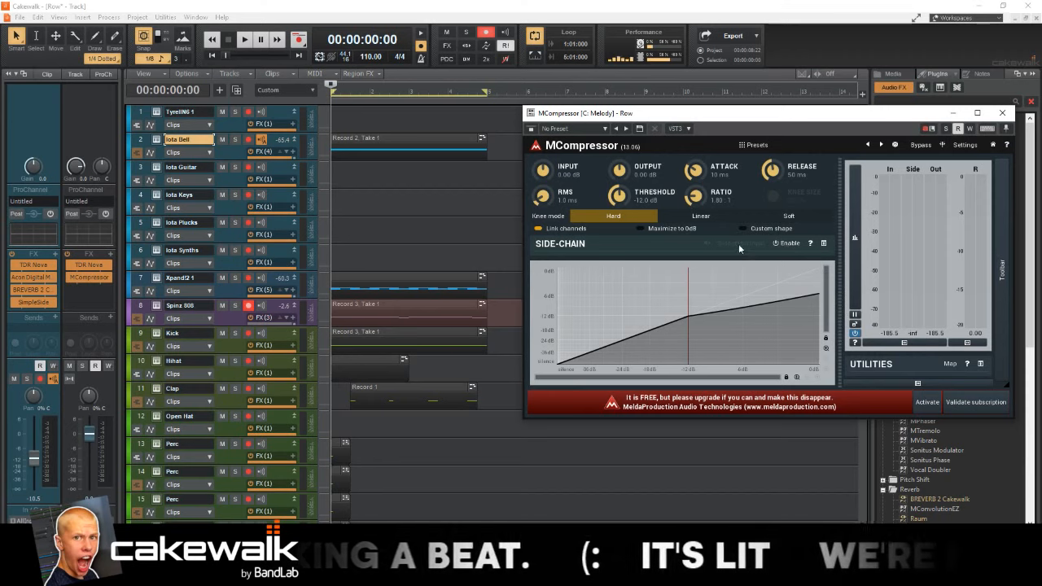
{"action": "left_click", "coordinate": [779, 246]}
Step: Add a send from the Kick track to the side-chain input of the Melody bus MCompressor
{"action": "left_click", "coordinate": [225, 347]}
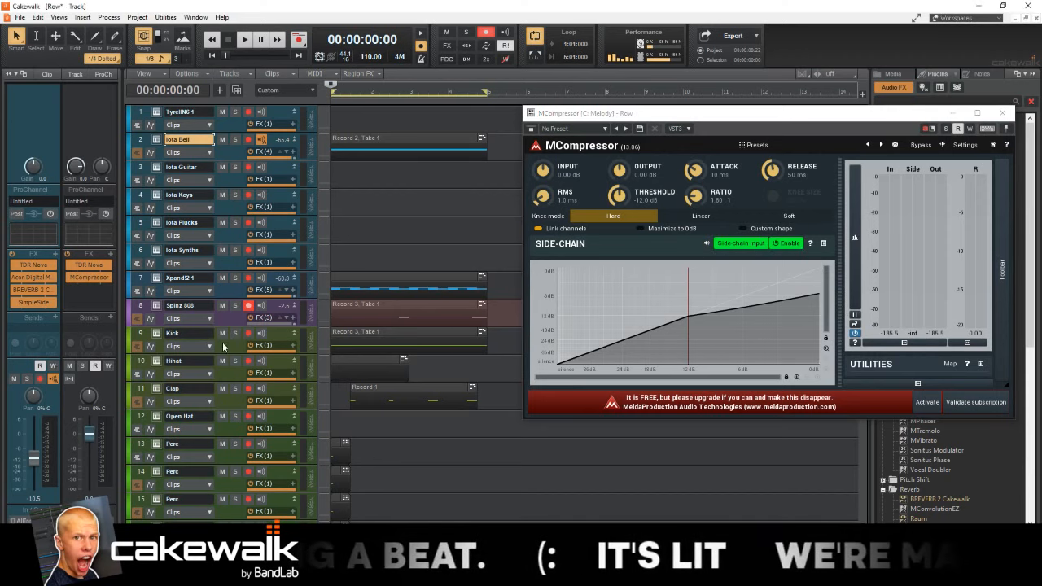
{"action": "left_click", "coordinate": [56, 318]}
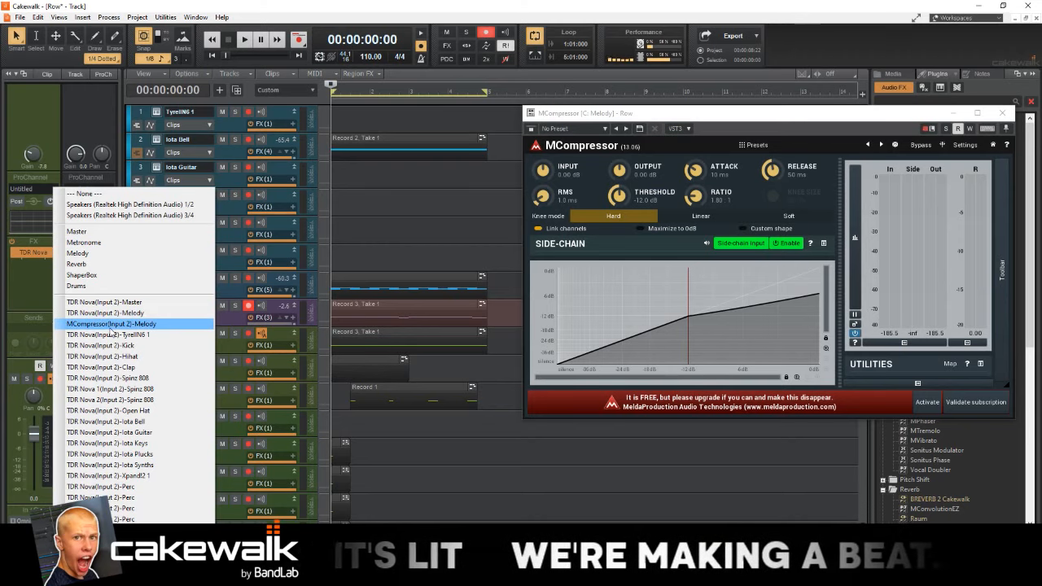
{"action": "left_click", "coordinate": [110, 325]}
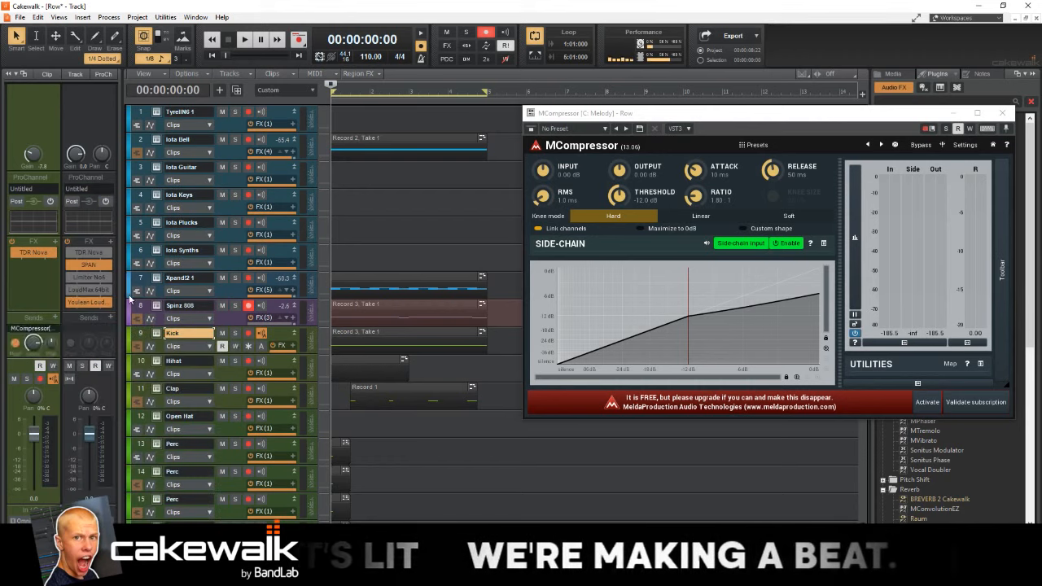
Step: During playback, set the Melody bus MCompressor threshold to -12.7 dB and lower the Kick track's volume, and stop playback
{"action": "key", "text": "space"}
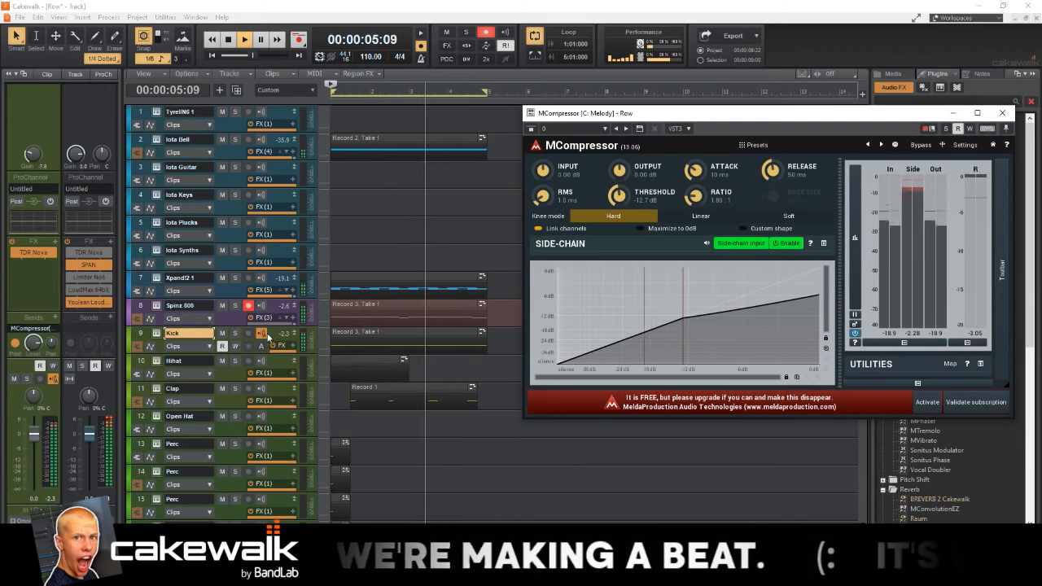
{"action": "left_click", "coordinate": [153, 358]}
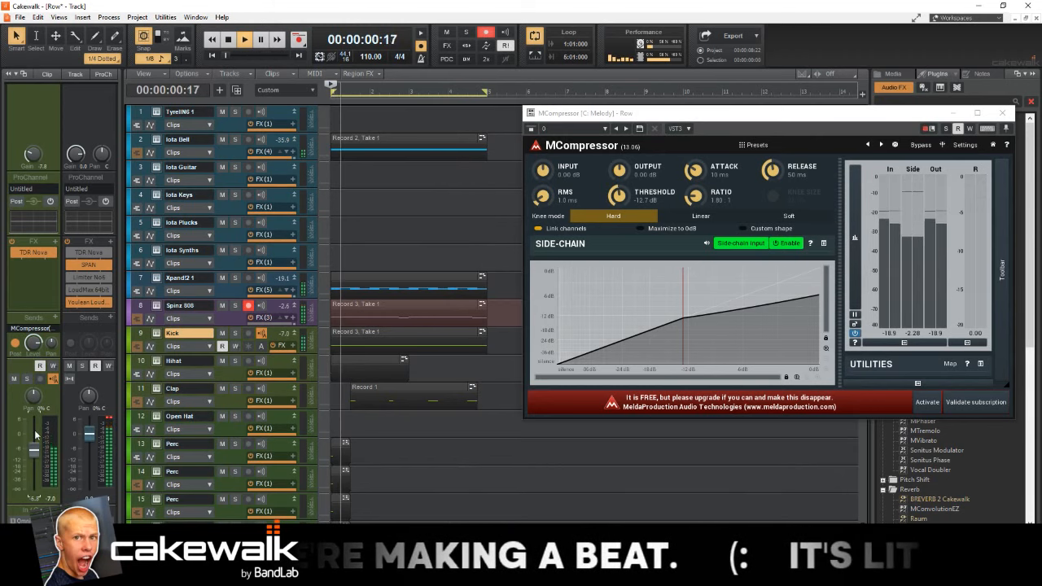
{"action": "key", "text": "space"}
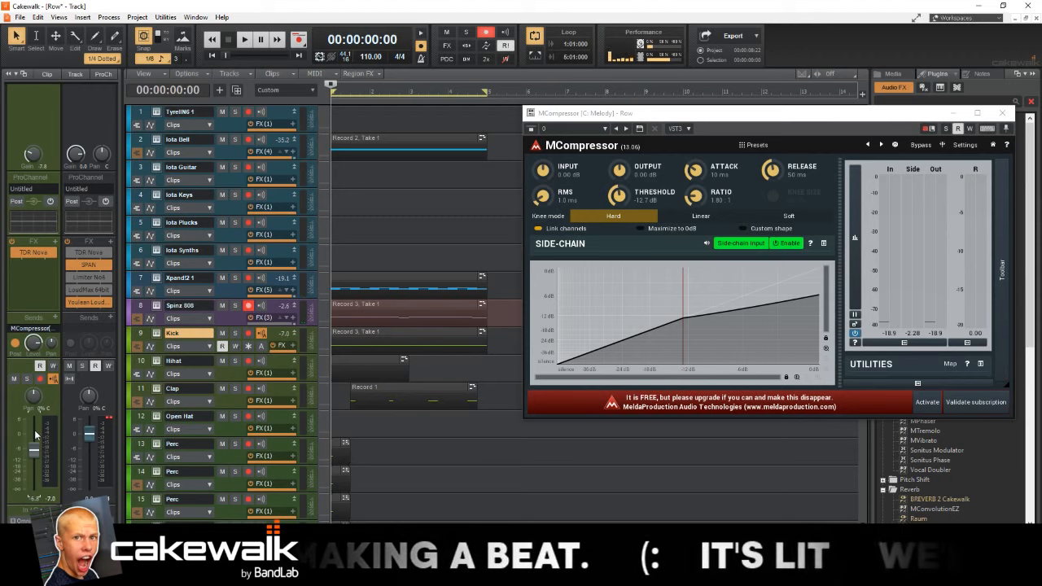
Step: Lower the Kick track's volume to about -11.7 dB while checking it against the playing loop, and close the MCompressor window
{"action": "key", "text": "space"}
{"action": "key", "text": "space"}
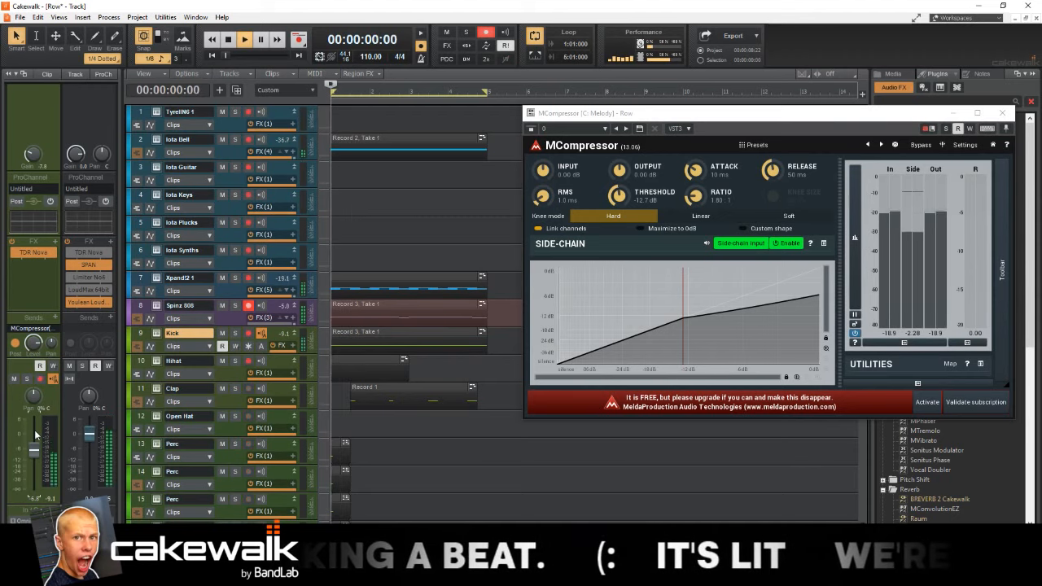
{"action": "key", "text": "space"}
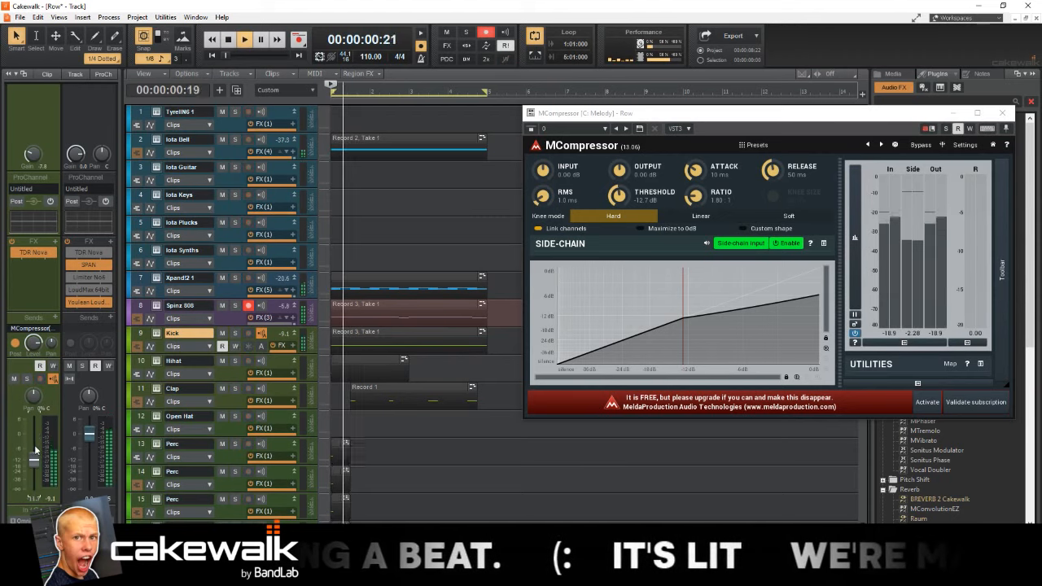
{"action": "key", "text": "space"}
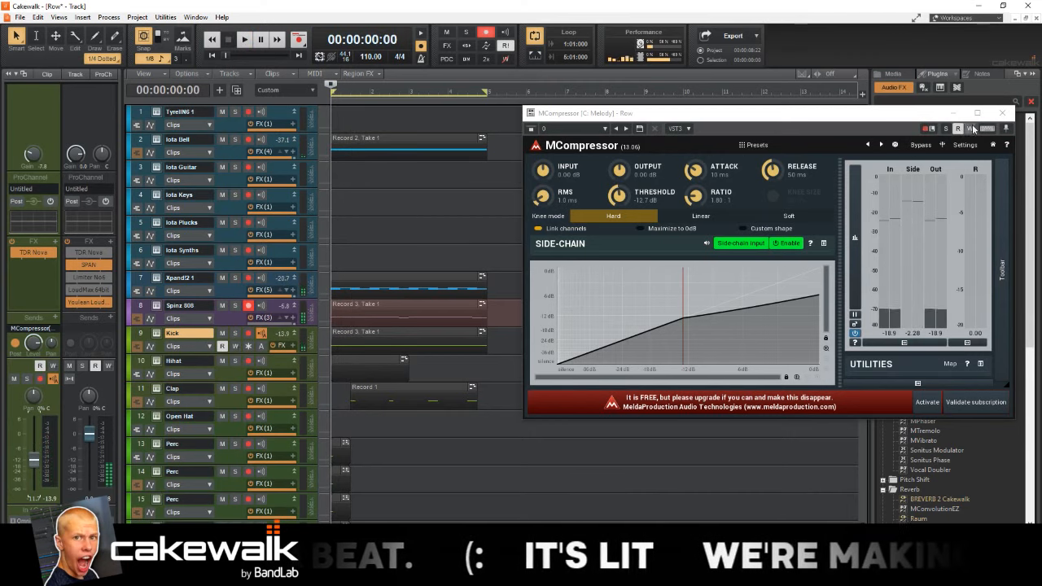
{"action": "left_click", "coordinate": [1002, 113]}
Step: Start playback, select the Spinz 808 track and insert FreeClip after SPAN in the Master bus effects
{"action": "key", "text": "space"}
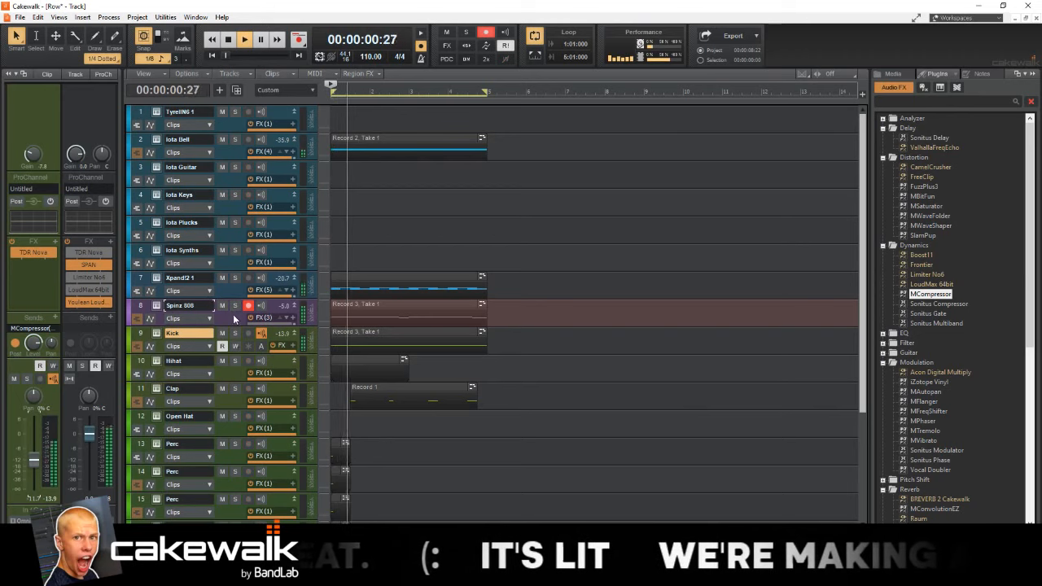
{"action": "left_click", "coordinate": [234, 319]}
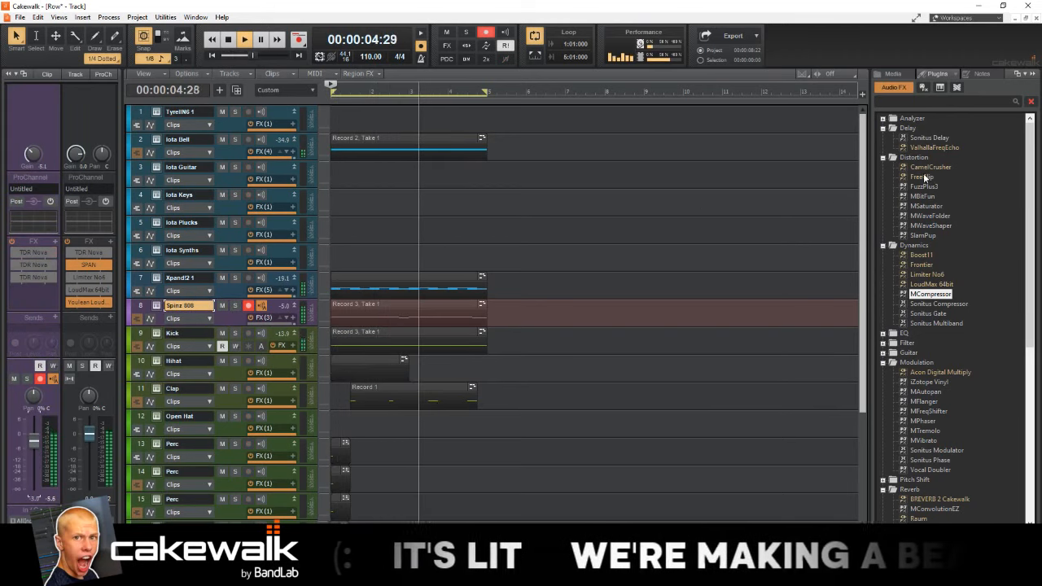
{"action": "left_click_drag", "start_coordinate": [925, 178], "coordinate": [89, 265]}
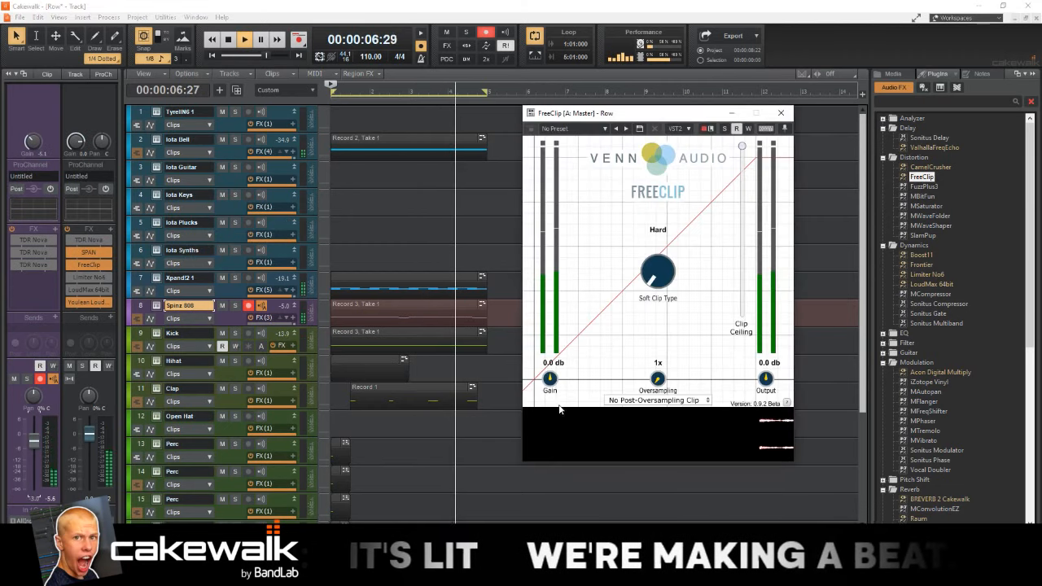
Step: Set the Master bus FreeClip gain to about 10 dB and its output to -9.4 dB, adjust the oversampling, and close the plug-in
{"action": "left_click_drag", "start_coordinate": [550, 378], "coordinate": [753, 409]}
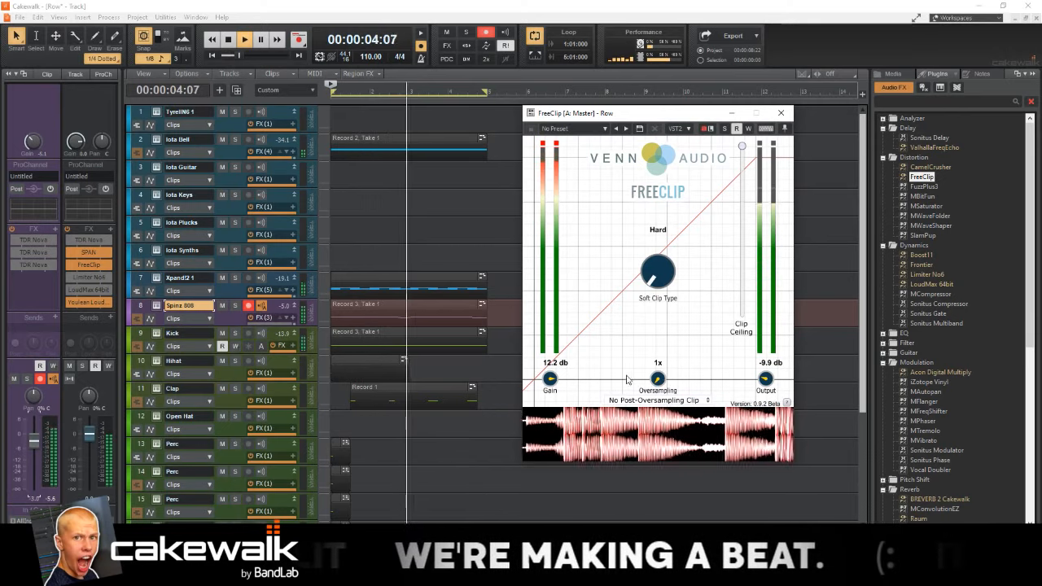
{"action": "left_click_drag", "start_coordinate": [550, 379], "coordinate": [550, 386]}
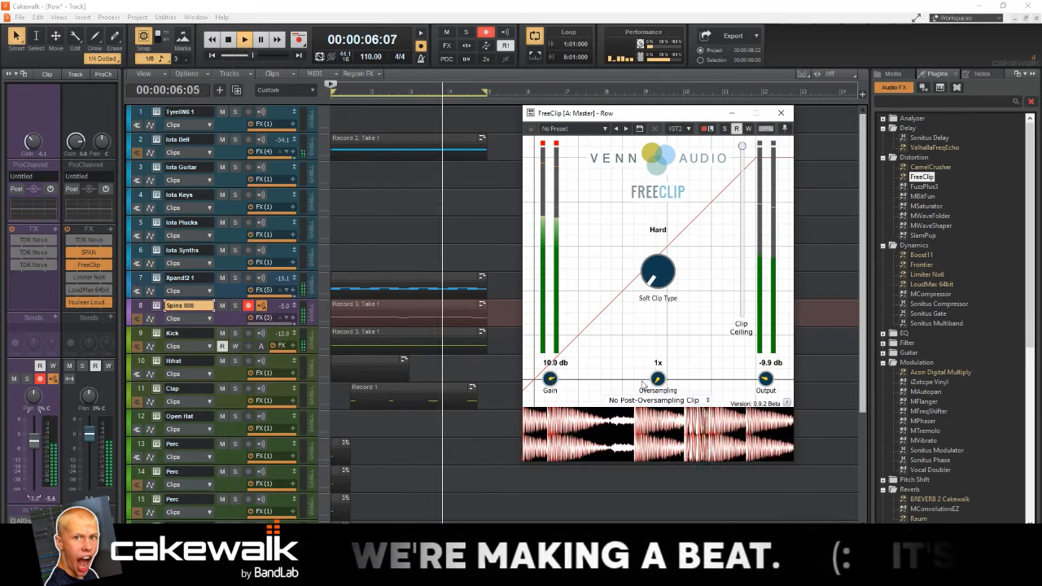
{"action": "left_click_drag", "start_coordinate": [766, 378], "coordinate": [765, 376]}
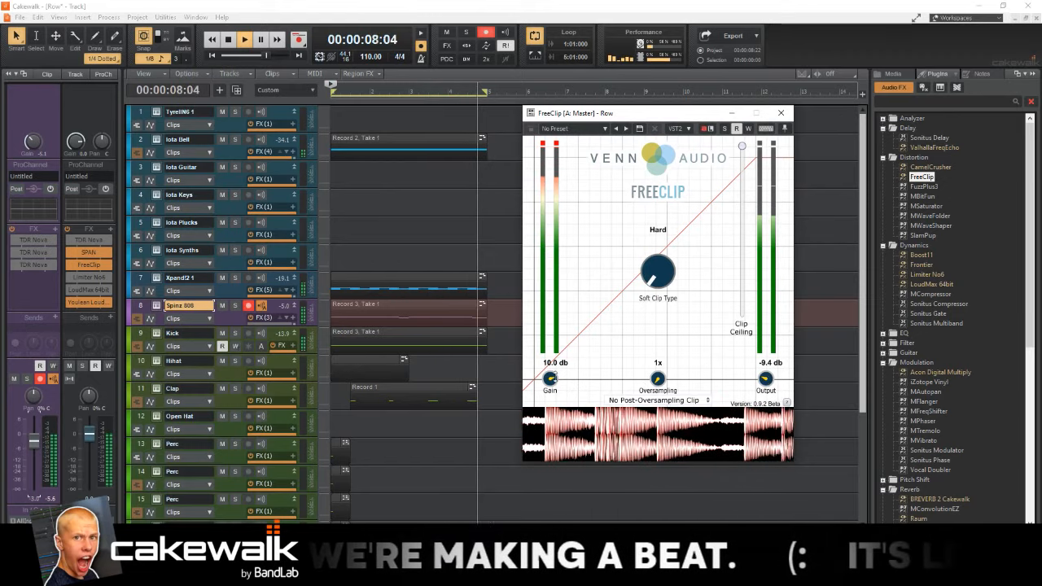
{"action": "left_click_drag", "start_coordinate": [555, 377], "coordinate": [555, 374]}
{"action": "left_click_drag", "start_coordinate": [660, 377], "coordinate": [675, 331]}
{"action": "left_click", "coordinate": [781, 112]}
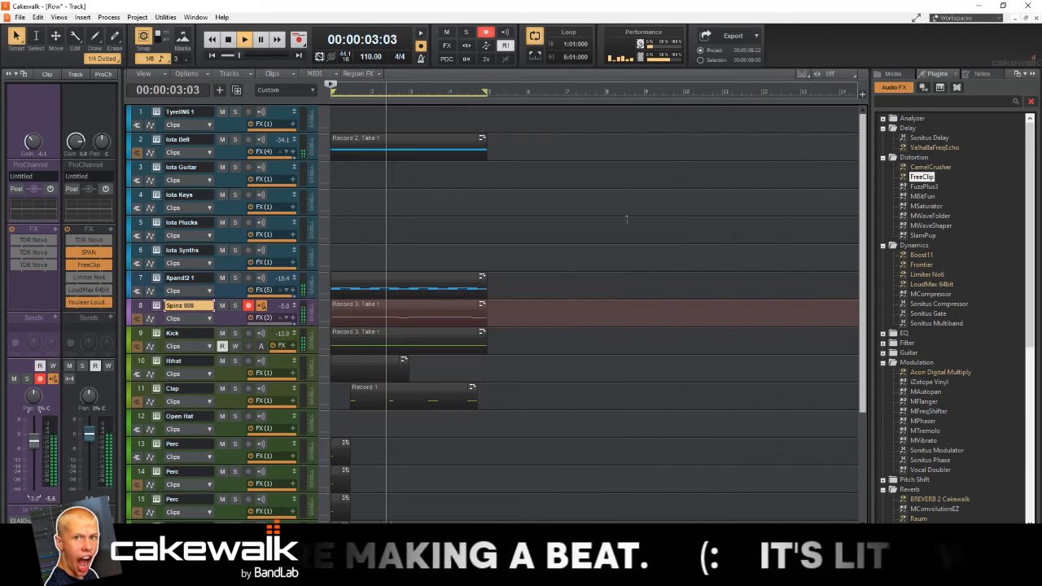
Step: Solo the Spinz 808, Kick, Xpand!2 1 and Iota Bell tracks and lower the Iota Bell track's volume
{"action": "scroll", "coordinate": [394, 218], "scroll_direction": "down", "scroll_amount": 2}
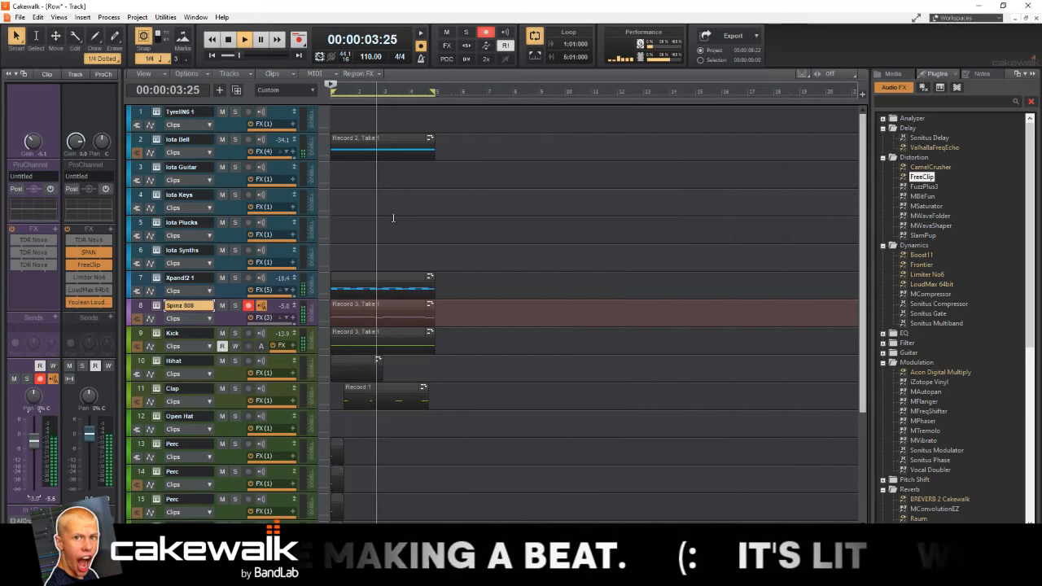
{"action": "left_click", "coordinate": [228, 298]}
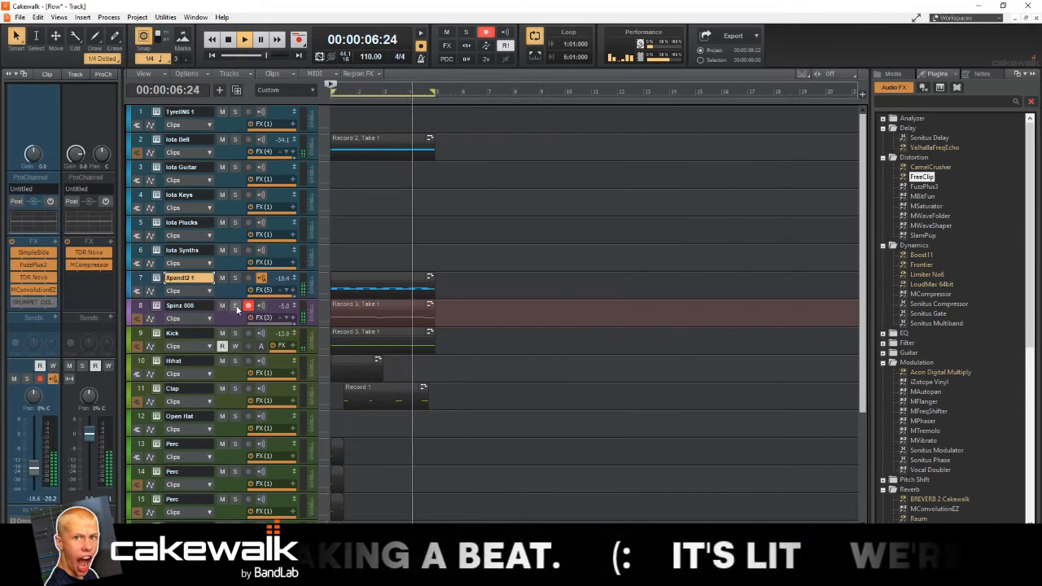
{"action": "left_click", "coordinate": [235, 305]}
{"action": "left_click", "coordinate": [236, 333]}
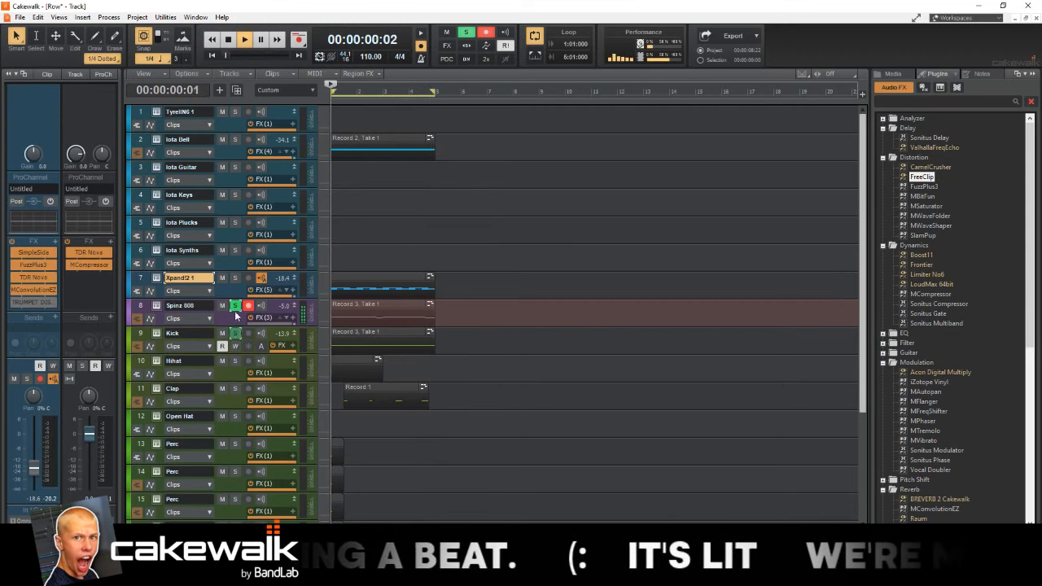
{"action": "left_click", "coordinate": [235, 278]}
{"action": "left_click", "coordinate": [229, 145]}
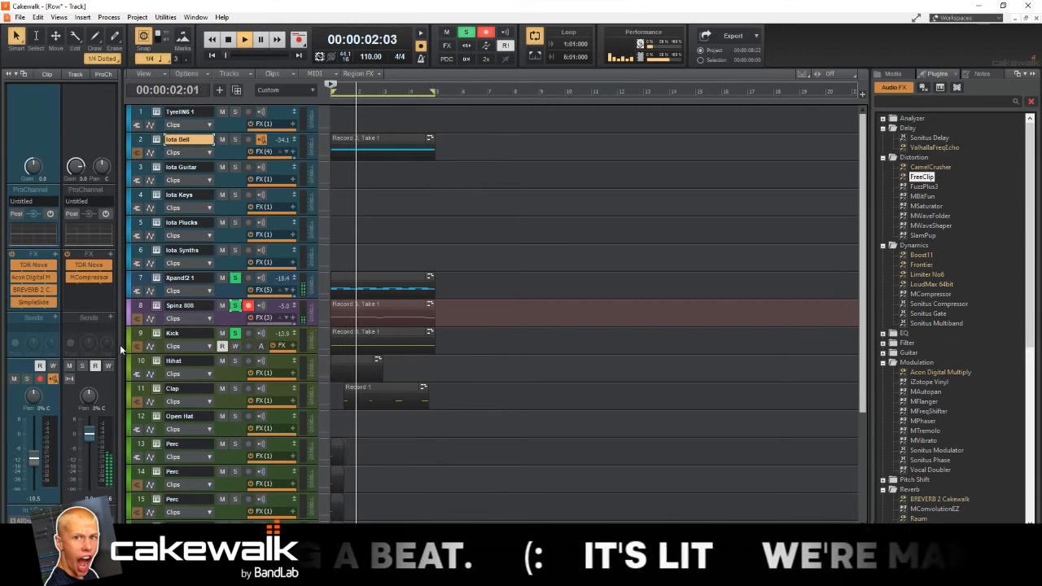
{"action": "left_click", "coordinate": [235, 140]}
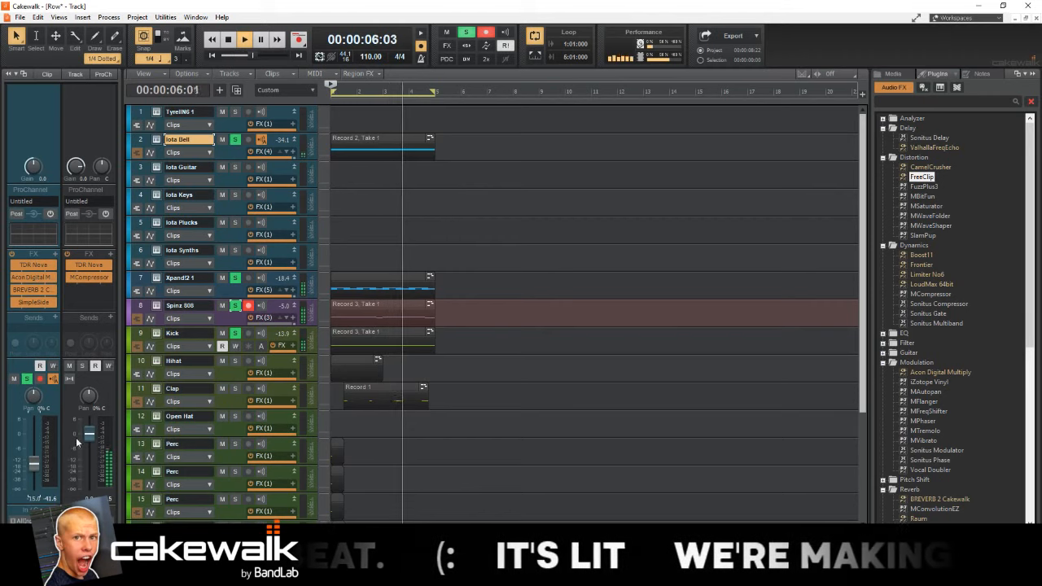
Step: Listen to the soloed tracks together, stop playback and clear all solos
{"action": "scroll", "coordinate": [311, 292], "scroll_direction": "down", "scroll_amount": 3}
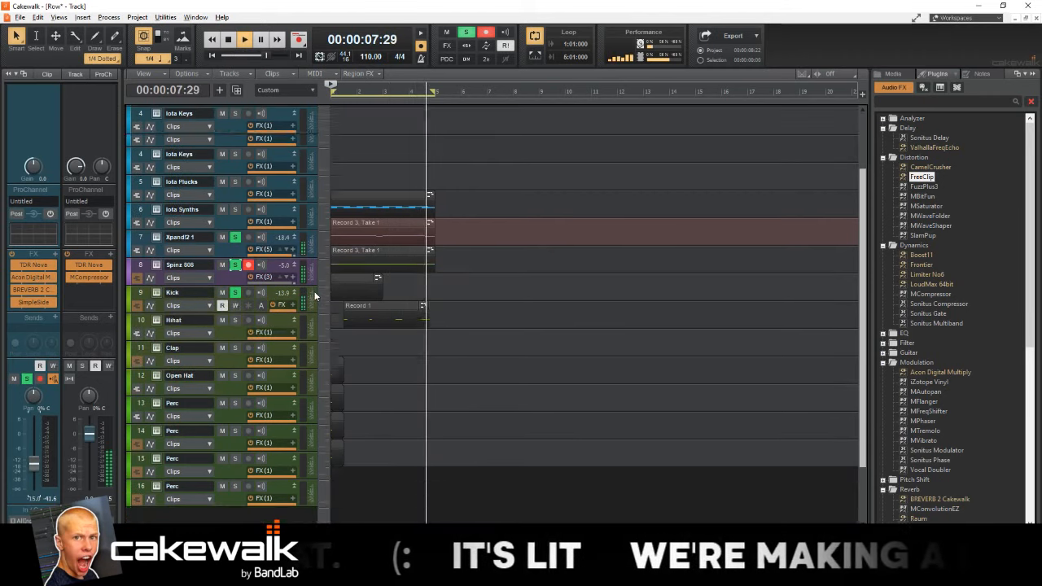
{"action": "scroll", "coordinate": [311, 292], "scroll_direction": "down", "scroll_amount": 2}
{"action": "scroll", "coordinate": [311, 292], "scroll_direction": "up", "scroll_amount": 5}
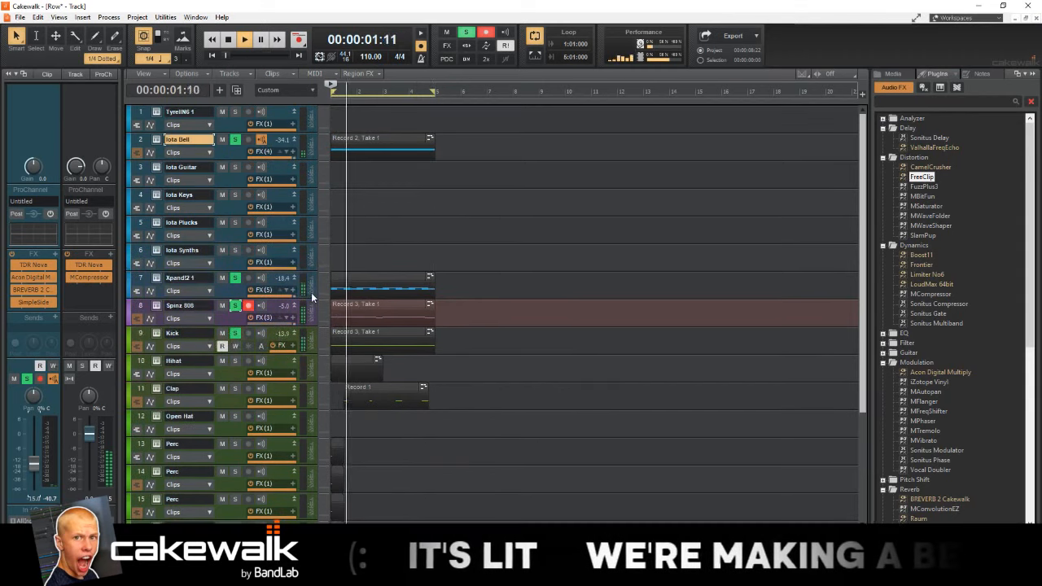
{"action": "key", "text": "alt+space"}
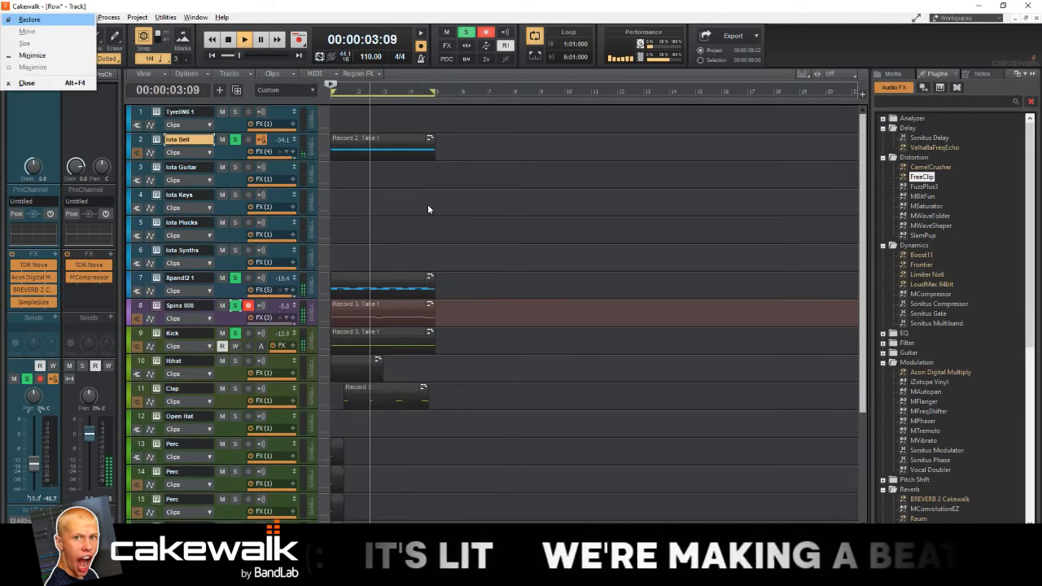
{"action": "key", "text": "Escape"}
{"action": "key", "text": "space"}
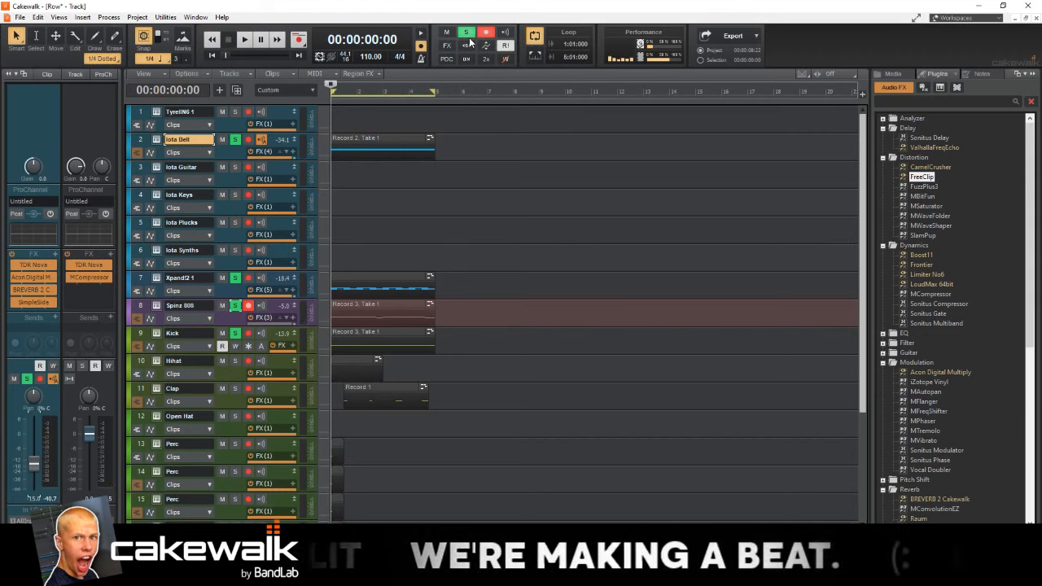
{"action": "scroll", "coordinate": [453, 305], "scroll_direction": "up", "scroll_amount": 5}
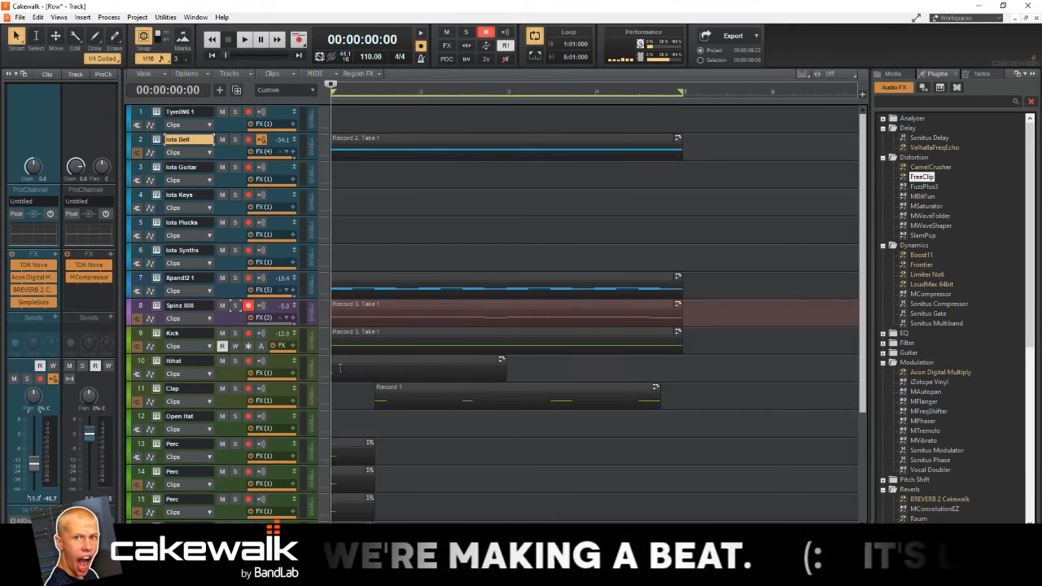
Step: Open the Clap track's Komplete Kontrol and browse the F: samples to the Snares folder of the Cxdy - Screech drum kit
{"action": "left_click", "coordinate": [216, 406]}
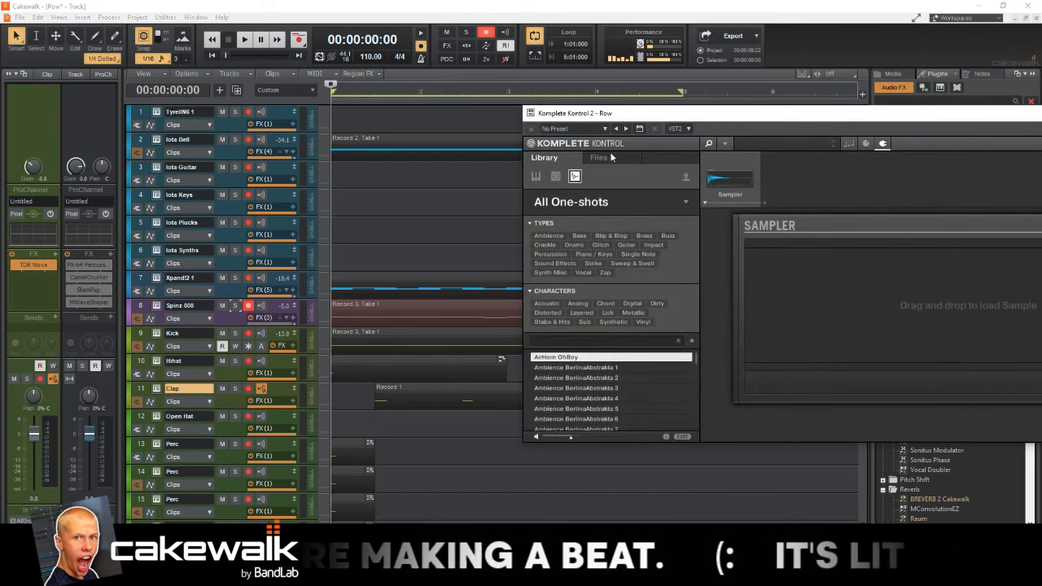
{"action": "left_click", "coordinate": [600, 157]}
{"action": "left_click", "coordinate": [567, 174]}
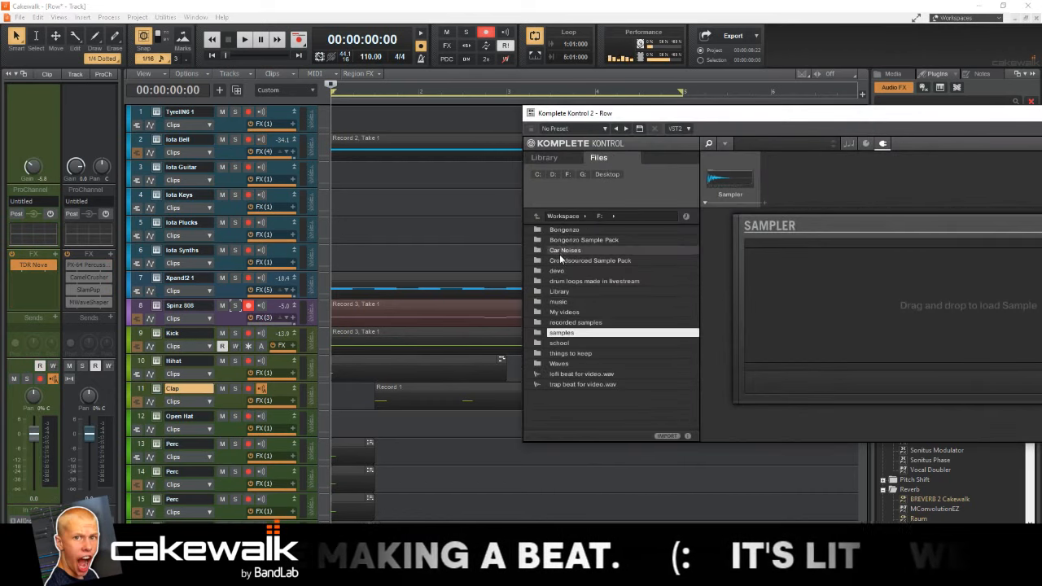
{"action": "double_click", "coordinate": [576, 333]}
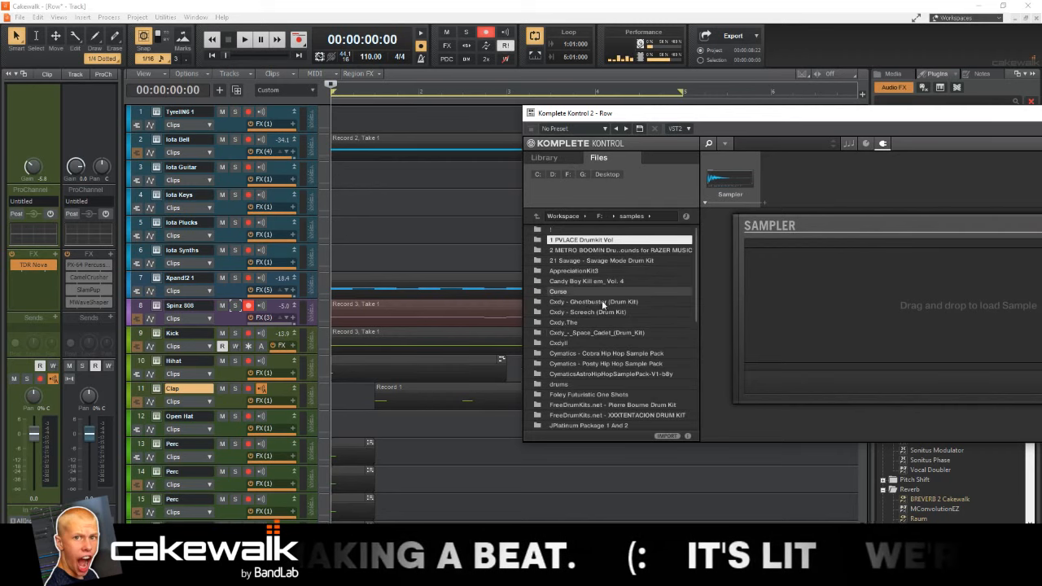
{"action": "double_click", "coordinate": [606, 313]}
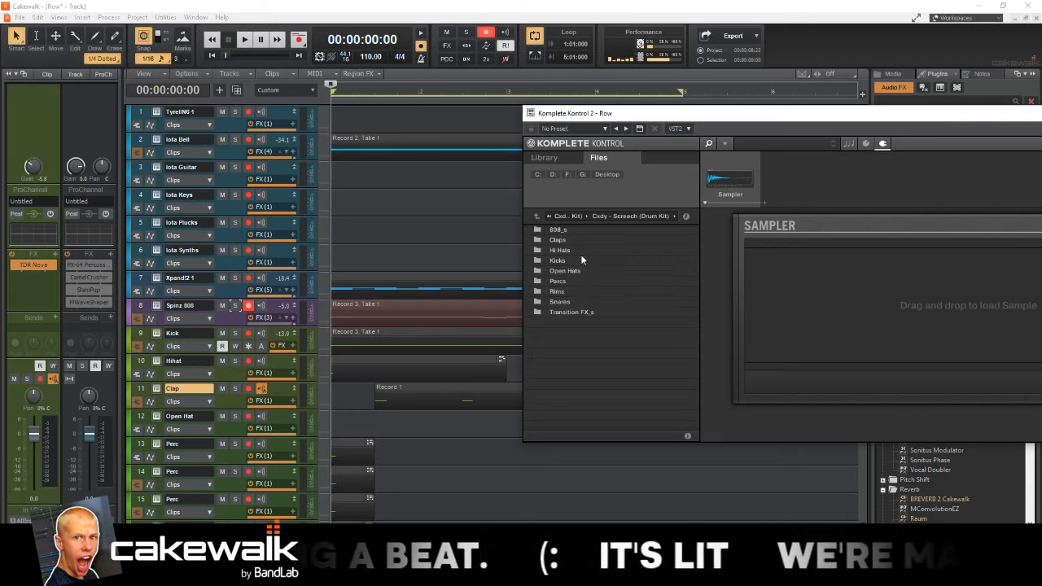
{"action": "double_click", "coordinate": [579, 303]}
Step: Try the Screech kit's Ready, Cadet, Burn, Broke and Save snares in the Clap sampler against the playing loop
{"action": "double_click", "coordinate": [583, 295]}
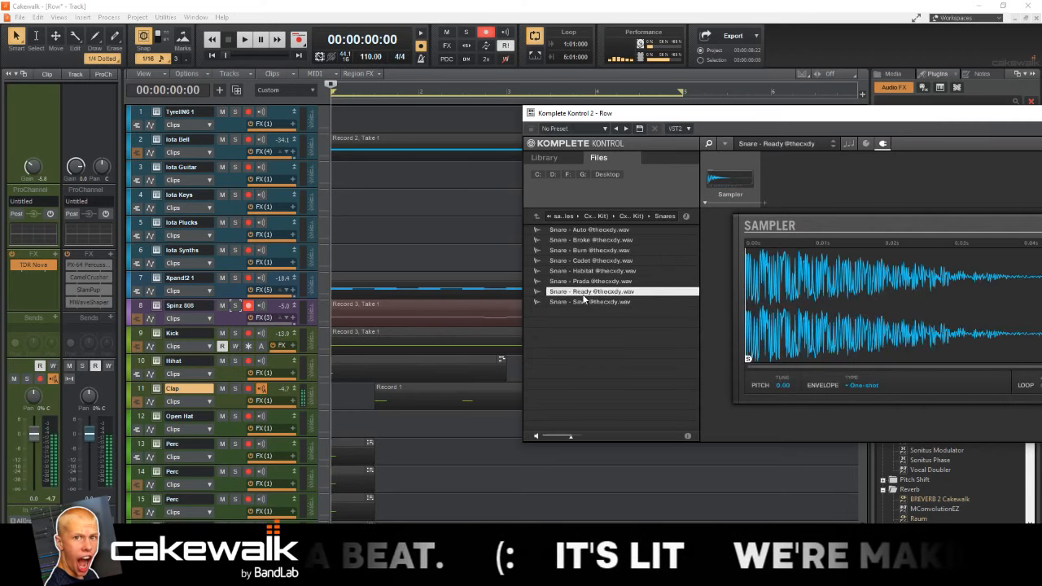
{"action": "double_click", "coordinate": [638, 263]}
{"action": "key", "text": "space"}
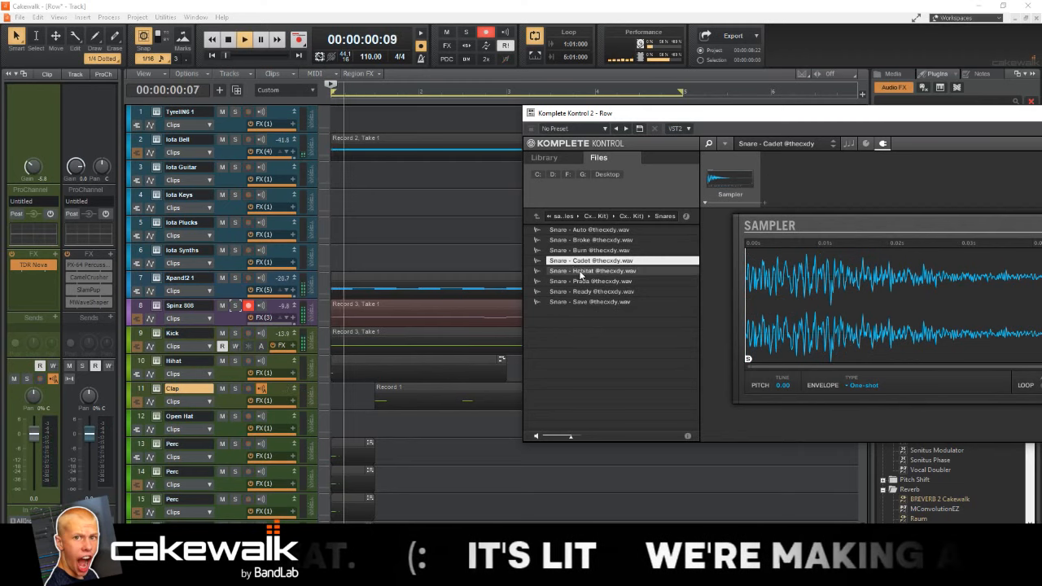
{"action": "double_click", "coordinate": [596, 250]}
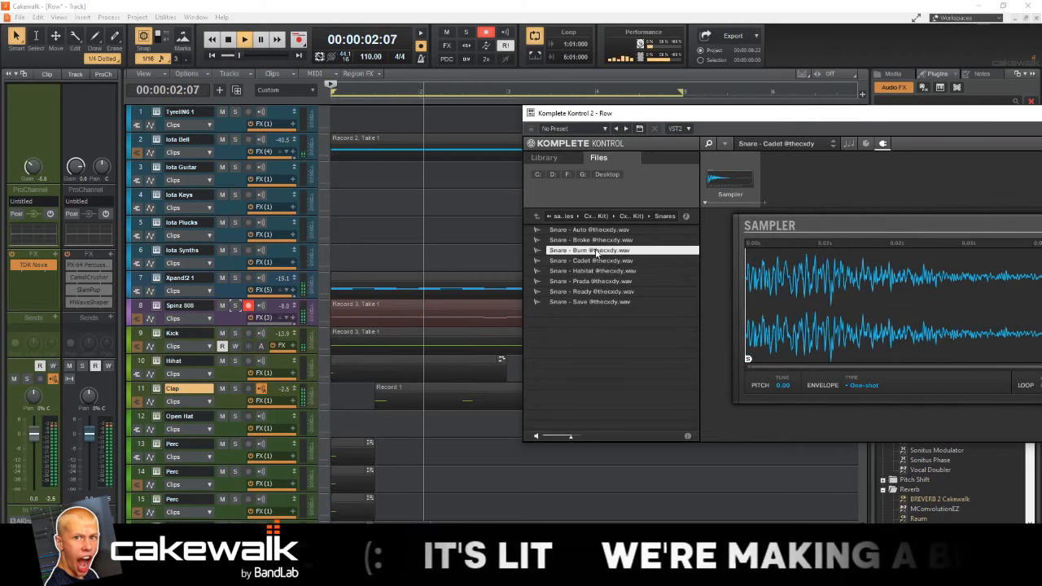
{"action": "double_click", "coordinate": [599, 240]}
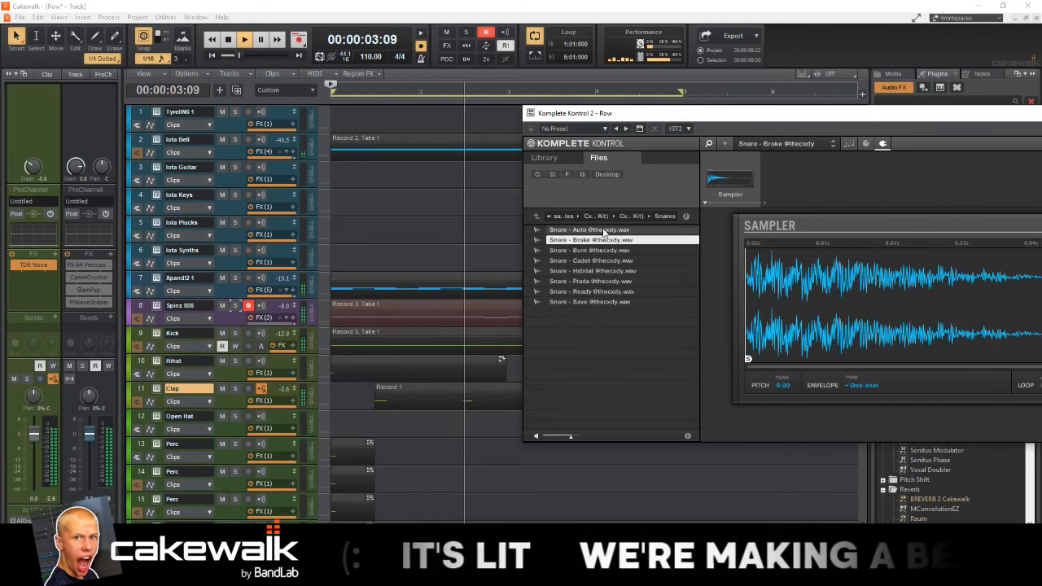
{"action": "double_click", "coordinate": [600, 302]}
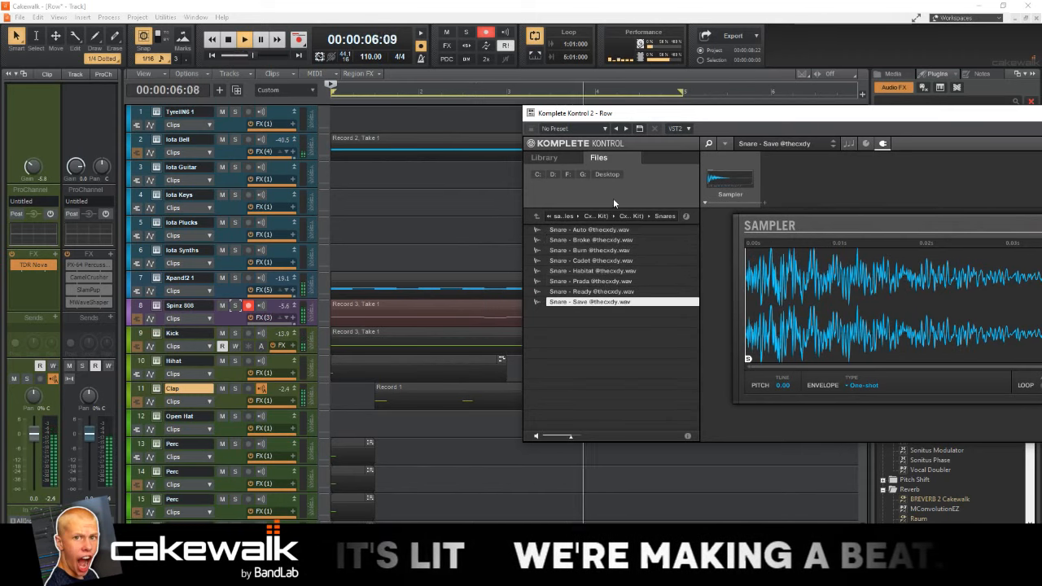
Step: Return to the samples folder and open the Snares folder of the Cxdy - Ghostbuster drum kit
{"action": "left_click", "coordinate": [595, 217]}
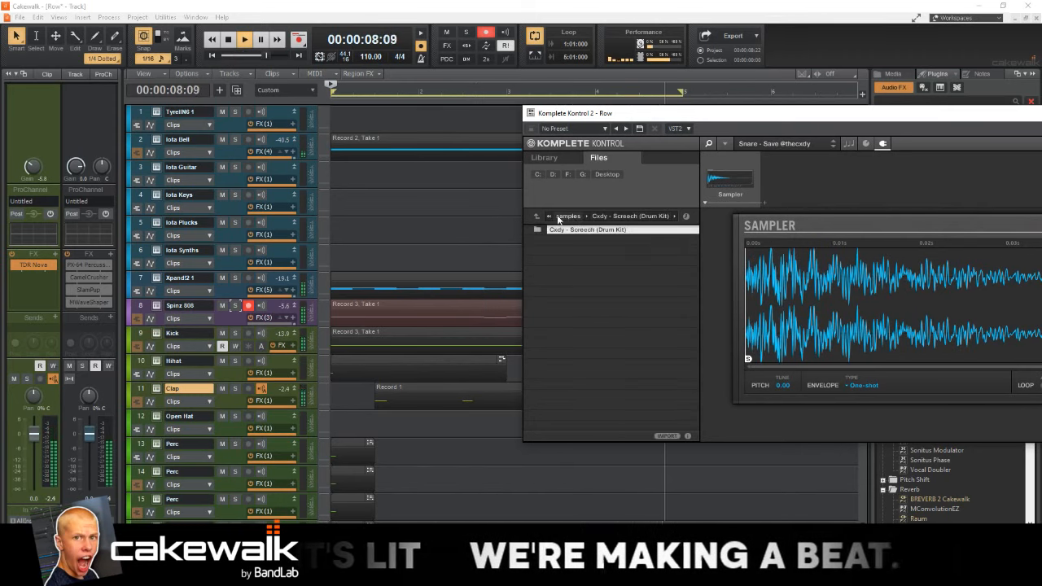
{"action": "left_click", "coordinate": [562, 216]}
{"action": "double_click", "coordinate": [600, 301]}
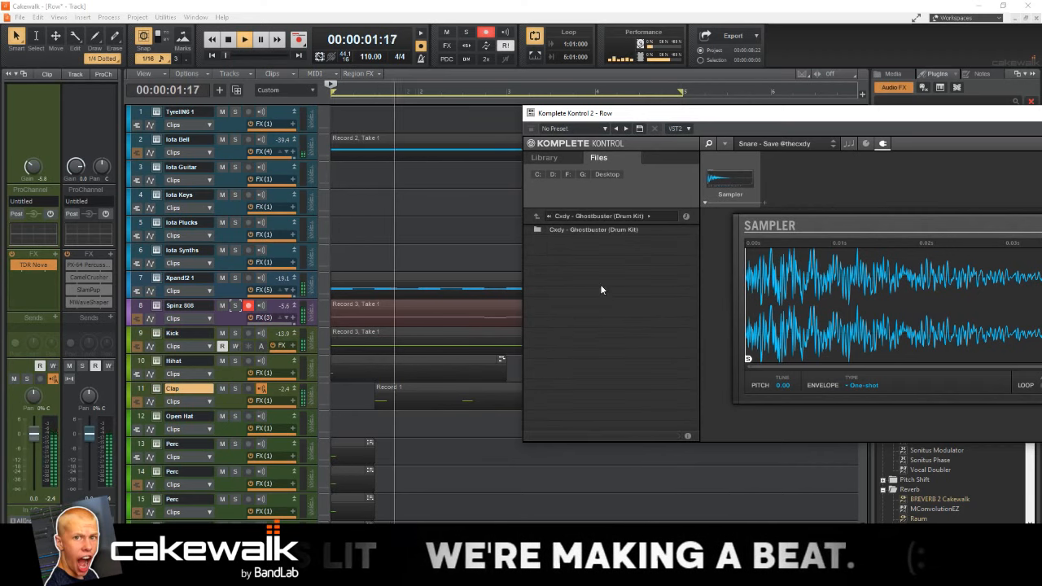
{"action": "double_click", "coordinate": [584, 229]}
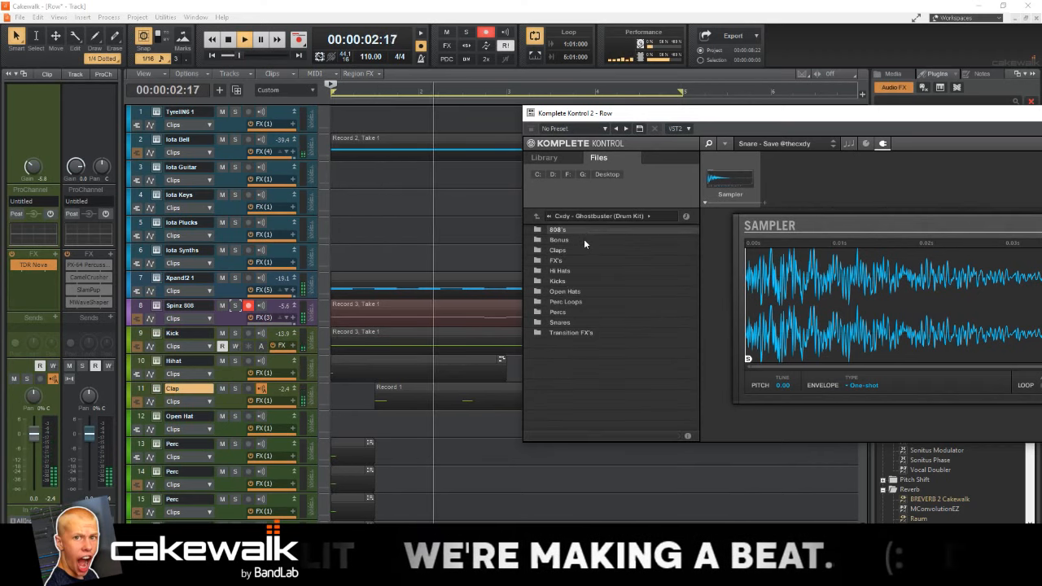
{"action": "double_click", "coordinate": [579, 319]}
Step: Try the Ghostbuster kit's Rolling, Table, Tickets, Uber, Loud and Lineup snares in the Clap sampler, keep Lineup and close the sampler window
{"action": "left_click", "coordinate": [593, 302]}
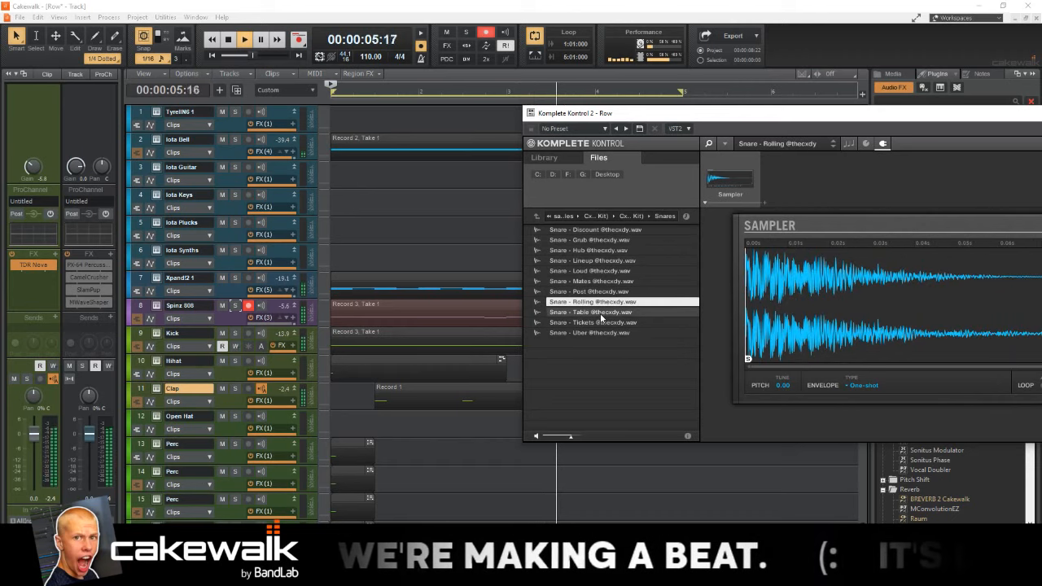
{"action": "left_click", "coordinate": [601, 312]}
{"action": "left_click", "coordinate": [603, 322]}
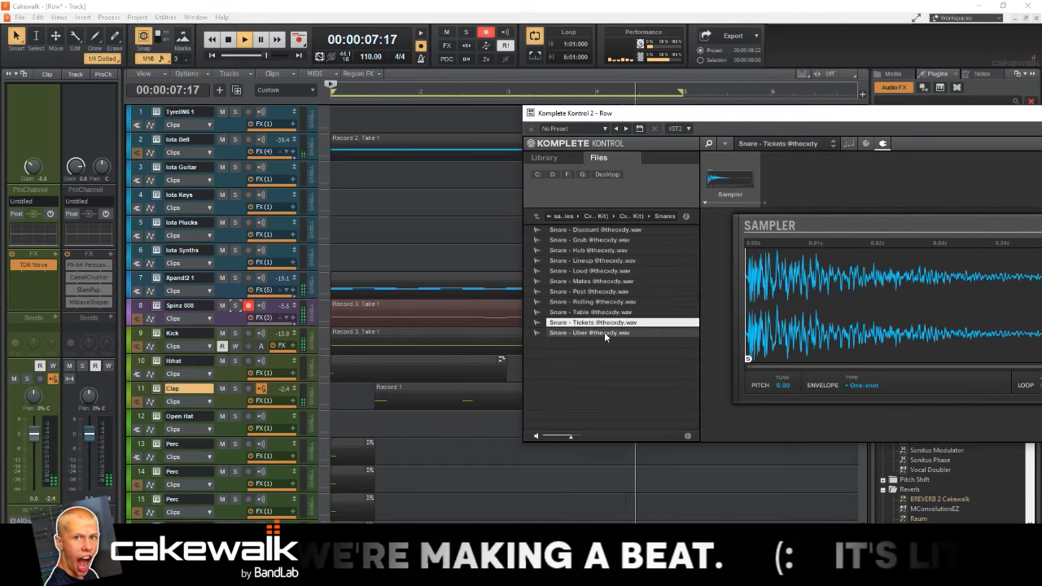
{"action": "left_click", "coordinate": [604, 332]}
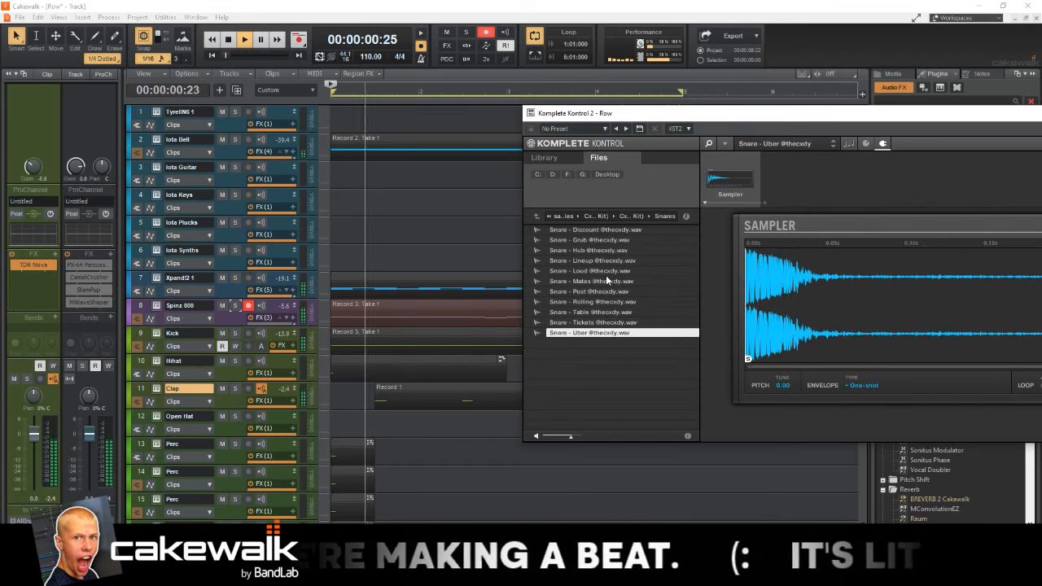
{"action": "left_click", "coordinate": [611, 270]}
{"action": "left_click", "coordinate": [593, 260]}
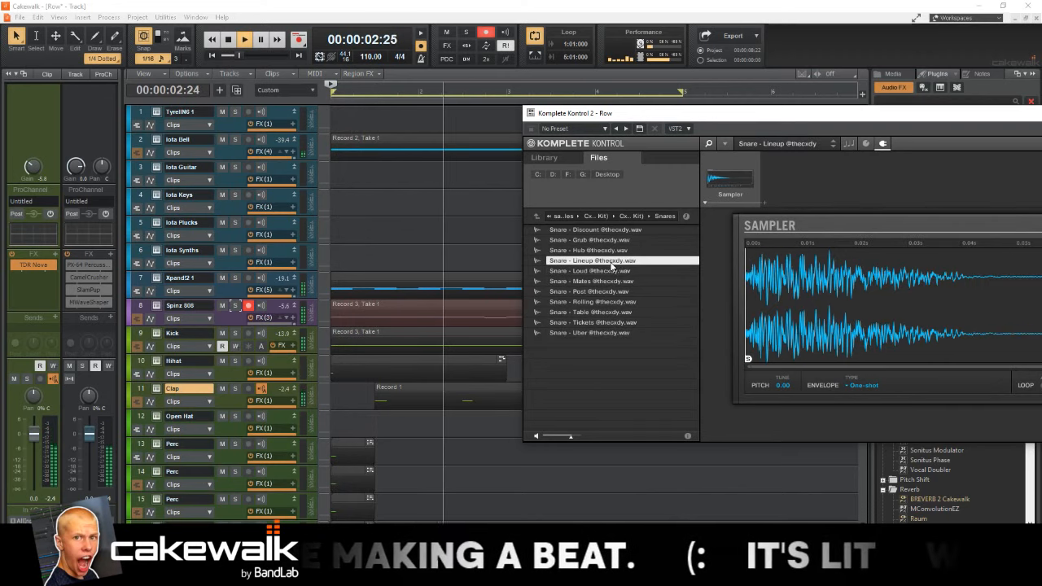
{"action": "left_click_drag", "start_coordinate": [942, 116], "coordinate": [545, 150]}
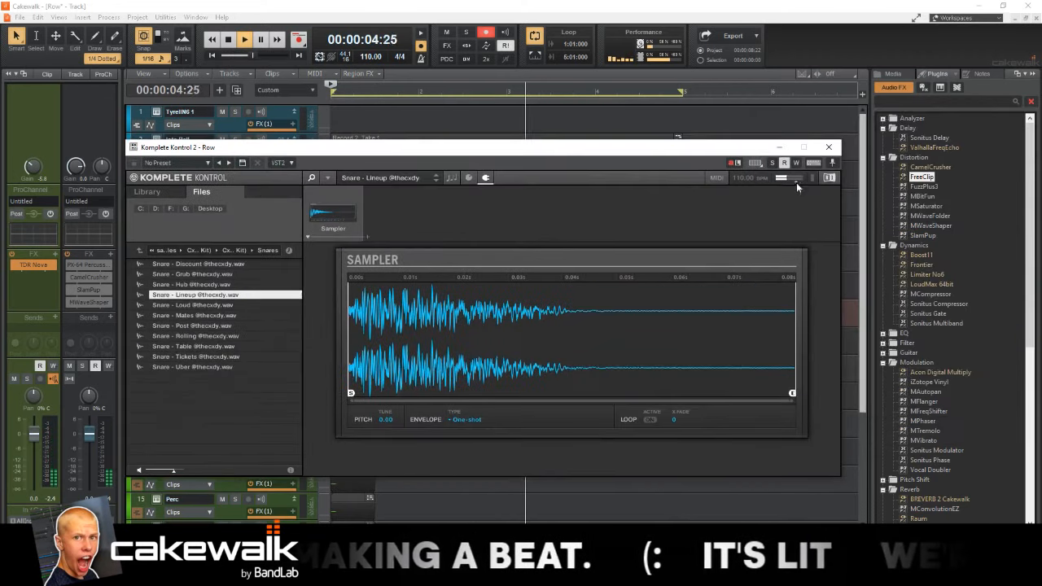
{"action": "left_click", "coordinate": [829, 149]}
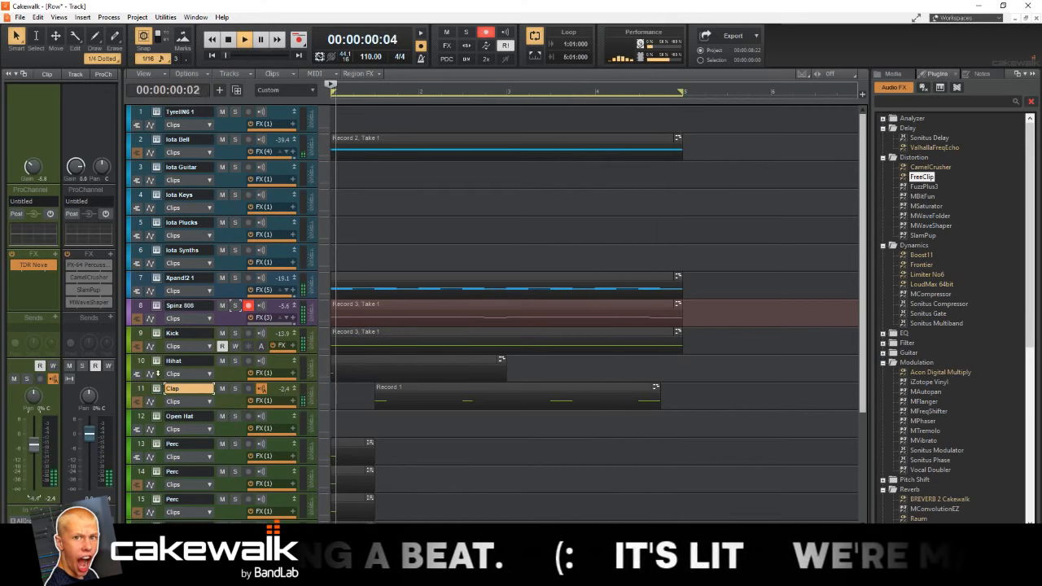
Step: Open the Hihat track's Komplete Kontrol and load the PV_Open Hat ( Exodia ) sample
{"action": "left_click", "coordinate": [206, 370]}
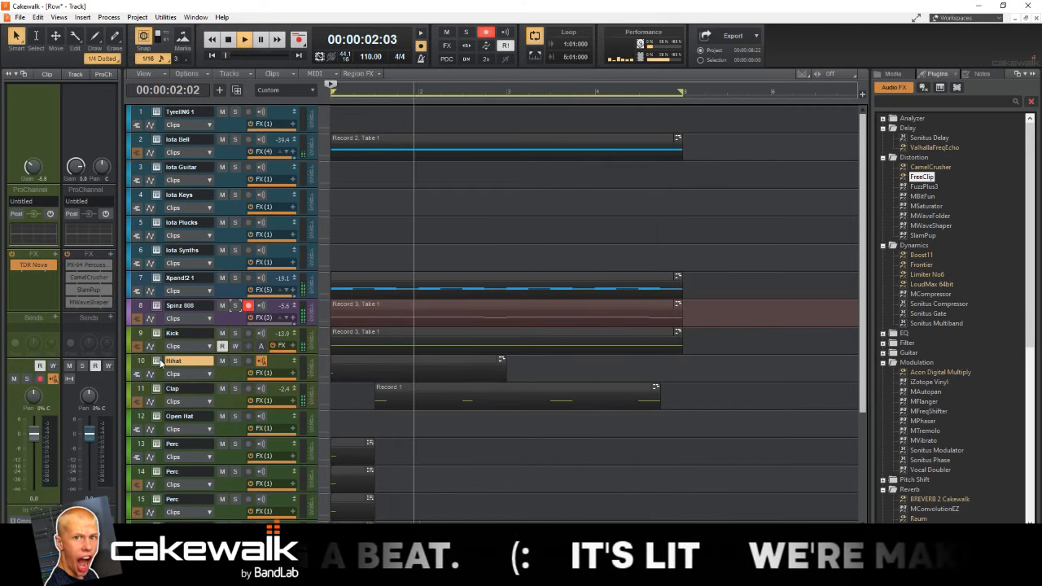
{"action": "left_click", "coordinate": [157, 361]}
{"action": "left_click", "coordinate": [216, 196]}
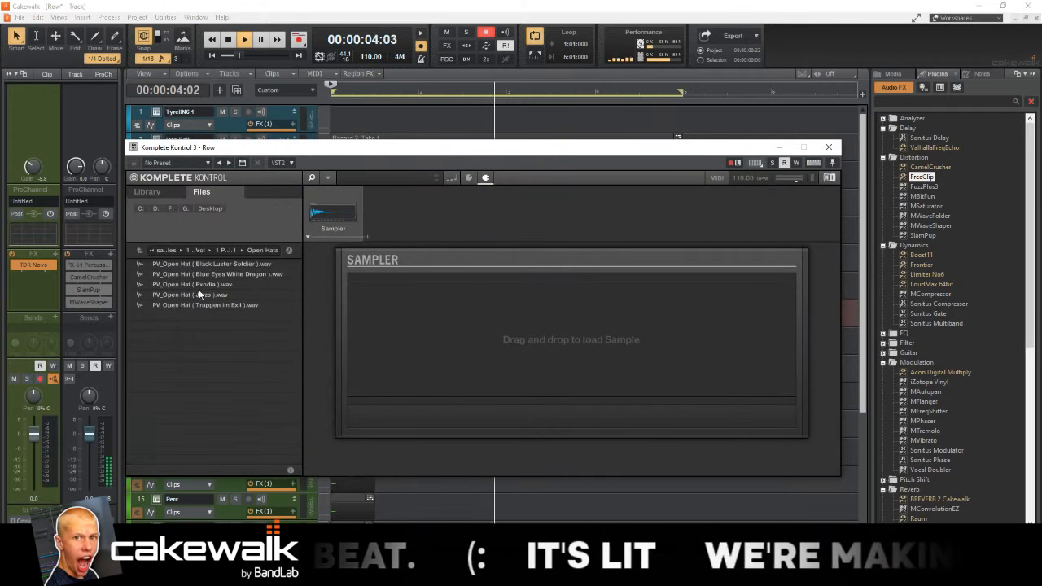
{"action": "double_click", "coordinate": [195, 285]}
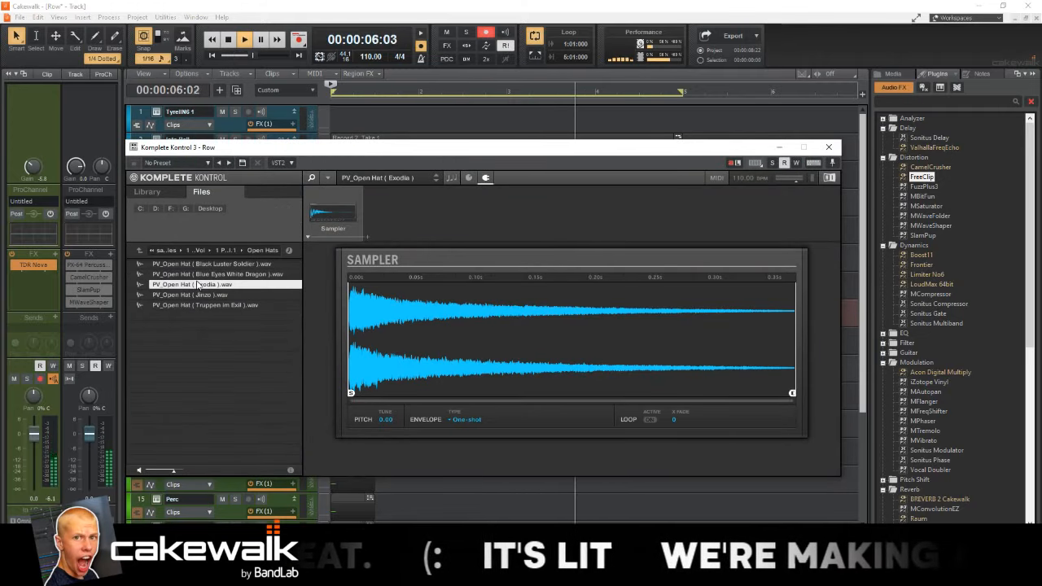
Step: Try the PV_HiHat ( DY ) sample from the PVLACE kit's Hats folder in the Hihat sampler
{"action": "left_click", "coordinate": [220, 250]}
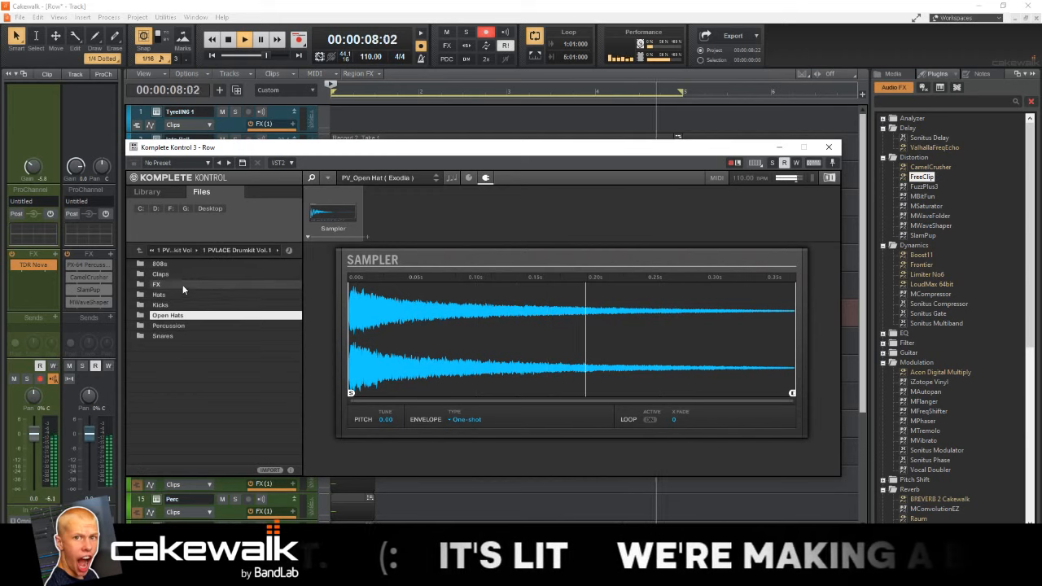
{"action": "left_click", "coordinate": [181, 296]}
{"action": "double_click", "coordinate": [181, 295]}
{"action": "double_click", "coordinate": [184, 294]}
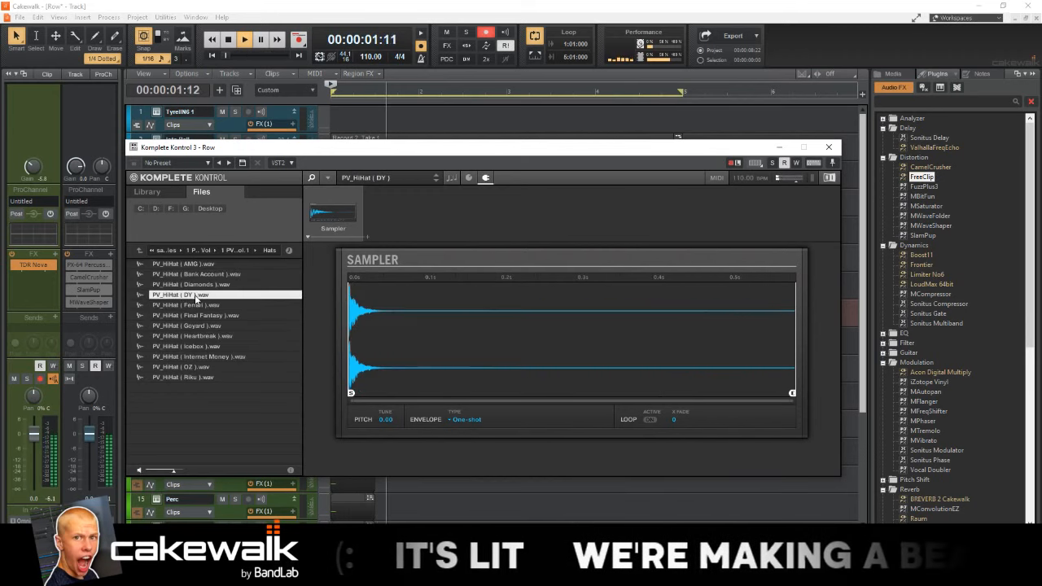
Step: Reload the Exodia sample from the PVLACE kit's Open Hats folder into the Hihat sampler and stop playback
{"action": "left_click", "coordinate": [244, 255]}
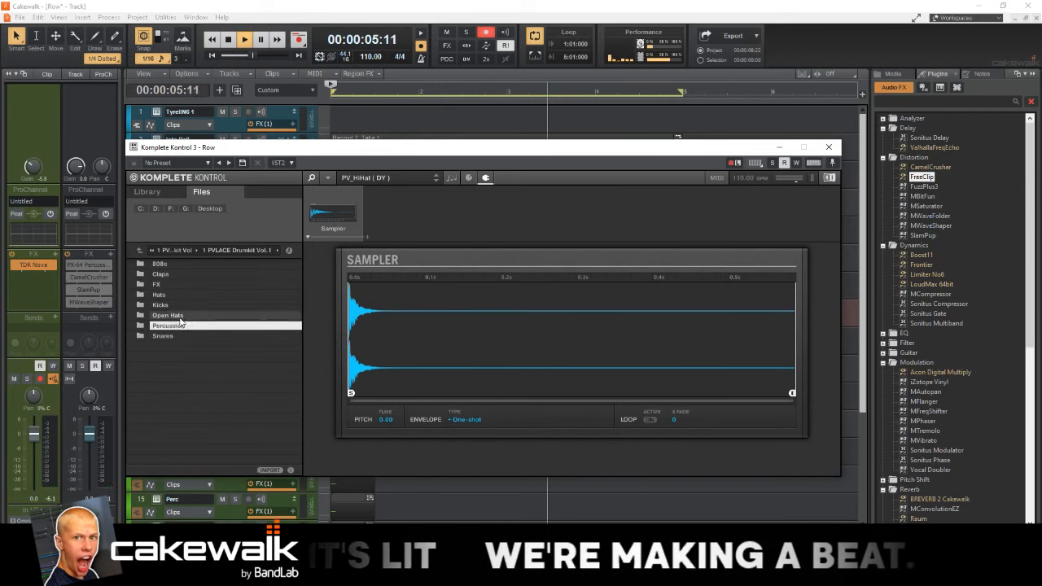
{"action": "double_click", "coordinate": [181, 323]}
{"action": "double_click", "coordinate": [195, 284]}
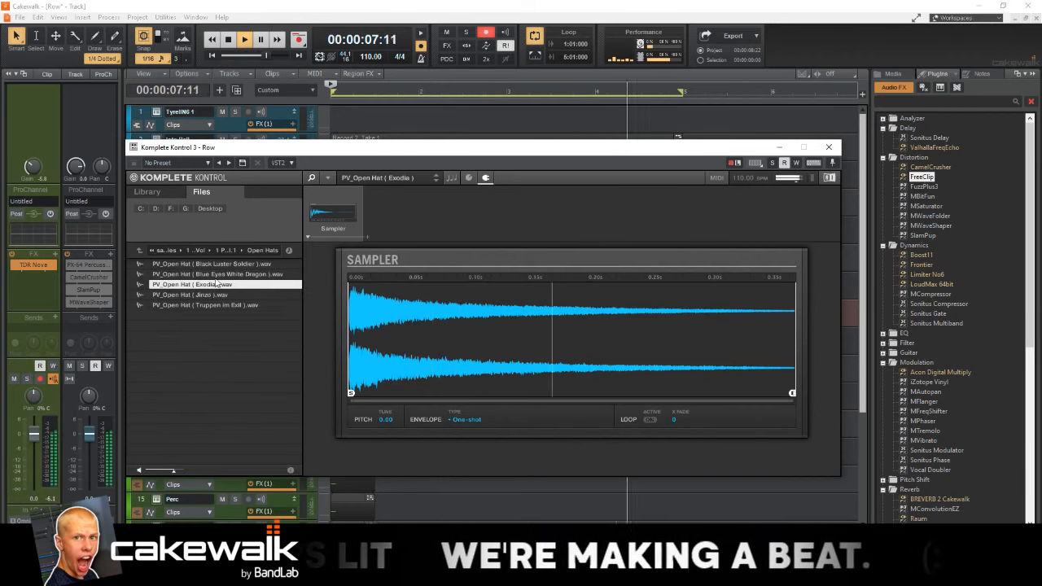
{"action": "left_click", "coordinate": [216, 276]}
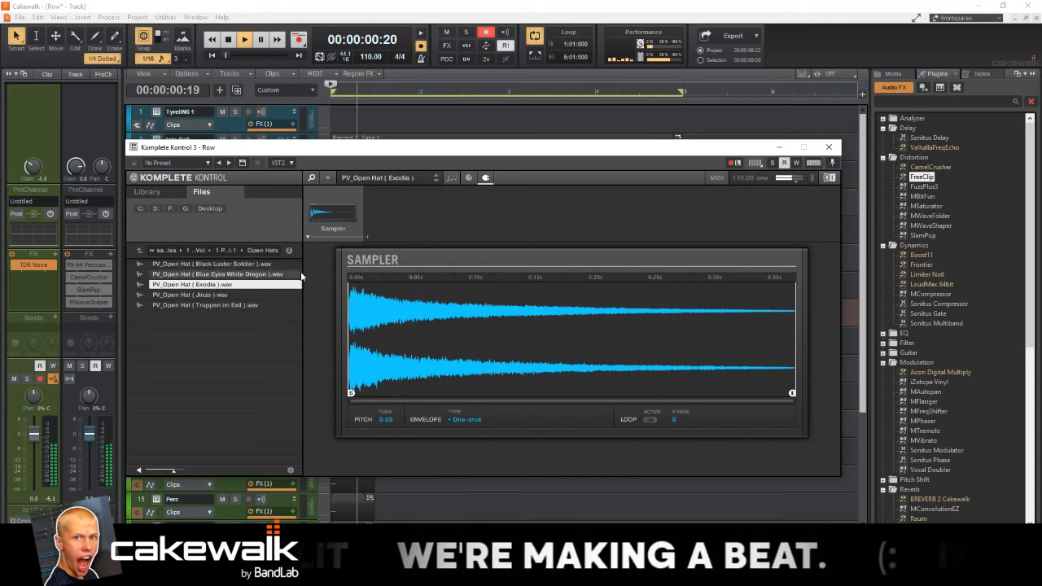
{"action": "key", "text": "space"}
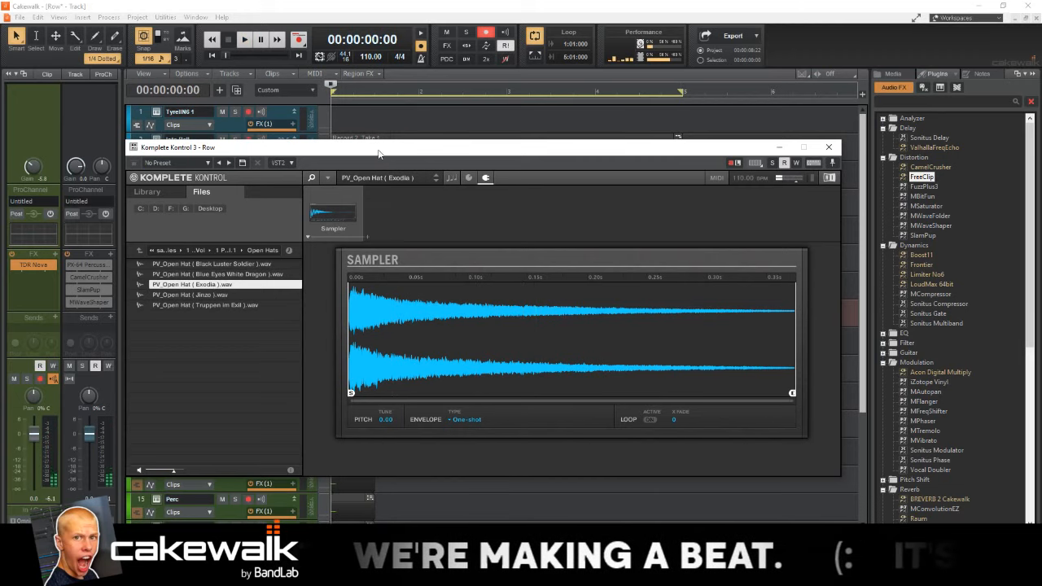
Step: Add the Exodia open hat sample as an audio clip at the project start on a new track 17 and audition it
{"action": "left_click_drag", "start_coordinate": [382, 147], "coordinate": [709, 167]}
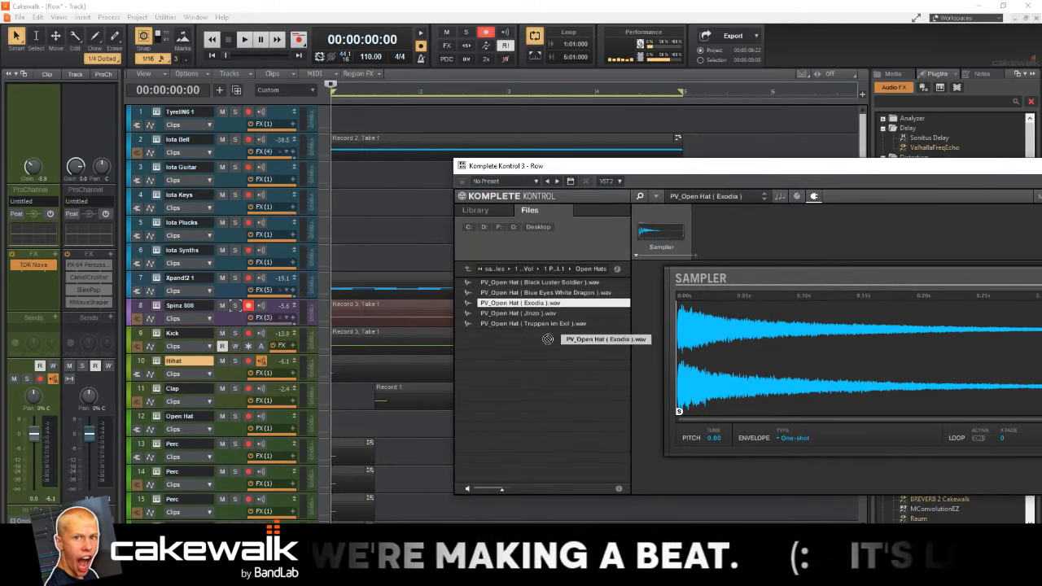
{"action": "scroll", "coordinate": [343, 513], "scroll_direction": "down", "scroll_amount": 2}
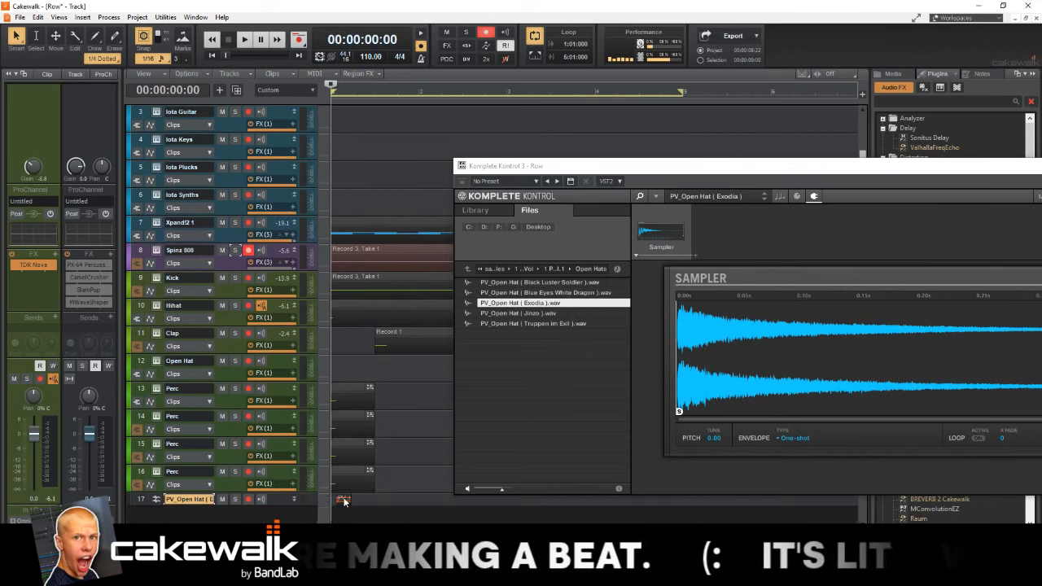
{"action": "left_click", "coordinate": [344, 499]}
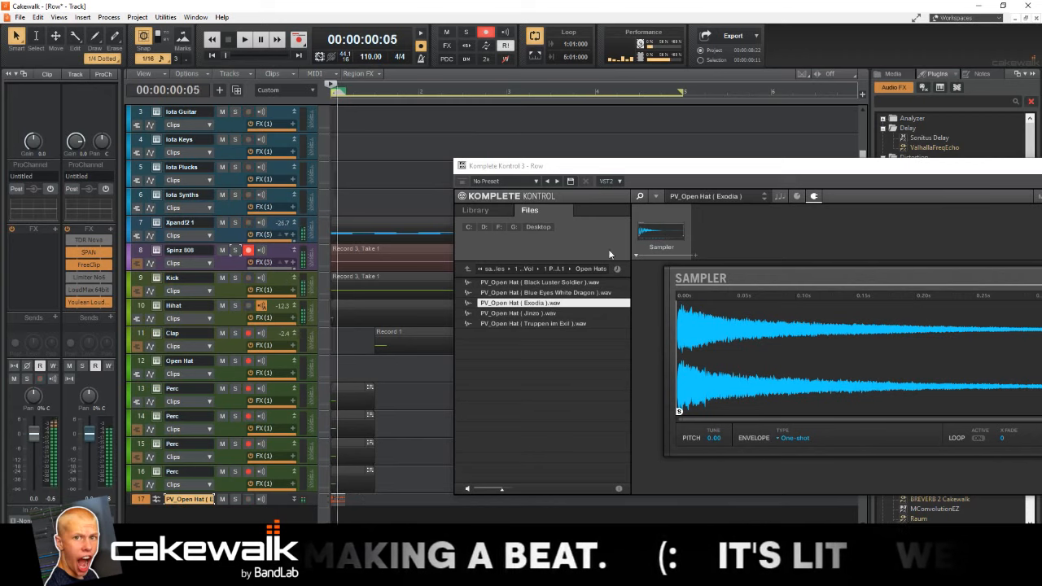
{"action": "key", "text": "space"}
{"action": "key", "text": "space"}
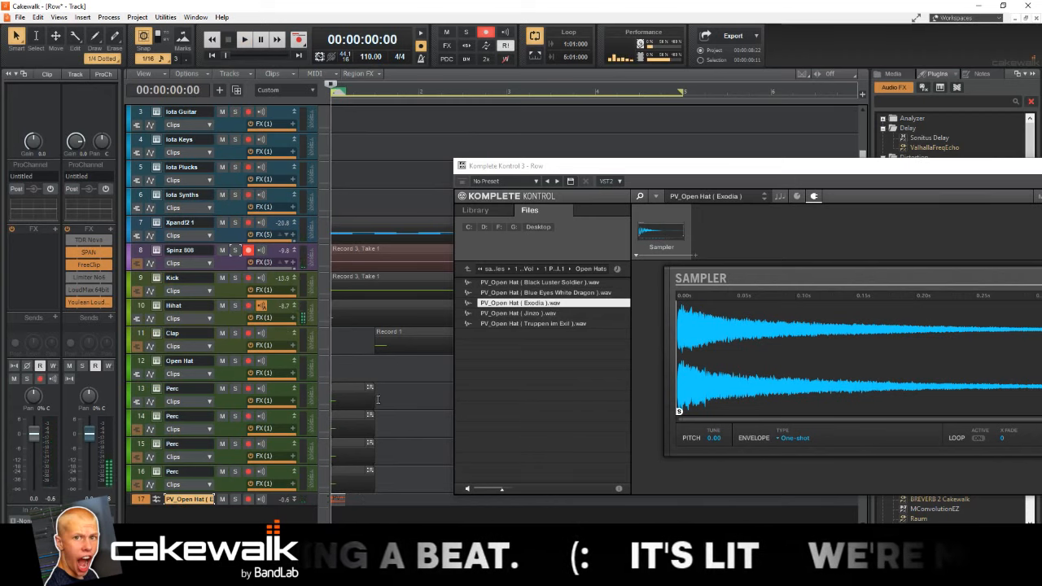
Step: Lower the open hat audio track's volume to about -13.8 dB while replaying the start of the loop
{"action": "key", "text": "space"}
{"action": "key", "text": "space"}
{"action": "key", "text": "space"}
{"action": "left_click_drag", "start_coordinate": [32, 434], "coordinate": [35, 466]}
{"action": "key", "text": "space"}
Step: Hide the Control Bar and close the Hihat track's Komplete Kontrol window during playback
{"action": "key", "text": "c"}
{"action": "key", "text": "space"}
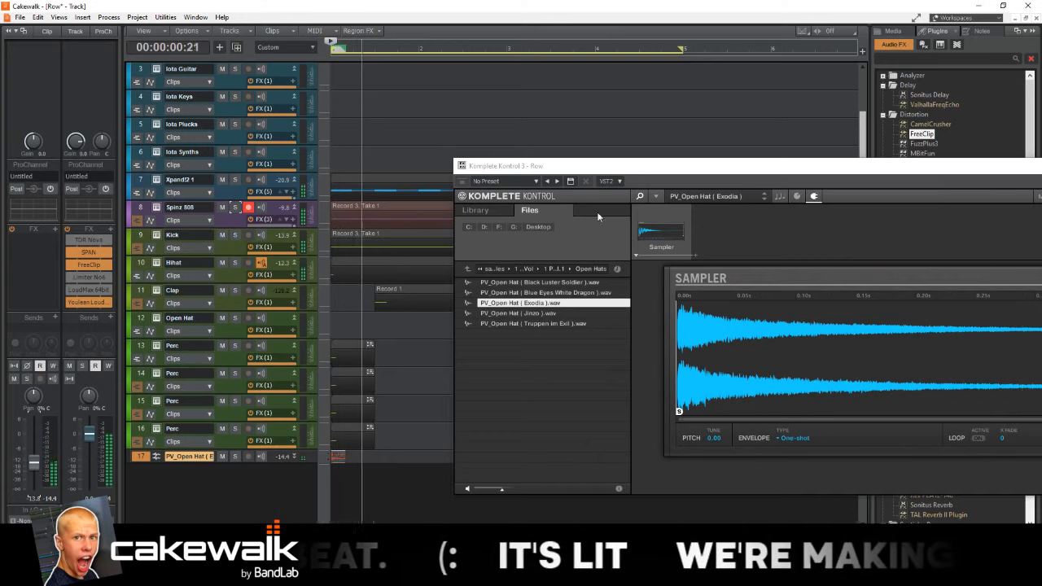
{"action": "left_click_drag", "start_coordinate": [1017, 174], "coordinate": [603, 208]}
{"action": "left_click", "coordinate": [742, 200]}
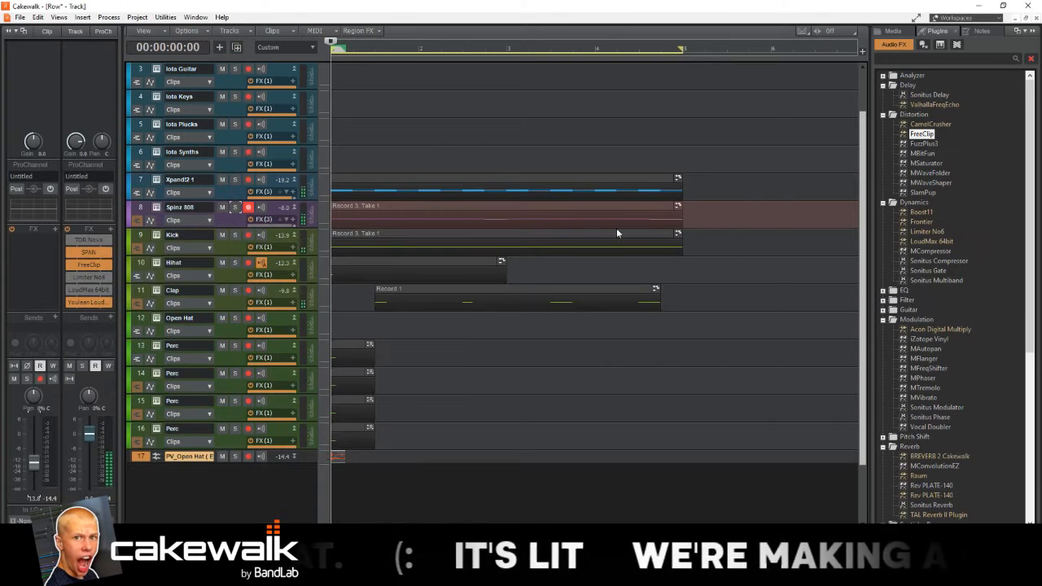
Step: Reduce the open hat audio track's volume in stages to about -32.1 dB, restarting playback after each change
{"action": "key", "text": "space"}
{"action": "key", "text": "space"}
{"action": "key", "text": "space"}
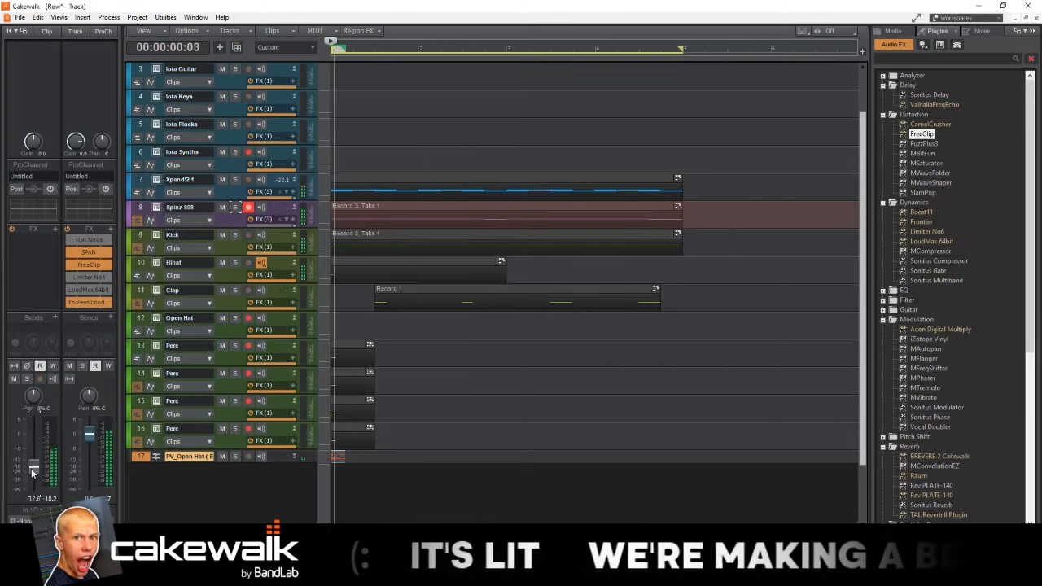
{"action": "key", "text": "space"}
{"action": "left_click_drag", "start_coordinate": [32, 467], "coordinate": [34, 473]}
{"action": "key", "text": "space"}
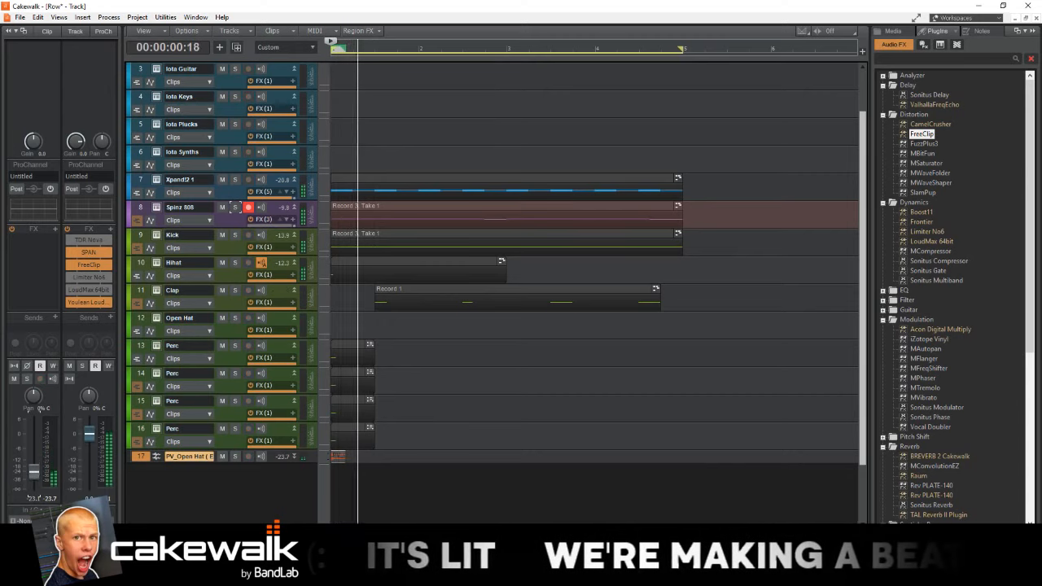
{"action": "key", "text": "space"}
{"action": "key", "text": "space"}
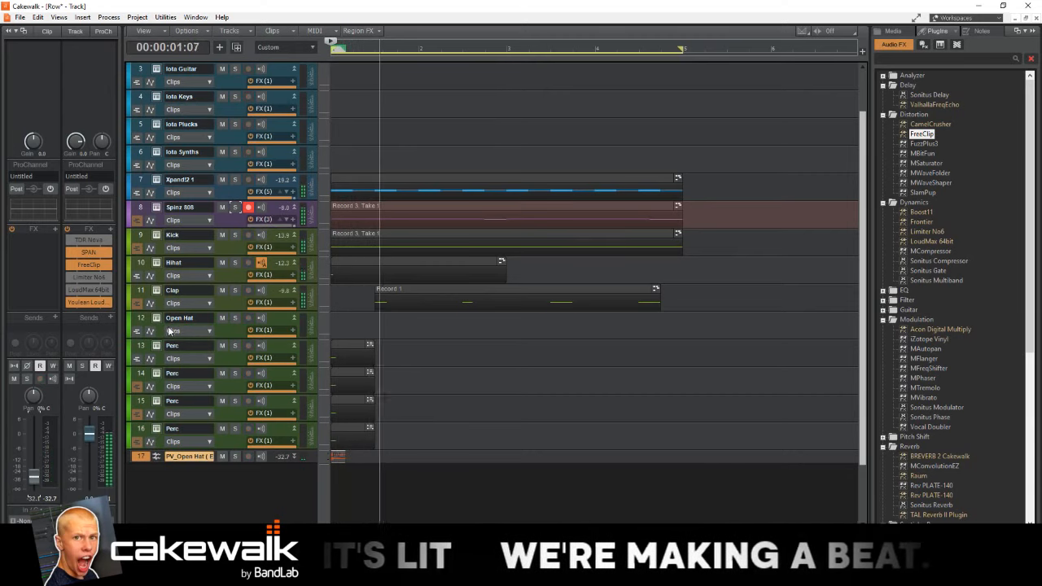
Step: Set the open hat audio track's gain to about -17.1 dB and its volume to about -17.0 dB while replaying the loop start
{"action": "scroll", "coordinate": [393, 274], "scroll_direction": "down", "scroll_amount": 3}
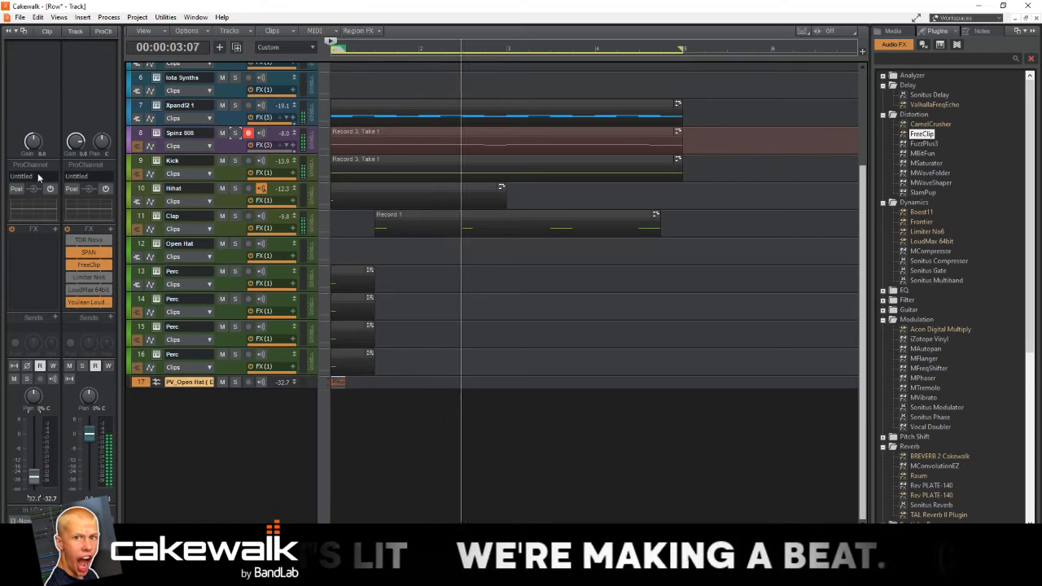
{"action": "key", "text": "space"}
{"action": "key", "text": "space"}
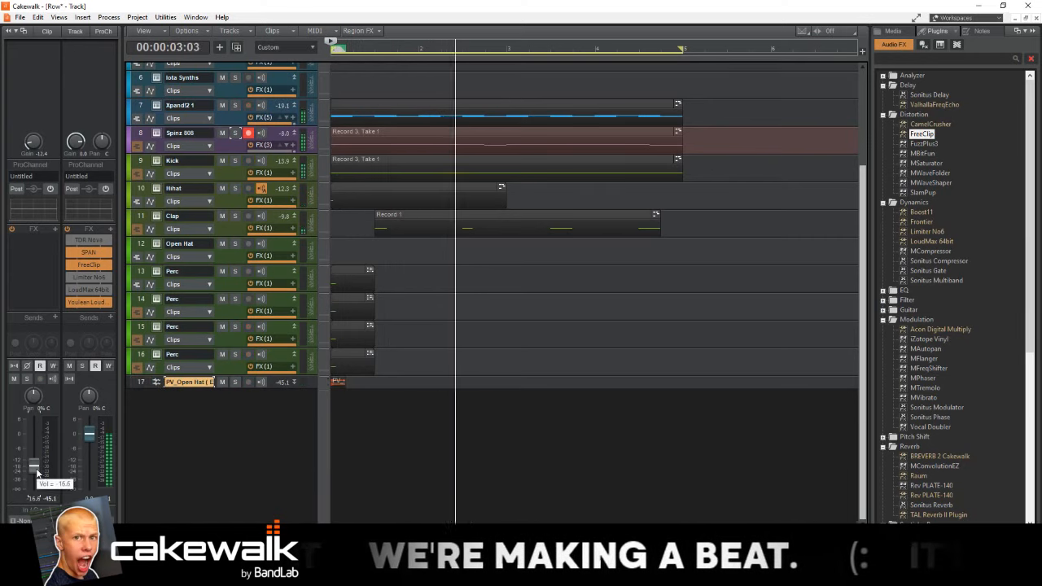
{"action": "key", "text": "space"}
{"action": "key", "text": "space"}
{"action": "key", "text": "space"}
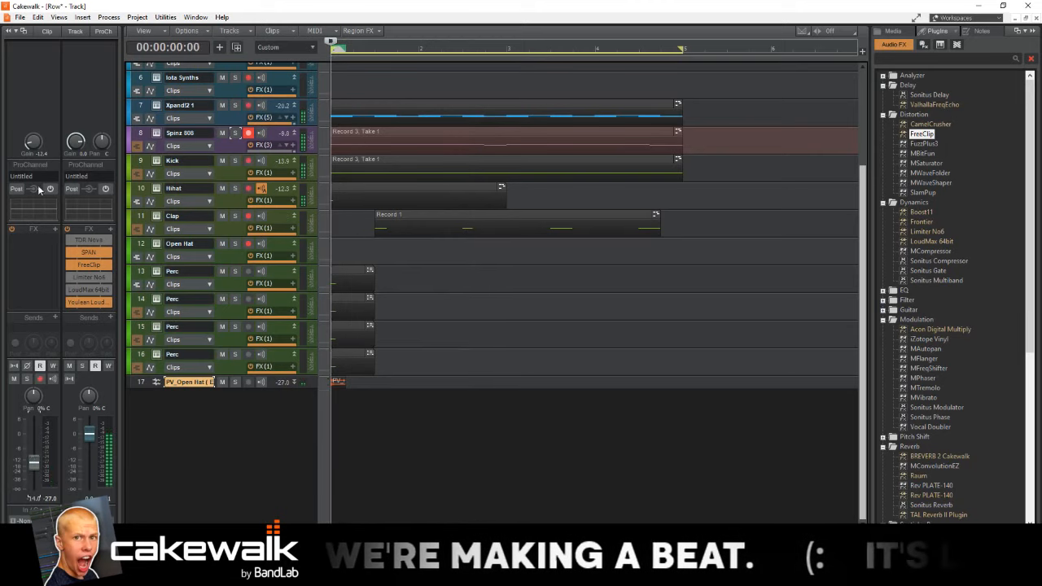
{"action": "key", "text": "space"}
{"action": "key", "text": "space"}
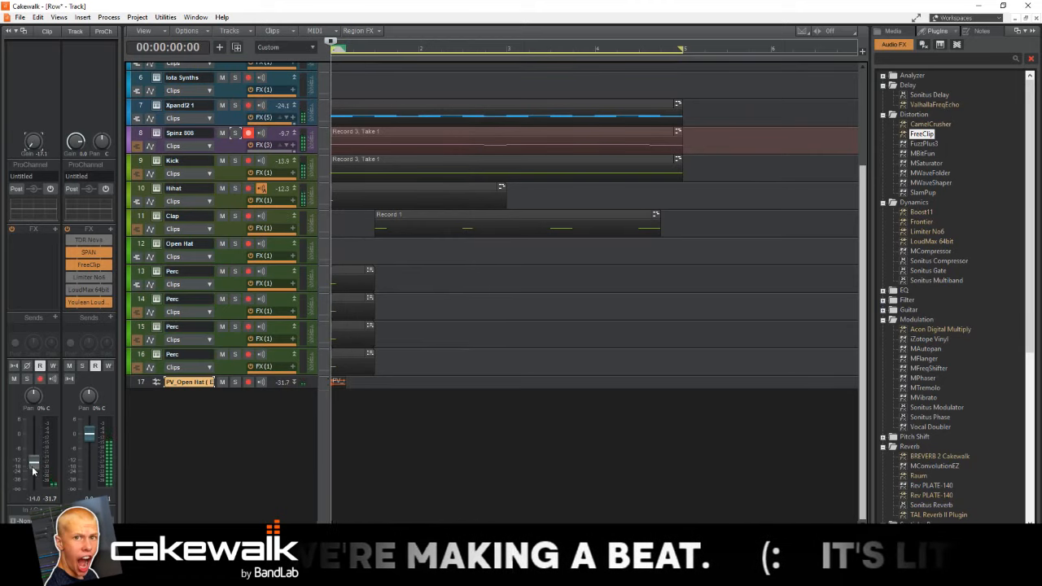
{"action": "key", "text": "space"}
{"action": "key", "text": "space"}
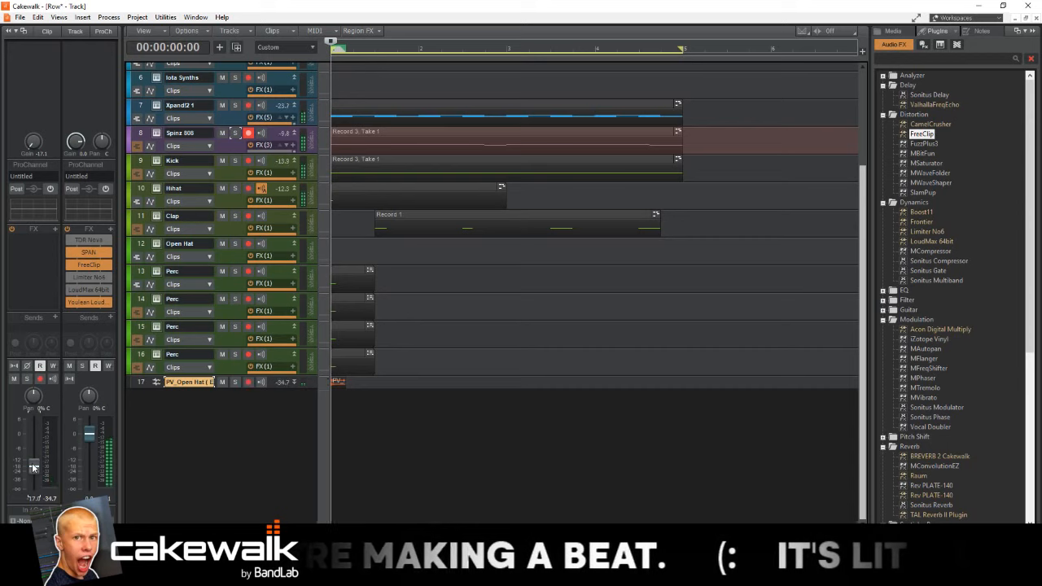
{"action": "key", "text": "space"}
{"action": "scroll", "coordinate": [179, 434], "scroll_direction": "up", "scroll_amount": 3}
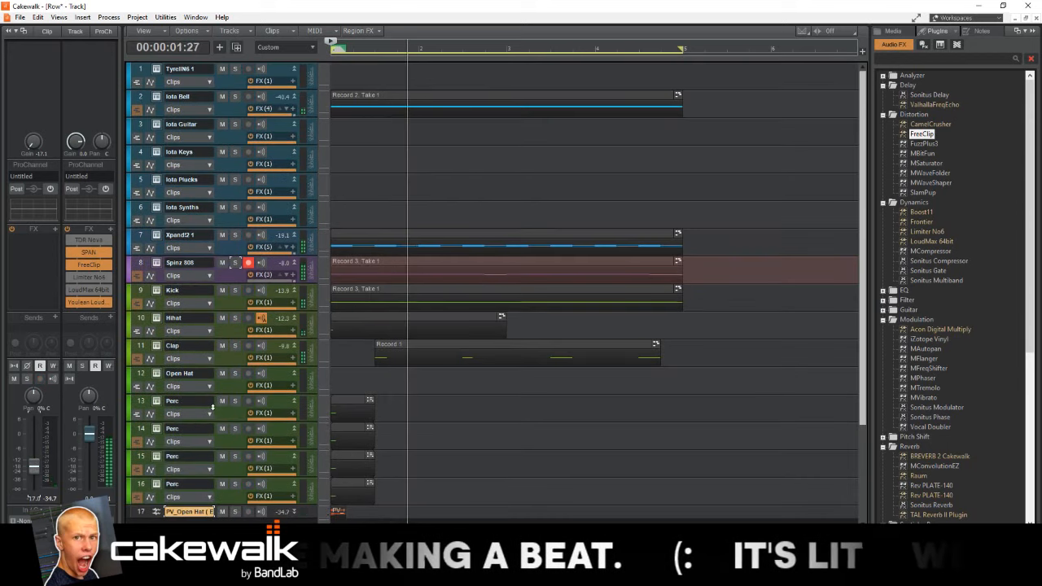
Step: Lower the open hat audio track's volume to about -28.7 dB while replaying its hit against the beat
{"action": "key", "text": "space"}
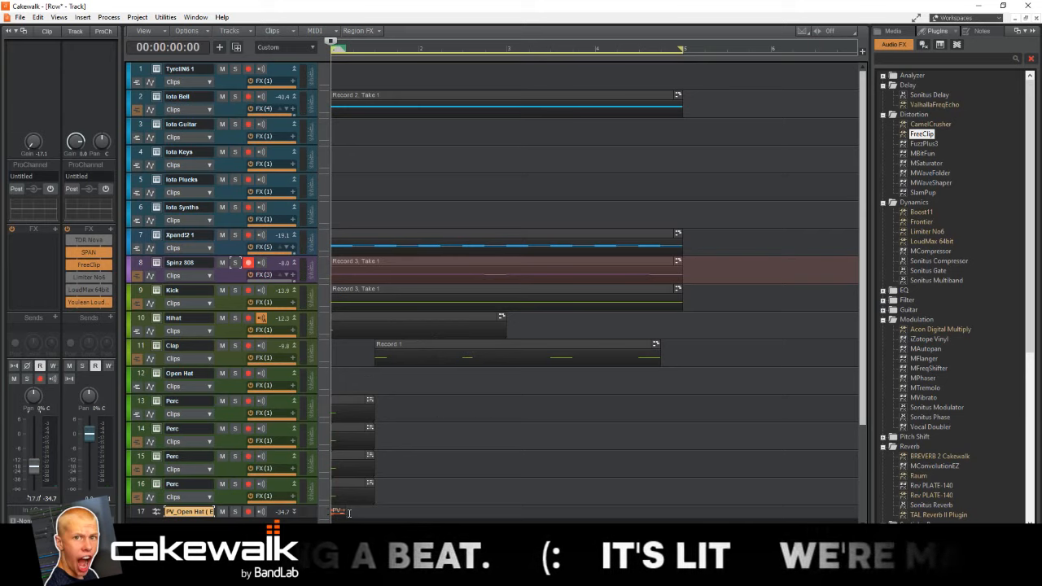
{"action": "key", "text": "space"}
{"action": "key", "text": "space"}
{"action": "key", "text": "space"}
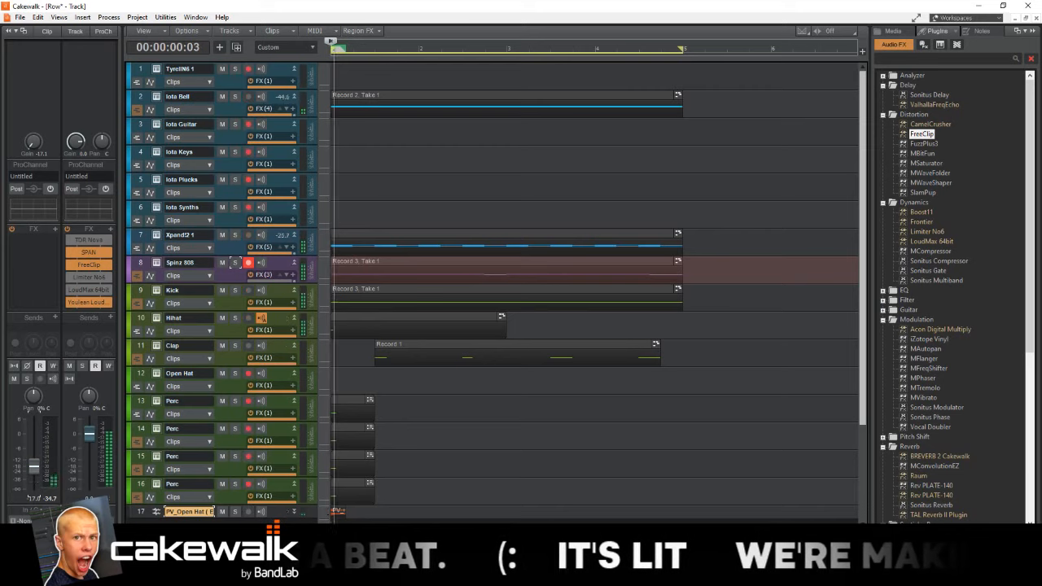
{"action": "key", "text": "space"}
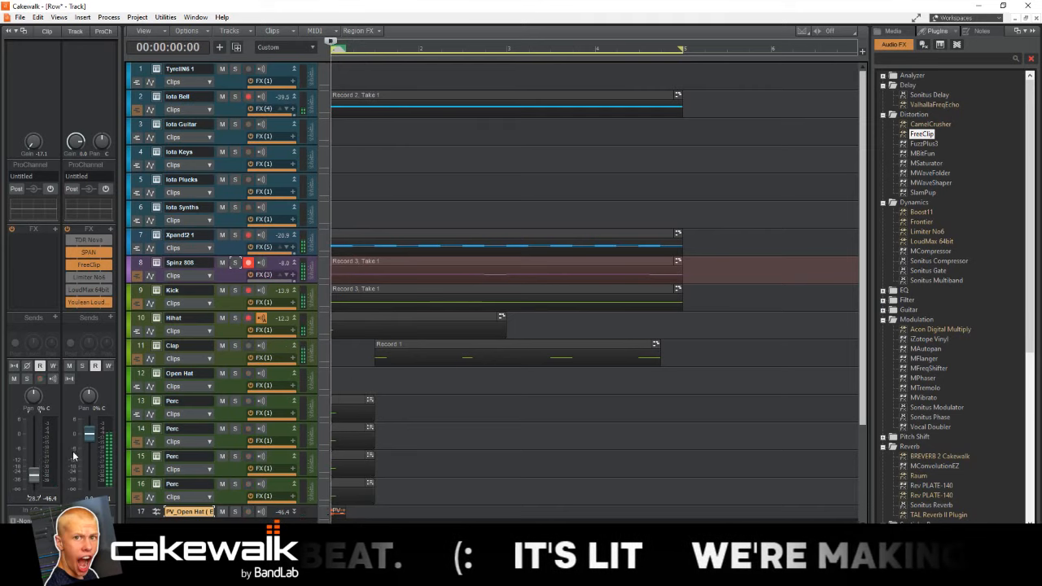
Step: Solo the open hat audio track and repeatedly restart playback to listen to its hit alone
{"action": "key", "text": "space"}
{"action": "key", "text": "space"}
{"action": "key", "text": "space"}
{"action": "key", "text": "space"}
{"action": "key", "text": "space"}
{"action": "key", "text": "space"}
{"action": "key", "text": "space"}
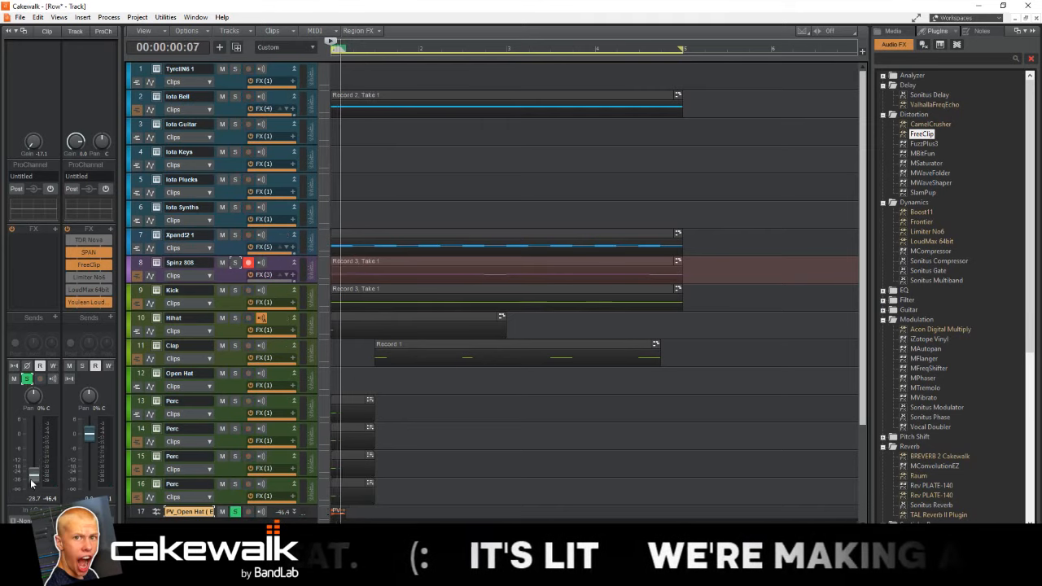
Step: Clear the open hat audio track's solo, mute the Hihat track and play the loop
{"action": "left_click", "coordinate": [237, 334]}
{"action": "left_click", "coordinate": [221, 318]}
{"action": "key", "text": "space"}
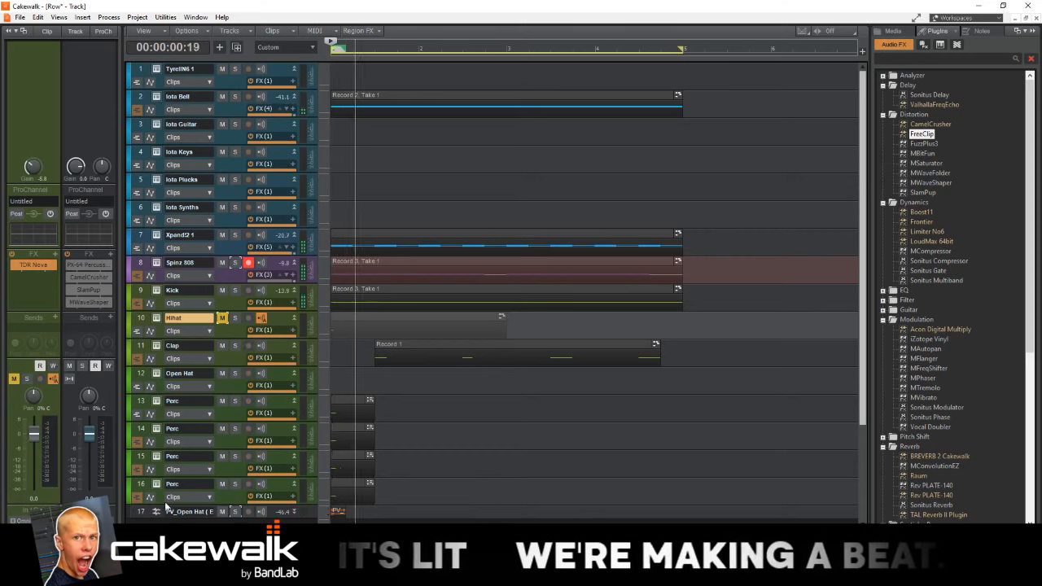
Step: Set the open hat audio track's gain to about -9.7 dB and rebalance its volume while replaying the loop start
{"action": "key", "text": "space"}
{"action": "left_click", "coordinate": [141, 511]}
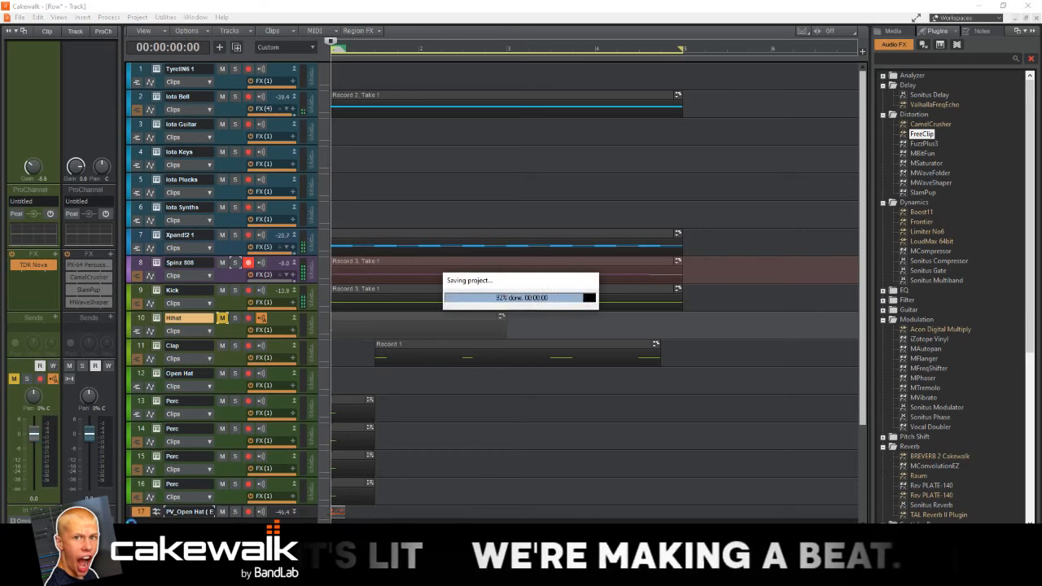
{"action": "left_click_drag", "start_coordinate": [36, 477], "coordinate": [34, 442]}
{"action": "left_click_drag", "start_coordinate": [32, 147], "coordinate": [33, 130]}
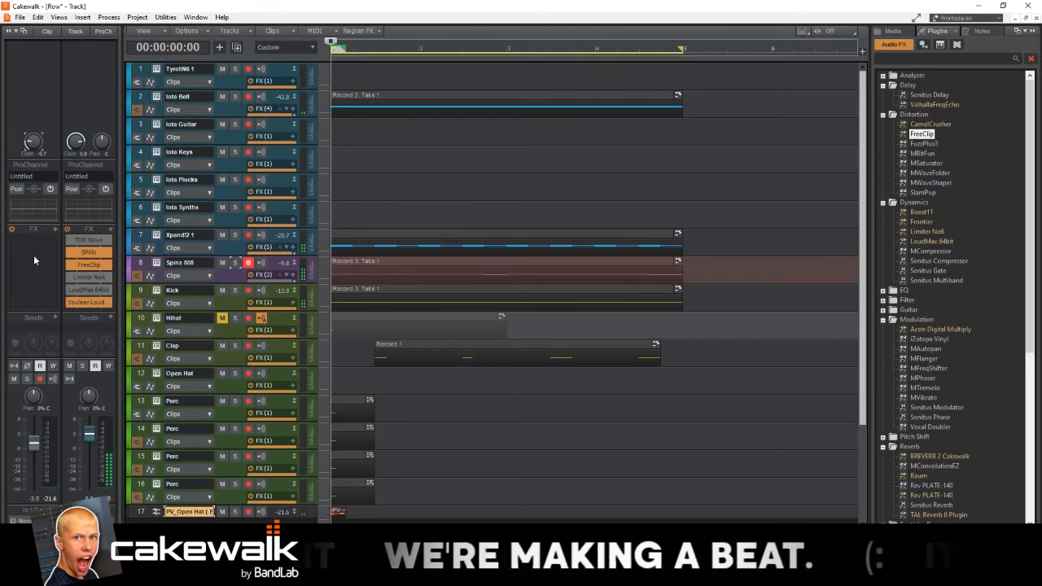
{"action": "key", "text": "space"}
{"action": "left_click_drag", "start_coordinate": [35, 442], "coordinate": [37, 449]}
{"action": "key", "text": "space"}
{"action": "key", "text": "space"}
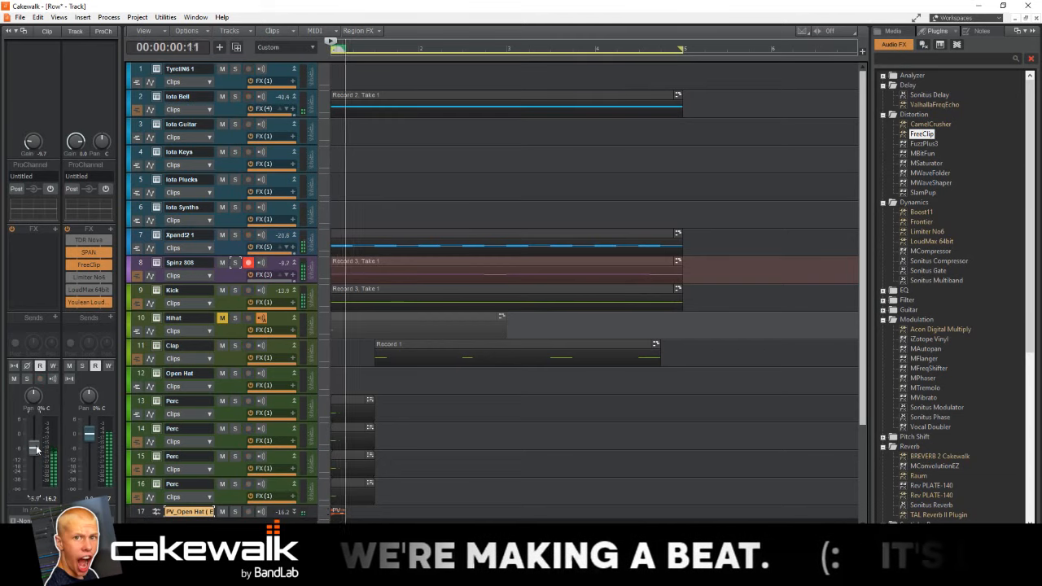
{"action": "key", "text": "space"}
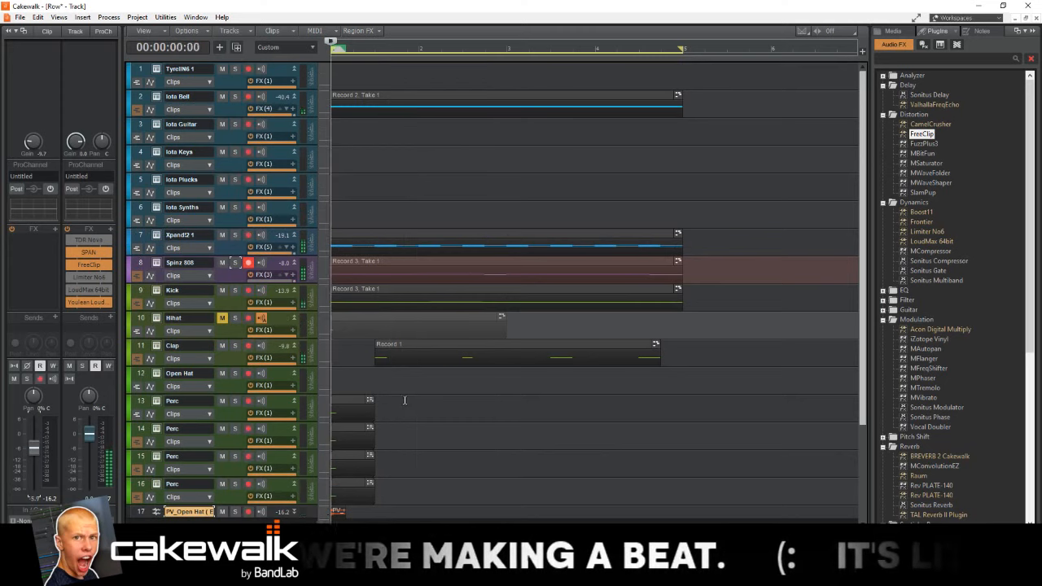
Step: Select the Kick track and play the loop from its start
{"action": "left_click", "coordinate": [233, 306]}
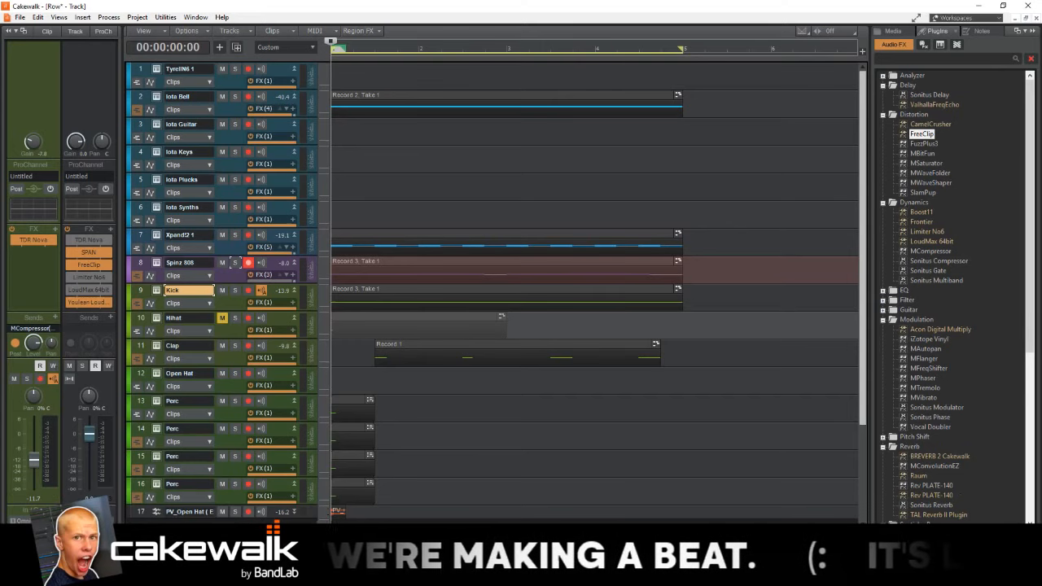
{"action": "mouse_move", "coordinate": [359, 574]}
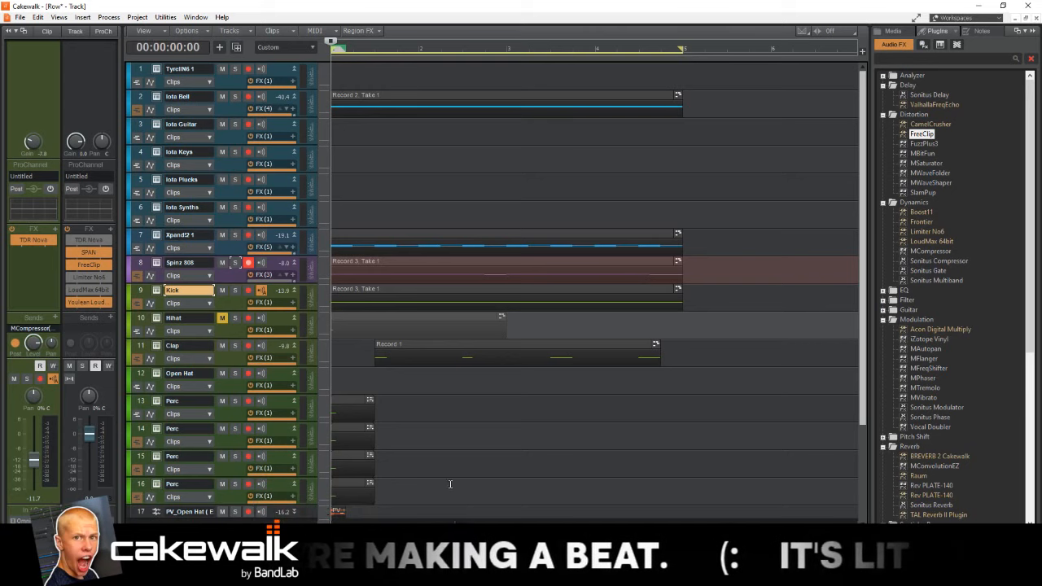
{"action": "left_click", "coordinate": [450, 485]}
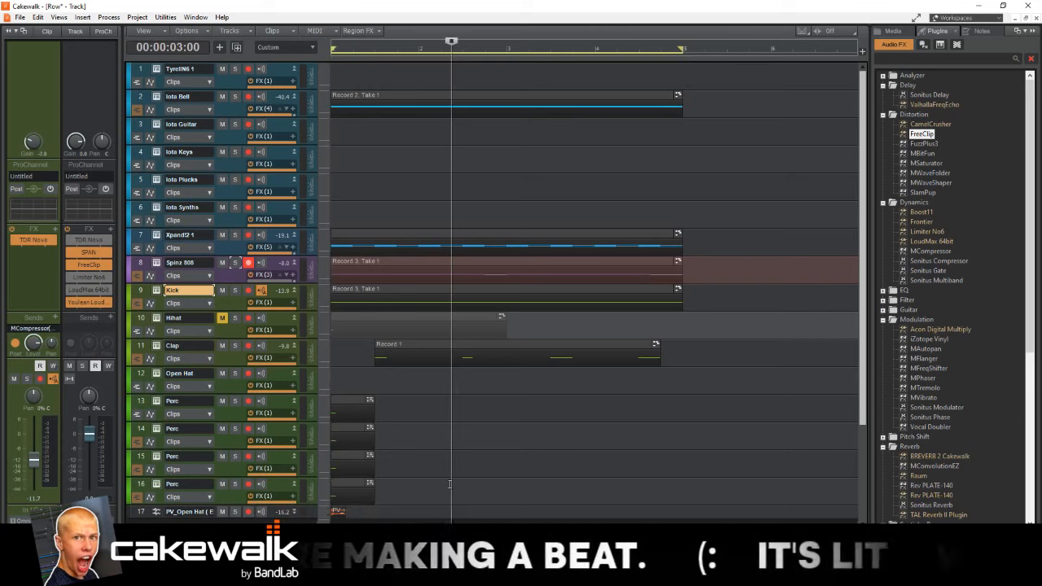
{"action": "key", "text": "space"}
{"action": "key", "text": "w"}
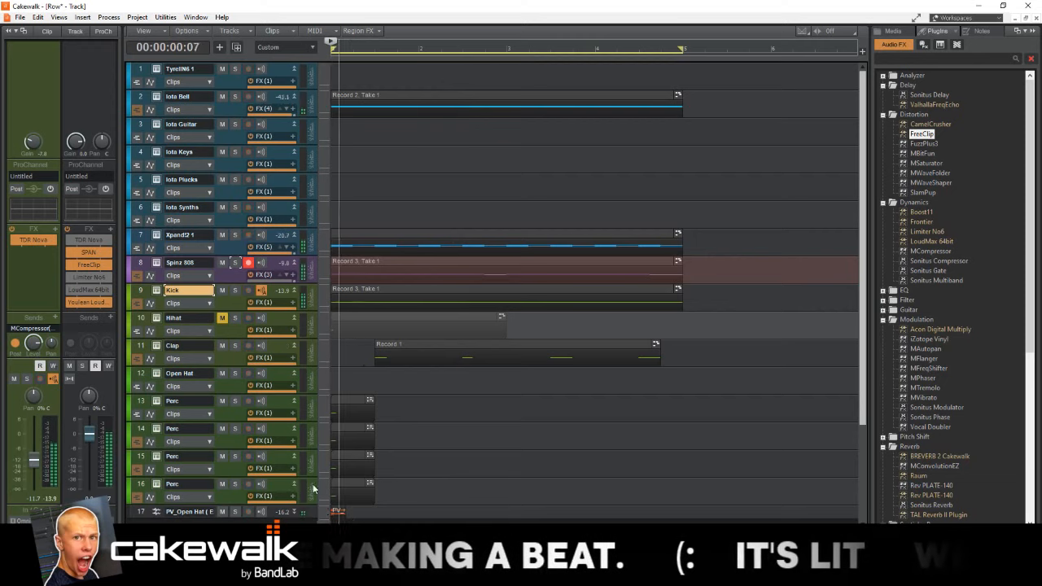
{"action": "key", "text": "space"}
Step: Unmute the Hihat track and open the drum kit's Hats folder in its Komplete Kontrol file browser
{"action": "left_click", "coordinate": [222, 317]}
{"action": "left_click", "coordinate": [183, 317]}
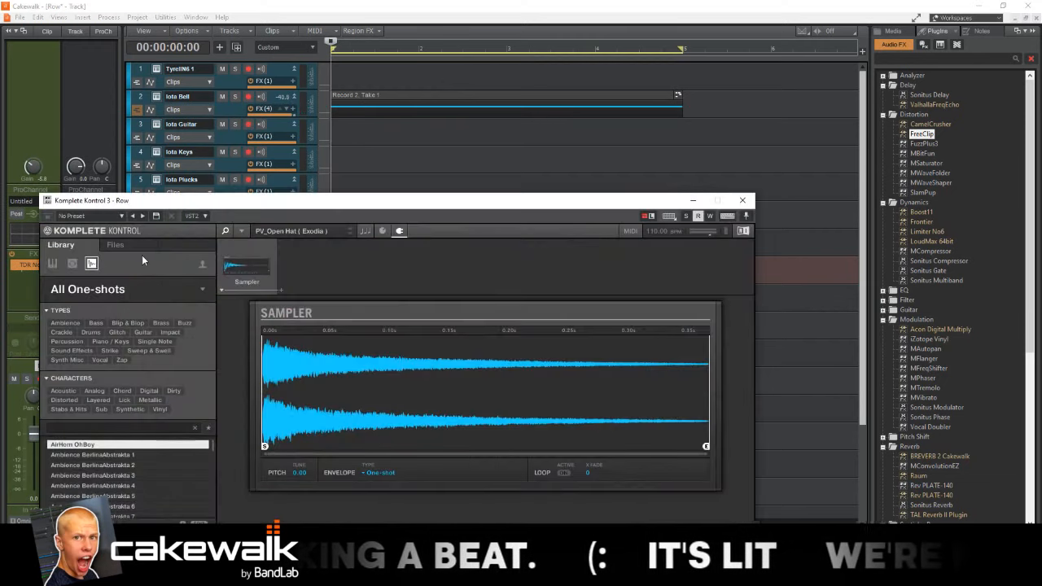
{"action": "left_click", "coordinate": [122, 247]}
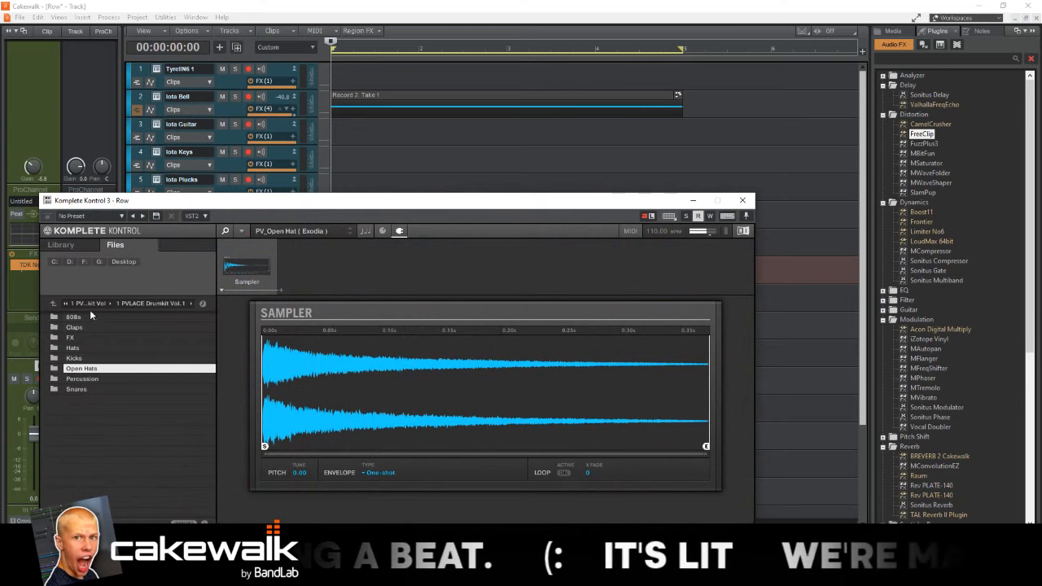
{"action": "left_click", "coordinate": [86, 347]}
{"action": "left_click", "coordinate": [86, 348]}
Step: Audition several hi-hat samples, load PV_HiHat ( Ferrari ).wav into the sampler and close the instrument
{"action": "double_click", "coordinate": [86, 348]}
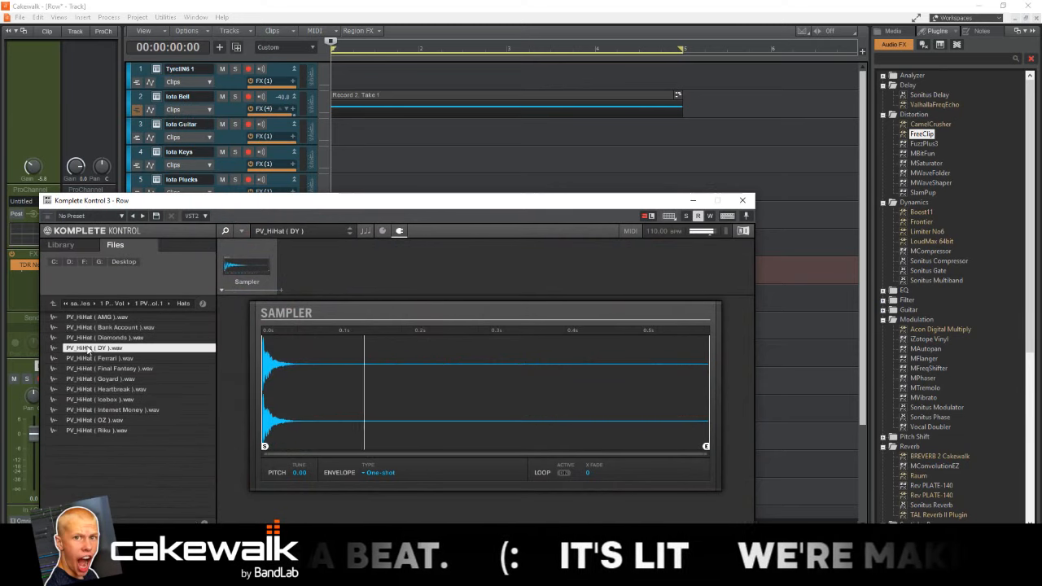
{"action": "left_click", "coordinate": [97, 338]}
{"action": "double_click", "coordinate": [101, 329]}
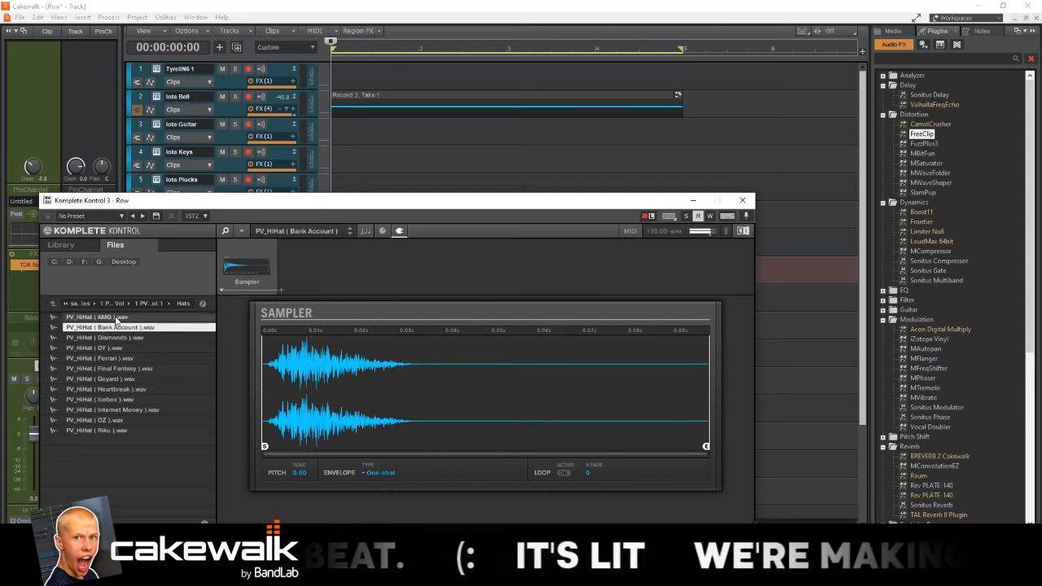
{"action": "double_click", "coordinate": [120, 380]}
{"action": "double_click", "coordinate": [98, 359]}
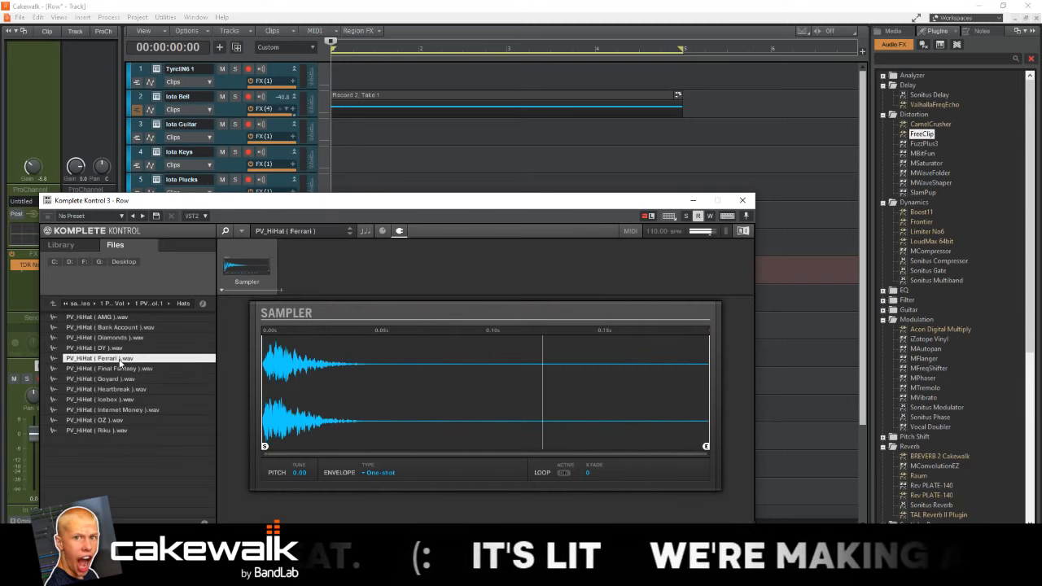
{"action": "left_click", "coordinate": [742, 201]}
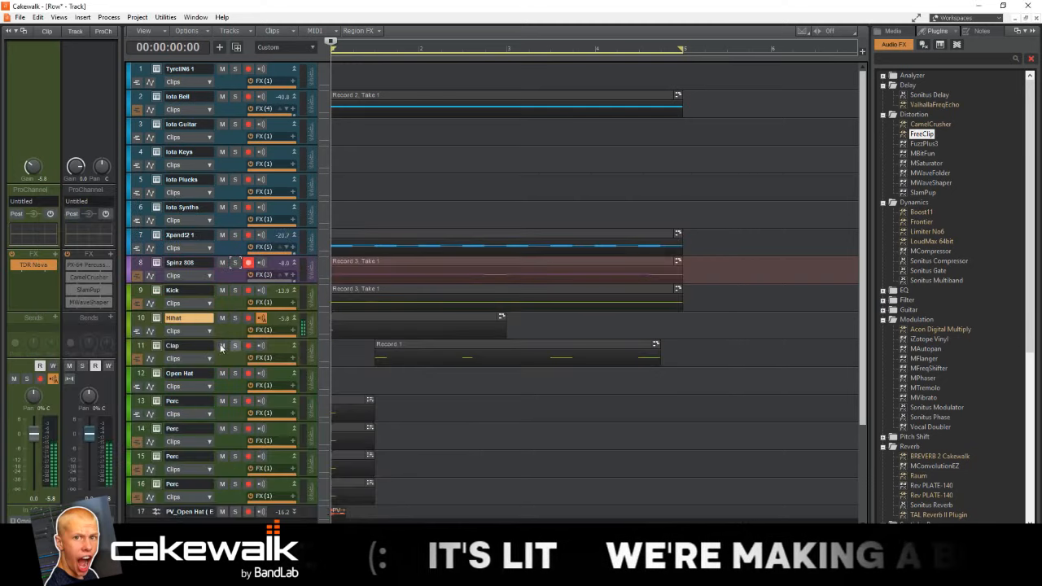
Step: Open the Hihat clip in the step sequencer and fill the C5 row every 2 steps
{"action": "double_click", "coordinate": [394, 314]}
{"action": "key", "text": "shift+d"}
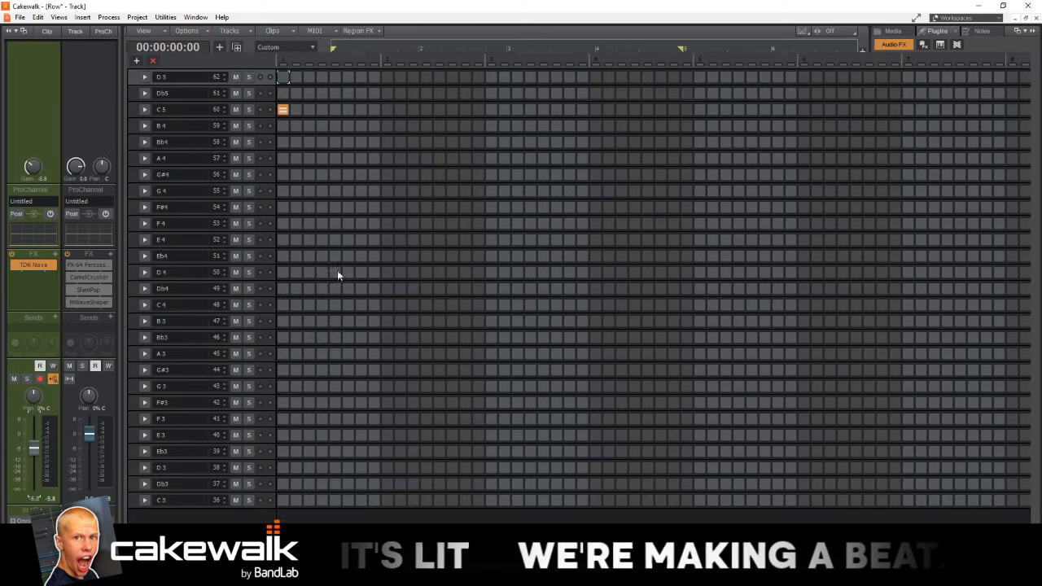
{"action": "right_click", "coordinate": [266, 109]}
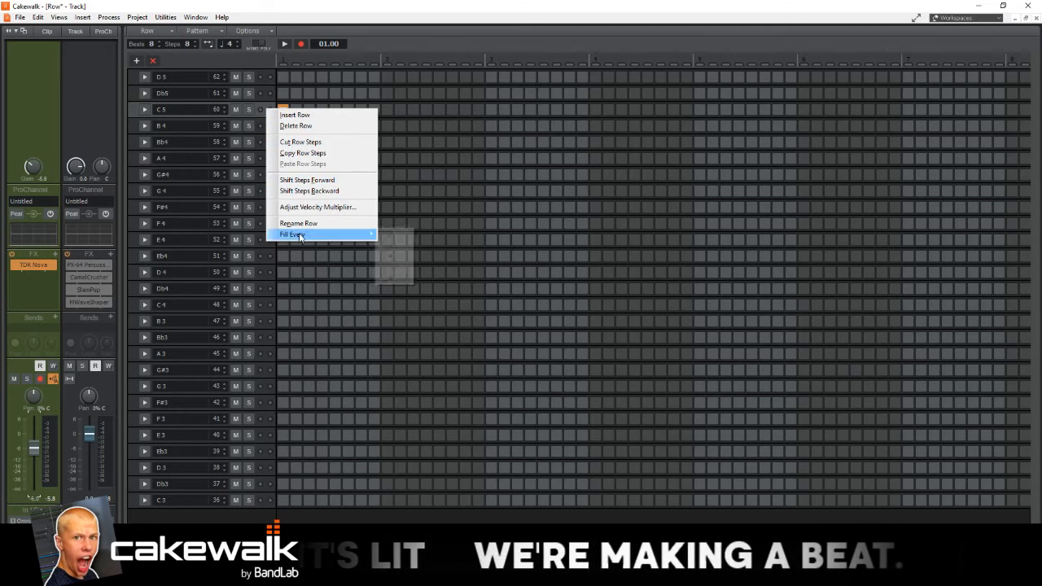
{"action": "left_click", "coordinate": [375, 255]}
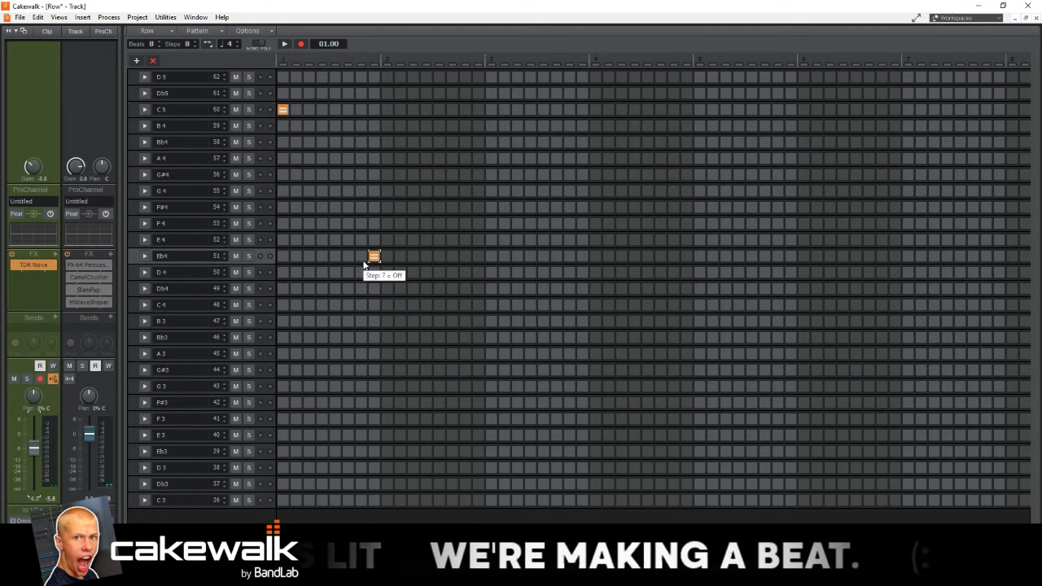
{"action": "left_click", "coordinate": [374, 257]}
{"action": "left_click", "coordinate": [271, 112]}
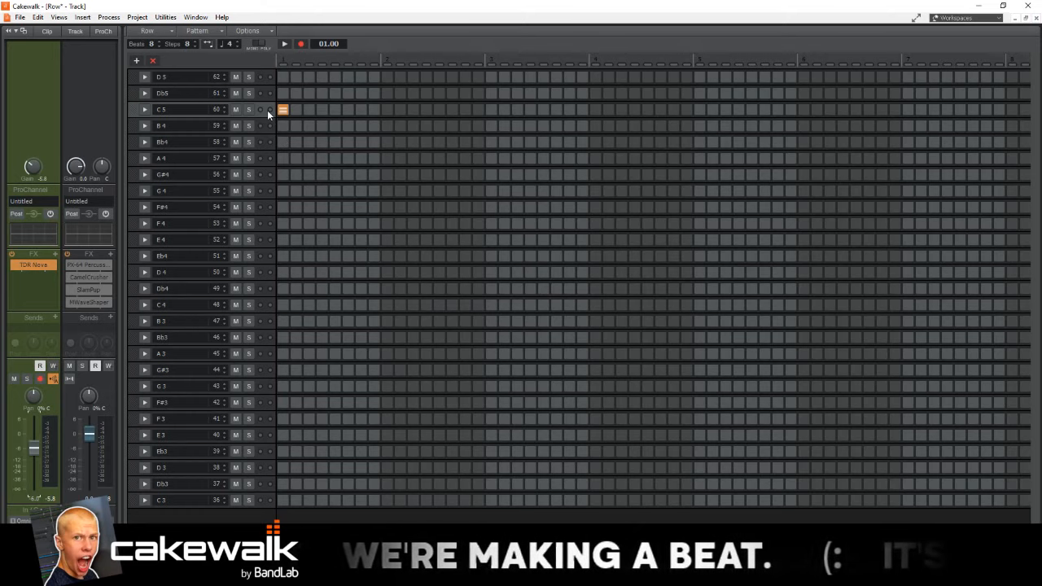
{"action": "right_click", "coordinate": [269, 113]}
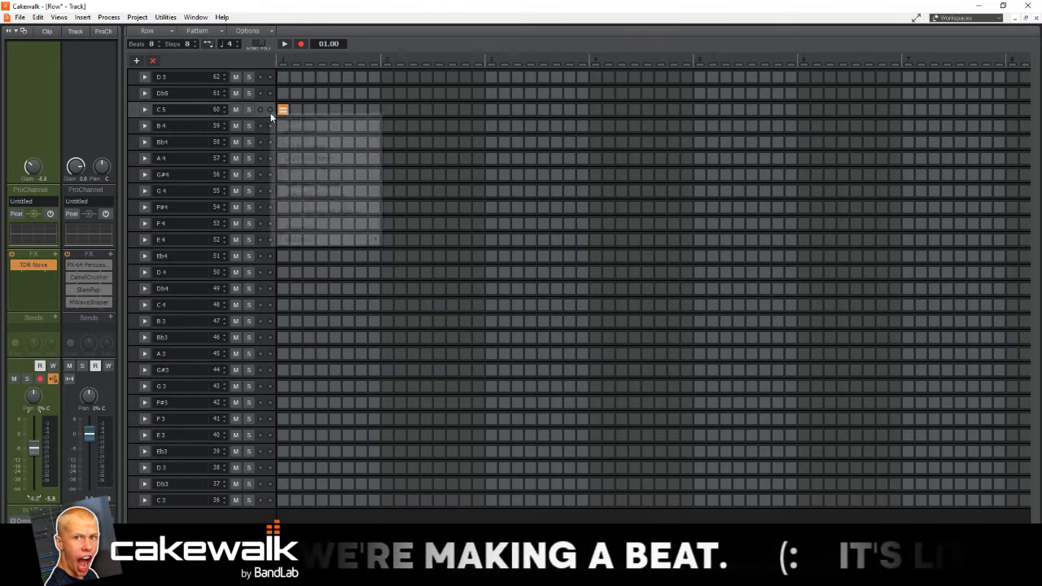
{"action": "mouse_move", "coordinate": [374, 251]}
{"action": "left_click", "coordinate": [395, 239]}
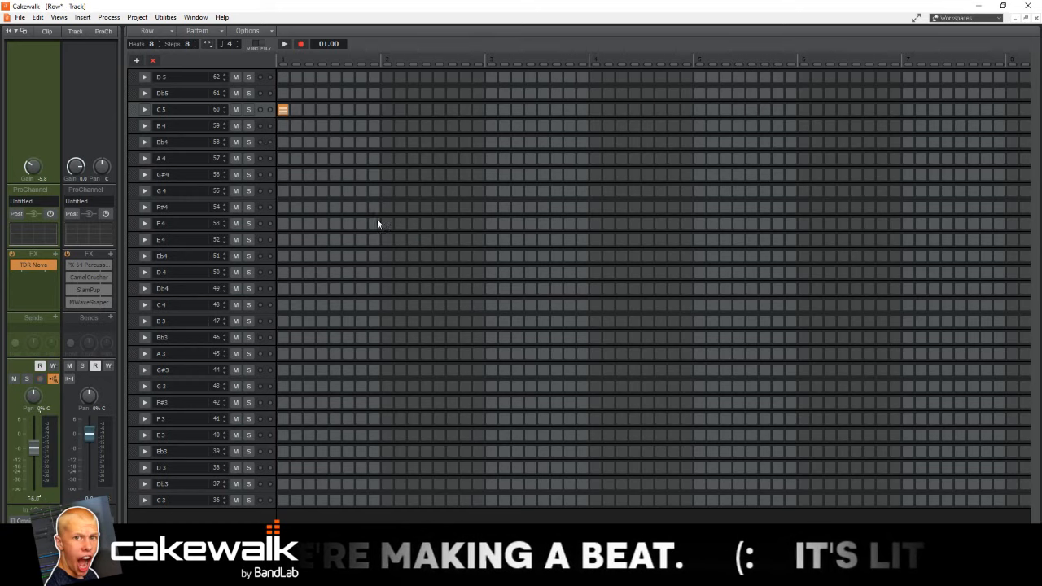
Step: Delete the filled C5 row and fill the A4 row every 4 steps
{"action": "right_click", "coordinate": [265, 109]}
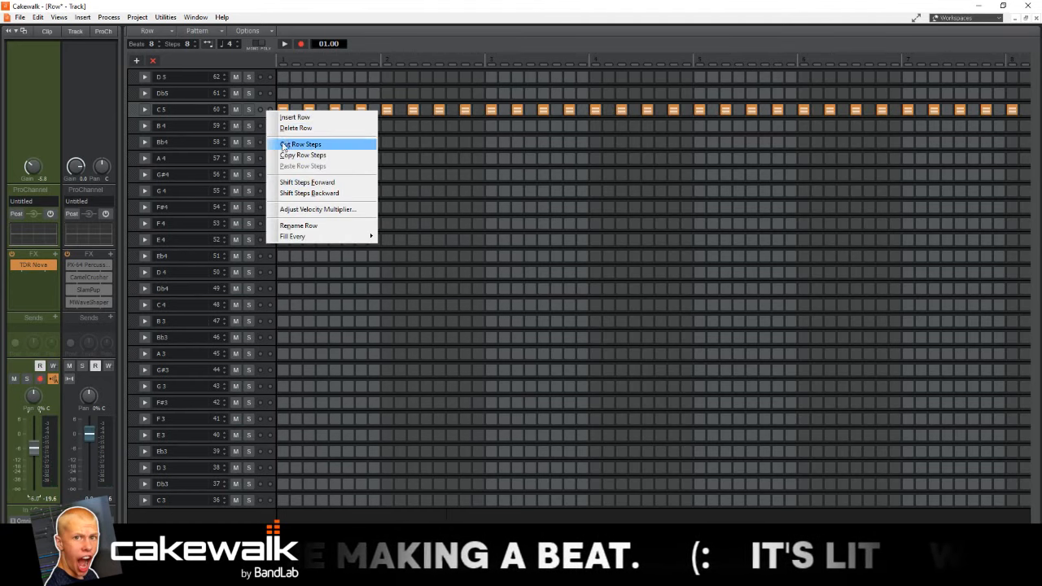
{"action": "left_click", "coordinate": [298, 129]}
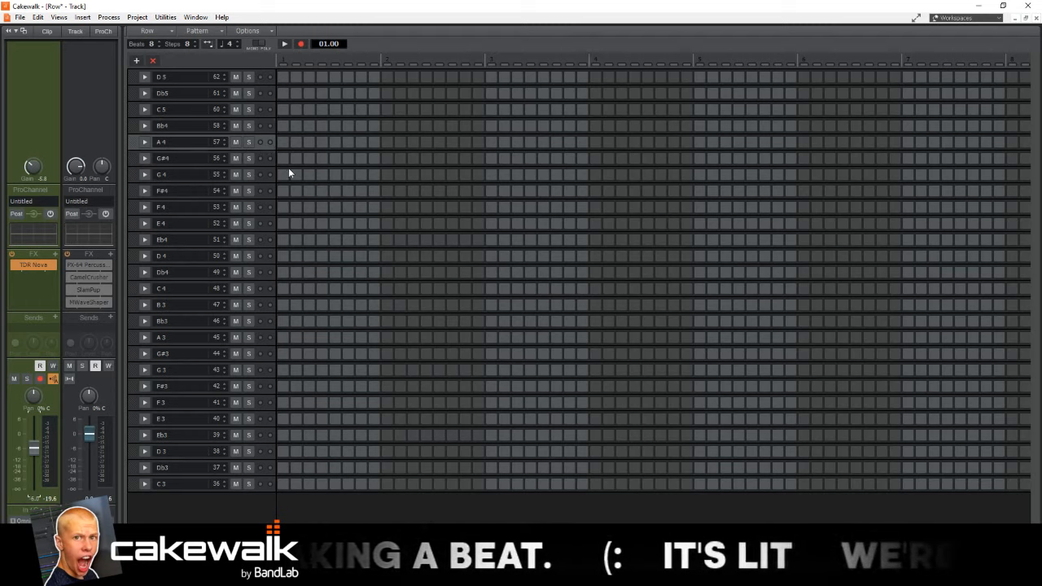
{"action": "right_click", "coordinate": [269, 142]}
{"action": "mouse_move", "coordinate": [297, 267]}
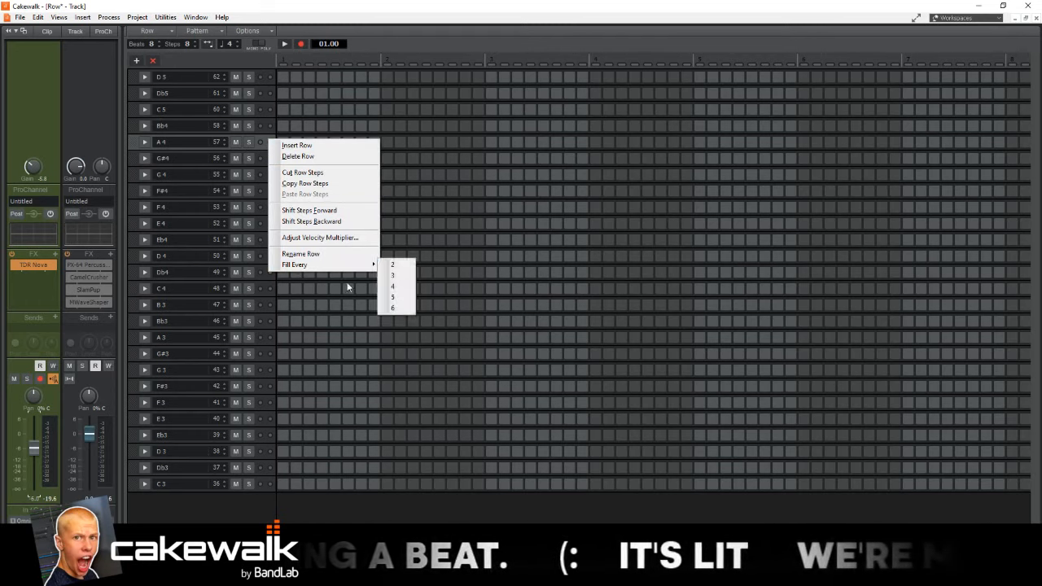
{"action": "left_click", "coordinate": [396, 288]}
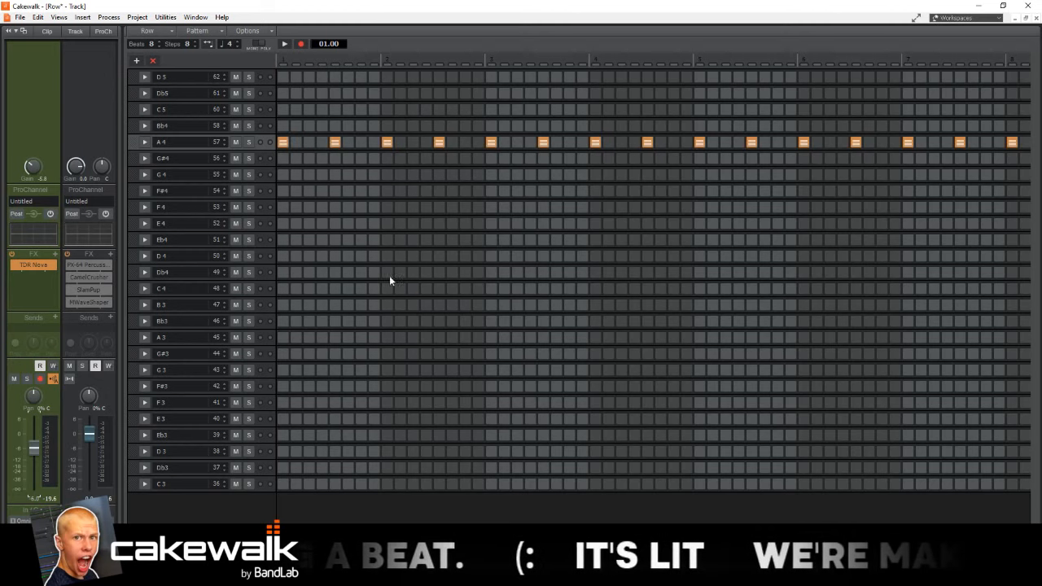
Step: Add a G#4 hit on beat 1 step 3 and Eb4 hits on steps 1 and 3 of beats 7 and 8 between playbacks
{"action": "key", "text": "space"}
{"action": "key", "text": "space"}
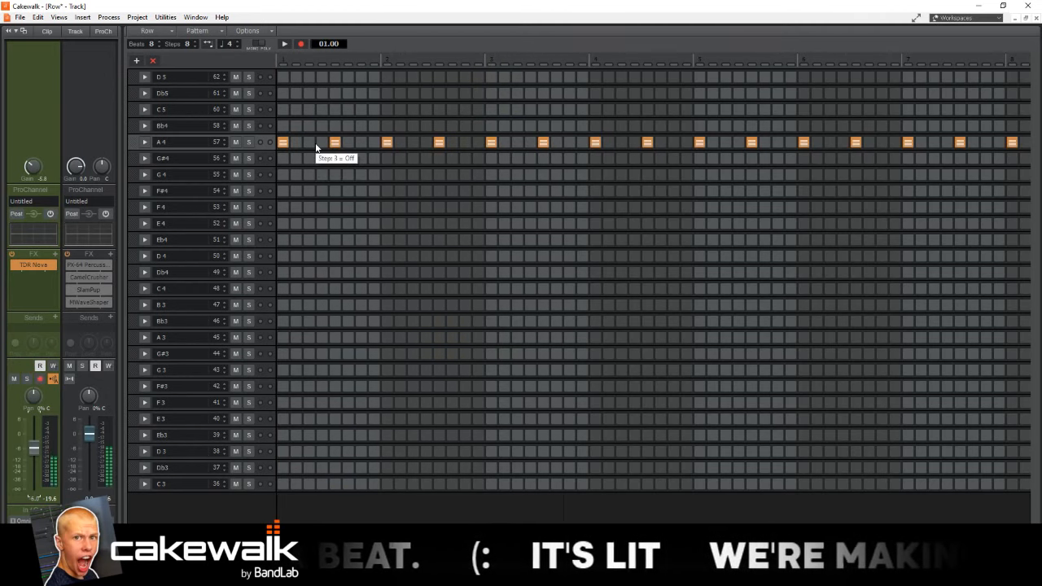
{"action": "key", "text": "space"}
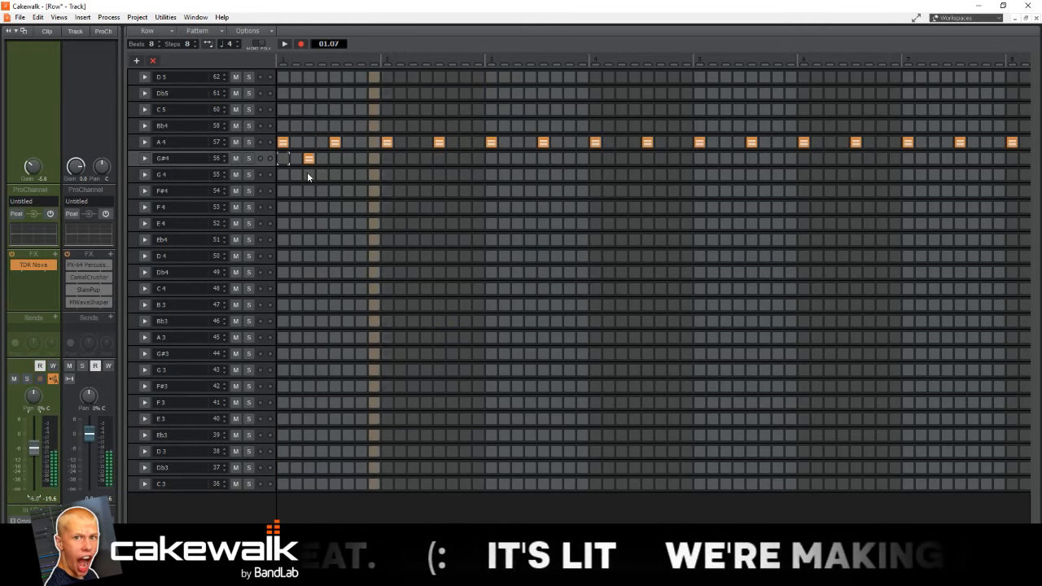
{"action": "left_click", "coordinate": [308, 158]}
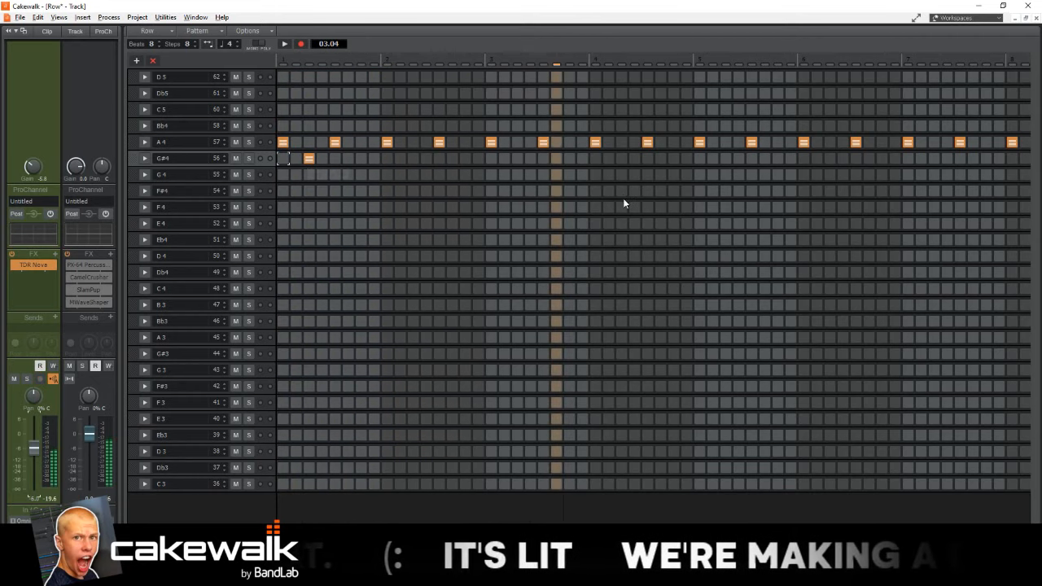
{"action": "left_click", "coordinate": [908, 239]}
{"action": "left_click", "coordinate": [934, 240]}
{"action": "key", "text": "space"}
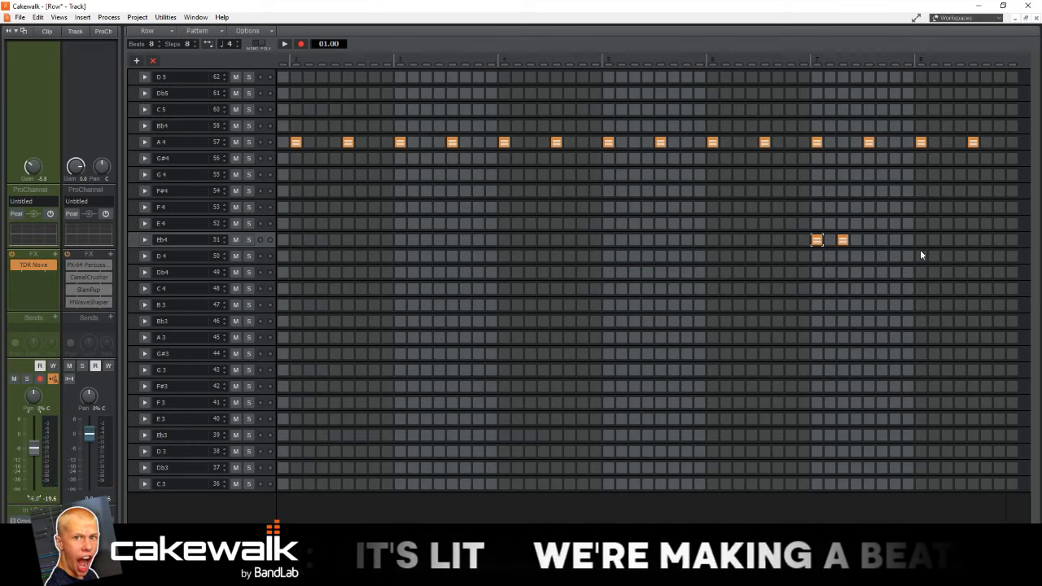
{"action": "key", "text": "space"}
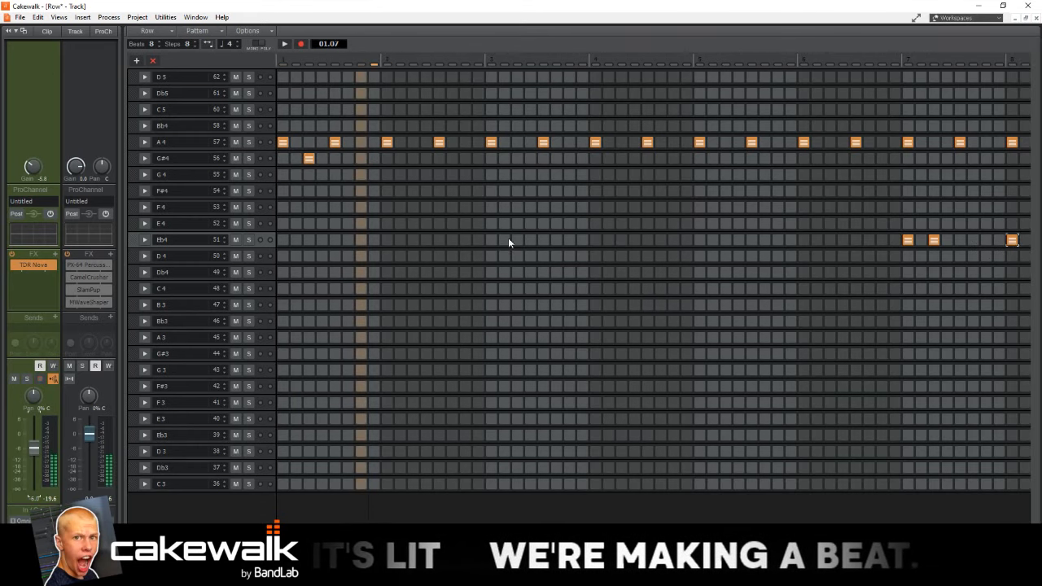
Step: Add Db4 hits on beat 3 steps 5 to 8 and C5 hits on beat 2 step 5 and beat 3 step 1, then audition the pattern
{"action": "left_click", "coordinate": [543, 272]}
{"action": "left_click", "coordinate": [582, 272]}
{"action": "left_click", "coordinate": [569, 272]}
{"action": "left_click", "coordinate": [556, 272]}
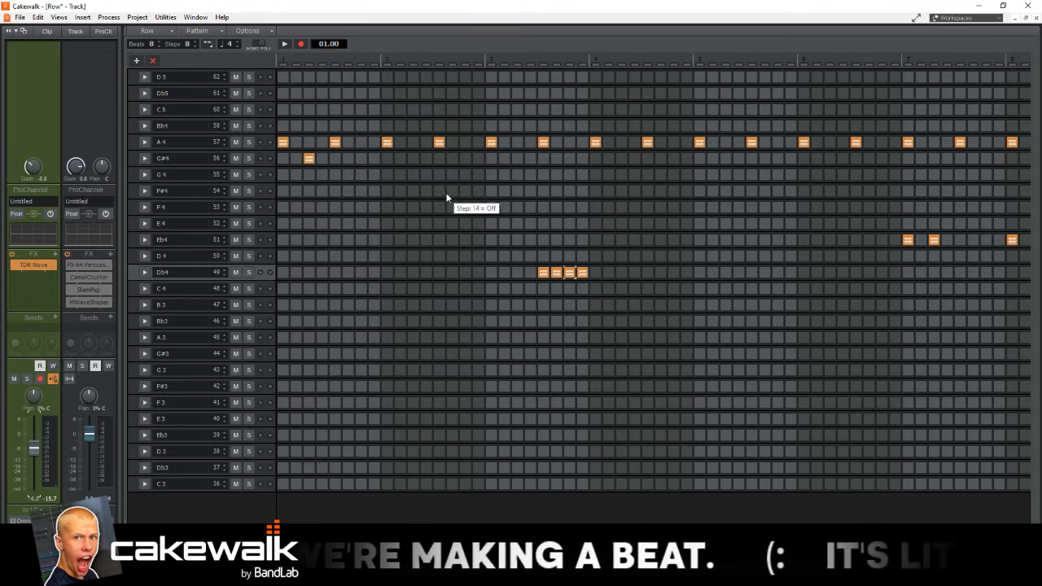
{"action": "left_click", "coordinate": [439, 109]}
{"action": "left_click", "coordinate": [491, 109]}
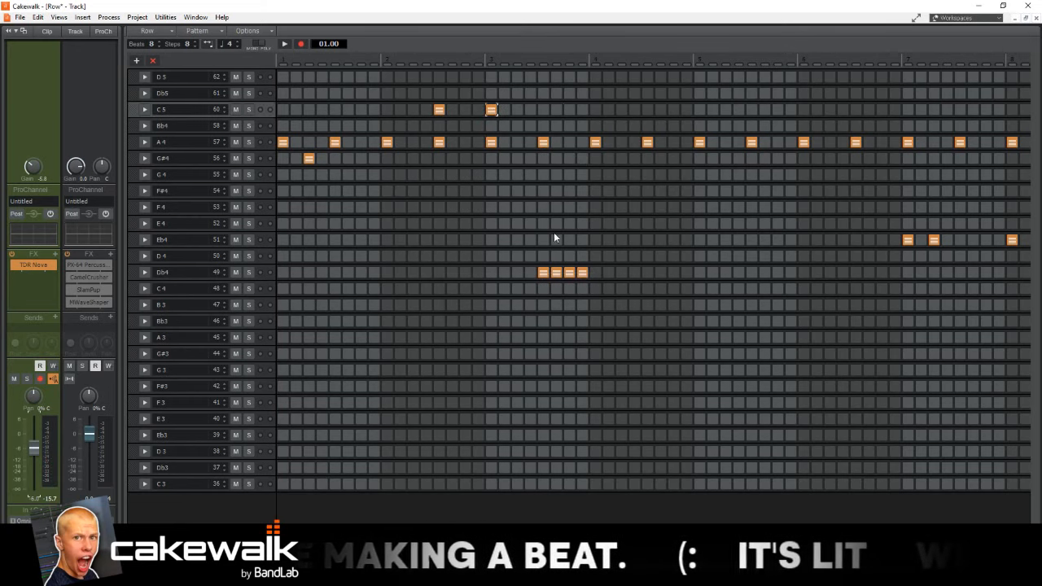
{"action": "key", "text": "space"}
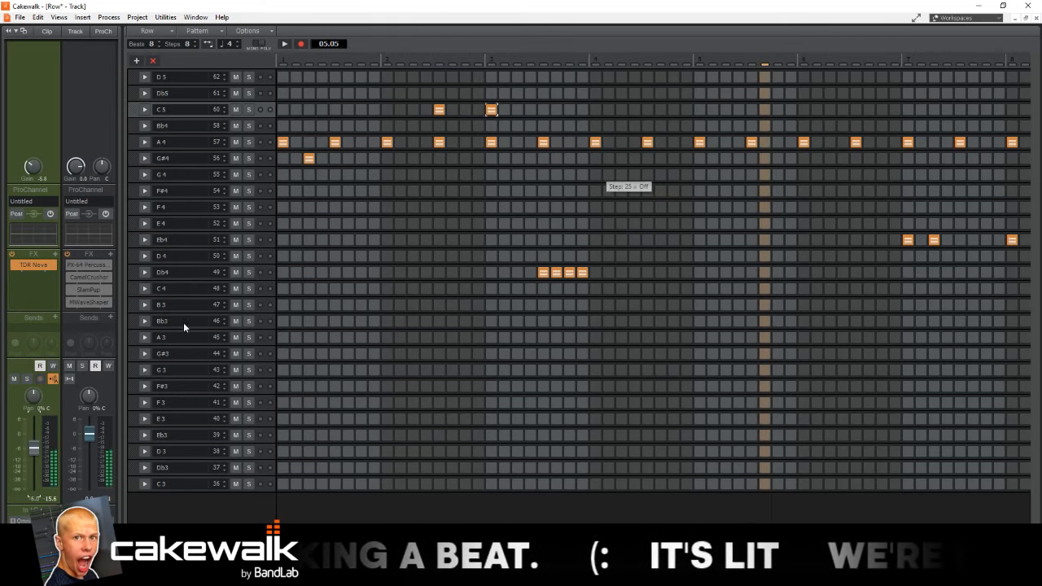
{"action": "key", "text": "space"}
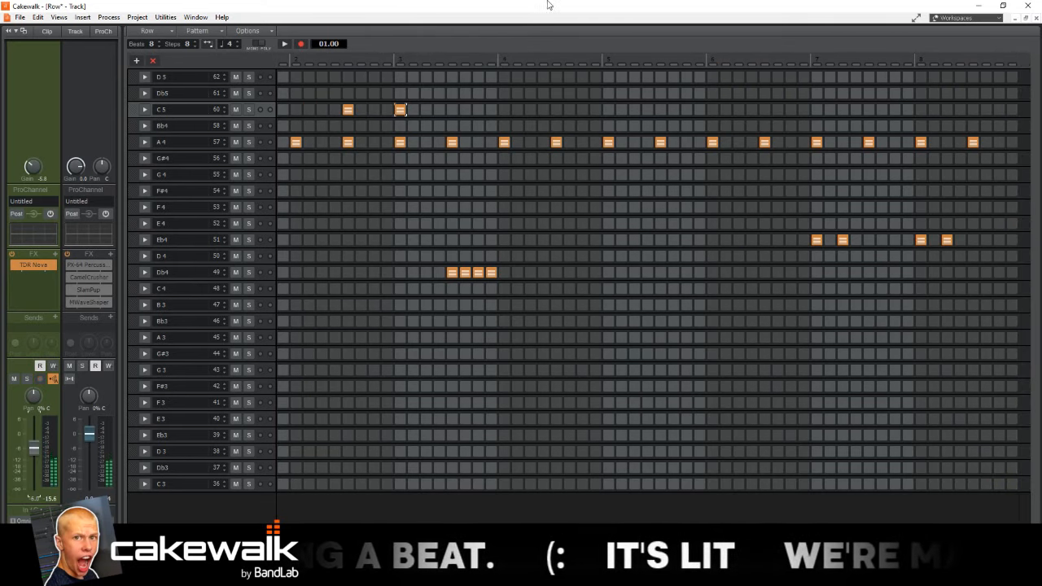
Step: Return to the track view and place a linked copy of the Hihat clip at measure 3, directly after the original
{"action": "key", "text": "d"}
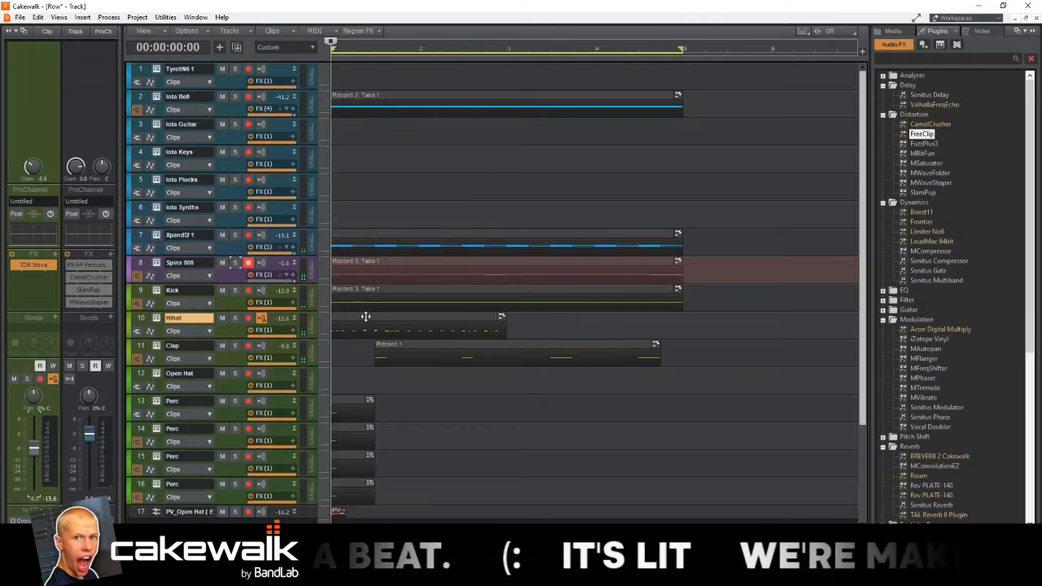
{"action": "left_click_drag", "start_coordinate": [365, 315], "coordinate": [530, 316]}
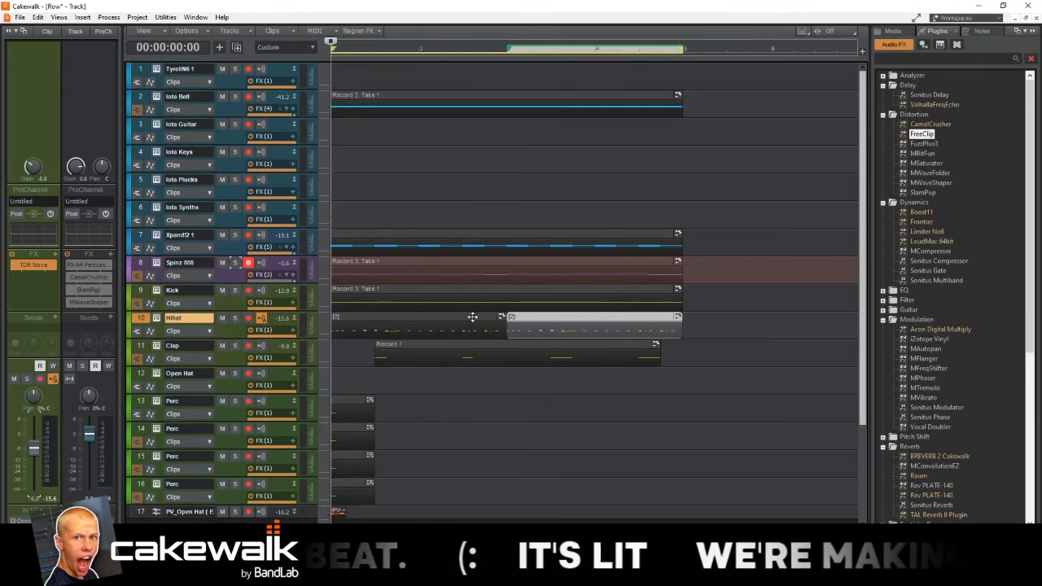
Step: Open both Hihat clips together in the piano roll and set the snap resolution to 64th
{"action": "left_click", "coordinate": [472, 316]}
{"action": "left_click", "coordinate": [573, 316], "text": "ctrl"}
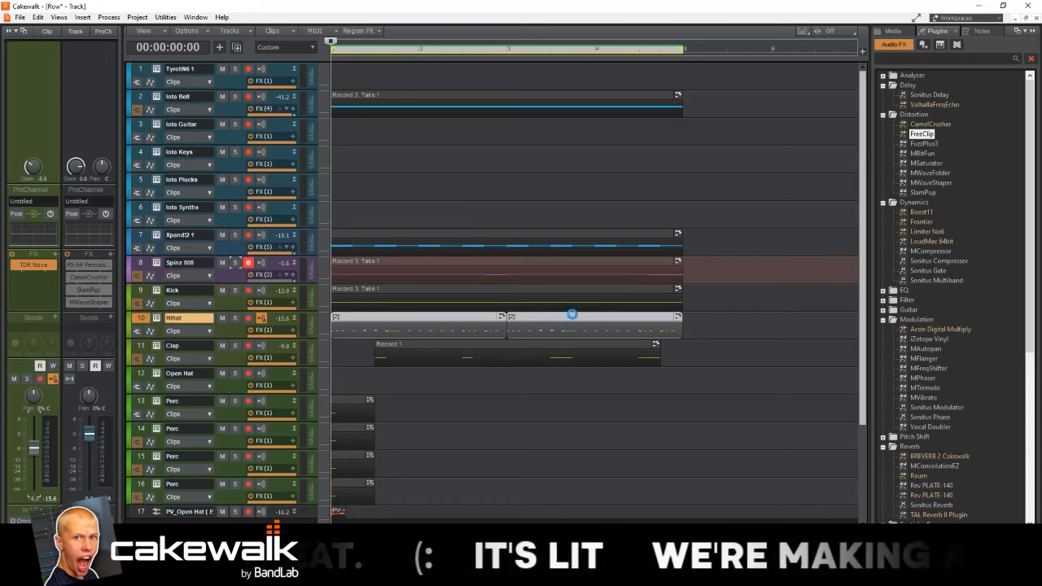
{"action": "double_click", "coordinate": [569, 316]}
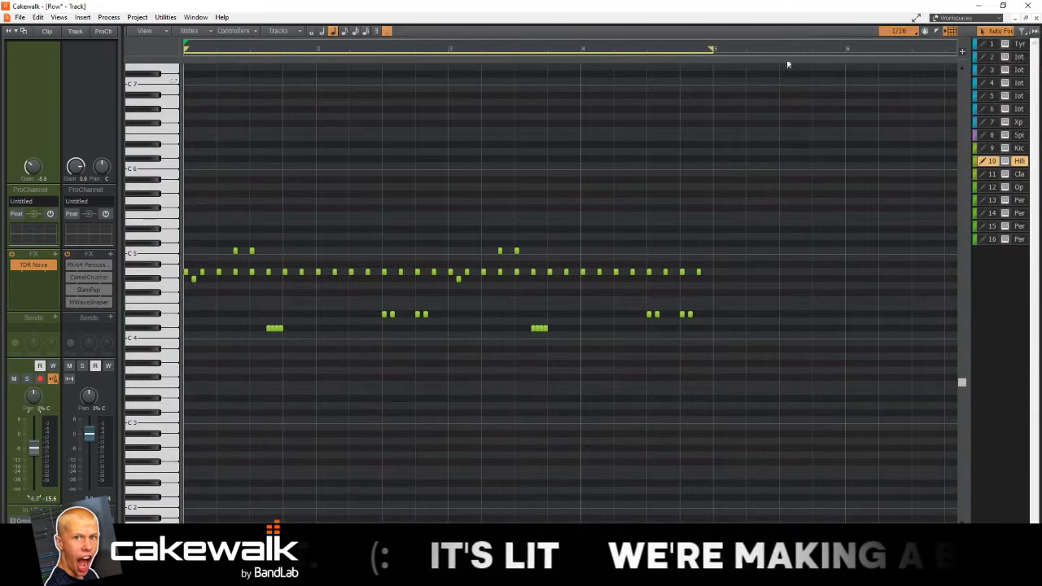
{"action": "left_click", "coordinate": [899, 31]}
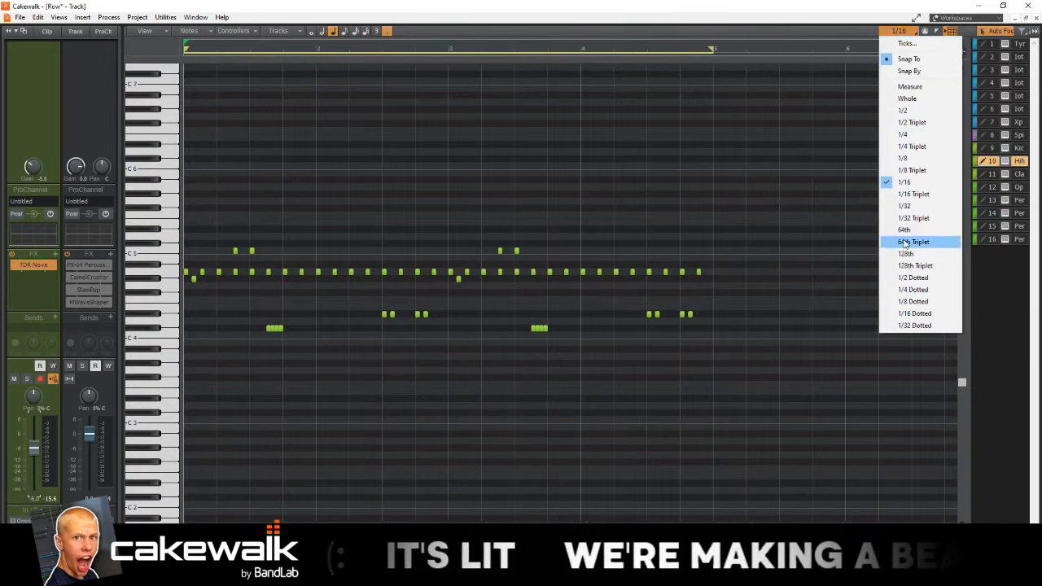
{"action": "left_click", "coordinate": [903, 229]}
{"action": "key", "text": "space"}
{"action": "scroll", "coordinate": [472, 254], "scroll_direction": "up", "scroll_amount": 2}
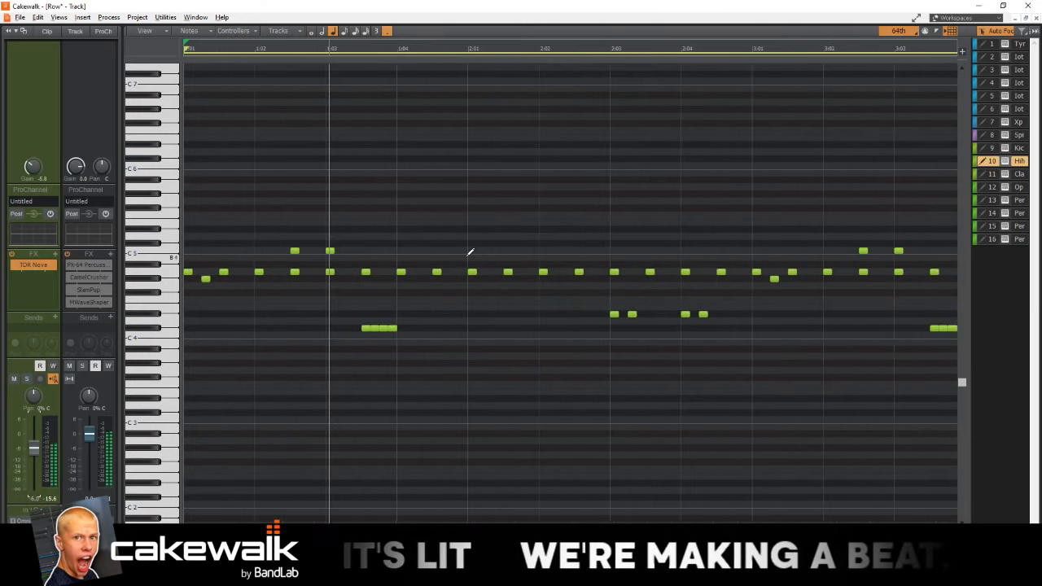
Step: Draw a rising 64th-note run of C5, Eb5, F5, F#5 and G5 from the start of measure 3 and audition it
{"action": "left_click_drag", "start_coordinate": [754, 237], "coordinate": [766, 213]}
{"action": "key", "text": "space"}
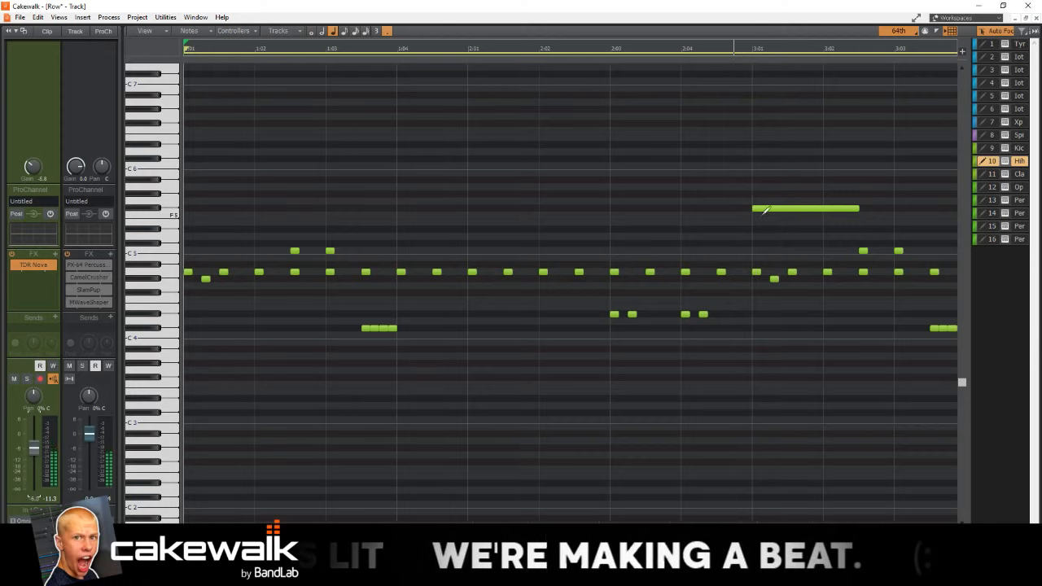
{"action": "key", "text": "t"}
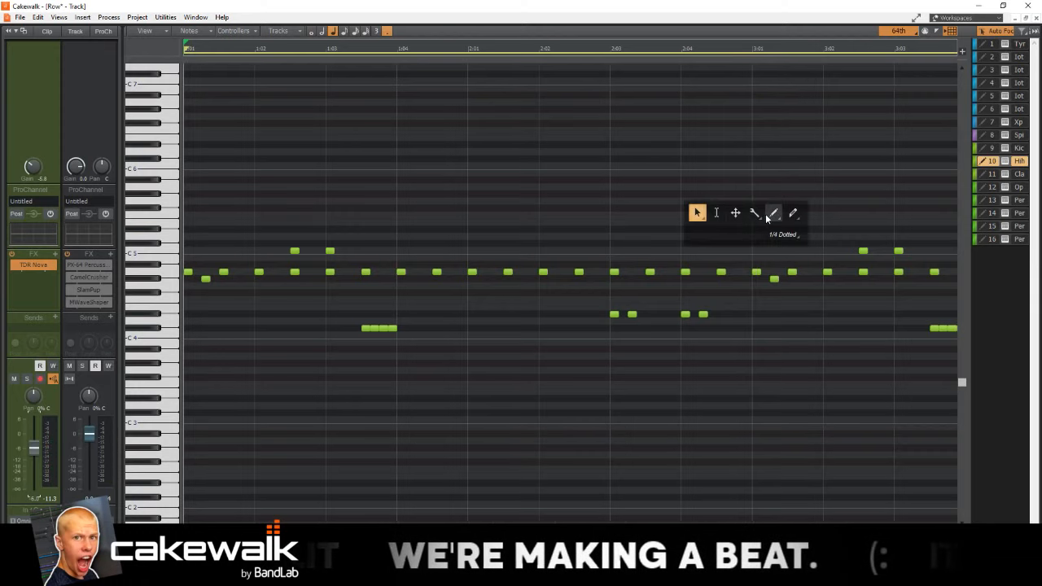
{"action": "left_click", "coordinate": [768, 215]}
{"action": "left_click", "coordinate": [755, 251]}
{"action": "left_click", "coordinate": [759, 229]}
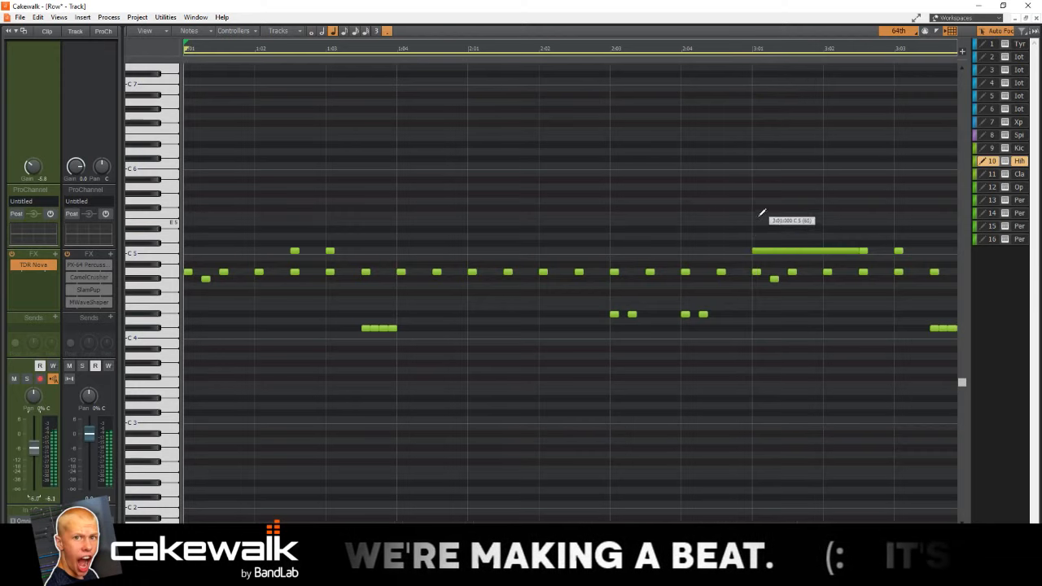
{"action": "left_click", "coordinate": [763, 215]}
{"action": "left_click", "coordinate": [767, 209]}
{"action": "left_click", "coordinate": [771, 201]}
{"action": "key", "text": "space"}
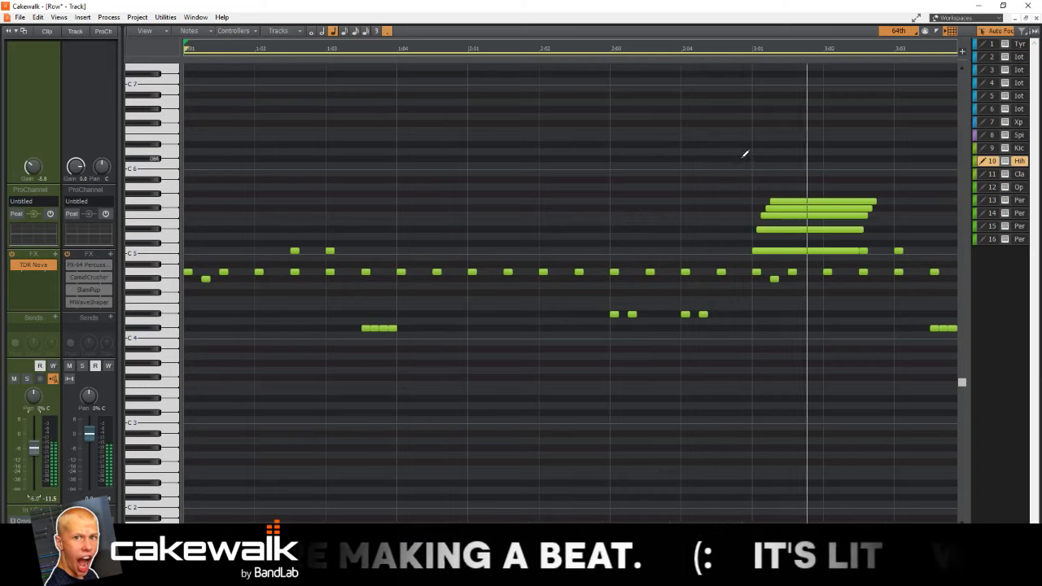
Step: Select the five-note run at measure 3, shape its velocities into a rising ramp in the velocity lane and play it back
{"action": "key", "text": "t"}
{"action": "left_click", "coordinate": [700, 130]}
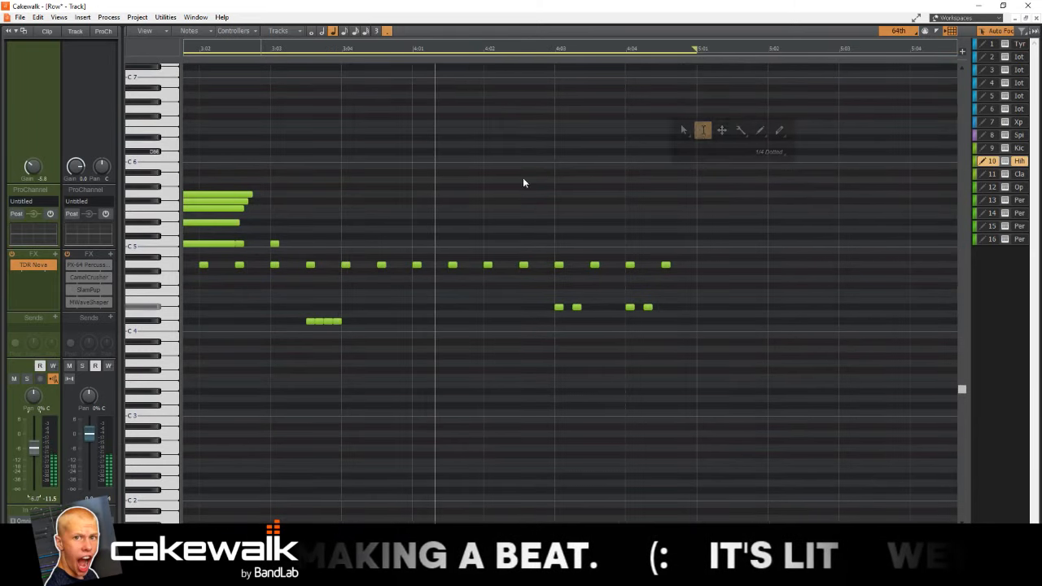
{"action": "scroll", "coordinate": [355, 165], "scroll_direction": "down", "scroll_amount": 2}
{"action": "scroll", "coordinate": [261, 166], "scroll_direction": "left", "scroll_amount": 2}
{"action": "left_click_drag", "start_coordinate": [265, 166], "coordinate": [341, 249]}
{"action": "key", "text": "t"}
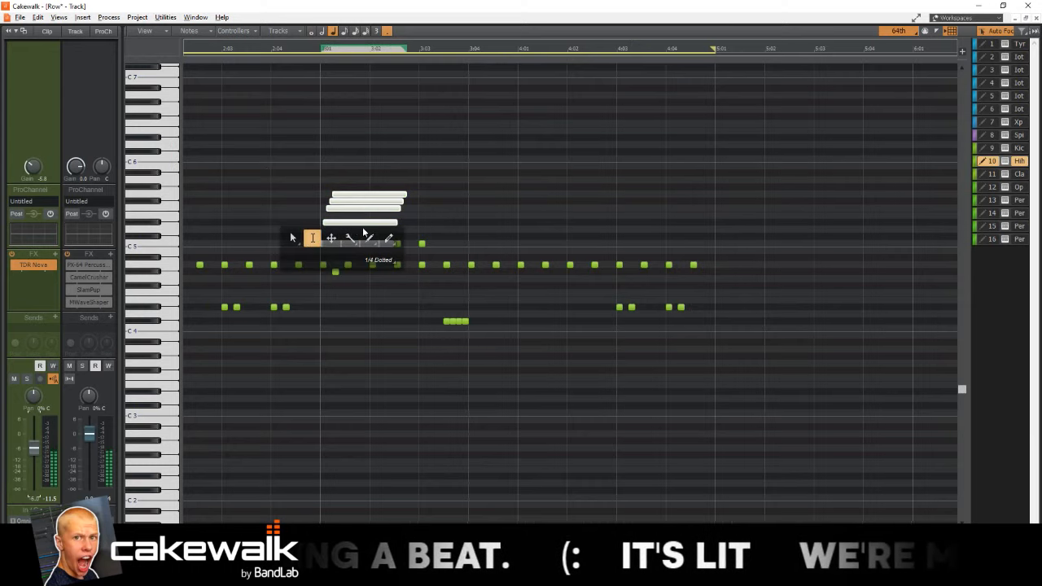
{"action": "left_click", "coordinate": [366, 243]}
{"action": "key", "text": "space"}
{"action": "key", "text": "y"}
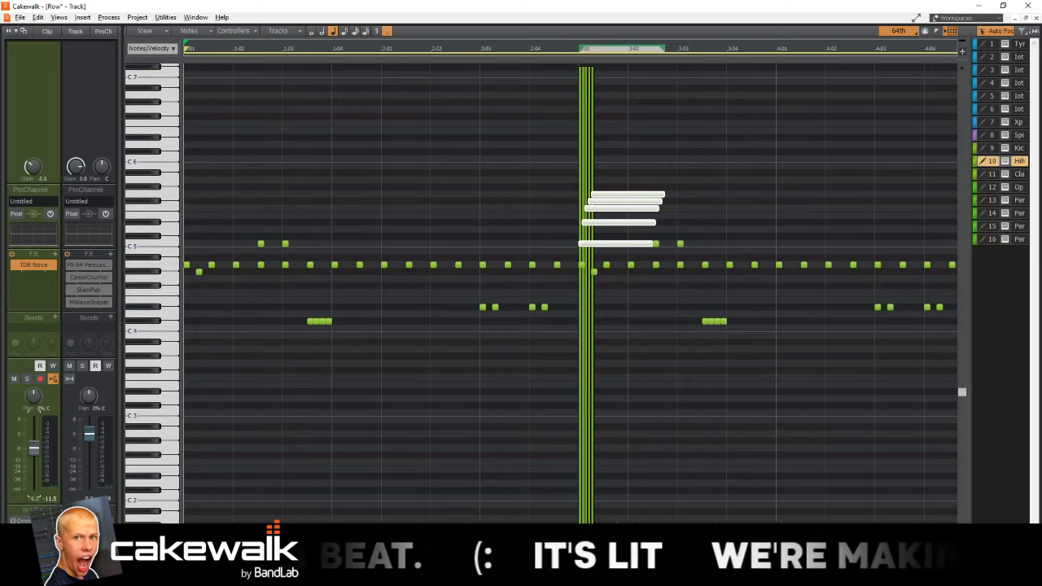
{"action": "key", "text": "c"}
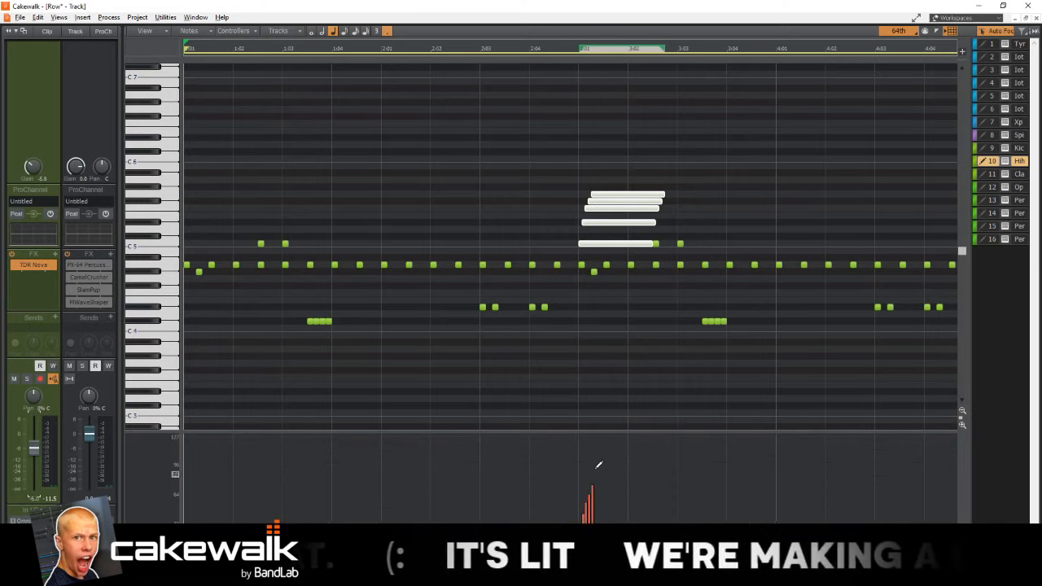
{"action": "key", "text": "space"}
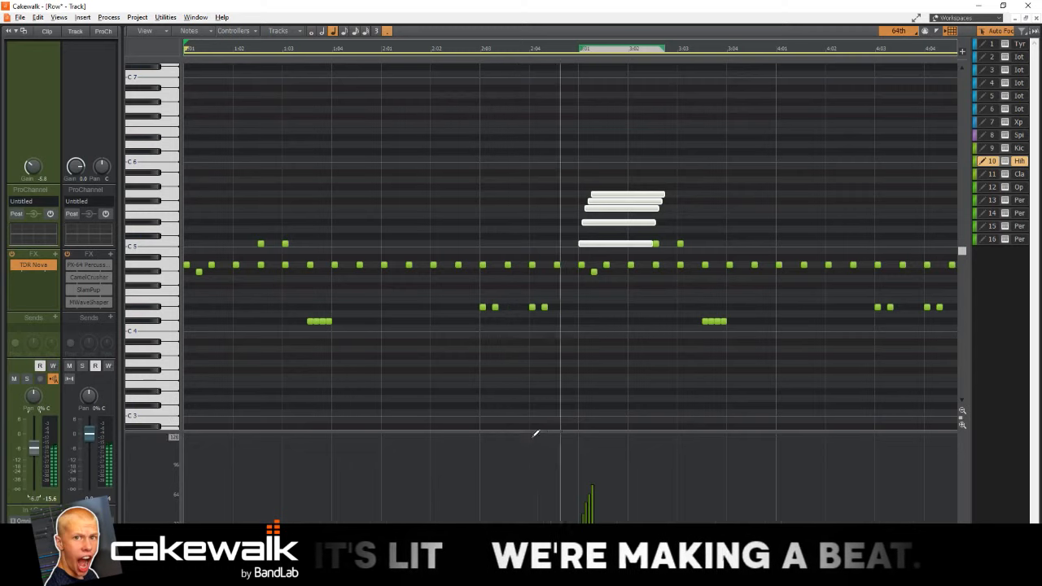
{"action": "key", "text": "space"}
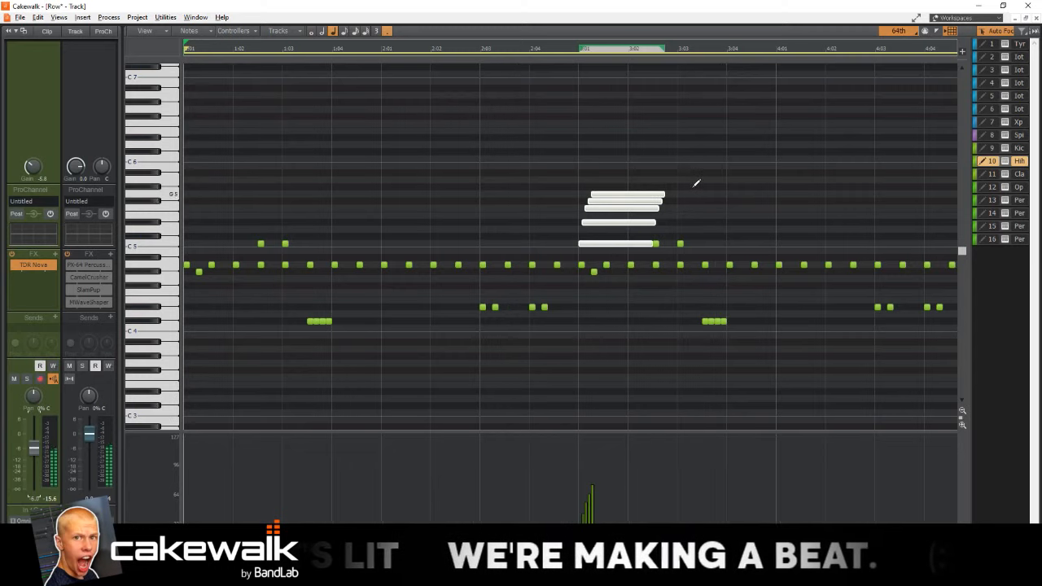
Step: Copy the five-note run to the second half of measure 3 beat 3 and to the start of beat 4
{"action": "key", "text": "t"}
{"action": "left_click", "coordinate": [679, 180]}
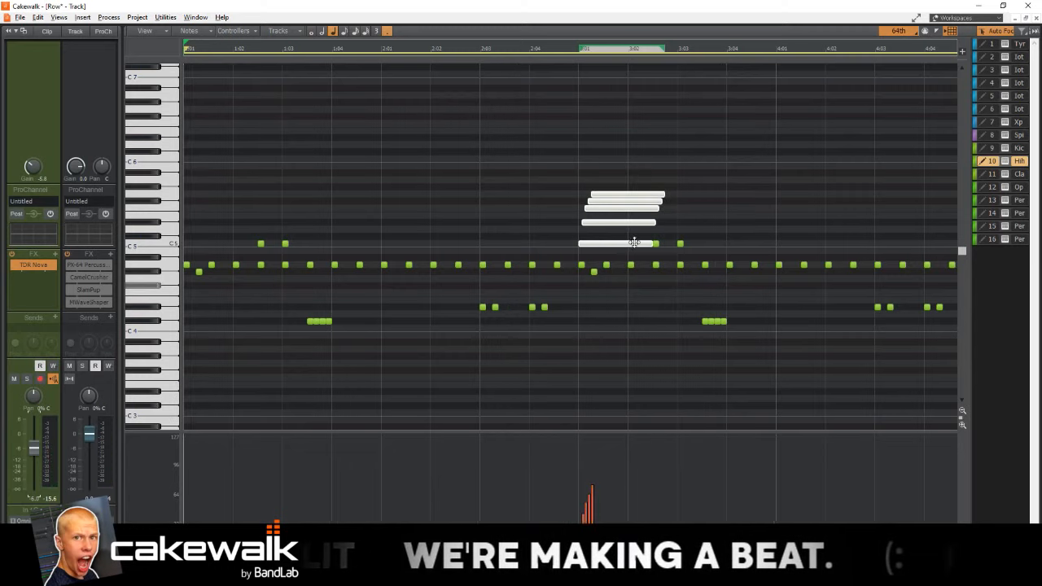
{"action": "left_click_drag", "start_coordinate": [609, 244], "coordinate": [754, 242]}
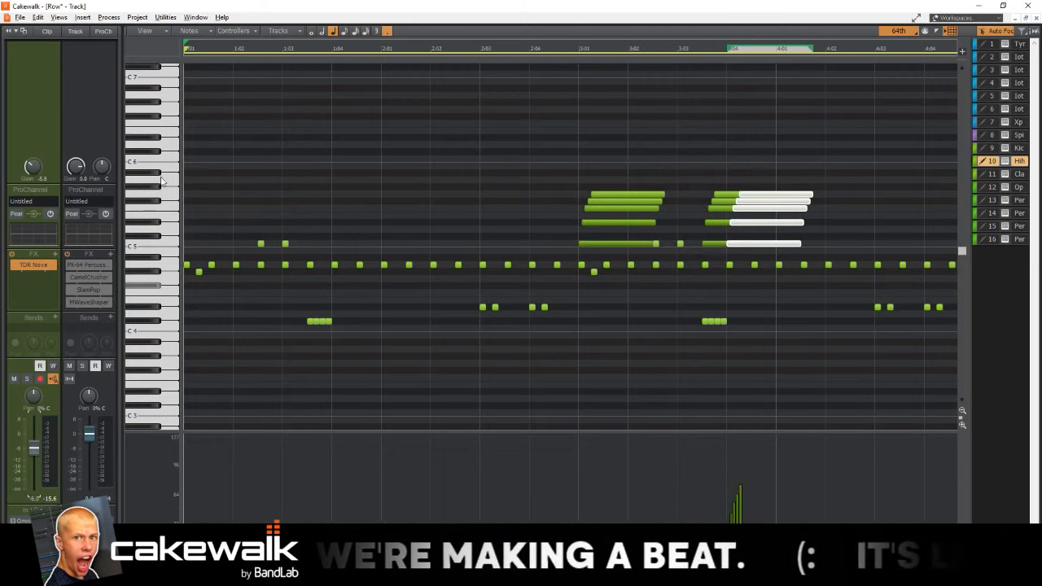
Step: Select all three runs without the short C5 hits, raise their velocities together and play the loop
{"action": "left_click_drag", "start_coordinate": [162, 178], "coordinate": [181, 247]}
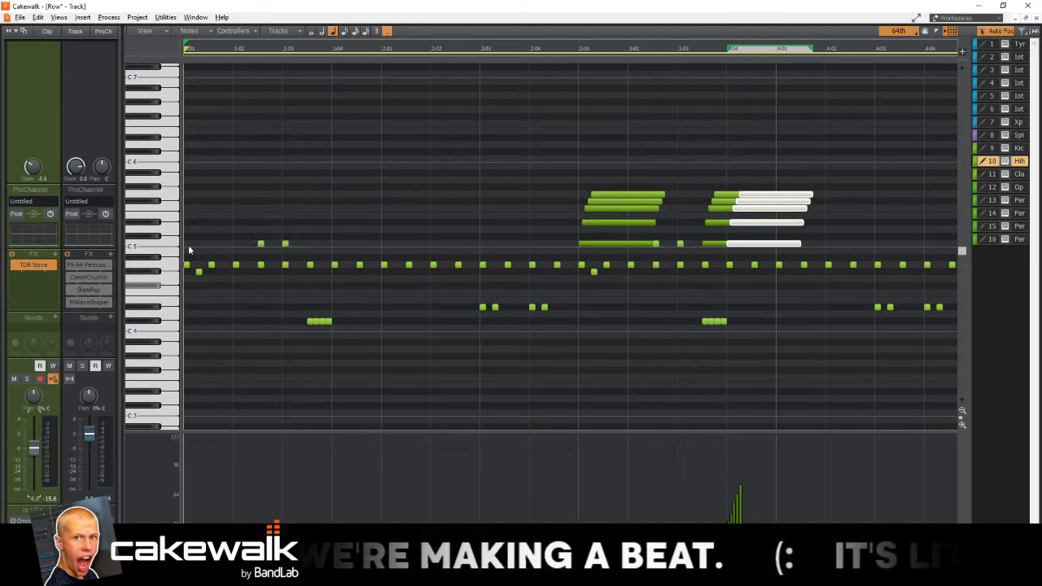
{"action": "left_click", "coordinate": [658, 242]}
{"action": "key", "text": "t"}
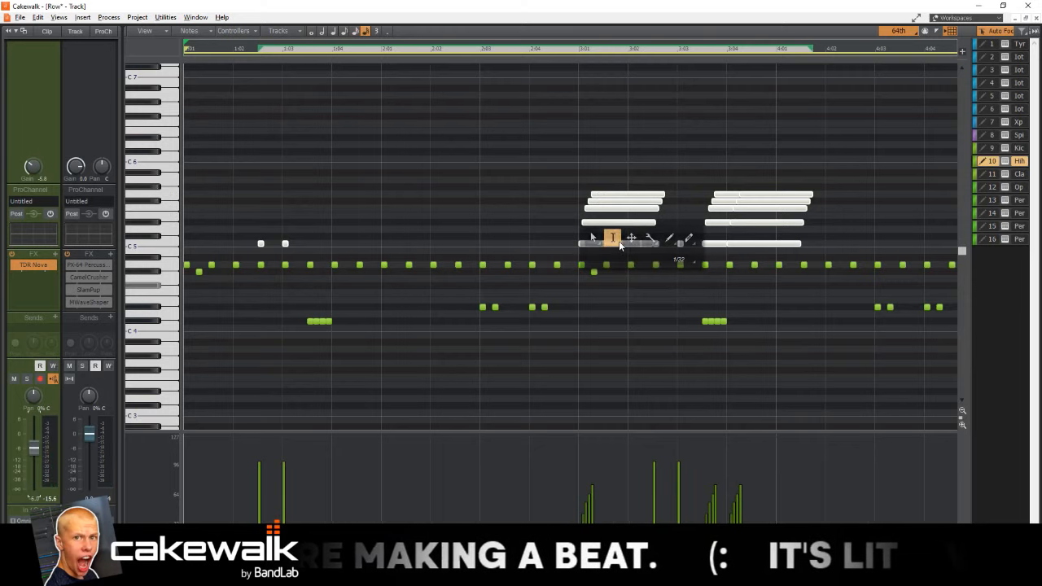
{"action": "left_click", "coordinate": [615, 242]}
{"action": "left_click_drag", "start_coordinate": [634, 158], "coordinate": [603, 252]}
{"action": "left_click_drag", "start_coordinate": [753, 210], "coordinate": [710, 247]}
{"action": "key", "text": "t"}
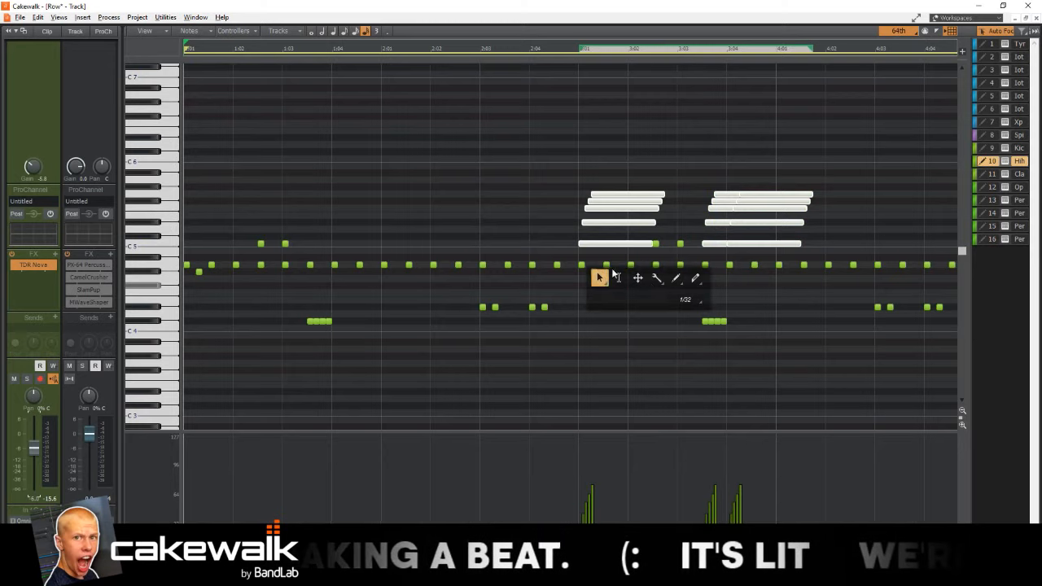
{"action": "left_click", "coordinate": [615, 275]}
{"action": "left_click_drag", "start_coordinate": [623, 238], "coordinate": [624, 223]}
{"action": "key", "text": "space"}
{"action": "scroll", "coordinate": [622, 230], "scroll_direction": "down", "scroll_amount": 1}
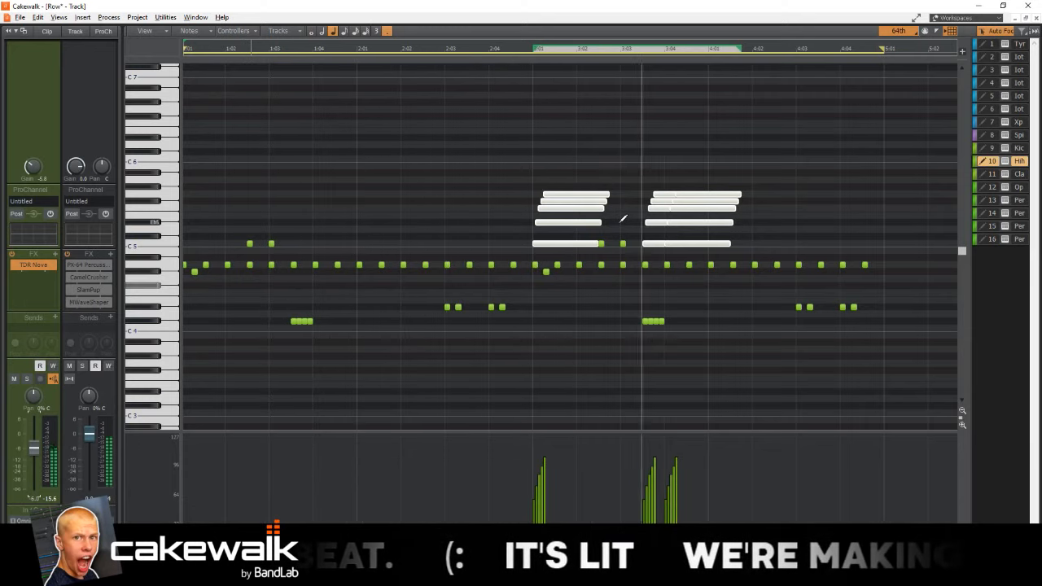
Step: Lower the velocities of the three selected runs slightly during playback
{"action": "left_click", "coordinate": [569, 234]}
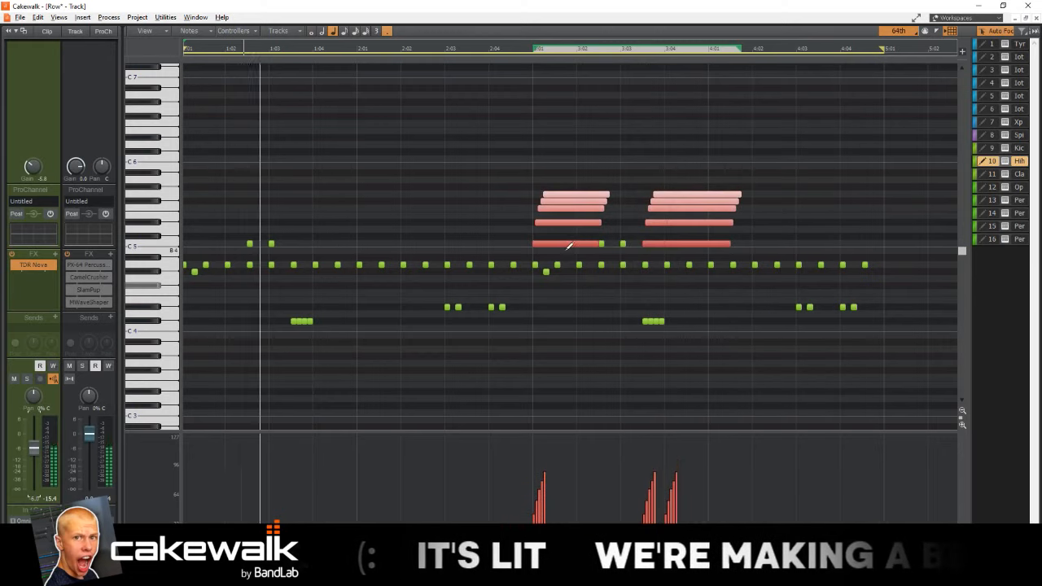
{"action": "middle_click", "coordinate": [567, 248]}
{"action": "left_click", "coordinate": [523, 242]}
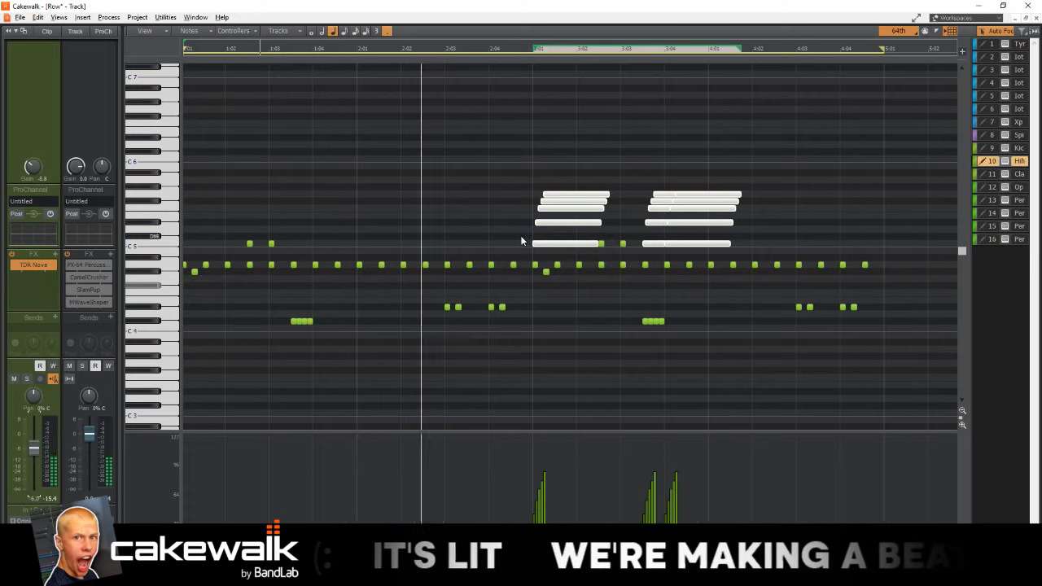
{"action": "middle_click", "coordinate": [521, 241]}
{"action": "left_click", "coordinate": [474, 234]}
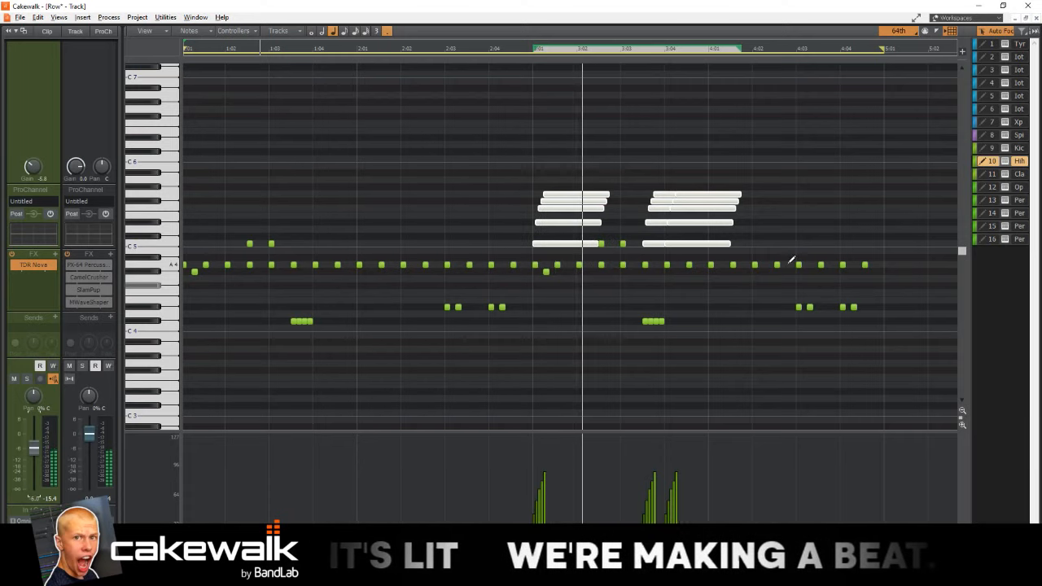
Step: Set the snap resolution to 1/32 Triplet and activate the drawing tool for repeated notes
{"action": "left_click", "coordinate": [896, 32]}
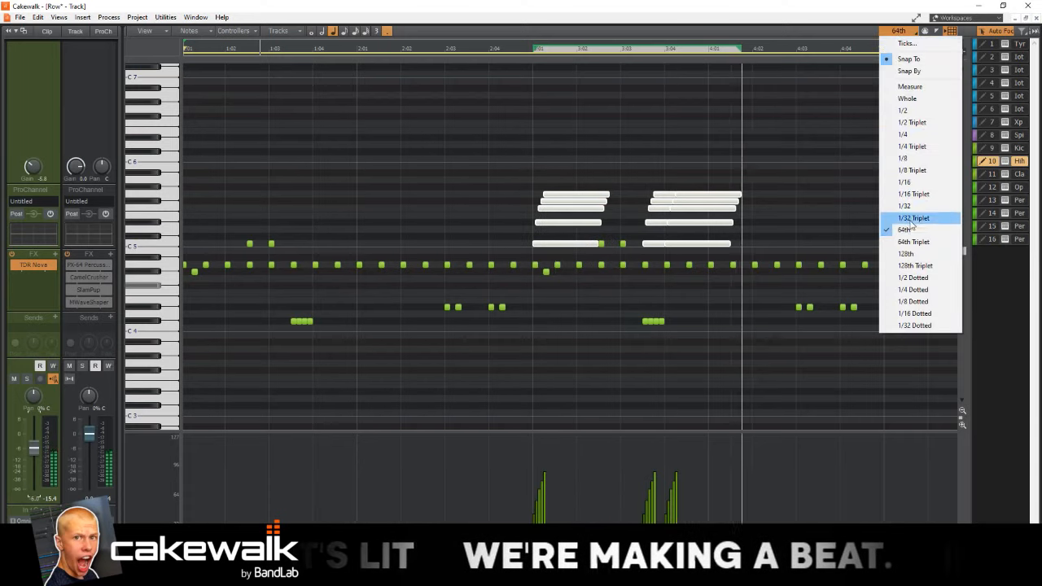
{"action": "left_click", "coordinate": [912, 219]}
{"action": "middle_click", "coordinate": [867, 310]}
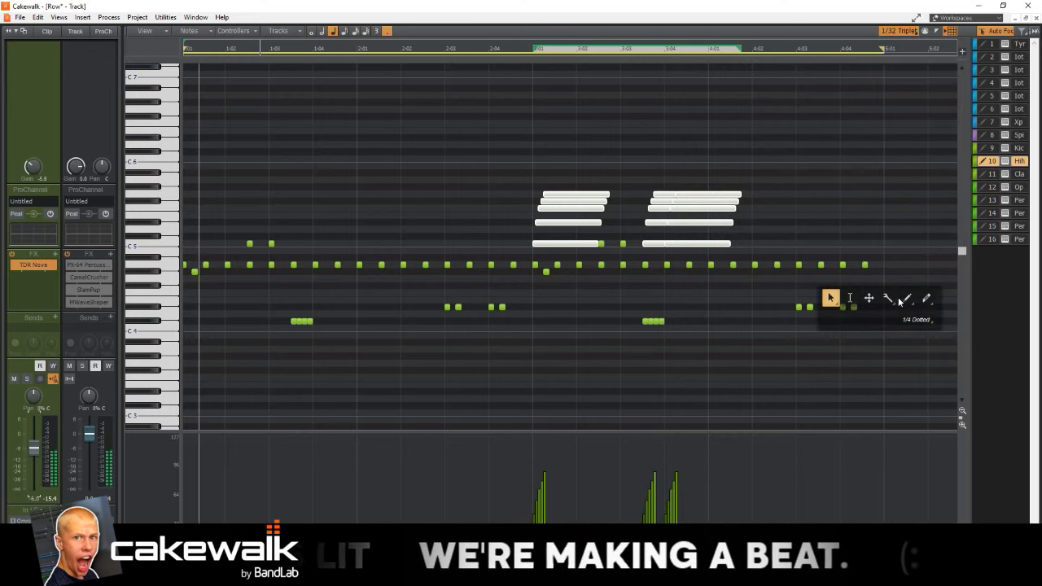
{"action": "left_click", "coordinate": [904, 299]}
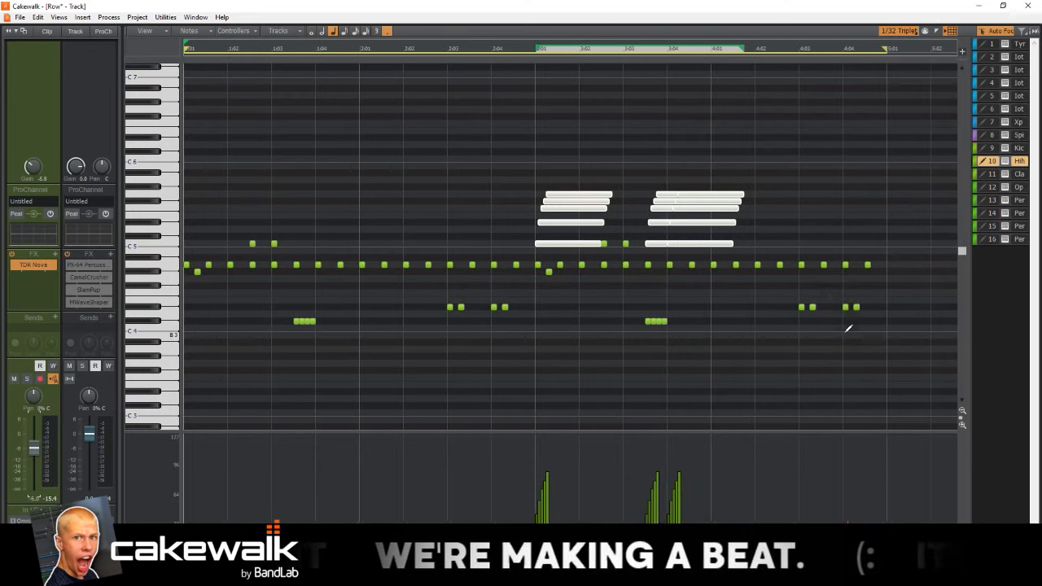
{"action": "left_click_drag", "start_coordinate": [847, 330], "coordinate": [883, 333]}
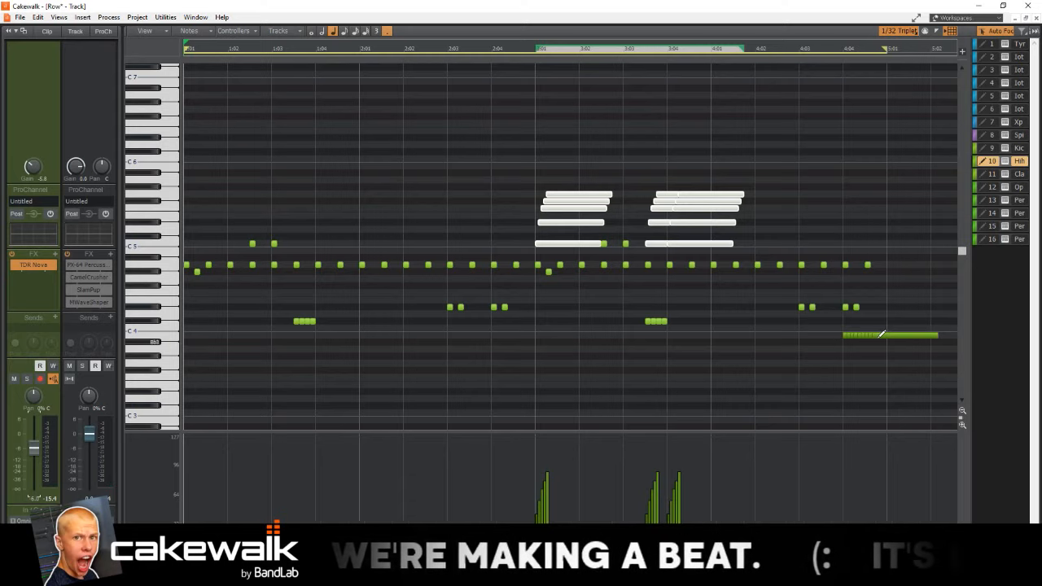
{"action": "middle_click", "coordinate": [862, 323]}
{"action": "left_click", "coordinate": [832, 316]}
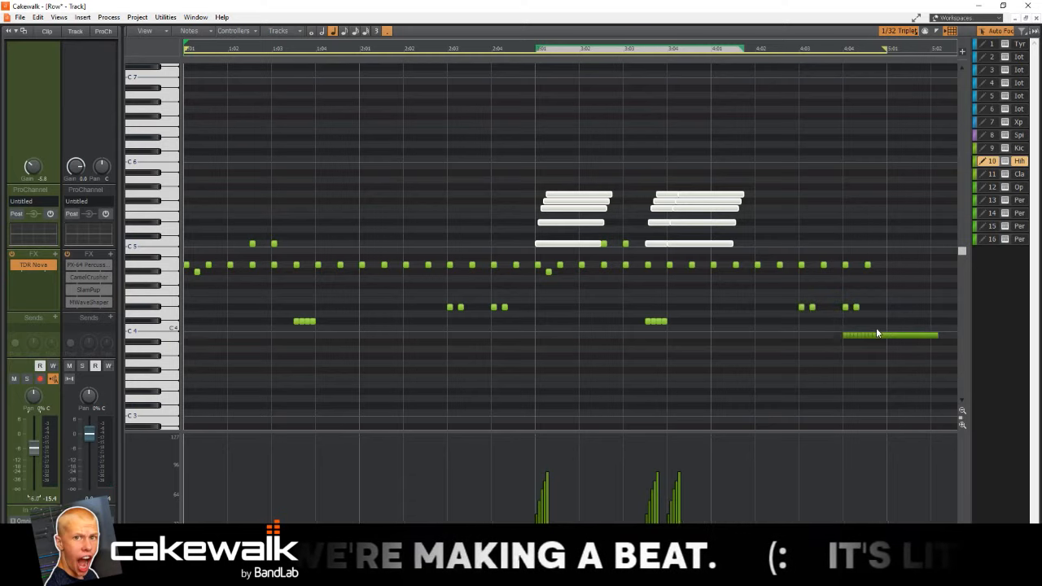
{"action": "key", "text": "ctrl+z"}
Step: Draw a 1/32-triplet roll of Bb3 notes across the first half of measure 4 beat 4
{"action": "middle_click", "coordinate": [849, 320]}
{"action": "left_click", "coordinate": [863, 318]}
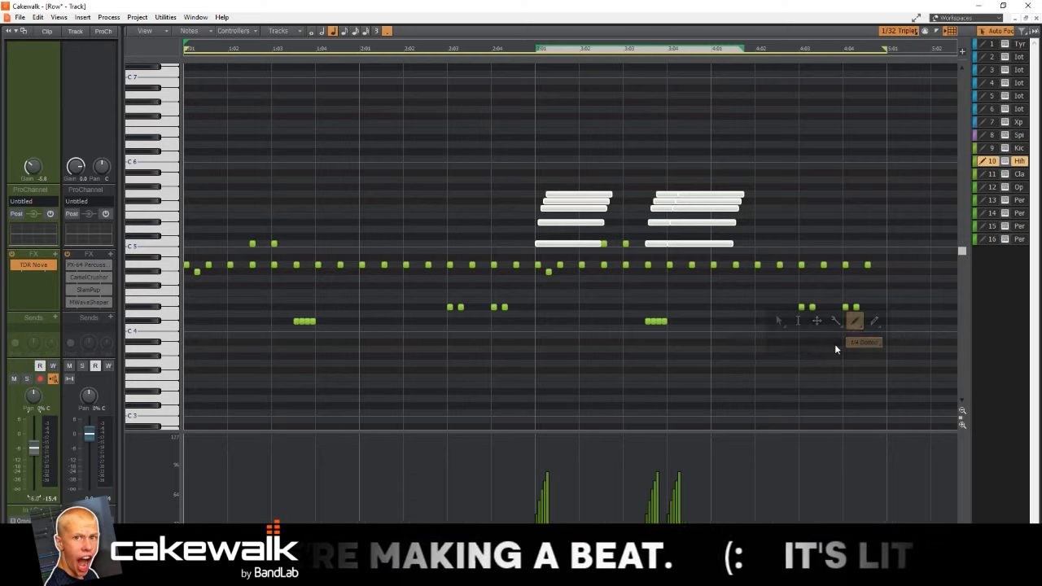
{"action": "left_click", "coordinate": [845, 342]}
{"action": "left_click_drag", "start_coordinate": [844, 340], "coordinate": [865, 339]}
Step: Delete the two Eb4 hits on measure 4 beat 4 and audition the pattern with the roll
{"action": "middle_click", "coordinate": [864, 339]}
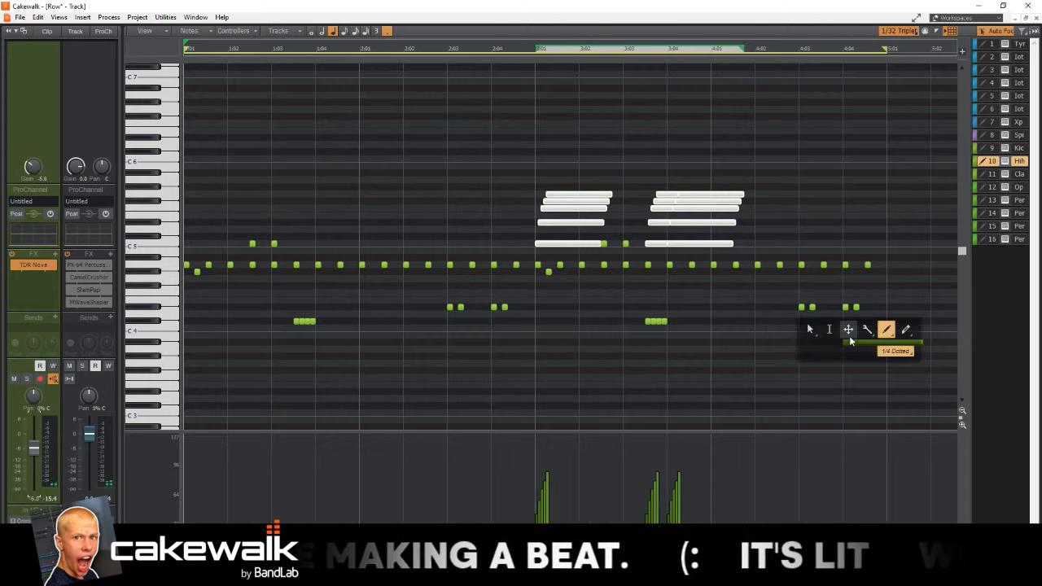
{"action": "left_click", "coordinate": [830, 330]}
{"action": "left_click_drag", "start_coordinate": [872, 283], "coordinate": [831, 310]}
{"action": "key", "text": "Delete"}
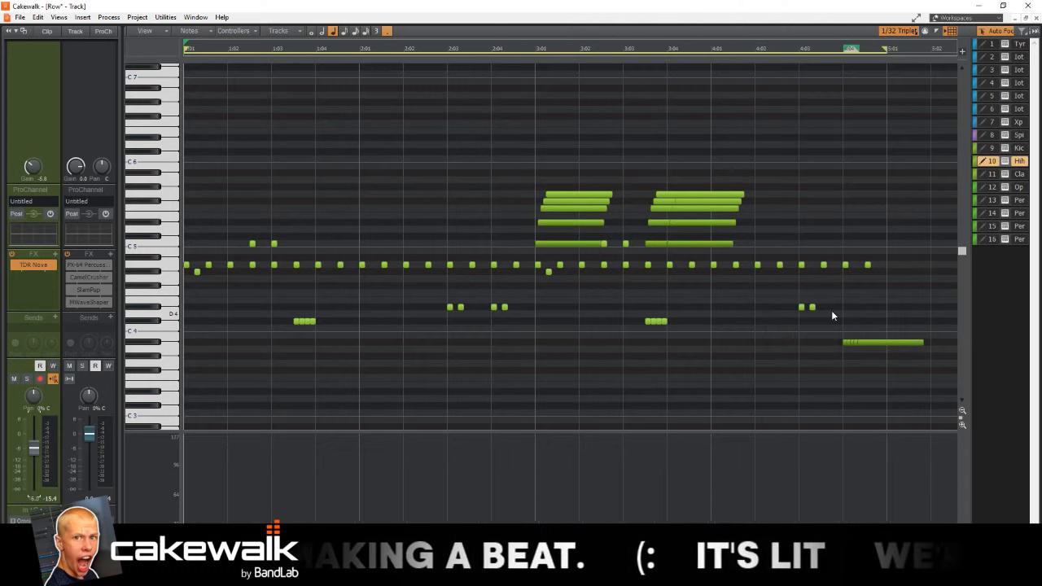
{"action": "key", "text": "space"}
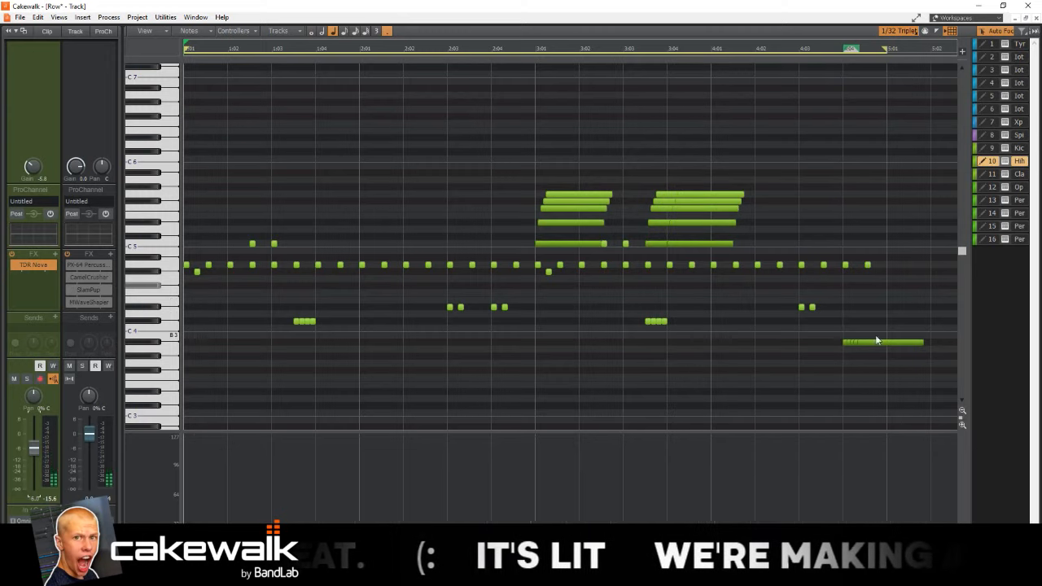
Step: Select the run of low notes at the end of bar 4 in the hi-hat pattern and draw a rising velocity ramp for them
{"action": "left_click_drag", "start_coordinate": [883, 332], "coordinate": [833, 363]}
{"action": "key", "text": "t"}
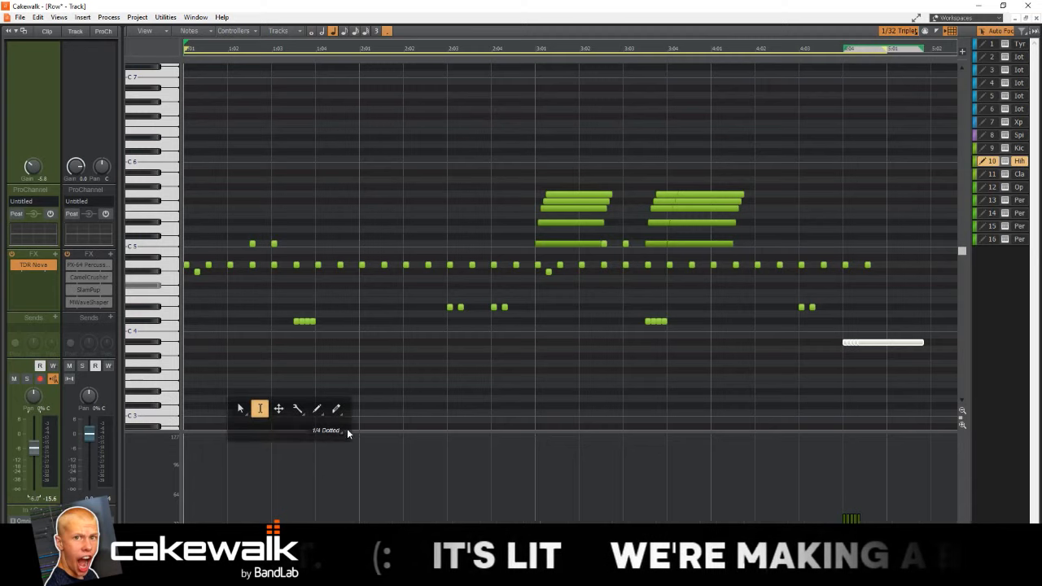
{"action": "left_click", "coordinate": [240, 408]}
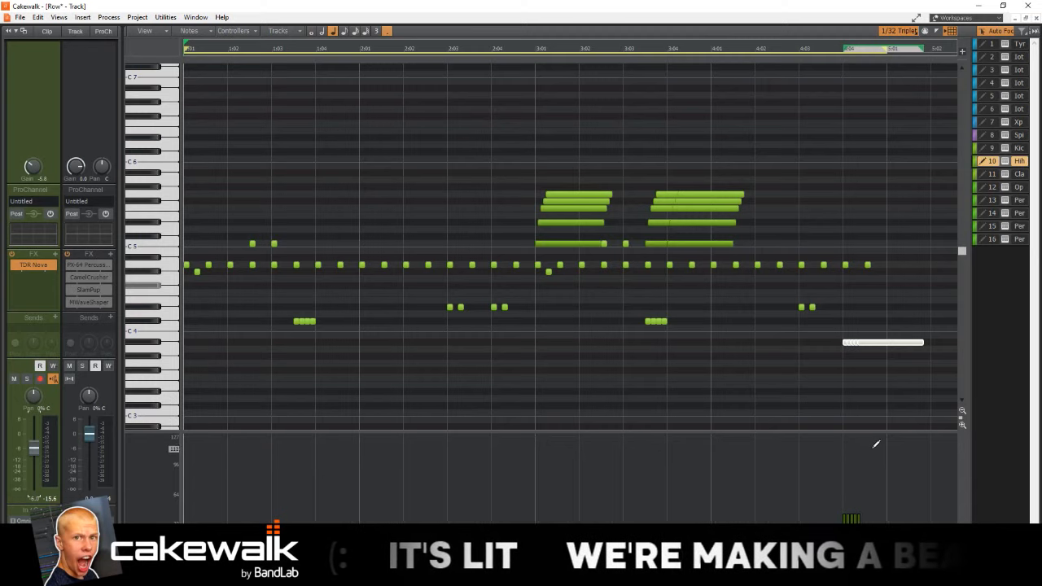
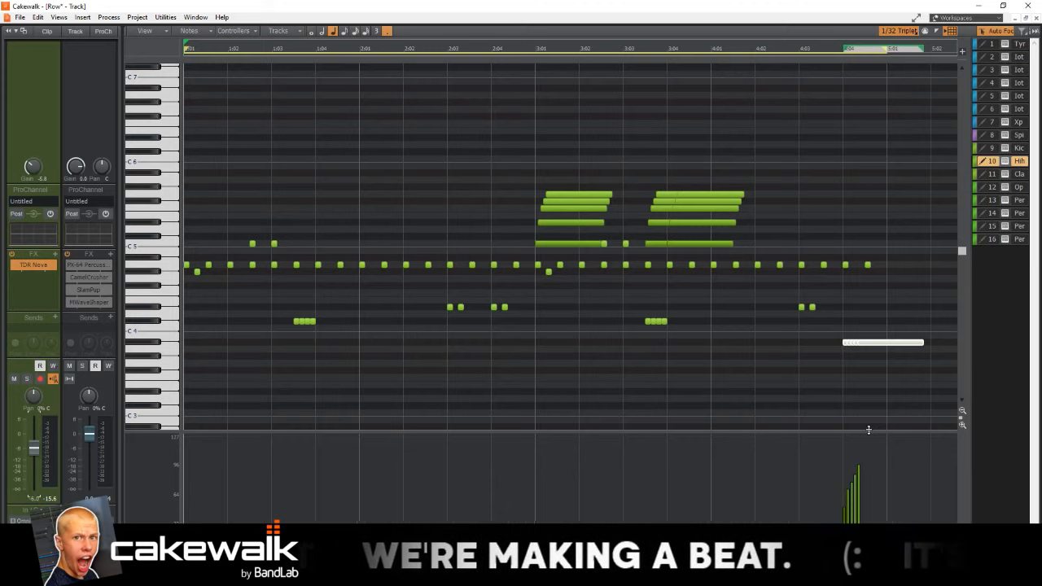
Step: Deselect the notes, play back the edited hi-hat pattern and return to the full track view
{"action": "left_click", "coordinate": [633, 367]}
{"action": "key", "text": "space"}
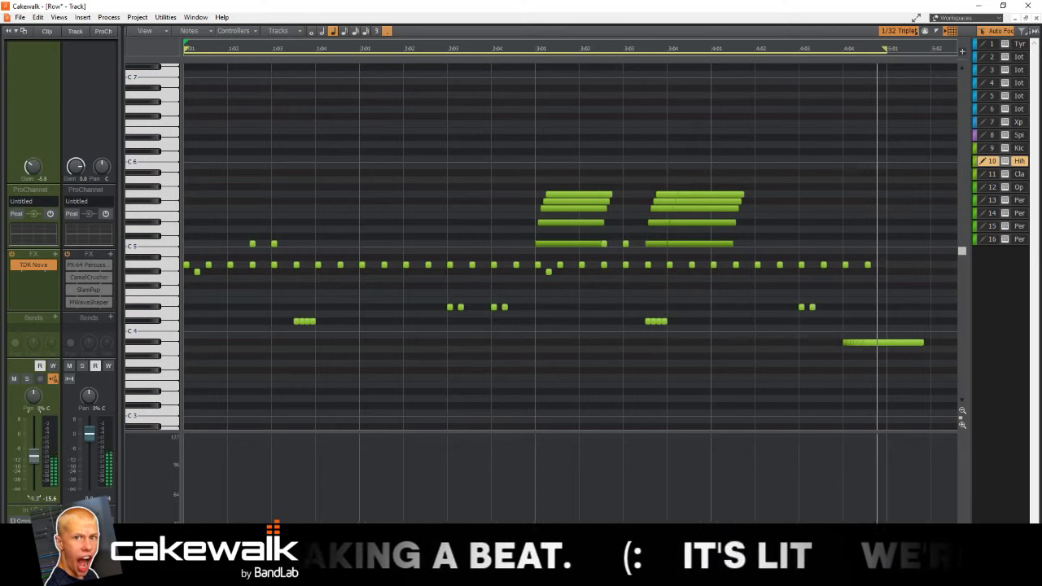
{"action": "key", "text": "space"}
{"action": "key", "text": "d"}
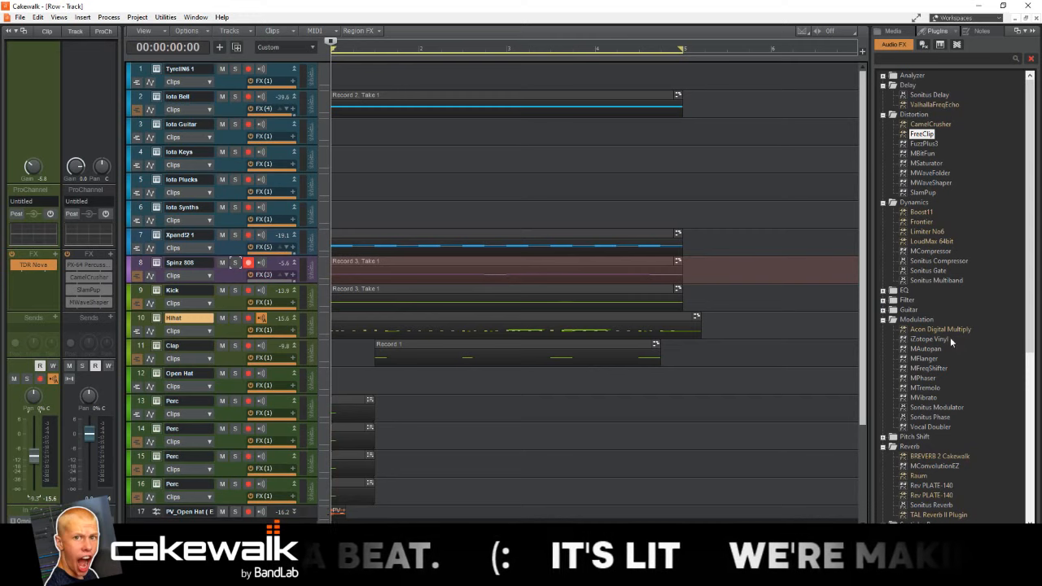
Step: Add the MVibrato effect to the Hihat track and audition it in solo
{"action": "scroll", "coordinate": [918, 423], "scroll_direction": "down", "scroll_amount": 5}
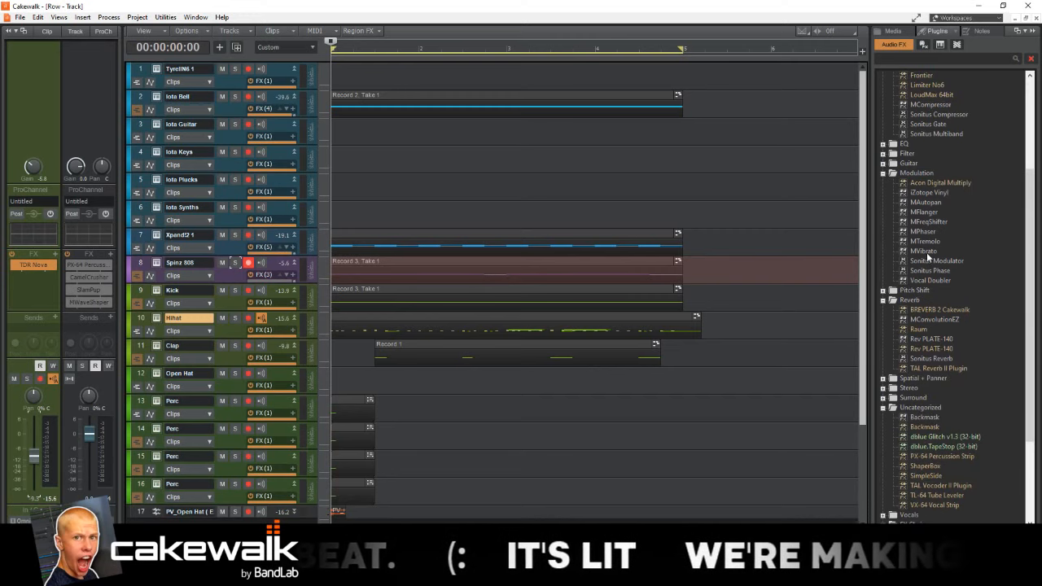
{"action": "left_click_drag", "start_coordinate": [25, 311], "coordinate": [25, 314]}
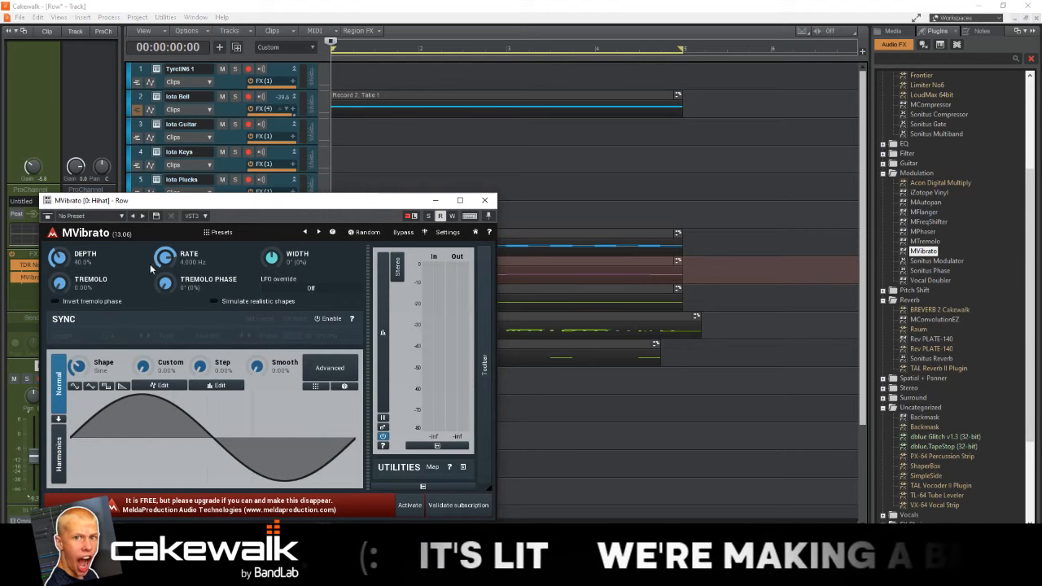
{"action": "key", "text": "space"}
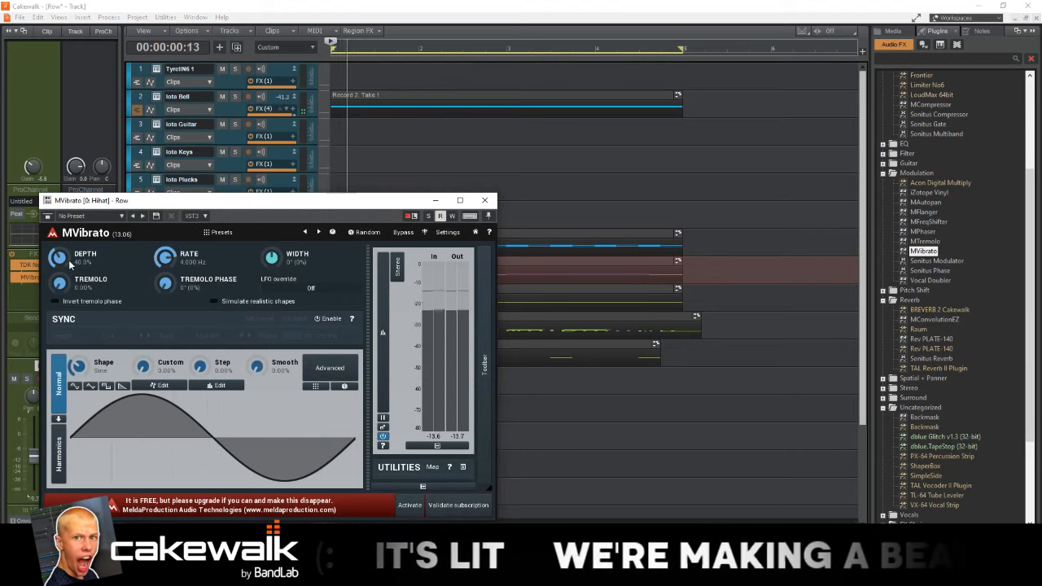
{"action": "left_click", "coordinate": [28, 379]}
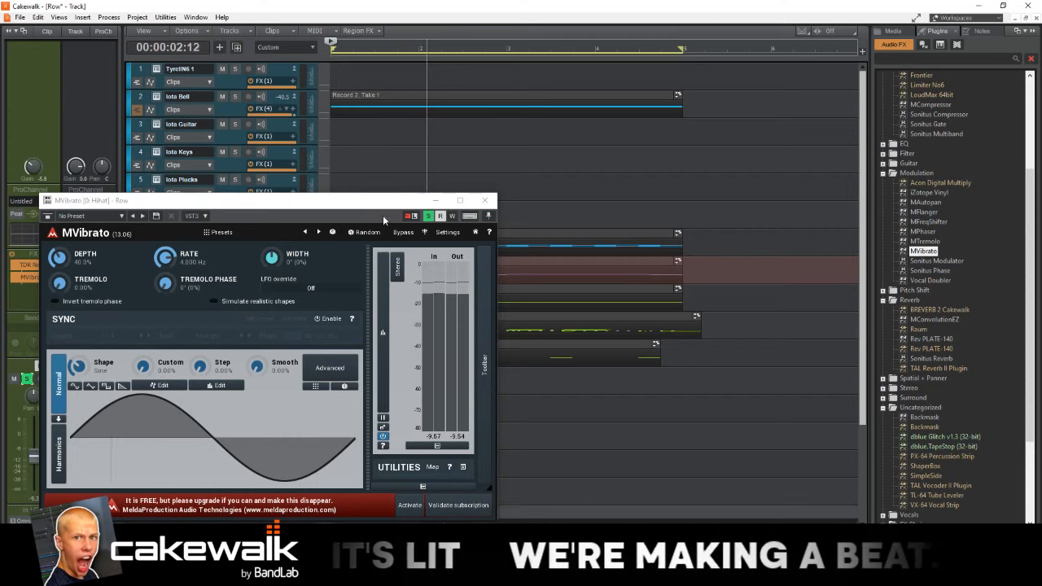
{"action": "left_click", "coordinate": [485, 200]}
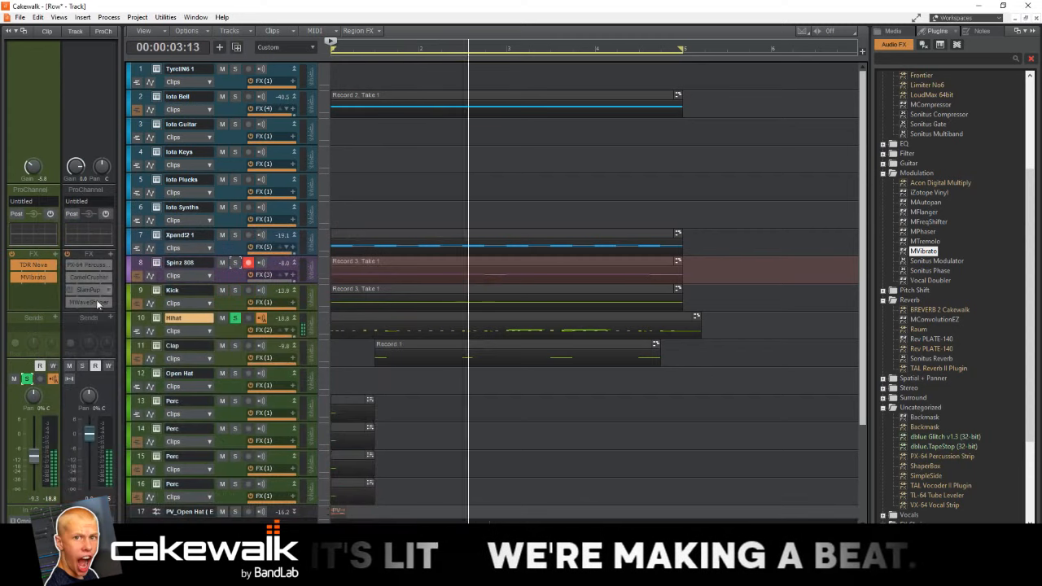
{"action": "left_click", "coordinate": [28, 379]}
{"action": "key", "text": "space"}
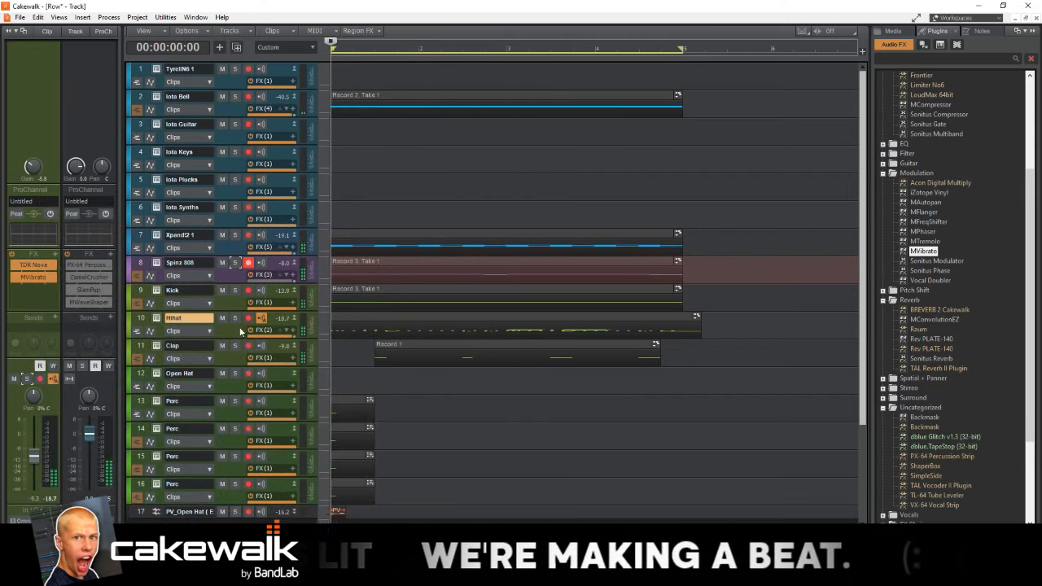
Step: Add ValhallaFreqEcho to the Clap track and sync its delay to 1/8 during playback
{"action": "left_click", "coordinate": [229, 358]}
{"action": "scroll", "coordinate": [923, 102], "scroll_direction": "up", "scroll_amount": 5}
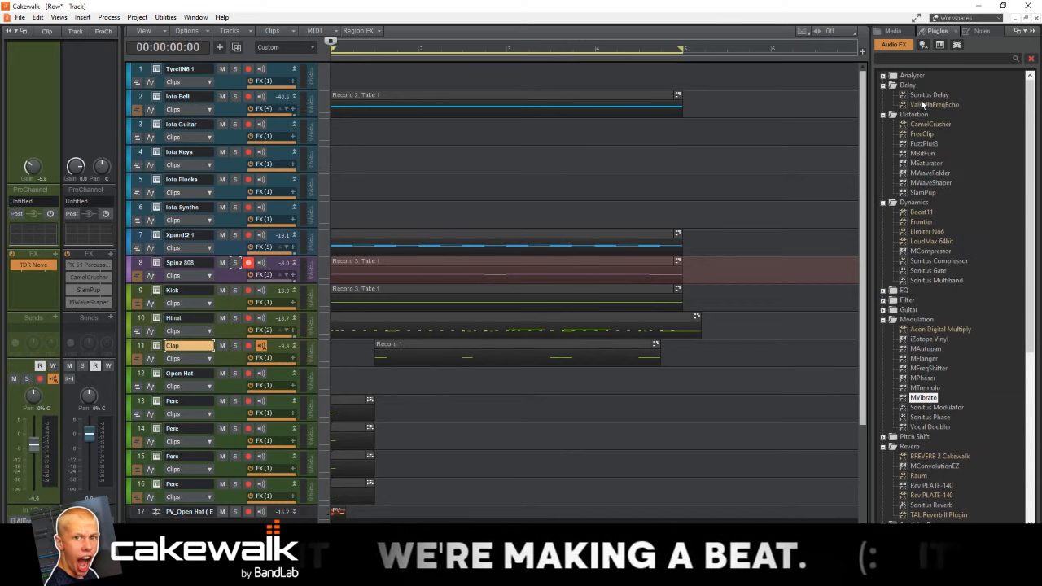
{"action": "left_click_drag", "start_coordinate": [923, 105], "coordinate": [41, 293]}
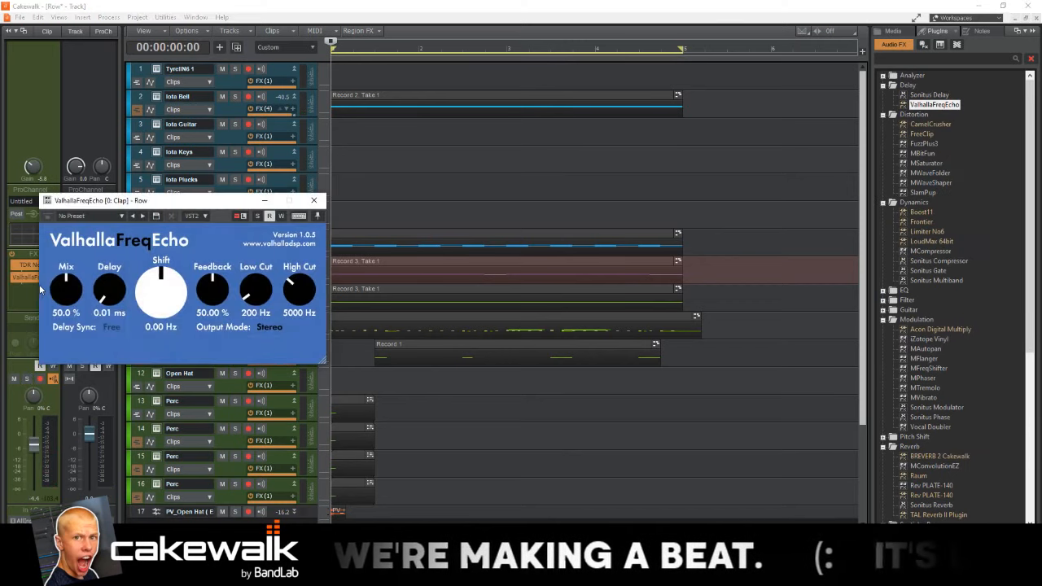
{"action": "key", "text": "space"}
{"action": "left_click", "coordinate": [111, 327]}
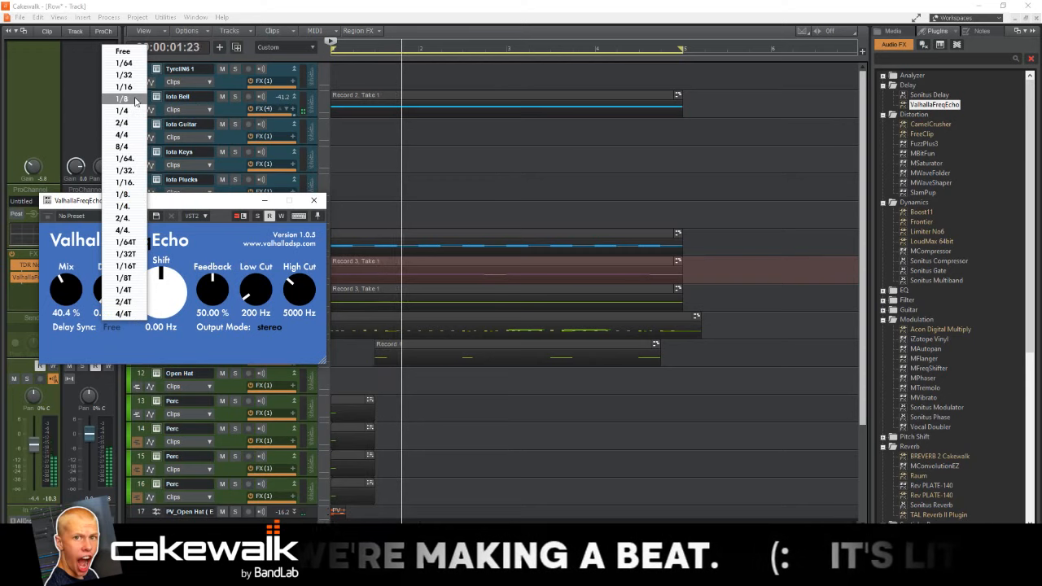
{"action": "left_click", "coordinate": [130, 99]}
Step: Solo the Clap track and set ValhallaFreqEcho's mix to 16.0% and its shift to 25.53 Hz
{"action": "mouse_move", "coordinate": [67, 291]}
{"action": "left_mouse_down"}
{"action": "mouse_move", "coordinate": [68, 322]}
{"action": "mouse_move", "coordinate": [67, 296]}
{"action": "left_mouse_up"}
{"action": "left_click", "coordinate": [26, 379]}
{"action": "left_click", "coordinate": [116, 327]}
{"action": "left_click_drag", "start_coordinate": [163, 285], "coordinate": [209, 259]}
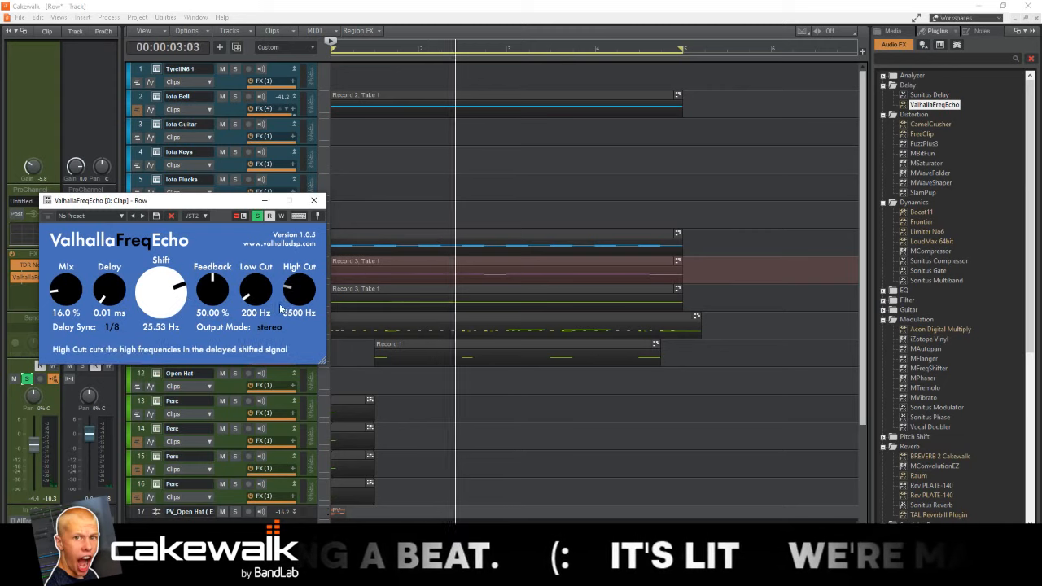
Step: Adjust ValhallaFreqEcho to a 3440 Hz high cut, 22.80% feedback, 12.0% mix and 11.33 Hz shift
{"action": "left_click_drag", "start_coordinate": [288, 300], "coordinate": [288, 311]}
{"action": "left_click_drag", "start_coordinate": [212, 295], "coordinate": [208, 317]}
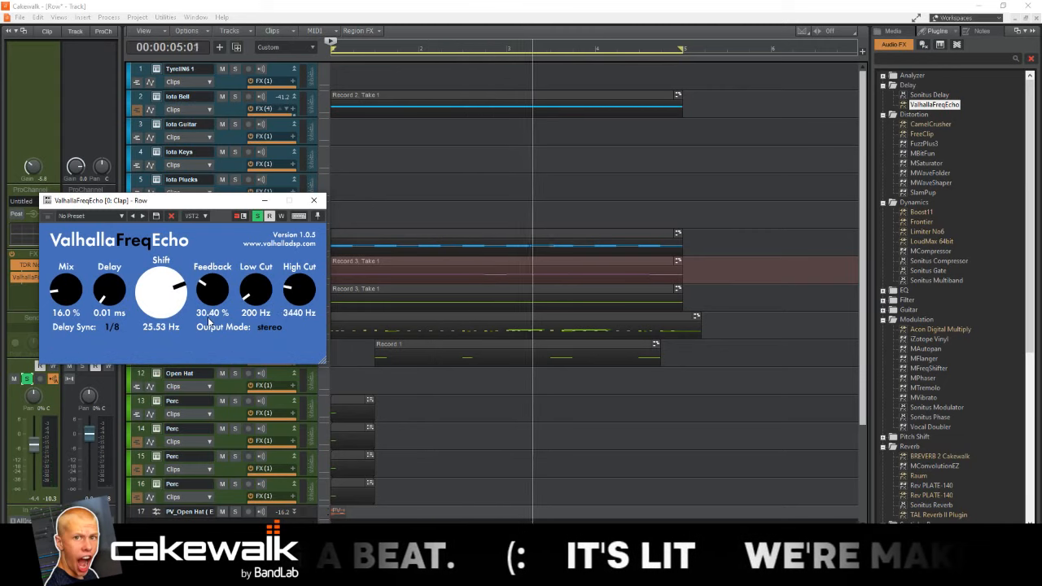
{"action": "left_click_drag", "start_coordinate": [74, 290], "coordinate": [74, 297]}
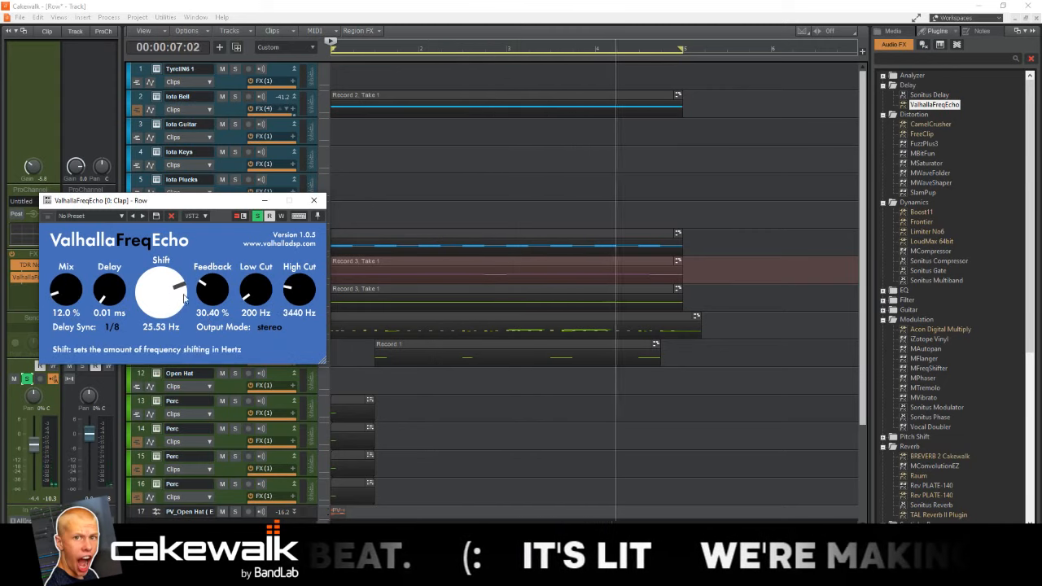
{"action": "left_click_drag", "start_coordinate": [199, 289], "coordinate": [181, 309]}
Step: Try a 1/4 delay sync in ValhallaFreqEcho, settle on 1/16, unsolo the Clap track and close the effect
{"action": "left_click", "coordinate": [111, 326]}
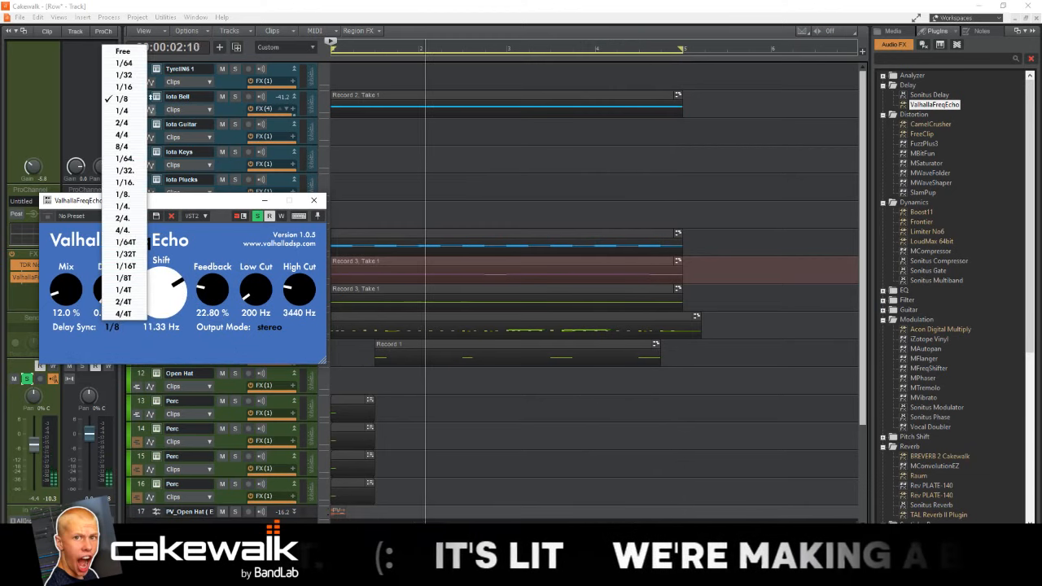
{"action": "left_click", "coordinate": [124, 110]}
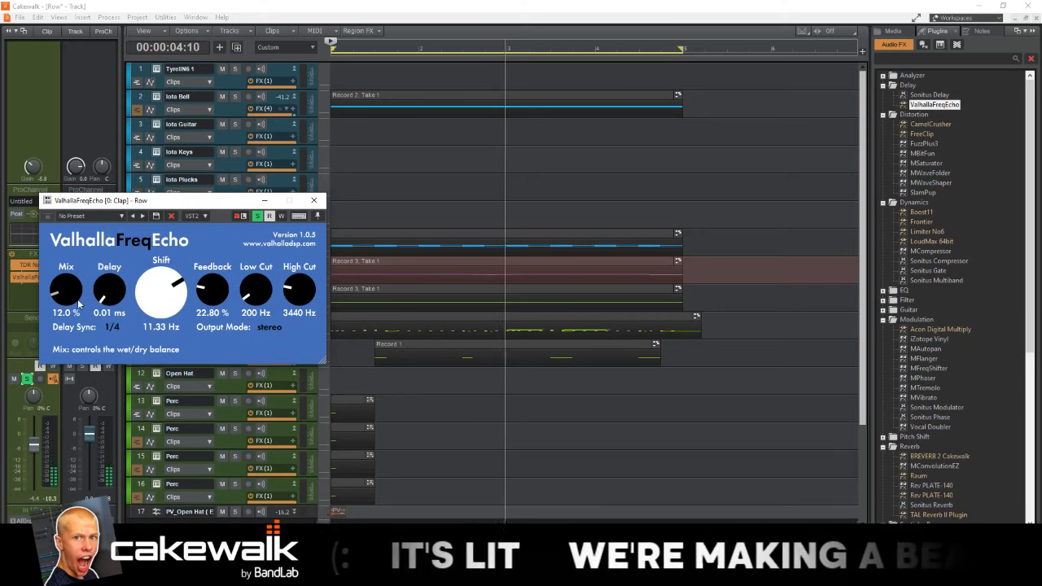
{"action": "left_click", "coordinate": [112, 326]}
{"action": "left_click", "coordinate": [124, 86]}
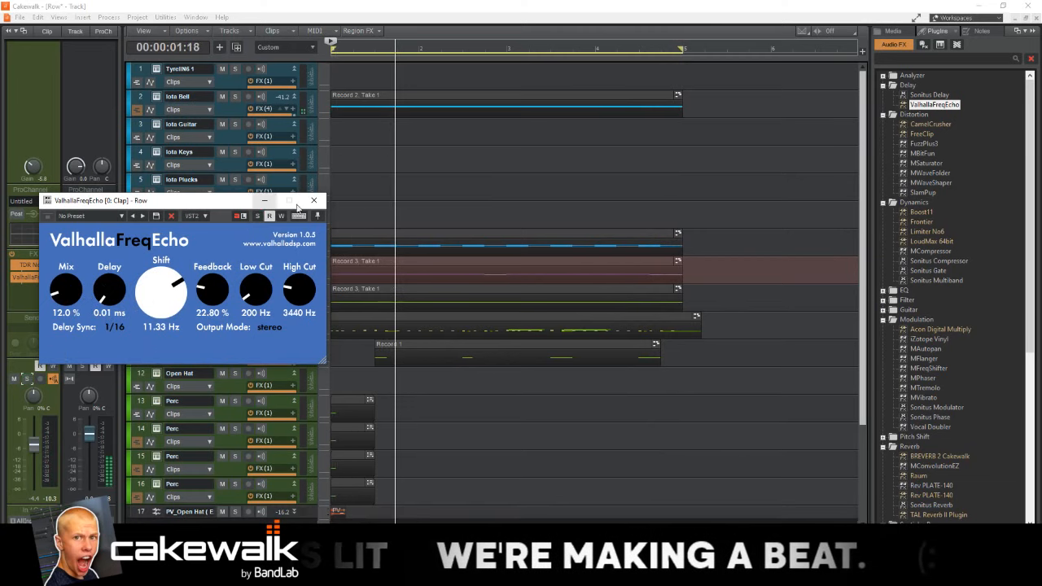
{"action": "left_click", "coordinate": [313, 200]}
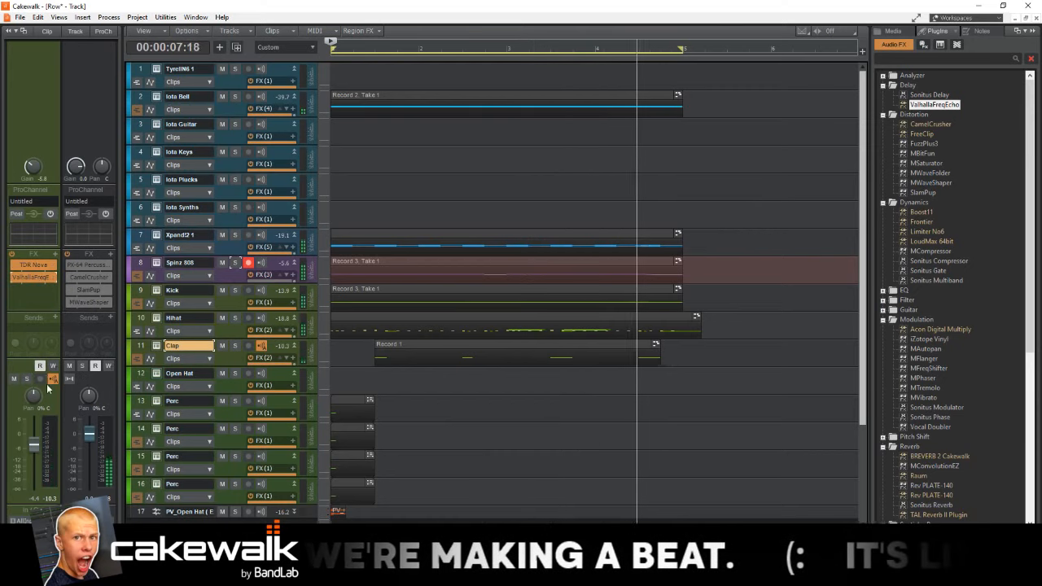
Step: Solo the Hihat track and add dblue Glitch v1.3 to its effects
{"action": "left_click", "coordinate": [234, 318]}
{"action": "left_click", "coordinate": [222, 330]}
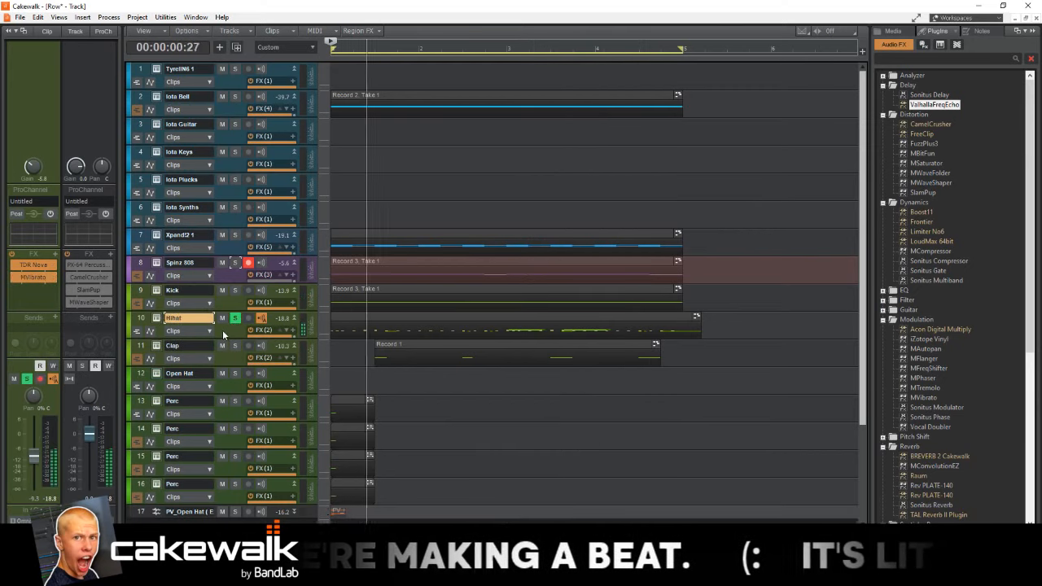
{"action": "key", "text": "space"}
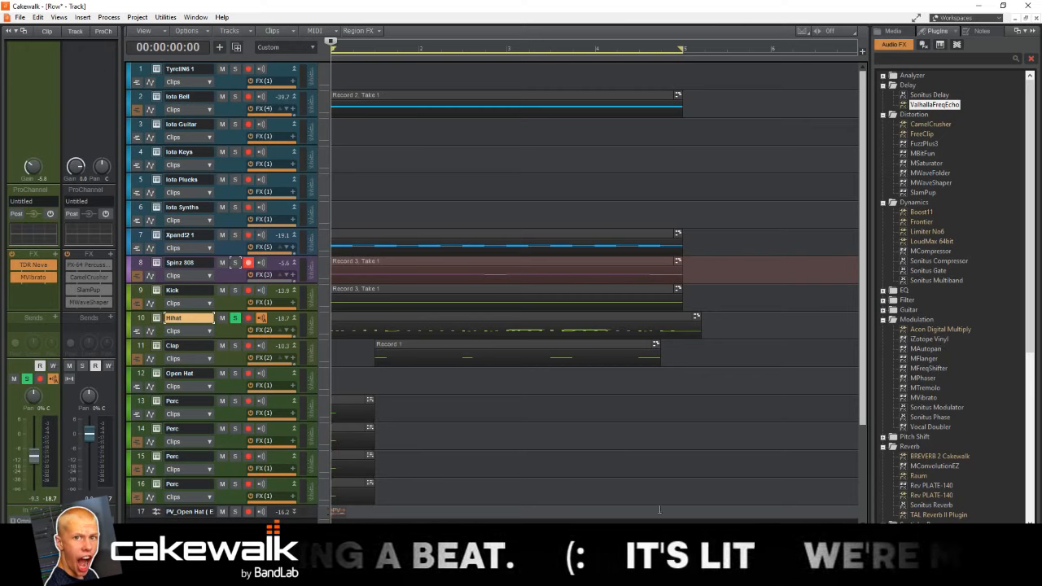
{"action": "scroll", "coordinate": [972, 477], "scroll_direction": "down", "scroll_amount": 9}
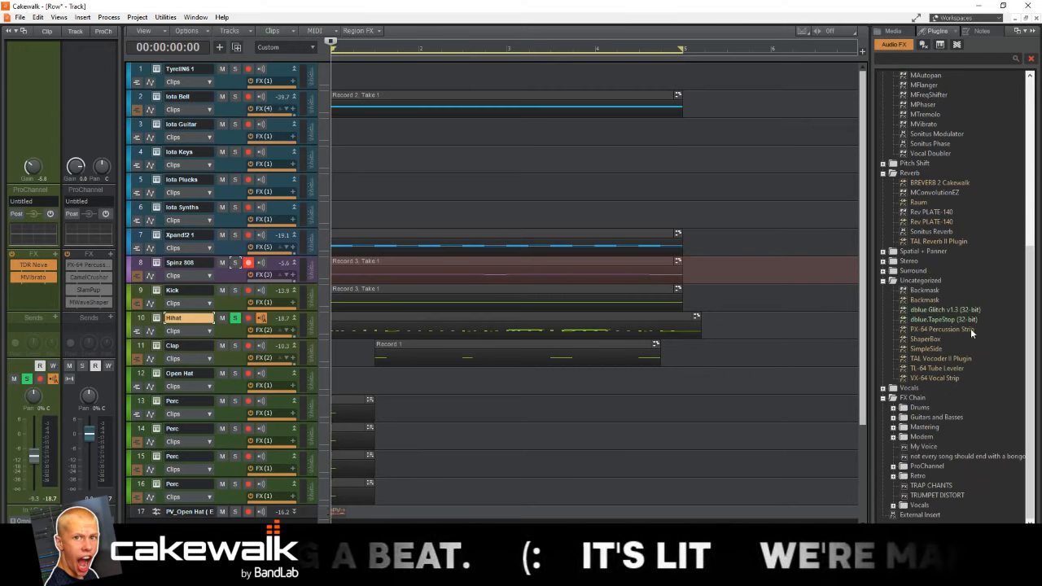
{"action": "left_click_drag", "start_coordinate": [975, 316], "coordinate": [28, 313]}
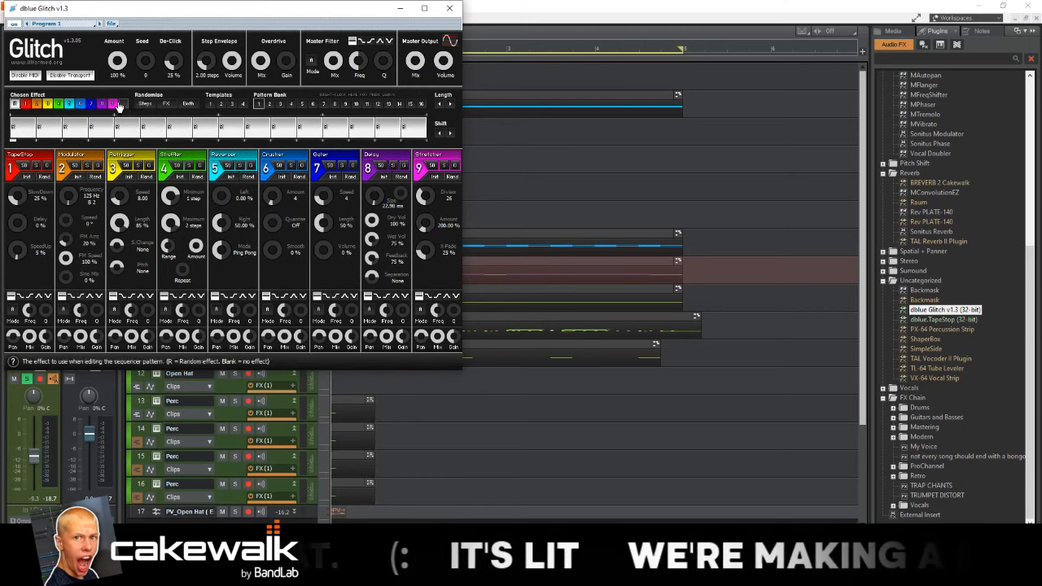
Step: Blank out the Glitch sequencer pattern and place a single Shuffler step near its start
{"action": "left_click", "coordinate": [123, 104]}
{"action": "mouse_move", "coordinate": [134, 126]}
{"action": "left_mouse_down"}
{"action": "mouse_move", "coordinate": [3, 155]}
{"action": "mouse_move", "coordinate": [477, 105]}
{"action": "mouse_move", "coordinate": [120, 135]}
{"action": "left_mouse_up"}
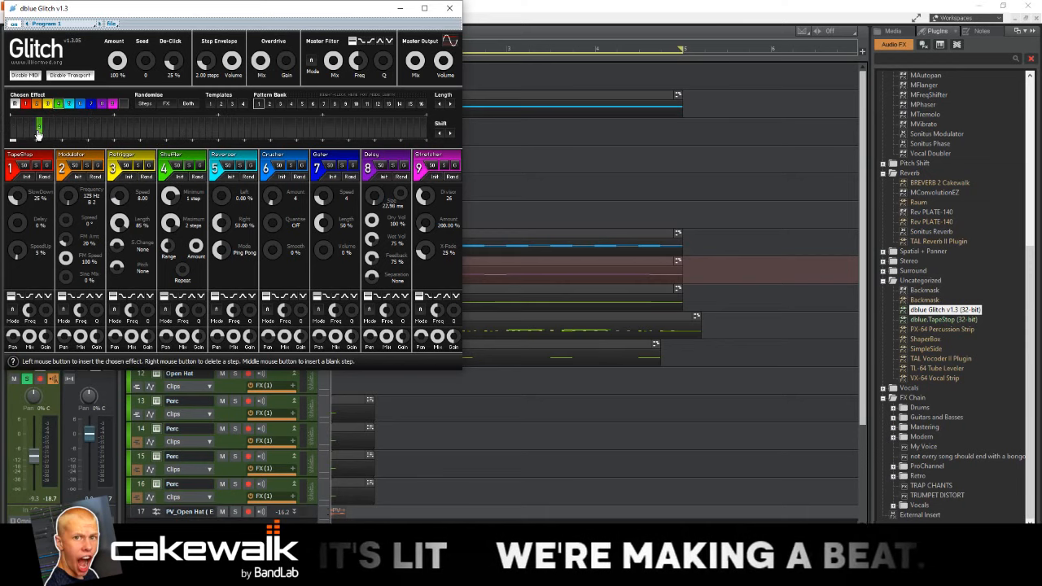
{"action": "left_click", "coordinate": [562, 203]}
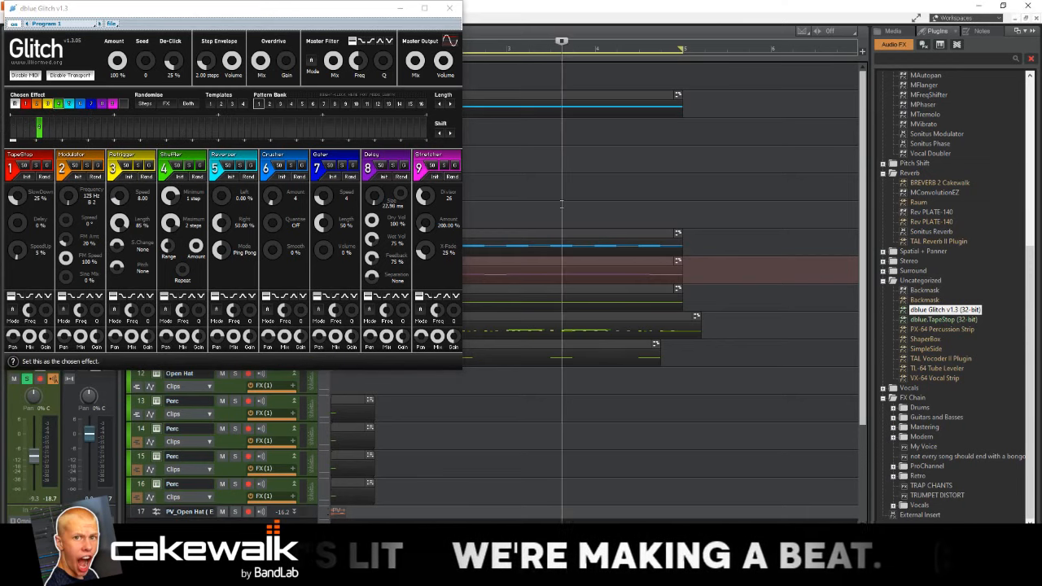
Step: Add one Crusher step and one Gater step to the Glitch pattern, spaced out after the Shuffler step
{"action": "left_click", "coordinate": [78, 109]}
{"action": "left_click", "coordinate": [78, 127]}
{"action": "left_click", "coordinate": [91, 103]}
{"action": "left_click", "coordinate": [97, 128]}
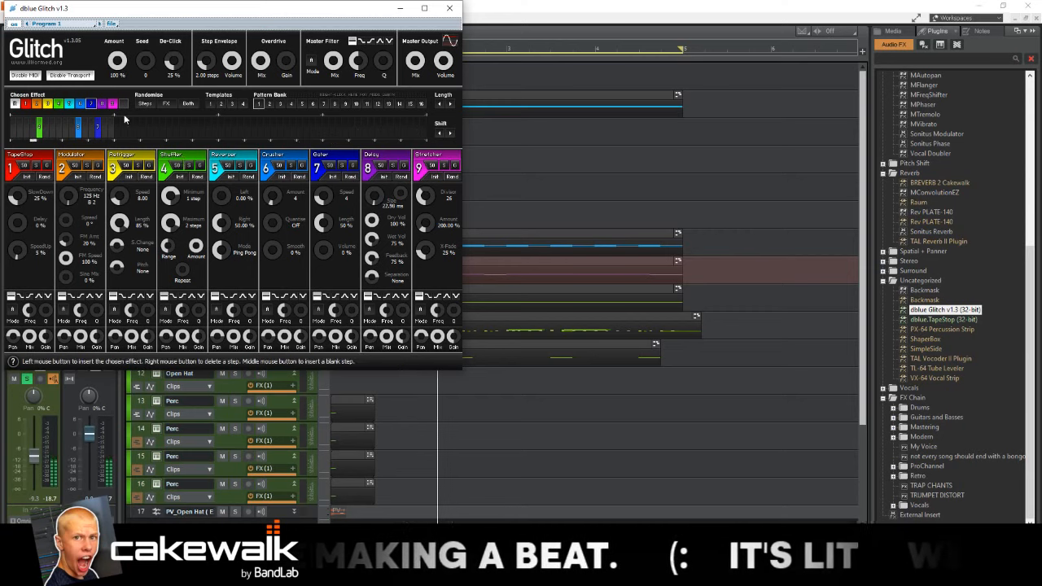
Step: Add three Delay steps right after the Shuffler step and a Retrigger step before it, then lower Glitch's master output mix
{"action": "left_click_drag", "start_coordinate": [59, 133], "coordinate": [45, 135]}
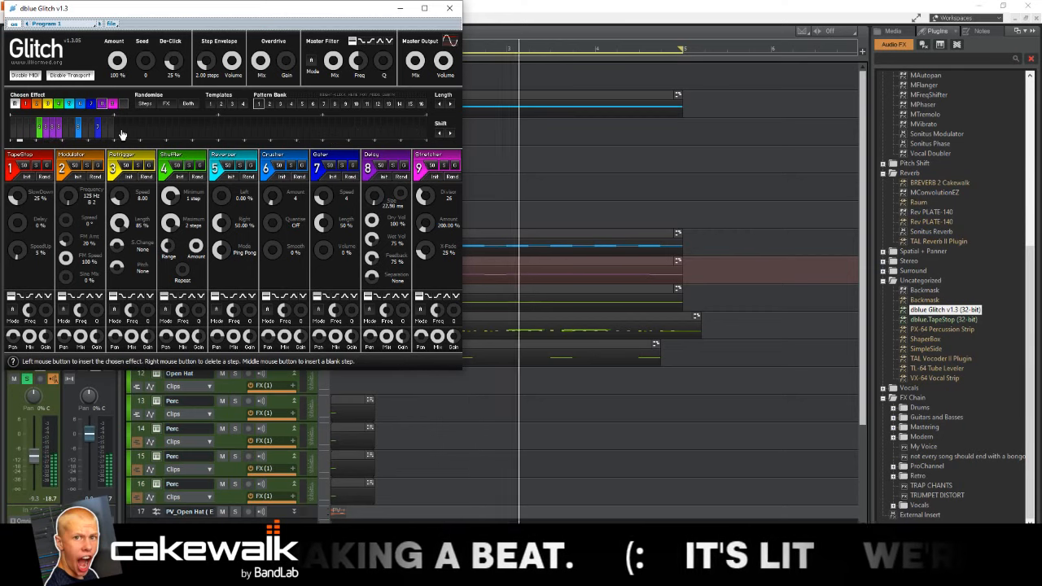
{"action": "left_click", "coordinate": [48, 104]}
{"action": "left_click", "coordinate": [19, 128]}
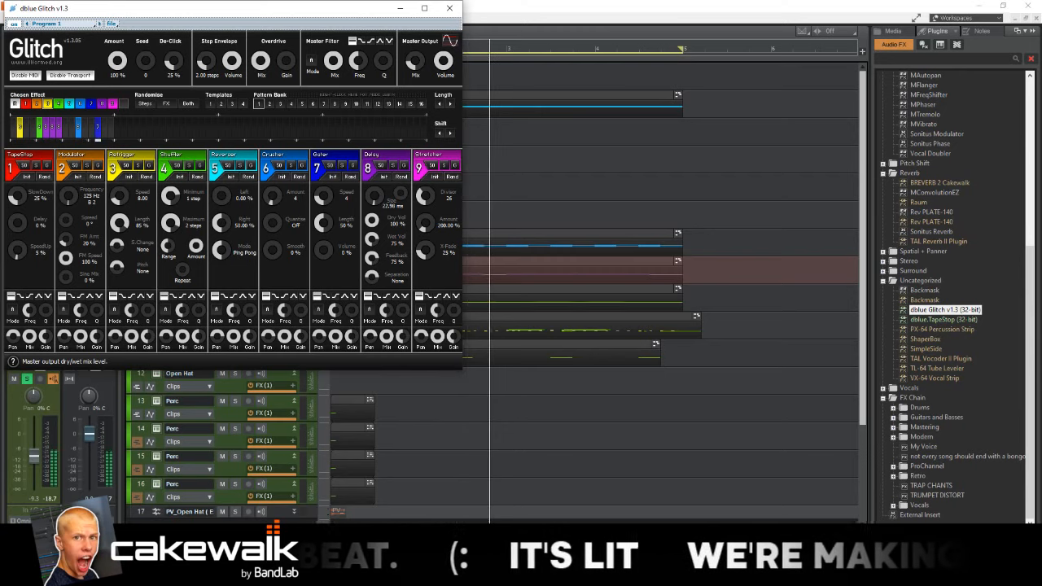
Step: Close Glitch, unsolo the Hihat track and lower its volume while playing back the full beat
{"action": "left_click", "coordinate": [450, 9]}
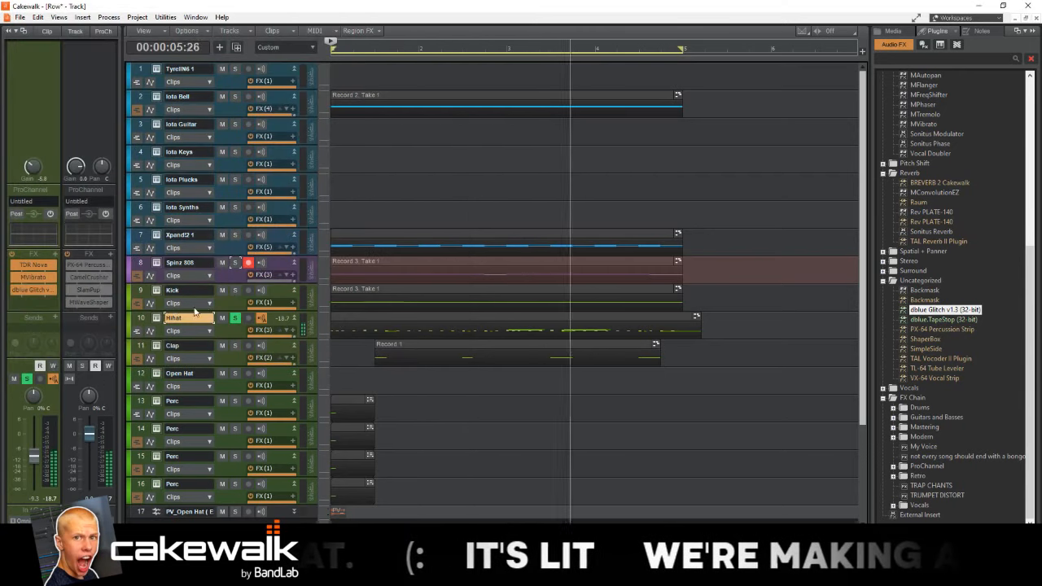
{"action": "left_click", "coordinate": [236, 318]}
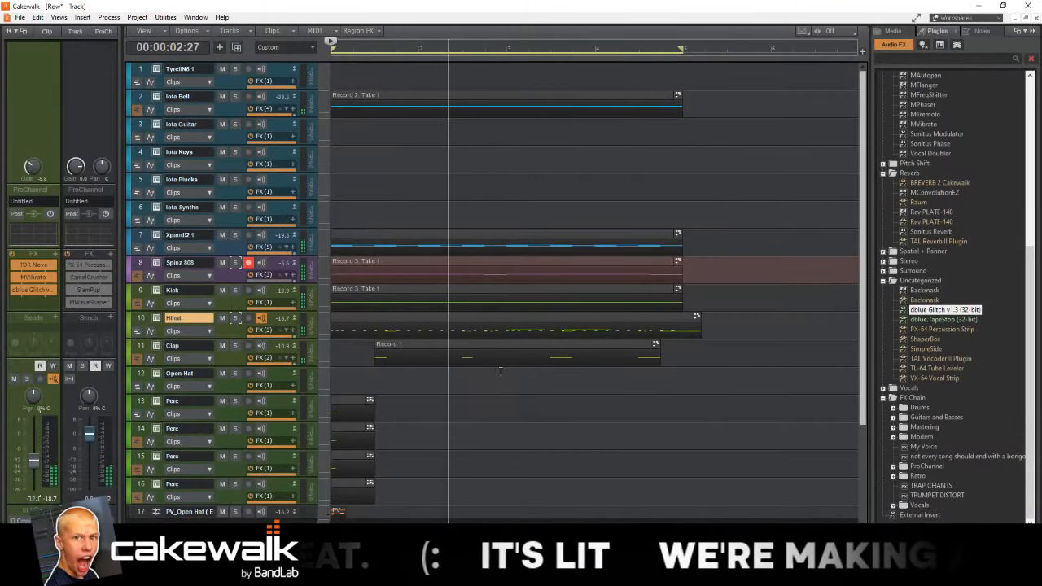
{"action": "left_click", "coordinate": [500, 368]}
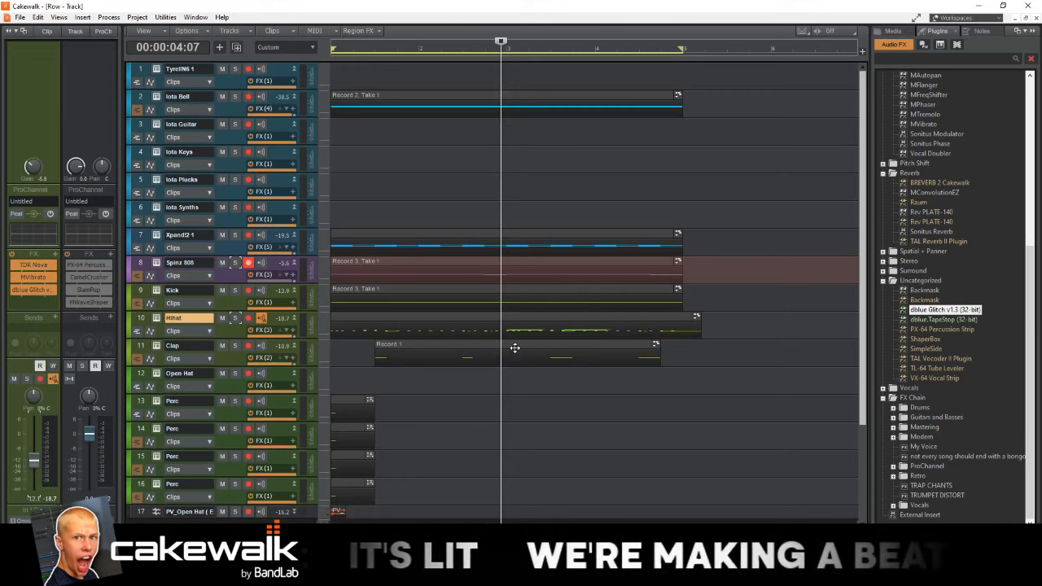
{"action": "key", "text": "space"}
{"action": "key", "text": "w"}
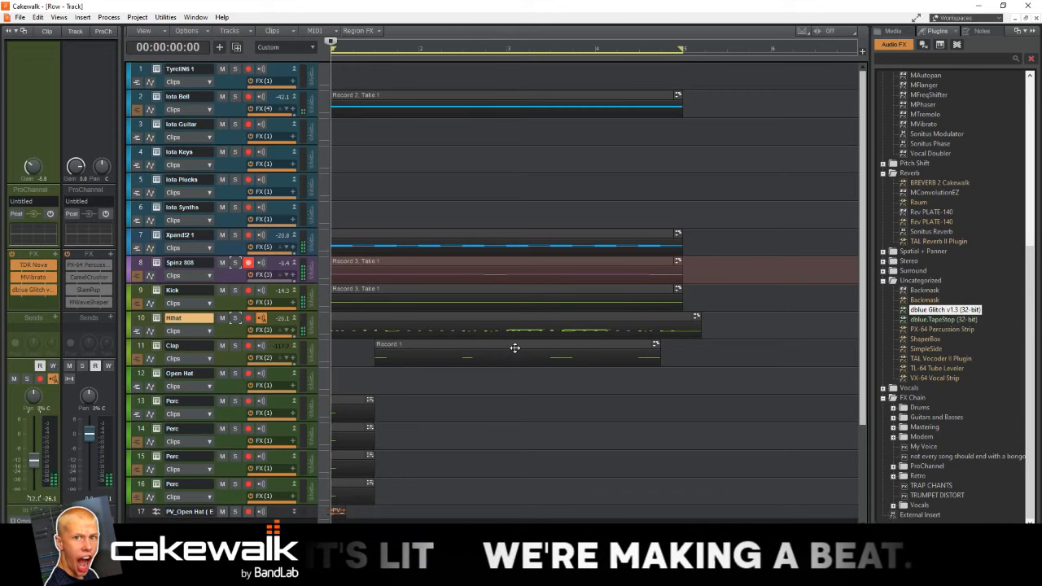
Step: Add ShaperBox to the Hihat track's effects and load the "Half Time with volume" preset from its library
{"action": "left_click_drag", "start_coordinate": [936, 338], "coordinate": [2, 324]}
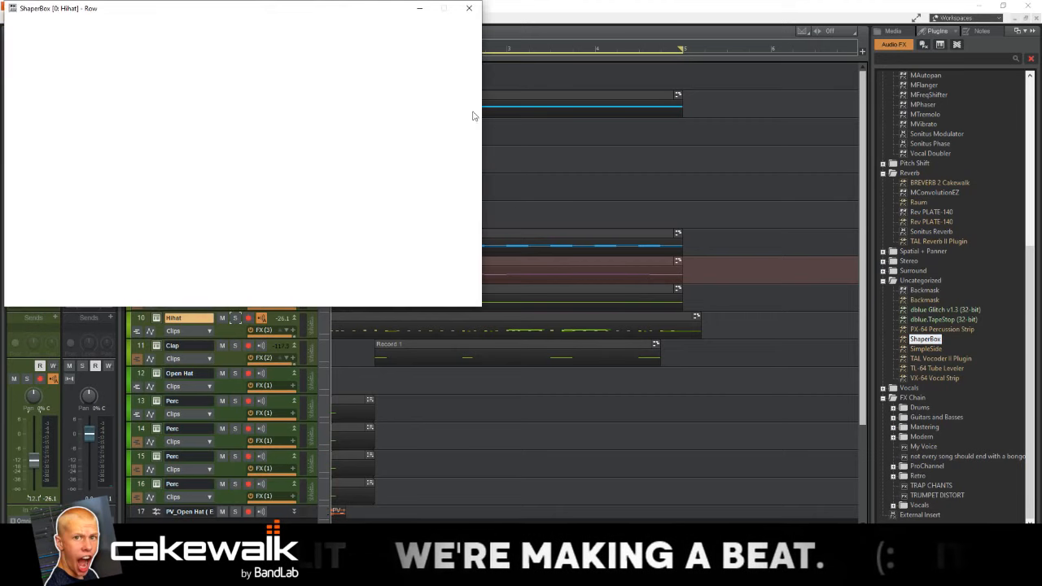
{"action": "left_click", "coordinate": [188, 296]}
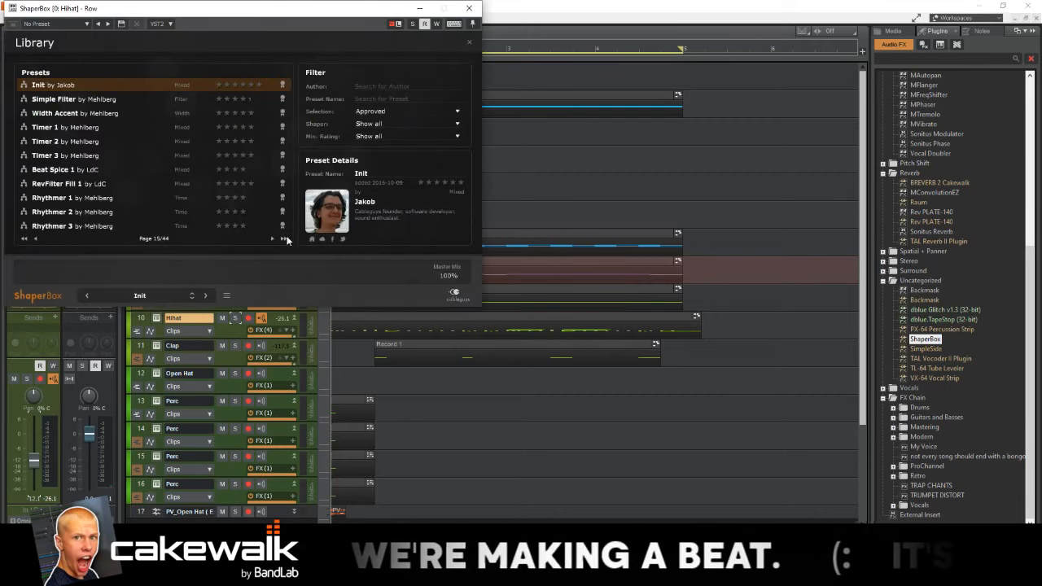
{"action": "left_click", "coordinate": [227, 182]}
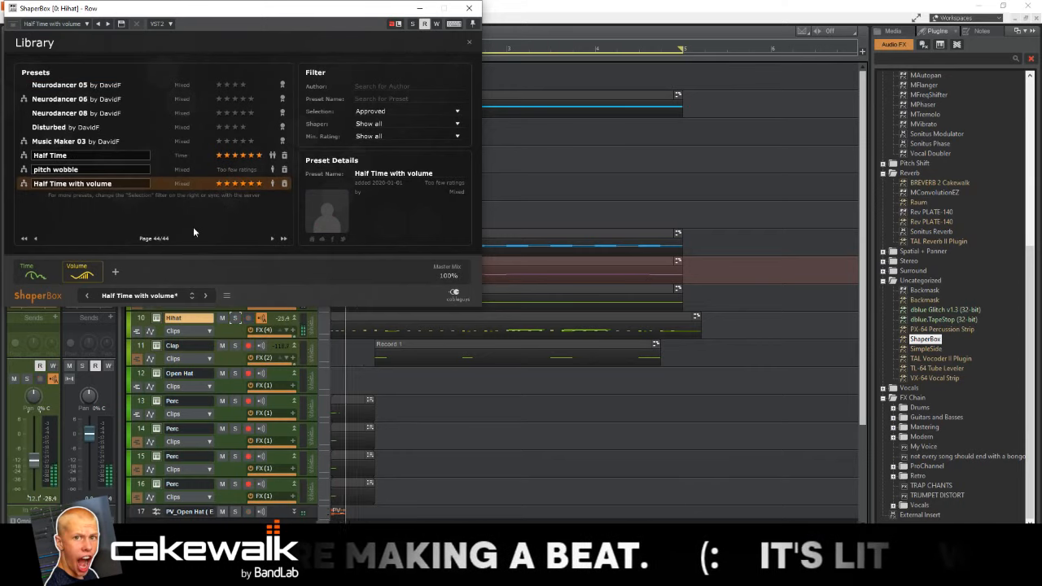
Step: Solo the Hihat track and lower ShaperBox's master mix to 11% during playback
{"action": "left_click", "coordinate": [26, 379]}
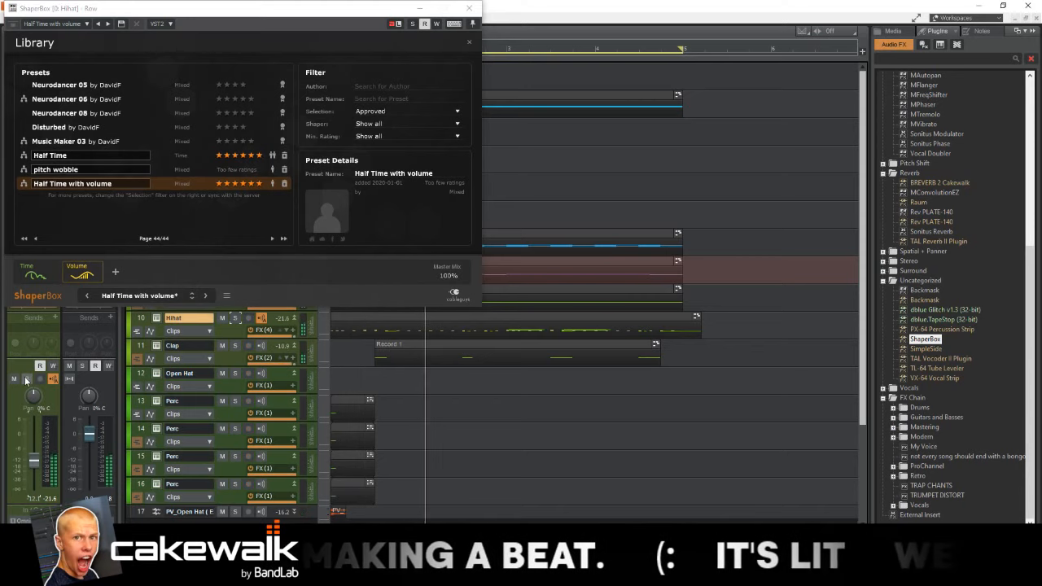
{"action": "double_click", "coordinate": [453, 276]}
{"action": "left_click", "coordinate": [456, 286]}
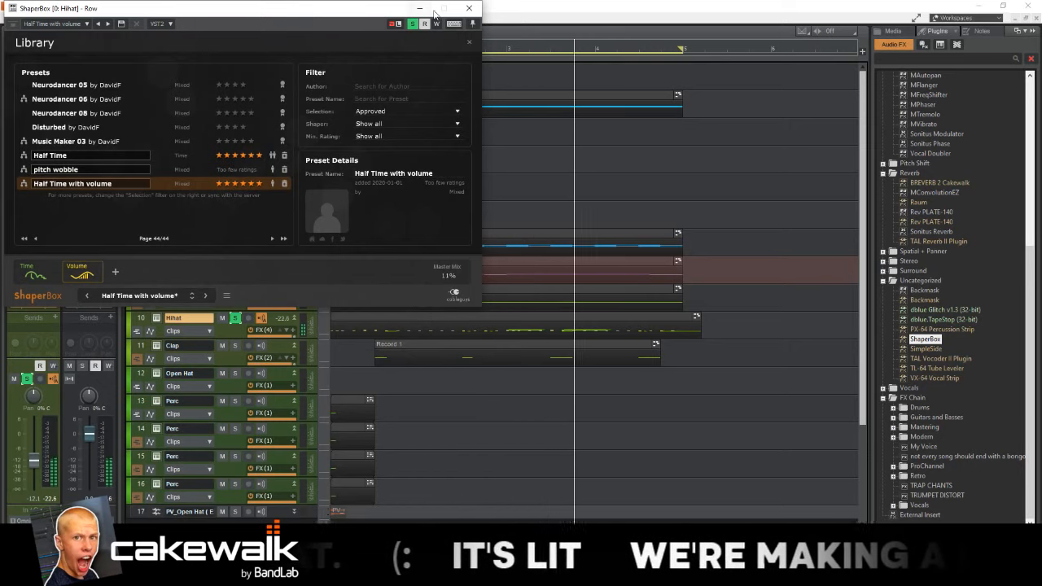
{"action": "left_click", "coordinate": [502, 154]}
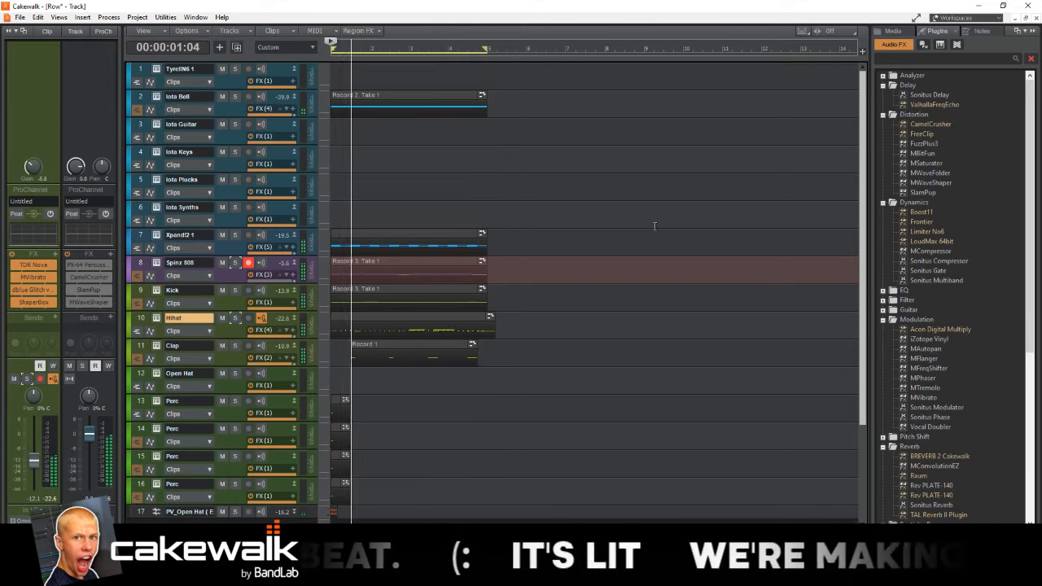
Step: Add a Pan shaper to the Hihat's ShaperBox, apply the basic sine wave and set its mid mix to 36%
{"action": "key", "text": "space"}
{"action": "double_click", "coordinate": [33, 302]}
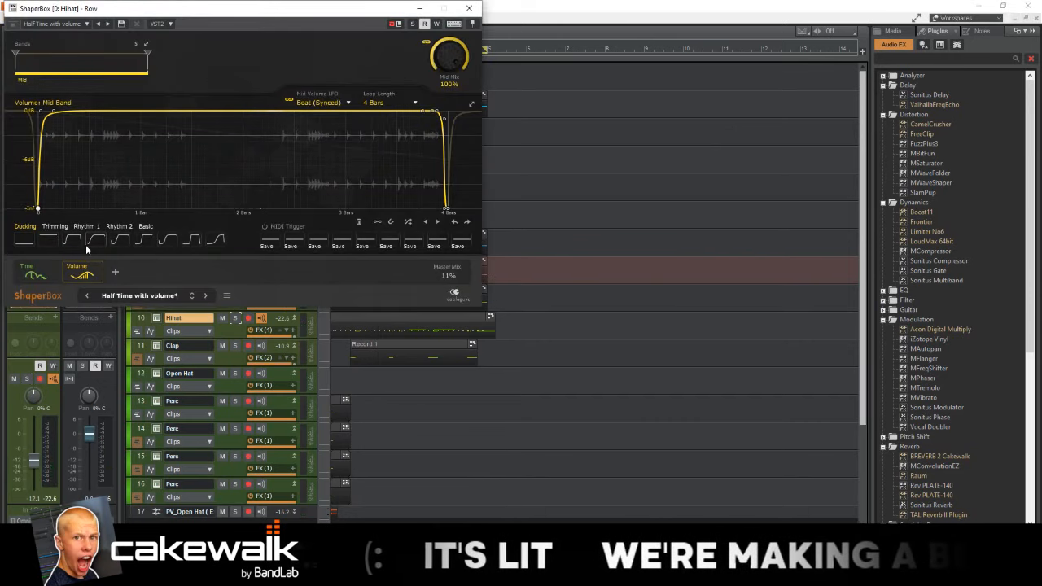
{"action": "left_click", "coordinate": [115, 274]}
{"action": "left_click", "coordinate": [269, 100]}
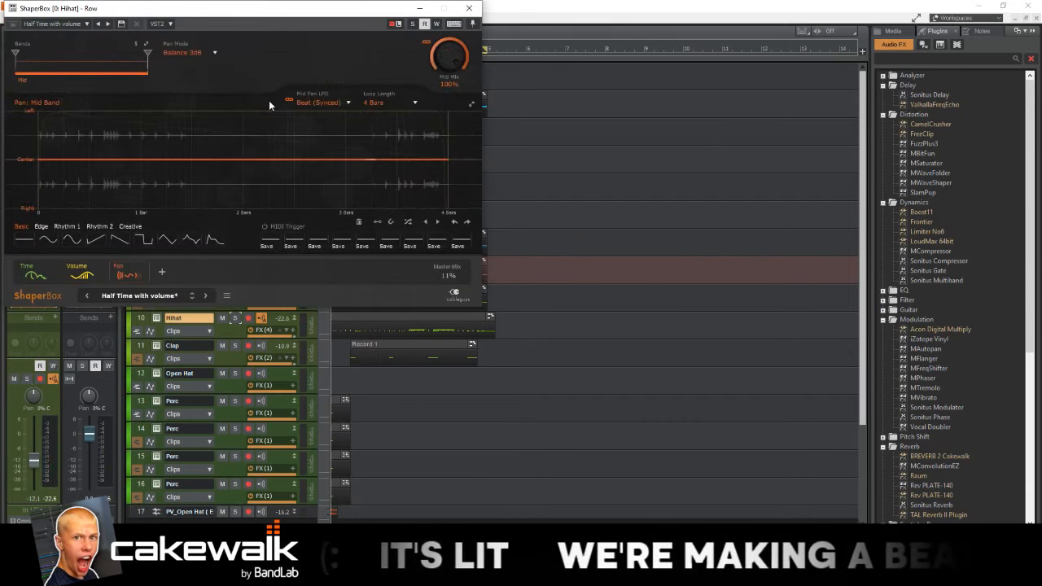
{"action": "left_click", "coordinate": [77, 243]}
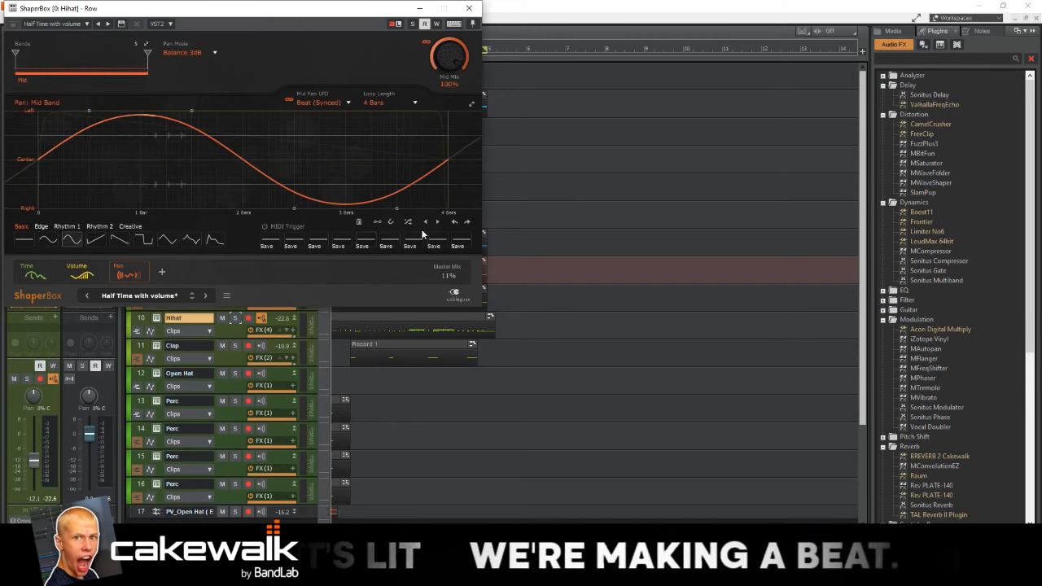
{"action": "left_click_drag", "start_coordinate": [448, 57], "coordinate": [448, 89]}
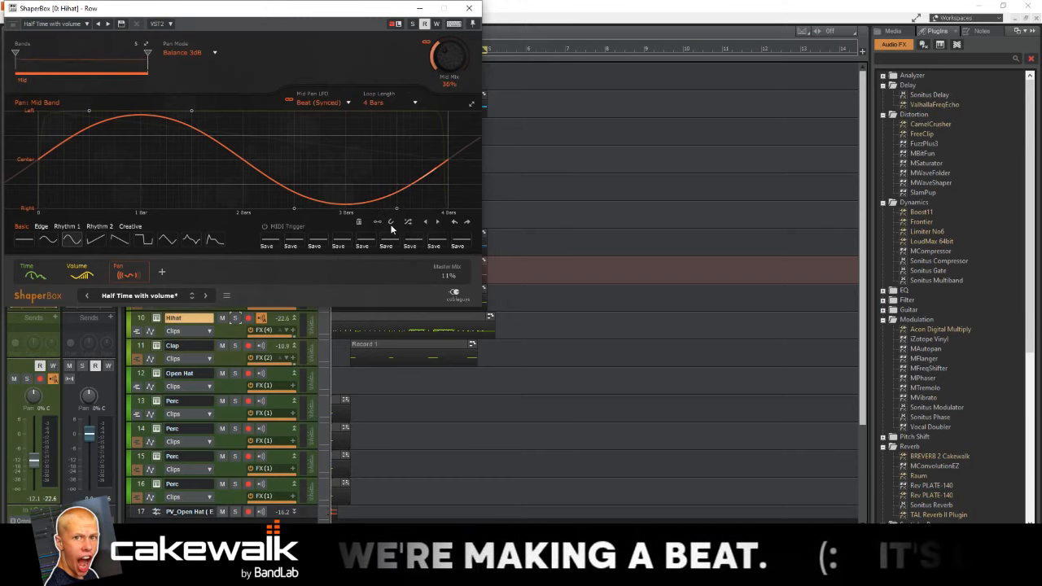
Step: Reshape the second half of the pan curve with a flat step at center followed by one at full right
{"action": "left_click", "coordinate": [304, 161], "text": "alt"}
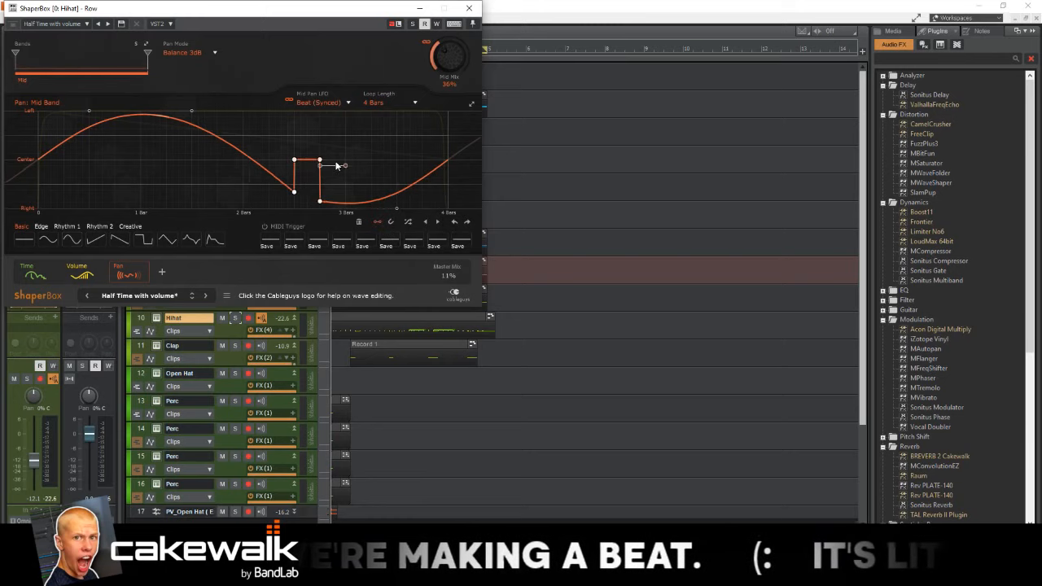
{"action": "left_click", "coordinate": [378, 207], "text": "alt"}
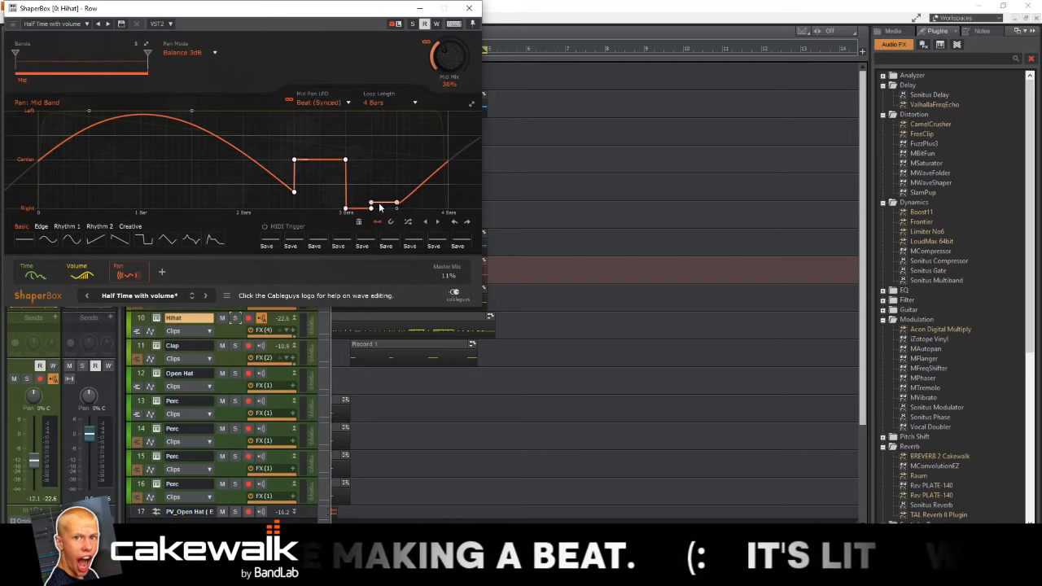
{"action": "key", "text": "space"}
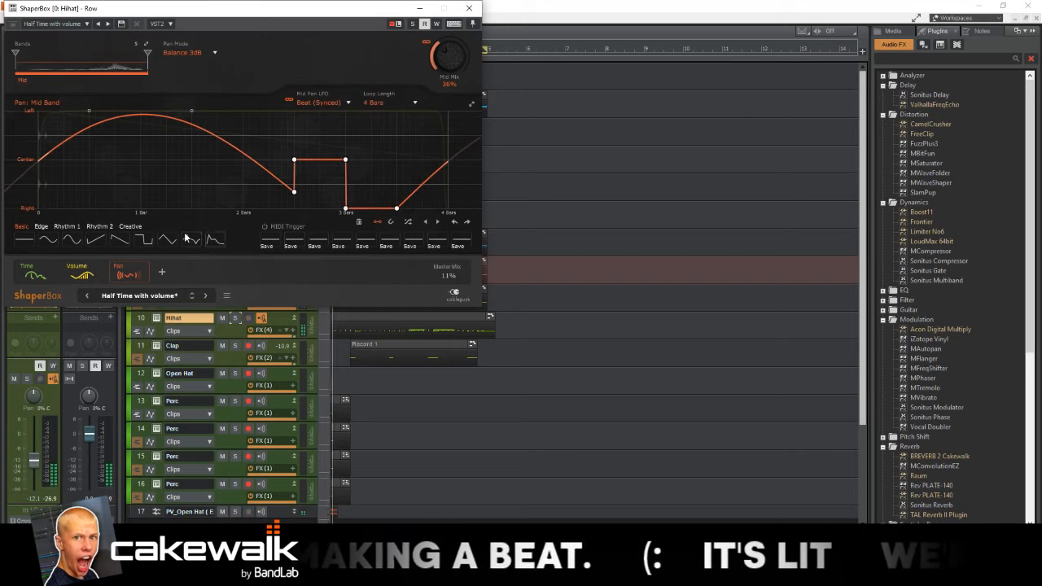
Step: Solo the Hihat track and set the Pan shaper's loop length to 1 Bar (4/4)
{"action": "left_click", "coordinate": [27, 379]}
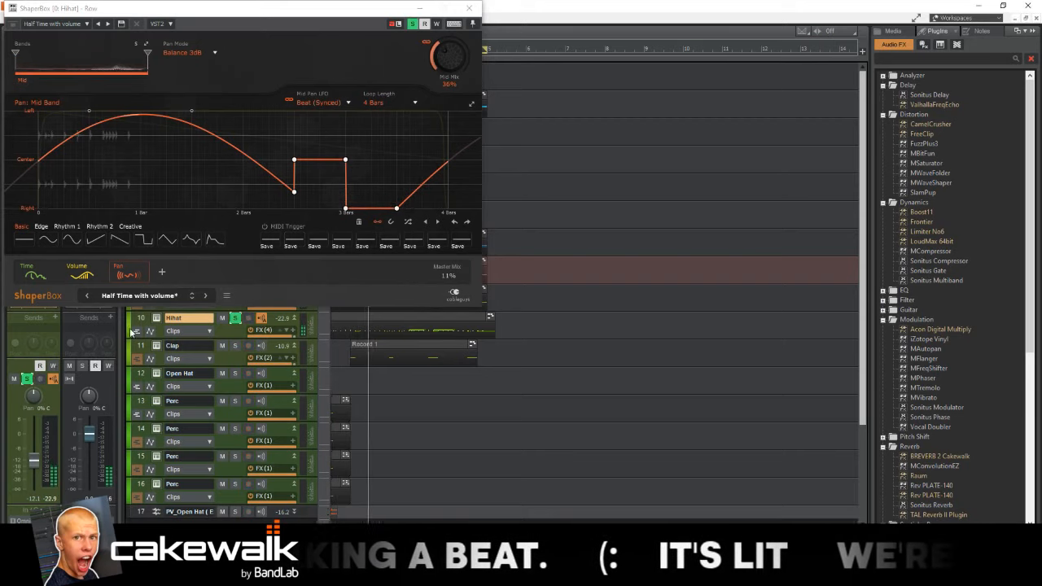
{"action": "left_click", "coordinate": [381, 102]}
{"action": "left_click", "coordinate": [382, 103]}
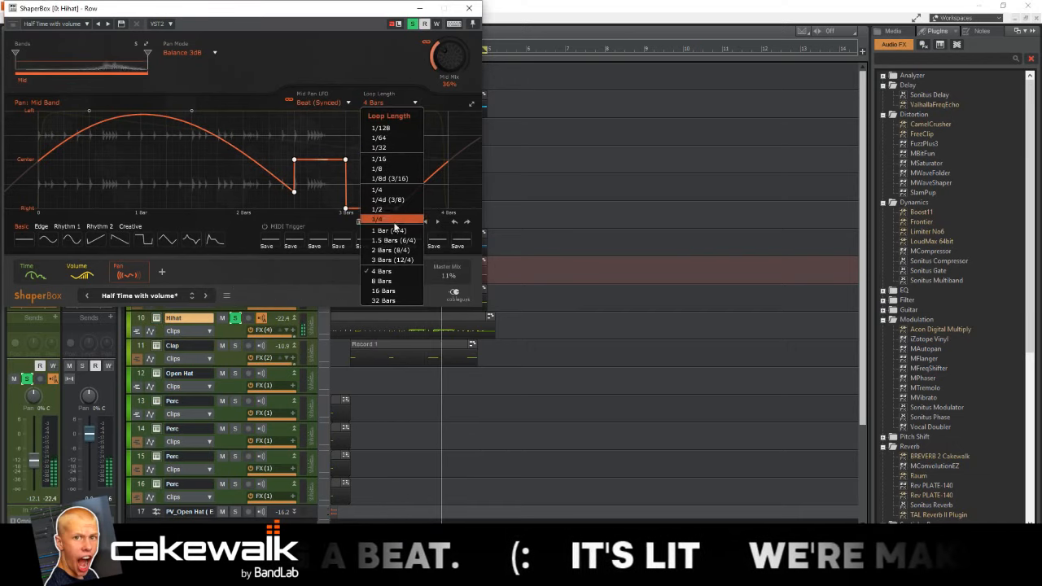
{"action": "left_click", "coordinate": [392, 232]}
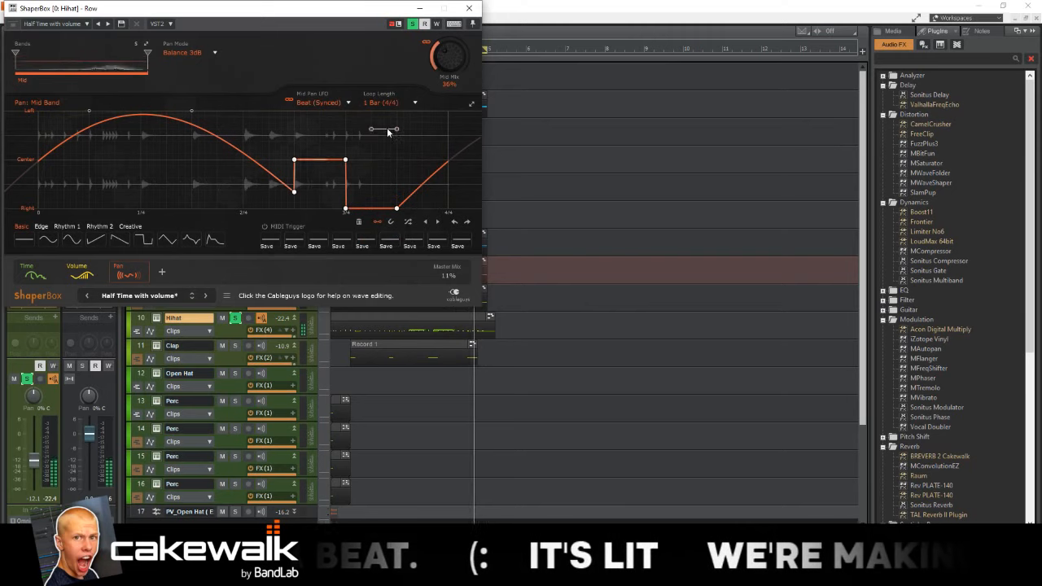
Step: Set the Pan shaper's mid mix to 50% while listening, then unsolo the Hihat track
{"action": "left_click_drag", "start_coordinate": [446, 57], "coordinate": [447, 4]}
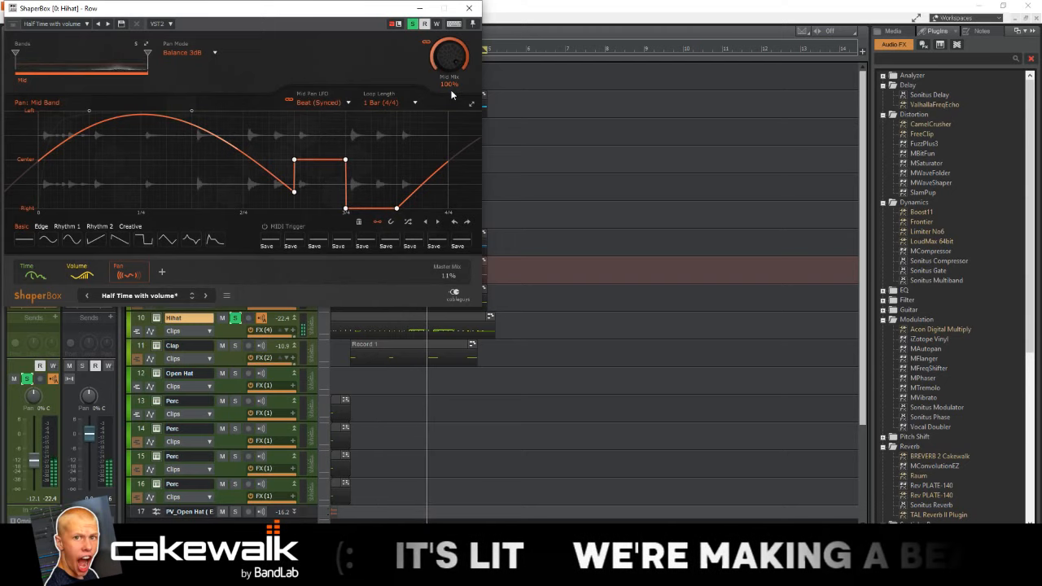
{"action": "left_click_drag", "start_coordinate": [446, 57], "coordinate": [446, 98]}
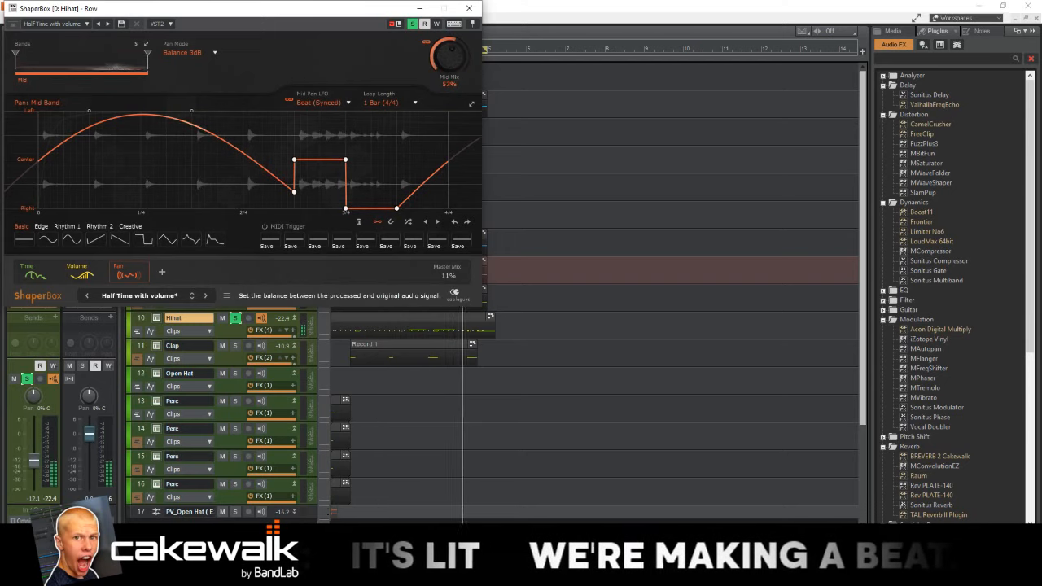
{"action": "left_click_drag", "start_coordinate": [447, 57], "coordinate": [446, 61]}
{"action": "left_click", "coordinate": [27, 379]}
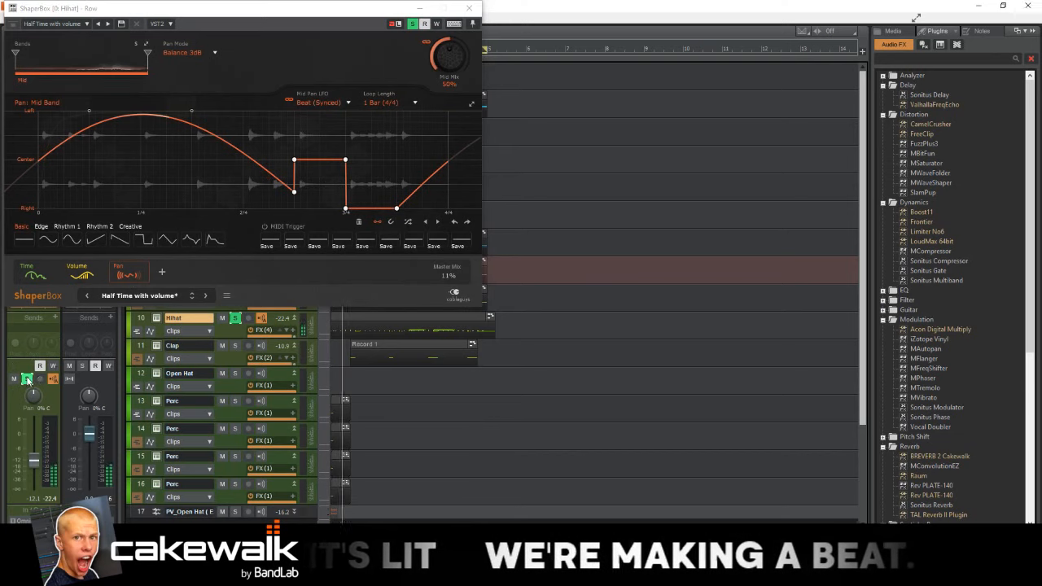
{"action": "left_click", "coordinate": [27, 380]}
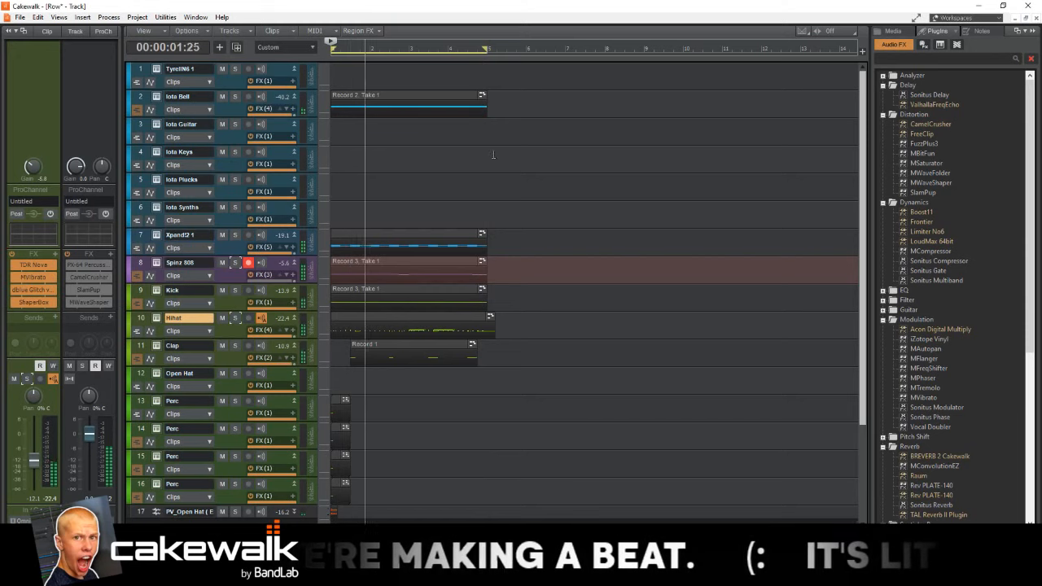
Step: Save the project and disarm recording on the Spinz 808 track, leaving that track selected
{"action": "left_click", "coordinate": [249, 262], "text": "ctrl"}
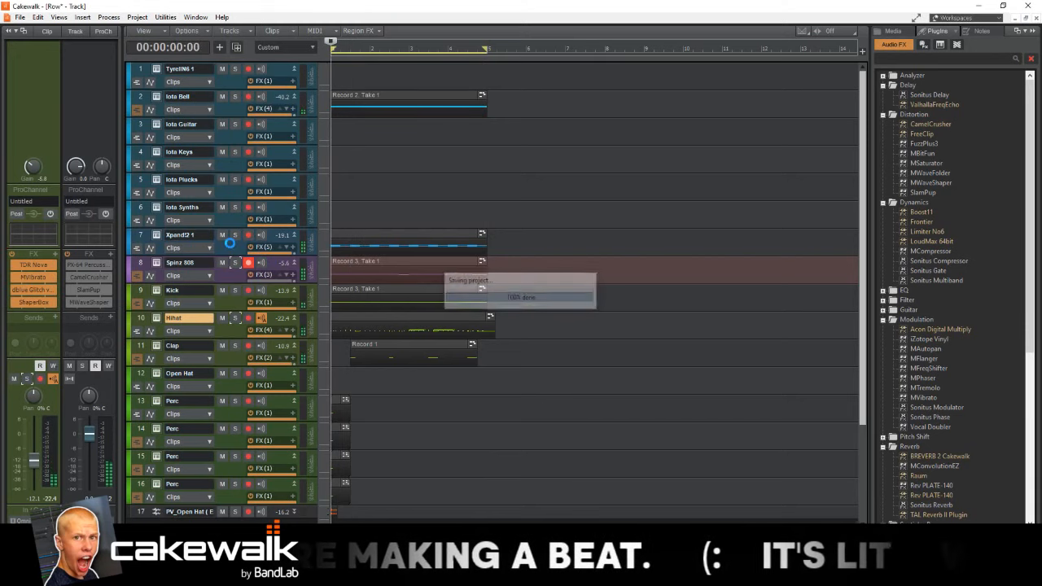
{"action": "left_click", "coordinate": [248, 263]}
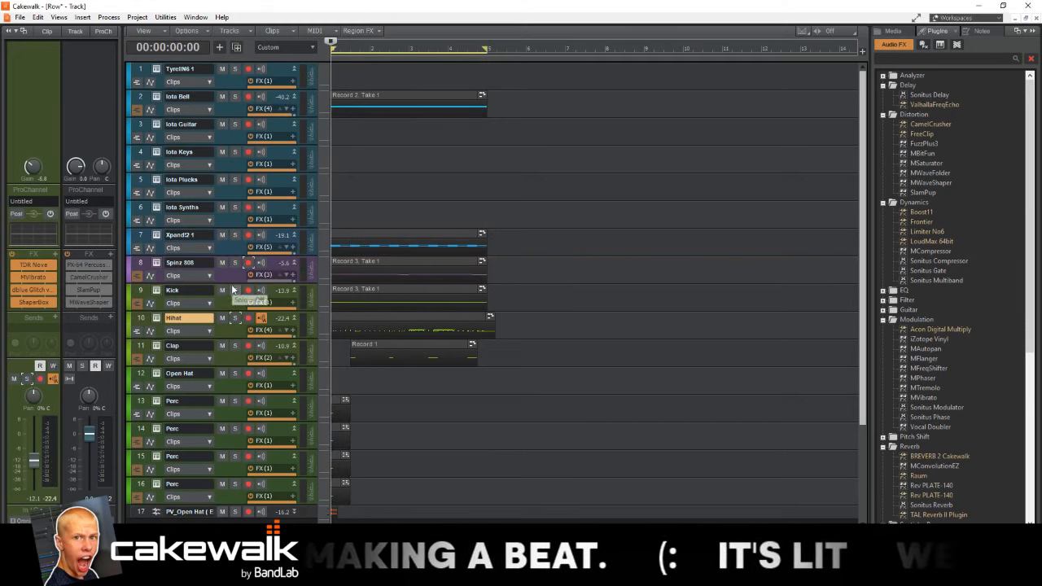
{"action": "left_click", "coordinate": [231, 277]}
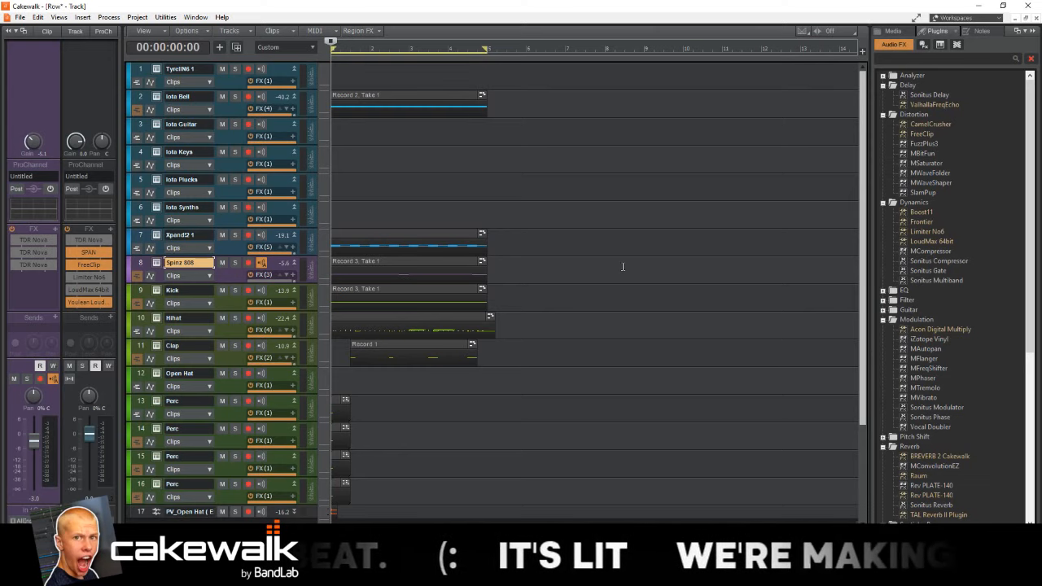
{"action": "left_click_drag", "start_coordinate": [511, 295], "coordinate": [491, 359]}
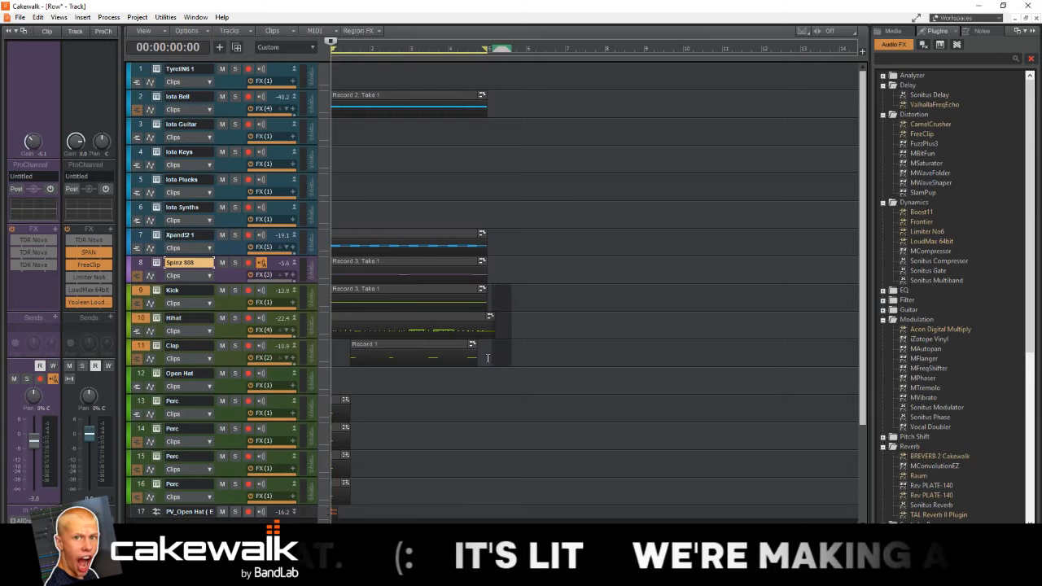
{"action": "left_click_drag", "start_coordinate": [525, 316], "coordinate": [489, 331]}
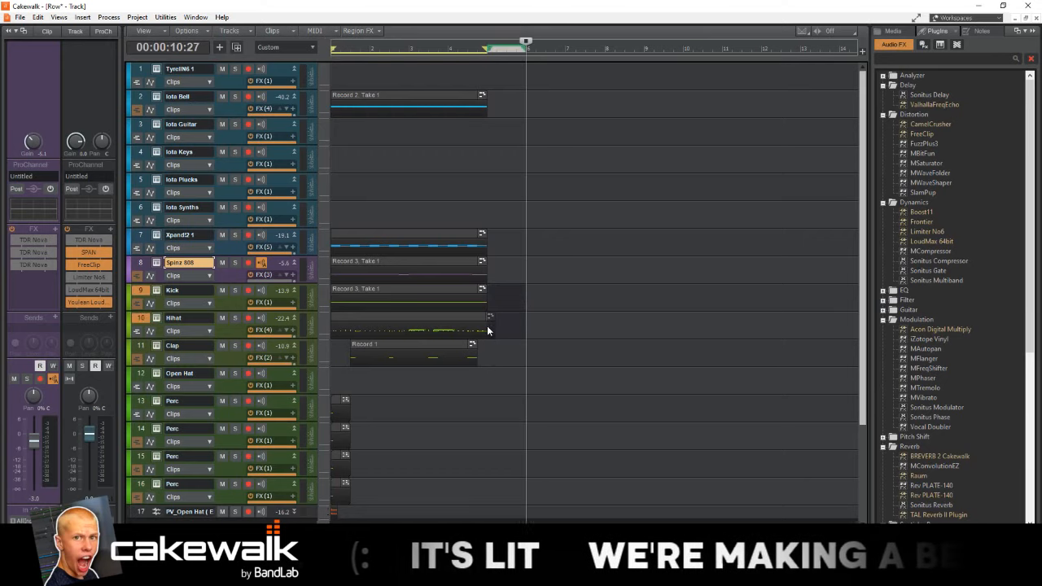
{"action": "left_click", "coordinate": [663, 344]}
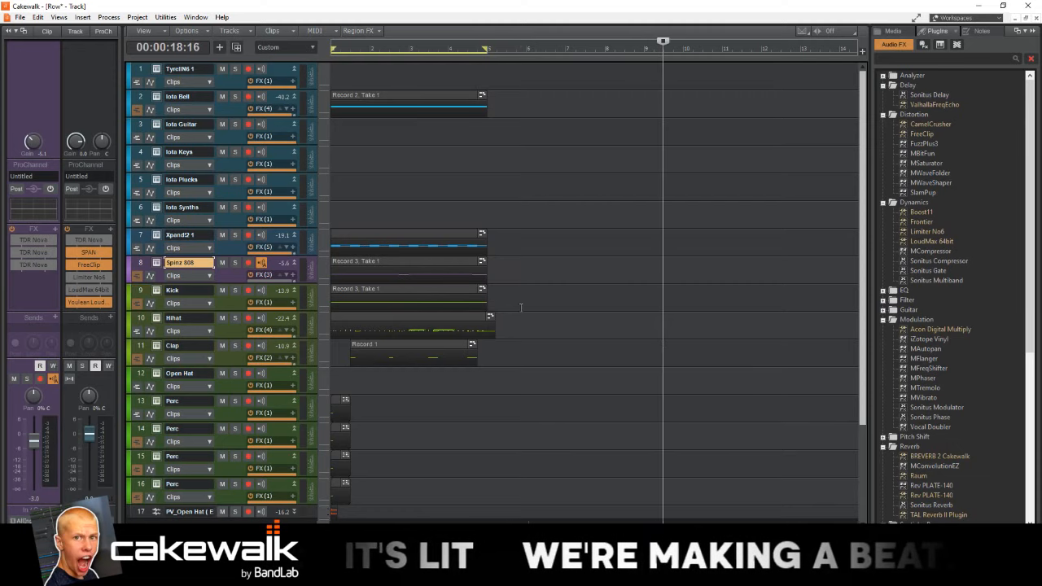
{"action": "left_click", "coordinate": [521, 307]}
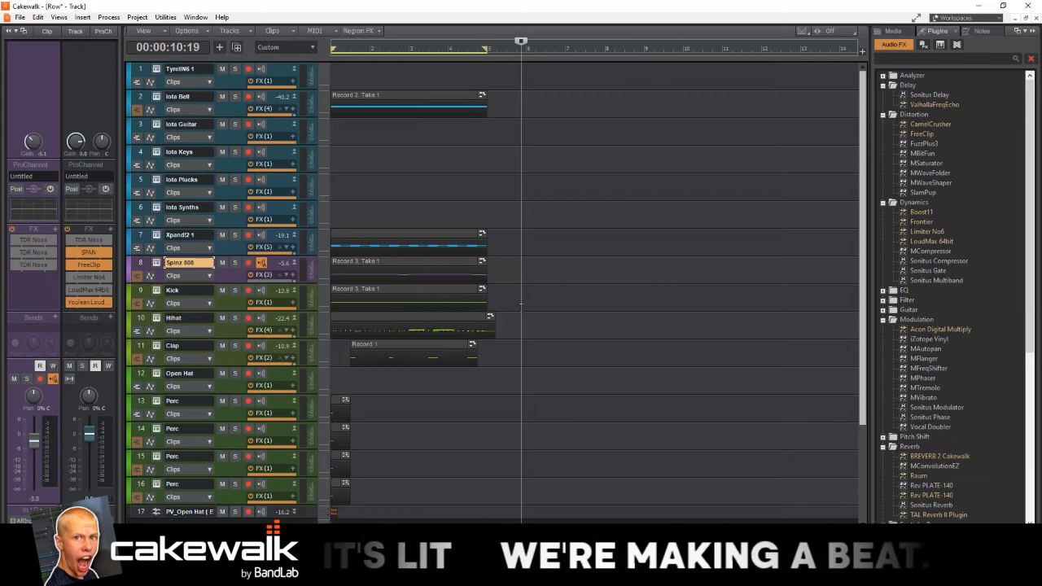
{"action": "left_click", "coordinate": [503, 298]}
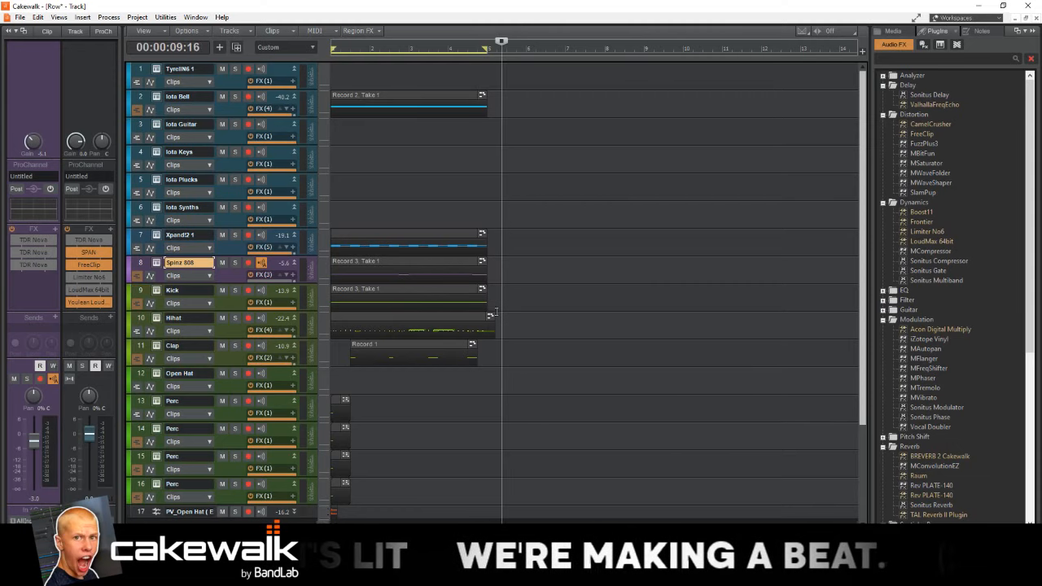
{"action": "left_click", "coordinate": [525, 307]}
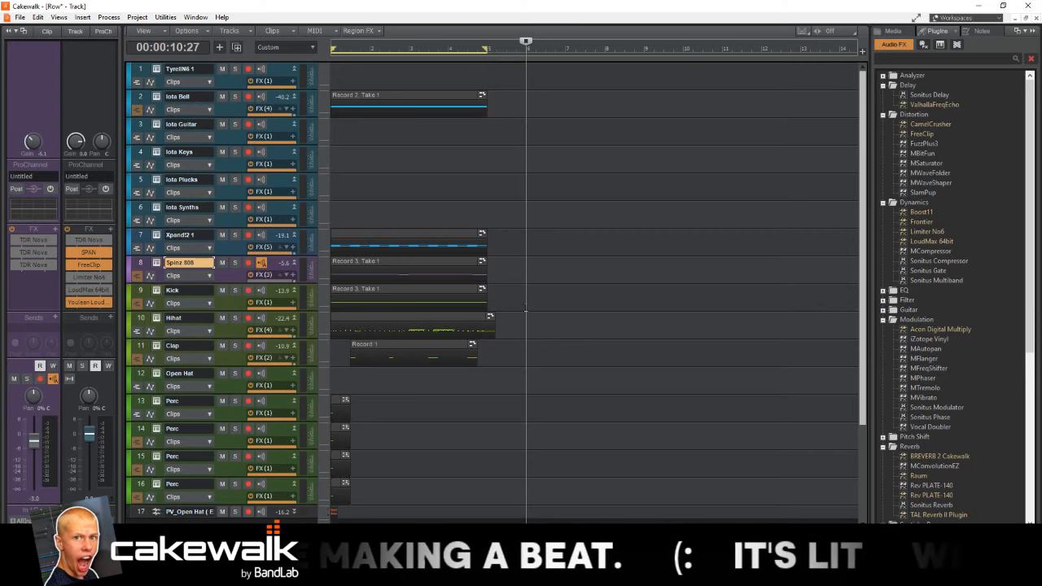
{"action": "left_click_drag", "start_coordinate": [420, 162], "coordinate": [363, 177]}
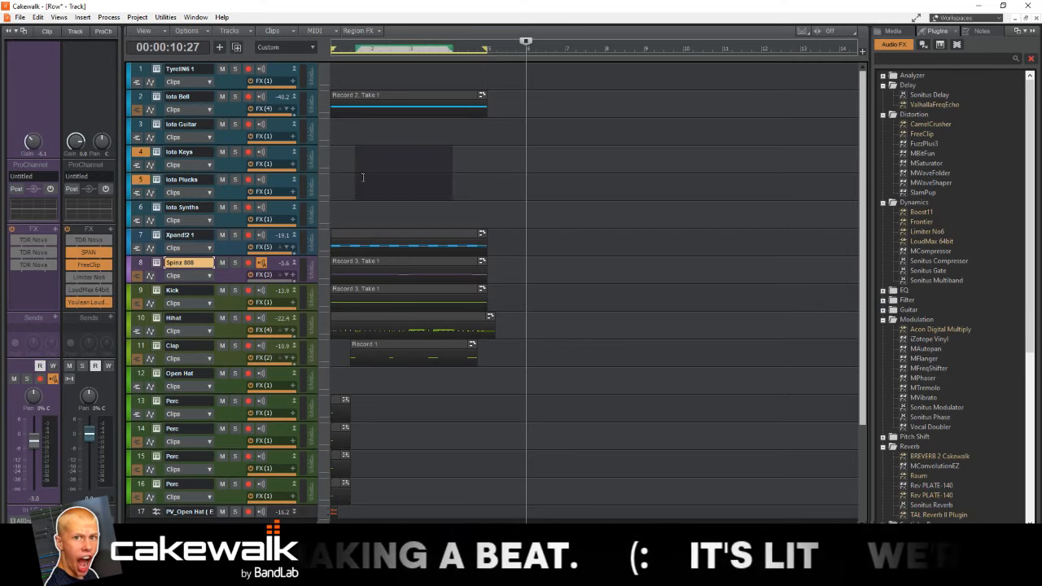
{"action": "left_click", "coordinate": [368, 179]}
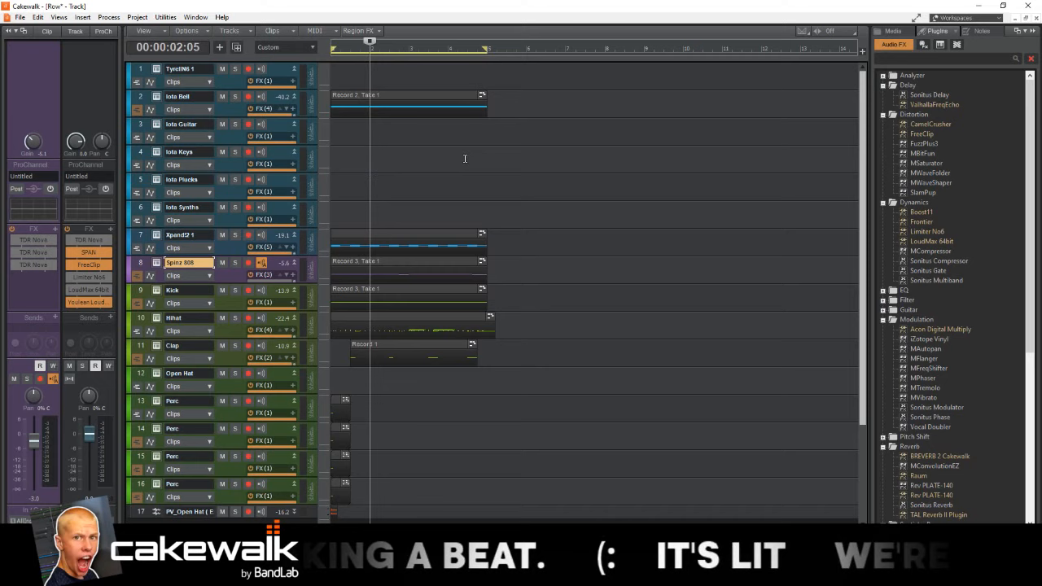
{"action": "left_click", "coordinate": [465, 159]}
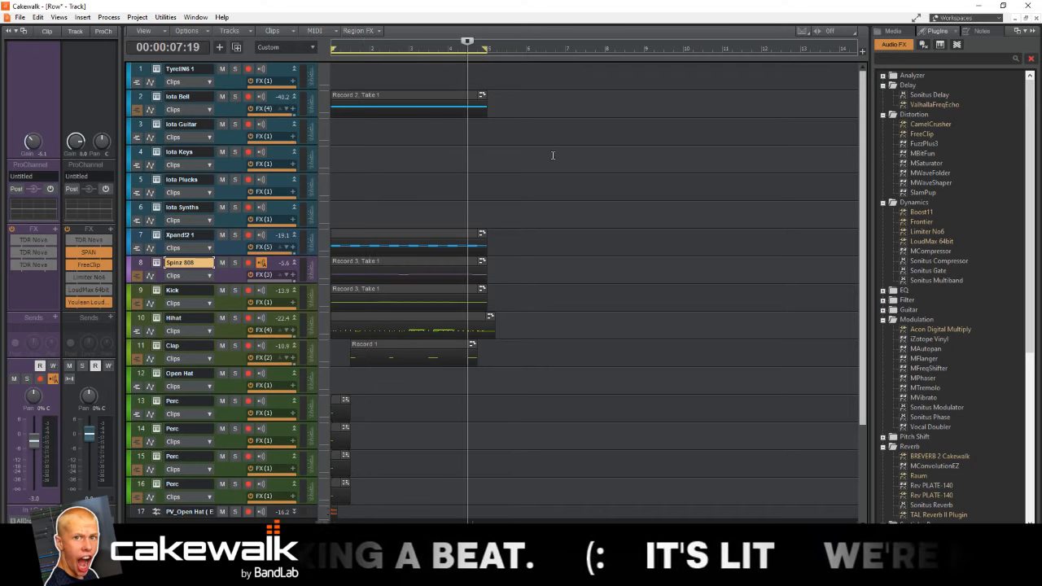
{"action": "left_click_drag", "start_coordinate": [553, 153], "coordinate": [609, 216]}
{"action": "left_click", "coordinate": [609, 217]}
{"action": "left_click", "coordinate": [656, 251]}
{"action": "left_click_drag", "start_coordinate": [629, 272], "coordinate": [570, 330]}
{"action": "mouse_move", "coordinate": [550, 363]}
{"action": "left_mouse_down"}
{"action": "mouse_move", "coordinate": [502, 417]}
{"action": "mouse_move", "coordinate": [442, 441]}
{"action": "left_mouse_up"}
{"action": "left_click_drag", "start_coordinate": [424, 401], "coordinate": [418, 376]}
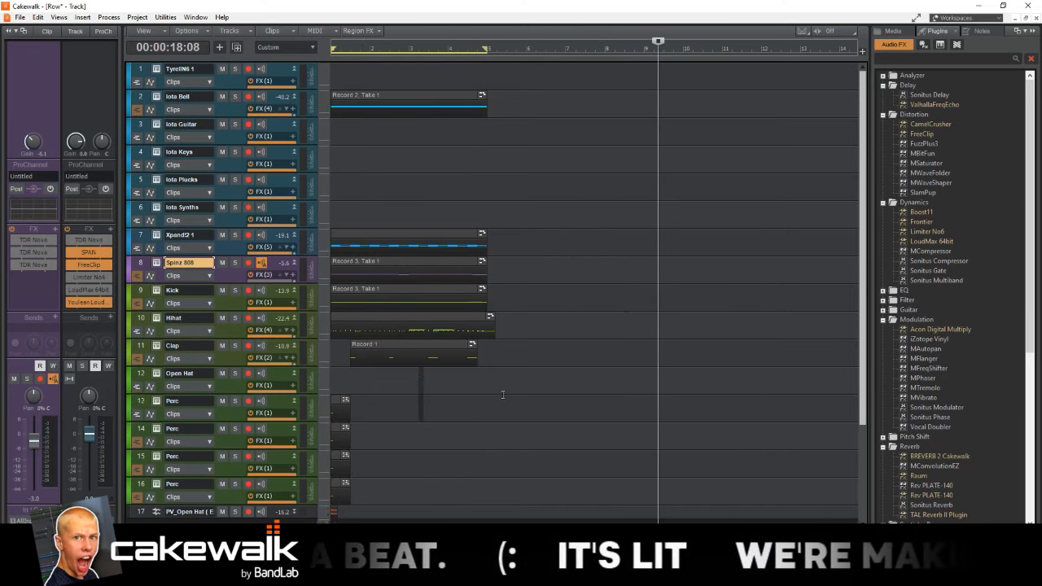
{"action": "left_click_drag", "start_coordinate": [502, 397], "coordinate": [462, 411]}
{"action": "left_click_drag", "start_coordinate": [539, 288], "coordinate": [540, 285]}
{"action": "left_click_drag", "start_coordinate": [538, 277], "coordinate": [547, 262]}
{"action": "left_click_drag", "start_coordinate": [526, 216], "coordinate": [422, 174]}
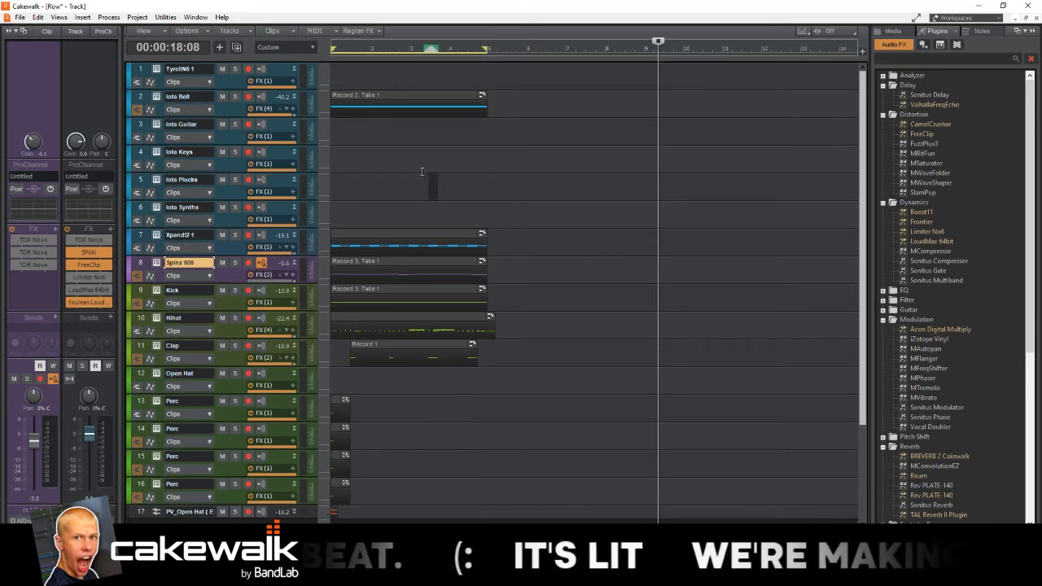
{"action": "left_click_drag", "start_coordinate": [514, 156], "coordinate": [590, 76]}
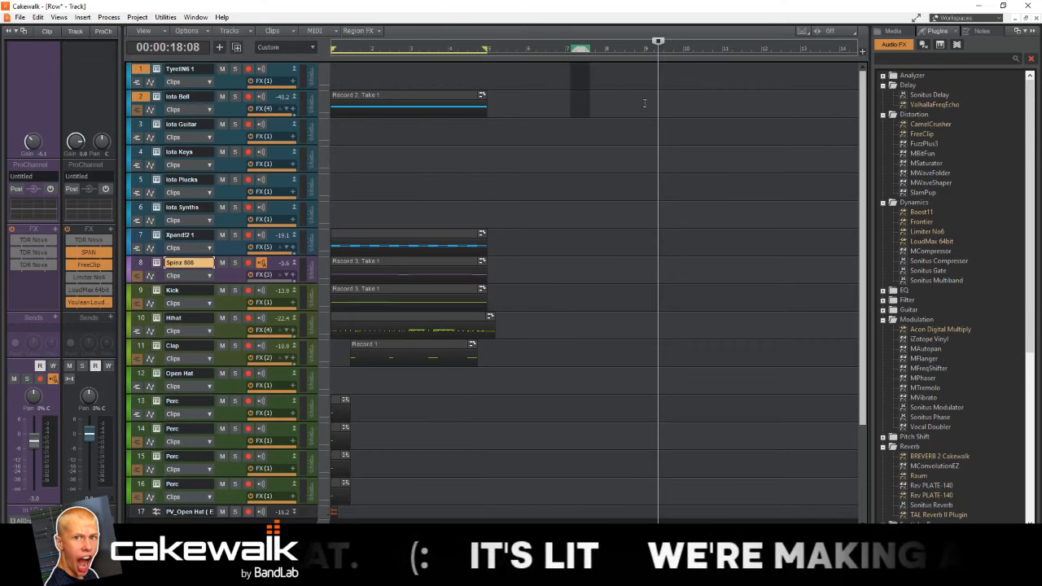
{"action": "left_click_drag", "start_coordinate": [673, 151], "coordinate": [521, 183]}
{"action": "left_click_drag", "start_coordinate": [537, 243], "coordinate": [551, 297]}
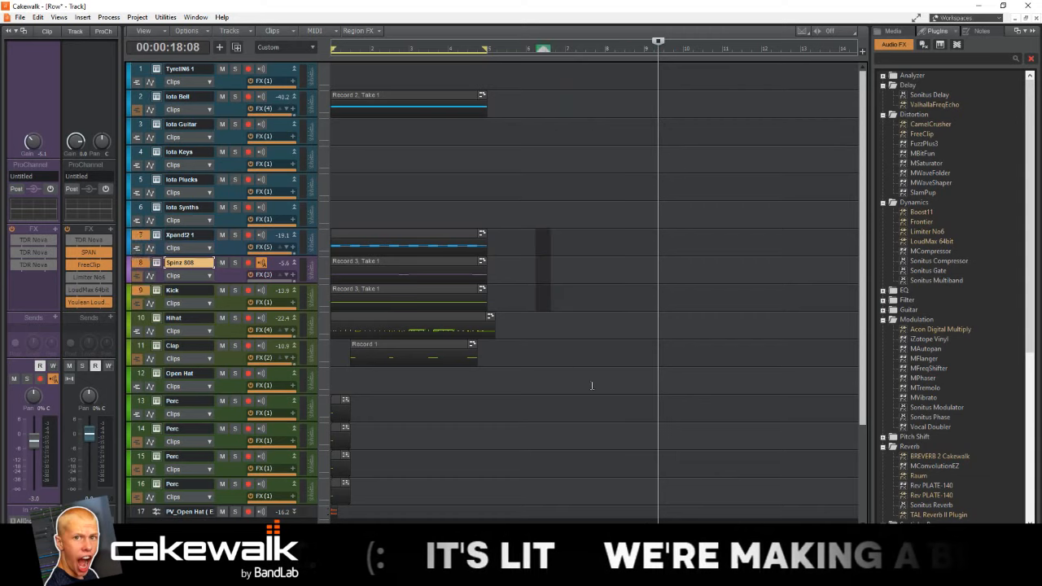
{"action": "left_click_drag", "start_coordinate": [591, 386], "coordinate": [512, 432]}
{"action": "left_click", "coordinate": [457, 408]}
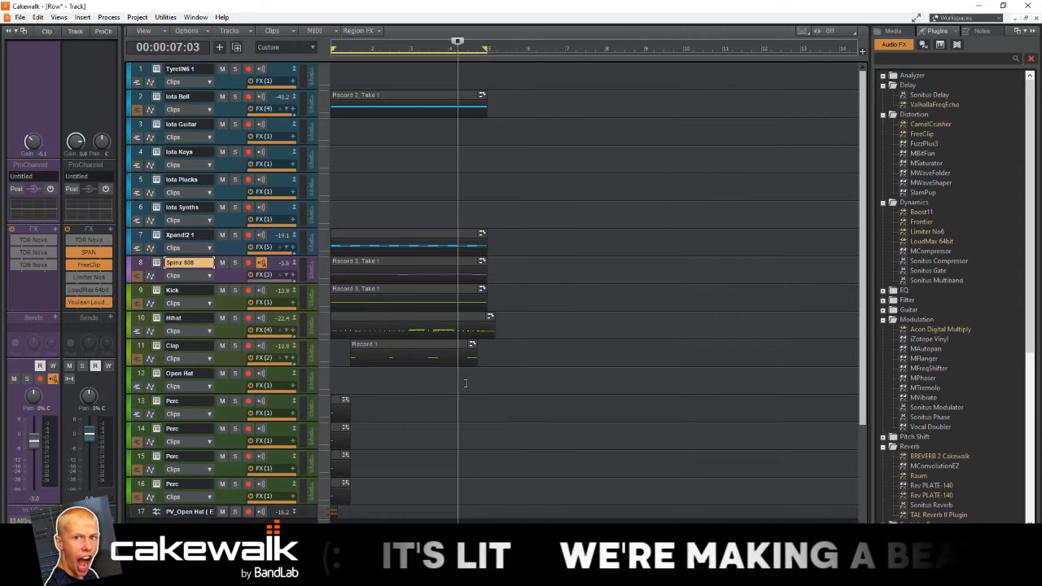
{"action": "left_click", "coordinate": [553, 325]}
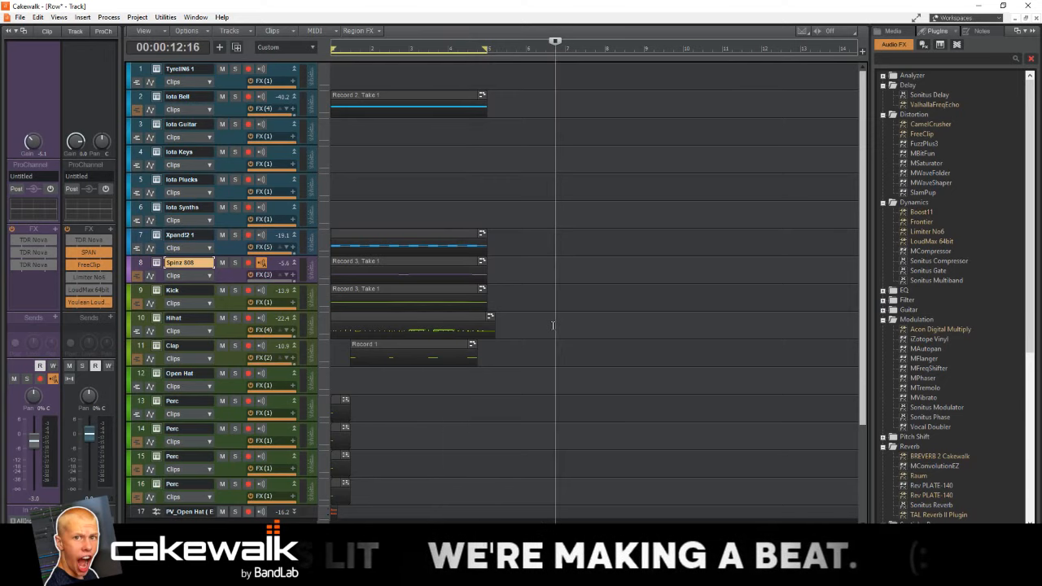
Step: Audition the Exodia open hat, and load PV_Open Hat ( Blue Eyes White Dragon ).wav into the Open Hat track's Komplete Kontrol sampler
{"action": "left_click", "coordinate": [158, 374]}
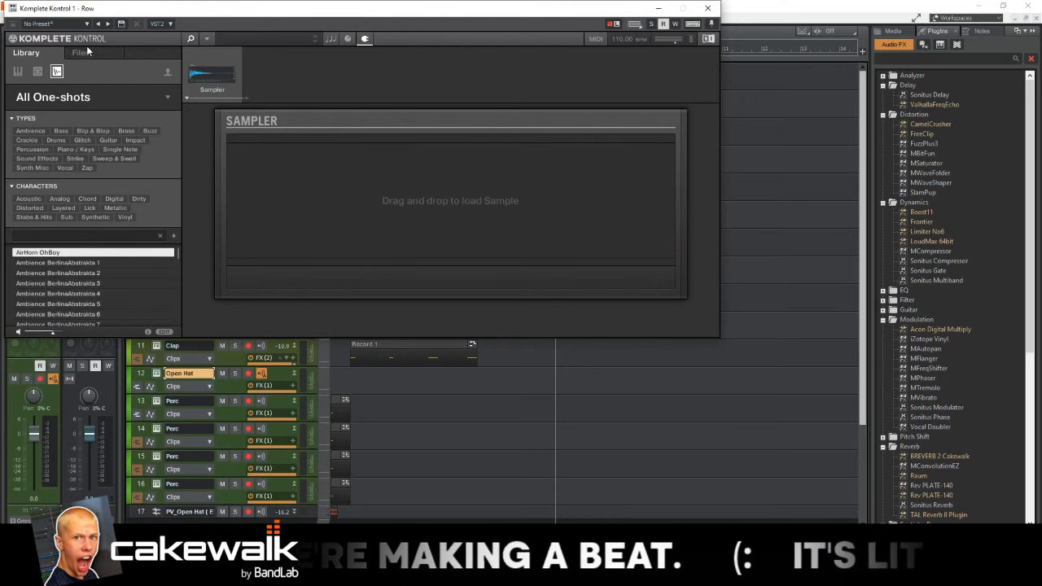
{"action": "left_click", "coordinate": [89, 52]}
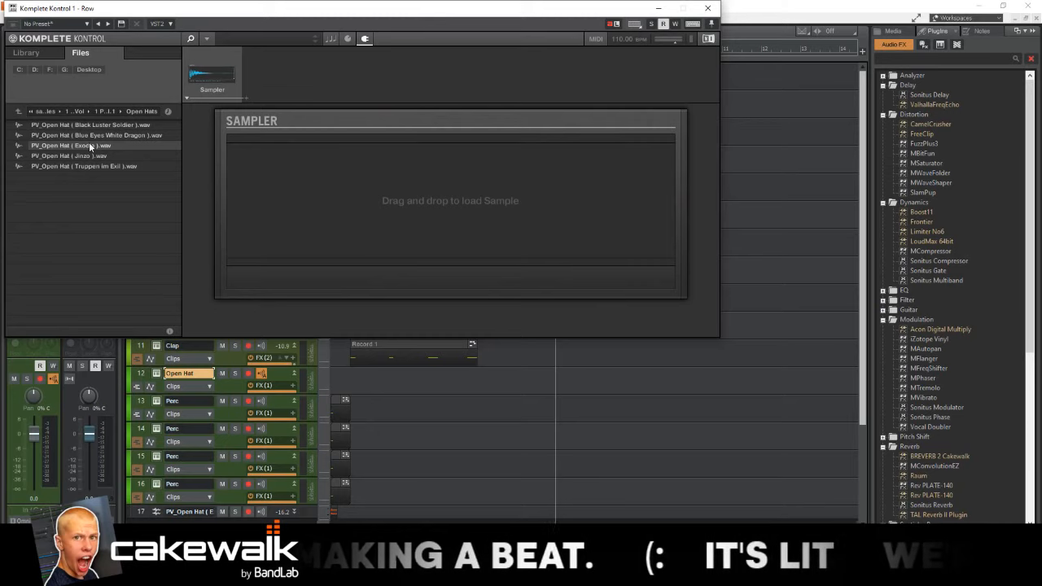
{"action": "left_click", "coordinate": [89, 145]}
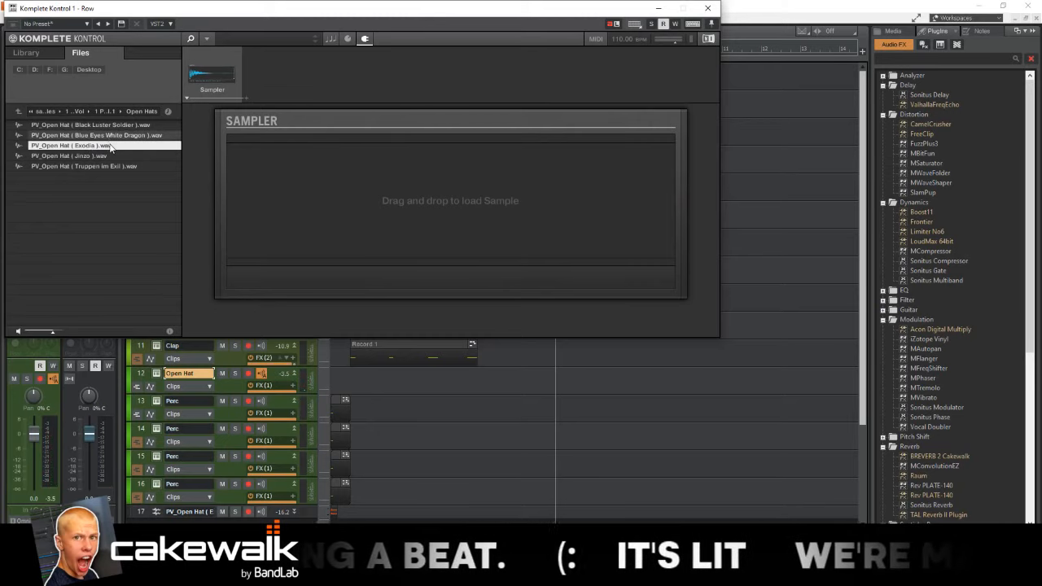
{"action": "double_click", "coordinate": [114, 135]}
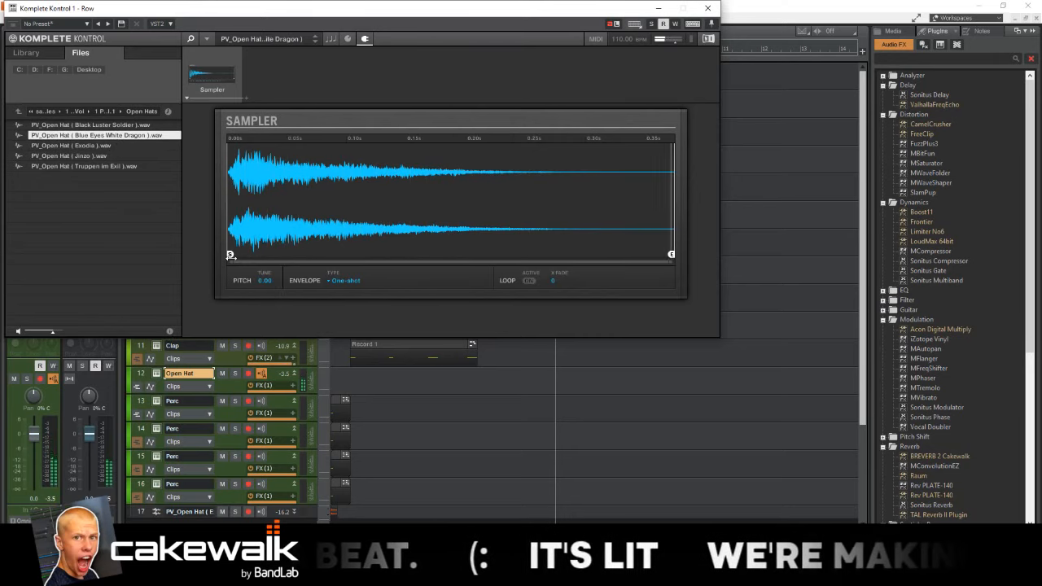
{"action": "left_click", "coordinate": [707, 7]}
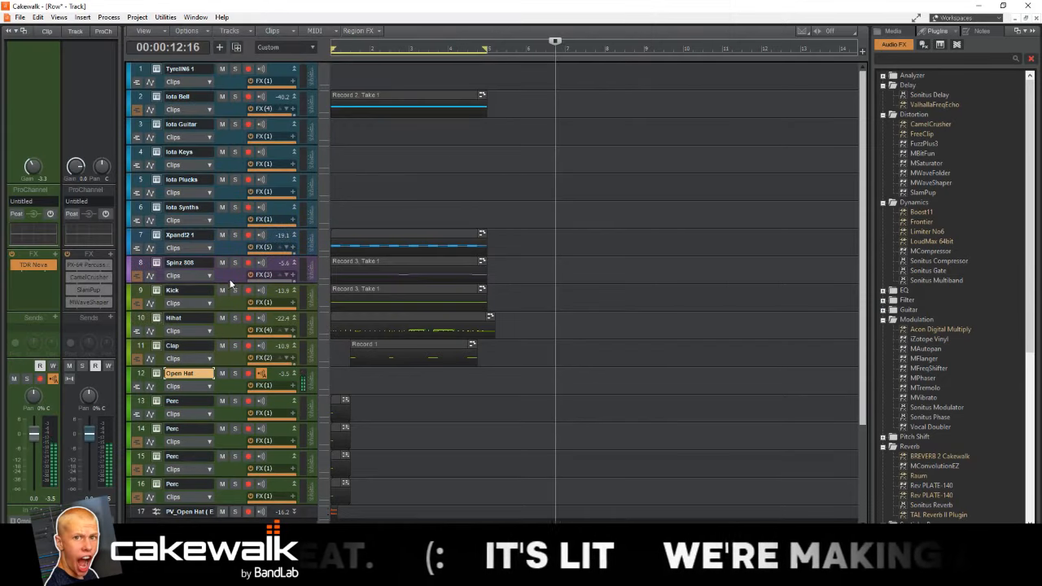
Step: Lower the Open Hat track's gain to -15.7, arm the track and record an open-hat take from the project start
{"action": "mouse_move", "coordinate": [32, 166]}
{"action": "left_mouse_down"}
{"action": "mouse_move", "coordinate": [32, 192]}
{"action": "mouse_move", "coordinate": [33, 167]}
{"action": "left_mouse_up"}
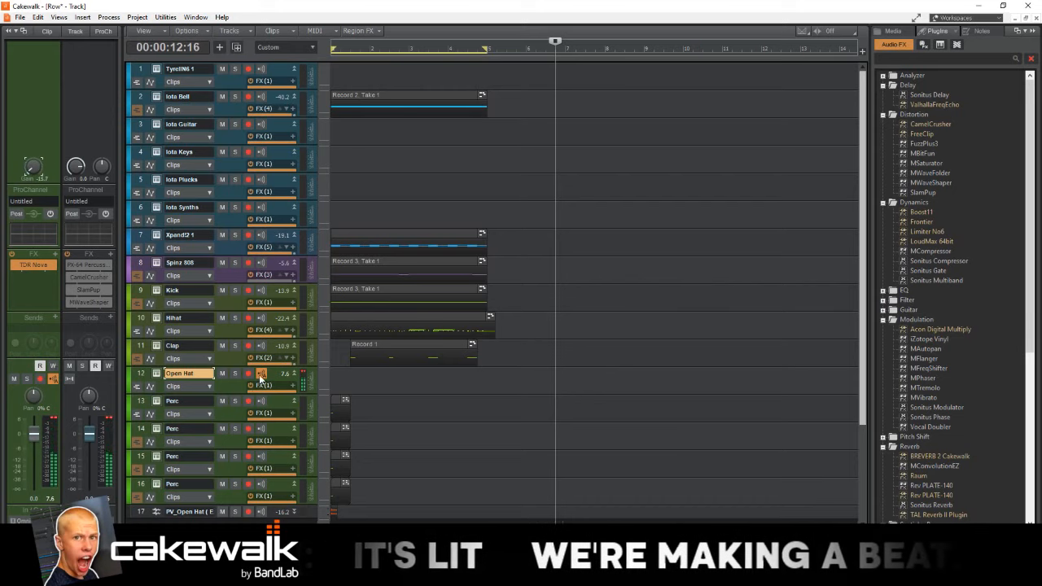
{"action": "left_click", "coordinate": [251, 371]}
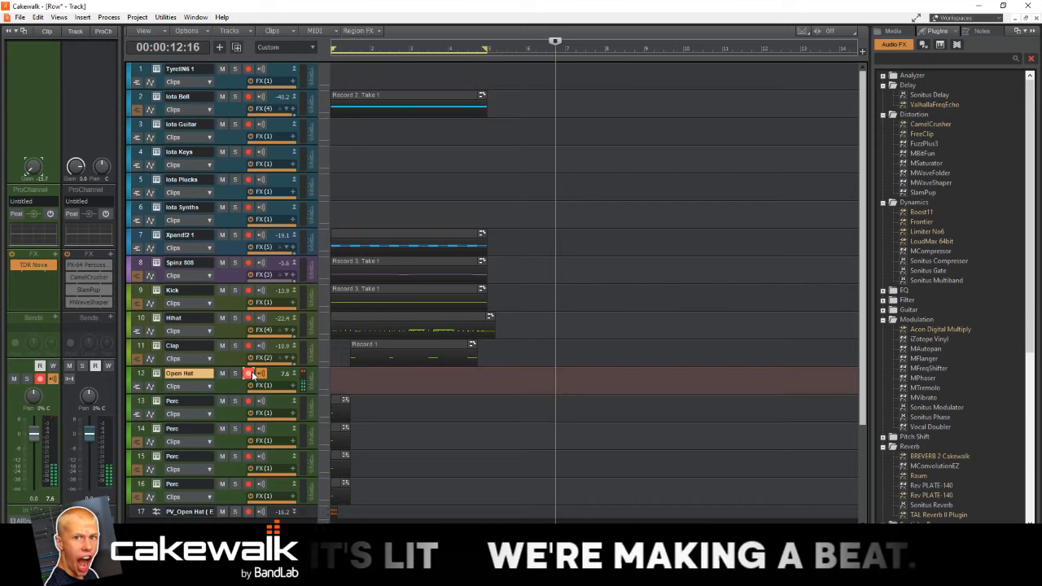
{"action": "key", "text": "w"}
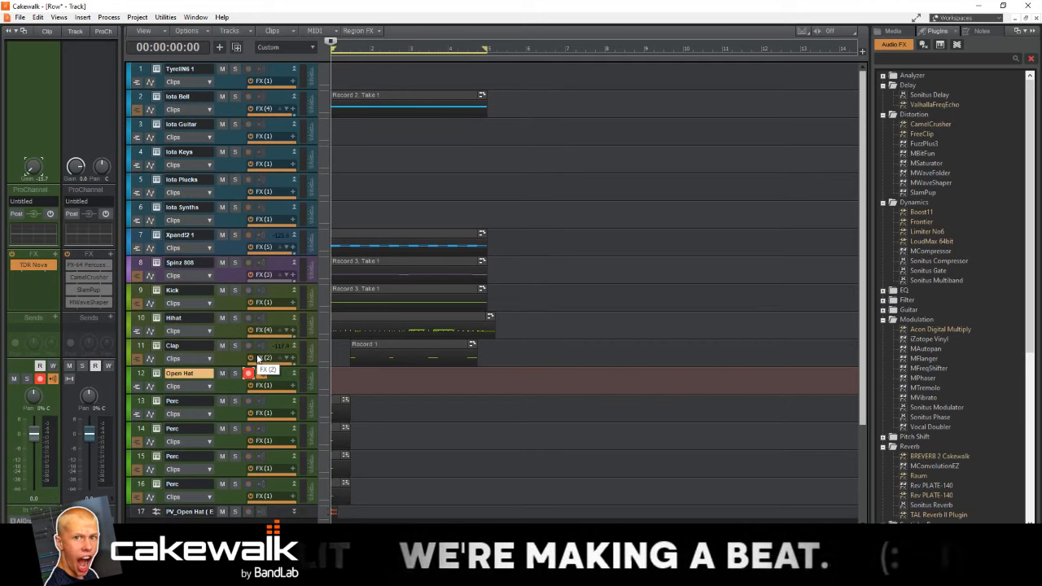
{"action": "key", "text": "space"}
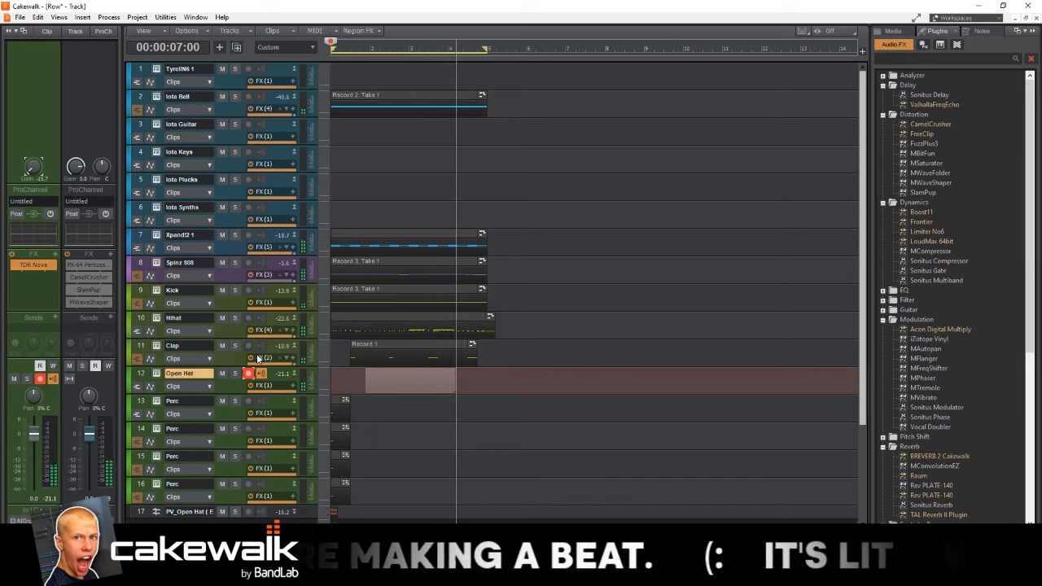
{"action": "key", "text": "space"}
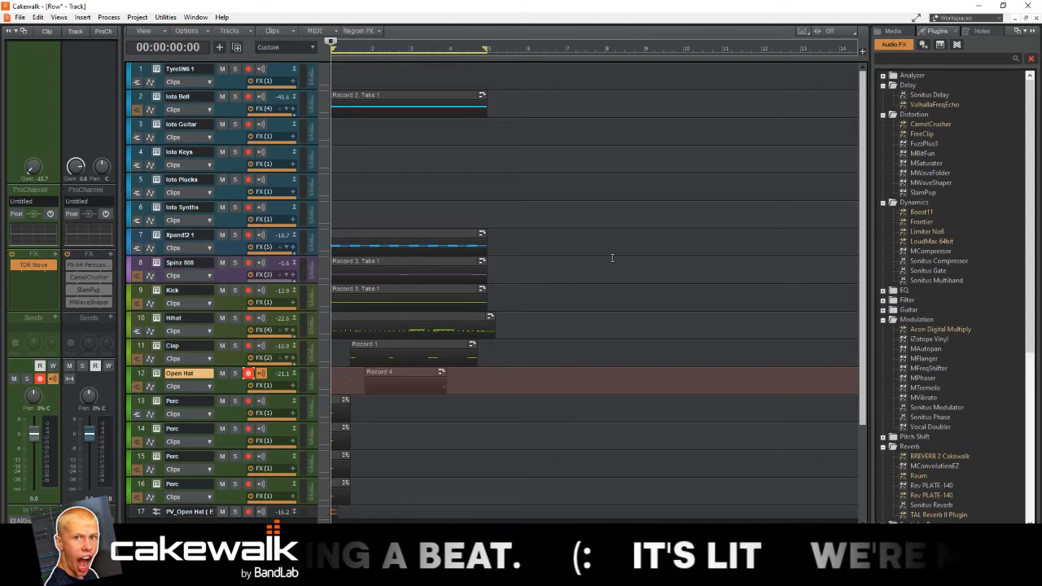
Step: Quantize the two recorded open-hat notes on C4 in the piano roll and play the result back
{"action": "double_click", "coordinate": [386, 371]}
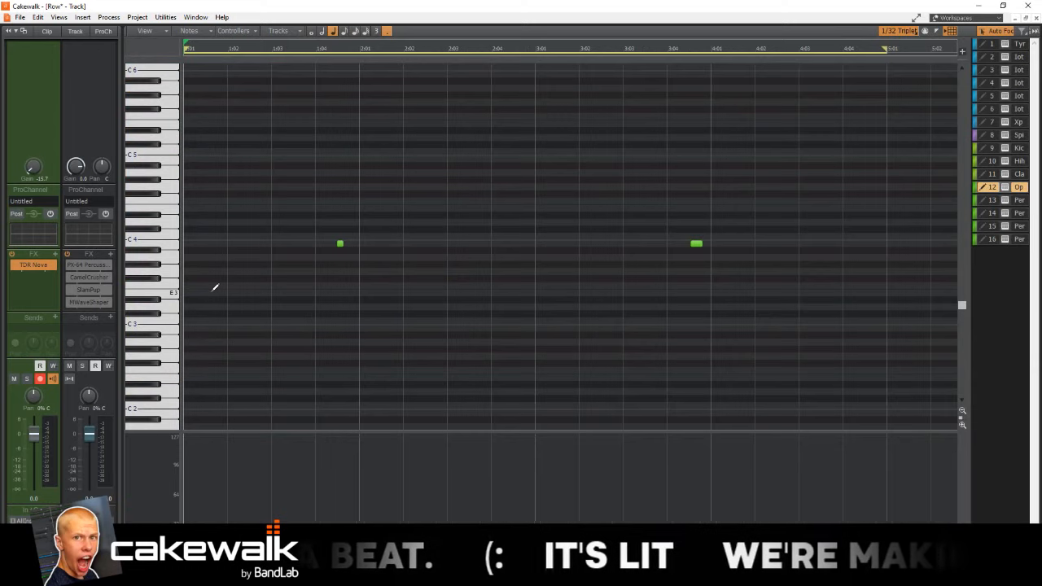
{"action": "left_click", "coordinate": [161, 245]}
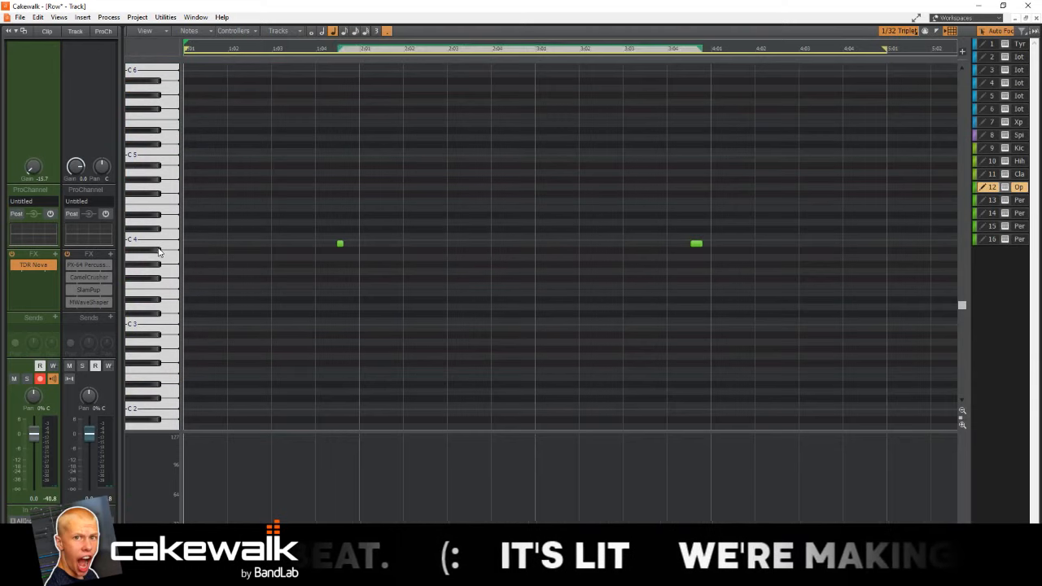
{"action": "scroll", "coordinate": [160, 246], "scroll_direction": "up", "scroll_amount": 1}
{"action": "key", "text": "q"}
{"action": "key", "text": "Return"}
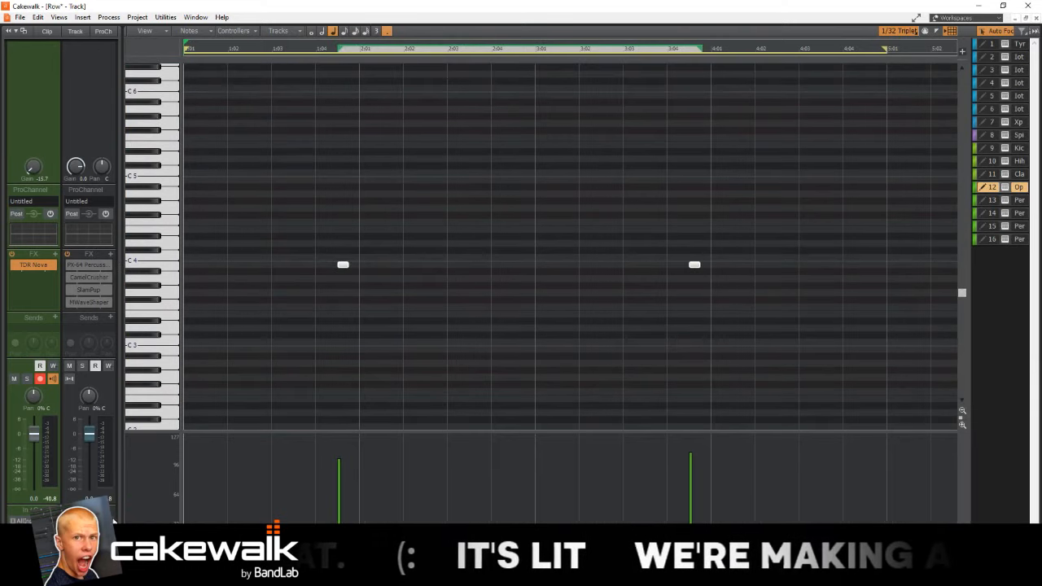
{"action": "left_click", "coordinate": [356, 246]}
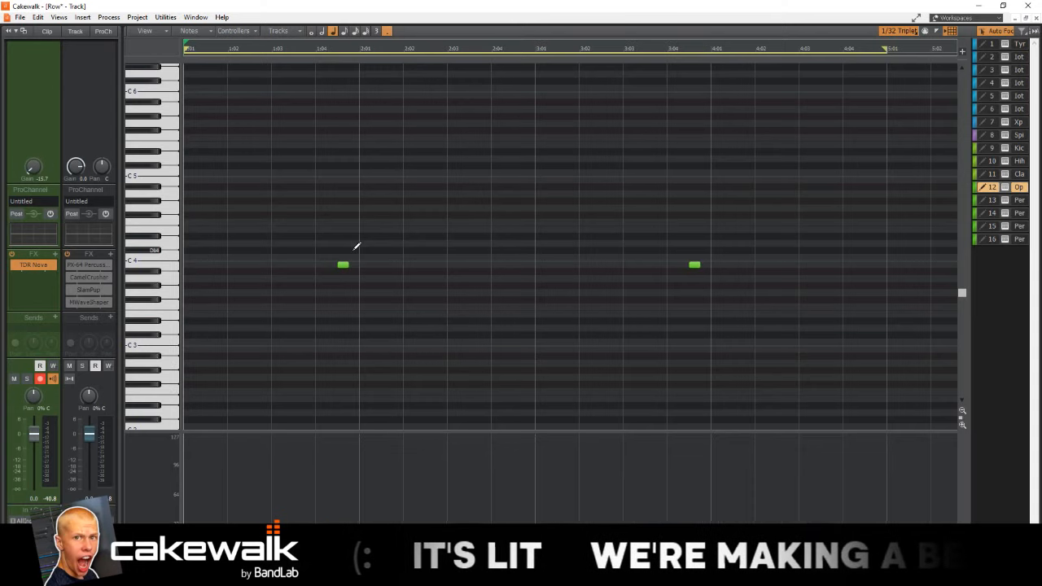
{"action": "key", "text": "space"}
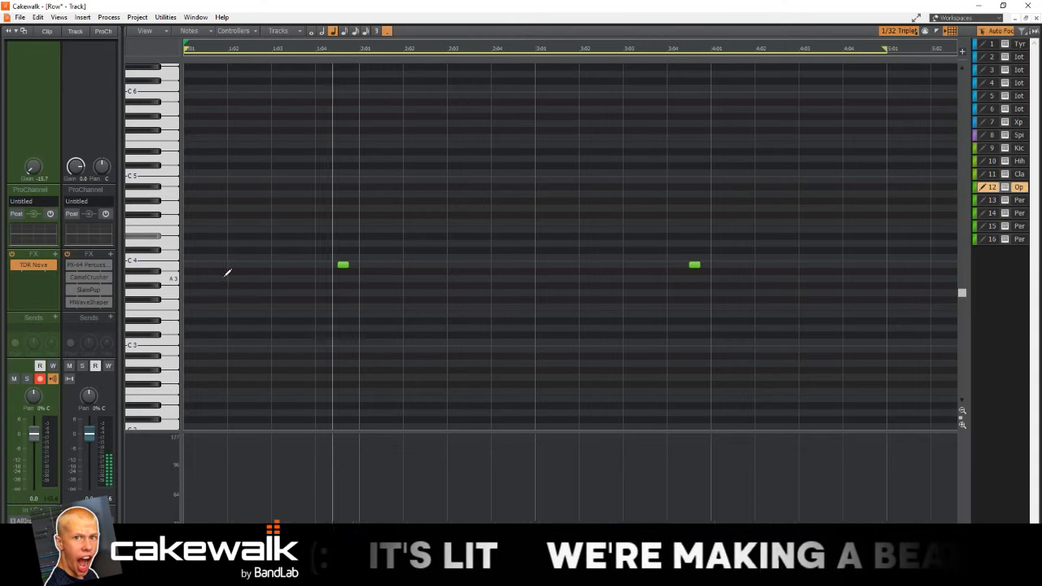
{"action": "key", "text": "d"}
{"action": "key", "text": "space"}
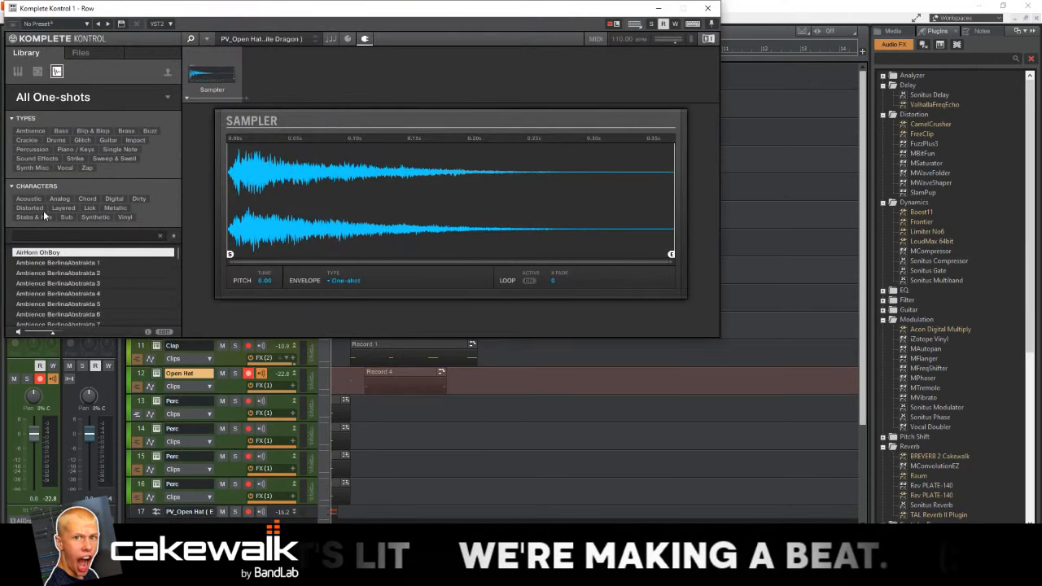
Step: Load PV_Open Hat ( Jinzo ).wav into the Open Hat sampler and listen to it with the beat
{"action": "left_click", "coordinate": [100, 57]}
{"action": "double_click", "coordinate": [61, 155]}
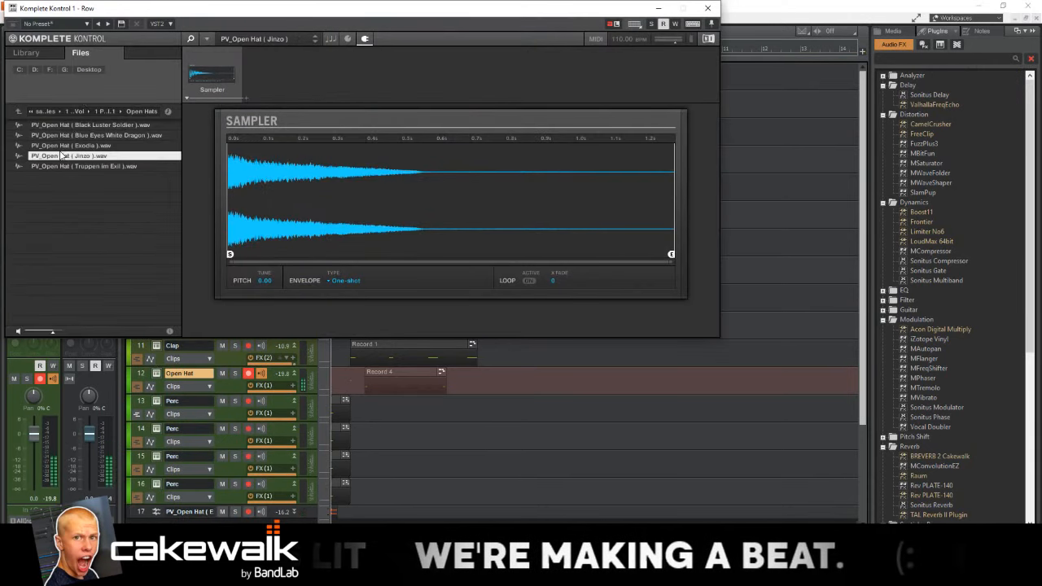
{"action": "key", "text": "space"}
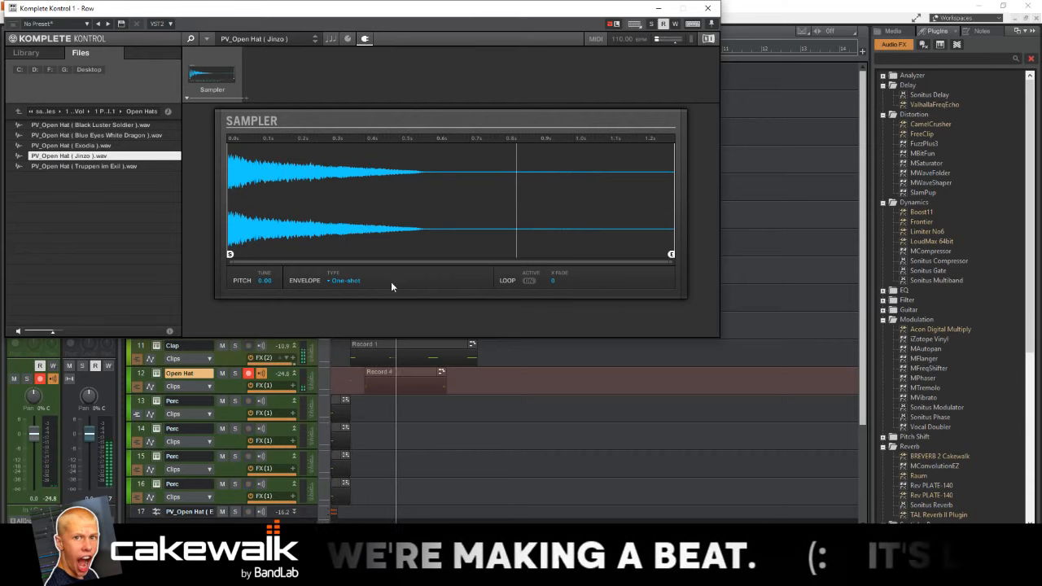
Step: Switch the open-hat sampler's envelope to ADSR, raise its release to 682.1 ms and close the sampler
{"action": "left_click", "coordinate": [351, 285]}
{"action": "left_click", "coordinate": [358, 322]}
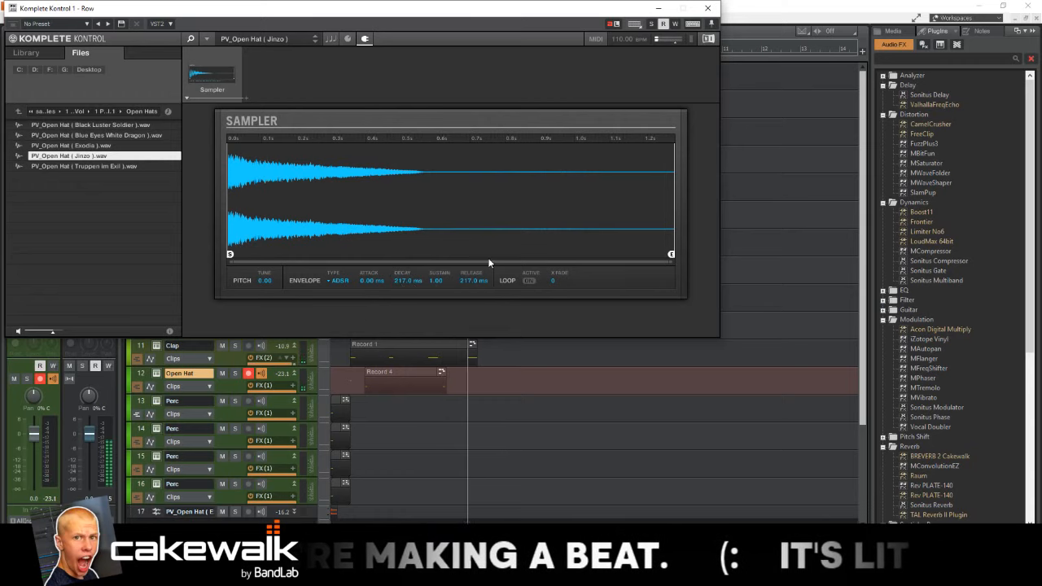
{"action": "mouse_move", "coordinate": [480, 277]}
{"action": "left_mouse_down"}
{"action": "mouse_move", "coordinate": [480, 244]}
{"action": "mouse_move", "coordinate": [480, 266]}
{"action": "left_mouse_up"}
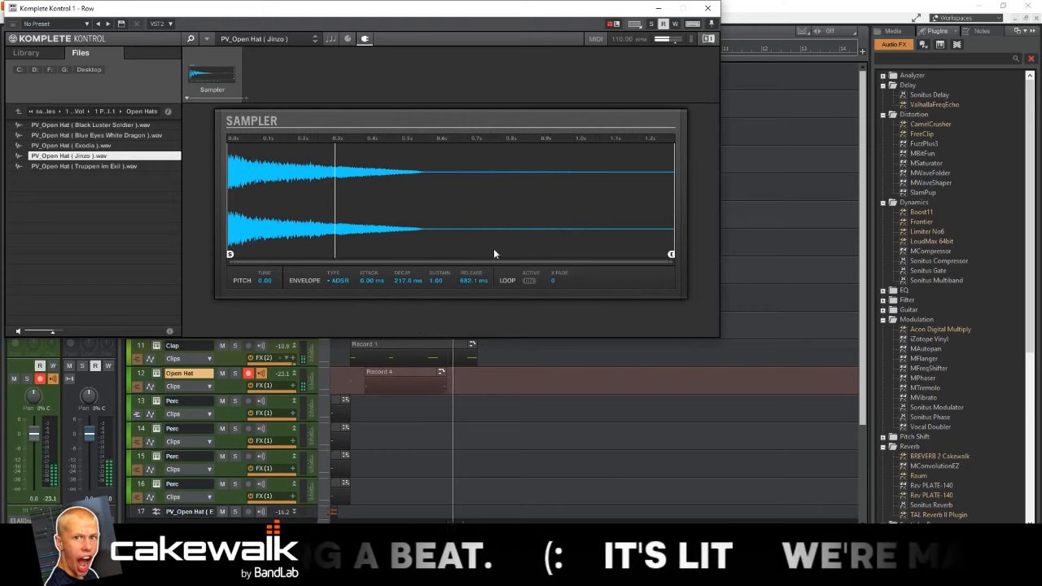
{"action": "left_click", "coordinate": [708, 8]}
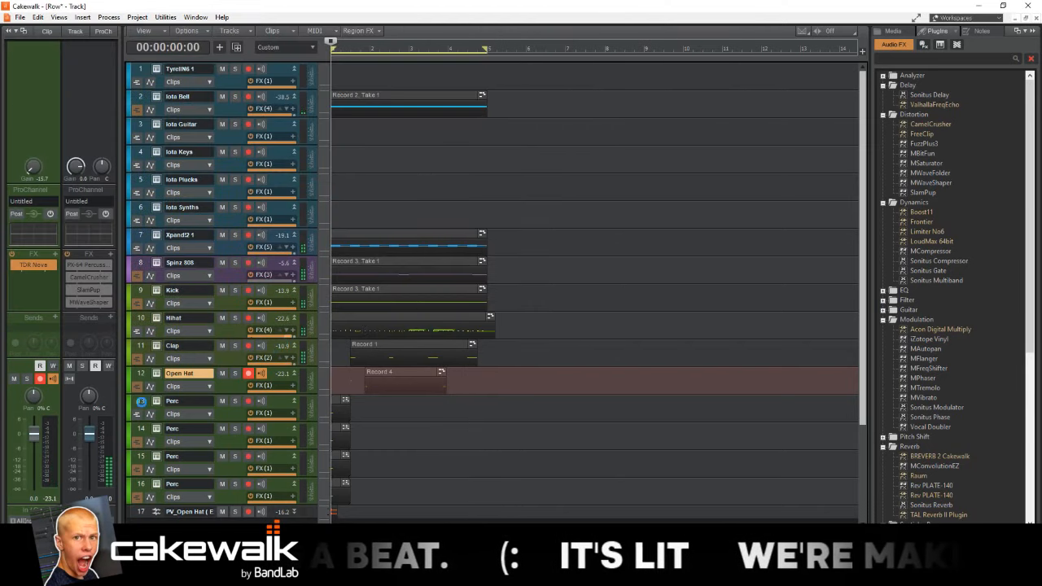
Step: Lower the Open Hat track's volume to about -6.1 dB, add CamelCrusher after TDR Nova and listen to the result
{"action": "left_click_drag", "start_coordinate": [34, 434], "coordinate": [35, 441]}
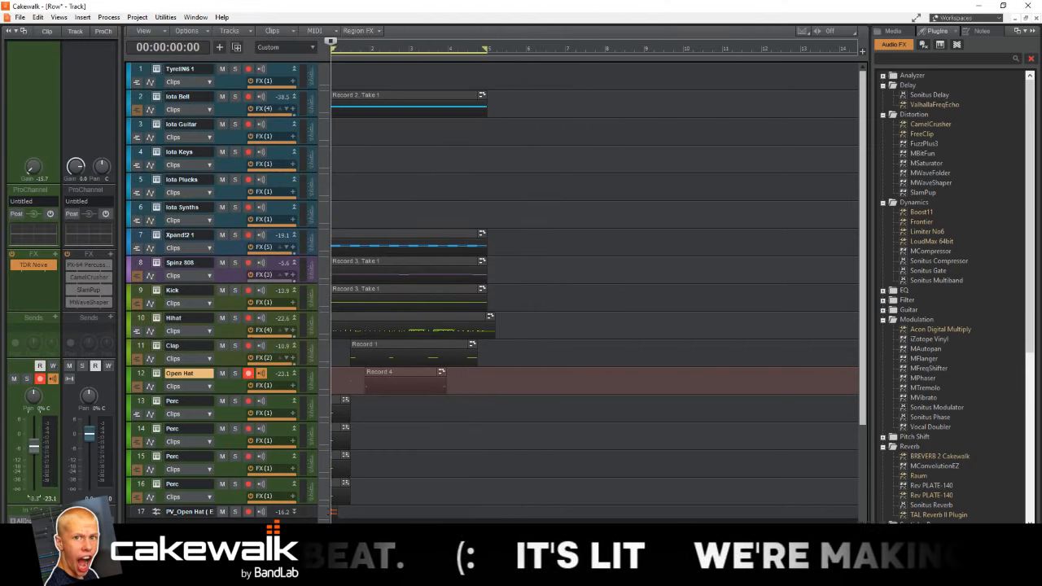
{"action": "left_click_drag", "start_coordinate": [922, 130], "coordinate": [51, 283]}
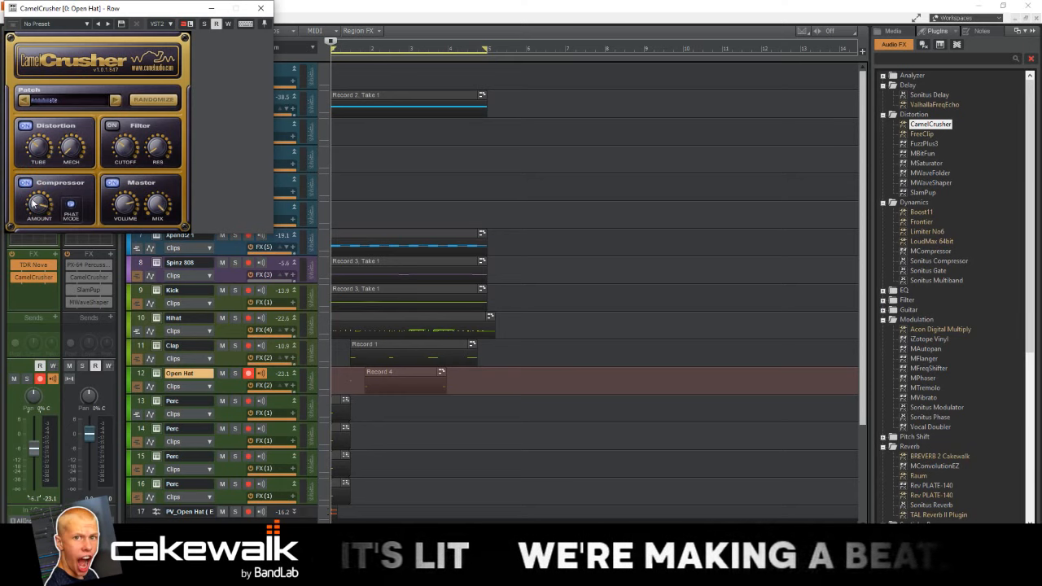
{"action": "key", "text": "space"}
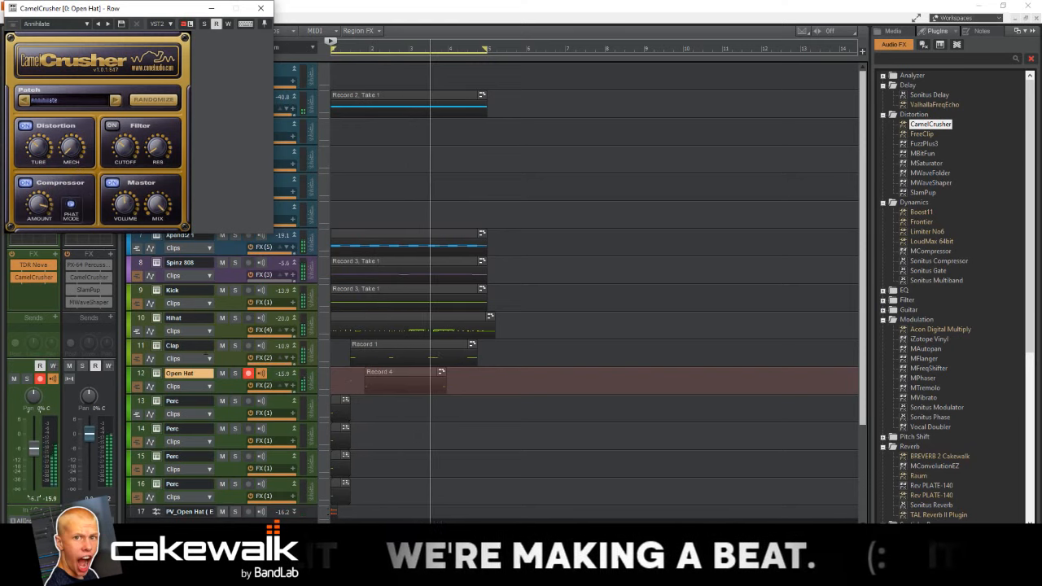
{"action": "key", "text": "space"}
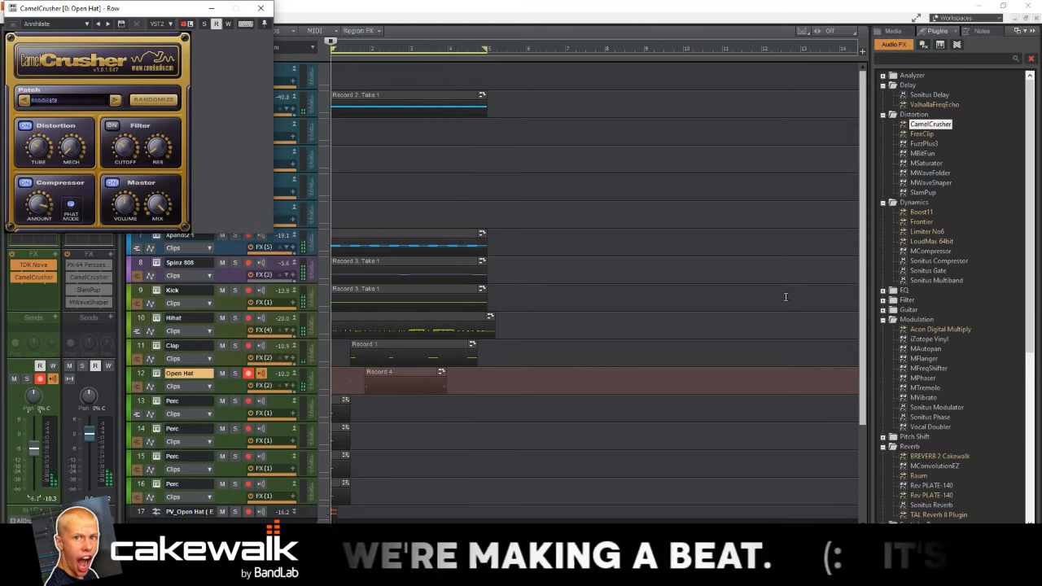
{"action": "left_click", "coordinate": [261, 8]}
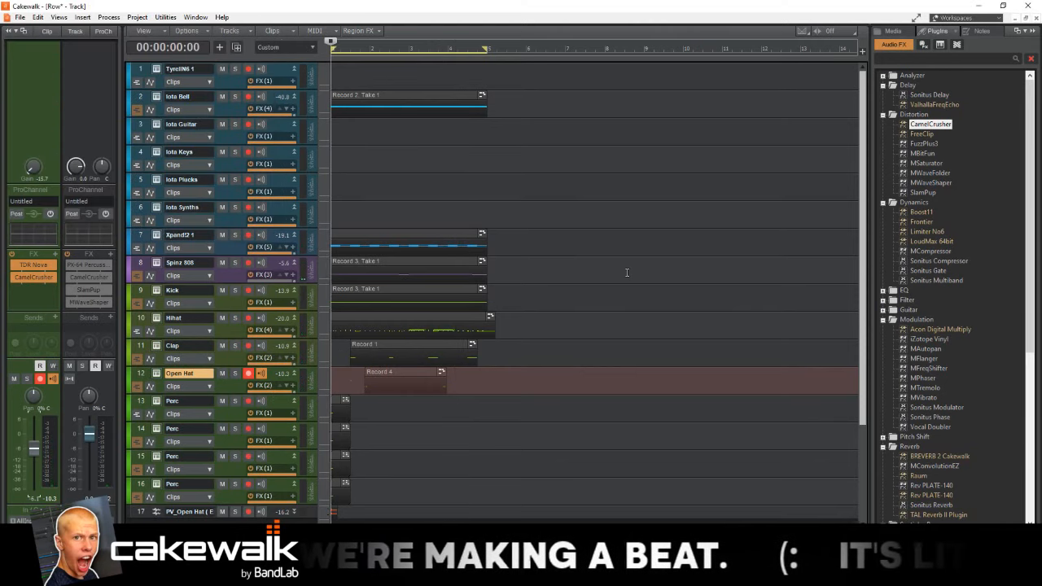
Step: Lower the Open Hat track's volume slightly further while listening, and disarm its recording
{"action": "key", "text": "space"}
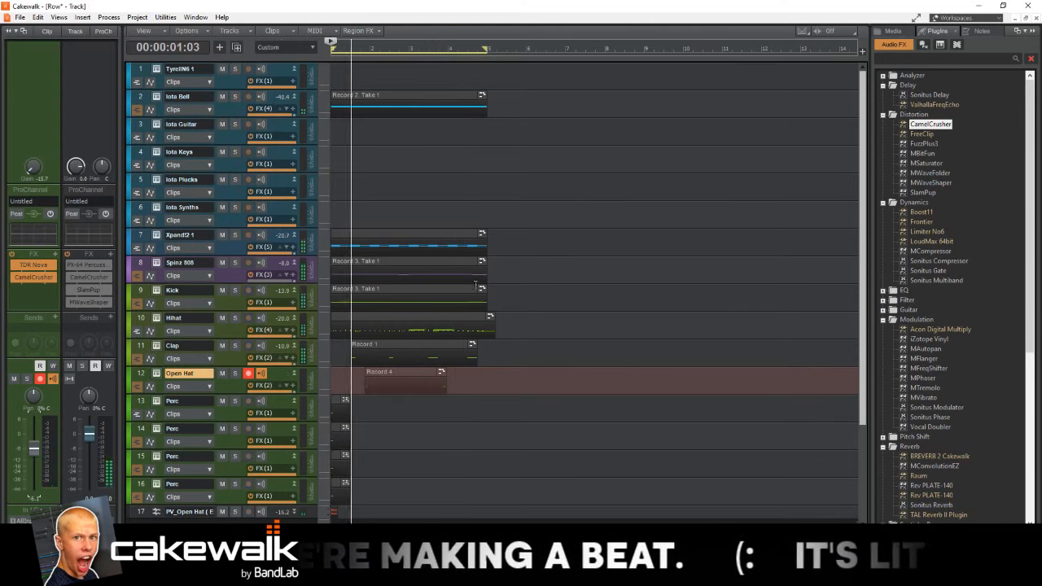
{"action": "key", "text": "space"}
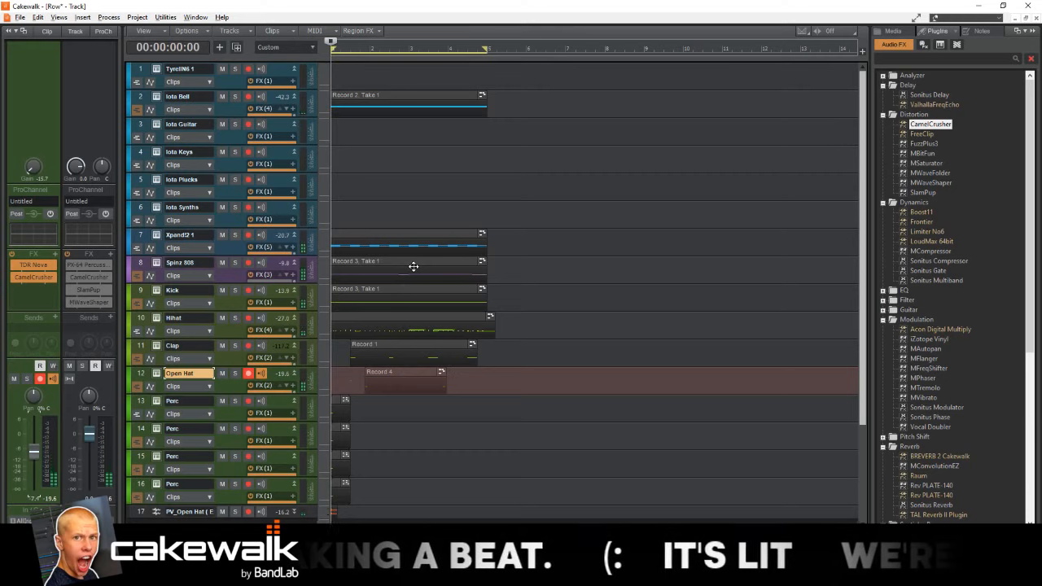
{"action": "scroll", "coordinate": [413, 266], "scroll_direction": "up", "scroll_amount": 1}
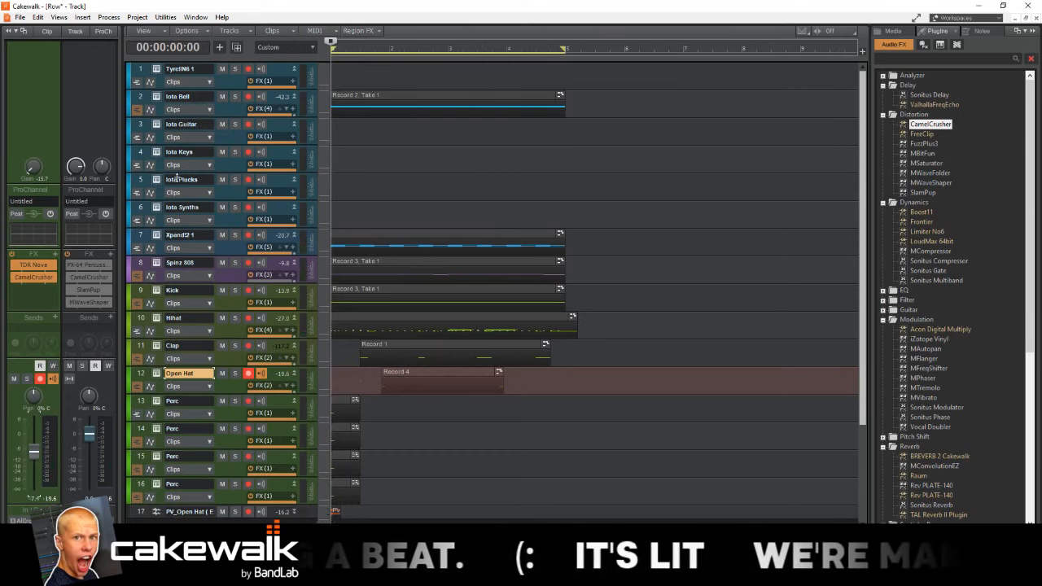
{"action": "scroll", "coordinate": [350, 325], "scroll_direction": "up", "scroll_amount": 1}
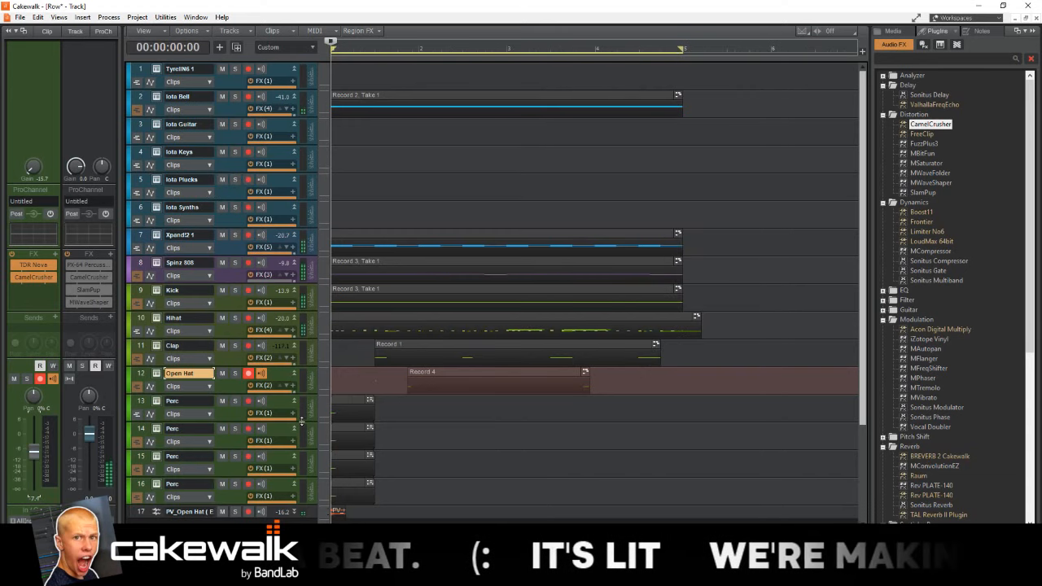
{"action": "left_click", "coordinate": [248, 373]}
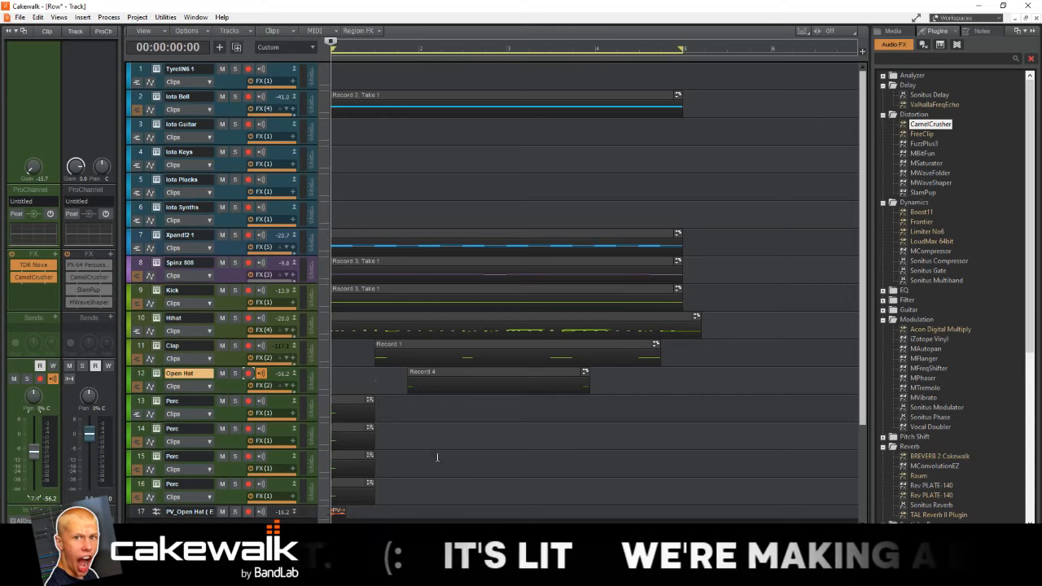
{"action": "key", "text": "space"}
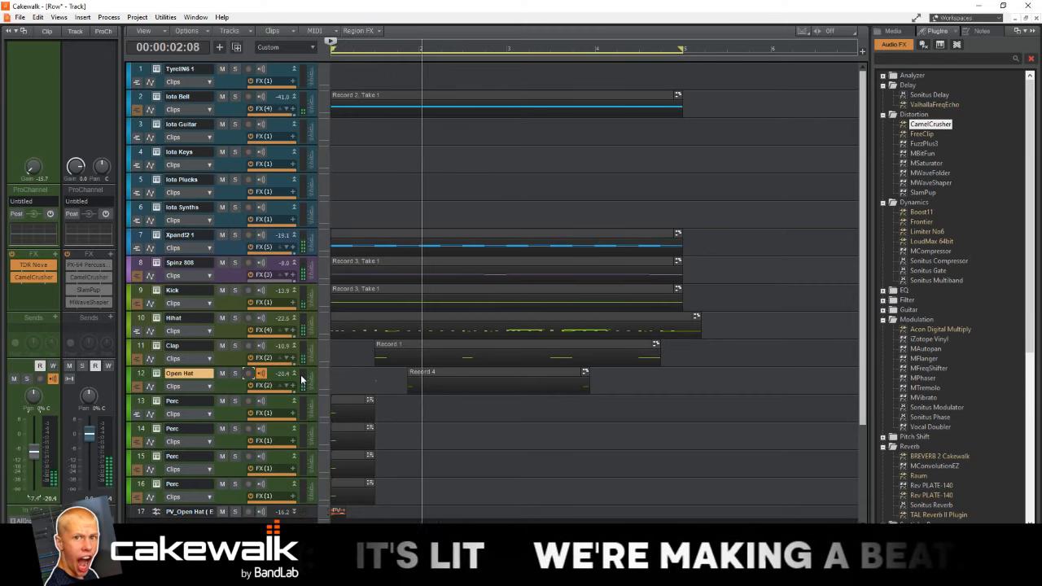
Step: Lower the Open Hat track's volume to about -17.4 dB and pan it about 49% left while the beat plays
{"action": "left_click_drag", "start_coordinate": [34, 451], "coordinate": [33, 467]}
{"action": "left_click_drag", "start_coordinate": [33, 396], "coordinate": [34, 415]}
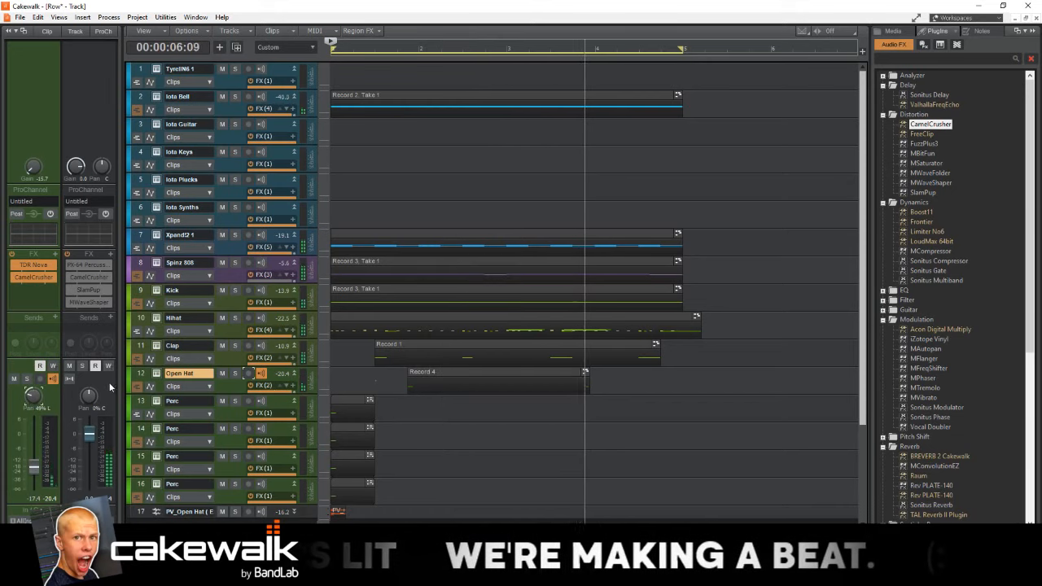
{"action": "key", "text": "space"}
Step: Load PV_Perc ( Gucci Shaker ).wav from the Percussion folder into the first Perc sampler and lower that track's volume to about -10.1 dB
{"action": "left_click", "coordinate": [157, 400]}
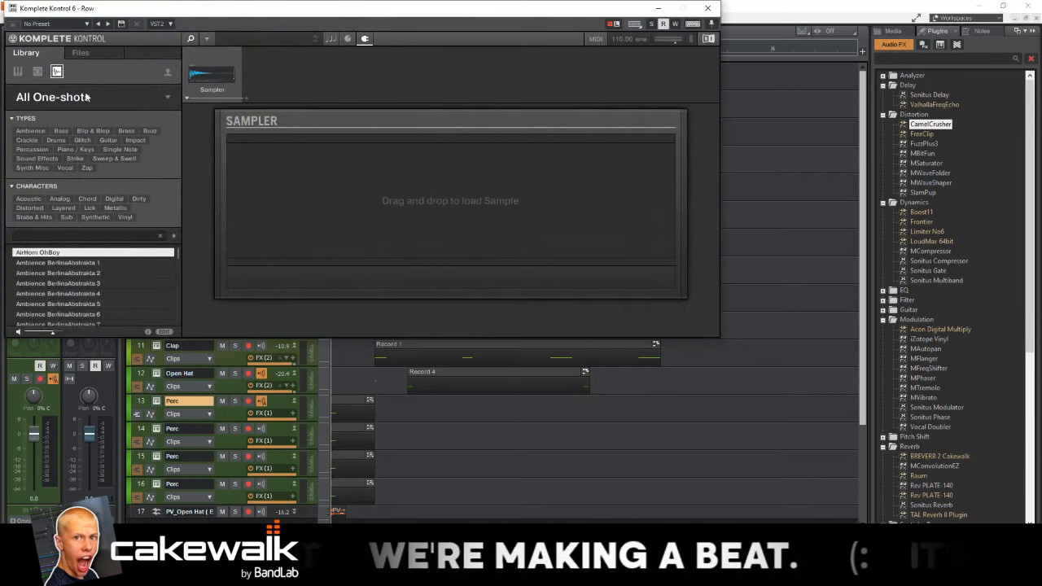
{"action": "left_click", "coordinate": [80, 52]}
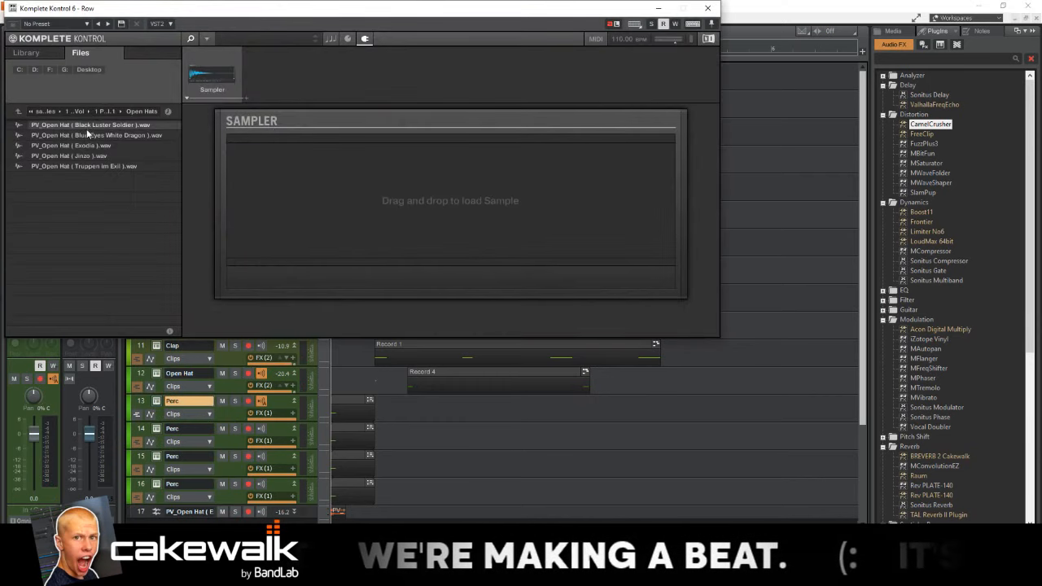
{"action": "left_click", "coordinate": [57, 110]}
{"action": "double_click", "coordinate": [64, 125]}
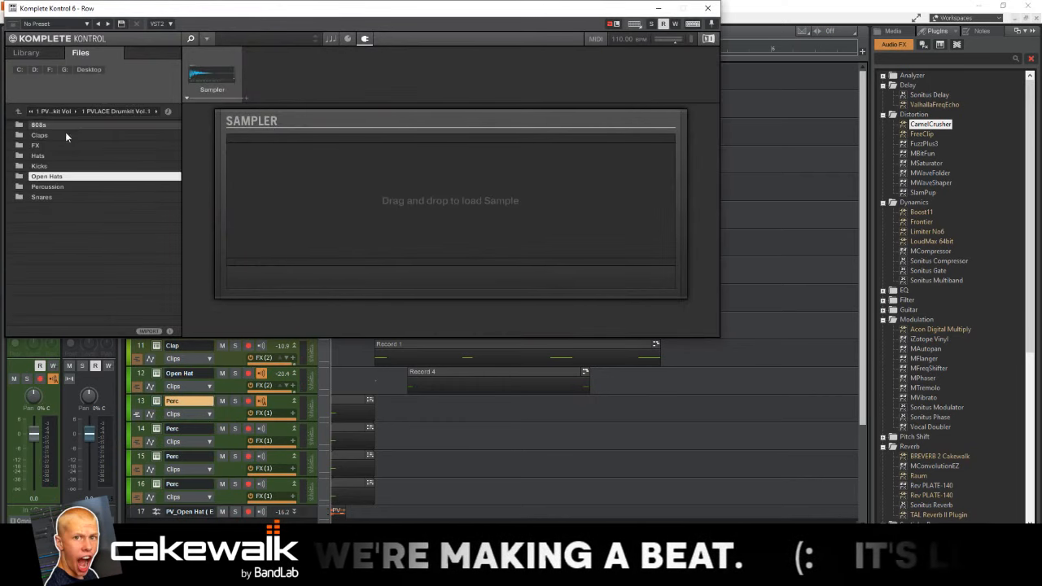
{"action": "double_click", "coordinate": [61, 180]}
{"action": "left_click", "coordinate": [60, 186]}
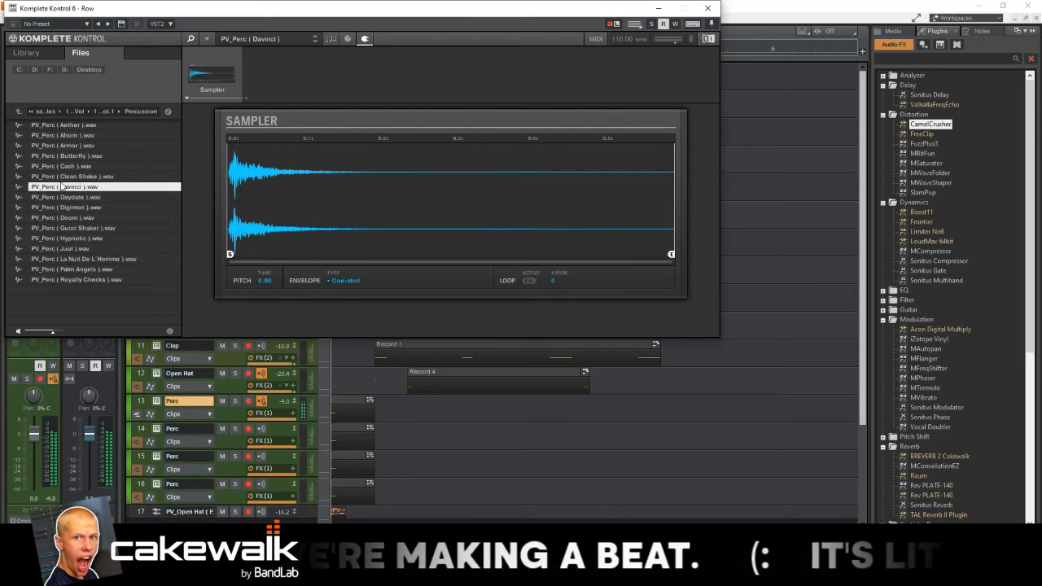
{"action": "left_click", "coordinate": [62, 228]}
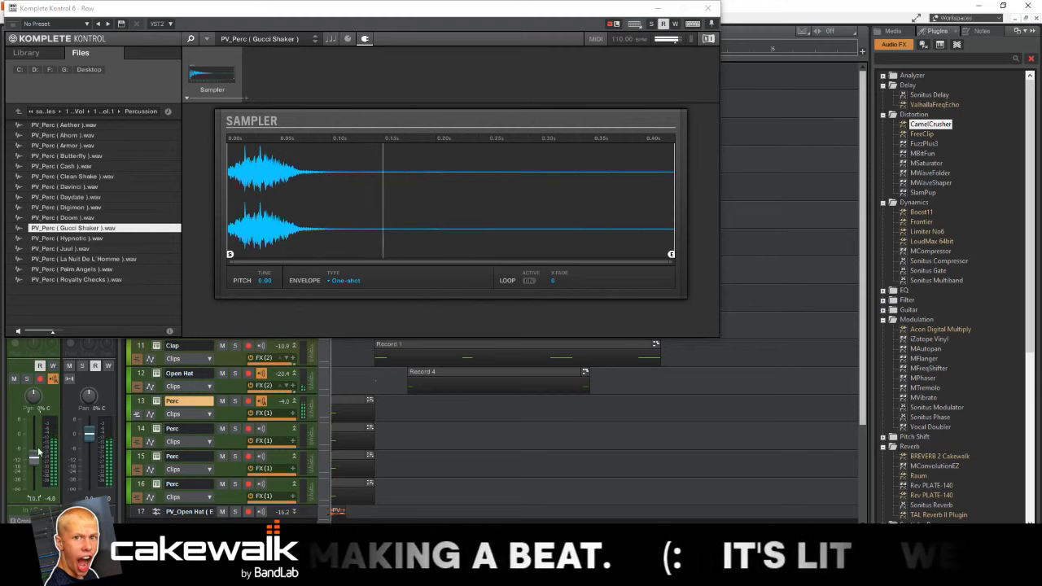
{"action": "left_click", "coordinate": [712, 9]}
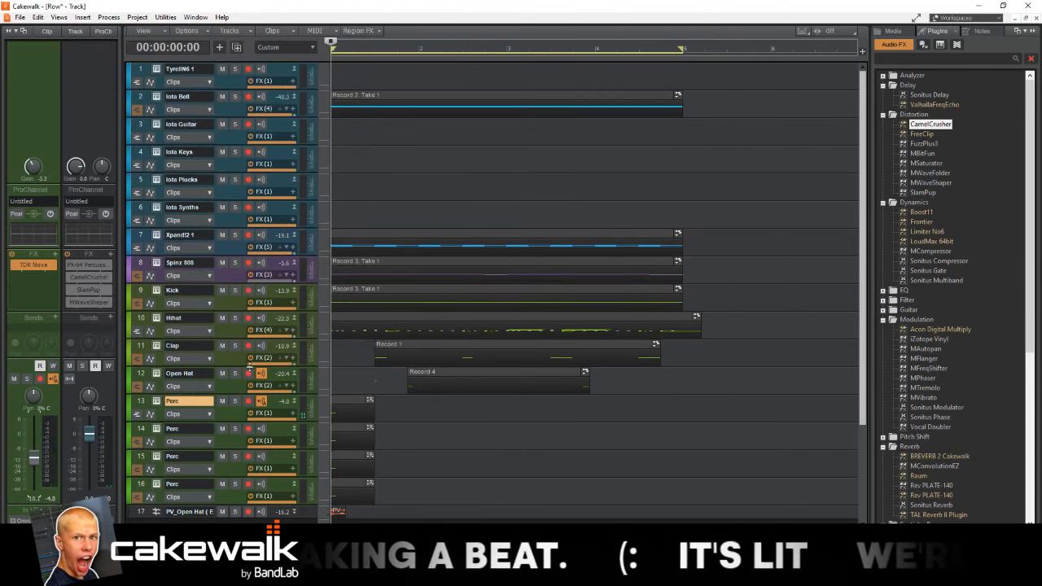
Step: Replace the placeholder clip on the first Perc track with a newly recorded shaker take spanning the four-bar loop
{"action": "left_click", "coordinate": [356, 403]}
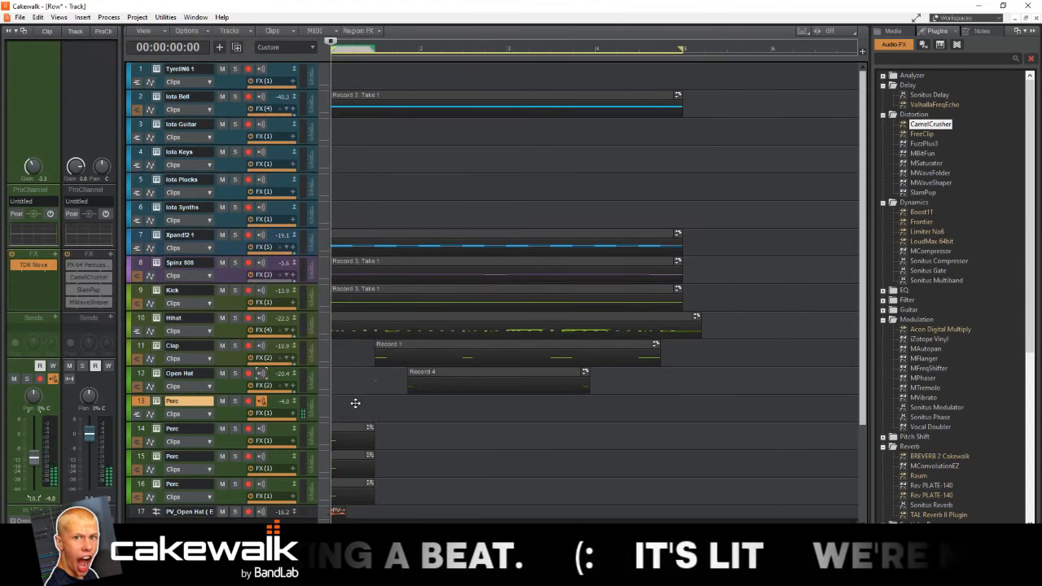
{"action": "left_click", "coordinate": [250, 401]}
{"action": "key", "text": "r"}
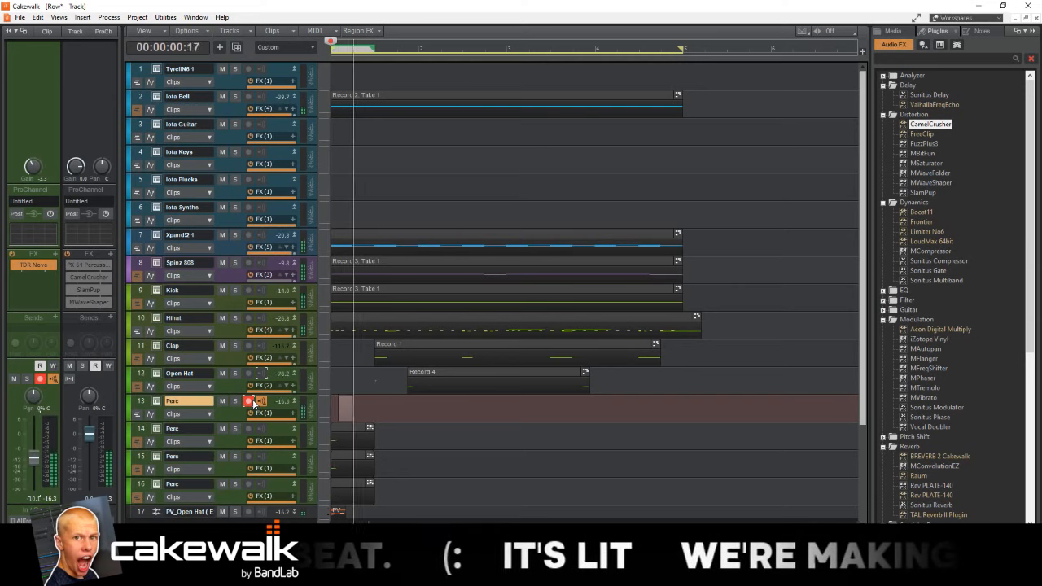
{"action": "key", "text": "space"}
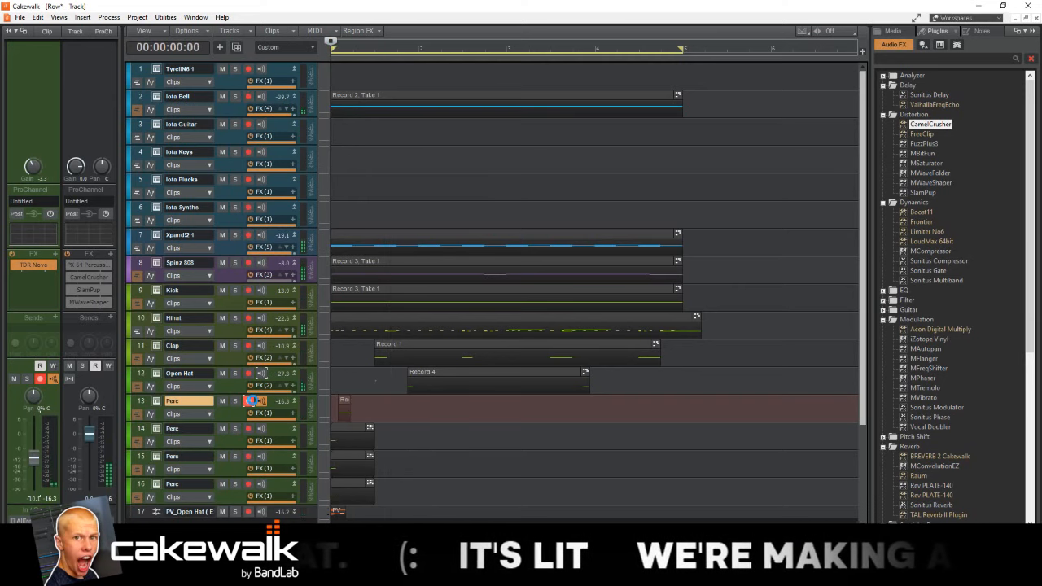
{"action": "key", "text": "r"}
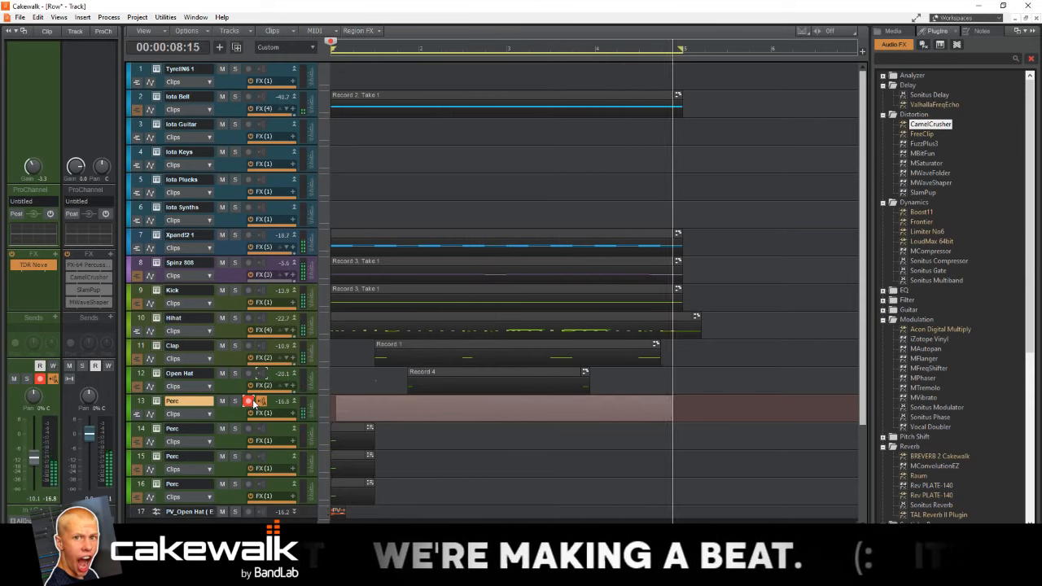
{"action": "key", "text": "space"}
Step: Quantize all C5 notes of the recorded shaker clip in the piano roll and listen to the timing
{"action": "double_click", "coordinate": [423, 399]}
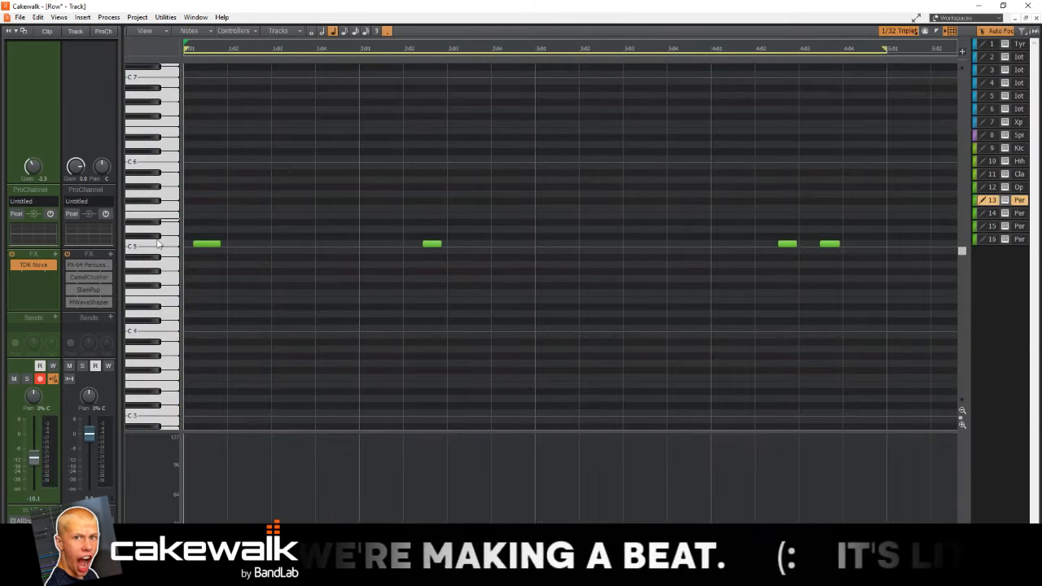
{"action": "left_click", "coordinate": [160, 244]}
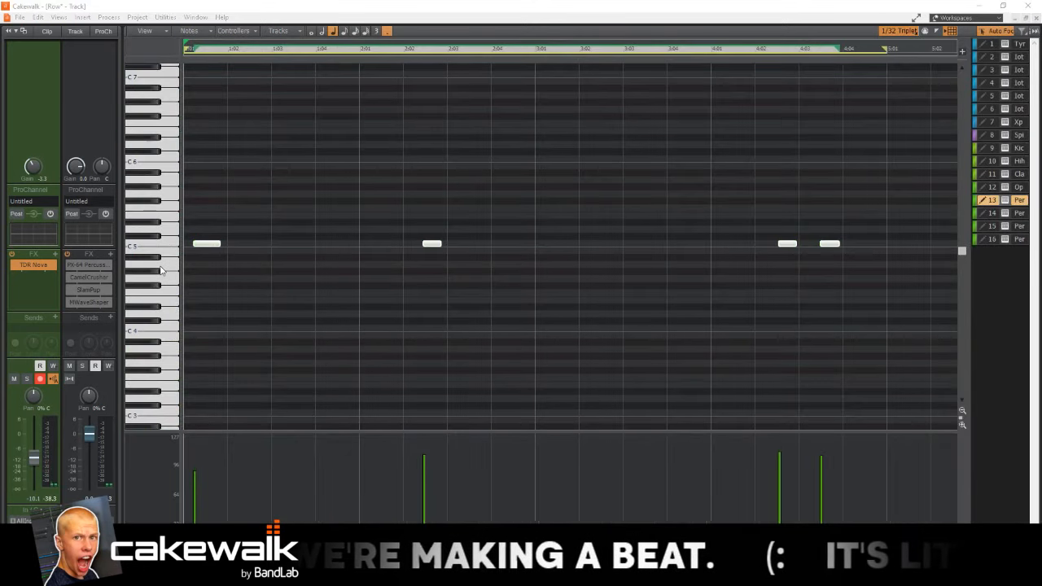
{"action": "key", "text": "q"}
{"action": "key", "text": "Return"}
{"action": "key", "text": "space"}
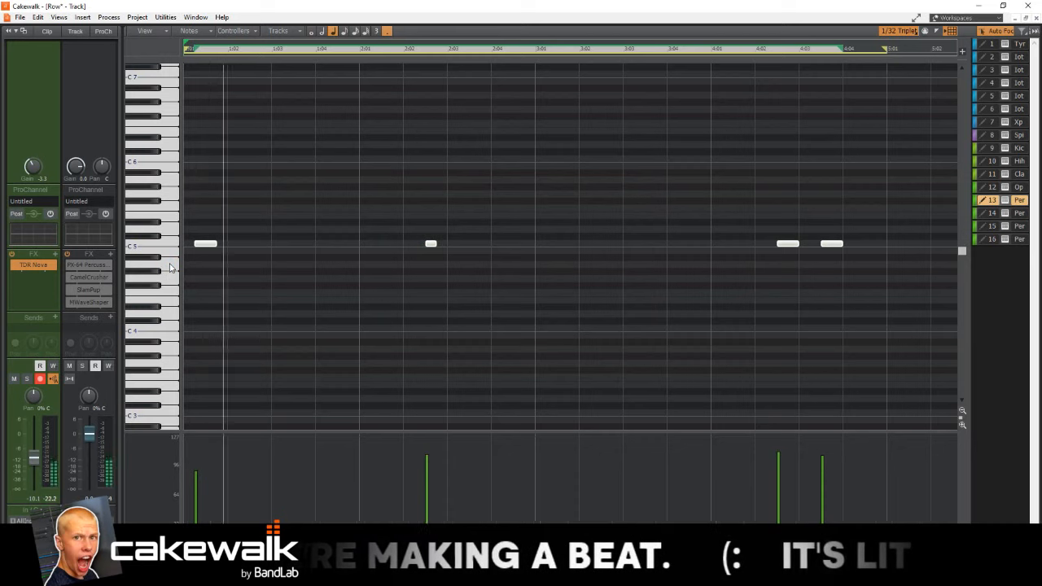
{"action": "key", "text": "space"}
{"action": "key", "text": "space"}
{"action": "key", "text": "space"}
Step: Lower the shaker track's volume to about -12 dB and raise the Clap slightly during playback, and disarm the shaker's recording
{"action": "key", "text": "d"}
{"action": "key", "text": "space"}
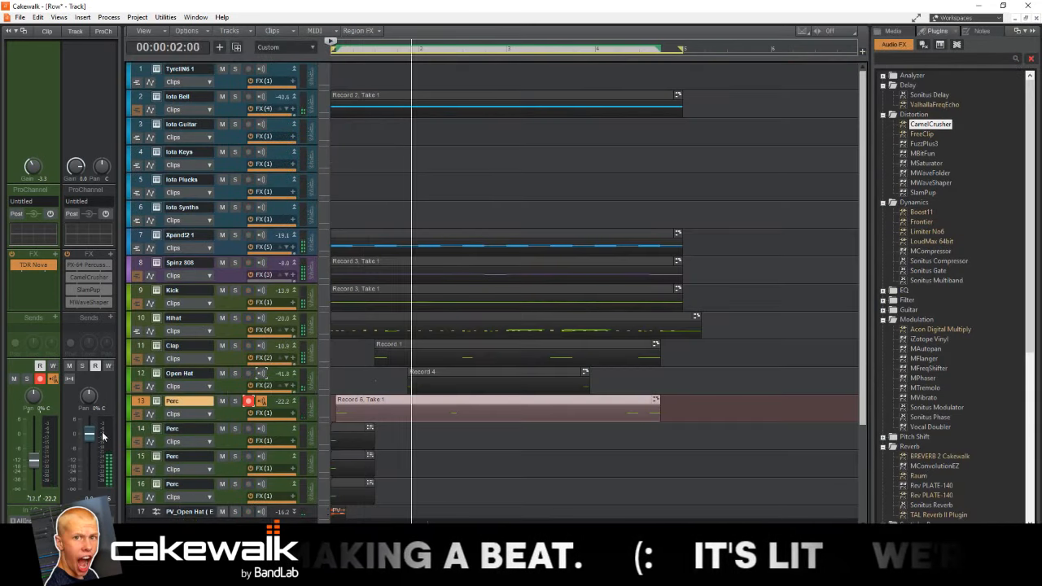
{"action": "left_click", "coordinate": [173, 346]}
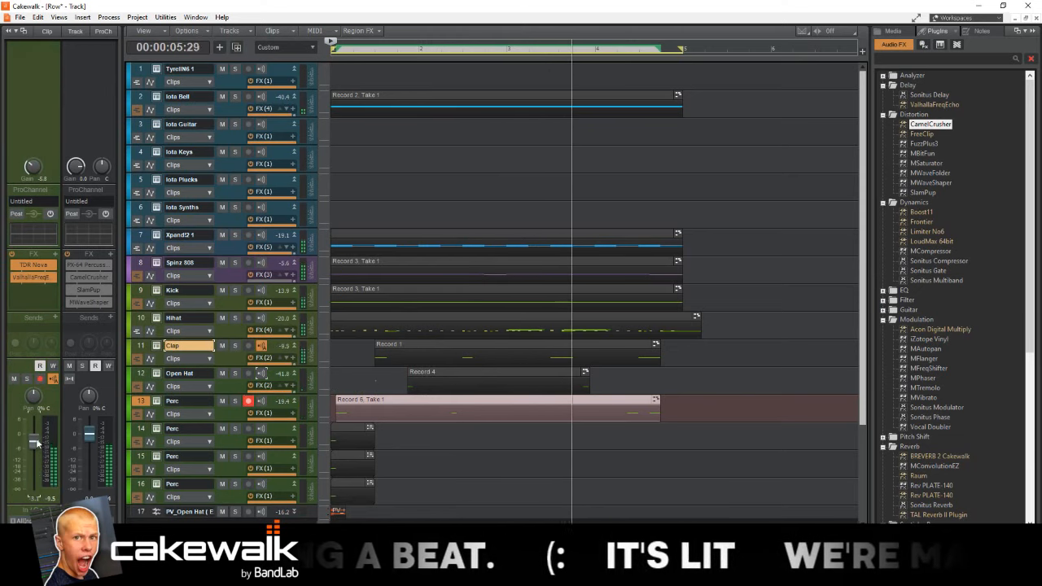
{"action": "key", "text": "space"}
{"action": "left_click", "coordinate": [249, 400]}
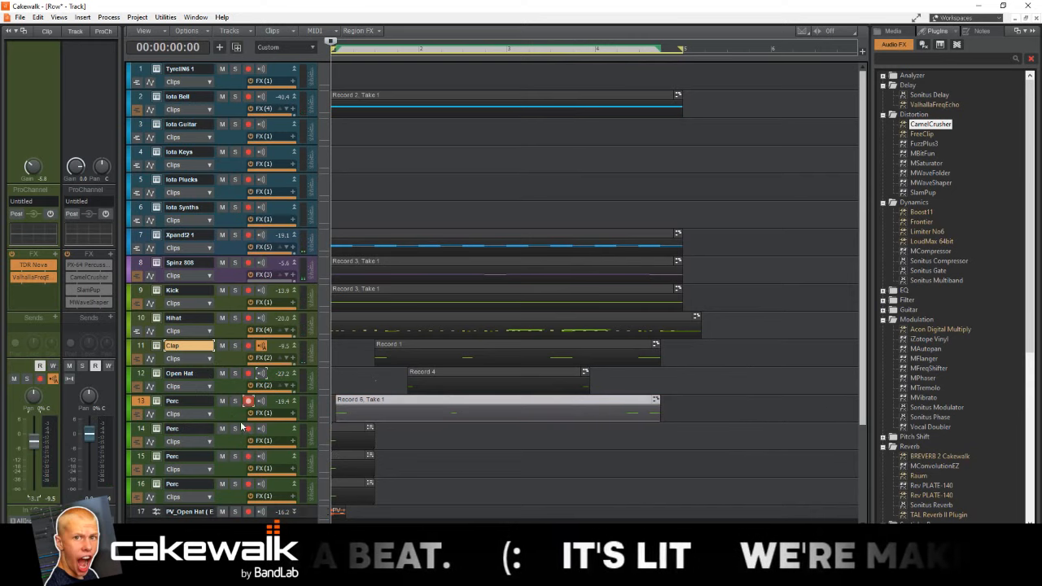
Step: Audition the drum kit's snares in the second Perc track's sampler, load PV_Snare ( YSL ).wav and close the sampler
{"action": "double_click", "coordinate": [156, 429]}
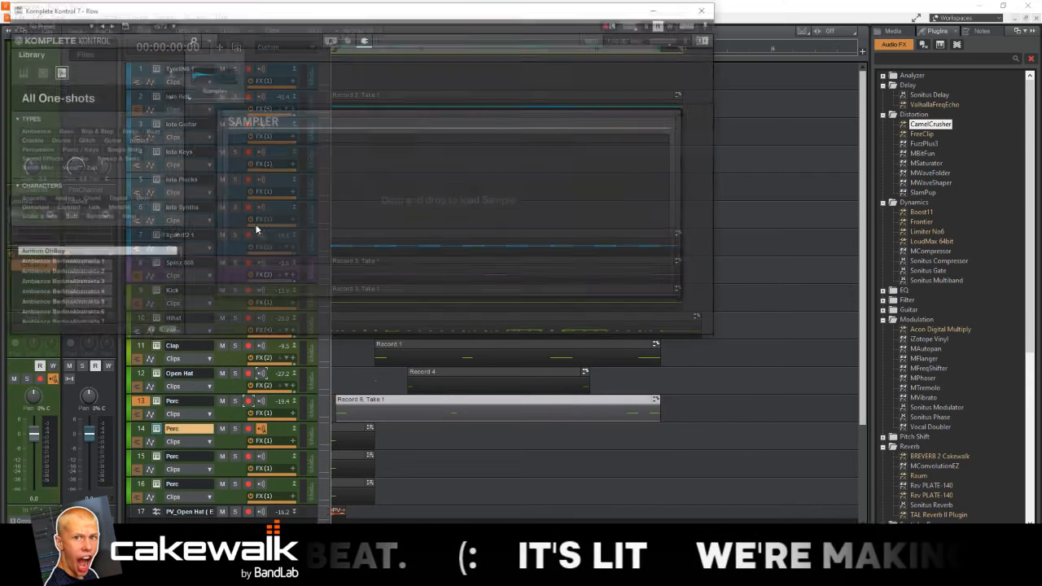
{"action": "left_click", "coordinate": [80, 53]}
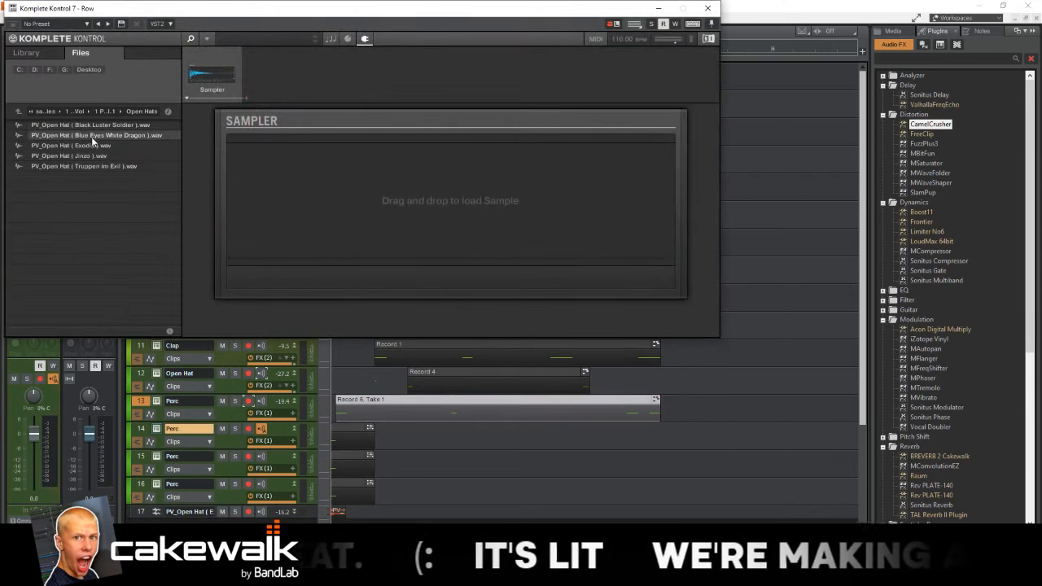
{"action": "left_click", "coordinate": [73, 112]}
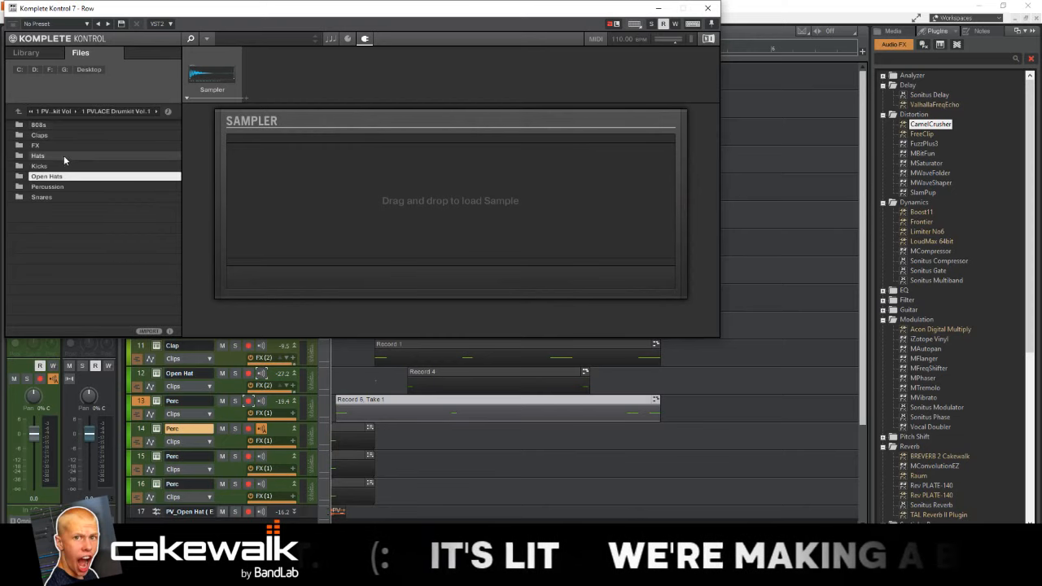
{"action": "double_click", "coordinate": [60, 197]}
{"action": "double_click", "coordinate": [61, 197]}
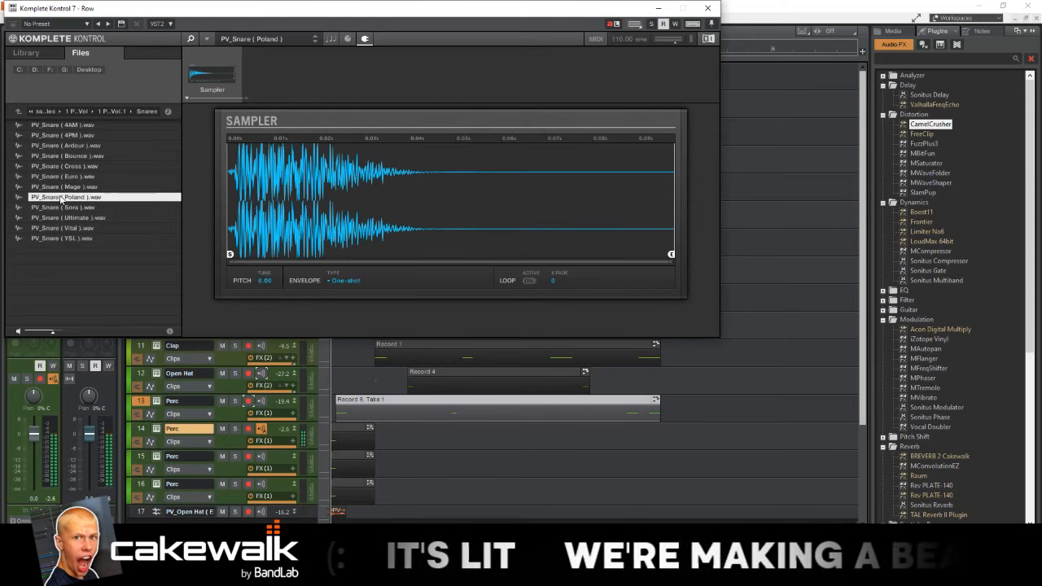
{"action": "double_click", "coordinate": [44, 229]}
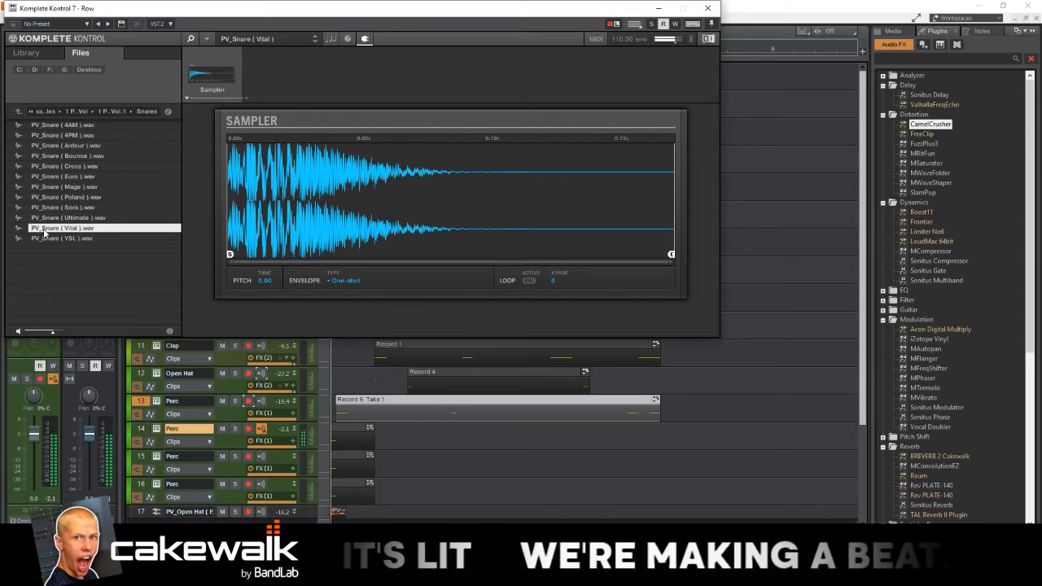
{"action": "double_click", "coordinate": [126, 236]}
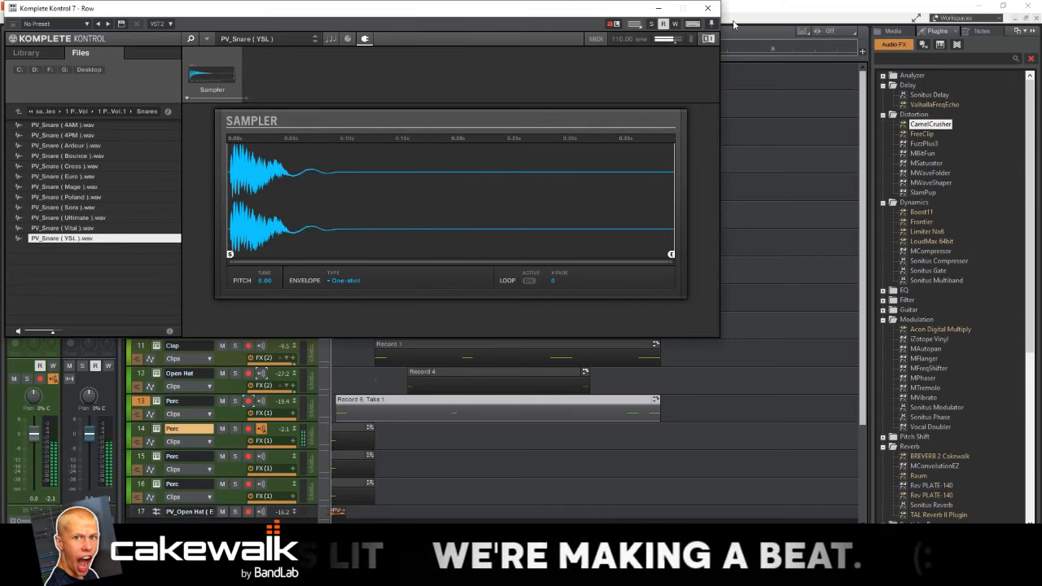
{"action": "left_click", "coordinate": [707, 10]}
Step: Set the second Perc track's step pattern to 8 beats of 9 steps, with E 5 hits on the last four steps of beat 2
{"action": "left_click", "coordinate": [350, 429]}
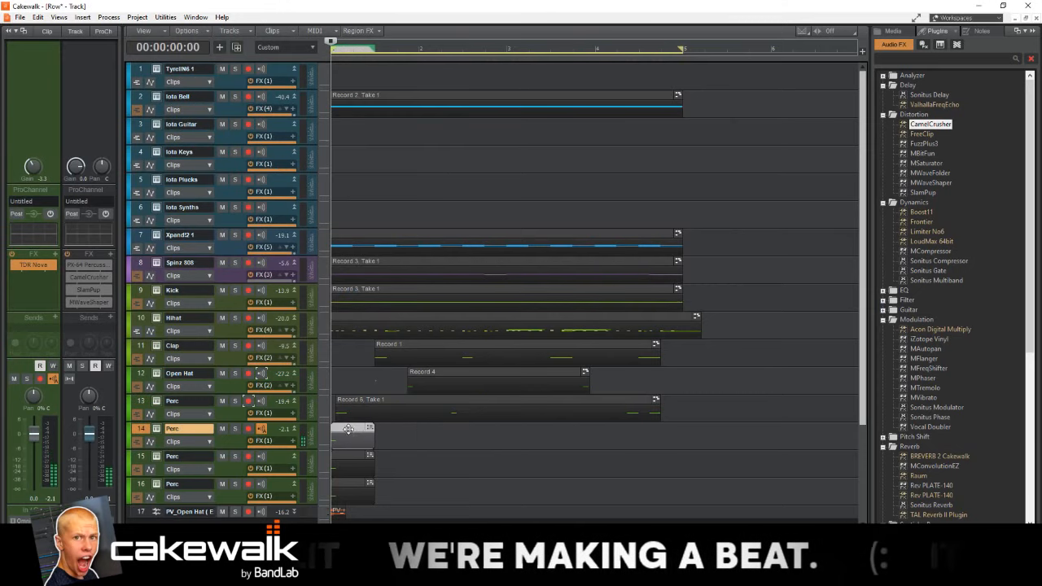
{"action": "double_click", "coordinate": [345, 427]}
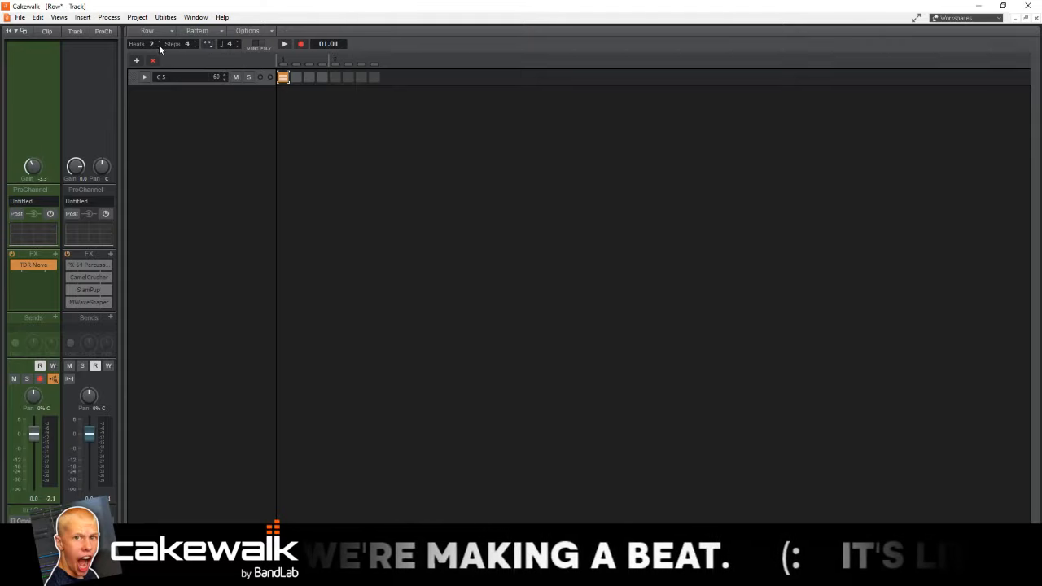
{"action": "left_click", "coordinate": [194, 42]}
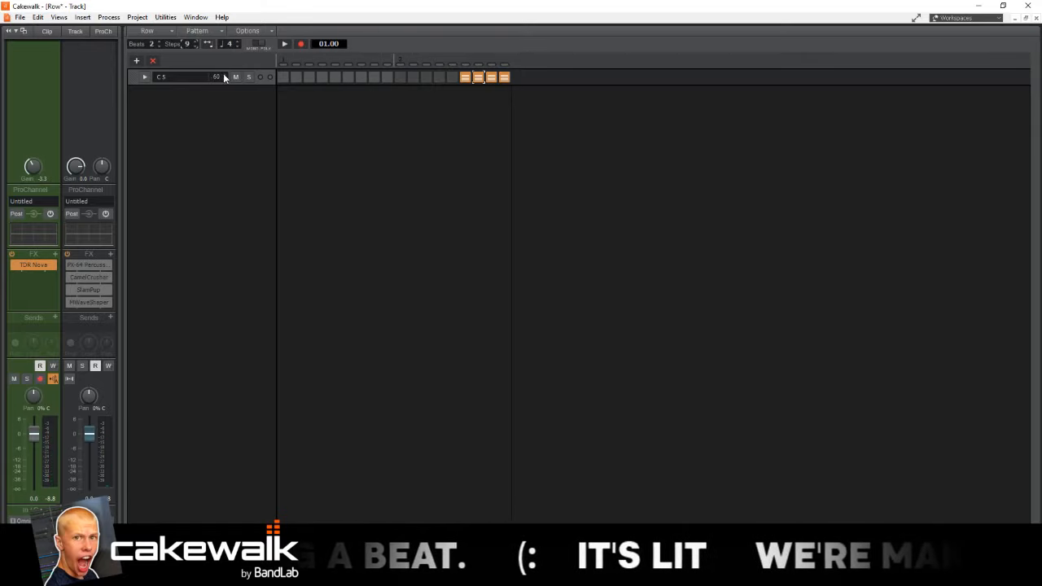
{"action": "left_click", "coordinate": [158, 43]}
{"action": "left_click", "coordinate": [159, 42]}
{"action": "left_click", "coordinate": [158, 42]}
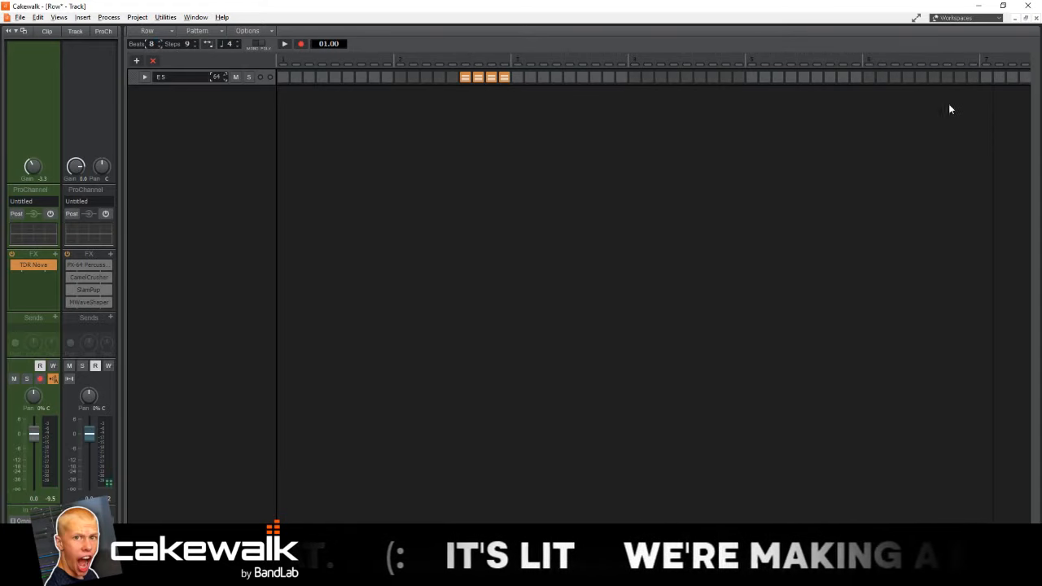
{"action": "key", "text": "d"}
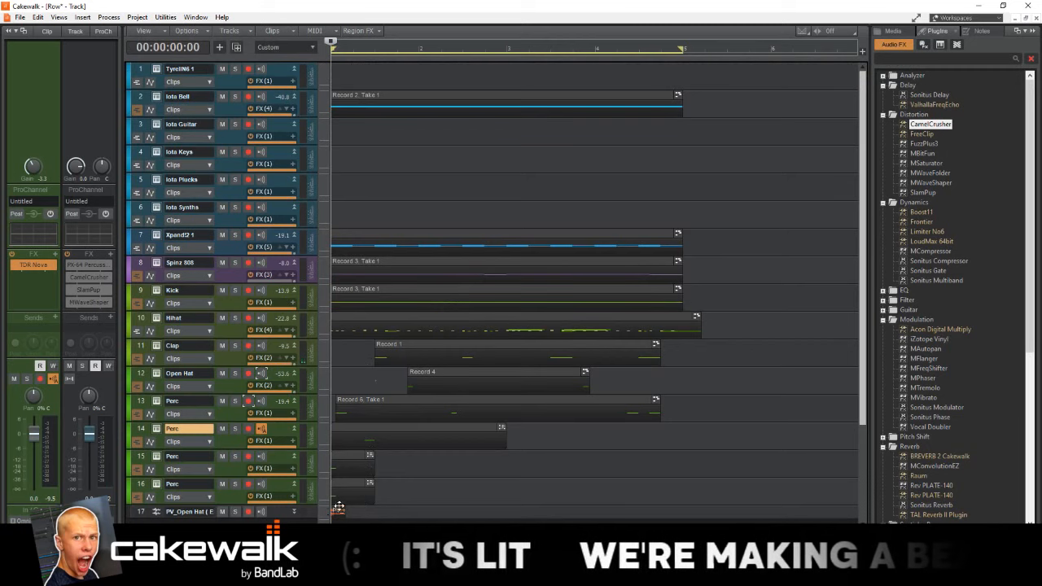
Step: Move the snare pattern clip to bar 3 and place a linked copy, trimmed to just over half a bar, at the start
{"action": "left_click_drag", "start_coordinate": [361, 434], "coordinate": [527, 427]}
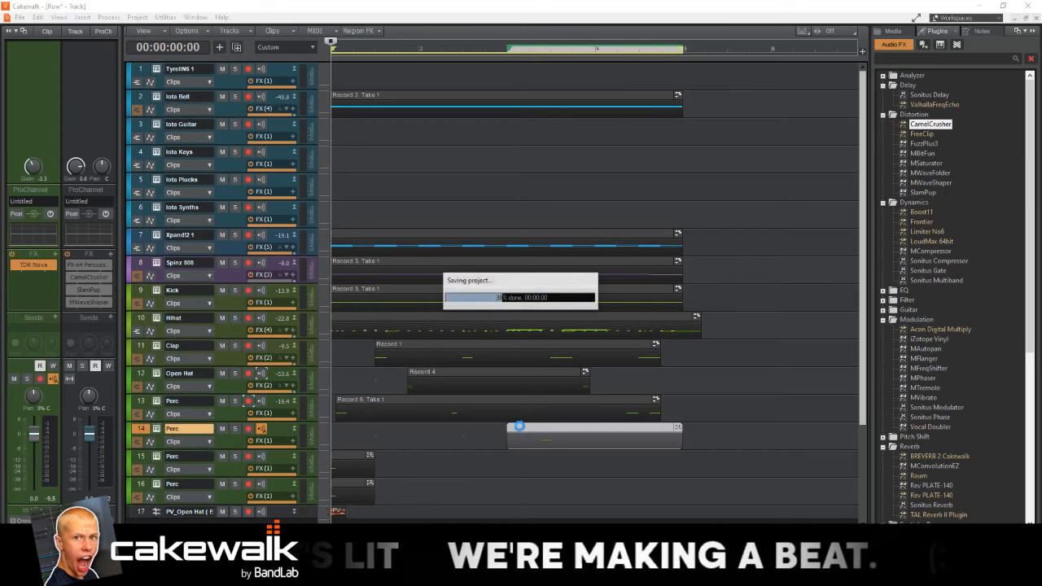
{"action": "left_click_drag", "start_coordinate": [544, 428], "coordinate": [412, 427]}
{"action": "left_click_drag", "start_coordinate": [505, 428], "coordinate": [423, 428]}
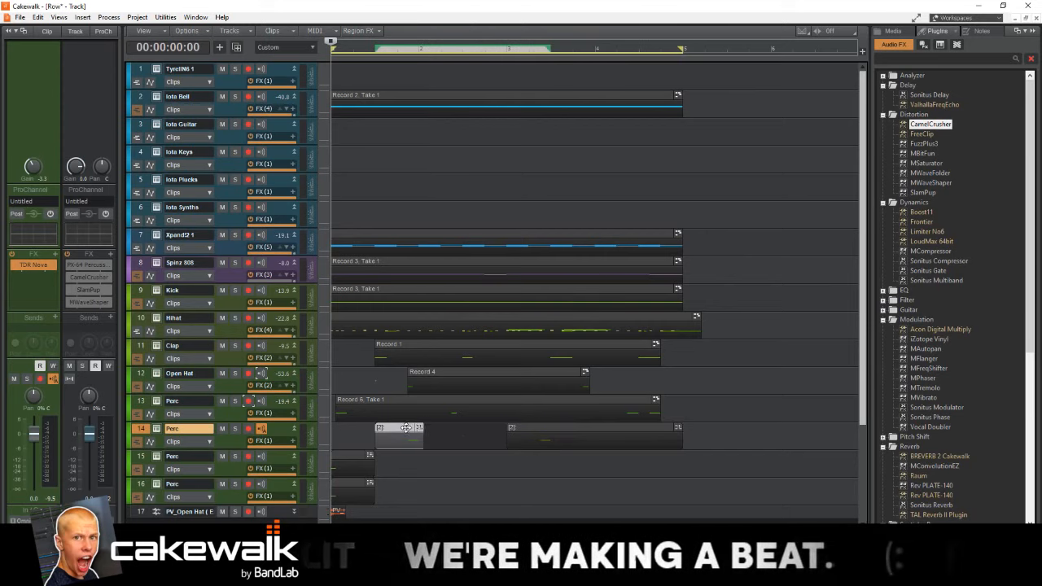
{"action": "left_click_drag", "start_coordinate": [357, 423], "coordinate": [357, 422]}
Step: Listen to the beat with the rearranged snare clips and check their step pattern
{"action": "key", "text": "space"}
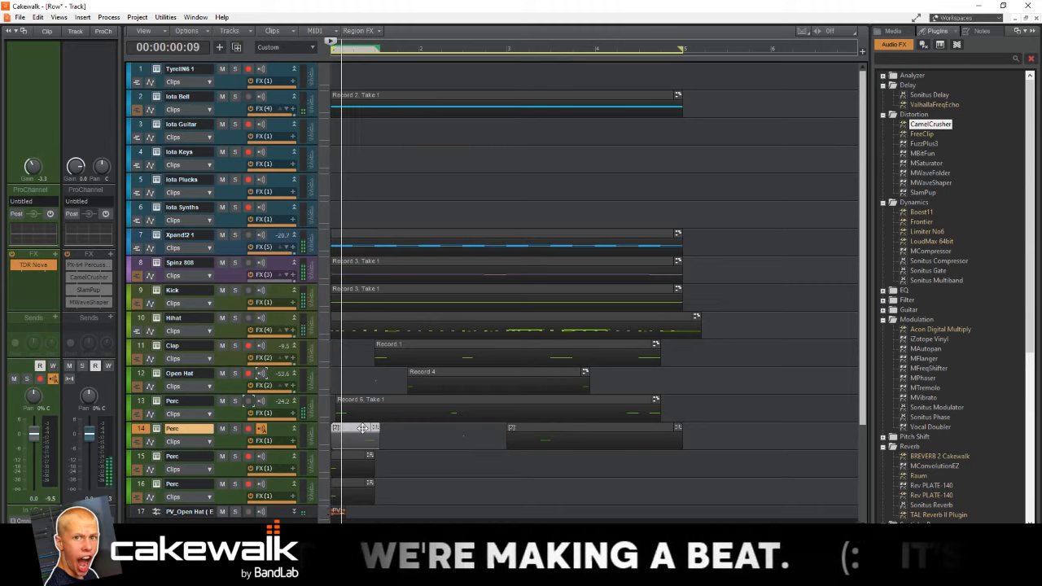
{"action": "double_click", "coordinate": [362, 429]}
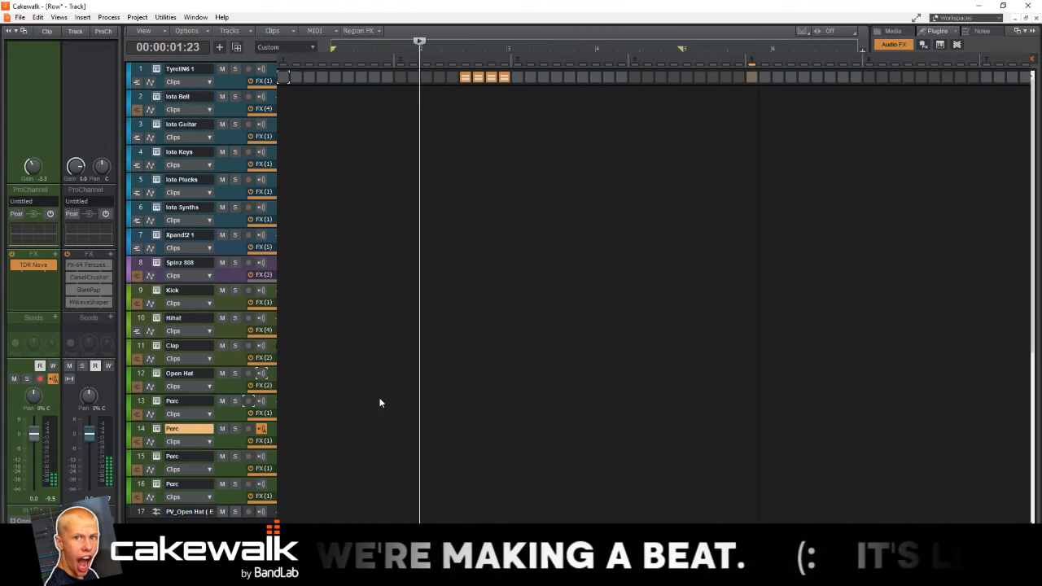
{"action": "key", "text": "d"}
{"action": "key", "text": "space"}
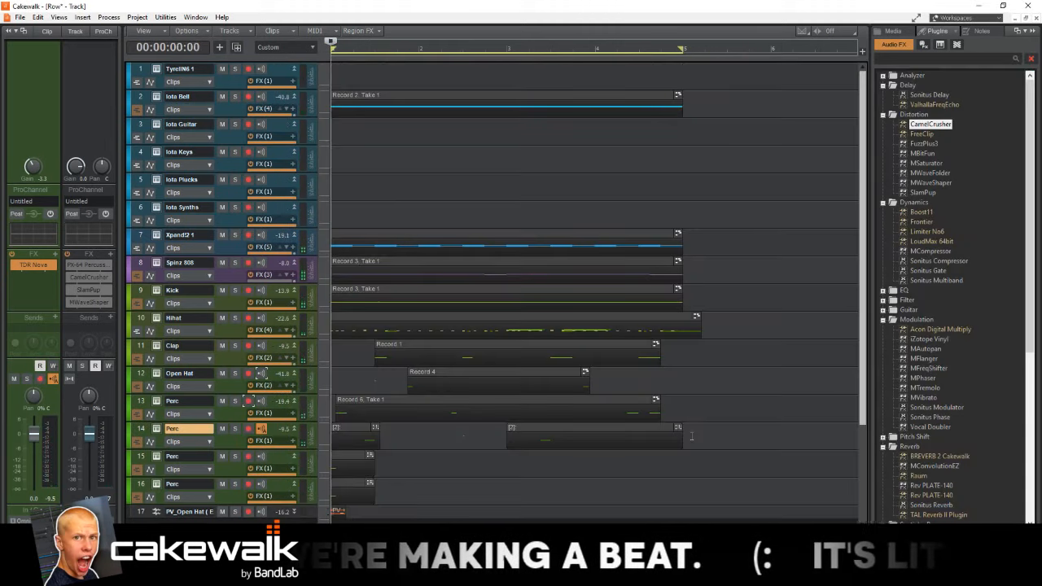
Step: Open the second Perc track's snare clips in the piano roll and draw rising velocities across both four-hit rolls
{"action": "left_click_drag", "start_coordinate": [692, 437], "coordinate": [271, 422]}
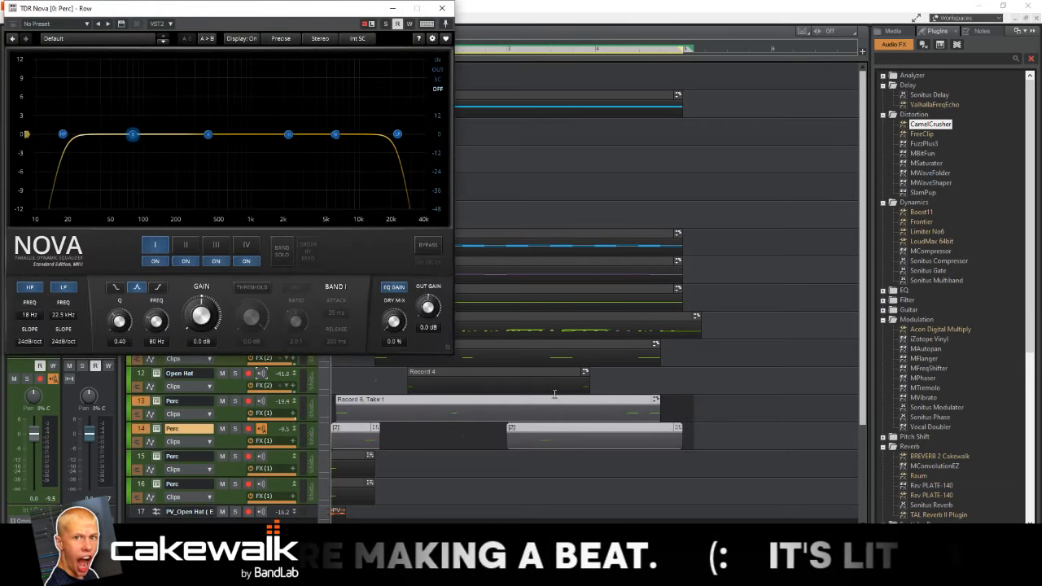
{"action": "left_click", "coordinate": [442, 7]}
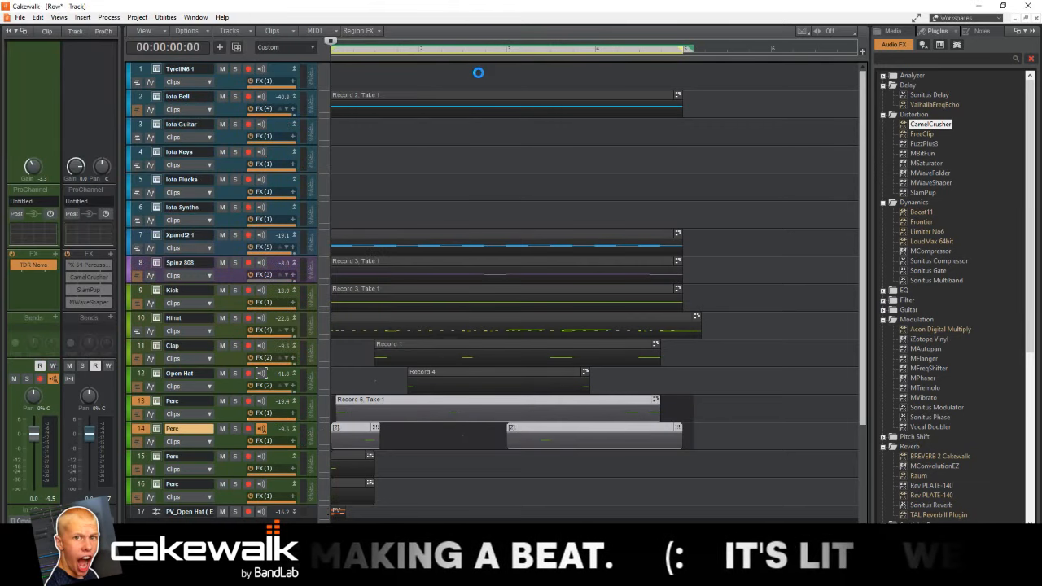
{"action": "double_click", "coordinate": [458, 428]}
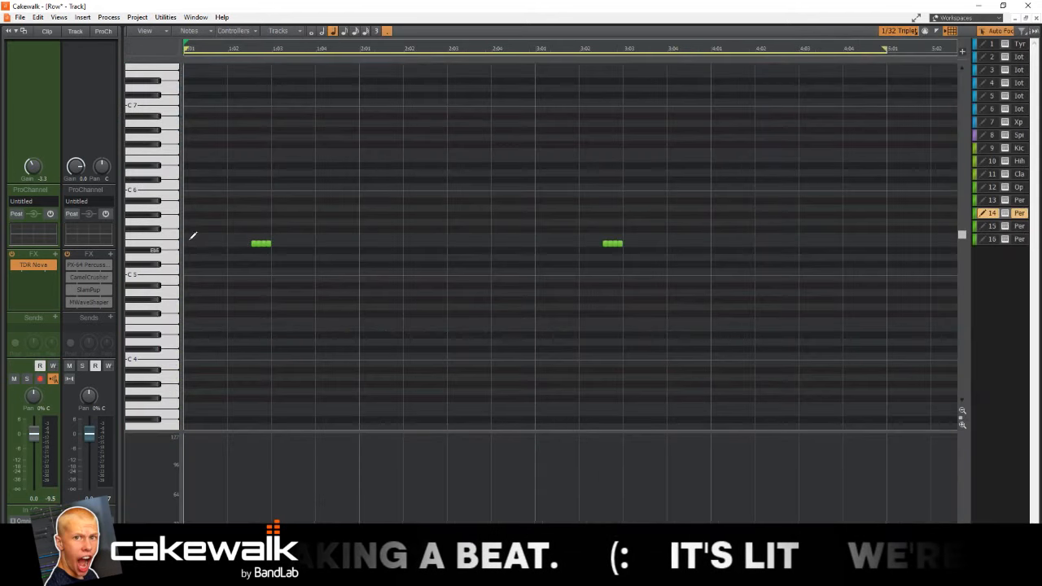
{"action": "left_click_drag", "start_coordinate": [161, 223], "coordinate": [167, 260]}
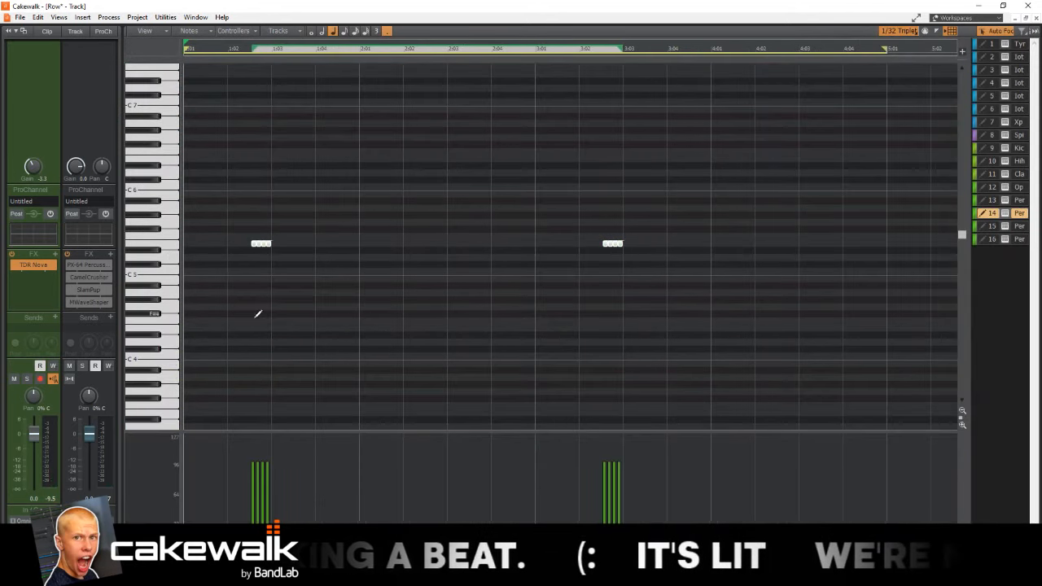
{"action": "key", "text": "t"}
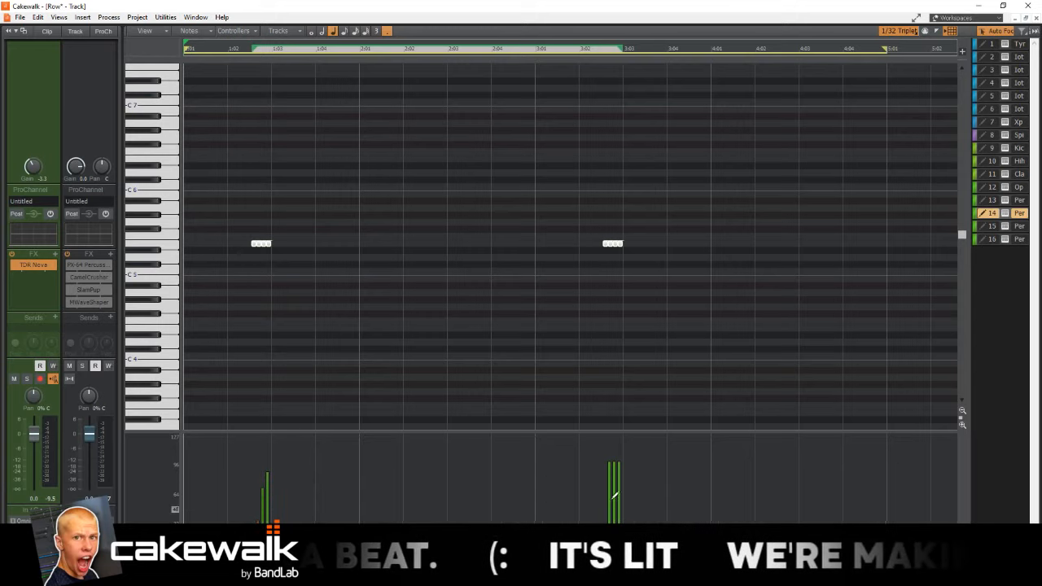
Step: Listen to the snare rolls in the beat and solo, lower the track's volume to about -16 dB and close the piano roll
{"action": "key", "text": "space"}
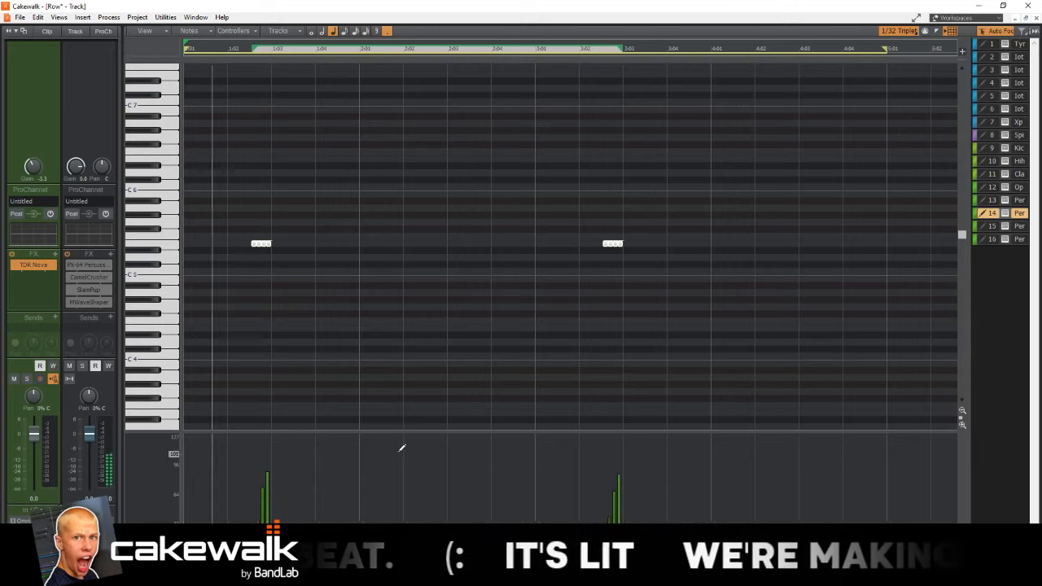
{"action": "key", "text": "space"}
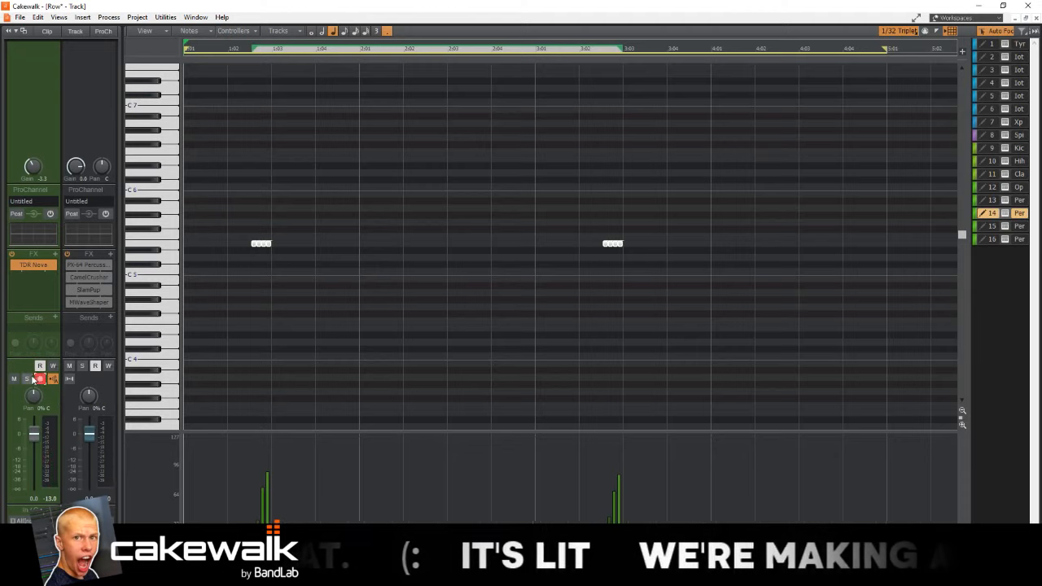
{"action": "key", "text": "space"}
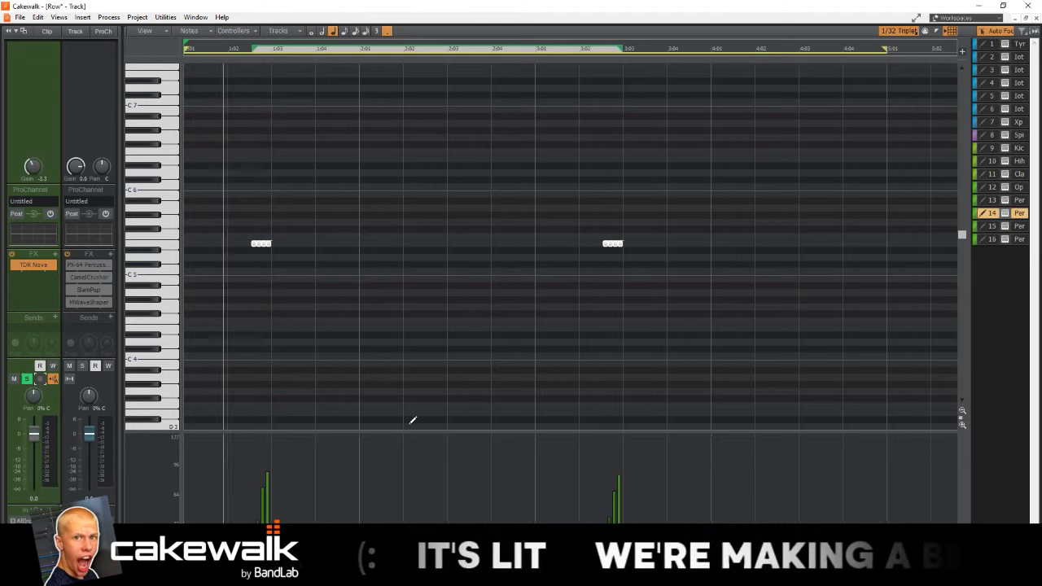
{"action": "key", "text": "space"}
{"action": "key", "text": "space"}
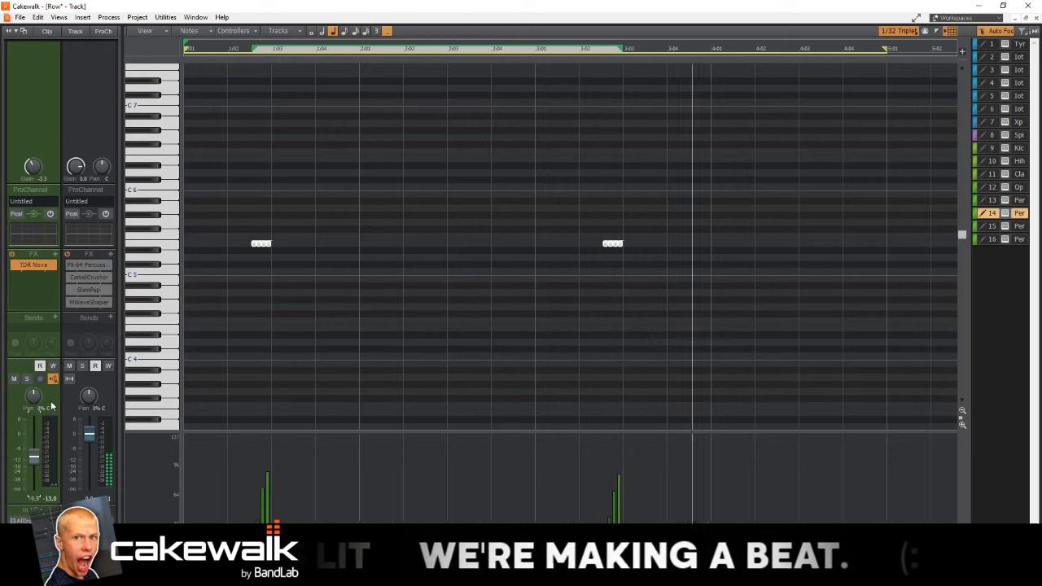
{"action": "key", "text": "d"}
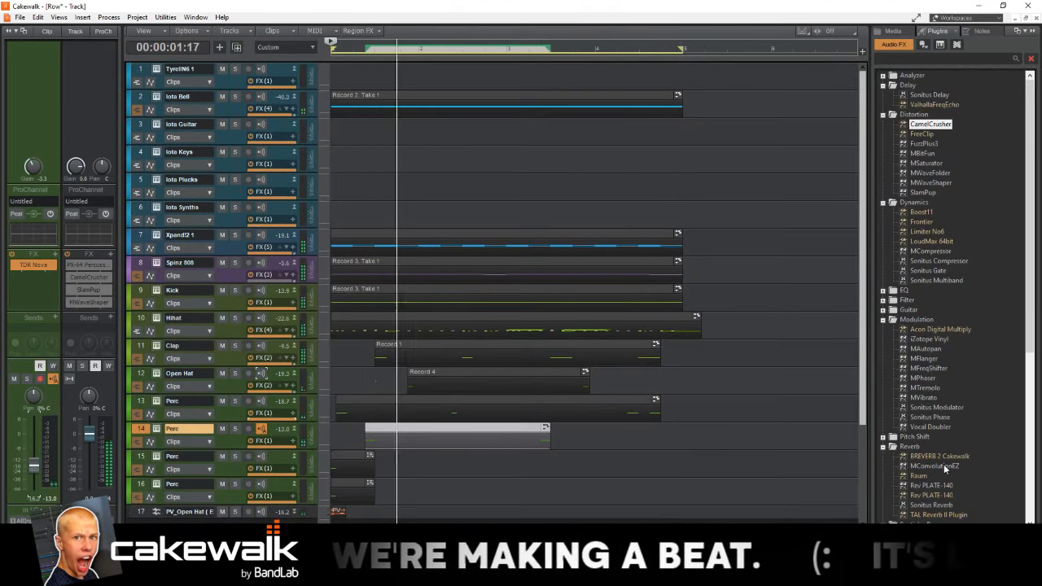
Step: Add the TRUMPET DISTORT FX chain to the second Perc track, pan it to the right and set its volume to about -17 dB
{"action": "scroll", "coordinate": [948, 421], "scroll_direction": "down", "scroll_amount": 9}
{"action": "left_click_drag", "start_coordinate": [937, 495], "coordinate": [39, 281]}
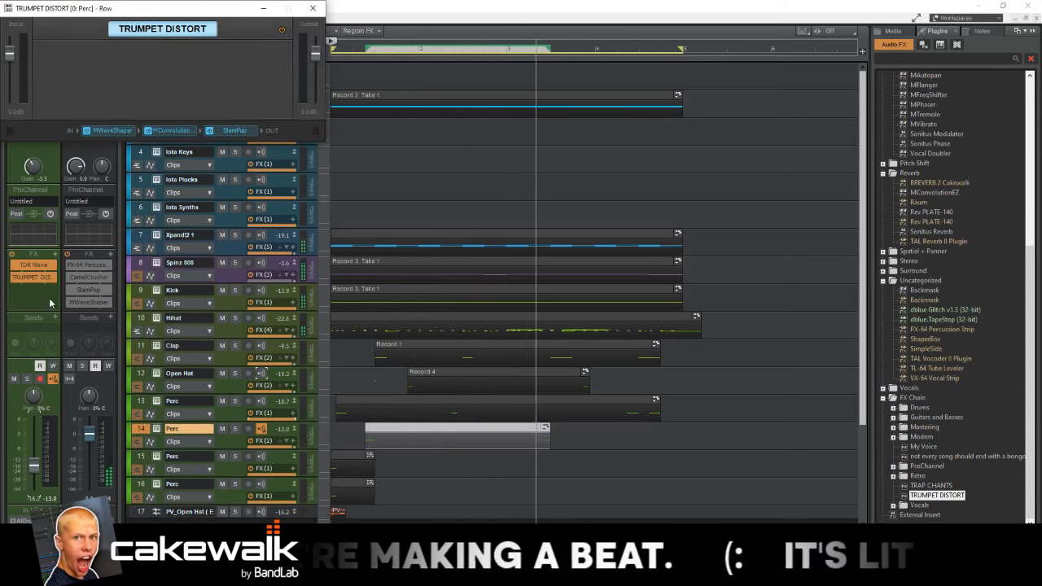
{"action": "left_click_drag", "start_coordinate": [32, 465], "coordinate": [34, 472]}
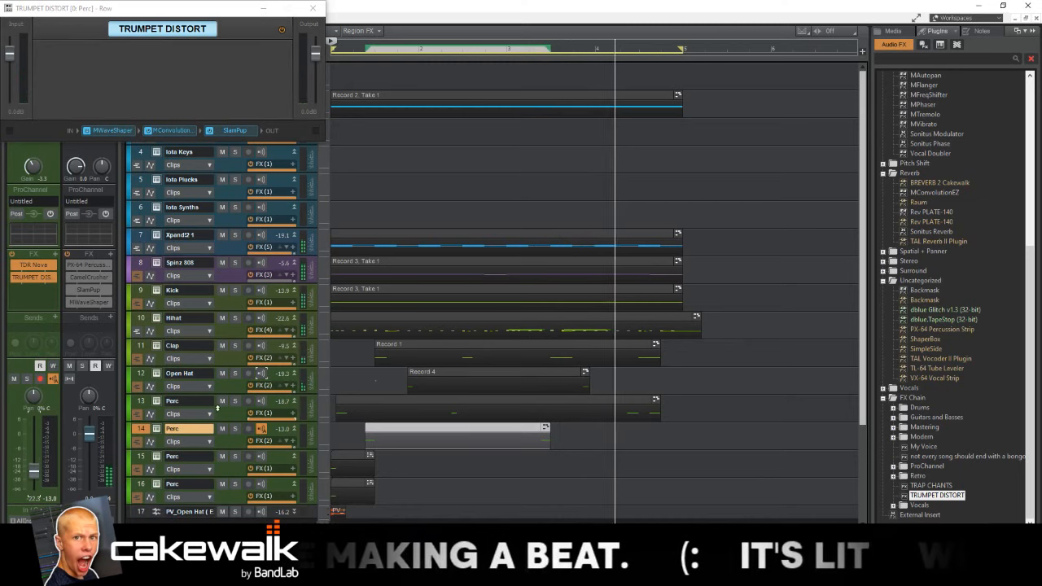
{"action": "left_click_drag", "start_coordinate": [32, 397], "coordinate": [34, 376]}
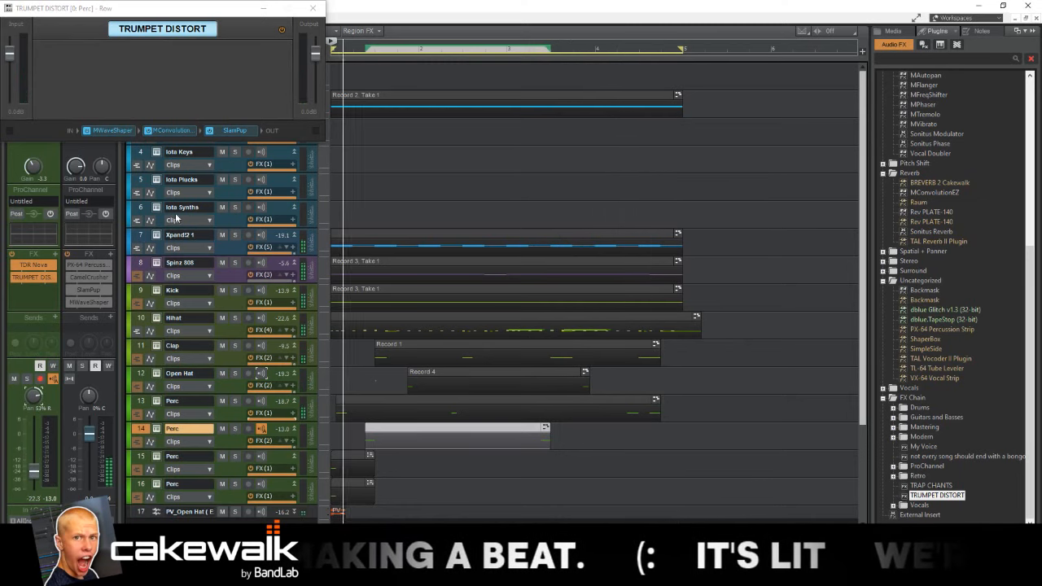
{"action": "left_click", "coordinate": [313, 8]}
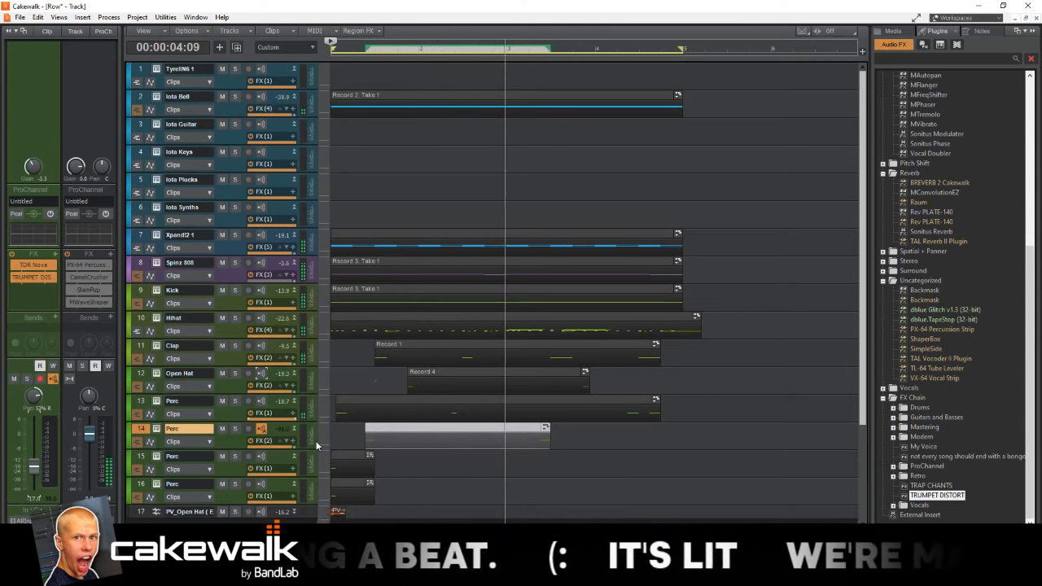
Step: Delete the third Perc track's existing clip and browse to the METRO BOOMIN sample folder in its sampler
{"action": "left_click", "coordinate": [351, 454]}
{"action": "key", "text": "Delete"}
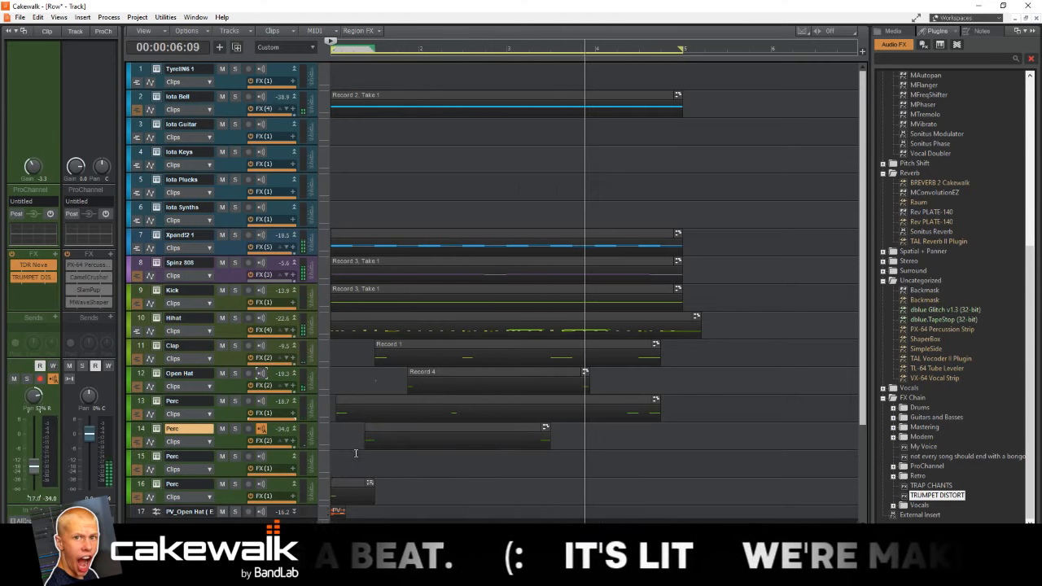
{"action": "double_click", "coordinate": [156, 456]}
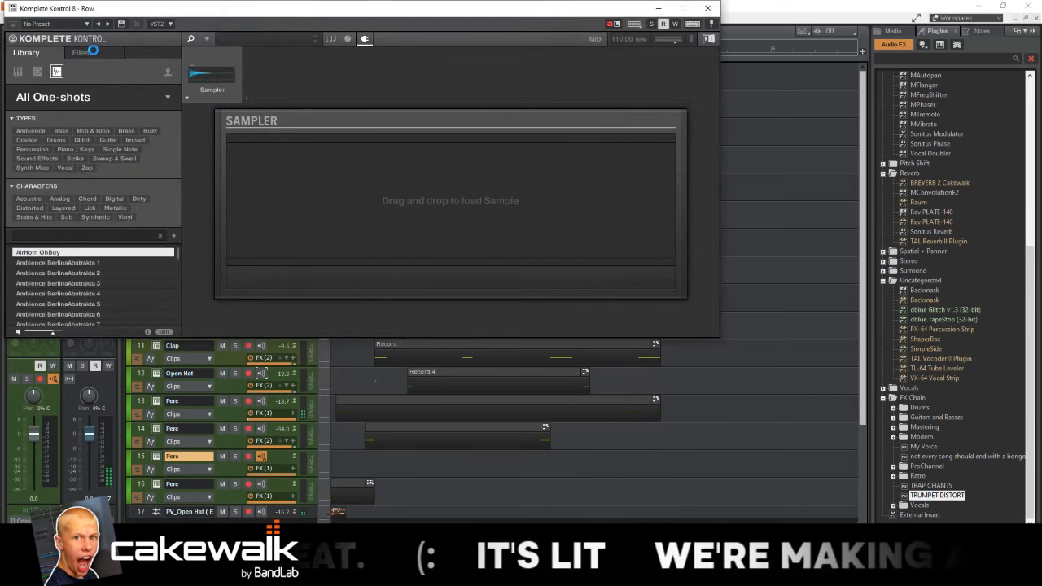
{"action": "left_click", "coordinate": [93, 52]}
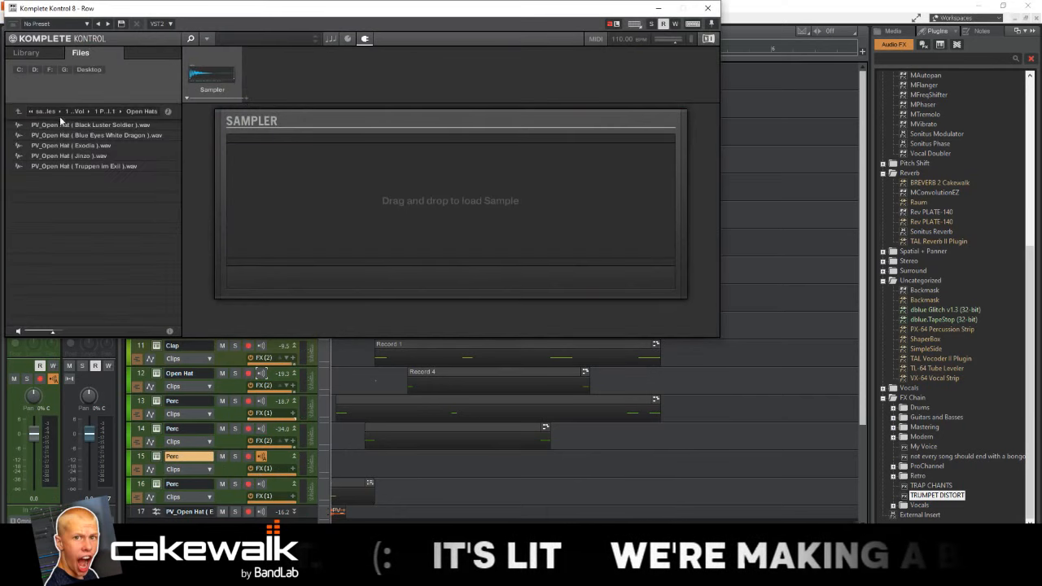
{"action": "left_click", "coordinate": [69, 113]}
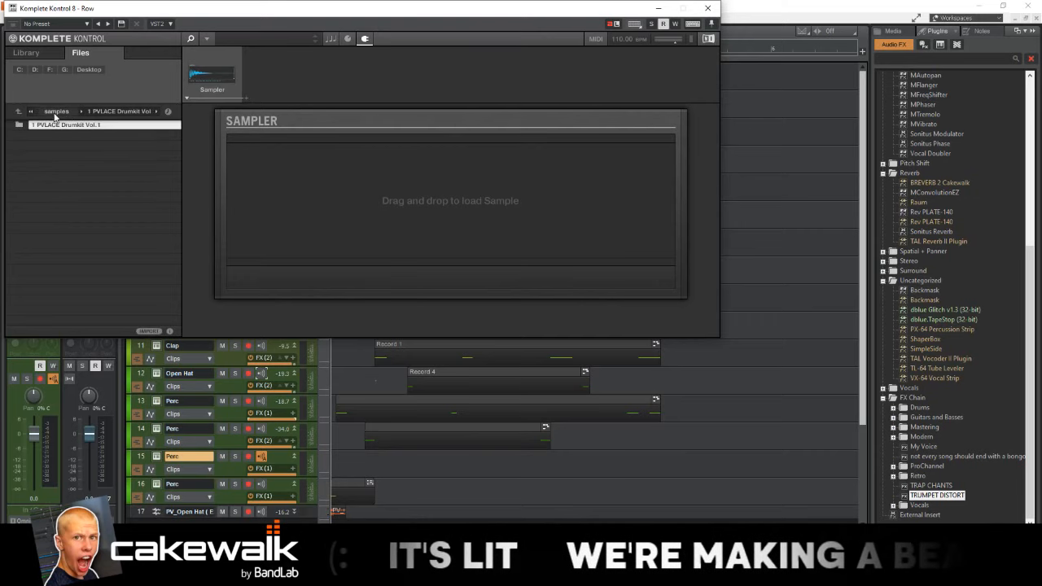
{"action": "double_click", "coordinate": [61, 145]}
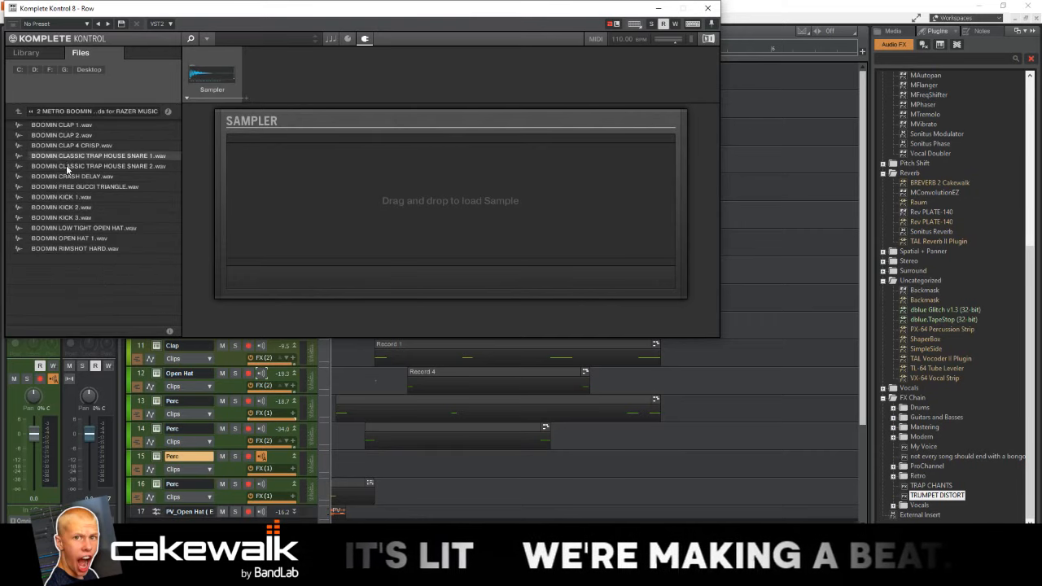
Step: Compare the triangle and hard rimshot samples, load BOOMIN FREE GUCCI TRIANGLE.wav and close the sampler
{"action": "double_click", "coordinate": [82, 188]}
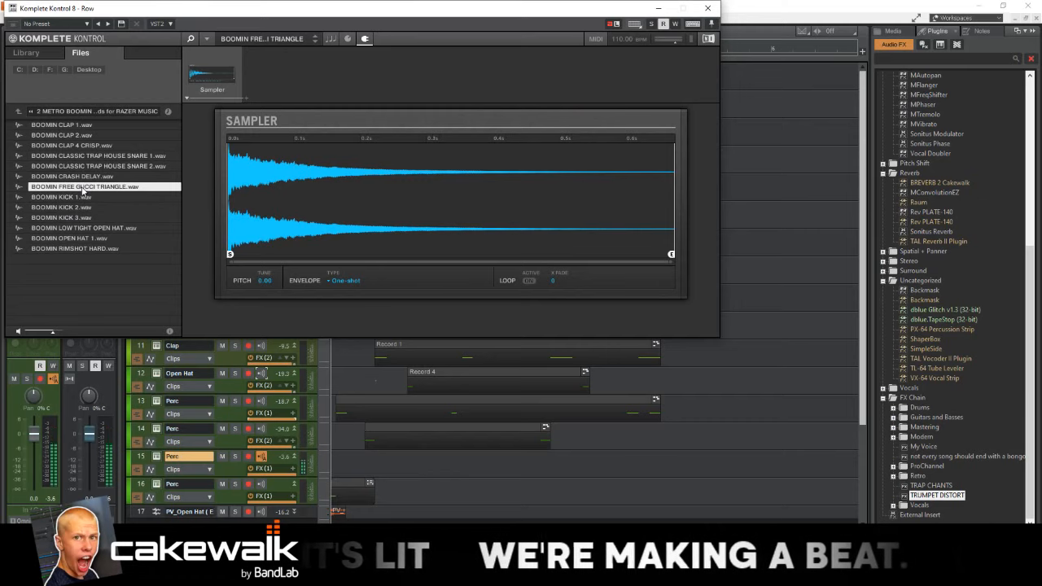
{"action": "left_click", "coordinate": [101, 249]}
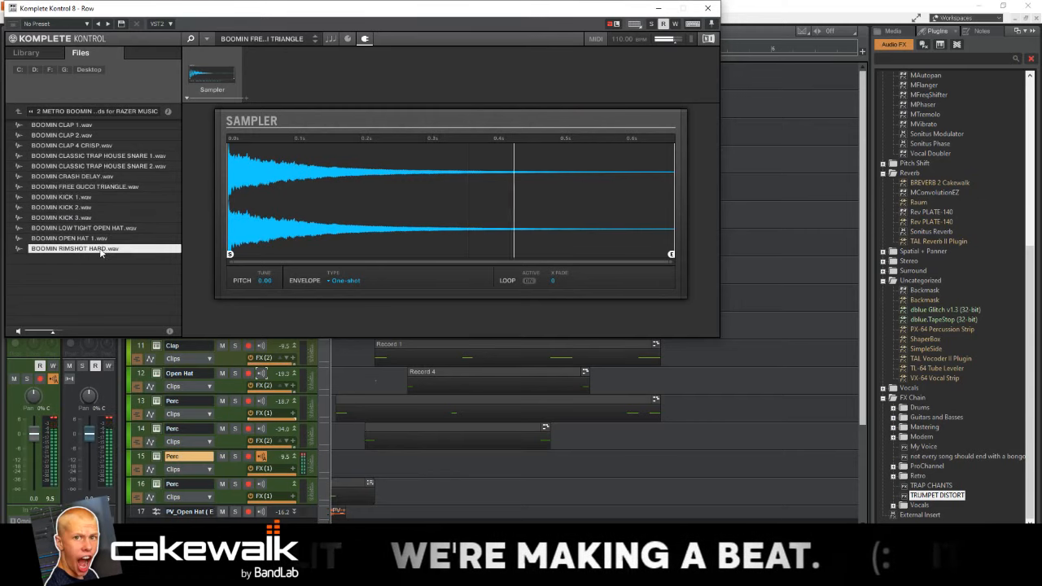
{"action": "double_click", "coordinate": [100, 252]}
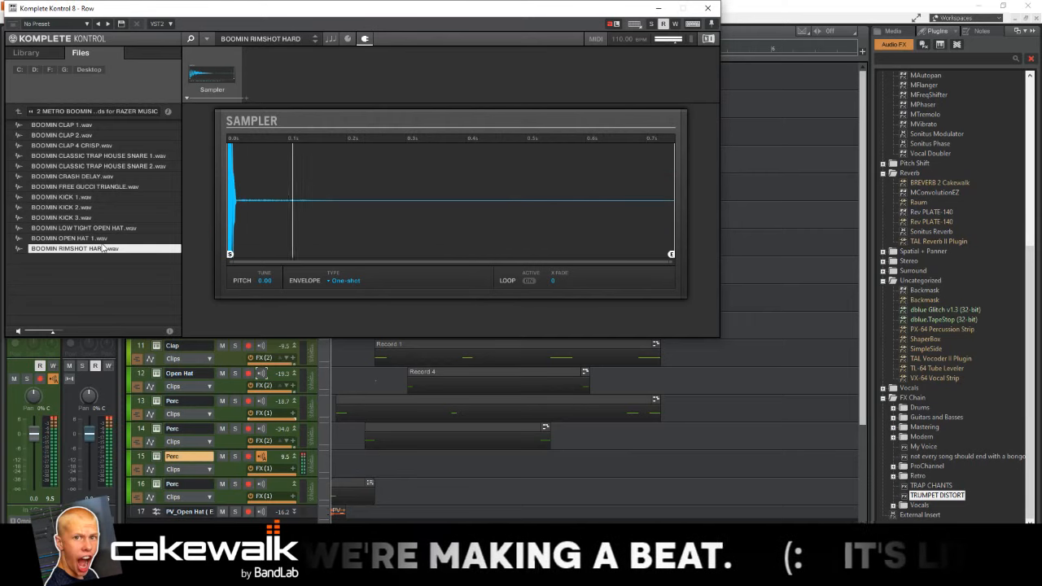
{"action": "double_click", "coordinate": [112, 187]}
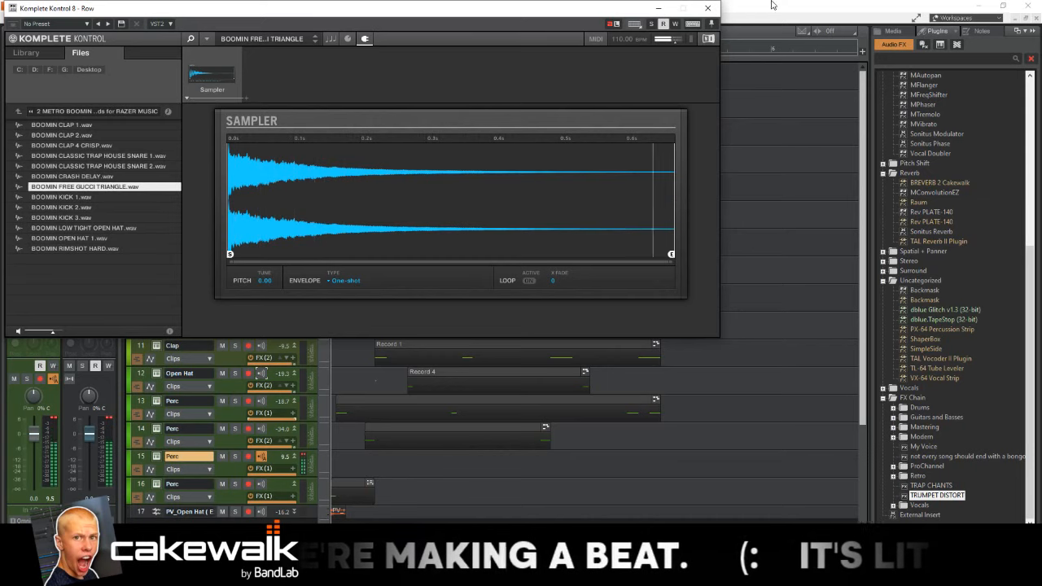
{"action": "left_click", "coordinate": [715, 9]}
Step: Arm the third Perc track, discard a first take of triangle hits and record a new one over the four-bar loop
{"action": "left_click", "coordinate": [248, 457]}
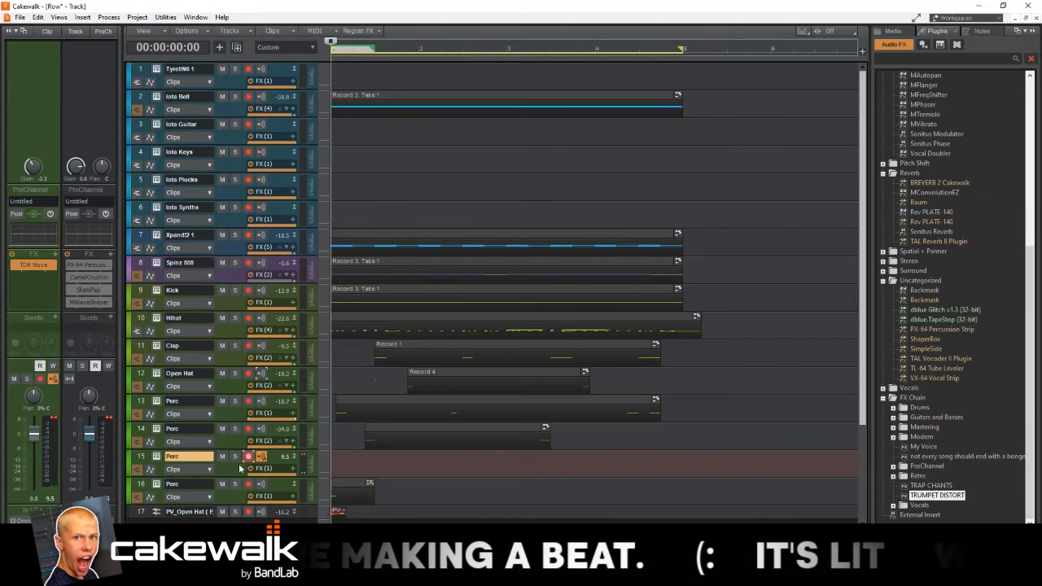
{"action": "key", "text": "t"}
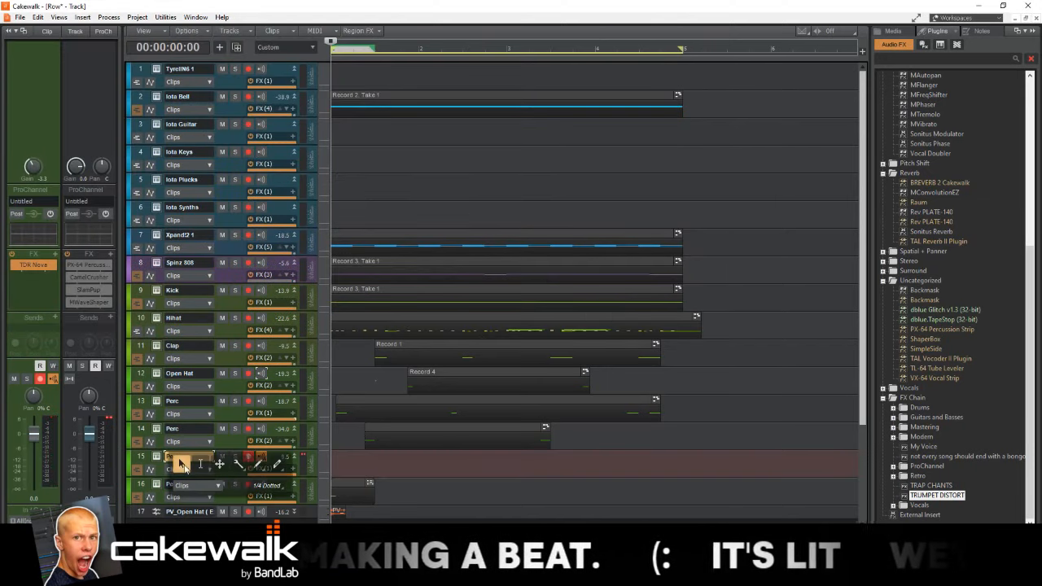
{"action": "key", "text": "r"}
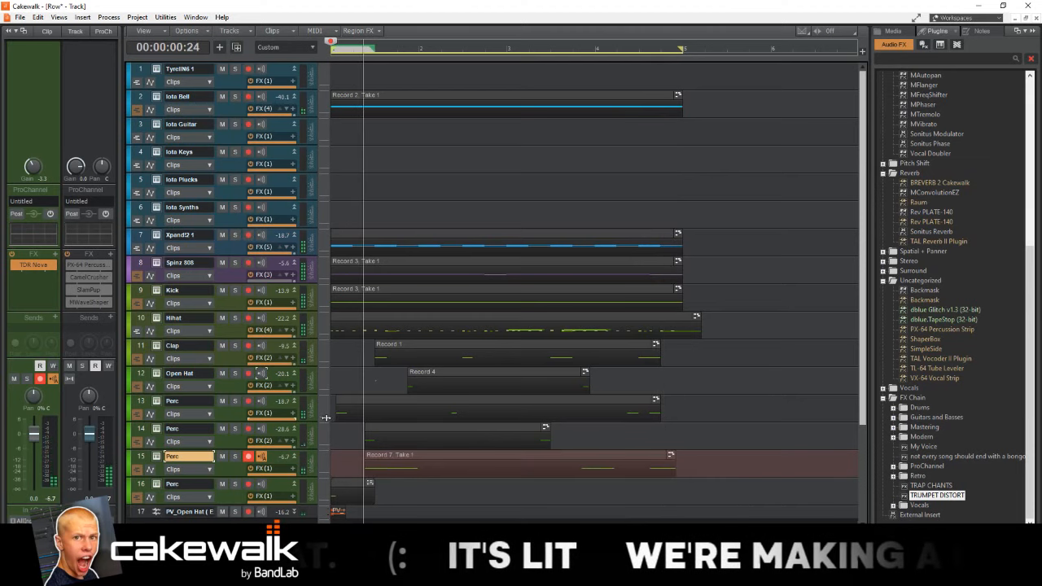
{"action": "key", "text": "space"}
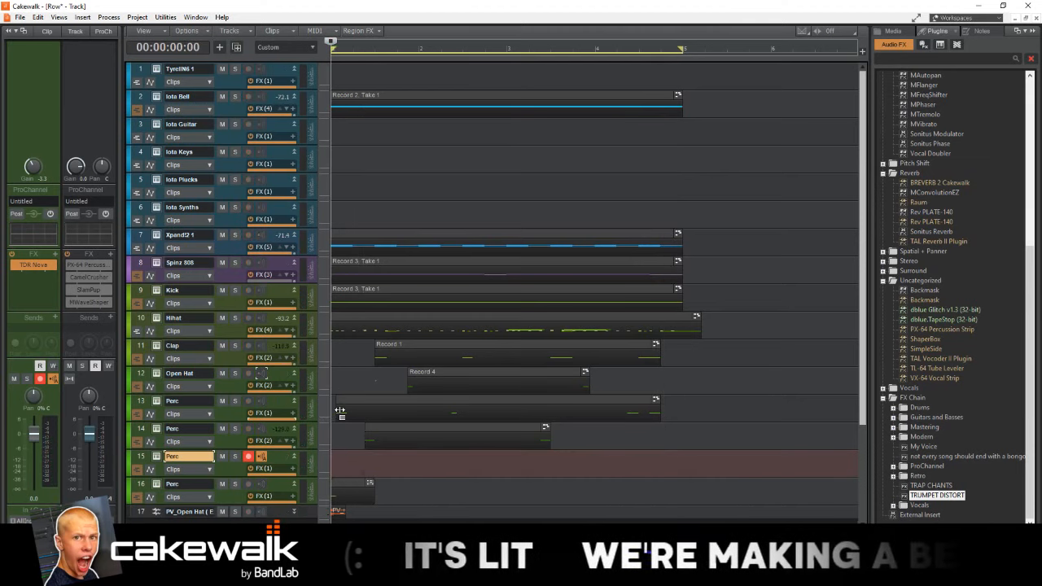
{"action": "key", "text": "r"}
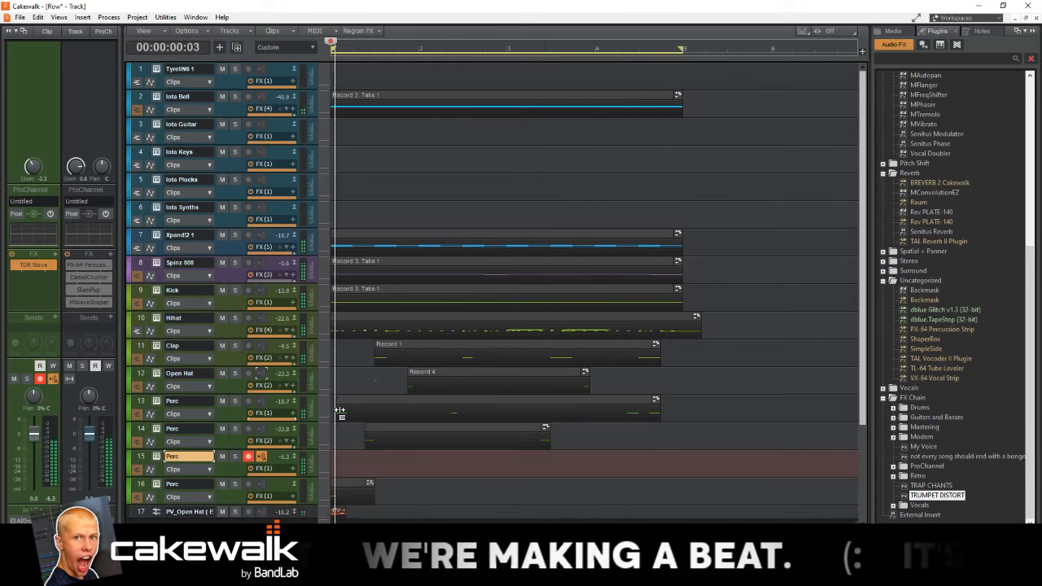
{"action": "key", "text": "space"}
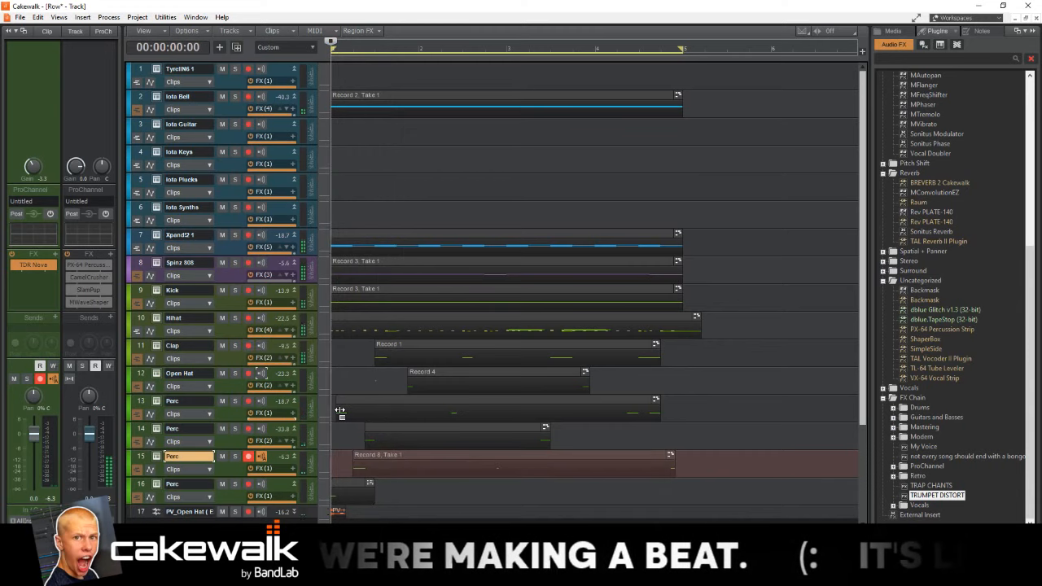
Step: Try quantizing the recorded triangle notes and deleting the higher doubled note, undo both edits and play the original take
{"action": "double_click", "coordinate": [415, 456]}
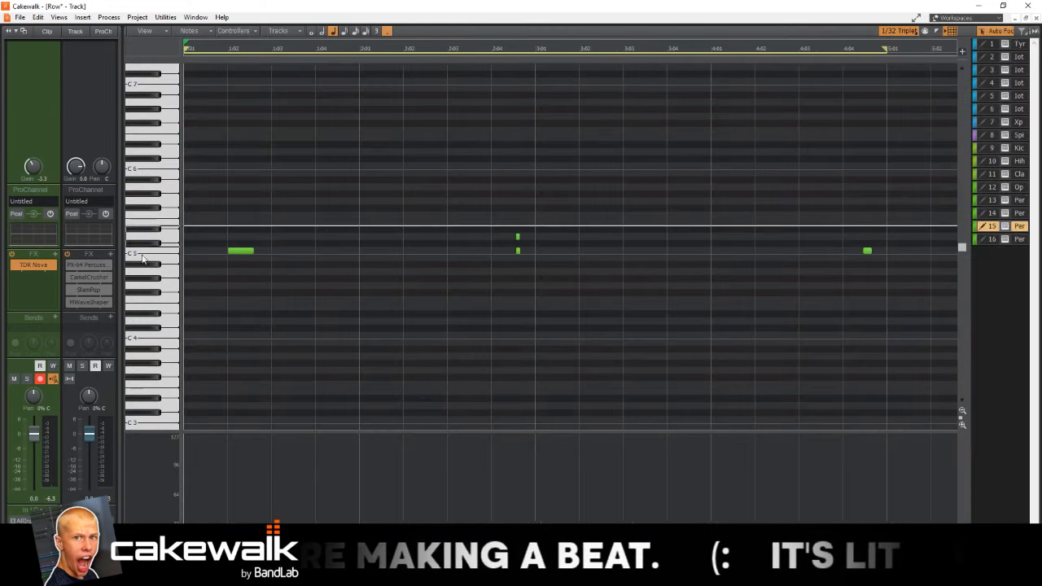
{"action": "key", "text": "q"}
{"action": "key", "text": "Return"}
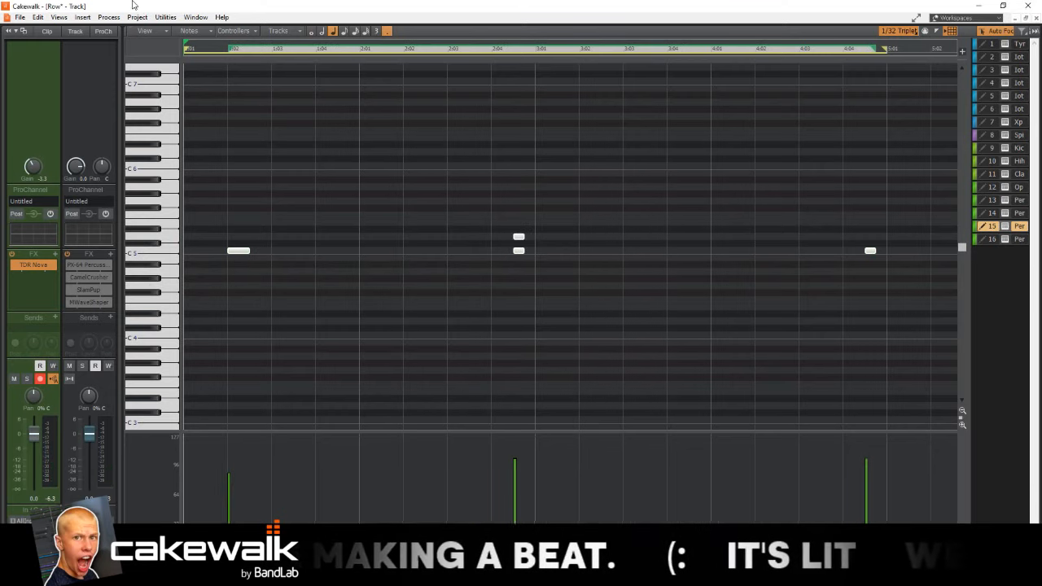
{"action": "left_click", "coordinate": [149, 240]}
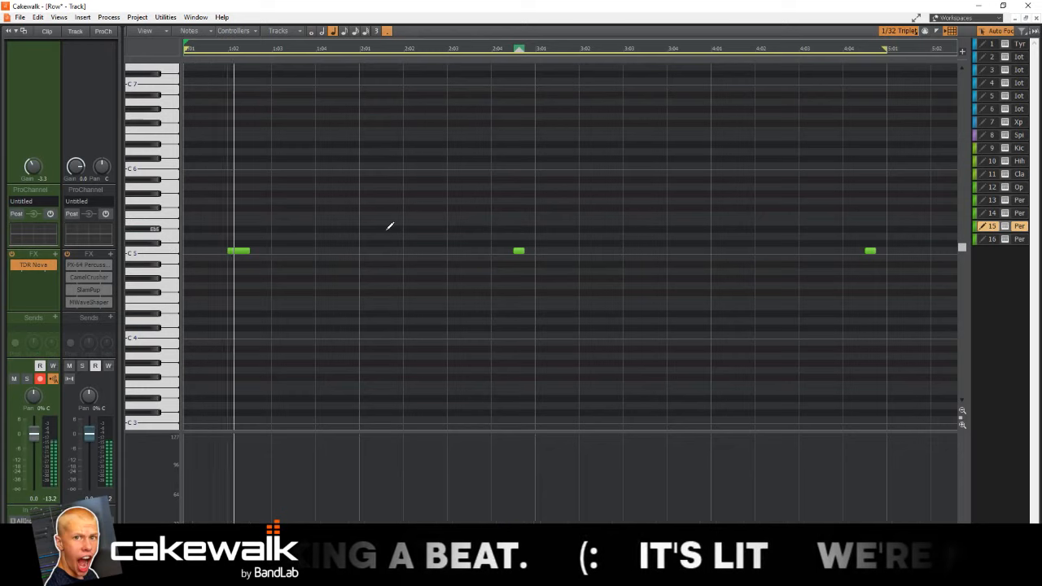
{"action": "key", "text": "space"}
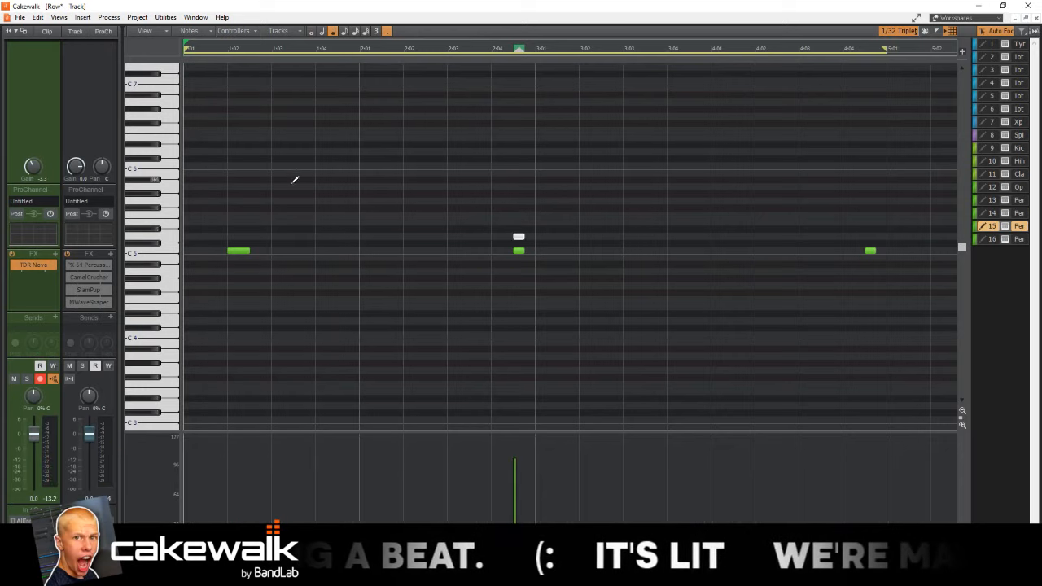
{"action": "key", "text": "ctrl+a"}
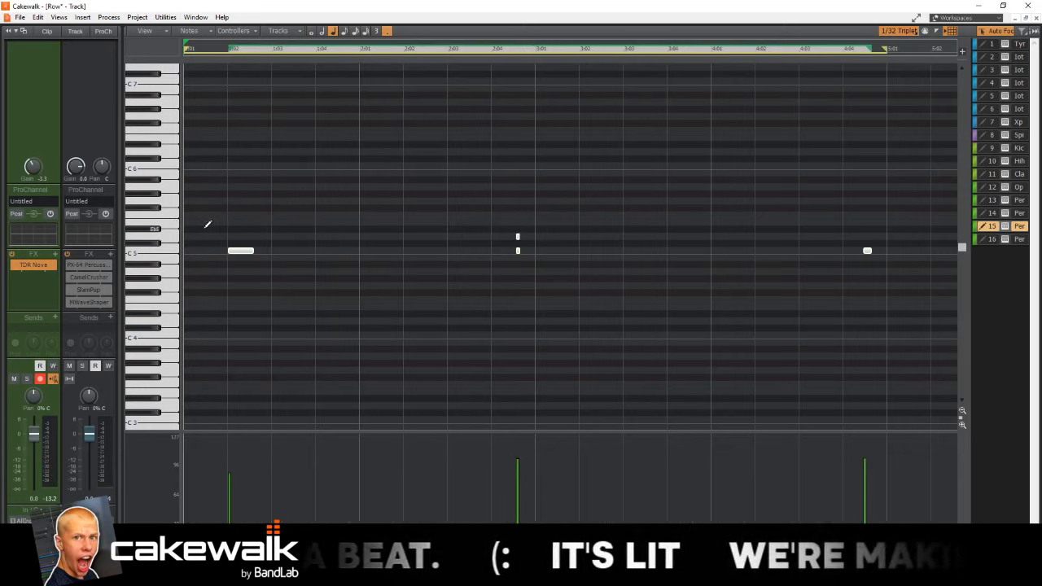
{"action": "key", "text": "space"}
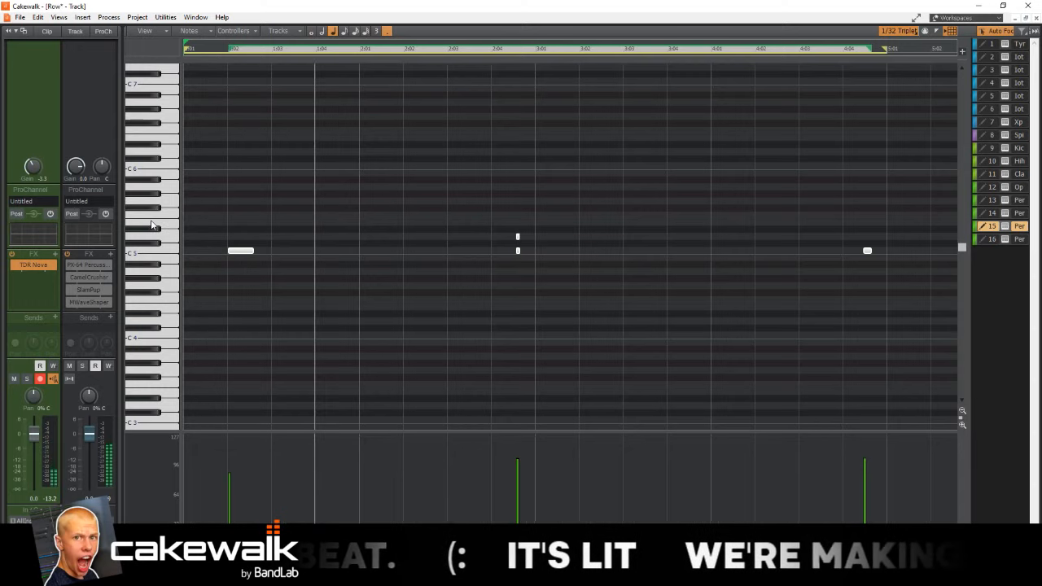
Step: Reapply the quantize to the recorded triangle notes and delete the higher doubled note
{"action": "key", "text": "space"}
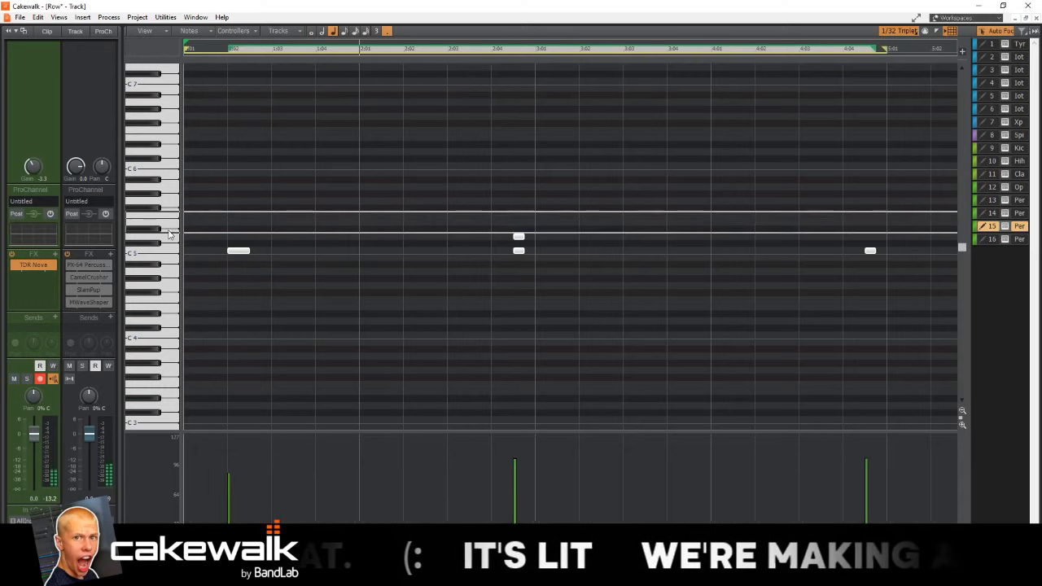
{"action": "key", "text": "ctrl+z"}
{"action": "left_click", "coordinate": [149, 237]}
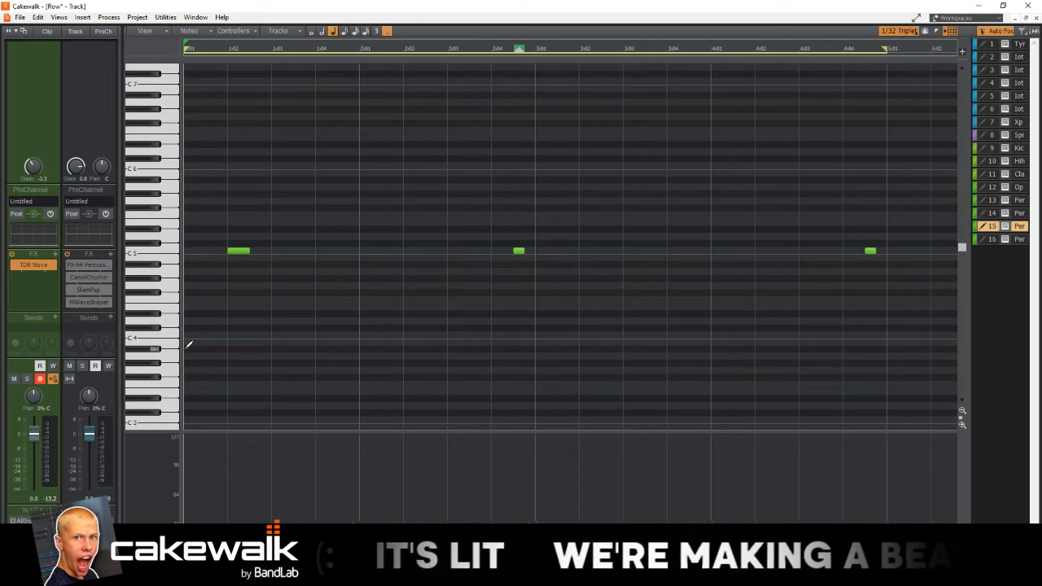
Step: Return to the track view, lower the third Perc track's volume to -7.3 and pan it to the right while playing the loop
{"action": "key", "text": "alt+1"}
{"action": "key", "text": "space"}
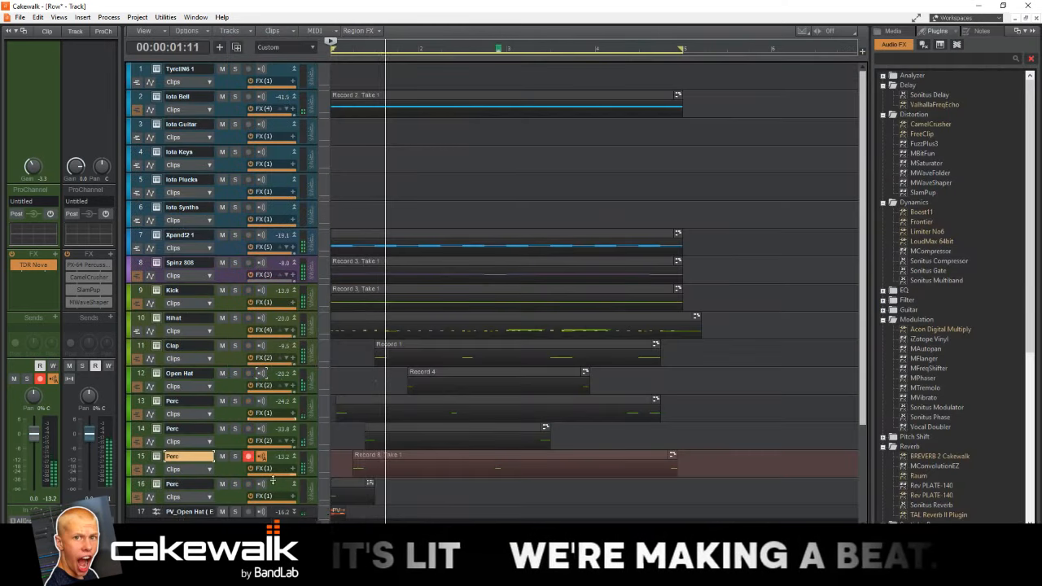
{"action": "key", "text": "space"}
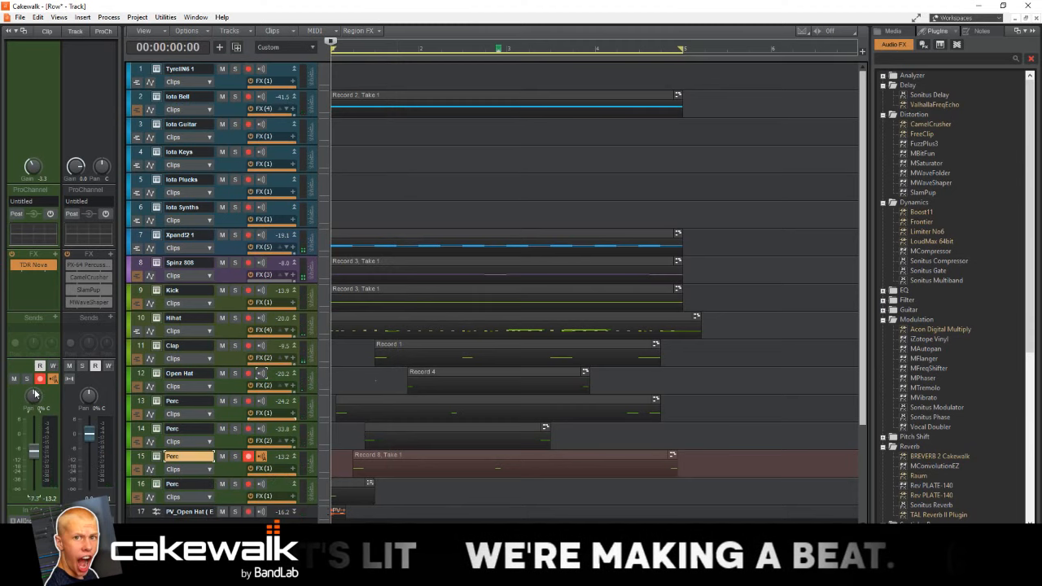
{"action": "key", "text": "space"}
{"action": "key", "text": "space"}
{"action": "key", "text": "space"}
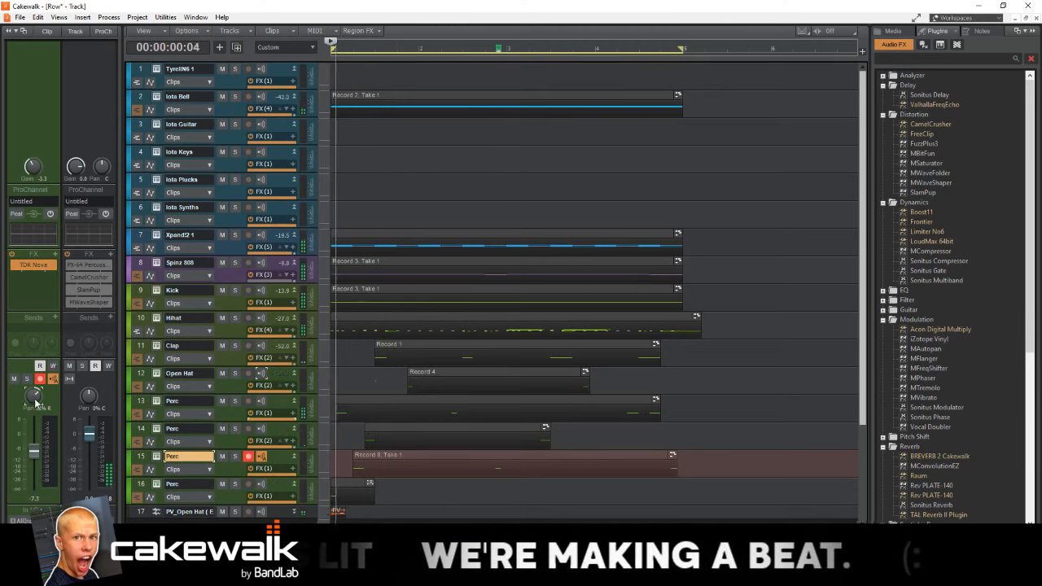
Step: Solo the Xpand!2 1 track and insert CamelCrusher in its effects chain before MConvolutionEZ
{"action": "left_click", "coordinate": [217, 497]}
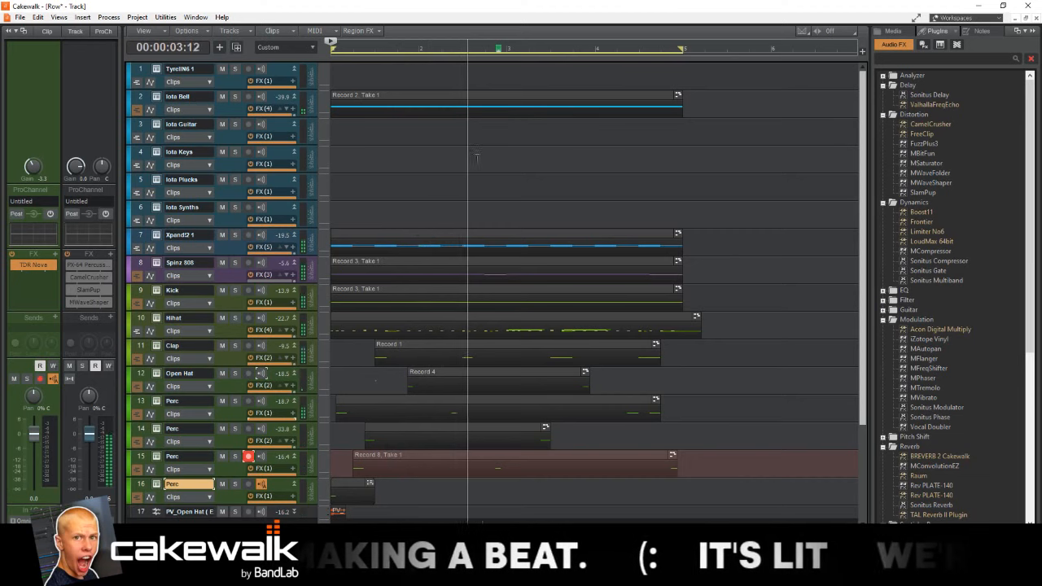
{"action": "left_click", "coordinate": [234, 235]}
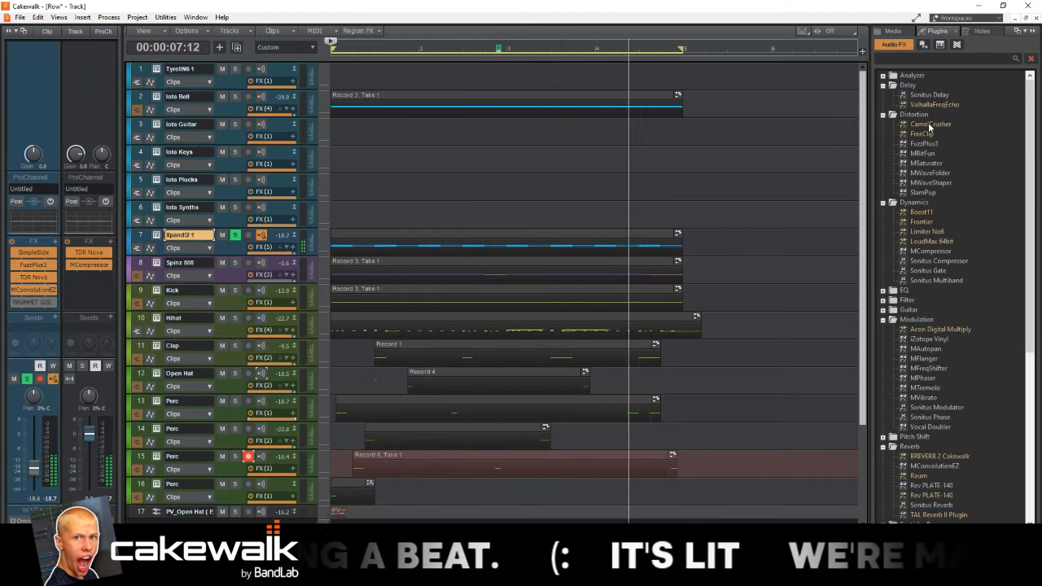
{"action": "left_click_drag", "start_coordinate": [931, 124], "coordinate": [36, 285]}
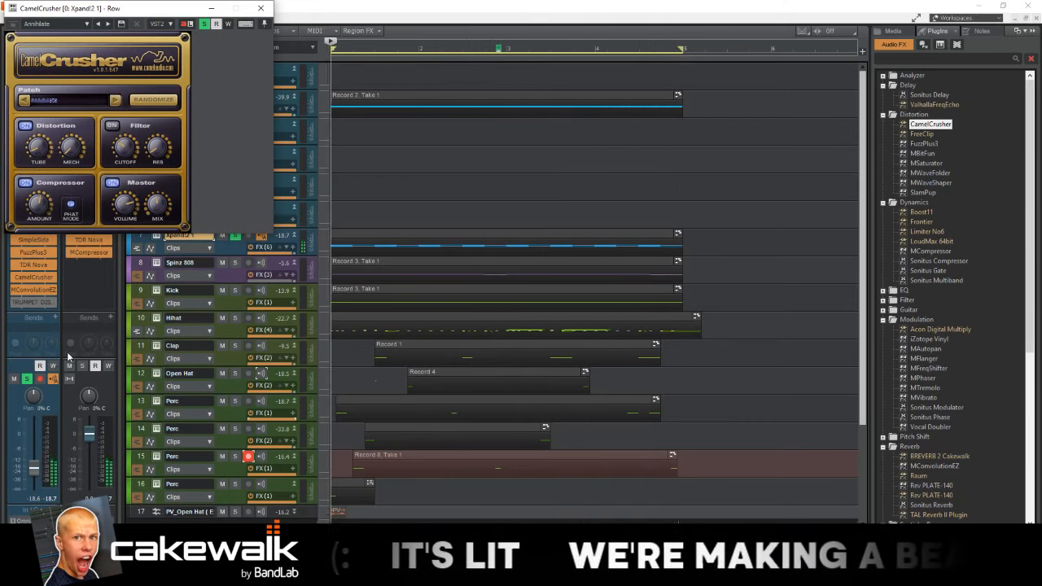
{"action": "left_click", "coordinate": [261, 9]}
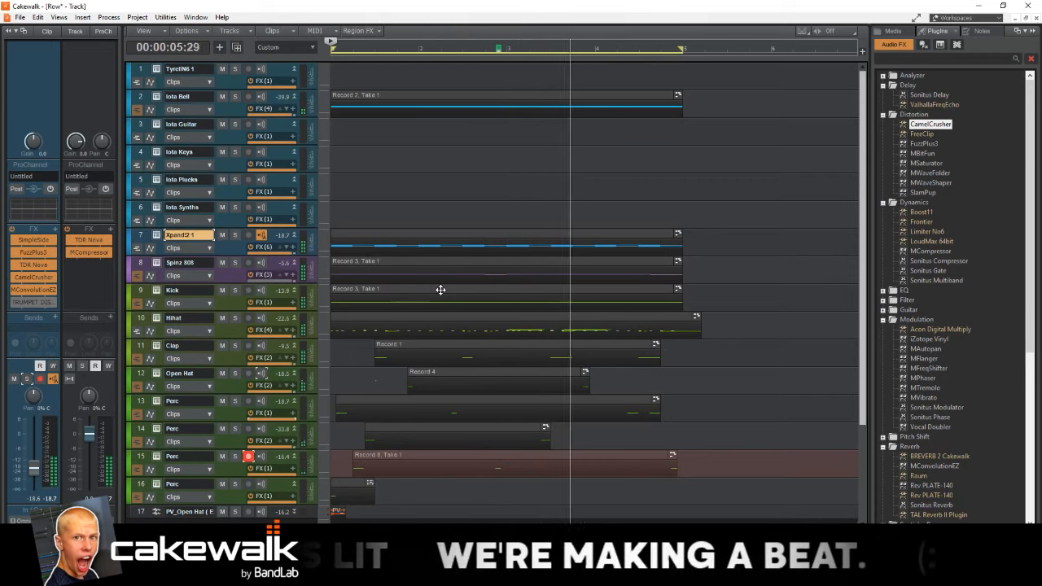
Step: Delete the last Perc track's short clip and the unused TyrellN6 1, Iota Guitar, Iota Keys, Iota Plucks and Iota Synths tracks
{"action": "scroll", "coordinate": [473, 280], "scroll_direction": "down", "scroll_amount": 5}
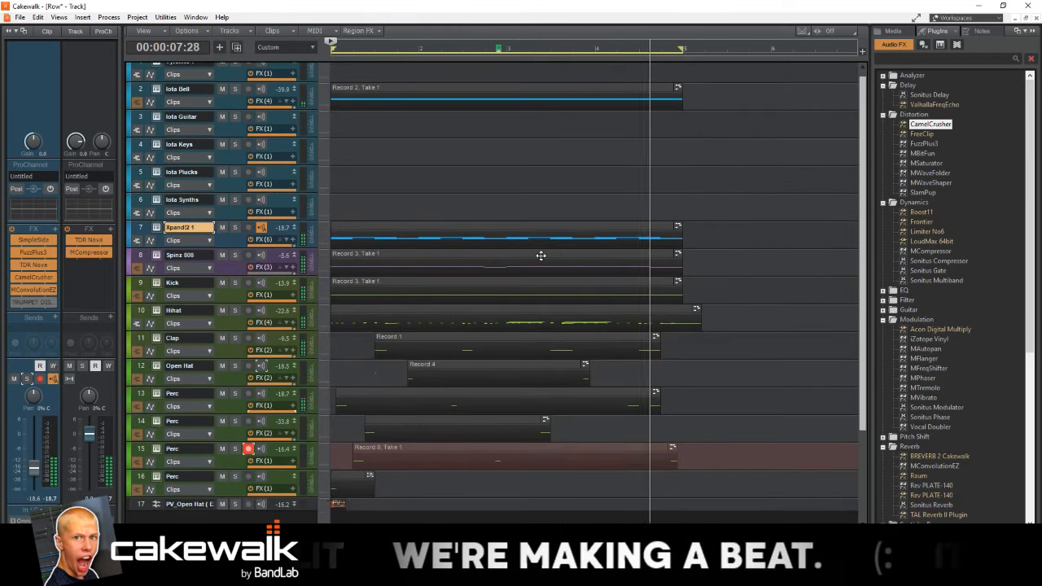
{"action": "scroll", "coordinate": [528, 268], "scroll_direction": "down", "scroll_amount": 4}
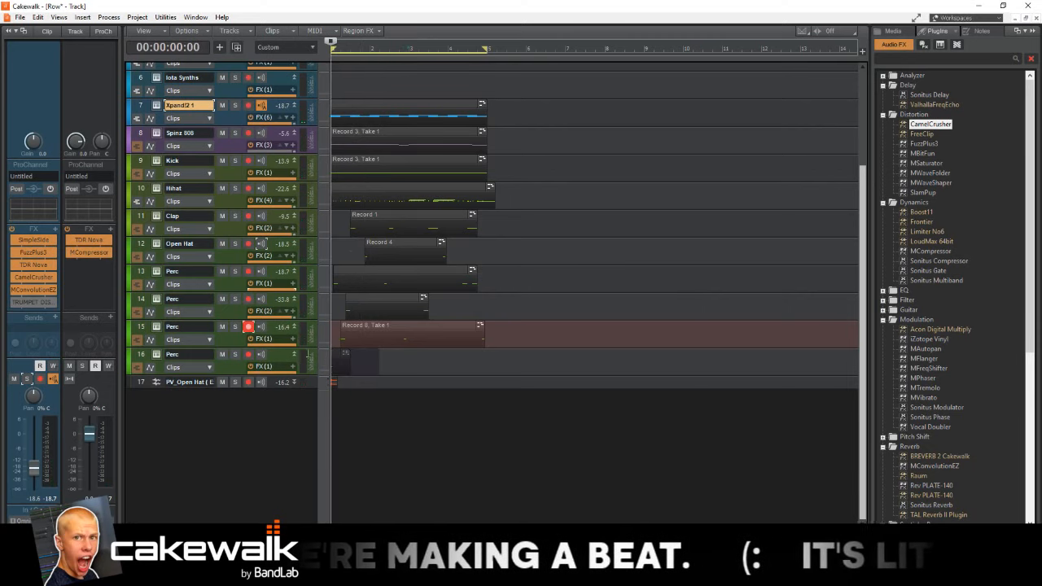
{"action": "scroll", "coordinate": [203, 228], "scroll_direction": "up", "scroll_amount": 3}
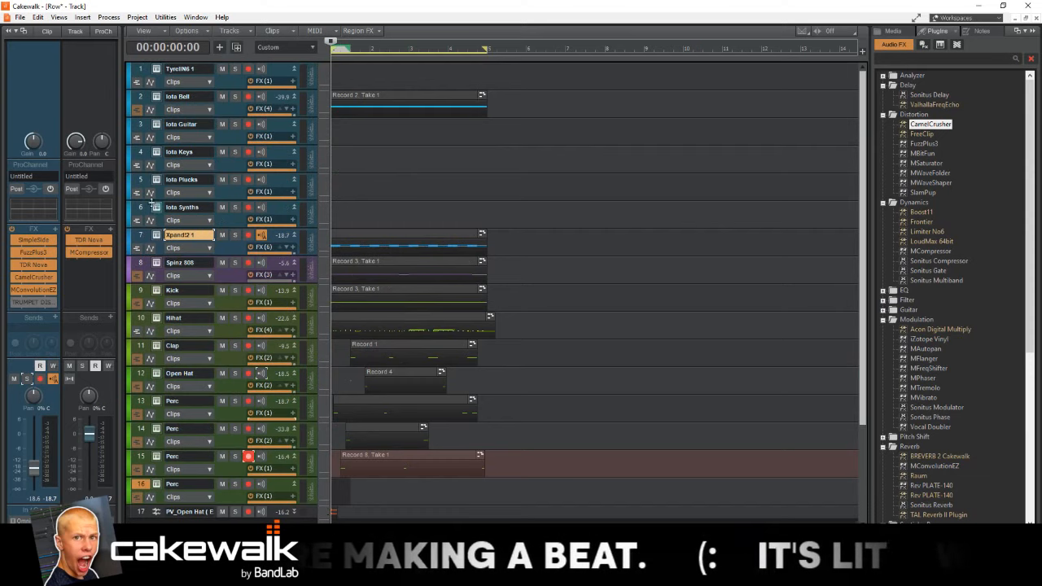
{"action": "right_click", "coordinate": [234, 167]}
{"action": "left_click", "coordinate": [275, 303]}
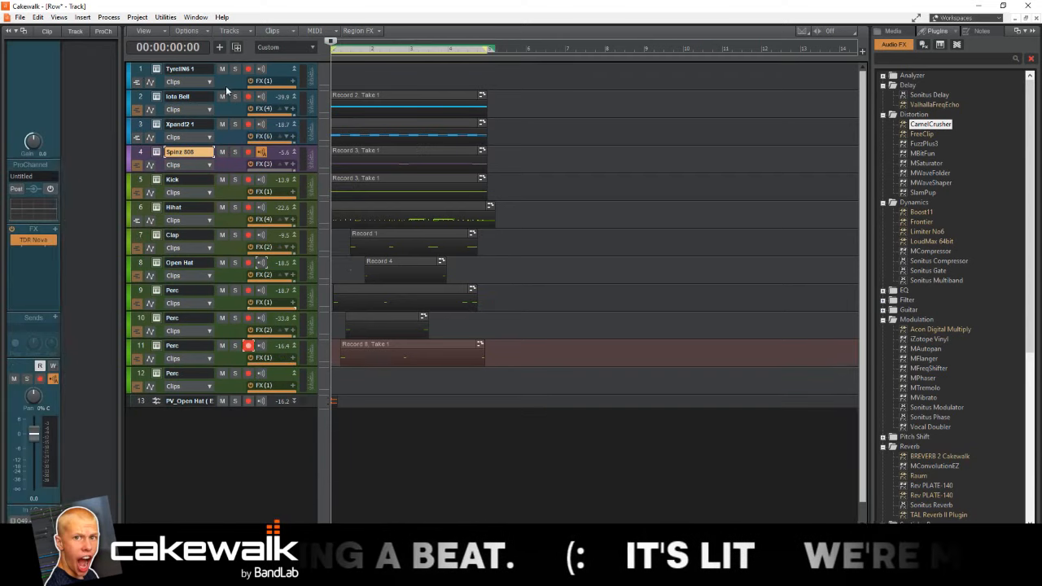
{"action": "left_click", "coordinate": [187, 75]}
{"action": "right_click", "coordinate": [229, 85]}
{"action": "left_click", "coordinate": [298, 221]}
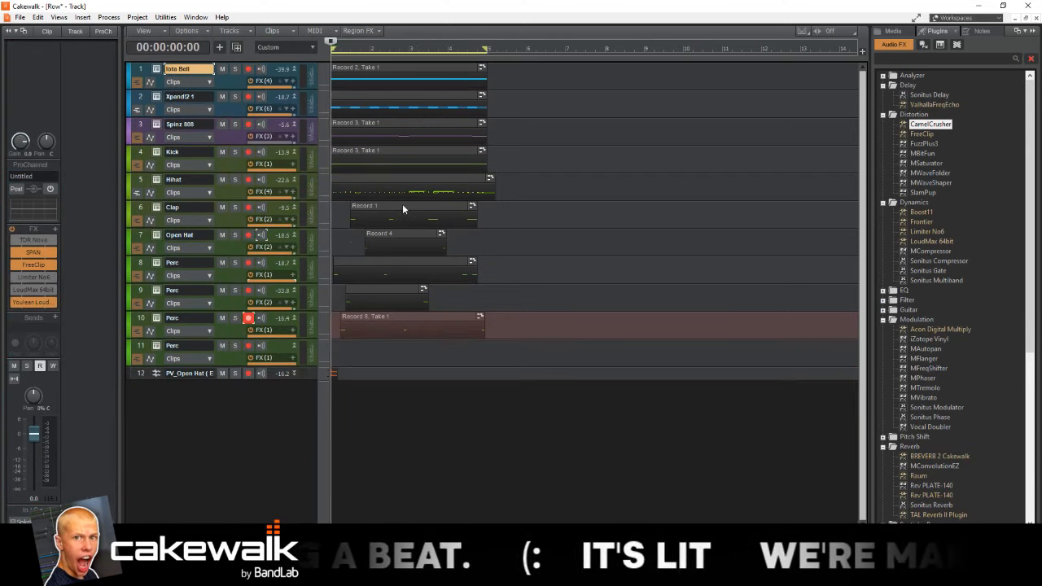
Step: Delete the empty last Perc track and increase the height of the remaining tracks
{"action": "left_click", "coordinate": [139, 346]}
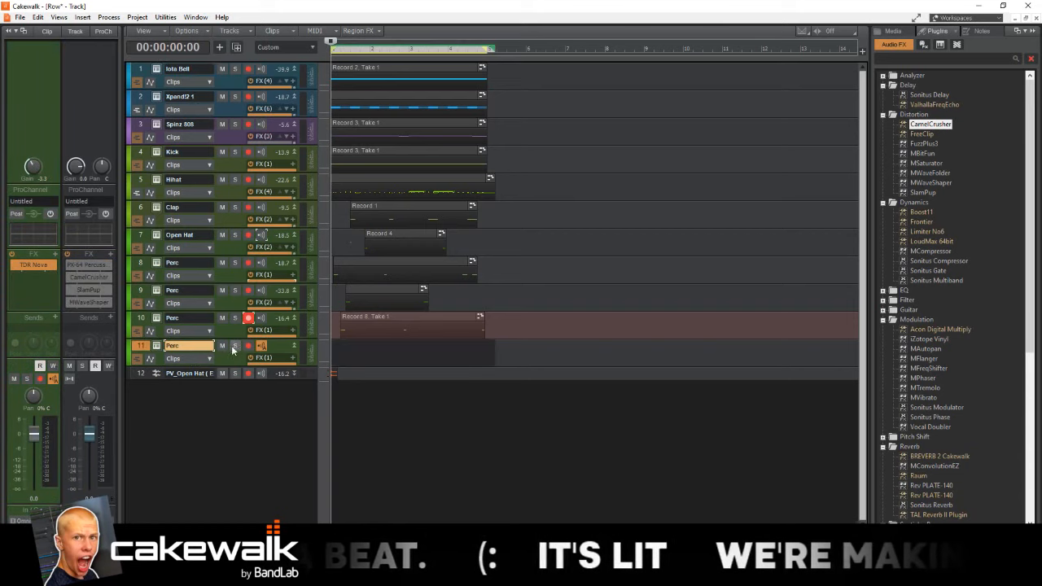
{"action": "right_click", "coordinate": [229, 361]}
{"action": "left_click", "coordinate": [293, 189]}
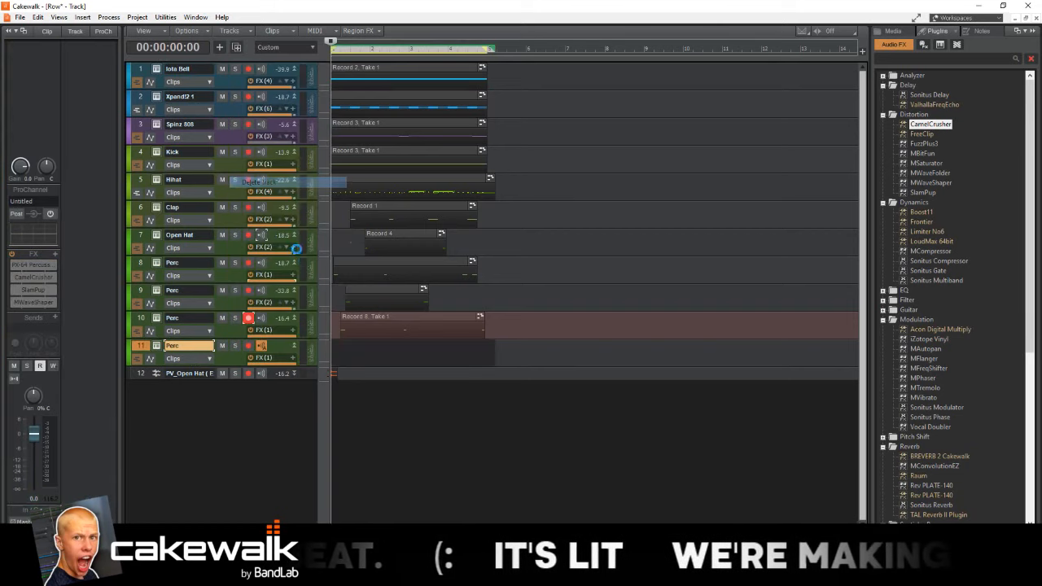
{"action": "key", "text": "d"}
{"action": "key", "text": "d"}
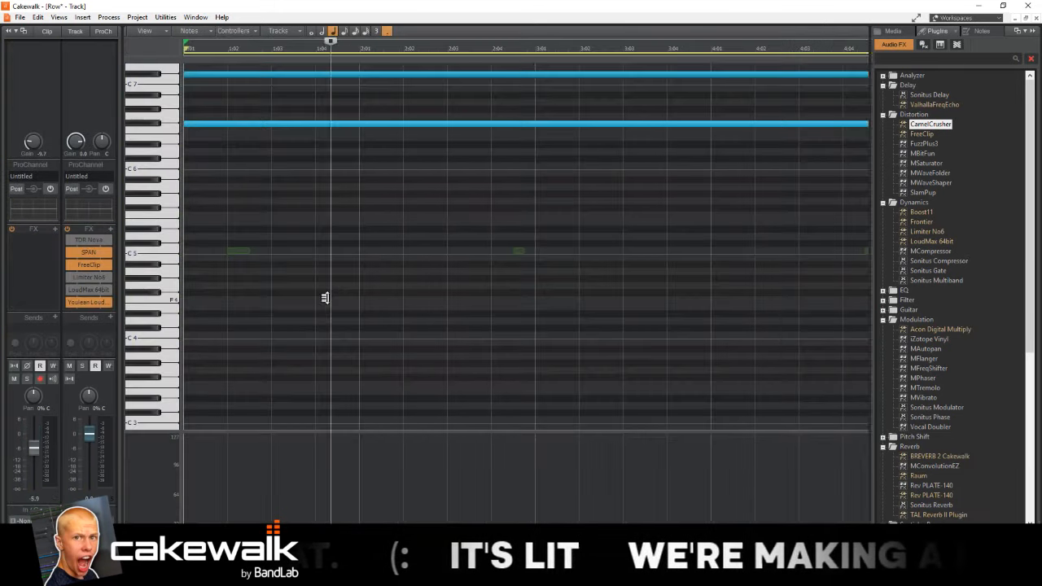
{"action": "key", "text": "ctrl+Down"}
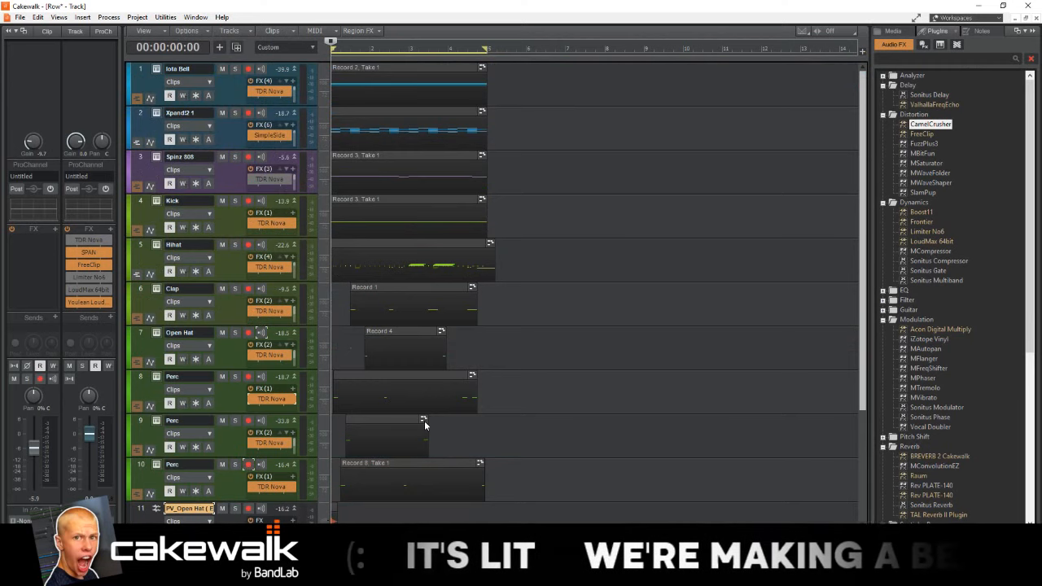
Step: Copy all four-bar loop clips to bar 5, then copy the resulting eight bars to bar 9
{"action": "key", "text": "ctrl+Left"}
{"action": "key", "text": "ctrl+a"}
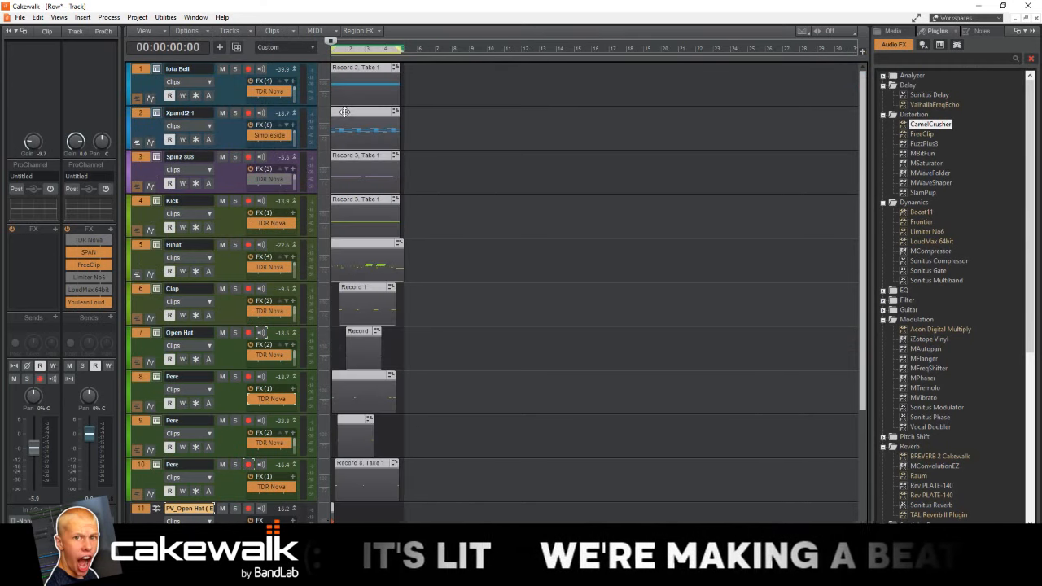
{"action": "left_click_drag", "start_coordinate": [345, 110], "coordinate": [412, 124]}
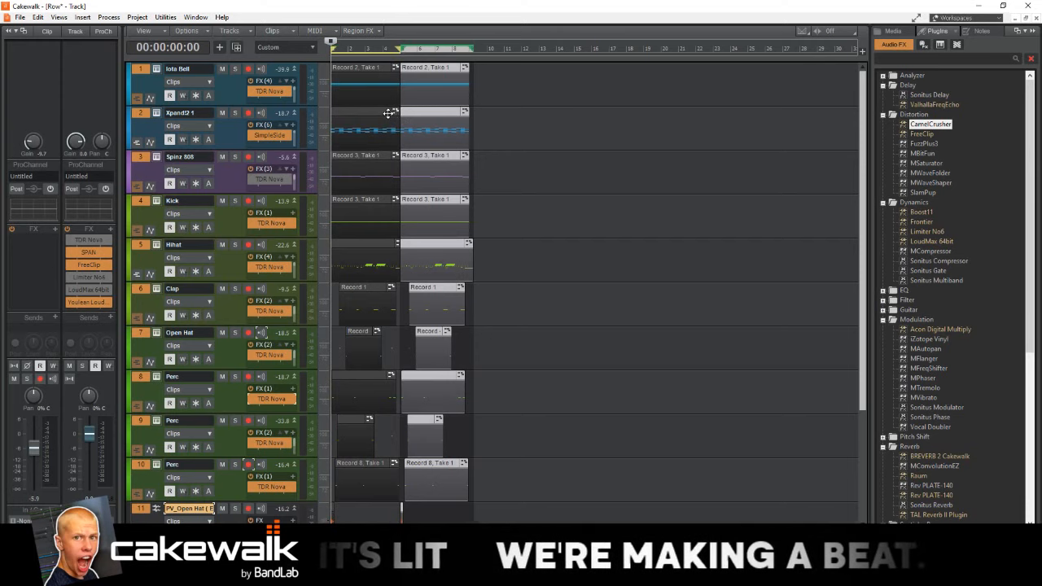
{"action": "left_click_drag", "start_coordinate": [354, 111], "coordinate": [494, 133]}
{"action": "key", "text": "ctrl+z"}
{"action": "key", "text": "ctrl+z"}
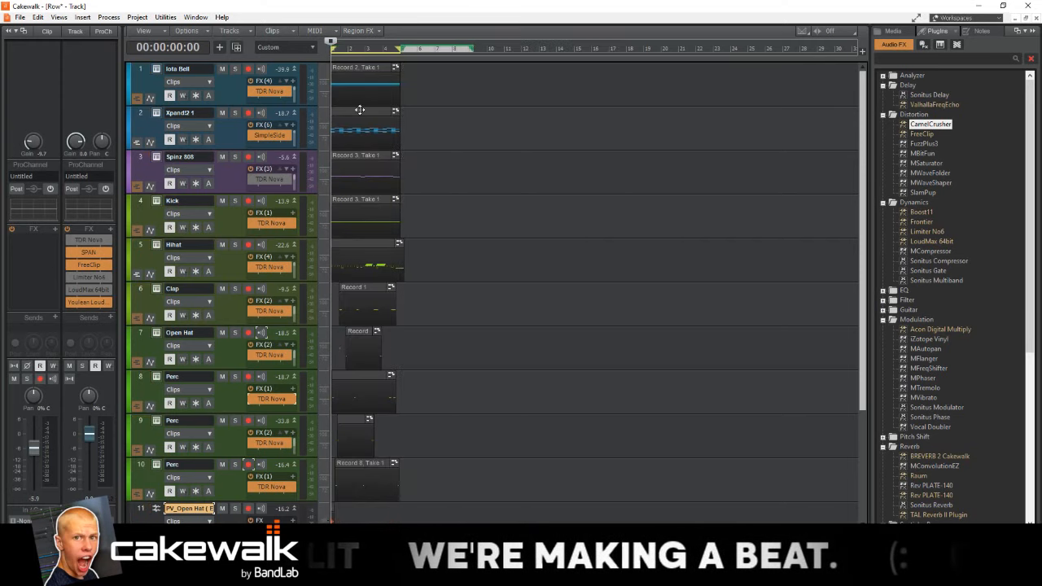
{"action": "key", "text": "ctrl+shift+z"}
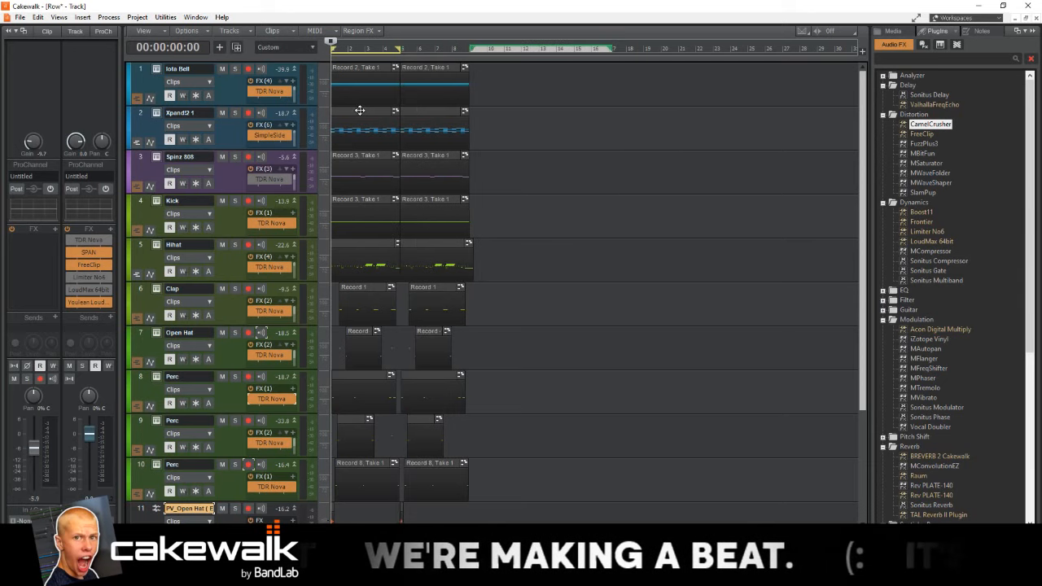
{"action": "key", "text": "ctrl+shift+z"}
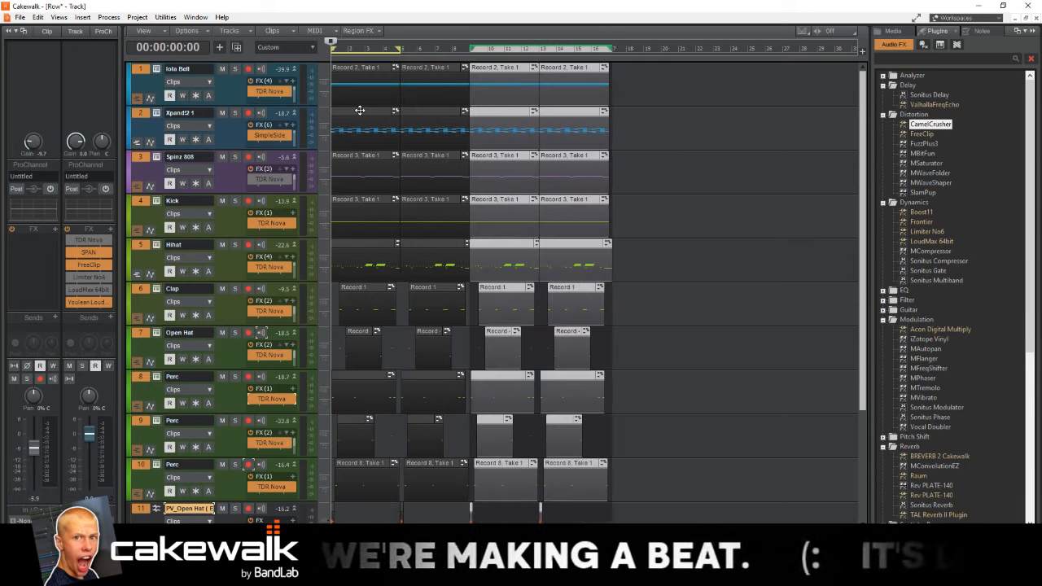
Step: Copy the whole 16-bar arrangement to bar 17 and copy that section again to bar 33
{"action": "key", "text": "ctrl+a"}
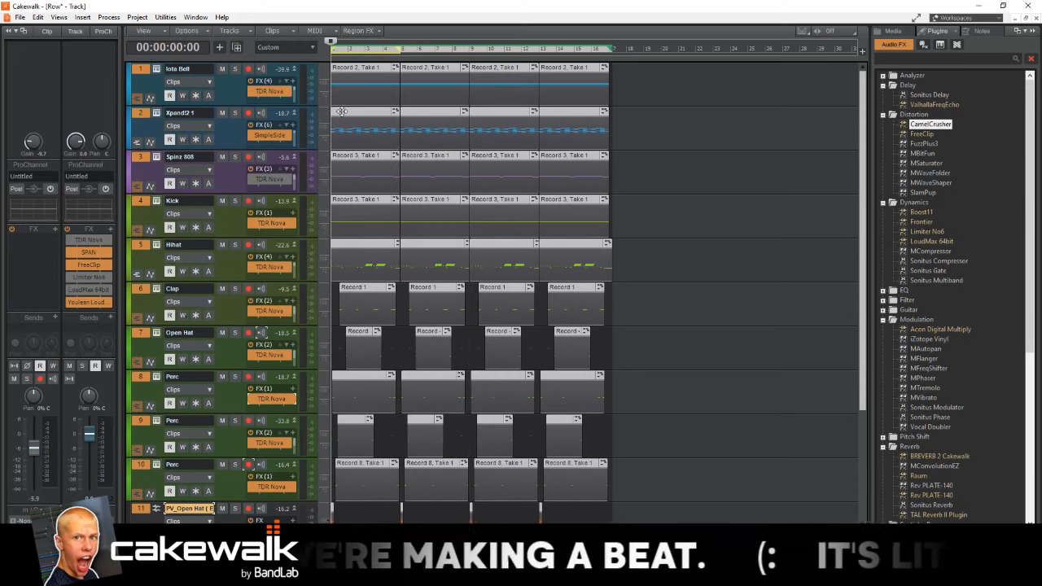
{"action": "left_click_drag", "start_coordinate": [342, 110], "coordinate": [621, 127]}
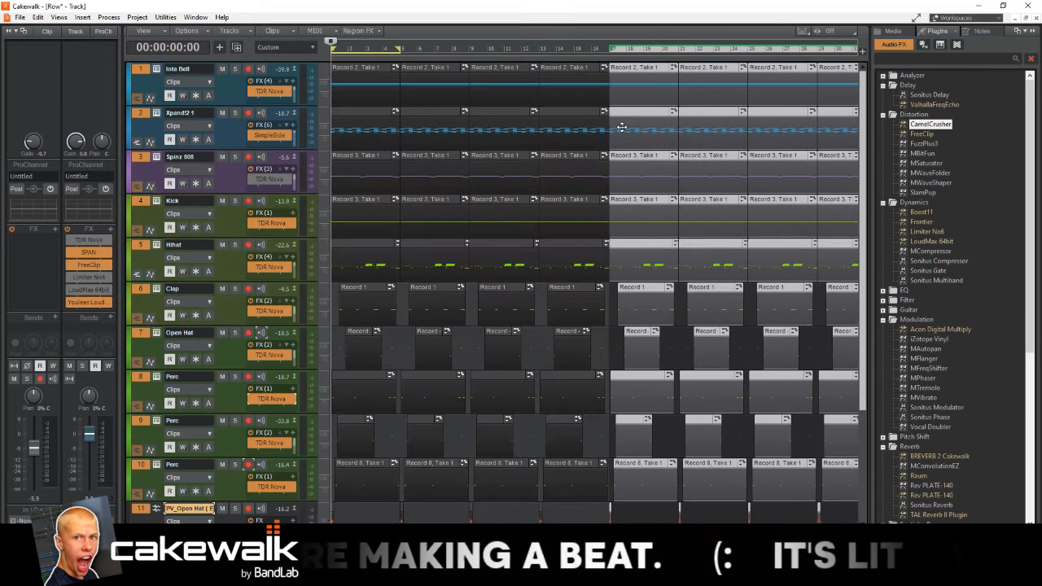
{"action": "scroll", "coordinate": [570, 128], "scroll_direction": "down", "scroll_amount": 3}
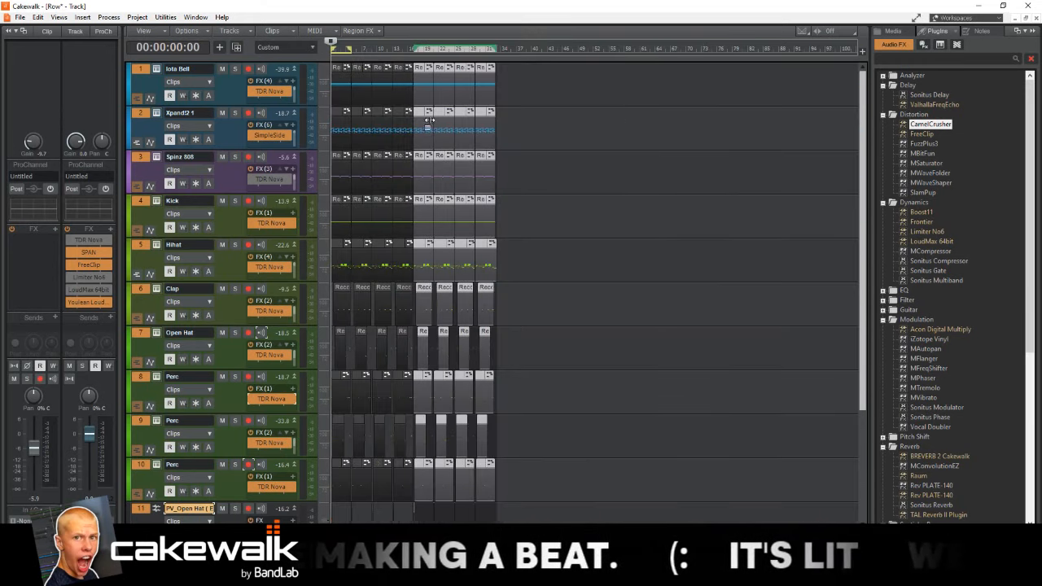
{"action": "left_click_drag", "start_coordinate": [421, 110], "coordinate": [500, 126]}
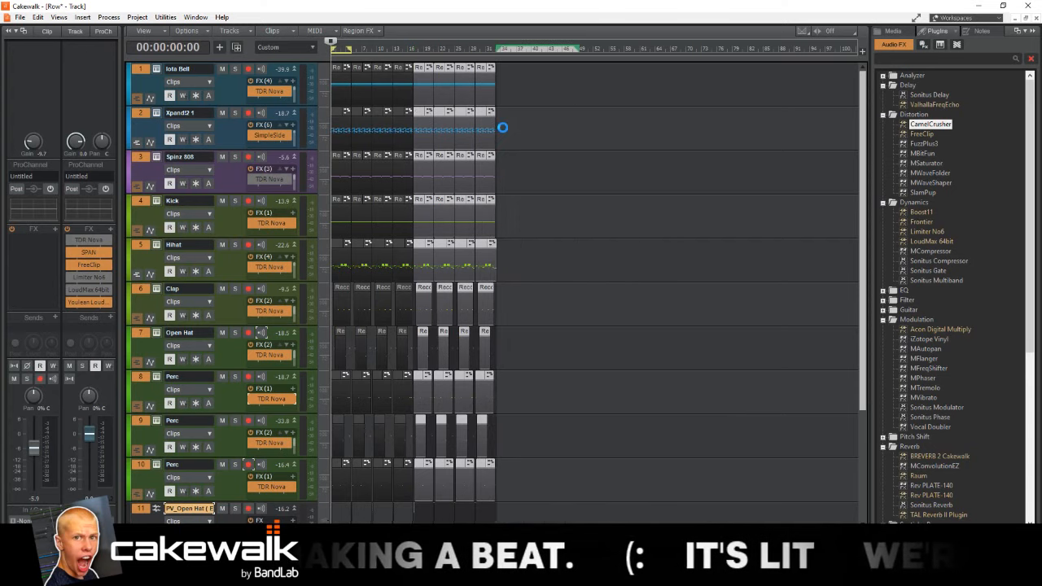
{"action": "scroll", "coordinate": [503, 127], "scroll_direction": "up", "scroll_amount": 2}
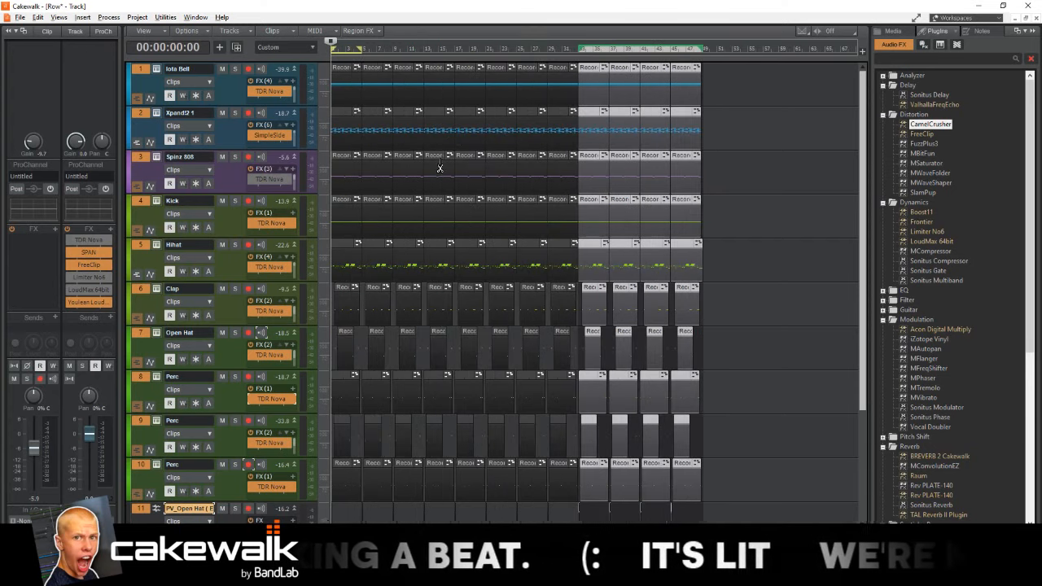
Step: Delete the first four-bar clips of the Spinz 808 and Kick tracks and play the intro
{"action": "scroll", "coordinate": [440, 169], "scroll_direction": "up", "scroll_amount": 2}
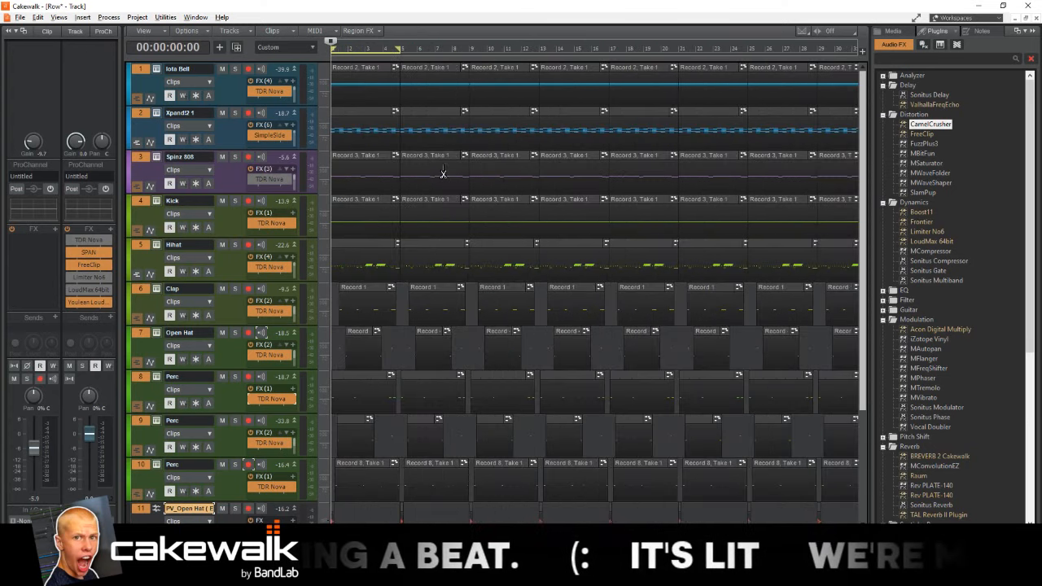
{"action": "left_click", "coordinate": [368, 155]}
{"action": "key", "text": "Delete"}
{"action": "key", "text": "space"}
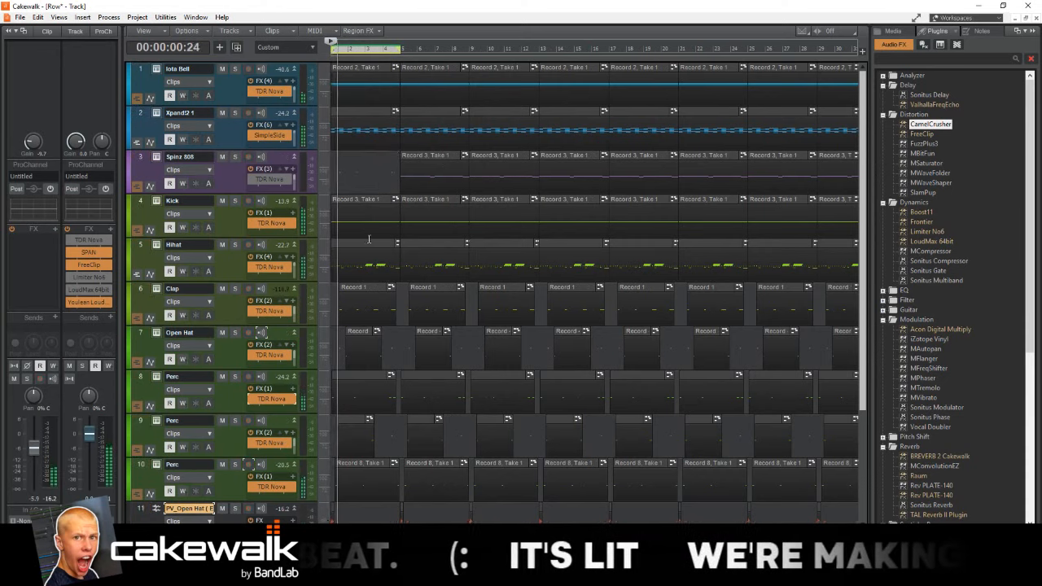
{"action": "left_click", "coordinate": [368, 209]}
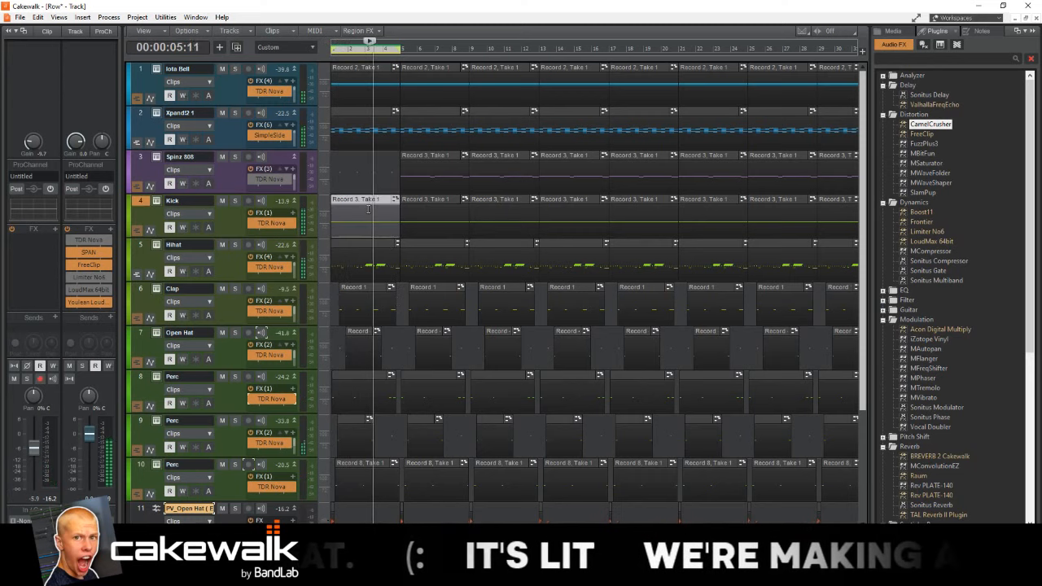
{"action": "key", "text": "Delete"}
{"action": "key", "text": "space"}
{"action": "key", "text": "space"}
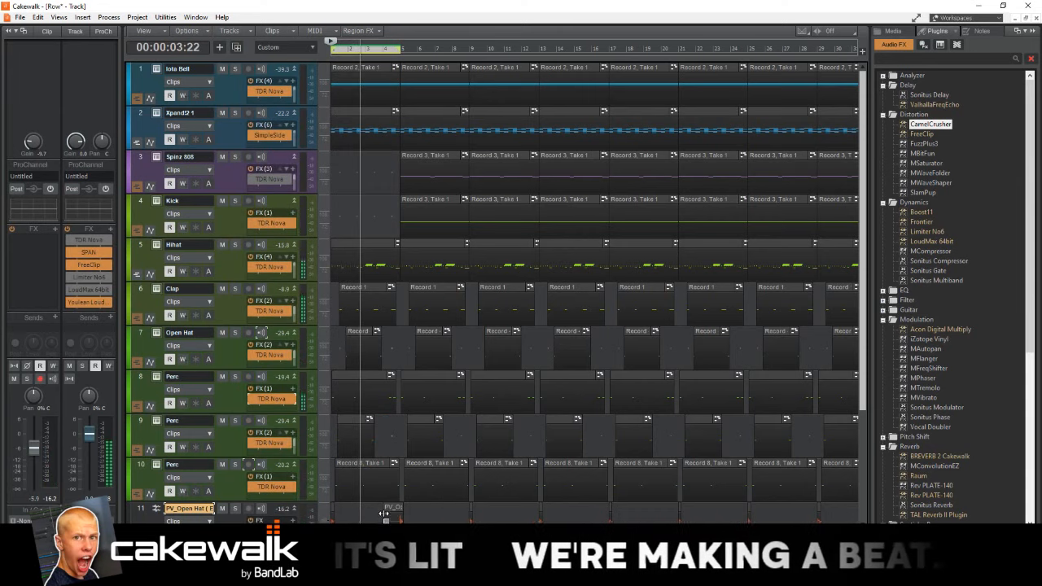
Step: Extend the start of the PV_Open Hat clip before bar 5 and save the project
{"action": "left_click_drag", "start_coordinate": [399, 510], "coordinate": [330, 385]}
{"action": "left_click", "coordinate": [340, 510]}
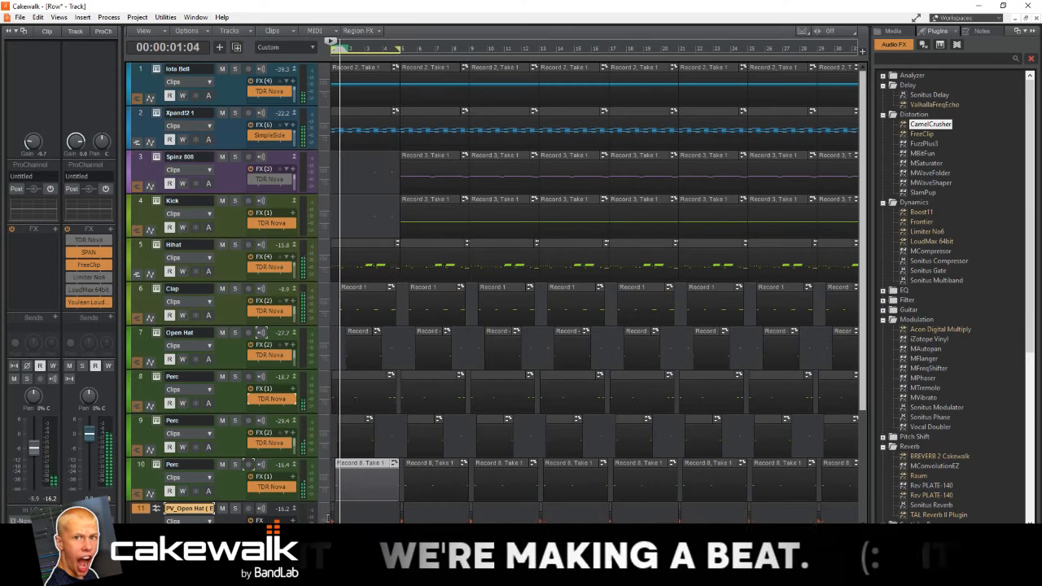
{"action": "key", "text": "space"}
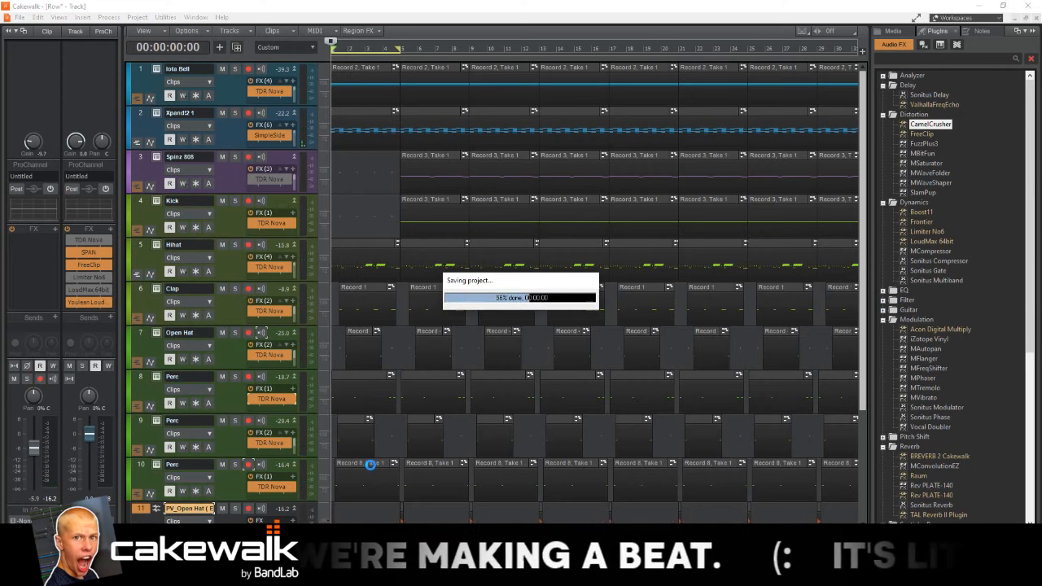
Step: Delete the first four-bar clips of the three Perc tracks and play the intro from the start
{"action": "left_click", "coordinate": [370, 465]}
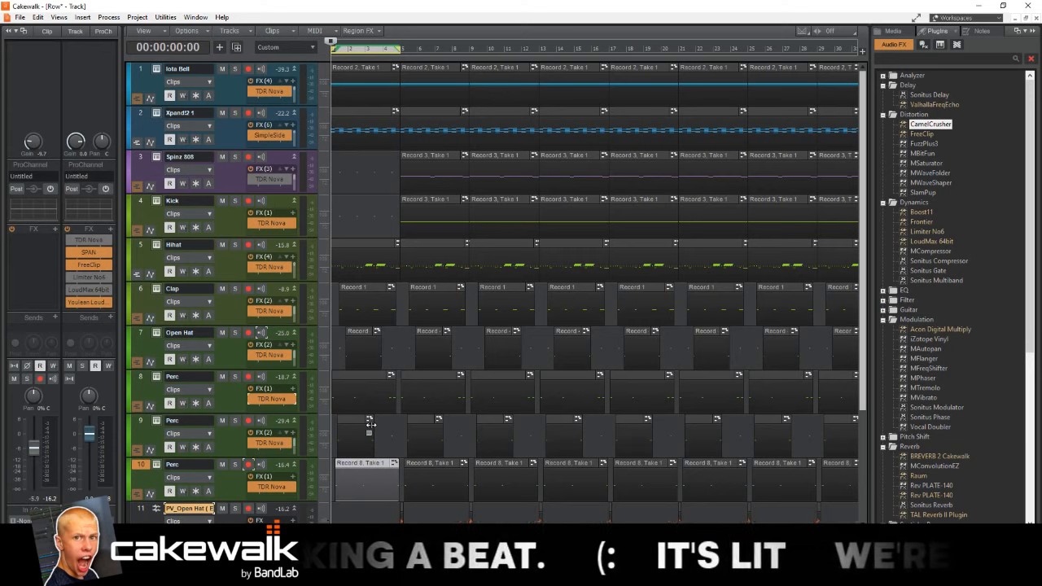
{"action": "left_click", "coordinate": [365, 428]}
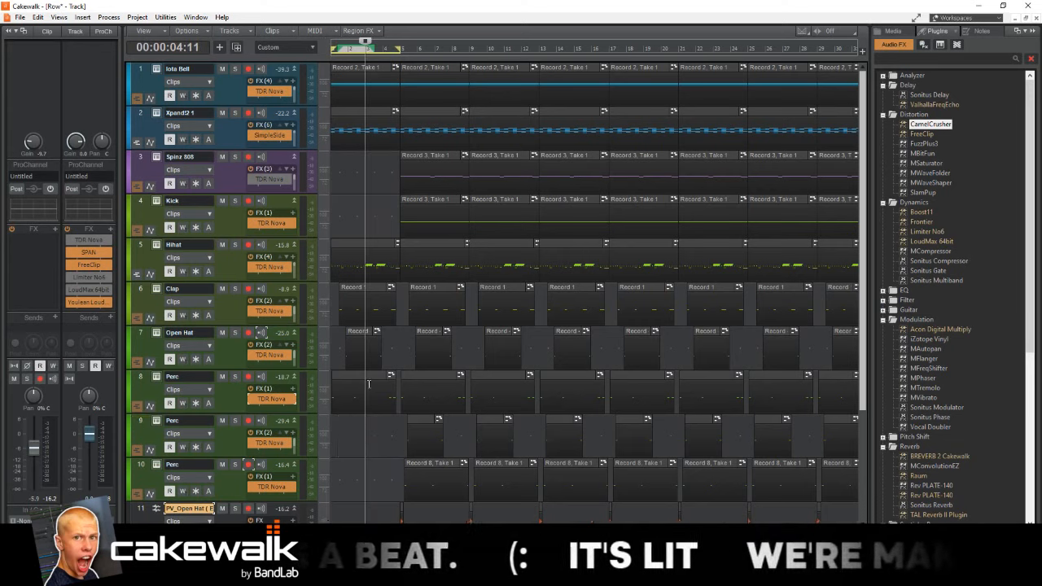
{"action": "left_click", "coordinate": [368, 383]}
{"action": "key", "text": "Delete"}
{"action": "key", "text": "space"}
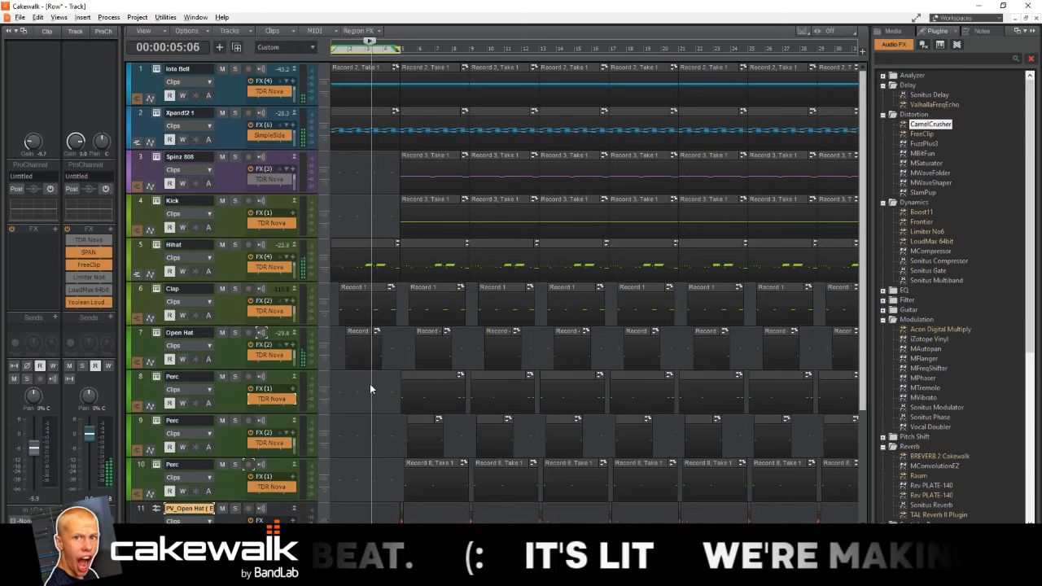
{"action": "key", "text": "alt+space"}
{"action": "key", "text": "Escape"}
{"action": "key", "text": "space"}
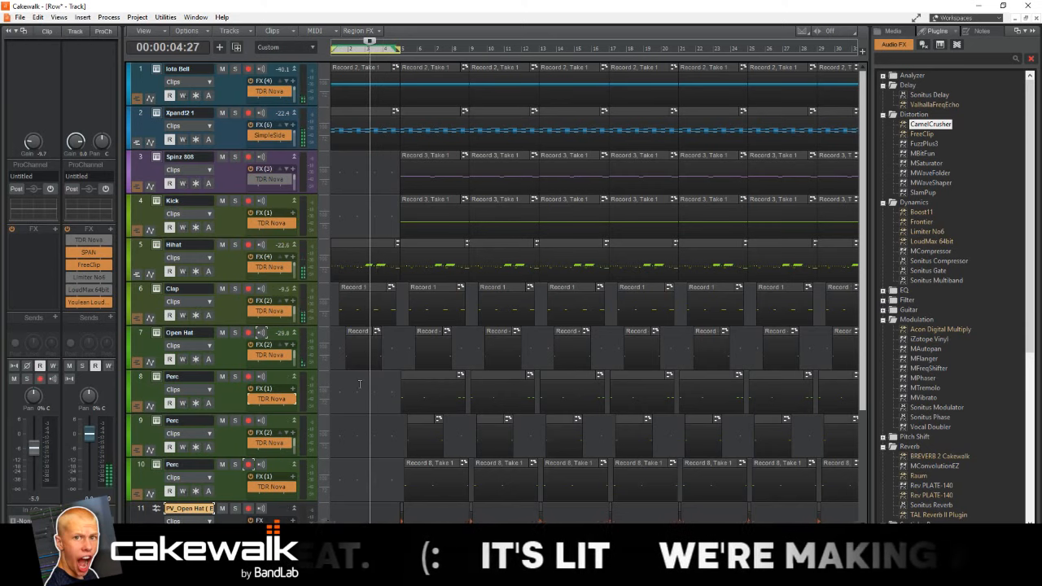
{"action": "key", "text": "ctrl+Home"}
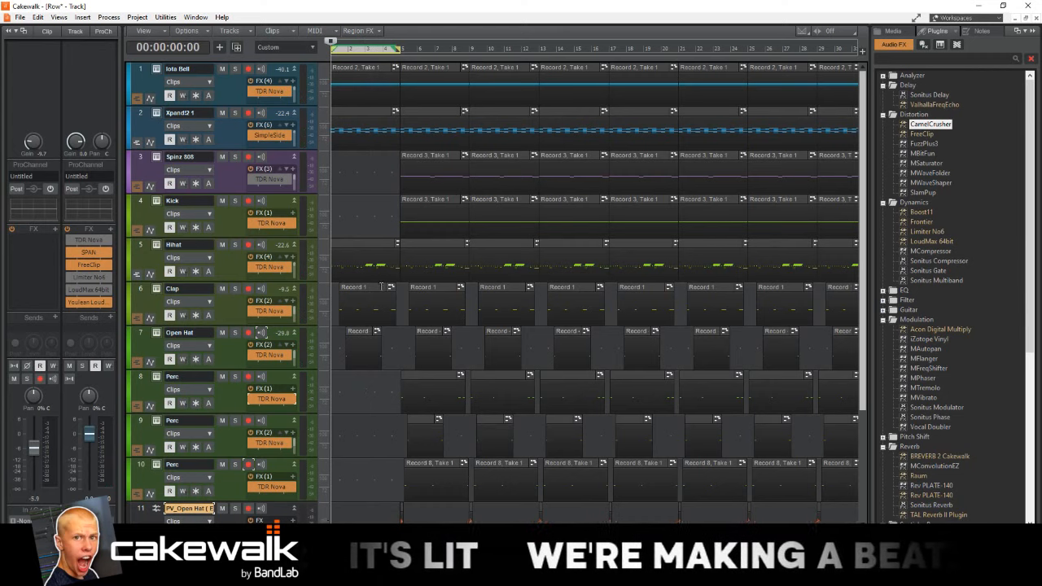
{"action": "key", "text": "space"}
{"action": "scroll", "coordinate": [389, 293], "scroll_direction": "up", "scroll_amount": 4}
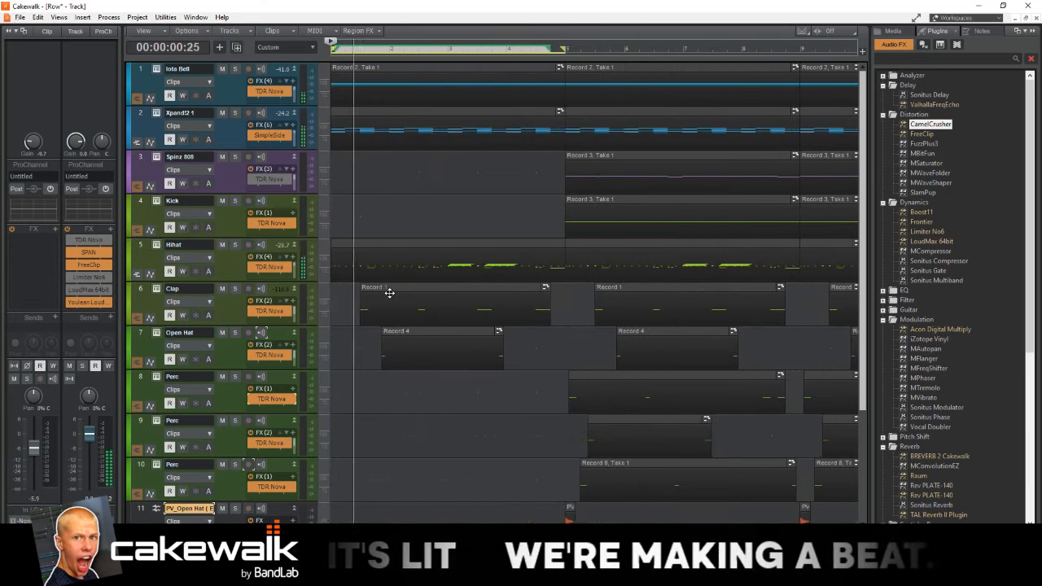
Step: Duplicate the Hihat track with its effects but without its clips
{"action": "left_click", "coordinate": [442, 242]}
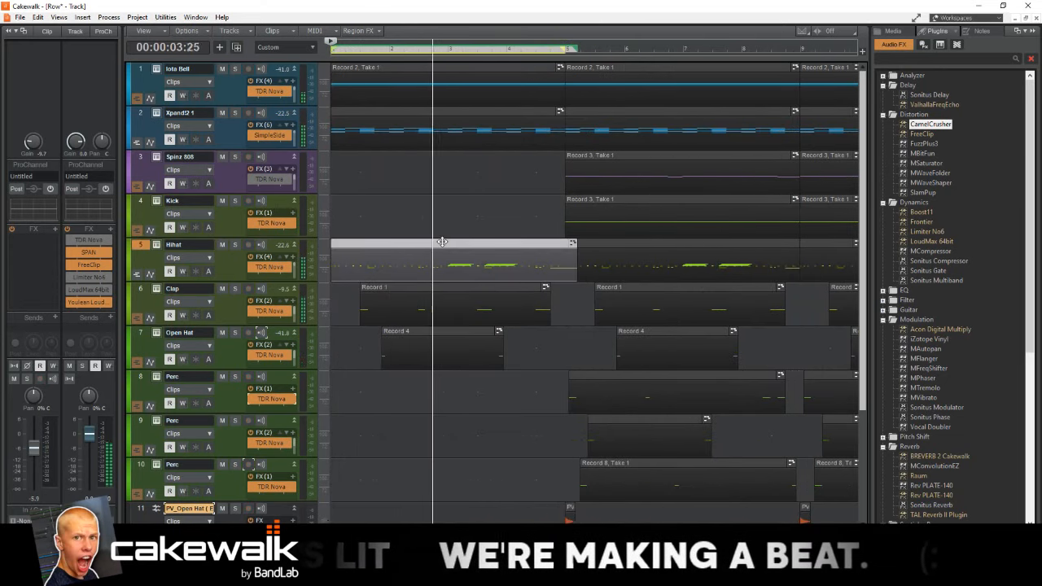
{"action": "left_click", "coordinate": [235, 245]}
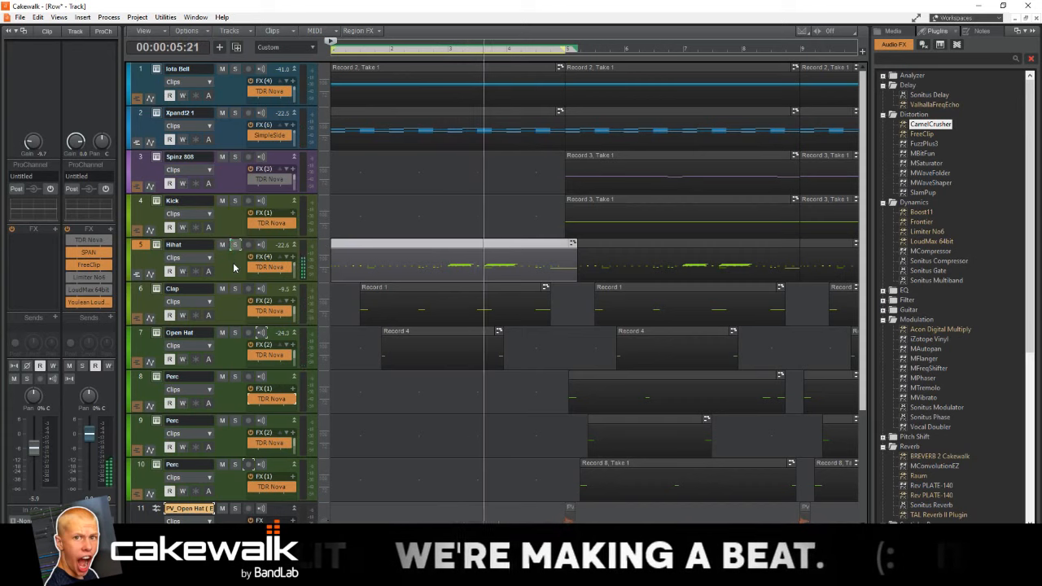
{"action": "left_click", "coordinate": [230, 269]}
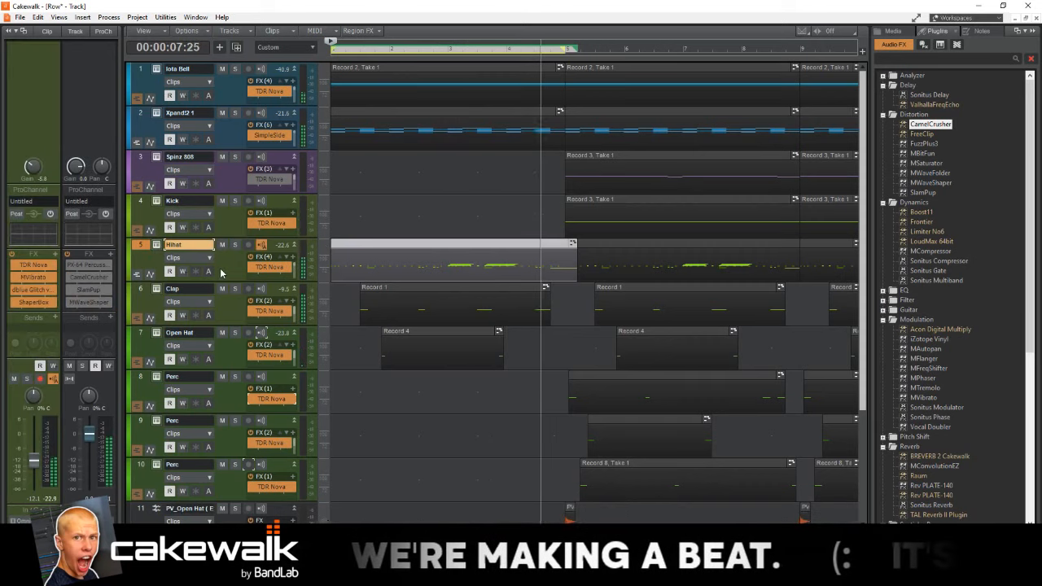
{"action": "key", "text": "space"}
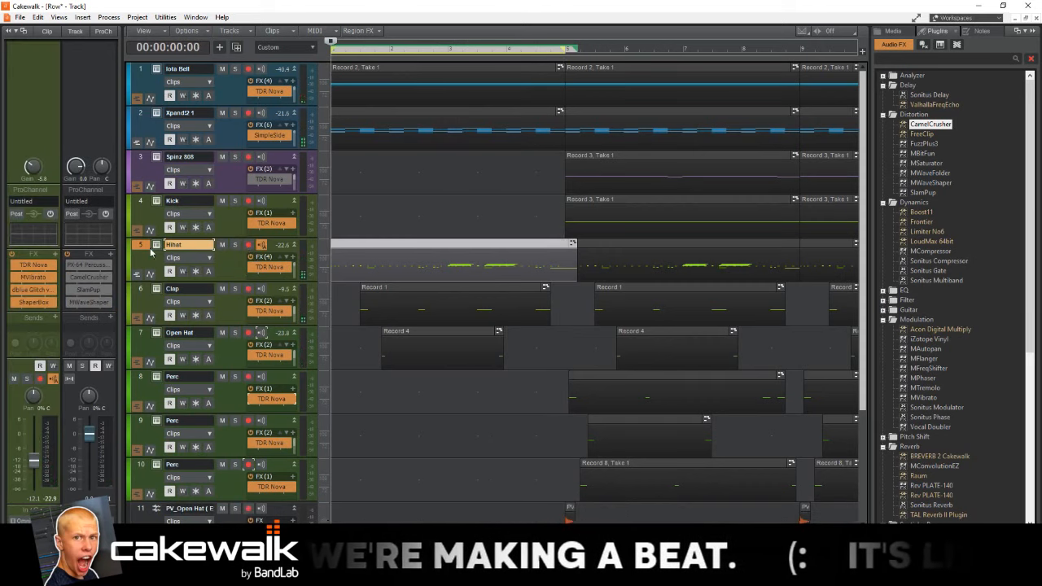
{"action": "left_click", "coordinate": [145, 252]}
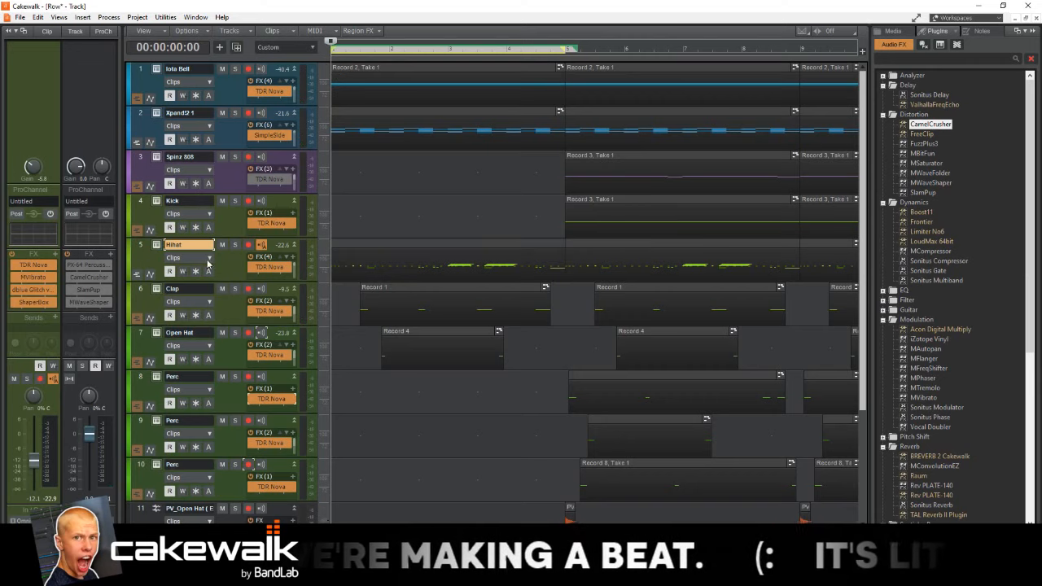
{"action": "left_click", "coordinate": [146, 251]}
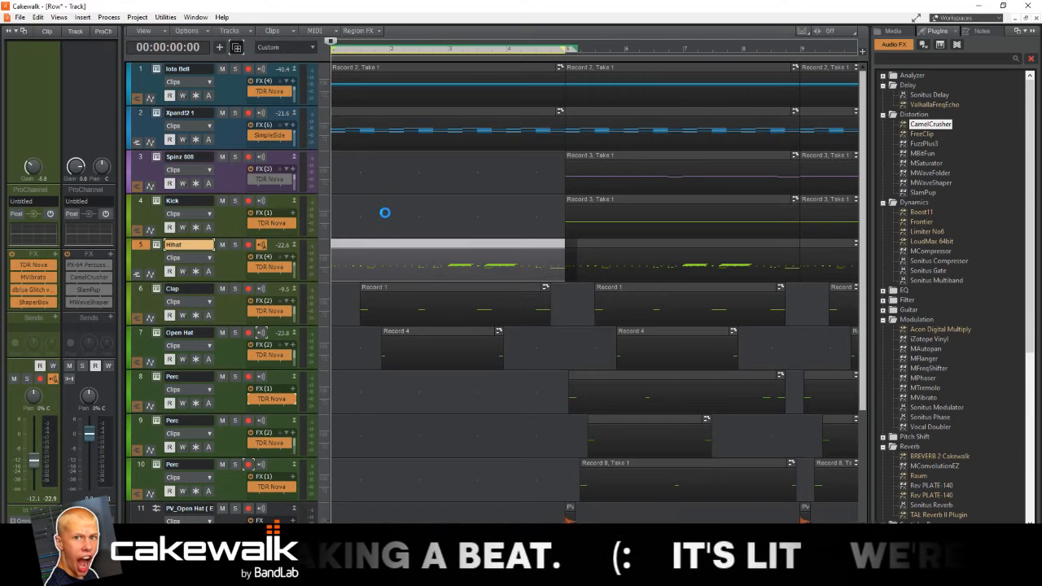
Step: Move the first four-bar Hihat clip onto the duplicated Hihat track, keeping it at bar 1
{"action": "scroll", "coordinate": [419, 259], "scroll_direction": "down", "scroll_amount": 4}
{"action": "left_click", "coordinate": [416, 239]}
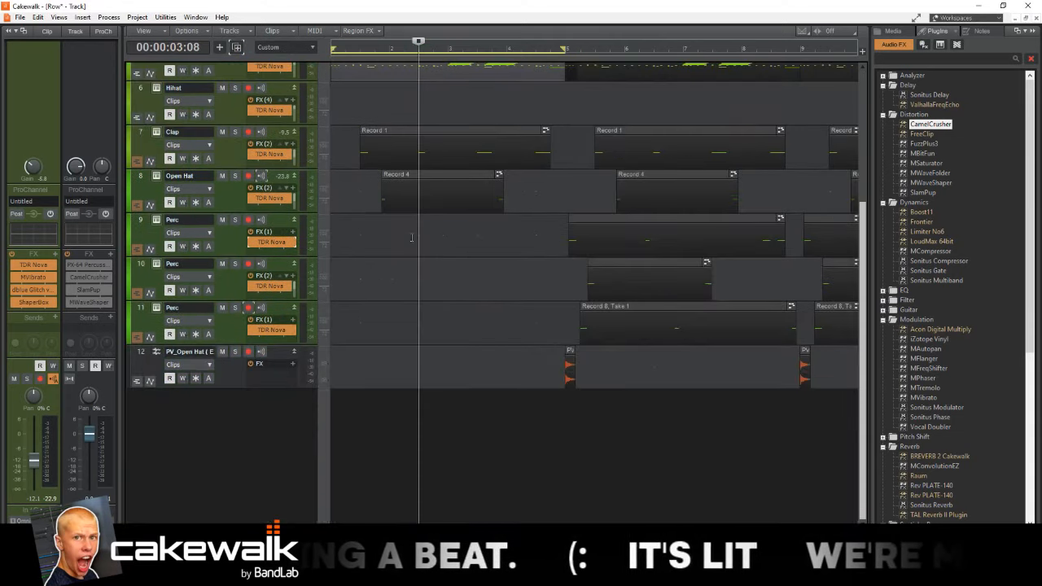
{"action": "scroll", "coordinate": [404, 187], "scroll_direction": "up", "scroll_amount": 3}
{"action": "left_click", "coordinate": [395, 166]}
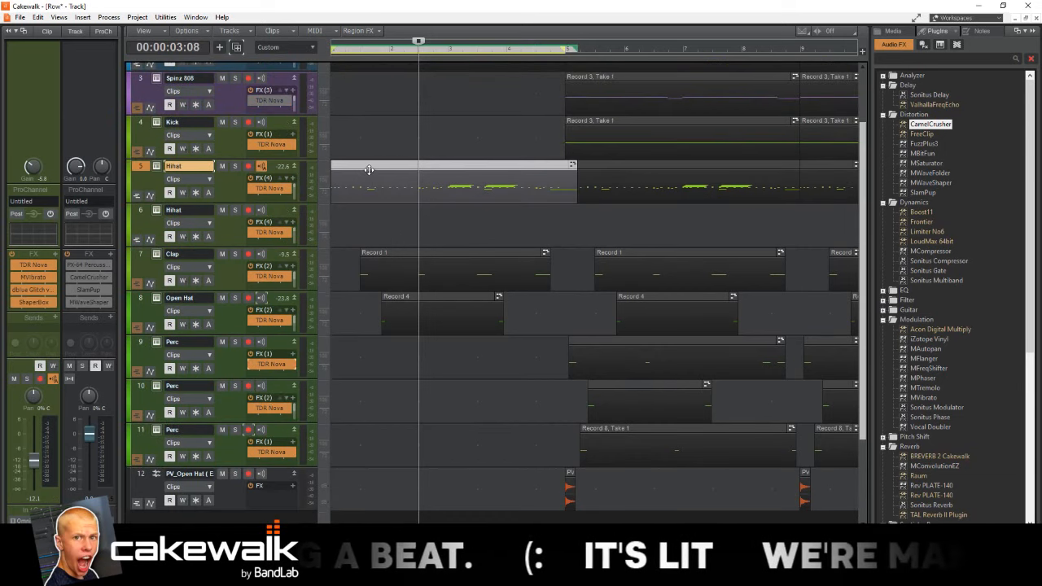
{"action": "left_click_drag", "start_coordinate": [369, 169], "coordinate": [353, 206]}
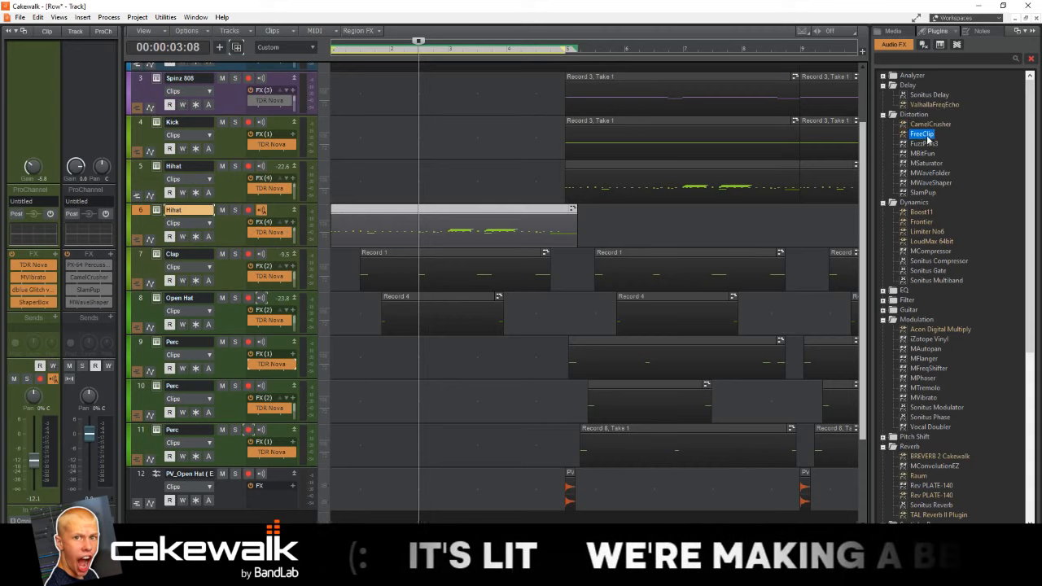
{"action": "left_click_drag", "start_coordinate": [13, 318], "coordinate": [24, 309]}
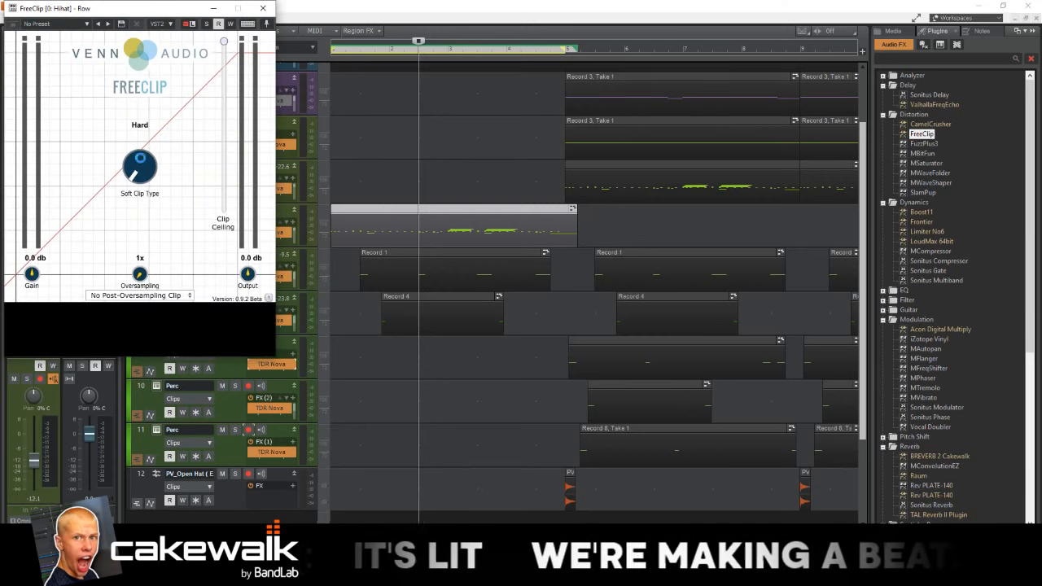
{"action": "left_click", "coordinate": [263, 8]}
{"action": "right_click", "coordinate": [51, 308]}
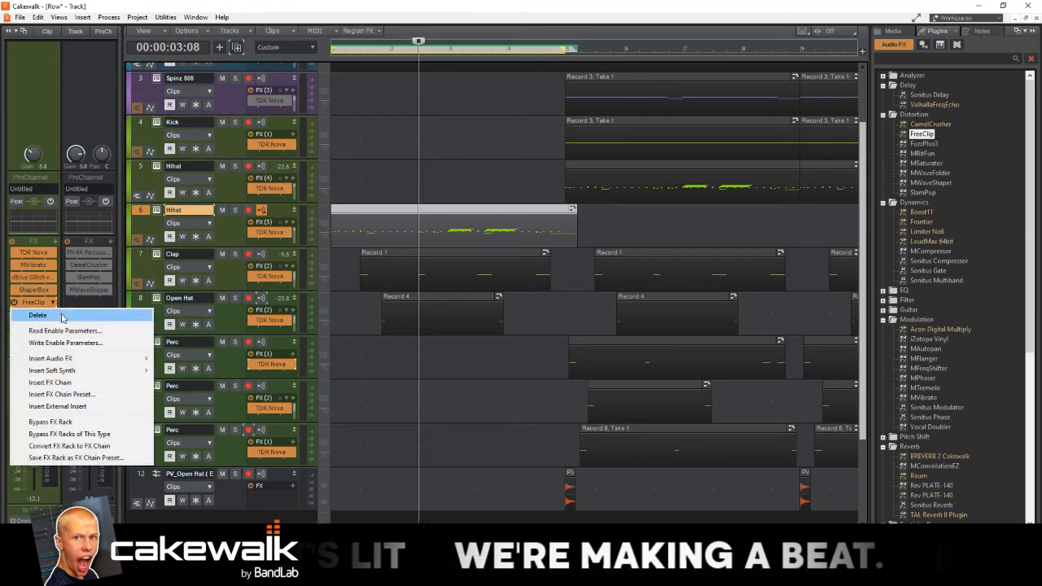
{"action": "left_click", "coordinate": [49, 321]}
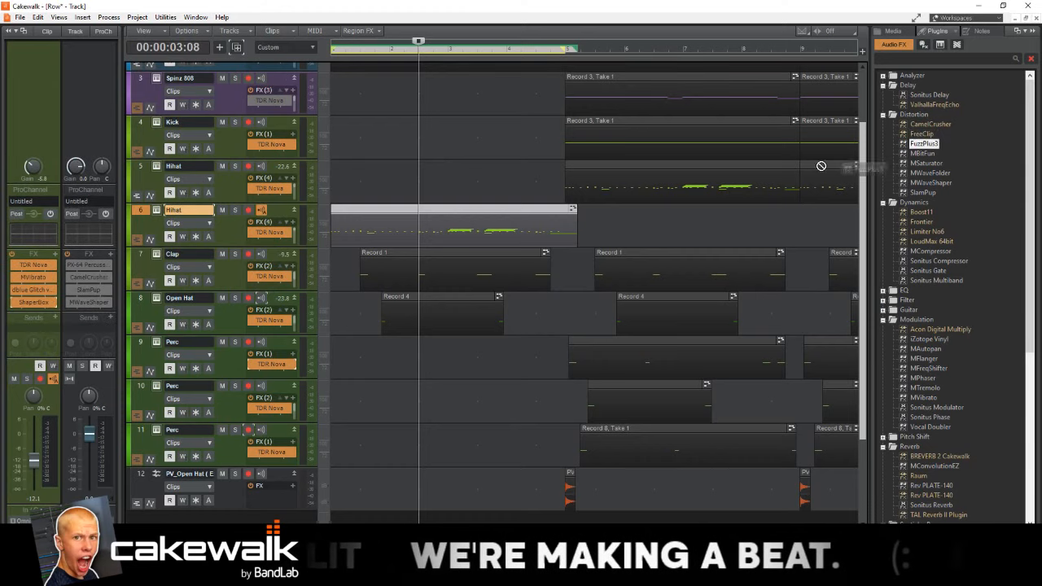
Step: Add FuzzPlus3 as the last effect on the duplicated Hihat track and lower its filter frequency
{"action": "left_click_drag", "start_coordinate": [112, 295], "coordinate": [49, 307]}
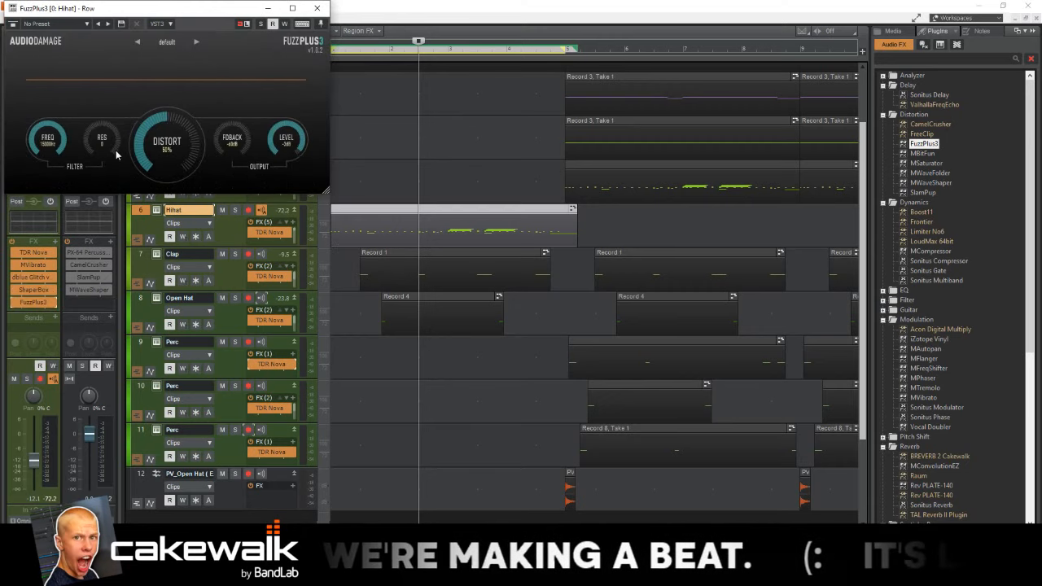
{"action": "left_click_drag", "start_coordinate": [58, 148], "coordinate": [42, 218]}
{"action": "left_click", "coordinate": [326, 9]}
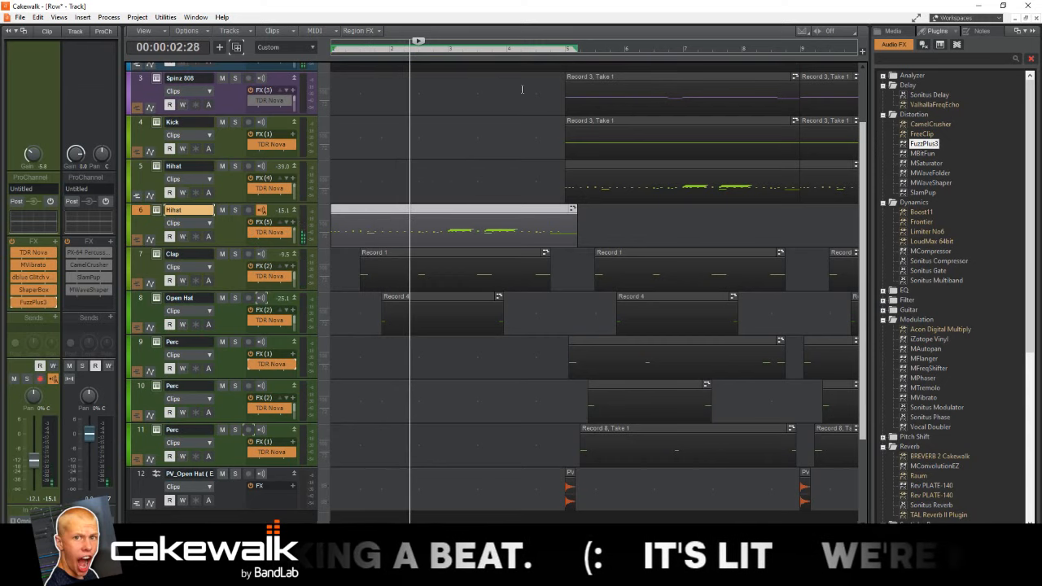
Step: Delete the bar 5 clips of the two lowest Perc tracks and the PV_Open Hat track
{"action": "scroll", "coordinate": [523, 144], "scroll_direction": "up", "scroll_amount": 2}
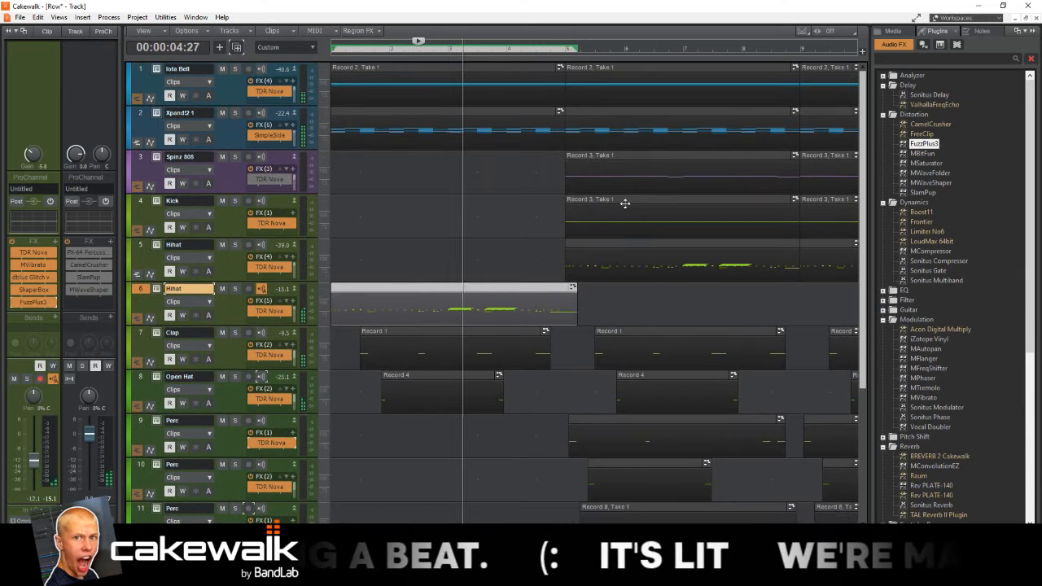
{"action": "left_click_drag", "start_coordinate": [558, 488], "coordinate": [801, 511]}
{"action": "key", "text": "Delete"}
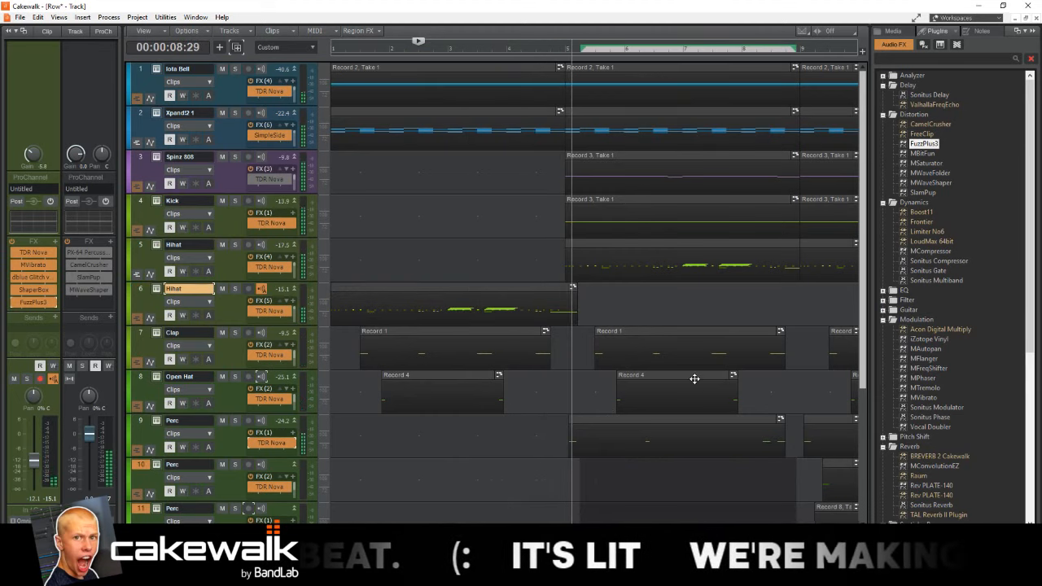
{"action": "scroll", "coordinate": [692, 377], "scroll_direction": "down", "scroll_amount": 4}
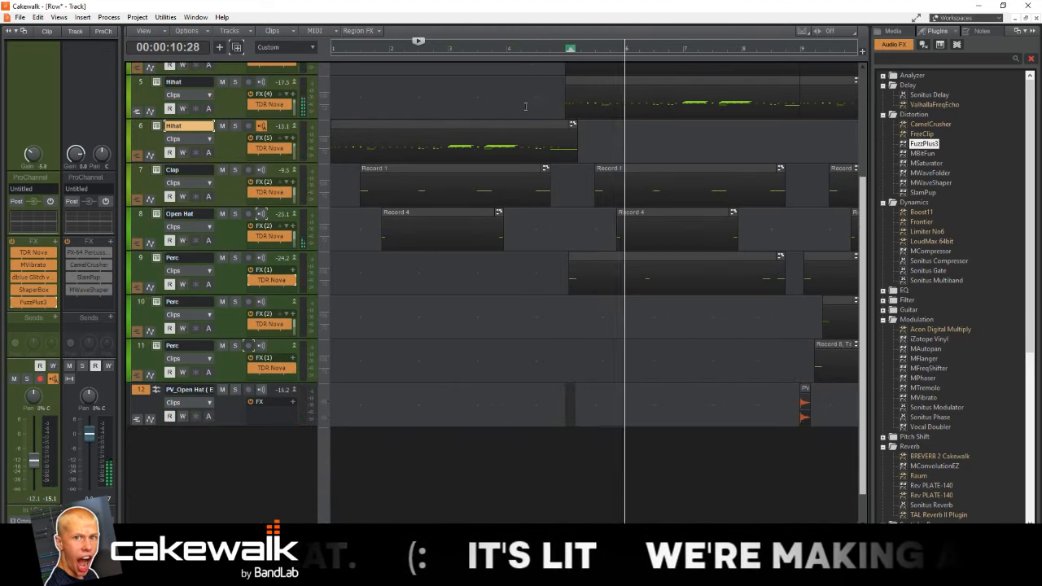
{"action": "scroll", "coordinate": [608, 201], "scroll_direction": "up", "scroll_amount": 4}
Step: Delete the Kick clip at bar 5 and play the transition into bar 9
{"action": "left_click", "coordinate": [607, 200]}
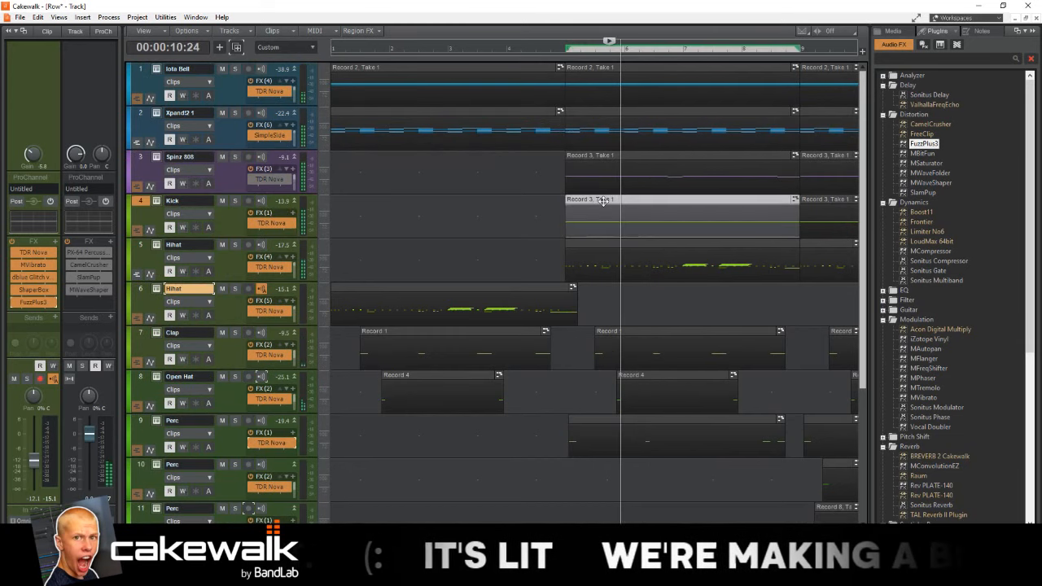
{"action": "key", "text": "Delete"}
{"action": "key", "text": "space"}
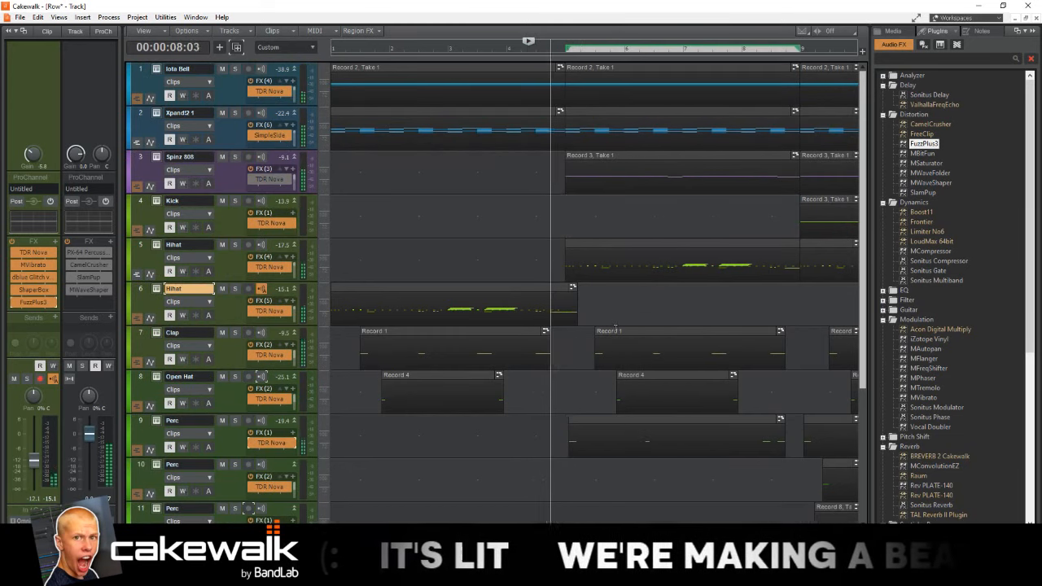
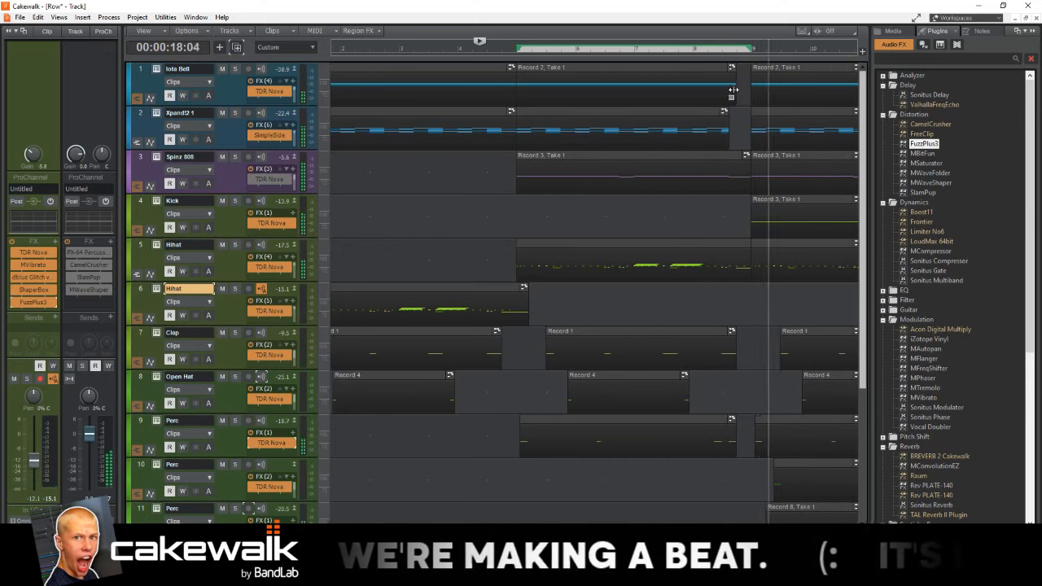
{"action": "left_click", "coordinate": [700, 50]}
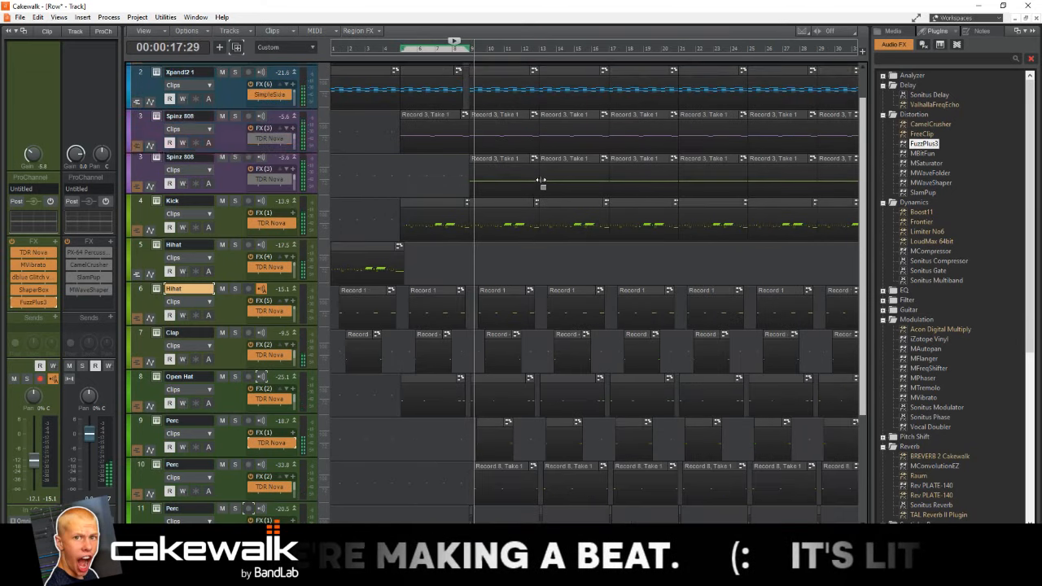
Step: Move the bar 5 Hihat clip down onto the duplicated Hihat track with FuzzPlus3, keeping its position
{"action": "scroll", "coordinate": [522, 250], "scroll_direction": "down", "scroll_amount": 4}
{"action": "scroll", "coordinate": [522, 252], "scroll_direction": "up", "scroll_amount": 5}
{"action": "key", "text": "ctrl+Up"}
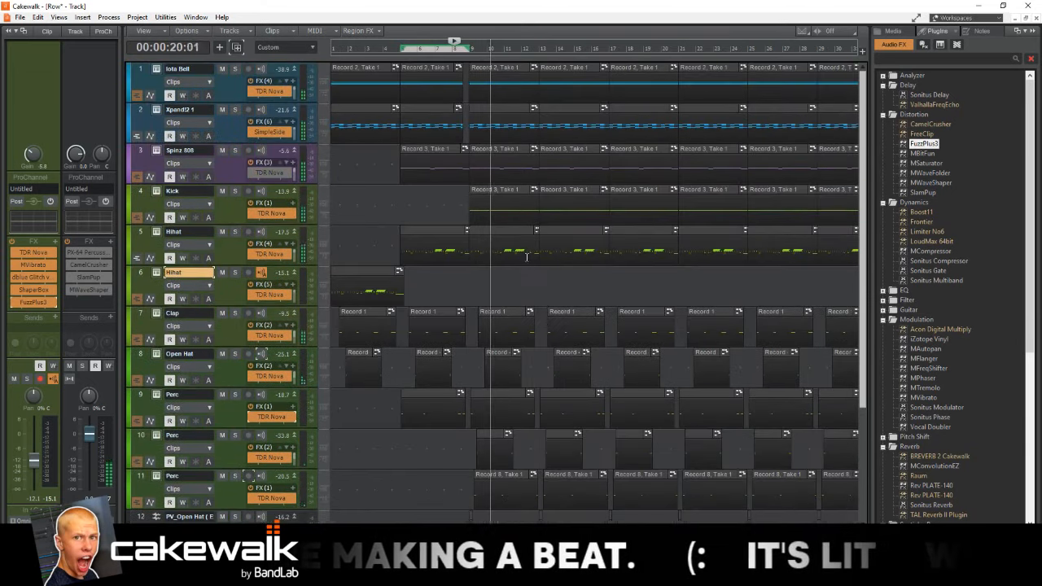
{"action": "key", "text": "ctrl+Left"}
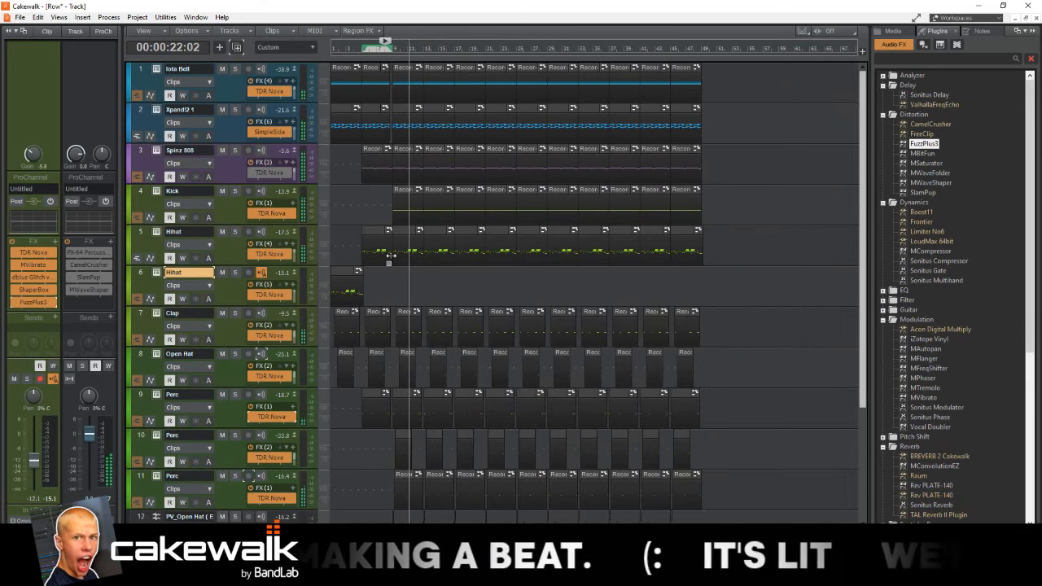
{"action": "left_click", "coordinate": [375, 229]}
{"action": "left_click_drag", "start_coordinate": [379, 232], "coordinate": [379, 272]}
{"action": "key", "text": "ctrl+Right"}
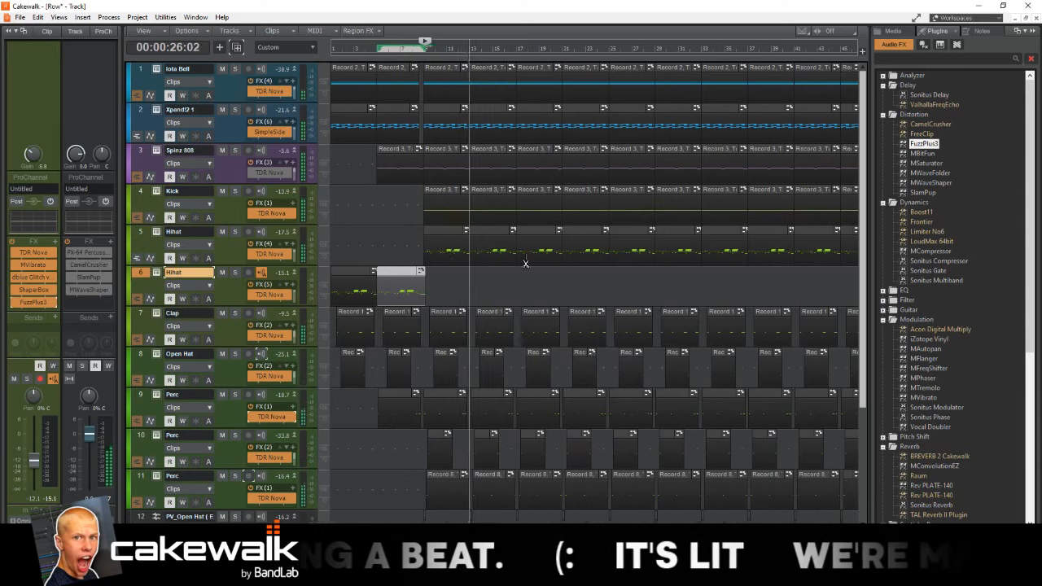
{"action": "key", "text": "ctrl+Right"}
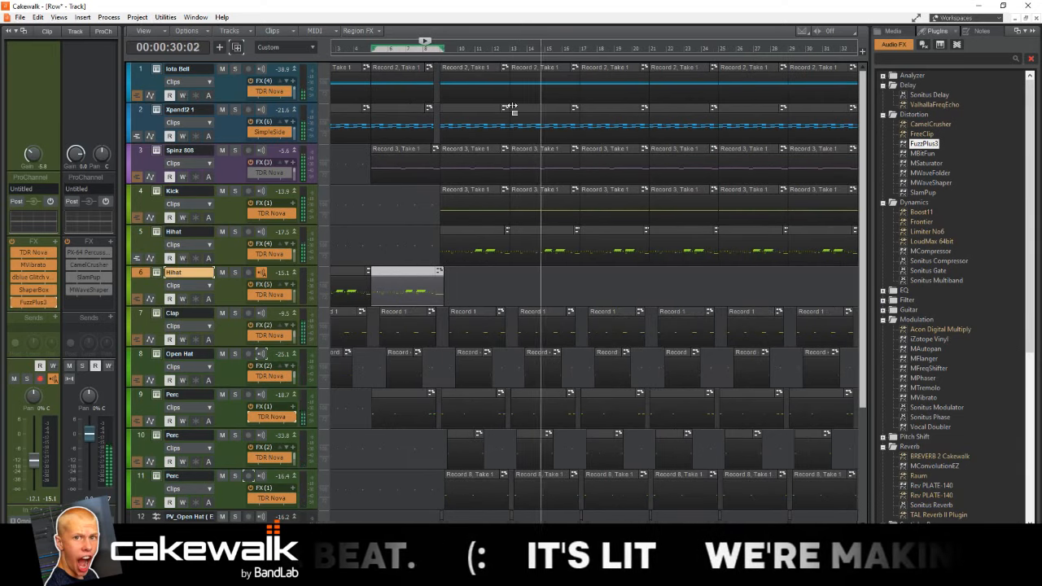
Step: Stop playback, duplicate the Xpand!2 1 track with its effects but without clips, and save the project
{"action": "left_click", "coordinate": [549, 109]}
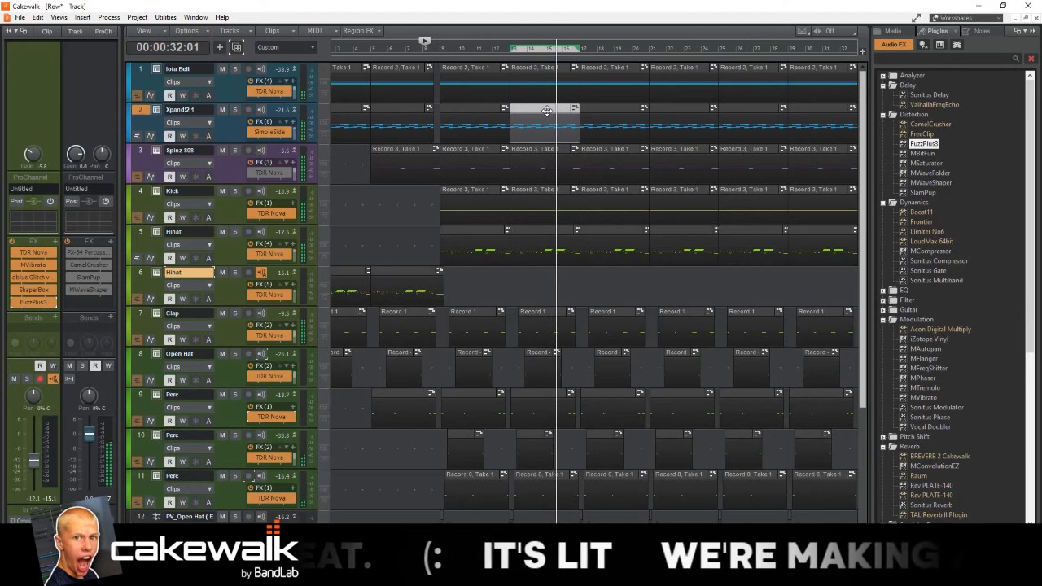
{"action": "key", "text": "space"}
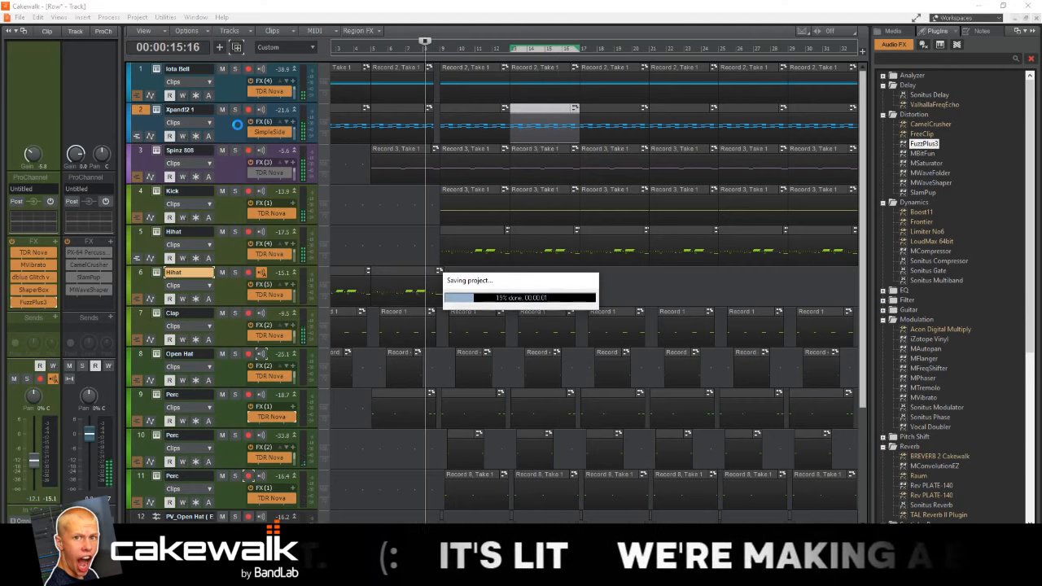
{"action": "right_click", "coordinate": [154, 111]}
{"action": "left_click", "coordinate": [150, 111]}
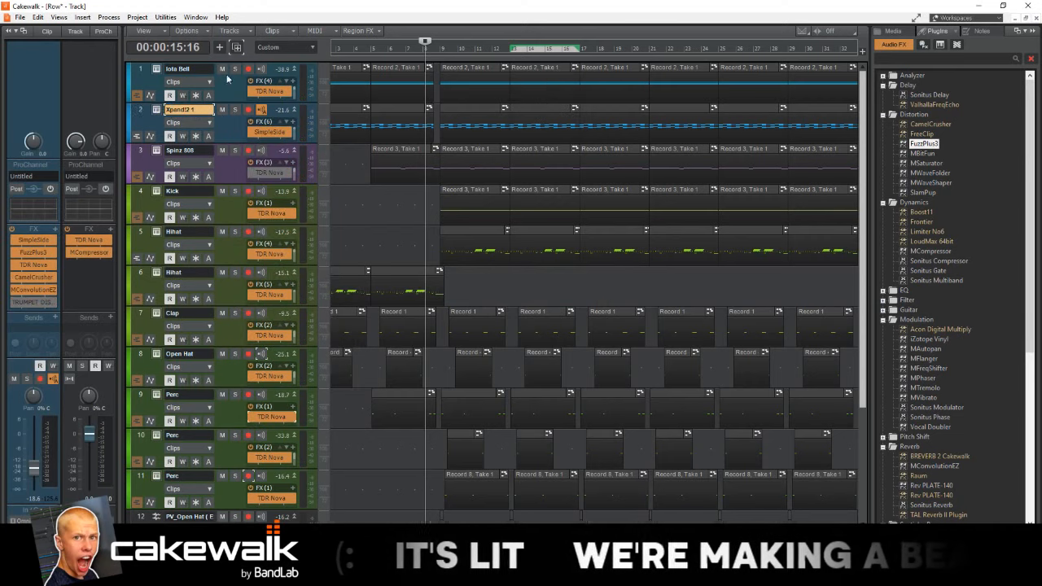
{"action": "left_click", "coordinate": [142, 111]}
{"action": "left_click", "coordinate": [235, 46]}
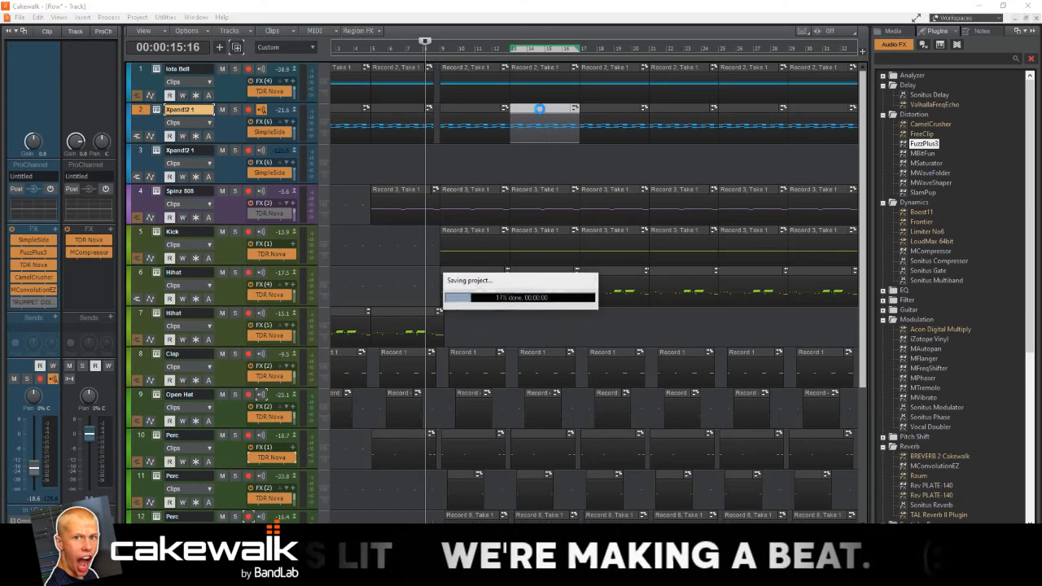
Step: Copy the bar 13 Xpand!2 1 clip onto the duplicated Xpand!2 1 track at the same position and transpose it by 12 semitones
{"action": "left_click_drag", "start_coordinate": [546, 139], "coordinate": [541, 156]}
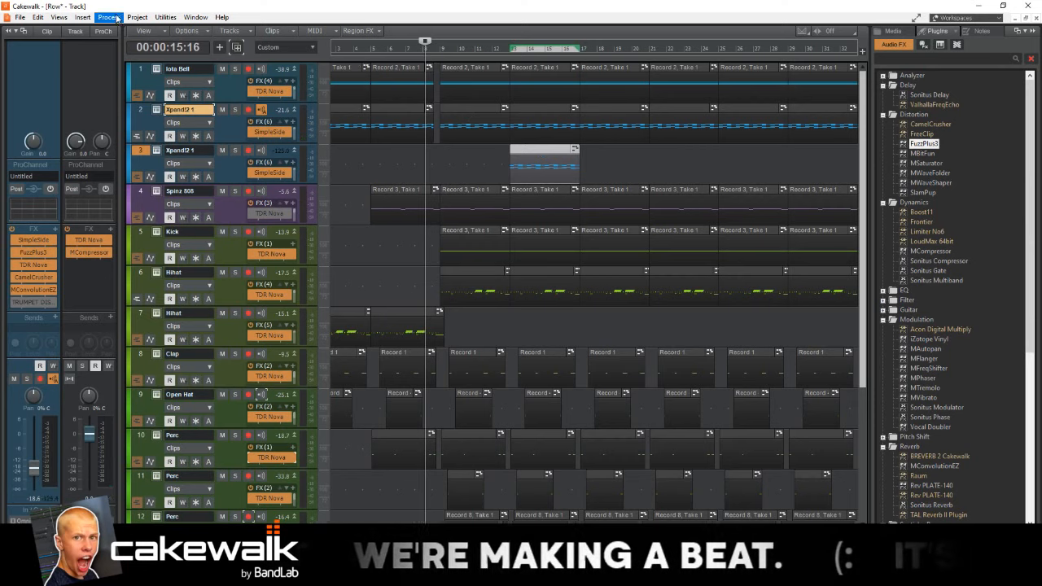
{"action": "left_click", "coordinate": [127, 69]}
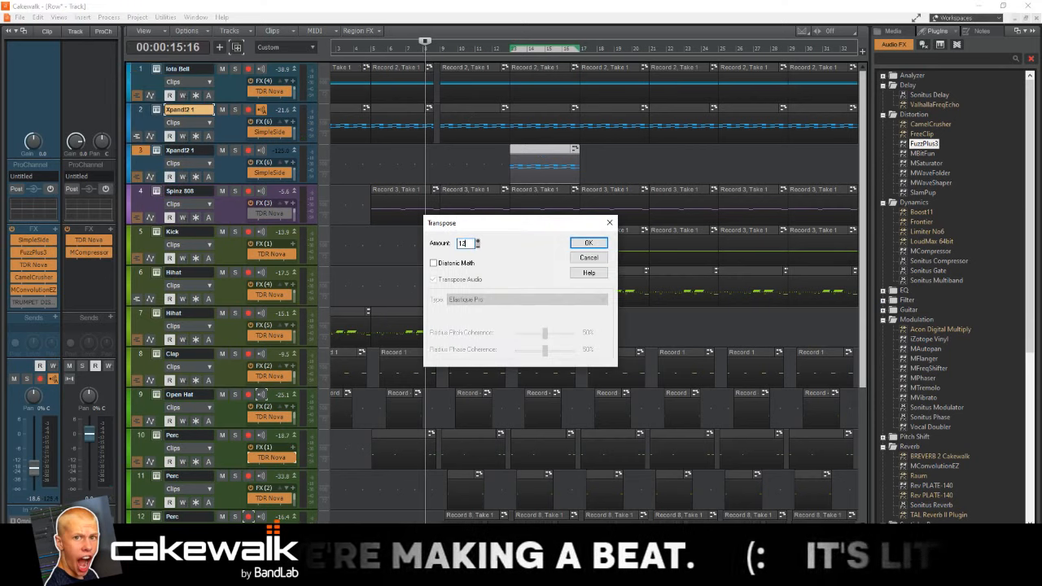
{"action": "type", "text": "12"}
{"action": "key", "text": "Return"}
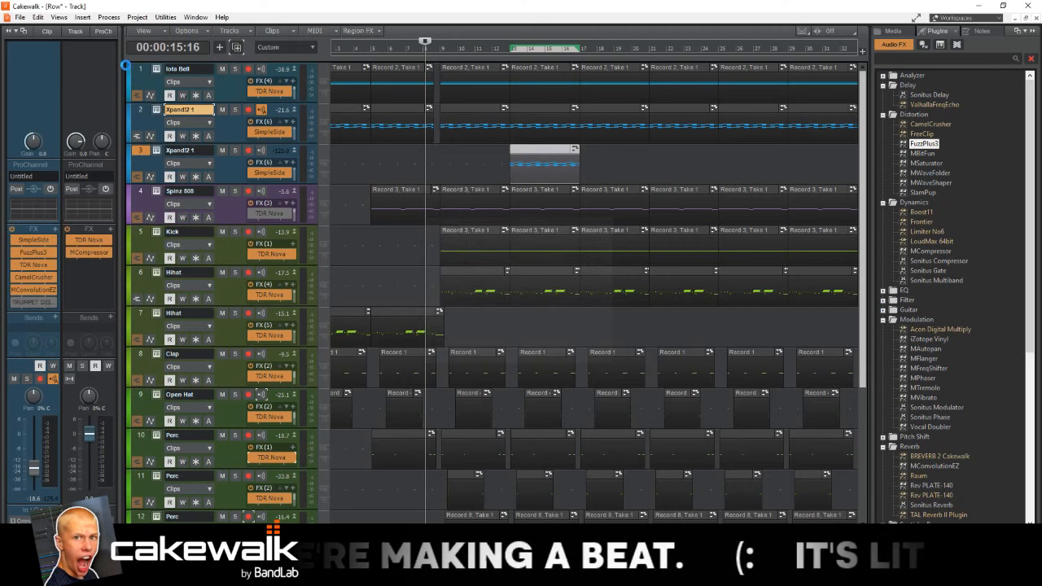
Step: Play from just before bar 13 and lower the volume of the duplicated Xpand!2 1 track during playback
{"action": "left_click", "coordinate": [504, 49]}
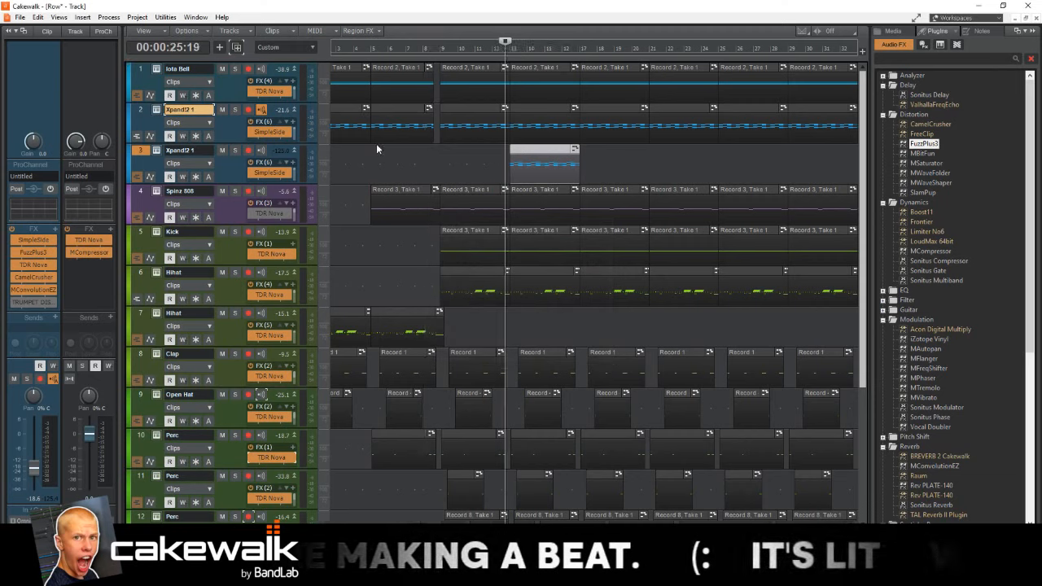
{"action": "left_click", "coordinate": [227, 178]}
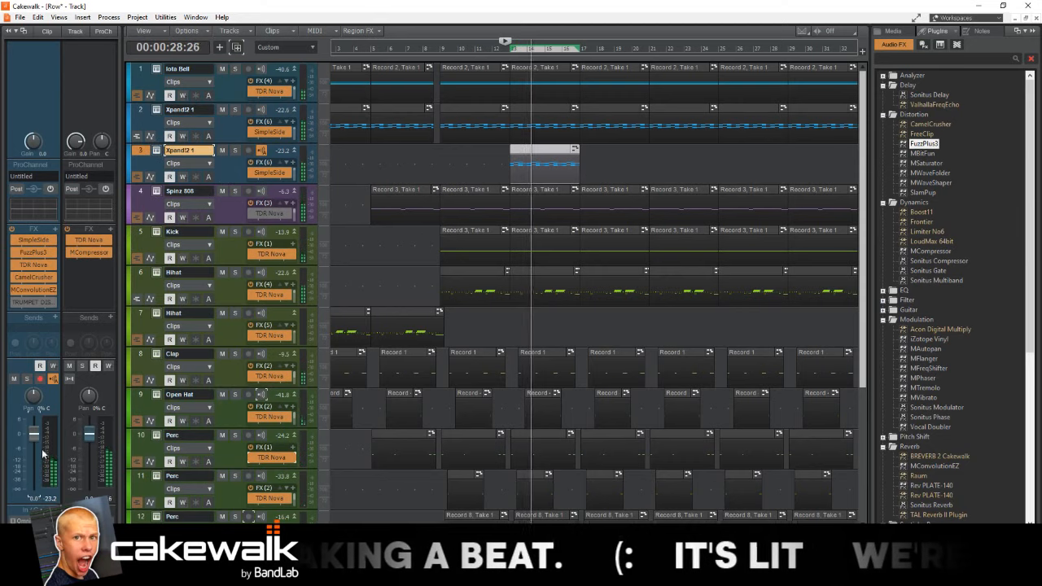
{"action": "left_click_drag", "start_coordinate": [34, 434], "coordinate": [34, 467]}
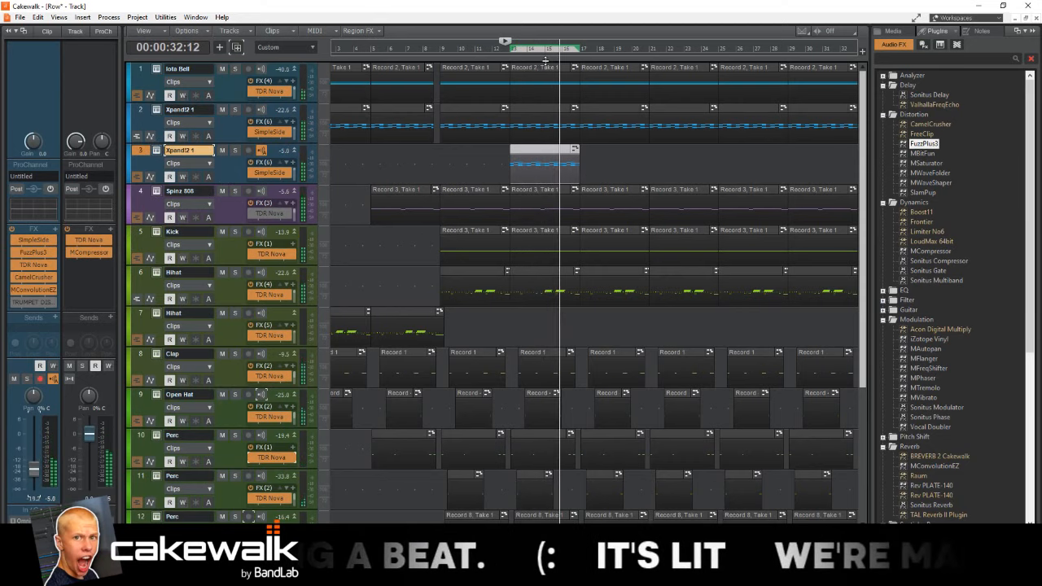
Step: Delete the bar 17 clips on Perc tracks 10 and 12, stop playback and save the project
{"action": "scroll", "coordinate": [603, 309], "scroll_direction": "down", "scroll_amount": 3}
{"action": "left_click", "coordinate": [608, 311]}
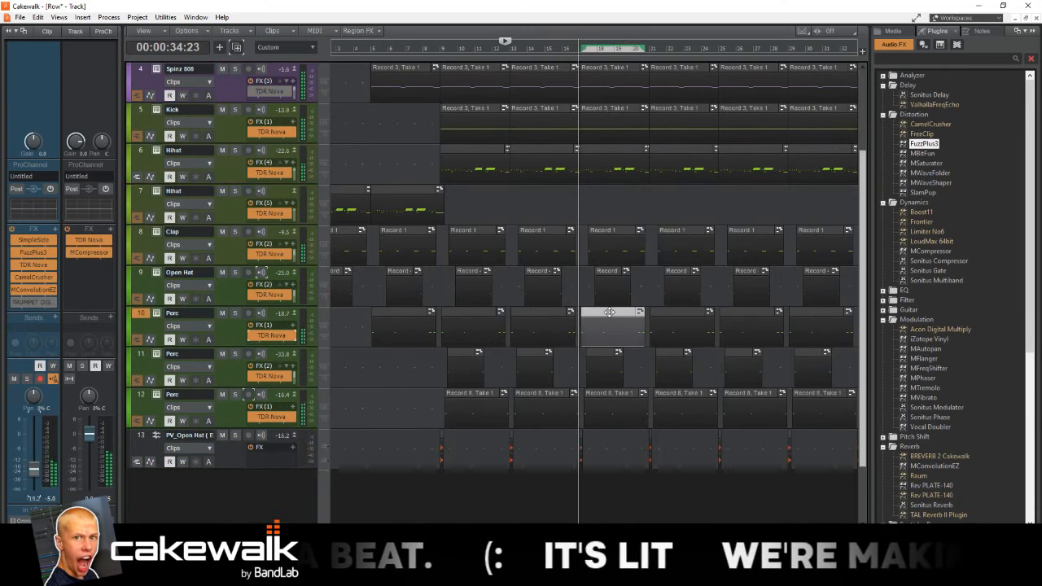
{"action": "key", "text": "Delete"}
{"action": "left_click", "coordinate": [609, 393]}
{"action": "key", "text": "Delete"}
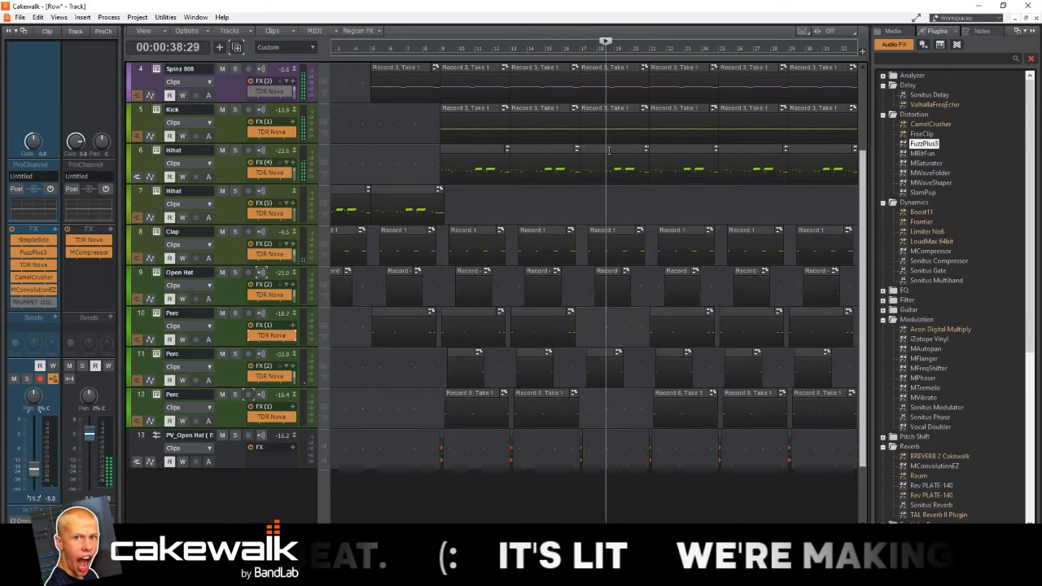
{"action": "key", "text": "space"}
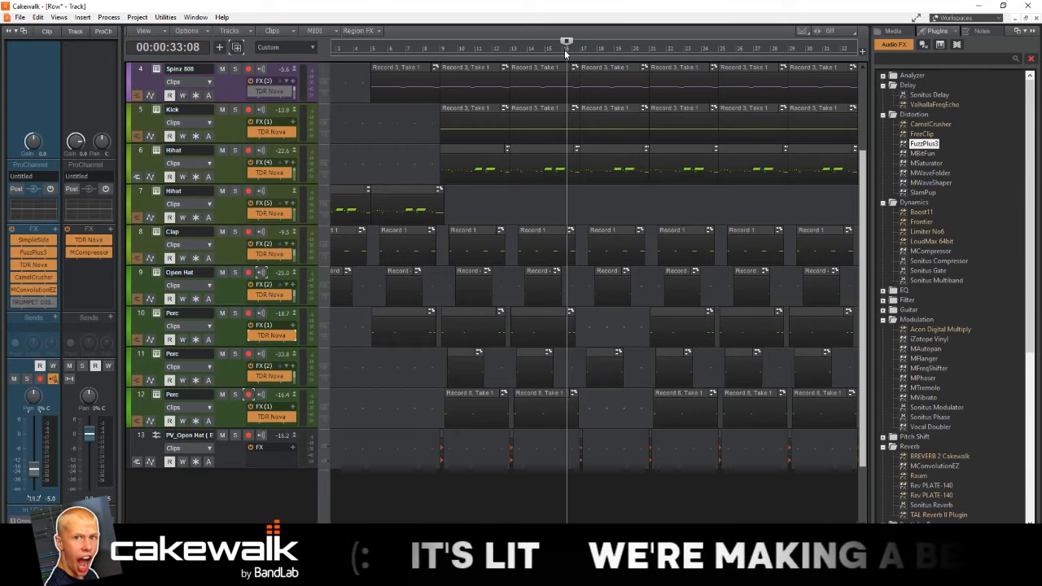
{"action": "key", "text": "ctrl+s"}
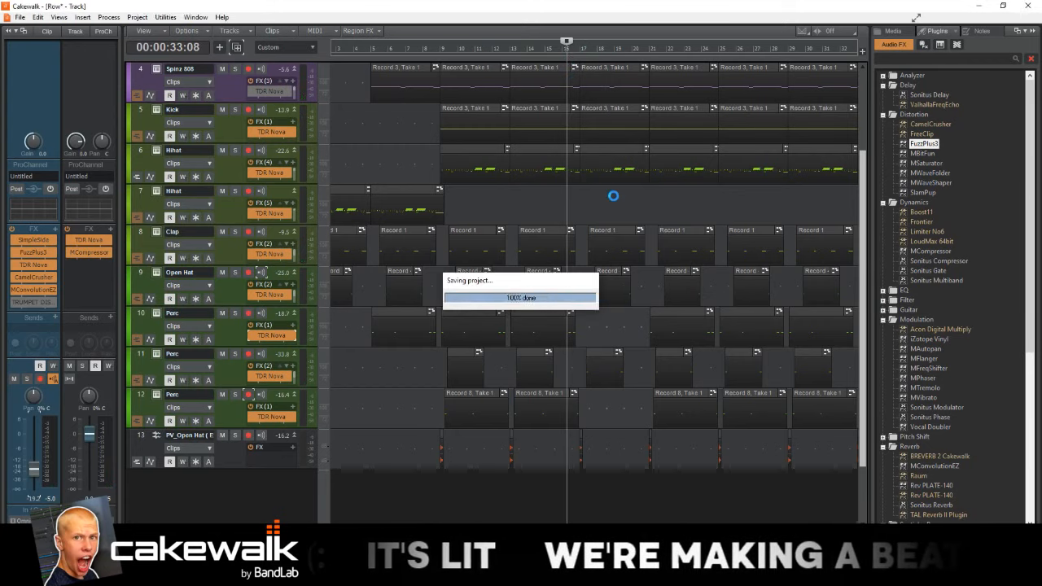
Step: Play from bar 16 and delete the bar 17 clip on Perc track 11
{"action": "scroll", "coordinate": [613, 196], "scroll_direction": "up", "scroll_amount": 3}
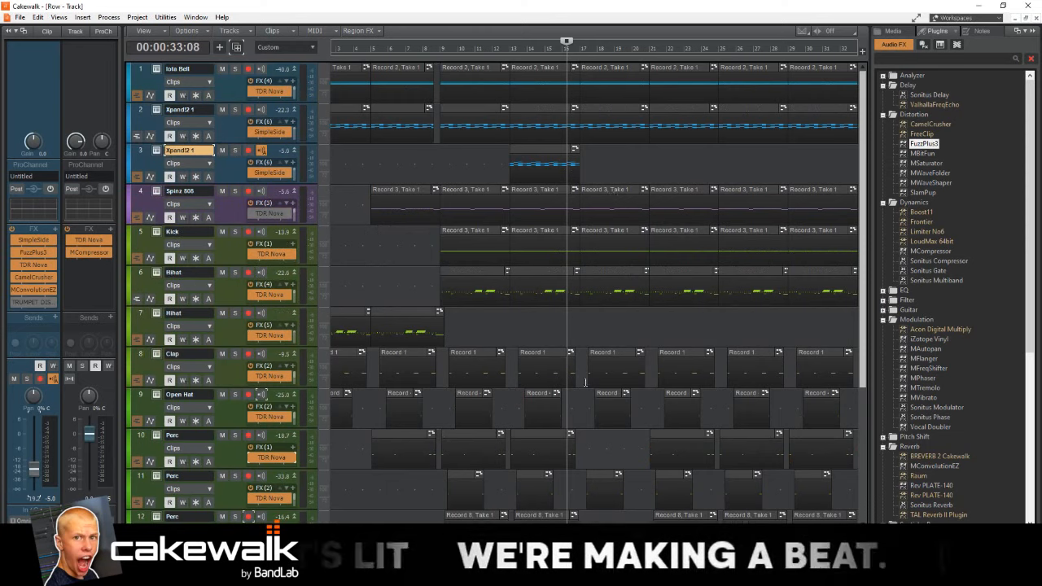
{"action": "left_click", "coordinate": [596, 476]}
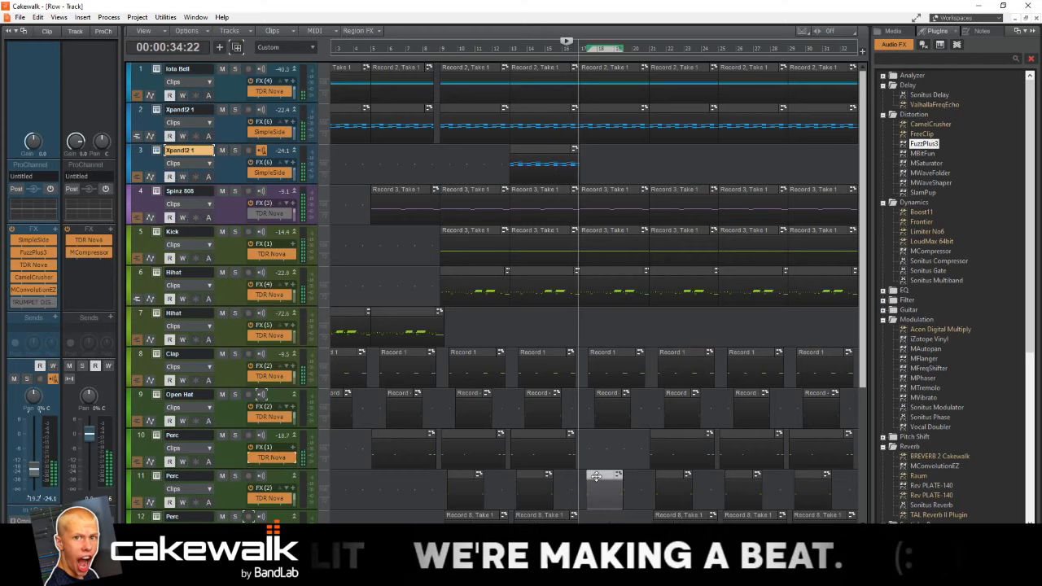
{"action": "key", "text": "Delete"}
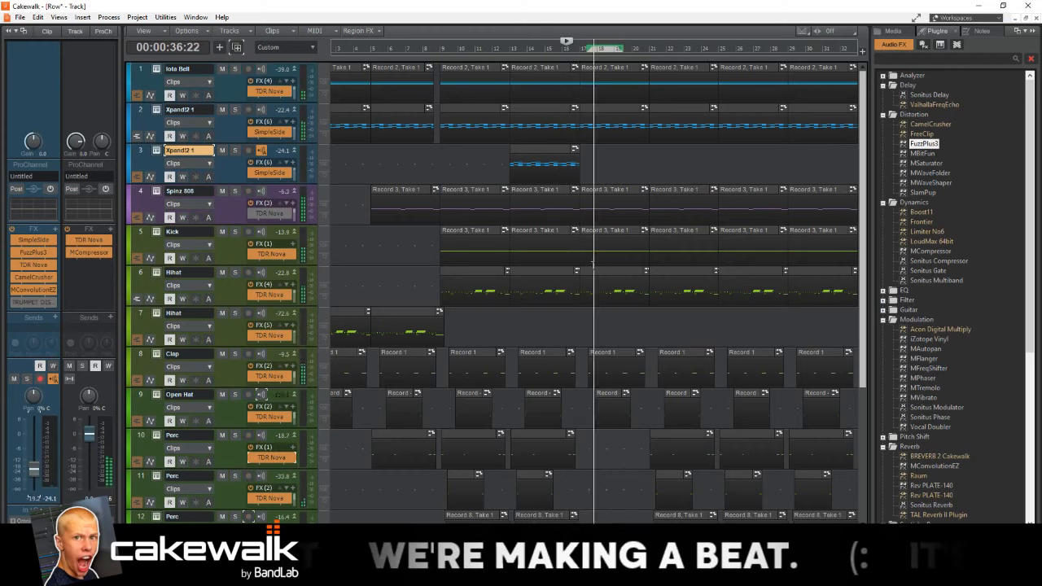
Step: Delete the bar 21 clips on Perc tracks 10 and 12 while playback continues
{"action": "scroll", "coordinate": [594, 262], "scroll_direction": "down", "scroll_amount": 1}
{"action": "scroll", "coordinate": [696, 329], "scroll_direction": "up", "scroll_amount": 2}
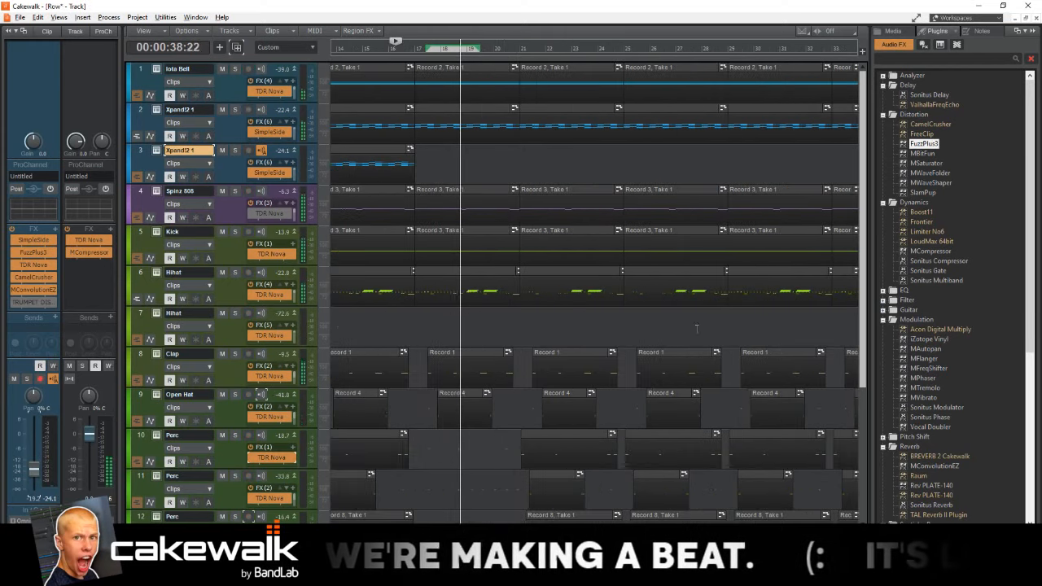
{"action": "left_click", "coordinate": [549, 429]}
{"action": "key", "text": "Delete"}
{"action": "scroll", "coordinate": [553, 423], "scroll_direction": "down", "scroll_amount": 3}
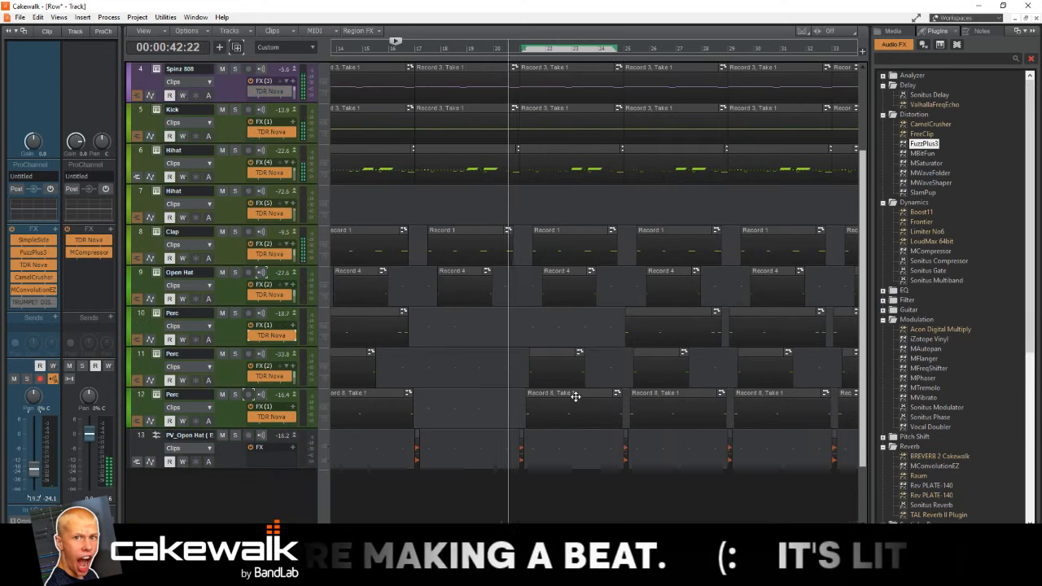
{"action": "left_click", "coordinate": [575, 396]}
{"action": "key", "text": "Delete"}
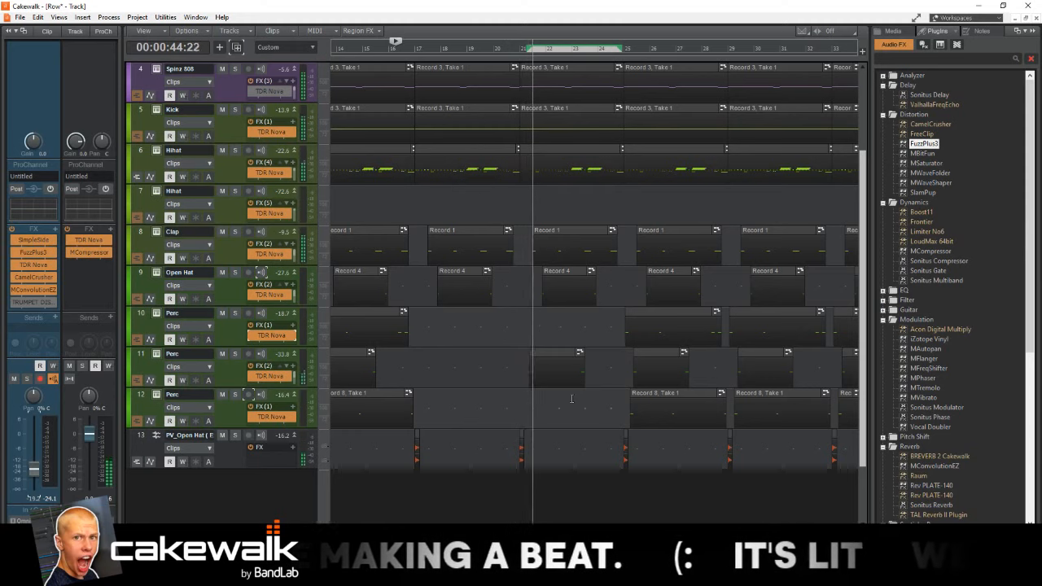
Step: Cut a short gap just before bar 25 in the Xpand!2 1, Spinz 808, Kick and Hihat clips, and play the transition
{"action": "scroll", "coordinate": [570, 397], "scroll_direction": "up", "scroll_amount": 3}
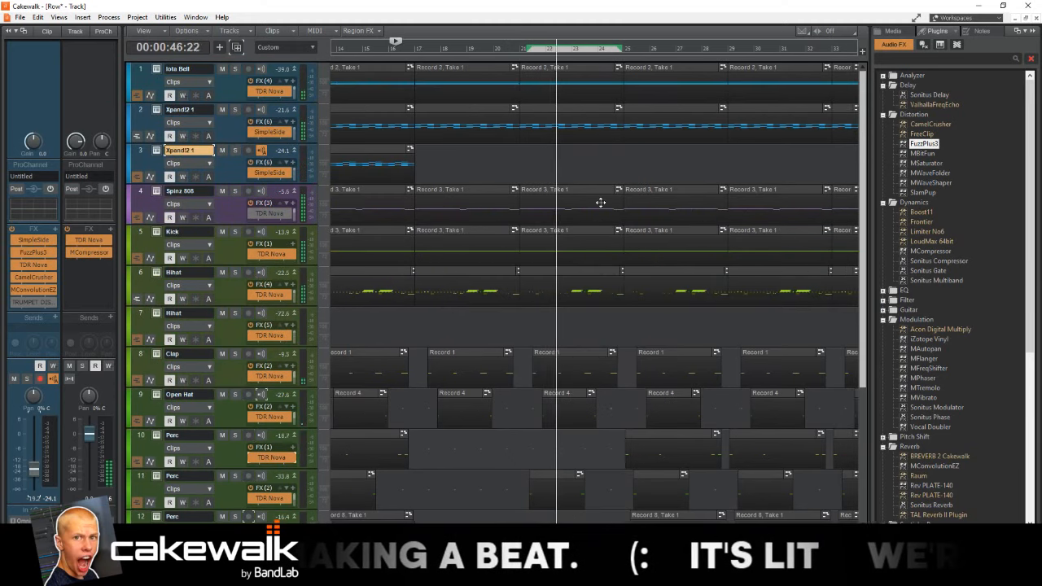
{"action": "left_click", "coordinate": [621, 293]}
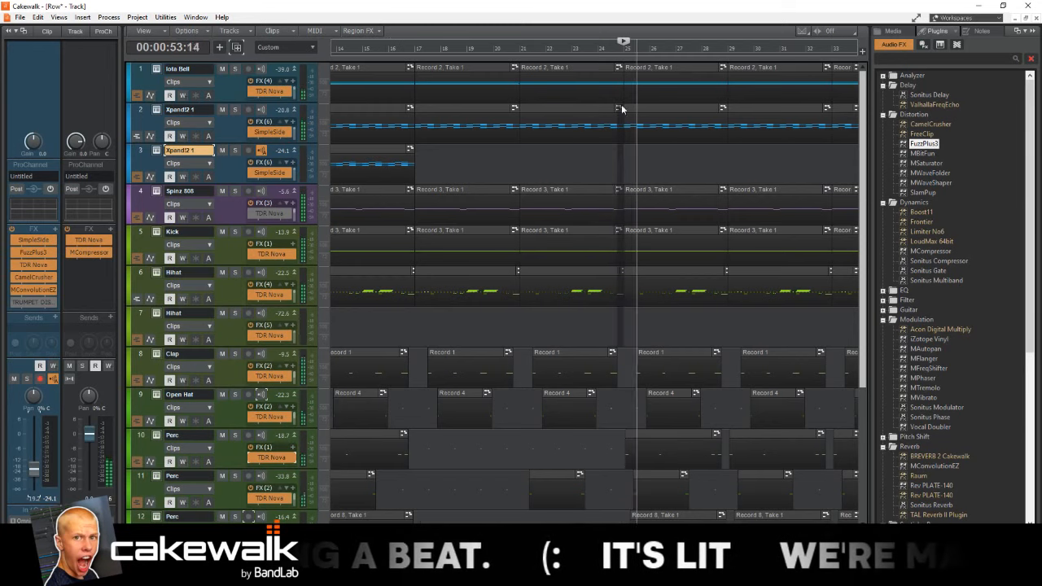
{"action": "left_click", "coordinate": [595, 53]}
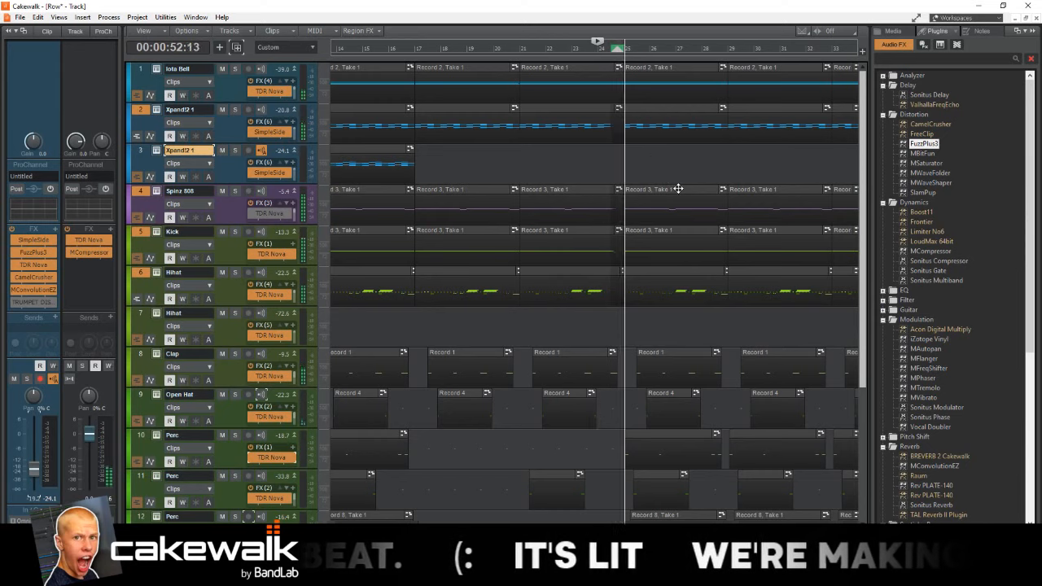
Step: Listen on past bar 25 and look over the clip layout of all tracks through the end of the arrangement
{"action": "scroll", "coordinate": [689, 203], "scroll_direction": "down", "scroll_amount": 2}
{"action": "scroll", "coordinate": [662, 249], "scroll_direction": "down", "scroll_amount": 1}
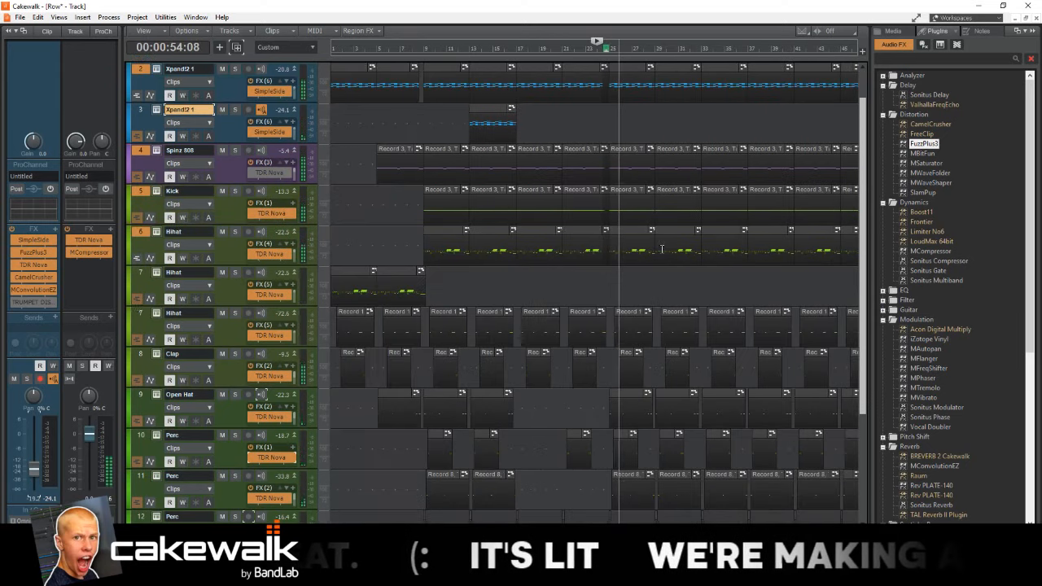
{"action": "scroll", "coordinate": [661, 250], "scroll_direction": "down", "scroll_amount": 2}
{"action": "scroll", "coordinate": [636, 267], "scroll_direction": "right", "scroll_amount": 2}
{"action": "scroll", "coordinate": [609, 279], "scroll_direction": "up", "scroll_amount": 1}
{"action": "scroll", "coordinate": [606, 275], "scroll_direction": "up", "scroll_amount": 1}
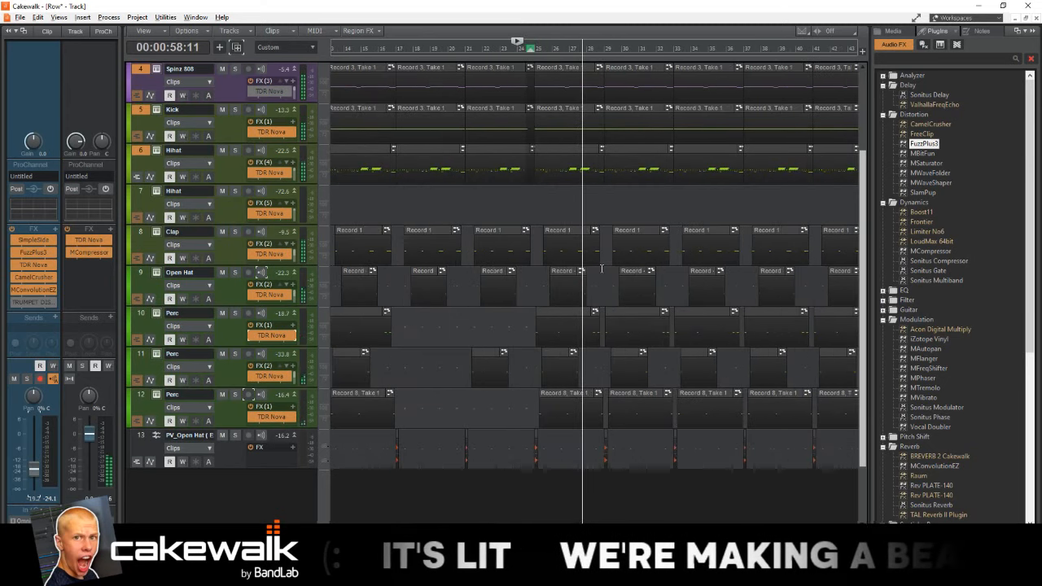
{"action": "scroll", "coordinate": [602, 269], "scroll_direction": "up", "scroll_amount": 1}
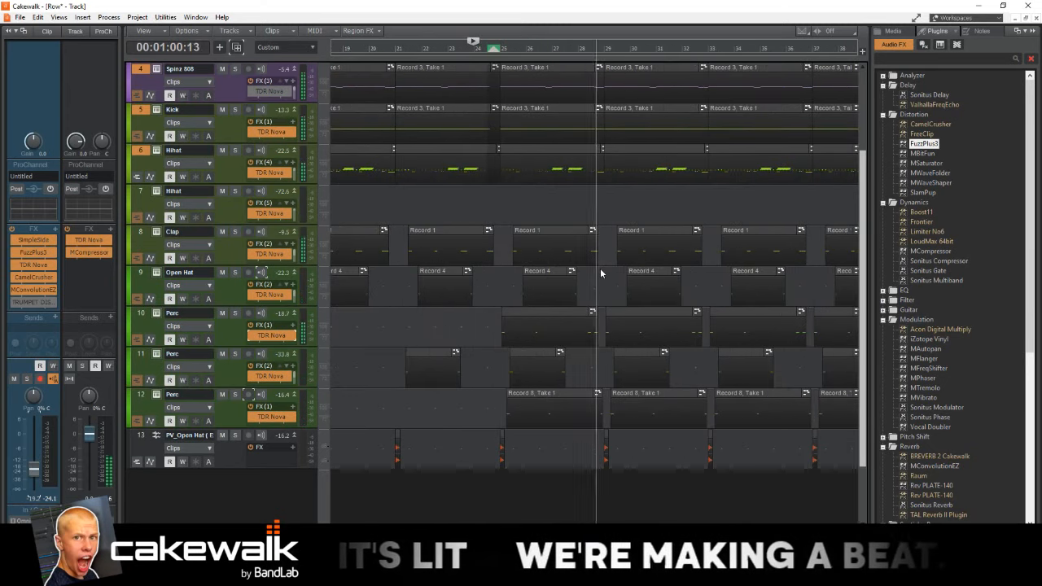
{"action": "scroll", "coordinate": [584, 278], "scroll_direction": "down", "scroll_amount": 2}
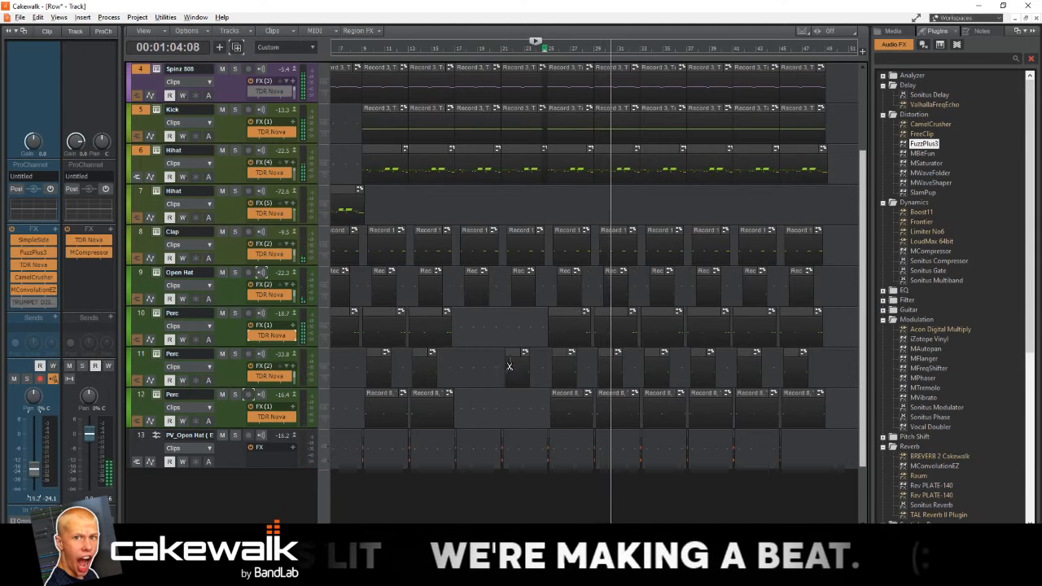
{"action": "scroll", "coordinate": [509, 365], "scroll_direction": "down", "scroll_amount": 1}
{"action": "scroll", "coordinate": [509, 358], "scroll_direction": "up", "scroll_amount": 2}
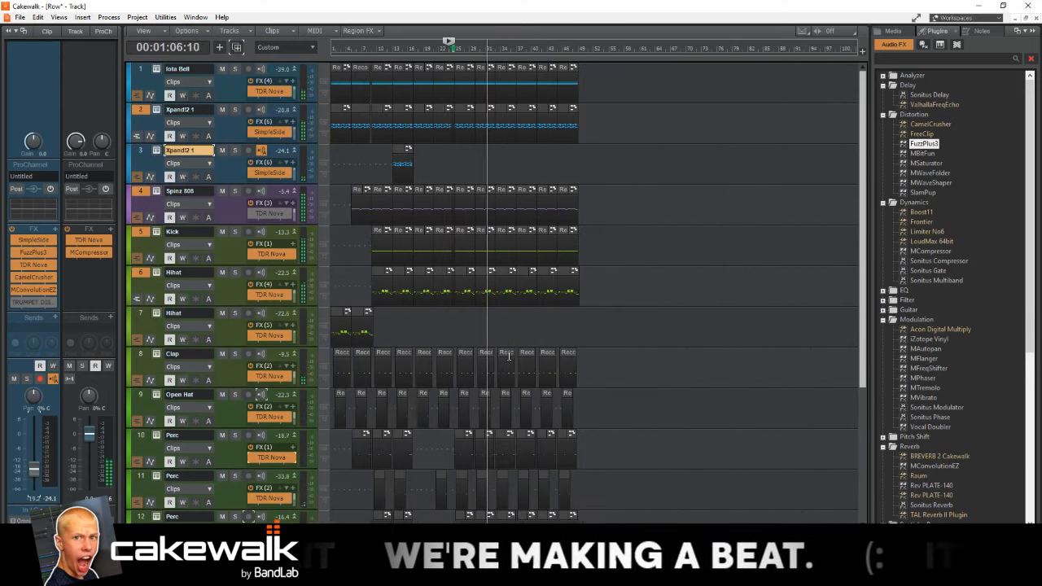
{"action": "scroll", "coordinate": [513, 354], "scroll_direction": "down", "scroll_amount": 1}
{"action": "scroll", "coordinate": [507, 352], "scroll_direction": "up", "scroll_amount": 2}
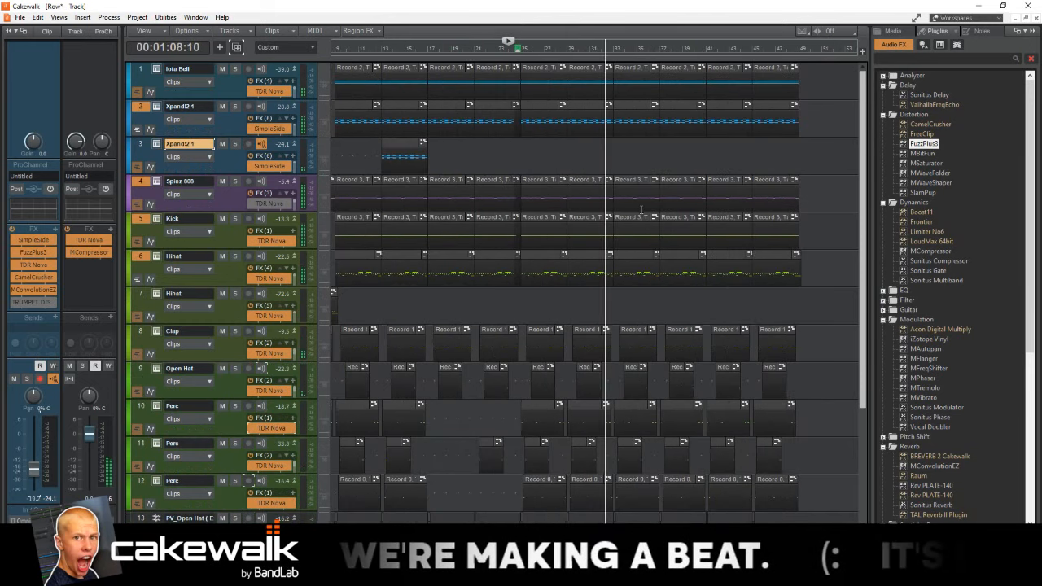
Step: Delete the Spinz 808 clips at bars 33 and 37 and the Kick clip at bar 37
{"action": "left_click", "coordinate": [636, 184]}
{"action": "key", "text": "Delete"}
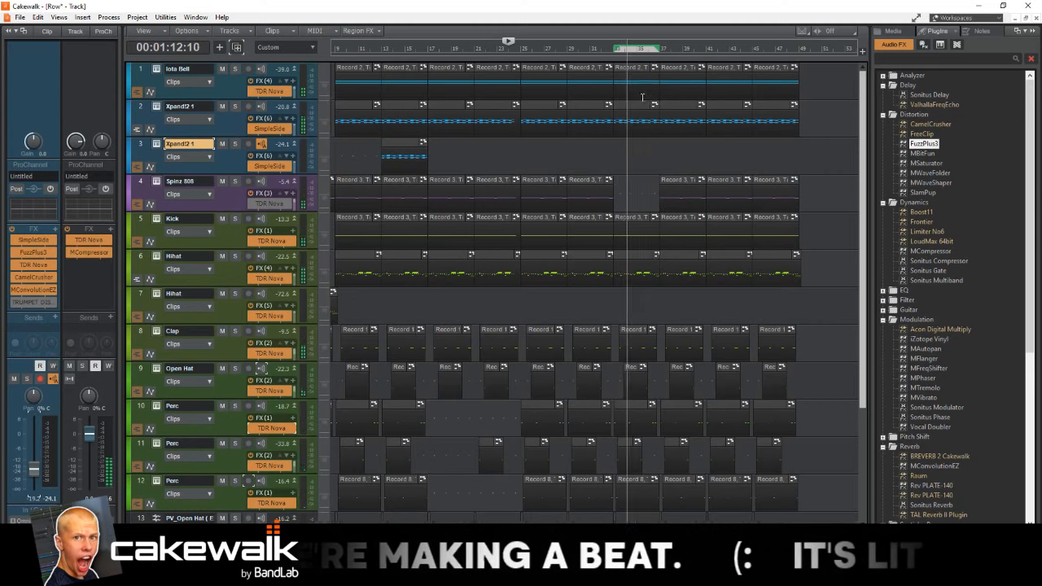
{"action": "left_click", "coordinate": [680, 182]}
{"action": "key", "text": "Delete"}
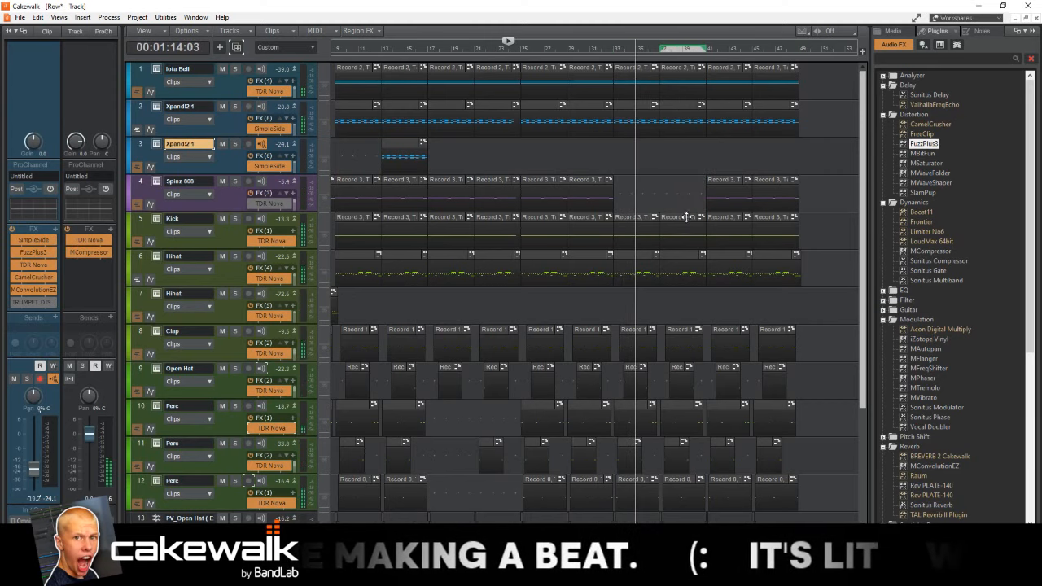
{"action": "left_click", "coordinate": [686, 218]}
{"action": "key", "text": "Delete"}
Step: Delete all Clap, Open Hat, Perc and PV_Open Hat clips from bar 37 onward
{"action": "scroll", "coordinate": [672, 207], "scroll_direction": "down", "scroll_amount": 4}
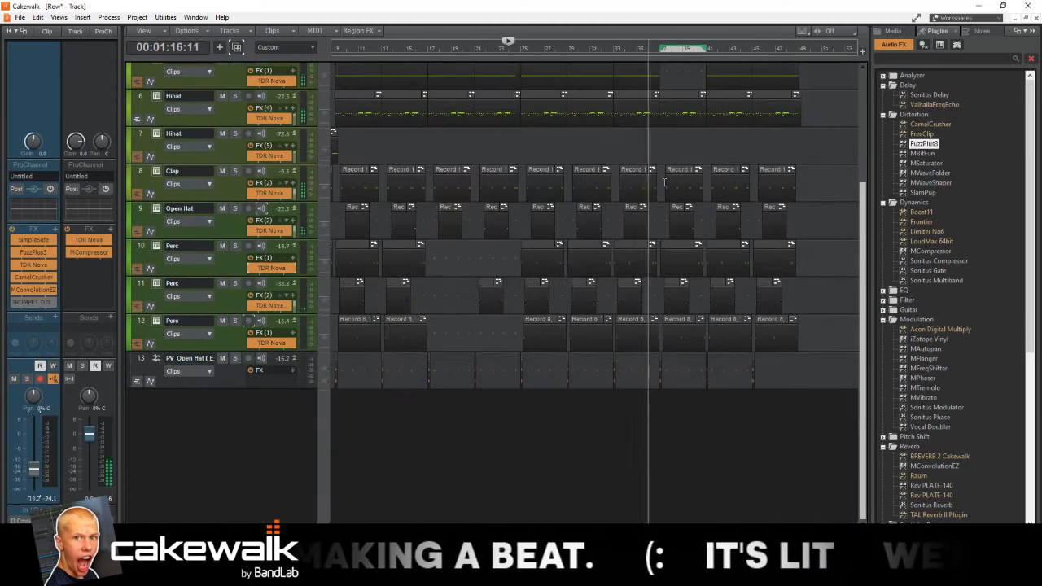
{"action": "left_click_drag", "start_coordinate": [662, 170], "coordinate": [845, 445]}
{"action": "key", "text": "Delete"}
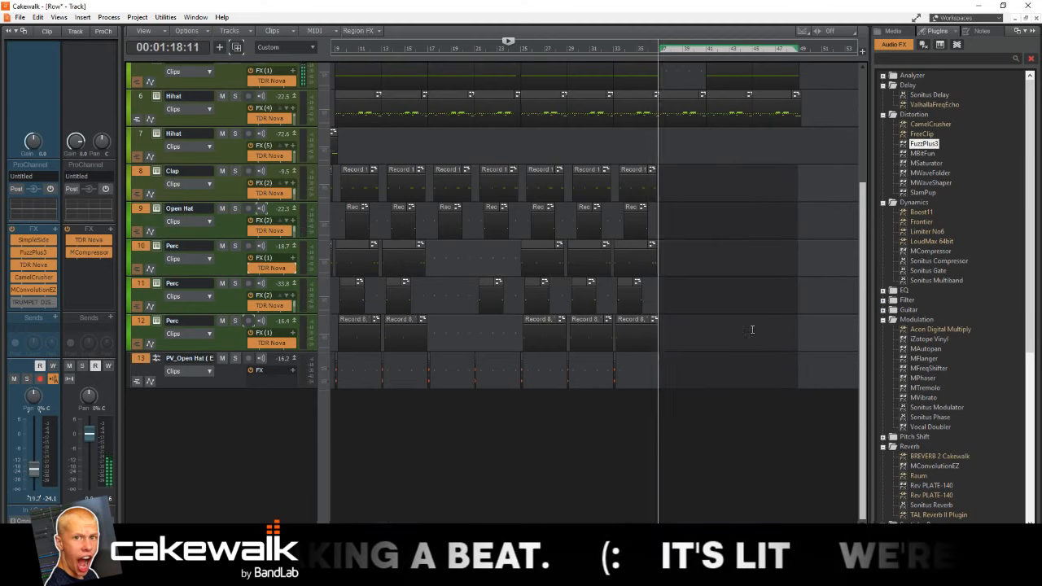
Step: Move the bar 37 Hihat clip onto the duplicated Hihat track and delete the Spinz 808, Kick and Hihat clips from bar 41 onward
{"action": "scroll", "coordinate": [752, 330], "scroll_direction": "up", "scroll_amount": 4}
{"action": "left_click_drag", "start_coordinate": [679, 259], "coordinate": [828, 187]}
{"action": "key", "text": "Delete"}
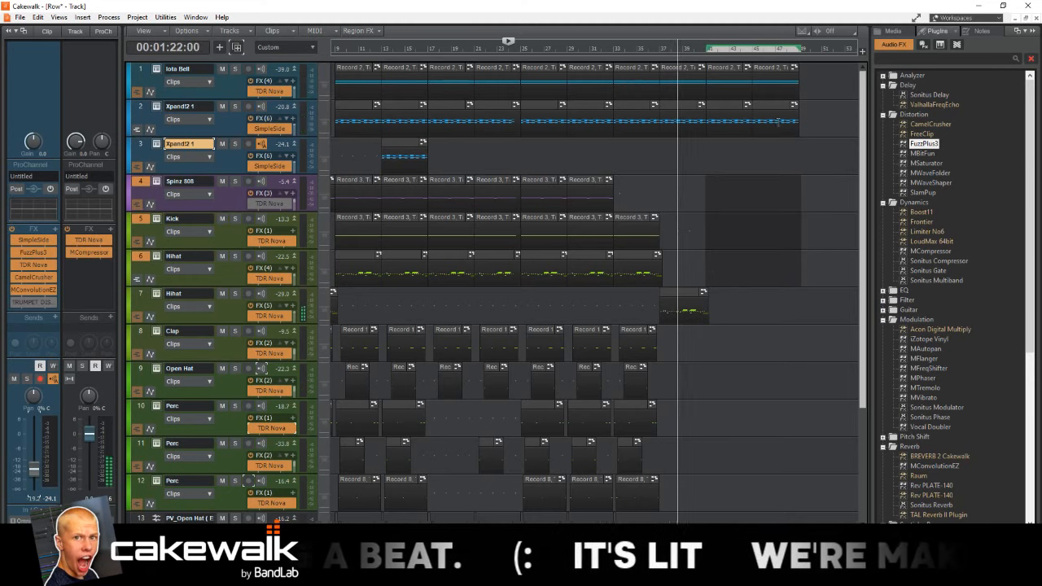
Step: Delete the Iota Bell and Xpand!2 1 clips from bar 41 onward, plus the Iota Bell clip at bar 37
{"action": "left_click_drag", "start_coordinate": [819, 81], "coordinate": [708, 122]}
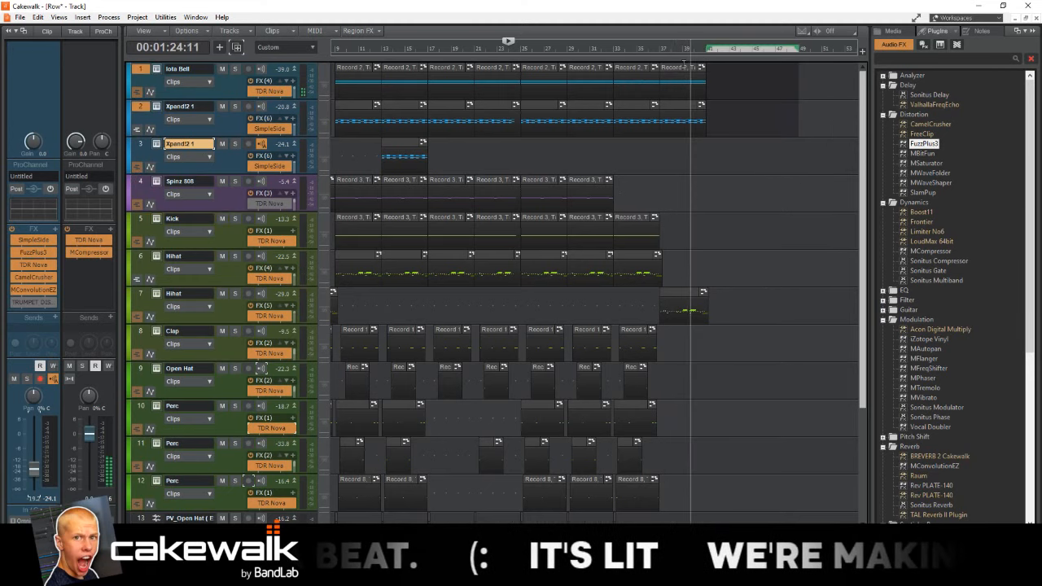
{"action": "key", "text": "Delete"}
{"action": "left_click", "coordinate": [678, 68]}
{"action": "key", "text": "Delete"}
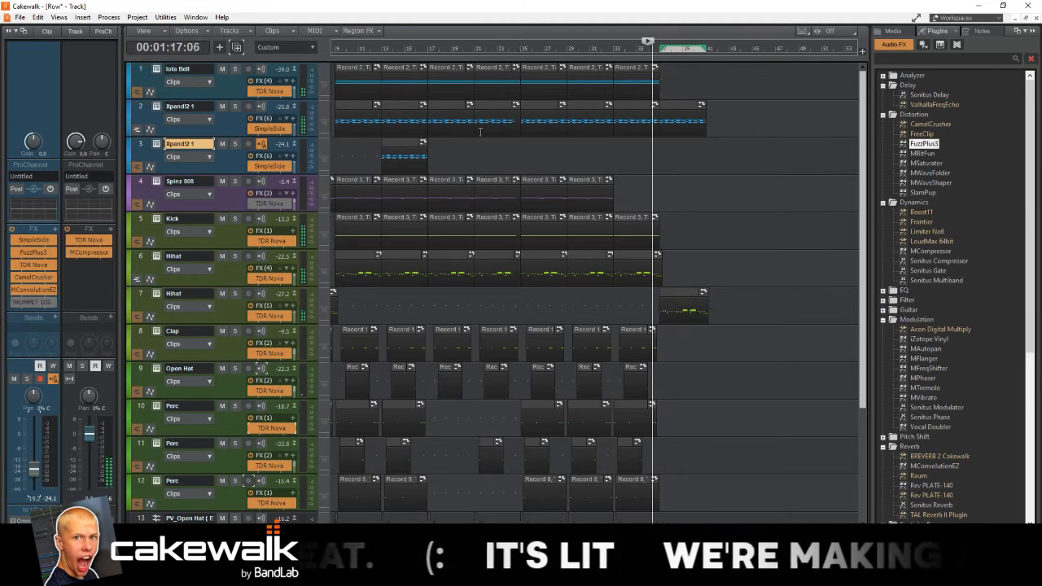
Step: Copy the transposed clip on the duplicated Xpand!2 1 track to bars 25, 29 and 9
{"action": "left_click_drag", "start_coordinate": [401, 148], "coordinate": [579, 144]}
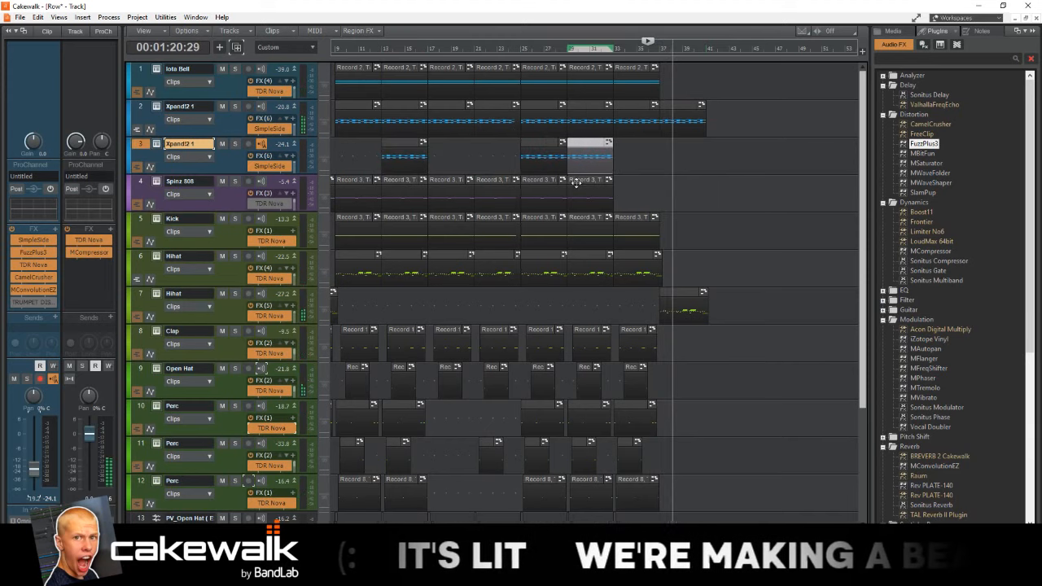
{"action": "scroll", "coordinate": [558, 174], "scroll_direction": "left", "scroll_amount": 1}
{"action": "scroll", "coordinate": [559, 174], "scroll_direction": "left", "scroll_amount": 2}
{"action": "left_click_drag", "start_coordinate": [490, 144], "coordinate": [465, 144]}
Step: Copy the bar 33 Iota Bell clip to bar 37 and save the project
{"action": "left_click_drag", "start_coordinate": [727, 71], "coordinate": [761, 76]}
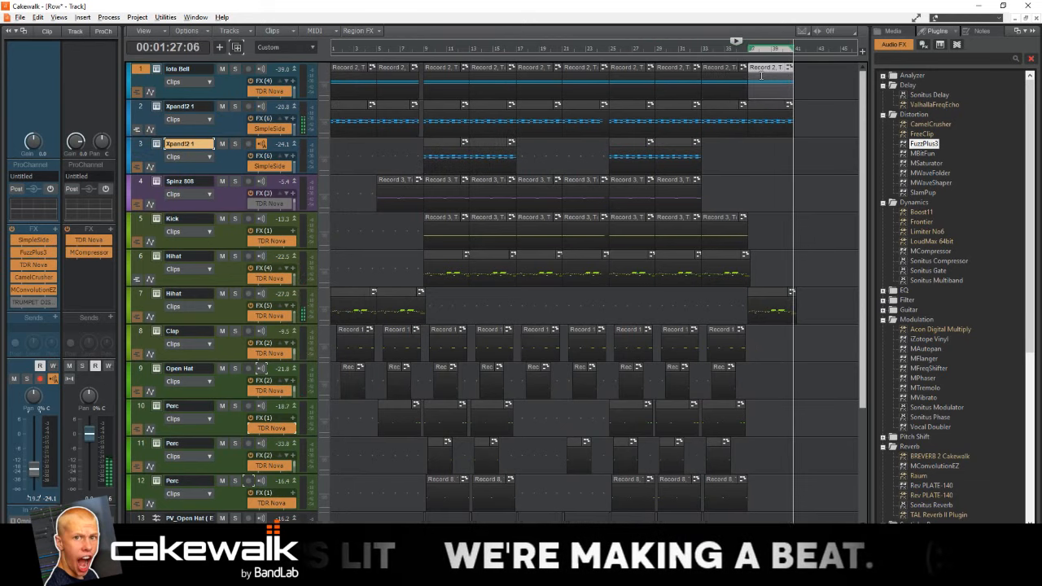
{"action": "scroll", "coordinate": [761, 76], "scroll_direction": "down", "scroll_amount": 3}
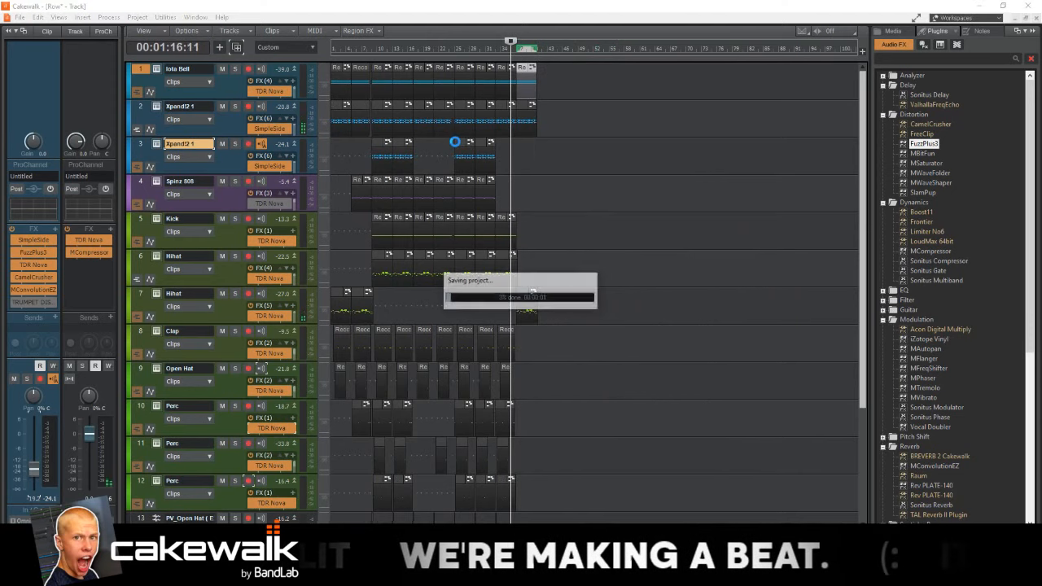
Step: Save the project and copy the whole arrangement so that its repeat starts at bar 41
{"action": "key", "text": "w"}
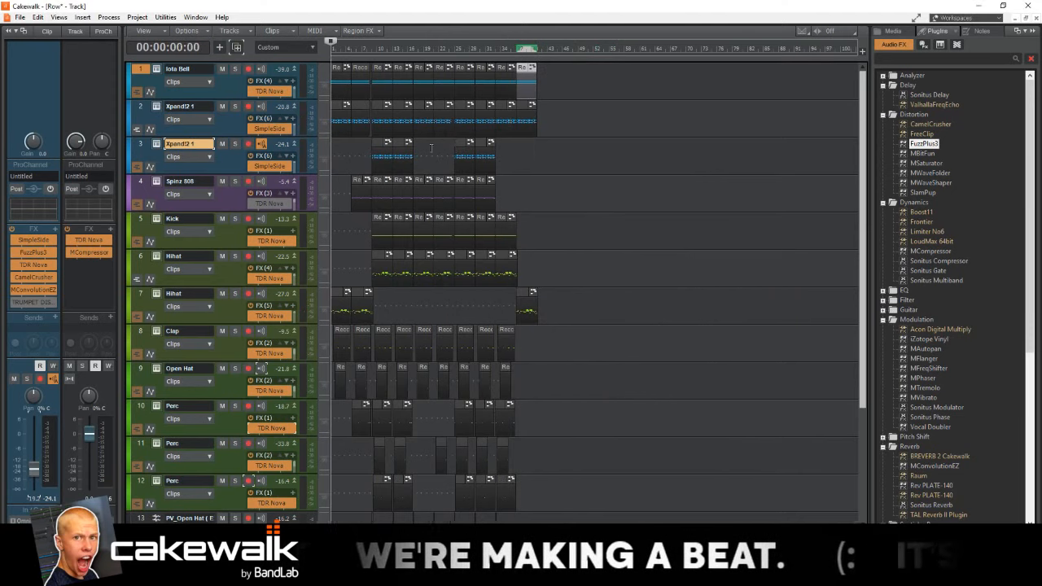
{"action": "key", "text": "ctrl+s"}
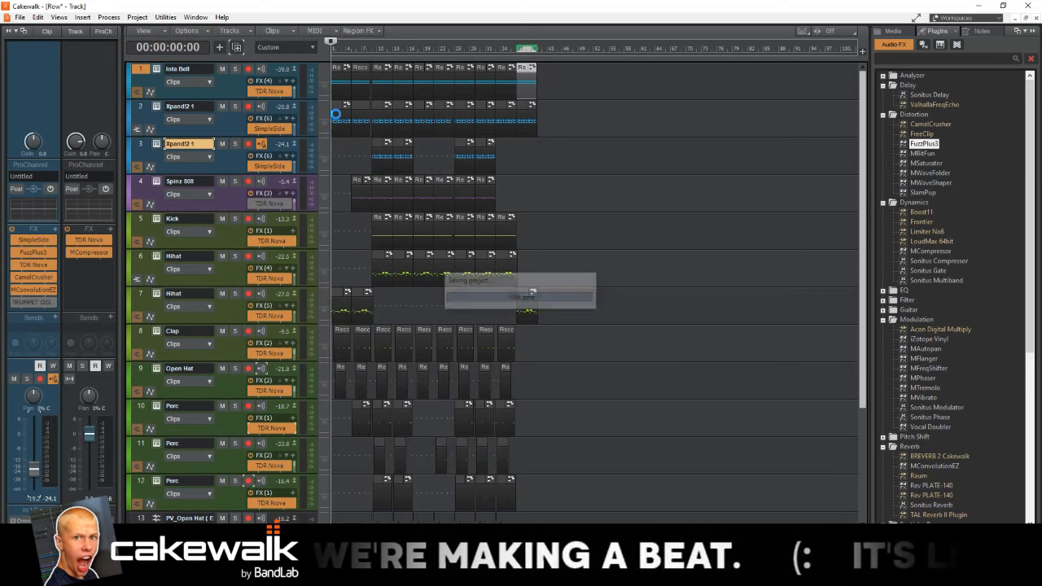
{"action": "key", "text": "ctrl+a"}
{"action": "left_click_drag", "start_coordinate": [337, 105], "coordinate": [477, 110]}
Step: Trim the end of the bar 5 Spinz 808 clip to leave a gap before bar 9, and add a short Kick pickup in that gap
{"action": "scroll", "coordinate": [379, 137], "scroll_direction": "down", "scroll_amount": 2}
{"action": "scroll", "coordinate": [413, 224], "scroll_direction": "up", "scroll_amount": 3}
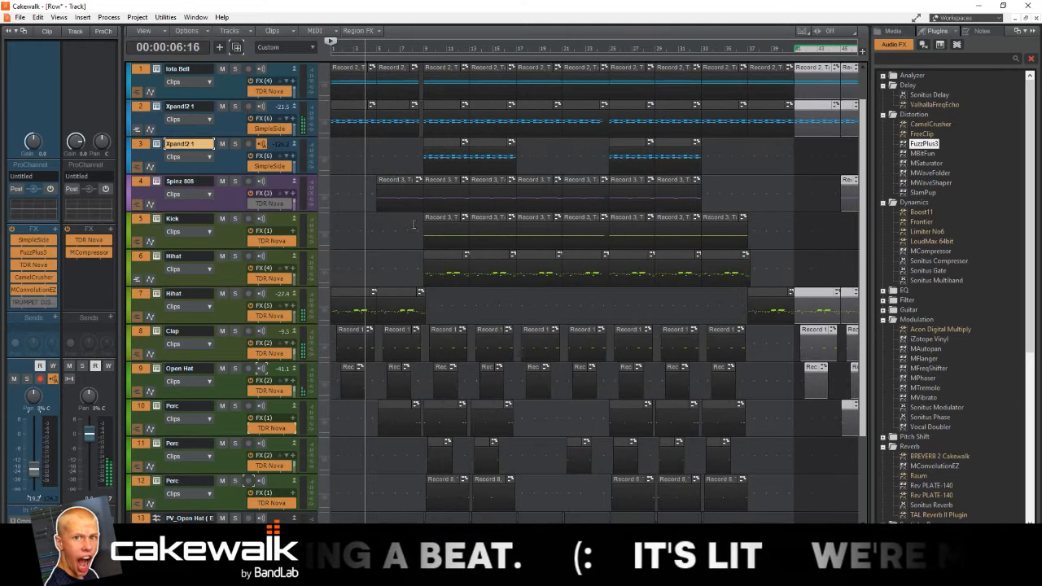
{"action": "scroll", "coordinate": [414, 225], "scroll_direction": "down", "scroll_amount": 3}
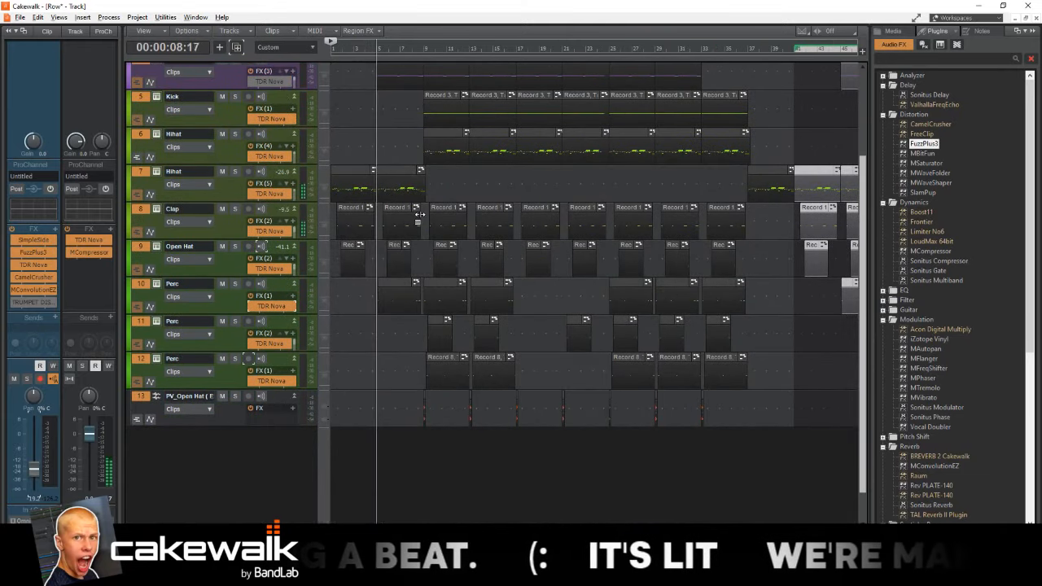
{"action": "scroll", "coordinate": [417, 218], "scroll_direction": "down", "scroll_amount": 2}
{"action": "scroll", "coordinate": [419, 214], "scroll_direction": "up", "scroll_amount": 3}
{"action": "scroll", "coordinate": [449, 217], "scroll_direction": "up", "scroll_amount": 2}
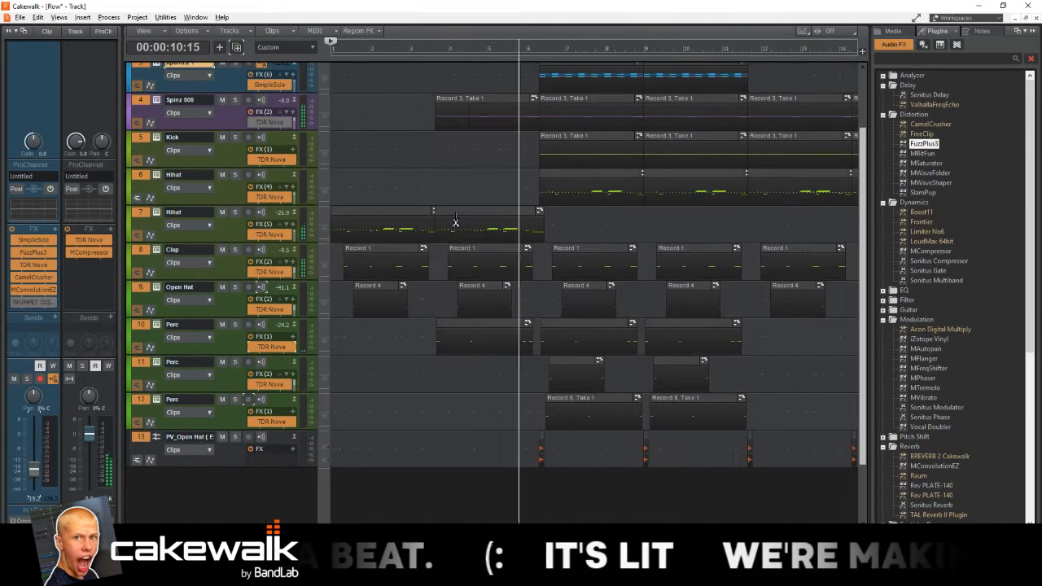
{"action": "scroll", "coordinate": [482, 204], "scroll_direction": "up", "scroll_amount": 2}
{"action": "scroll", "coordinate": [525, 201], "scroll_direction": "up", "scroll_amount": 2}
{"action": "scroll", "coordinate": [525, 201], "scroll_direction": "down", "scroll_amount": 2}
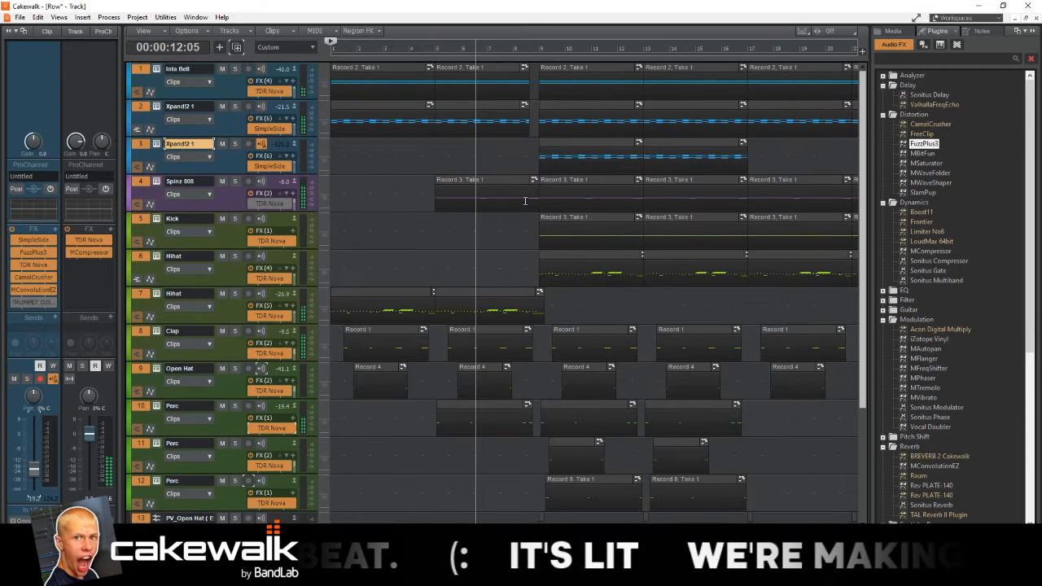
{"action": "left_click", "coordinate": [568, 219]}
{"action": "left_click_drag", "start_coordinate": [538, 198], "coordinate": [525, 196]}
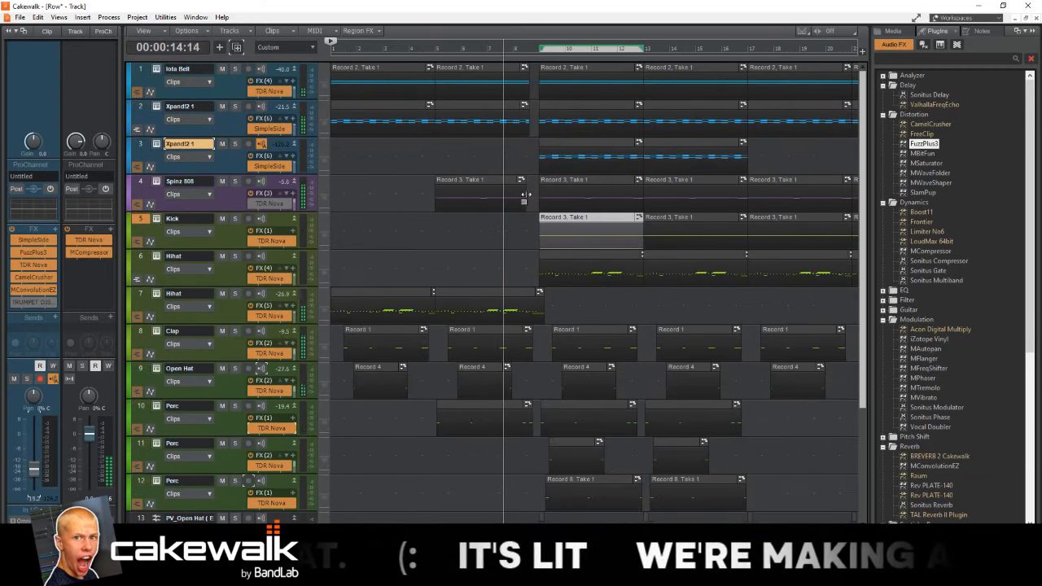
{"action": "left_click_drag", "start_coordinate": [568, 232], "coordinate": [527, 224]}
Step: Play the song from about bar 8 and review the clip layout of all tracks across both halves of the arrangement
{"action": "left_click", "coordinate": [513, 49]}
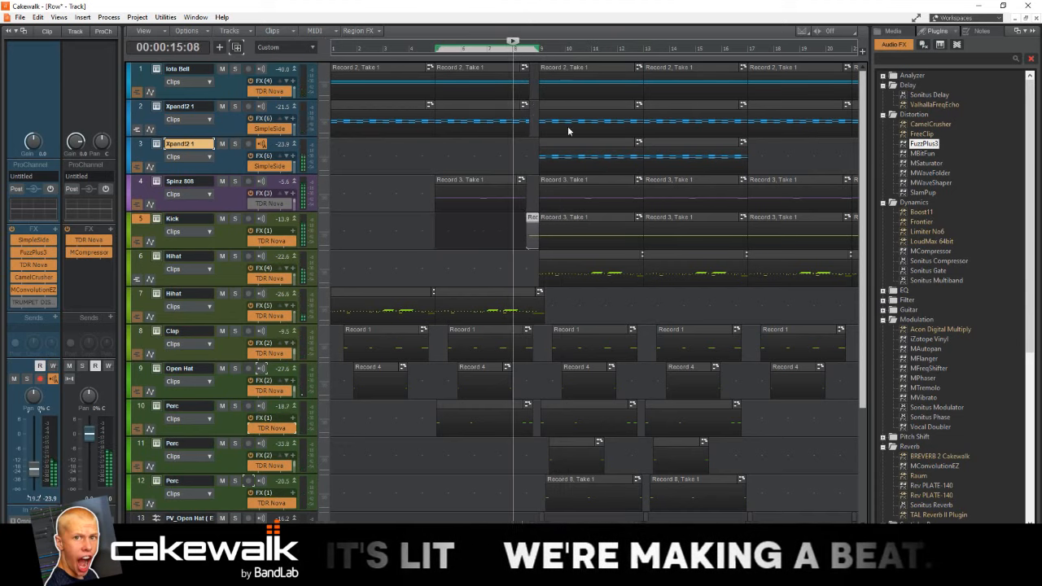
{"action": "scroll", "coordinate": [567, 142], "scroll_direction": "down", "scroll_amount": 1}
{"action": "scroll", "coordinate": [558, 163], "scroll_direction": "down", "scroll_amount": 1}
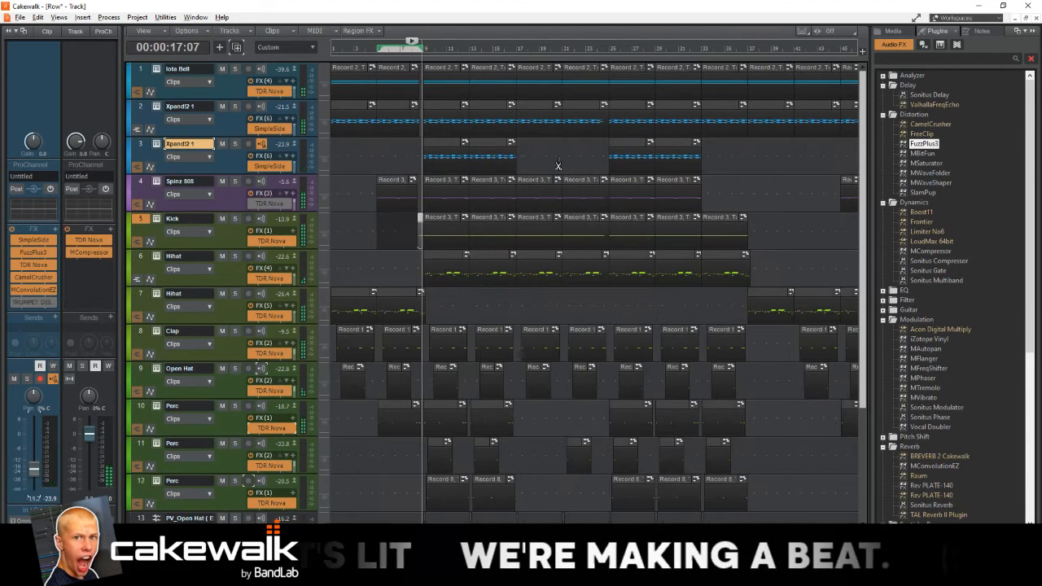
{"action": "scroll", "coordinate": [559, 157], "scroll_direction": "down", "scroll_amount": 4}
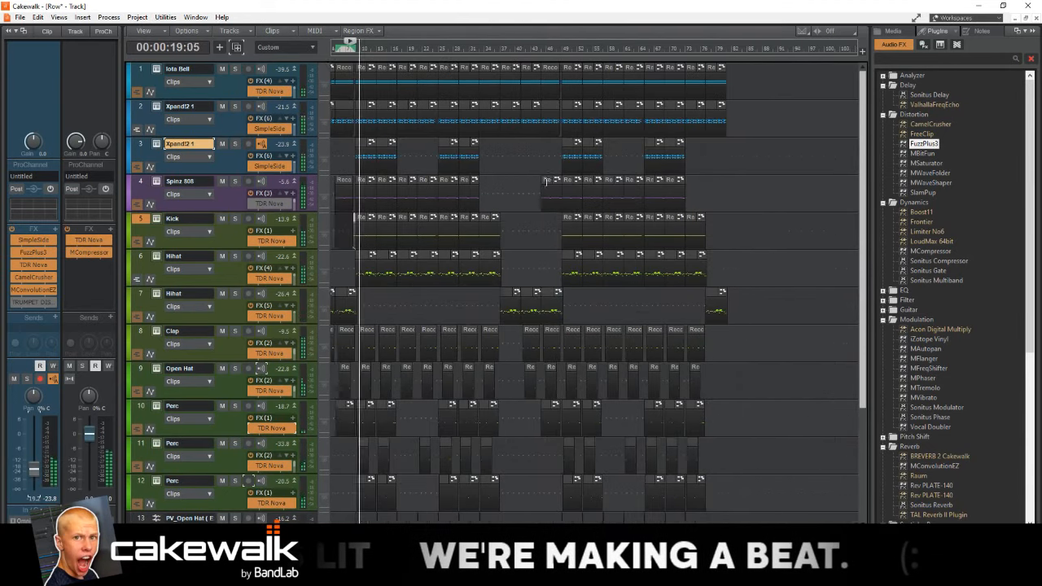
{"action": "scroll", "coordinate": [516, 220], "scroll_direction": "down", "scroll_amount": 2}
{"action": "scroll", "coordinate": [505, 220], "scroll_direction": "up", "scroll_amount": 5}
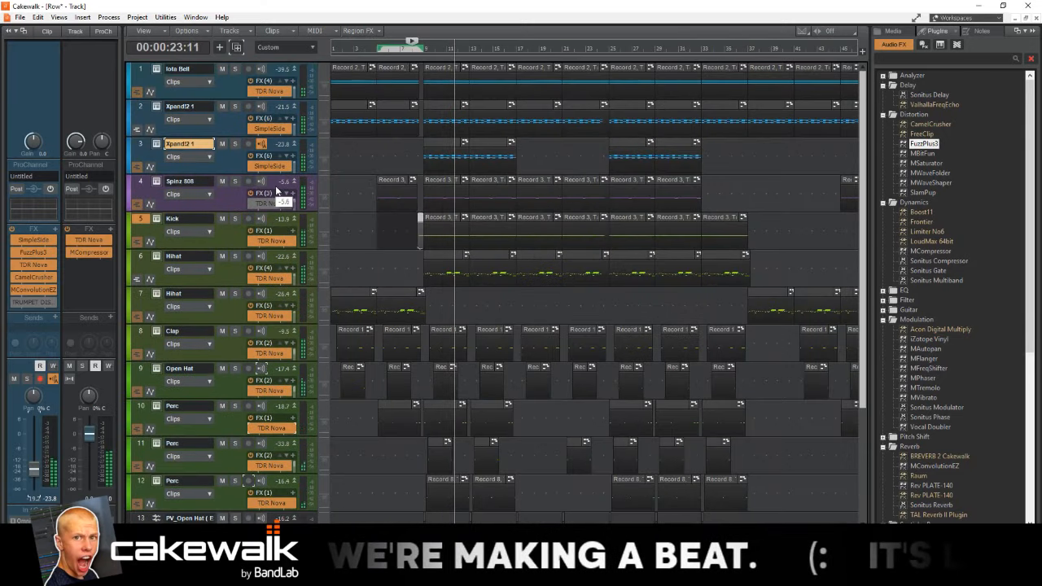
{"action": "scroll", "coordinate": [285, 200], "scroll_direction": "down", "scroll_amount": 1}
{"action": "scroll", "coordinate": [406, 210], "scroll_direction": "down", "scroll_amount": 4}
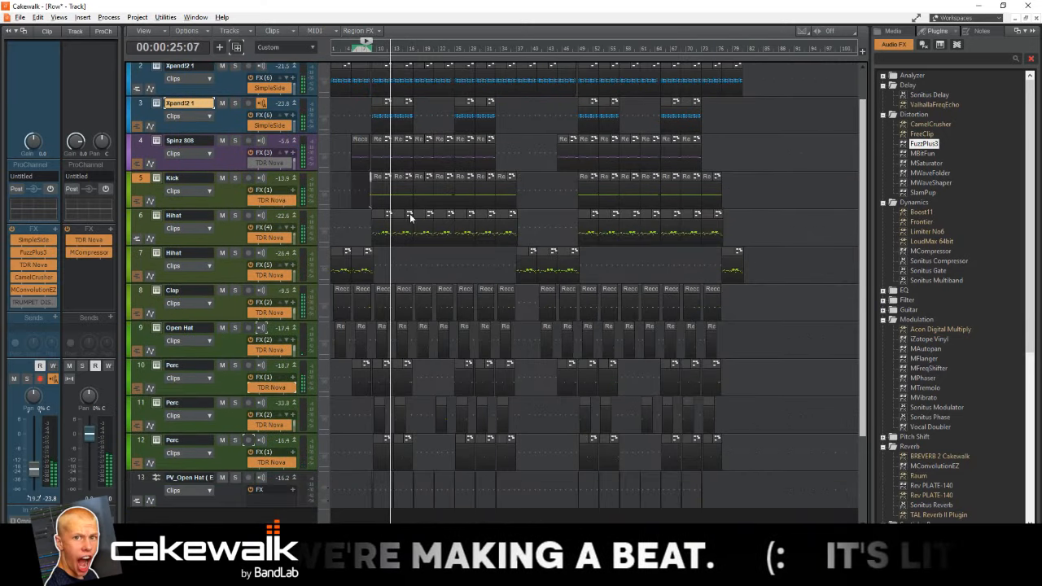
{"action": "scroll", "coordinate": [410, 217], "scroll_direction": "up", "scroll_amount": 2}
{"action": "scroll", "coordinate": [411, 214], "scroll_direction": "up", "scroll_amount": 1}
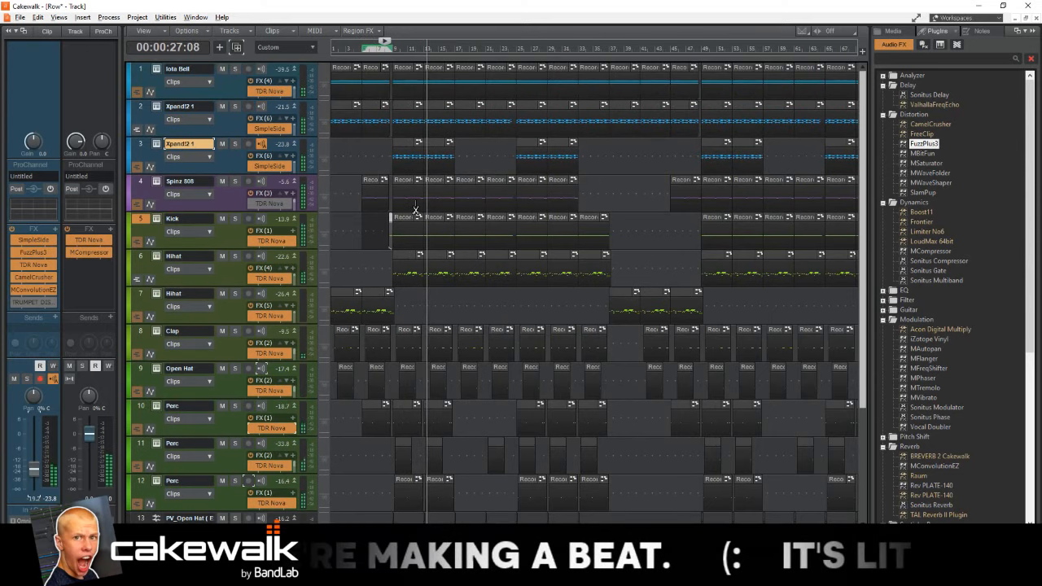
{"action": "scroll", "coordinate": [415, 210], "scroll_direction": "down", "scroll_amount": 2}
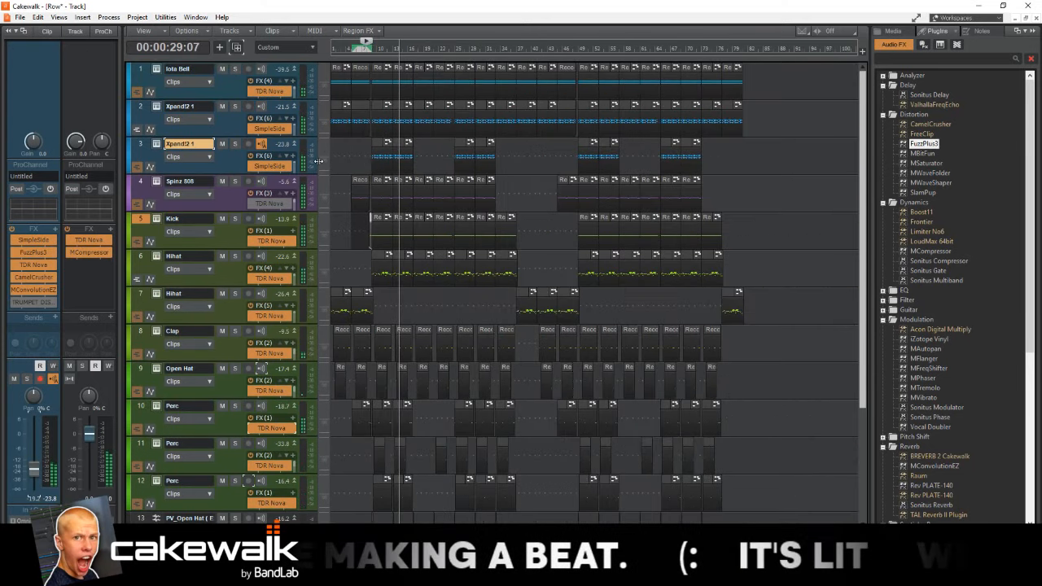
{"action": "scroll", "coordinate": [398, 79], "scroll_direction": "up", "scroll_amount": 2}
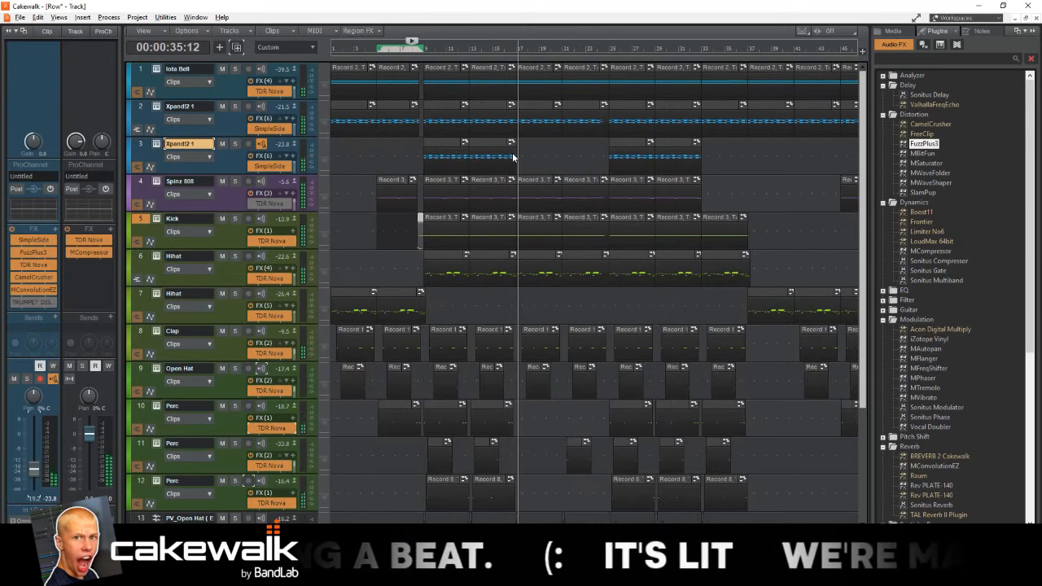
{"action": "scroll", "coordinate": [553, 224], "scroll_direction": "down", "scroll_amount": 2}
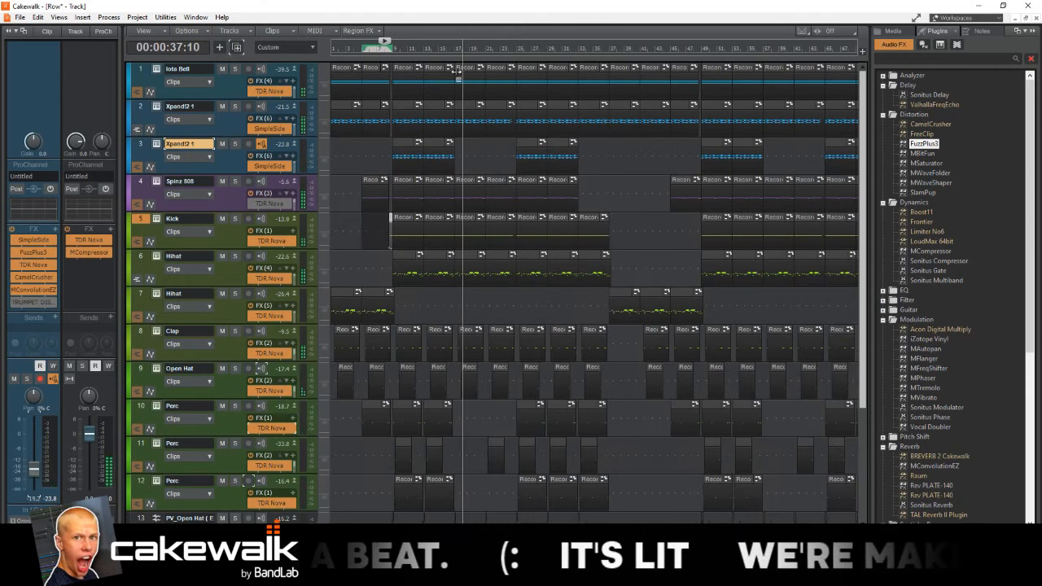
Step: Examine the clip transitions around bar 25 on the melody and drum tracks during playback
{"action": "left_click", "coordinate": [241, 88]}
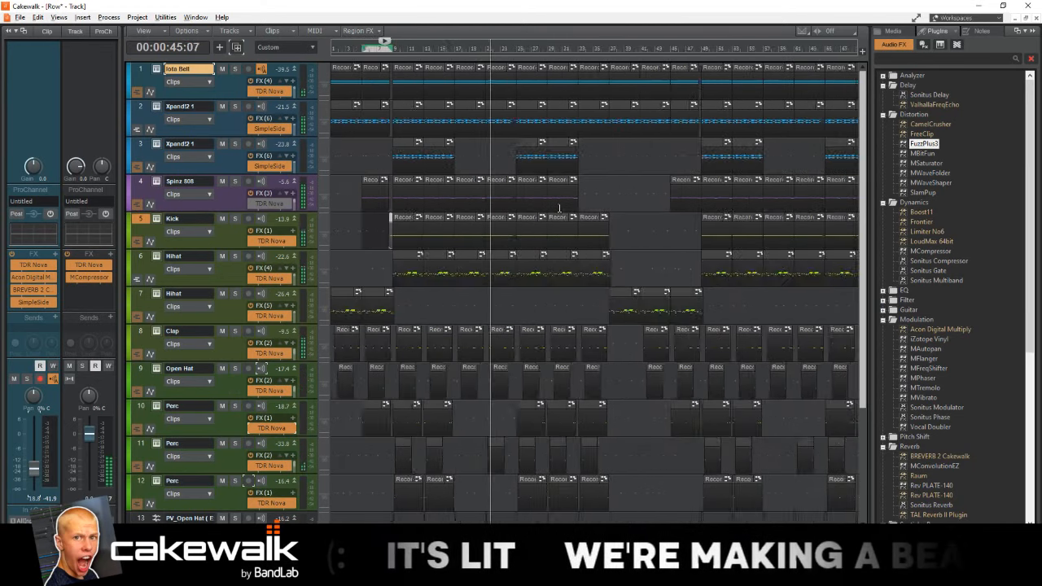
{"action": "scroll", "coordinate": [559, 208], "scroll_direction": "up", "scroll_amount": 5}
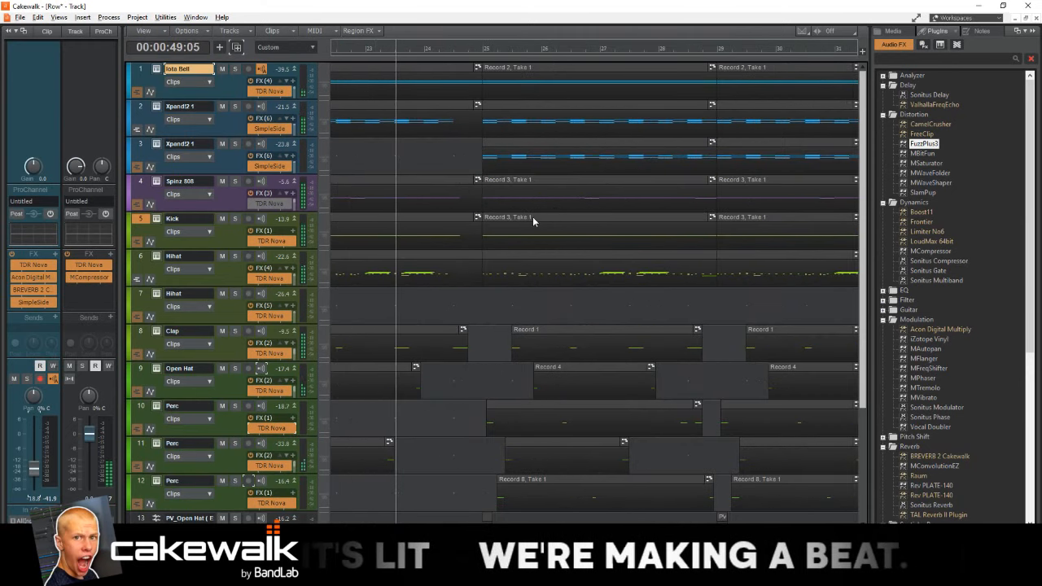
{"action": "scroll", "coordinate": [532, 217], "scroll_direction": "down", "scroll_amount": 2}
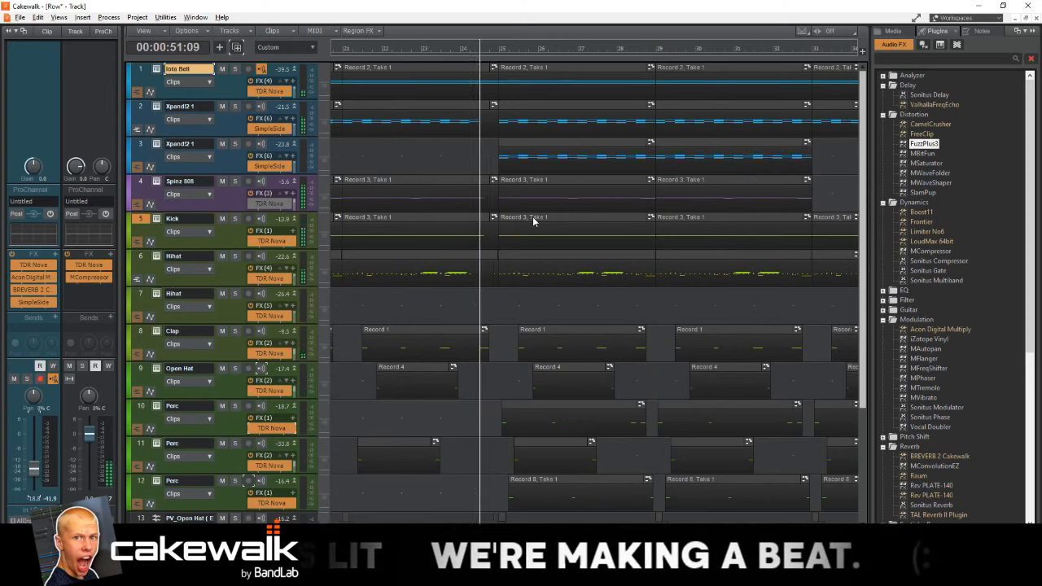
{"action": "scroll", "coordinate": [533, 217], "scroll_direction": "down", "scroll_amount": 2}
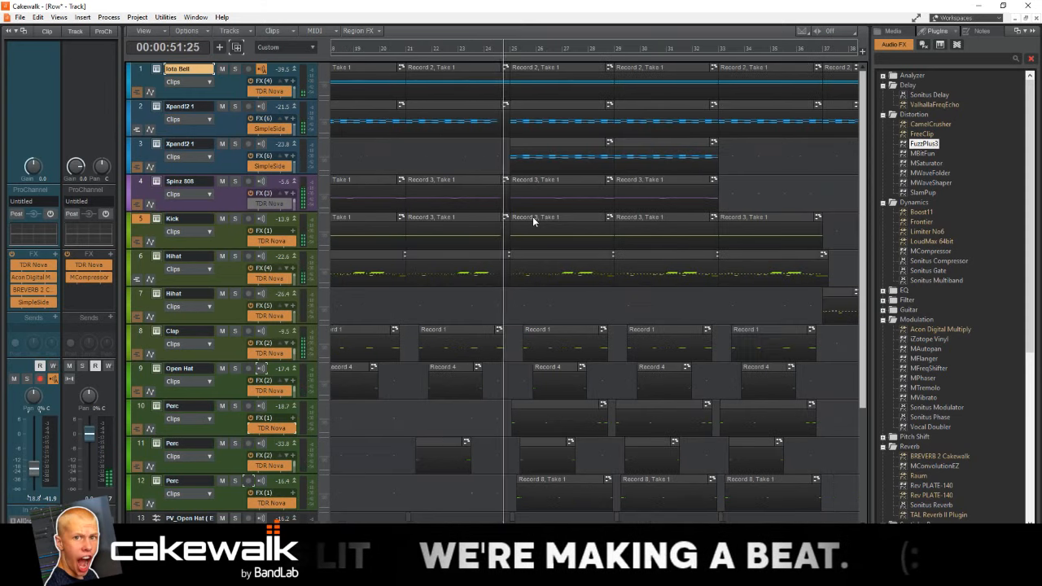
{"action": "left_click", "coordinate": [498, 340]}
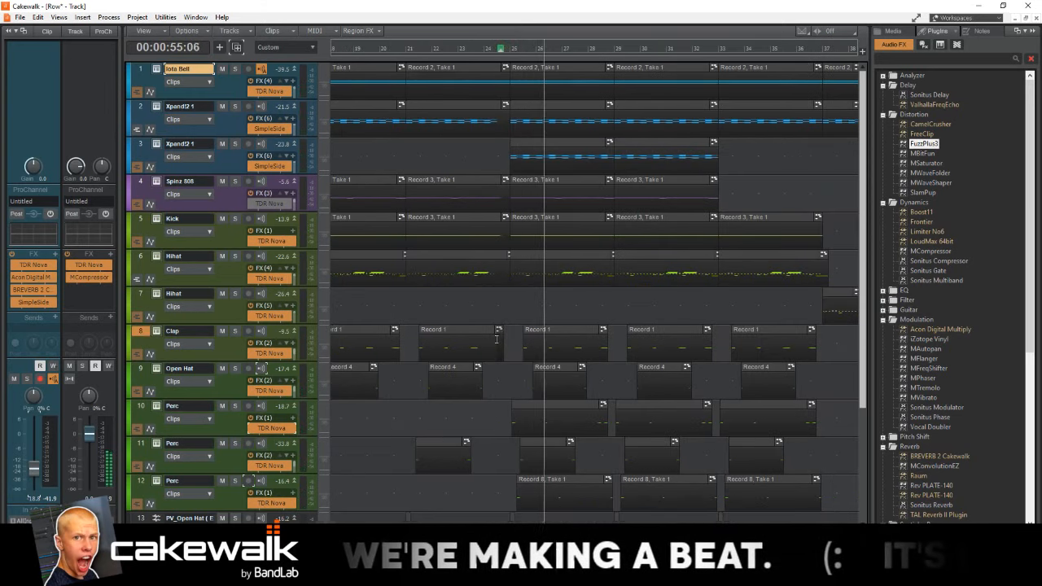
{"action": "scroll", "coordinate": [490, 271], "scroll_direction": "right", "scroll_amount": 5}
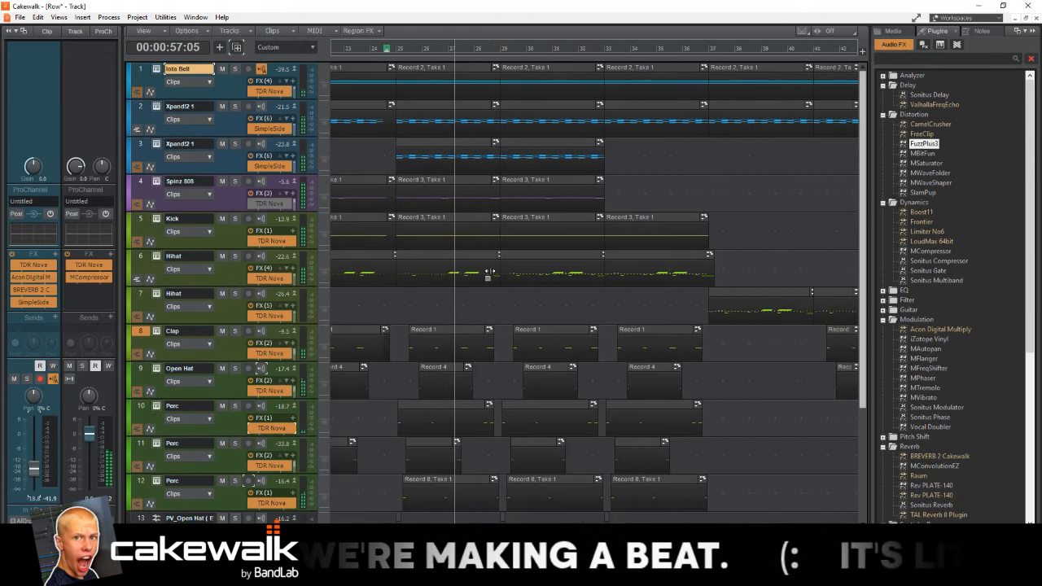
{"action": "scroll", "coordinate": [489, 271], "scroll_direction": "down", "scroll_amount": 3}
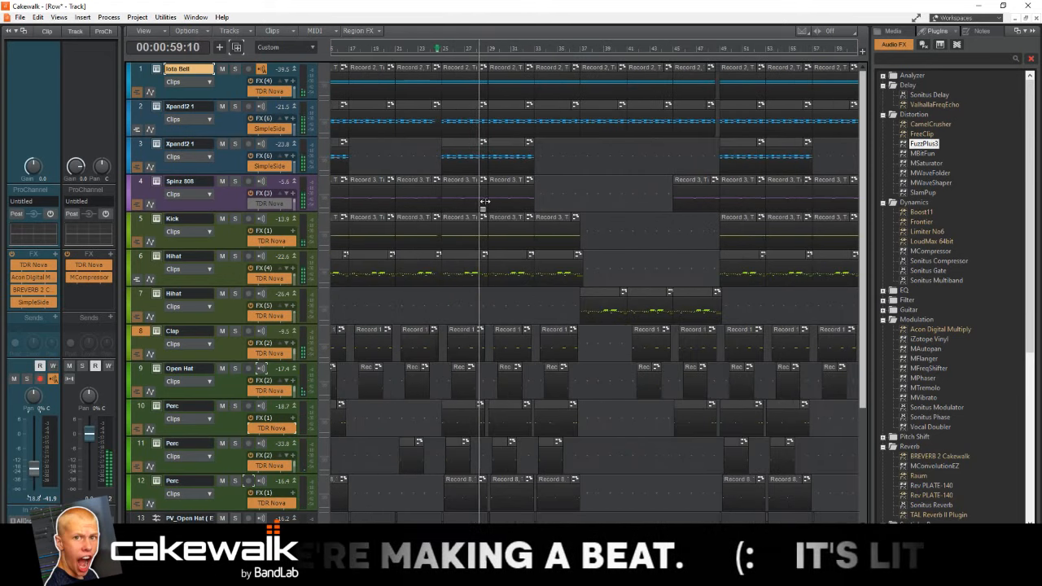
Step: Open FreeClip on the Master bus and raise its output to -1.4 dB
{"action": "left_click", "coordinate": [235, 236]}
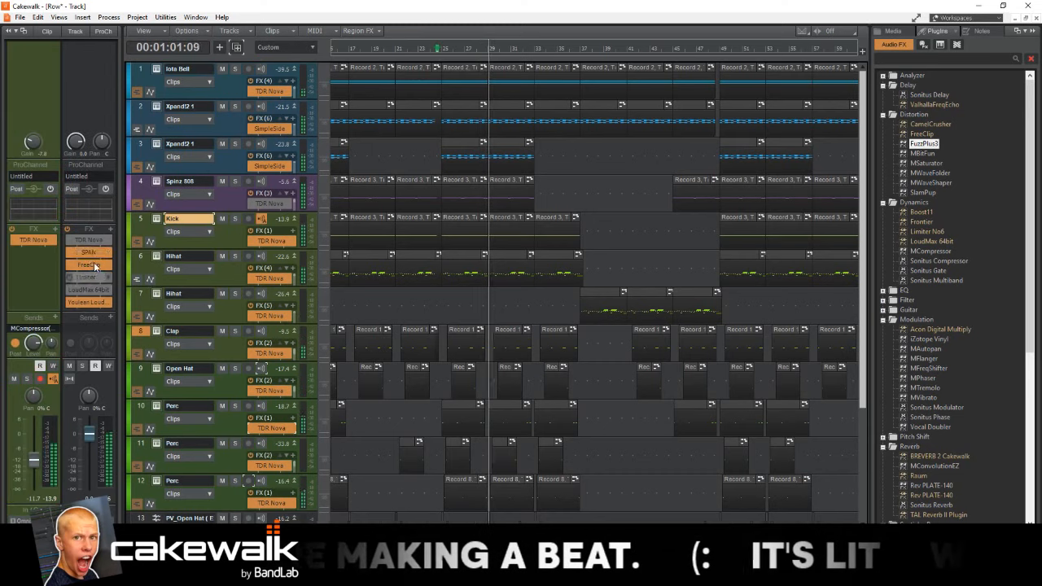
{"action": "double_click", "coordinate": [94, 265]}
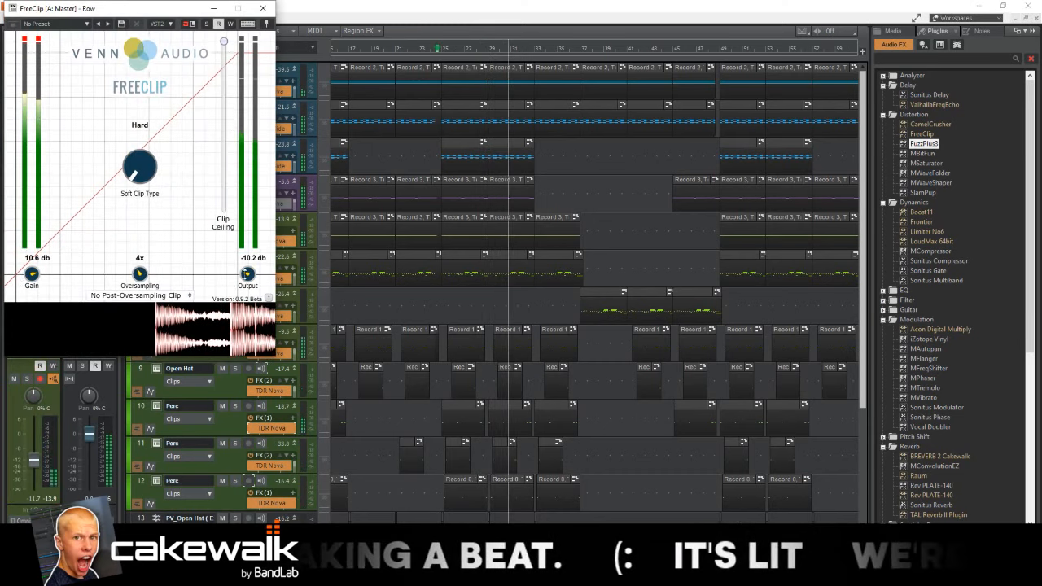
{"action": "left_click_drag", "start_coordinate": [247, 272], "coordinate": [246, 275]}
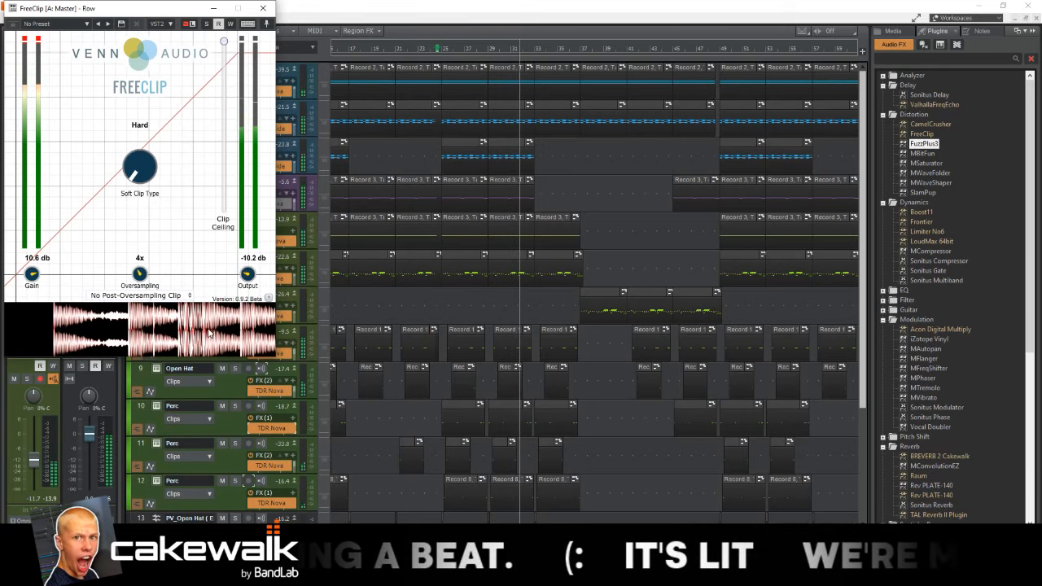
{"action": "key", "text": "XF86AudioLowerVolume"}
{"action": "key", "text": "XF86AudioLowerVolume"}
{"action": "key", "text": "XF86AudioLowerVolume"}
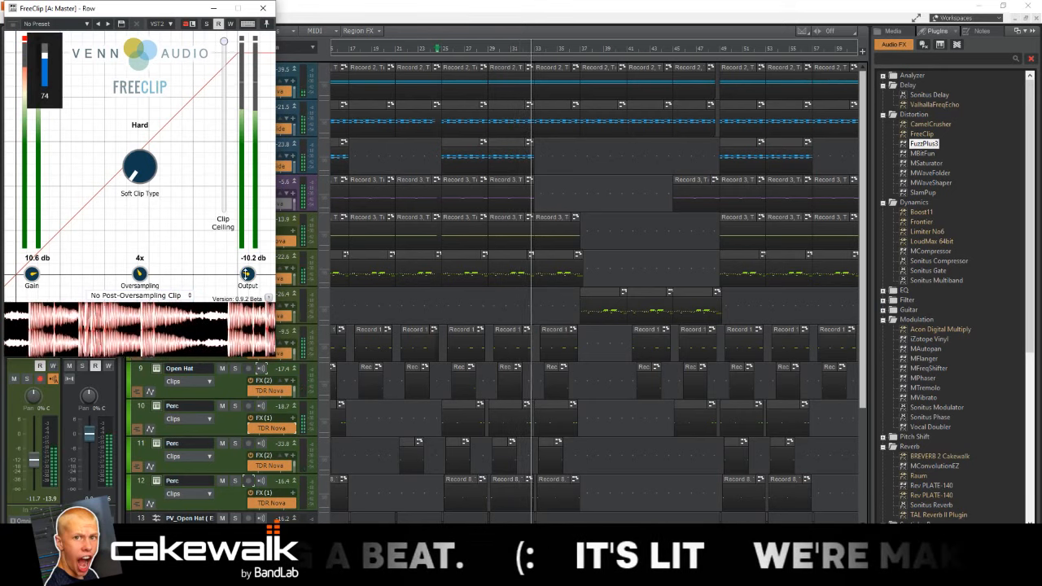
{"action": "left_click_drag", "start_coordinate": [247, 274], "coordinate": [252, 245]}
Step: Lower the system volume to 50 and readjust FreeClip's output level on the Master bus
{"action": "key", "text": "XF86AudioLowerVolume"}
{"action": "key", "text": "XF86AudioLowerVolume"}
{"action": "key", "text": "XF86AudioLowerVolume"}
{"action": "key", "text": "XF86AudioLowerVolume"}
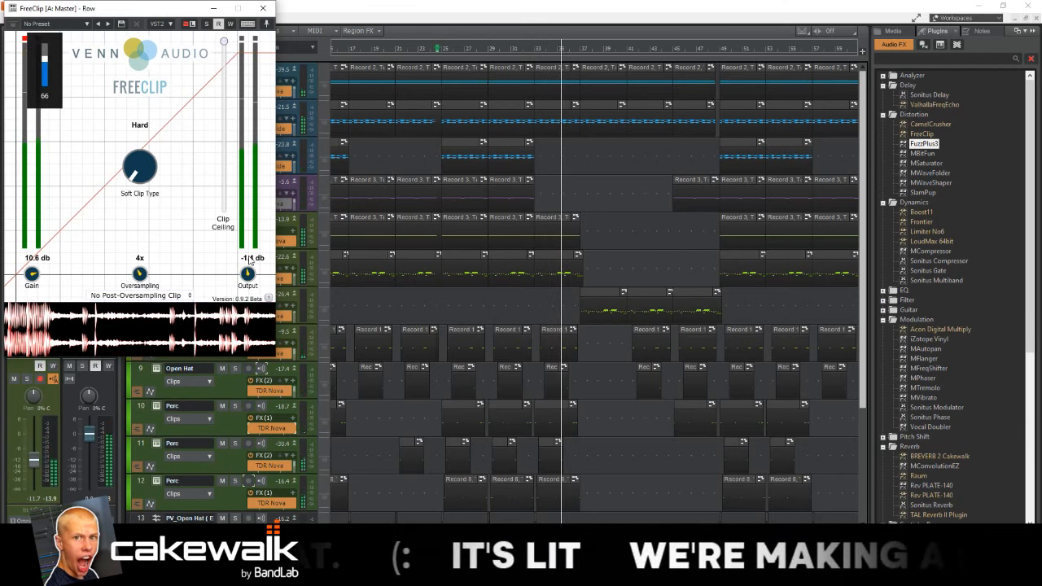
{"action": "key", "text": "XF86AudioLowerVolume"}
{"action": "key", "text": "XF86AudioLowerVolume"}
{"action": "key", "text": "XF86AudioLowerVolume"}
{"action": "key", "text": "XF86AudioLowerVolume"}
{"action": "key", "text": "XF86AudioLowerVolume"}
{"action": "key", "text": "XF86AudioLowerVolume"}
{"action": "key", "text": "XF86AudioLowerVolume"}
{"action": "key", "text": "XF86AudioLowerVolume"}
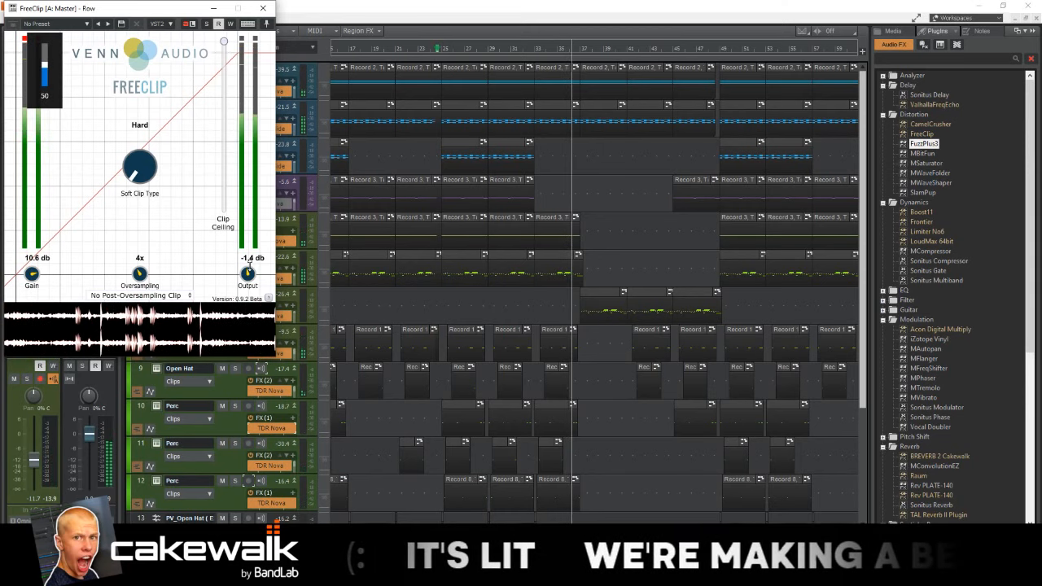
{"action": "left_click_drag", "start_coordinate": [249, 260], "coordinate": [248, 275]}
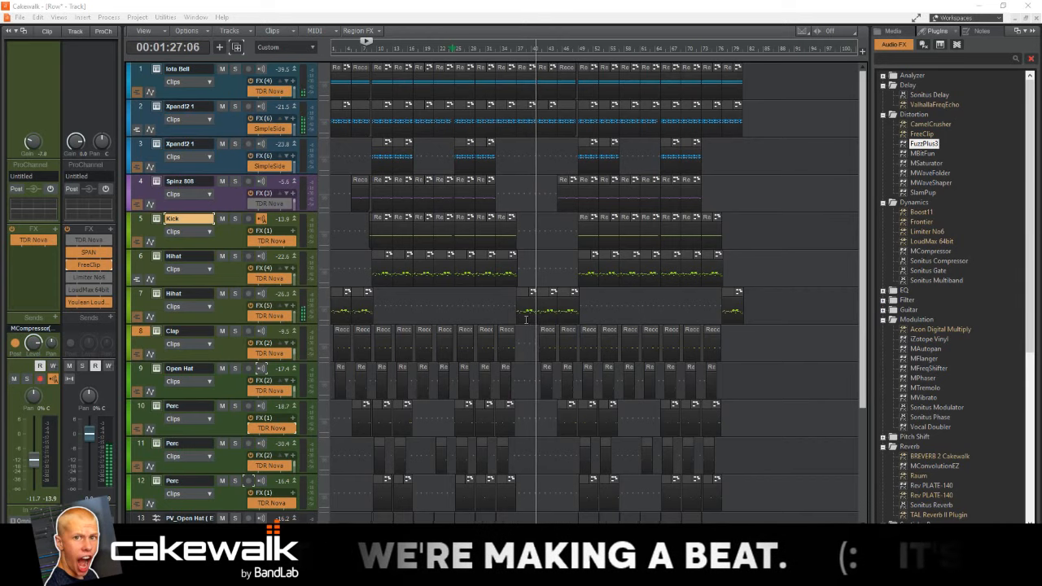
Step: Listen through the break into the repeated section after bar 49, then stop playback
{"action": "scroll", "coordinate": [530, 258], "scroll_direction": "down", "scroll_amount": 1}
{"action": "scroll", "coordinate": [500, 273], "scroll_direction": "up", "scroll_amount": 1}
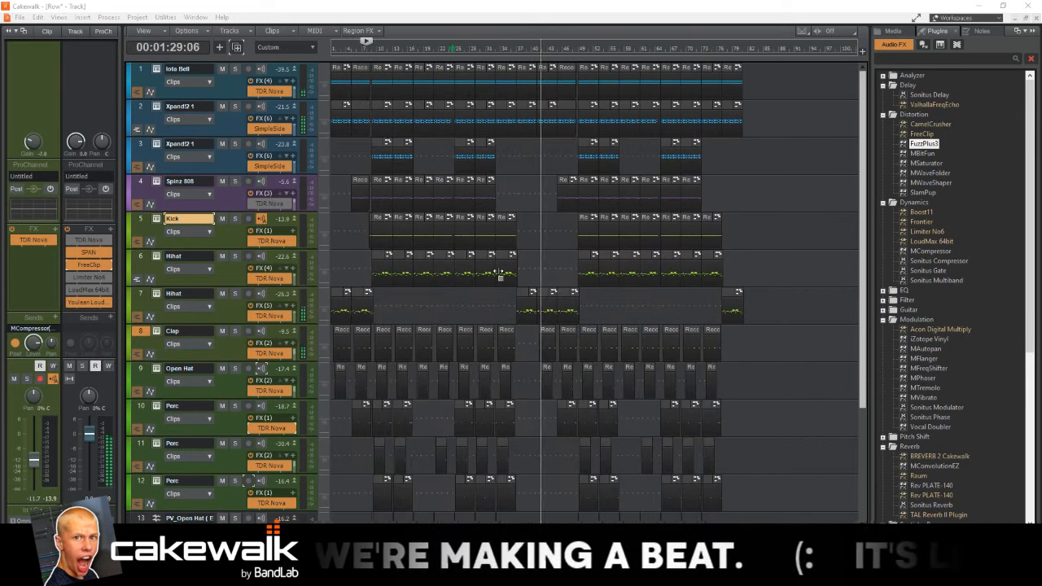
{"action": "scroll", "coordinate": [654, 265], "scroll_direction": "up", "scroll_amount": 1}
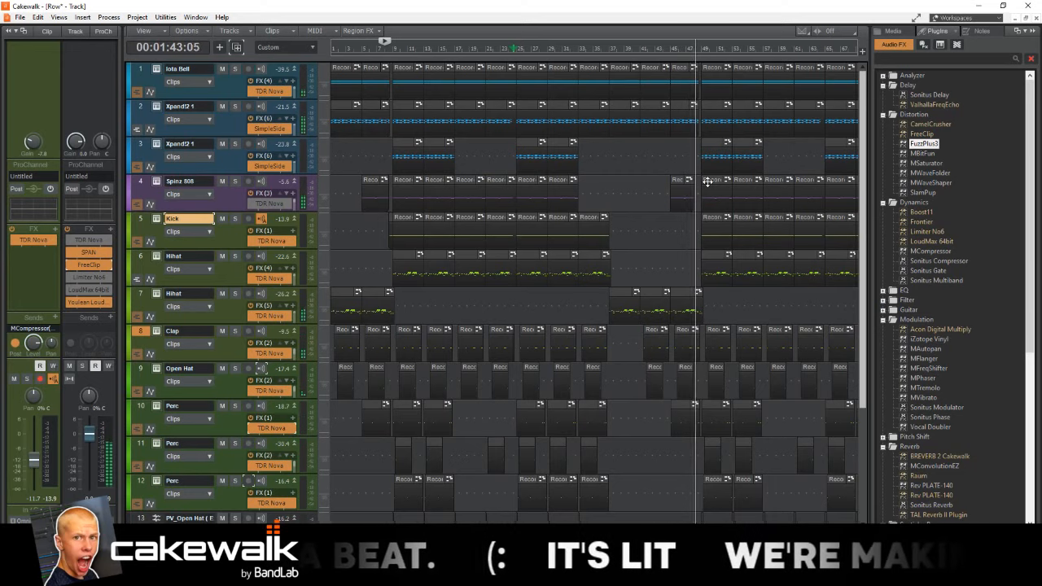
{"action": "scroll", "coordinate": [659, 208], "scroll_direction": "down", "scroll_amount": 1}
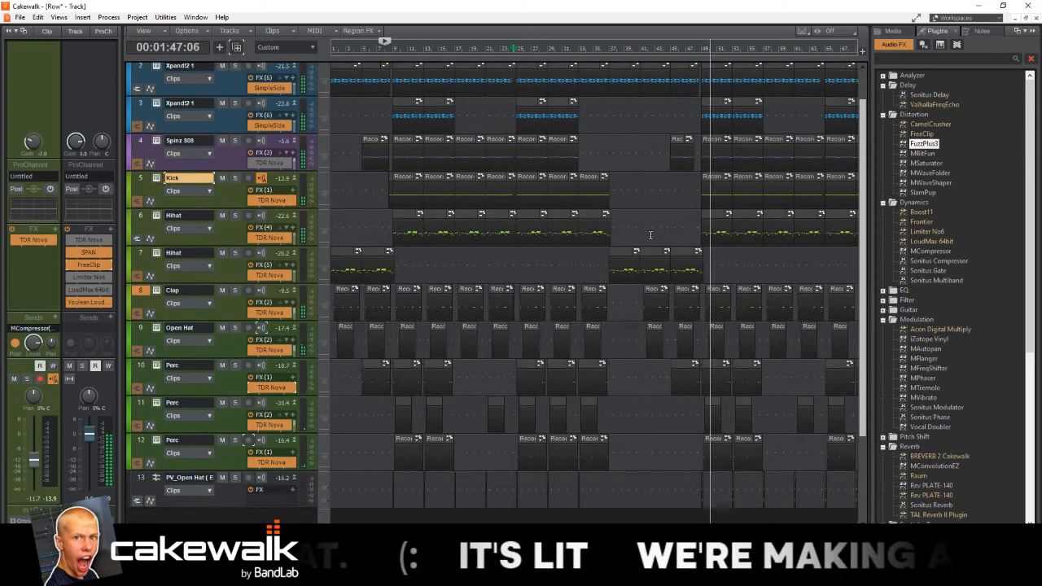
{"action": "key", "text": "space"}
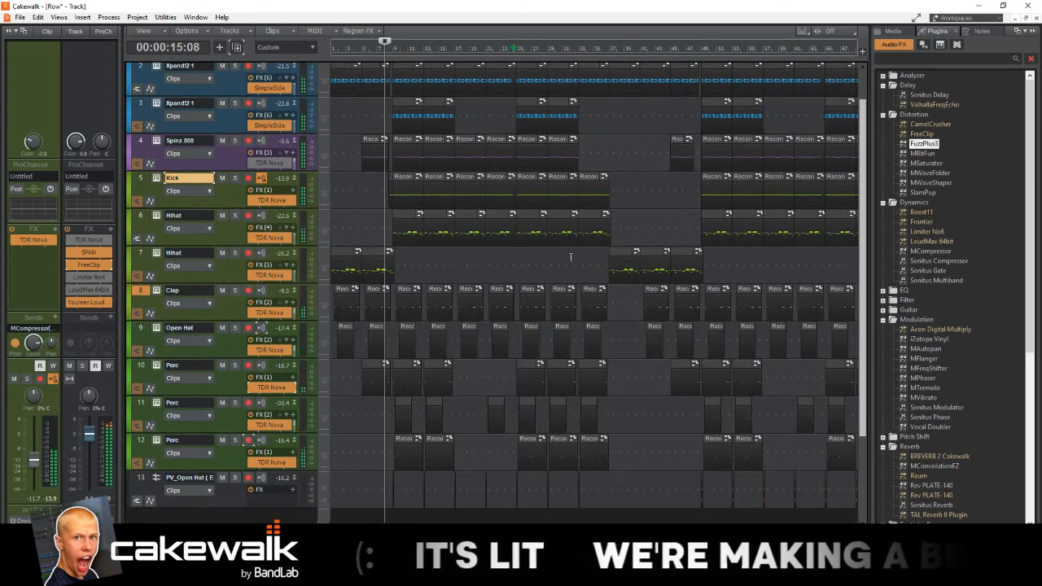
{"action": "scroll", "coordinate": [250, 114], "scroll_direction": "up", "scroll_amount": 1}
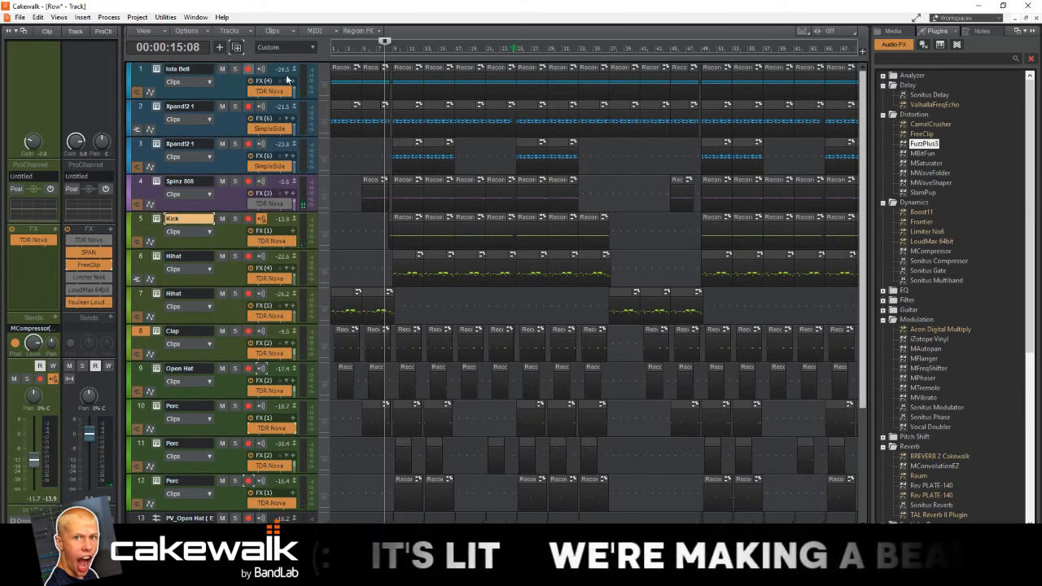
{"action": "key", "text": "w"}
{"action": "left_click", "coordinate": [220, 49]}
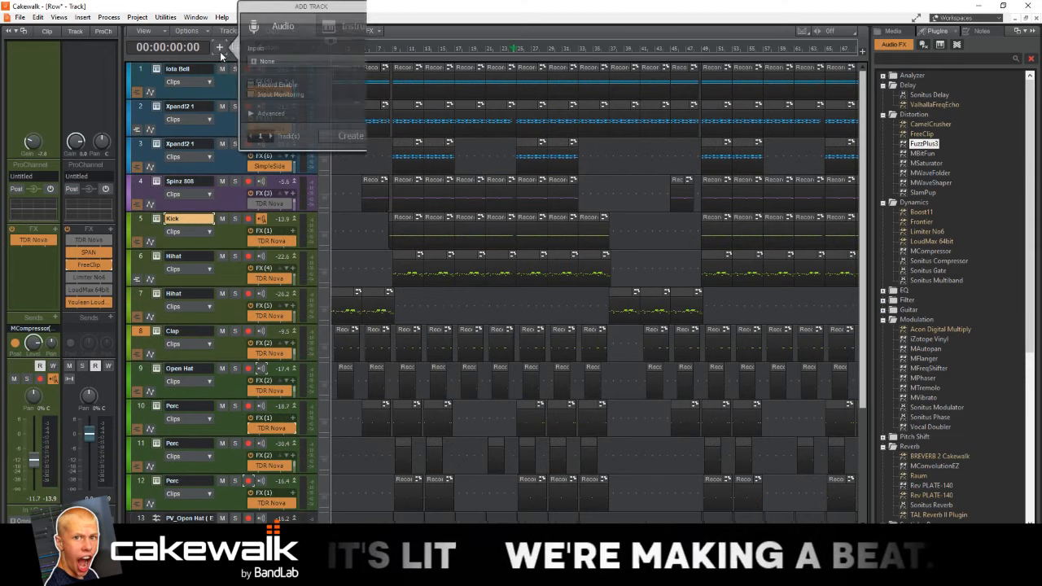
{"action": "left_click", "coordinate": [309, 62]}
{"action": "mouse_move", "coordinate": [384, 87]}
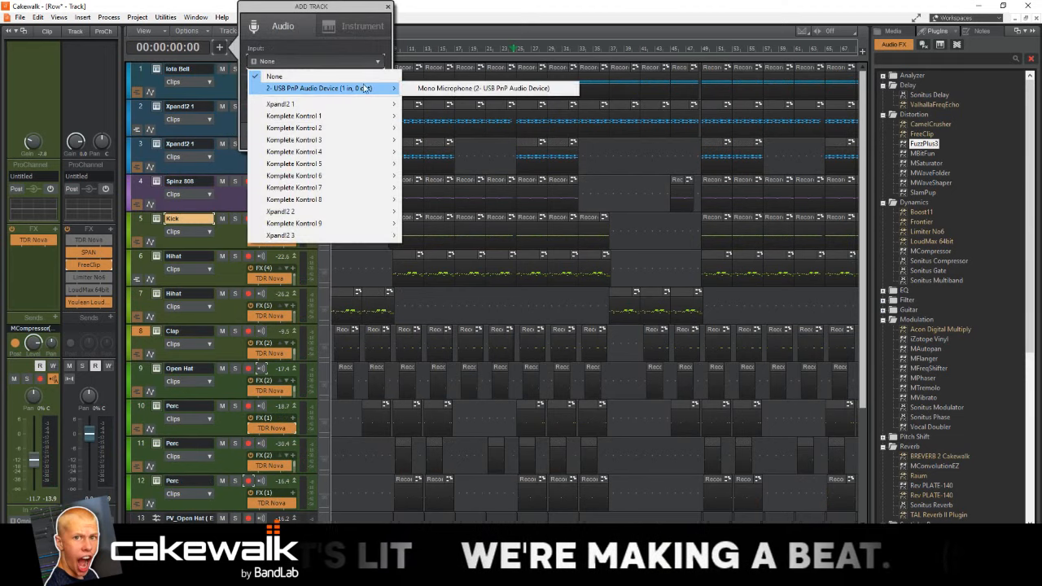
{"action": "left_click", "coordinate": [443, 89]}
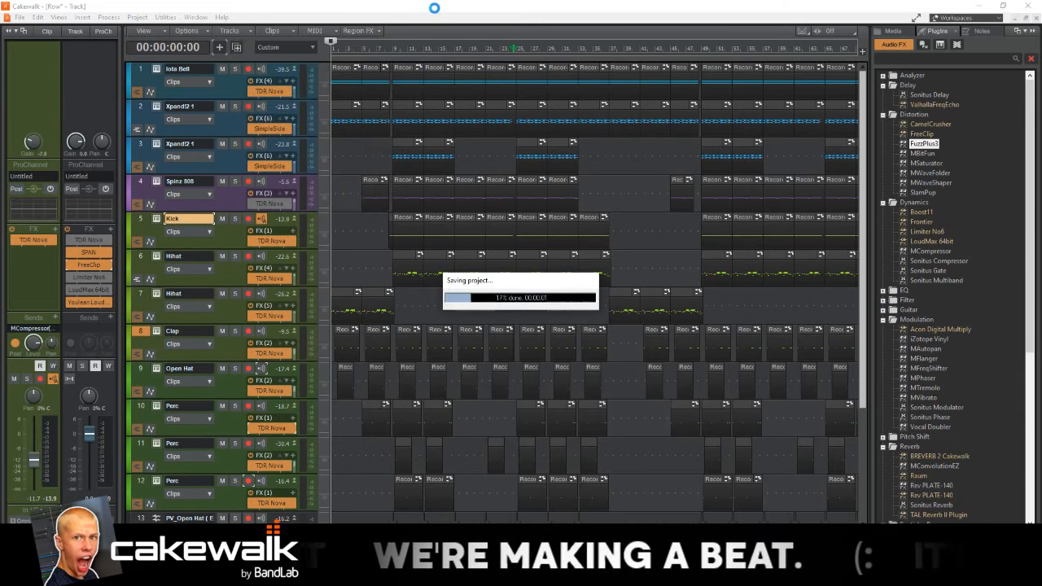
Step: Play the song from the start and place the final prod tag (2) audio file on a new track around bar 7
{"action": "key", "text": "space"}
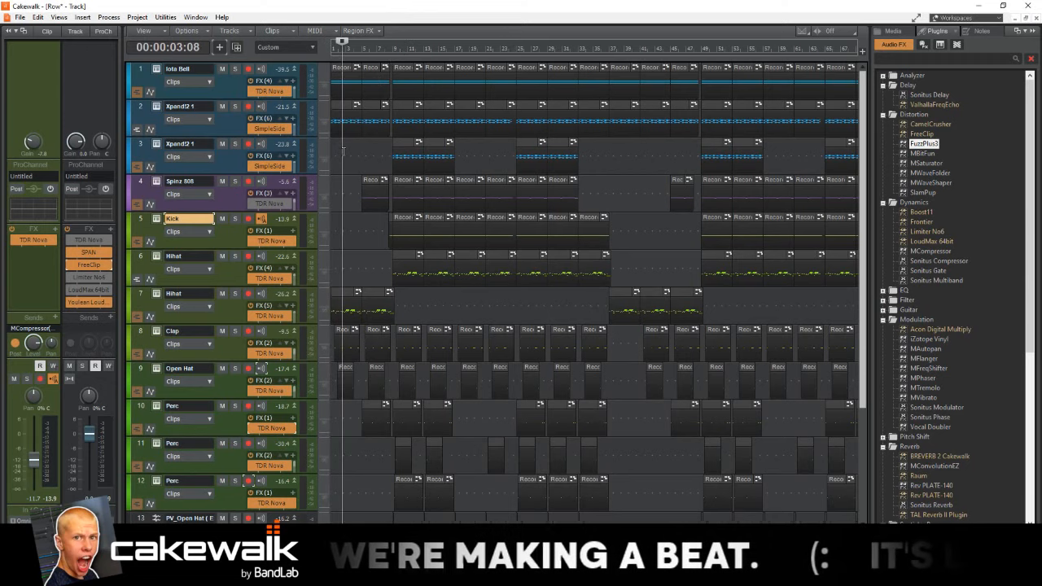
{"action": "scroll", "coordinate": [343, 151], "scroll_direction": "down", "scroll_amount": 3}
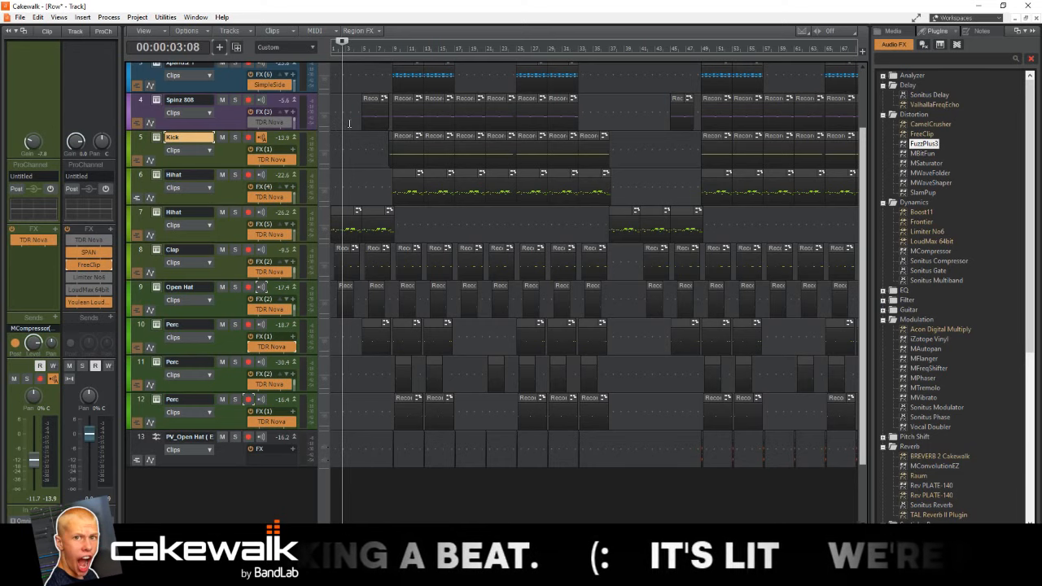
{"action": "key", "text": "w"}
{"action": "key", "text": "space"}
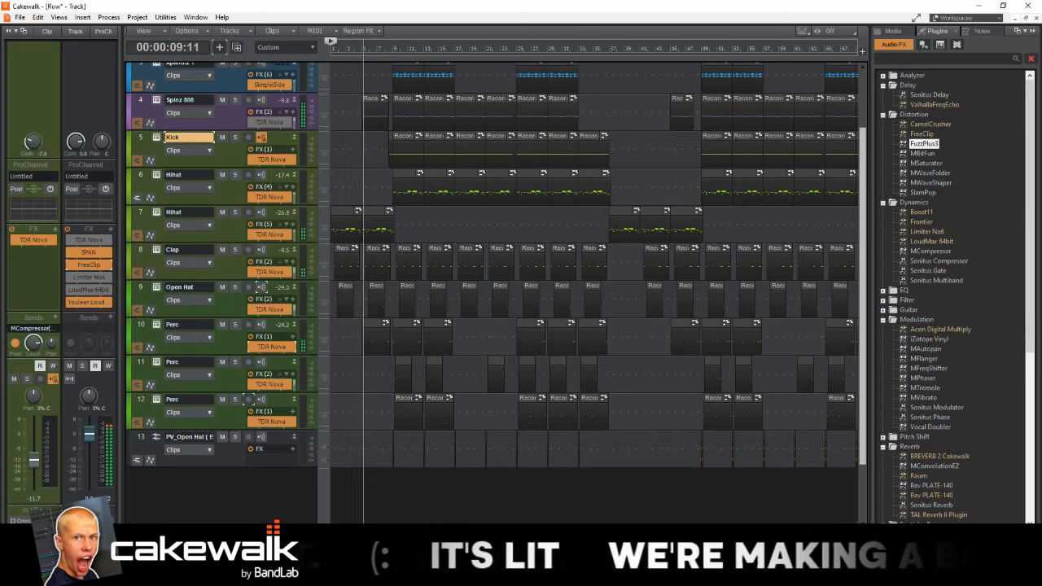
{"action": "left_click", "coordinate": [251, 573]}
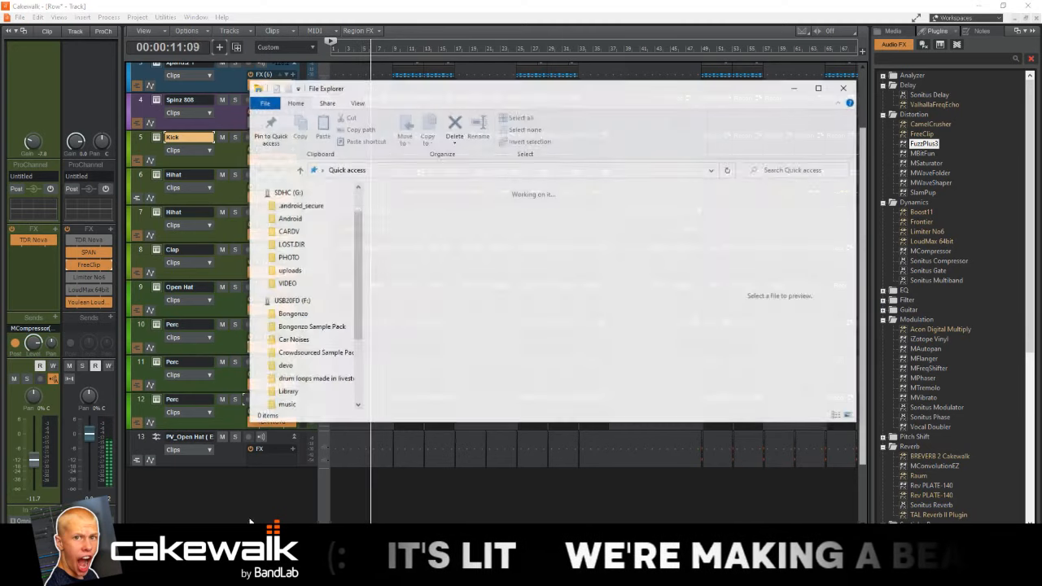
{"action": "left_click_drag", "start_coordinate": [416, 100], "coordinate": [1041, 140]}
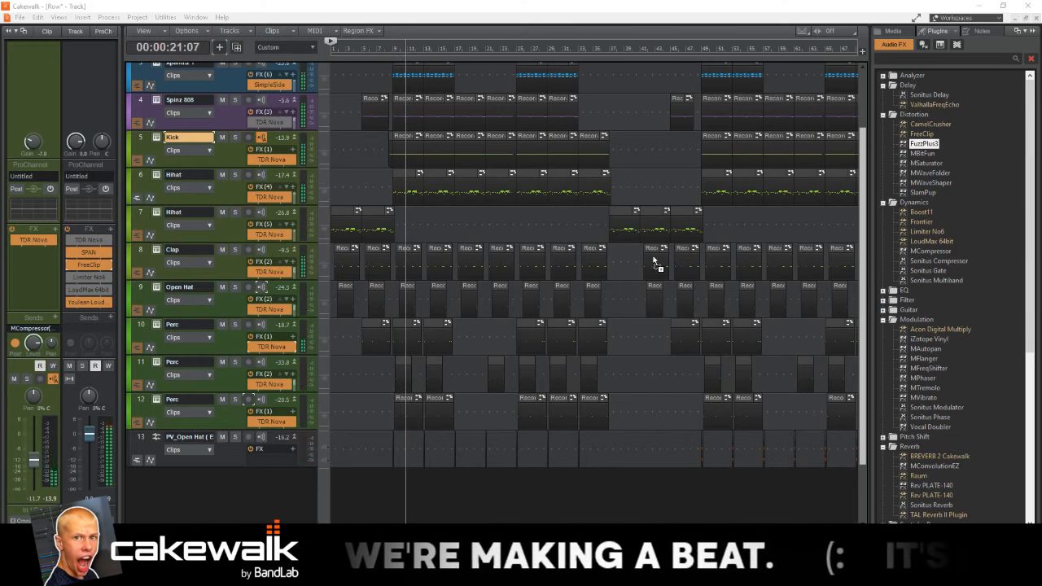
{"action": "left_click_drag", "start_coordinate": [375, 484], "coordinate": [383, 481]}
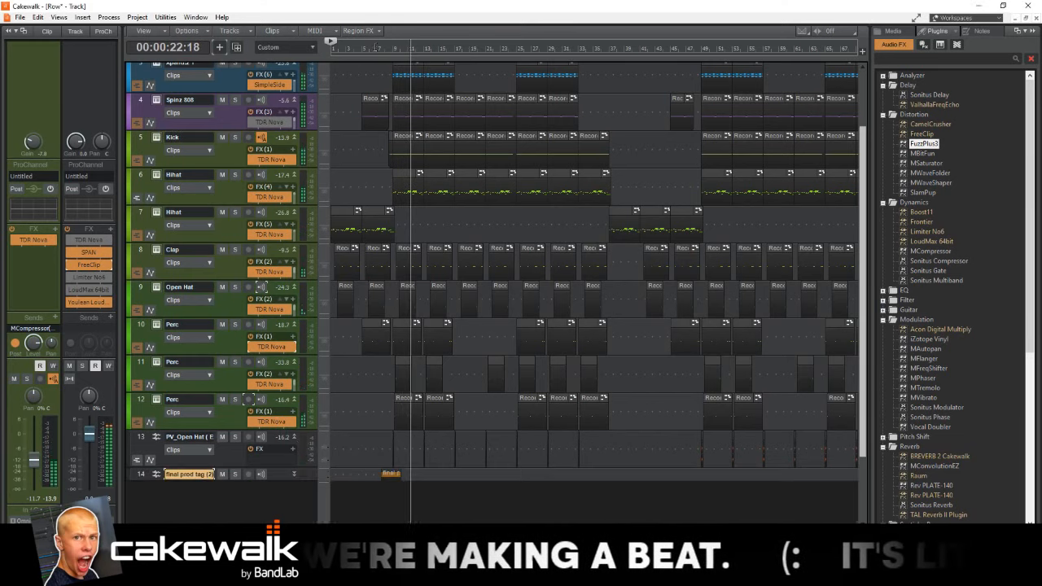
Step: Audition the final prod tag clip in the mix, raising its track gain to 4.9 and lowering its fader
{"action": "left_click", "coordinate": [373, 51]}
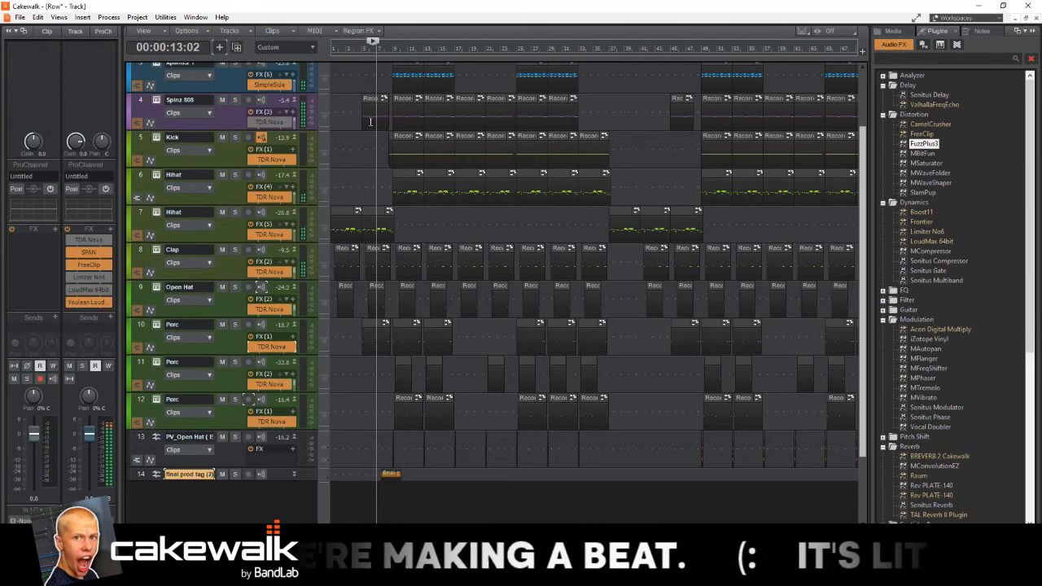
{"action": "left_click", "coordinate": [363, 170]}
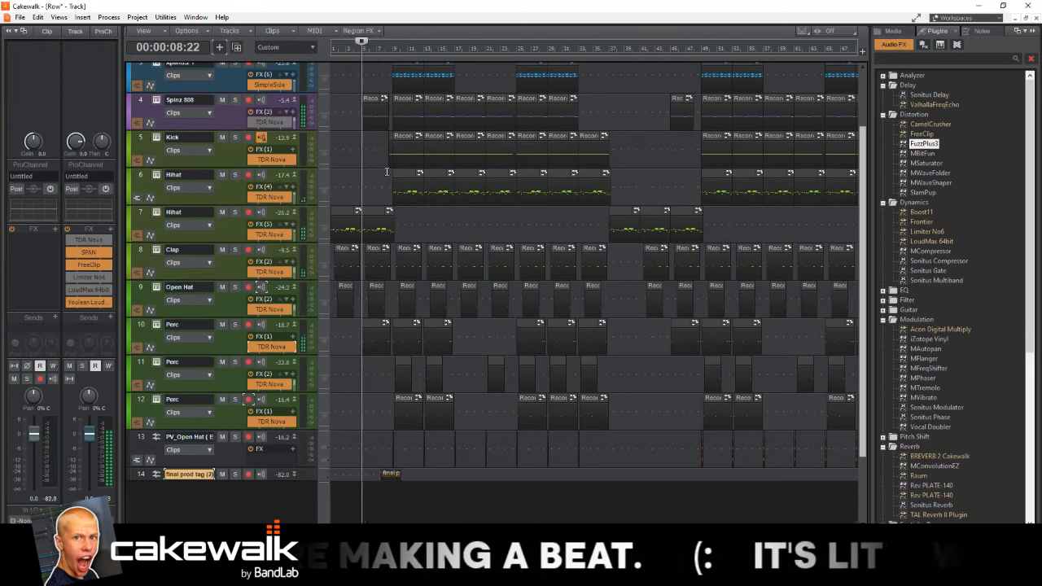
{"action": "scroll", "coordinate": [423, 175], "scroll_direction": "up", "scroll_amount": 4}
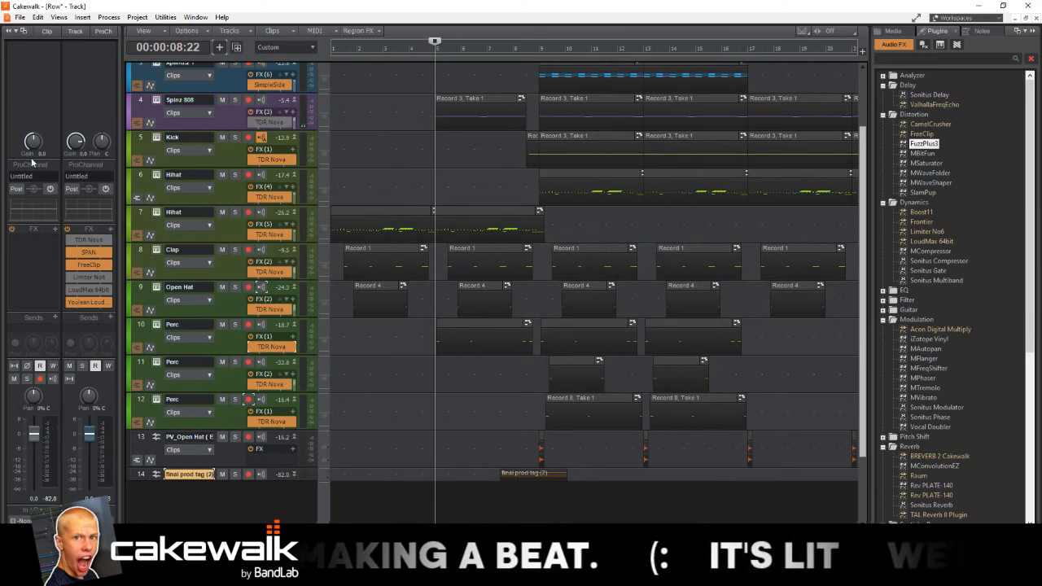
{"action": "left_click", "coordinate": [477, 51]}
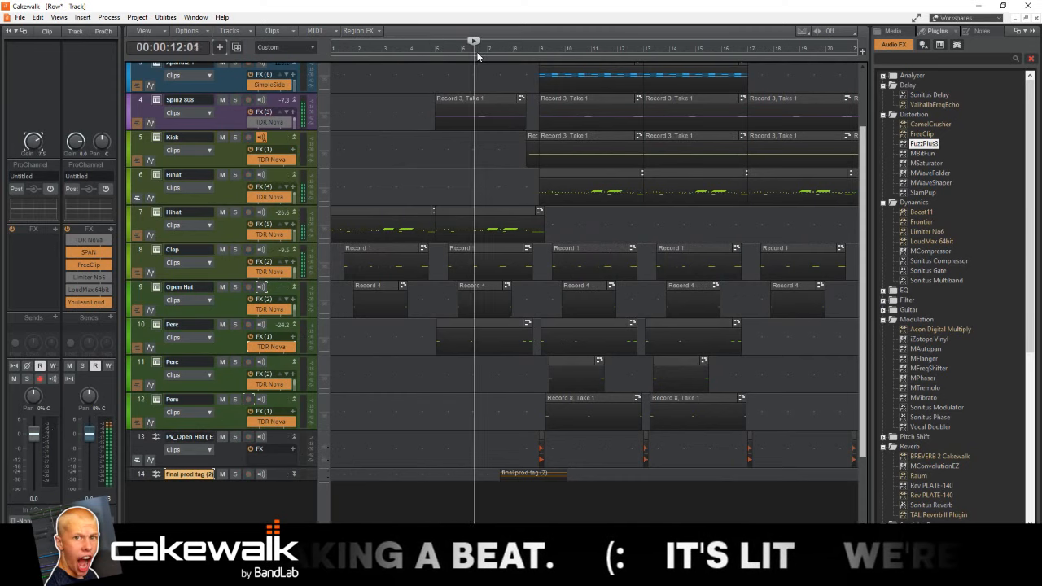
{"action": "scroll", "coordinate": [540, 400], "scroll_direction": "up", "scroll_amount": 2}
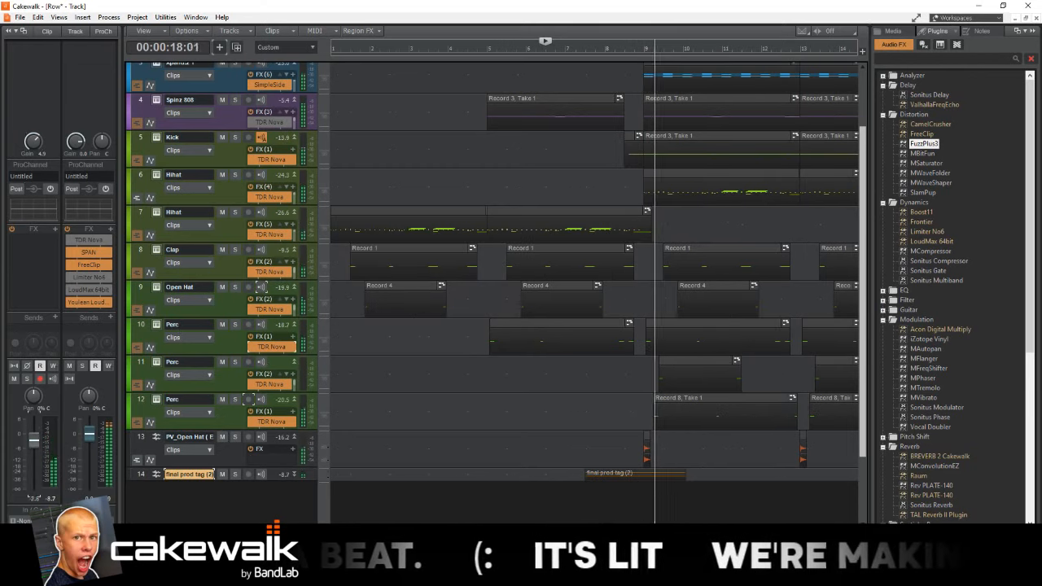
{"action": "key", "text": "space"}
{"action": "key", "text": "space"}
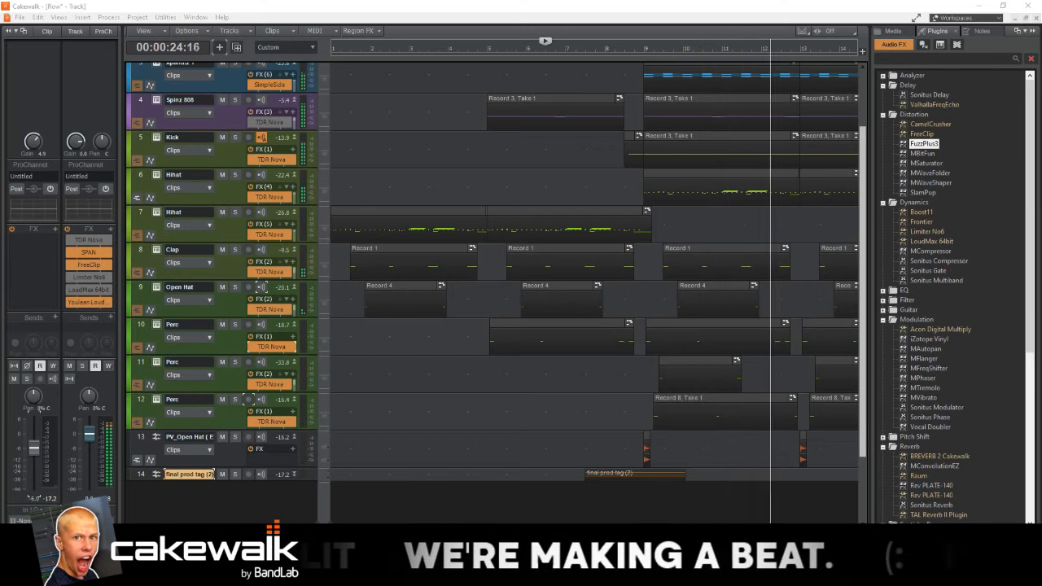
Step: Add the PVLACE RISER (3) sample on a new track and move its clip to start around bar 8
{"action": "left_click_drag", "start_coordinate": [854, 340], "coordinate": [686, 499]}
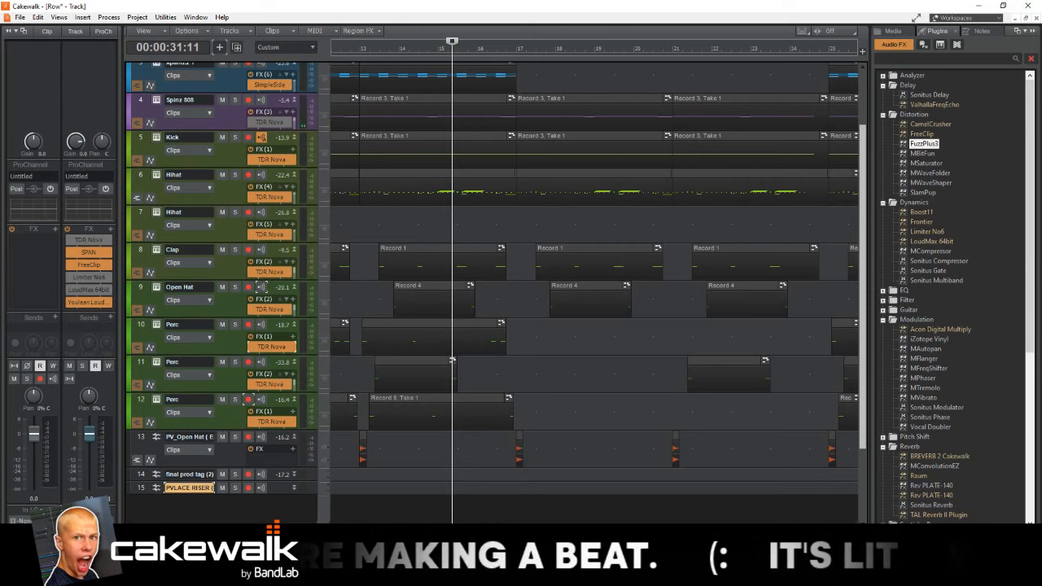
{"action": "key", "text": "ctrl+Home"}
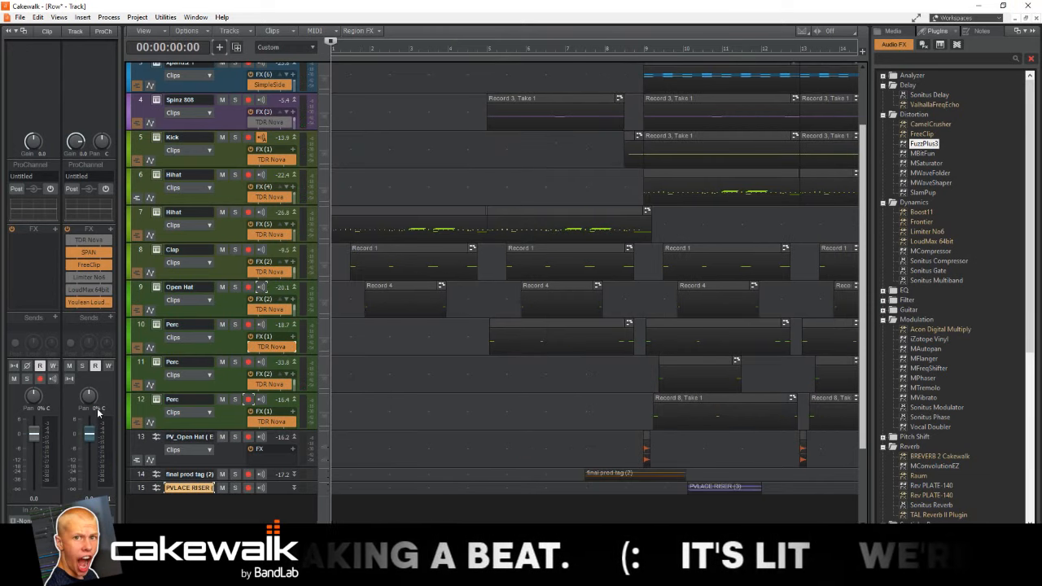
{"action": "left_click", "coordinate": [142, 476]}
{"action": "left_click", "coordinate": [143, 476]}
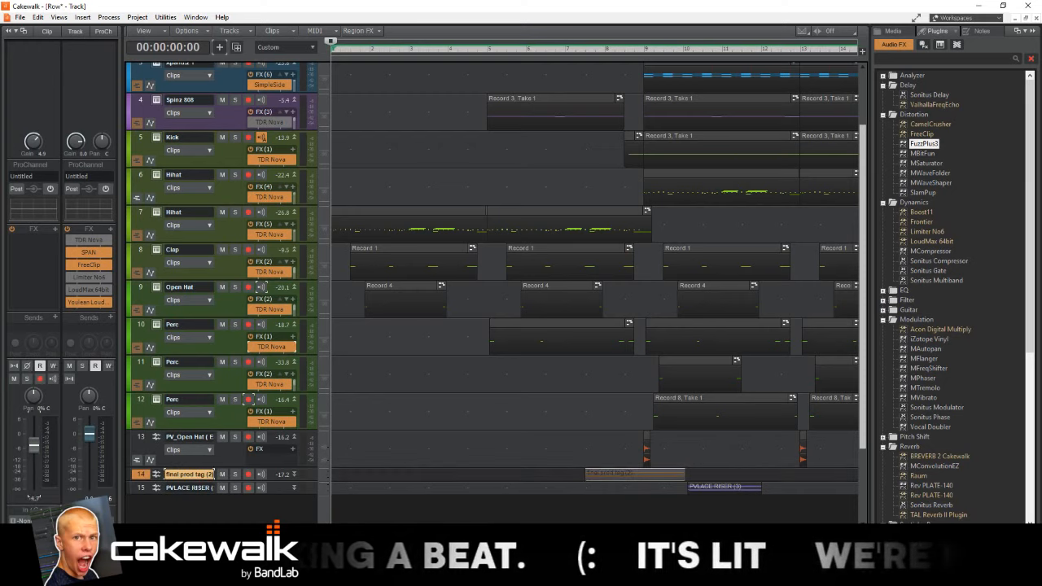
{"action": "left_click_drag", "start_coordinate": [709, 488], "coordinate": [640, 488]}
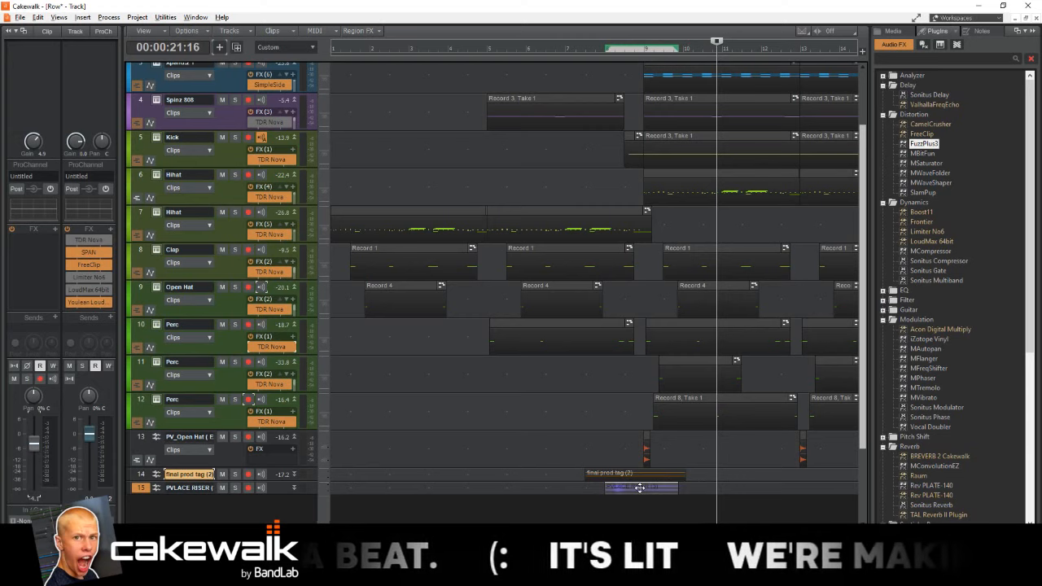
Step: Enlarge the PVLACE RISER track and align the riser clip's peak precisely with the start of bar 9
{"action": "scroll", "coordinate": [640, 488], "scroll_direction": "up", "scroll_amount": 3}
{"action": "scroll", "coordinate": [624, 481], "scroll_direction": "down", "scroll_amount": 1}
{"action": "scroll", "coordinate": [538, 489], "scroll_direction": "up", "scroll_amount": 1}
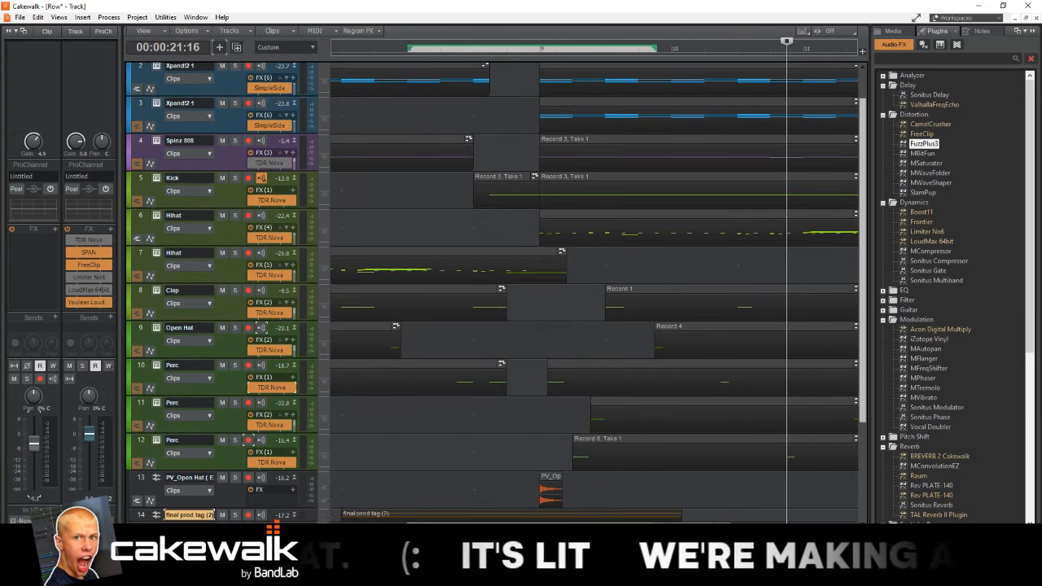
{"action": "left_click", "coordinate": [541, 46]}
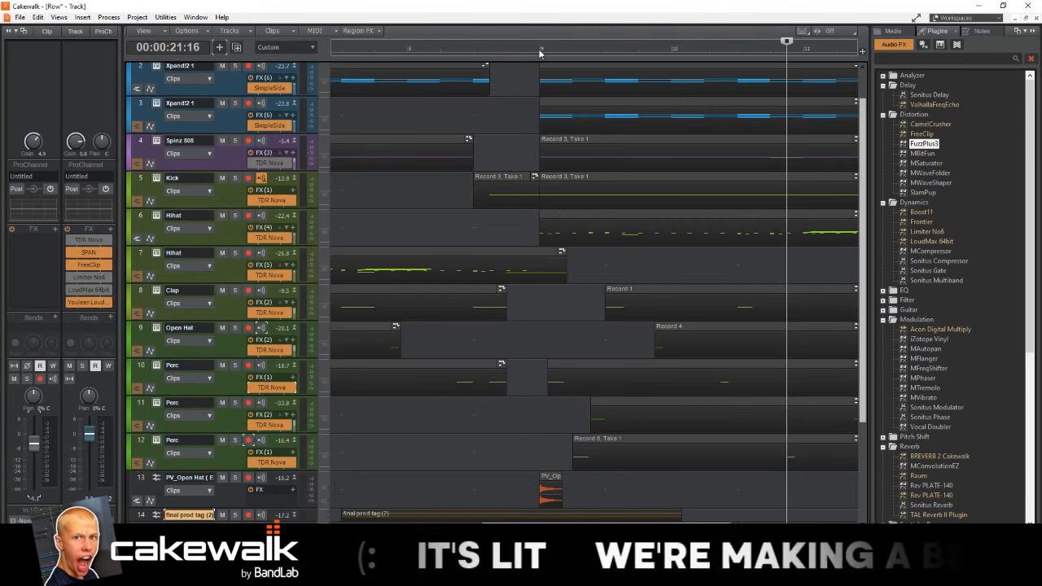
{"action": "scroll", "coordinate": [540, 46], "scroll_direction": "up", "scroll_amount": 3}
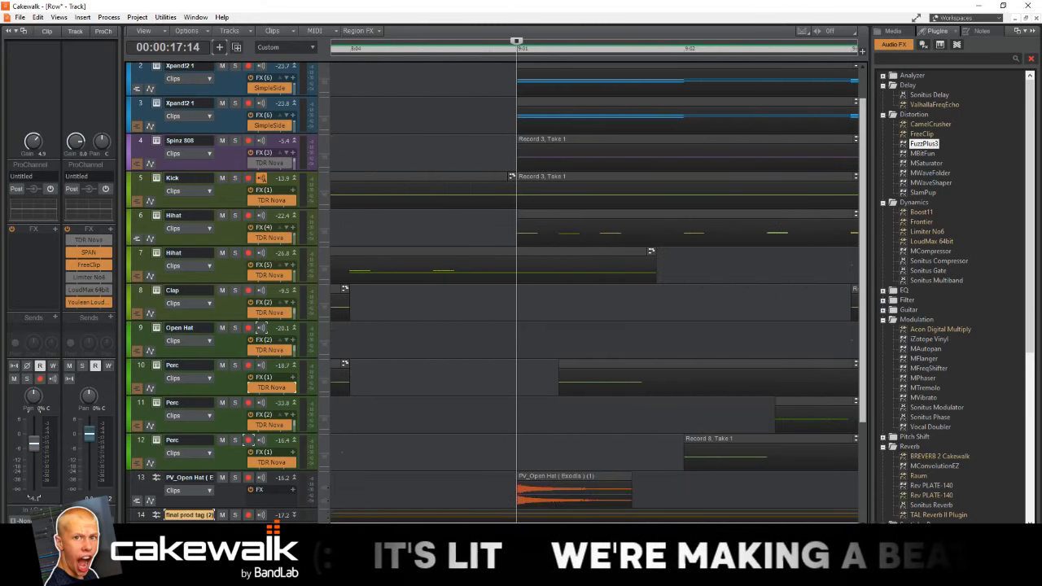
{"action": "scroll", "coordinate": [512, 425], "scroll_direction": "down", "scroll_amount": 4}
{"action": "left_click", "coordinate": [521, 383]}
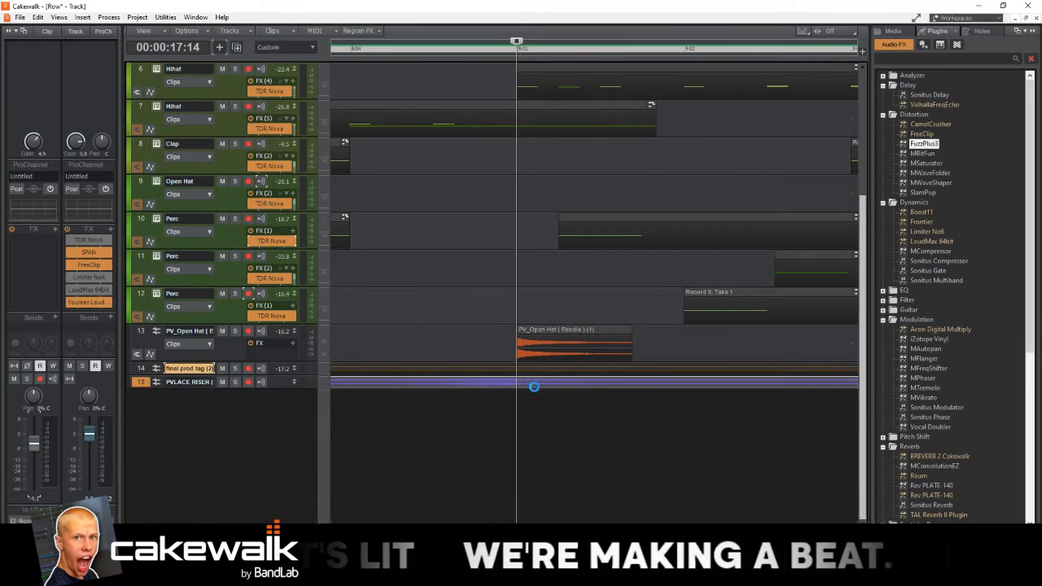
{"action": "left_click_drag", "start_coordinate": [293, 386], "coordinate": [293, 430]}
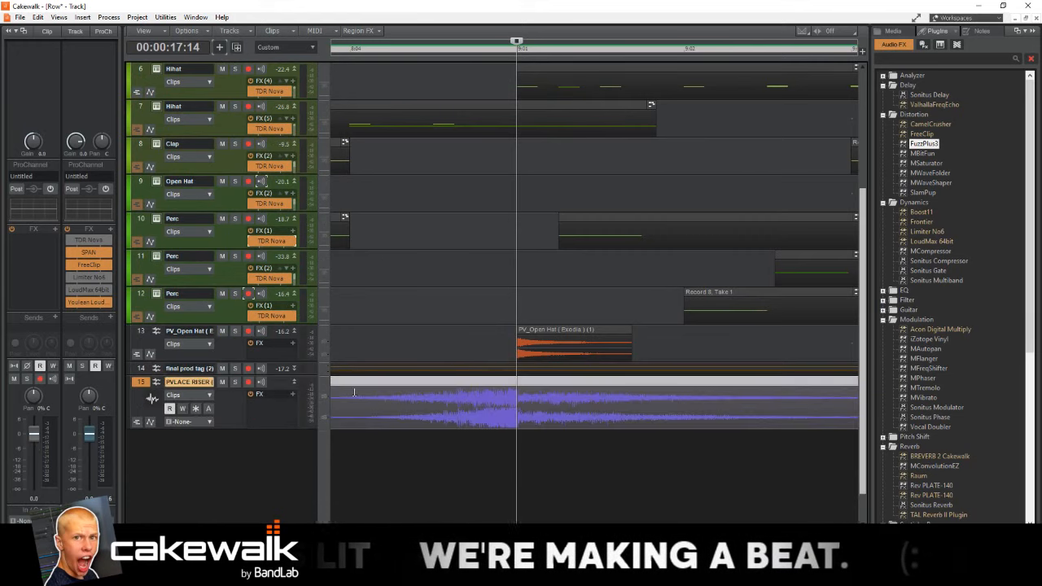
{"action": "scroll", "coordinate": [563, 419], "scroll_direction": "up", "scroll_amount": 3, "text": "ctrl"}
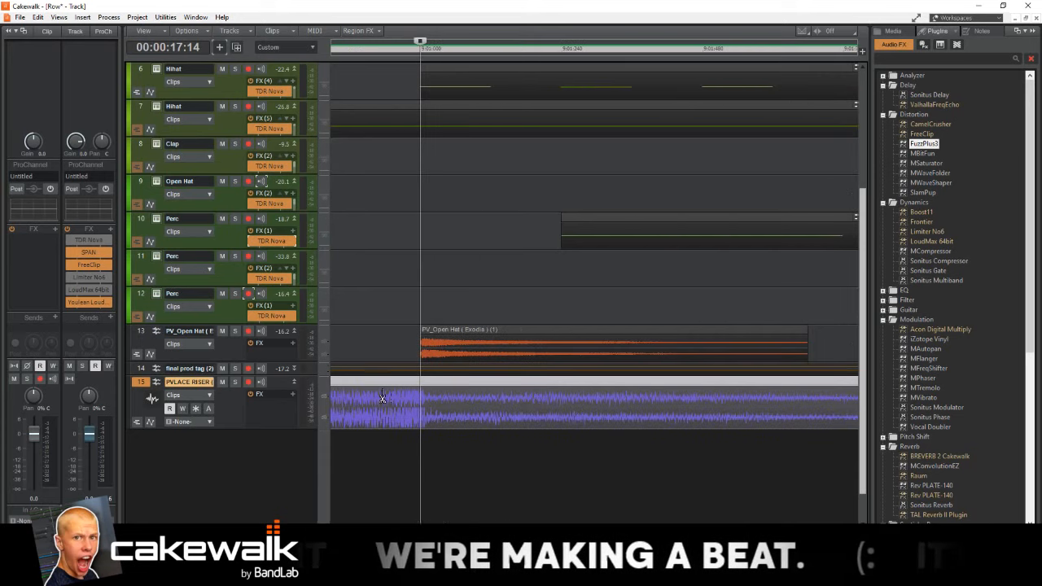
{"action": "scroll", "coordinate": [382, 398], "scroll_direction": "up", "scroll_amount": 3, "text": "ctrl"}
{"action": "left_click_drag", "start_coordinate": [539, 381], "coordinate": [512, 378]}
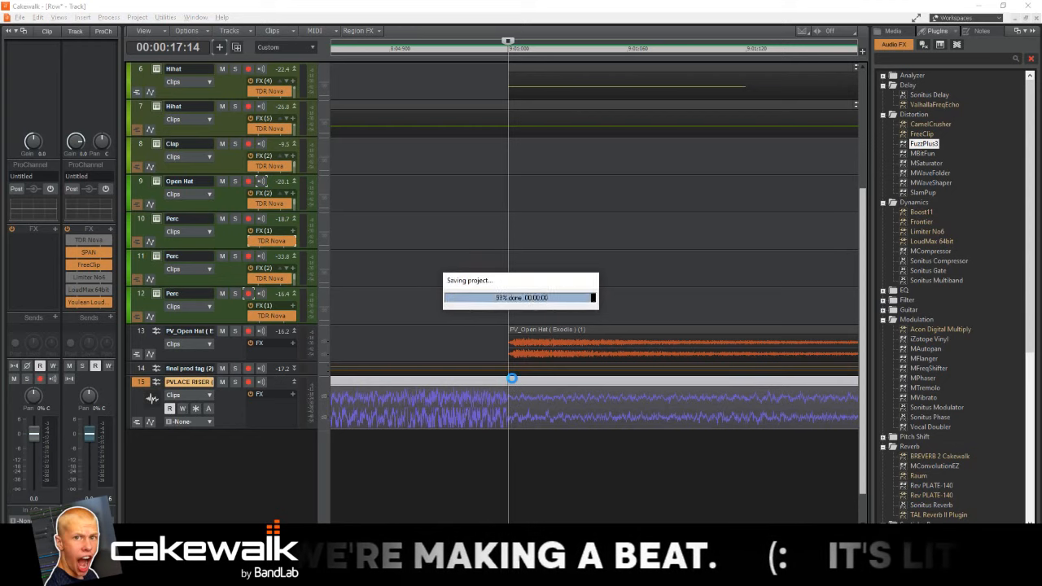
Step: Extend the start of the PVLACE RISER clip back to bar 5
{"action": "scroll", "coordinate": [512, 381], "scroll_direction": "down", "scroll_amount": 5, "text": "ctrl"}
{"action": "scroll", "coordinate": [512, 381], "scroll_direction": "down", "scroll_amount": 3, "text": "ctrl"}
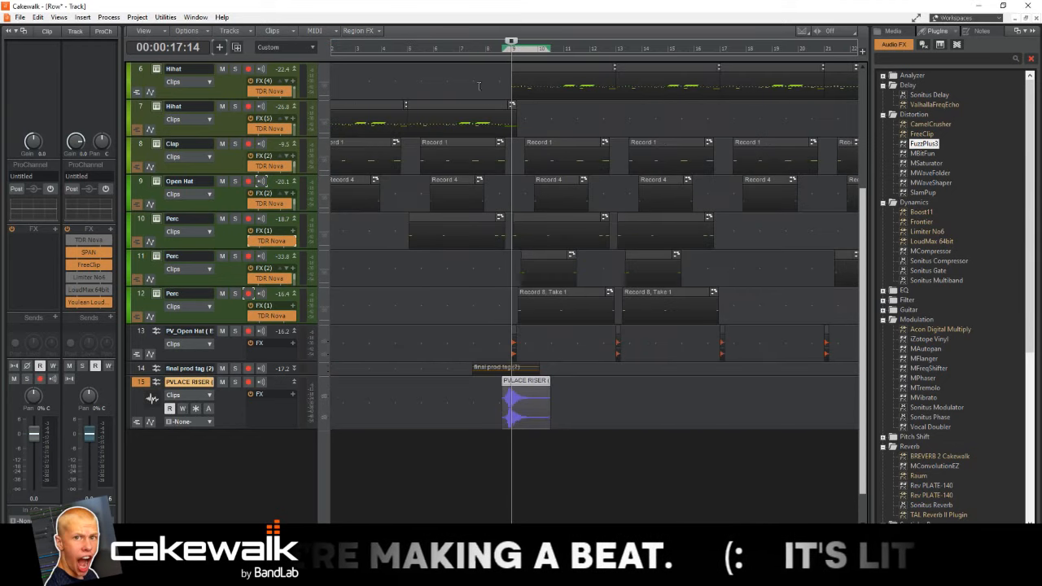
{"action": "left_click", "coordinate": [407, 54]}
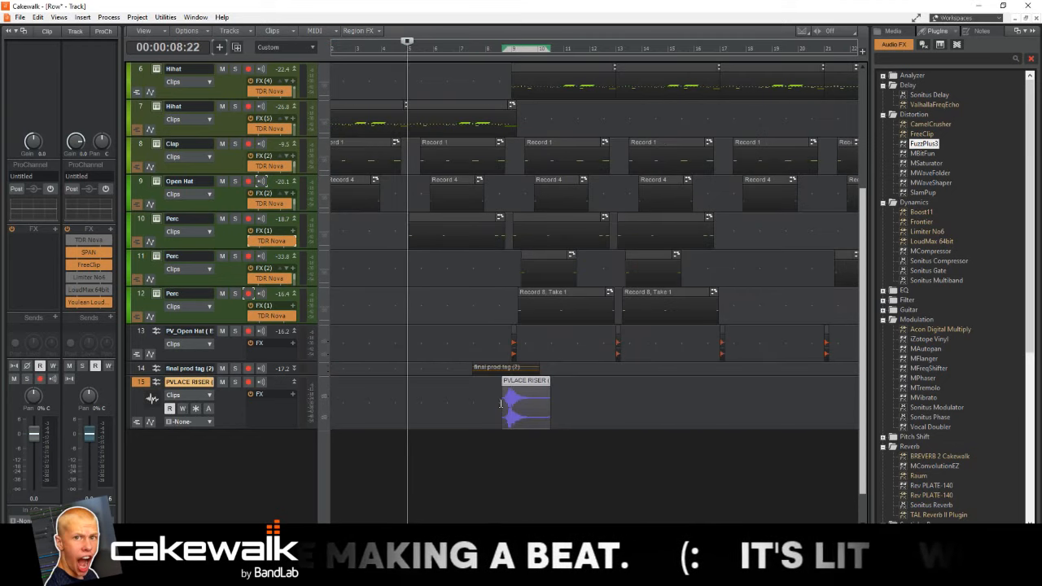
{"action": "left_click_drag", "start_coordinate": [504, 404], "coordinate": [407, 399]}
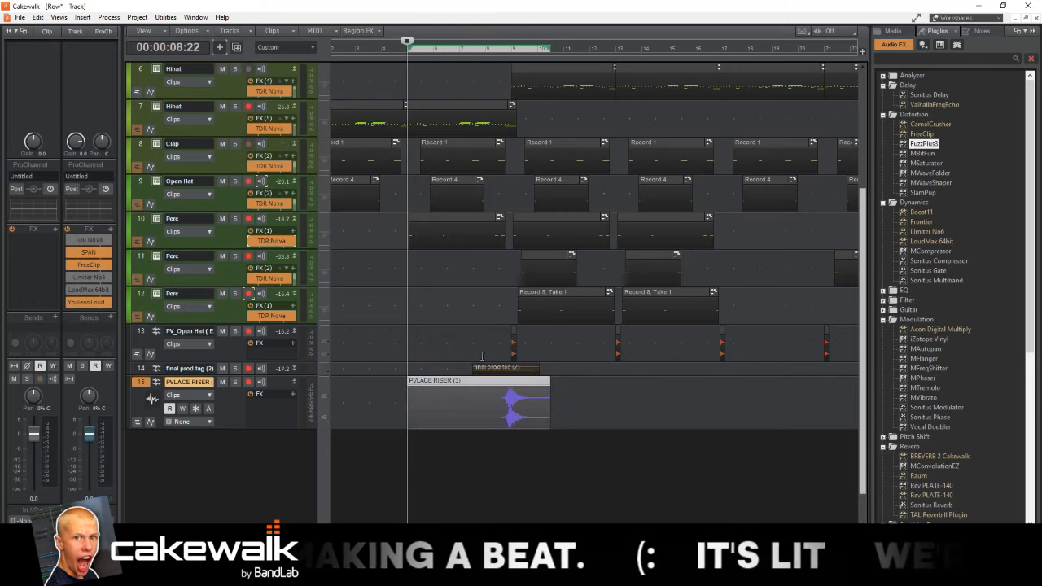
Step: Play the riser transition from bar 5 and readjust the volume of the final prod tag track
{"action": "key", "text": "space"}
{"action": "scroll", "coordinate": [514, 333], "scroll_direction": "up", "scroll_amount": 2, "text": "ctrl"}
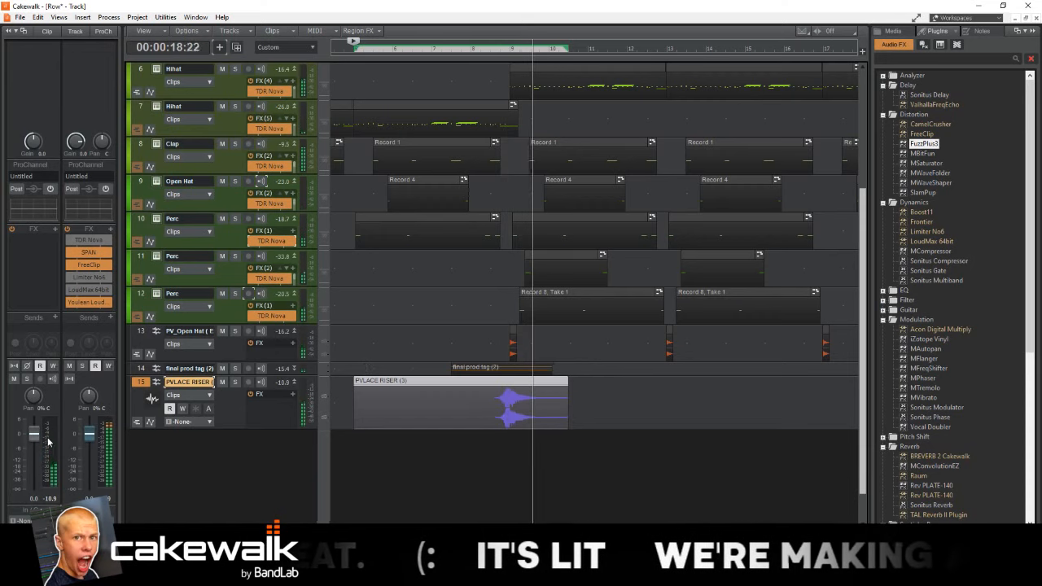
{"action": "left_click", "coordinate": [189, 368]}
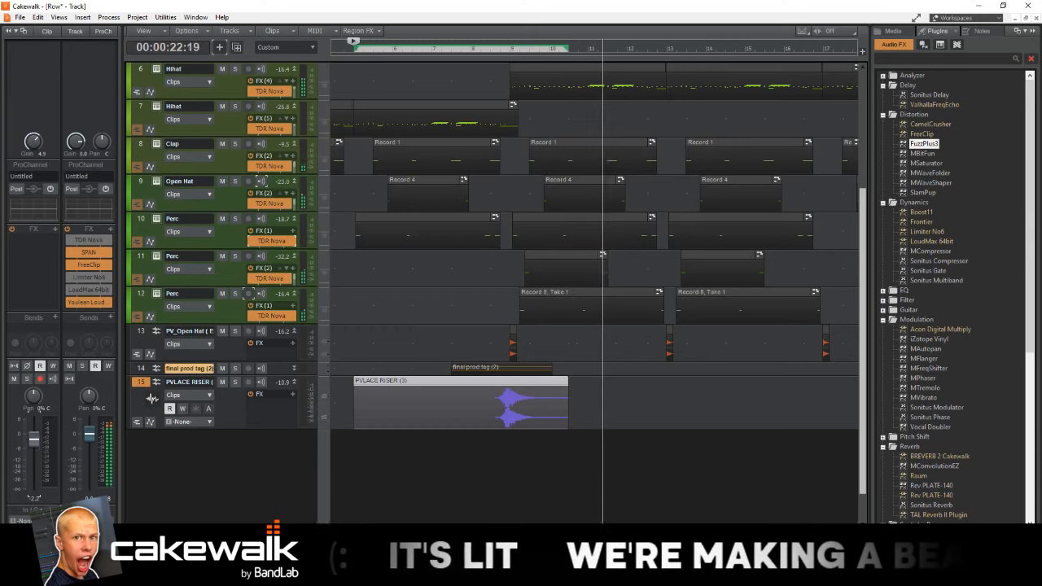
Step: Copy the riser clip to bar 13, and copy both riser clips to bars 21 and 29
{"action": "scroll", "coordinate": [708, 278], "scroll_direction": "down", "scroll_amount": 1}
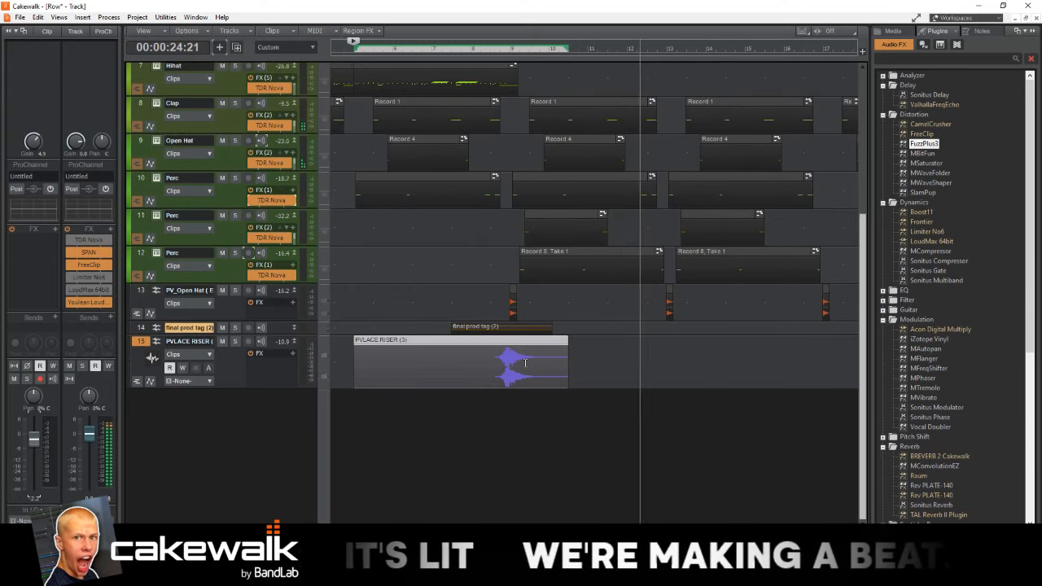
{"action": "left_click_drag", "start_coordinate": [525, 362], "coordinate": [741, 347]}
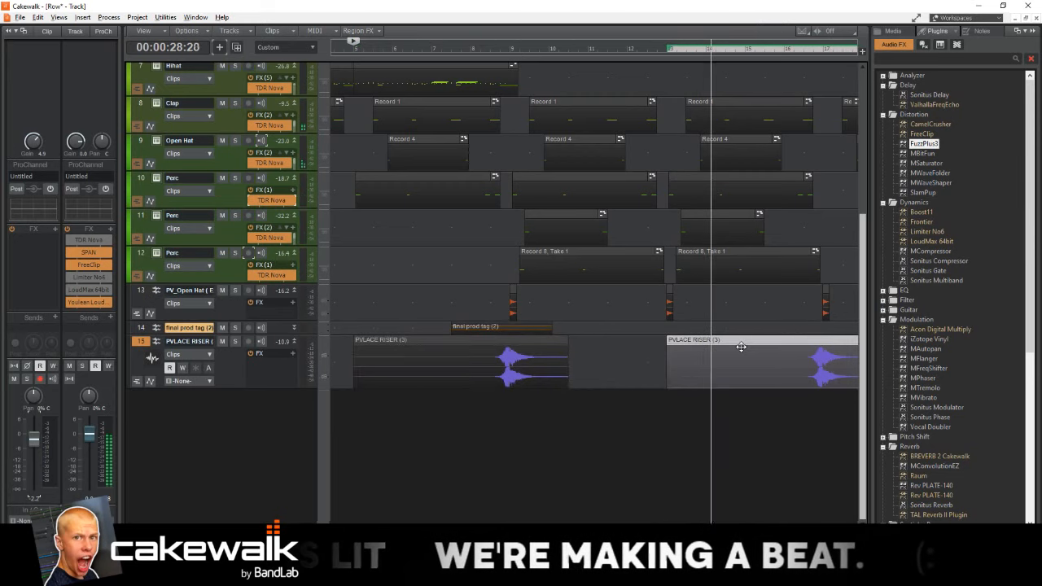
{"action": "scroll", "coordinate": [741, 347], "scroll_direction": "down", "scroll_amount": 2}
{"action": "left_click", "coordinate": [424, 342], "text": "ctrl"}
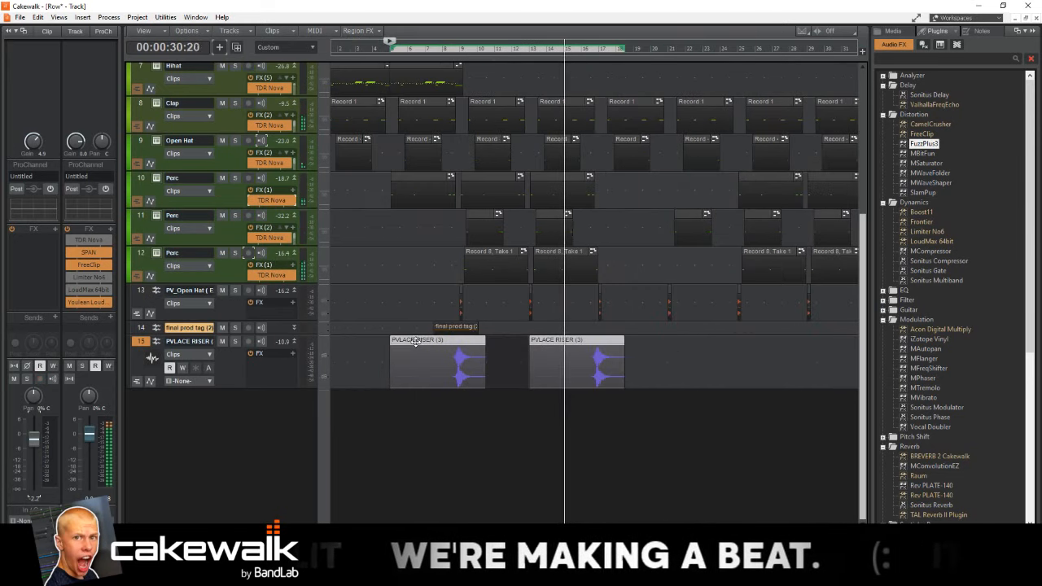
{"action": "left_click_drag", "start_coordinate": [425, 342], "coordinate": [694, 340]}
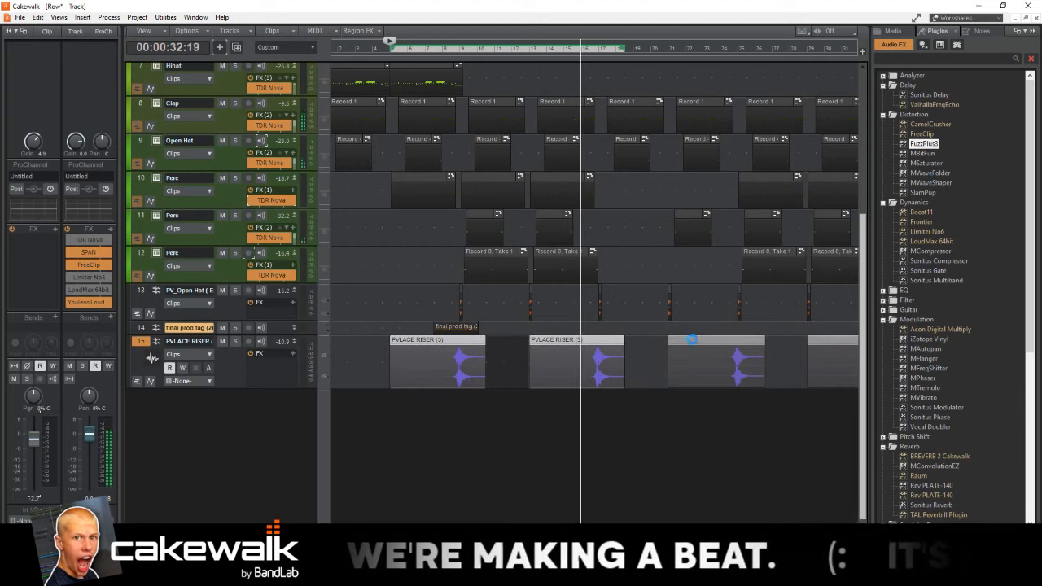
Step: Copy the four PVLACE RISER clips from bars 5, 13, 21 and 29 to bars 33, 41, 49 and 57
{"action": "scroll", "coordinate": [693, 339], "scroll_direction": "down", "scroll_amount": 2}
{"action": "scroll", "coordinate": [689, 336], "scroll_direction": "up", "scroll_amount": 1}
{"action": "scroll", "coordinate": [501, 330], "scroll_direction": "down", "scroll_amount": 3}
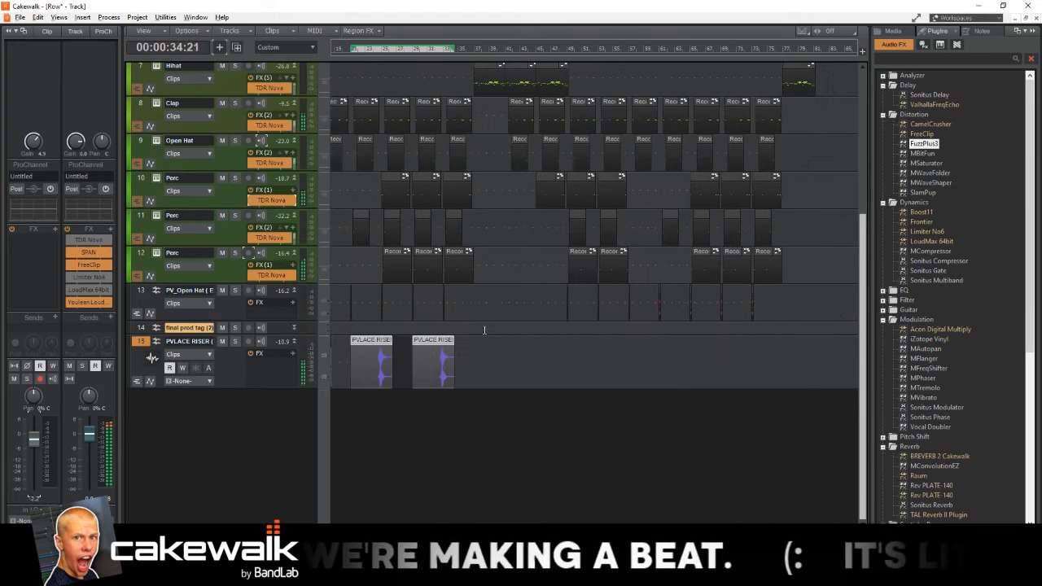
{"action": "left_click", "coordinate": [428, 339], "text": "ctrl"}
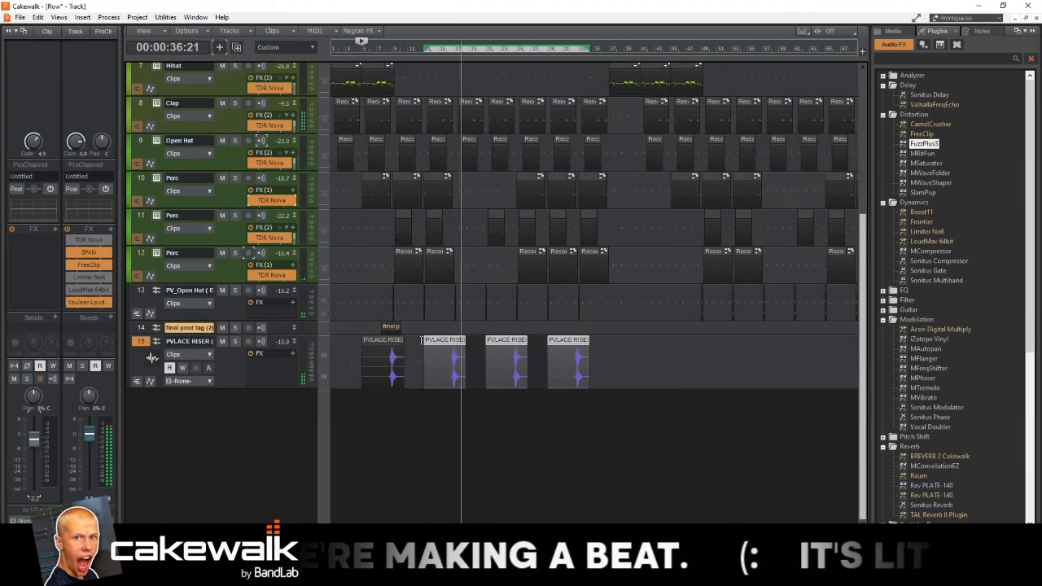
{"action": "left_click_drag", "start_coordinate": [380, 338], "coordinate": [592, 339]}
{"action": "scroll", "coordinate": [592, 339], "scroll_direction": "up", "scroll_amount": 2}
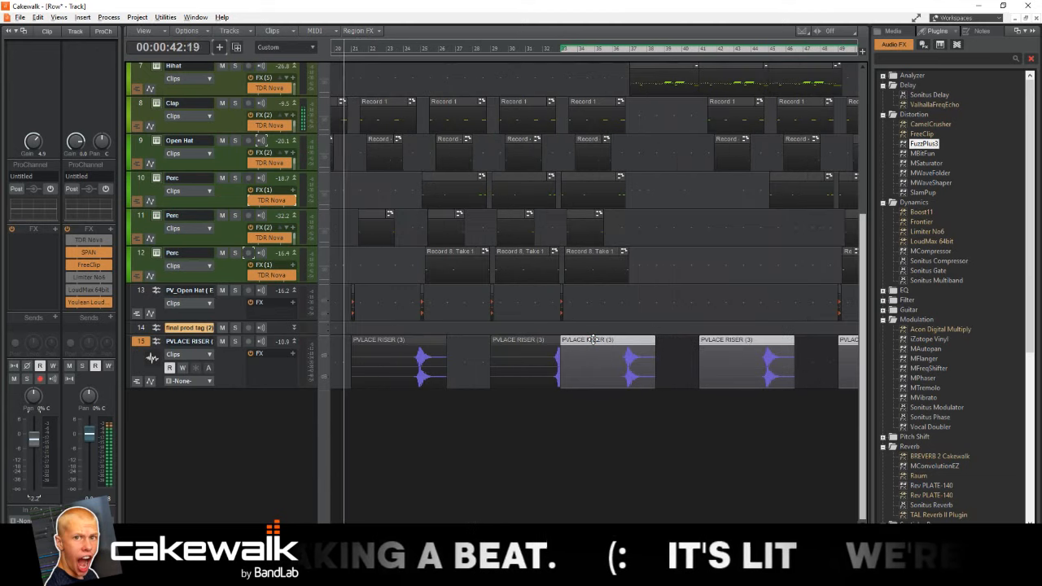
{"action": "scroll", "coordinate": [593, 339], "scroll_direction": "down", "scroll_amount": 1}
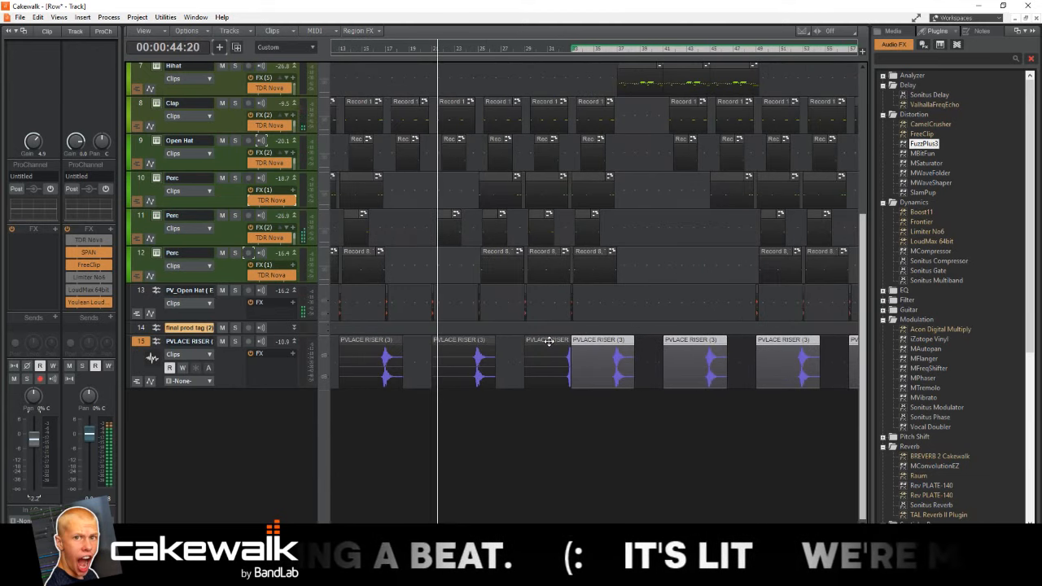
Step: Move the three riser clips at bars 41, 49 and 57 to bars 45, 53 and 61
{"action": "scroll", "coordinate": [549, 341], "scroll_direction": "up", "scroll_amount": 5}
{"action": "scroll", "coordinate": [548, 341], "scroll_direction": "down", "scroll_amount": 3}
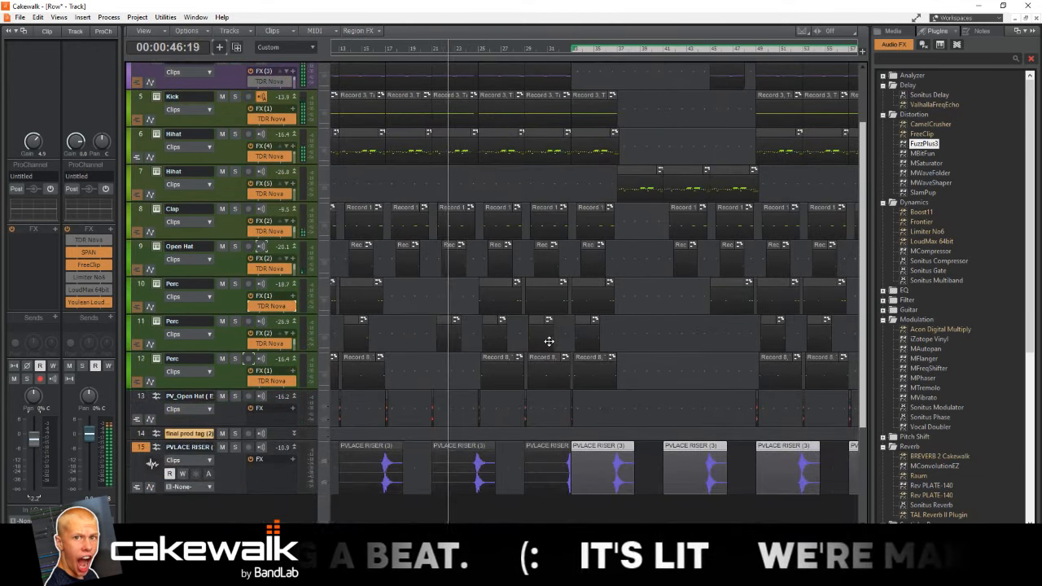
{"action": "scroll", "coordinate": [549, 342], "scroll_direction": "up", "scroll_amount": 4}
{"action": "scroll", "coordinate": [549, 341], "scroll_direction": "down", "scroll_amount": 3}
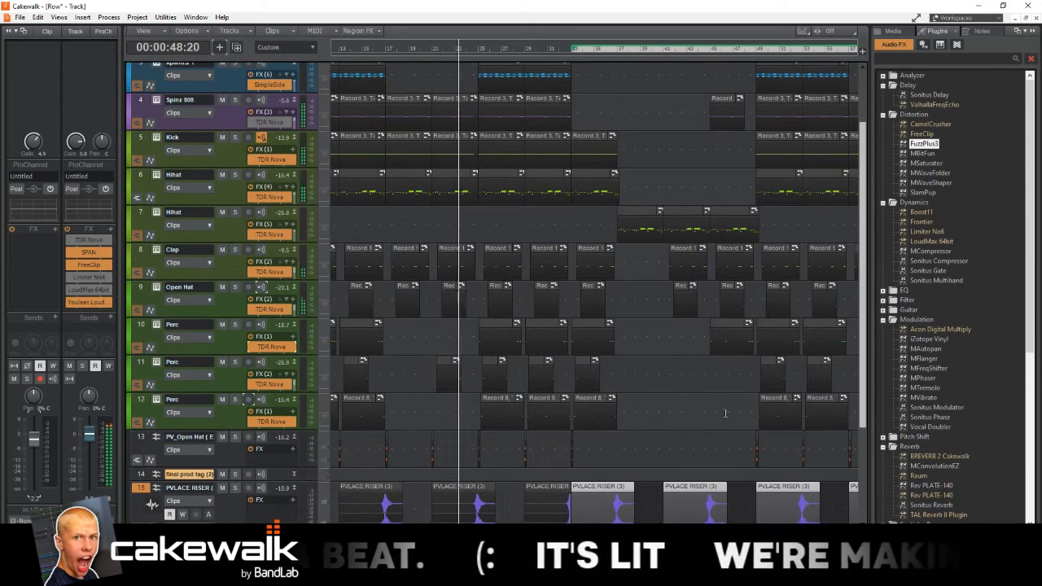
{"action": "left_click", "coordinate": [692, 486]}
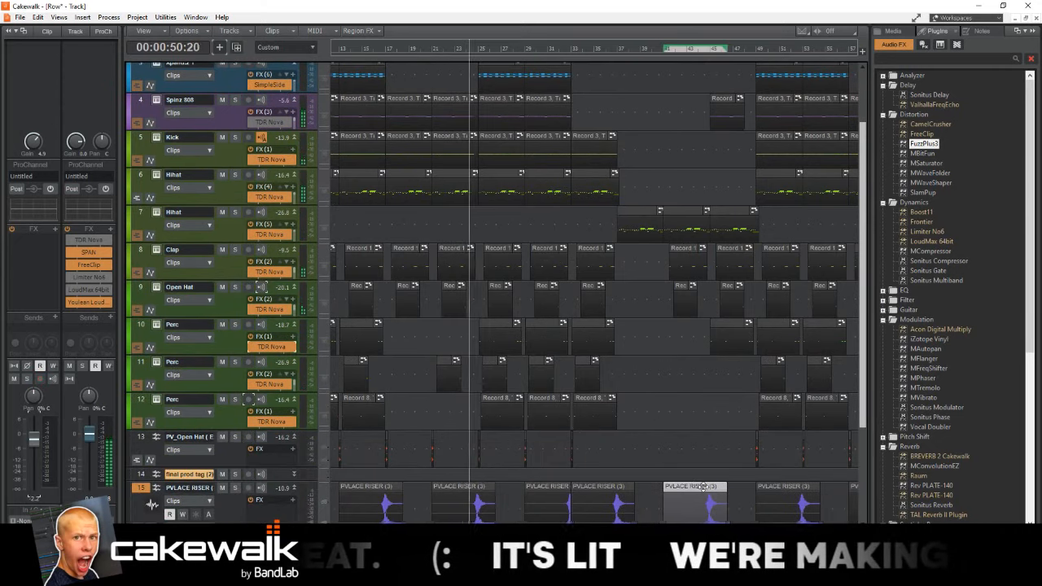
{"action": "scroll", "coordinate": [690, 487], "scroll_direction": "right", "scroll_amount": 4}
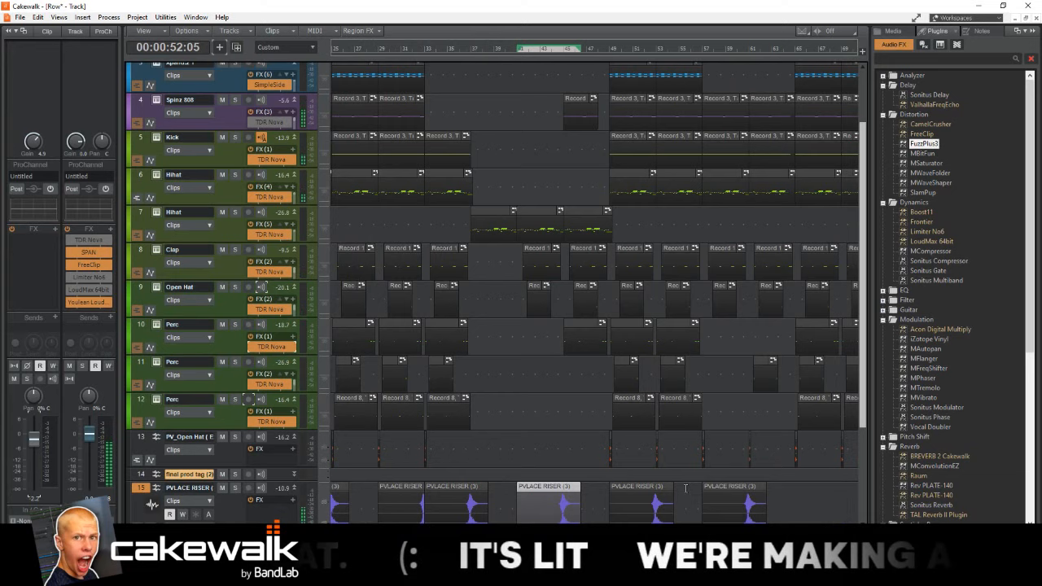
{"action": "left_click", "coordinate": [642, 485], "text": "ctrl"}
{"action": "left_click", "coordinate": [736, 486], "text": "ctrl"}
{"action": "left_click_drag", "start_coordinate": [559, 487], "coordinate": [602, 491]}
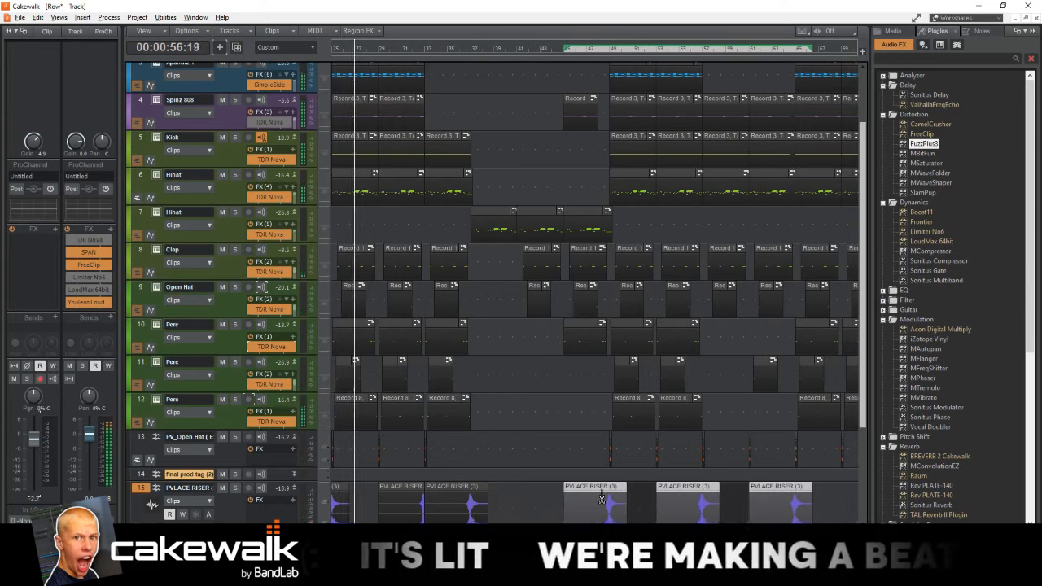
Step: Cut band III of the Melody bus's TDR Nova equalizer by 3.6 dB at 2330 Hz
{"action": "scroll", "coordinate": [601, 488], "scroll_direction": "down", "scroll_amount": 1}
{"action": "scroll", "coordinate": [600, 480], "scroll_direction": "left", "scroll_amount": 3}
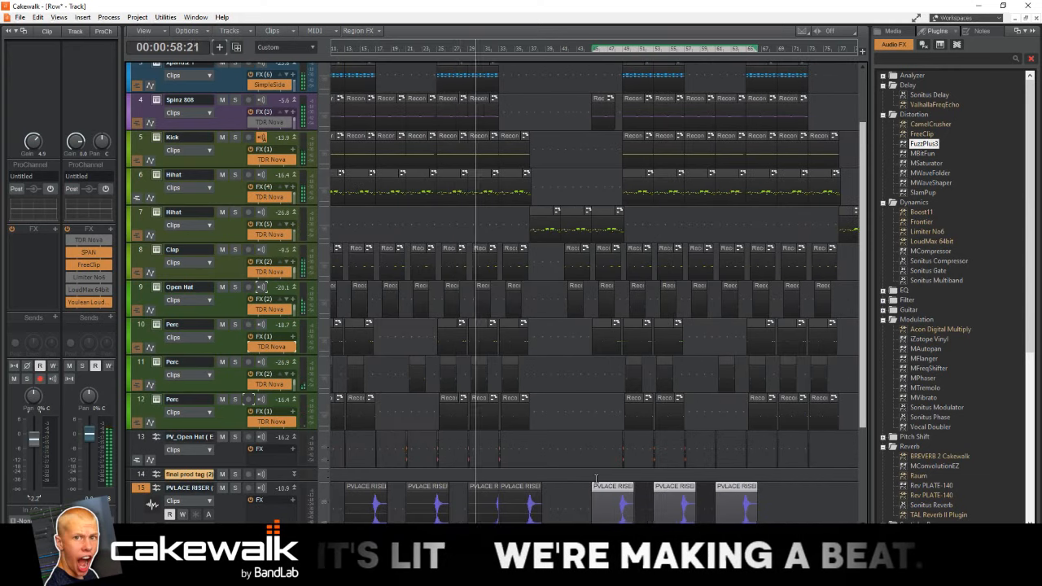
{"action": "scroll", "coordinate": [599, 471], "scroll_direction": "up", "scroll_amount": 3}
{"action": "scroll", "coordinate": [542, 459], "scroll_direction": "up", "scroll_amount": 4}
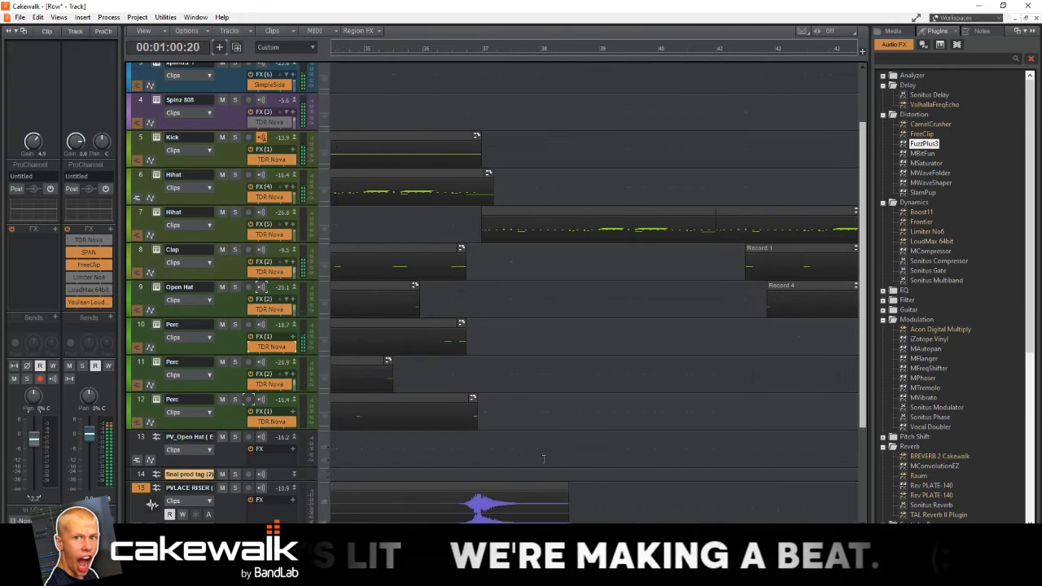
{"action": "scroll", "coordinate": [544, 459], "scroll_direction": "down", "scroll_amount": 5}
{"action": "scroll", "coordinate": [544, 460], "scroll_direction": "left", "scroll_amount": 2}
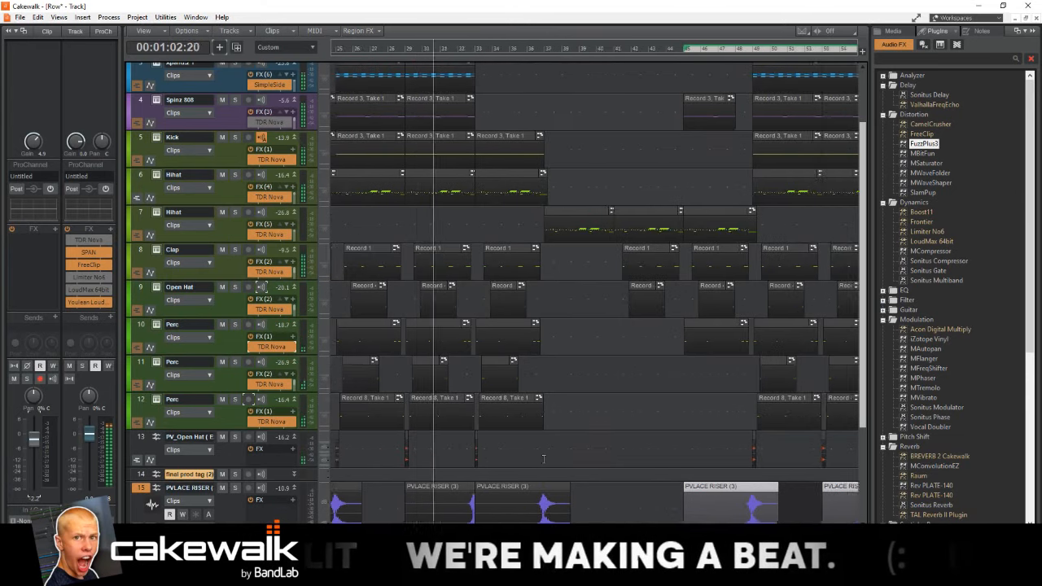
{"action": "scroll", "coordinate": [198, 153], "scroll_direction": "up", "scroll_amount": 2}
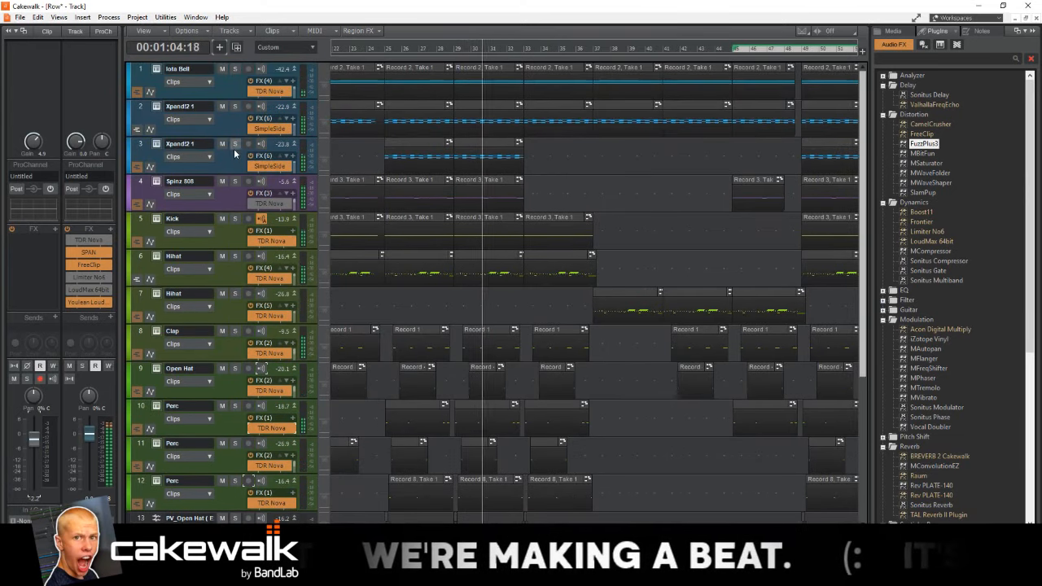
{"action": "left_click", "coordinate": [237, 159]}
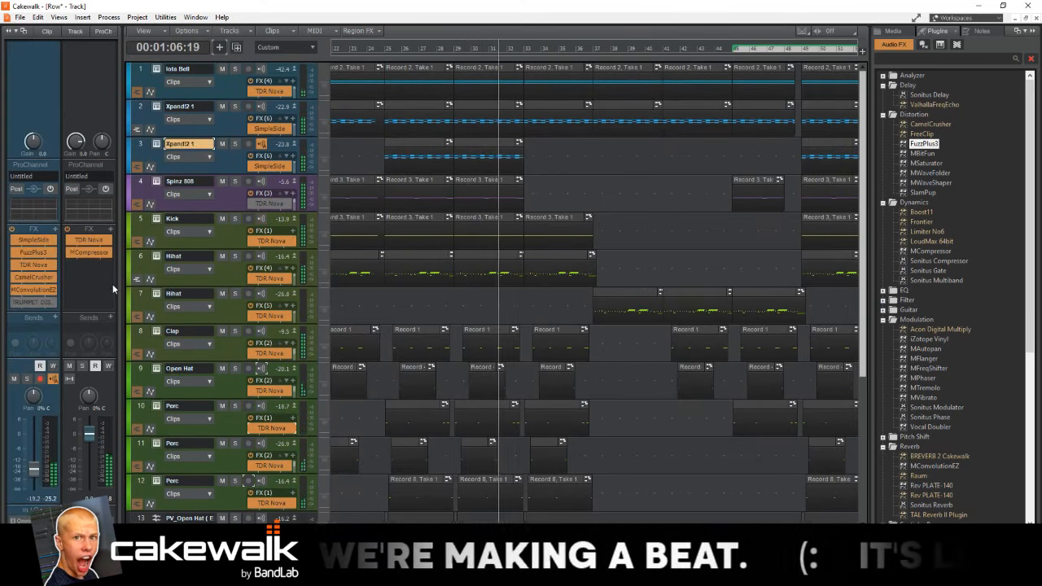
{"action": "double_click", "coordinate": [89, 239]}
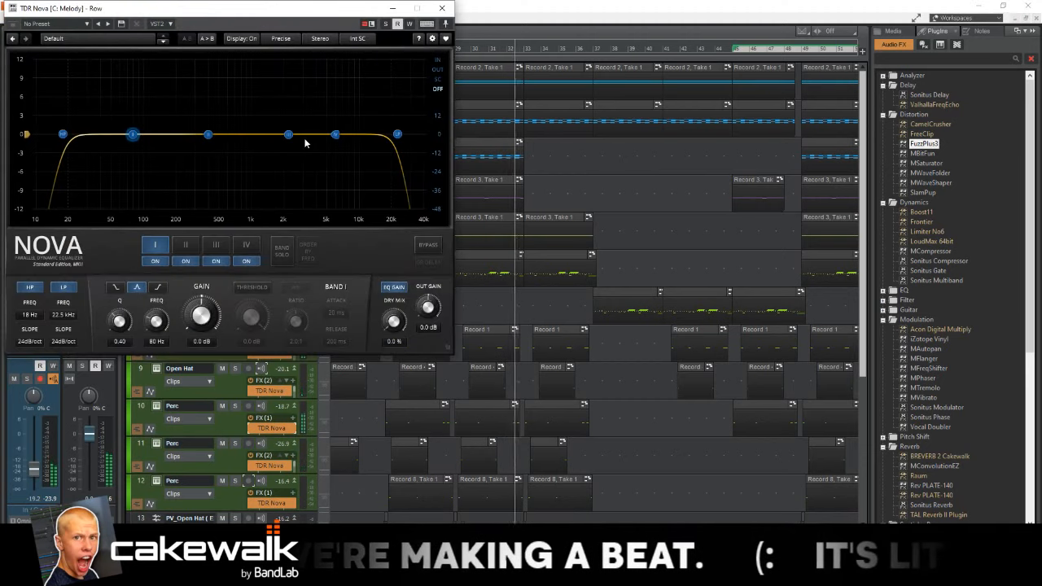
{"action": "mouse_move", "coordinate": [289, 135]}
{"action": "left_mouse_down"}
{"action": "mouse_move", "coordinate": [309, 106]}
{"action": "mouse_move", "coordinate": [305, 145]}
{"action": "mouse_move", "coordinate": [291, 155]}
{"action": "left_mouse_up"}
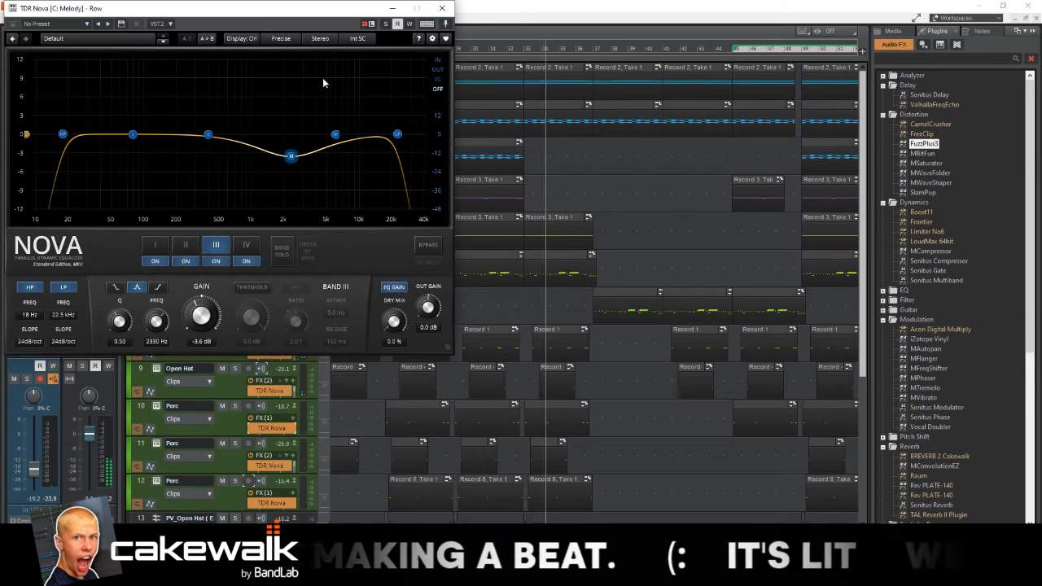
{"action": "left_click", "coordinate": [442, 8]}
Step: Copy the riser clips at bars 53 and 61 to bars 69 and 77
{"action": "scroll", "coordinate": [517, 142], "scroll_direction": "down", "scroll_amount": 3}
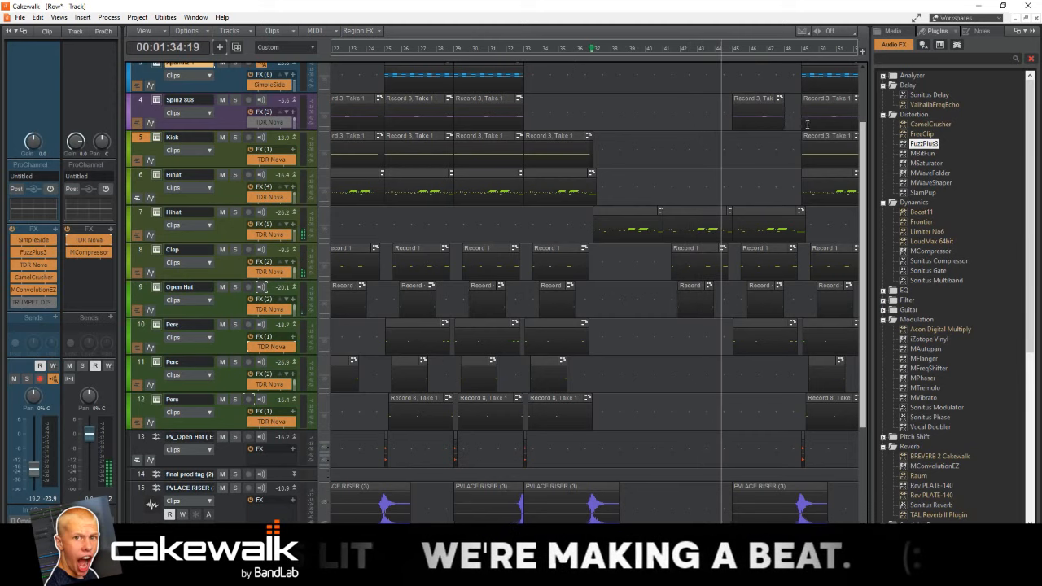
{"action": "scroll", "coordinate": [818, 126], "scroll_direction": "up", "scroll_amount": 2}
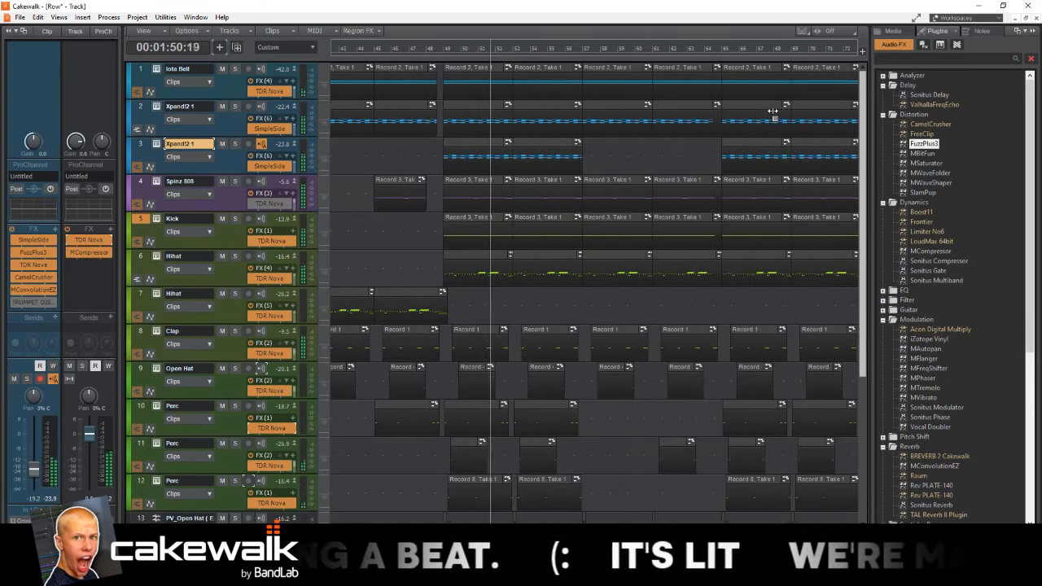
{"action": "scroll", "coordinate": [624, 221], "scroll_direction": "down", "scroll_amount": 5}
{"action": "scroll", "coordinate": [624, 221], "scroll_direction": "right", "scroll_amount": 2}
{"action": "left_click", "coordinate": [595, 342]}
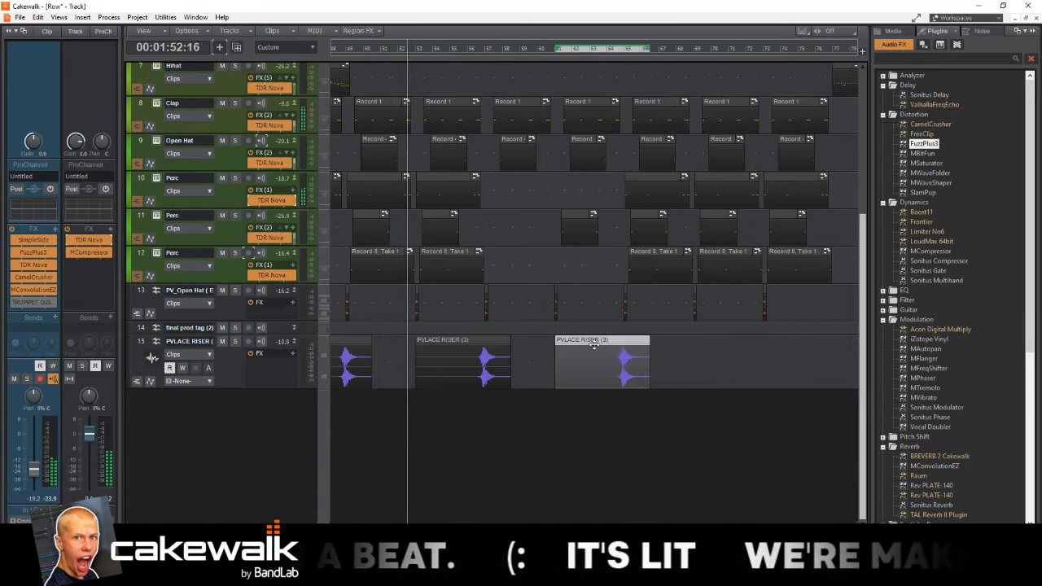
{"action": "left_click", "coordinate": [434, 341], "text": "ctrl"}
{"action": "left_click_drag", "start_coordinate": [434, 341], "coordinate": [696, 346]}
{"action": "scroll", "coordinate": [703, 333], "scroll_direction": "right", "scroll_amount": 3}
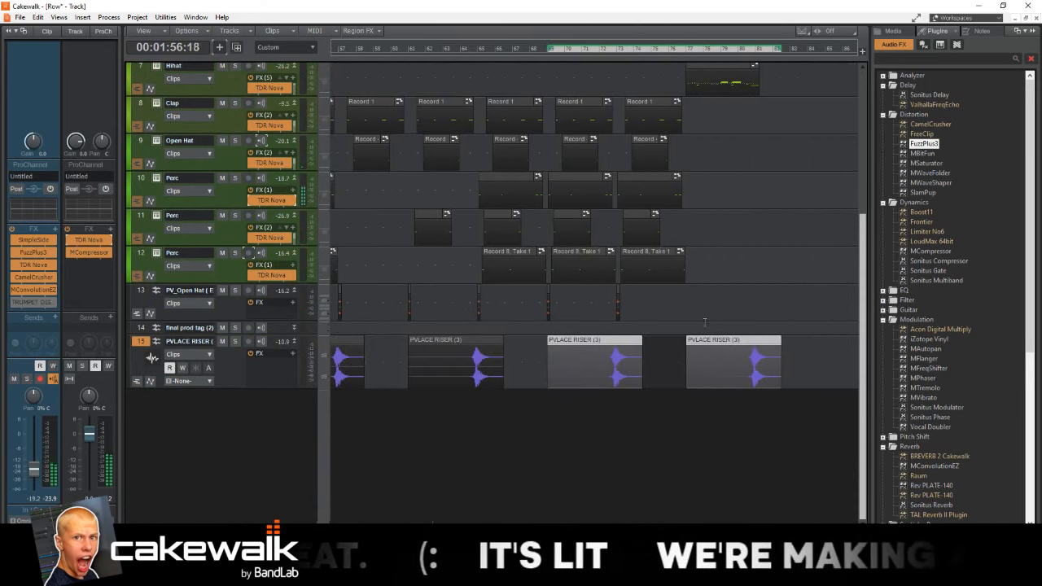
Step: Copy the last Iota Bell and Xpand!2 clips on tracks 1 and 2 to bar 81 to extend the outro
{"action": "scroll", "coordinate": [703, 318], "scroll_direction": "down", "scroll_amount": 1}
{"action": "scroll", "coordinate": [703, 311], "scroll_direction": "up", "scroll_amount": 5}
{"action": "scroll", "coordinate": [681, 109], "scroll_direction": "up", "scroll_amount": 1}
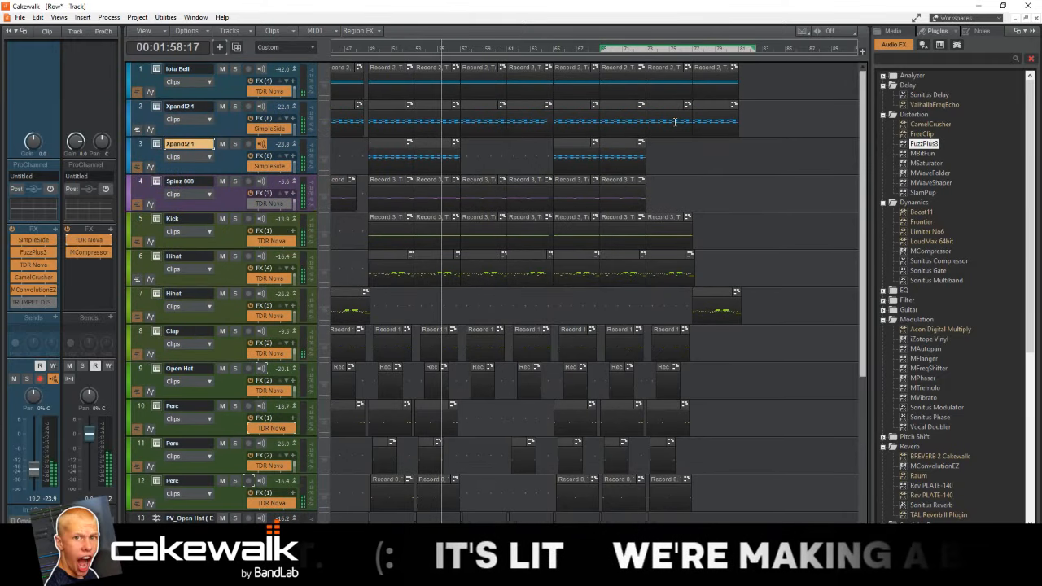
{"action": "left_click", "coordinate": [706, 106]}
{"action": "left_click", "coordinate": [708, 73], "text": "ctrl"}
{"action": "left_click_drag", "start_coordinate": [708, 73], "coordinate": [759, 70]}
Step: Examine the clip layout of the whole arrangement across all tracks from start to outro
{"action": "scroll", "coordinate": [758, 72], "scroll_direction": "down", "scroll_amount": 1}
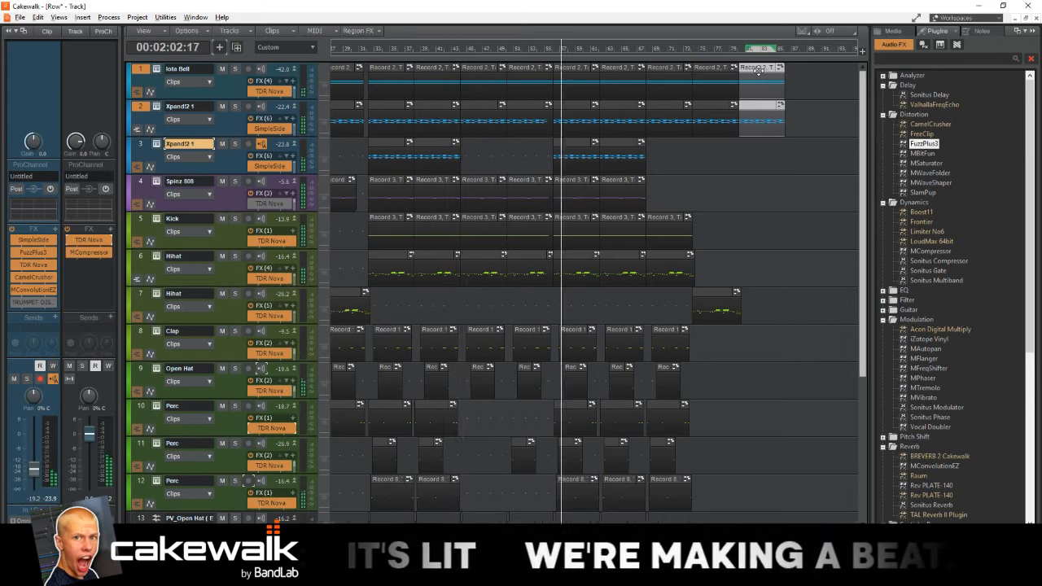
{"action": "scroll", "coordinate": [716, 99], "scroll_direction": "down", "scroll_amount": 5}
{"action": "scroll", "coordinate": [661, 248], "scroll_direction": "down", "scroll_amount": 1}
{"action": "scroll", "coordinate": [657, 249], "scroll_direction": "down", "scroll_amount": 1}
{"action": "scroll", "coordinate": [642, 251], "scroll_direction": "up", "scroll_amount": 4}
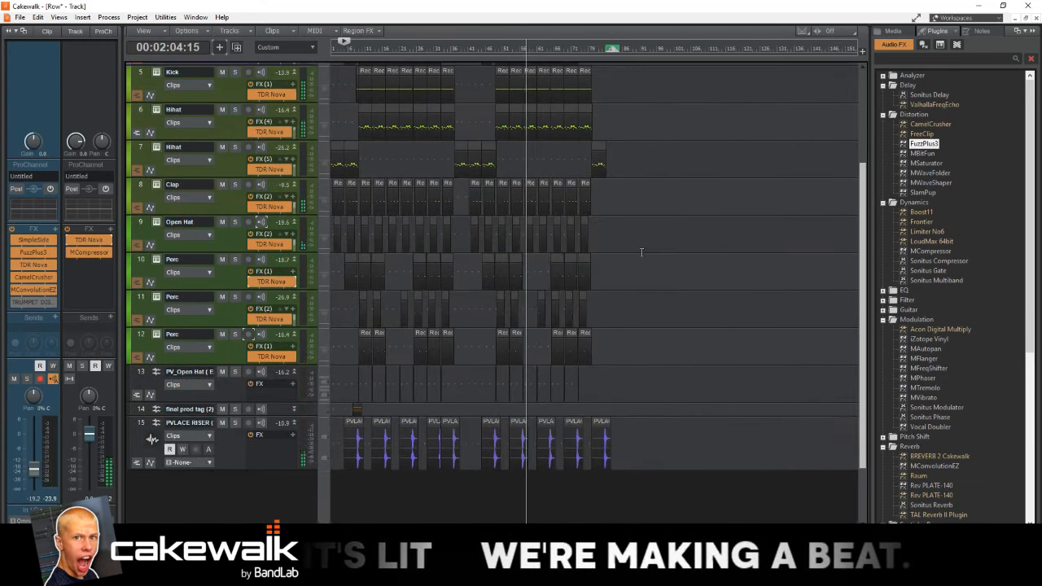
{"action": "scroll", "coordinate": [641, 239], "scroll_direction": "down", "scroll_amount": 1}
{"action": "scroll", "coordinate": [641, 239], "scroll_direction": "down", "scroll_amount": 2}
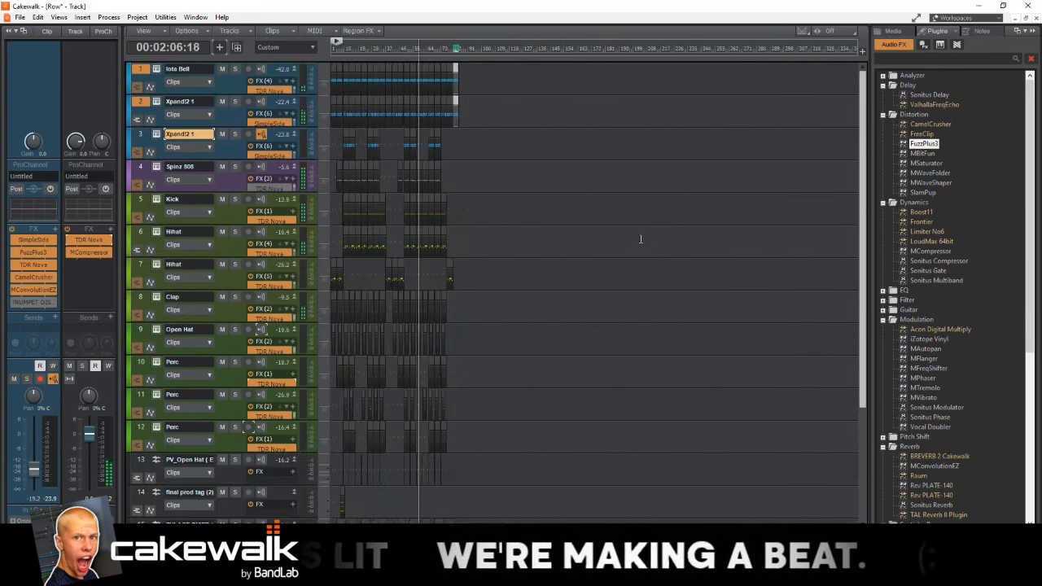
{"action": "scroll", "coordinate": [350, 312], "scroll_direction": "up", "scroll_amount": 3}
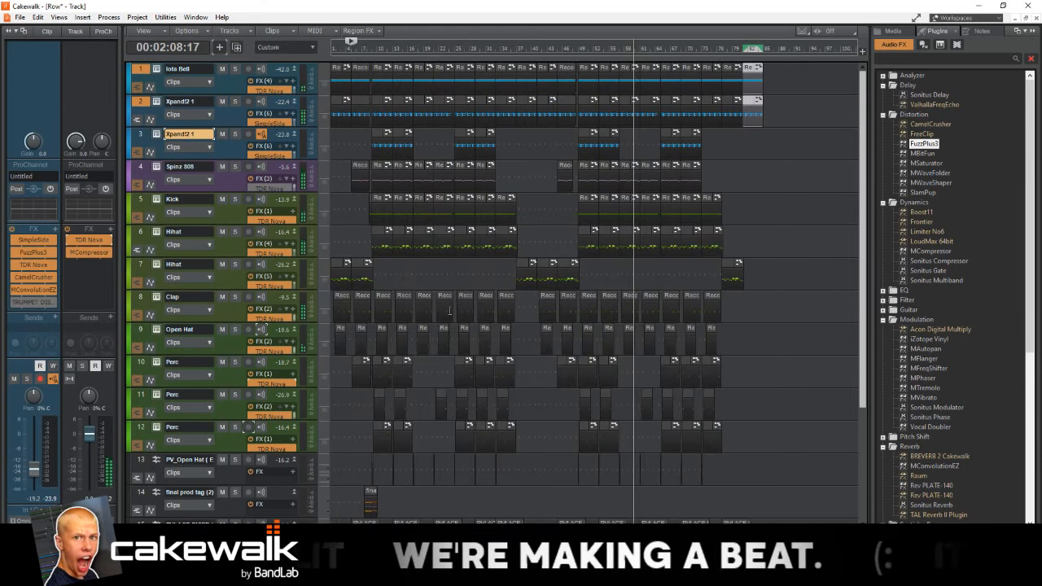
{"action": "scroll", "coordinate": [456, 312], "scroll_direction": "down", "scroll_amount": 2}
{"action": "scroll", "coordinate": [476, 315], "scroll_direction": "up", "scroll_amount": 2}
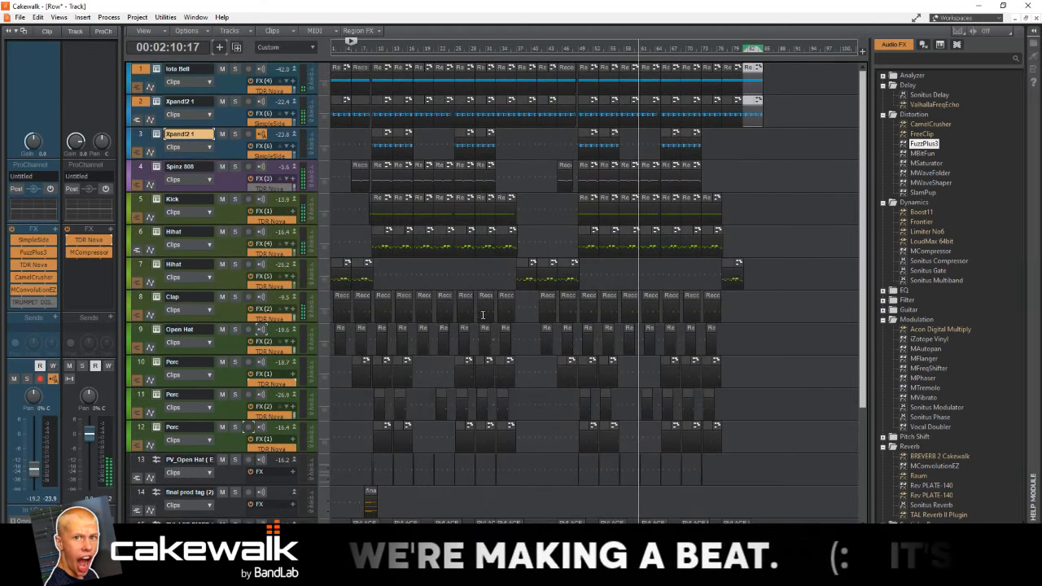
Step: Hide the plug-in browser and the track inspector, and fit the full song arrangement in the track view
{"action": "key", "text": "b"}
{"action": "key", "text": "i"}
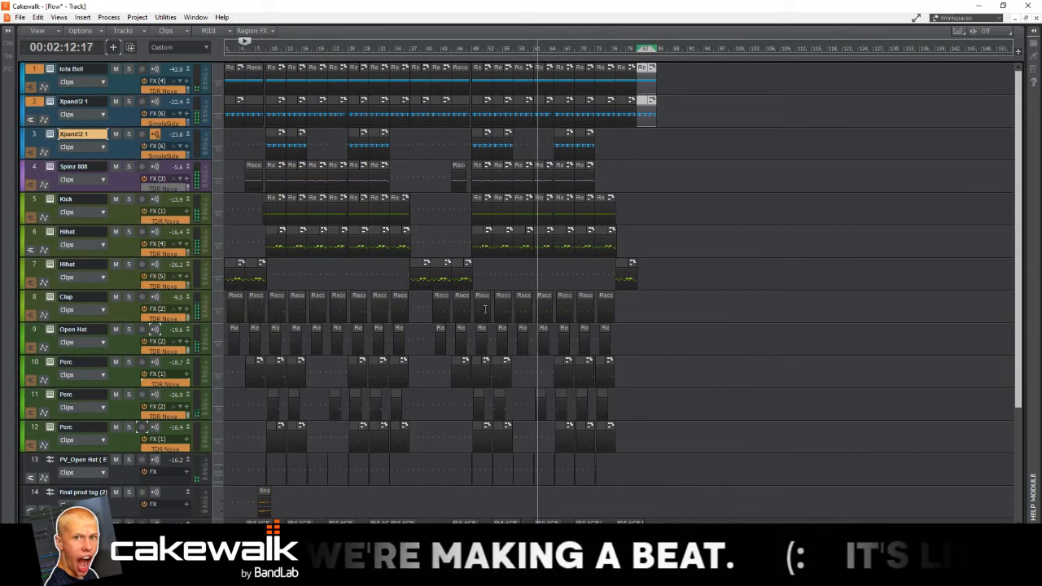
{"action": "scroll", "coordinate": [448, 318], "scroll_direction": "up", "scroll_amount": 2}
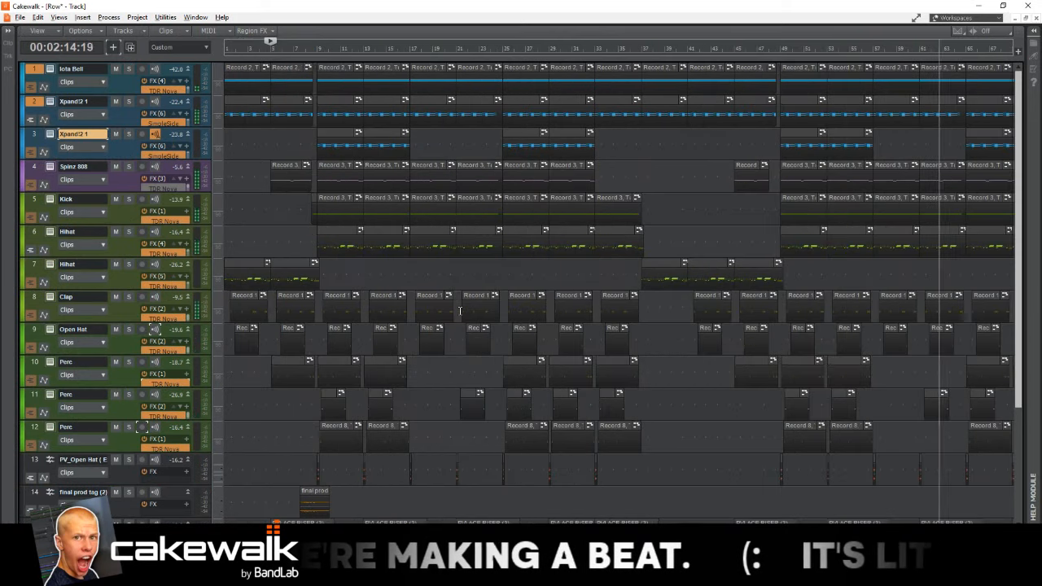
{"action": "scroll", "coordinate": [460, 310], "scroll_direction": "down", "scroll_amount": 1}
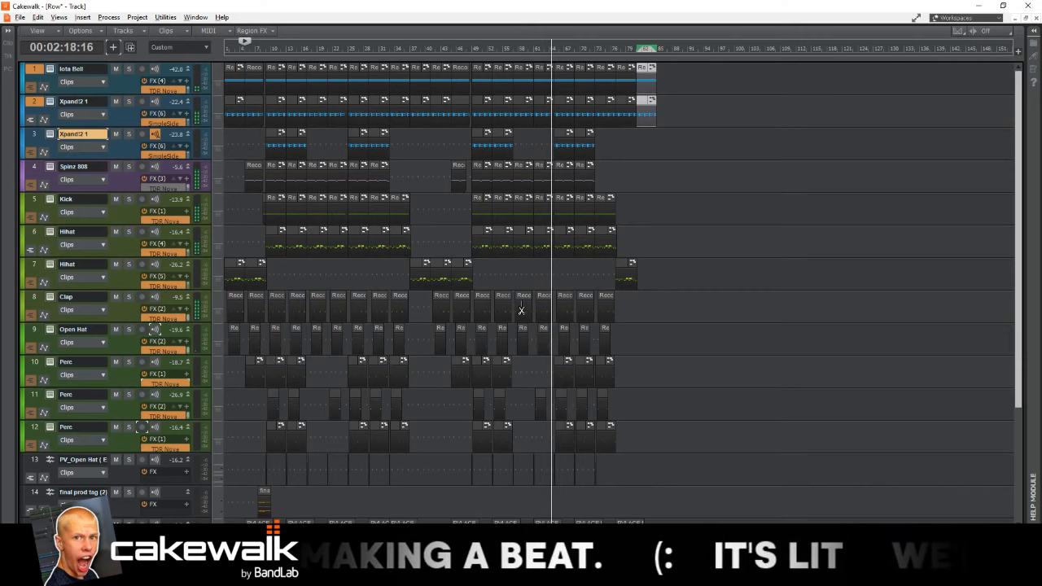
{"action": "scroll", "coordinate": [521, 310], "scroll_direction": "up", "scroll_amount": 3}
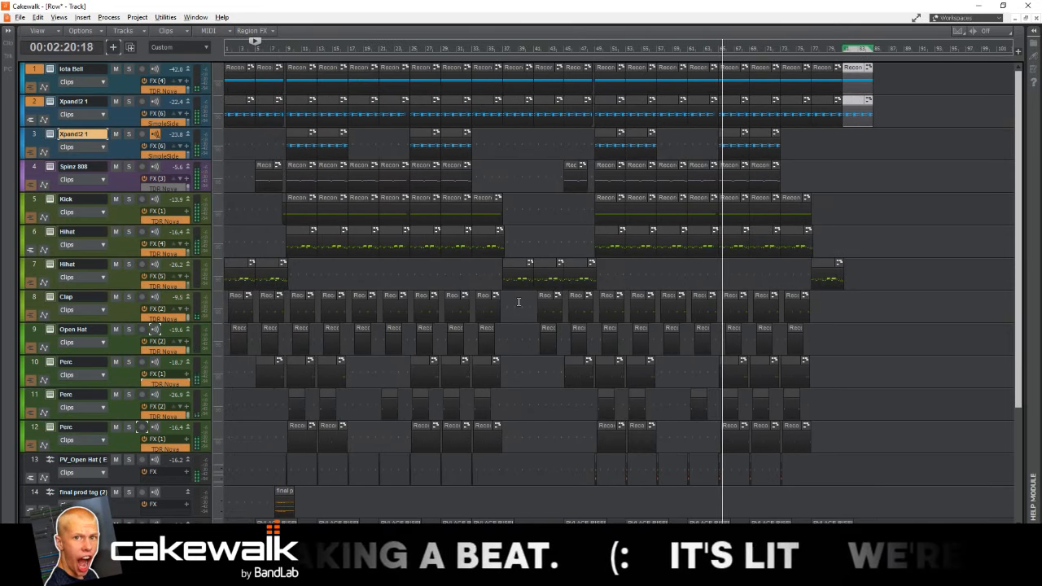
{"action": "scroll", "coordinate": [519, 302], "scroll_direction": "up", "scroll_amount": 1}
{"action": "scroll", "coordinate": [518, 302], "scroll_direction": "left", "scroll_amount": 2}
{"action": "scroll", "coordinate": [519, 302], "scroll_direction": "down", "scroll_amount": 1}
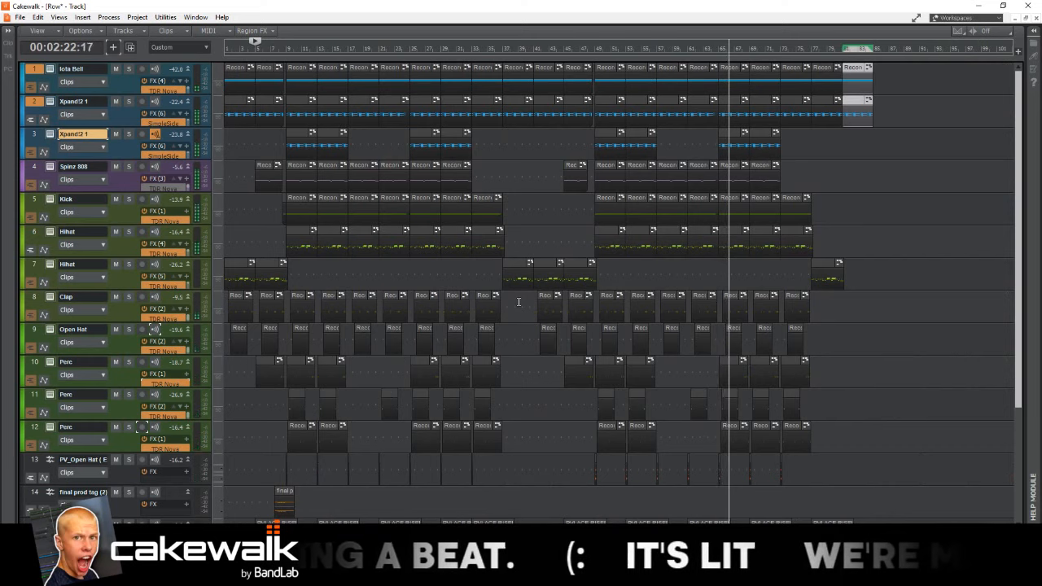
Step: Stop playback and save the project
{"action": "key", "text": "space"}
{"action": "key", "text": "ctrl+s"}
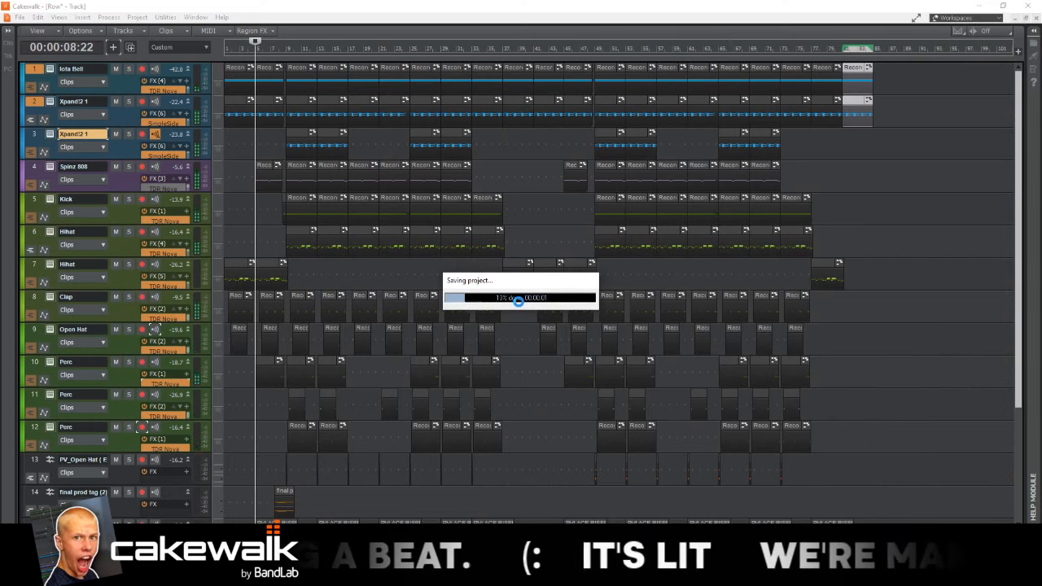